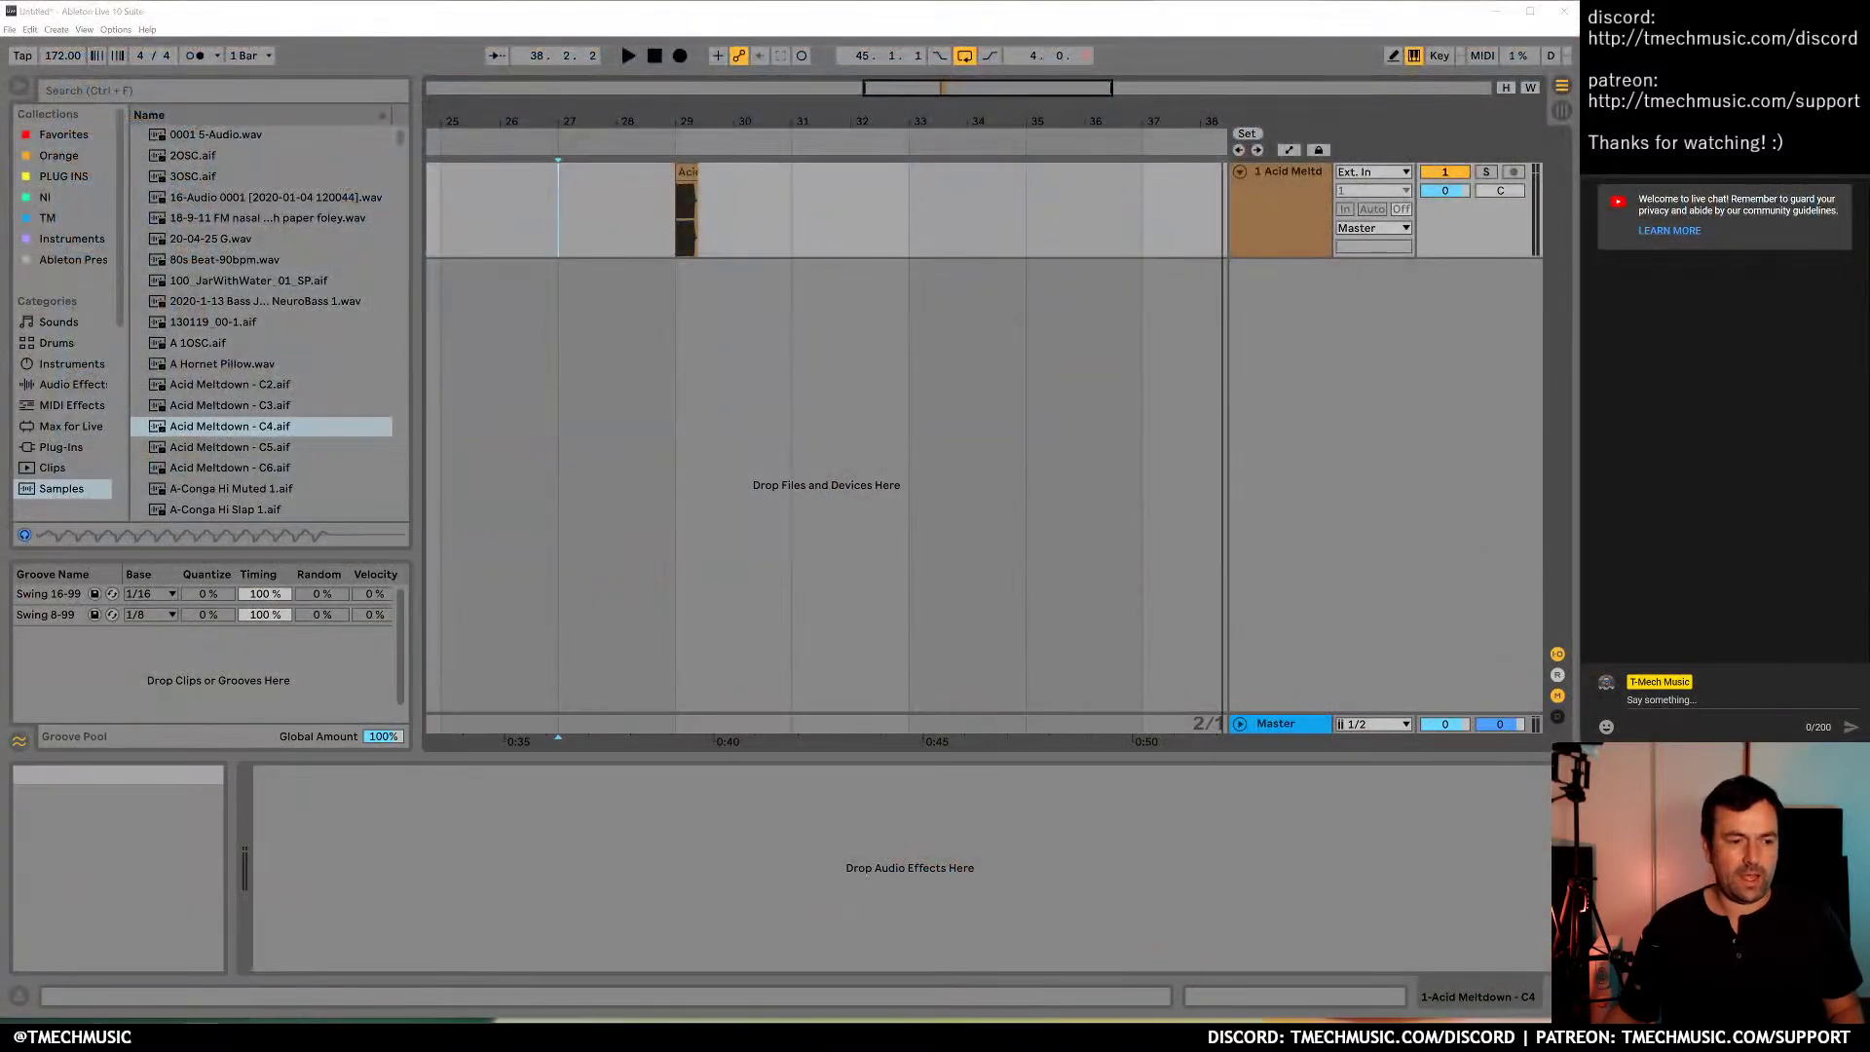
Switch to the Trello board and listen to 20-05 Hunted 003.mp3 from the 20-05 Hunted card, skipping to about 1:34, and return to Ableton Live
left_click(185, 1036)
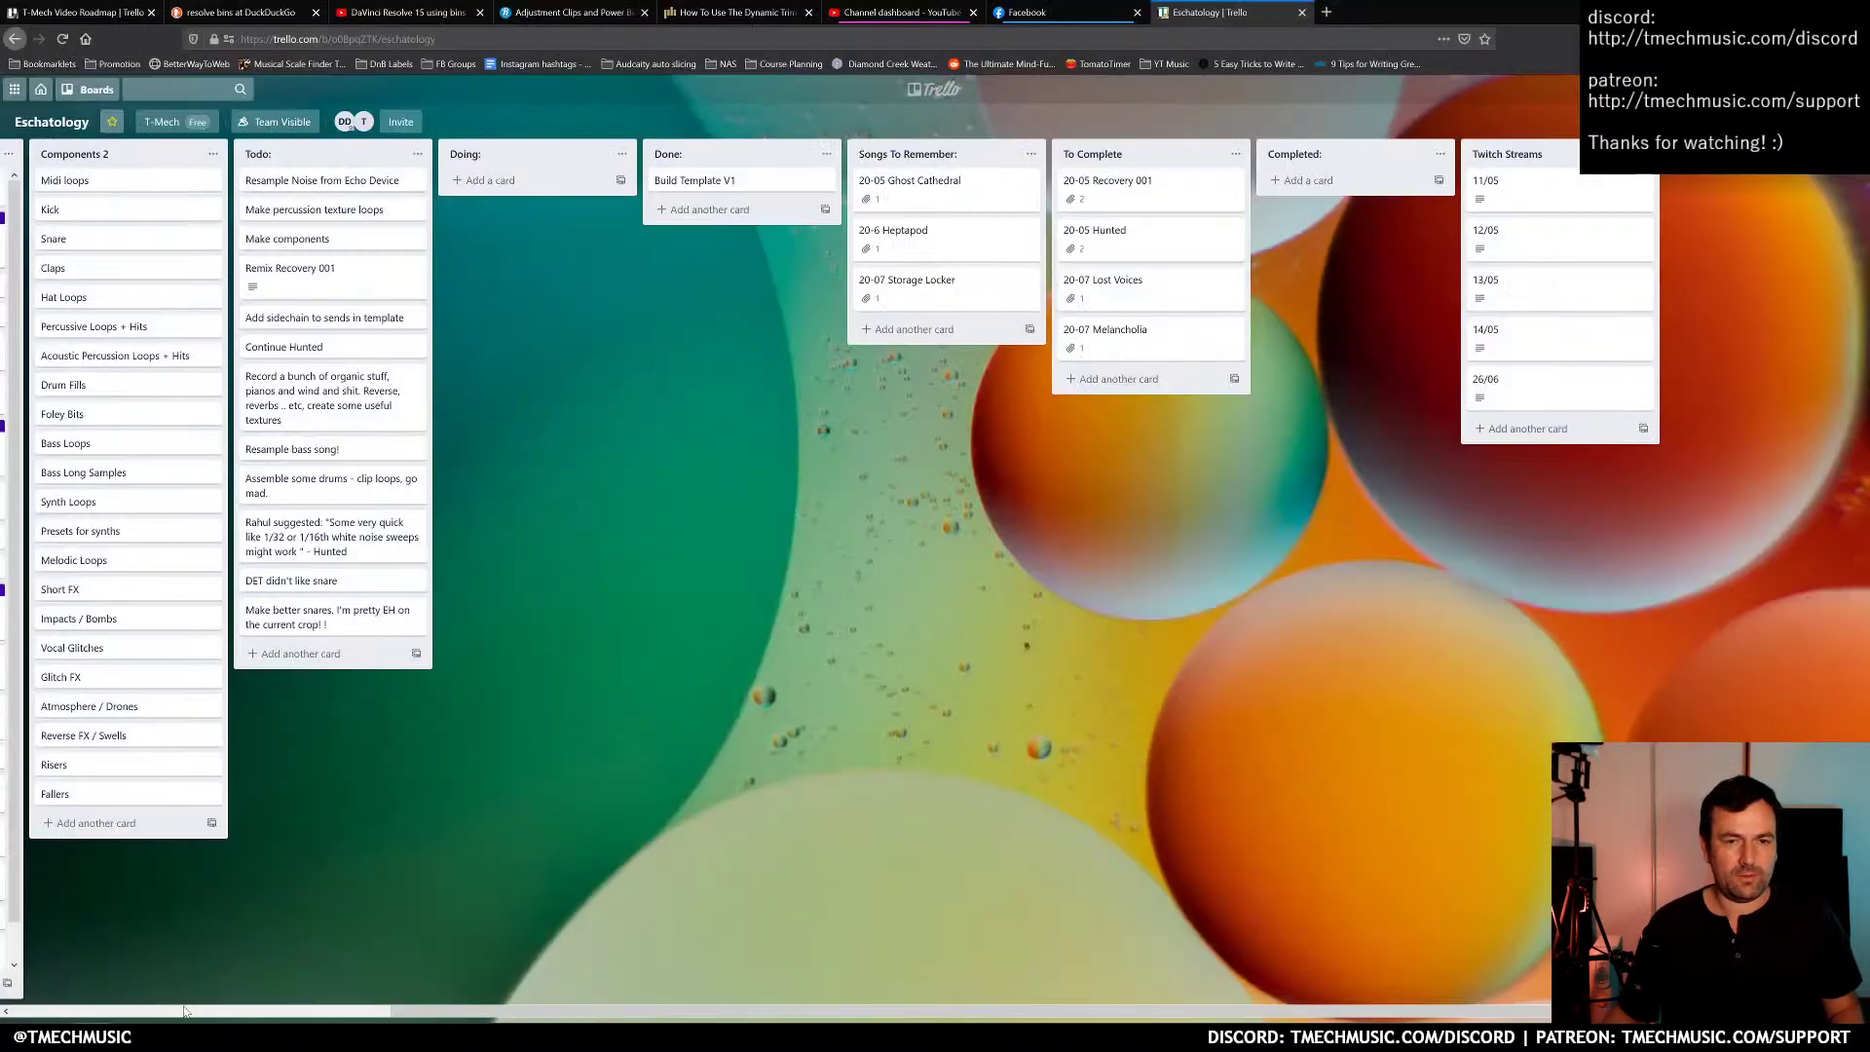
left_click(1172, 250)
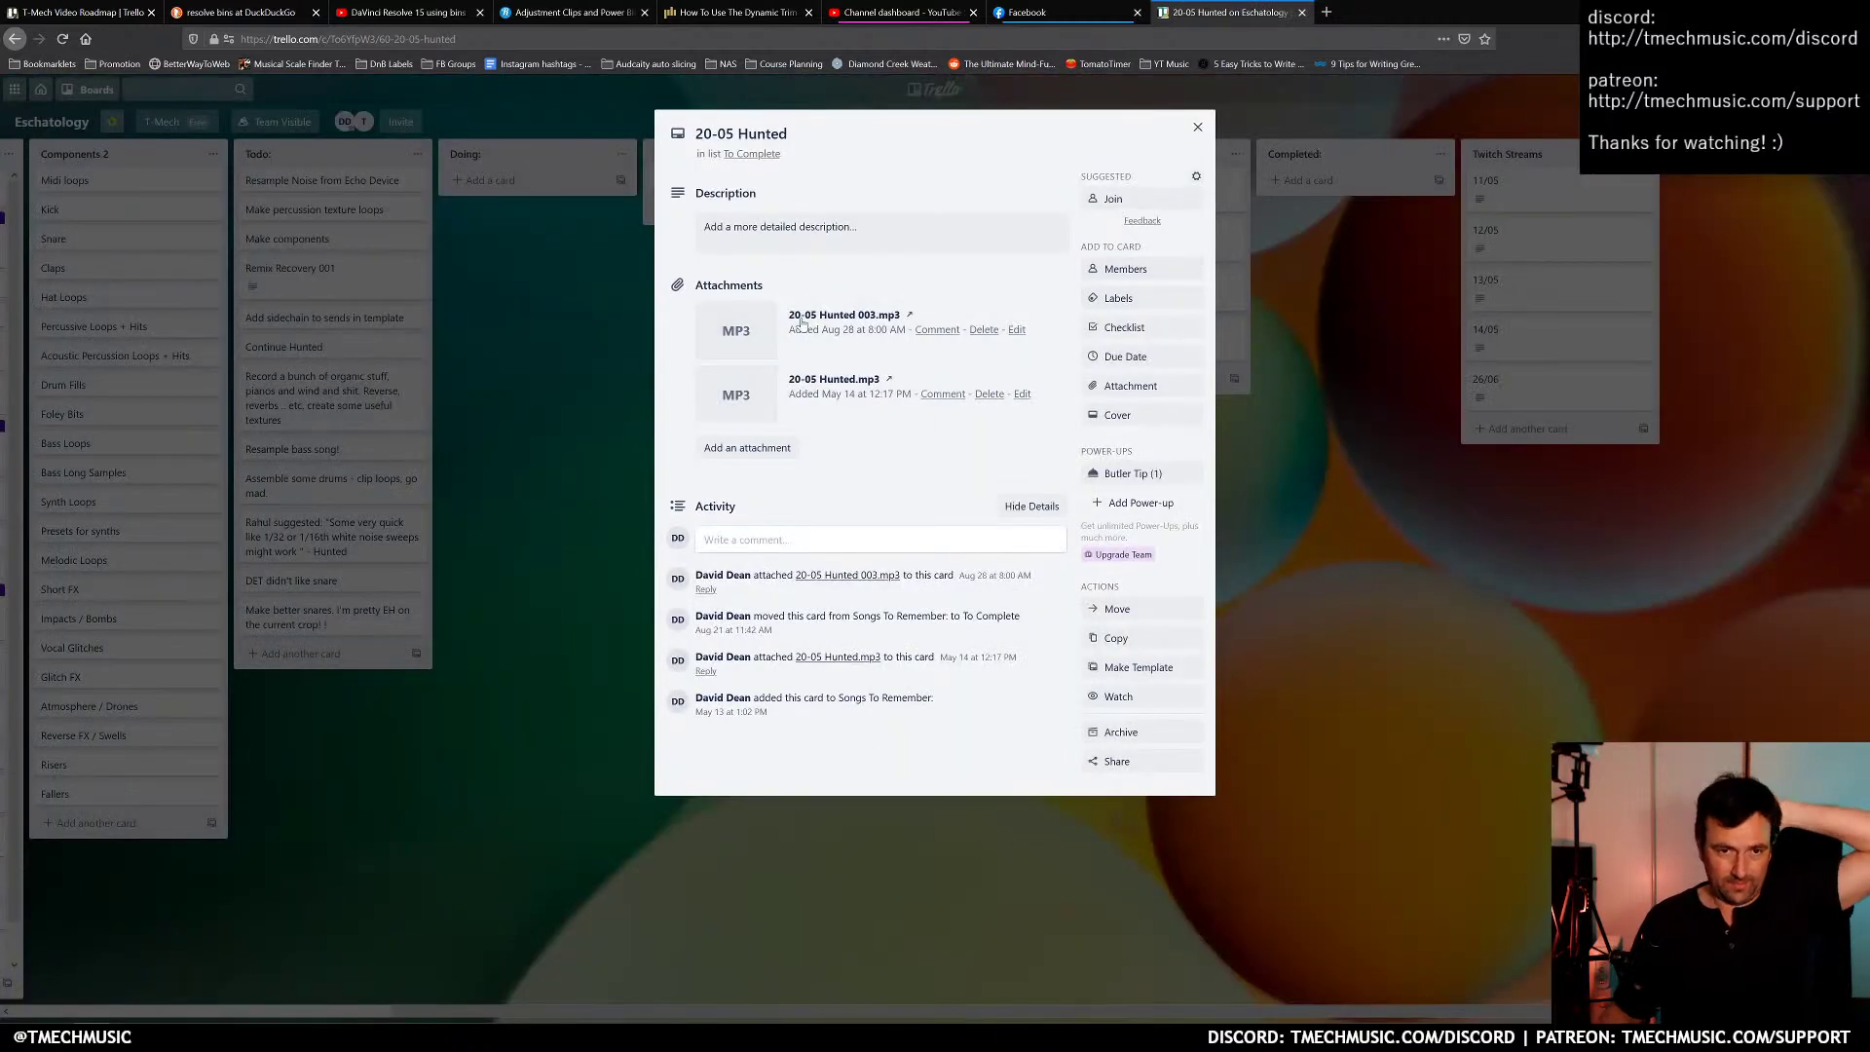
left_click(836, 326)
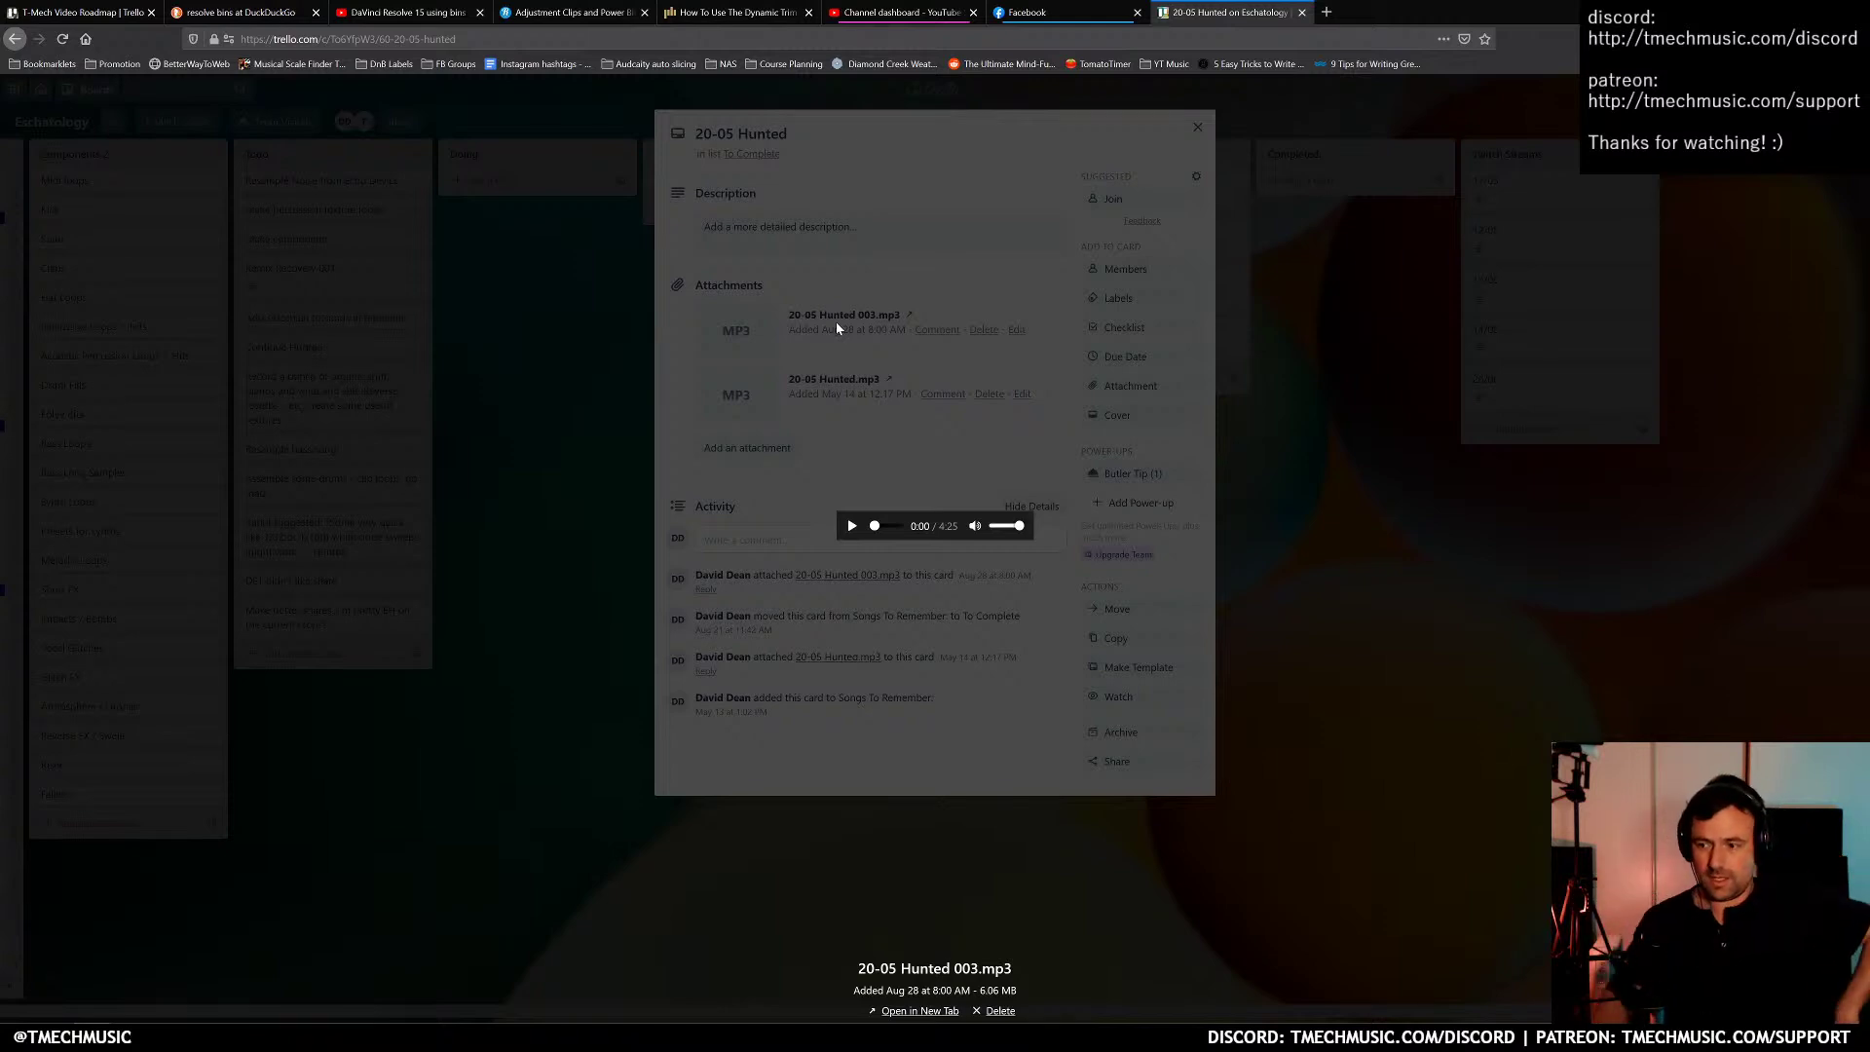
left_click(852, 527)
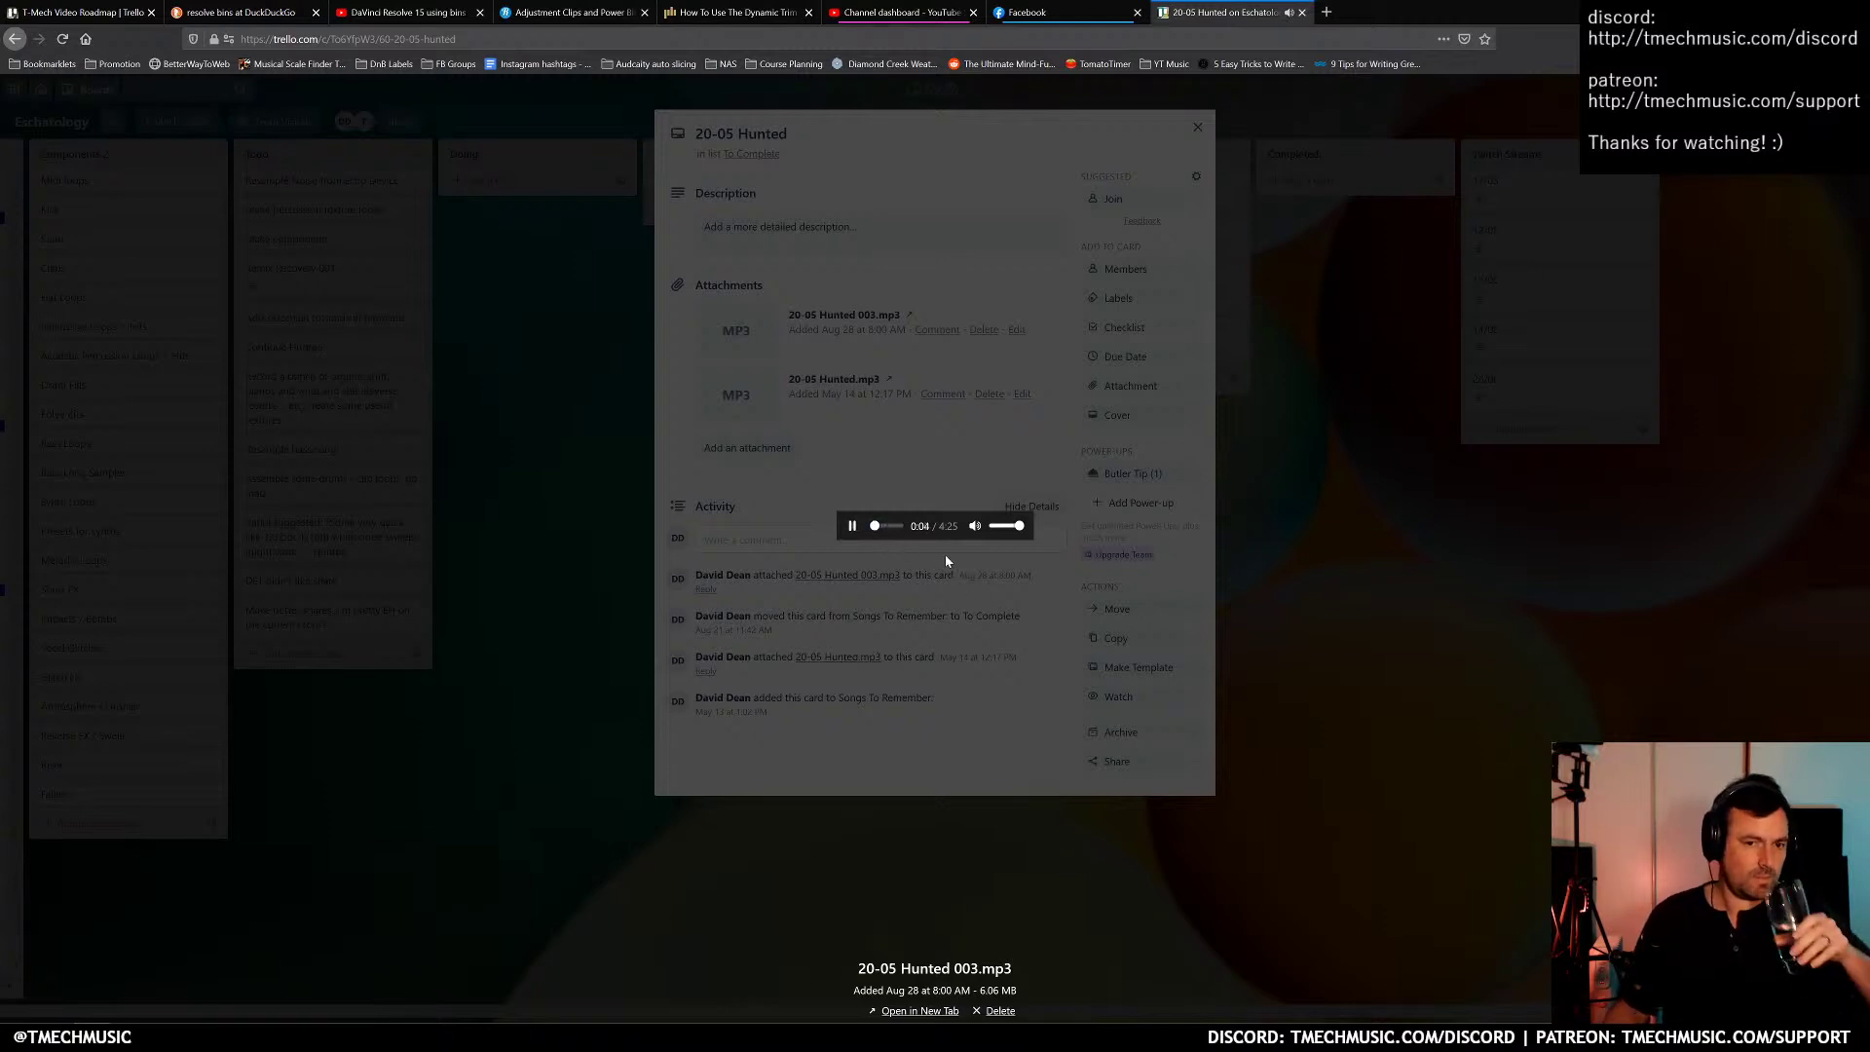
left_click(882, 525)
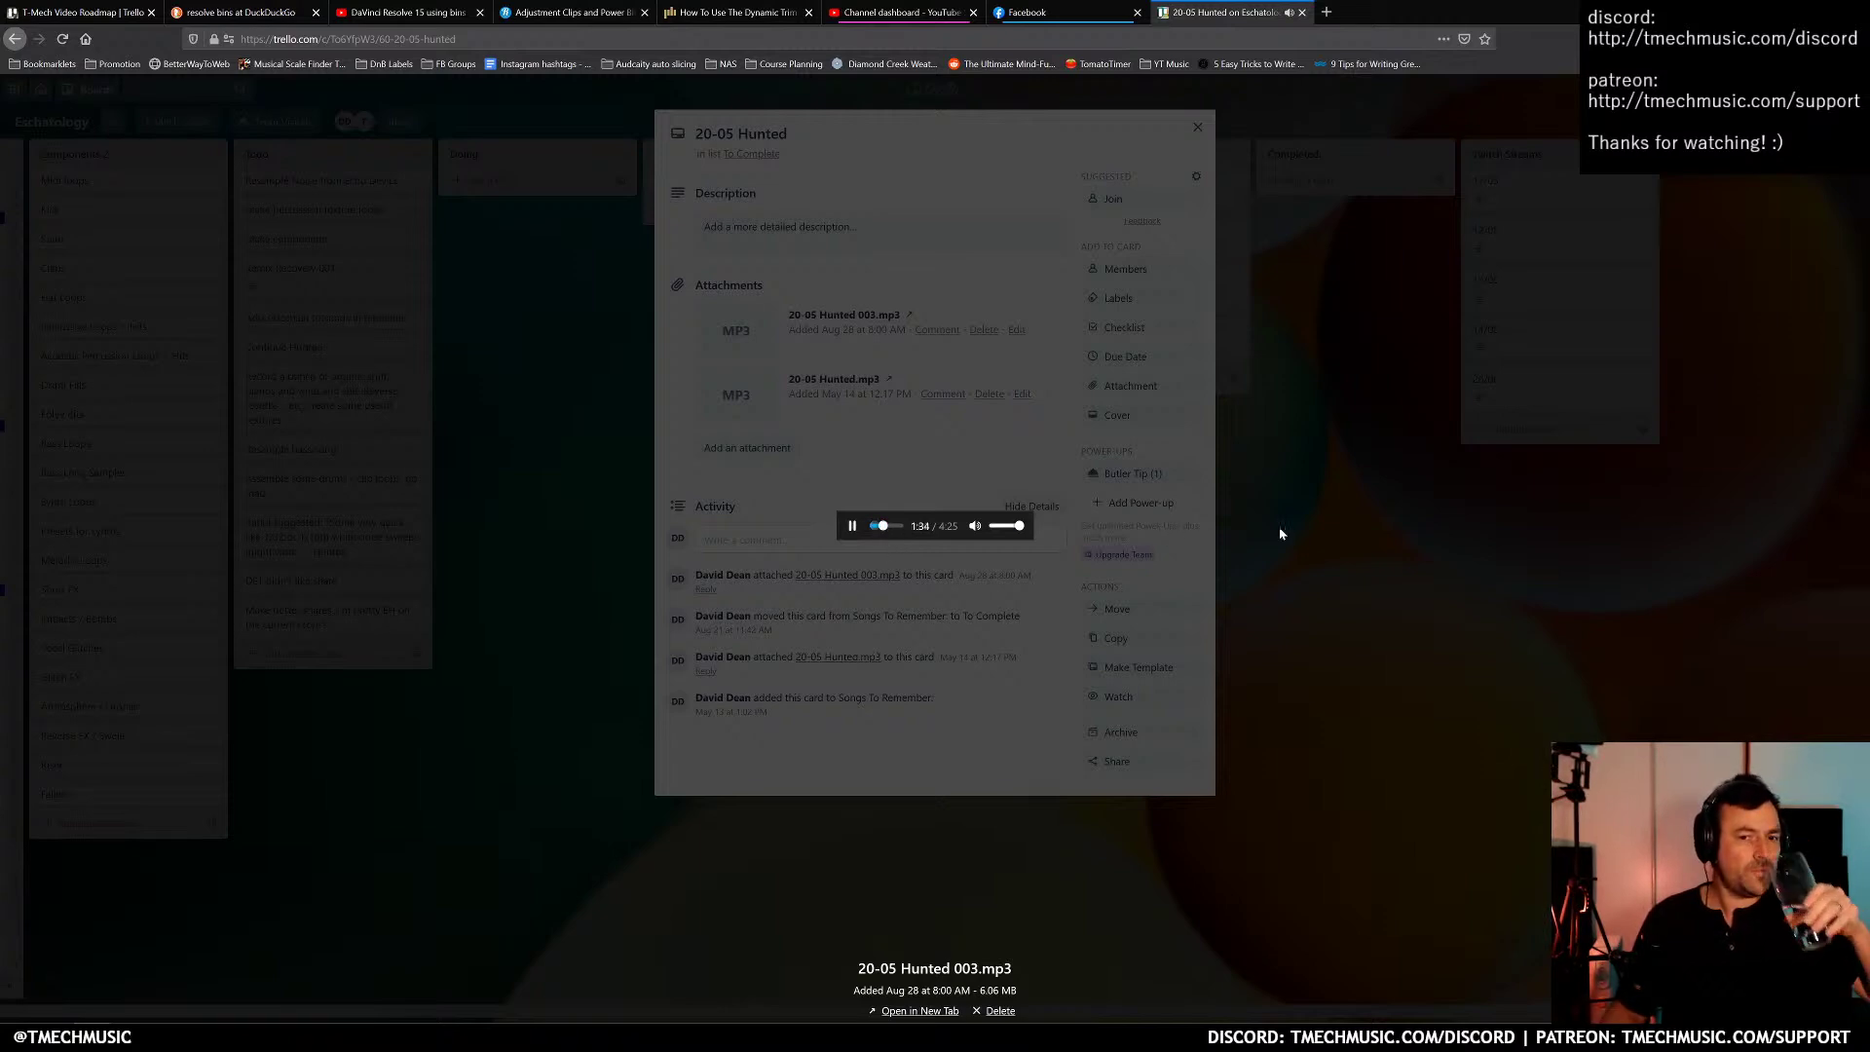
left_click(1342, 398)
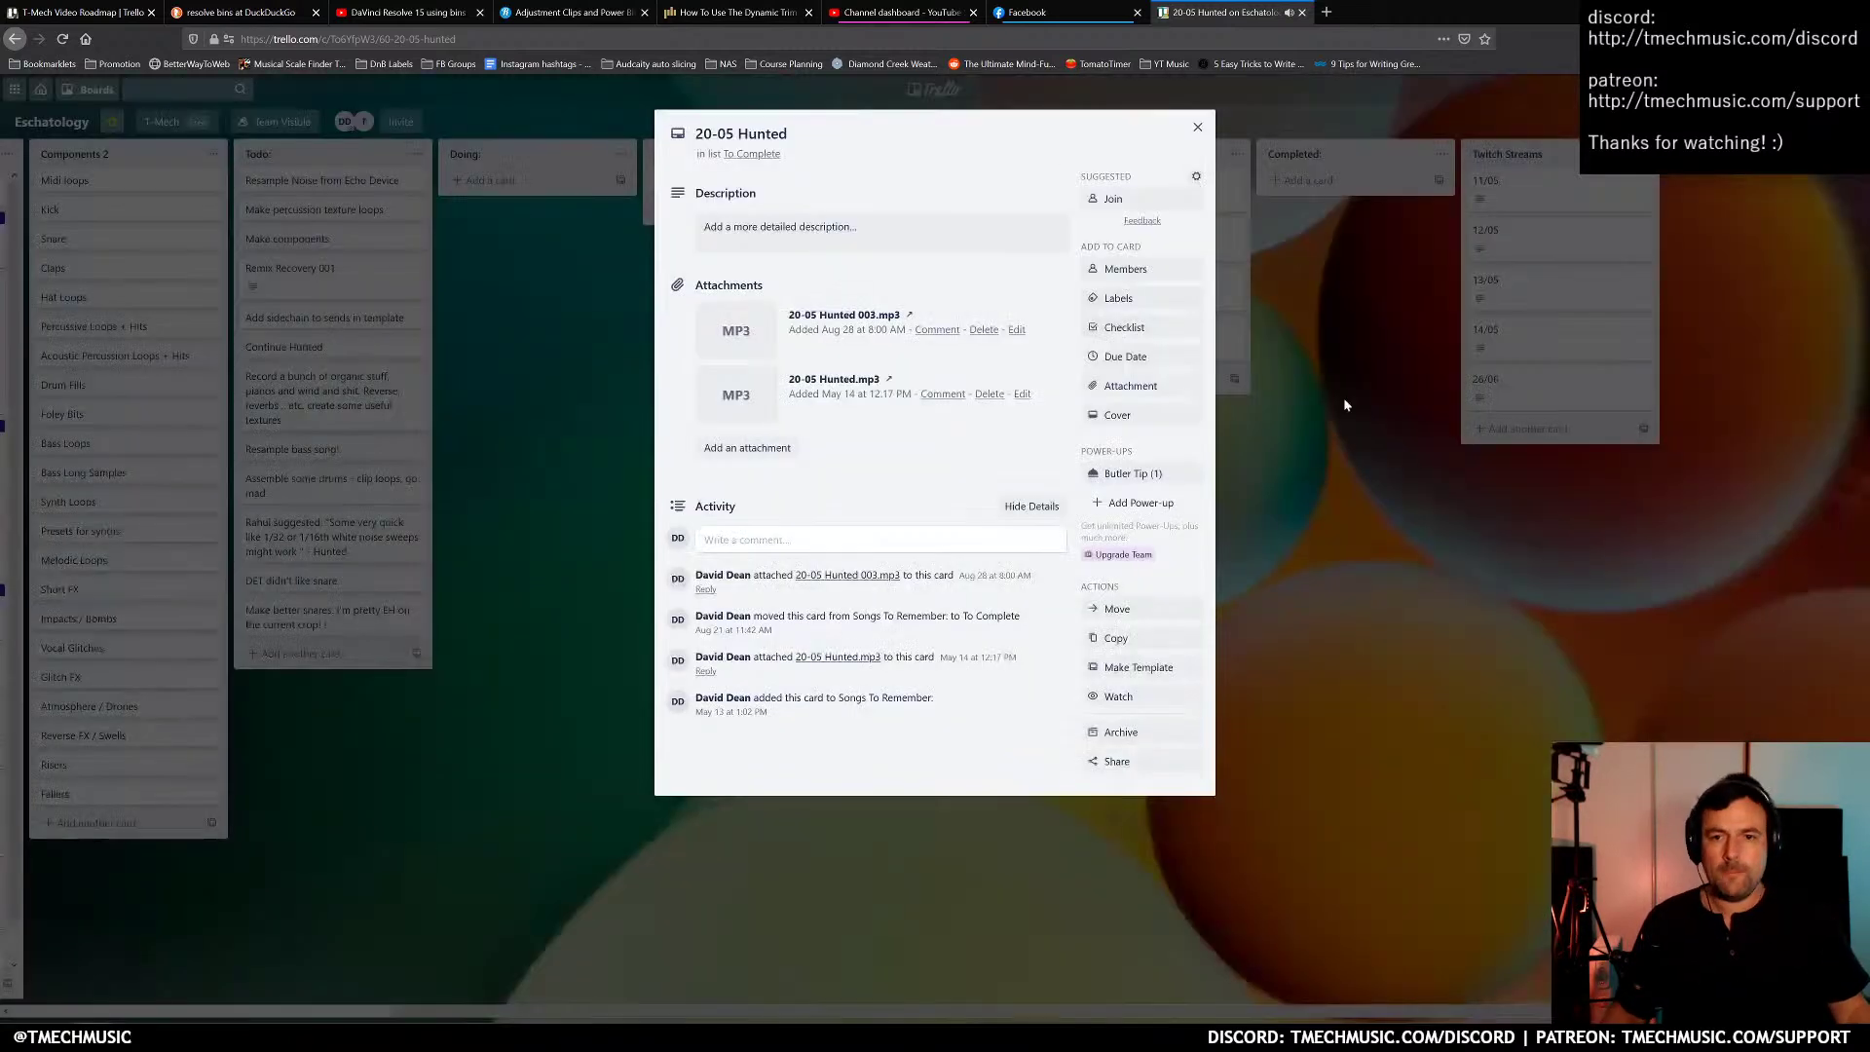
left_click(1197, 128)
key("alt+Tab")
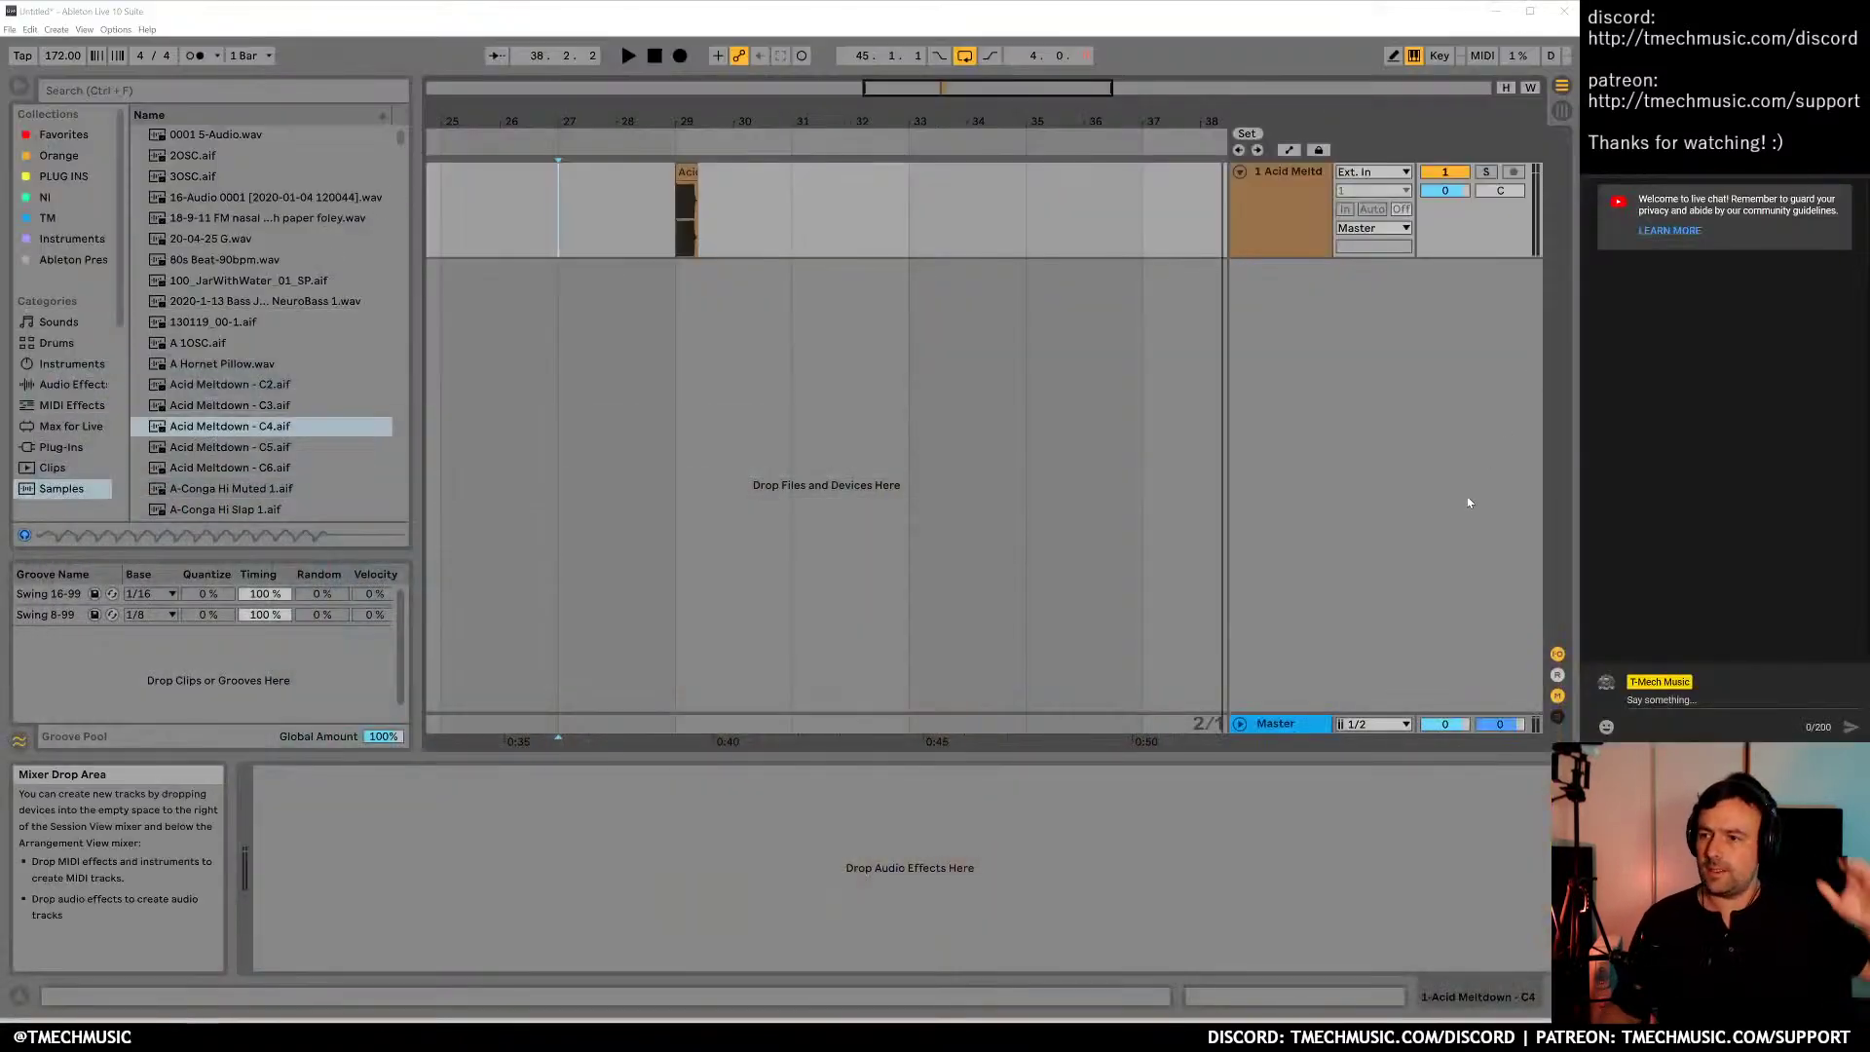
Open the recent Live Set 20-05 Hunted 003.als
left_click(909, 399)
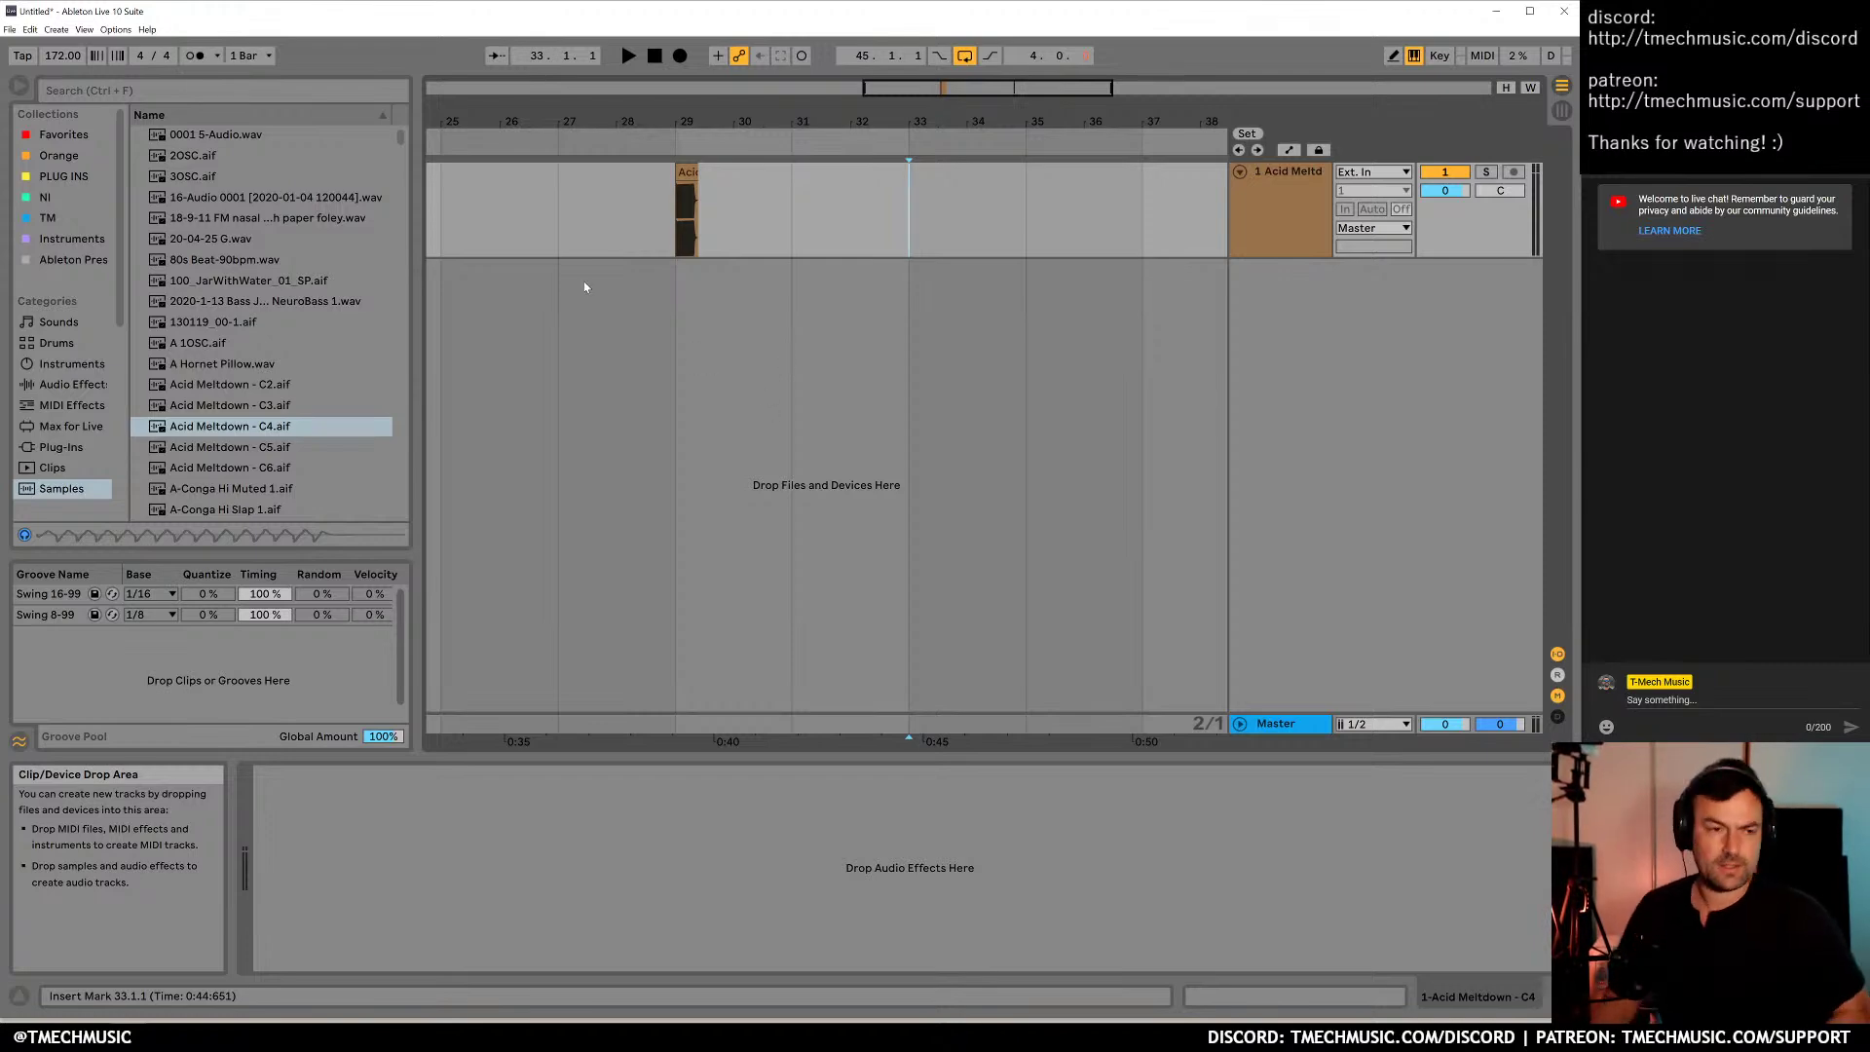
left_click(10, 29)
mouse_move(59, 75)
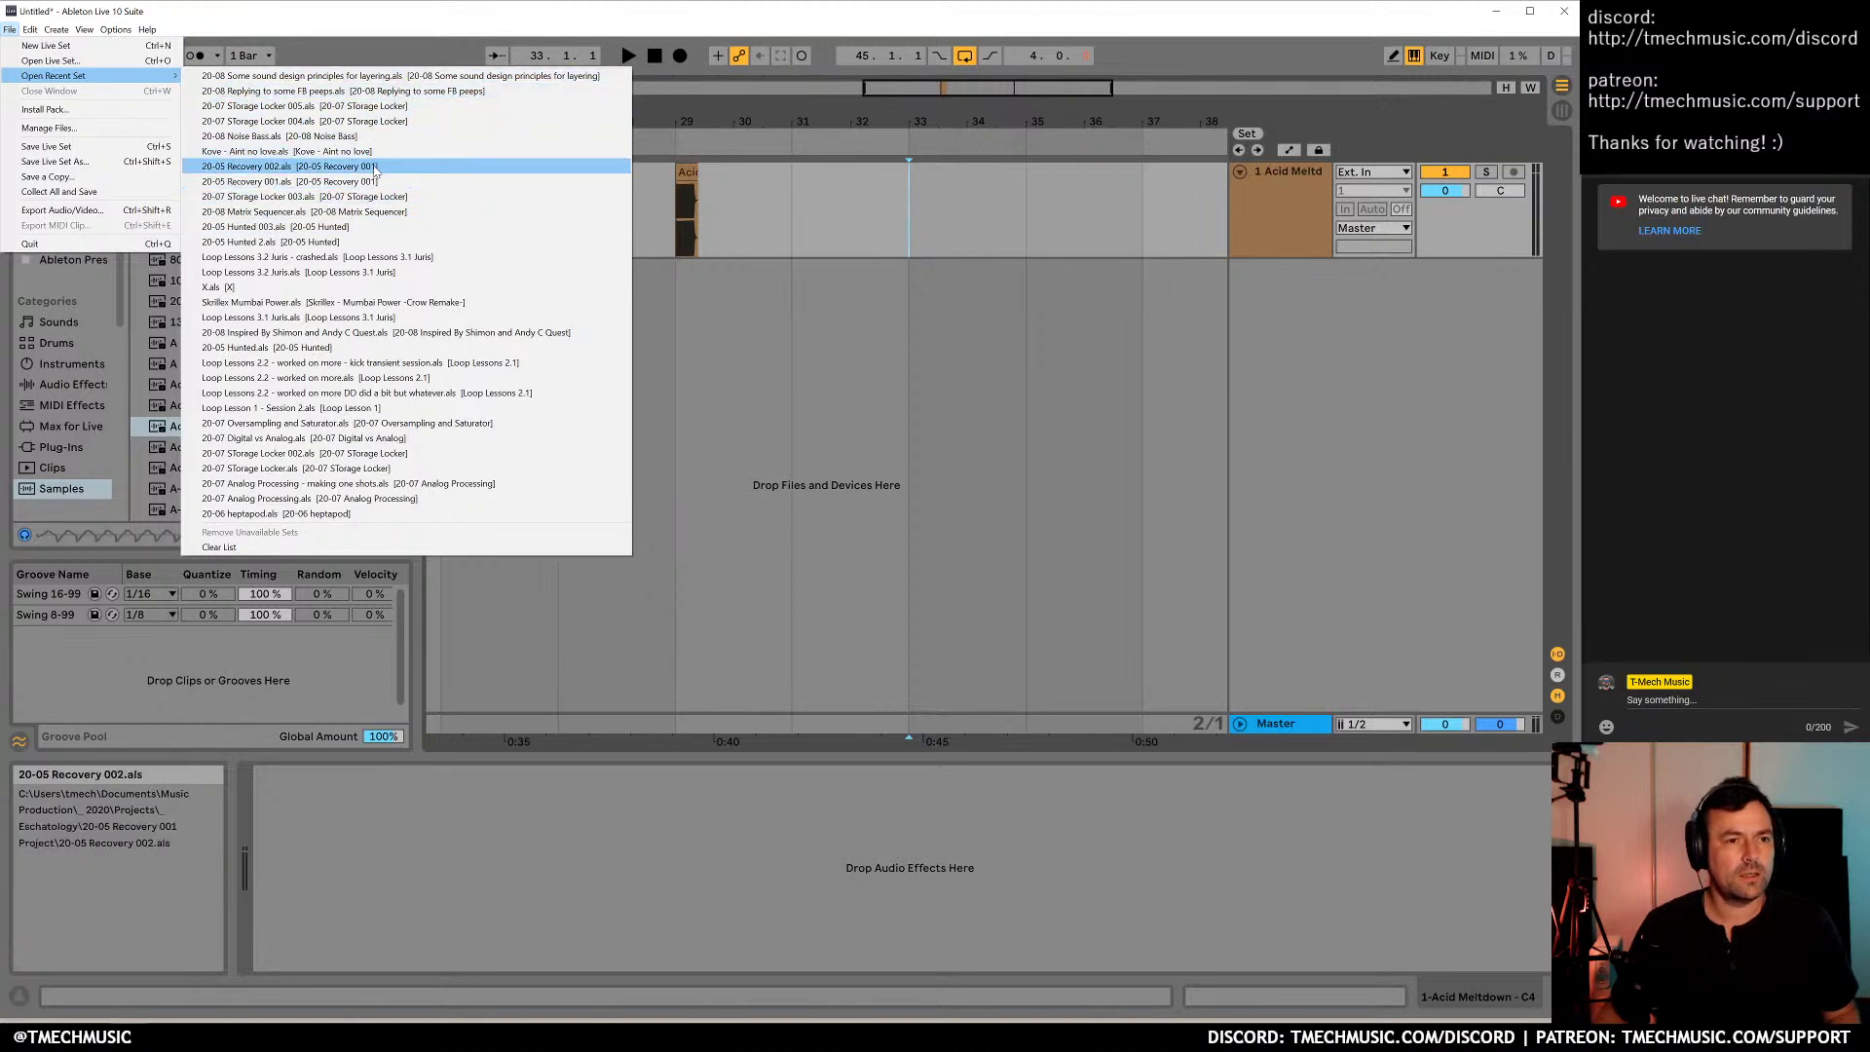
left_click(380, 230)
left_click(866, 576)
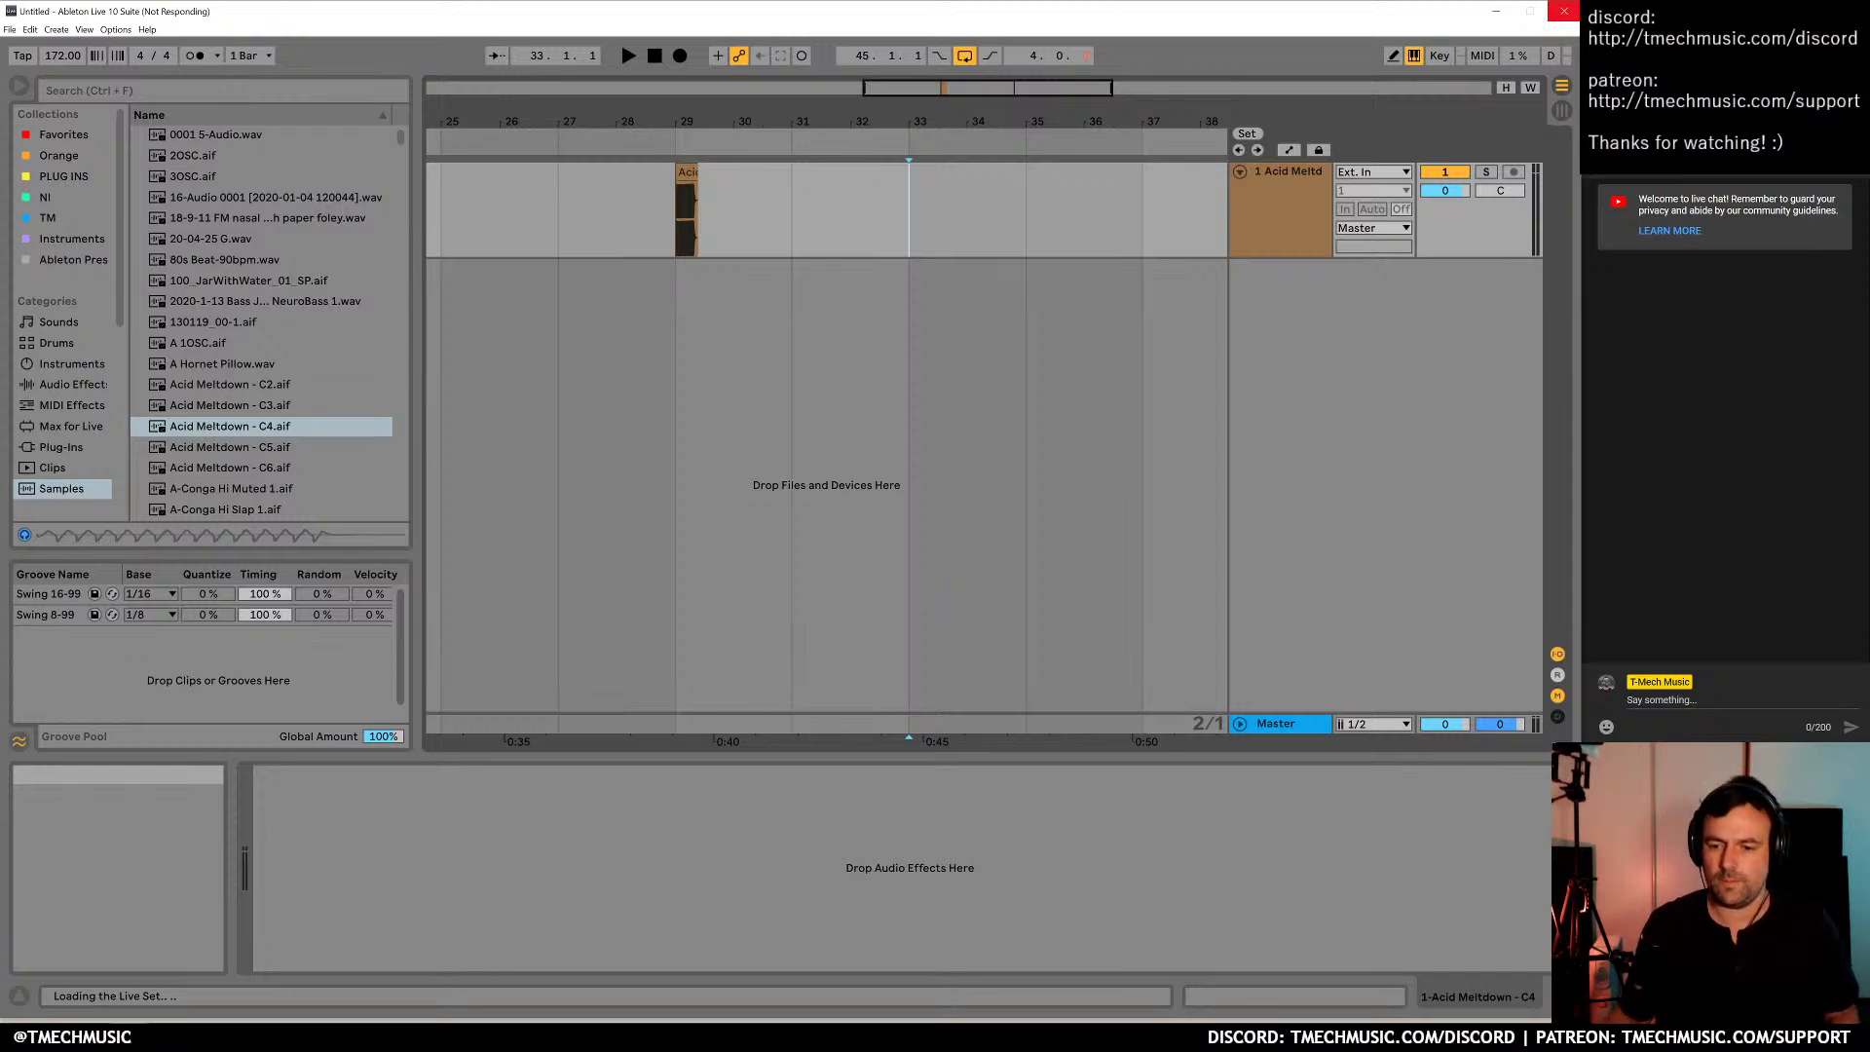
key("alt+Tab")
key("alt+Tab")
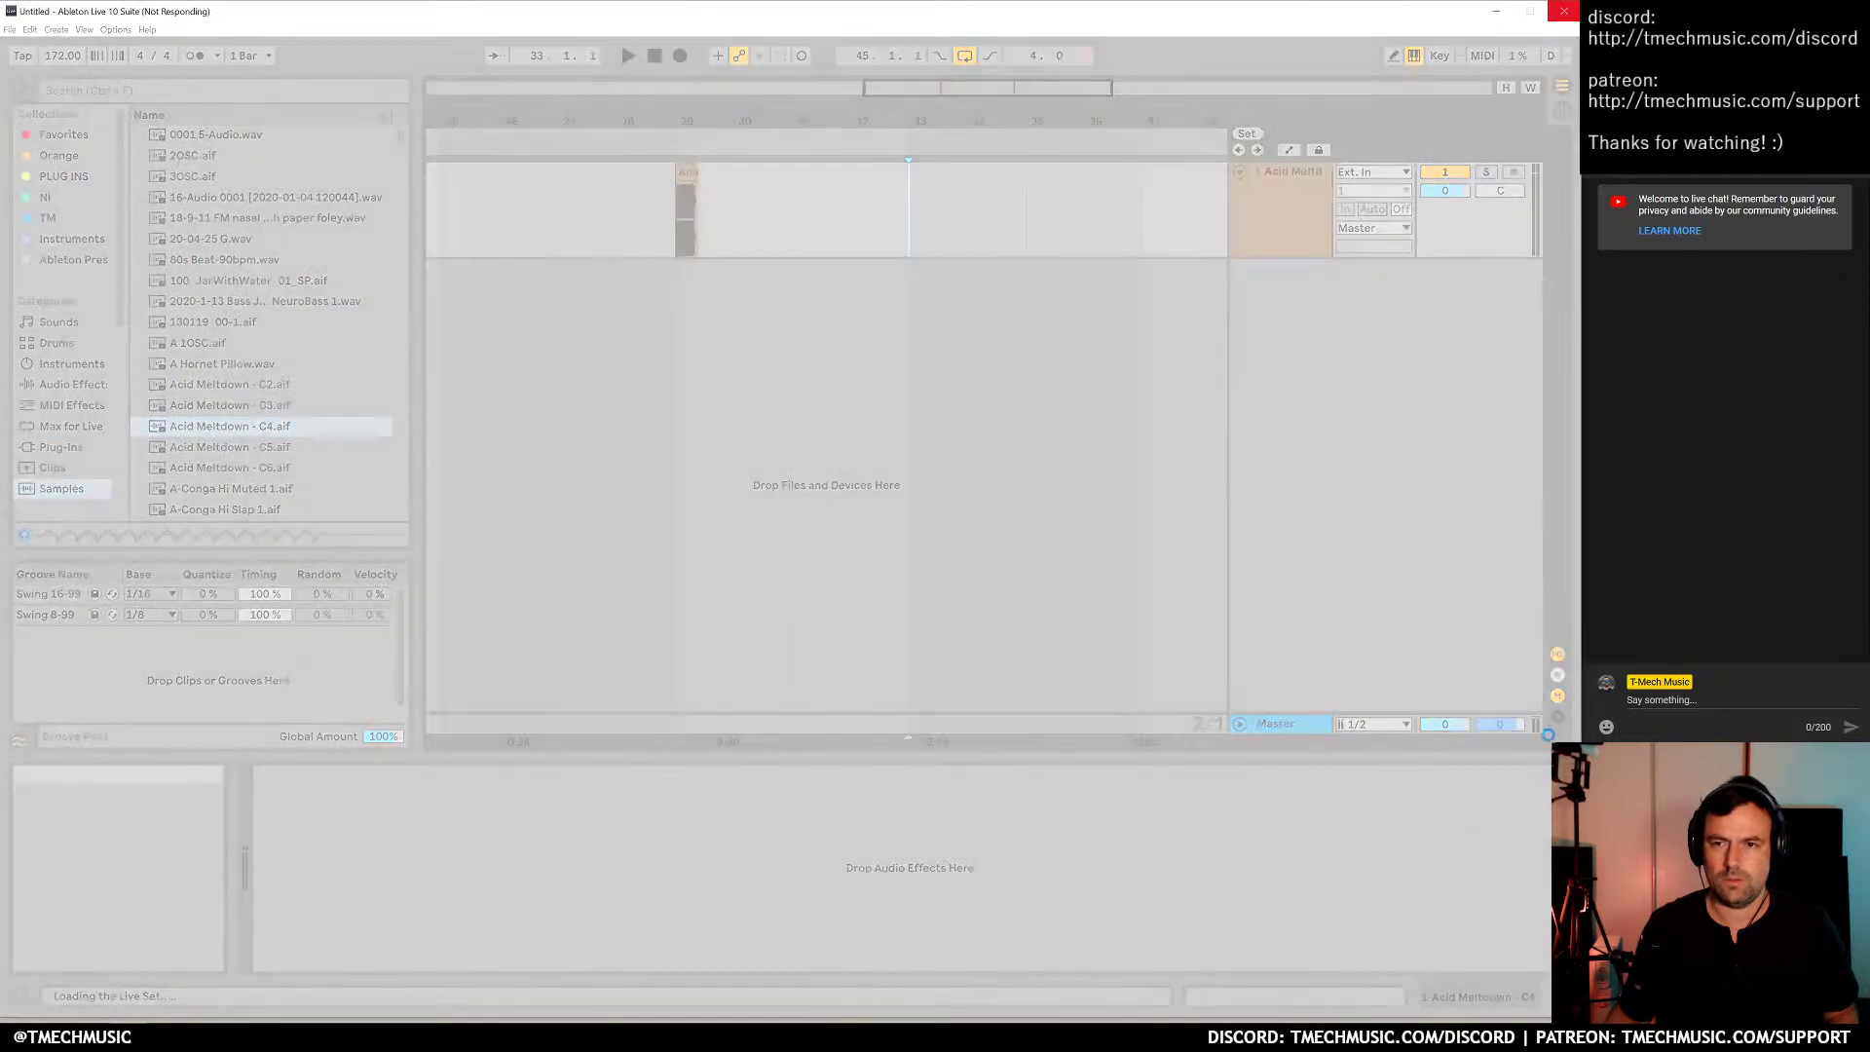
key("alt+Tab")
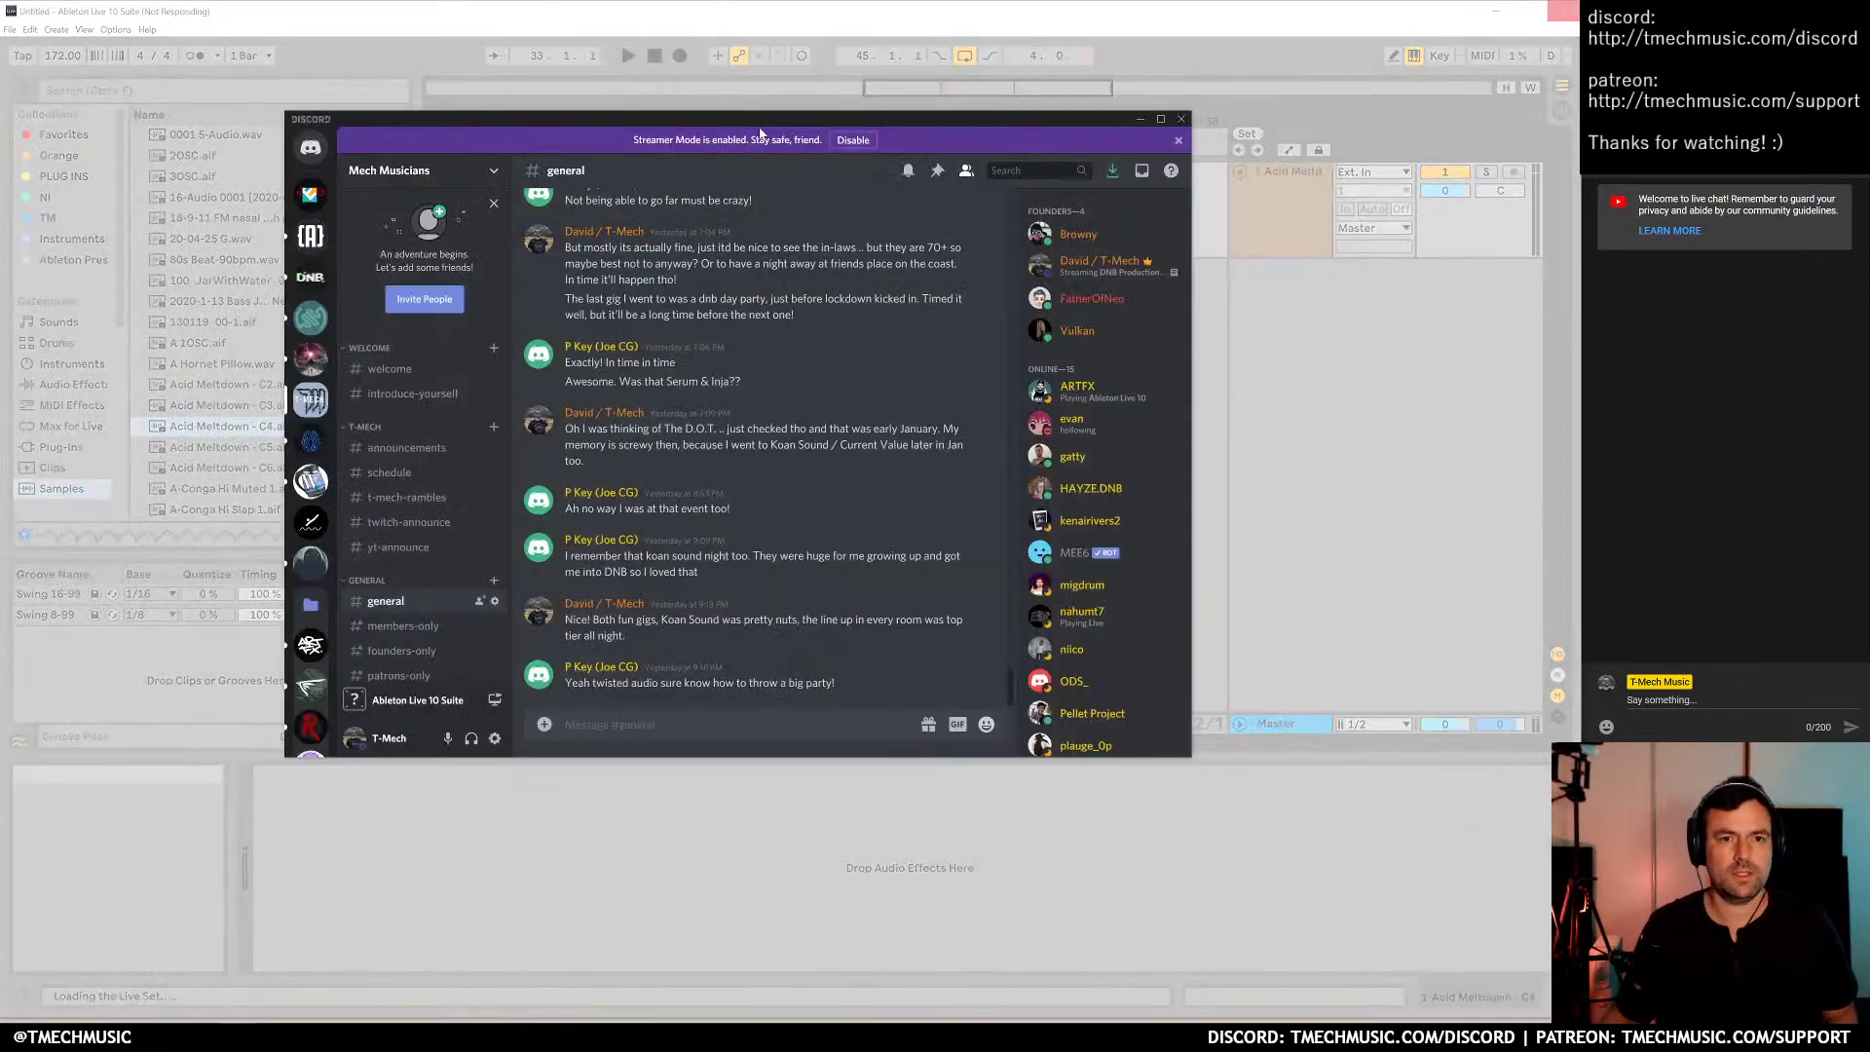
key("alt+Tab")
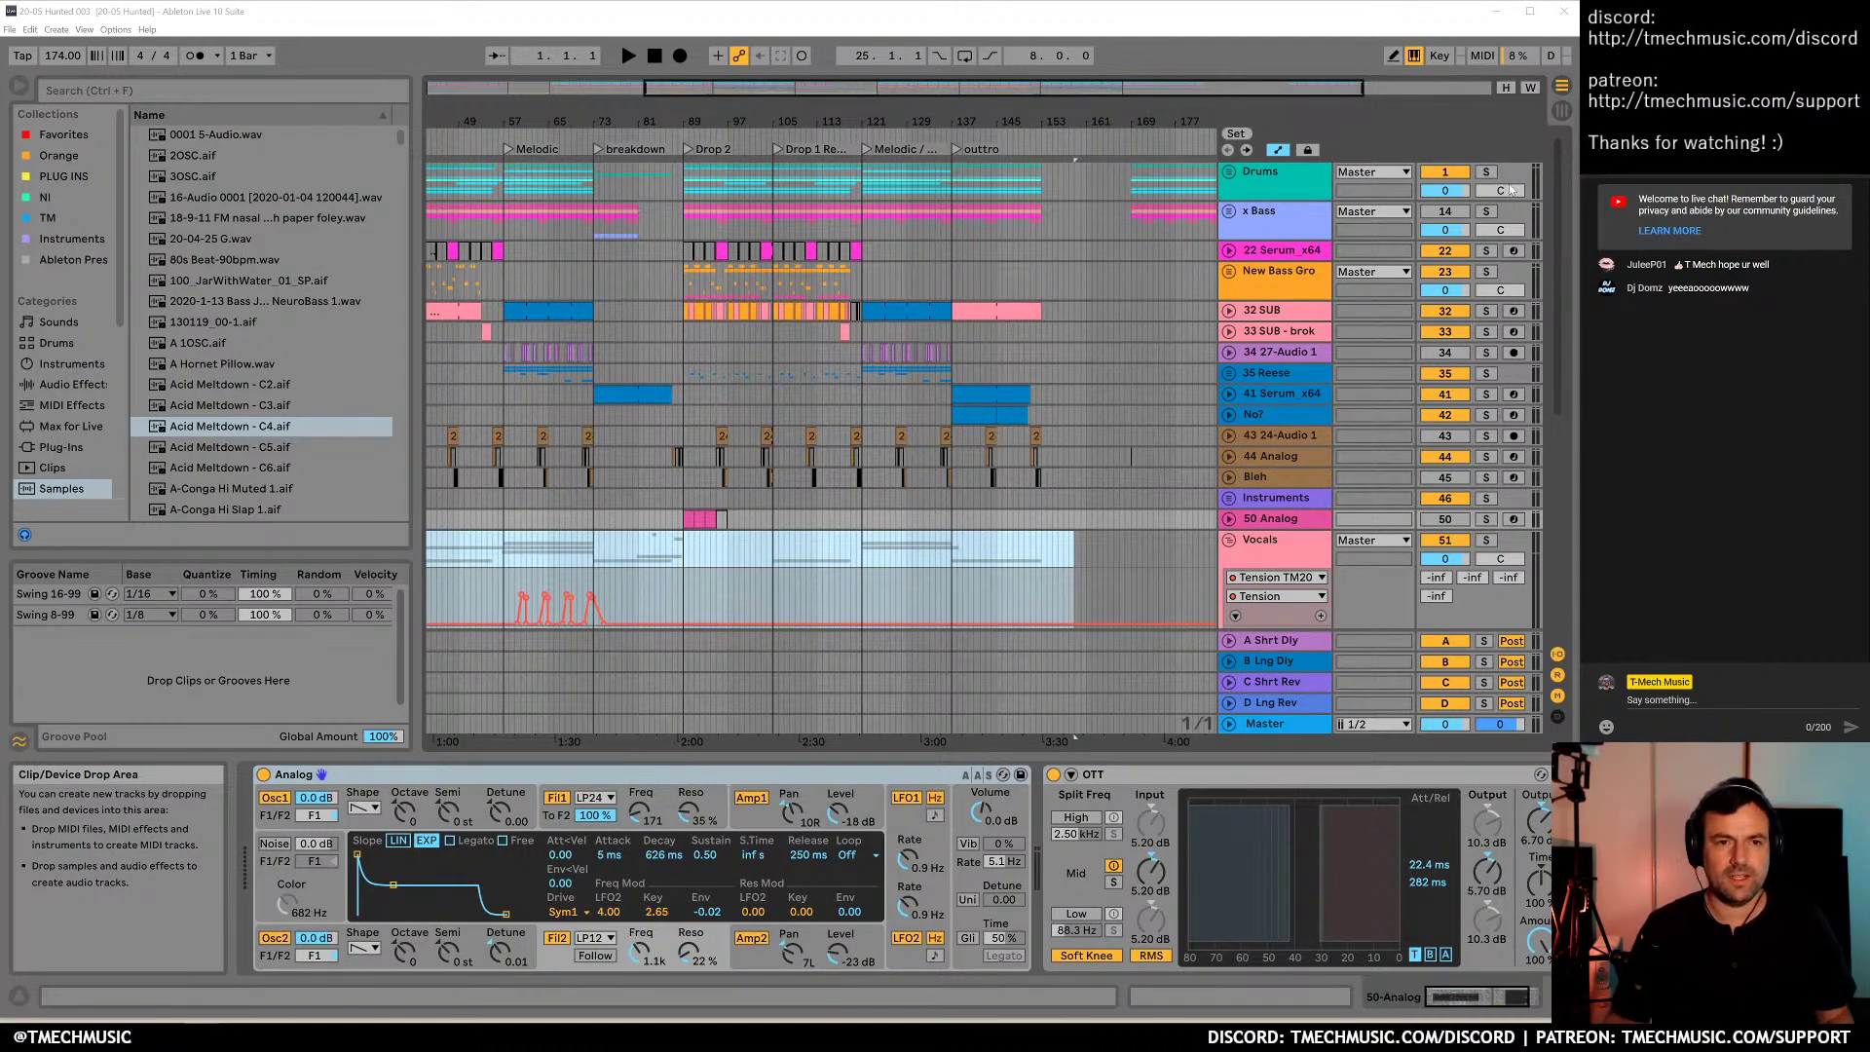
Place the insert marker at 1.1.1 and show the arrangement from the build through the outro
left_click_drag(691, 122, 616, 234)
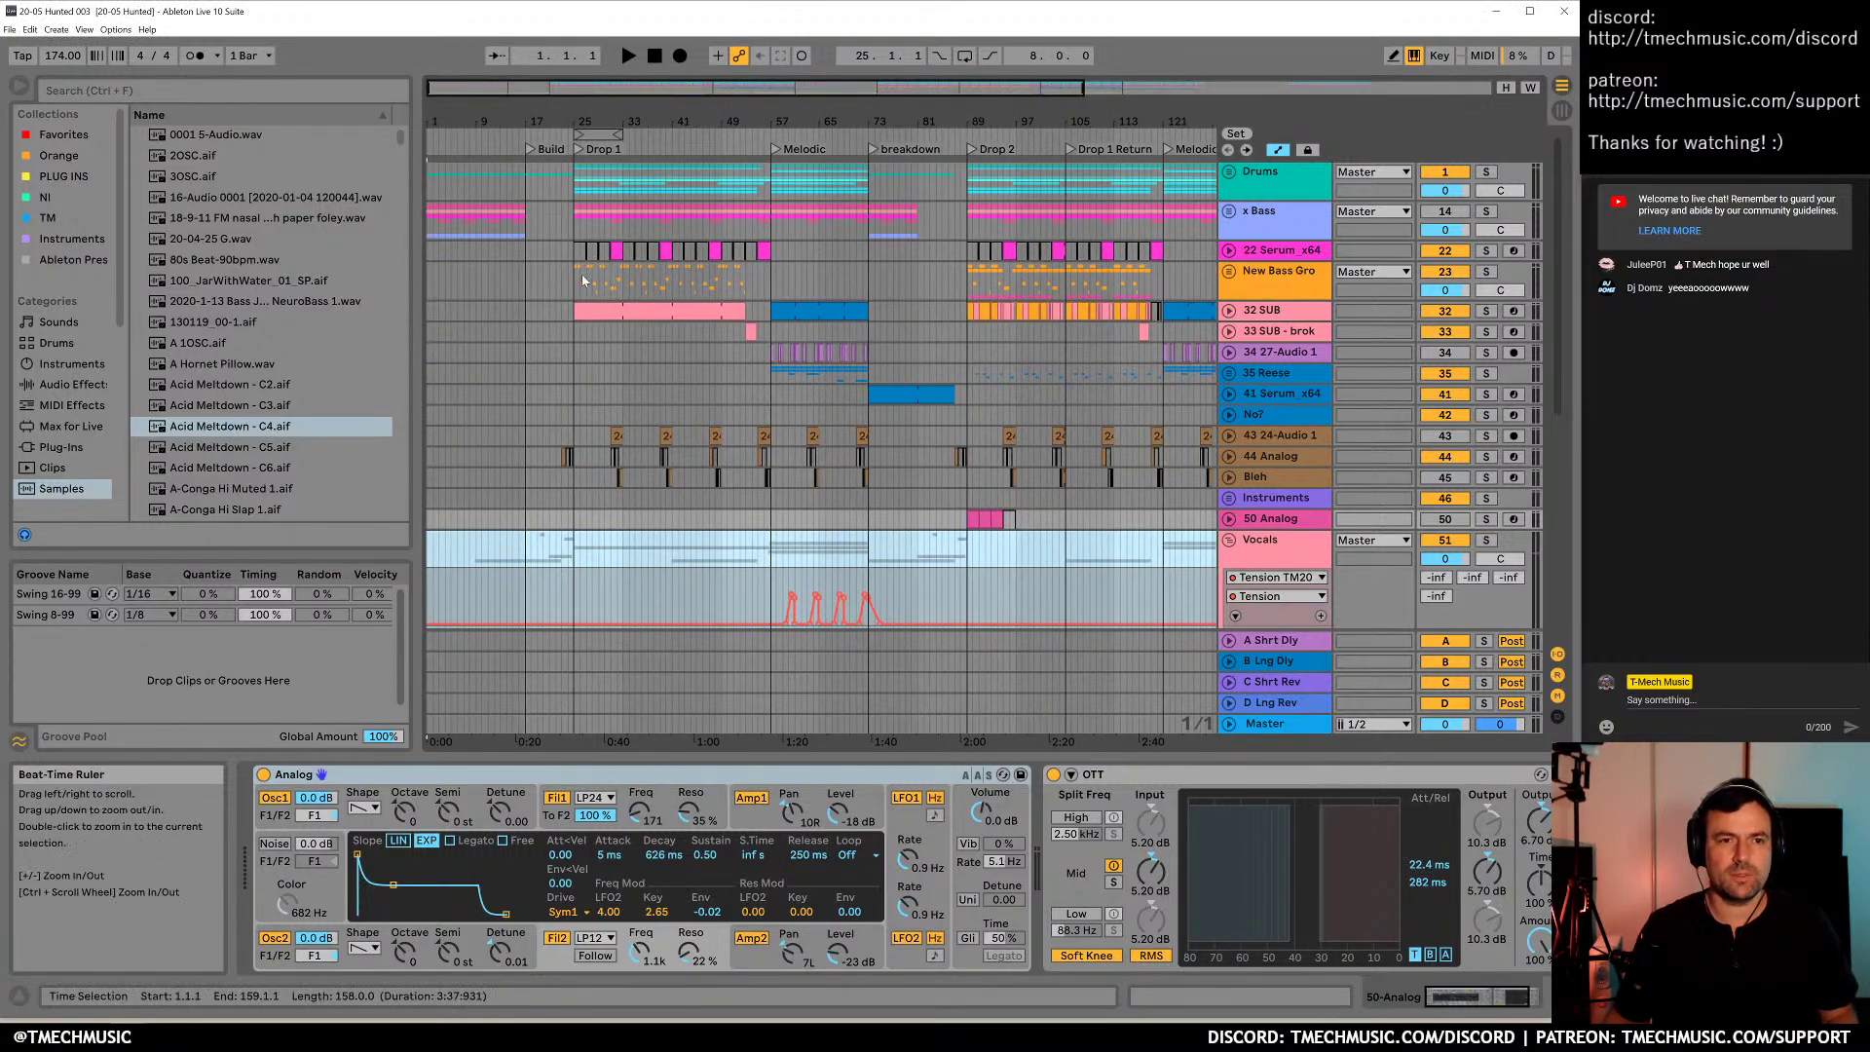
left_click(594, 435)
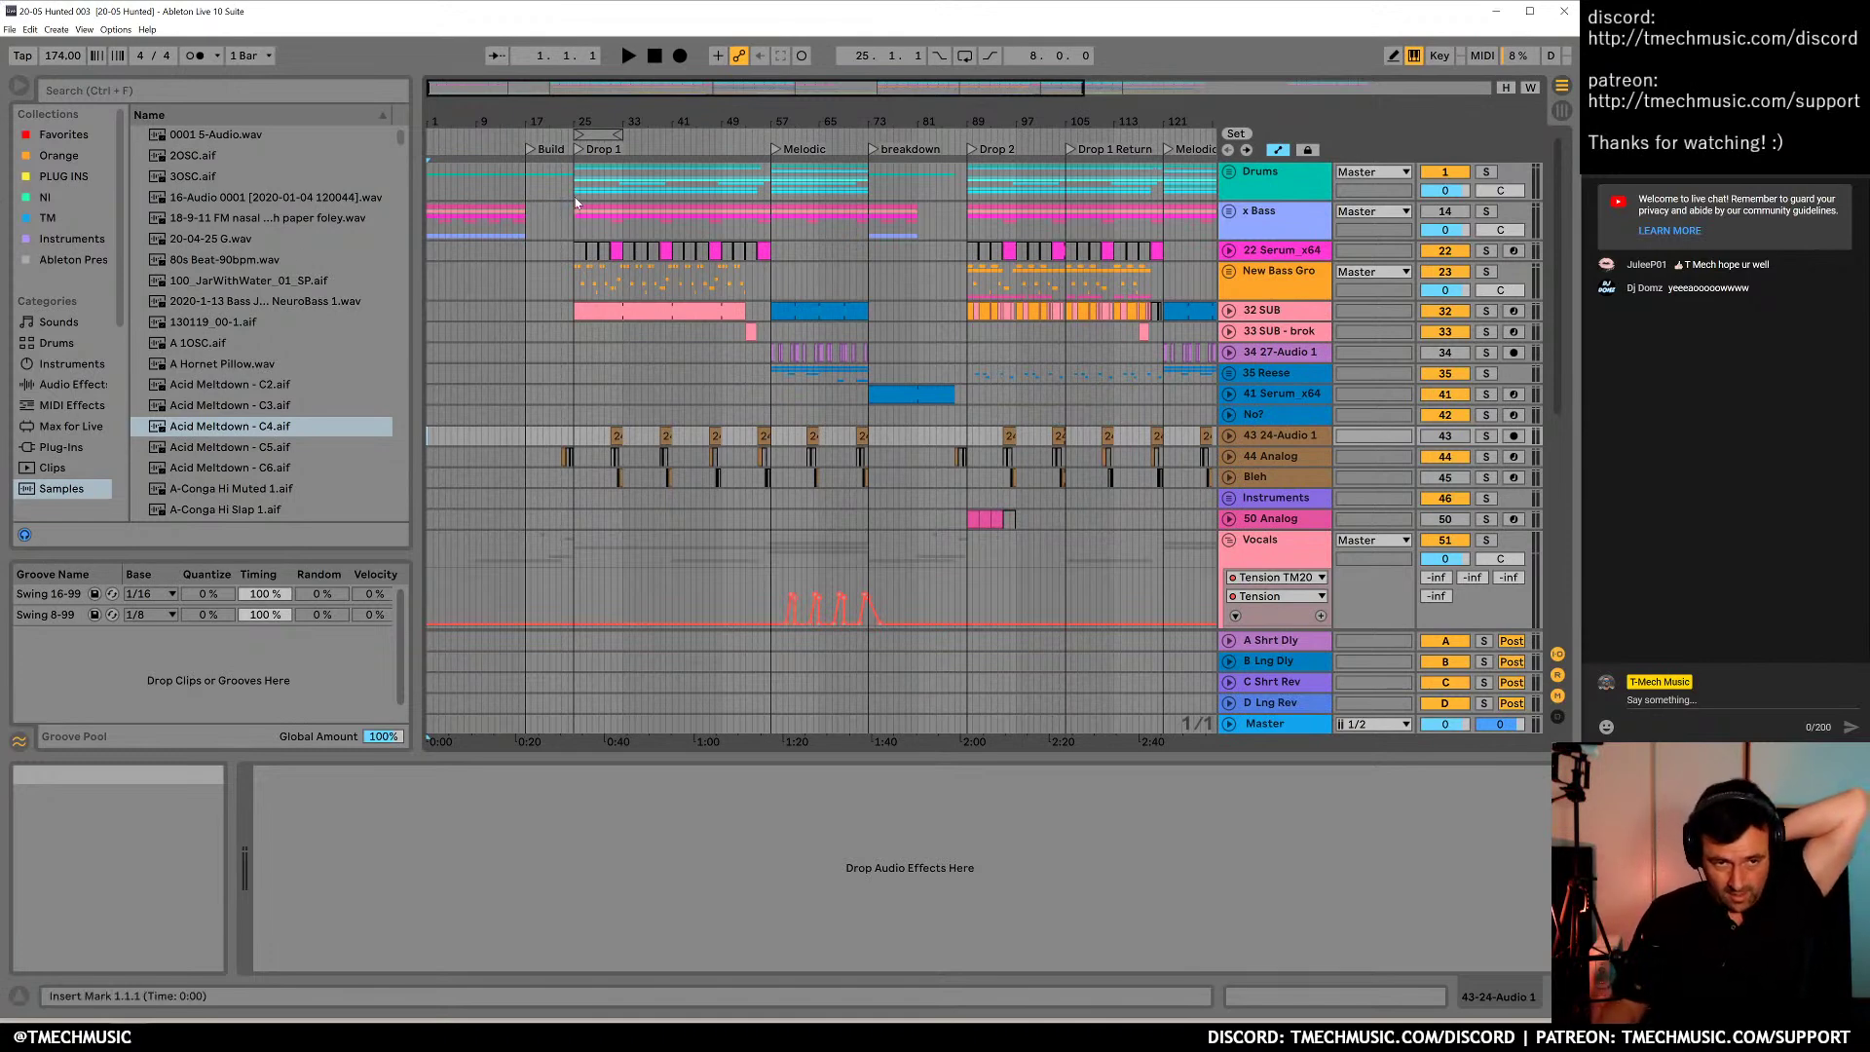
left_click_drag(495, 116, 508, 123)
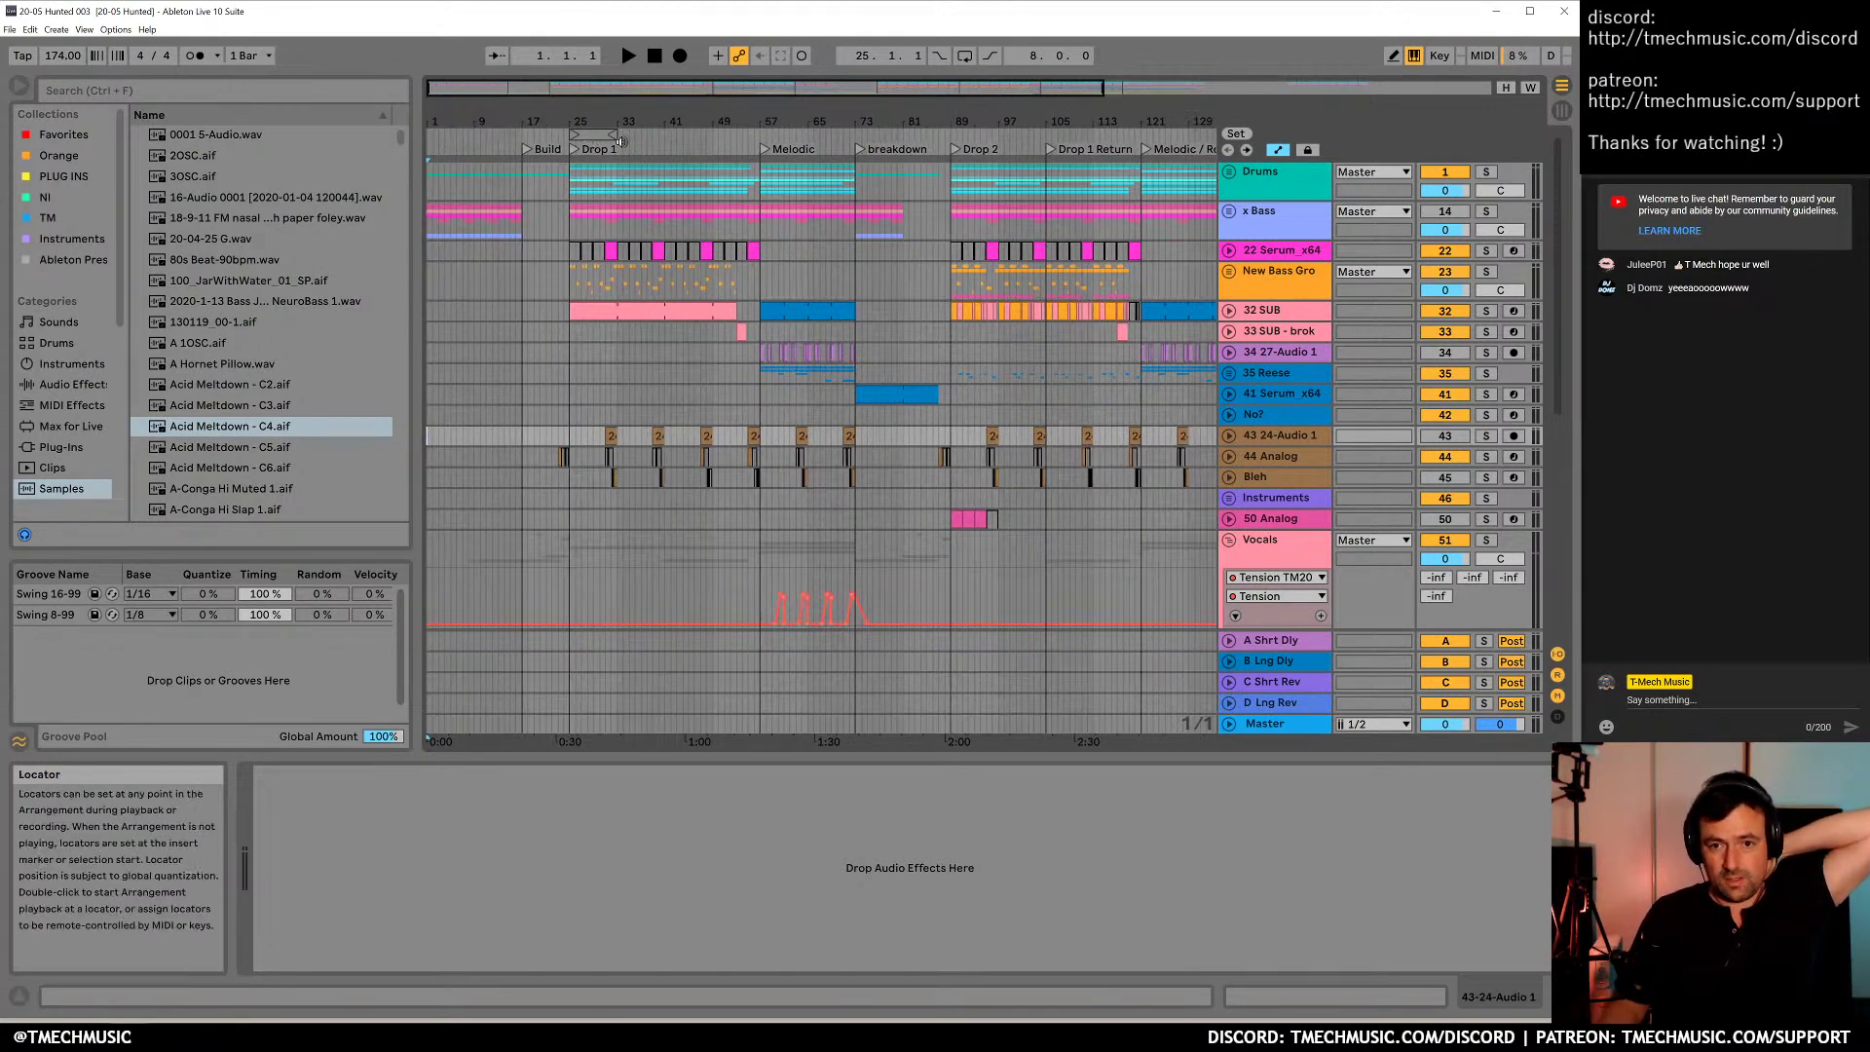
left_click_drag(836, 120, 835, 113)
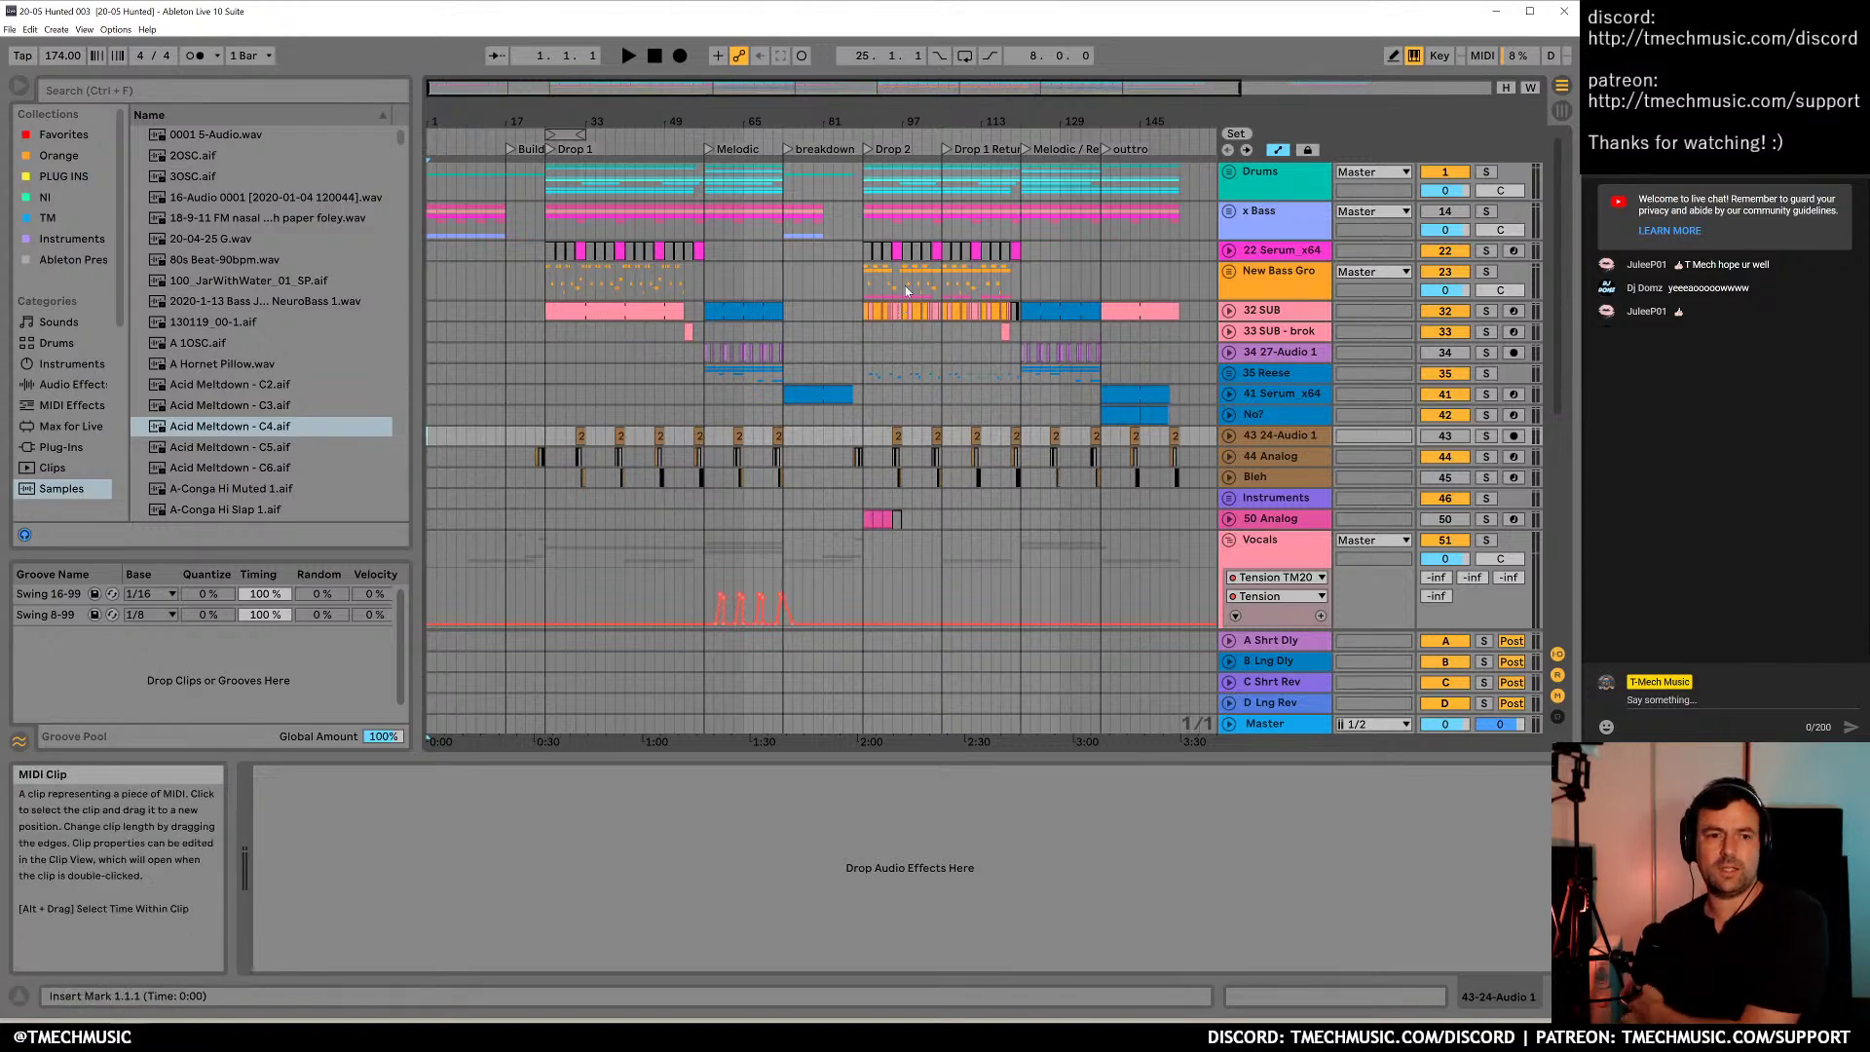
Open a blank Notepad document and bring it in front of the arrangement
key("super")
type("notepad")
key("Return")
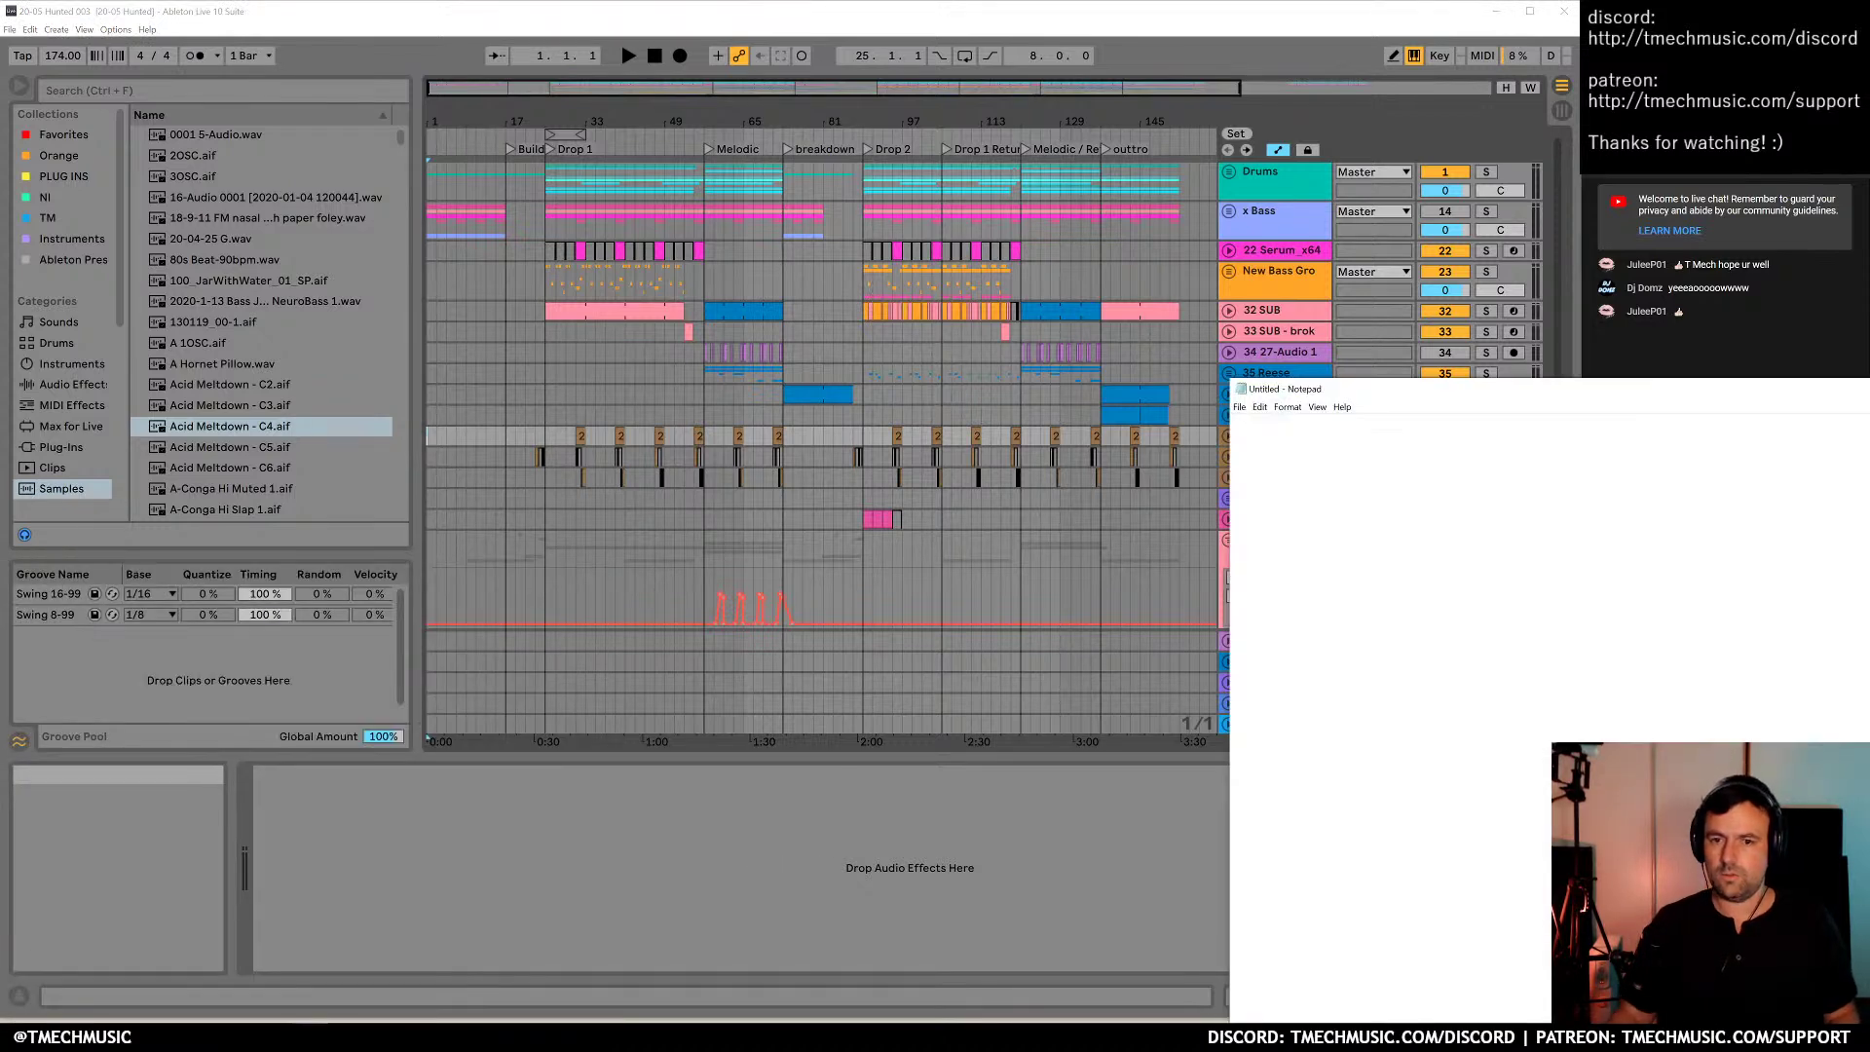
left_click(1231, 378)
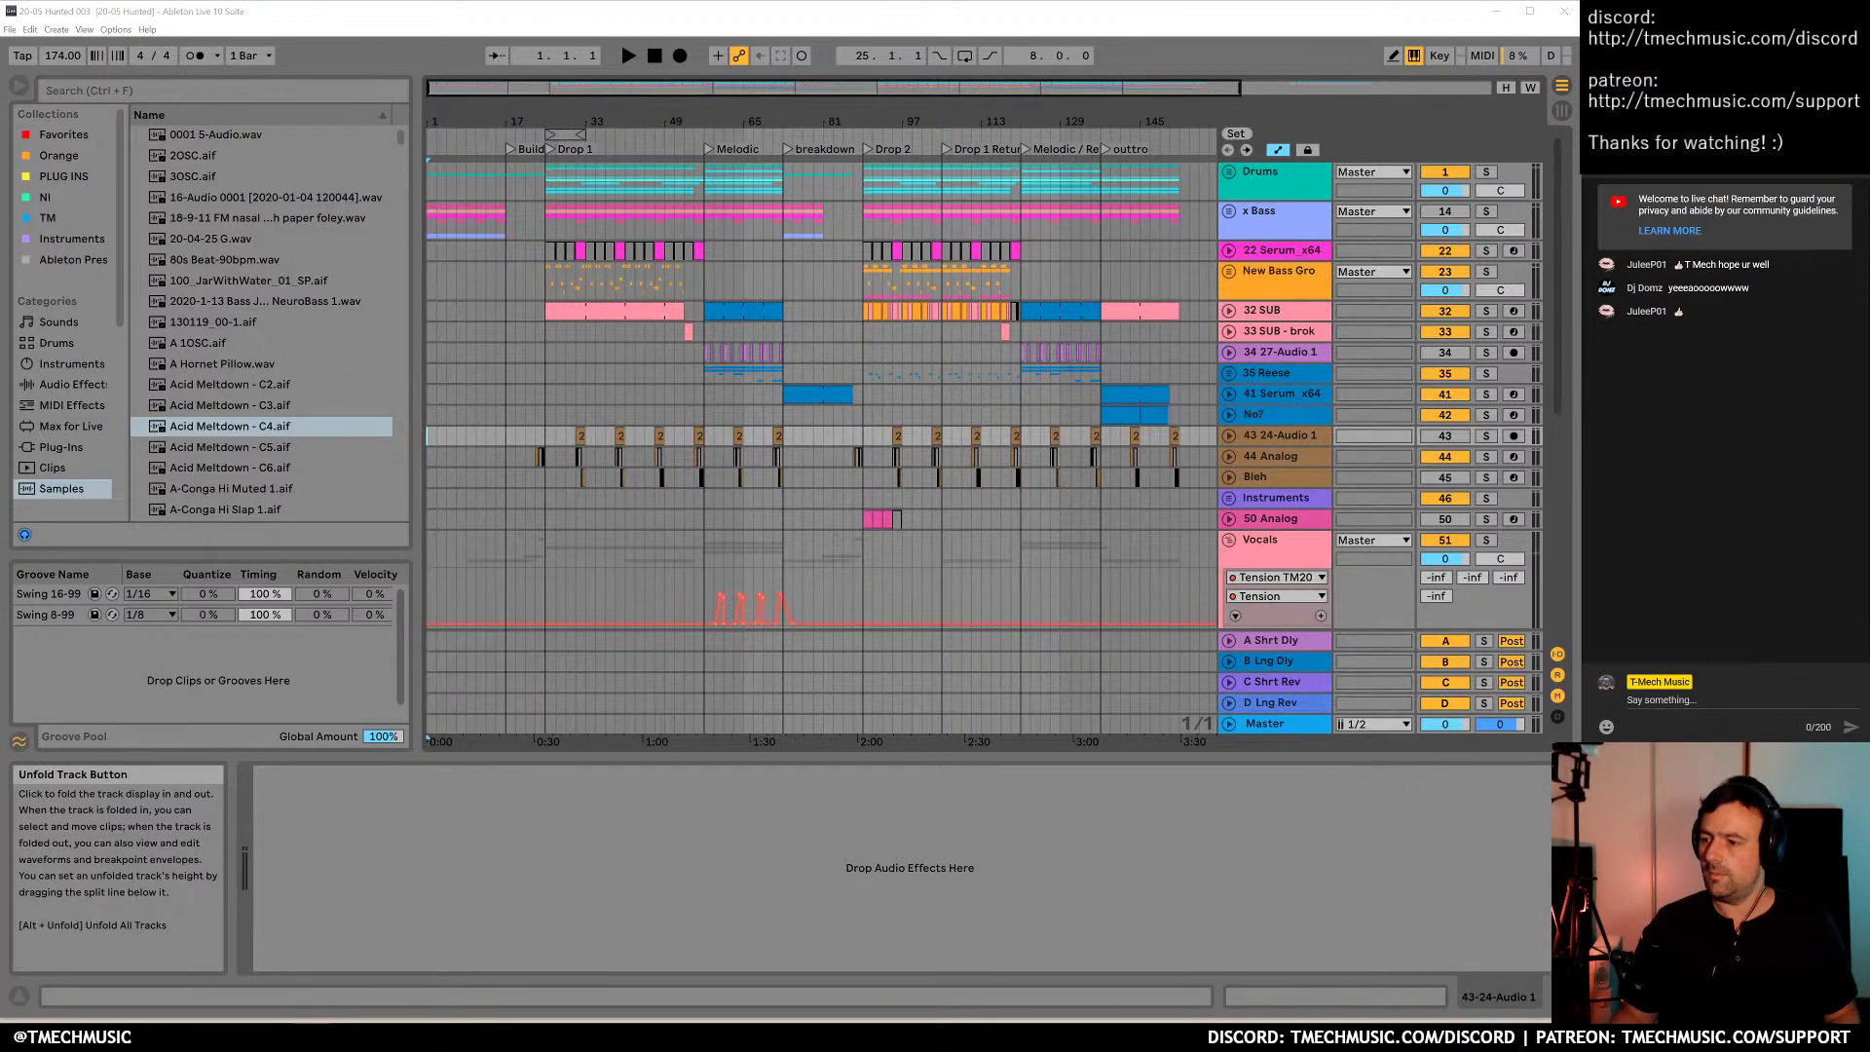
key("alt+Tab")
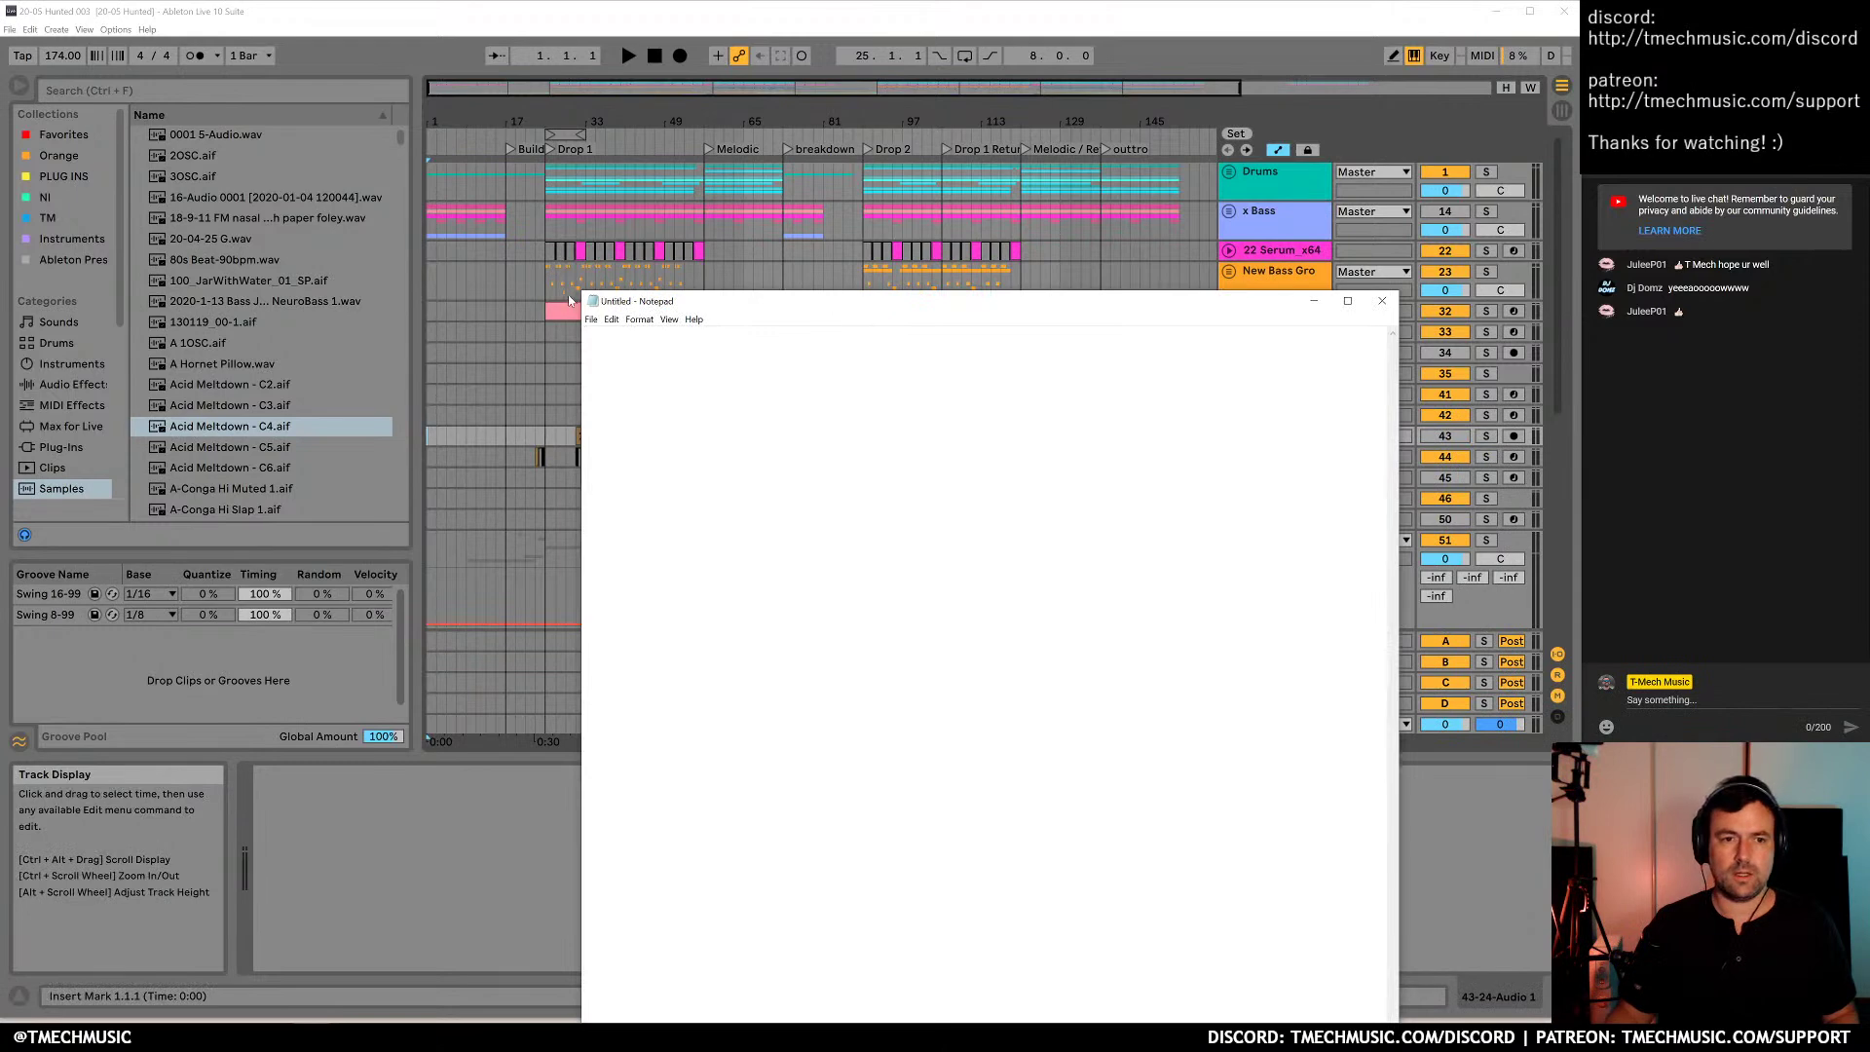
Shrink the Notepad window to fit below the live chat messages and enlarge its text zoom to 140%
left_click_drag(582, 292, 1315, 686)
left_click(1728, 586)
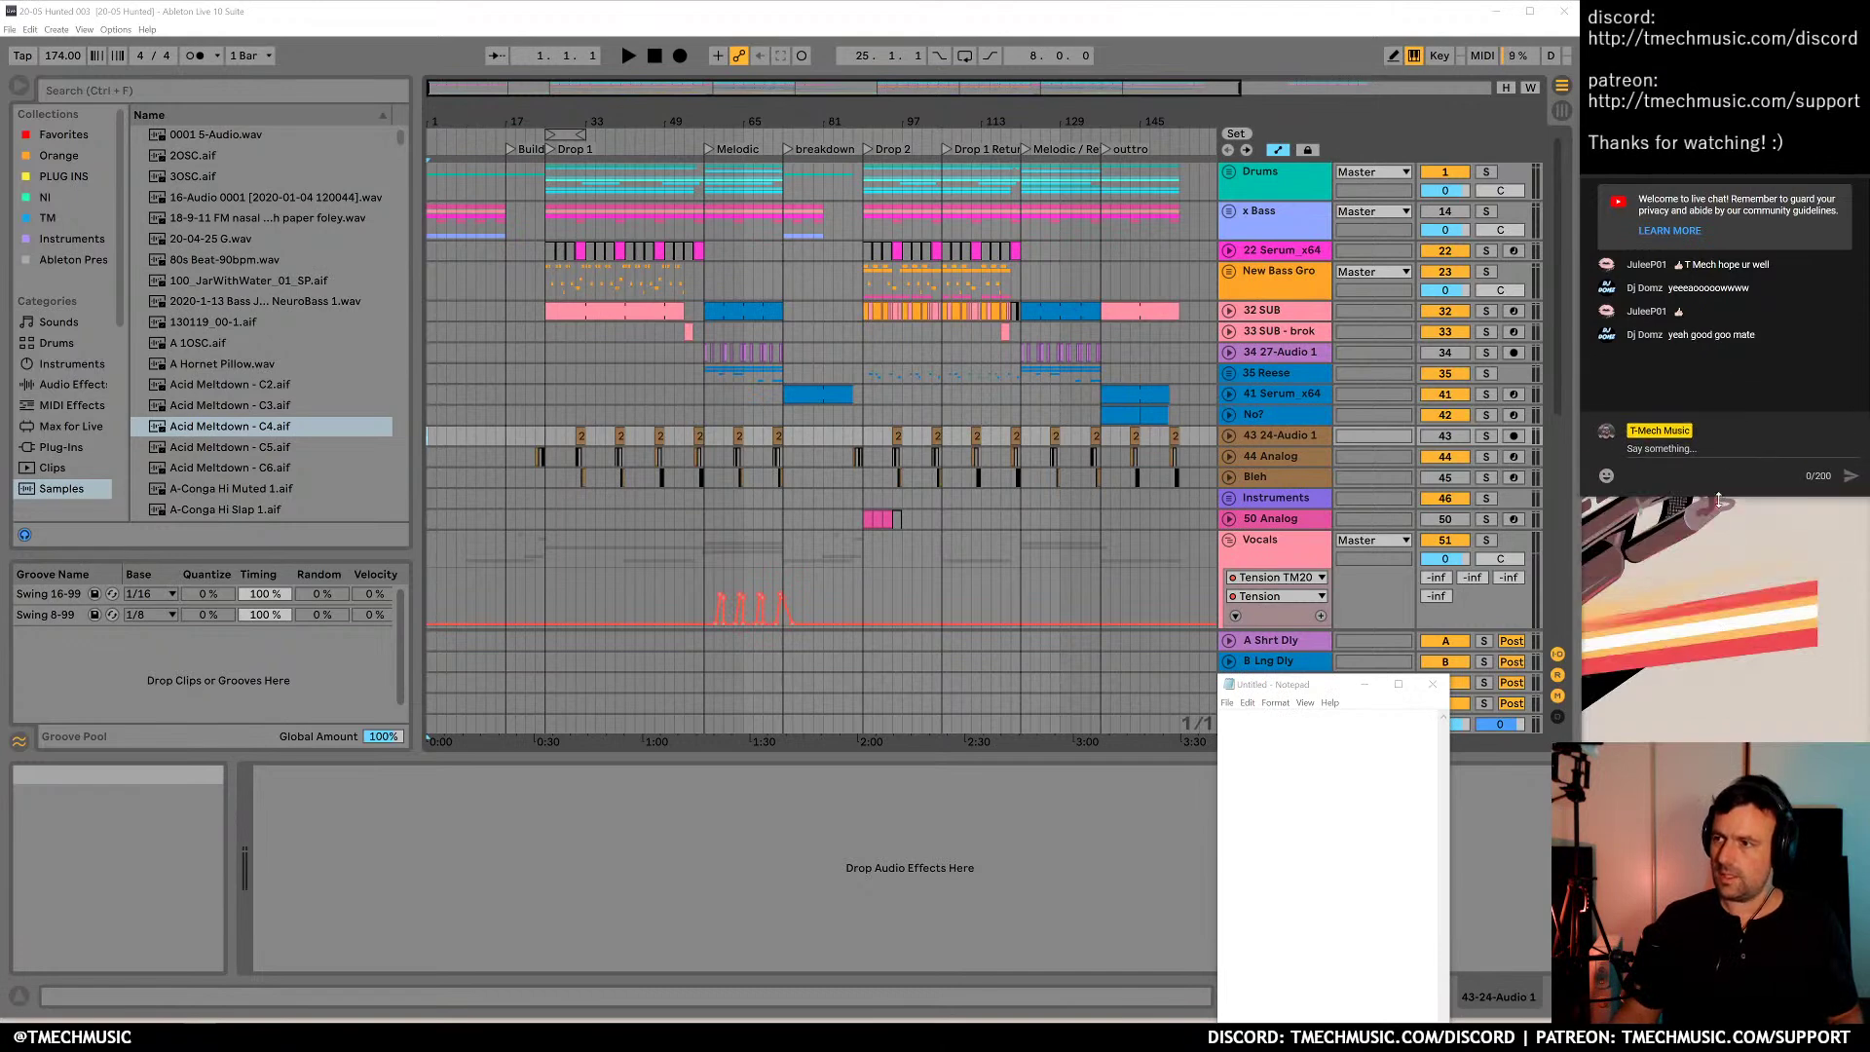
left_click_drag(1315, 691, 1676, 415)
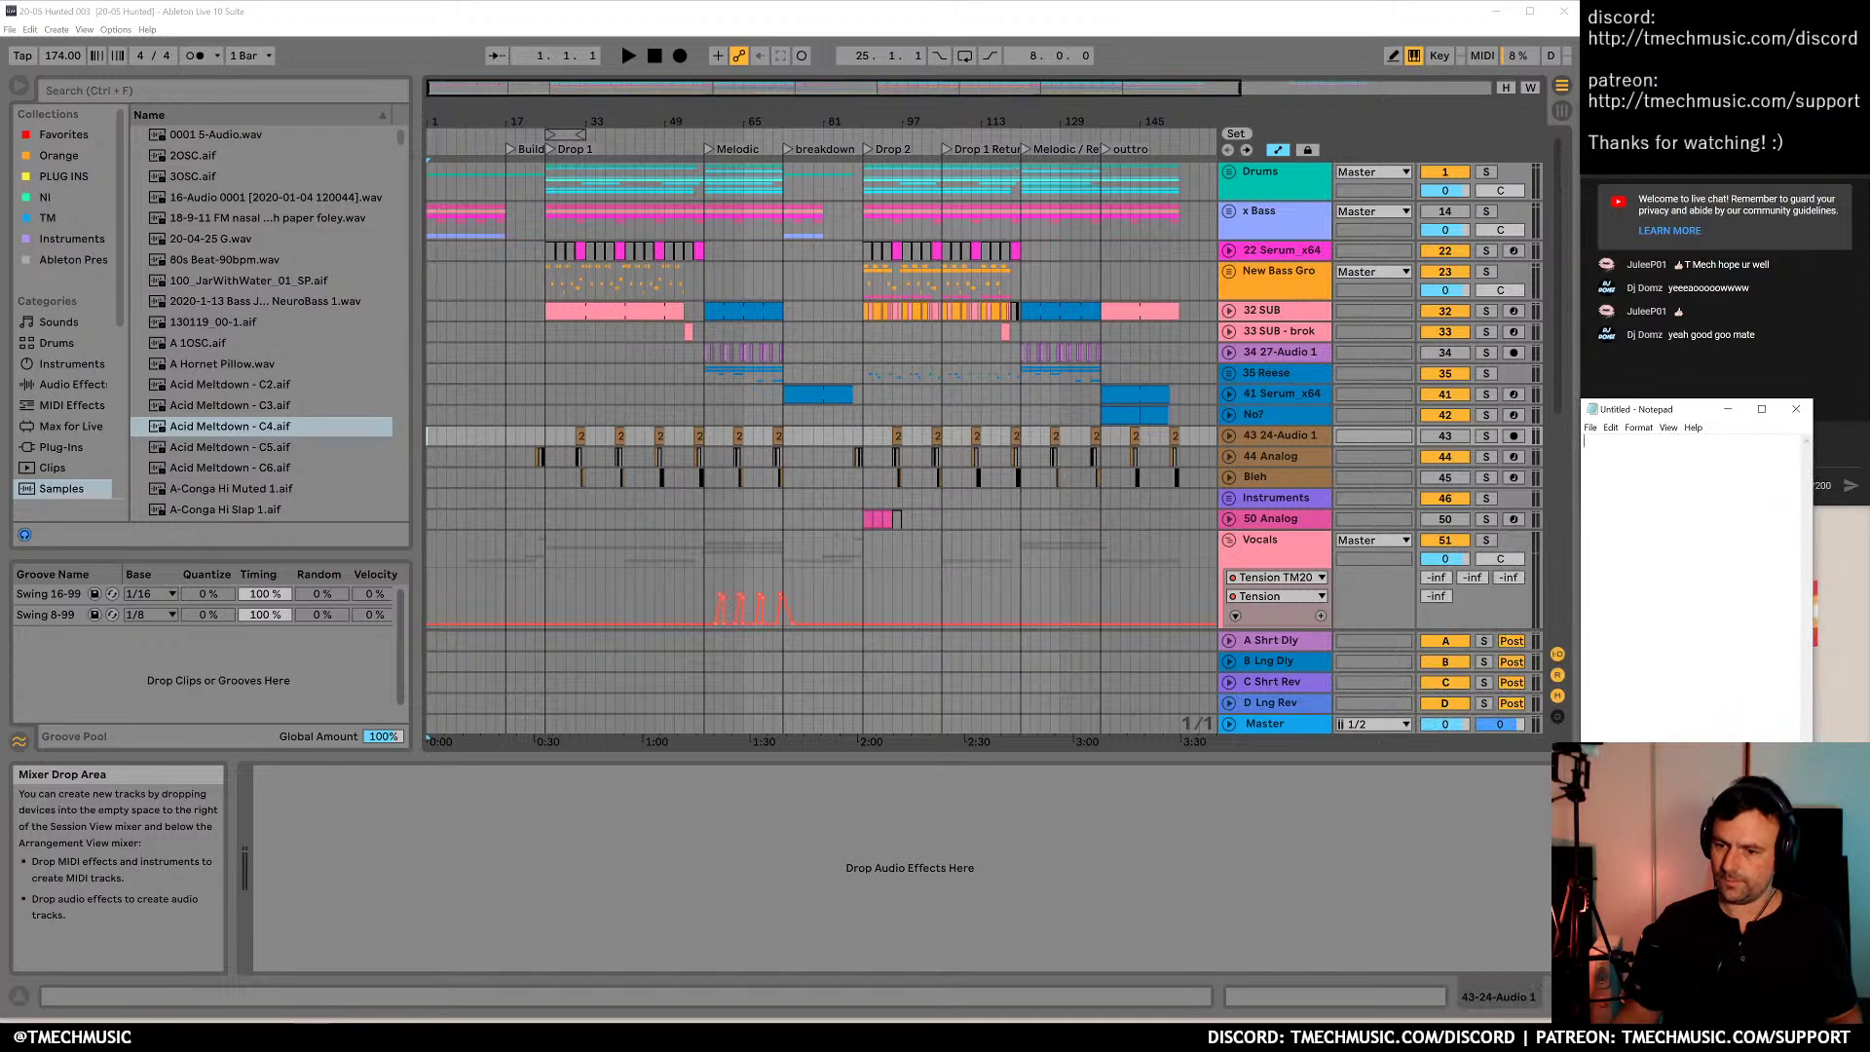
left_click_drag(1813, 741, 1858, 740)
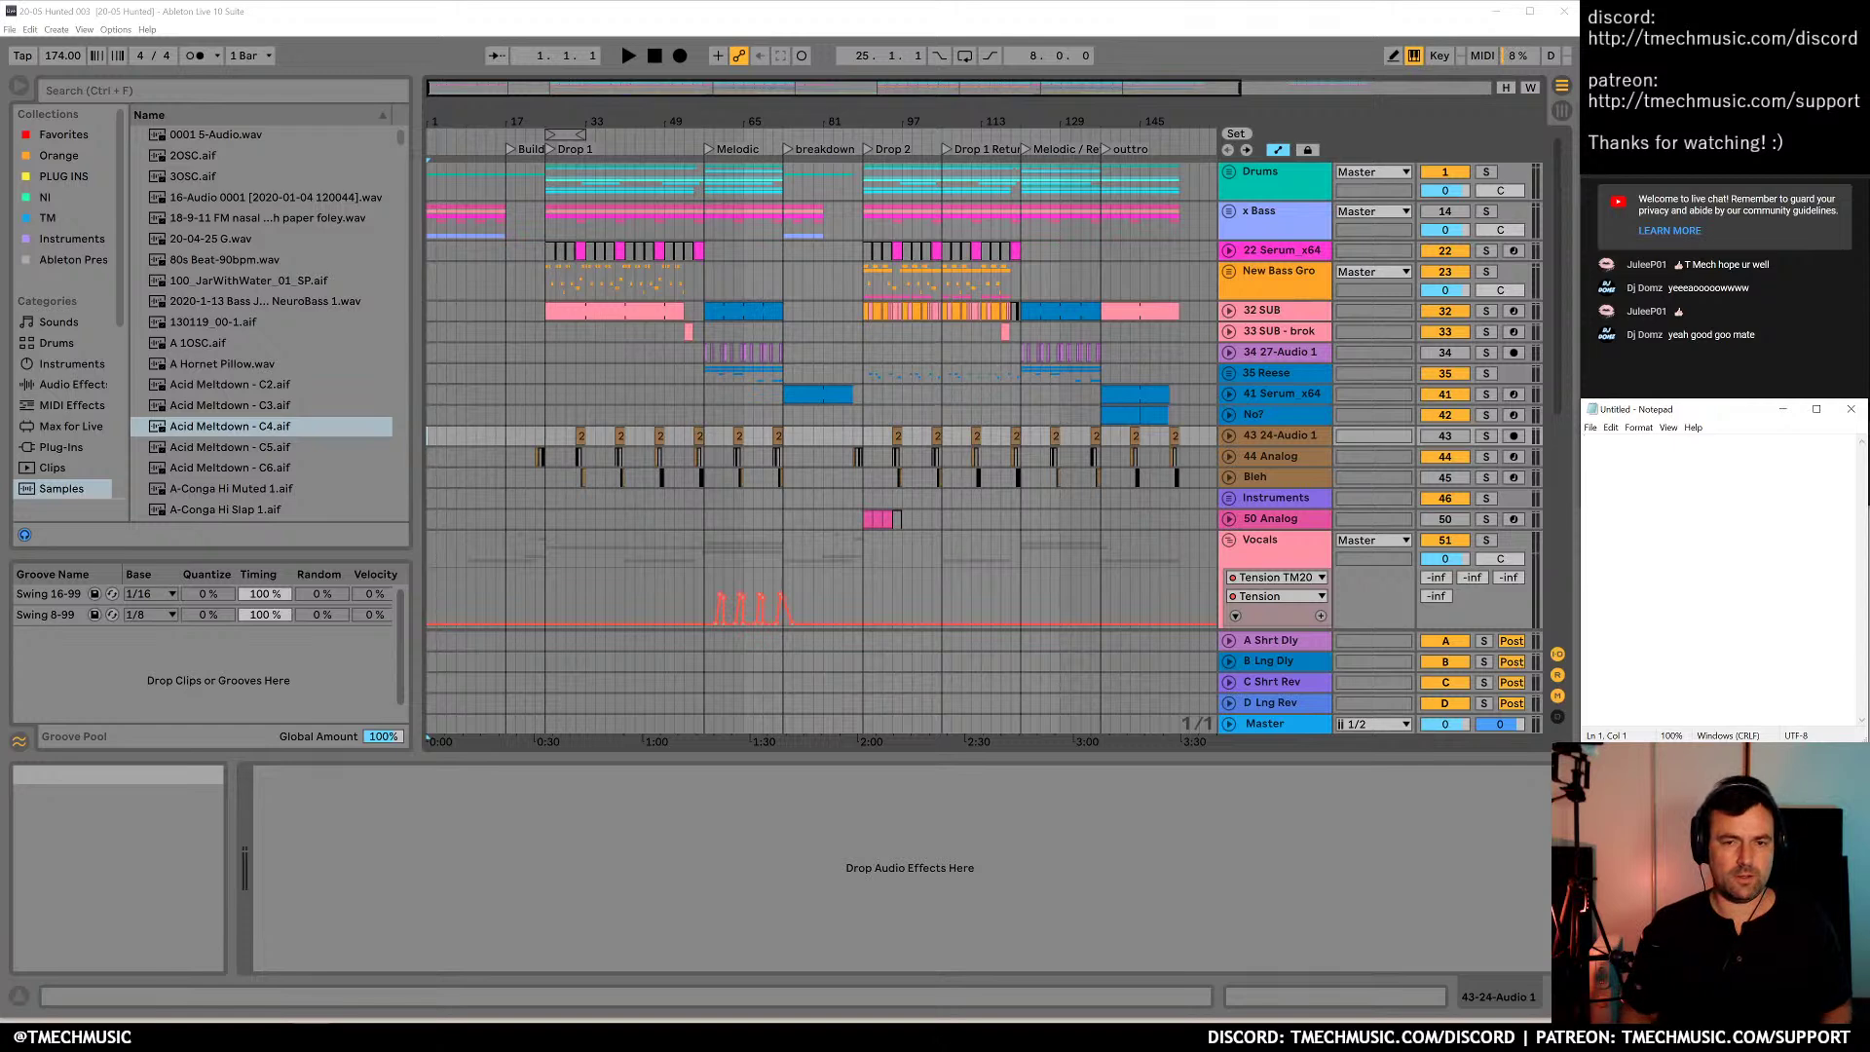
key("ctrl+plus")
key("ctrl+plus")
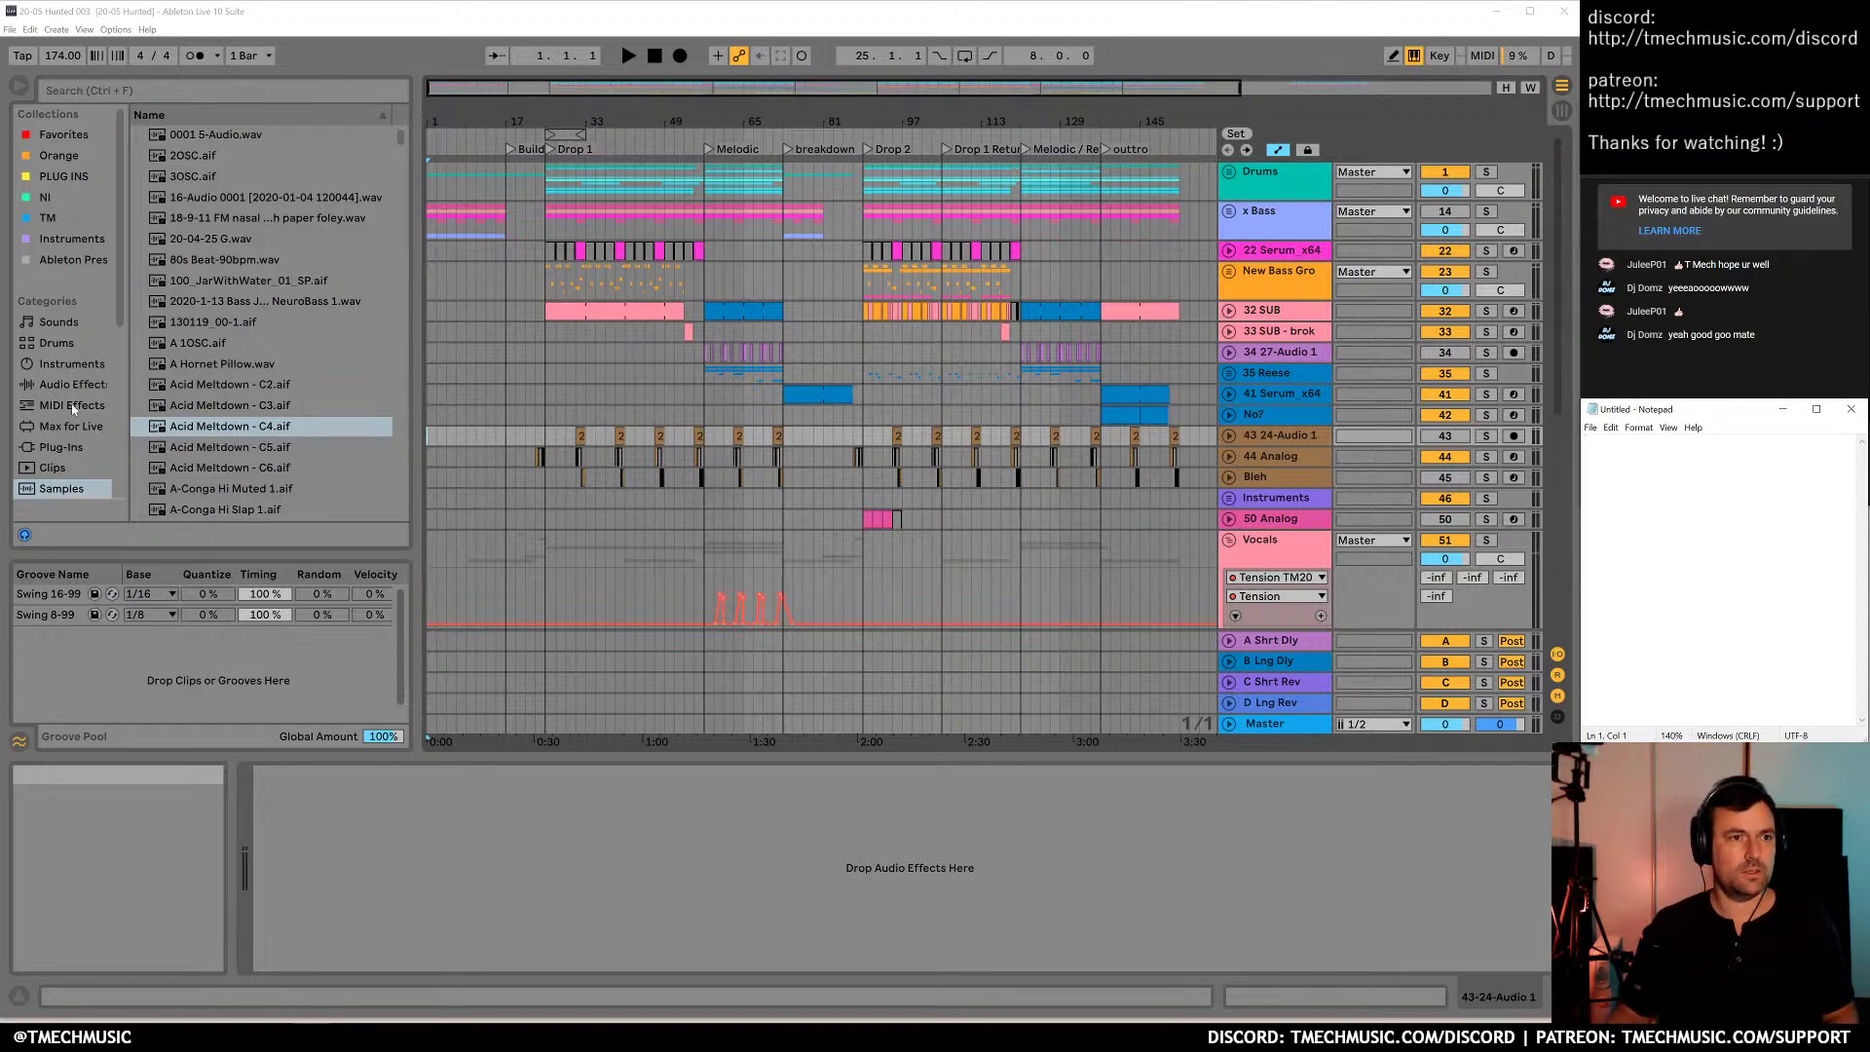
Save the Live Set under the new name 20-05 Hunted 004 in the same project folder
left_click(10, 29)
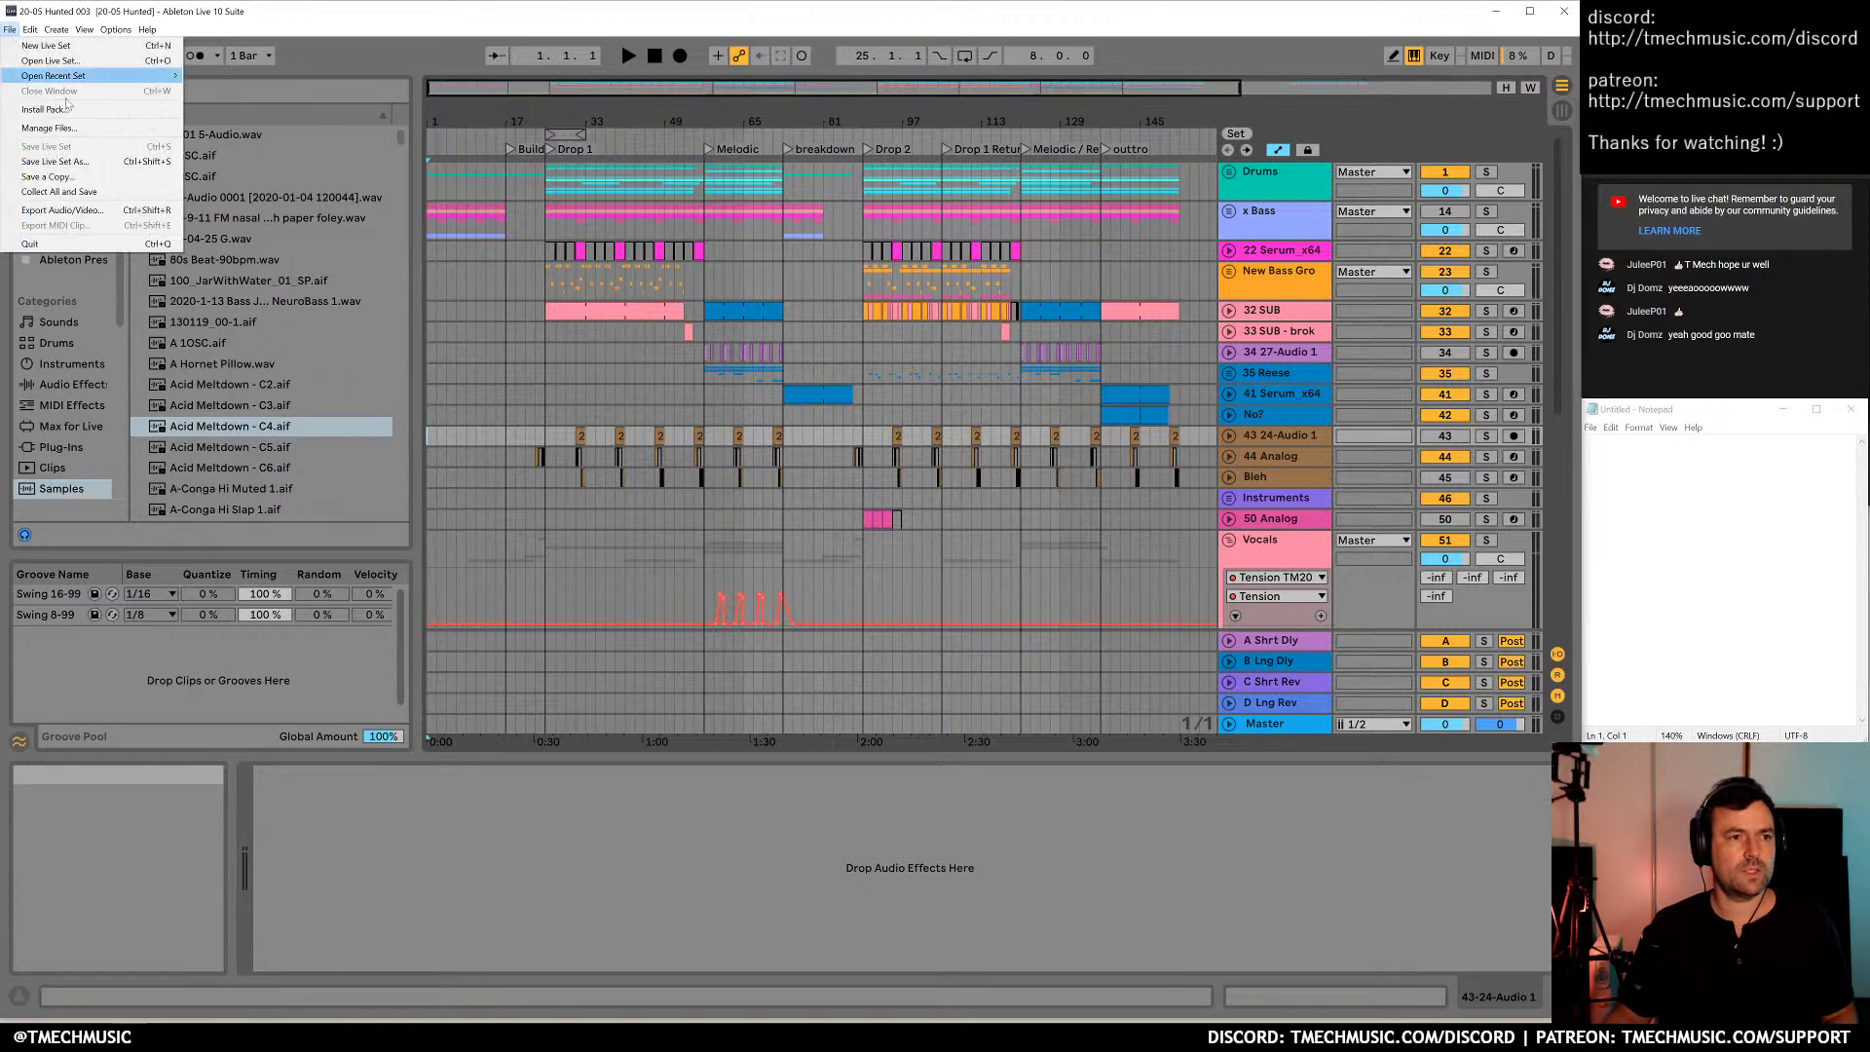
left_click(54, 162)
key("End")
key("BackSpace")
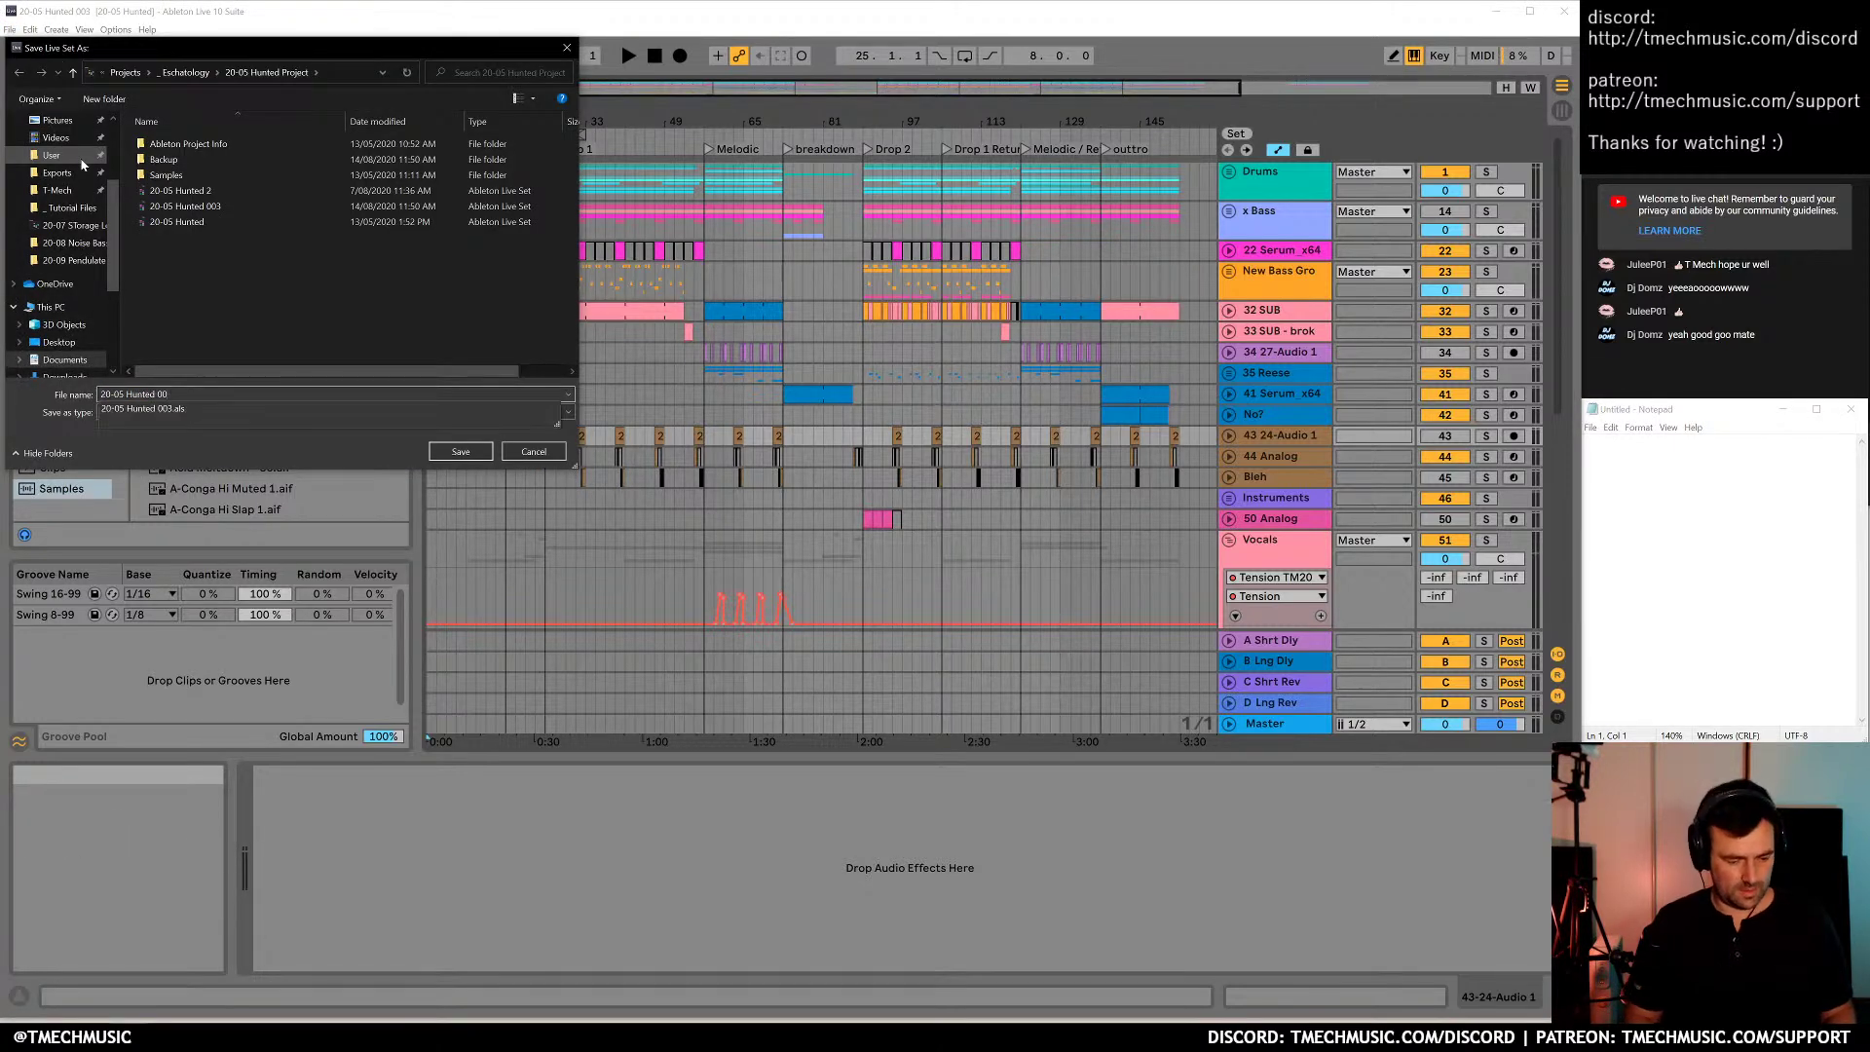
key("Return")
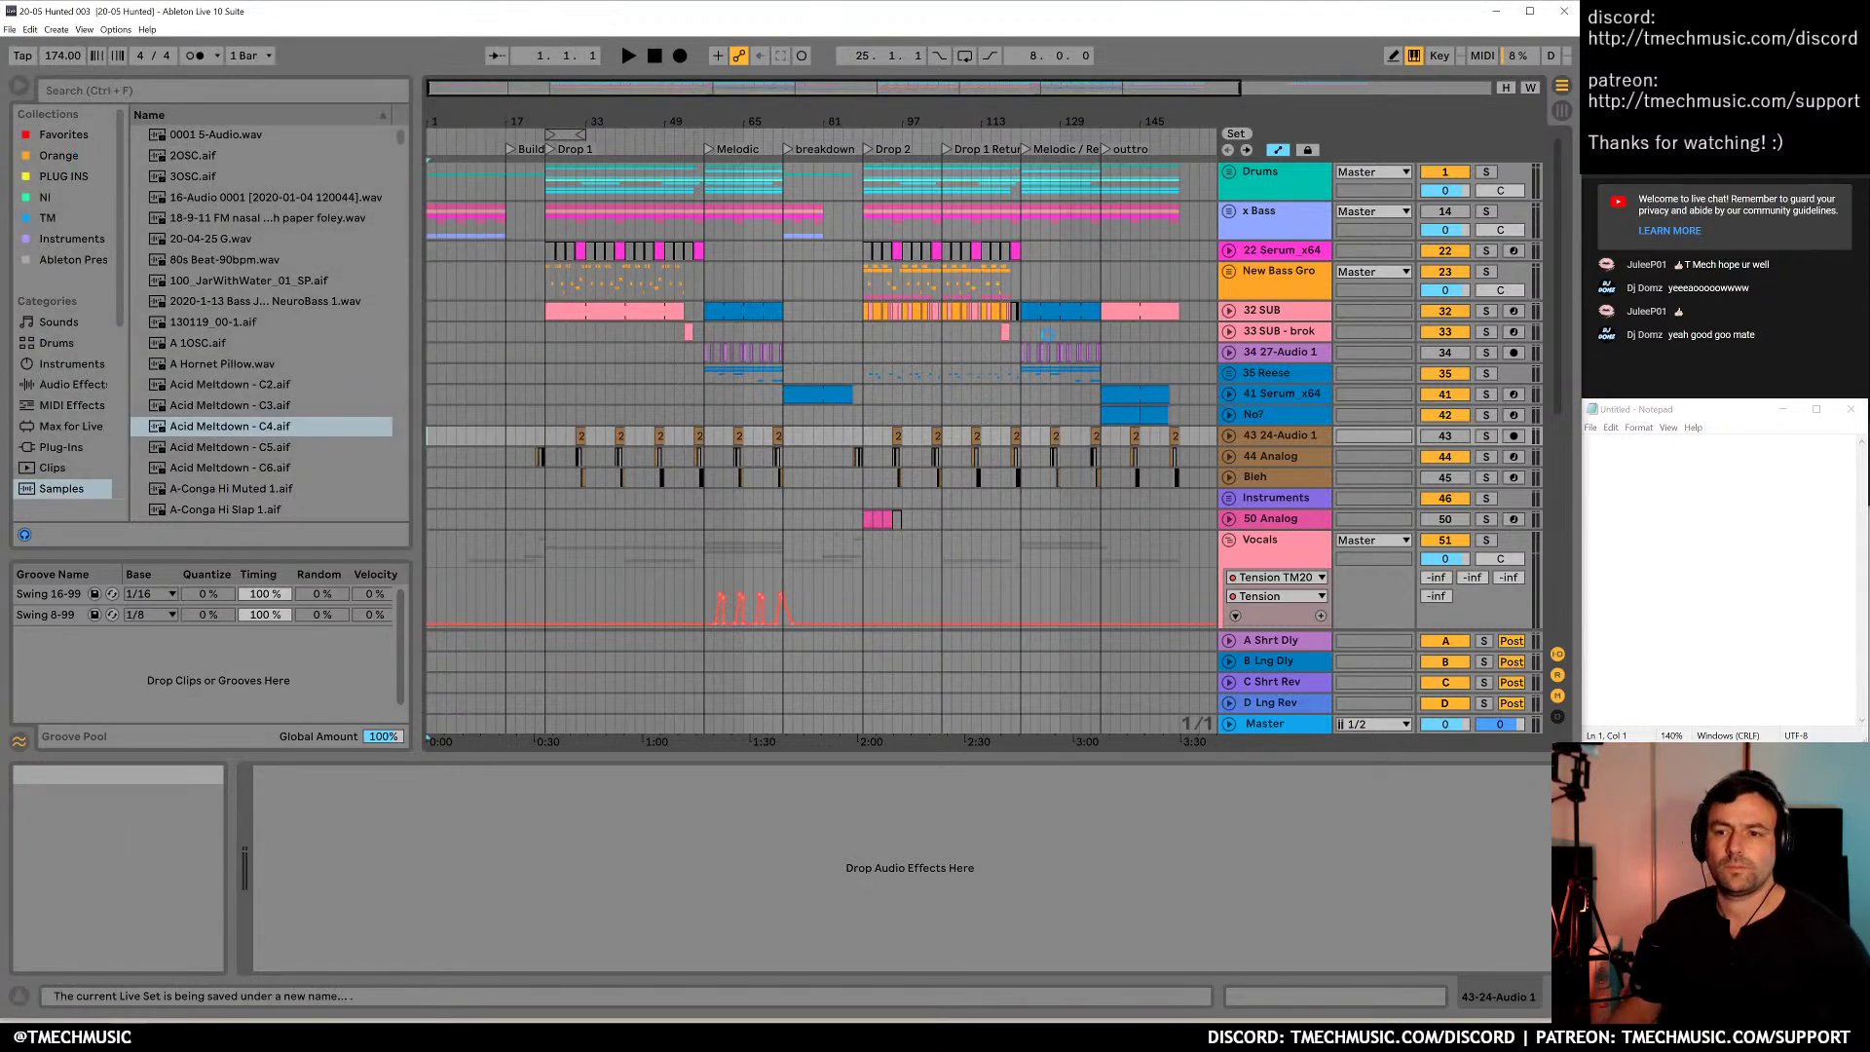
Play the arrangement from the start and switch to the blank Notepad document for taking notes
left_click(628, 55)
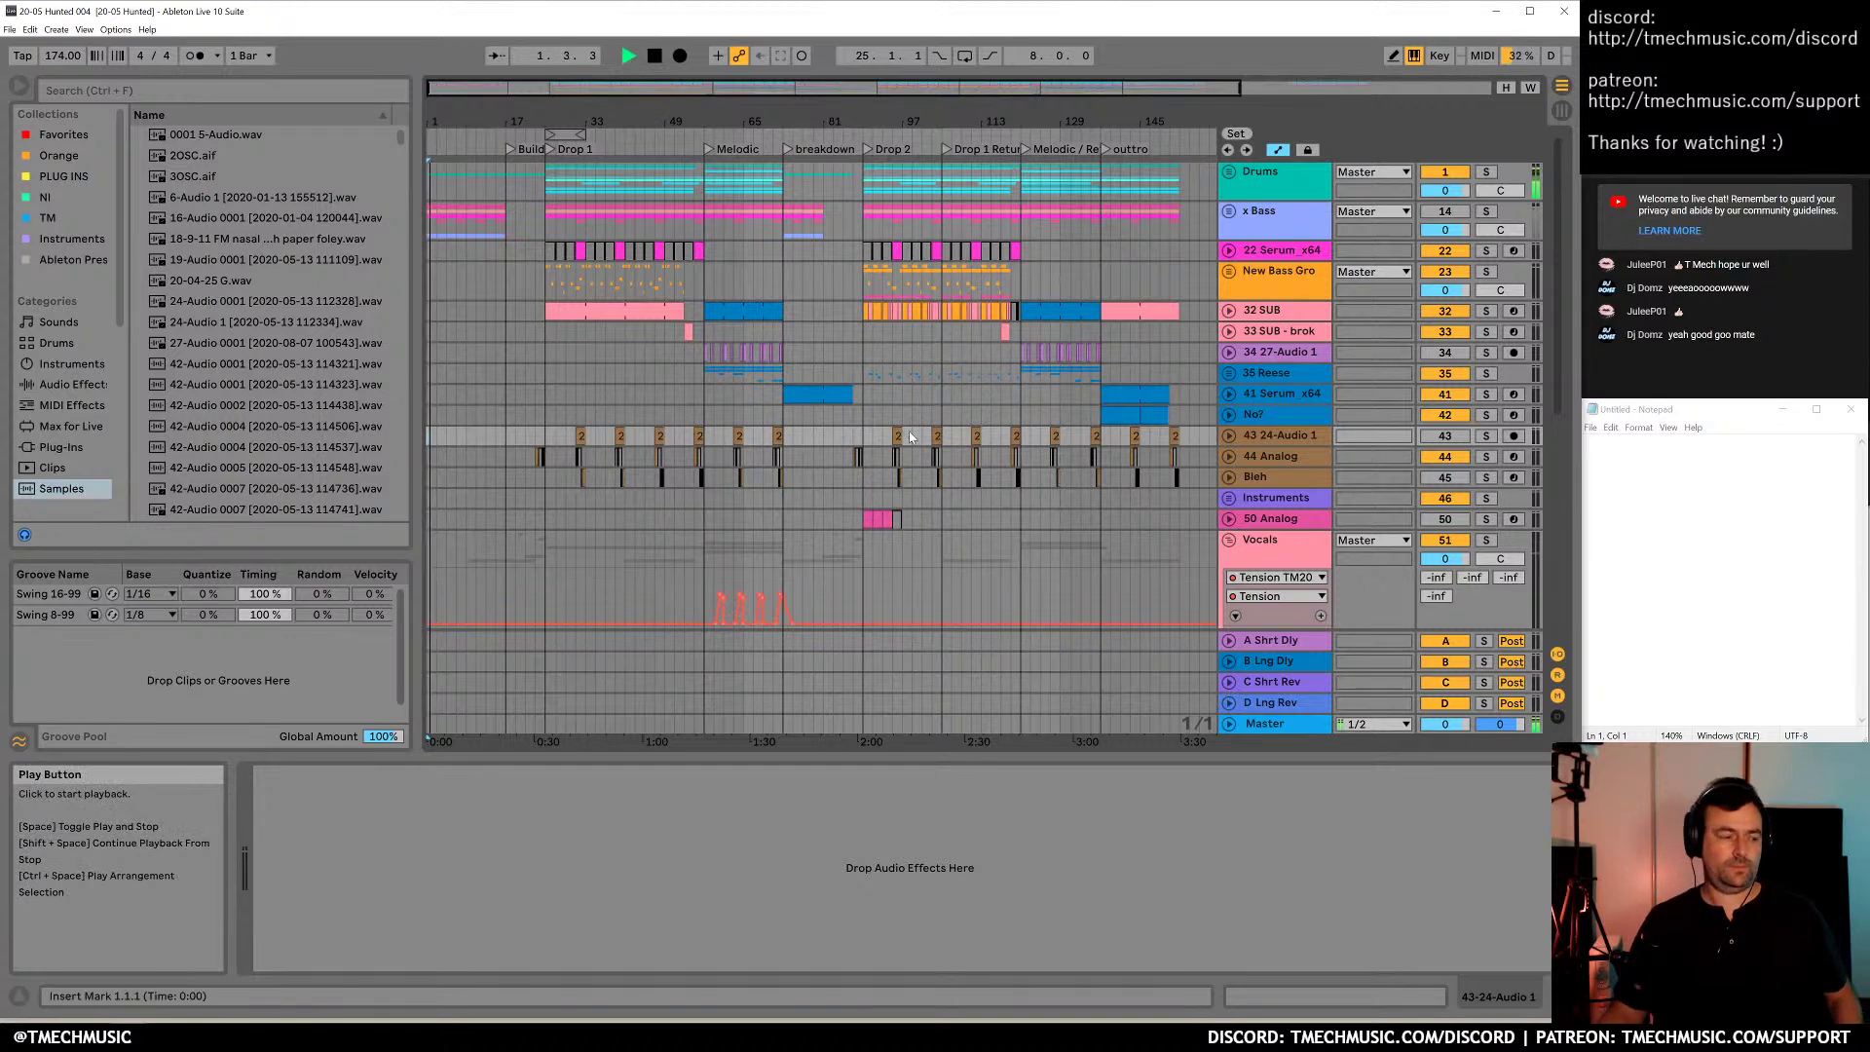
left_click(1719, 565)
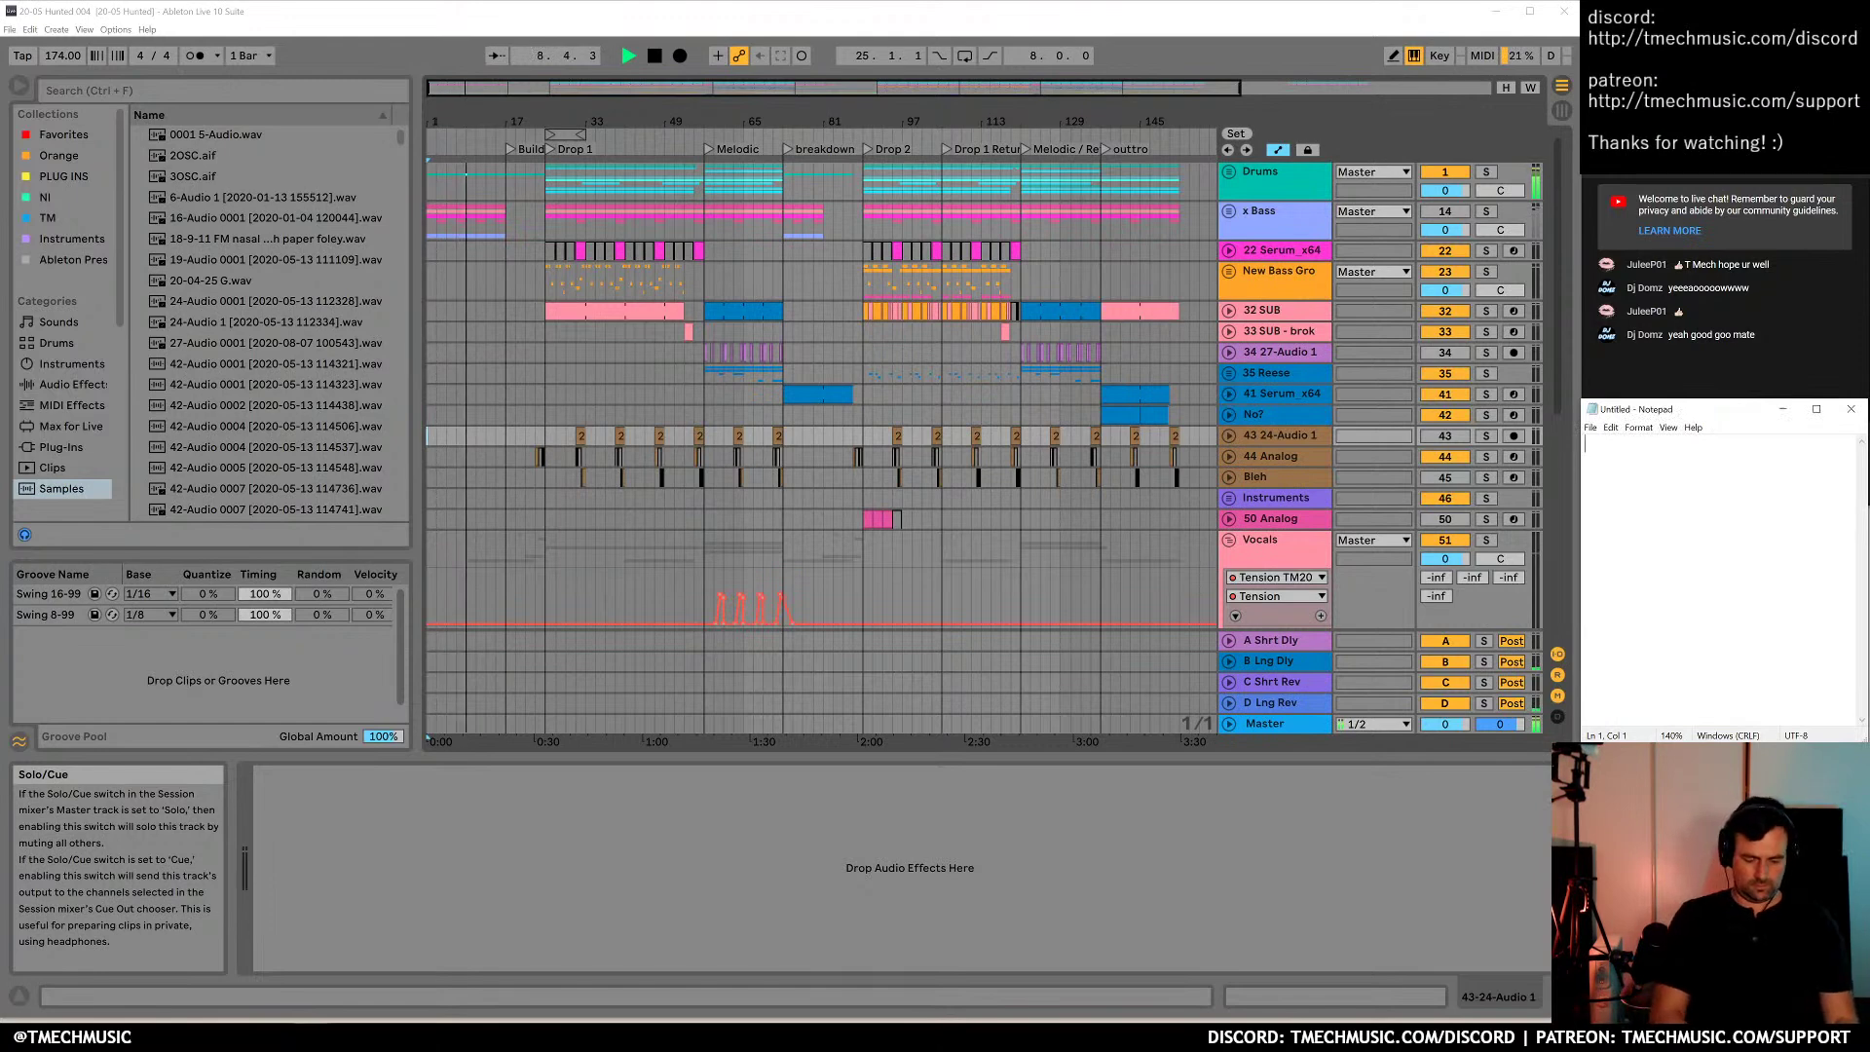
type("air\"")
key("BackSpace")
key("BackSpace")
key("BackSpace")
key("BackSpace")
key("BackSpace")
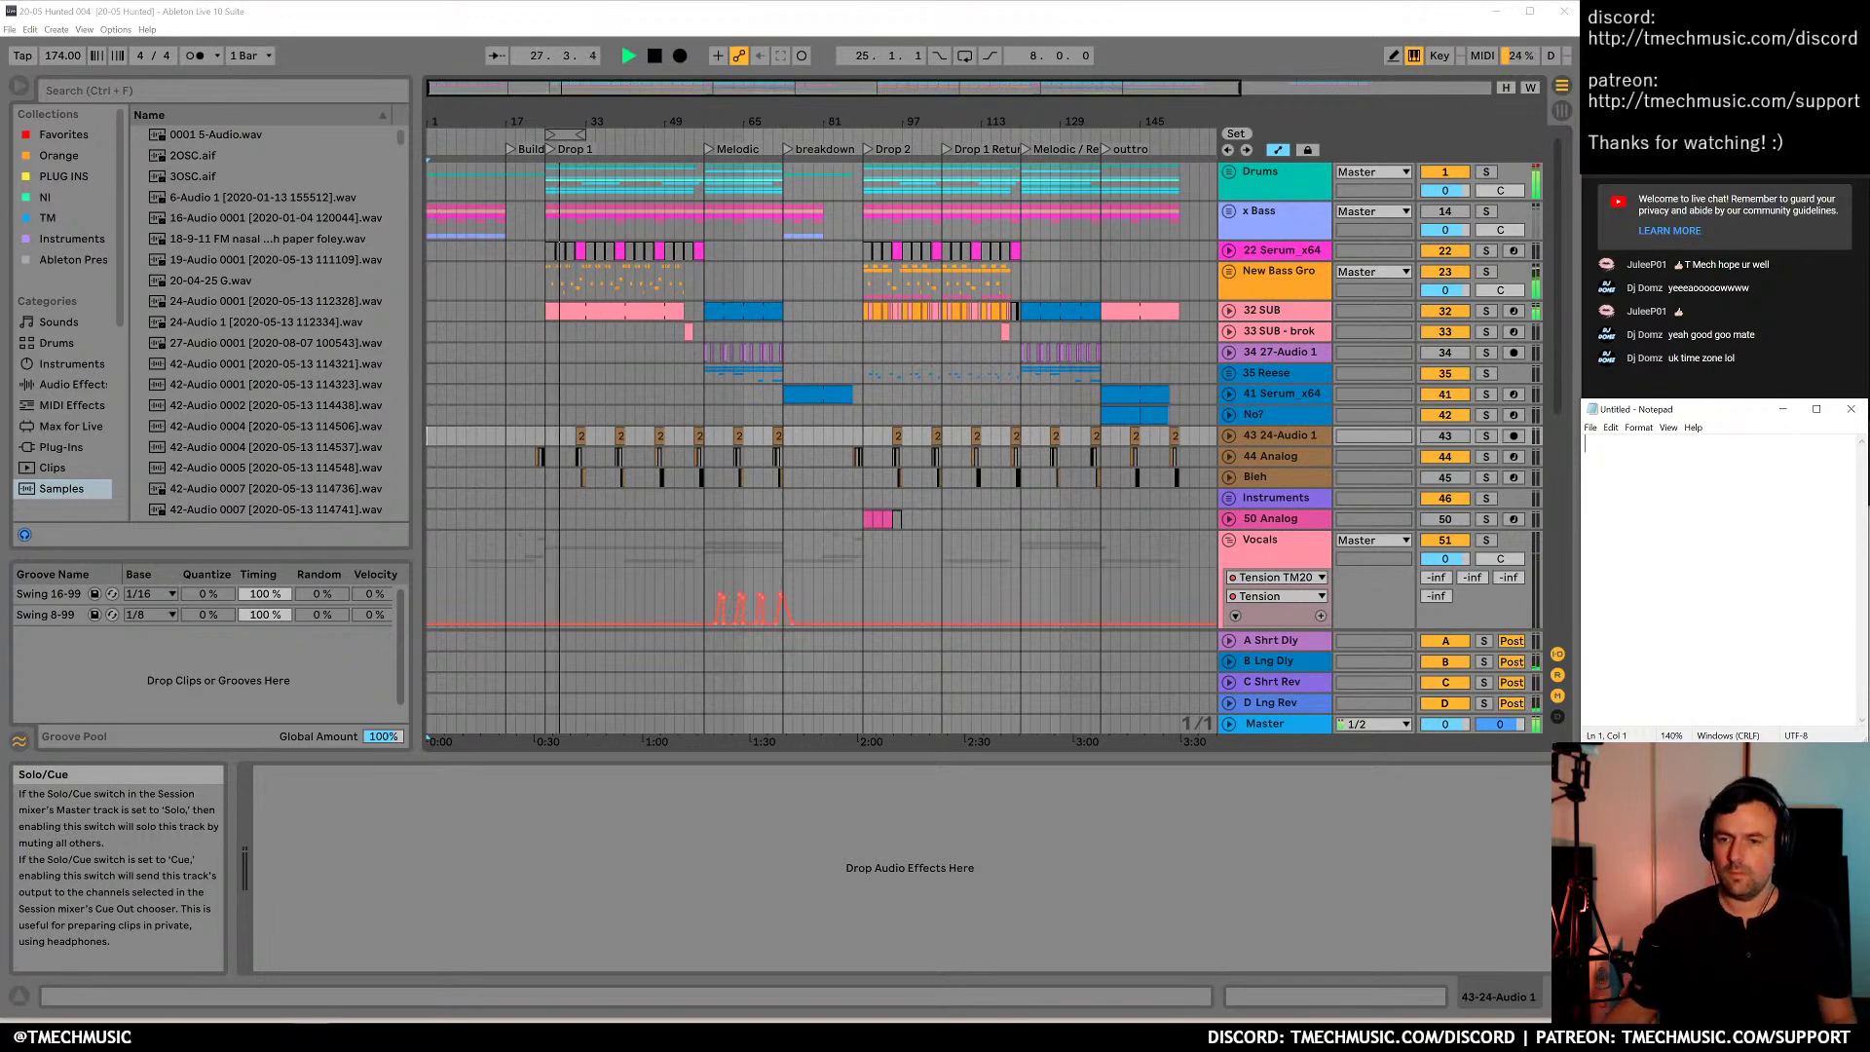
Write the notes "thin out the hats at first", "fast hats at 32 are a bit much?" and "accidental bits at 49 are a bit much?"
type("hin out the hats at first")
key("Return")
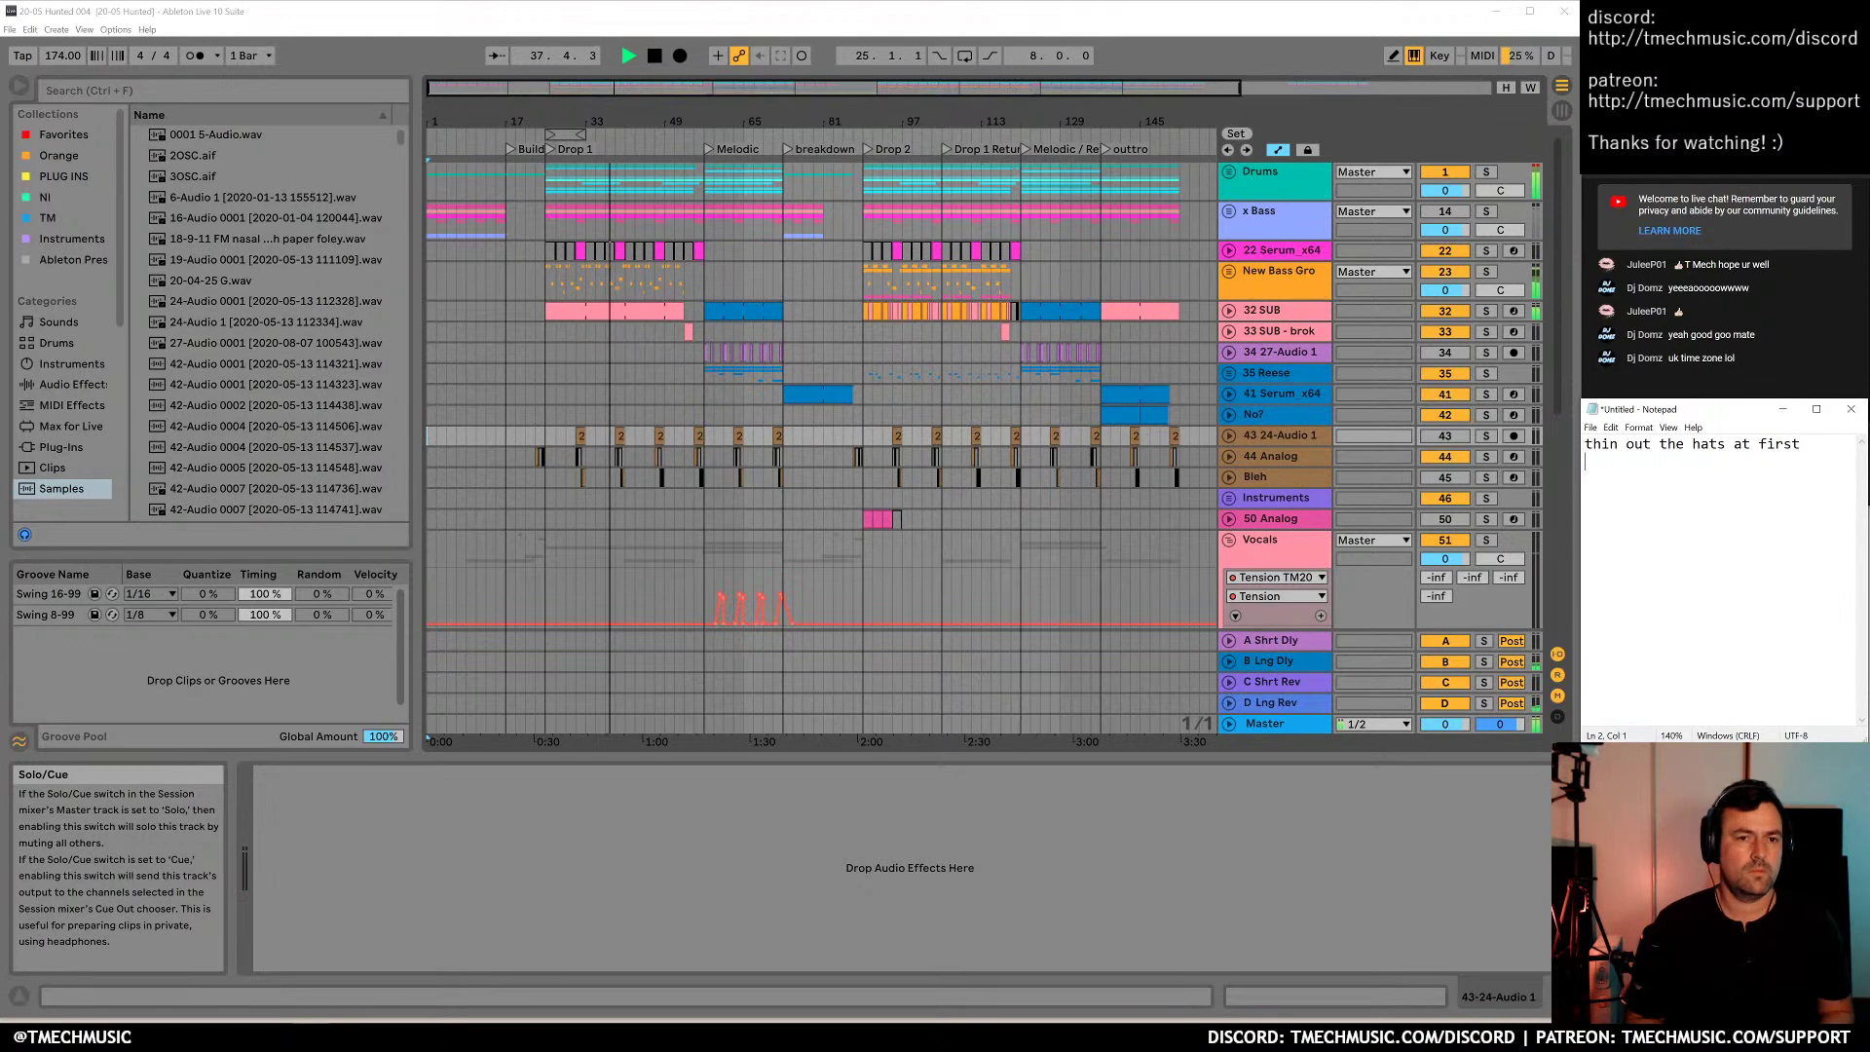
type("fast hats at ")
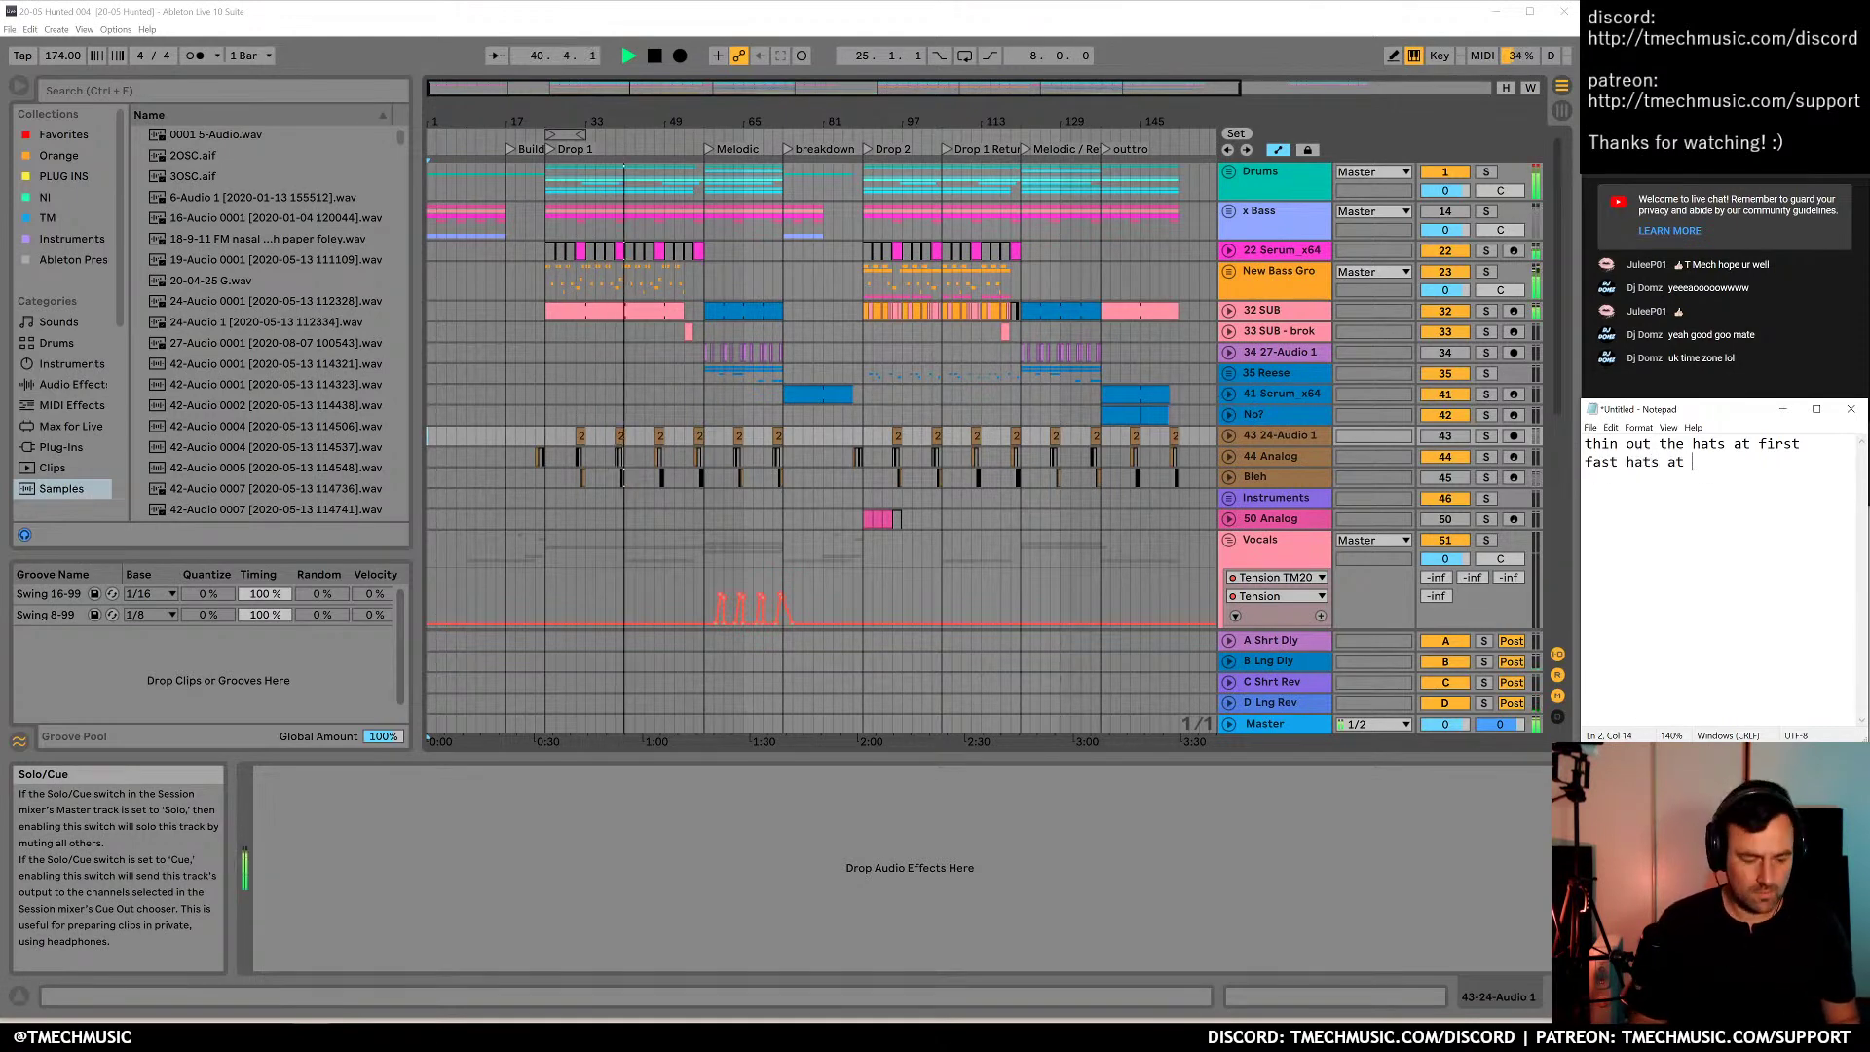
type("32 are a bit much?")
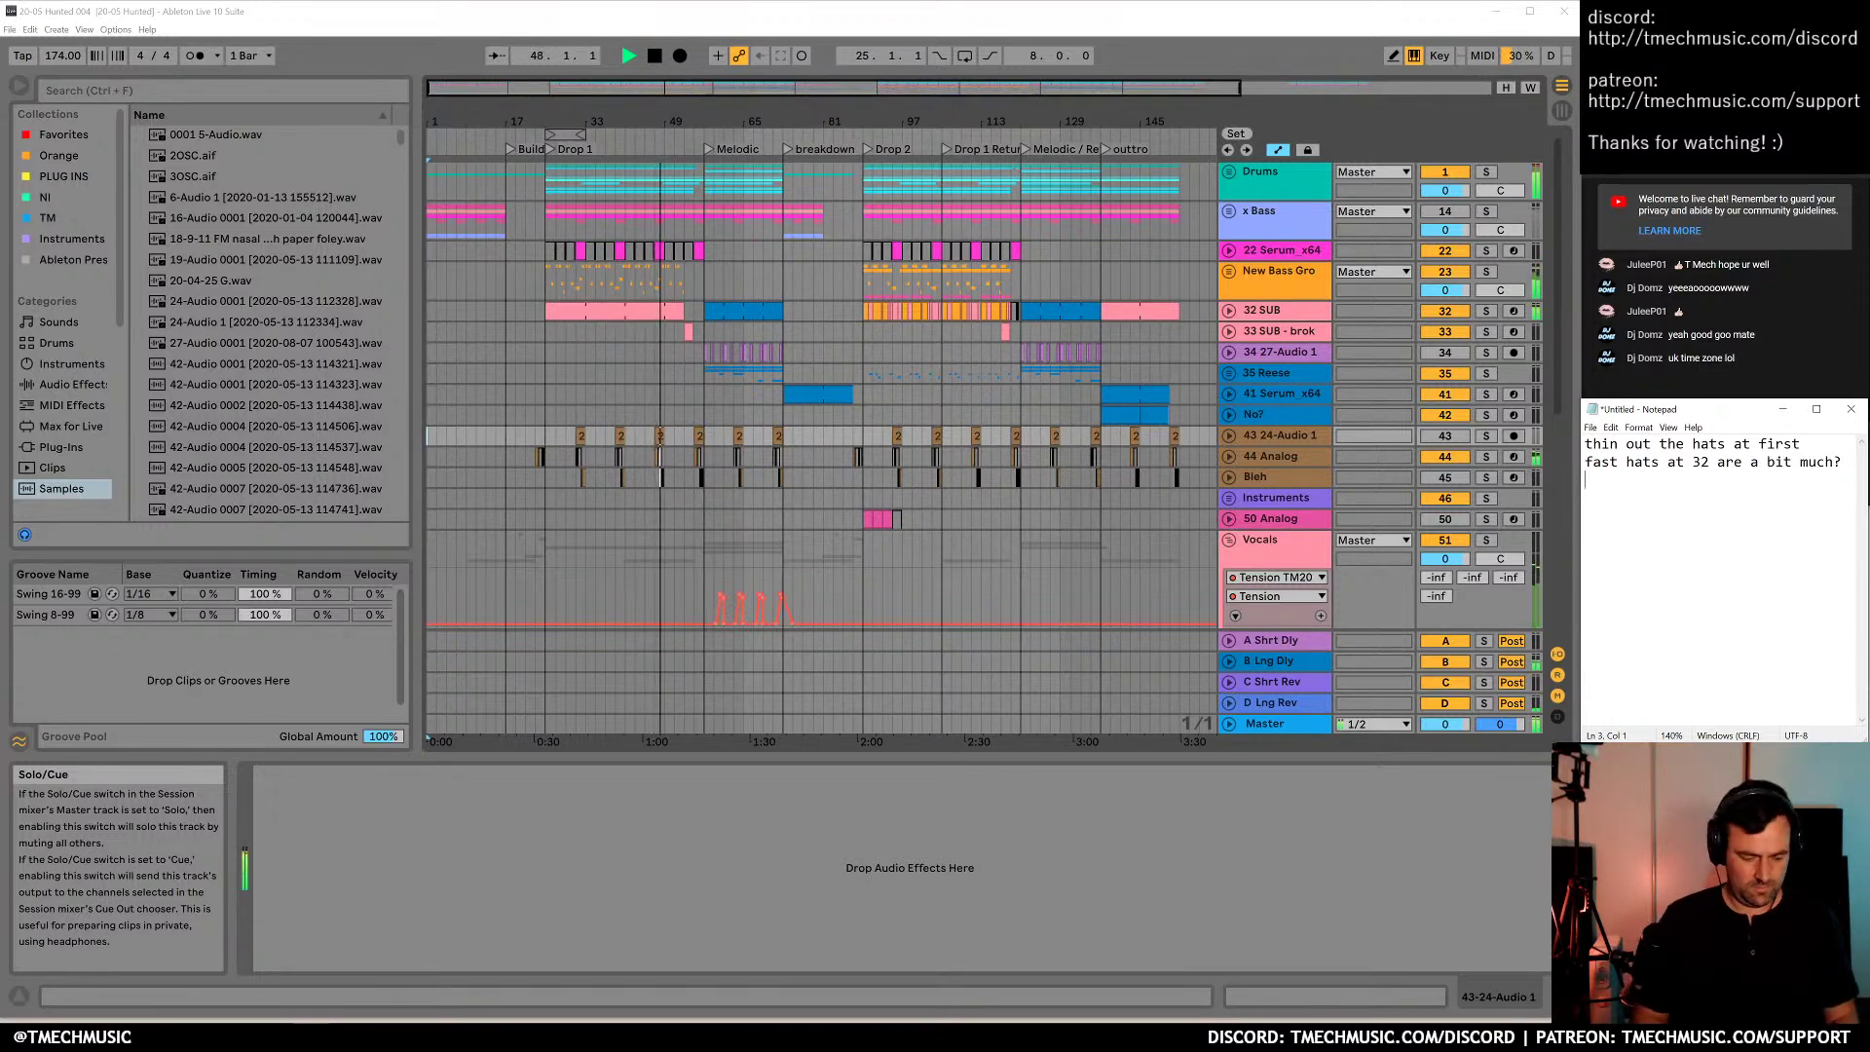
type("cc")
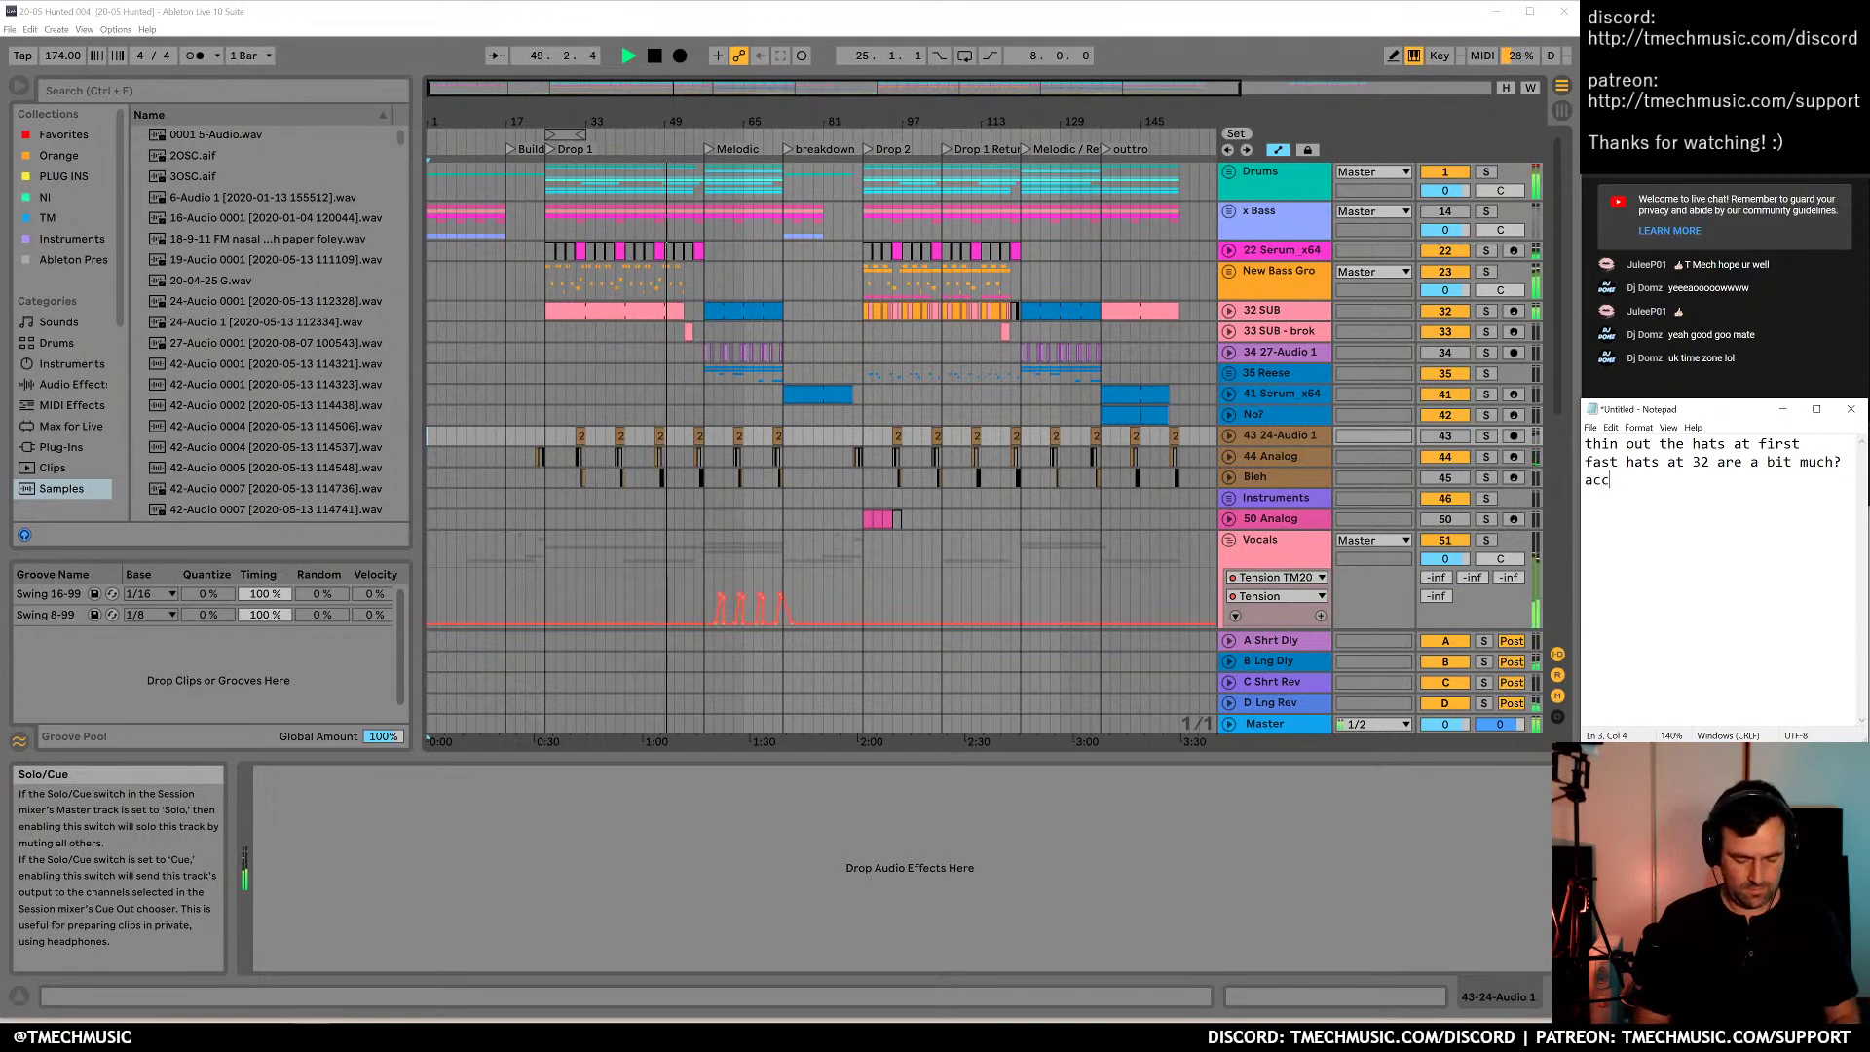
type("idental bits at 49 are a bit much?  ")
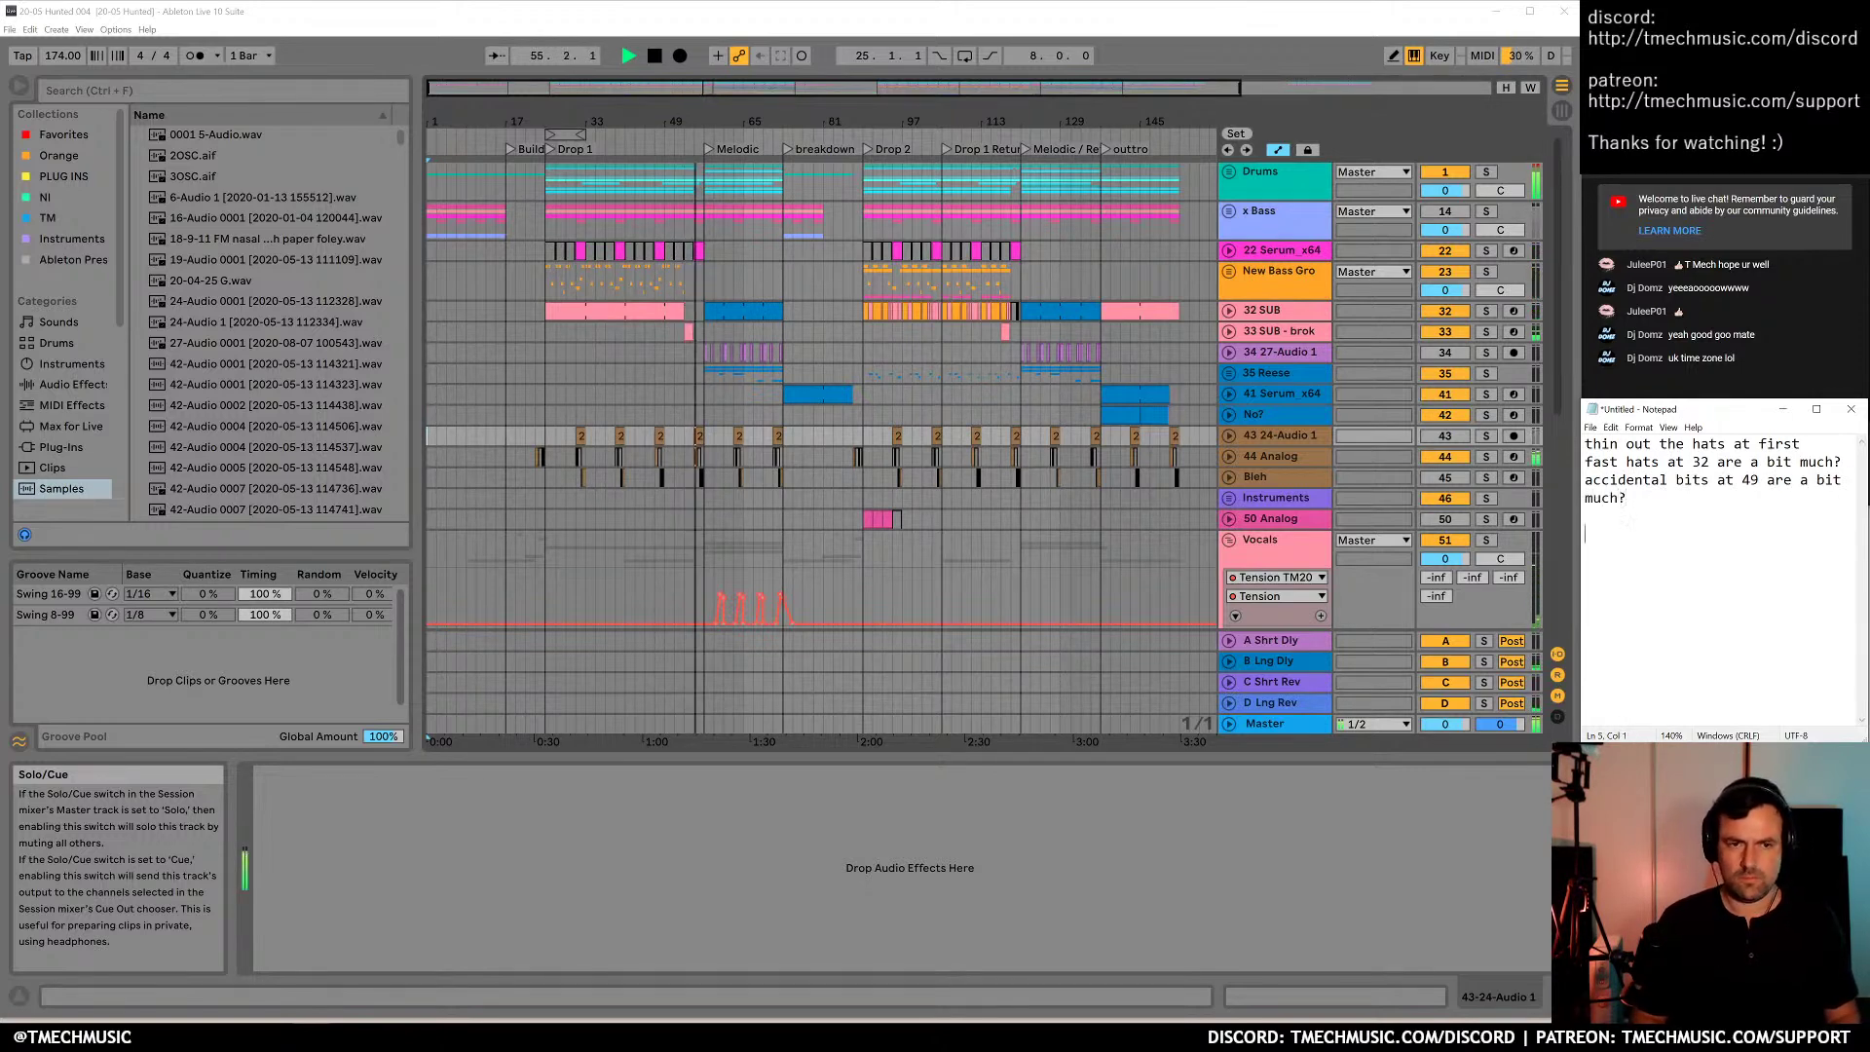
Add the notes "tearing at 49 too loud?" and "snare gets boring at ~60" on separate lines
type("tearing")
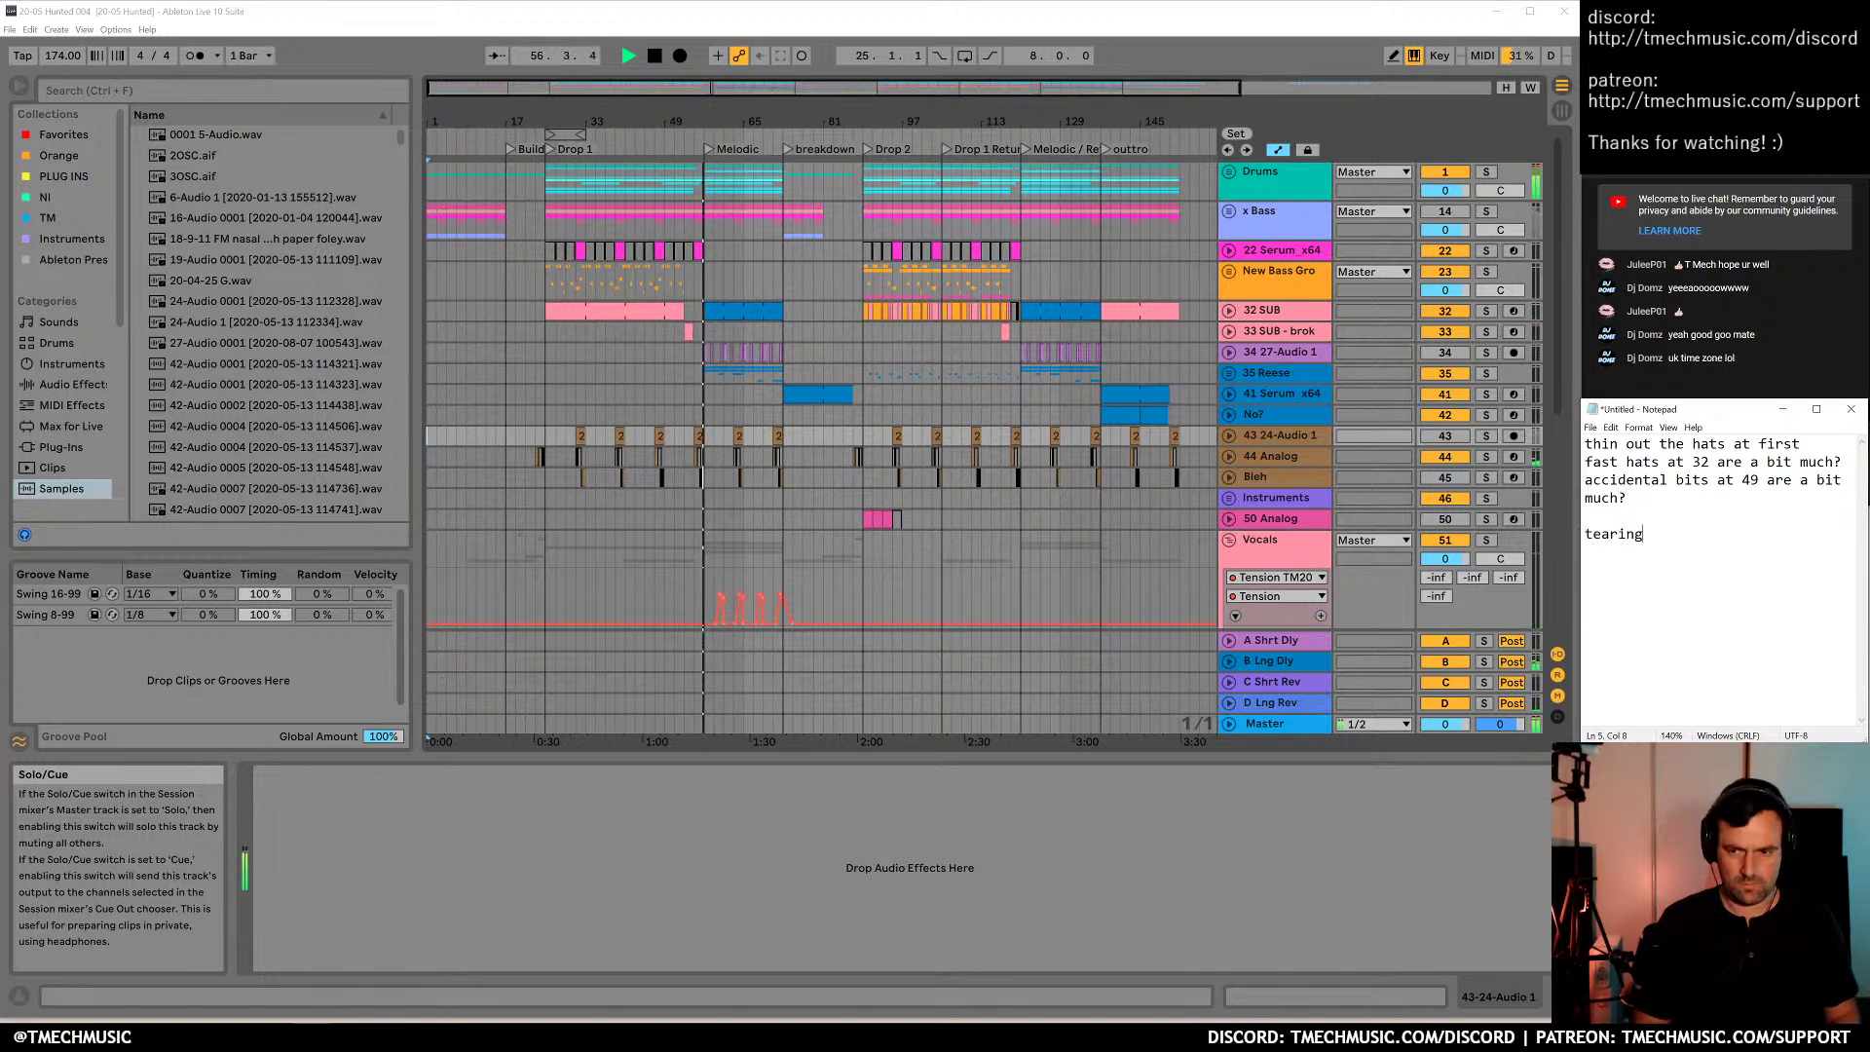
type(" at 49 too loud?")
key("Home")
key("Delete")
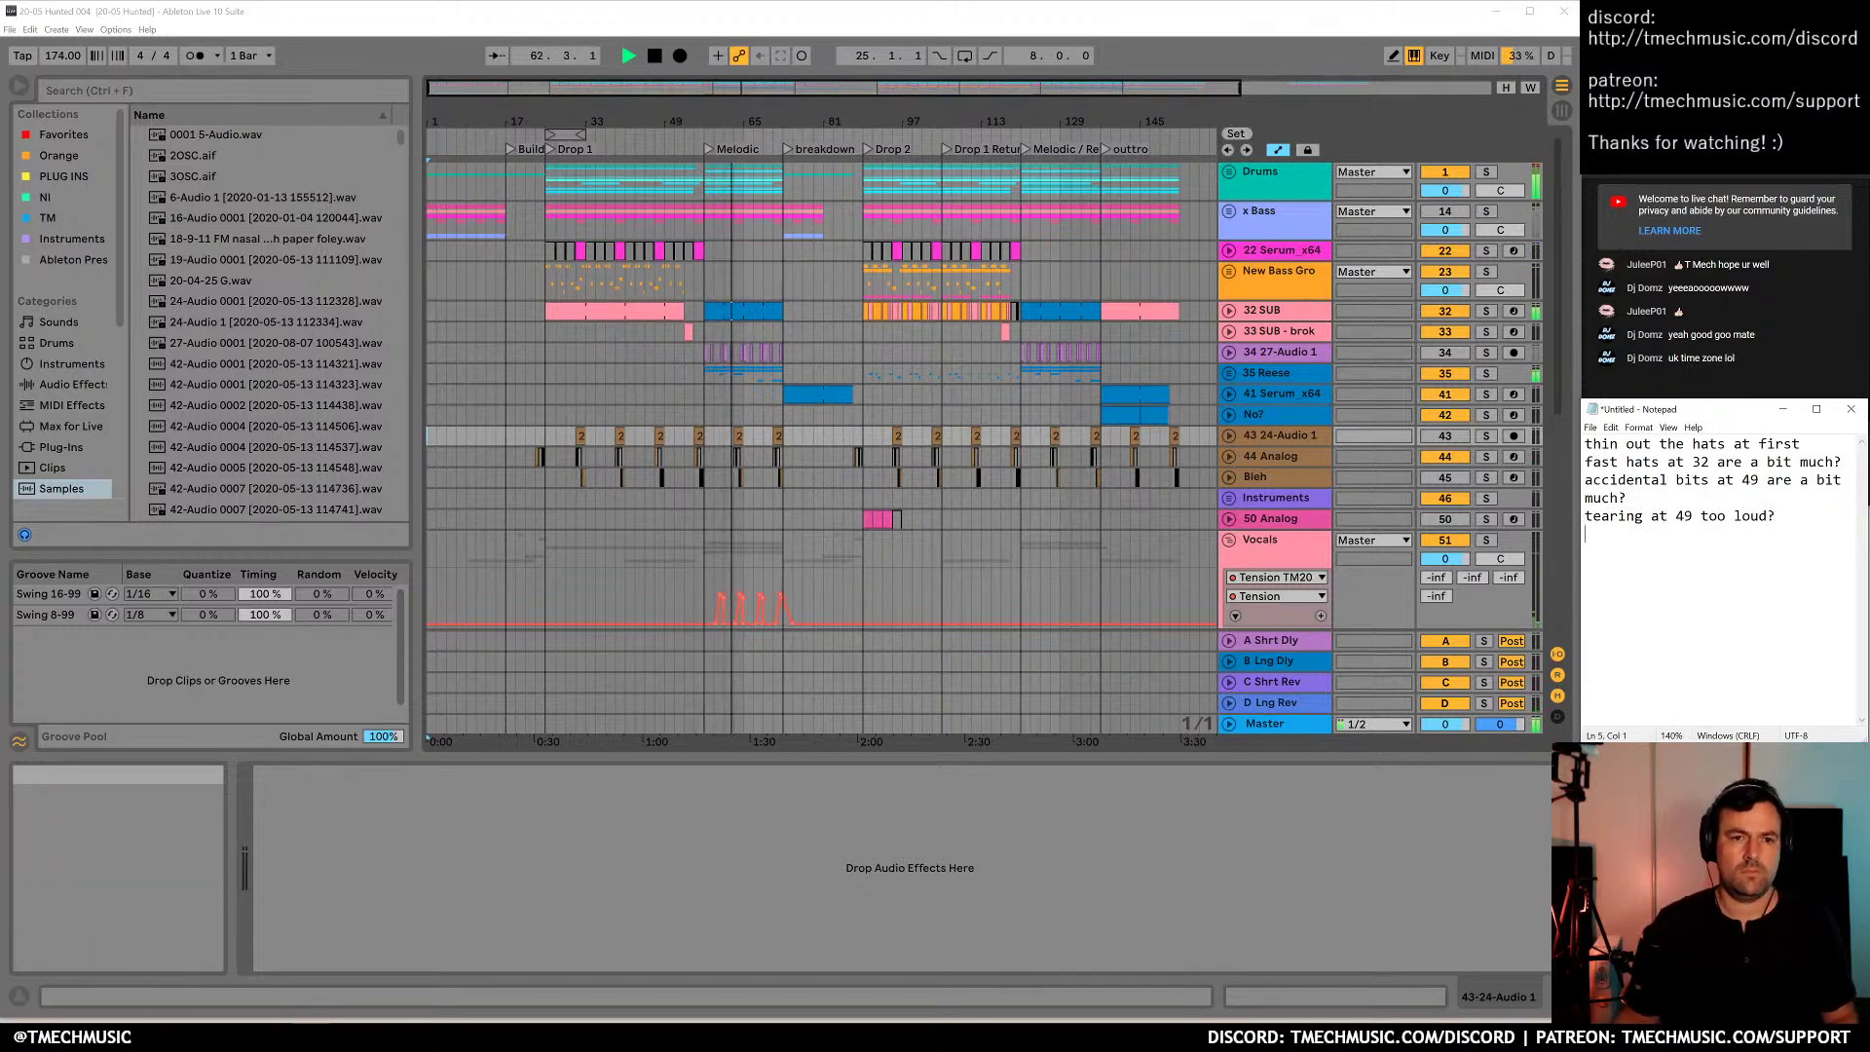
type("snare ")
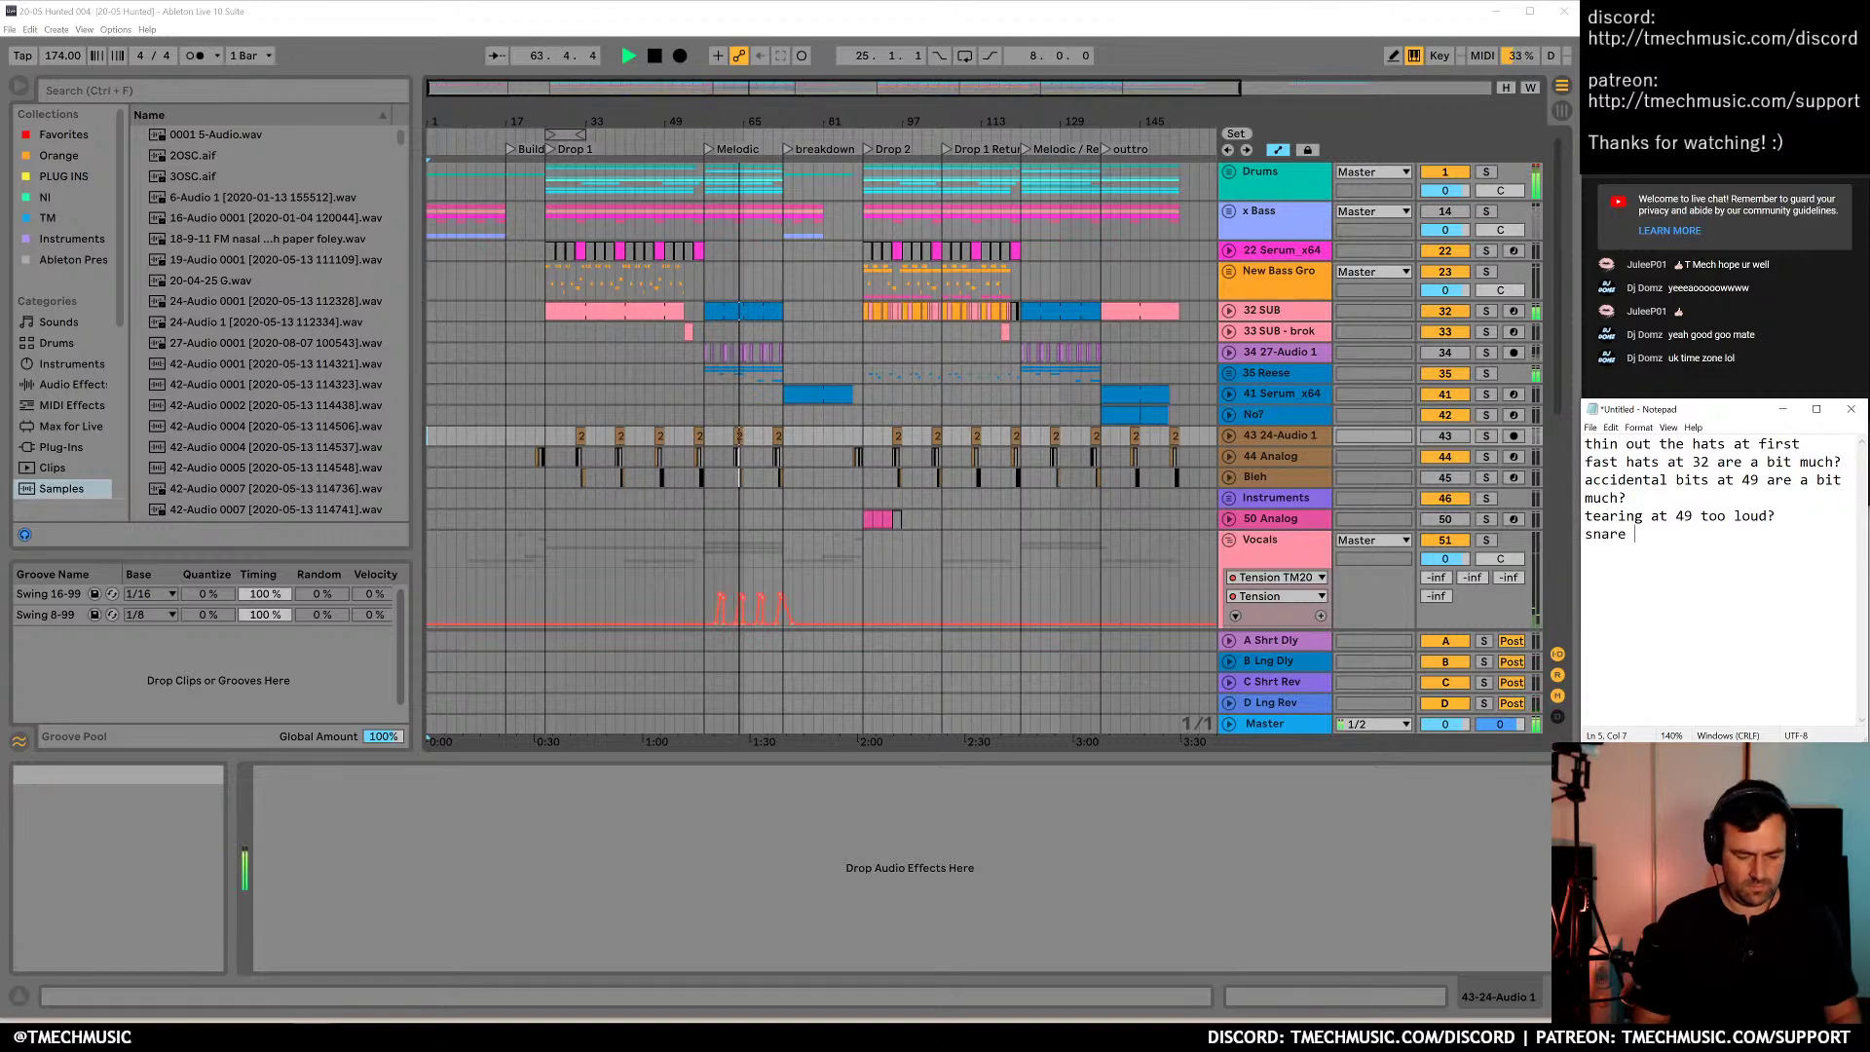
type("gets boring")
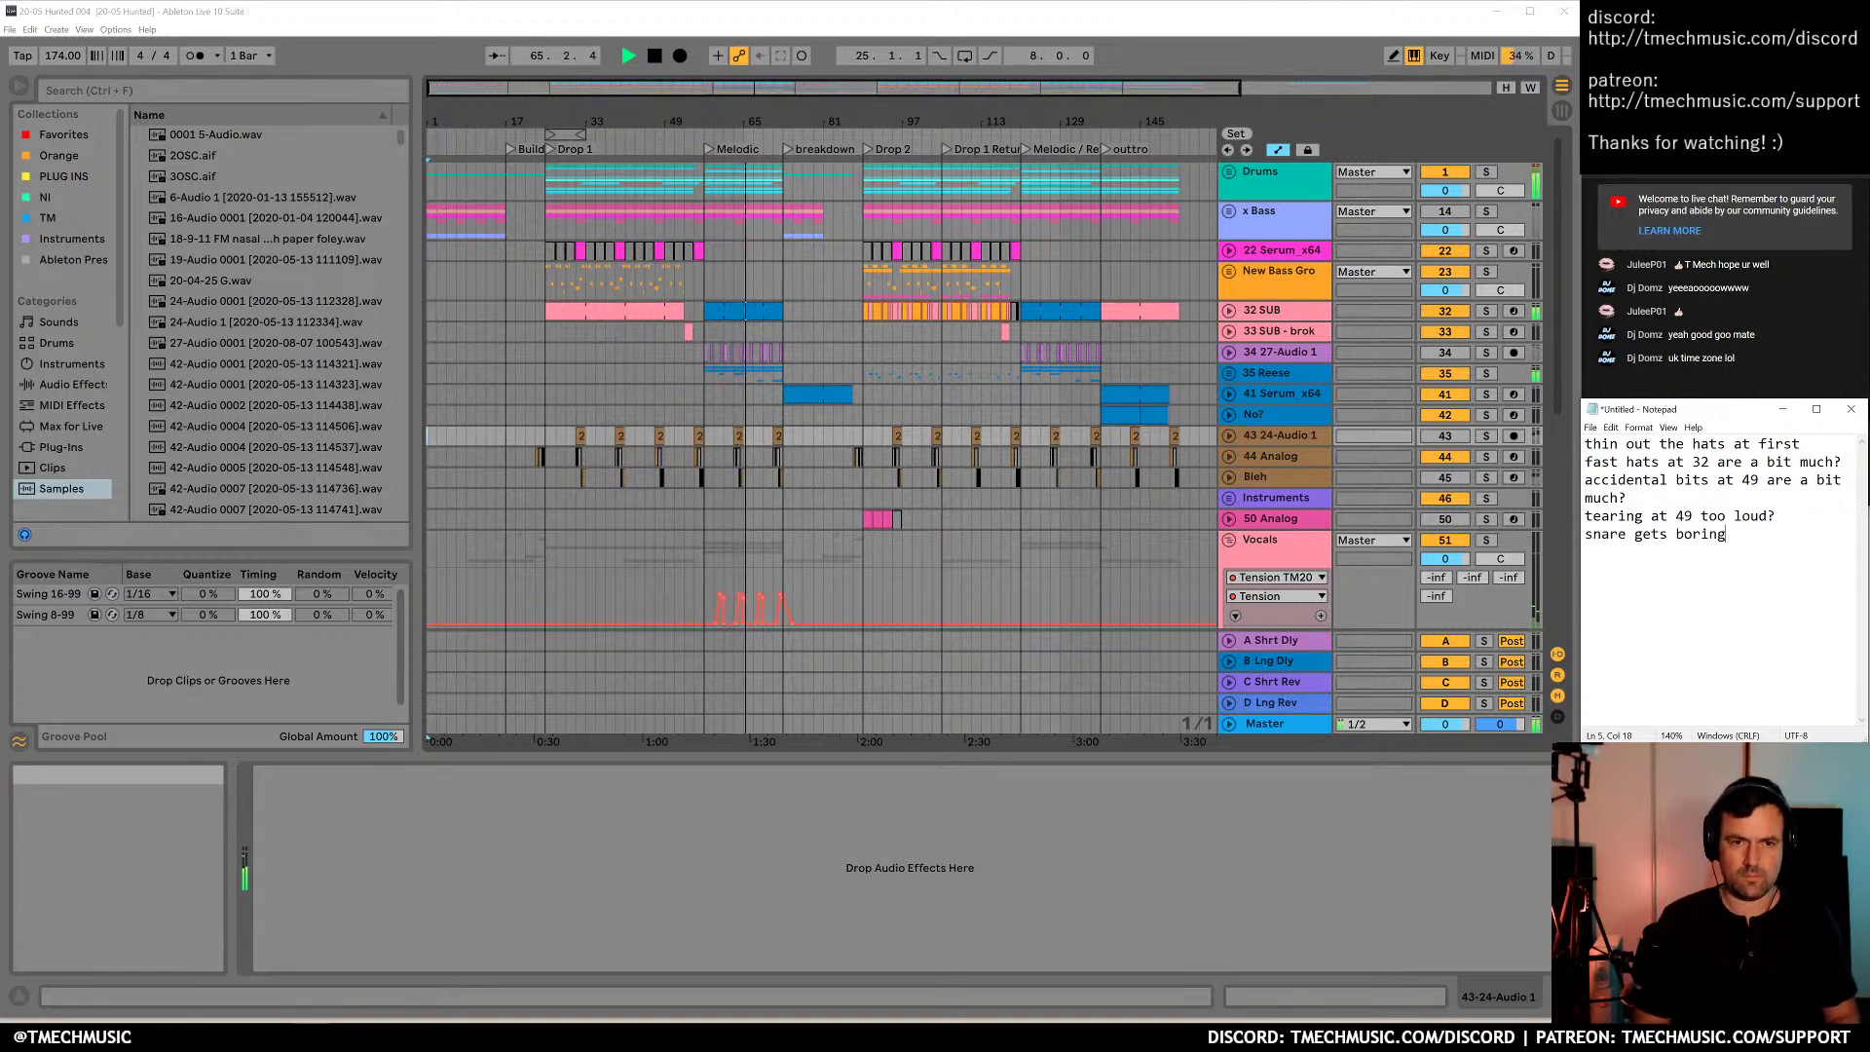
type(" at ~60")
key("Return")
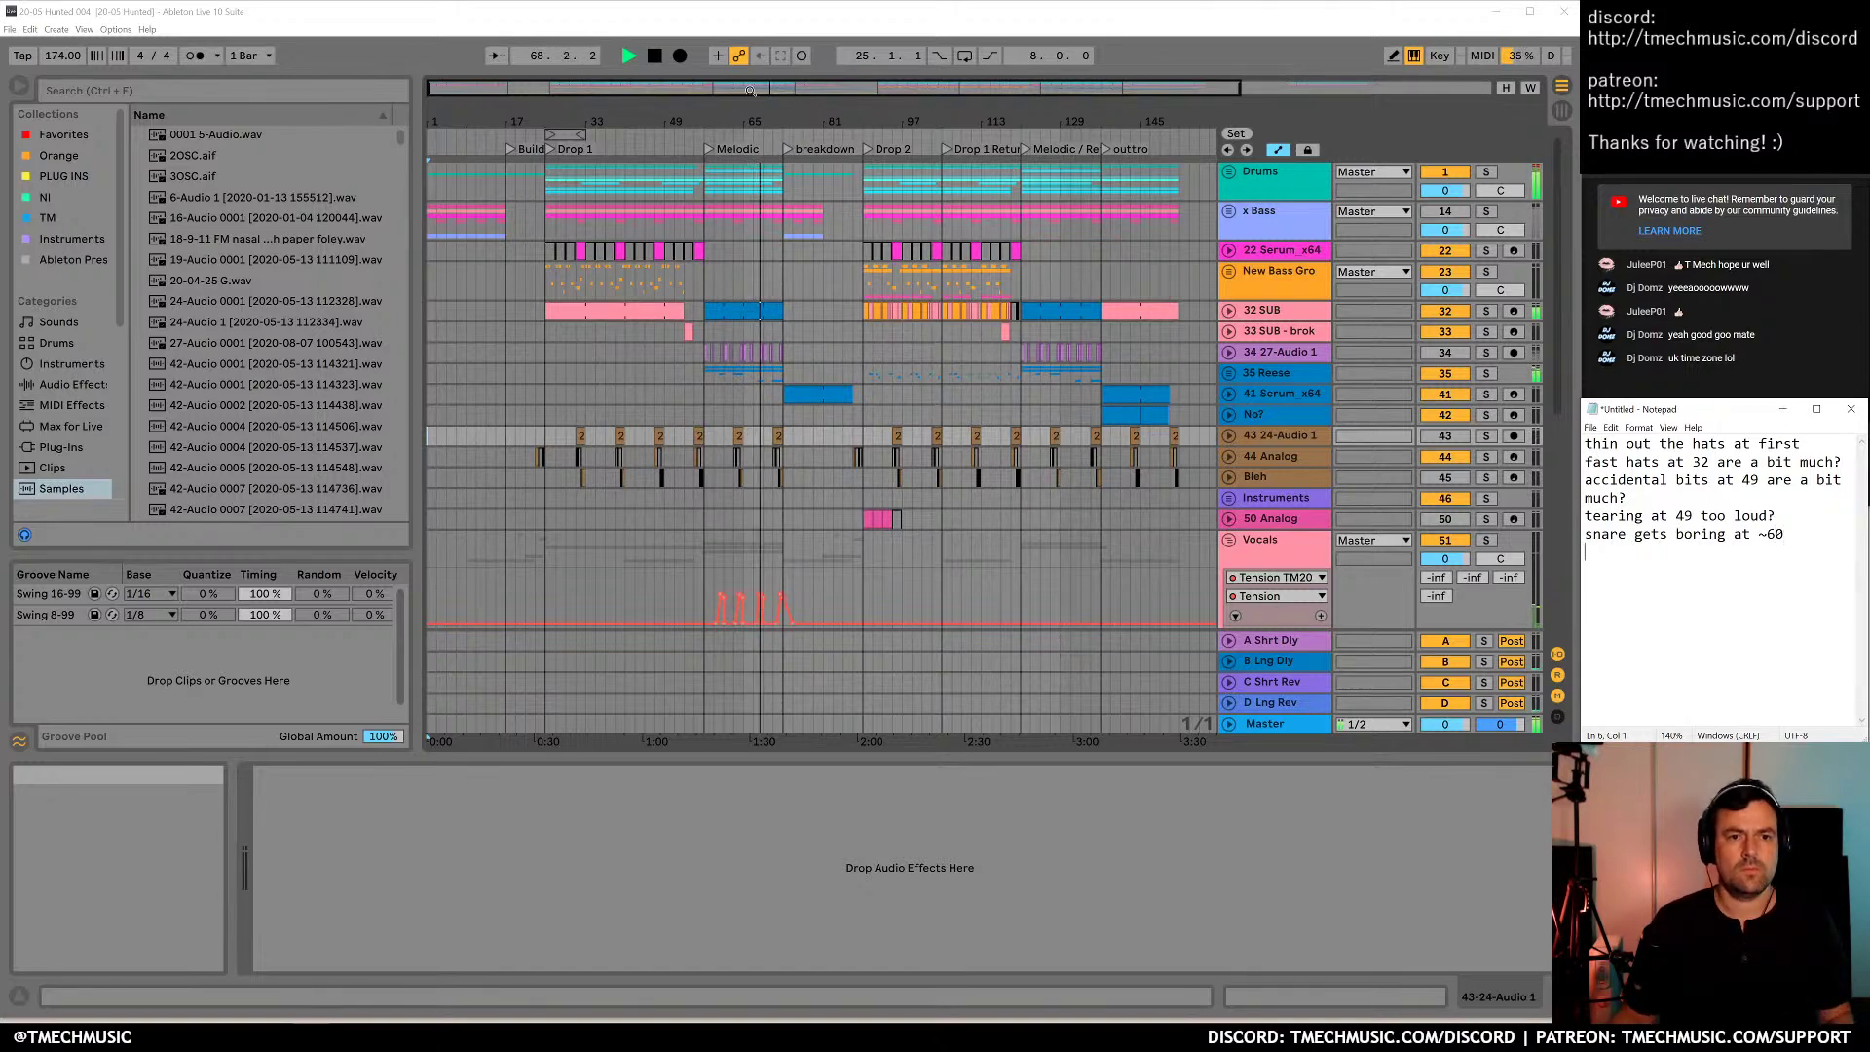
While following playback, add the notes "tearing too loud at 68" and "highpass vocal thing in build"
left_click_drag(760, 109, 804, 239)
left_click(1585, 570)
type("tearing too loud at ")
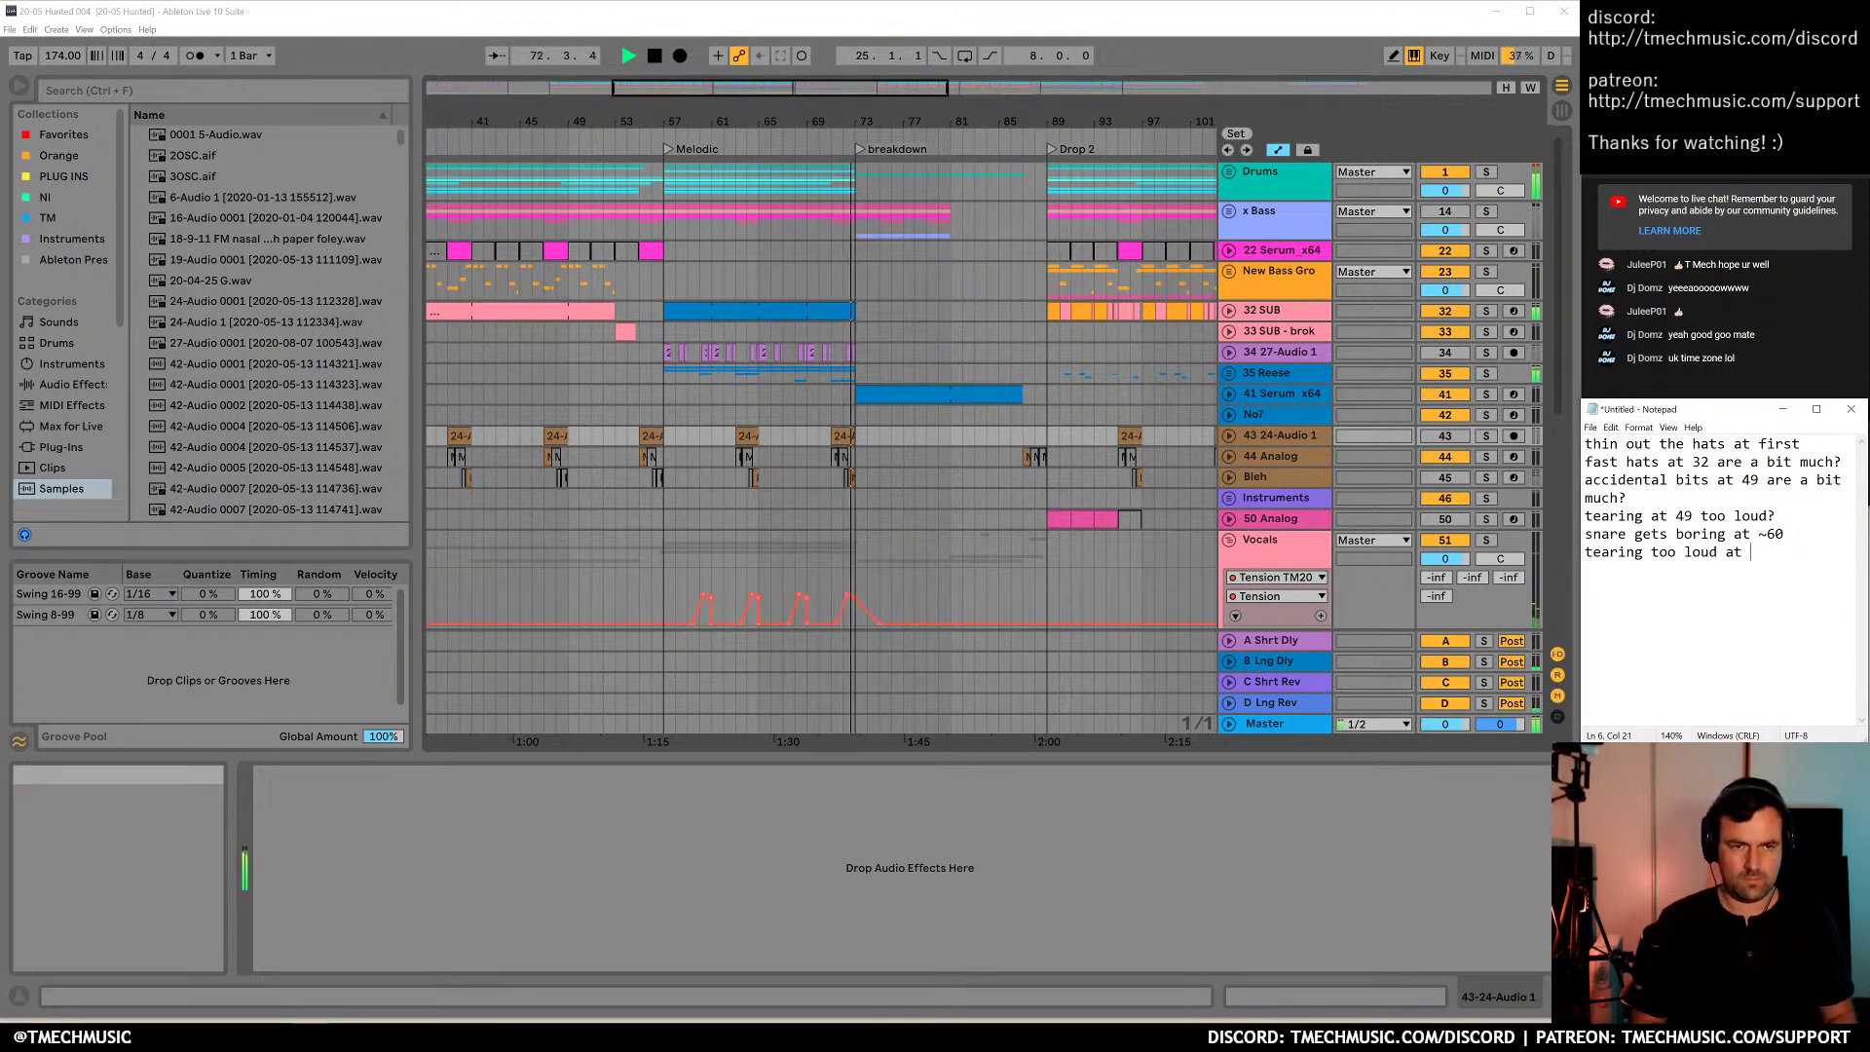
type("68")
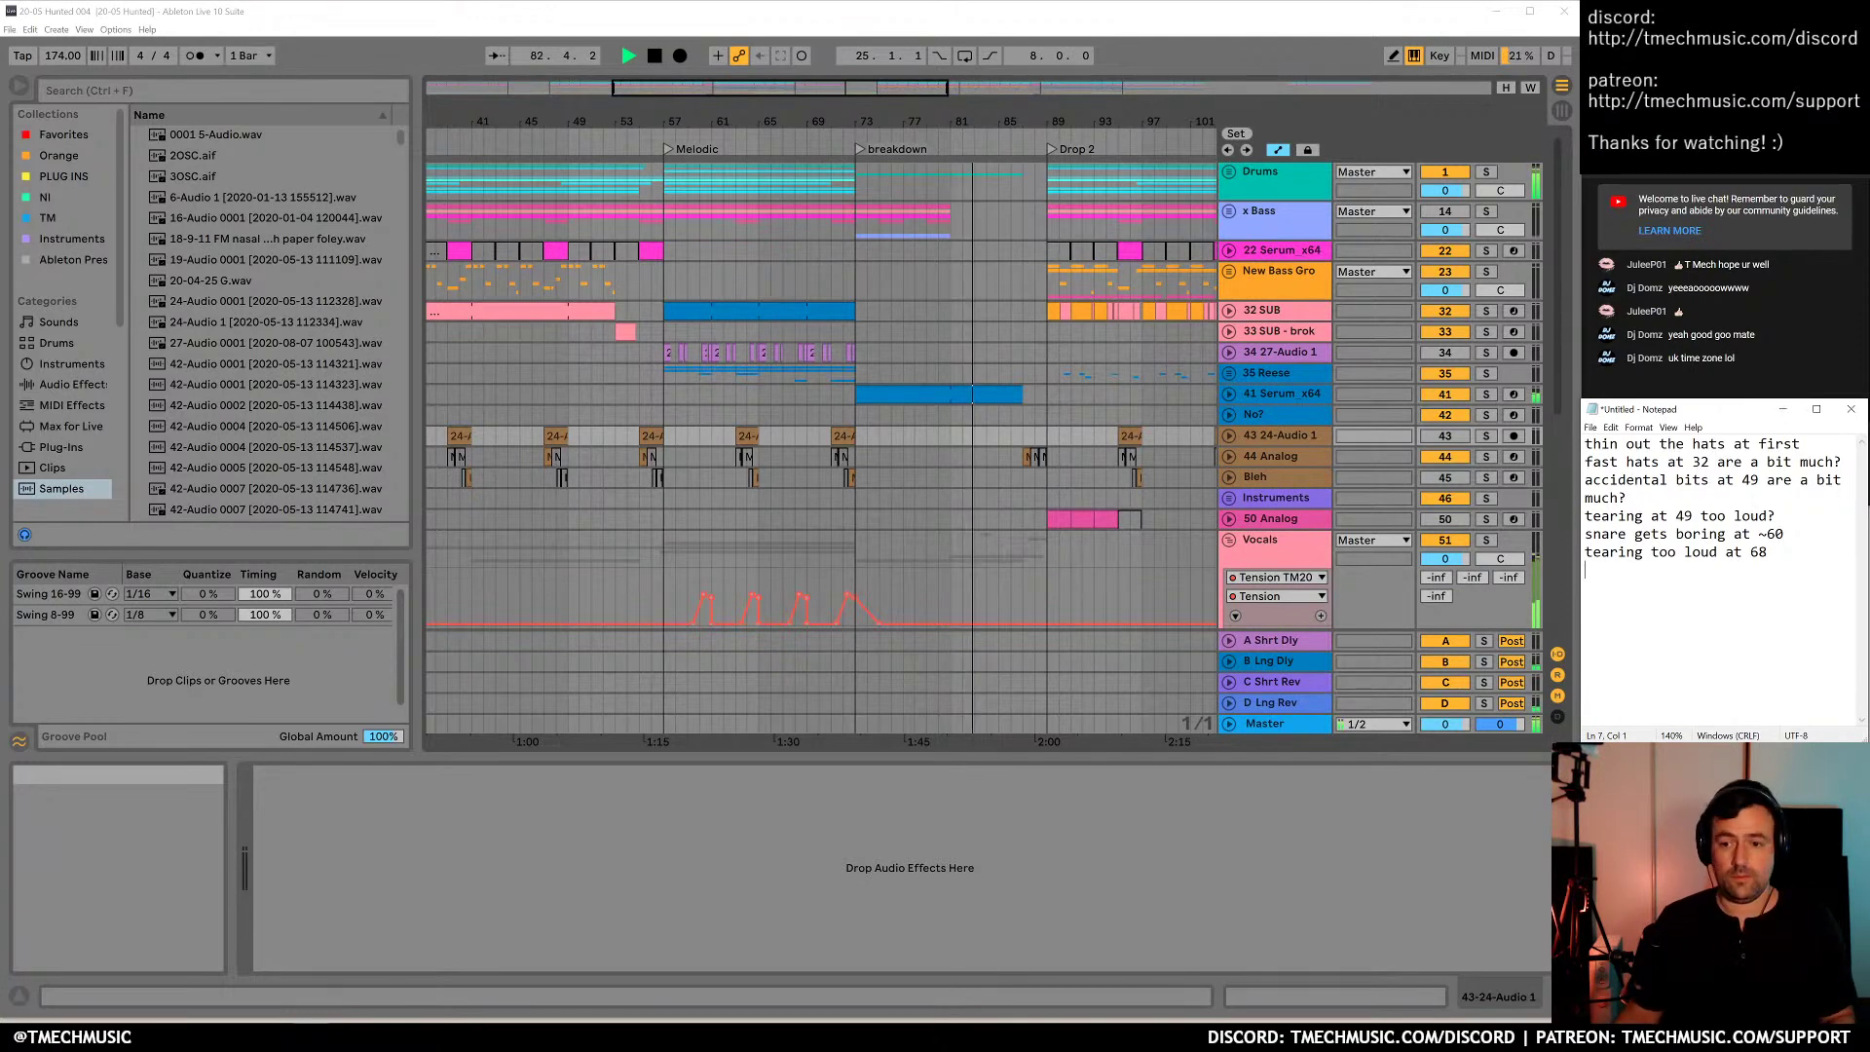
type("hi")
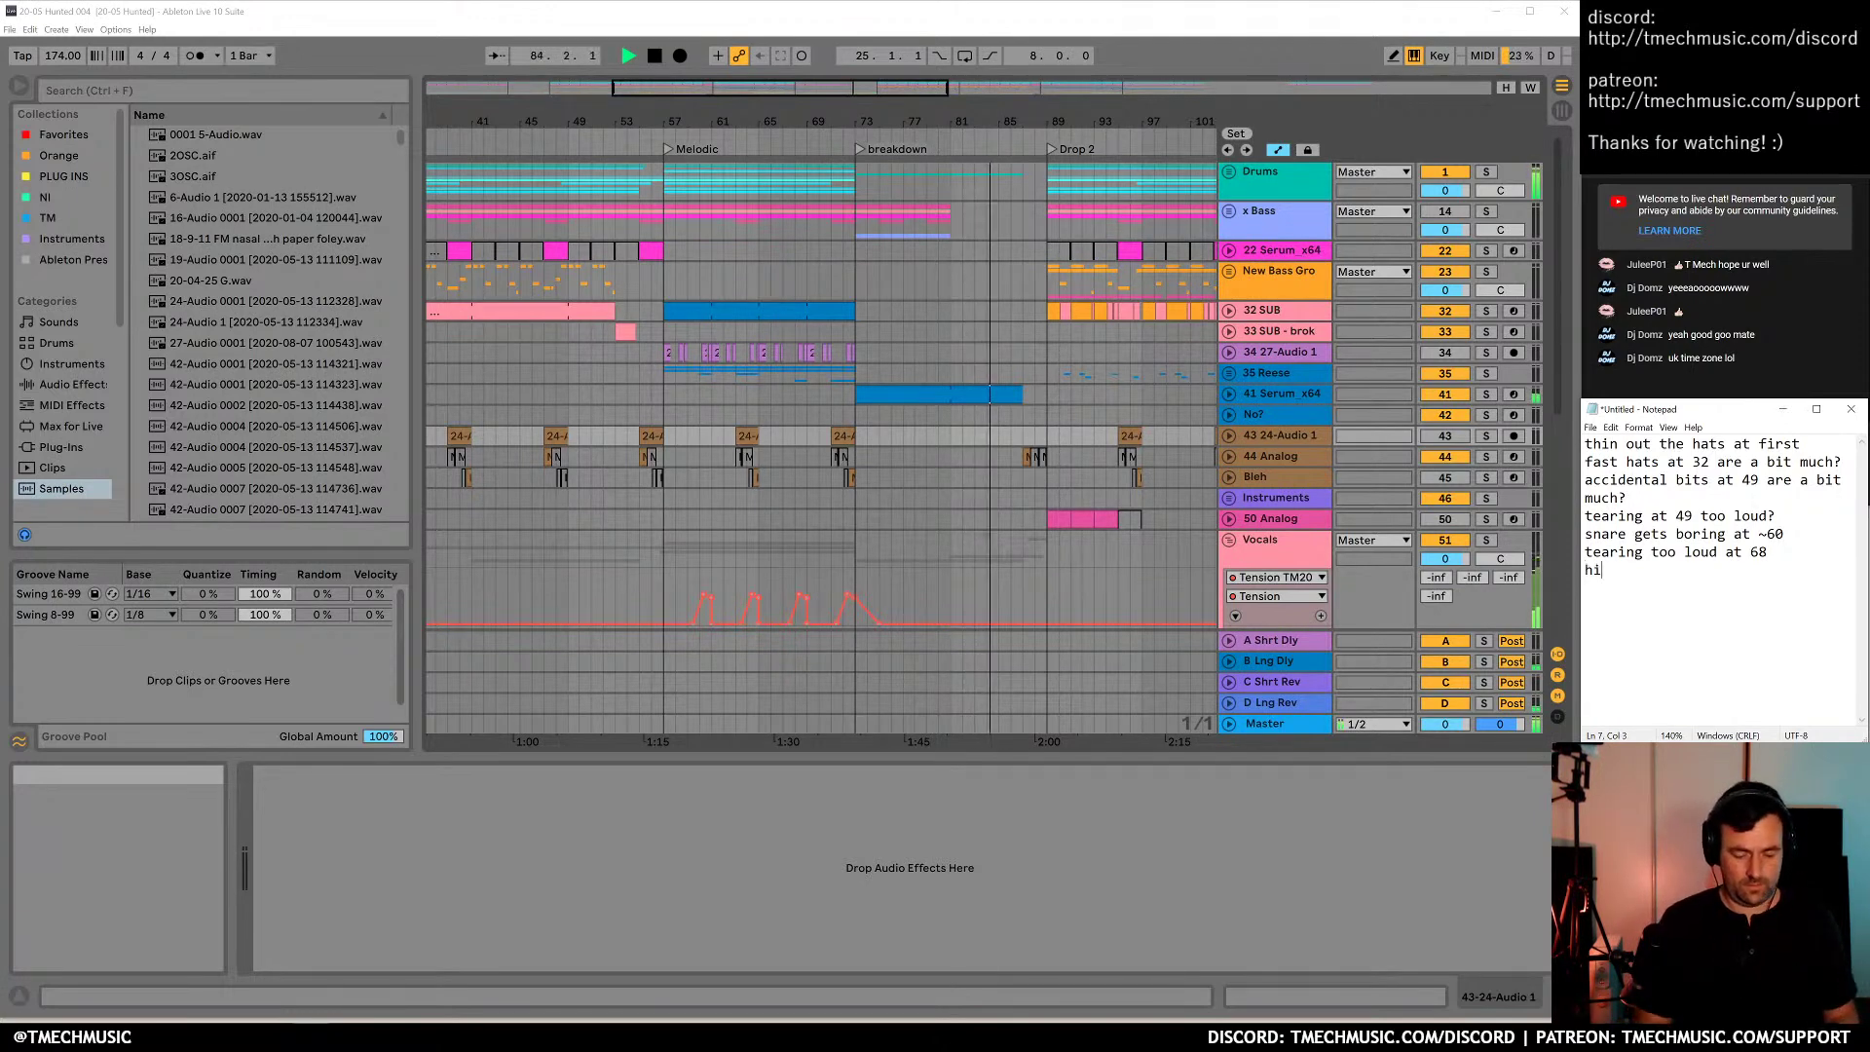
type("ghpass vocal thin")
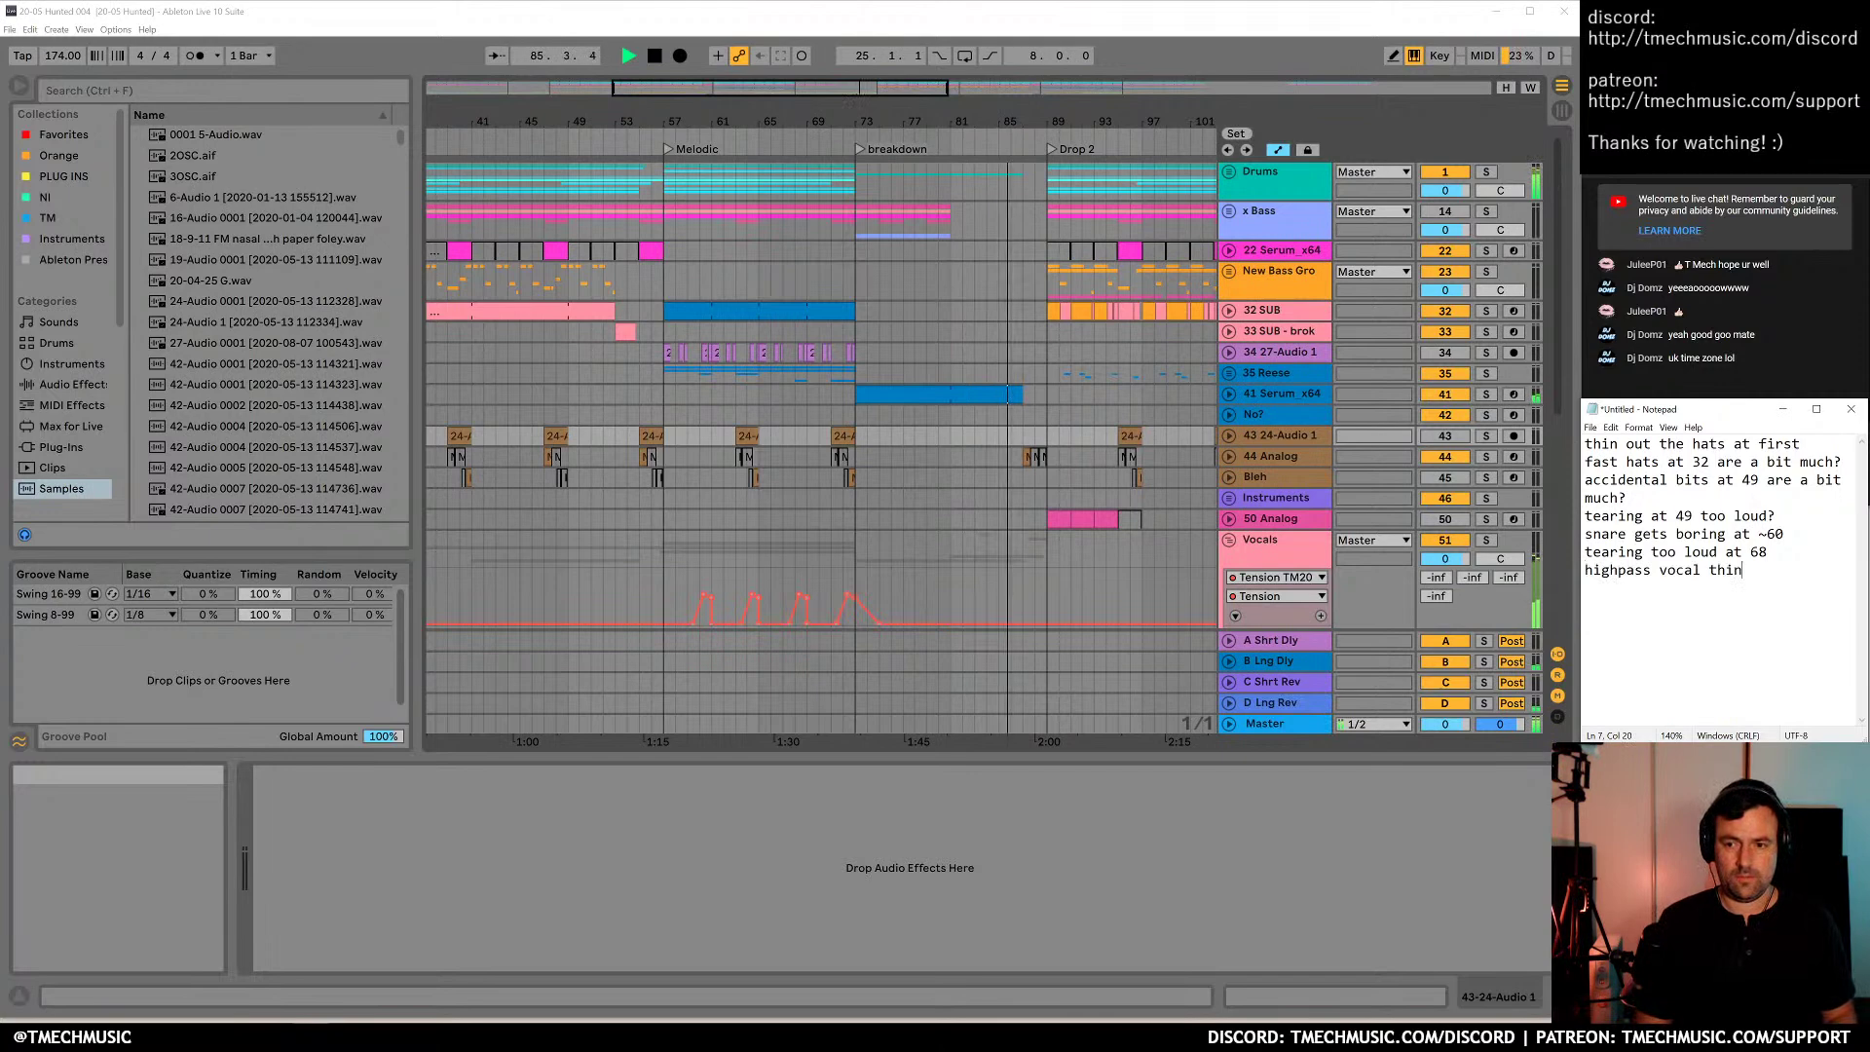
type("g in build")
key("Return")
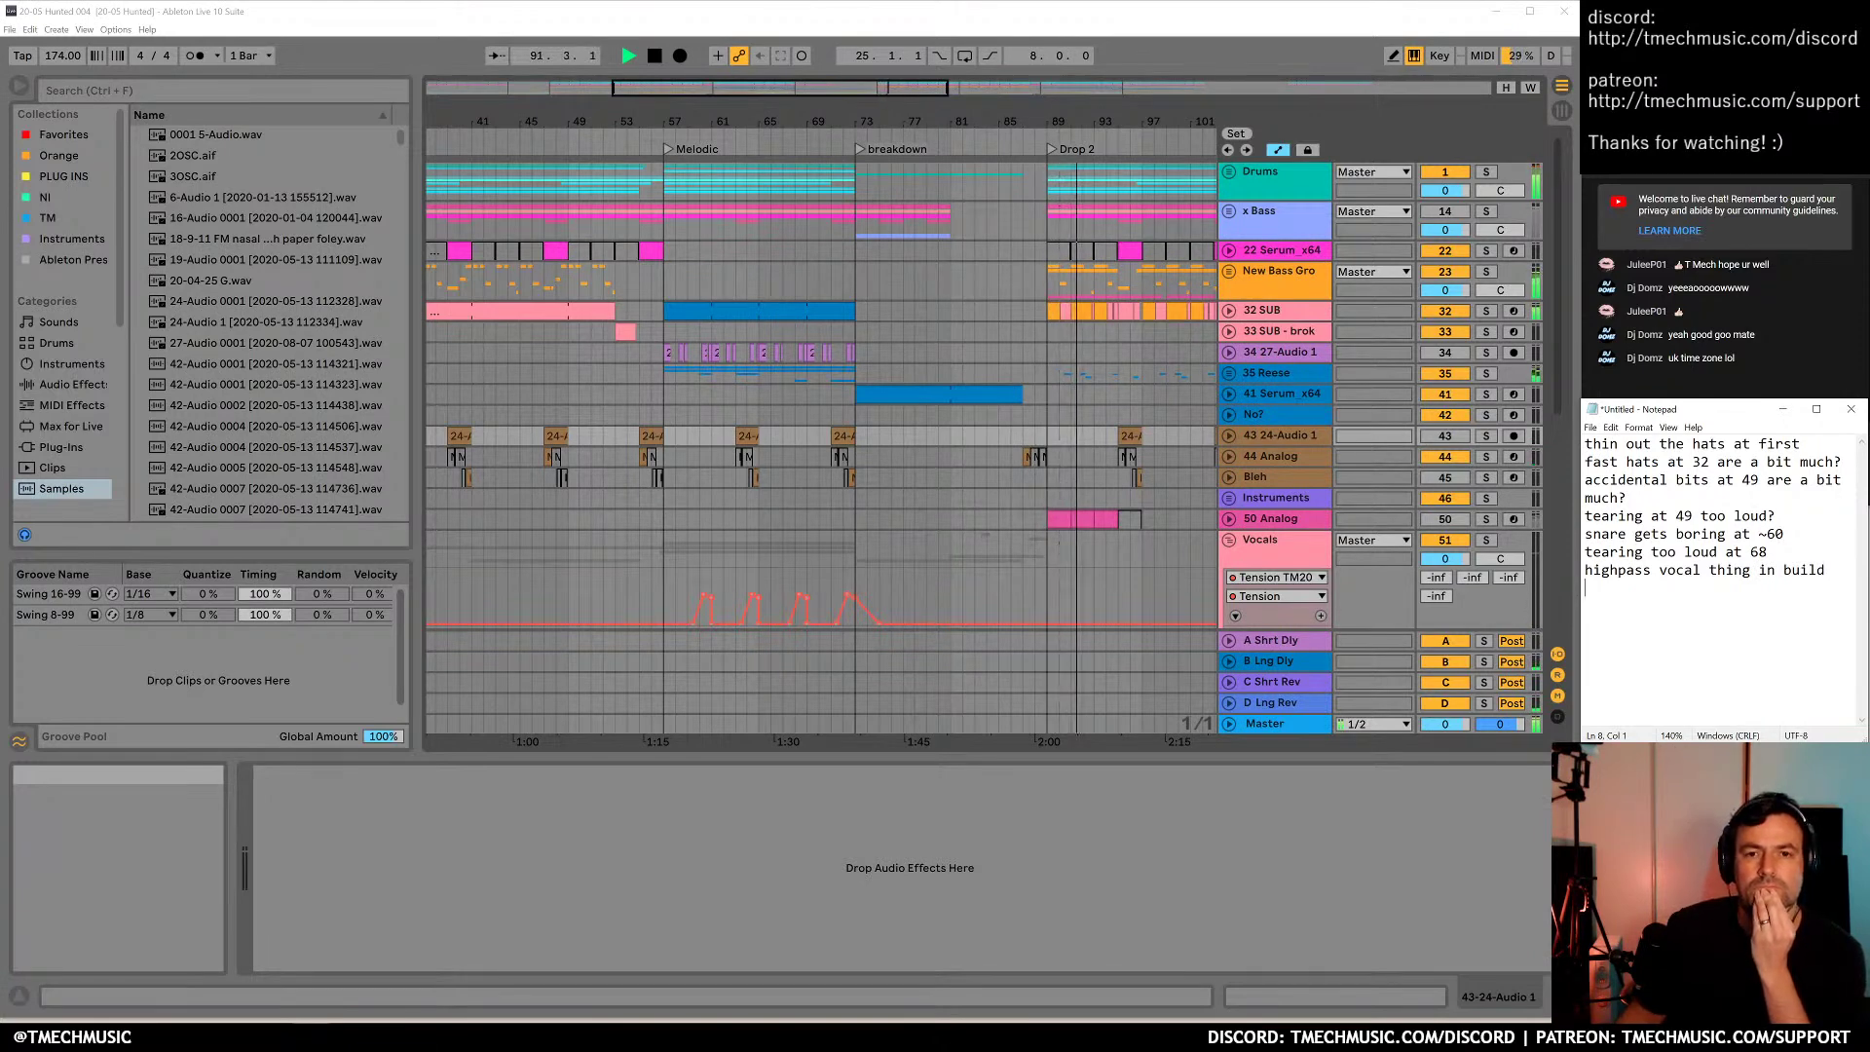
Follow playback through Drop 2 and add the note '"squarrk" thing at 112 is a bit eh?'
left_click_drag(1147, 109, 881, 110)
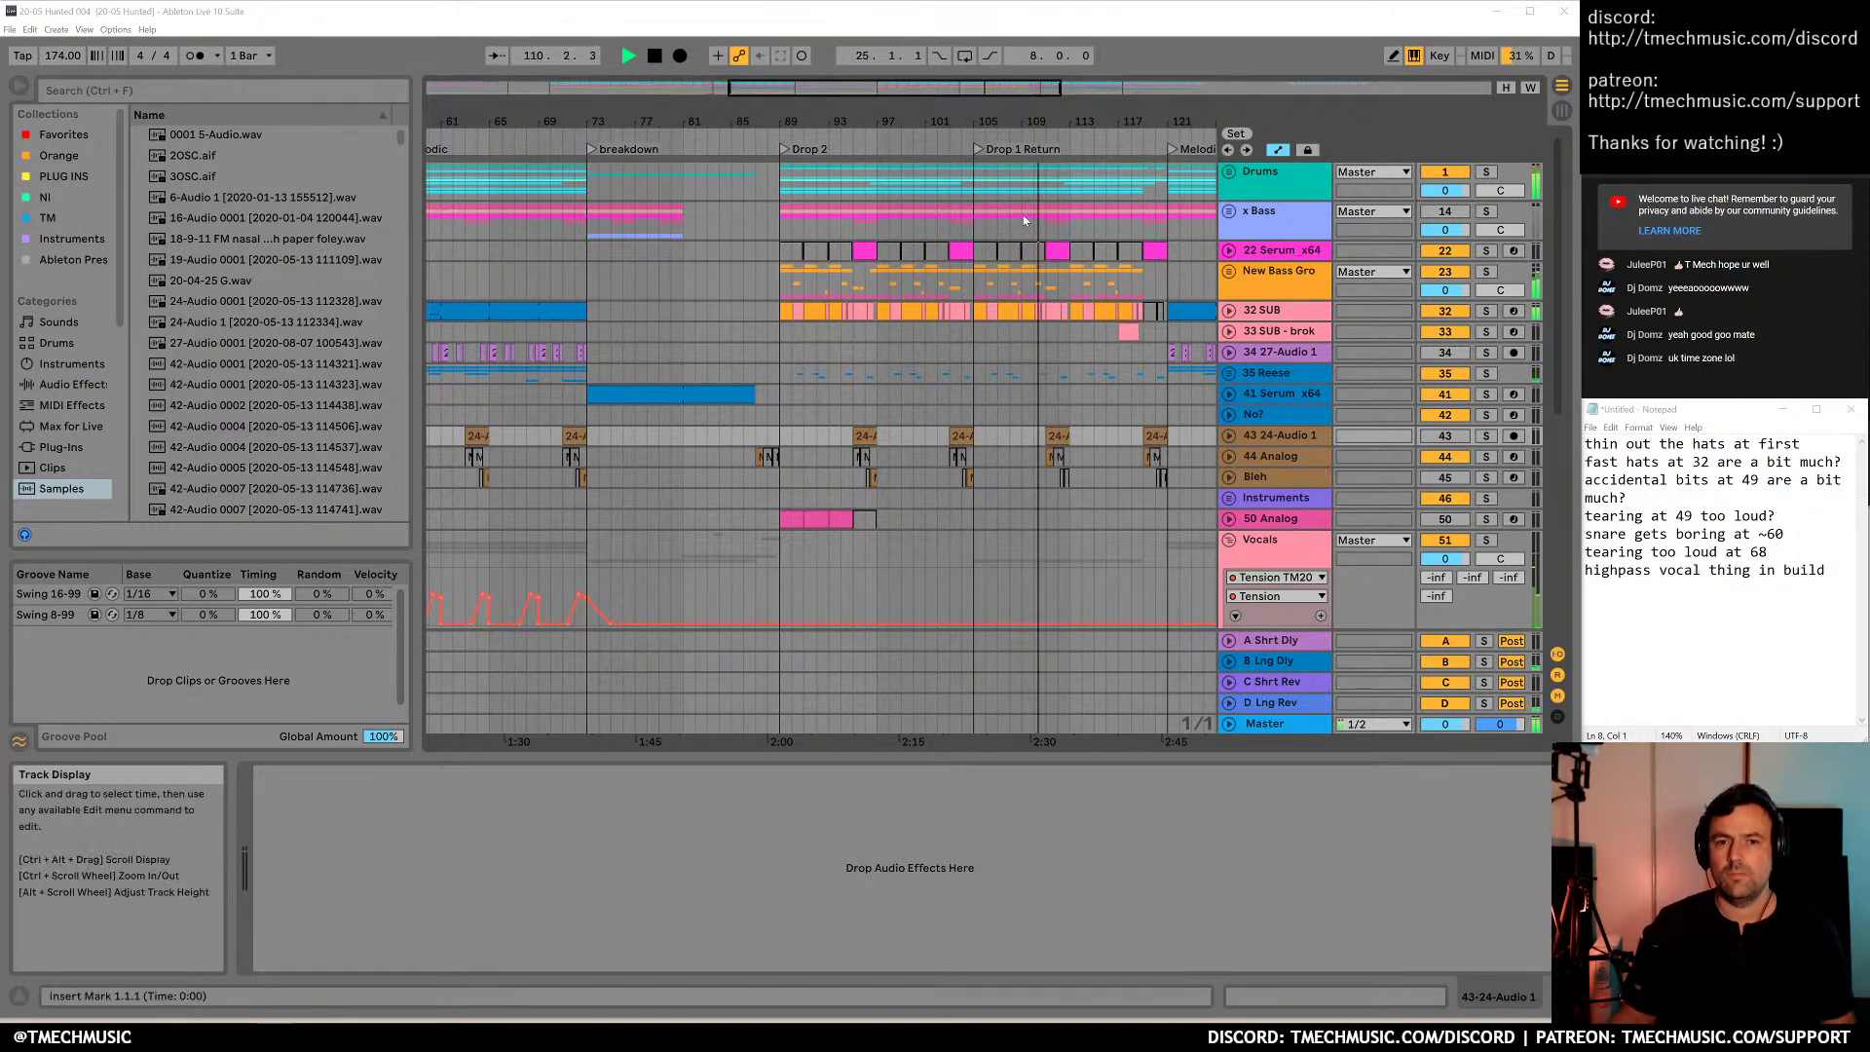
left_click_drag(1085, 121, 949, 118)
left_click(1675, 623)
type("\"sq")
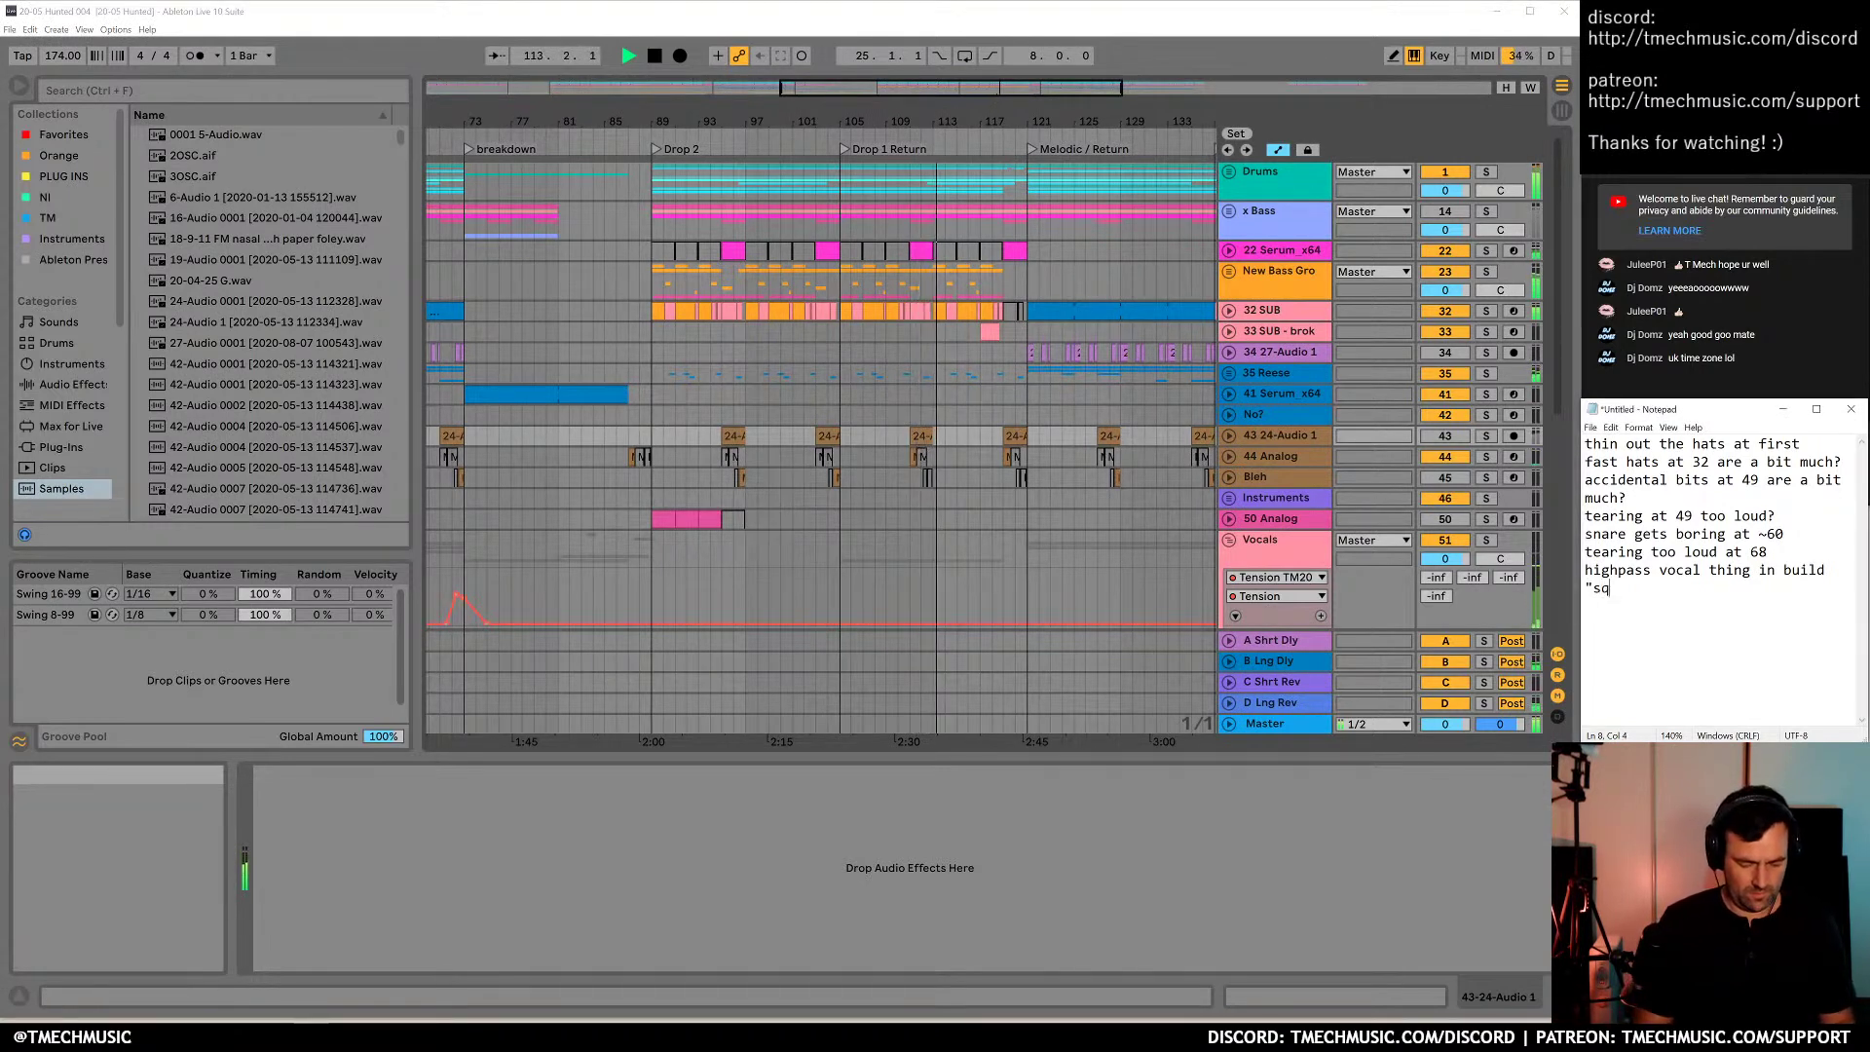
type("uarrk\" ")
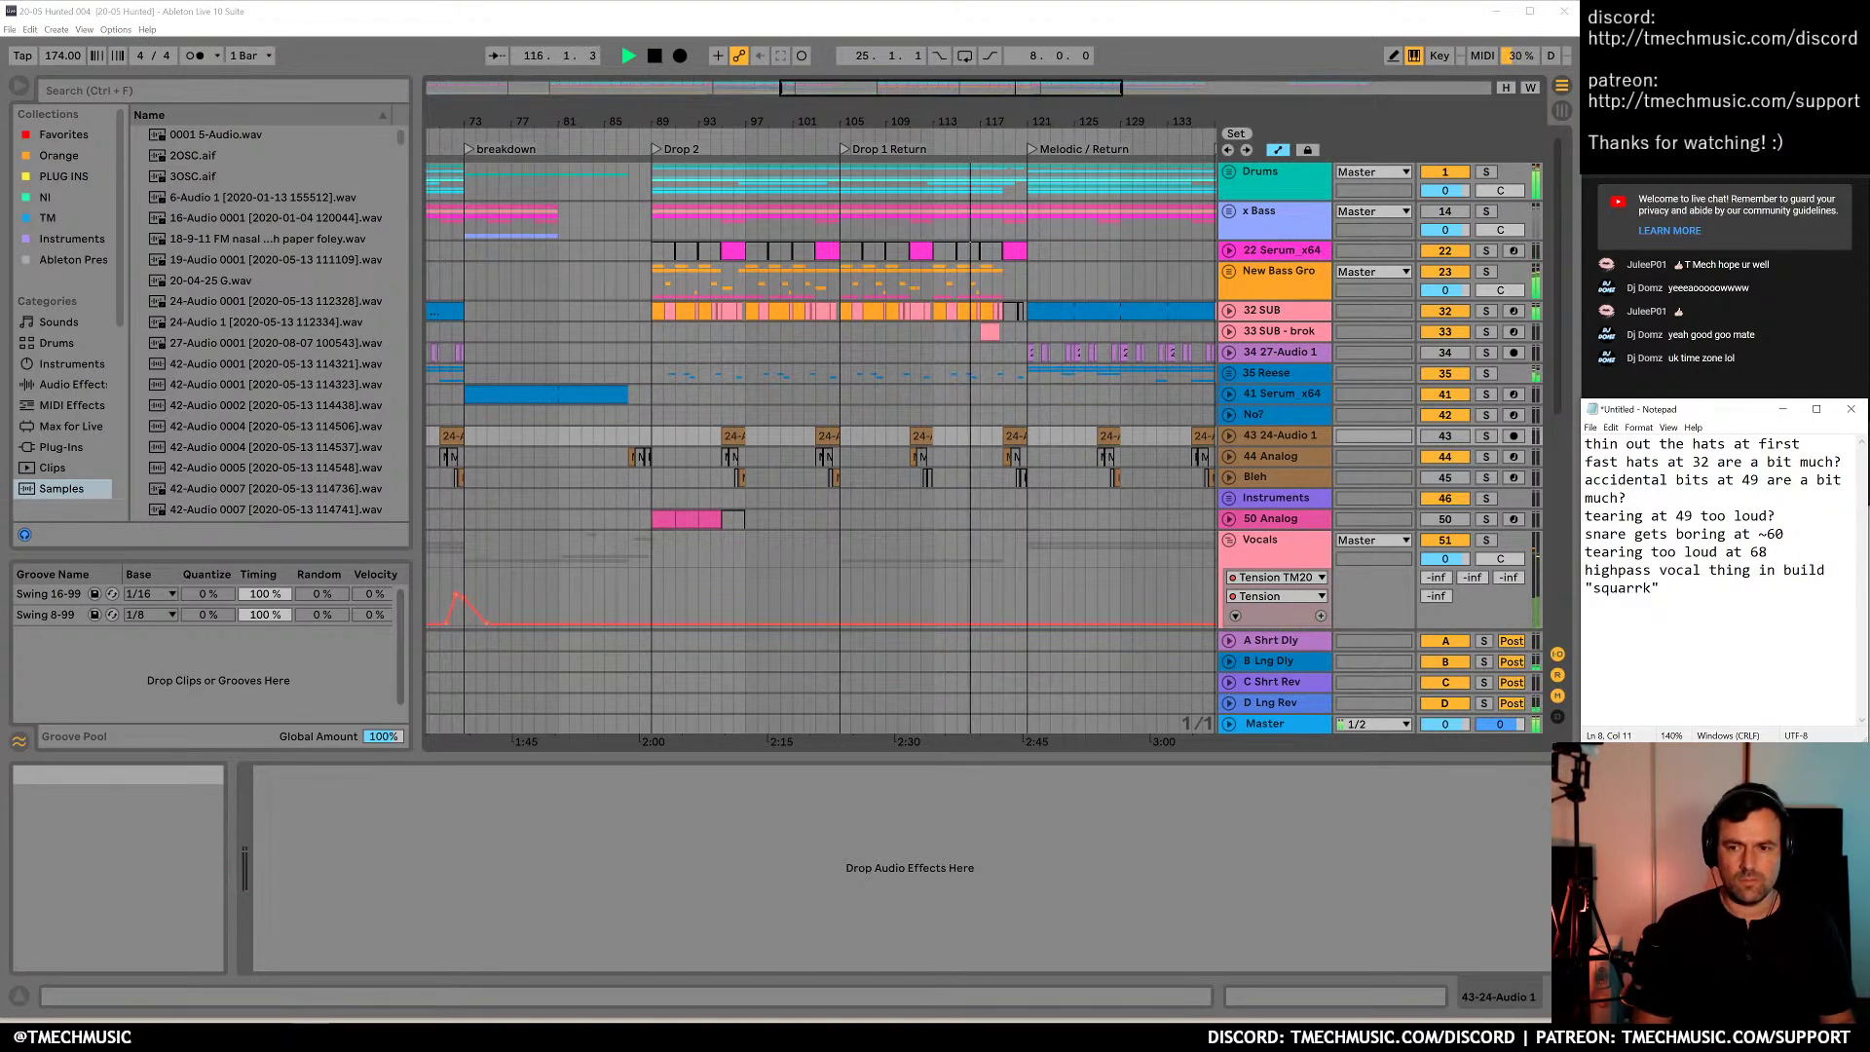
type("thin")
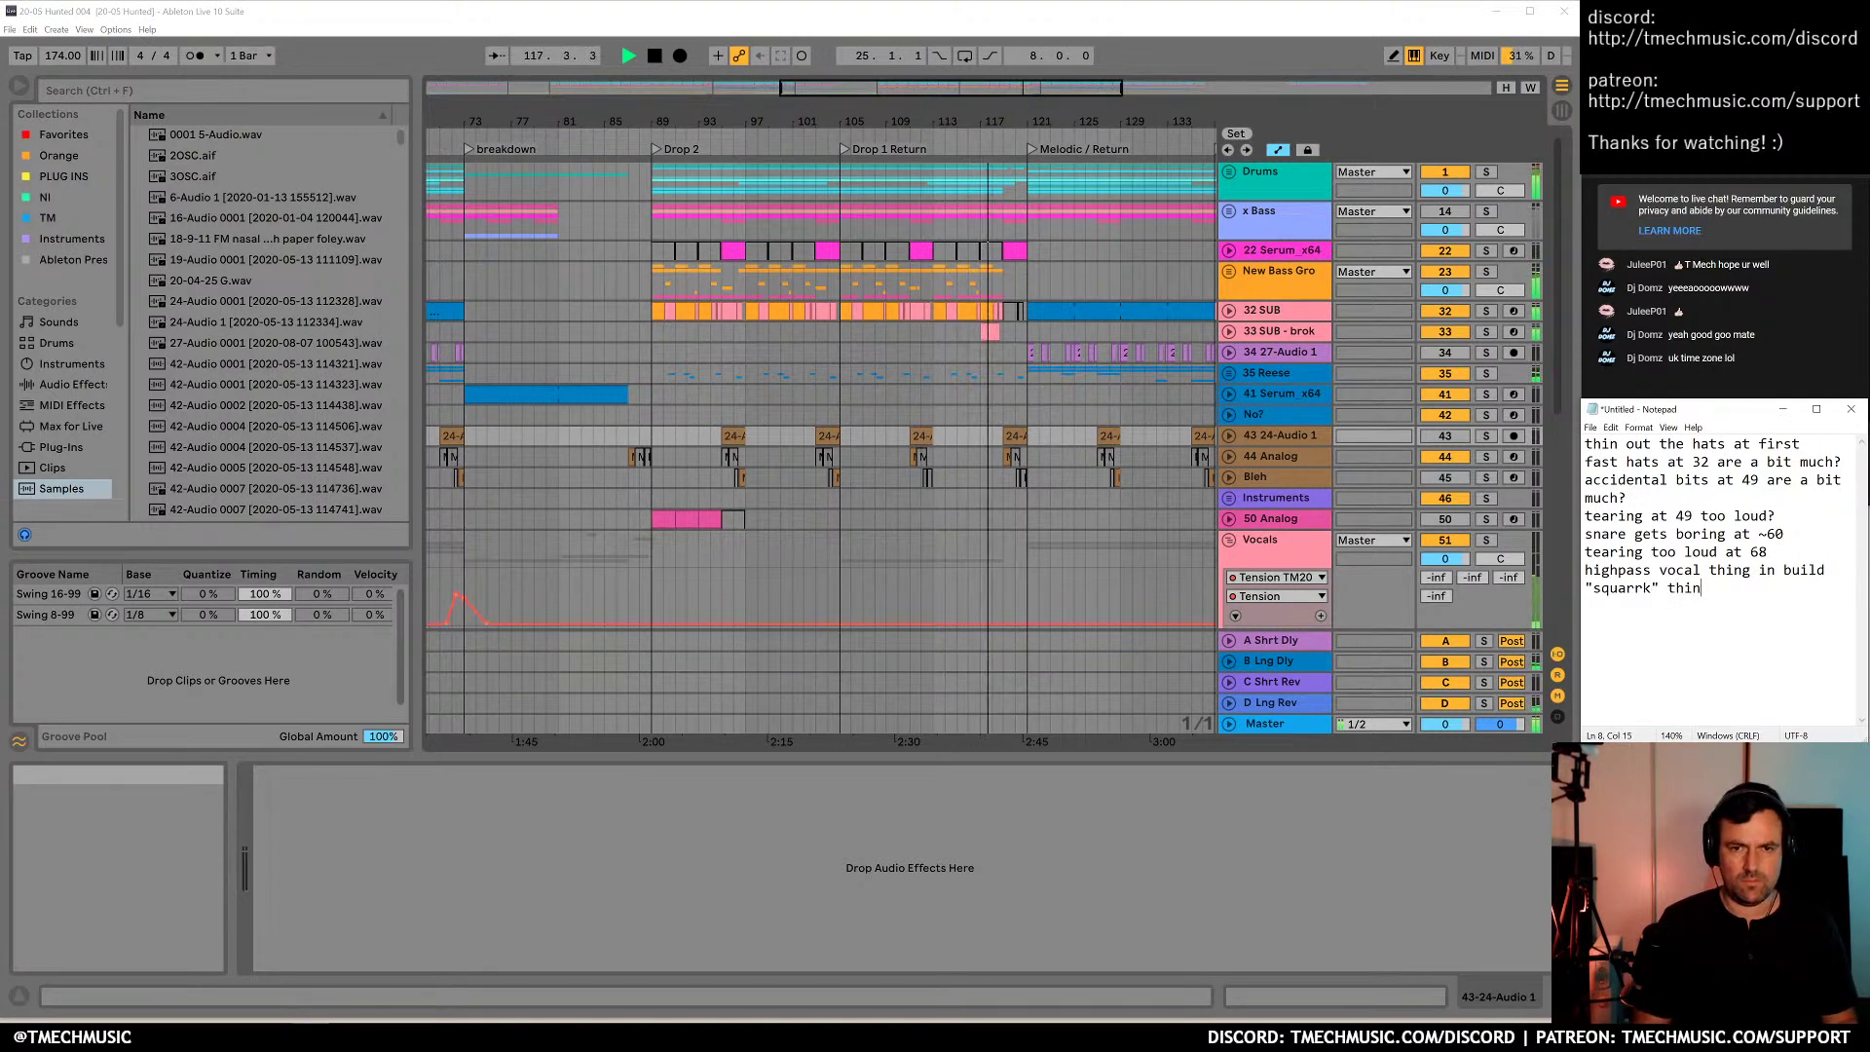
type("g at ")
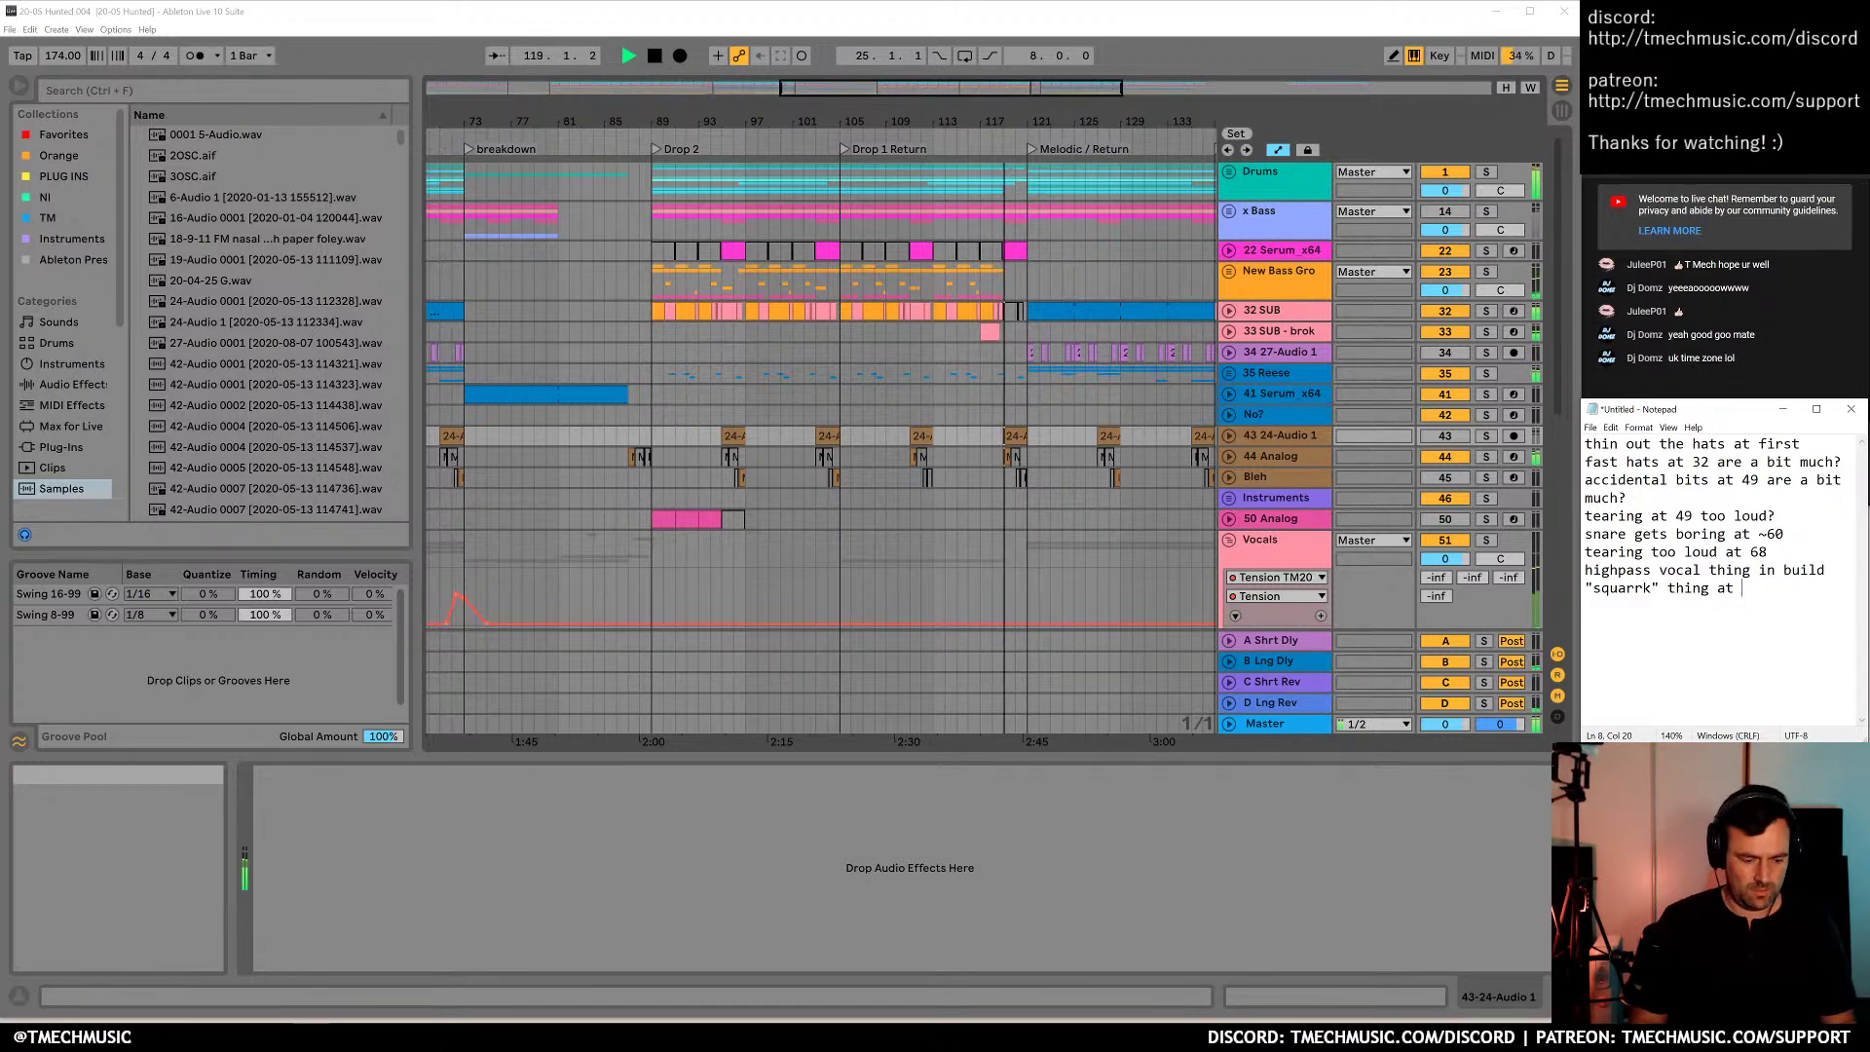
type("112 is a bit eh?")
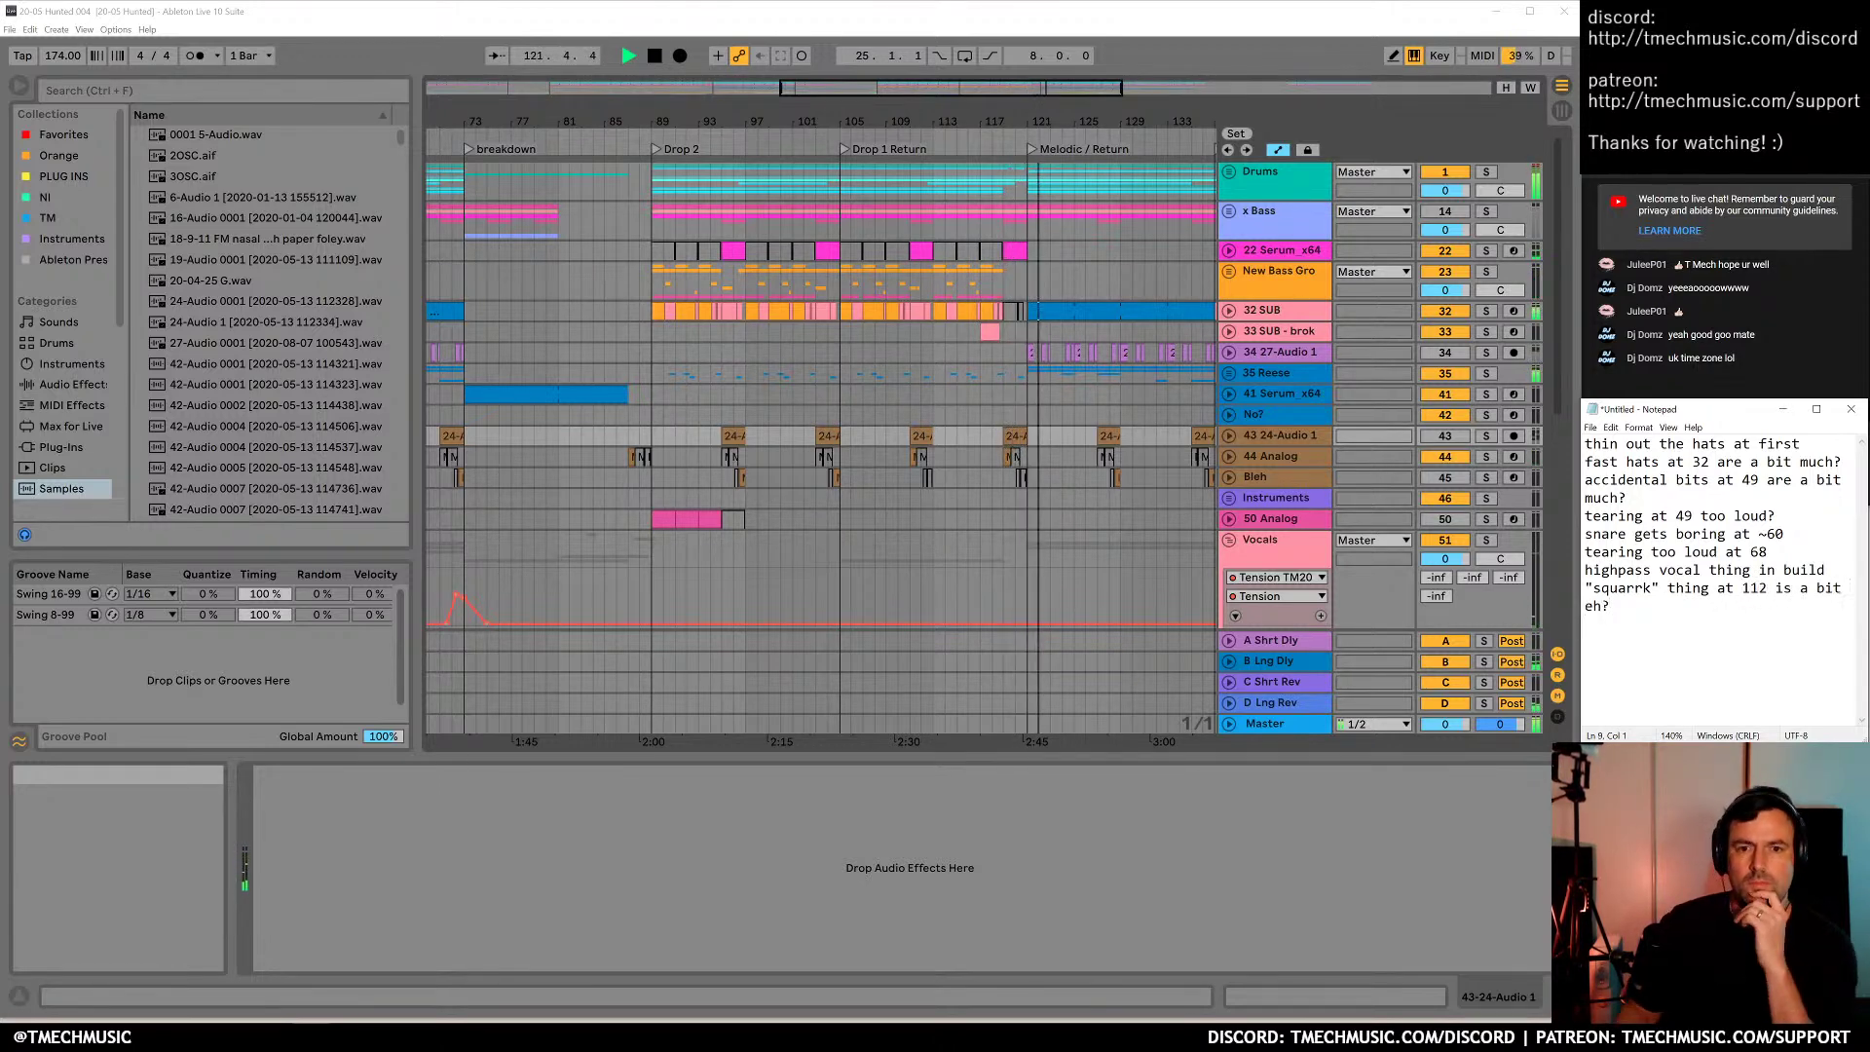
Follow playback into the Melodic / Return section and add the note "hats too much at 121"
left_click_drag(1159, 131, 950, 132)
left_click(1700, 647)
type("hats too much at 121")
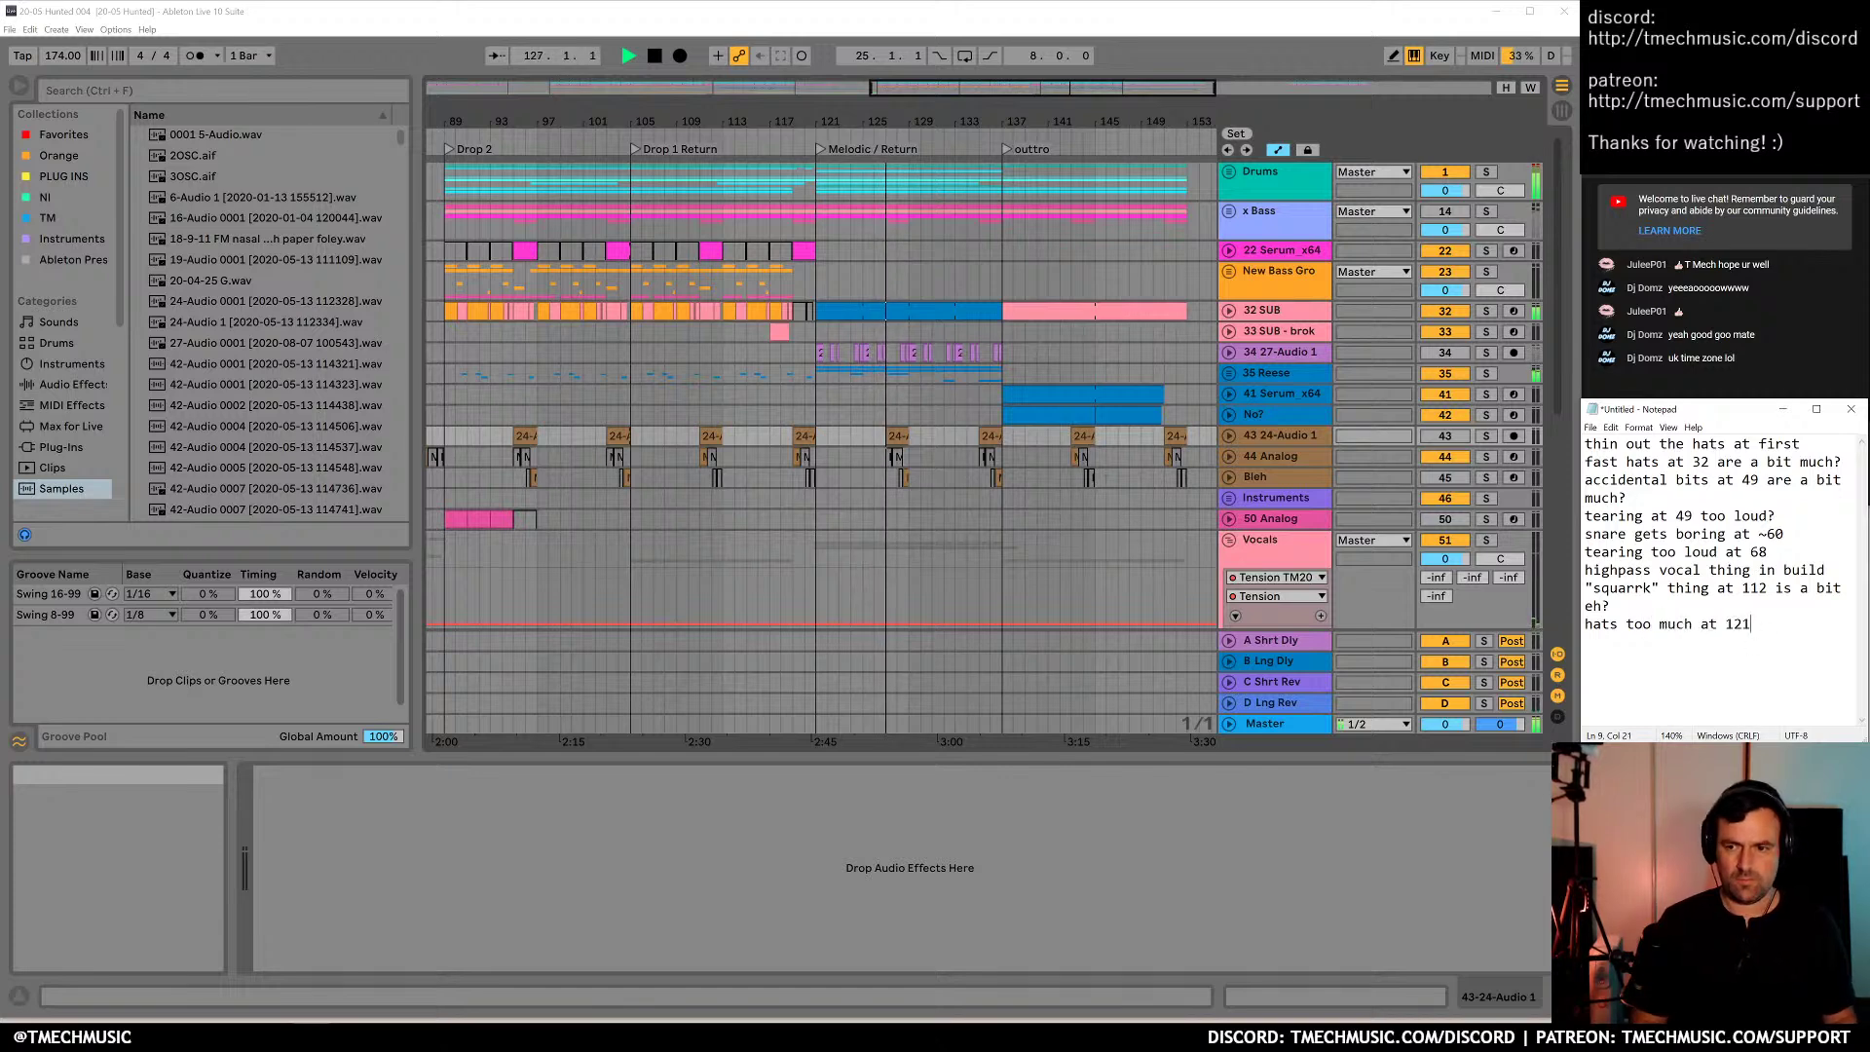
key("Return")
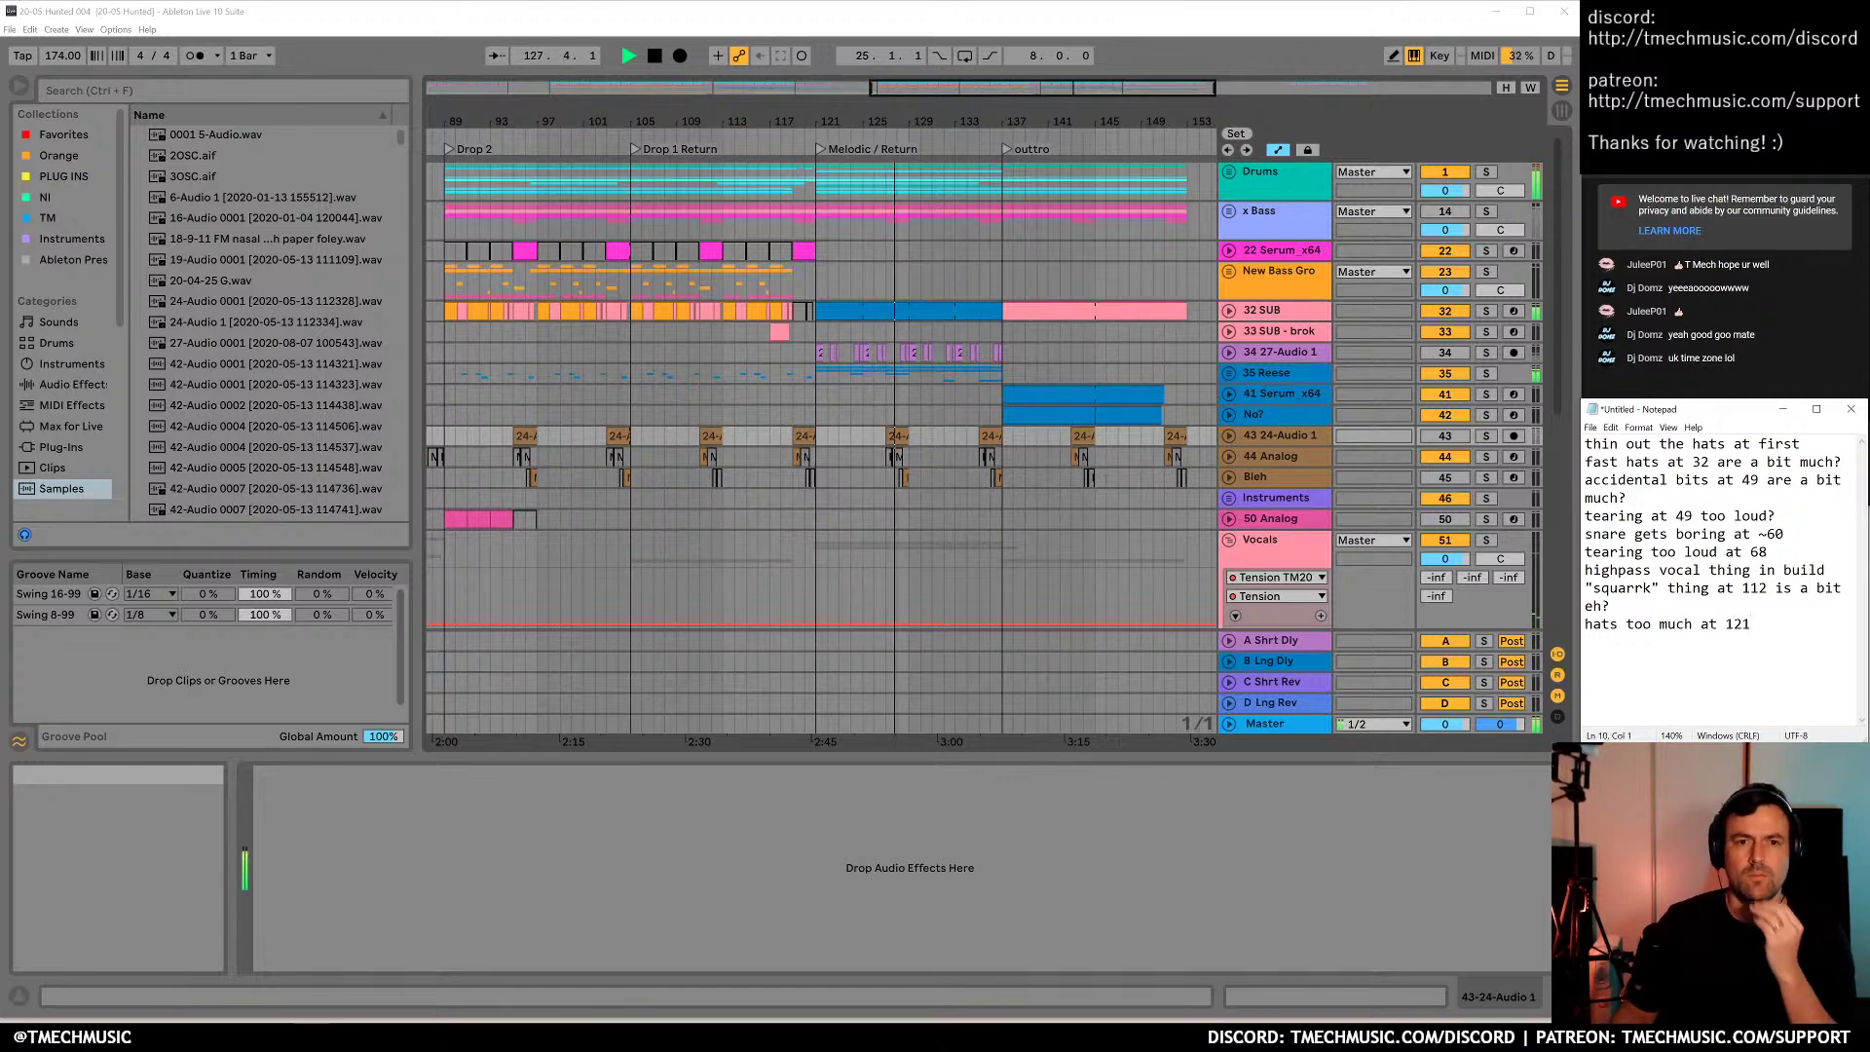
Add the note "distoriton parallel in melodic return?" on its own line
type("distoriton parall")
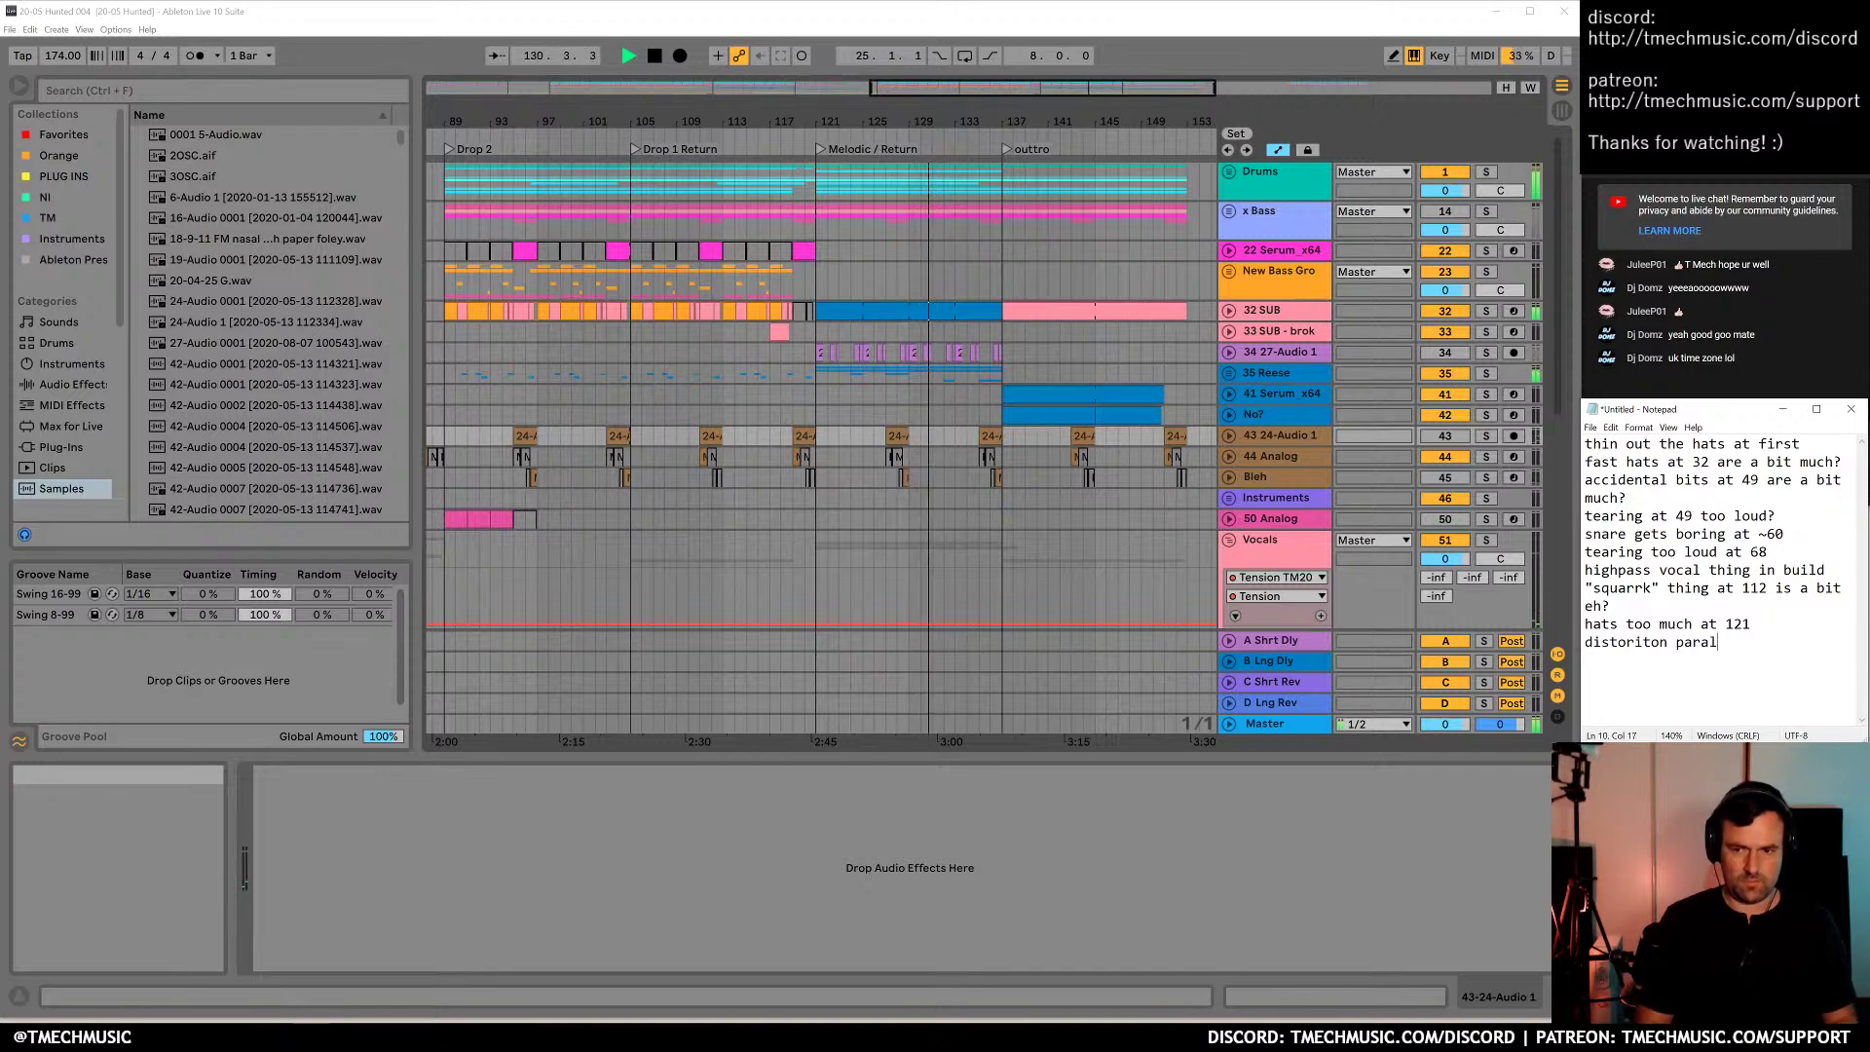
key("BackSpace")
type("lel ")
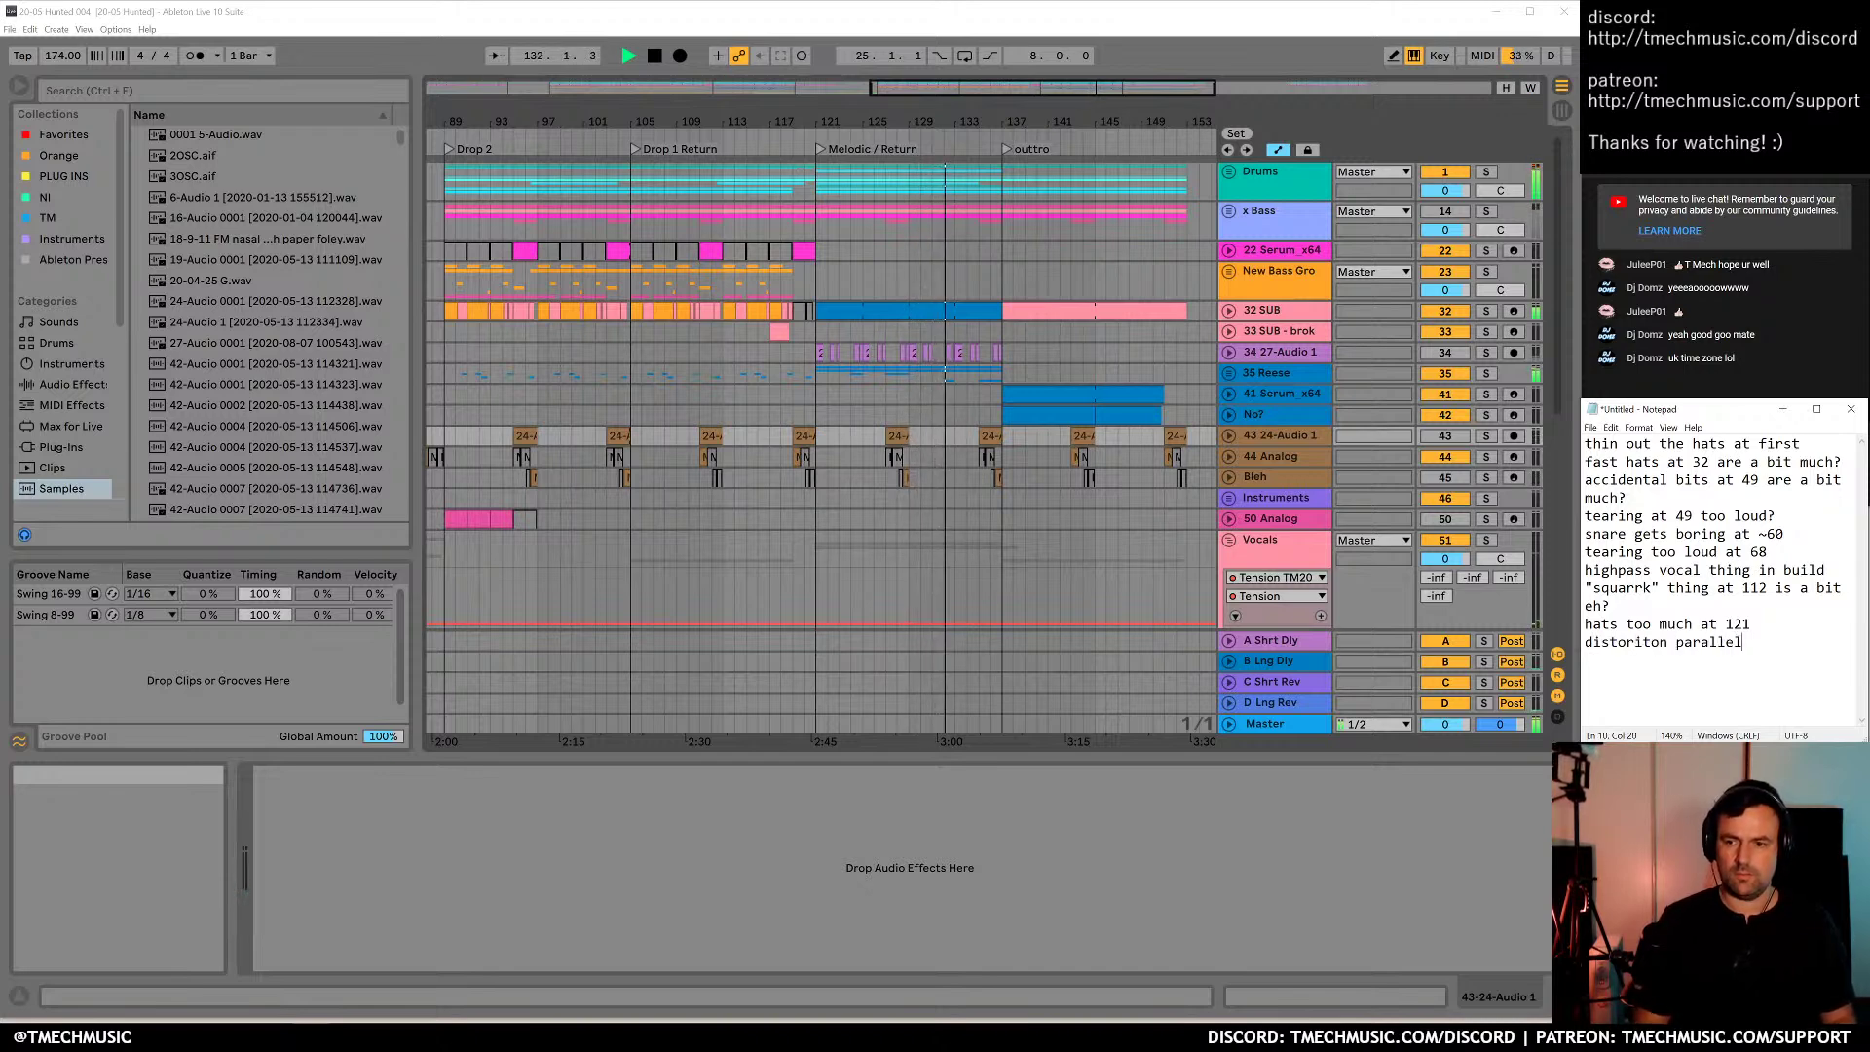
type("in melodic return")
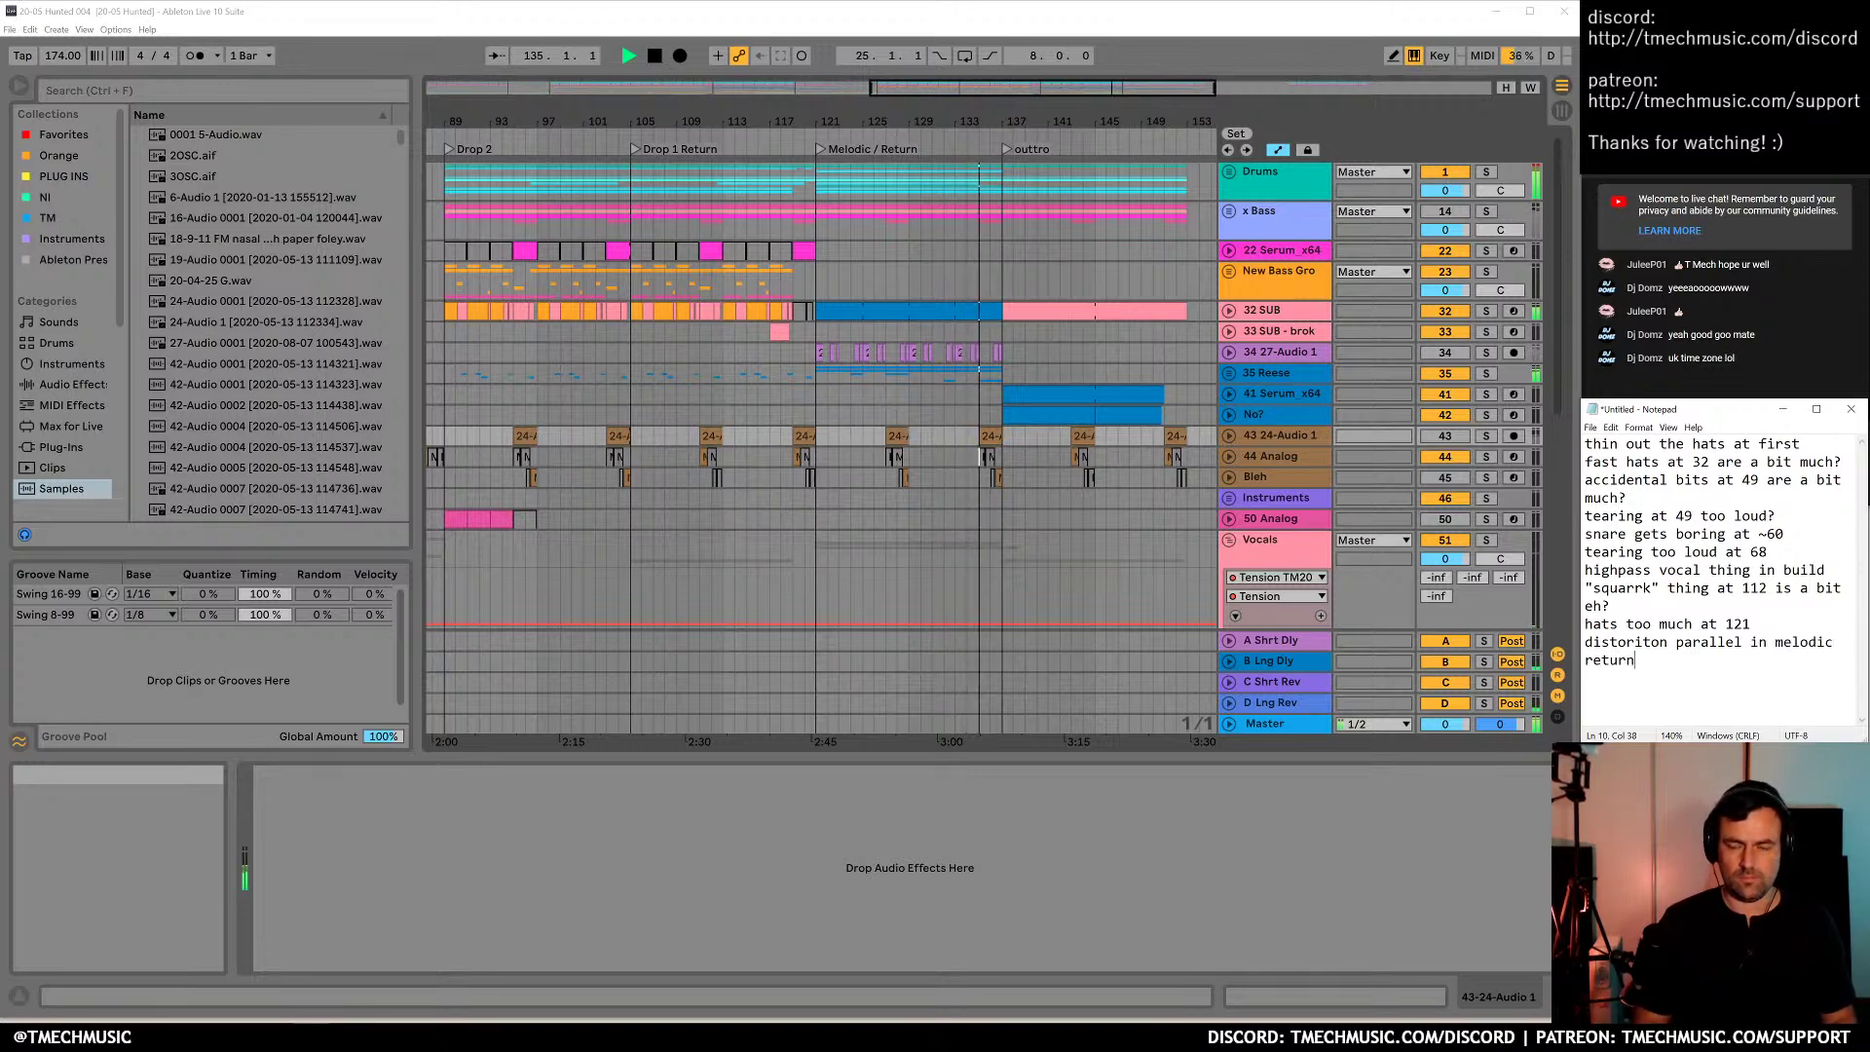
type("?")
key("Return")
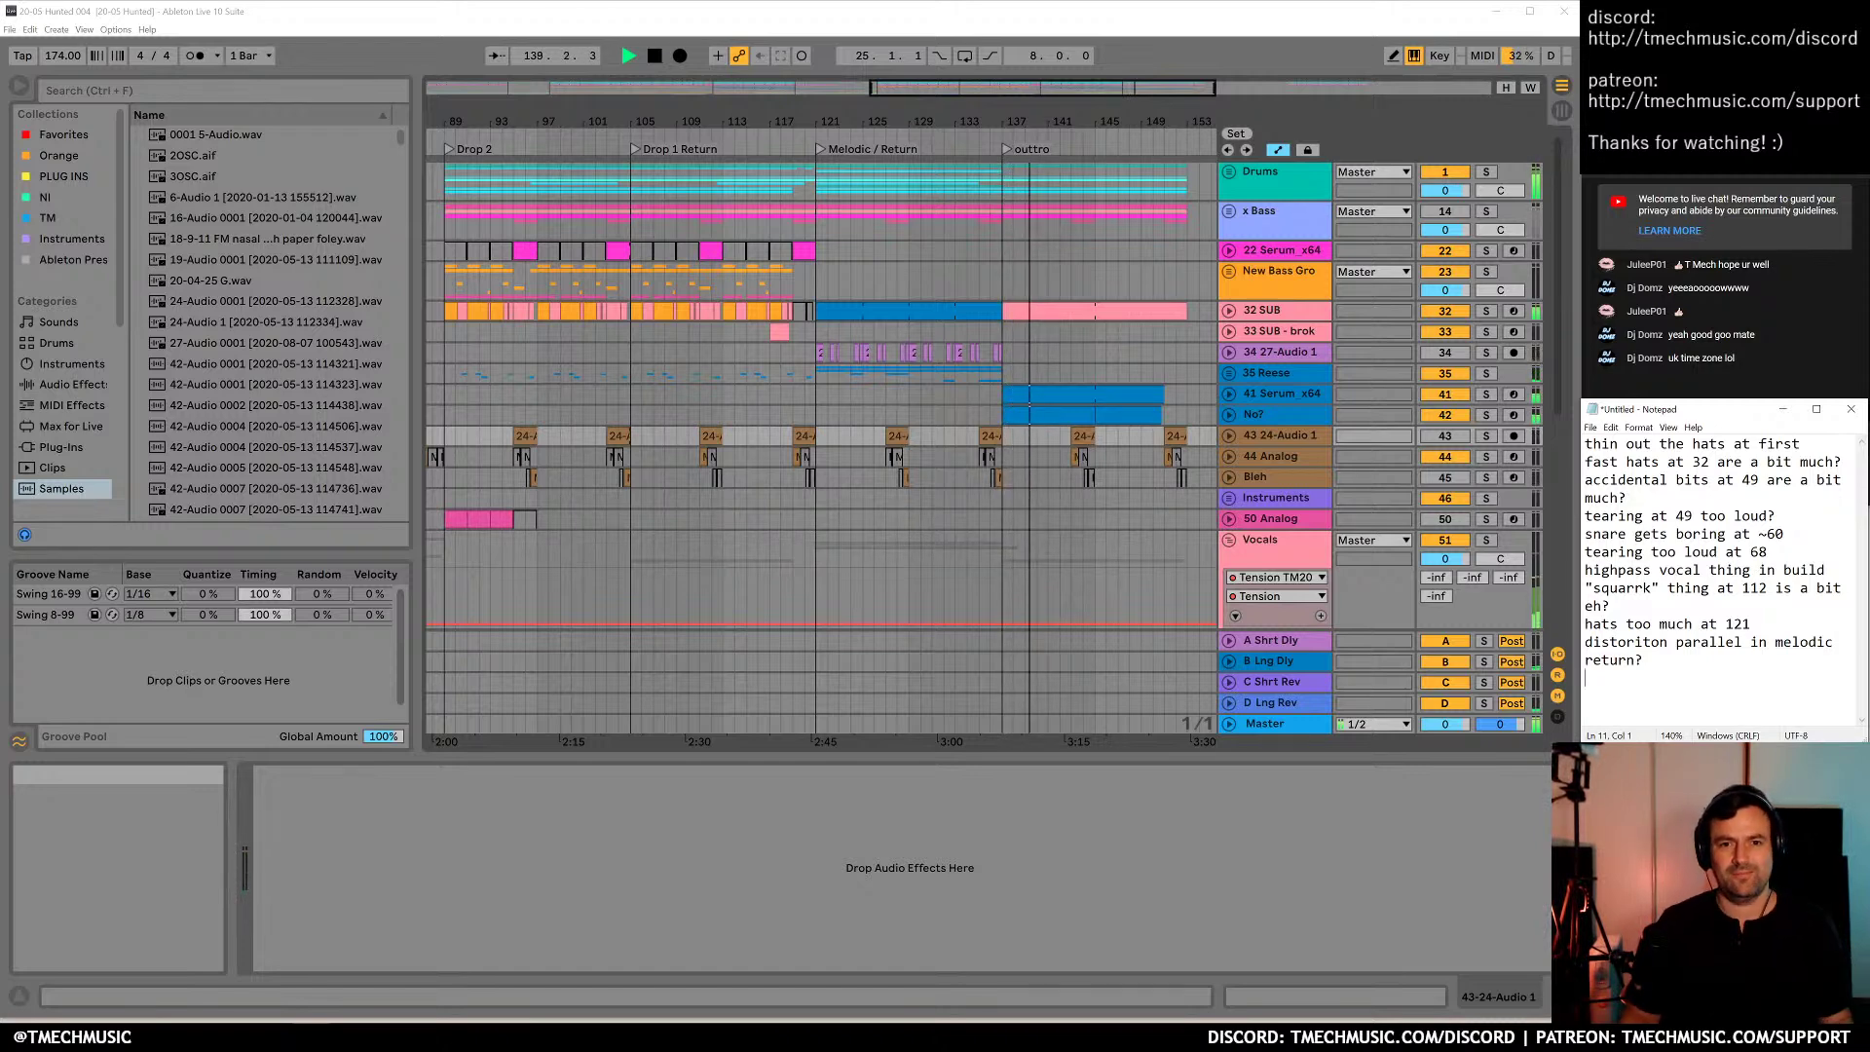
Add the note "outtro is delightfully weird." and listen through to the end of the arrangement
type("outtro is delightfully weird.")
key("Return")
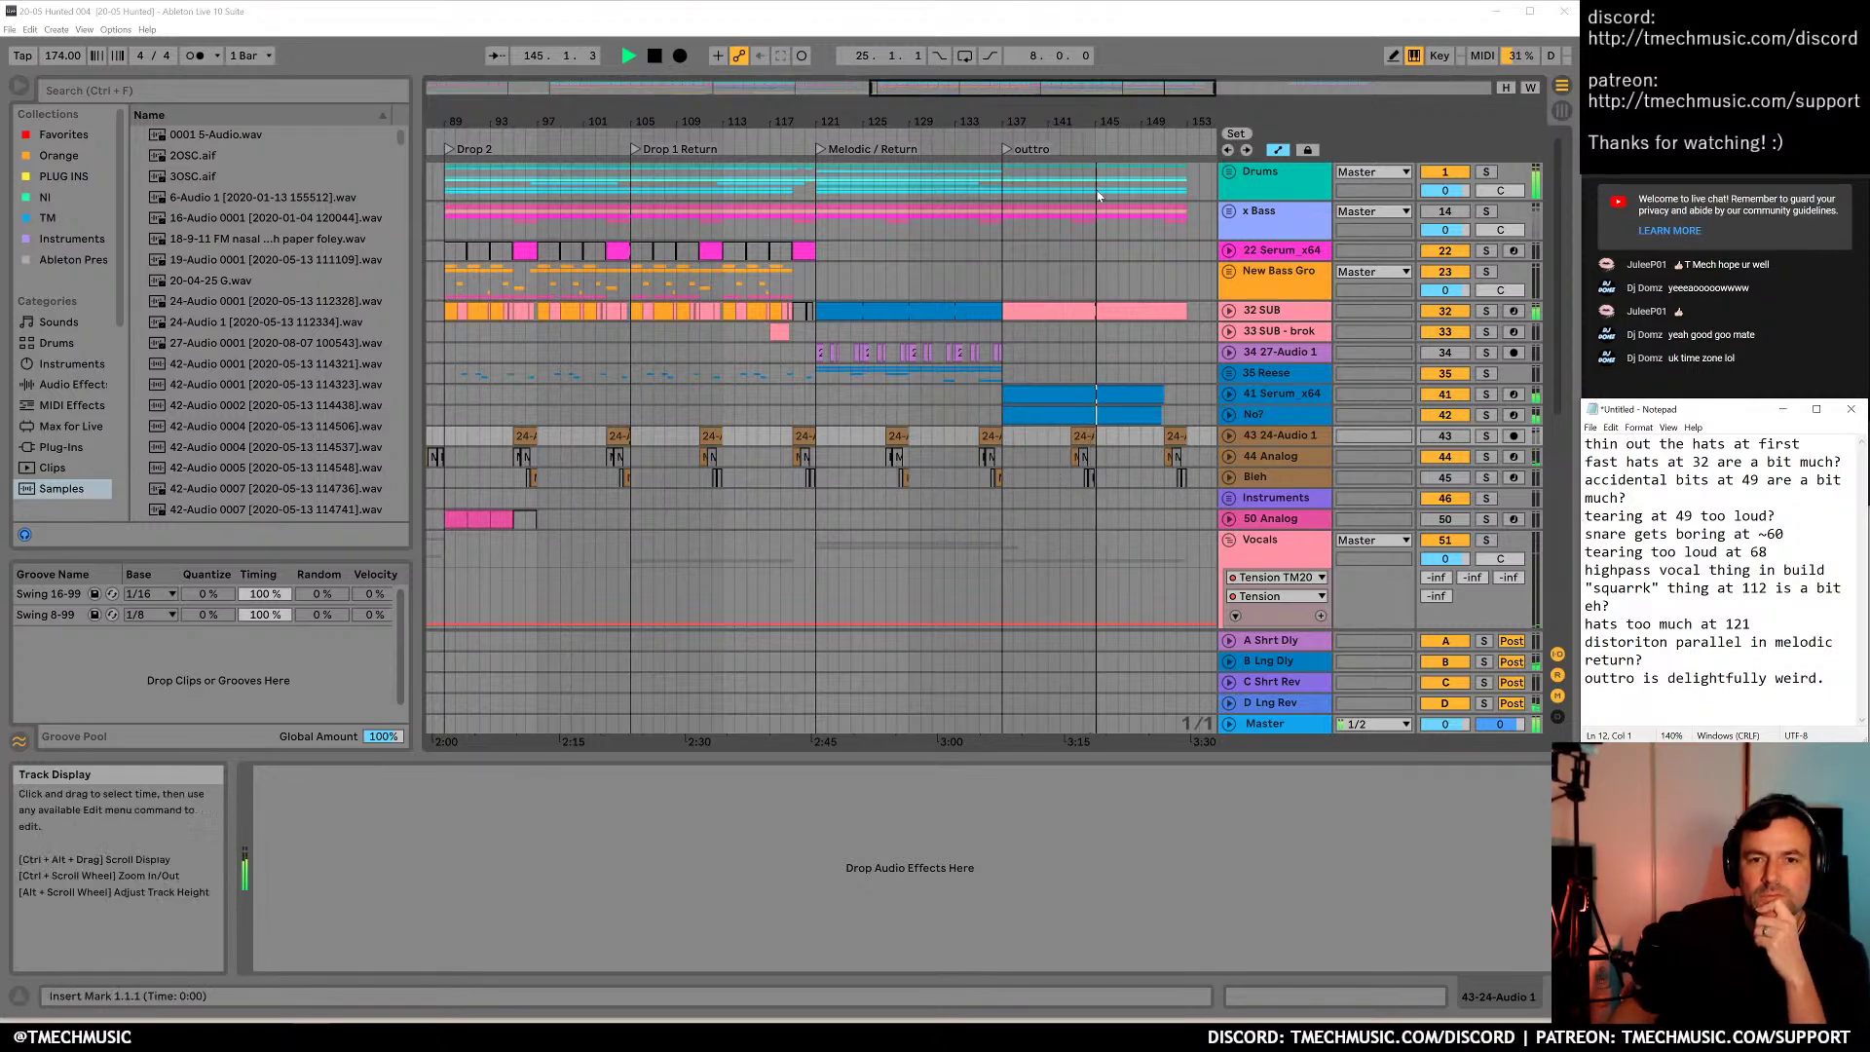
left_click_drag(1093, 122, 935, 122)
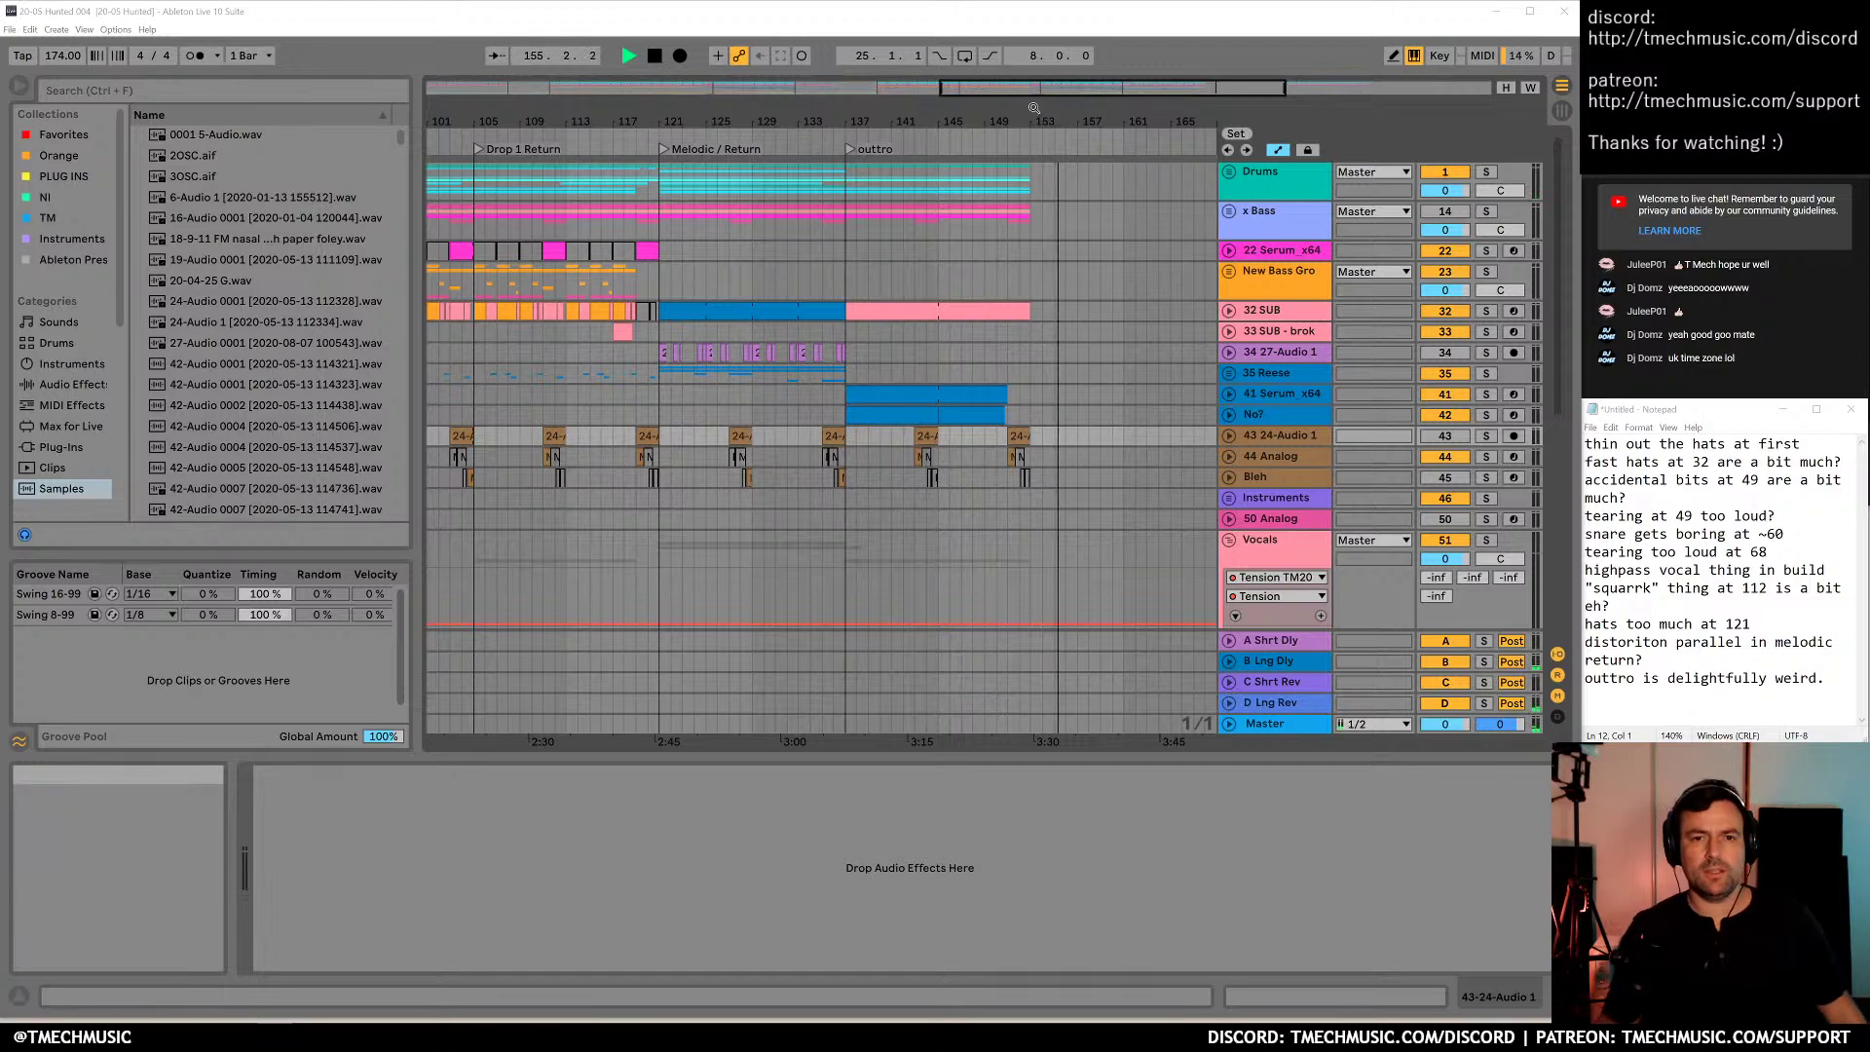
Inspect the device chains on the x Bass and New Bass Group tracks
key("w")
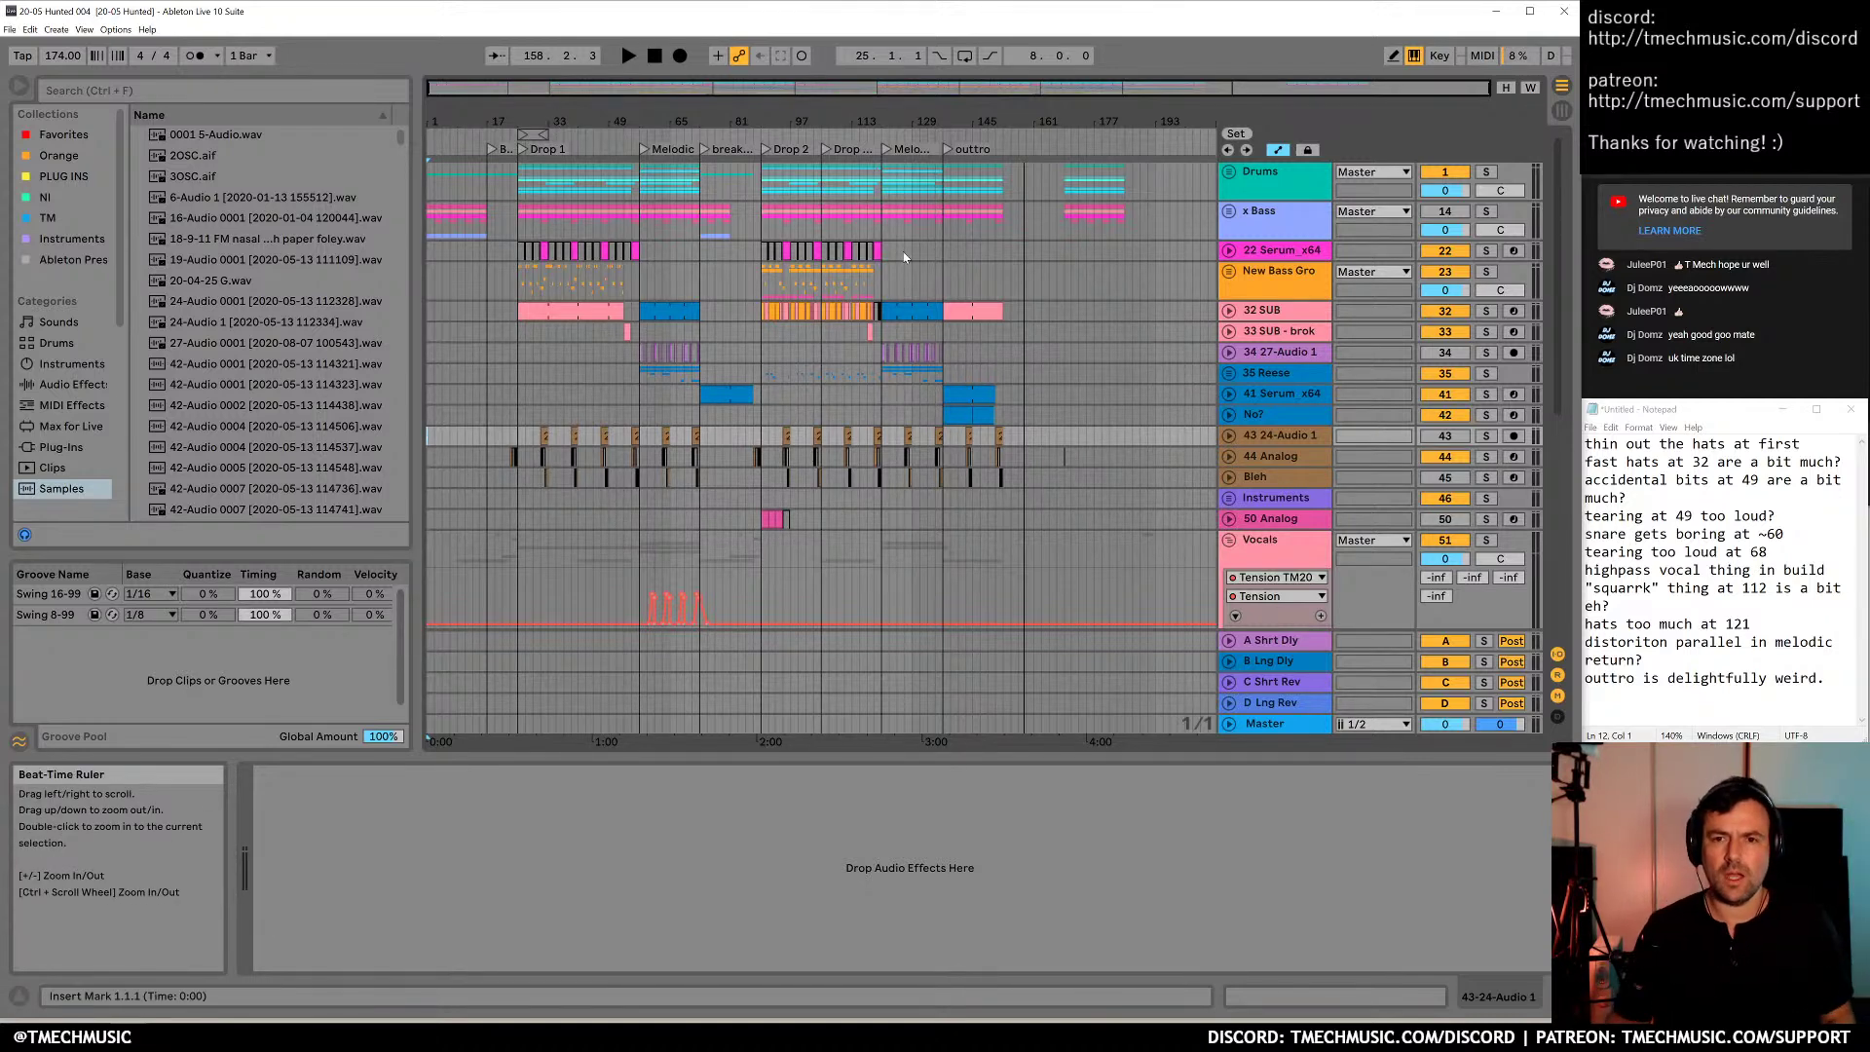
left_click(1257, 232)
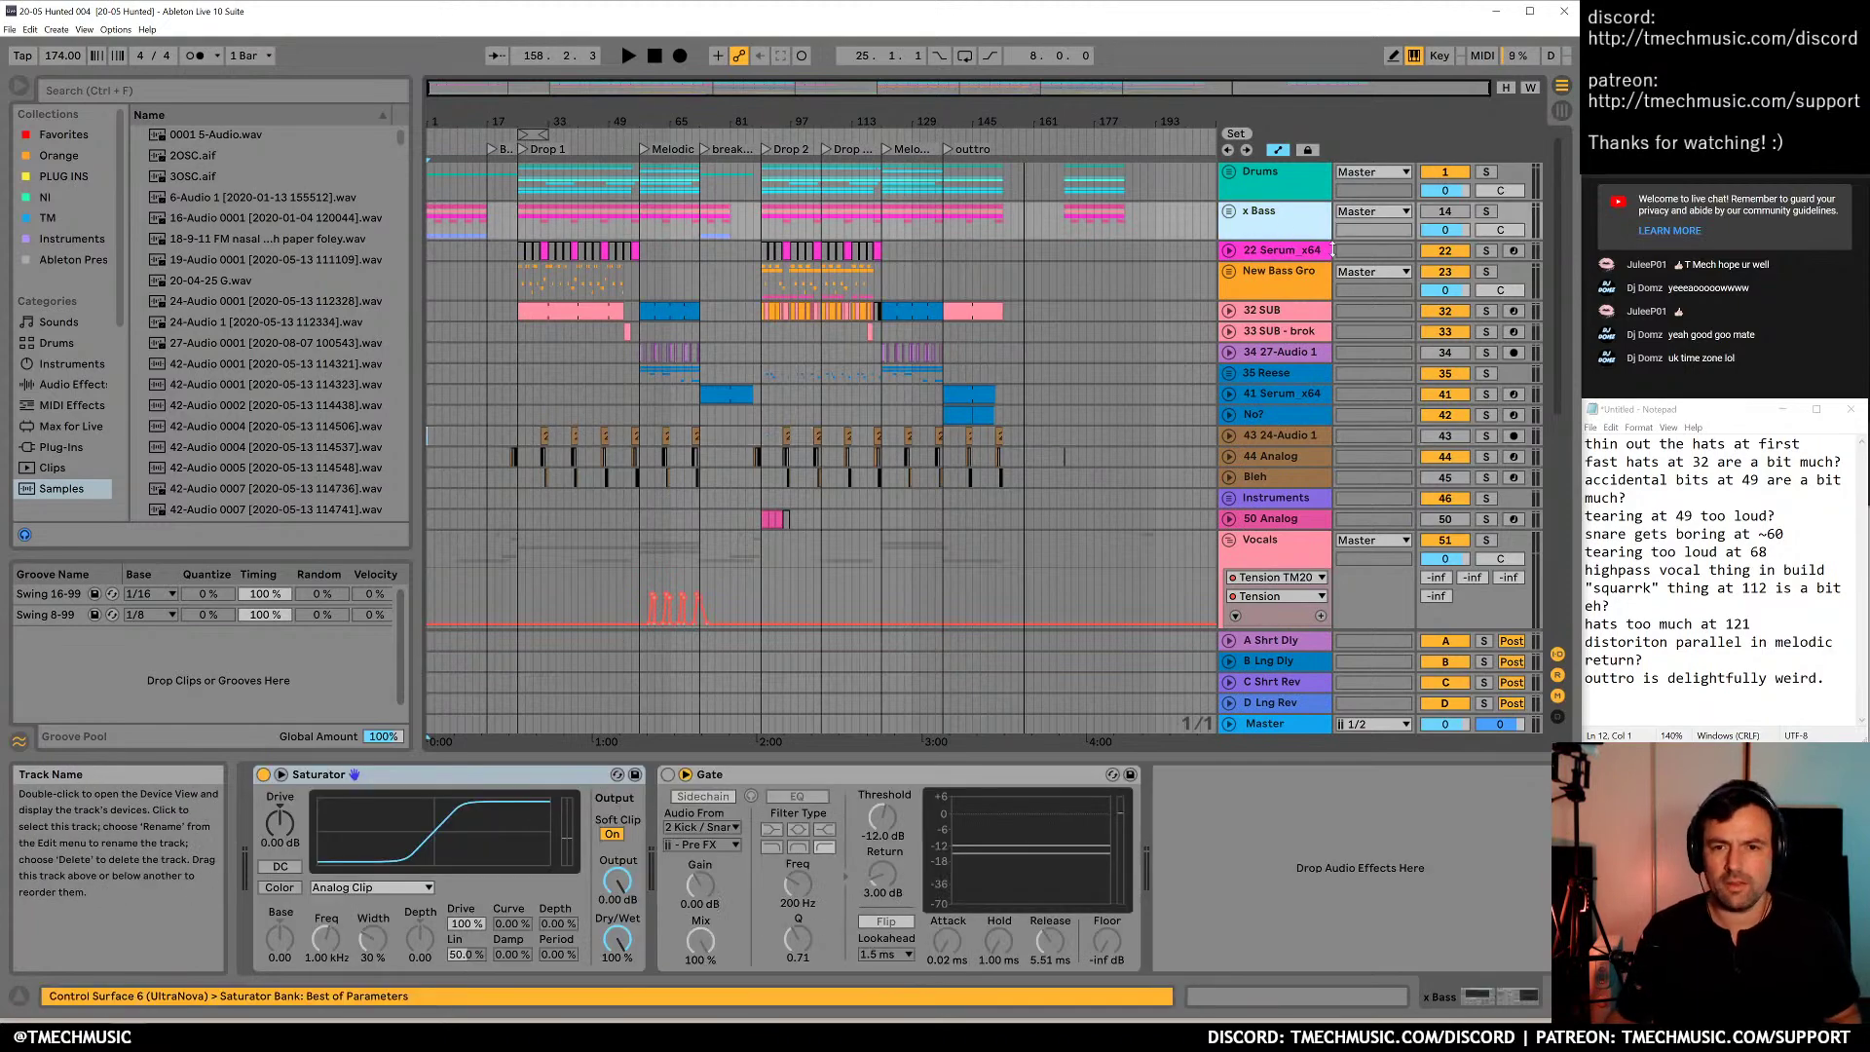
left_click(1260, 295)
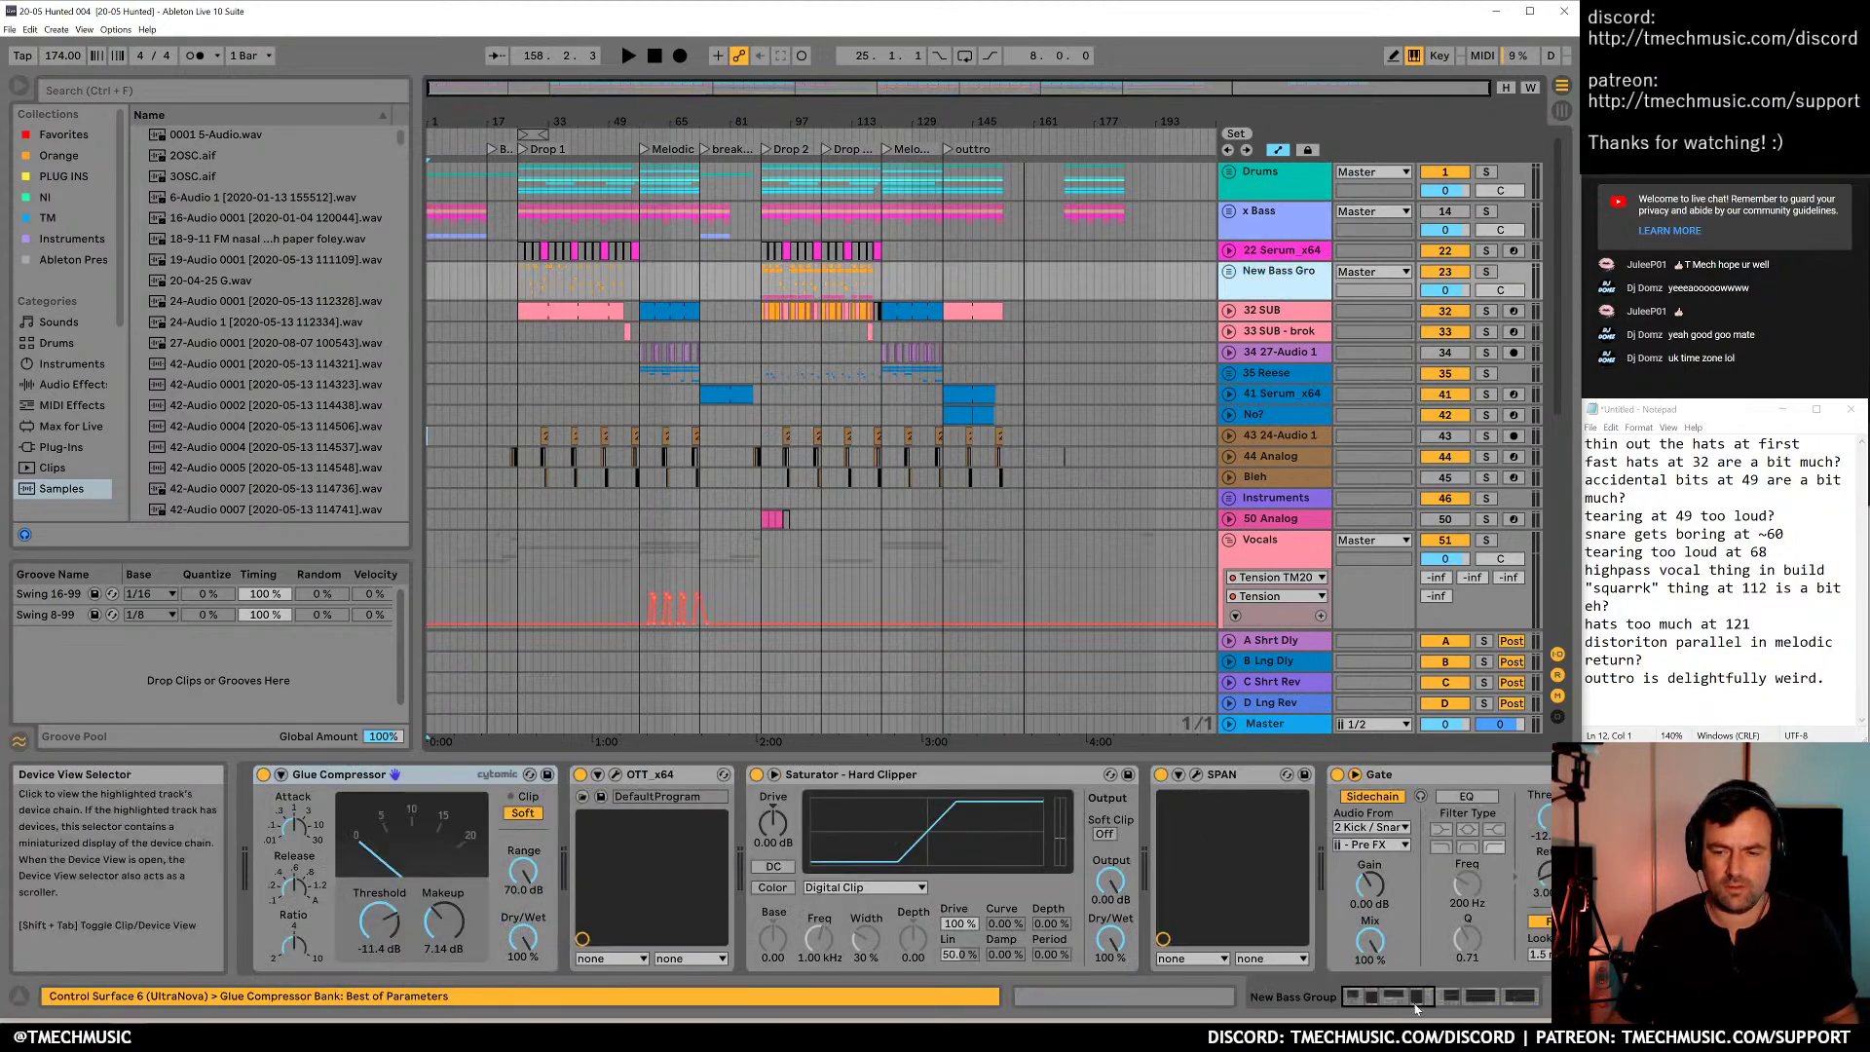
mouse_move(1410, 1003)
left_mouse_down()
mouse_move(1521, 1003)
mouse_move(1382, 1005)
left_mouse_up()
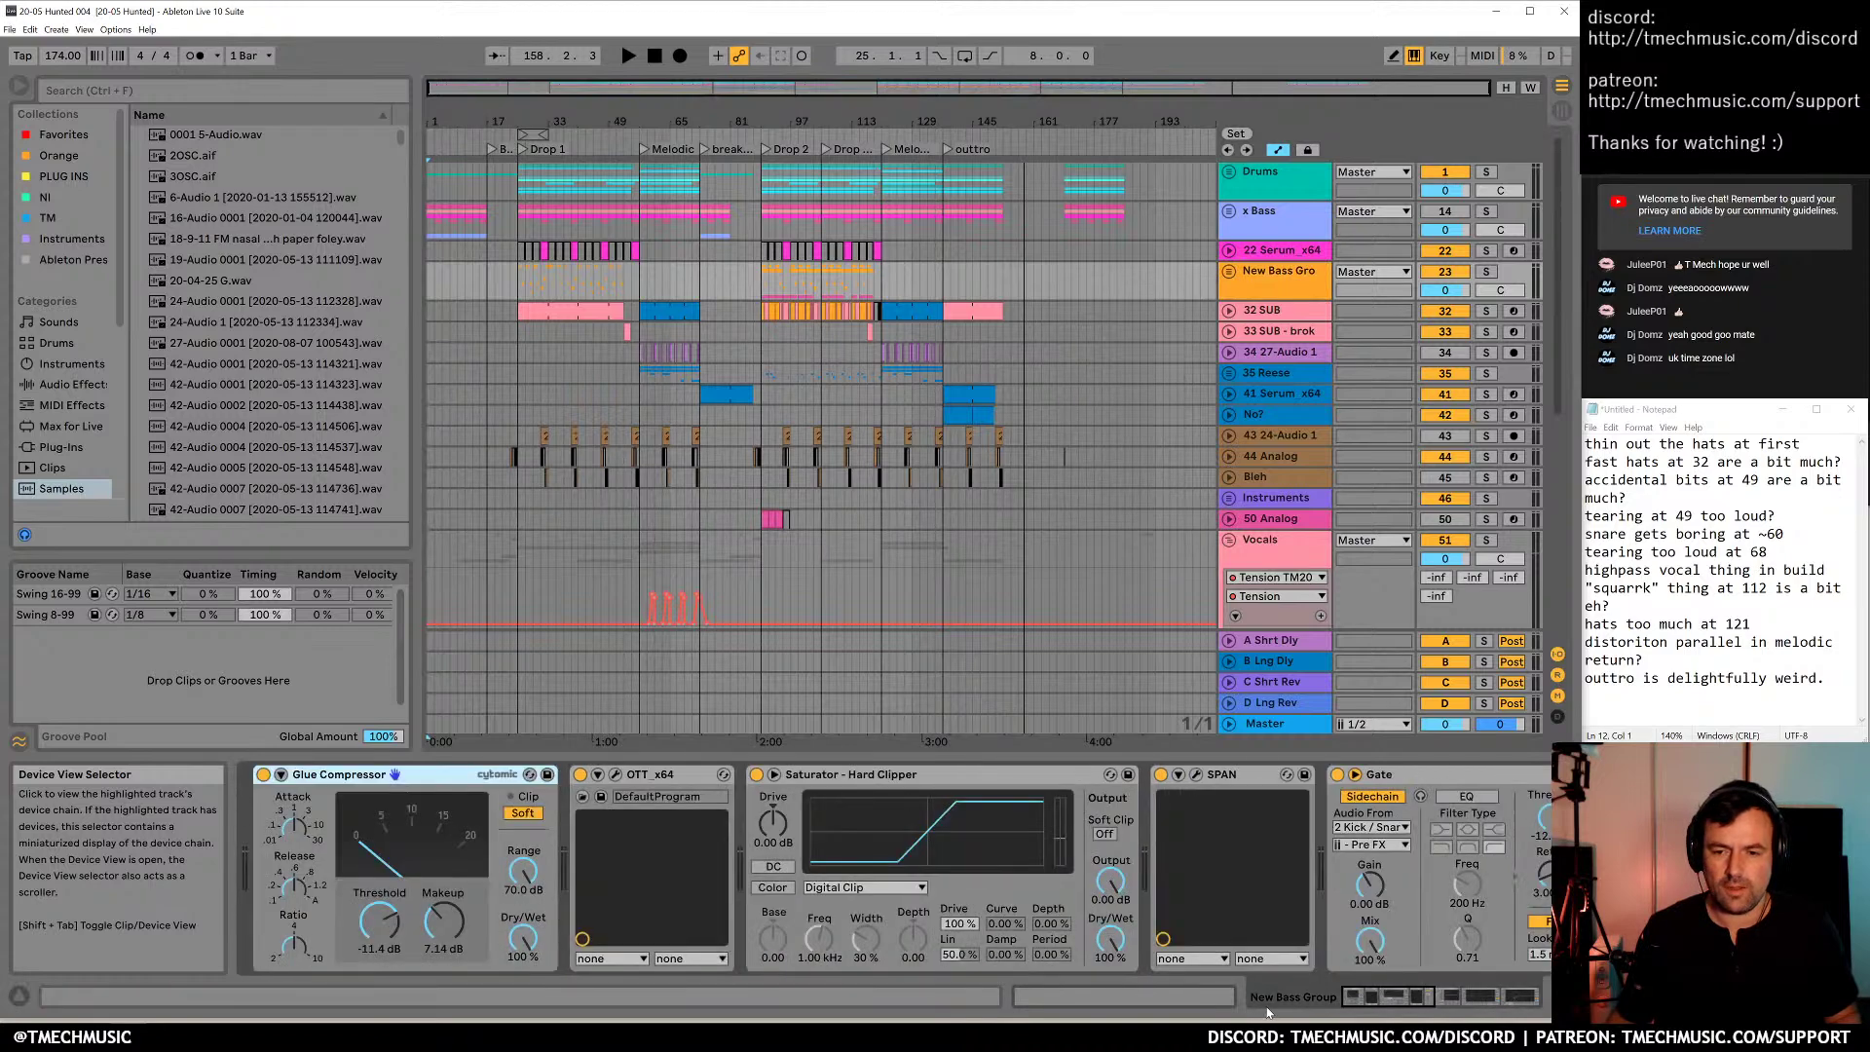
Open the Vocals group's device chain and place the insert marker at bar 84 in the breakdown
left_click(1279, 547)
left_click(1230, 542)
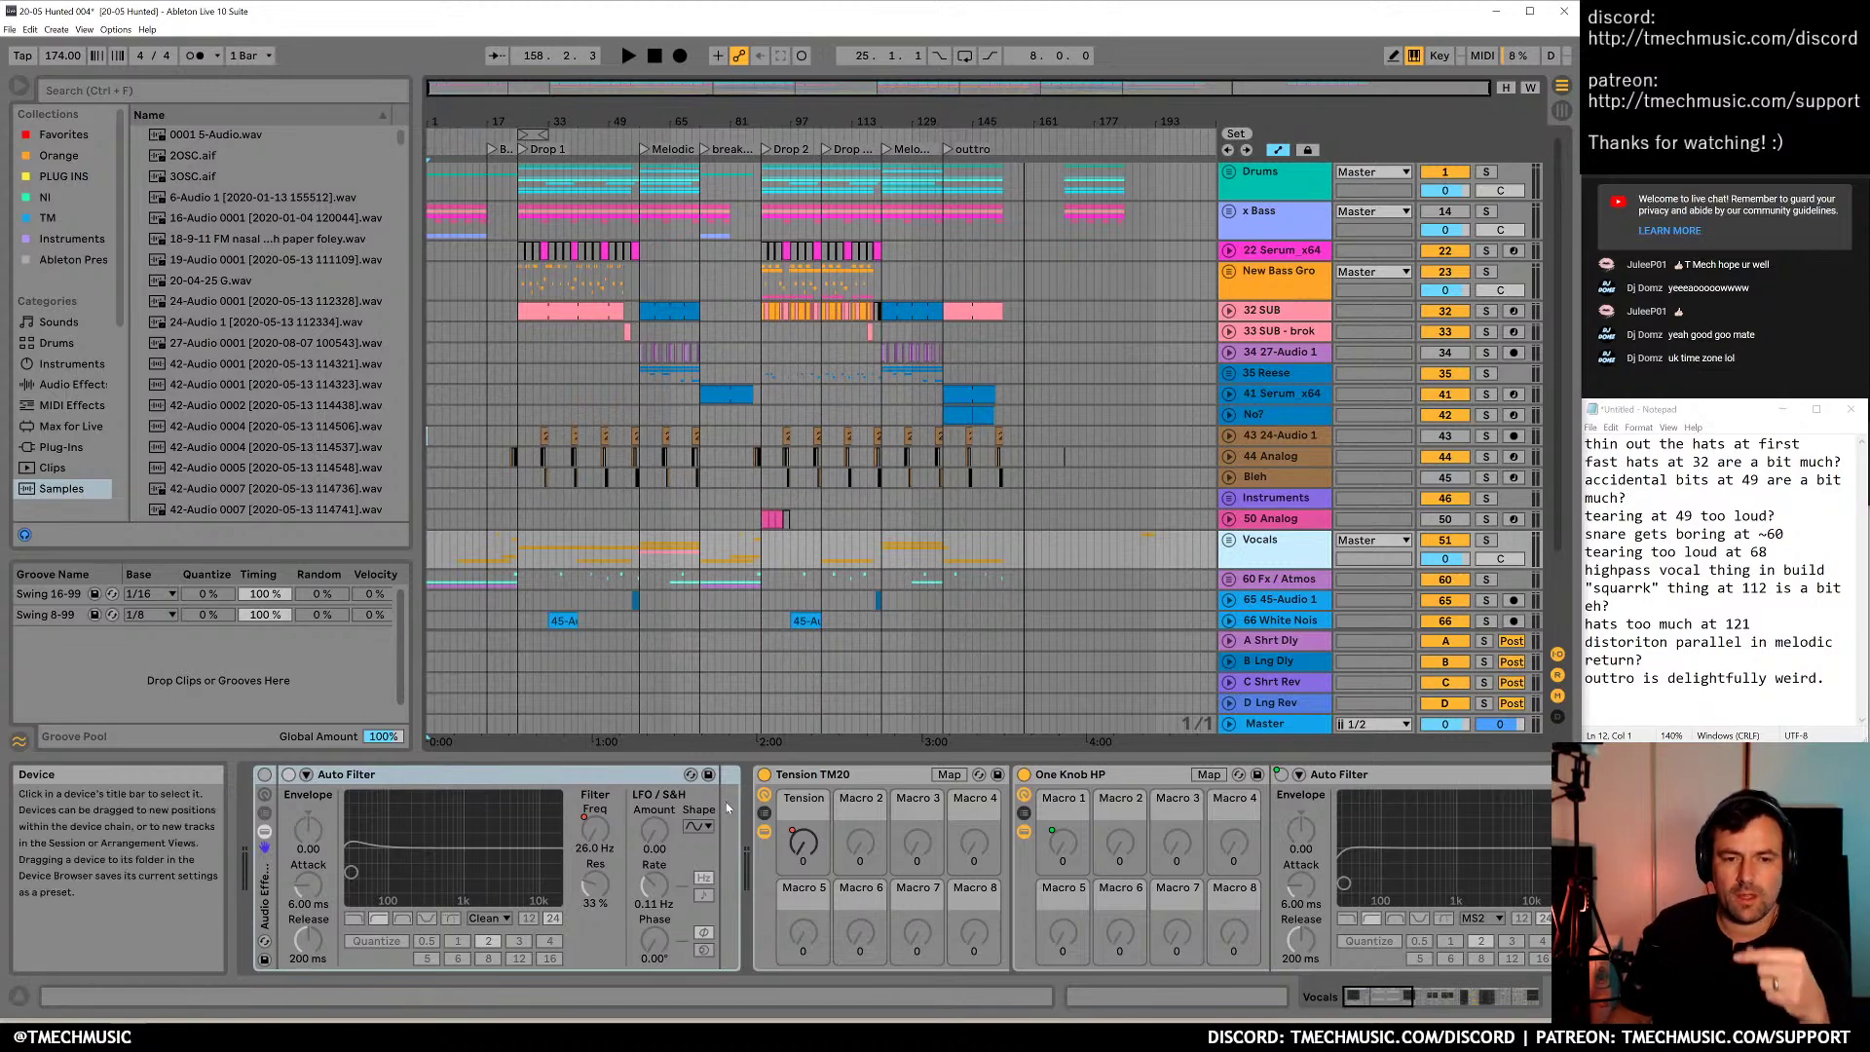
left_click(722, 562)
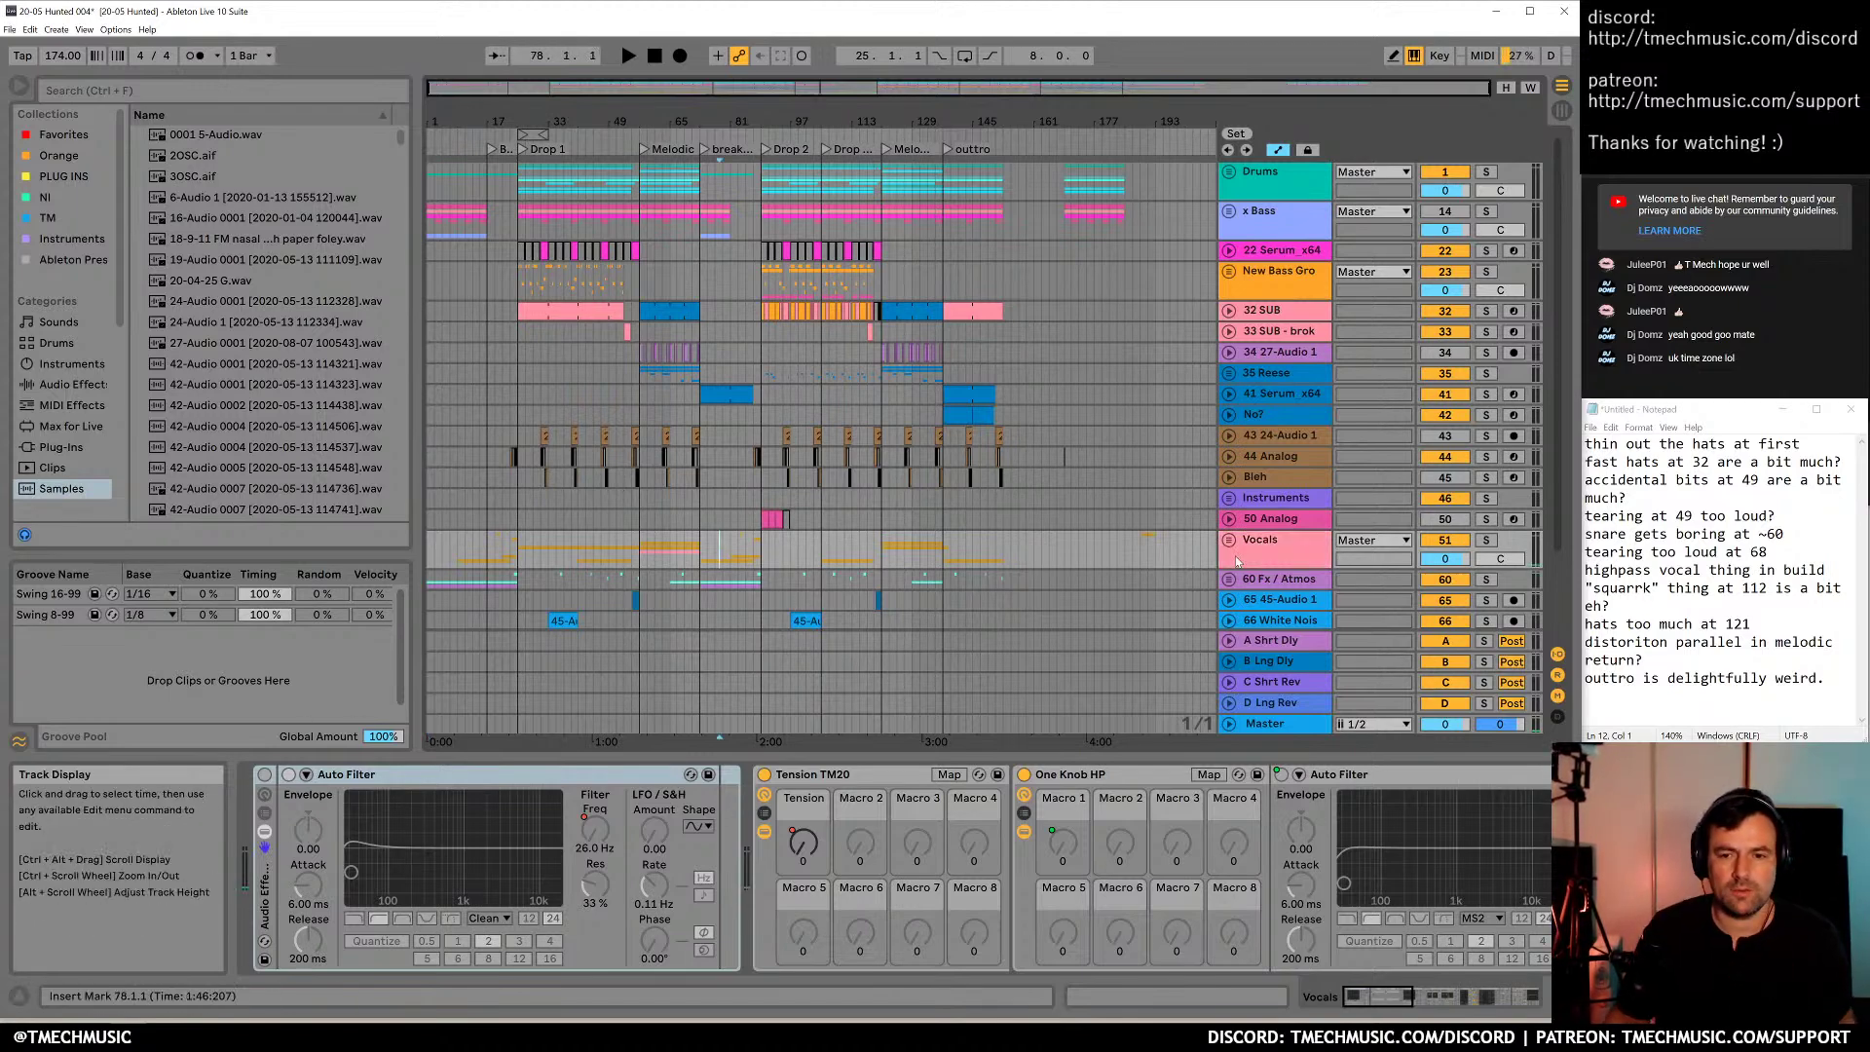
left_click(740, 557)
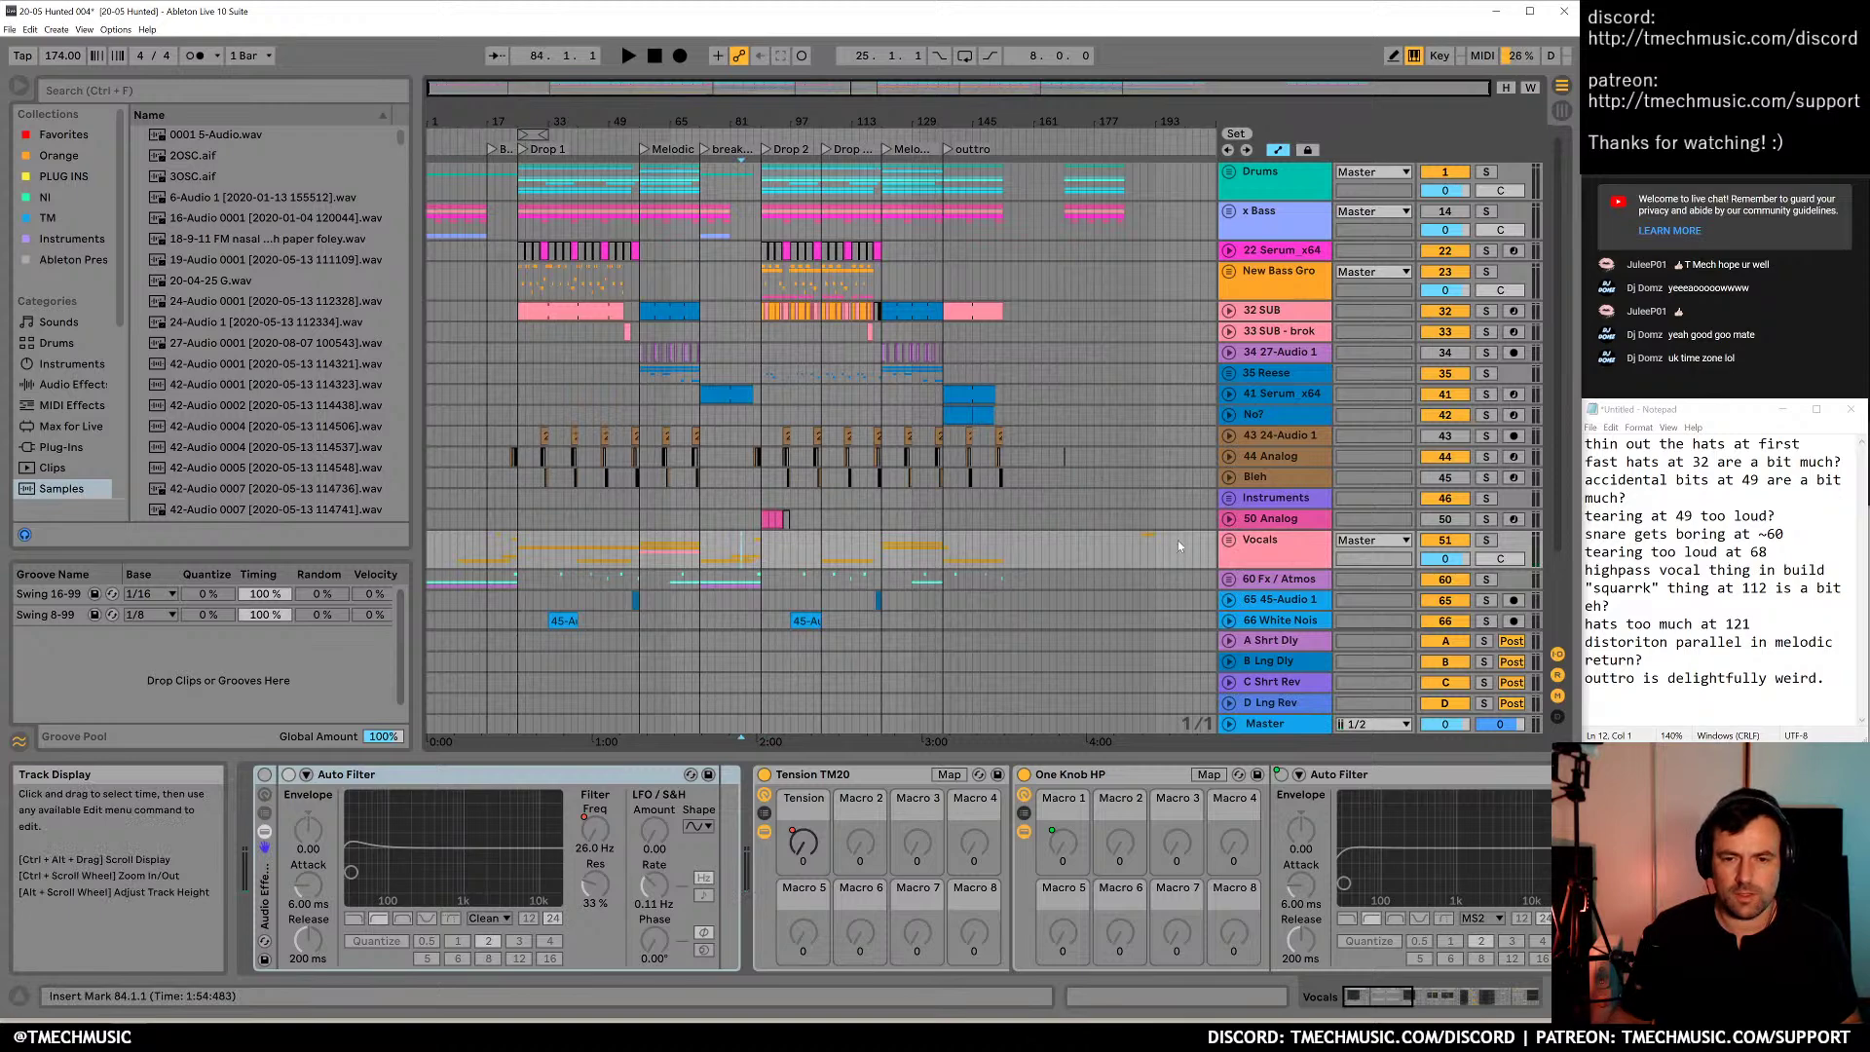
key("plus")
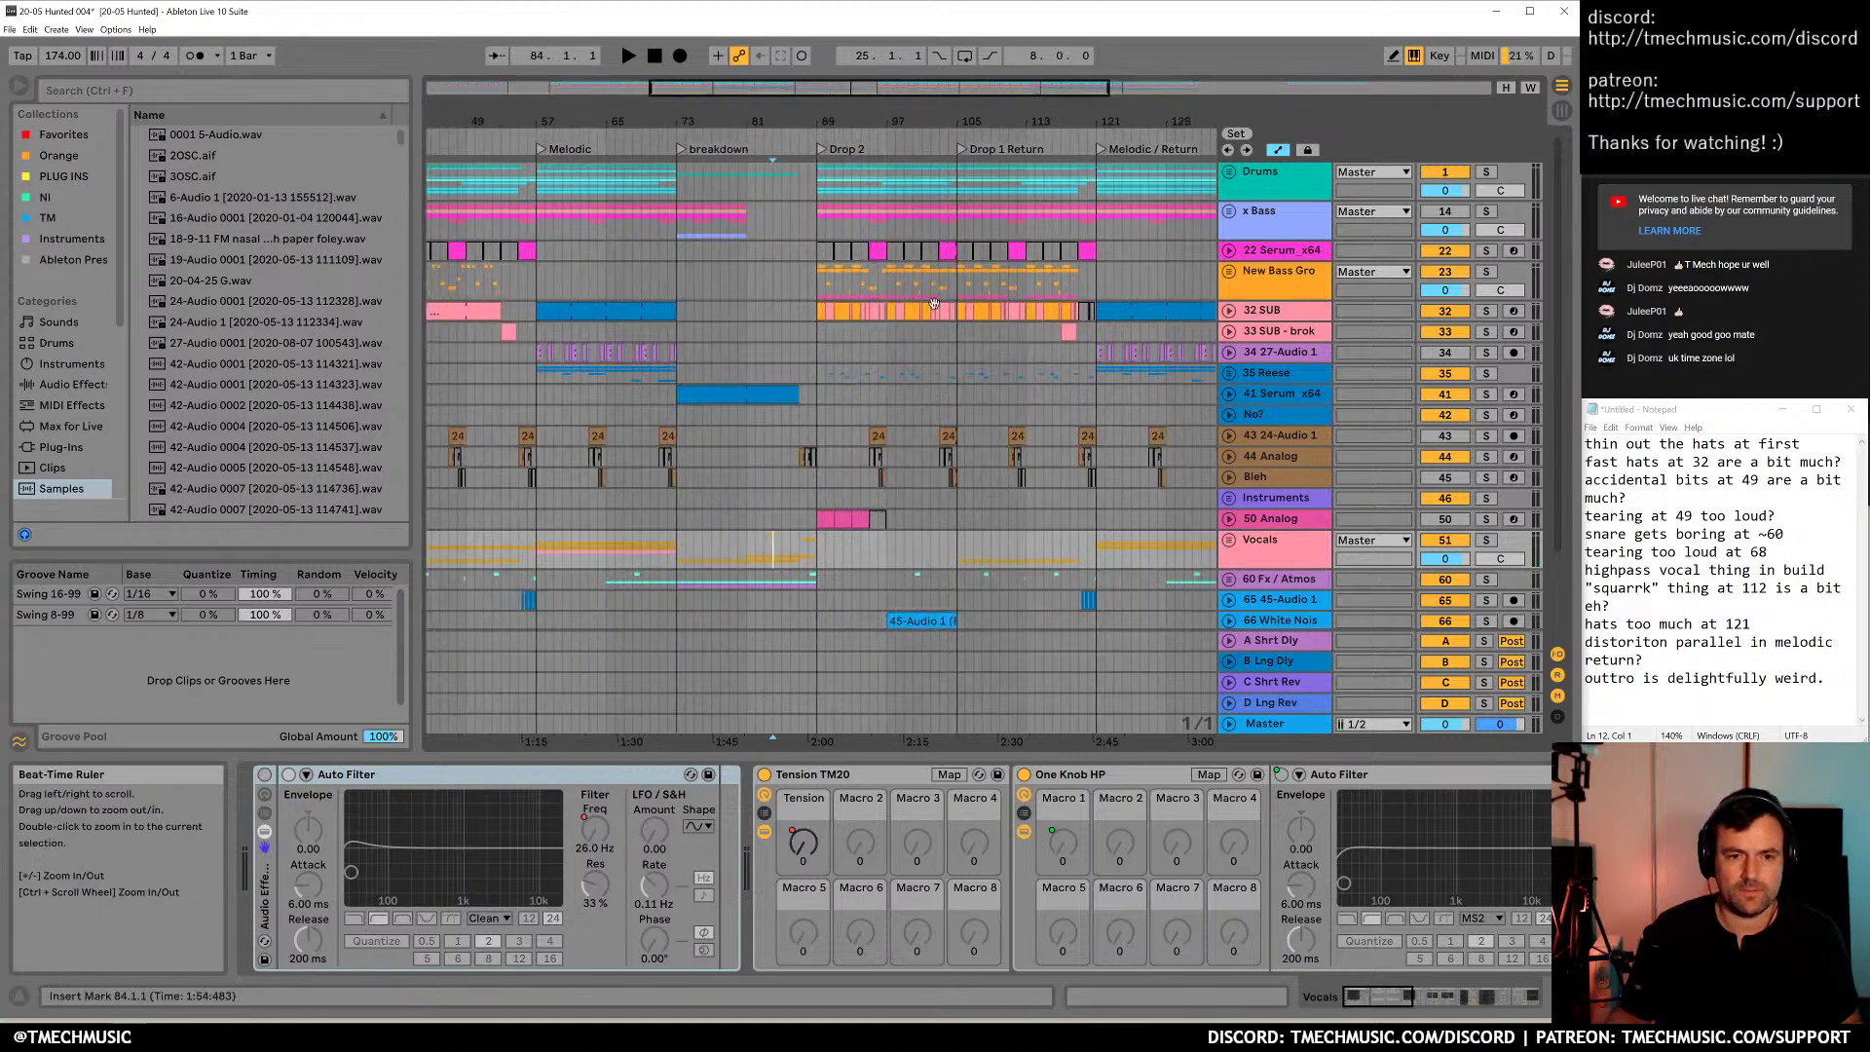
Unfold the Vocals group to examine its vocal tracks and the Tension and Auto Filter frequency automation lanes
left_click(1247, 564)
left_click(1228, 539)
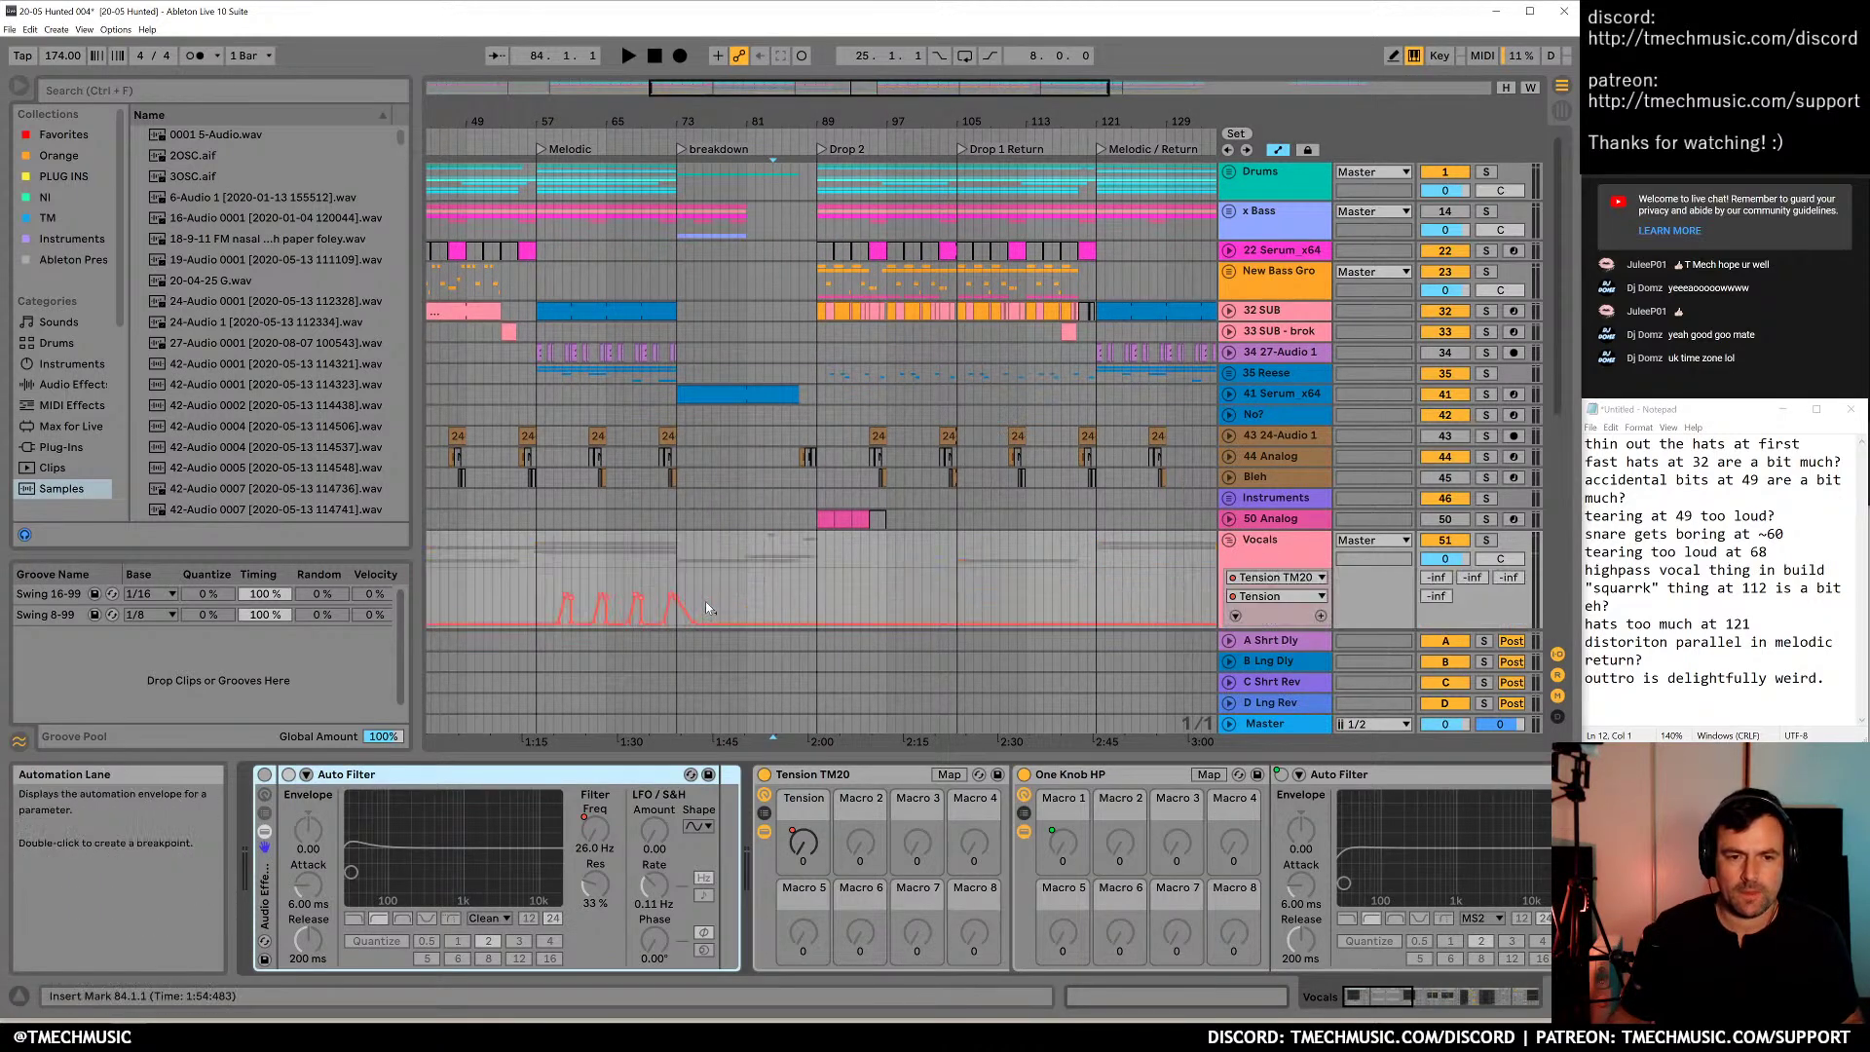
scroll(707, 603, "down", 3)
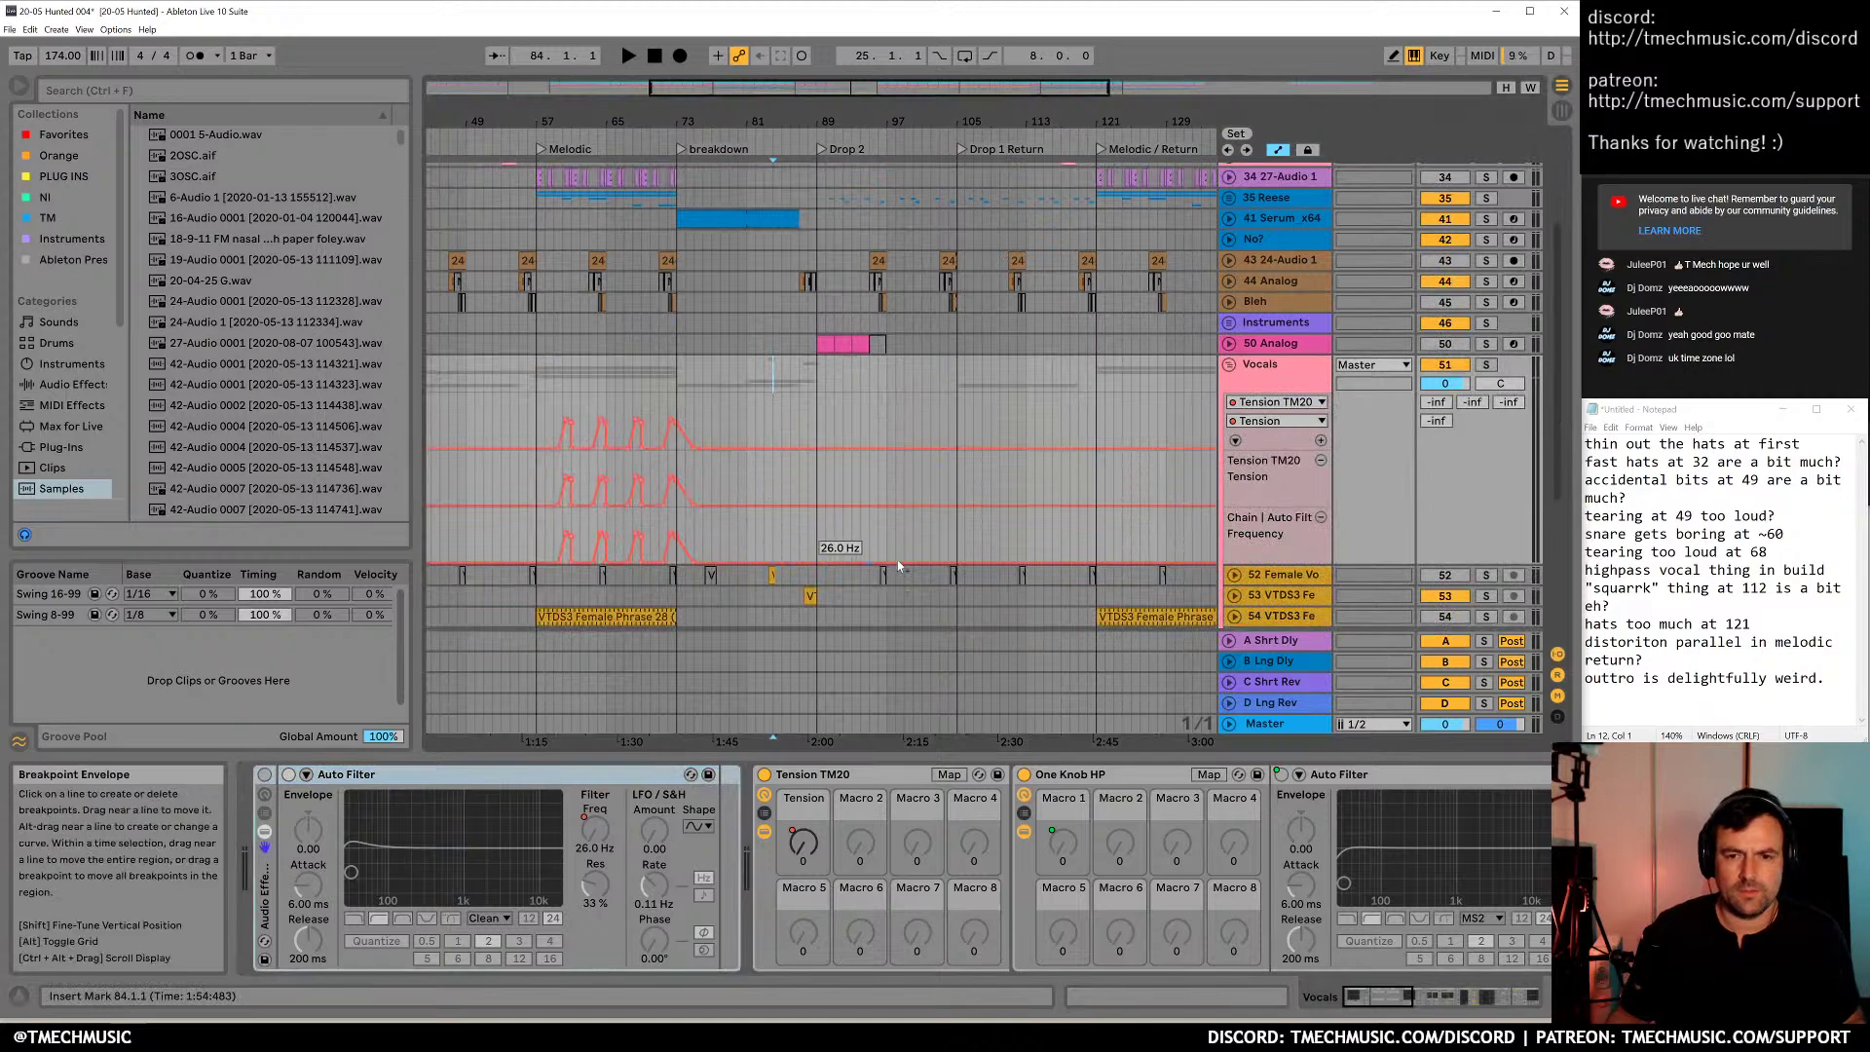
left_click_drag(758, 124, 758, 98)
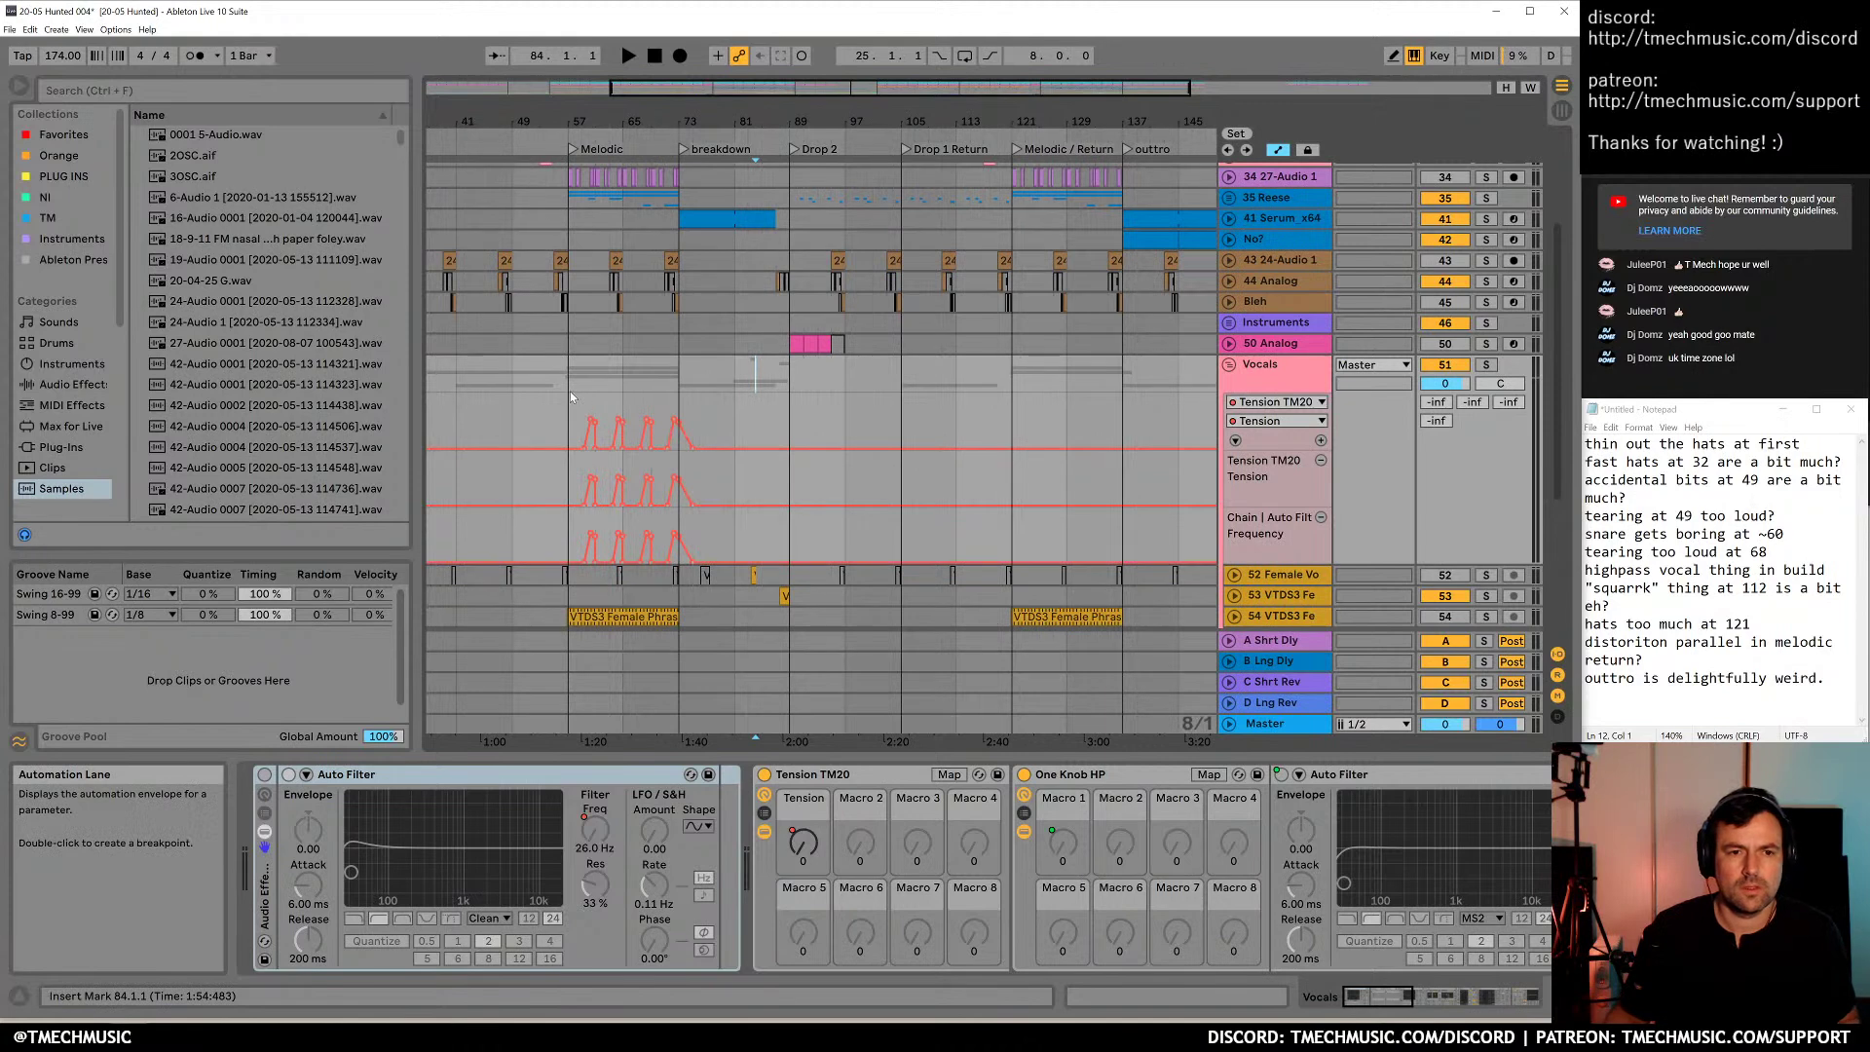
Duplicate the Vocals group's Tension and Auto Filter frequency automation from bars 57–121 so it repeats from bar 121
left_click_drag(569, 358, 676, 470)
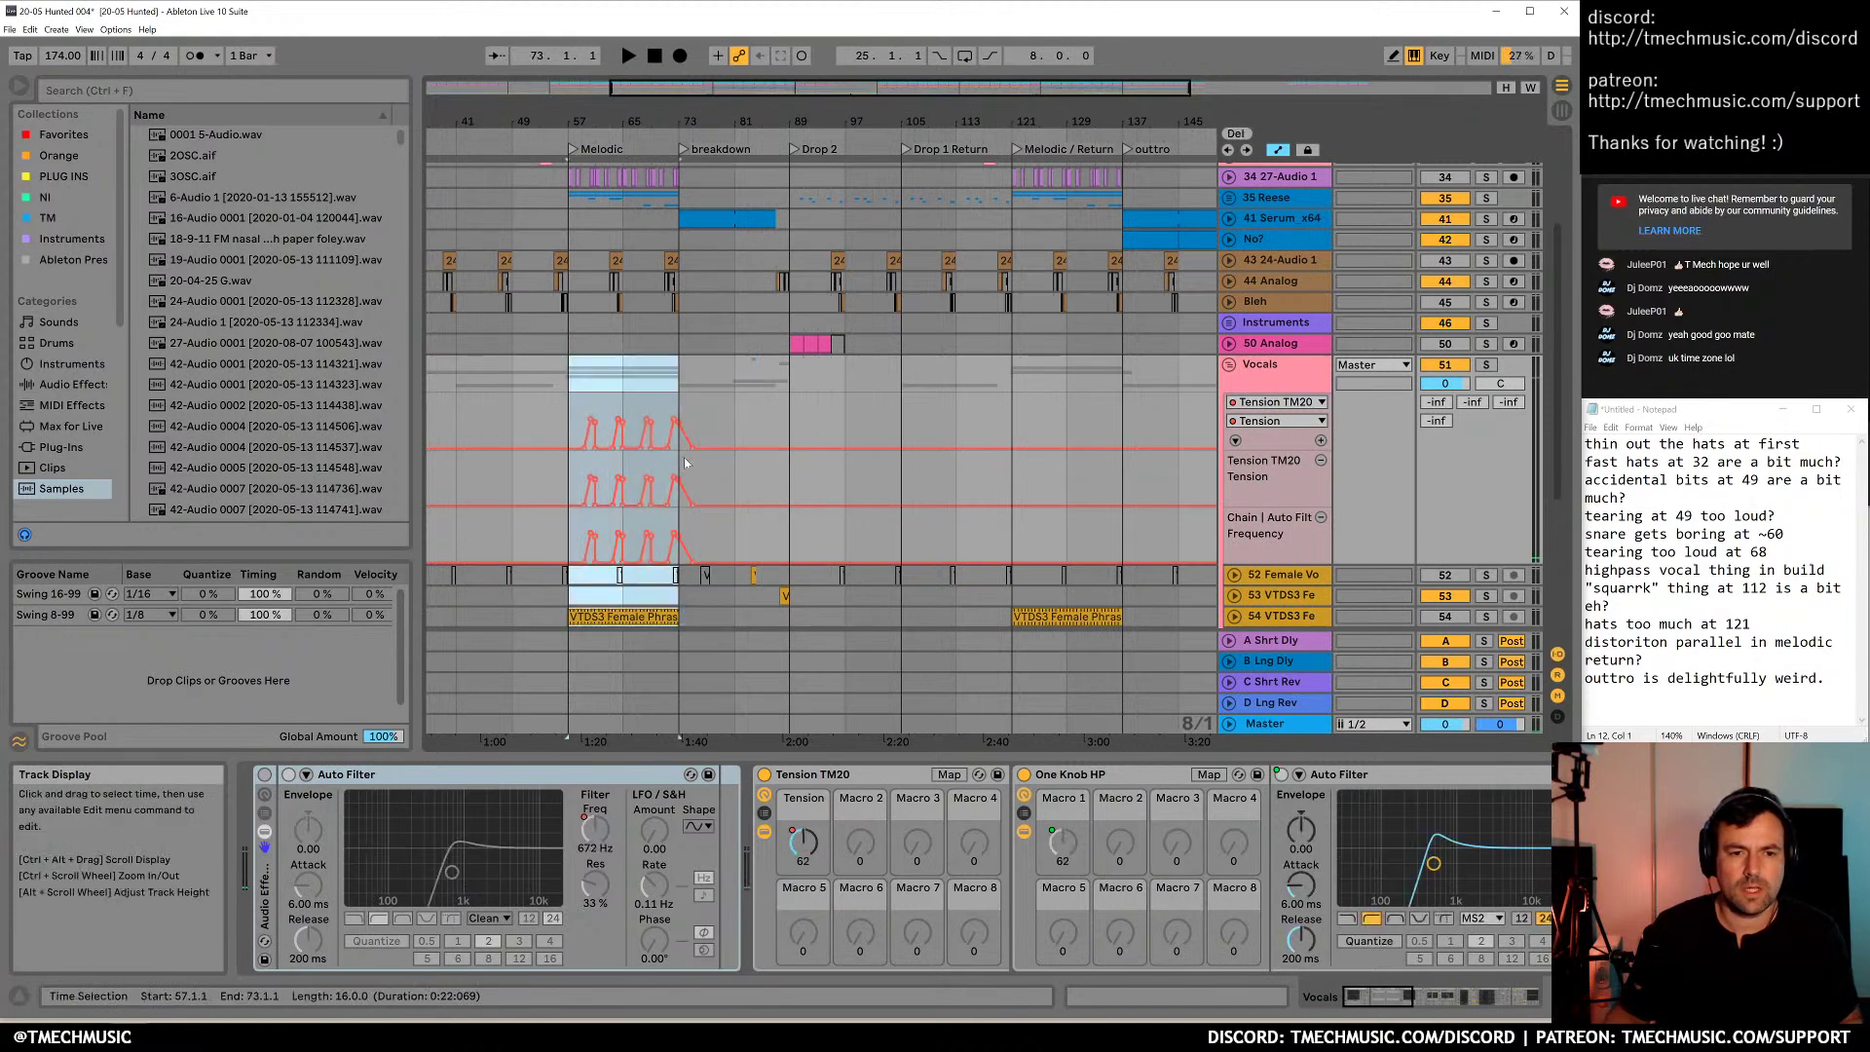
left_click(577, 484)
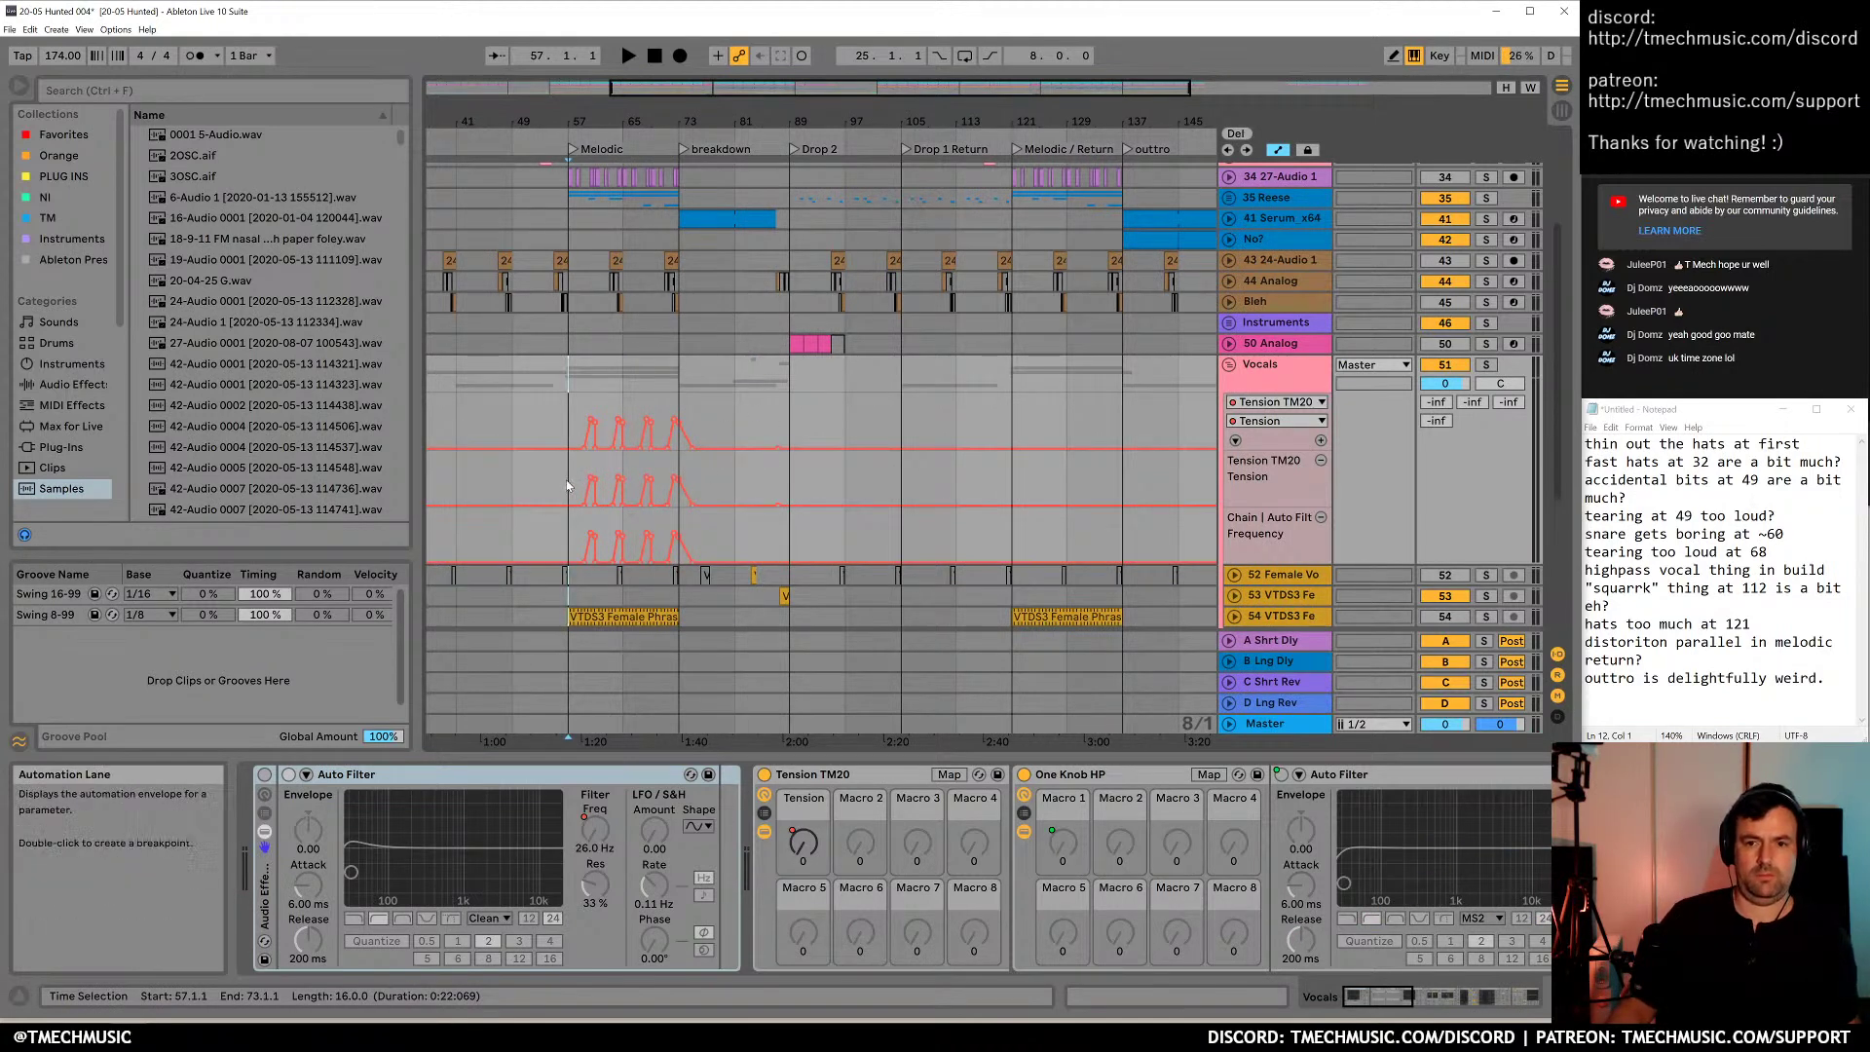
left_click_drag(567, 485, 1010, 529)
key("ctrl+d")
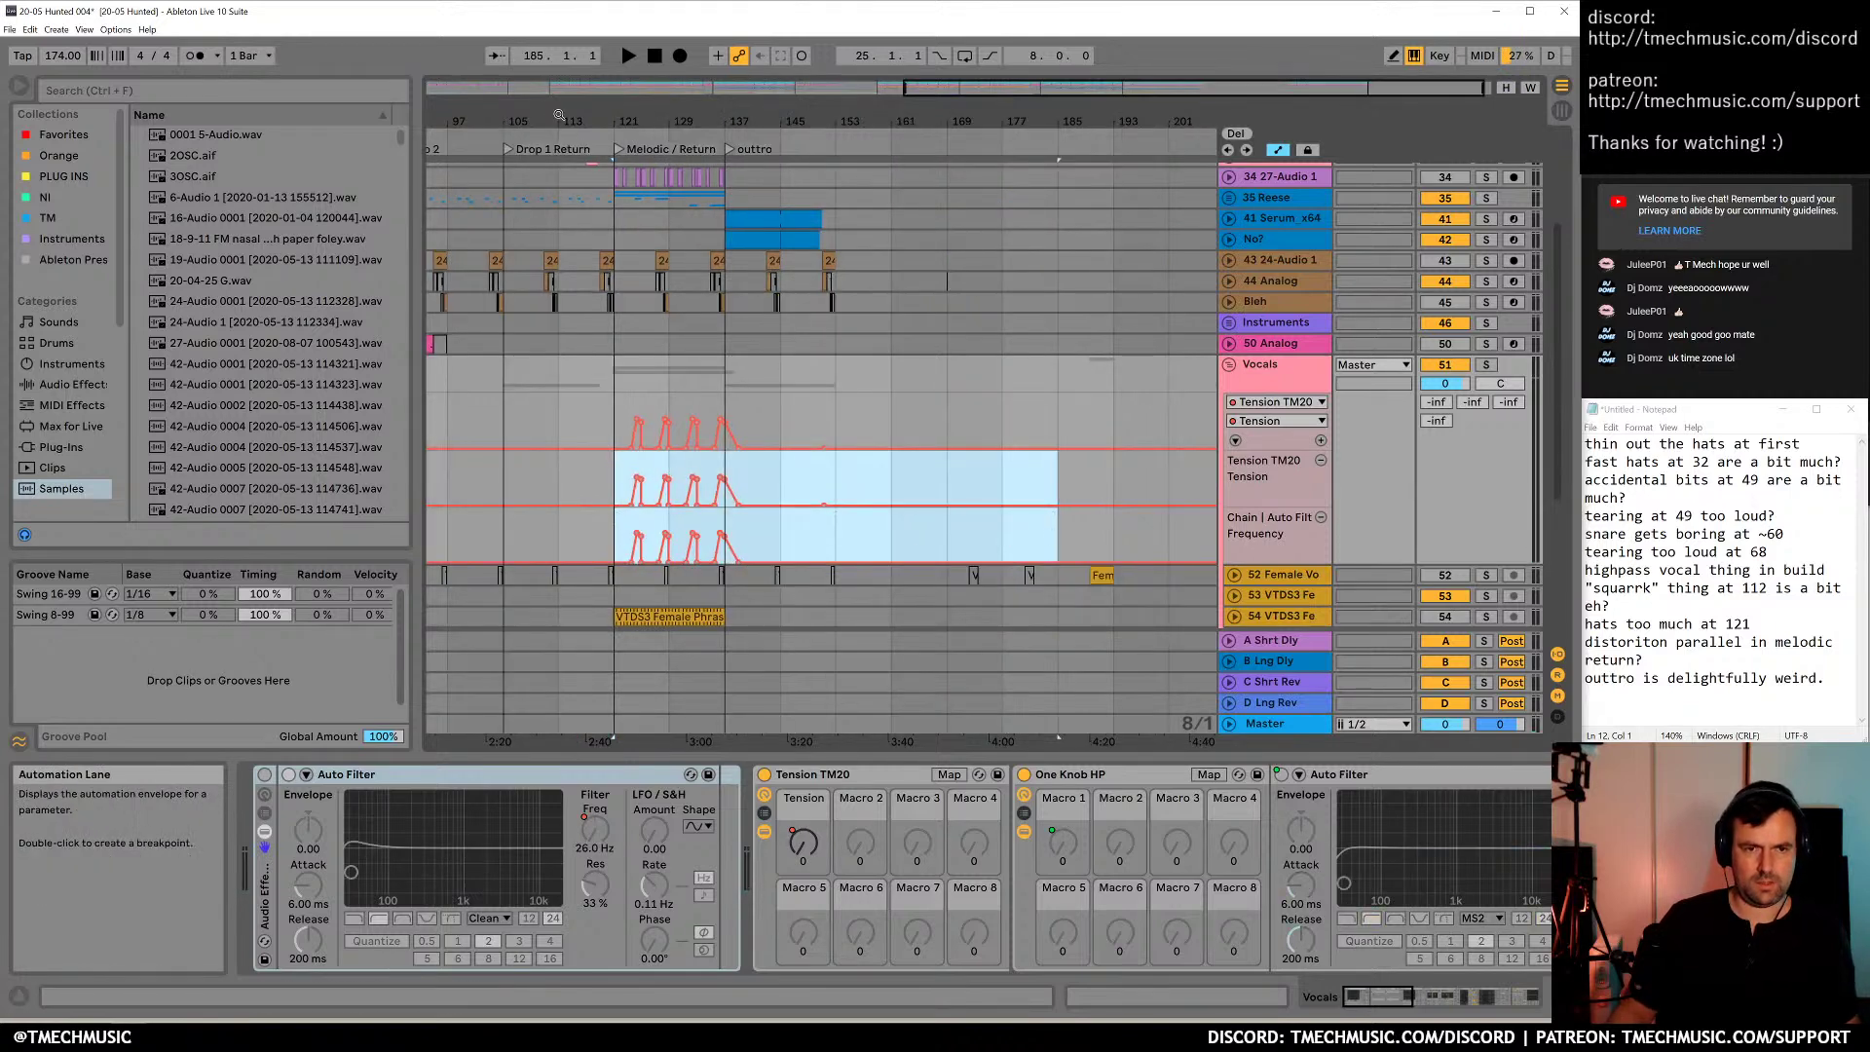
left_click_drag(573, 117, 1091, 117)
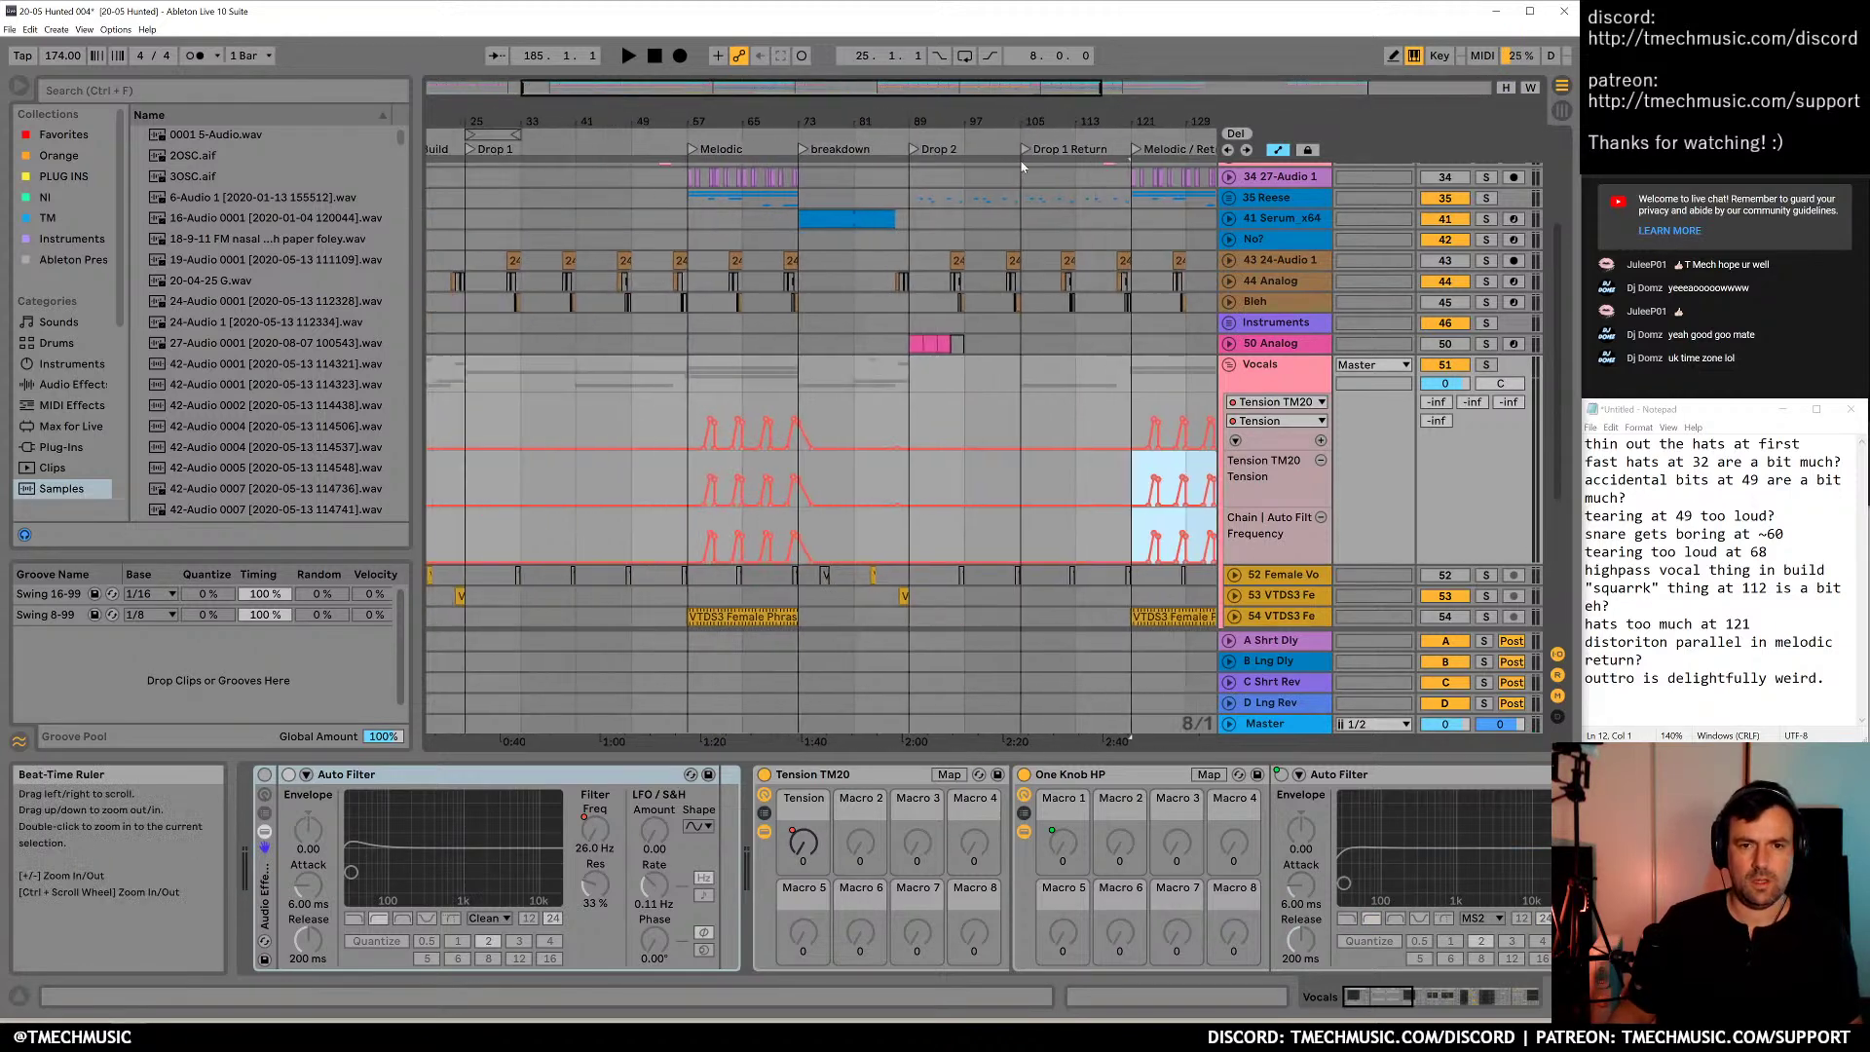
left_click(972, 396)
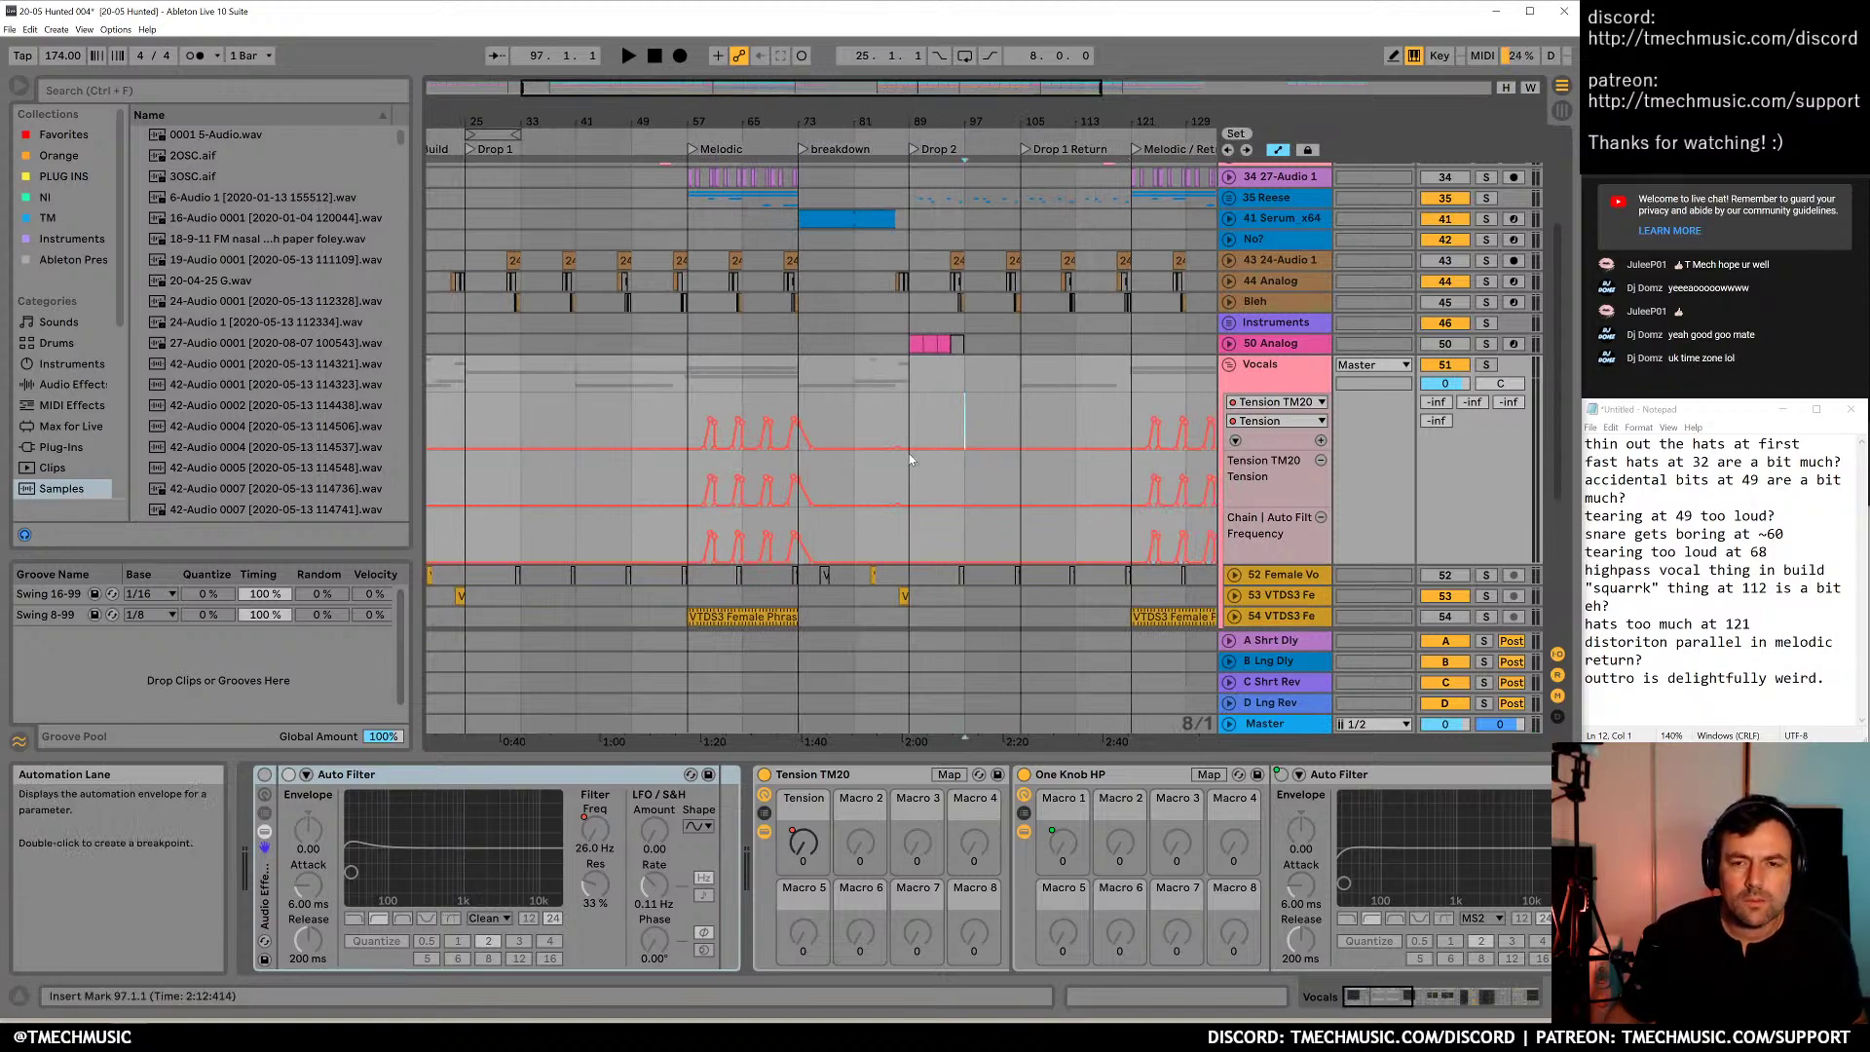
scroll(925, 506, "down", 3)
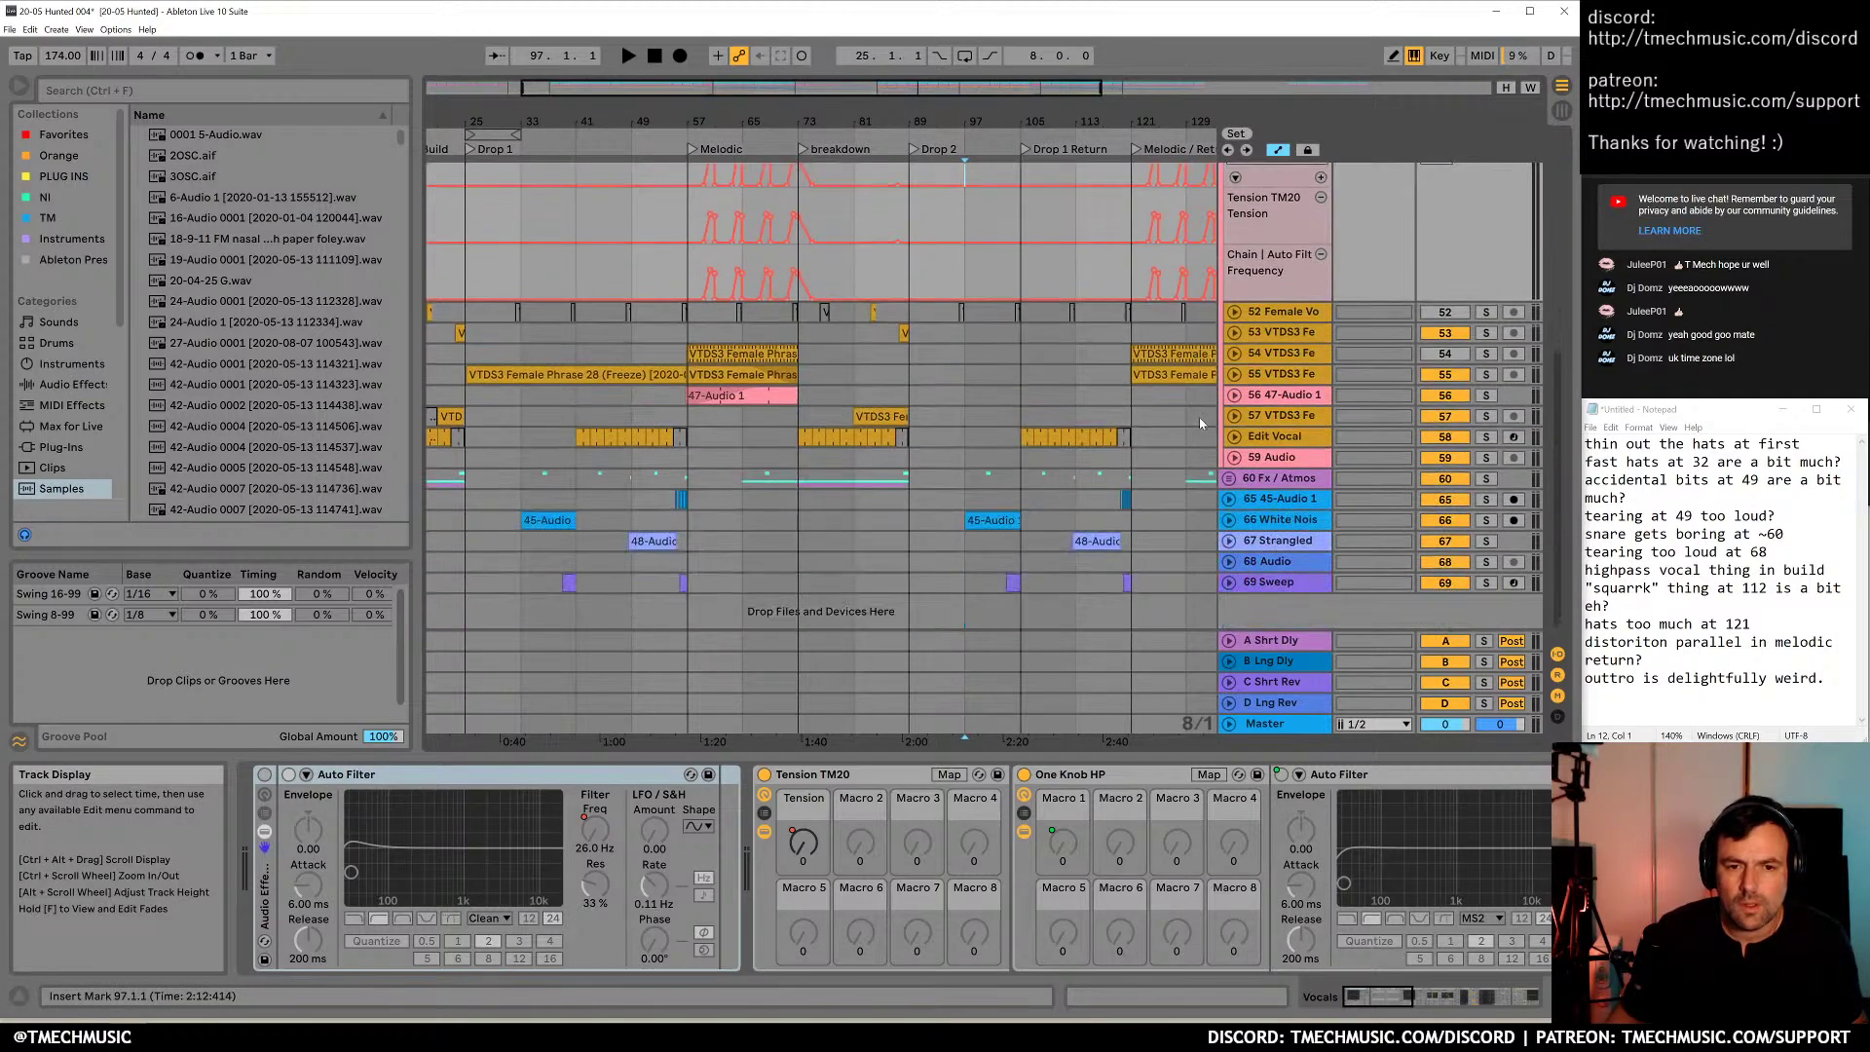
left_click(1234, 415)
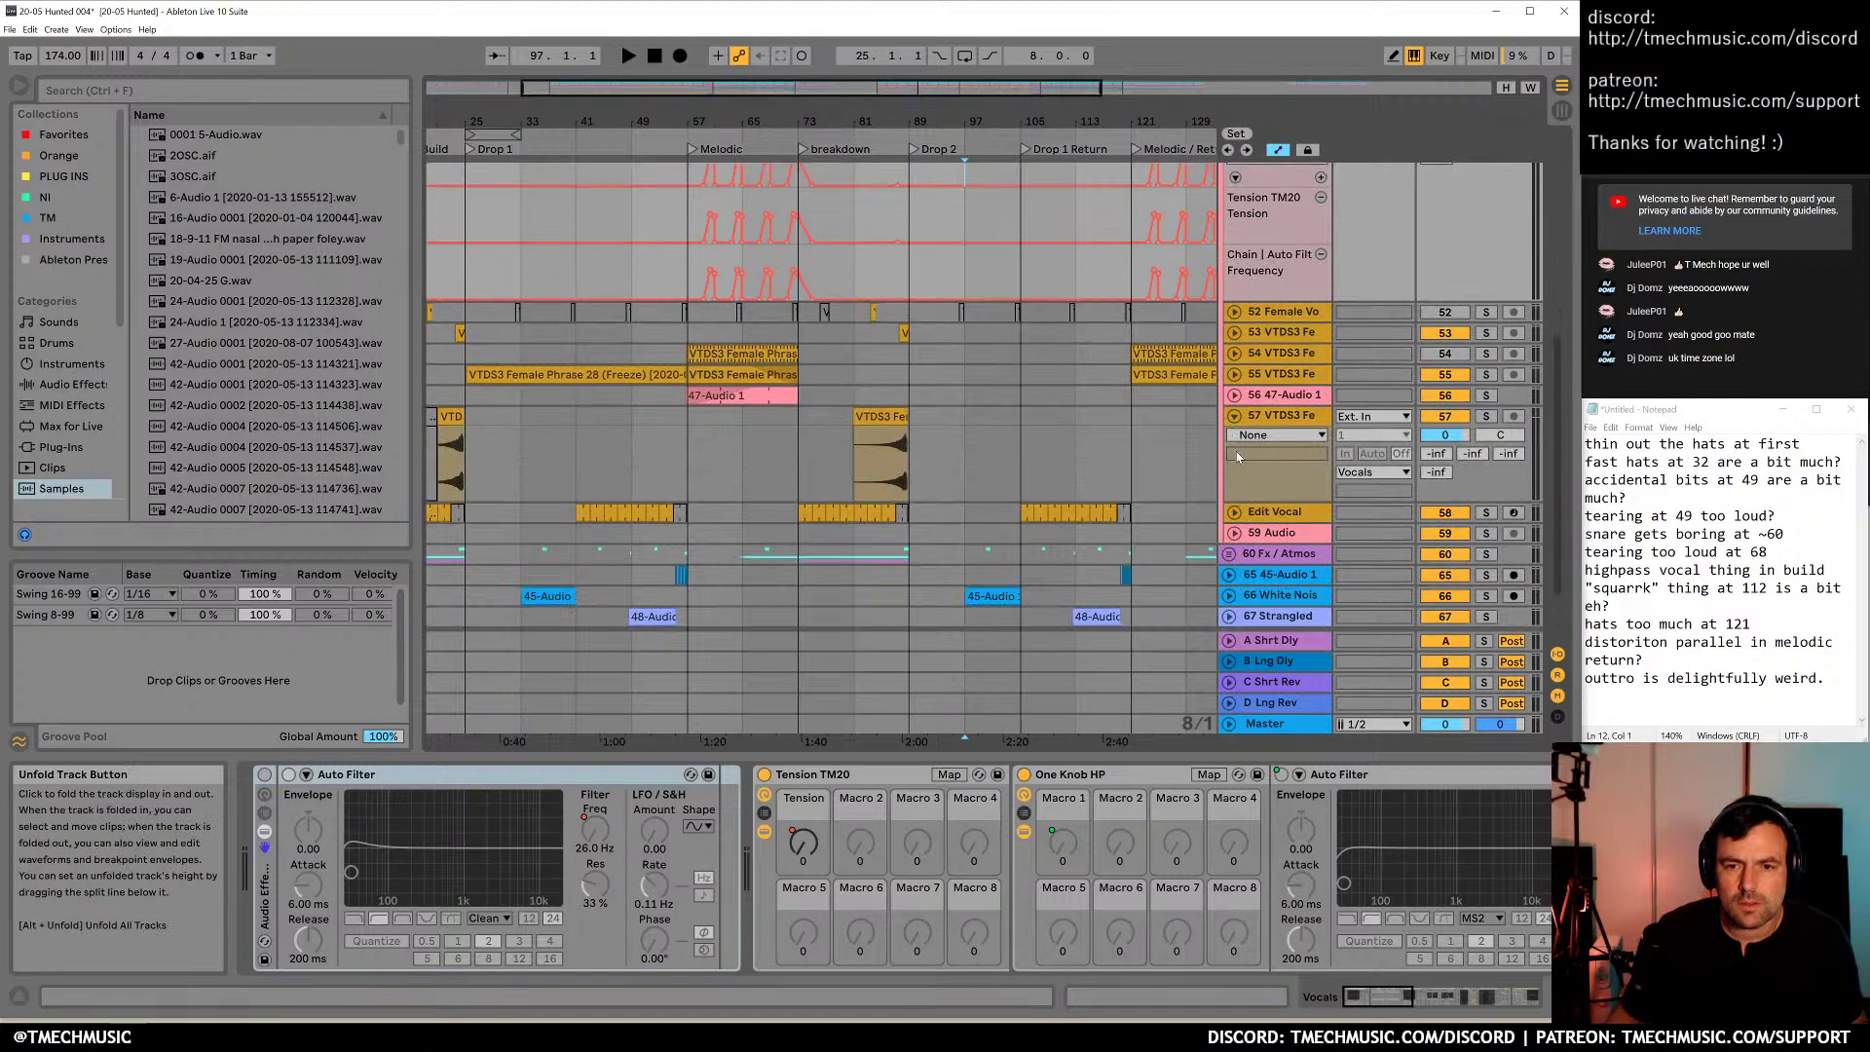
left_click(1234, 511)
scroll(876, 546, "down", 3)
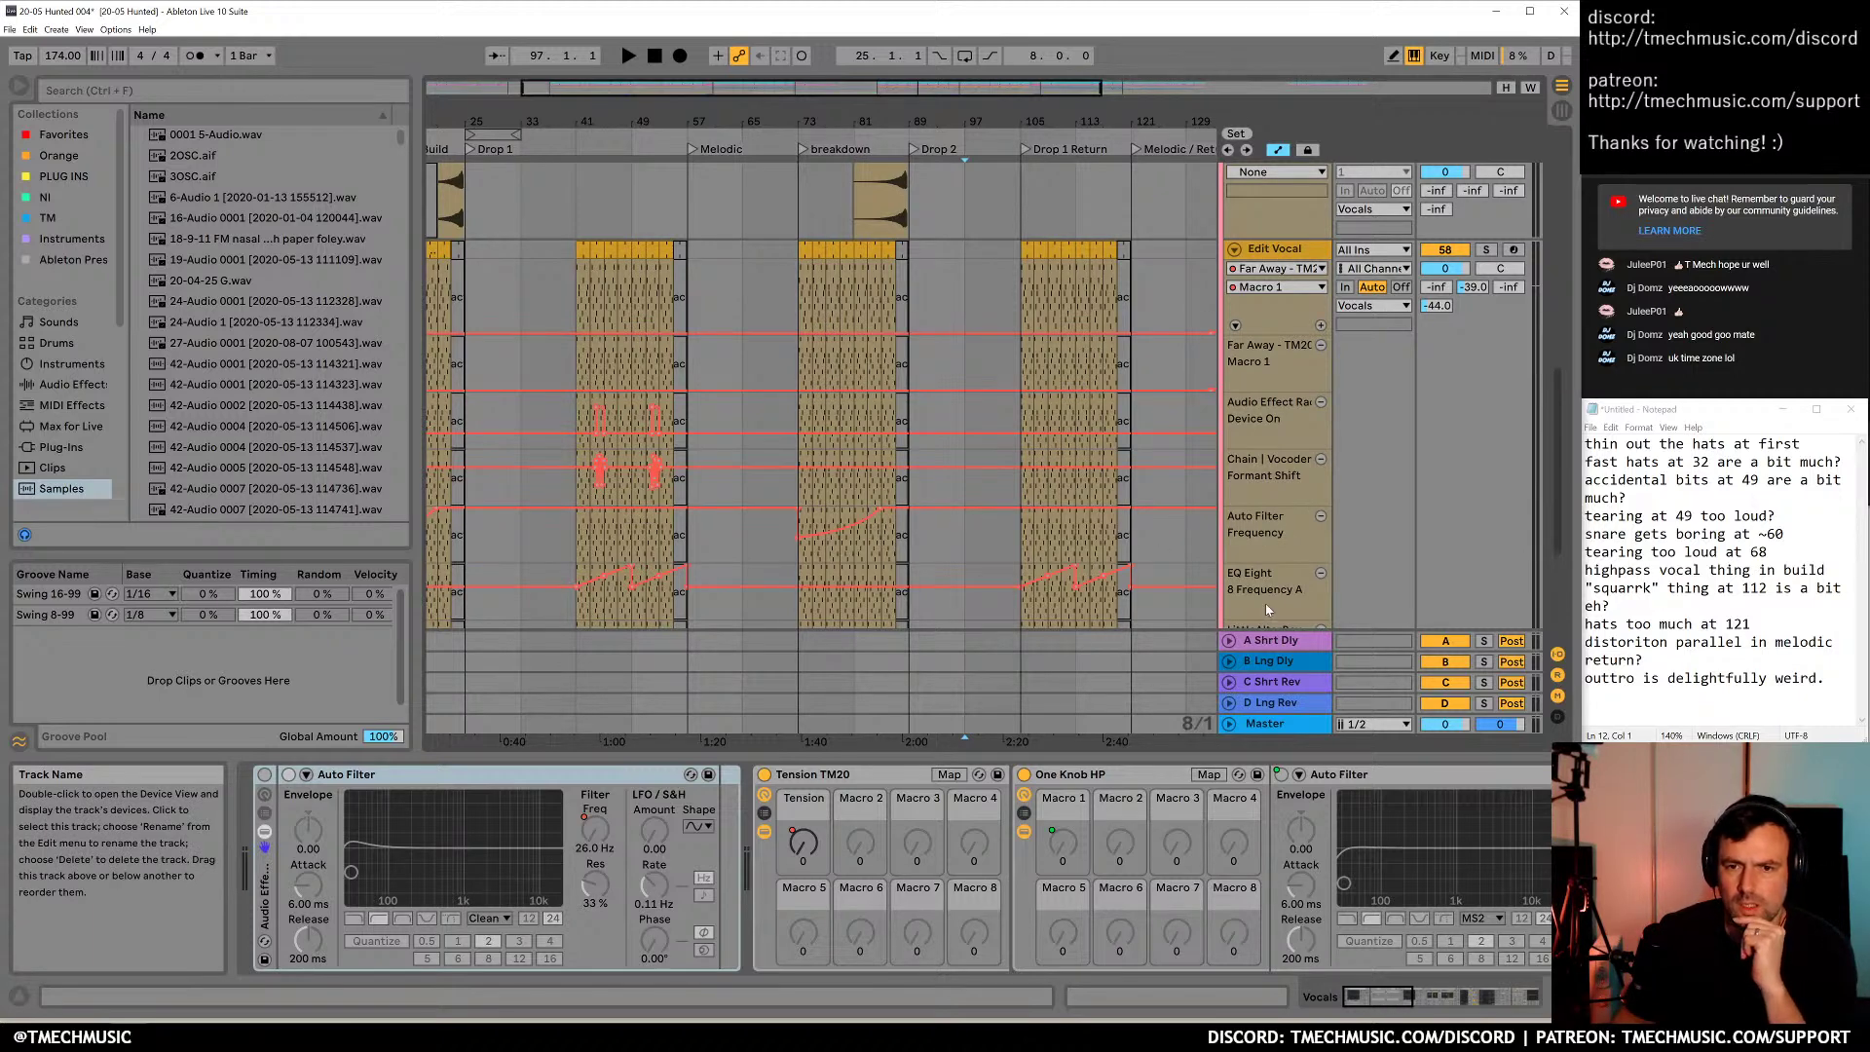
left_click(1244, 429)
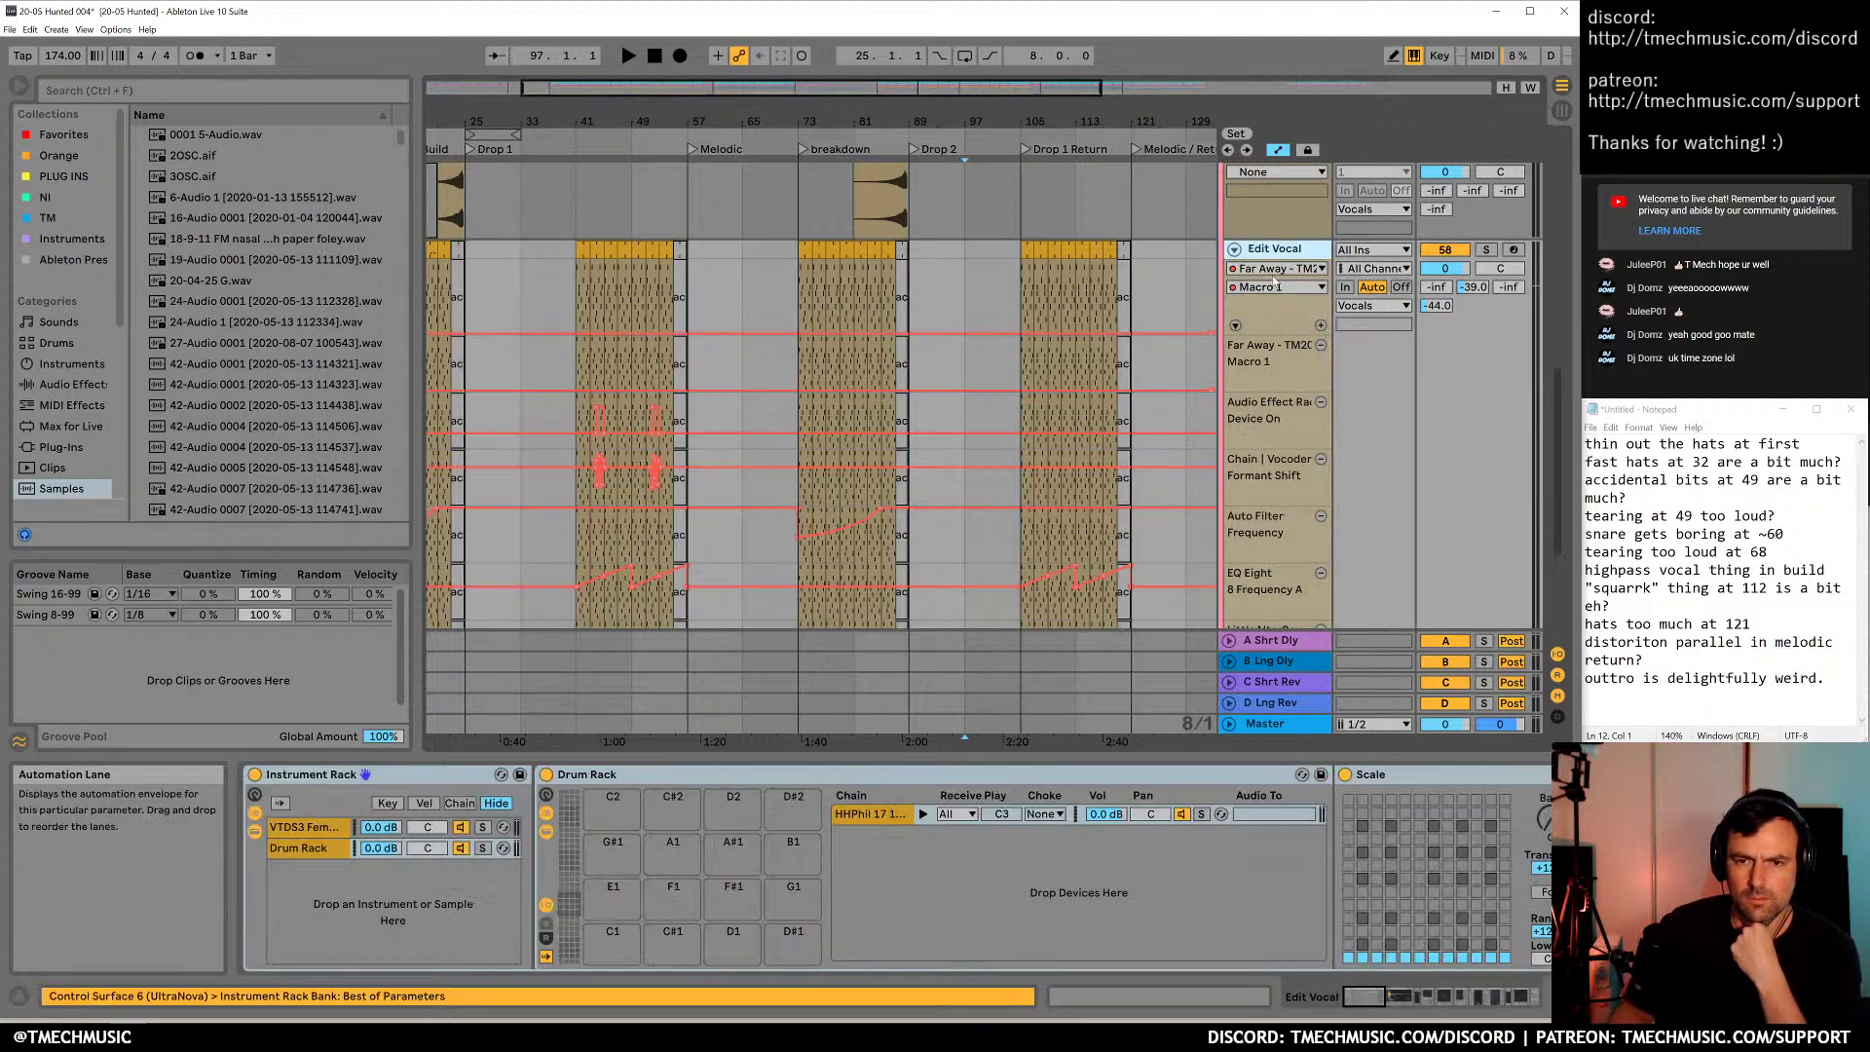
left_click(1387, 997)
left_click_drag(1382, 1003, 1480, 1008)
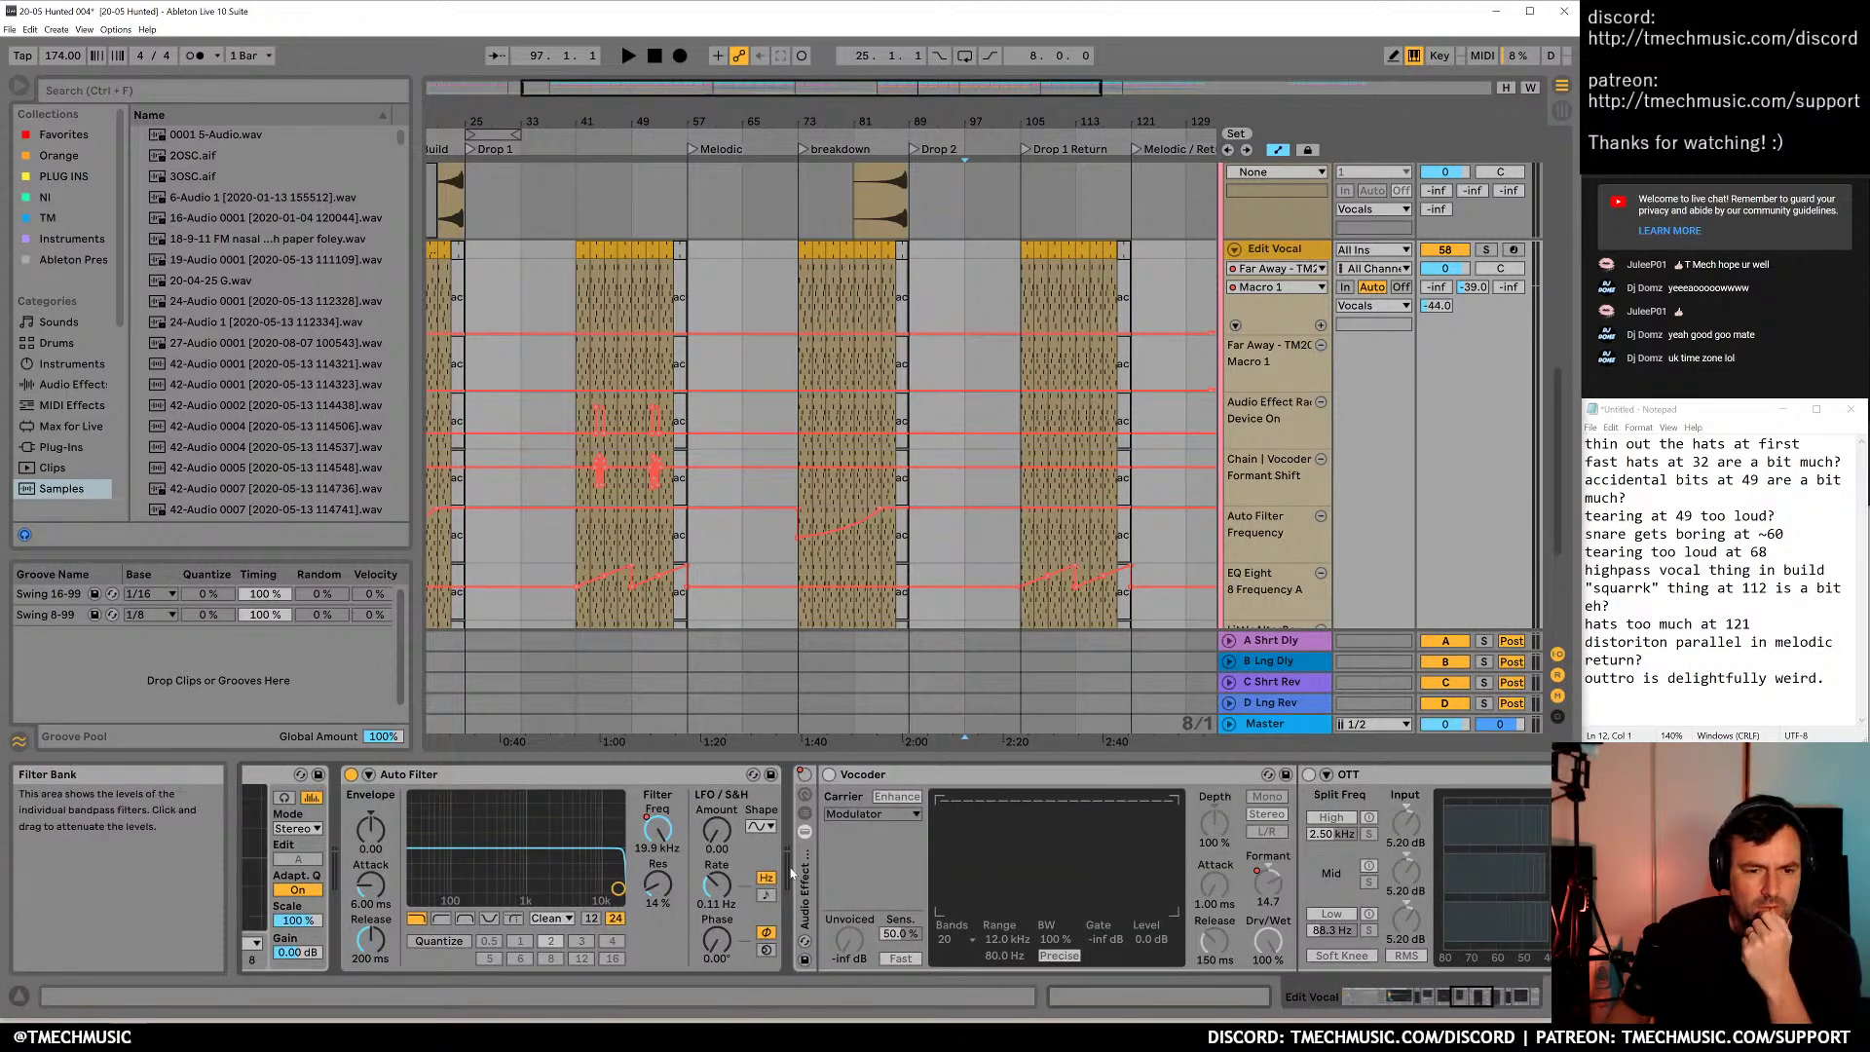
Place the insert marker at bar 73 on Edit Vocal and examine its automation lanes over the breakdown
left_click(804, 565)
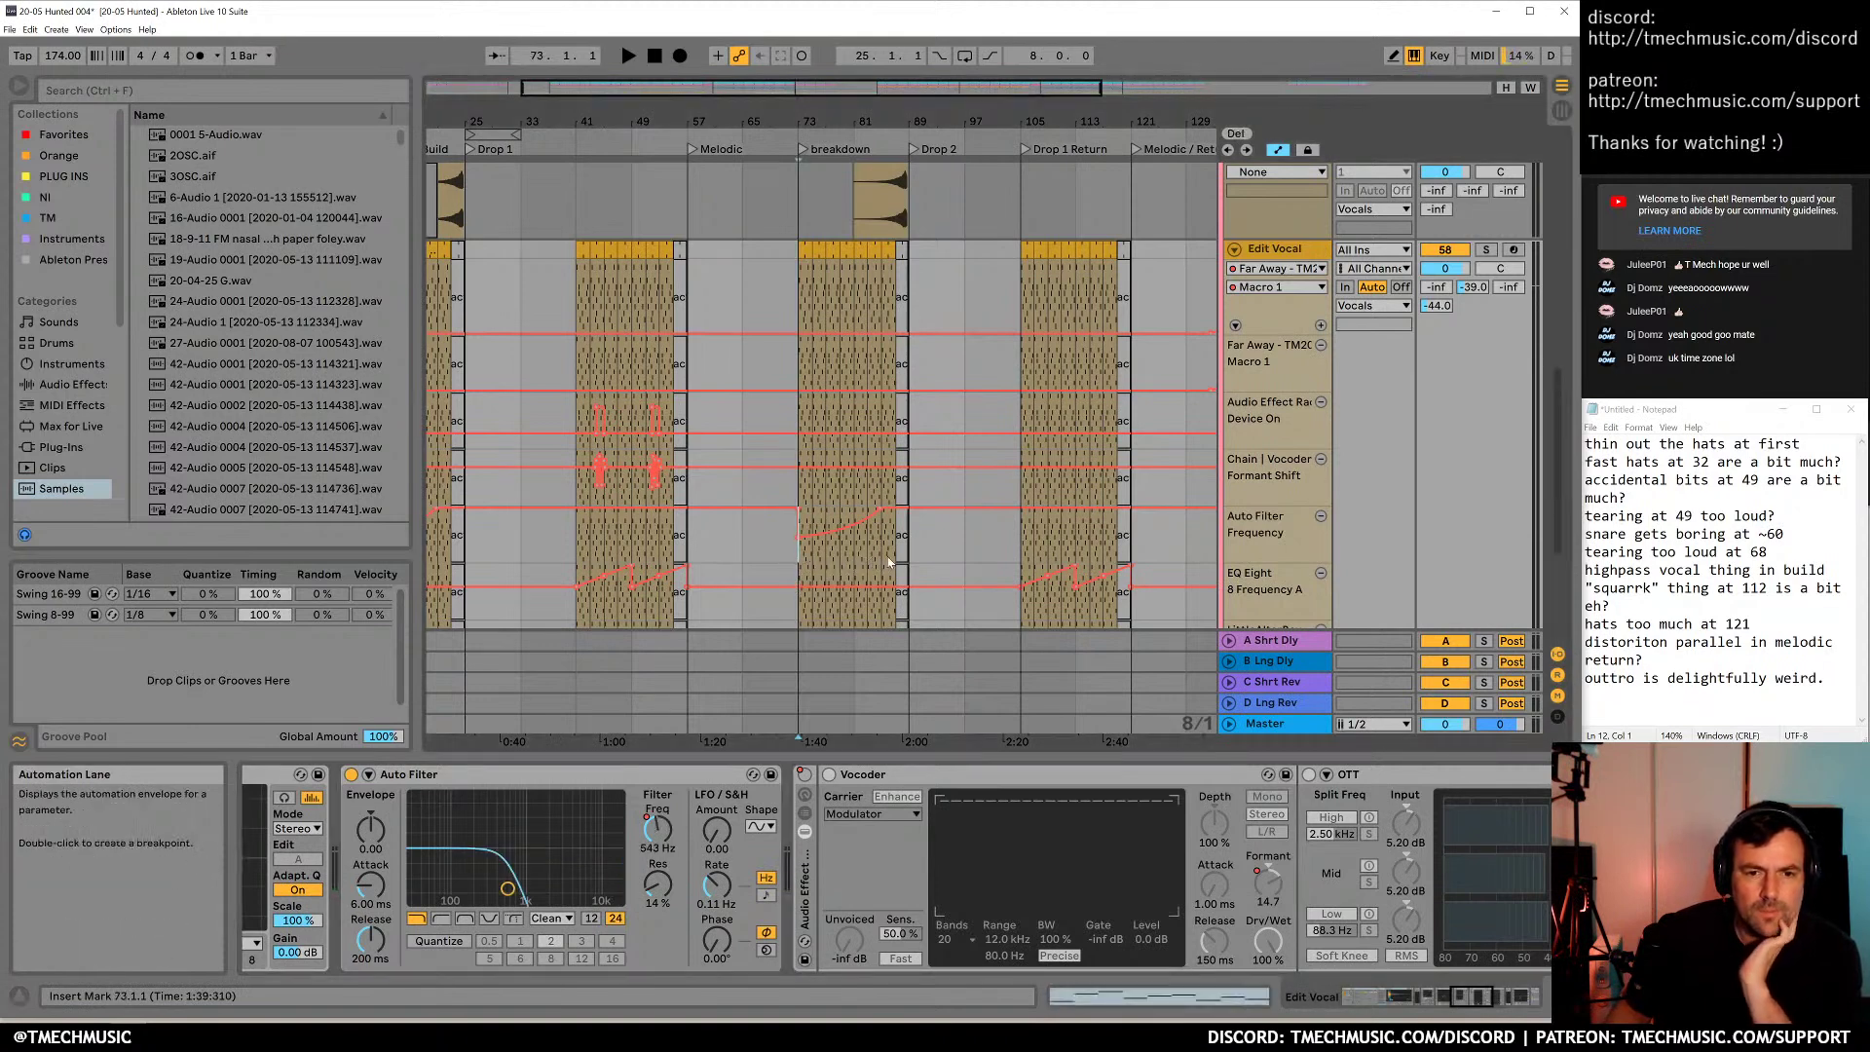
scroll(1111, 539, "down", 5)
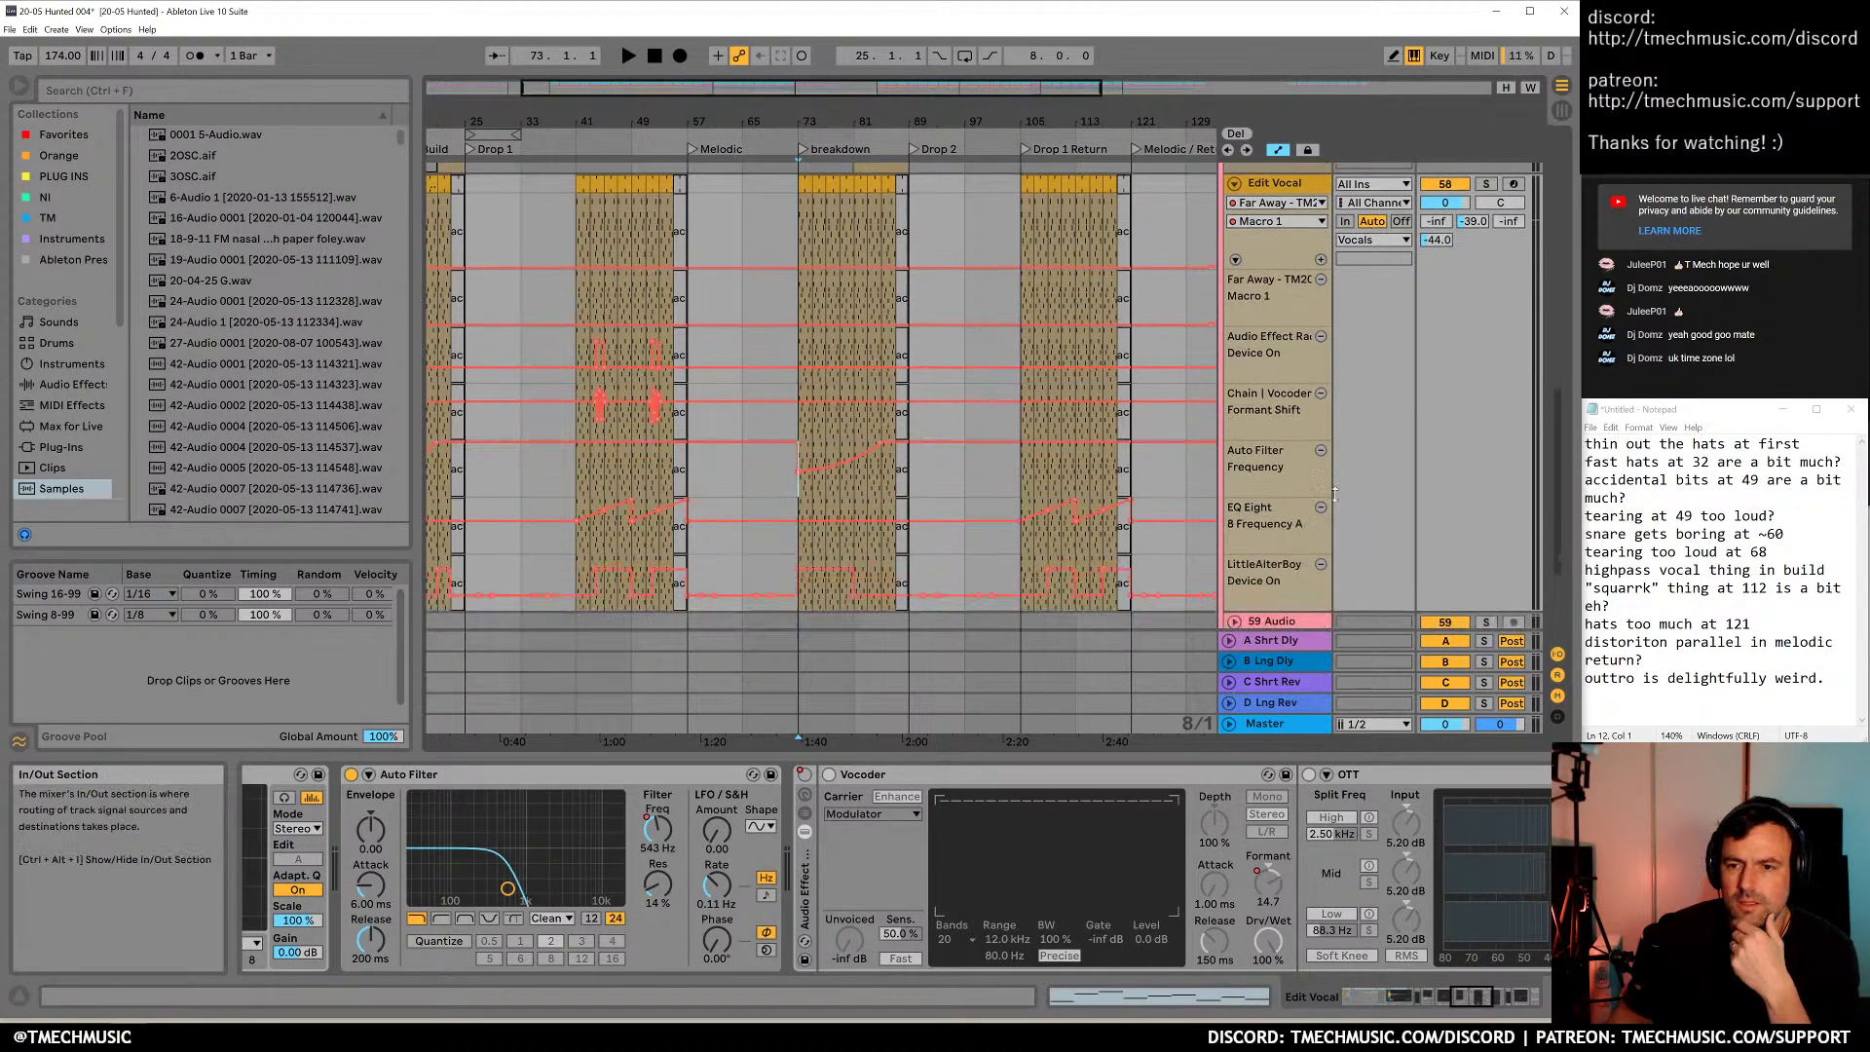
scroll(856, 490, "up", 4)
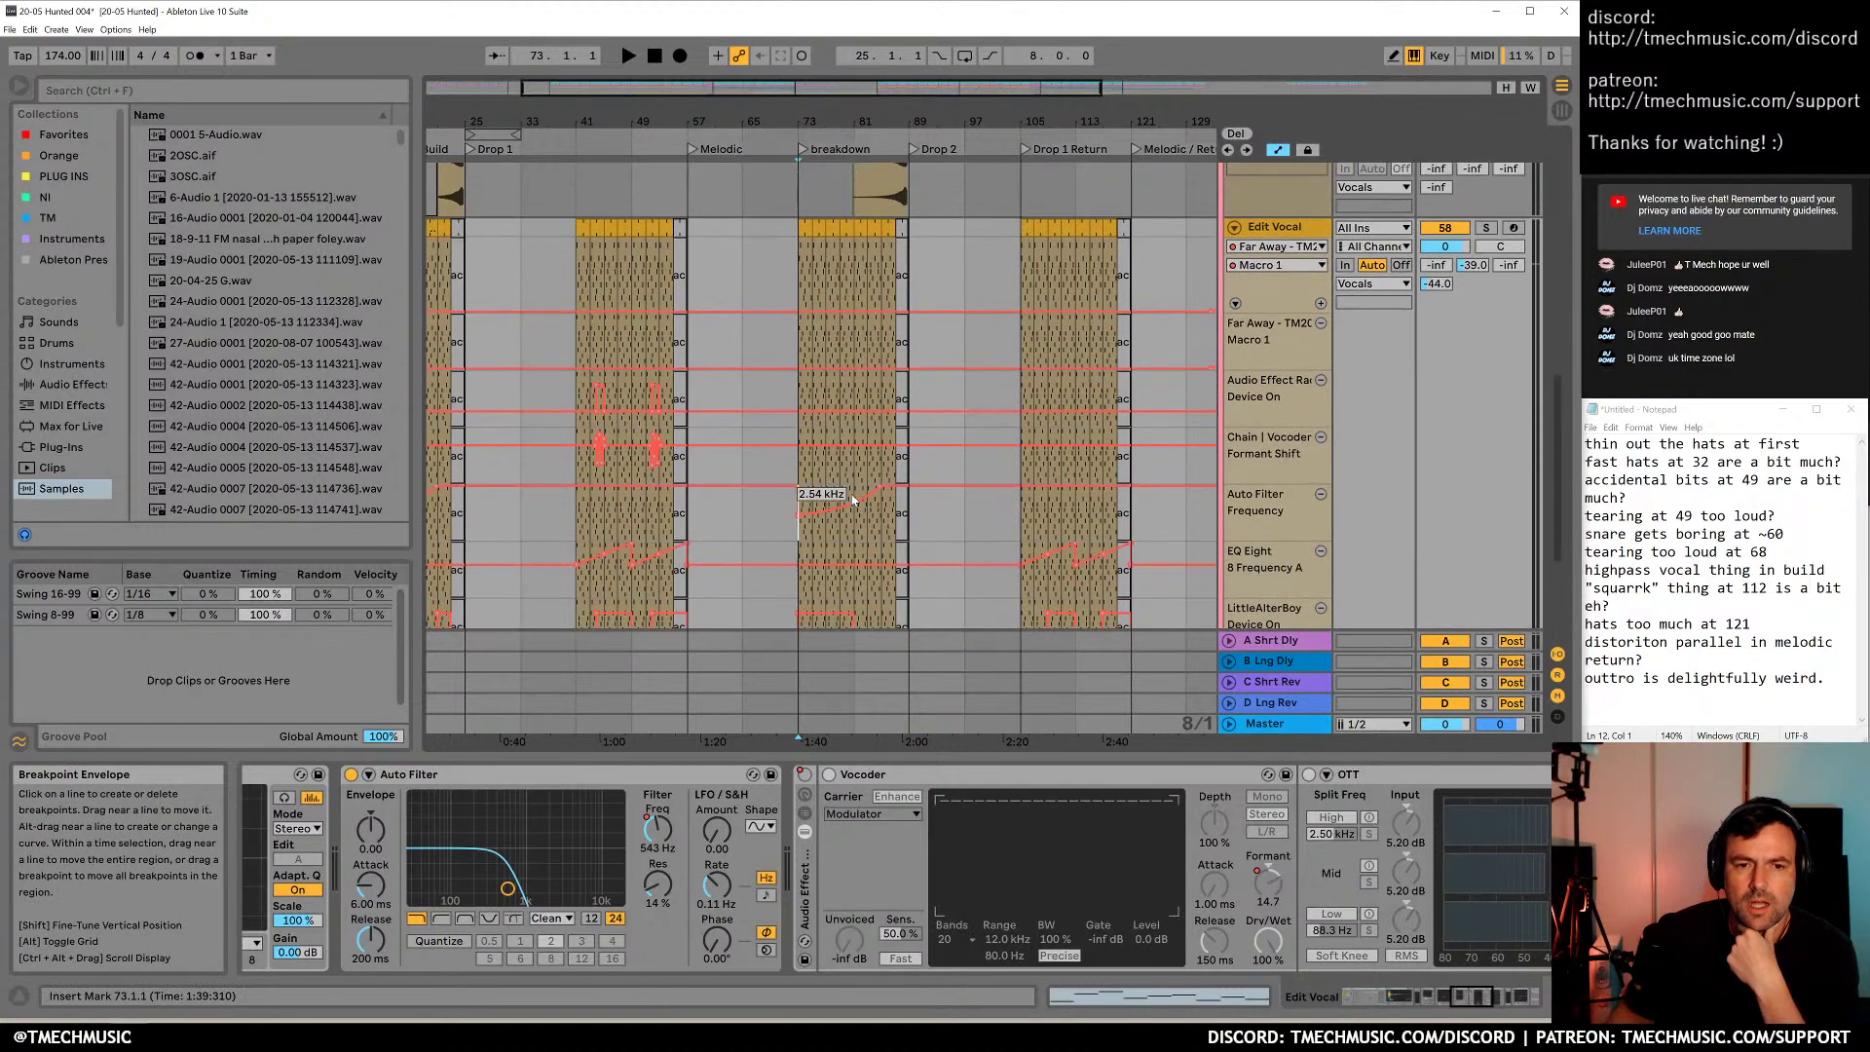
scroll(900, 440, "up", 2)
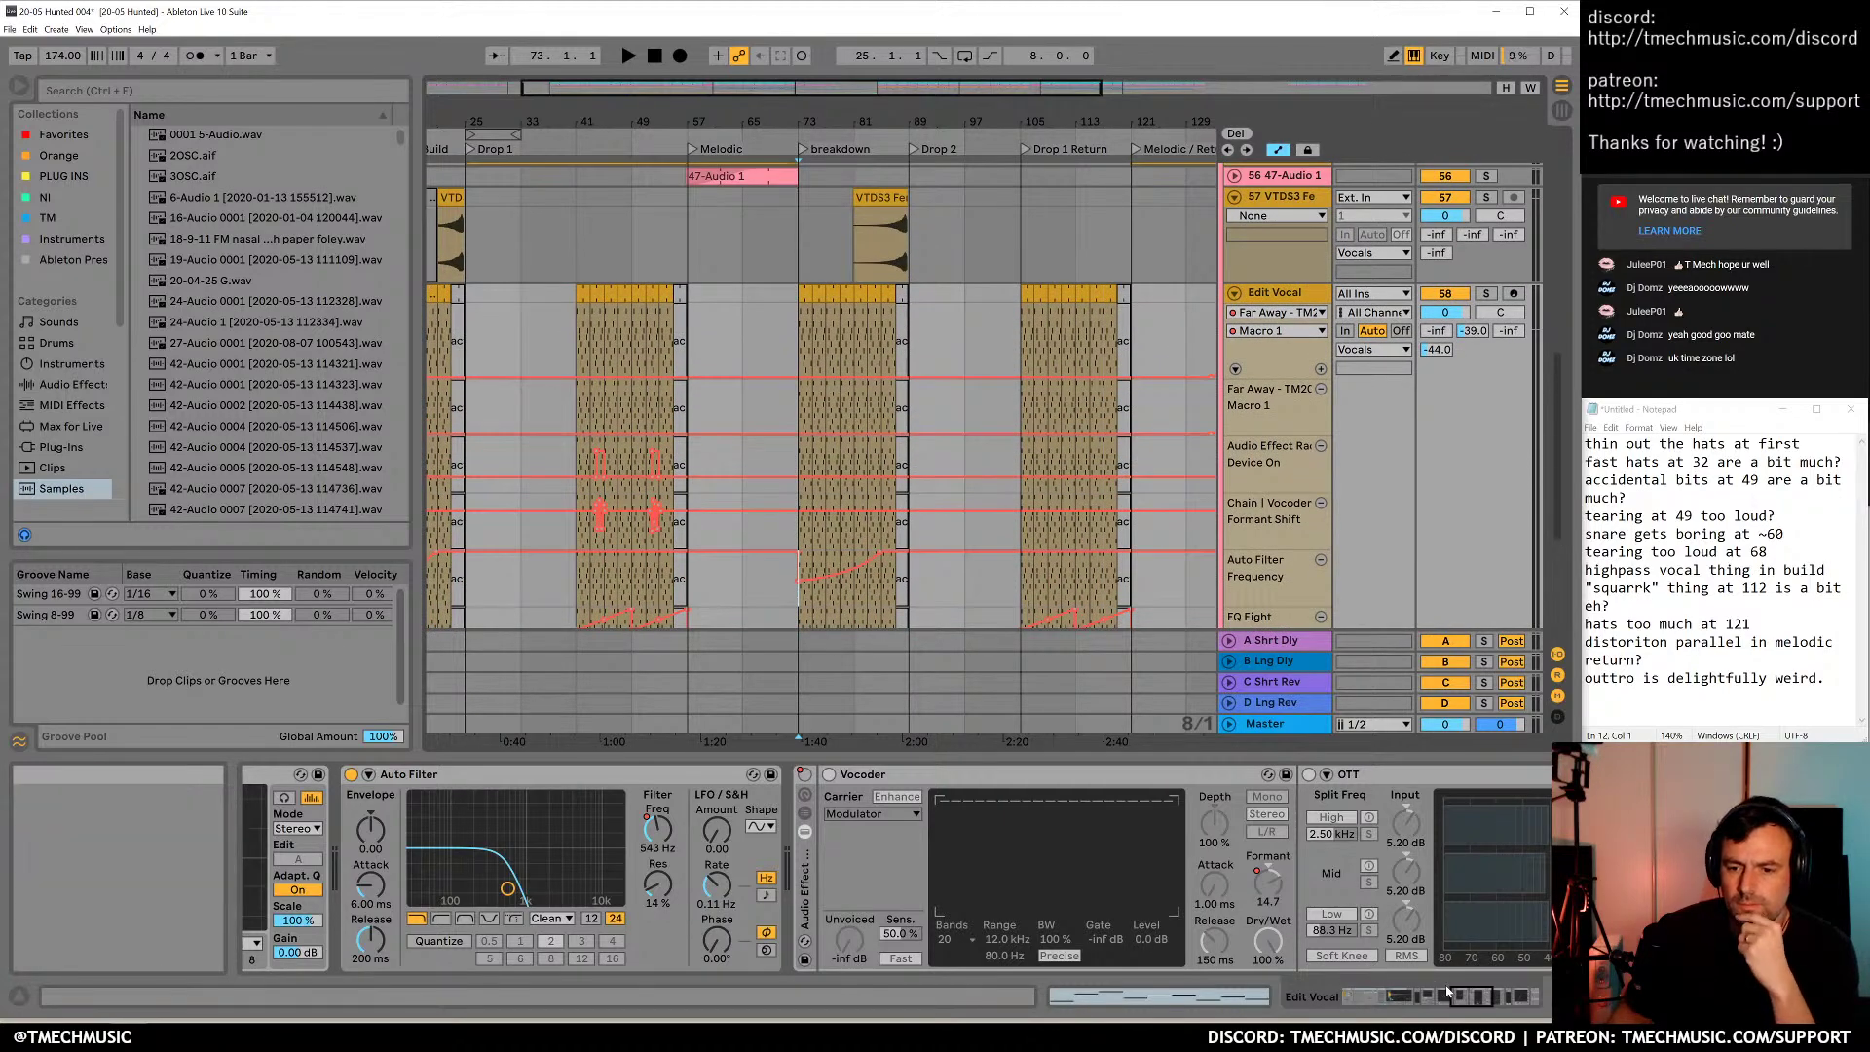
scroll(1498, 944, "down", 5)
key("ctrl+f")
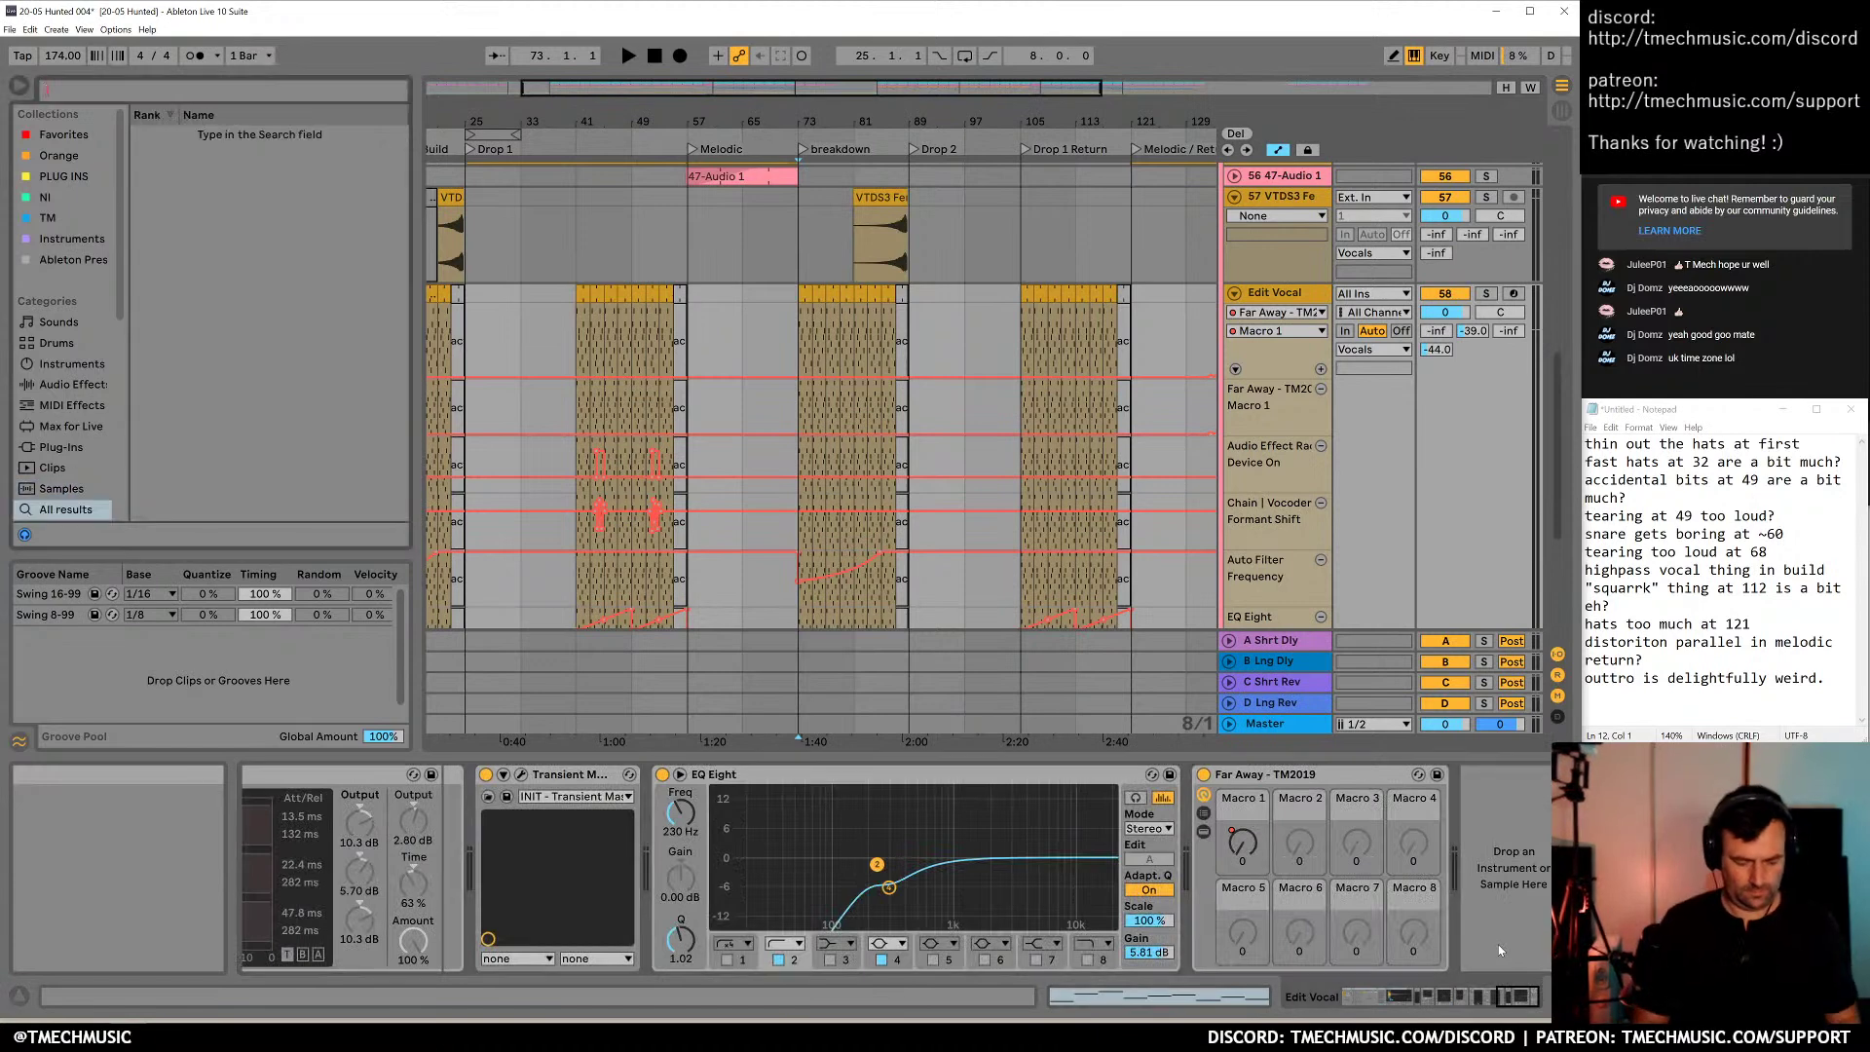
type("f")
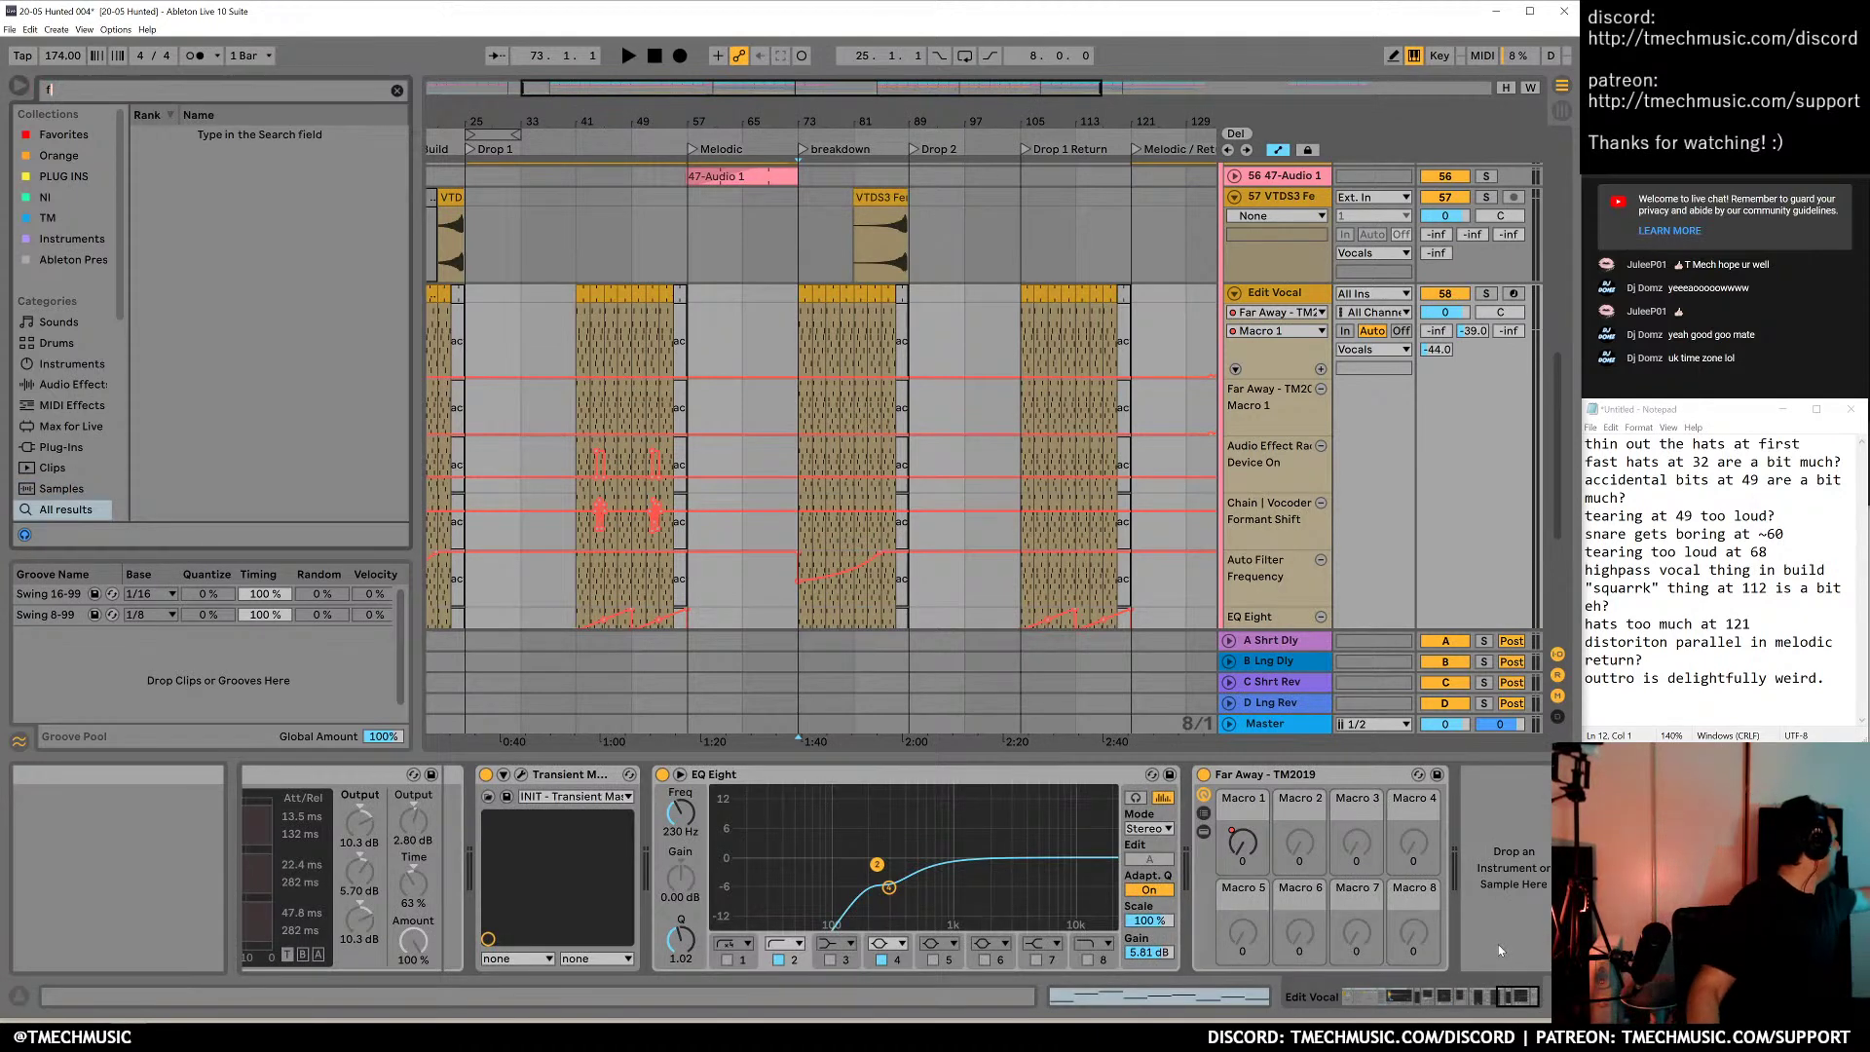
type("l")
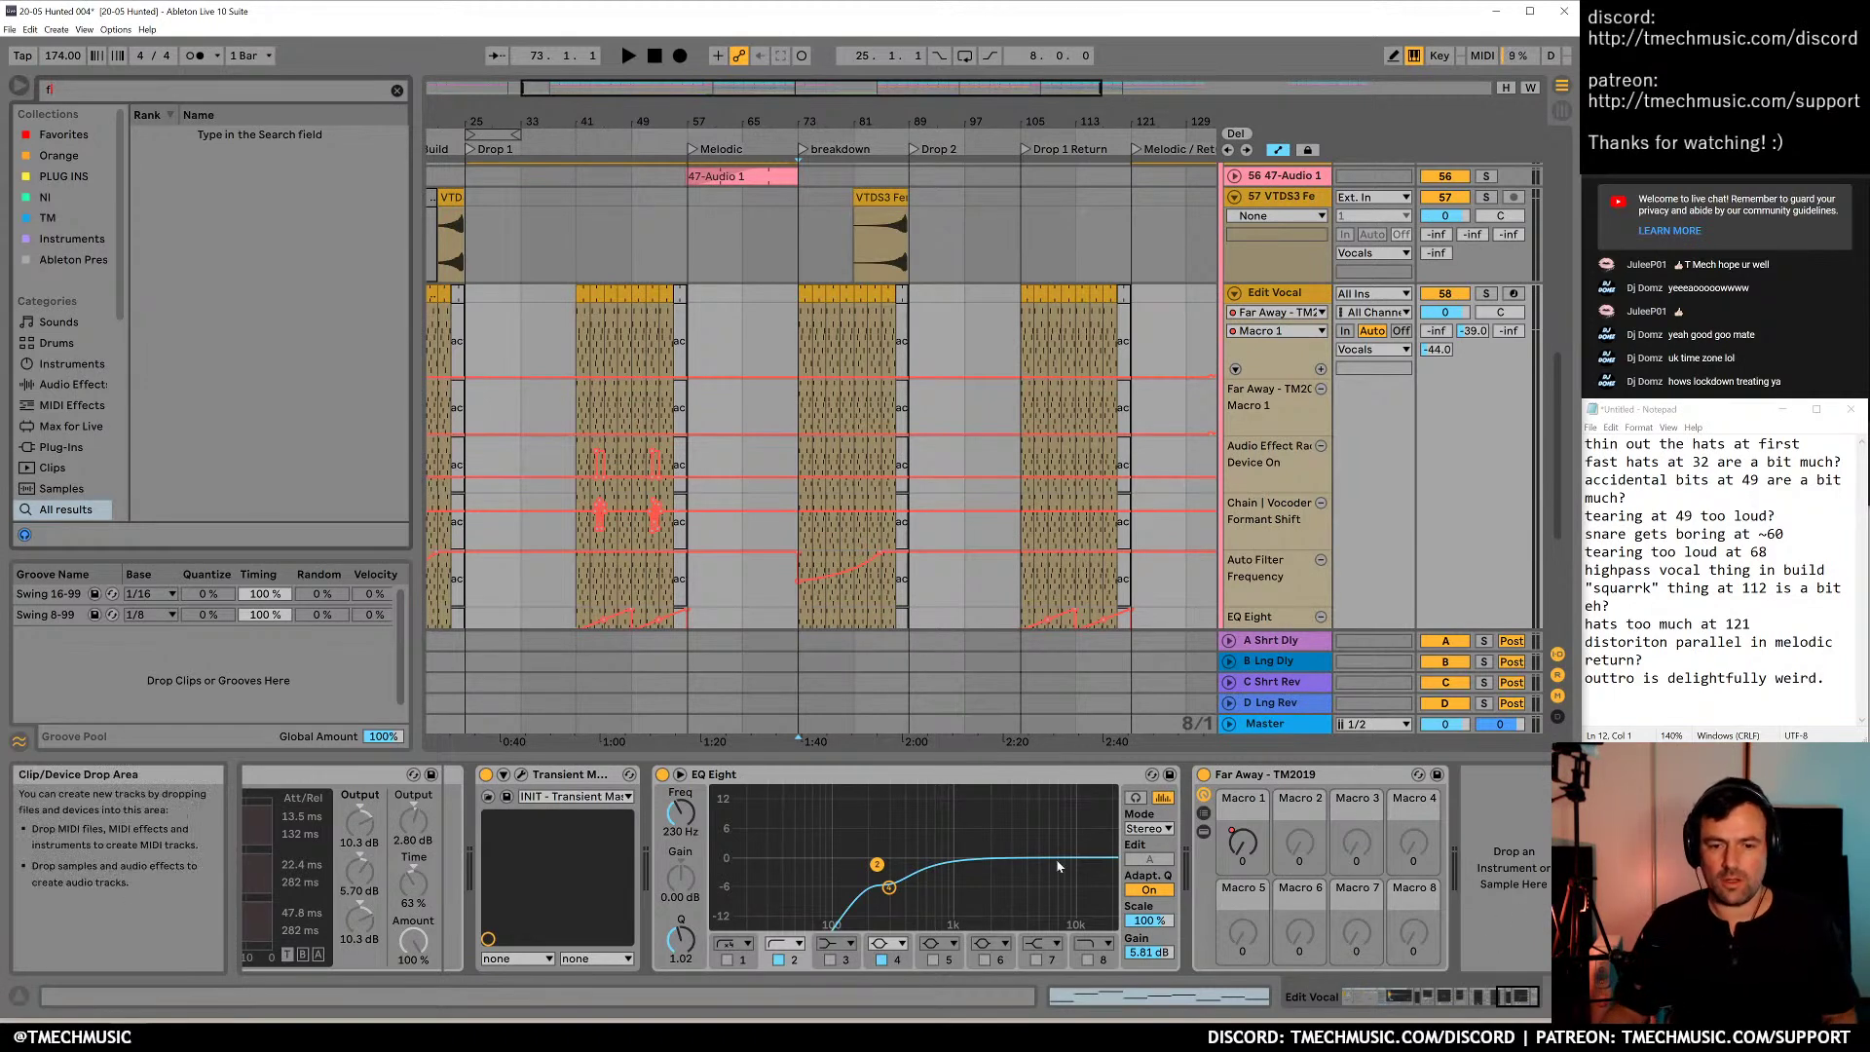
key("BackSpace")
type("auto fil")
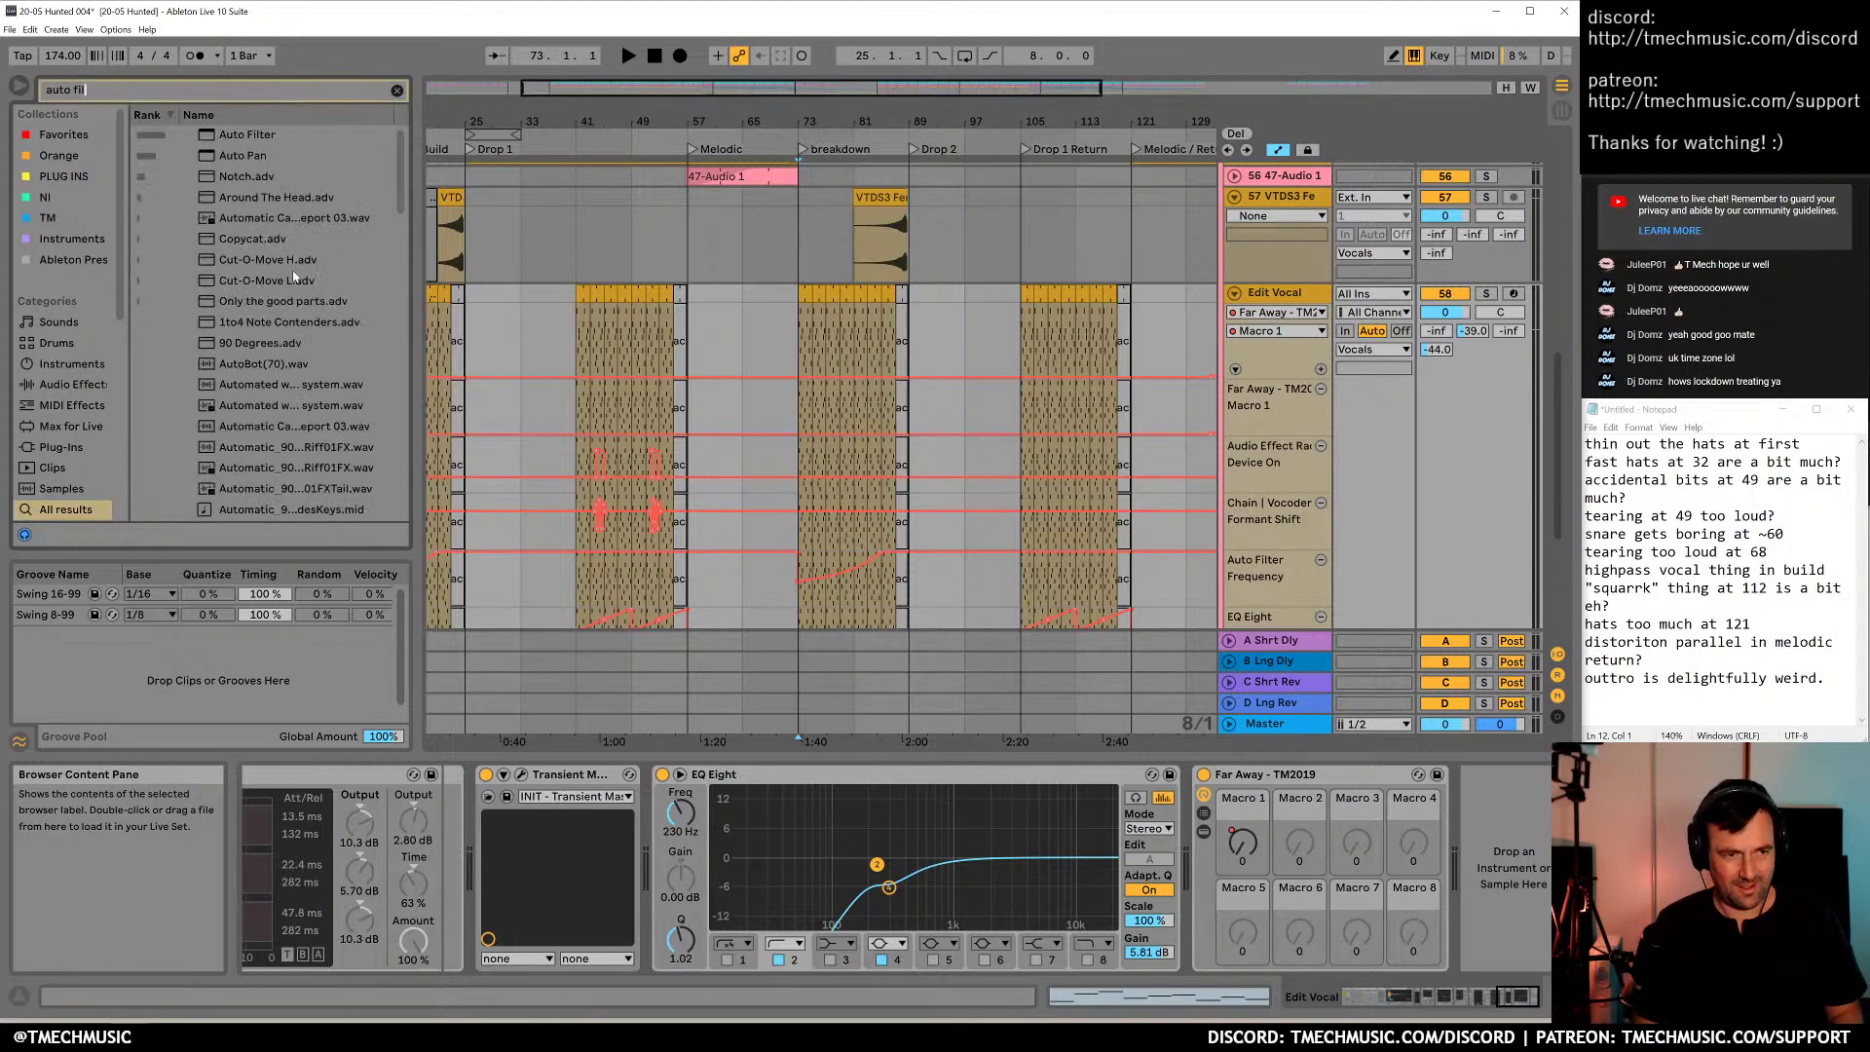
left_click_drag(204, 137, 1523, 832)
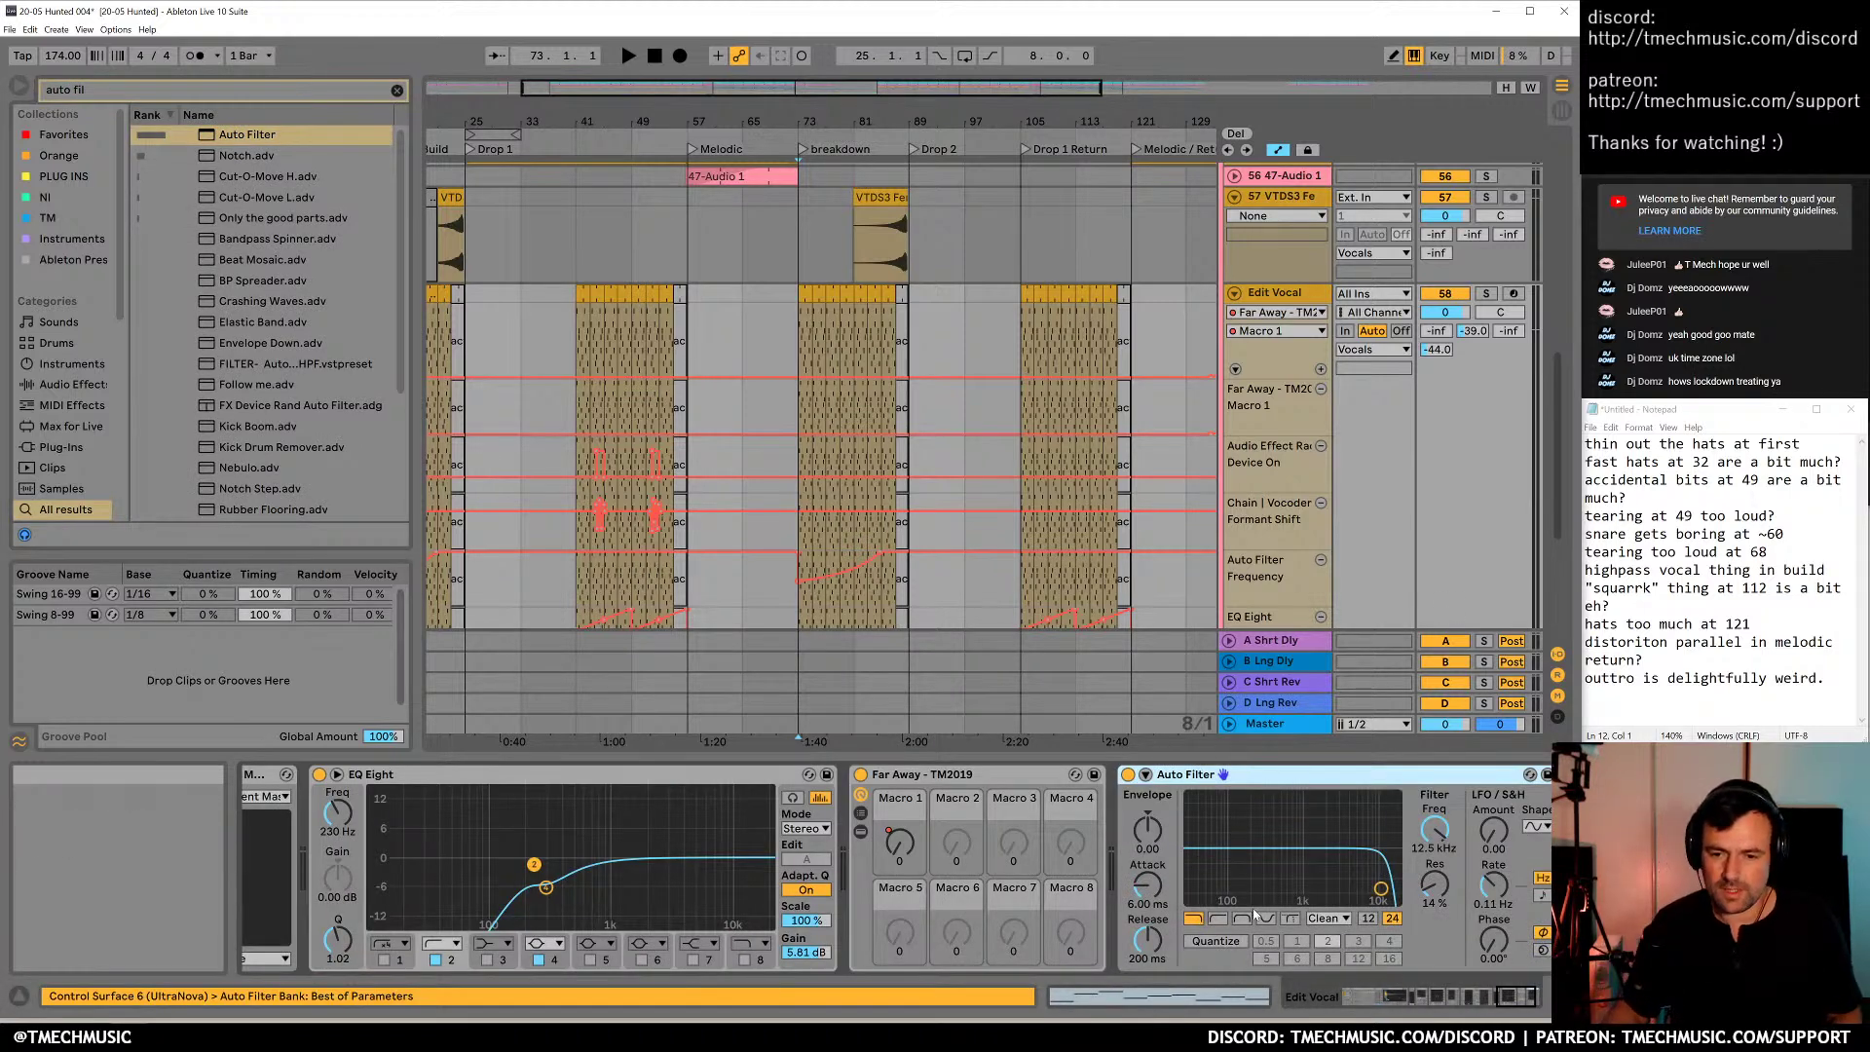
Make the new Auto Filter a high-pass at 26.0 Hz with 21% resonance and show its frequency automation in a new lane
left_click(1217, 918)
left_click_drag(1434, 884, 1434, 875)
right_click(1433, 830)
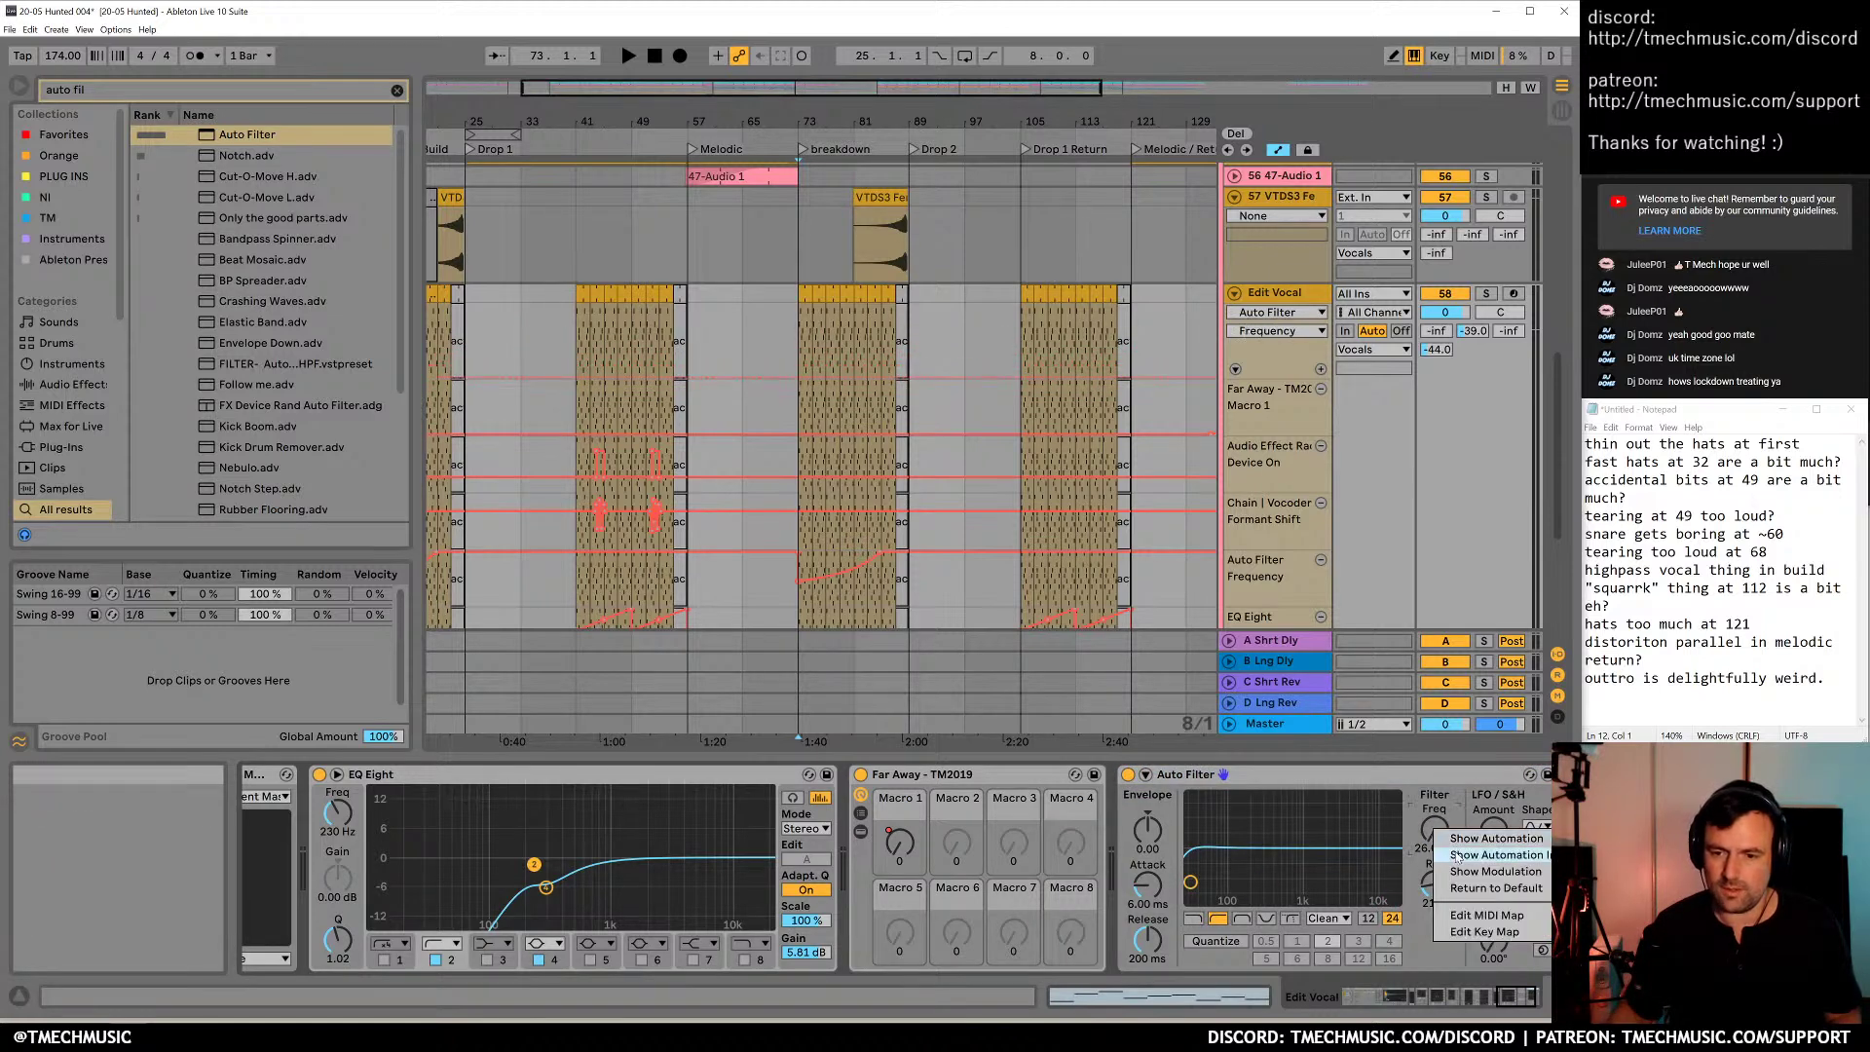
left_click(1466, 844)
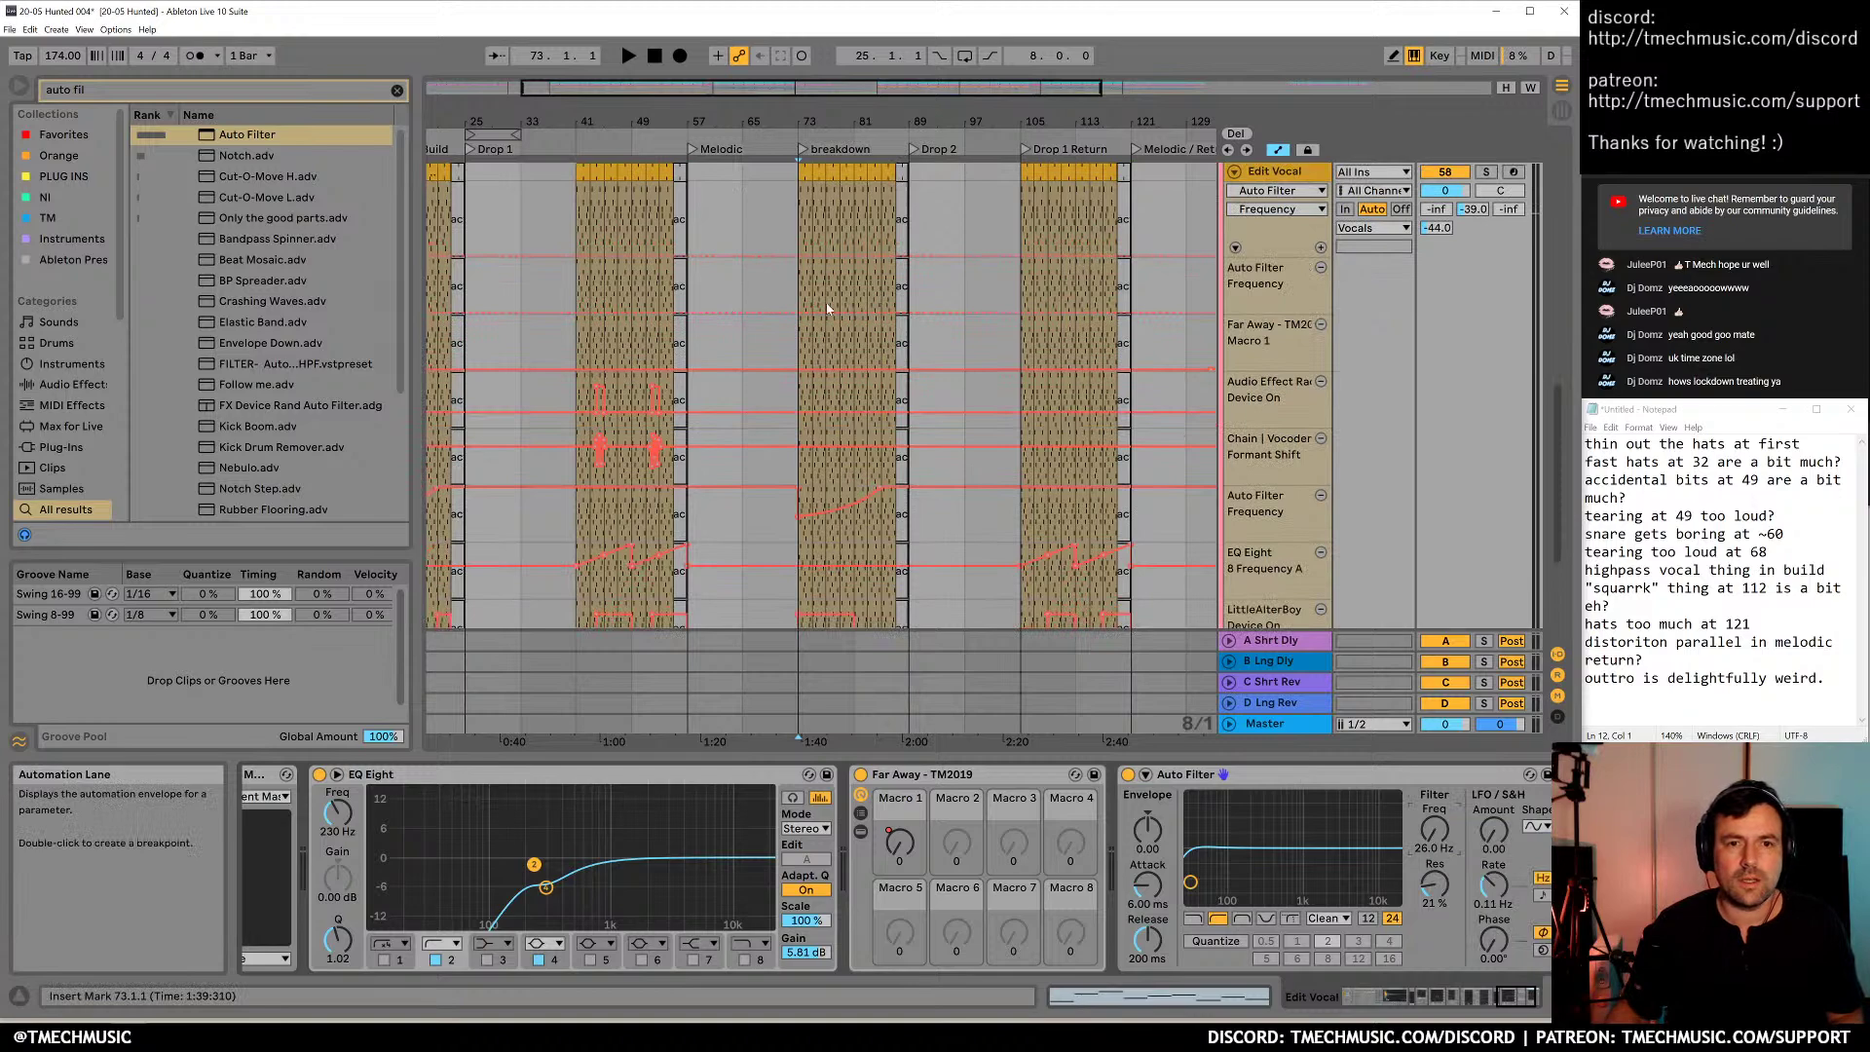
Draw a rising high-pass frequency ramp on Edit Vocal from bar 73 to bar 89 and play the breakdown
left_click_drag(904, 314, 905, 277)
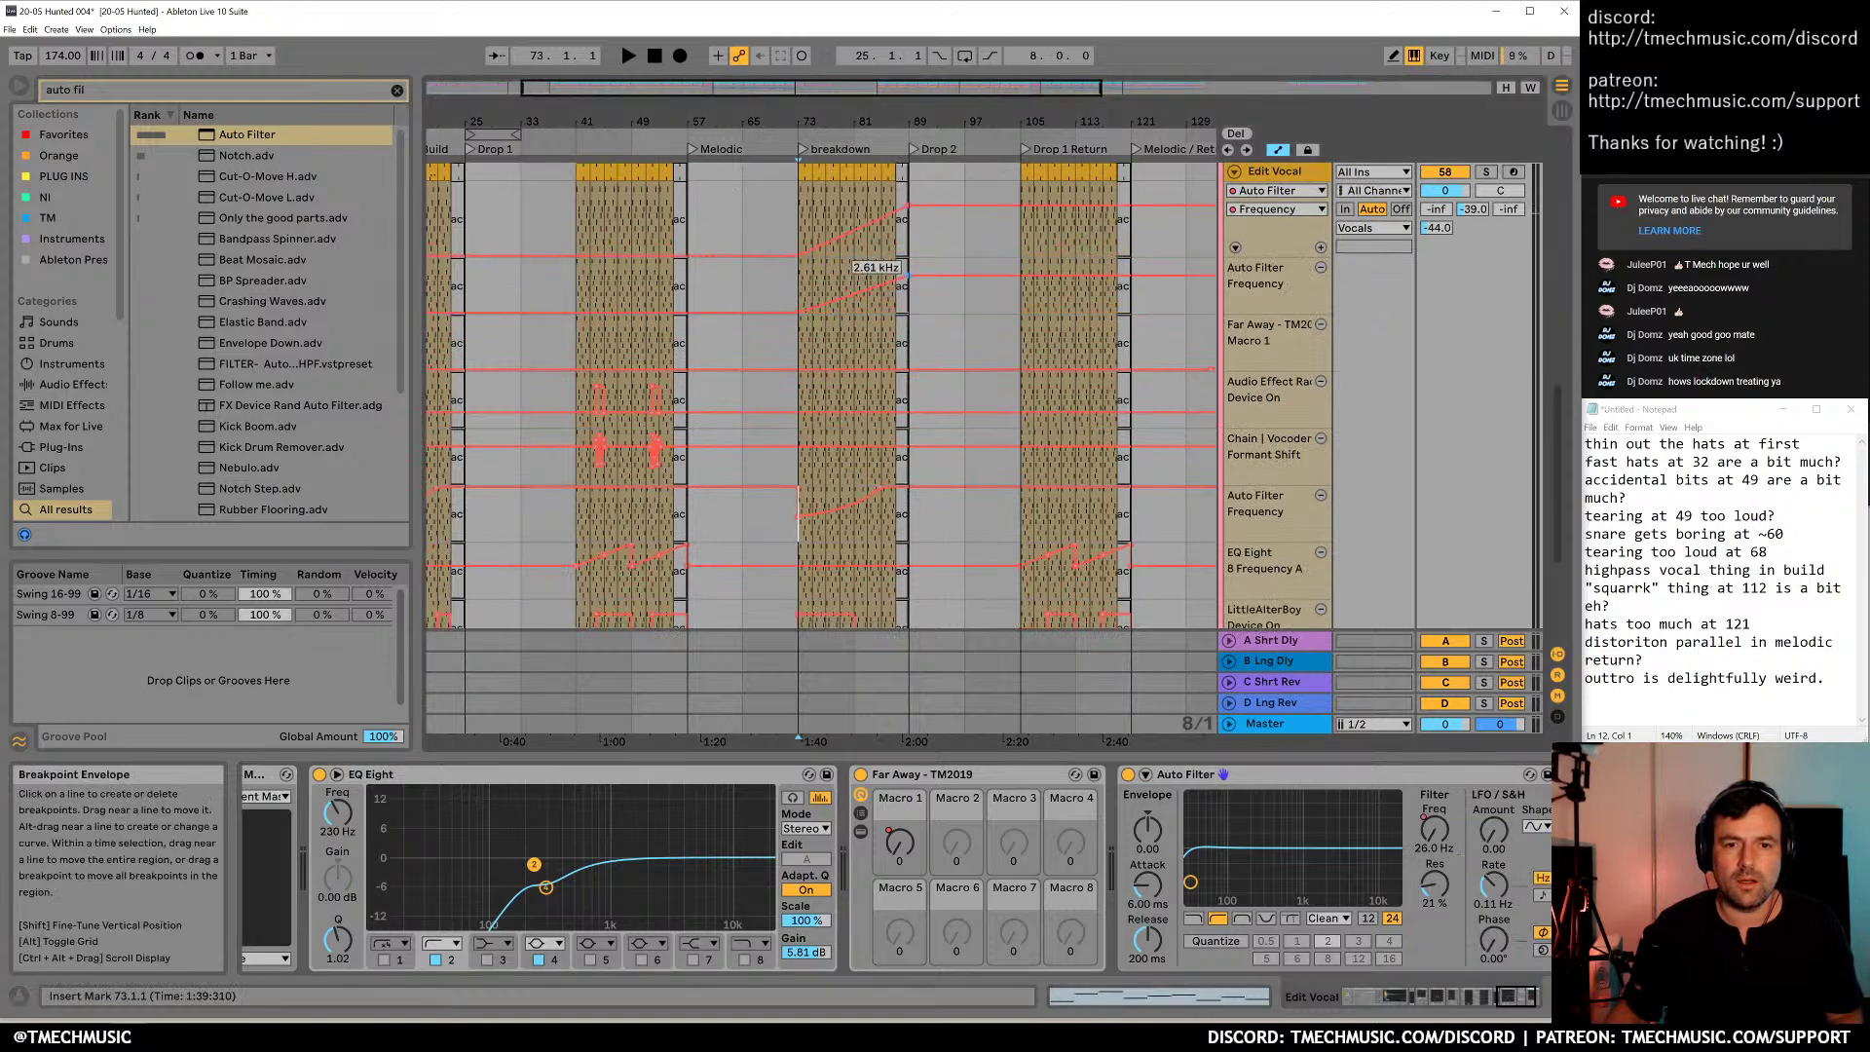
scroll(906, 284, "up", 5)
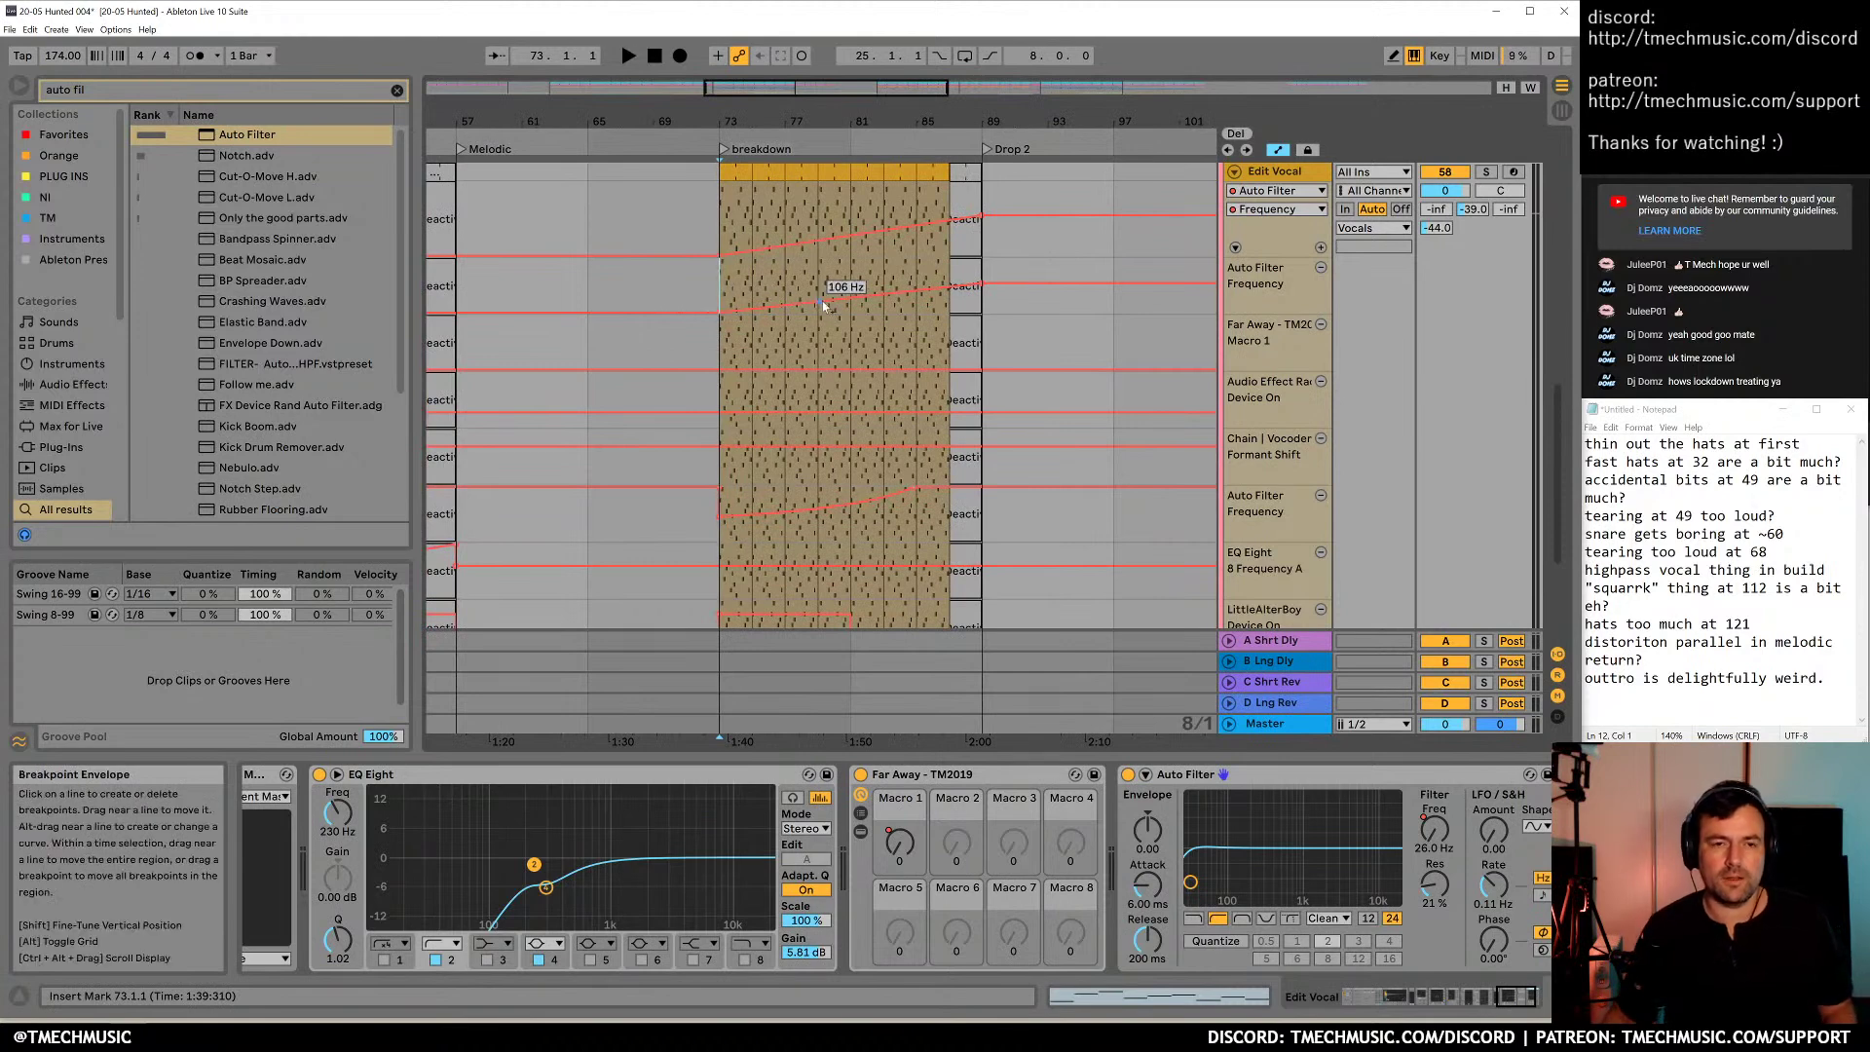
key("space")
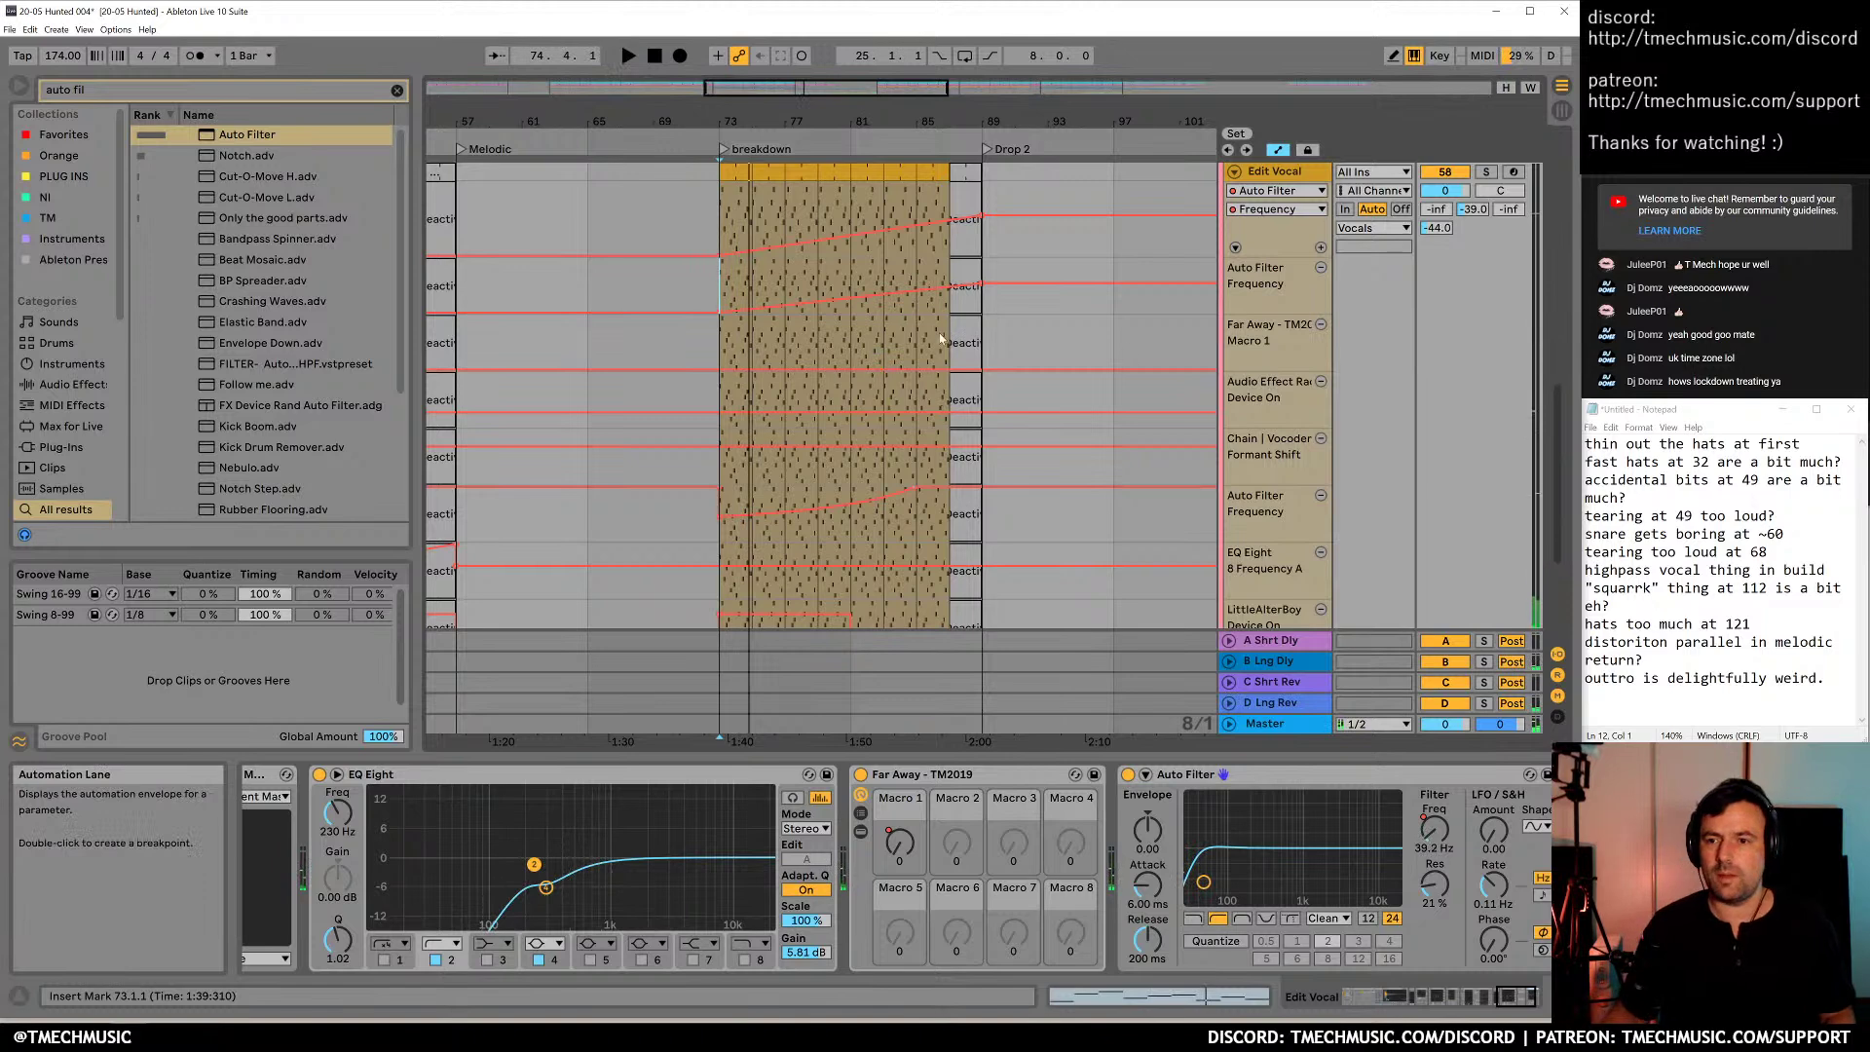
key("space")
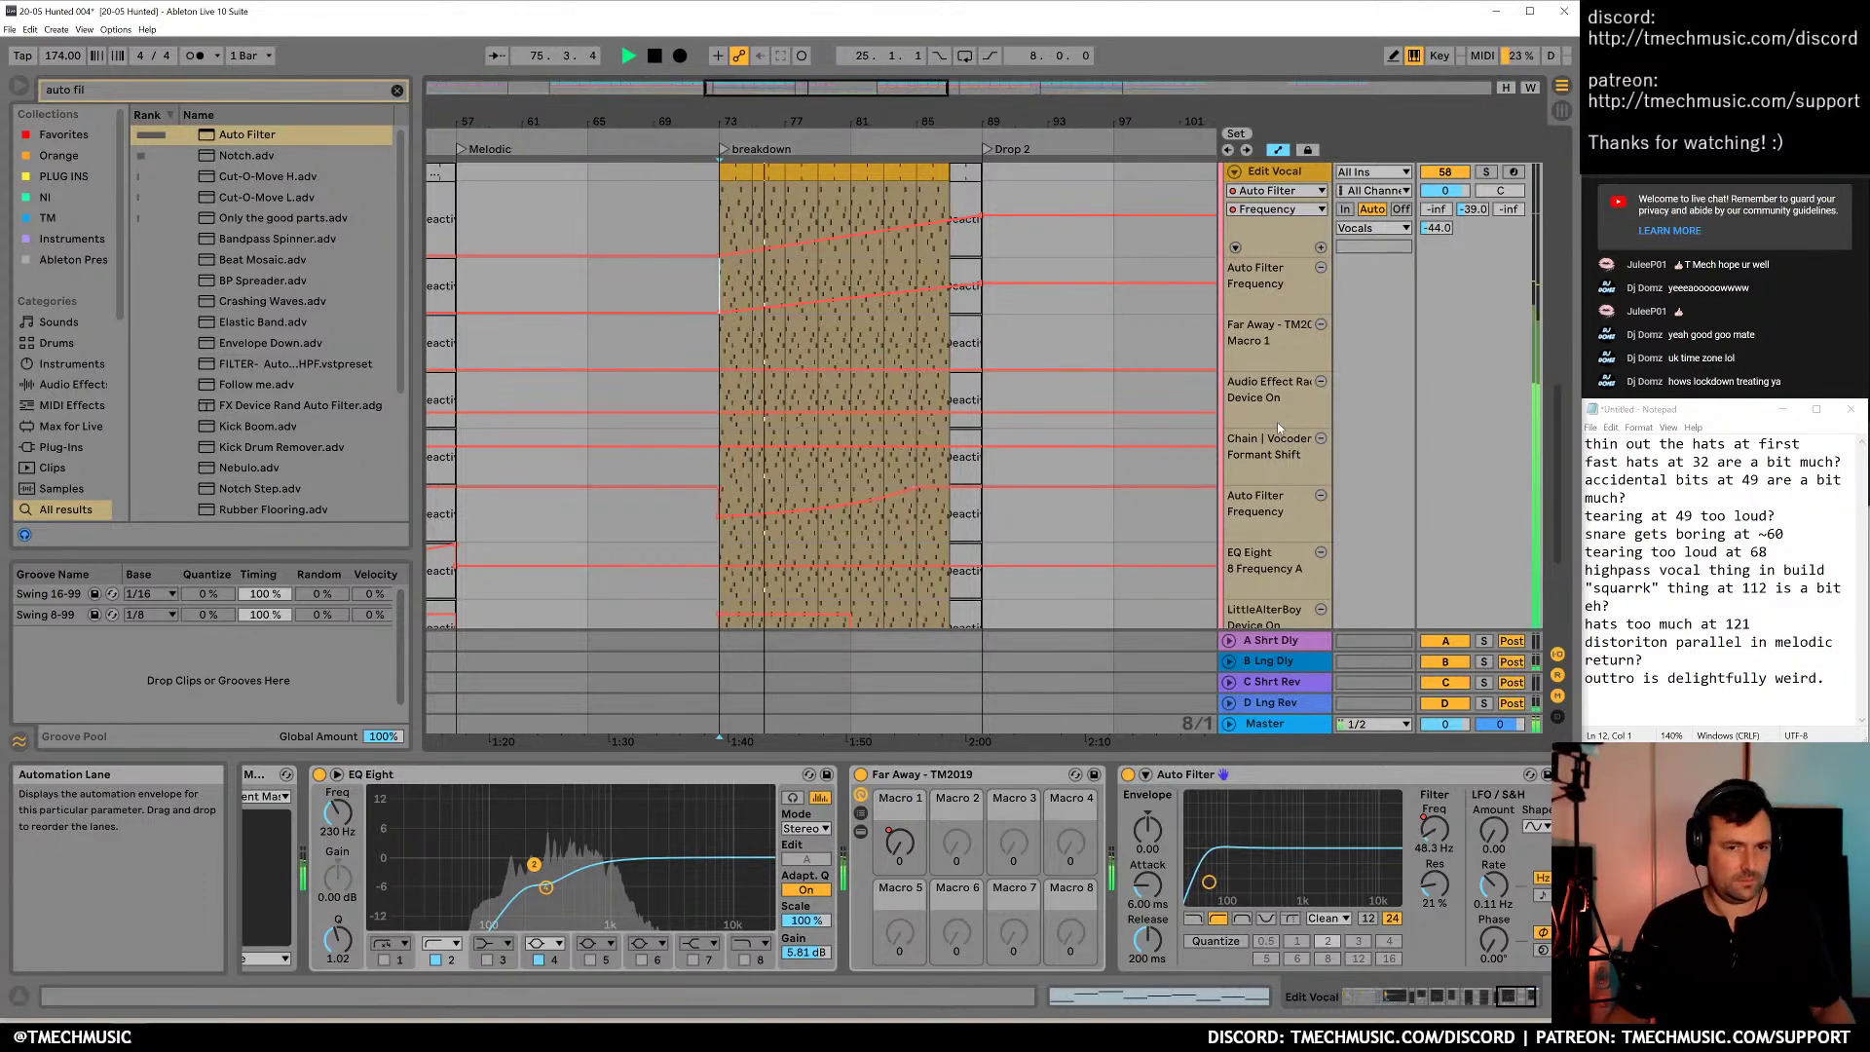
Compare Edit Vocal soloed and in the mix, raise the ramp's end to 5.13 kHz, and raise its start at bar 73
left_click(1487, 172)
left_click(1488, 173)
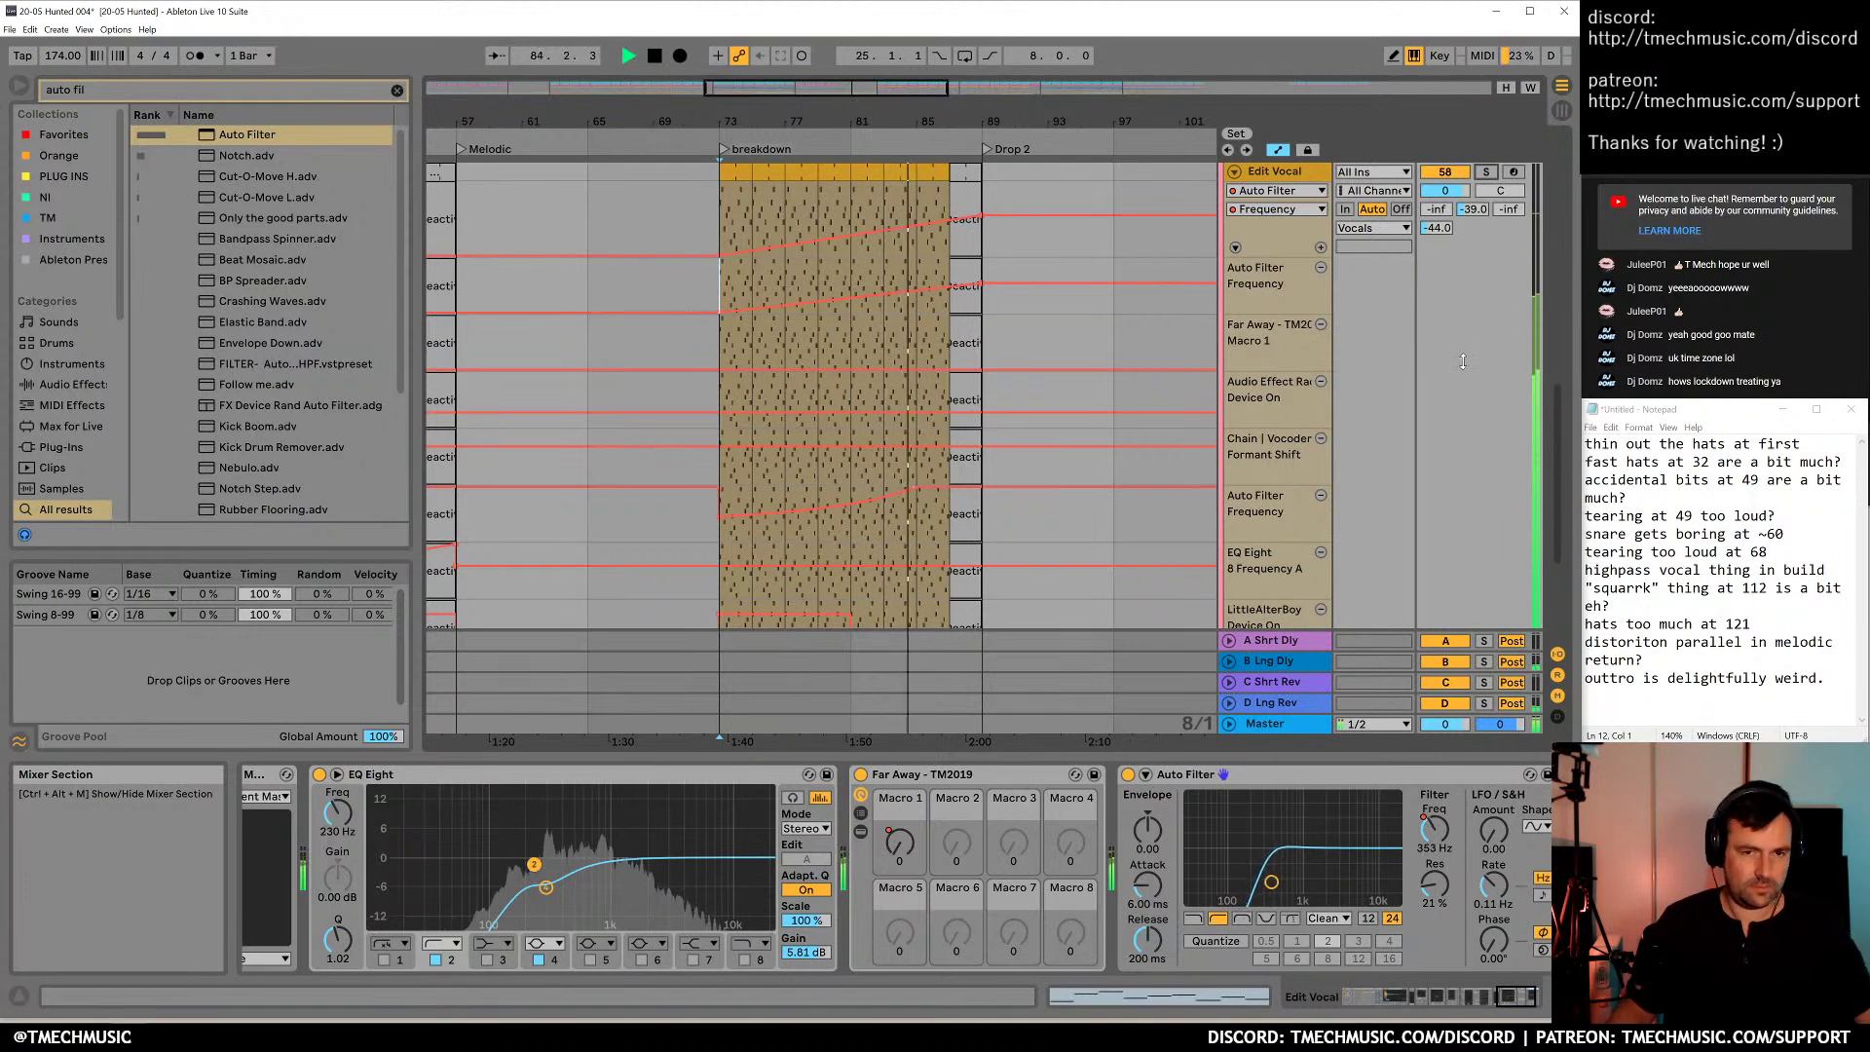
left_click(1485, 172)
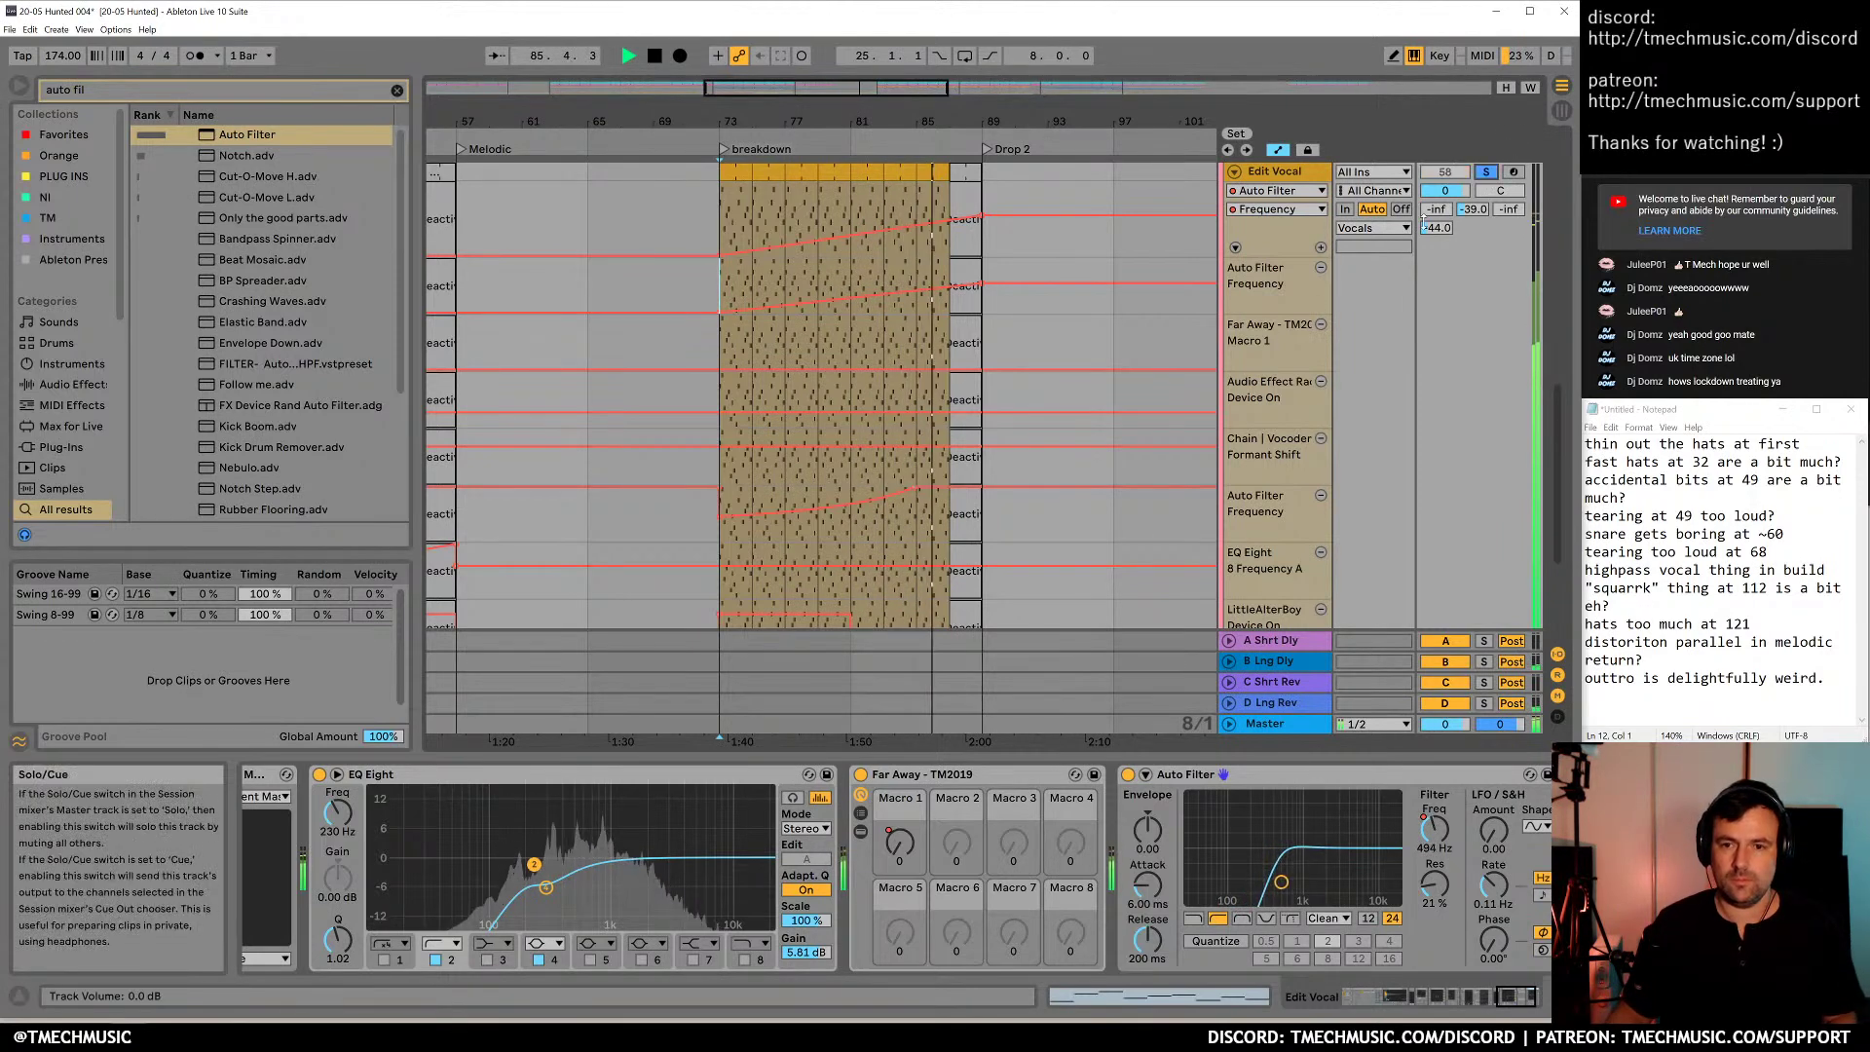
left_click_drag(982, 282, 982, 269)
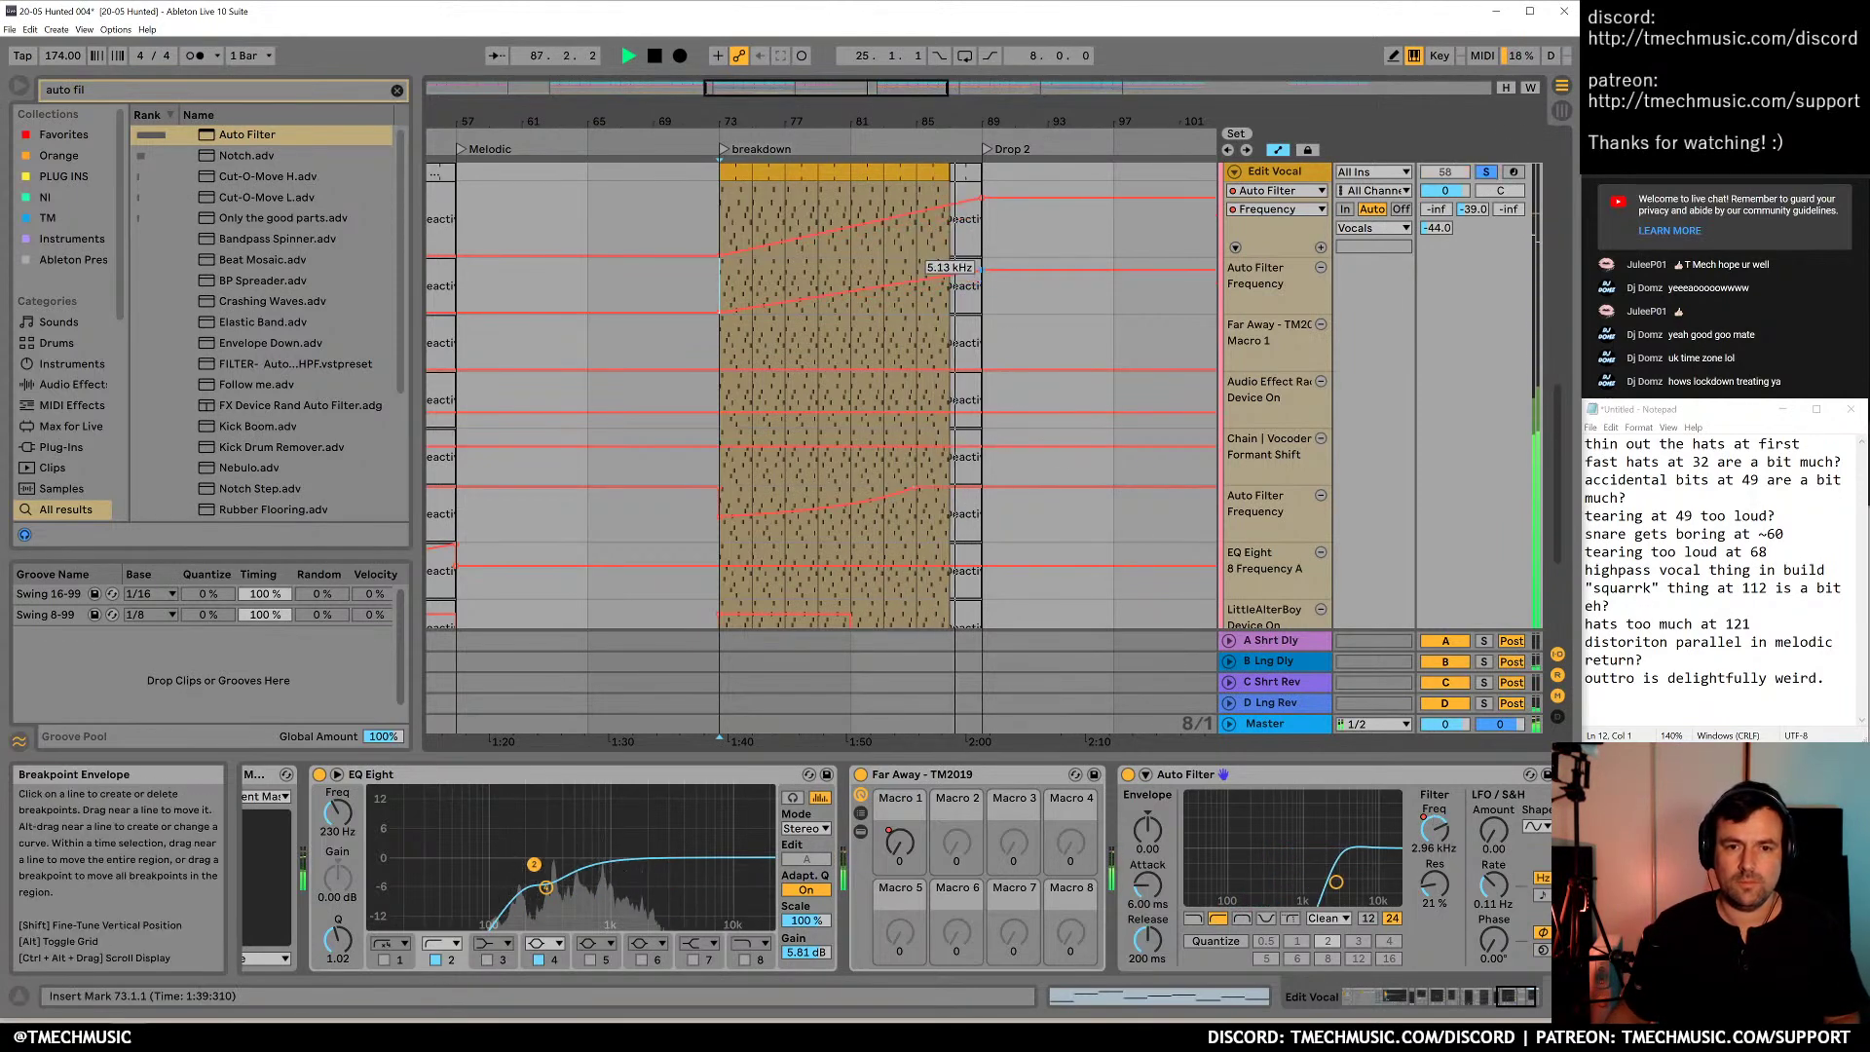
key("space")
left_click_drag(721, 312, 720, 290)
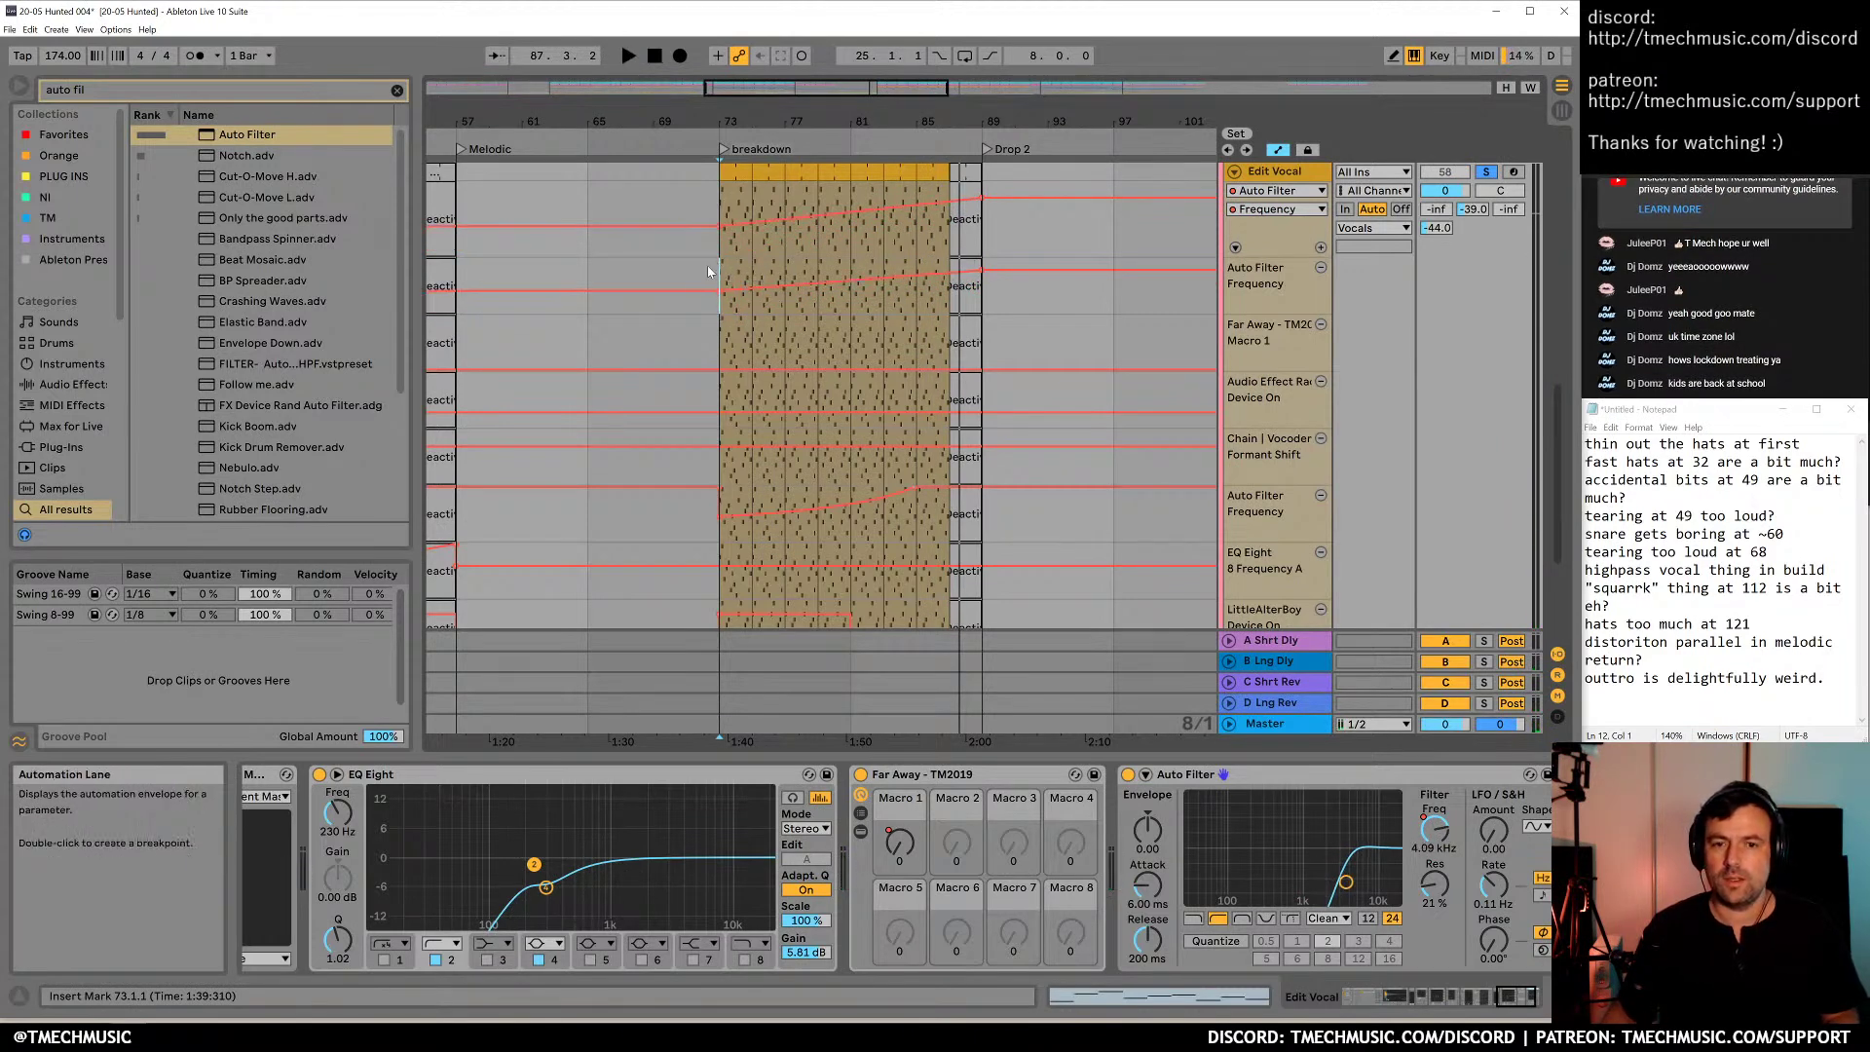
Lower the high-pass ramp's start at bar 73 and its end at bar 89 to about 769 Hz, auditioning from bar 81
key("space")
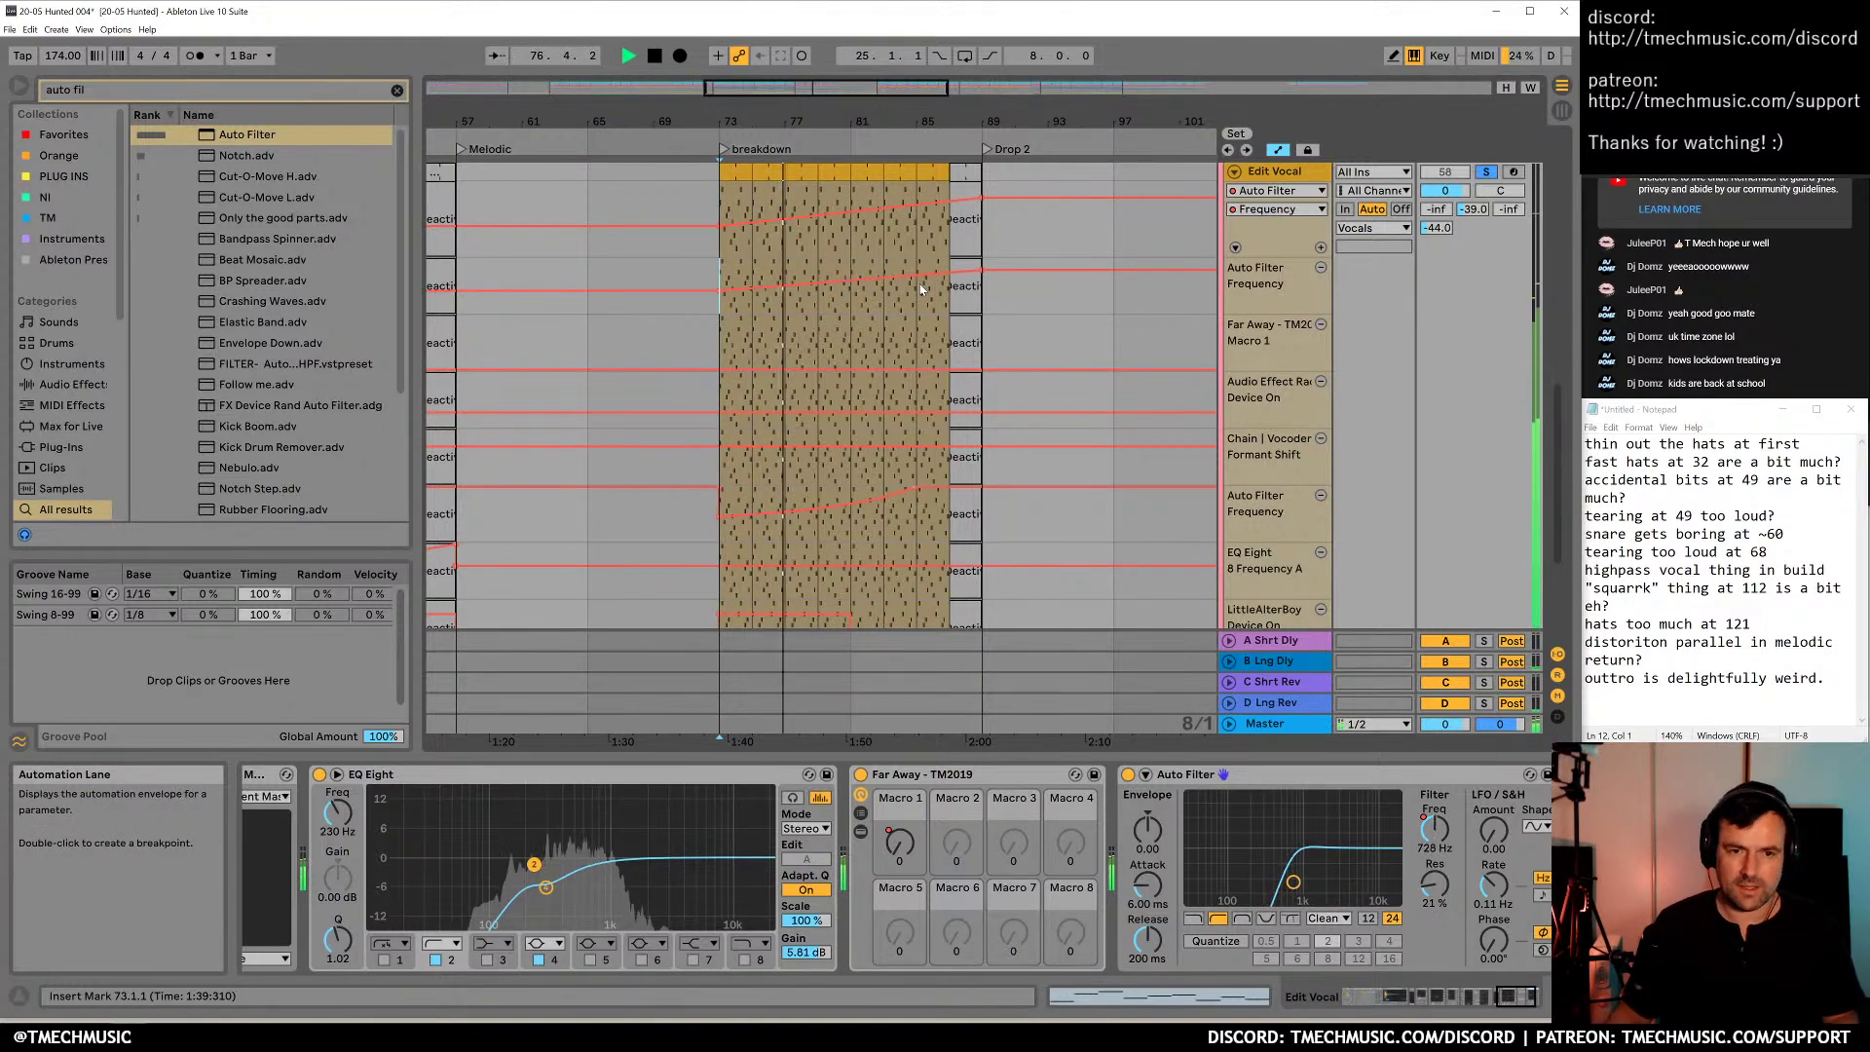
mouse_move(982, 276)
left_click_drag(980, 271, 980, 277)
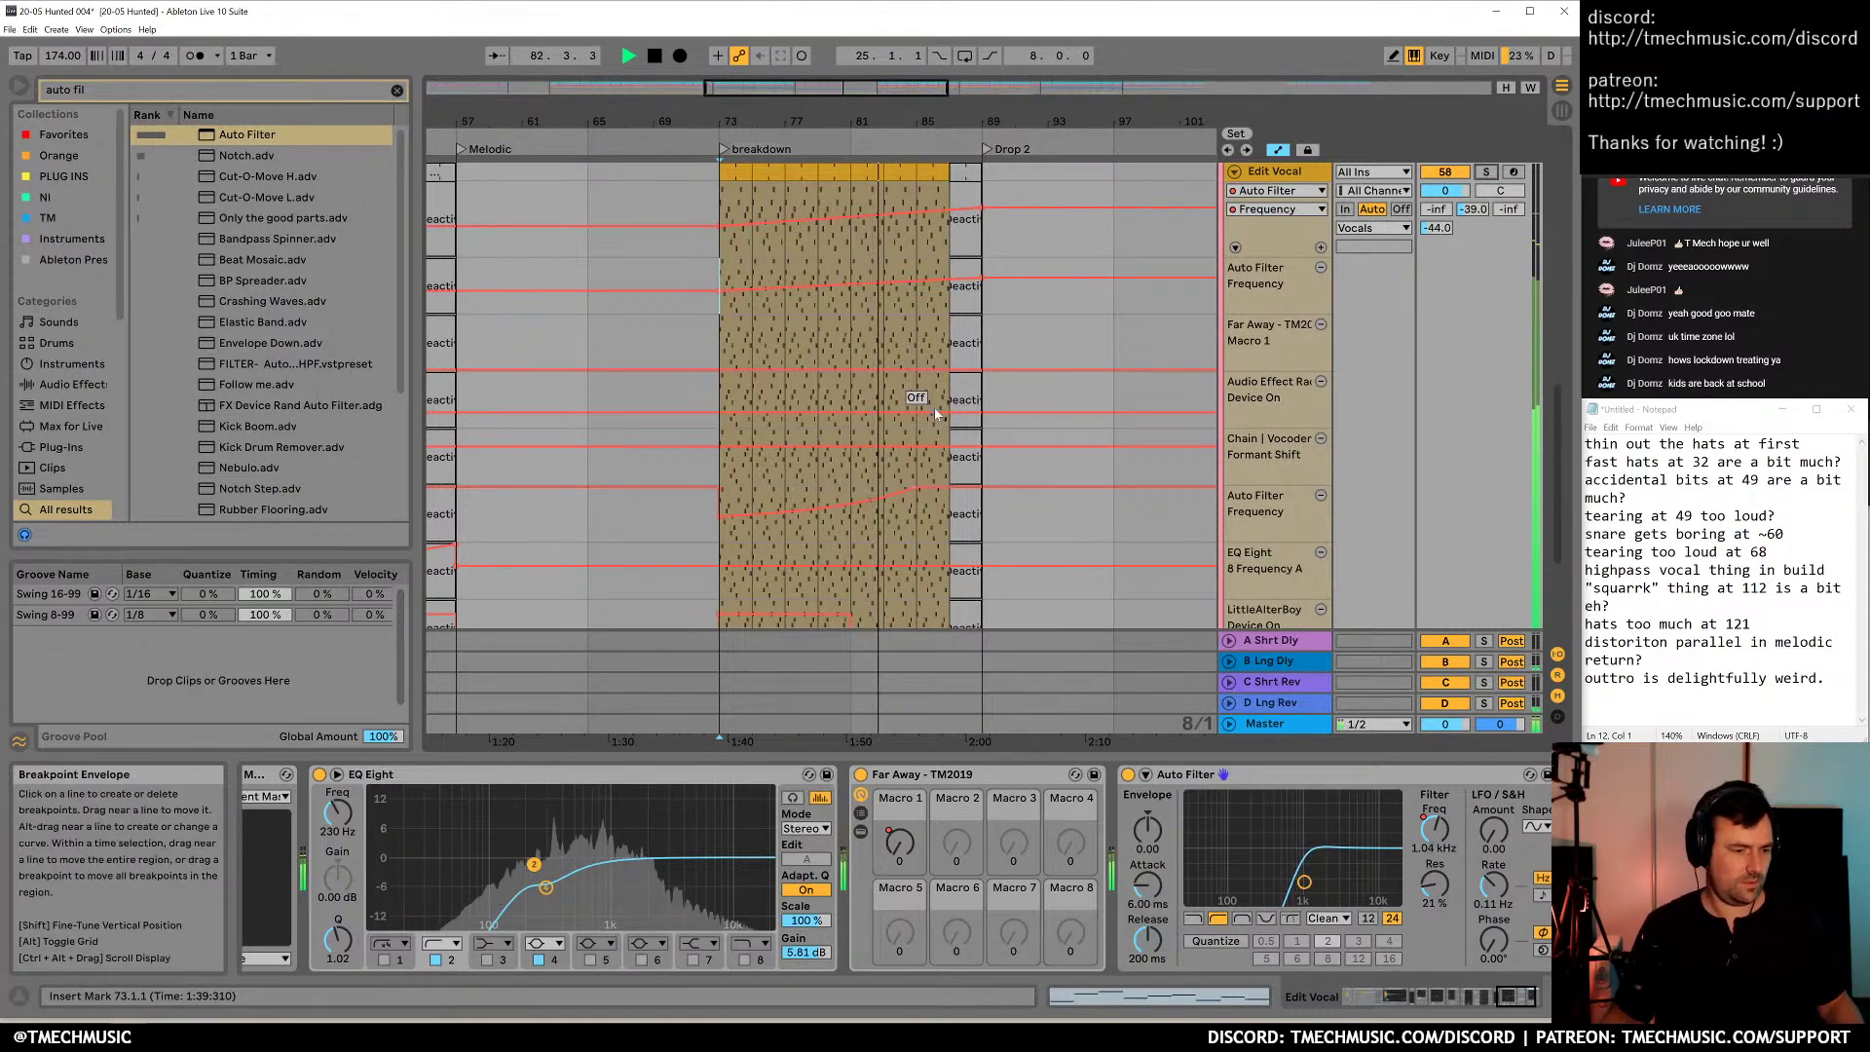
left_click_drag(721, 290, 720, 297)
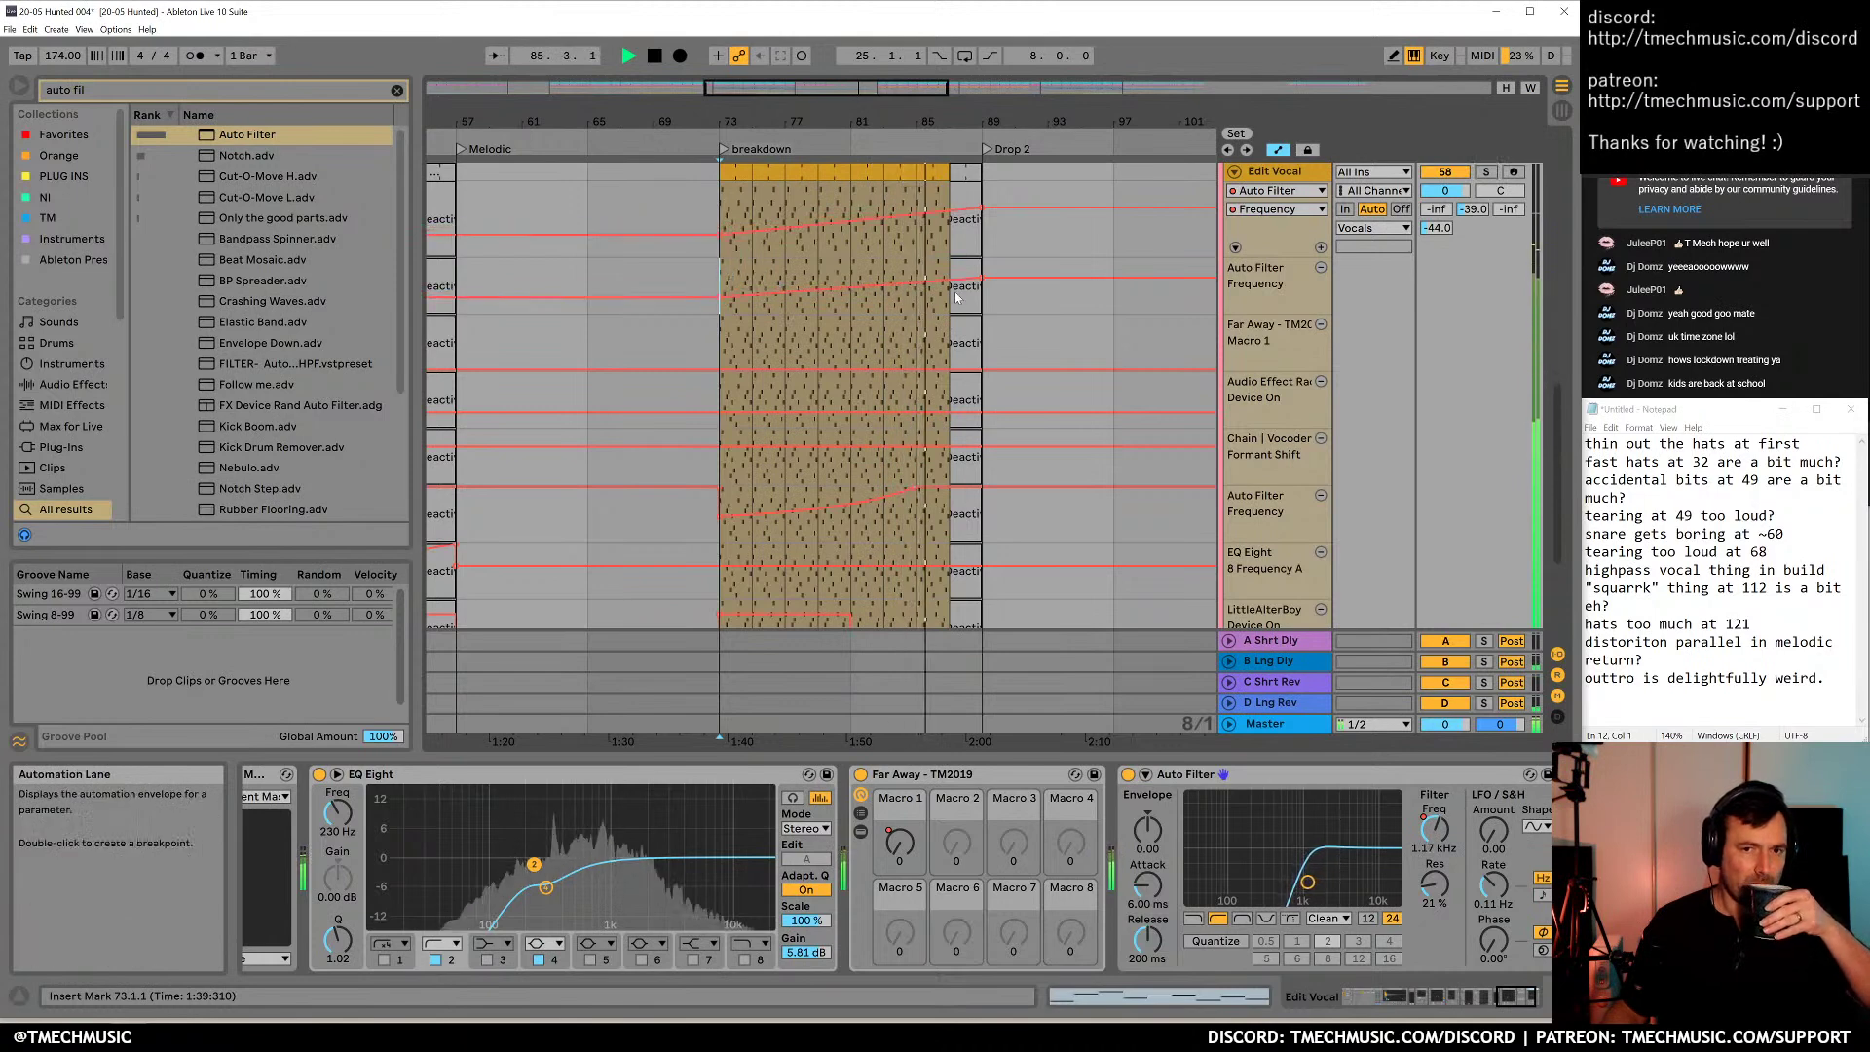
left_click_drag(981, 277, 980, 284)
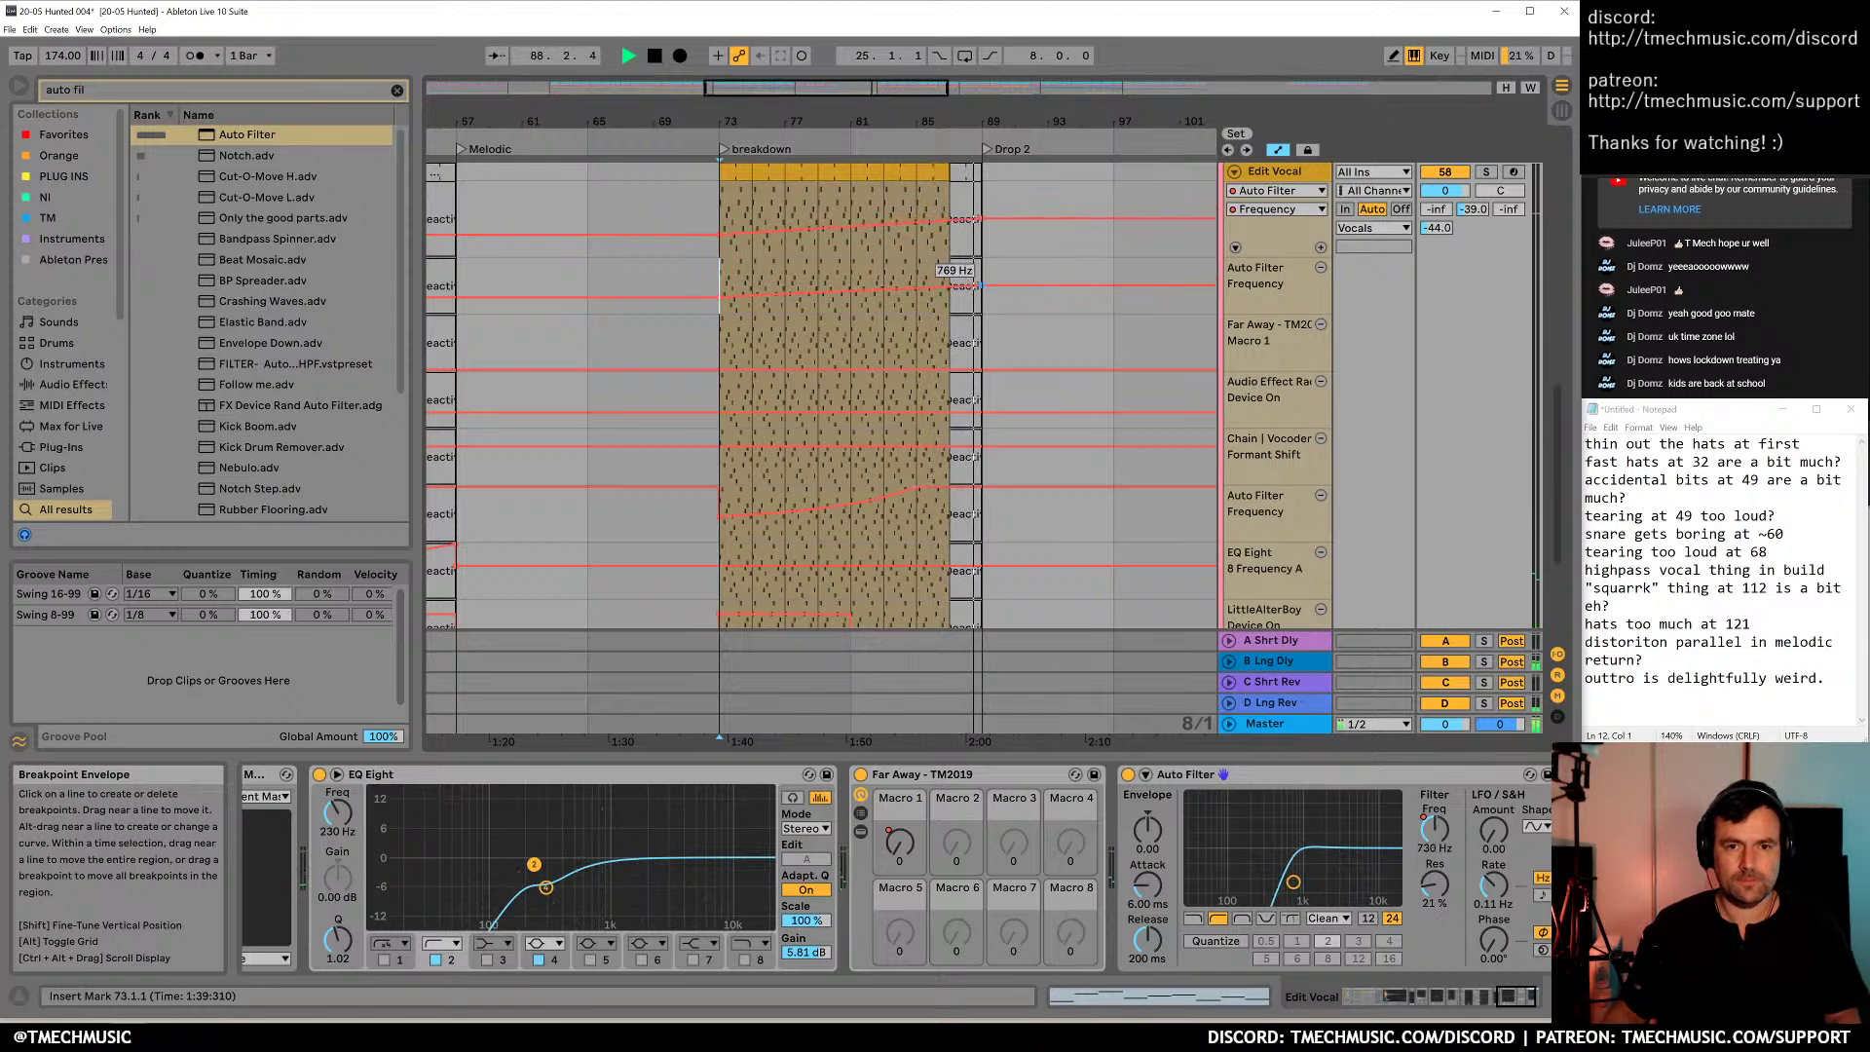
key("space")
left_click(849, 277)
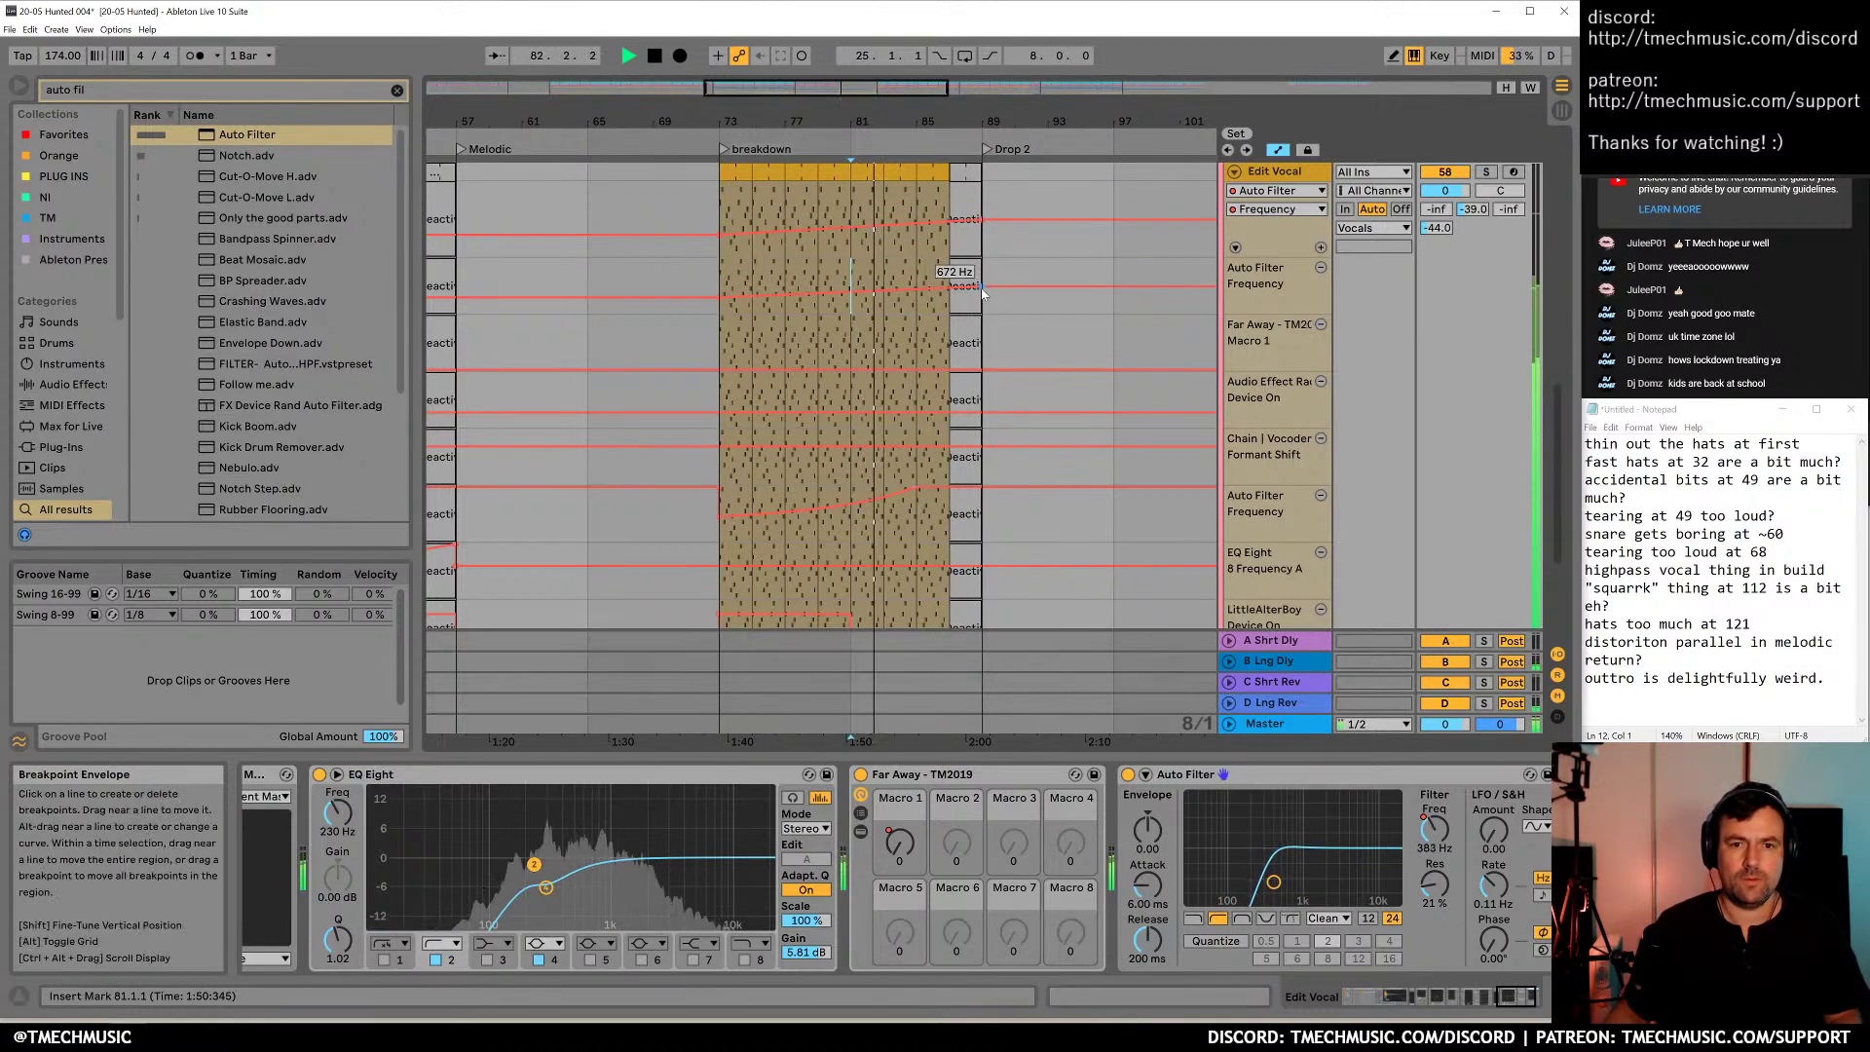
mouse_move(992, 292)
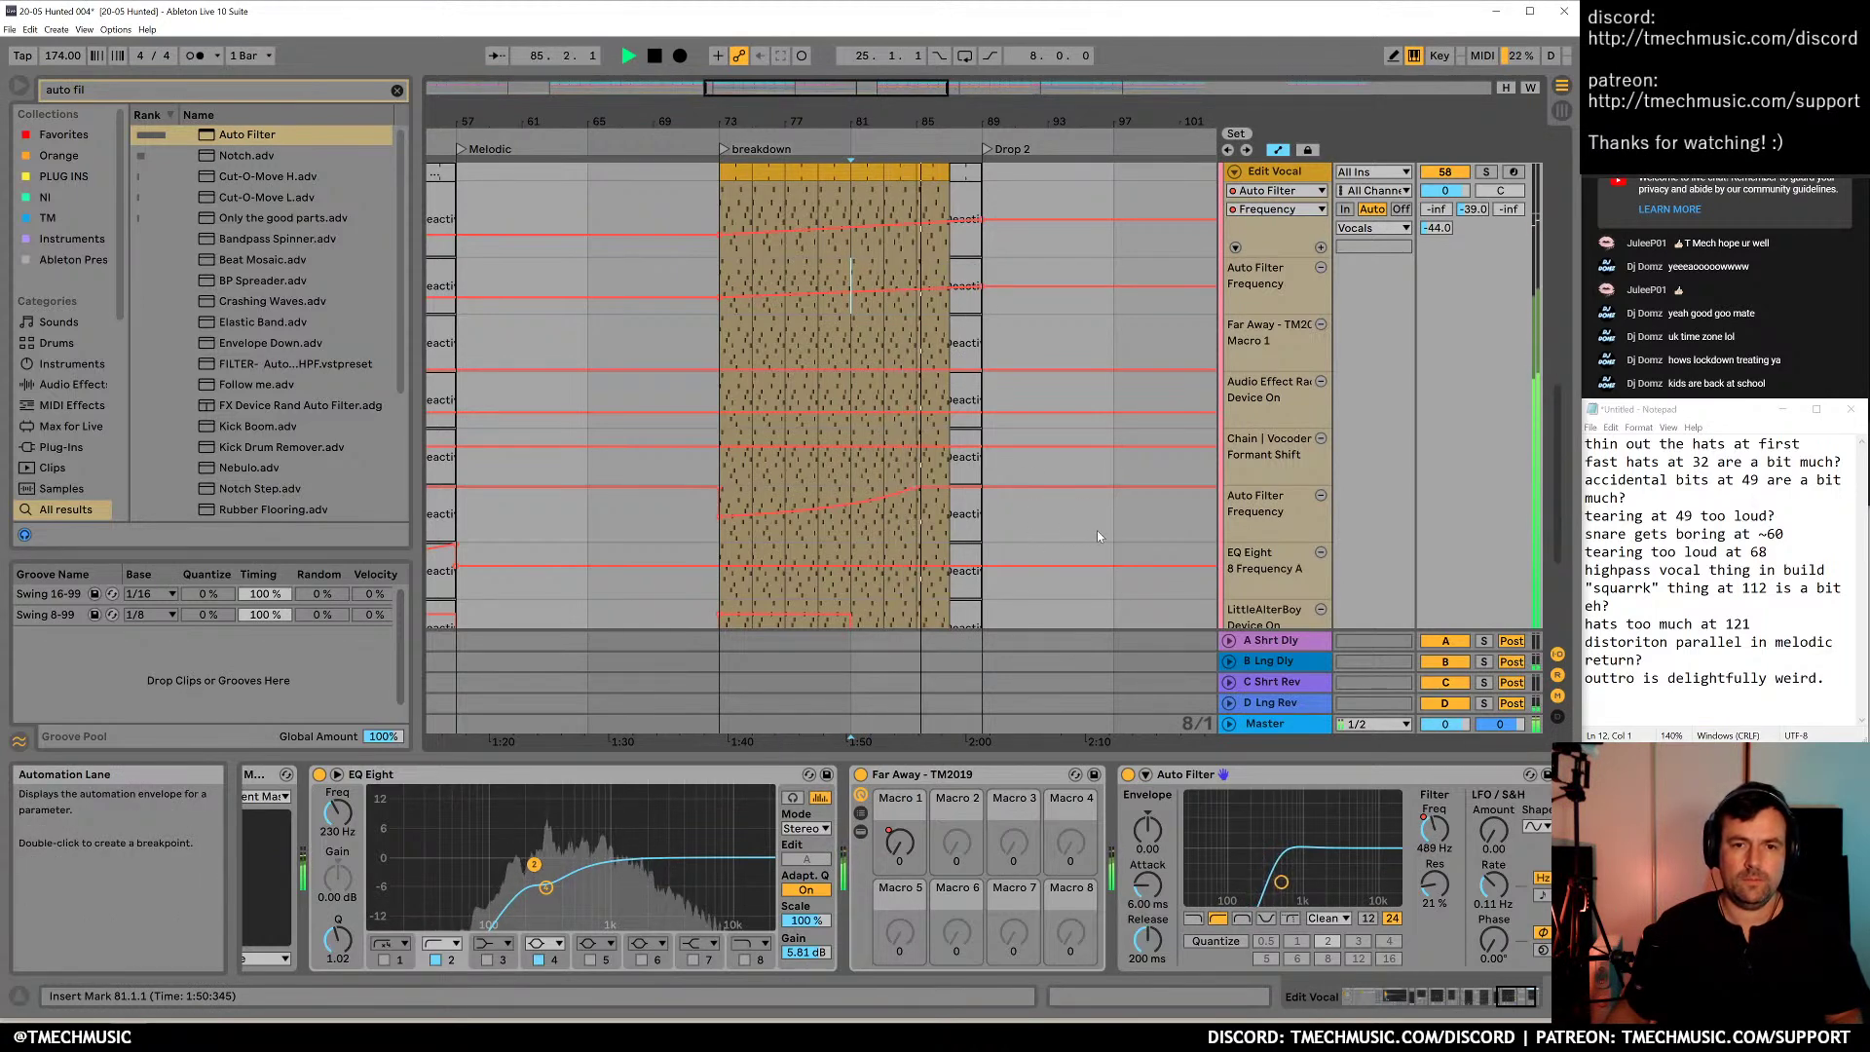
Stop playback and mark the "highpass vocal thing in build" line in the Notepad list with an x
mouse_move(1123, 490)
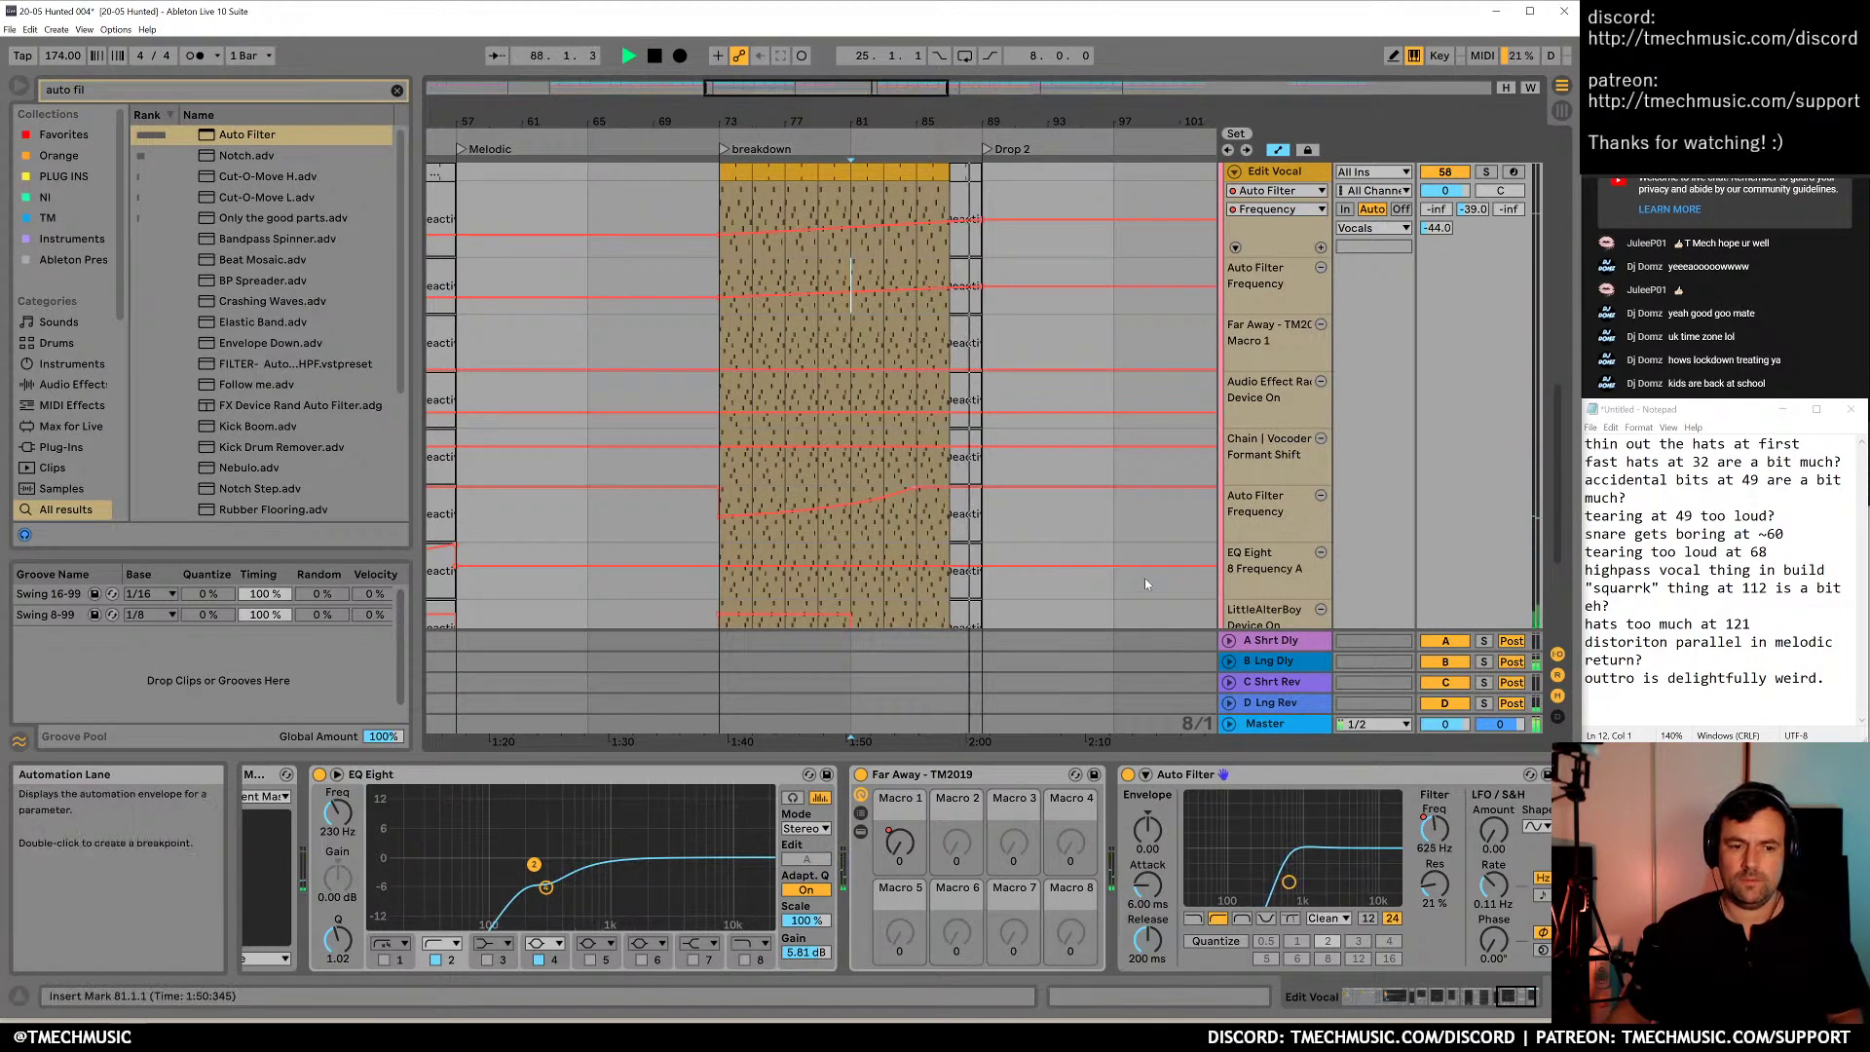
key("space")
scroll(1137, 481, "up", 2)
left_click(1614, 479)
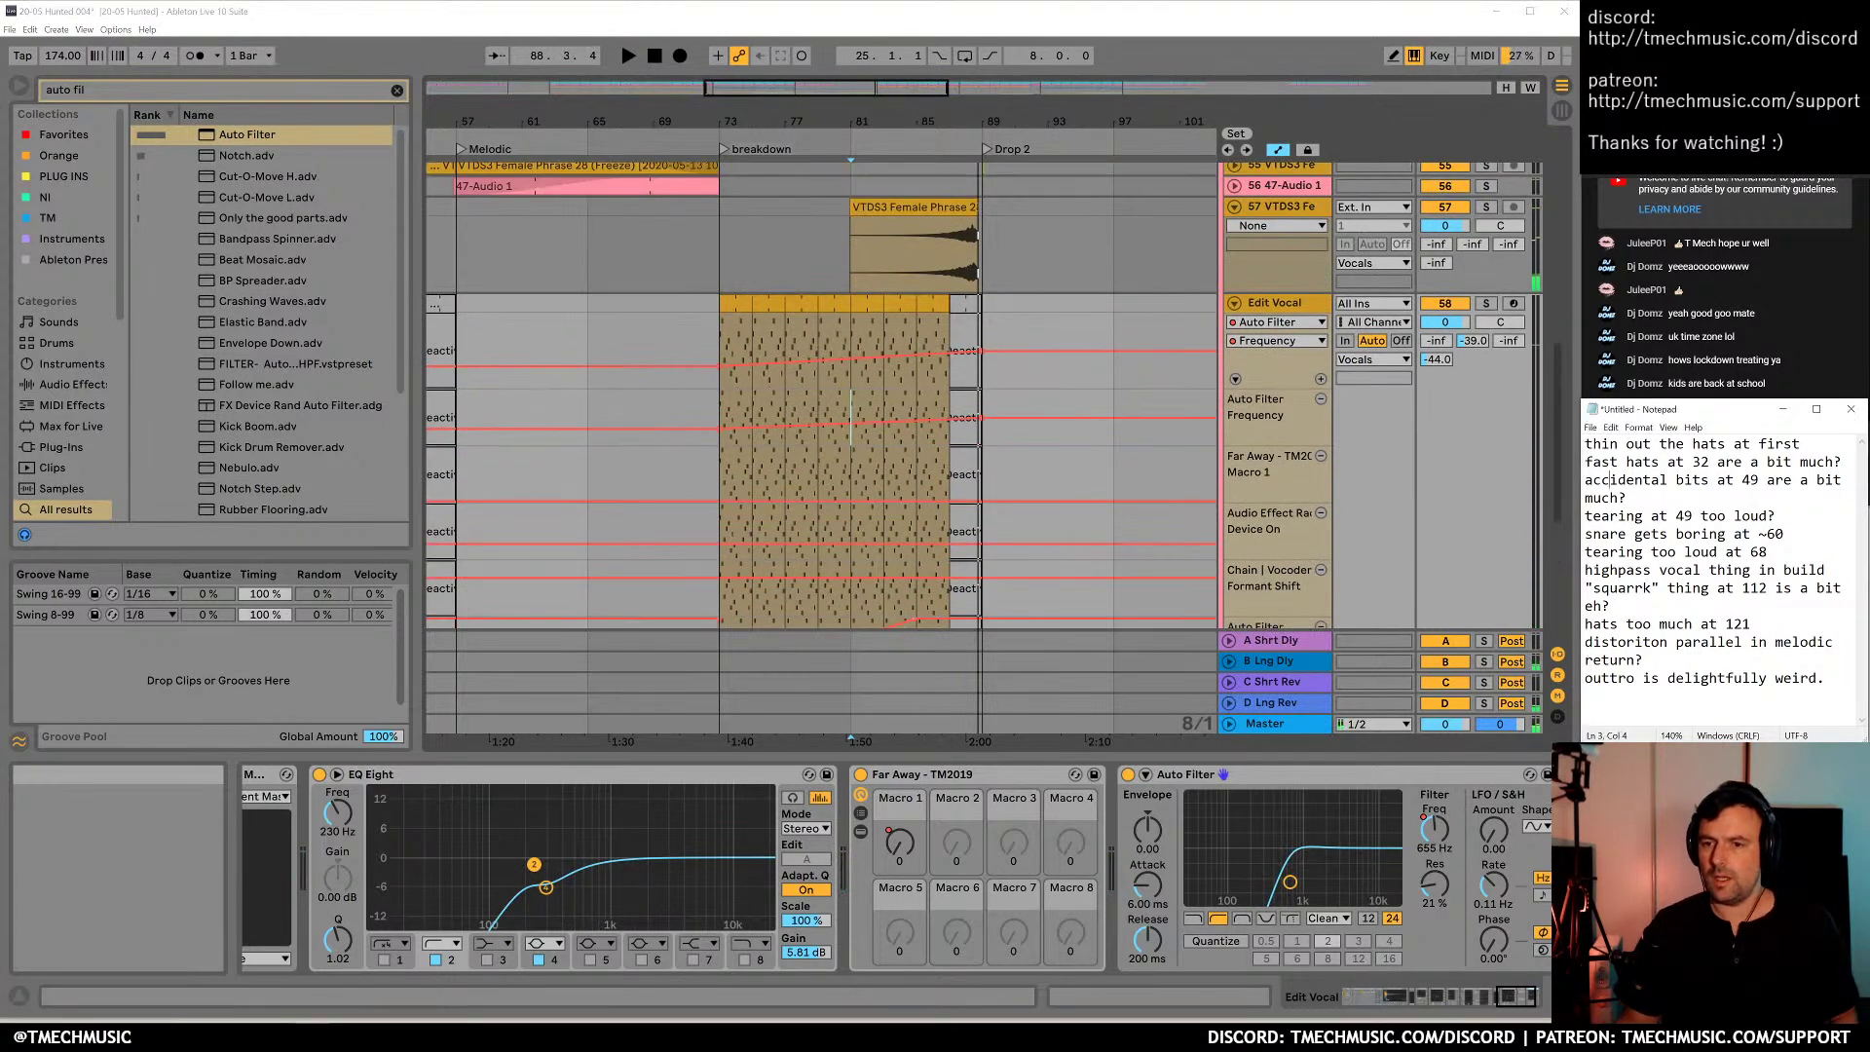
left_click(1587, 569)
type("x")
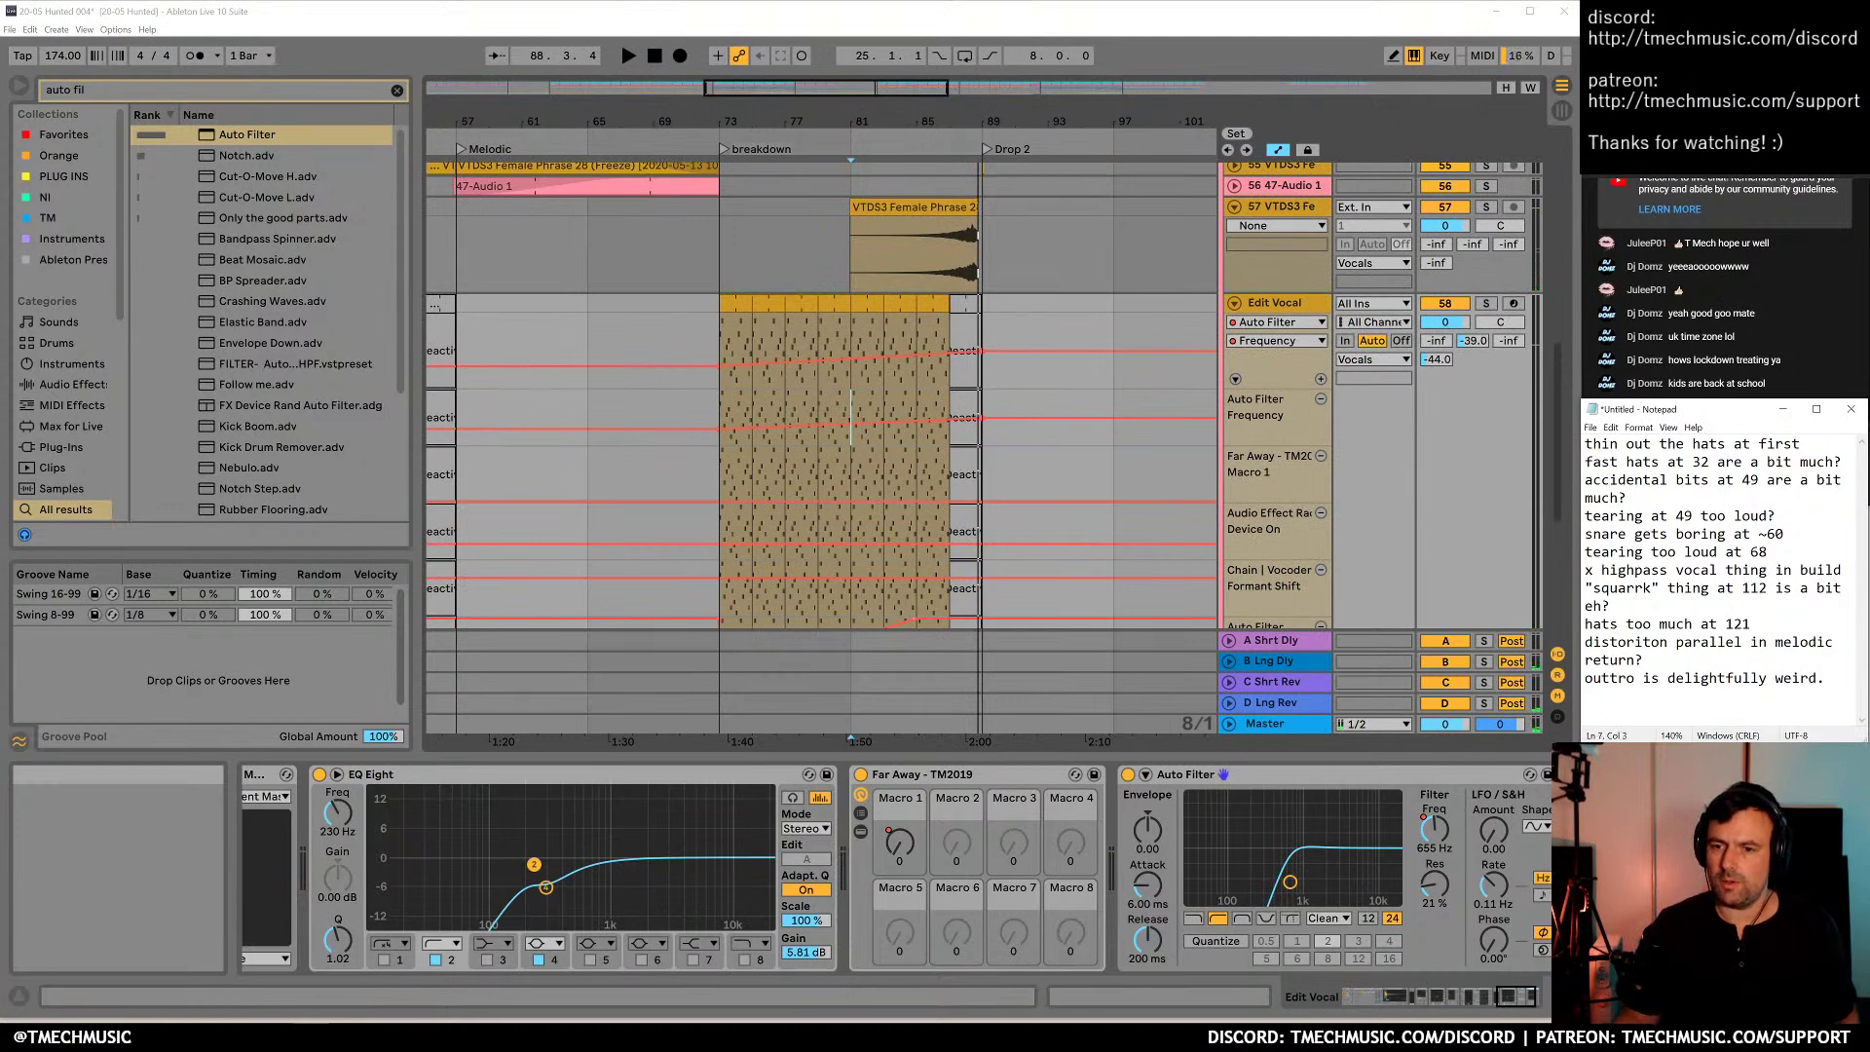
Move the "x highpass vocal thing in build" line below the end of the notes list
key("shift+End")
key("ctrl+c")
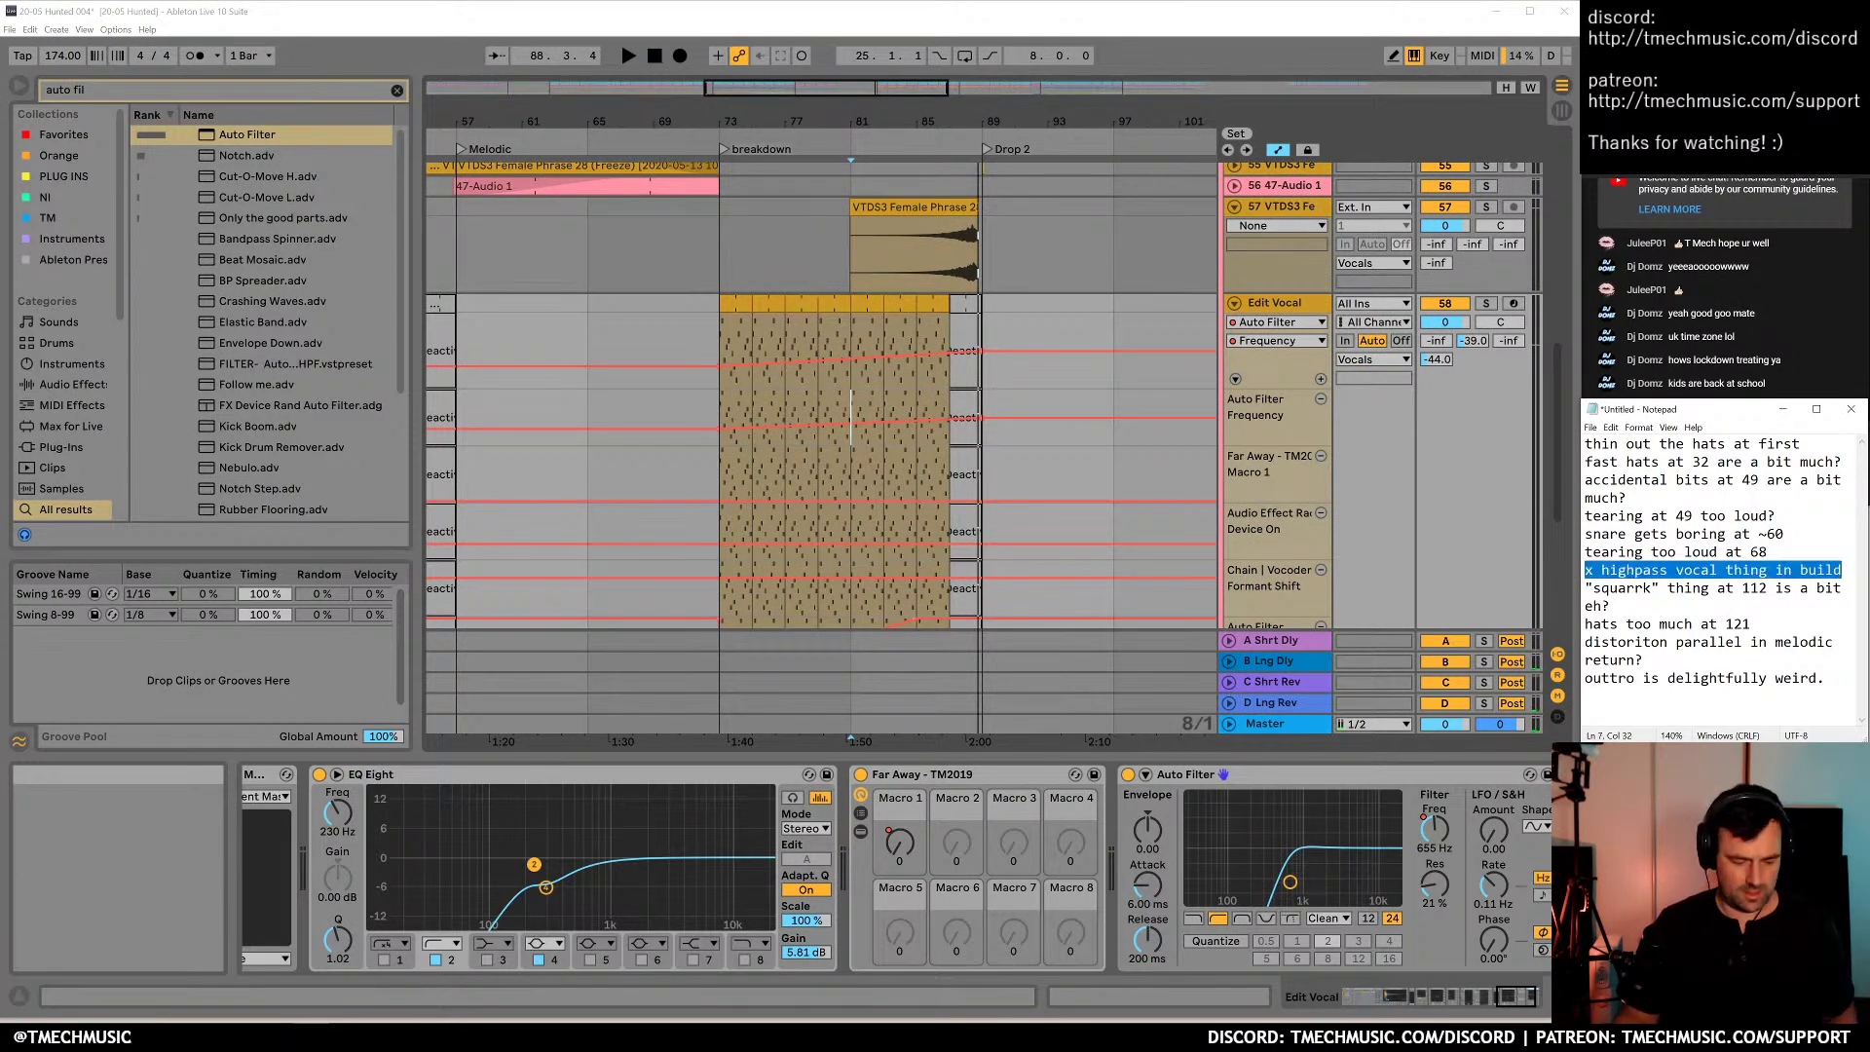
key("BackSpace")
key("Delete")
key("Down")
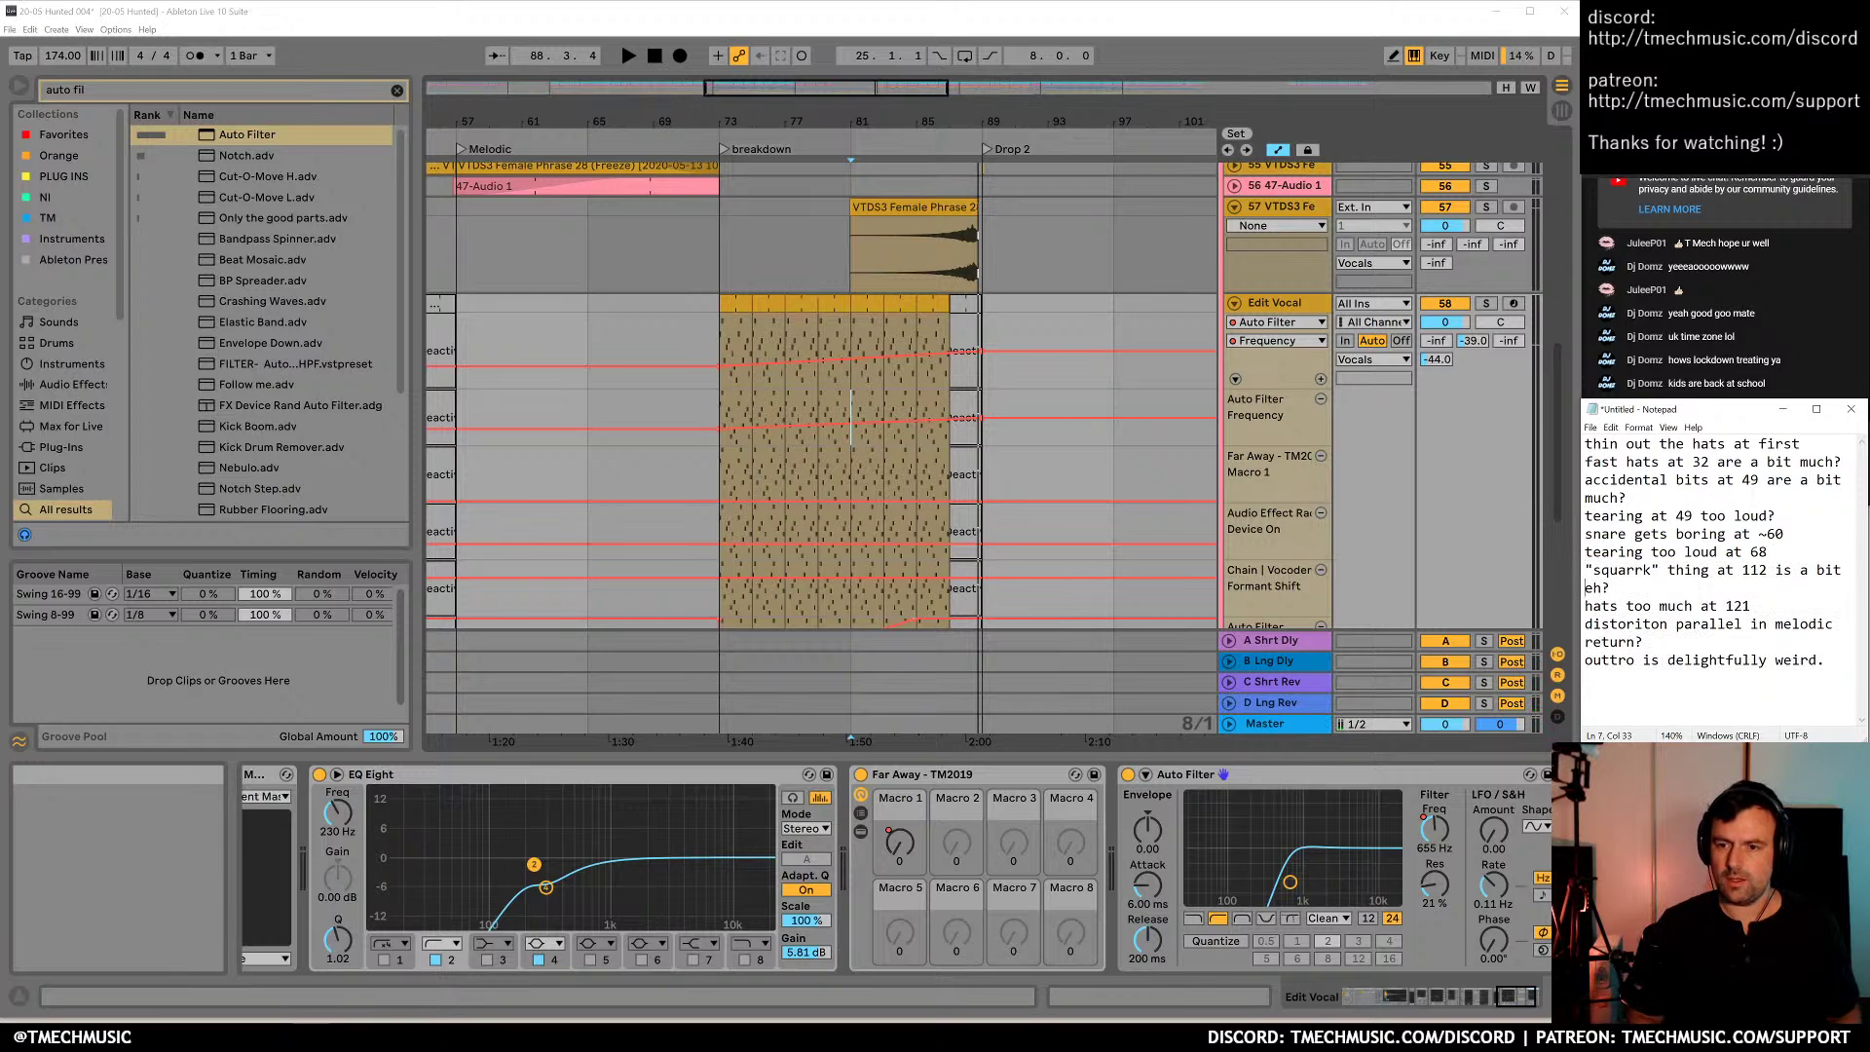
key("ctrl+v")
key("ctrl+Home")
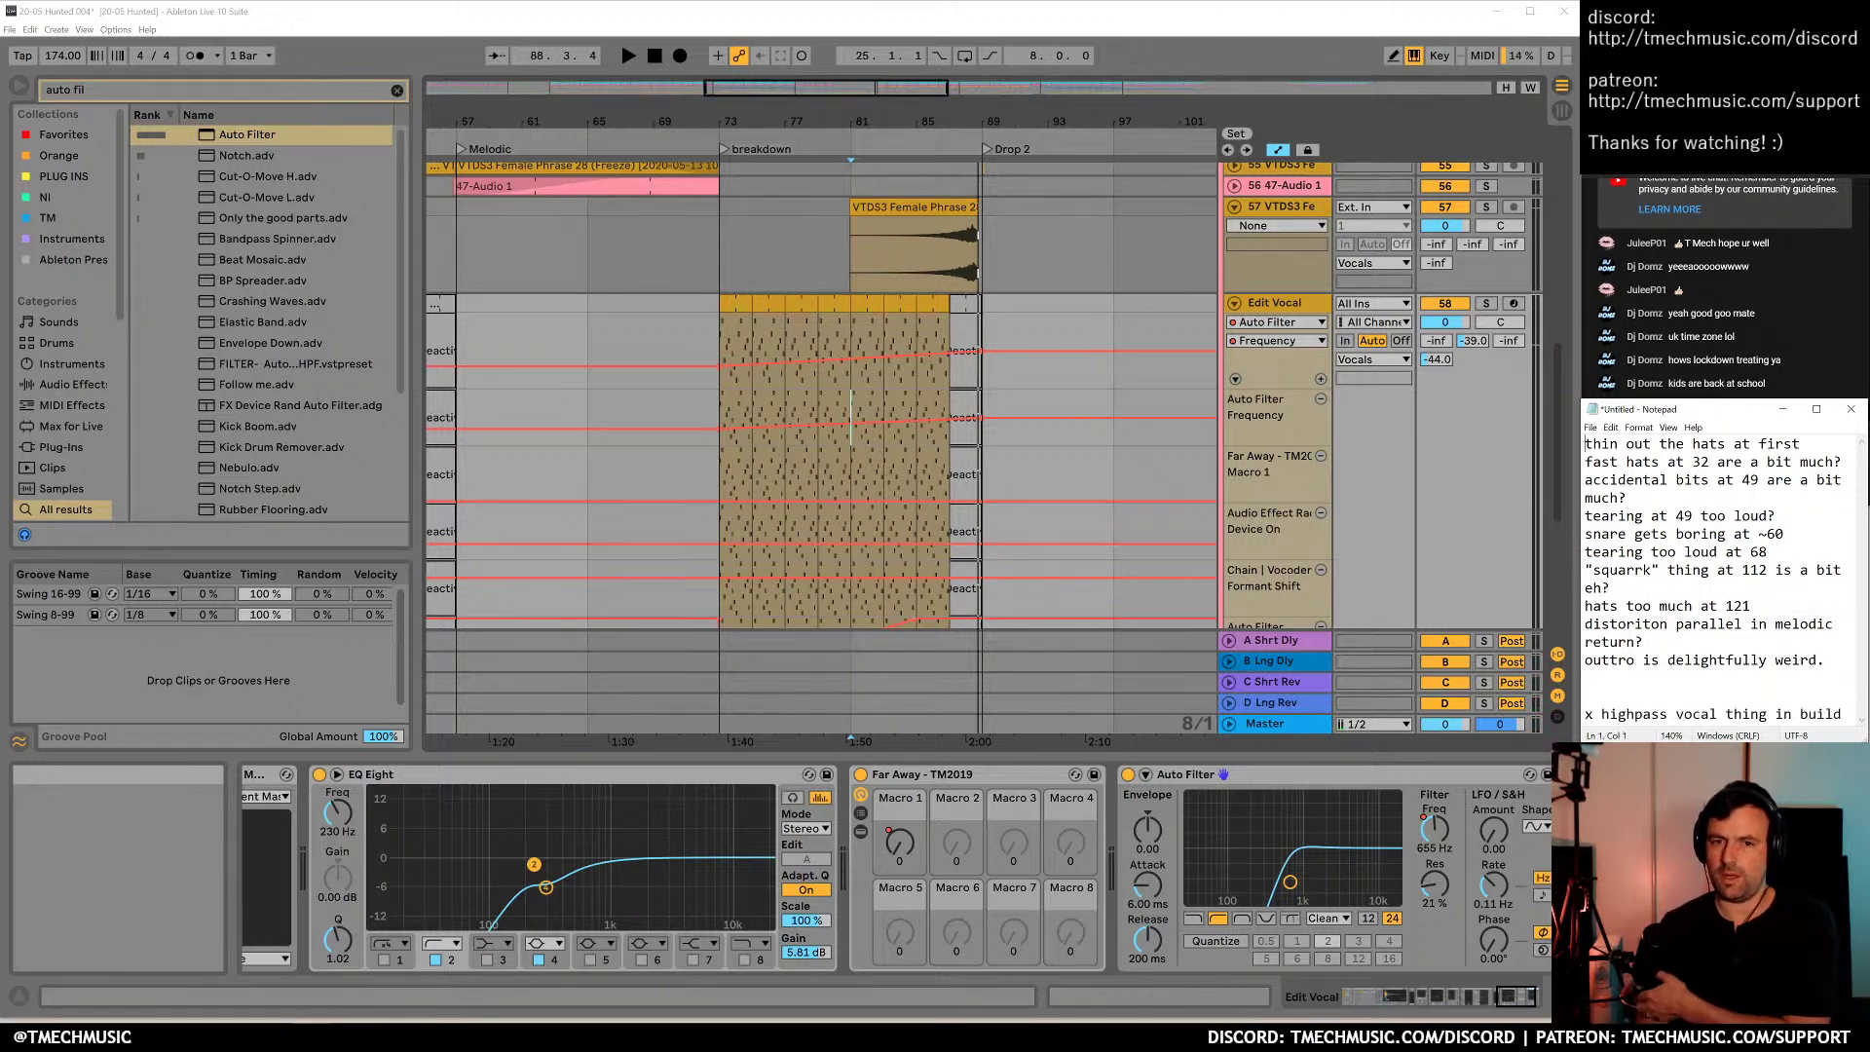
In Ableton Live, collapse the expanded vocal tracks and fold the Vocals group
left_click(1258, 302)
key("ctrl+a")
key("Left")
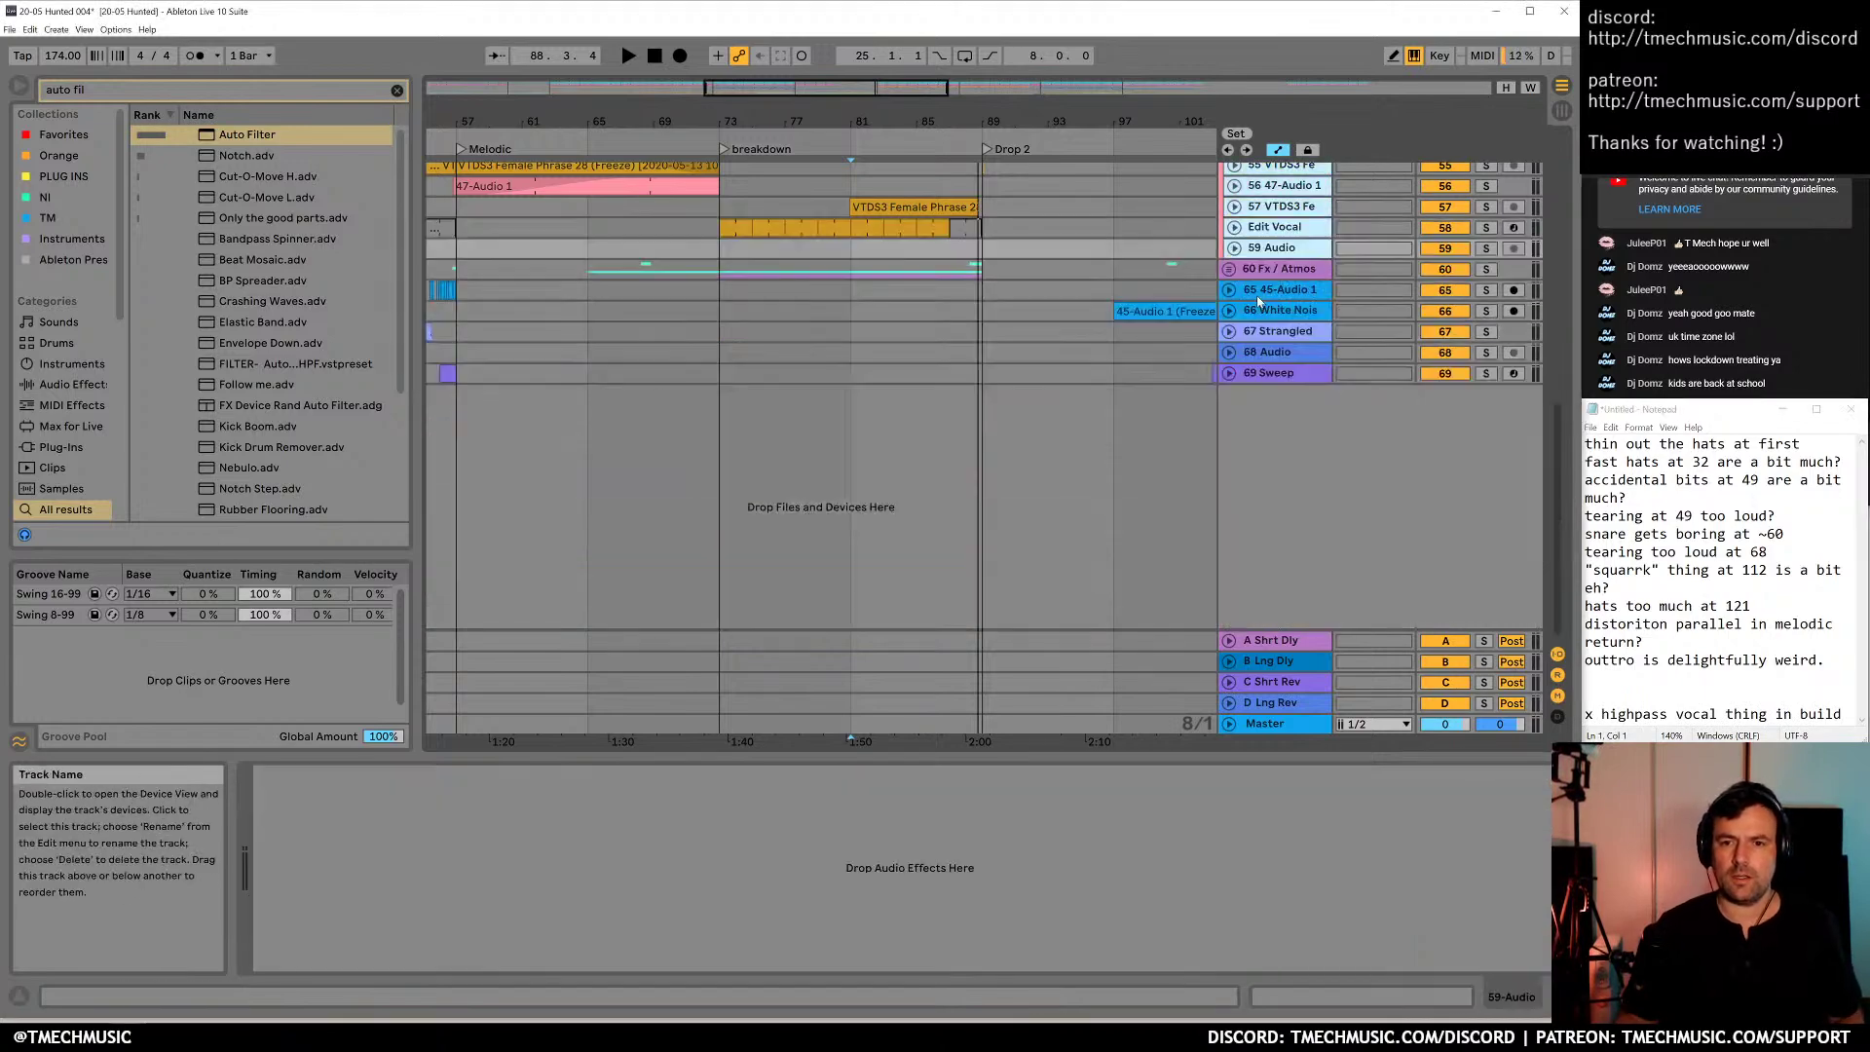
left_click(680, 328)
scroll(837, 442, "up", 8)
scroll(831, 444, "up", 5)
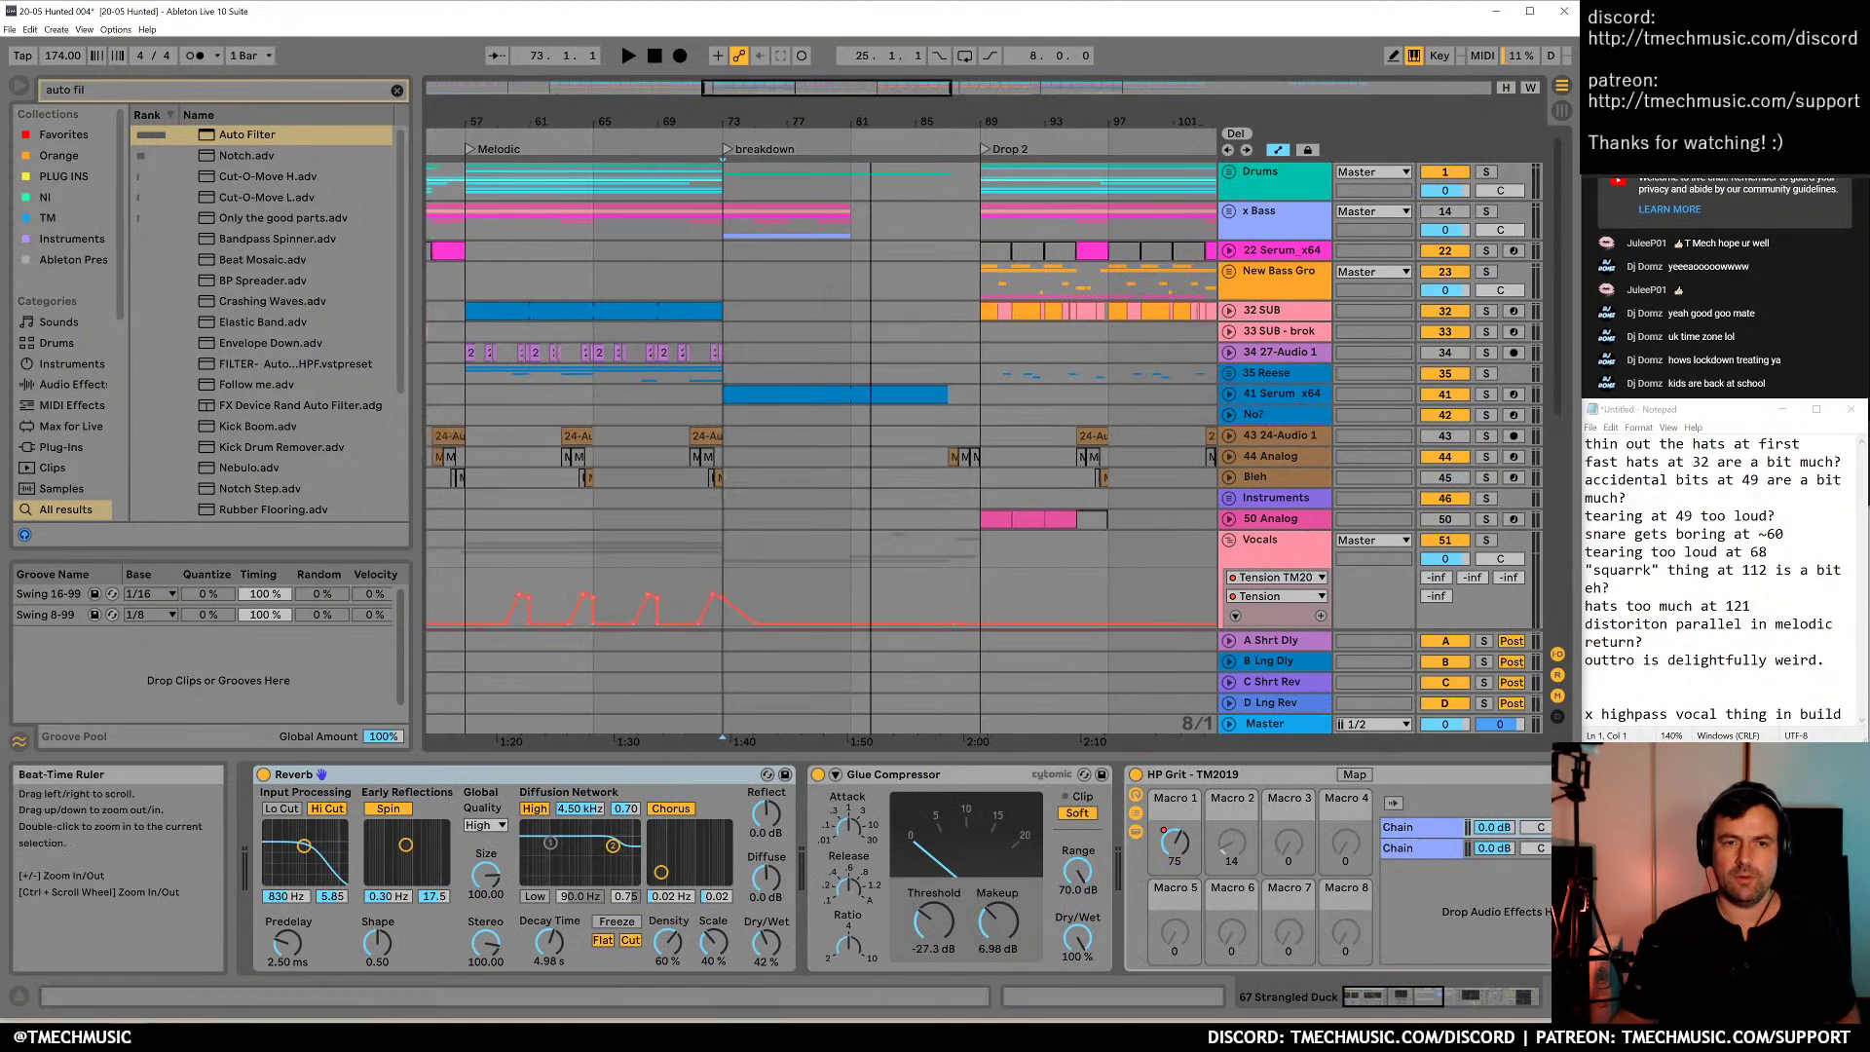
Show the whole arrangement and collapse the Vocals group's automation lane
scroll(826, 208, "down", 5)
left_click(1637, 534)
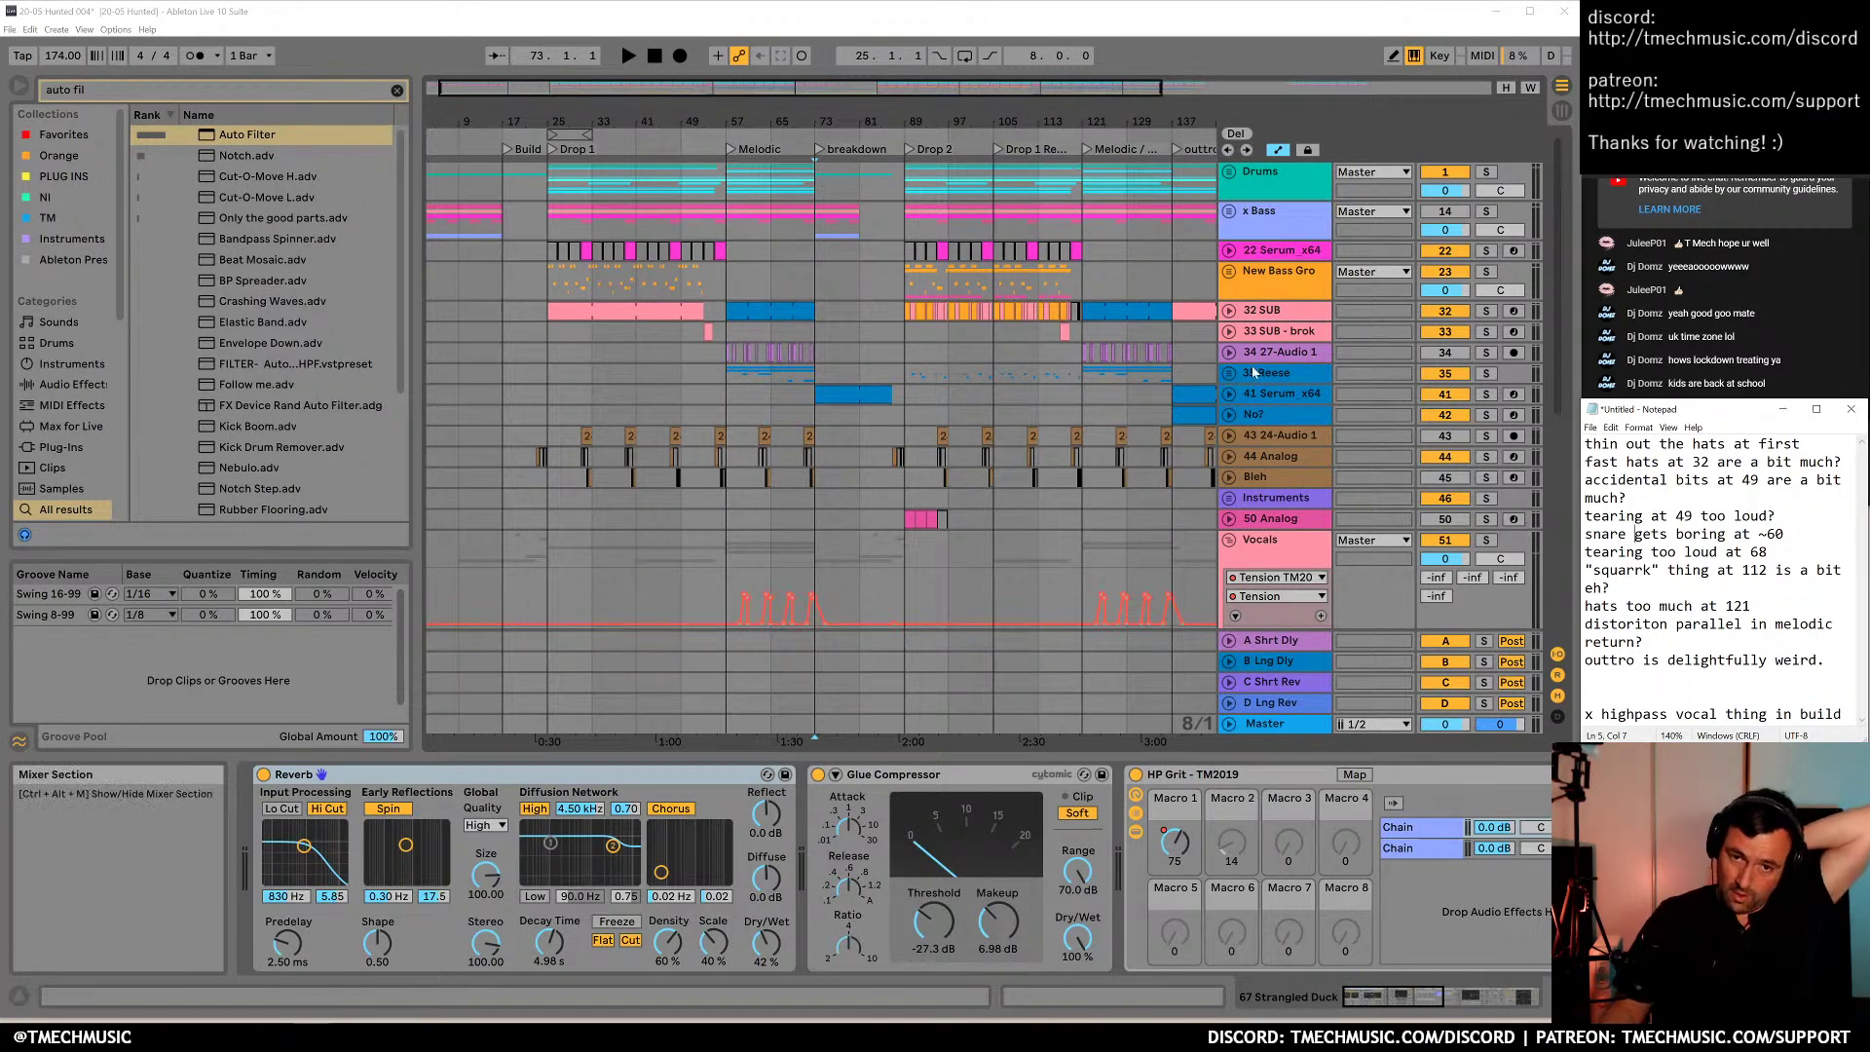
left_click_drag(1050, 121, 962, 119)
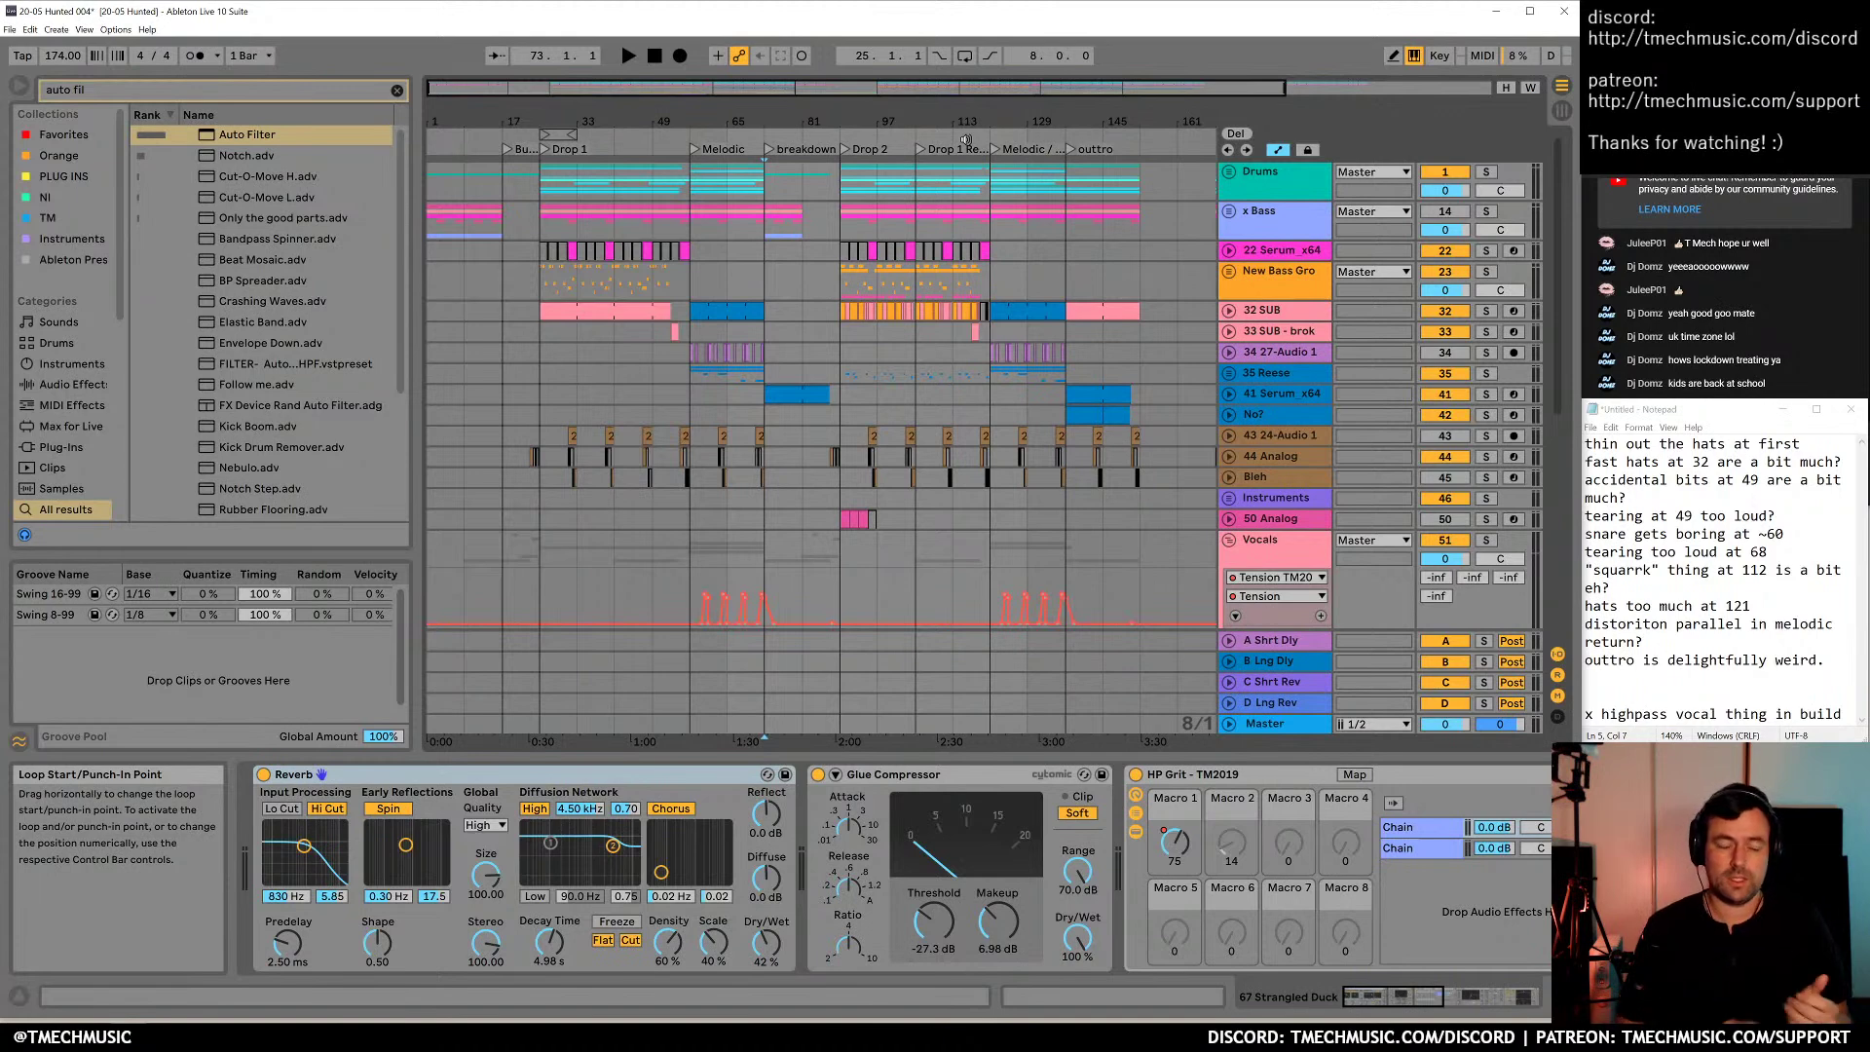
left_click_drag(828, 121, 827, 97)
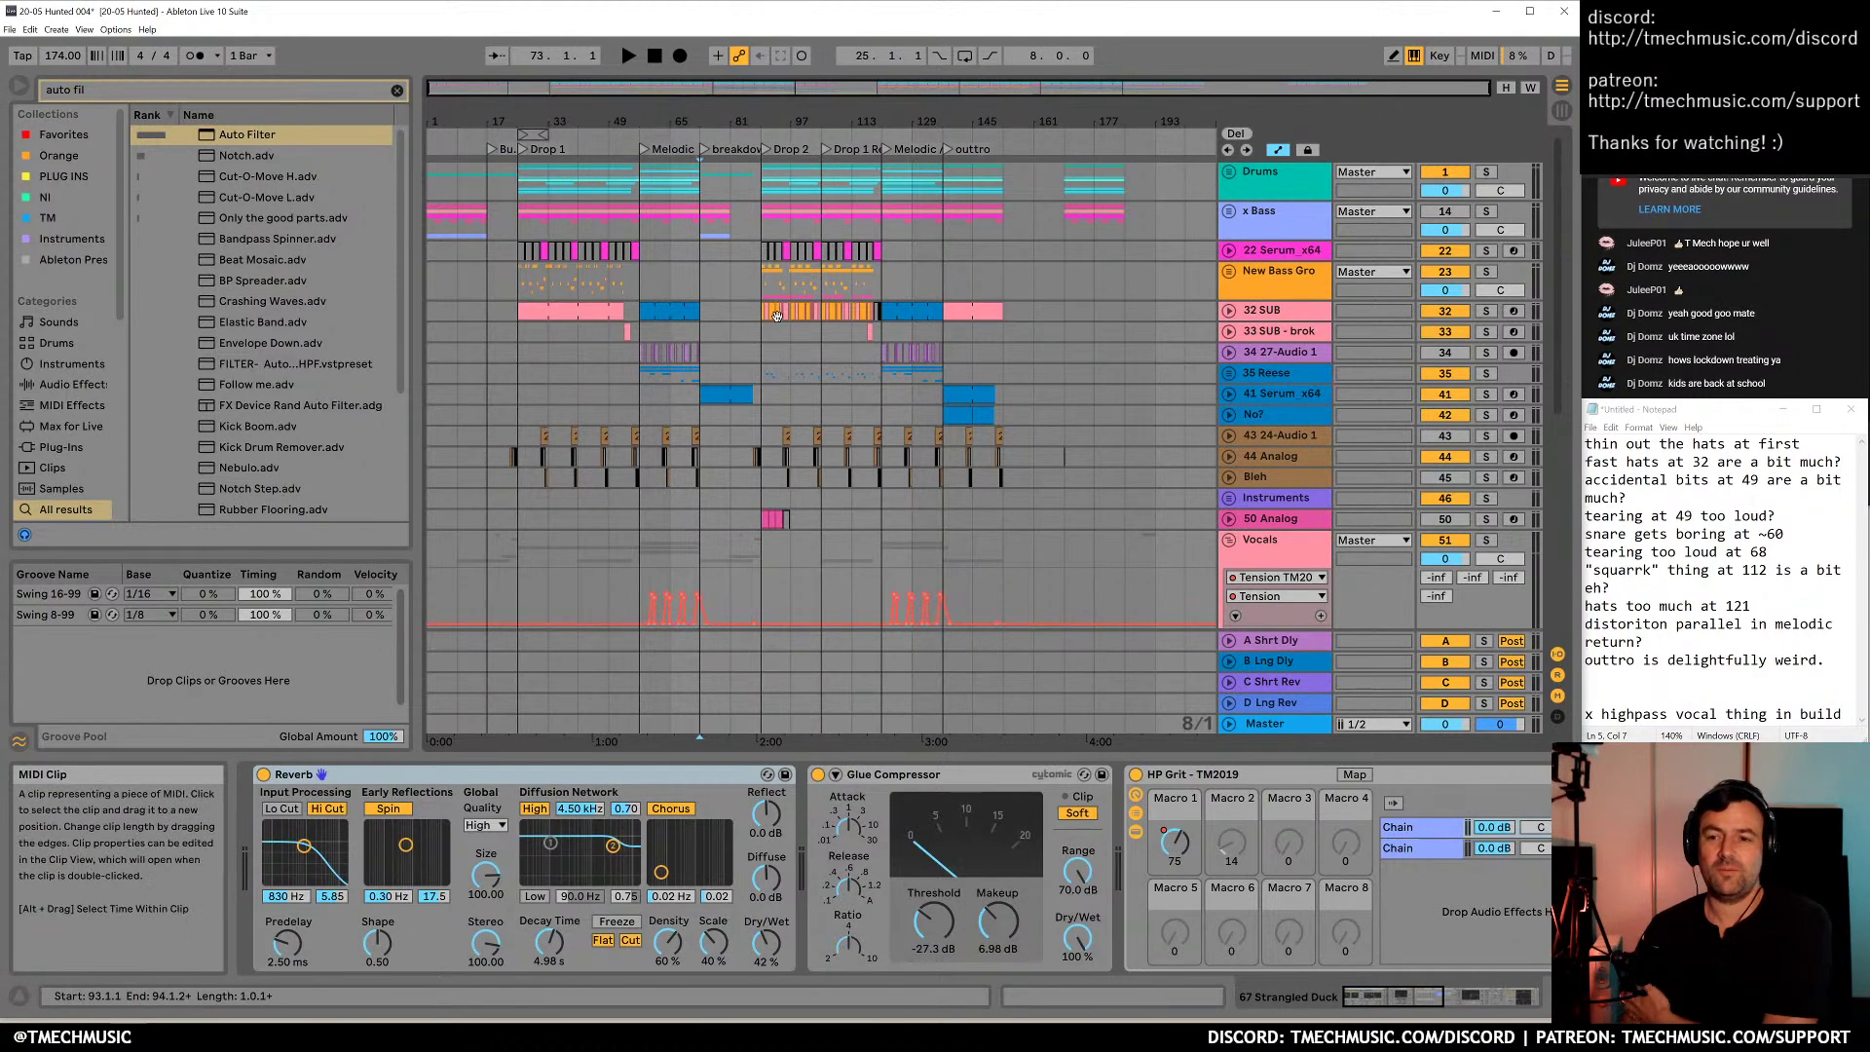
left_click(1232, 555)
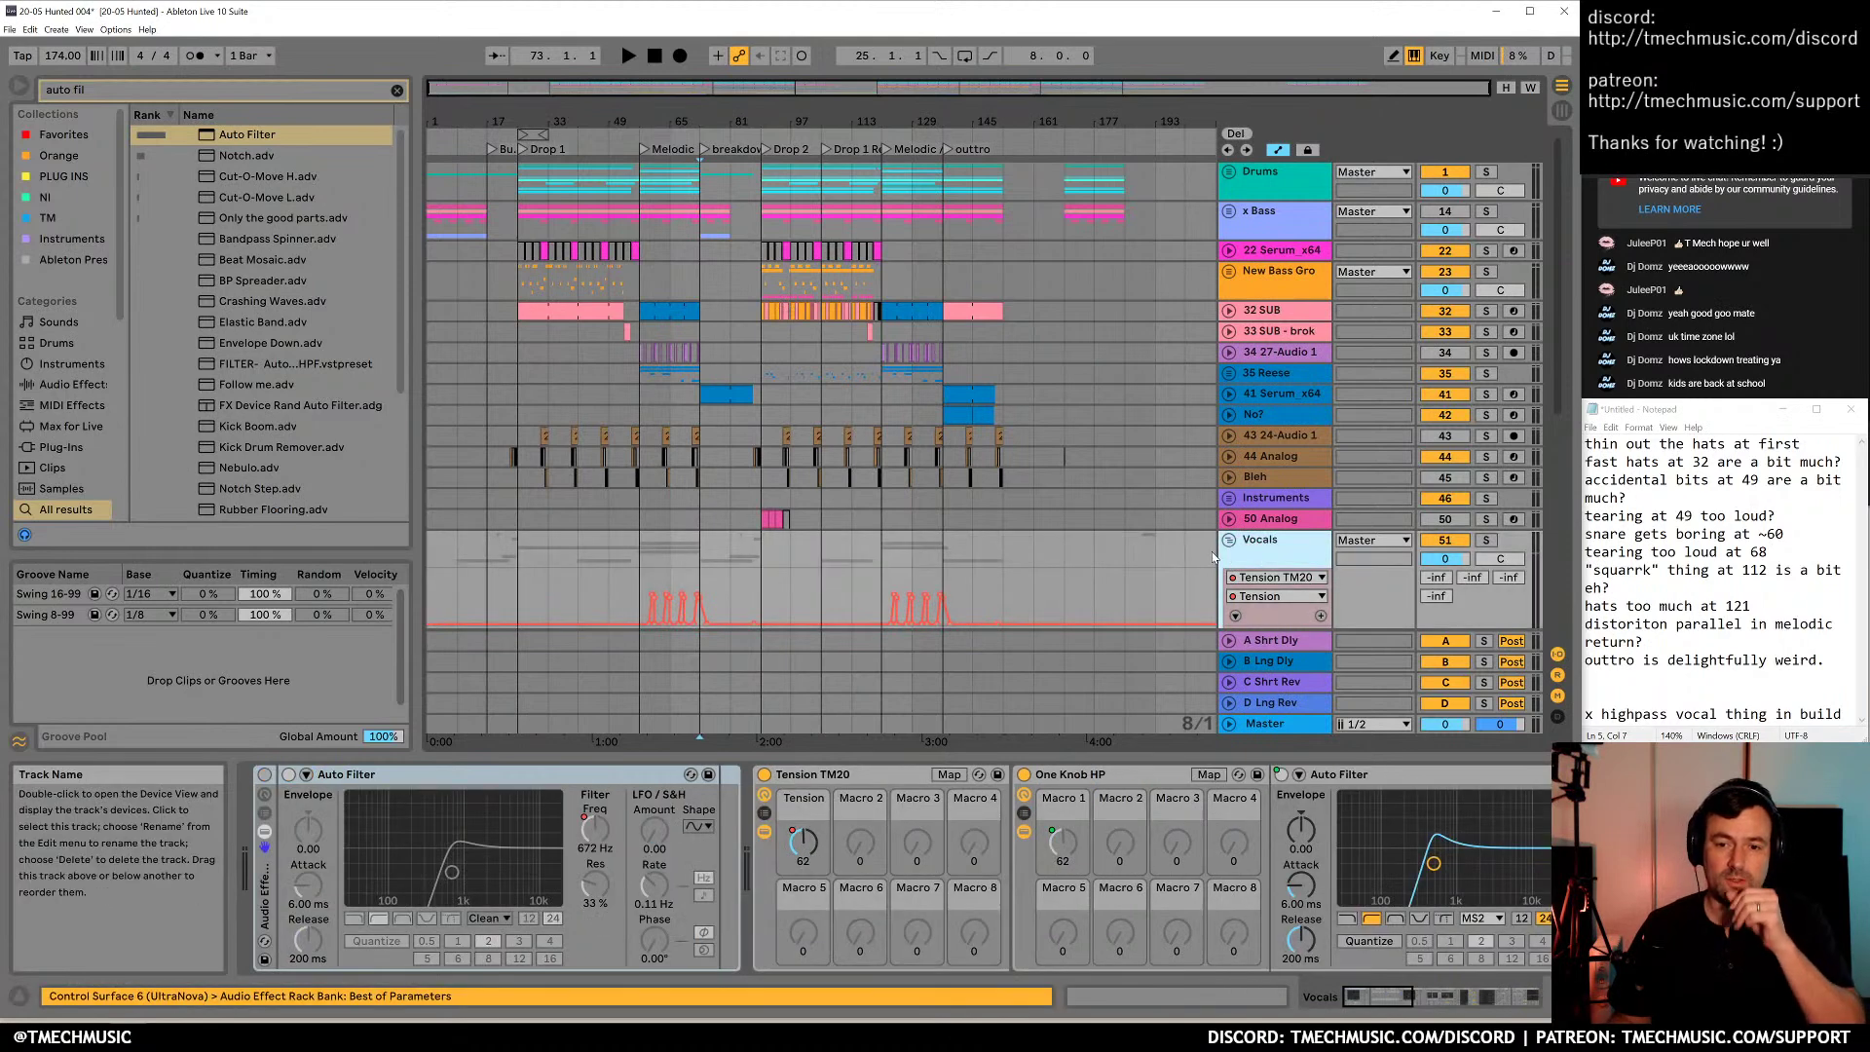
left_click(1228, 542)
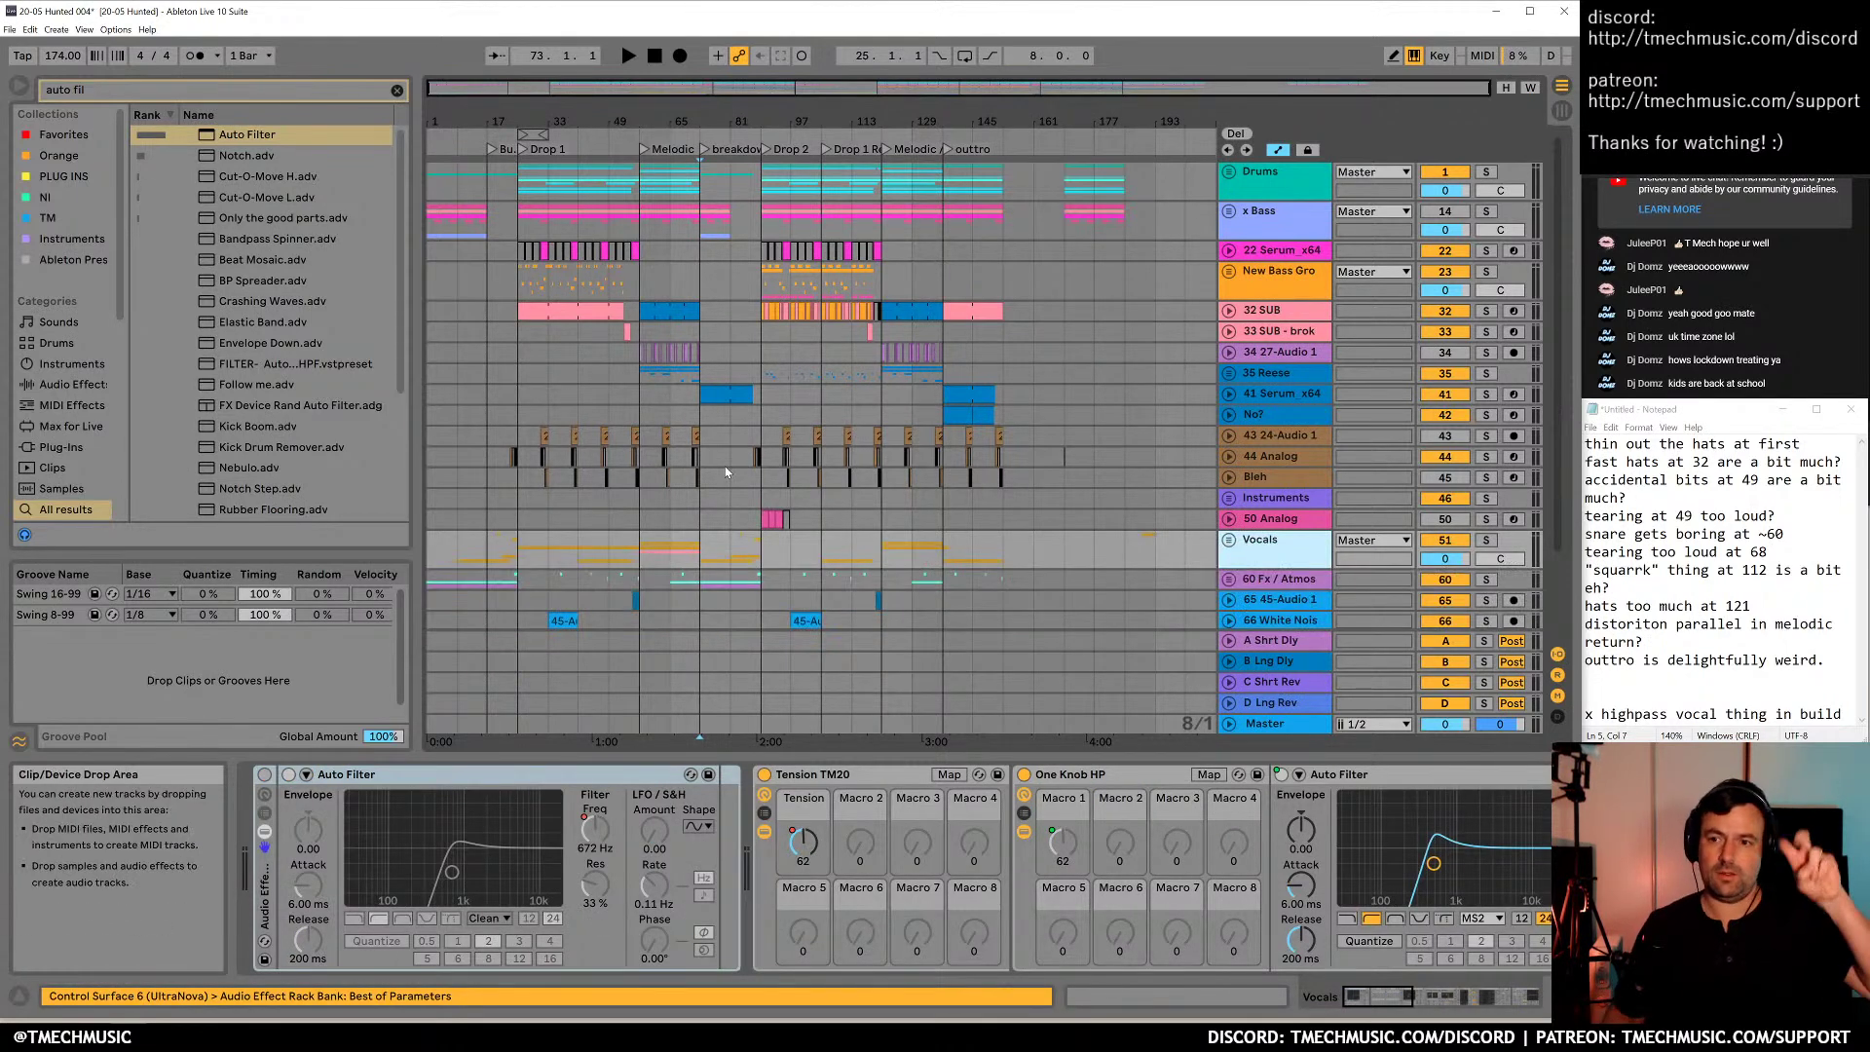
left_click_drag(679, 122, 676, 198)
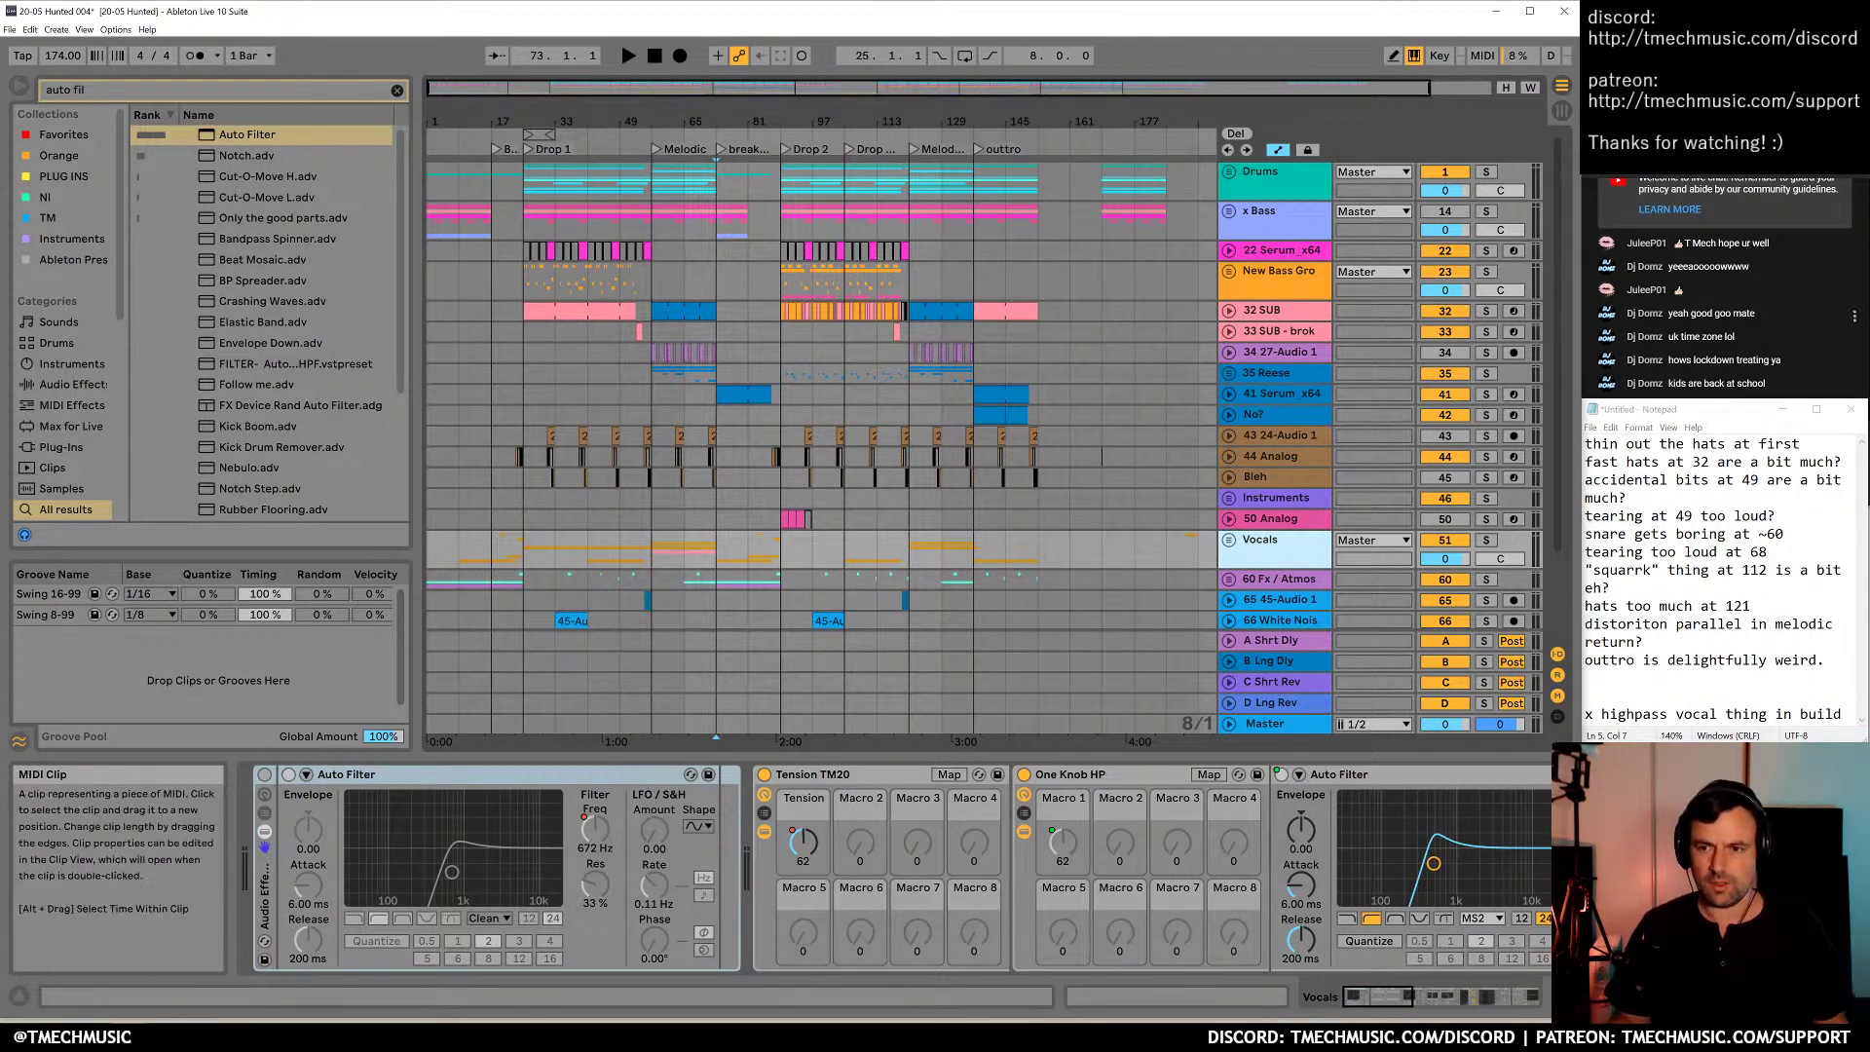
Shift the notes window slightly down and expand the Drums group to show its percussion tracks around Drop 1
left_click(1689, 588)
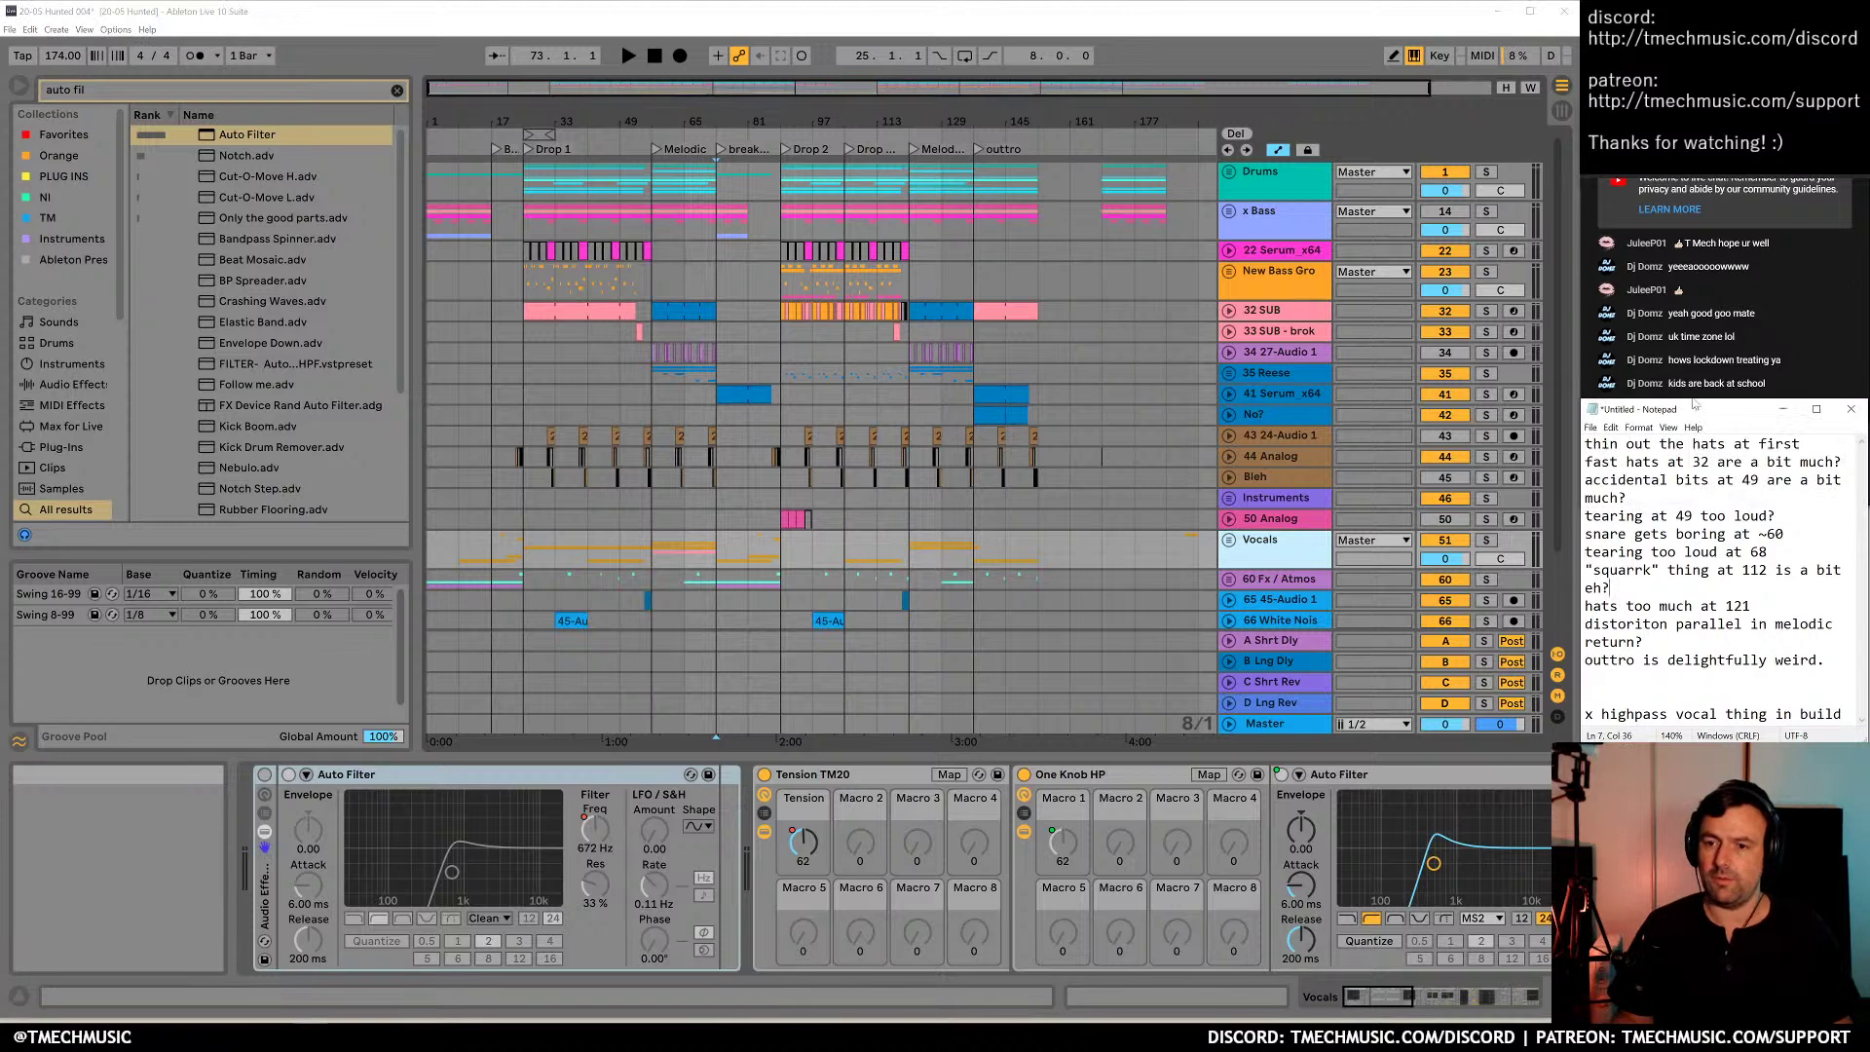
left_click_drag(1705, 399, 1712, 432)
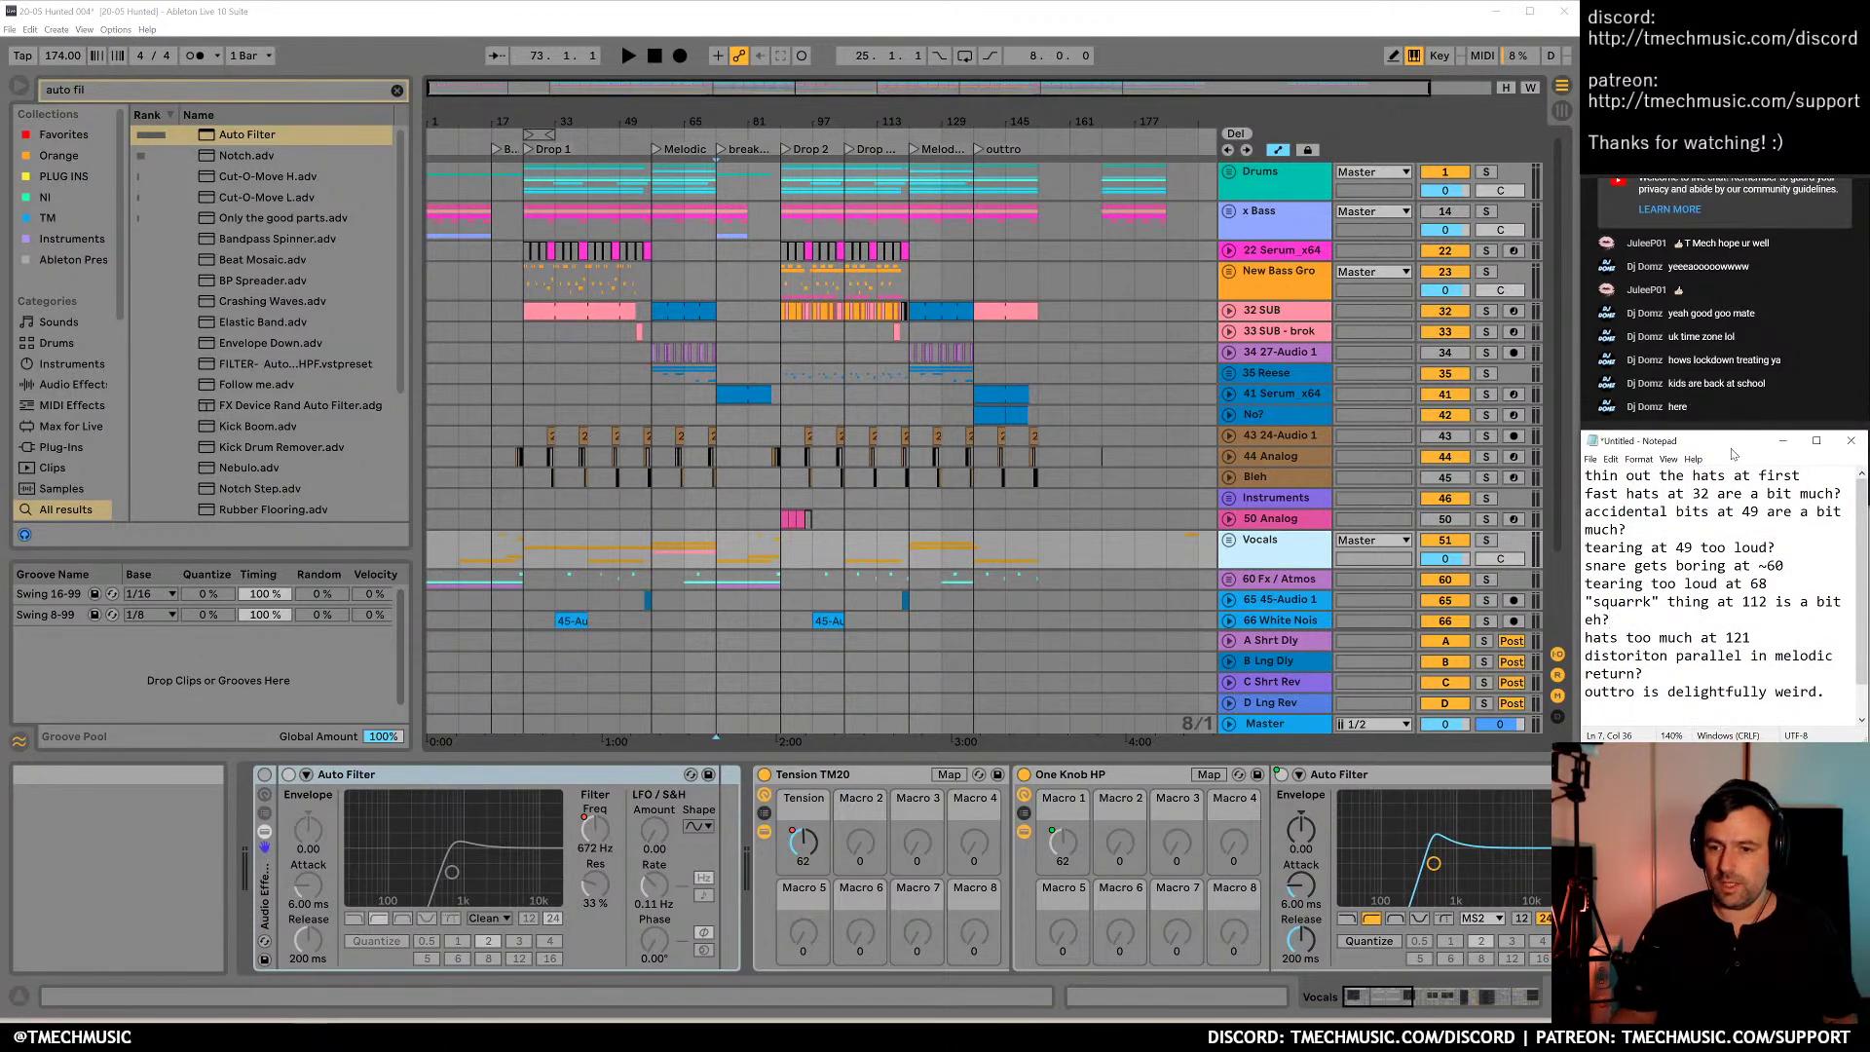
left_click_drag(523, 122, 525, 297)
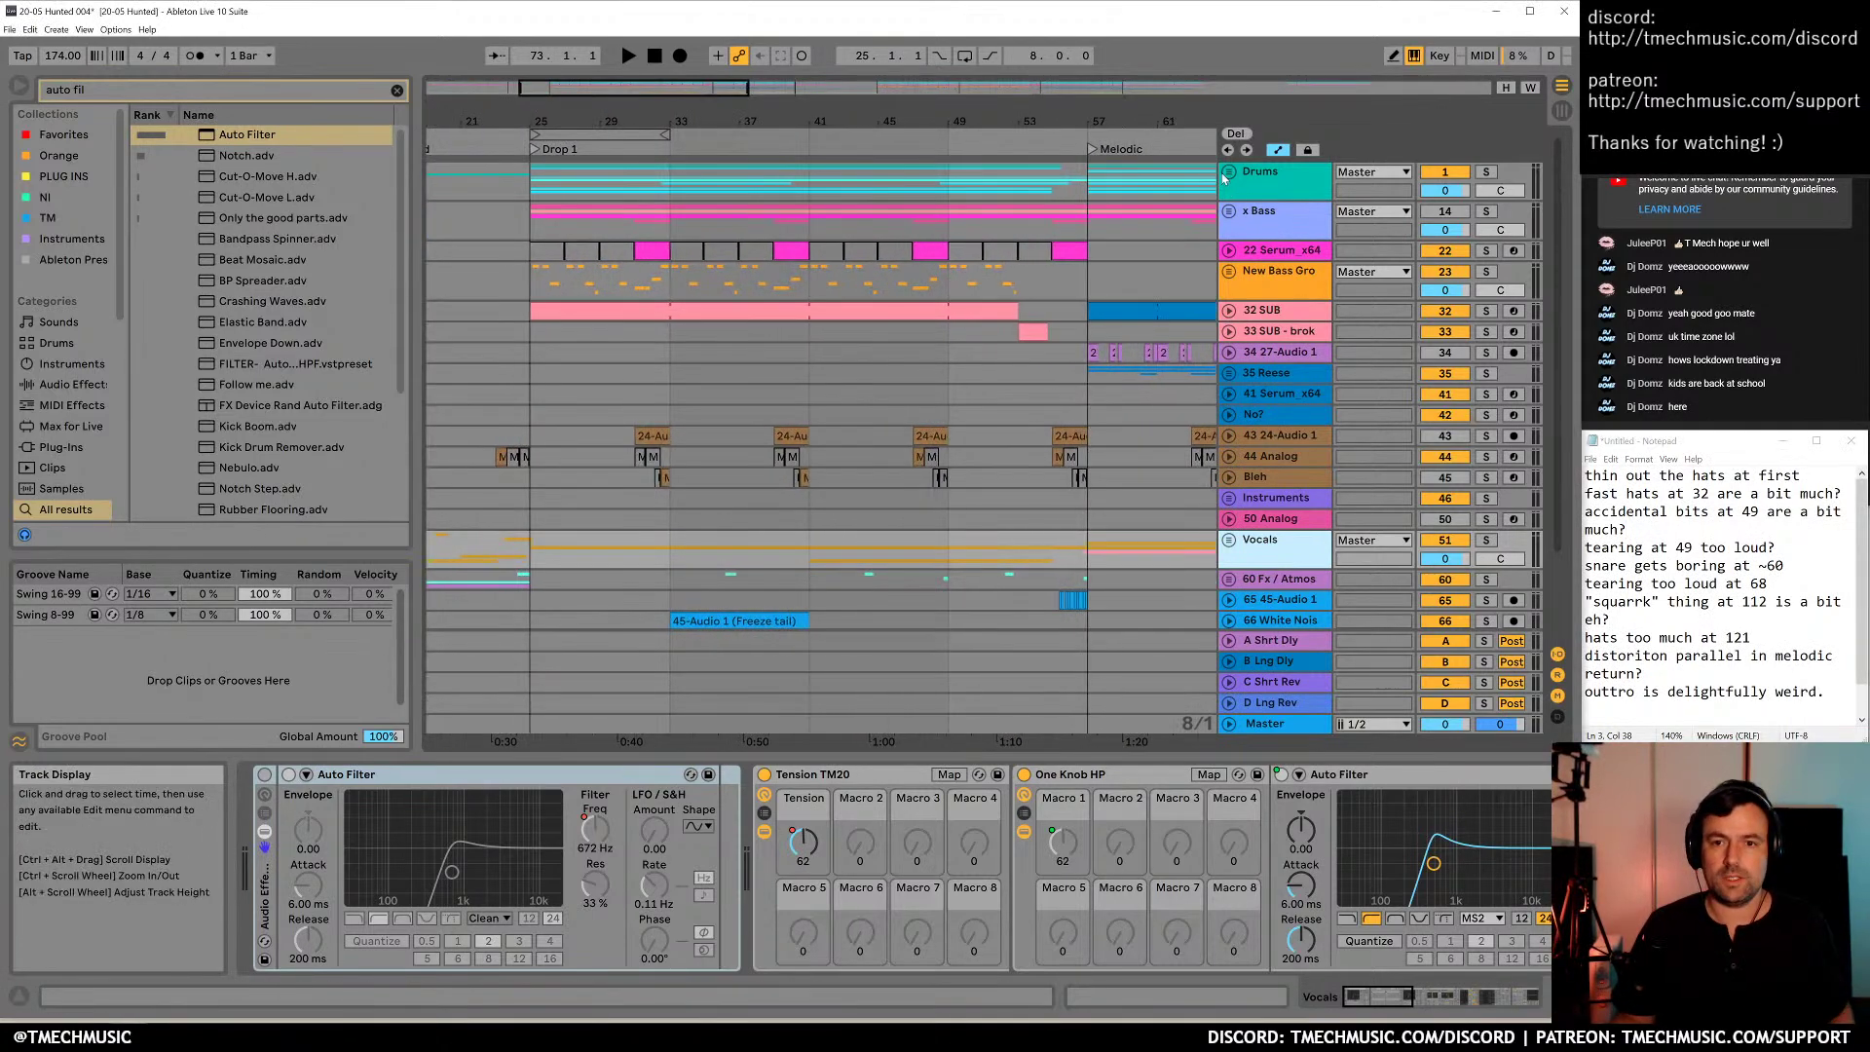
key("ctrl+alt+u")
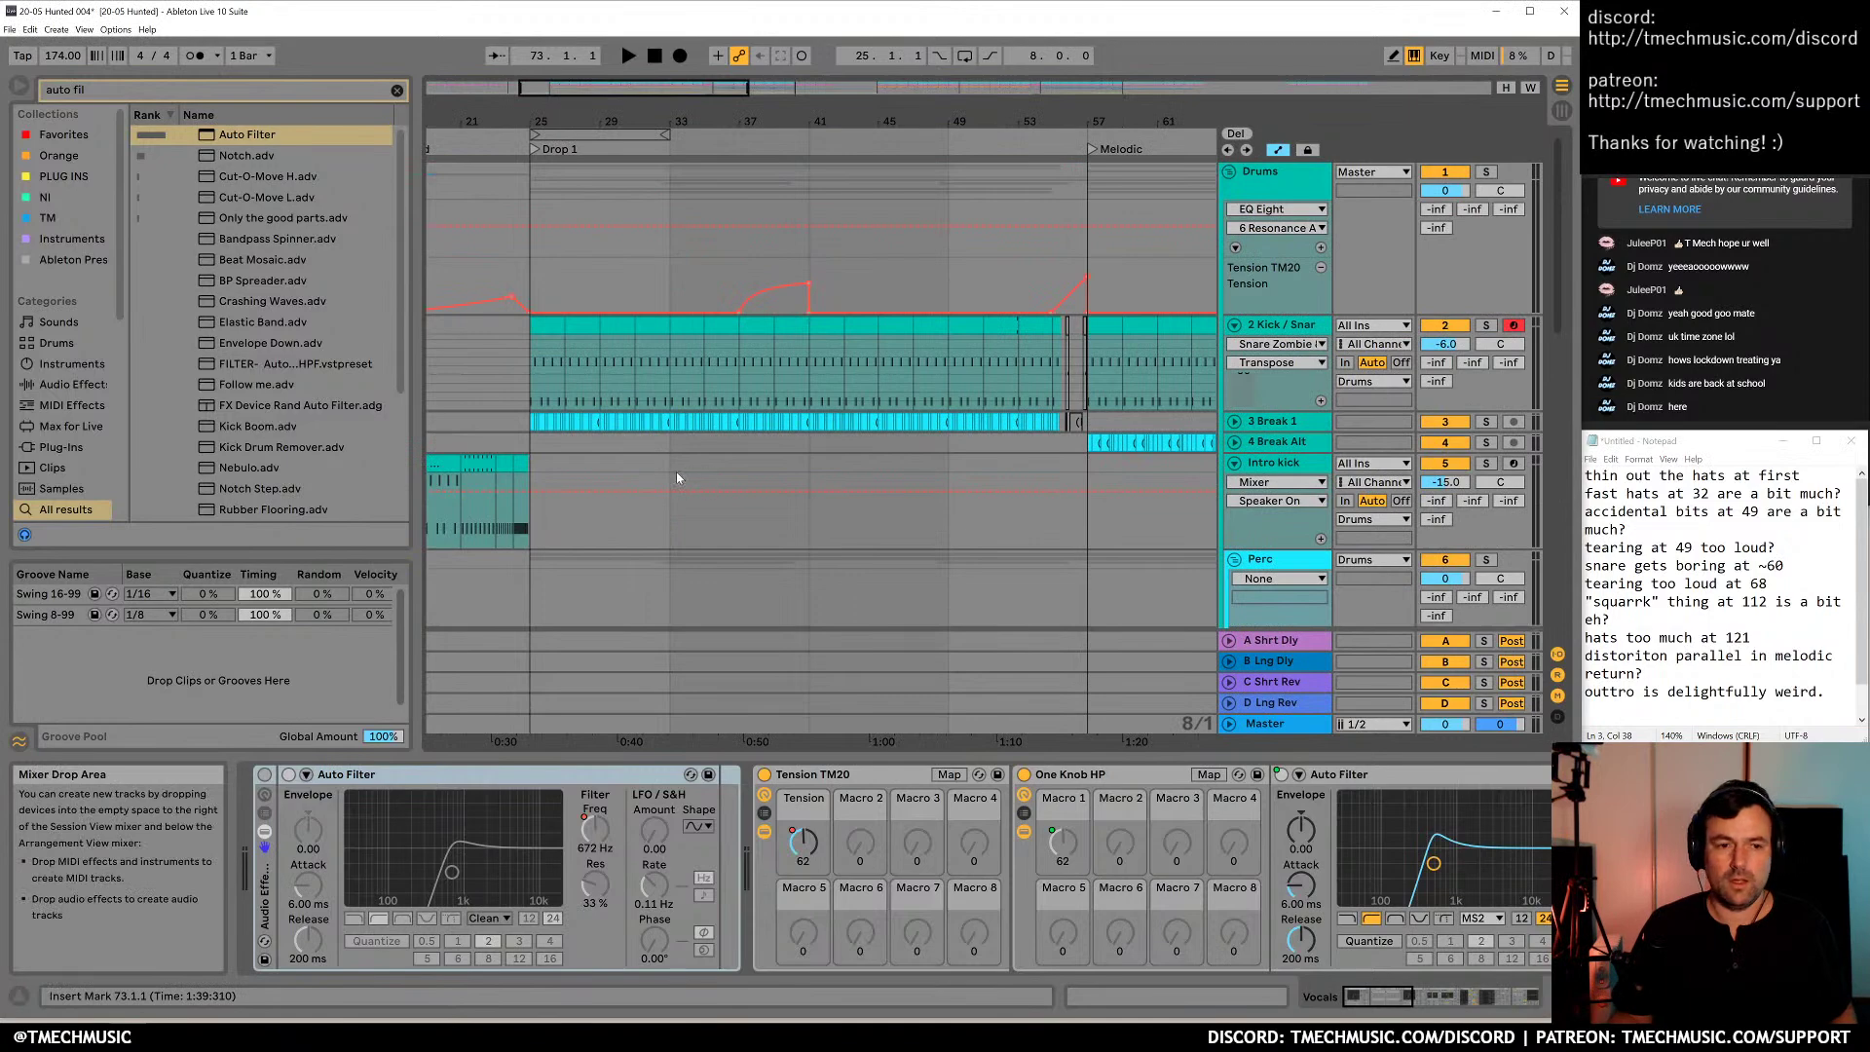
scroll(640, 442, "down", 8)
scroll(638, 446, "down", 3)
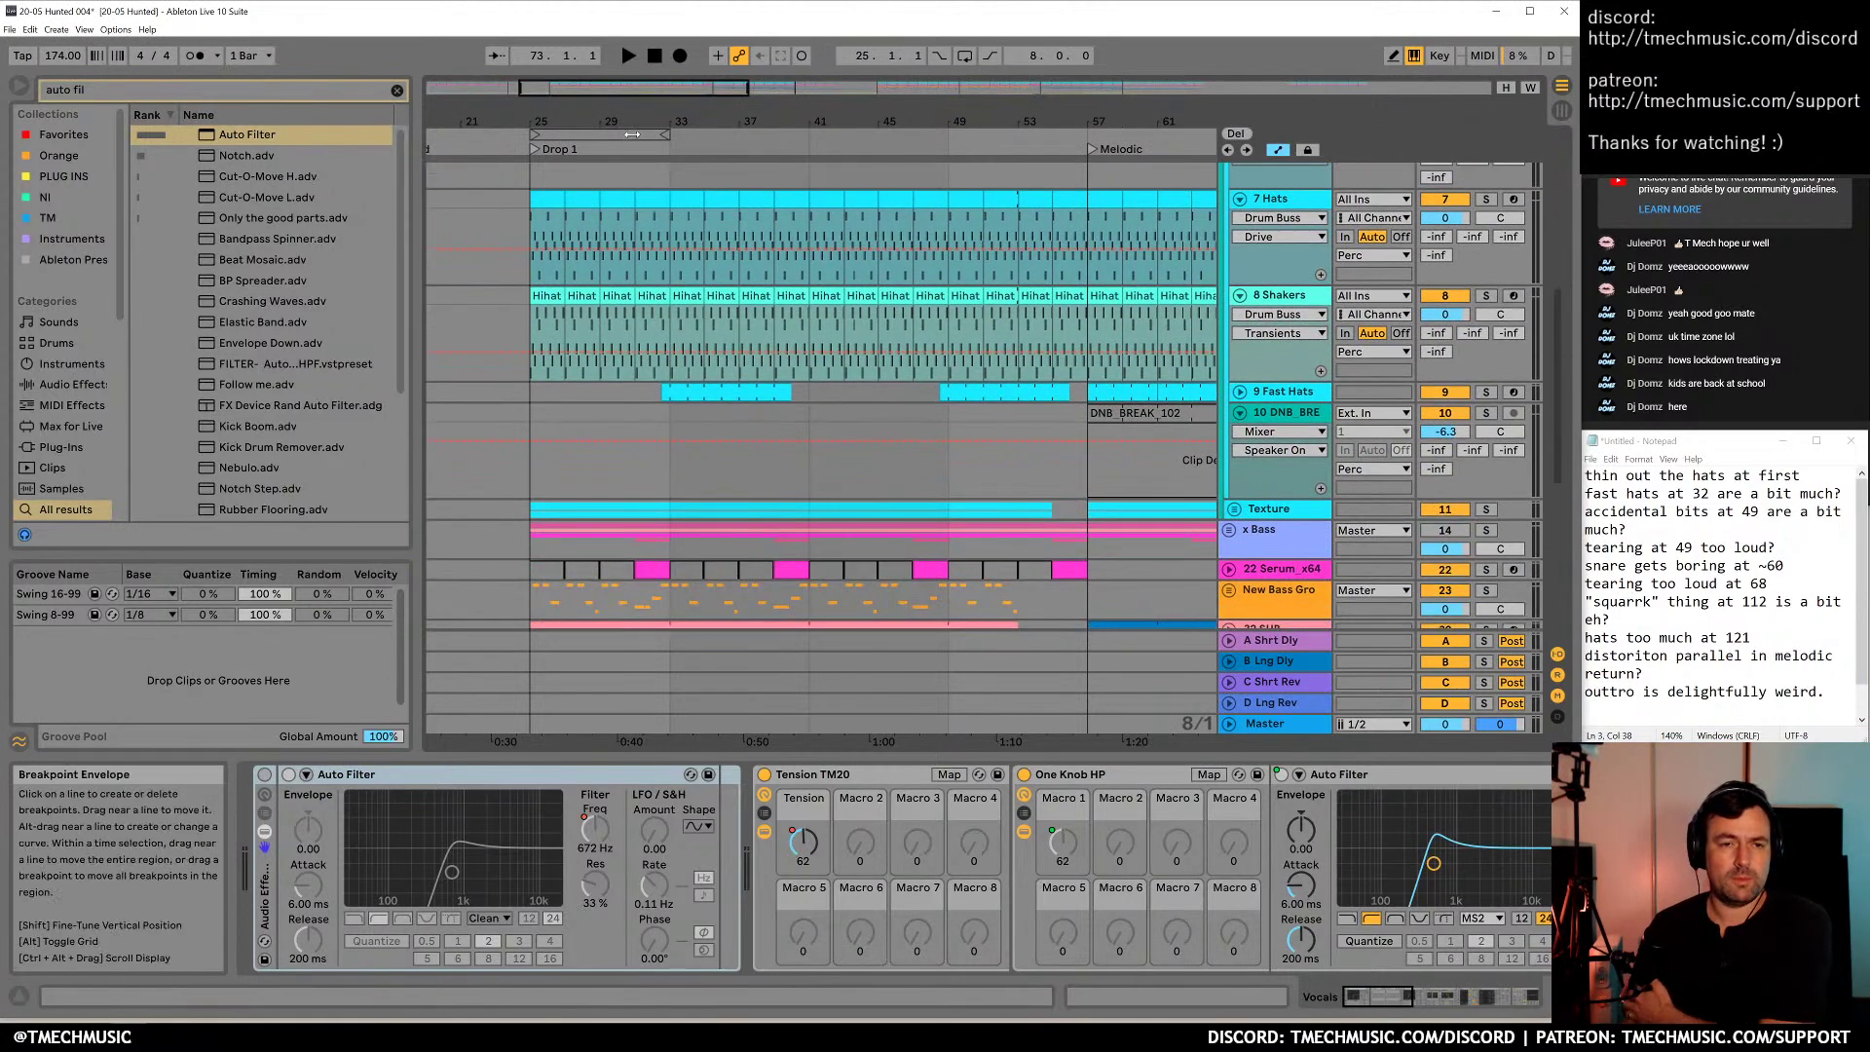
Solo the Hats track, audition it from bar 25, and open the notes of its first clip
left_click_drag(531, 122, 534, 282)
left_click(1485, 199)
left_click(591, 199)
key("space")
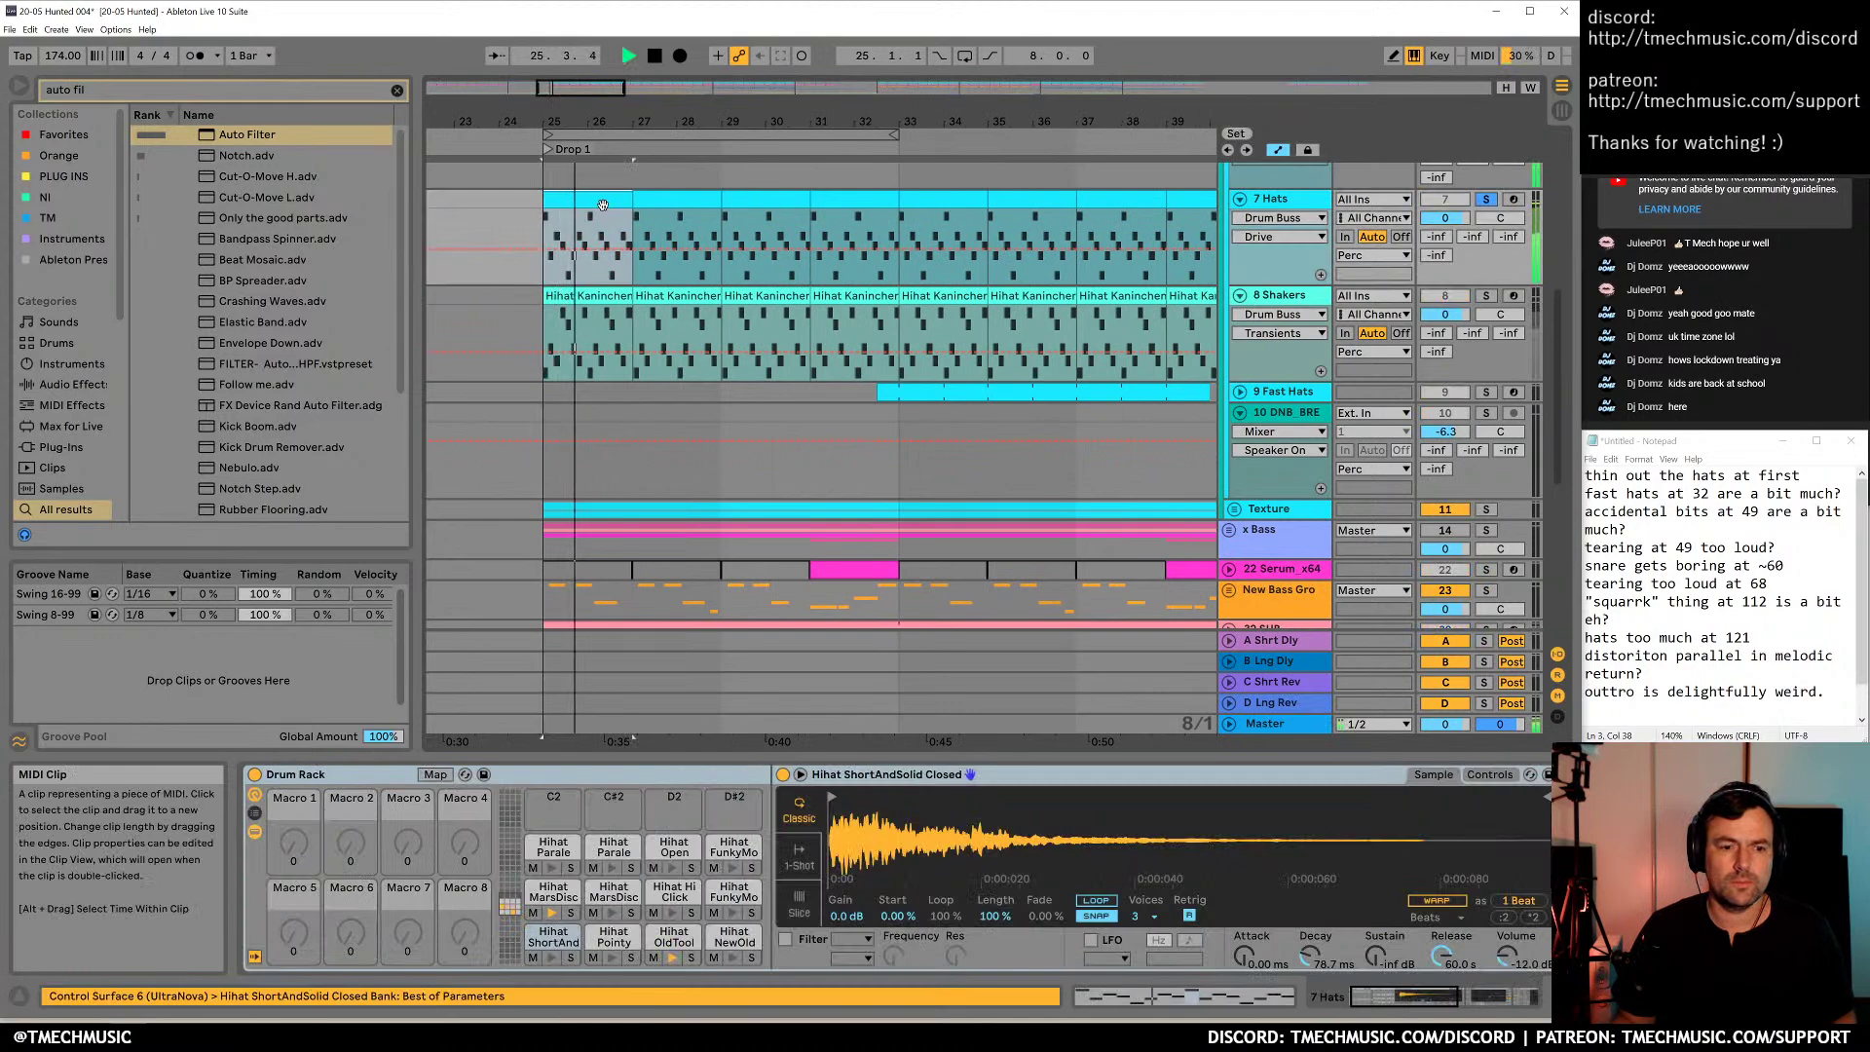
key("space")
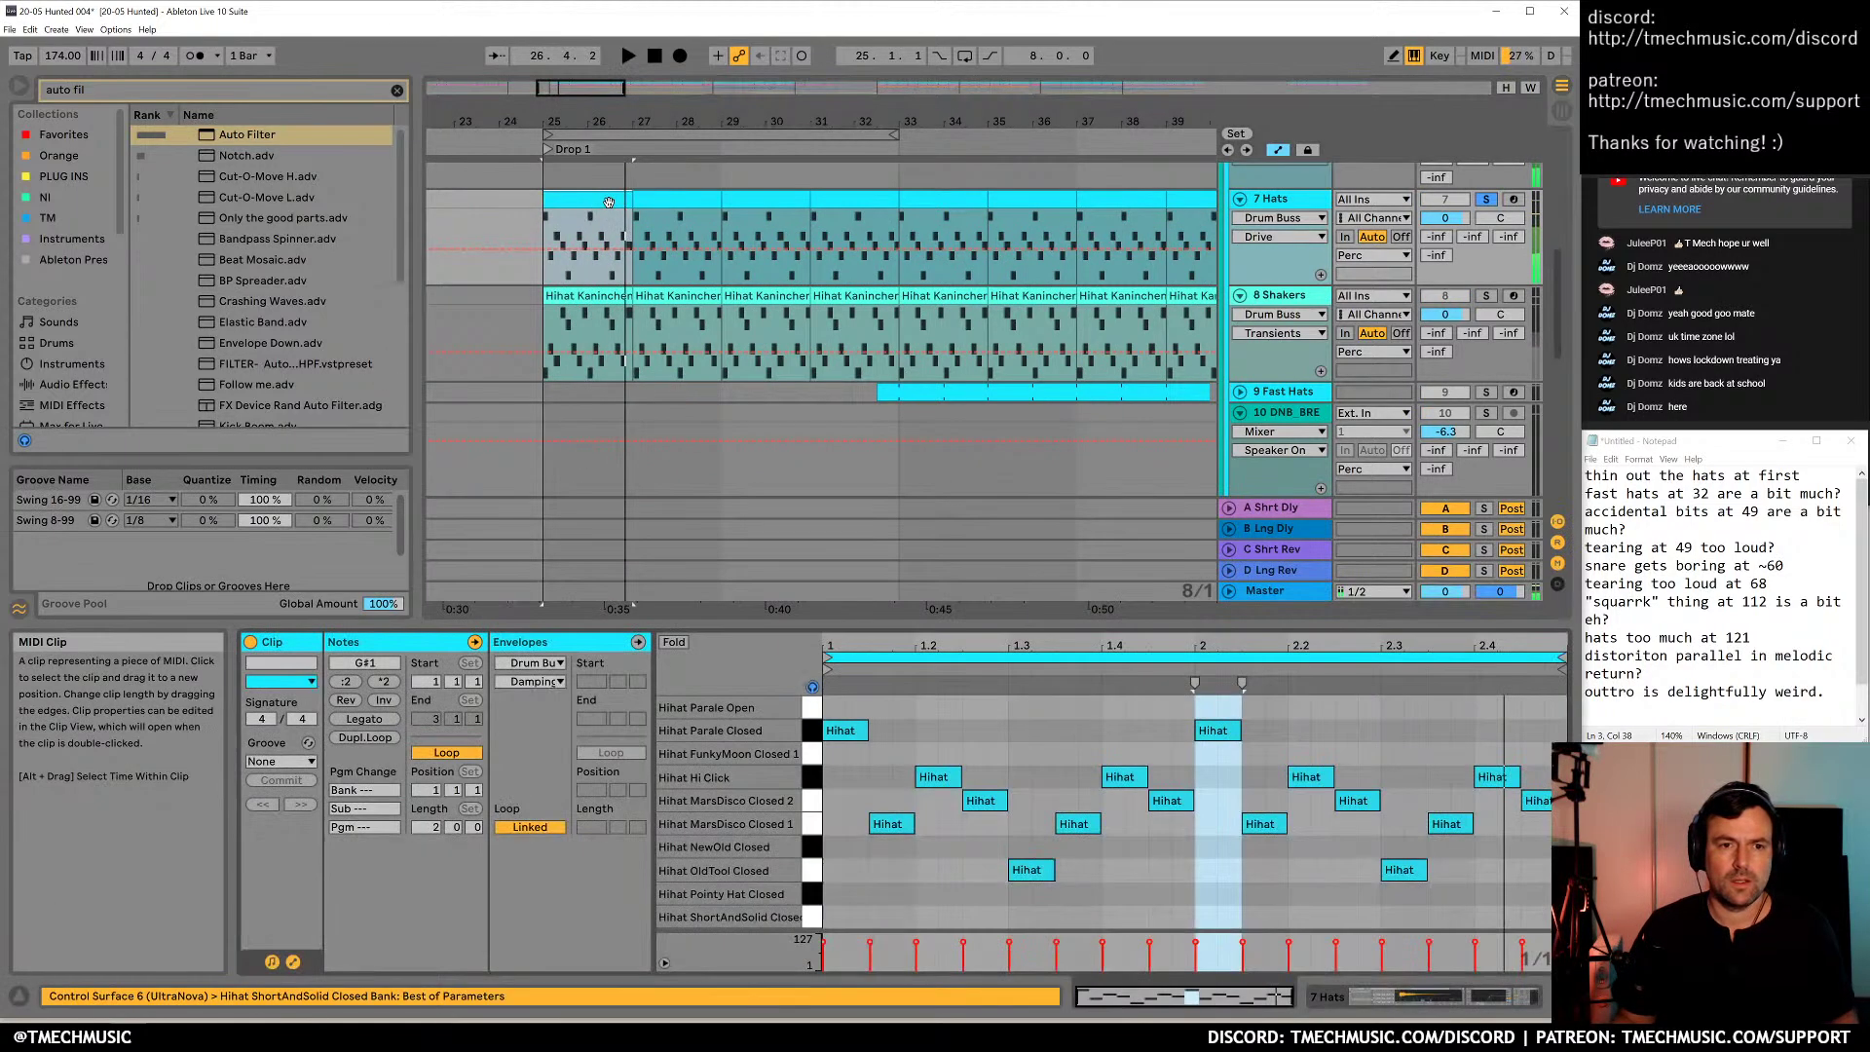
double_click(609, 202)
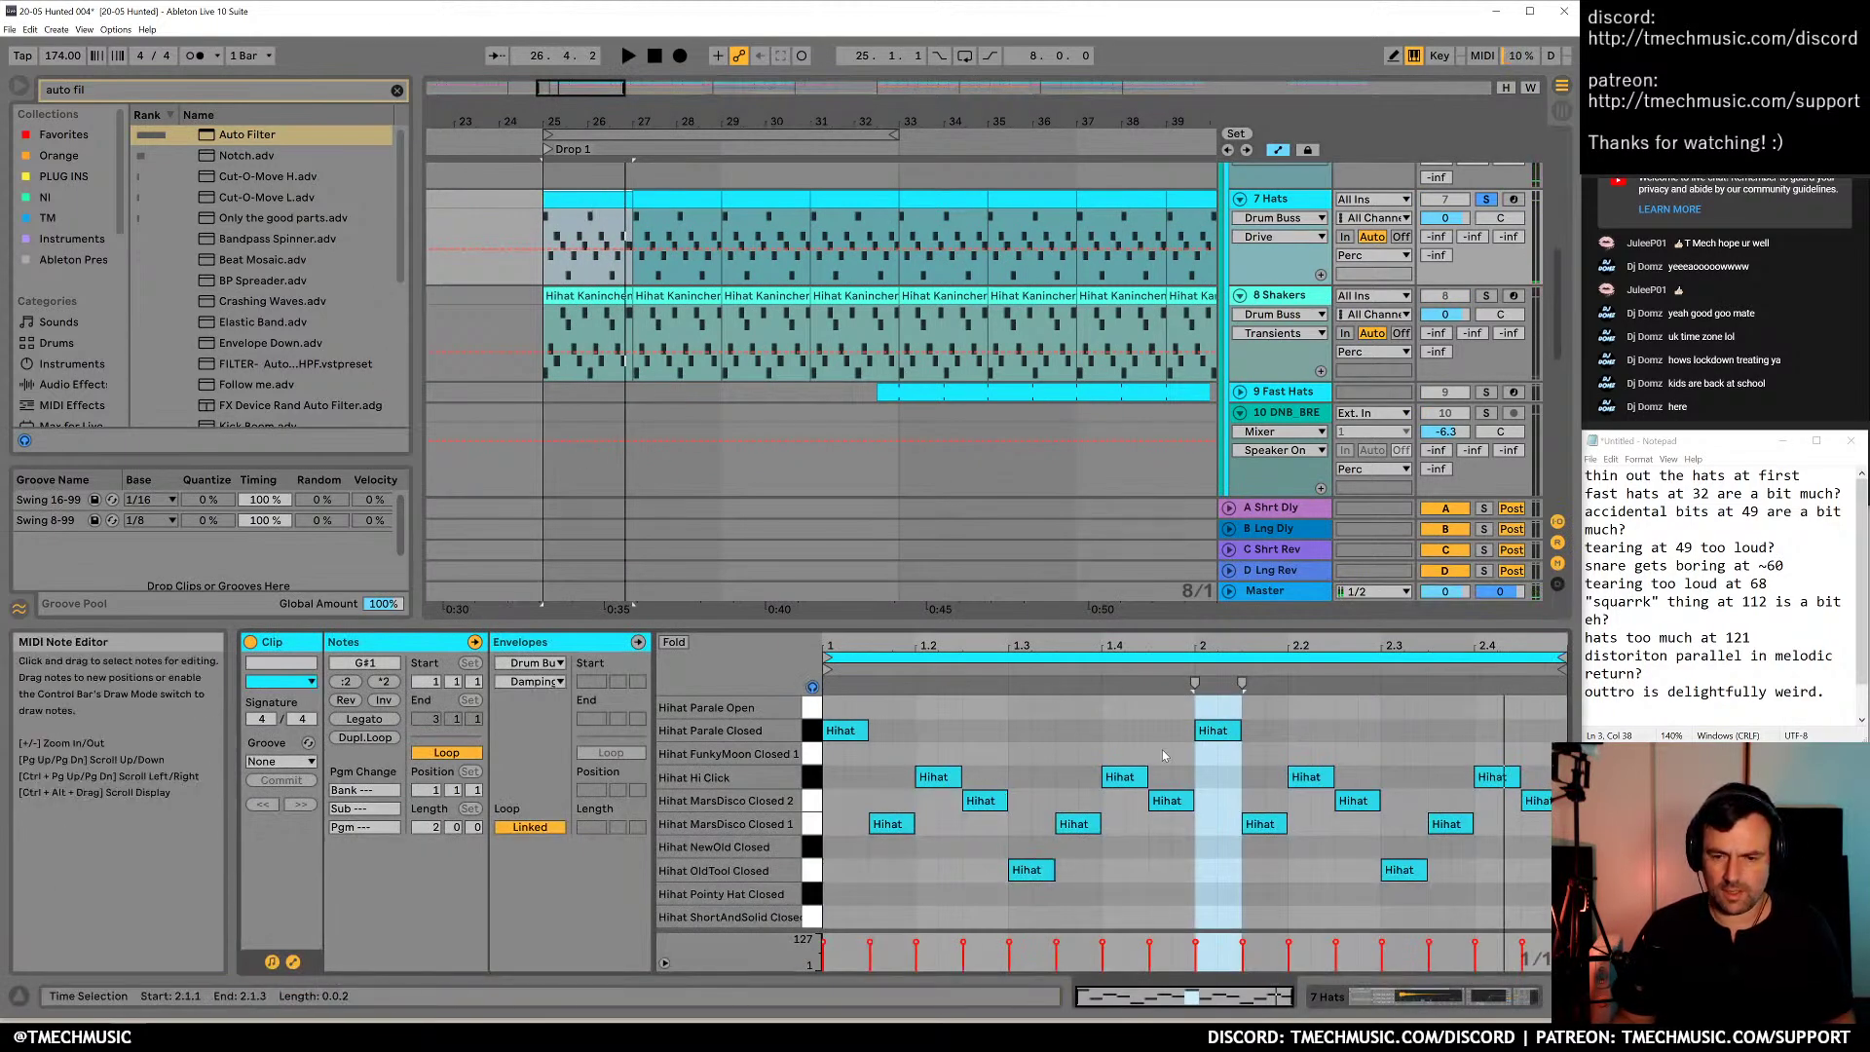
Examine the first Shakers clip and the tracks inside the Texture group, and take Hats out of solo
left_click(598, 296)
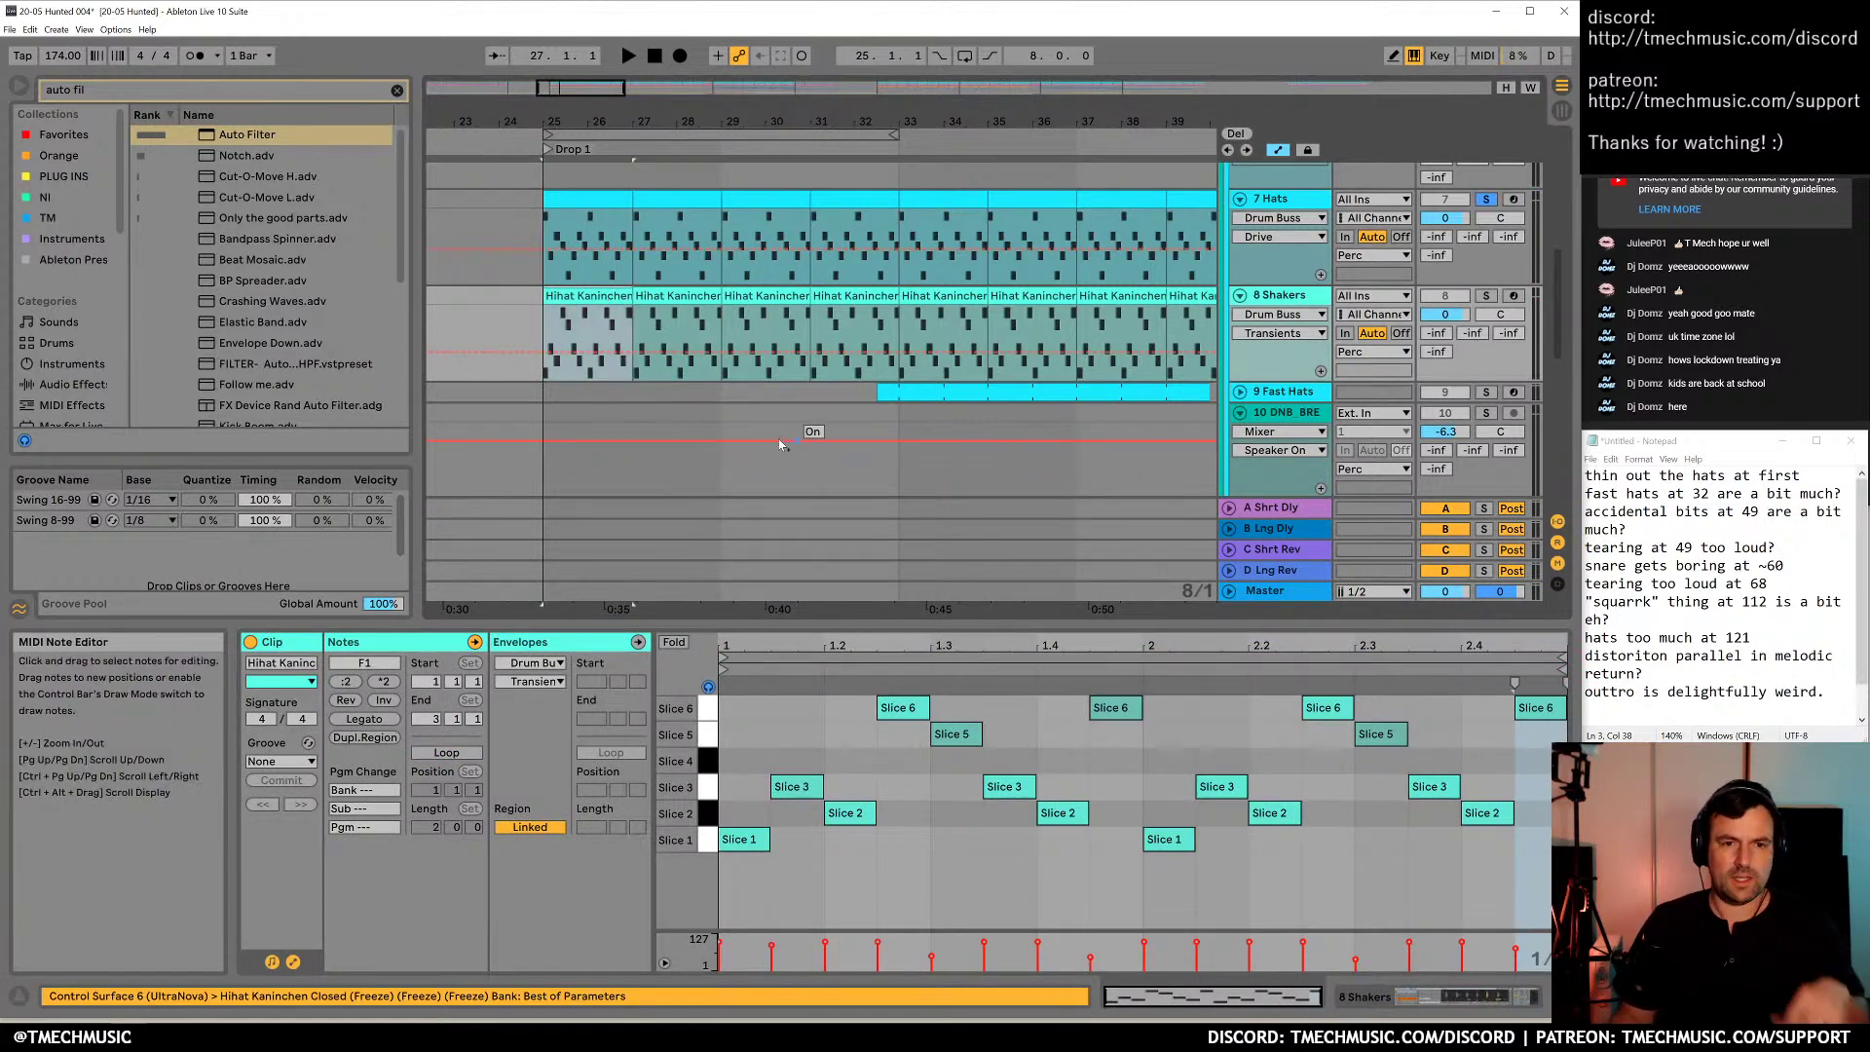
scroll(798, 447, "down", 3)
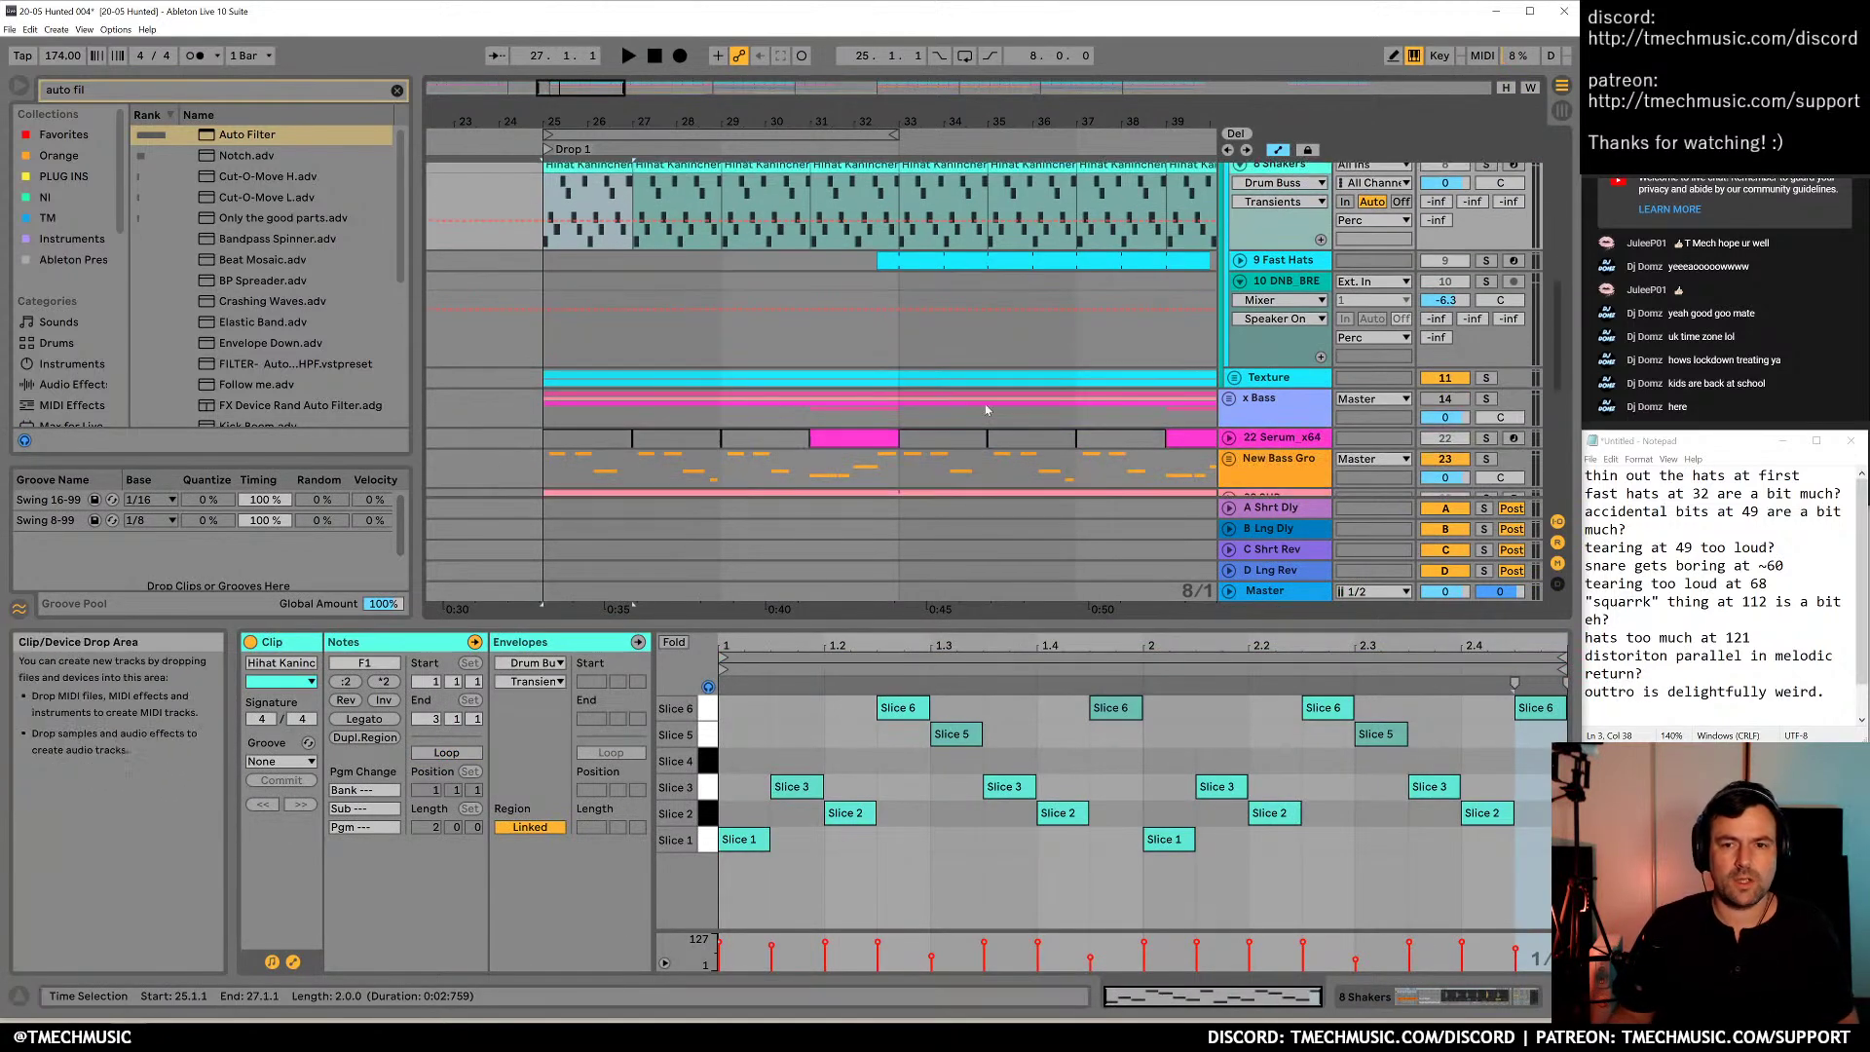
left_click(1233, 378)
scroll(838, 399, "down", 6)
scroll(954, 378, "up", 3)
scroll(1081, 392, "down", 2)
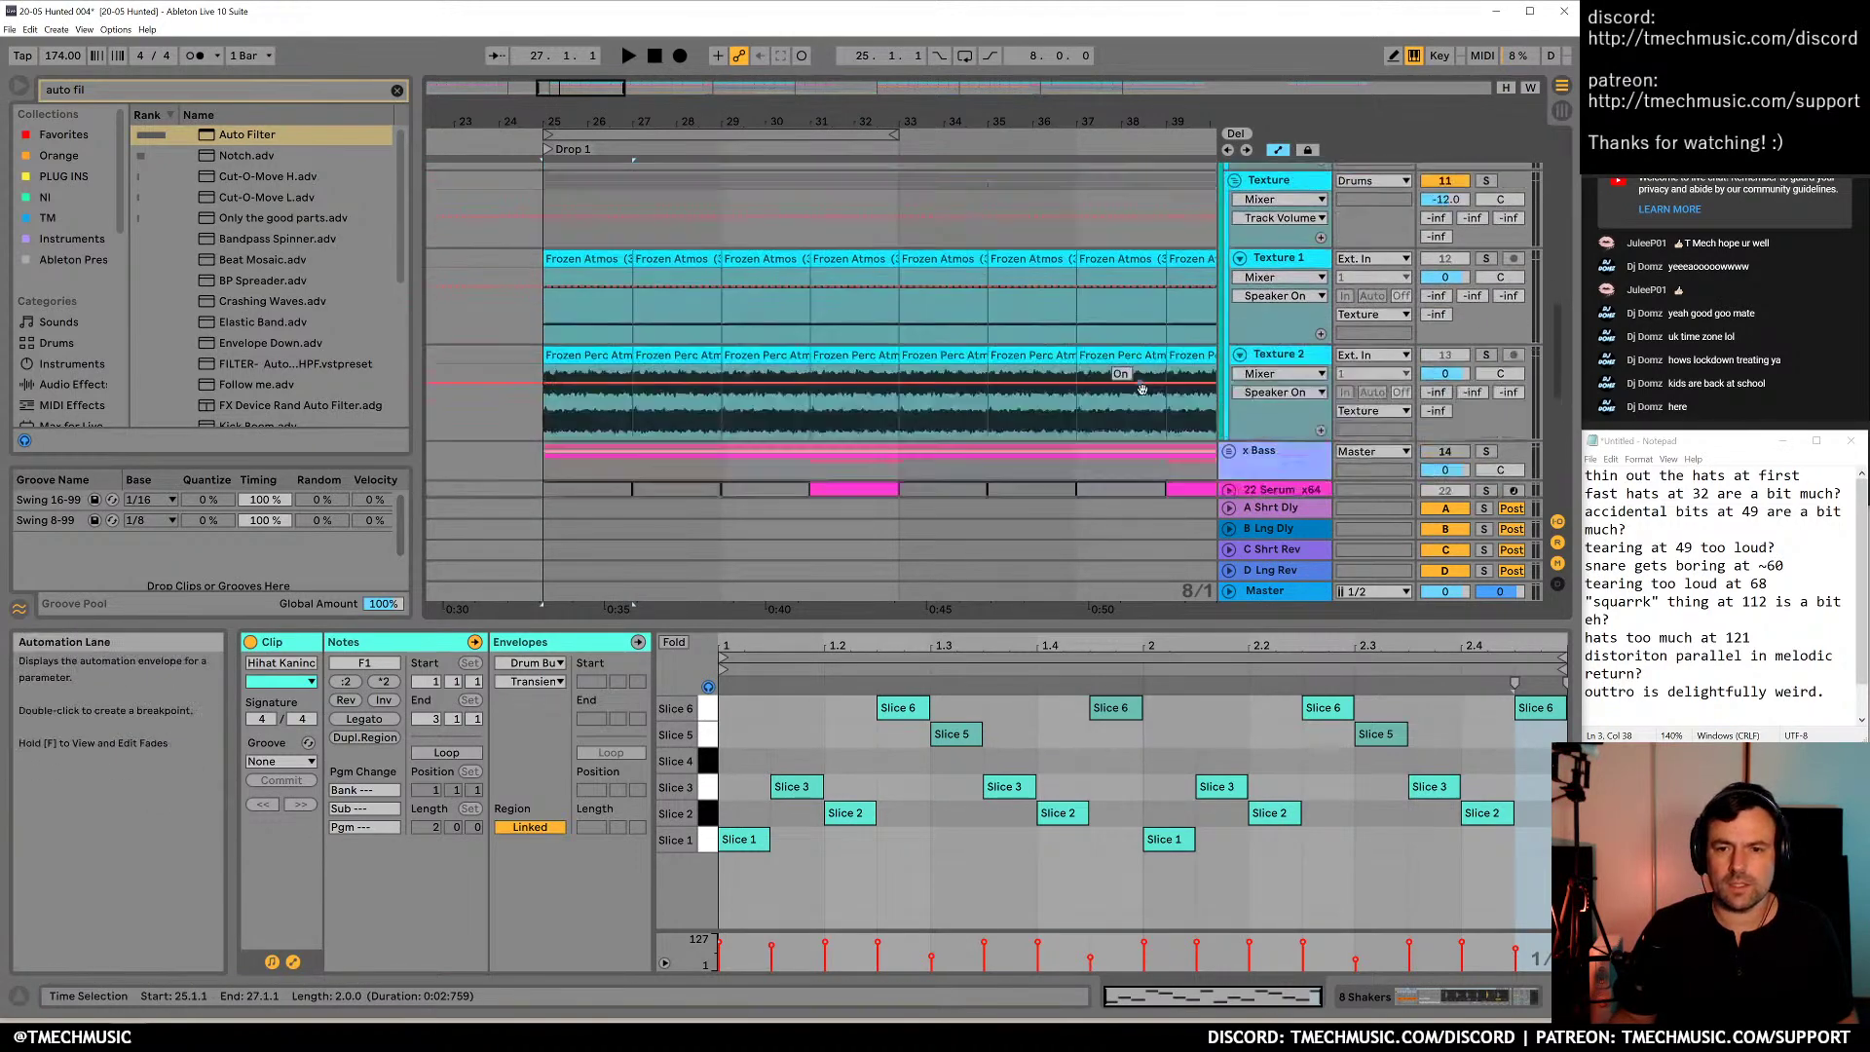
scroll(1154, 394, "up", 8)
scroll(1433, 299, "up", 2)
left_click(1486, 265)
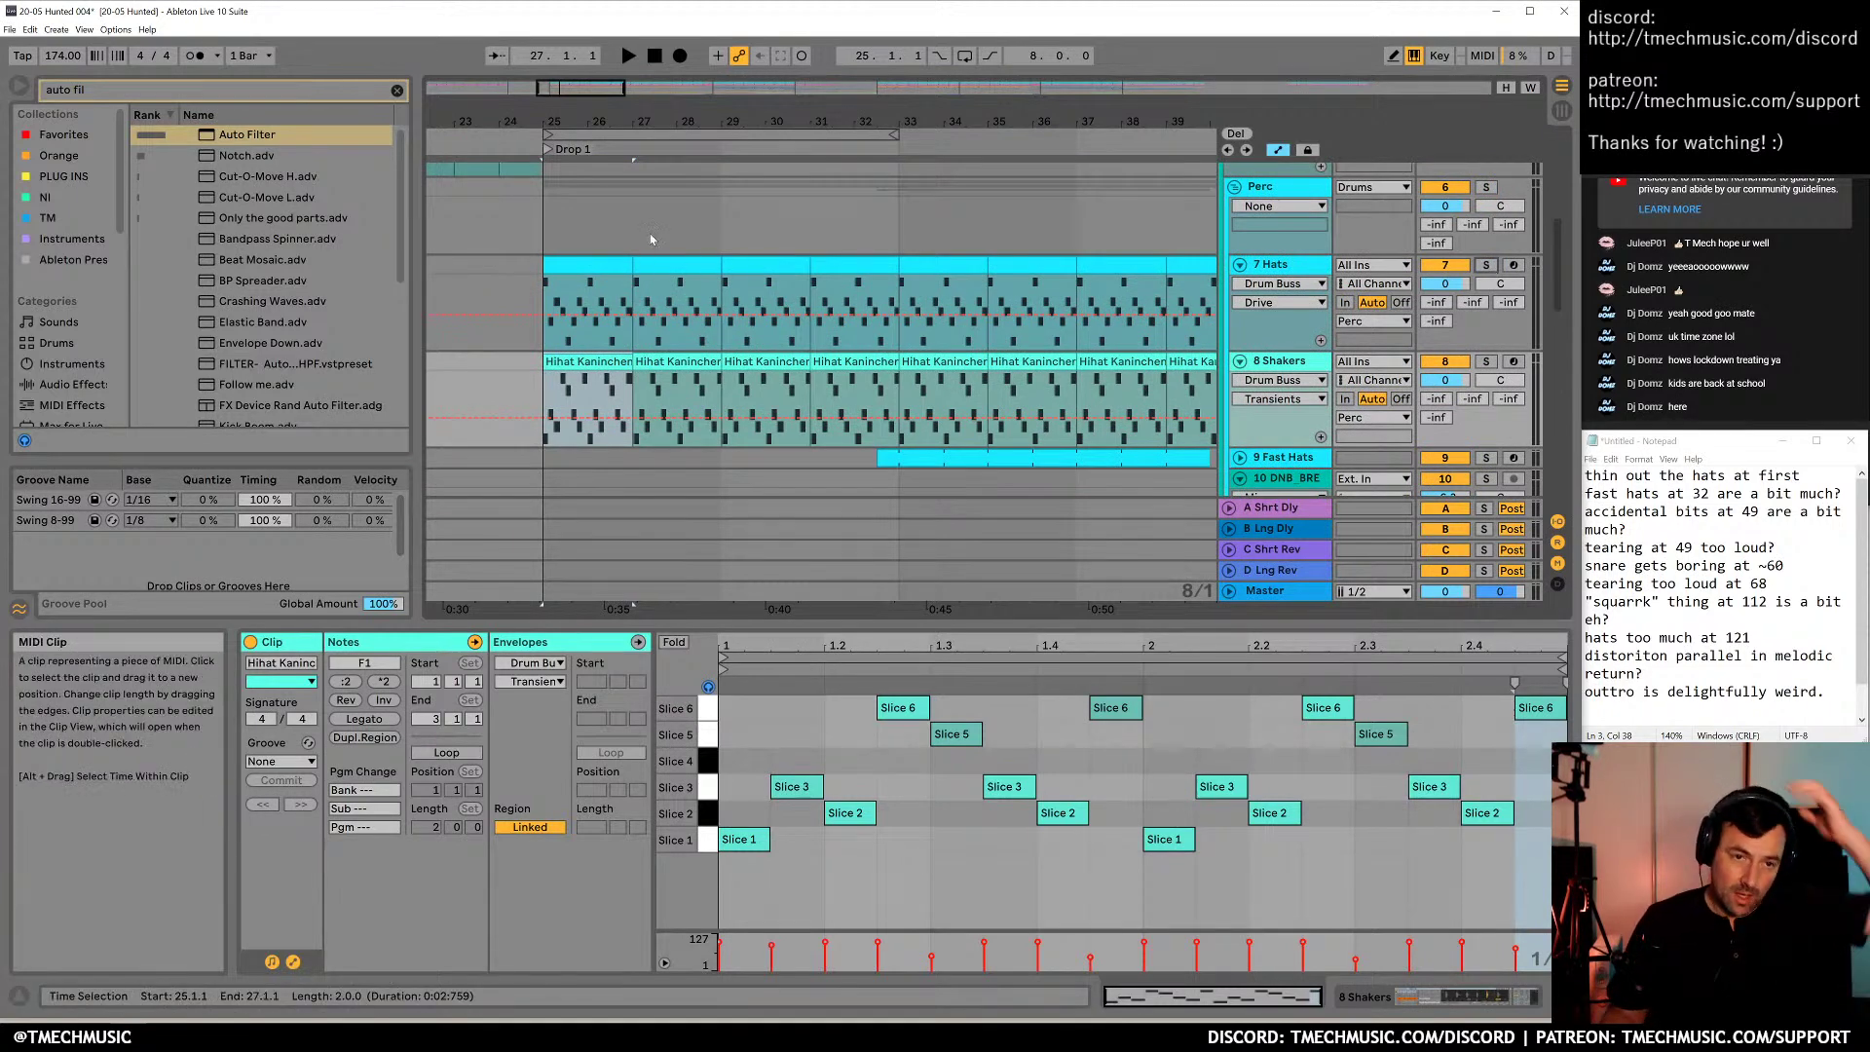
Play the full mix from the Build at bar 17 into Drop 1 to judge the hats
left_click(744, 111)
left_click_drag(744, 111, 743, 110)
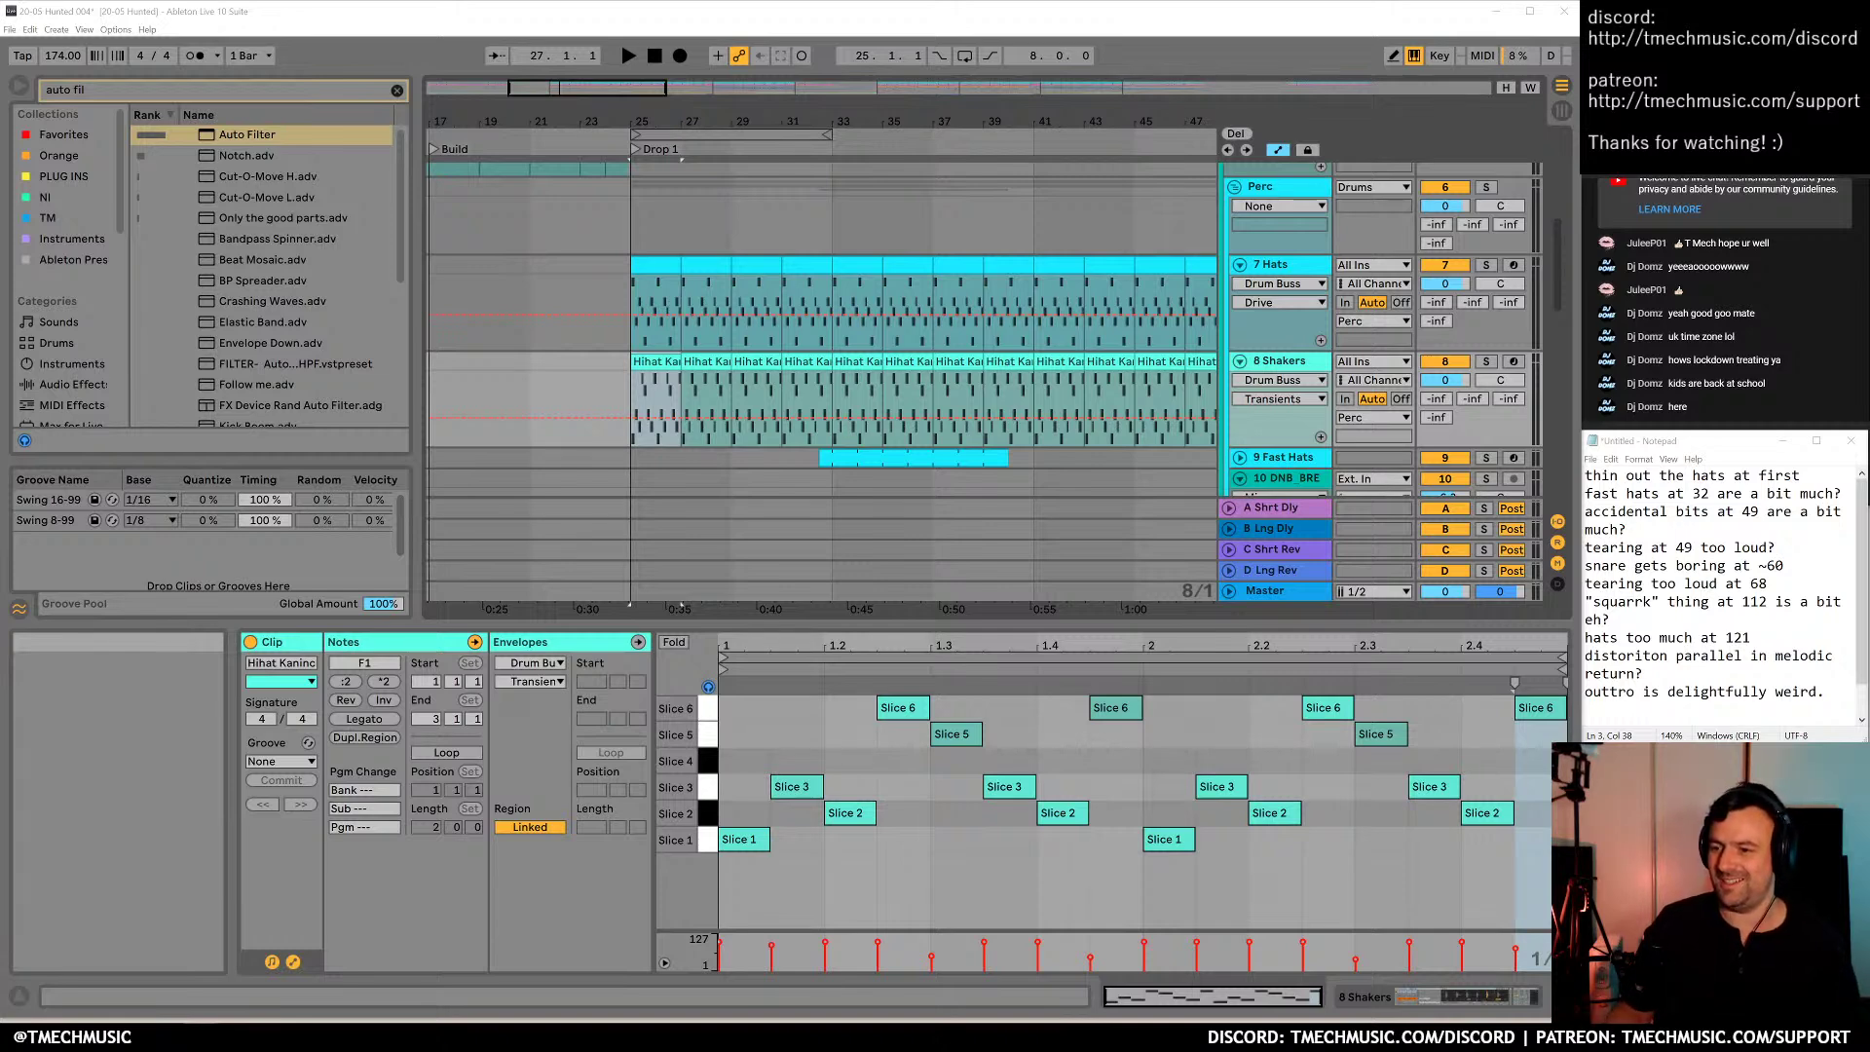
left_click(631, 212)
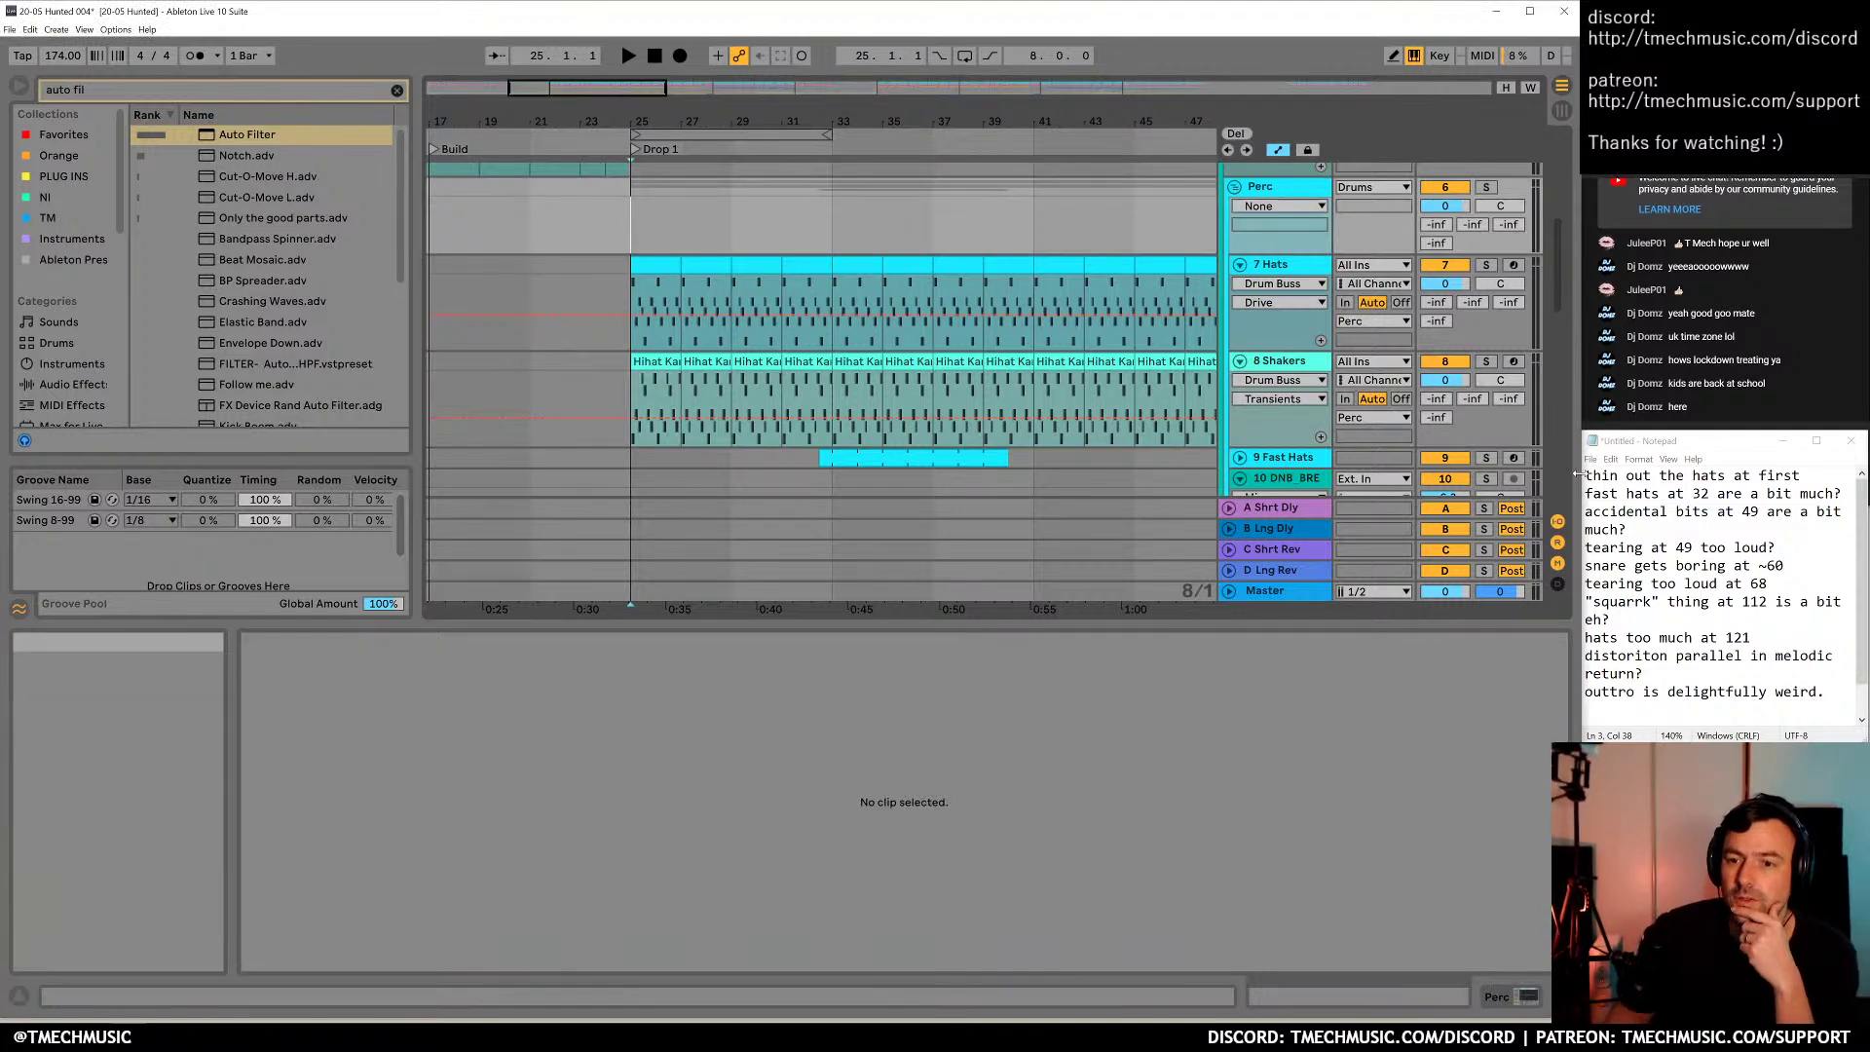
left_click(430, 195)
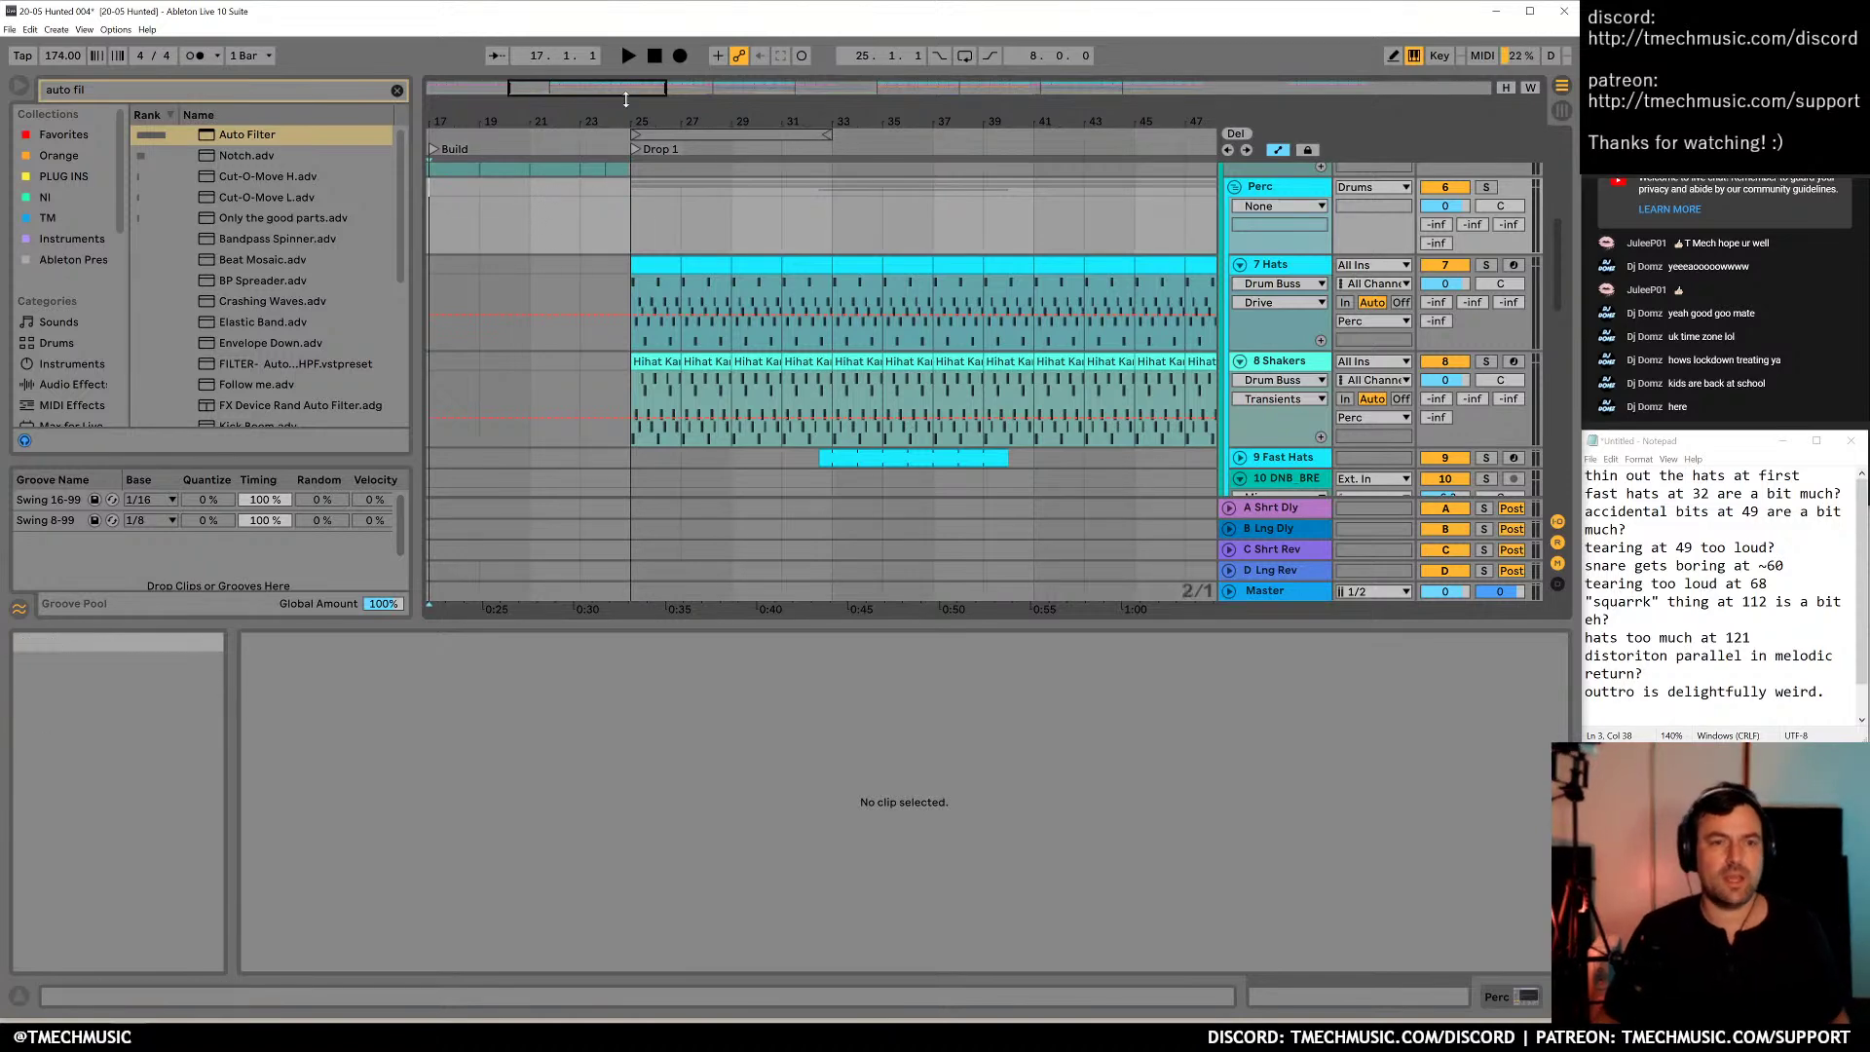
left_click_drag(623, 98, 511, 219)
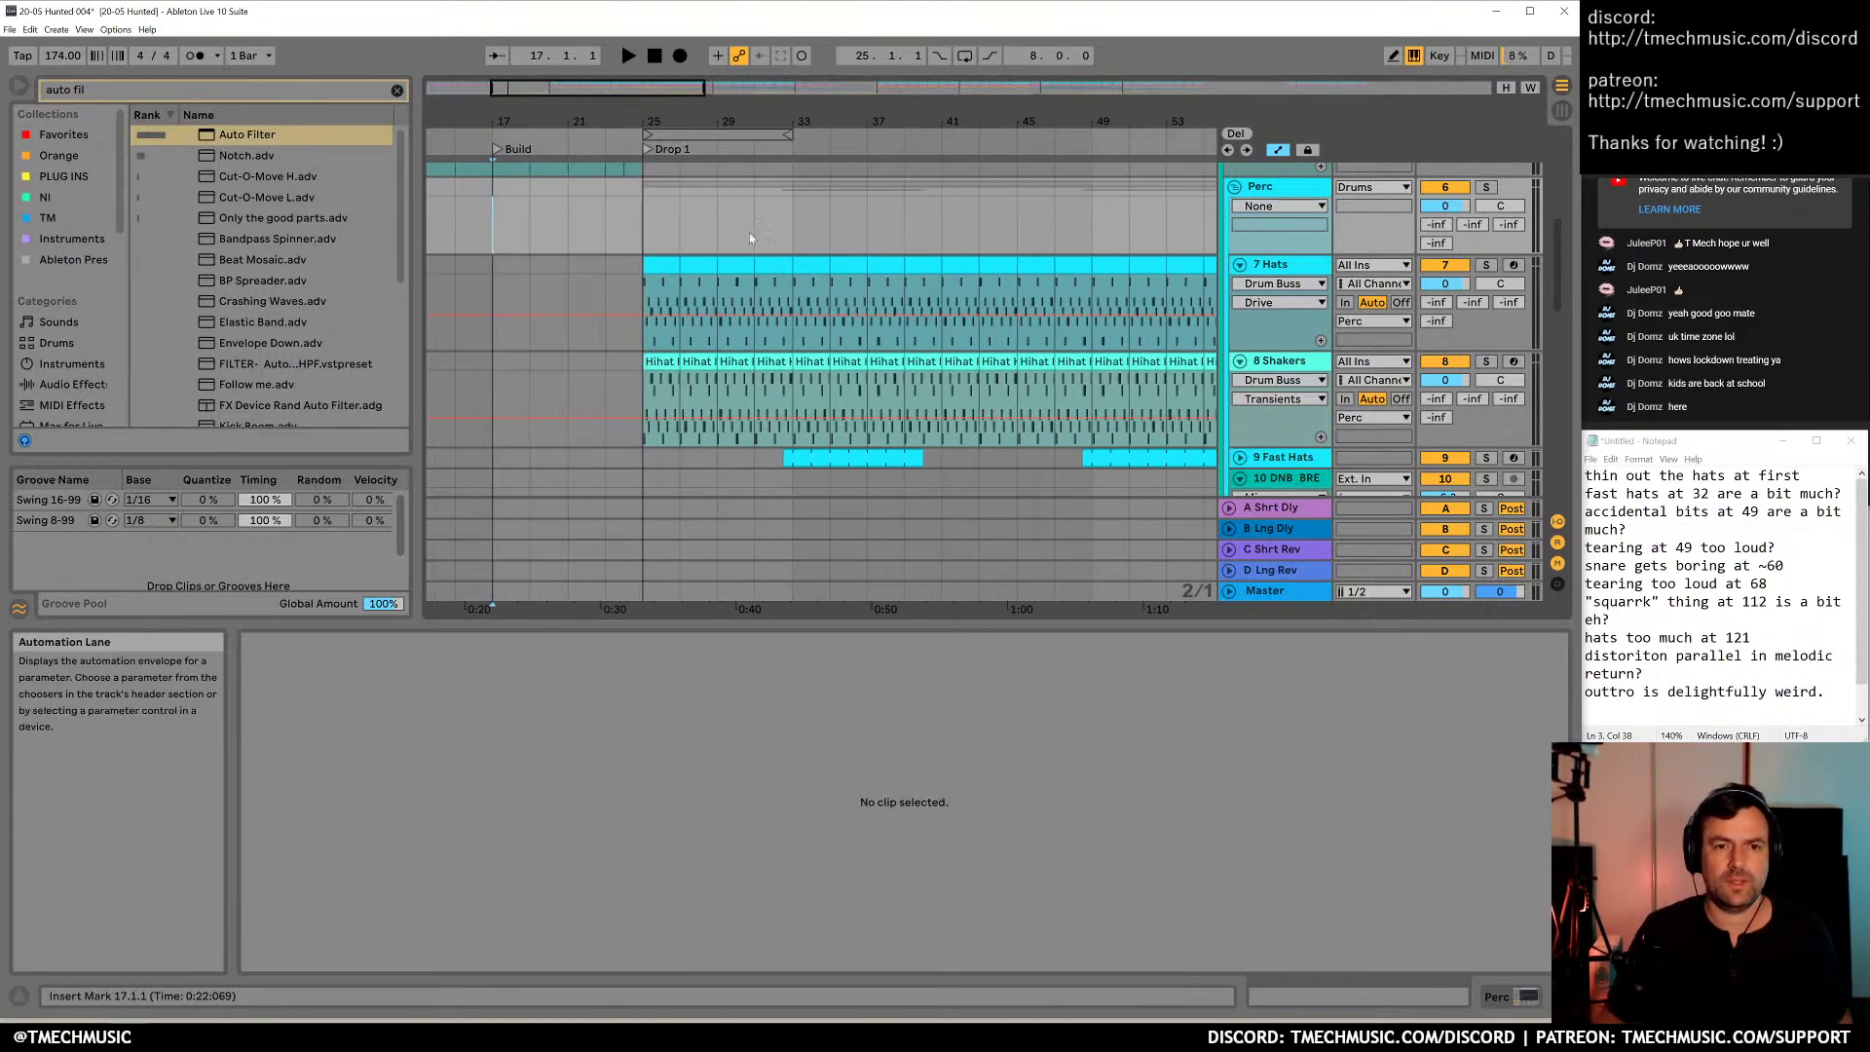
key("space")
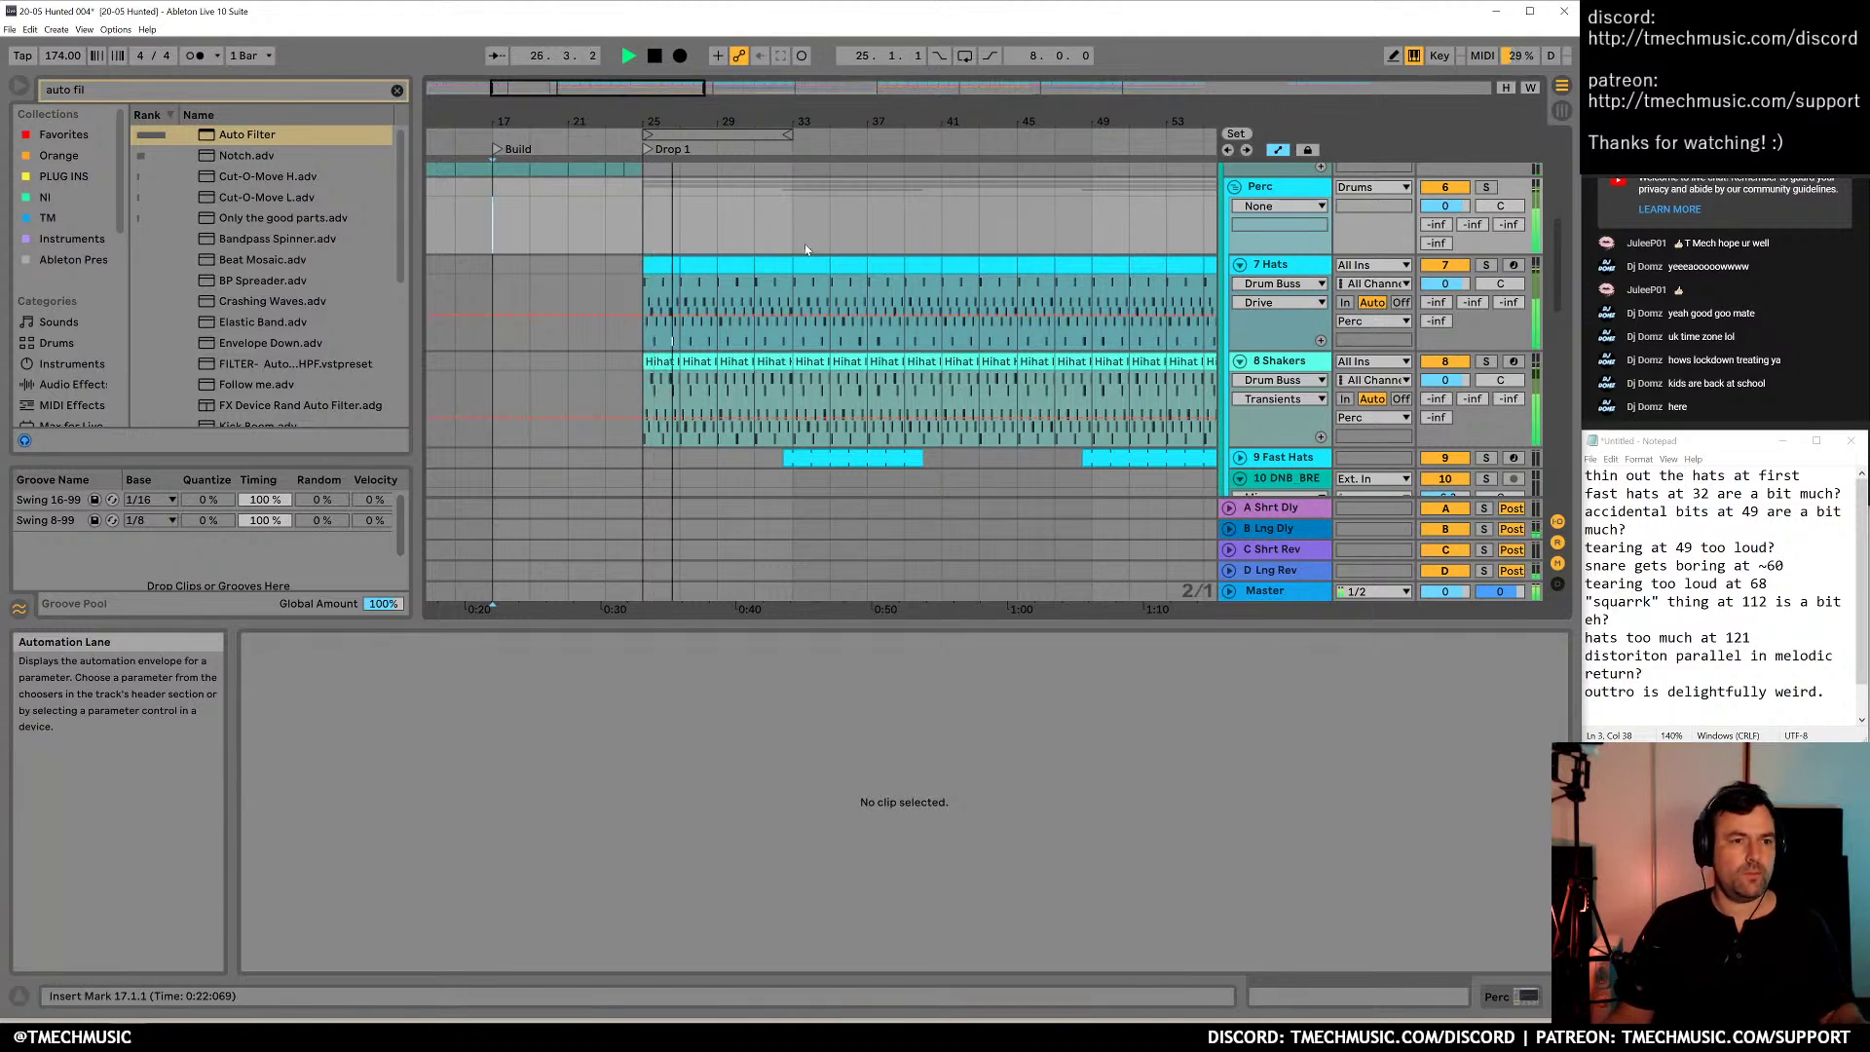
Mute the Perc group, replay the Drop 1 entry from bars 21 and 23 without it, and reactivate the group
left_click(1428, 191)
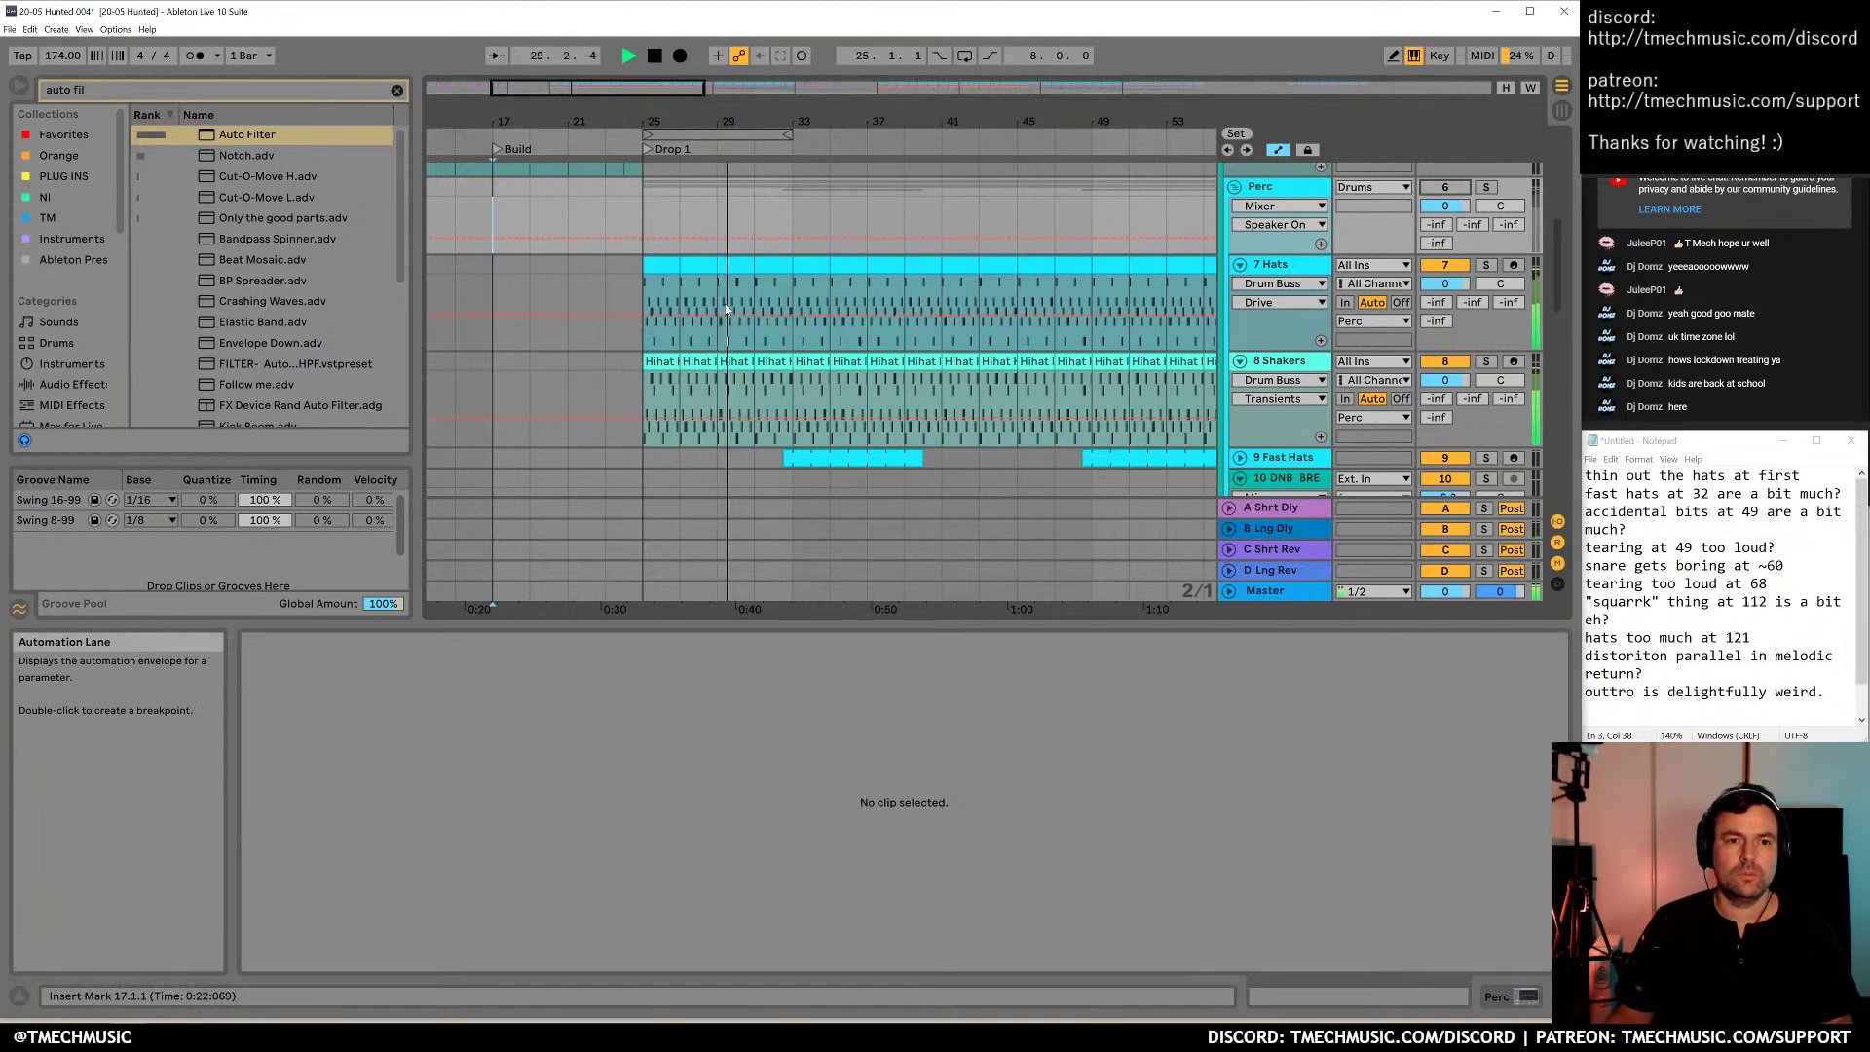
left_click(572, 200)
key("space")
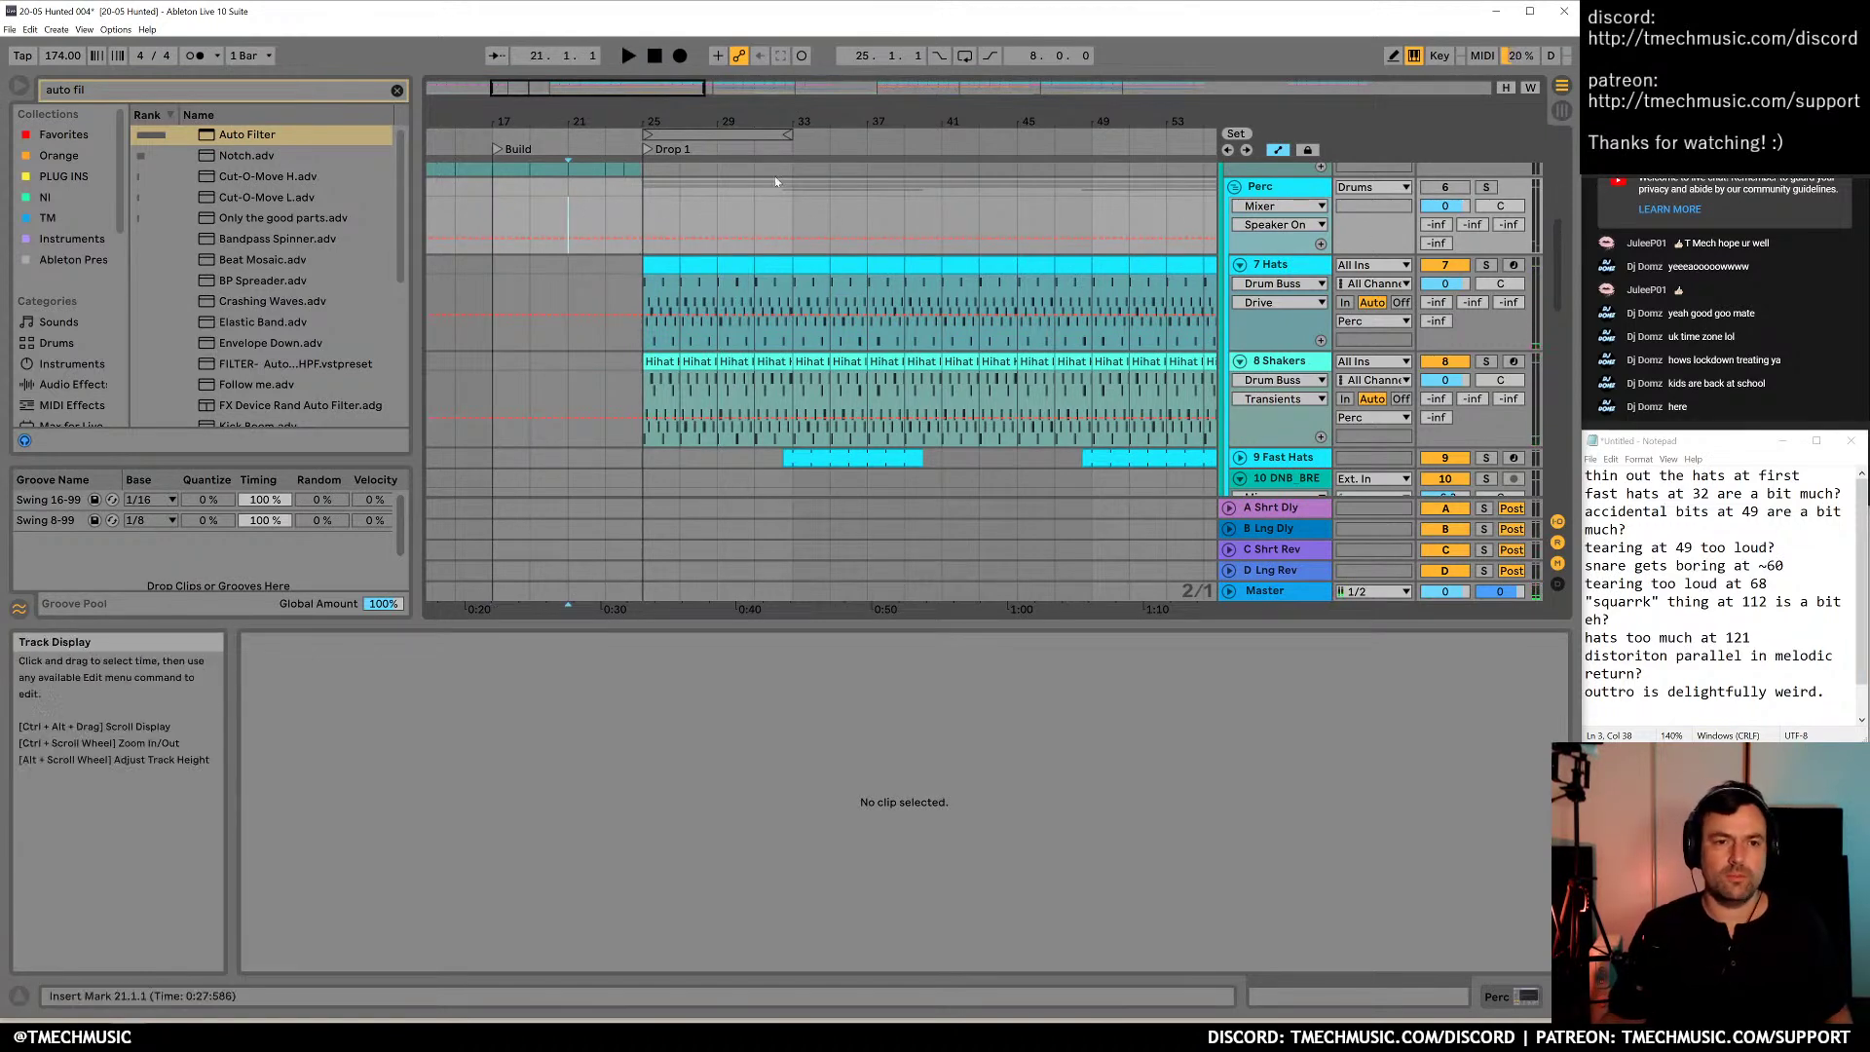
left_click(605, 194)
key("space")
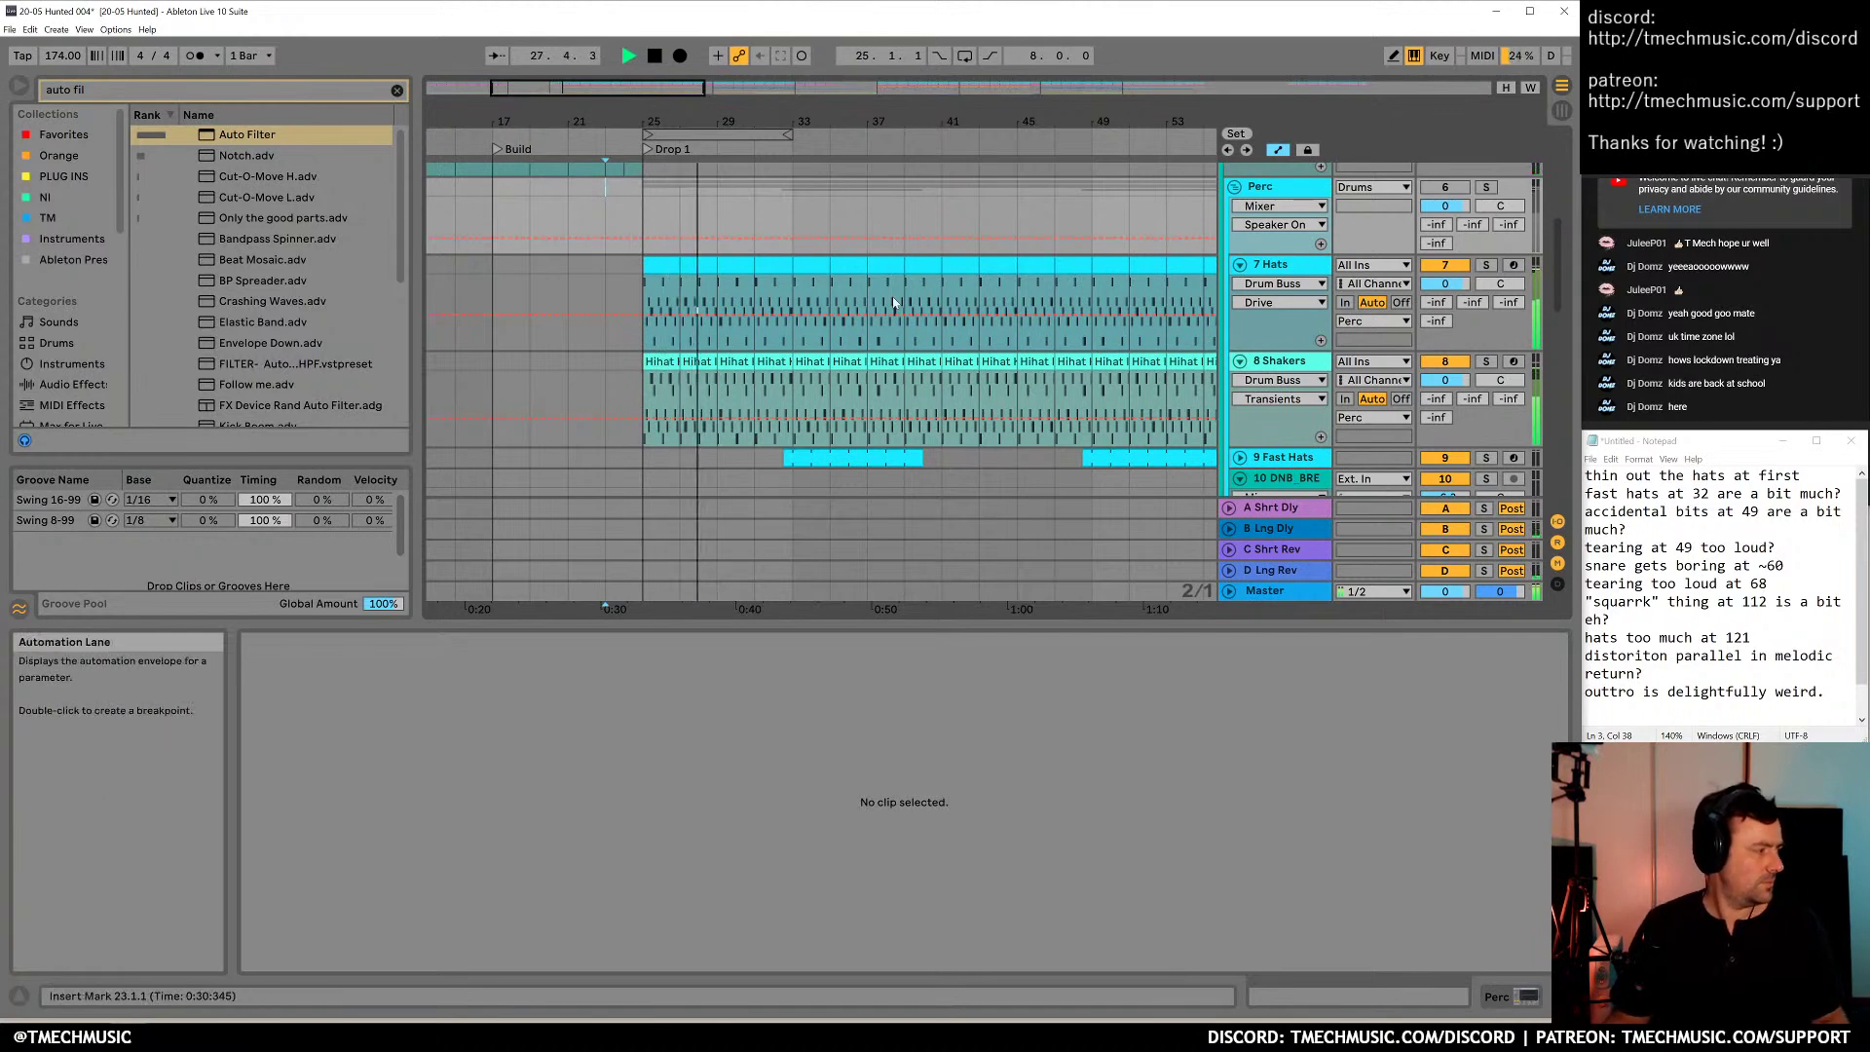
left_click(1450, 189)
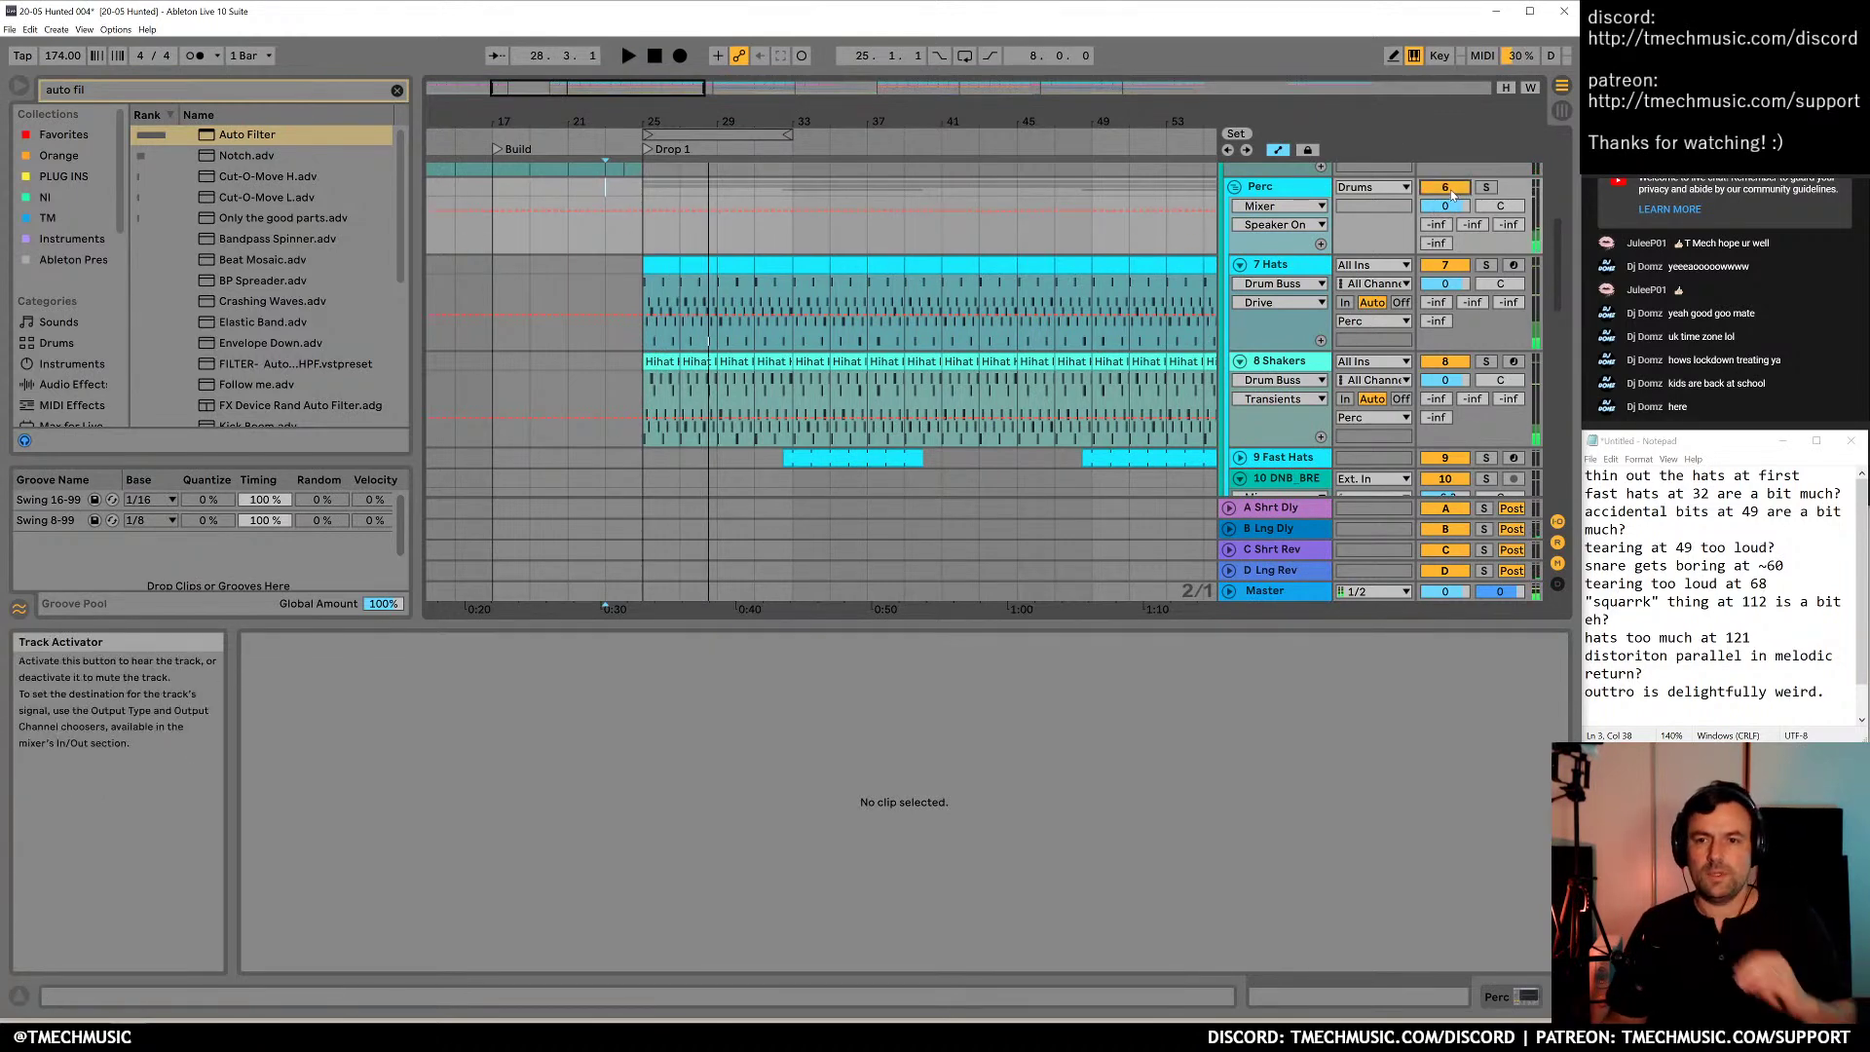
Stretch the notes of the first Hats clip in Drop 1 to half tempo and play the result from bar 25
left_click(664, 274)
key("space")
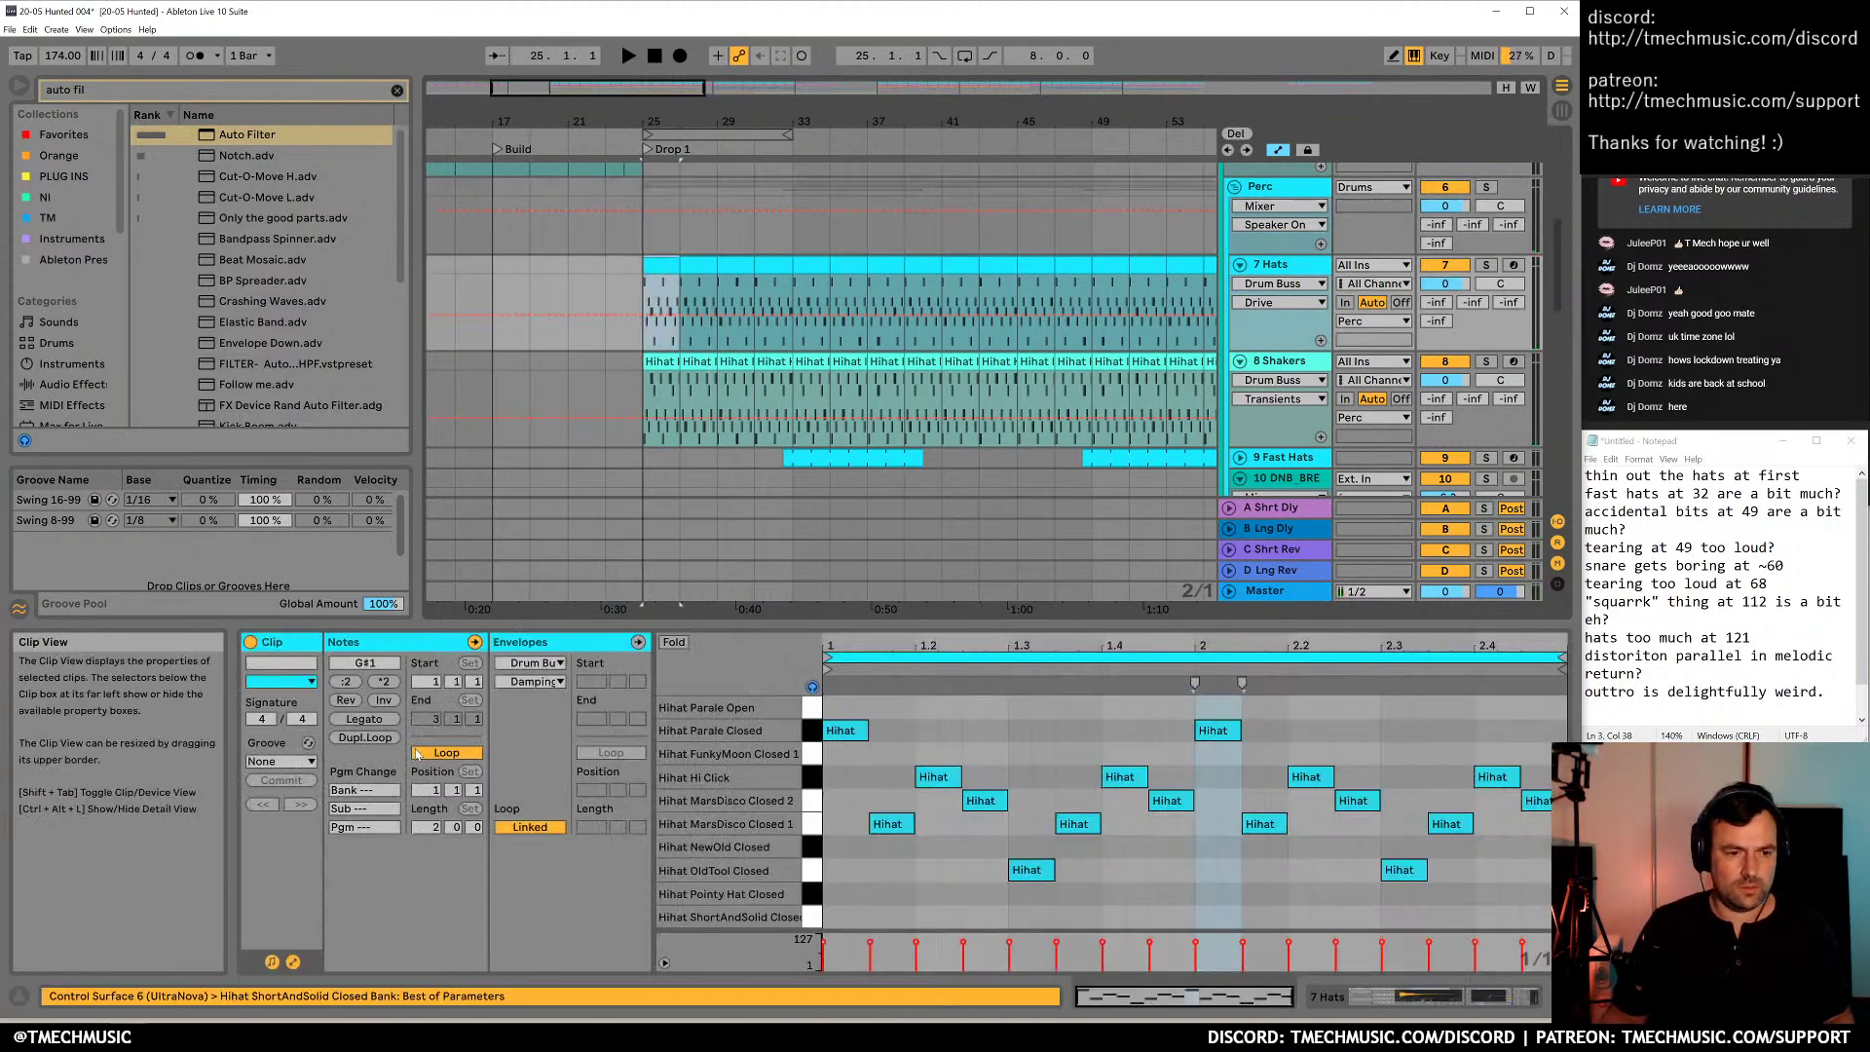
left_click(387, 682)
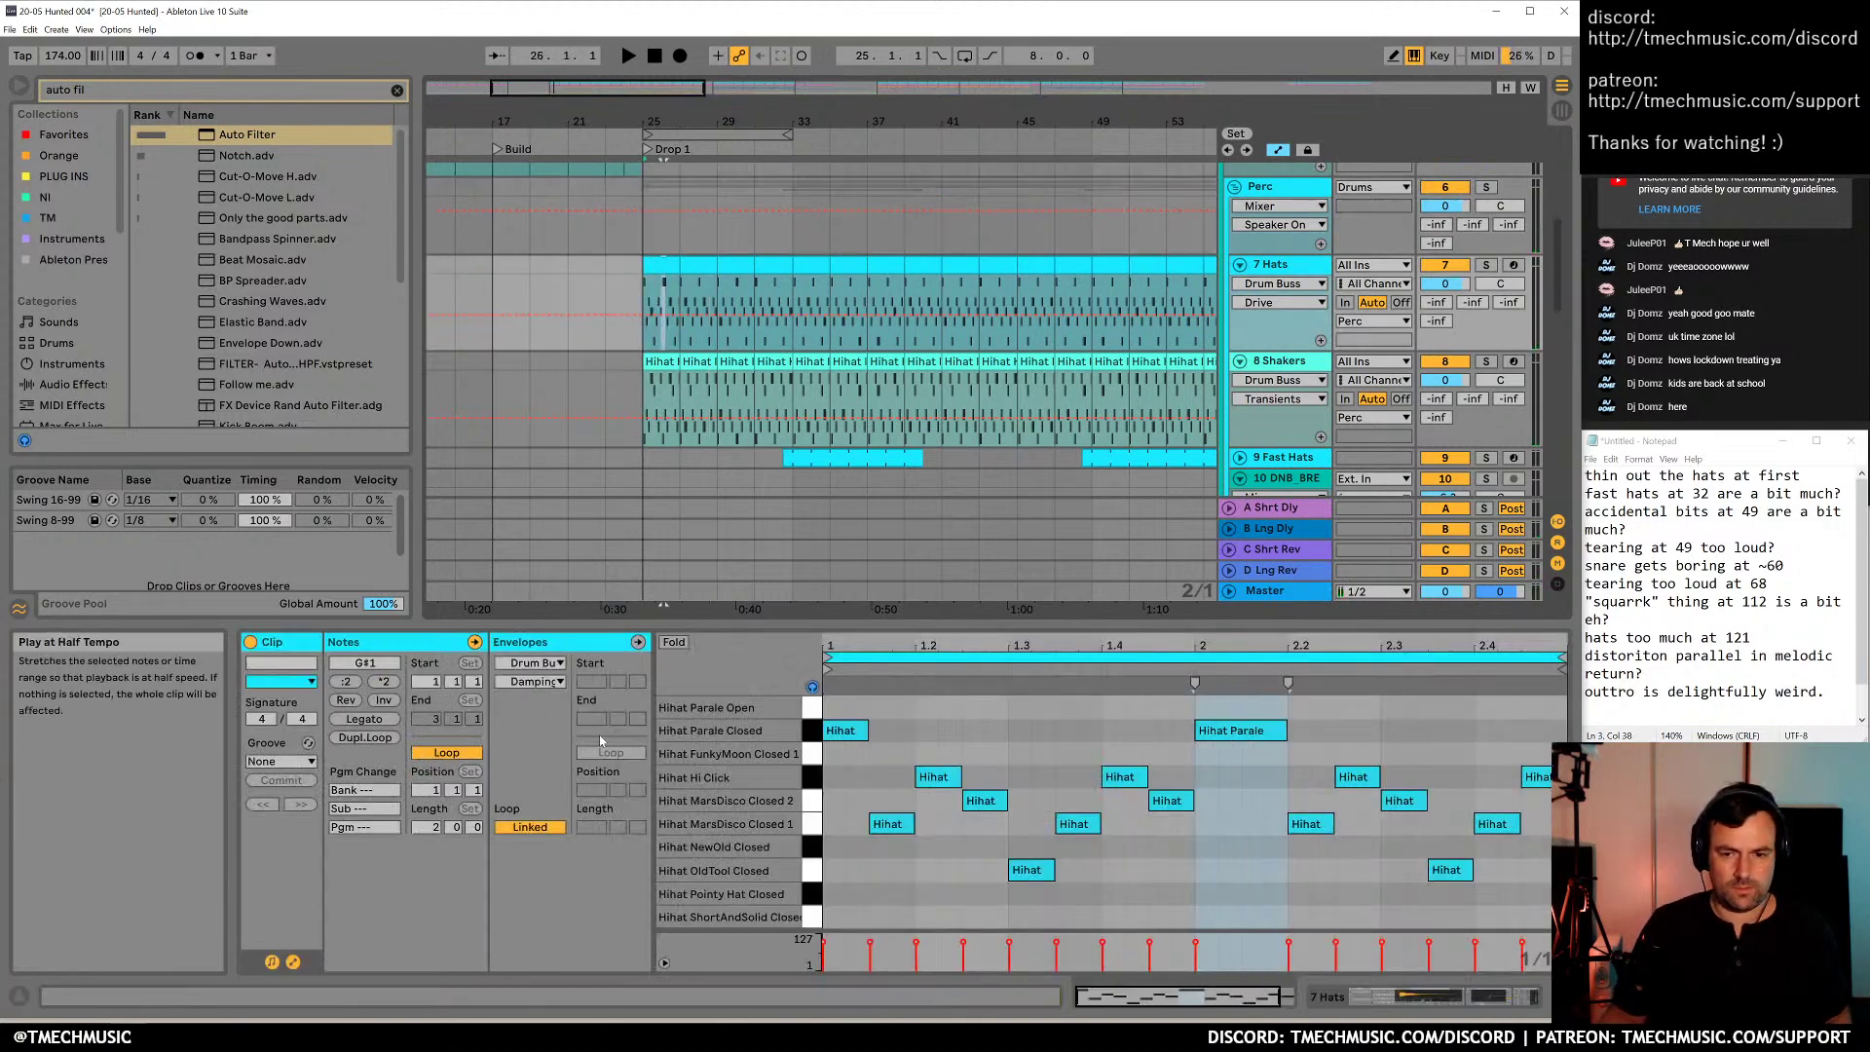
key("ctrl+z")
key("space")
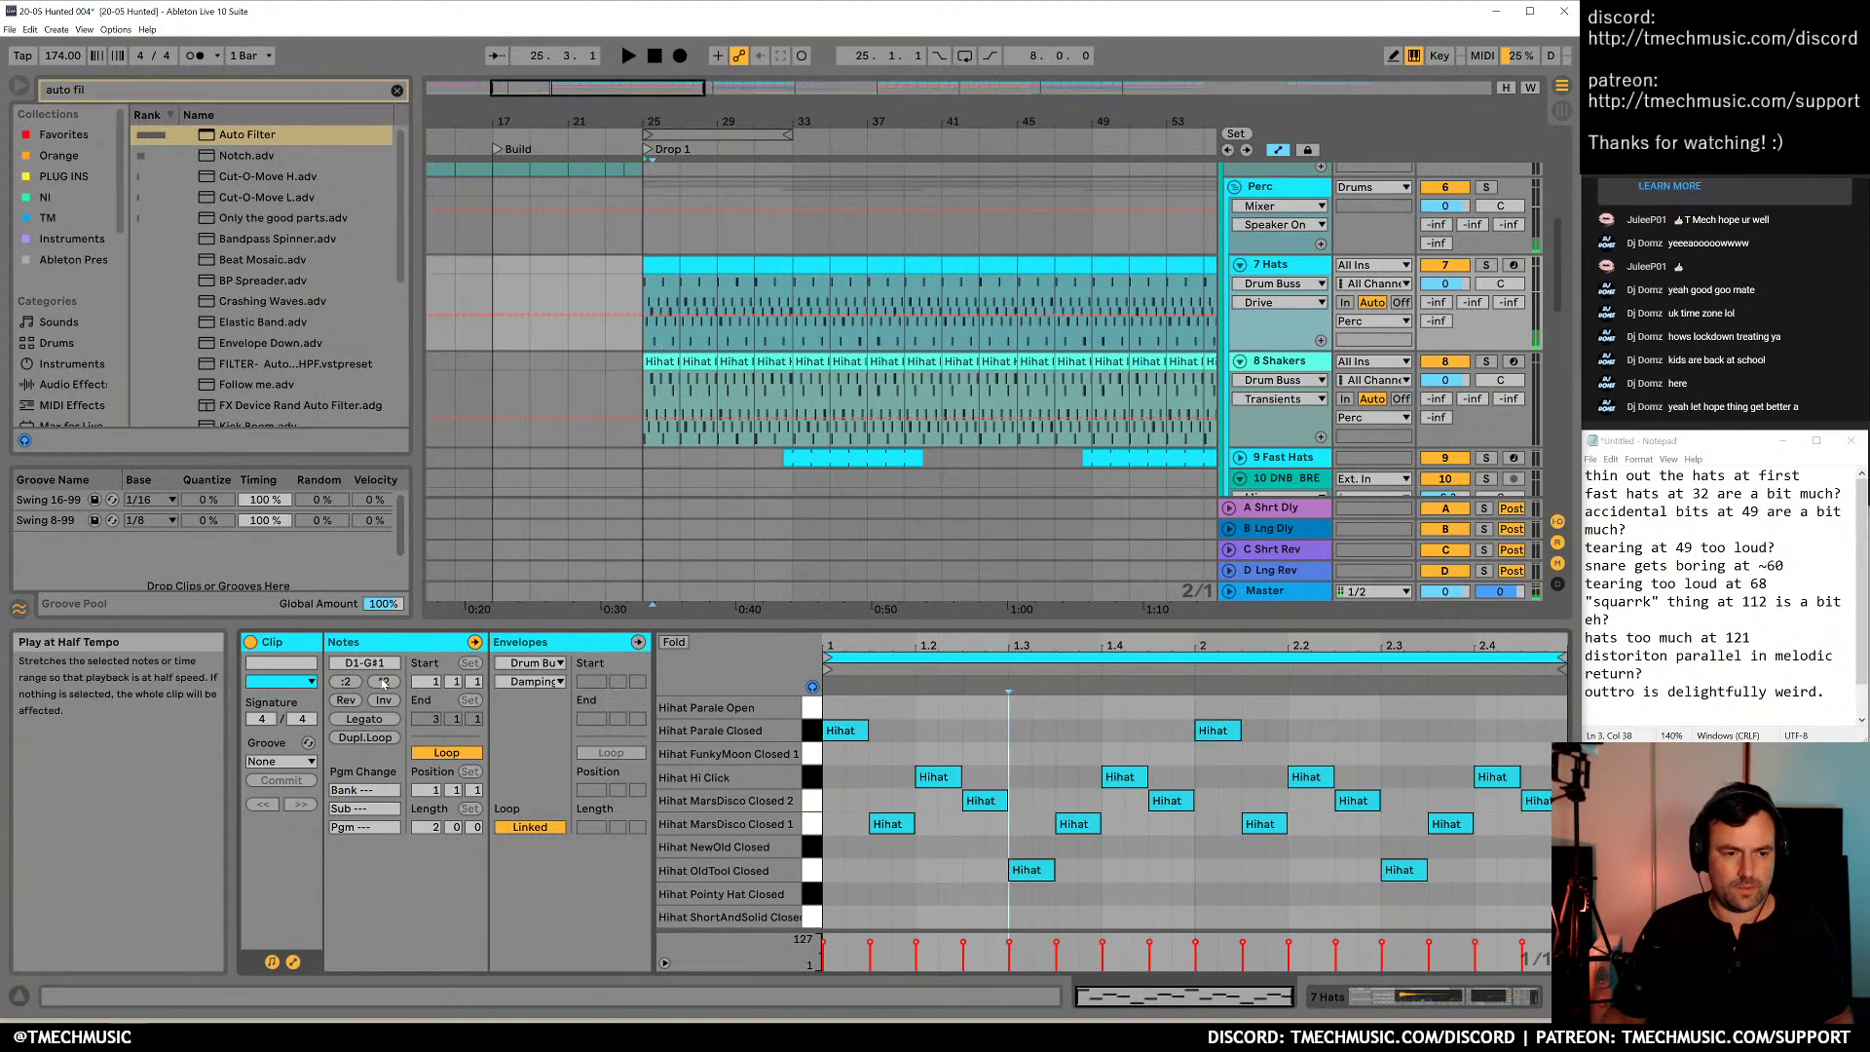
key("ctrl+y")
key("space")
key("space")
Stretch the notes of the first Shakers clip in Drop 1 to half tempo and play it from bar 25
left_click(662, 361)
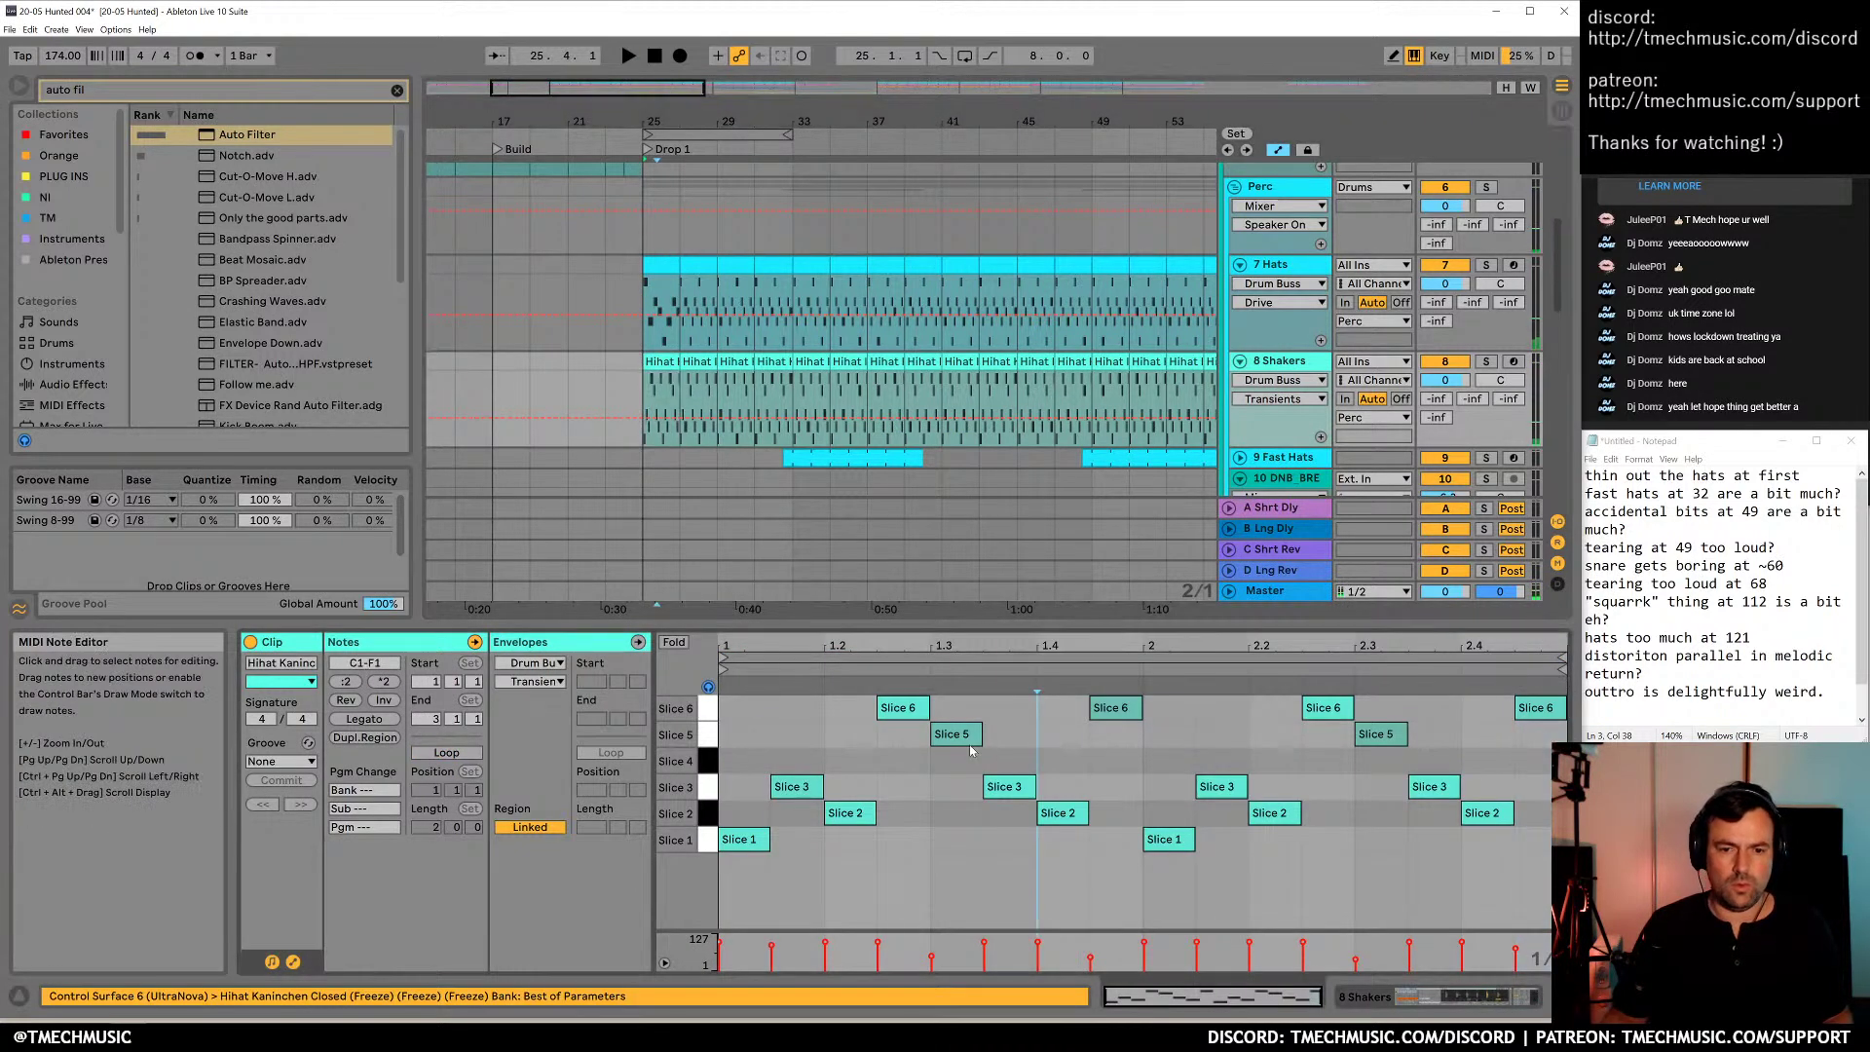
left_click(384, 681)
key("space")
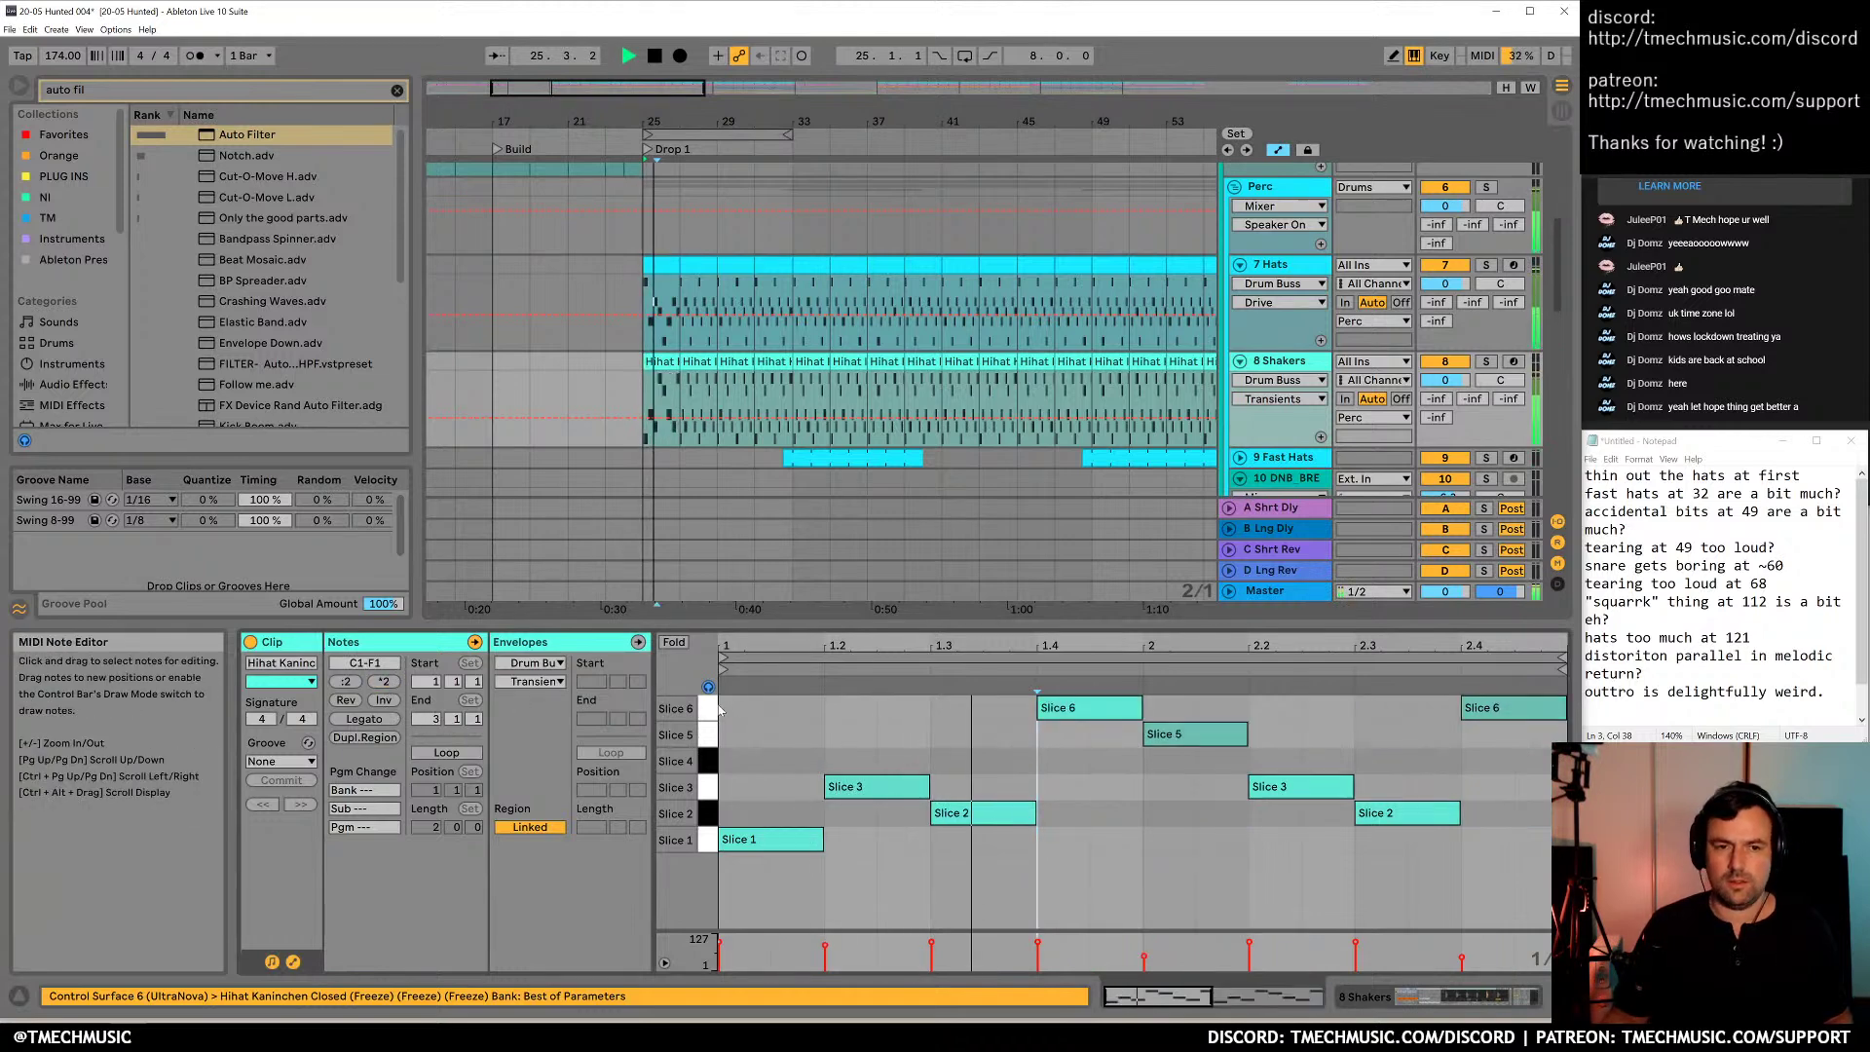
key("space")
Audition the opening of Drop 1 from bar 25 with the notes of the first Hats clip open
left_click_drag(654, 121, 653, 229)
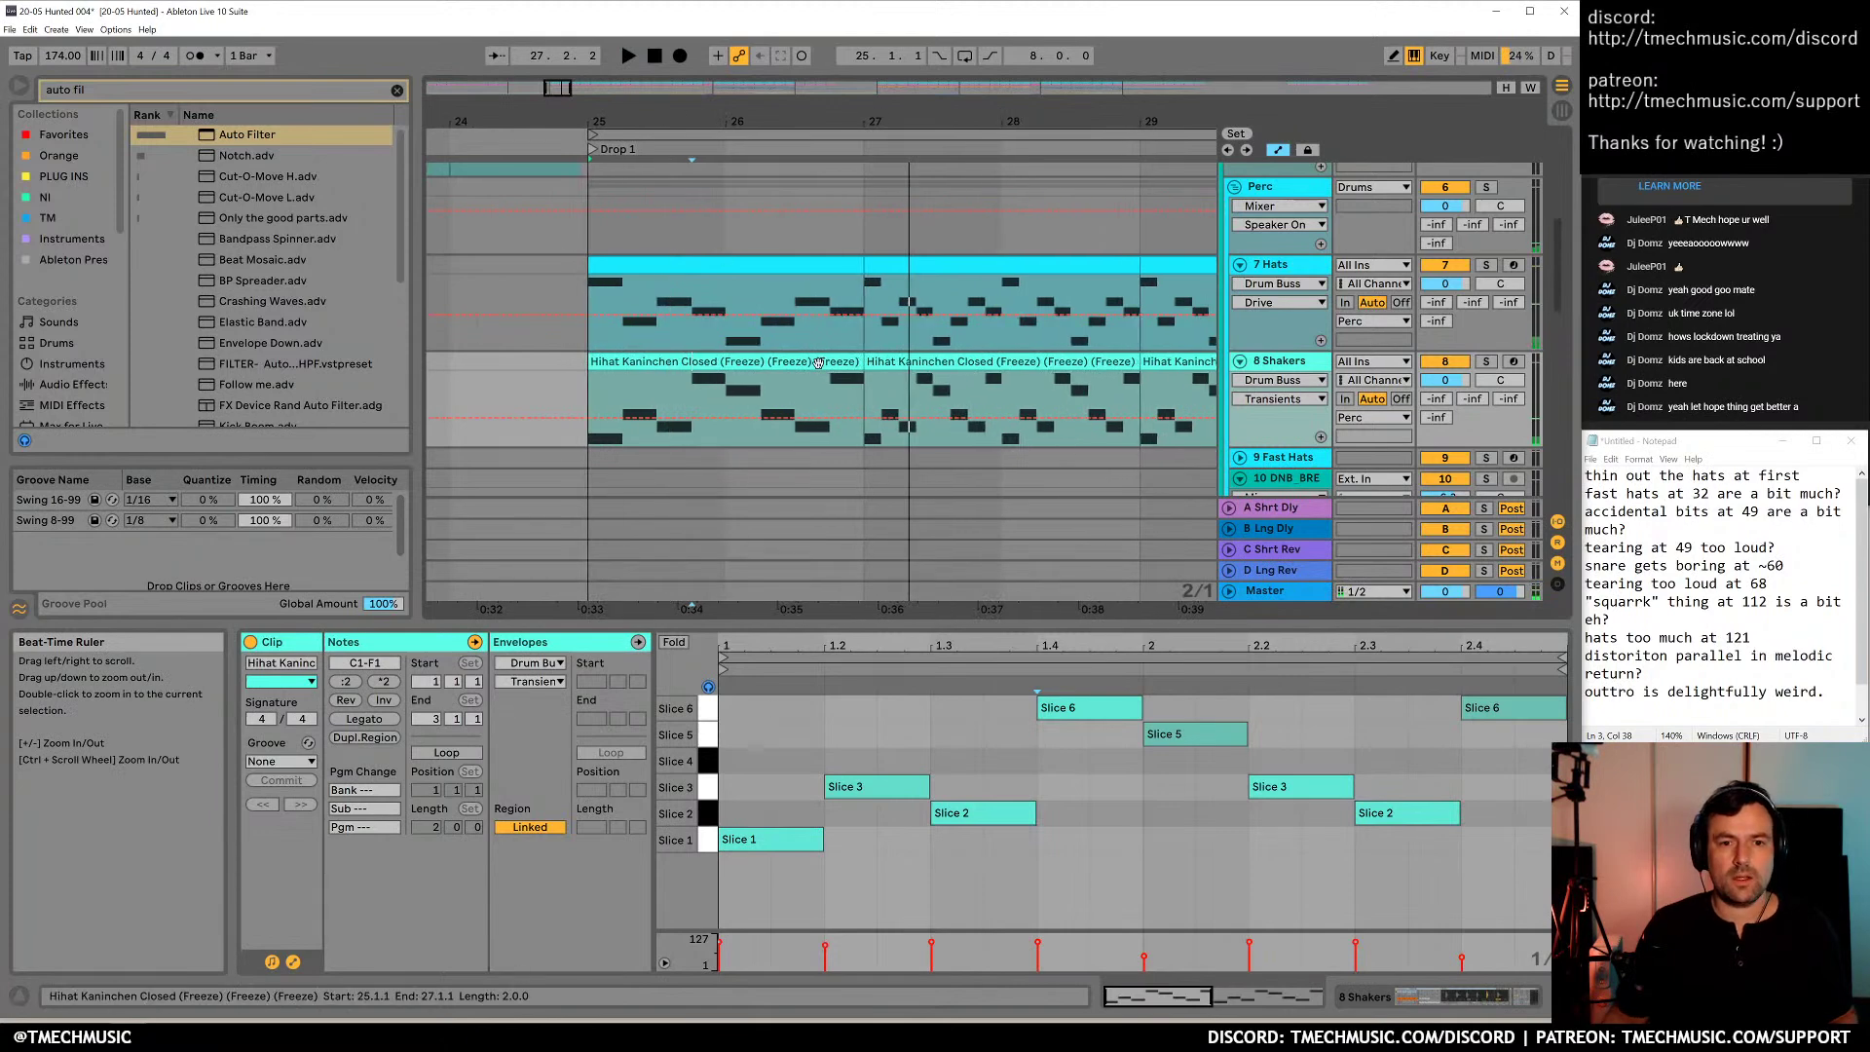
left_click(810, 361)
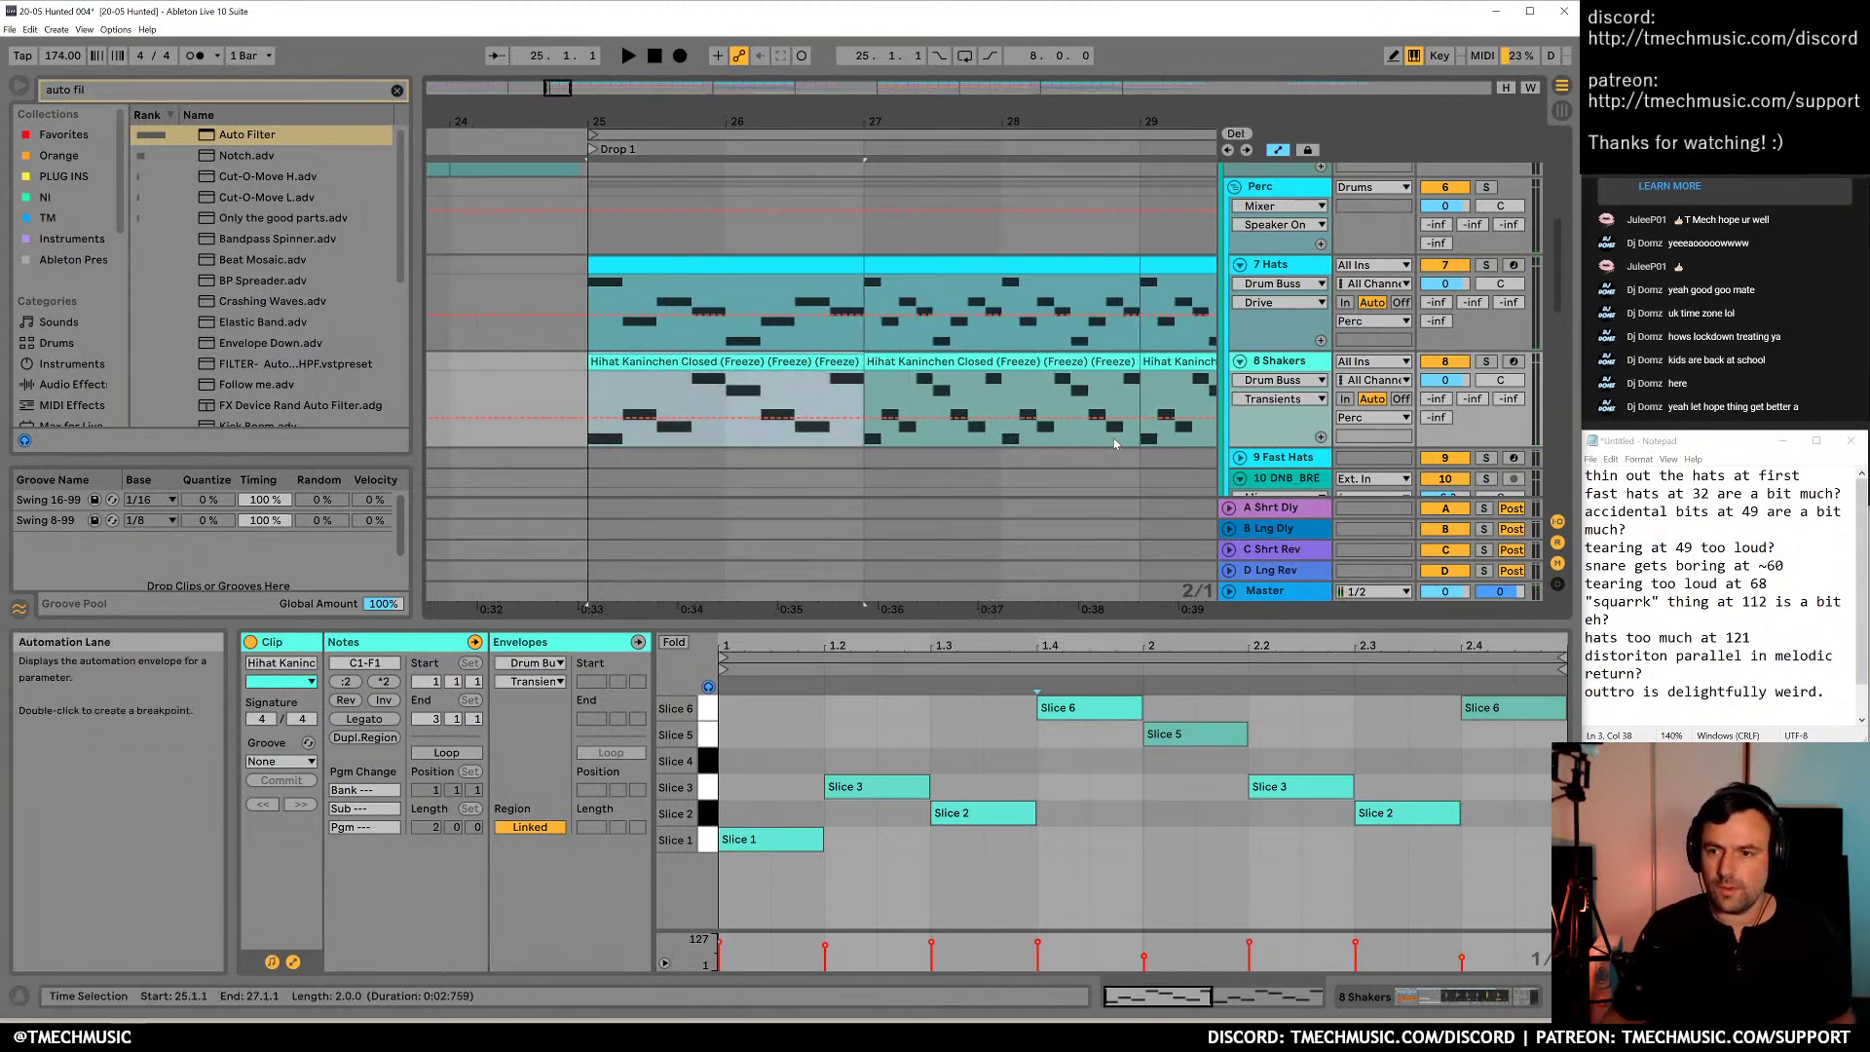
left_click(764, 328)
key("space")
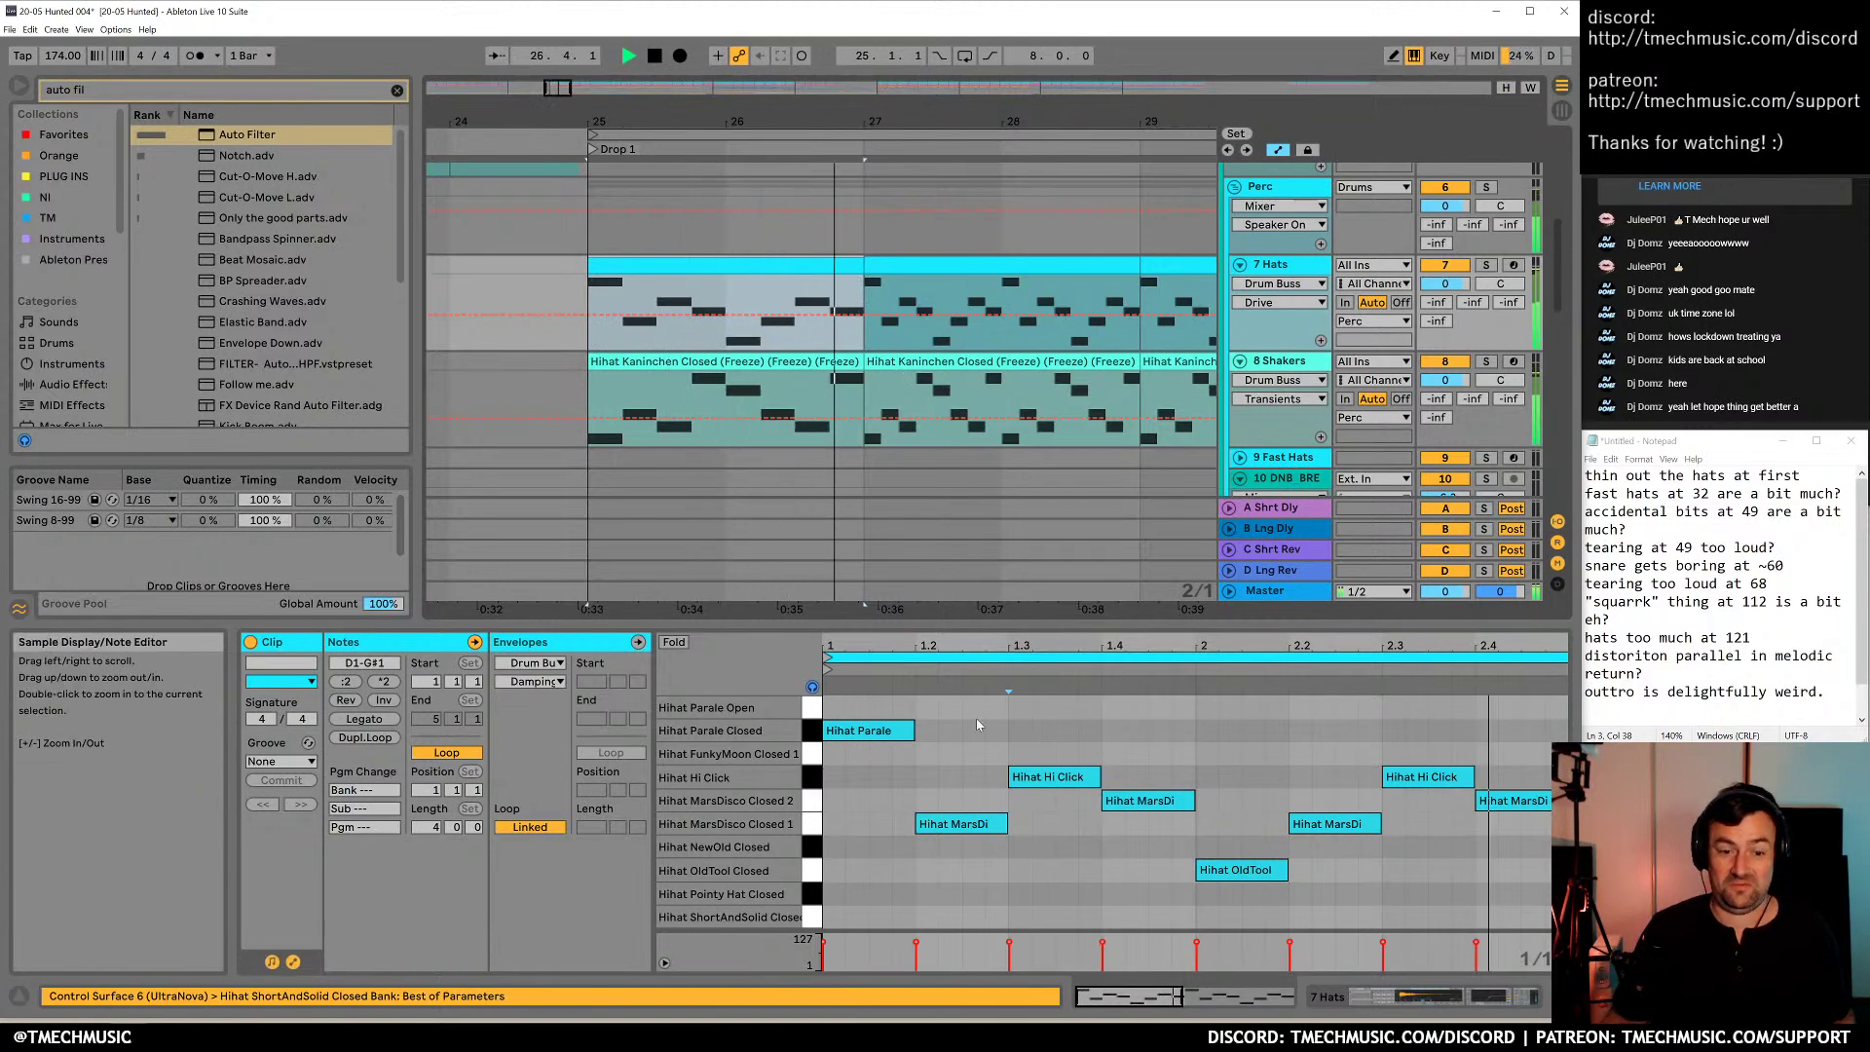
key("space")
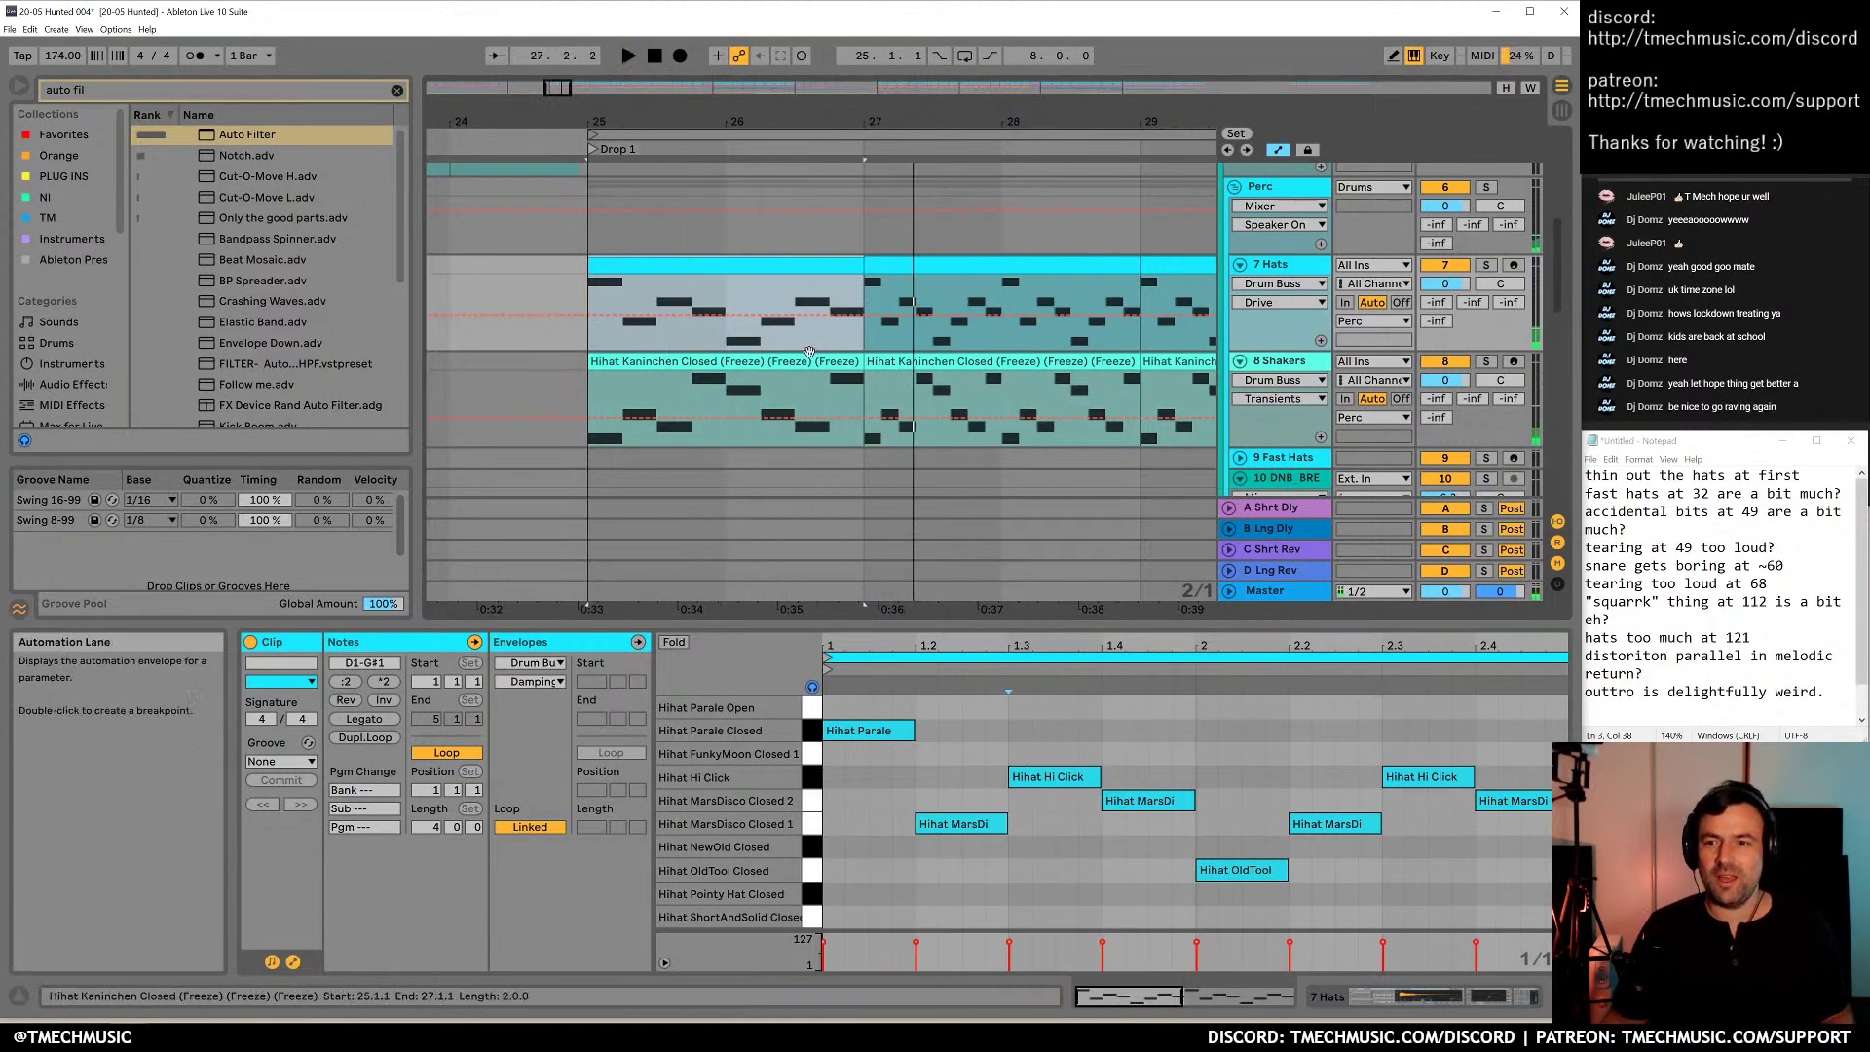
Mute the Perc group and play the start of Drop 1 from bar 25 without it
scroll(1234, 278, "down", 1)
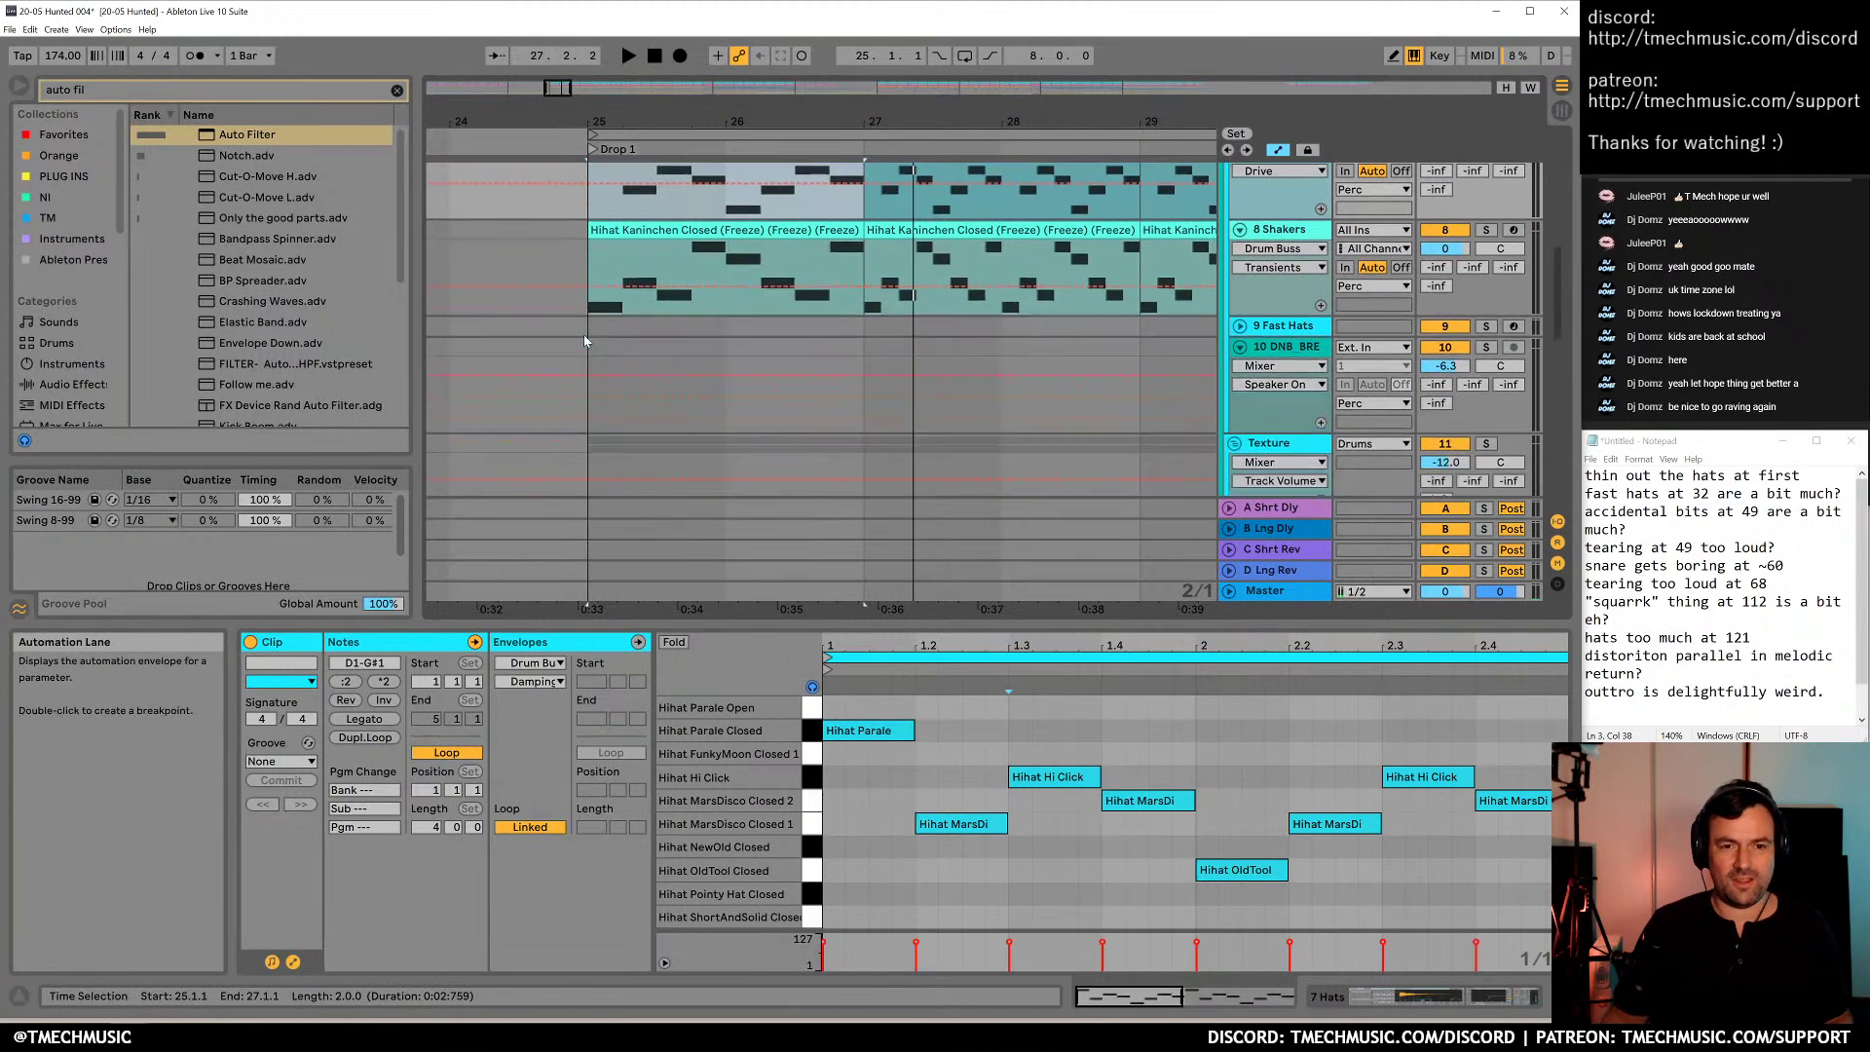
scroll(1235, 277, "up", 5)
left_click(603, 284)
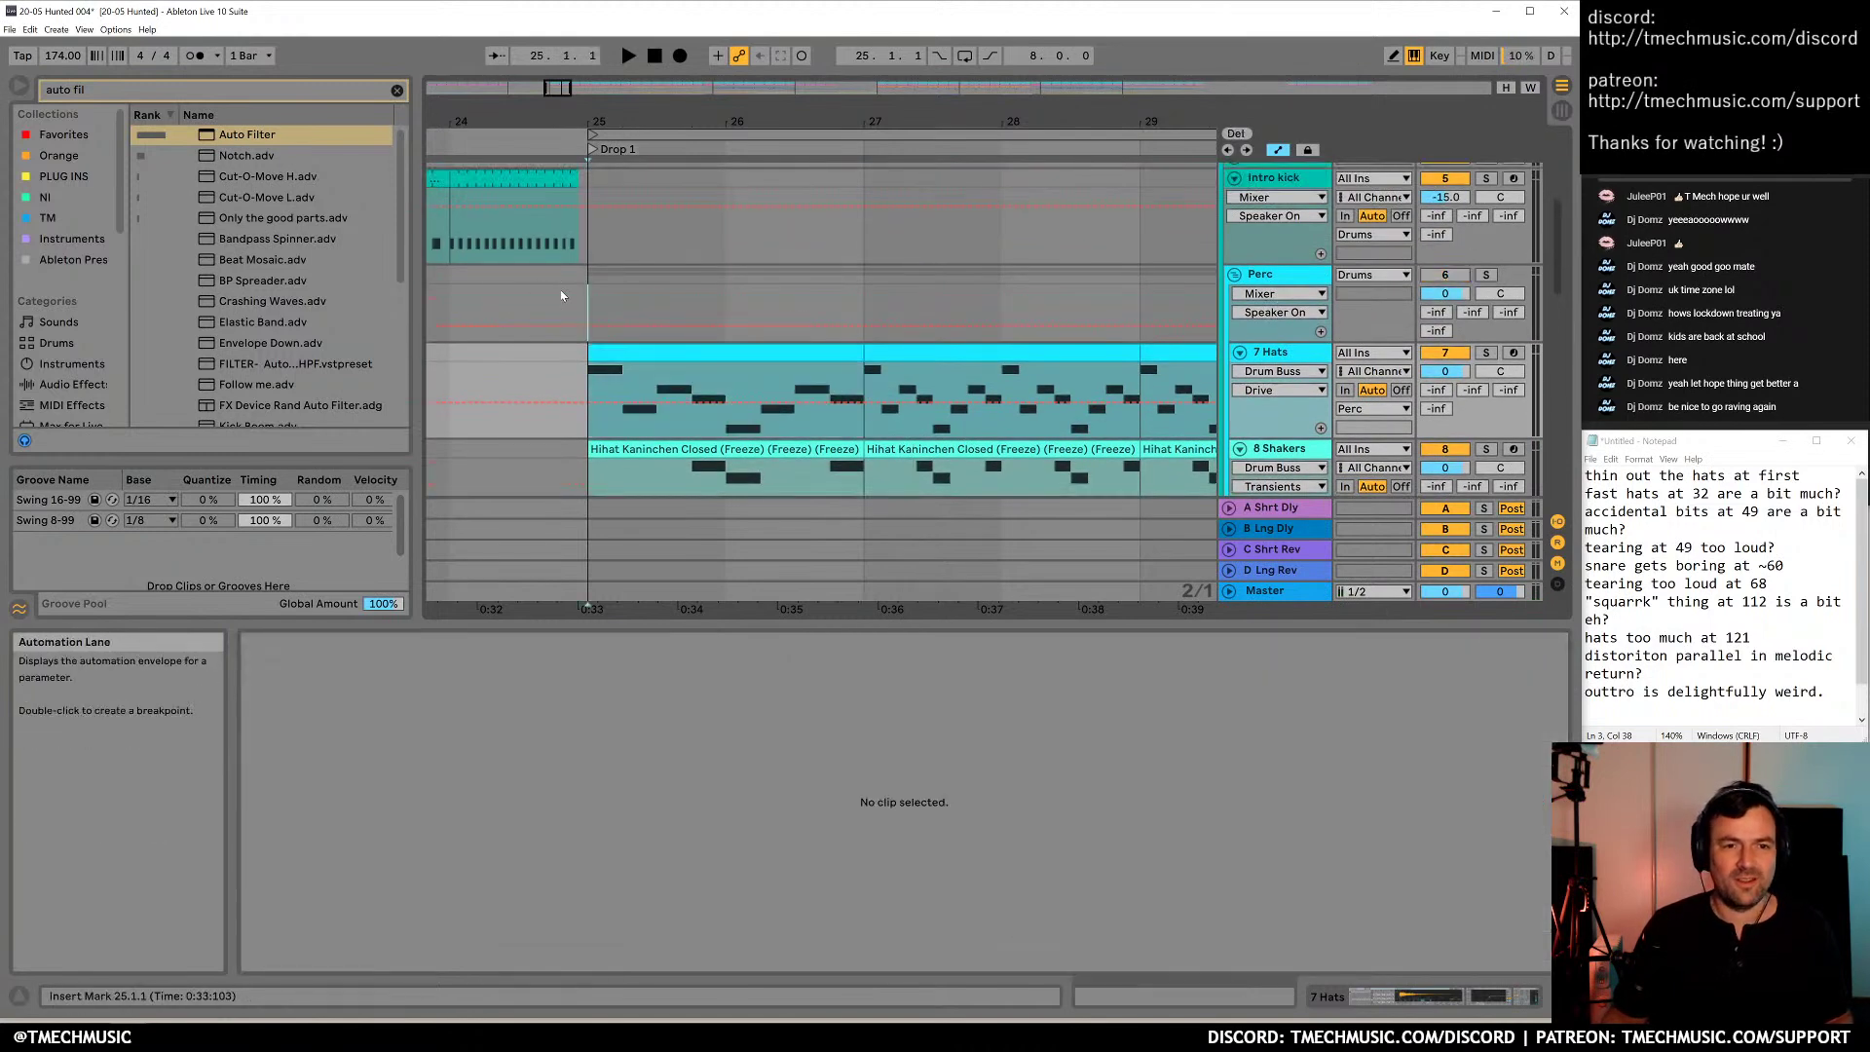
key("space")
key("space")
Solo Hats and Shakers in turn while playing from bar 25, leave Shakers soloed, and open its first clip
scroll(823, 388, "down", 3)
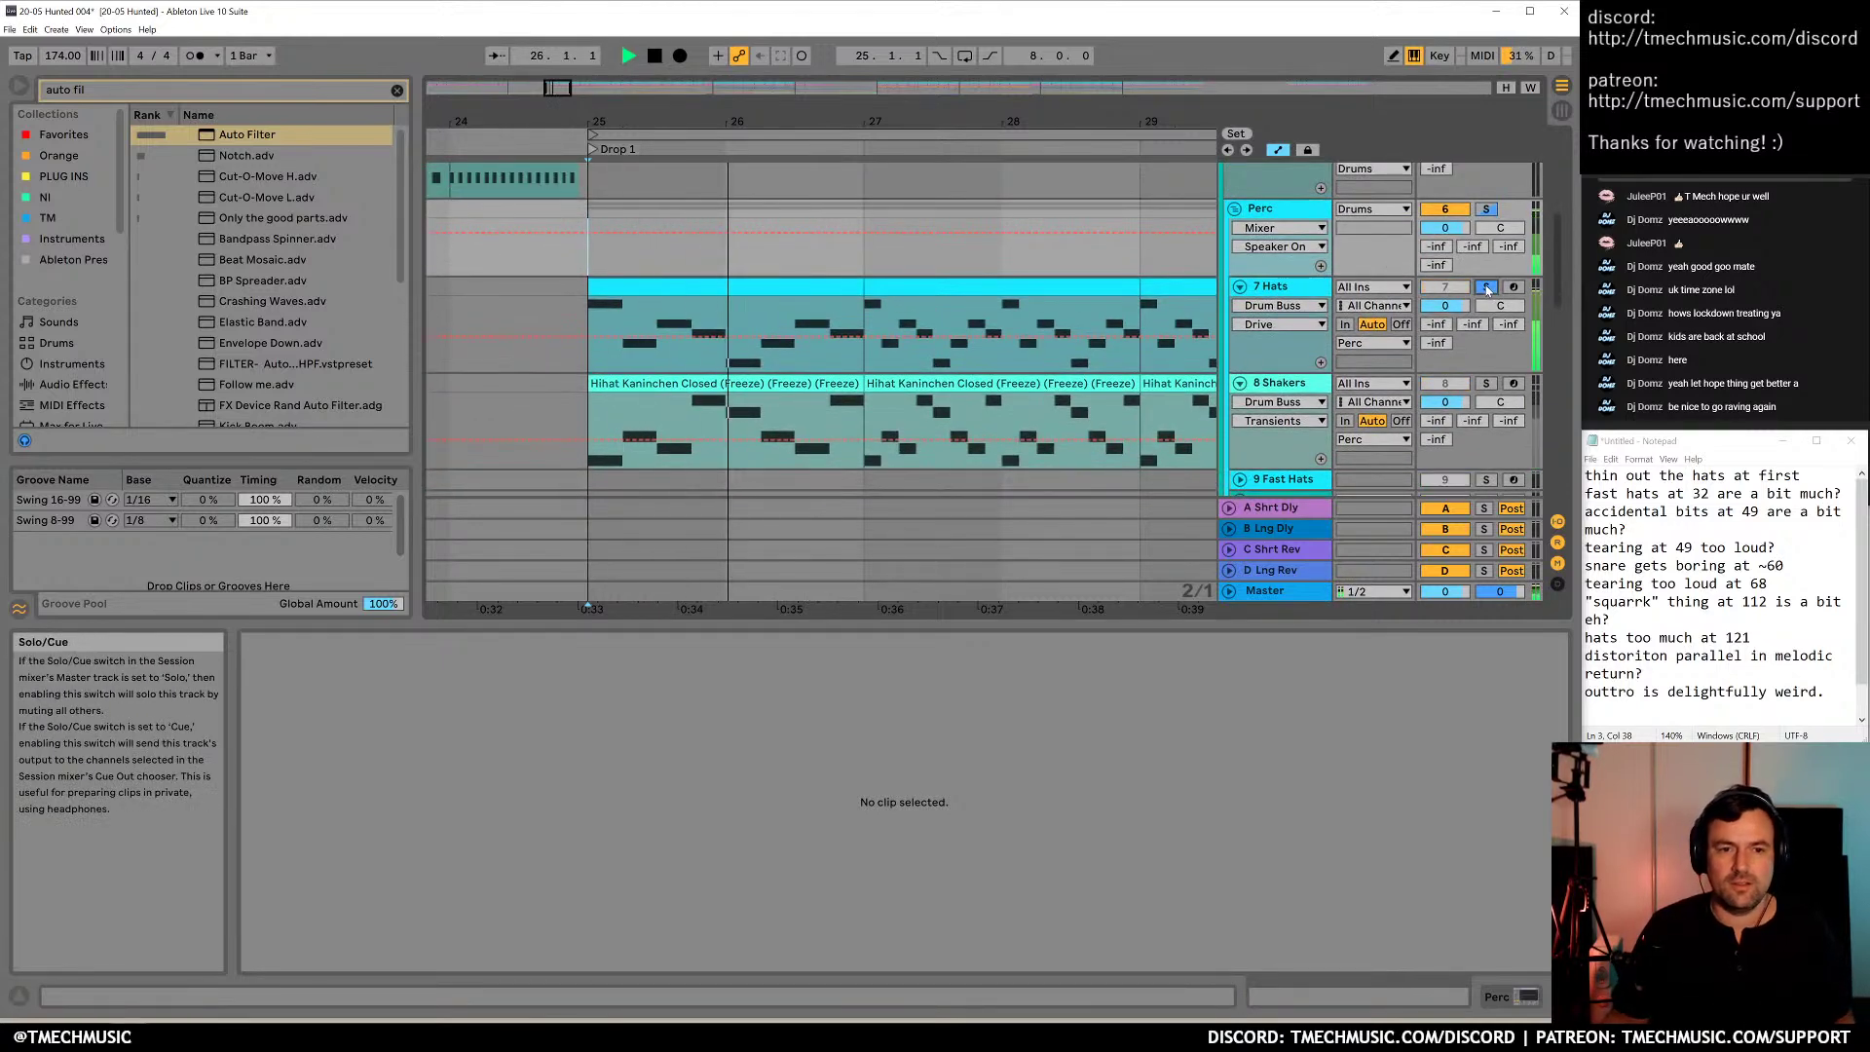
left_click(1487, 384)
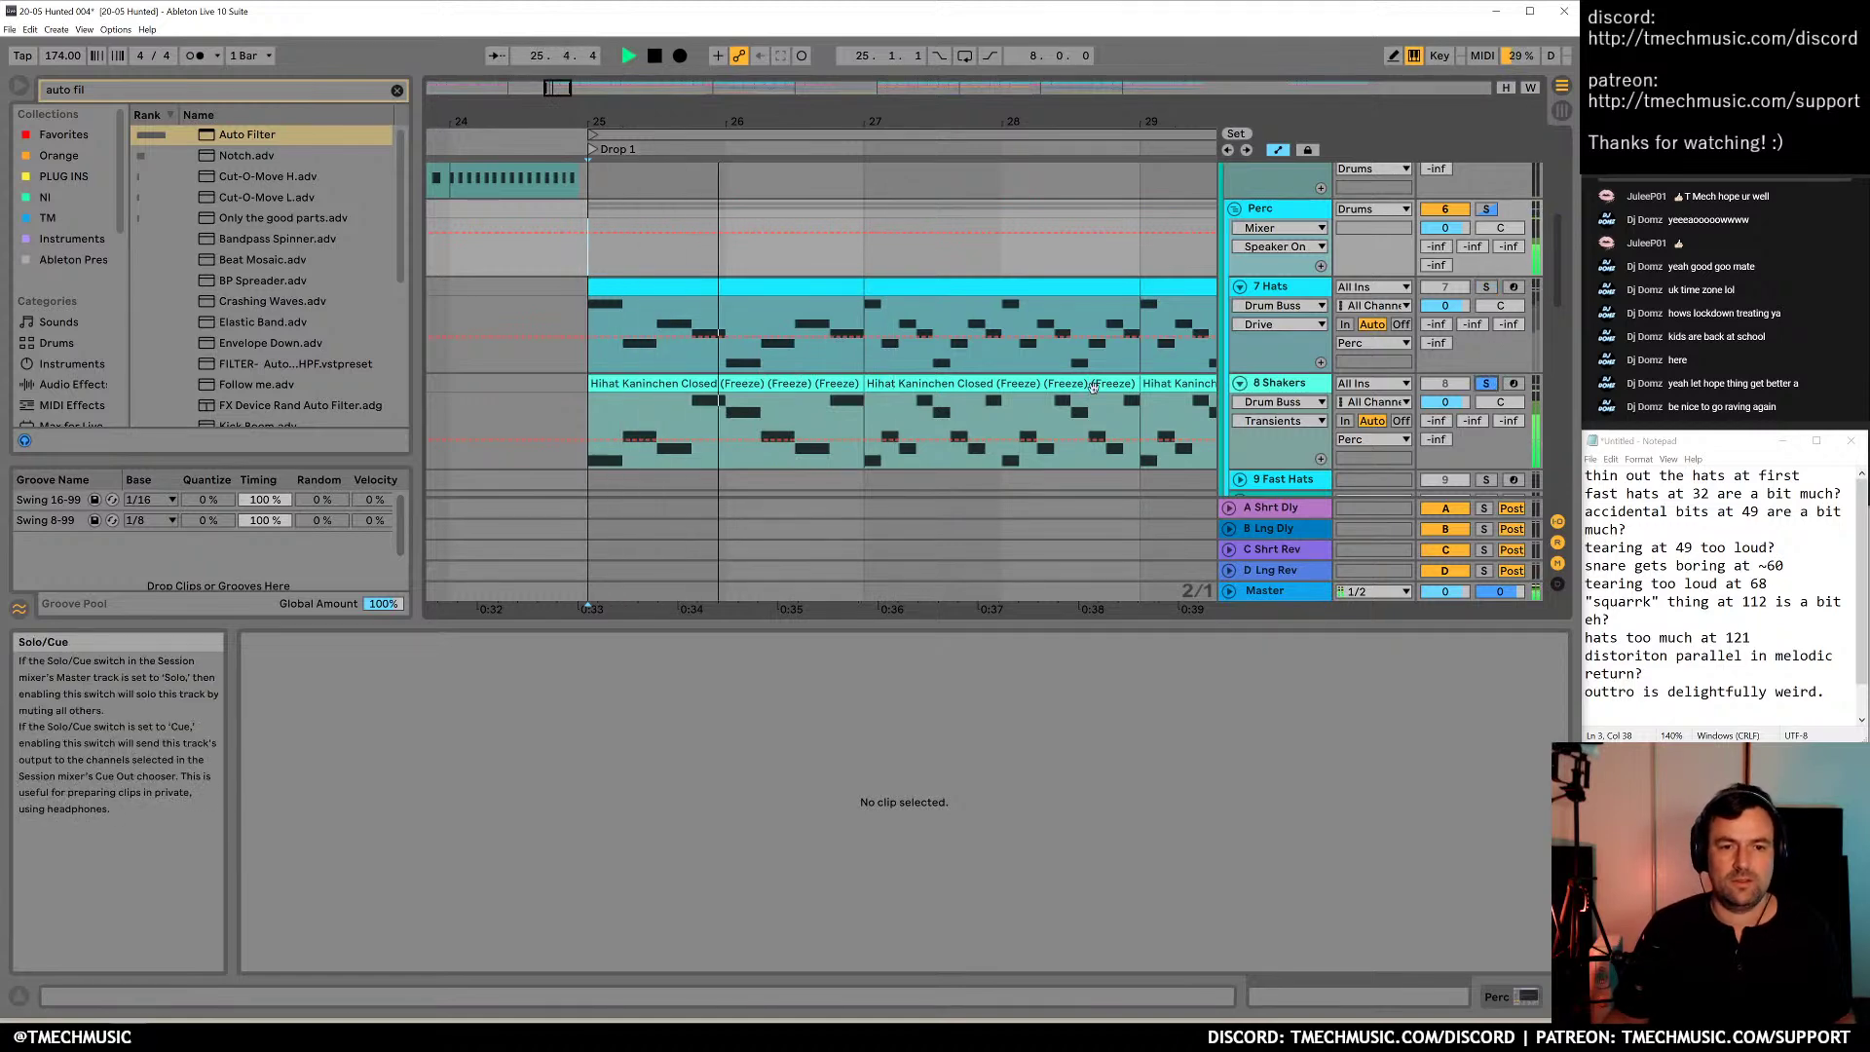
left_click(728, 384)
key("space")
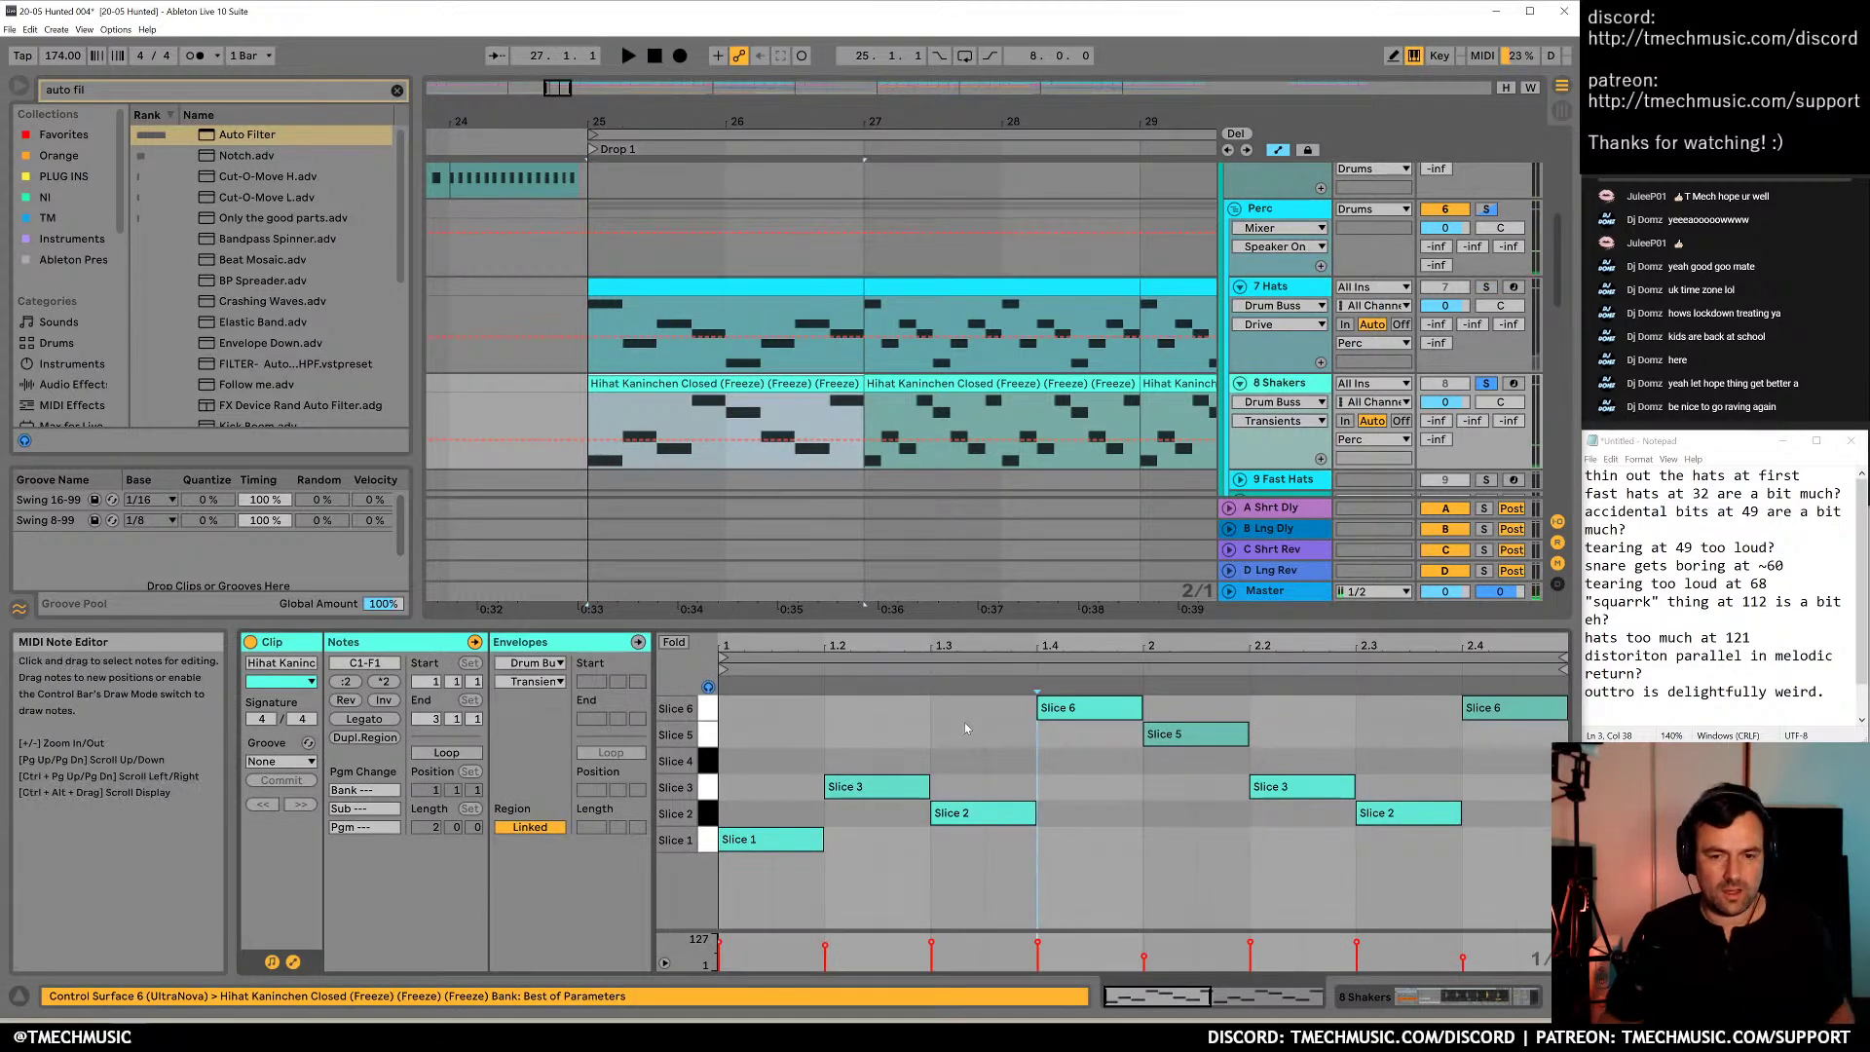
Show the Shakers drum rack, play the soloed part from bar 25, and preview individual slices
key("shift+Tab")
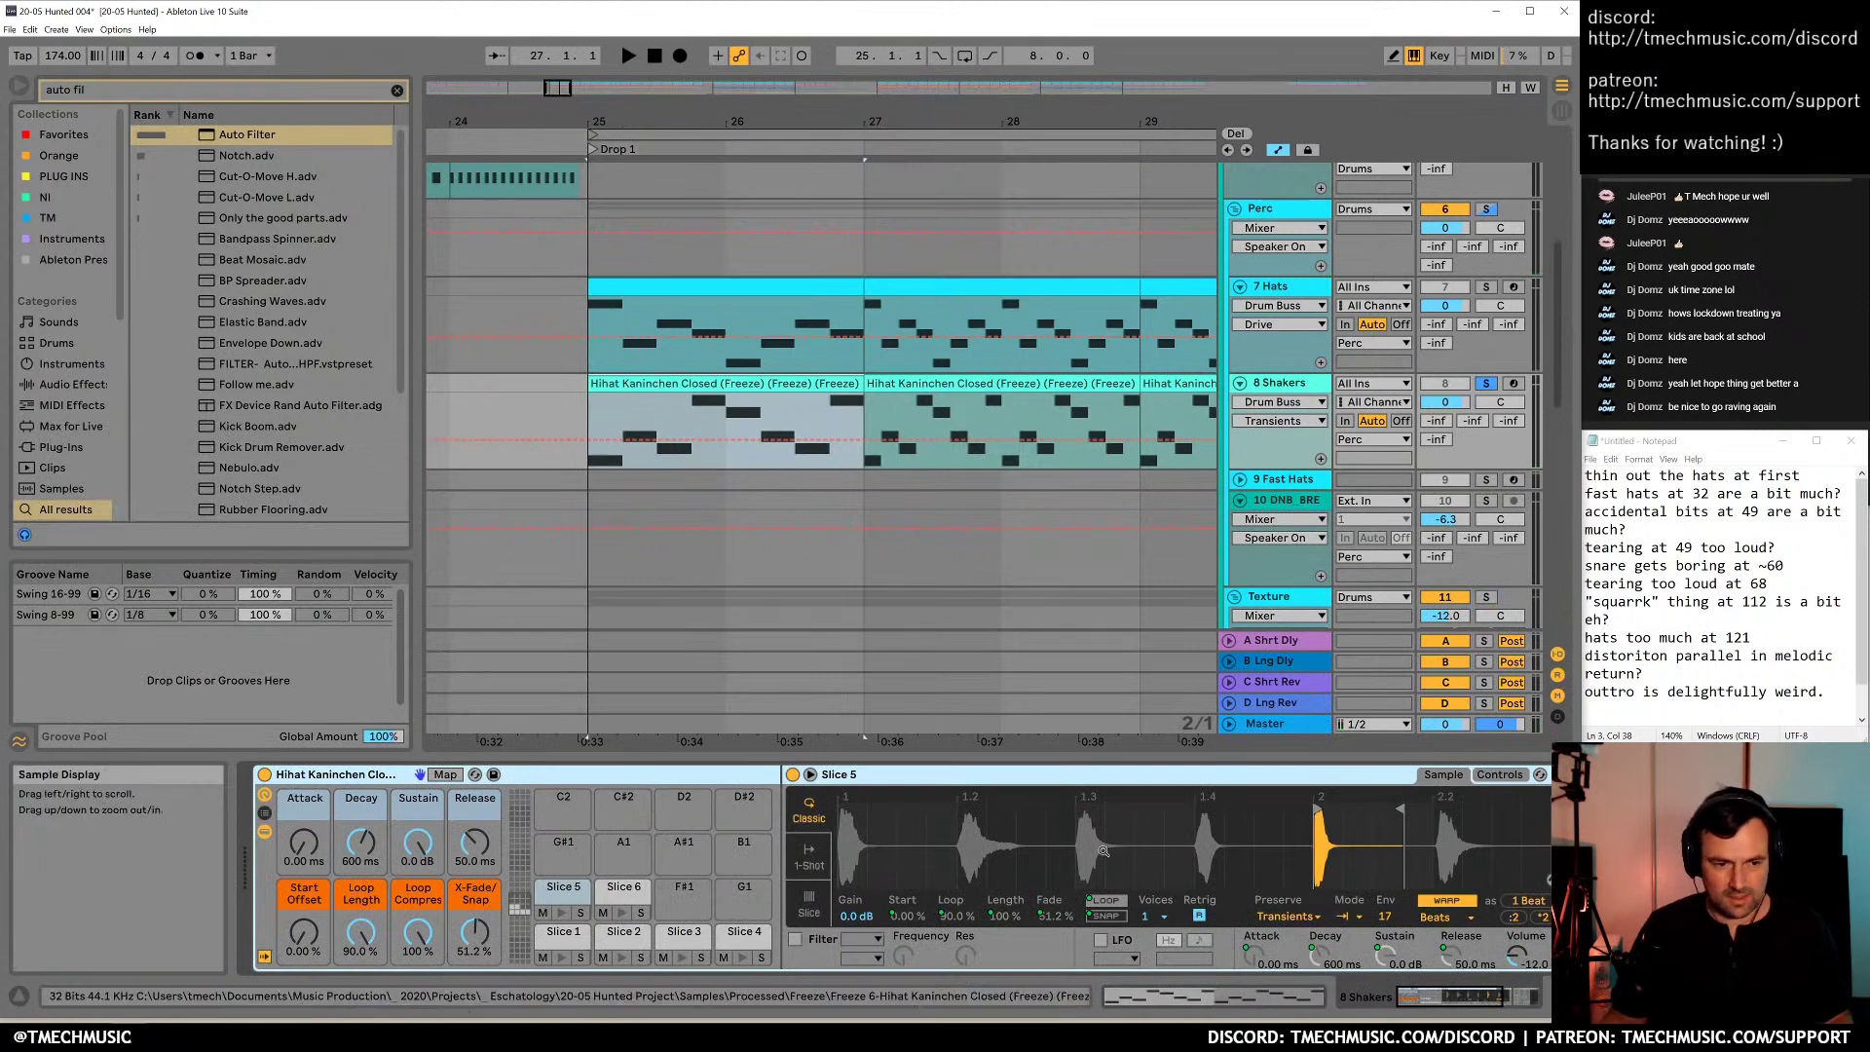
key("space")
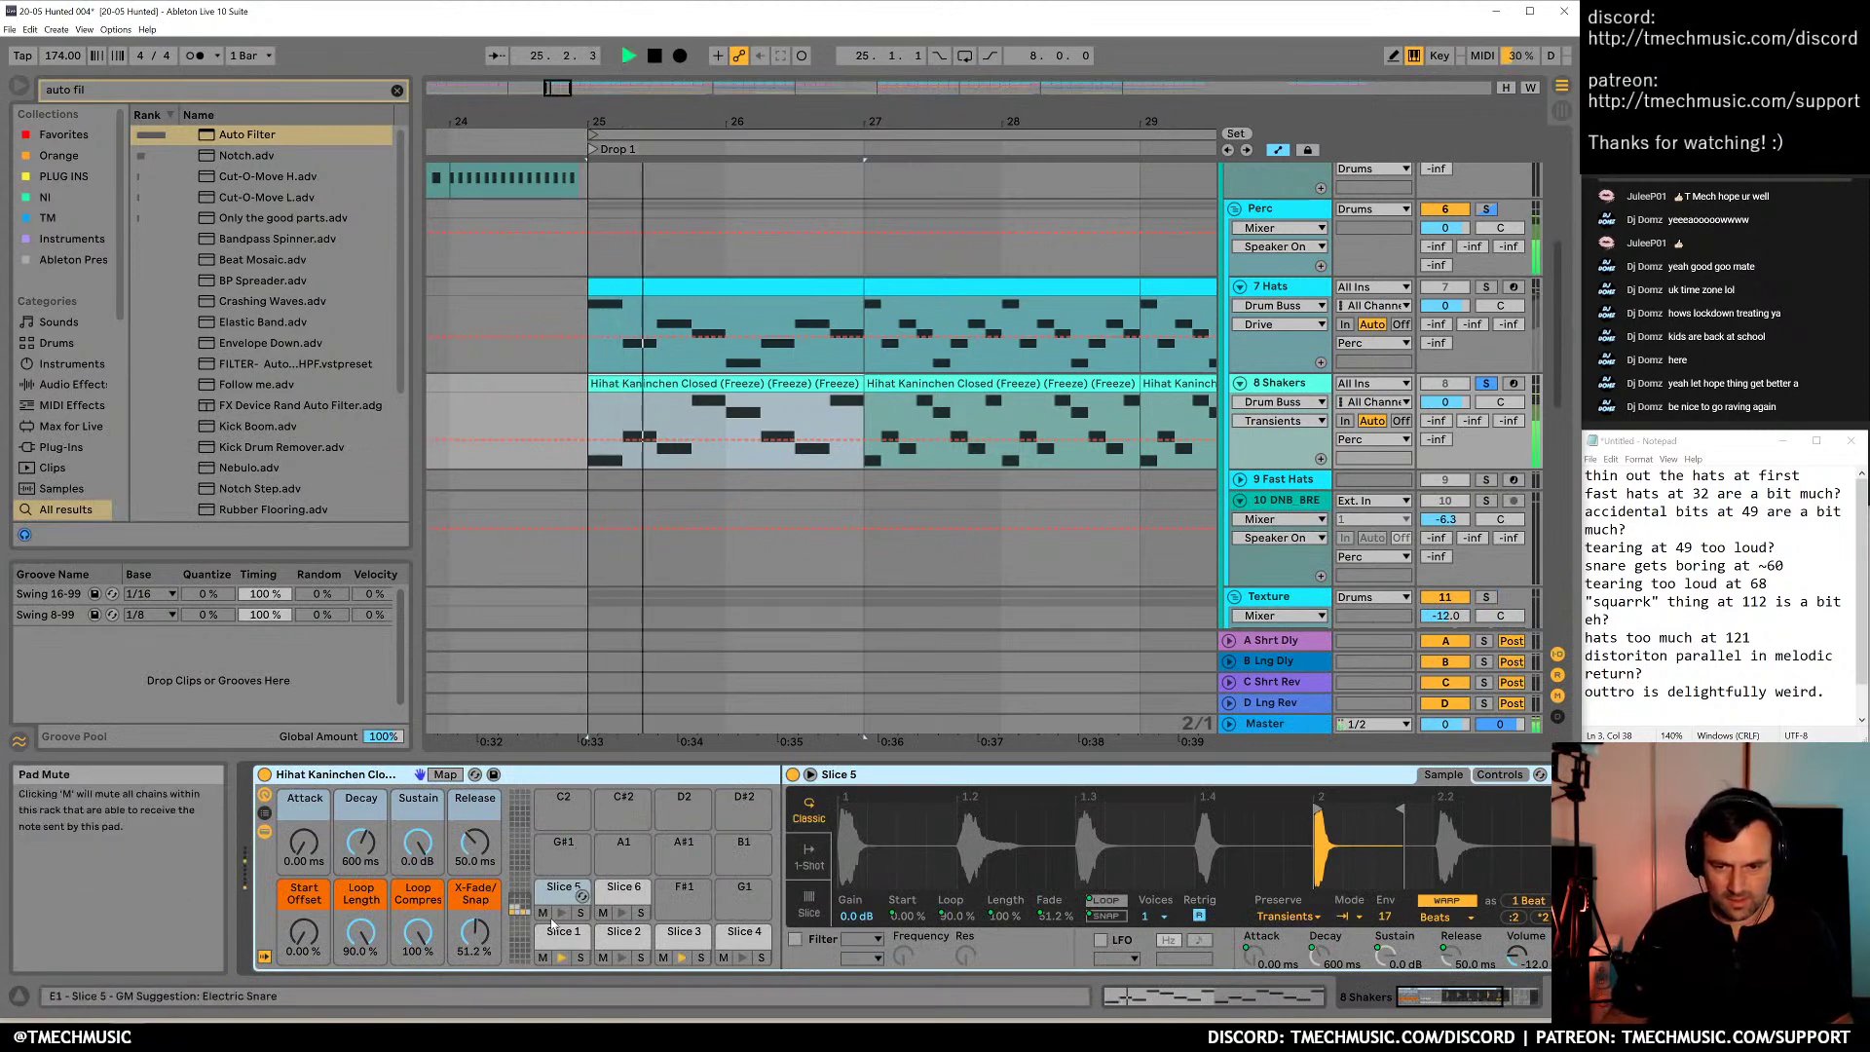
key("space")
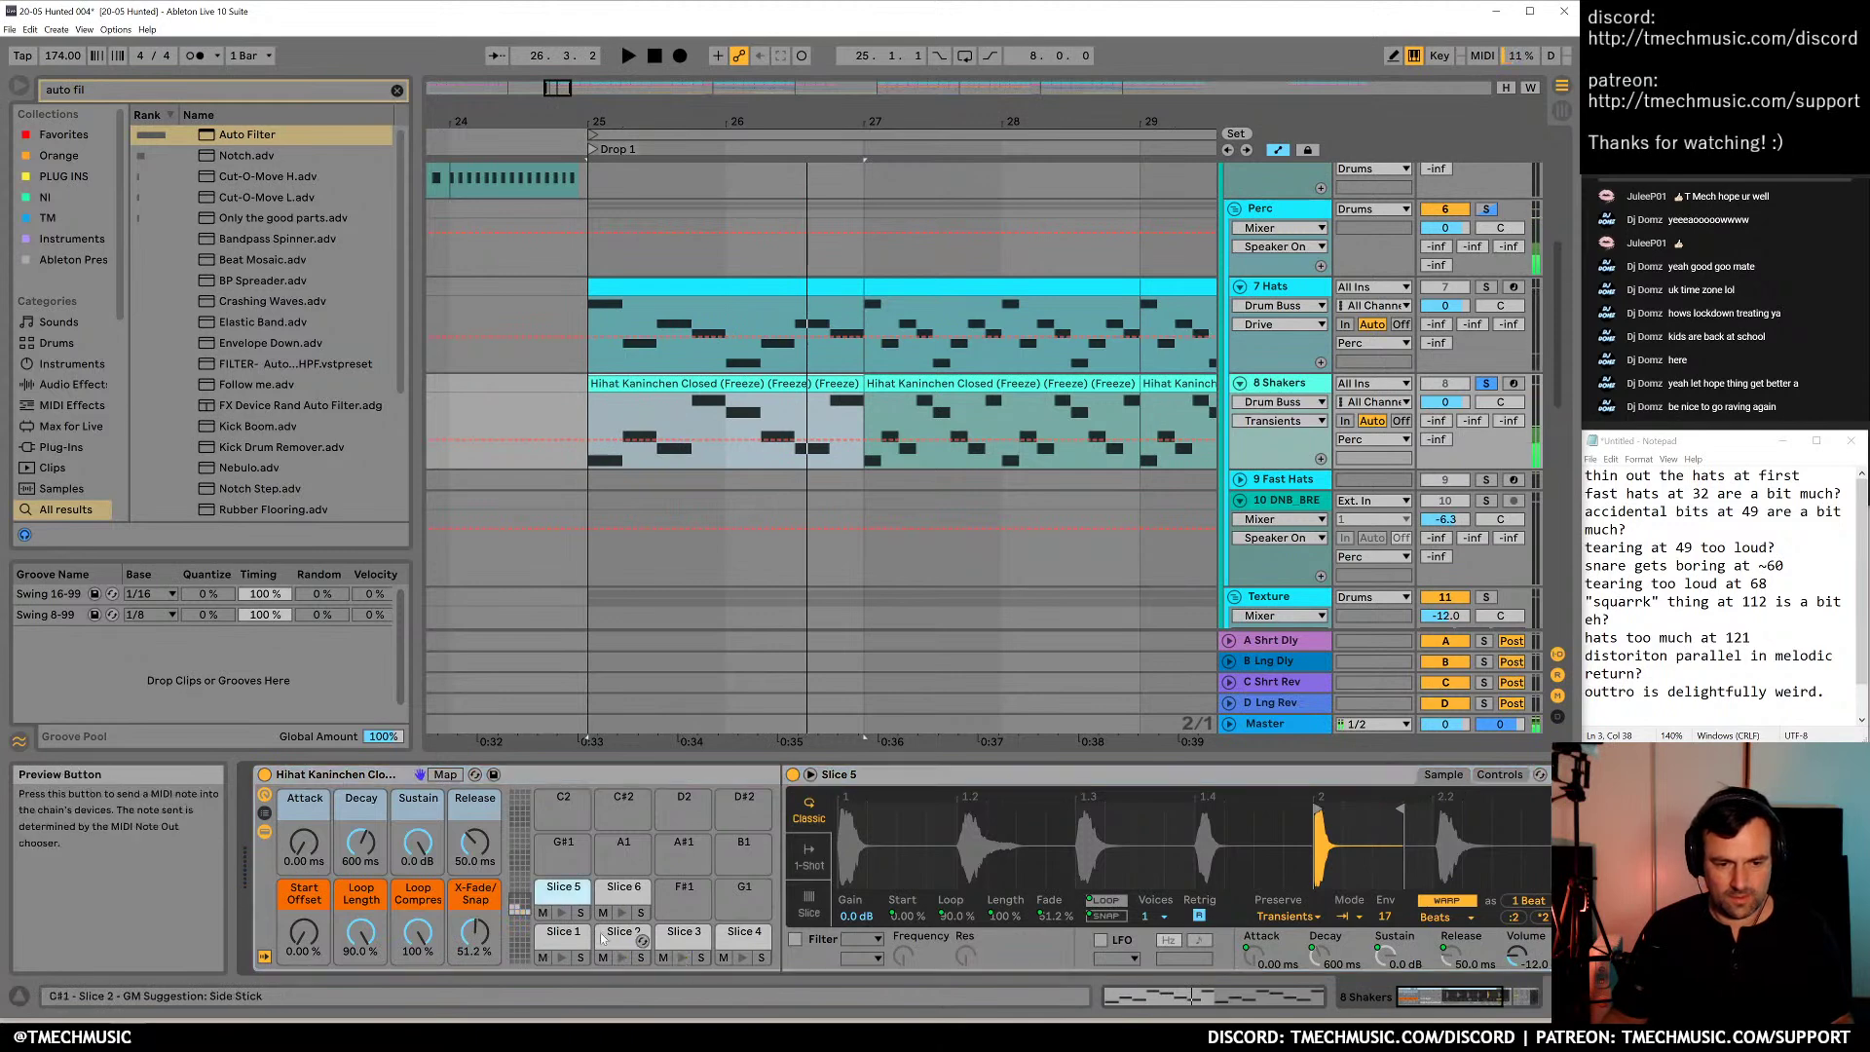
left_click(623, 914)
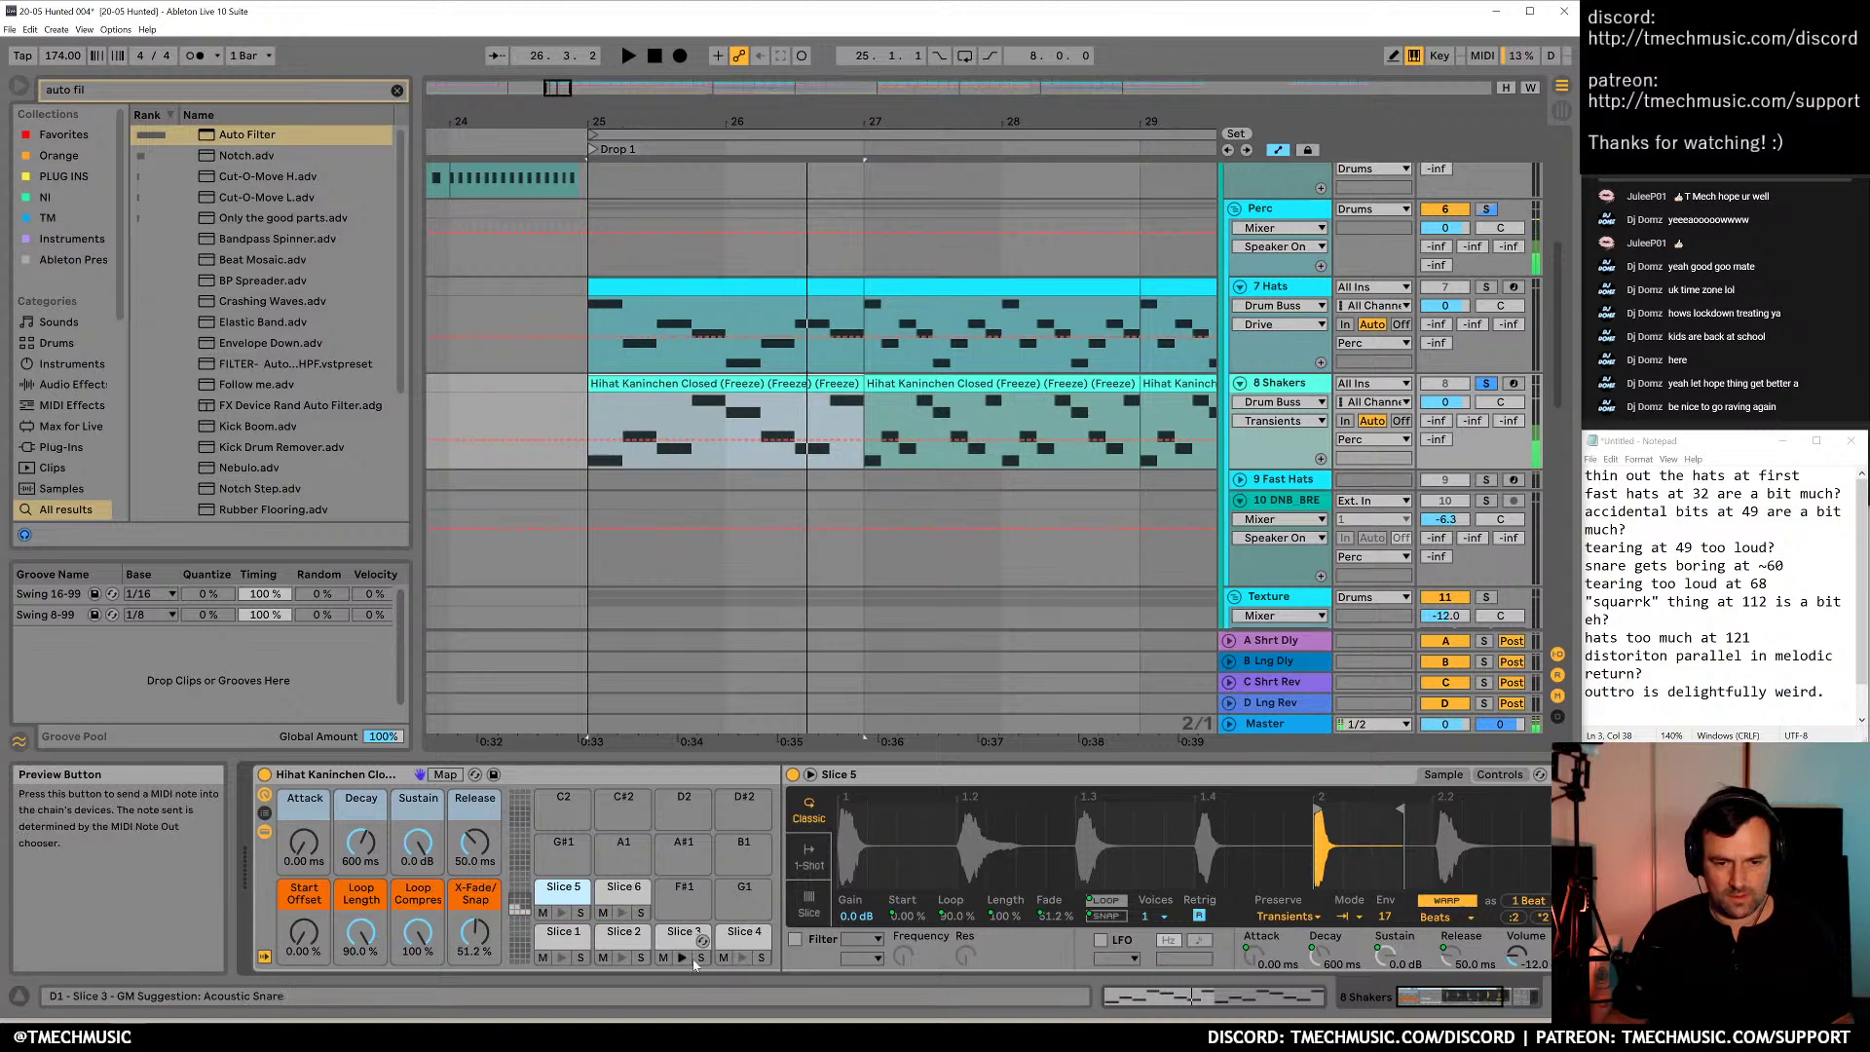
left_click(688, 939)
Examine the samples of the Shakers rack's slices one by one, ending on Slice 6
left_click(621, 937)
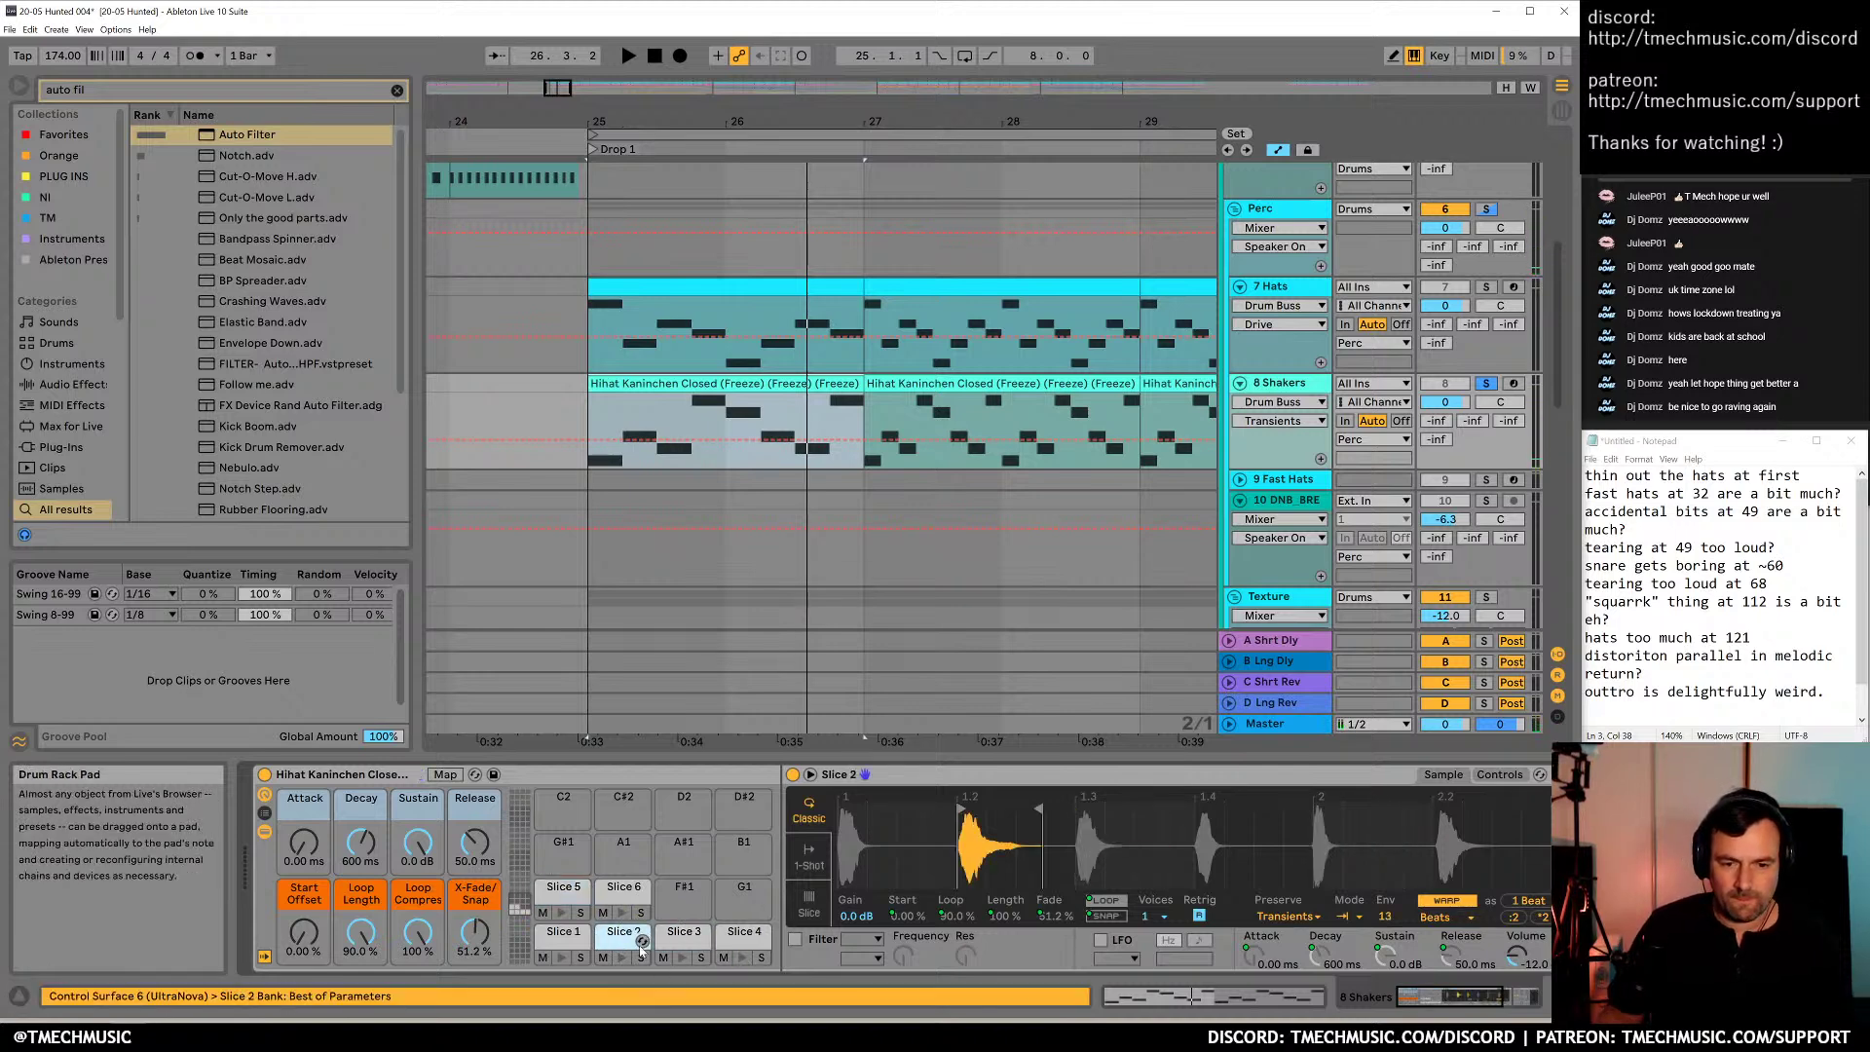
left_click(569, 940)
left_click(642, 942)
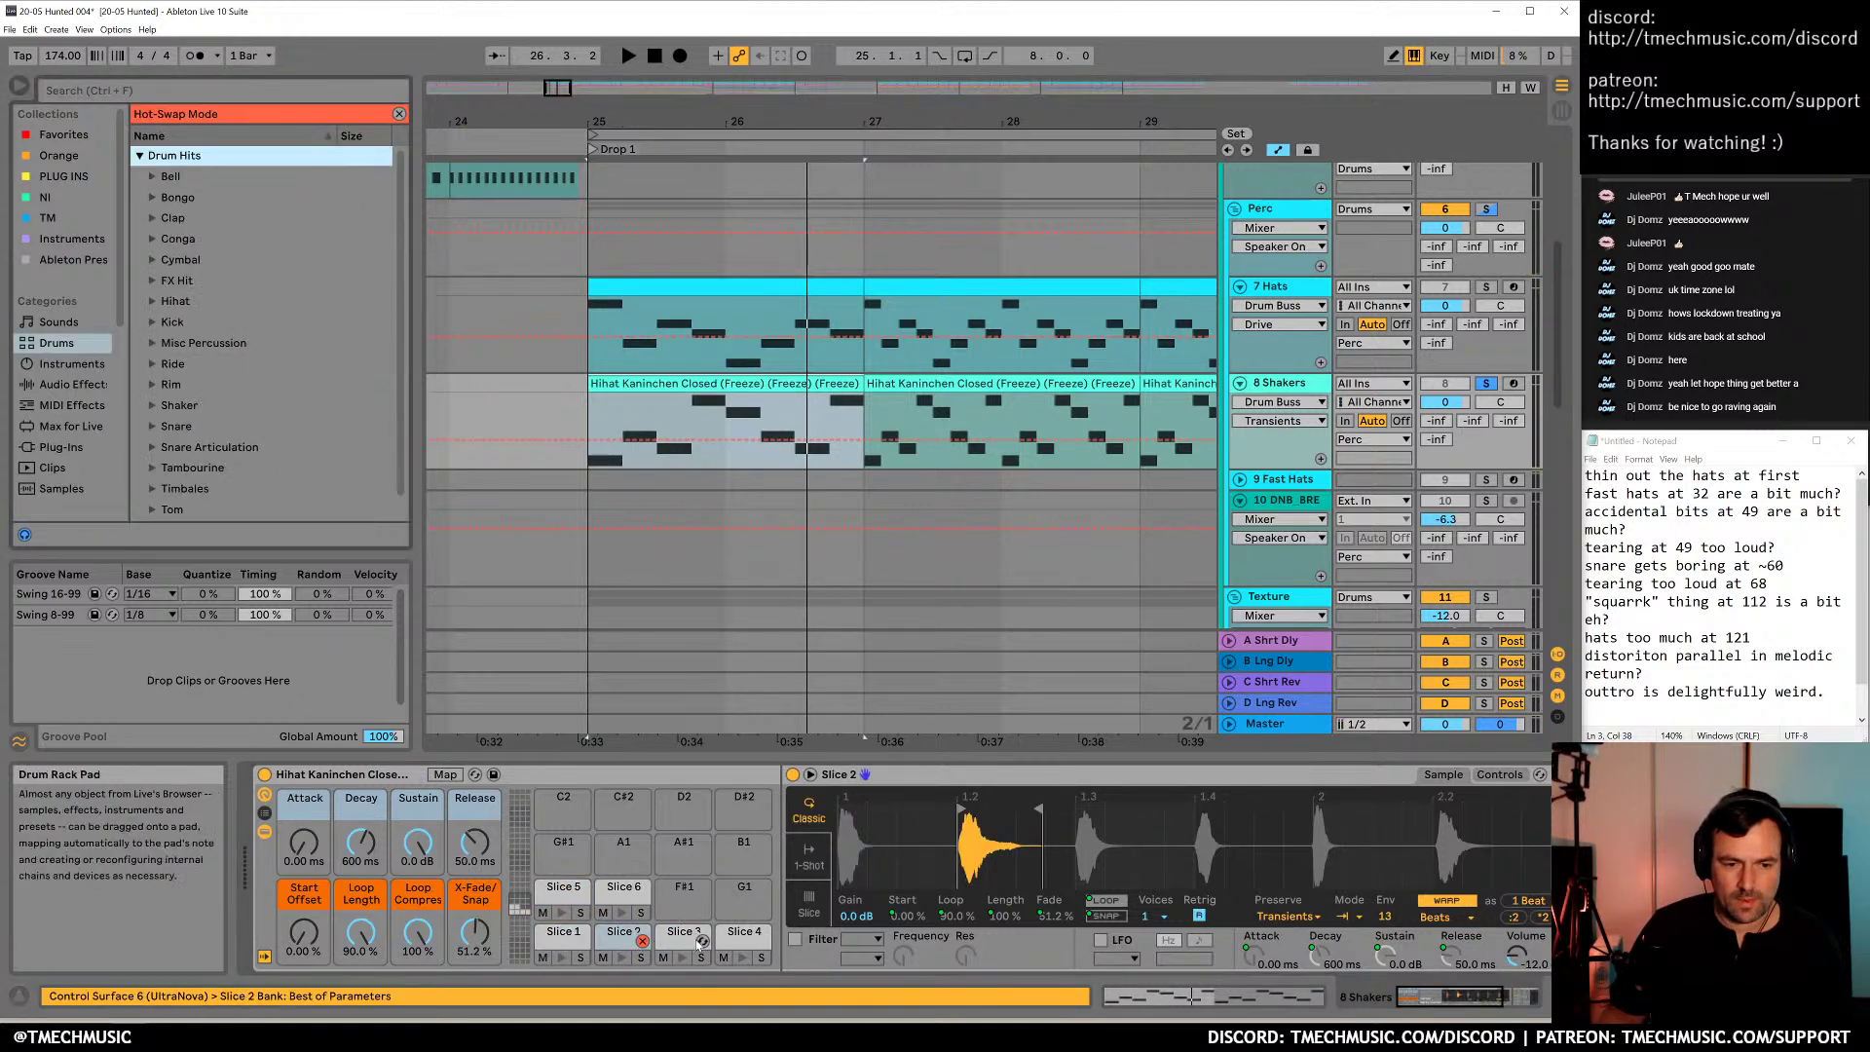
left_click(642, 940)
left_click(674, 937)
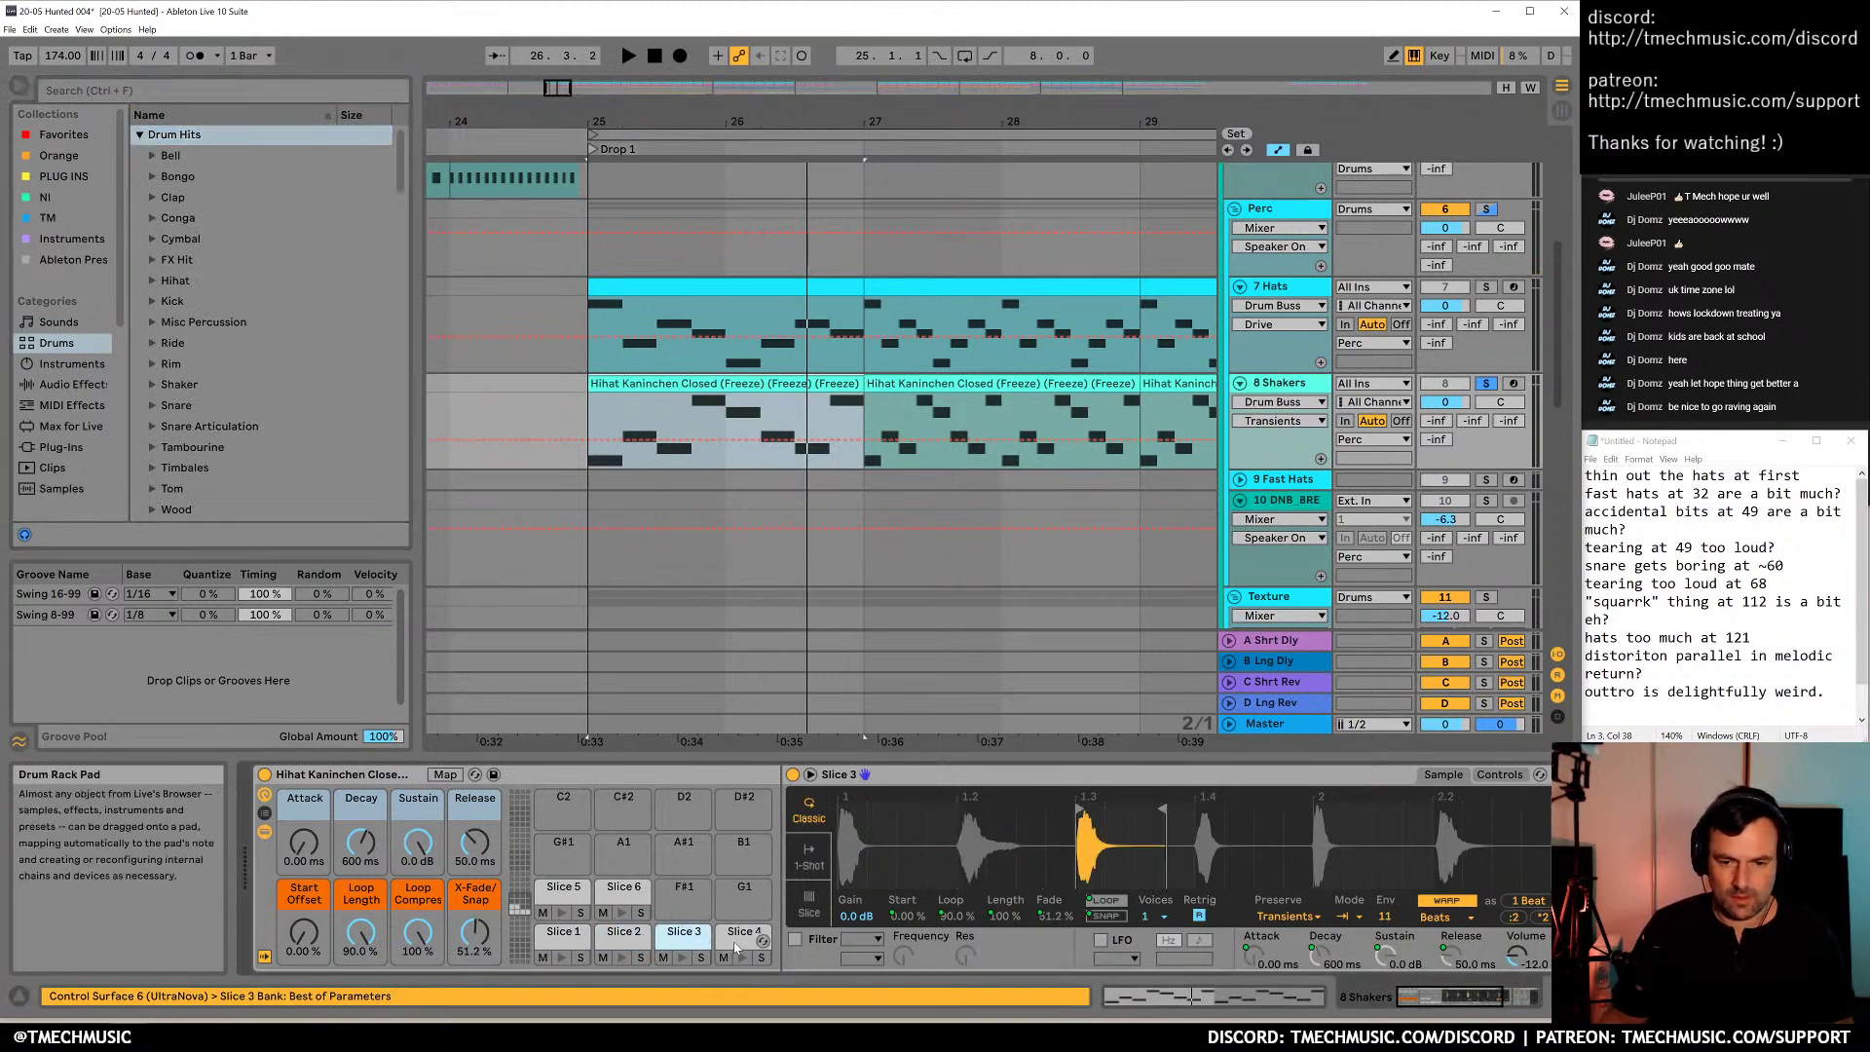
left_click(735, 936)
left_click(572, 894)
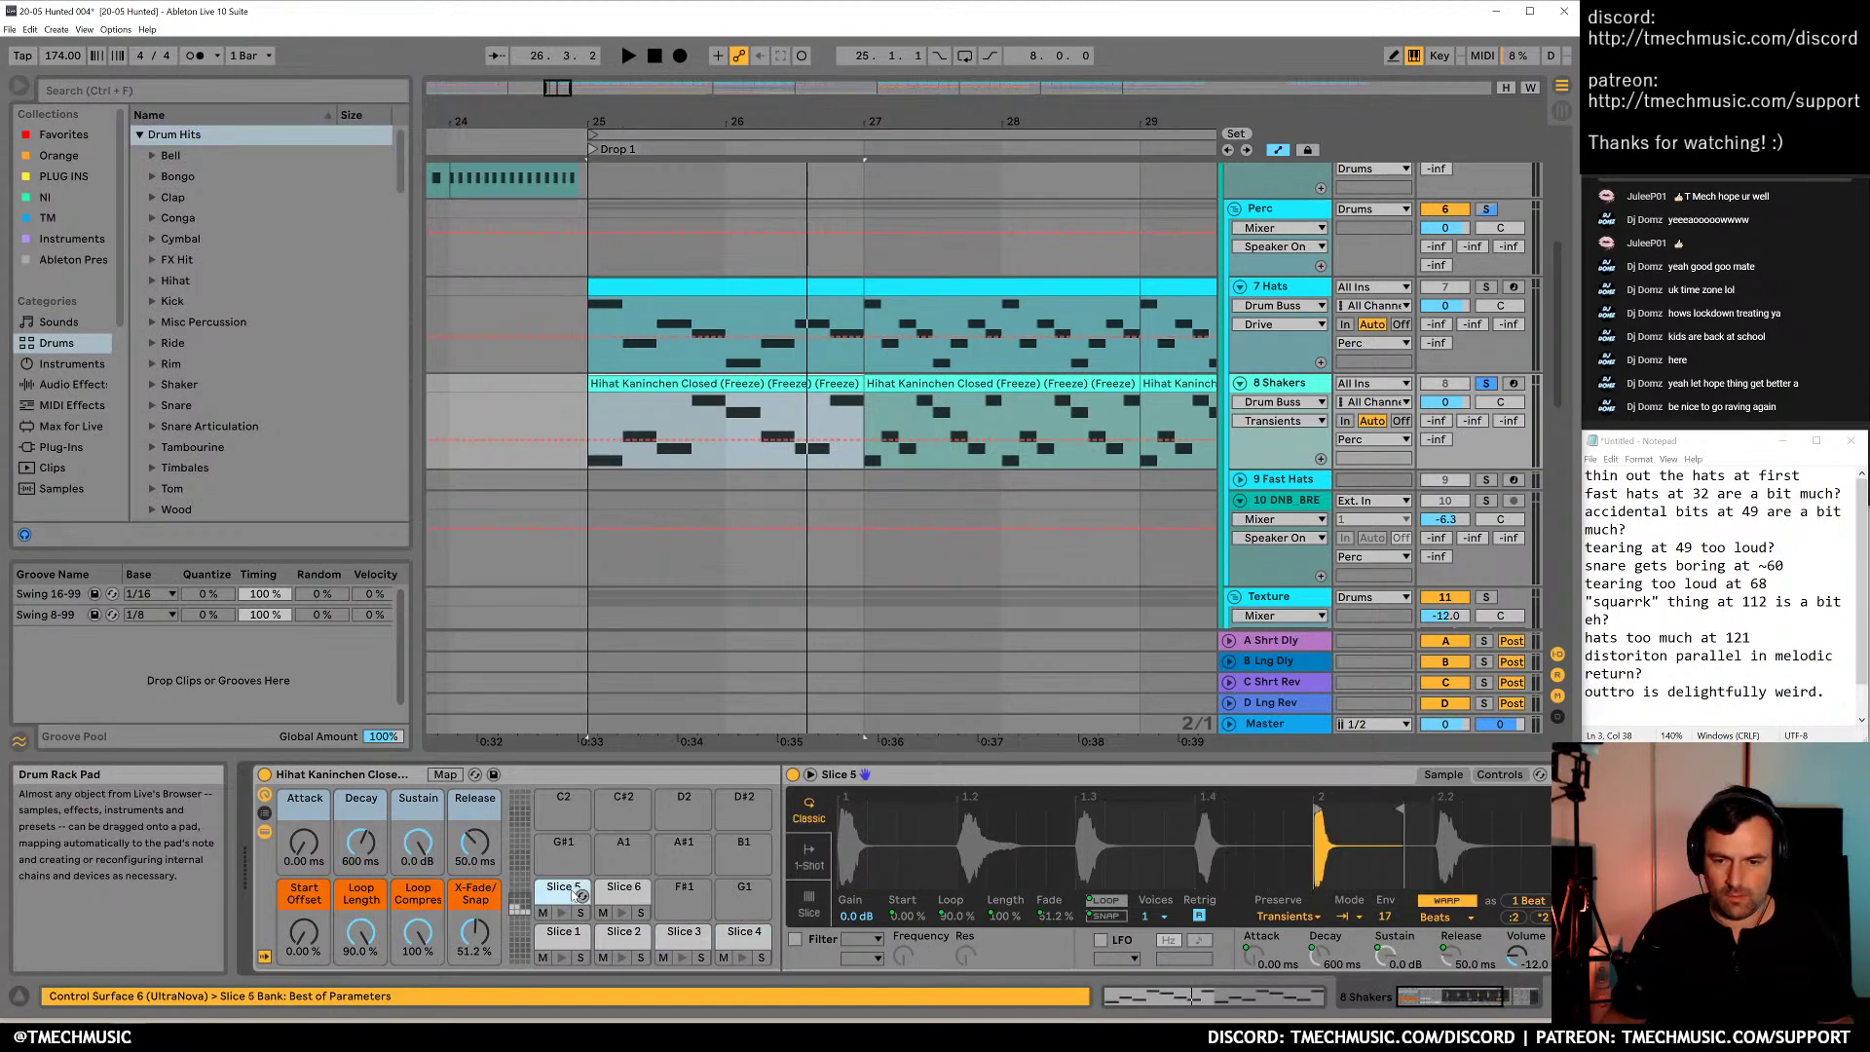
left_click(615, 892)
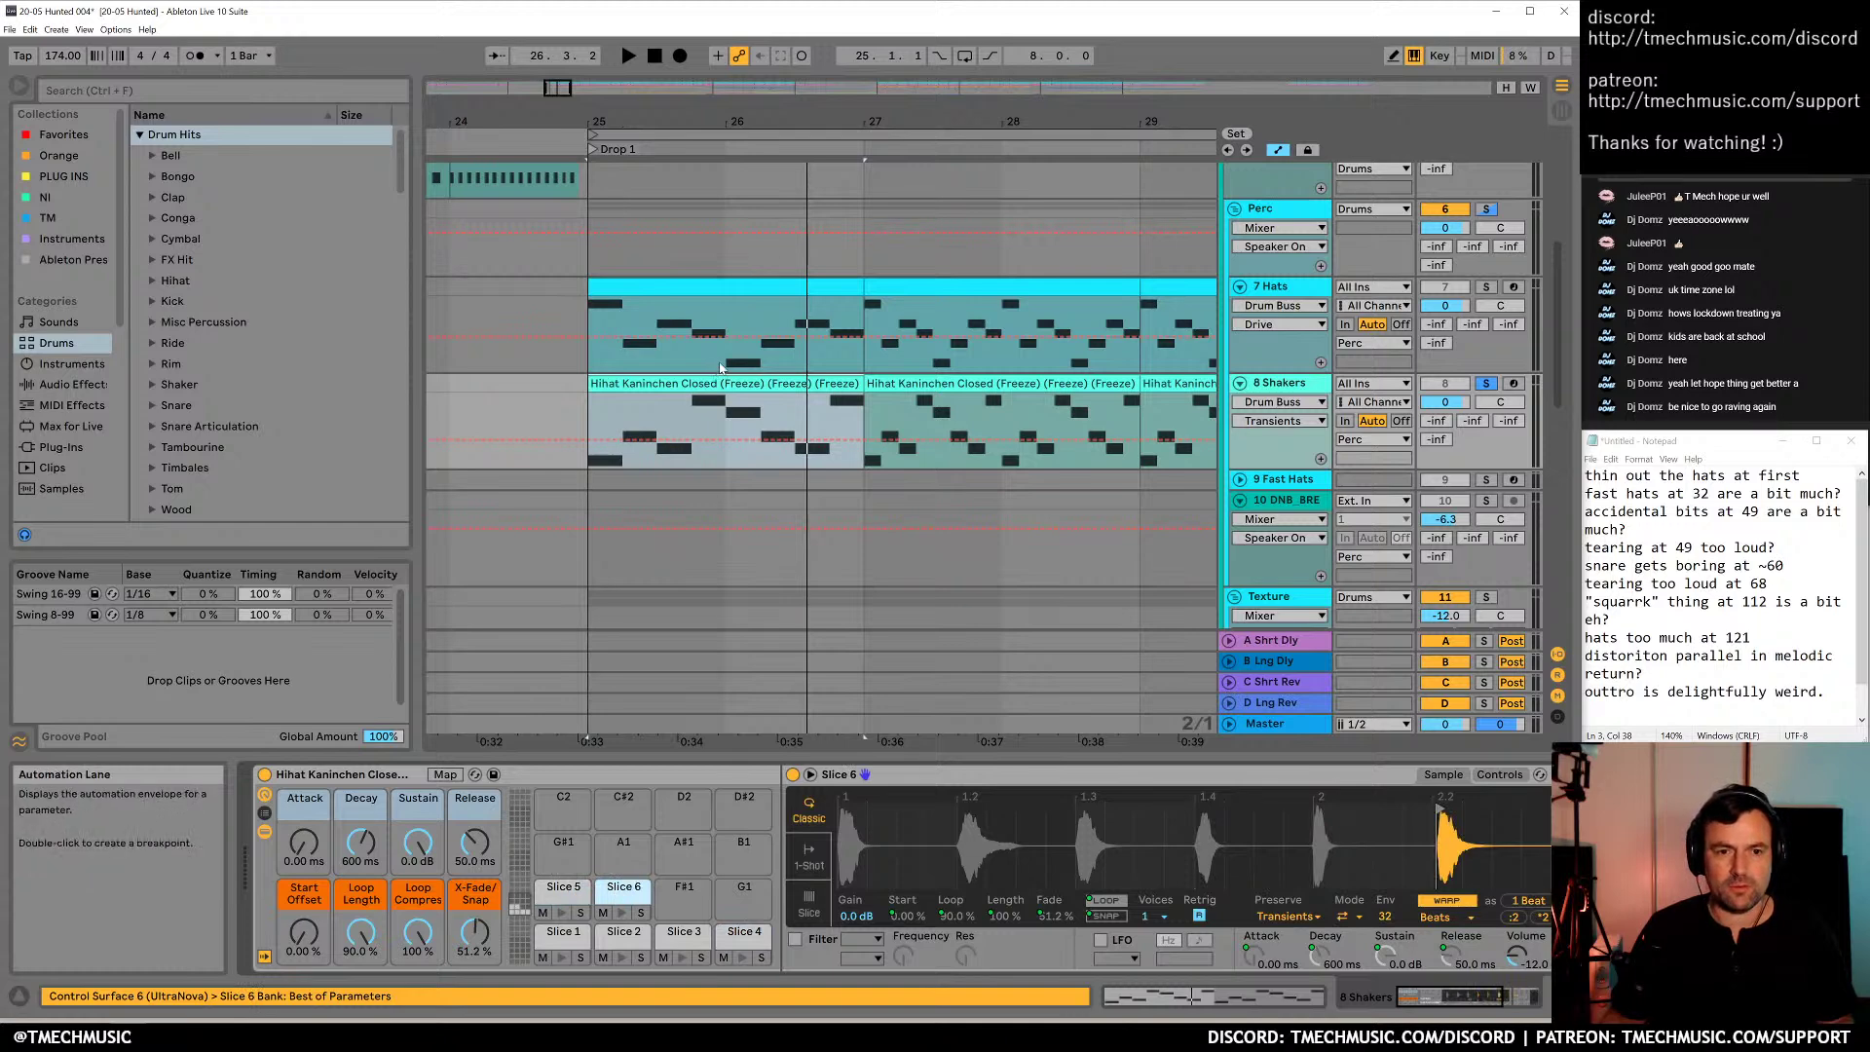
Turn off Warp for the Slice 6 sample and play Shakers from bar 25 before and after the change
key("space")
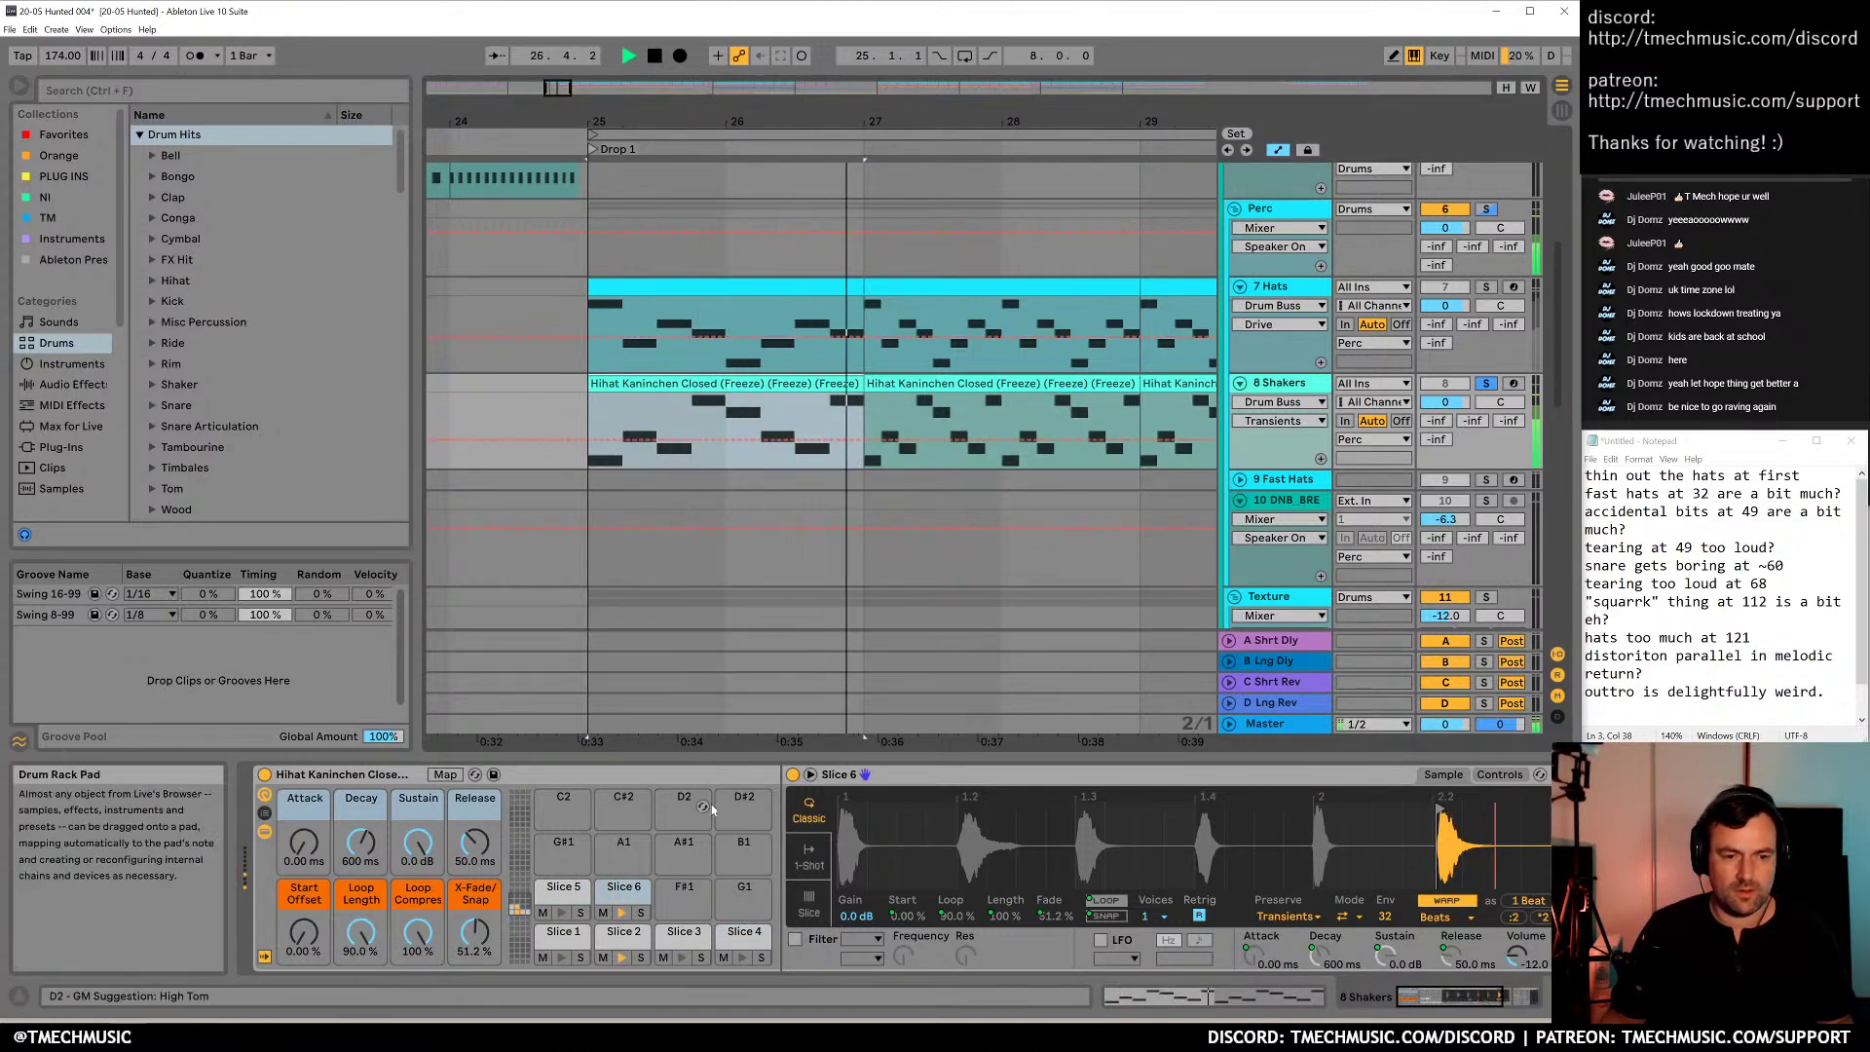
key("space")
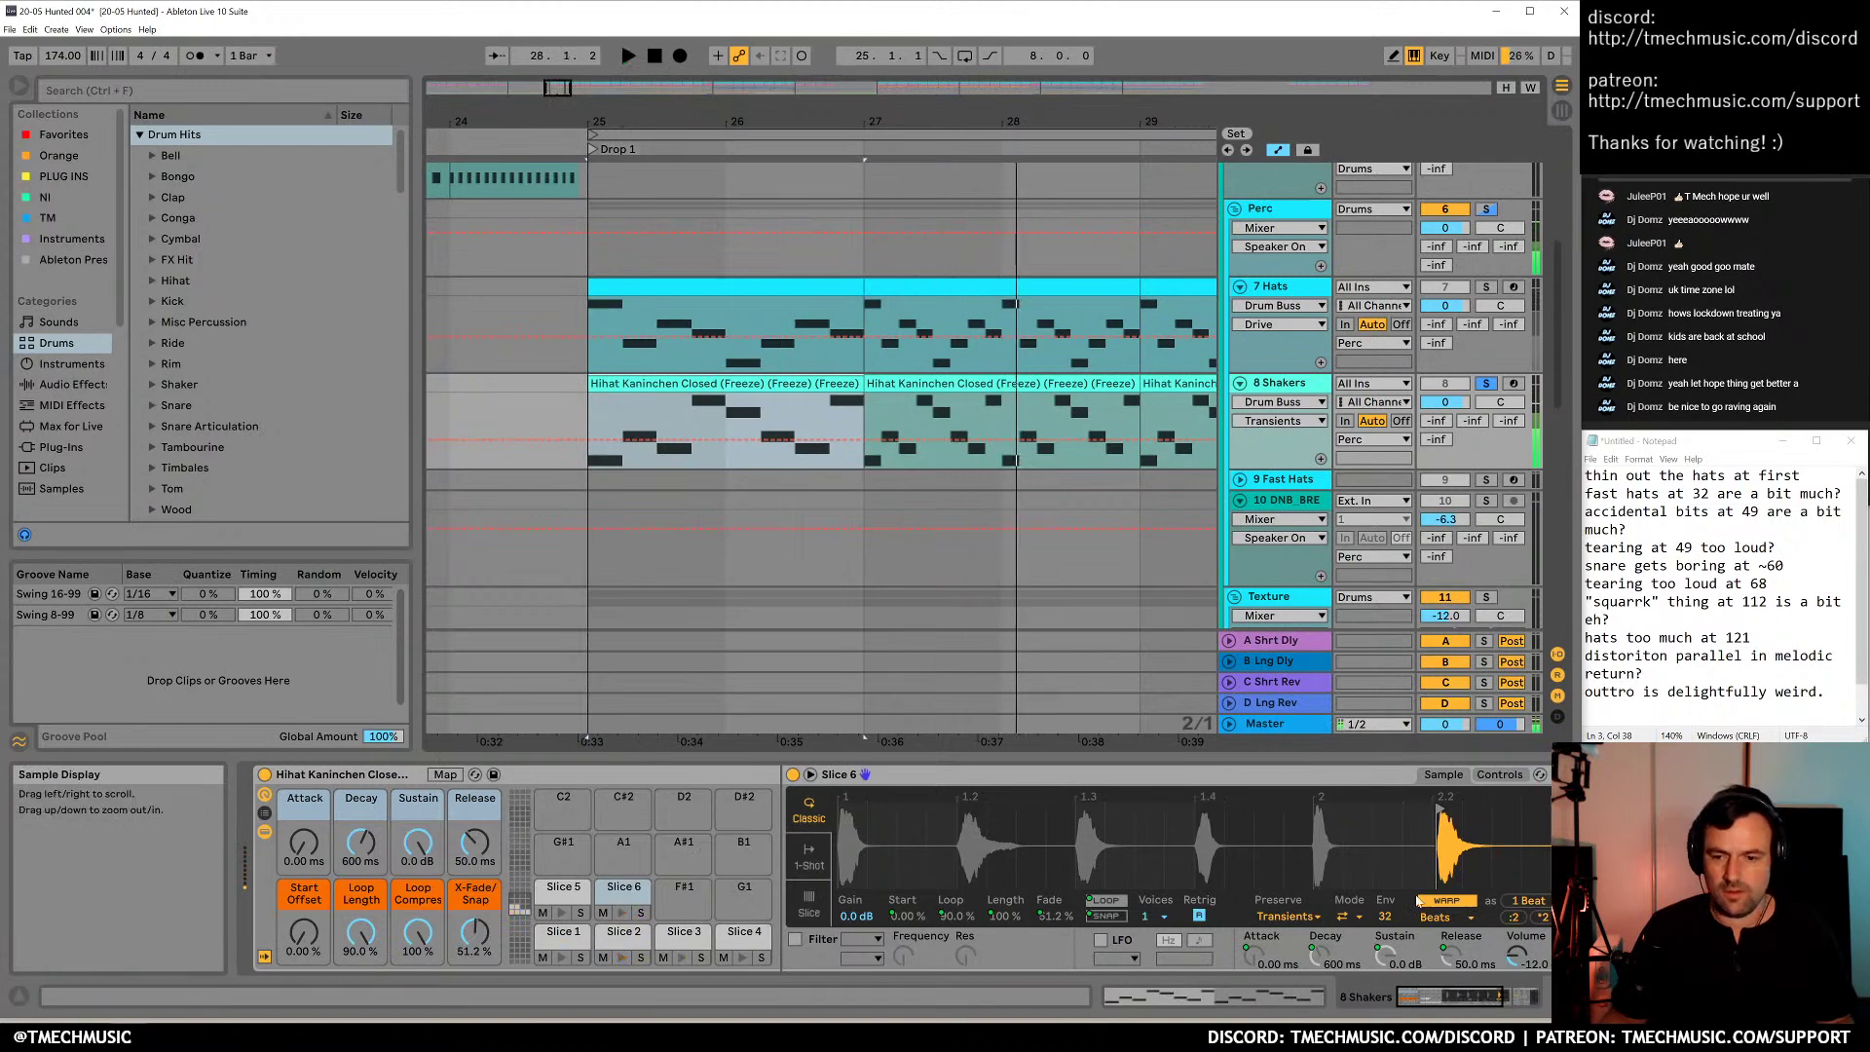
left_click(1439, 901)
key("space")
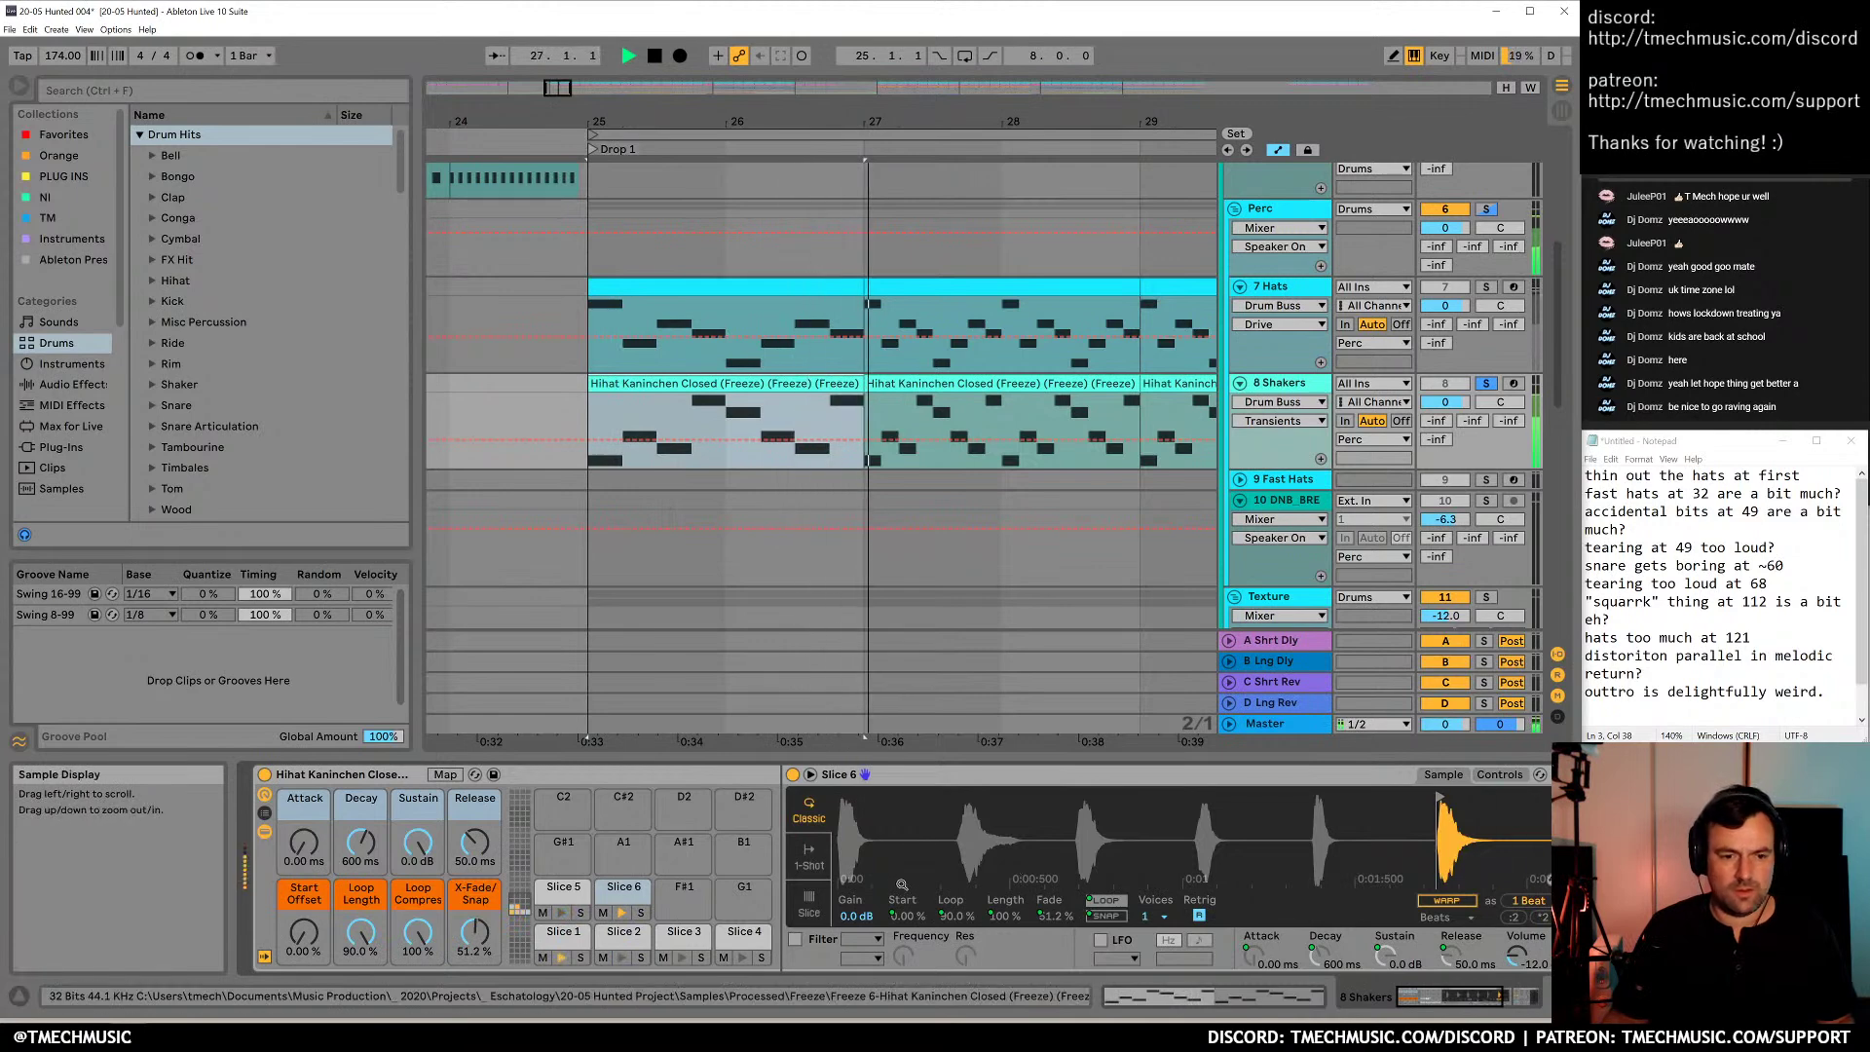
key("space")
Fold the note editor of the first Shakers clip to its used slices and audition the opening Slice 1 note in context
key("shift+Tab")
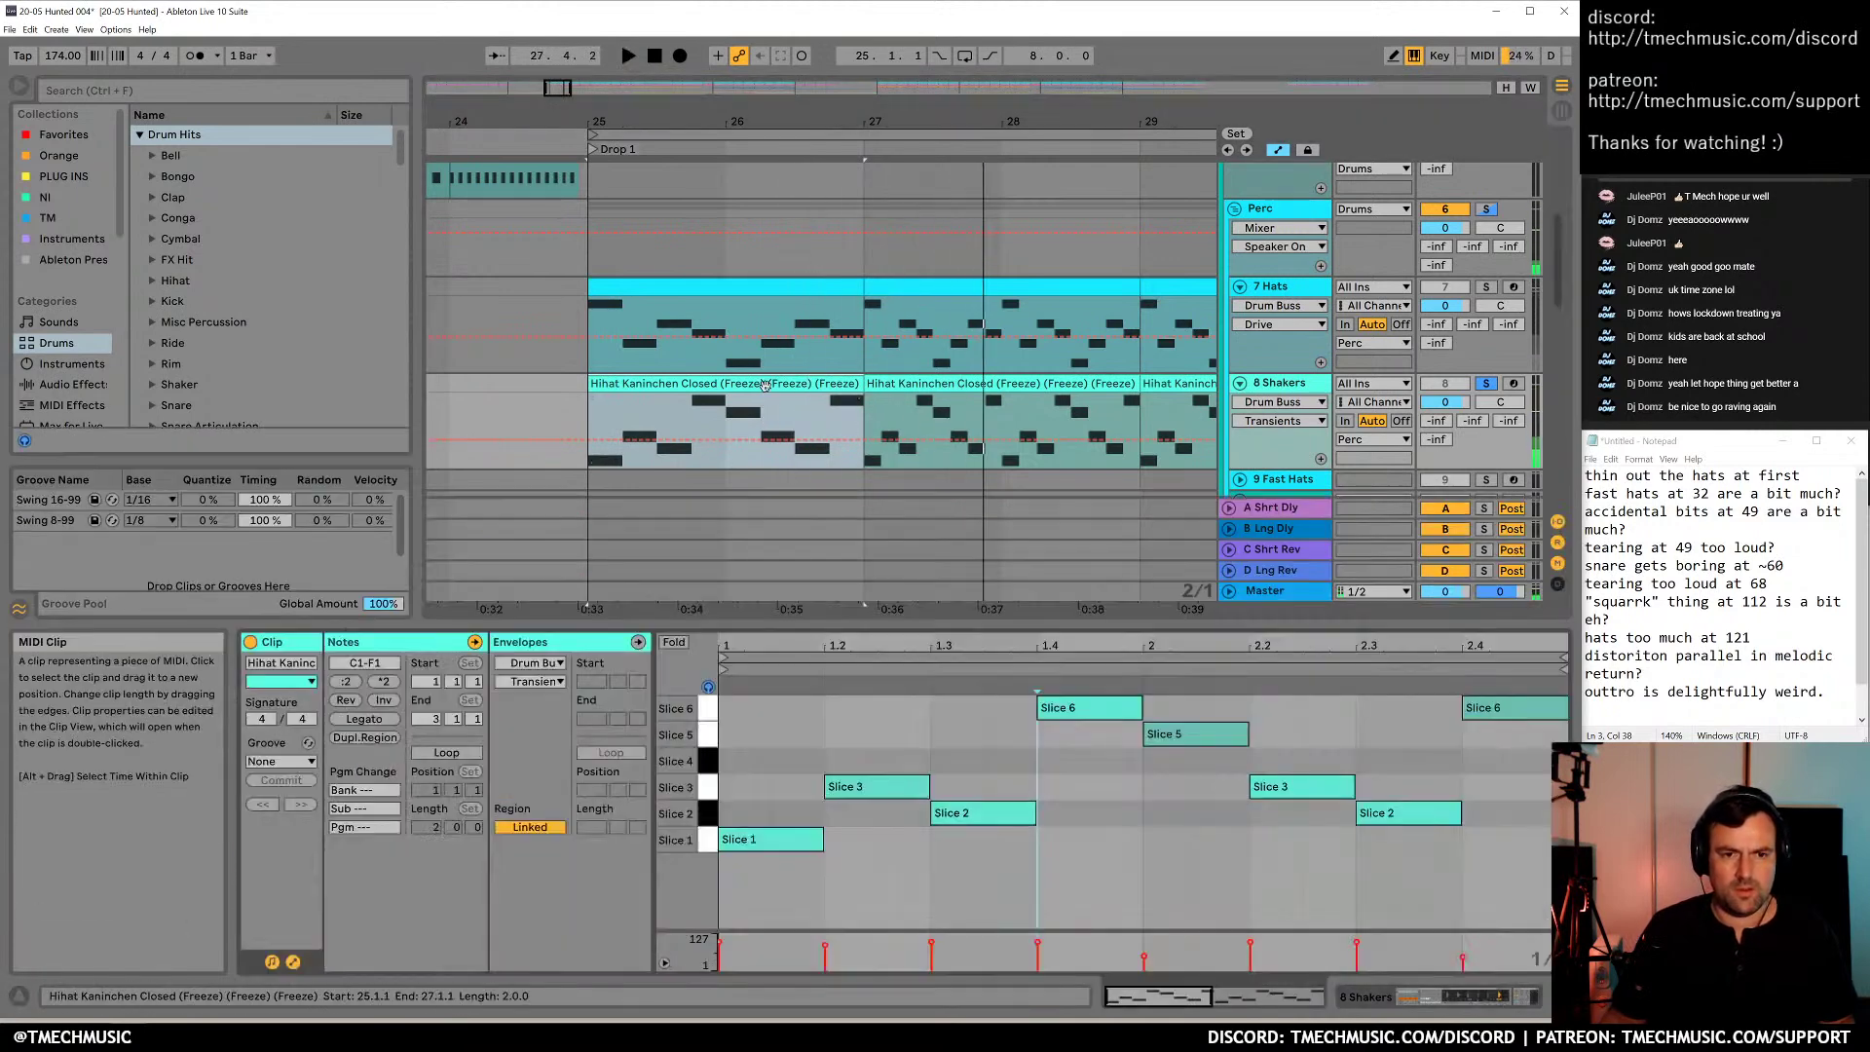
left_click(673, 642)
key("space")
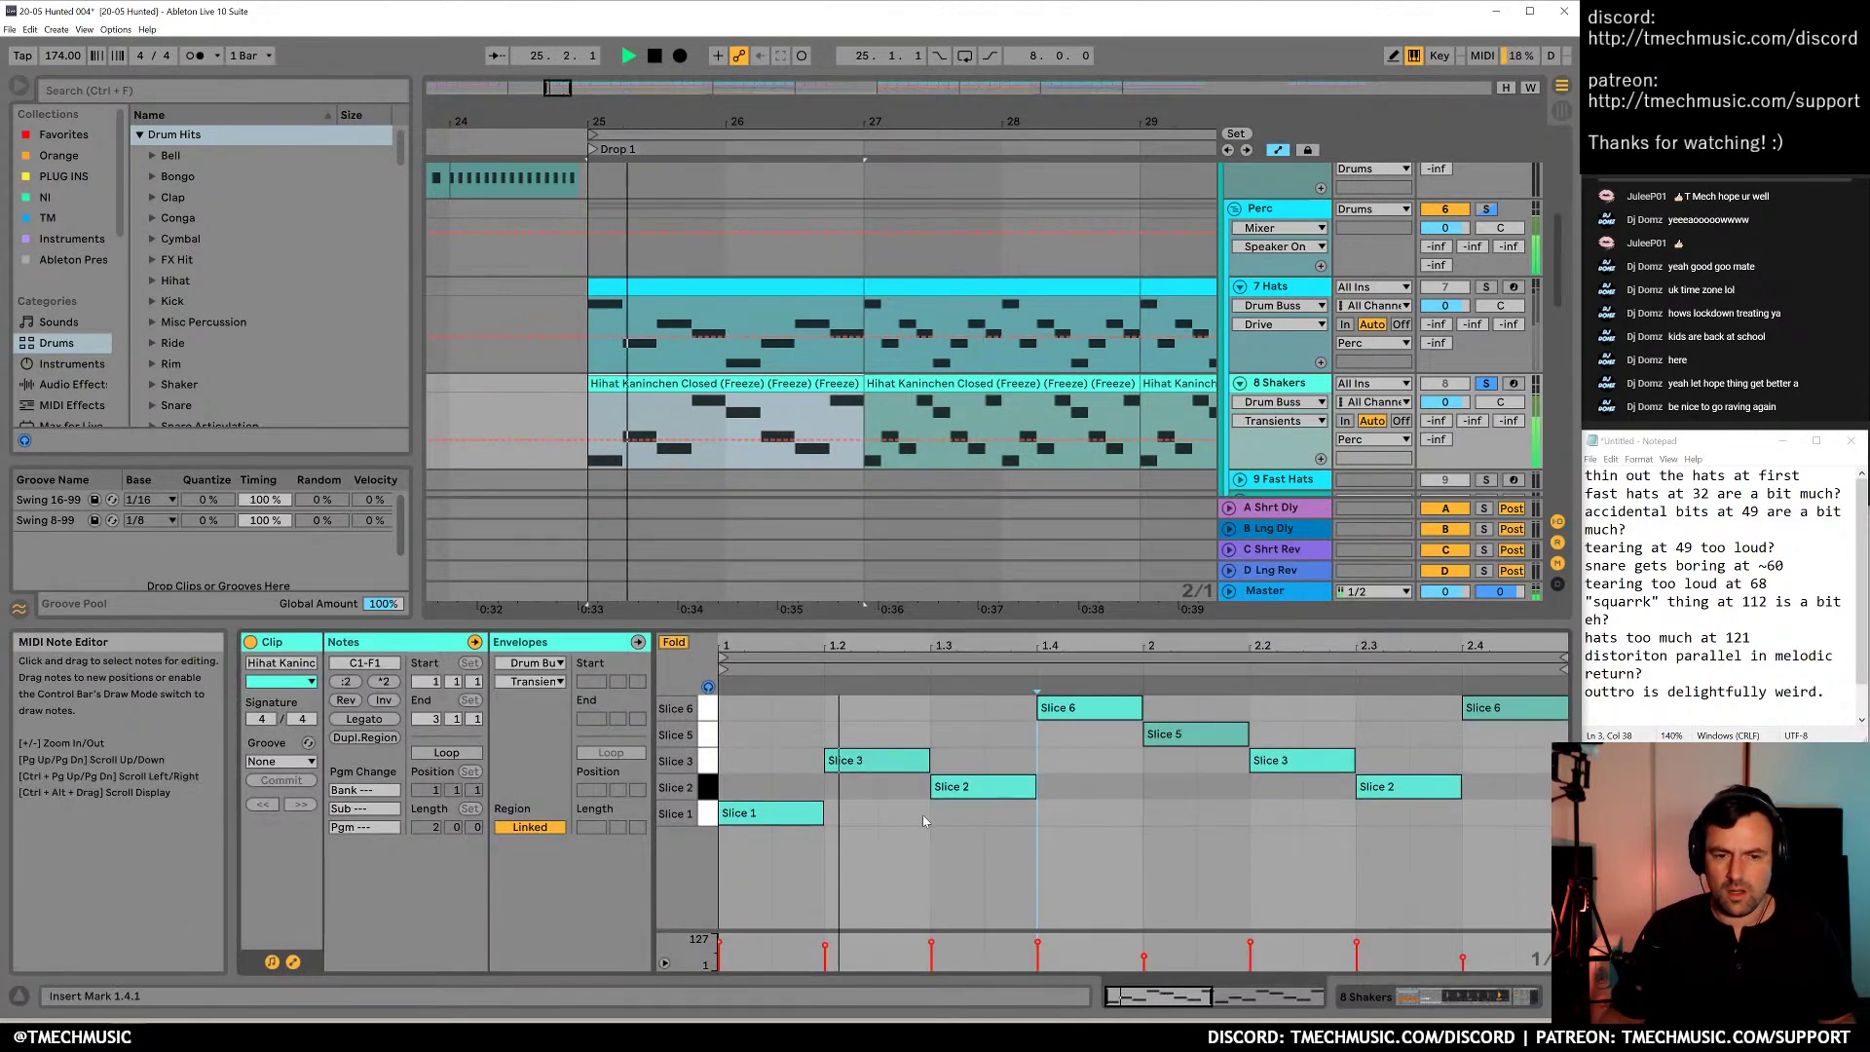
key("space")
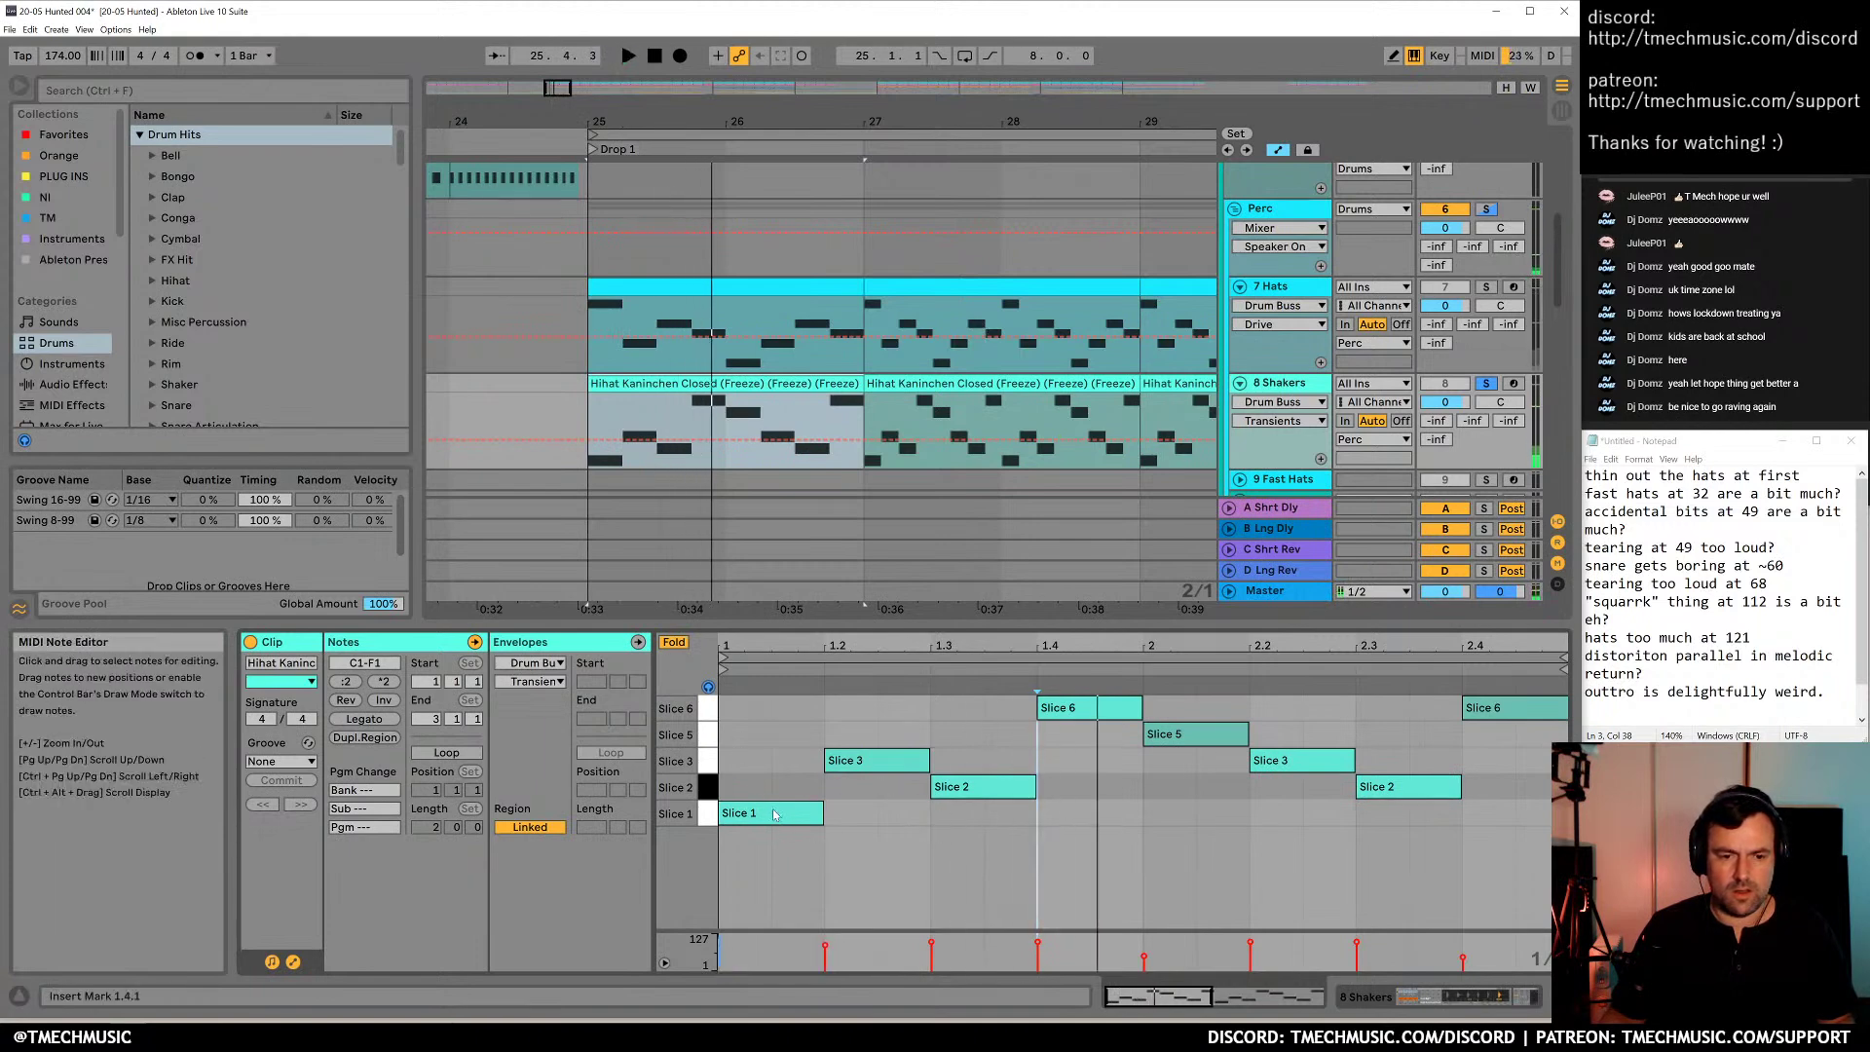
left_click(775, 814)
left_click(791, 785)
left_click(777, 816)
key("space")
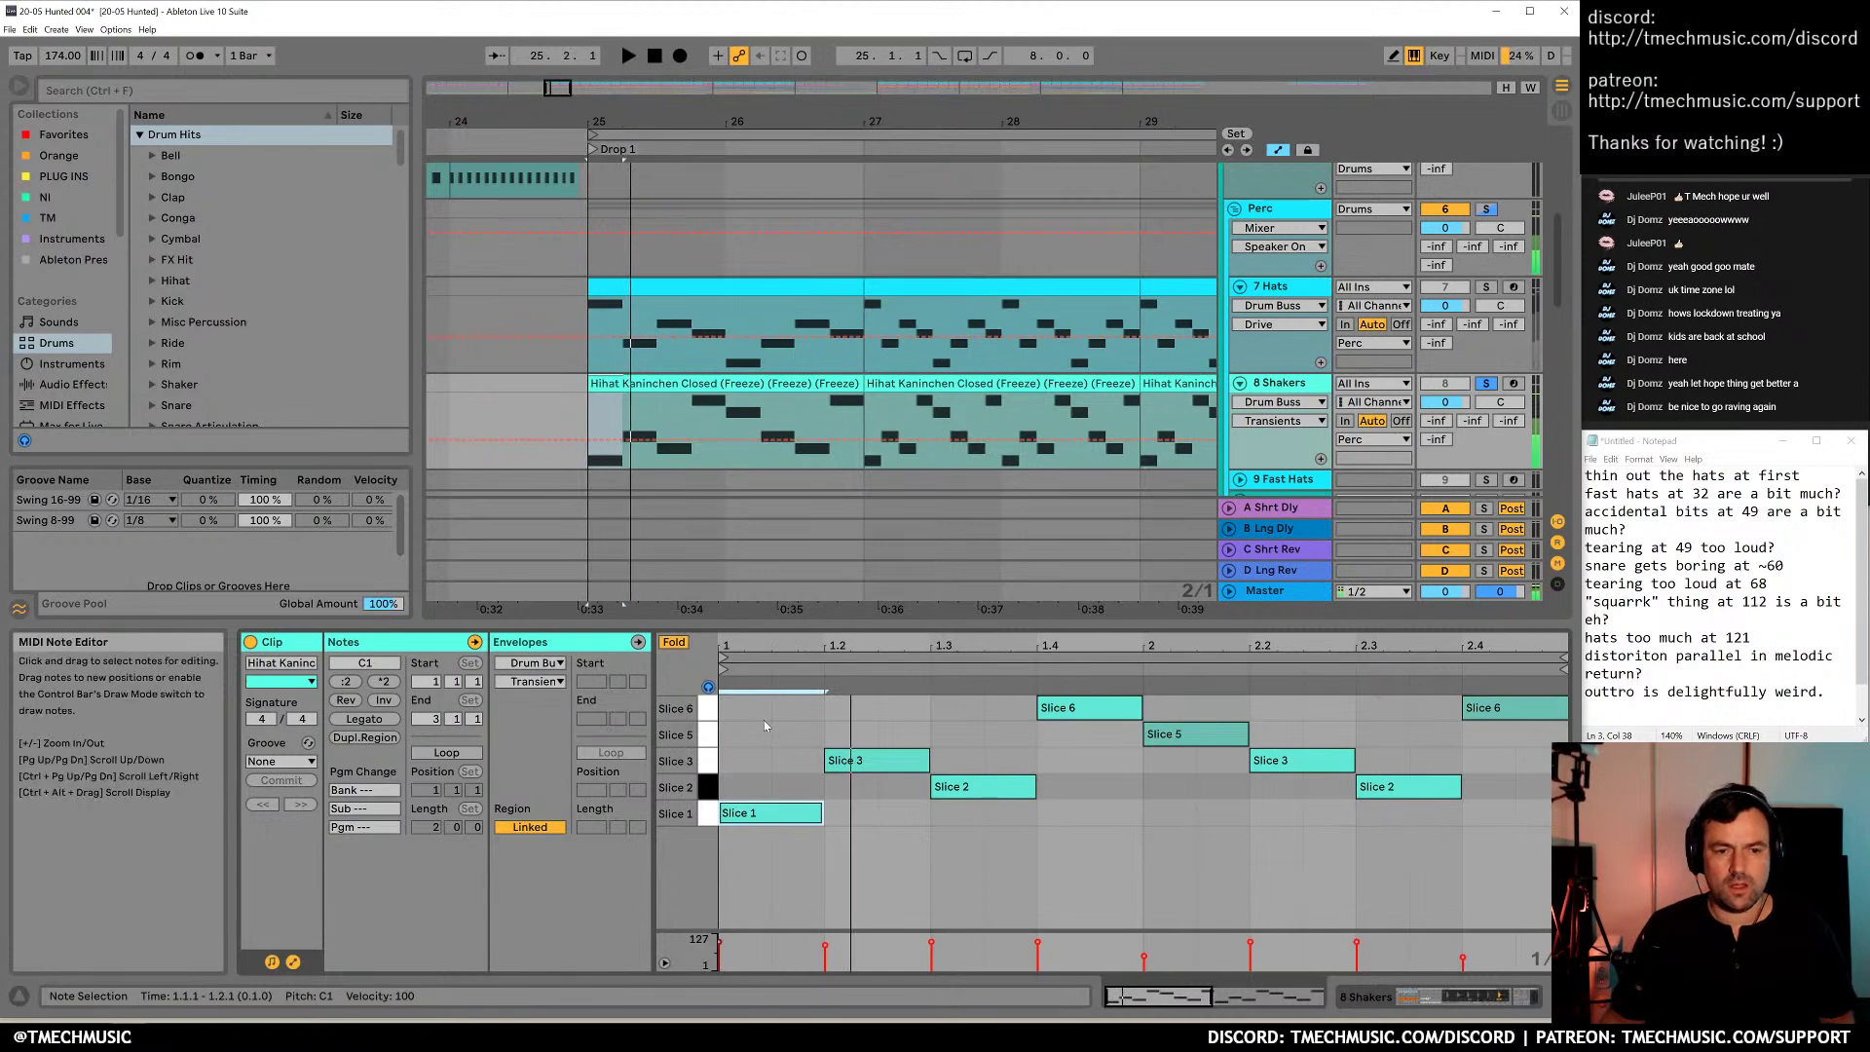
Try different Loop Length and Loop Compress amounts on the Shakers rack during playback, and return them to 90.0 % and 100 %
key("shift+Tab")
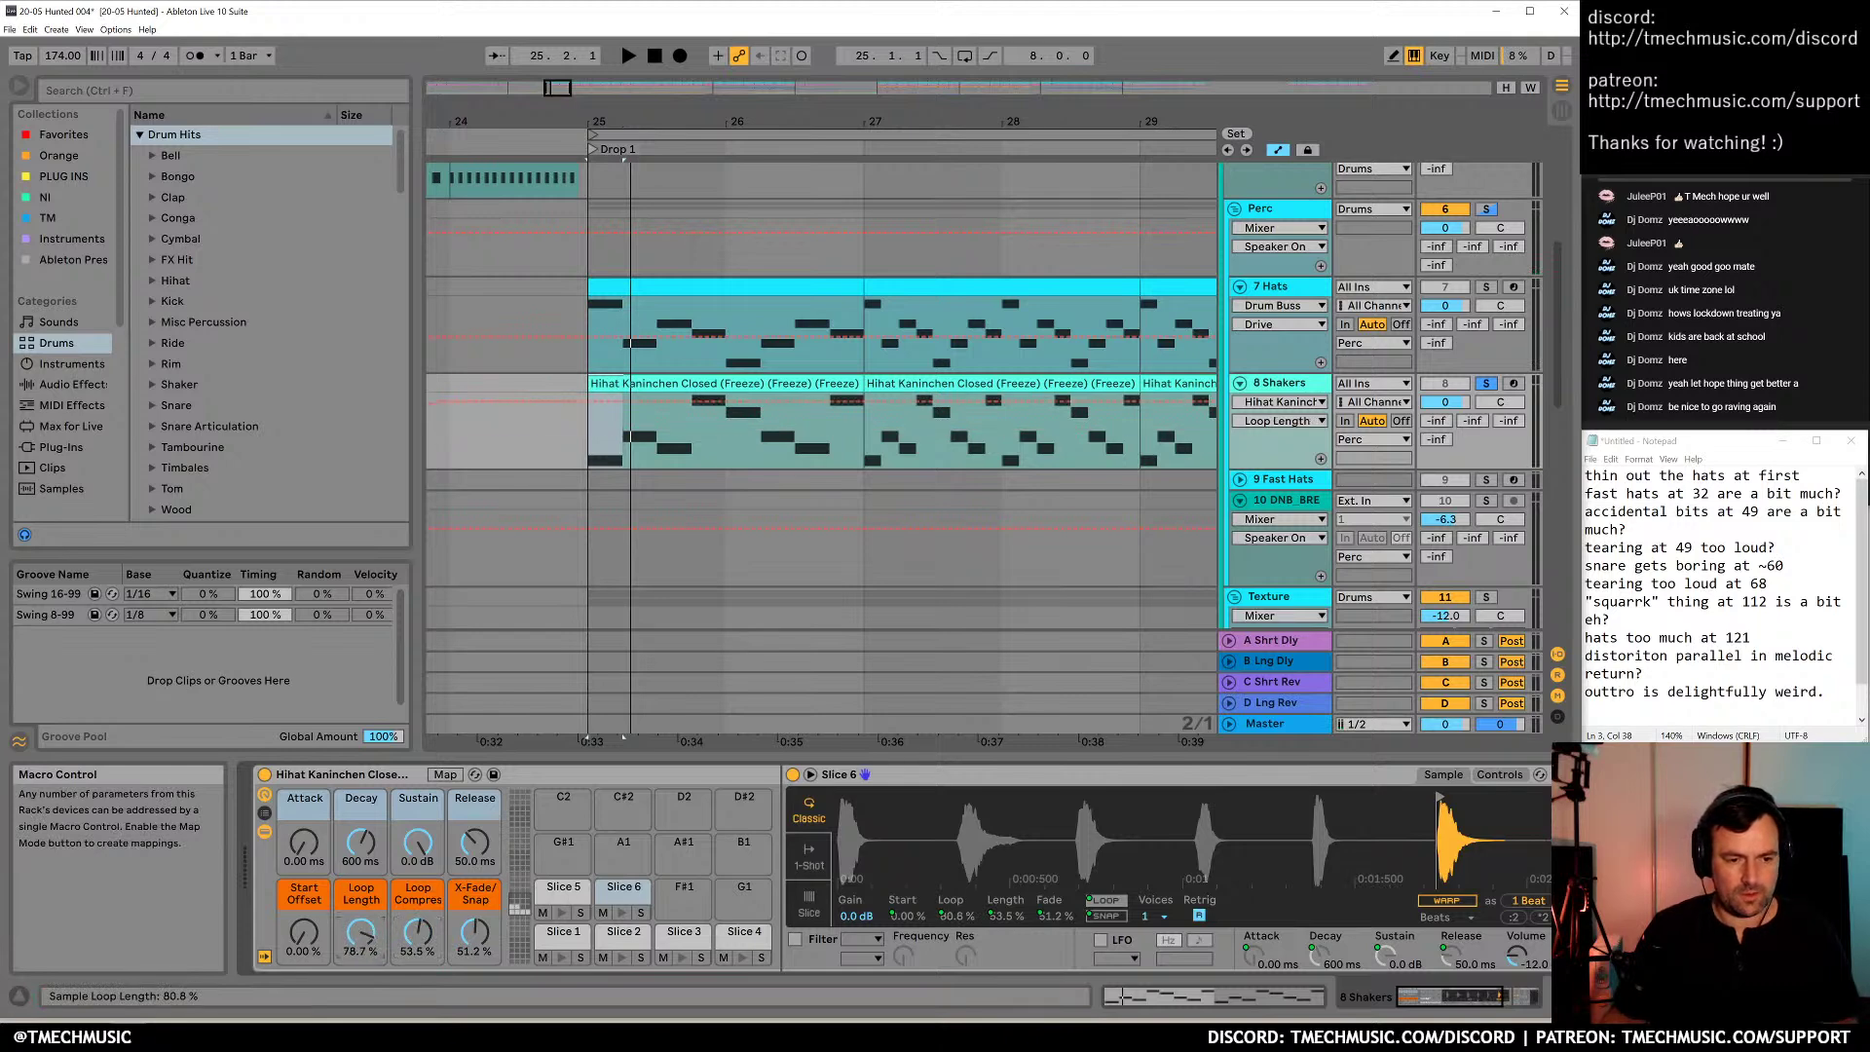
key("space")
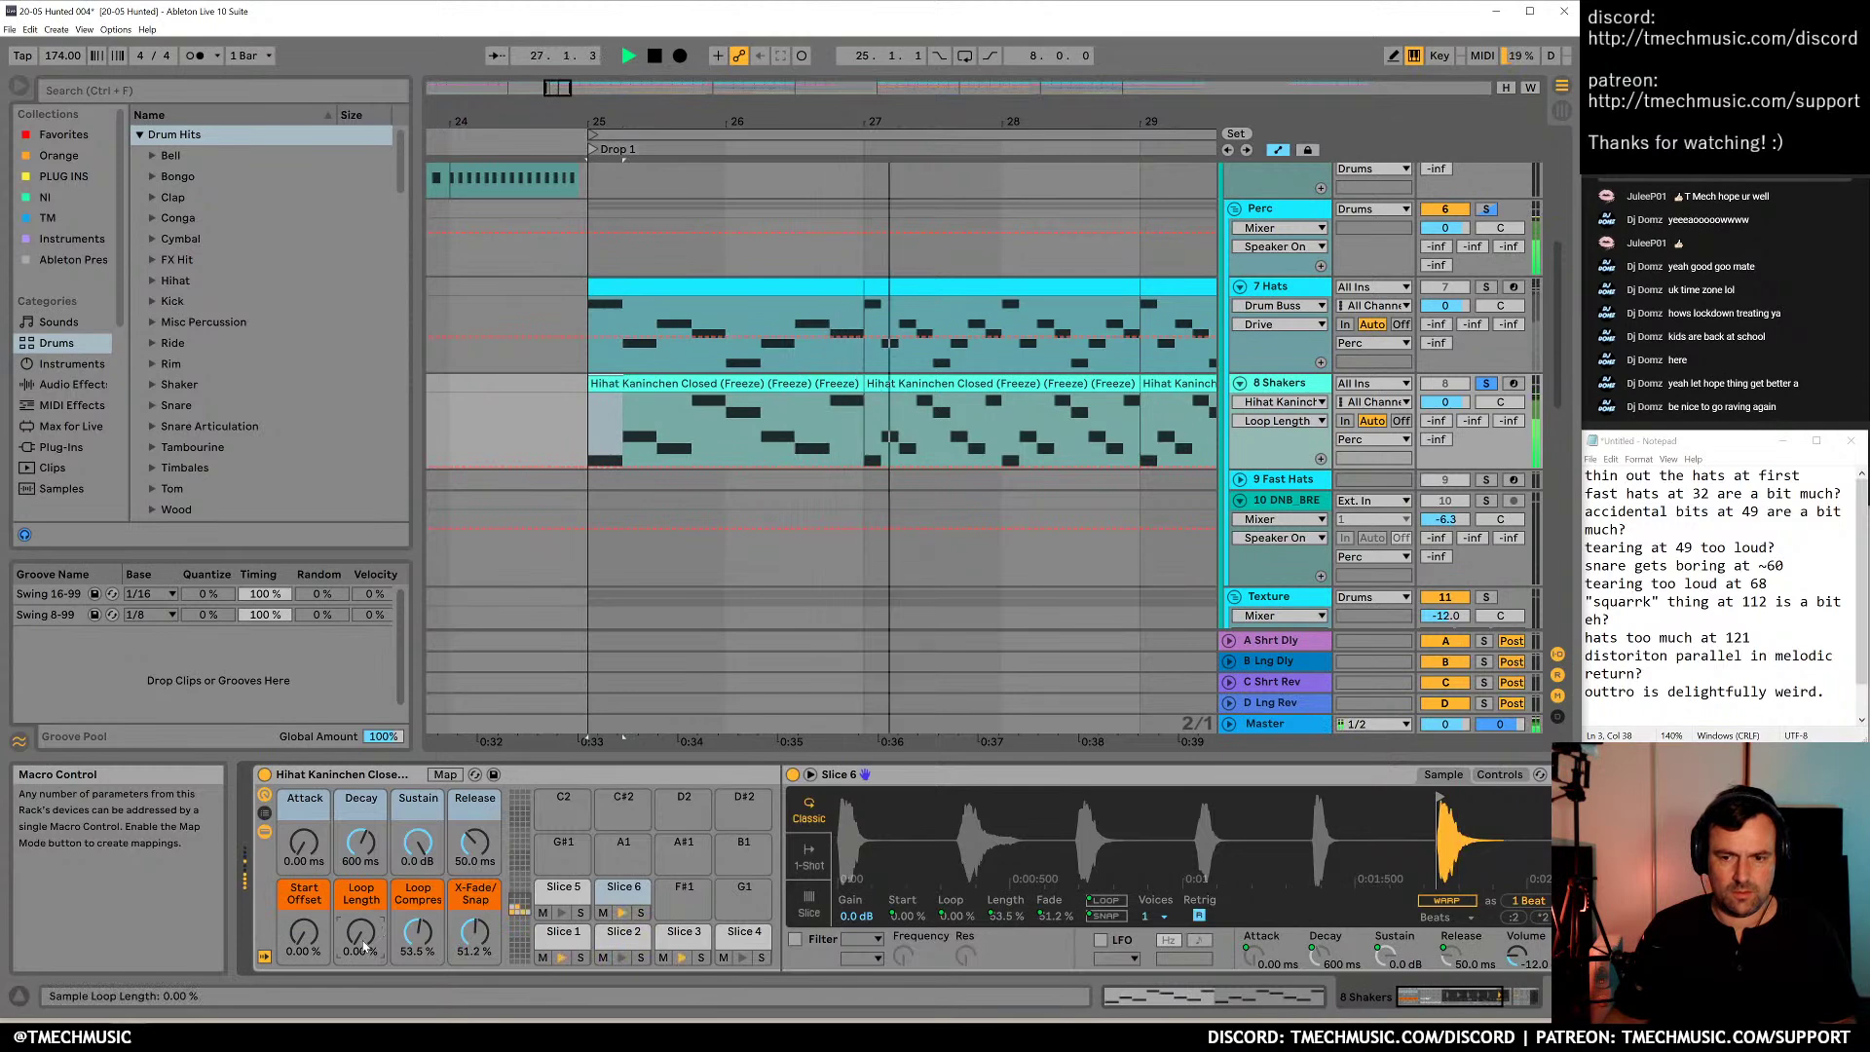
key("space")
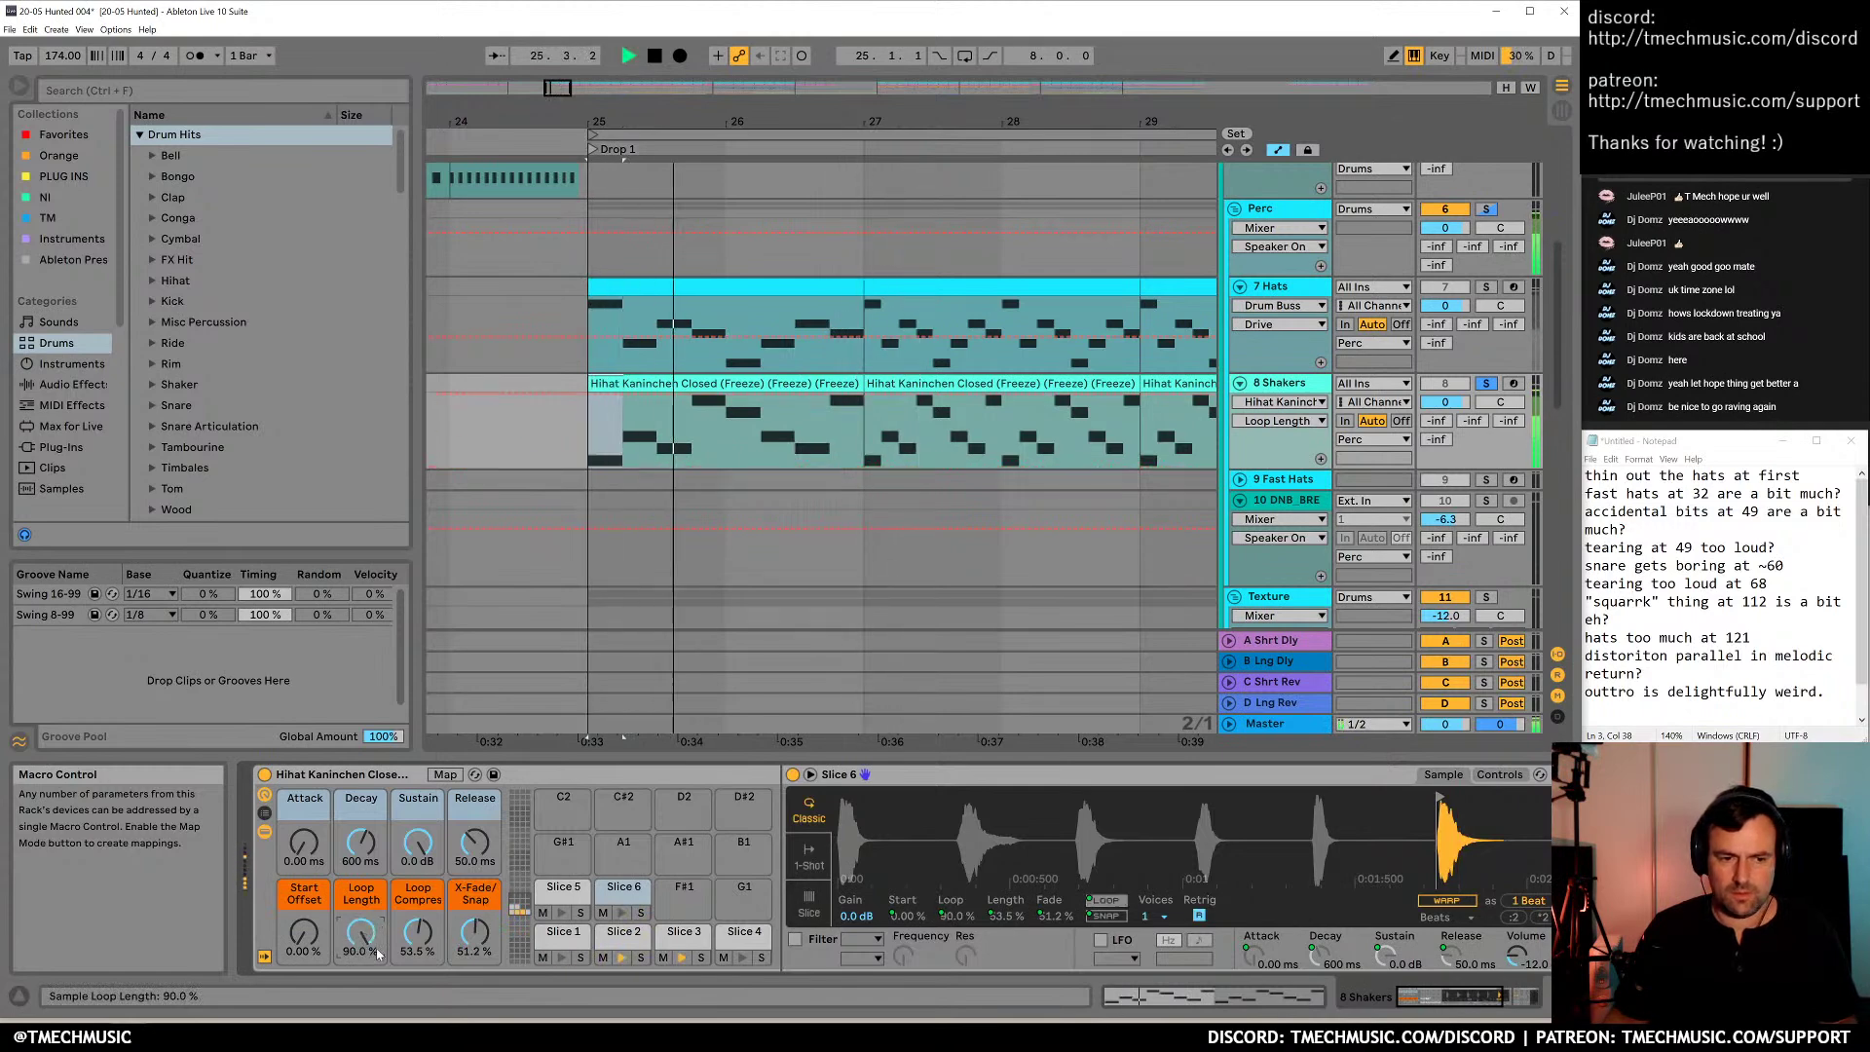
key("space")
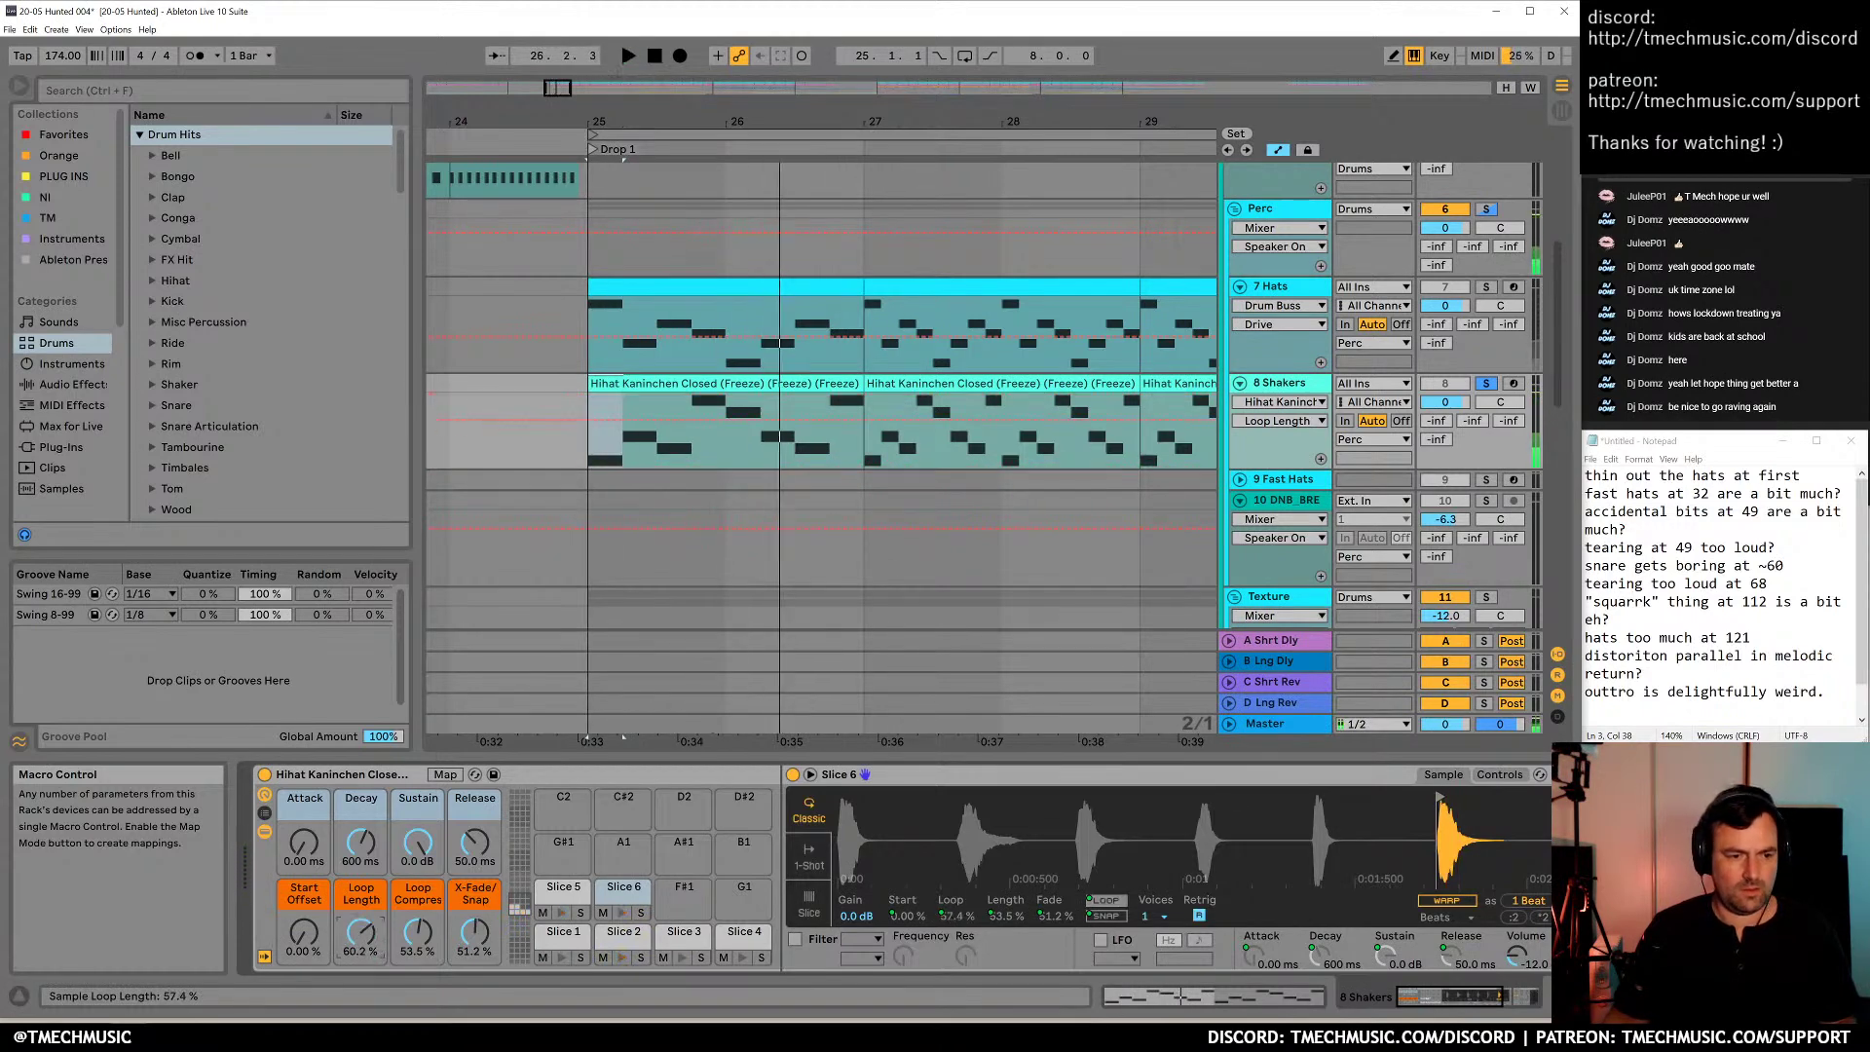
left_click_drag(418, 945, 418, 876)
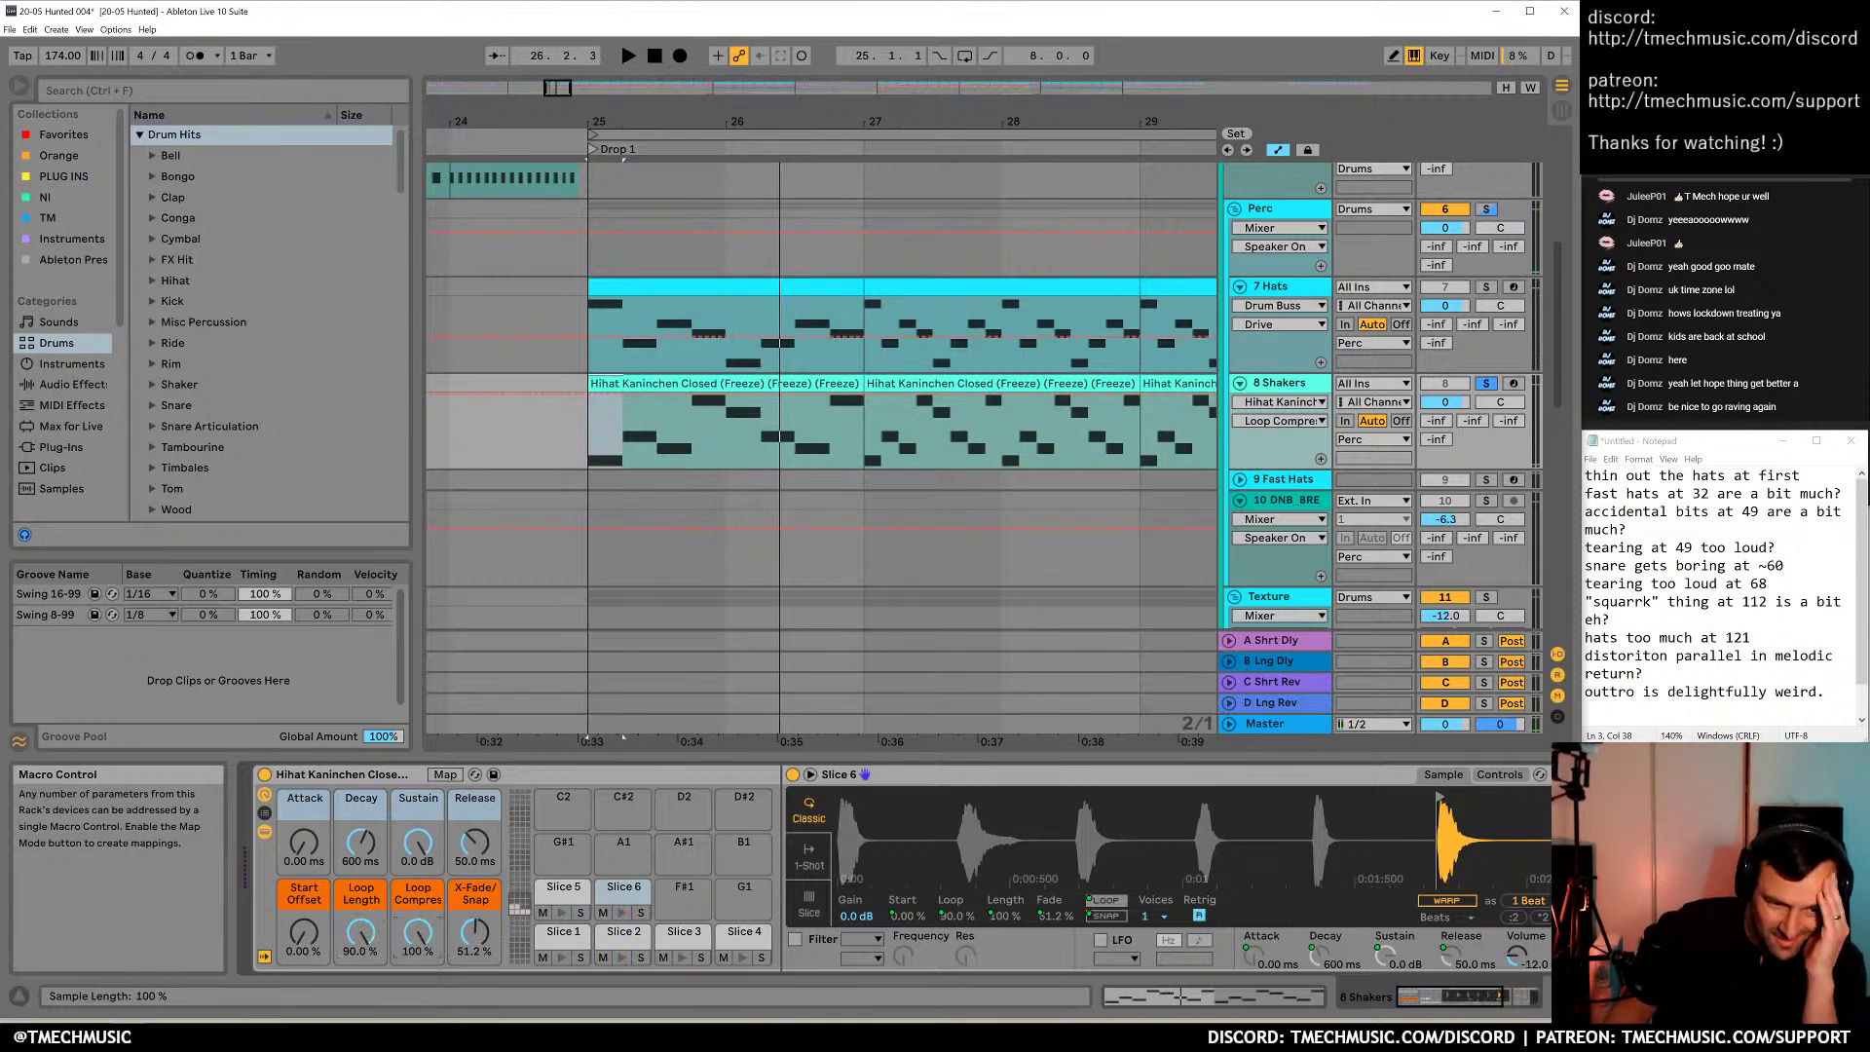
Set the Shakers rack's Loop Length to 0.00 % and audition the soloed Shakers track
left_click(1118, 907)
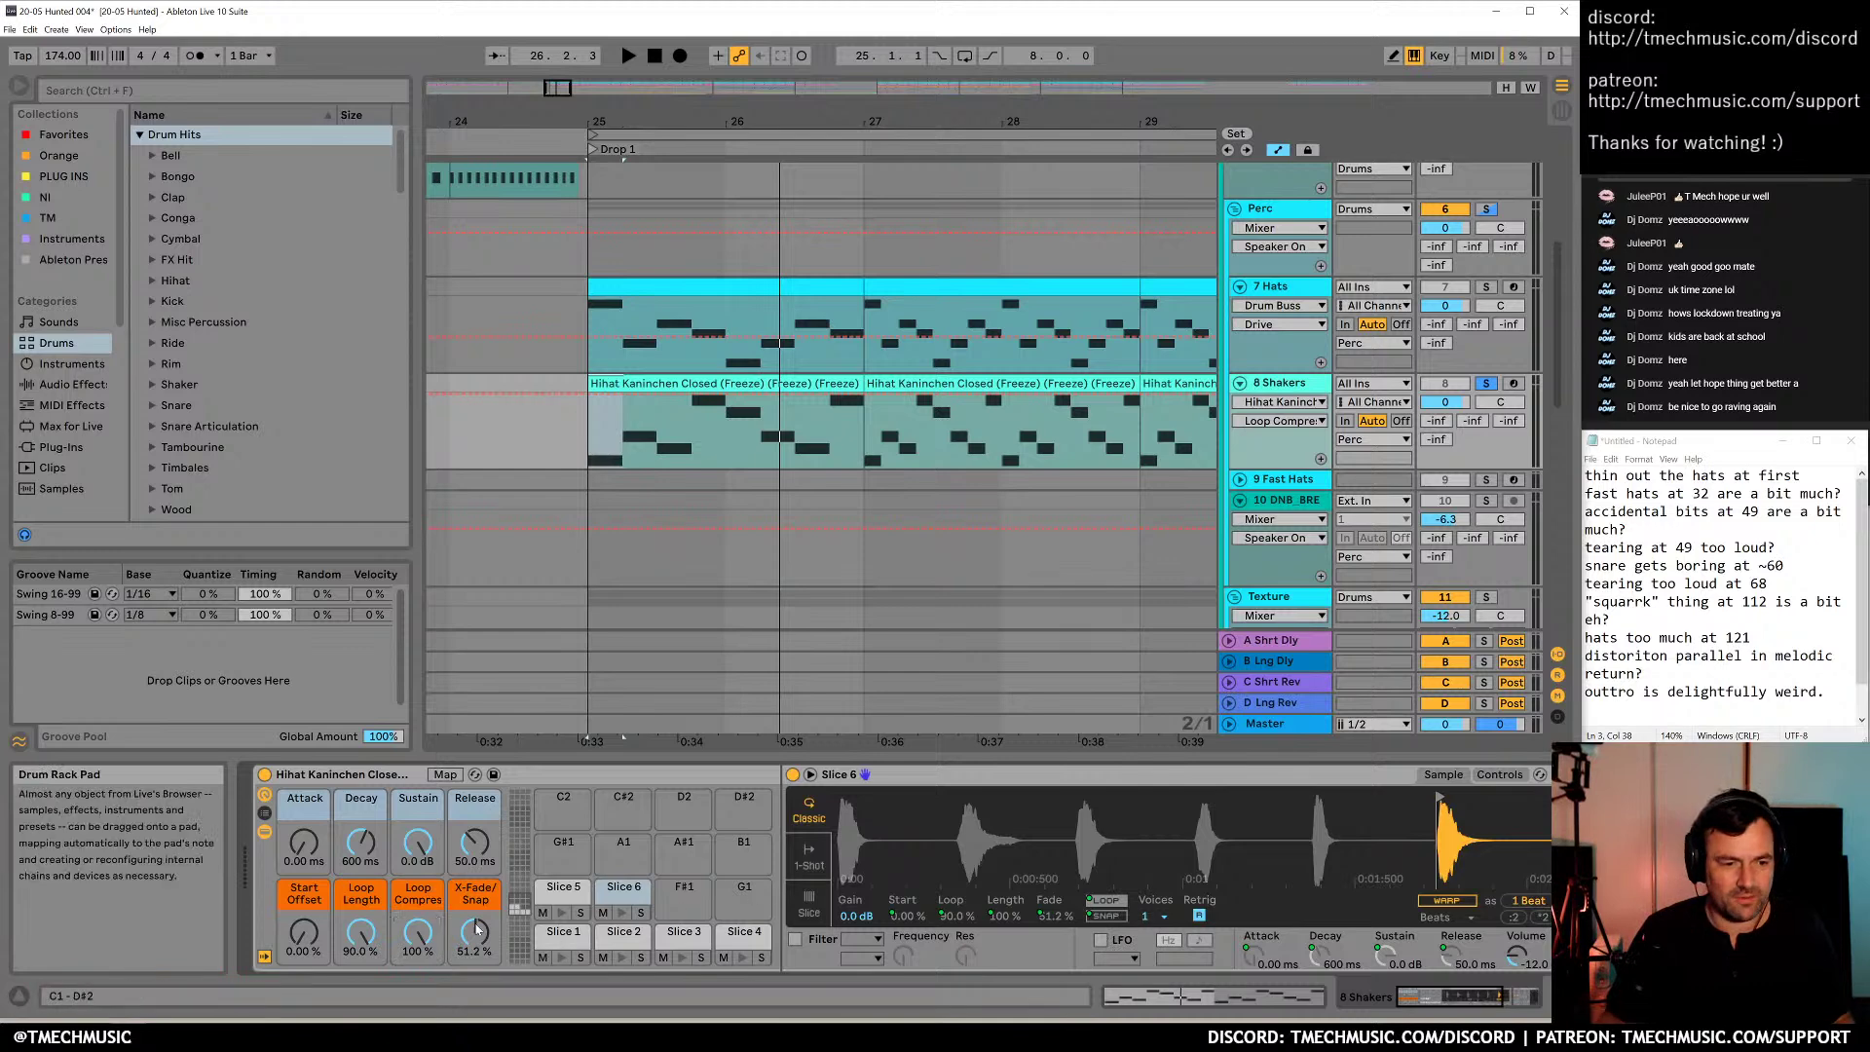
key("space")
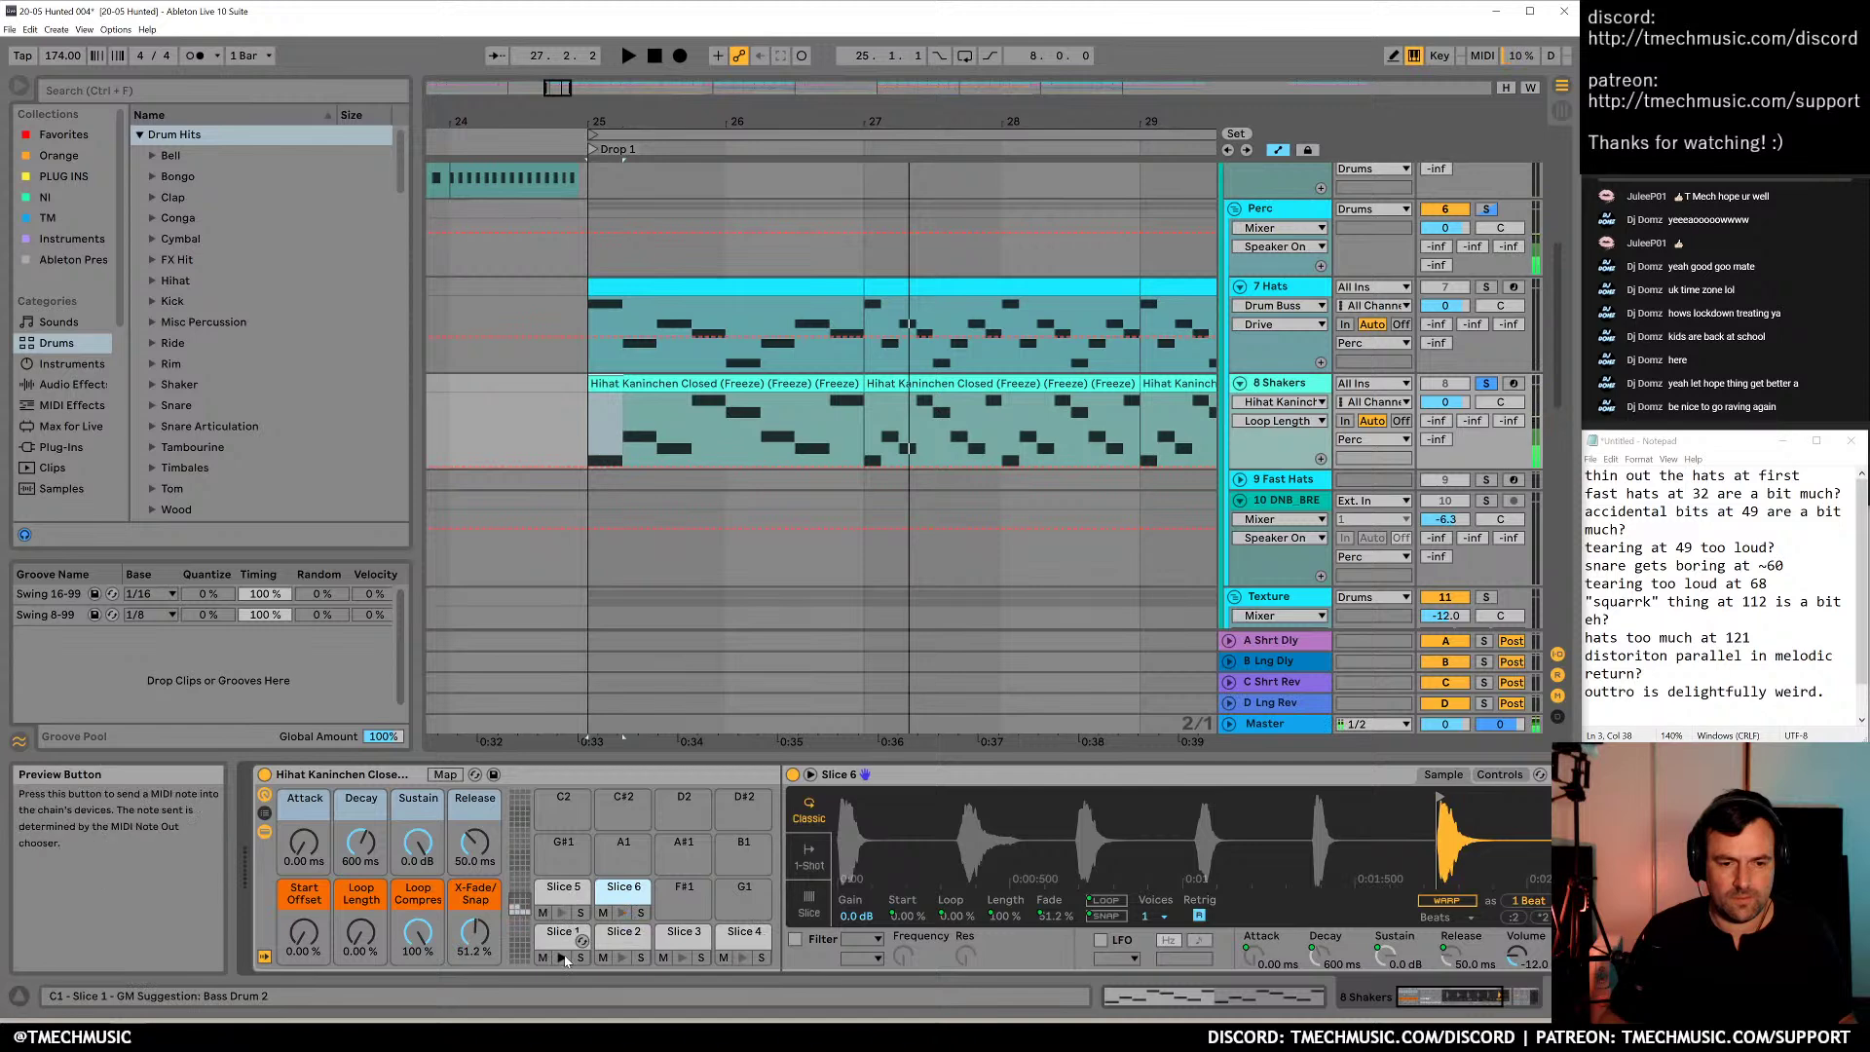
Shorten all notes in the first Shakers clip to about a sixteenth each and play the clip
double_click(681, 383)
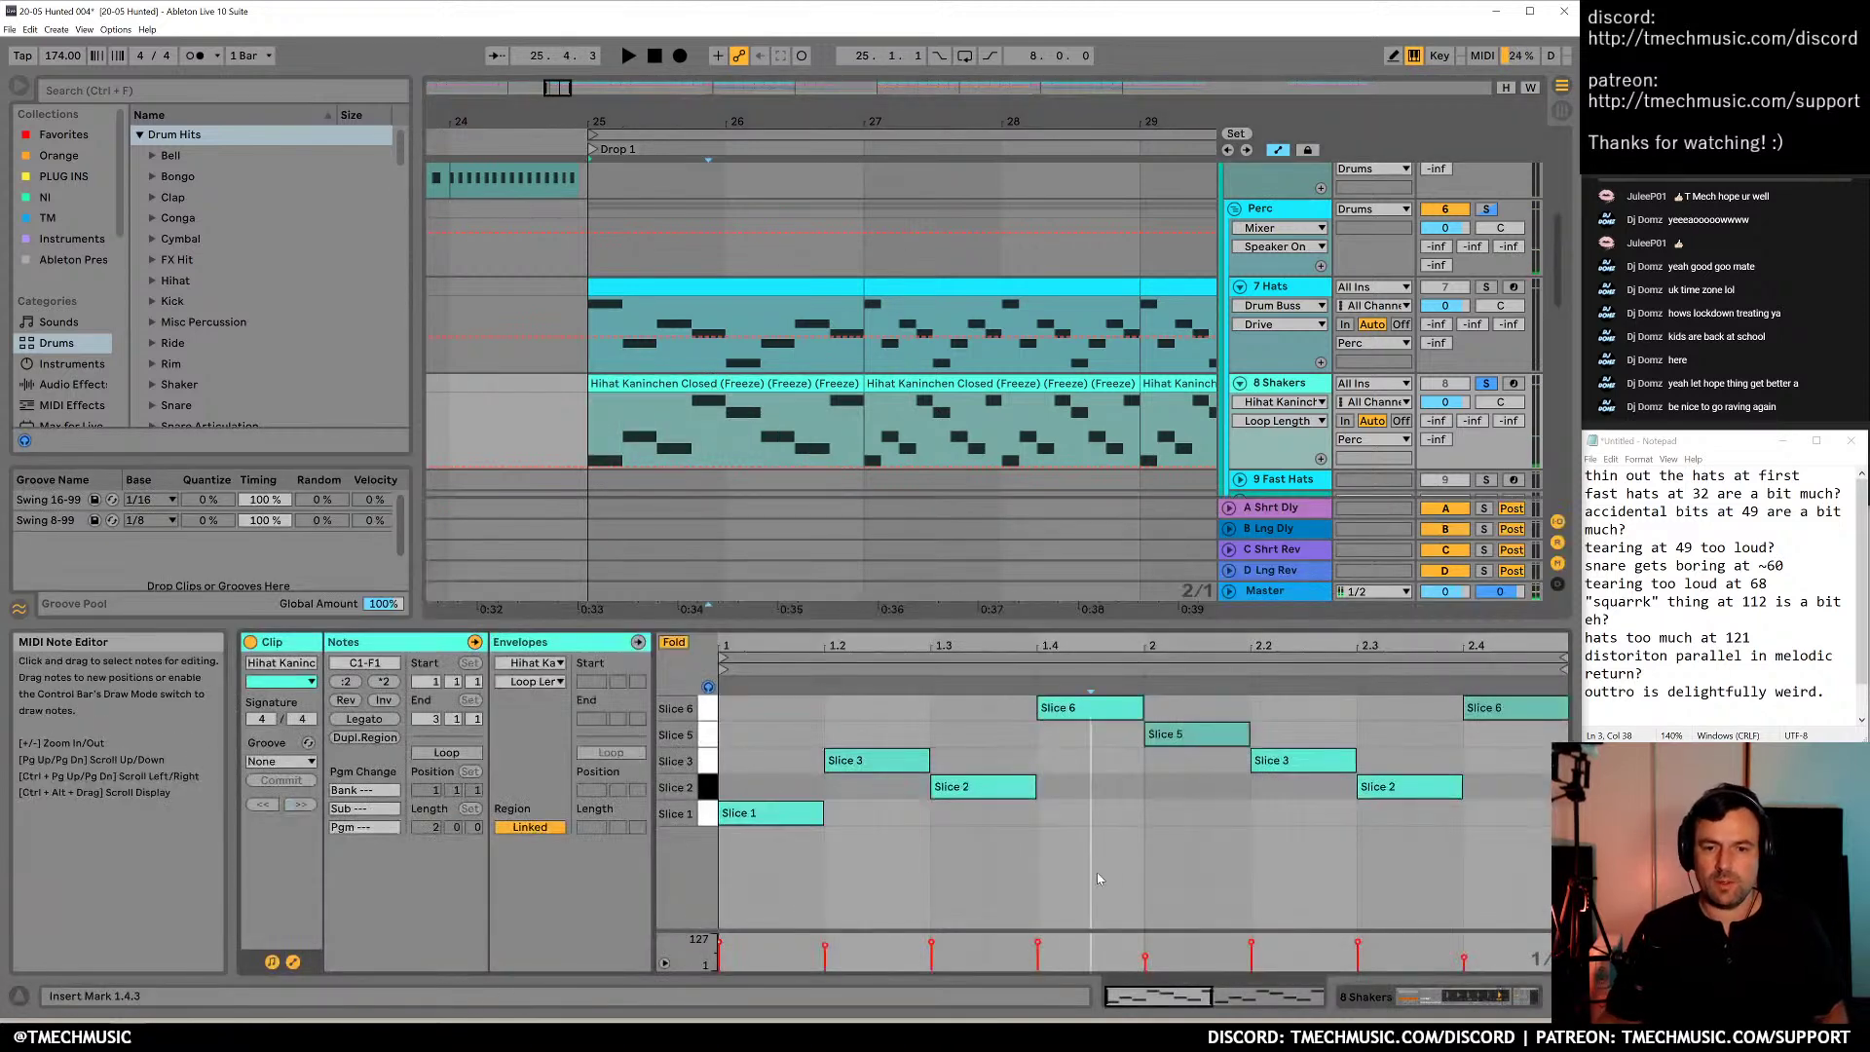
left_click_drag(1042, 799, 962, 796)
key("space")
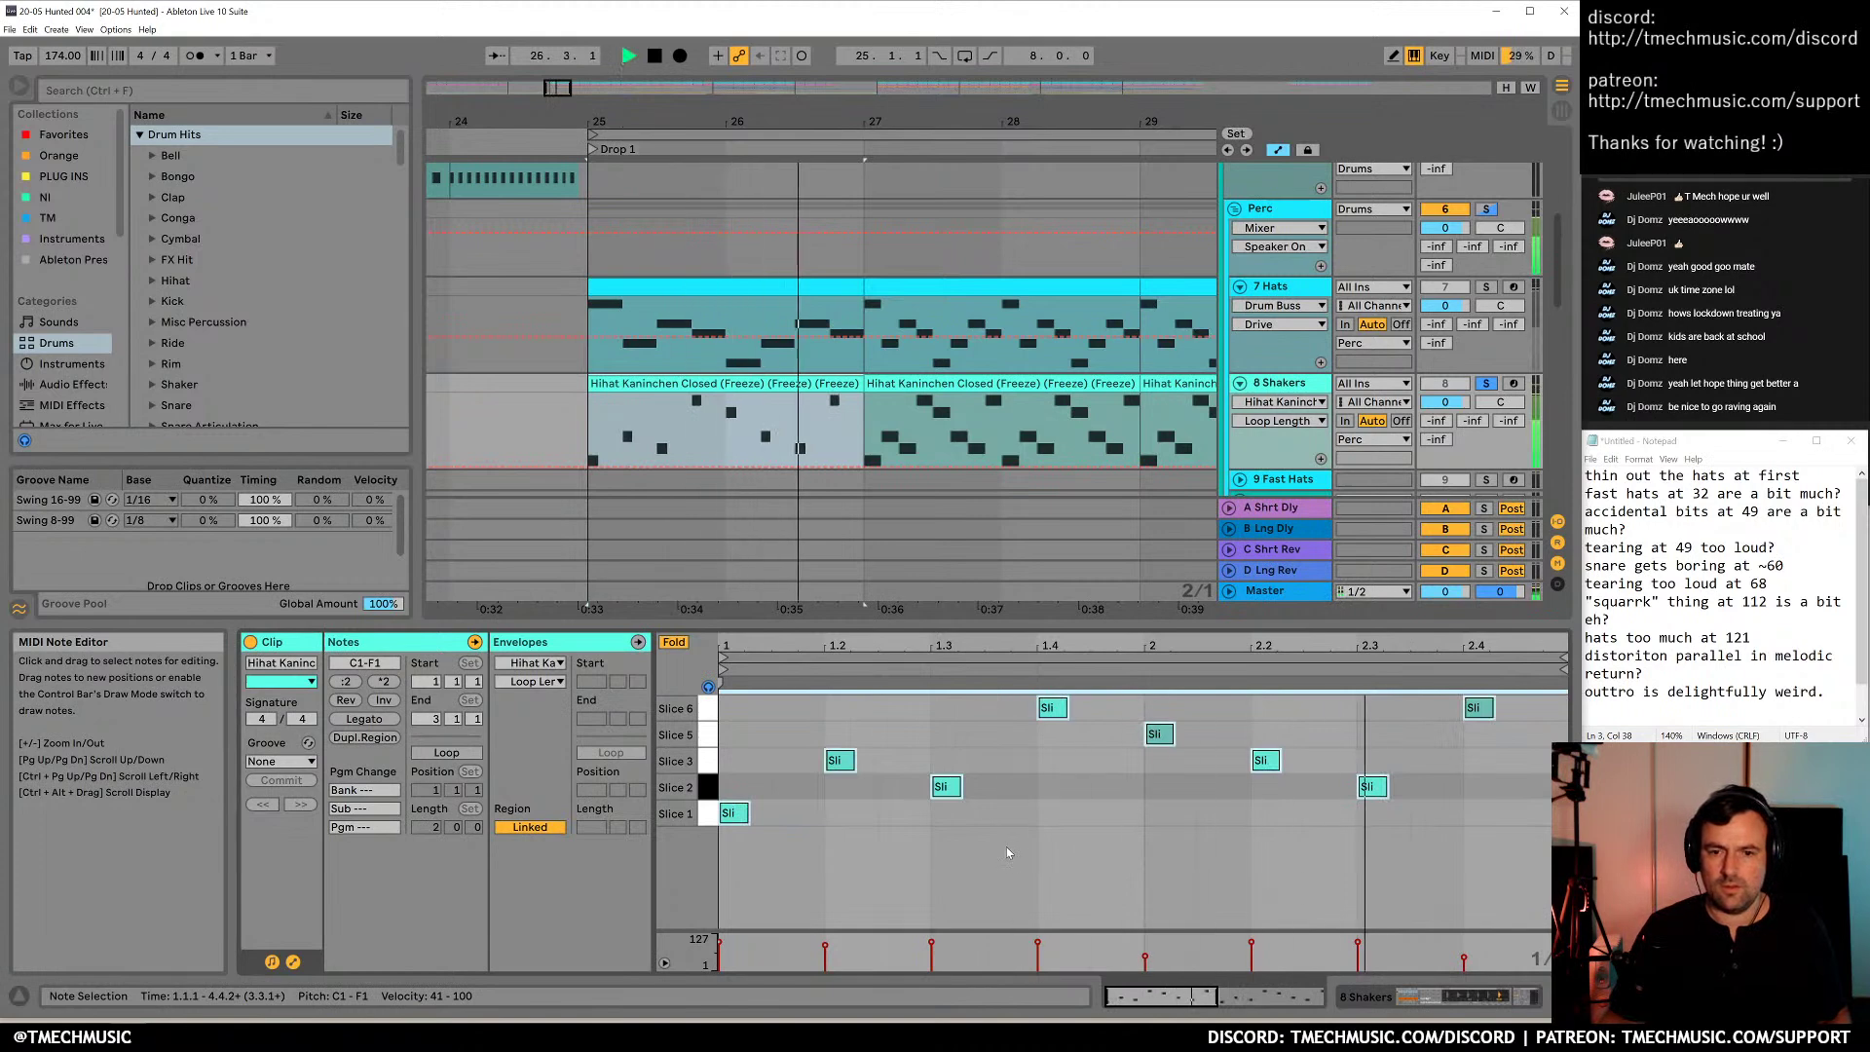
key("space")
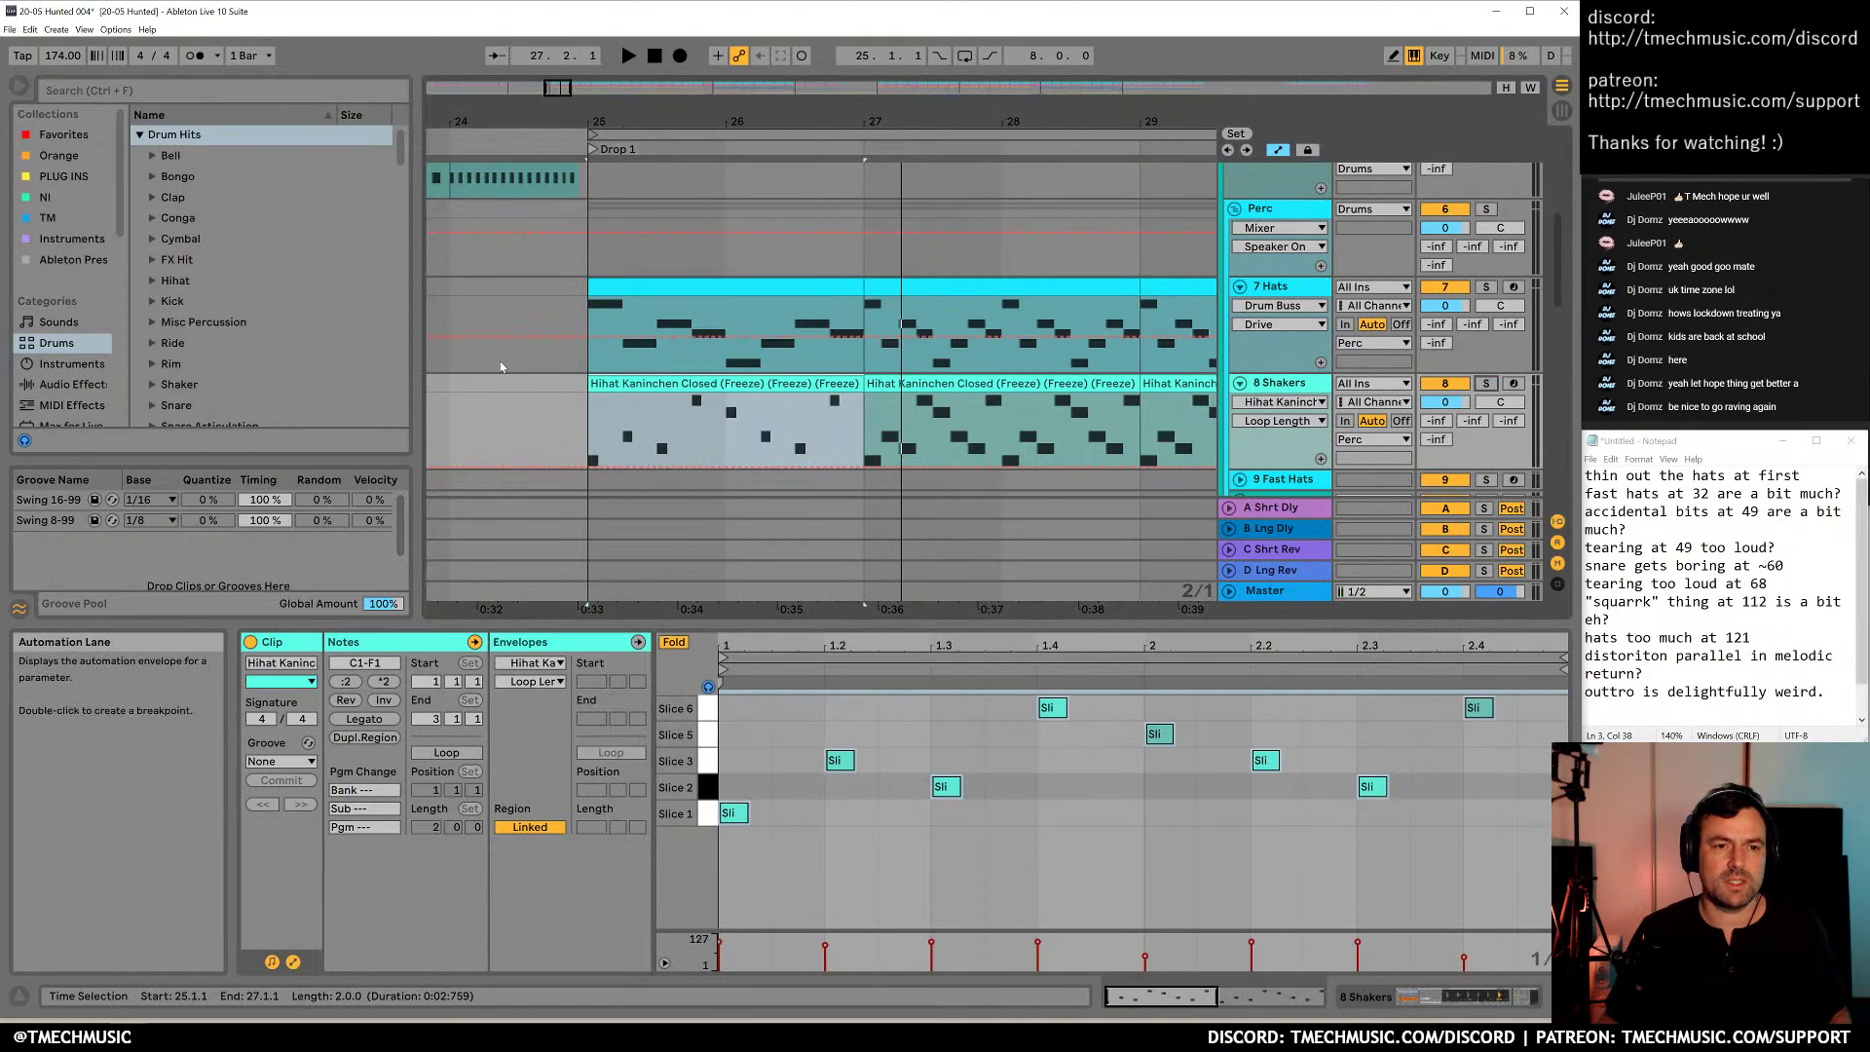
Play the start of Drop 1 from bar 23 to hear the Hats and shortened Shakers in the full mix
left_click(780, 288)
left_click_drag(701, 91, 688, 65)
left_click(489, 292)
key("space")
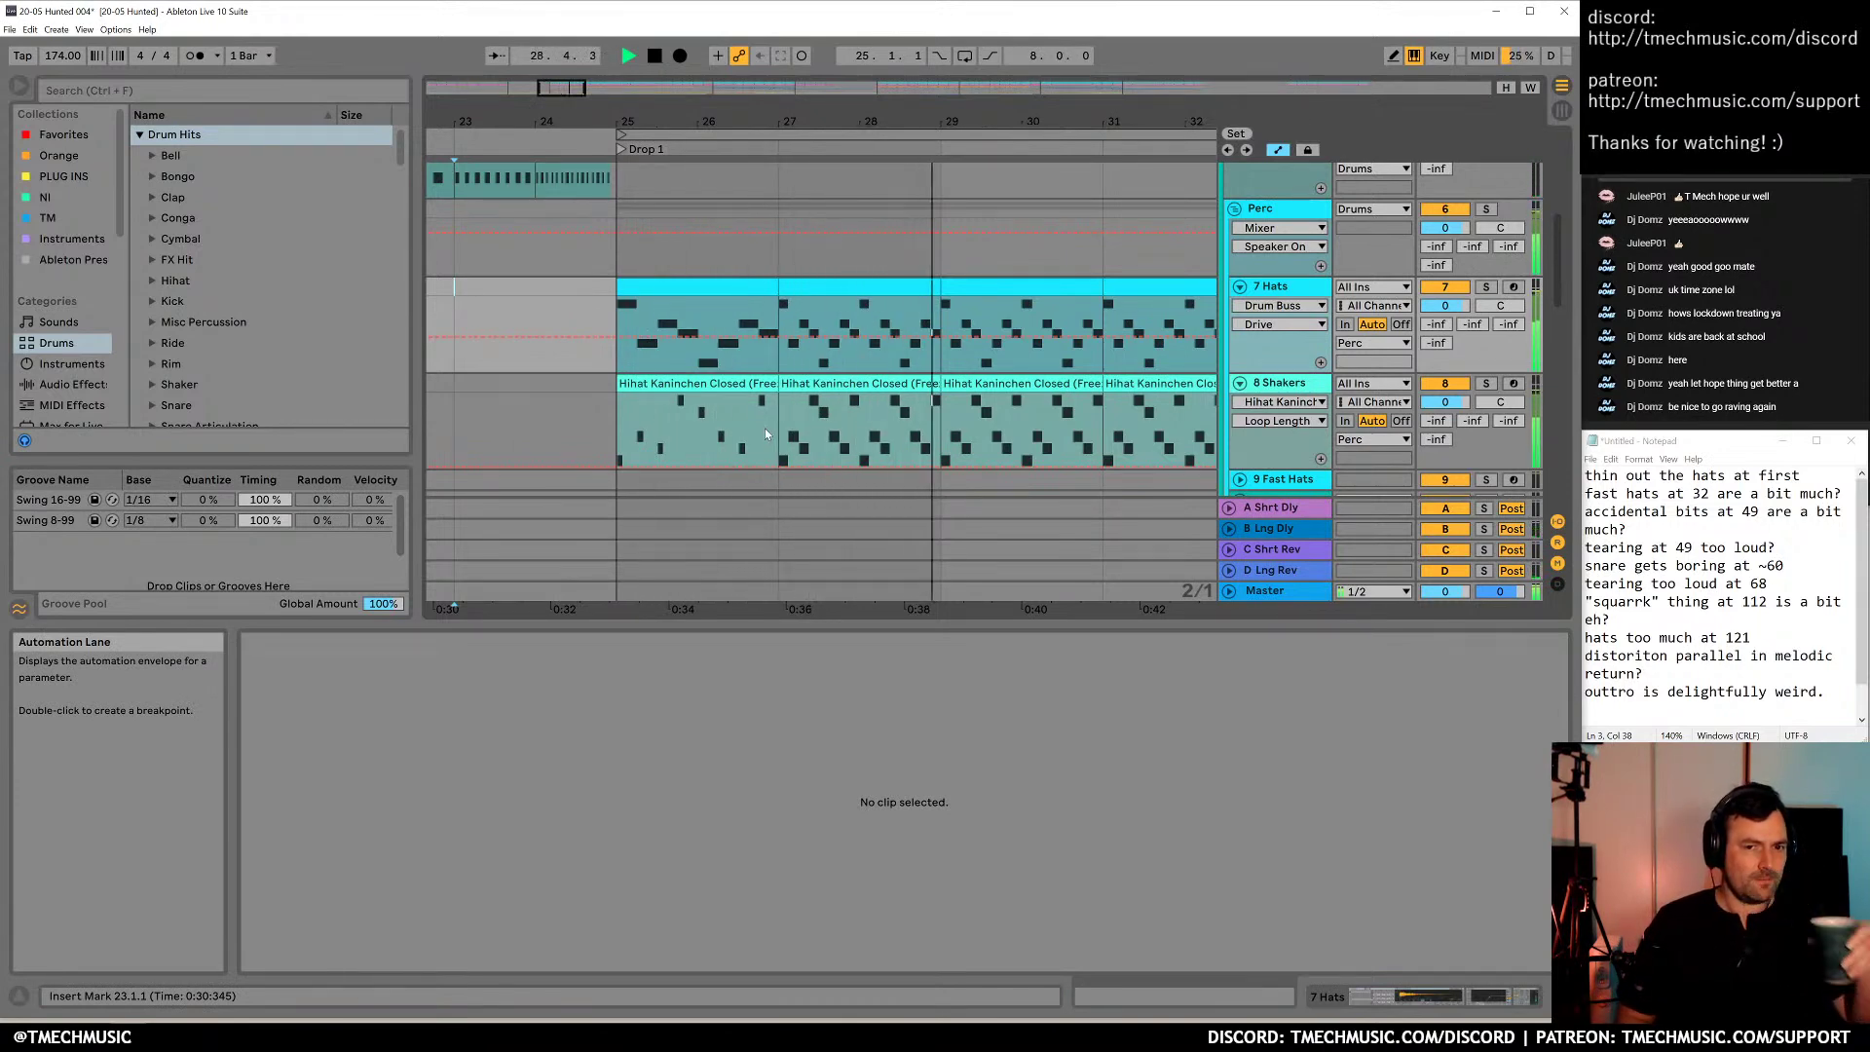
key("space")
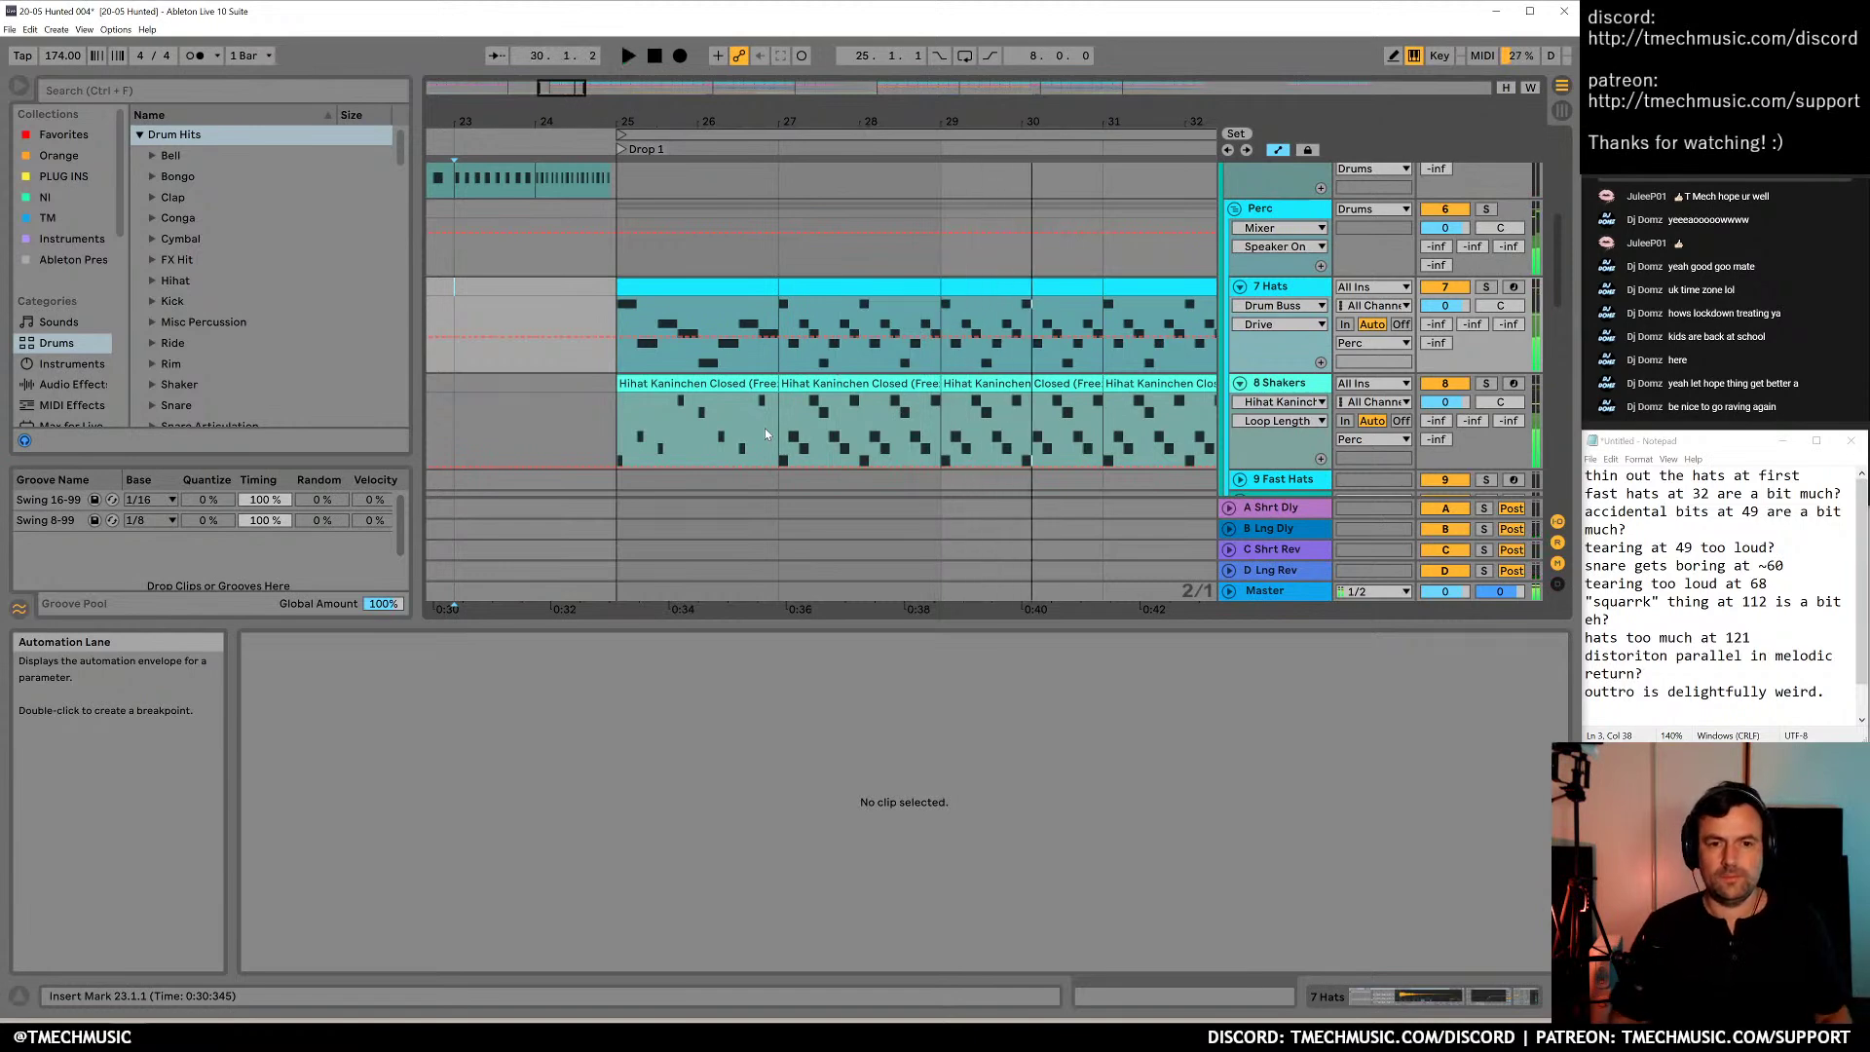
Lengthen all notes in the first Shakers clip to about two thirds of a beat and play the clip
left_click(761, 416)
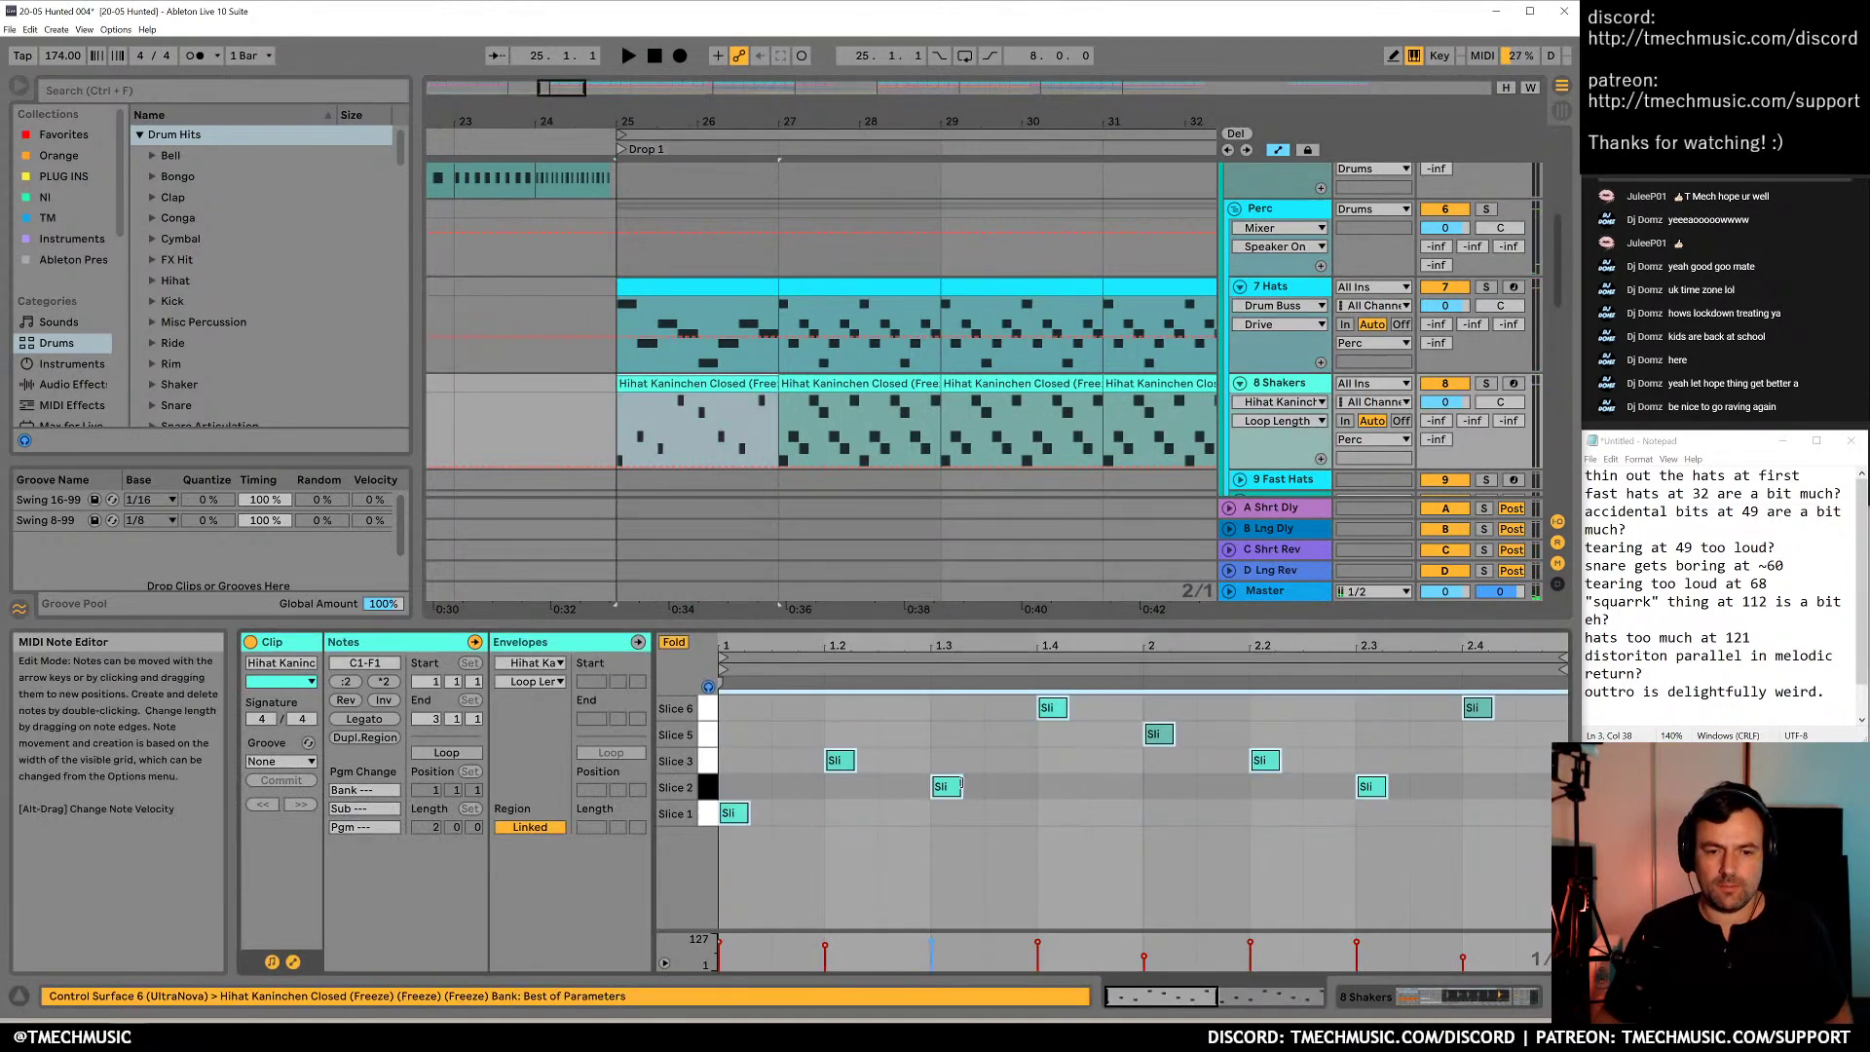
left_click_drag(998, 787, 1001, 788)
key("space")
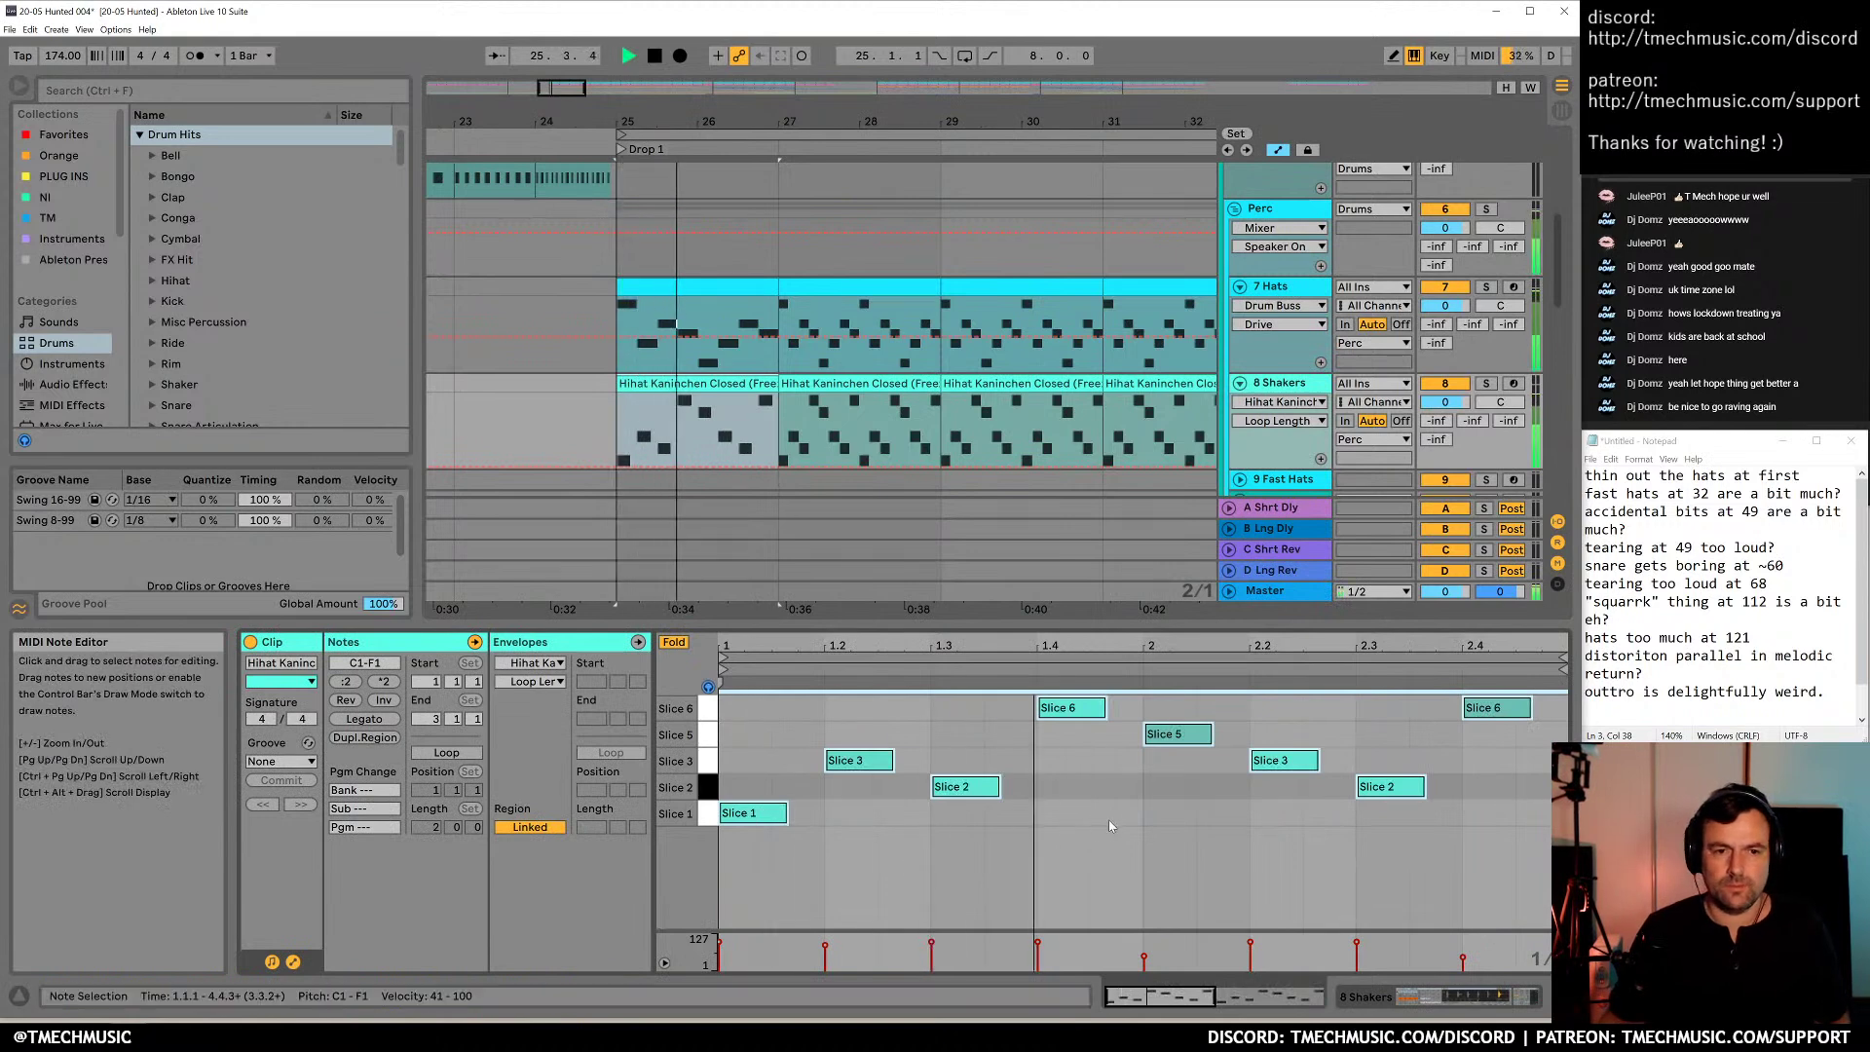
left_click(1131, 830)
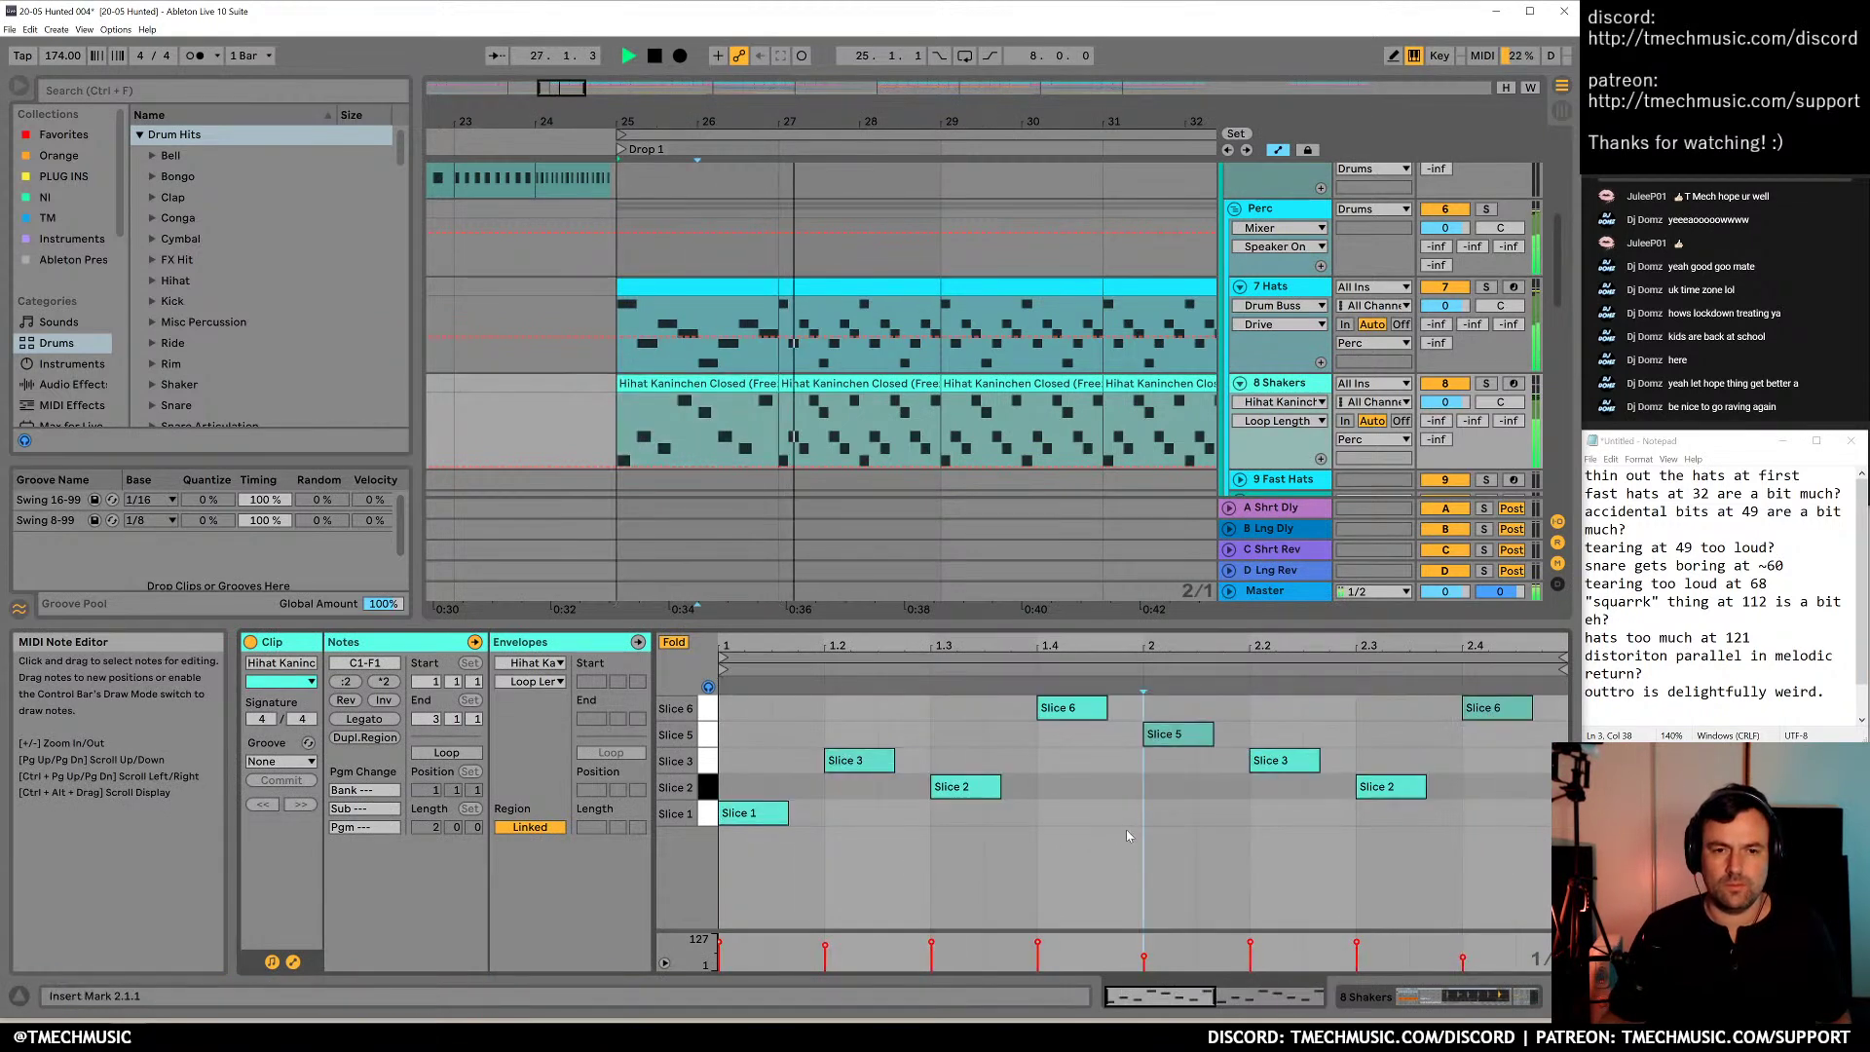
Duplicate the first Hats and Shakers clips together from bar 27 up to bar 33
left_click_drag(920, 121, 806, 97)
left_click(628, 384)
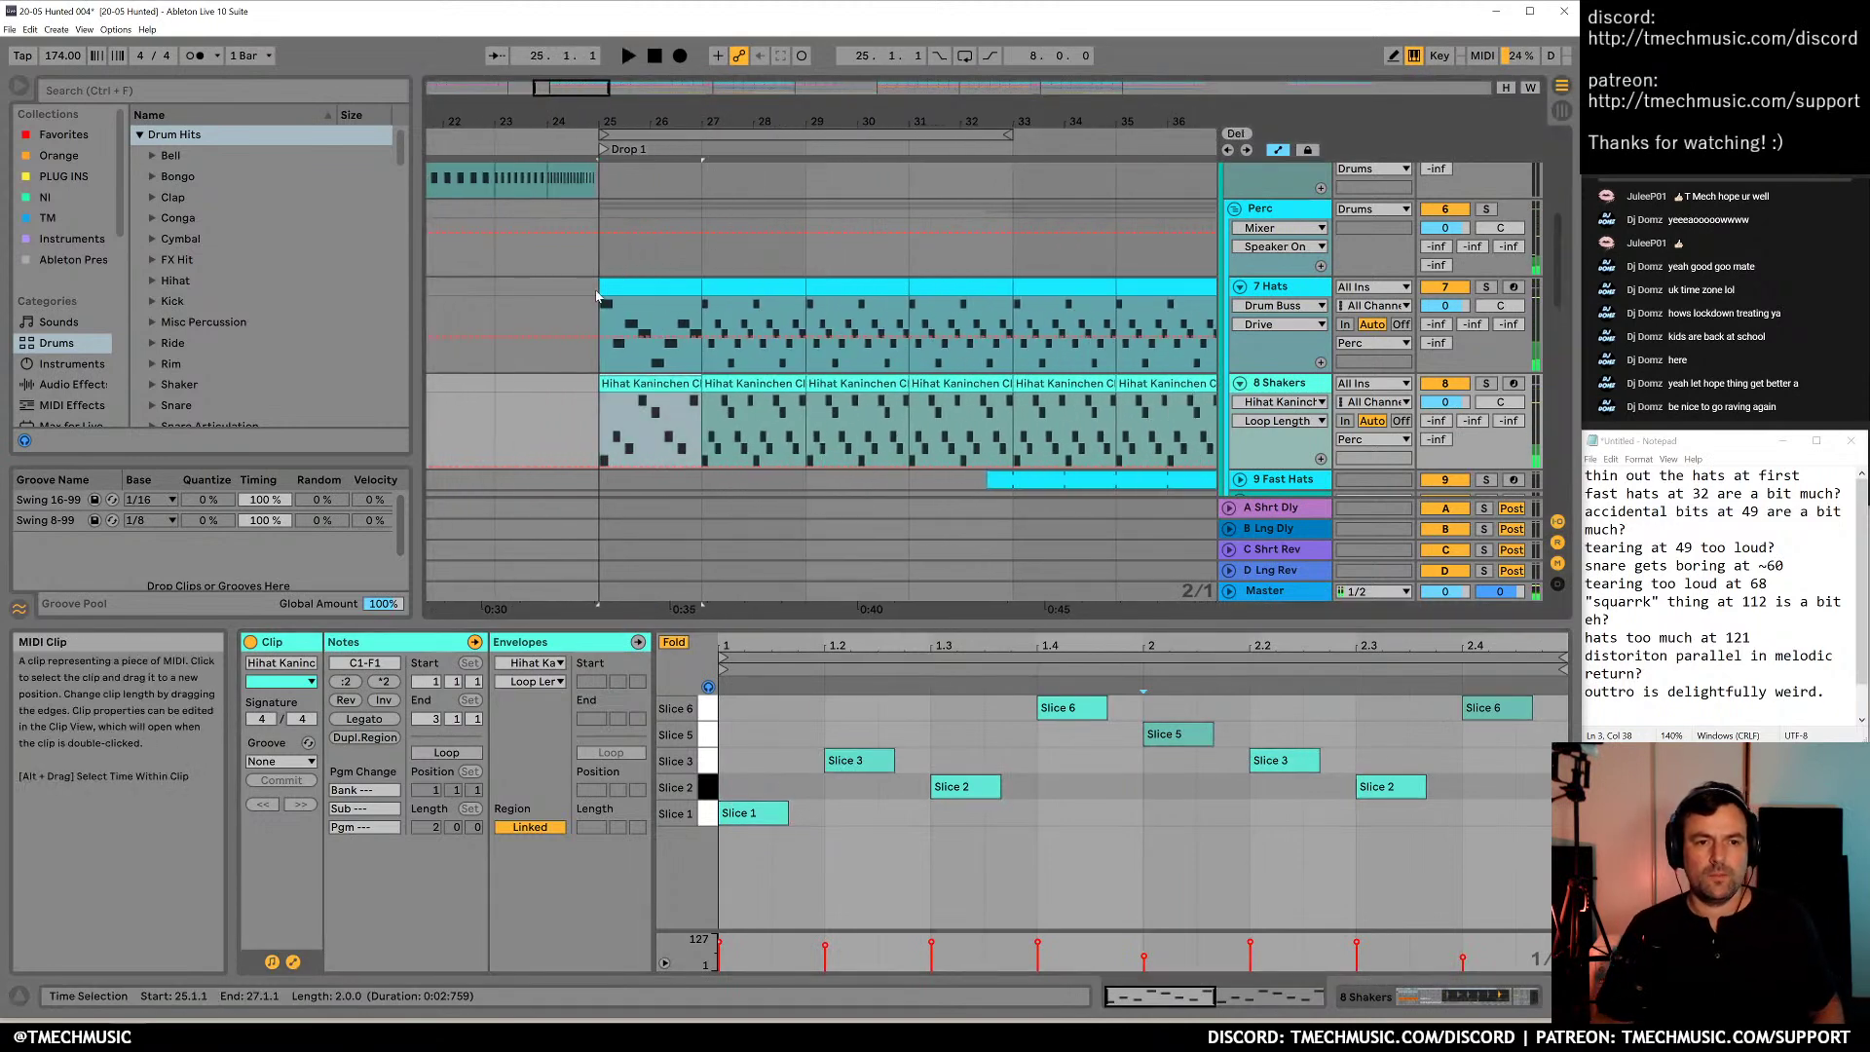
left_click(618, 289)
key("space")
left_click(667, 386, "shift")
left_click_drag(816, 122, 776, 94)
key("ctrl+d")
key("ctrl+d")
key("ctrl+d")
key("ctrl+d")
key("ctrl+d")
key("ctrl+z")
scroll(849, 370, "down", 3)
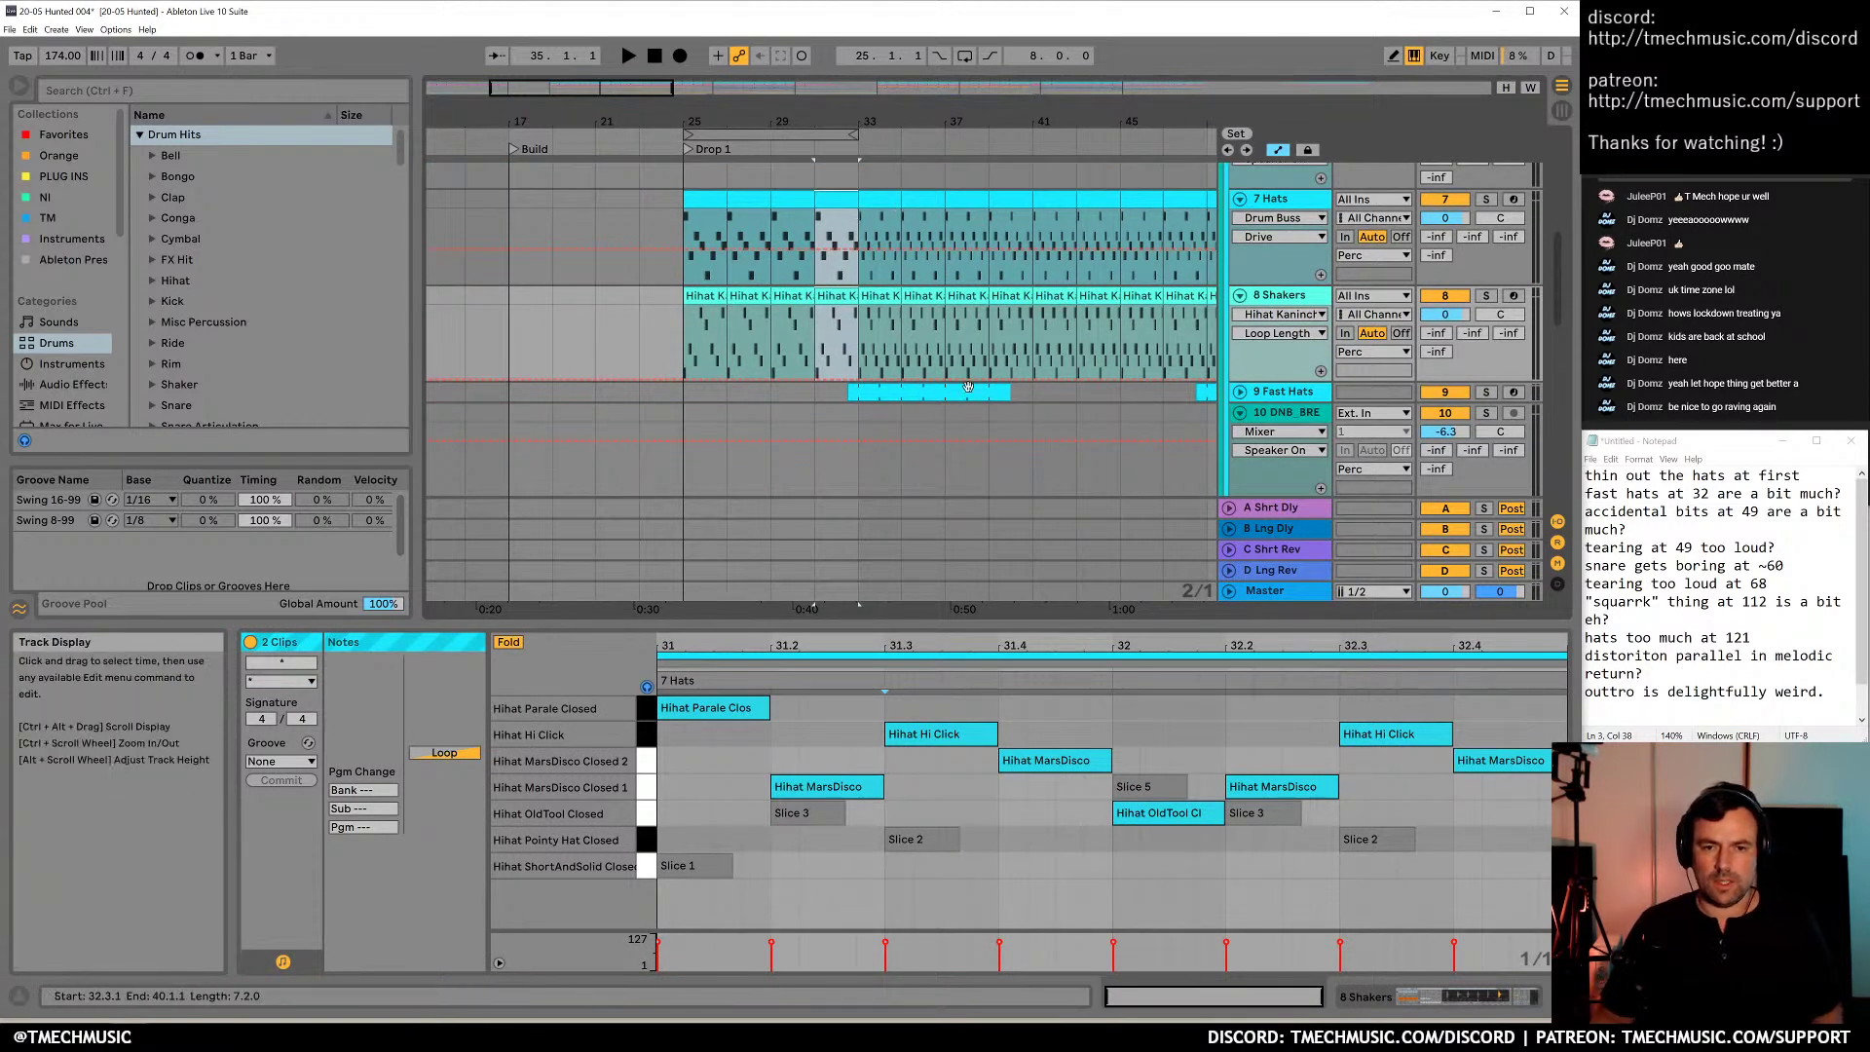
Deactivate the first Fast Hats clip, play from bar 21, and try the Shakers track volume at -6.0 dB
left_click(858, 391)
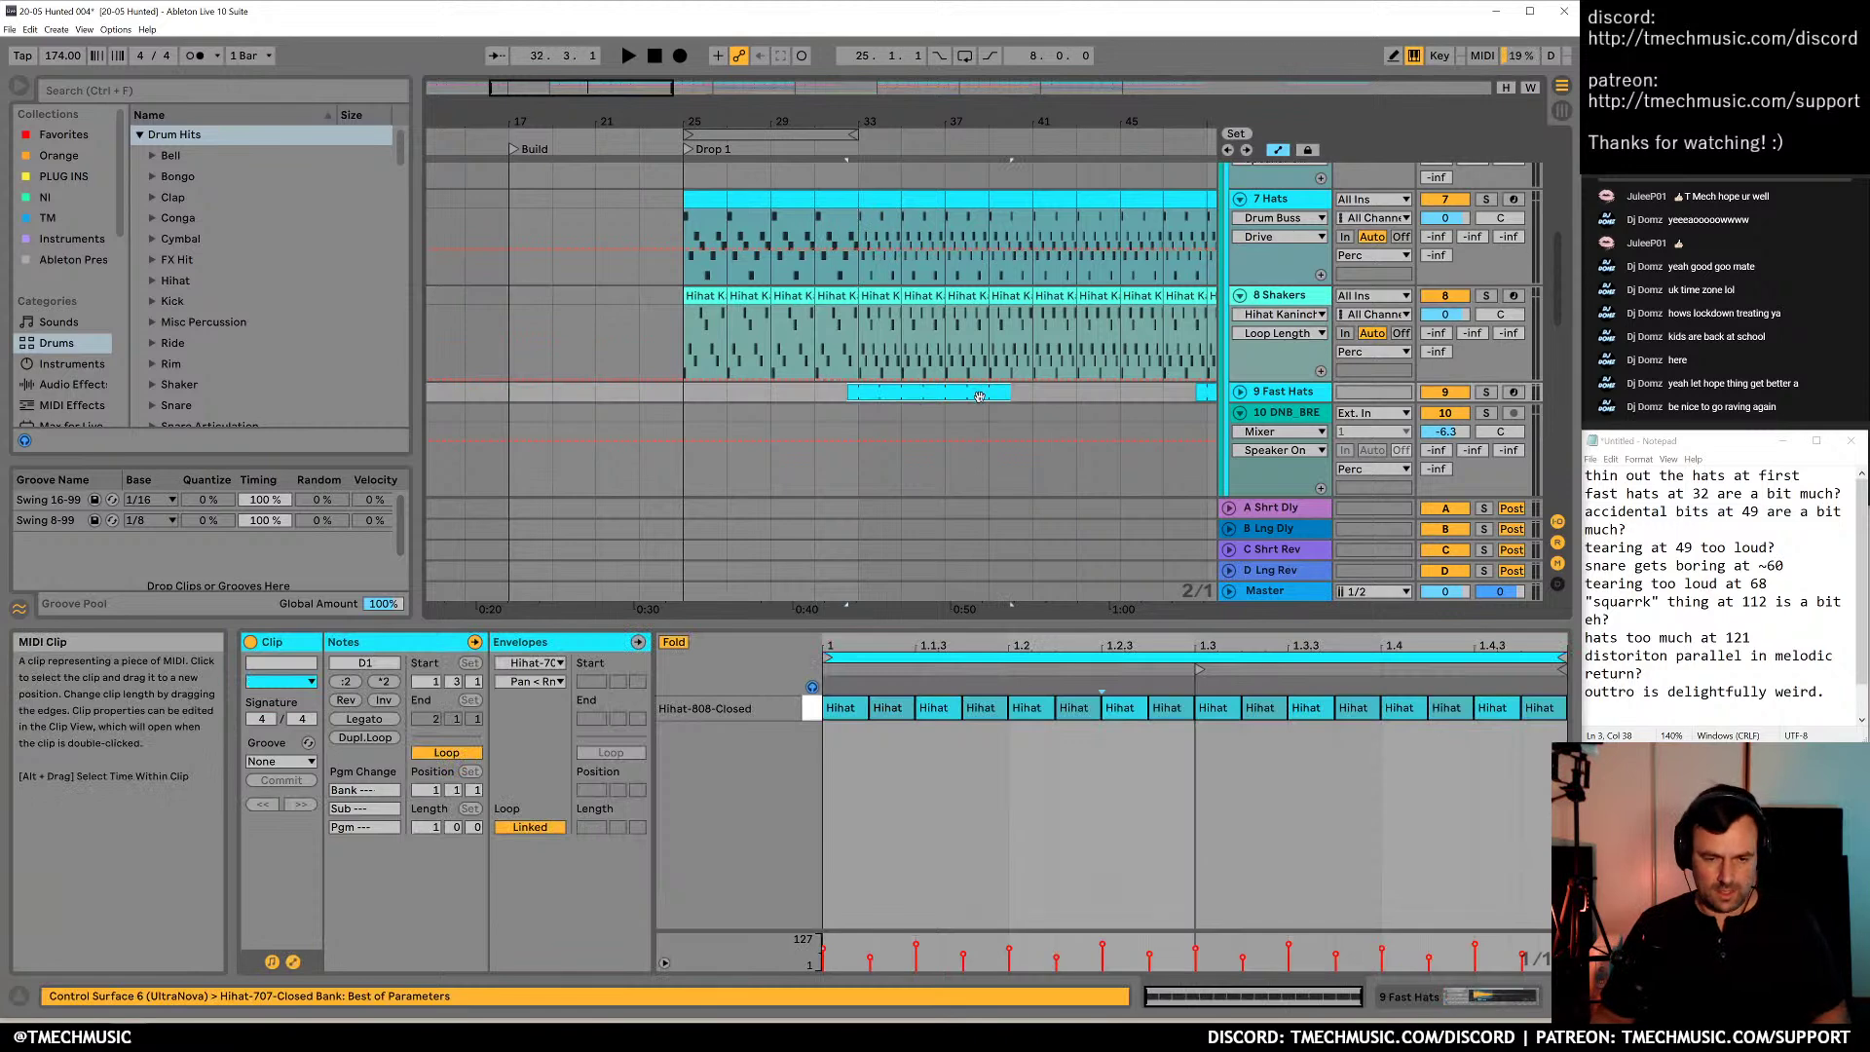
left_click(604, 284)
key("space")
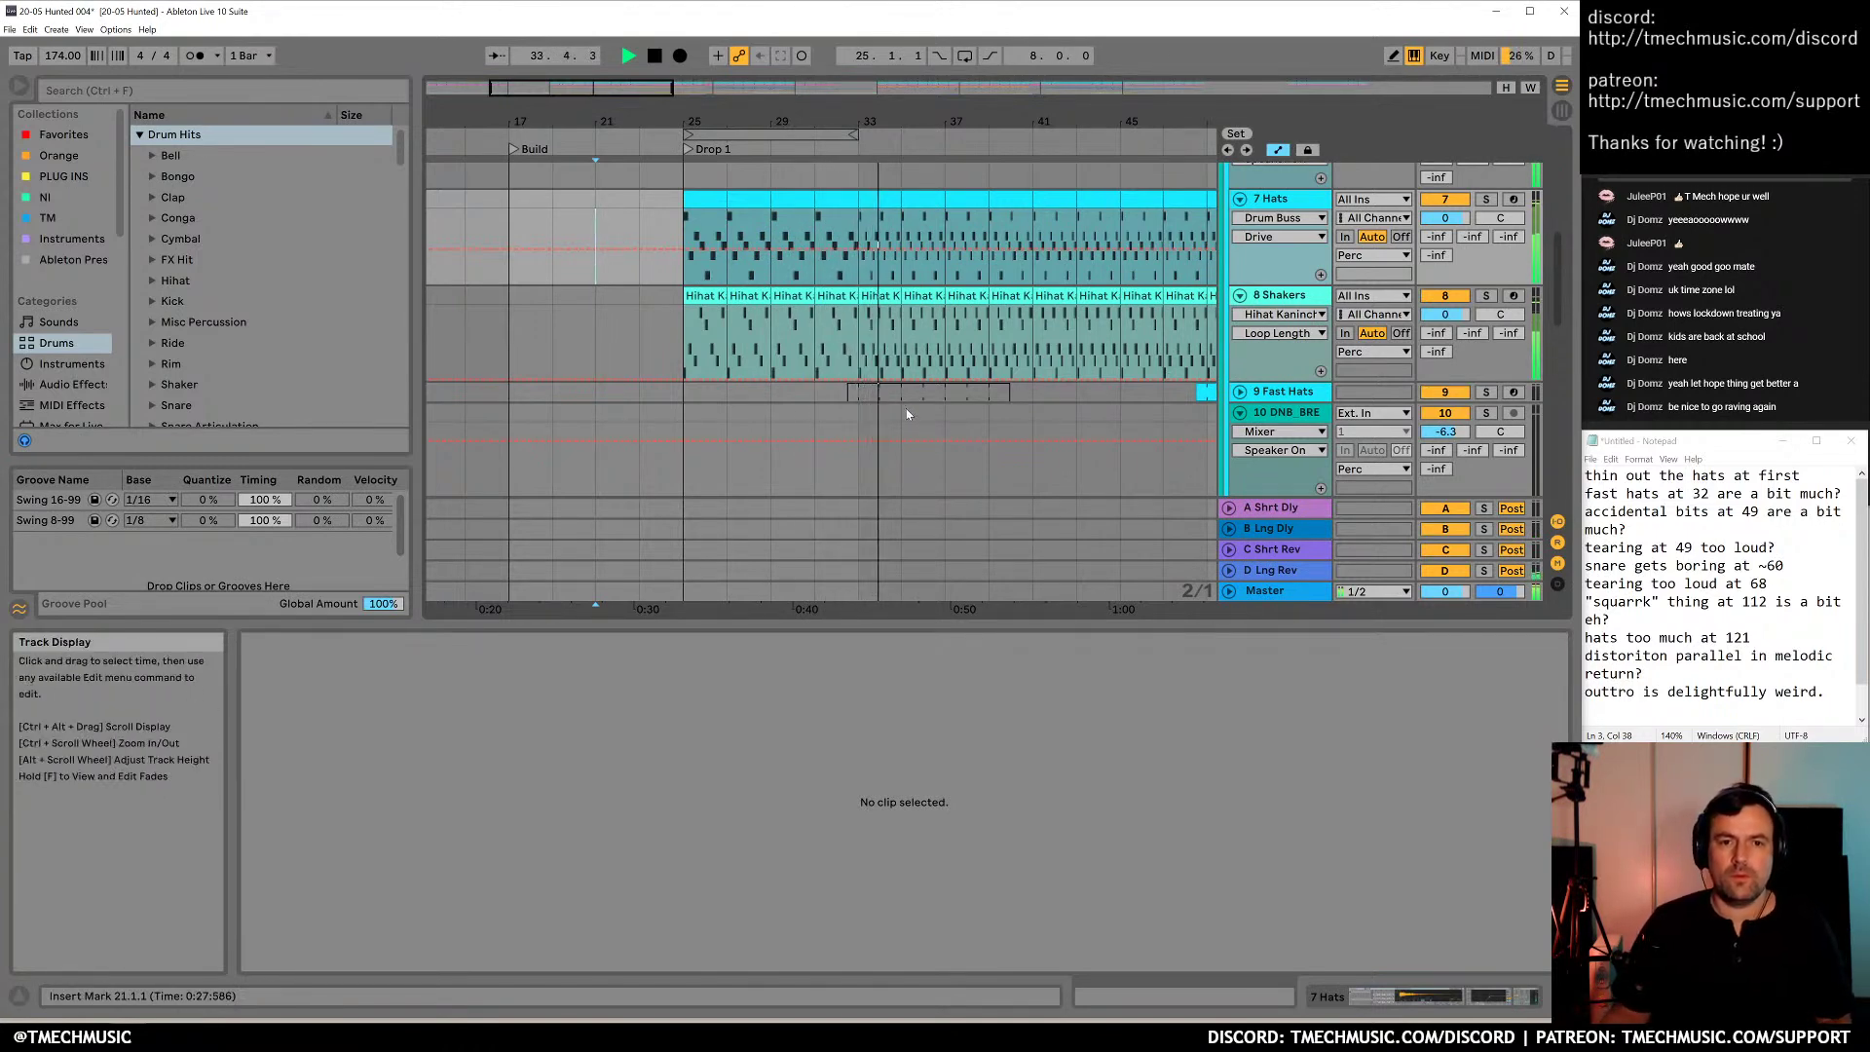
left_click(1463, 316)
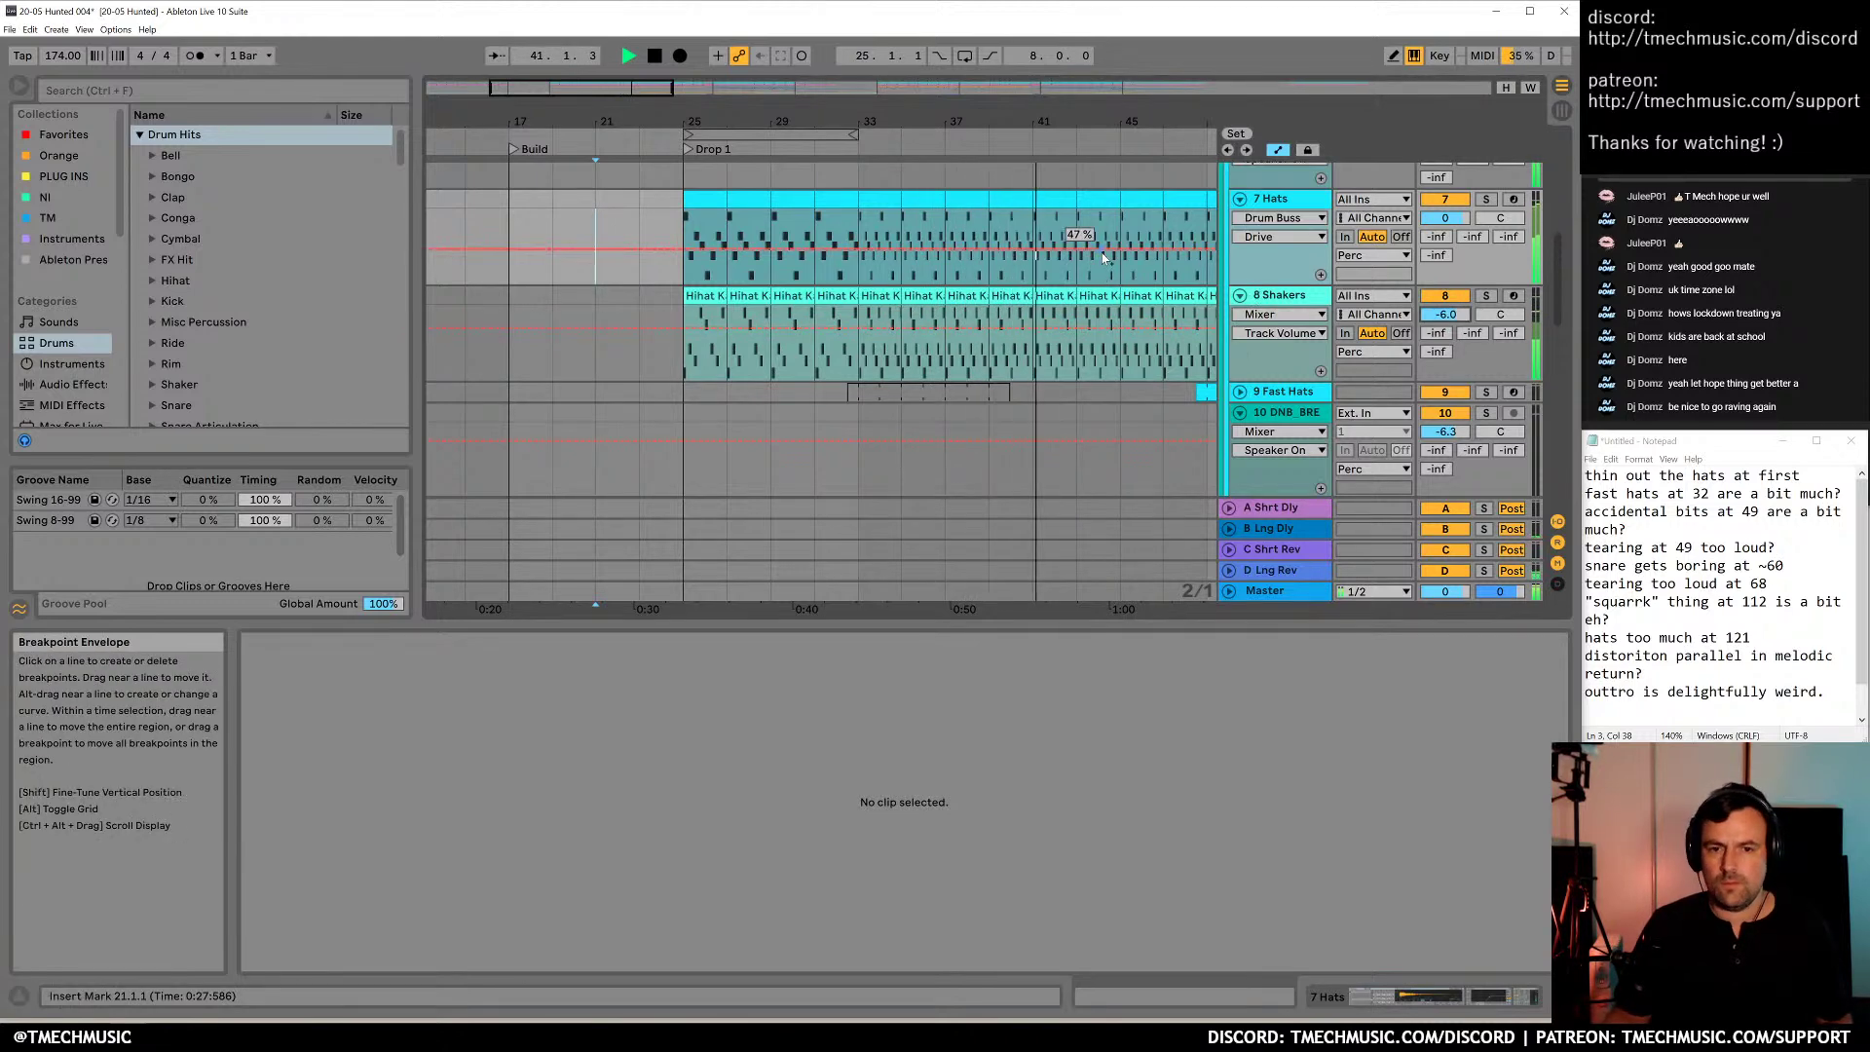
key("space")
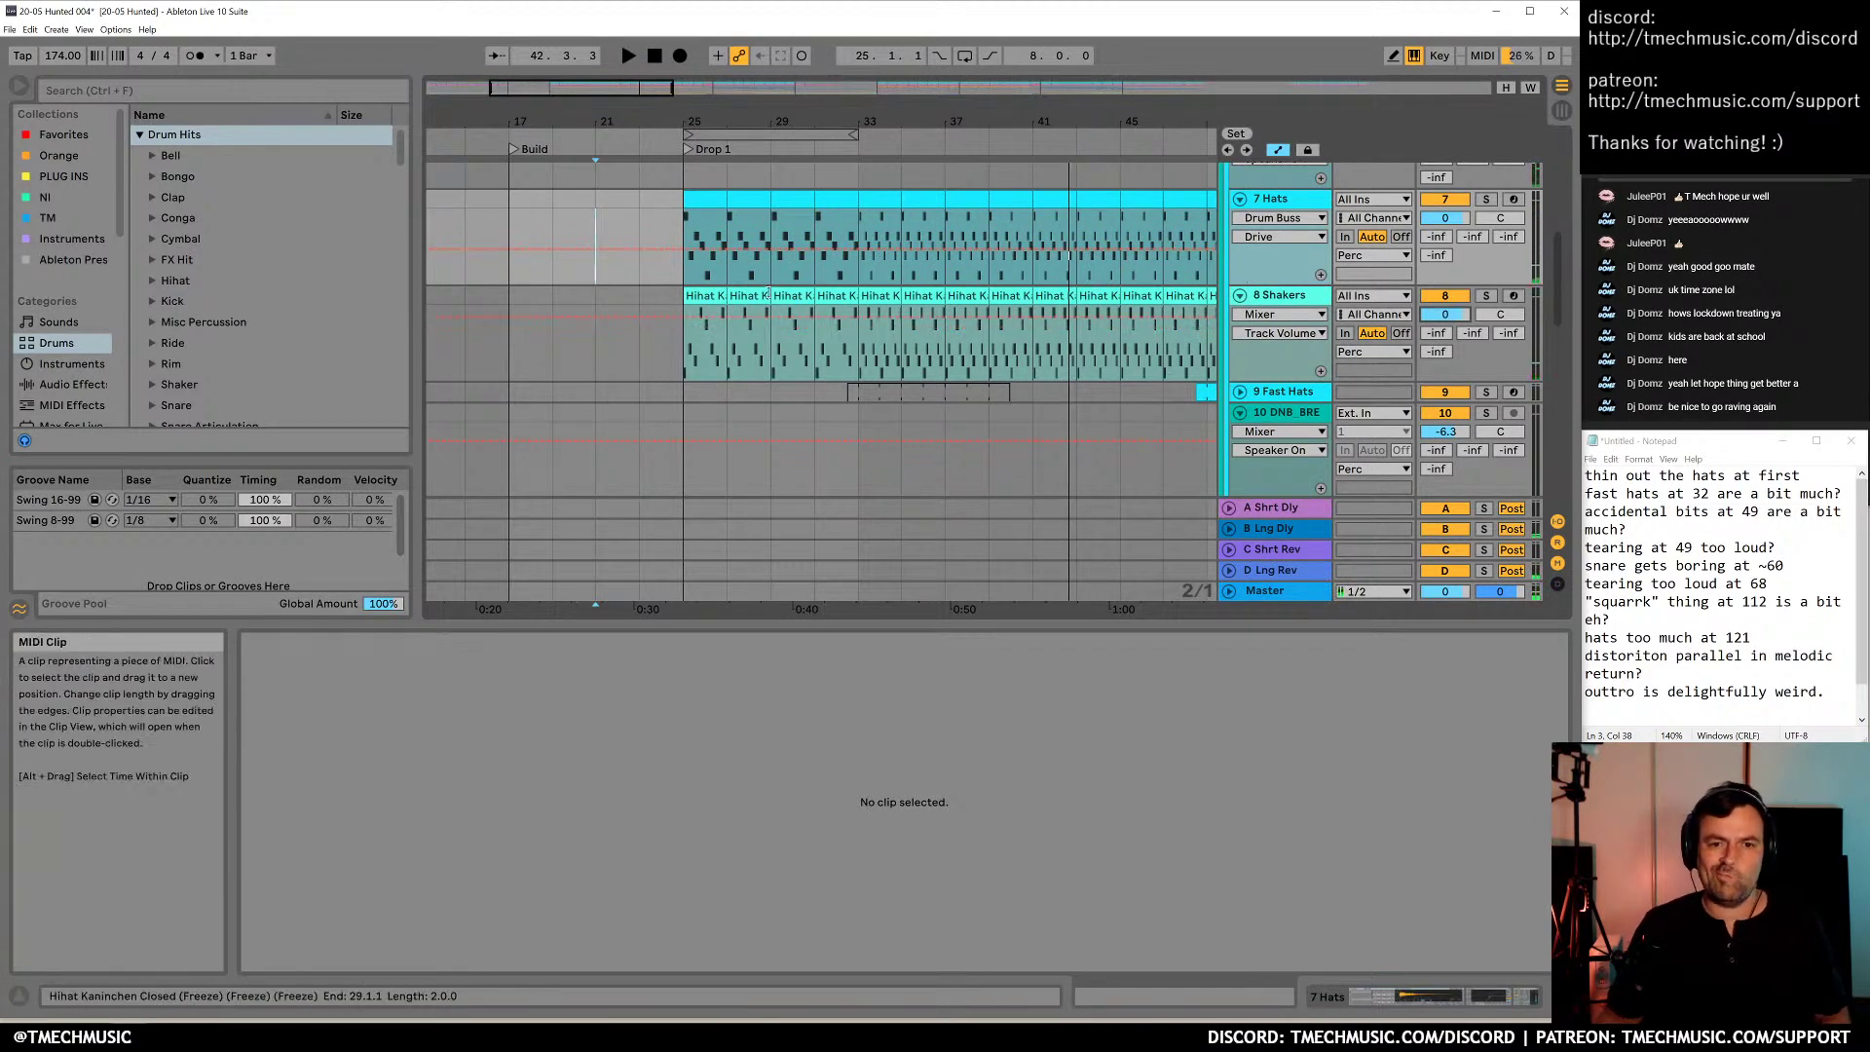
Undo the Fast Hats deactivation and the duplicated Hats and Shakers clips
key("ctrl+z")
key("ctrl+z")
key("ctrl+z")
key("ctrl+z")
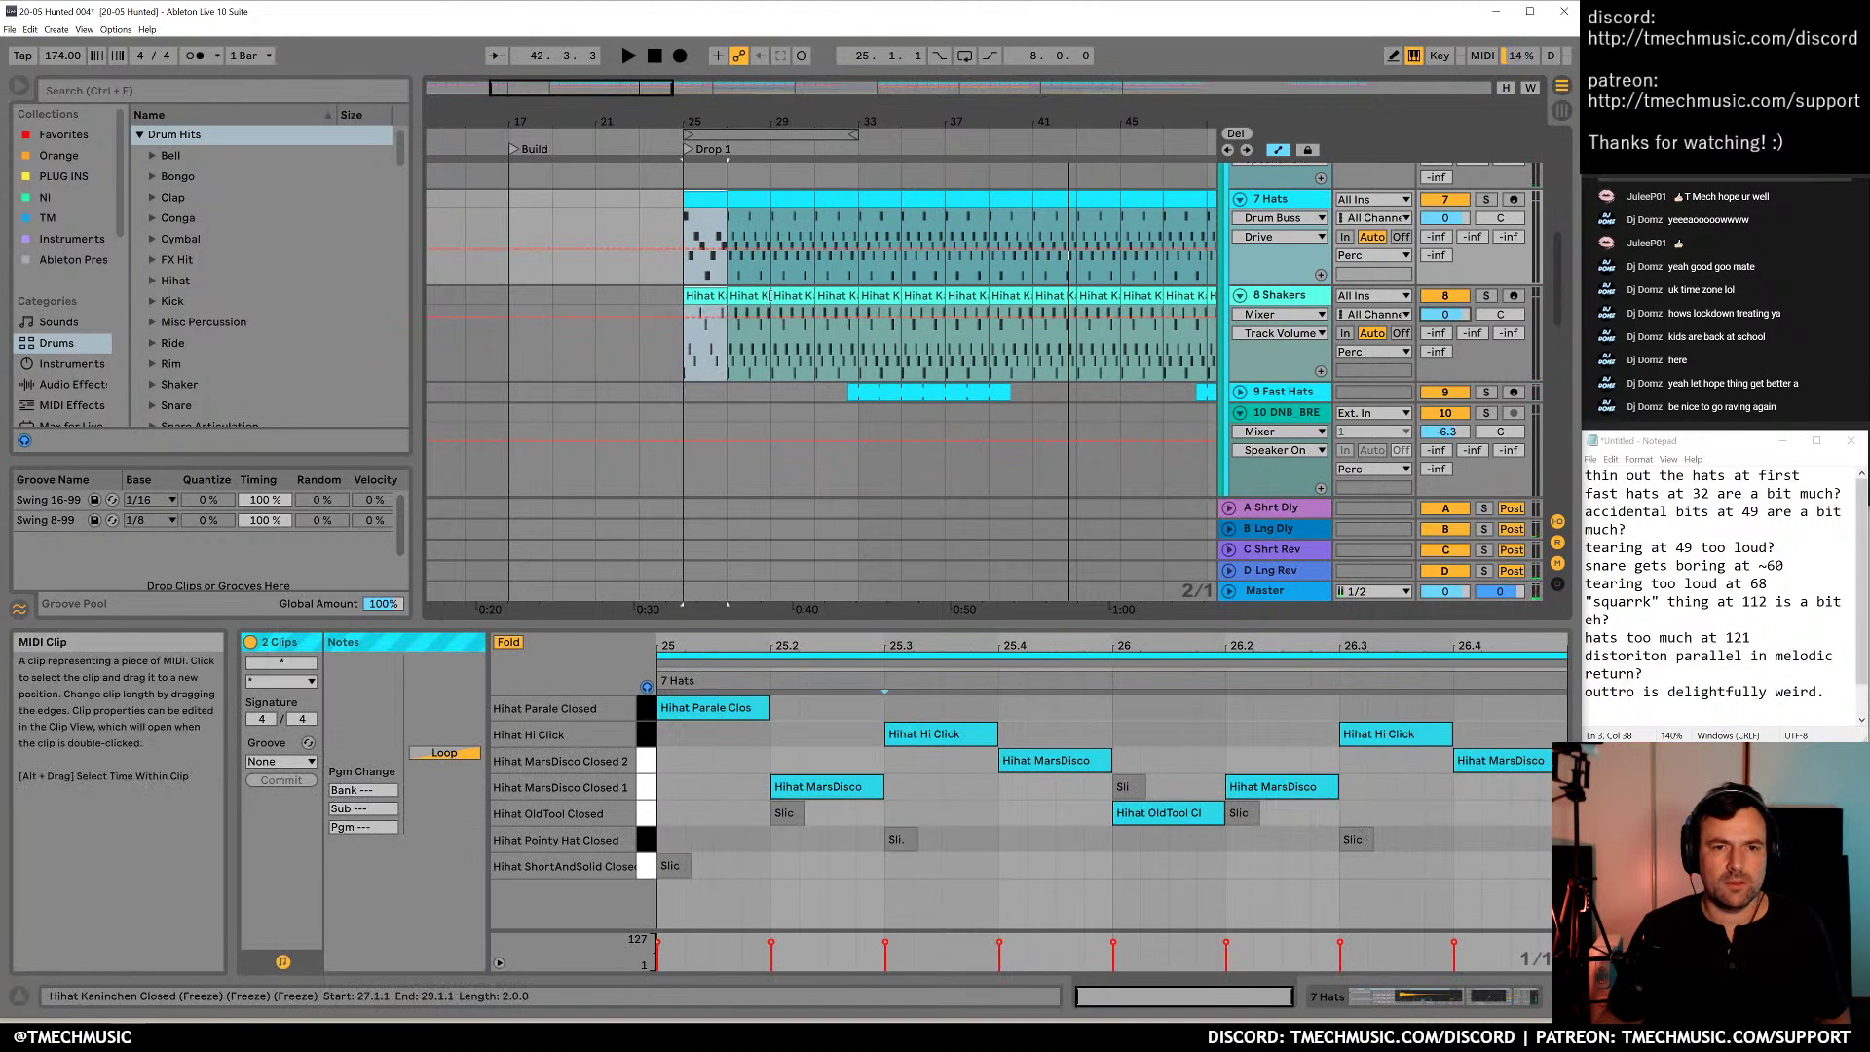
Overwrite the Hats and Shakers clips at bar 25 with copies of the full clips from bar 29
left_click(794, 295)
left_click(800, 199, "shift")
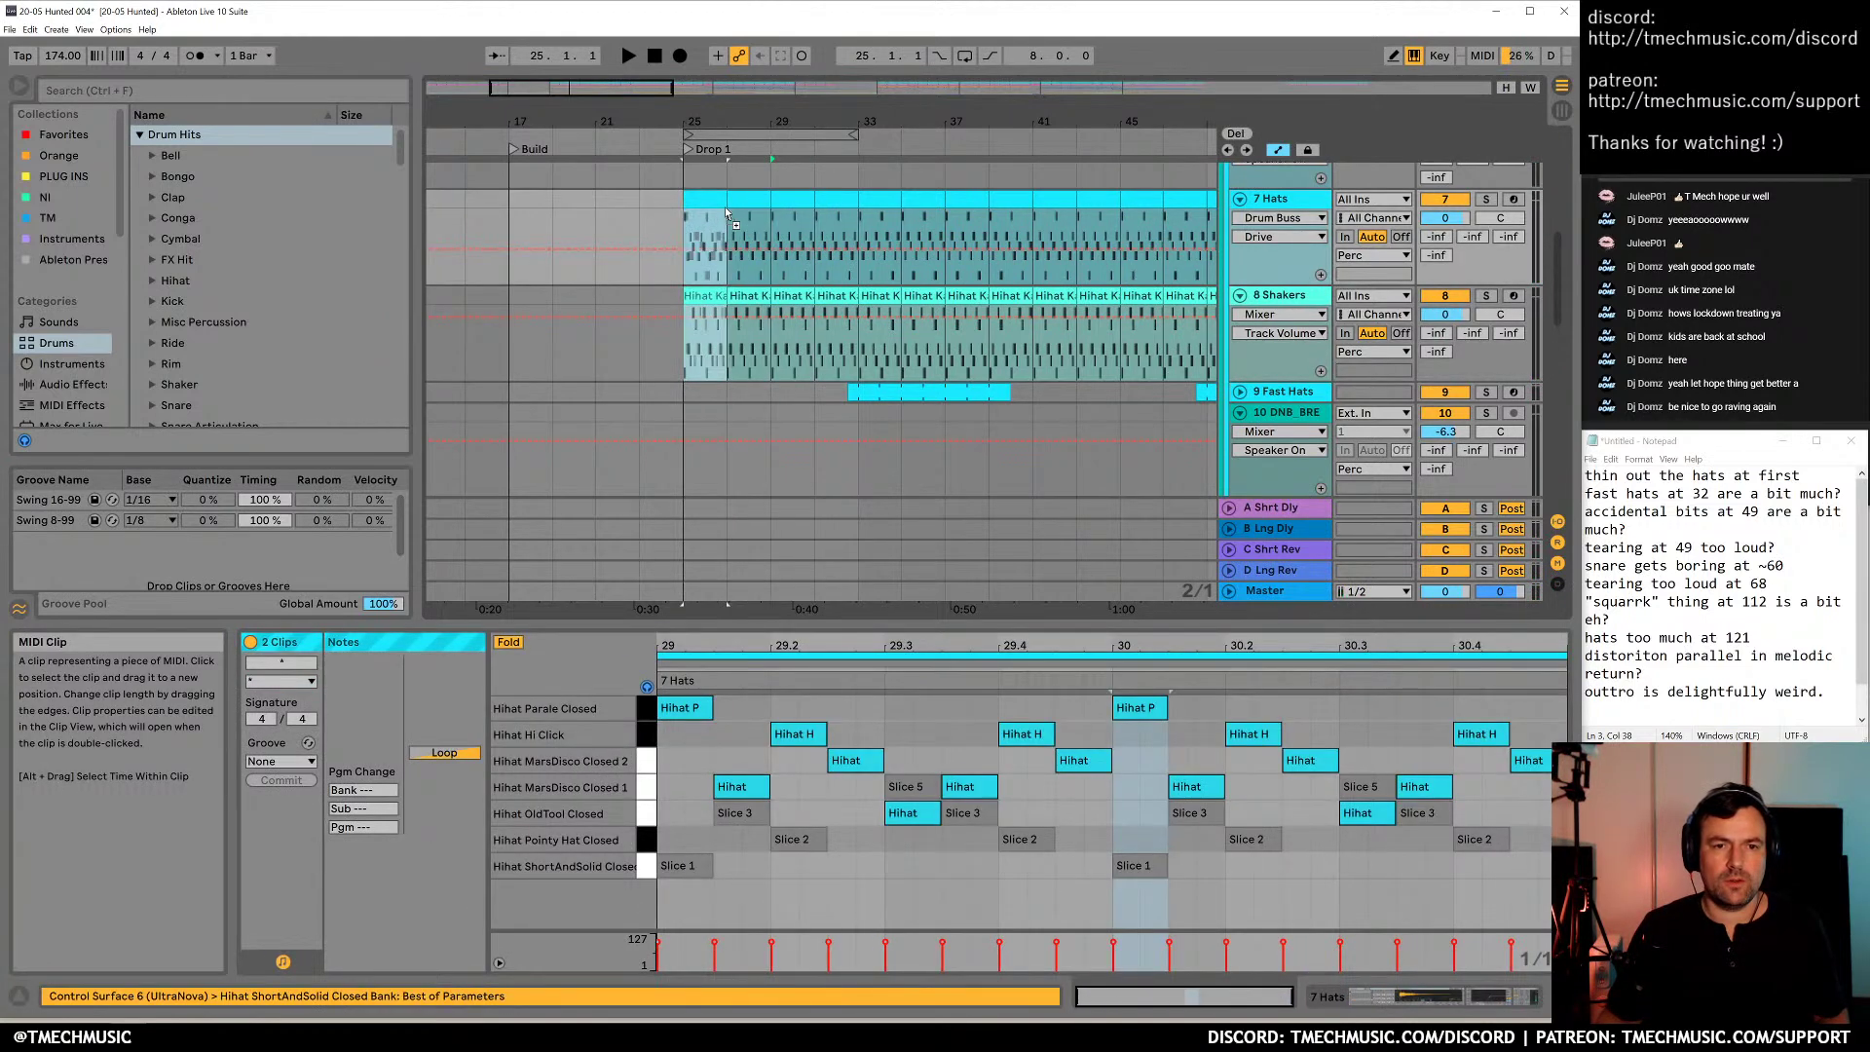
Play the Shakers track soloed from bar 25, and take it out of solo
left_click(684, 297)
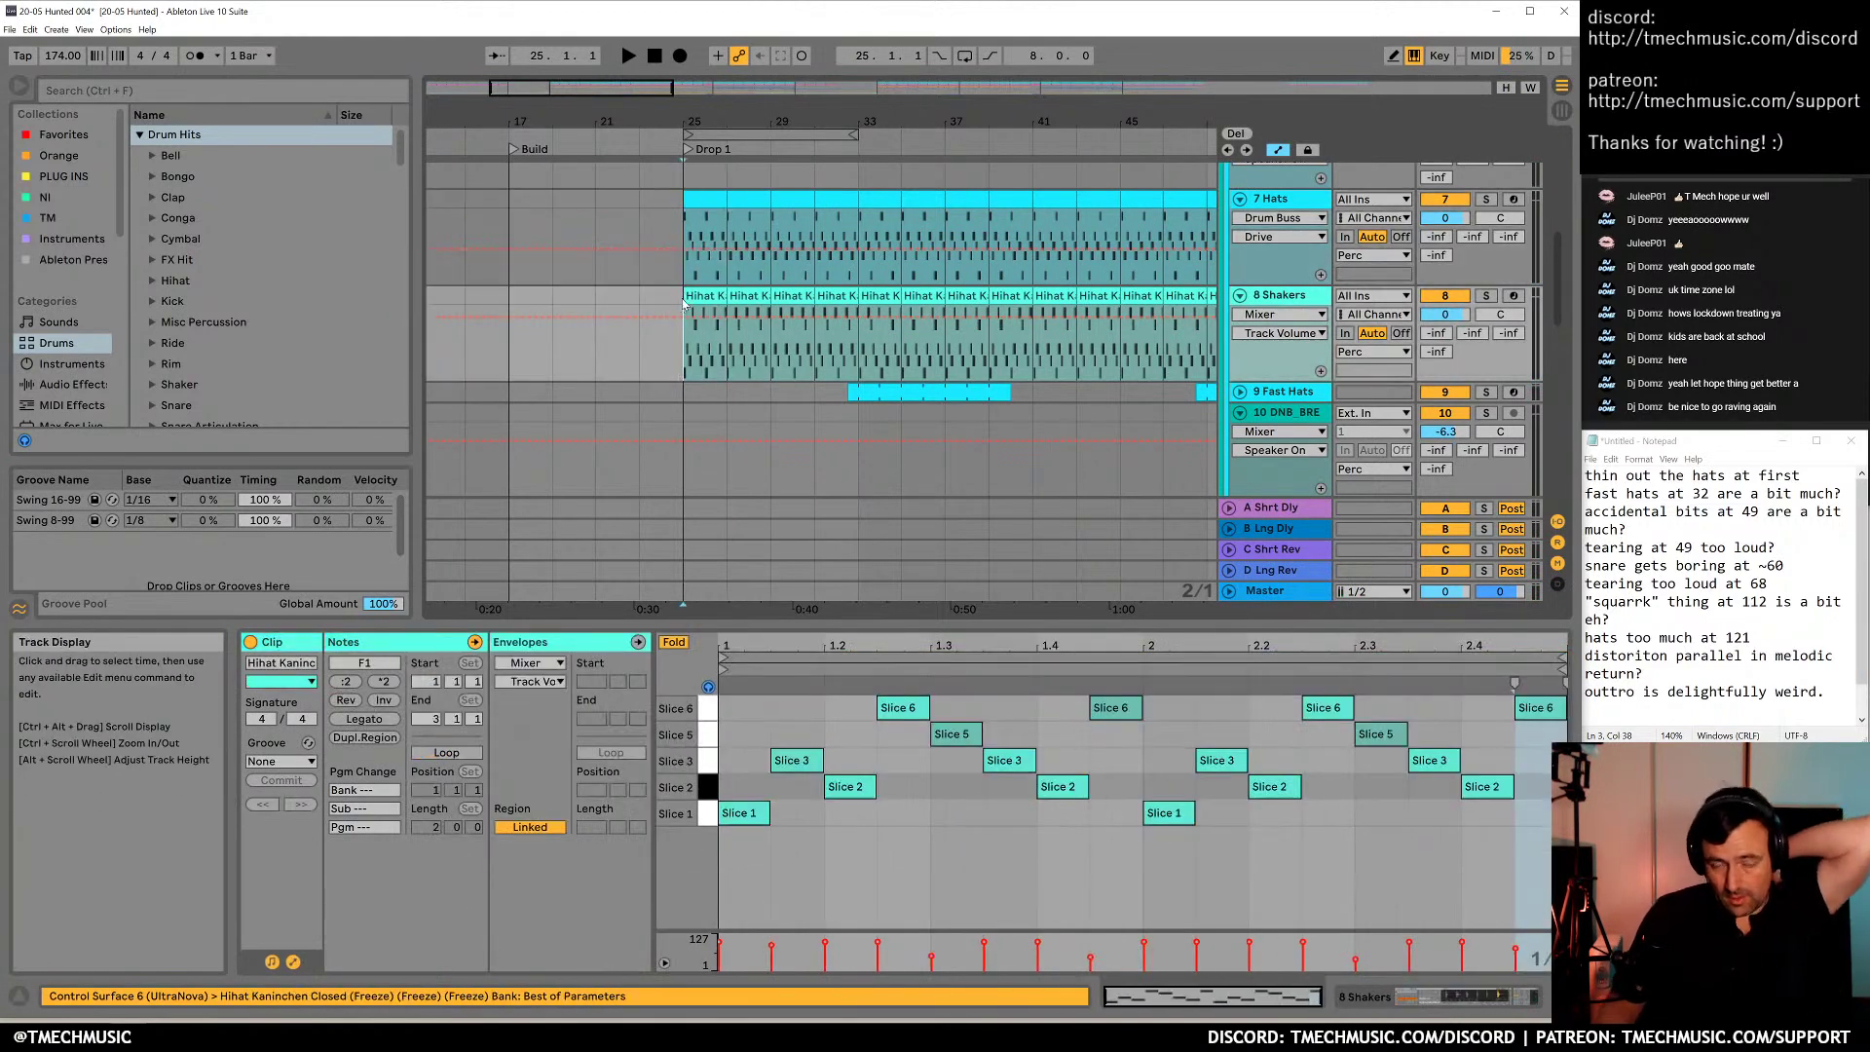
left_click(1485, 296)
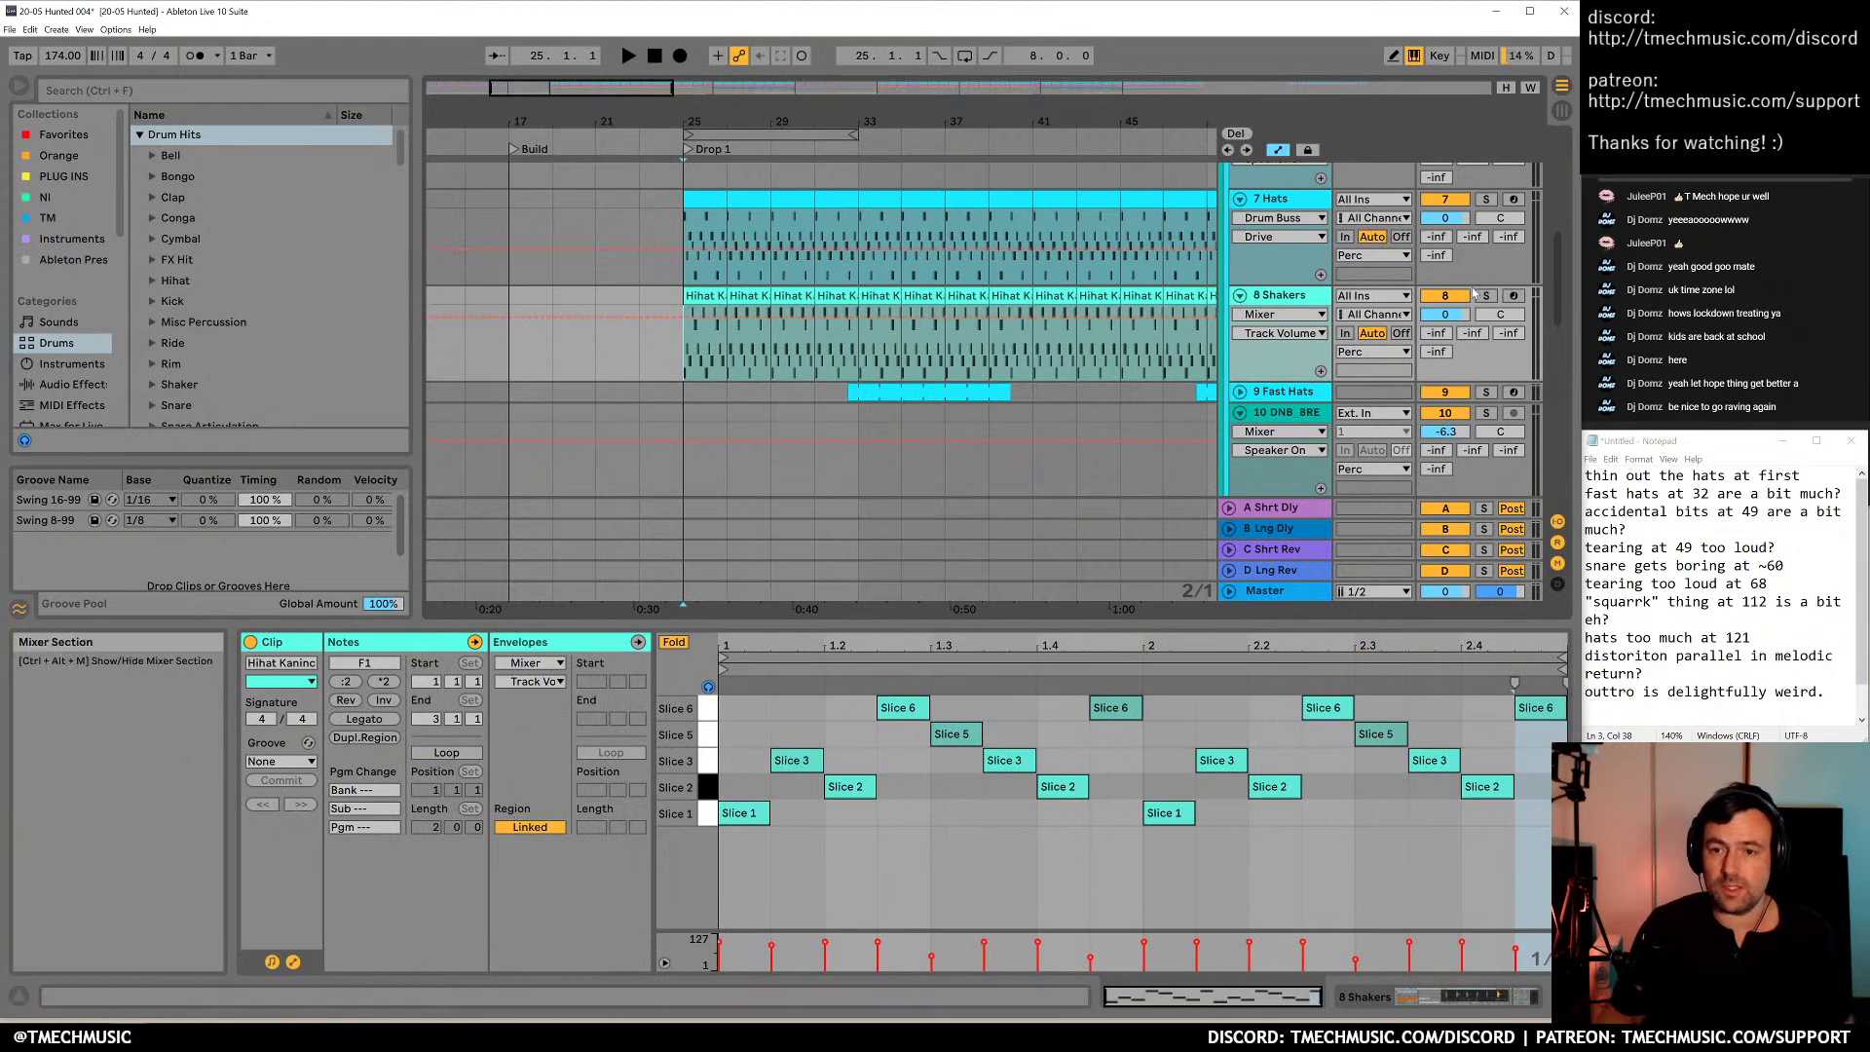
key("space")
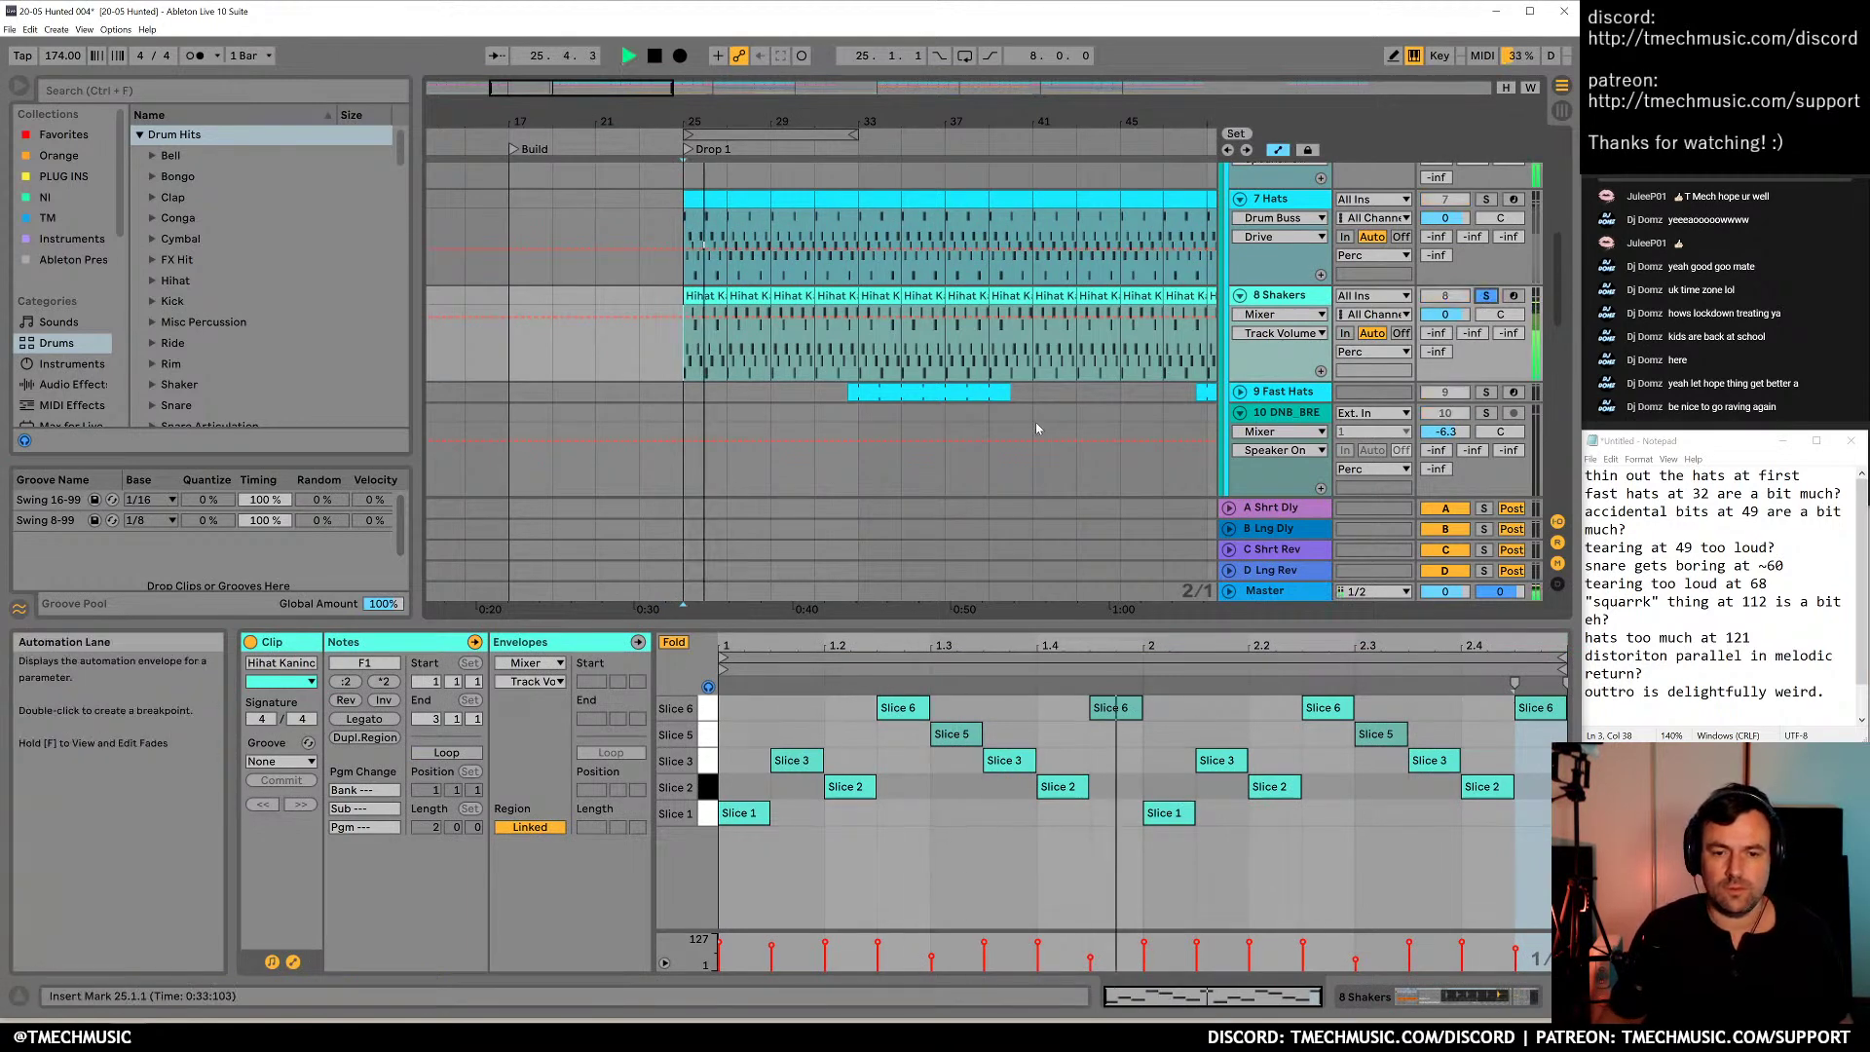
key("space")
left_click(1485, 296)
Play the full mix from bar 23 into the start of Drop 1
left_click_drag(683, 122, 682, 95)
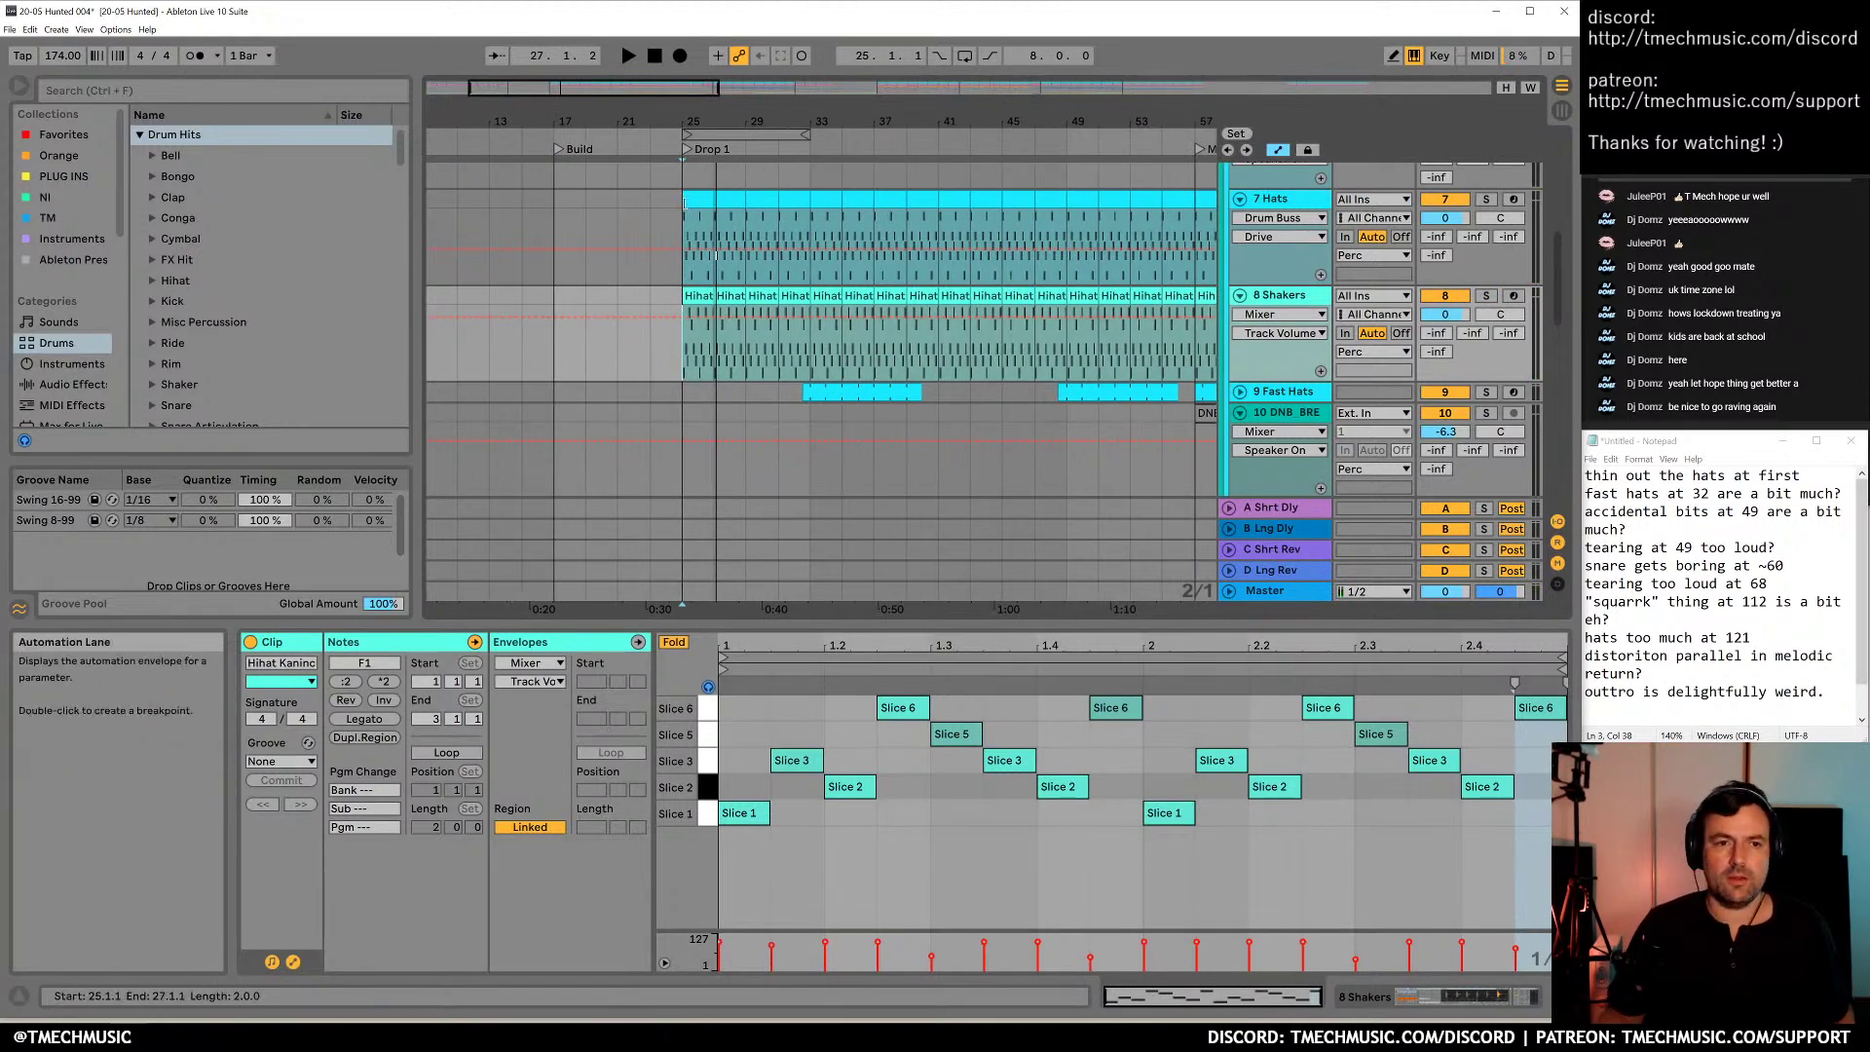
left_click(650, 198)
scroll(816, 397, "up", 1)
key("space")
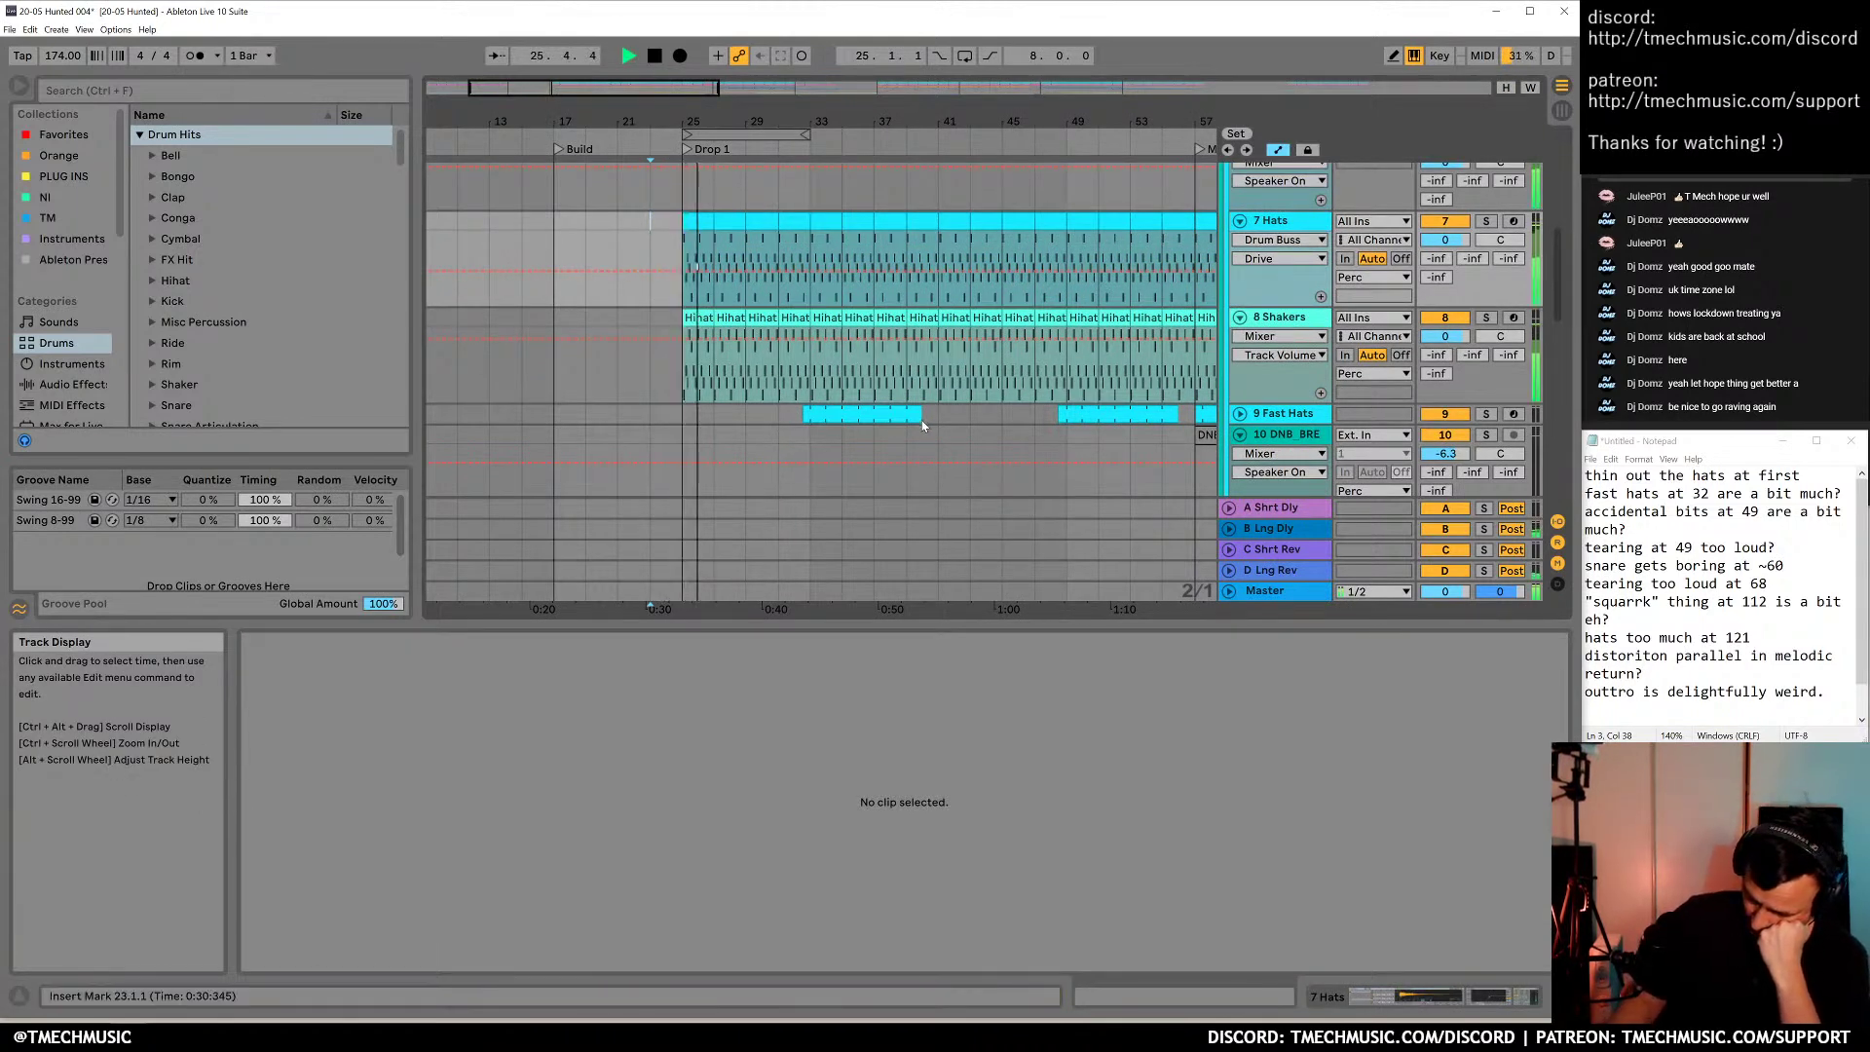
key("space")
Lower the Hats track volume to -16.5 dB and the Shakers to -24.8 dB, and start playback
left_click(1452, 341)
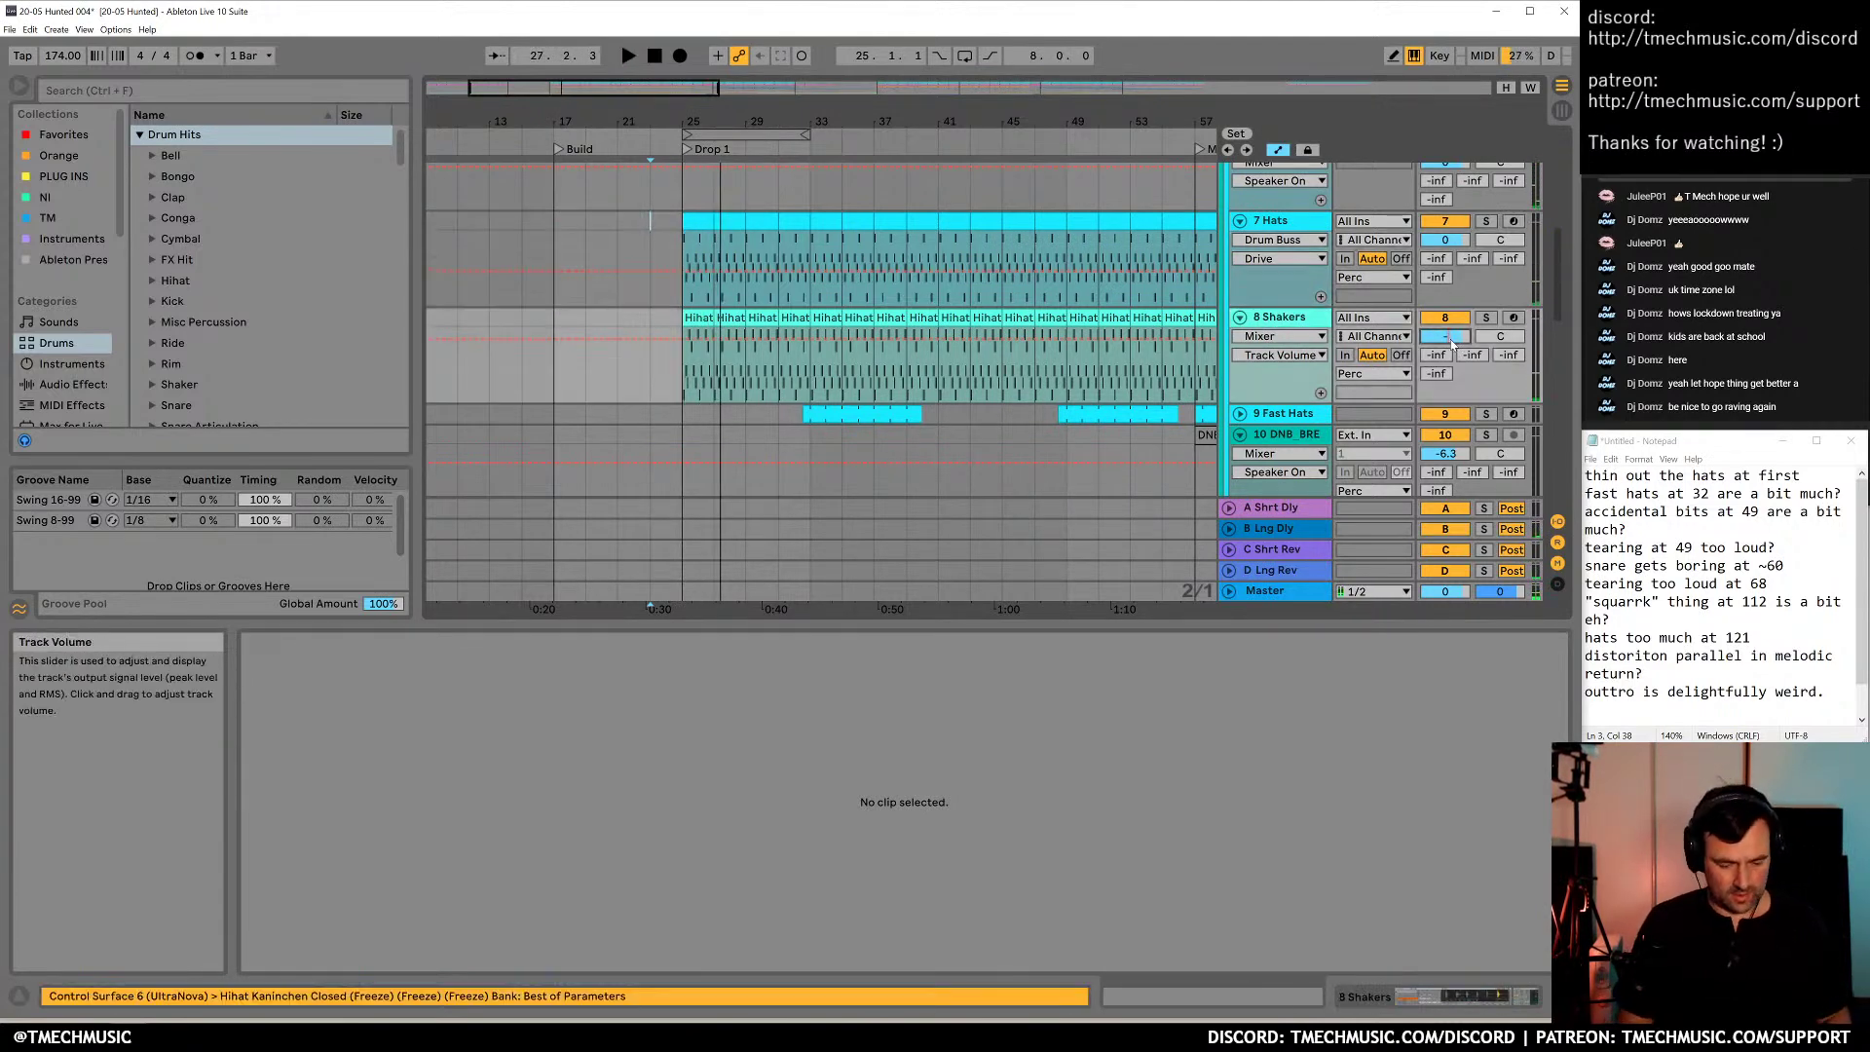
left_click_drag(1444, 243, 1444, 255)
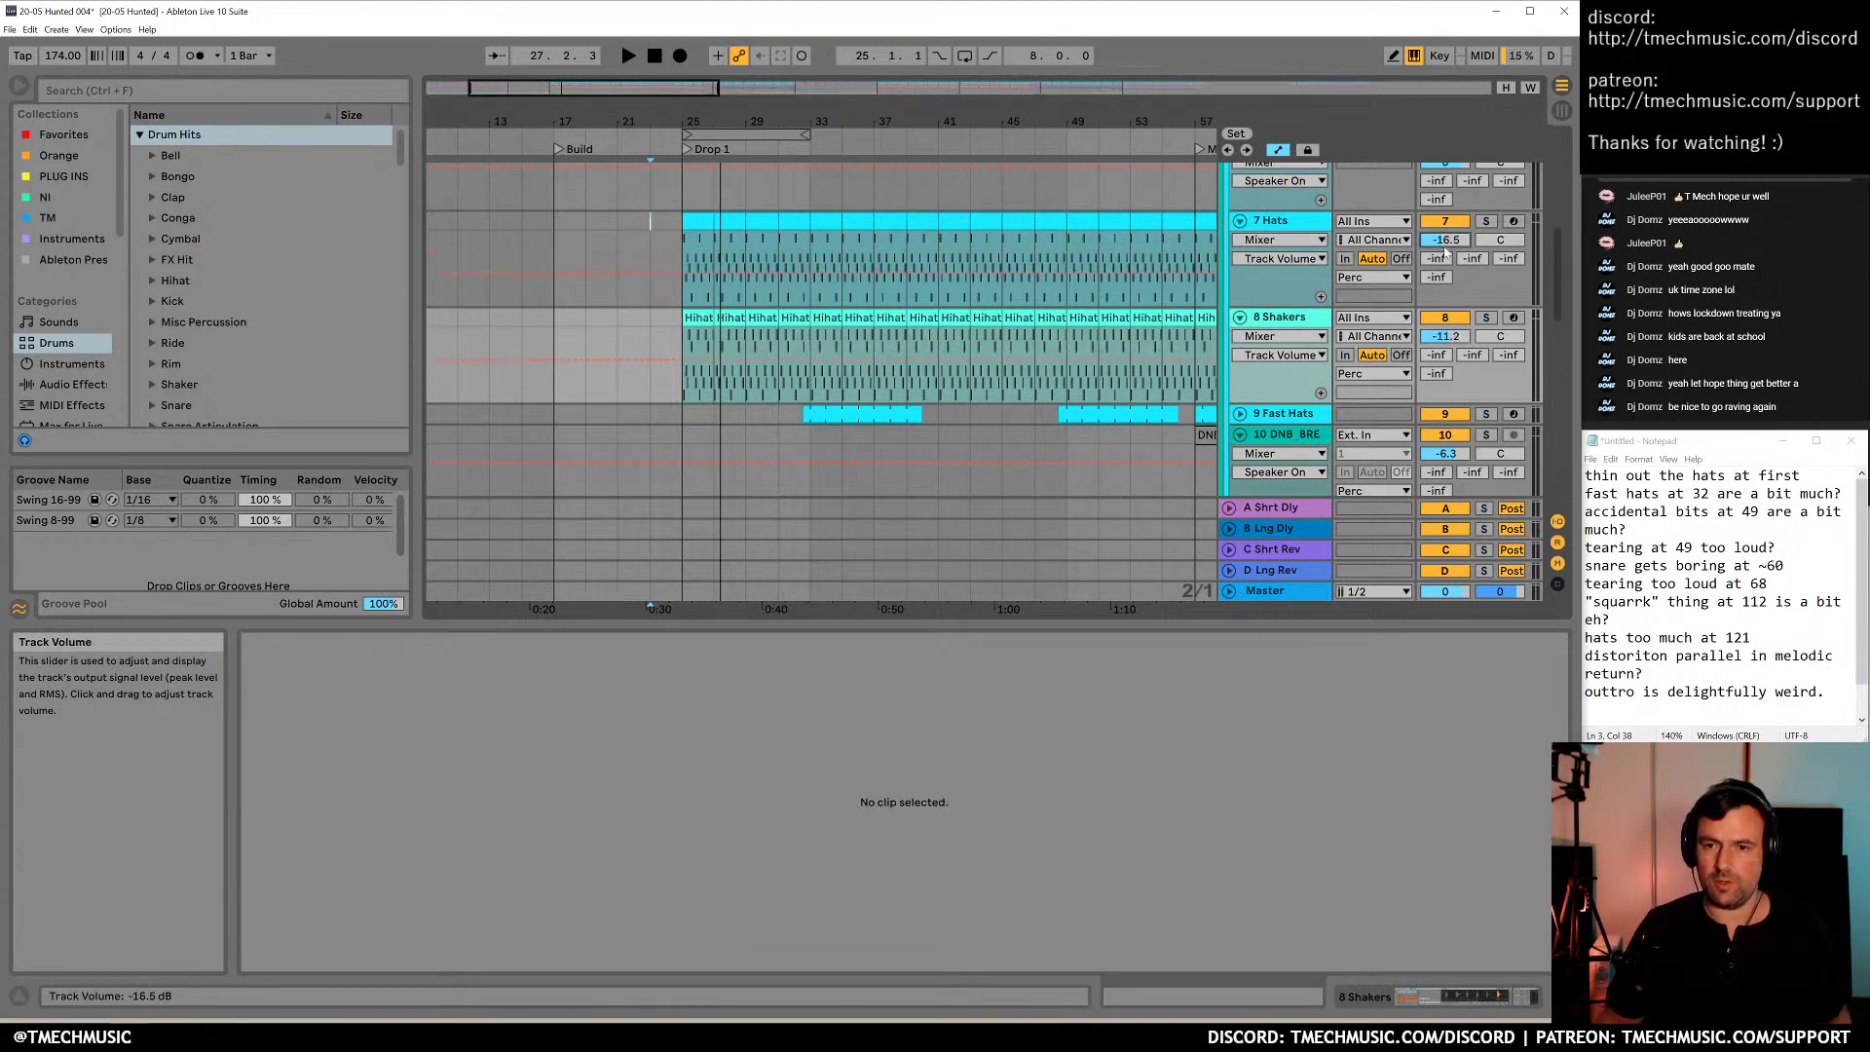
left_click_drag(1445, 336, 1444, 363)
key("space")
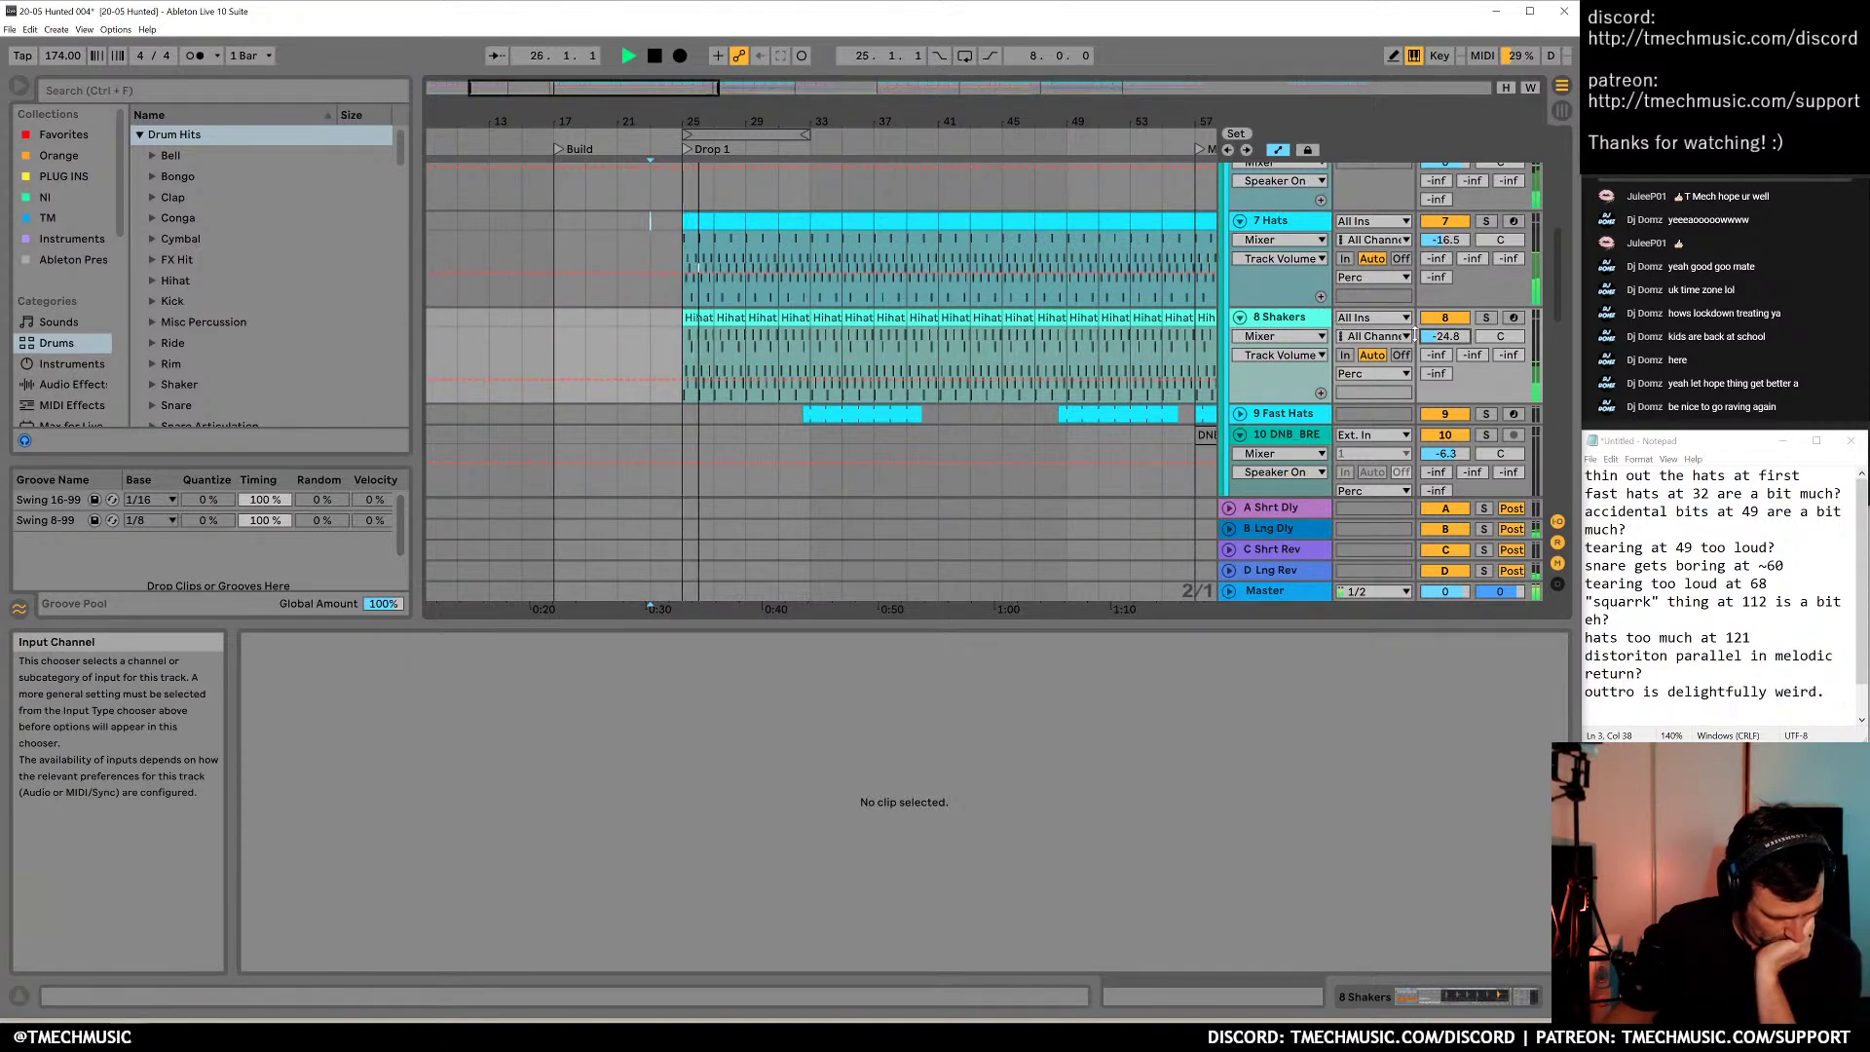
Raise Hats to -12.1 dB and Shakers in stages to -13.7 dB during playback, and compare with Shakers muted
left_click_drag(1461, 241, 1461, 225)
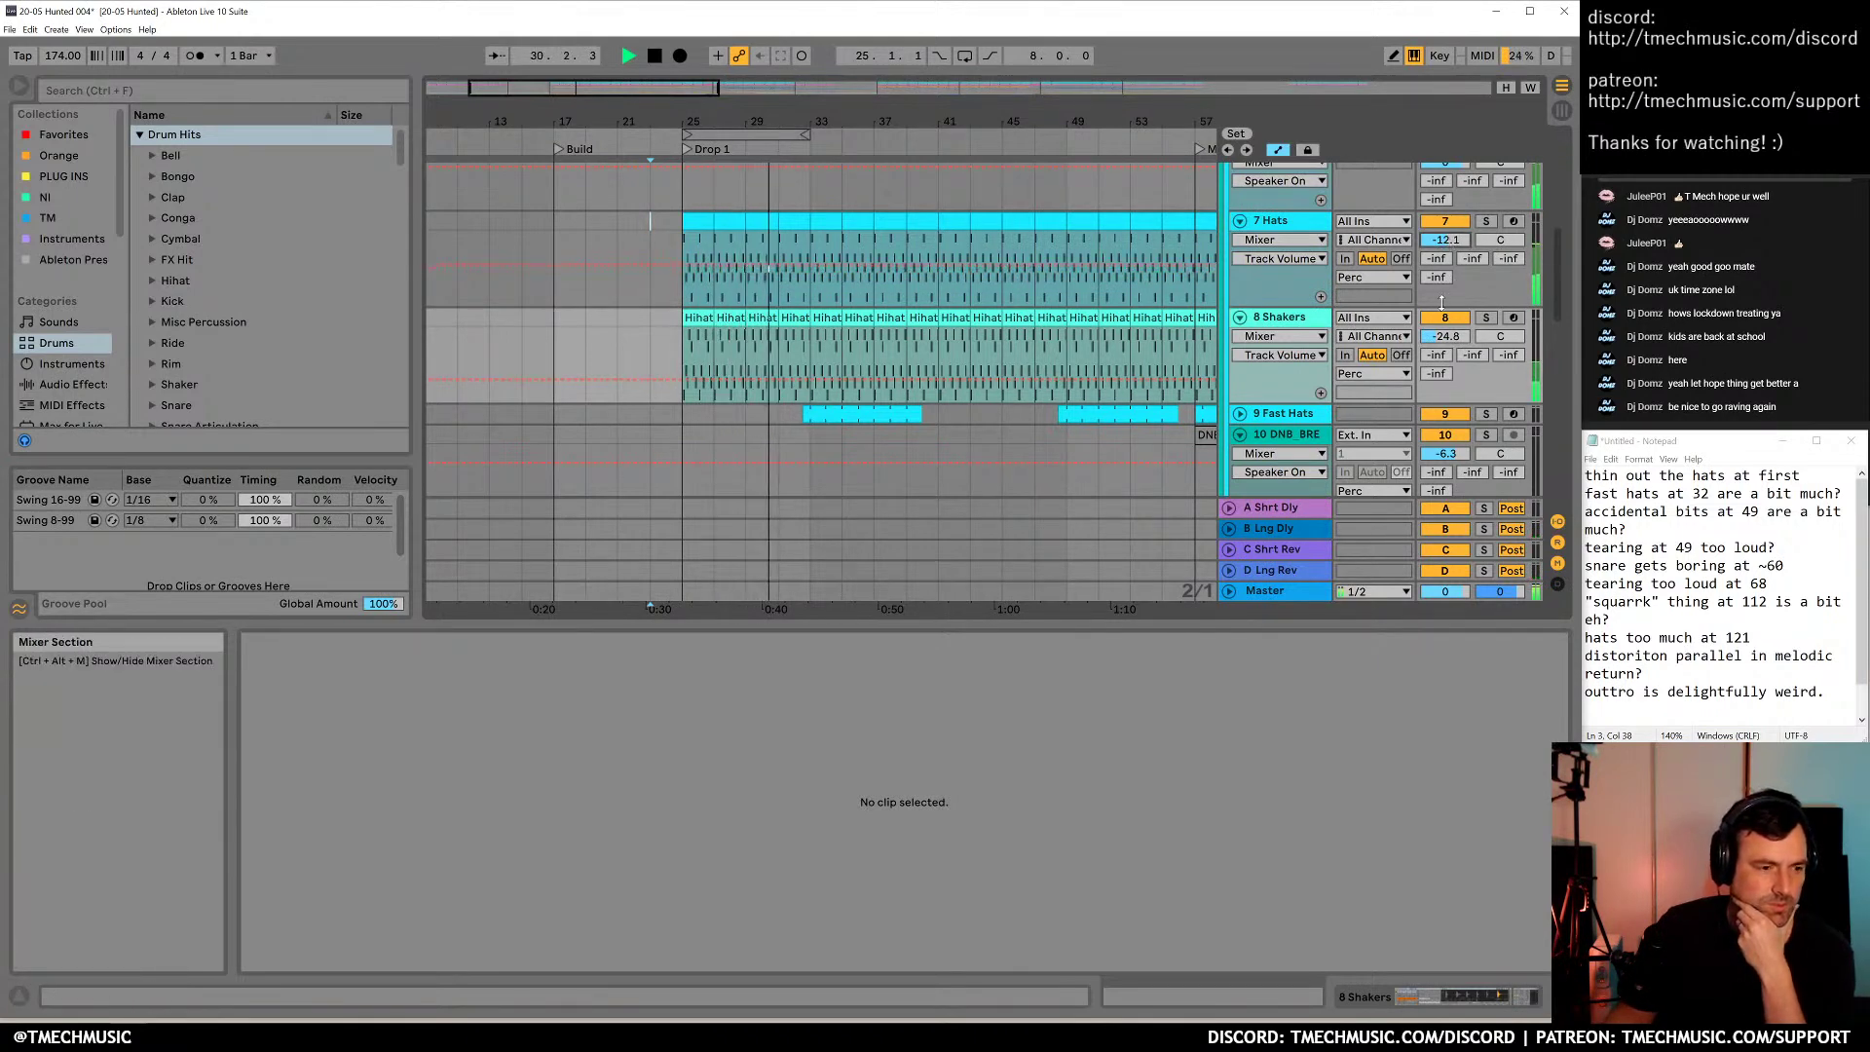
left_click_drag(1453, 336, 1453, 324)
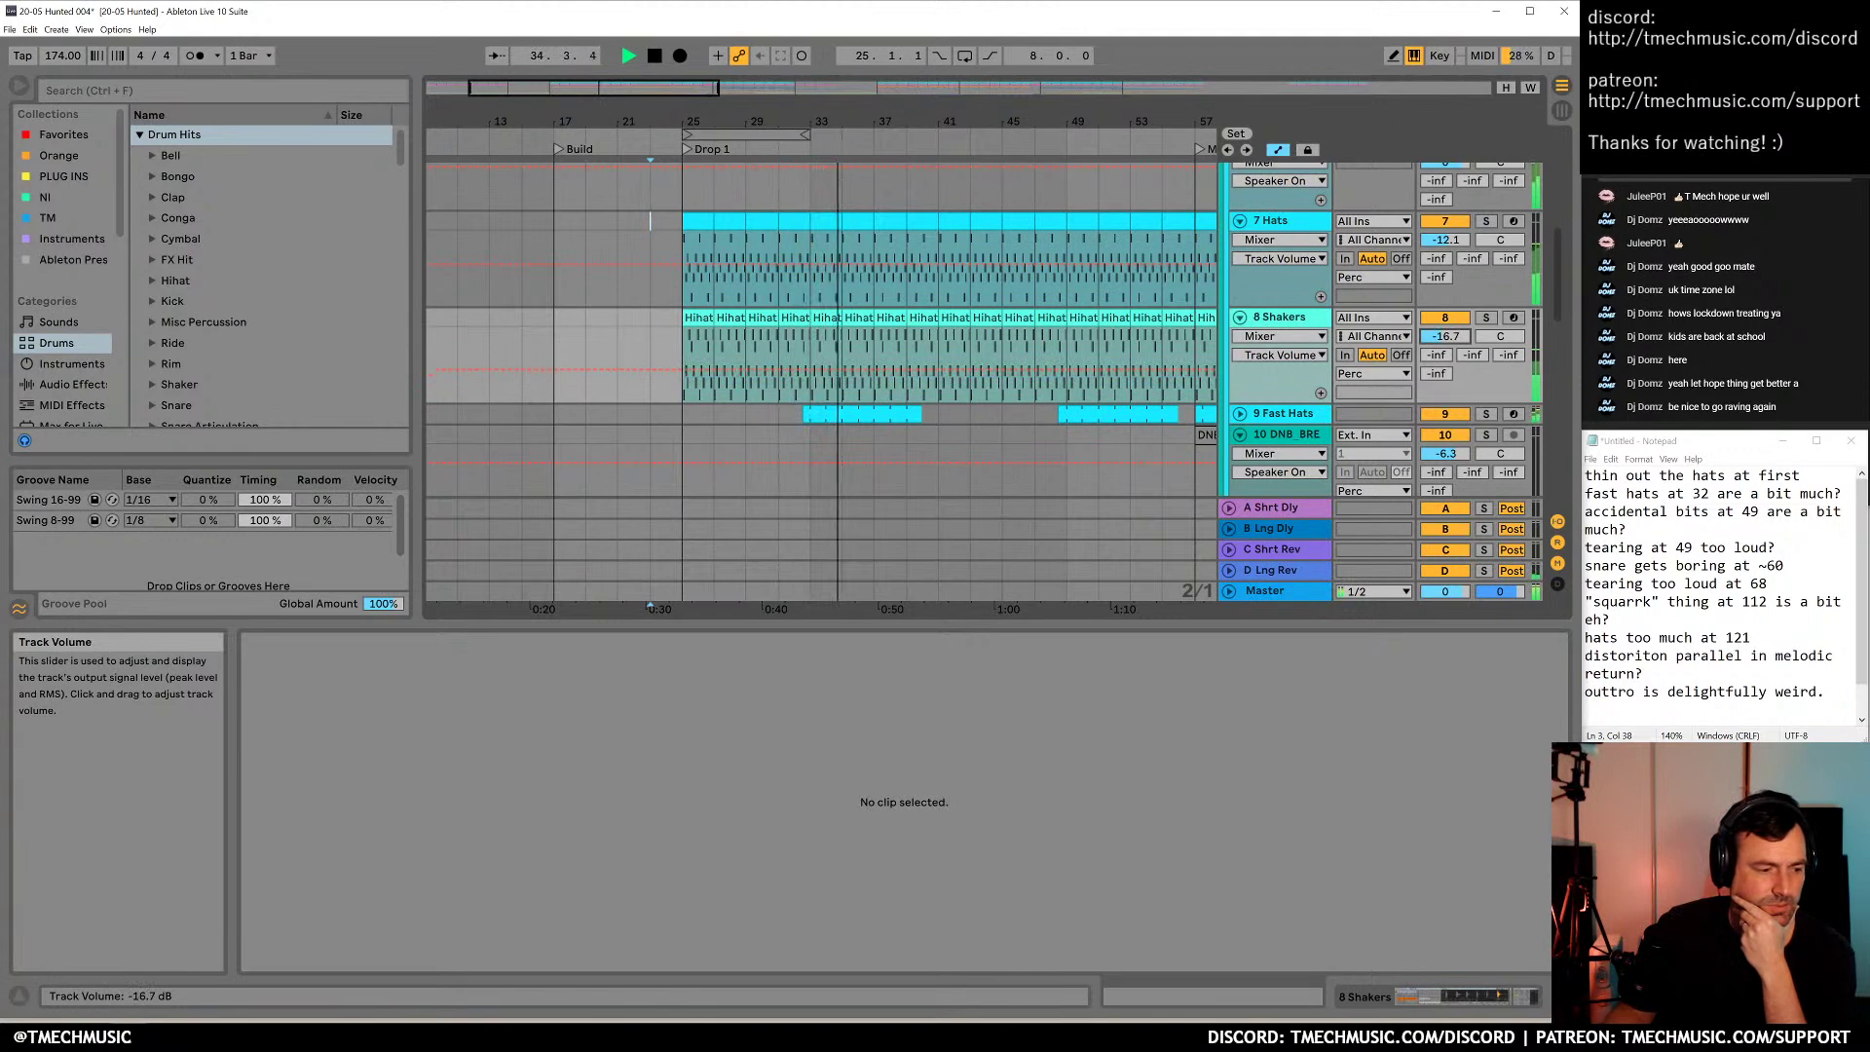
left_click_drag(1445, 336, 1445, 334)
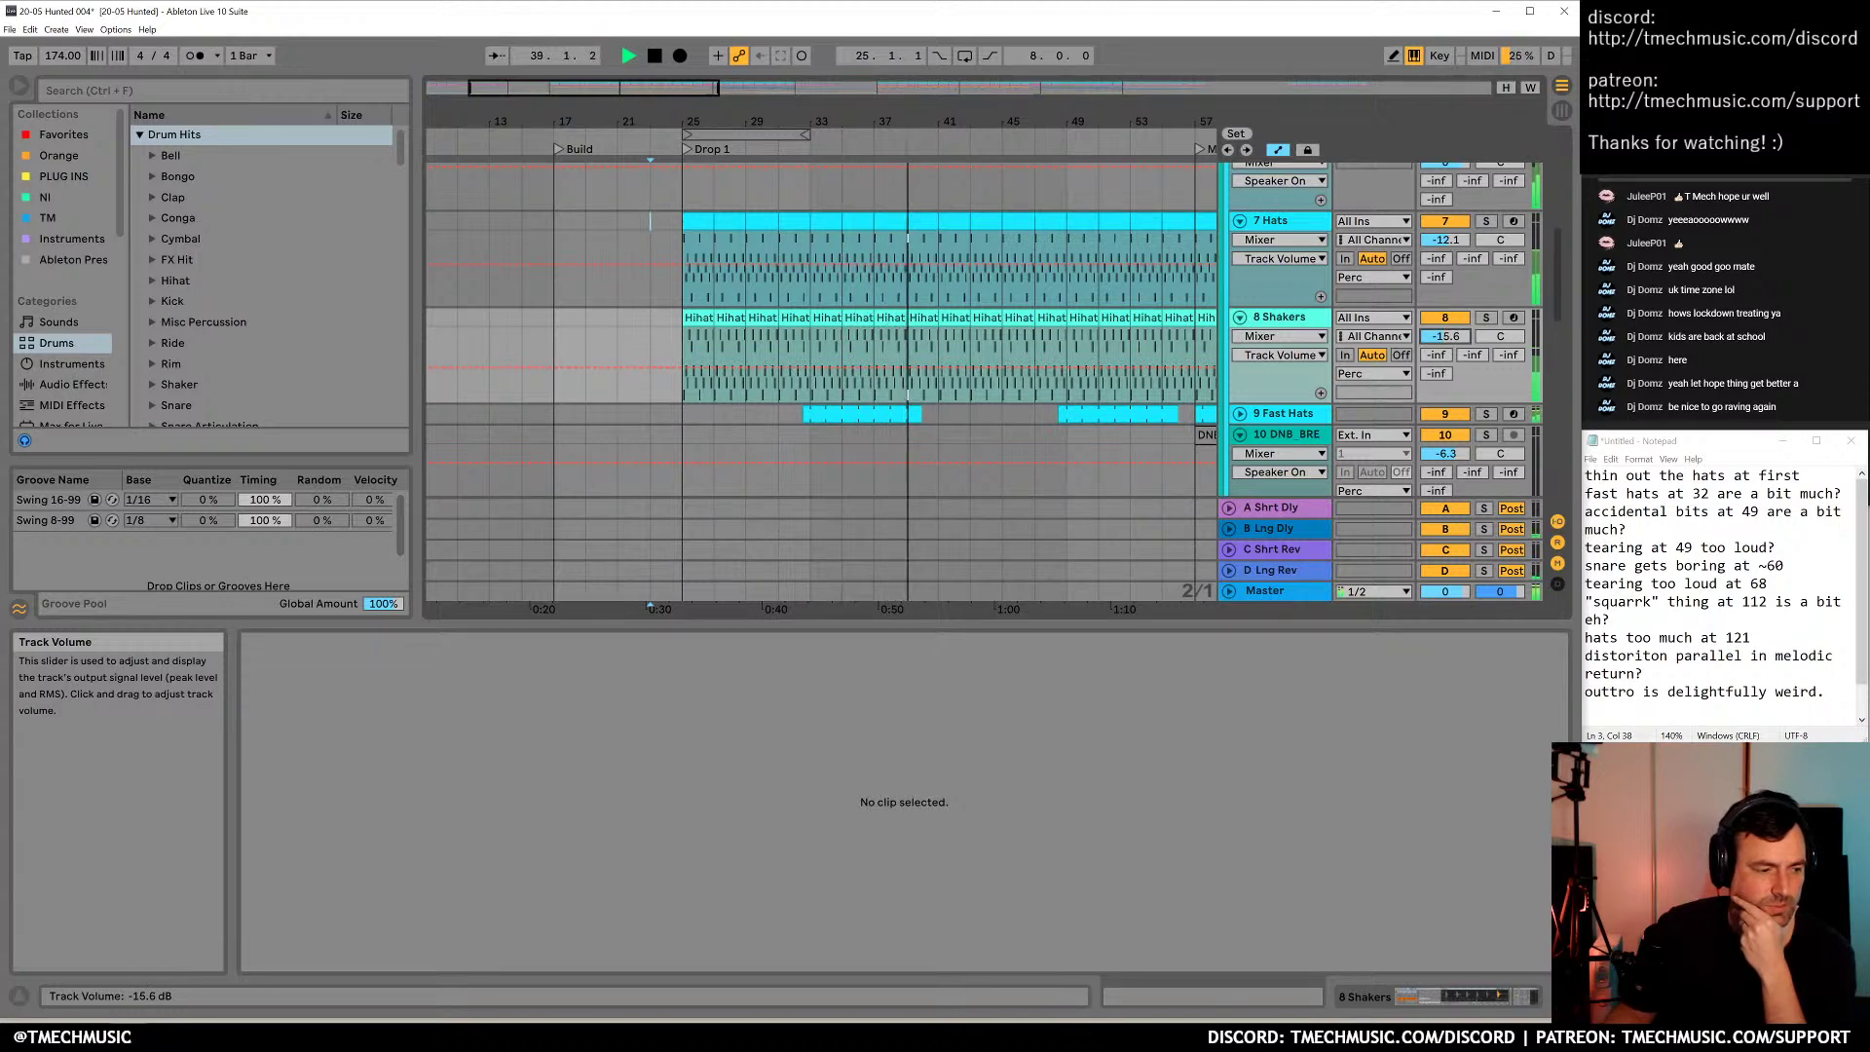
left_click_drag(1445, 336, 1445, 335)
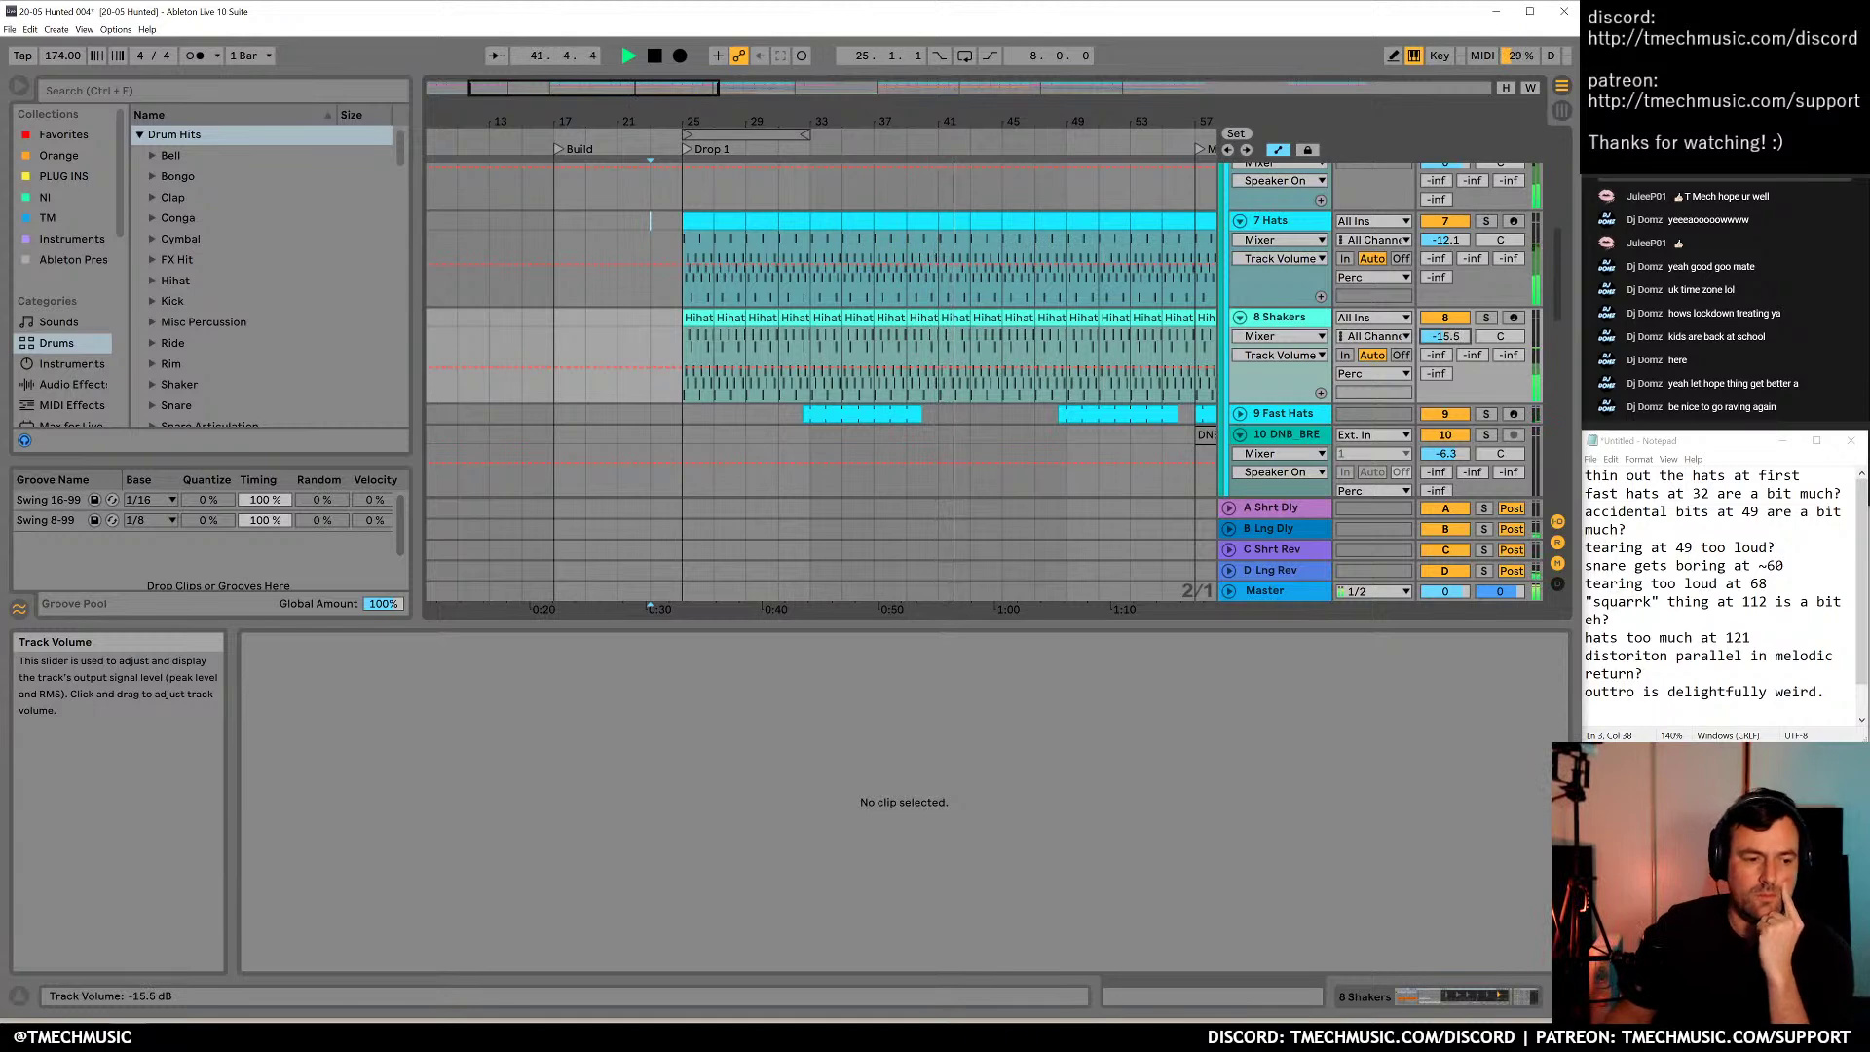
left_click_drag(1445, 336, 1445, 334)
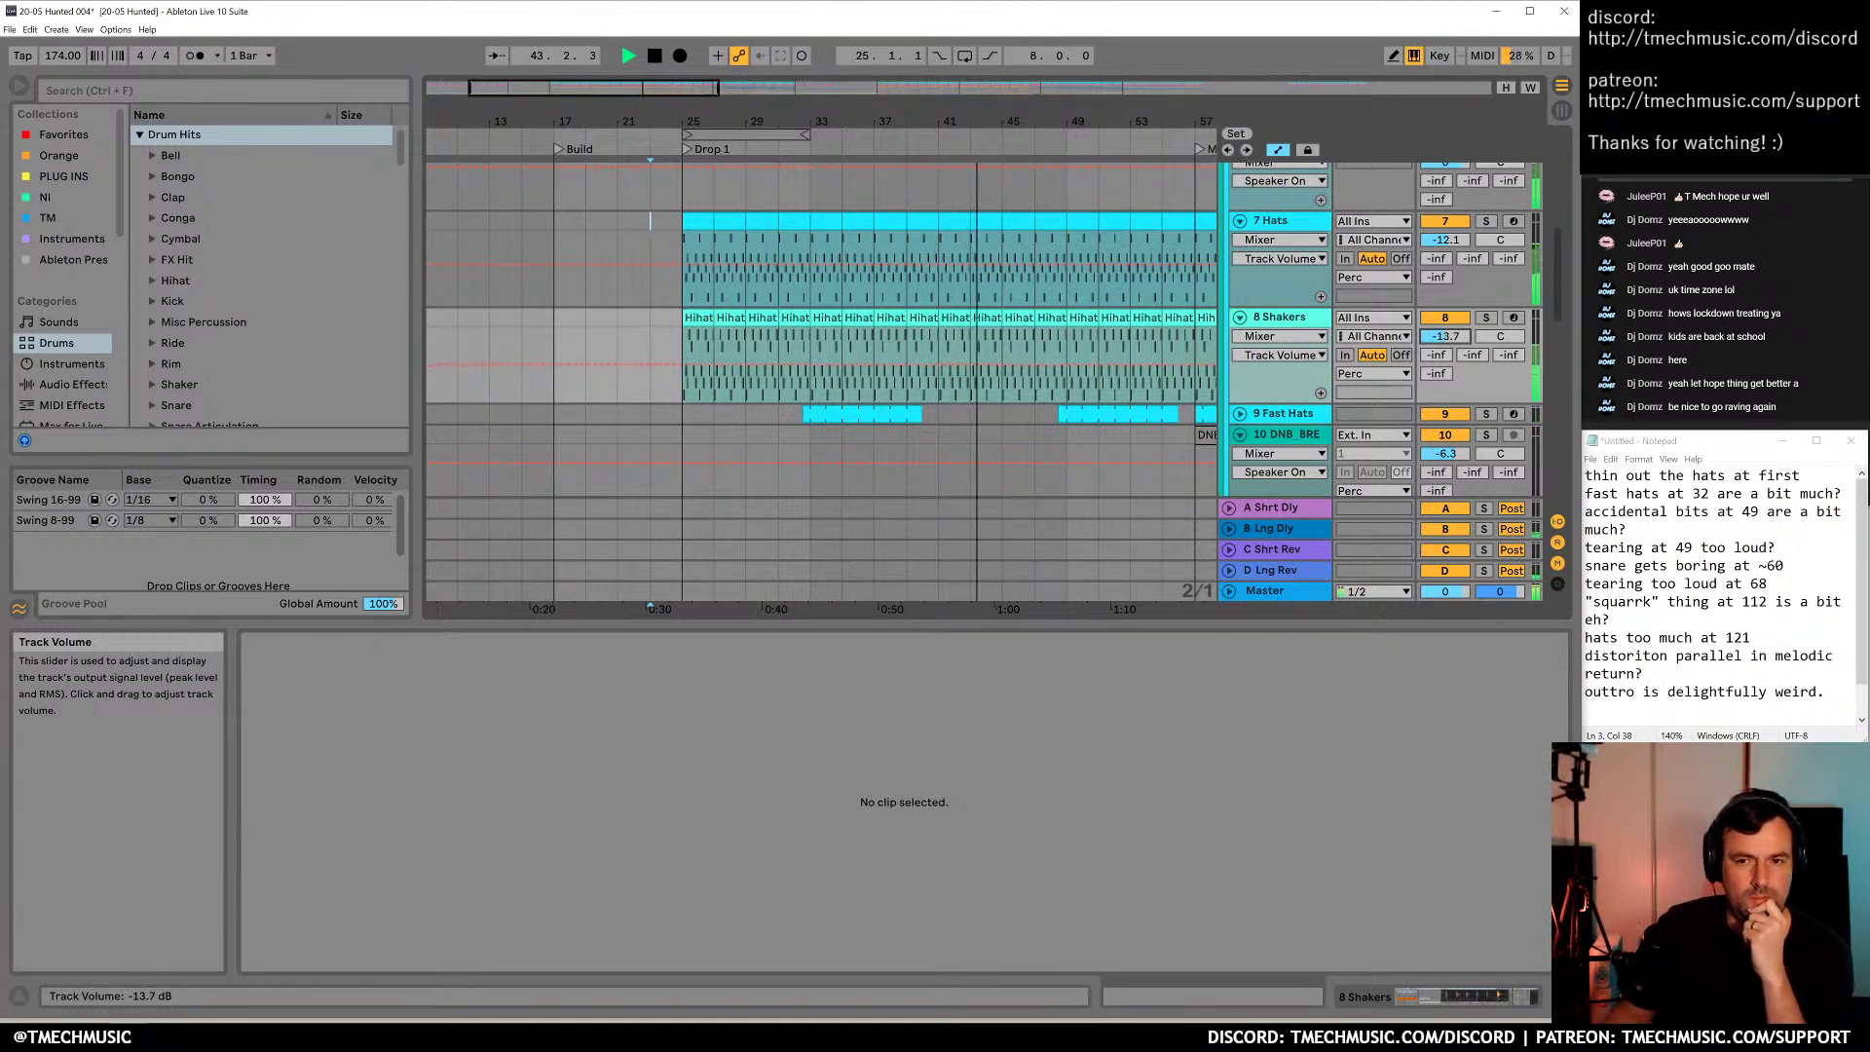
left_click(1450, 320)
left_click(1450, 321)
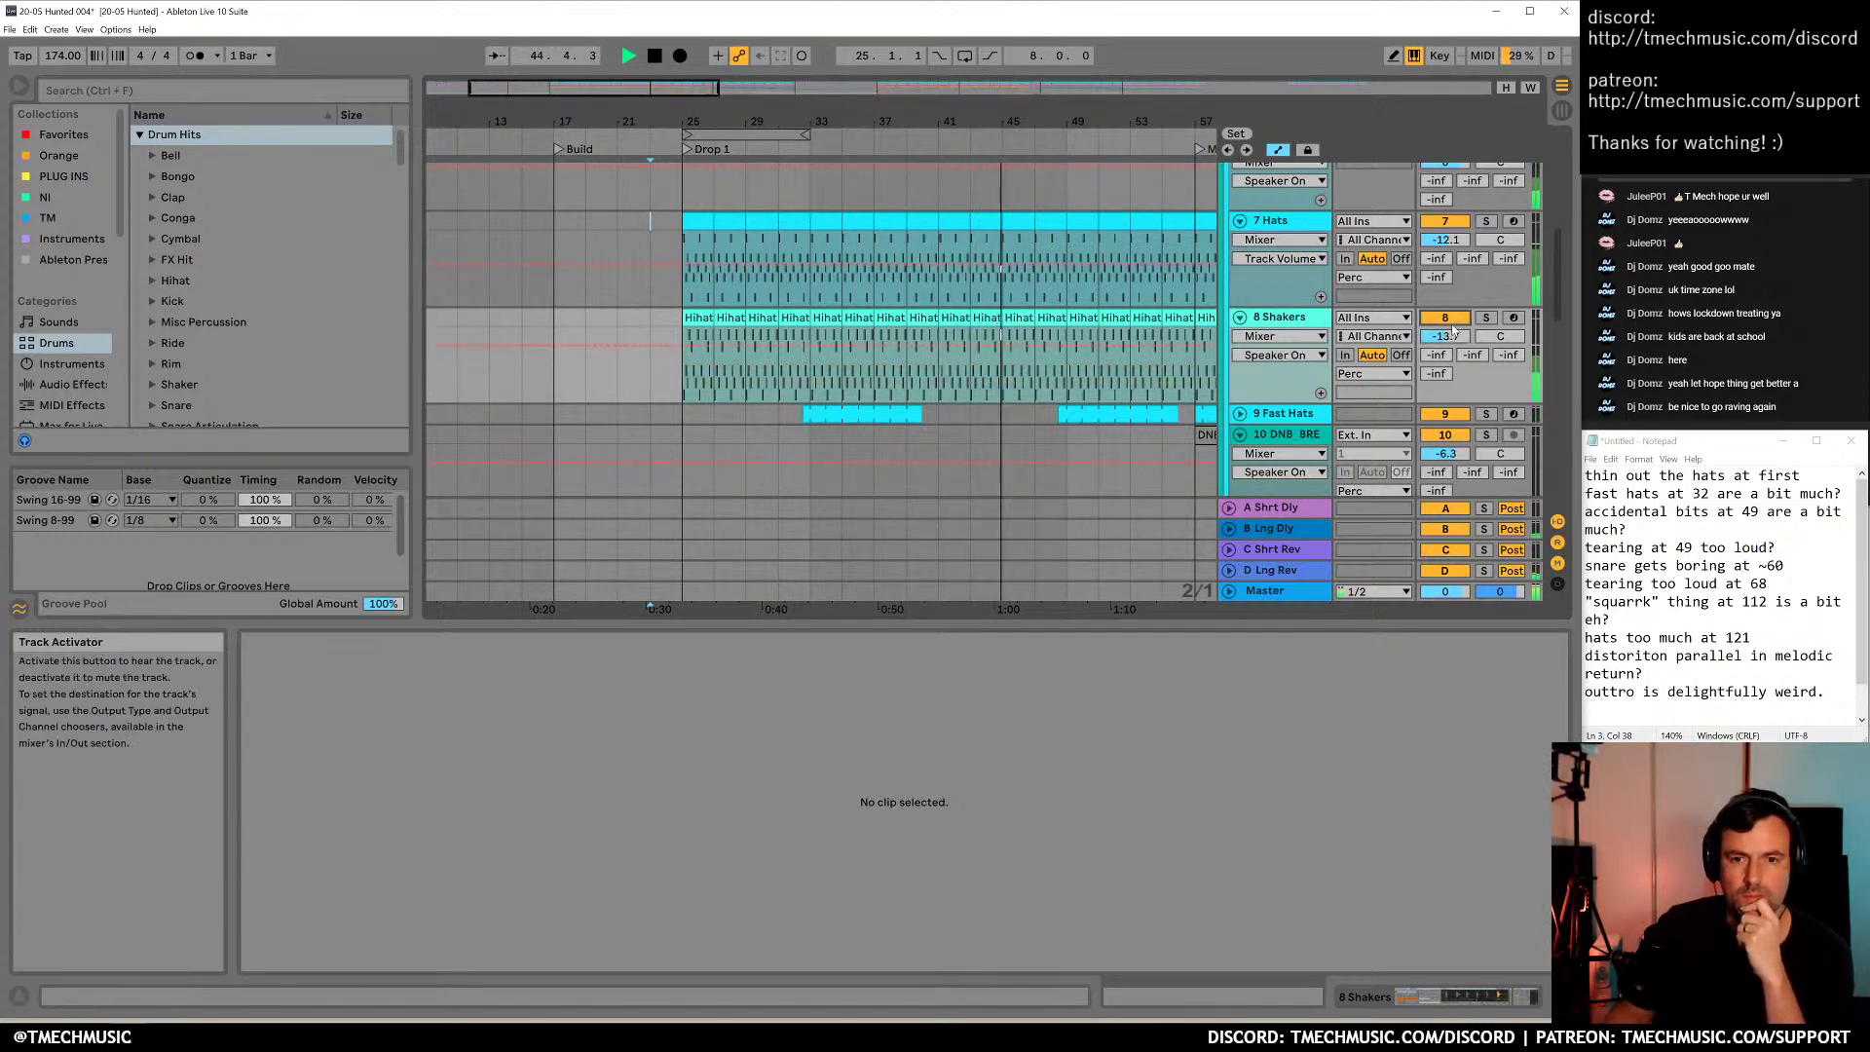
Replay from bar 23 and set the track volumes to -8.2 dB for Shakers and -10.4 dB for Hats
left_click(651, 220)
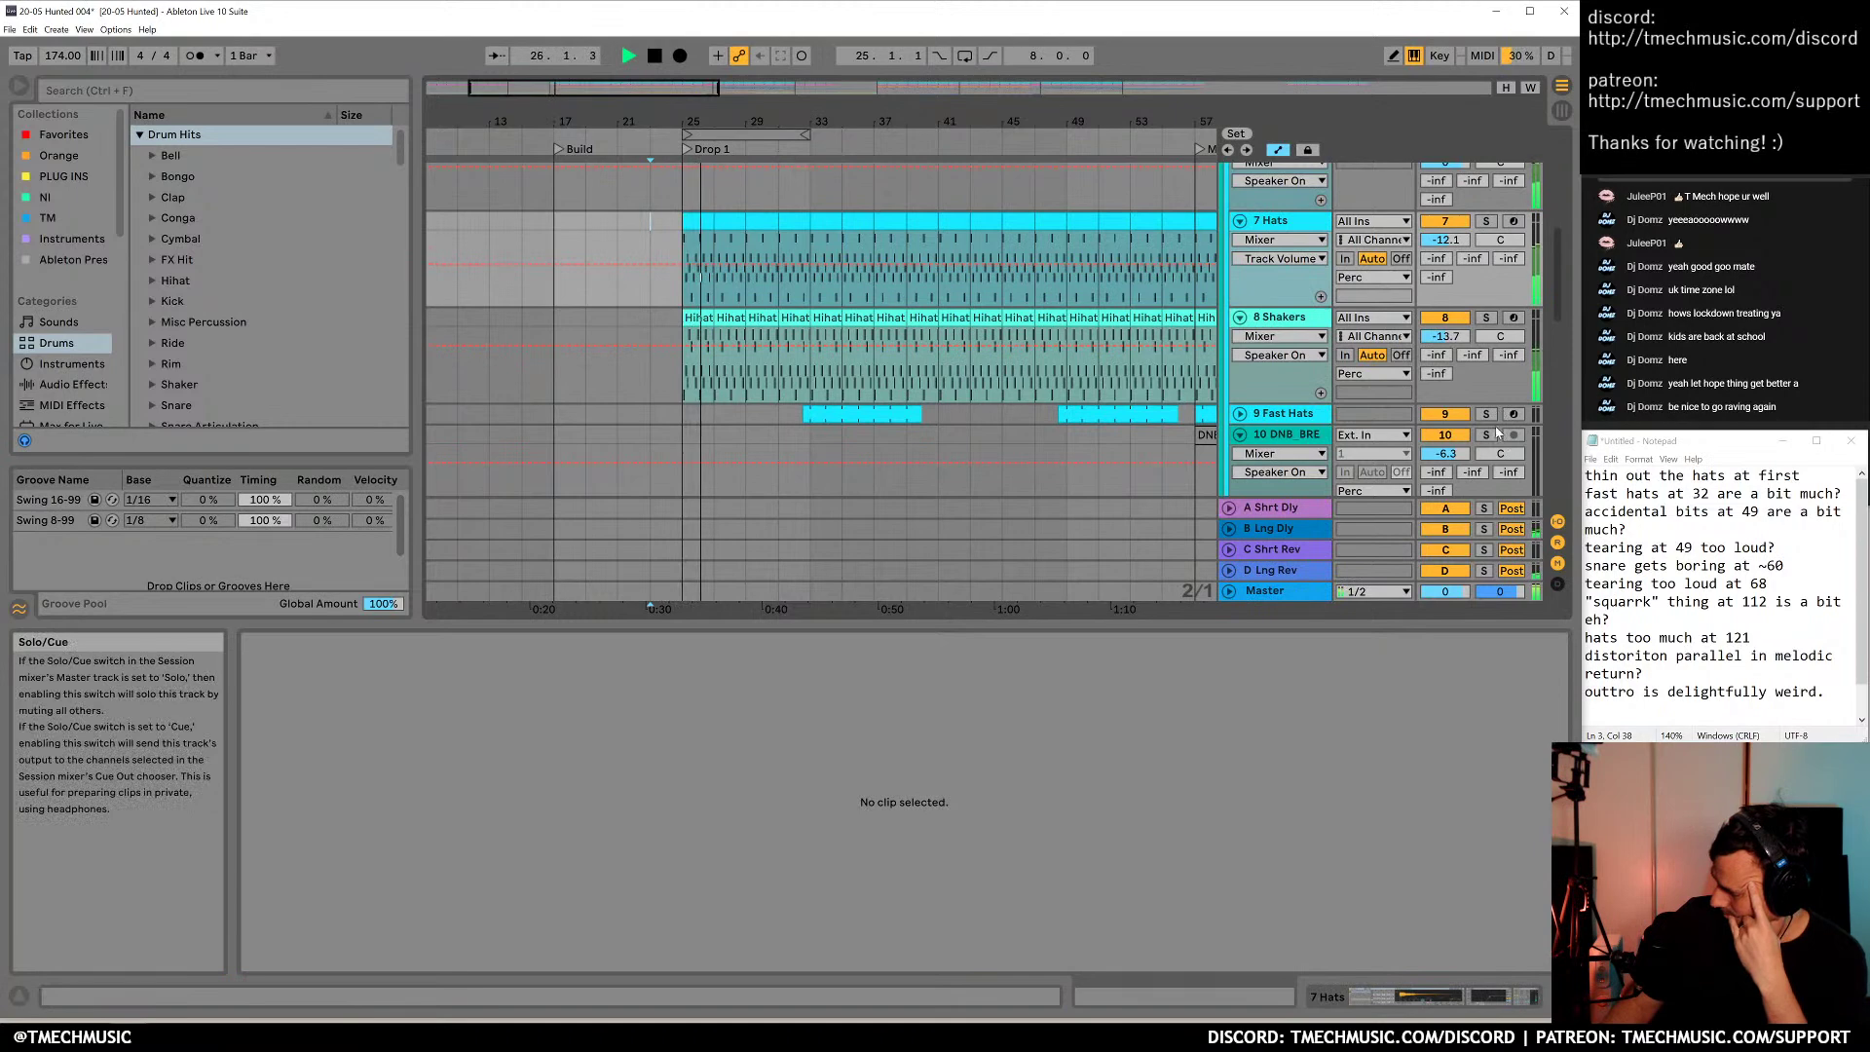
mouse_move(1445, 336)
left_mouse_down()
mouse_move(1445, 305)
mouse_move(1445, 323)
left_mouse_up()
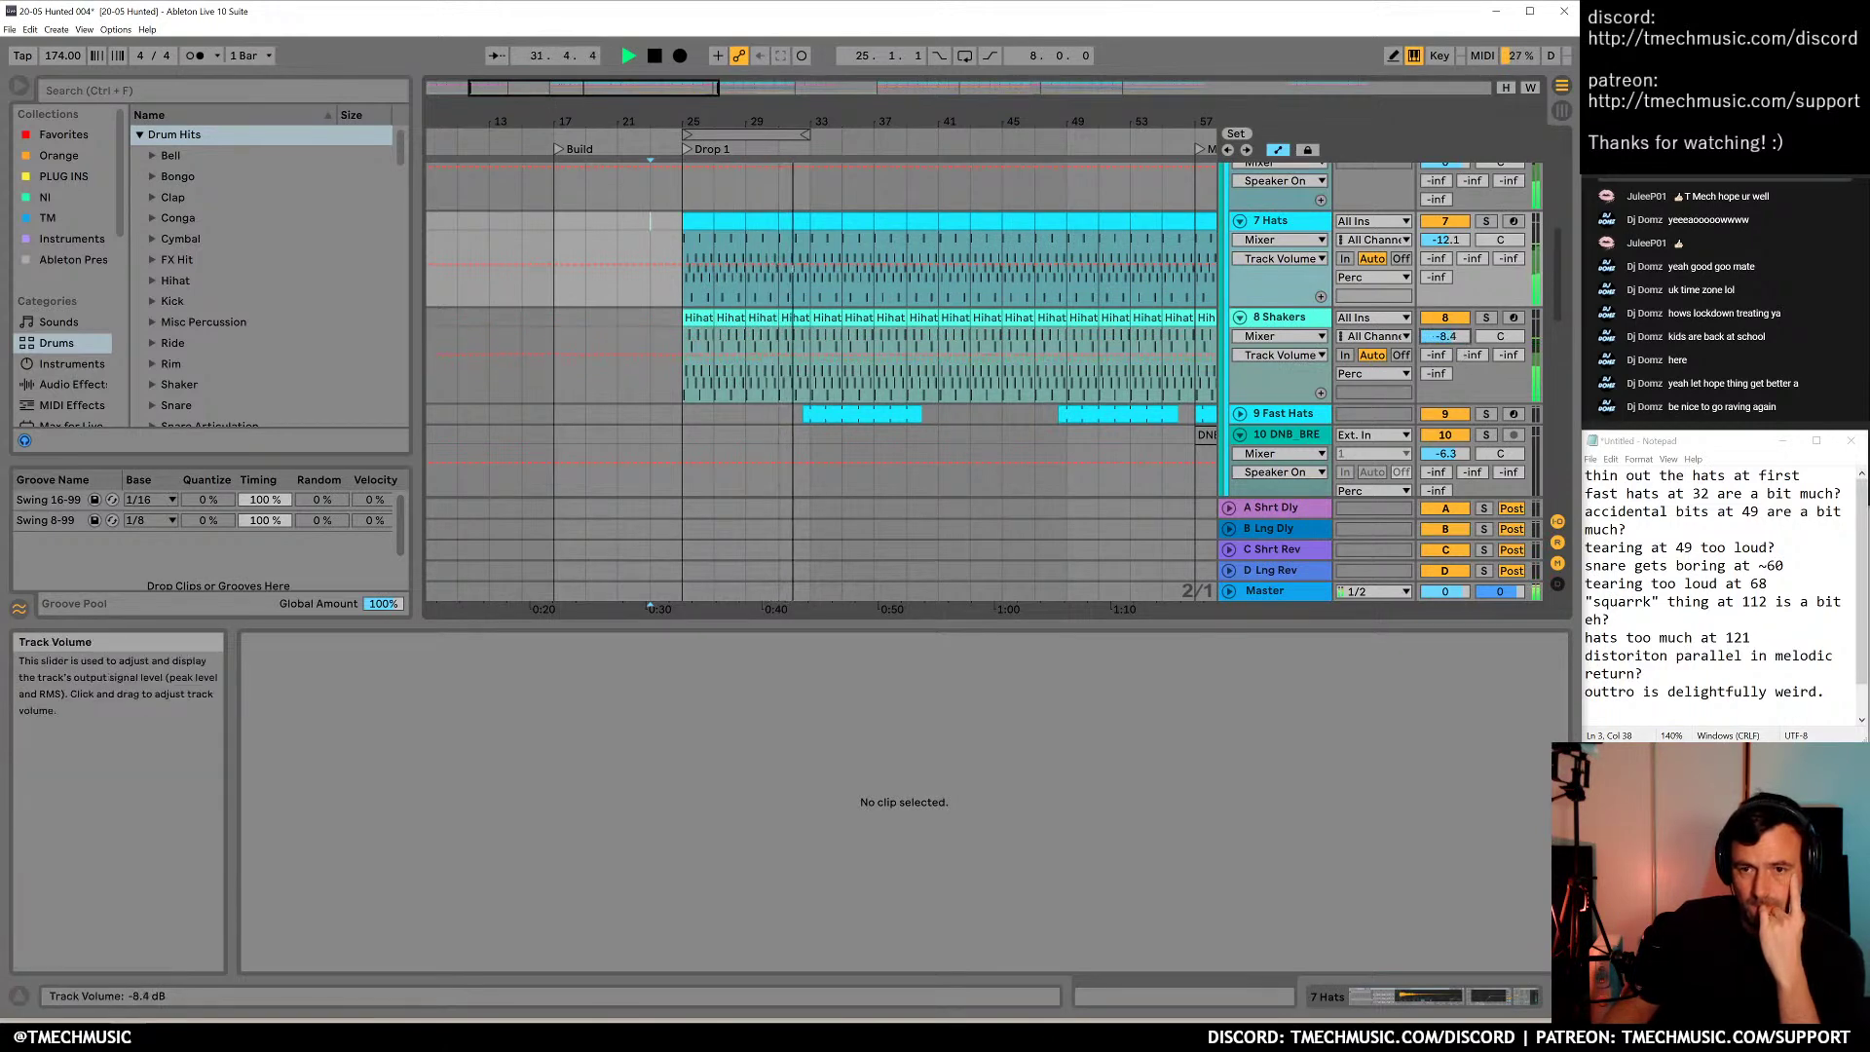
left_click_drag(1445, 240, 1446, 236)
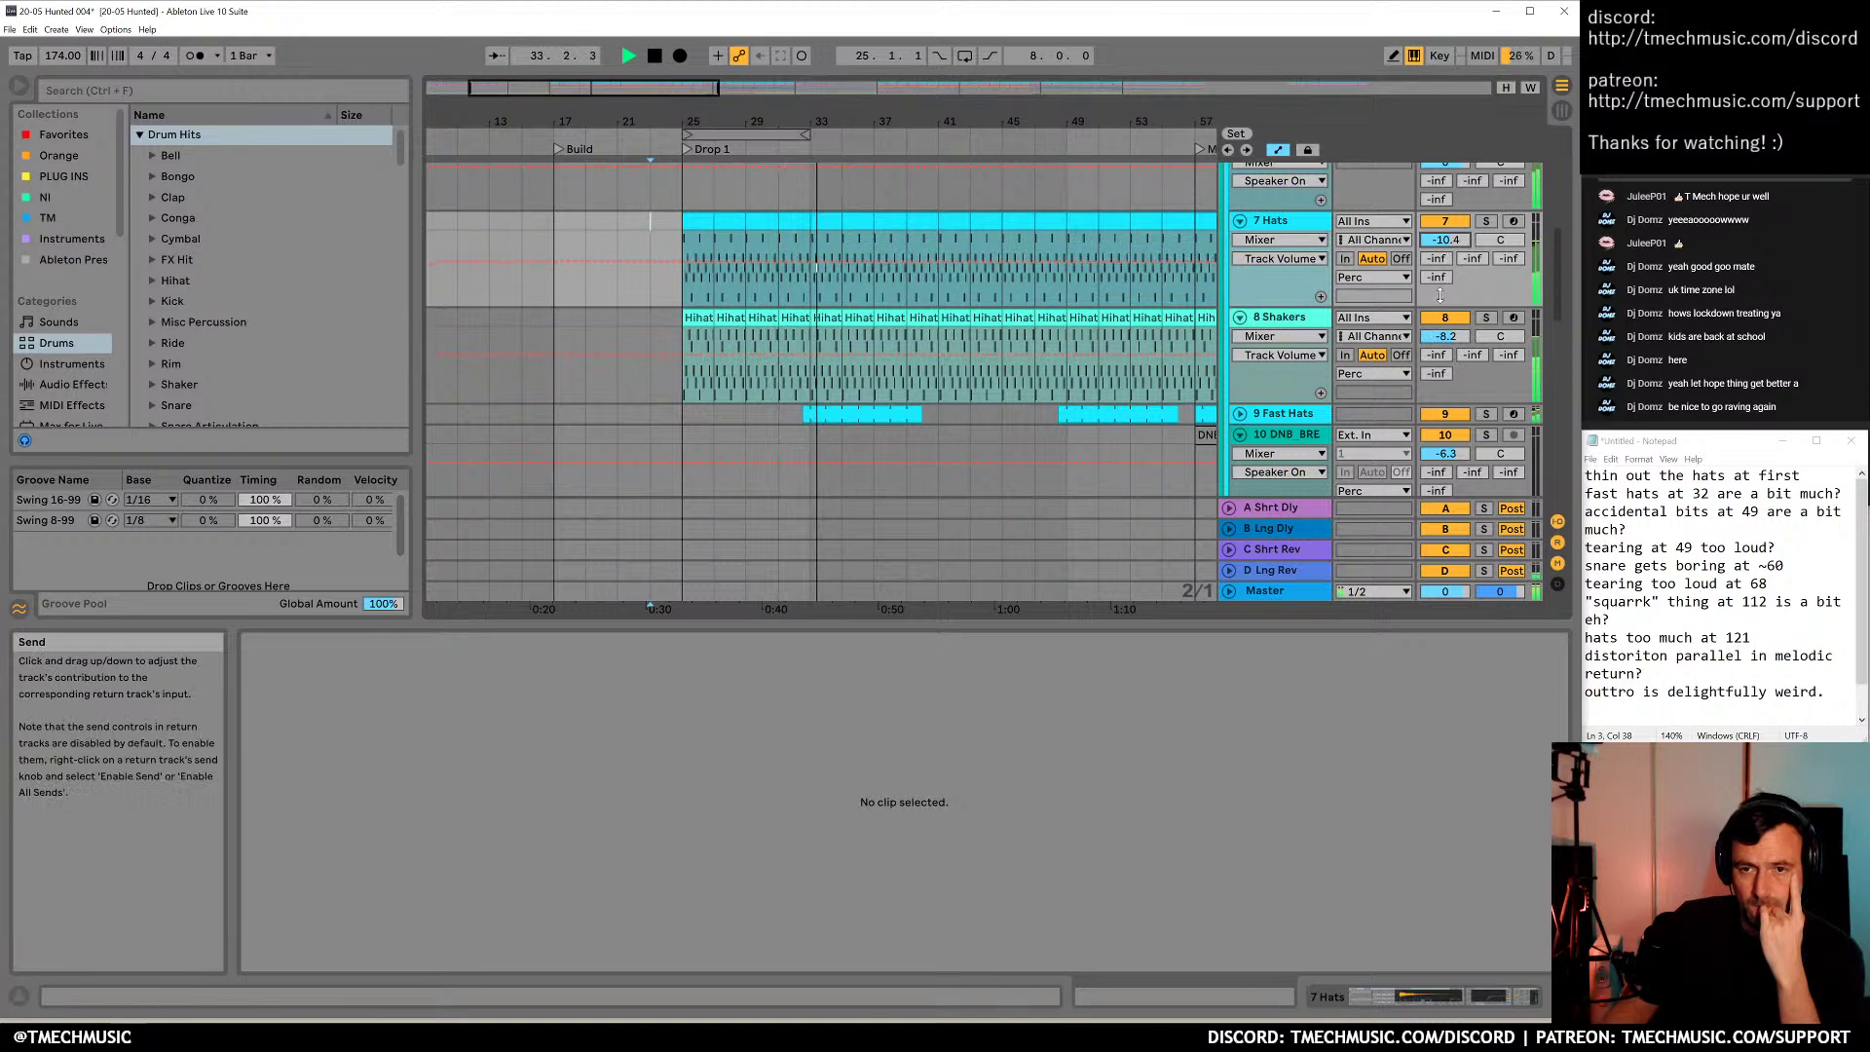
Unfold the Fast Hats track, lower its volume to -2.7 dB and stop playback
left_click(1239, 414)
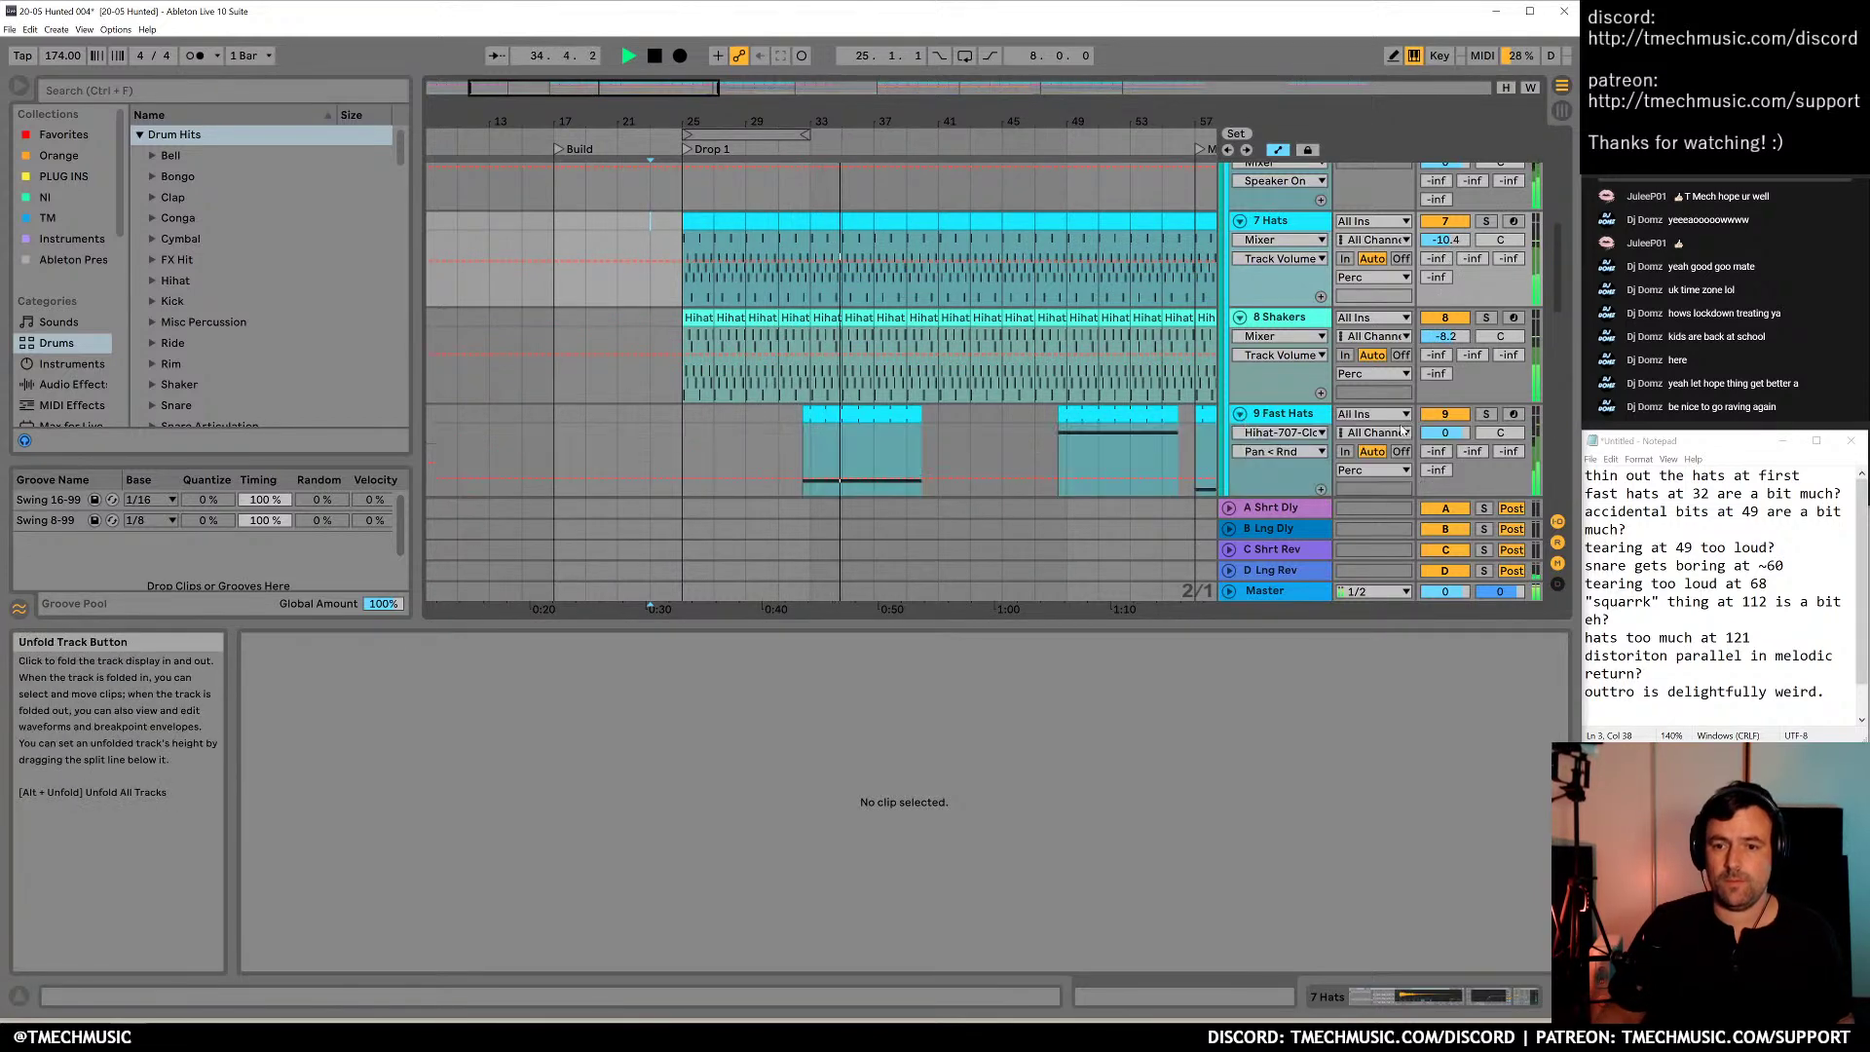
left_click_drag(1445, 432, 1445, 429)
key("space")
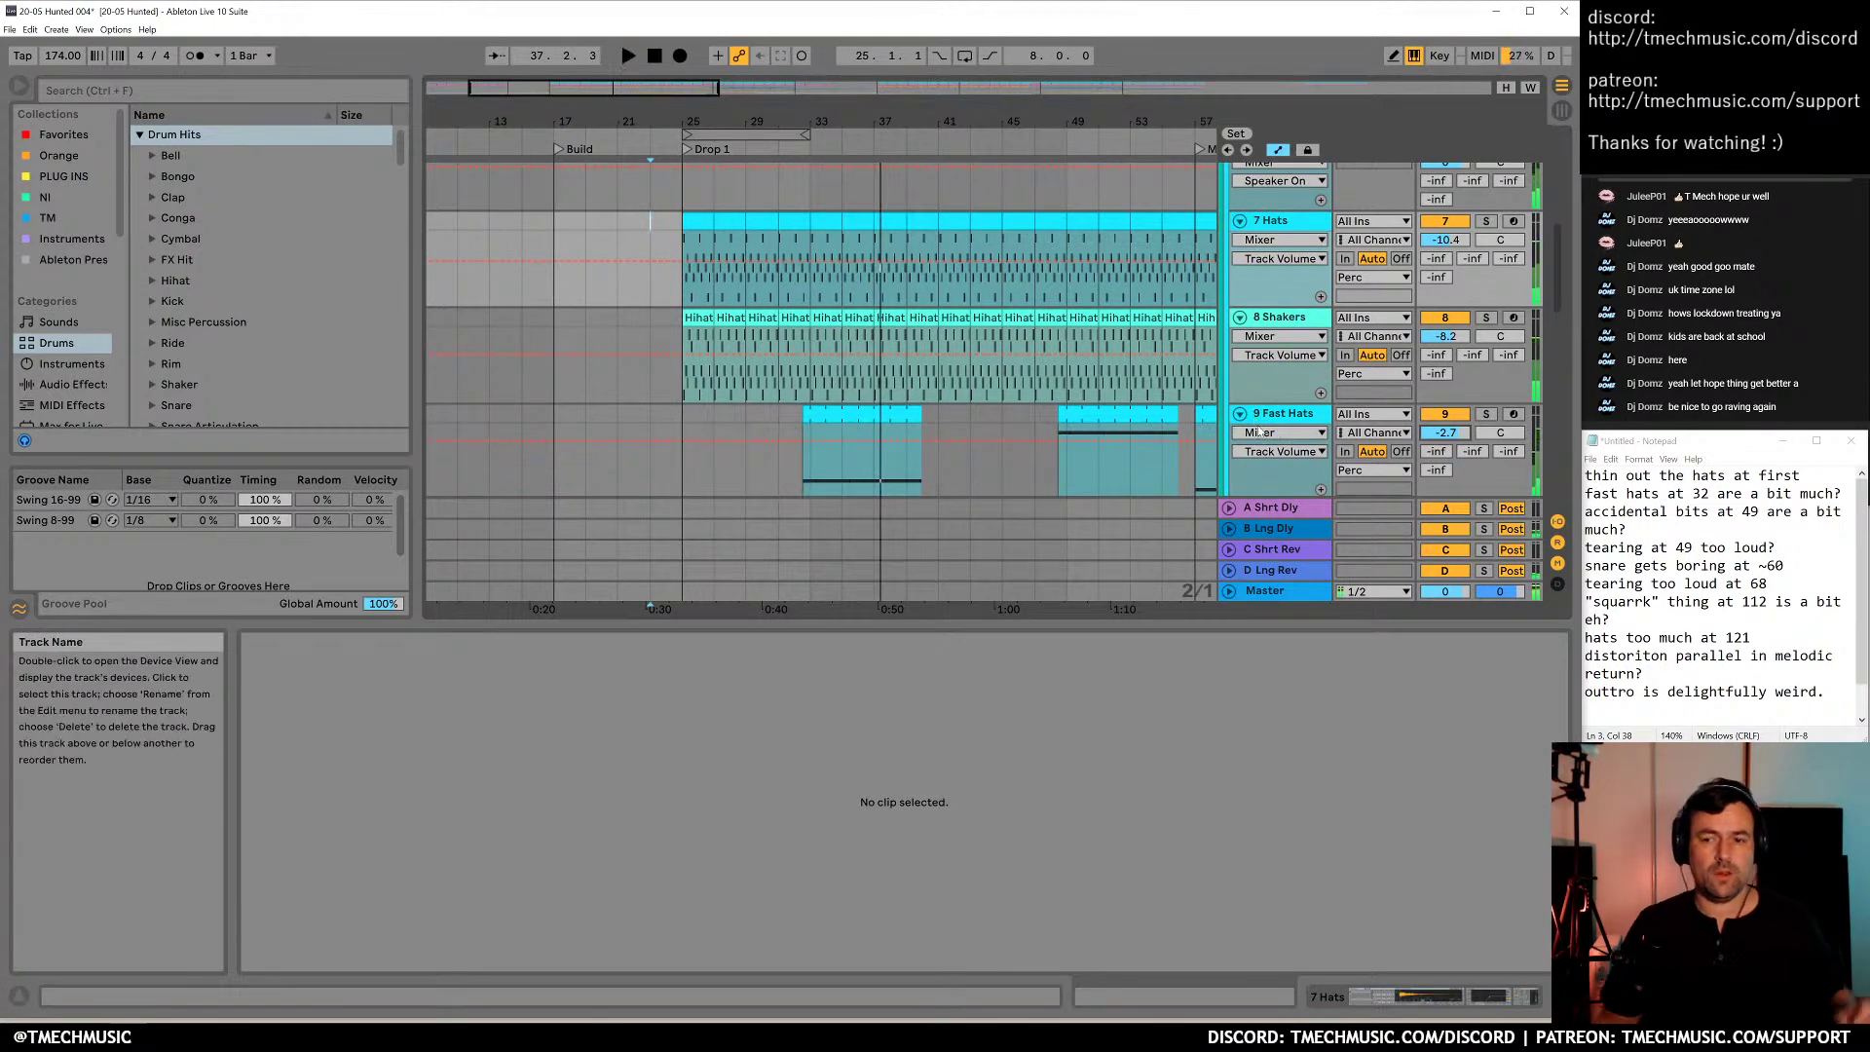
Mark the note "thin out the hats at first" with an x and move it below "x highpass vocal thing in build"
left_click(1627, 530)
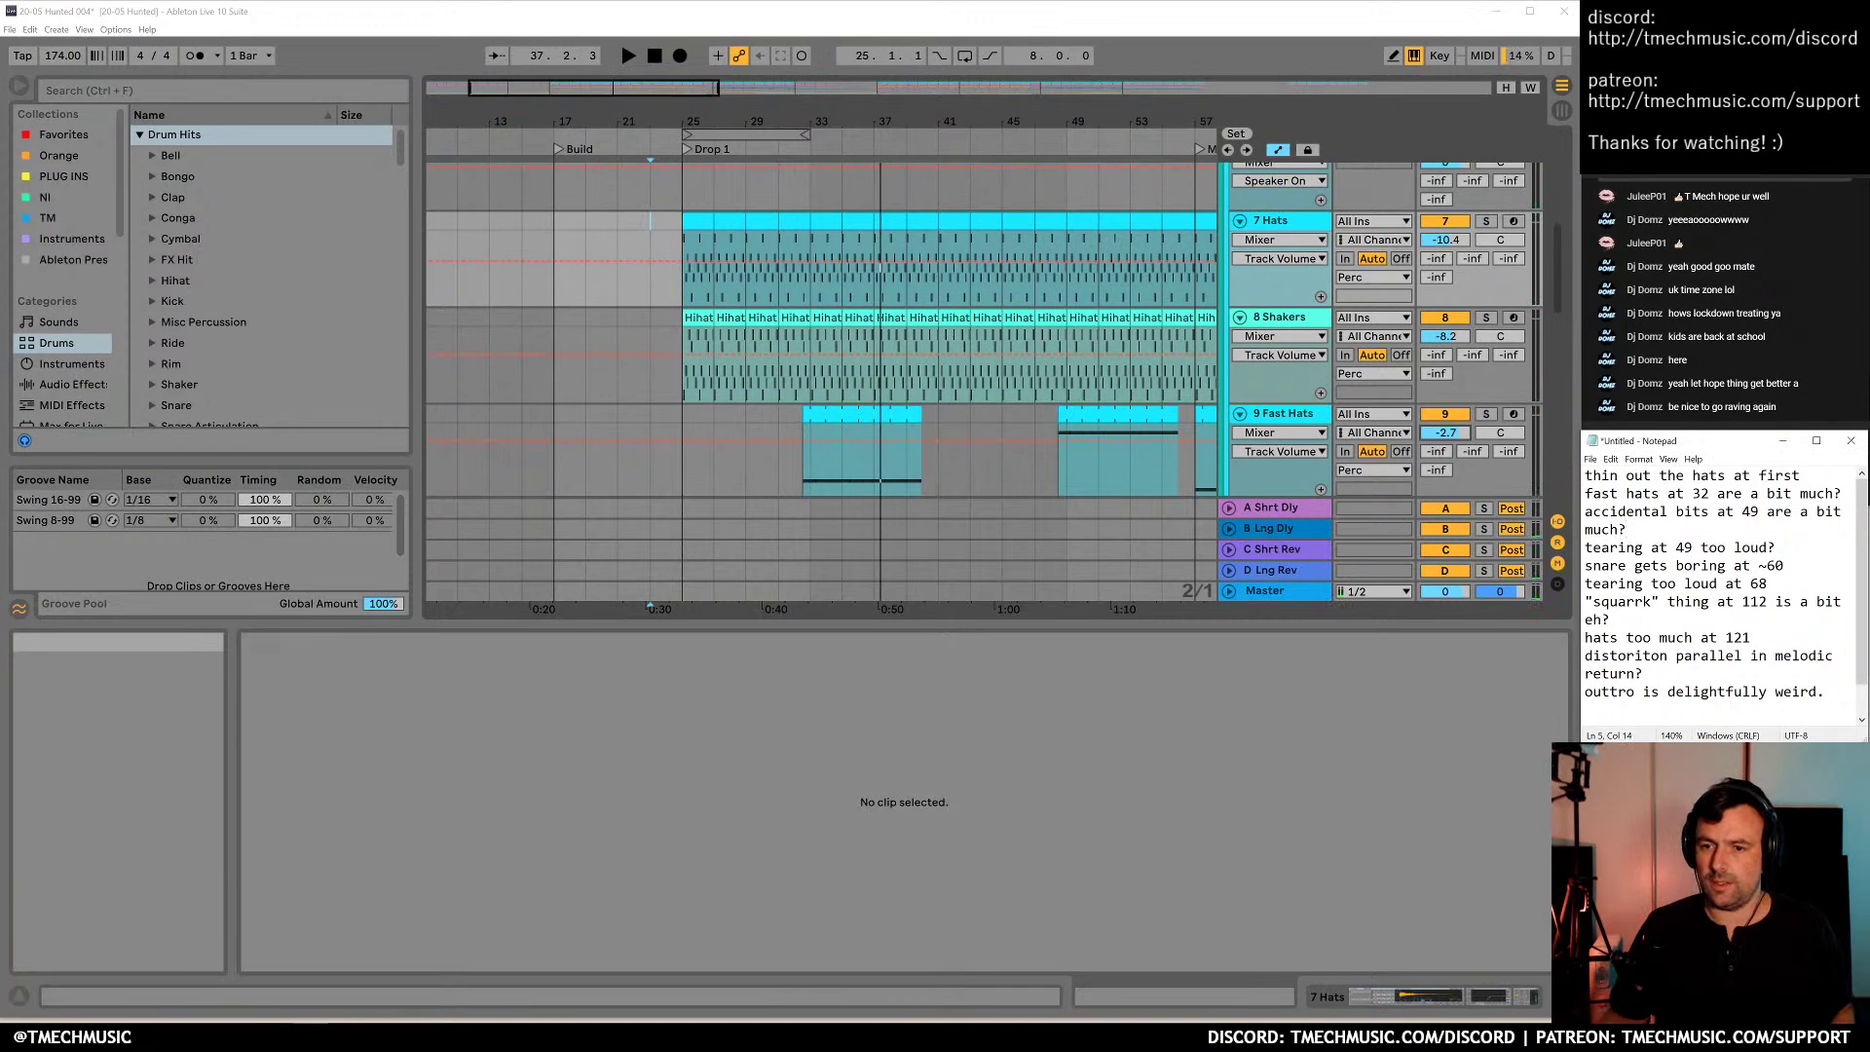
left_click_drag(1817, 476, 1584, 475)
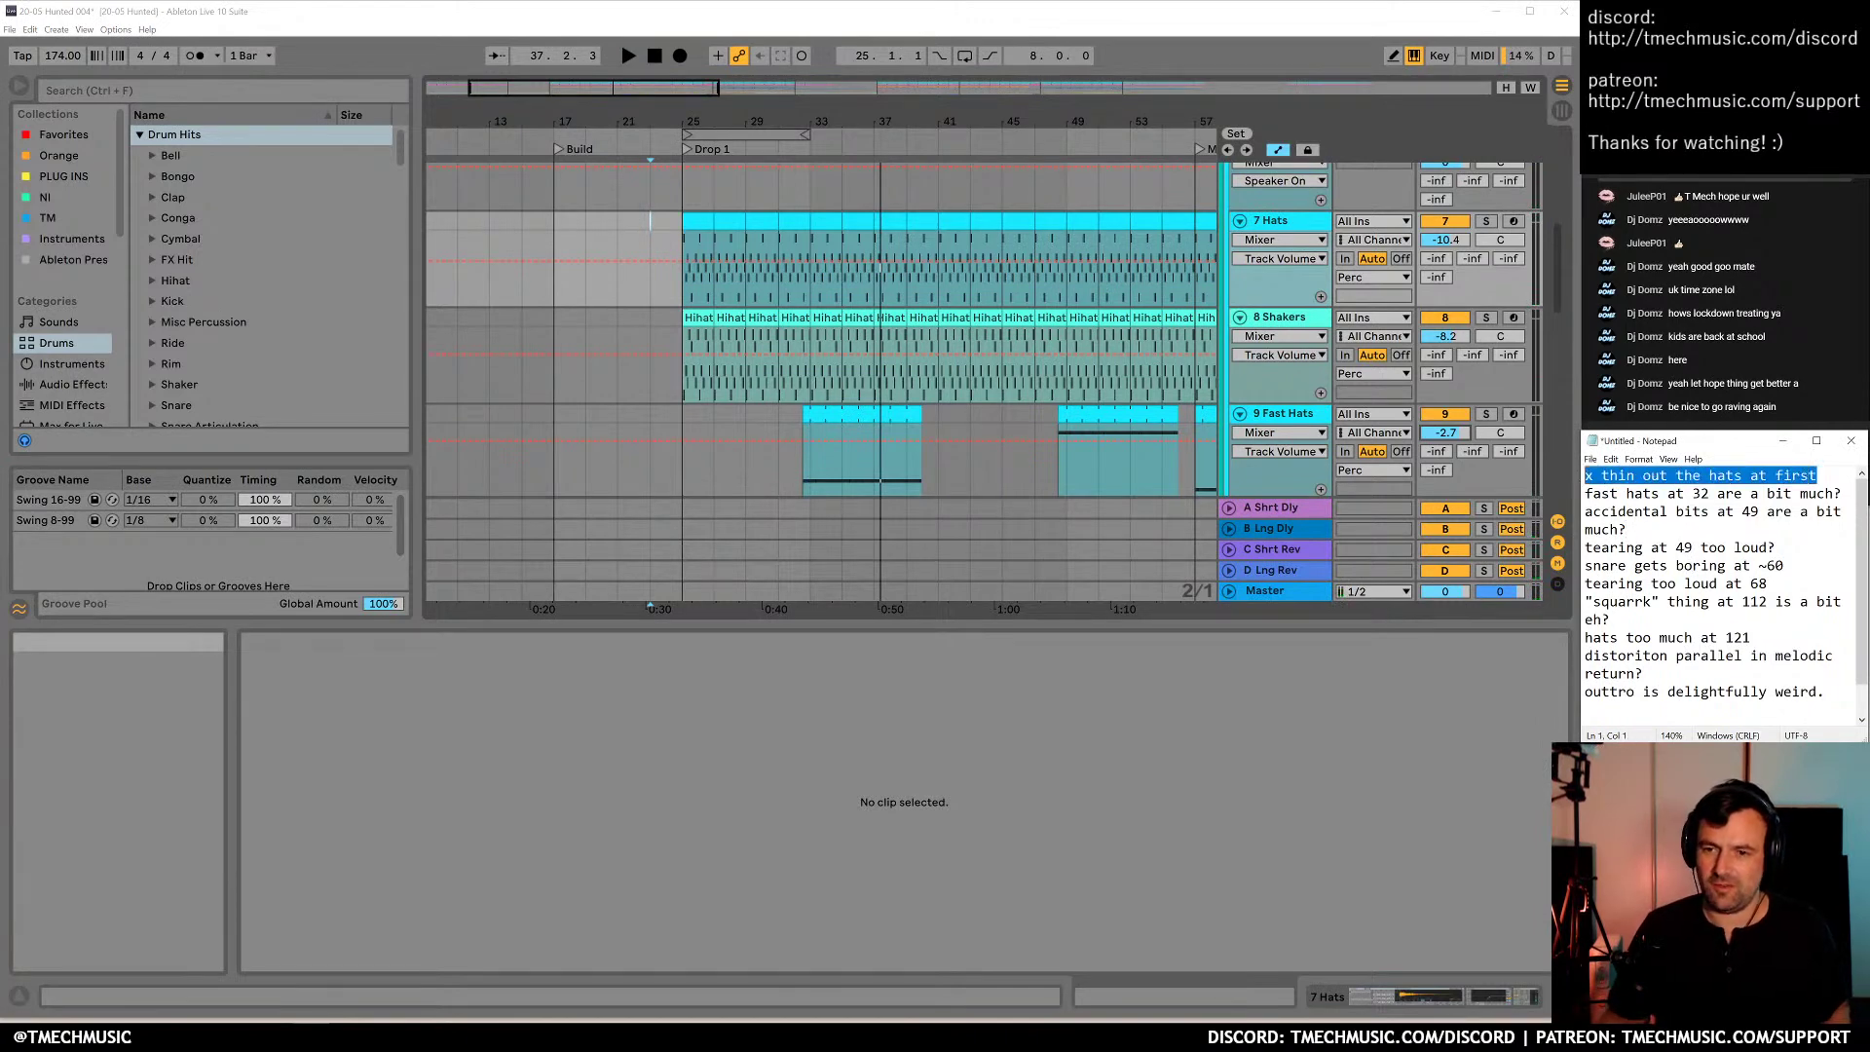
key("Delete")
key("Delete")
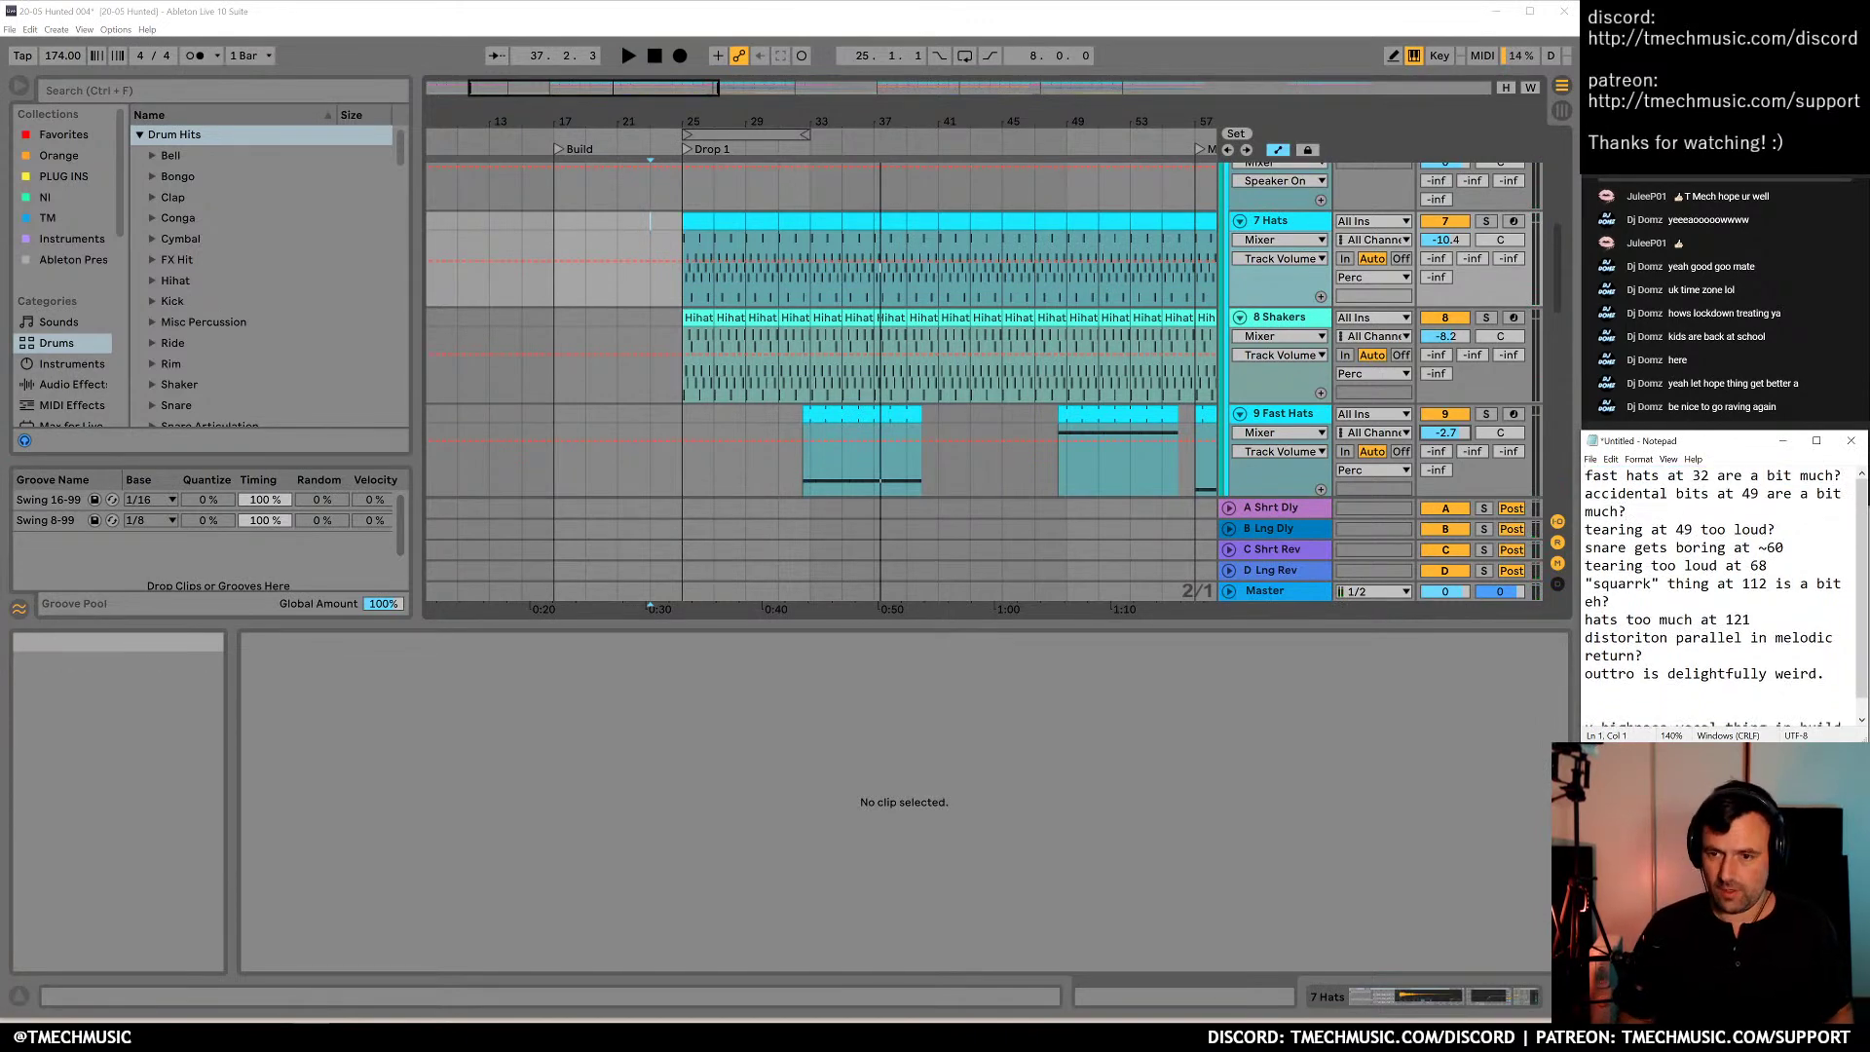
key("Down")
key("Down")
key("Down")
key("Down")
key("Down")
key("Down")
key("Down")
key("Down")
key("Down")
key("Down")
key("Down")
key("Down")
key("Down")
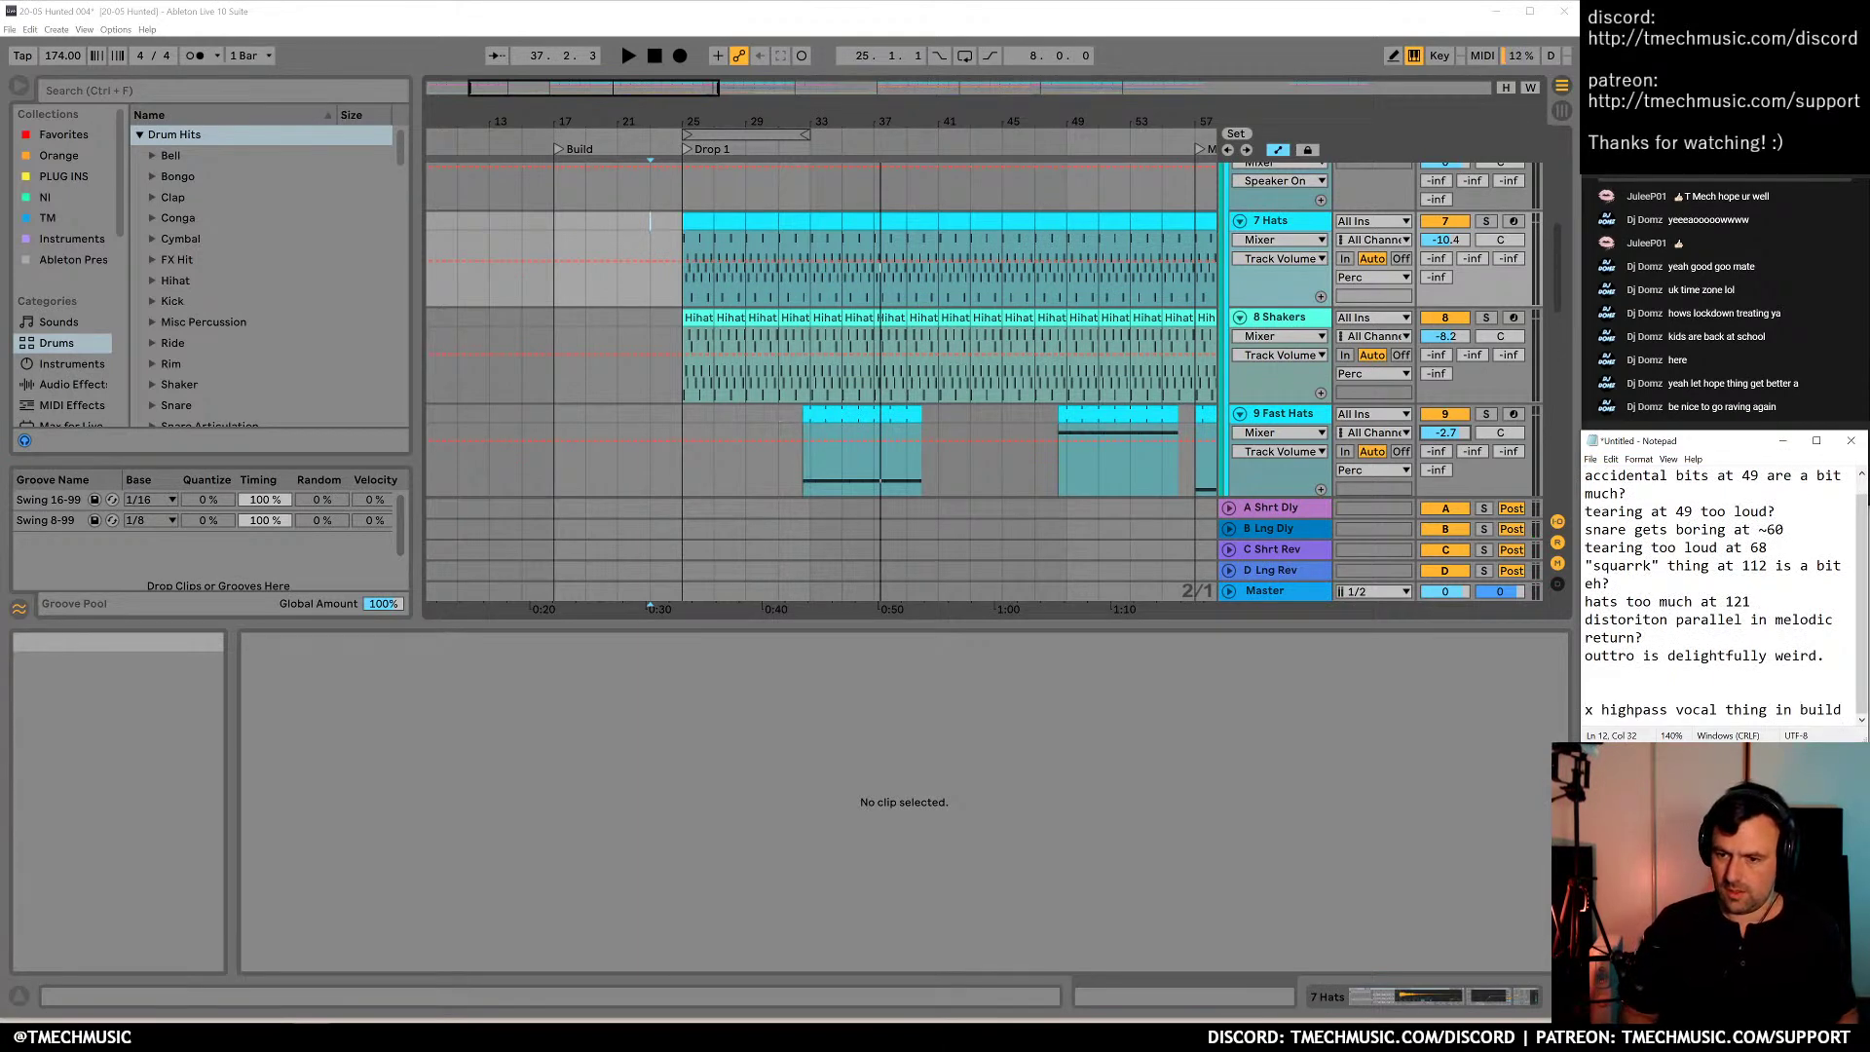
key("Return")
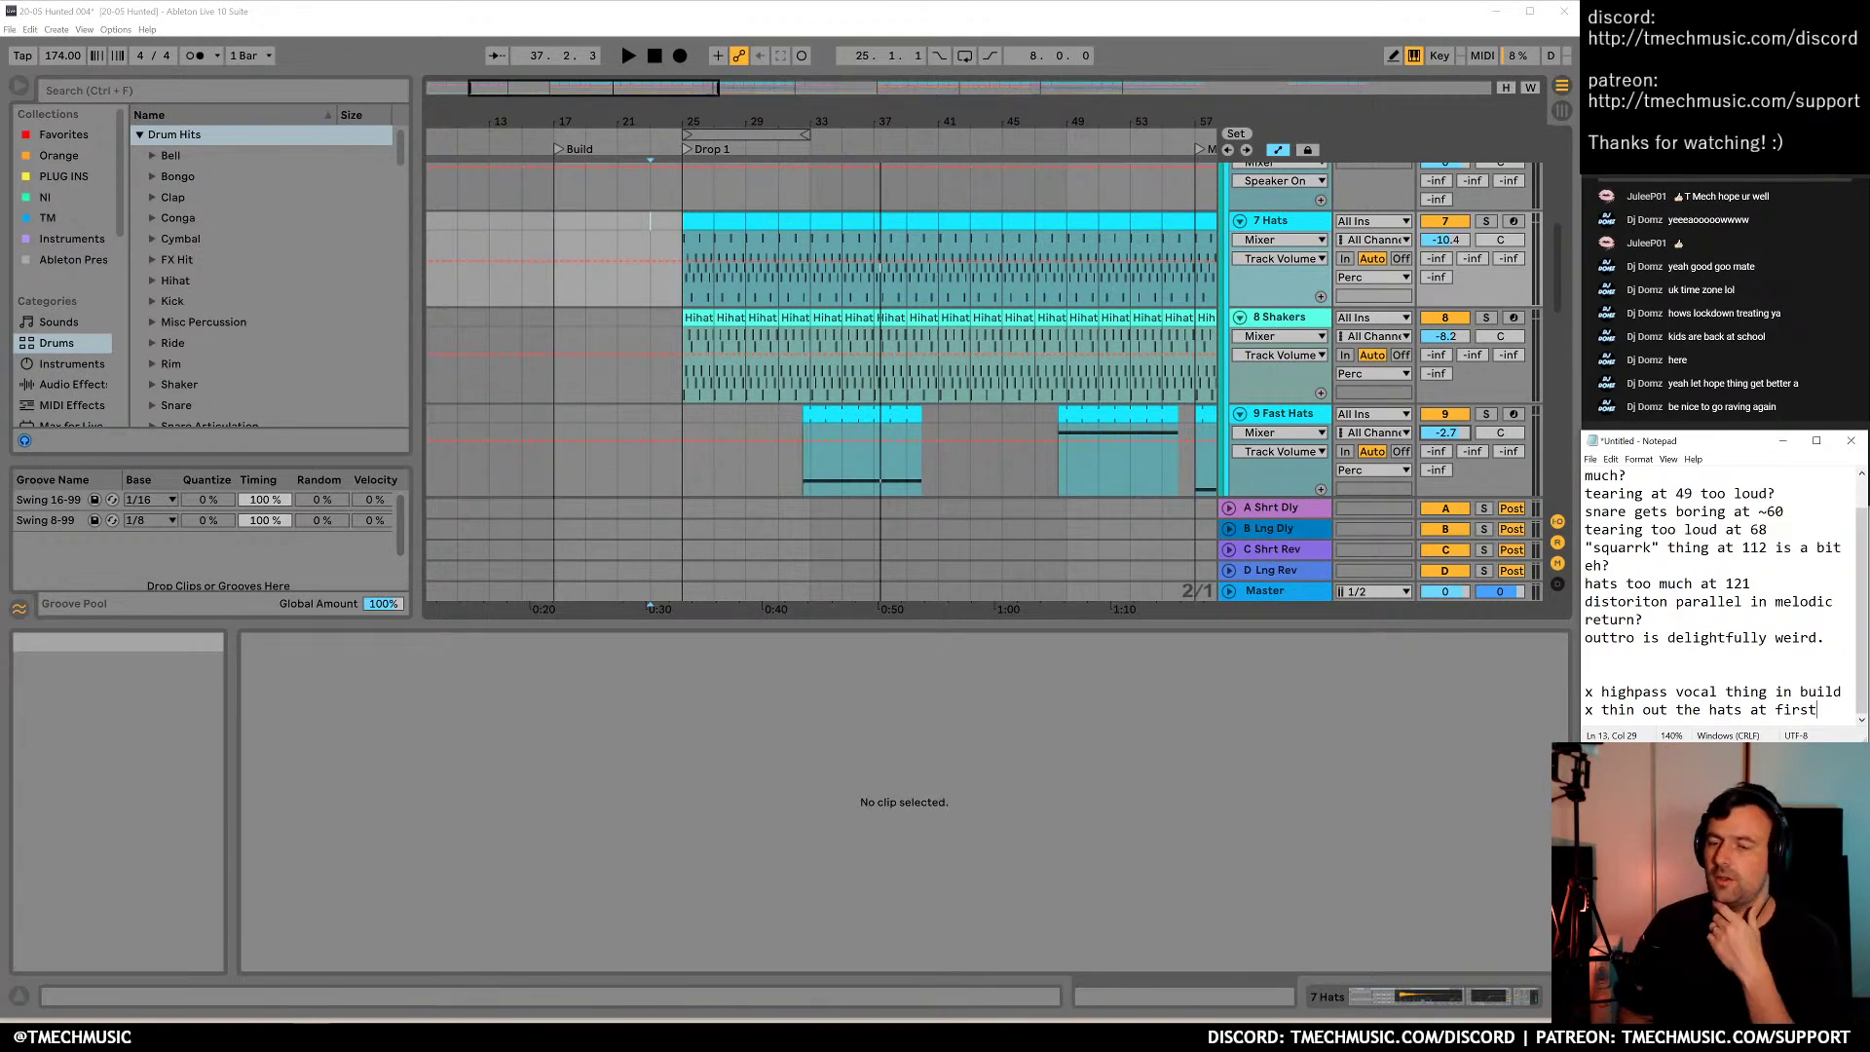
Mark the note "fast hats at 32 are a bit much?" with an x and move it to the end of the done list
key("ctrl+Home")
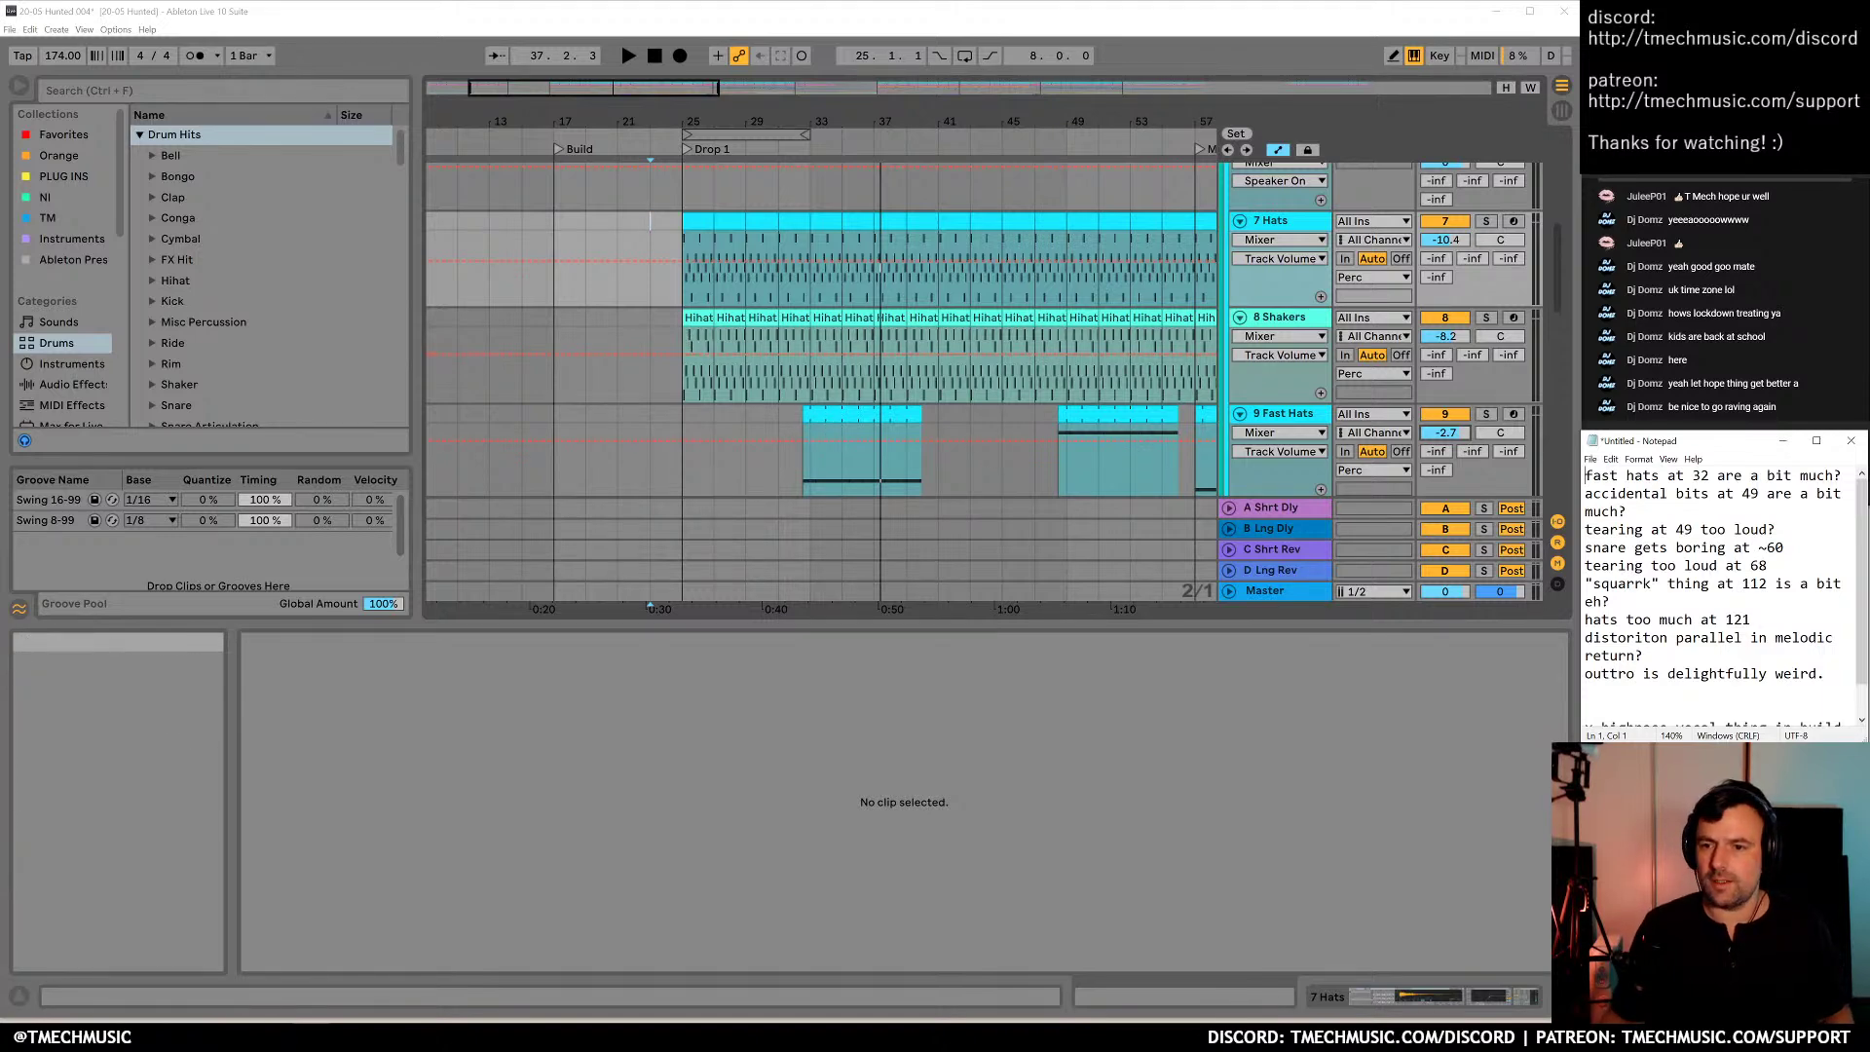
key("shift+End")
key("Home")
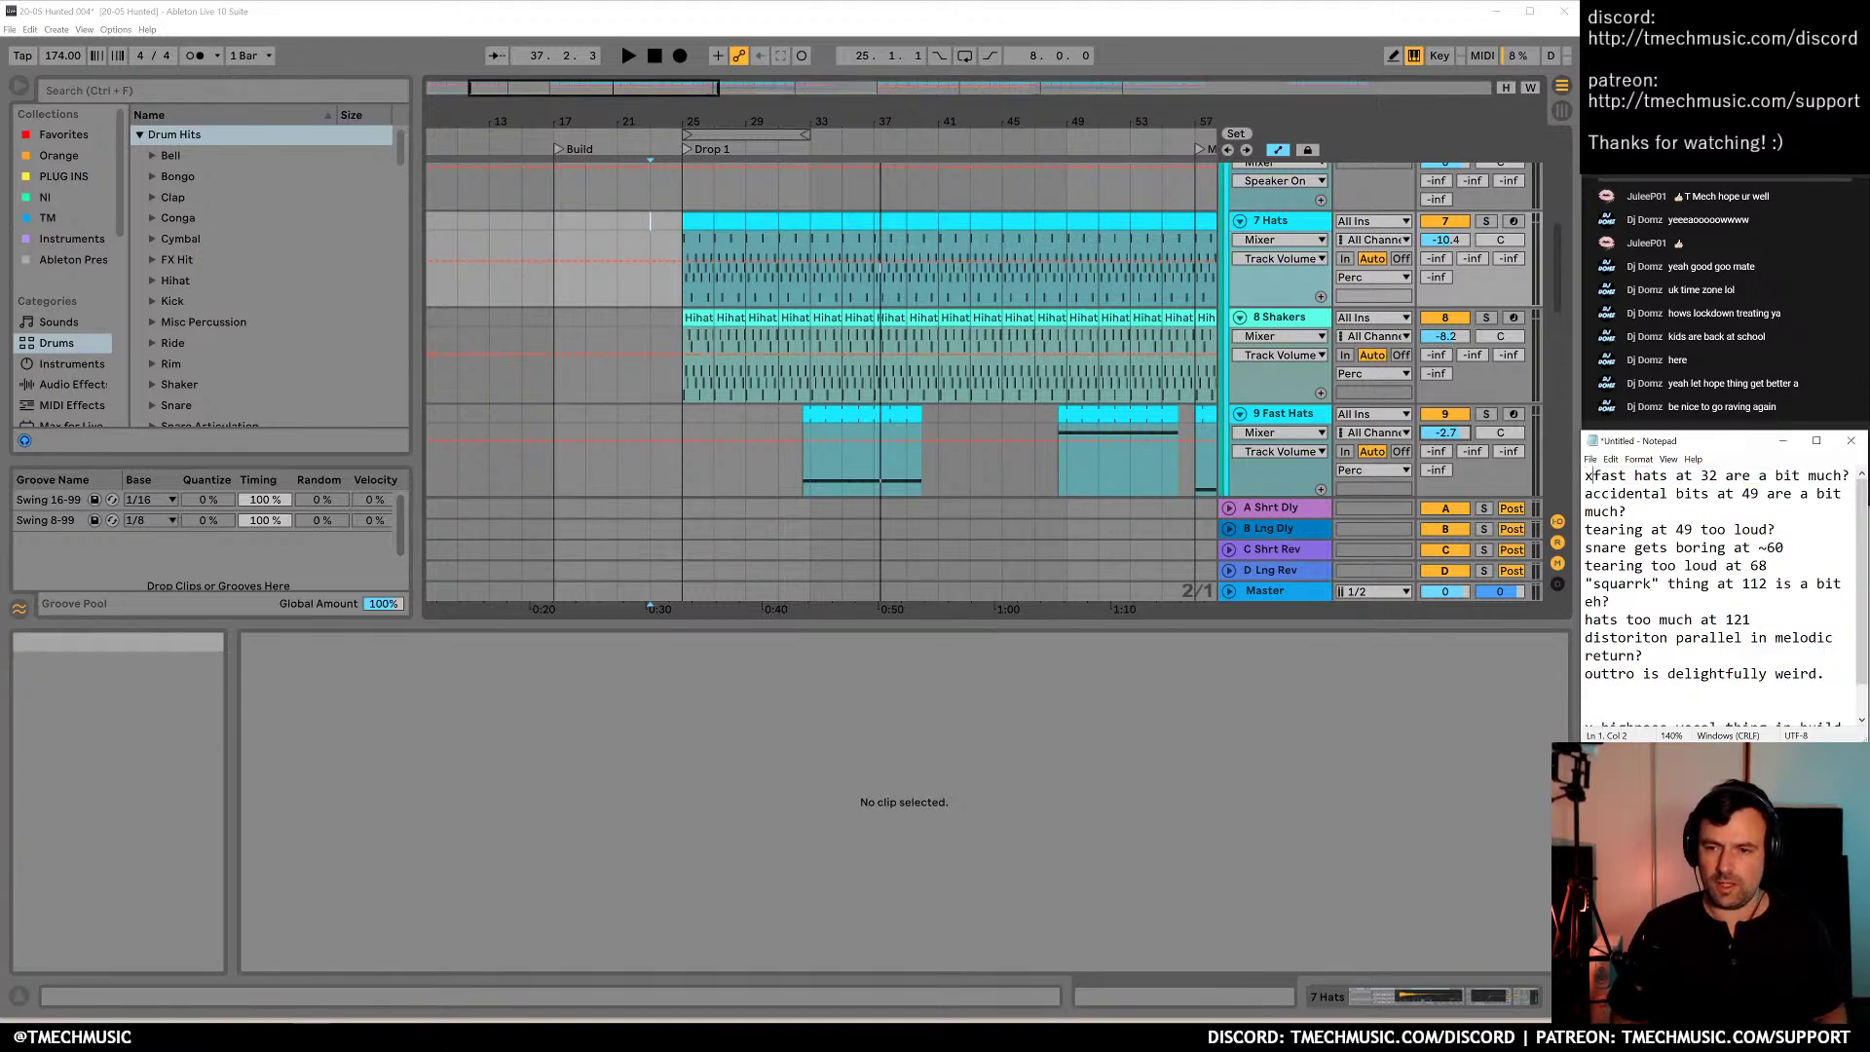
type("x")
key("shift+End")
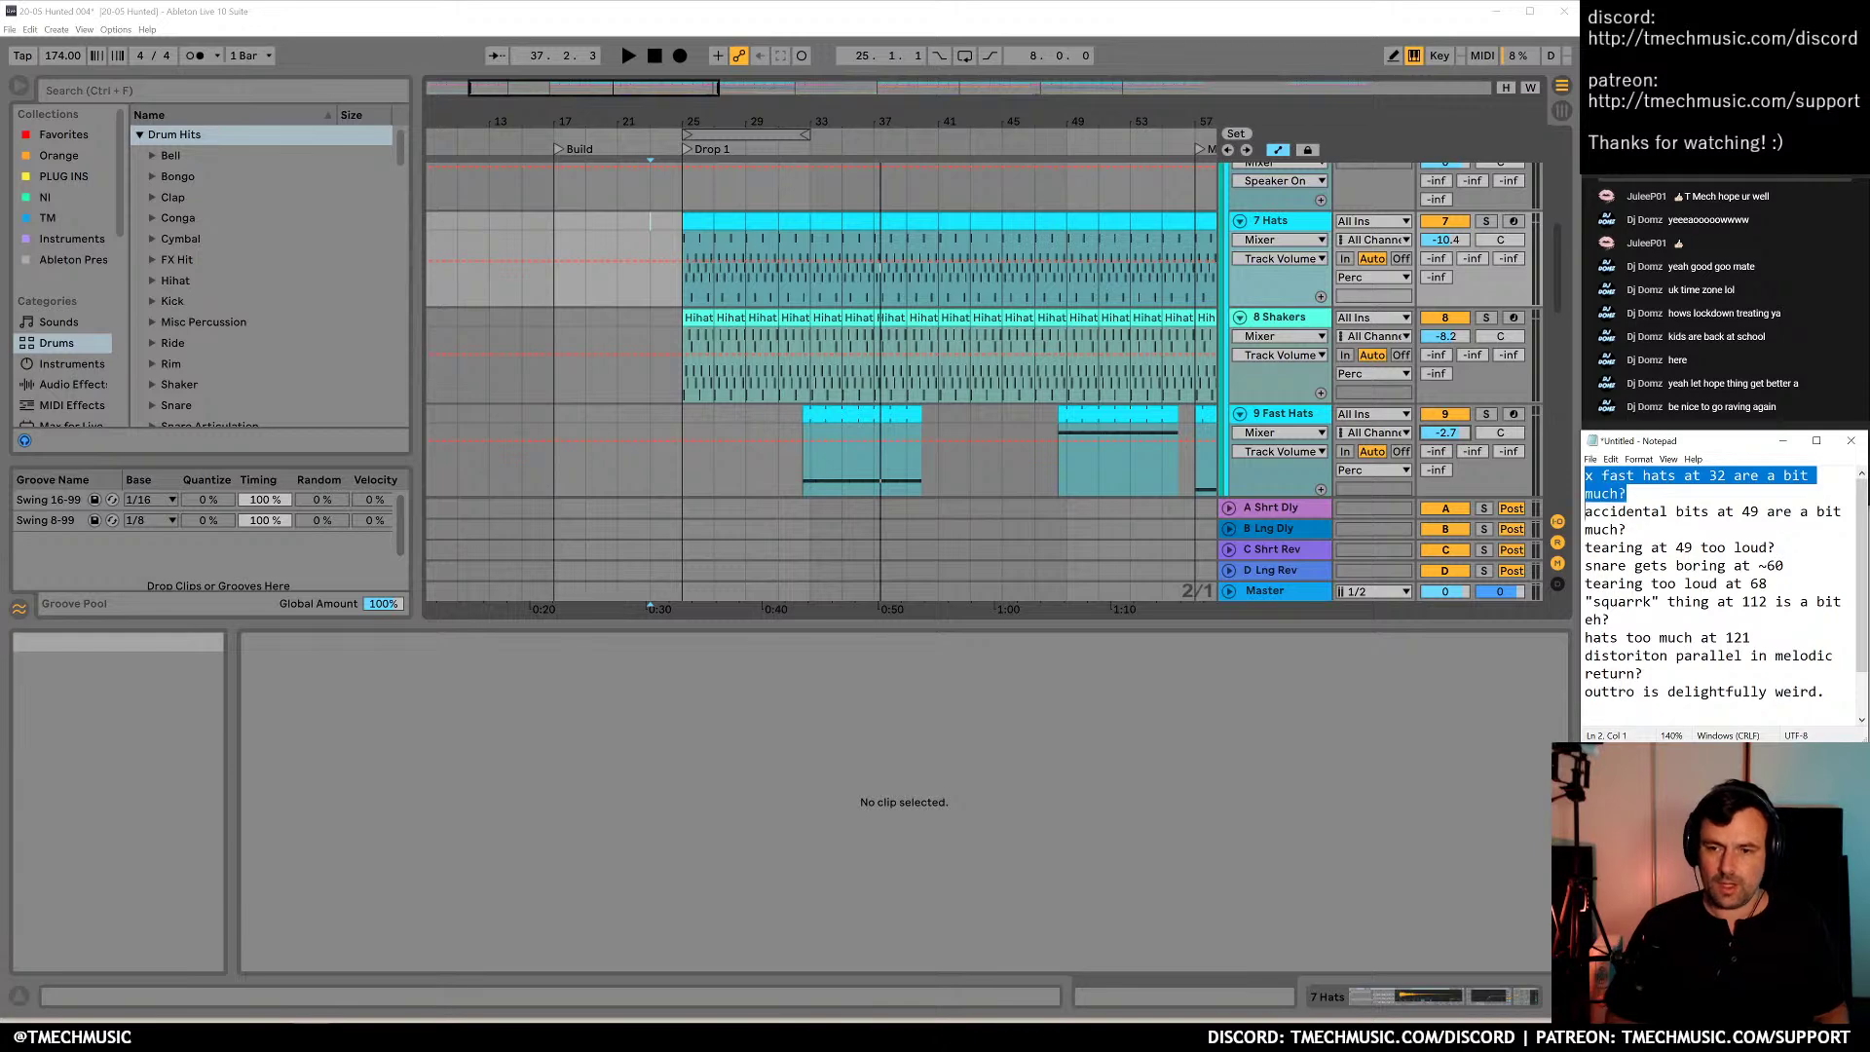
key("ctrl+x")
key("Down")
key("Down")
key("Down")
key("Down")
key("Down")
key("Down")
key("Down")
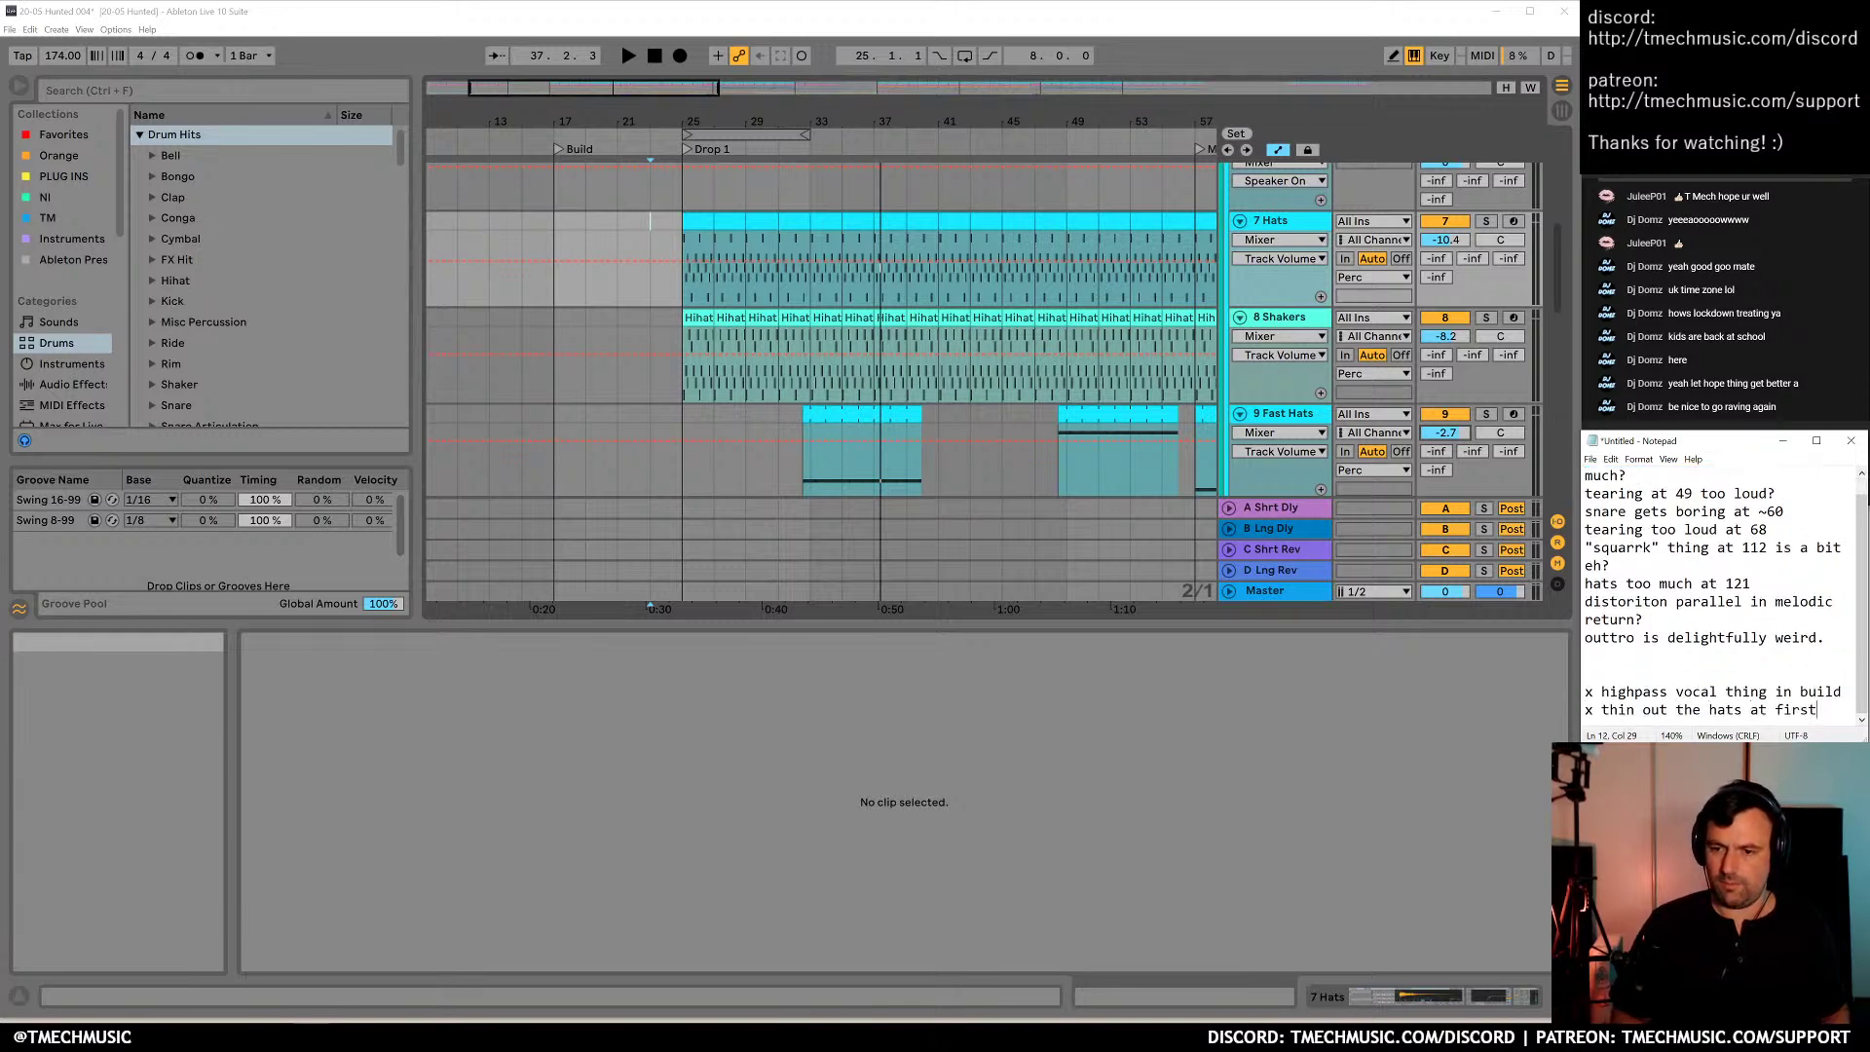
key("Return")
key("ctrl+v")
key("ctrl+Home")
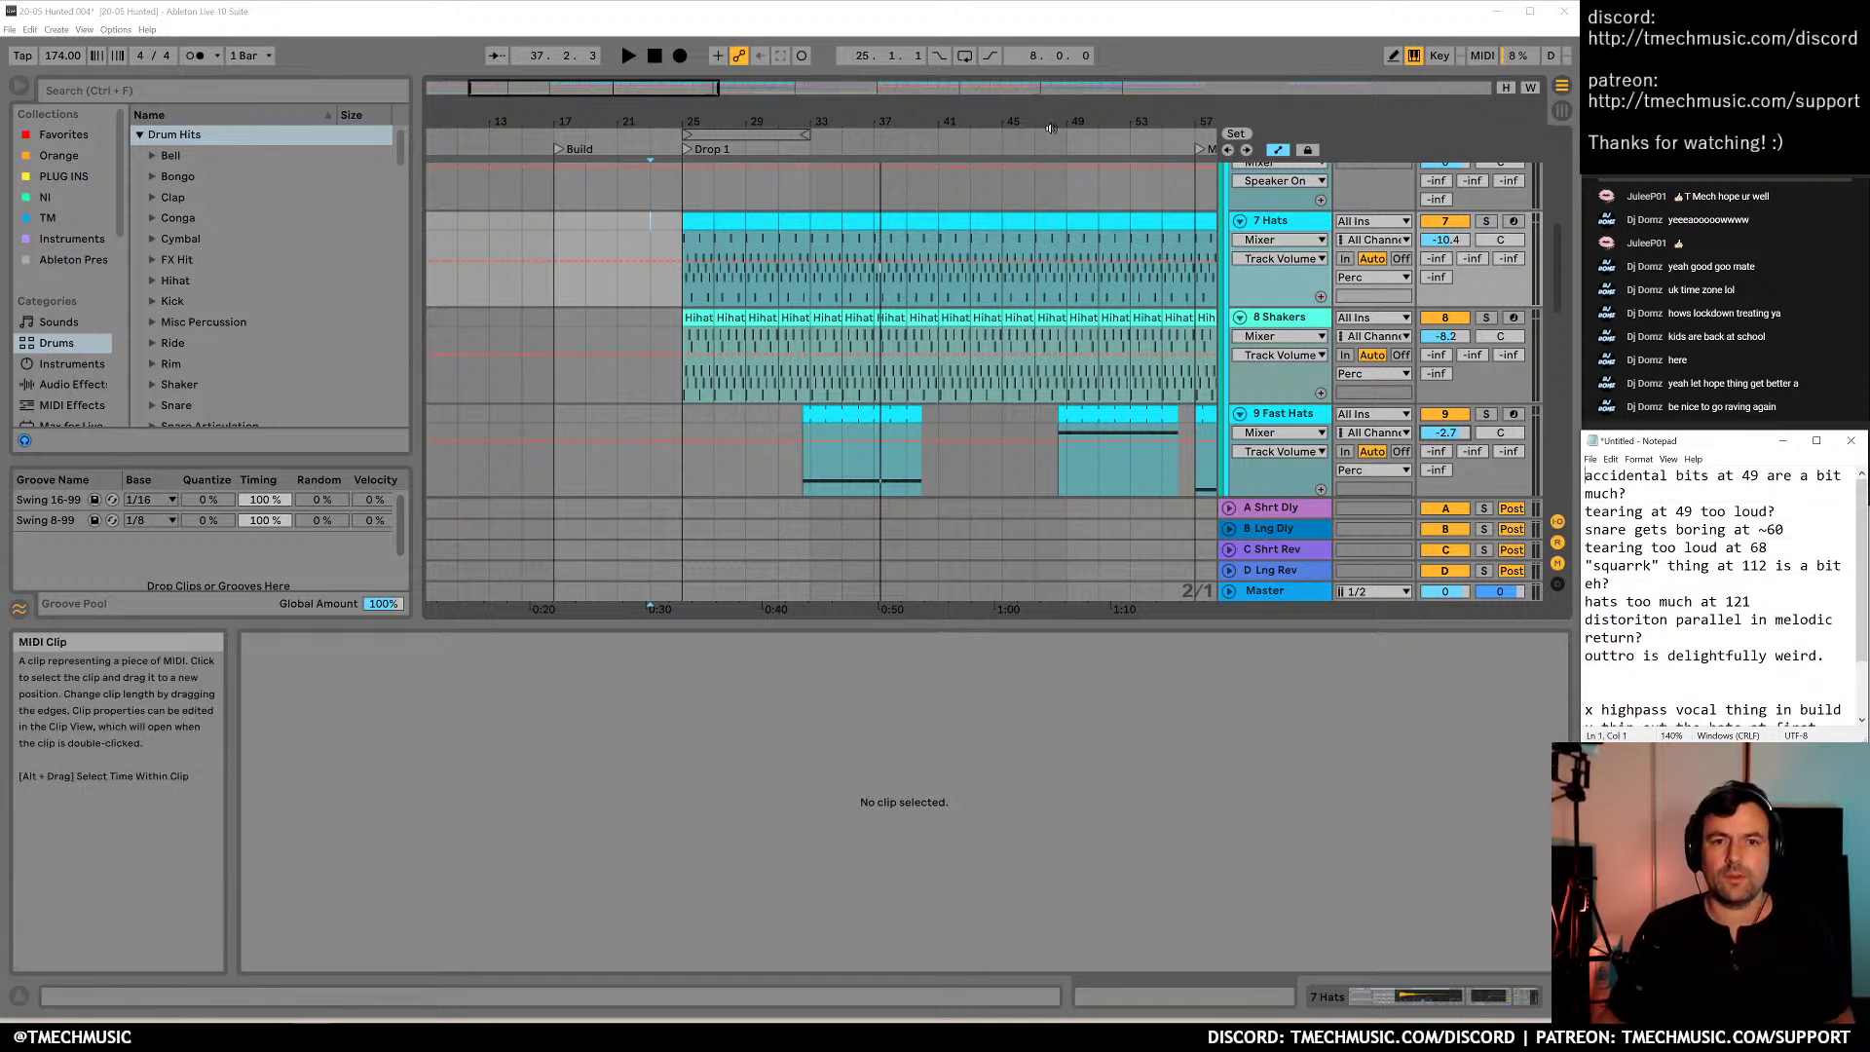
Play from bar 45 and look through the bass, vocal and FX tracks for the accidental sounds around bar 49
left_click_drag(1092, 127, 845, 179)
left_click(845, 180)
key("space")
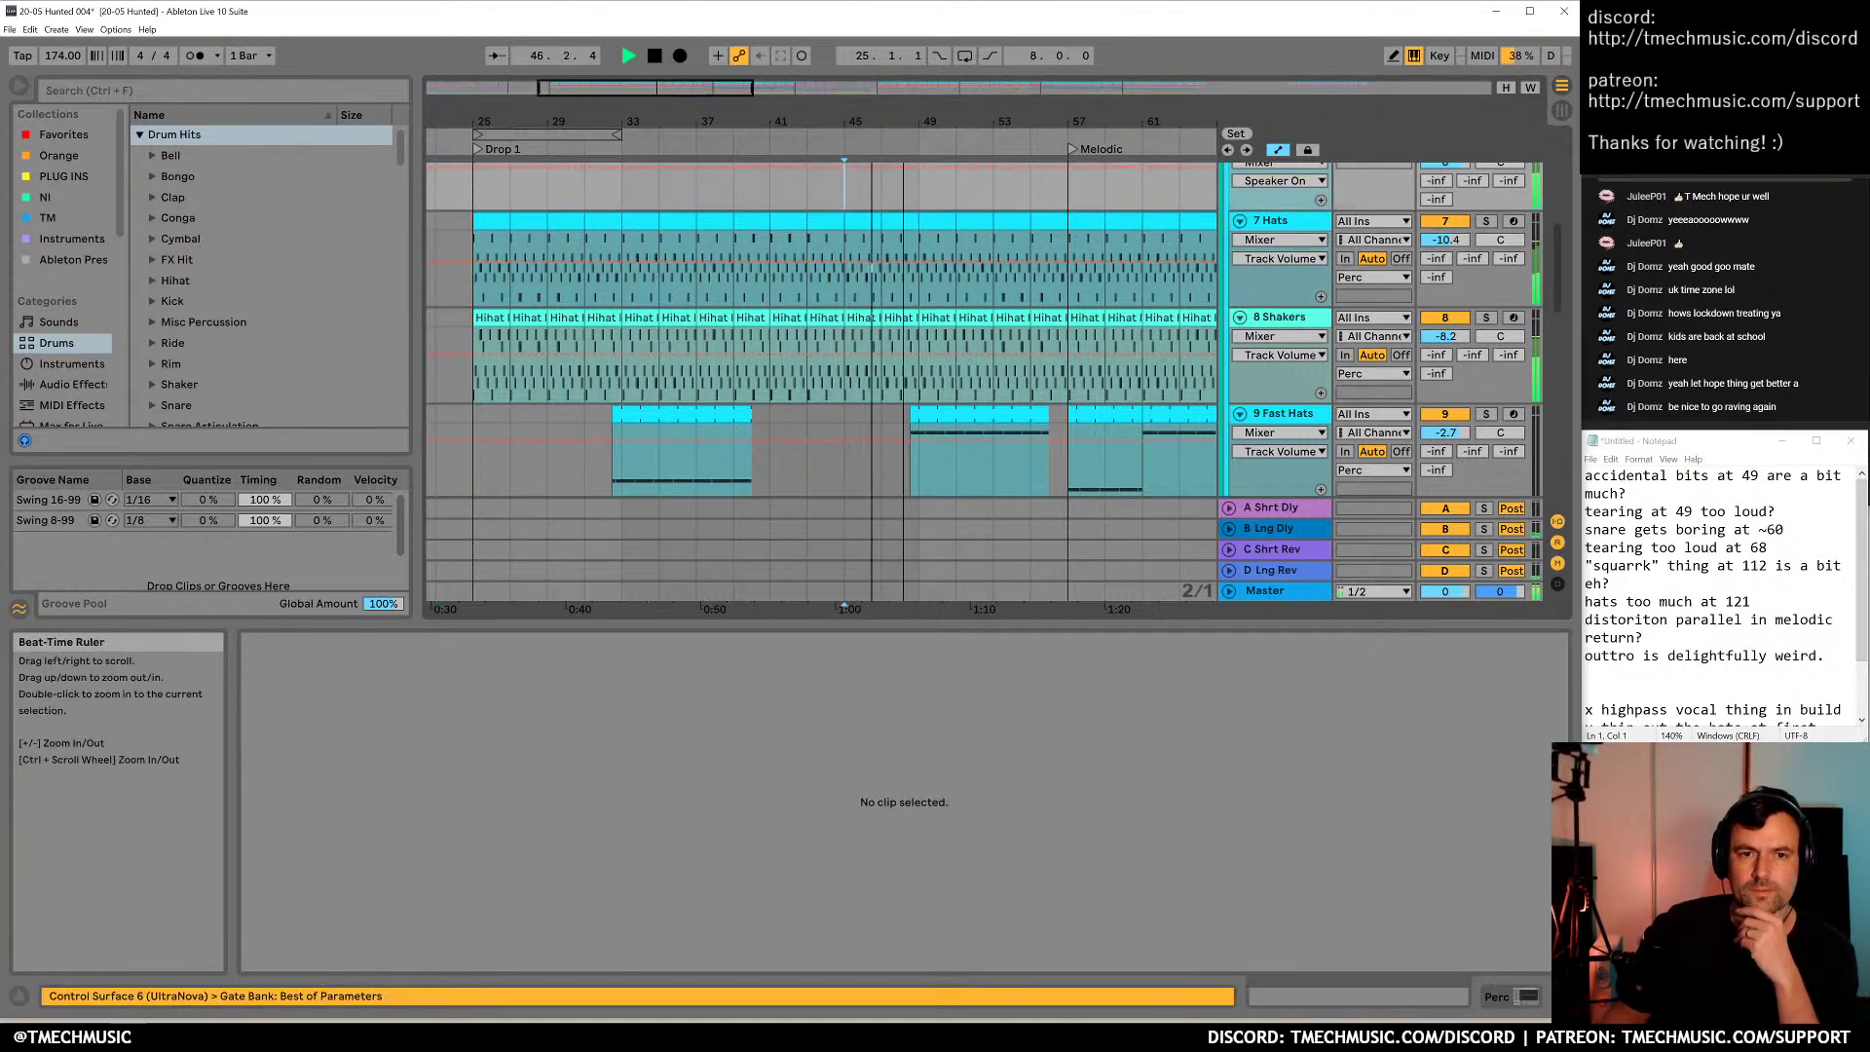
left_click_drag(930, 128, 932, 206)
scroll(1037, 365, "down", 3)
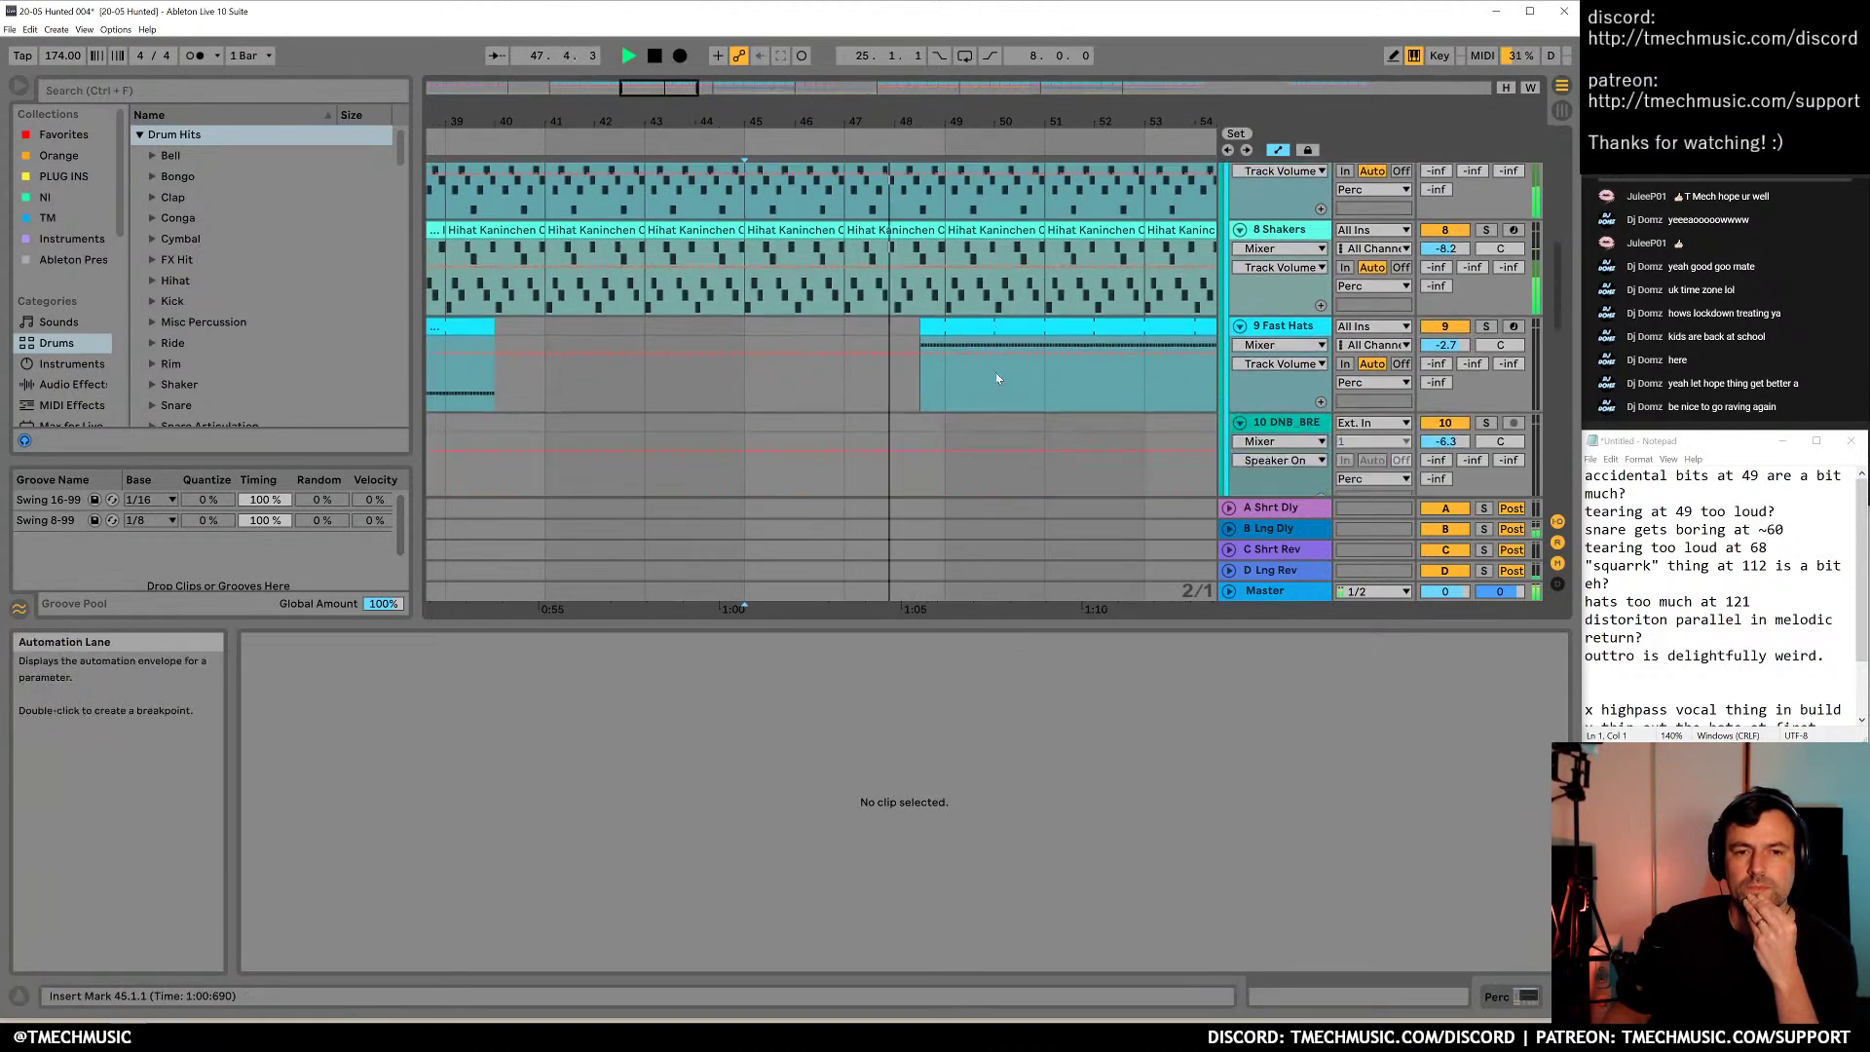
scroll(1017, 385, "down", 15)
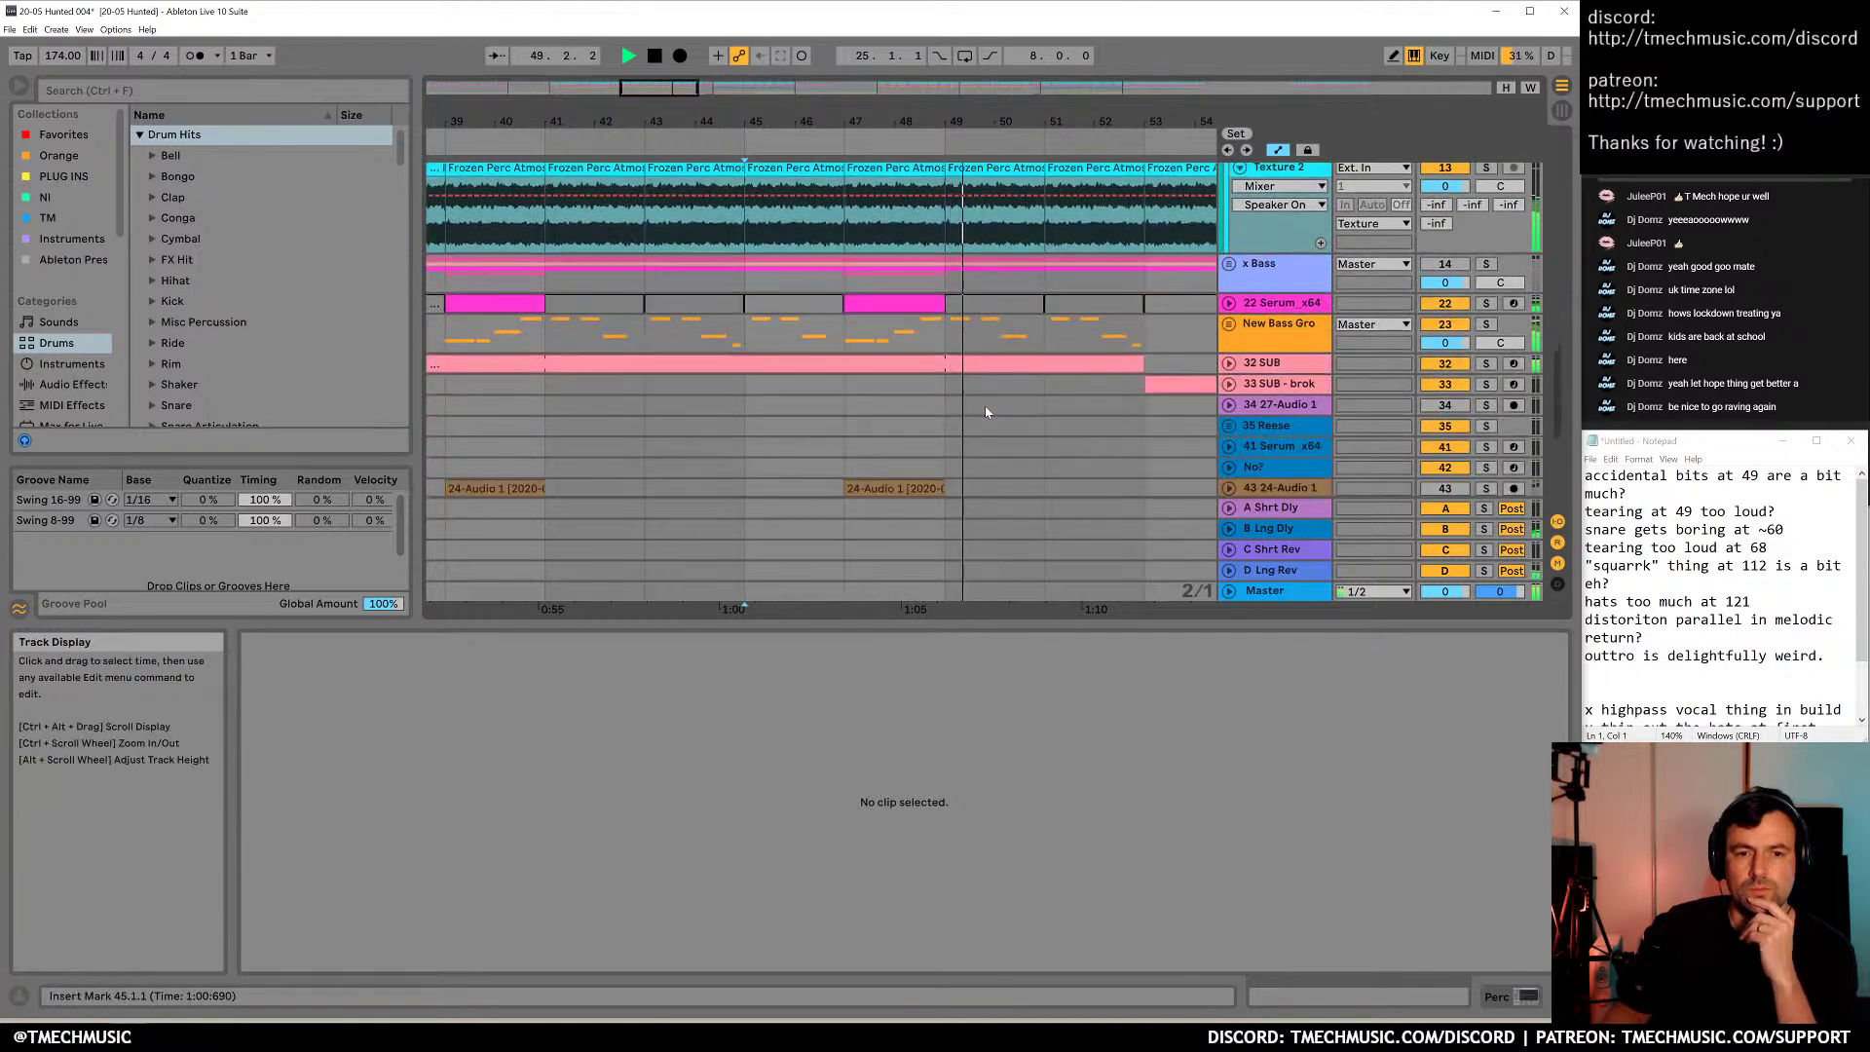
scroll(959, 390, "down", 4)
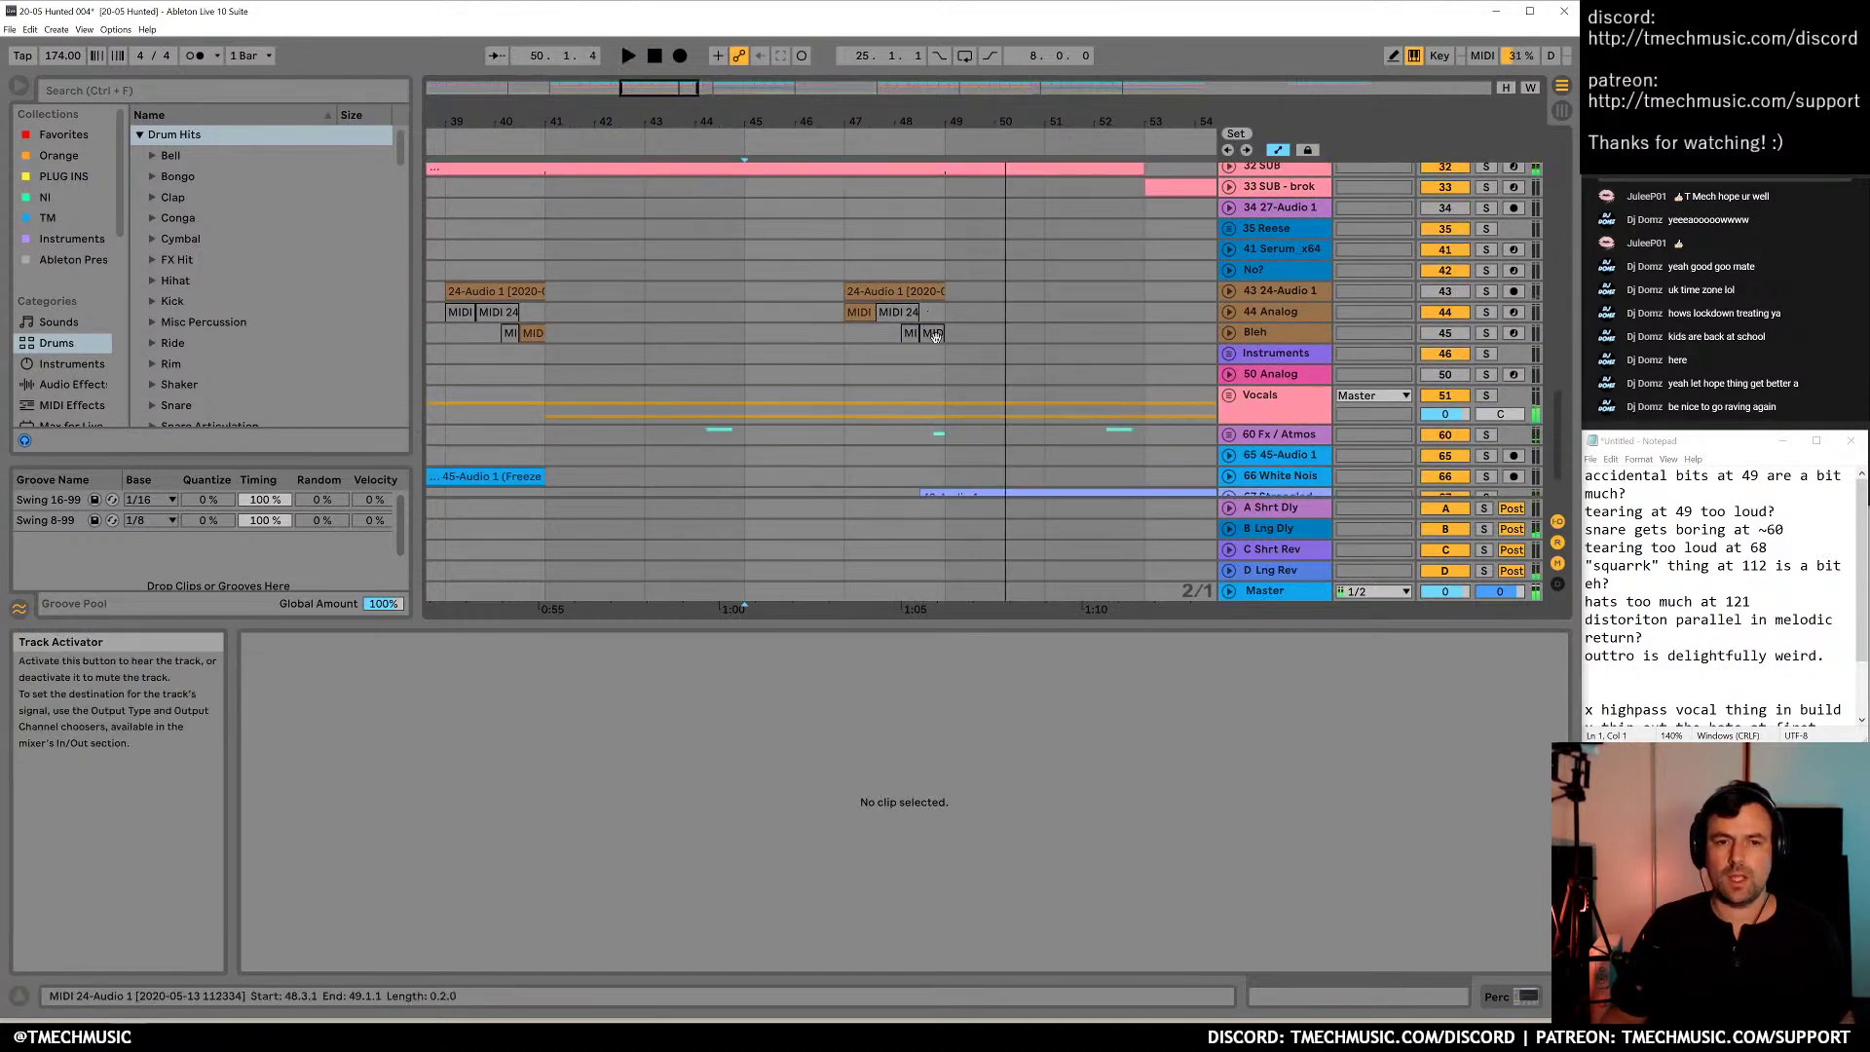
scroll(897, 440, "down", 5)
scroll(905, 421, "up", 7)
scroll(925, 418, "down", 4)
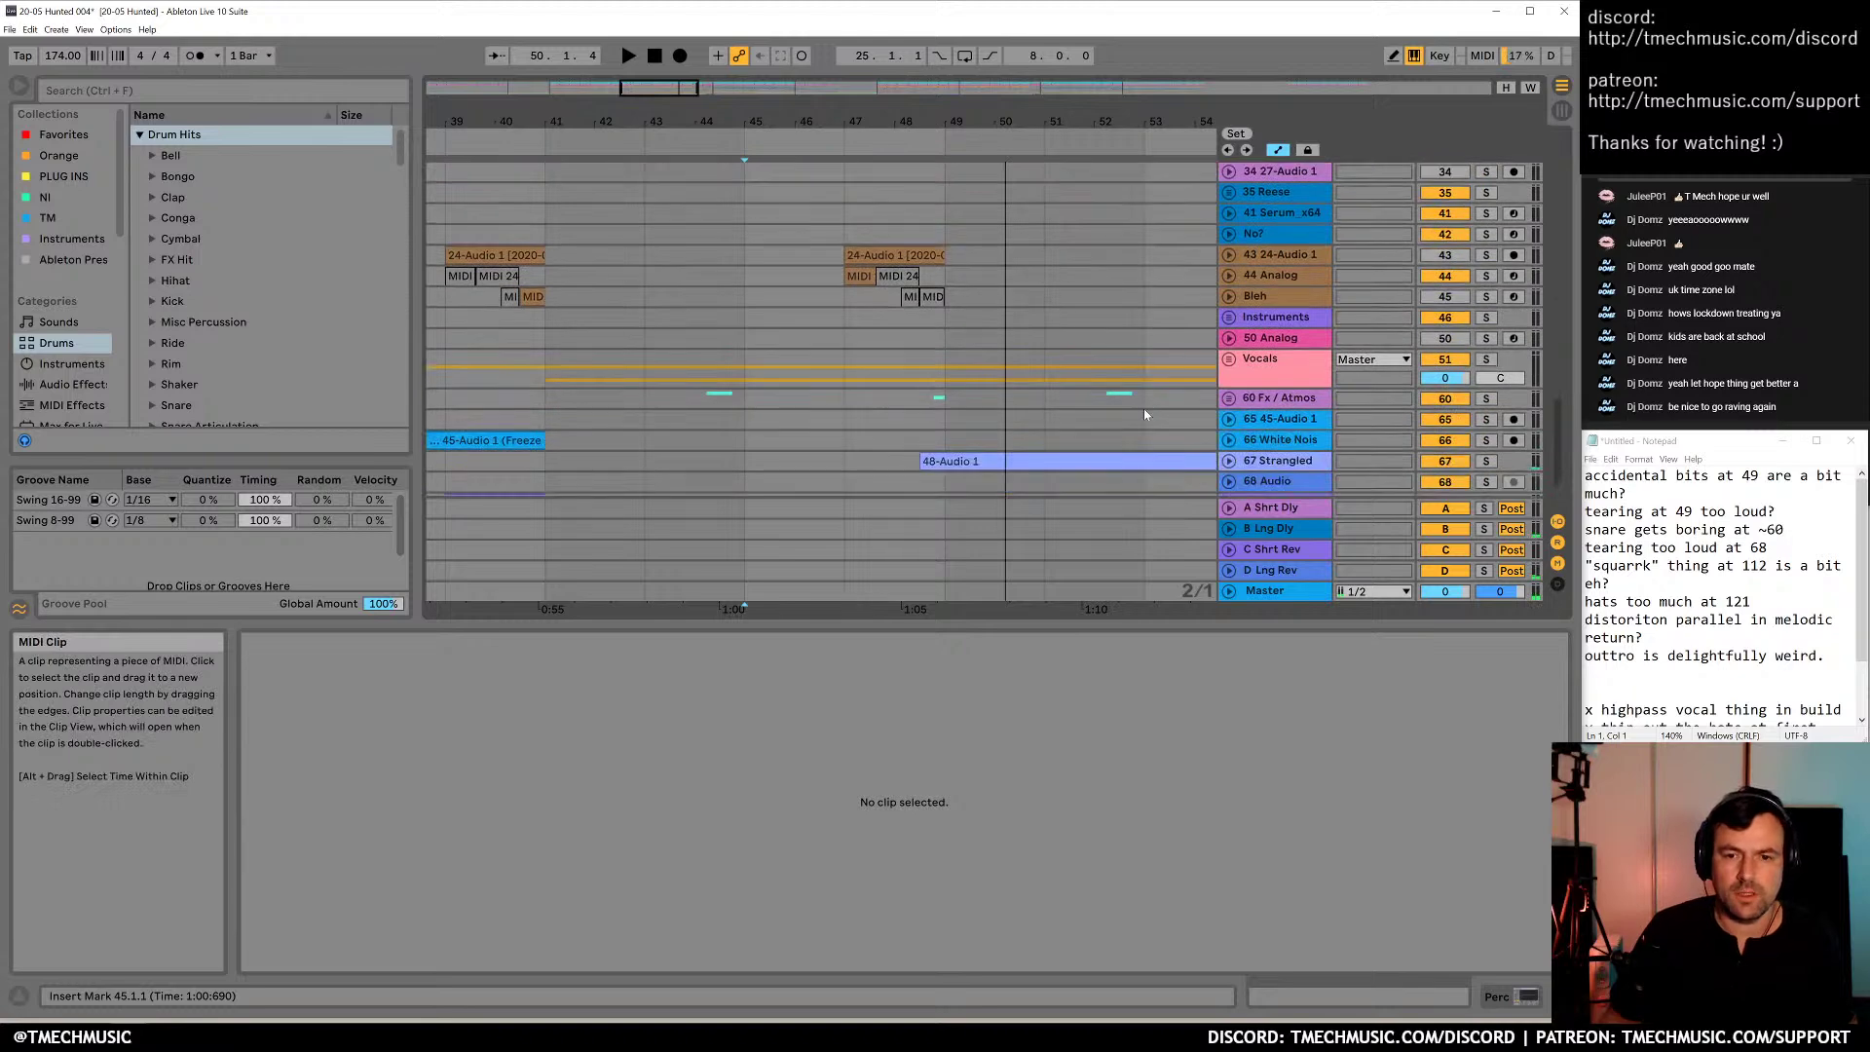
Unfold the 60 Fx / Atmos group, select the short clip before bar 49 on track 62 and play it soloed
left_click(1228, 398)
scroll(909, 450, "down", 4)
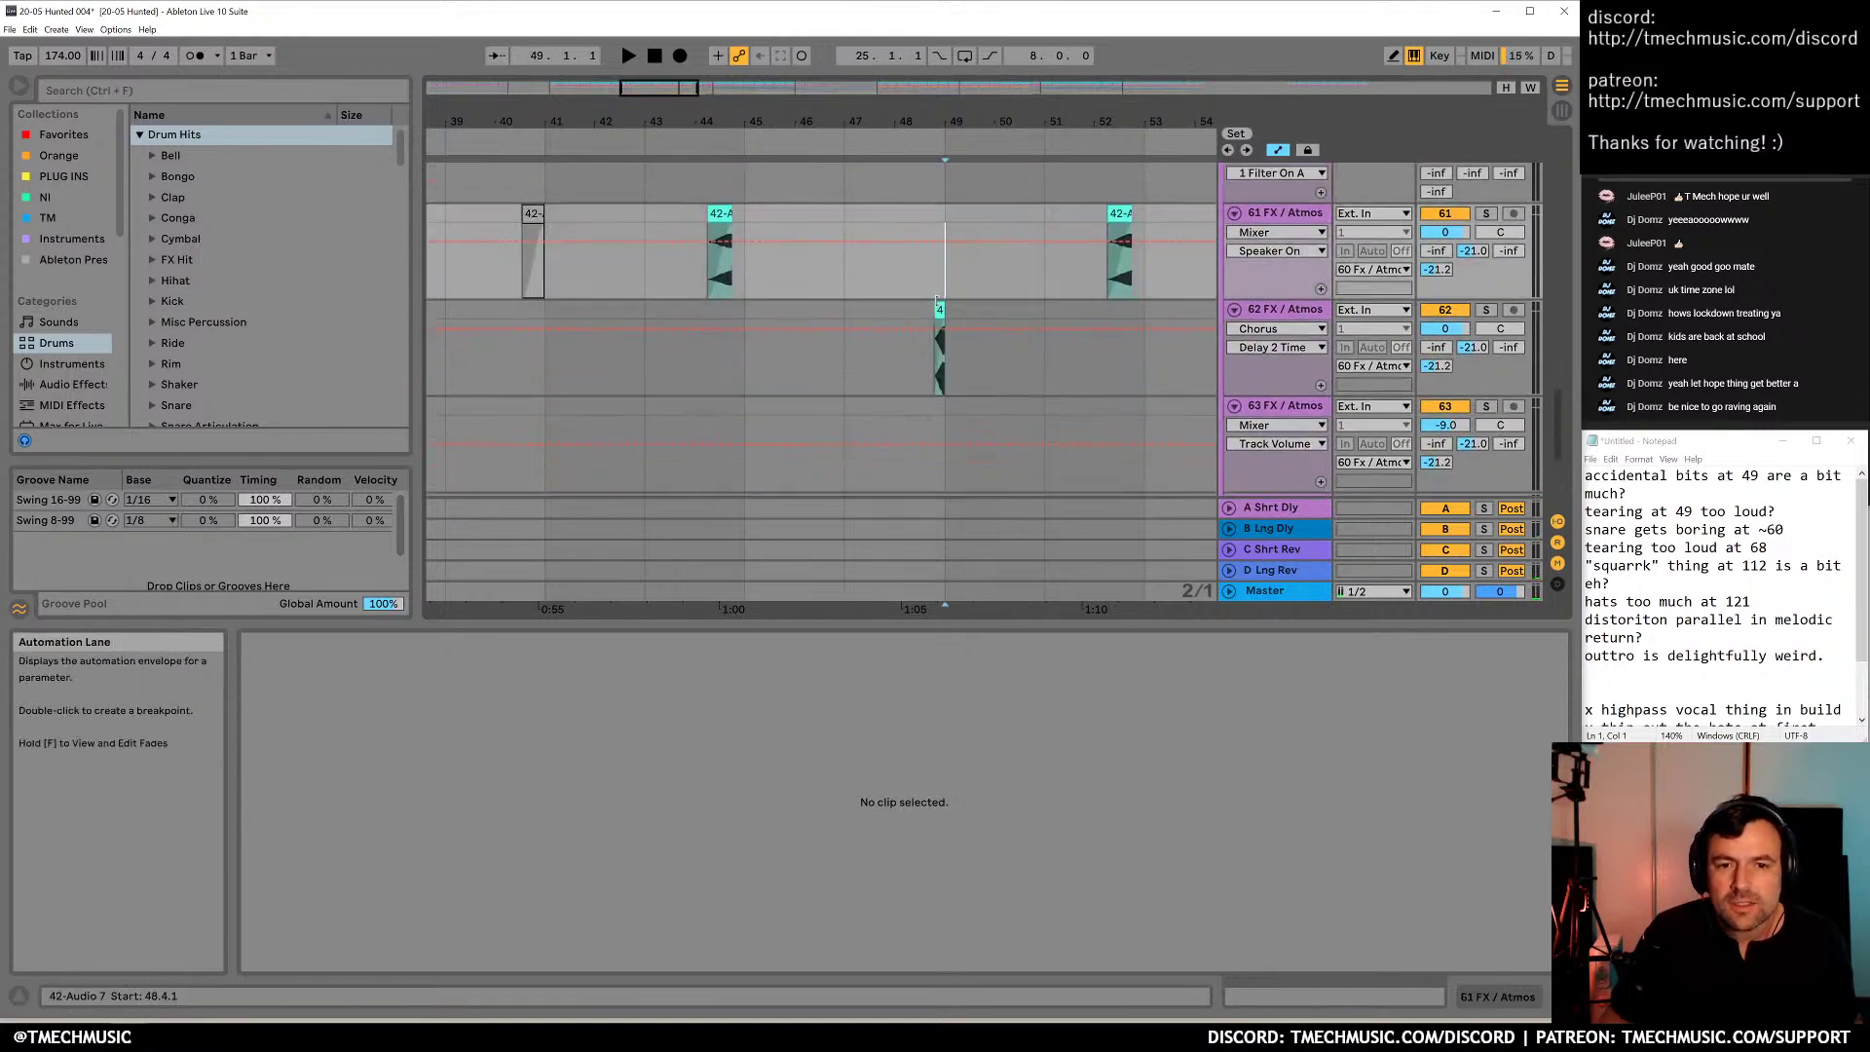
left_click(940, 351)
left_click(1486, 310)
key("space")
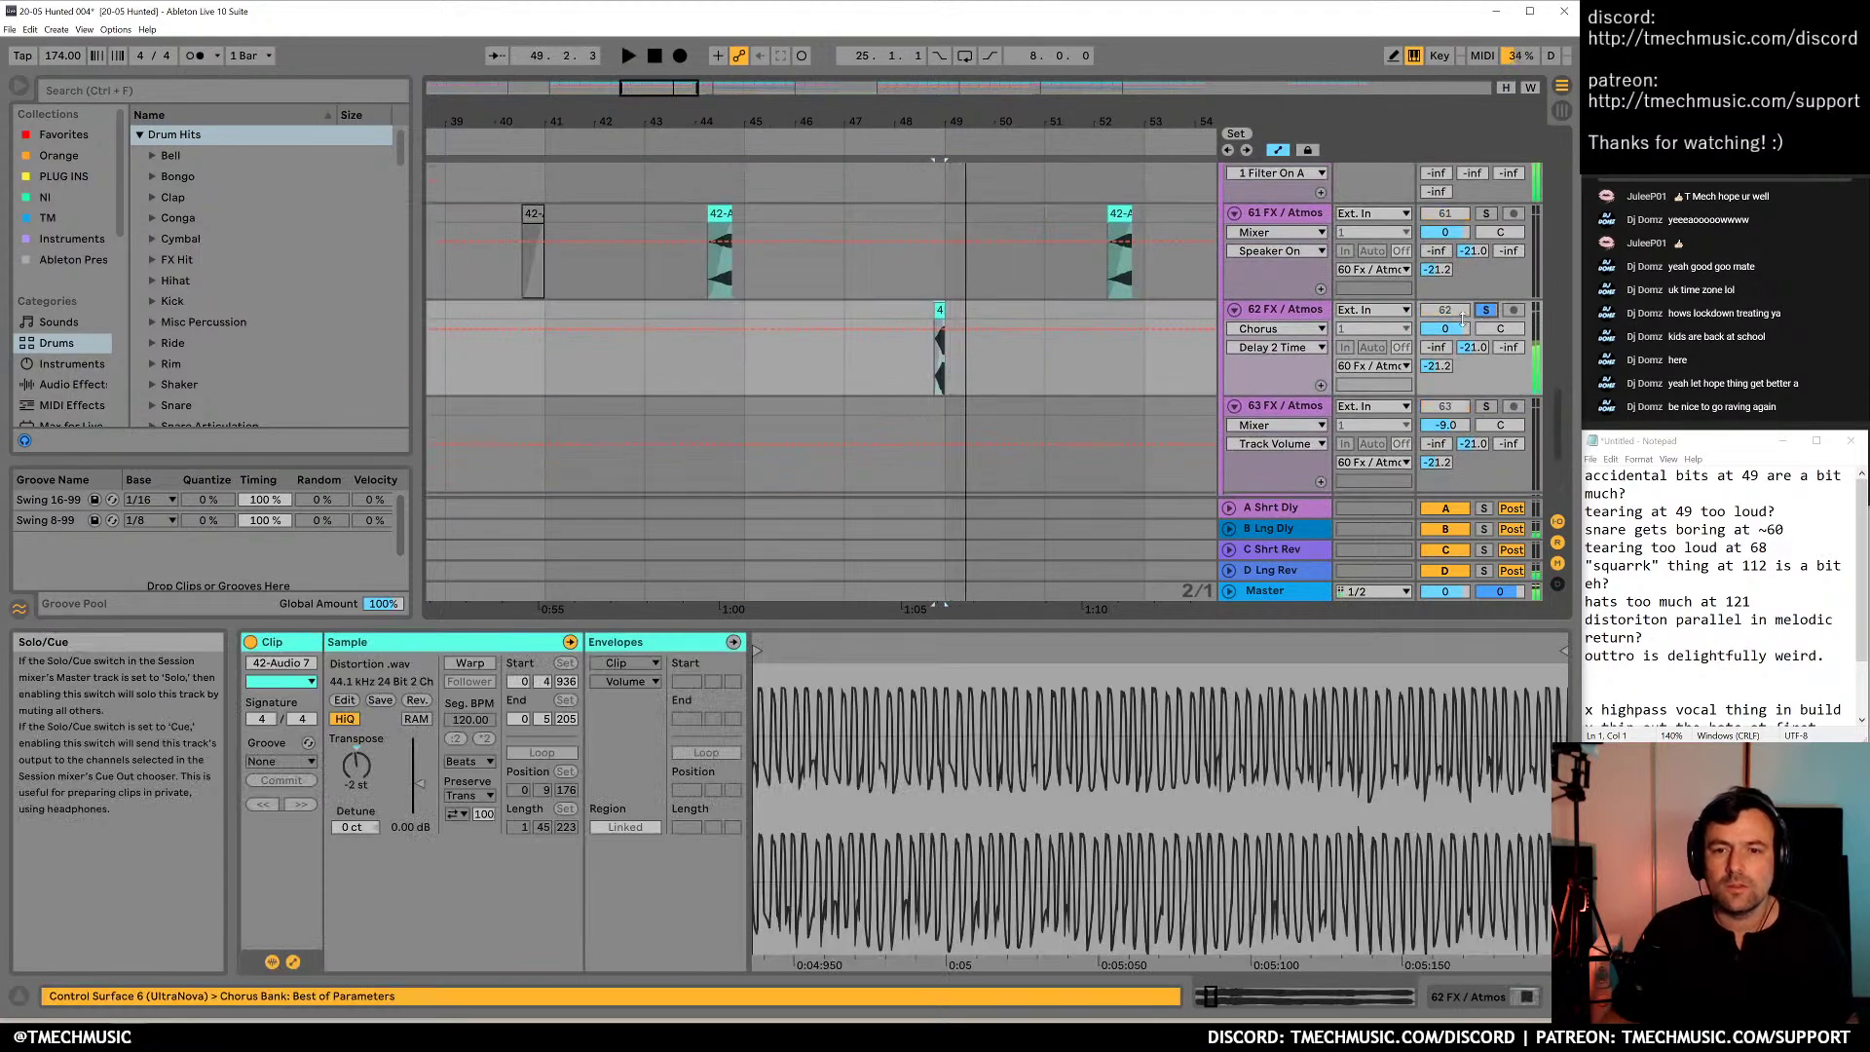
Add an EQ Eight to track 62 FX / Atmos and move the Fx / Atmos group's high-pass cutoff to 408 Hz
double_click(1272, 310)
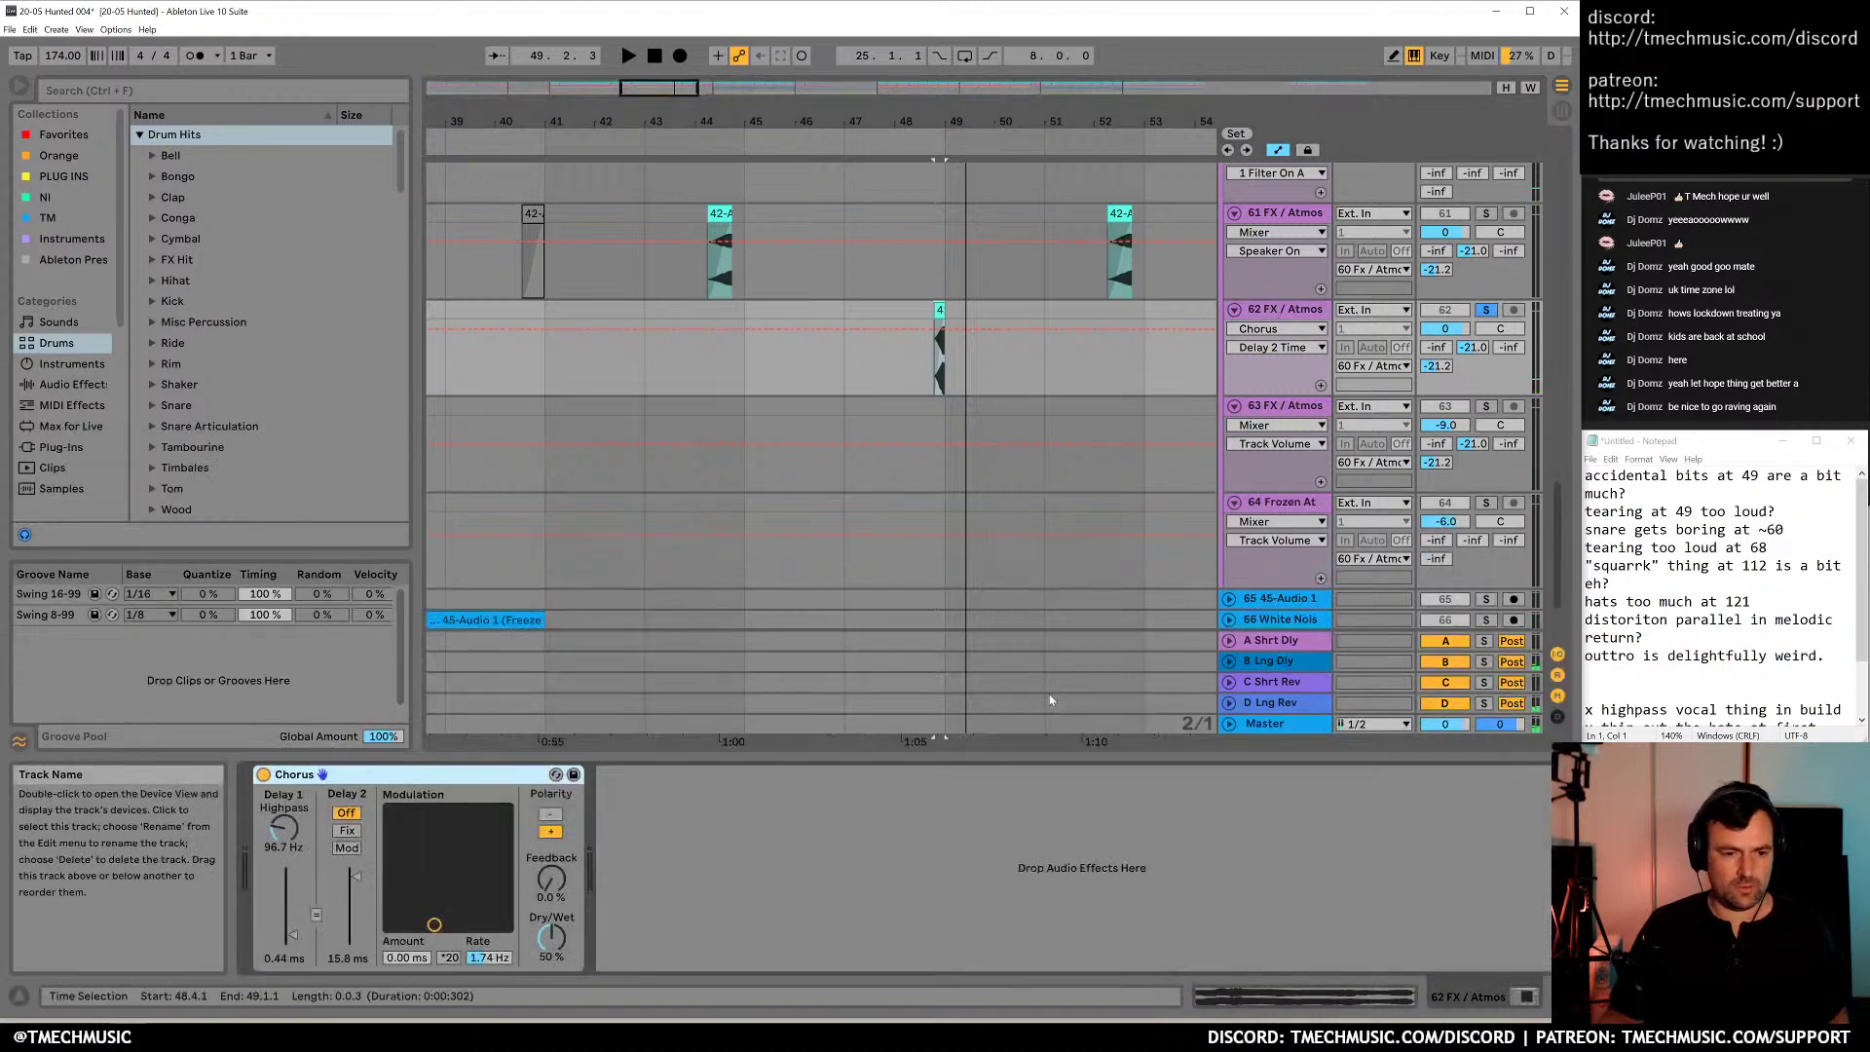
key("ctrl+f")
type("eq")
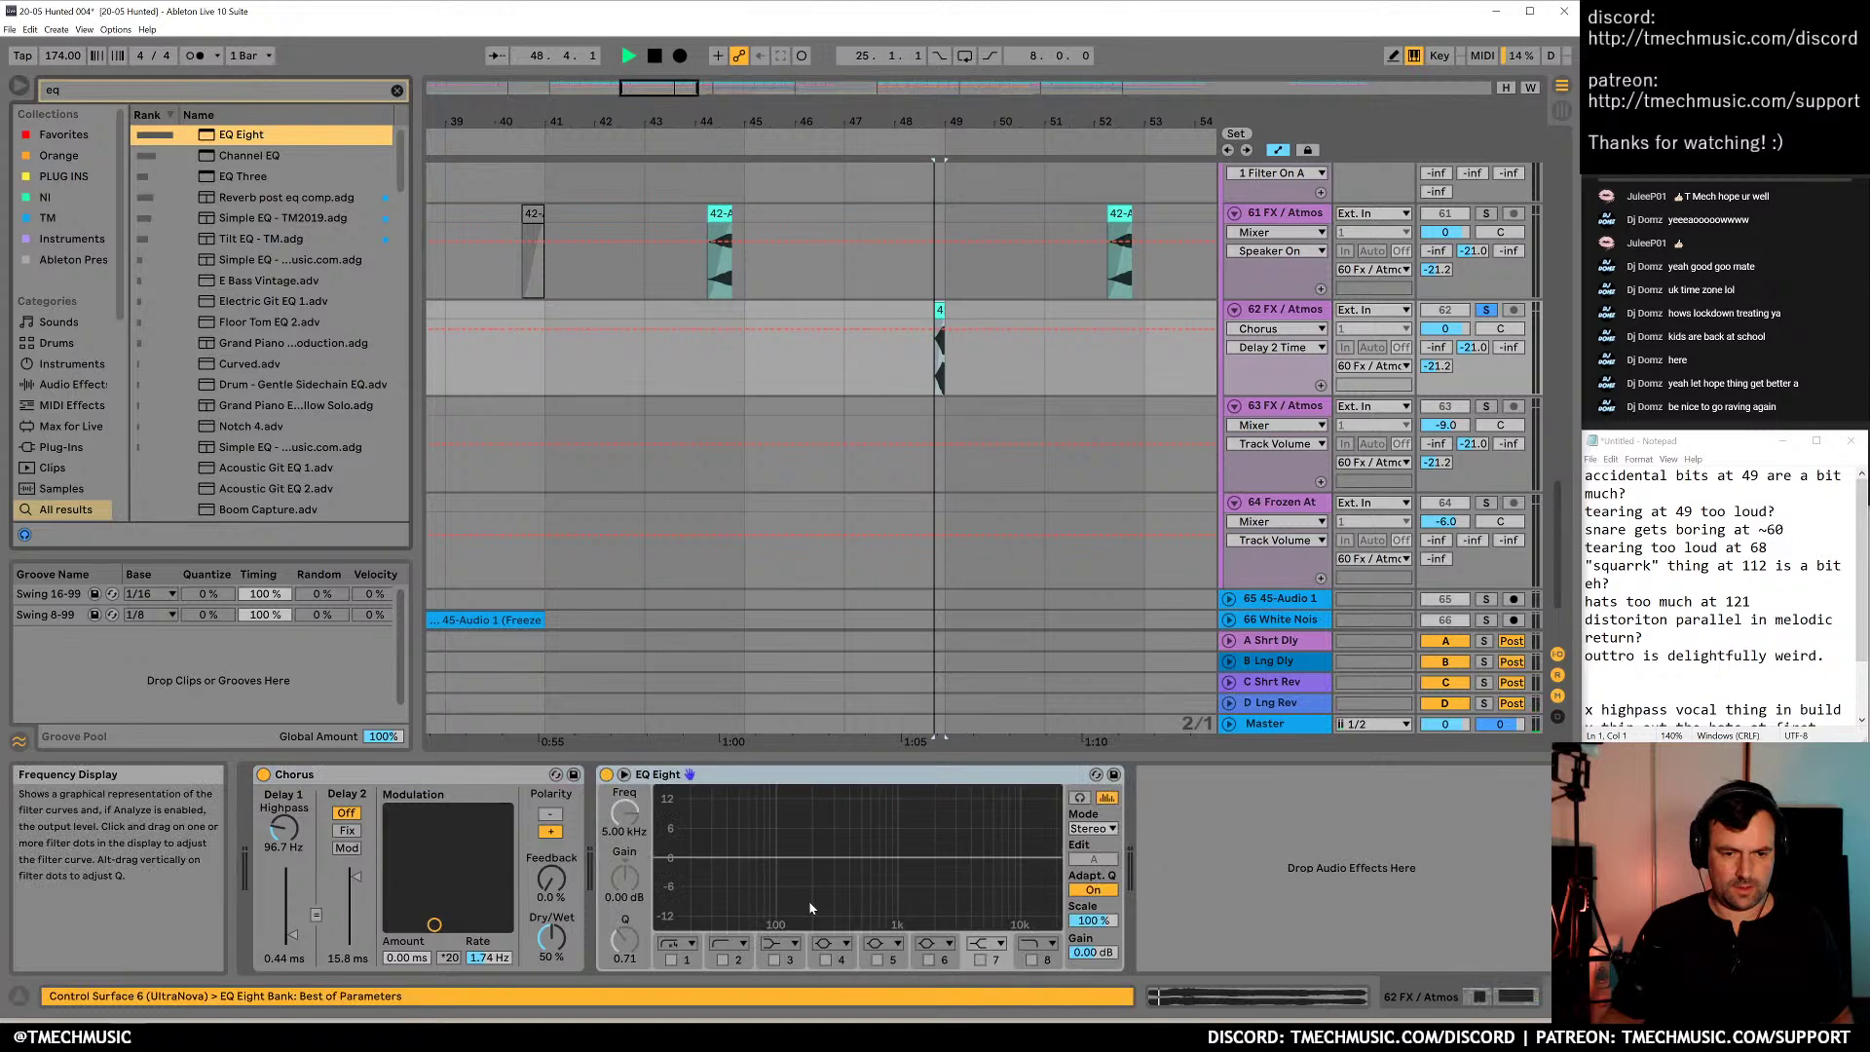
scroll(1112, 515, "up", 4)
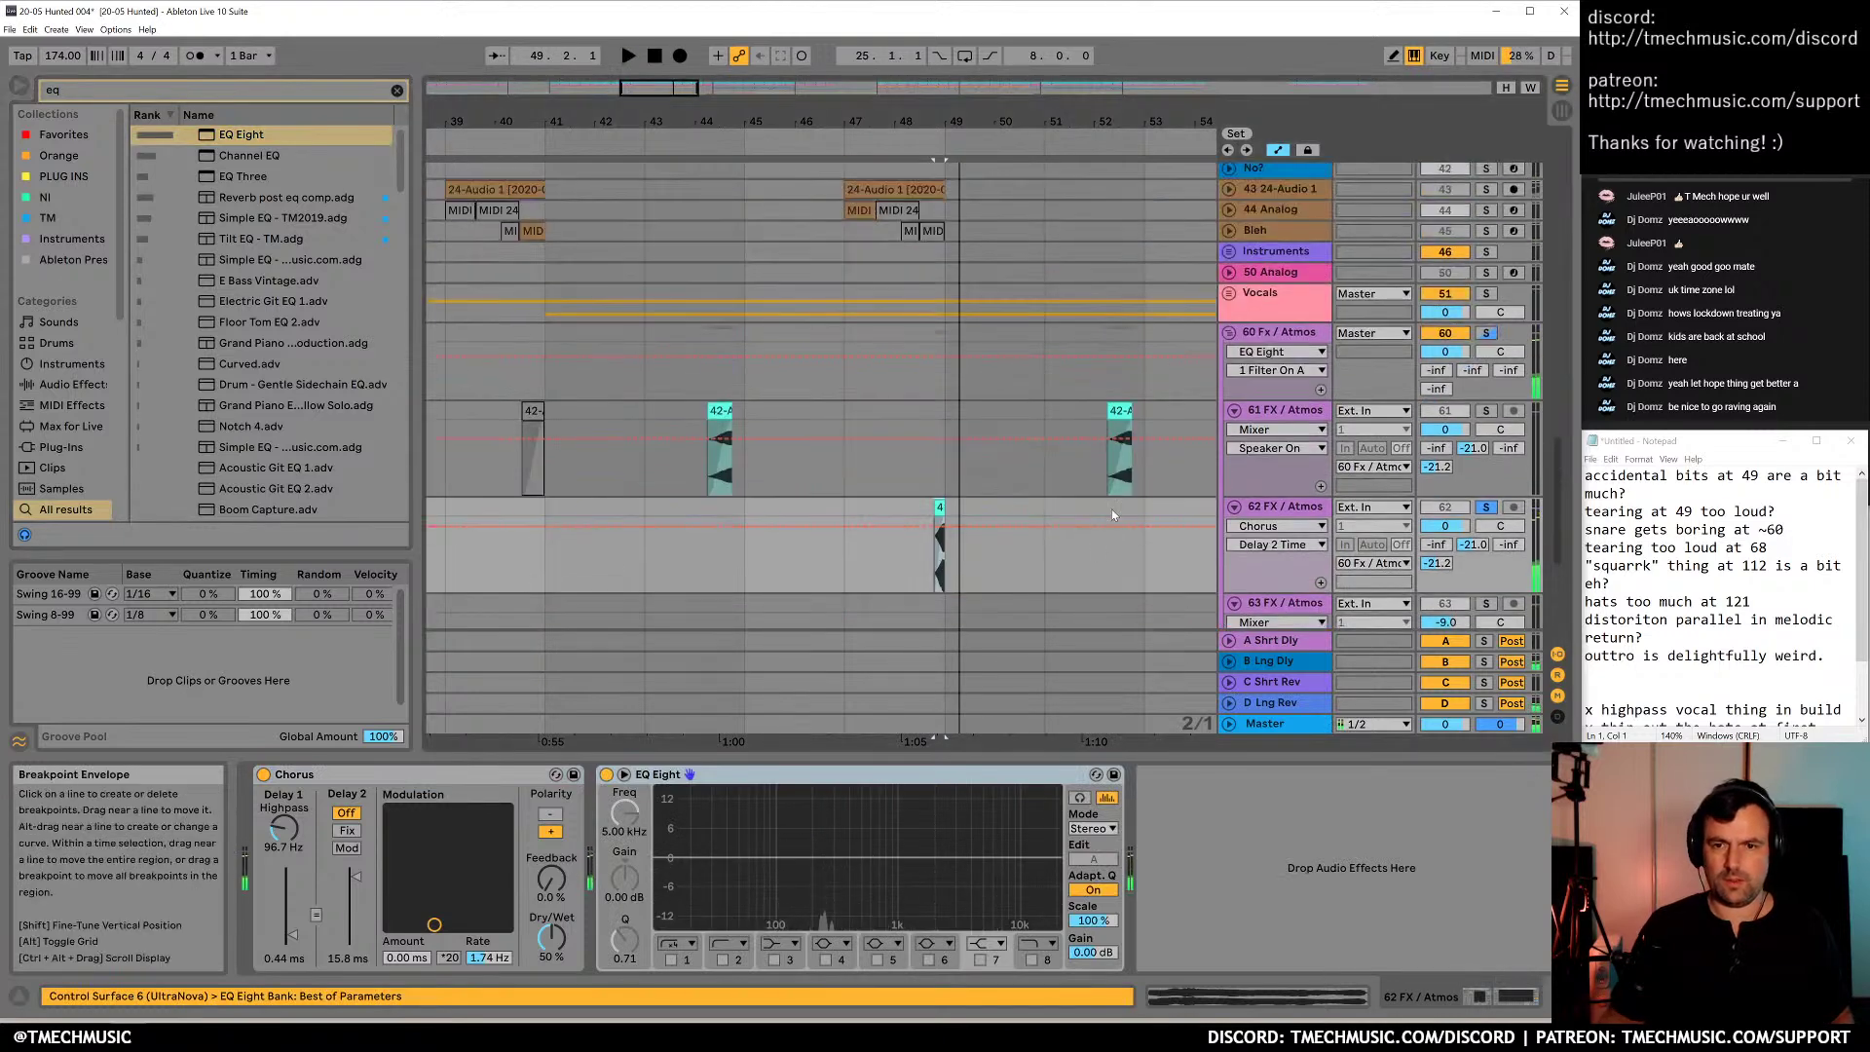
left_click(1269, 341)
left_click_drag(434, 882, 507, 879)
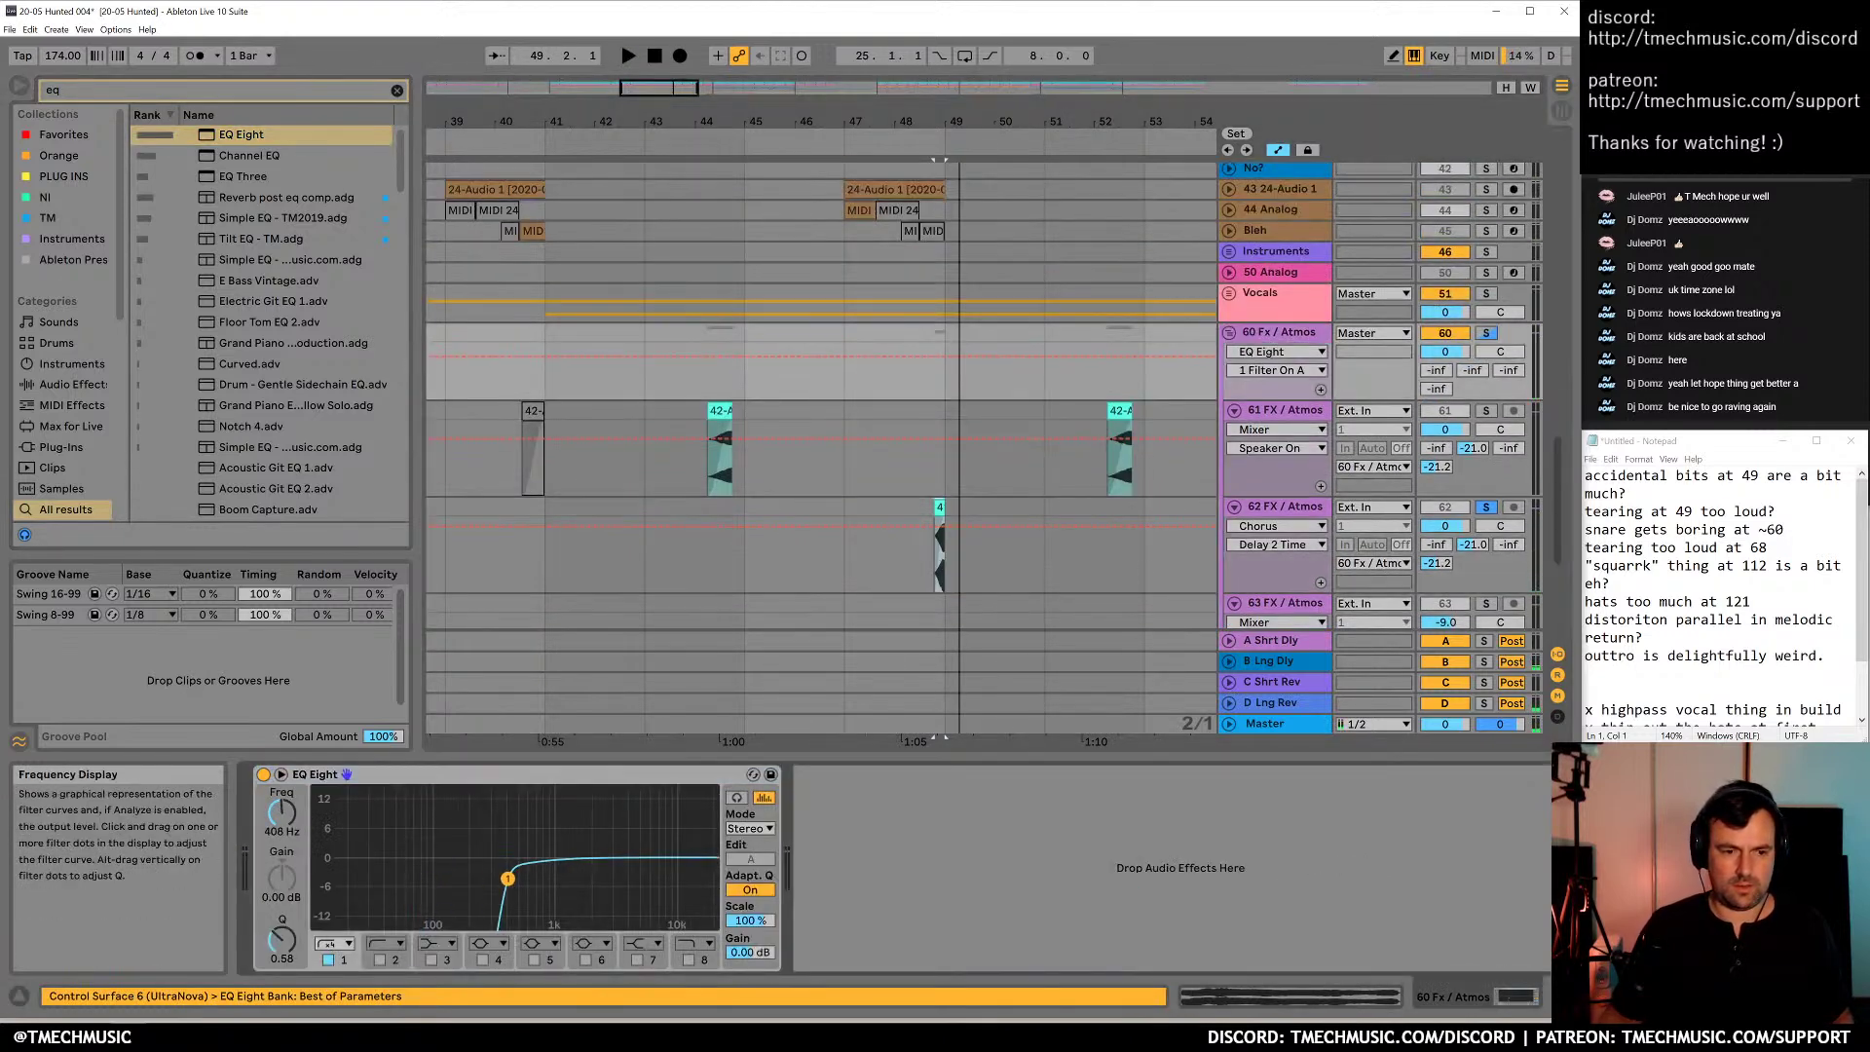
Play from bar 47, unsolo track 62 and set the volumes of tracks 62 and 61 FX / Atmos to -6 dB
left_click(845, 487)
key("space")
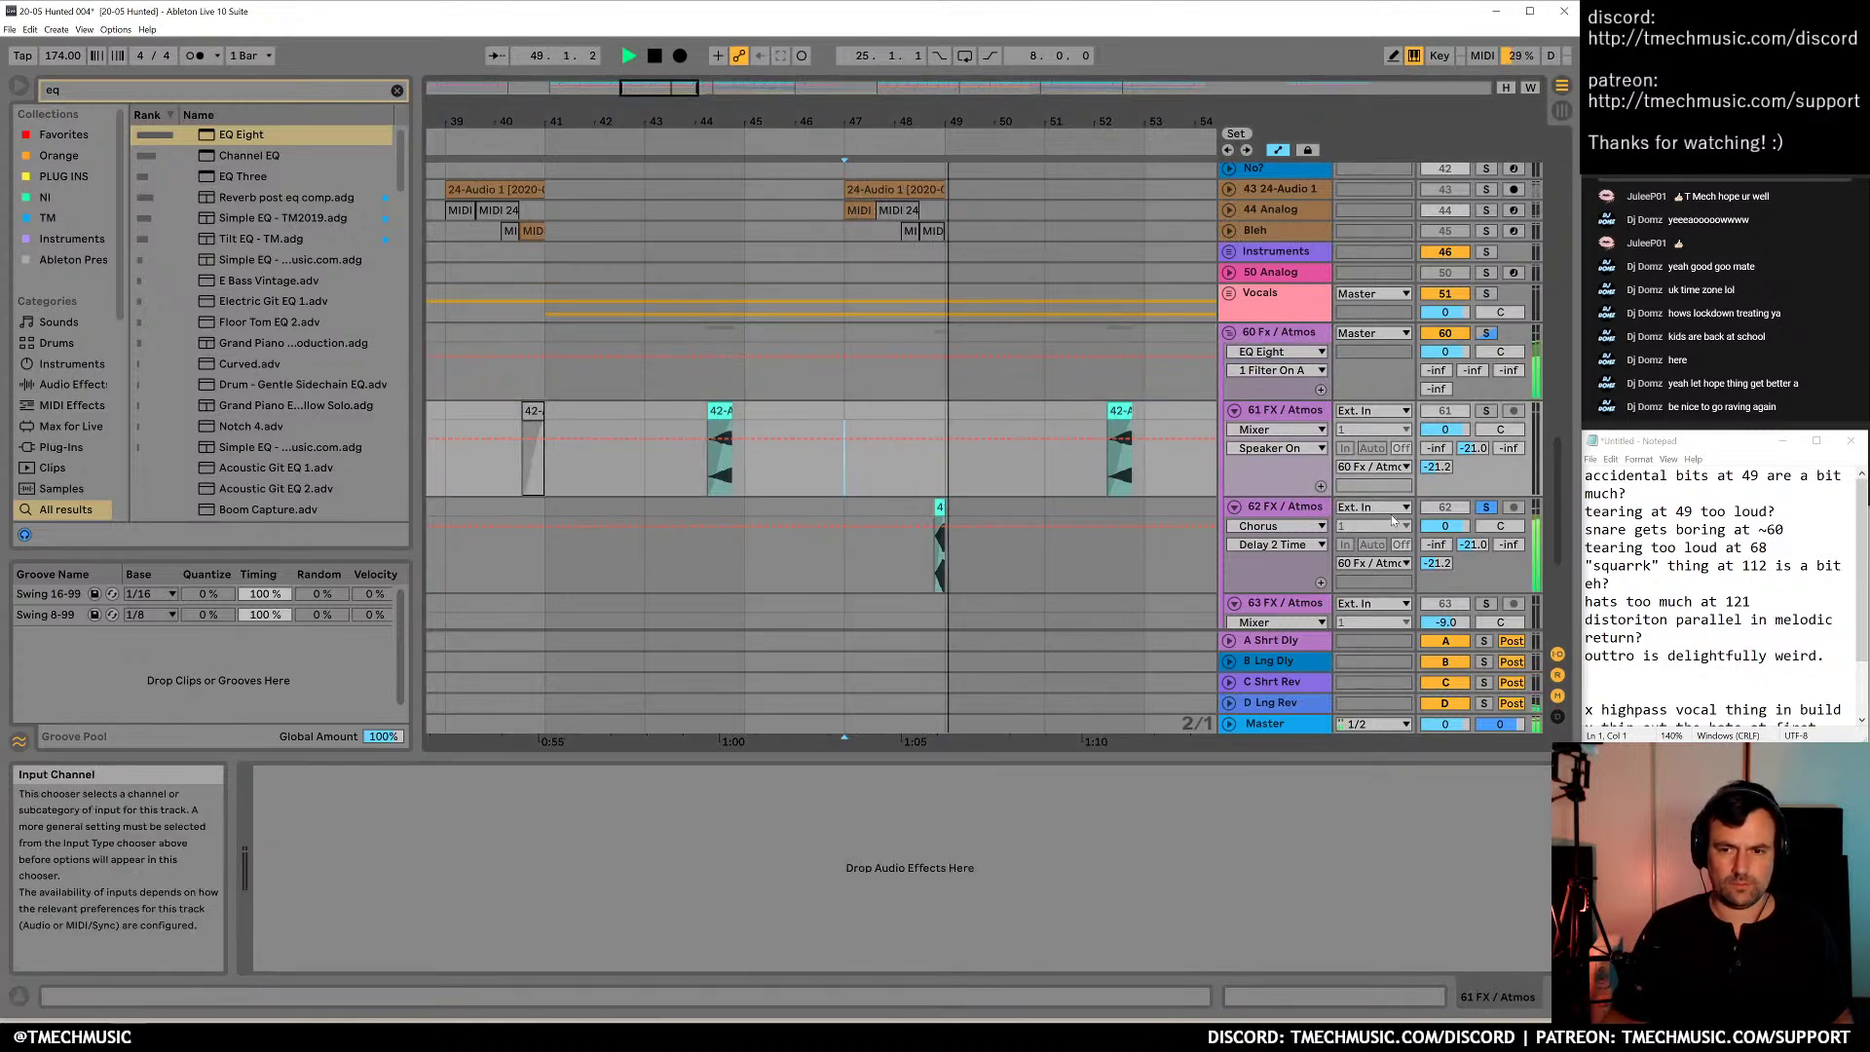
left_click(1486, 507)
left_click(1445, 525)
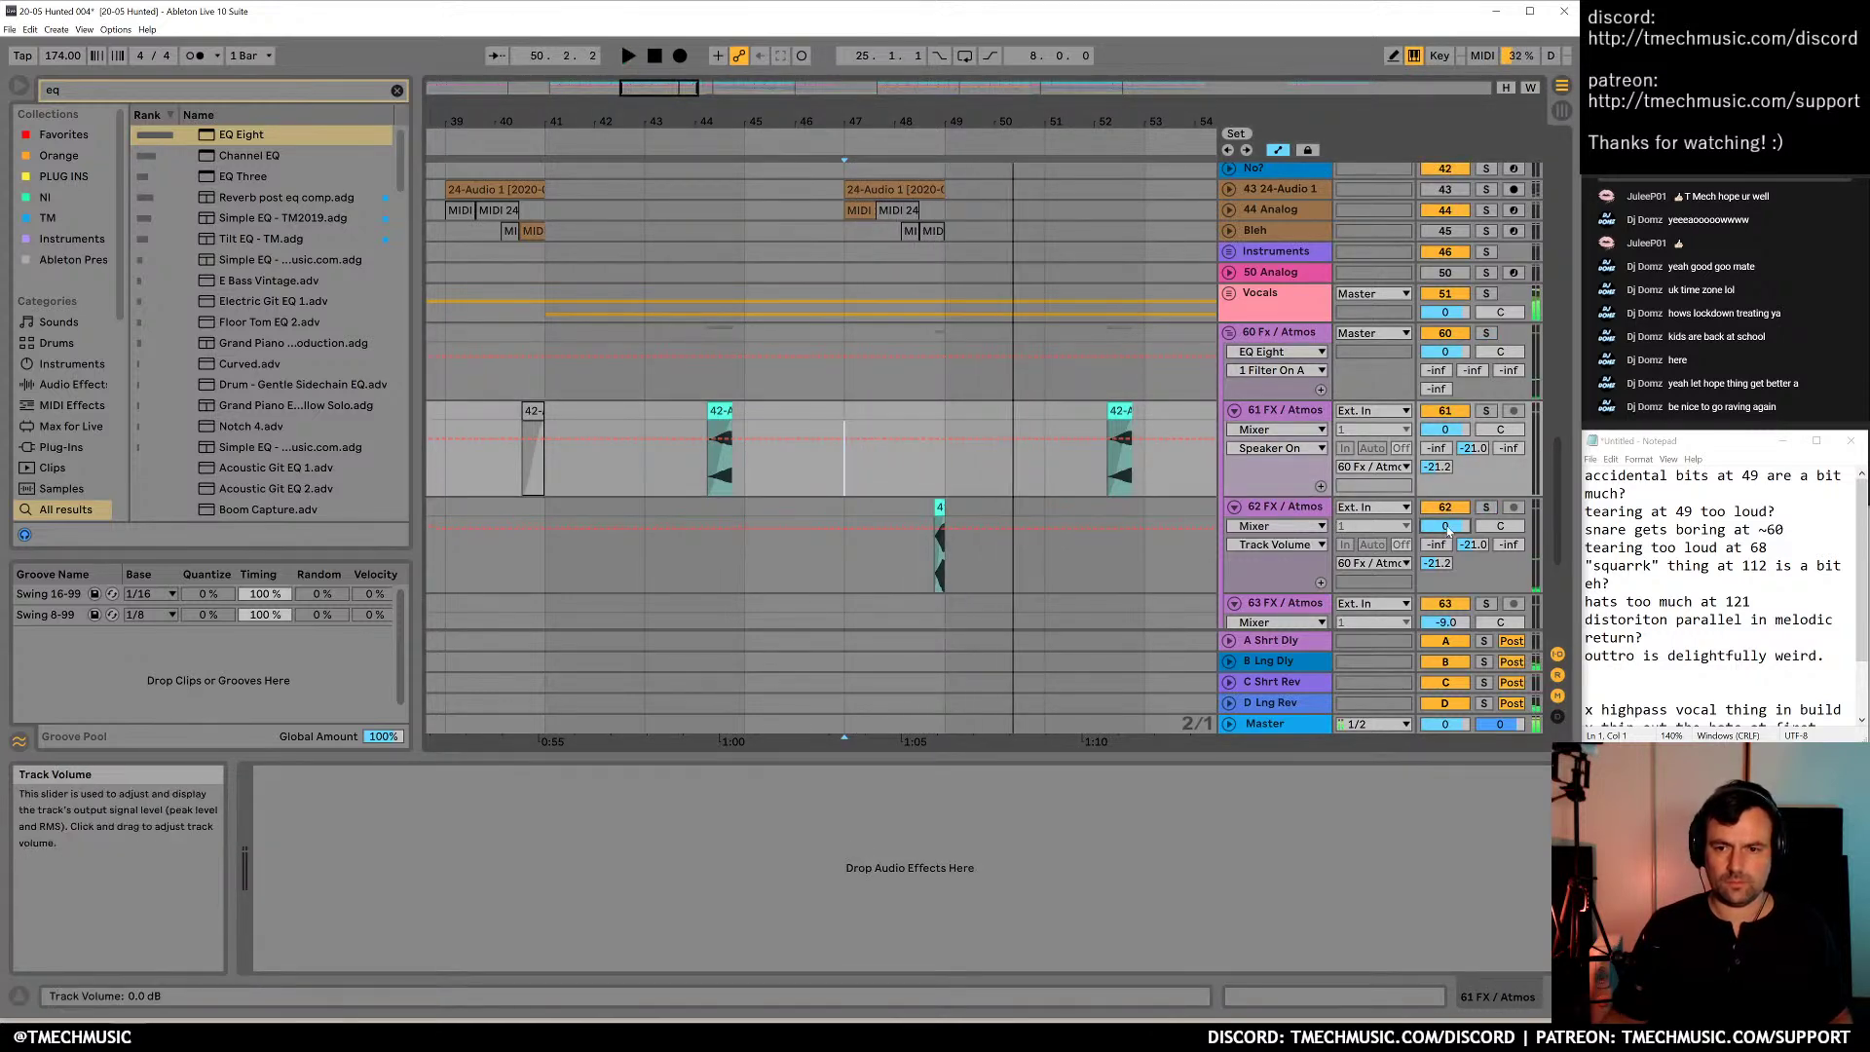
type("-6")
key("Return")
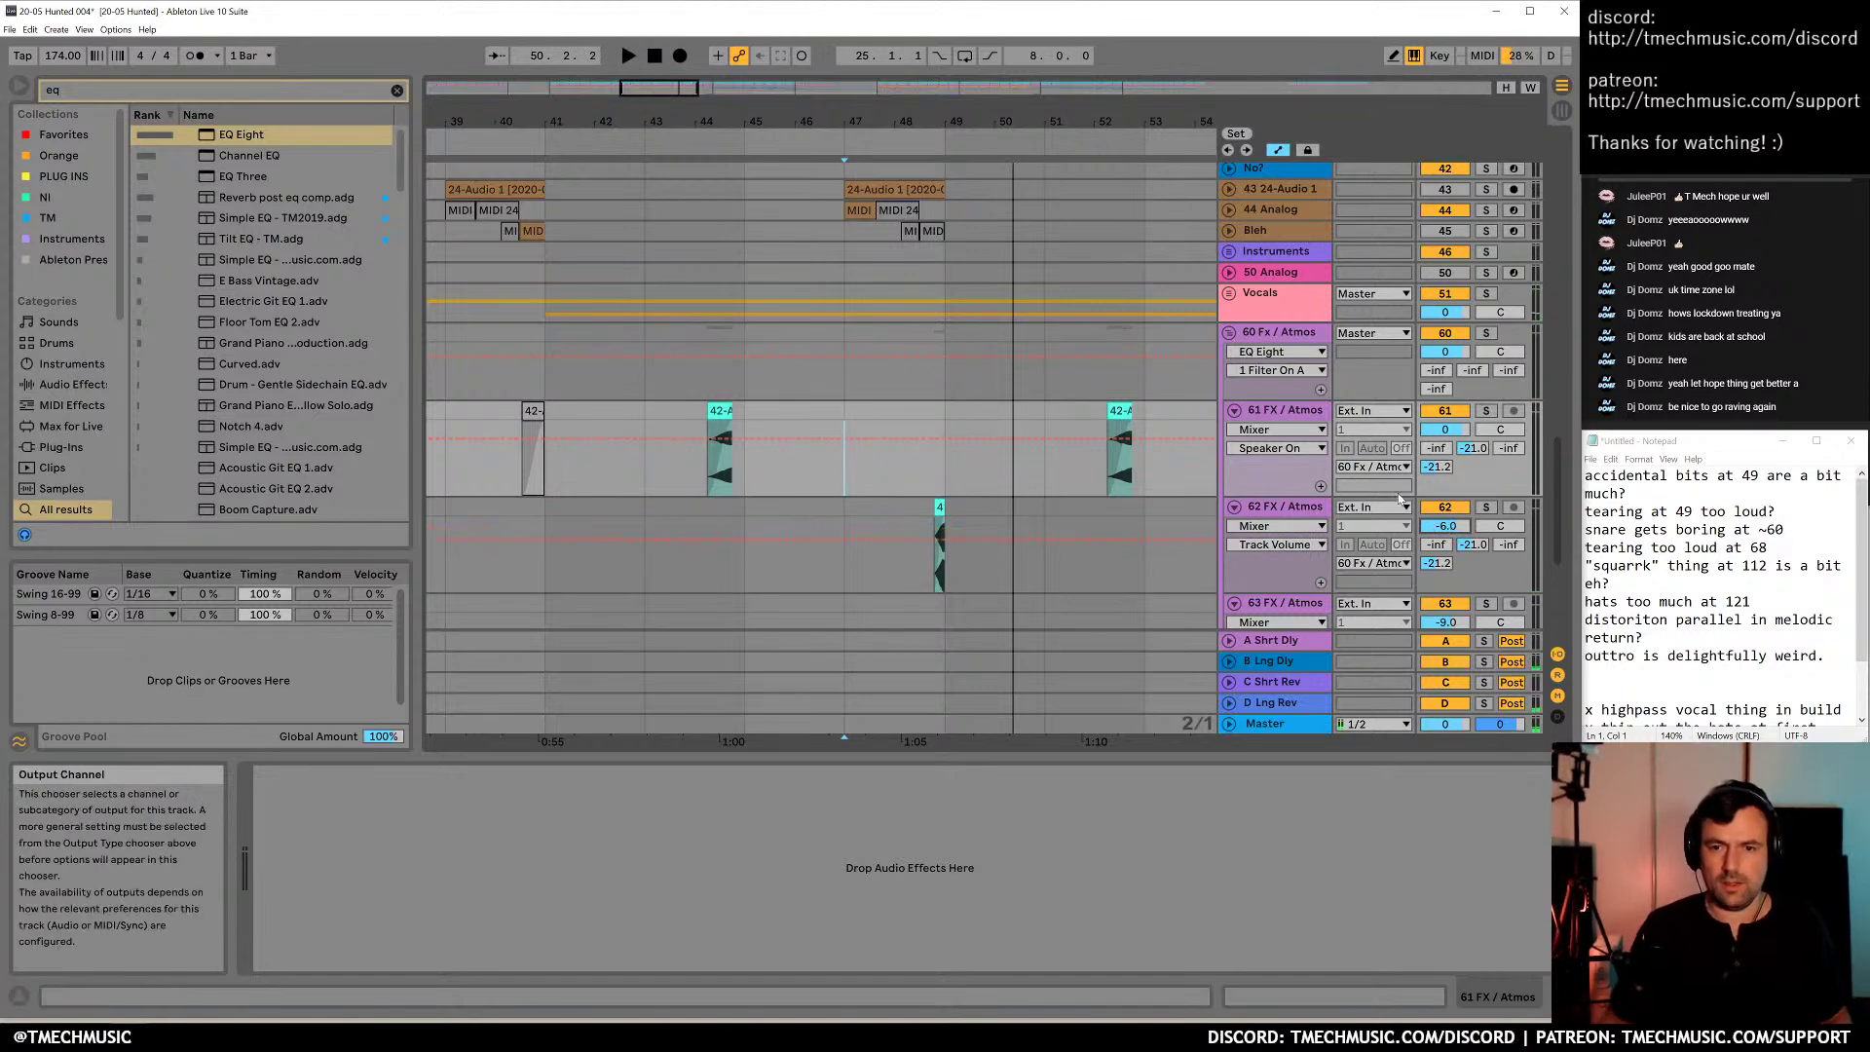
left_click(1445, 430)
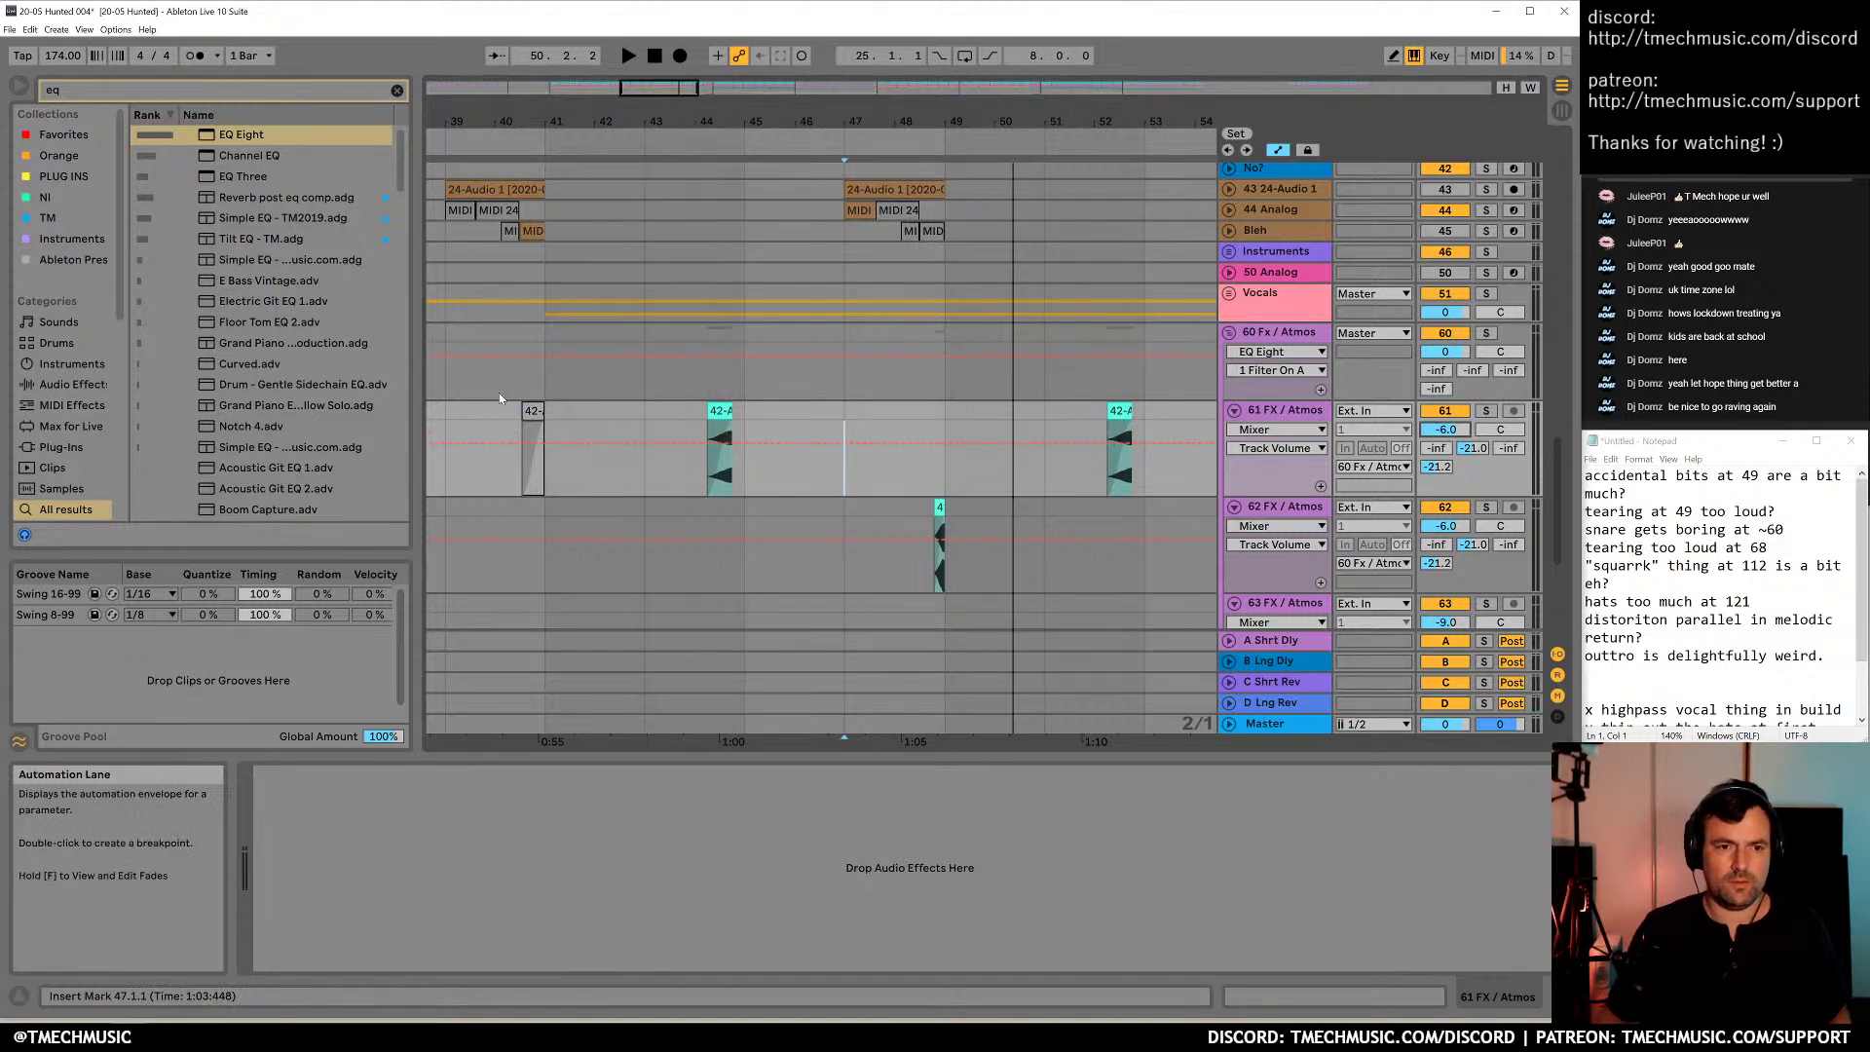
Play from bar 43 and set the Fx / Atmos group's EQ Eight high-pass to 261 Hz with a Q of 0.69
left_click_drag(775, 124, 775, 82)
left_click(705, 384)
key("space")
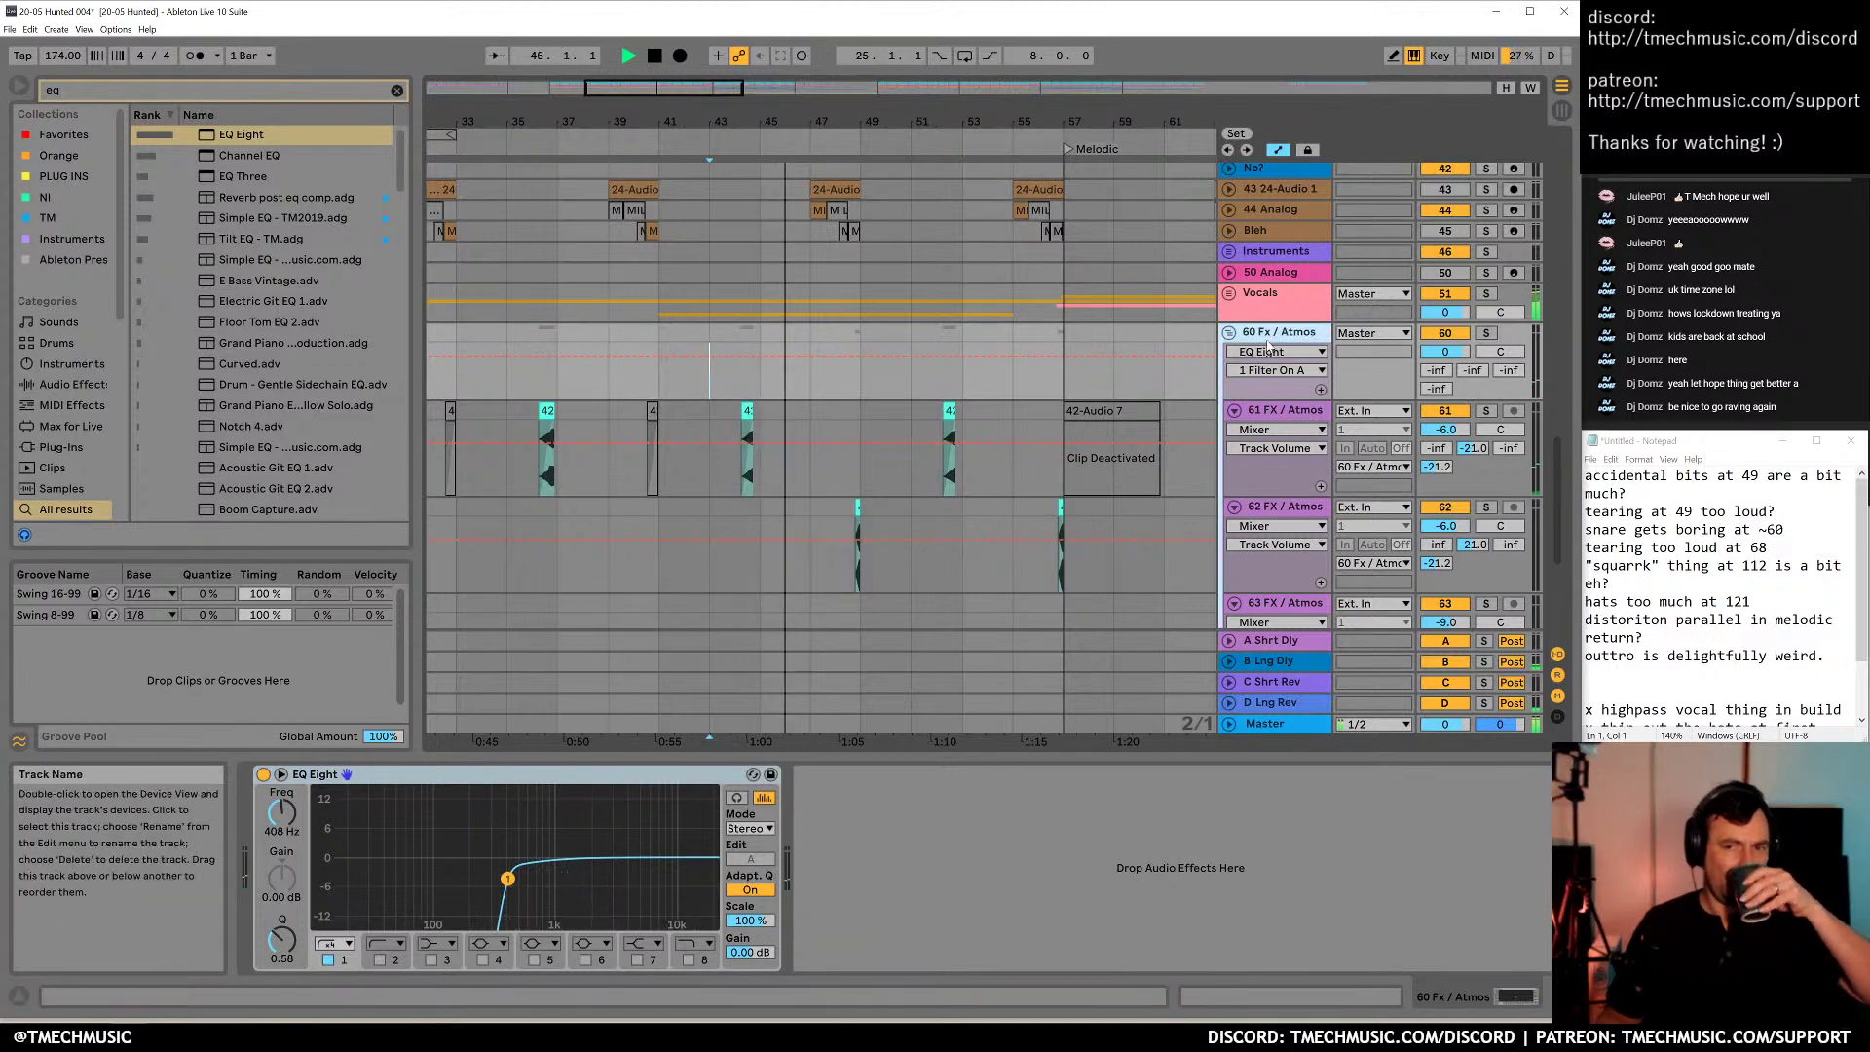
left_click_drag(508, 879, 485, 876)
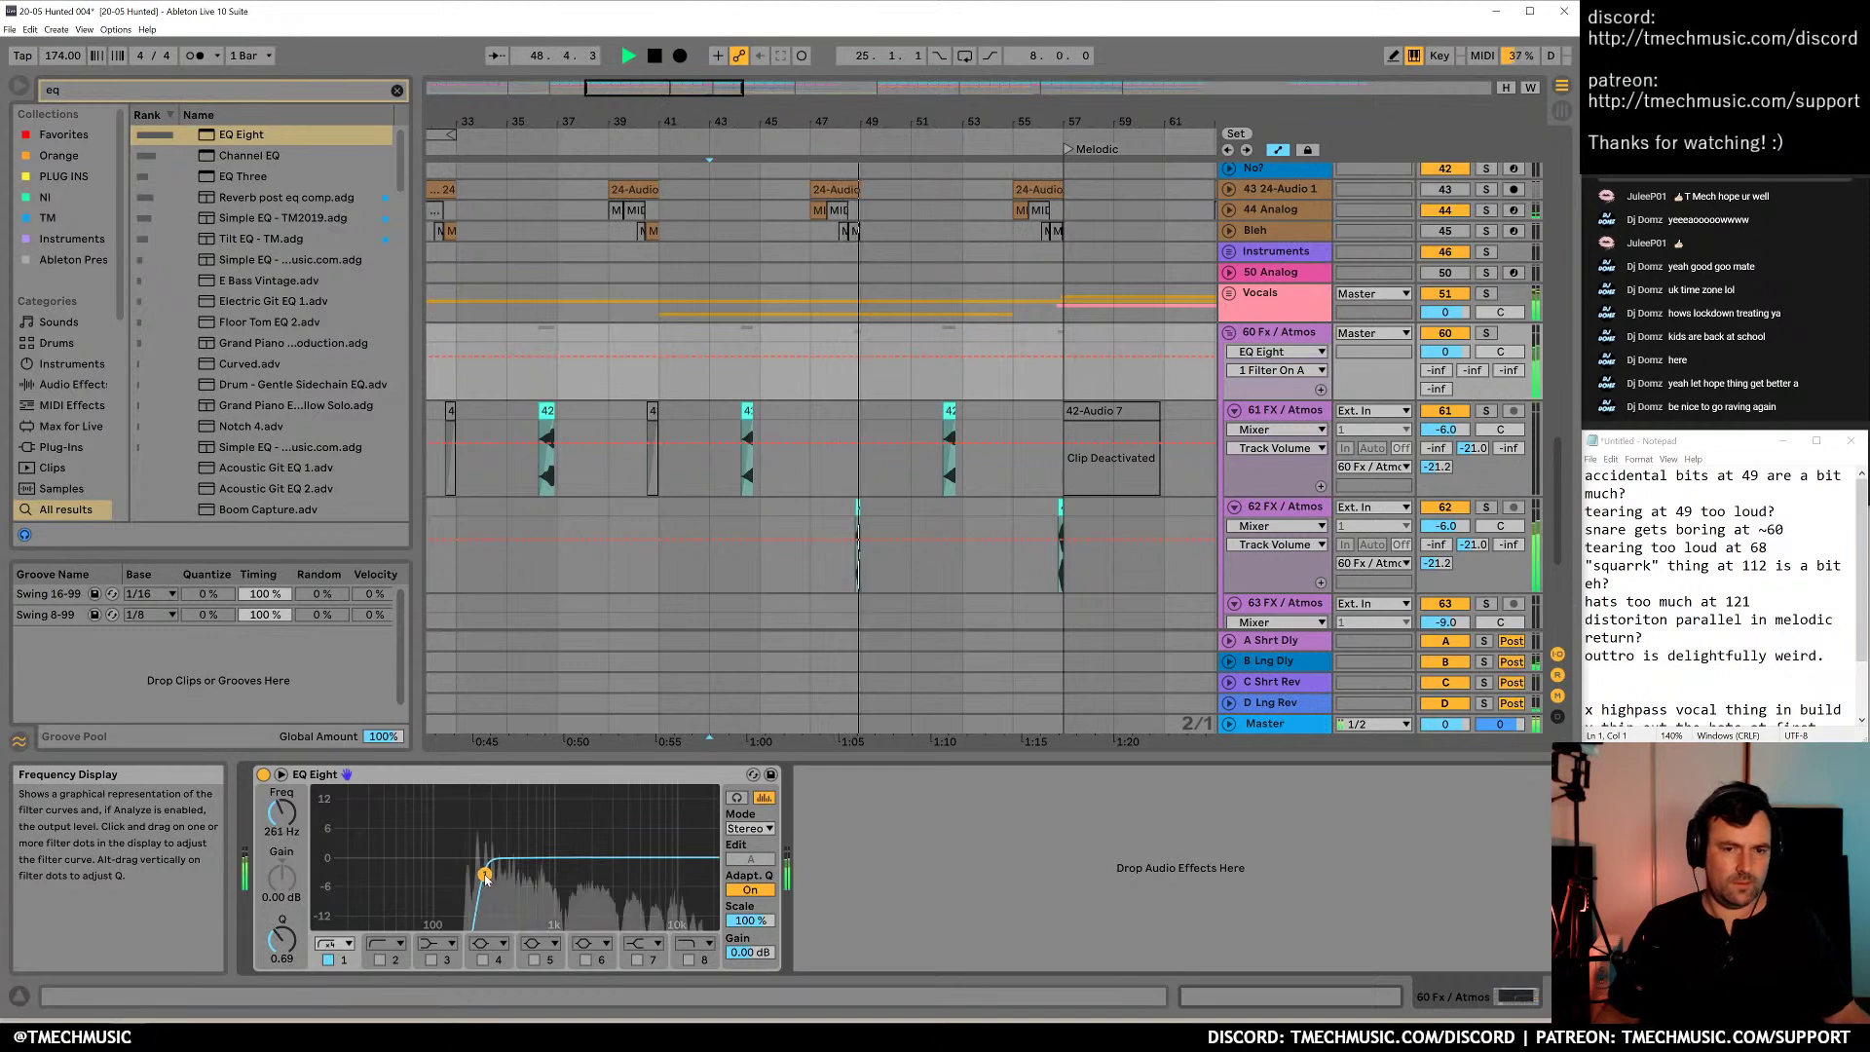
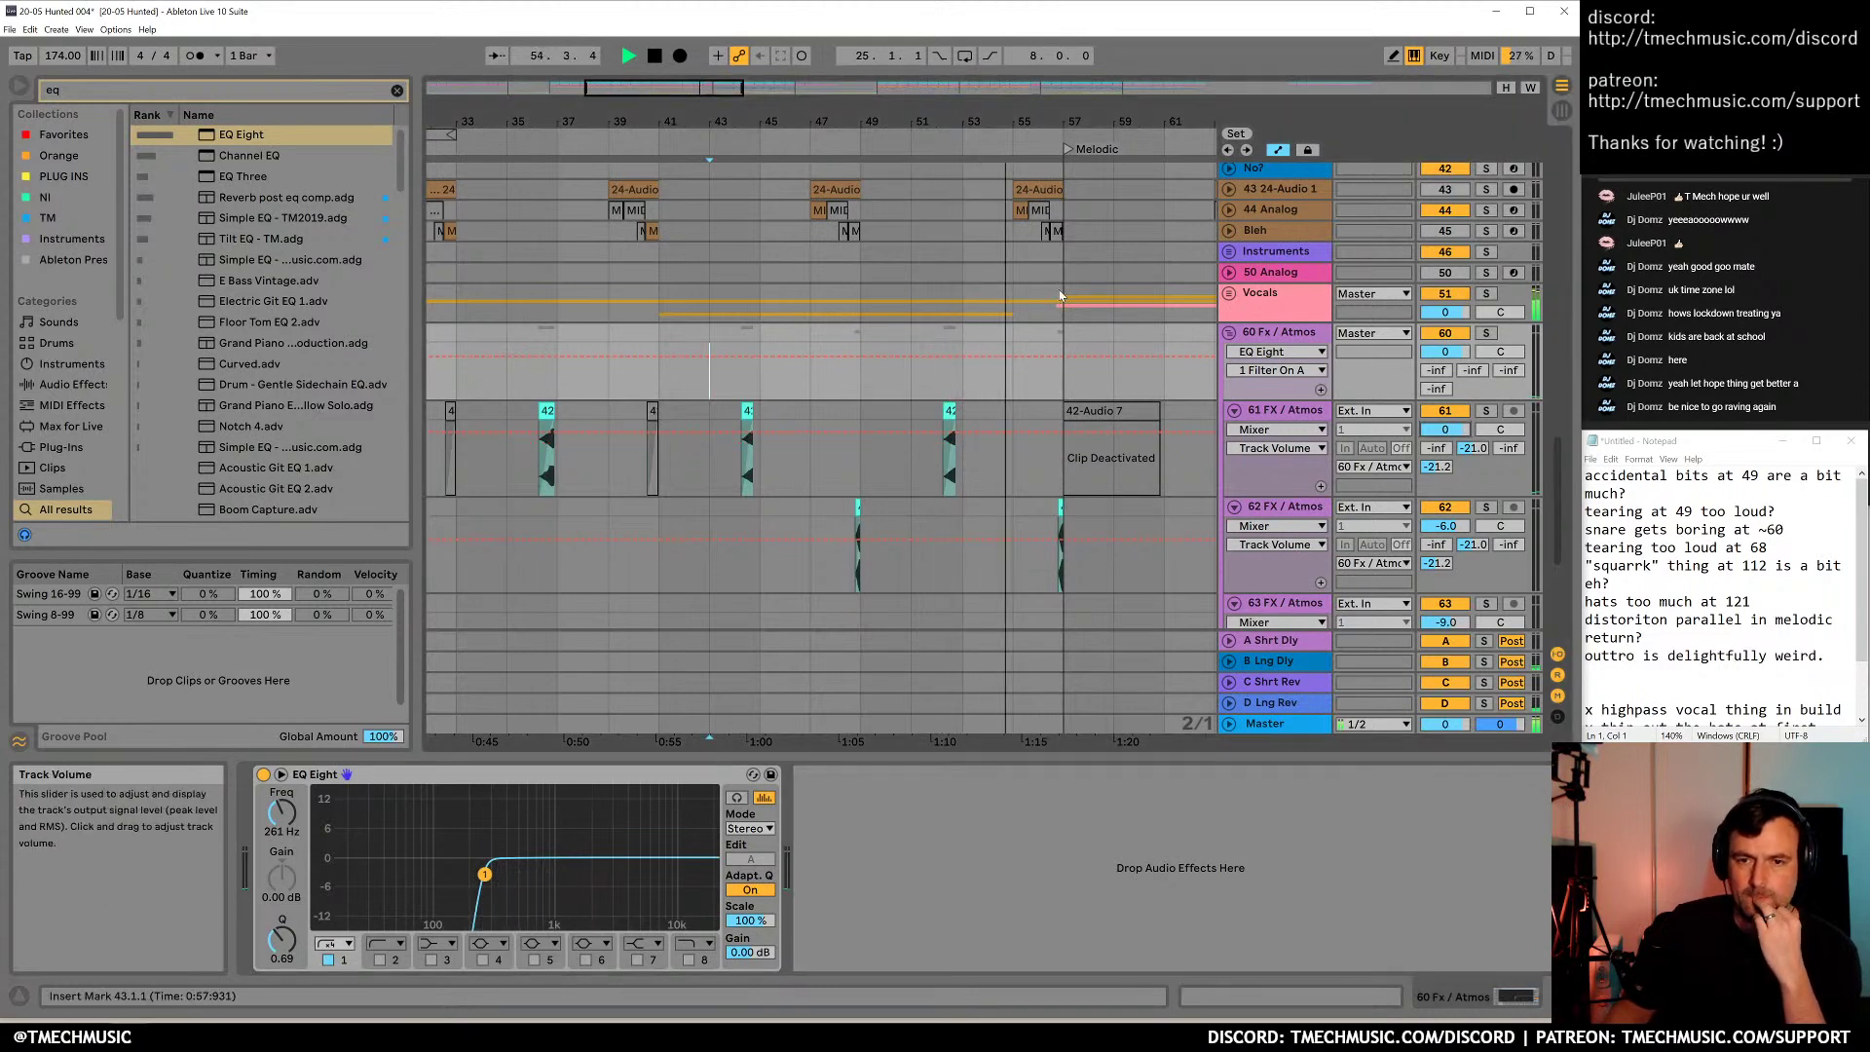
Listen on through the Melodic section and mark the note "accidental bits at 49 are a bit much?" with an x
left_click_drag(1032, 123, 794, 119)
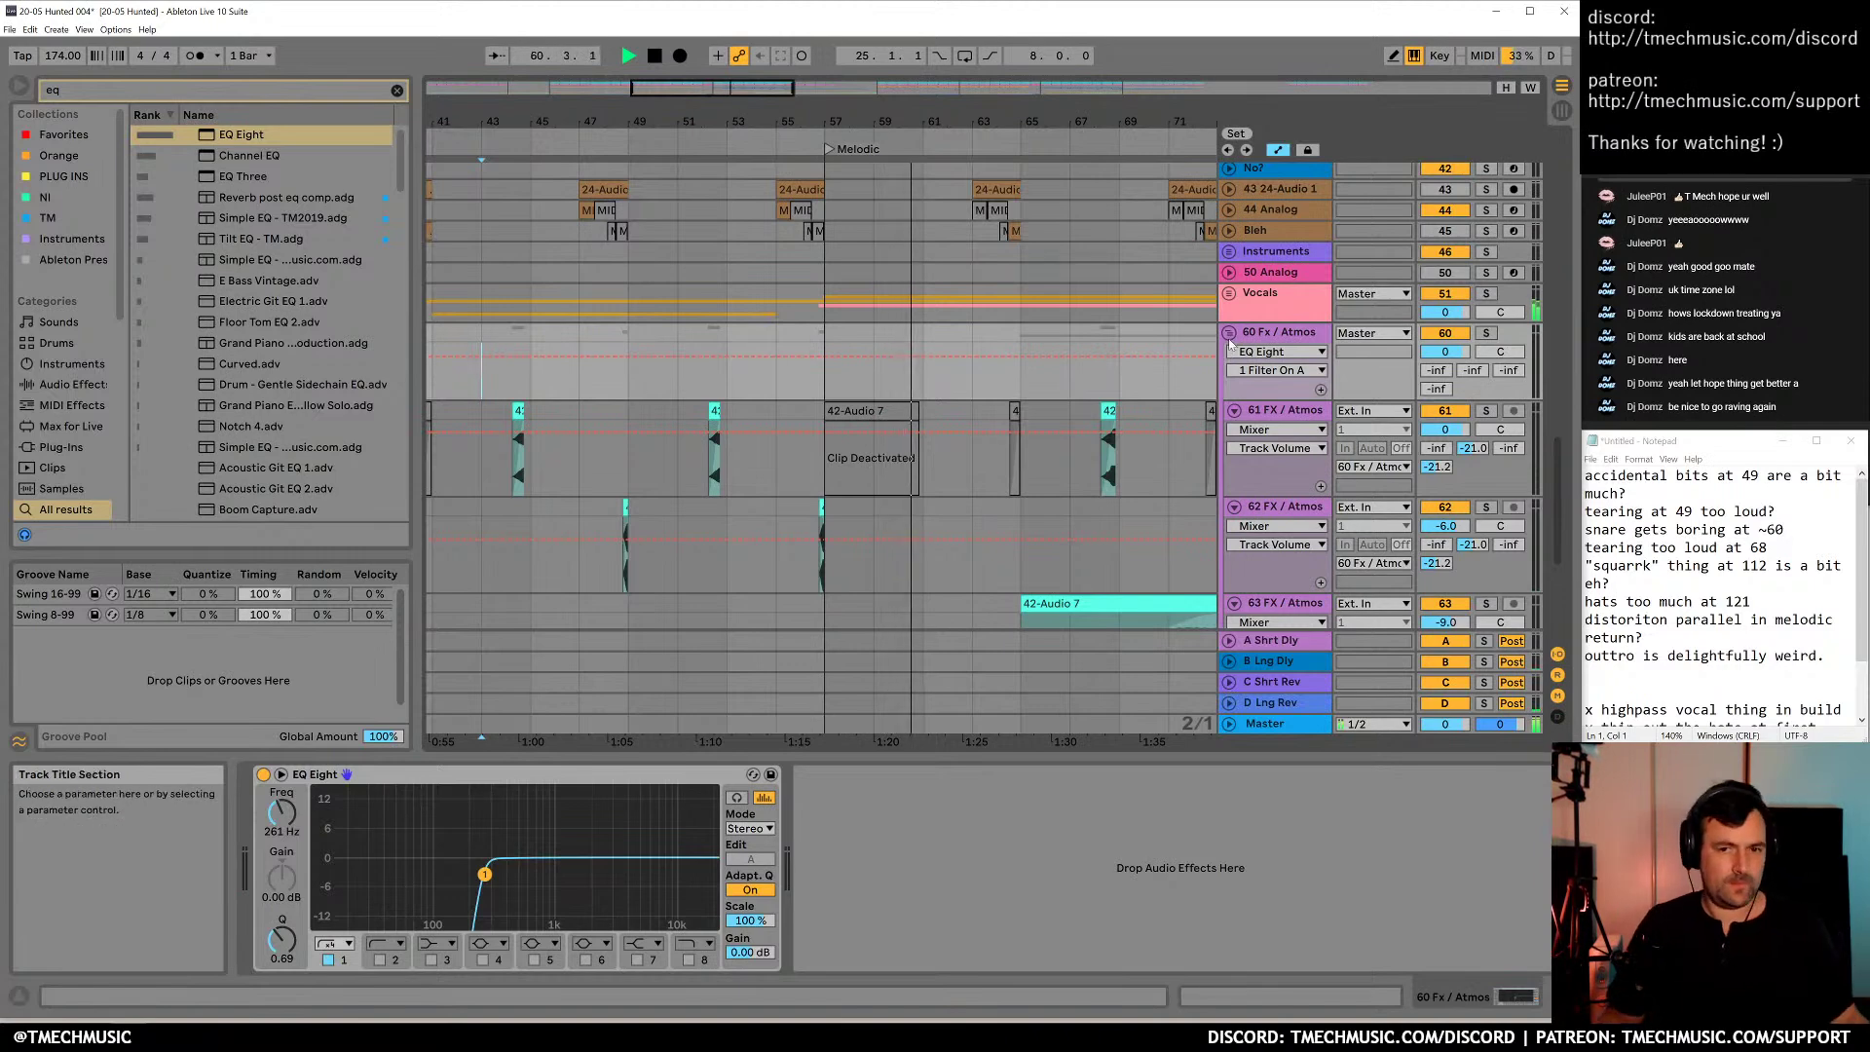
left_click_drag(1149, 123, 1017, 119)
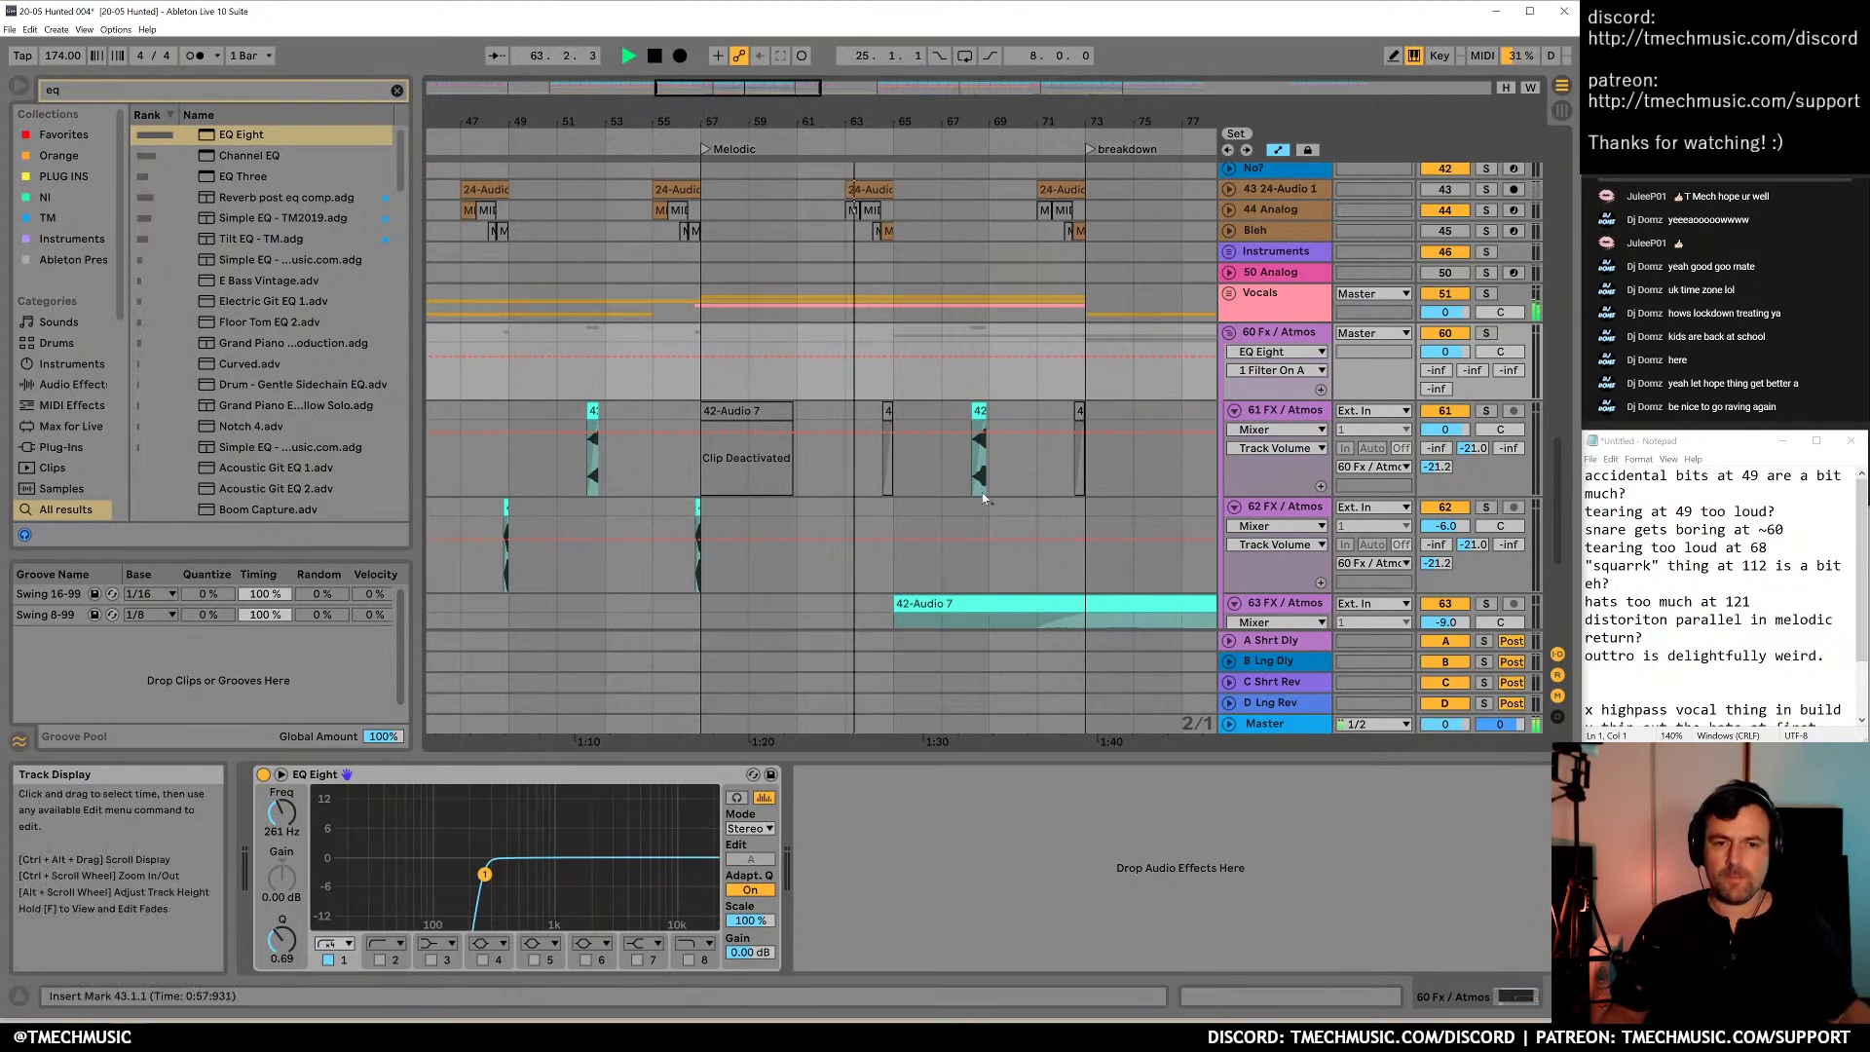
scroll(1035, 480, "down", 3)
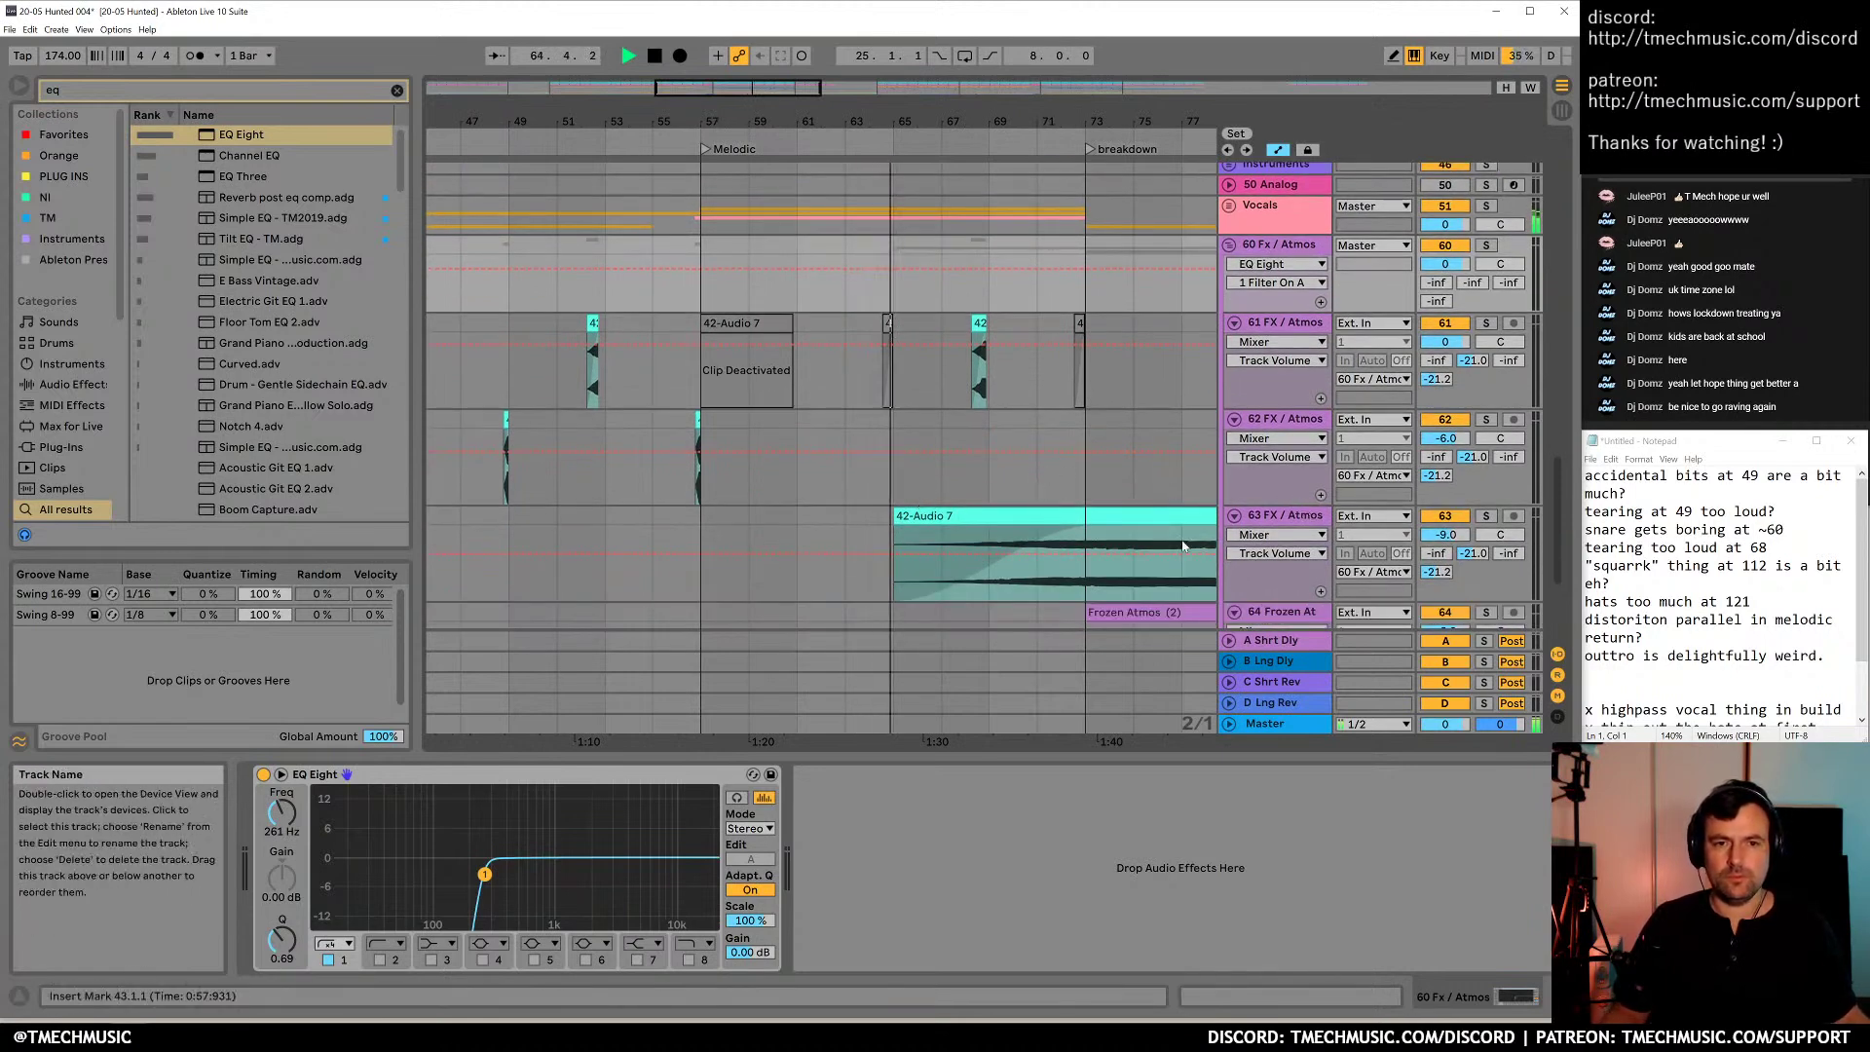
left_click(1585, 475)
type("x")
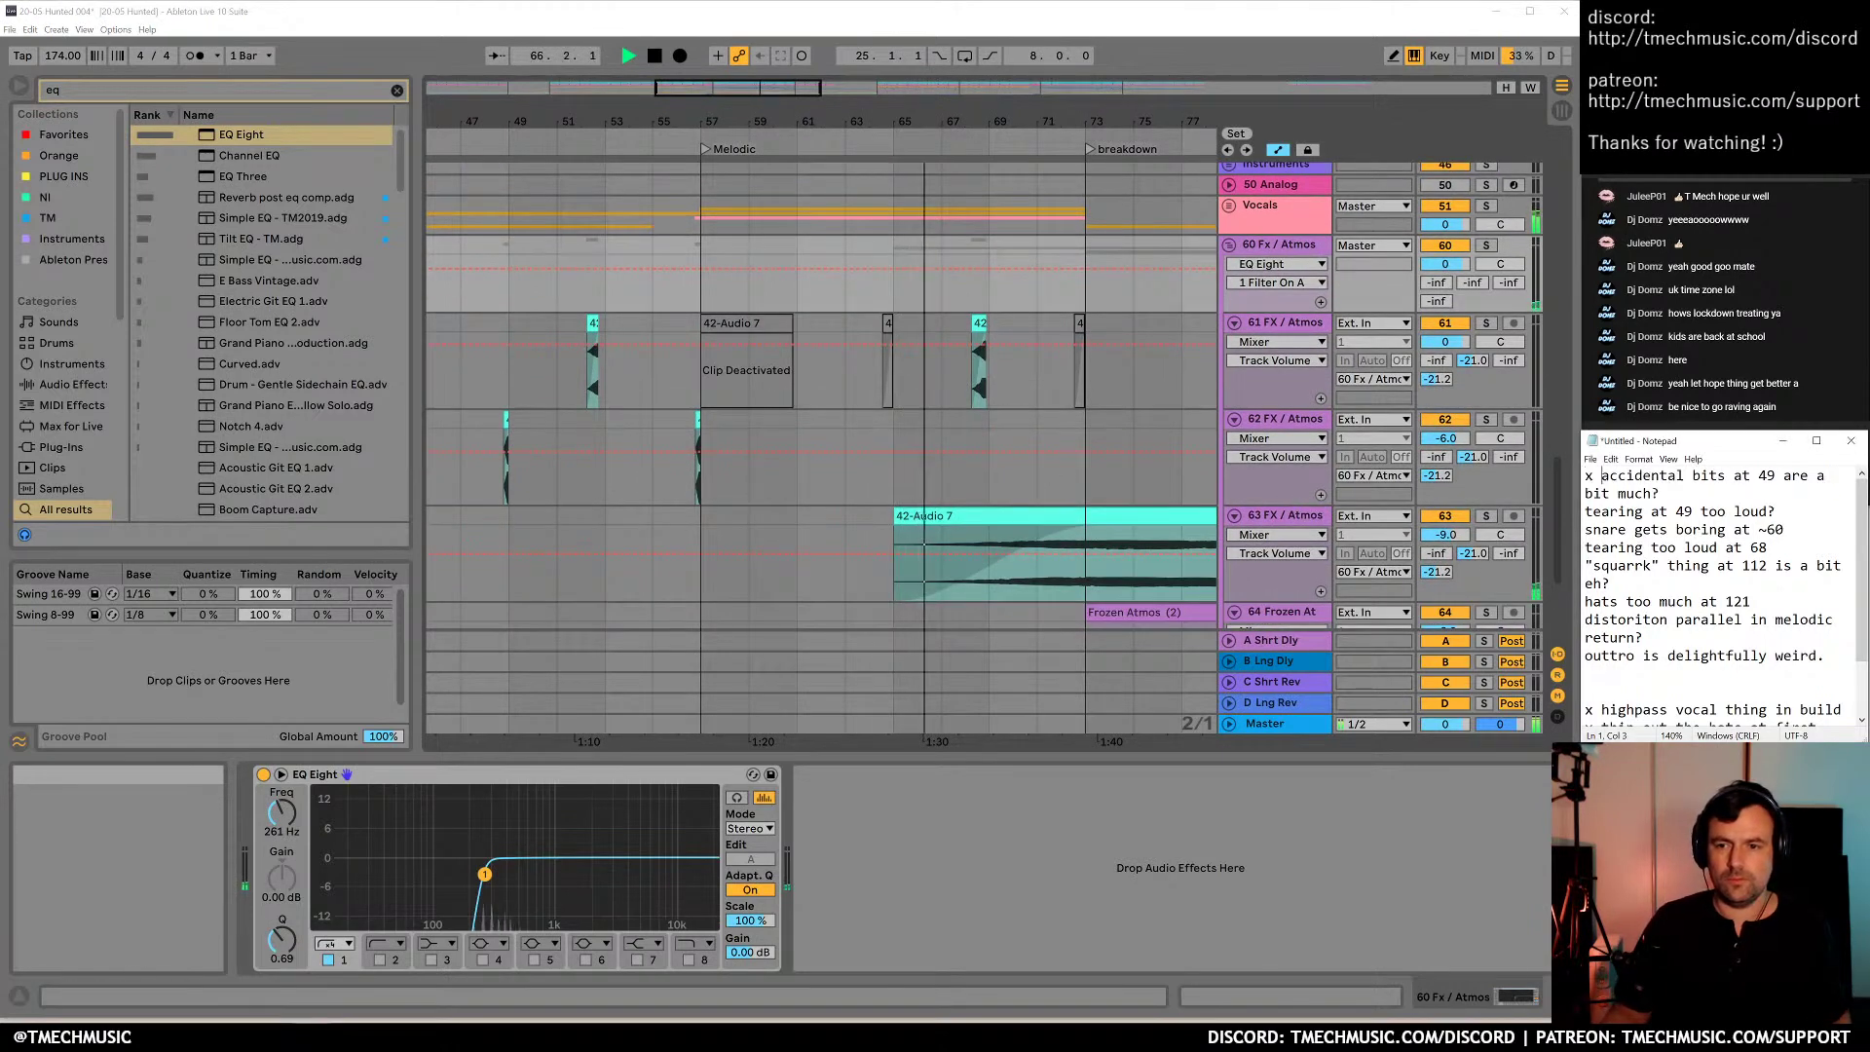
scroll(984, 499, "up", 15)
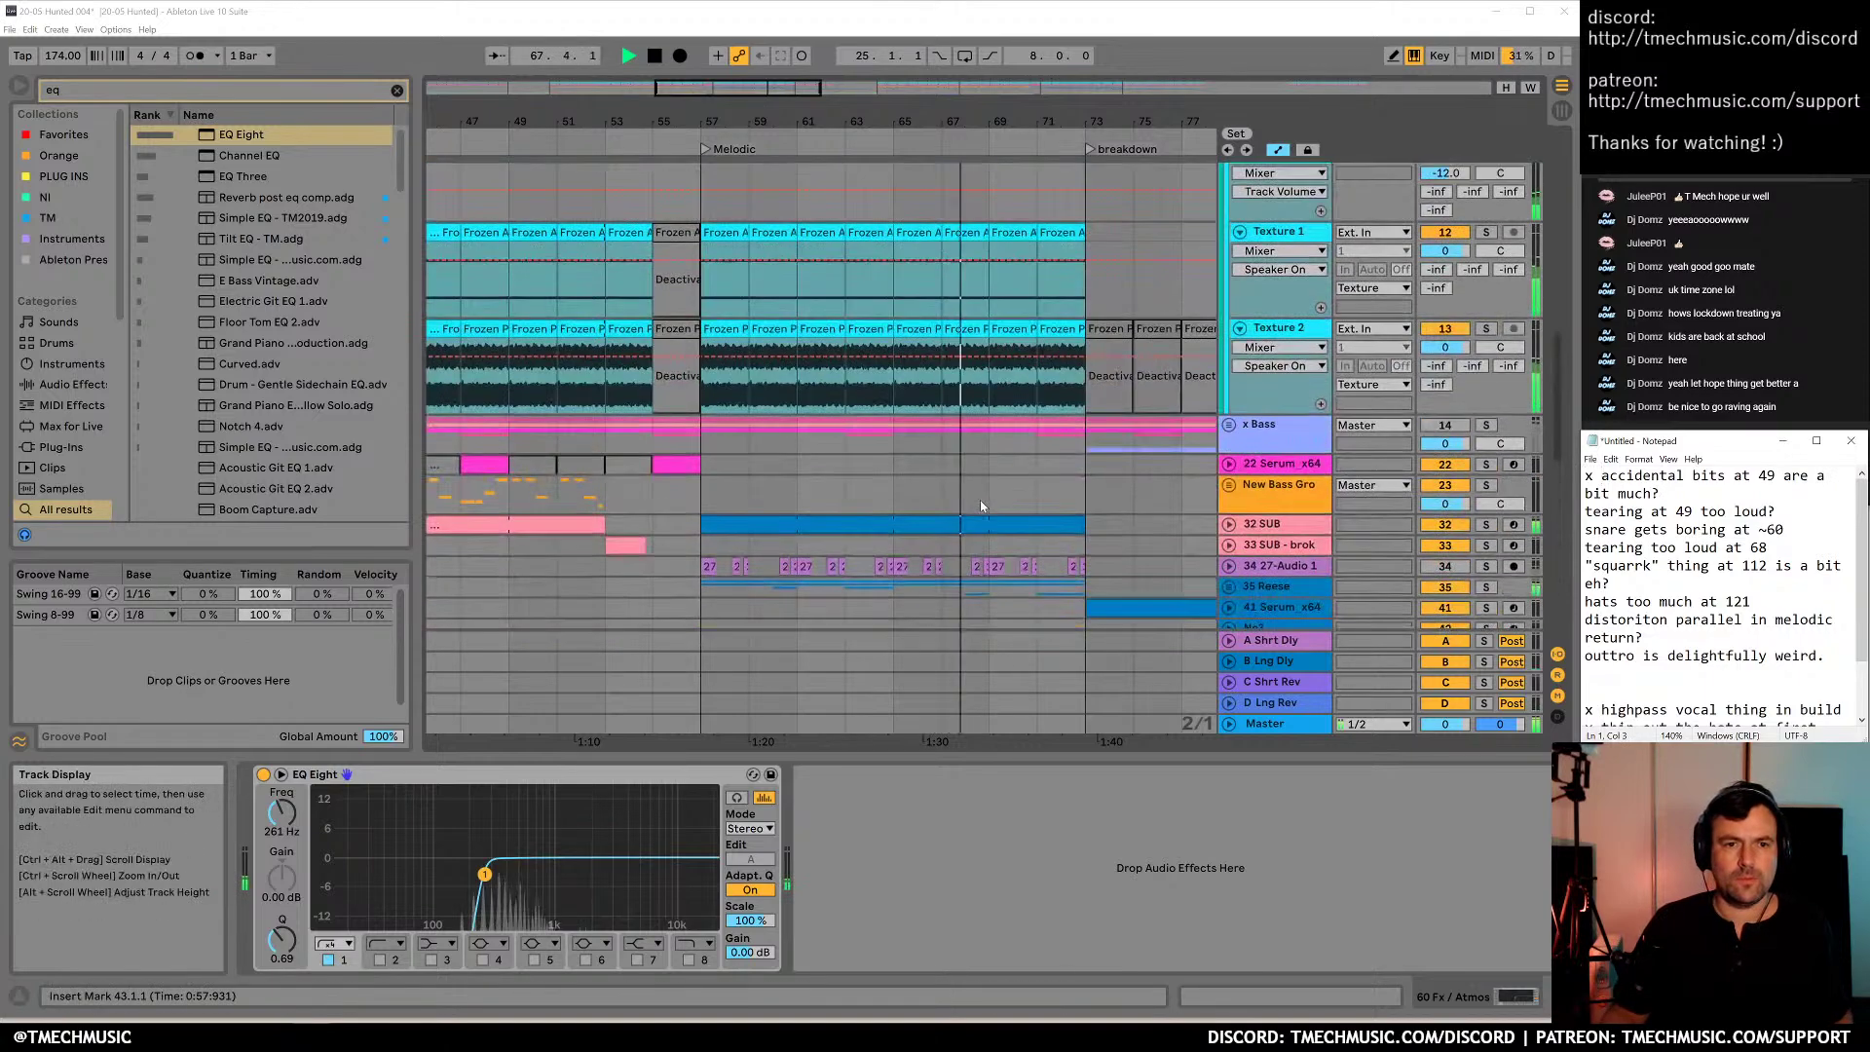
Stop playback and show the sample of the short audio clip at bar 68 on track 61 FX / Atmos
scroll(974, 526, "down", 5)
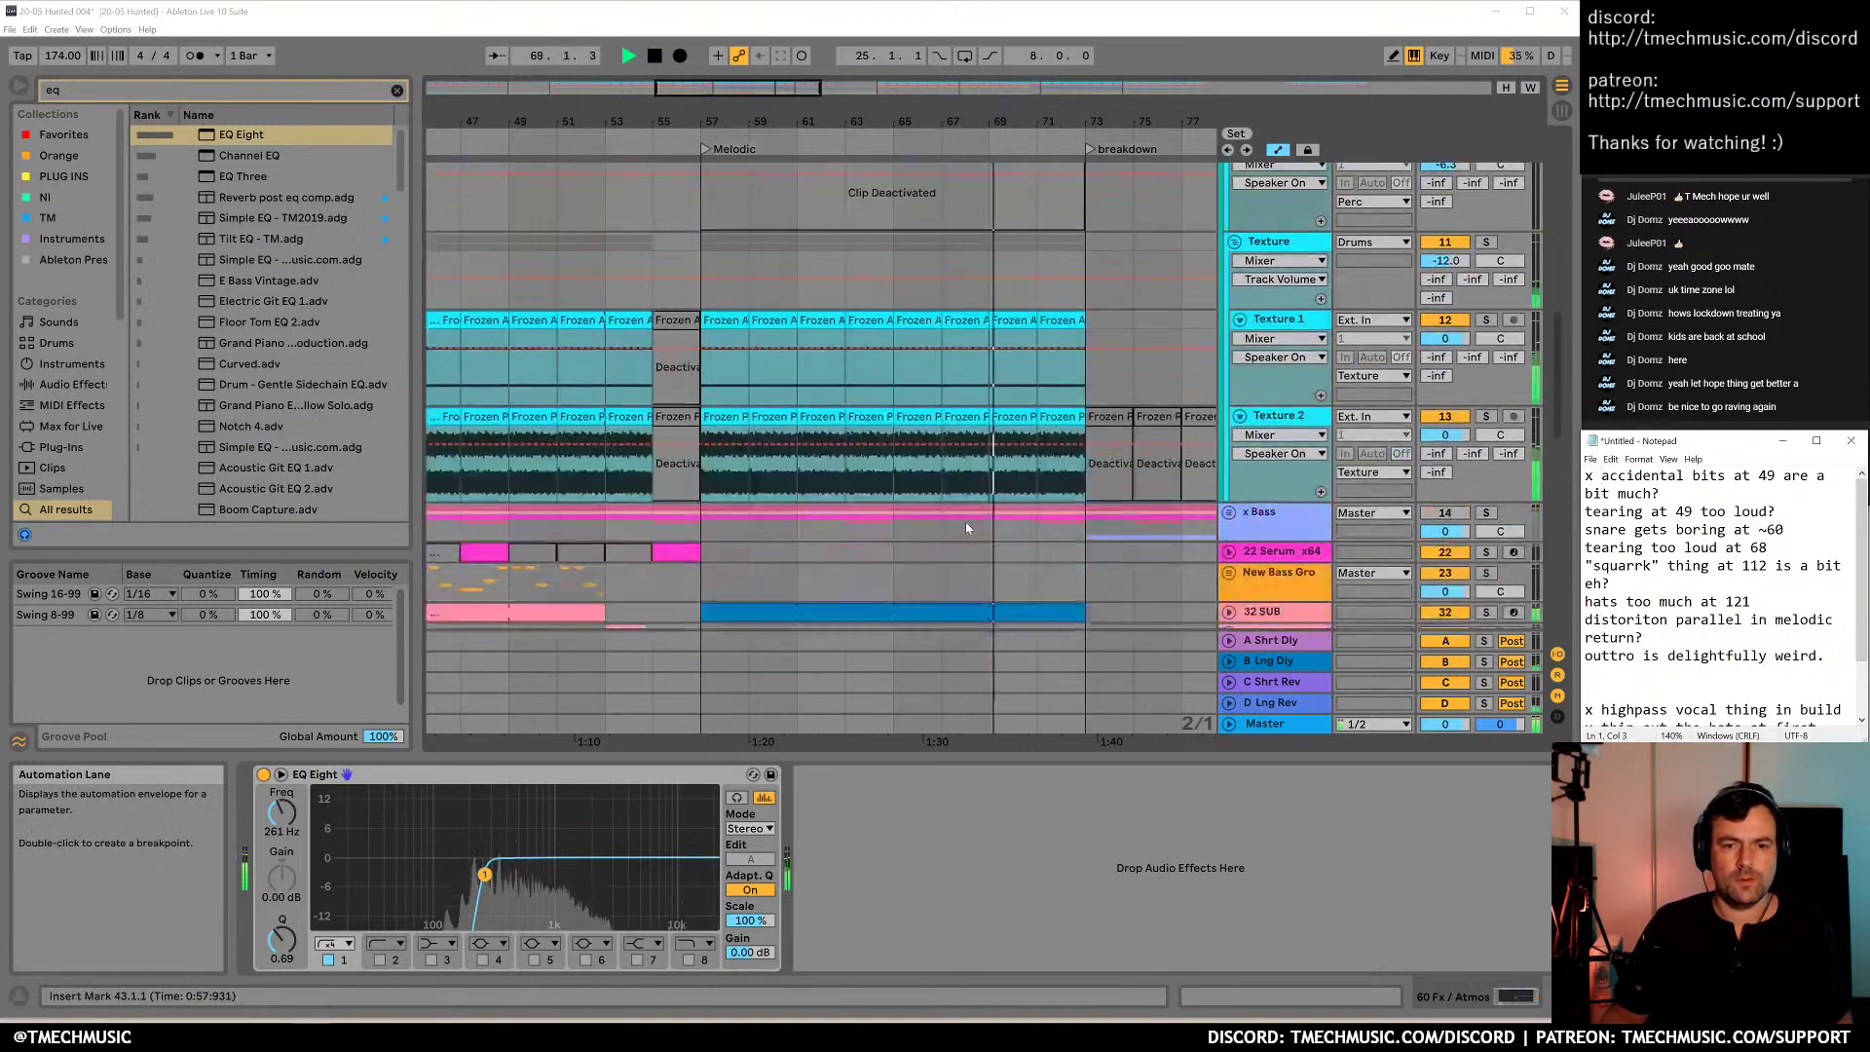
scroll(967, 563, "down", 5)
left_click(979, 525)
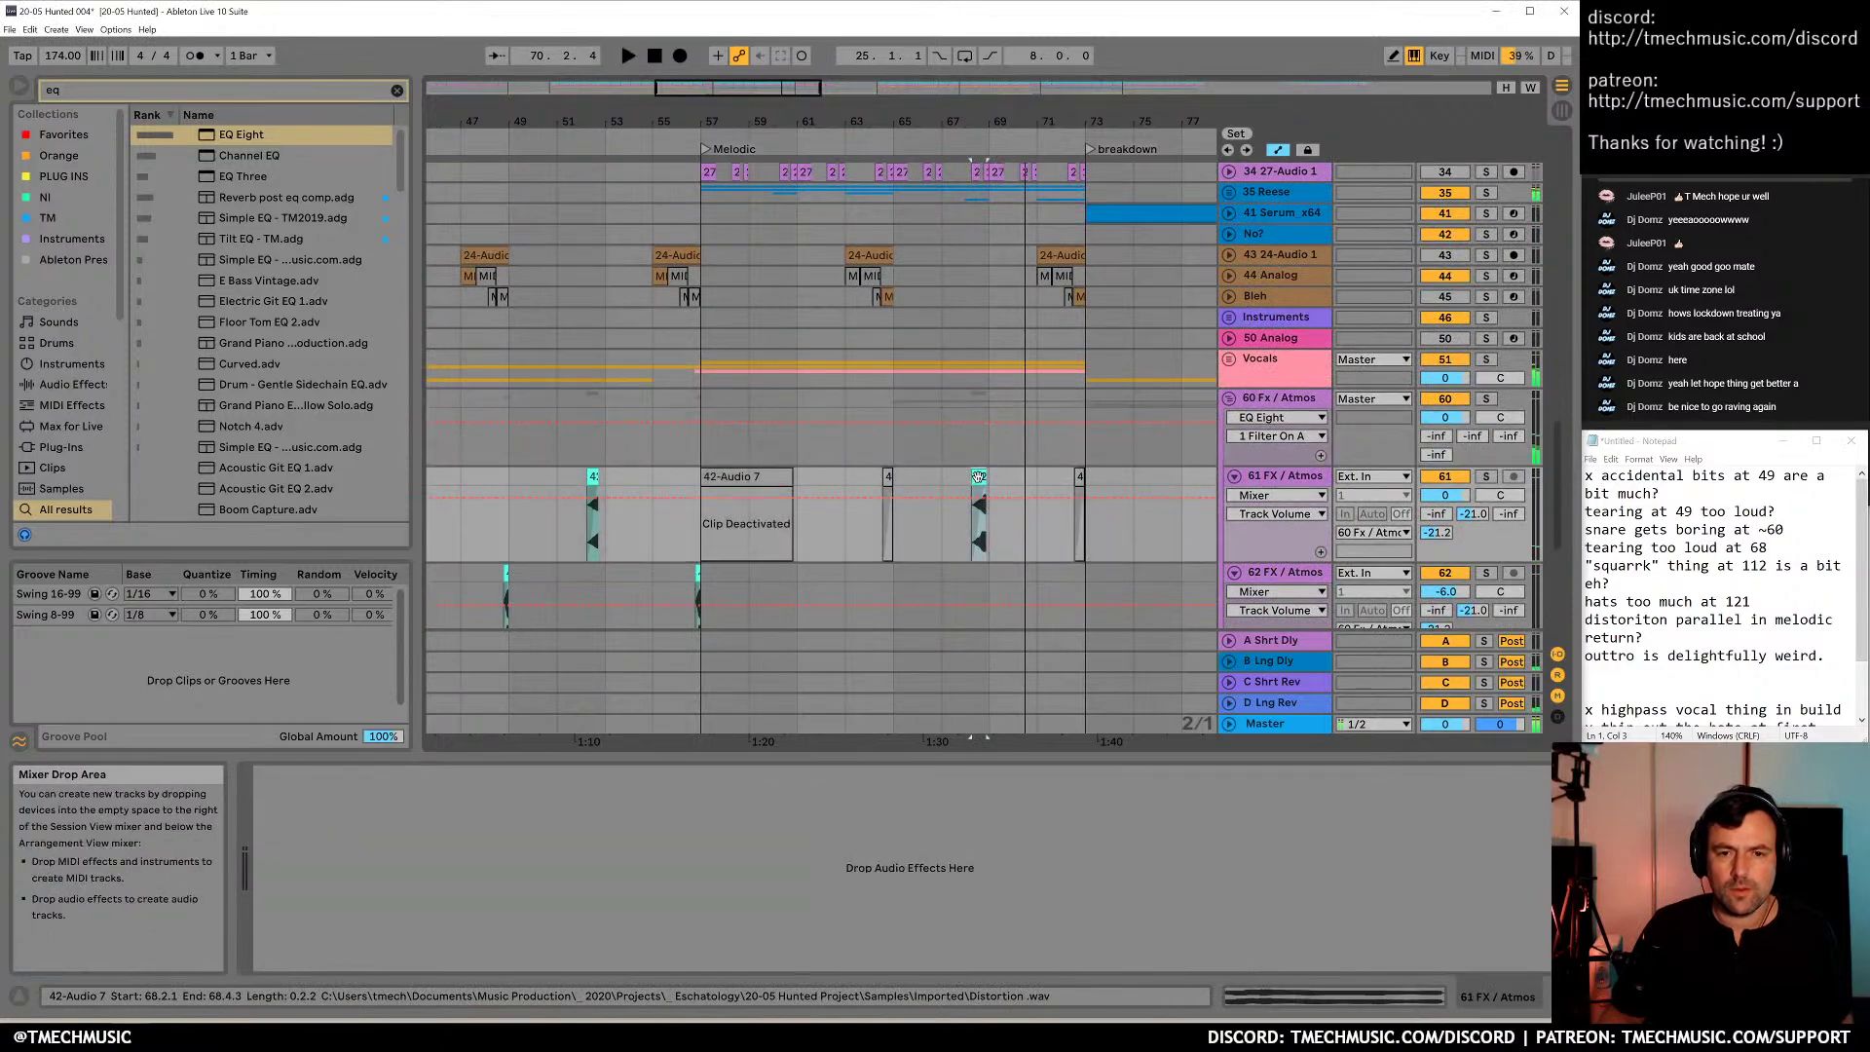
key("shift+Tab")
left_click_drag(420, 782, 420, 794)
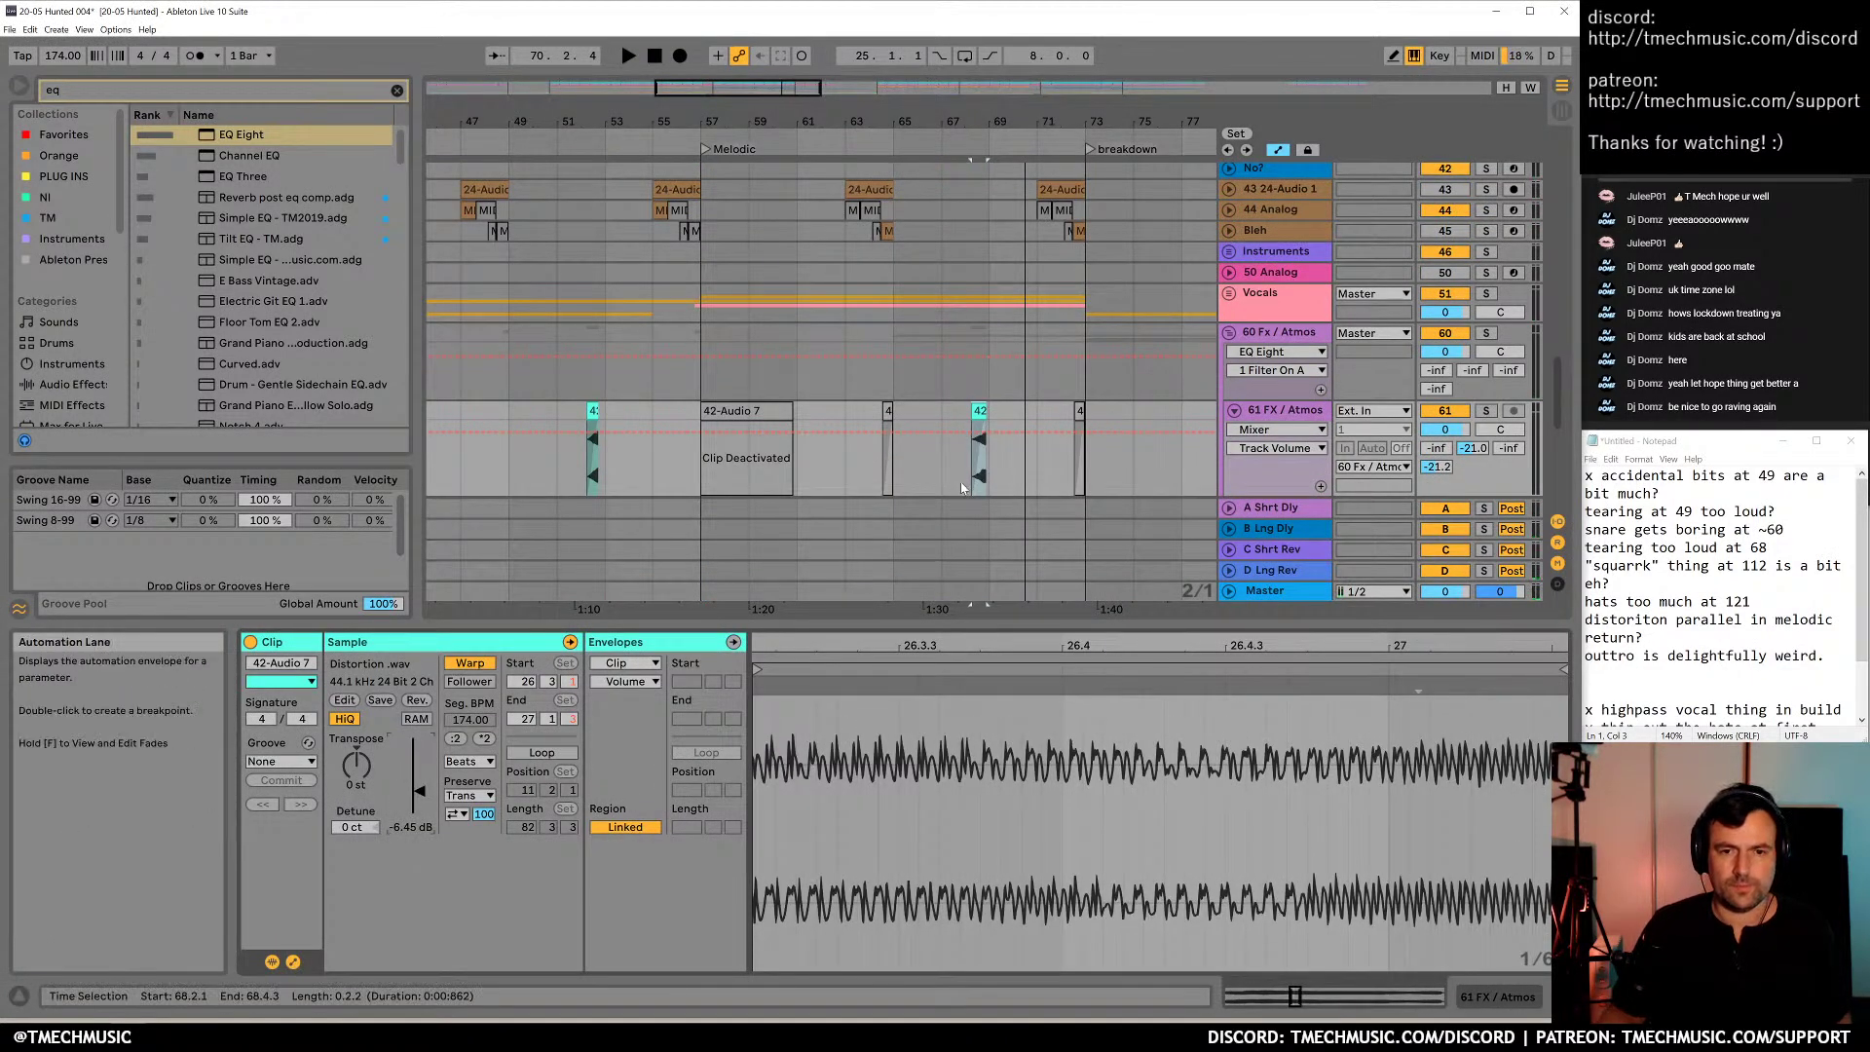
Play from bar 67 and audition the bar 68 clip with track 61 FX / Atmos soloed
left_click(945, 484)
key("space")
key("shift+Tab")
scroll(980, 387, "down", 1)
scroll(980, 387, "down", 8)
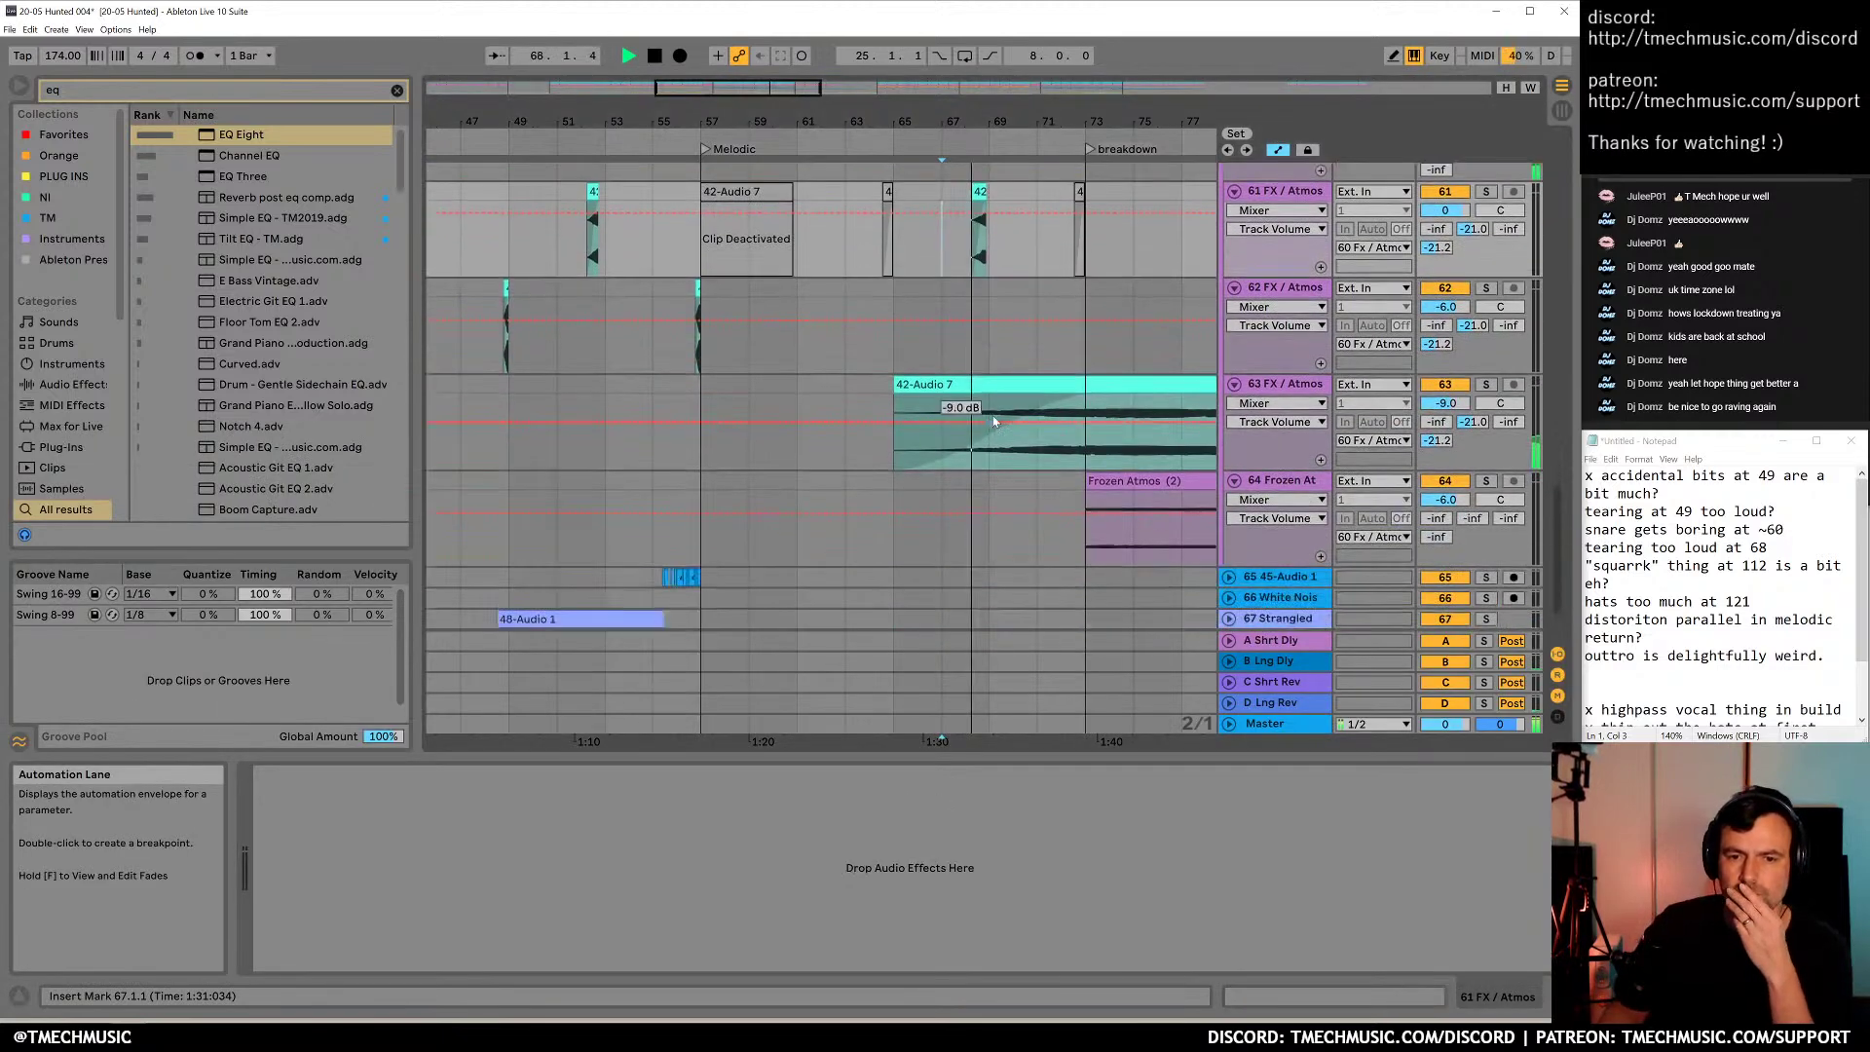
scroll(1012, 336, "up", 7)
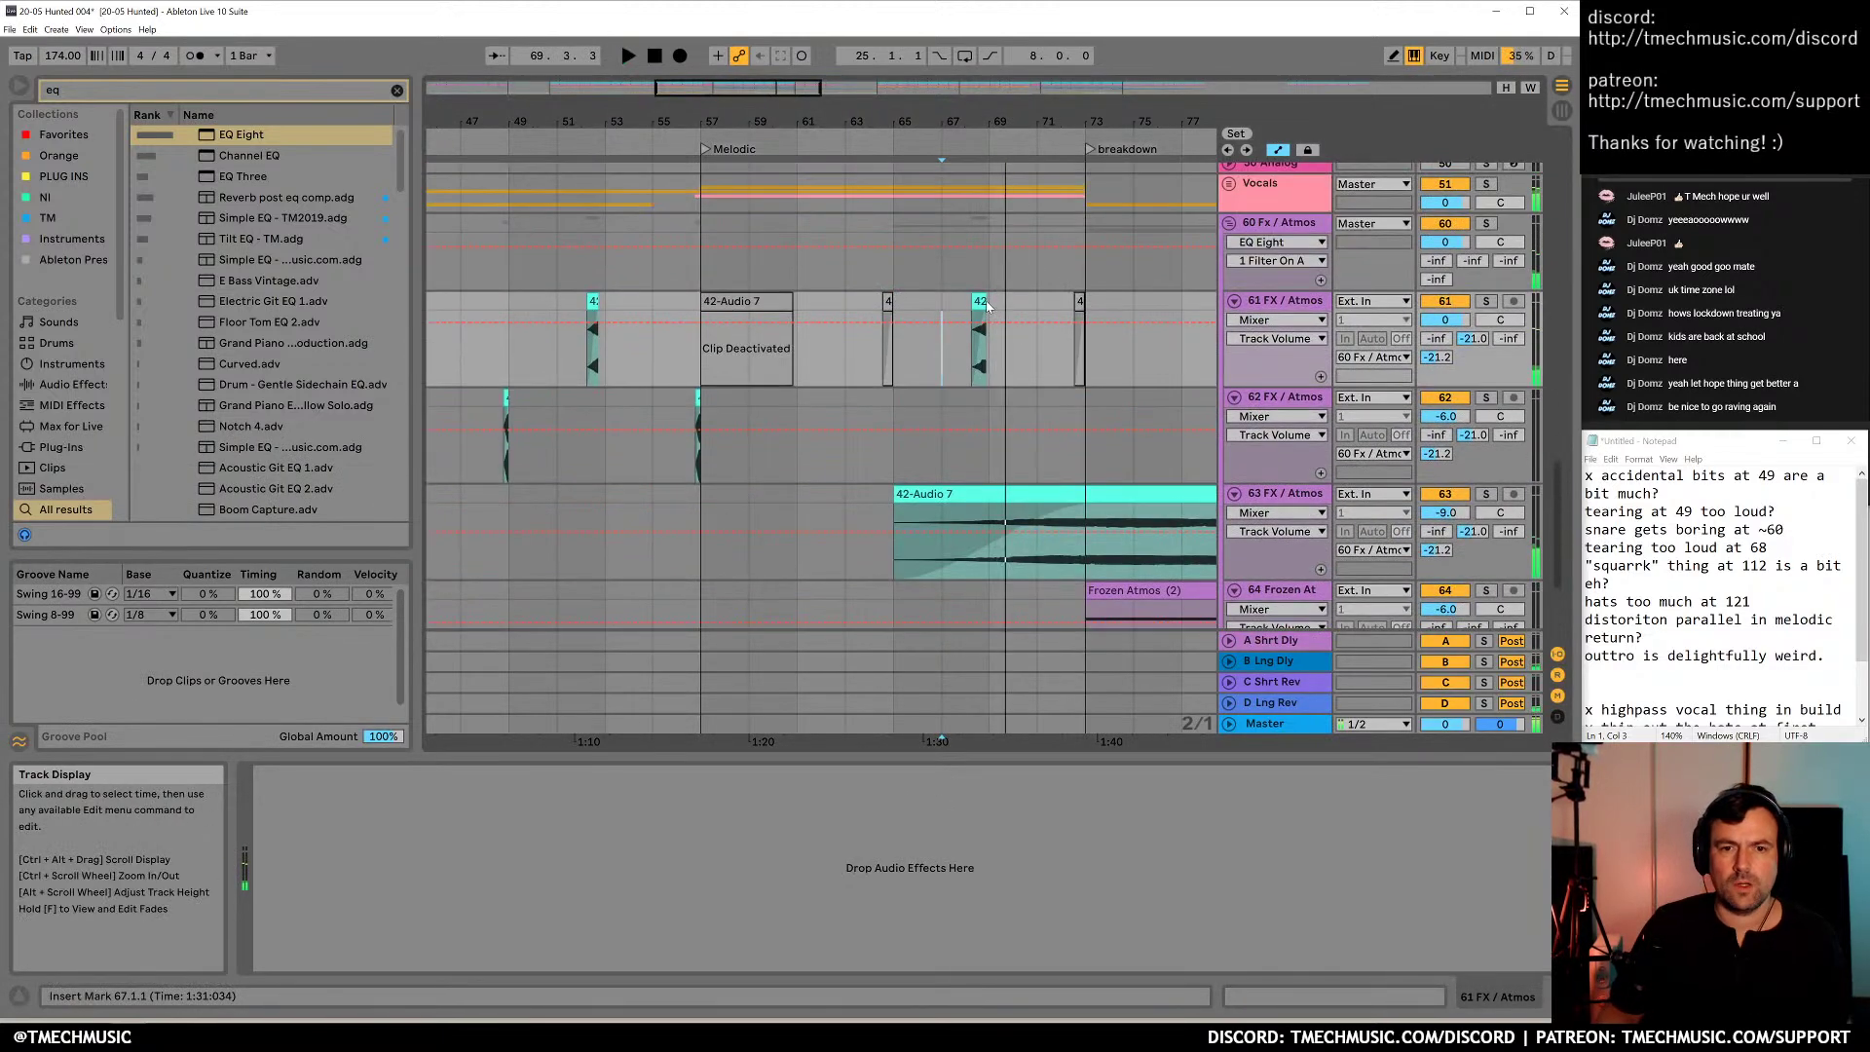
key("space")
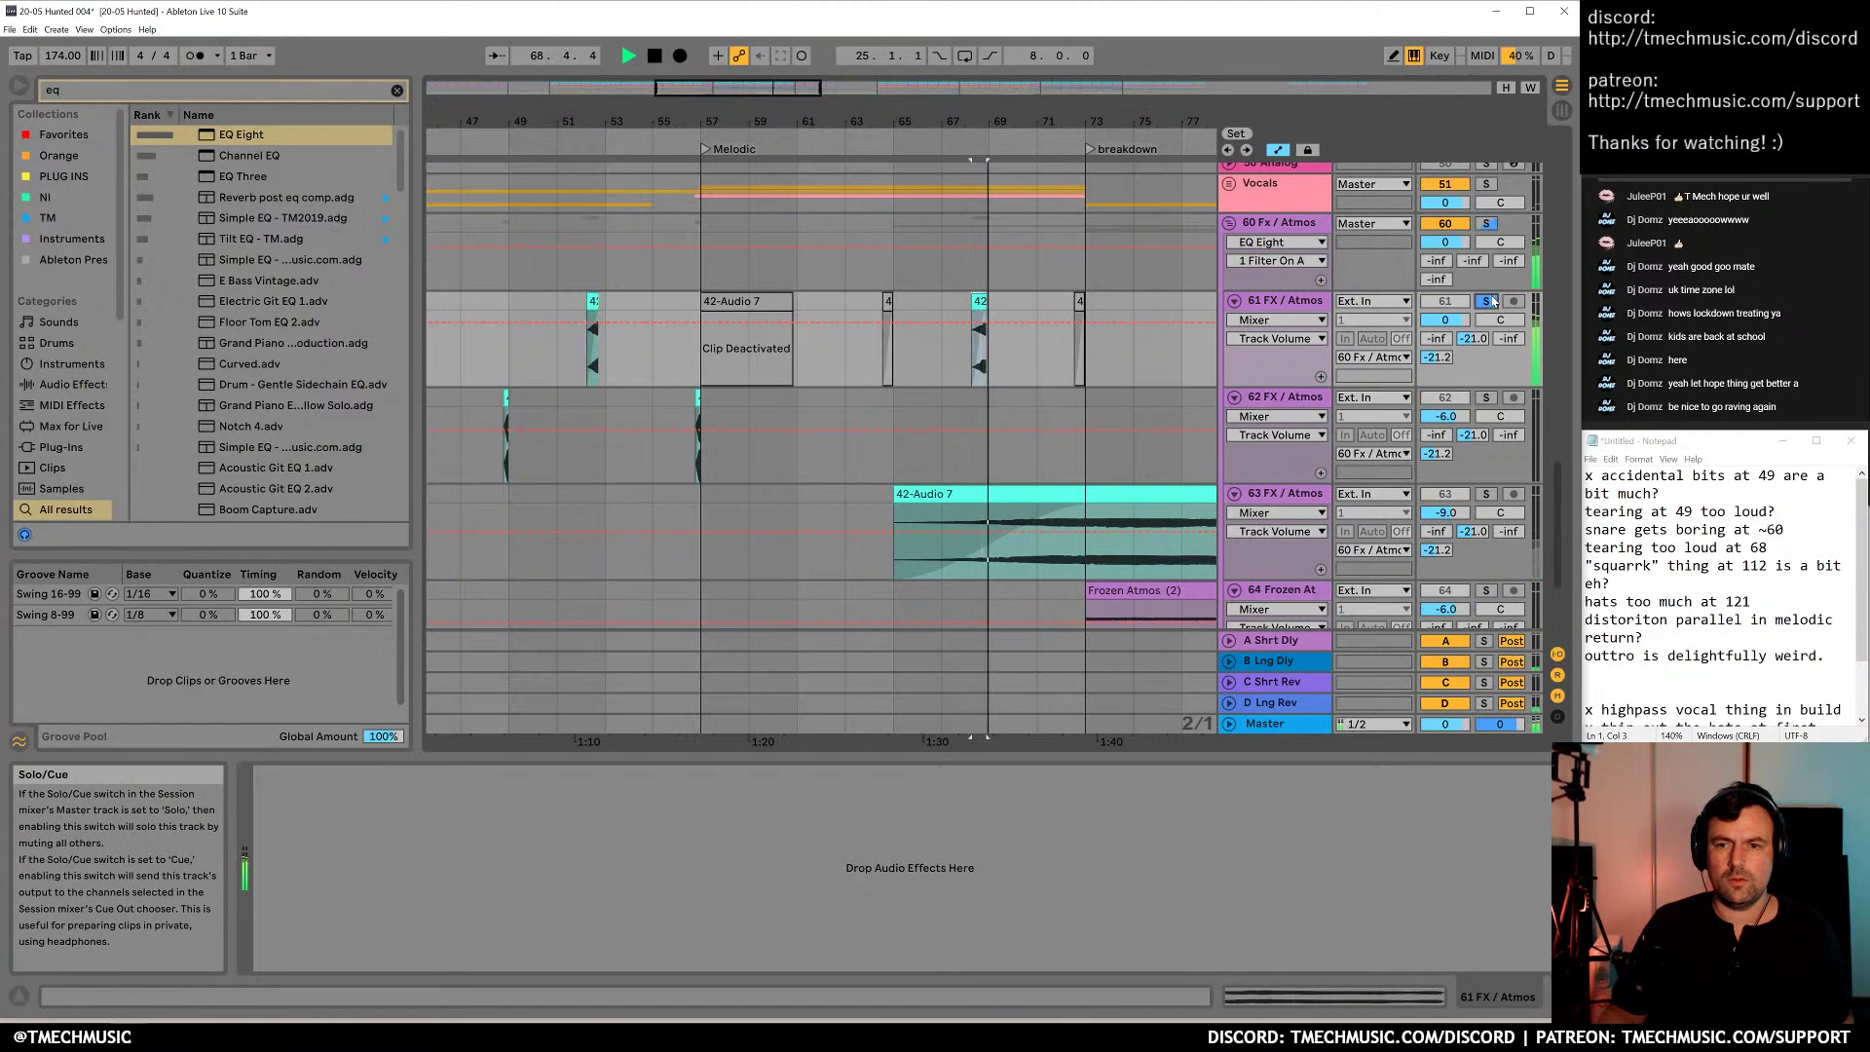
scroll(1032, 396, "up", 10)
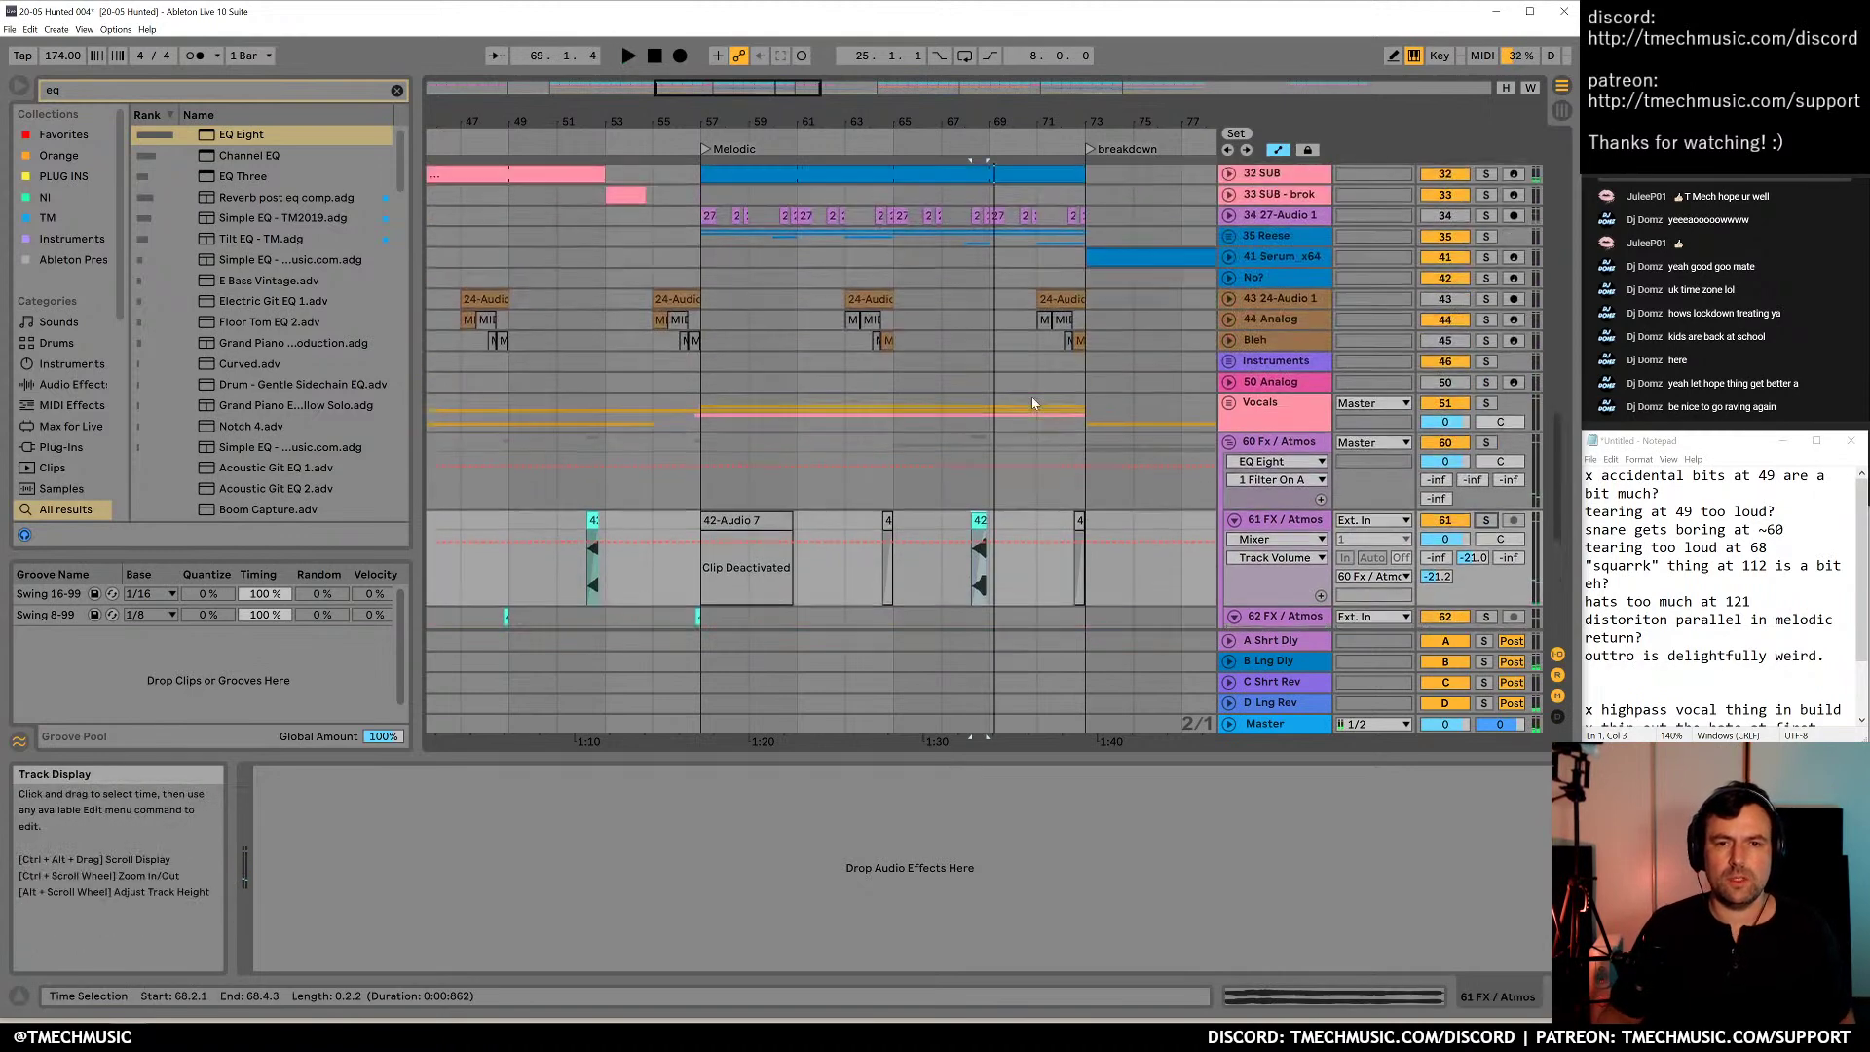
Expand the 35 Reese group in the arrangement to show its Serum_x64 tracks
left_click(971, 462)
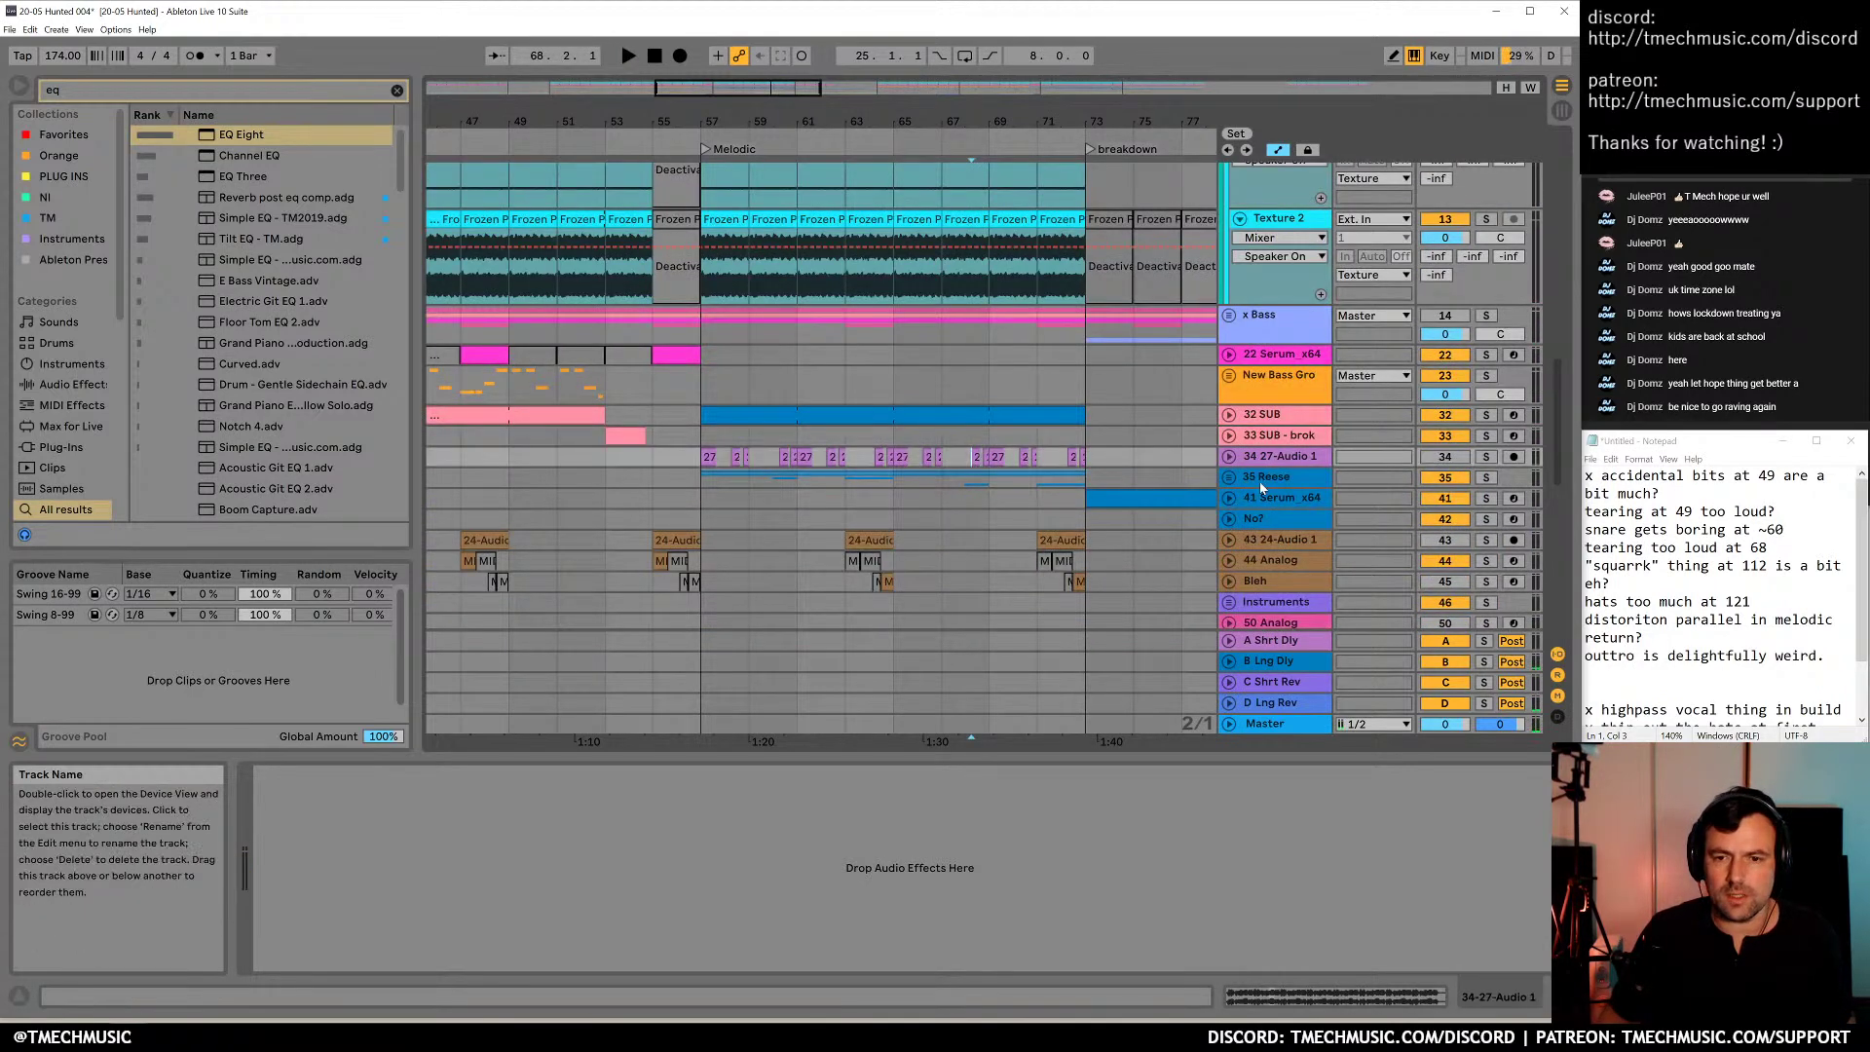
left_click(1229, 477)
scroll(1018, 530, "down", 3)
scroll(986, 558, "down", 3)
scroll(946, 390, "up", 2)
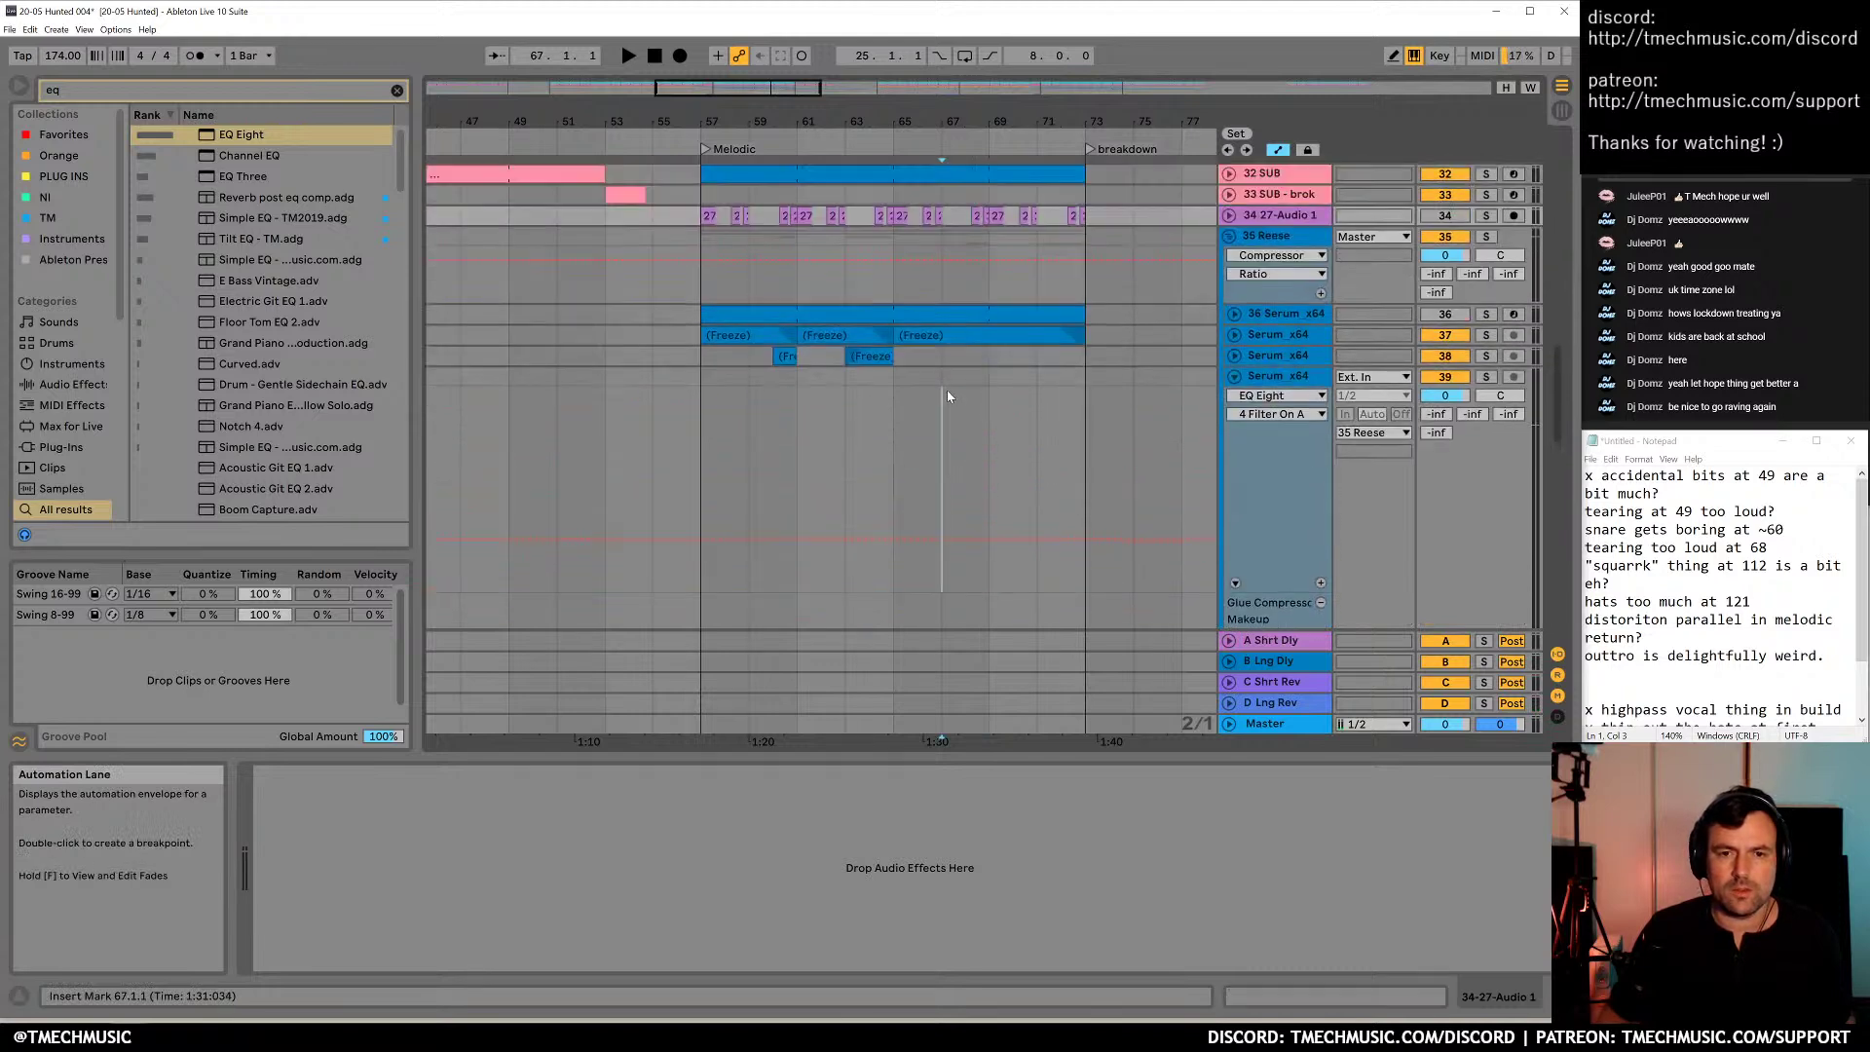
Play from bar 67 with the 35 Reese group soloed, comparing it with Serum_x64 track 37 on its own
left_click(943, 392)
key("space")
left_click(1489, 237)
key("space")
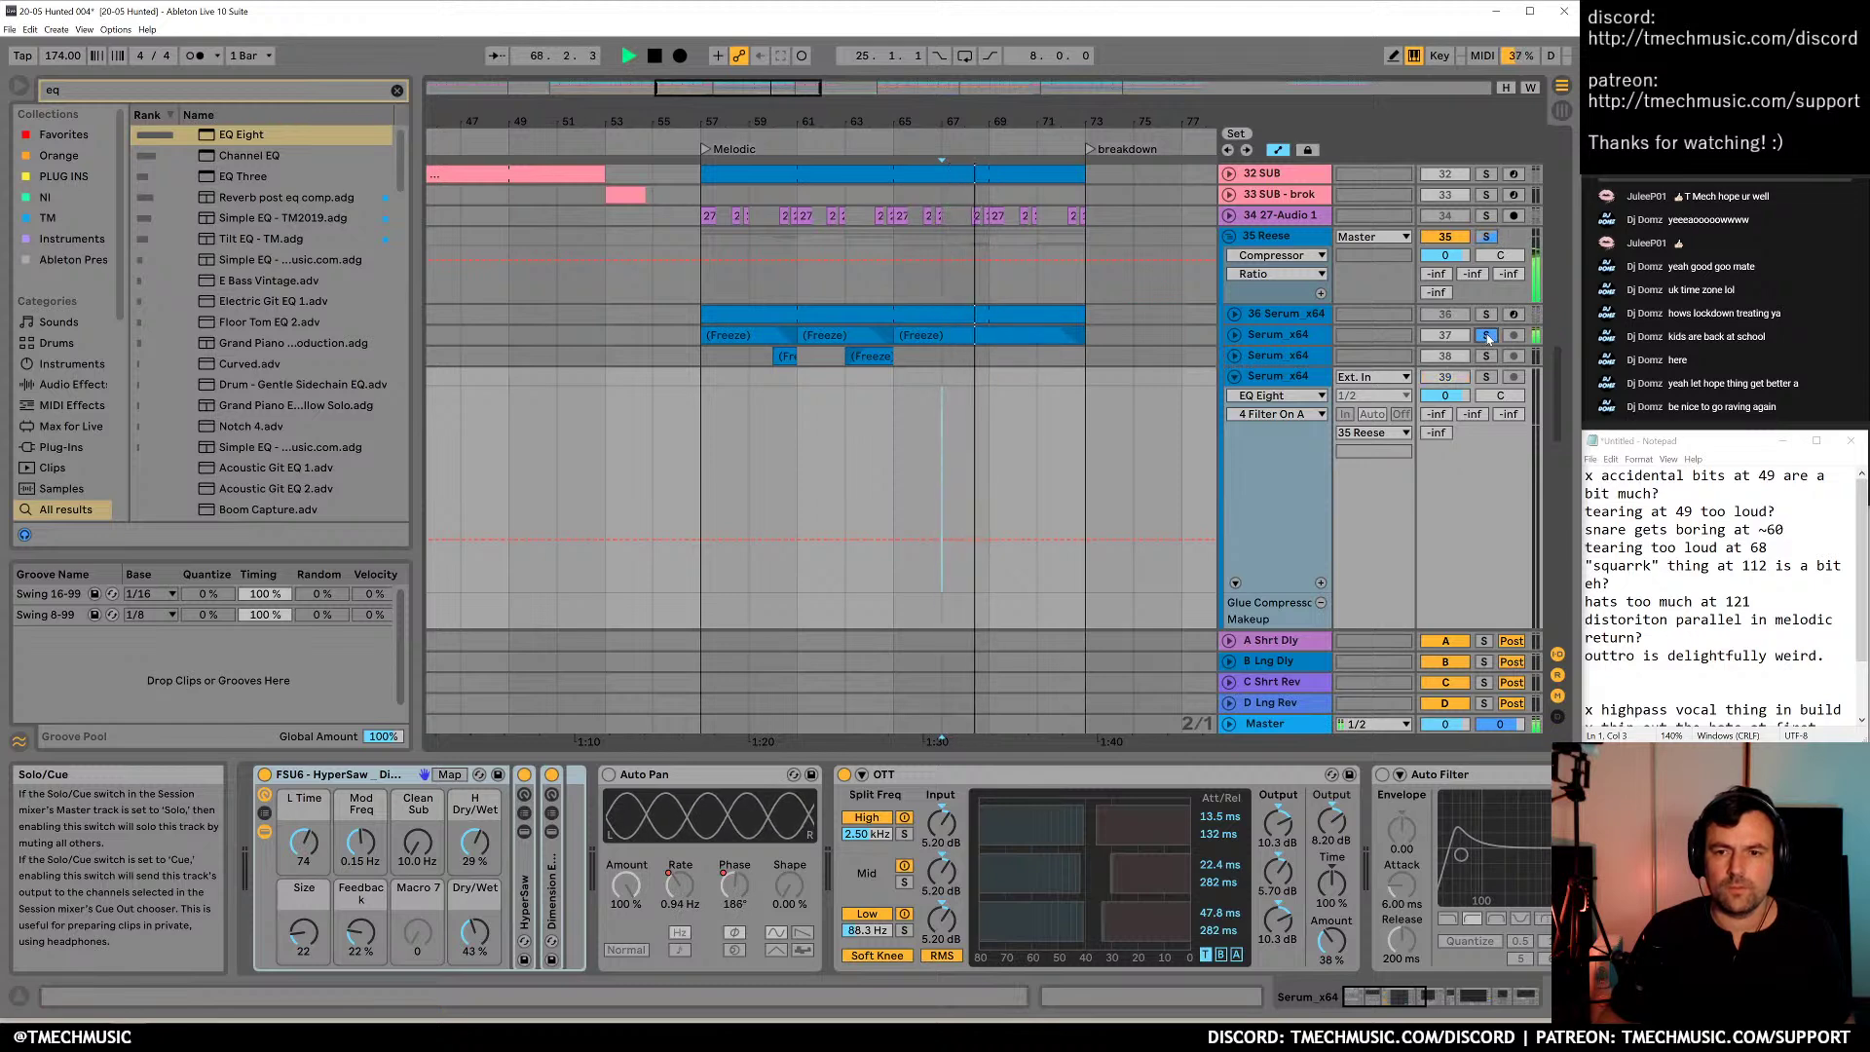
left_click(1486, 244)
key("space")
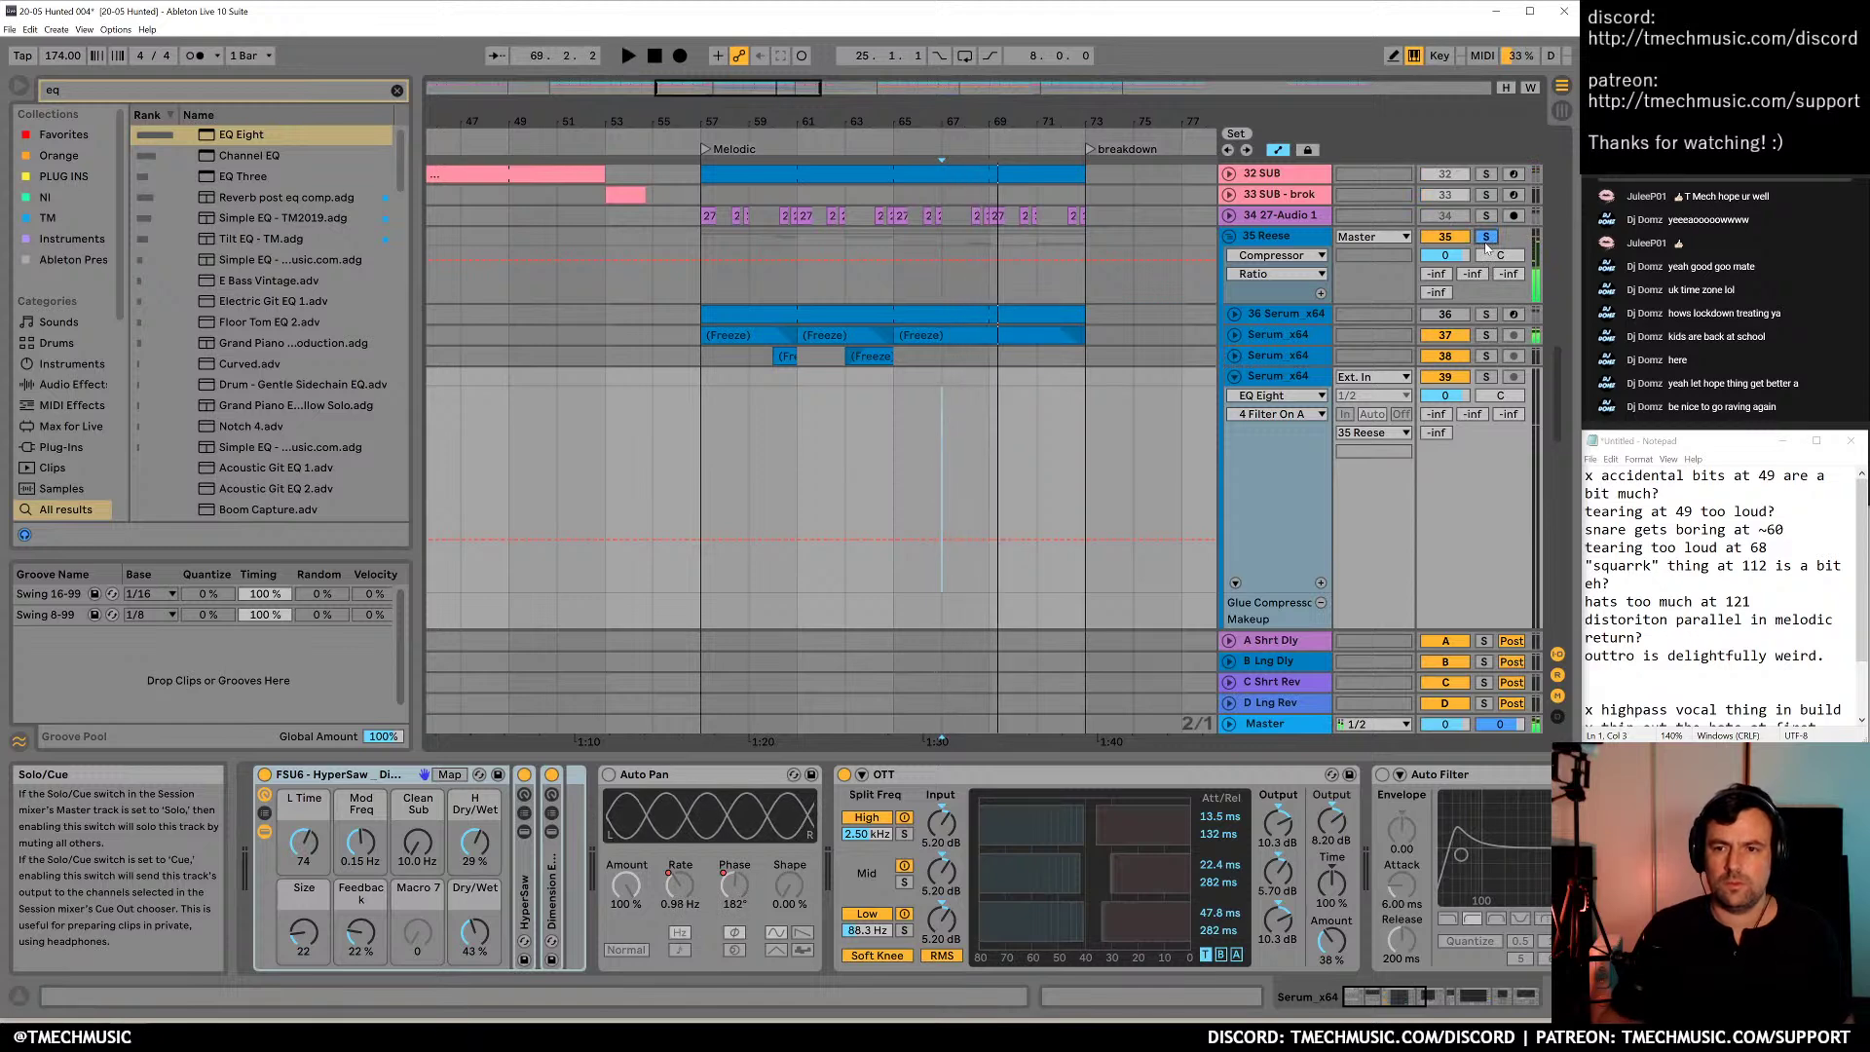
Open the 35 Reese group's devices and check its Compressor, Saturator and final EQ Eight during playback
left_click(1302, 239)
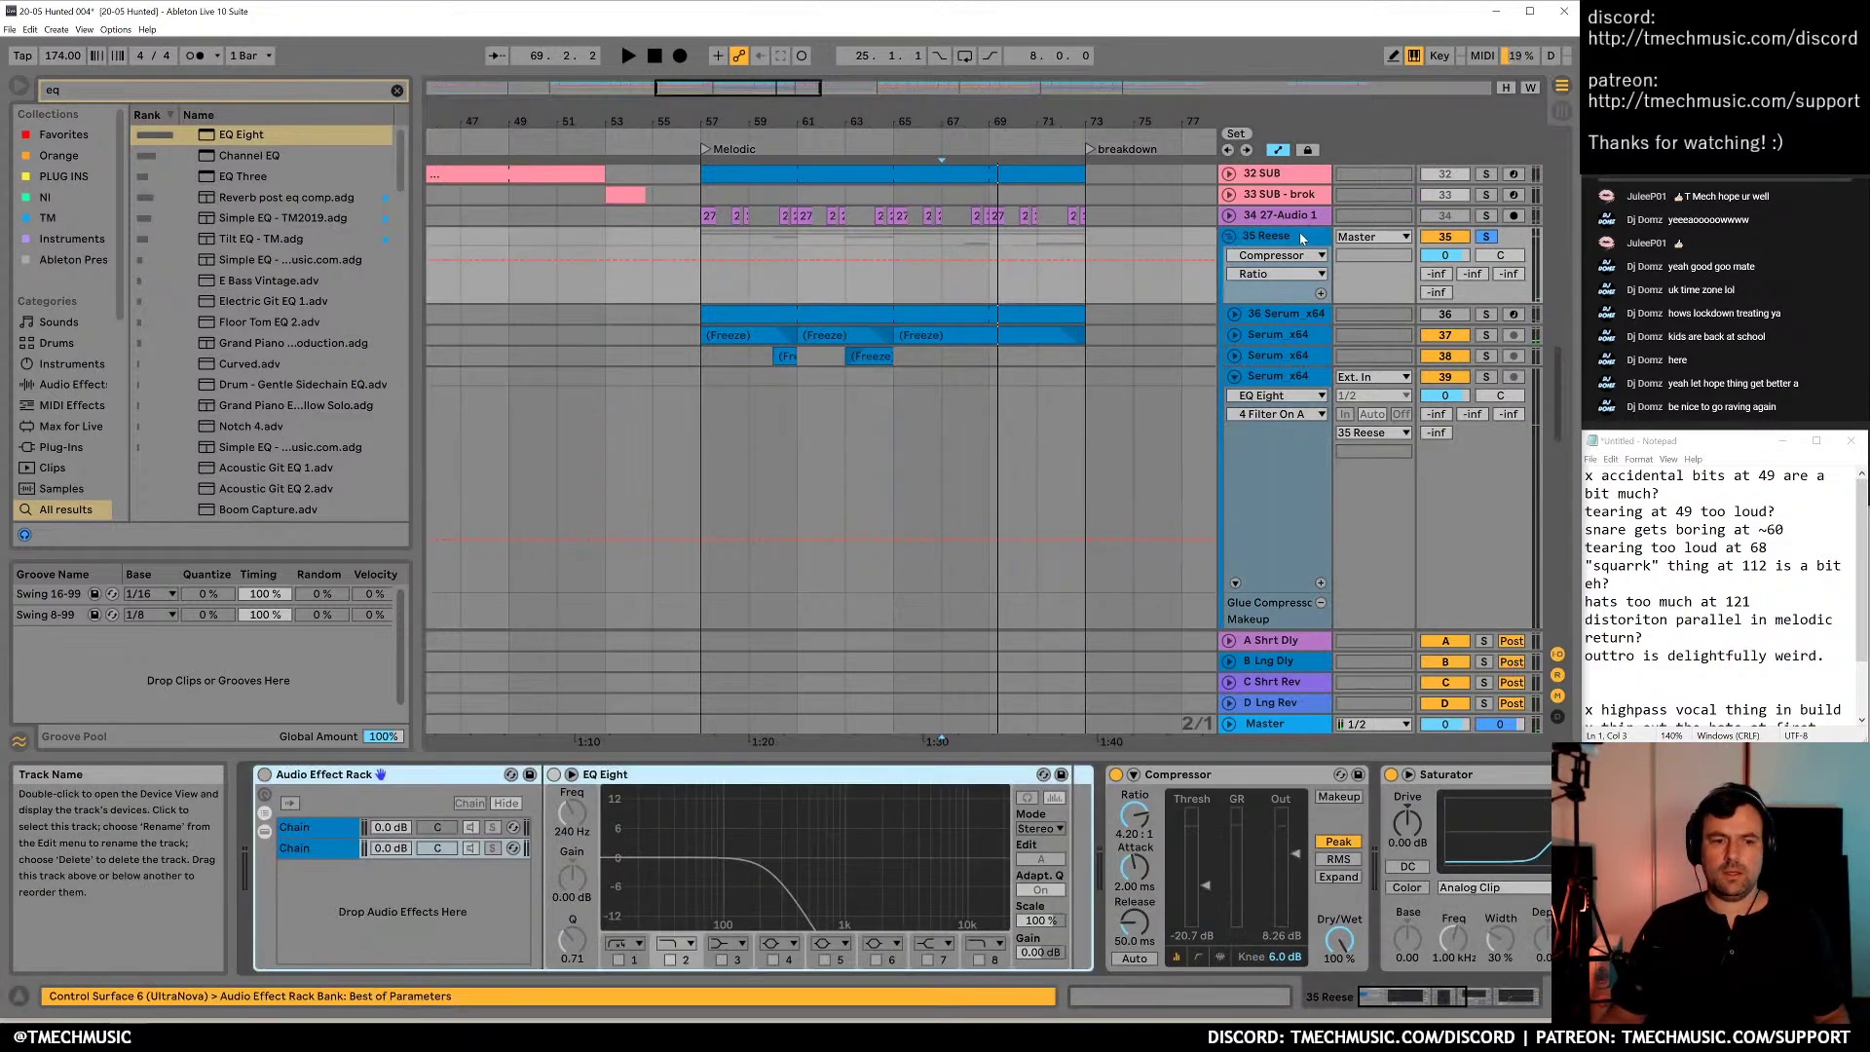
key("space")
left_click_drag(1402, 1000, 1478, 989)
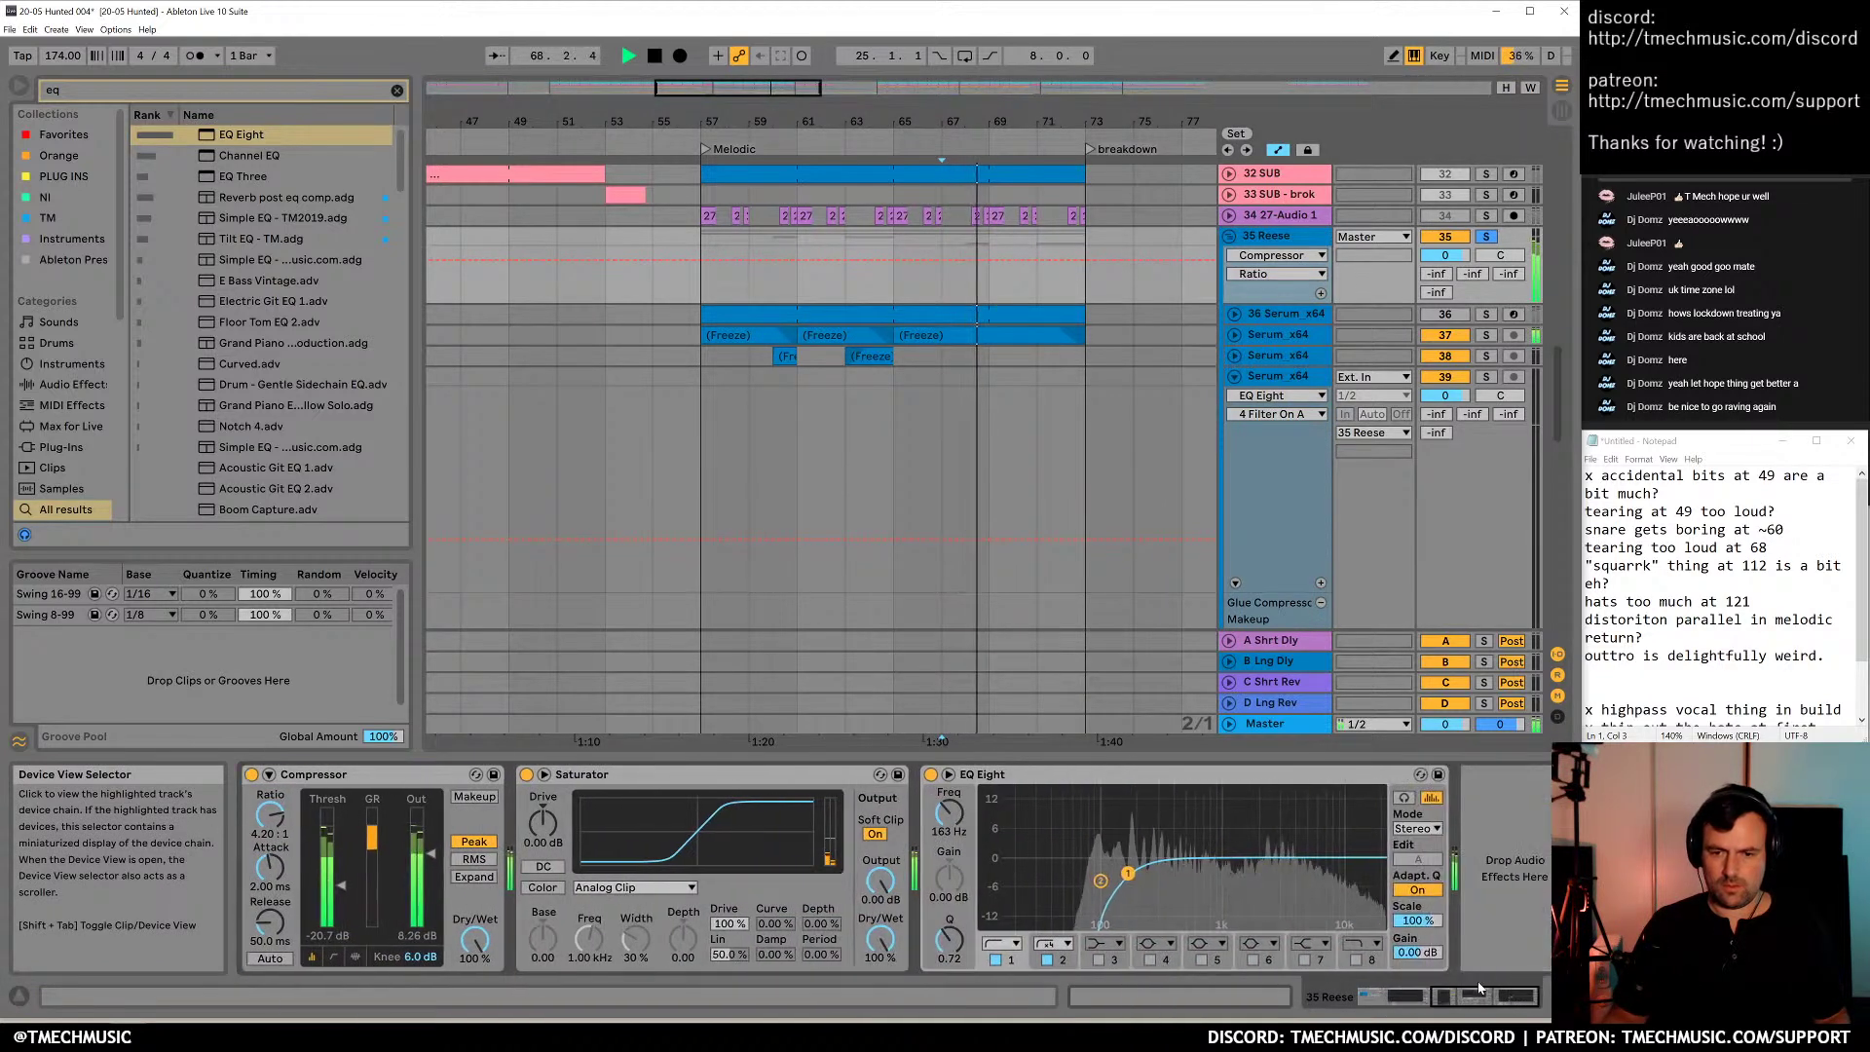
key("space")
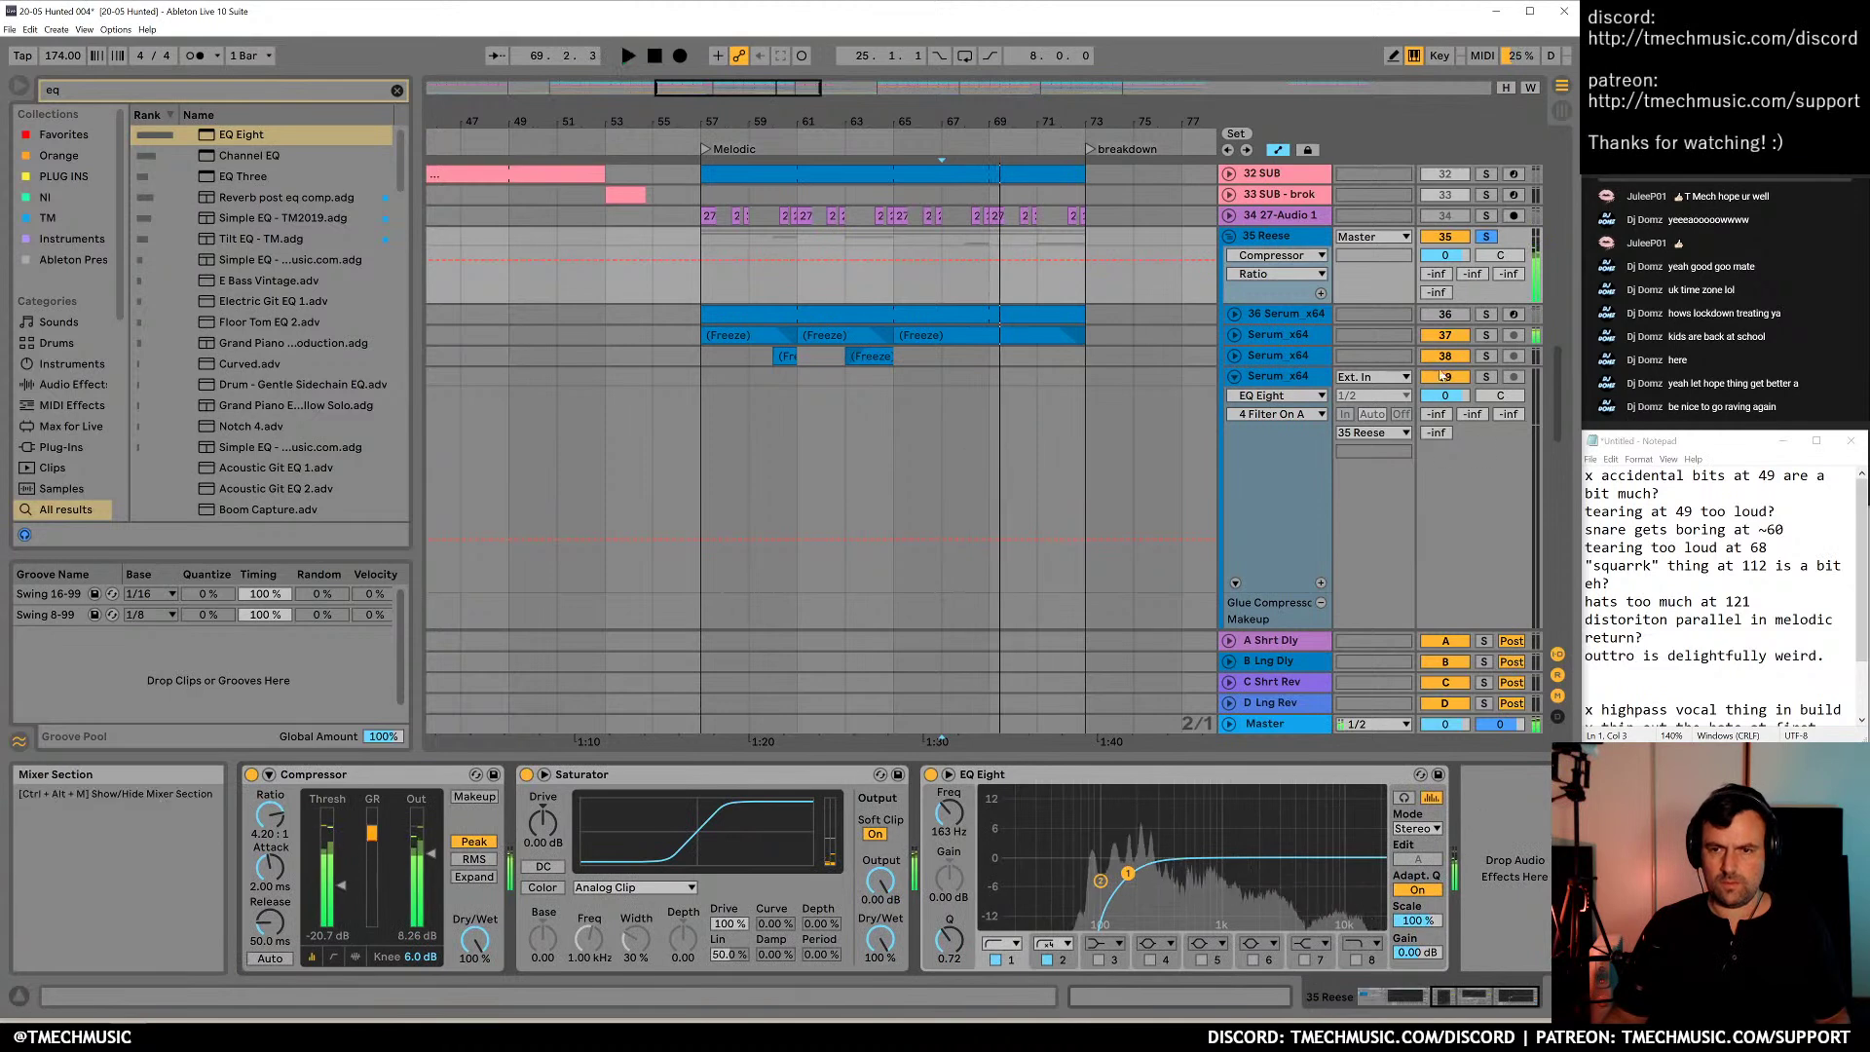
Solo Serum_x64 track 37 and listen to it again from bar 67
left_click(1485, 338)
key("space")
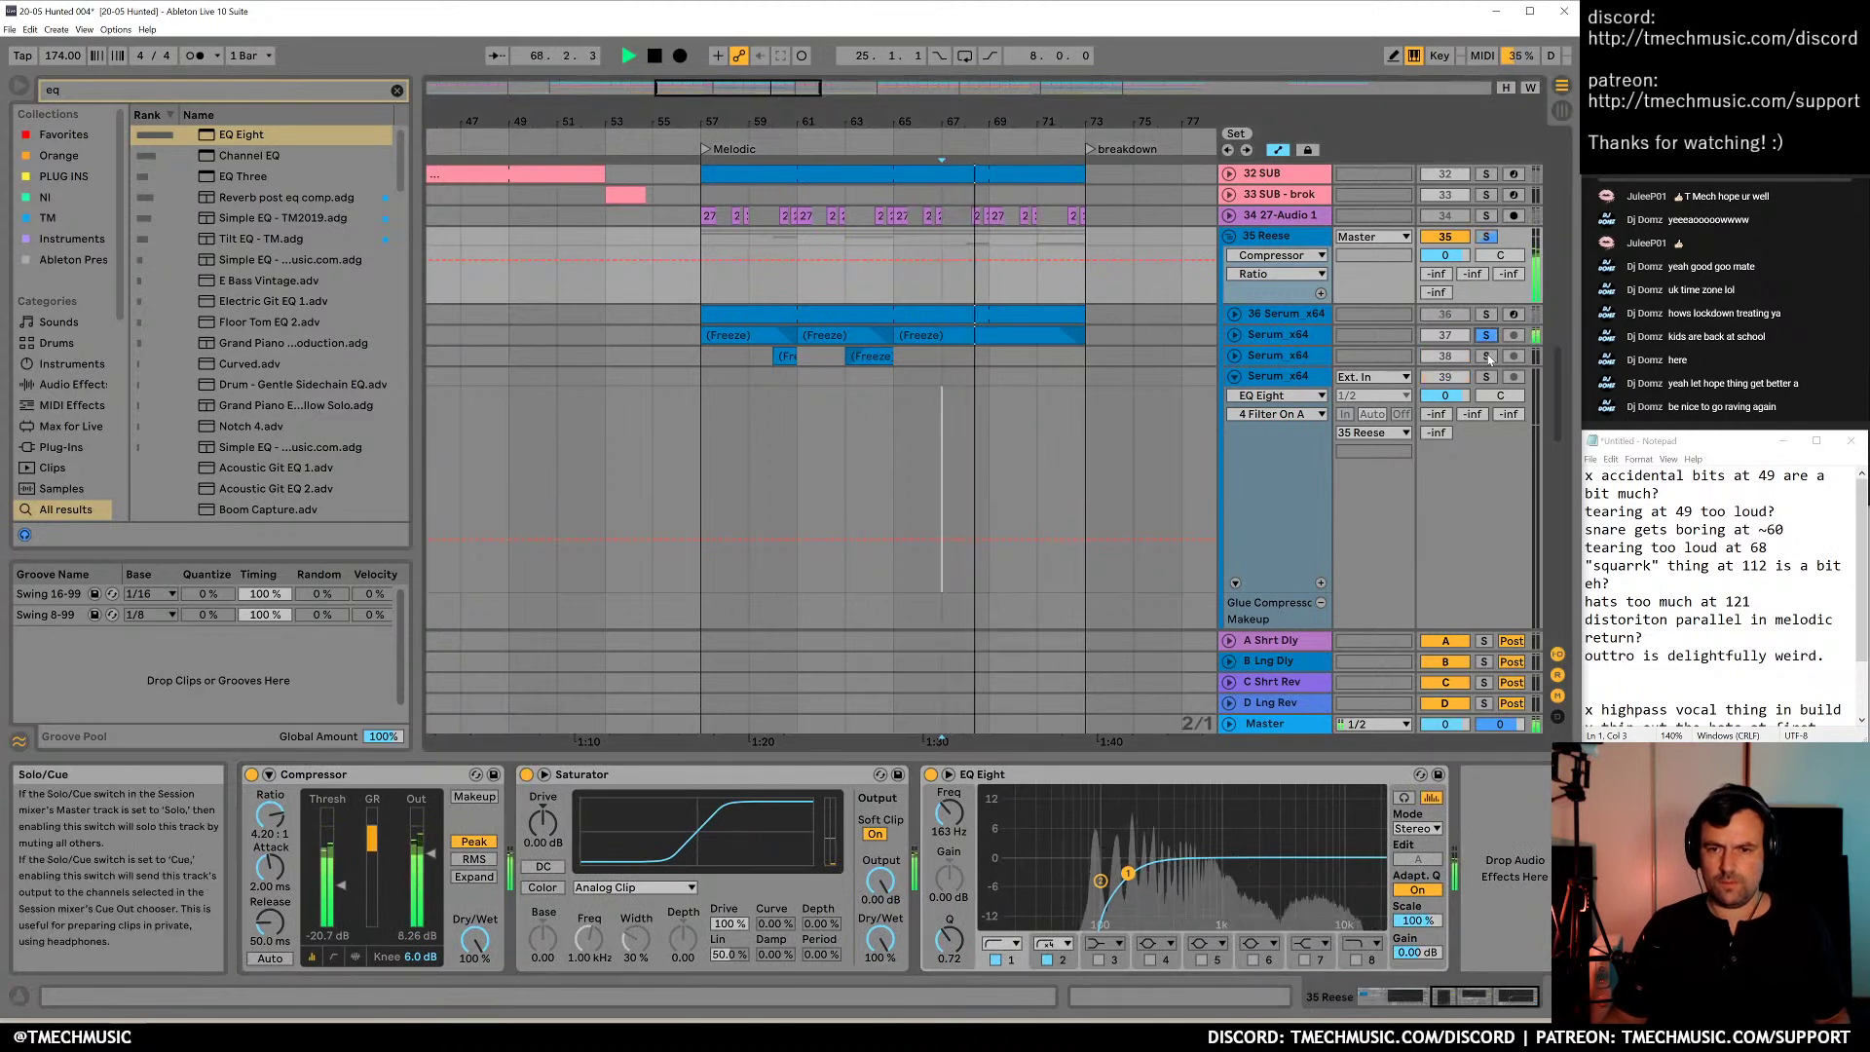
key("space")
left_click(1487, 224)
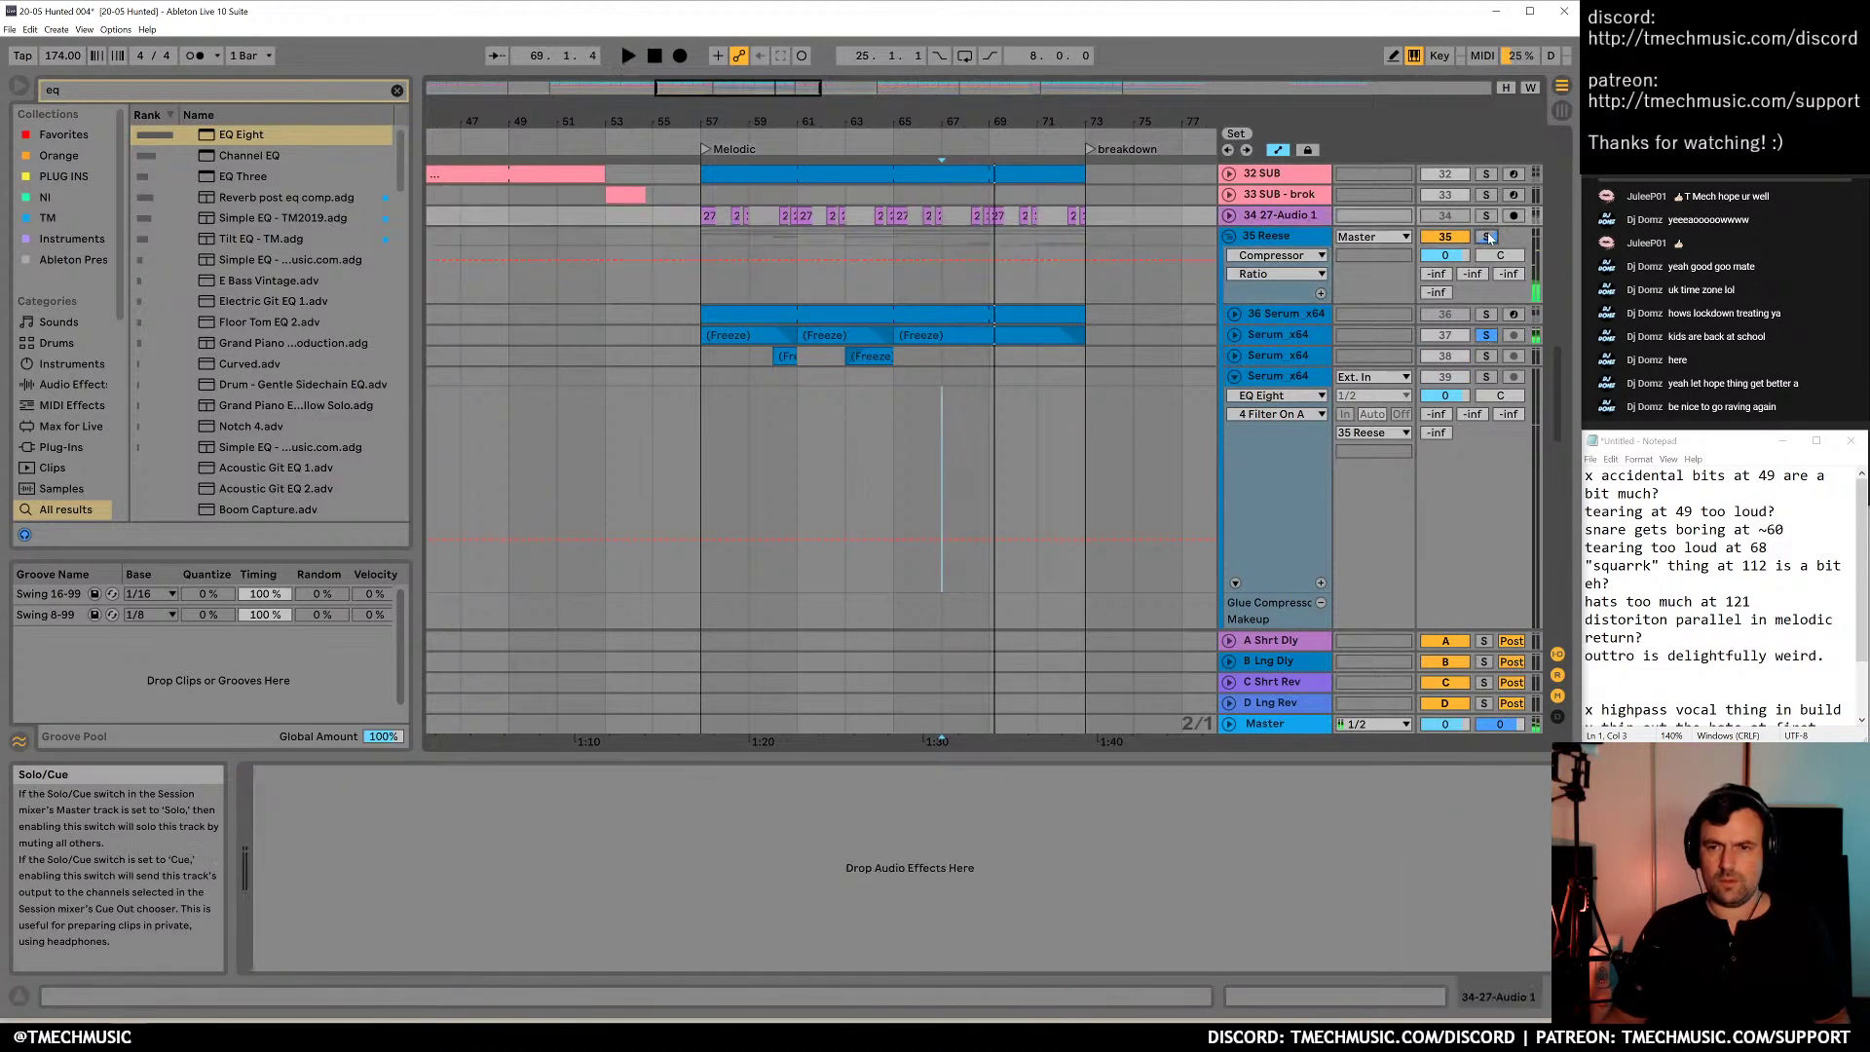
Reopen the 35 Reese group's devices and play from bar 67 while checking the Audio Effect Rack at the chain's start
left_click(1312, 249)
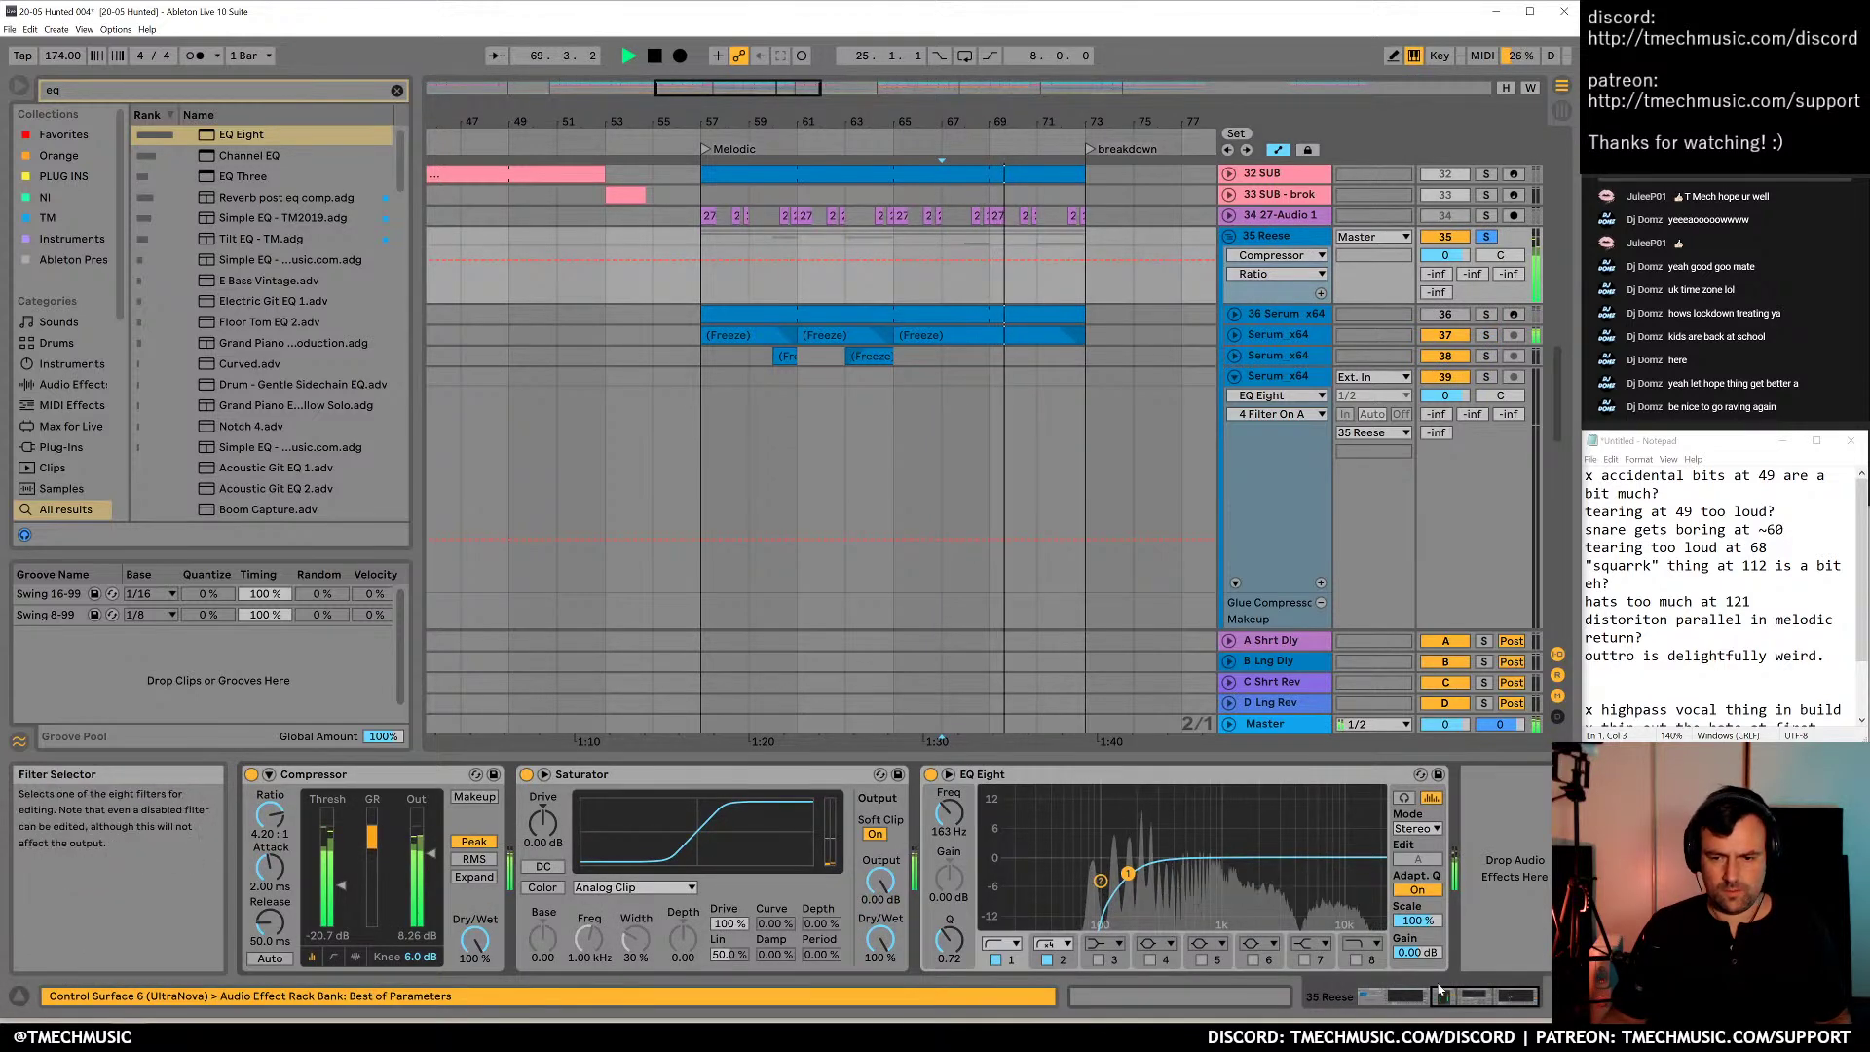
left_click(1383, 997)
key("space")
key("space")
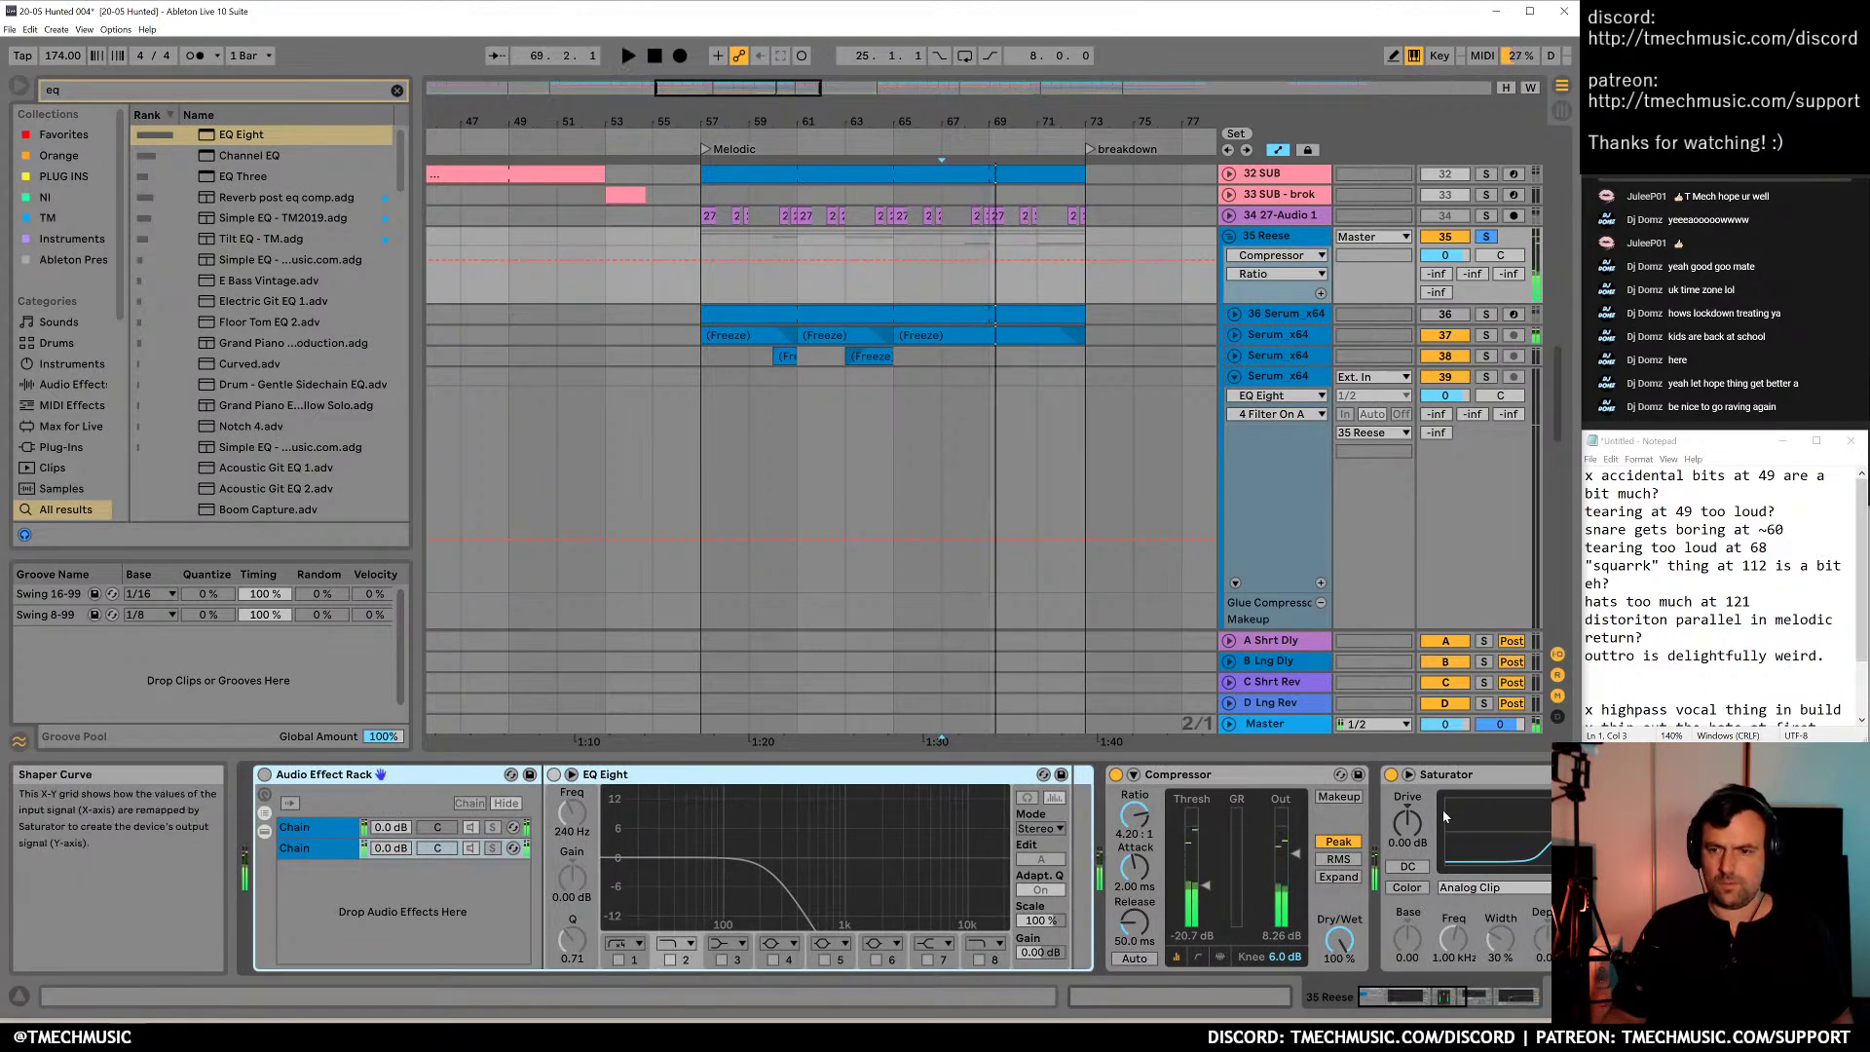
Play from bar 67 and compare individual Serum_x64 tracks 36 and 37 with the rest of the Reese group
scroll(995, 438, "up", 3)
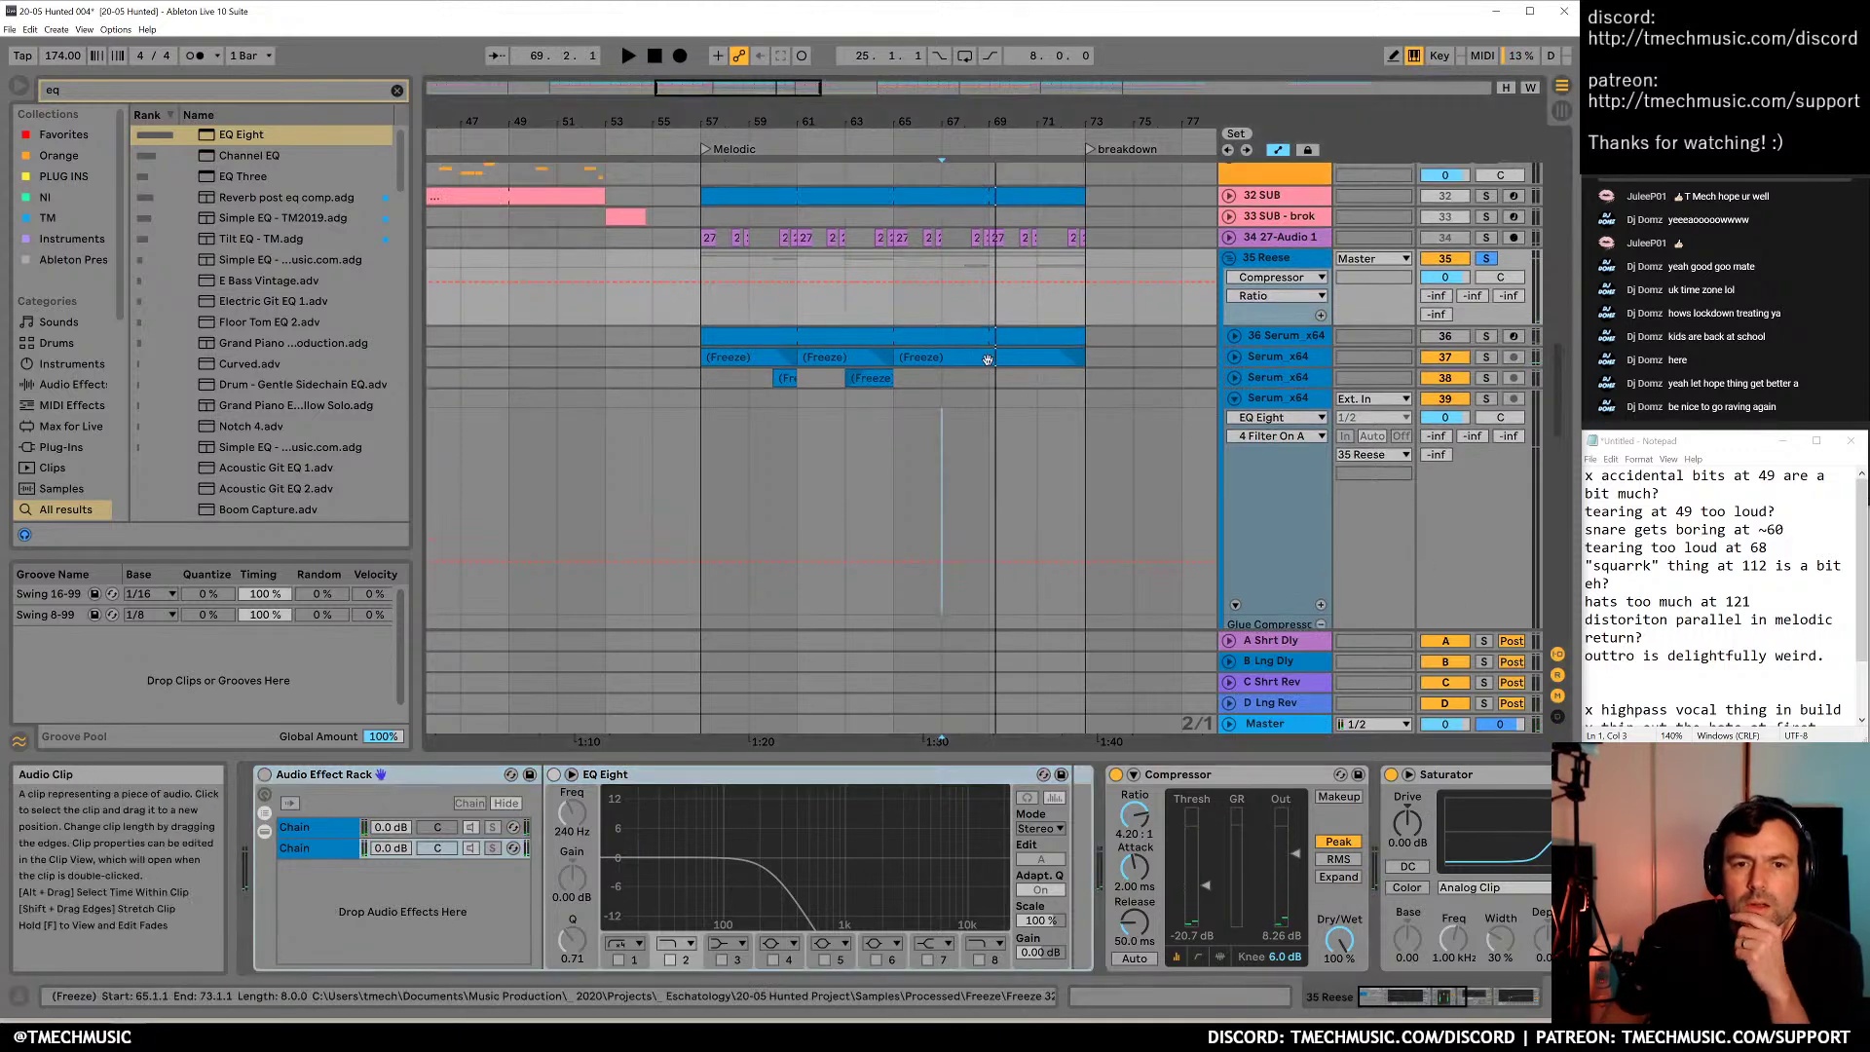
scroll(1067, 489, "down", 3)
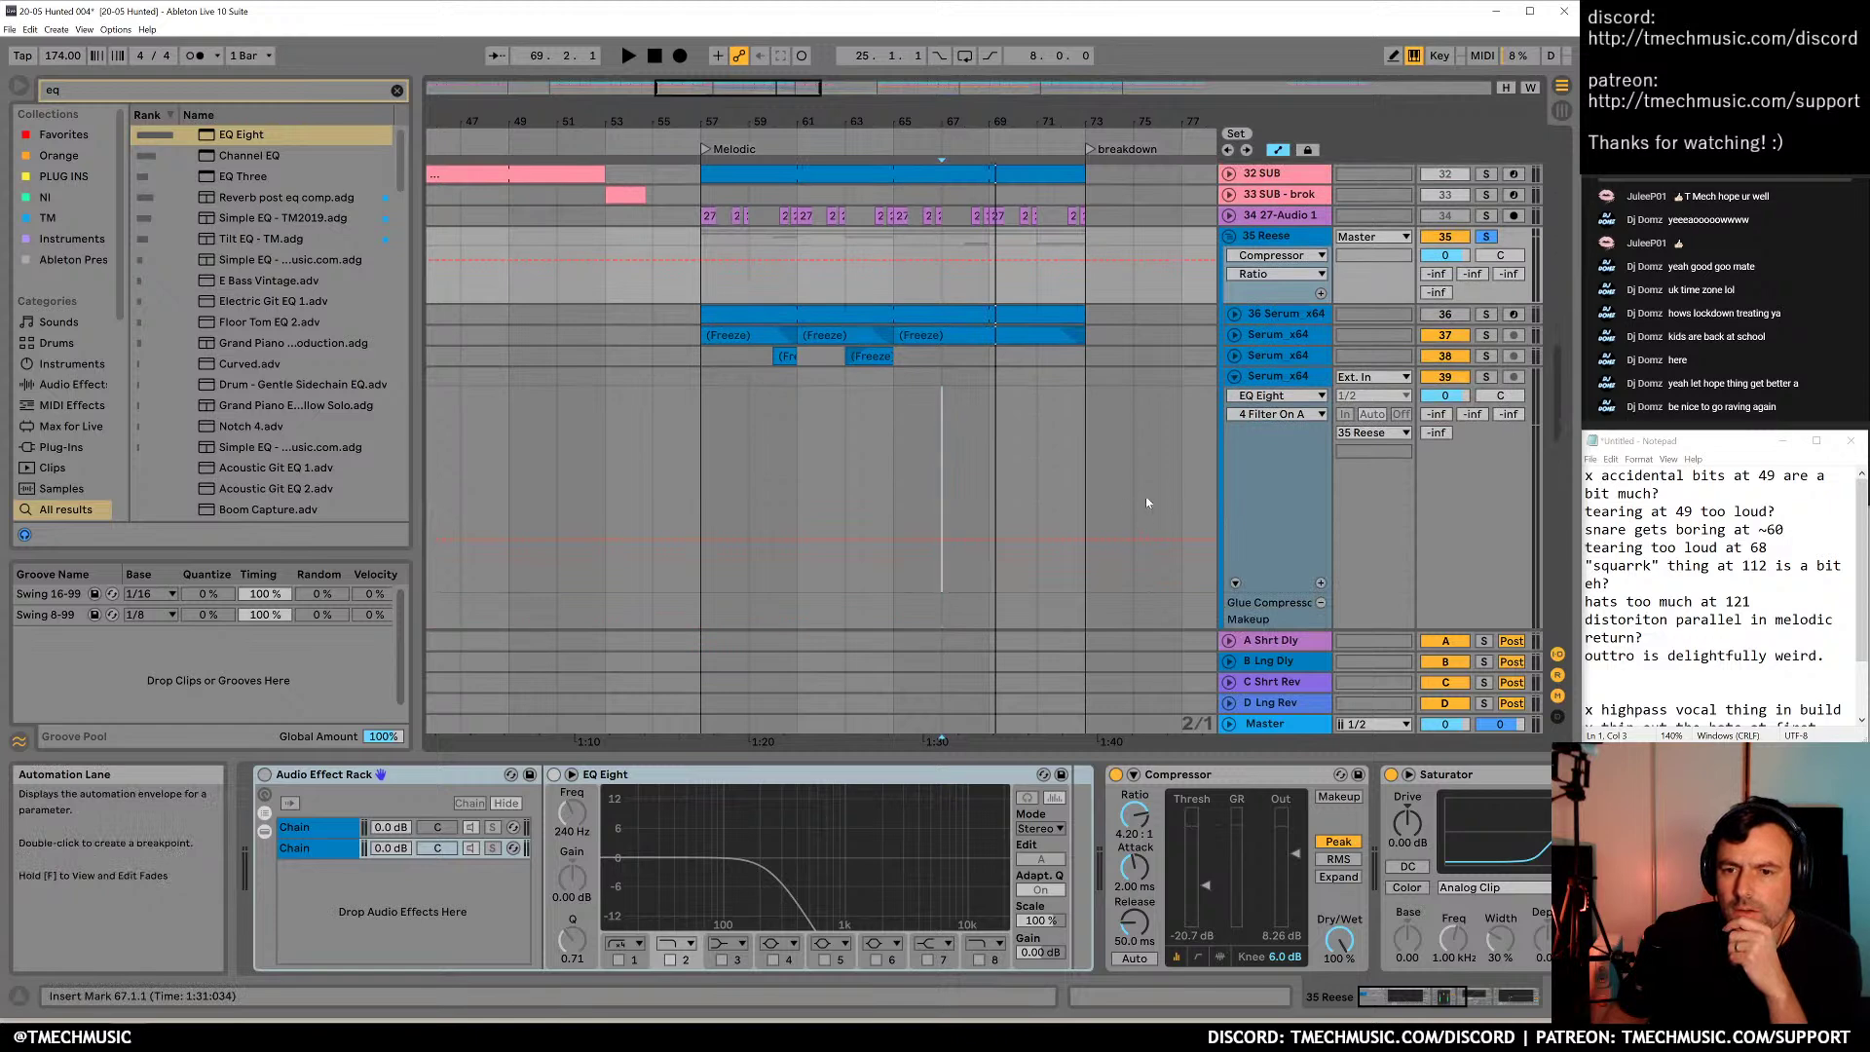
scroll(1030, 439, "down", 2)
key("space")
scroll(1268, 395, "up", 2)
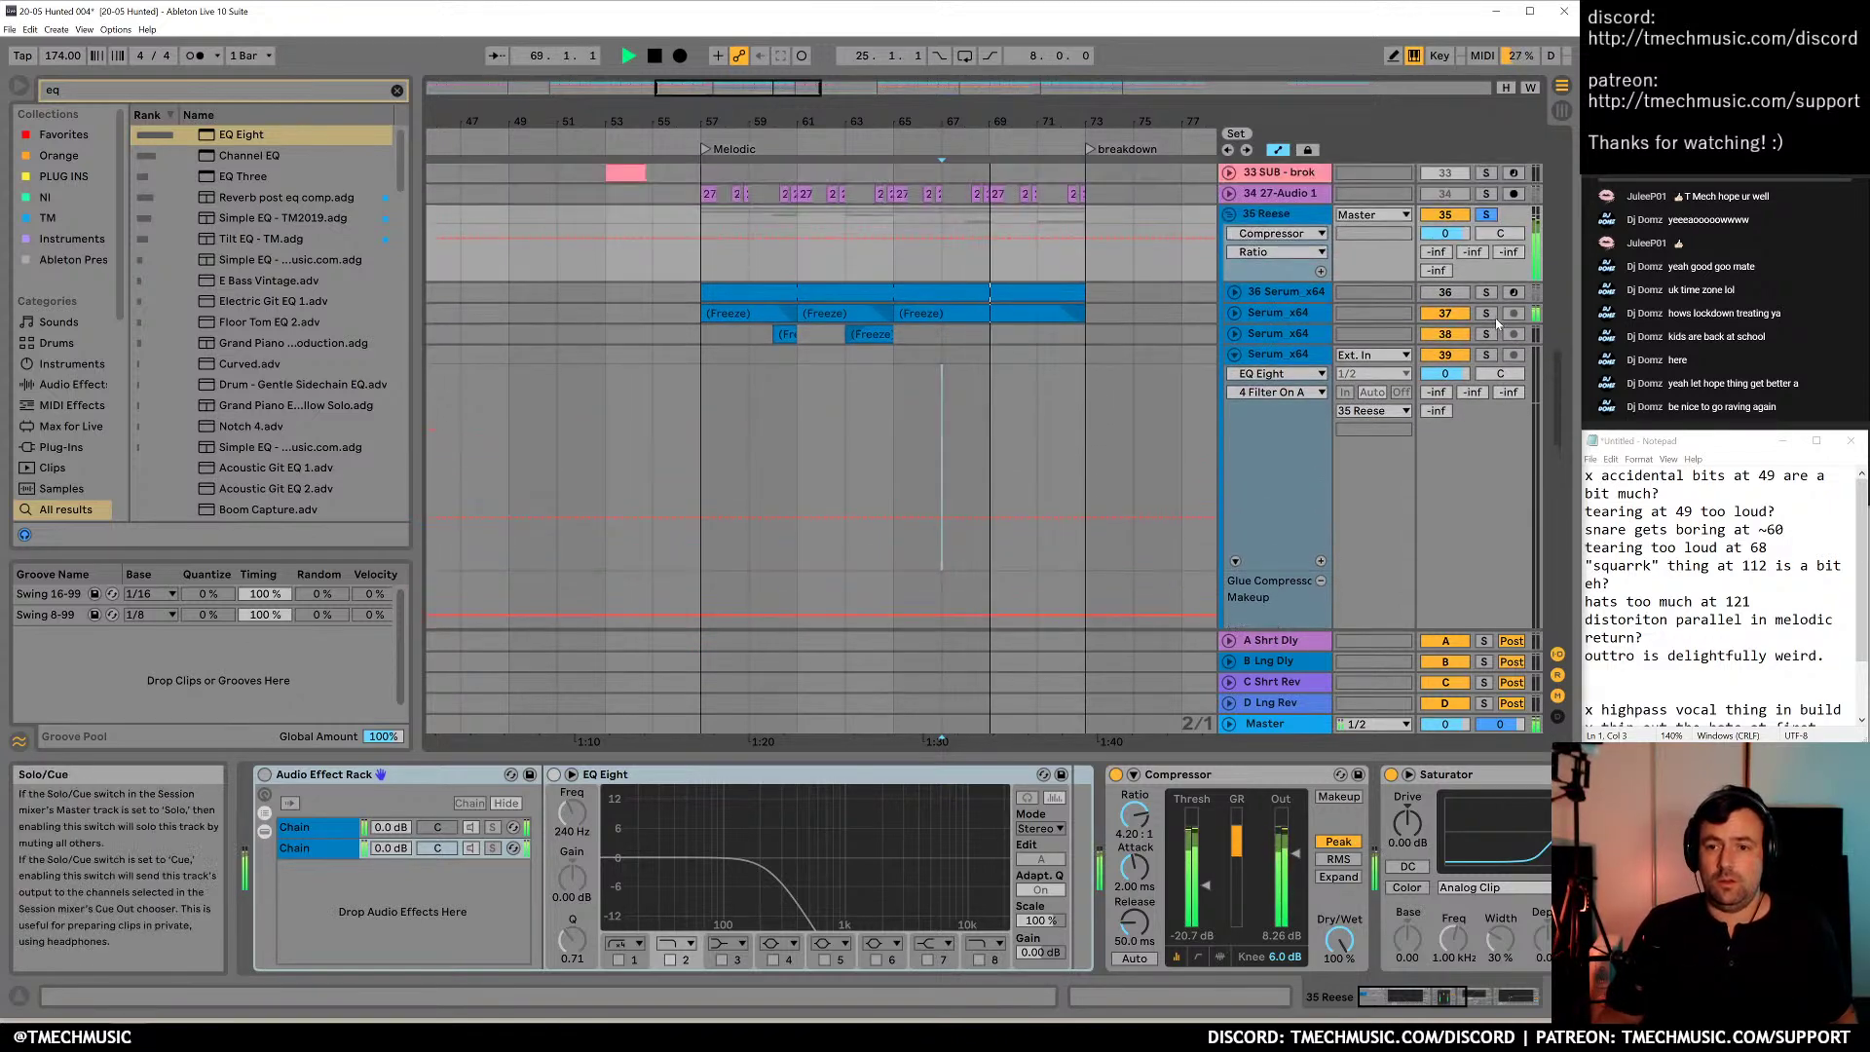
left_click(1487, 292)
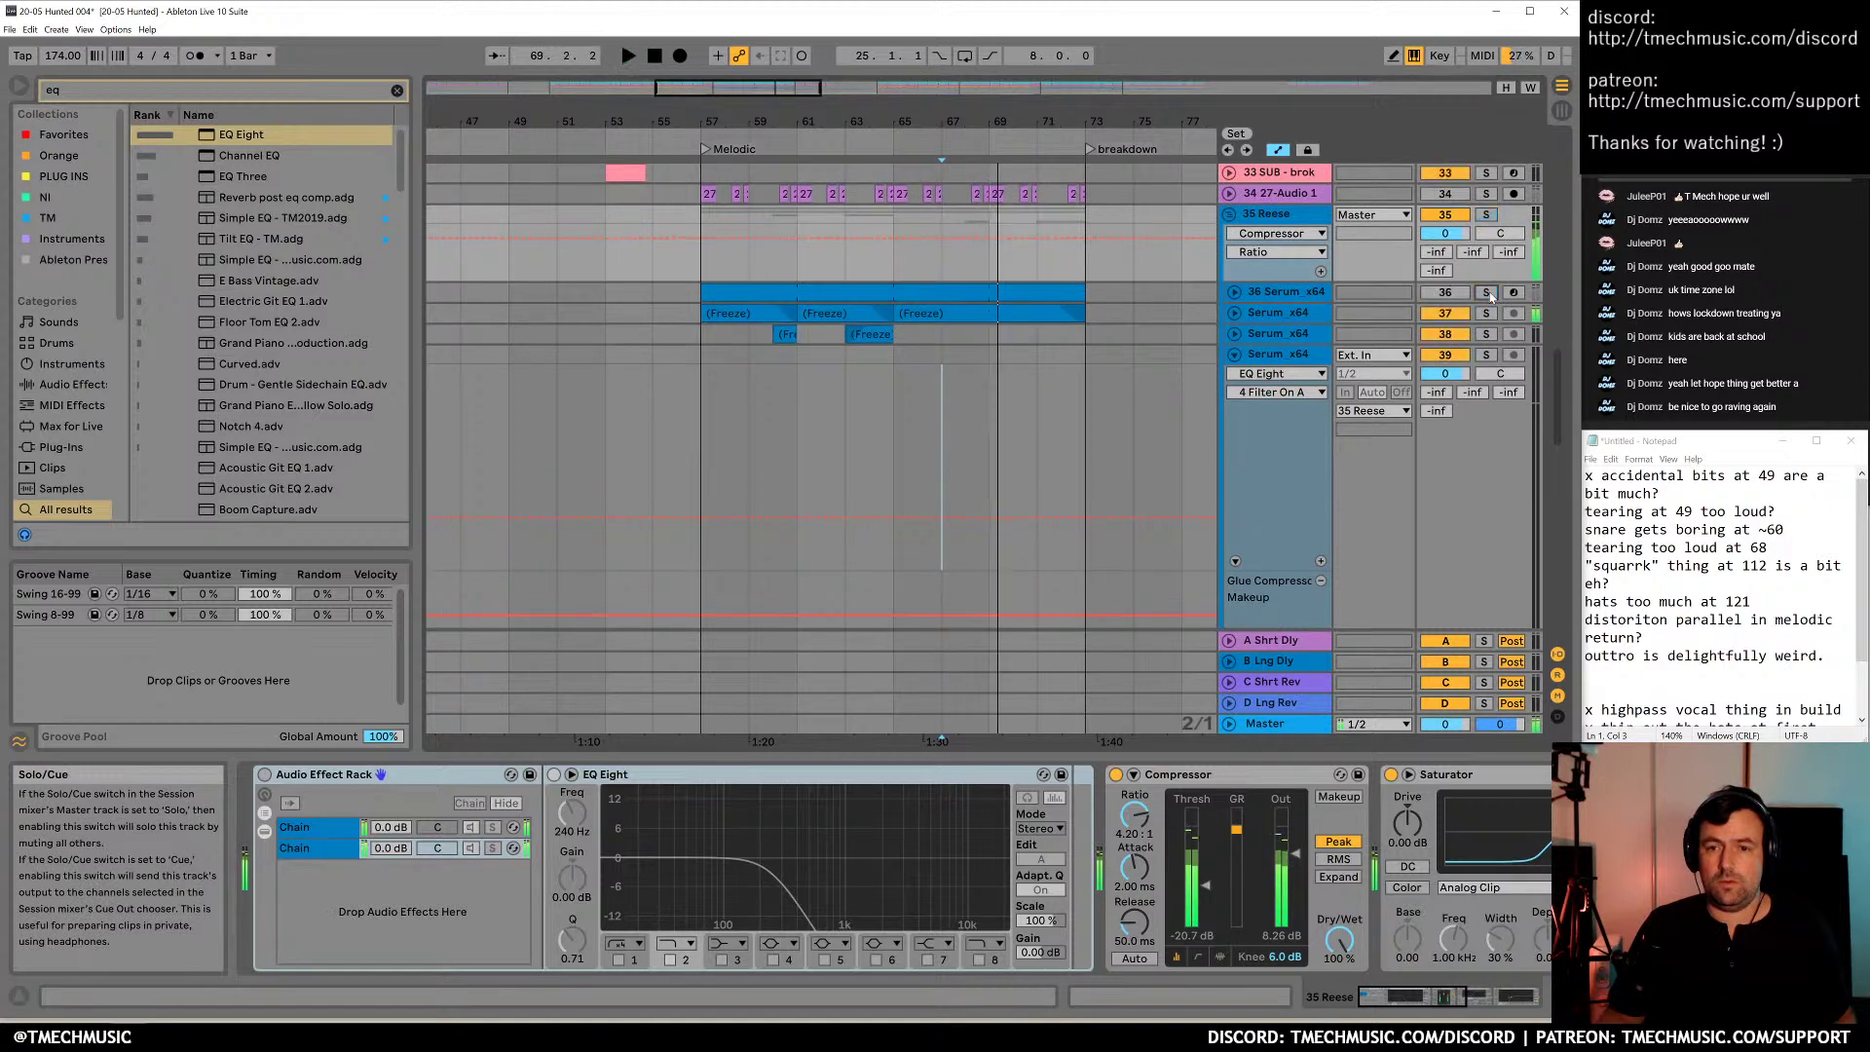
left_click(1486, 314)
key("space")
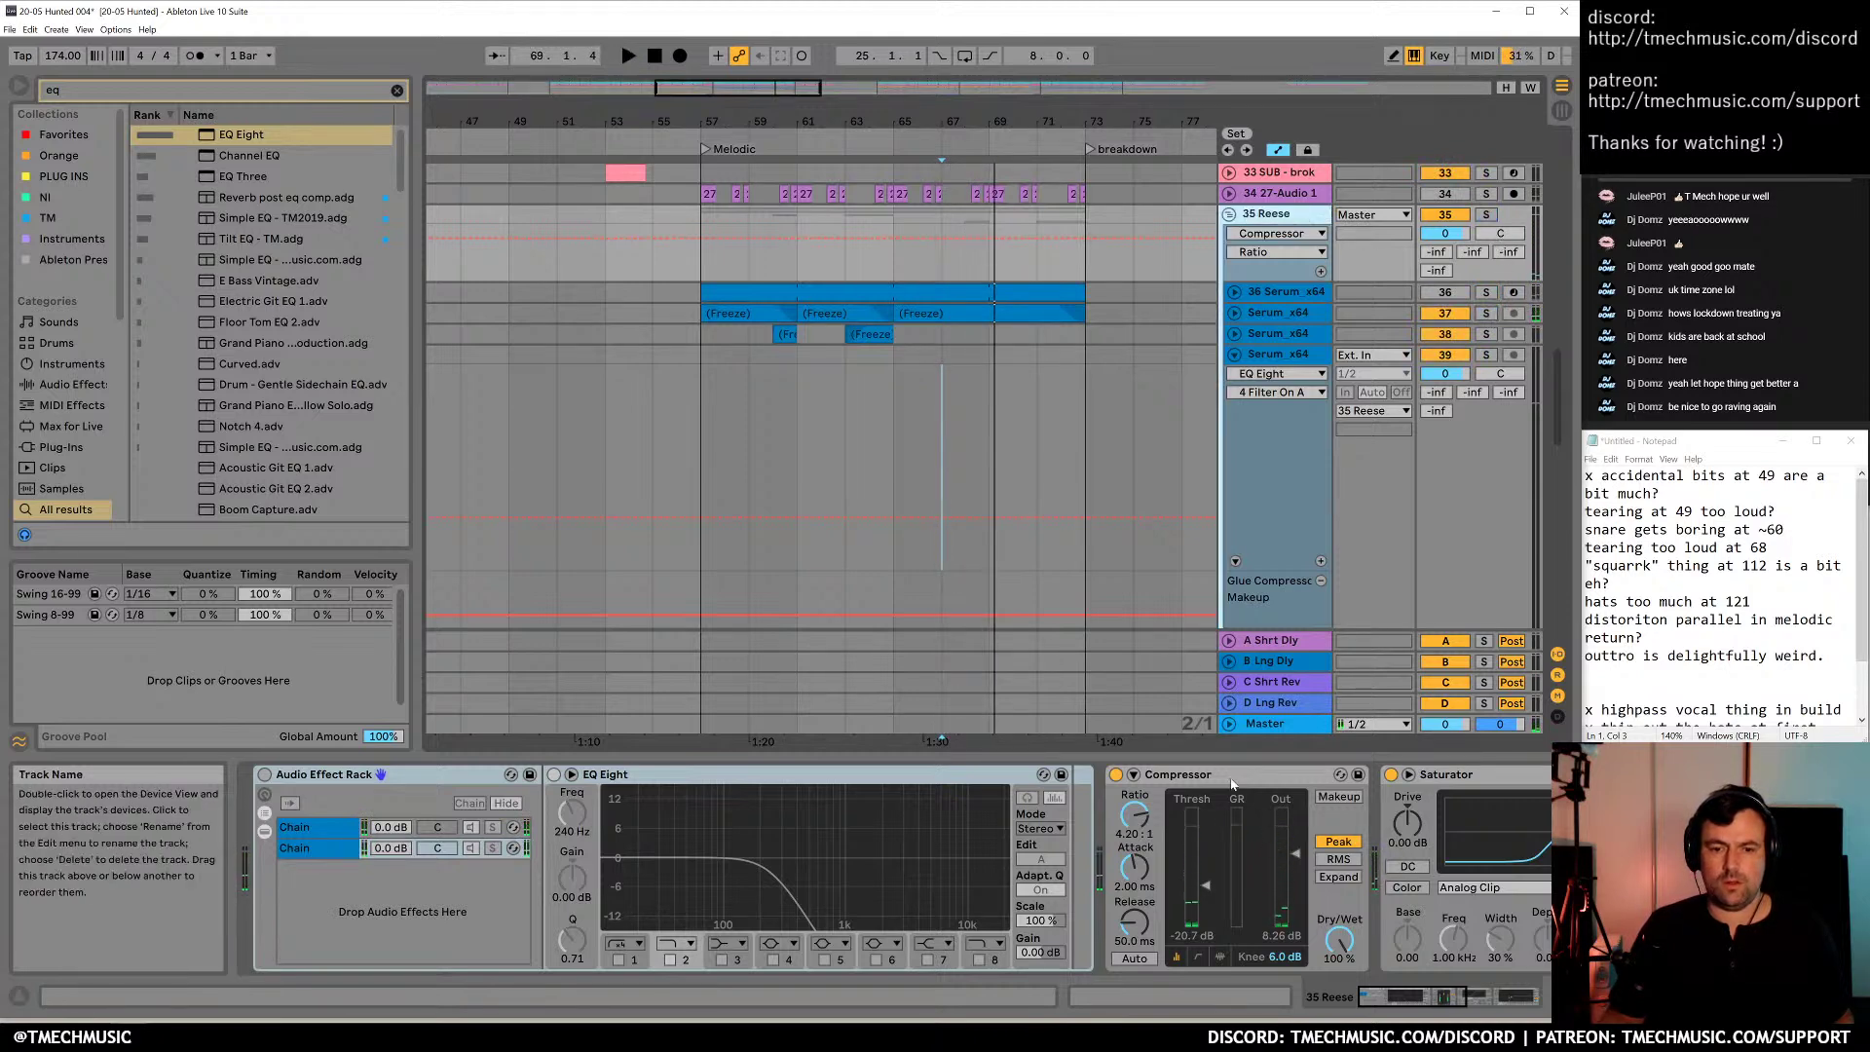
Solo the 35 Reese group and play from bar 67 to trace the loud tearing sound among its tracks
left_click_drag(1402, 995, 1267, 979)
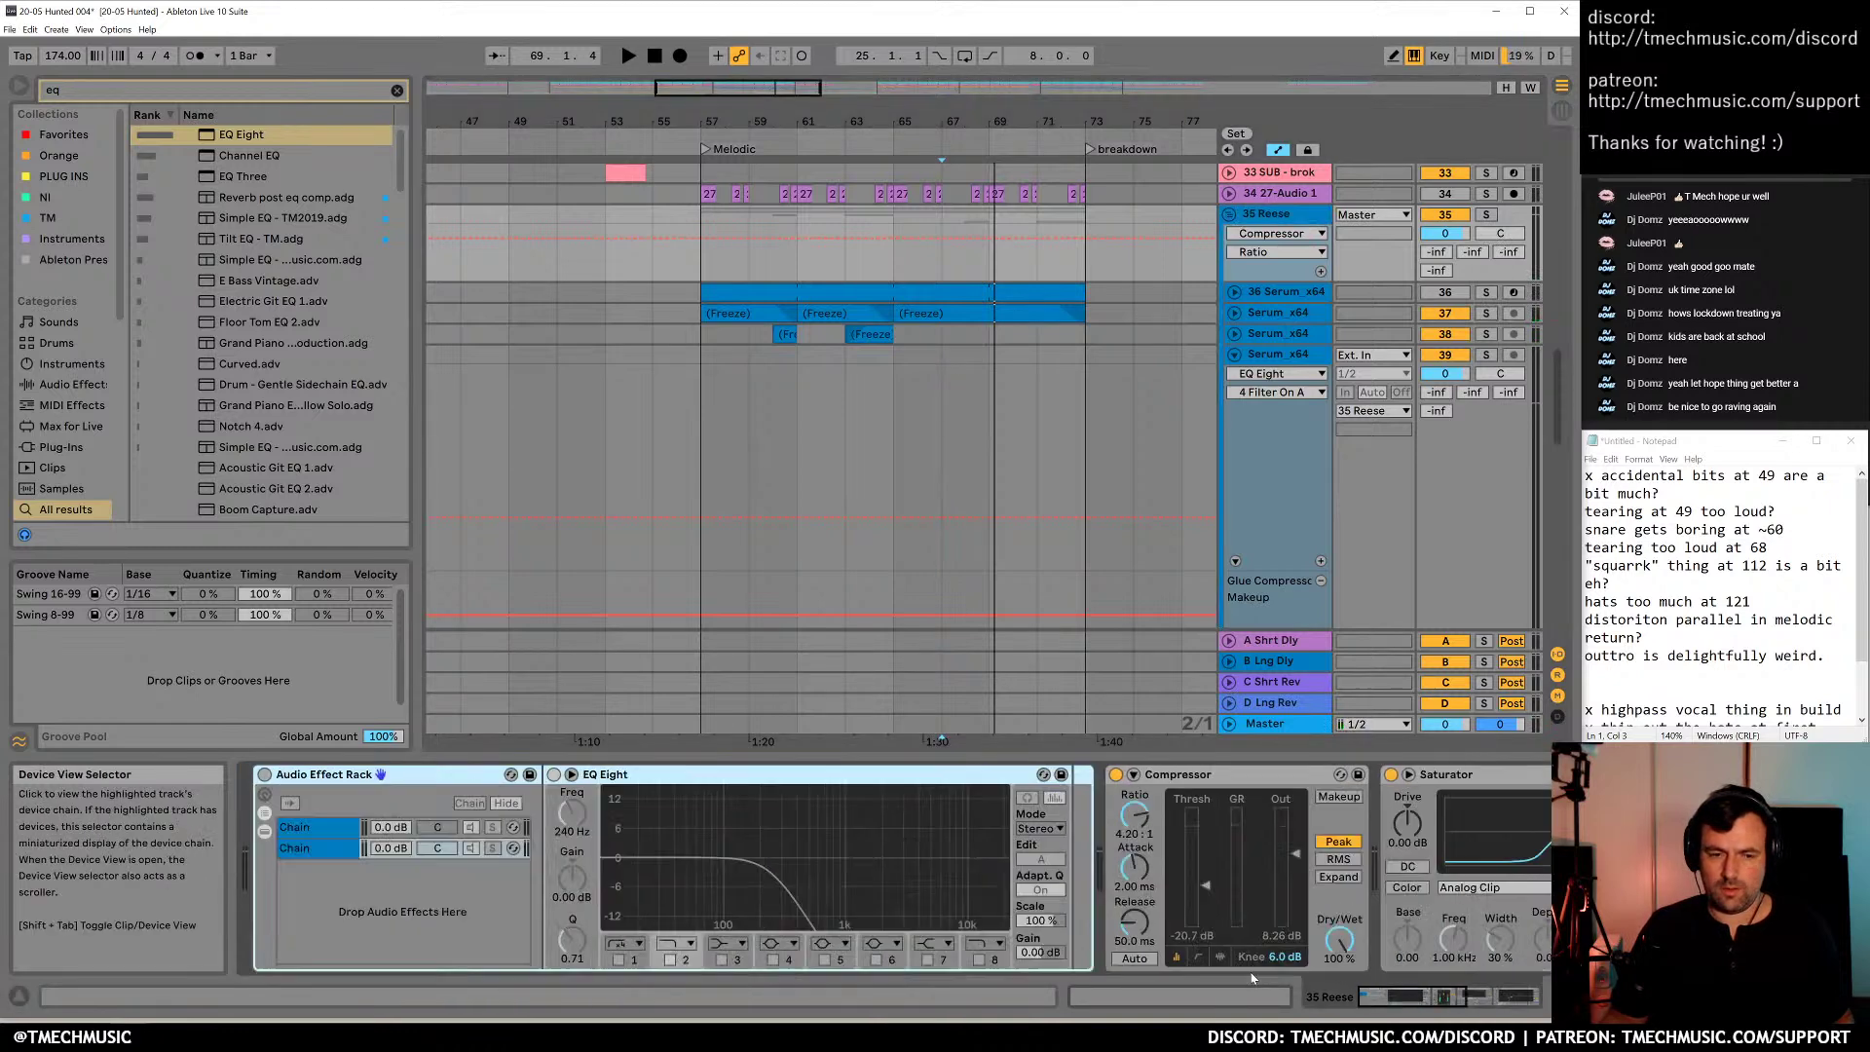
left_click(1487, 215)
key("space")
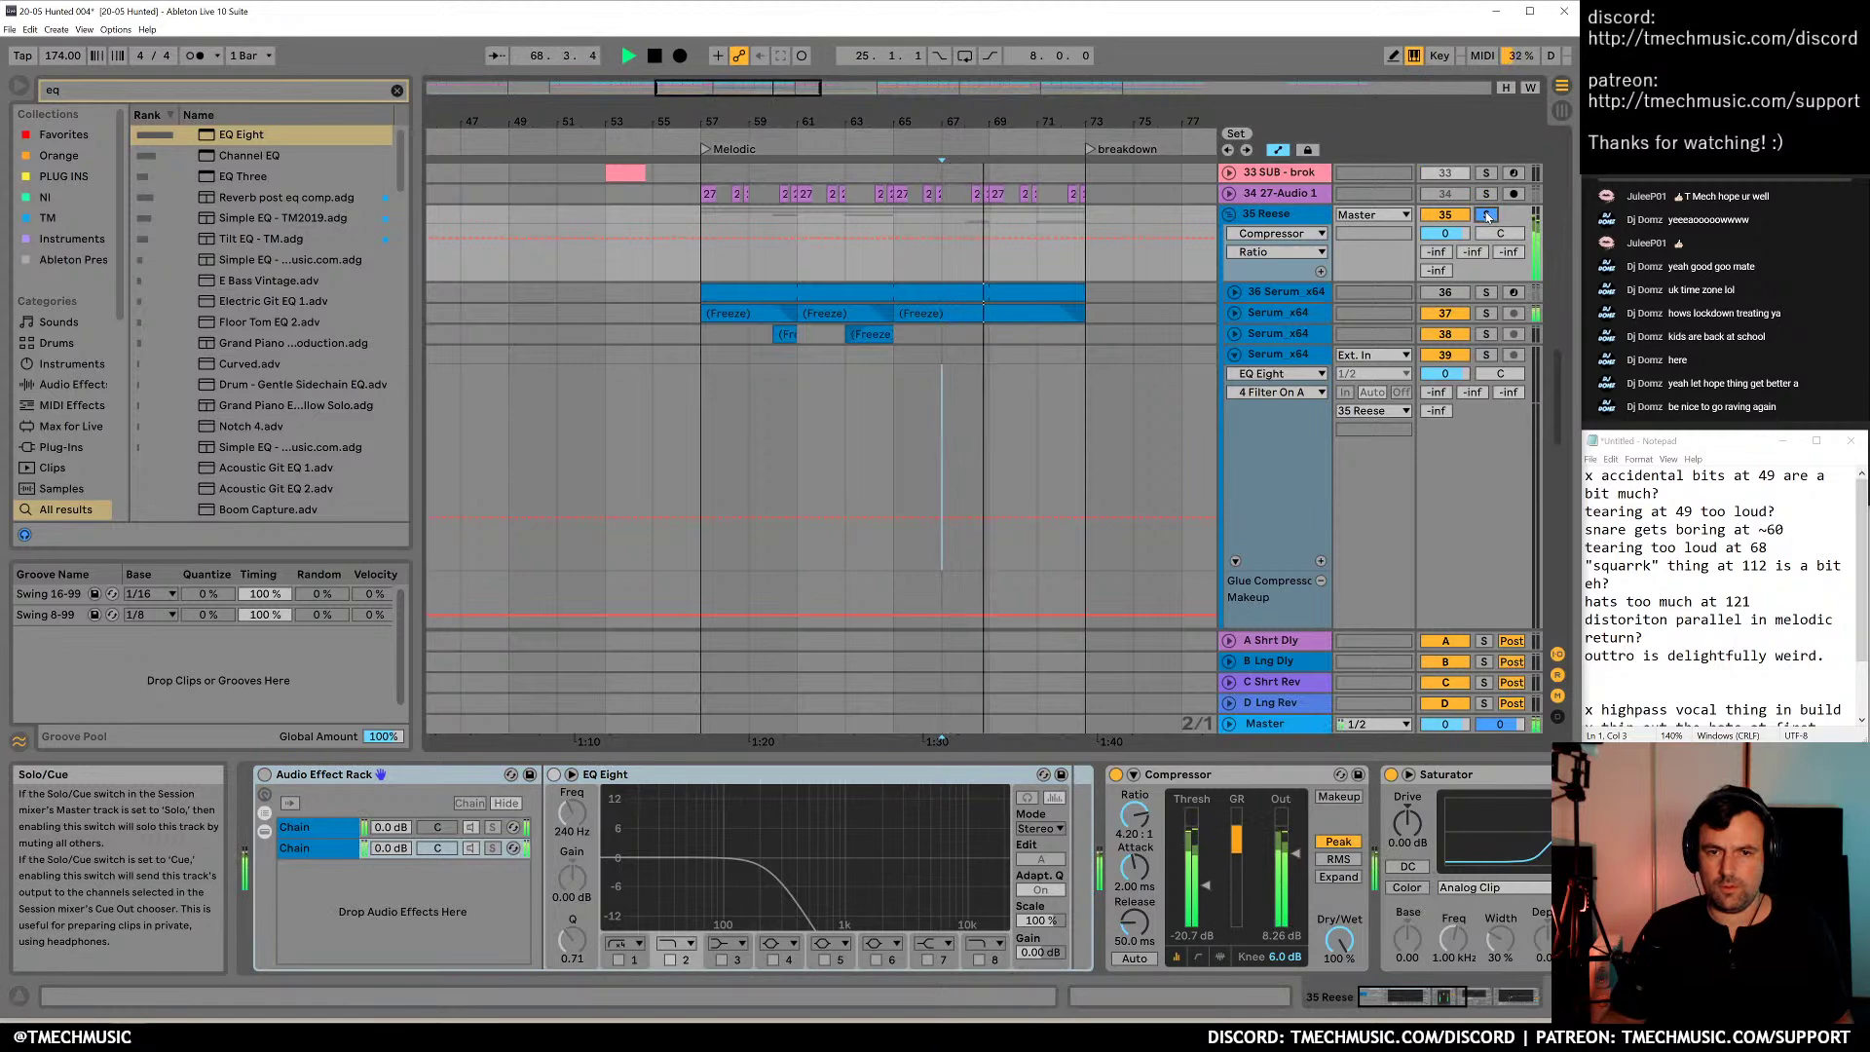
scroll(1015, 484, "down", 8)
key("space")
Set the volume of Serum_x64 track 40 in the Reese group to -15.8 dB
left_click(1038, 471)
scroll(1076, 497, "up", 5)
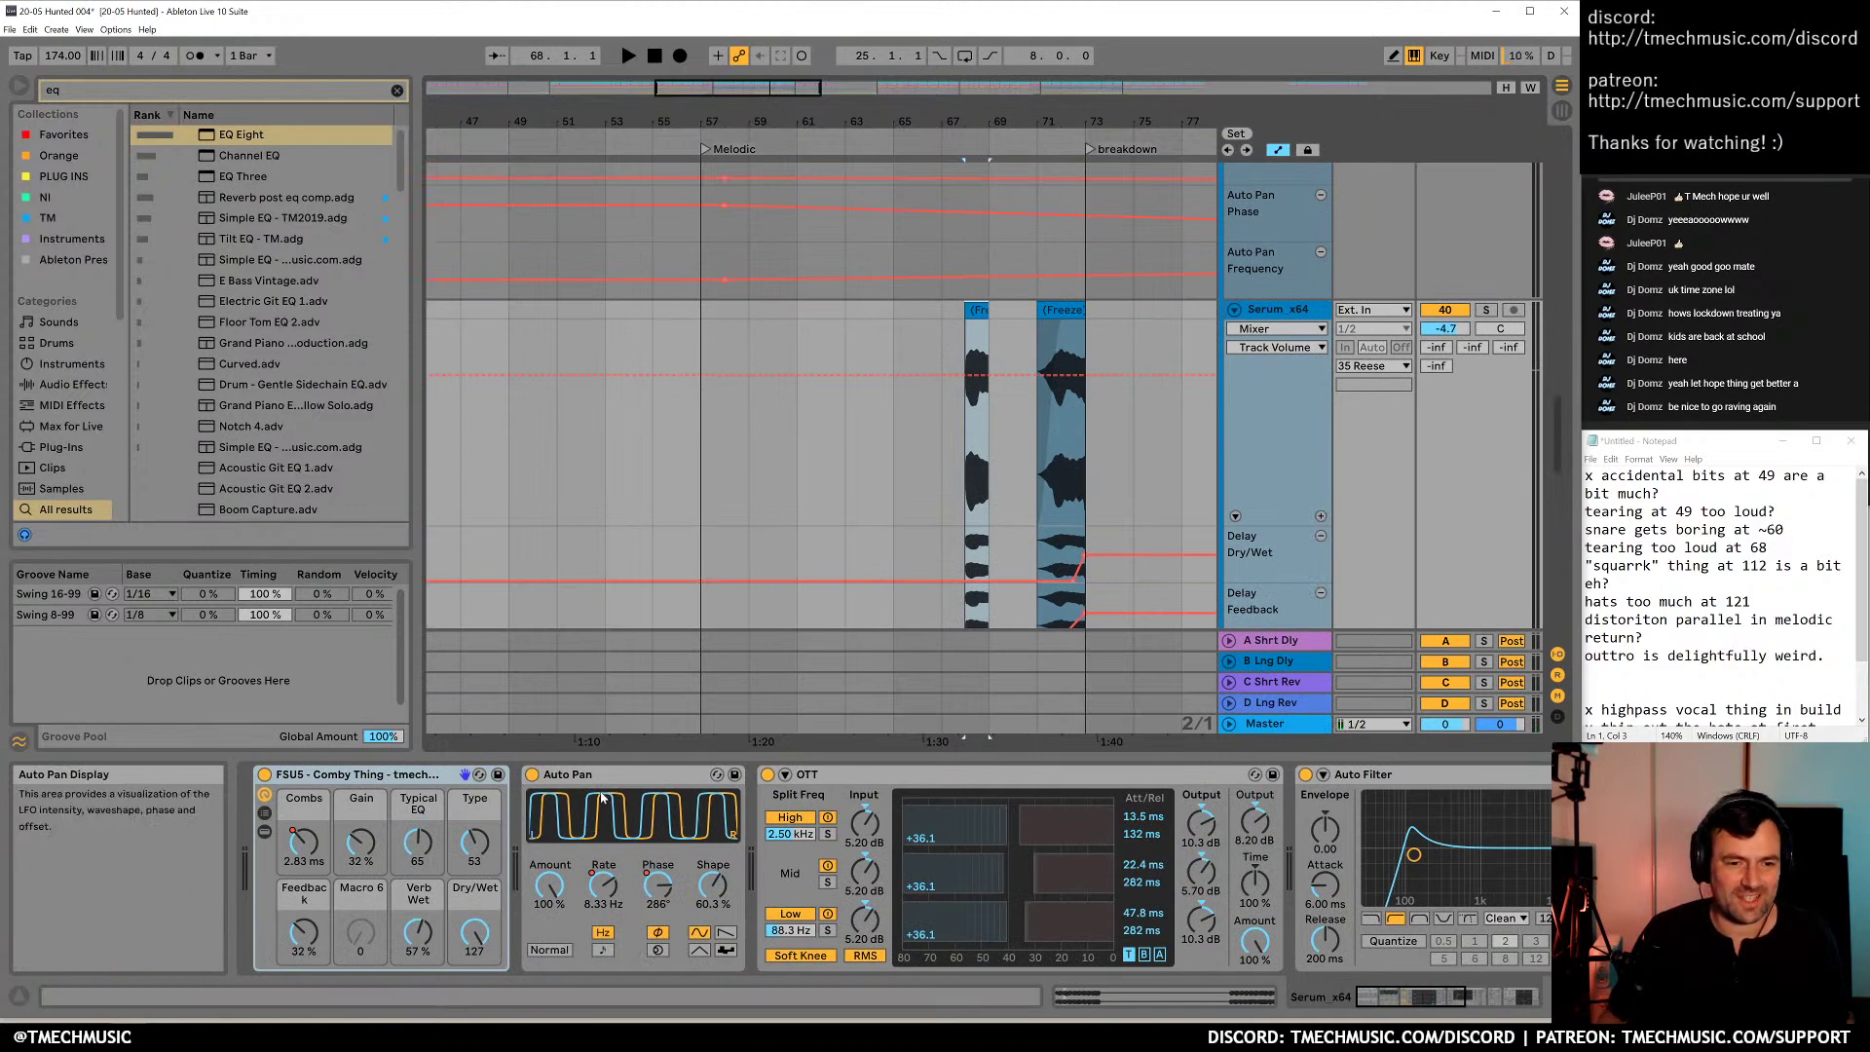
left_click_drag(1445, 329, 1445, 355)
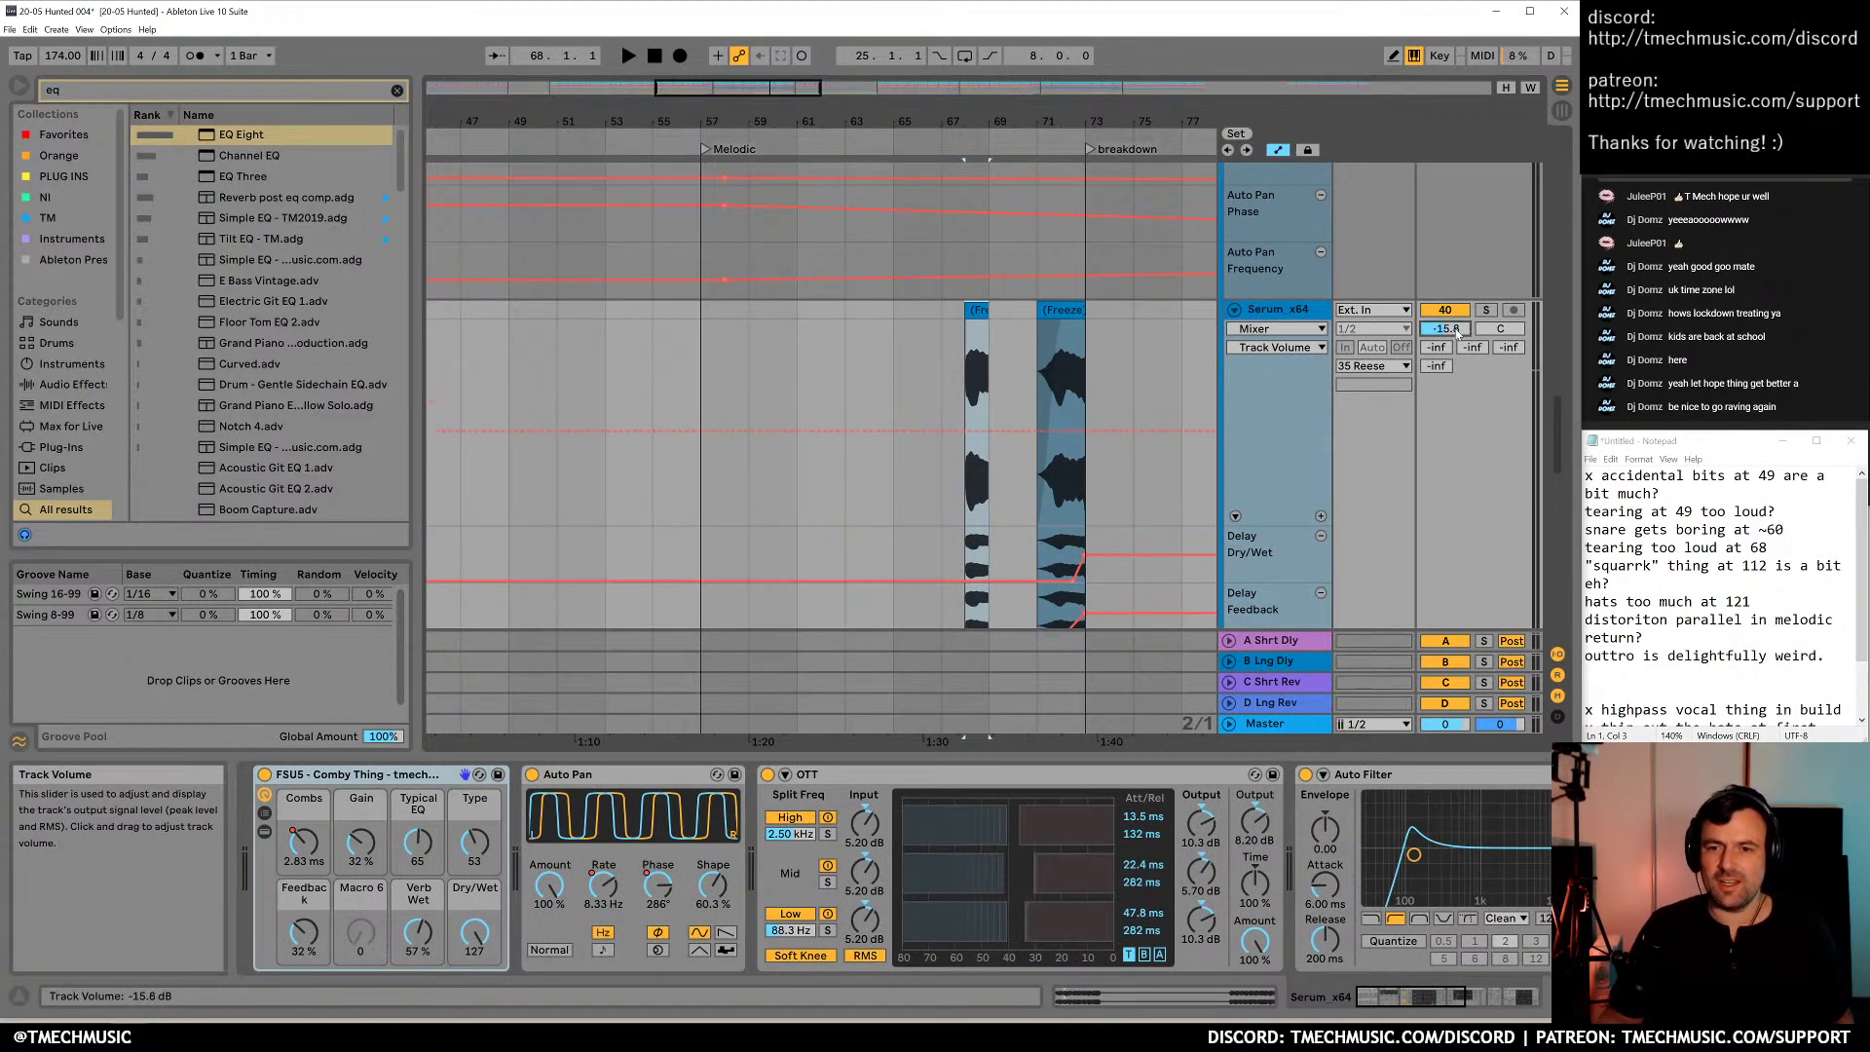
Play from bar 68 to check track 40's new level and mark the note "tearing at 49 too loud?" with an x
key("space")
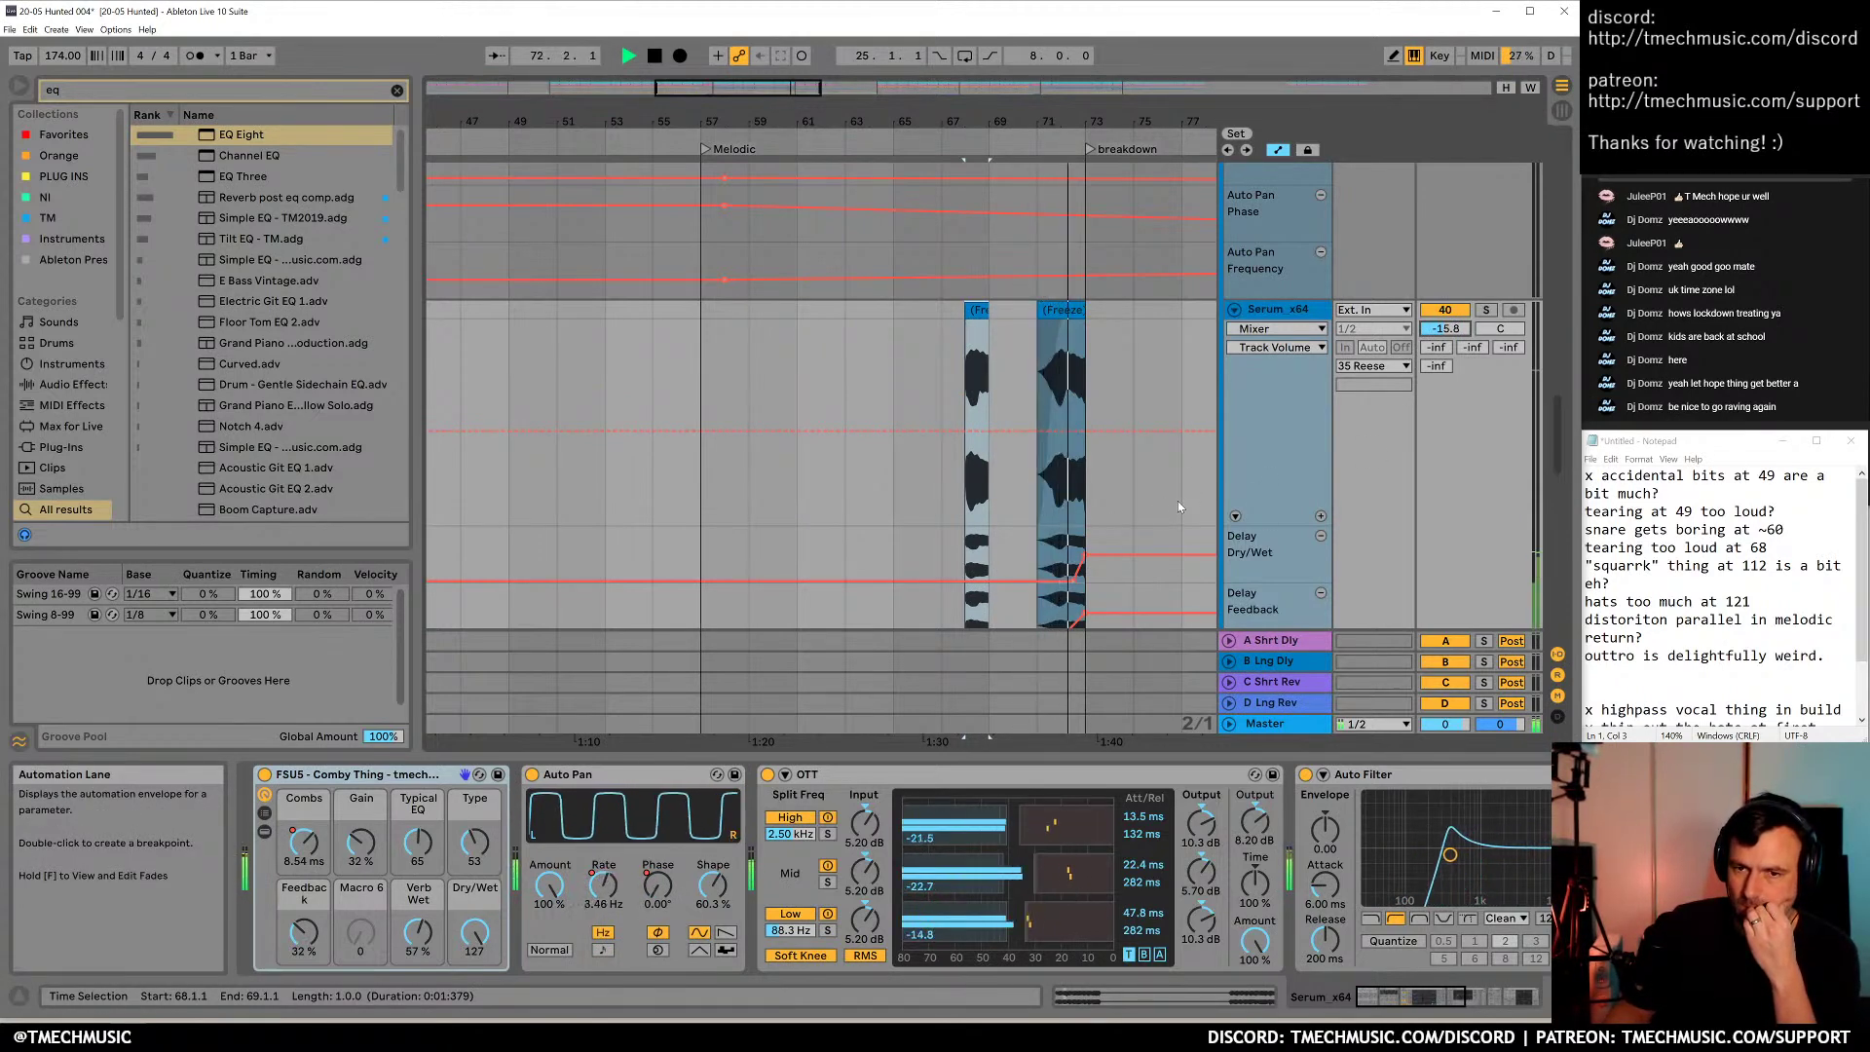
key("space")
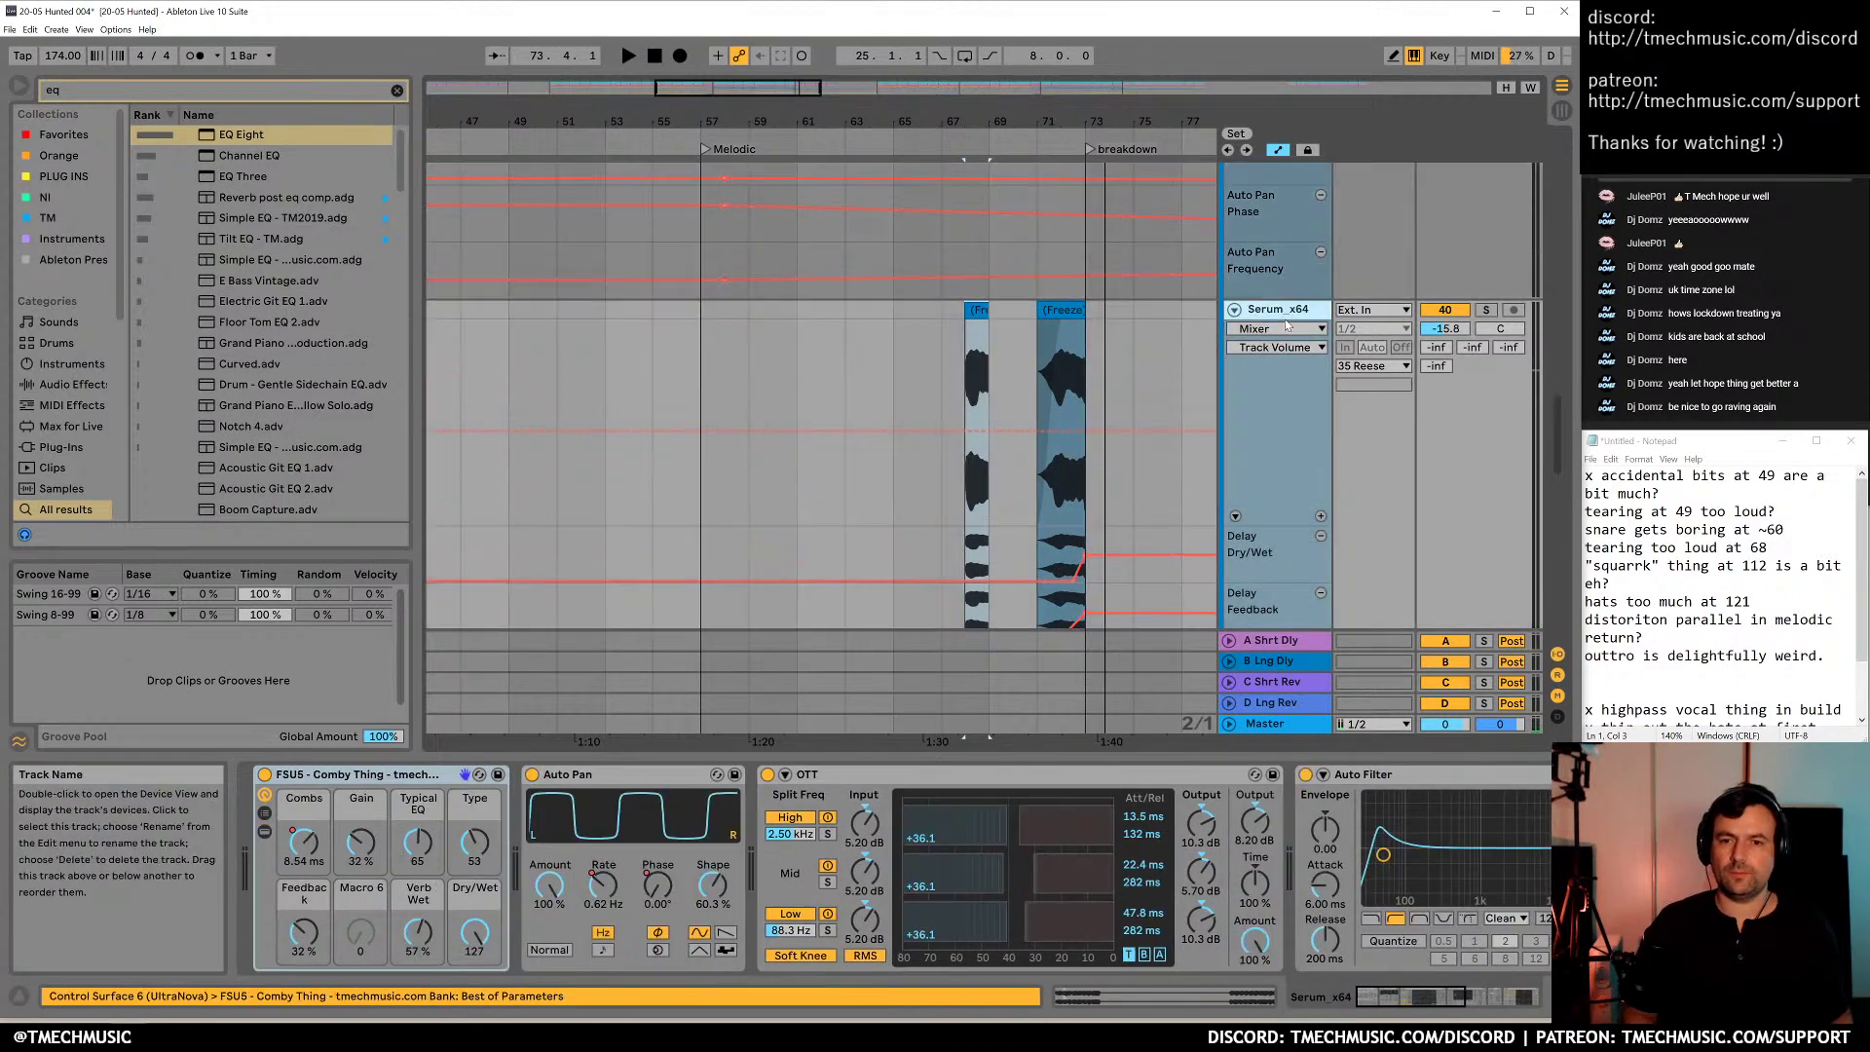
scroll(1285, 325, "down", 20)
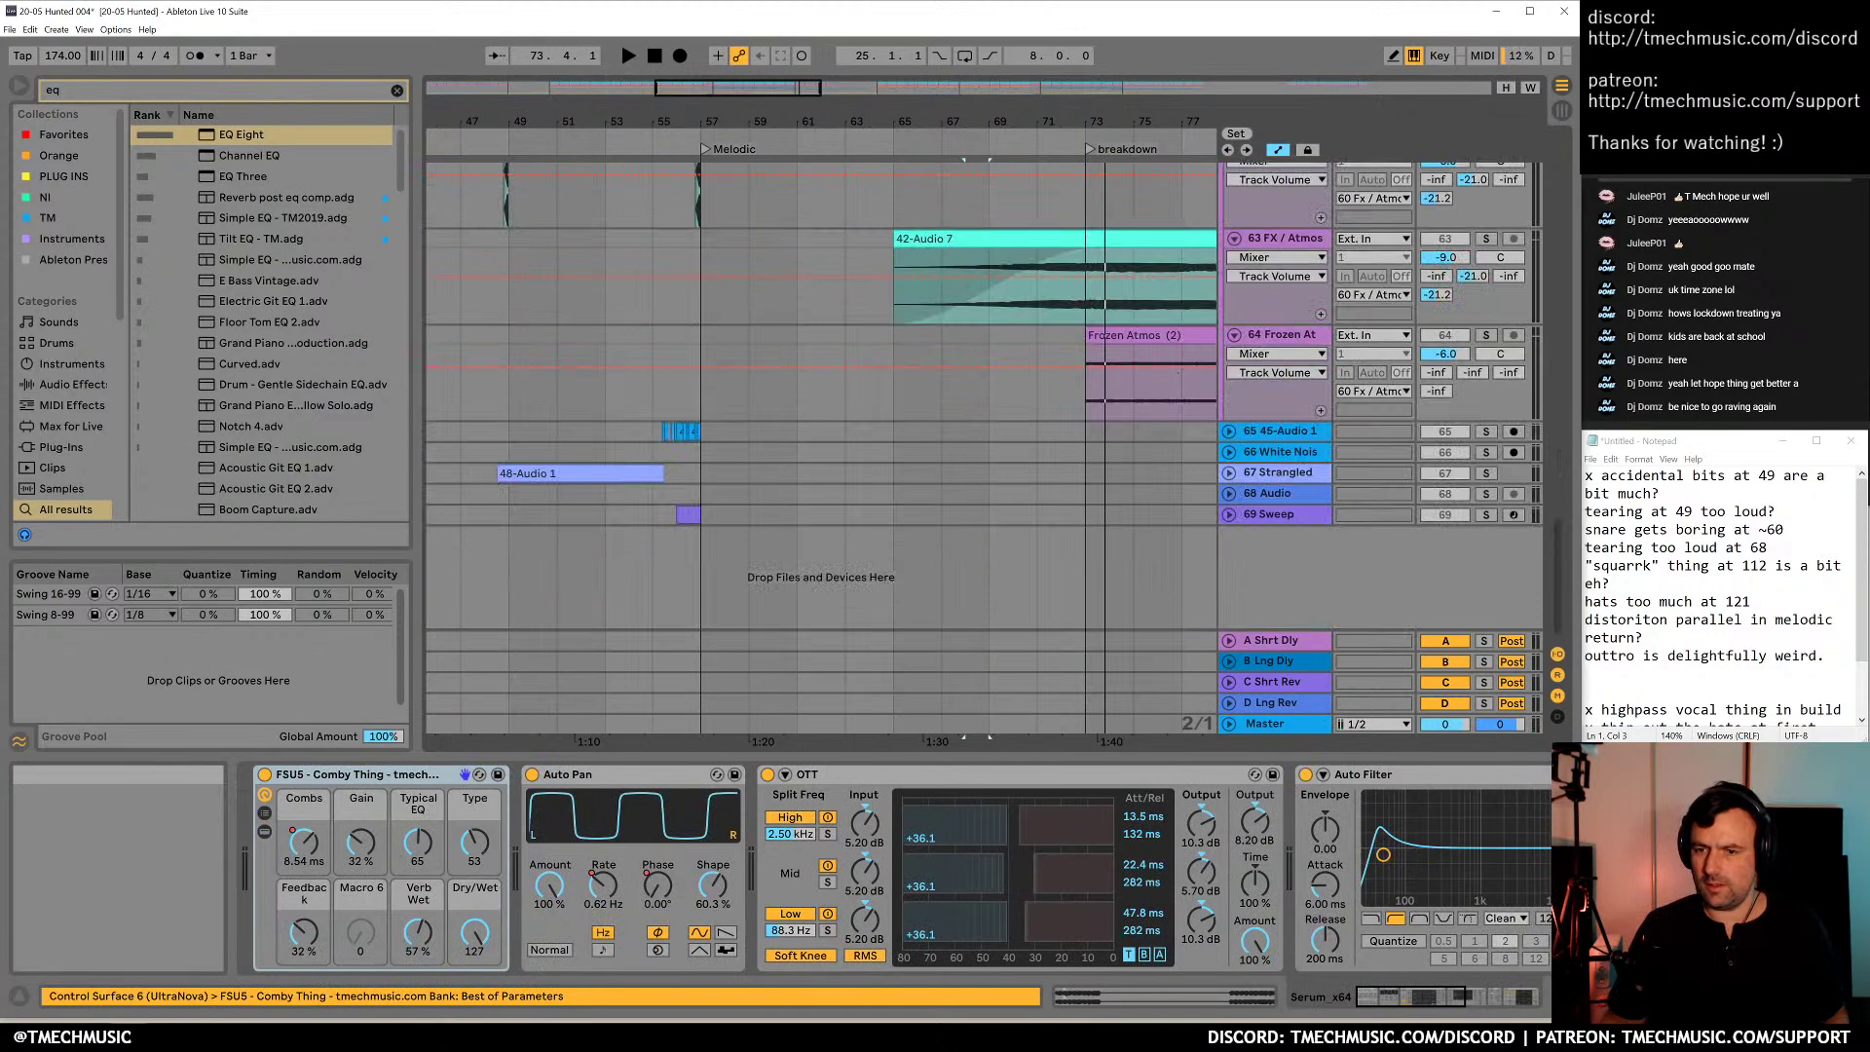
left_click(1585, 511)
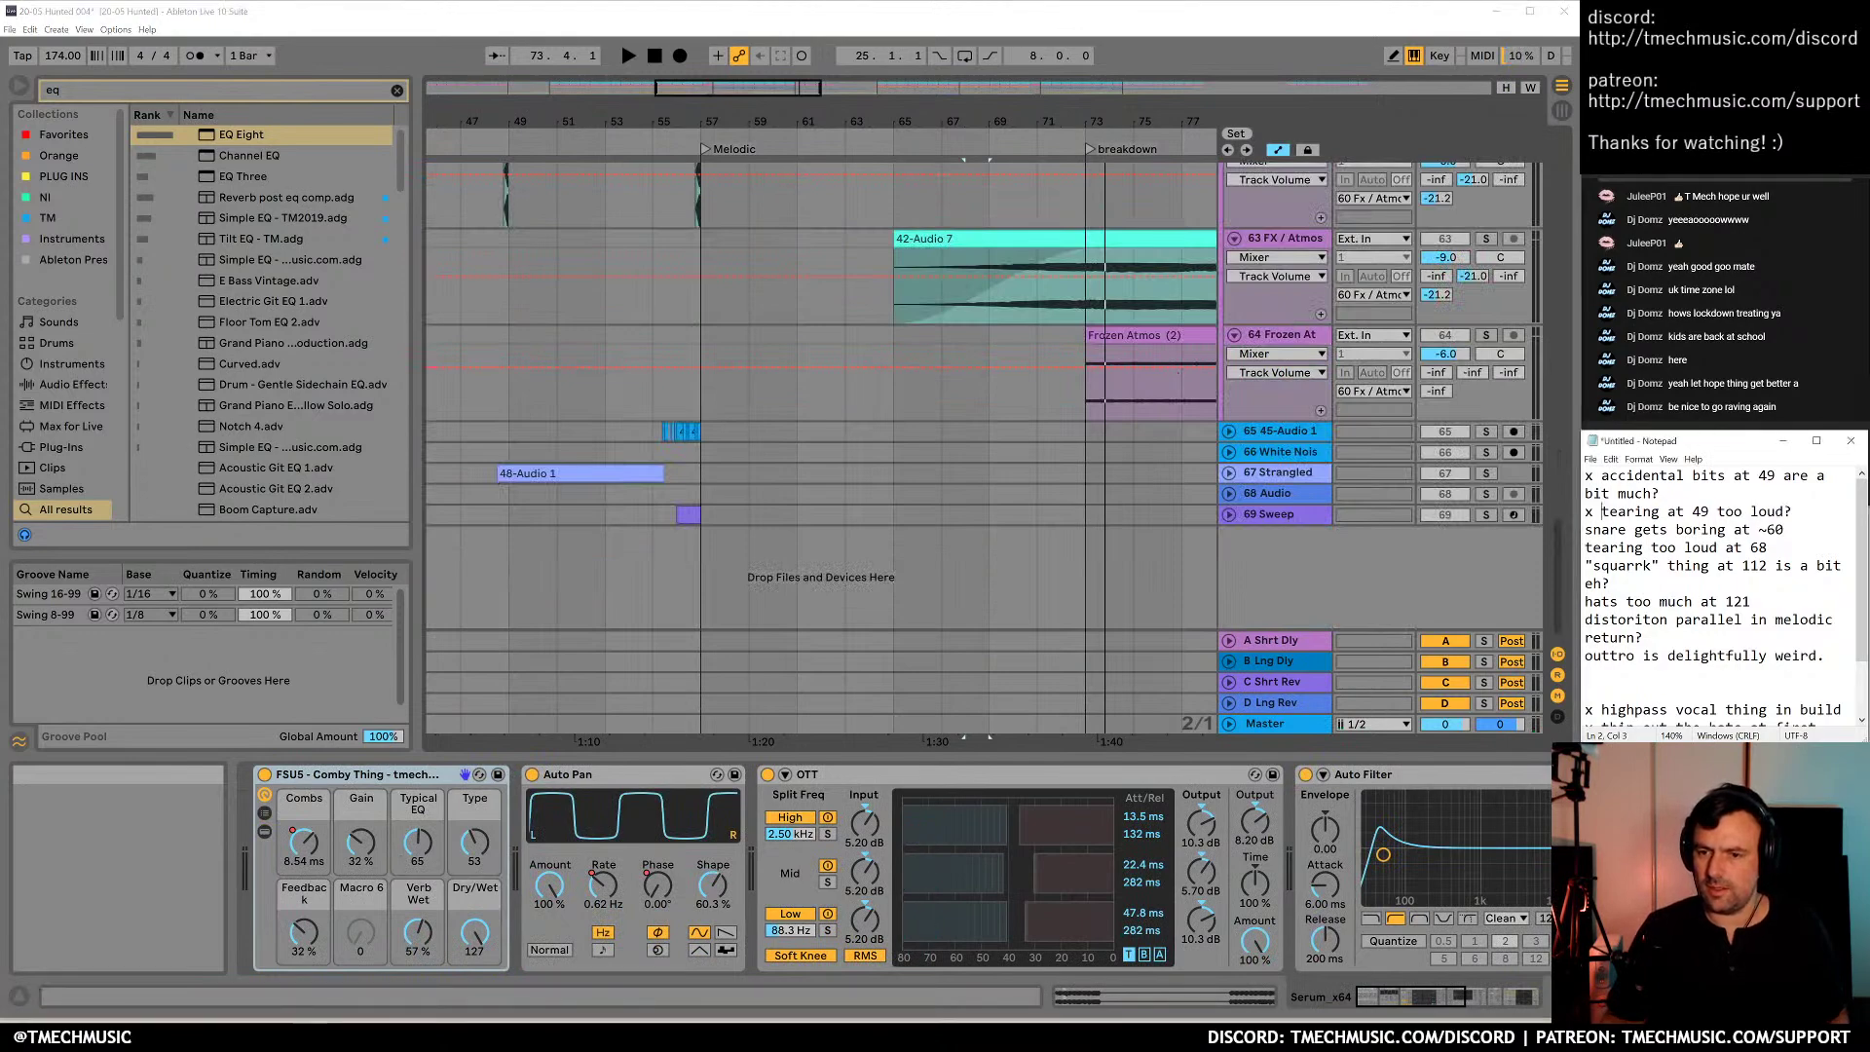
Show the Drum Rack and Snare Zombie 80s sampler of track 2 Kick / Snare
scroll(1143, 408, "up", 20)
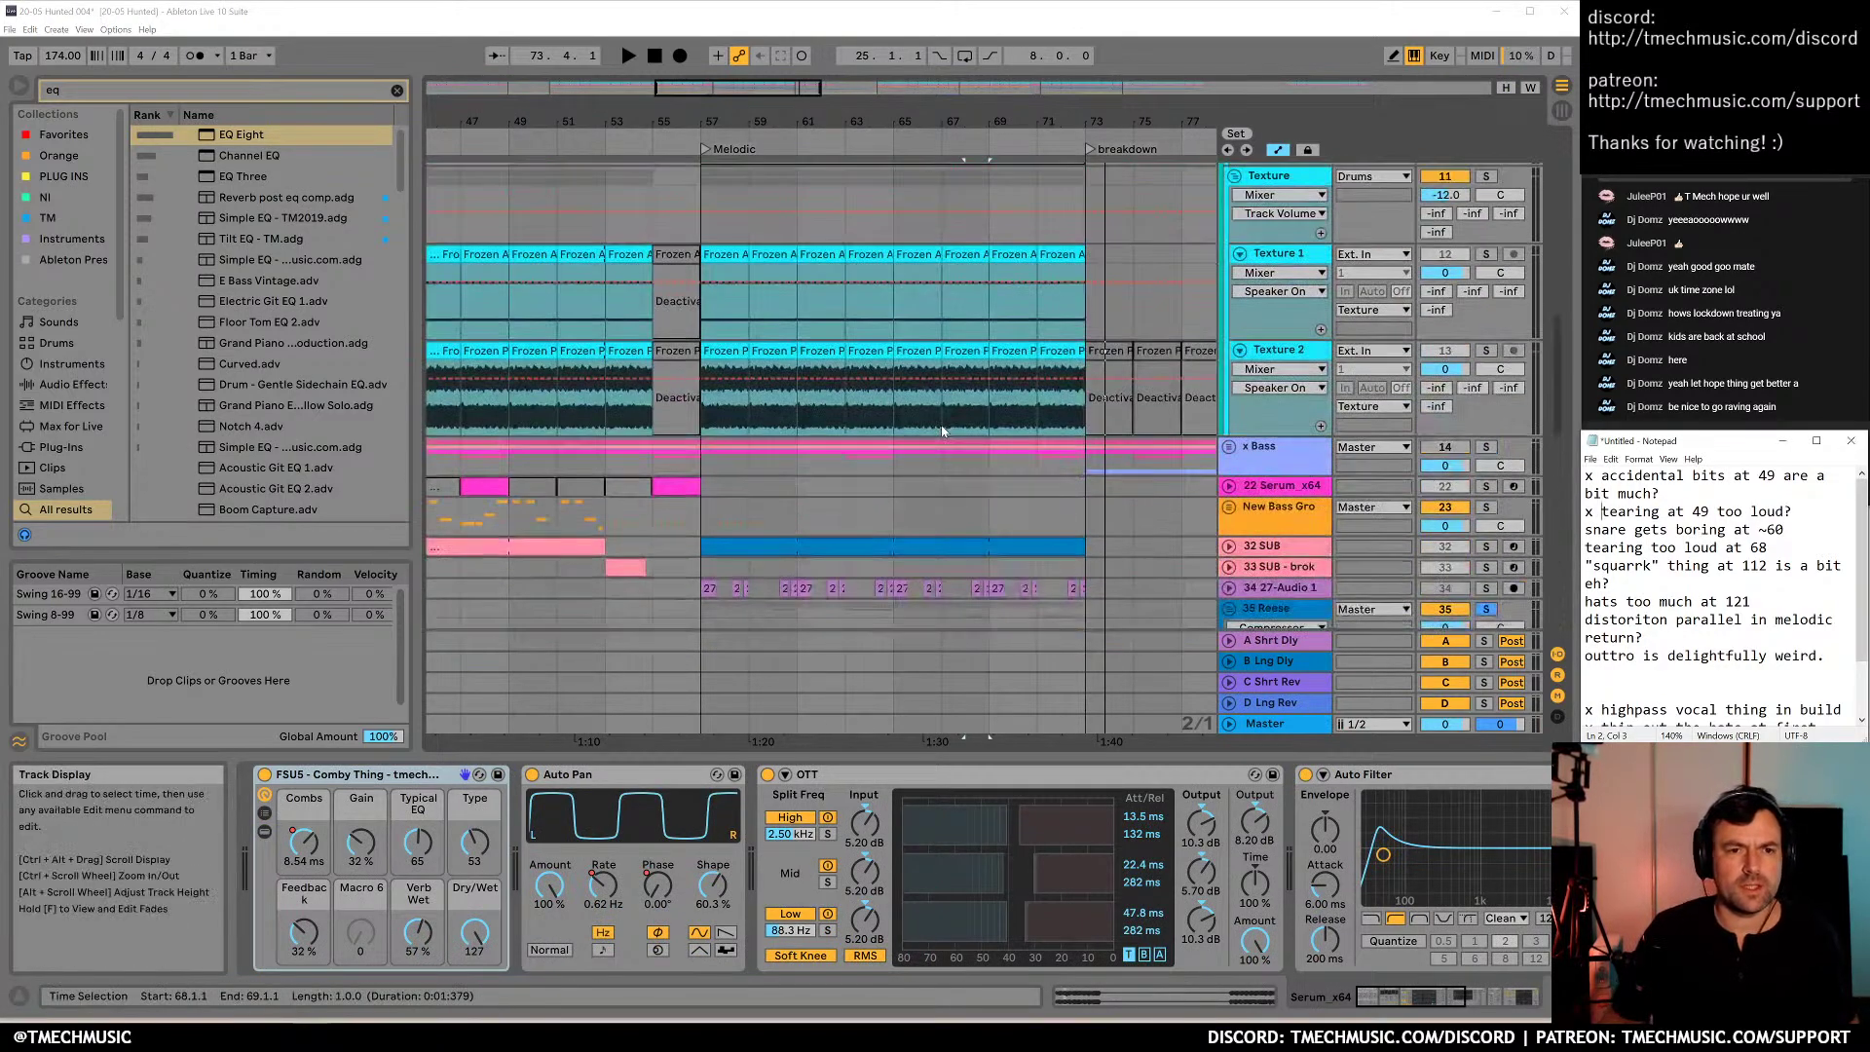
scroll(837, 380, "up", 10)
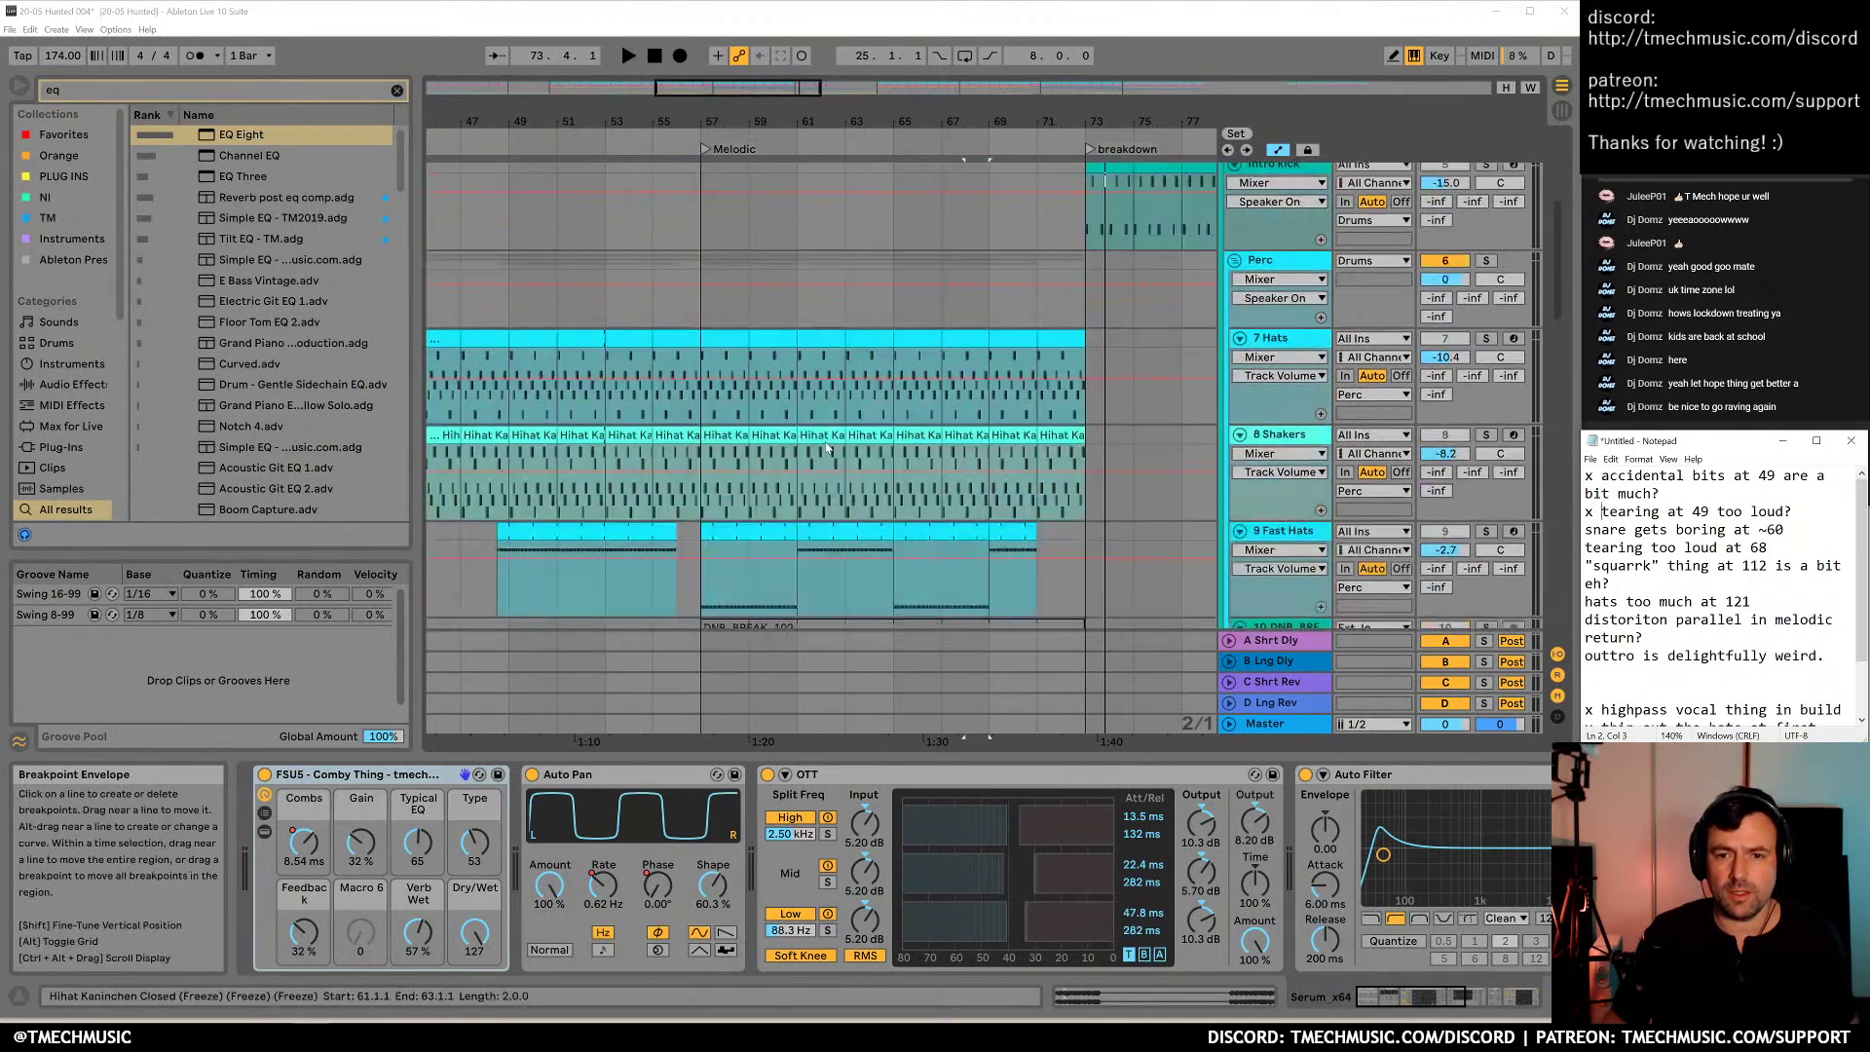
scroll(758, 429, "up", 3)
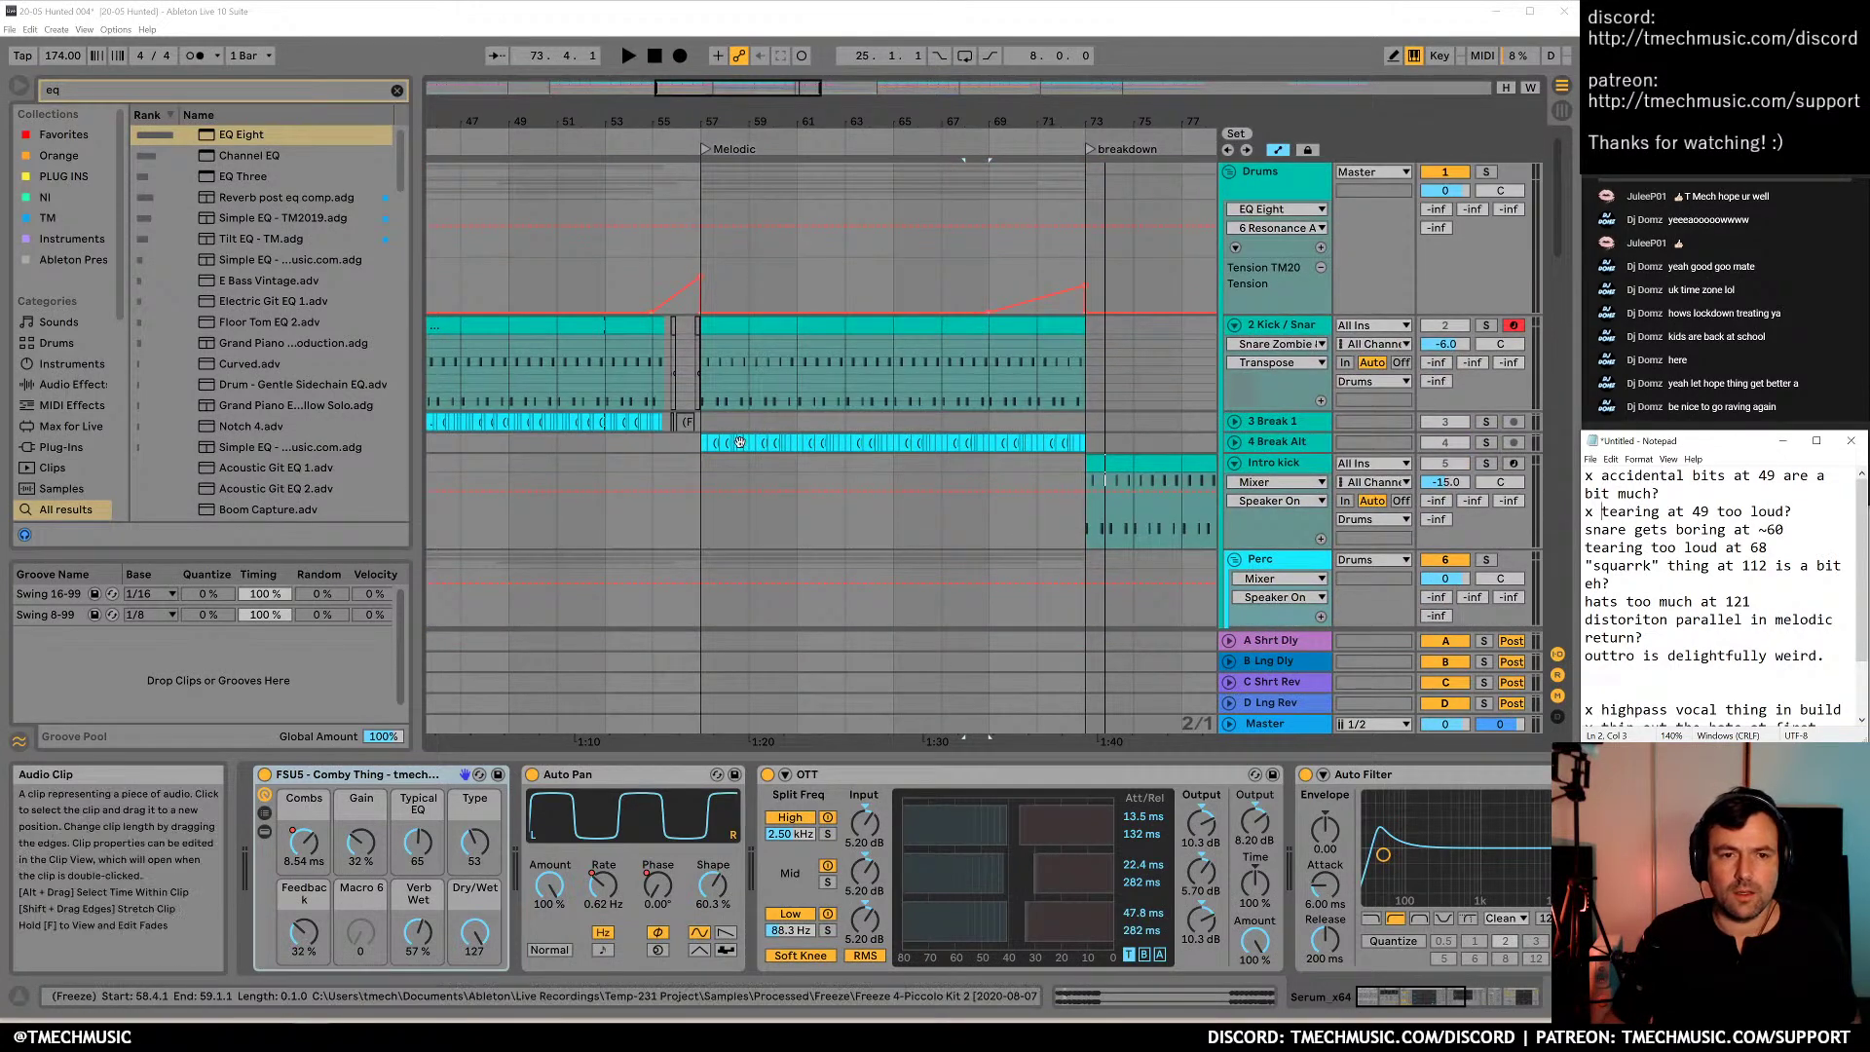
left_click(1261, 331)
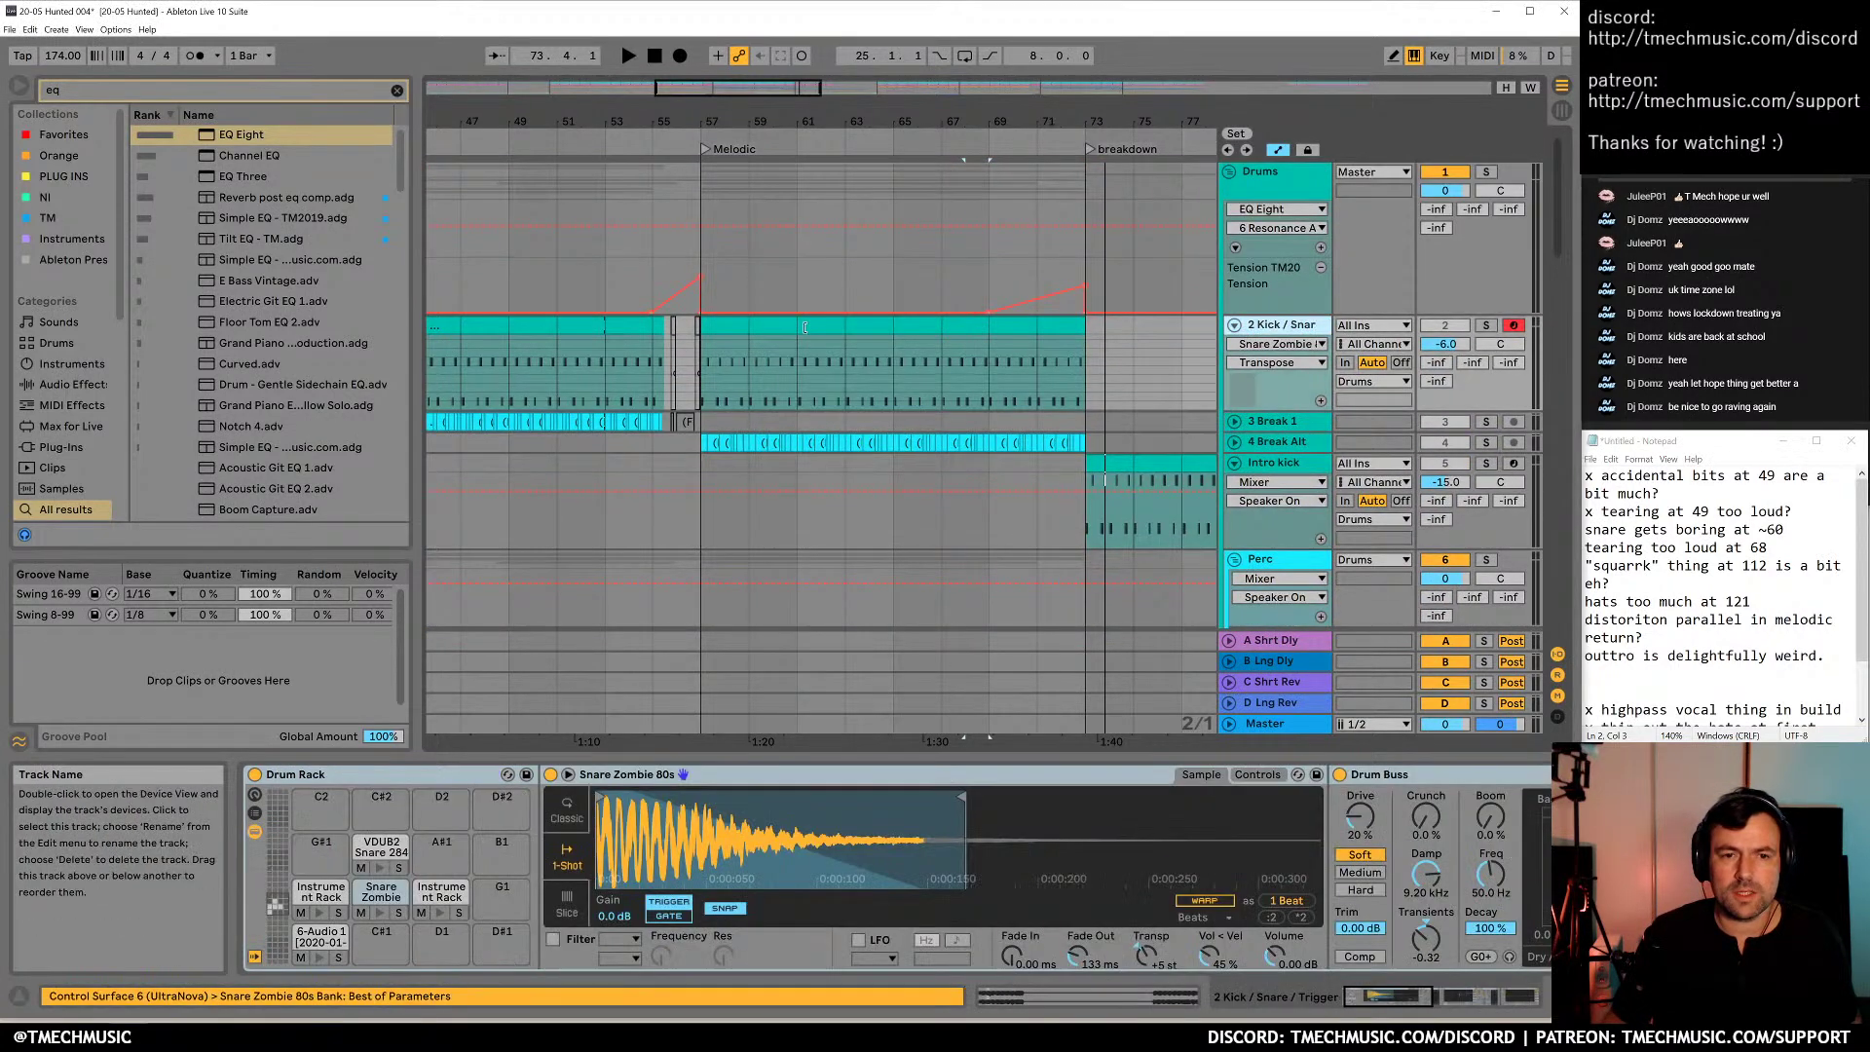
Play from bar 55 into the Melodic section and briefly solo track 4 Break Alt to hear its part in the snare
left_click(652, 283)
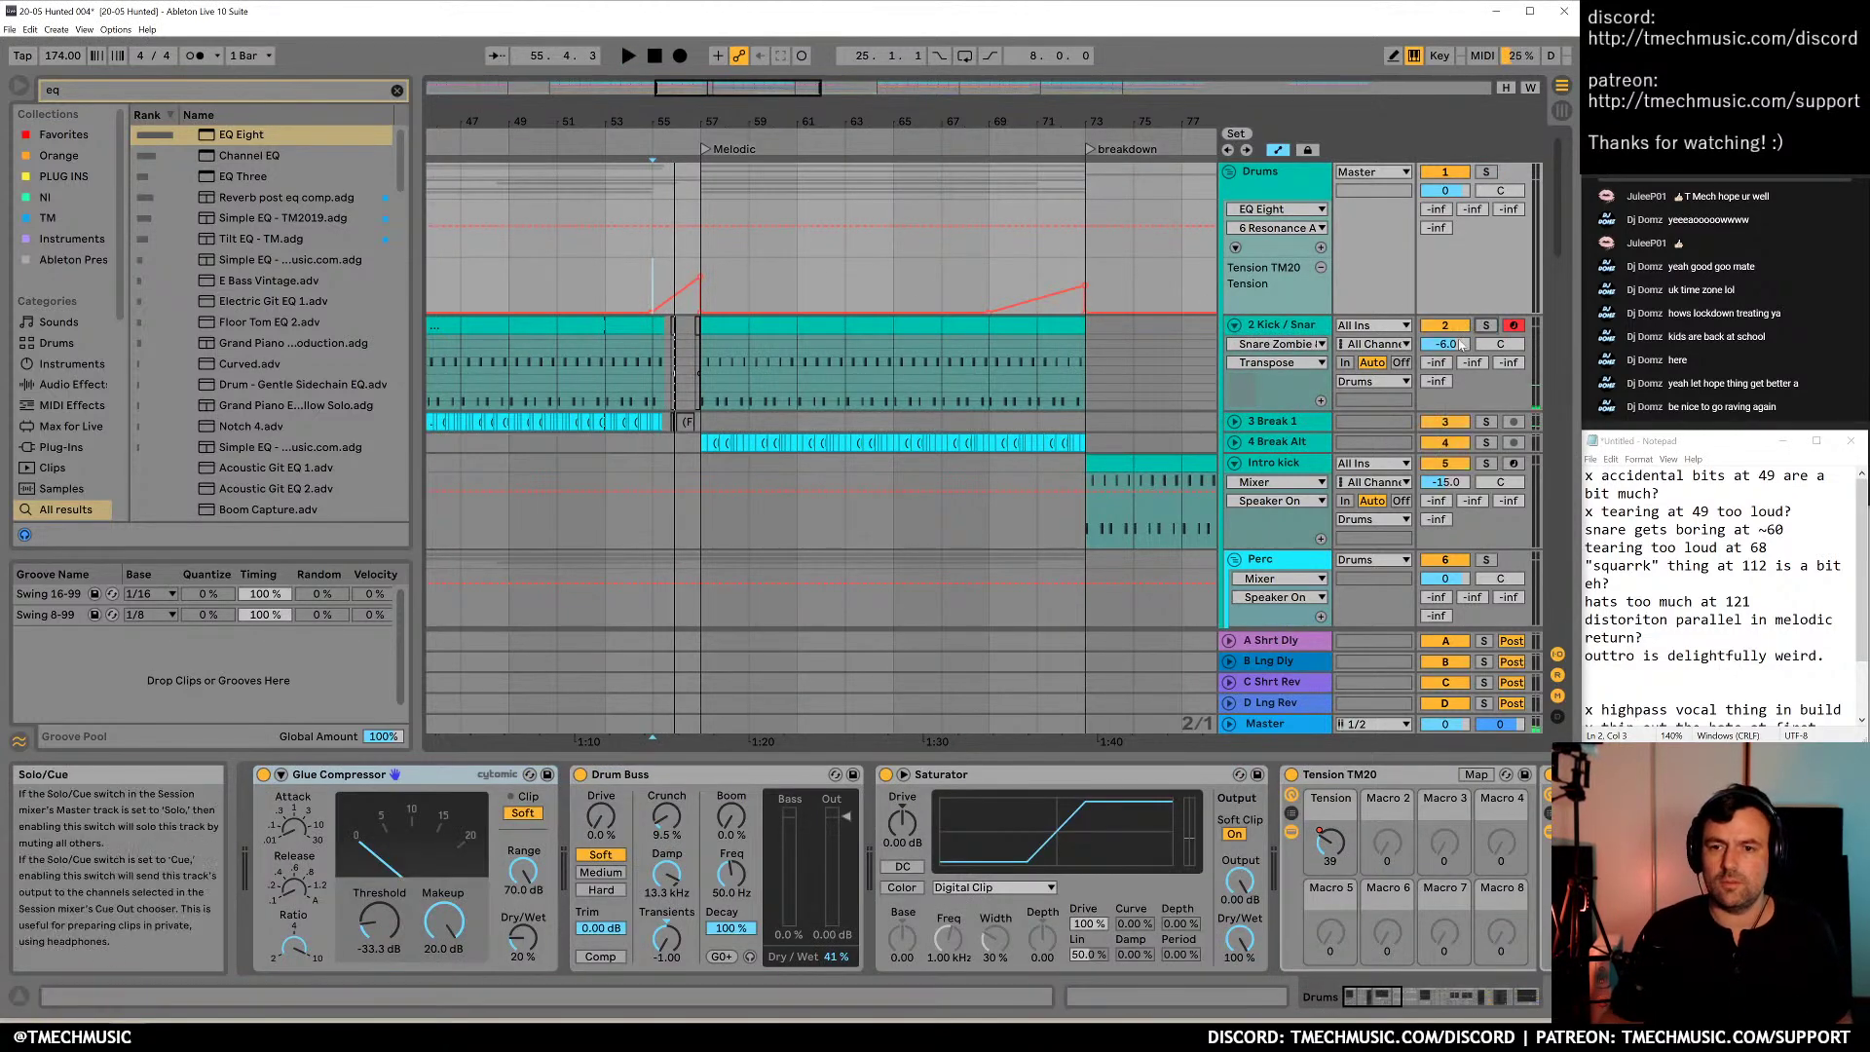
key("space")
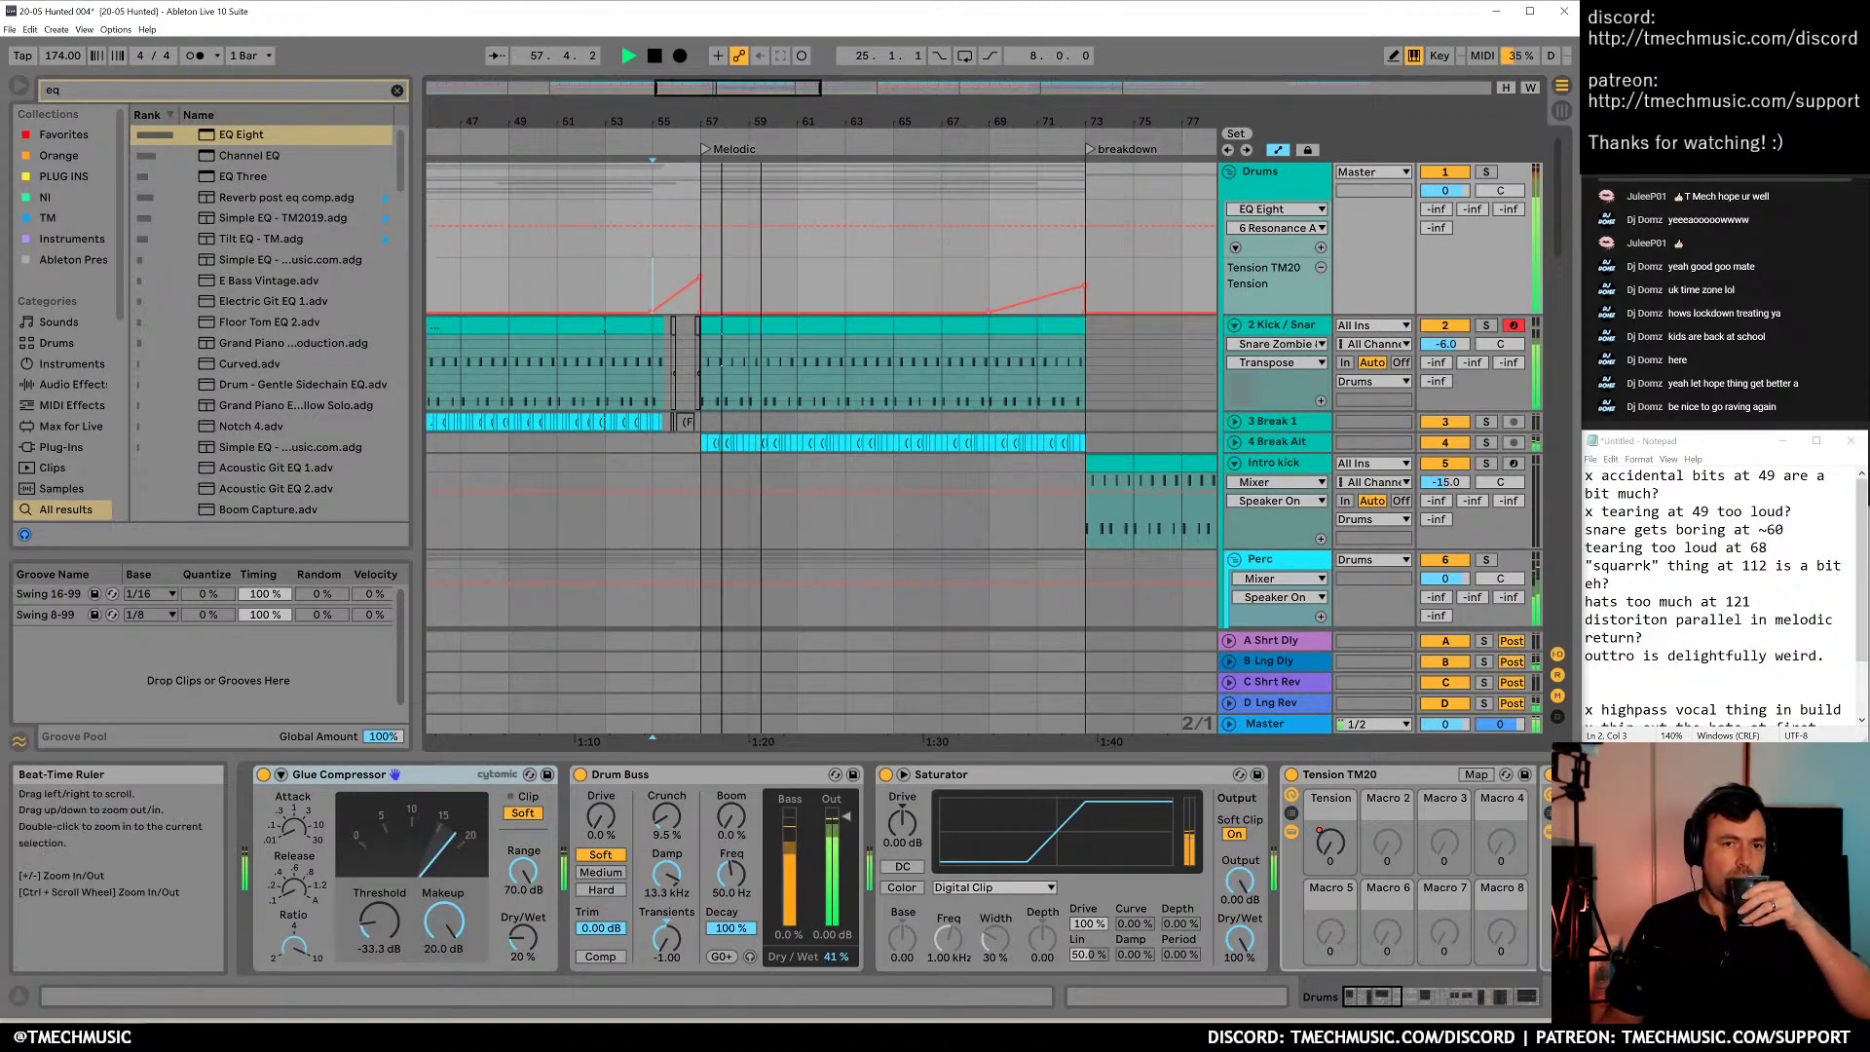
left_click_drag(809, 123, 820, 101)
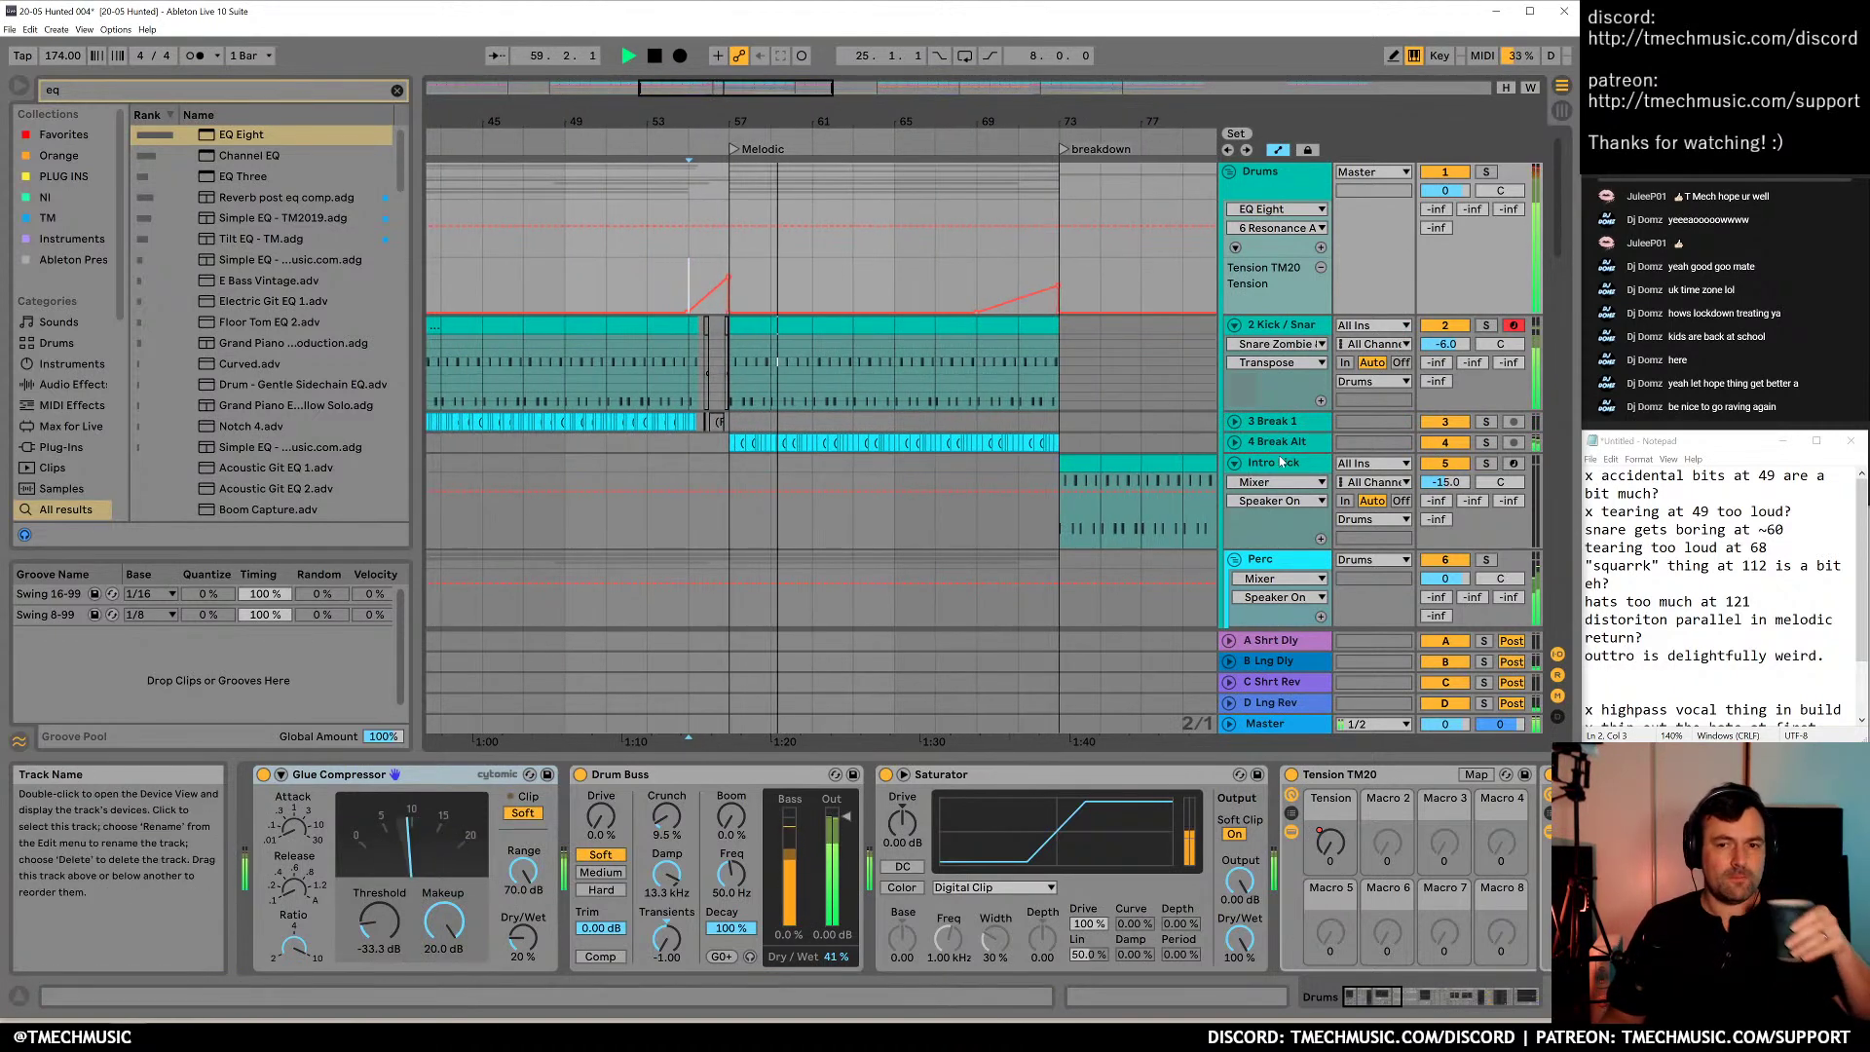
left_click(1487, 443)
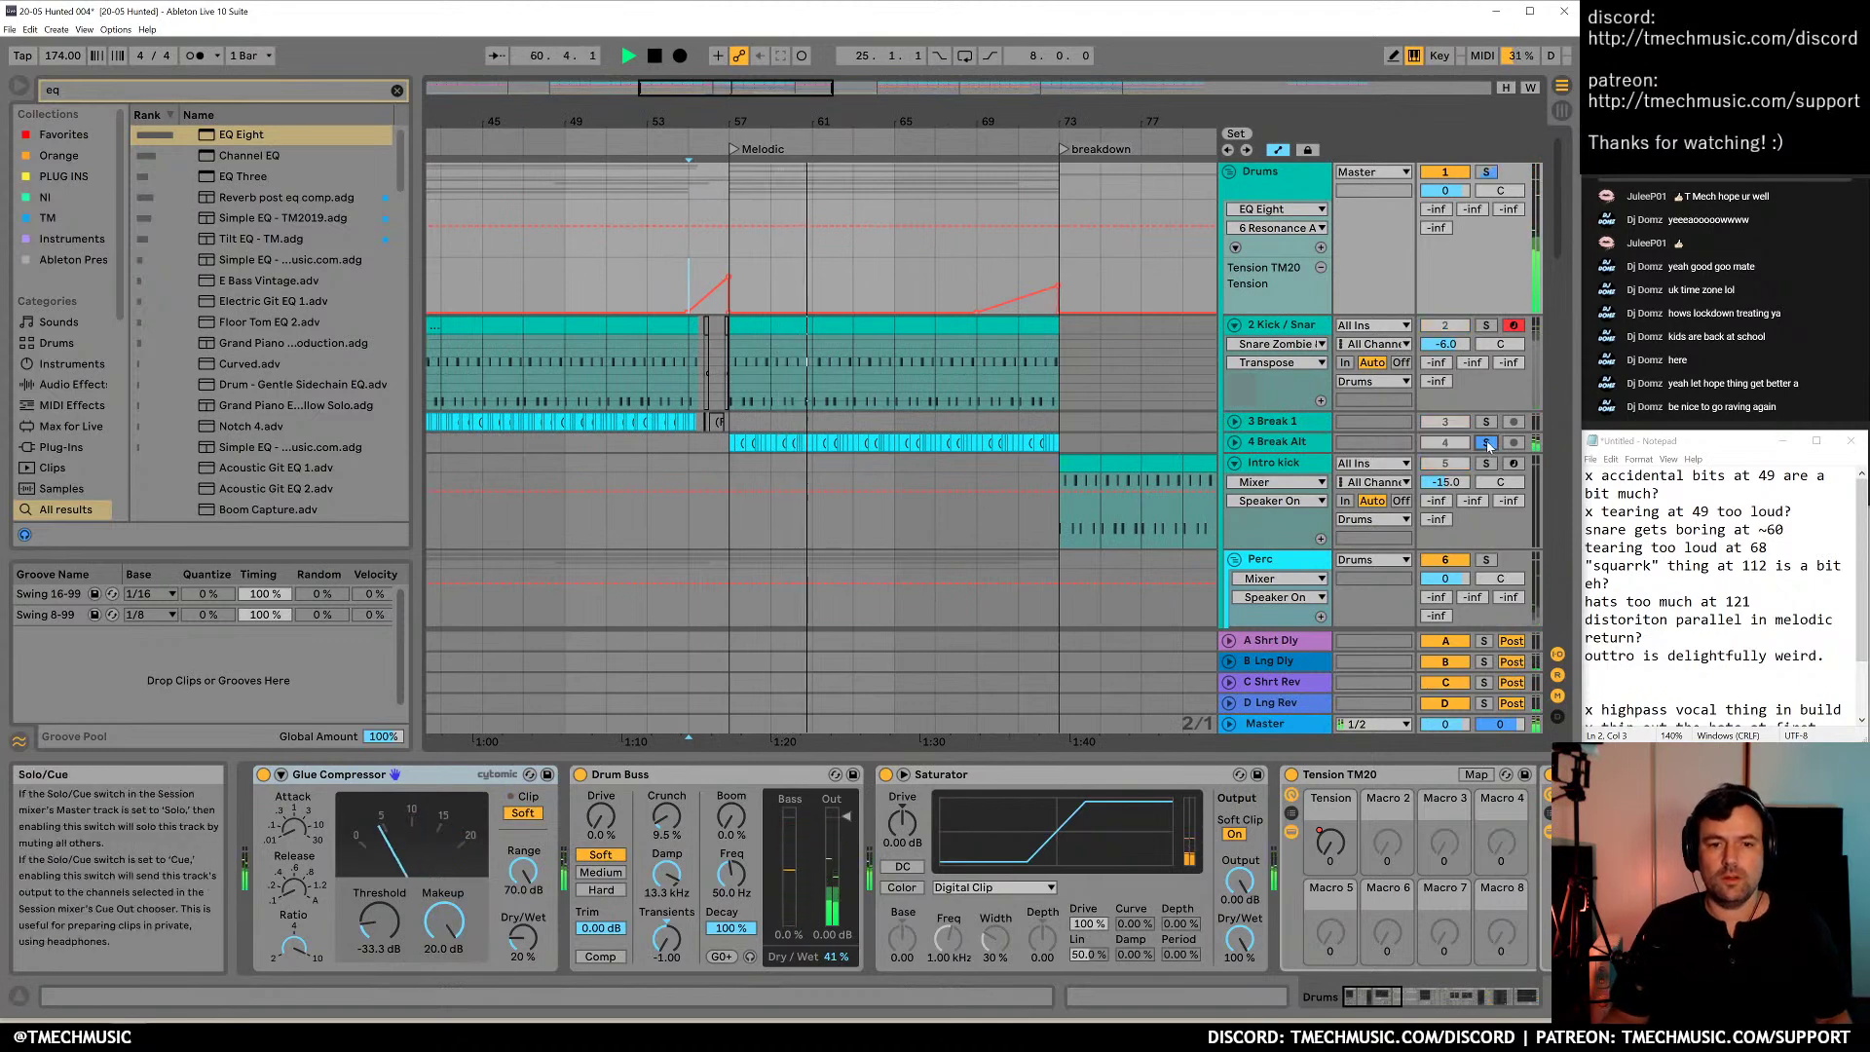
left_click(1487, 443)
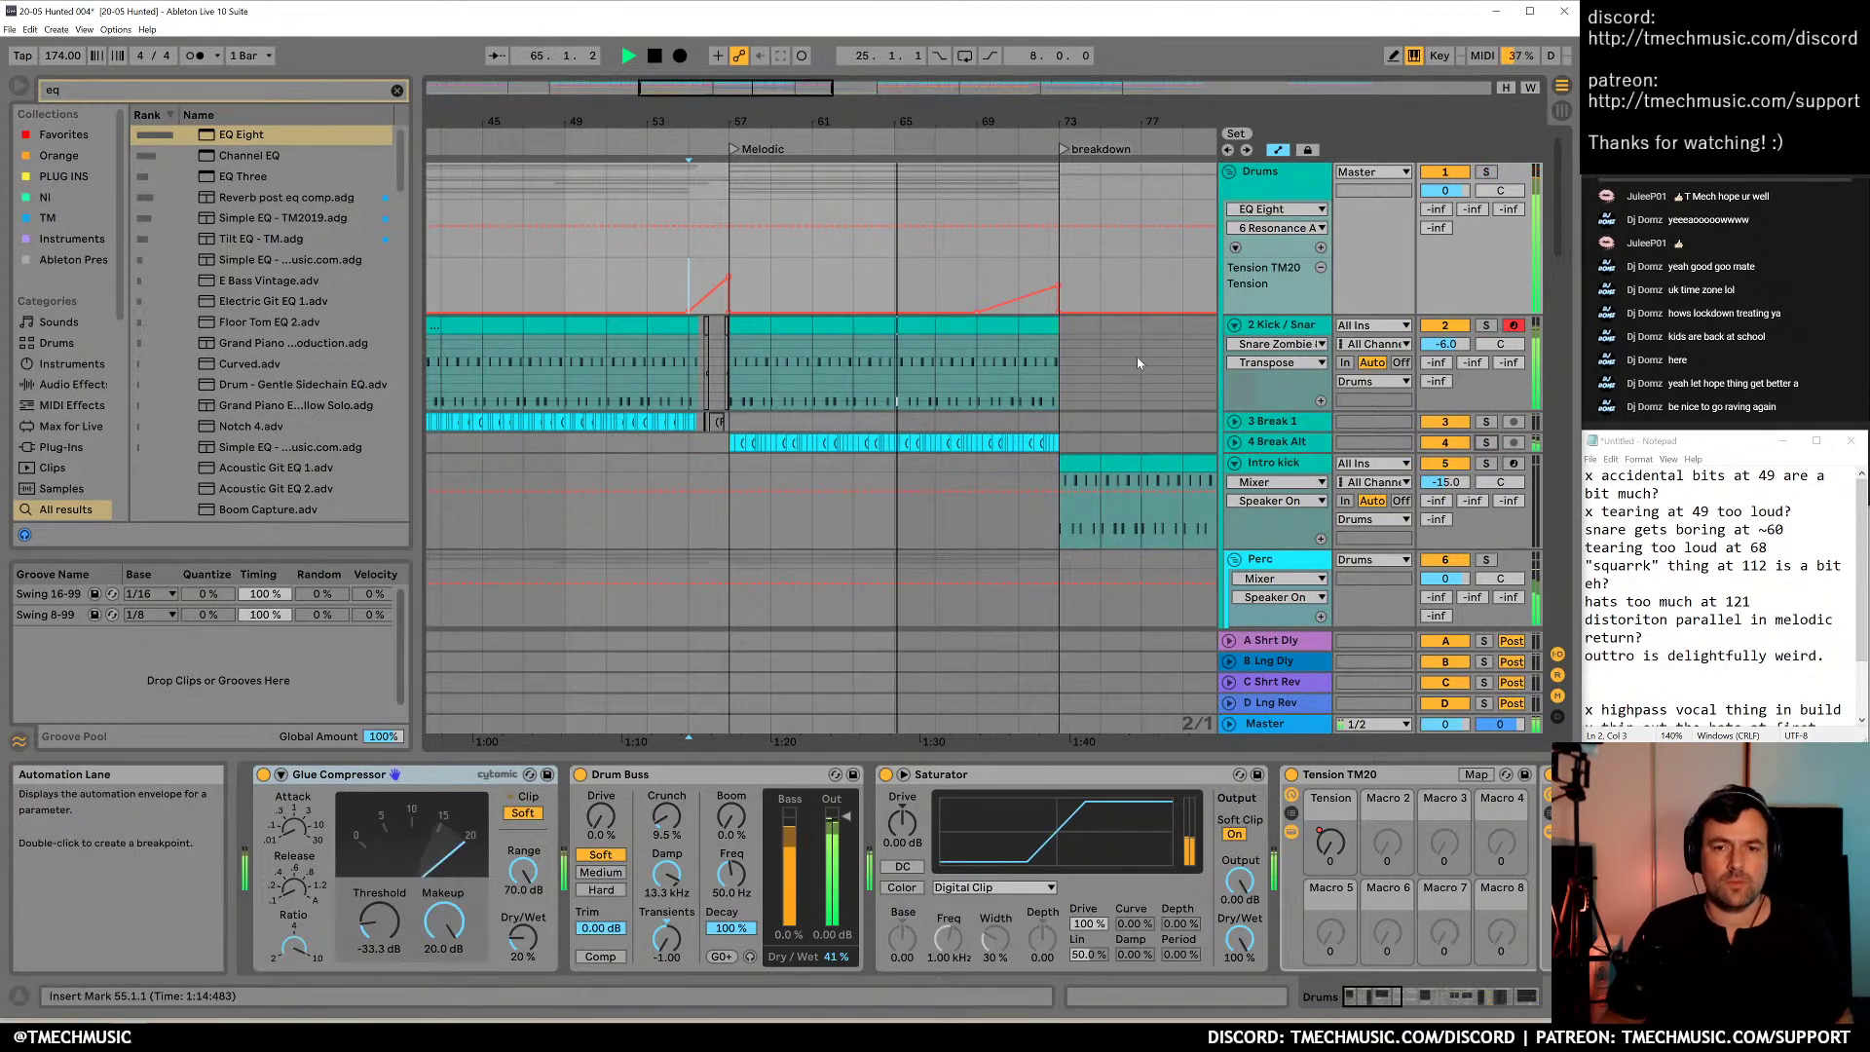
Open the Kick / Snare clip at bar 57 and play it with track 2 temporarily soloed
double_click(751, 325)
key("space")
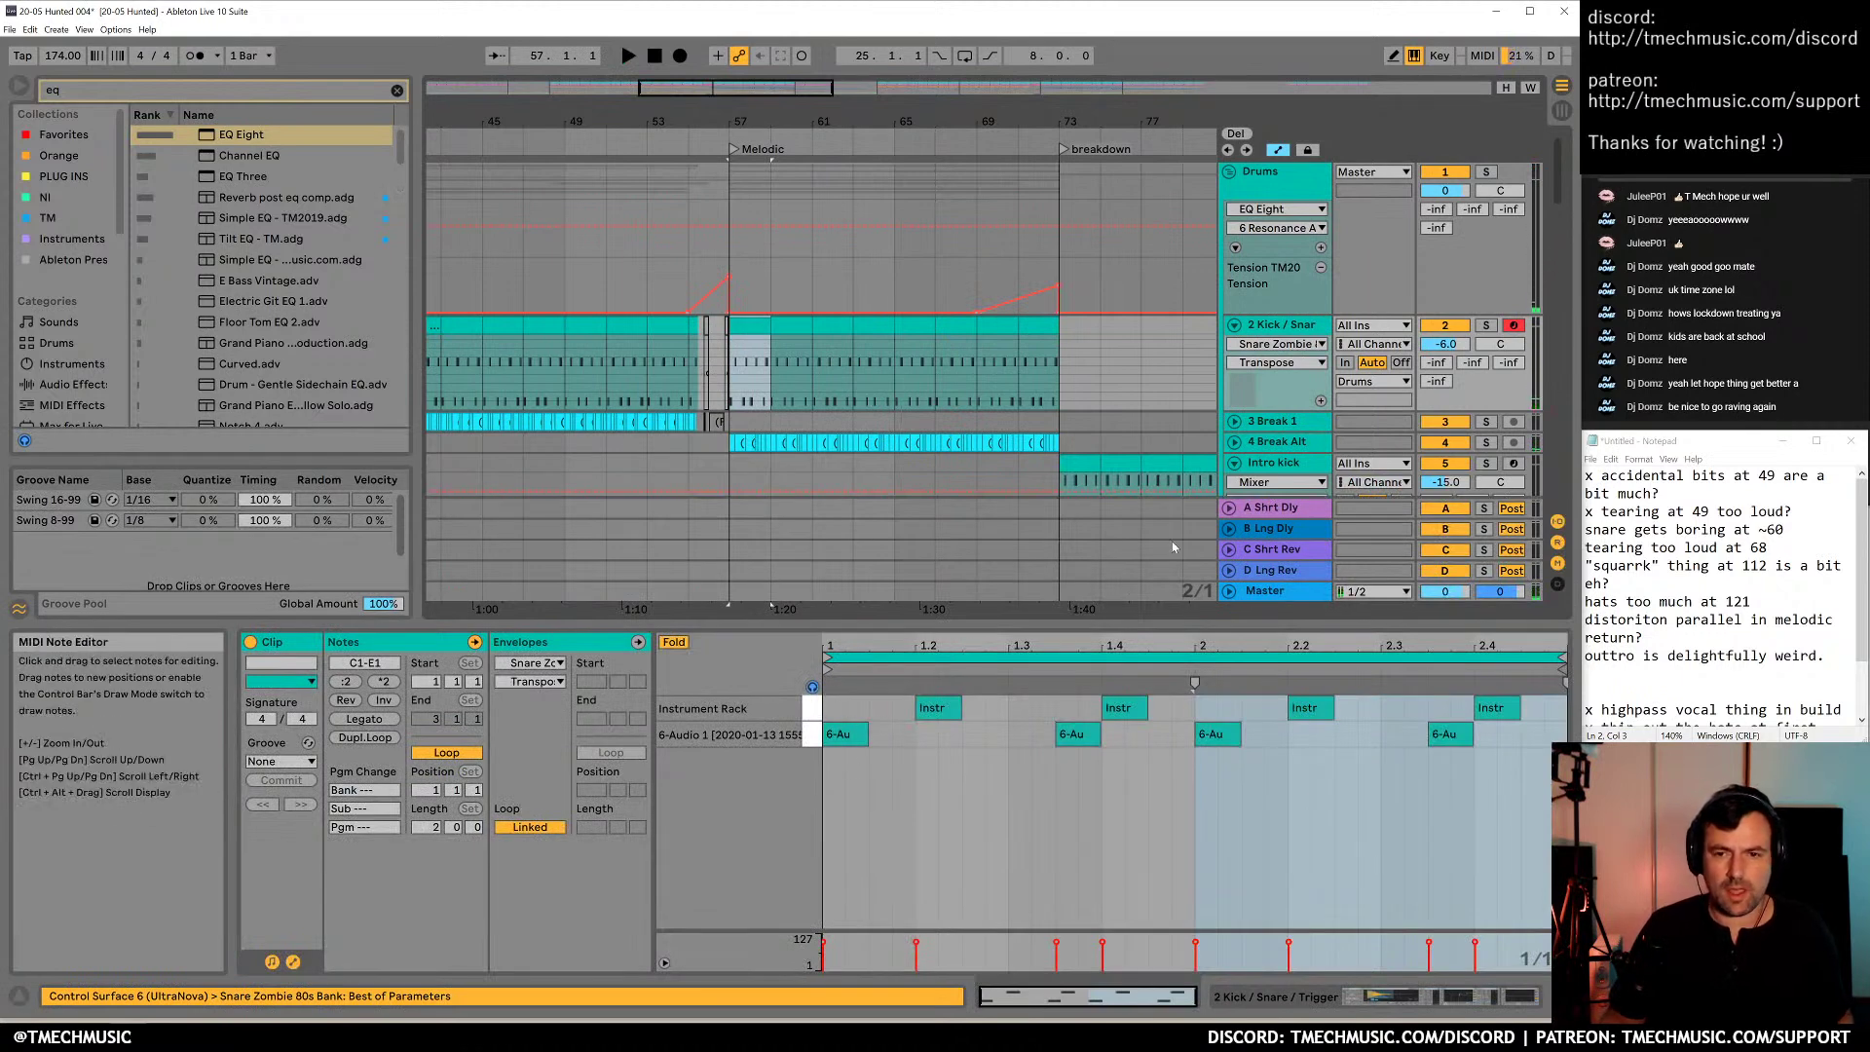
left_click(1487, 326)
key("space")
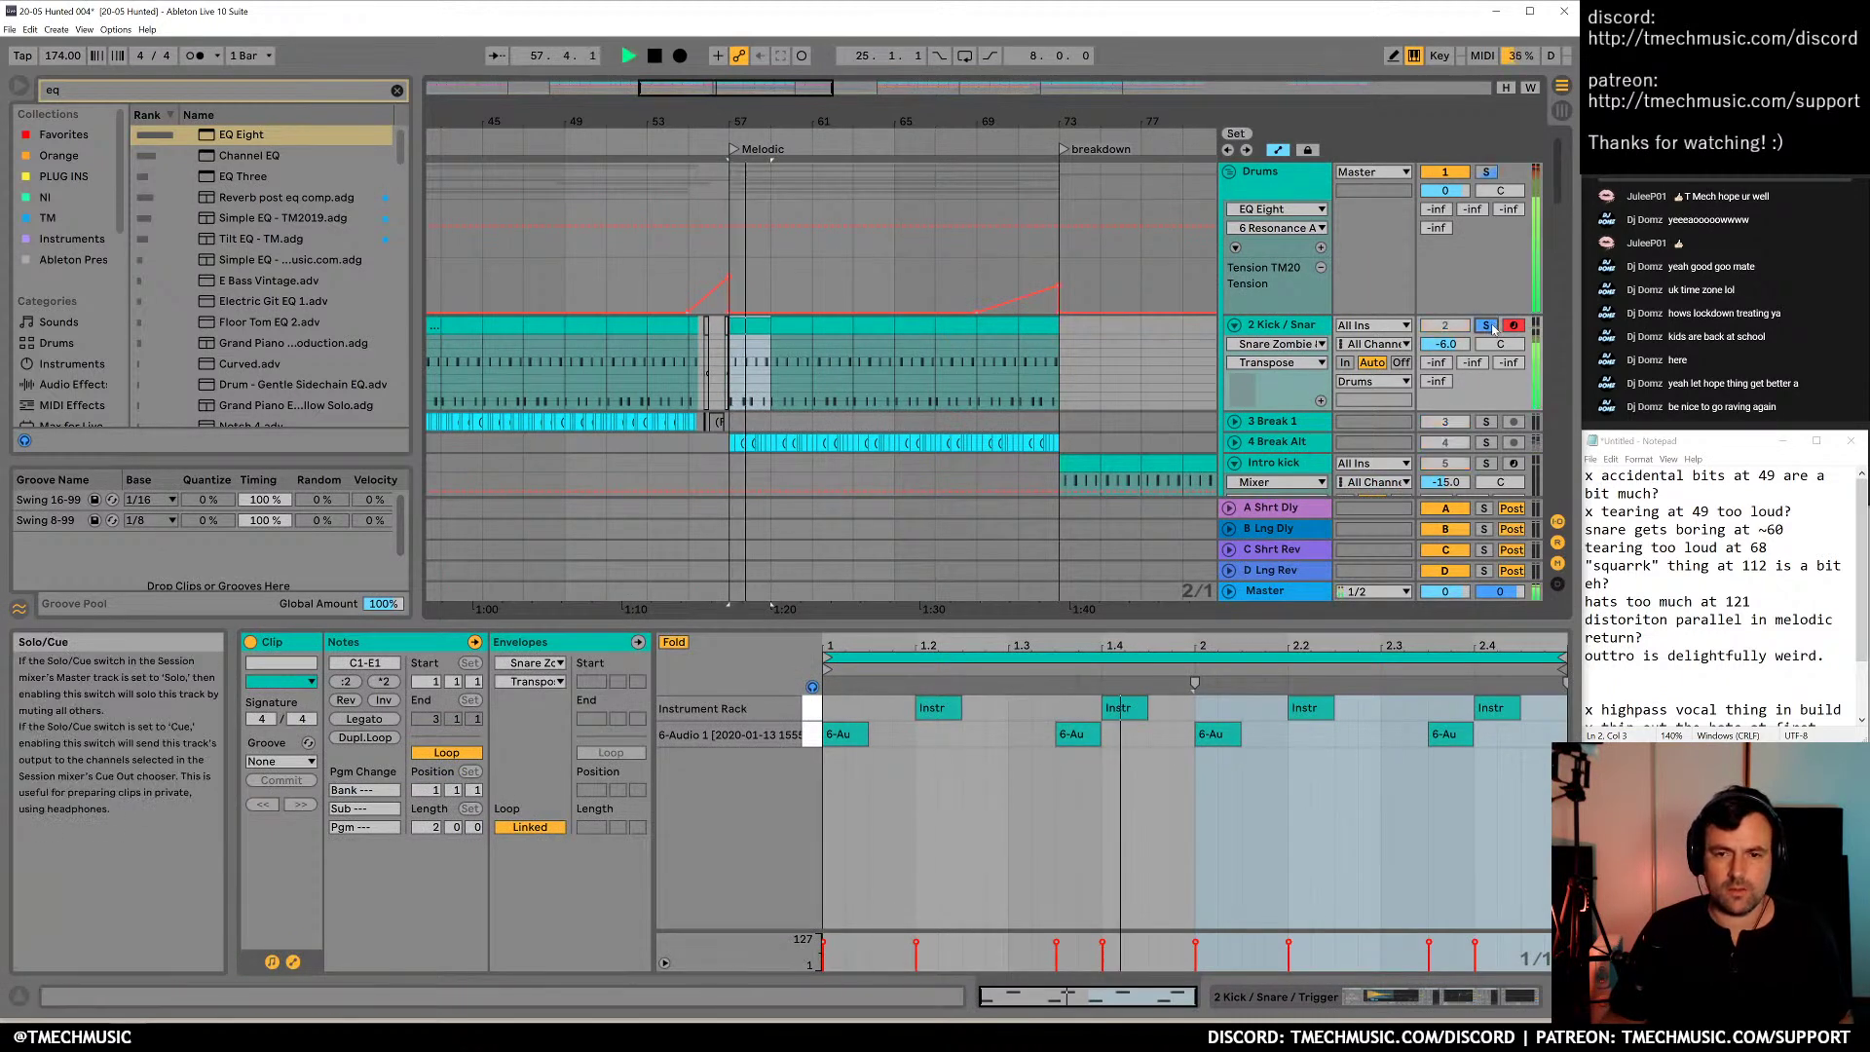
left_click(1487, 326)
key("space")
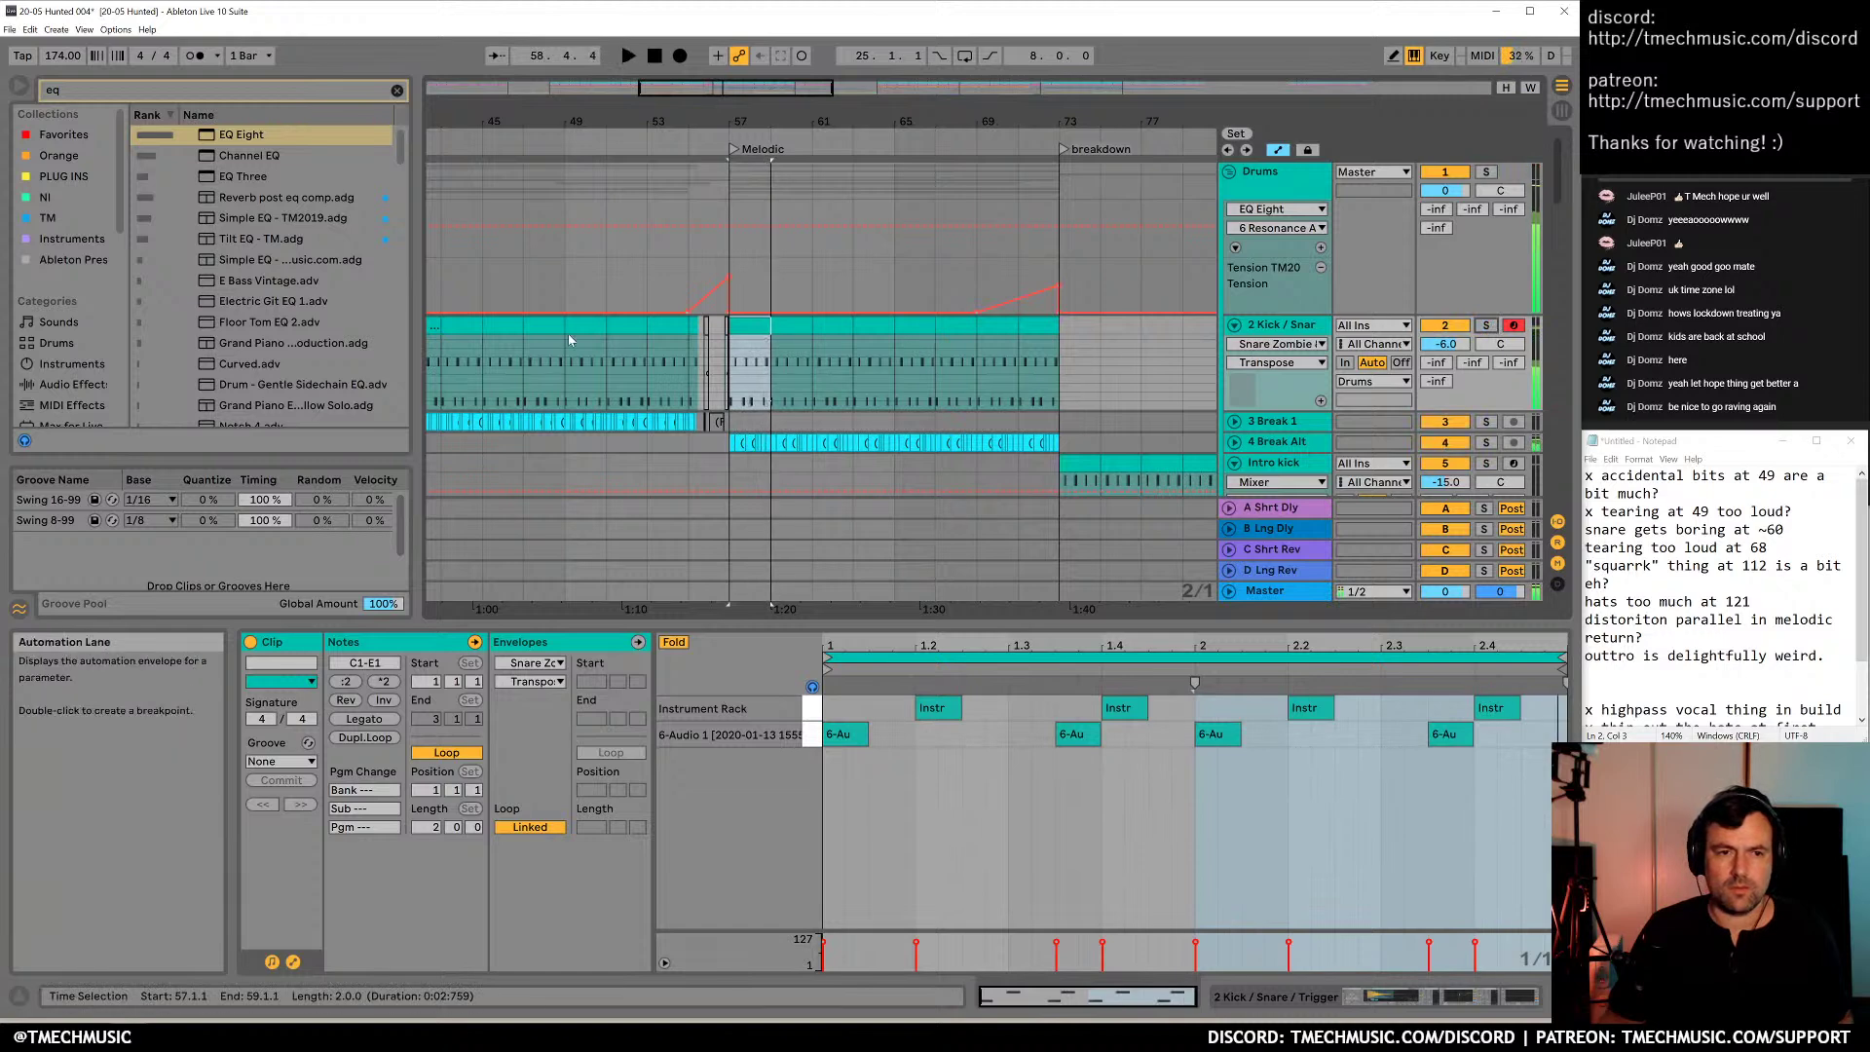
Play the Kick / Snare clip at bar 49 and audition the Snare Zombie pad in the track's Drum Rack
left_click_drag(569, 333, 606, 333)
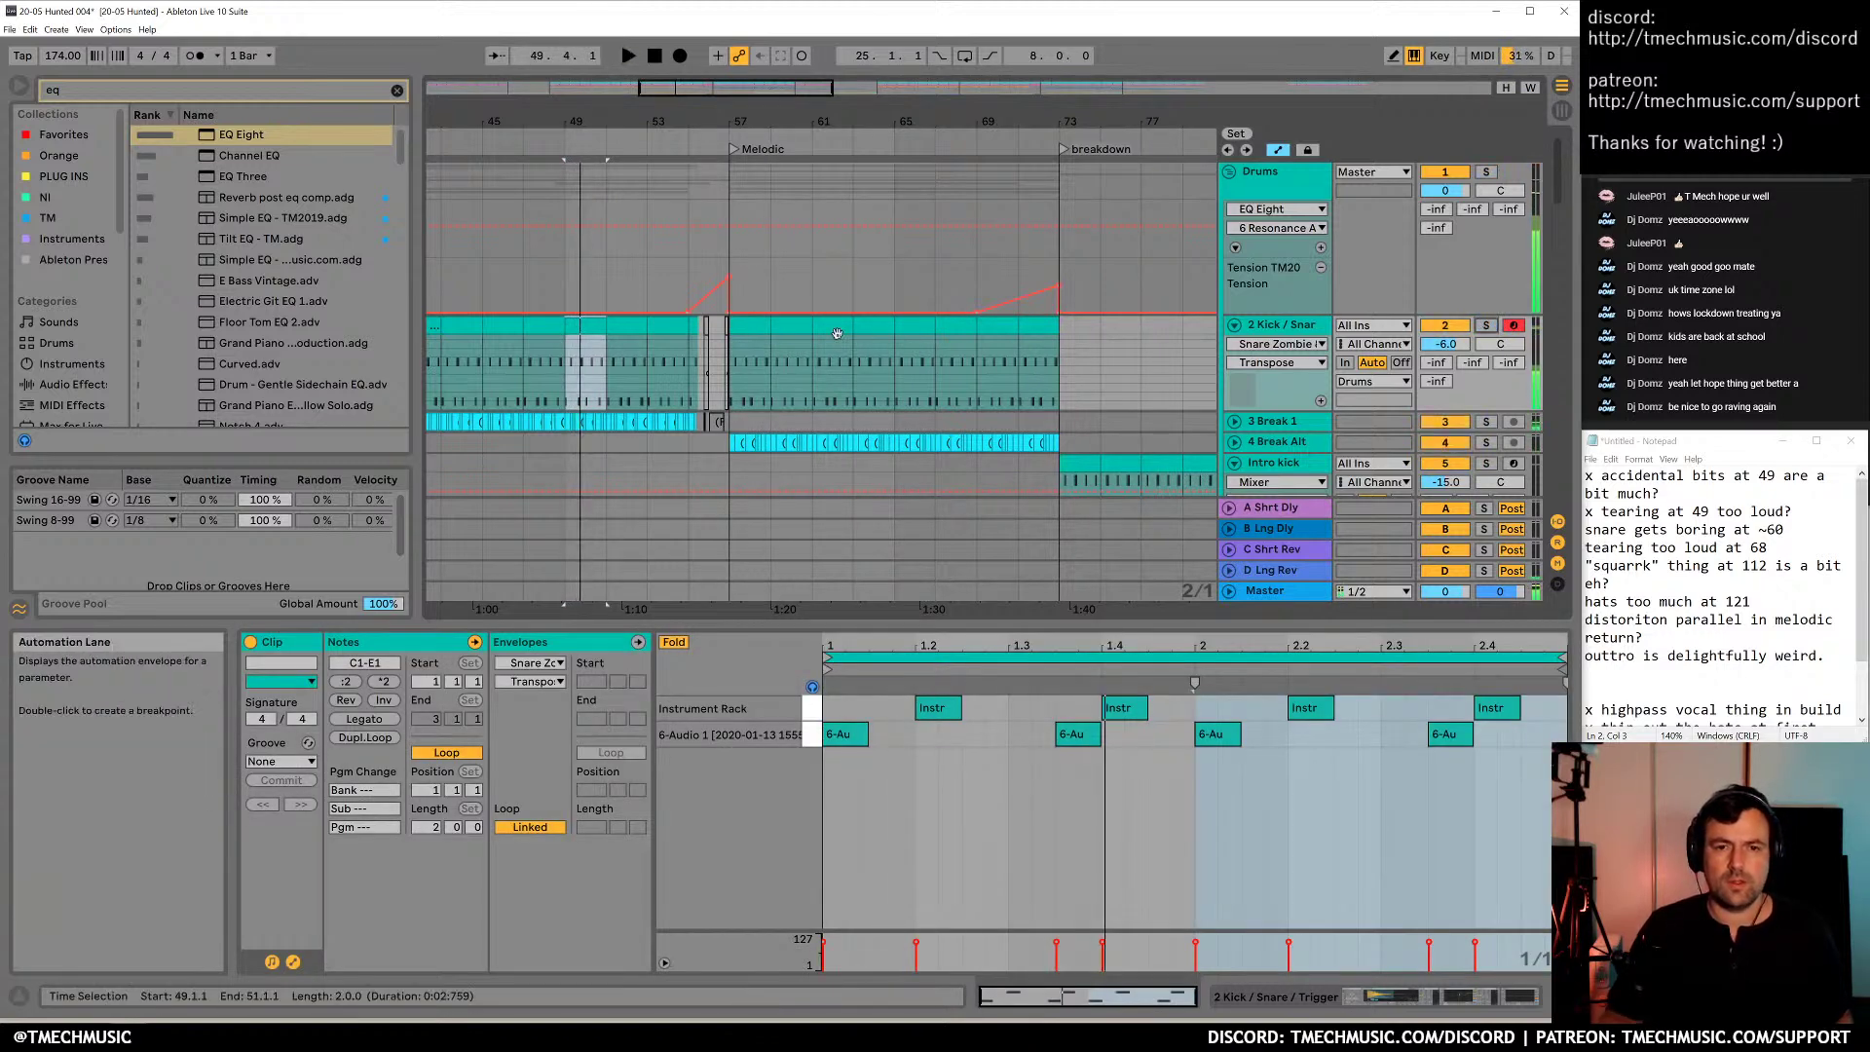
double_click(1258, 331)
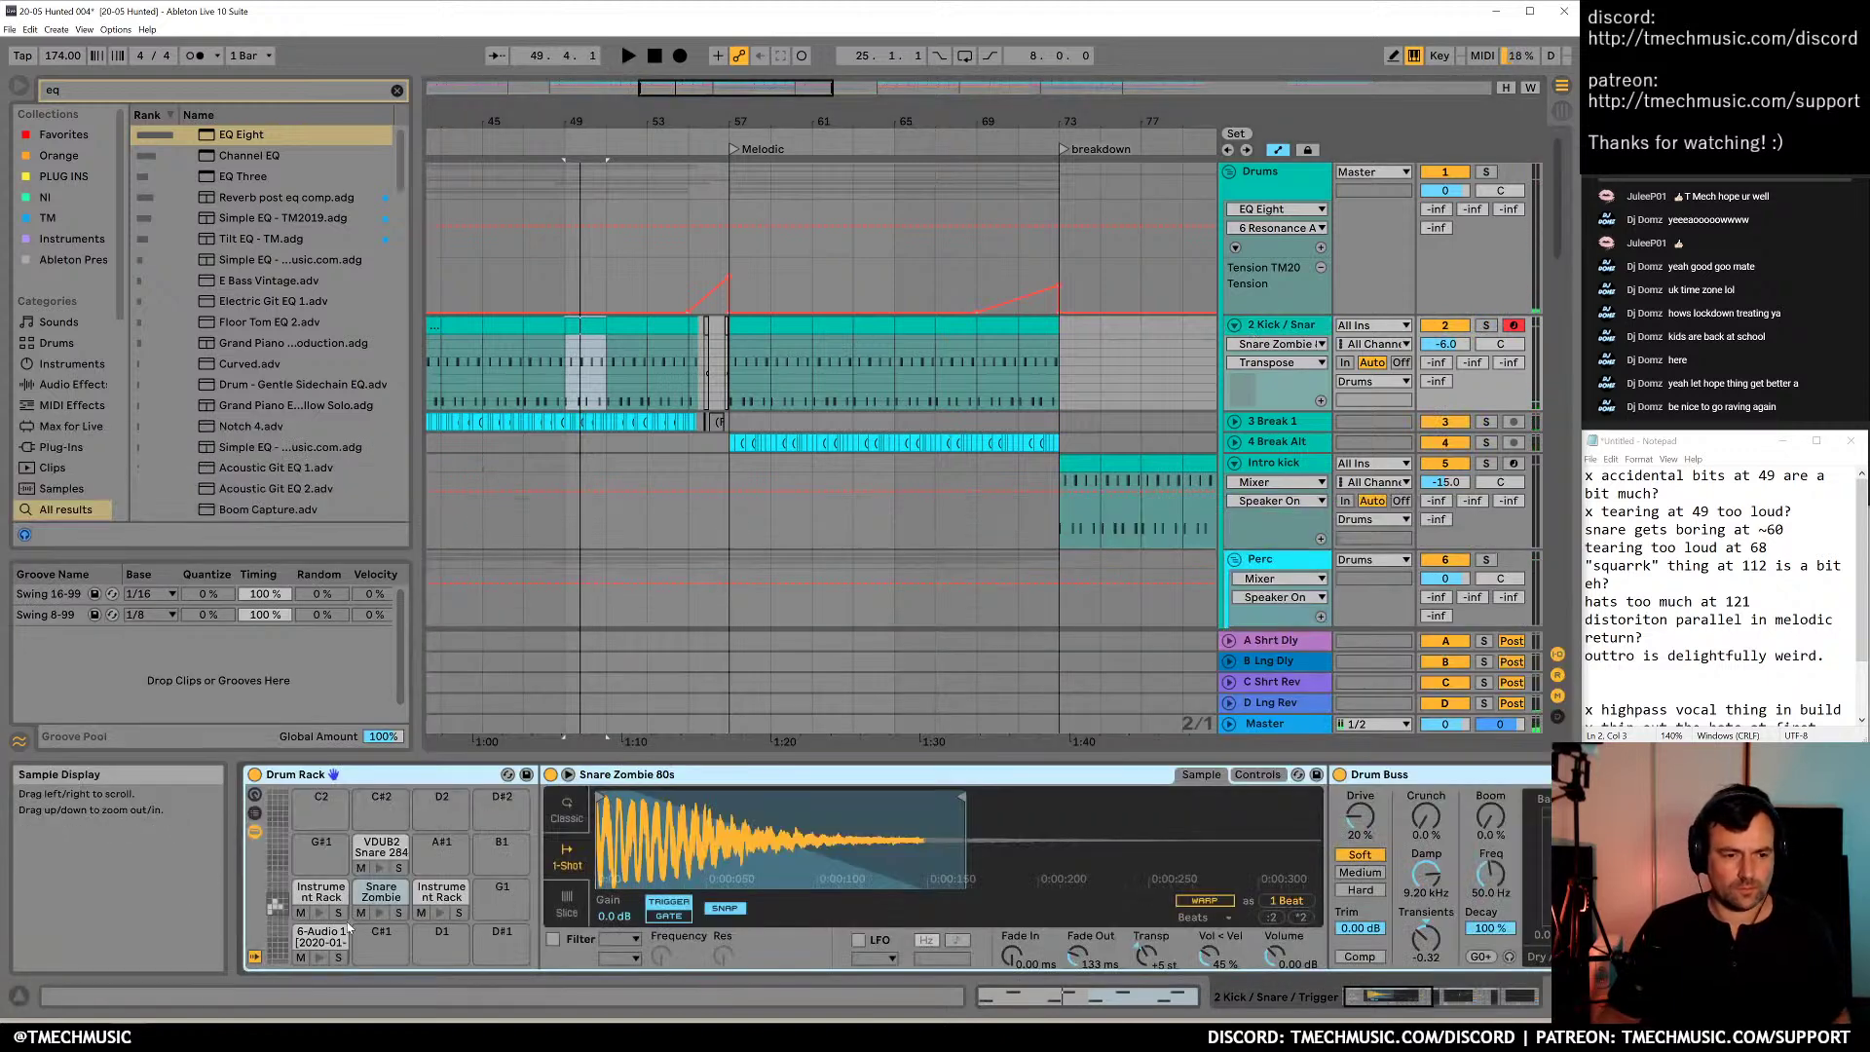
left_click(384, 915)
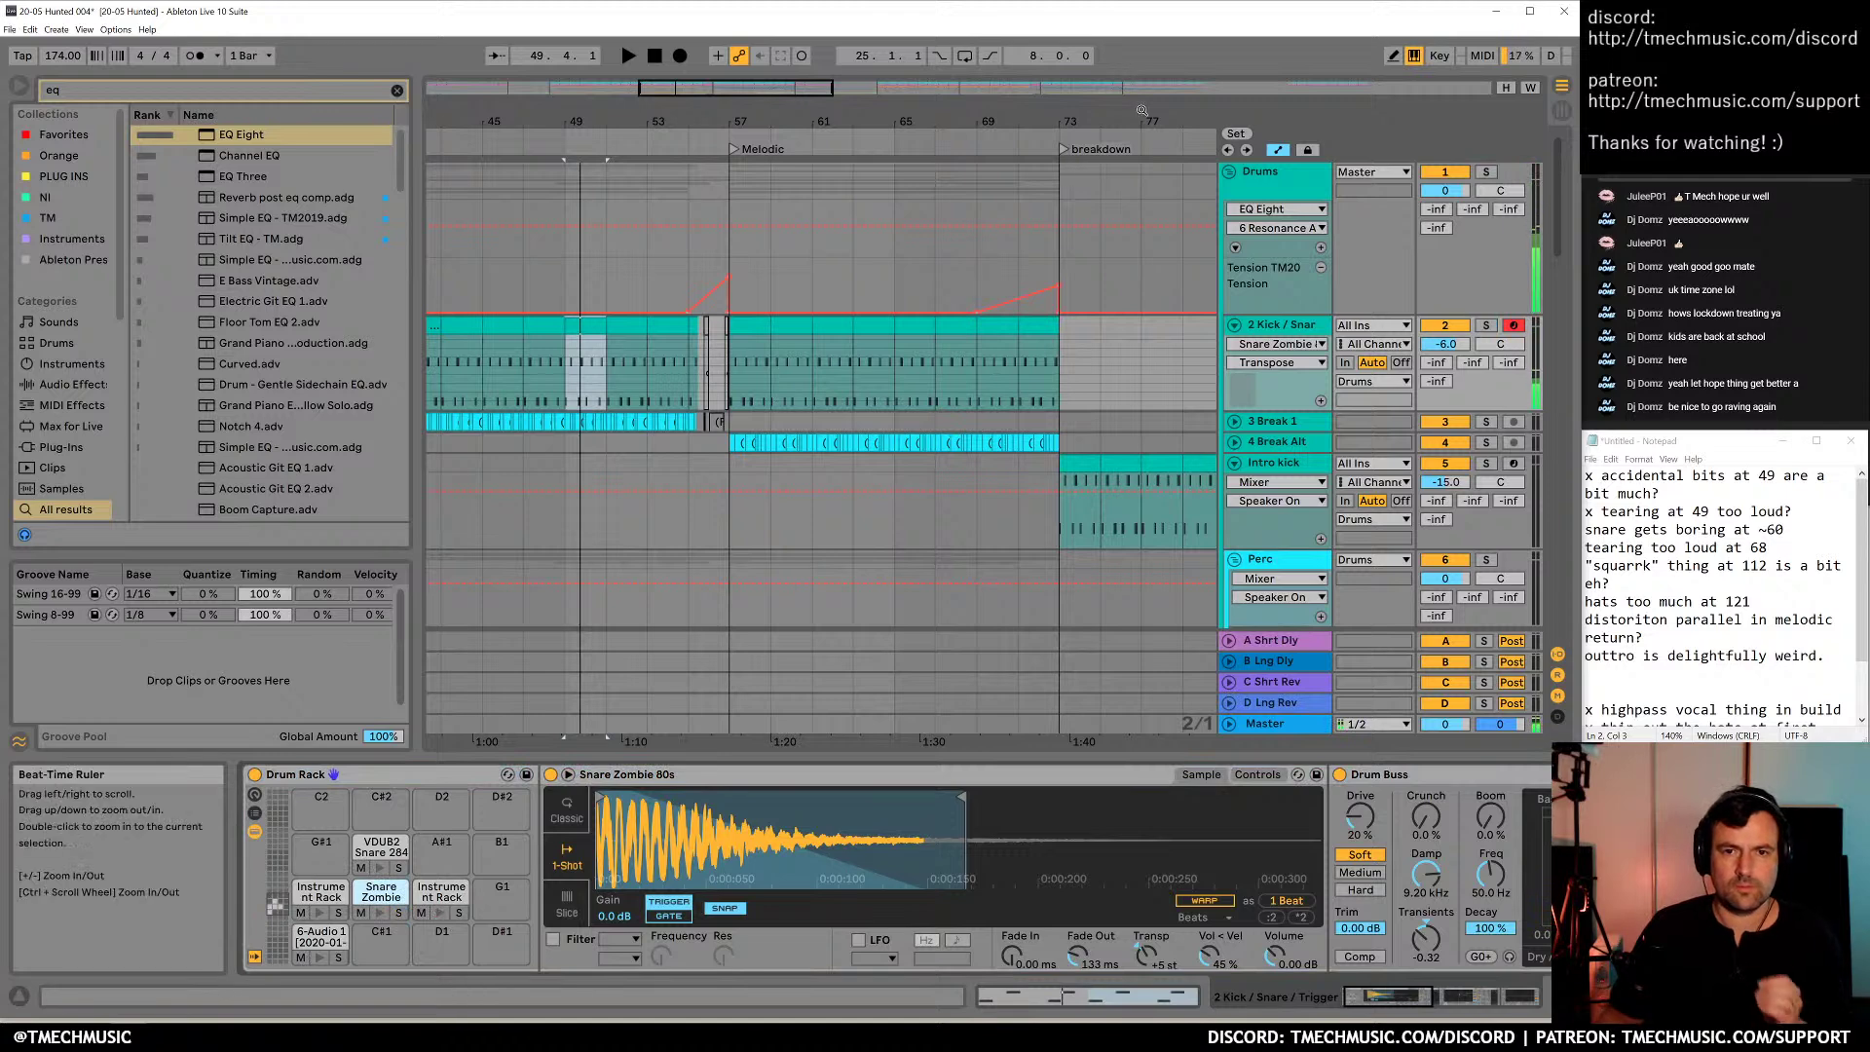
Play the Kick / Snare clips at bars 89, 121 and 57 to compare the snare across sections
left_click_drag(1139, 121, 779, 78)
left_click(884, 328)
key("space")
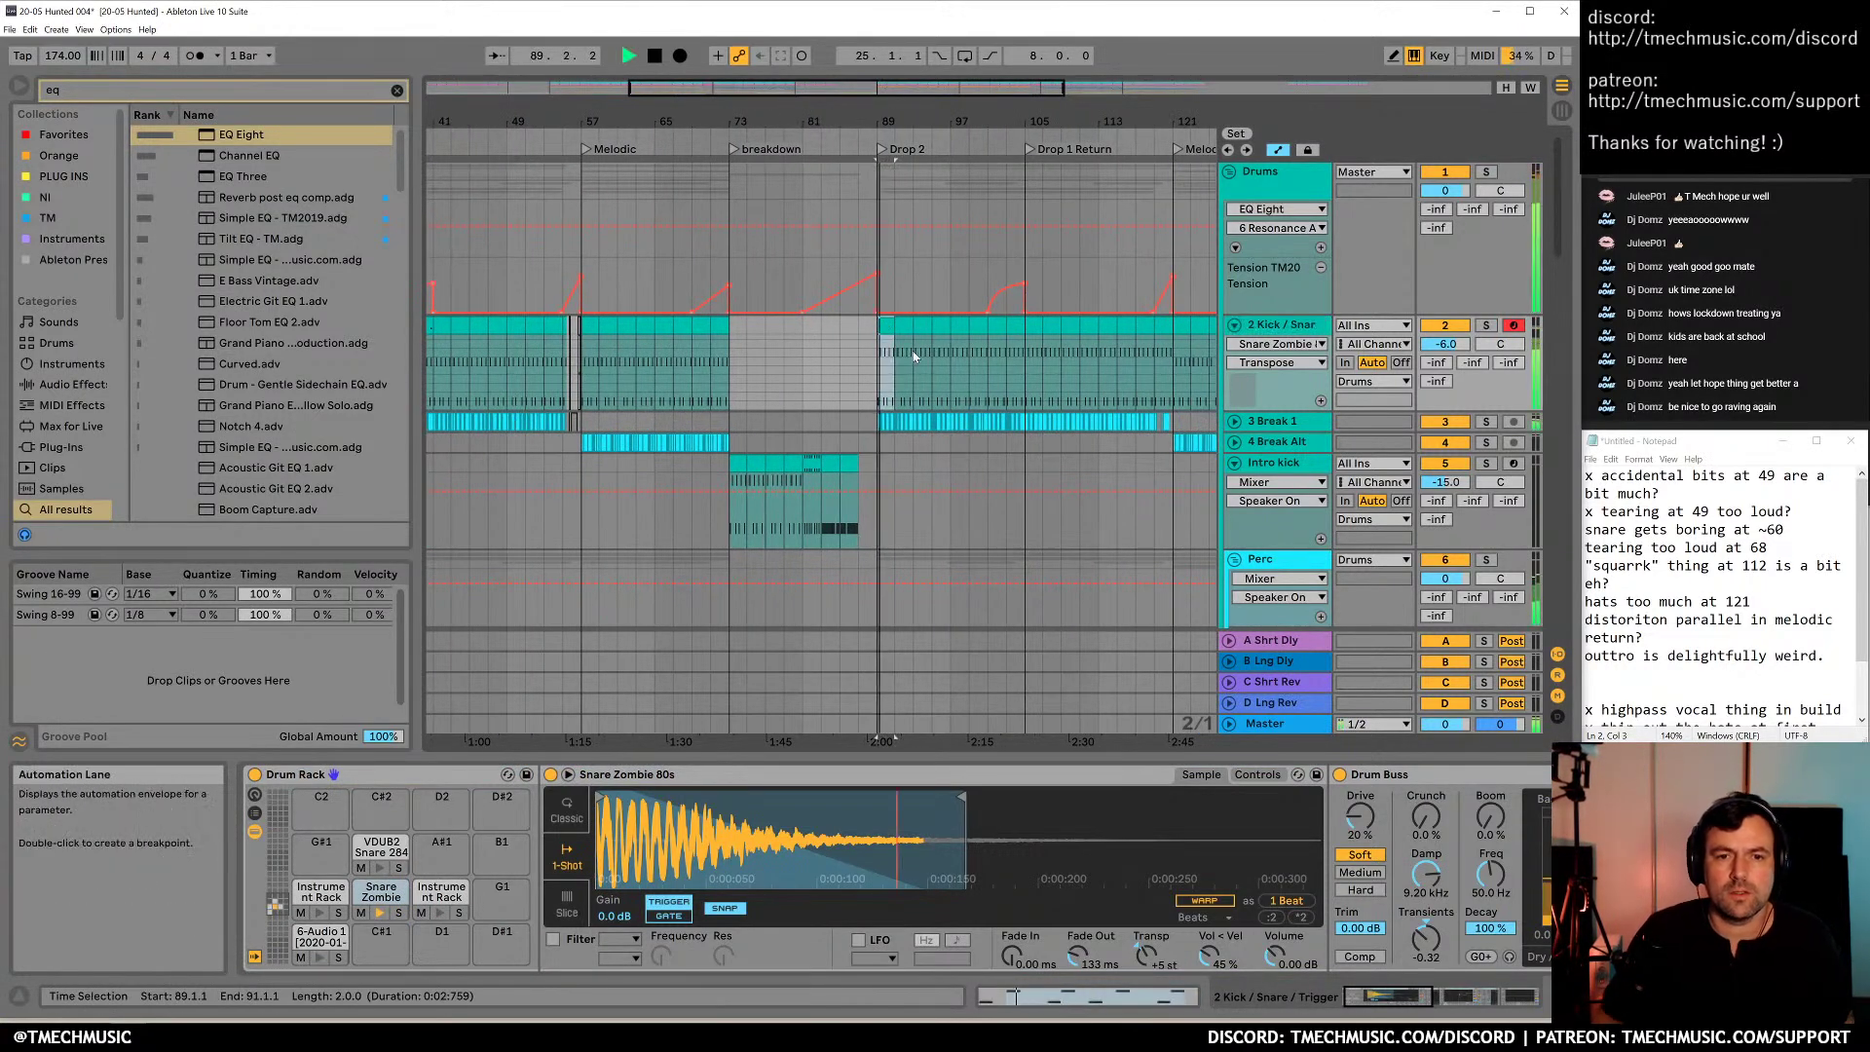
key("space")
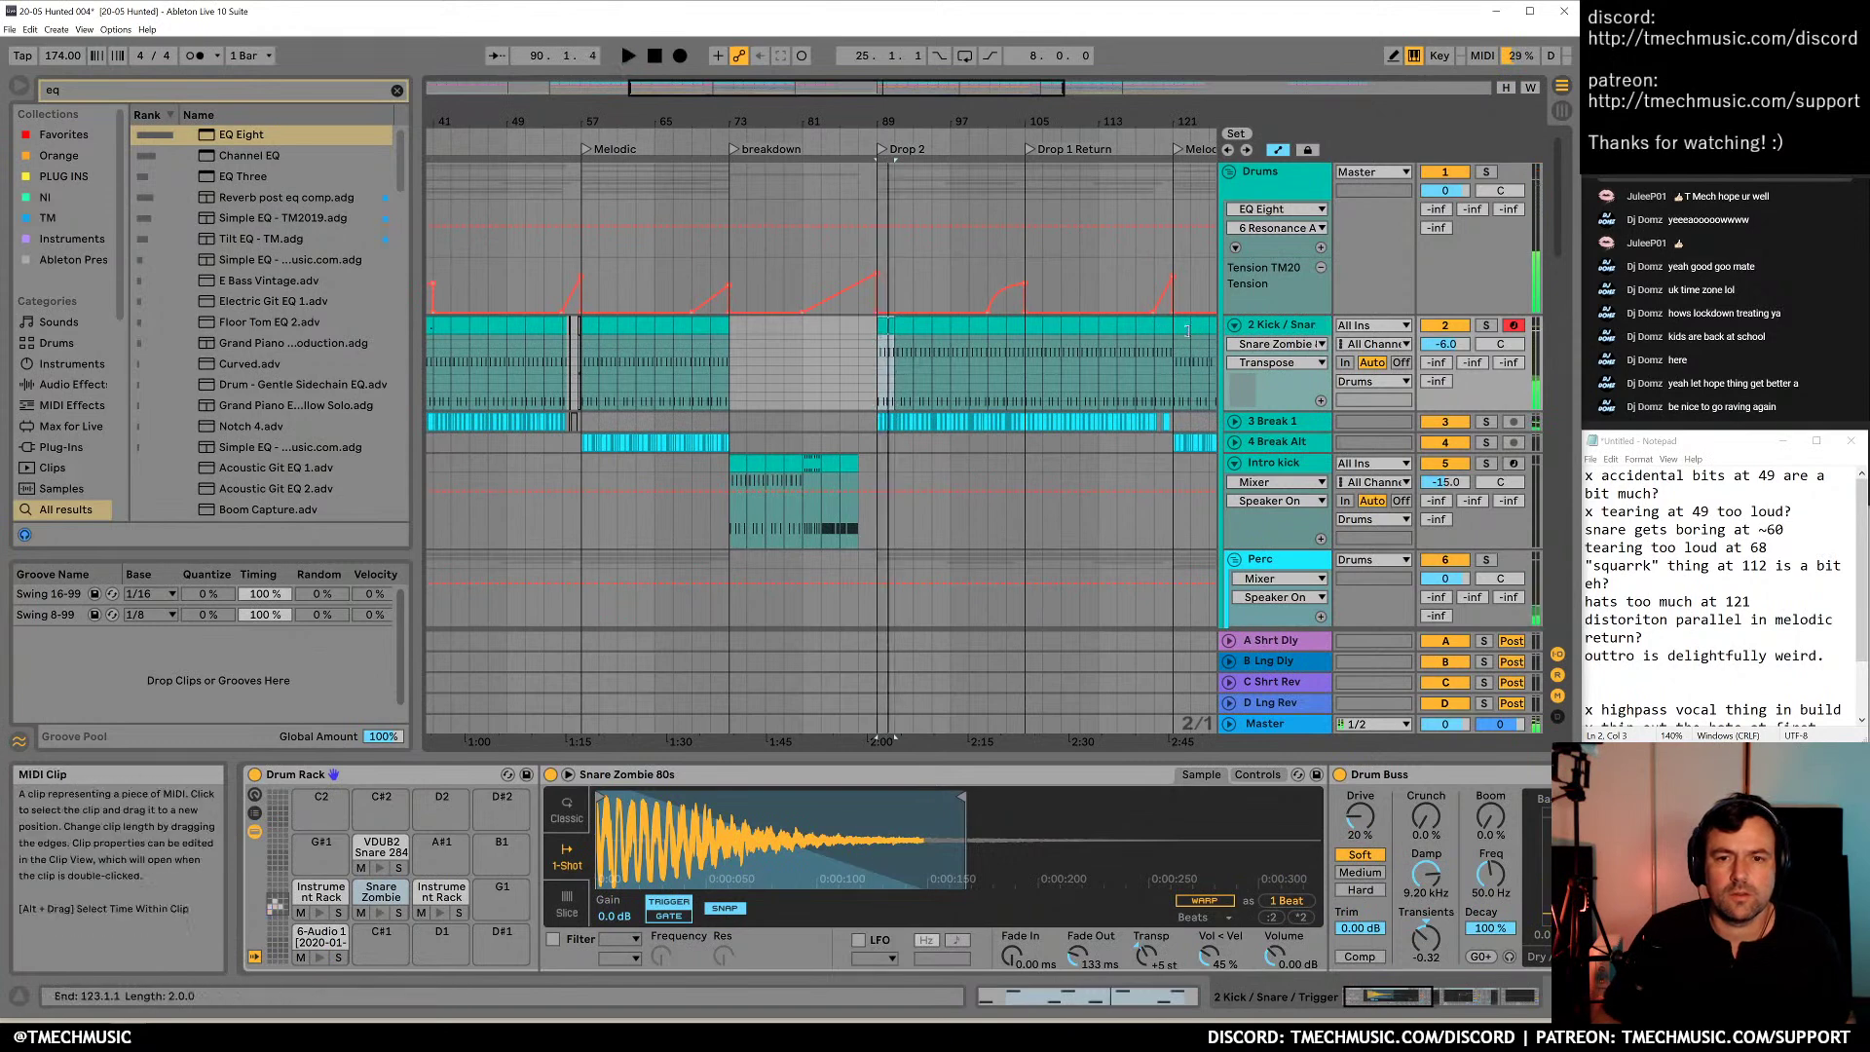
left_click(1185, 330)
key("space")
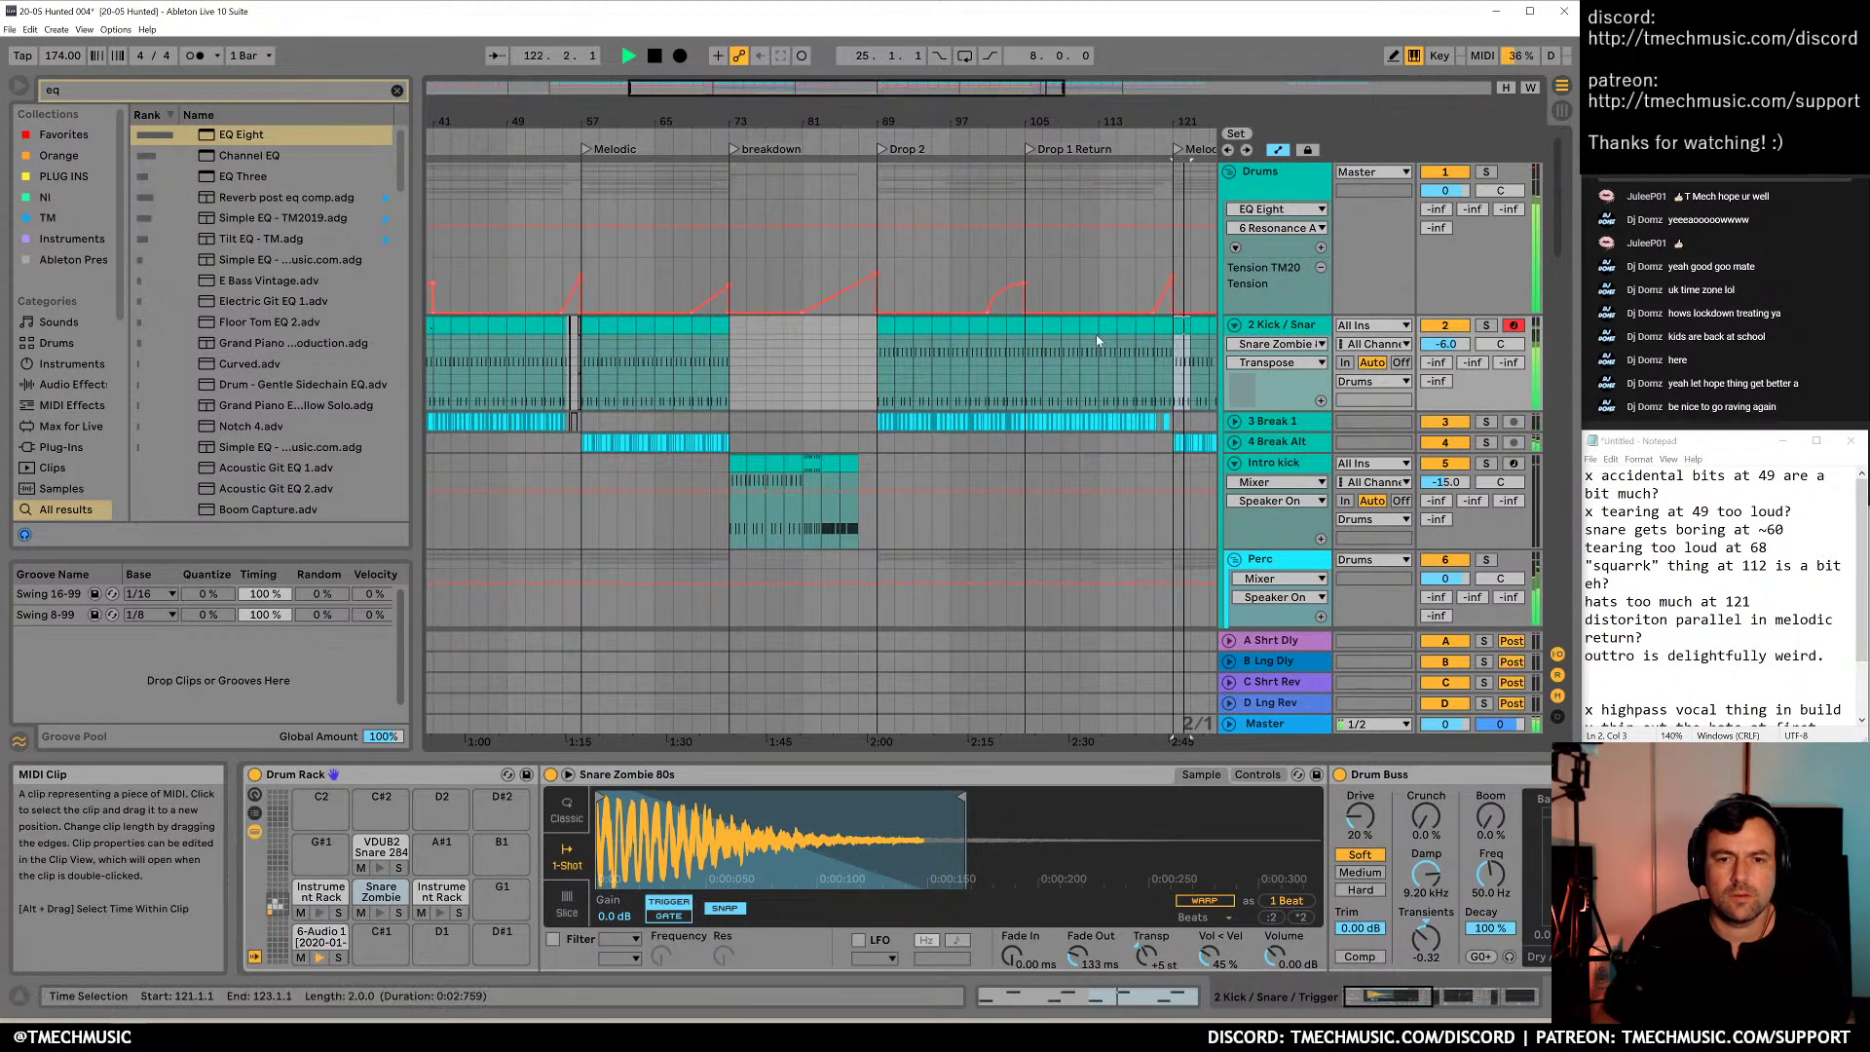
left_click(592, 356)
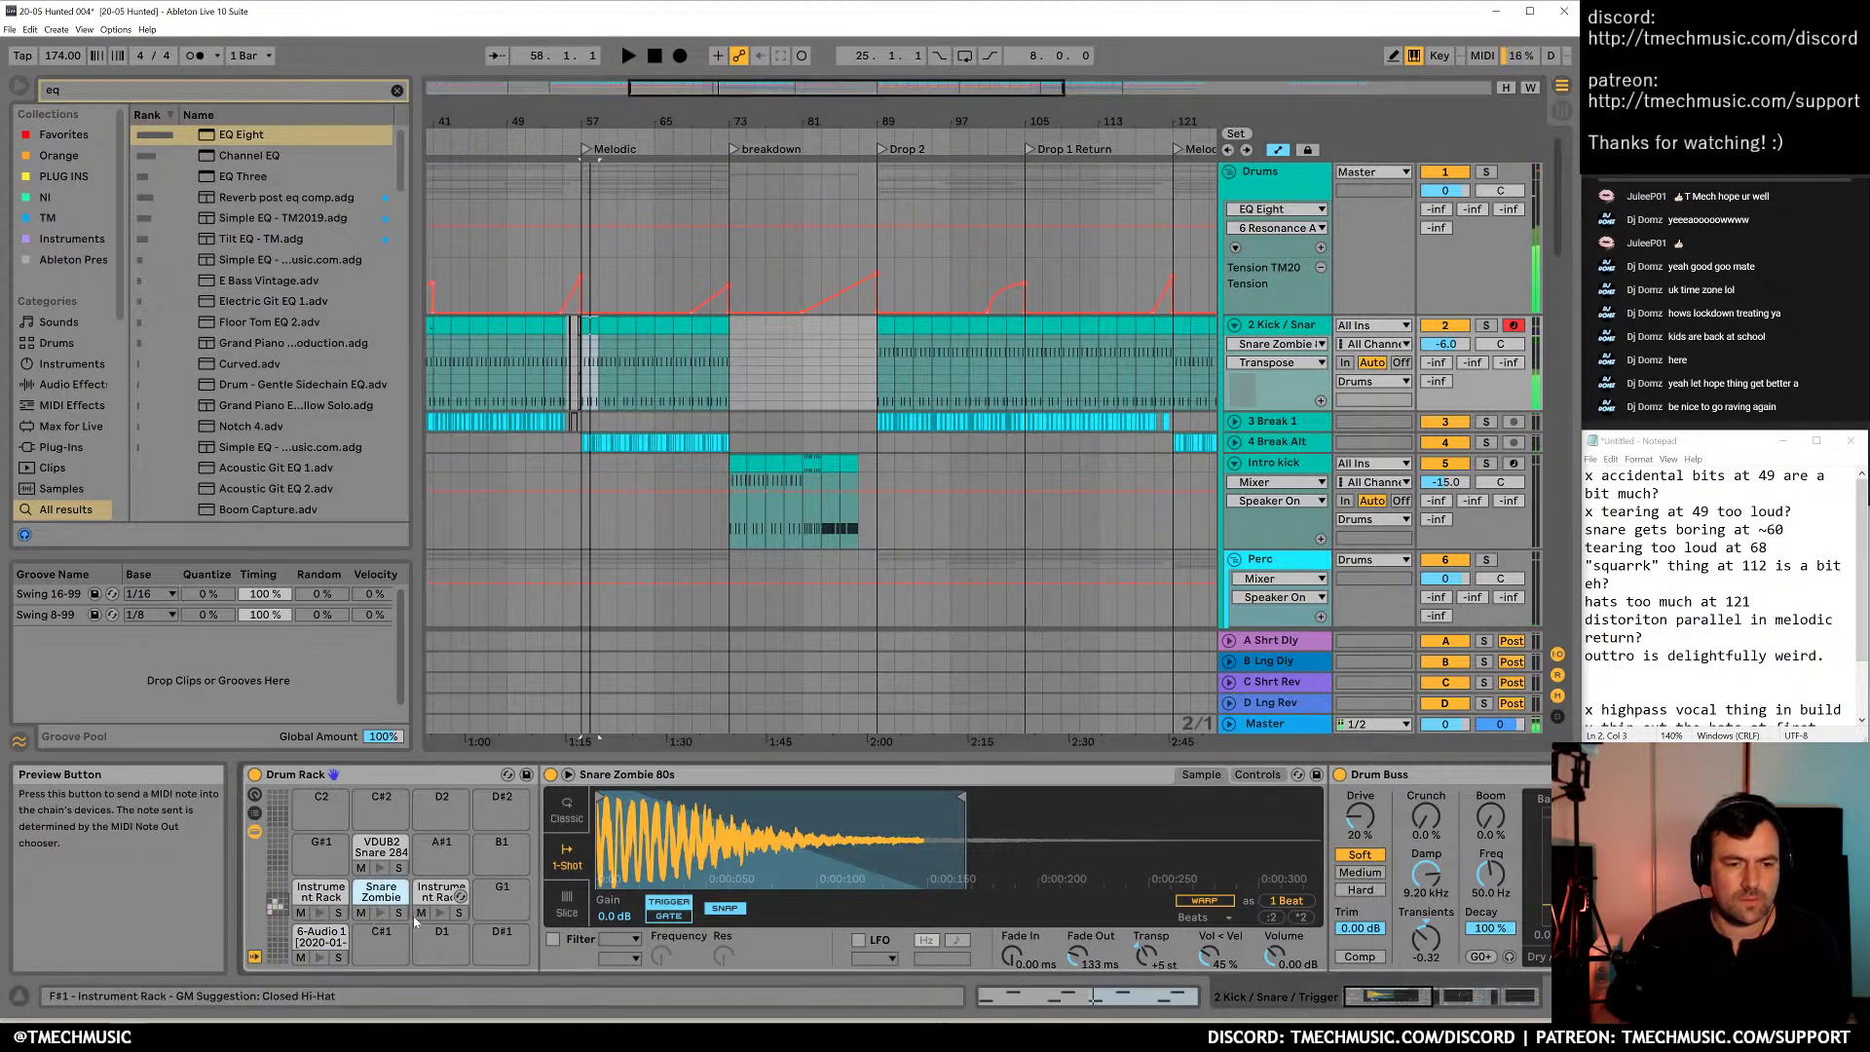
Try the bar 57 clip's E1 snare notes on the Snare Zombie 80s pad at F1 during playback, and return them to E1
double_click(590, 325)
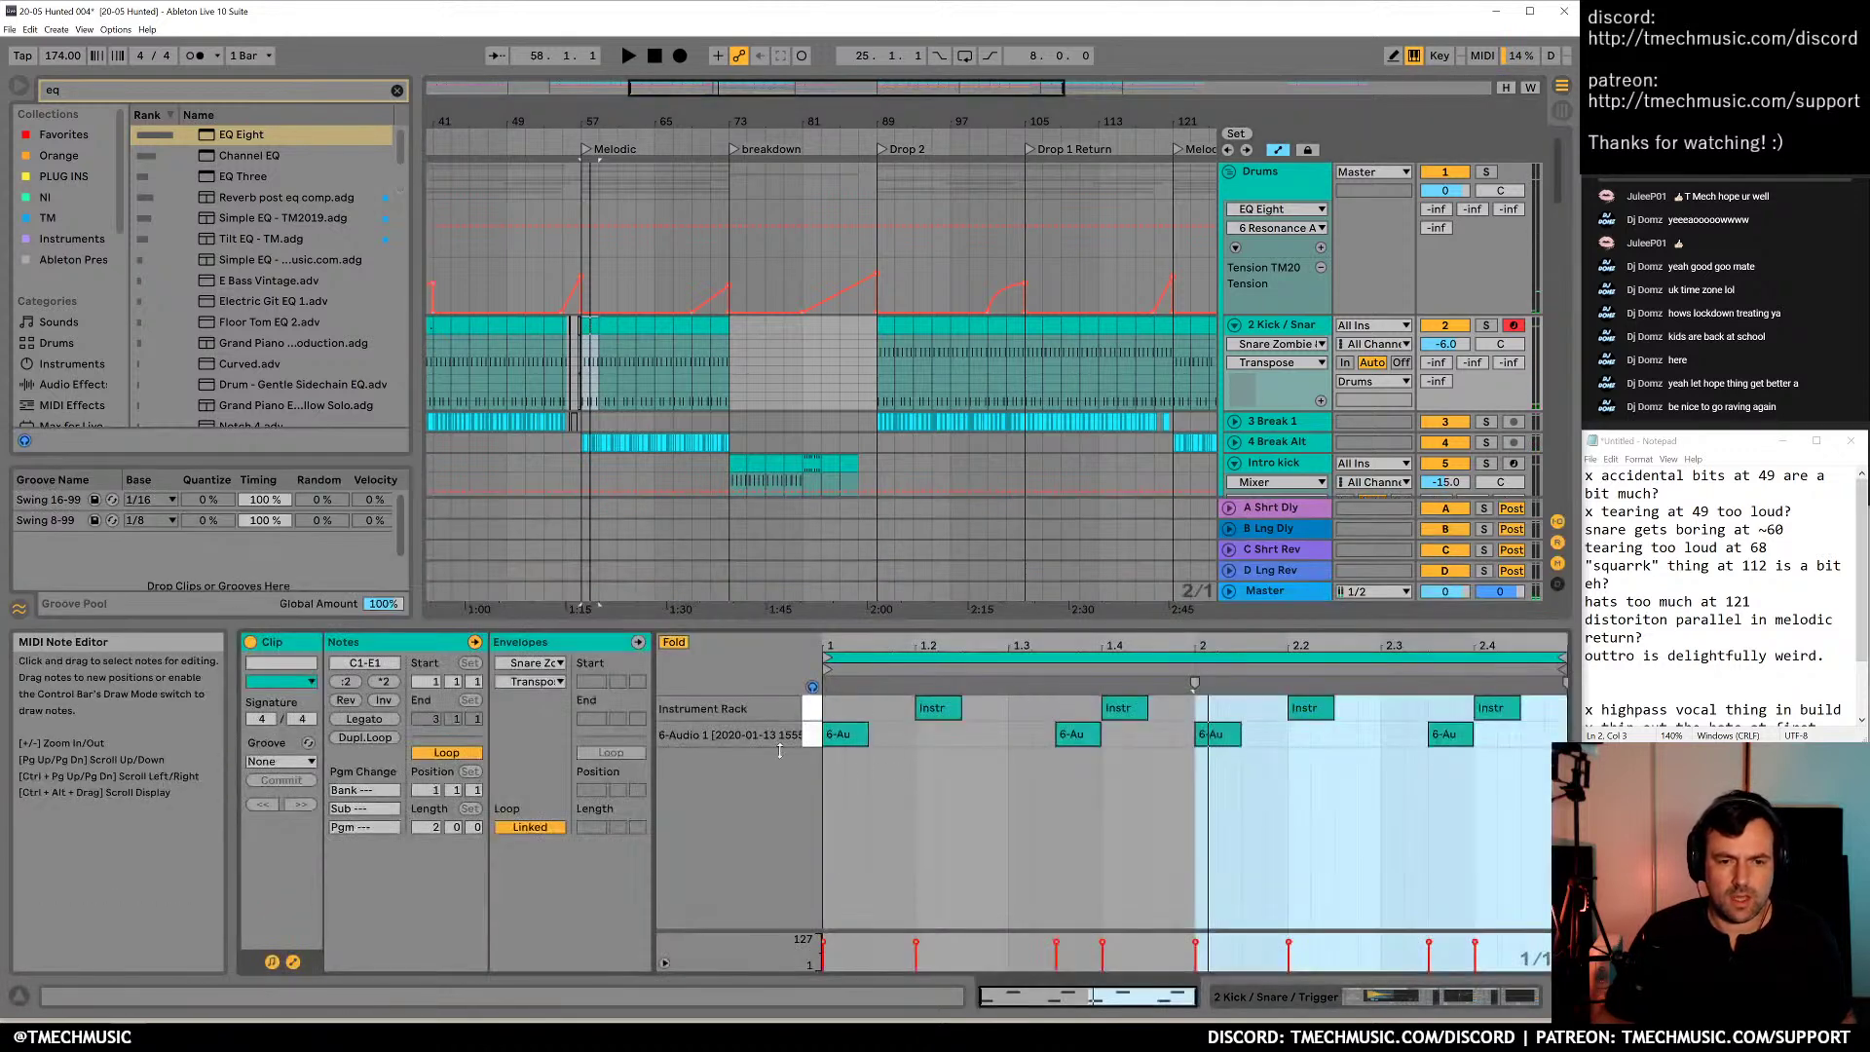
left_click(674, 642)
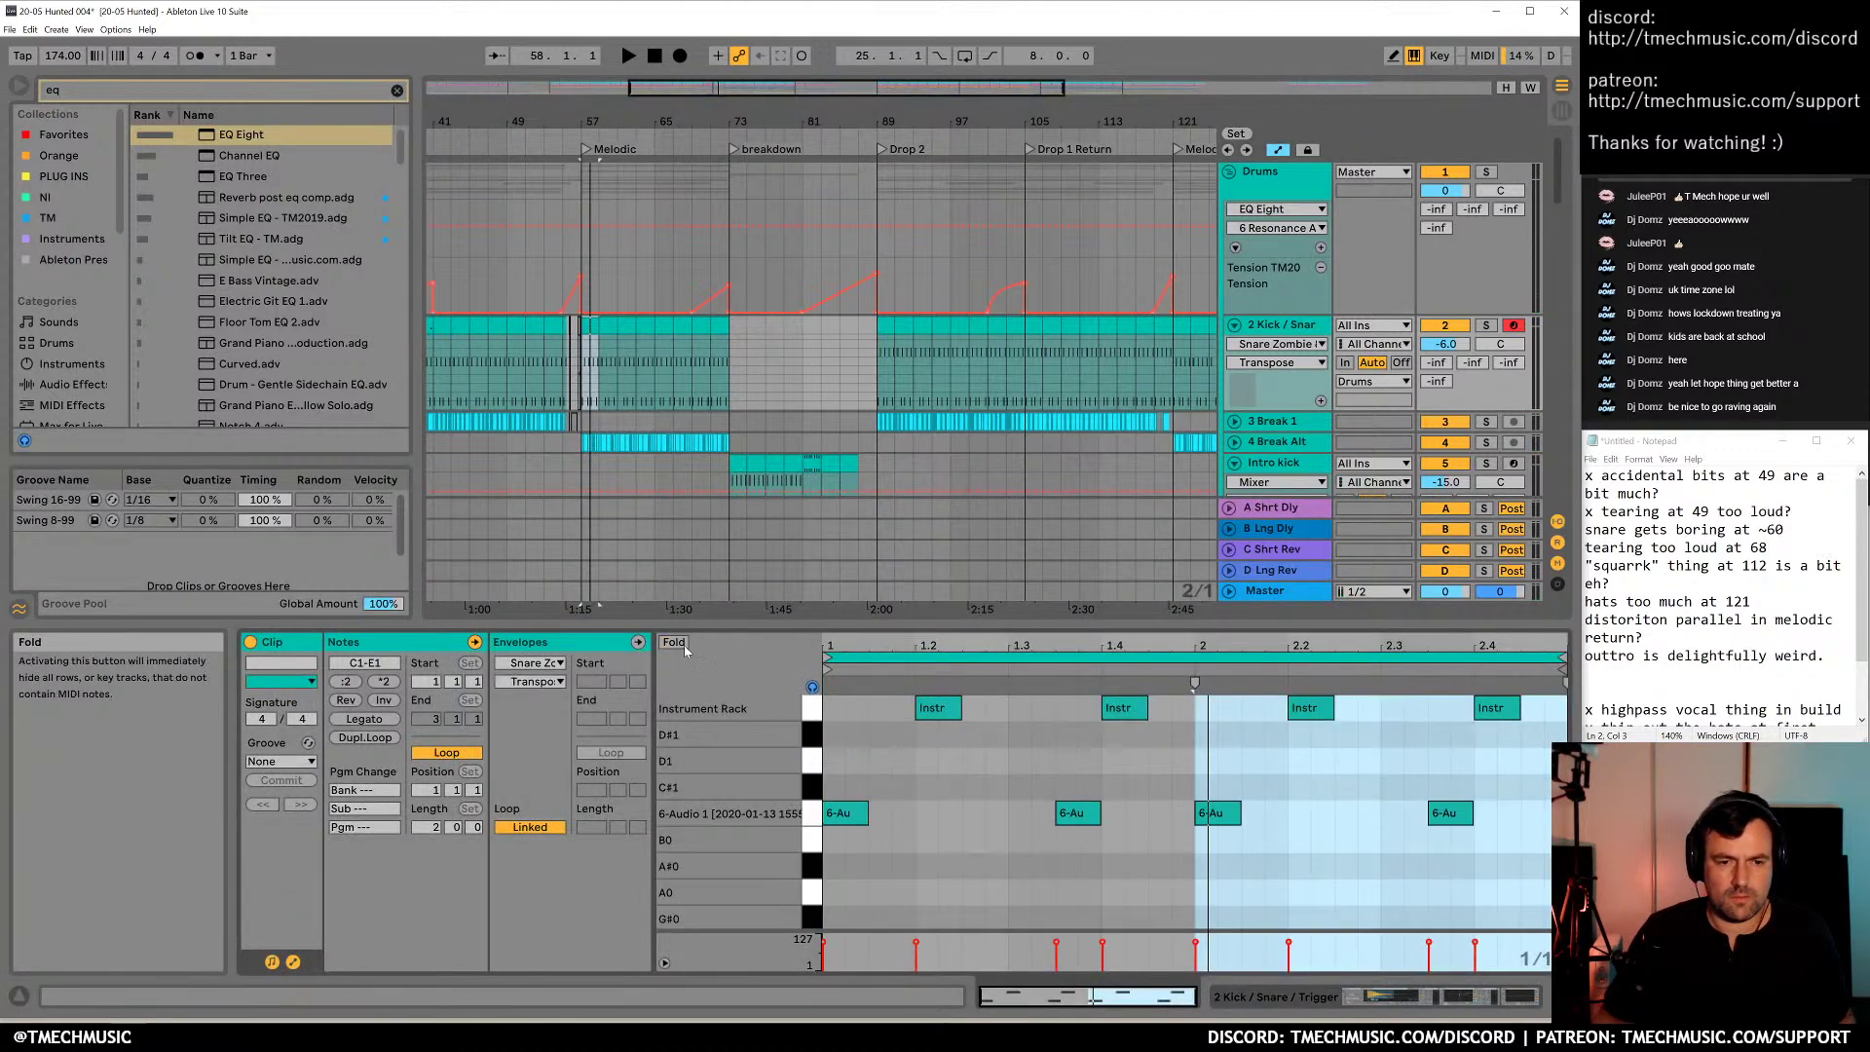
left_click(813, 715)
key("Up")
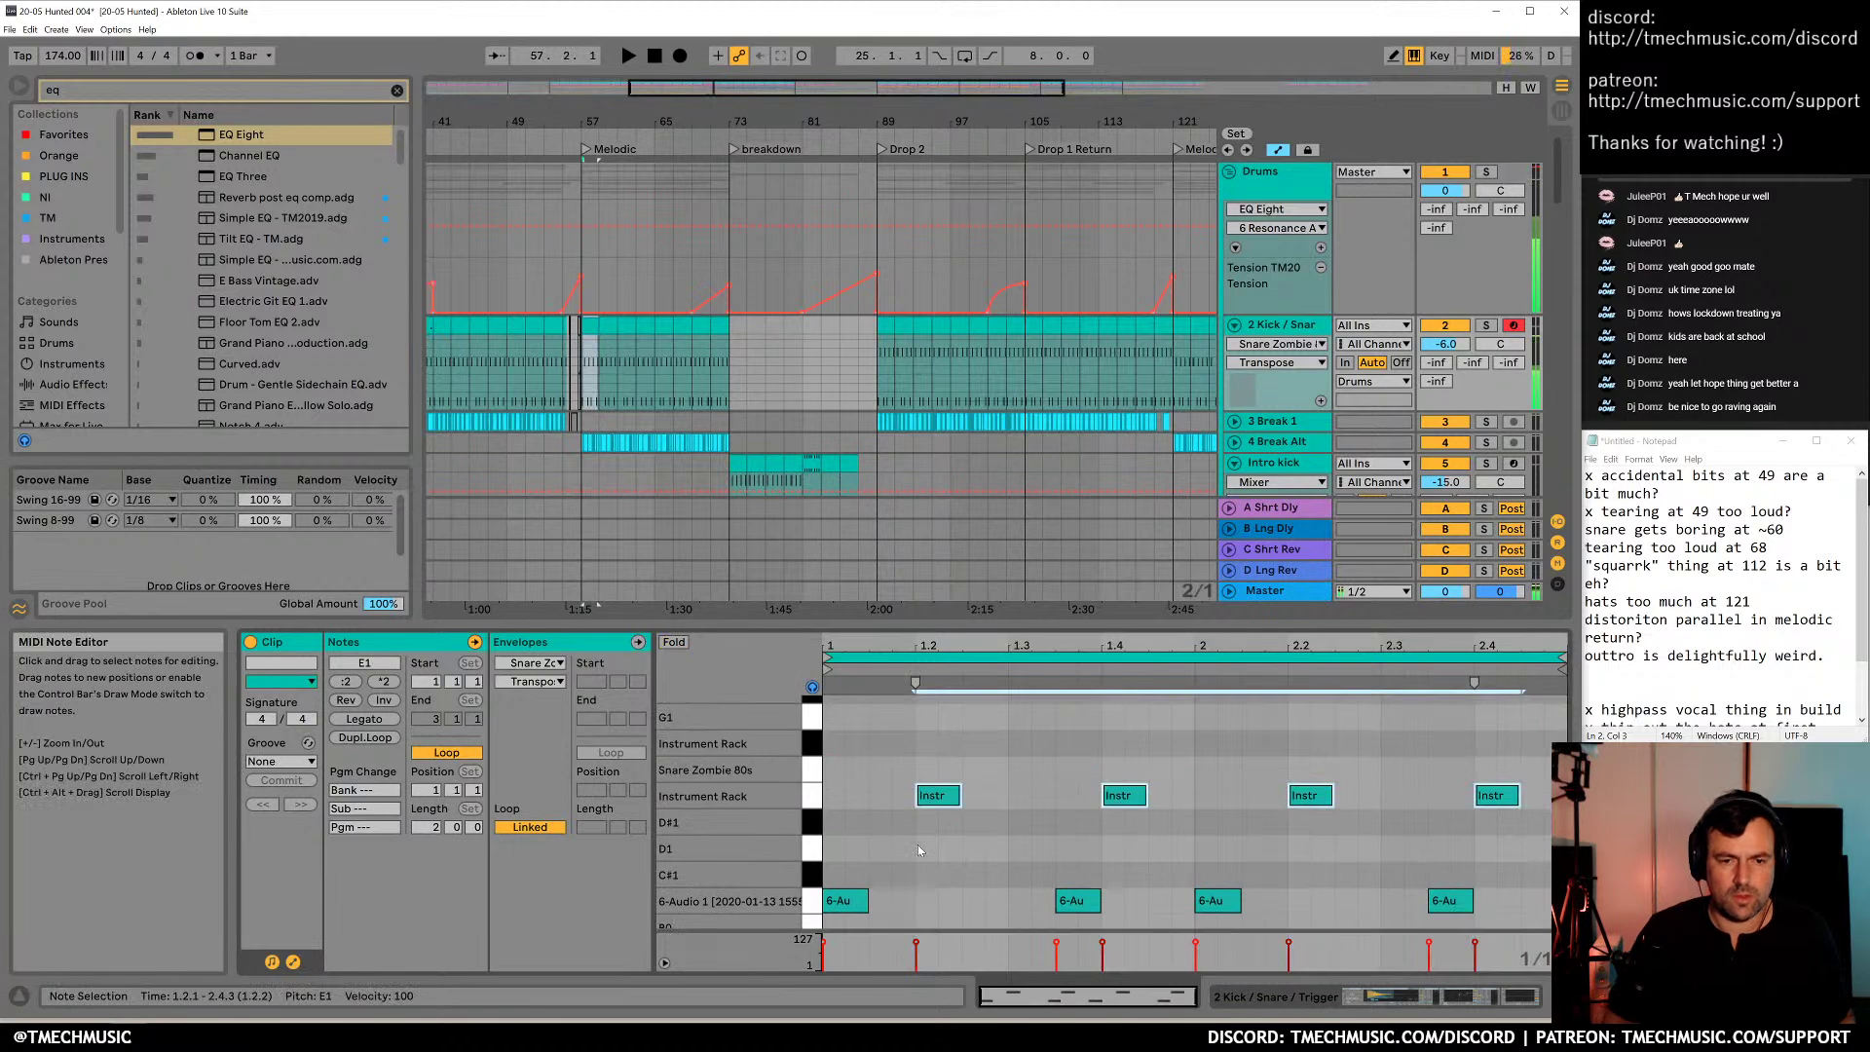
key("space")
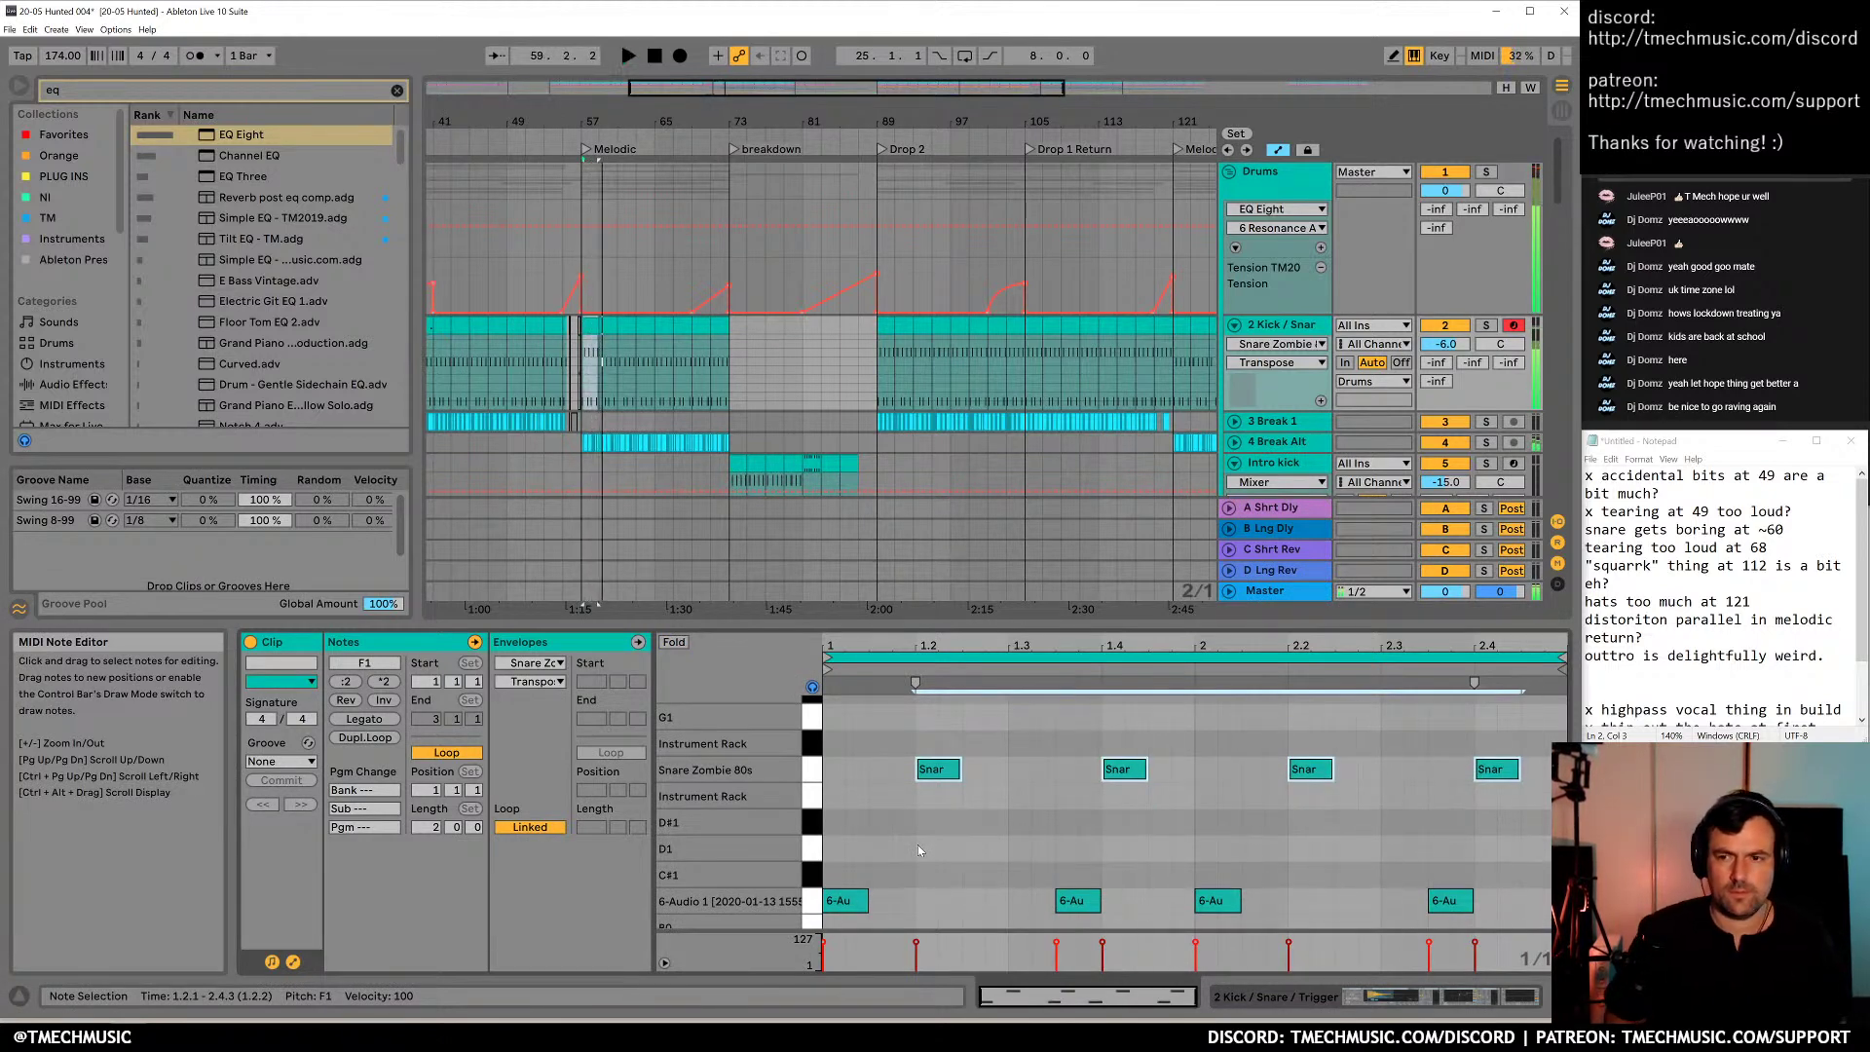
key("Down")
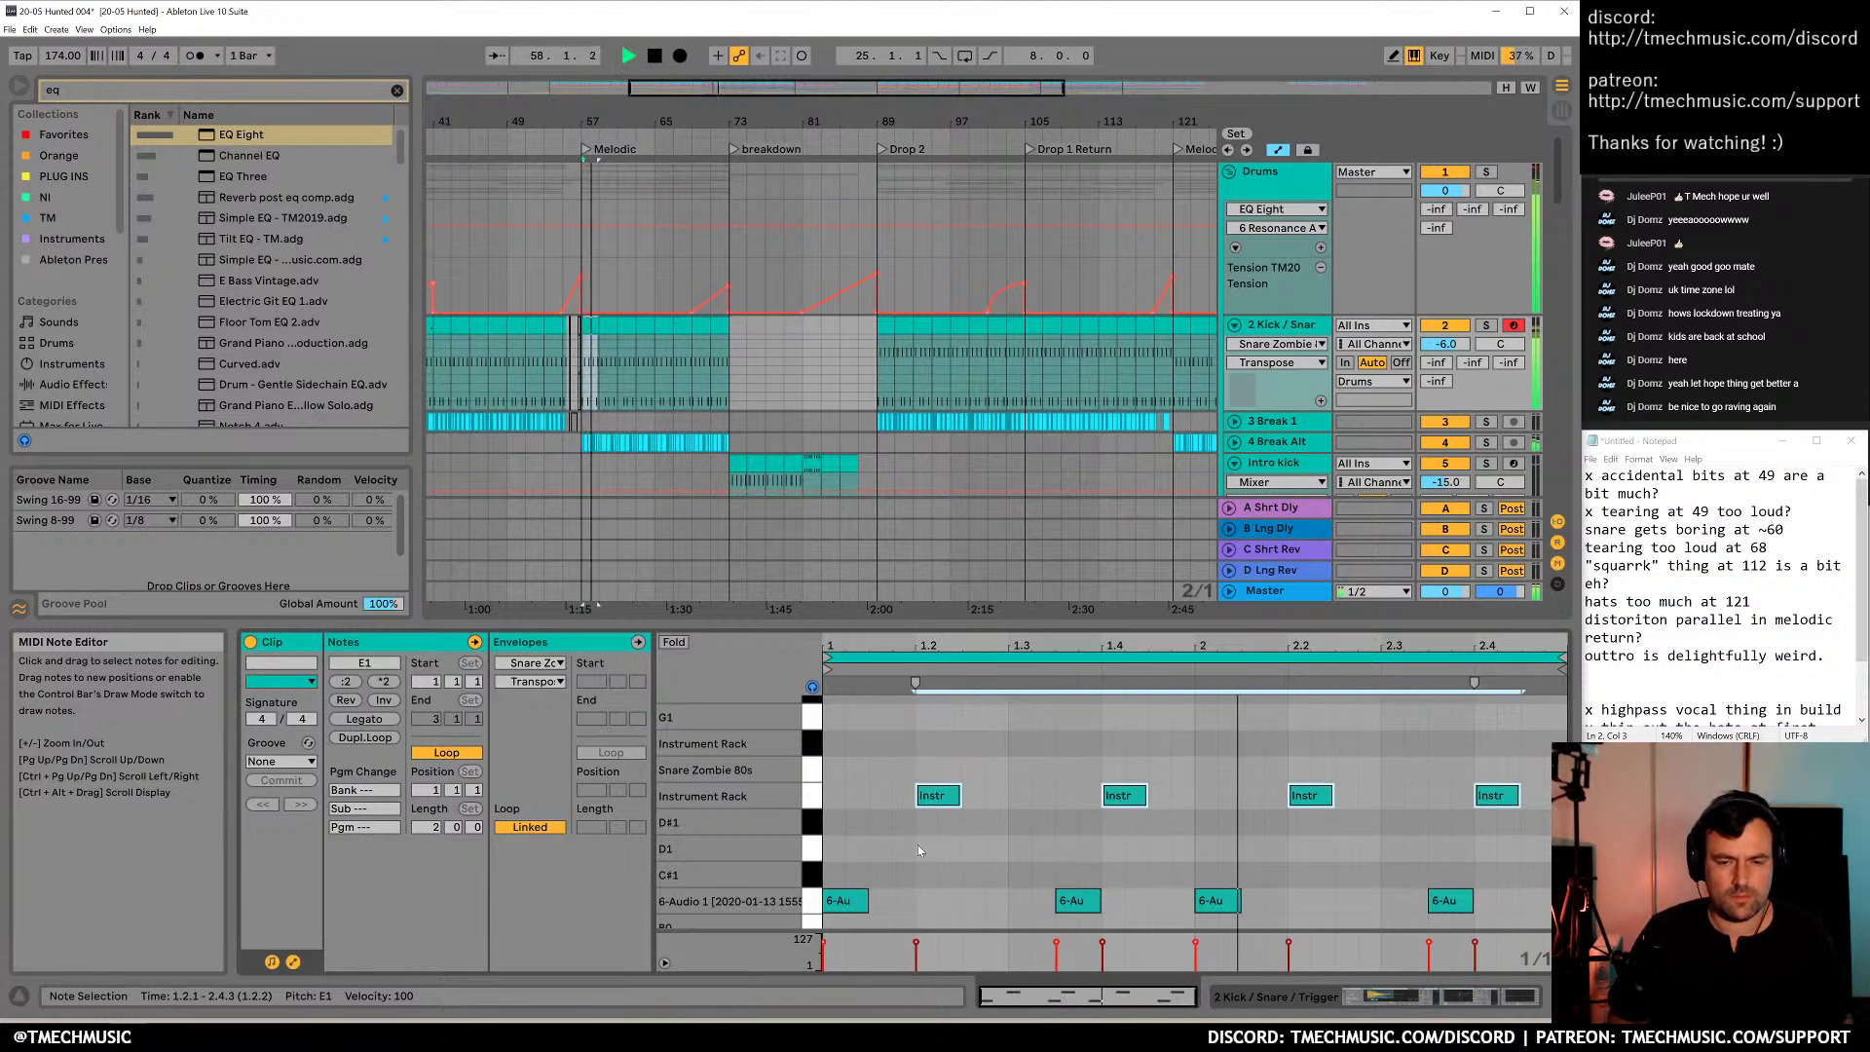
Shorten the four E1 snare notes in the bar 57 clip to very short hits and play the result
key("space")
left_click_drag(898, 747, 1558, 857)
left_click_drag(1516, 796, 1482, 795)
key("space")
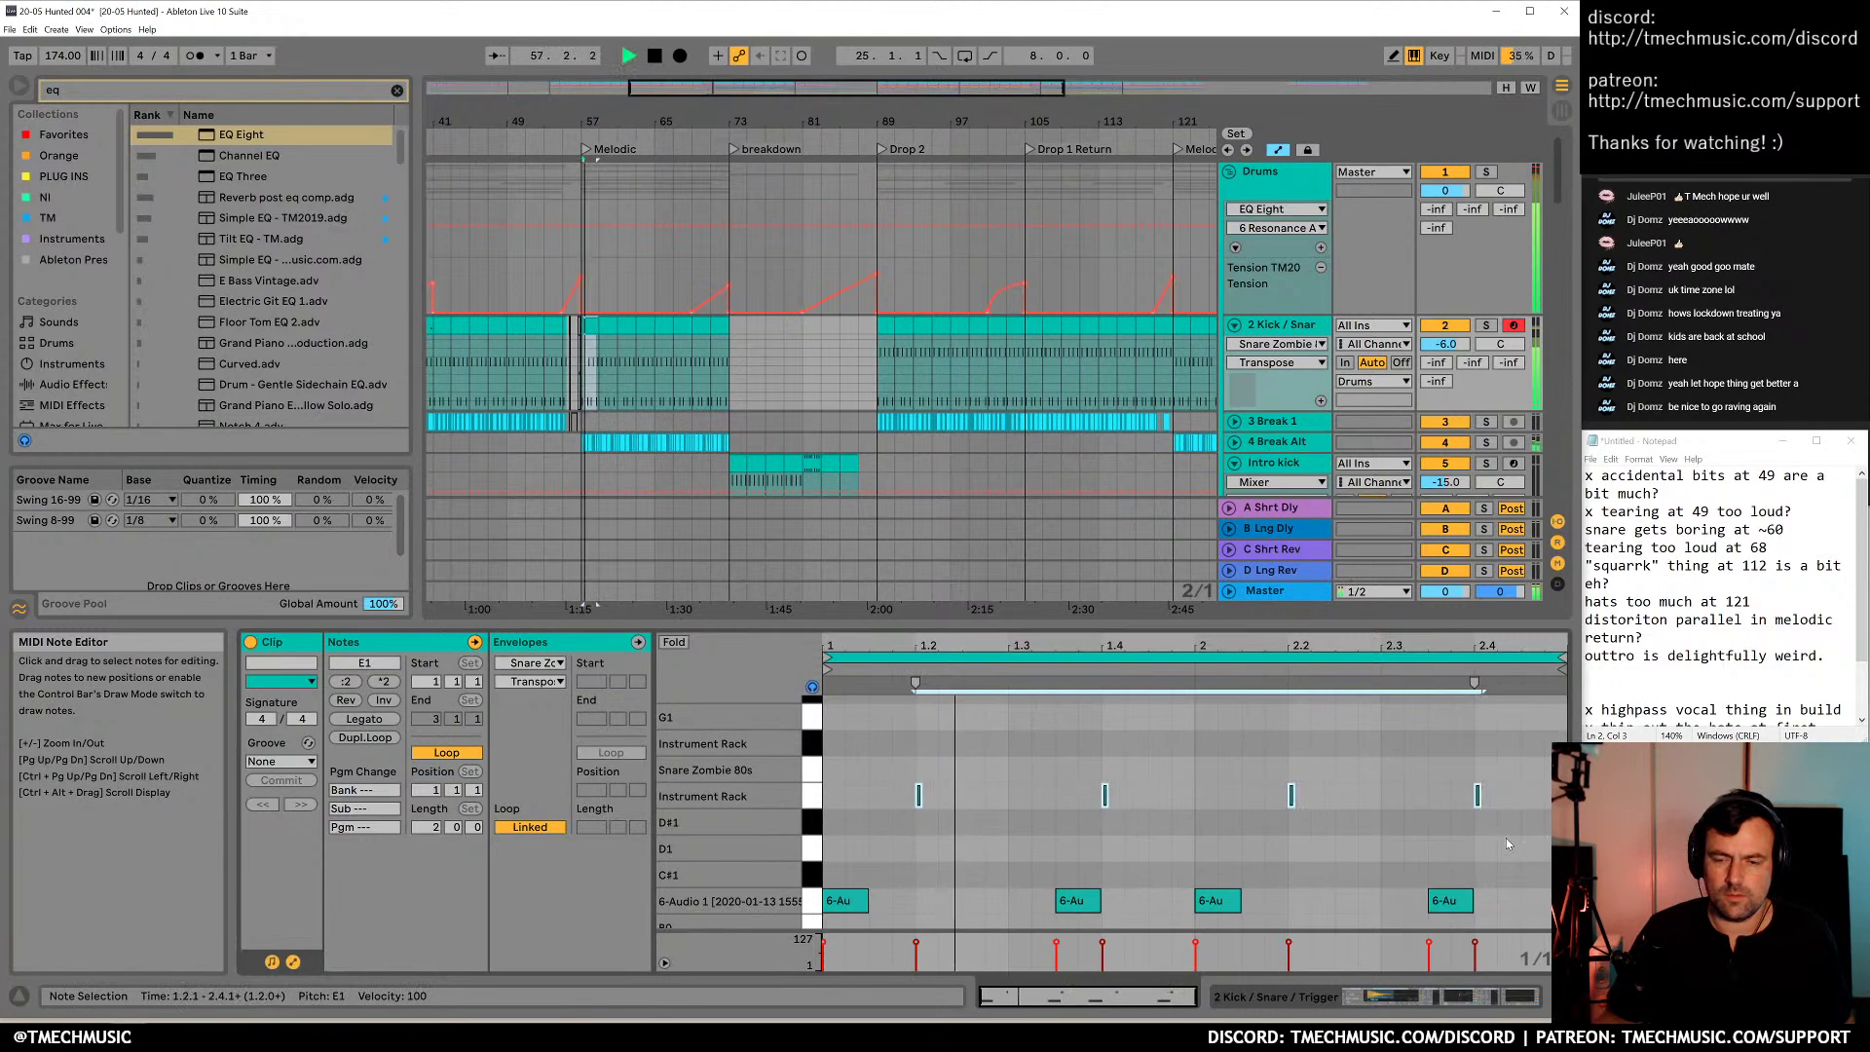
key("space")
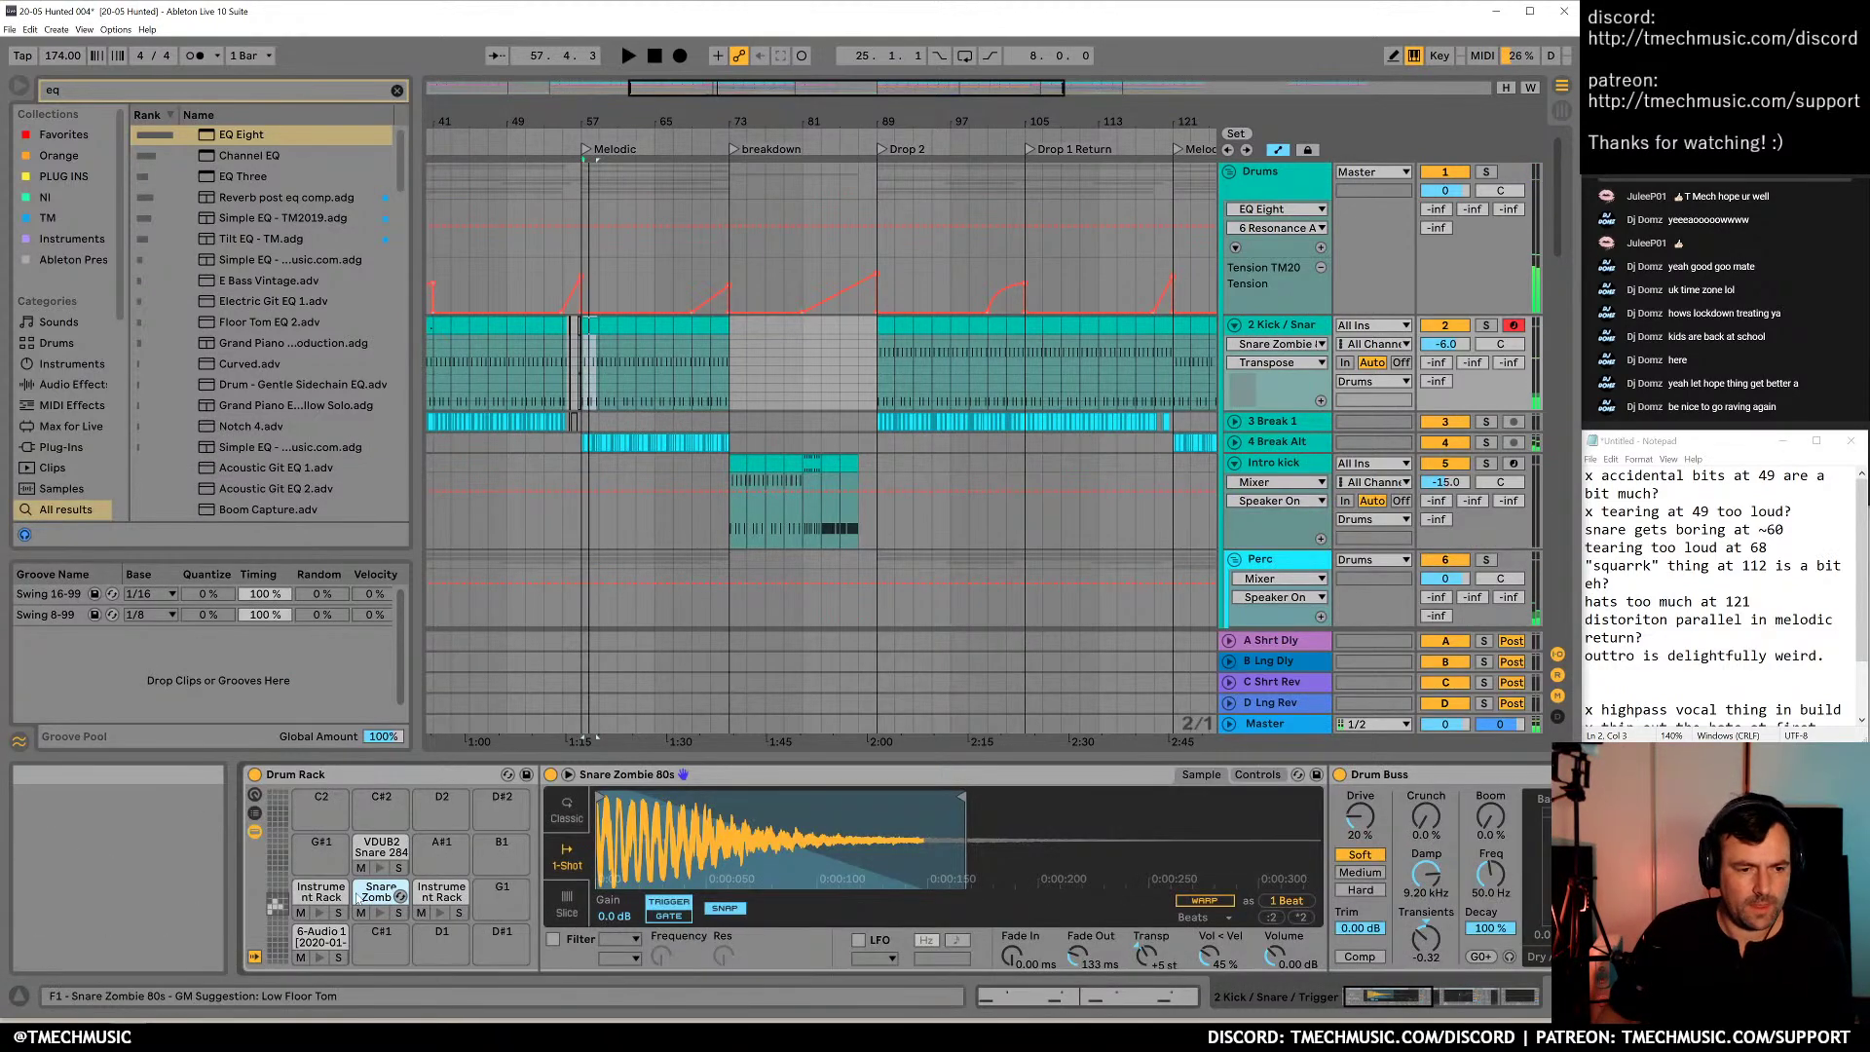
Set the Alvin Cash sampler in the E1 pad's Instrument Rack to Gate mode and play from bar 57
left_click(321, 892)
left_click(601, 849)
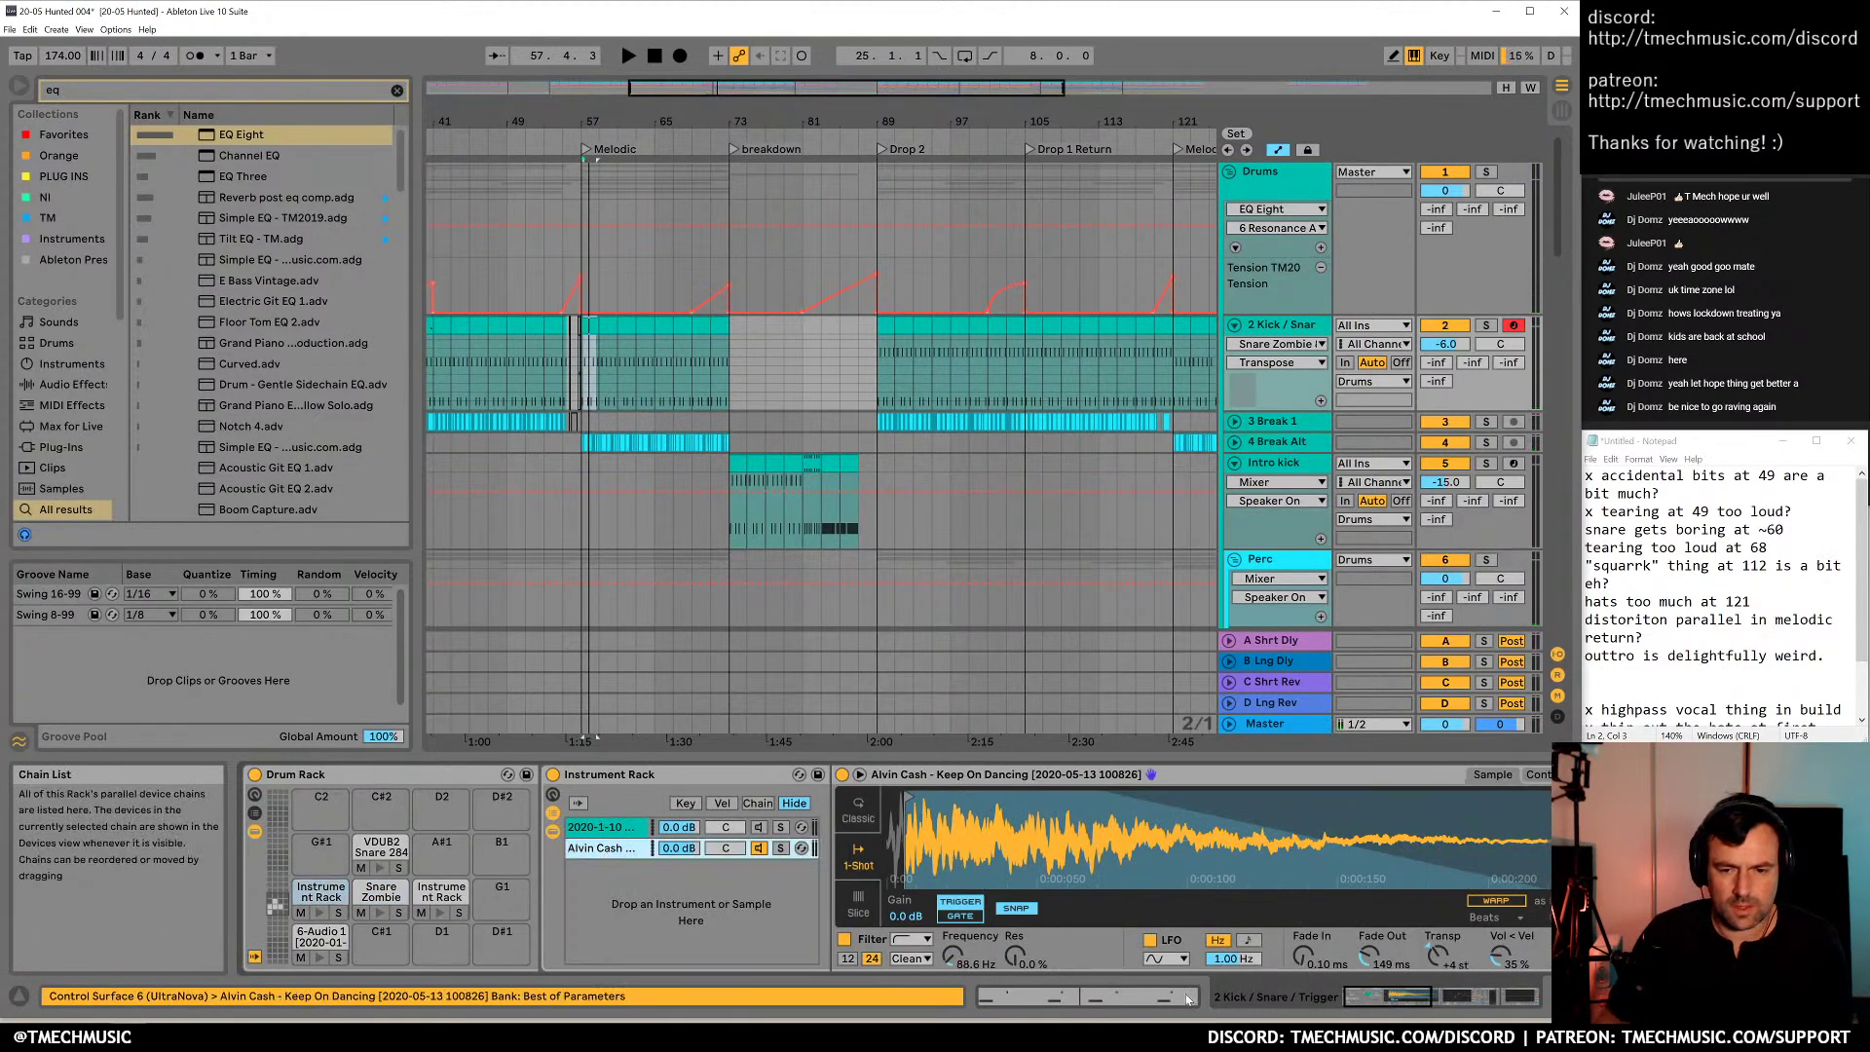
left_click(960, 915)
key("space")
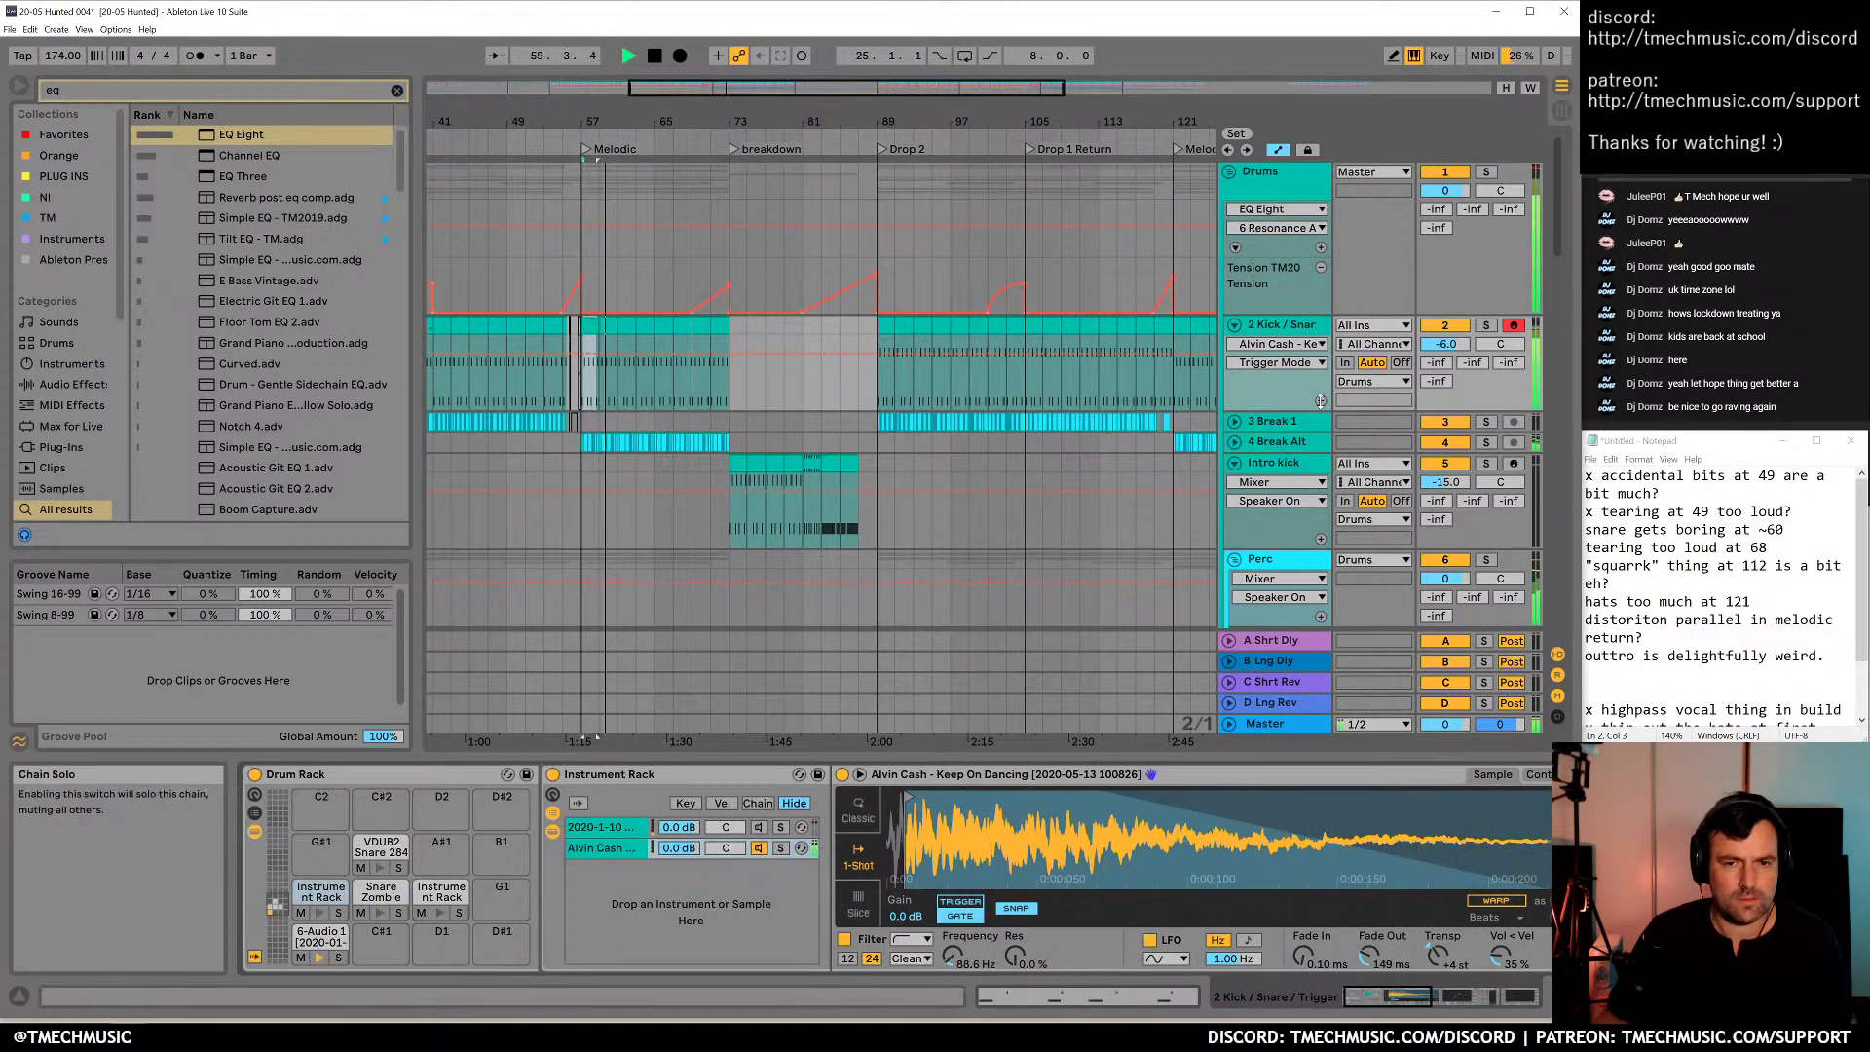
Solo track 2 Kick / Snare and replay the bar 57 clip to hear the gated snare on its own
left_click(1486, 324)
key("space")
key("space")
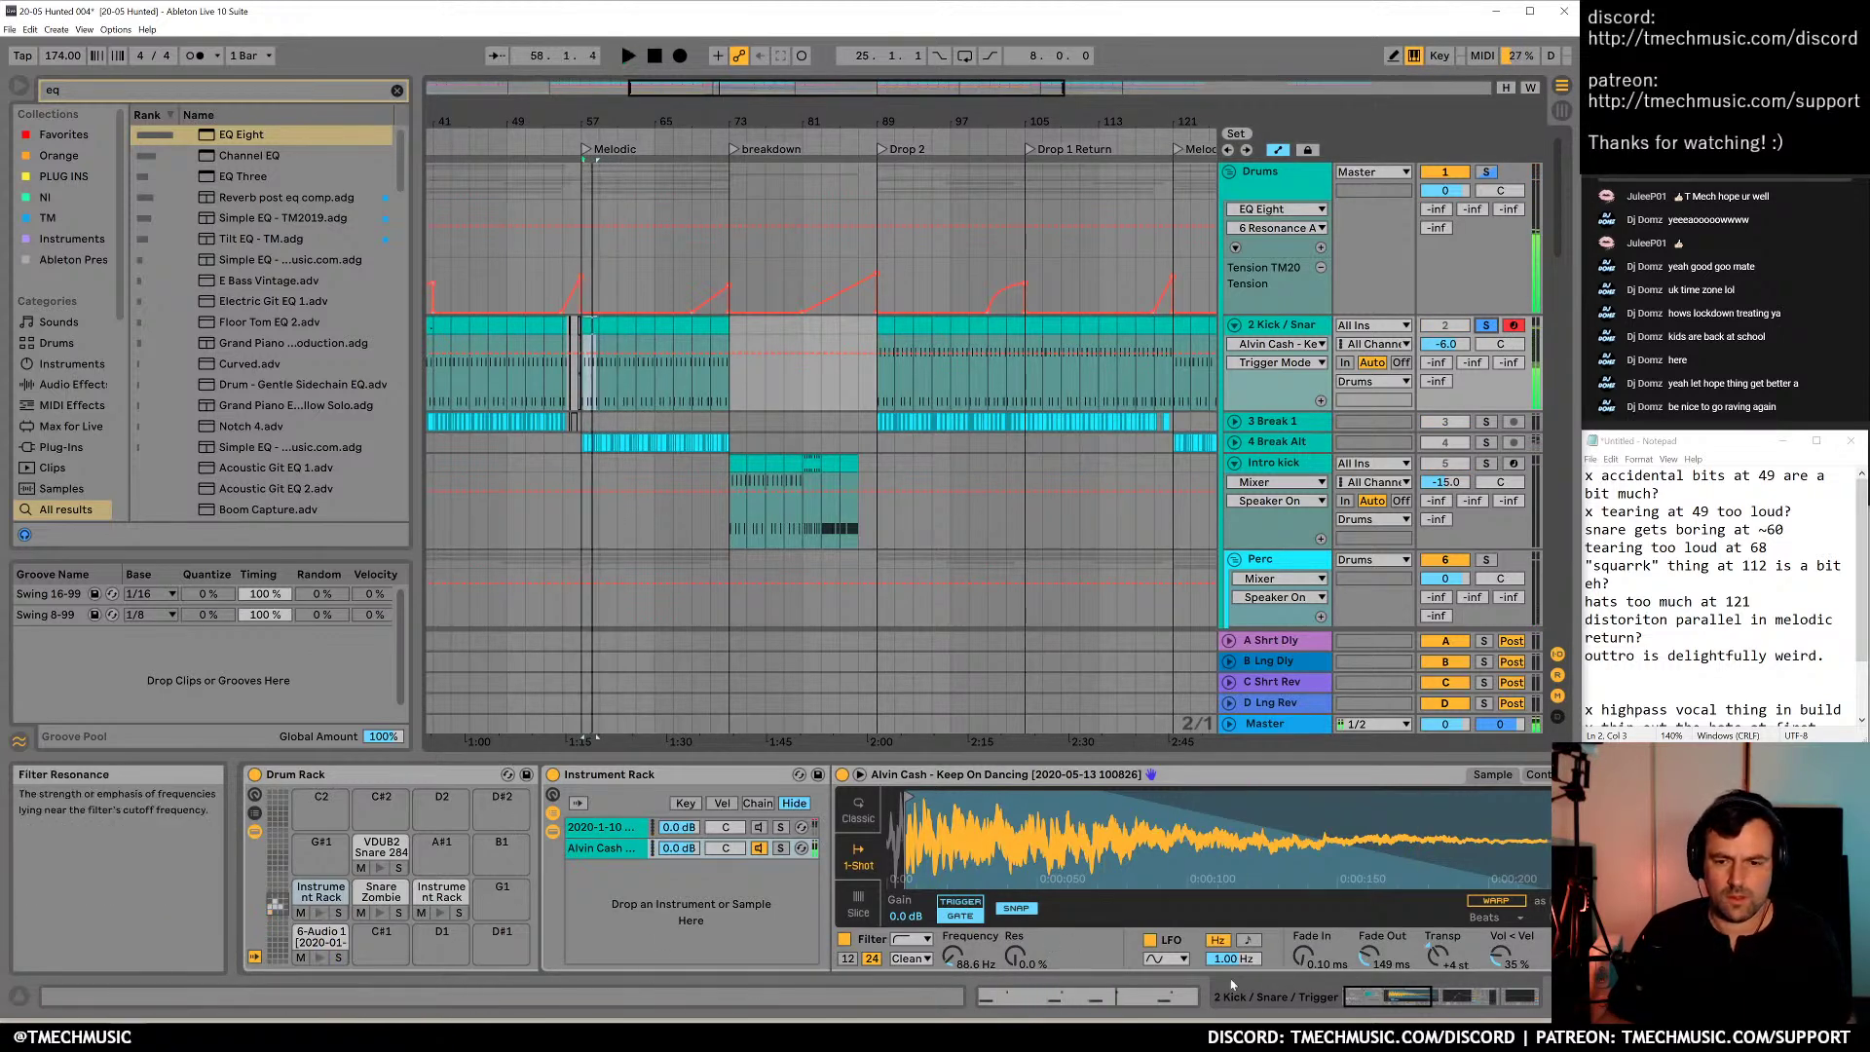
key("space")
left_click_drag(1414, 1003, 1404, 1004)
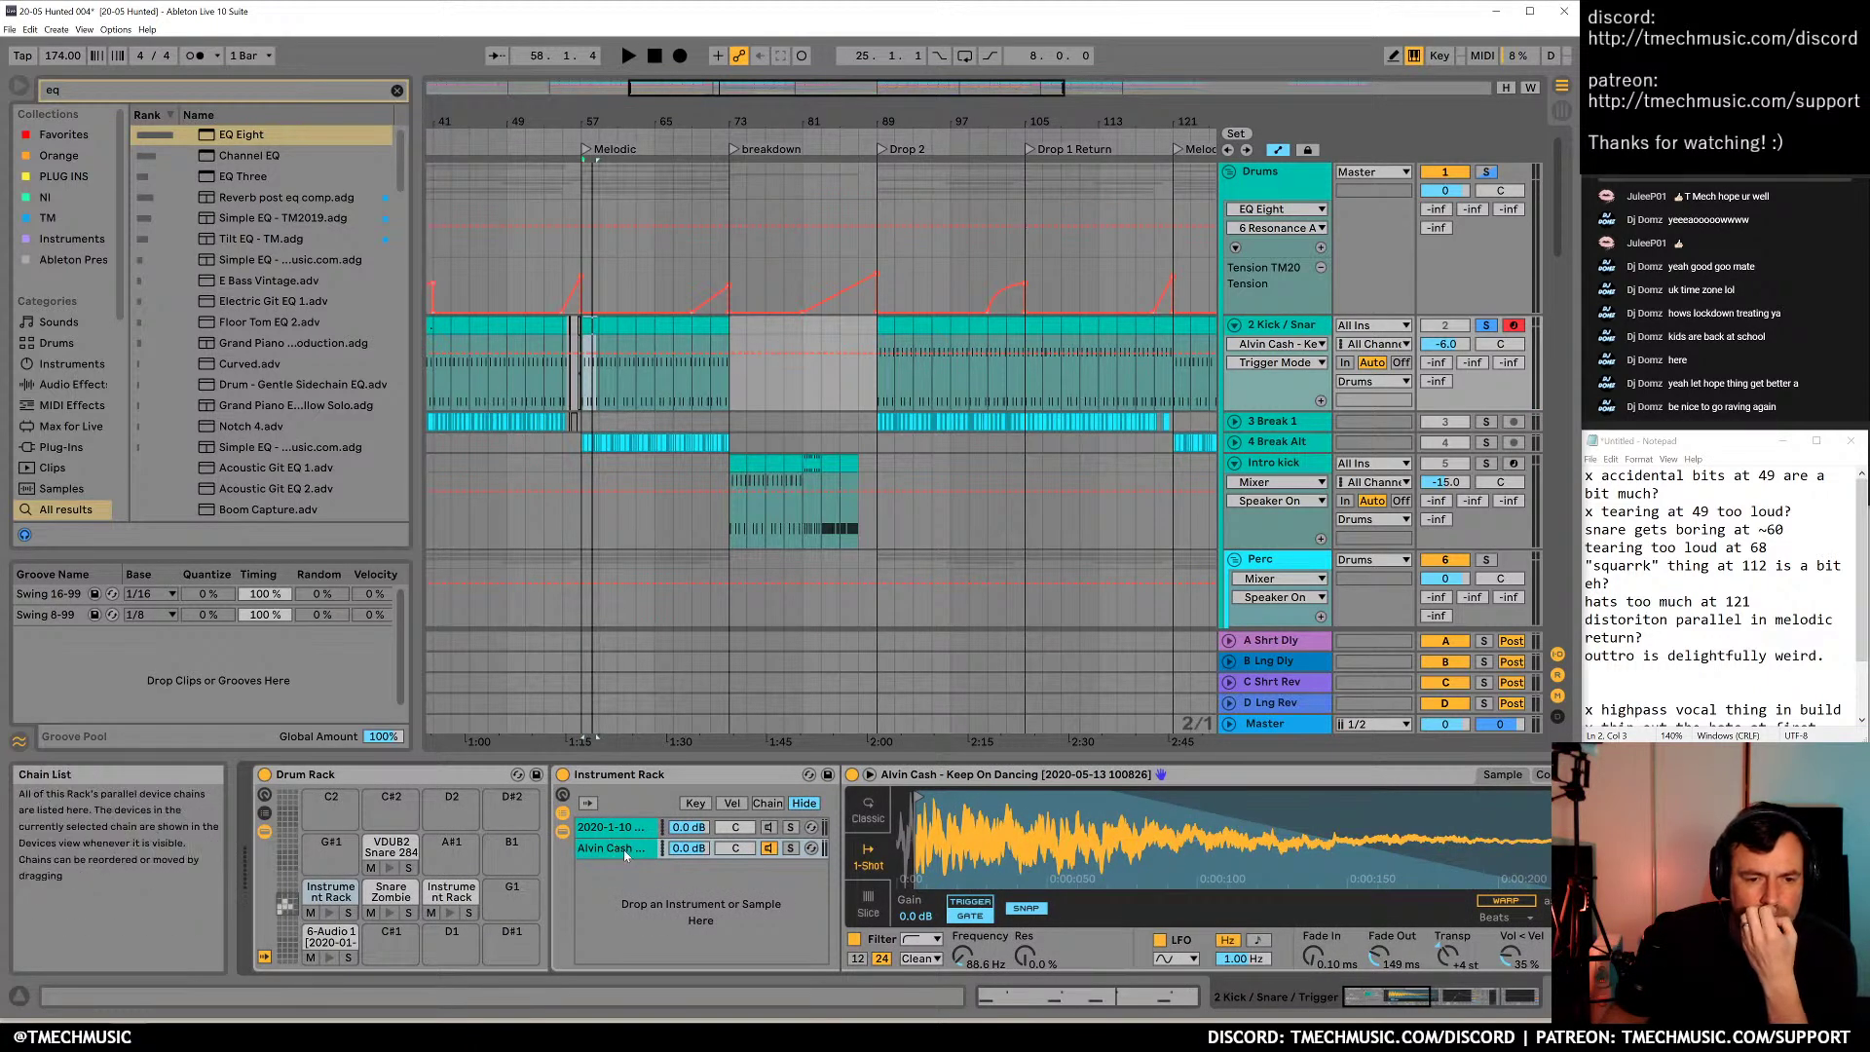
Lengthen the four E1 snare notes in the bar 57 clip slightly, play them and return to the track's devices
double_click(588, 322)
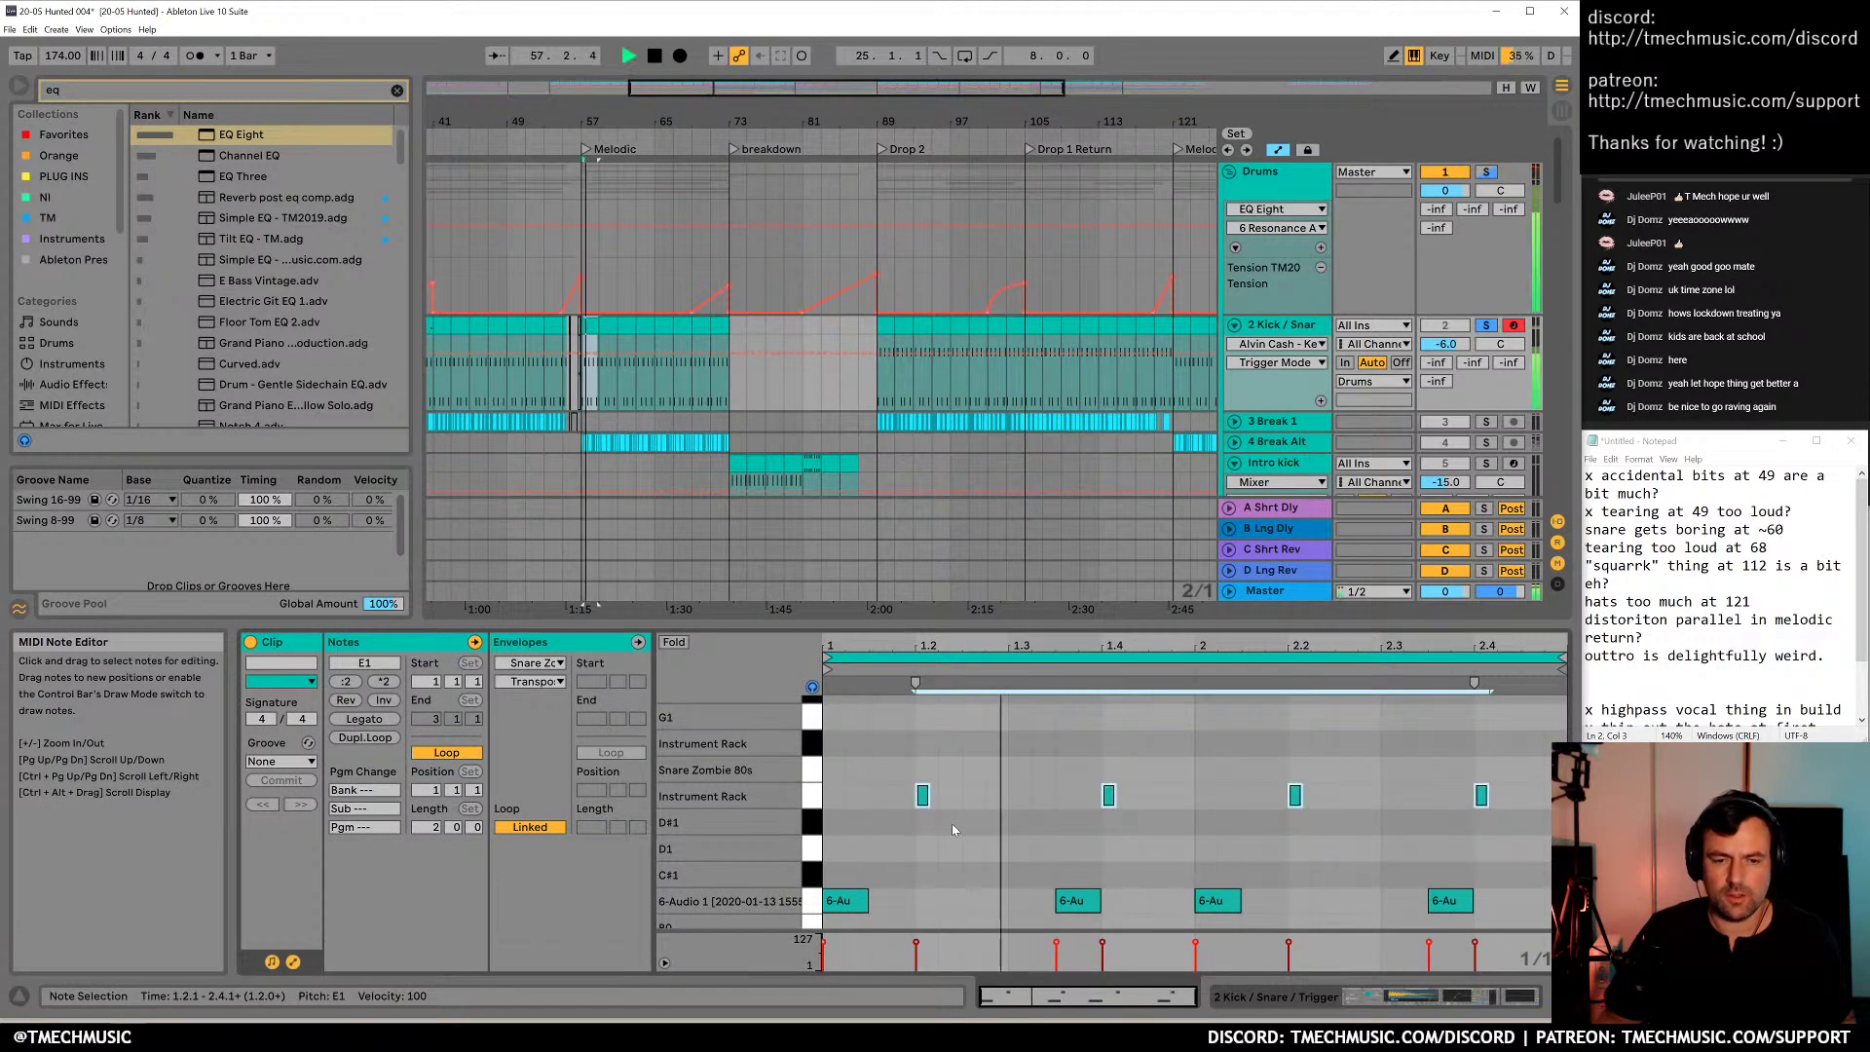
key("space")
key("shift+Tab")
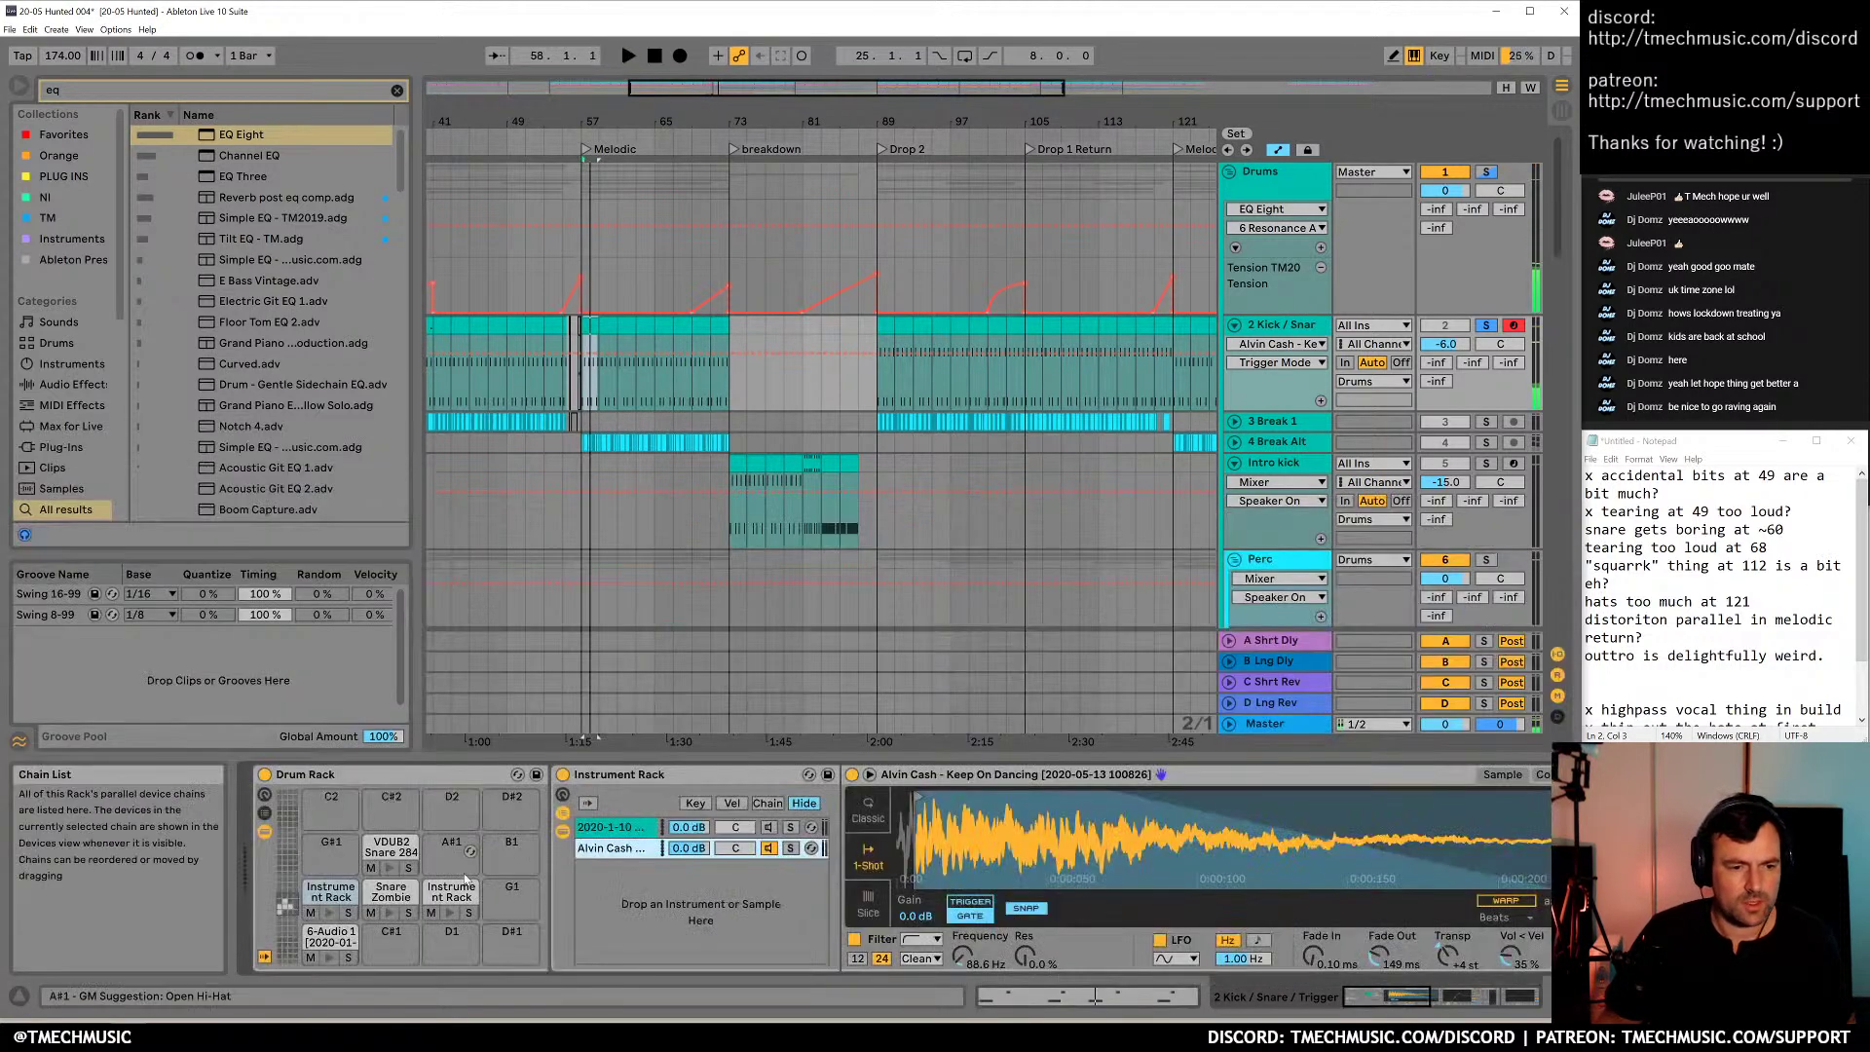
Audition the E1 pad and compare Trigger with Gate mode and the Snap option on the Alvin Cash sampler during playback
left_click(332, 915)
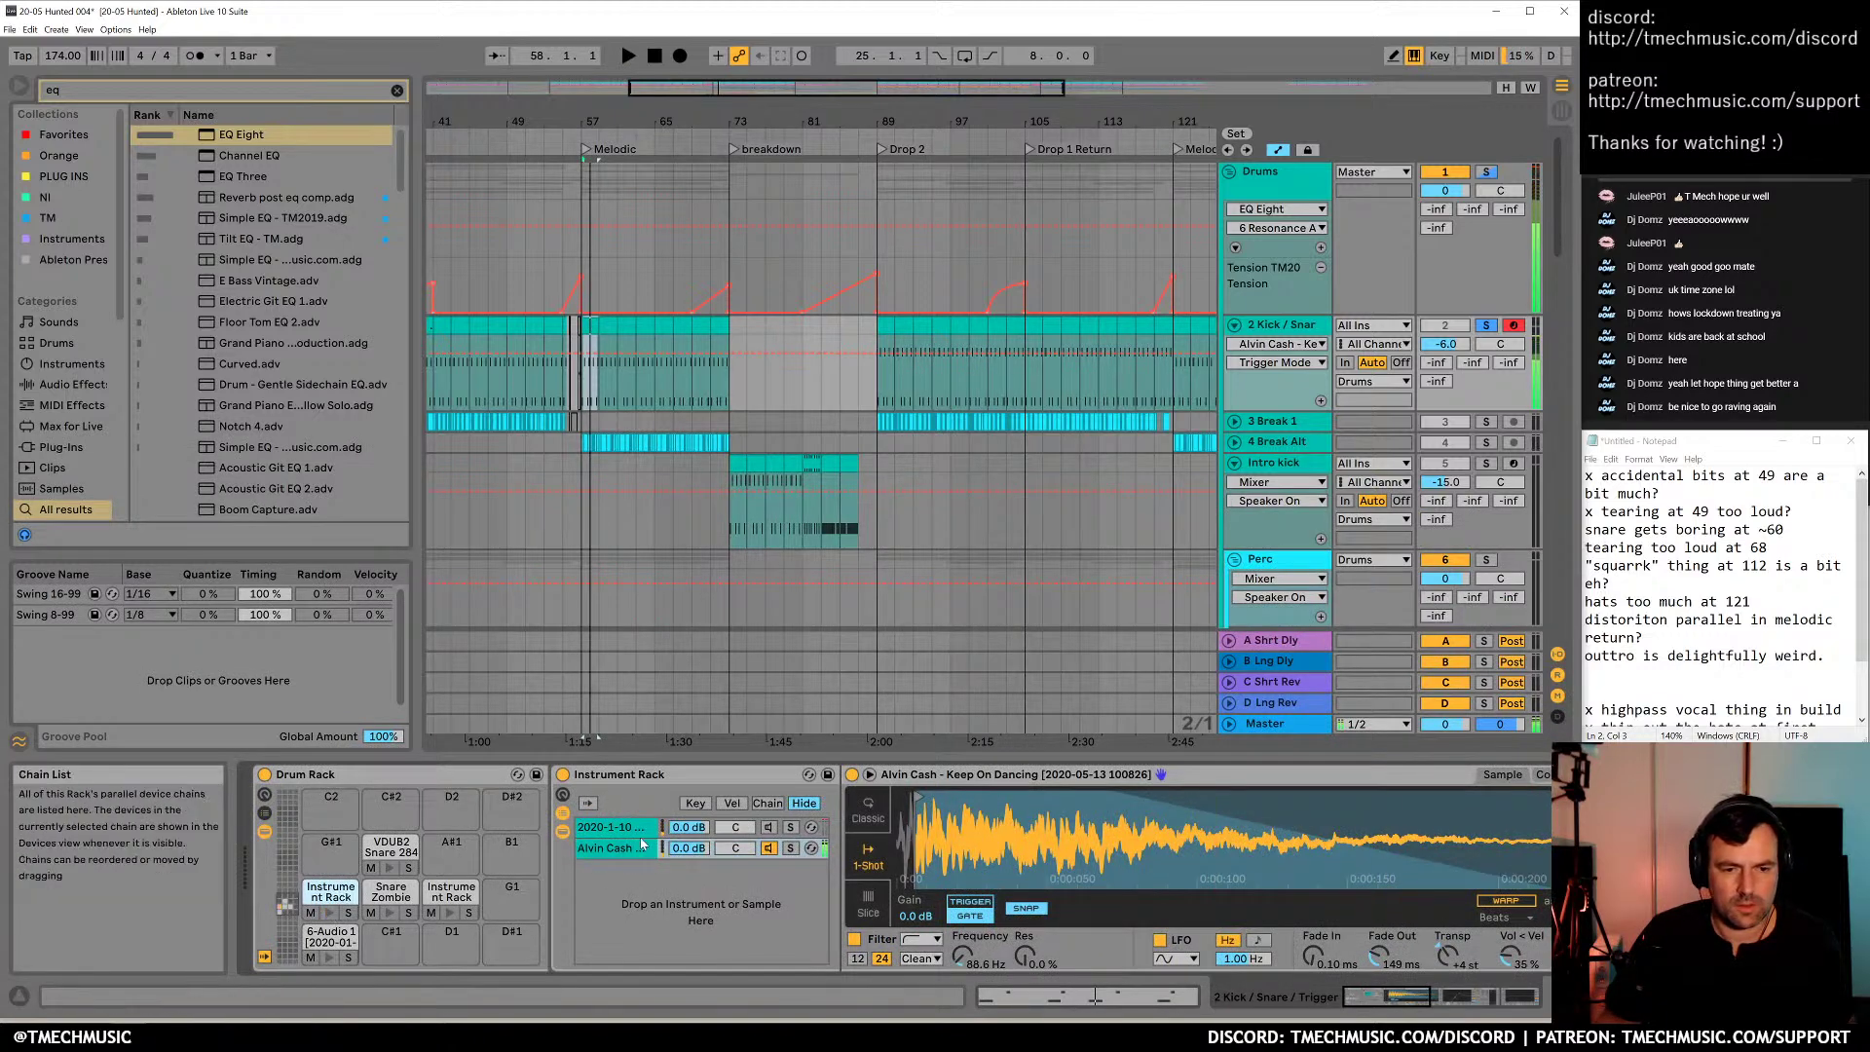
left_click(977, 913)
key("space")
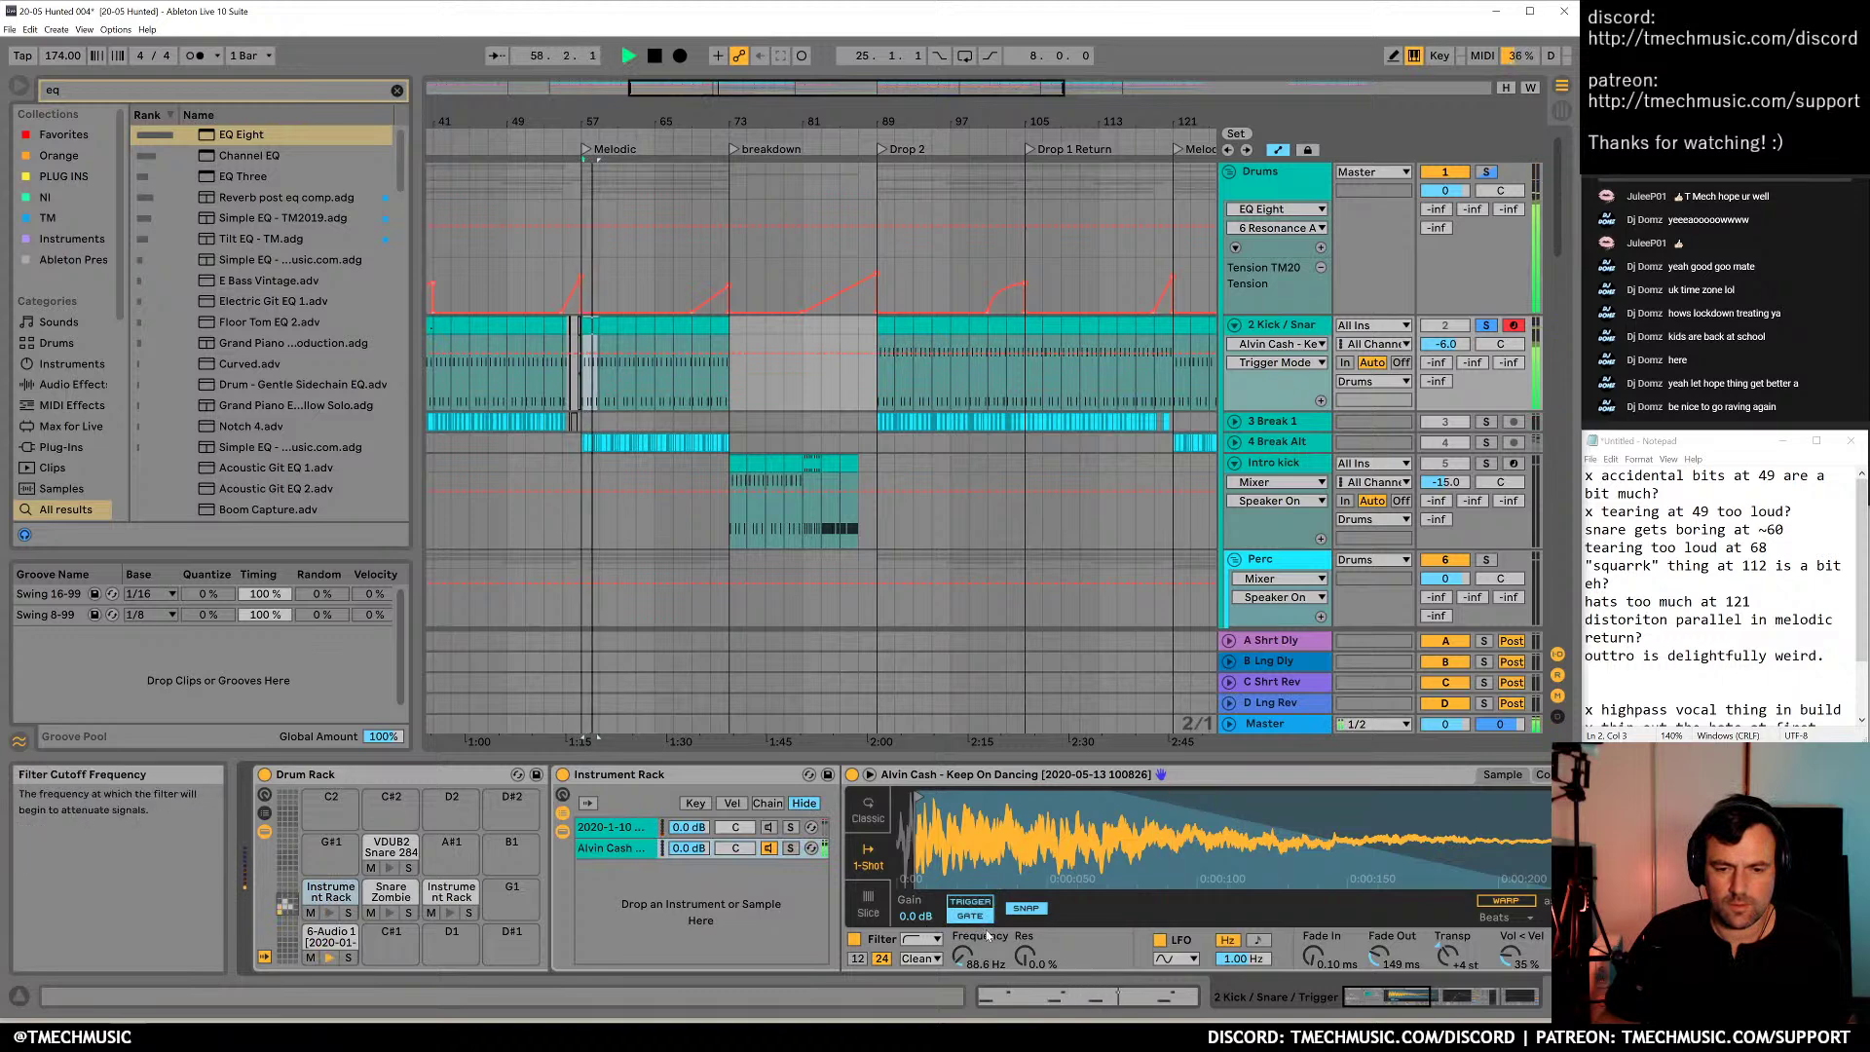
left_click(1025, 910)
left_click(986, 915)
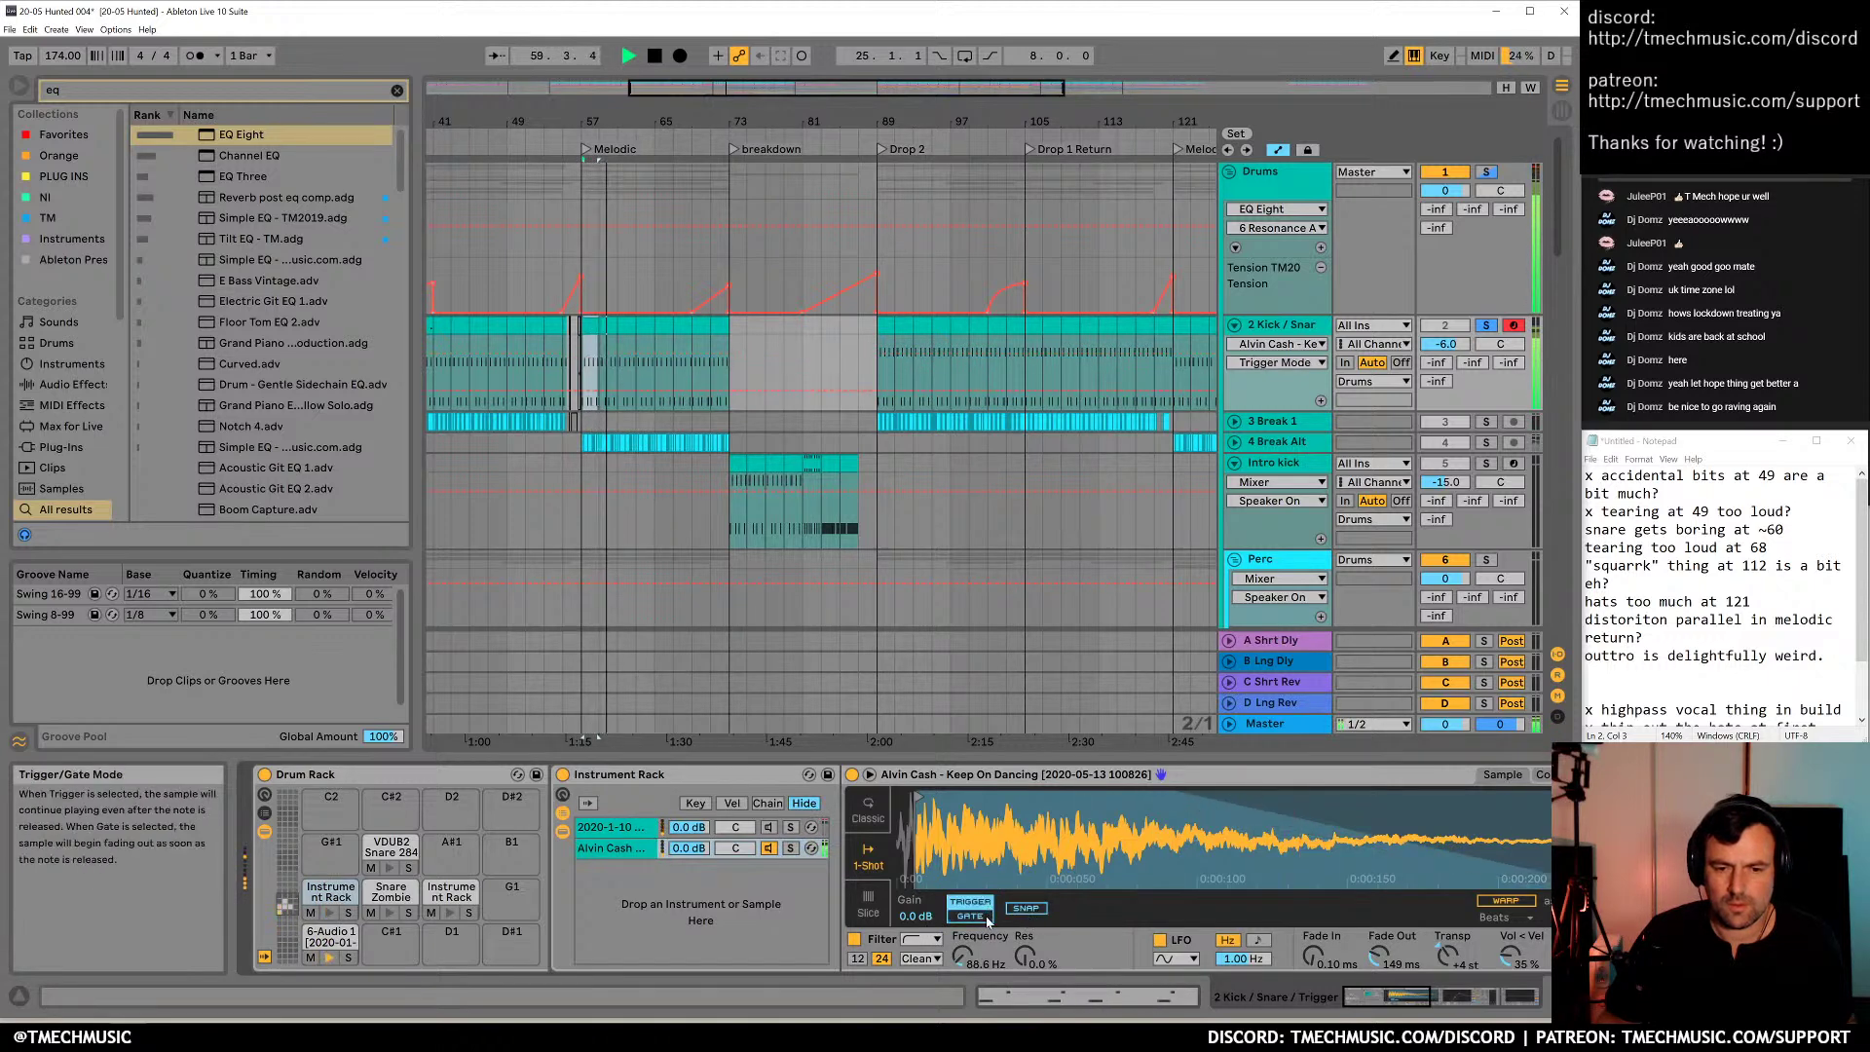
left_click(989, 915)
key("space")
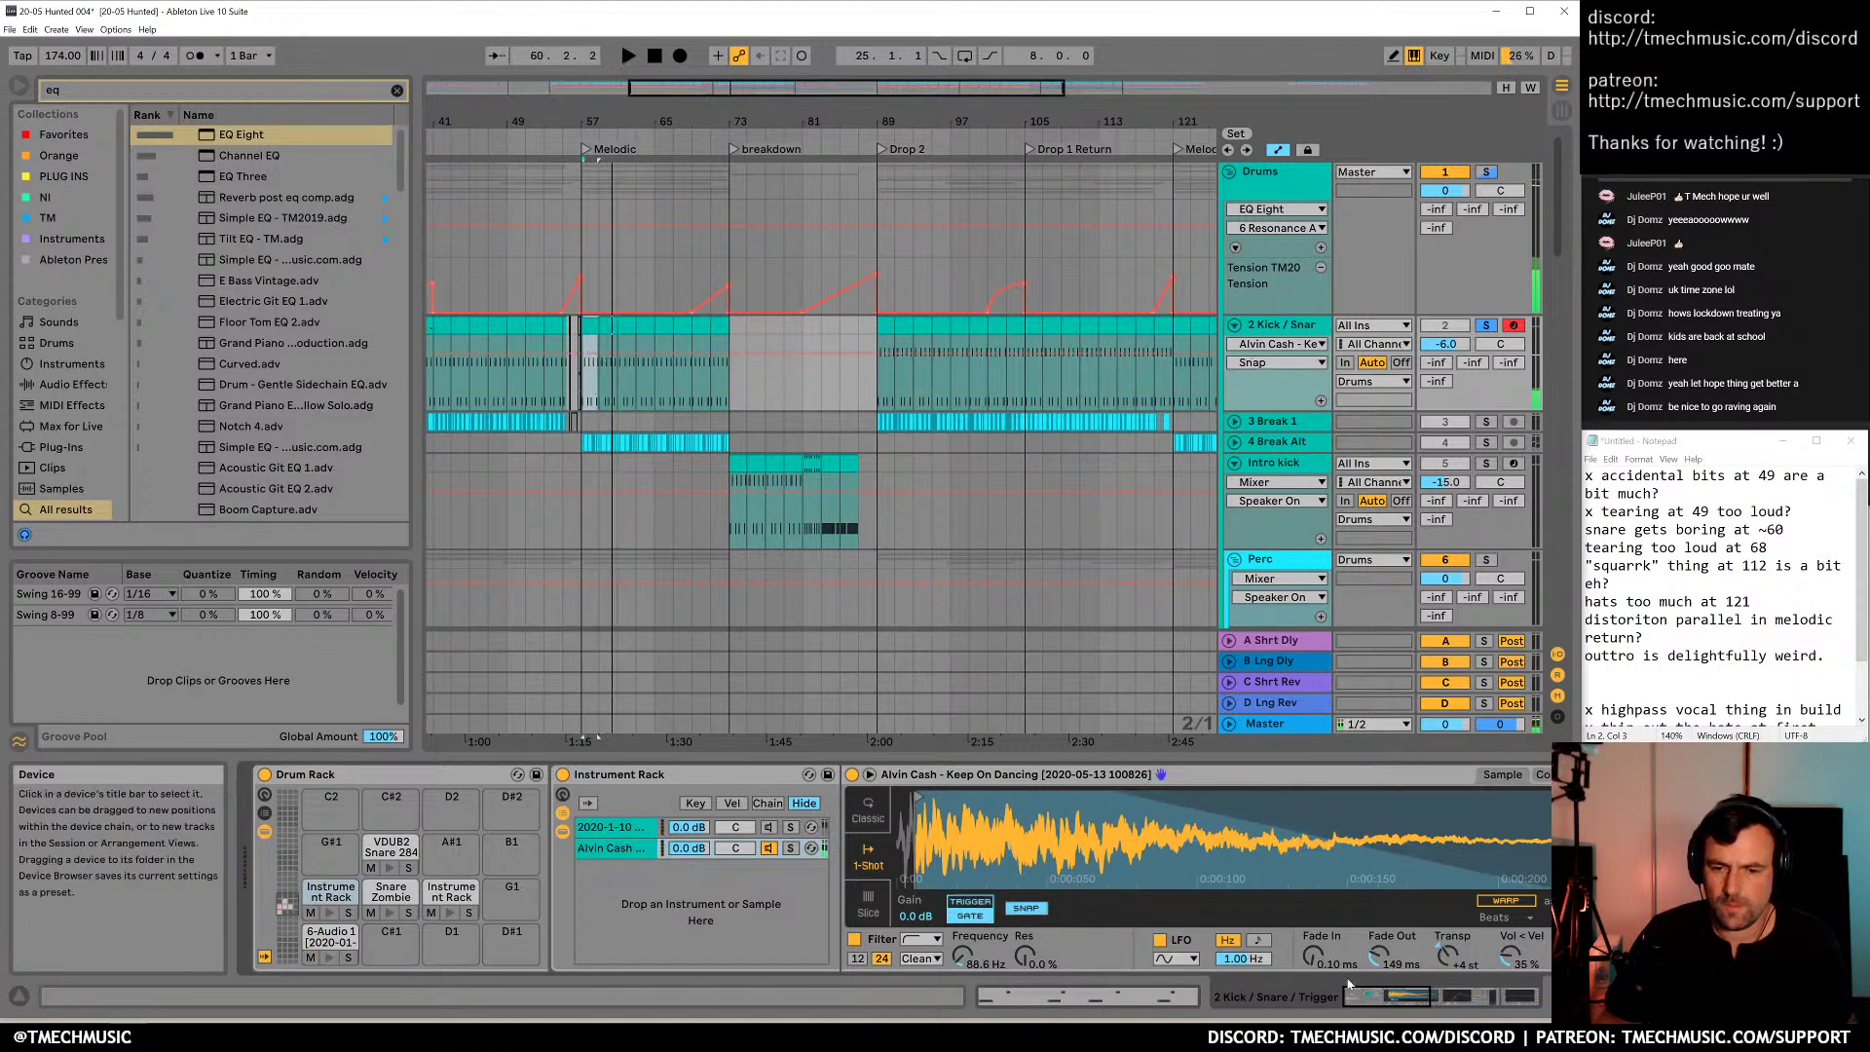
Switch the Alvin Cash chain's sampler to Classic mode and play the clip from bar 57
left_click(1414, 999)
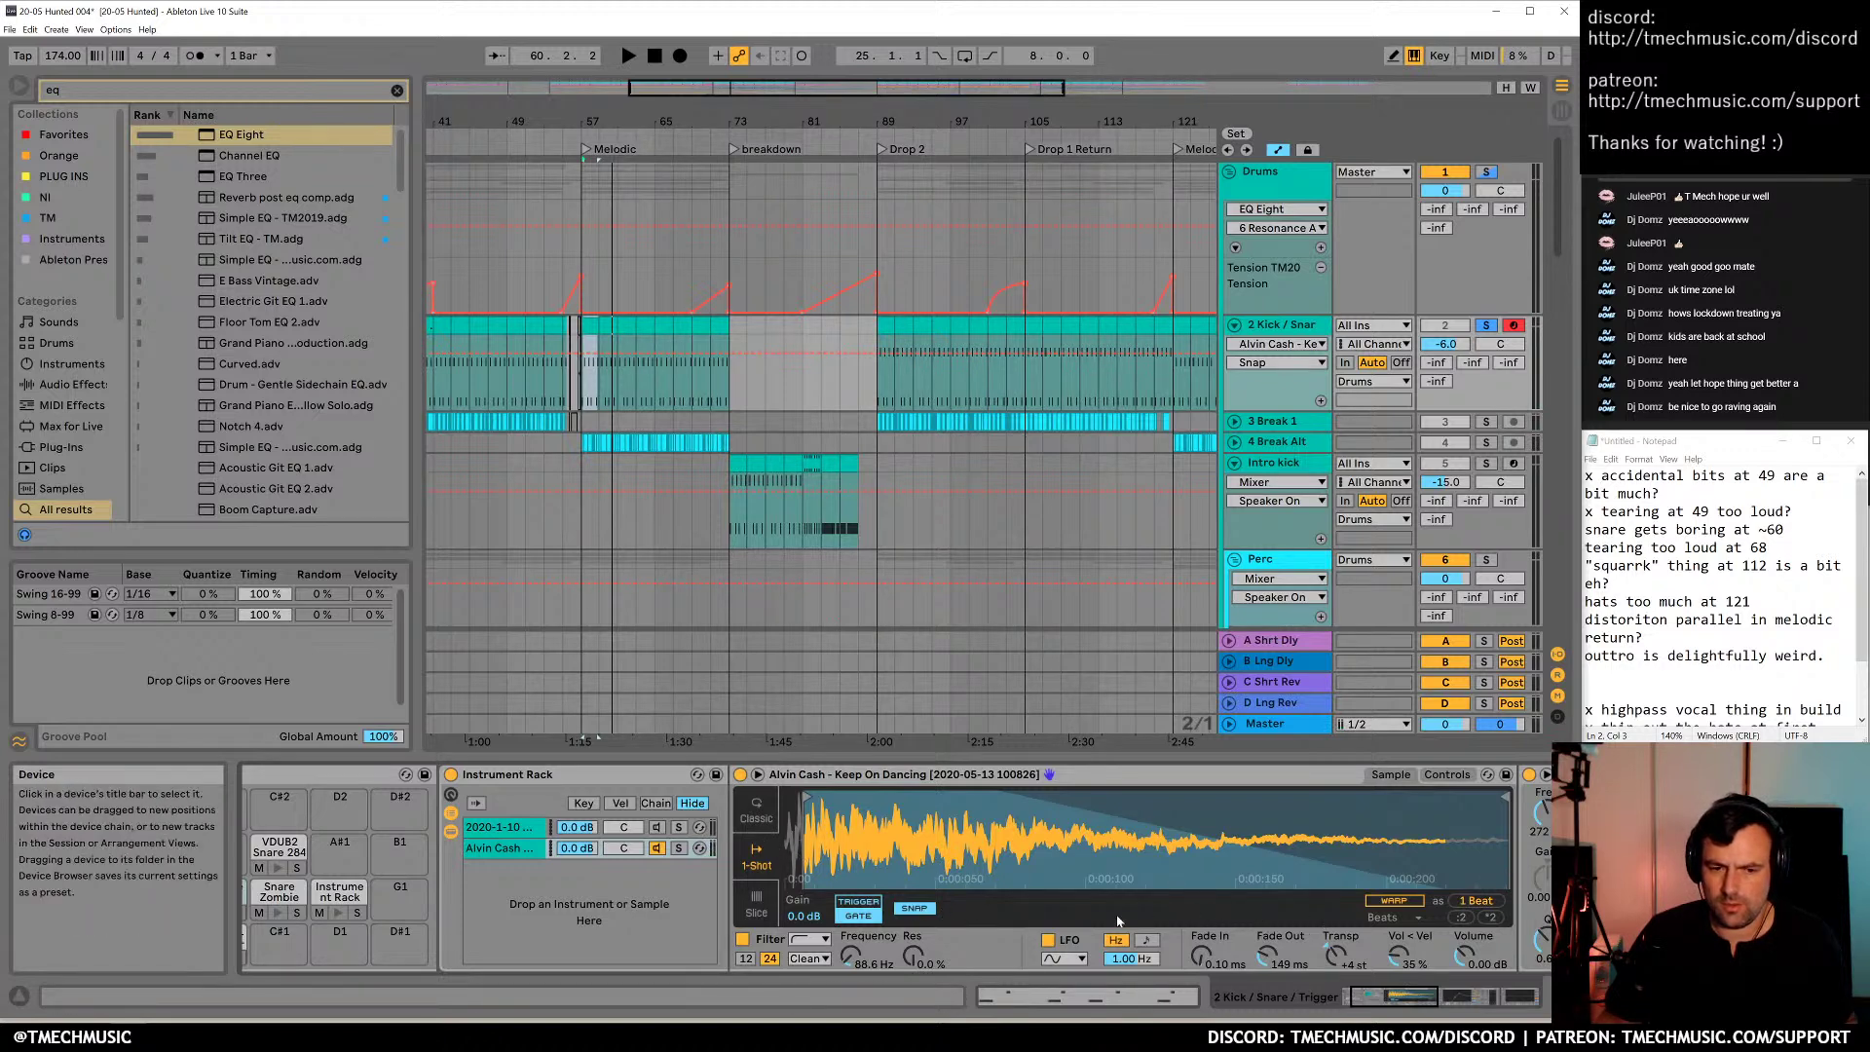
scroll(275, 910, "left", 1)
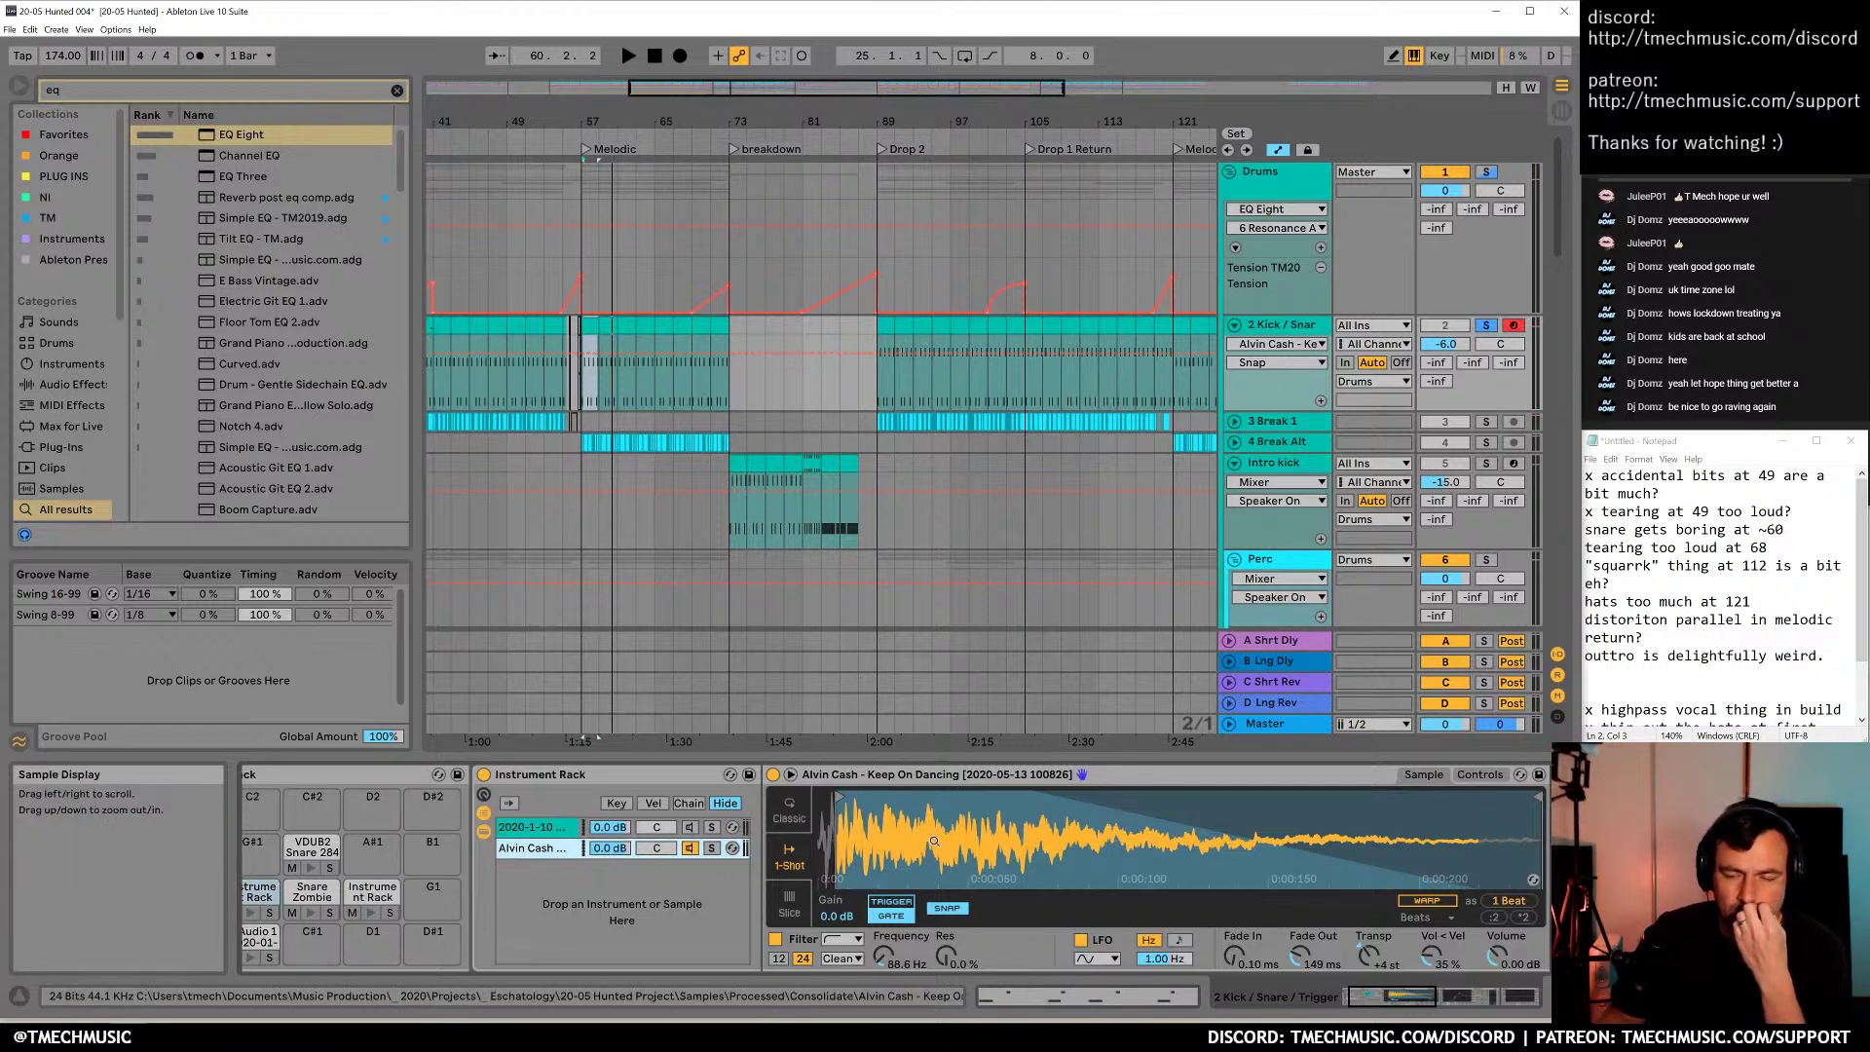
left_click(530, 847)
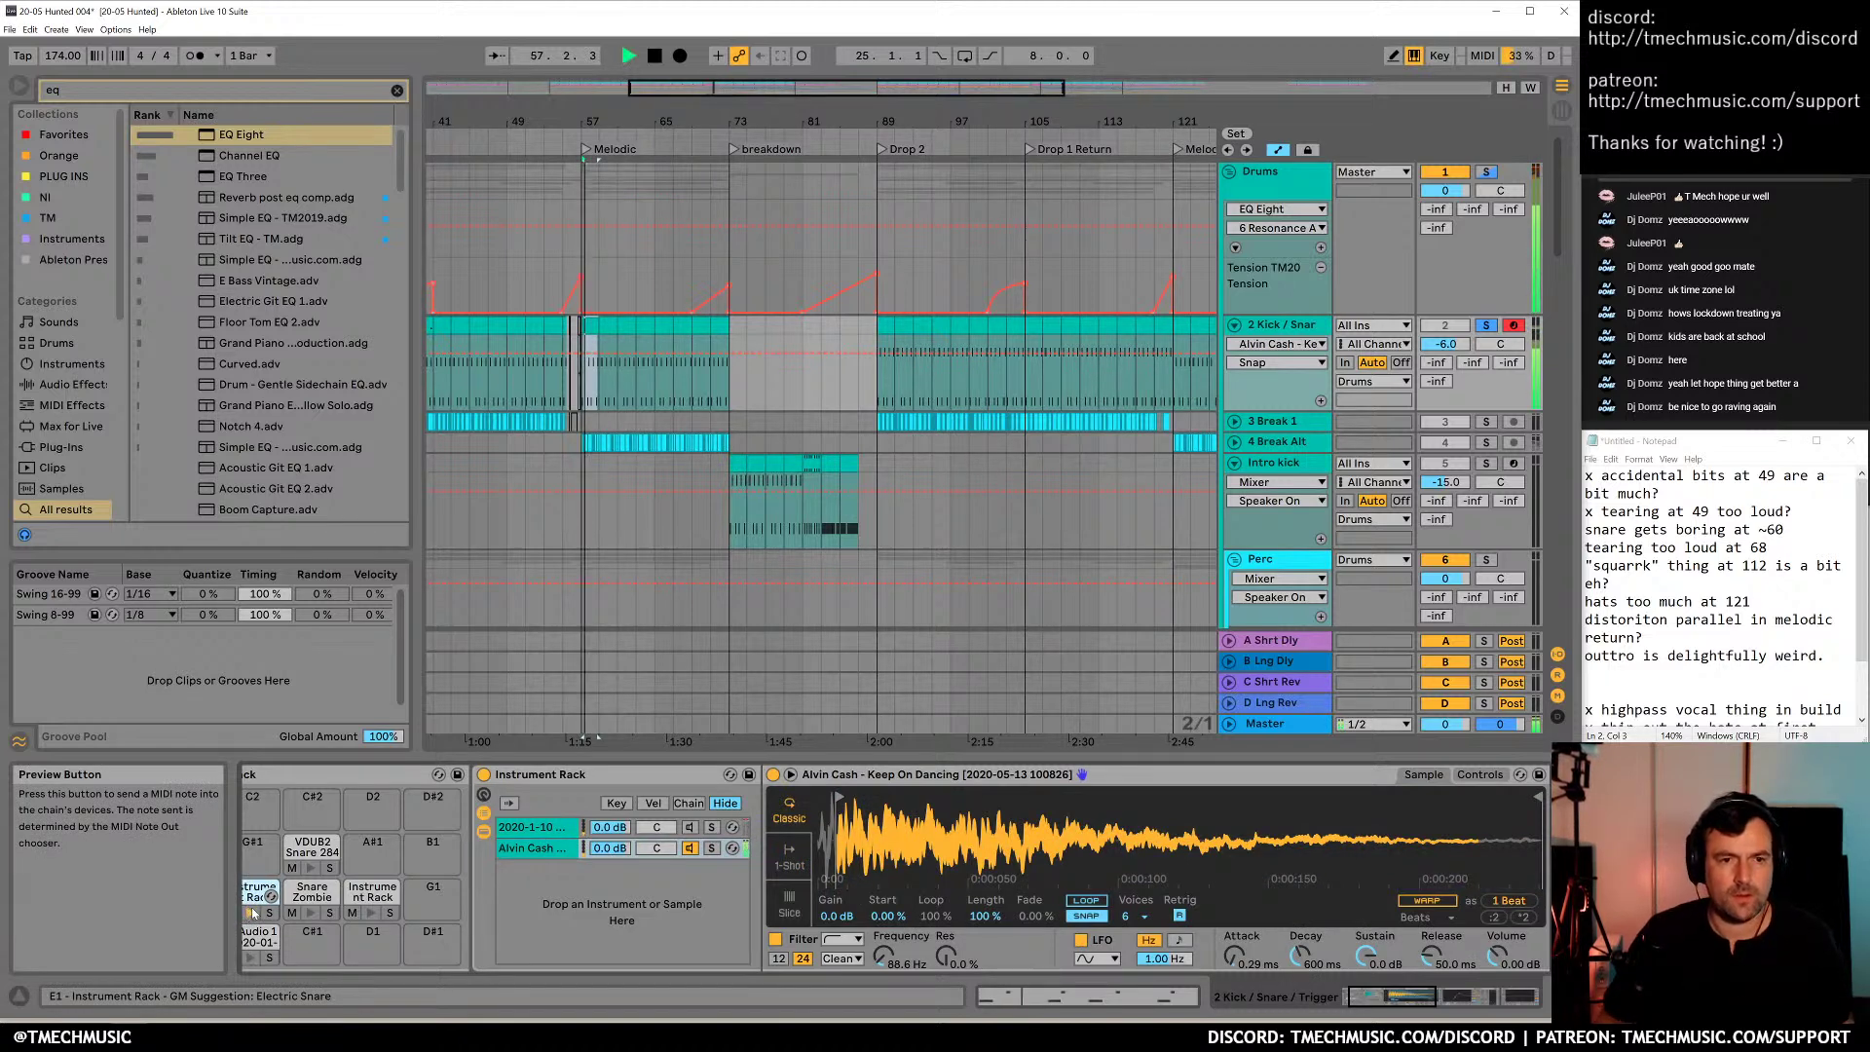
Play the earlier Kick / Snare clip at bar 43 and compare its snare with the bar 57 clip
key("space")
left_click(464, 332)
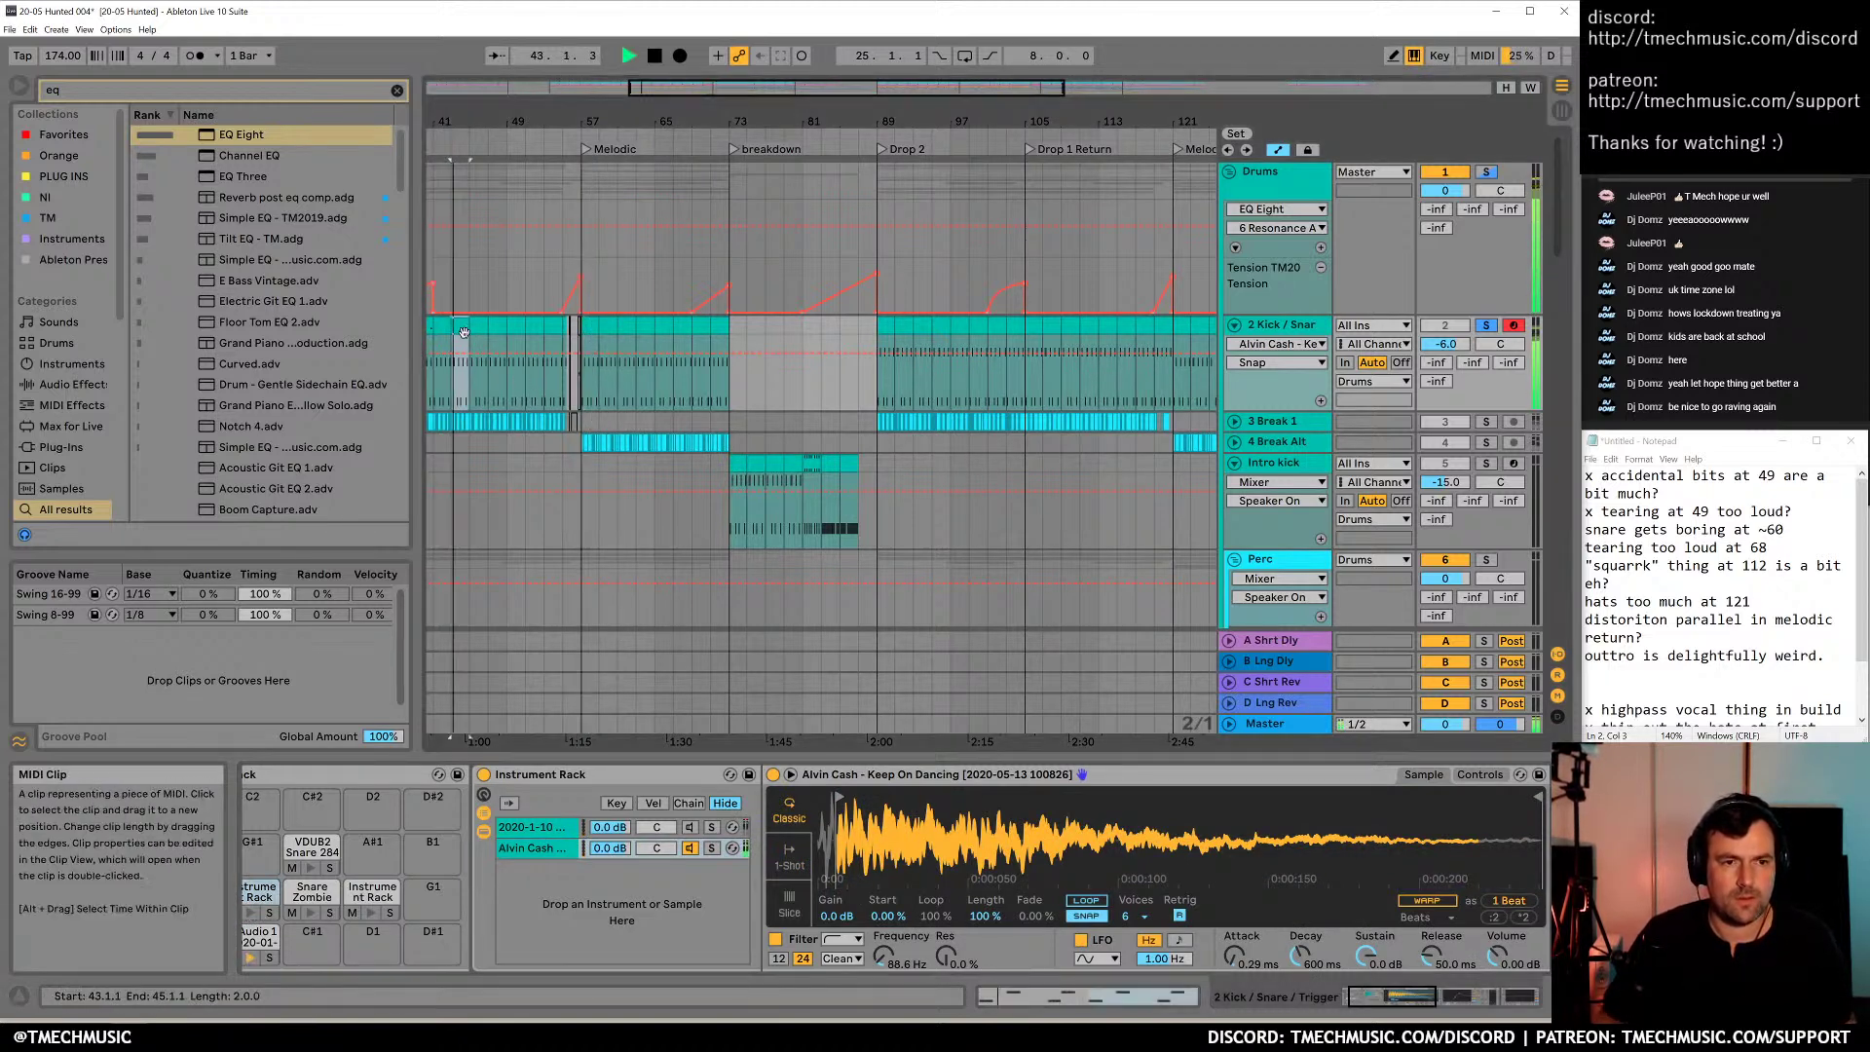
left_click(589, 328)
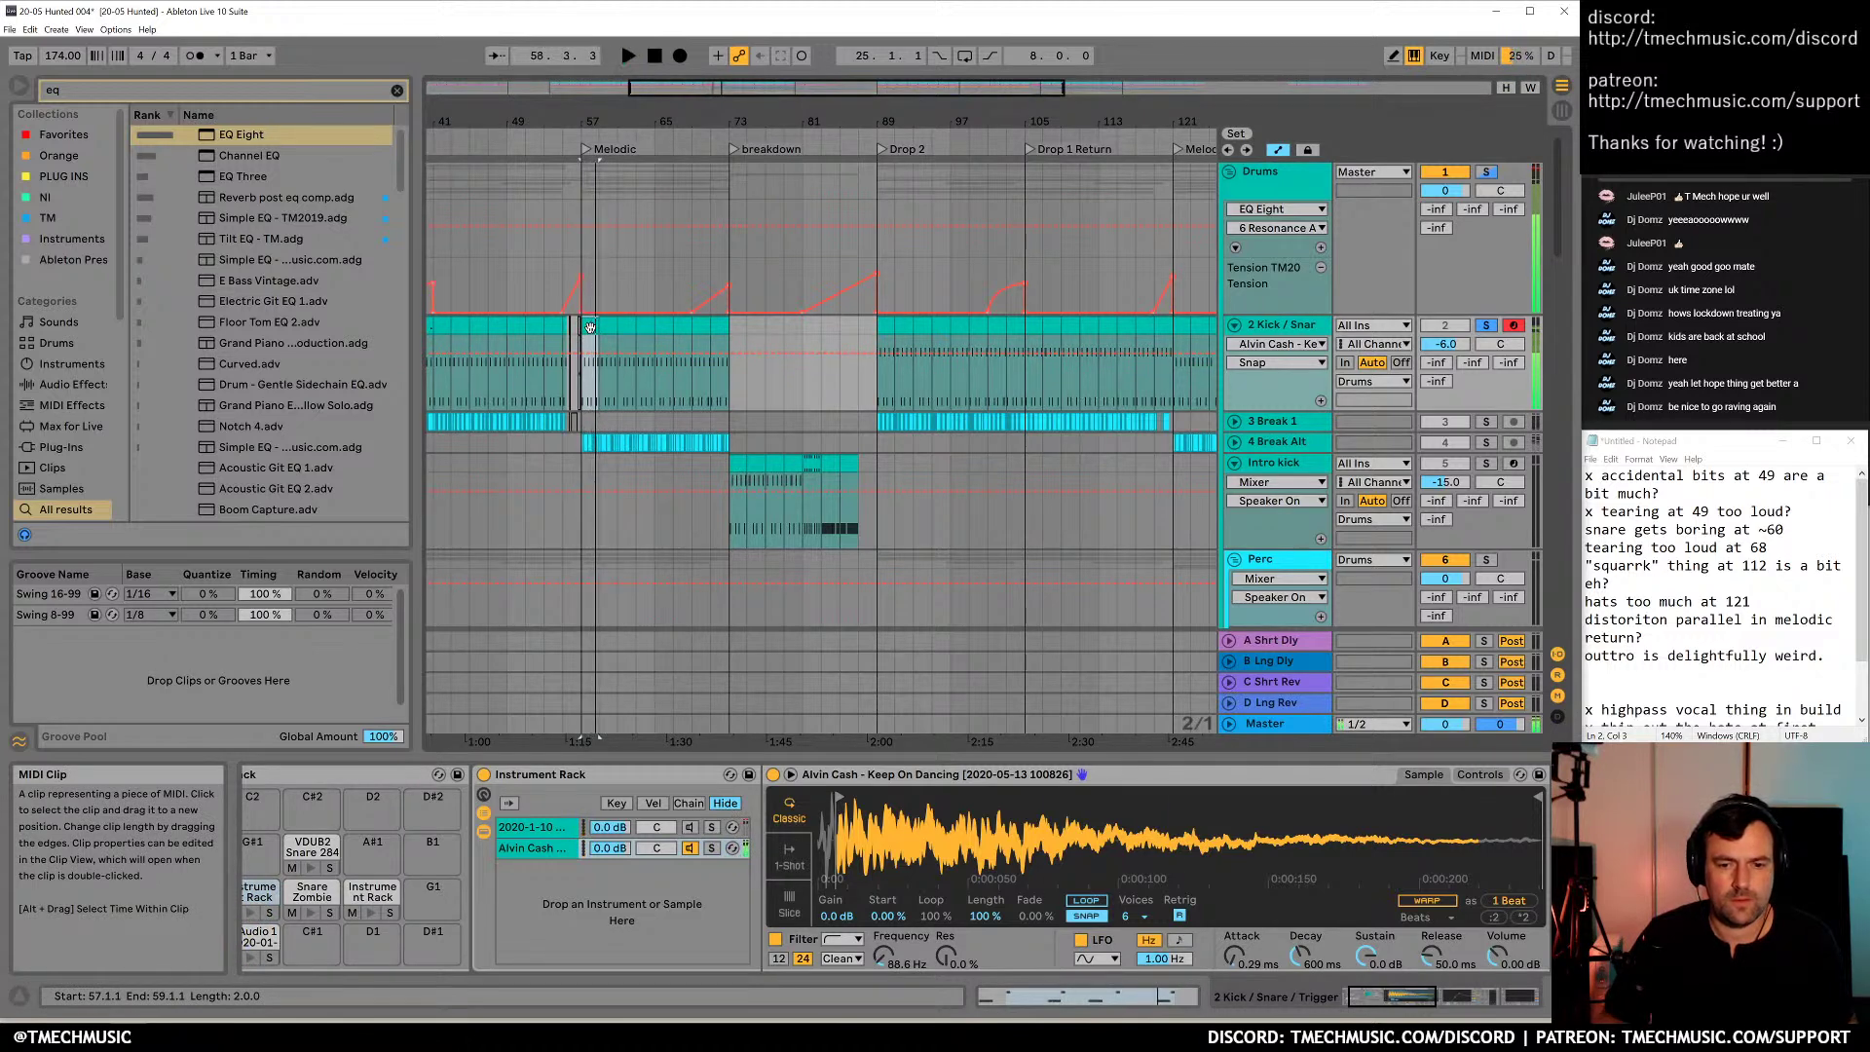
Try shortening the four E1 snare notes in the bar 57 clip, play them, and undo the change
double_click(589, 328)
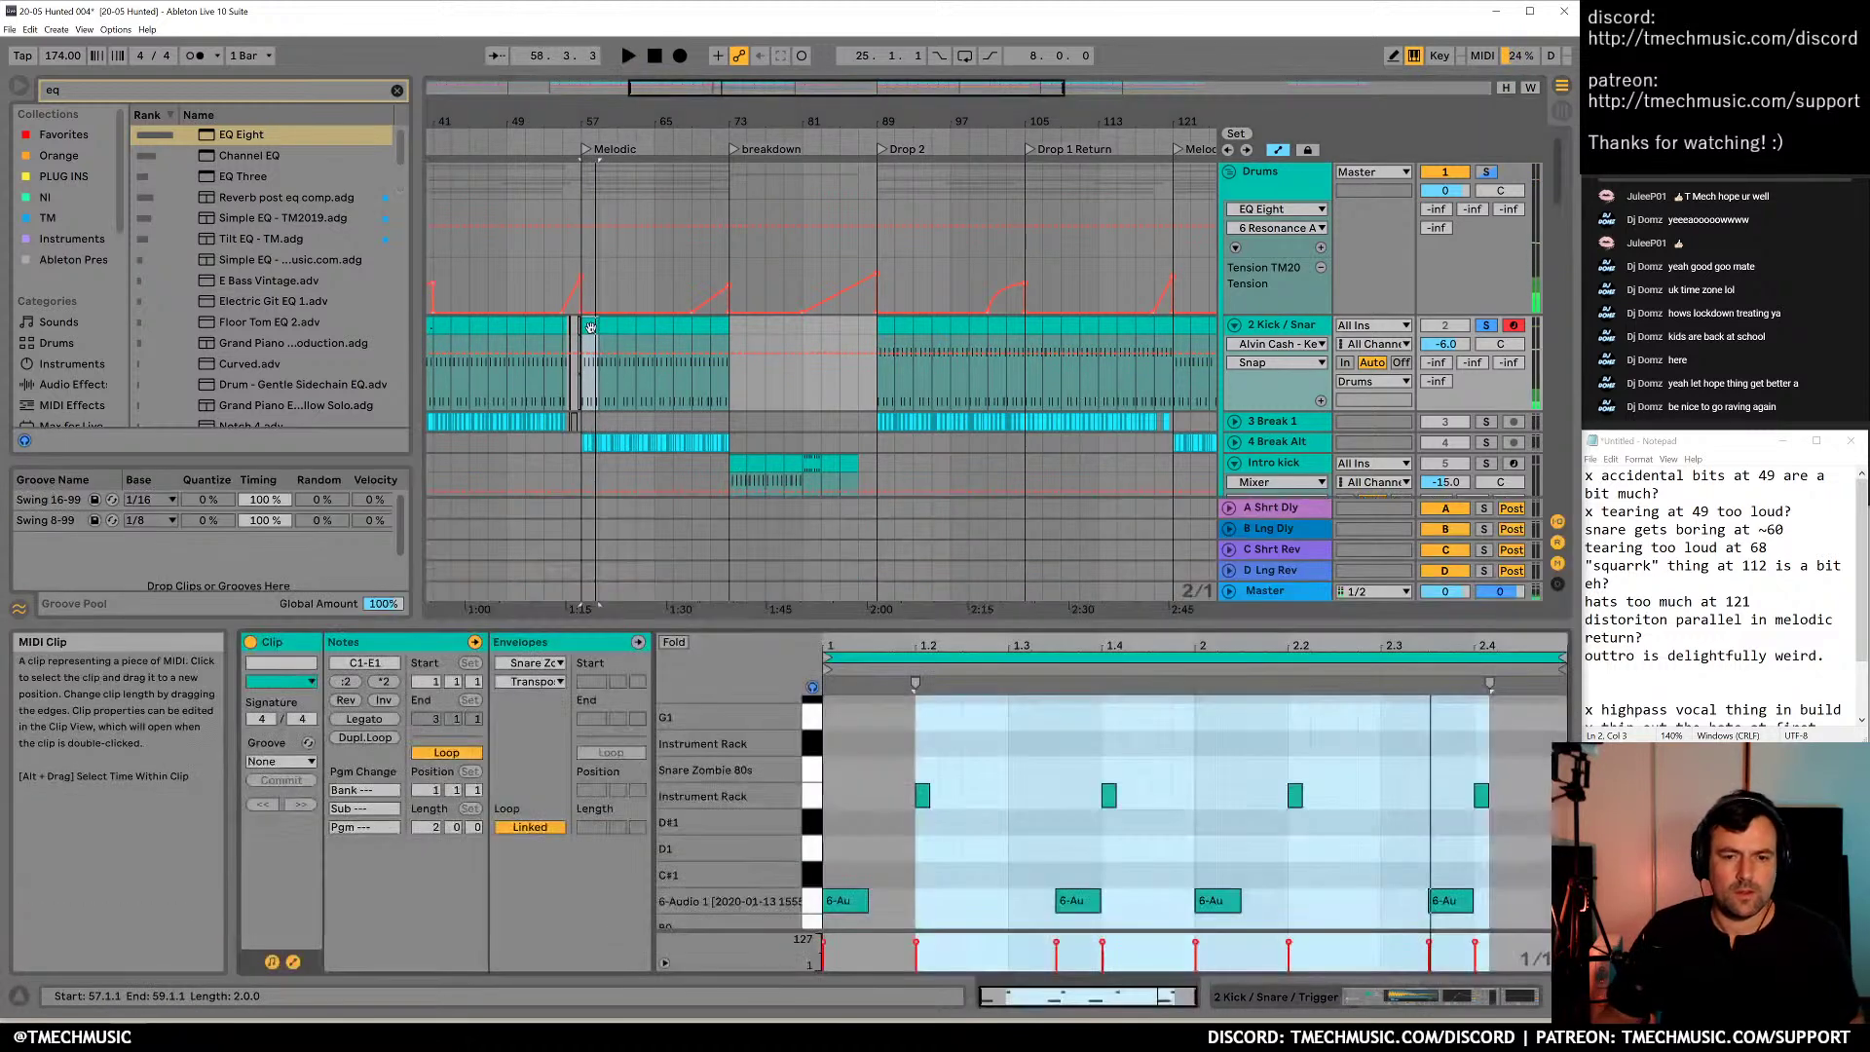
left_click(954, 852)
left_click_drag(902, 819, 1510, 760)
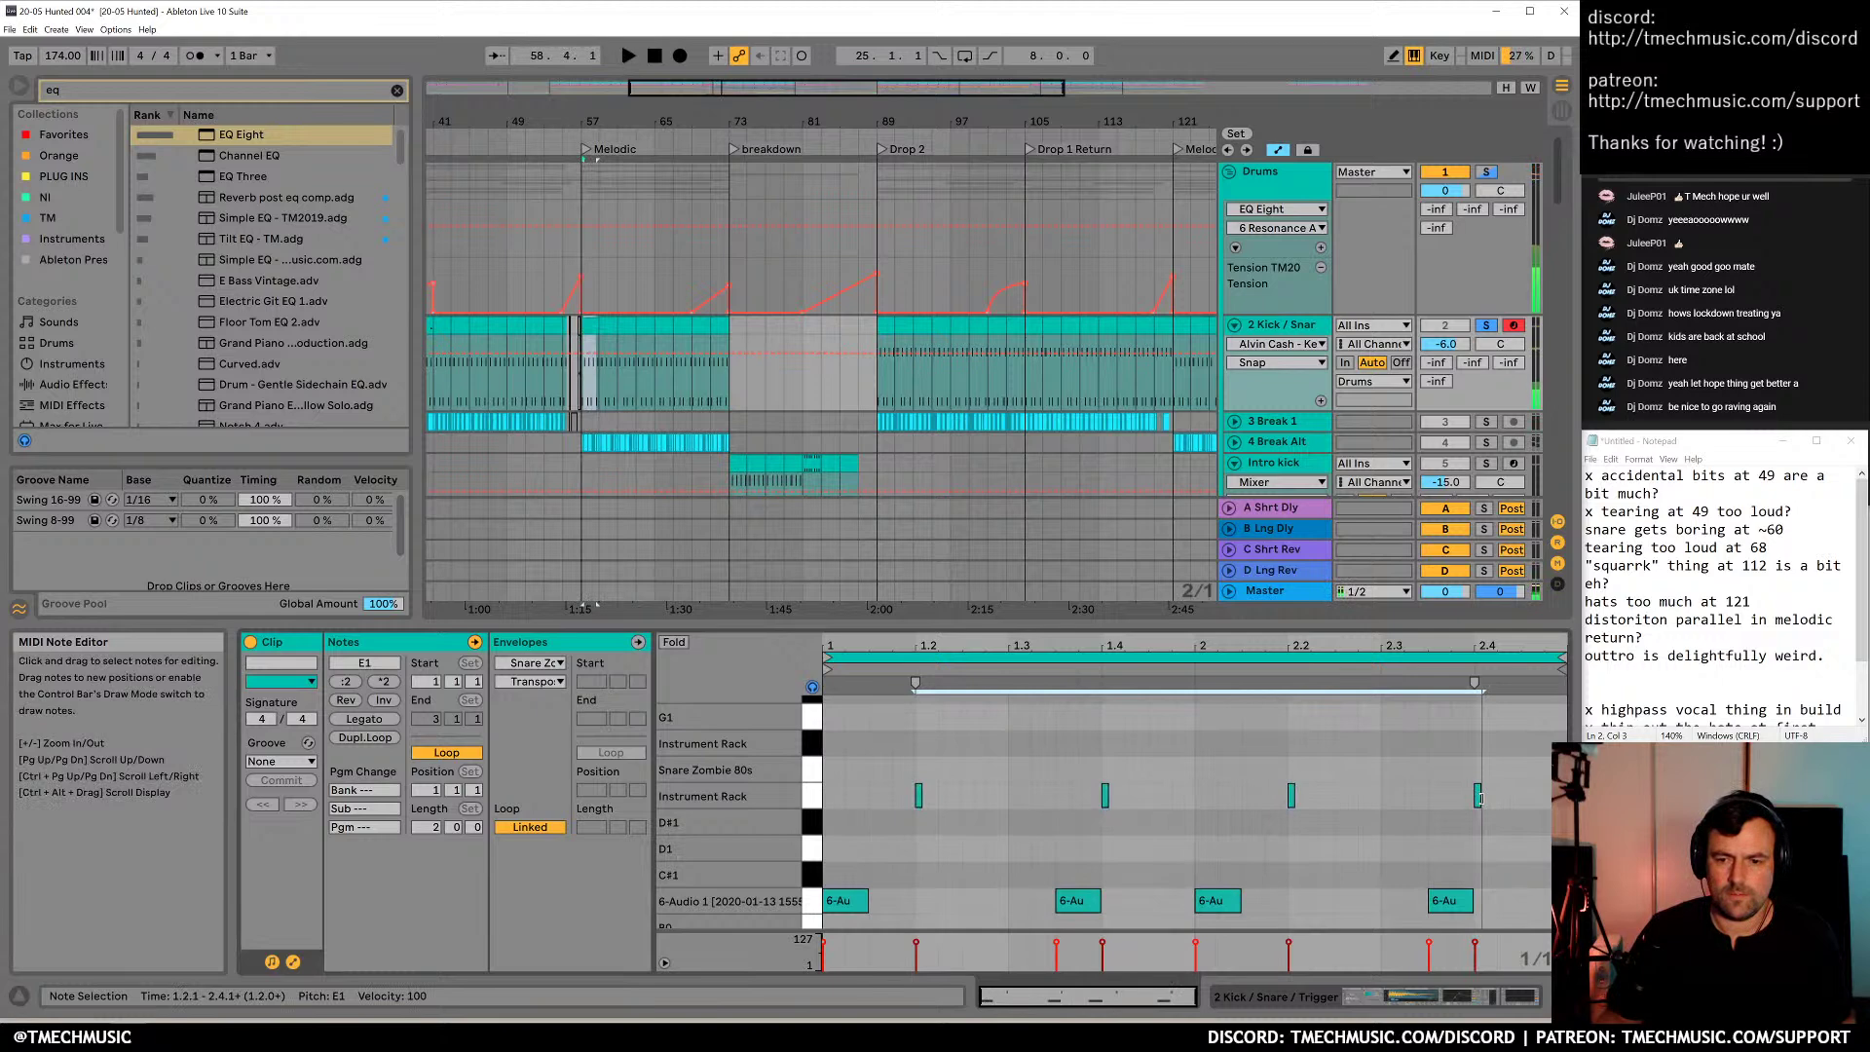
key("space")
key("ctrl+z")
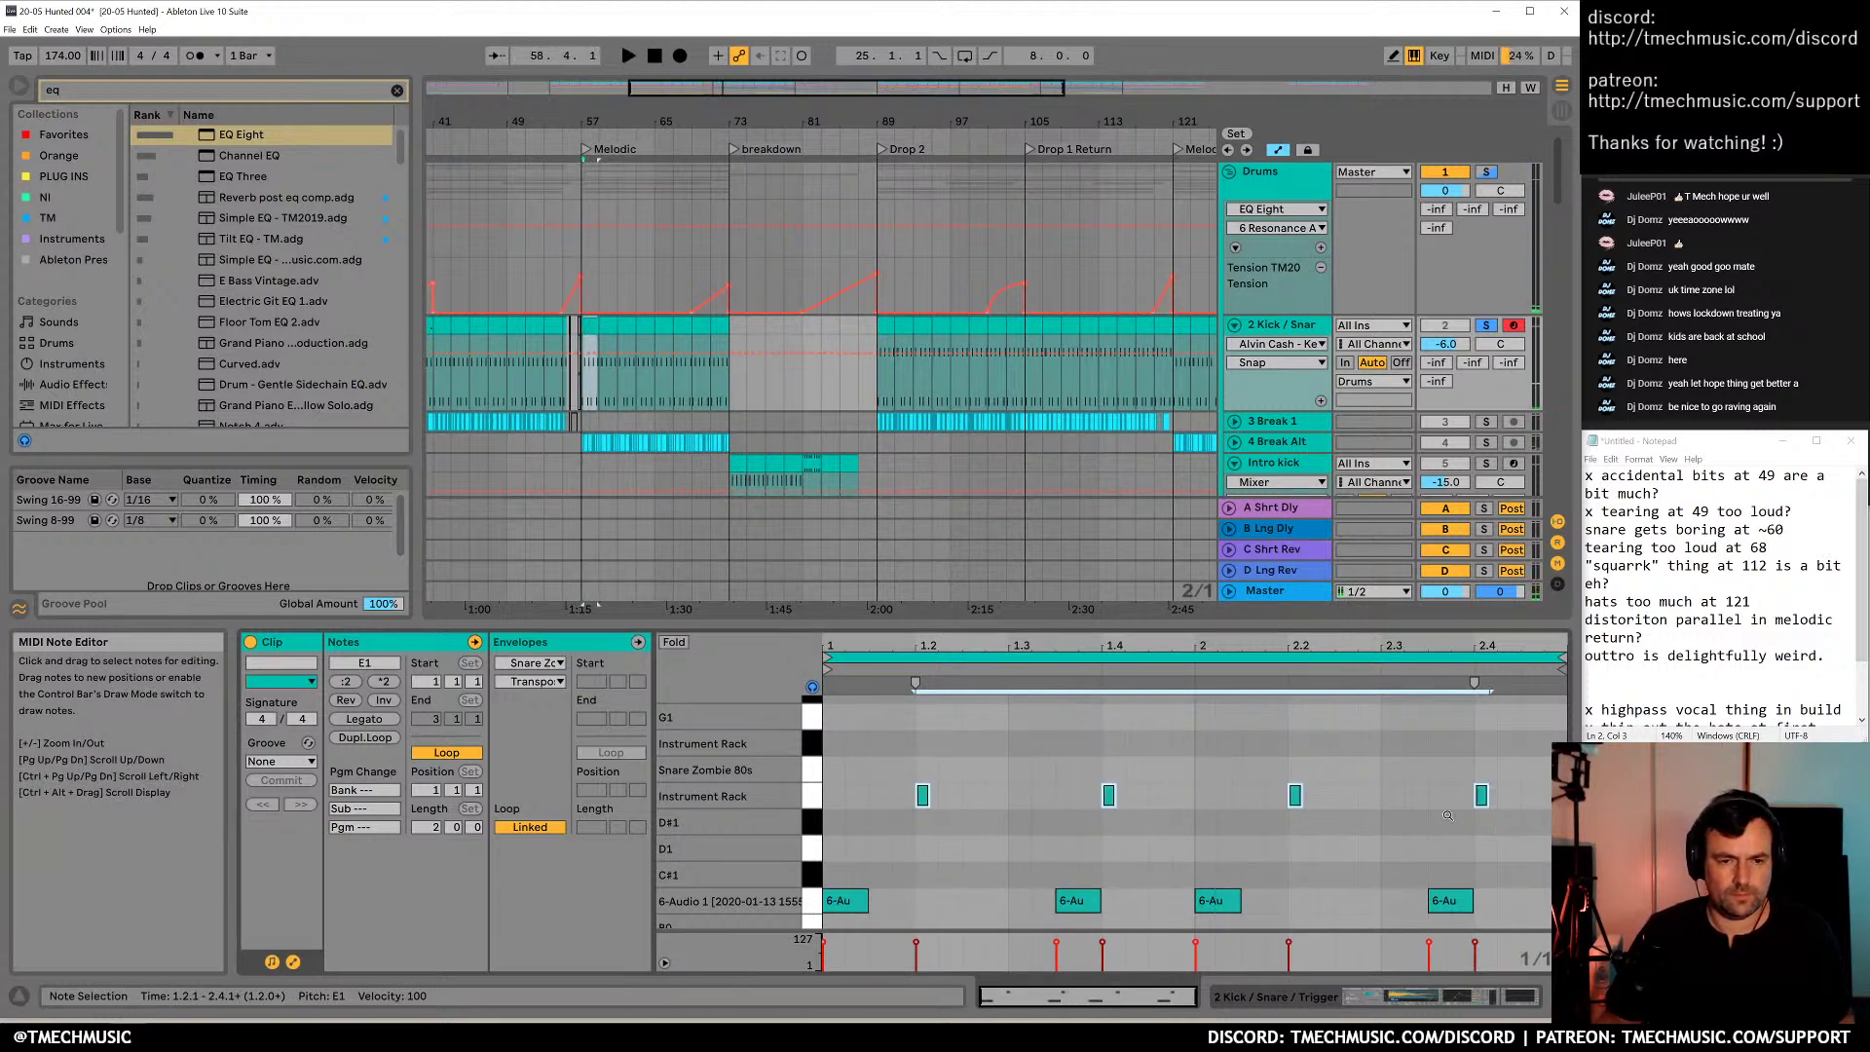
Undo the Alvin Cash sampler's switch to Classic mode and unsolo track 2 Kick / Snare
key("shift+Tab")
key("ctrl+z")
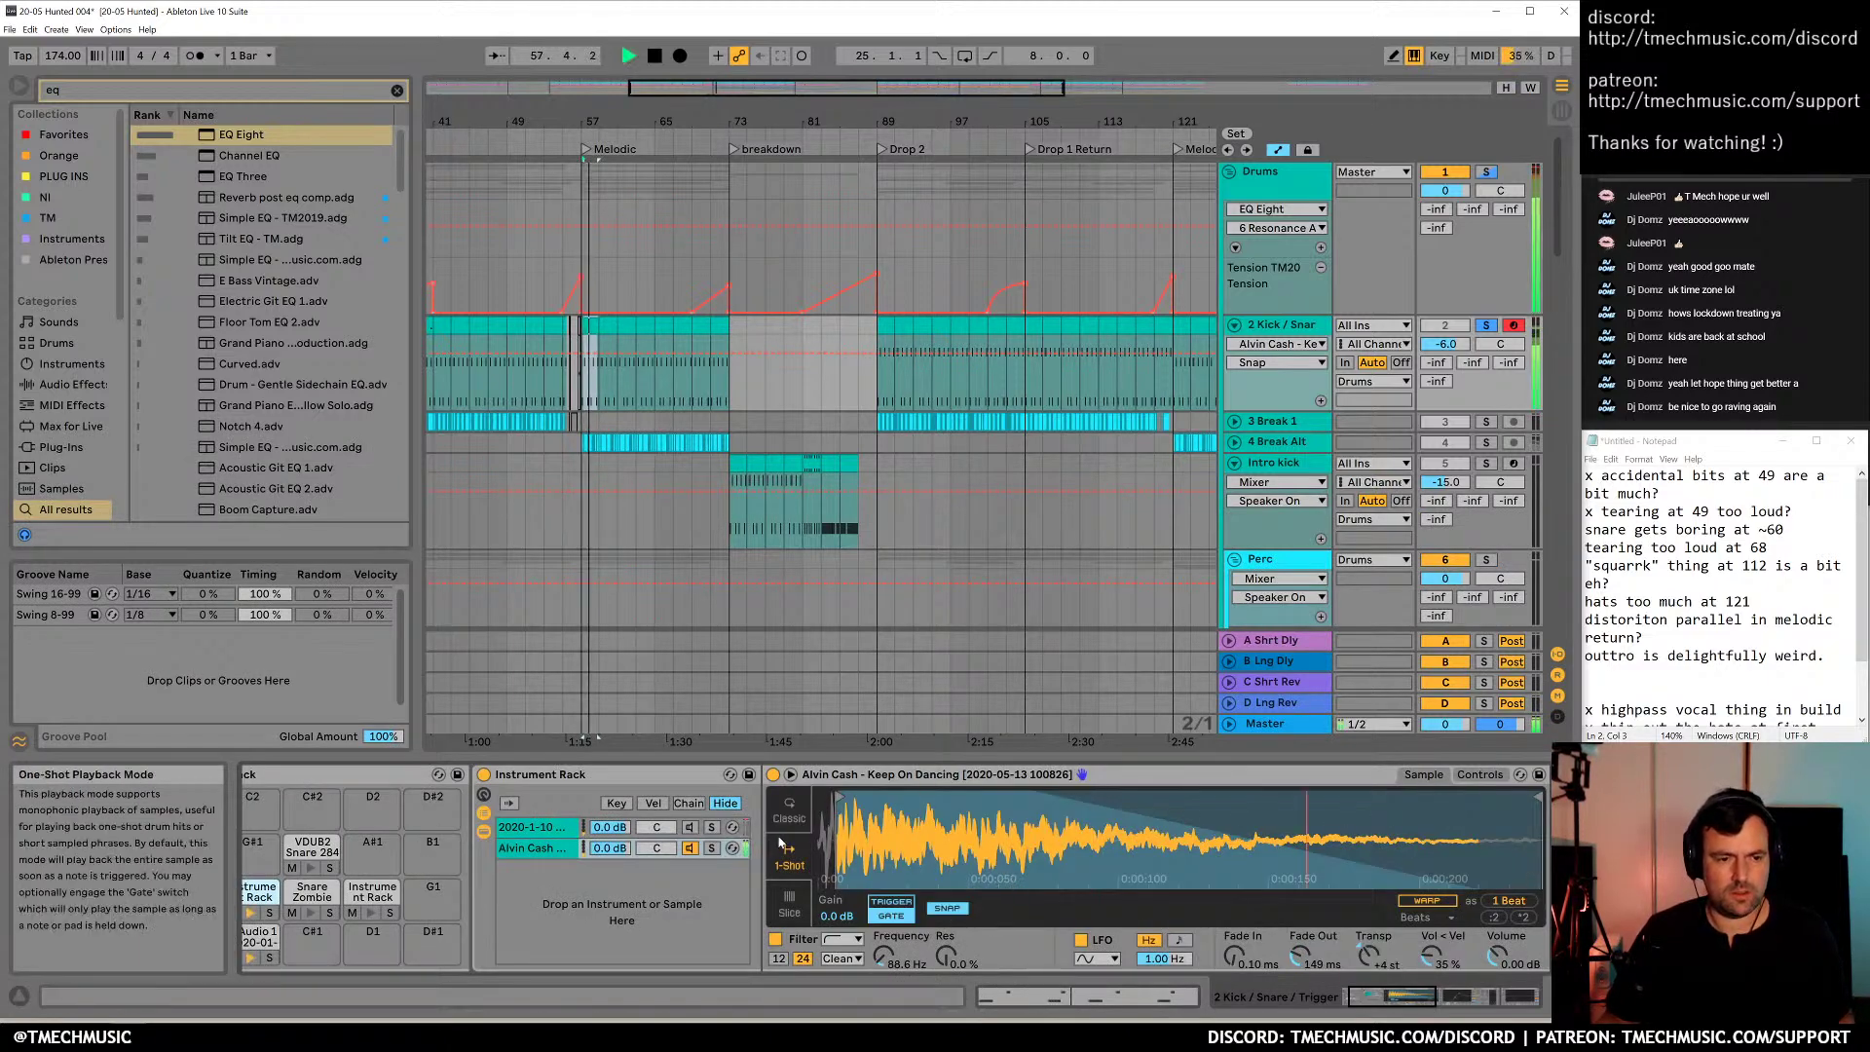
left_click_drag(633, 121, 681, 146)
key("space")
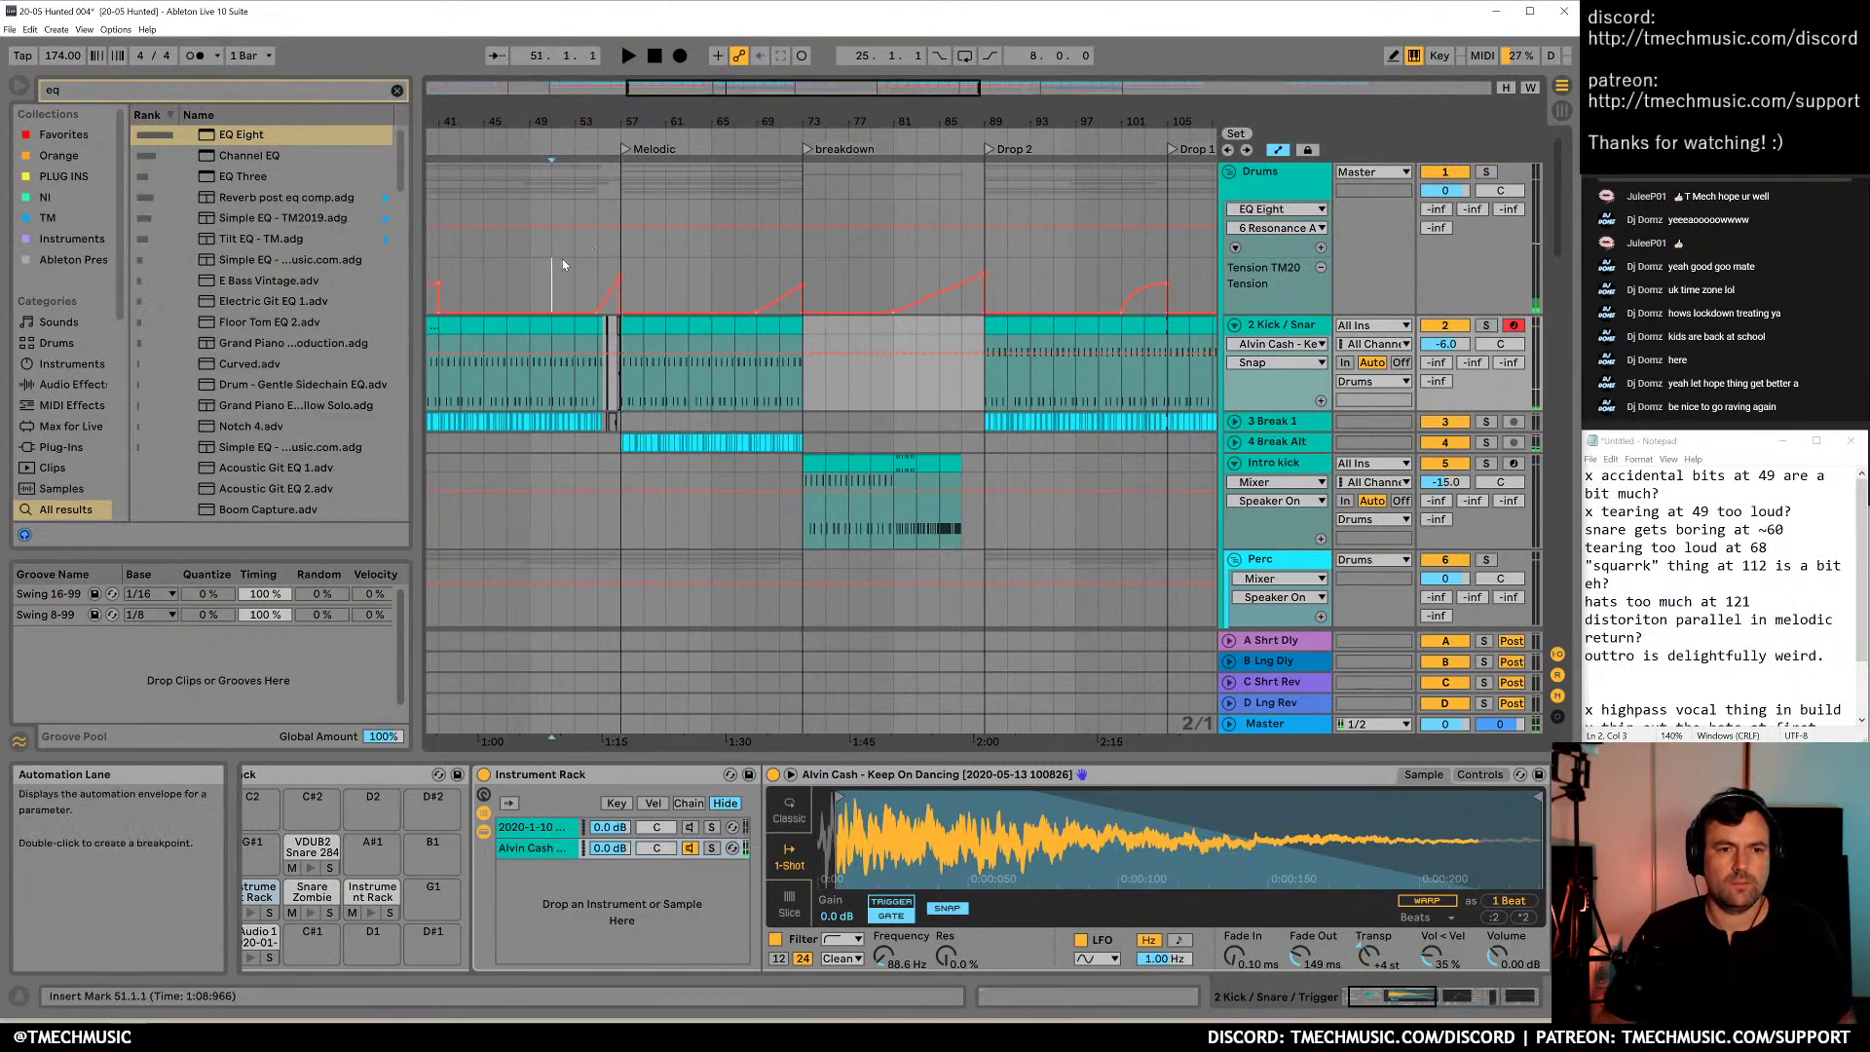
Play the full mix from bar 51 into the Melodic section to judge the snare in context
left_click(552, 259)
key("space")
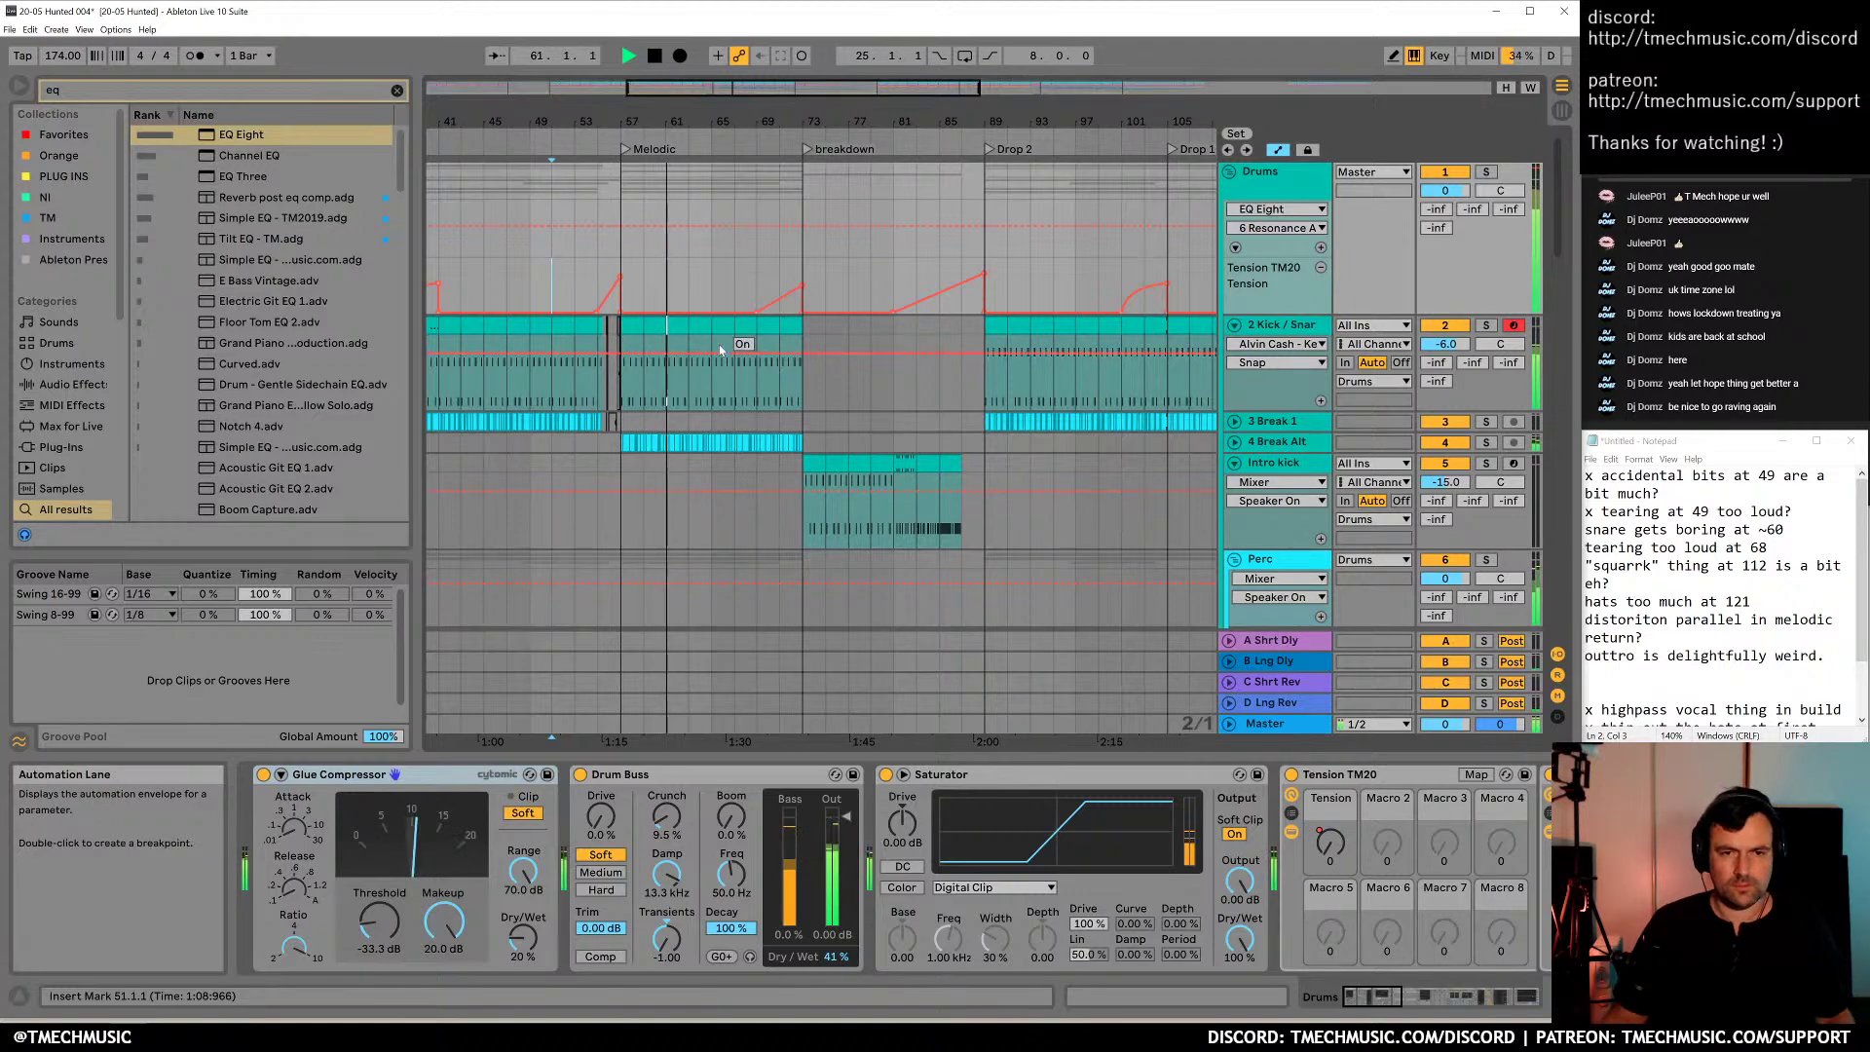
key("space")
Duplicate the E1 snare Instrument Rack onto the empty G1 drum pad and name the copy Snr 2
double_click(633, 325)
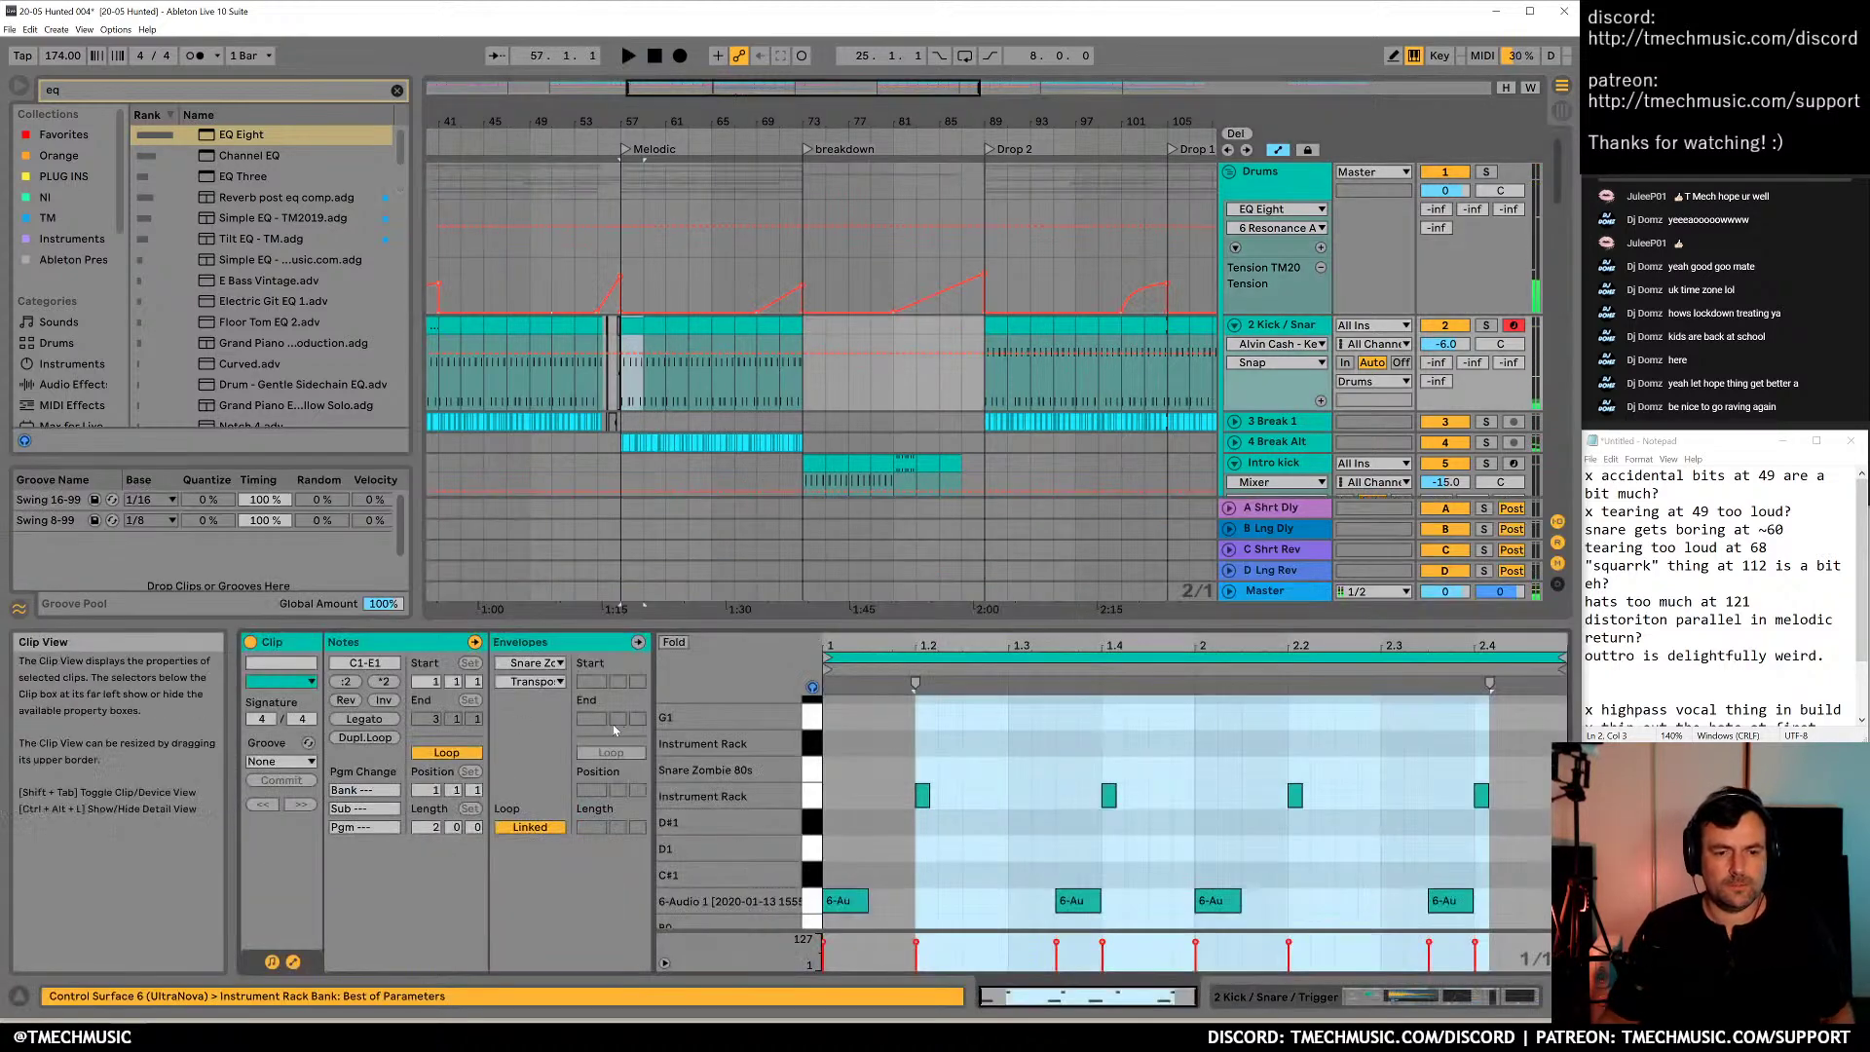
key("shift+Tab")
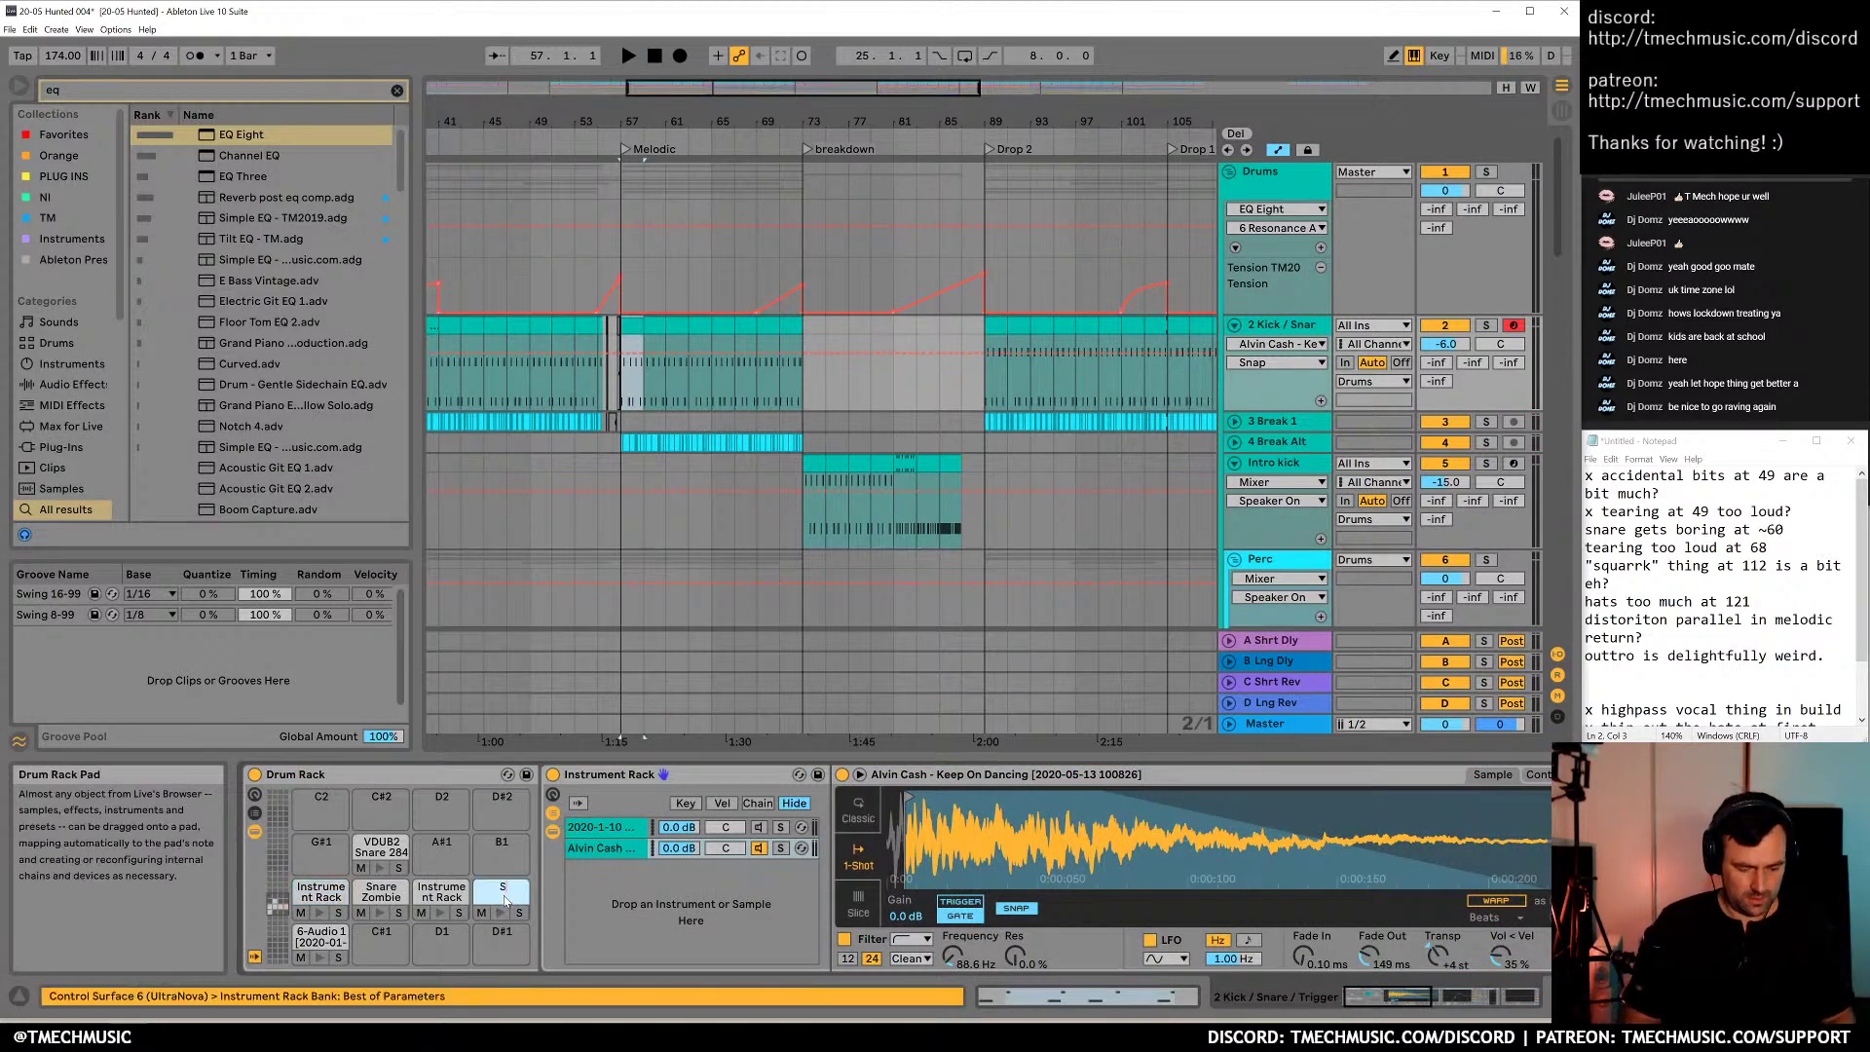
double_click(631, 328)
key("shift+Tab")
mouse_move(1402, 996)
left_mouse_down()
mouse_move(1464, 1003)
mouse_move(1405, 999)
left_mouse_up()
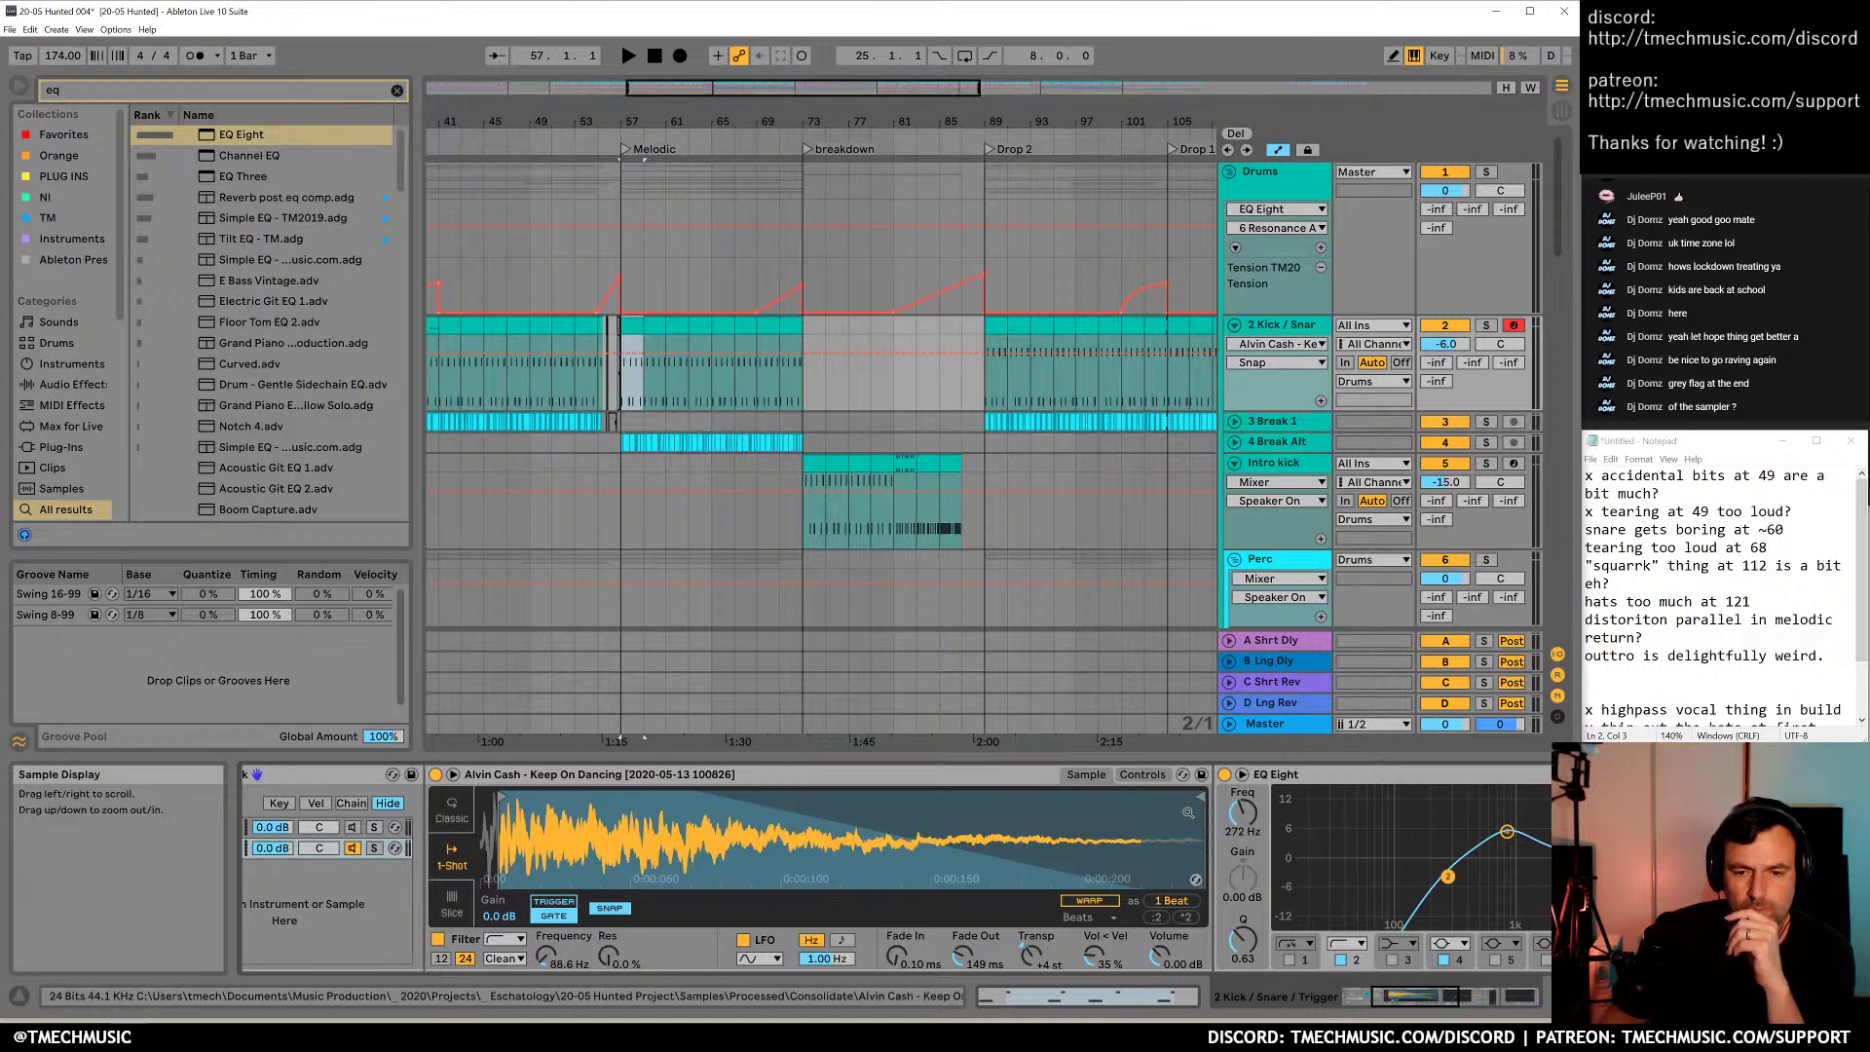
Shorten the Alvin Cash sample on the Snr 2 pad by moving its end marker earlier, and play from bar 57
mouse_move(1197, 798)
left_mouse_down()
mouse_move(604, 799)
mouse_move(774, 797)
left_mouse_up()
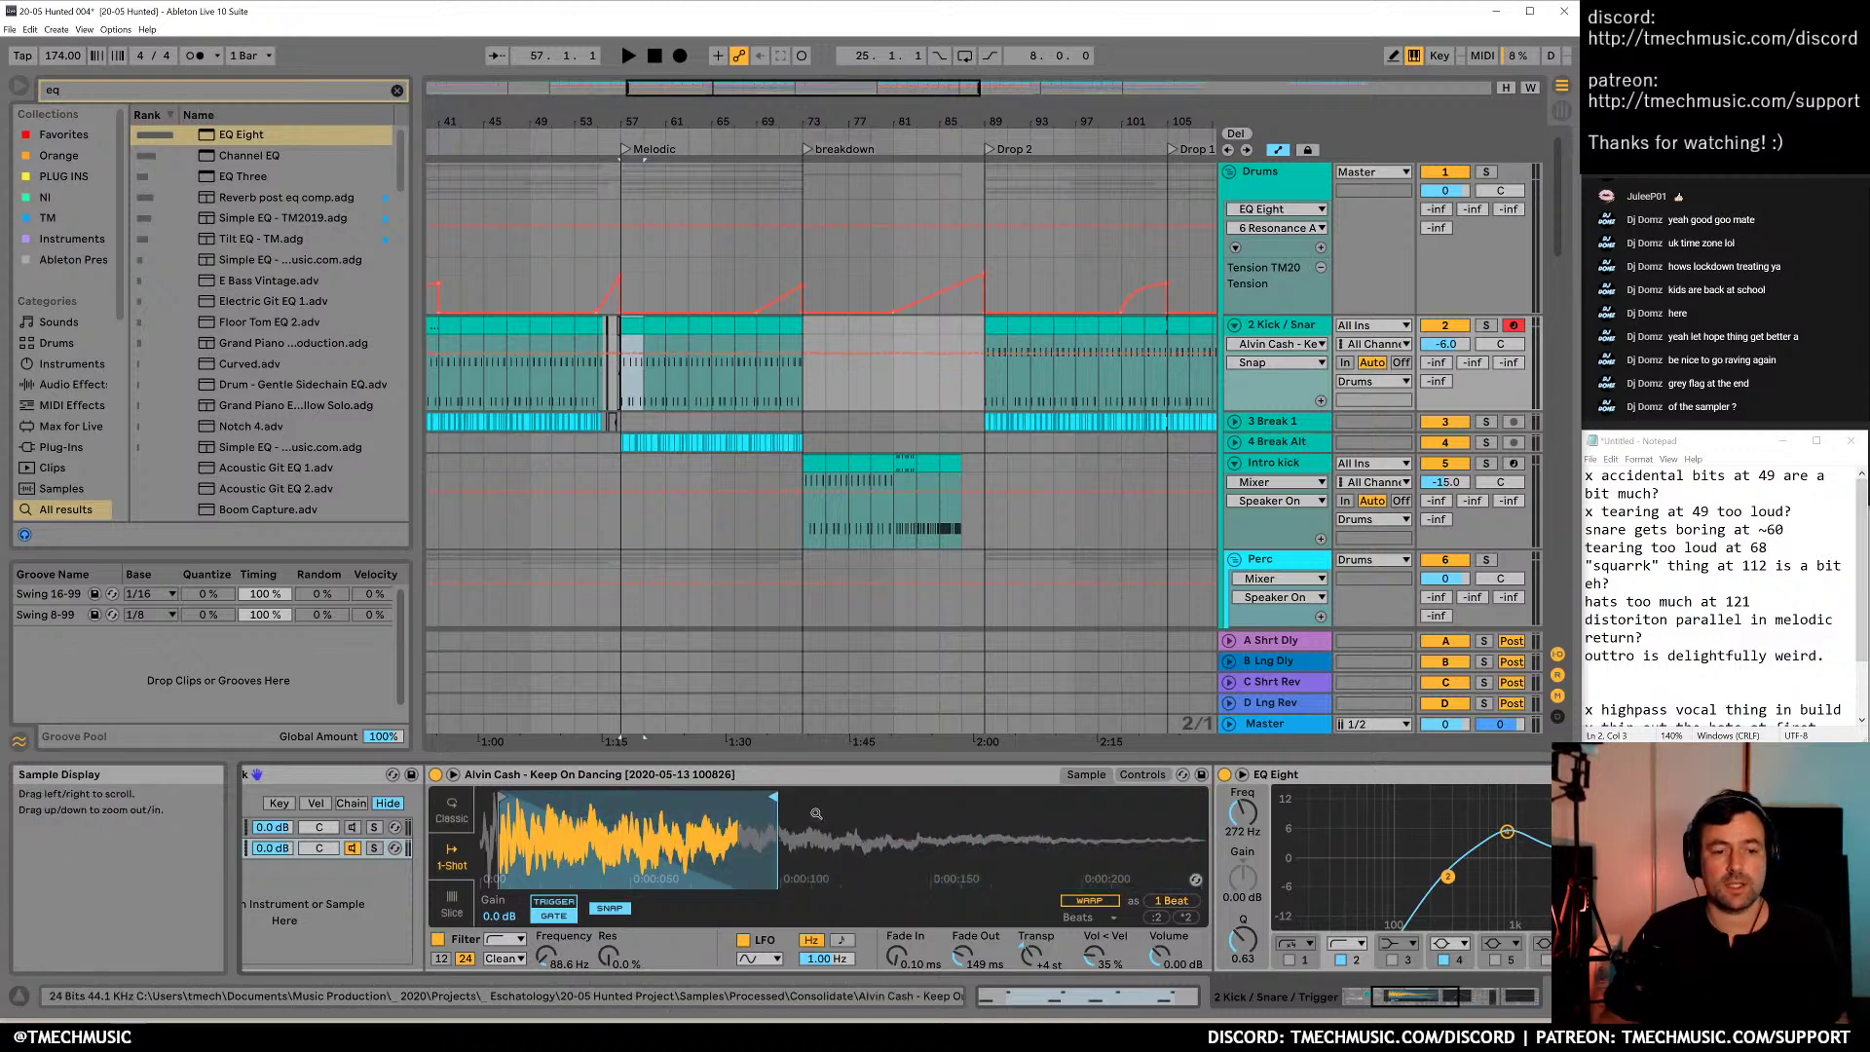
scroll(532, 875, "up", 6)
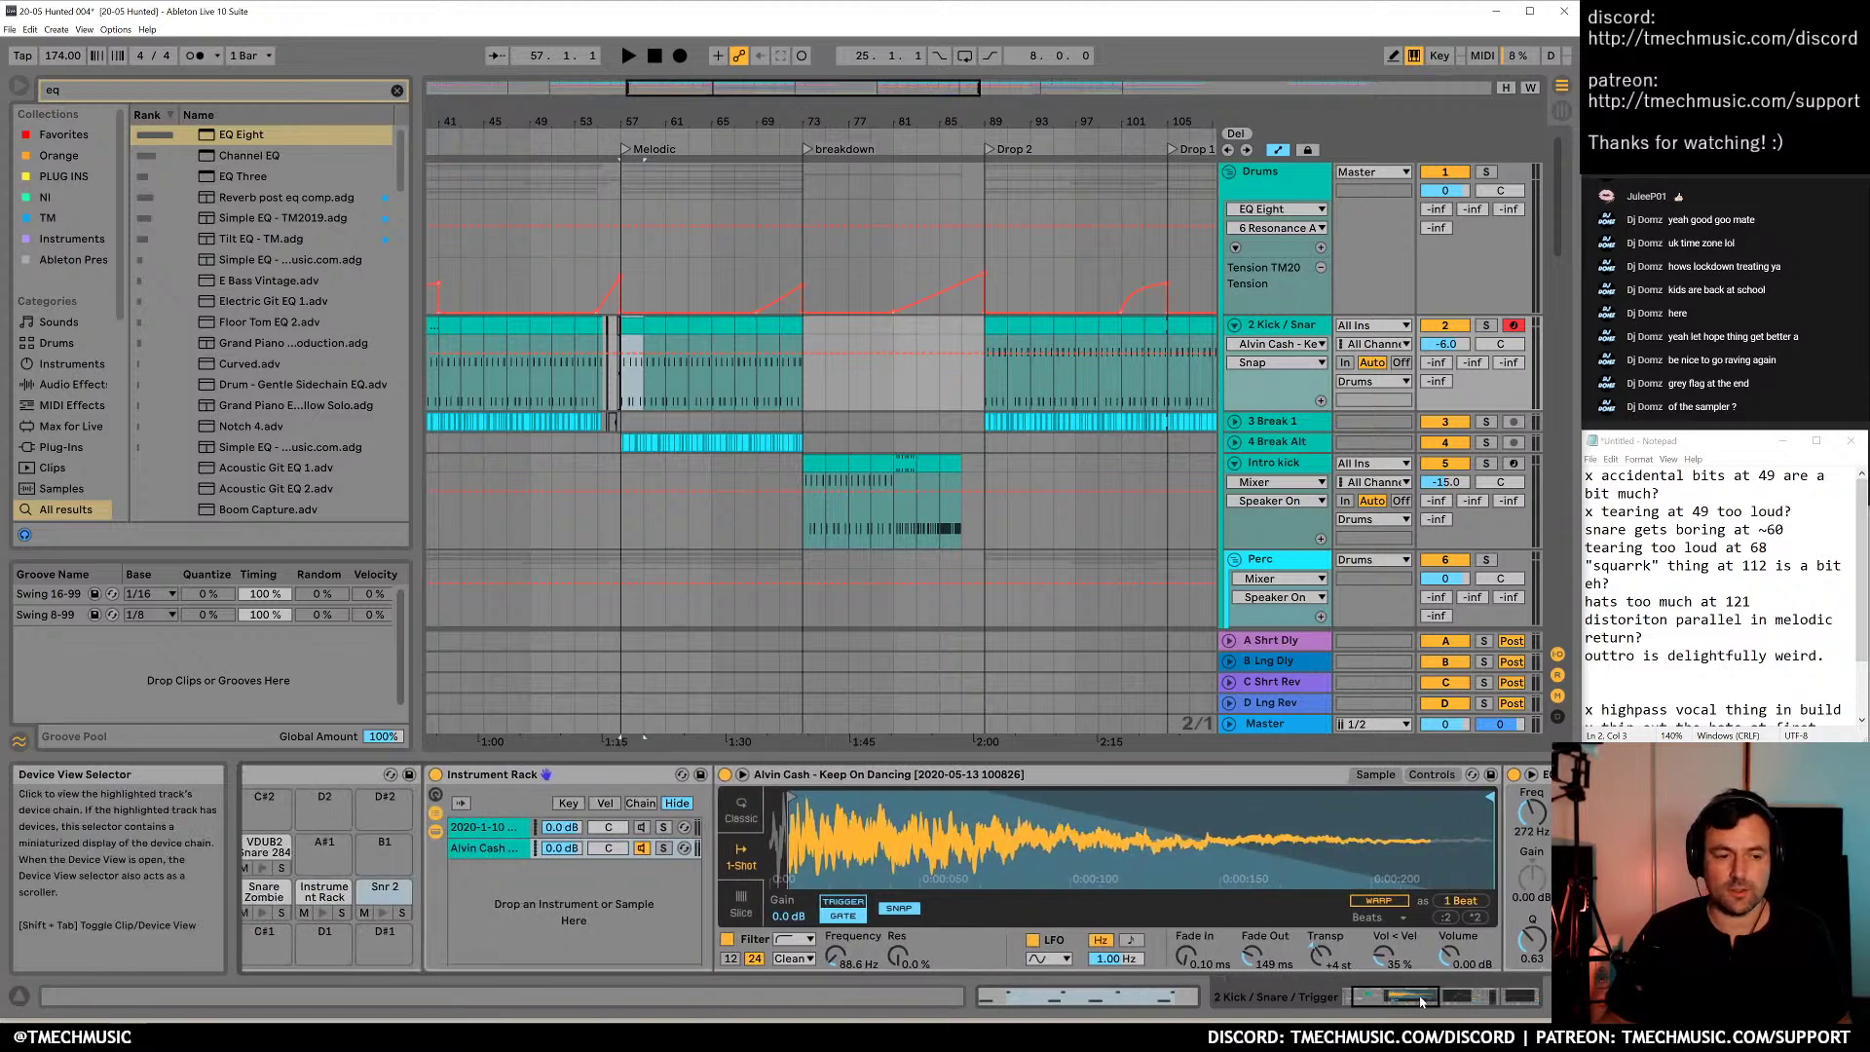
left_click(525, 882)
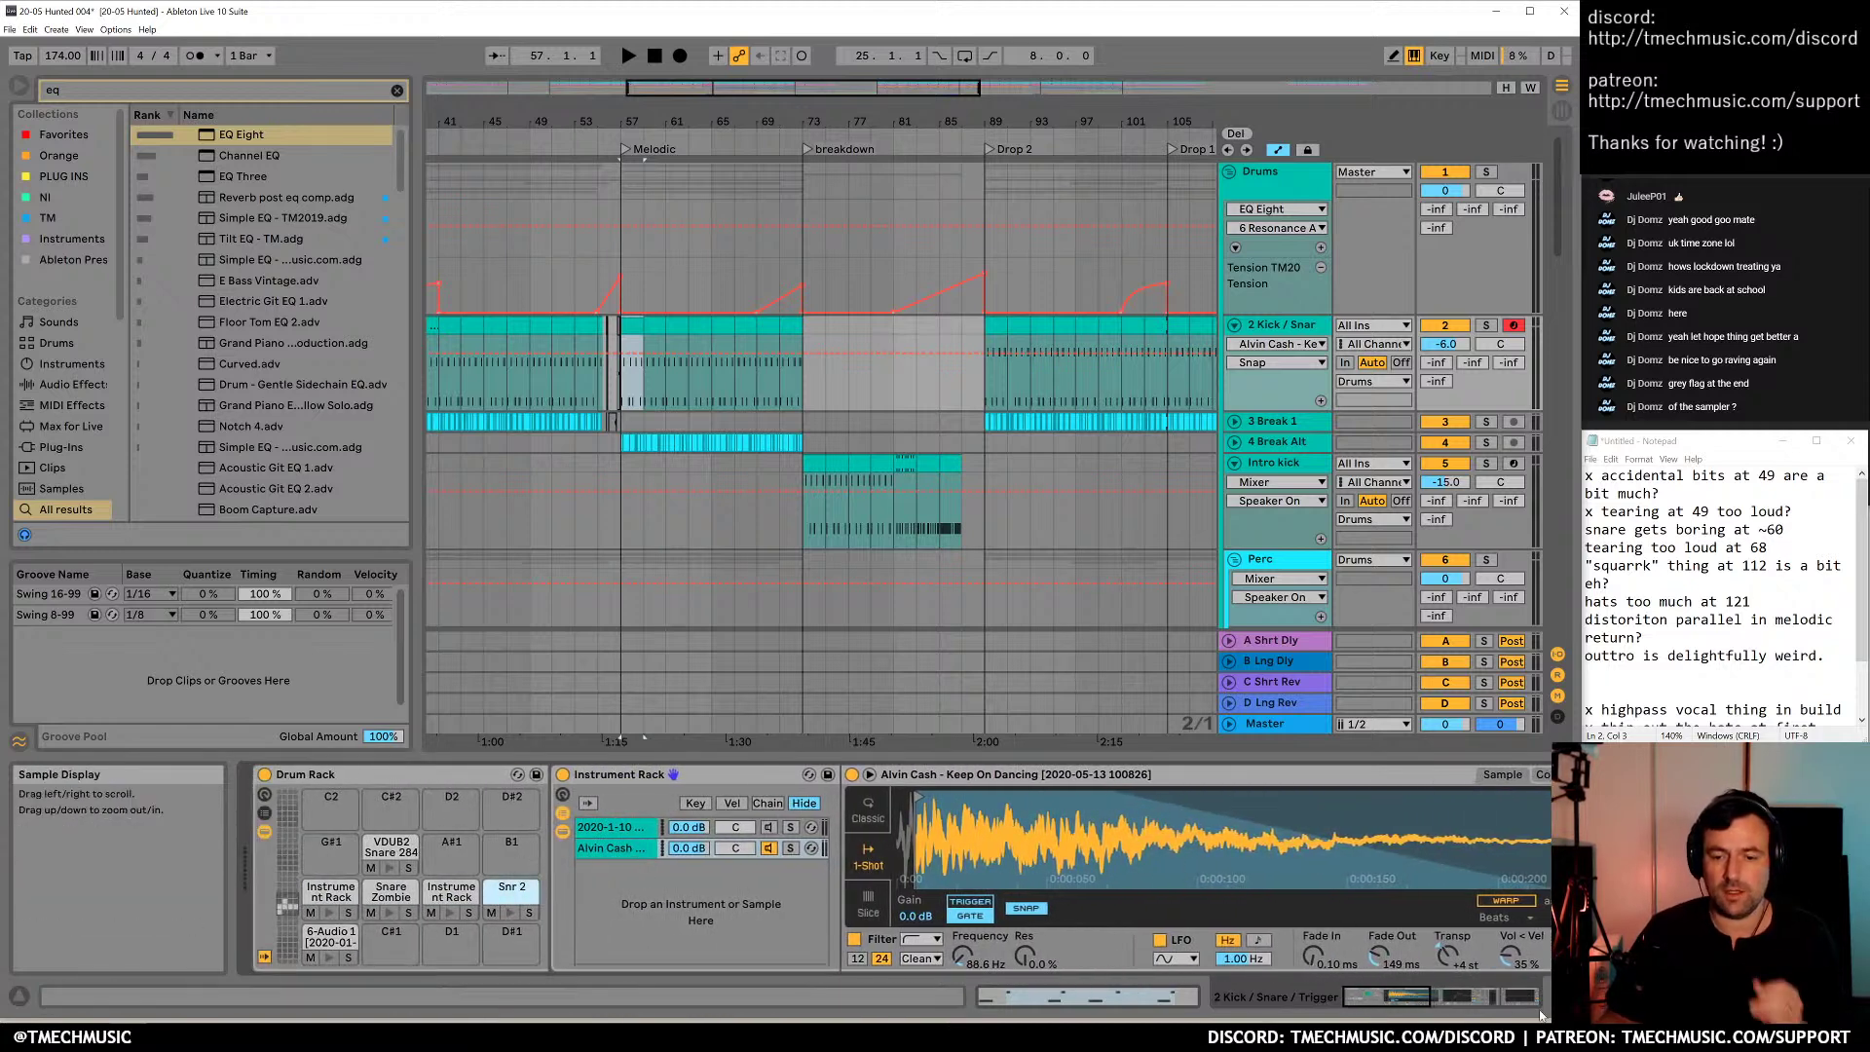
left_click(1409, 1003)
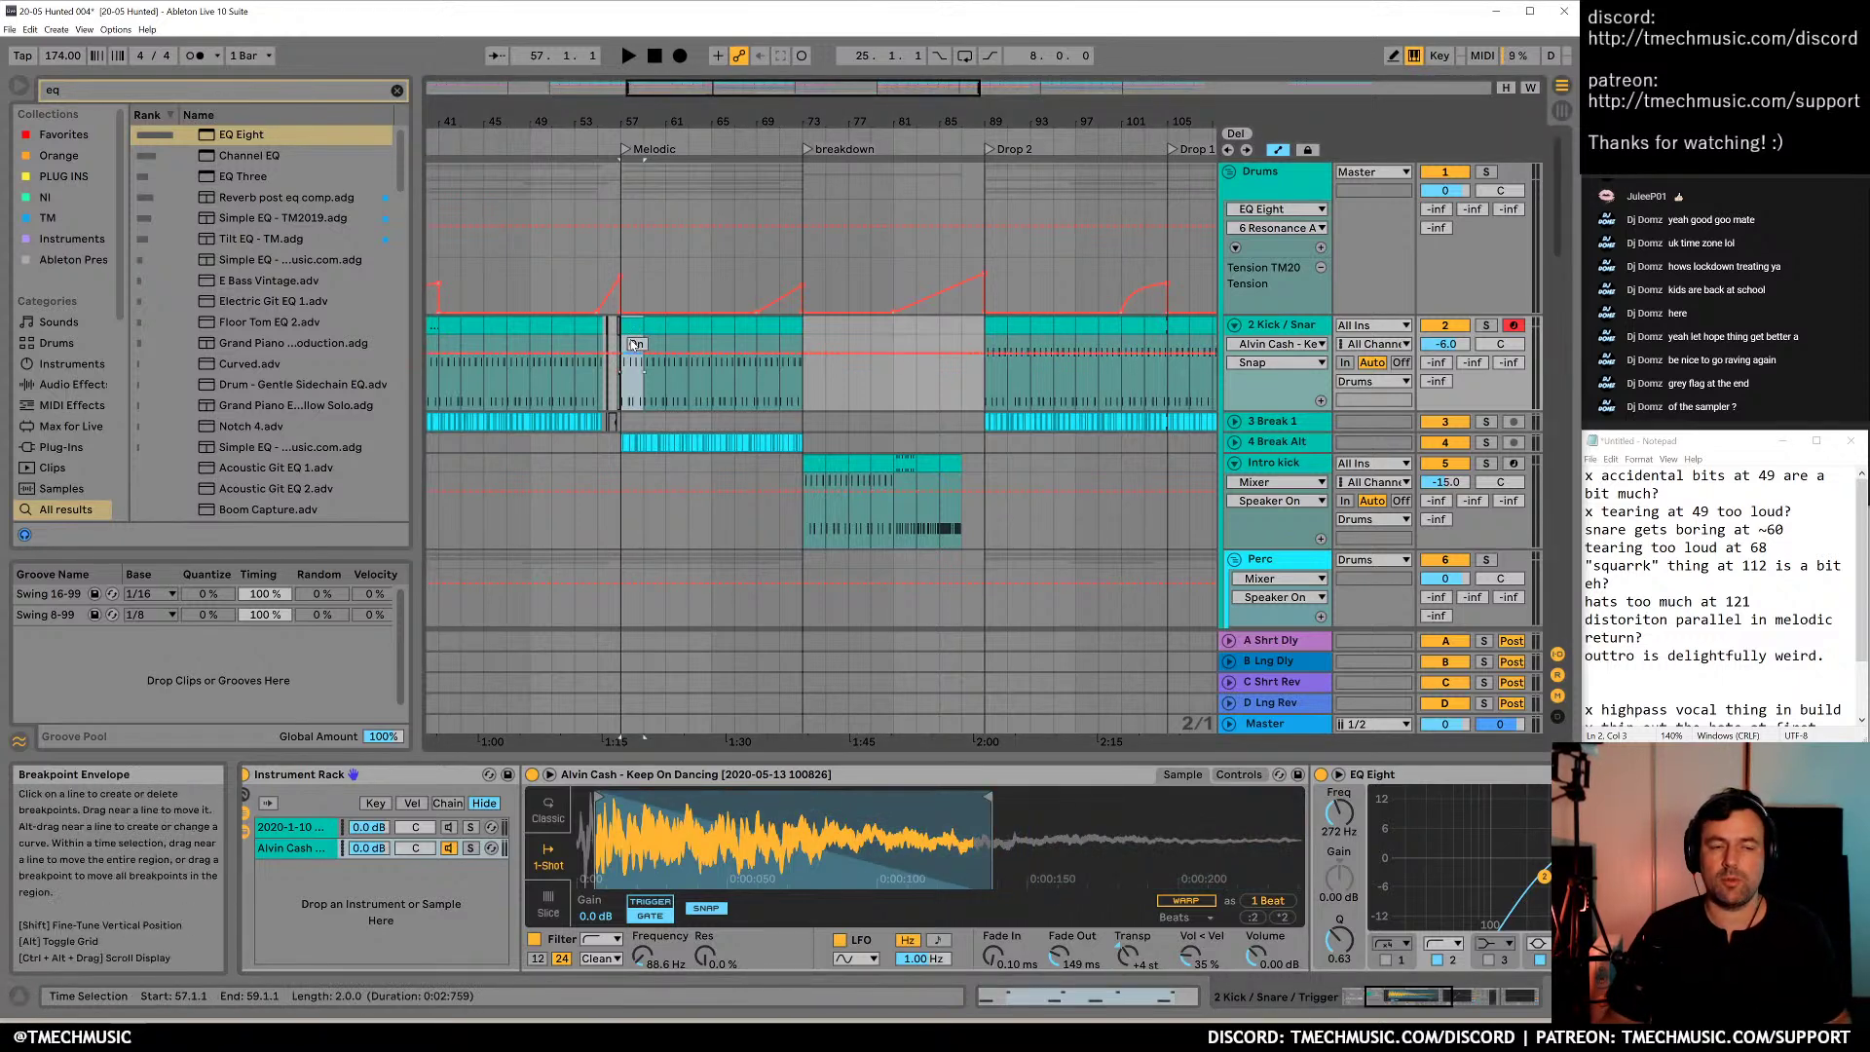
key("space")
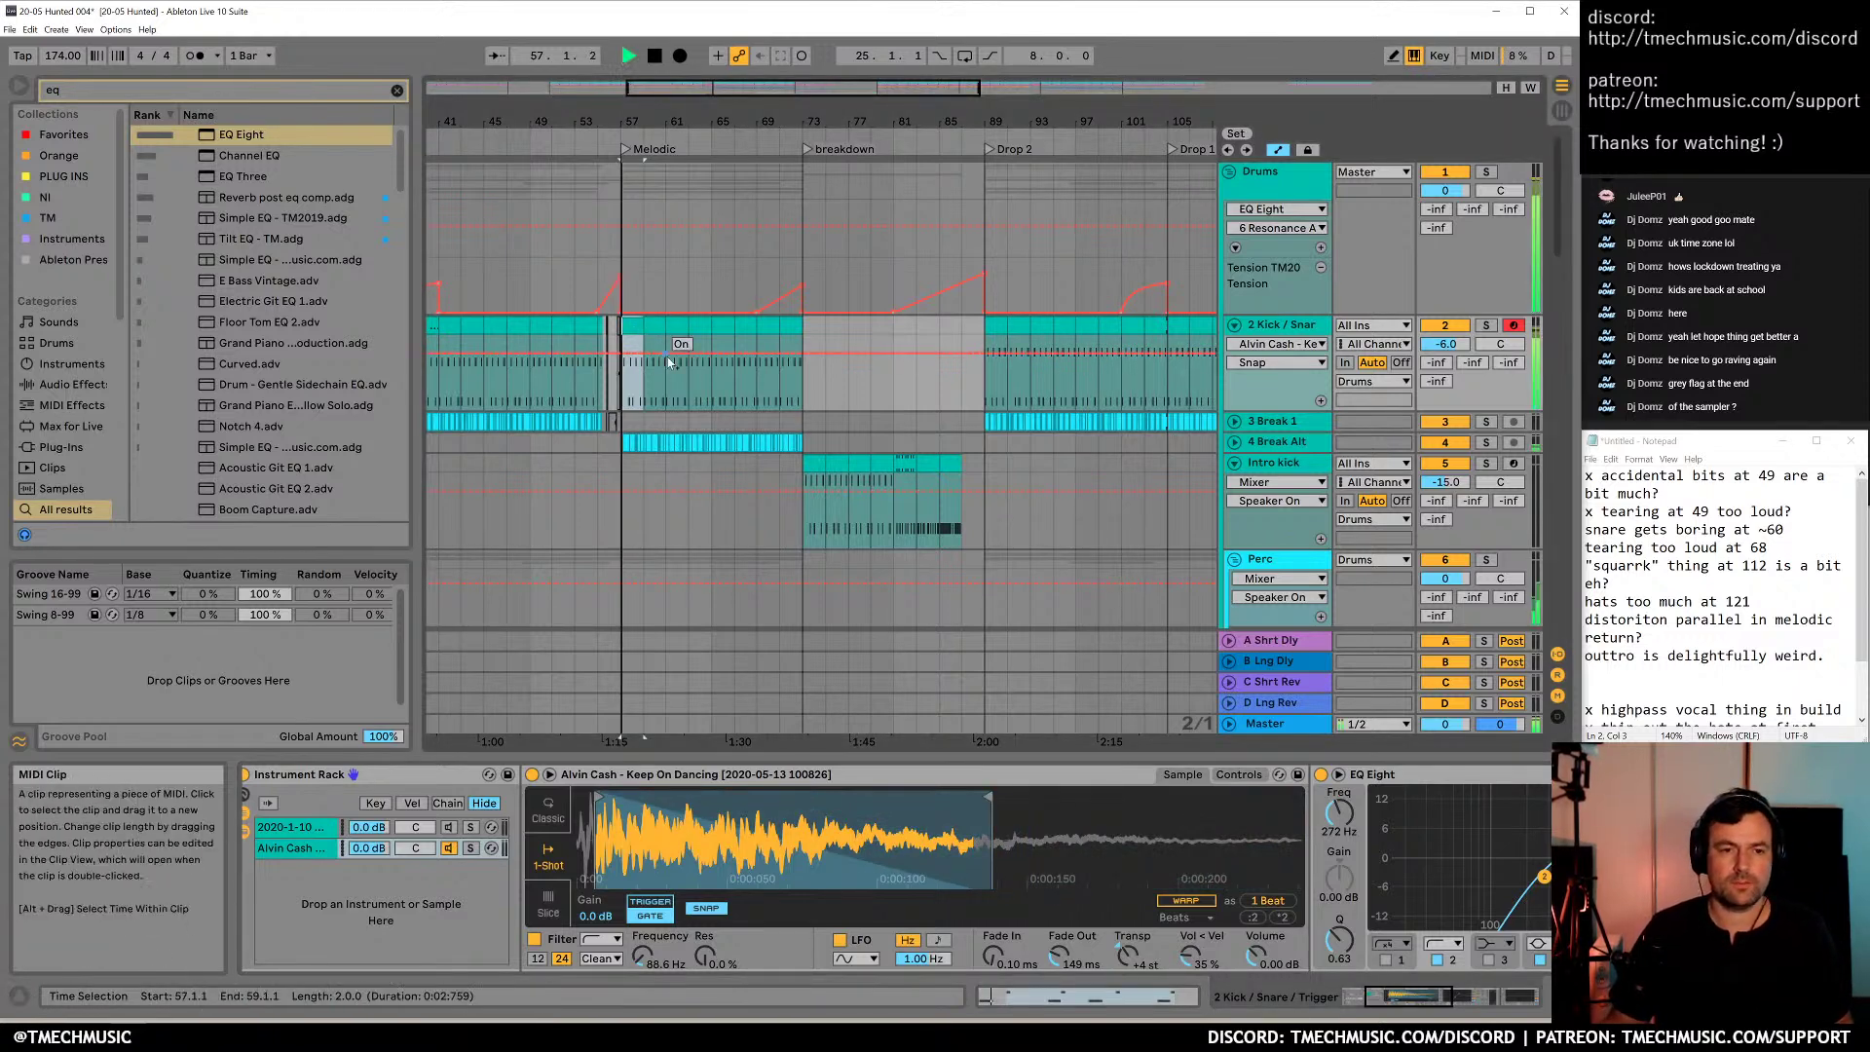
key("space")
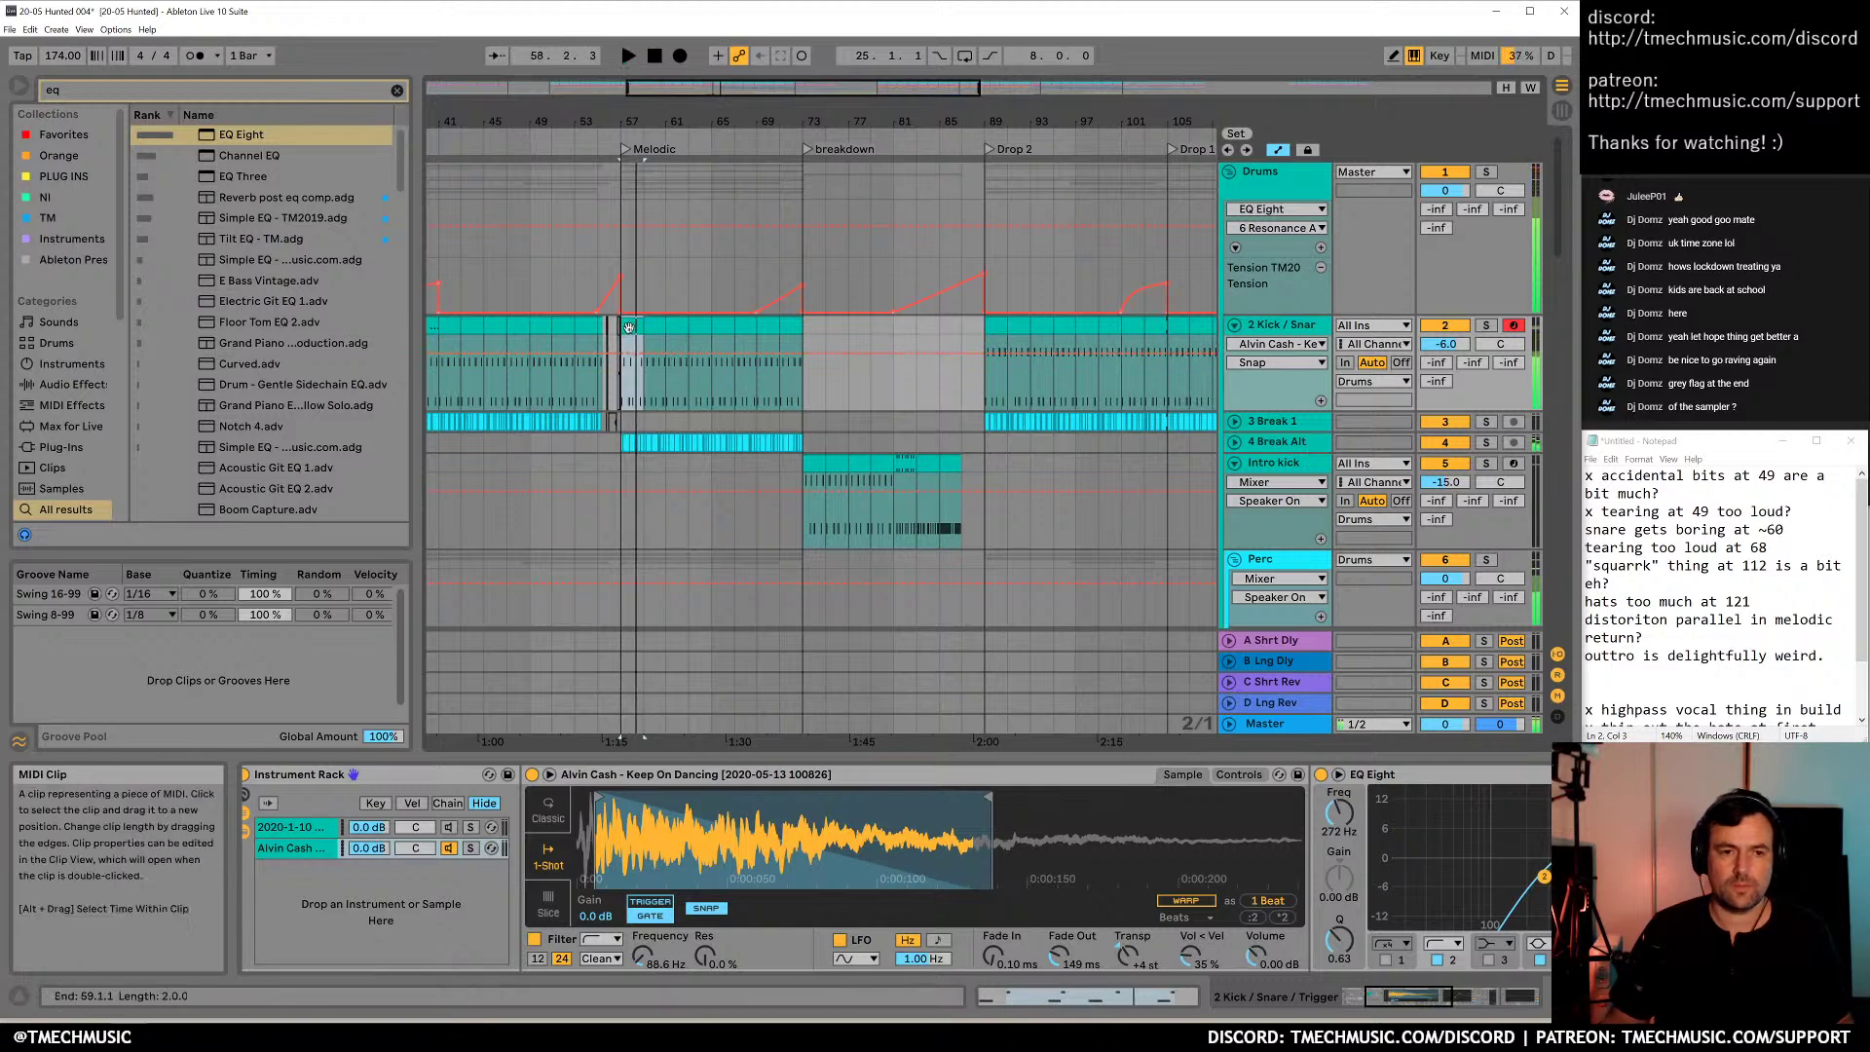
Move all E1 snare notes in the bar 57 clip up to the G1 Snr 2 row and play them
double_click(632, 326)
left_click(814, 797)
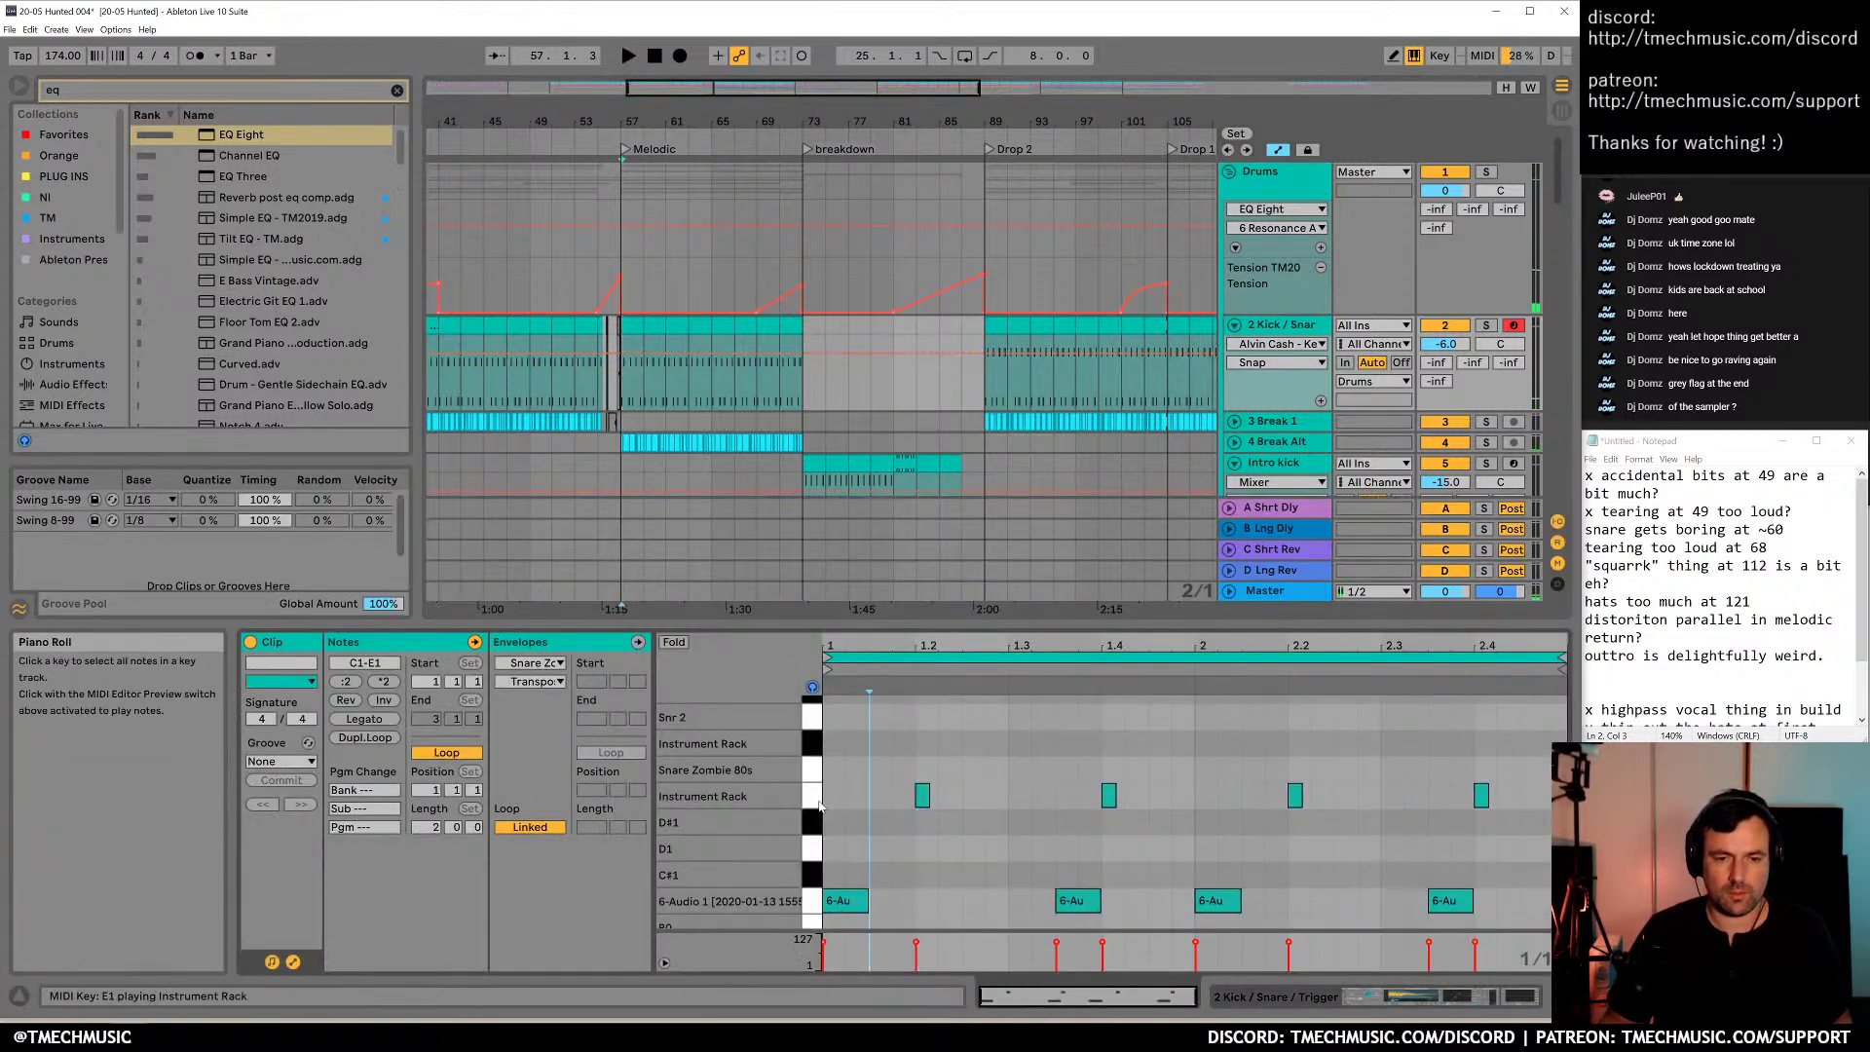
key("Up")
key("Up")
key("Up")
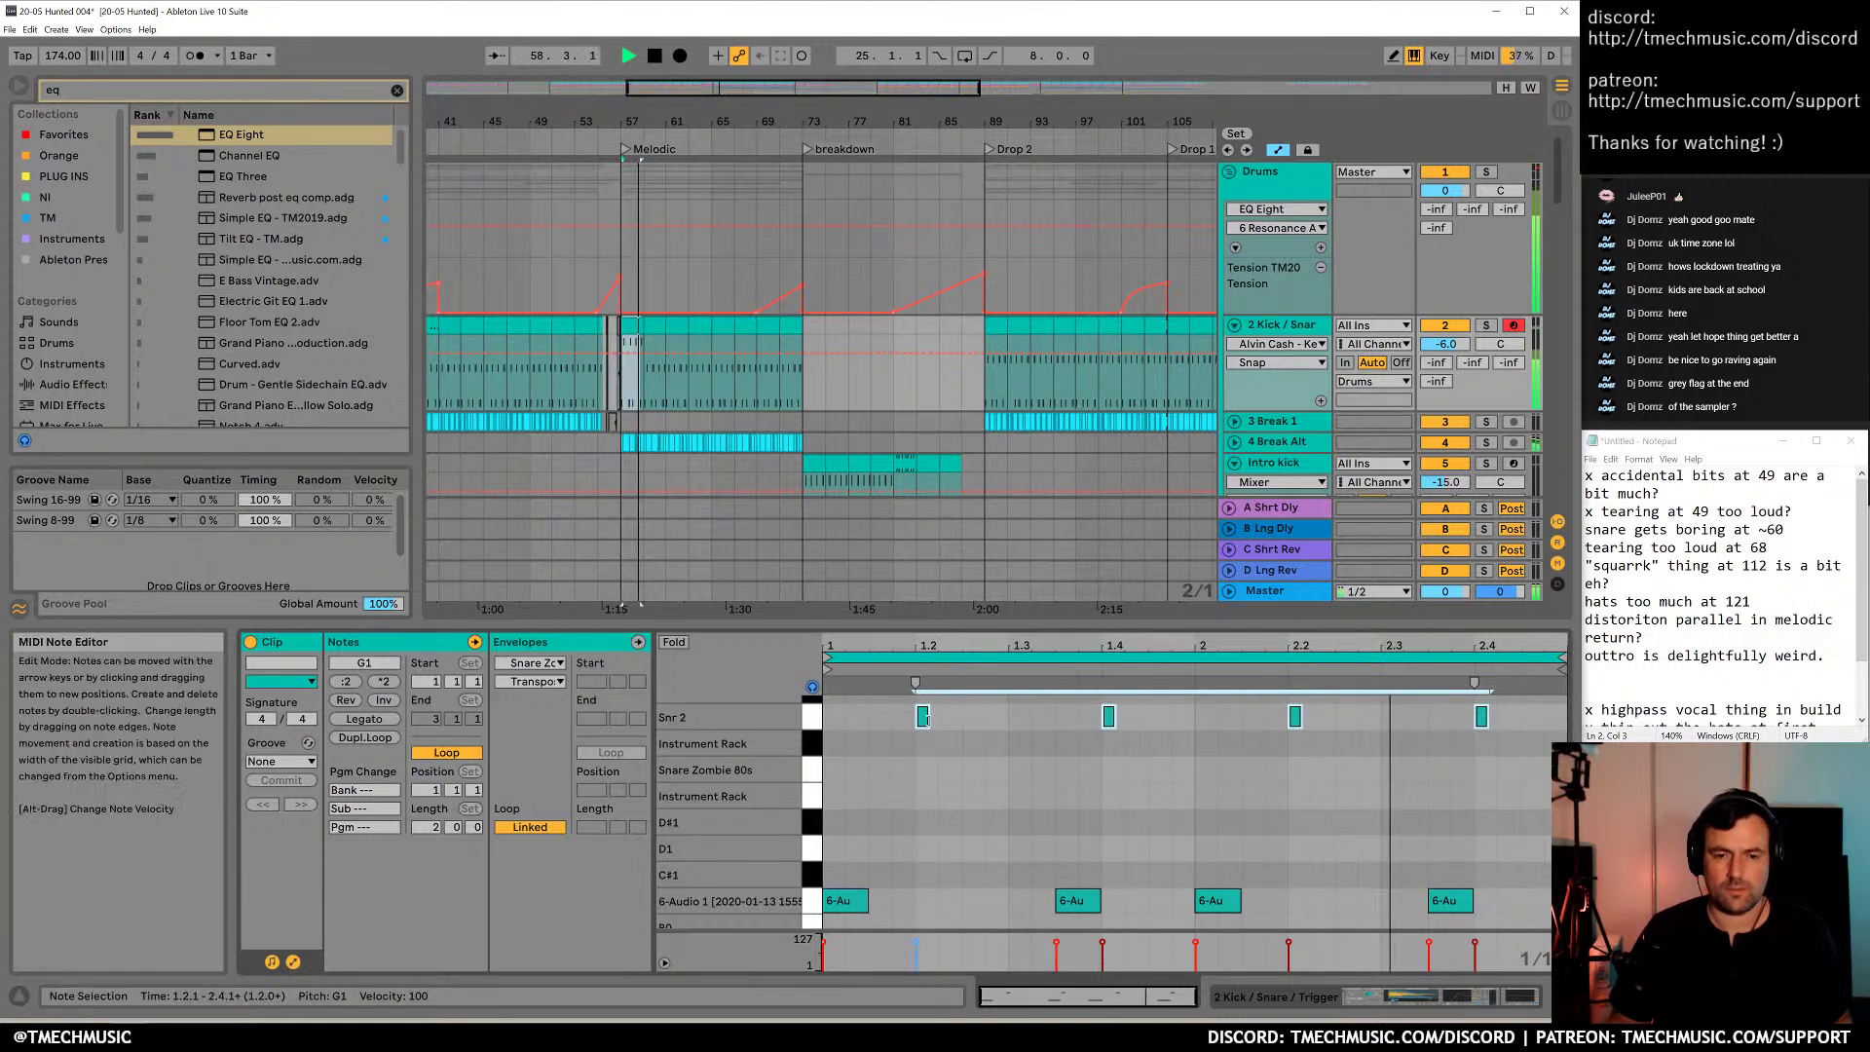
key("space")
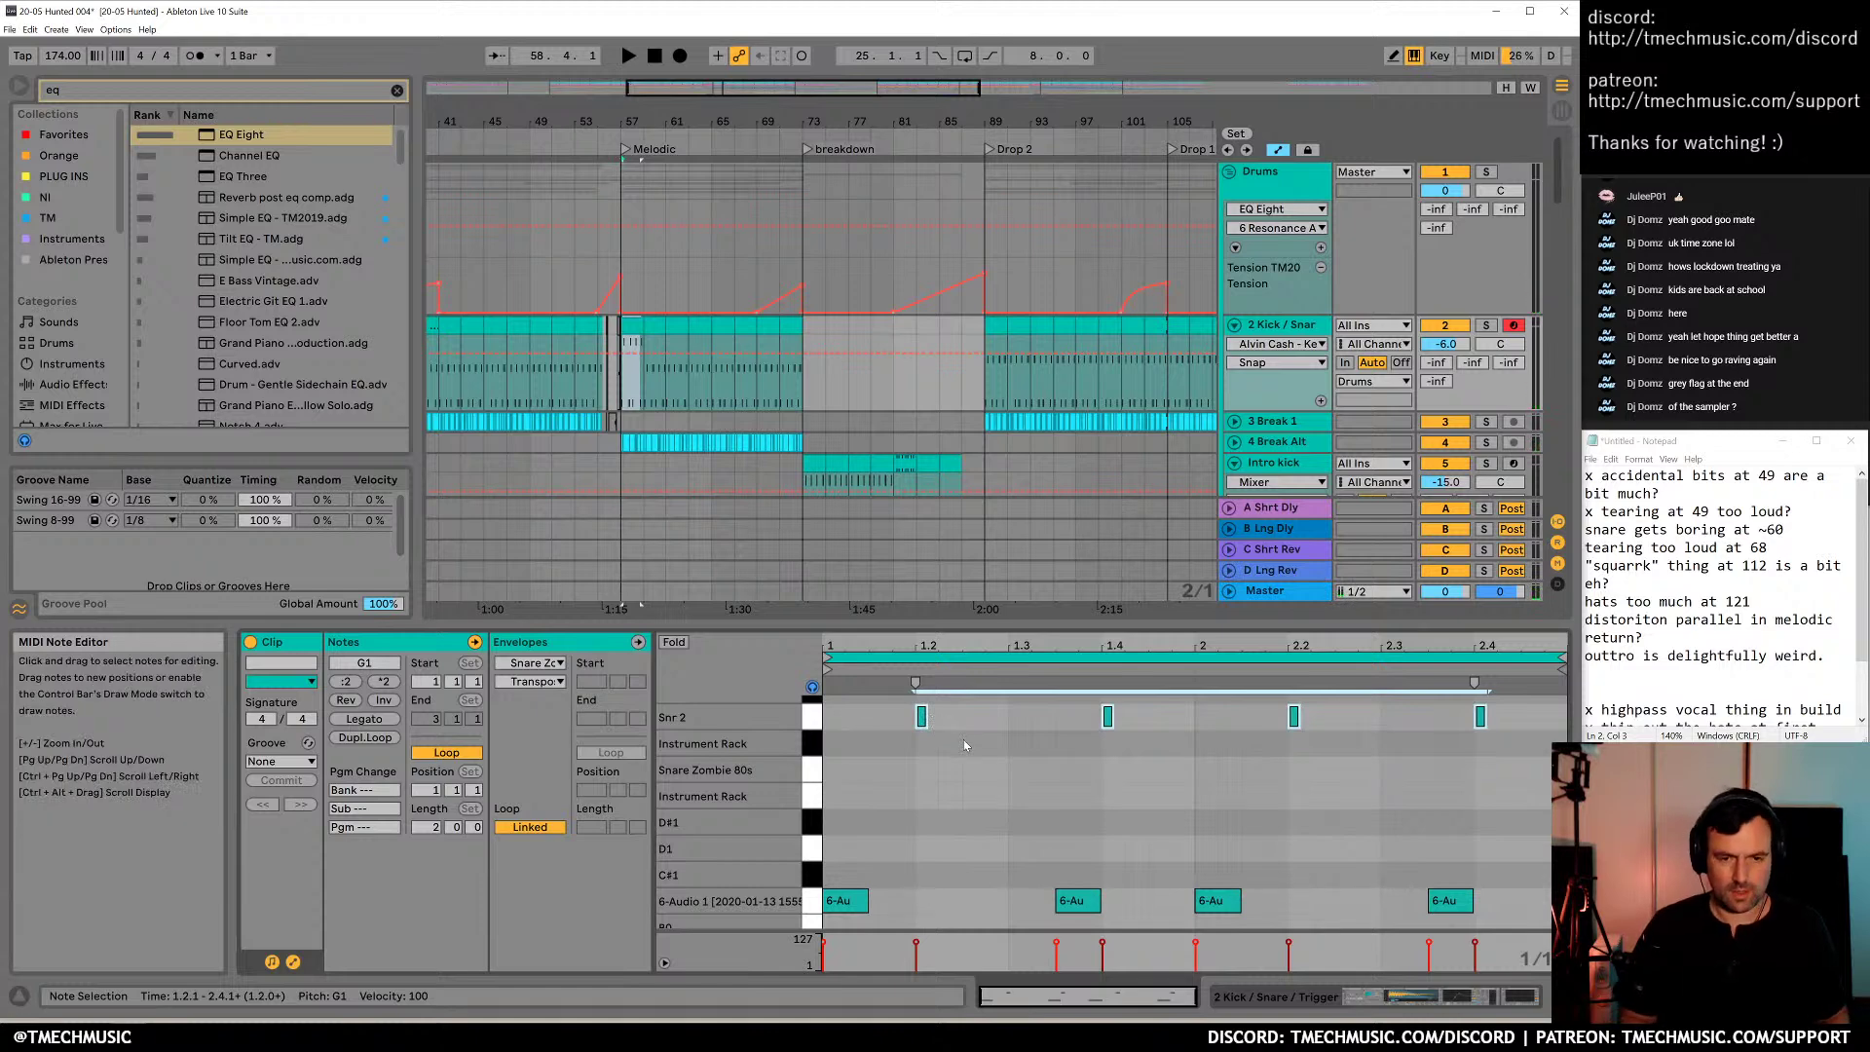
Copy the four Snr 2 notes three grid steps after the originals, starting at 1.2.4, and play the doubled pattern
key("ctrl+c")
key("ctrl+v")
key("Right")
key("Right")
key("Right")
key("space")
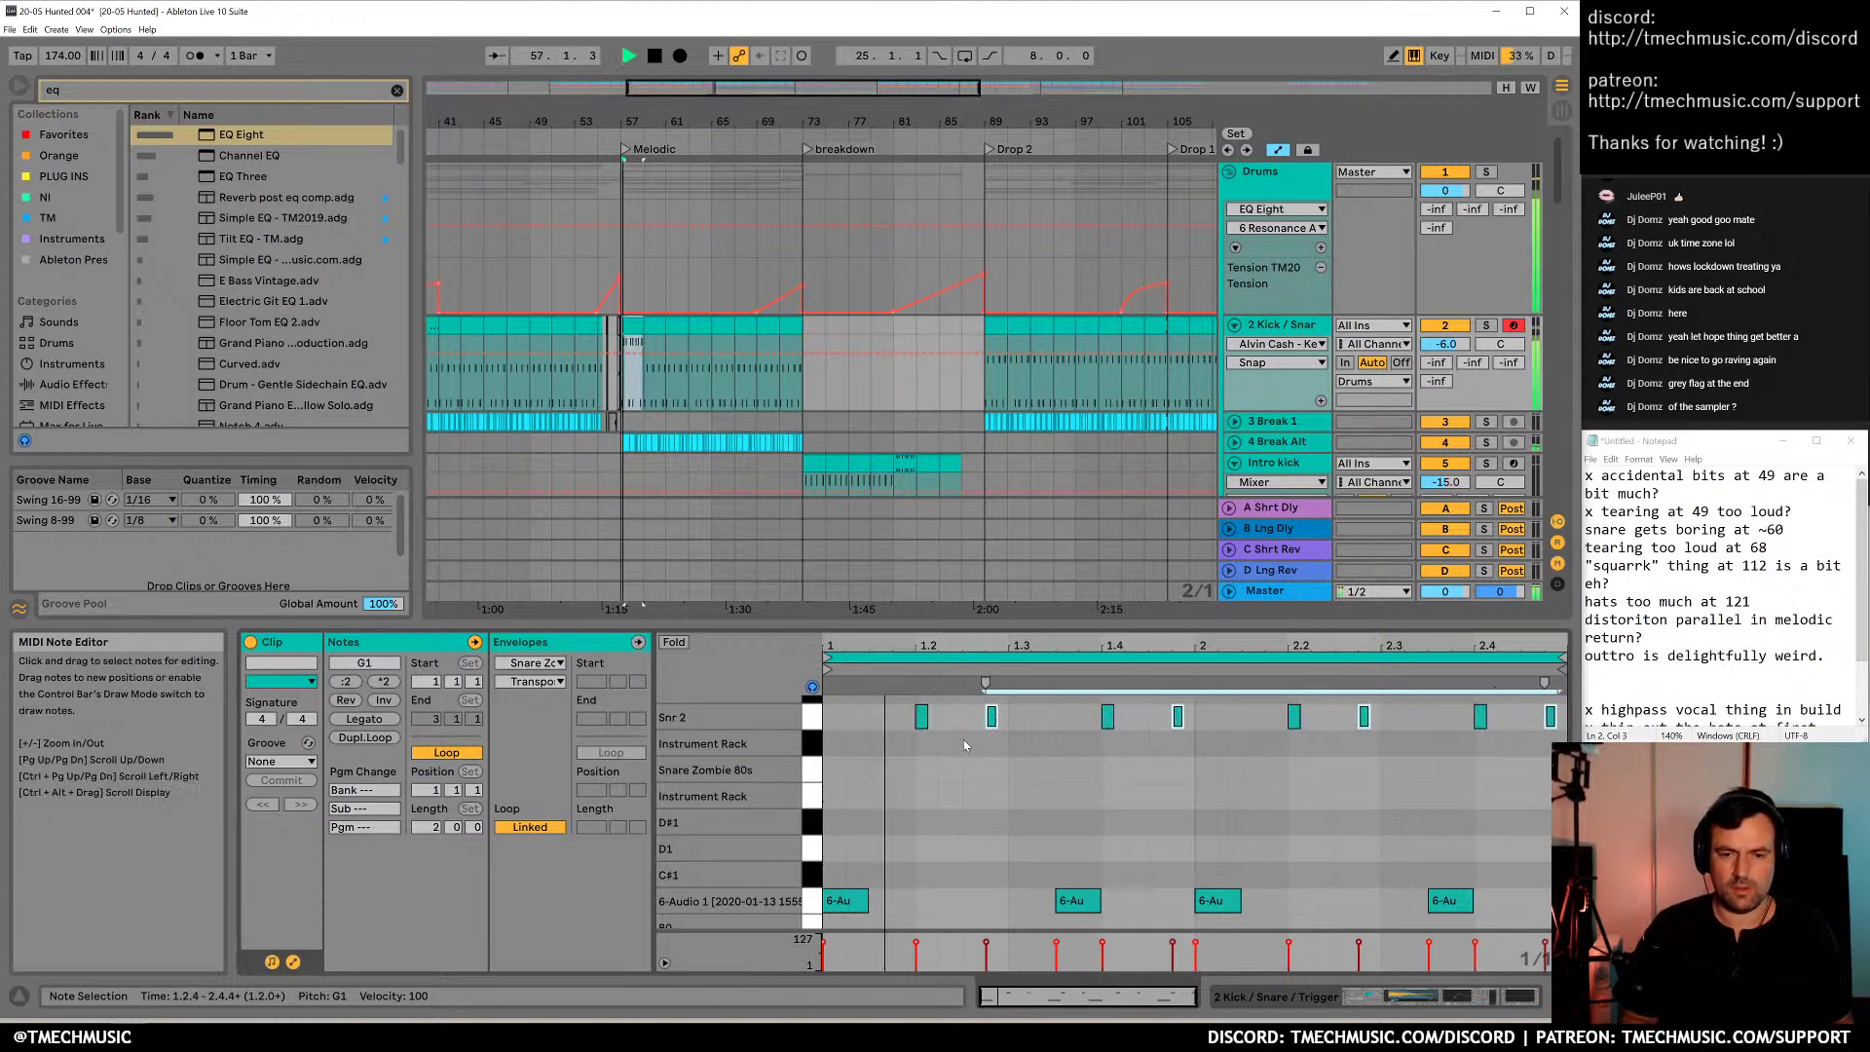
key("space")
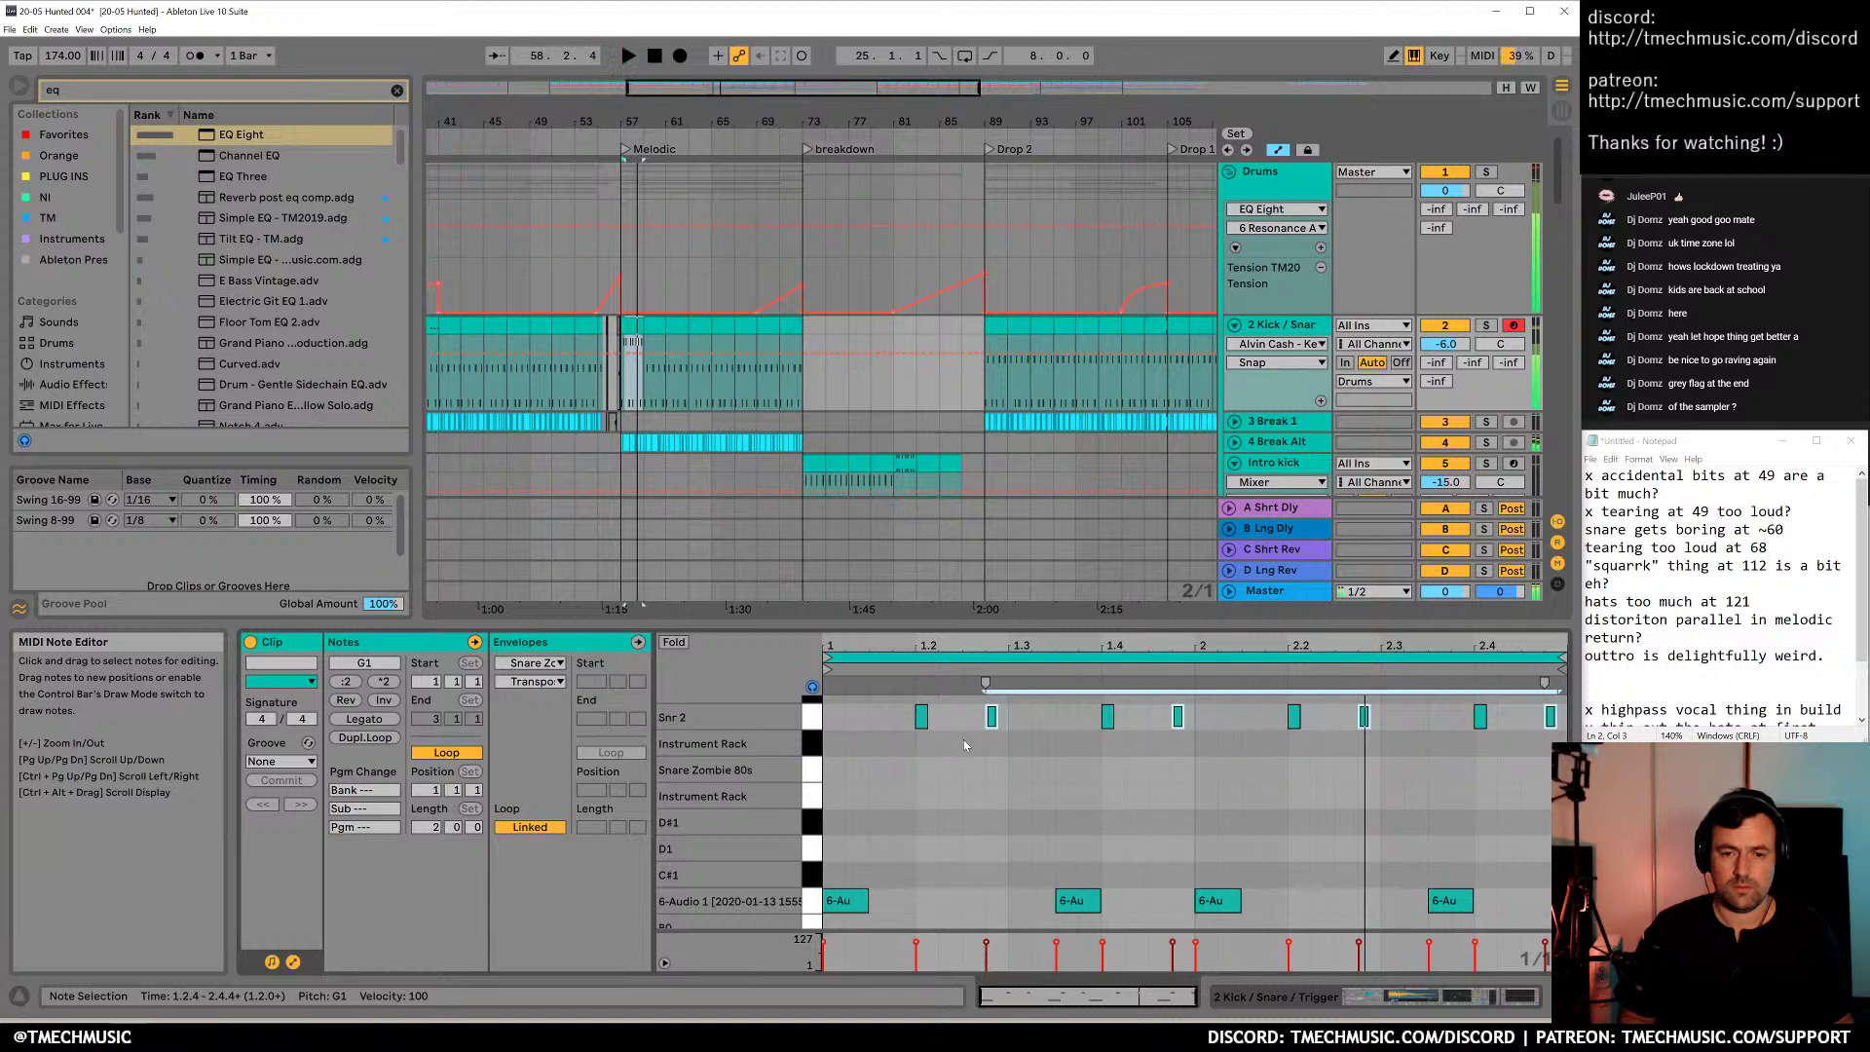
Rework the first bar's Snr 2 notes with a quieter hit at 1.2.4 and an added hit at 1.3.2, removing the 1.4 note
left_click(1125, 755)
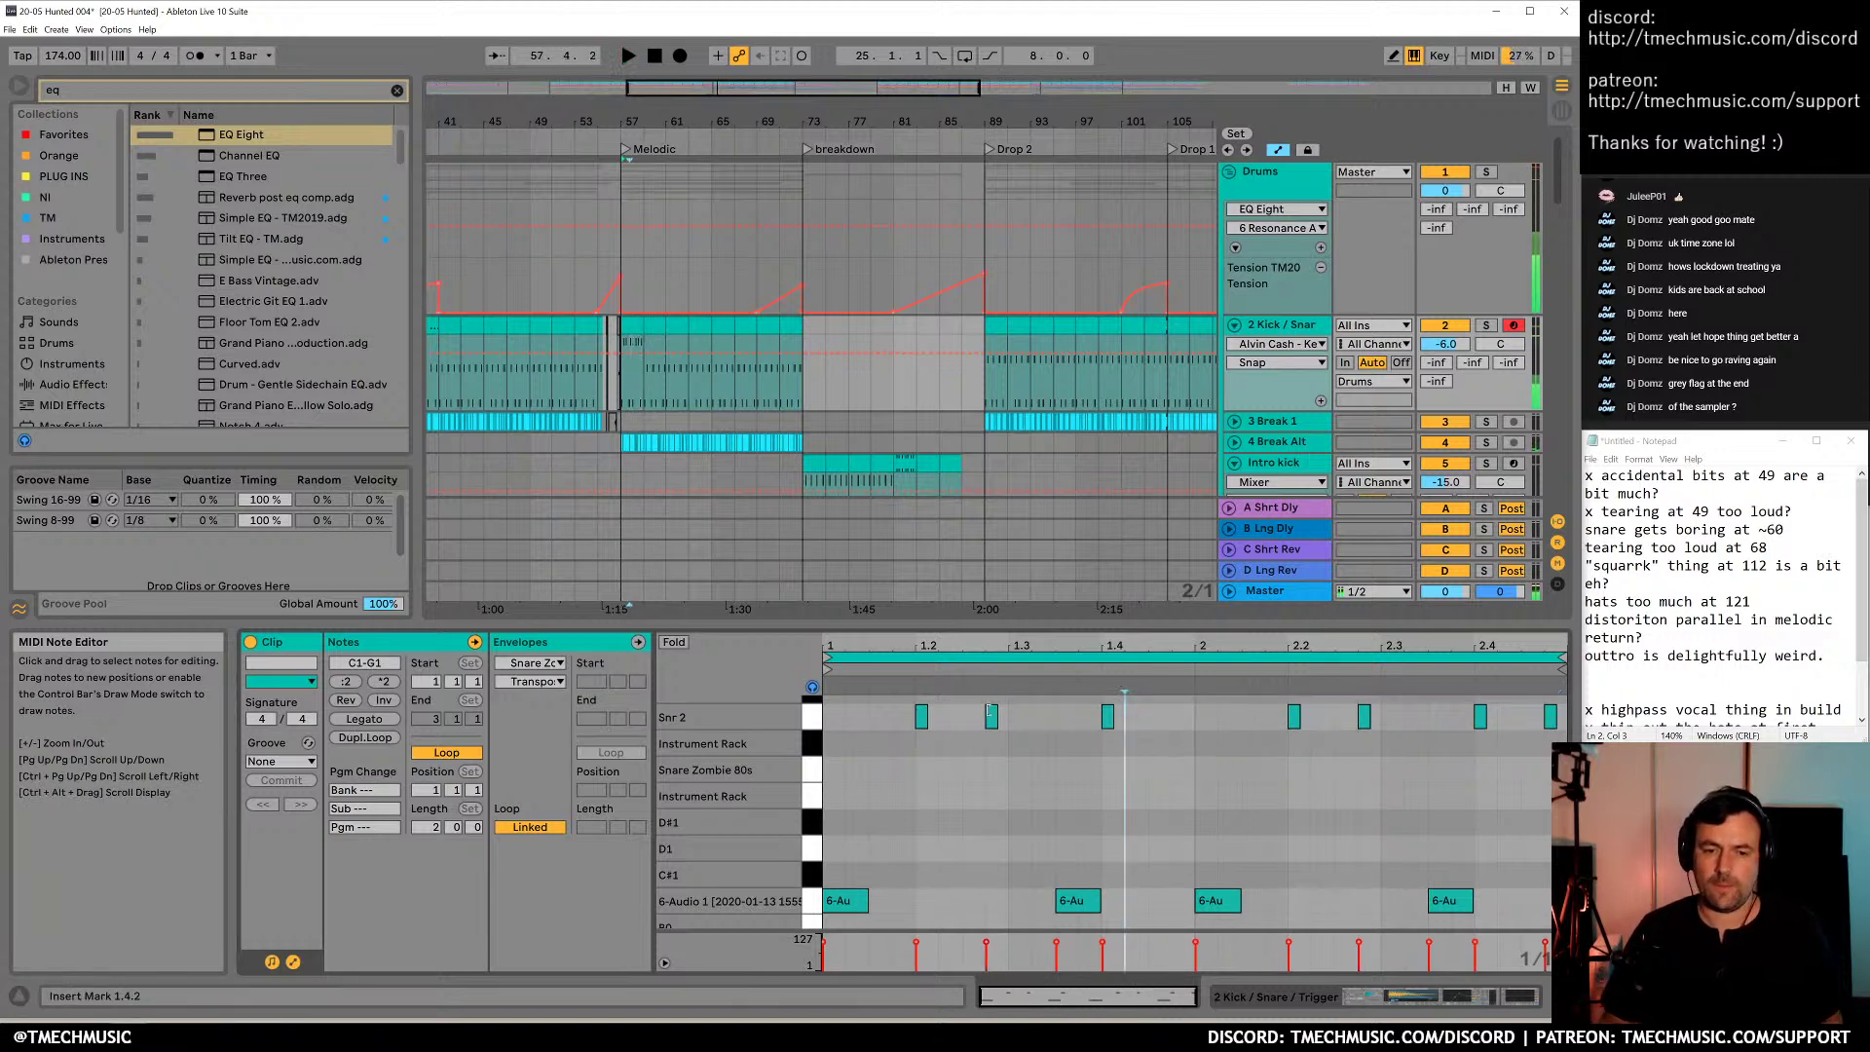
left_click(990, 715)
left_click_drag(1008, 723, 929, 749)
key("ctrl+d")
key("Right")
left_click(1124, 749)
left_click(1107, 717)
key("Delete")
Copy the full-velocity Snr 2 note from beat 1.2 to around beat 1.4
left_click_drag(960, 716, 906, 735)
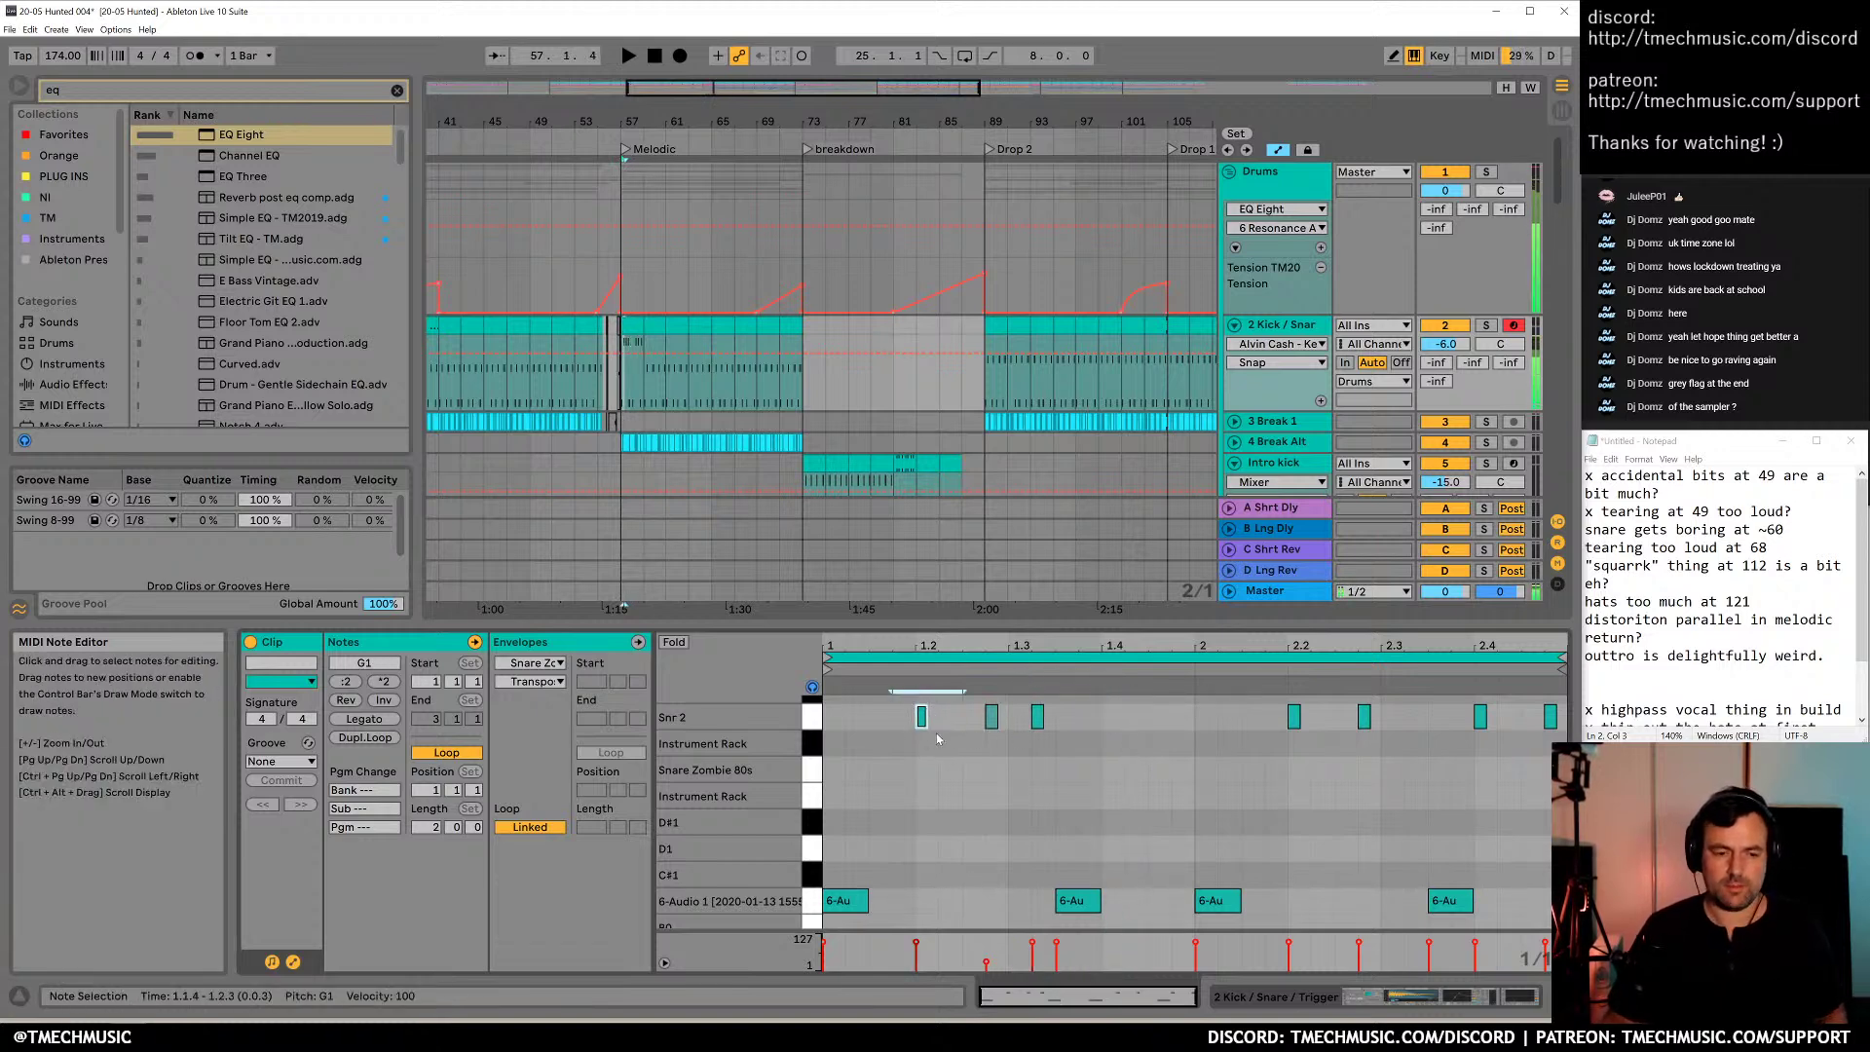
key("Right")
key("Right")
key("Right")
key("Right")
key("Right")
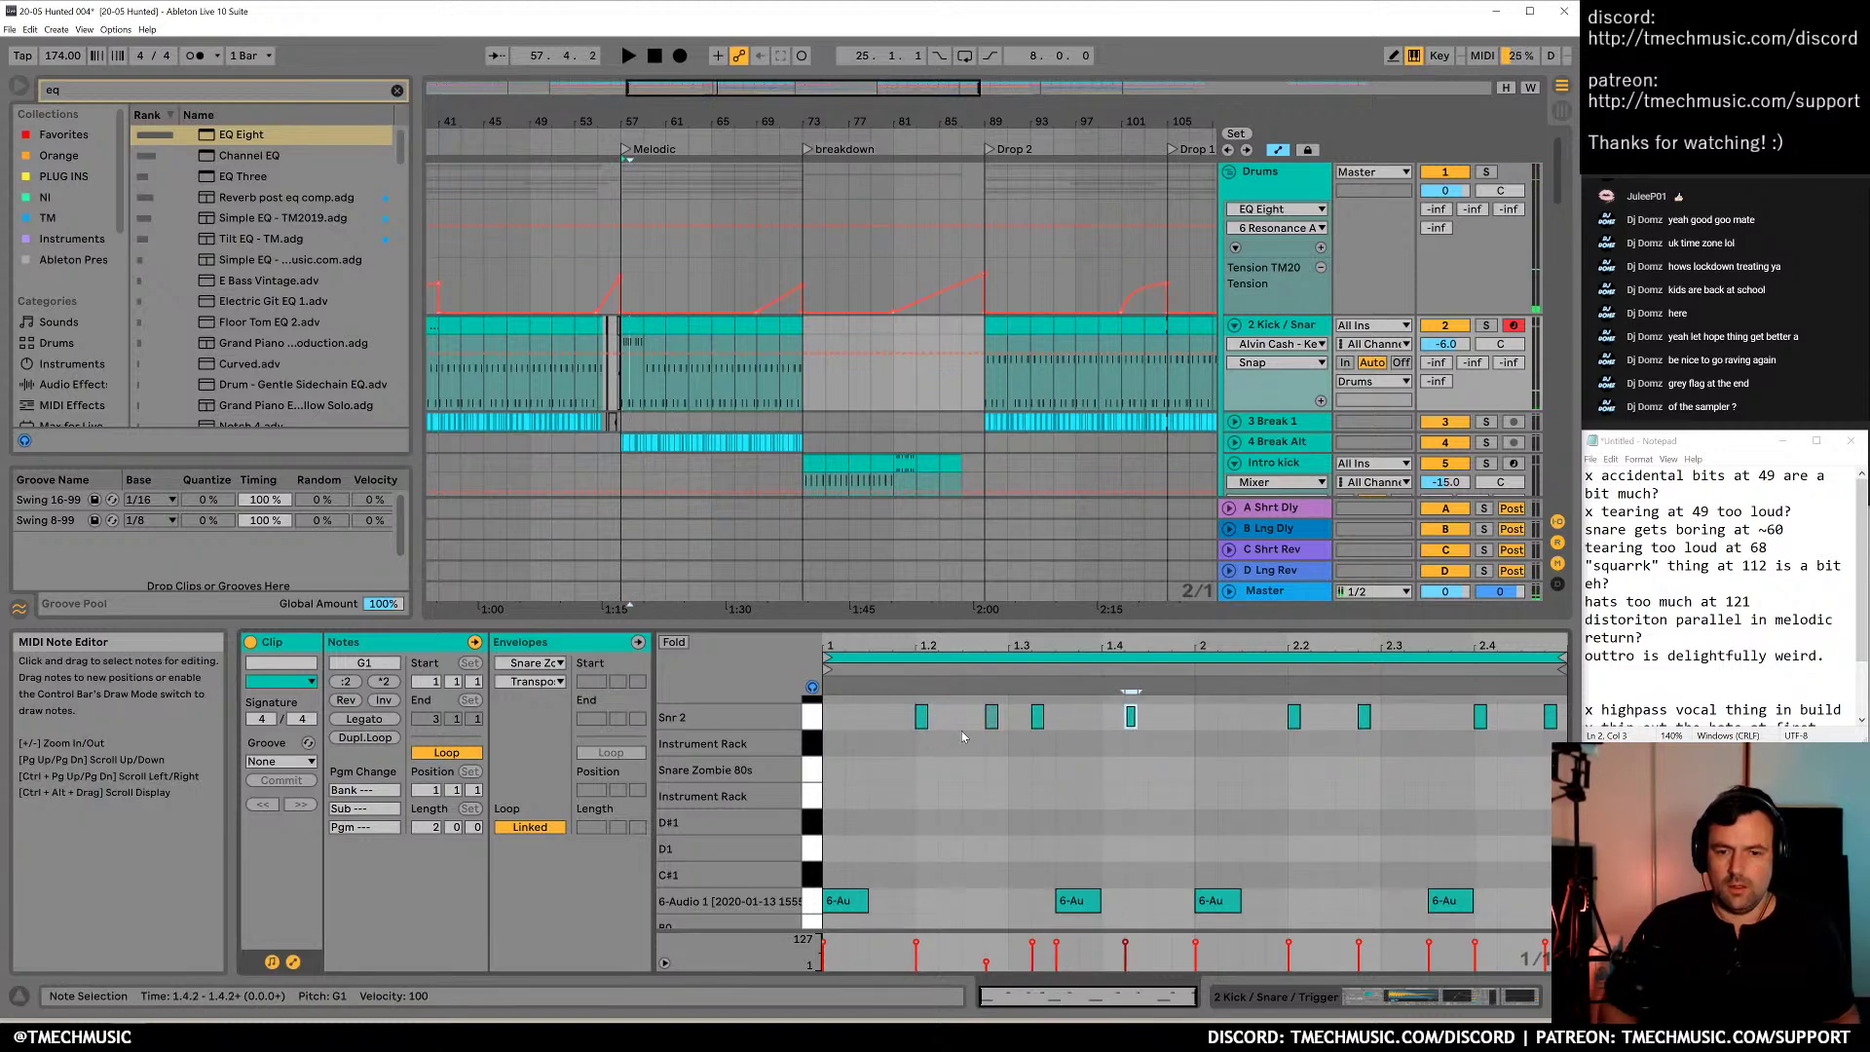
Replace the second bar's Snr 2 notes with a duplicate of the first bar's four-note pattern
left_click_drag(1256, 774, 1558, 706)
key("Delete")
left_click_drag(1194, 715, 813, 774)
key("ctrl+d")
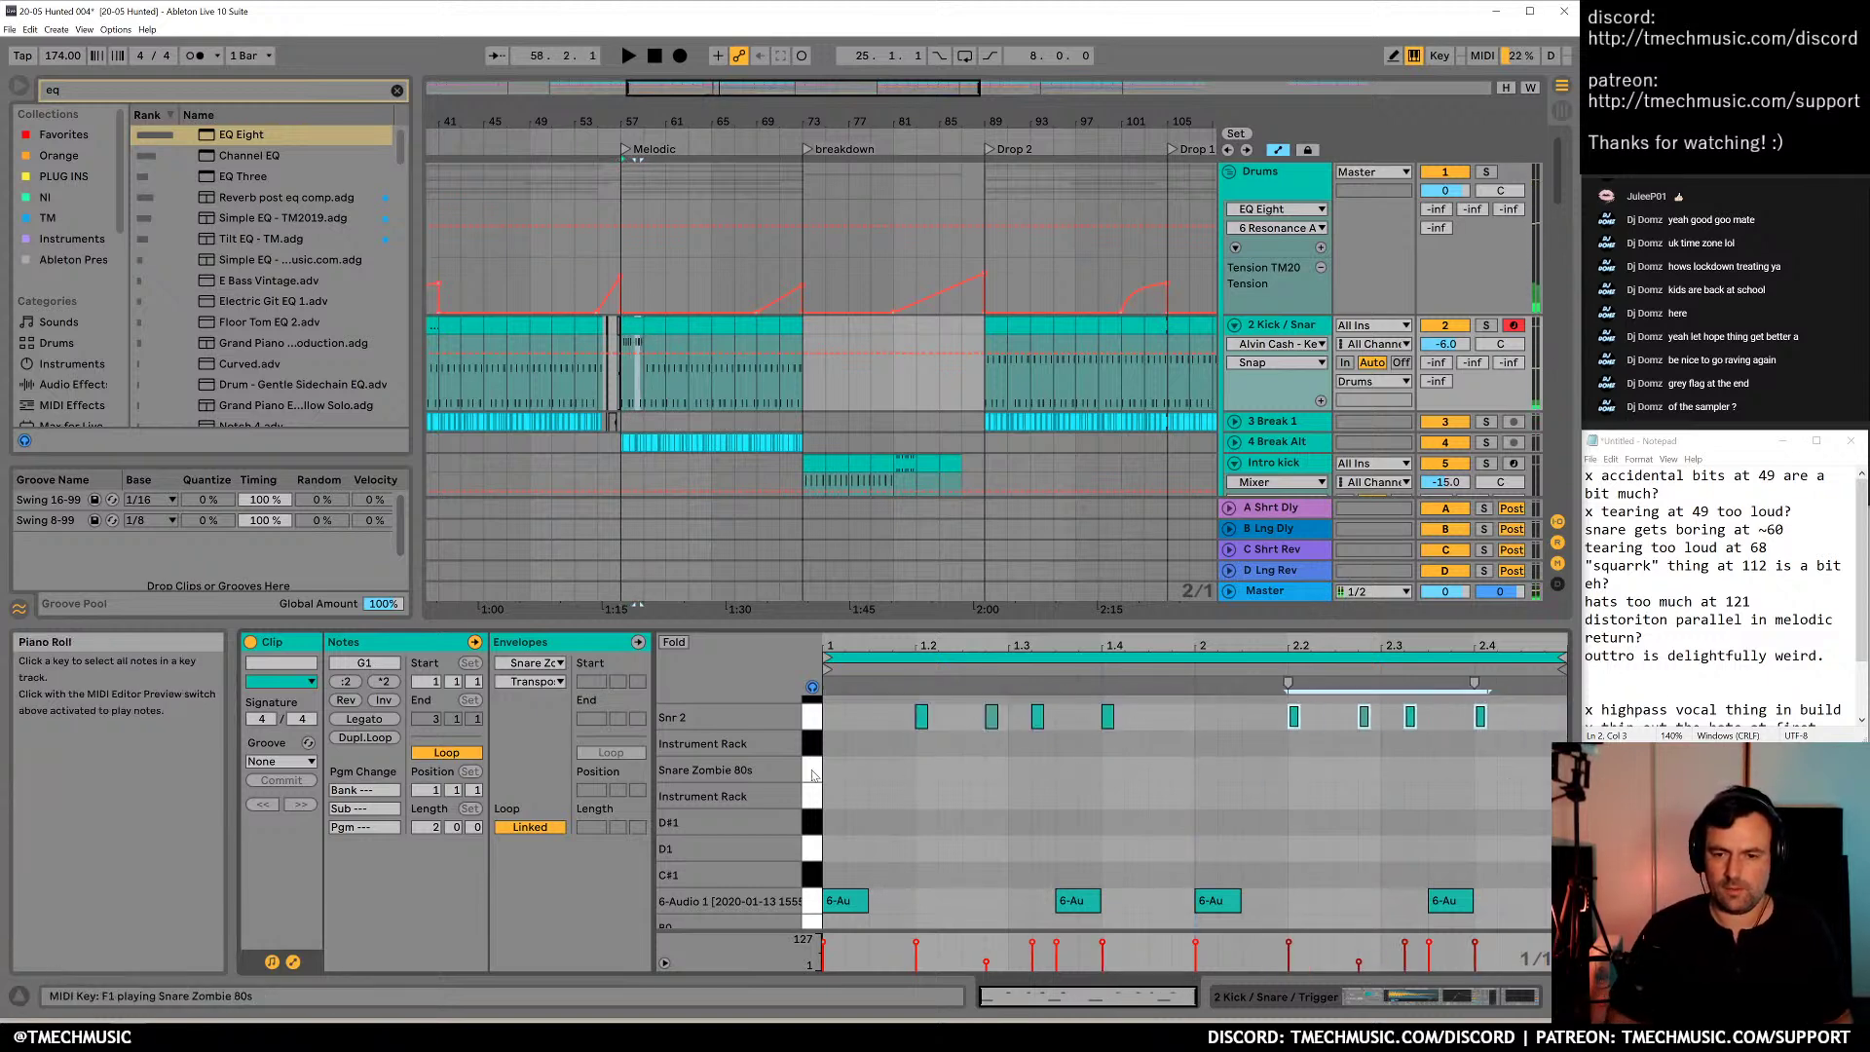
Play the reworked two-bar snare pattern and replay the clip from bar 57
left_click(1241, 750)
key("space")
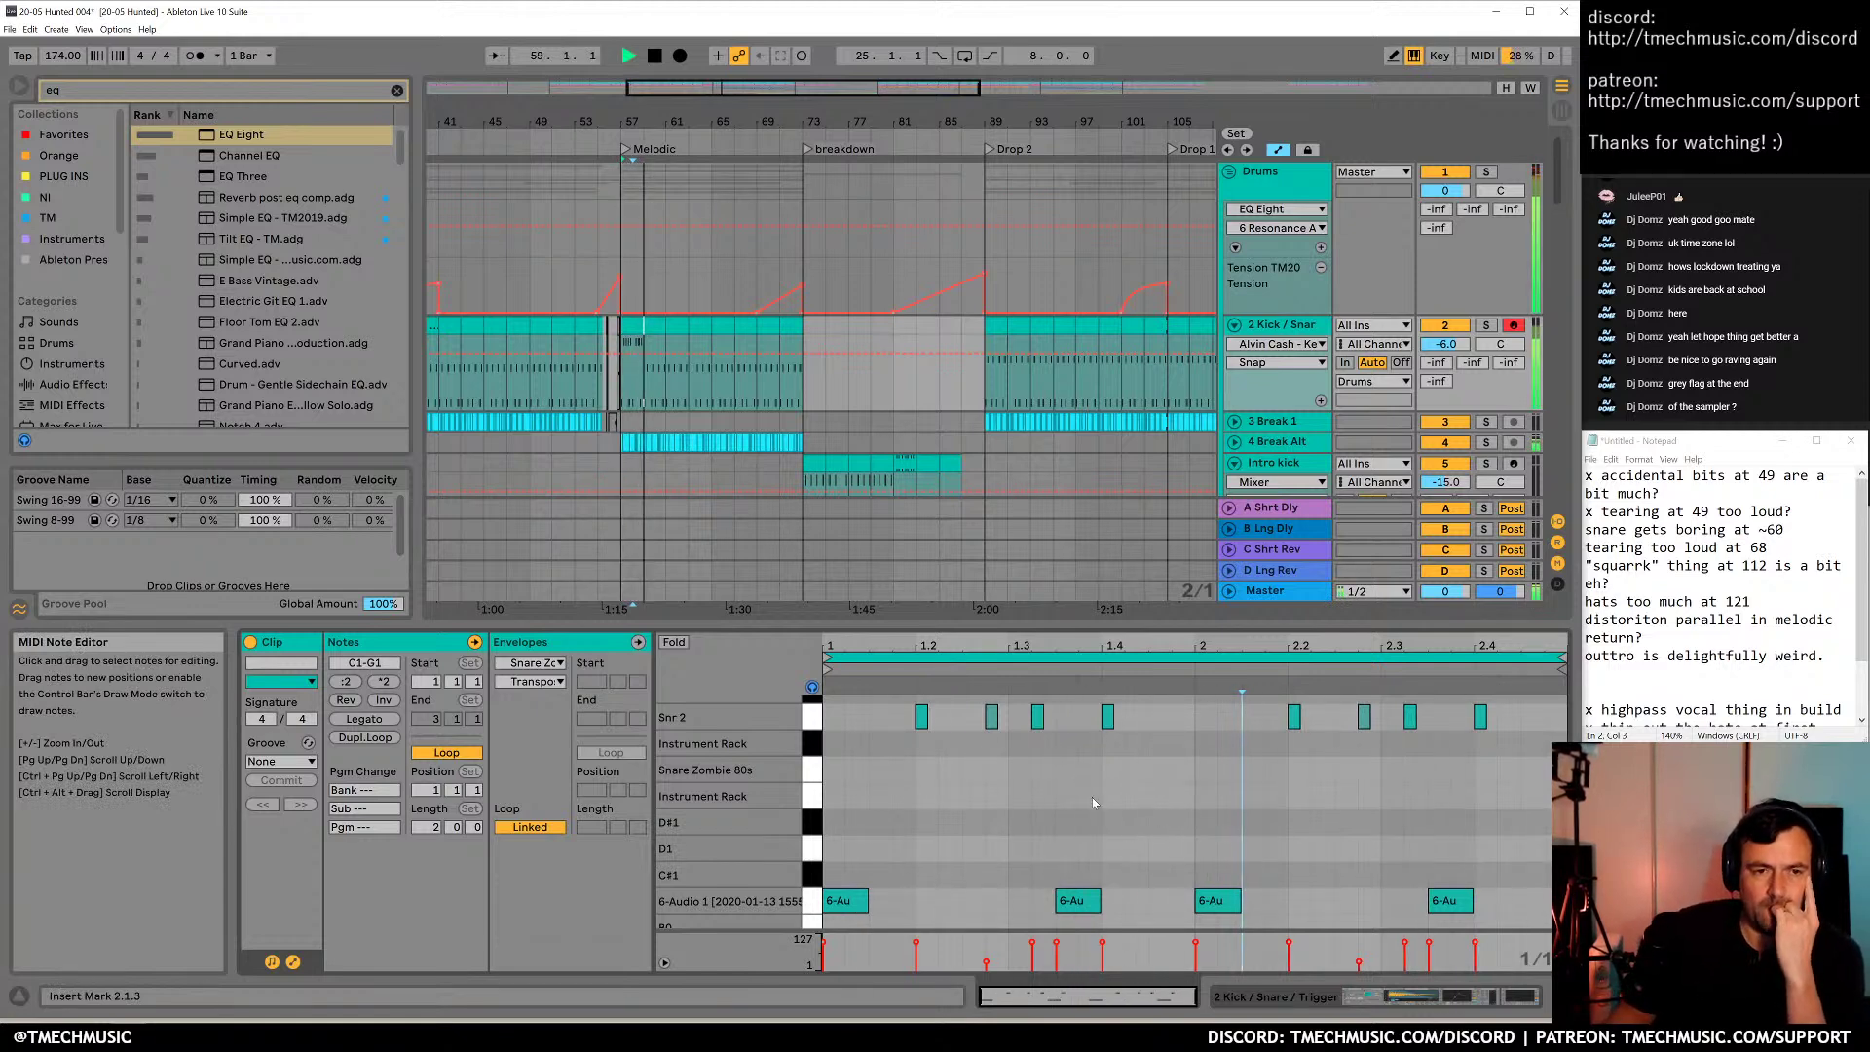
left_click(634, 342)
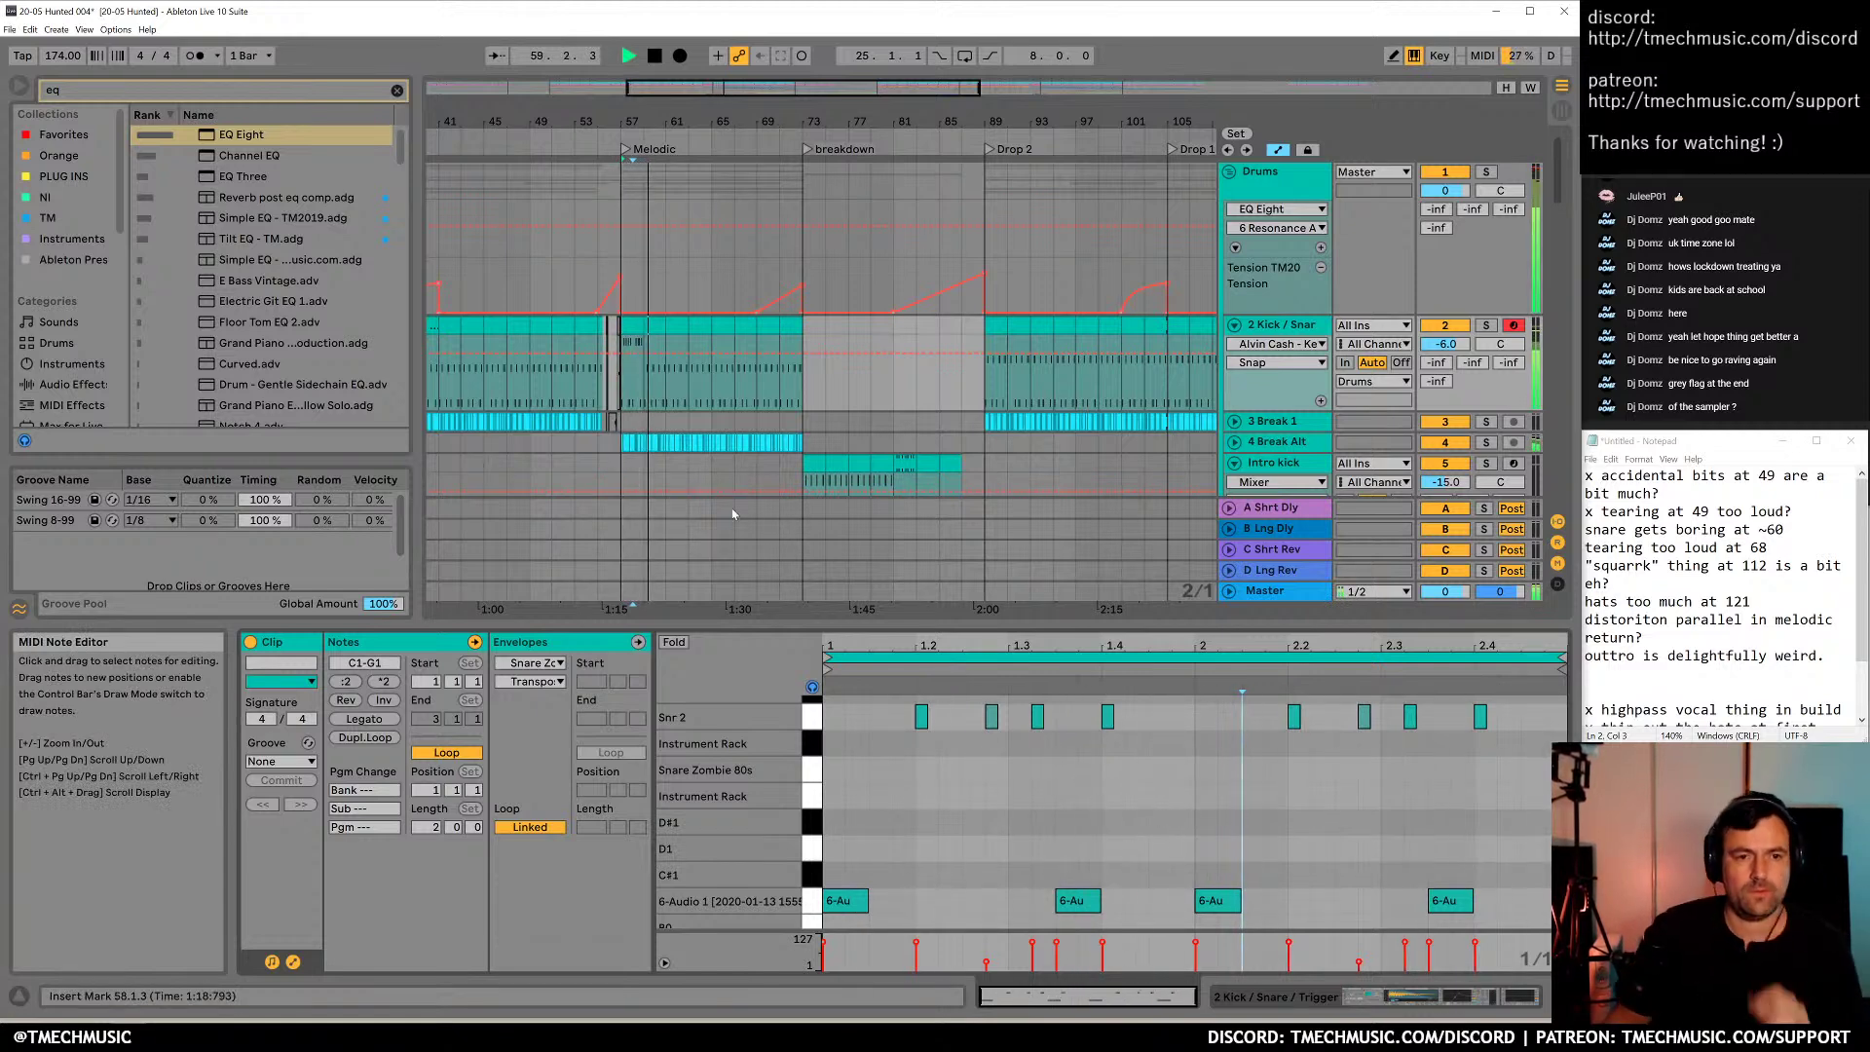
left_click(633, 328)
key("space")
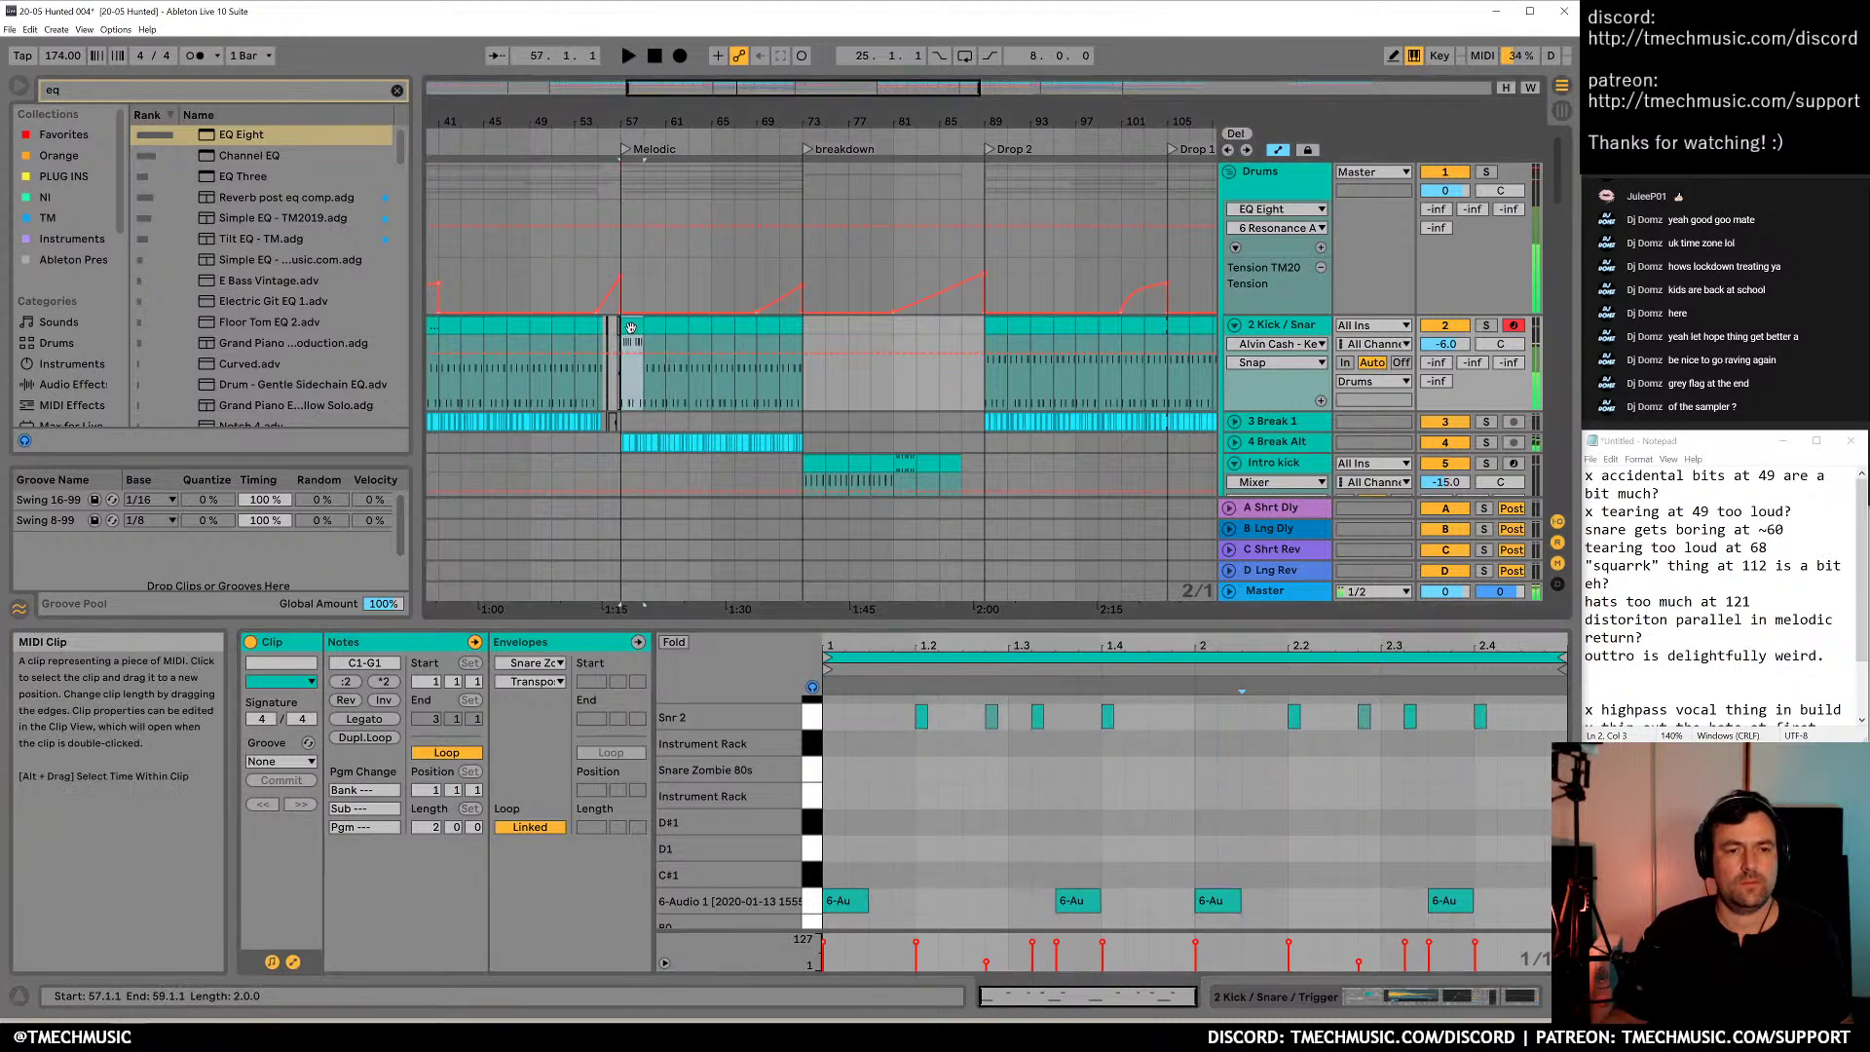
Lower the velocities of the Snr 2 ghost notes at 1.2.4 and 1.3.2 to 4-12 and play the clip
left_click_drag(891, 709, 1507, 732)
left_click(977, 765)
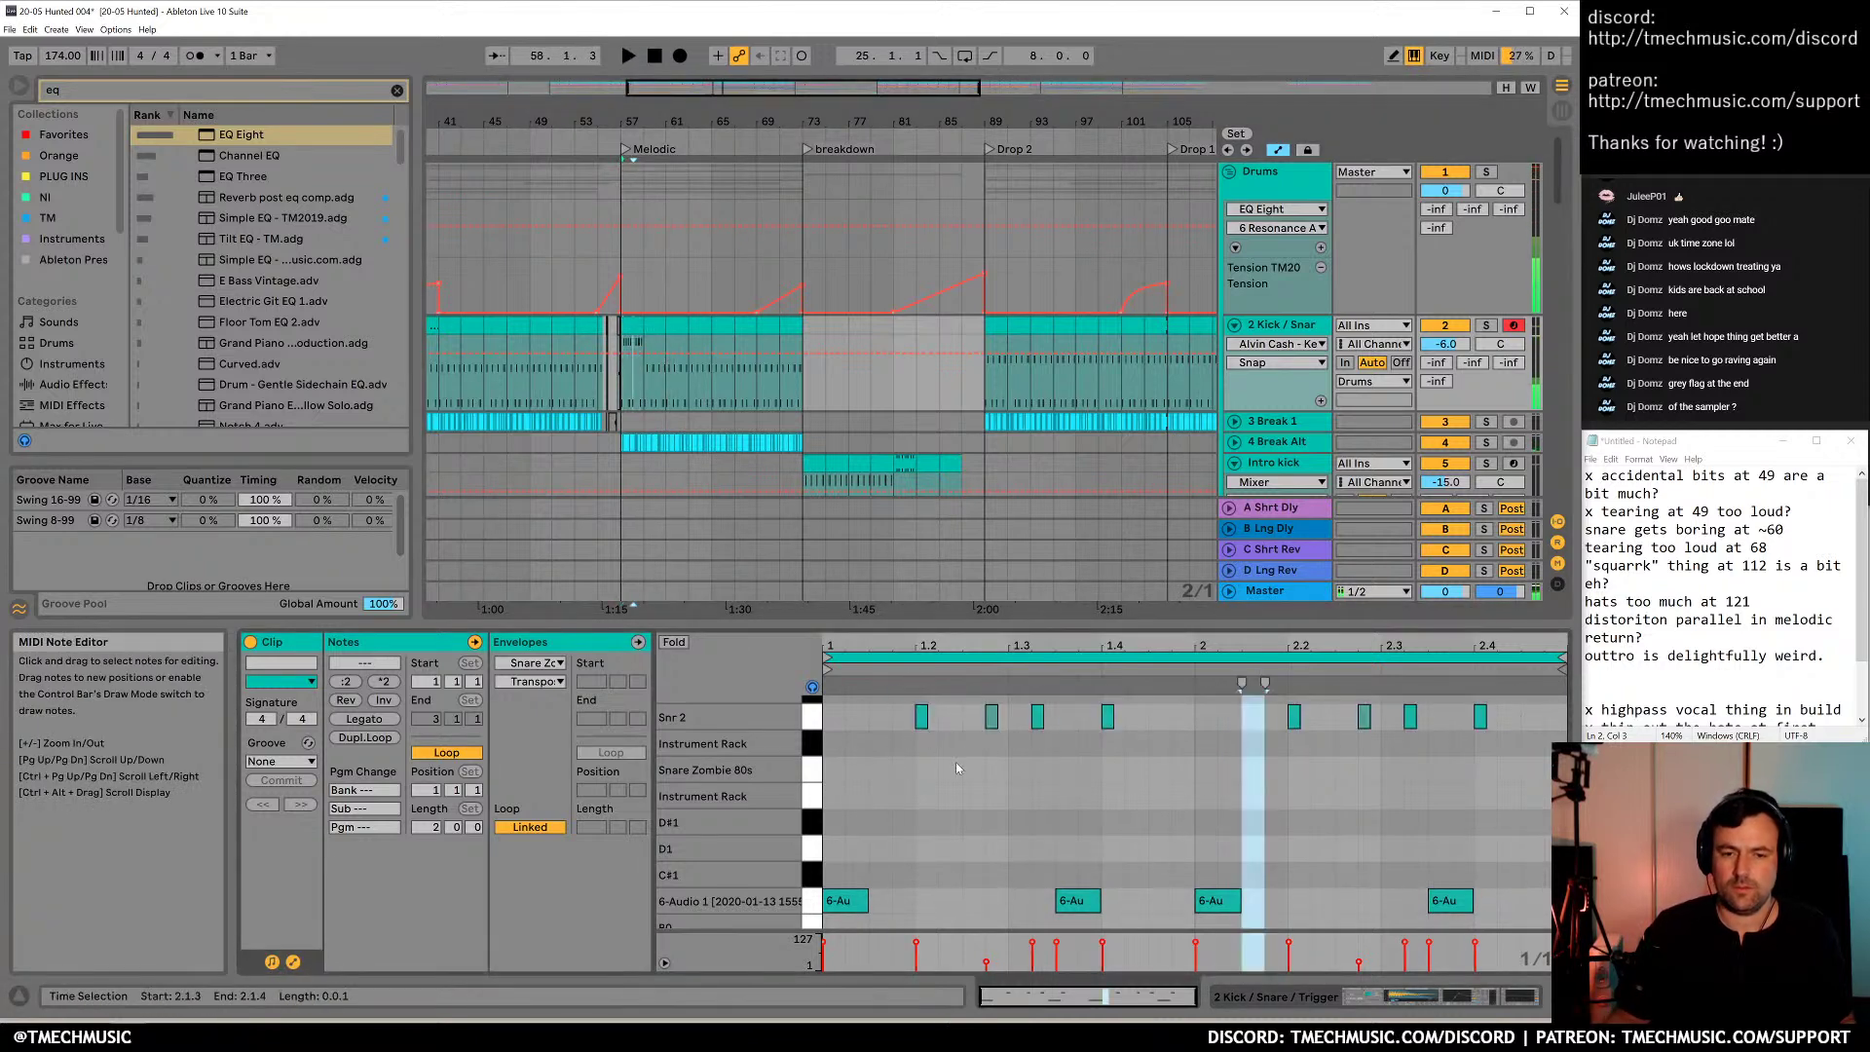
left_click_drag(978, 766, 1061, 766)
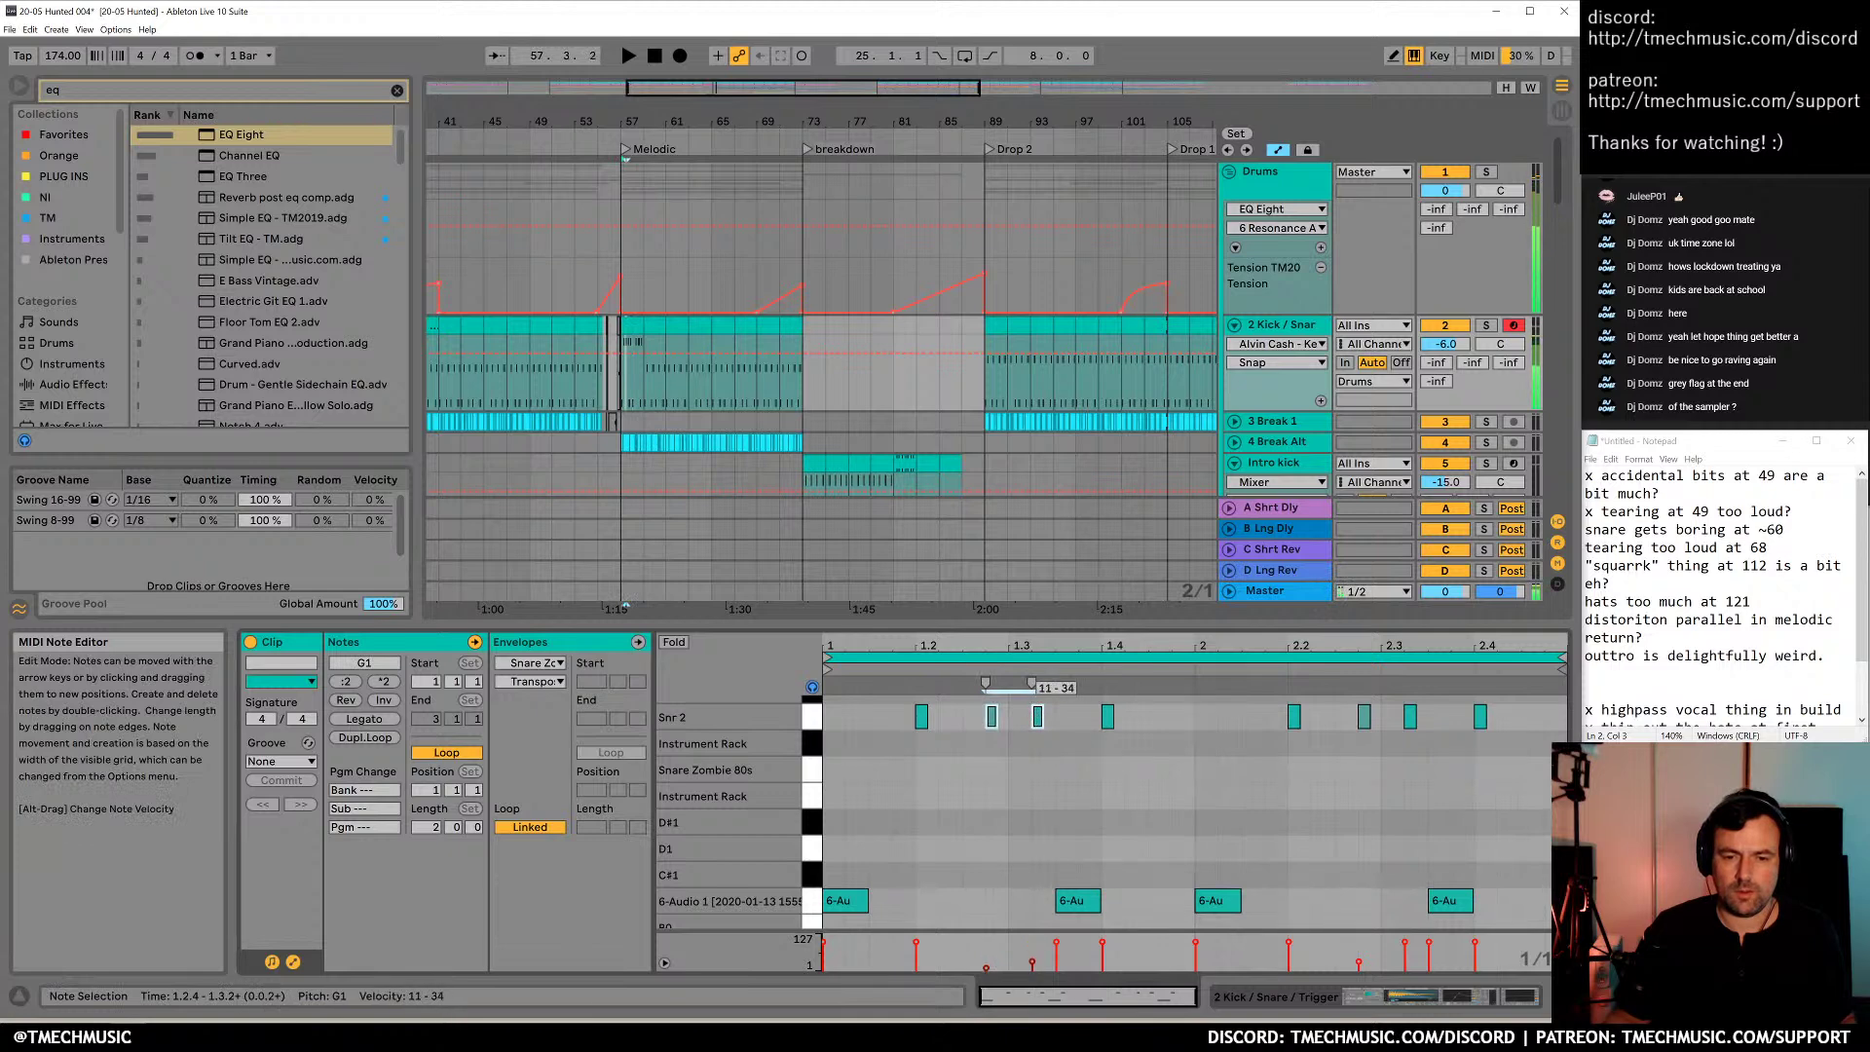
key("space")
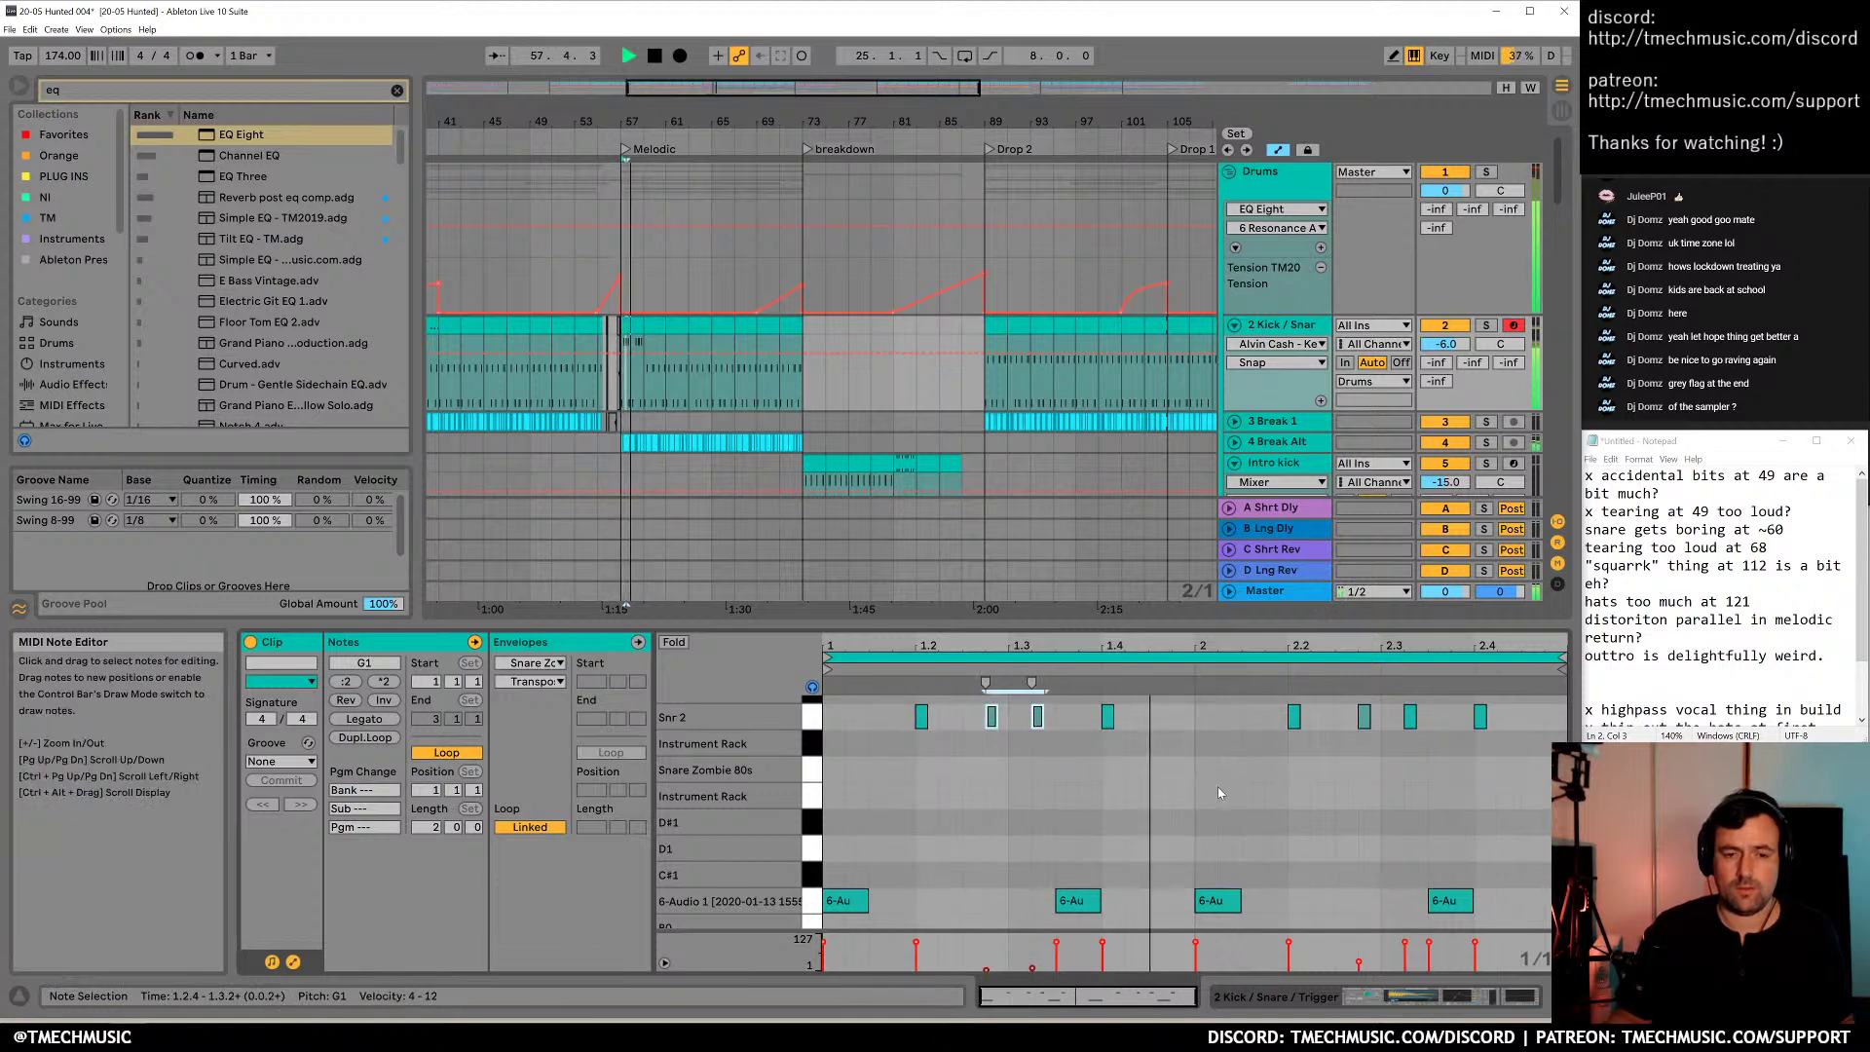
left_click(1428, 759)
key("space")
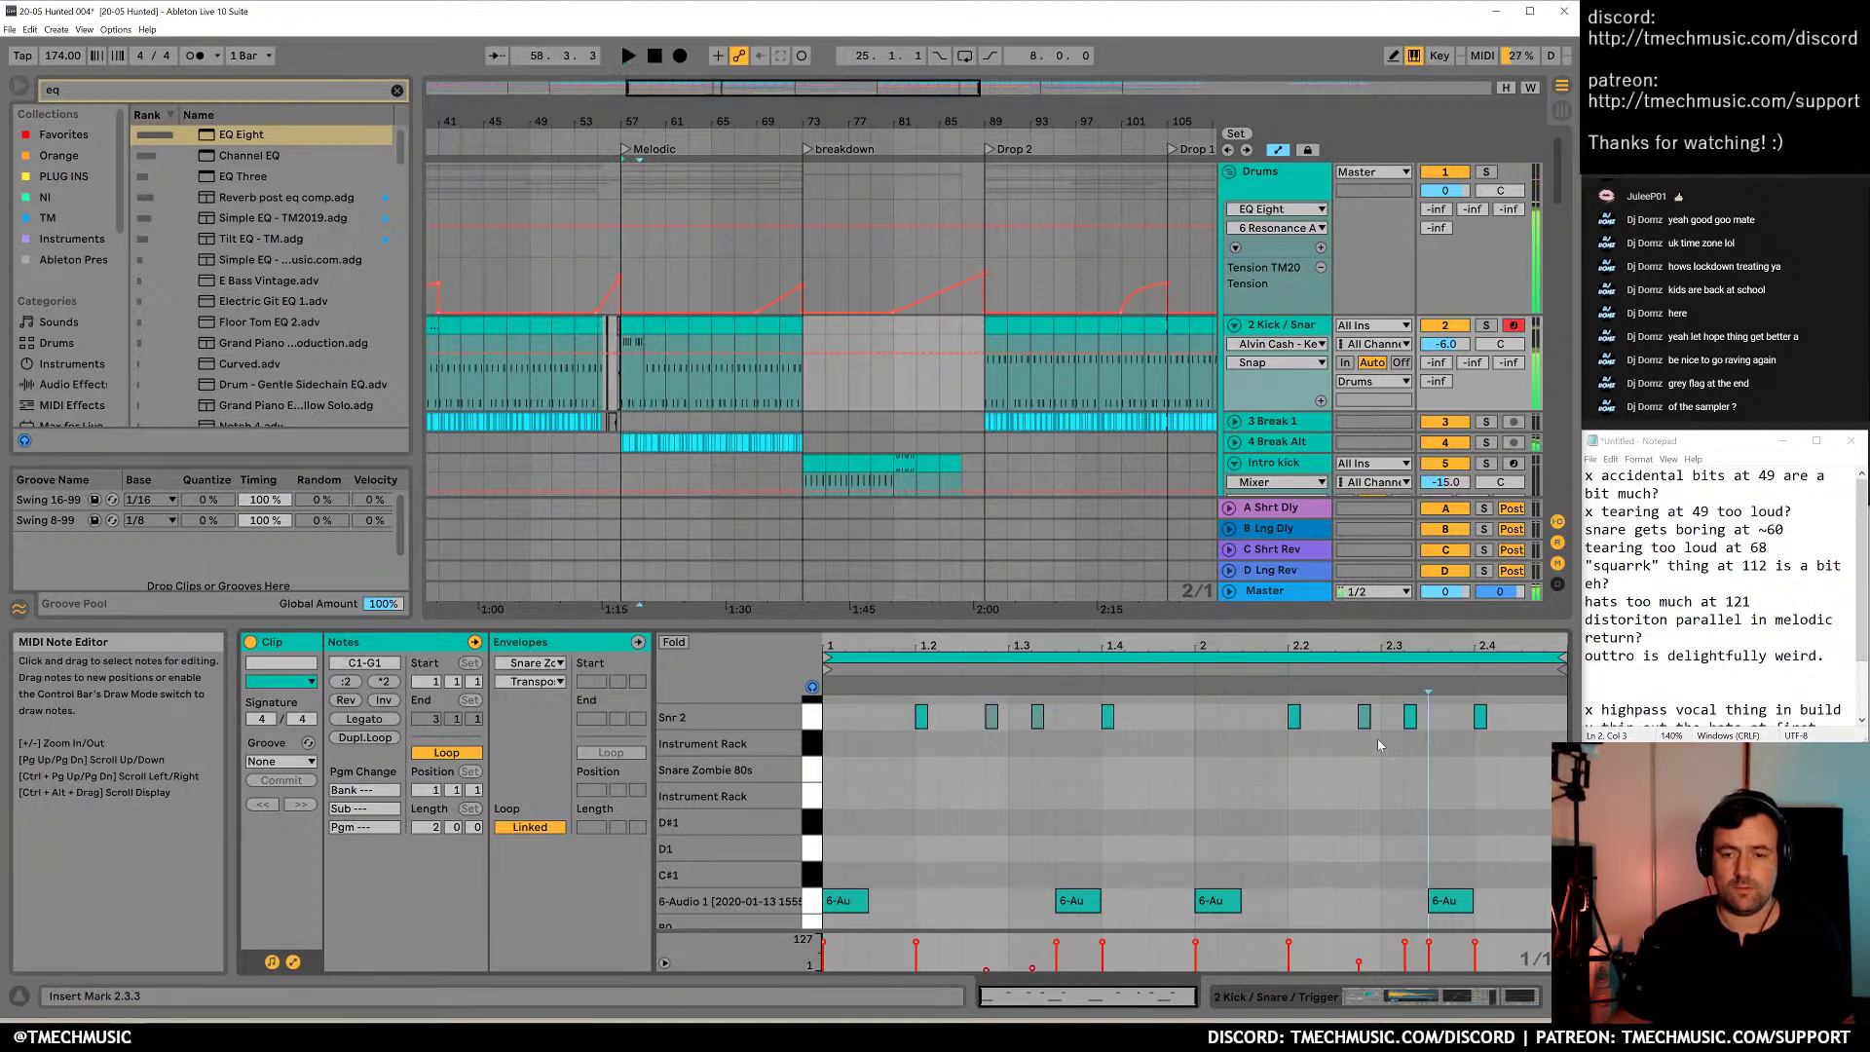
Lengthen the Snr 2 note at 2.2.4 slightly, reduce the velocity of the one at 2.3.2, and play the clip
left_click(1364, 717)
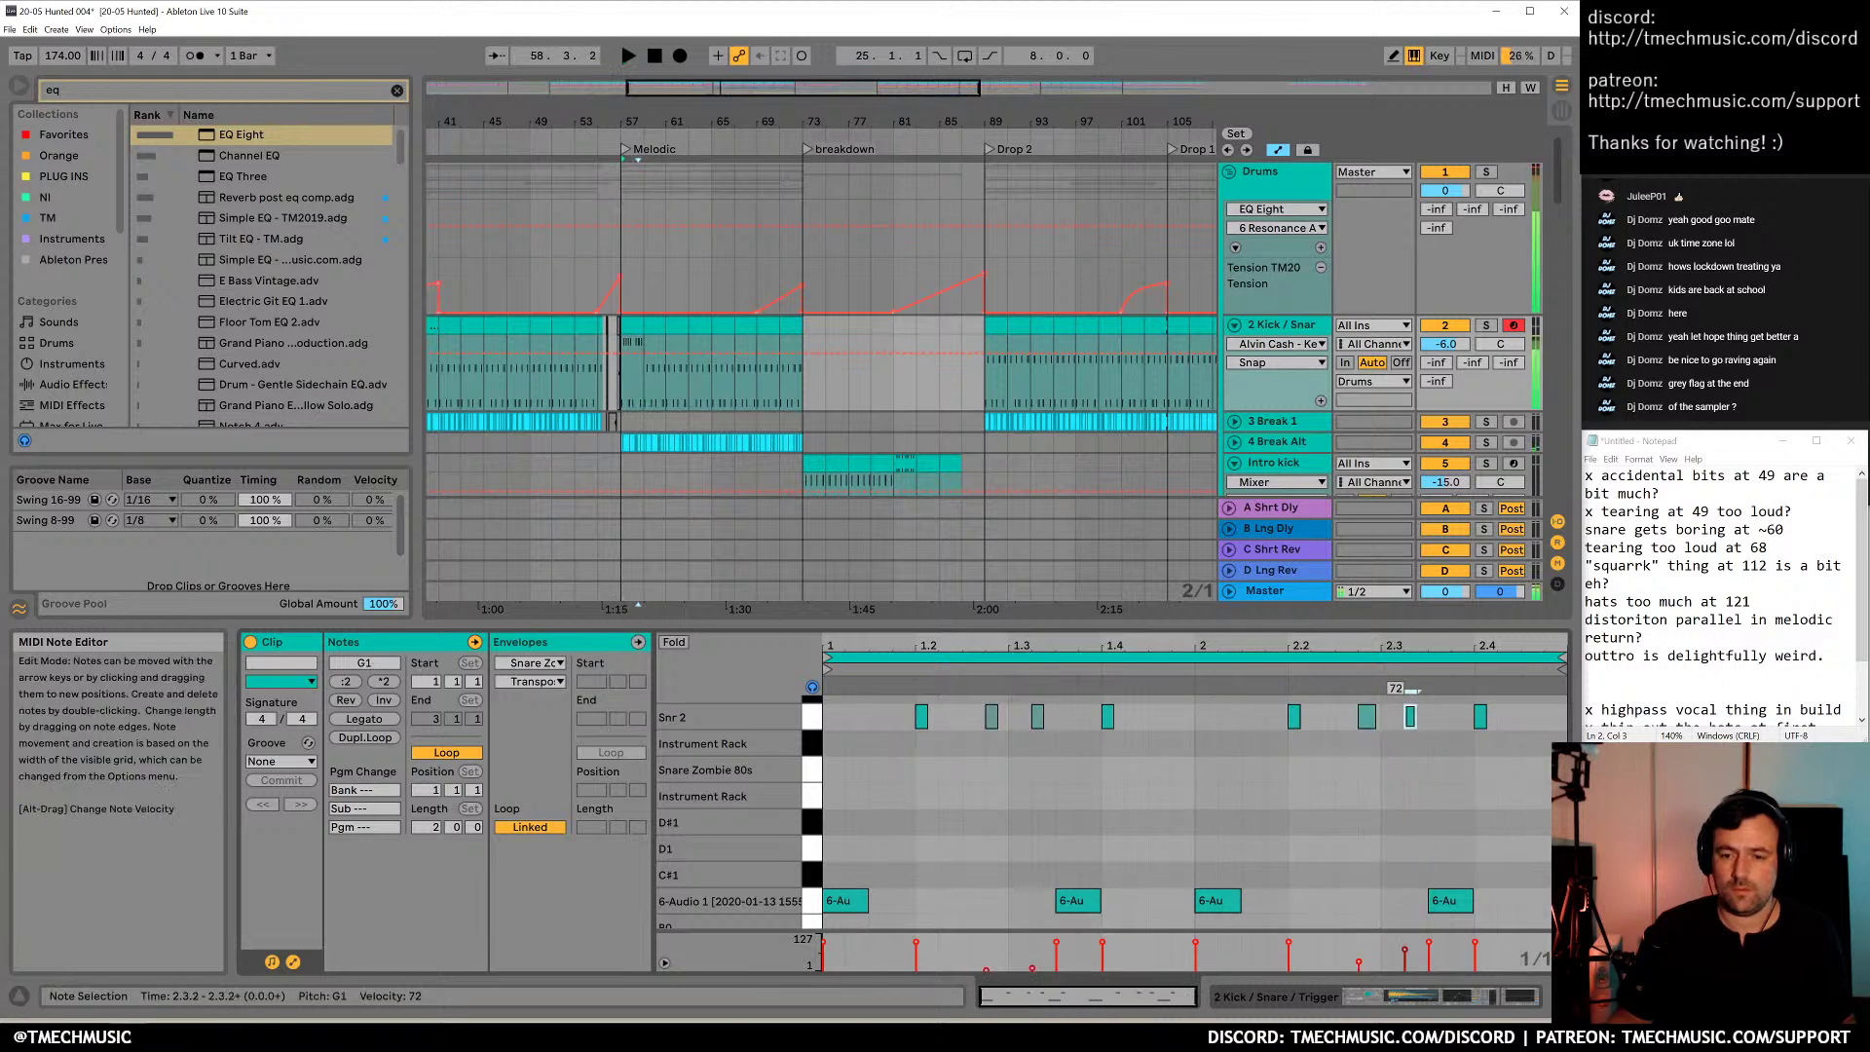
left_click(1207, 790)
key("space")
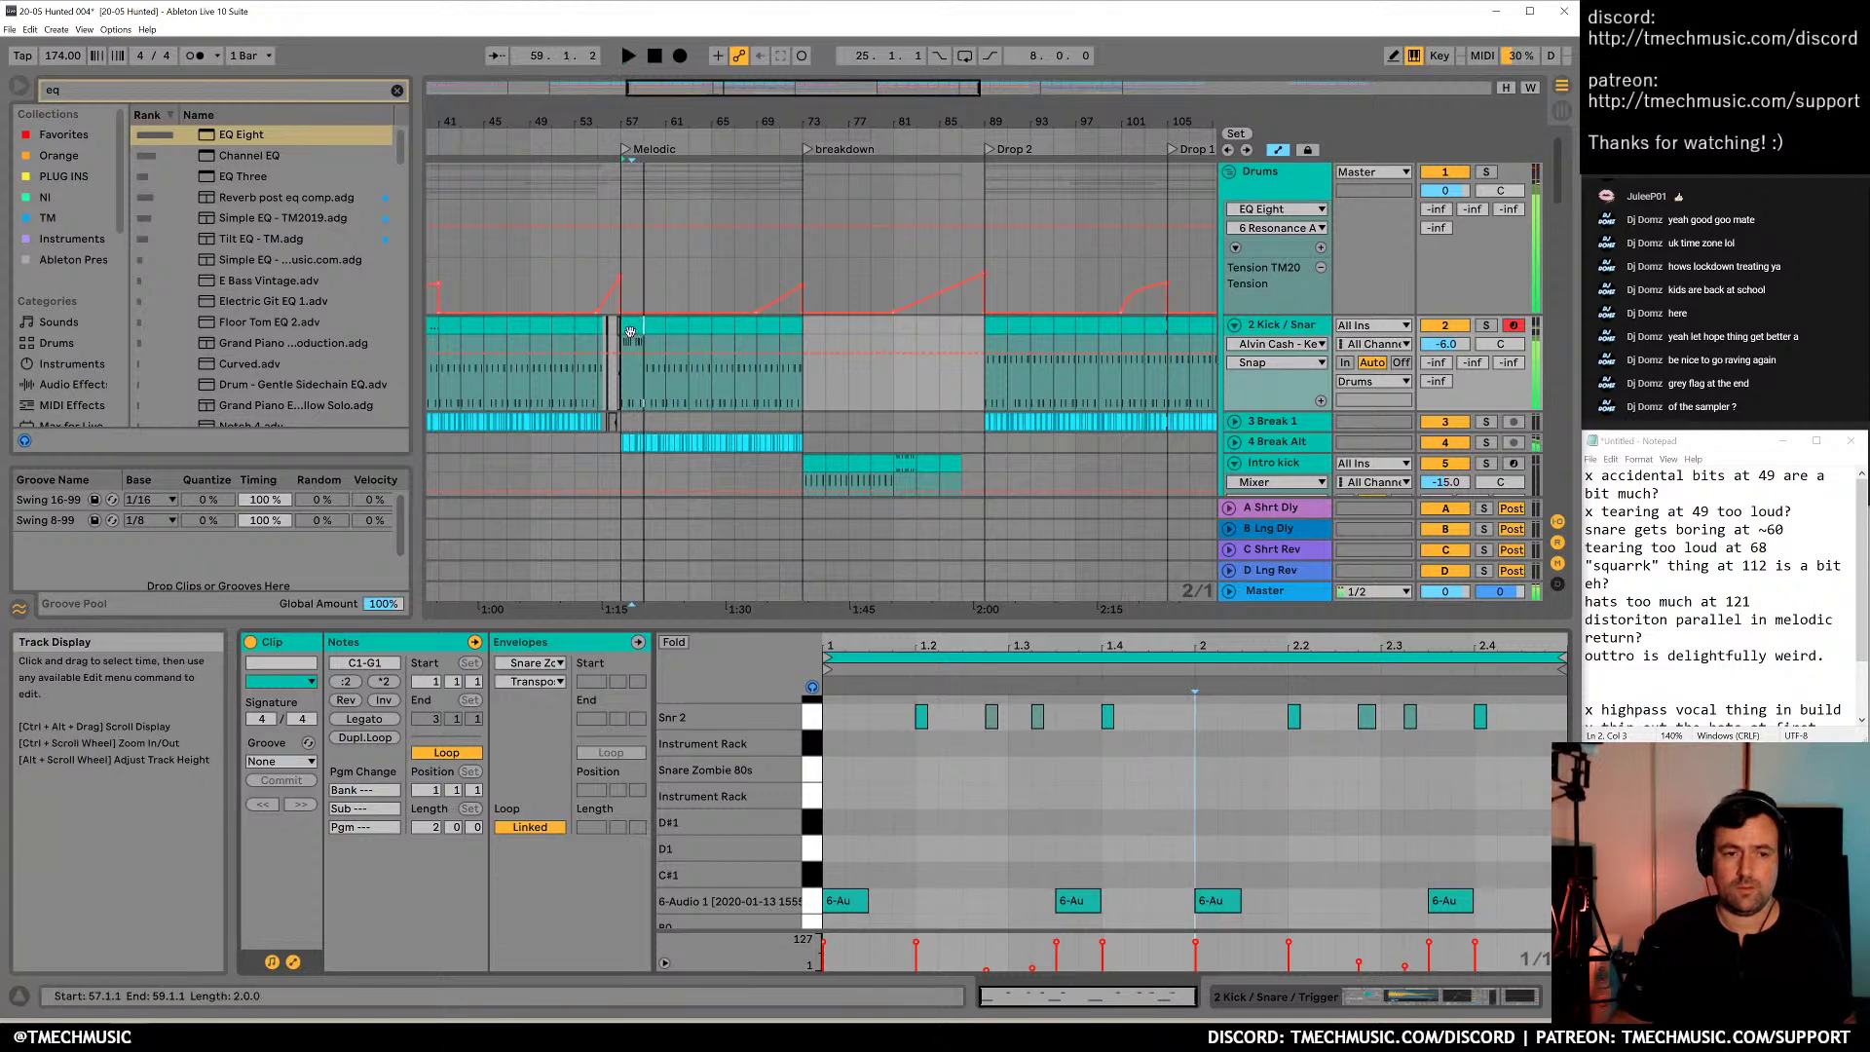
key("space")
left_click(1334, 742)
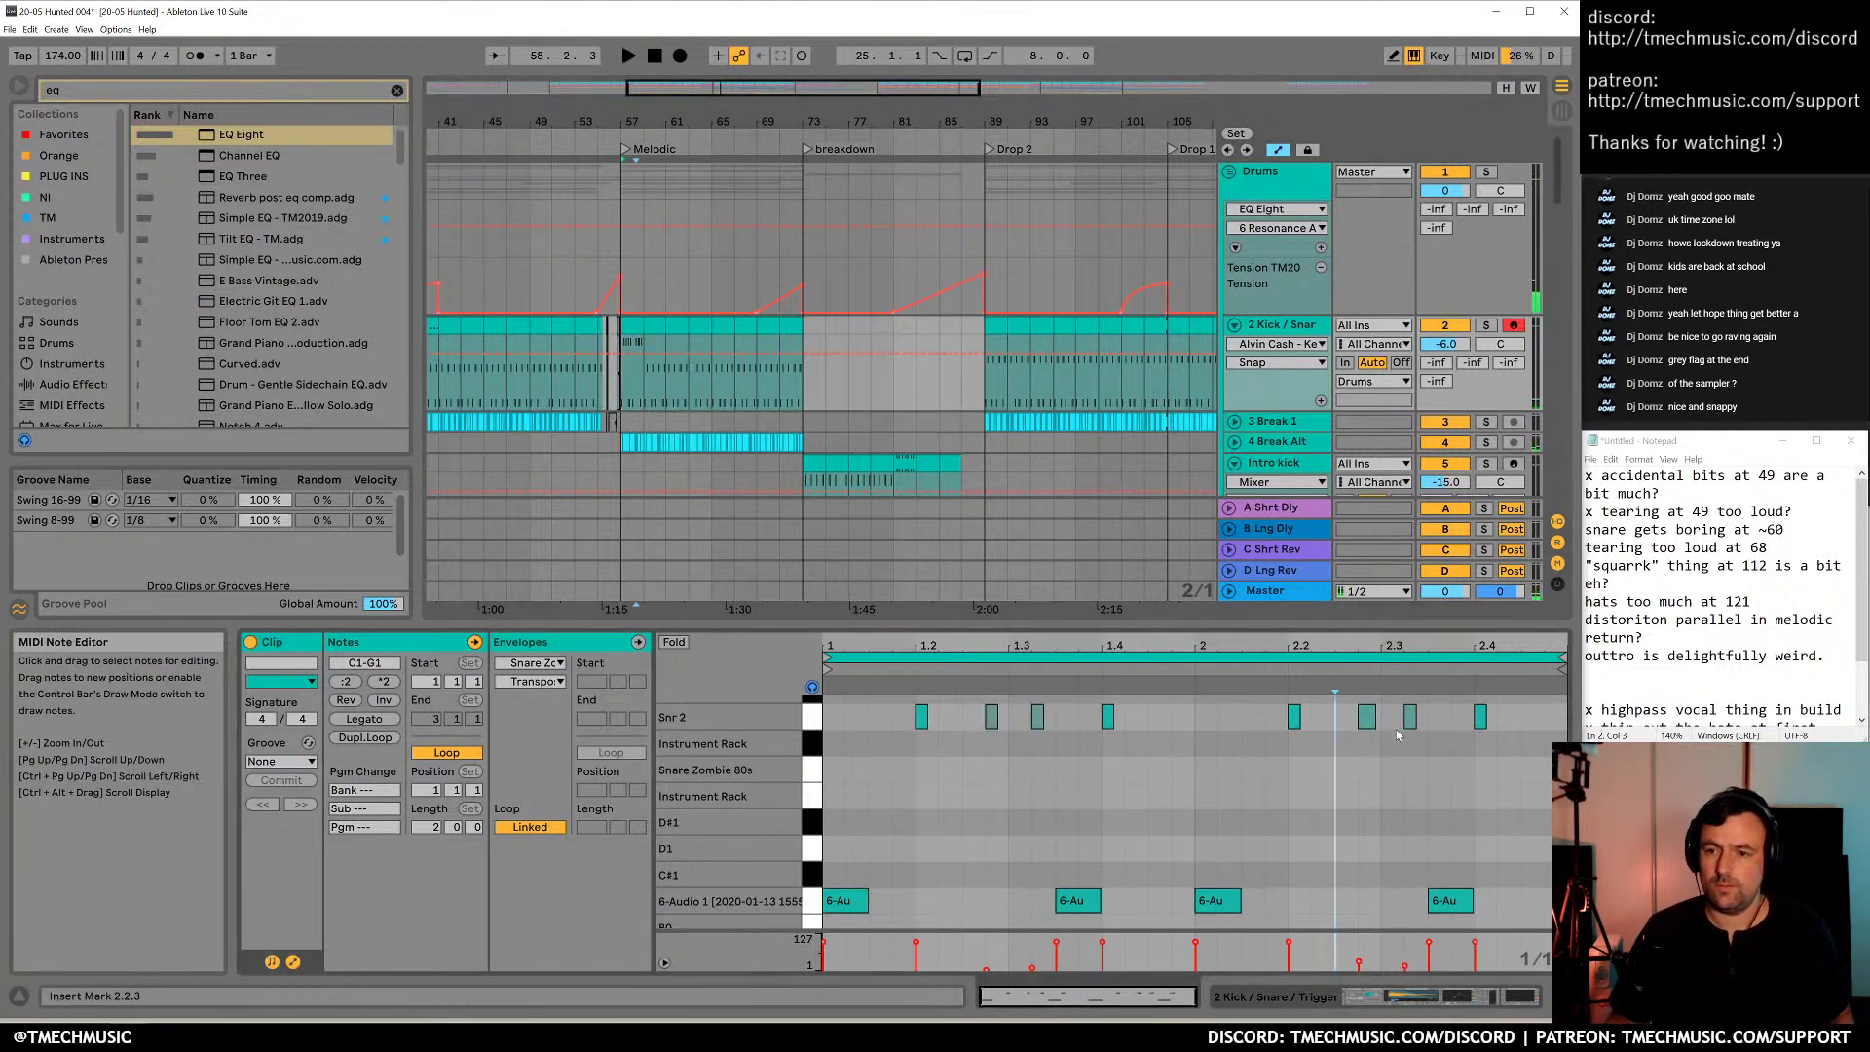
left_click(1368, 716)
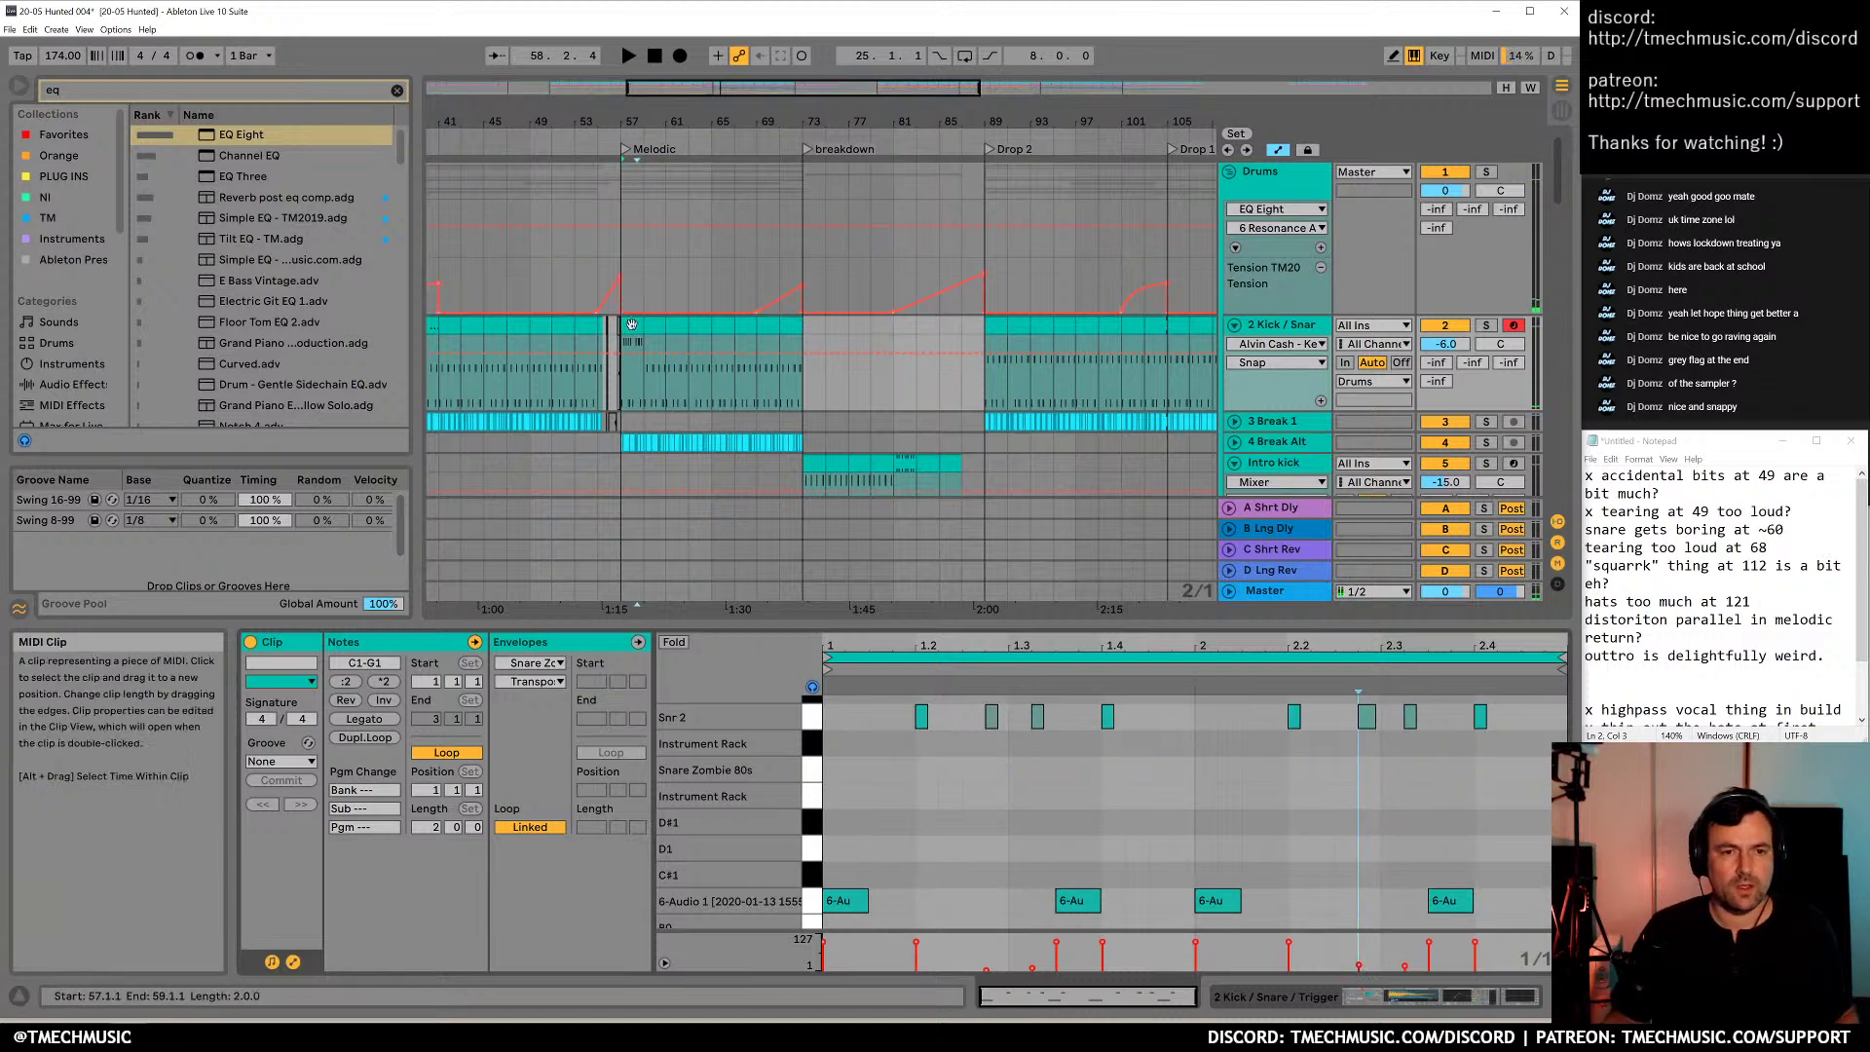
Duplicate the edited two-bar Kick / Snare clip three times to fill bars 57 to 65, and play from bar 55
left_click(631, 370)
key("ctrl+d")
key("ctrl+d")
key("ctrl+d")
left_click(607, 420)
key("space")
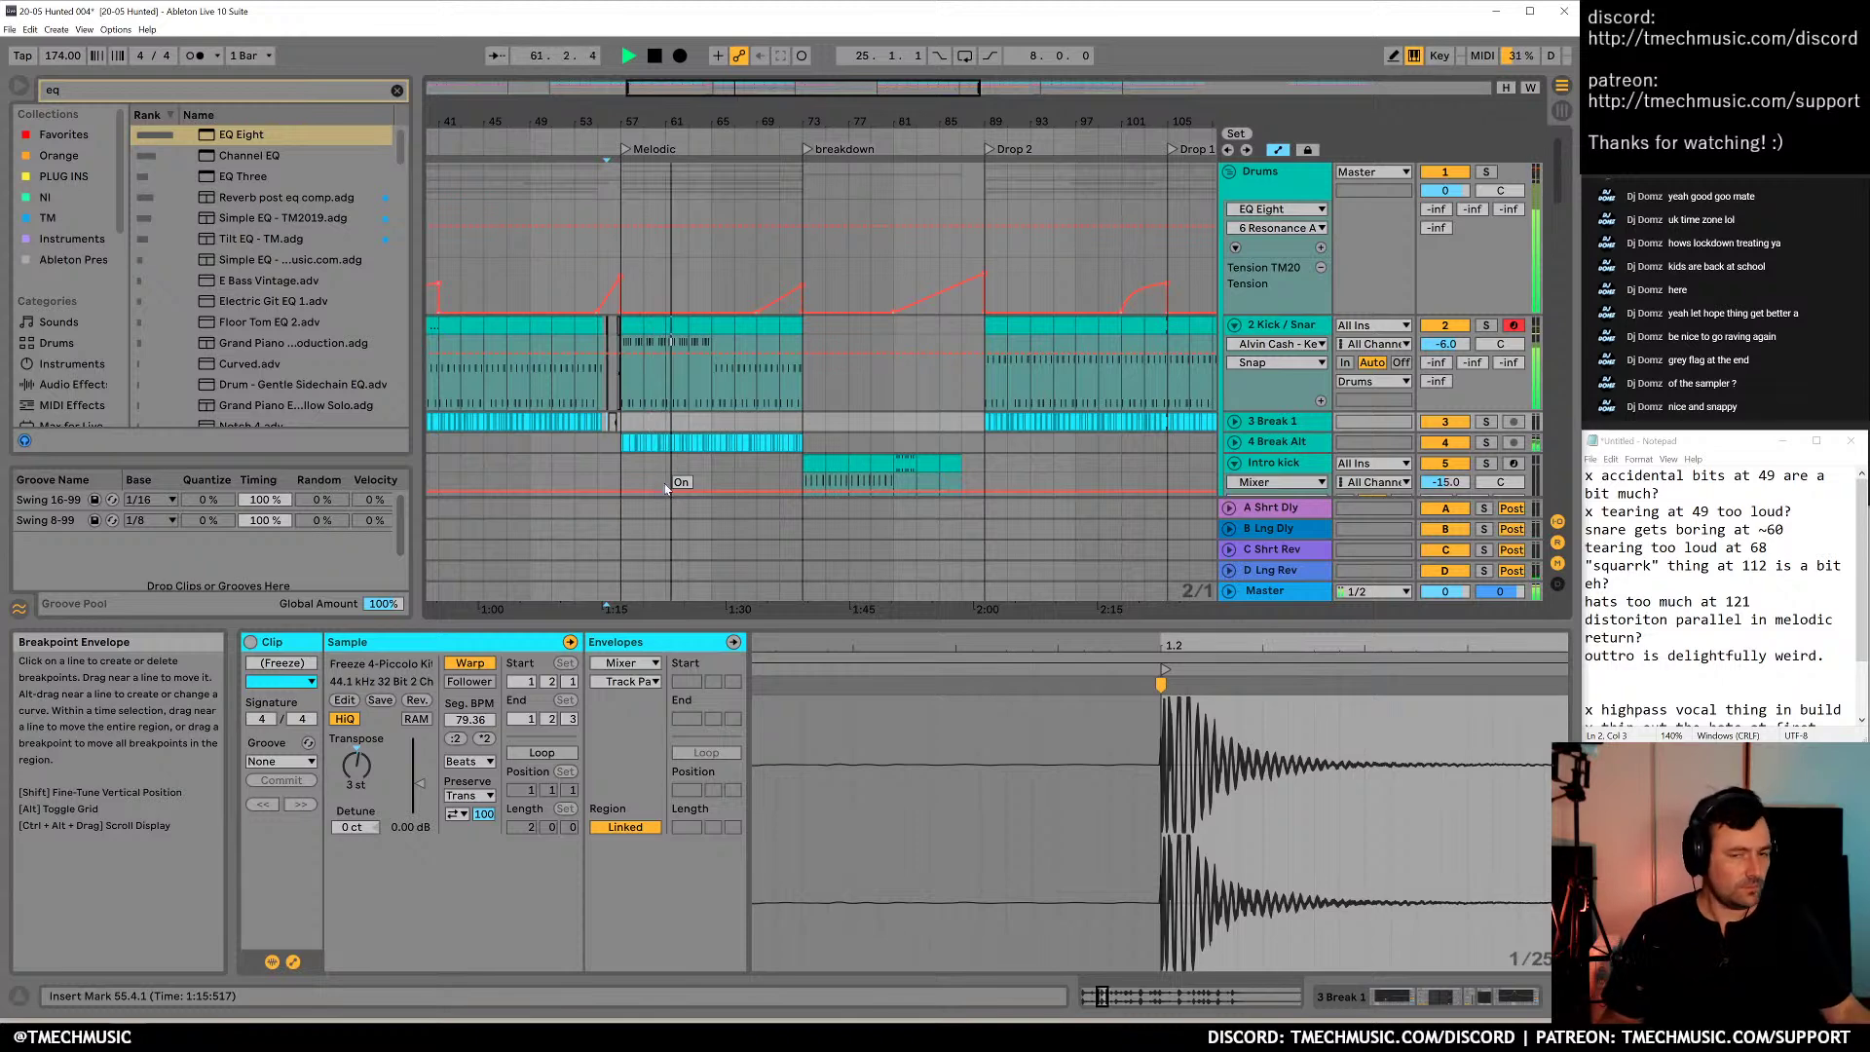
Copy the ghost snare notes into the second bar of the kick/snare clip at bars 59–61 and audition them
left_click(653, 332)
key("space")
key("space")
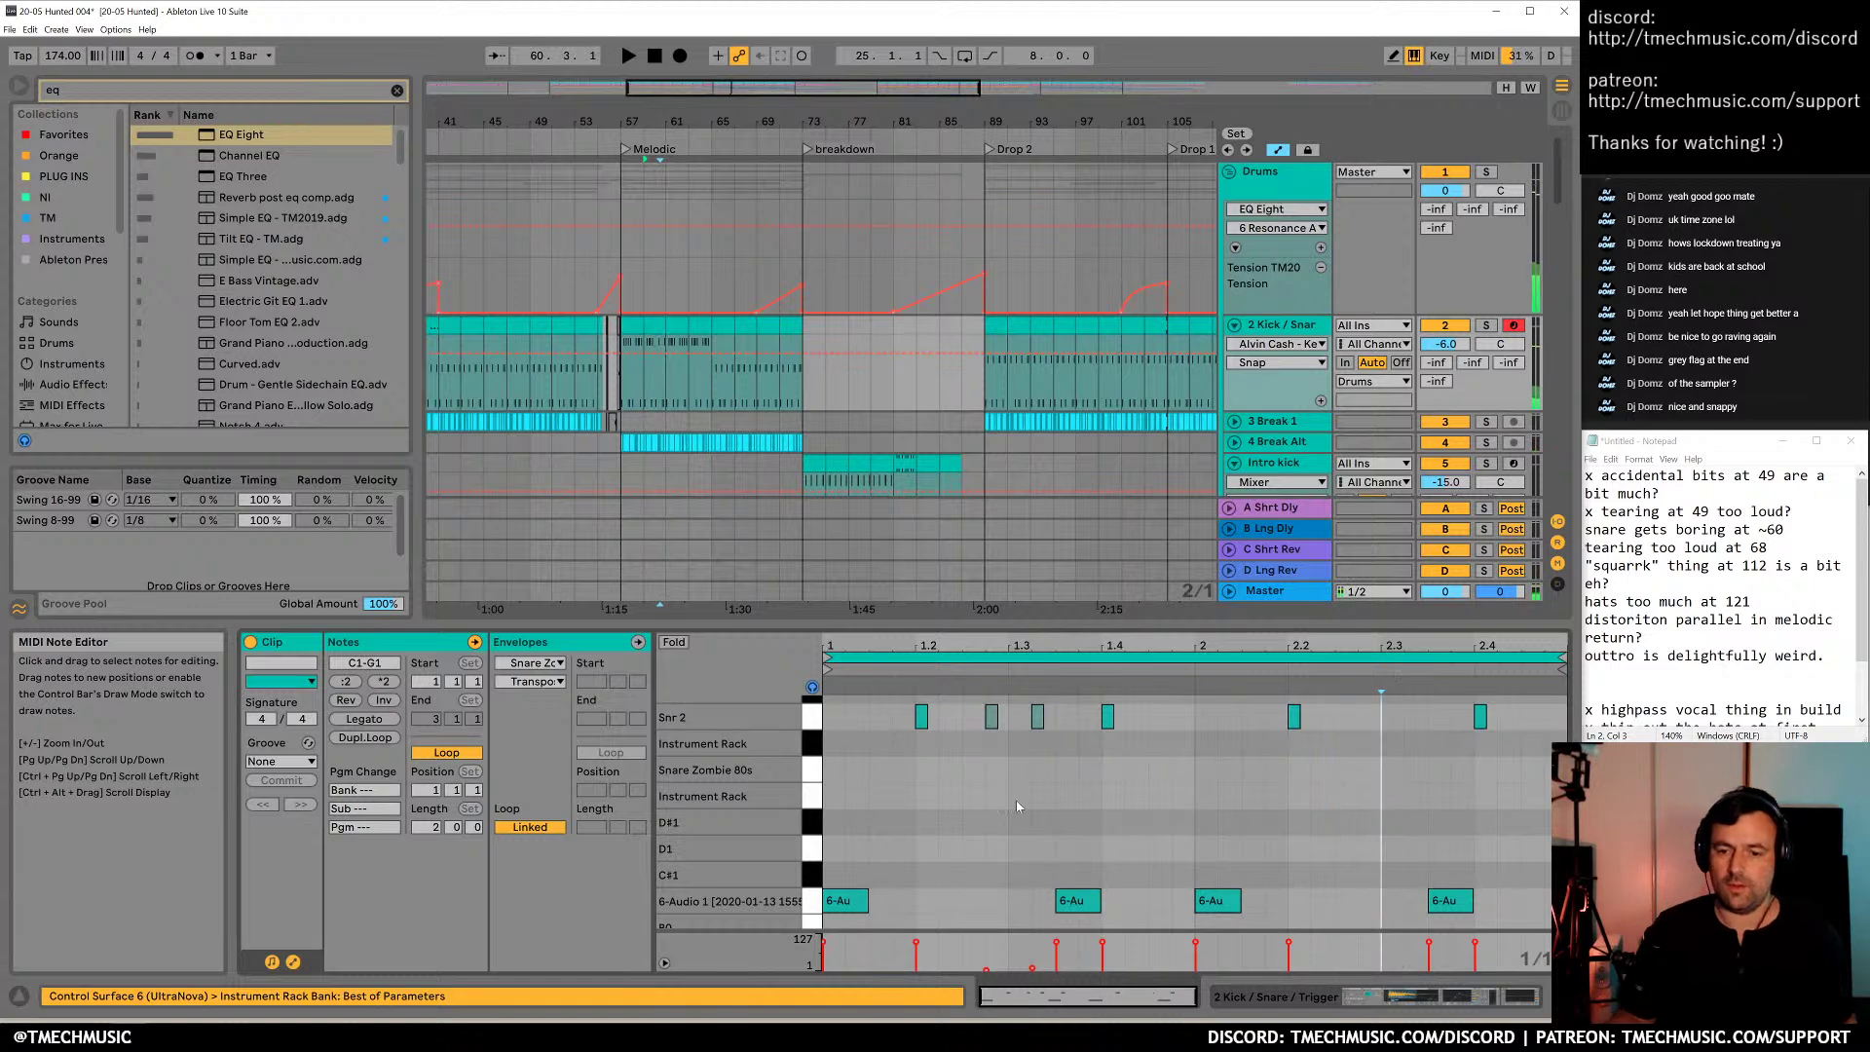
left_click_drag(991, 725, 1411, 727)
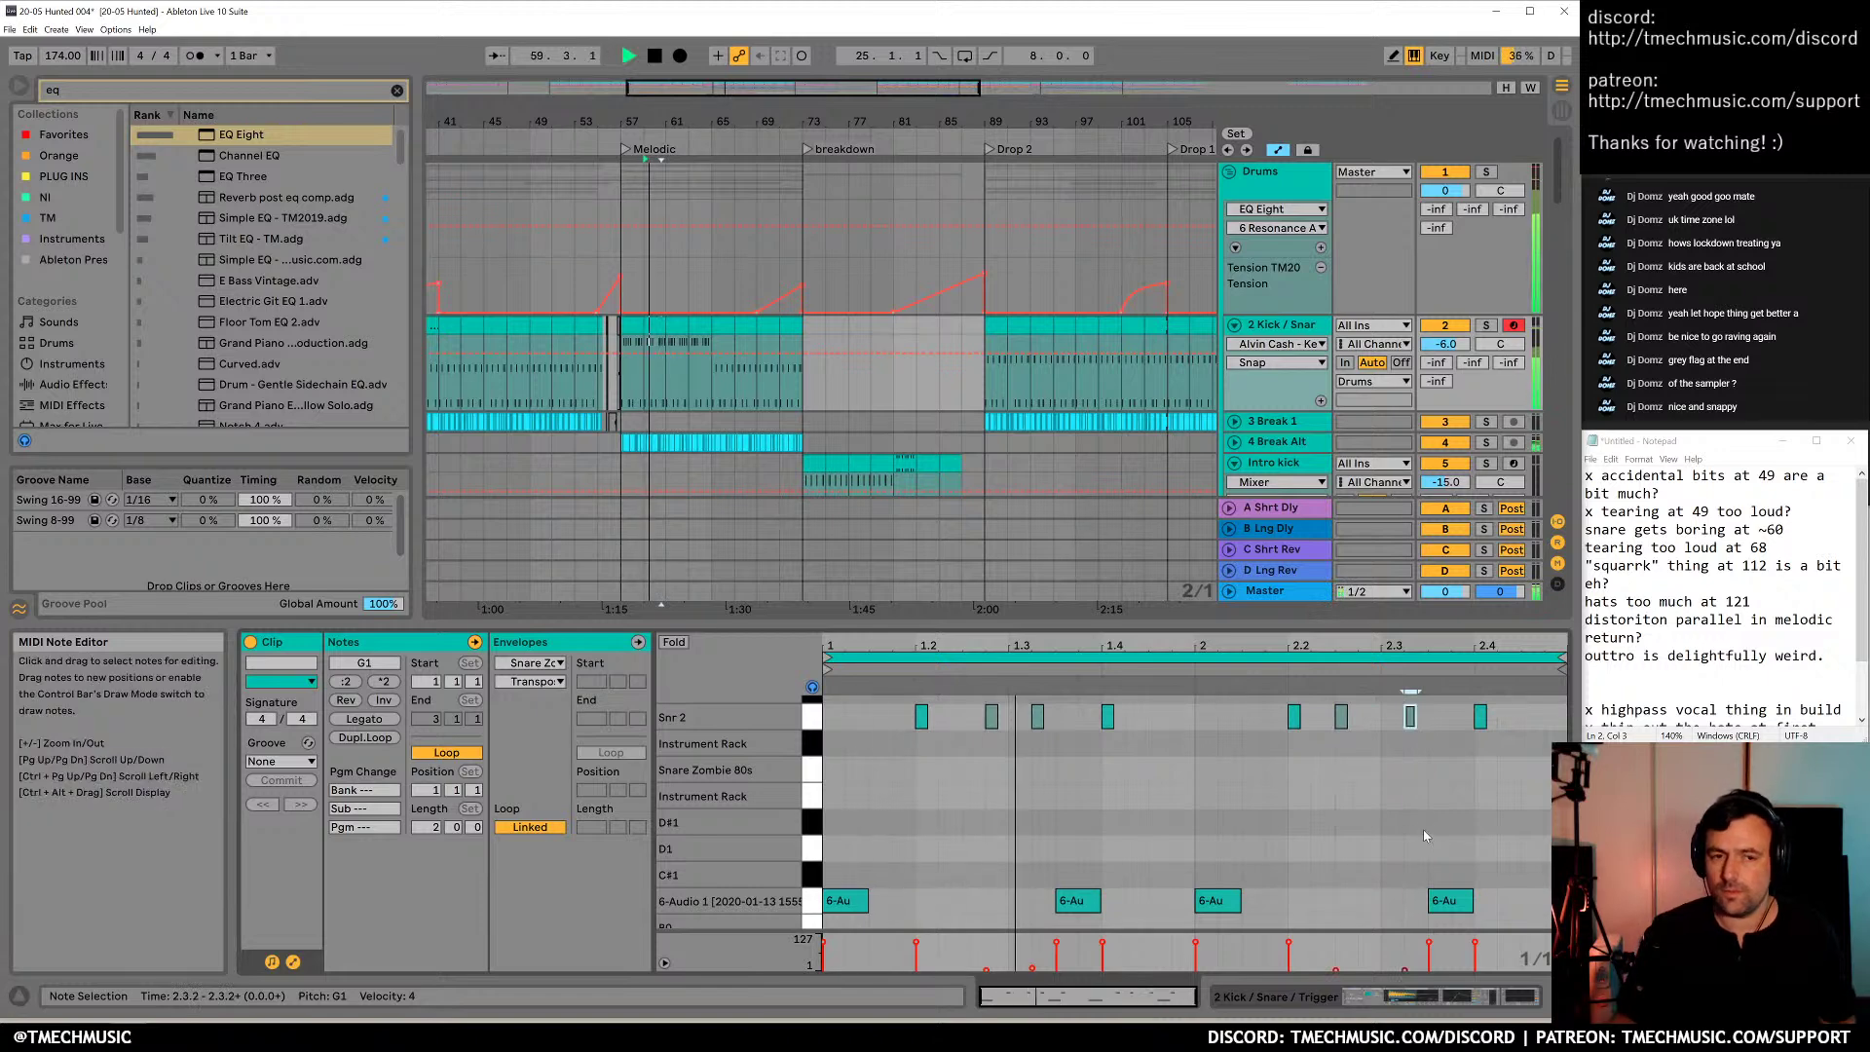
key("space")
left_click(1341, 717)
key("space")
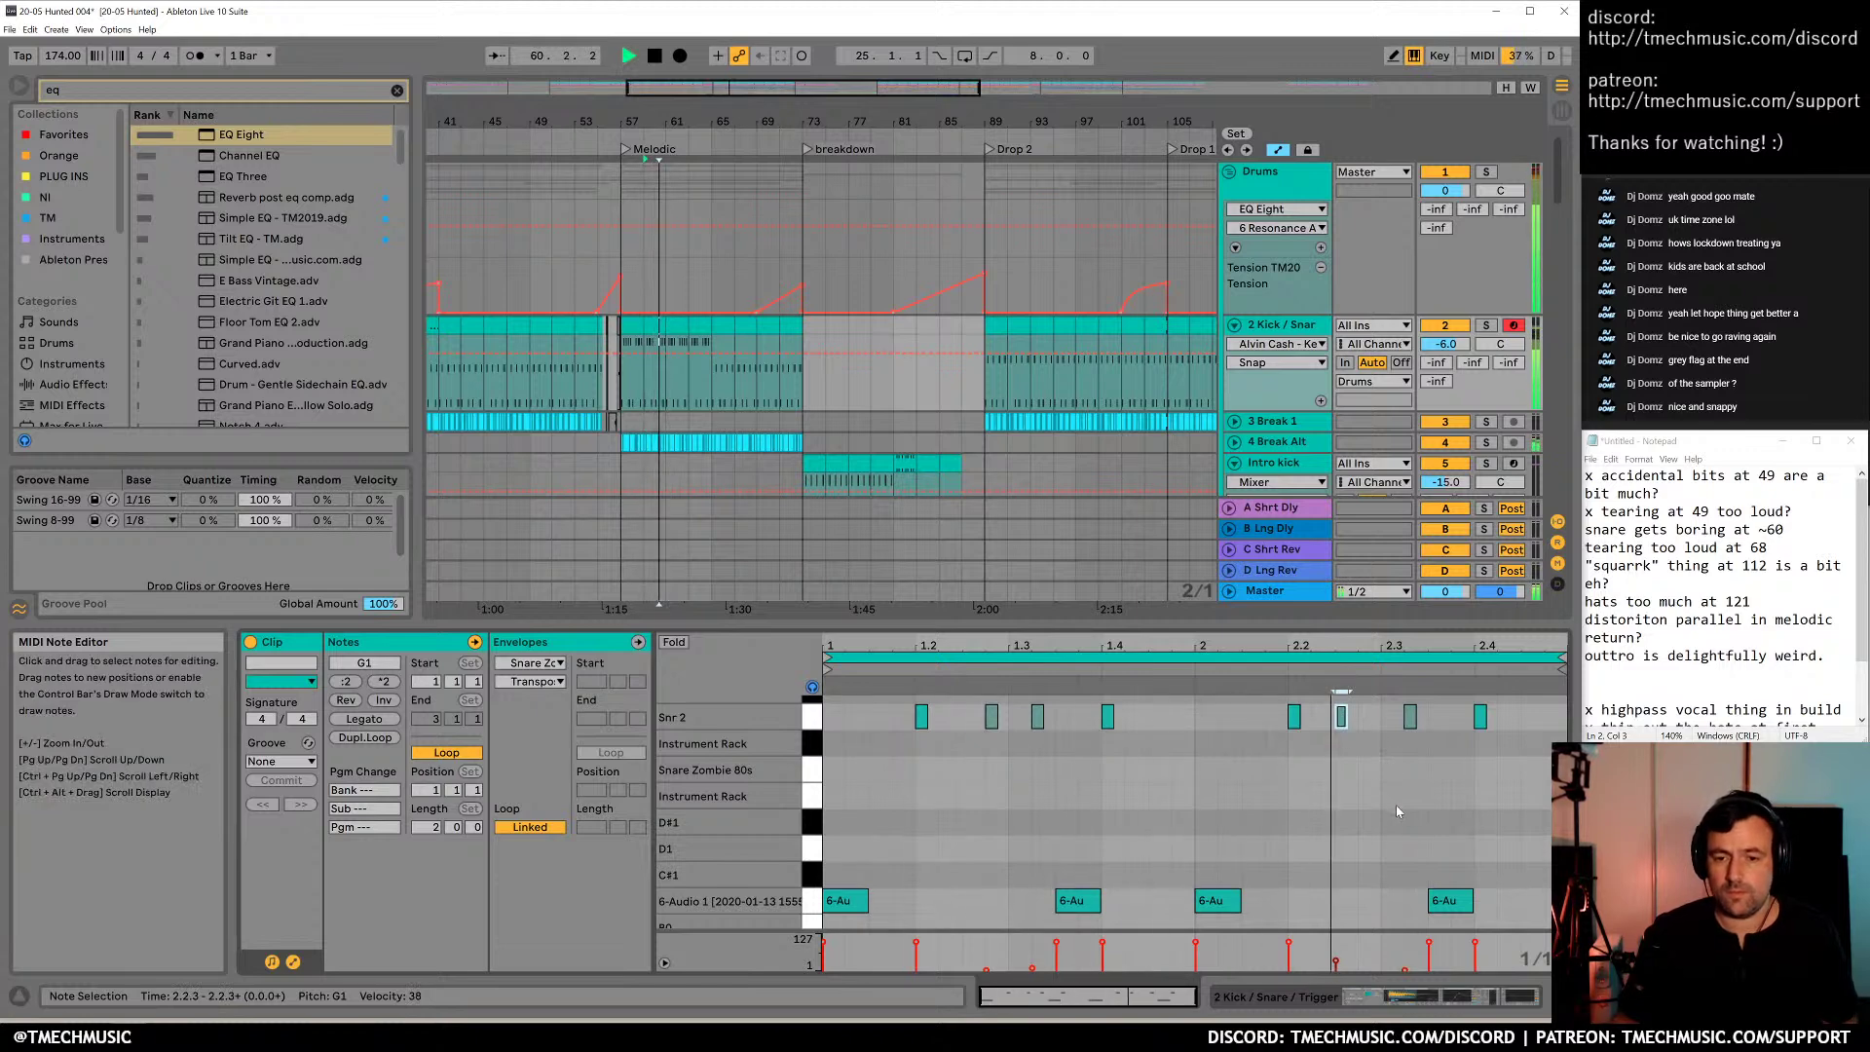
key("space")
left_click(1409, 719)
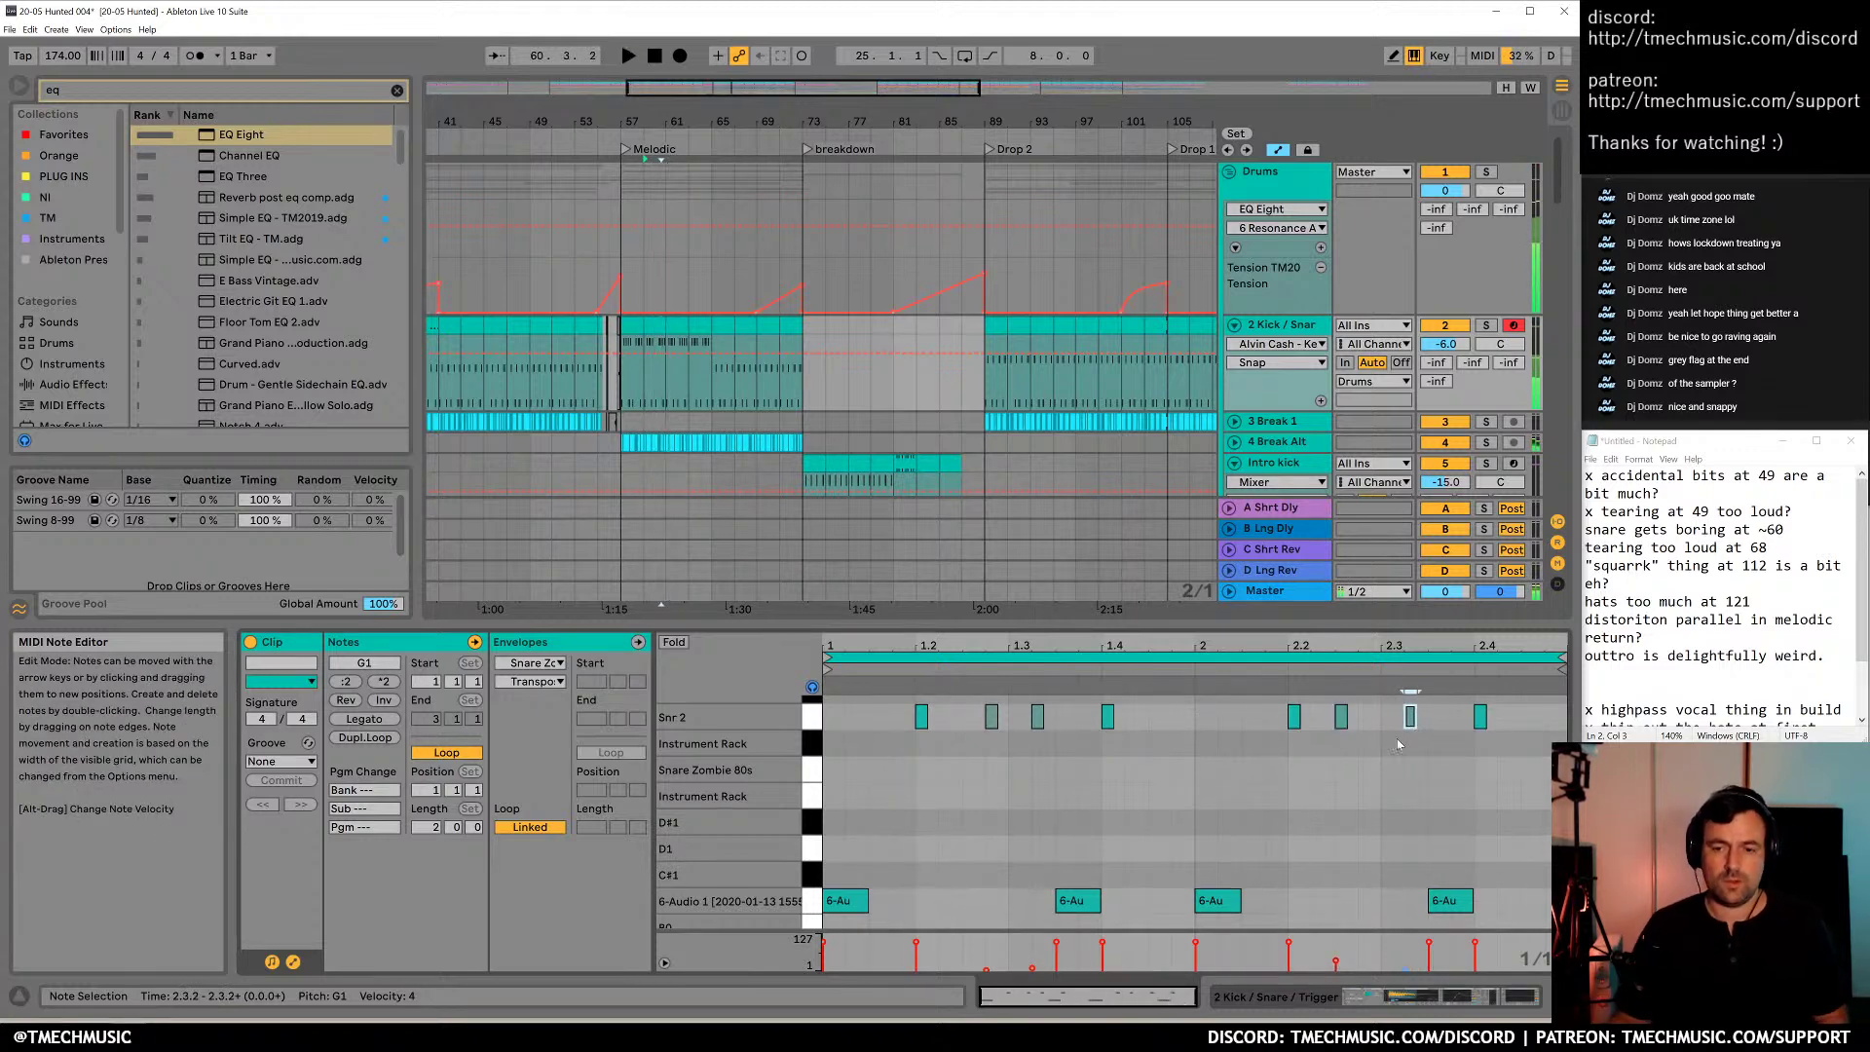
Repeat the ghost-note kick/snare pattern through the melodic section up to bar 73 and play back from bar 45
left_click_drag(624, 362, 855, 422)
left_click(844, 467)
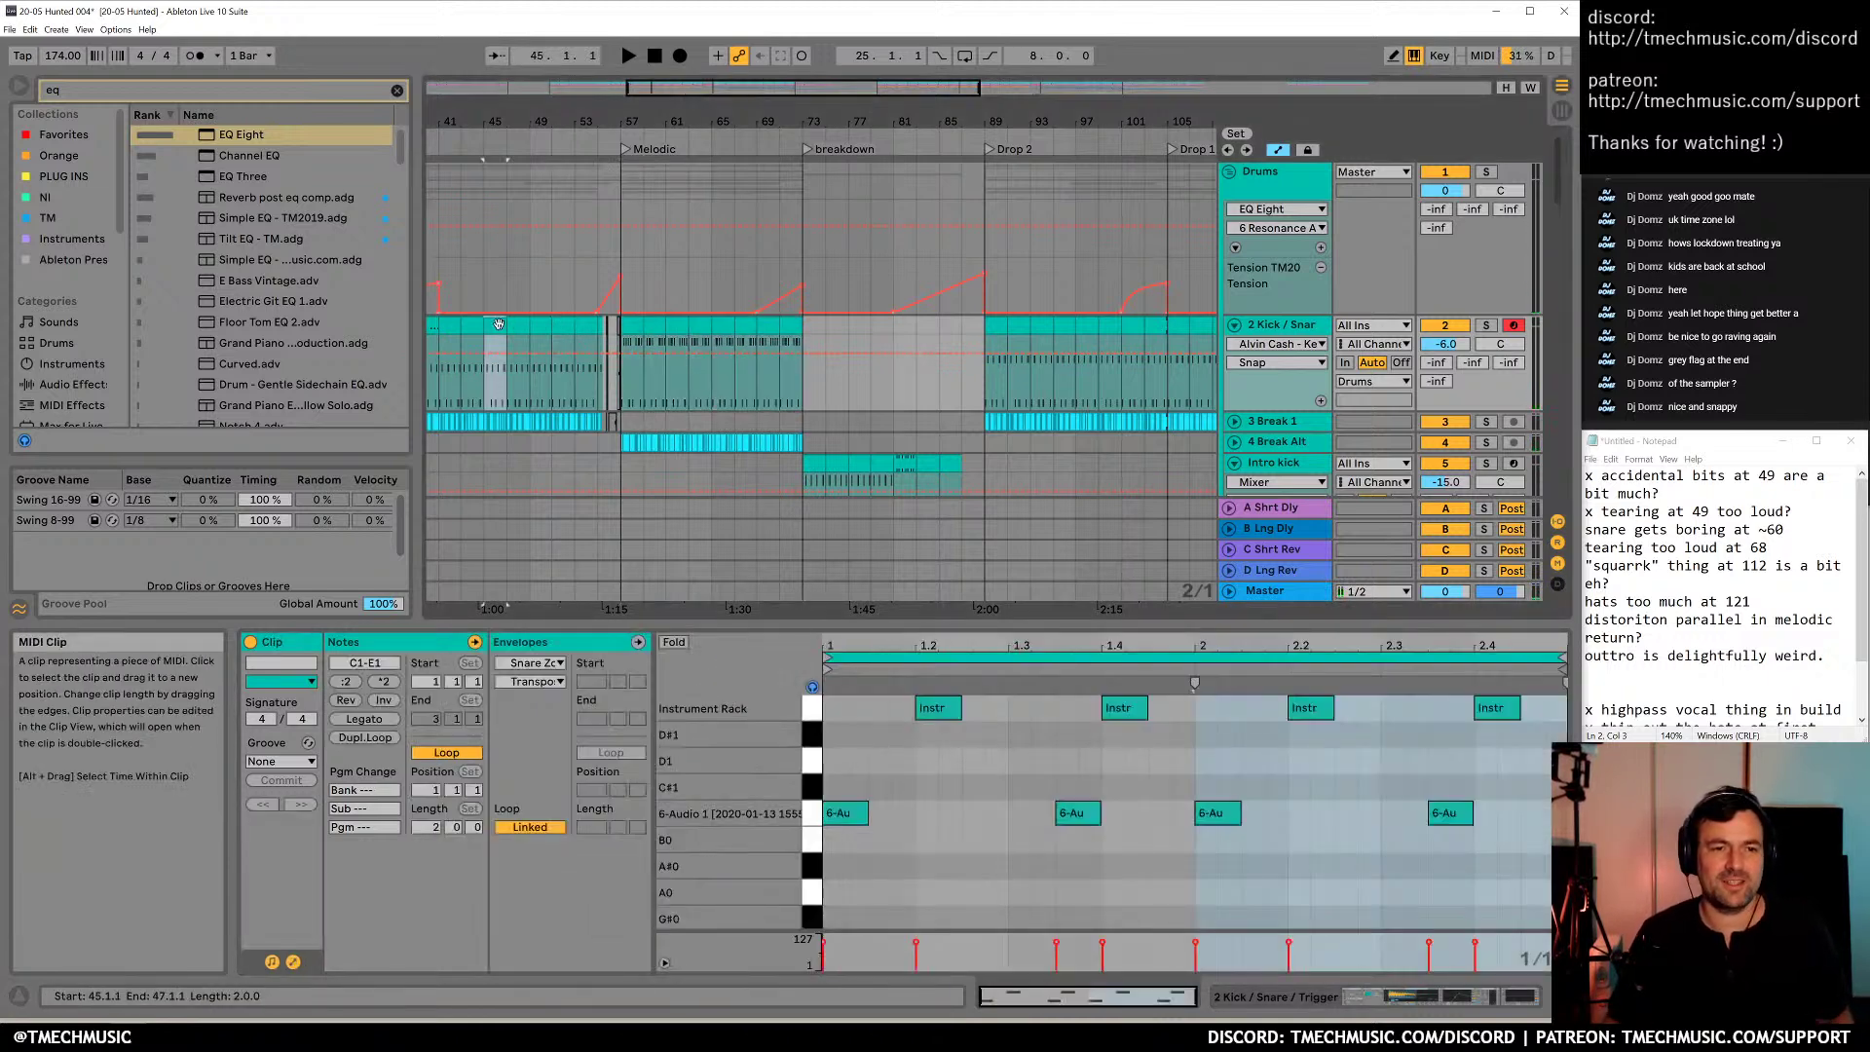
key("space")
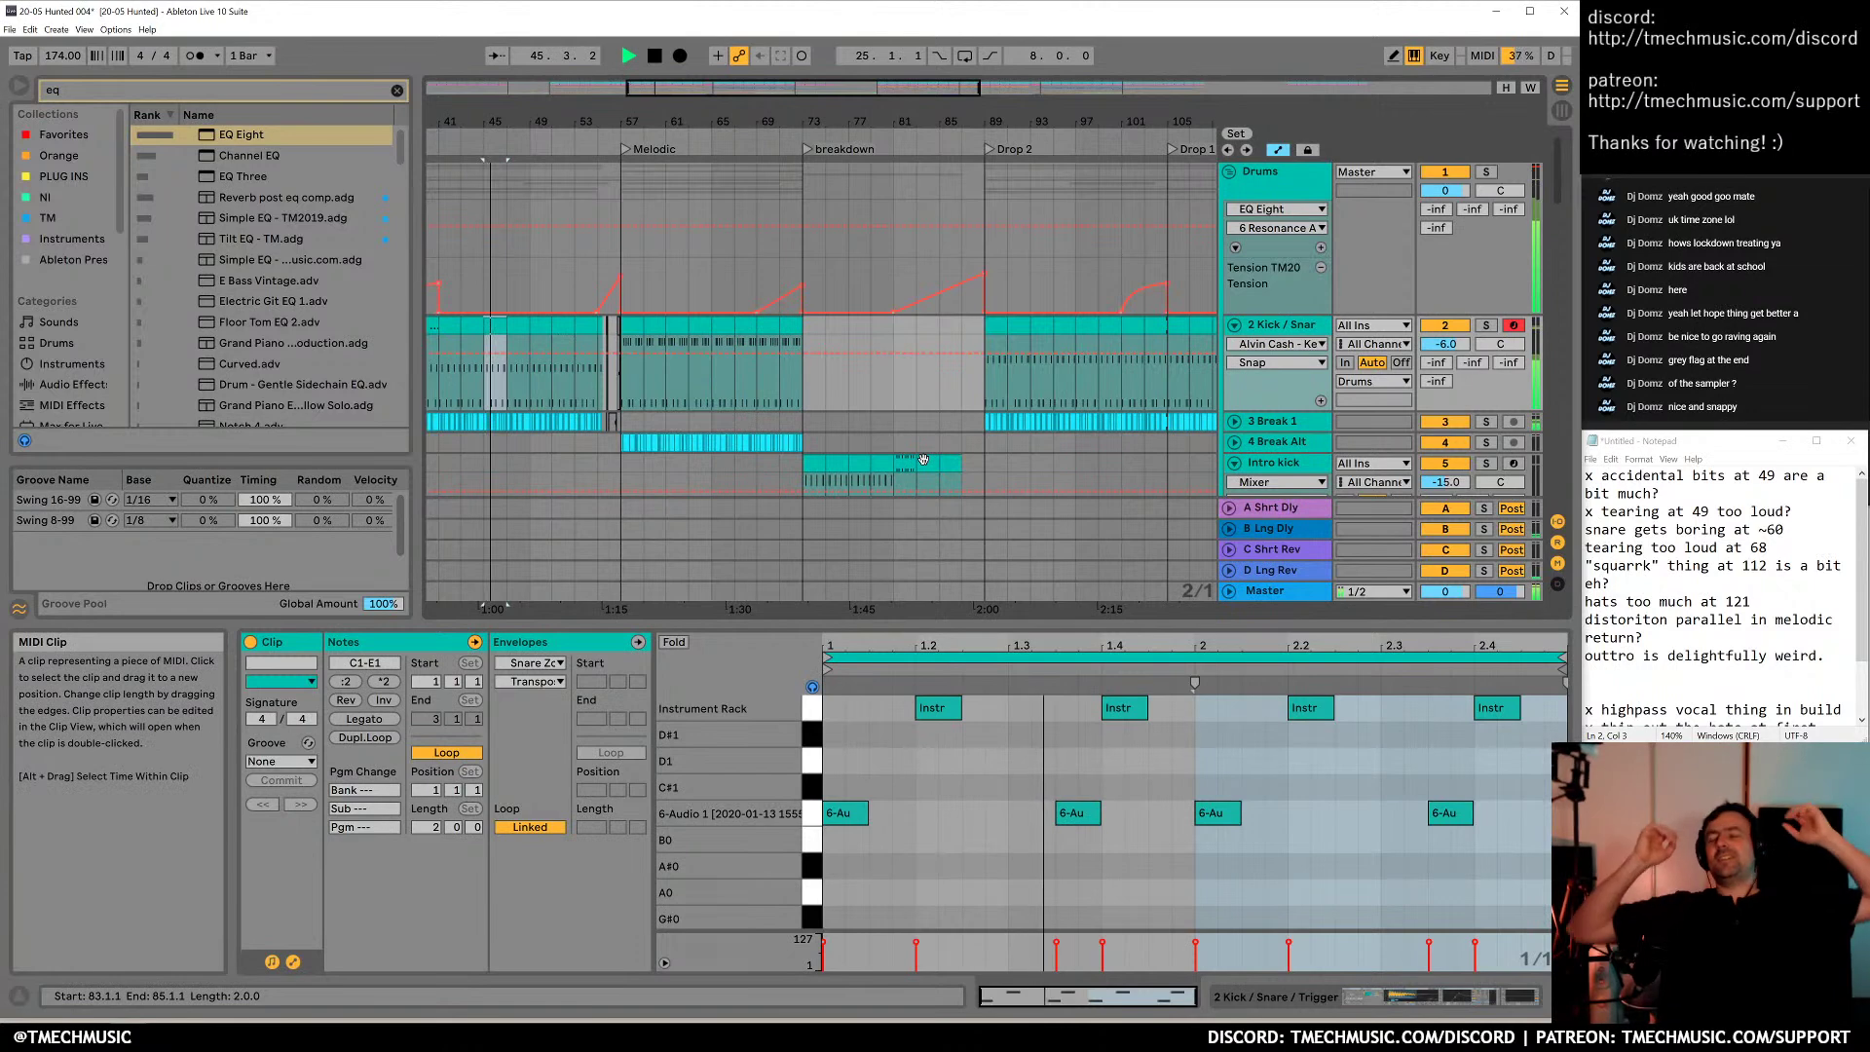
left_click(923, 459)
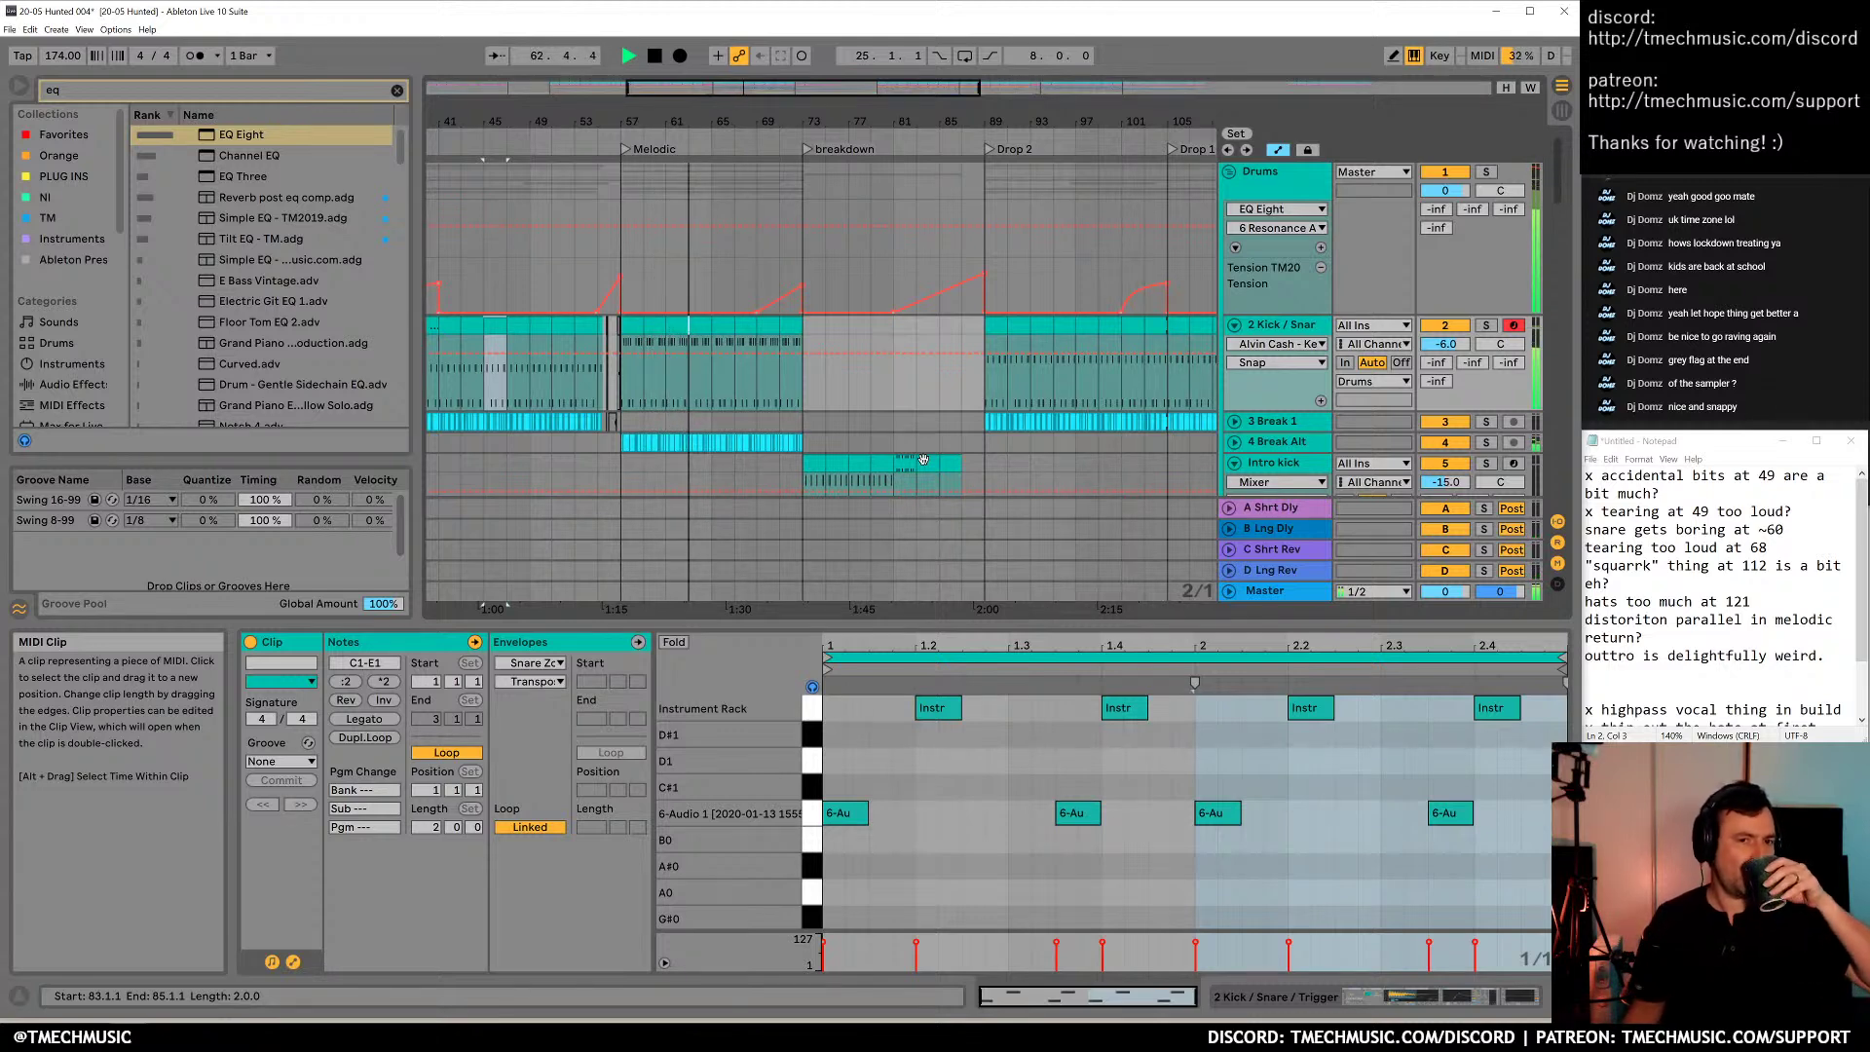
Copy the kick/snare clips from bars 57–73 to the Melodic / Return section at bars 121–137
left_click_drag(911, 120, 727, 90)
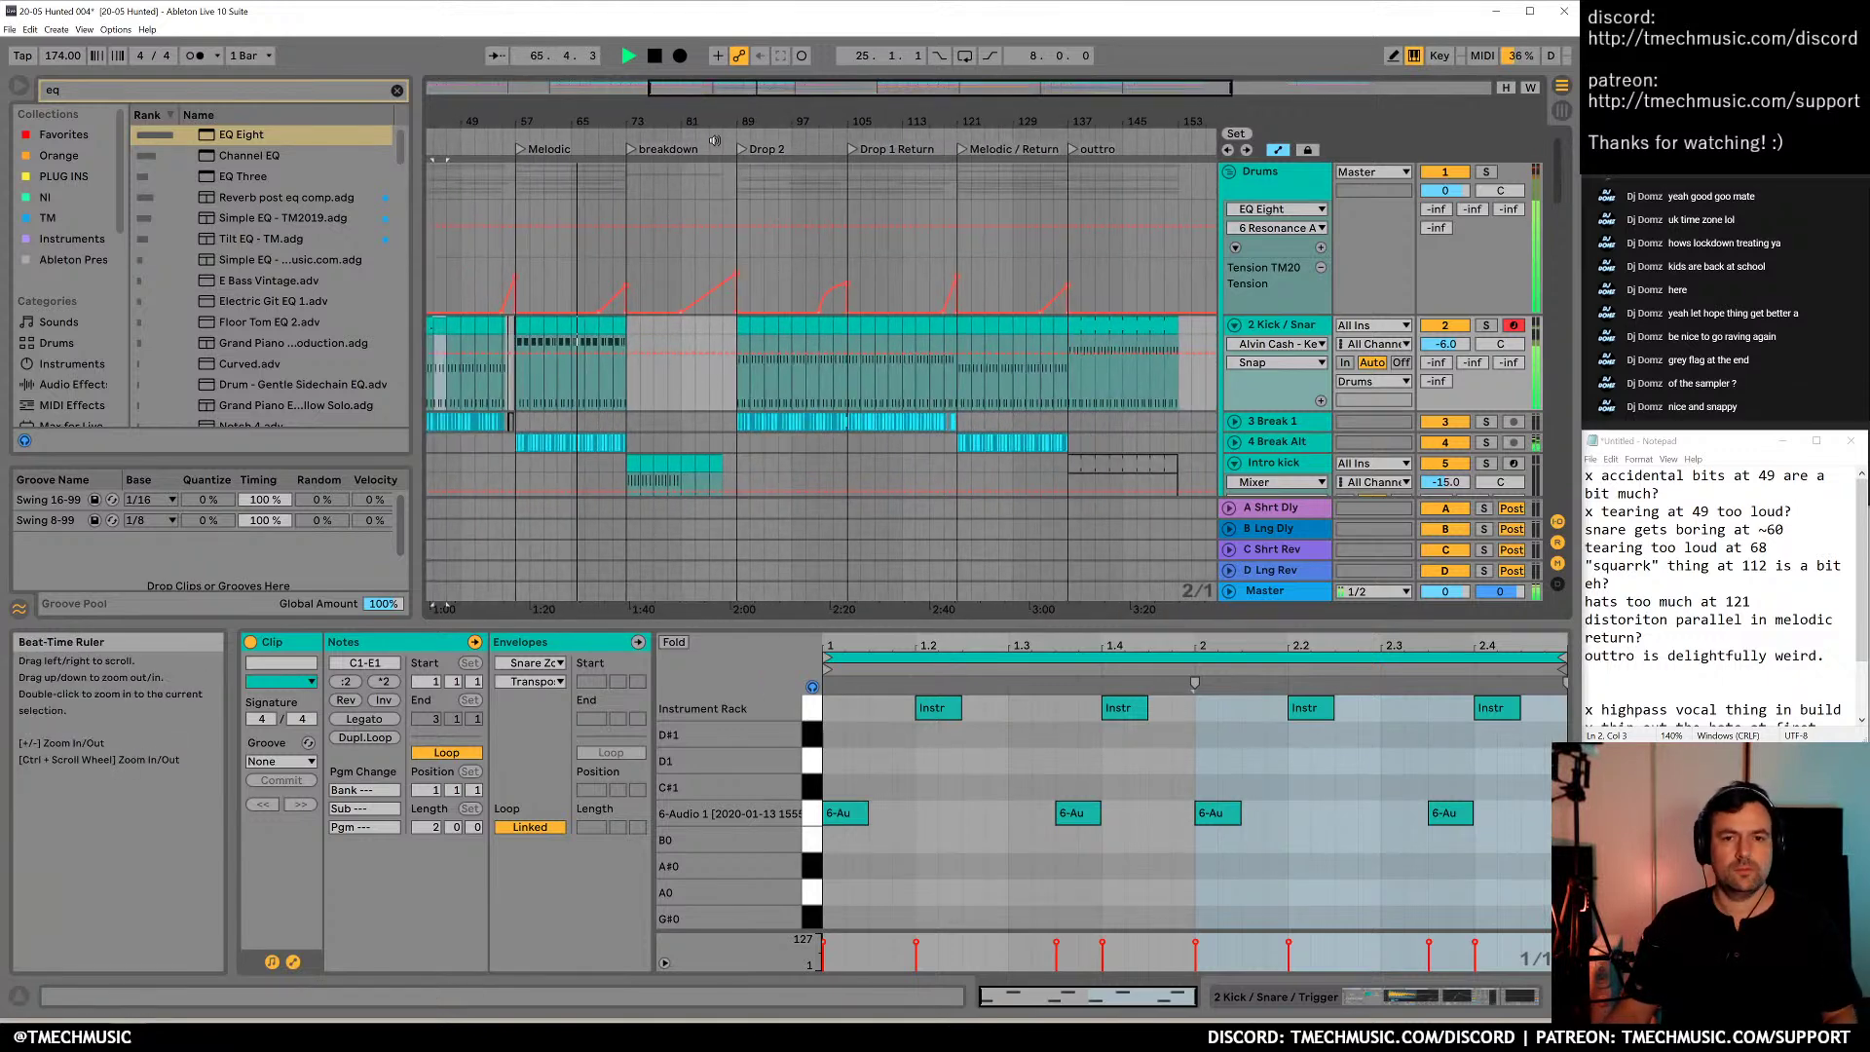
left_click(592, 322)
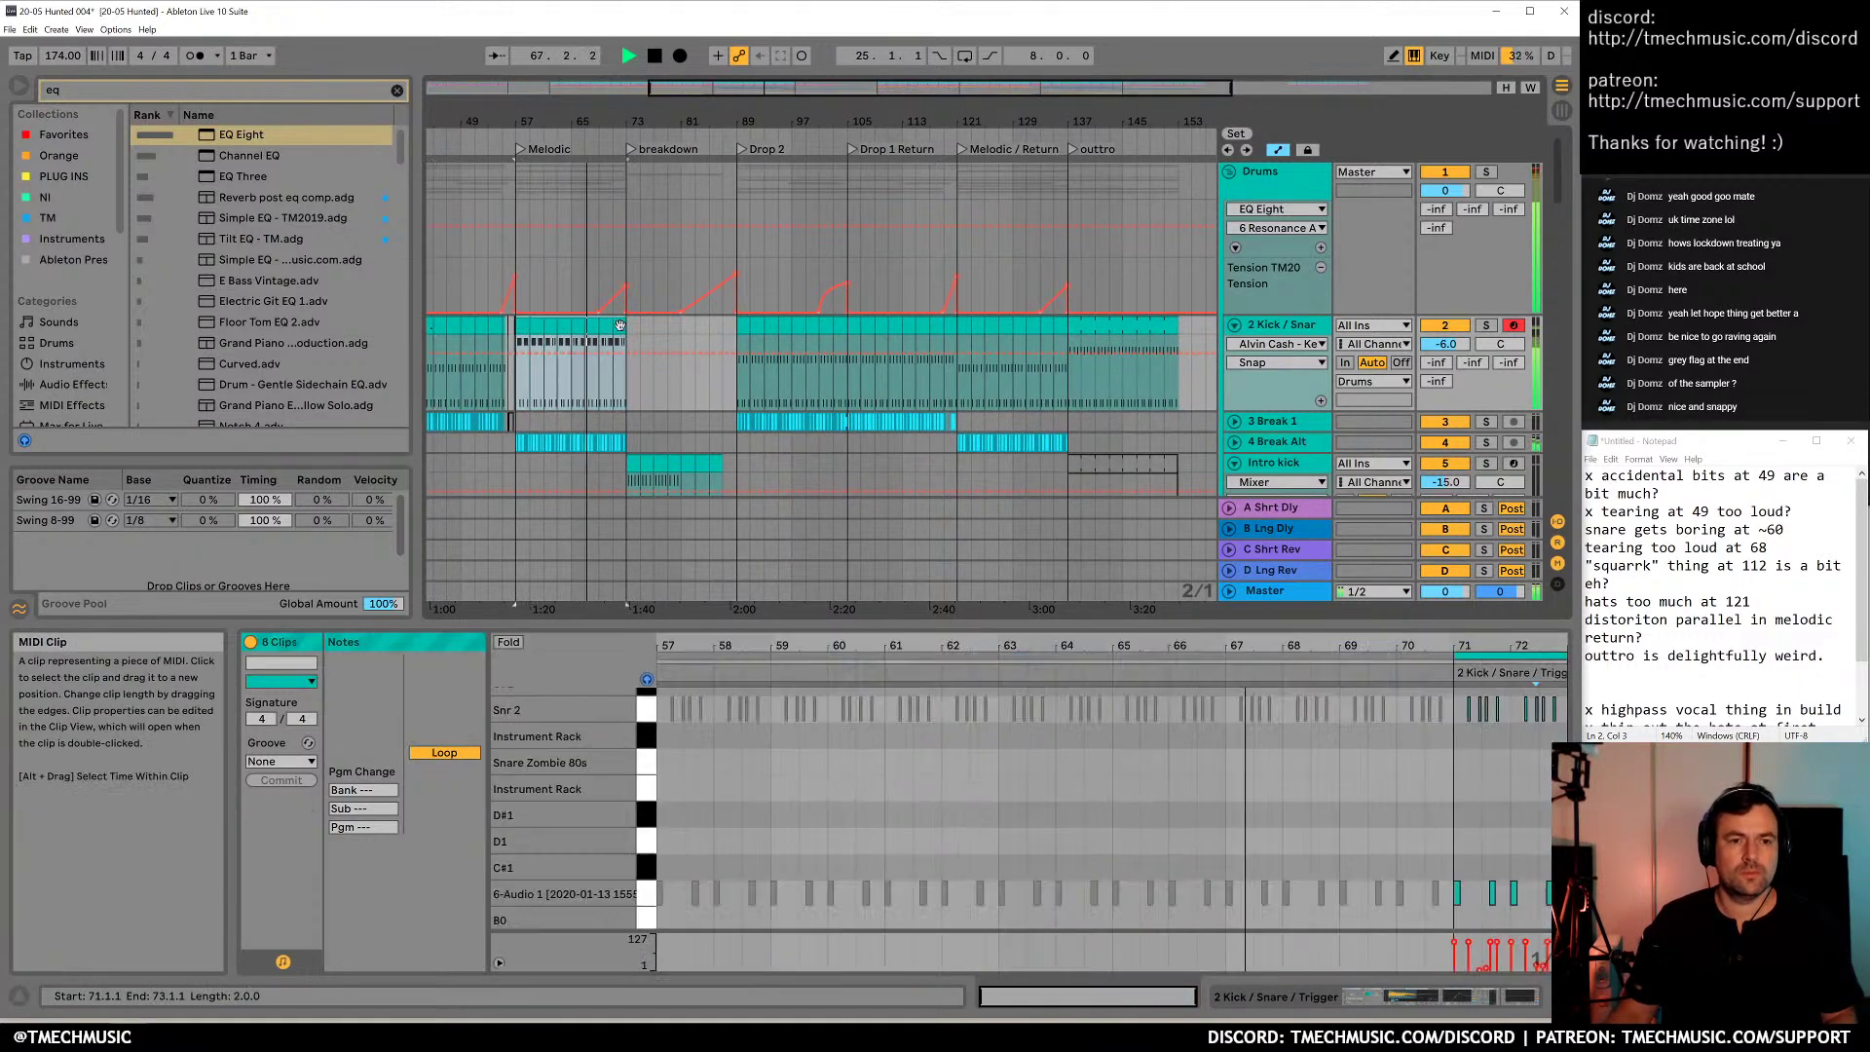
left_click(901, 331)
left_click(986, 331)
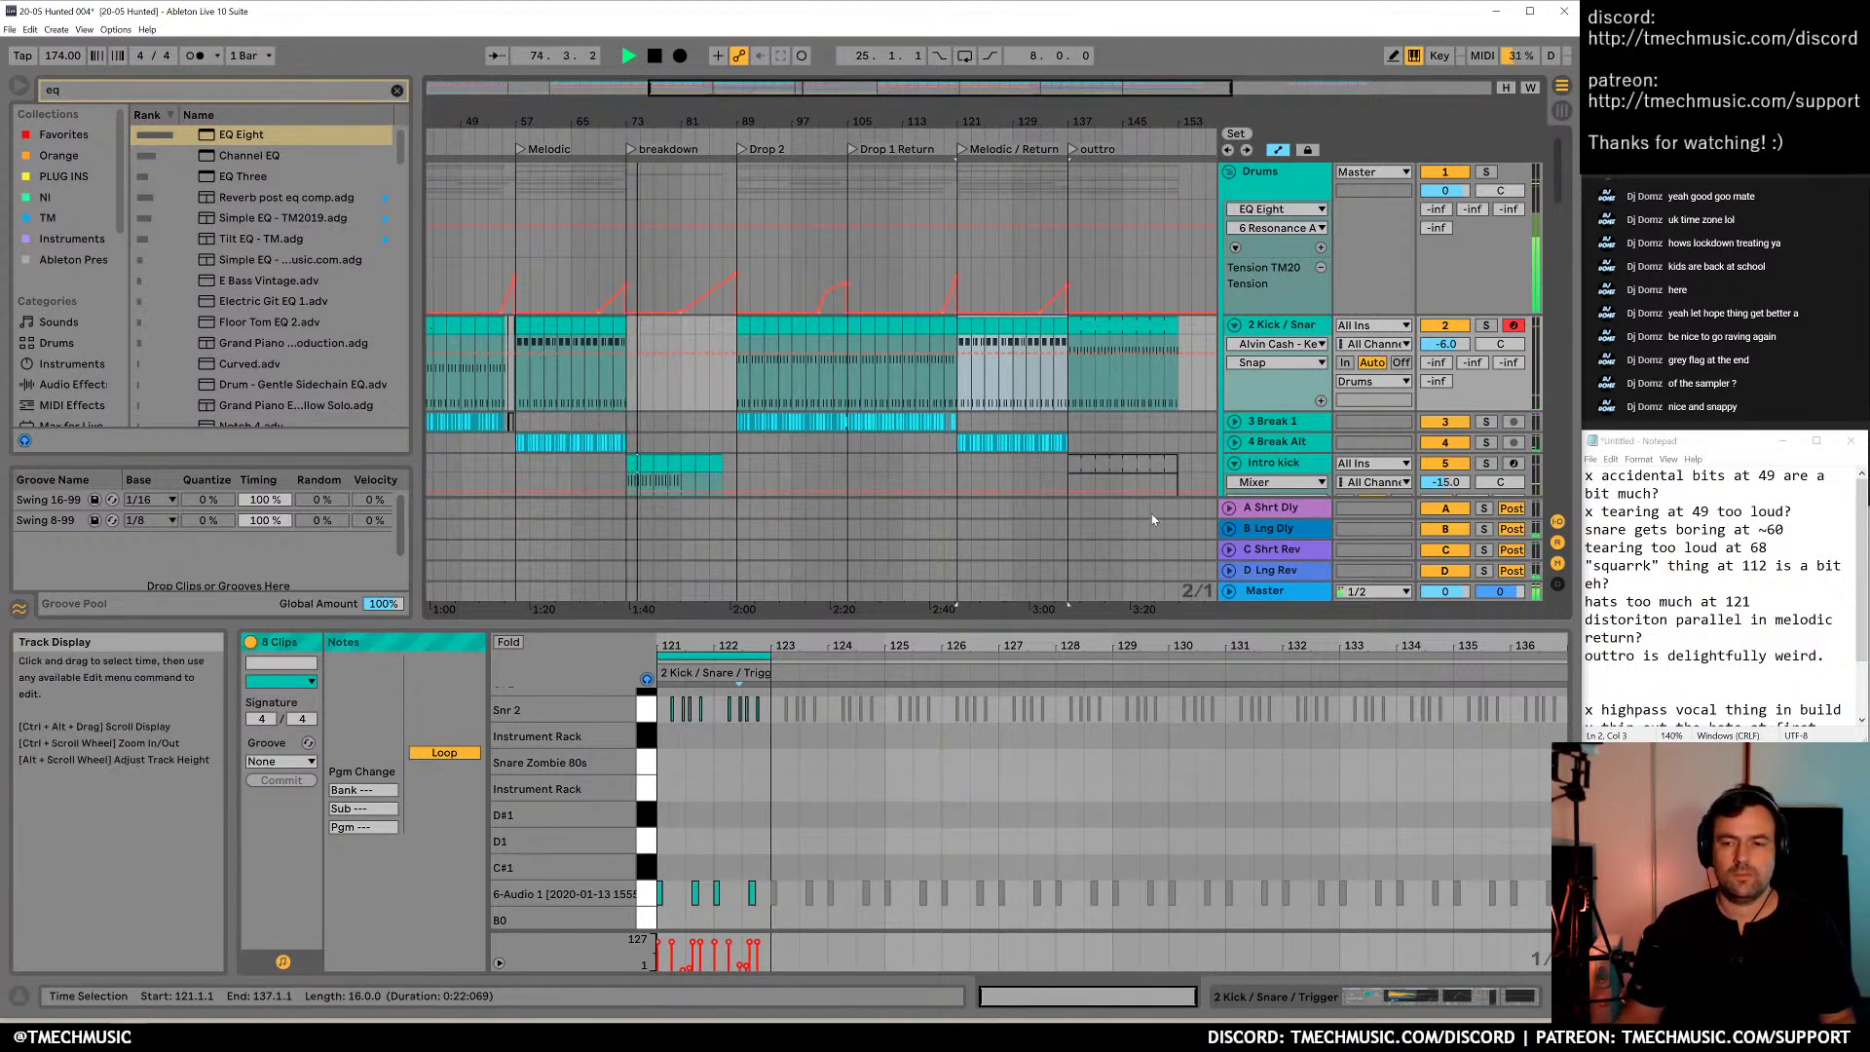
Stop playback and mark the Notepad line "snare gets boring at ~60" as done with an x
left_click(1659, 513)
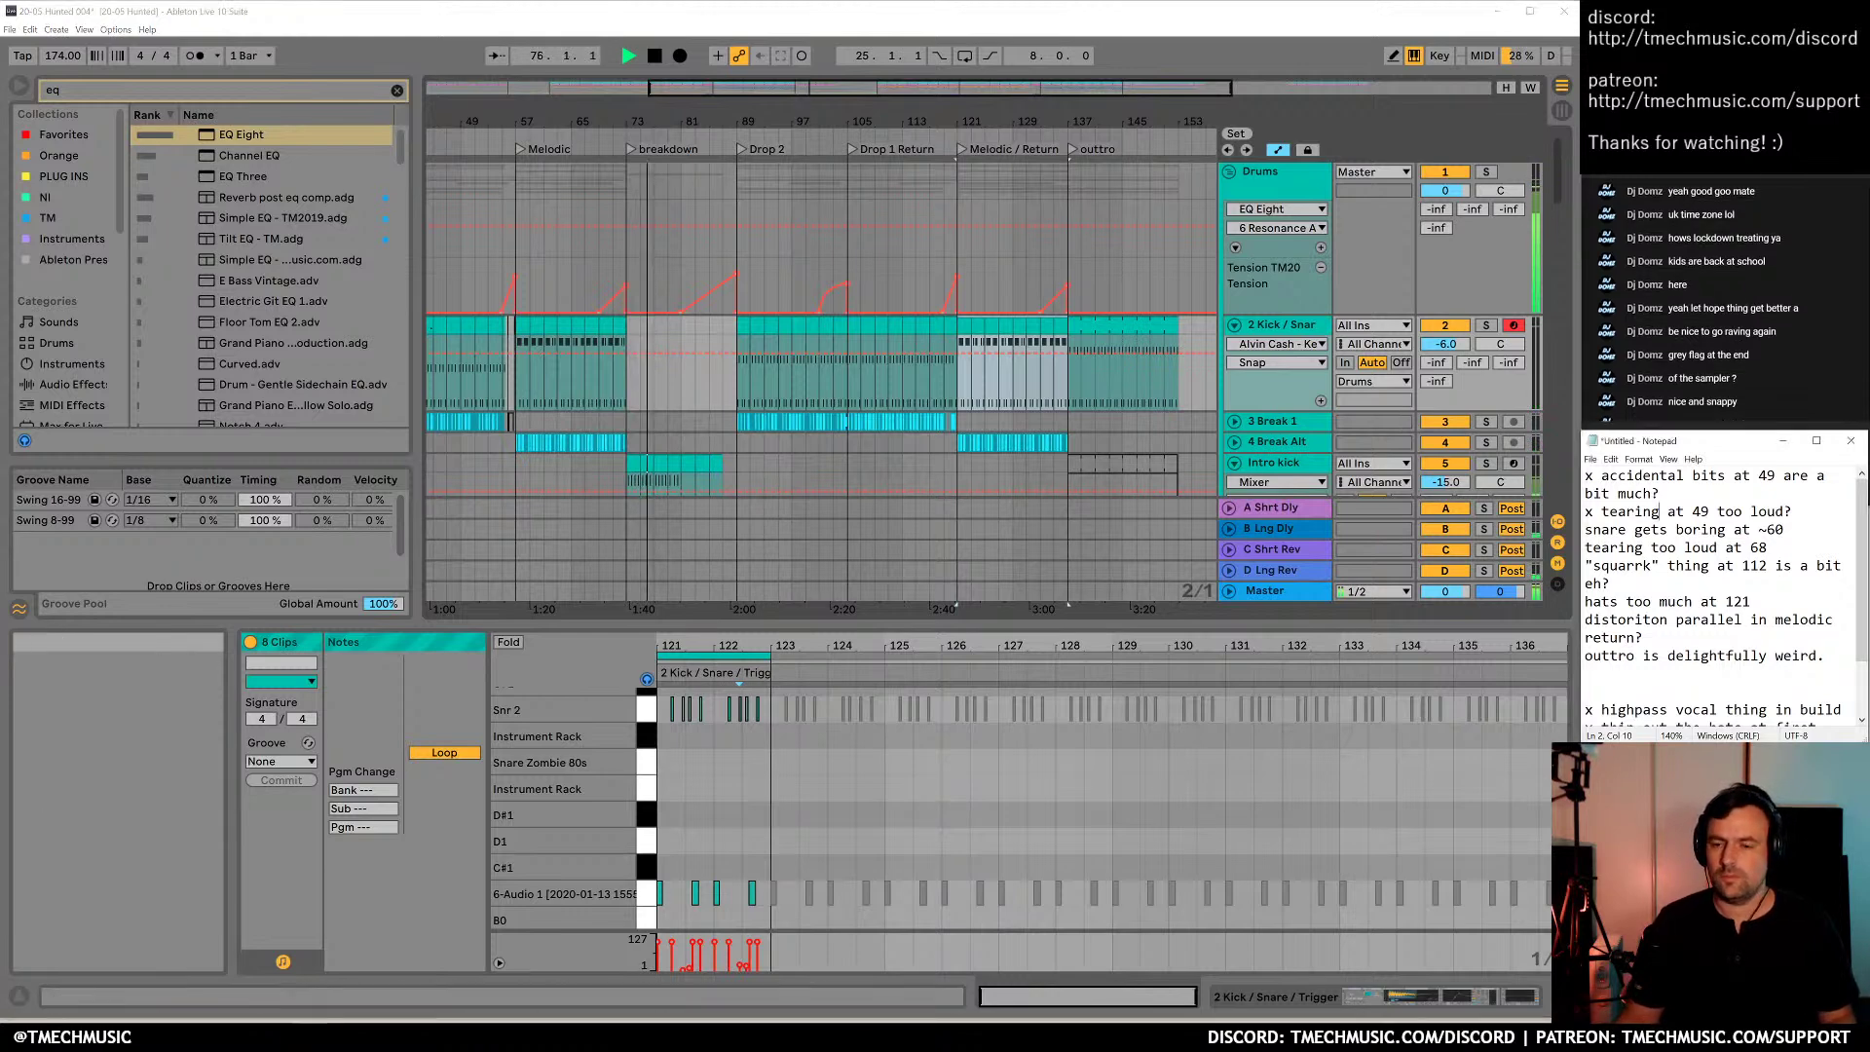
left_click(1636, 530)
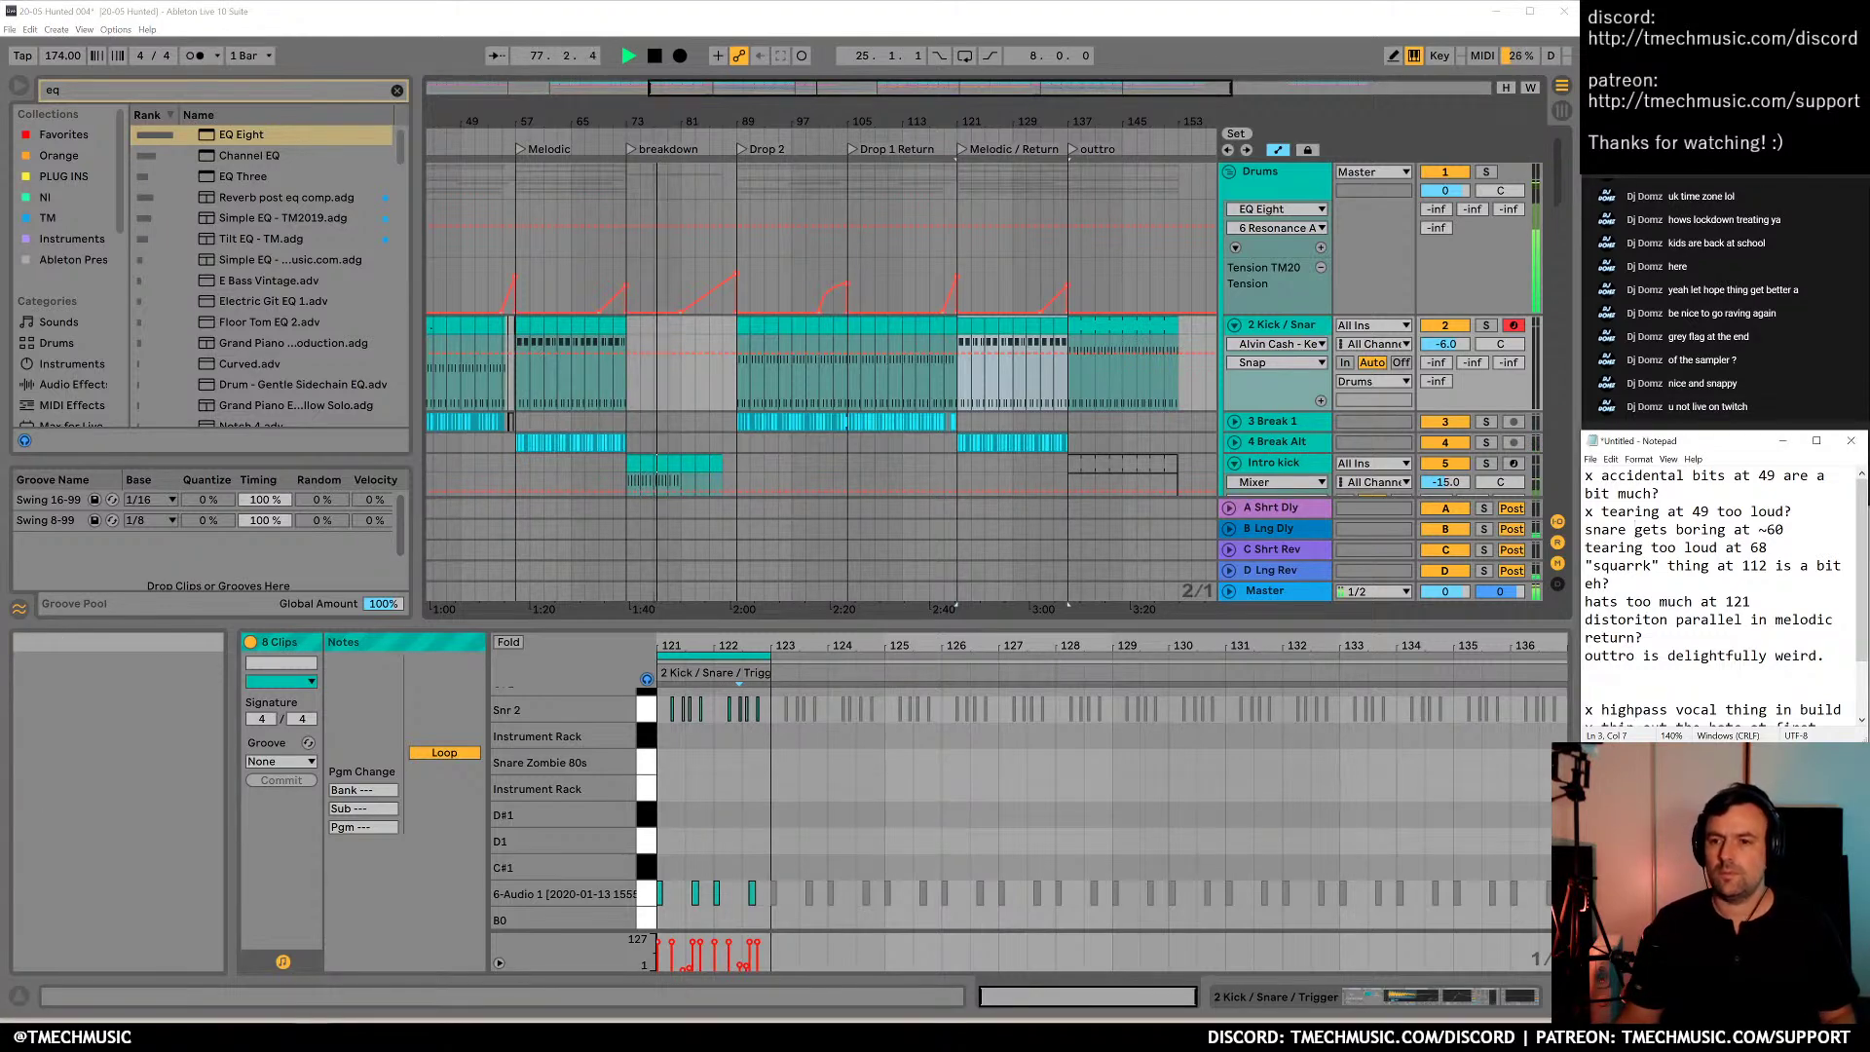
left_click(697, 263)
key("space")
left_click(1709, 566)
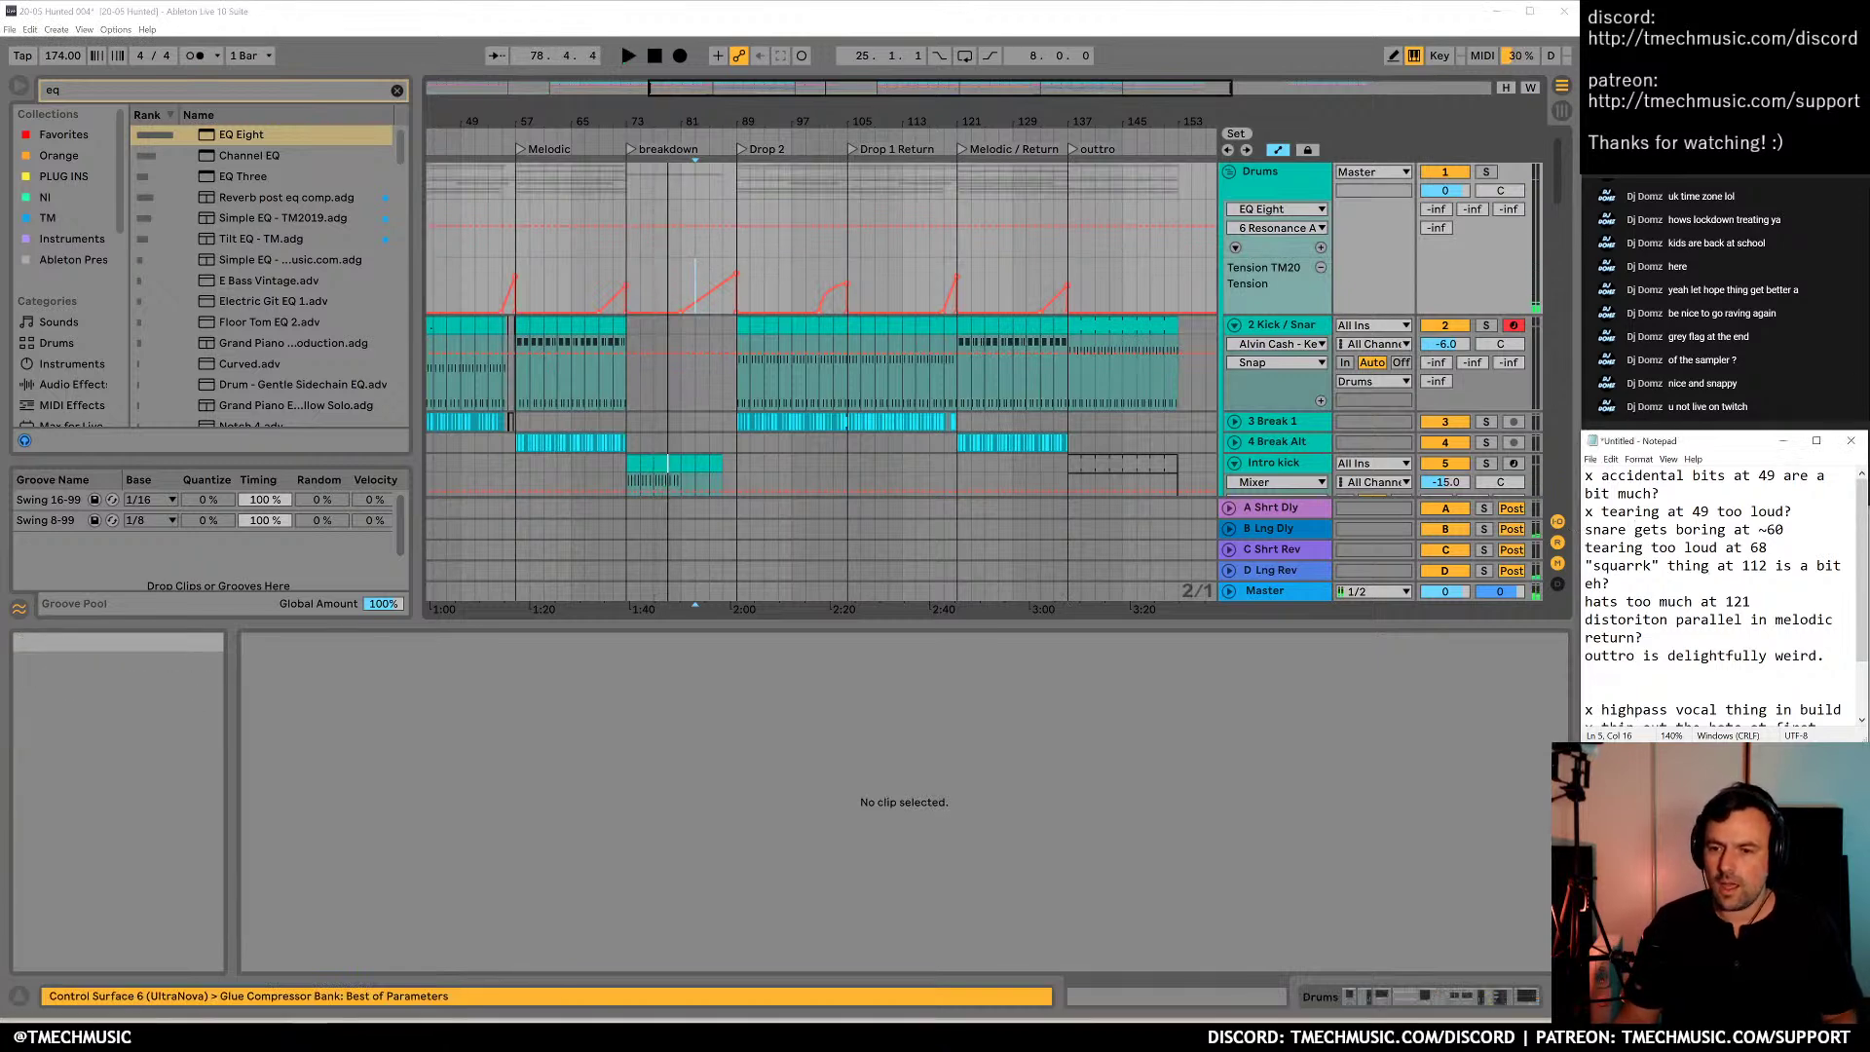
left_click(1585, 529)
type("x")
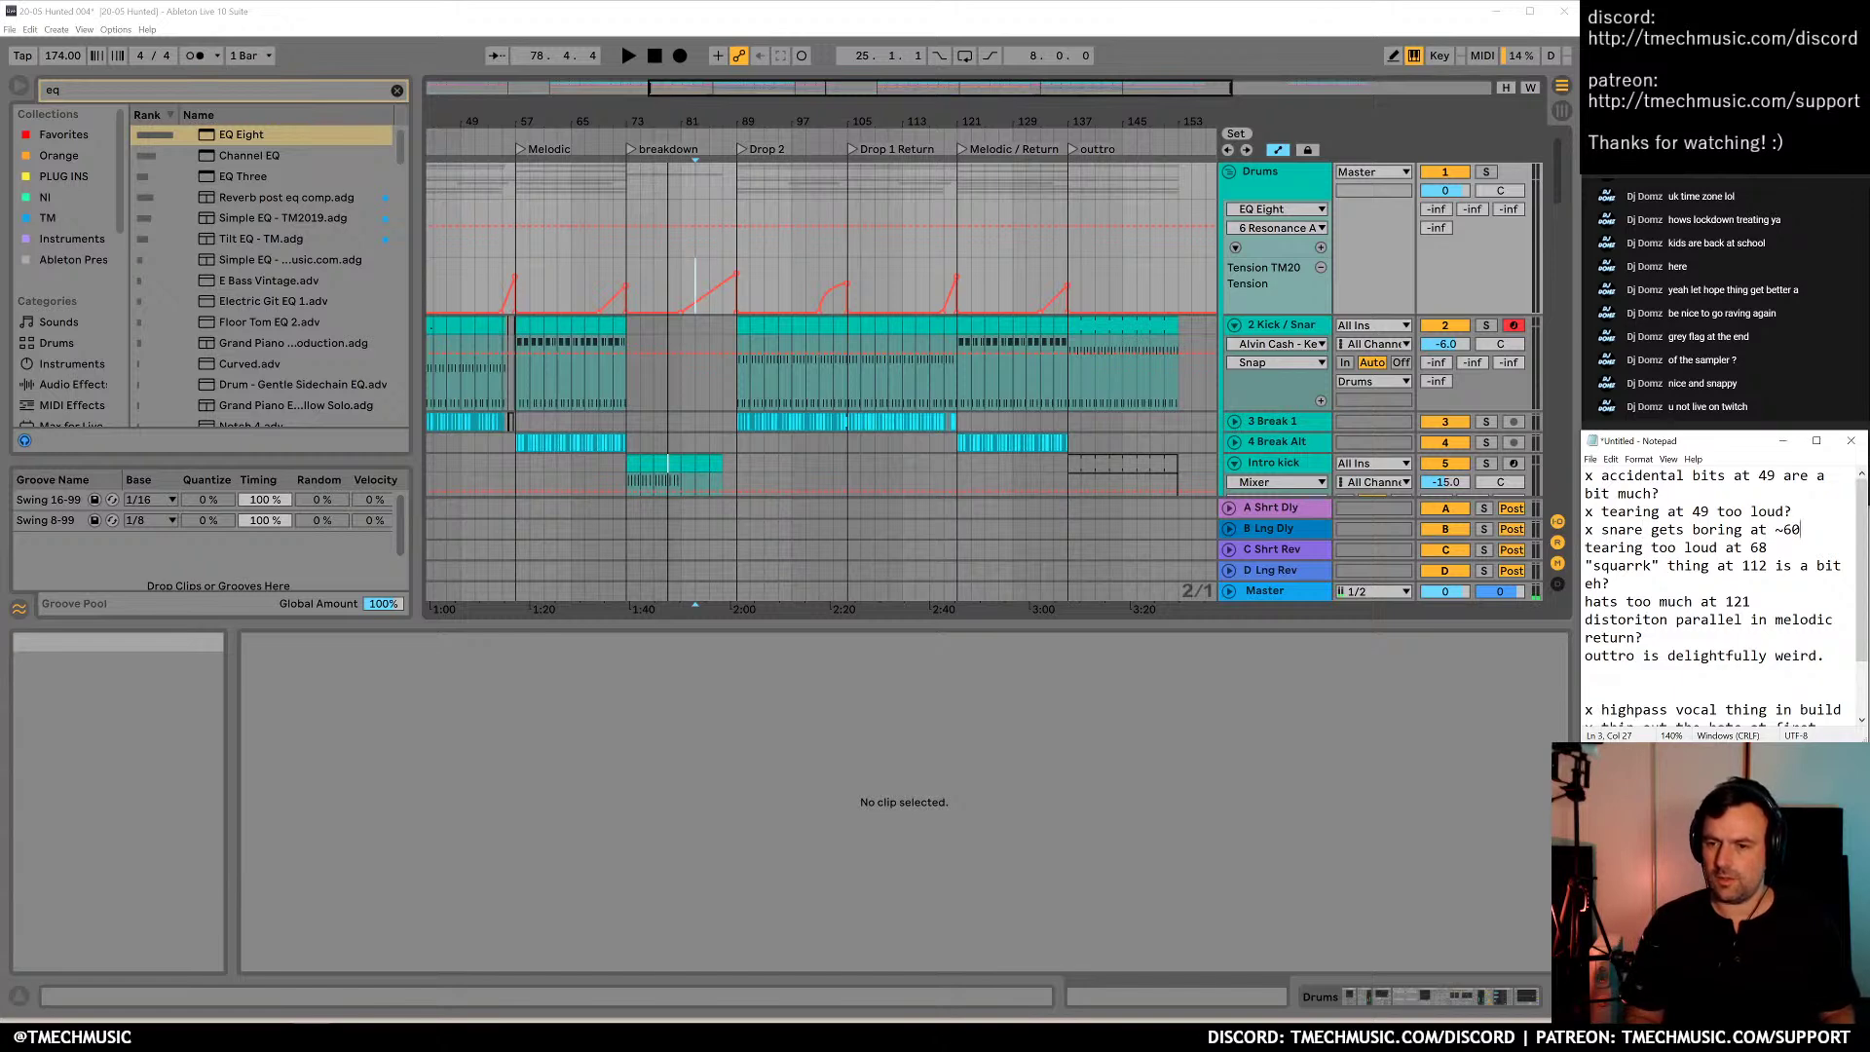
Move the three completed lines from the start of the Notepad list to the end of the notes
key("shift+Up")
key("shift+Up")
key("shift+Up")
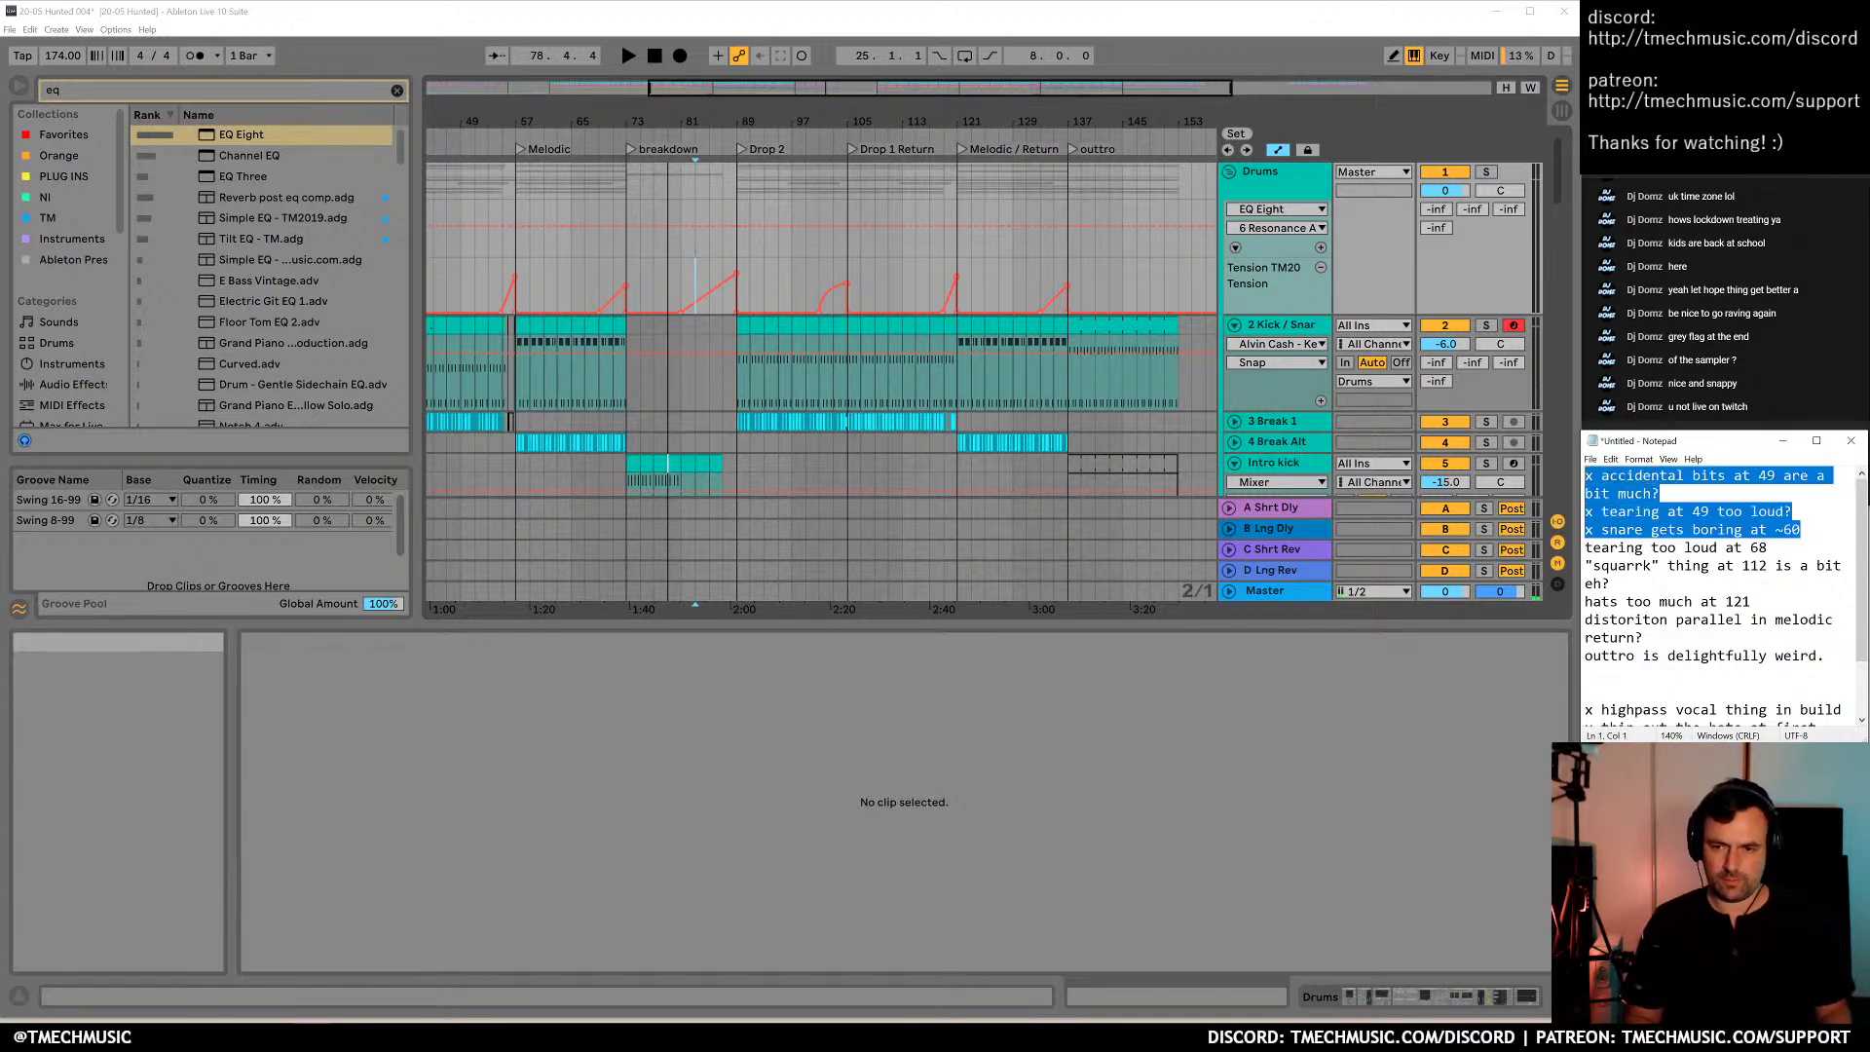
key("ctrl+x")
key("Down")
key("ctrl+End")
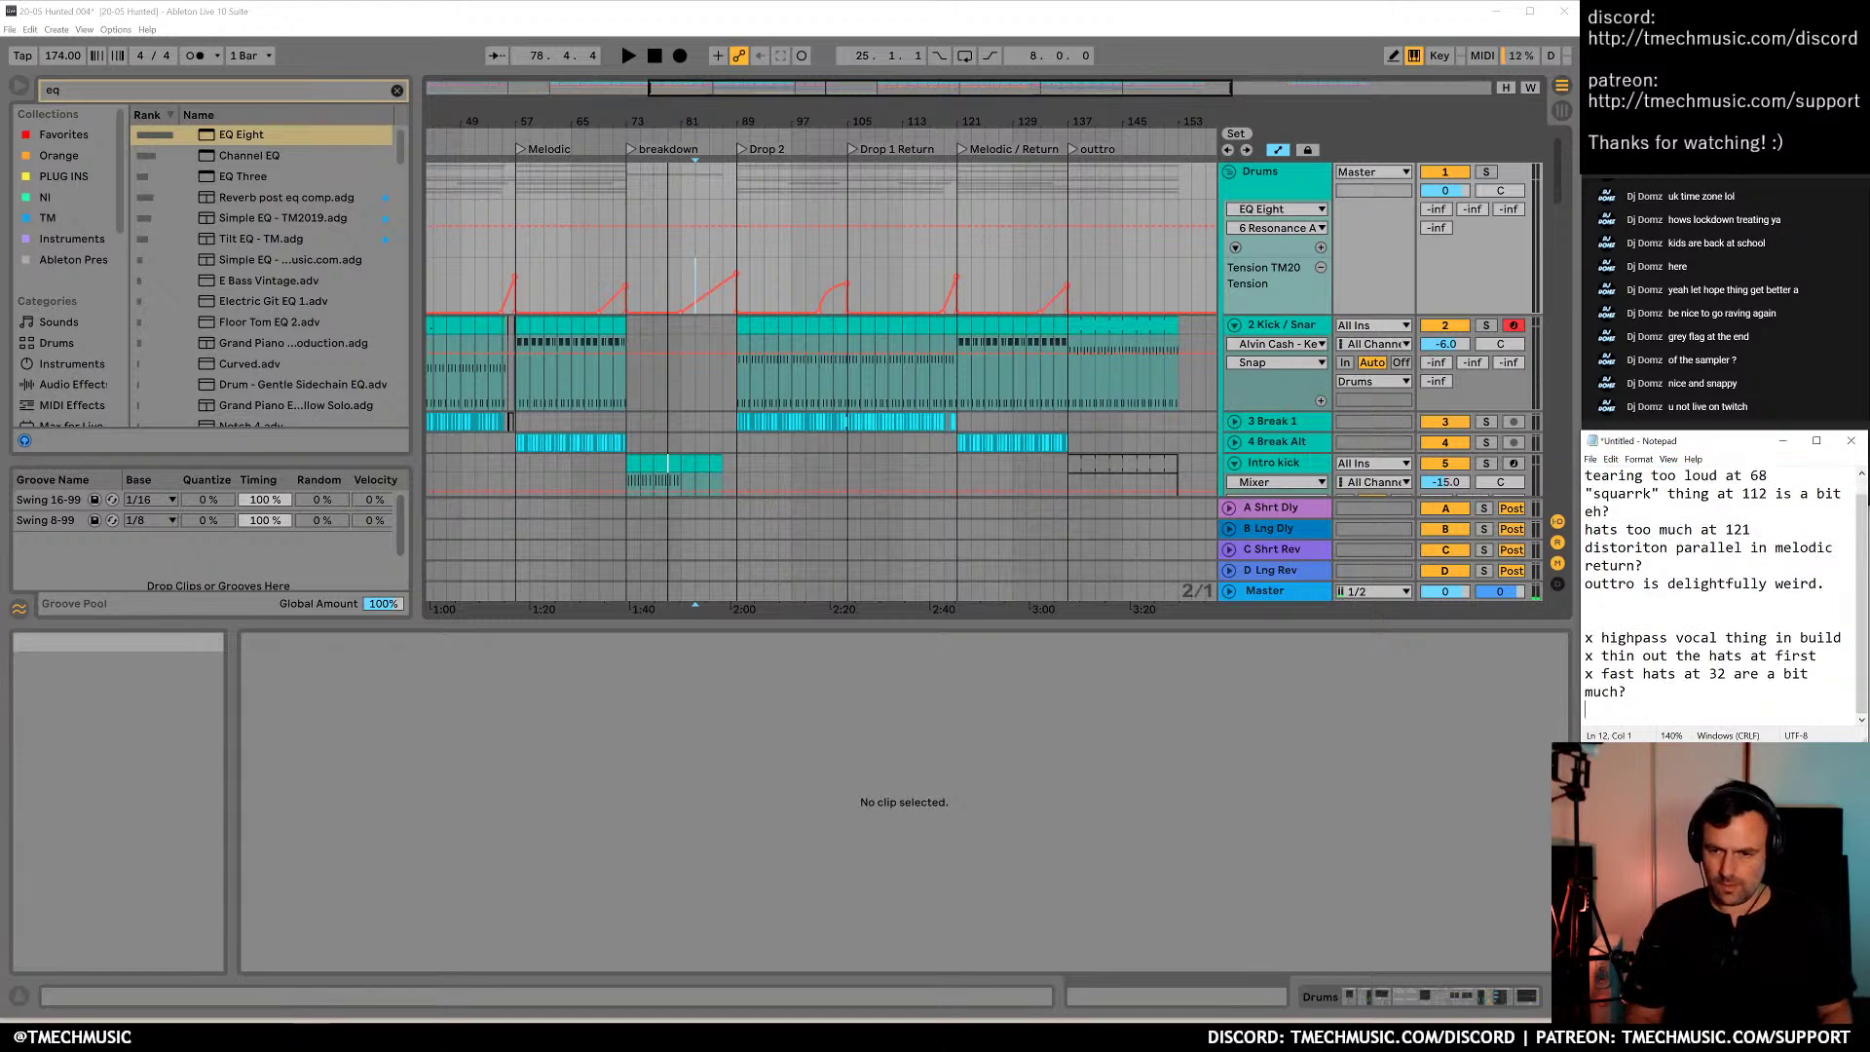
key("ctrl+v")
key("Up")
key("ctrl+Home")
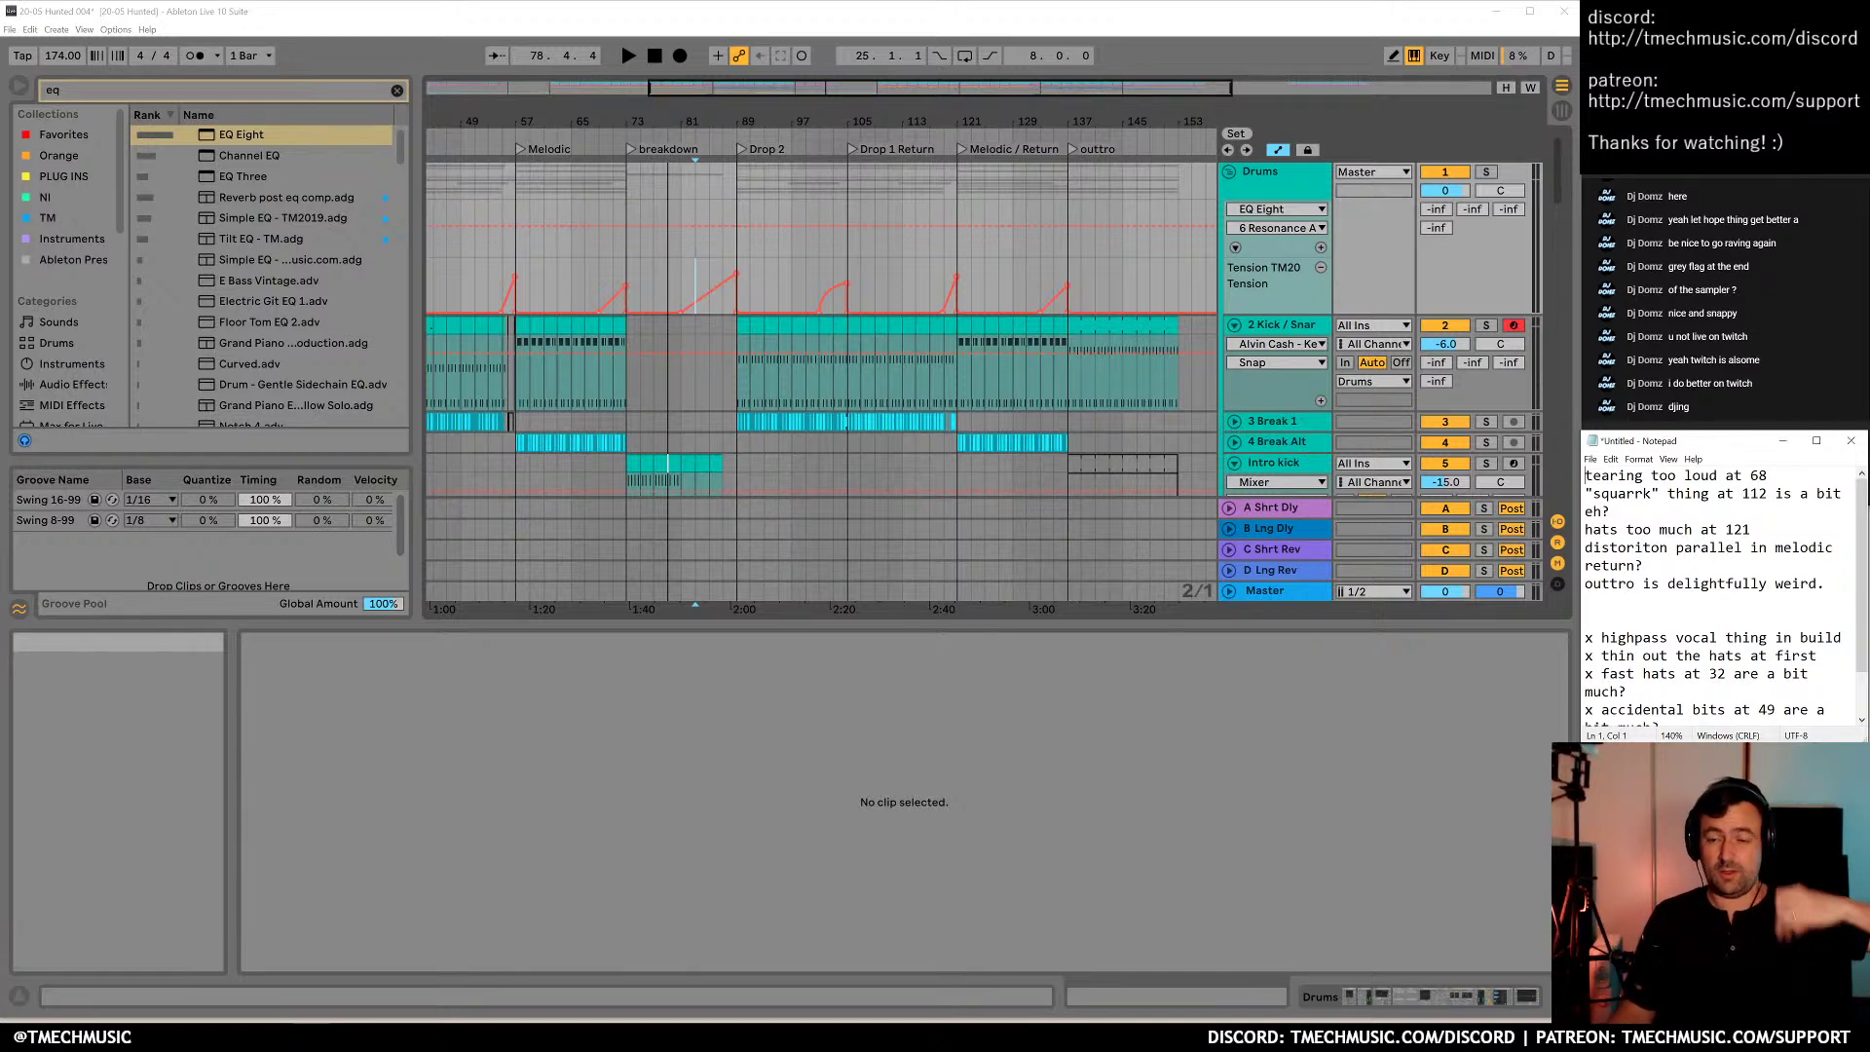
Mark "tearing too loud at 68" with an x in the notes and play the arrangement from bar 67
left_click_drag(557, 136, 561, 220)
scroll(687, 316, "down", 4)
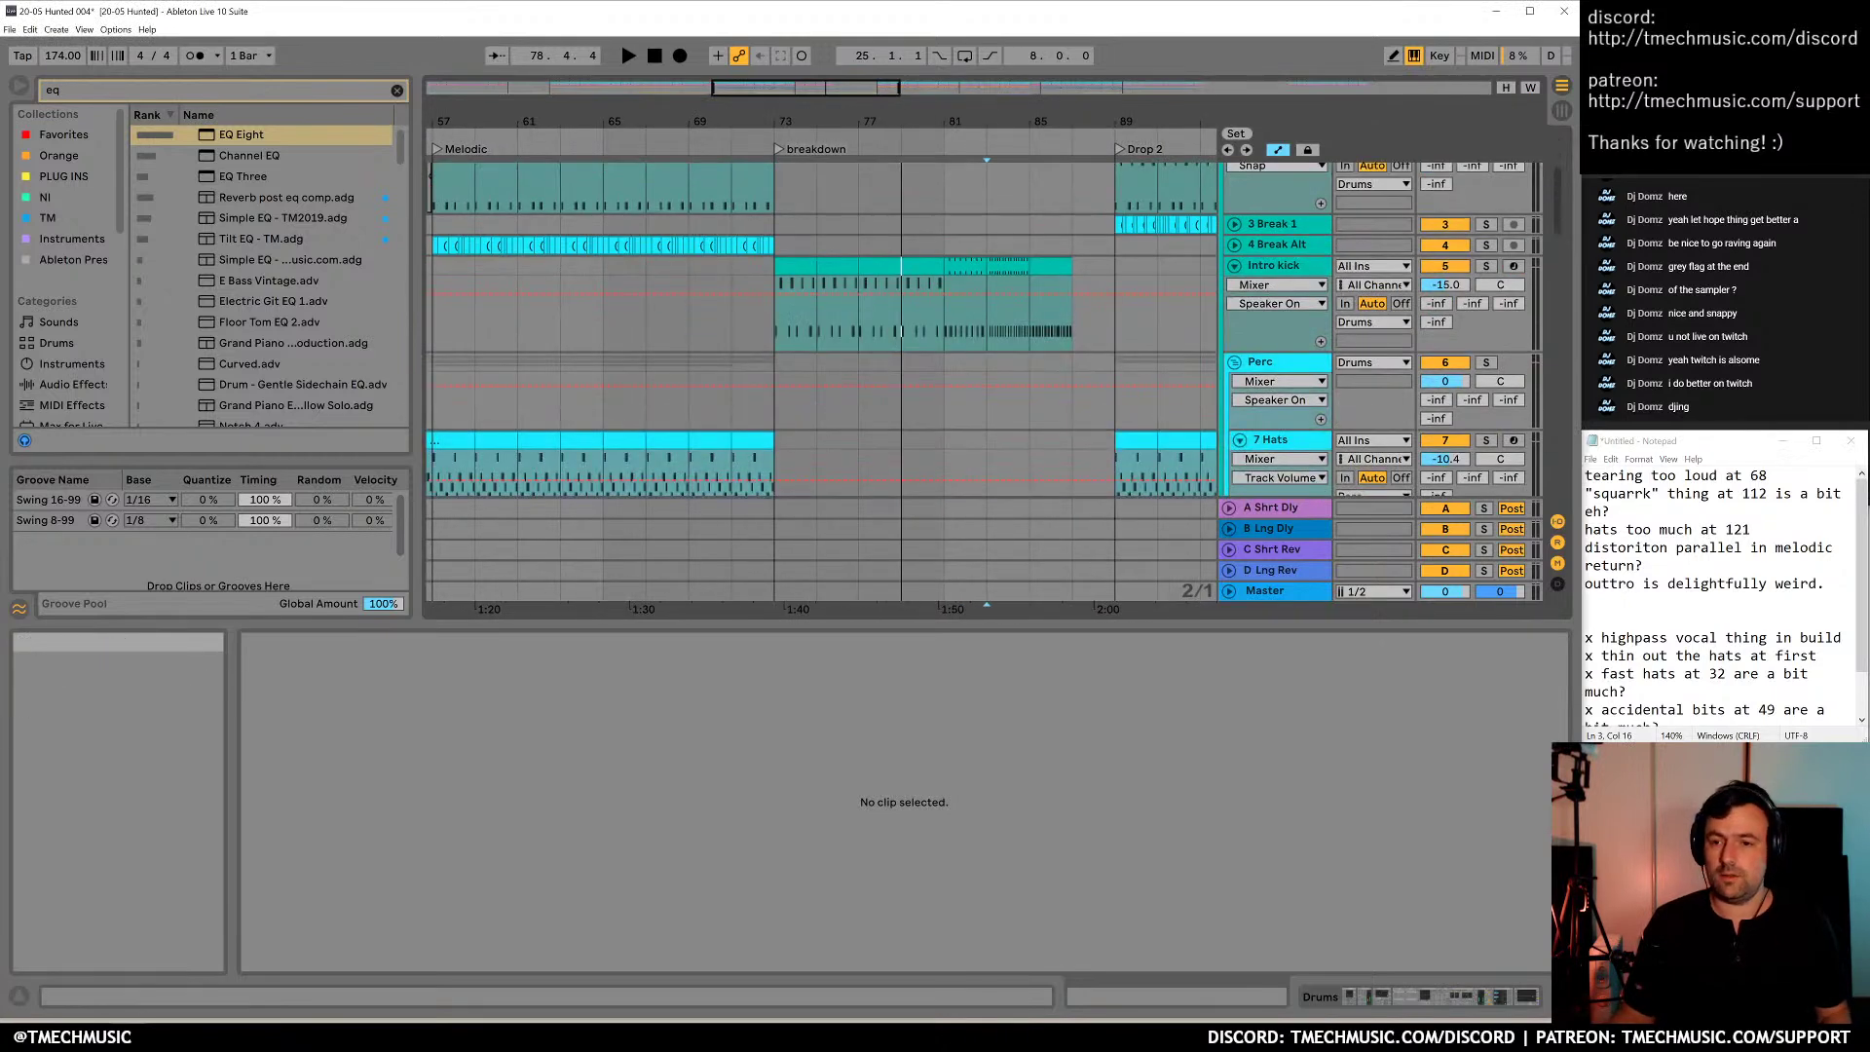
left_click(1586, 475)
type("x")
left_click(650, 373)
key("space")
scroll(685, 458, "down", 5)
scroll(681, 484, "down", 10)
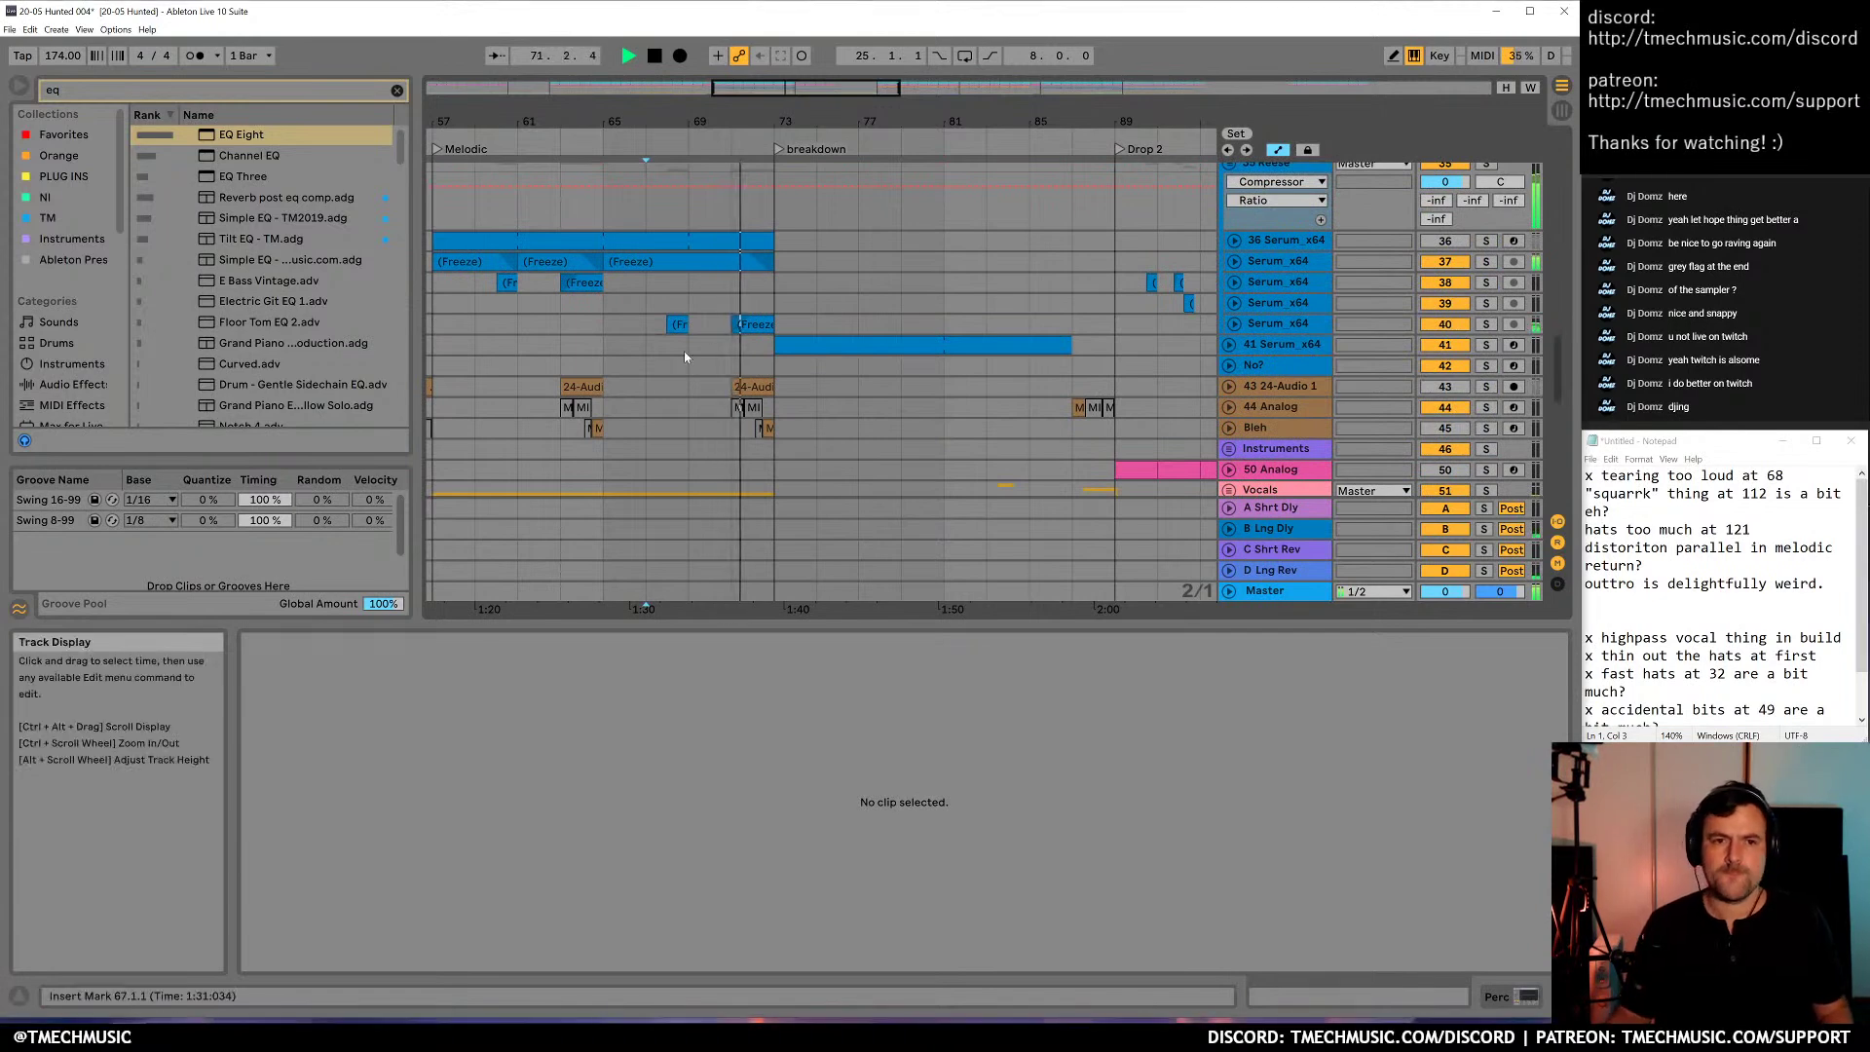
scroll(930, 393, "down", 3)
Play from bar 111 and examine the FX tracks for the "squarrk" sound around bar 112
left_click_drag(992, 122, 828, 109)
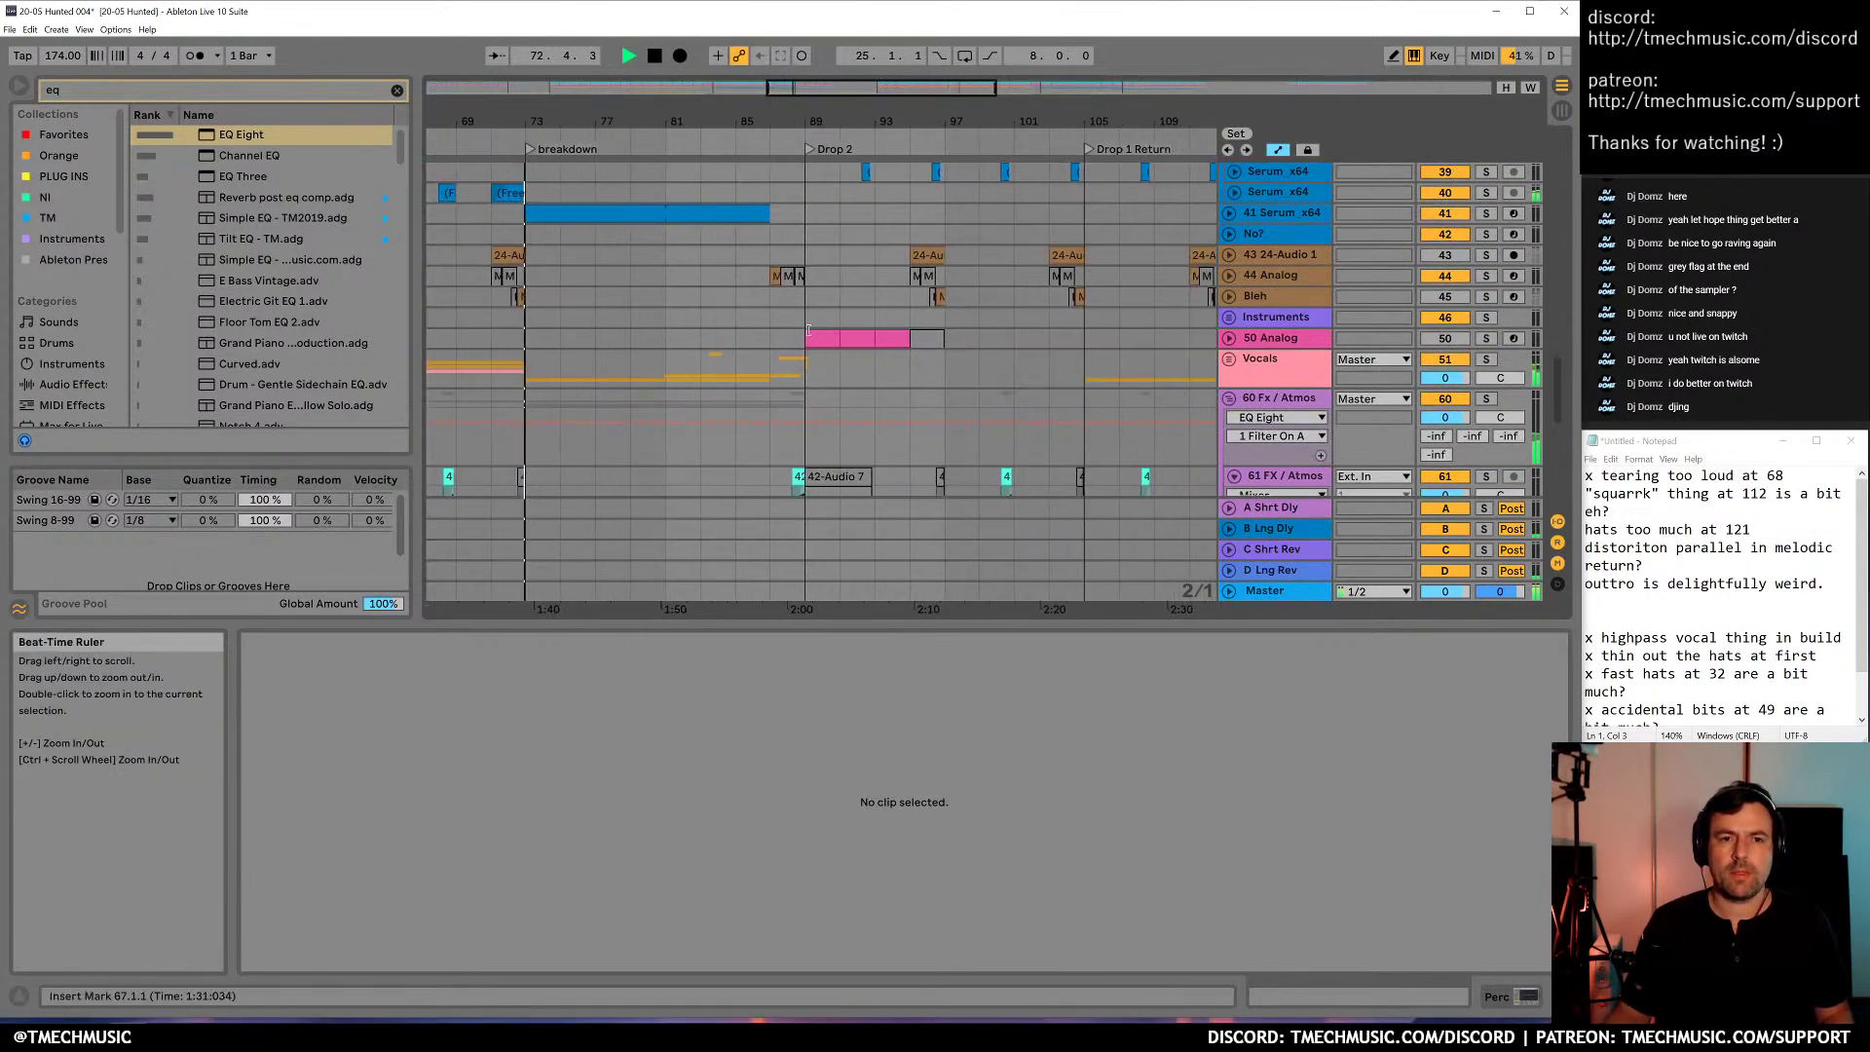
left_click(960, 378)
left_click_drag(1088, 117, 1013, 109)
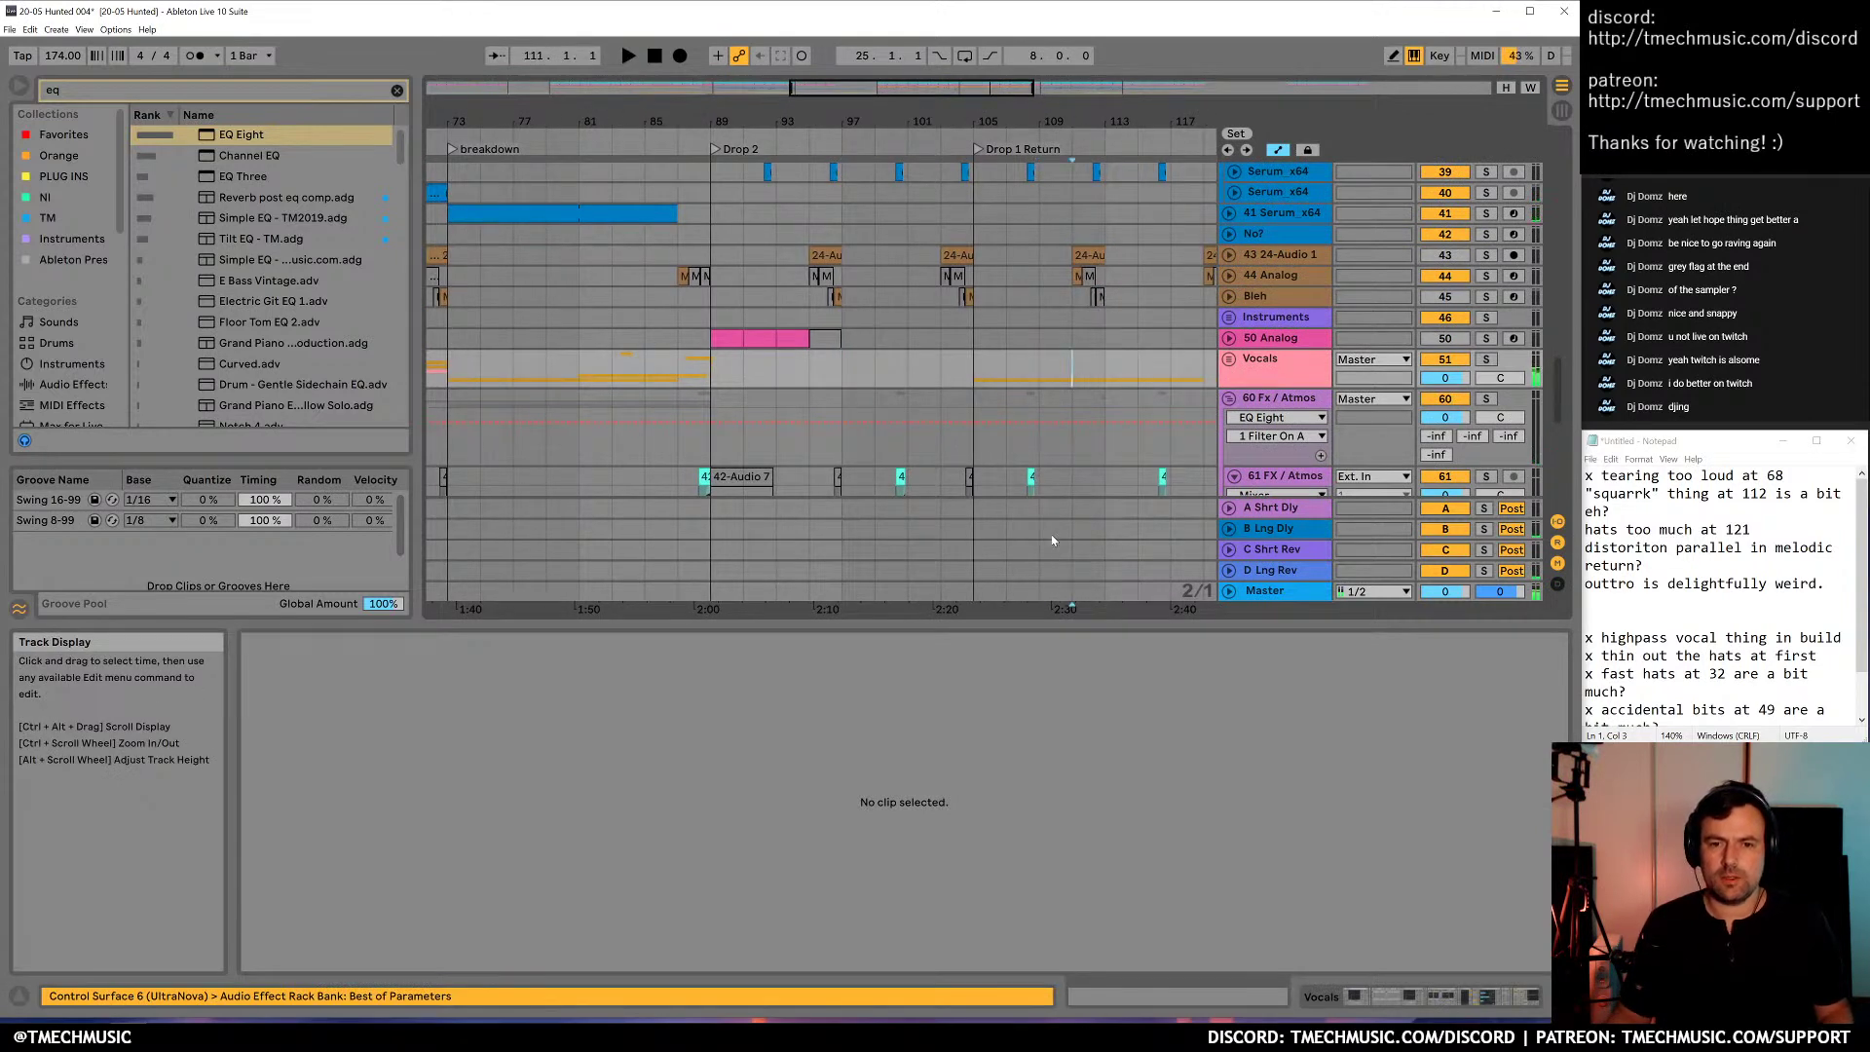
scroll(1054, 552, "down", 8)
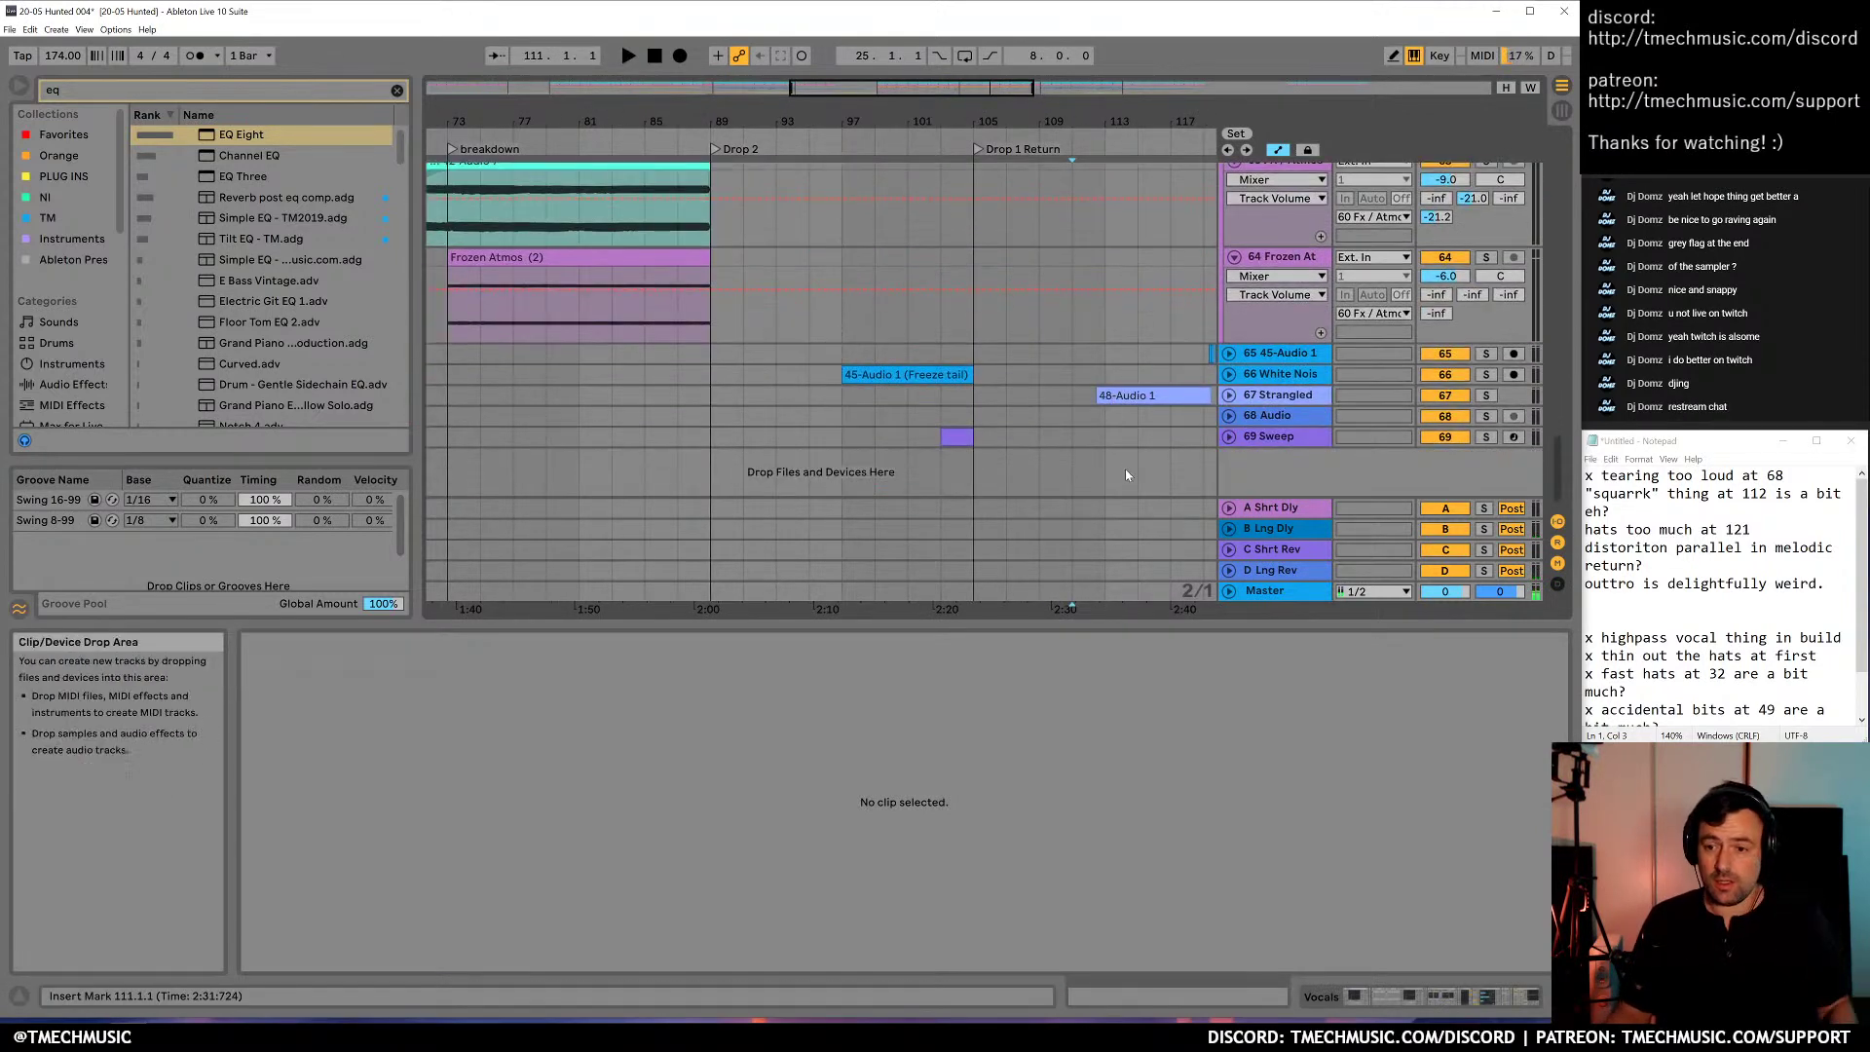
left_click(1068, 379)
key("space")
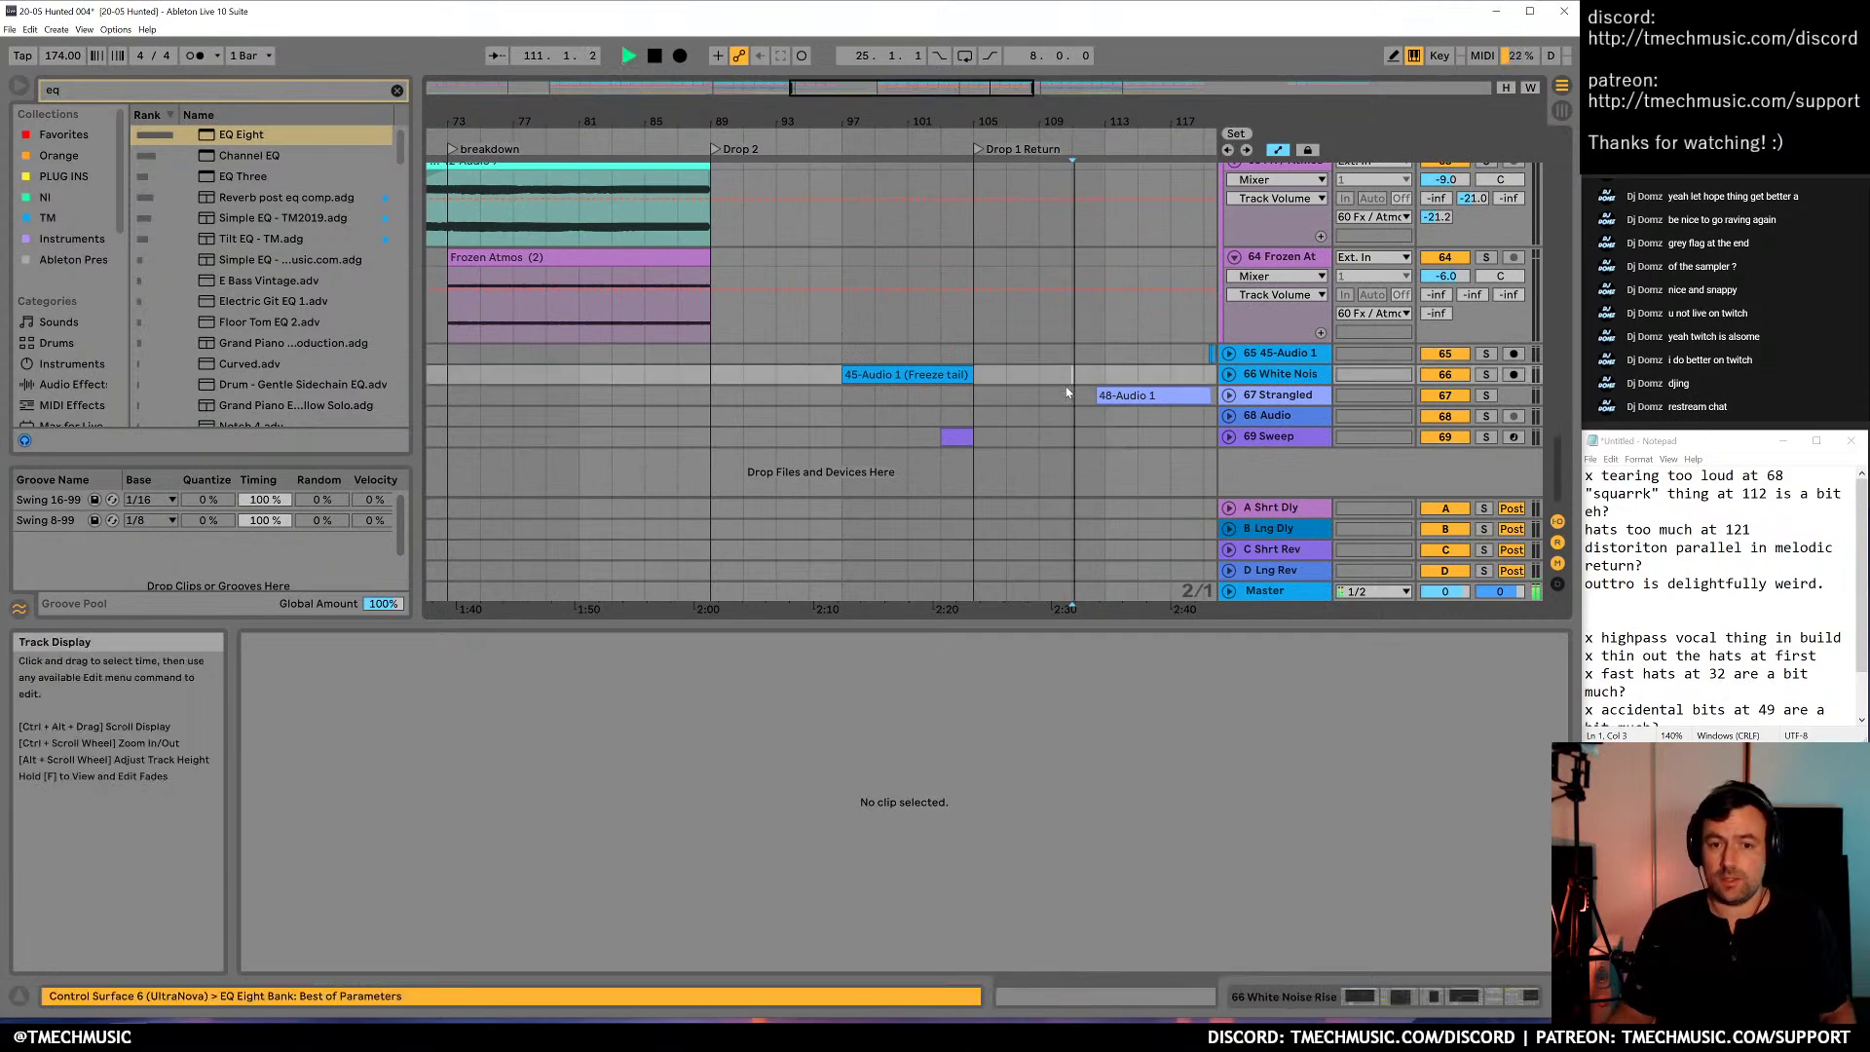
scroll(1106, 423, "up", 5)
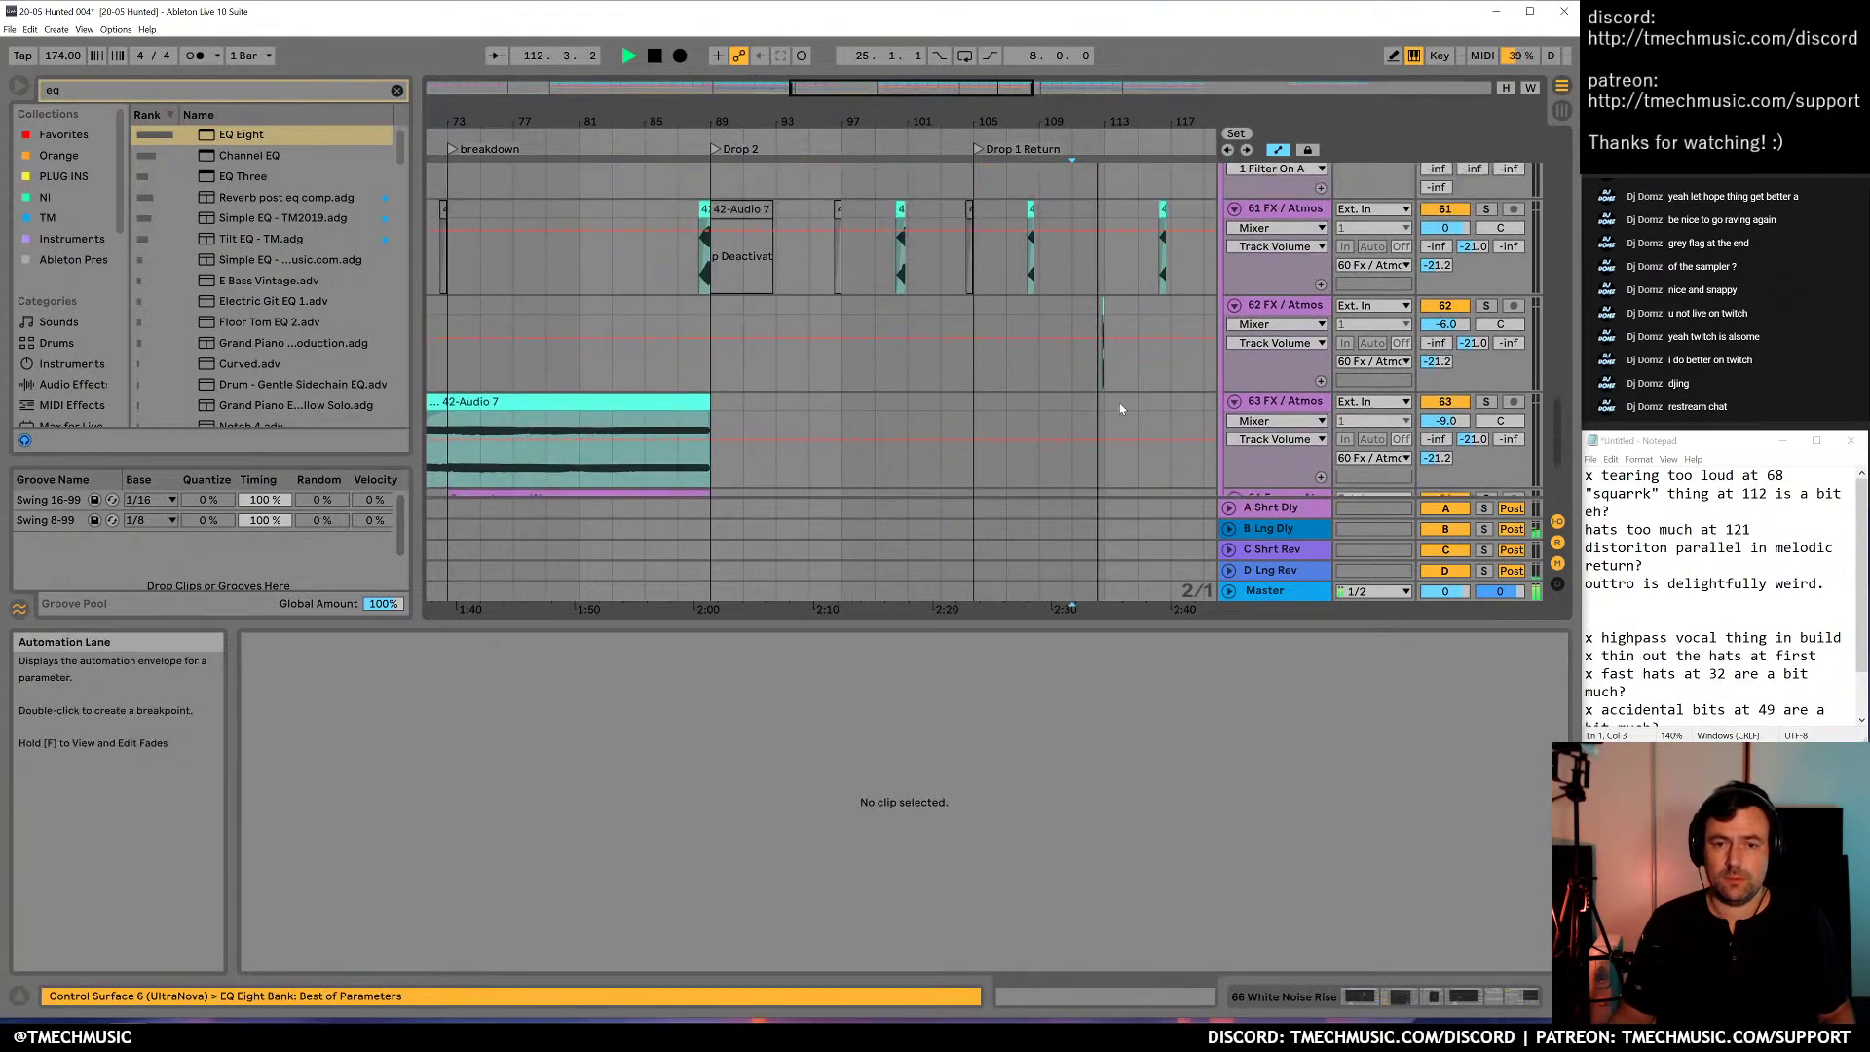
Stop playback and mark the "squarrk" thing at 112 line in the notes with an x
left_click(1668, 548)
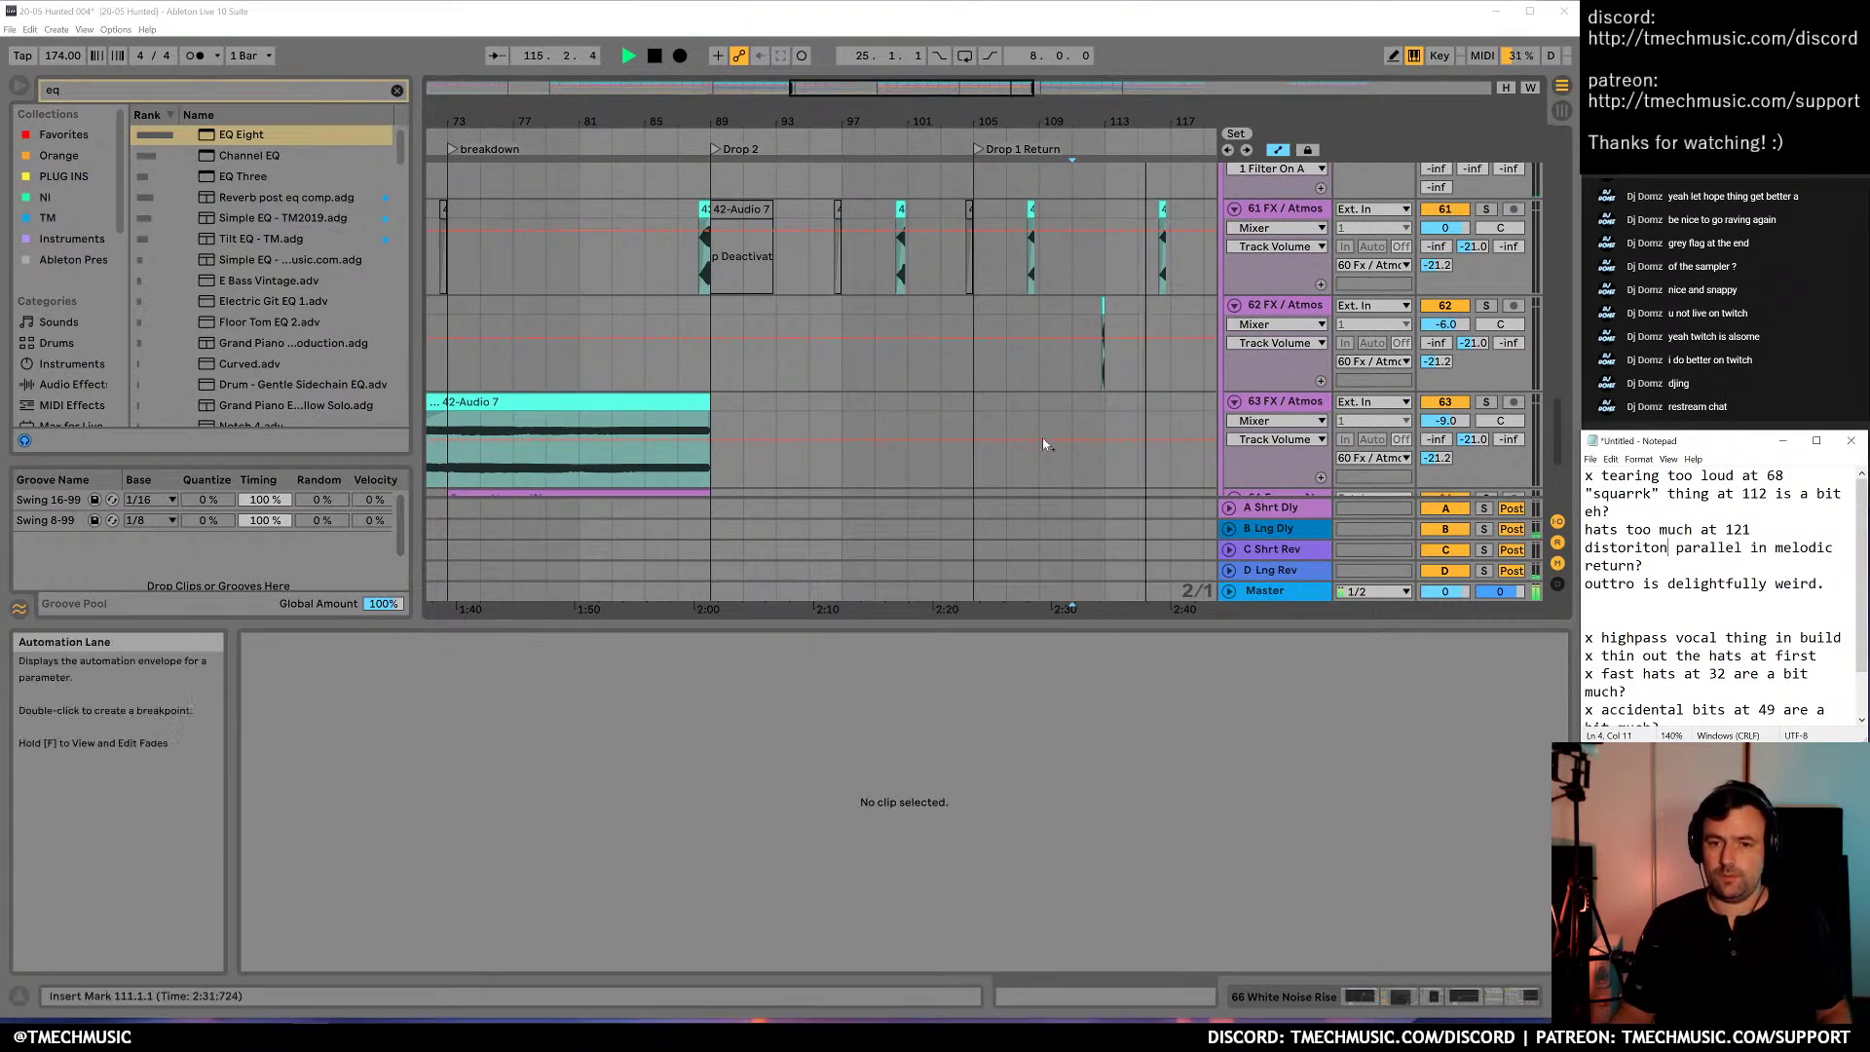
left_click(1039, 402)
key("space")
left_click(1673, 529)
left_click(1586, 494)
type("x")
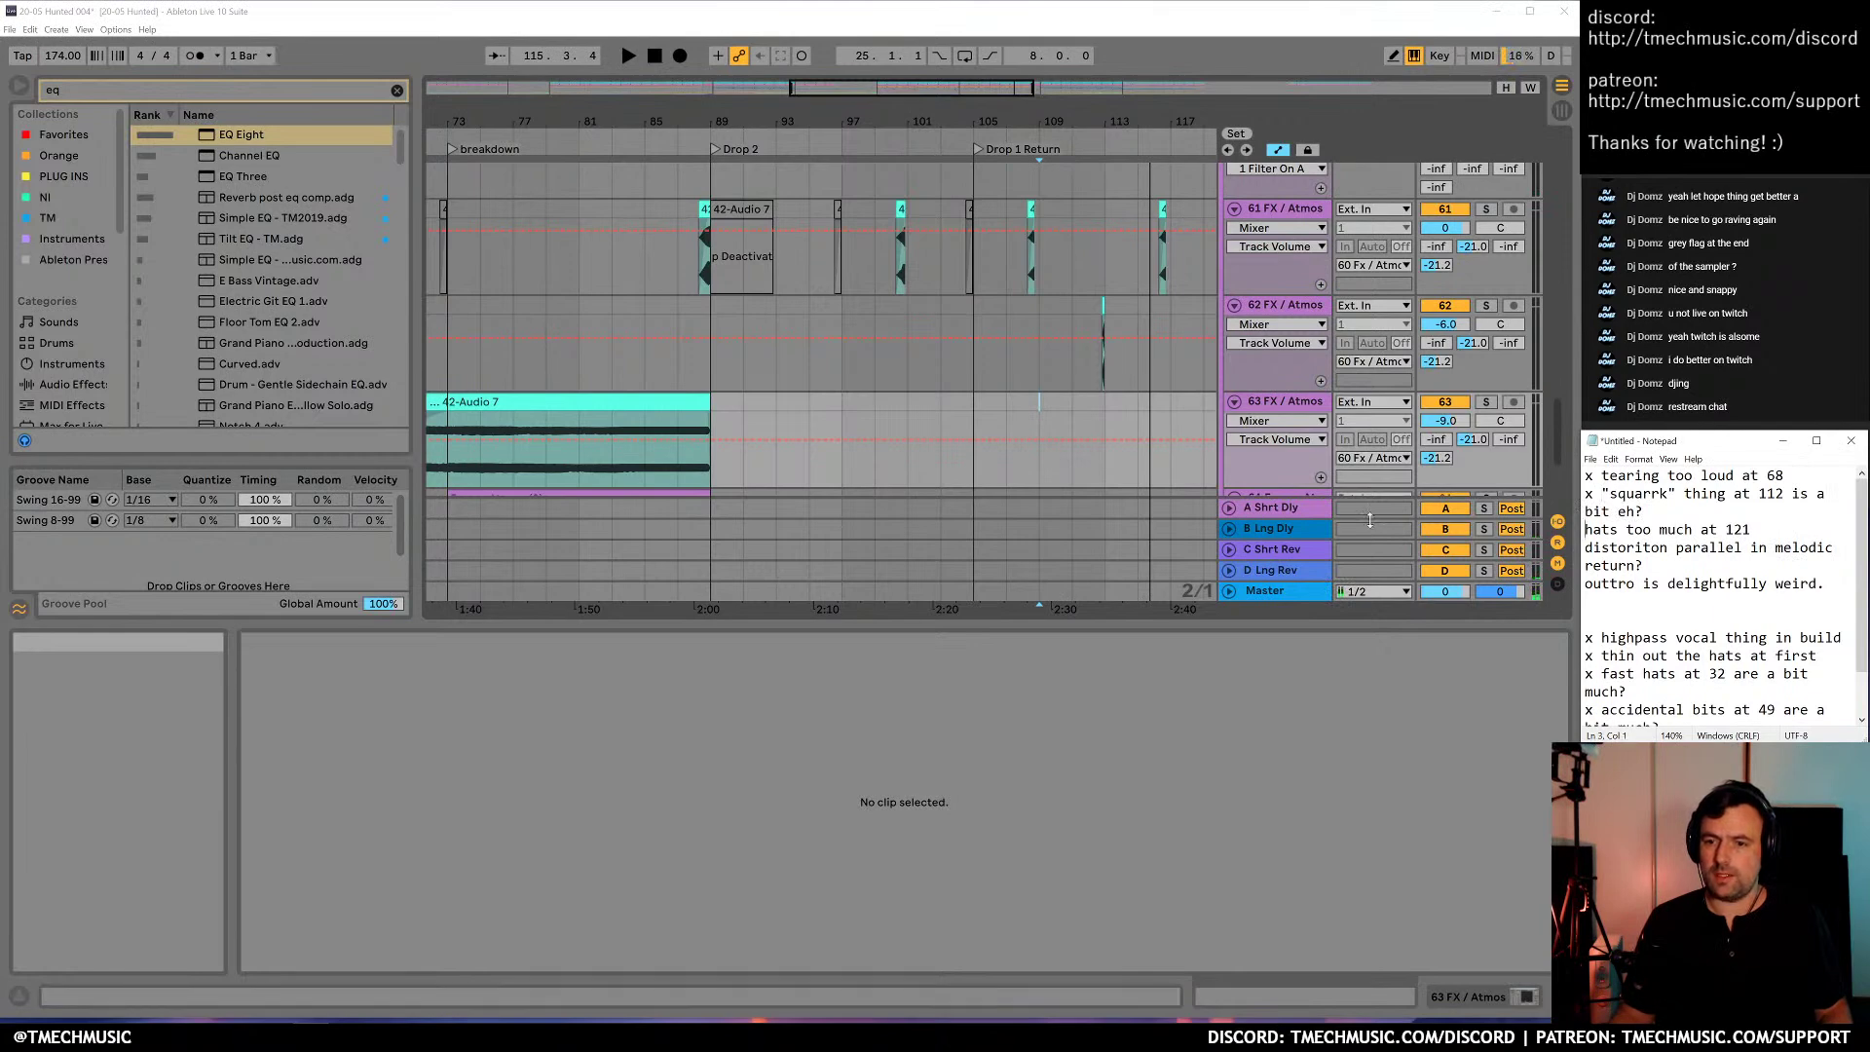
Play from bar 115 into the Melodic / Return section and examine its bass, hats and texture tracks
scroll(1083, 302, "up", 10)
left_click(1083, 301)
scroll(838, 269, "right", 5)
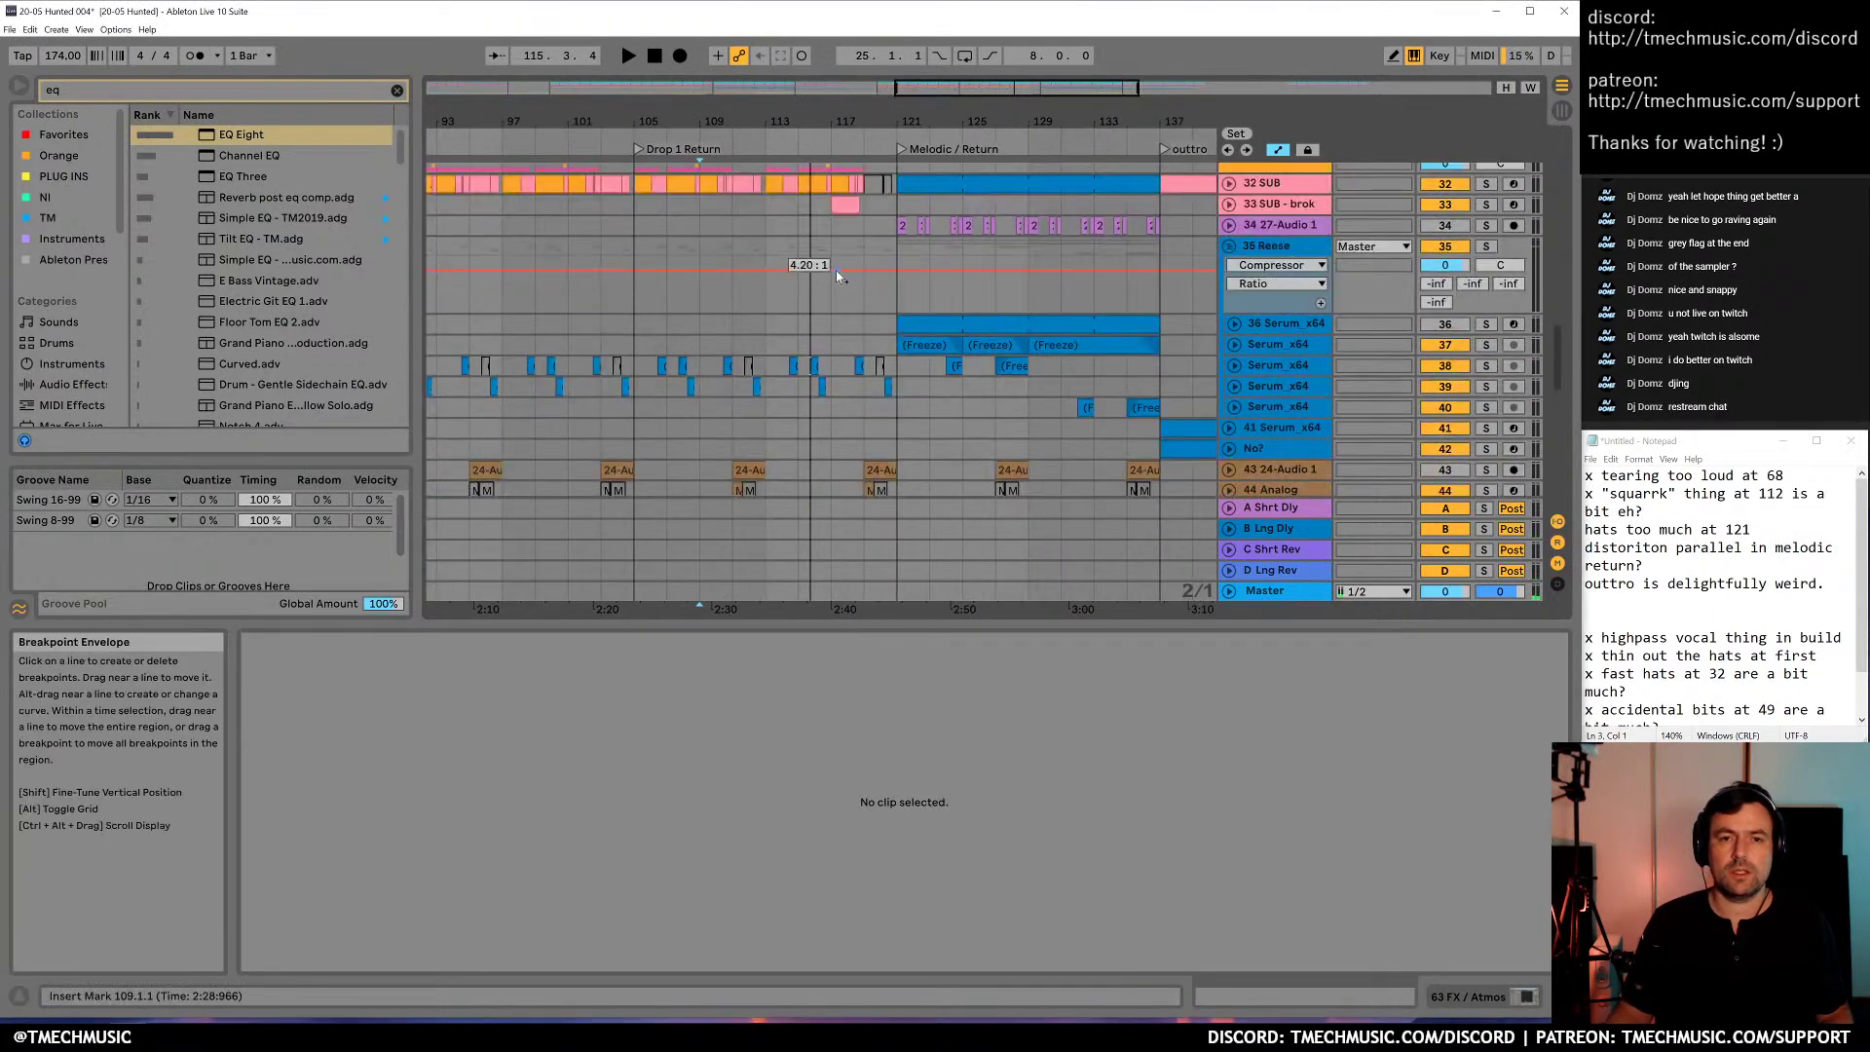
left_click(797, 242)
key("space")
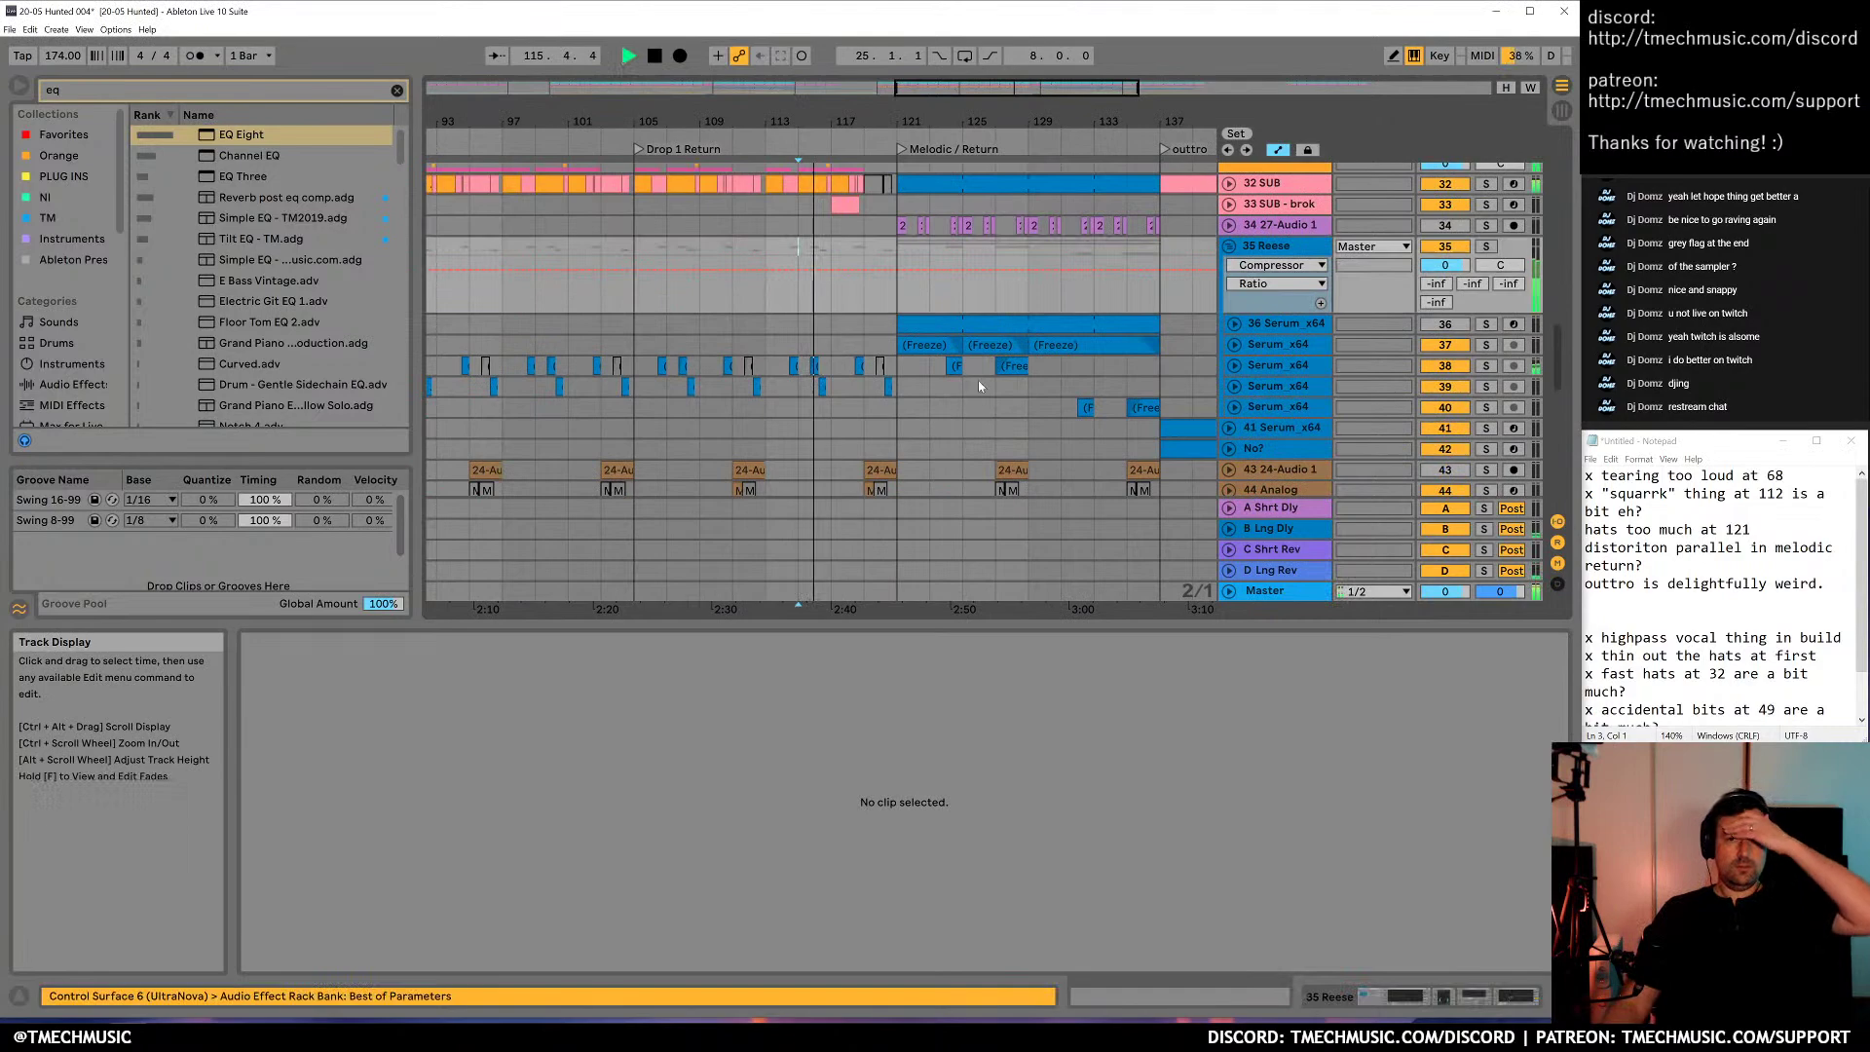
scroll(996, 407, "up", 3)
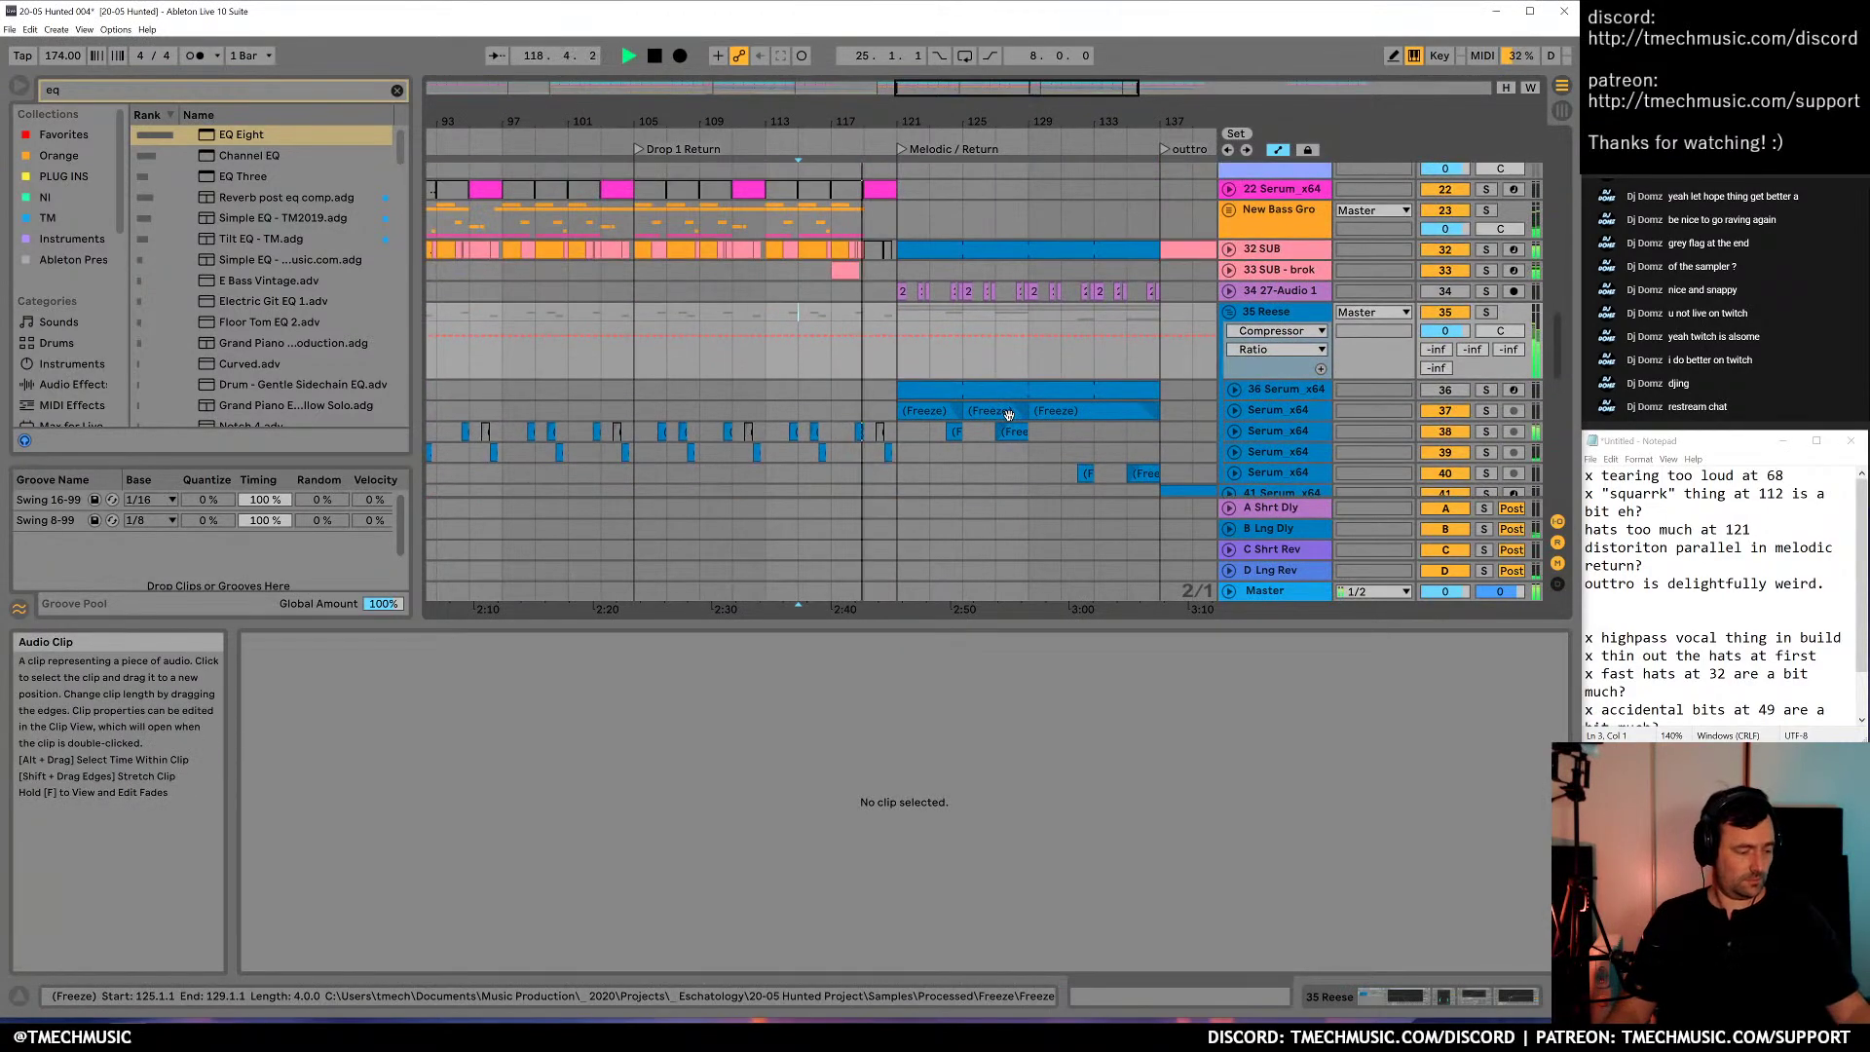
scroll(1009, 414, "up", 3)
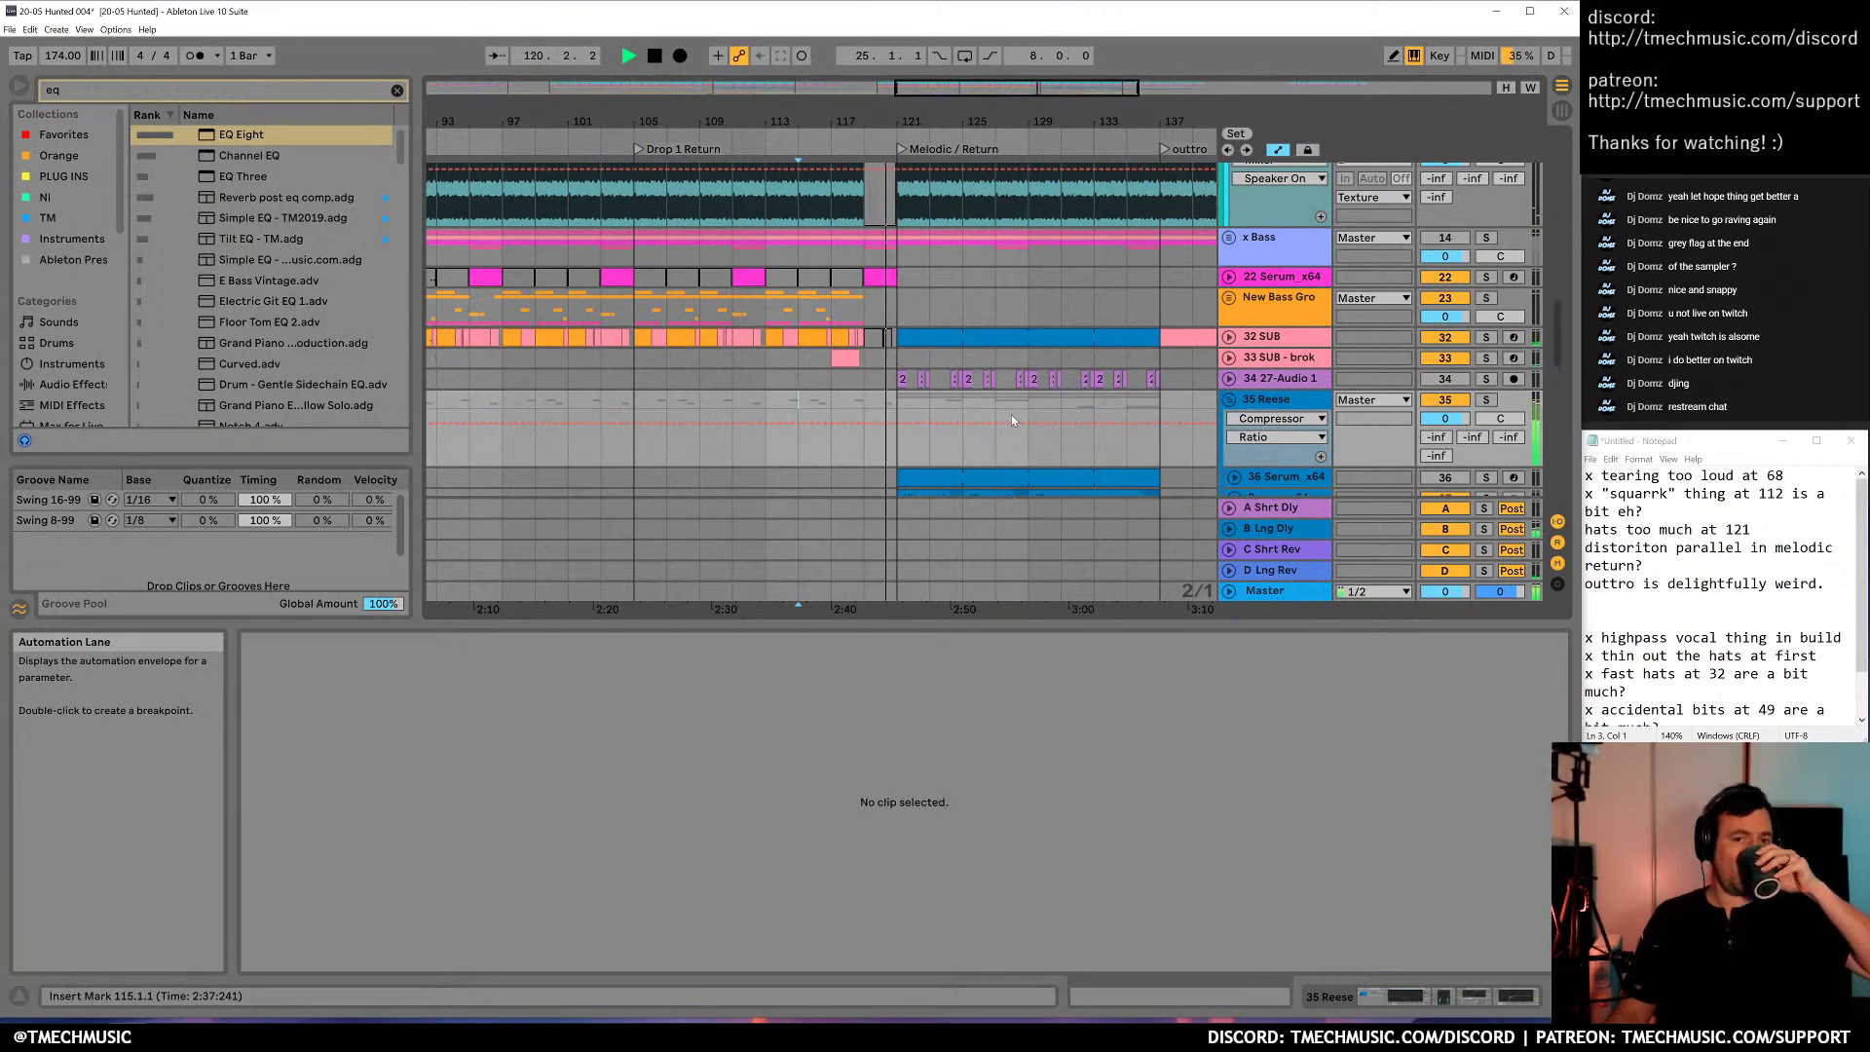
scroll(1003, 414, "up", 8)
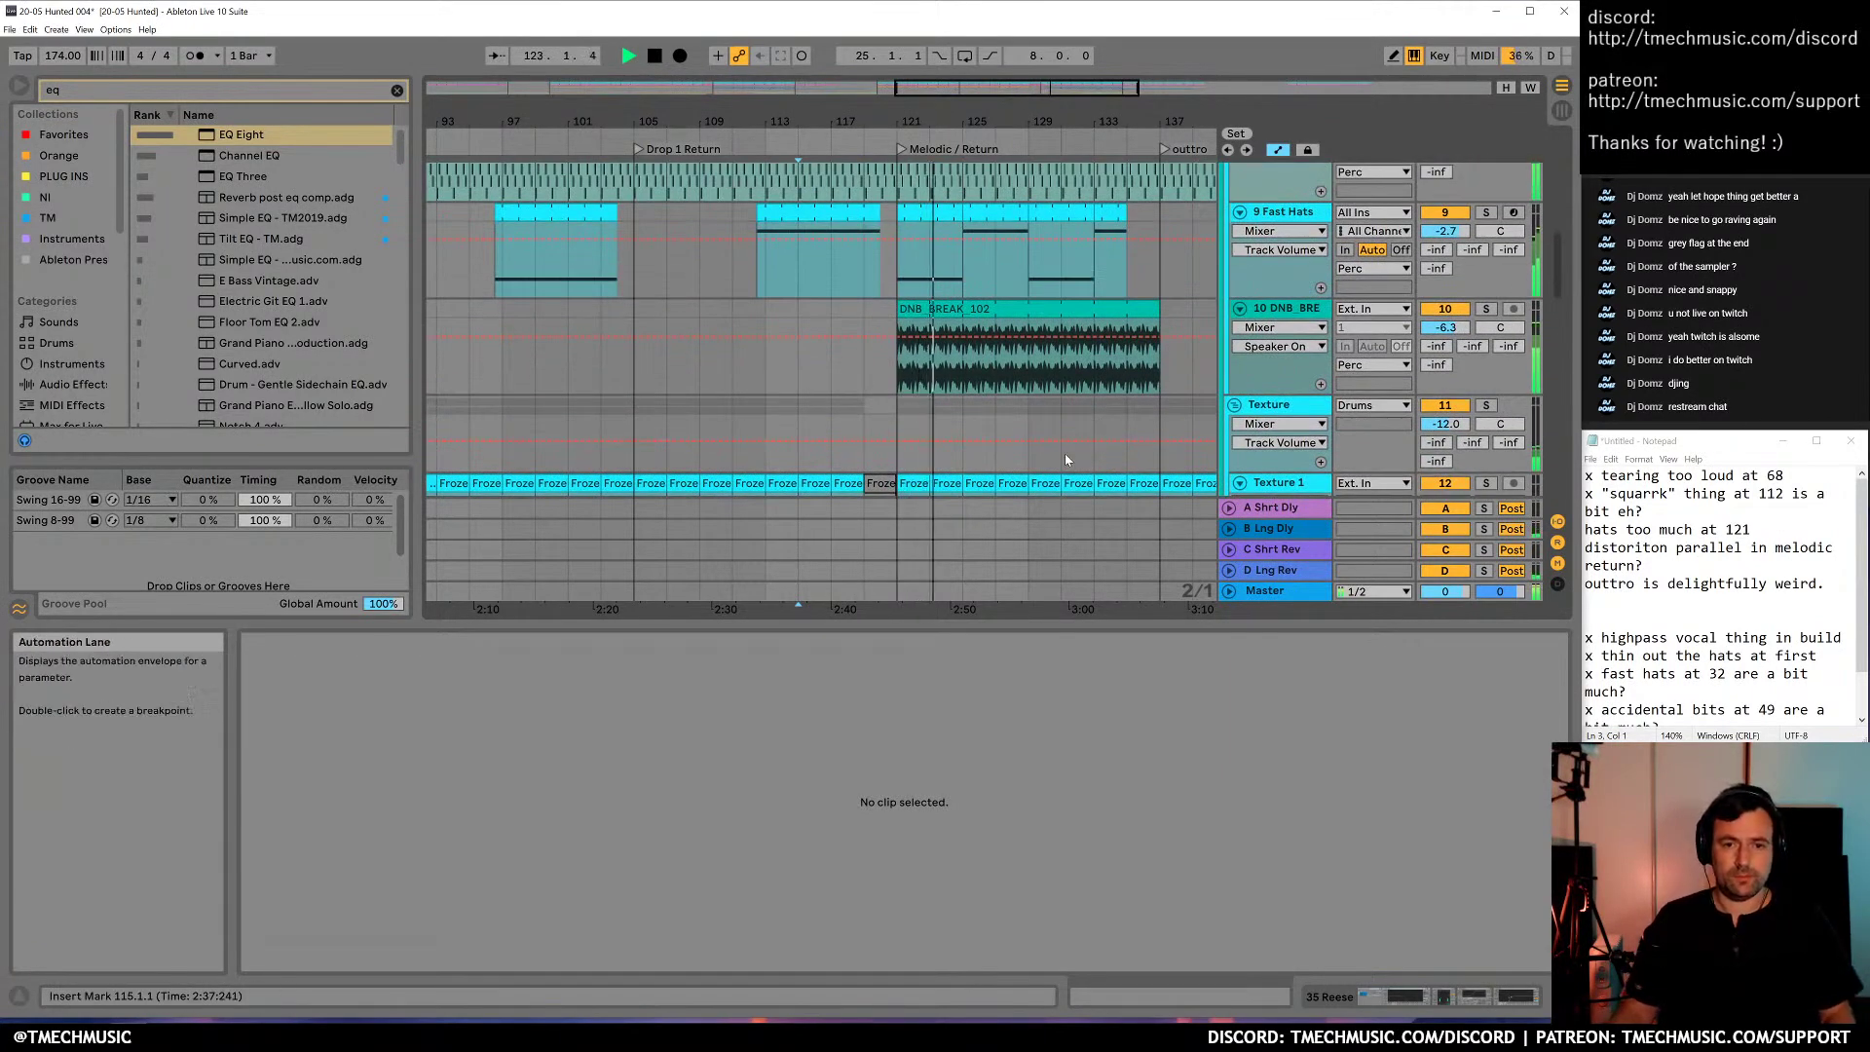
scroll(1065, 453, "down", 2)
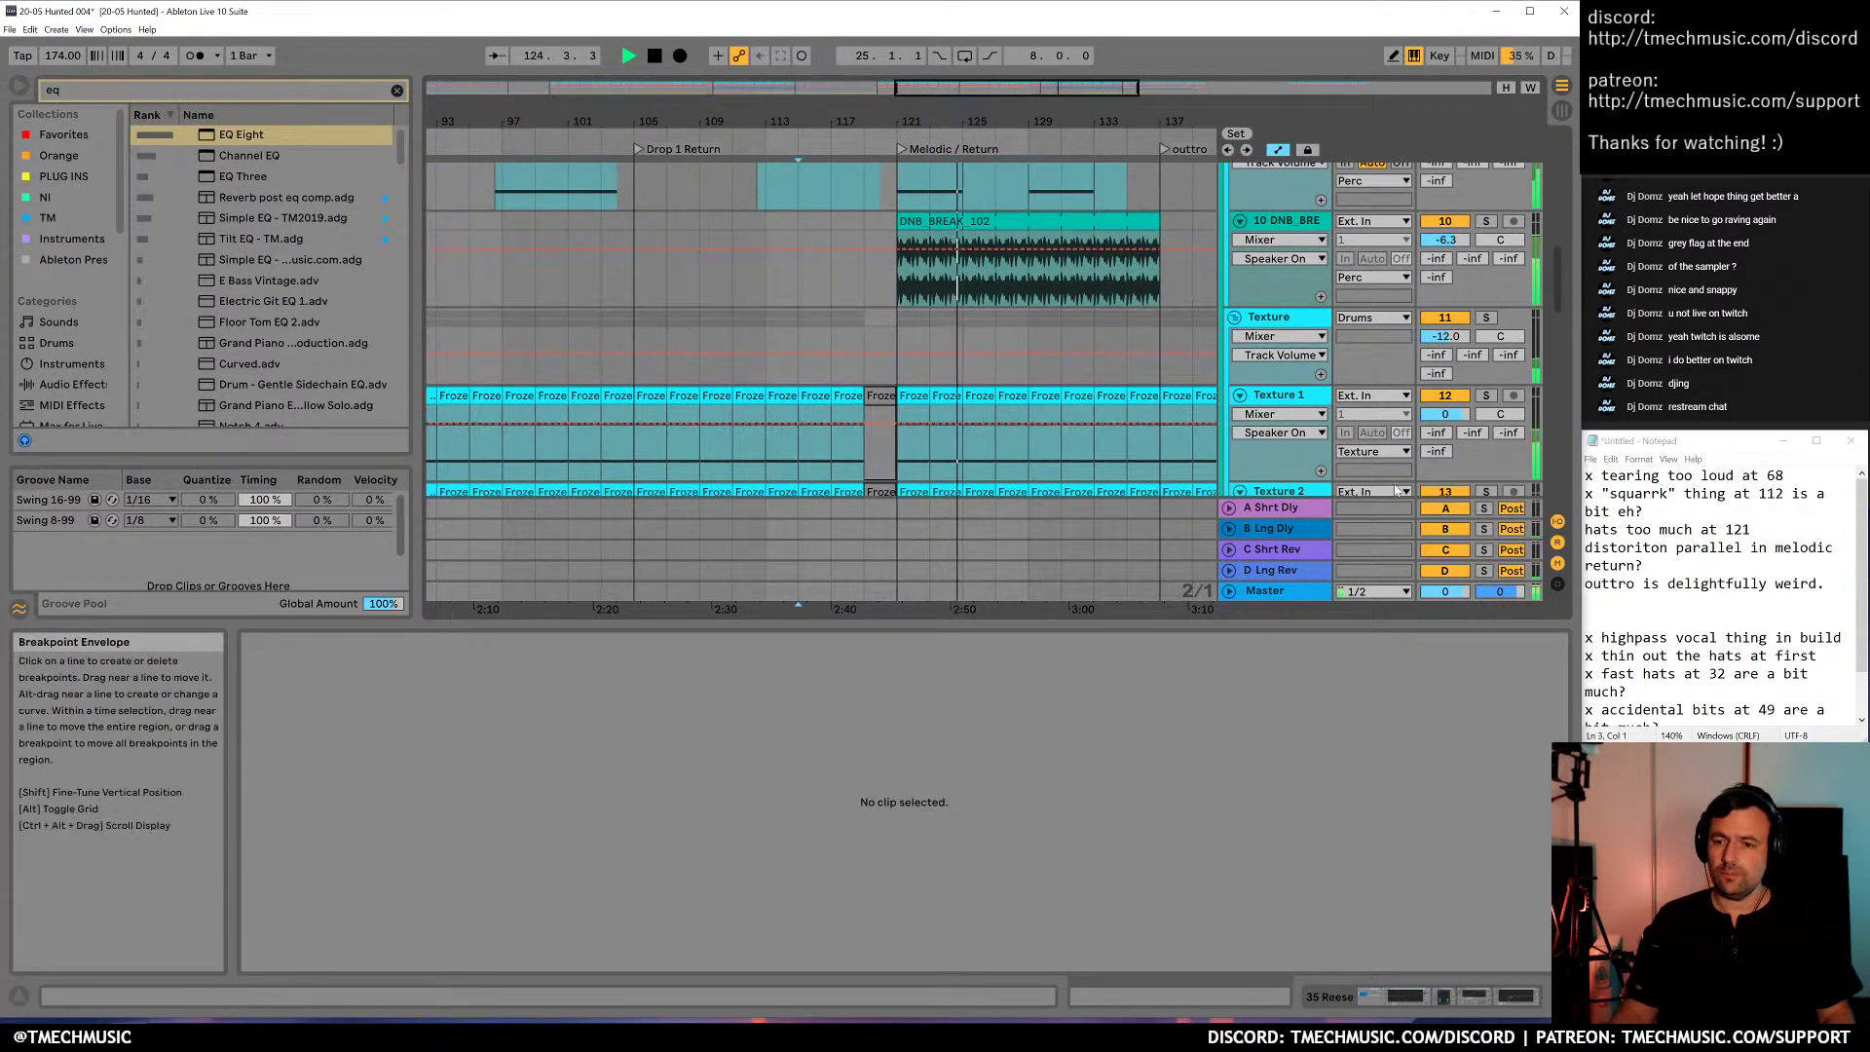
Mark "hats too much at 121" with an x, stop playback and remove the three completed lines heading the notes
left_click(1585, 529)
type("x")
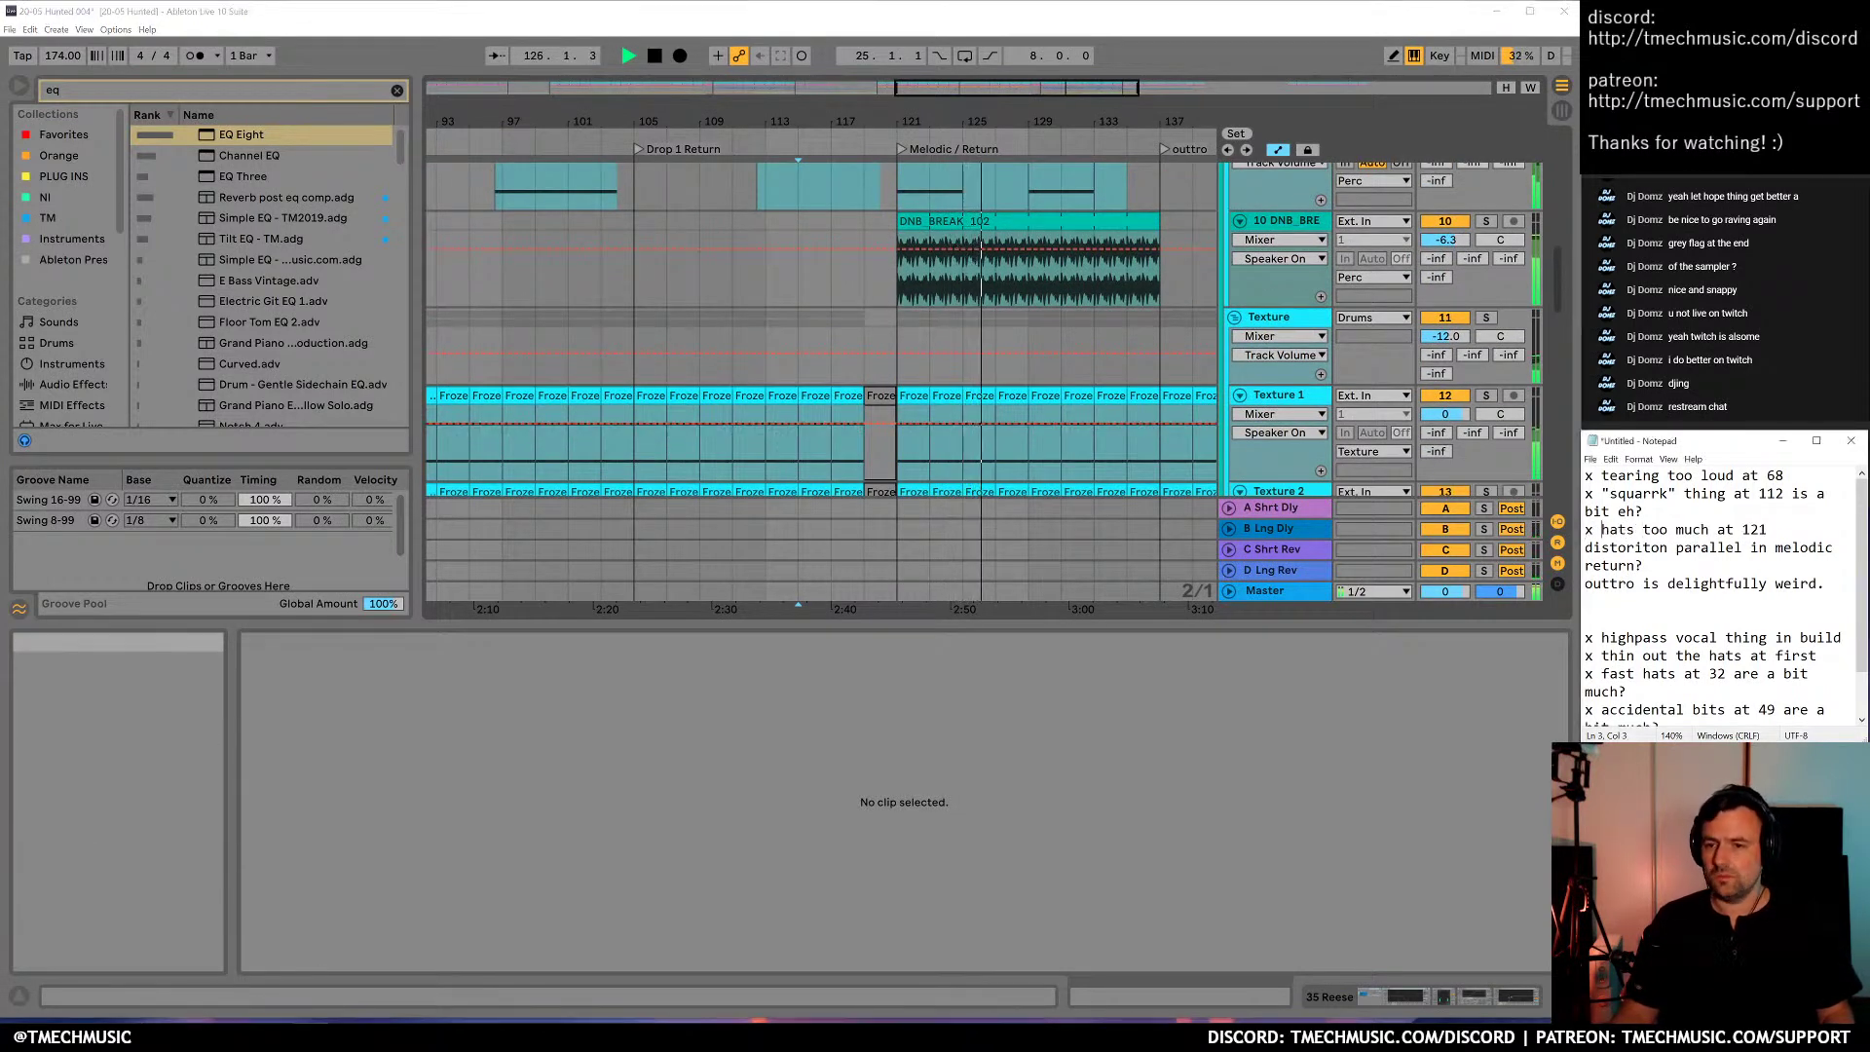
left_click(1061, 342)
key("space")
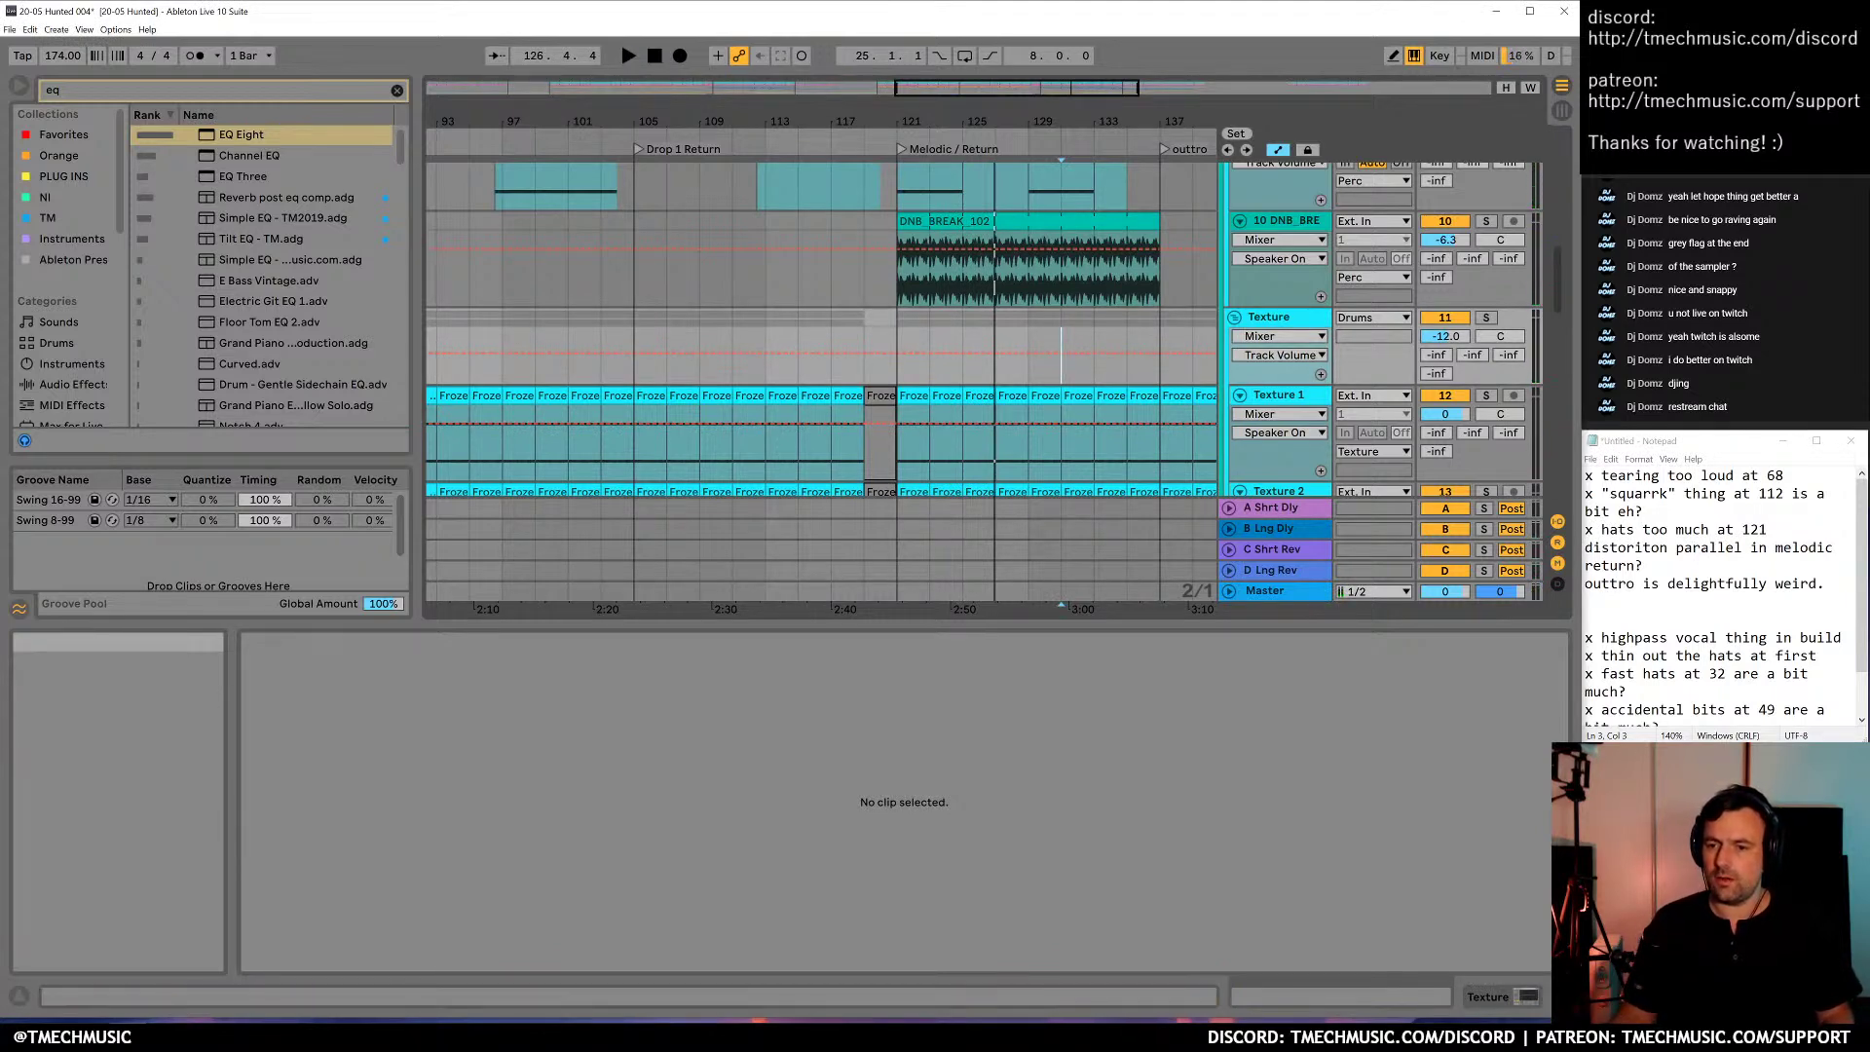
key("BackSpace")
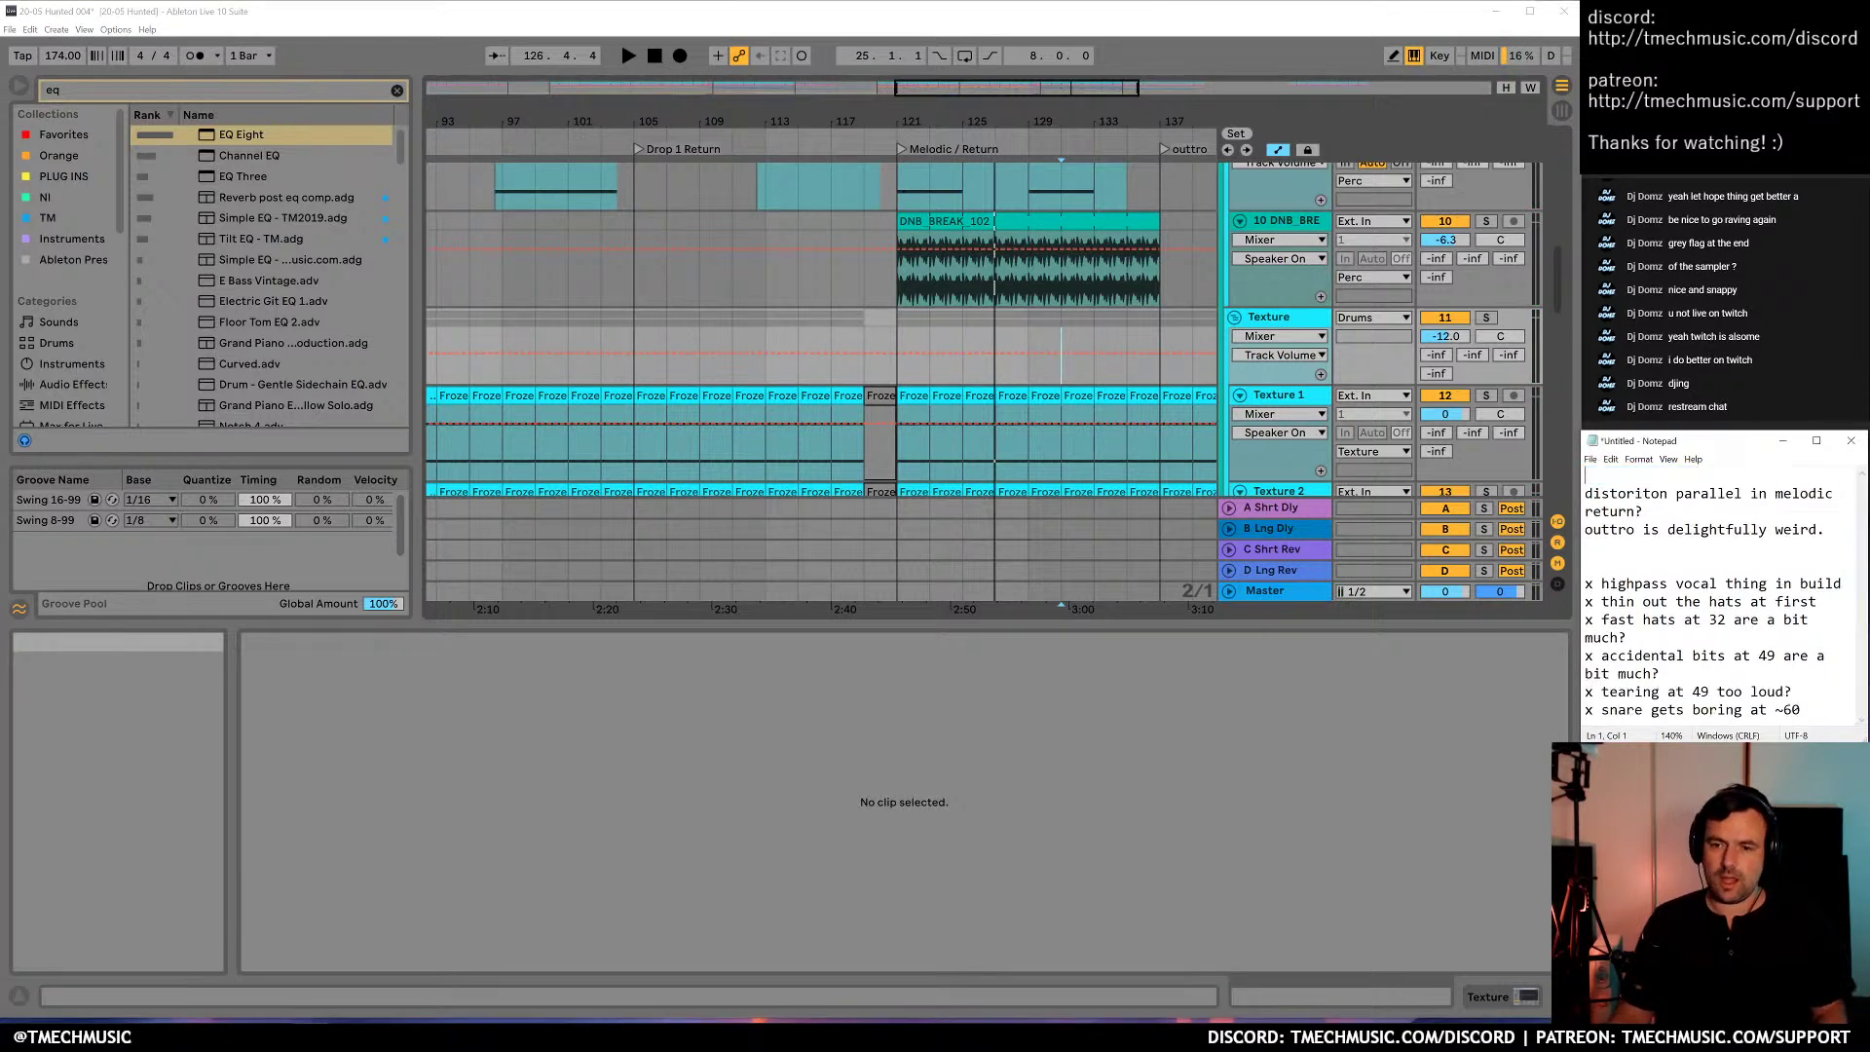
Delete the blank line heading the notes and put the completed items at the end of the ticked-off list
key("Delete")
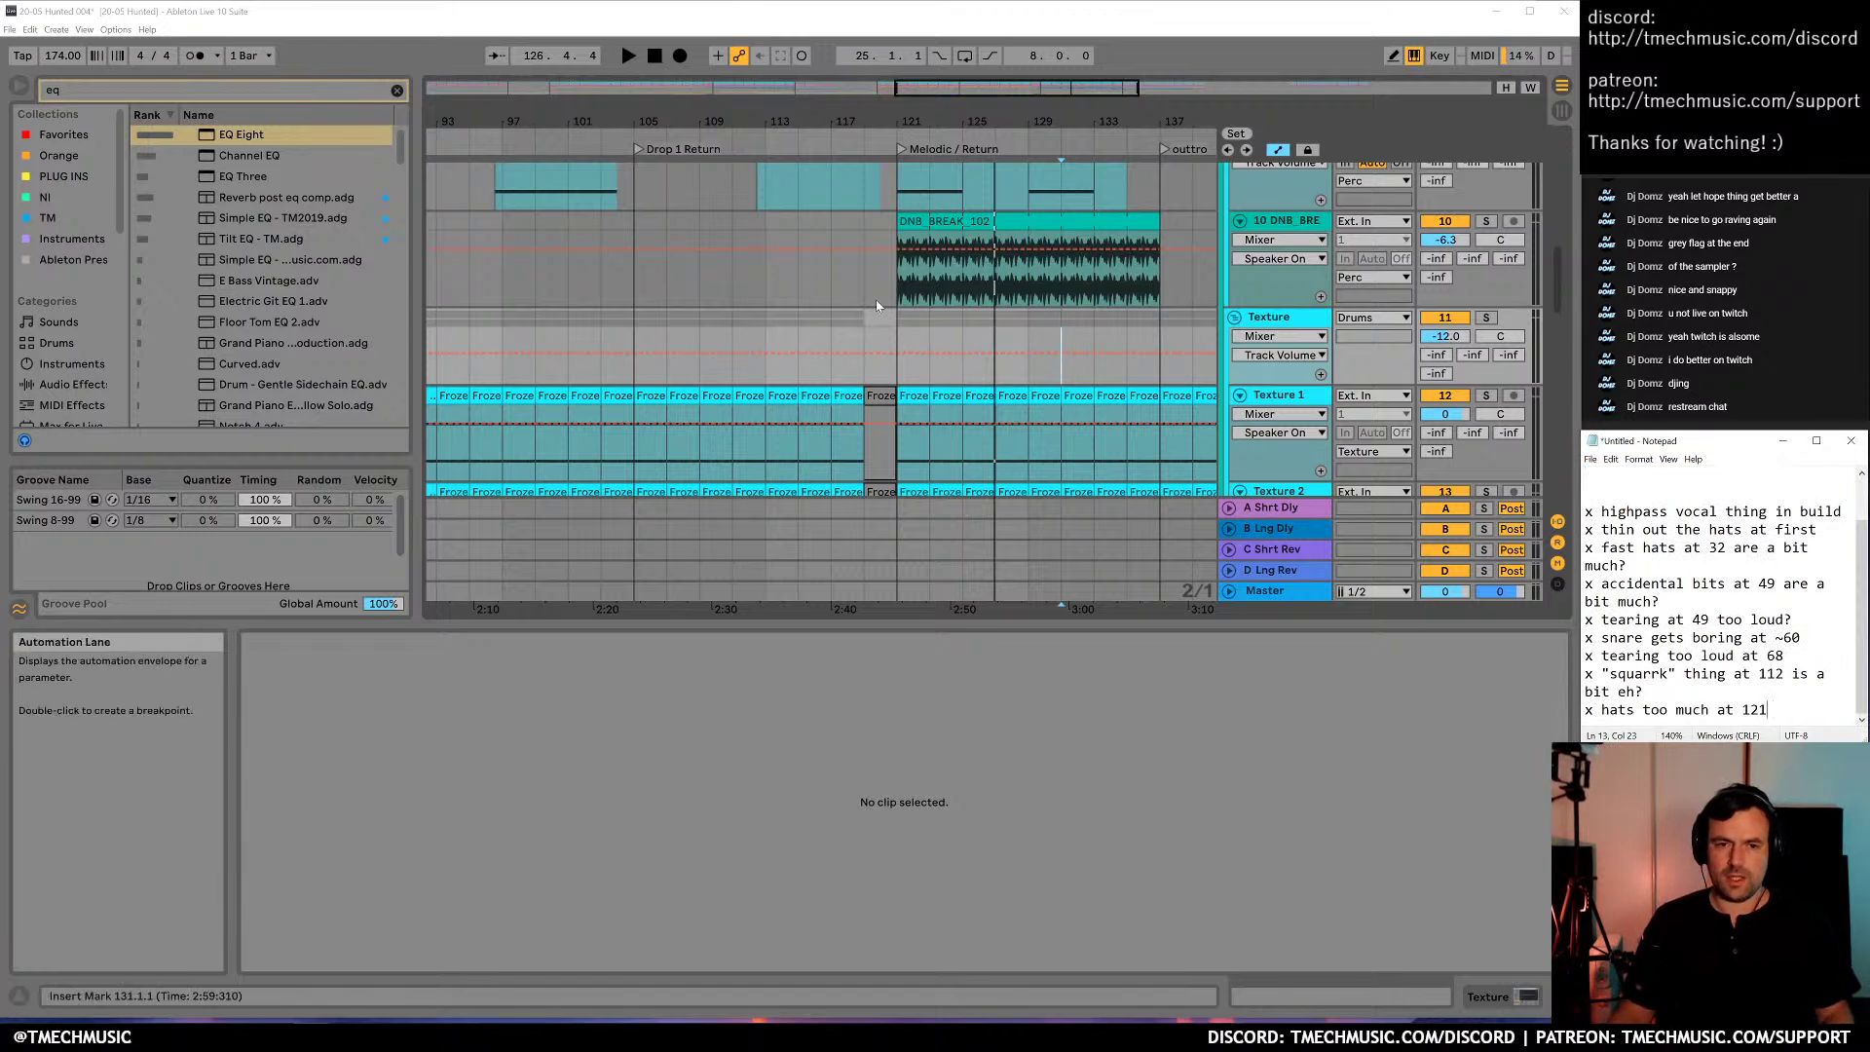
Play from bar 131 into the outtro and examine its drum, texture, bass, vocal and FX tracks
left_click(864, 283)
left_click_drag(1100, 122, 820, 115)
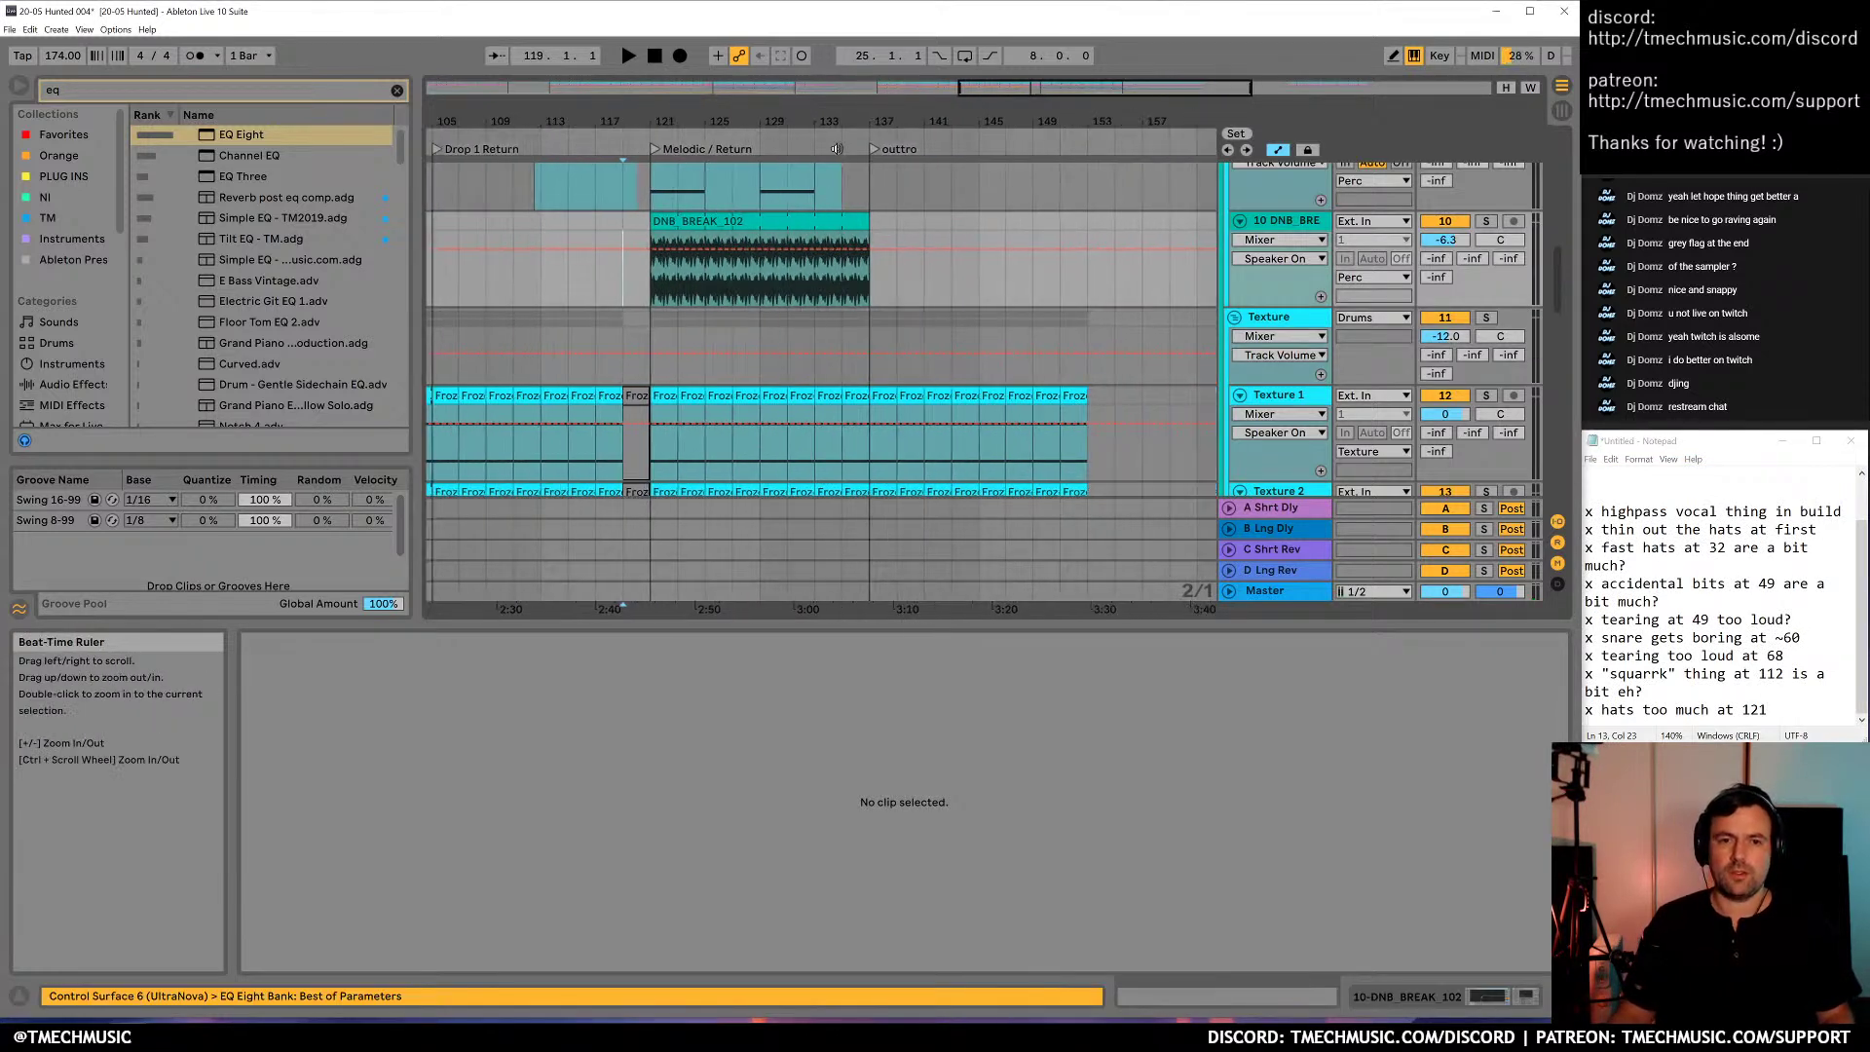
left_click(789, 317)
key("space")
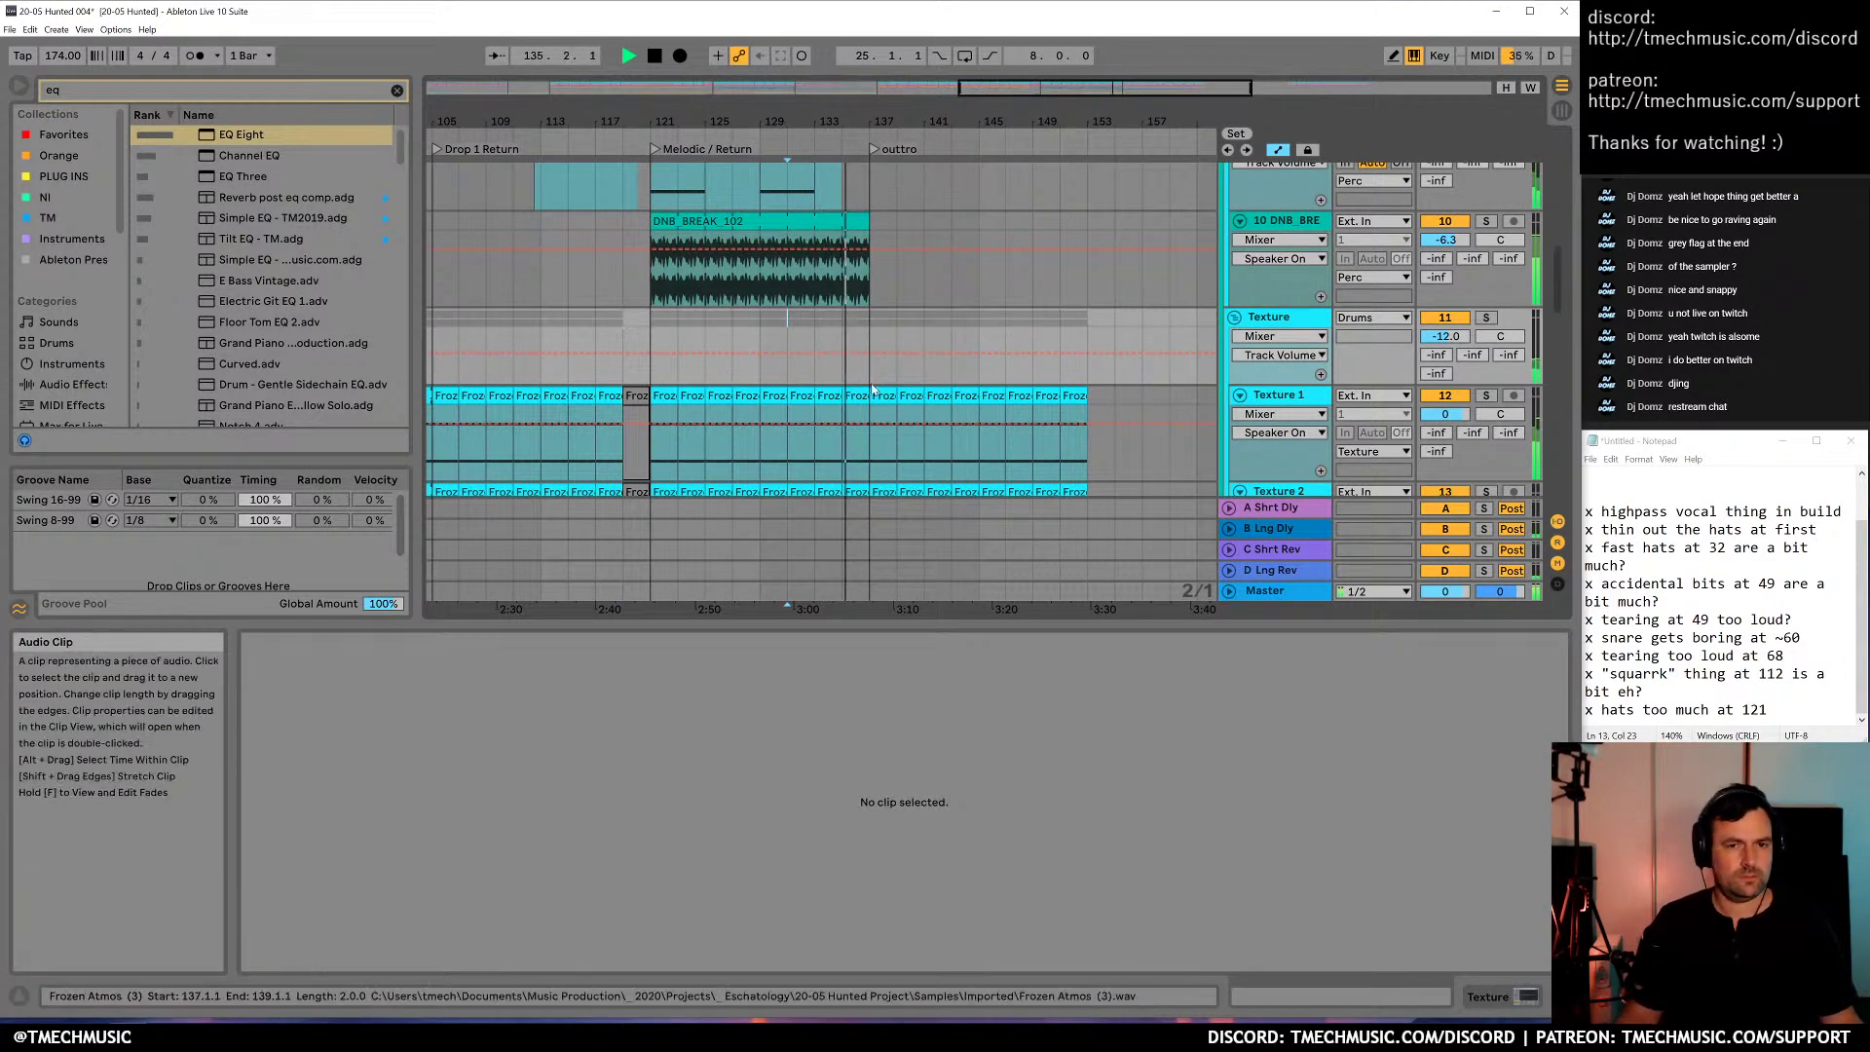
scroll(969, 358, "up", 3)
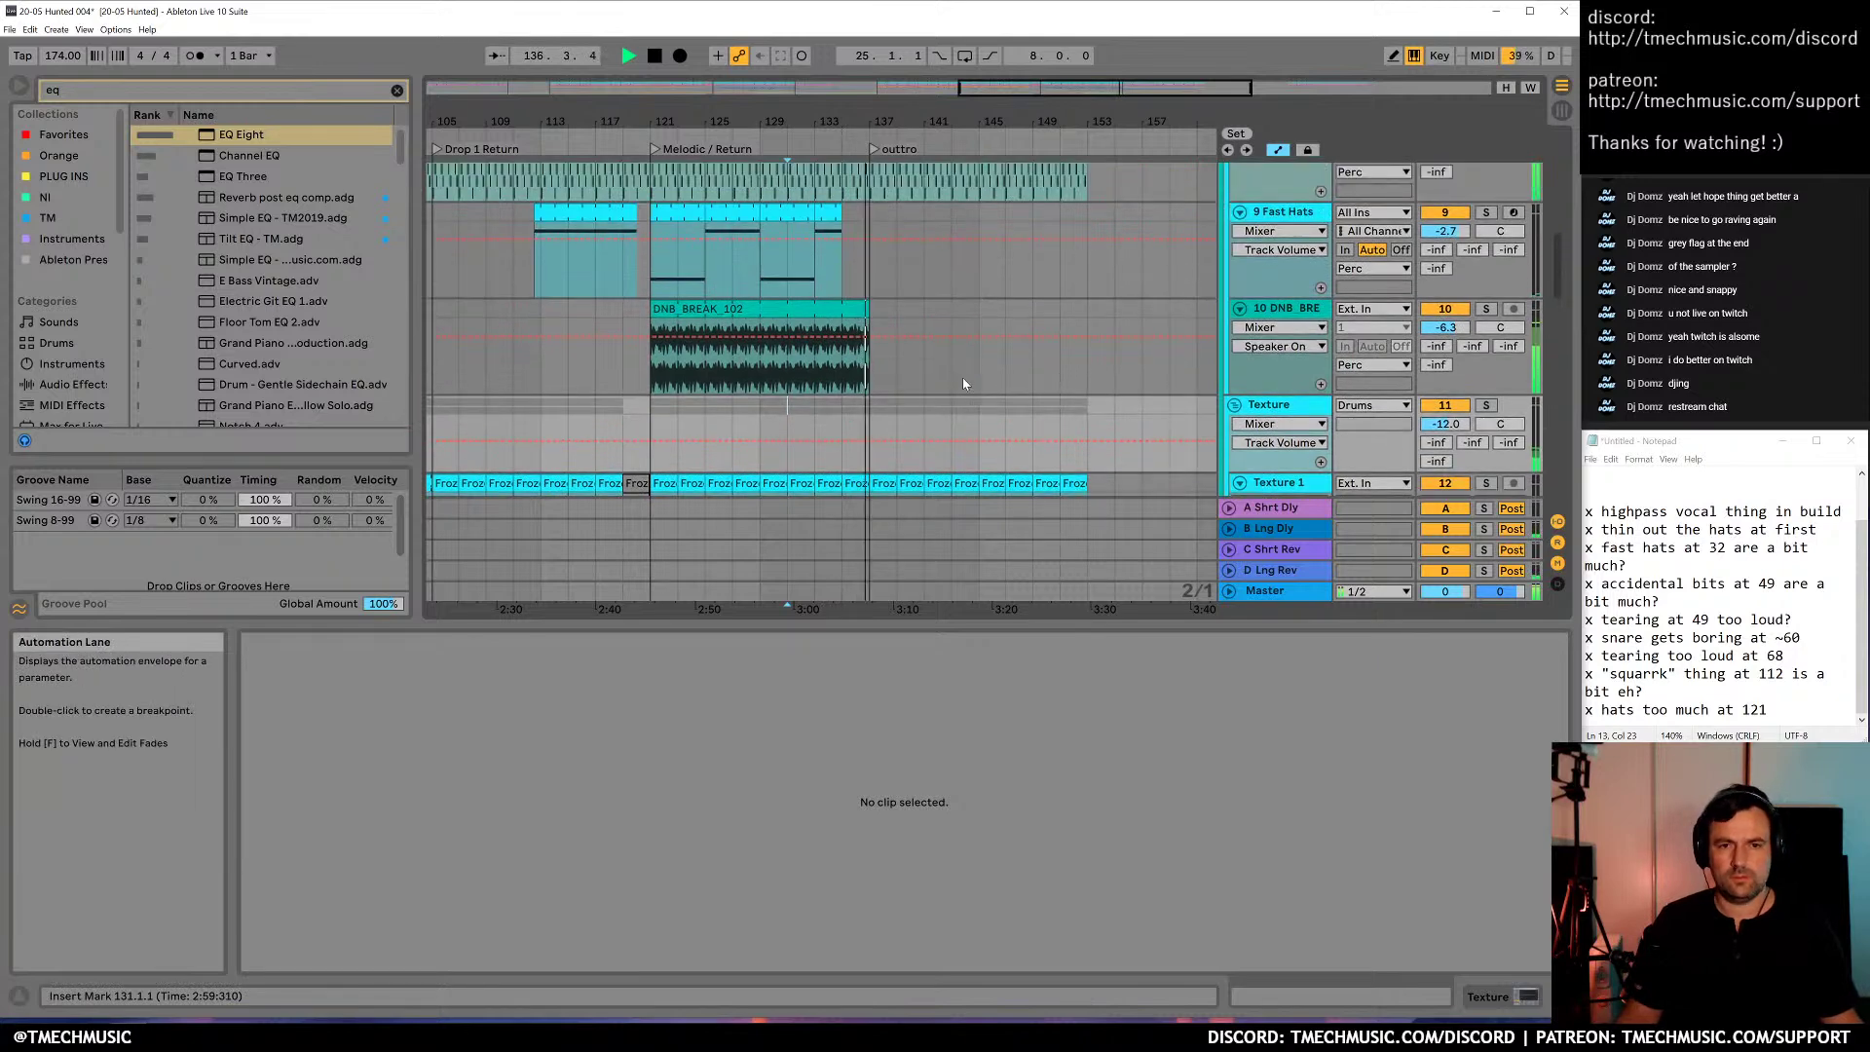
left_click(1266, 358)
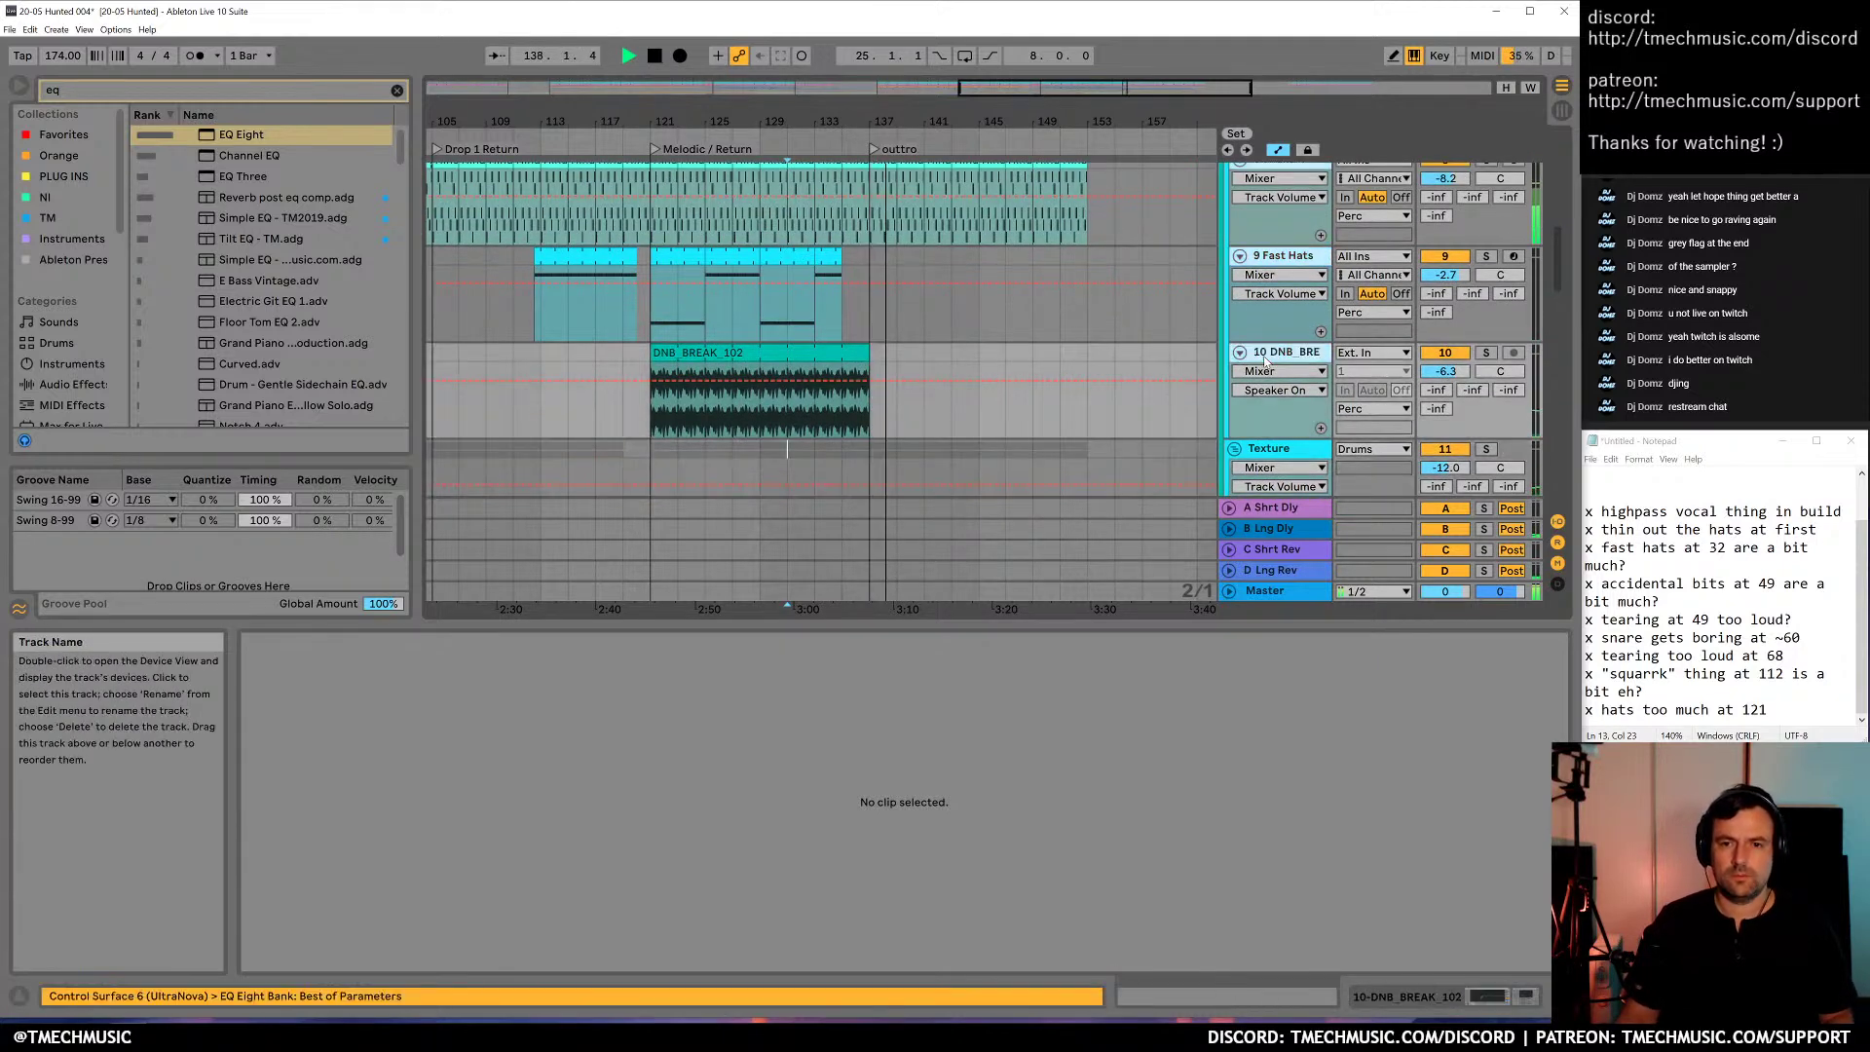
scroll(1266, 361, "down", 5)
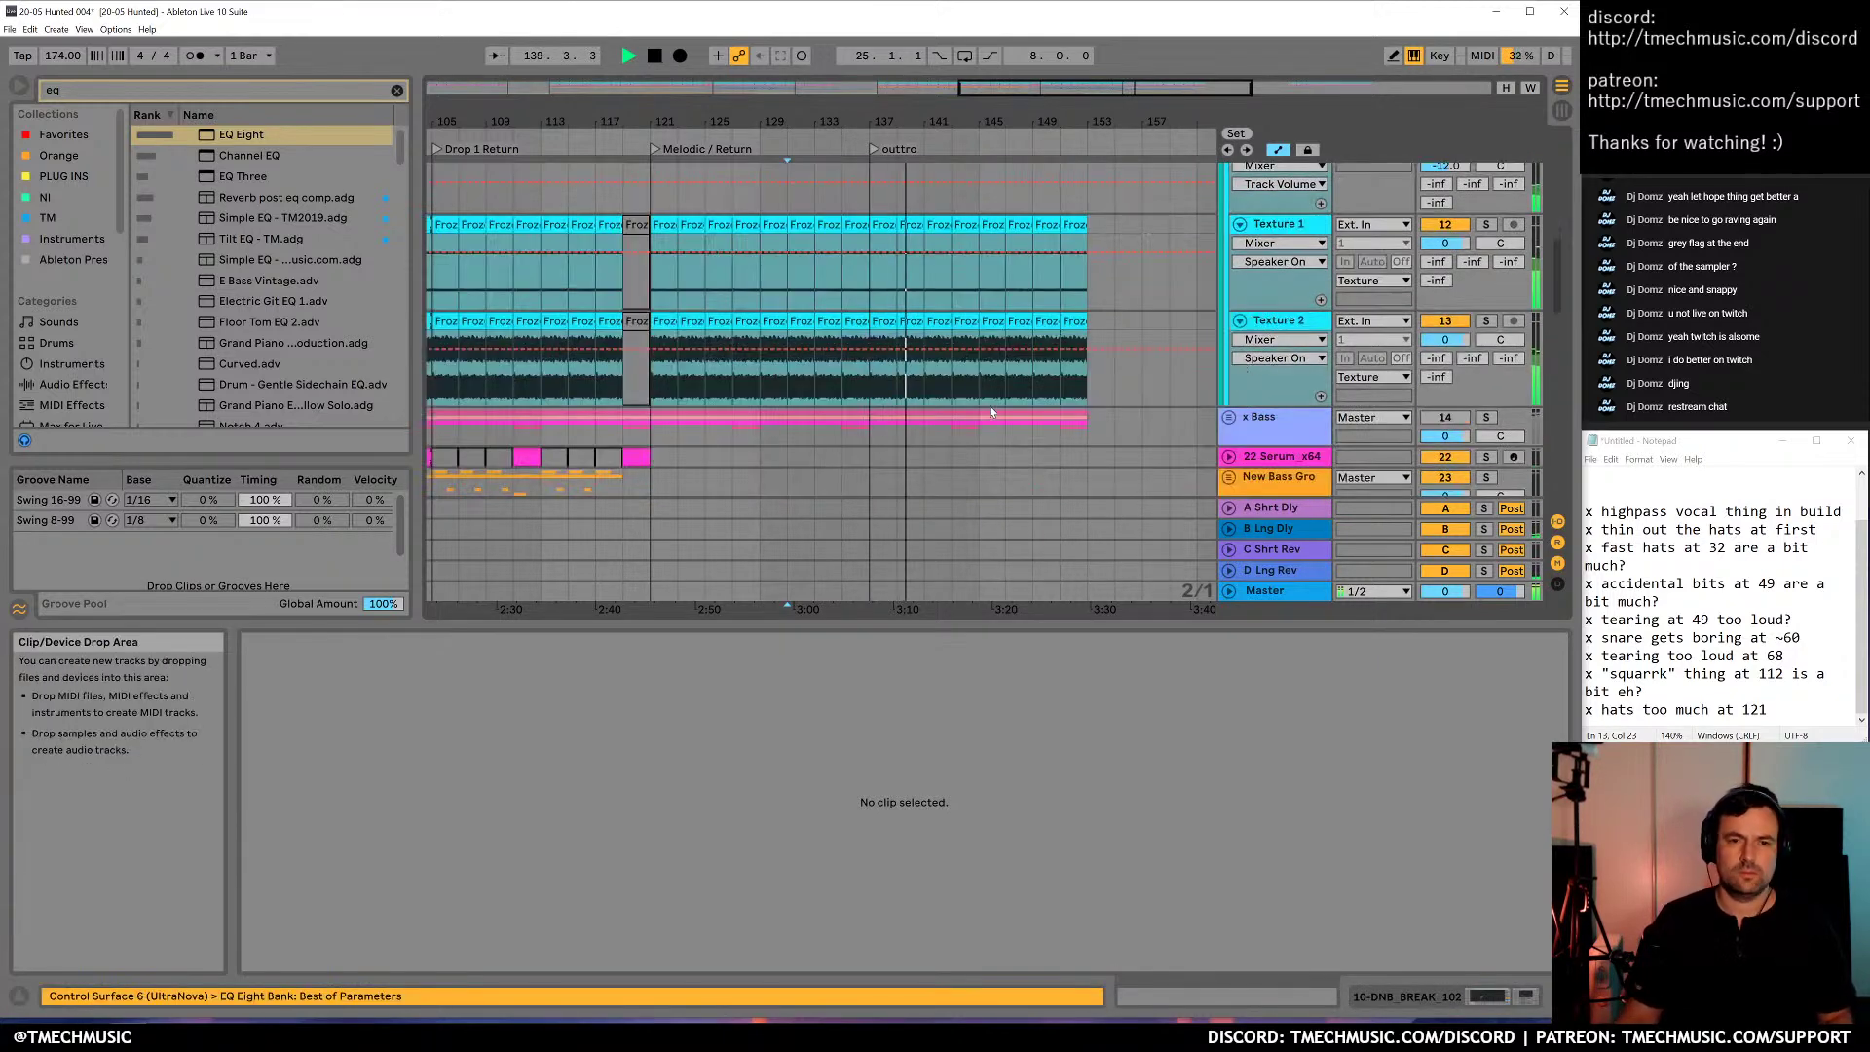
scroll(1003, 465, "down", 2)
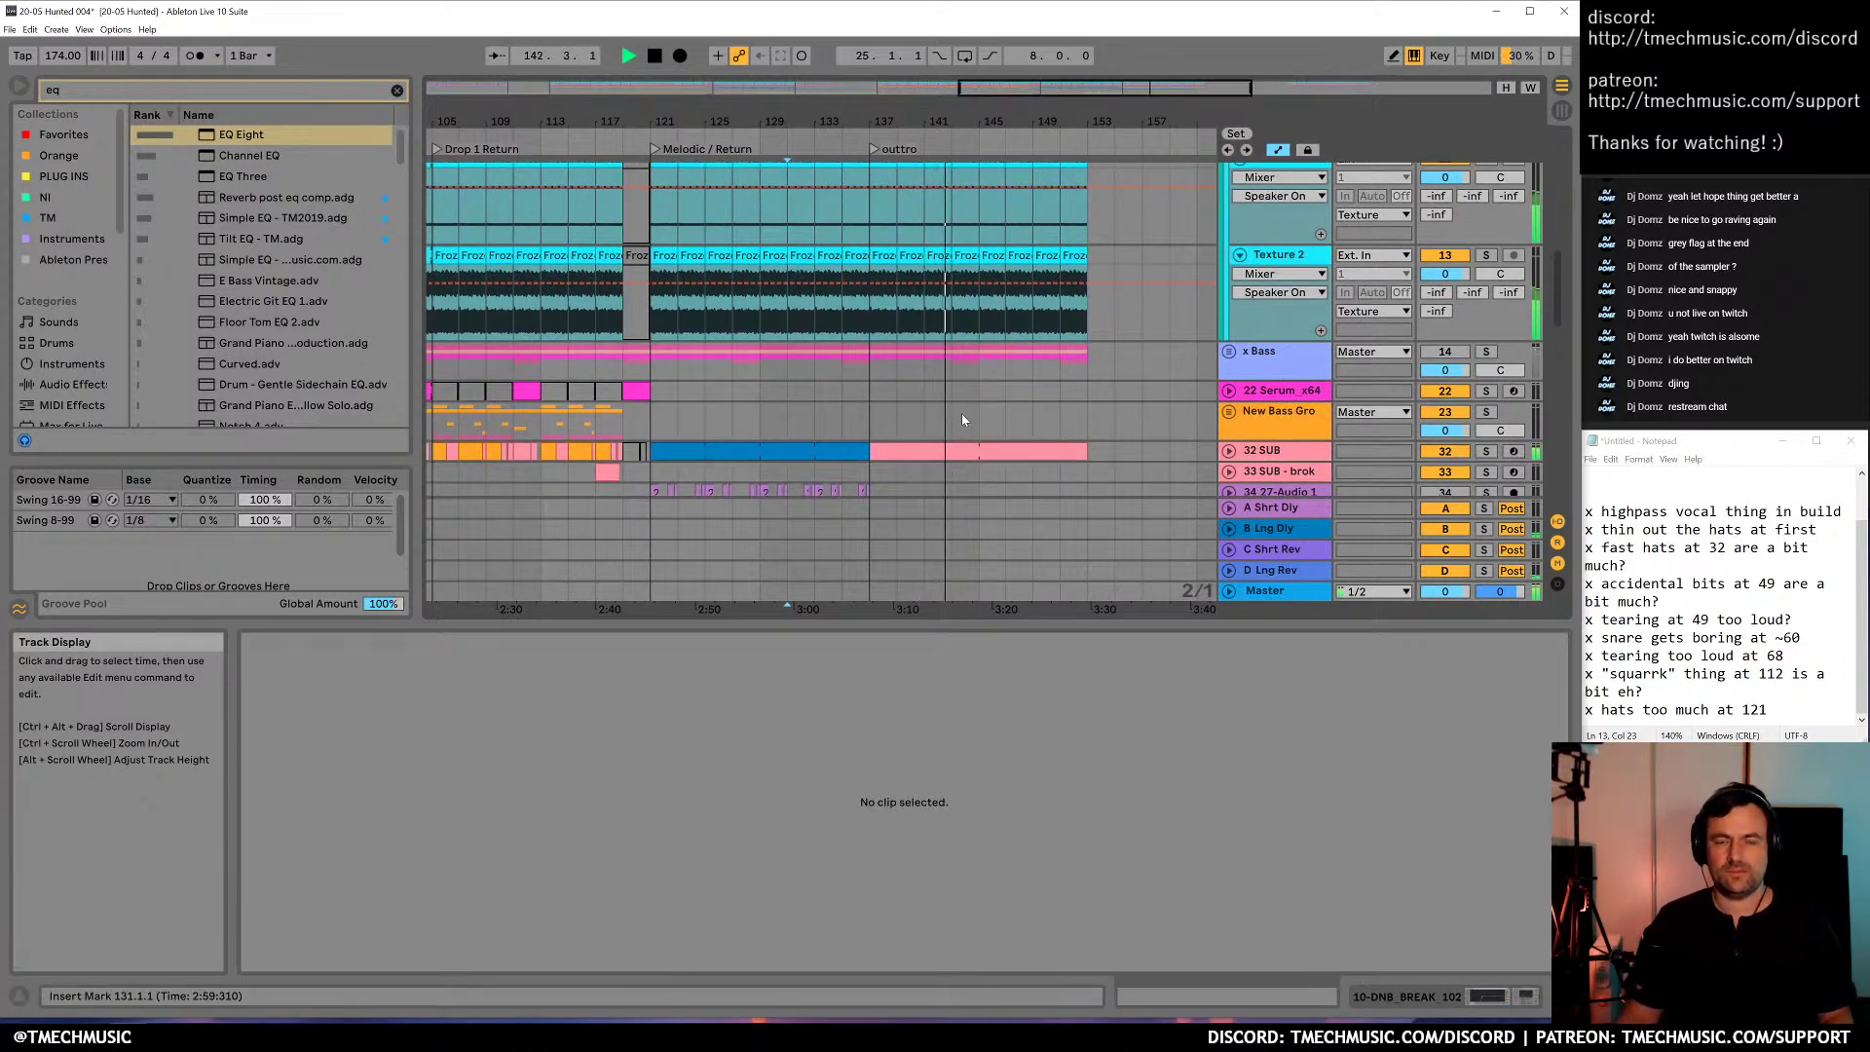
scroll(964, 409, "down", 10)
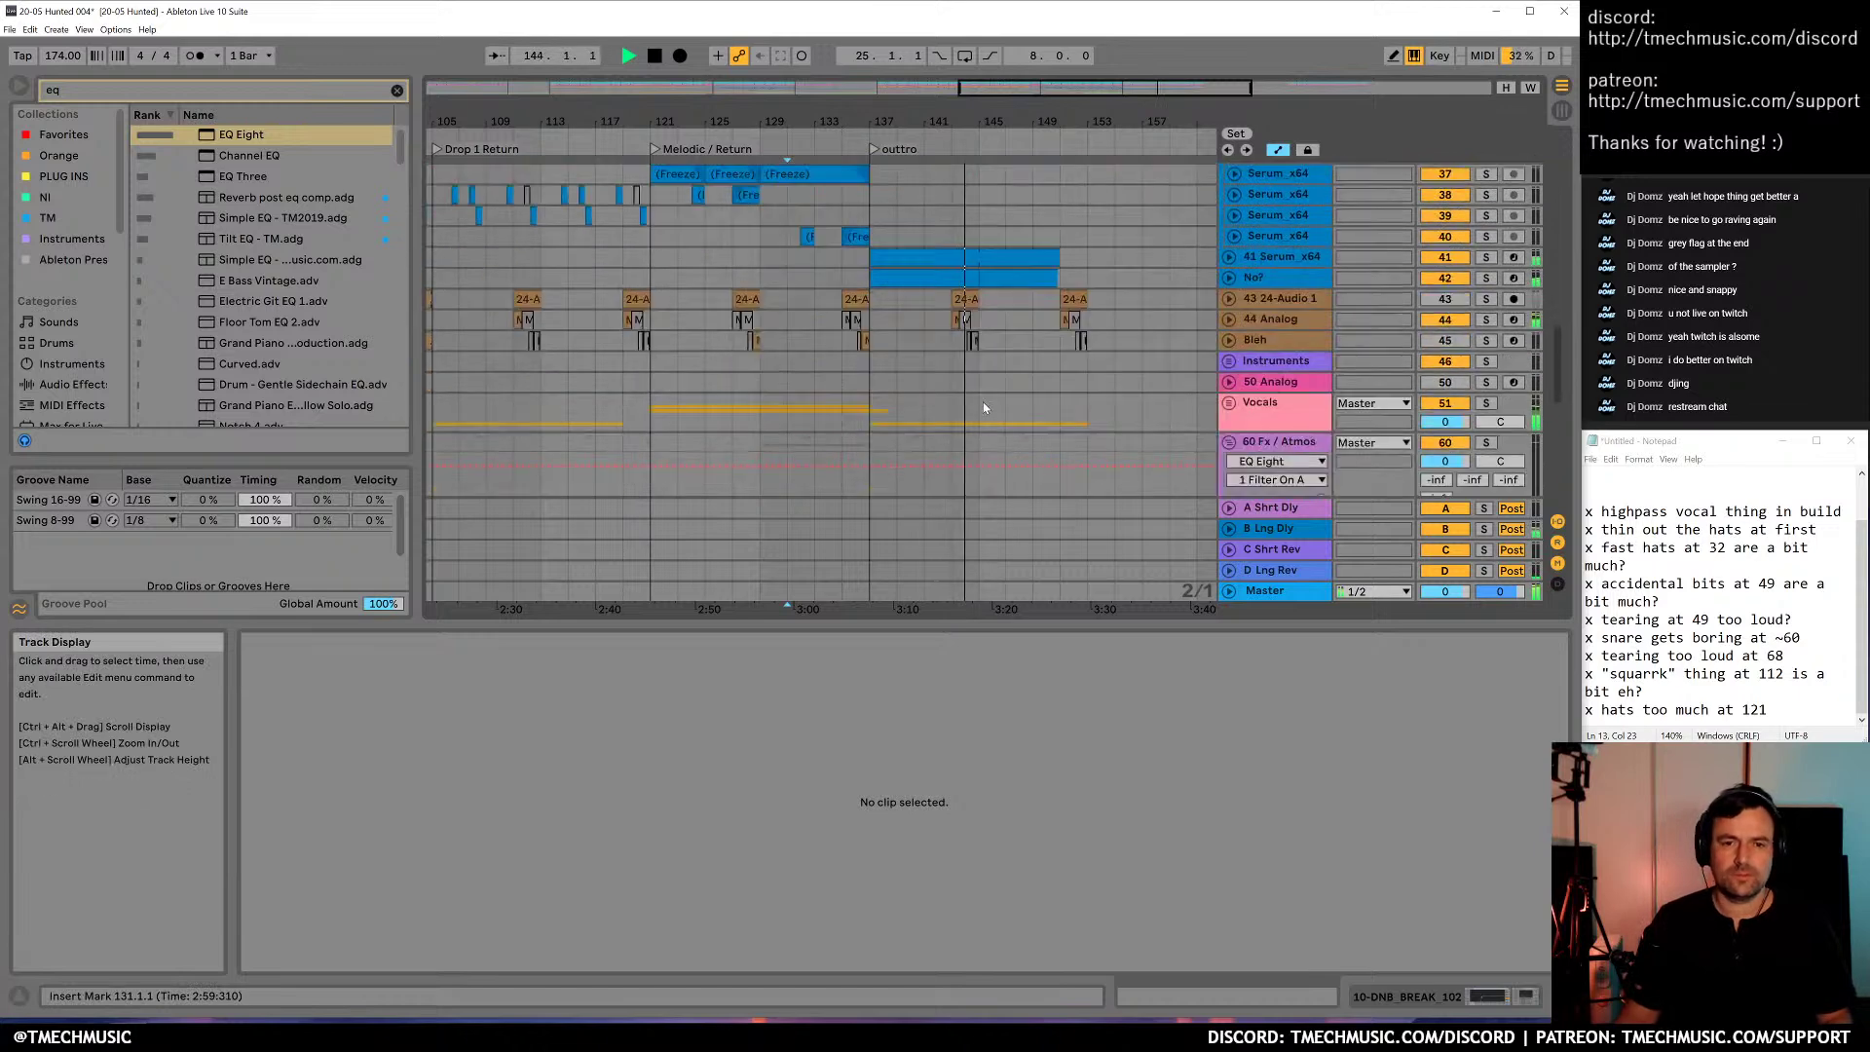
scroll(972, 389, "down", 3)
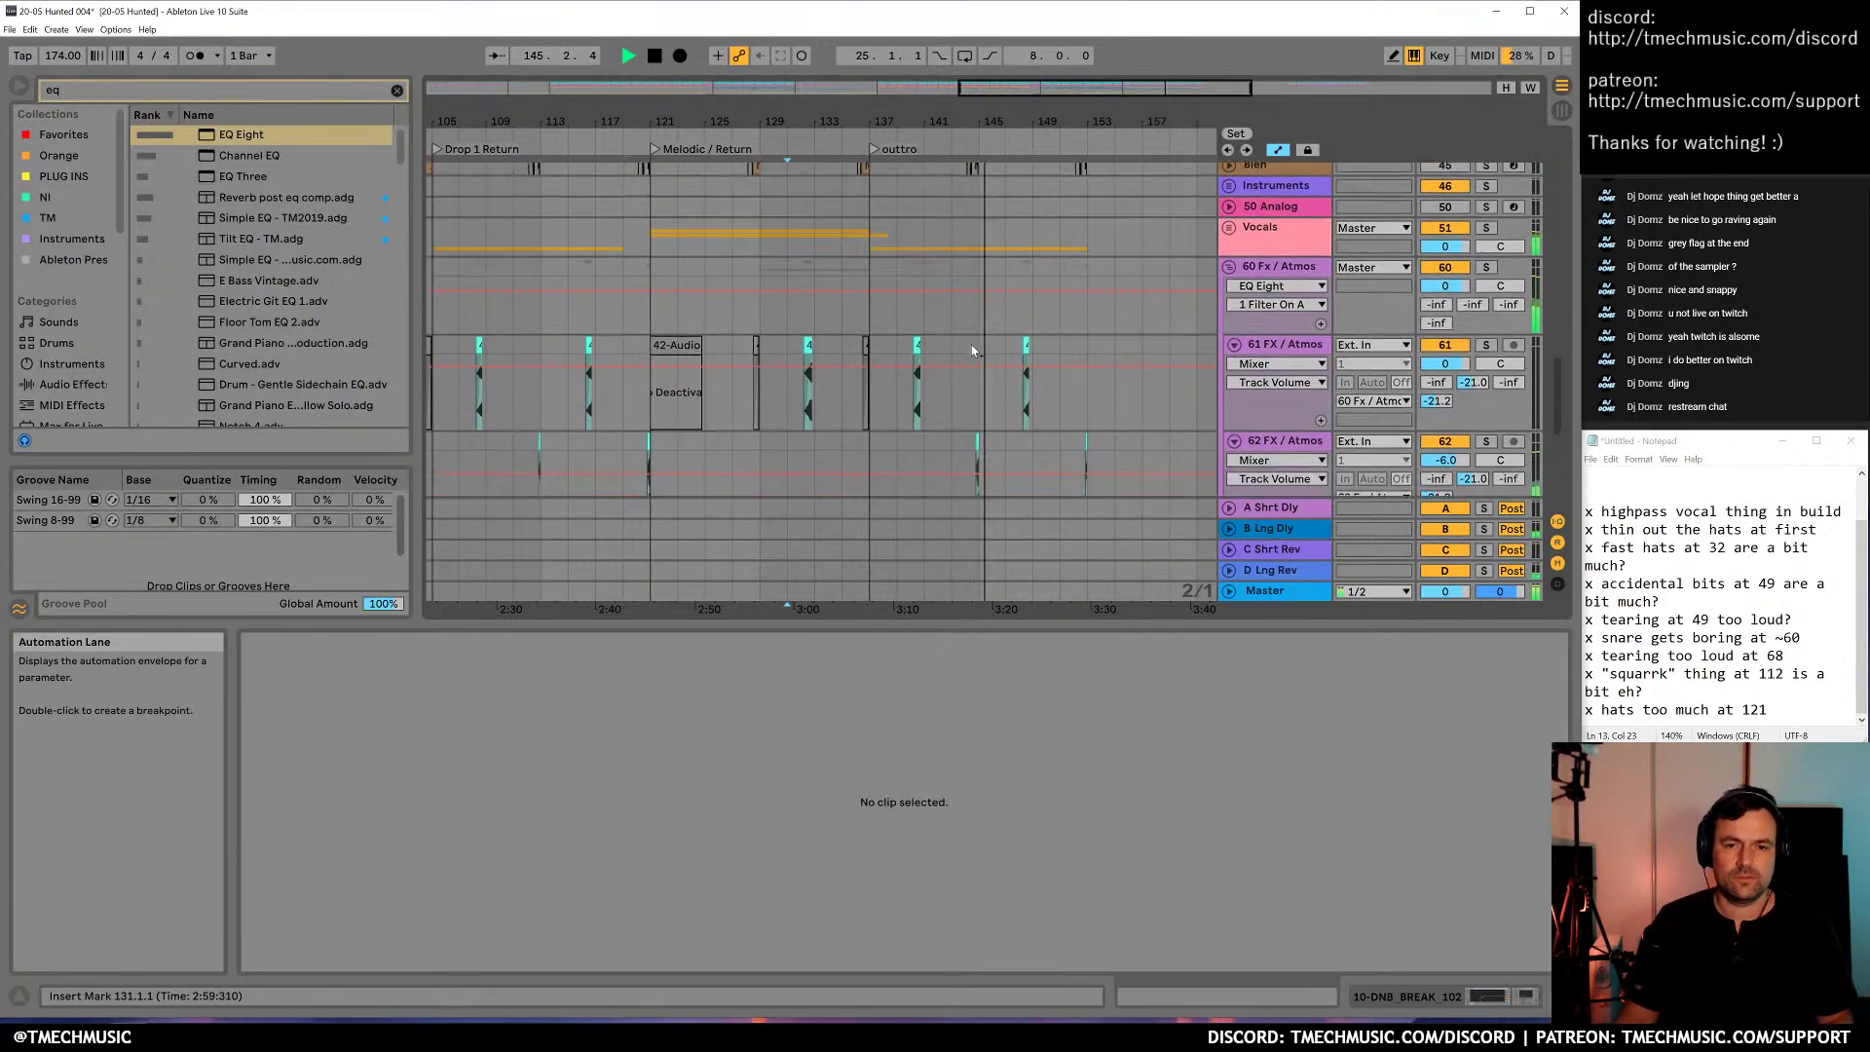
scroll(972, 346, "up", 5)
key("space")
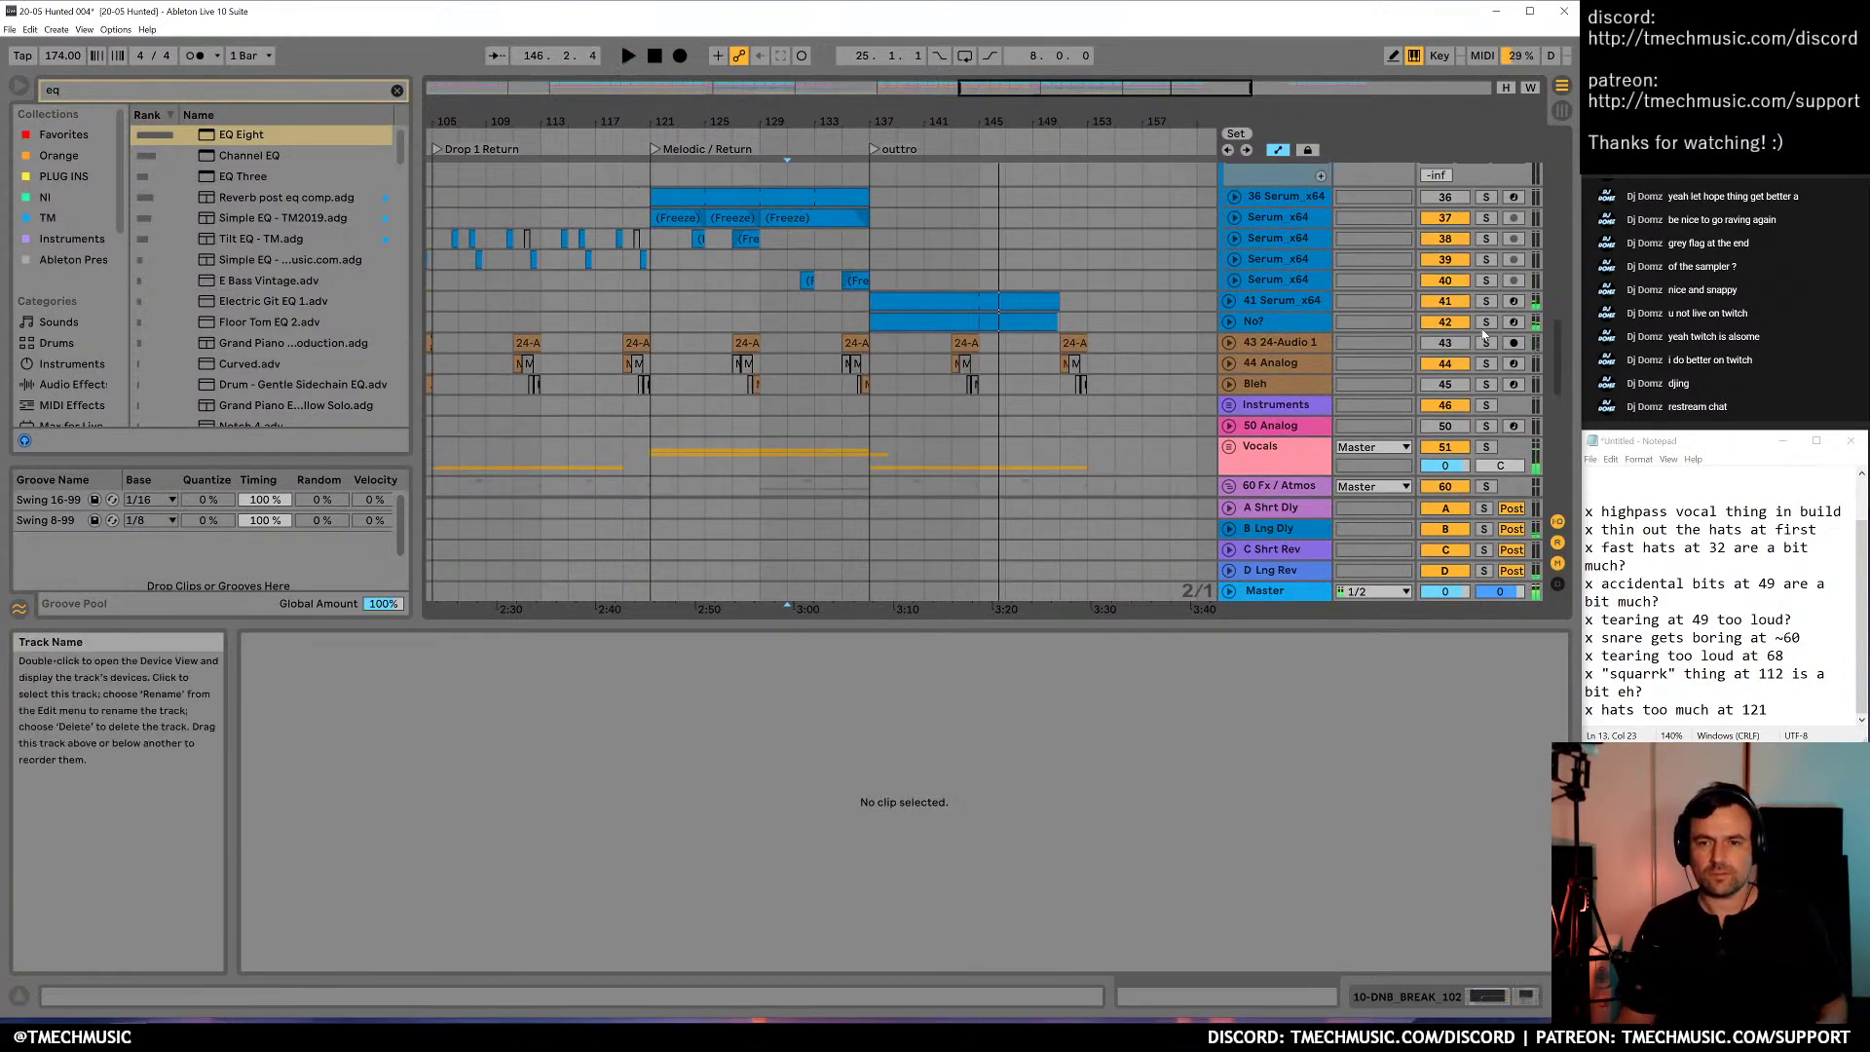
Unfold outtro tracks 41 and 42 in turn and audition the outtro from bar 137 with solo
left_click(1229, 300)
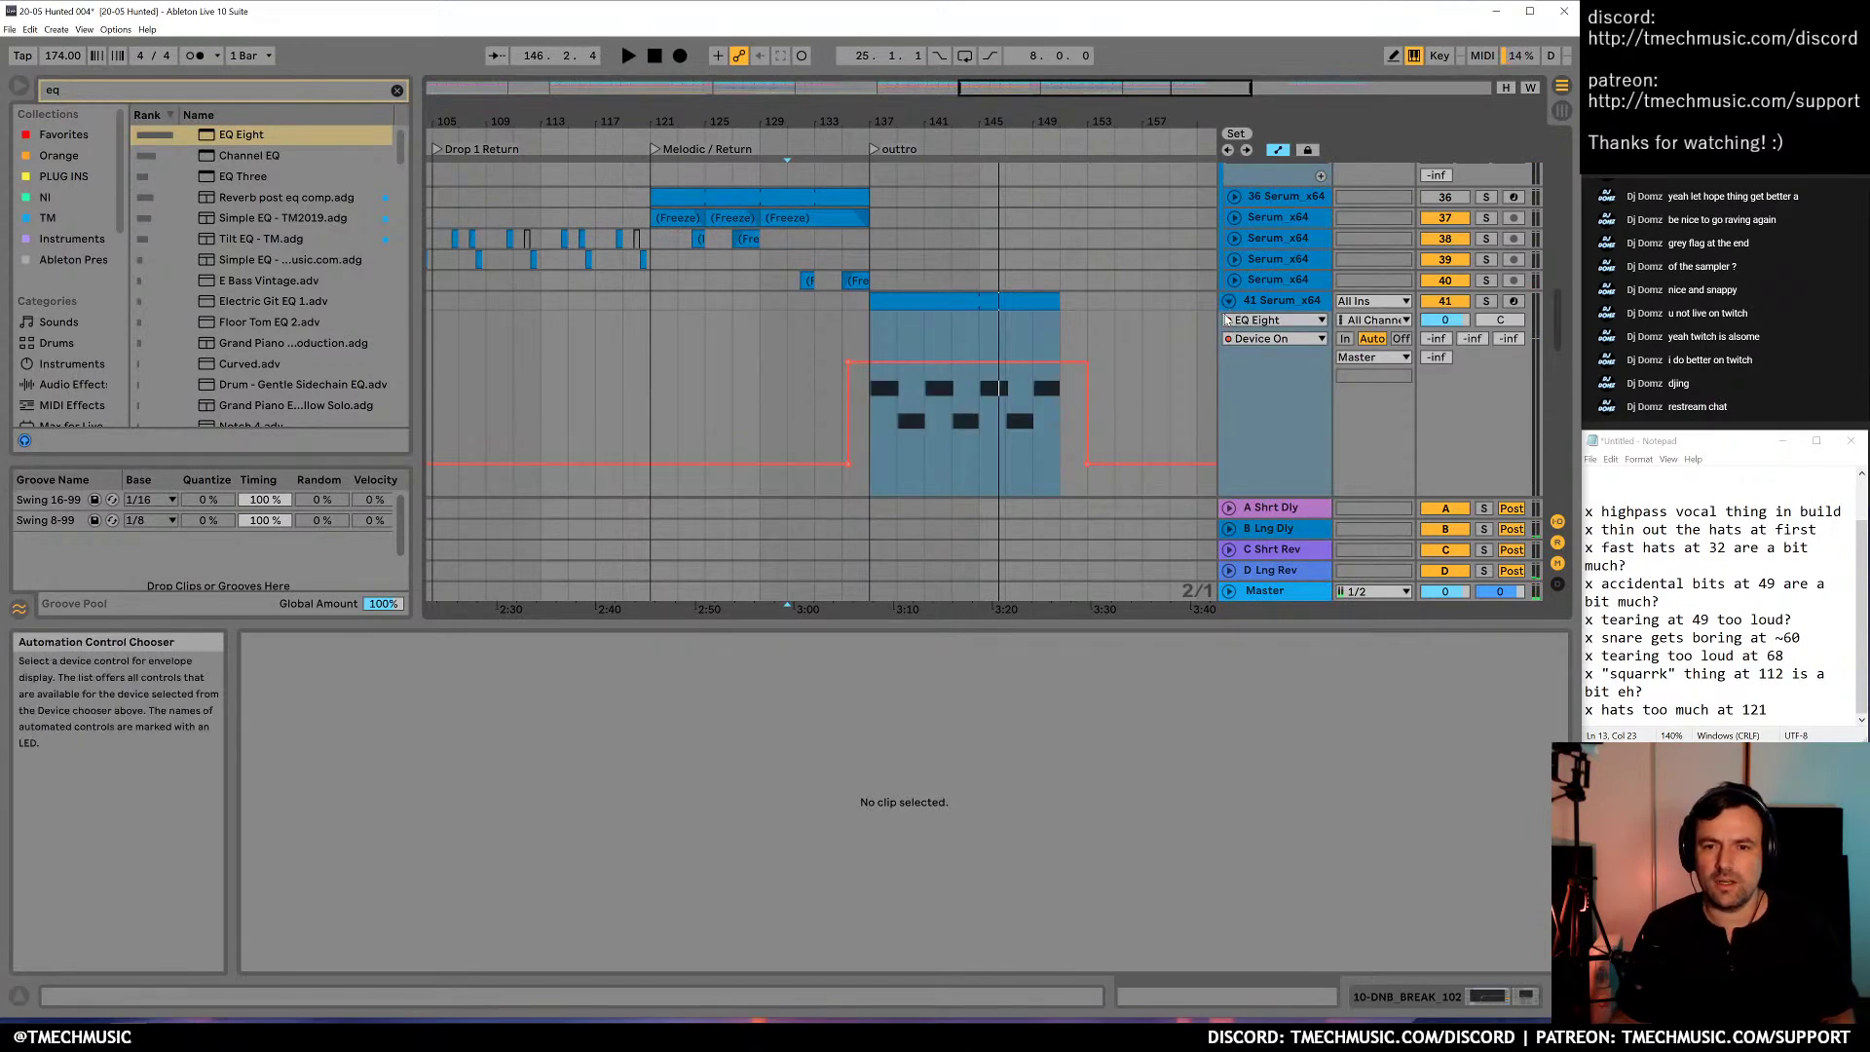
left_click(1229, 301)
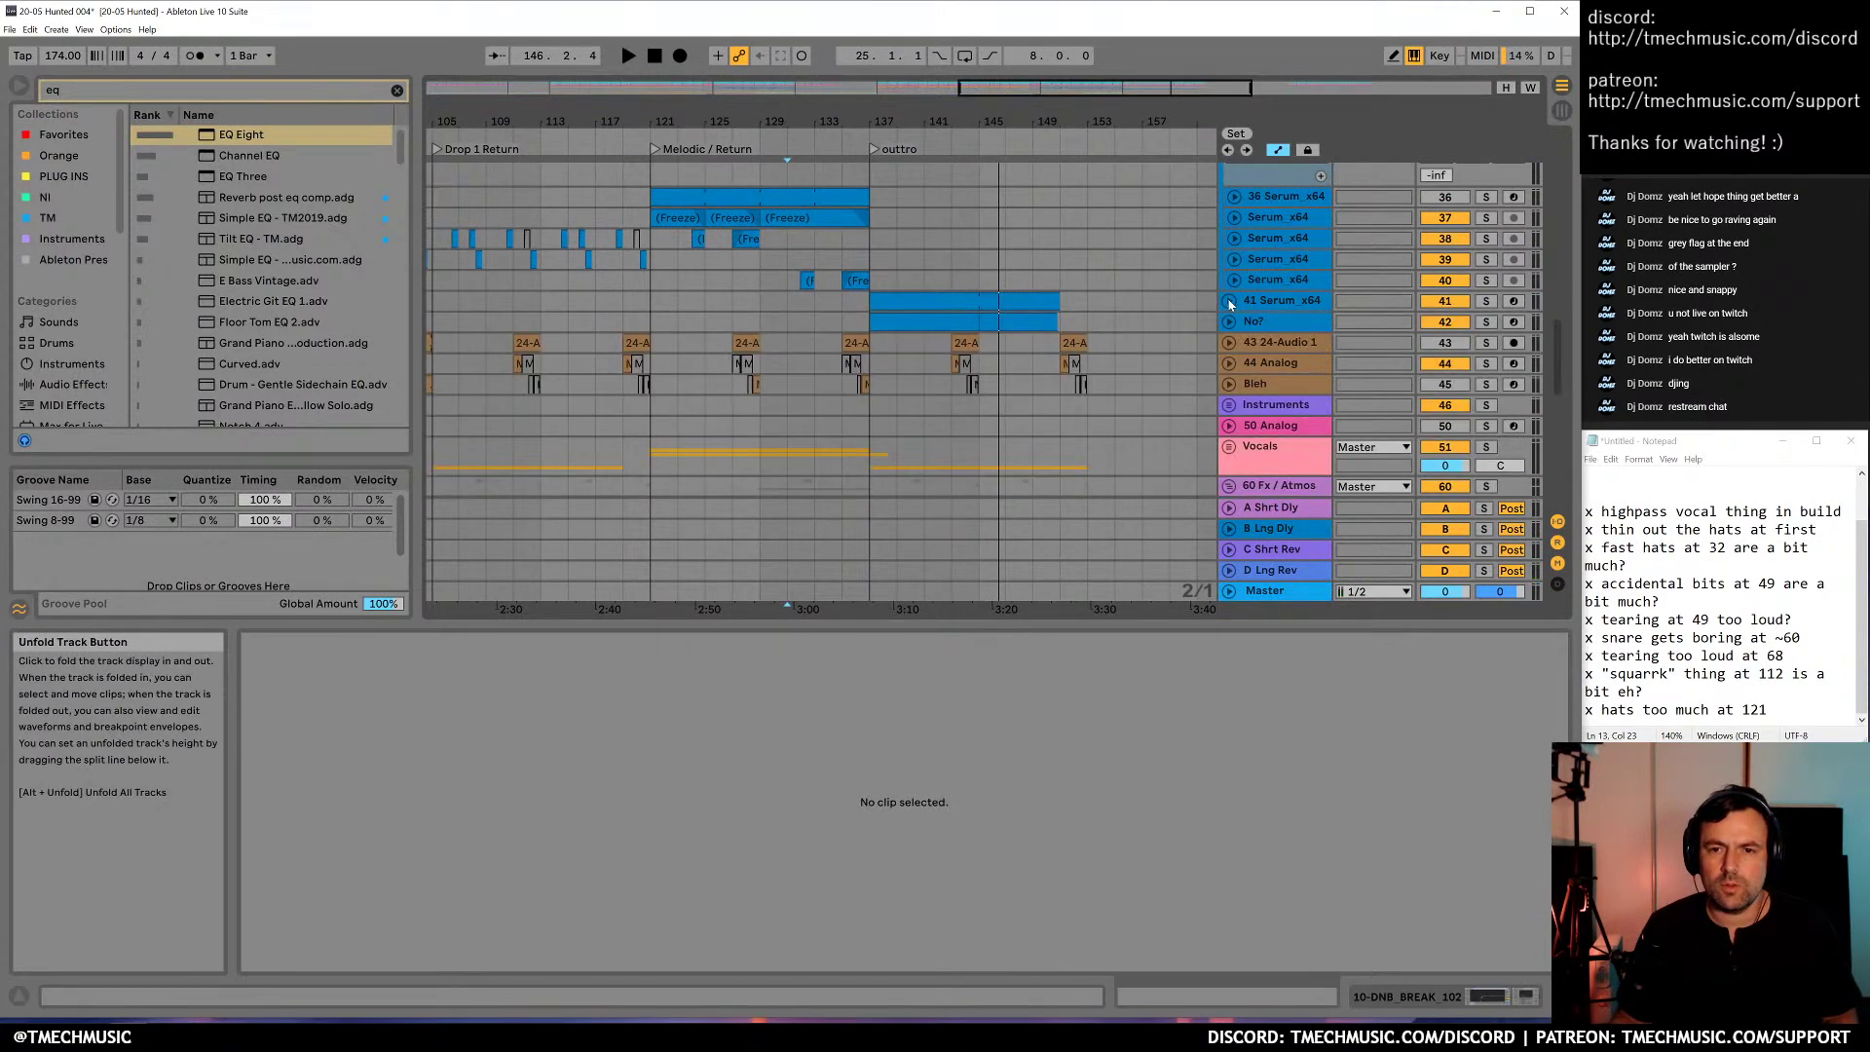
left_click(1229, 321)
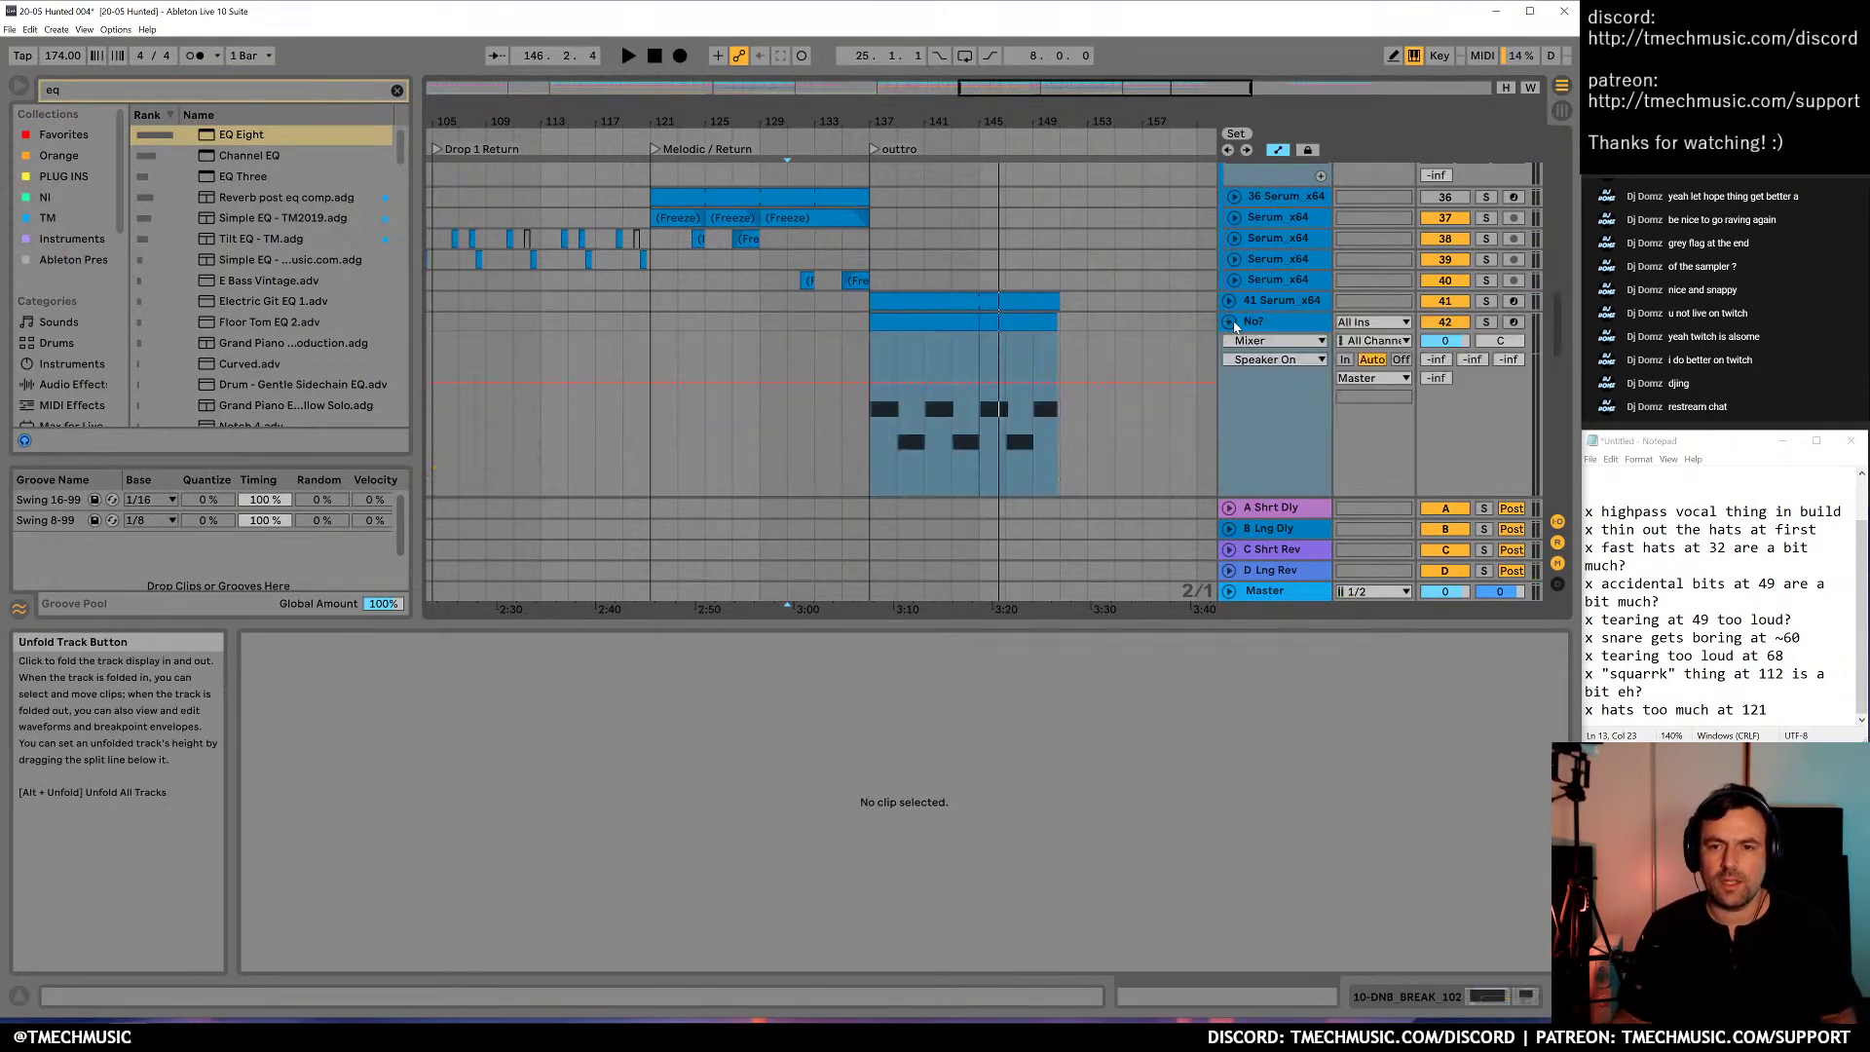
left_click(934, 321)
left_click(1487, 322)
key("space")
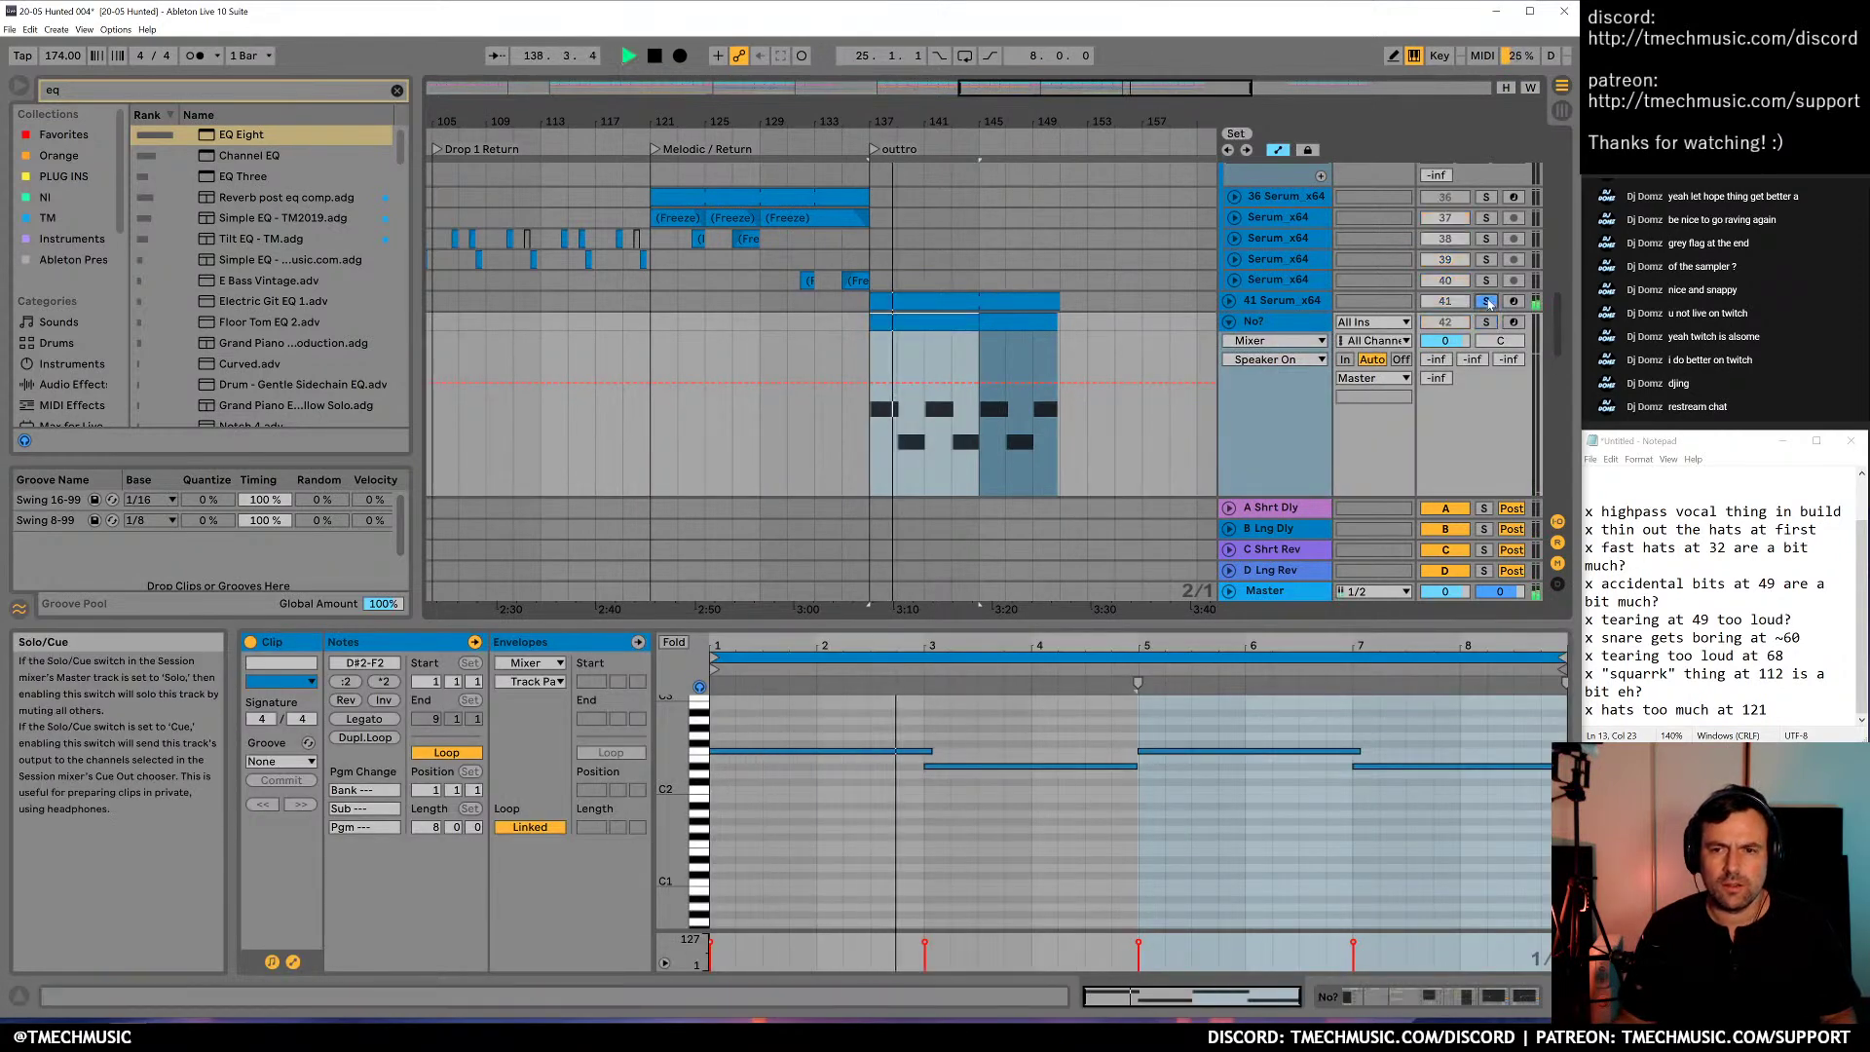
left_click(1487, 322)
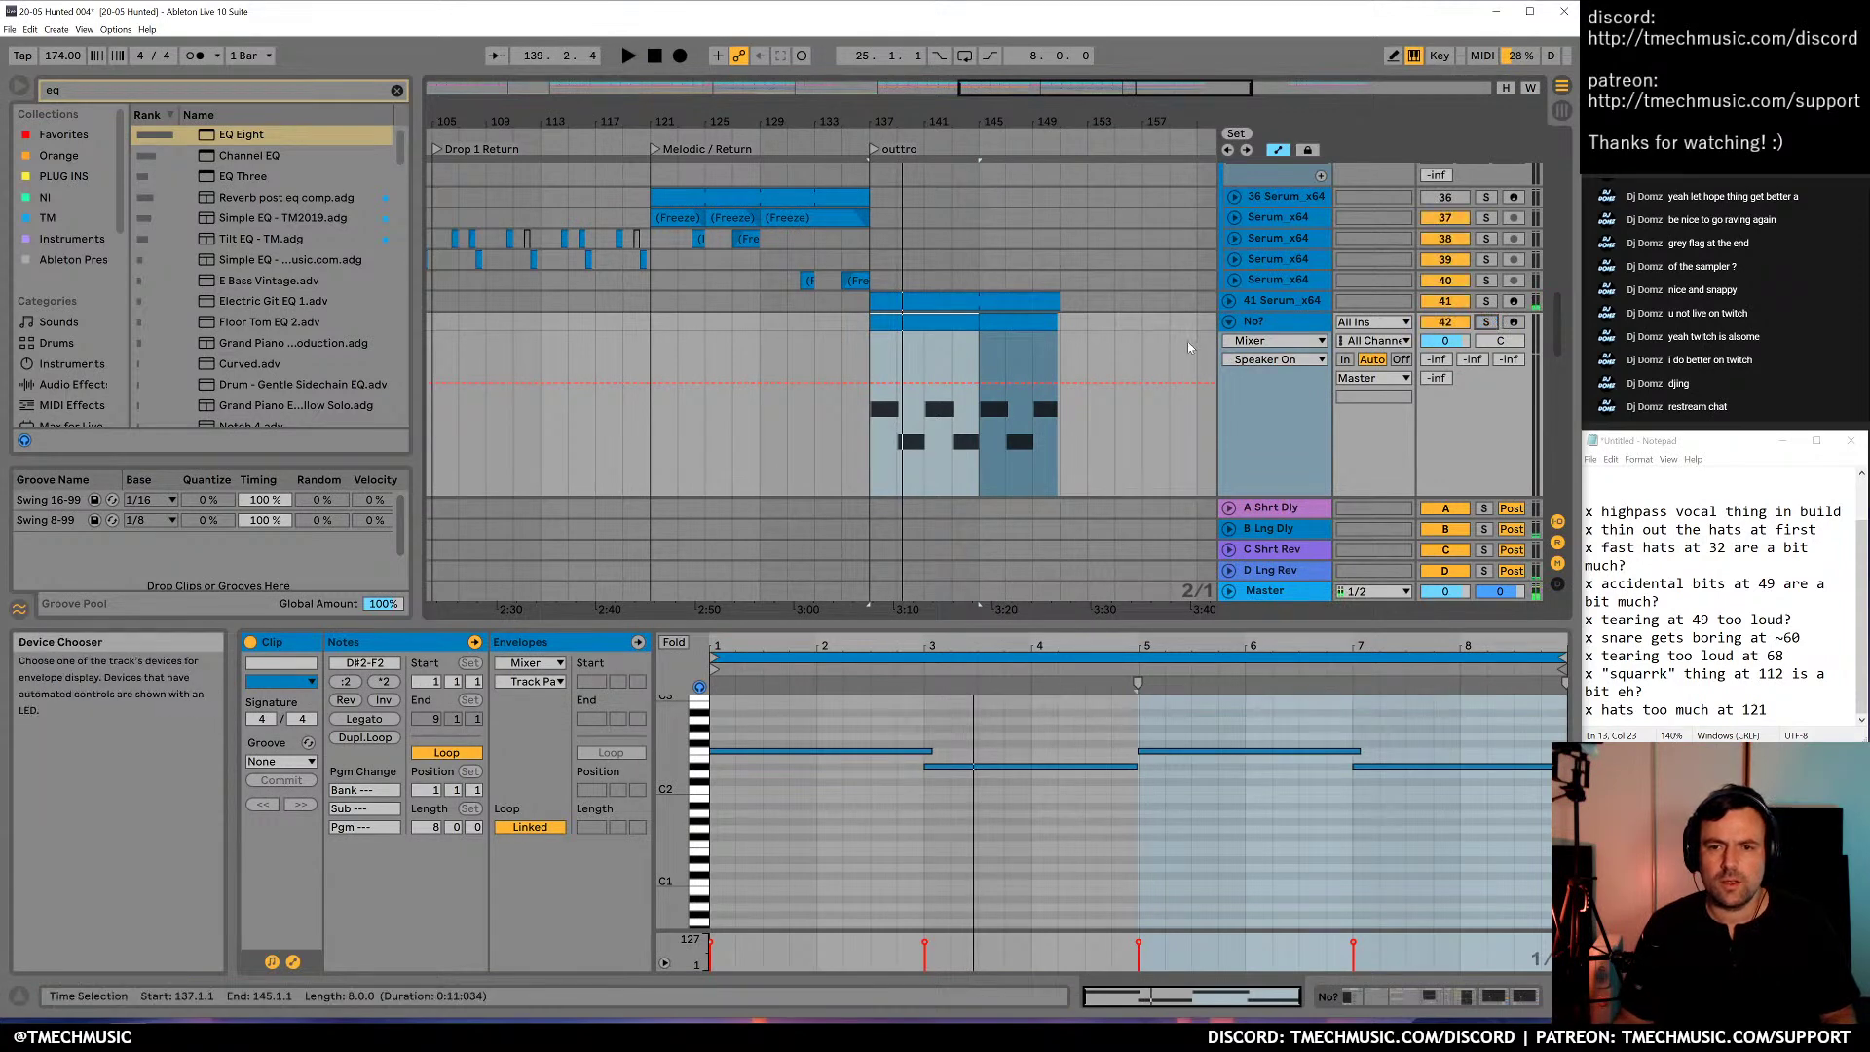
left_click(1229, 321)
left_click(1229, 322)
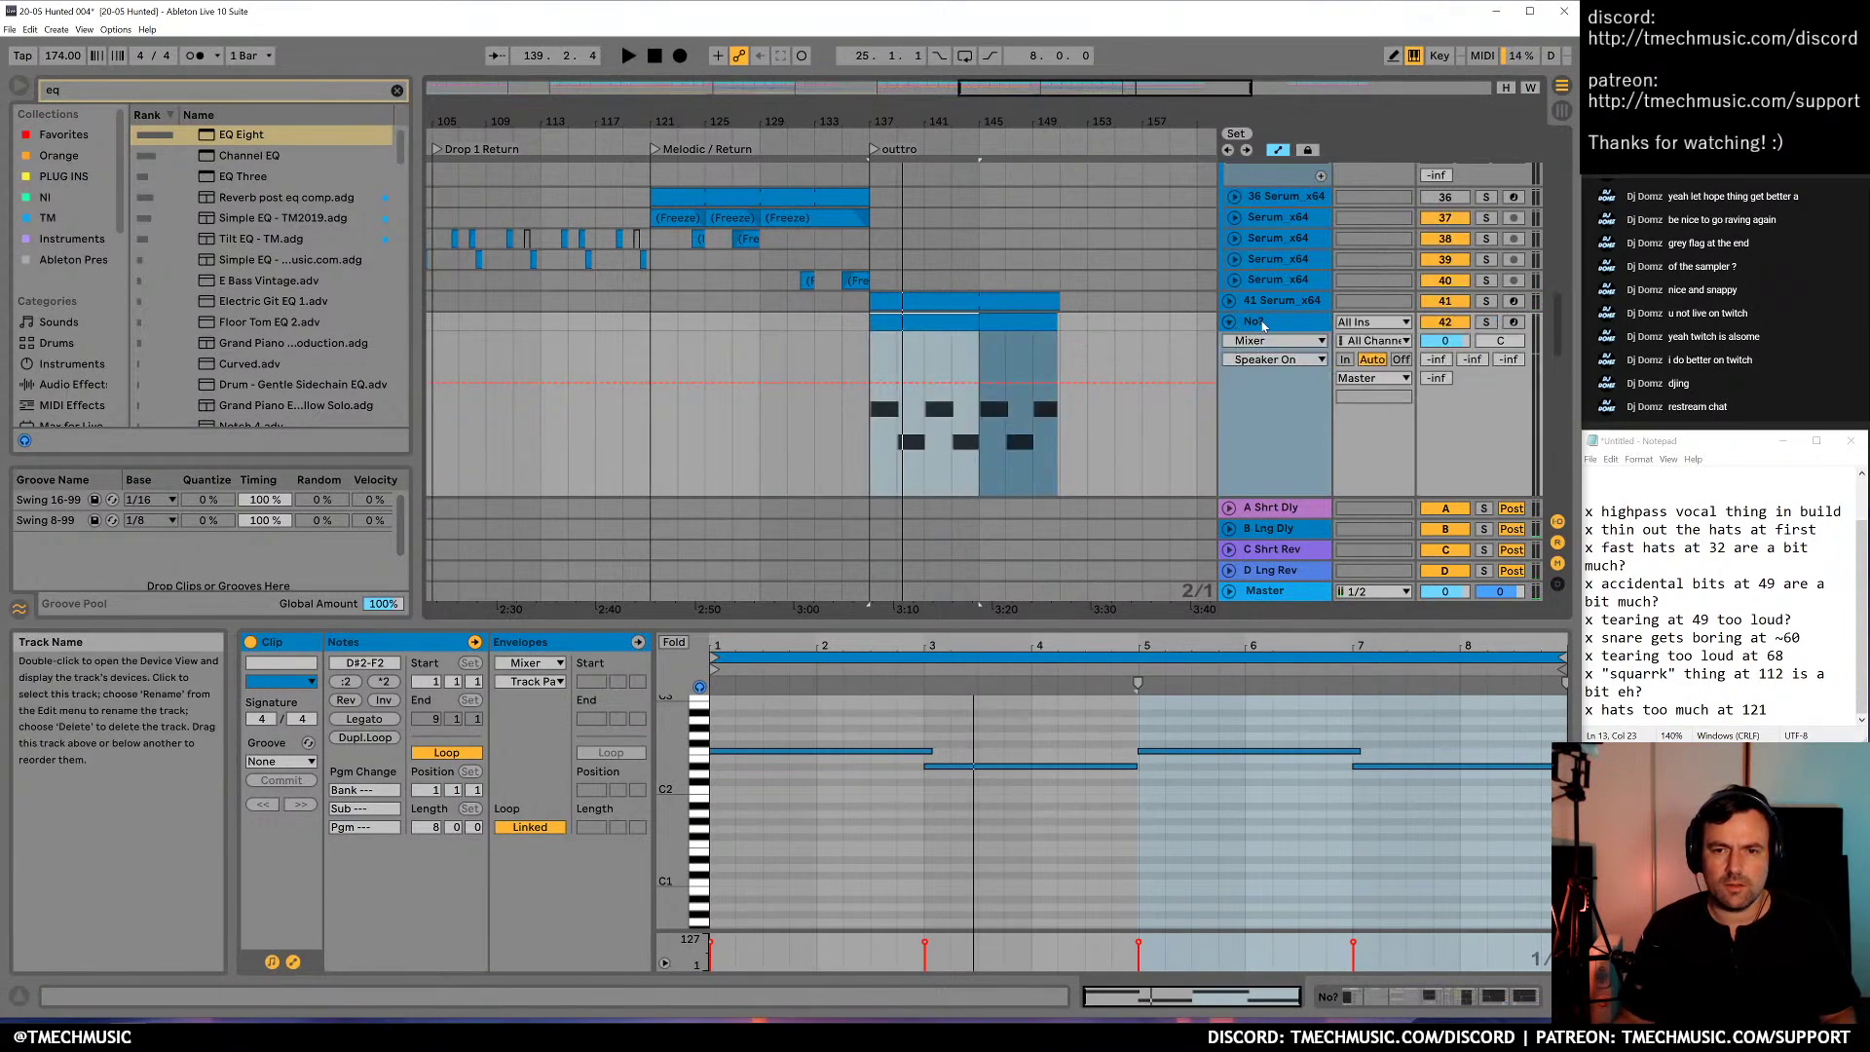
Examine the automation lanes of track 42 and the device chain of 41 Serum_x64, then fold track 42
left_click(1272, 324)
key("ctrl+f")
key("Down")
key("Down")
key("Up")
key("Return")
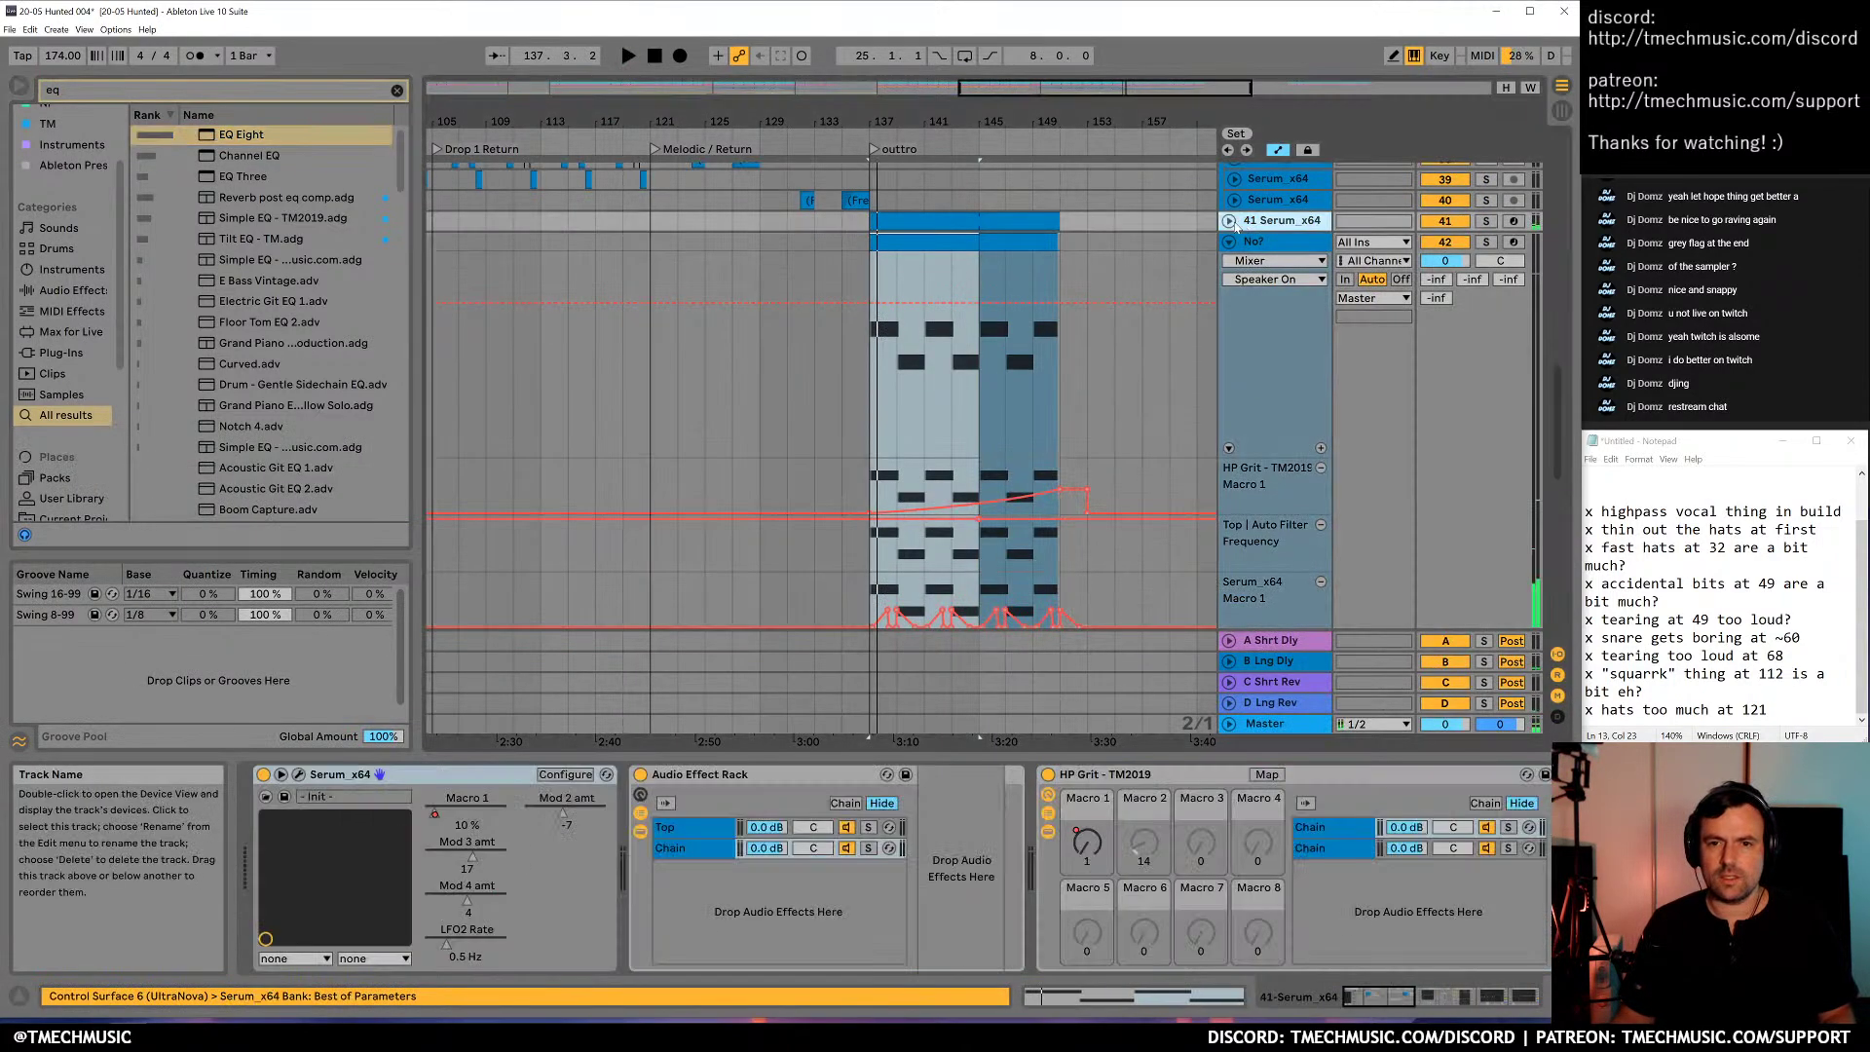
left_click(1256, 222)
key("ctrl+f")
key("Down")
key("Down")
key("Up")
key("Return")
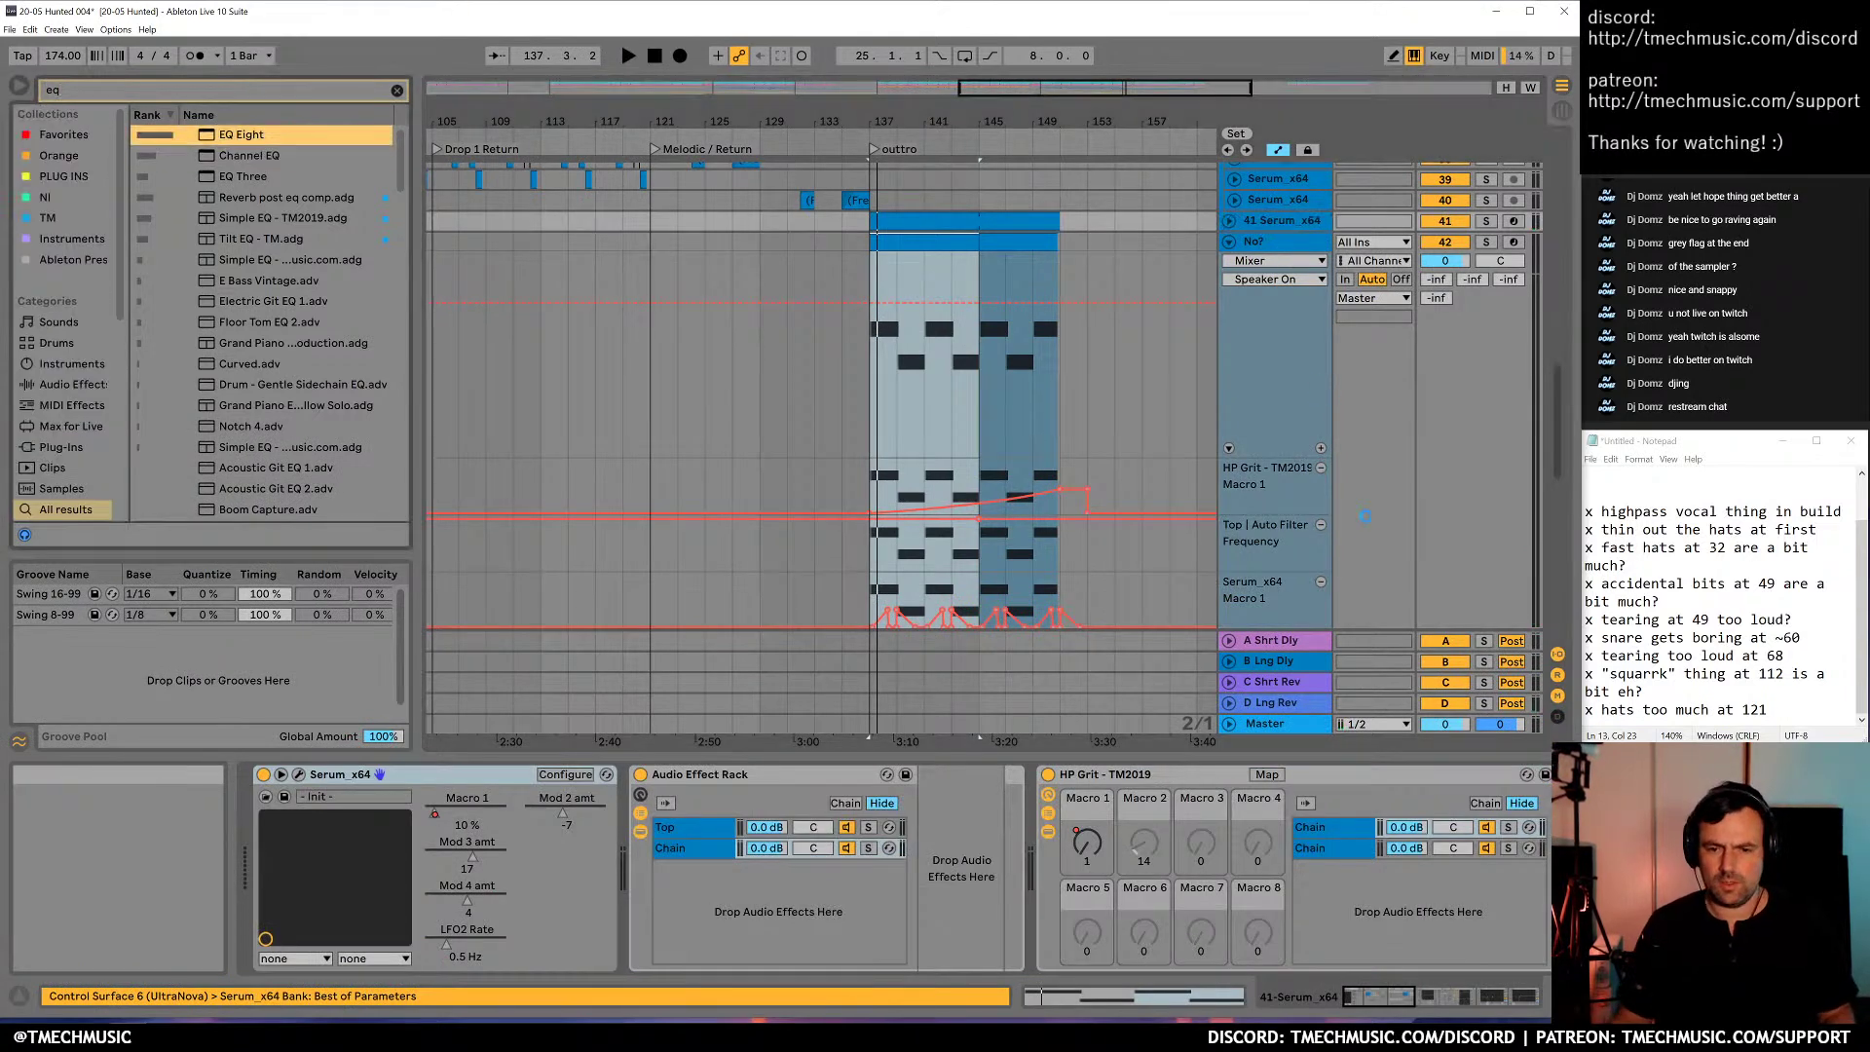
key("space")
key("space")
left_click(1232, 241)
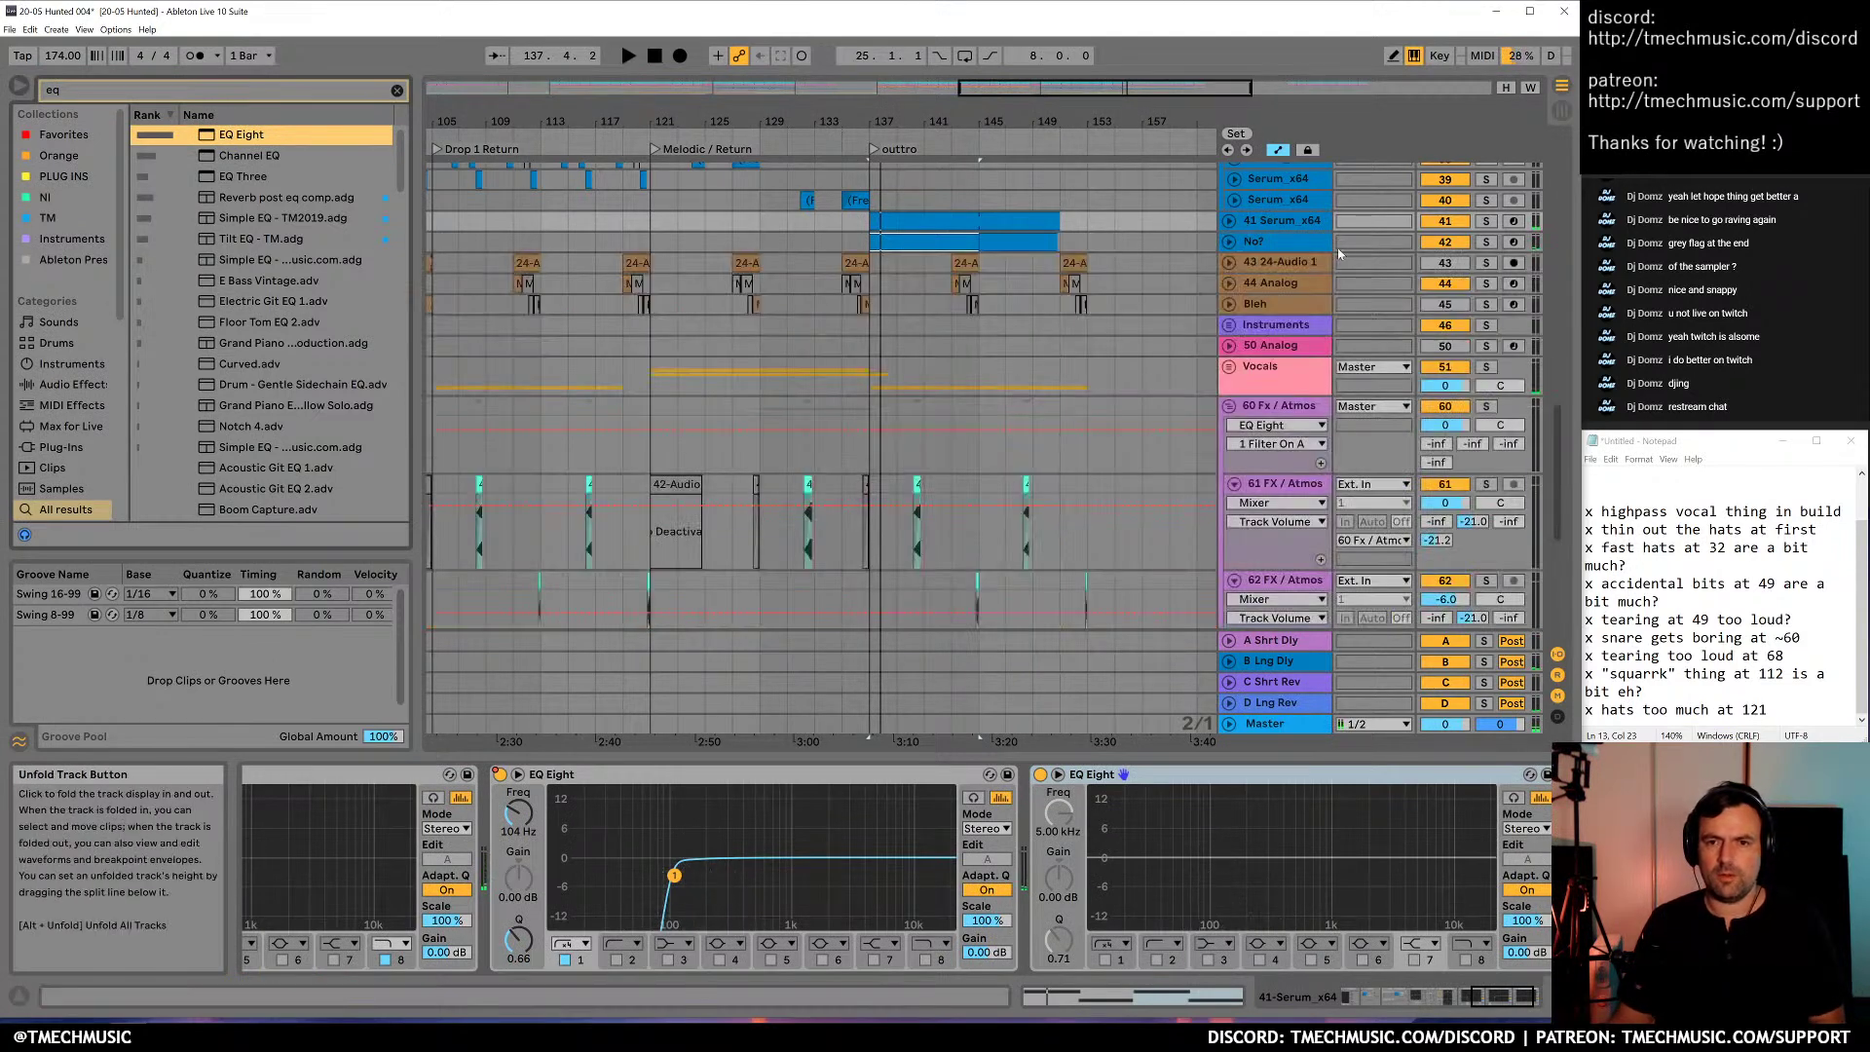
Play the outtro from bar 137 past its end and check the FX / Atmos tracks
key("space")
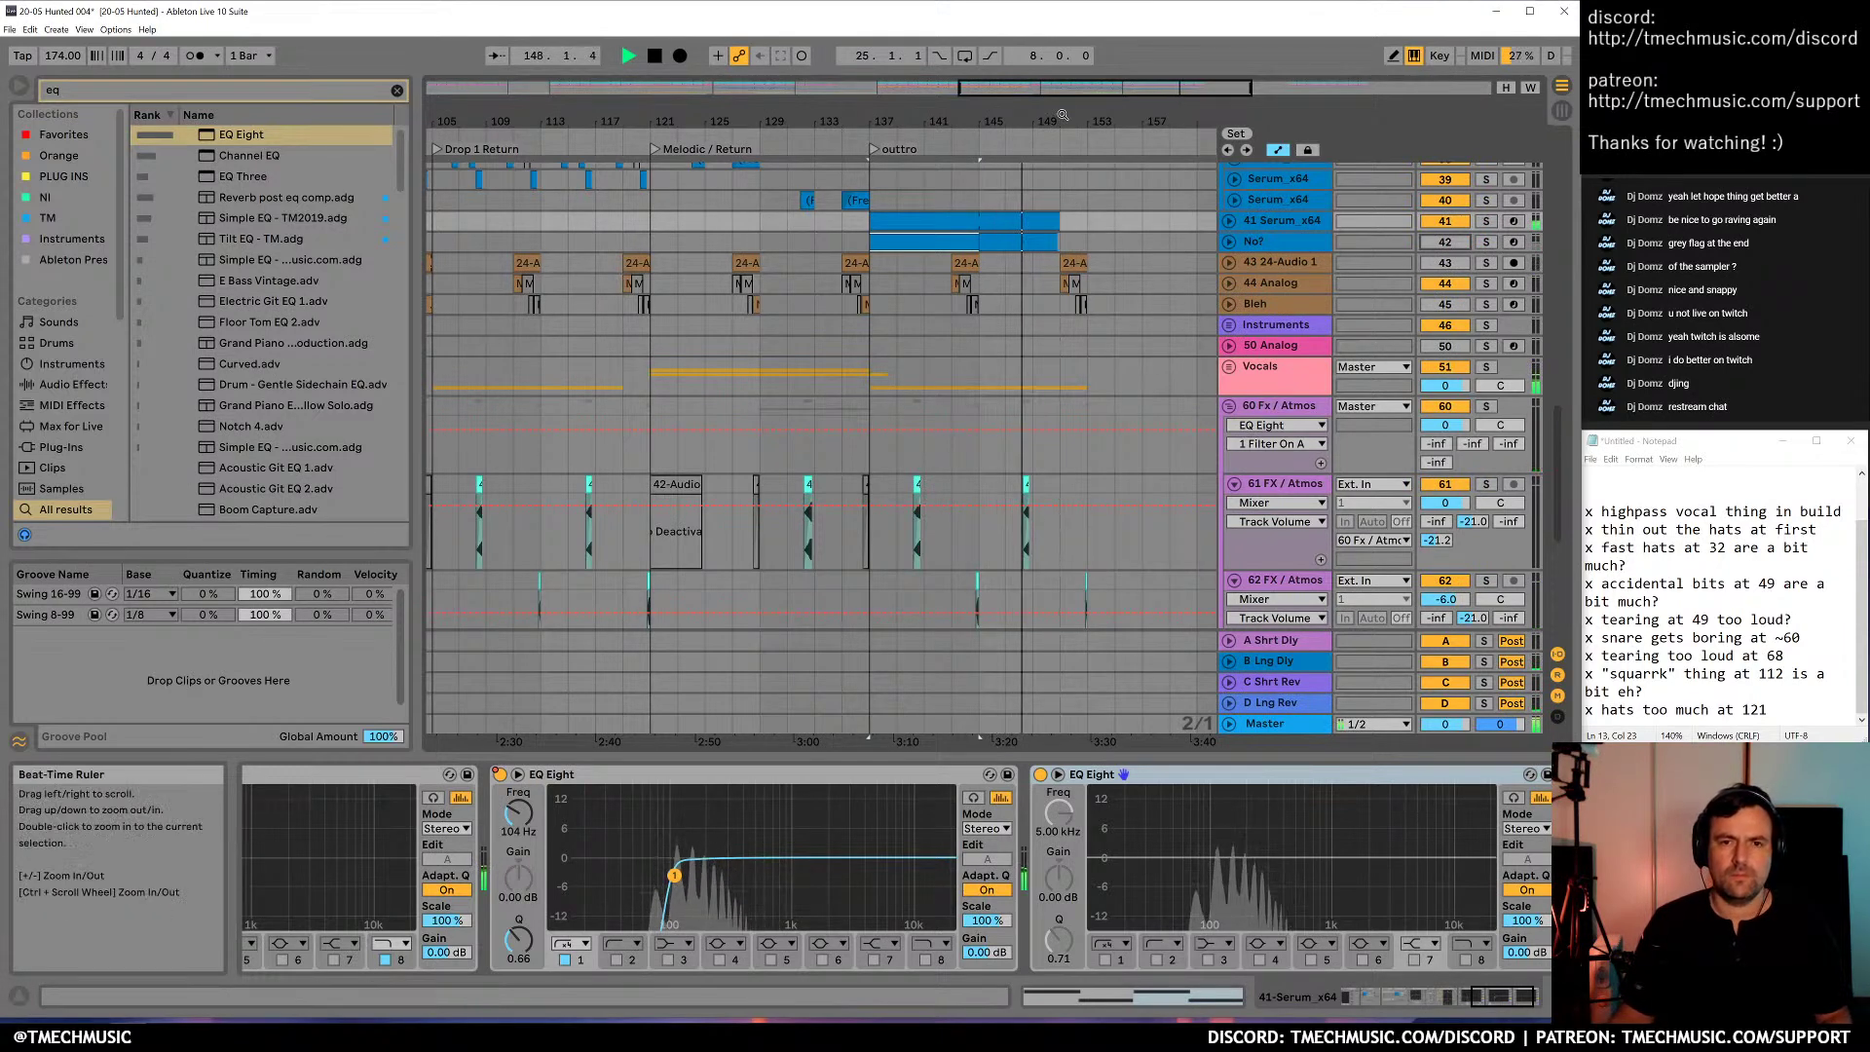
left_click_drag(1062, 114, 1120, 87)
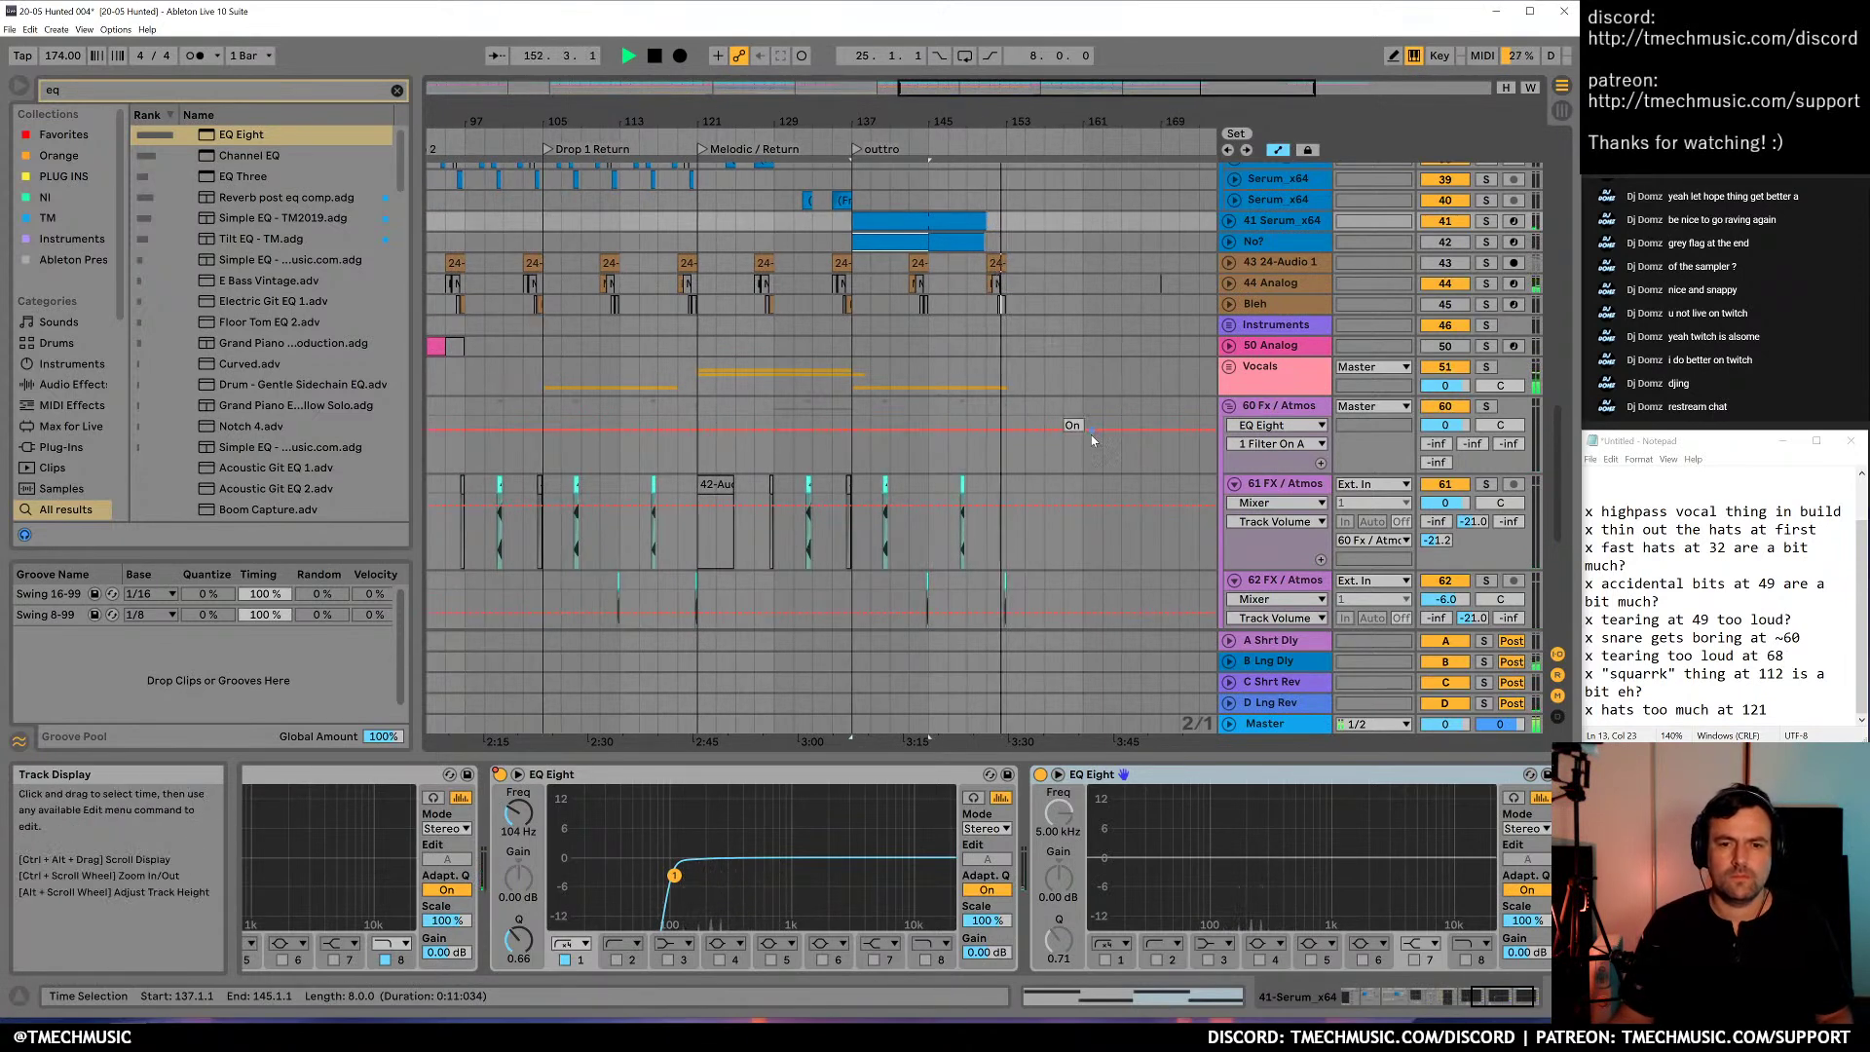
scroll(1091, 440, "down", 3)
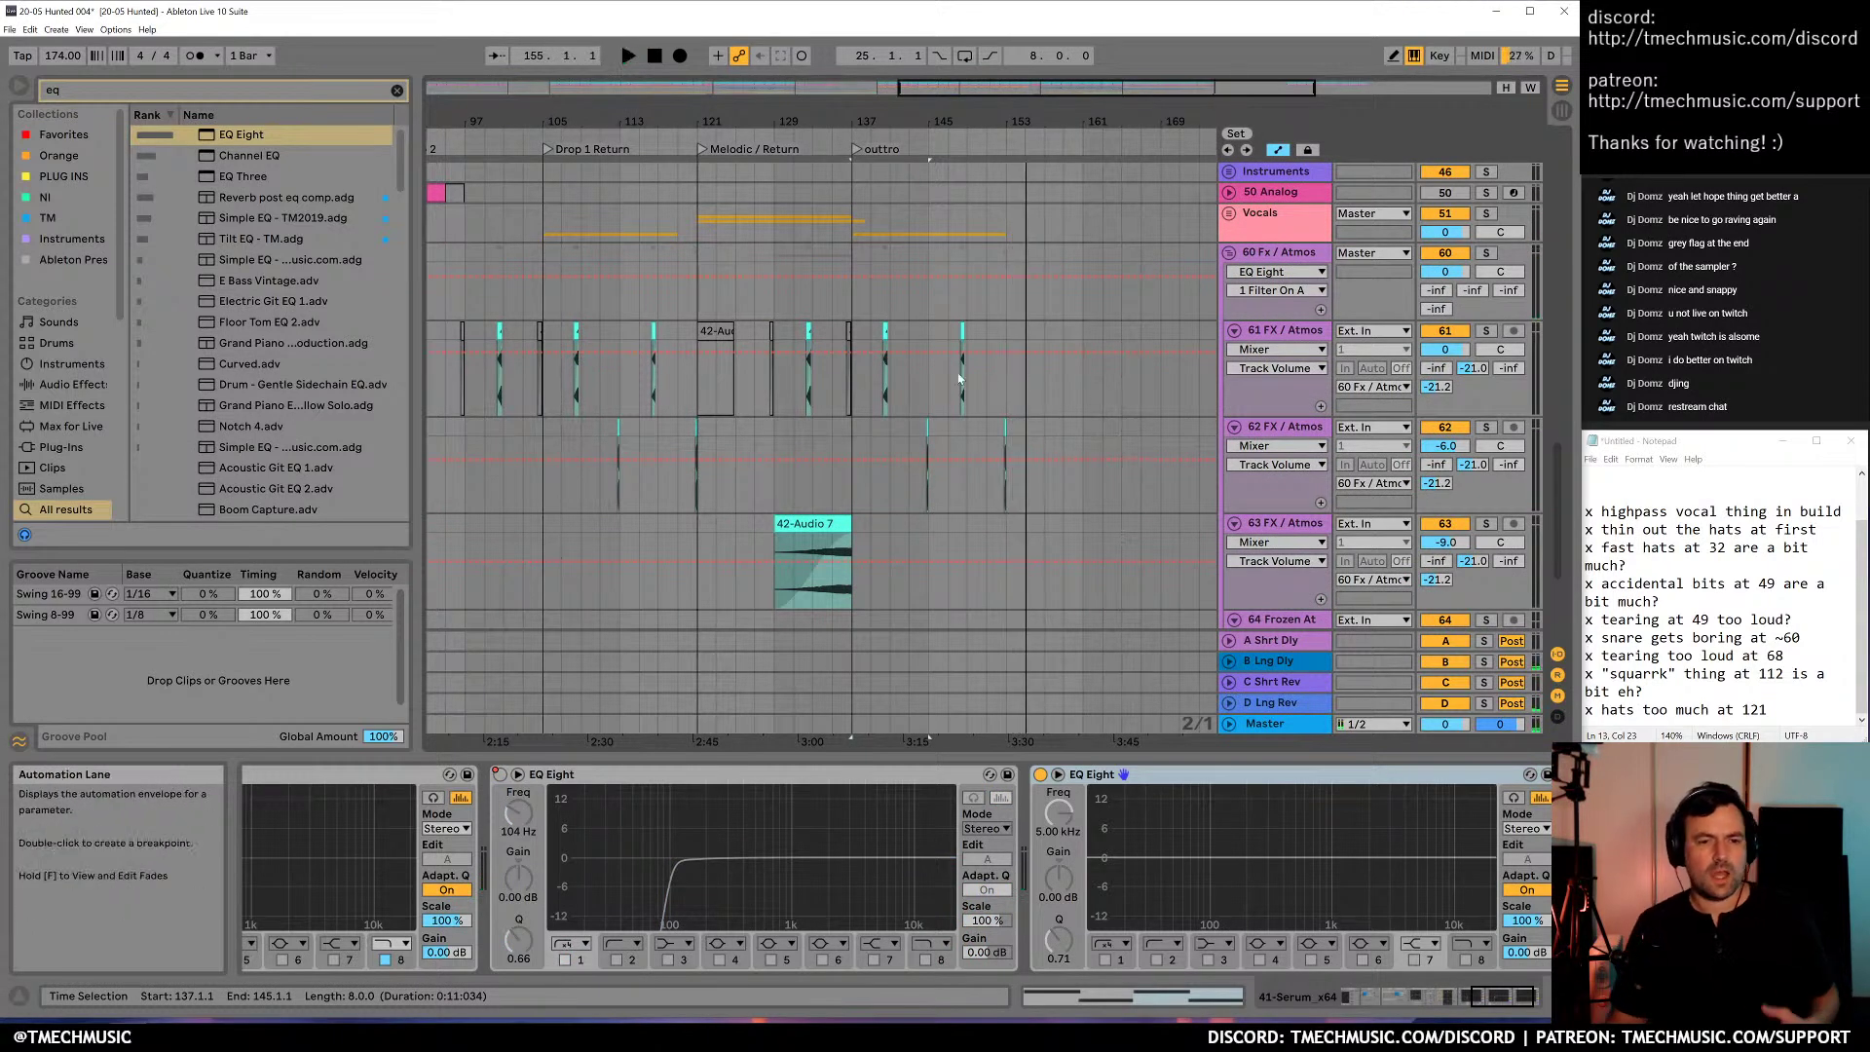
triple_click(1738, 404)
left_click(1742, 638)
left_click(1669, 344)
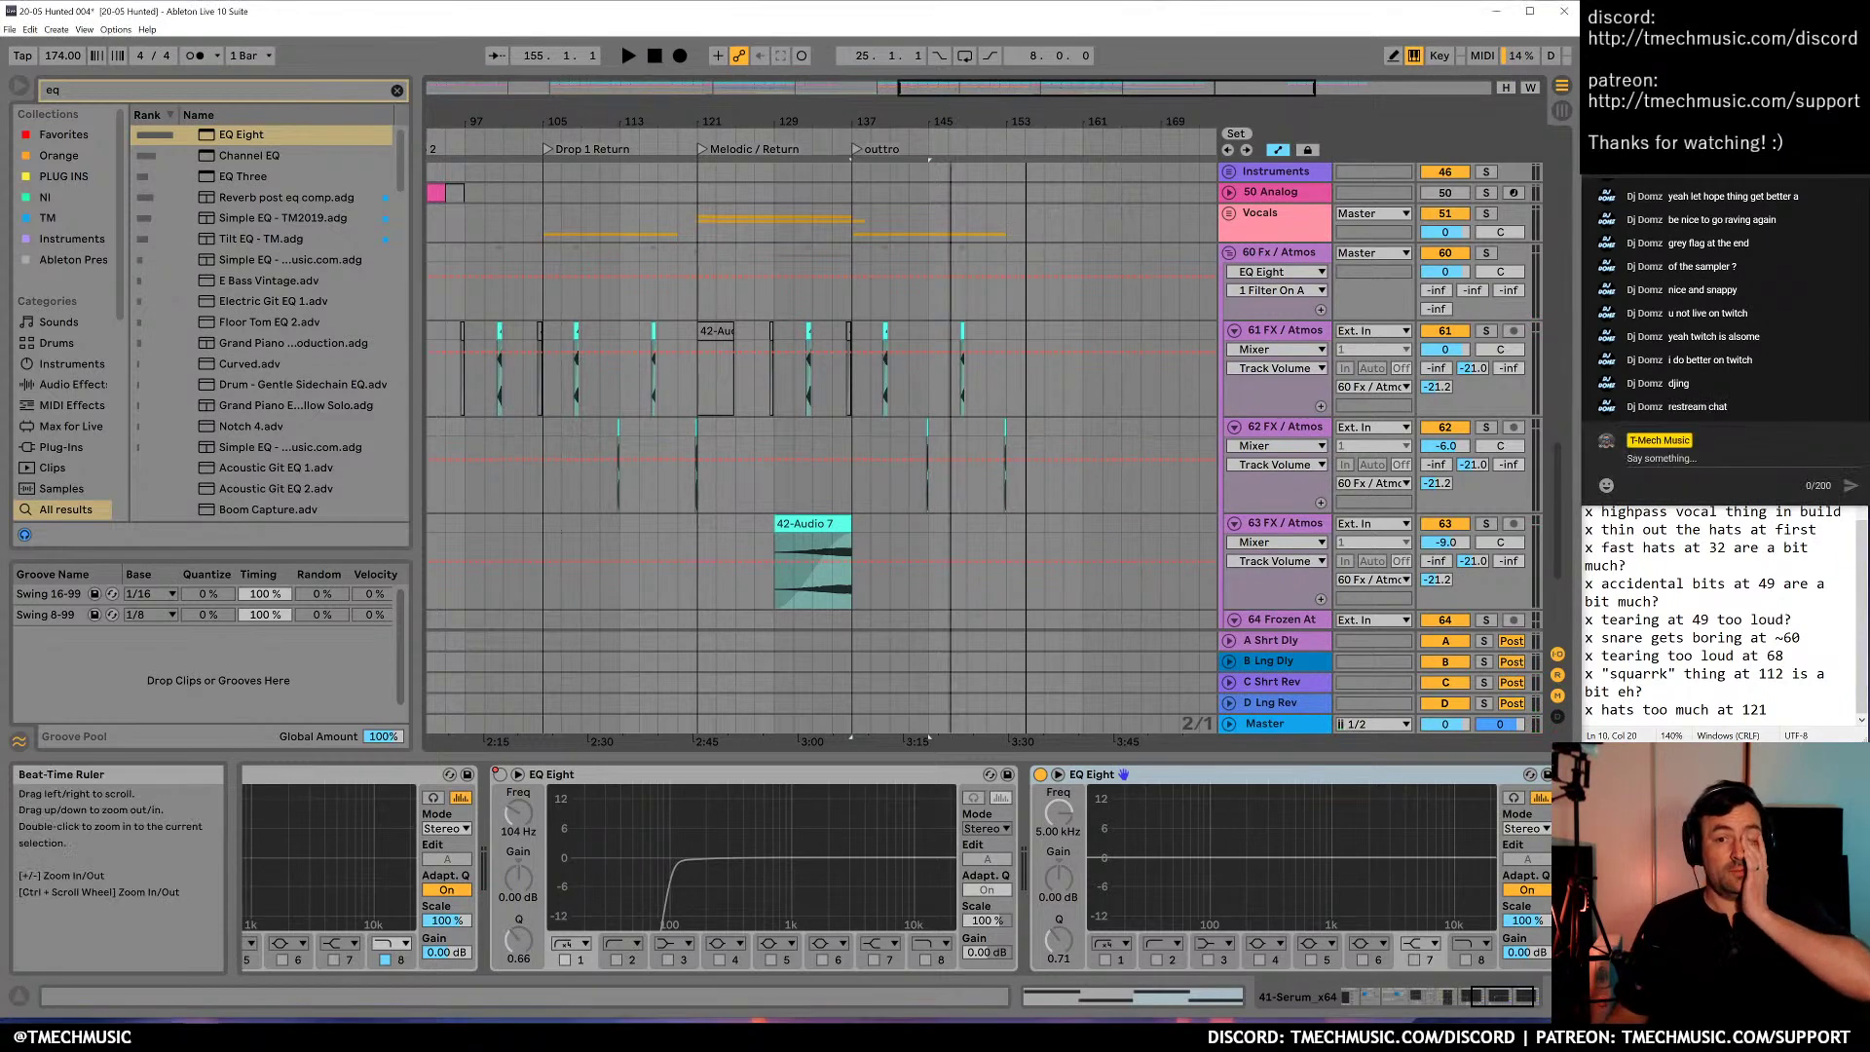
Show the whole arrangement and return the playhead to bar 1
left_click_drag(983, 132, 957, 115)
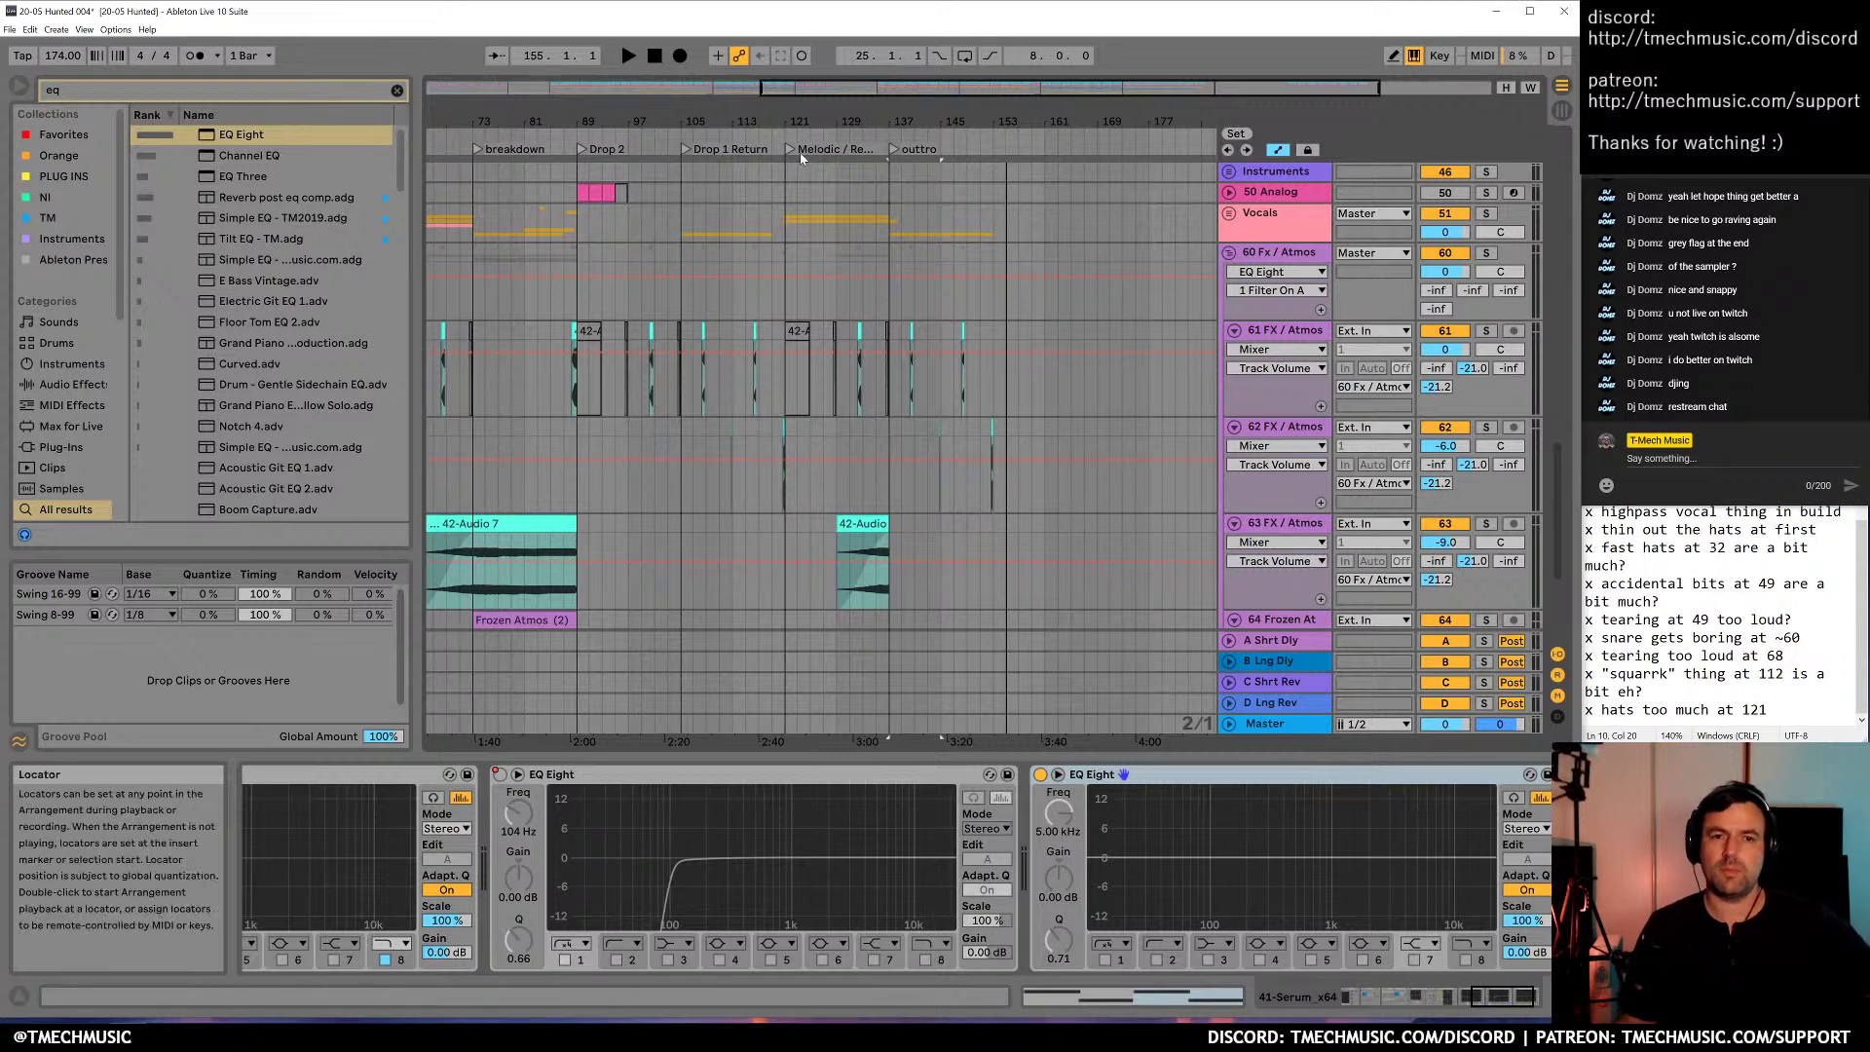
left_click_drag(824, 119, 740, 92)
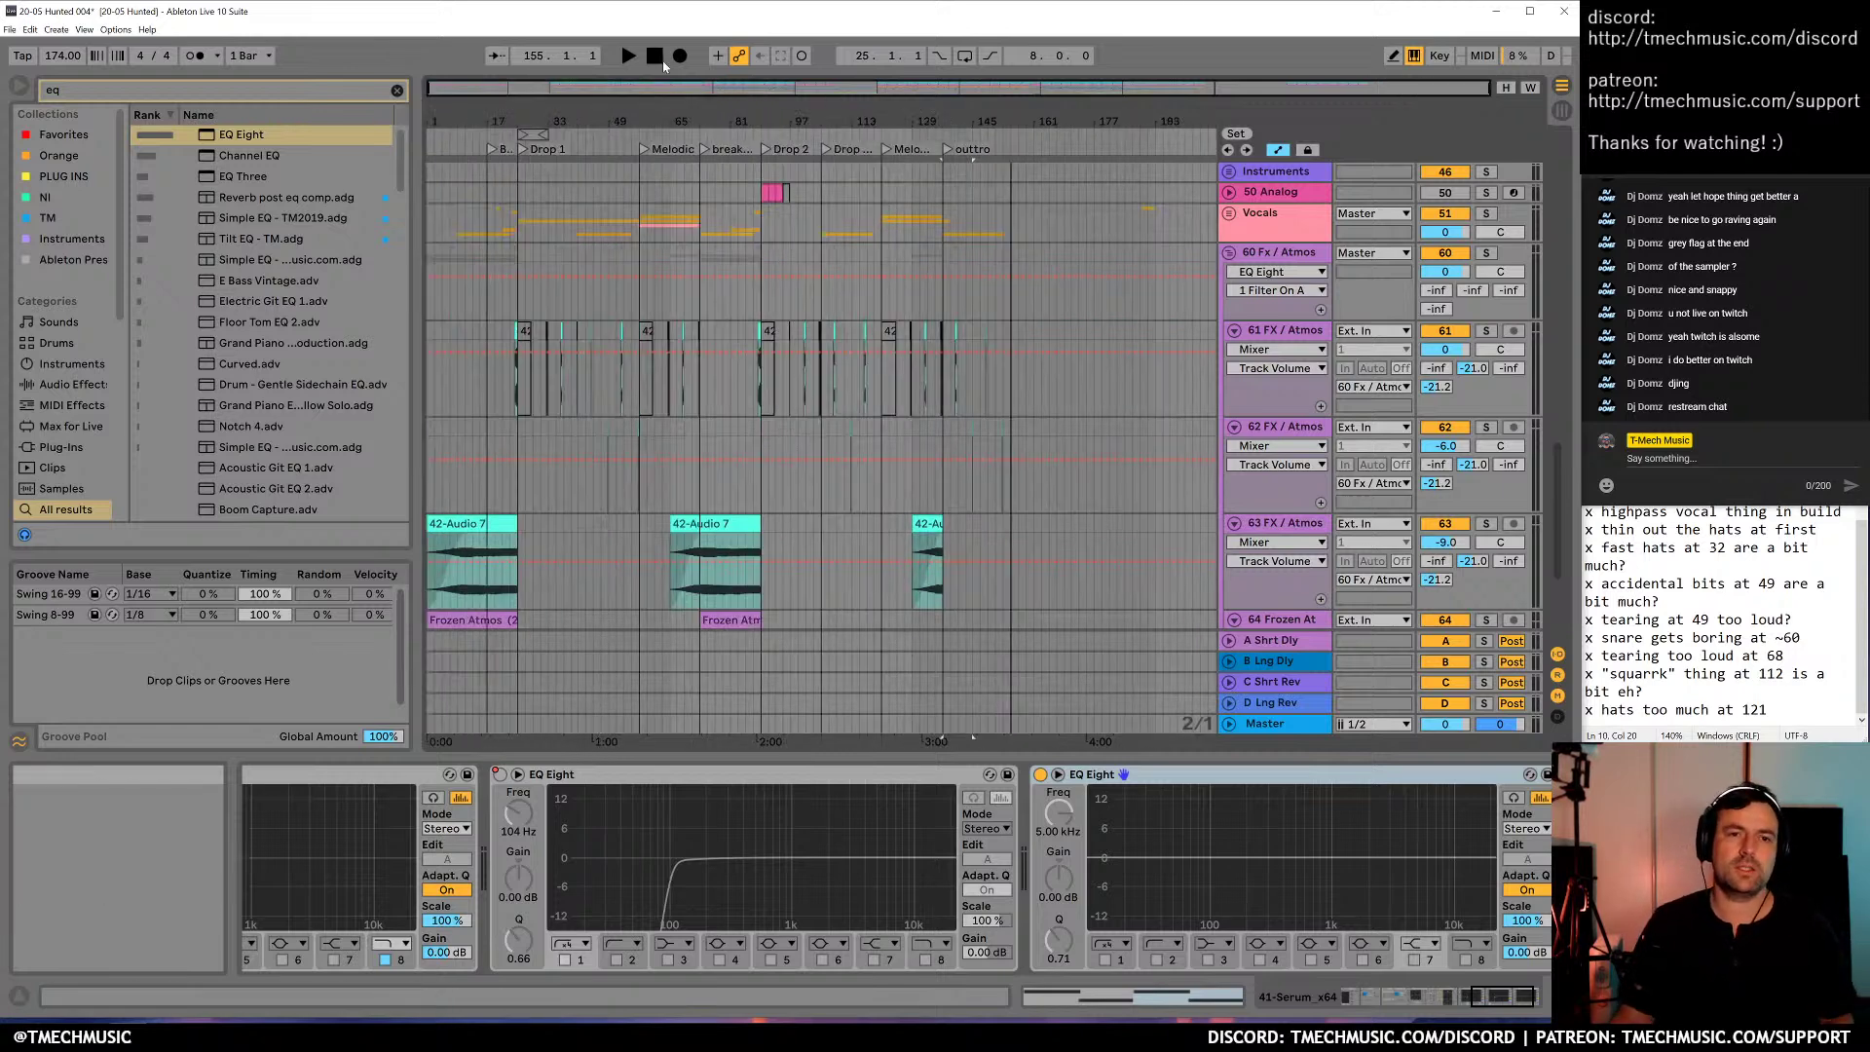
left_click(655, 57)
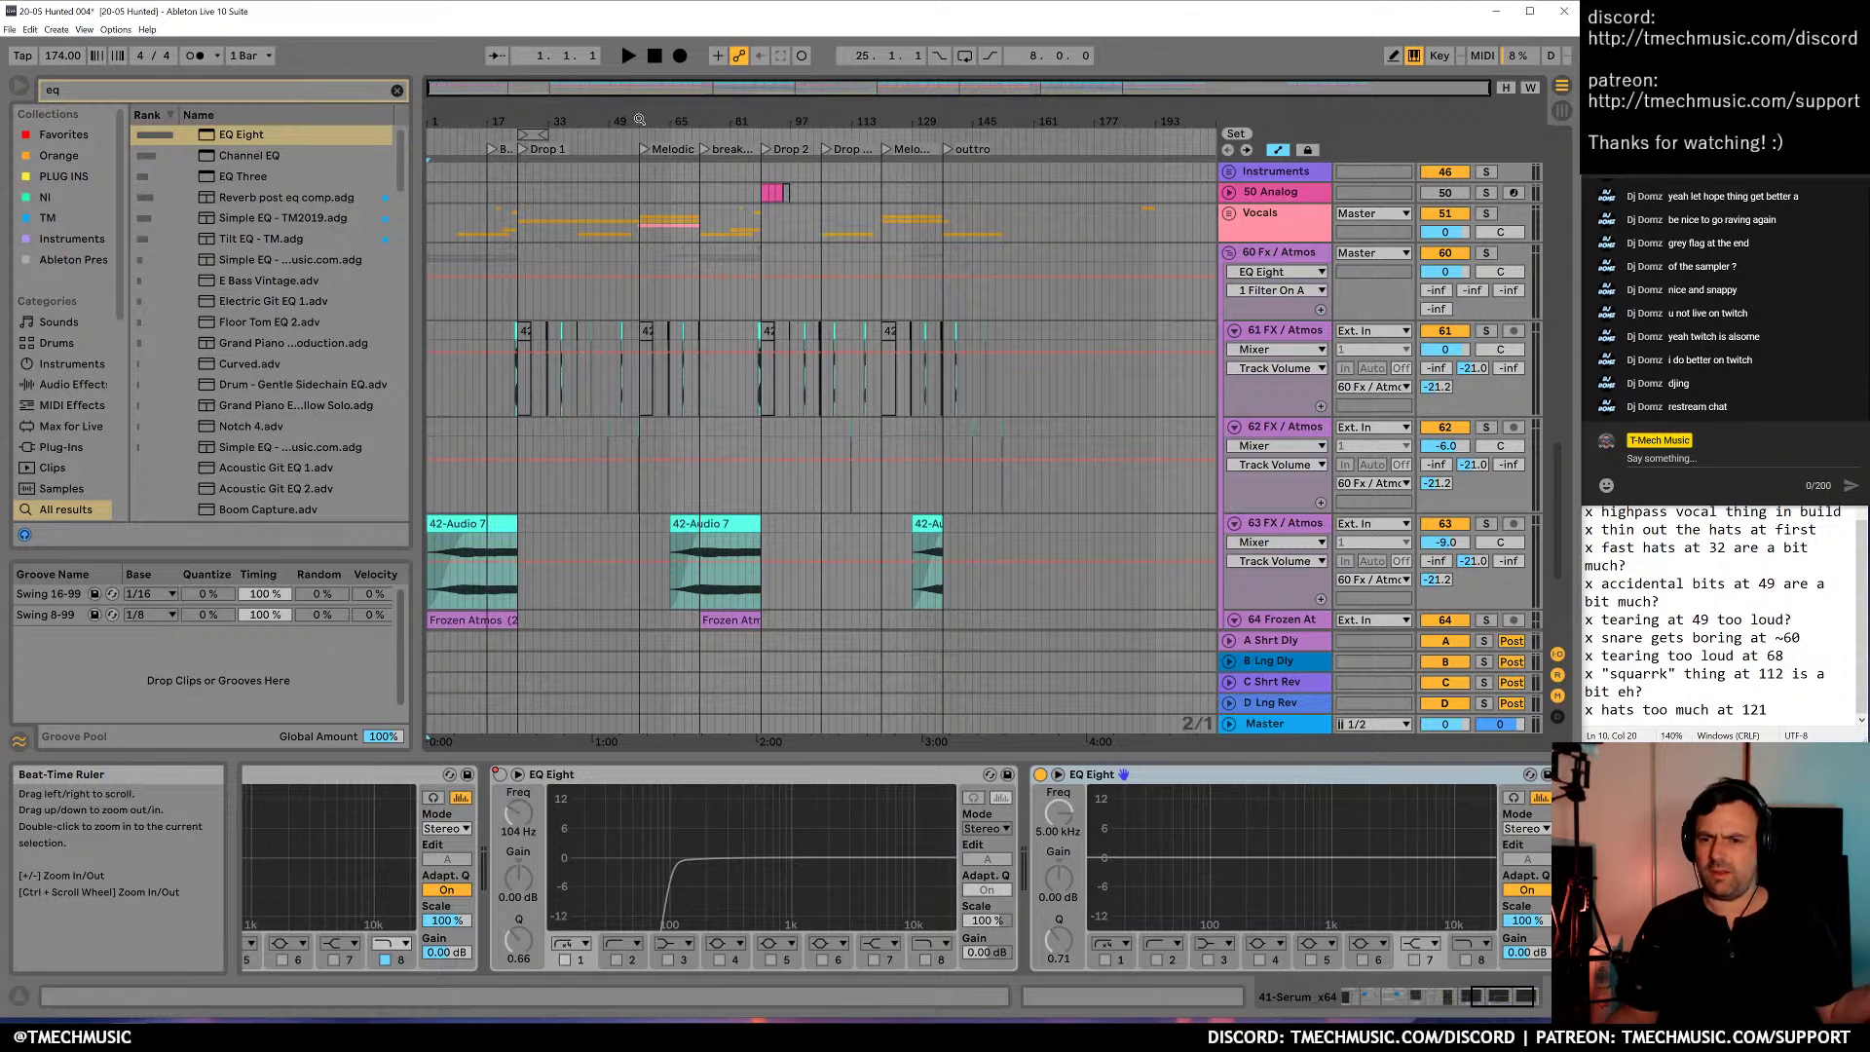
Mark "outtro is delightfully weird." in the notes with an x and cut that line
left_click(1660, 601)
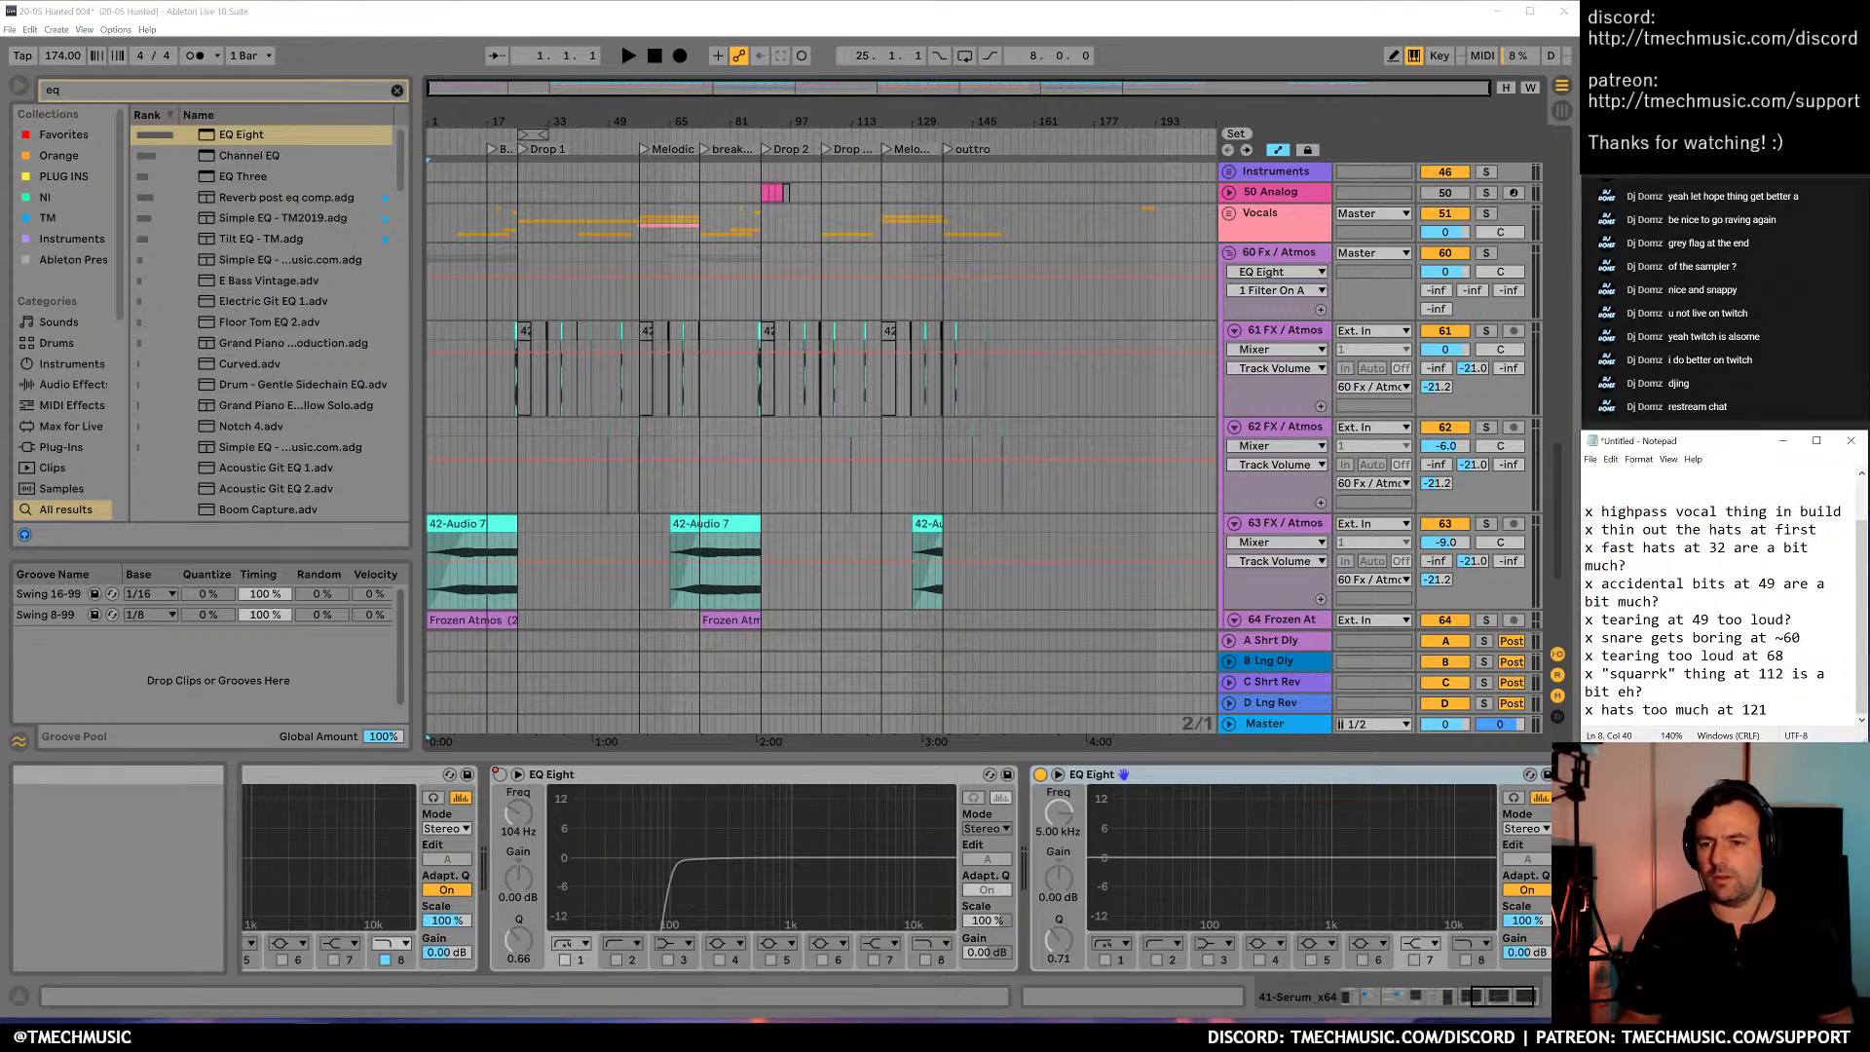
scroll(1660, 601, "up", 1)
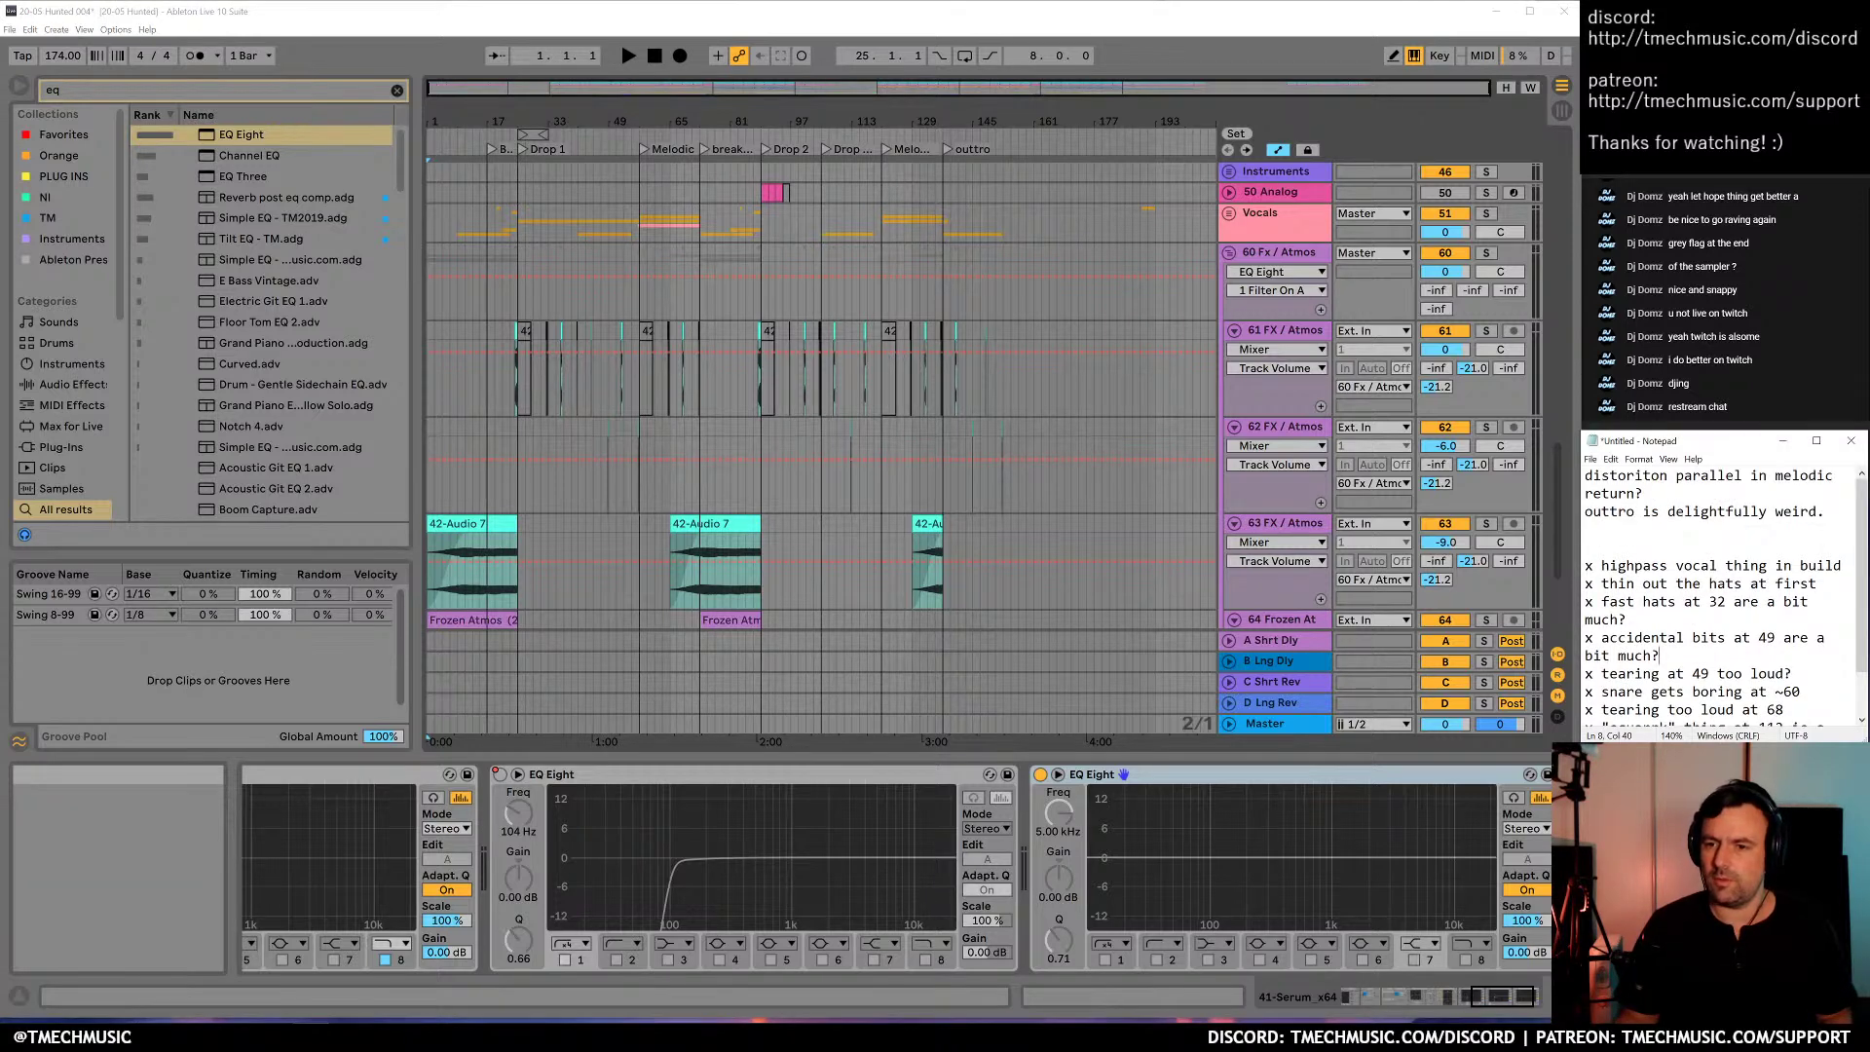
type("x")
key("shift+Up")
key("ctrl+c")
key("BackSpace")
Paste "x outtro is delightfully weird." below "x hats too much at 121" and delete the leftover blank line in the open items
key("Down")
key("Down")
key("Down")
key("Down")
key("Down")
key("Down")
key("Down")
key("Down")
key("Down")
key("Down")
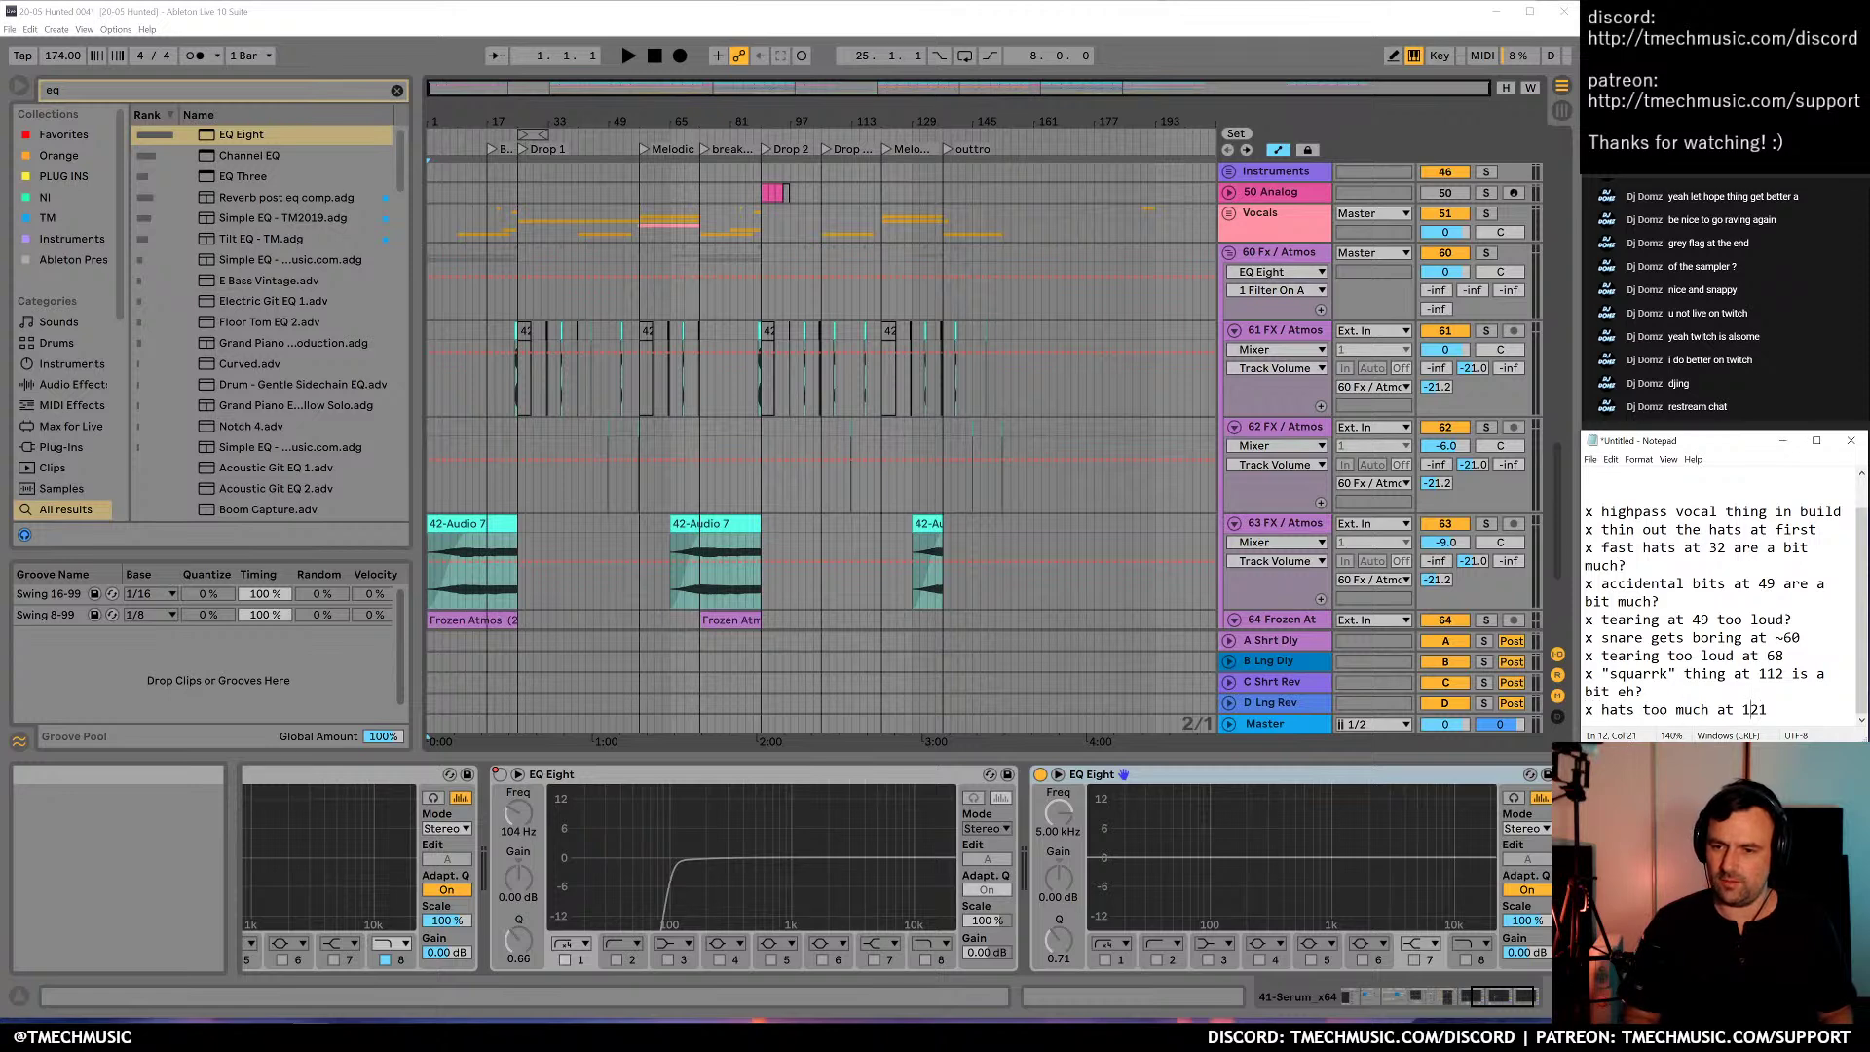
key("Return")
key("ctrl+v")
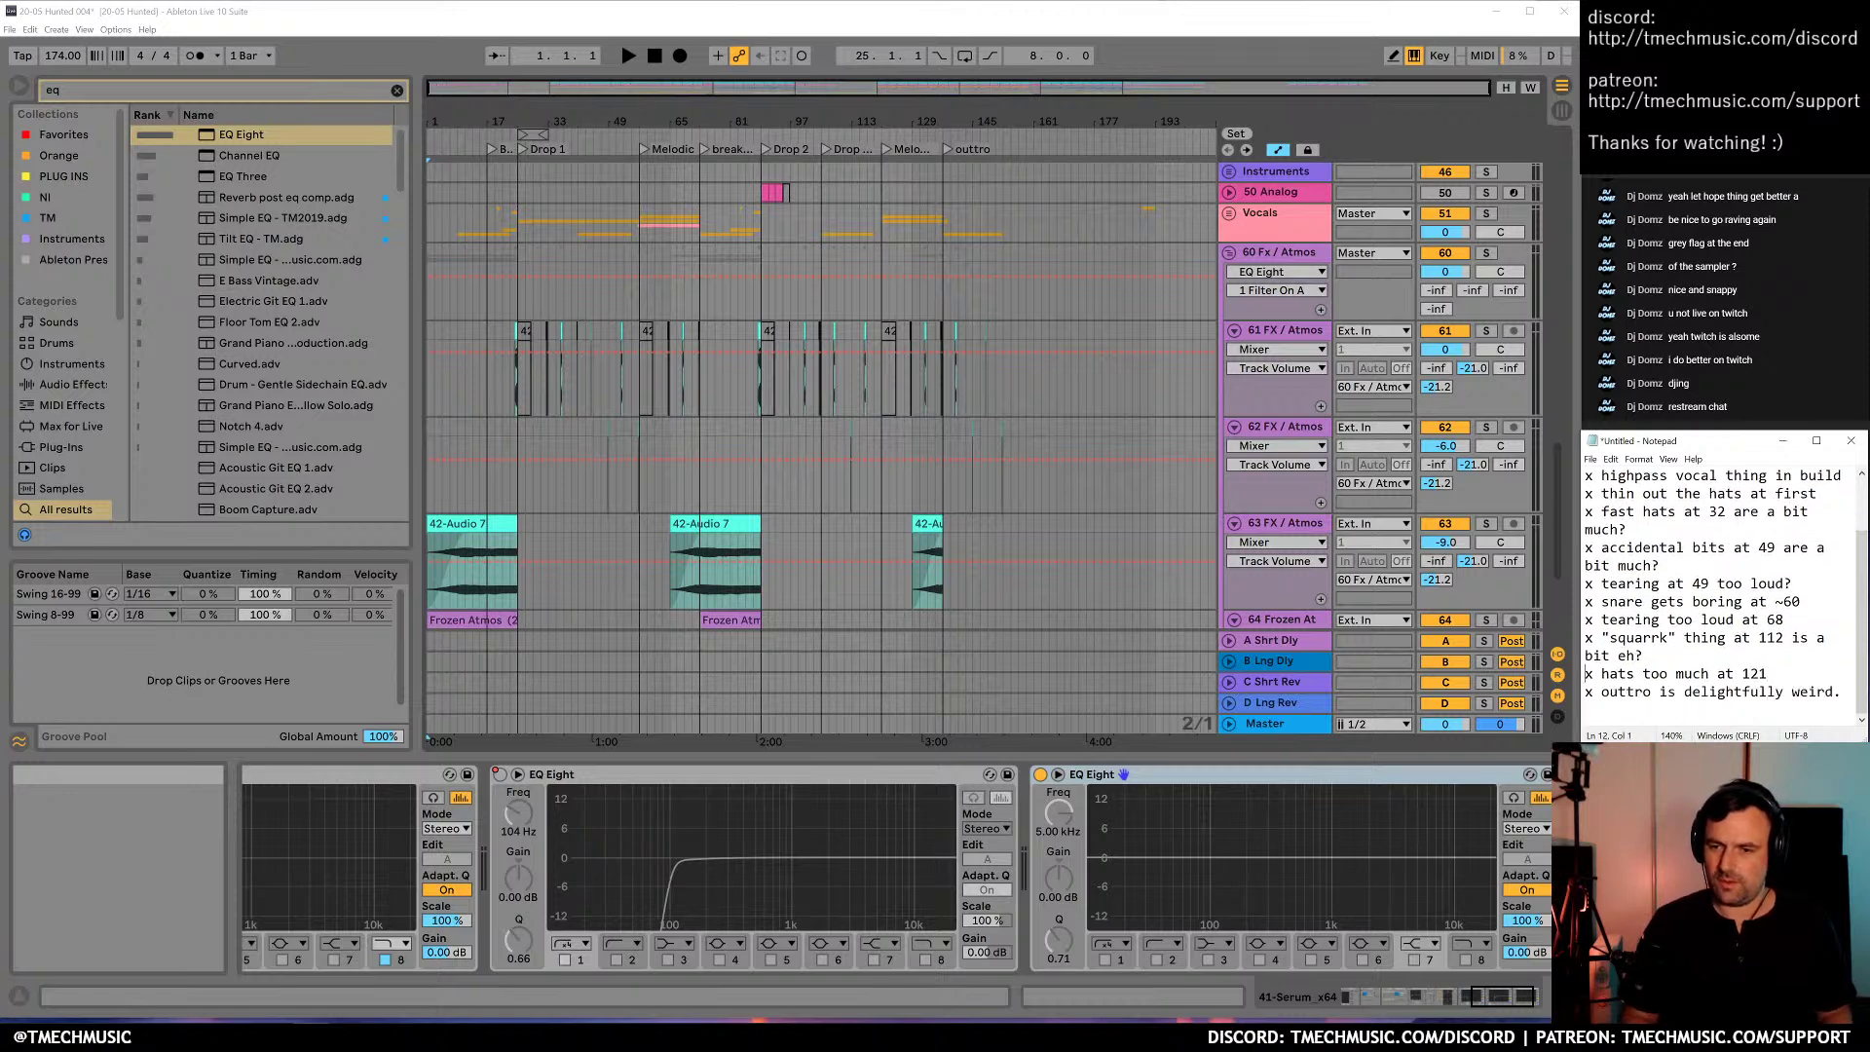
key("ctrl+Home")
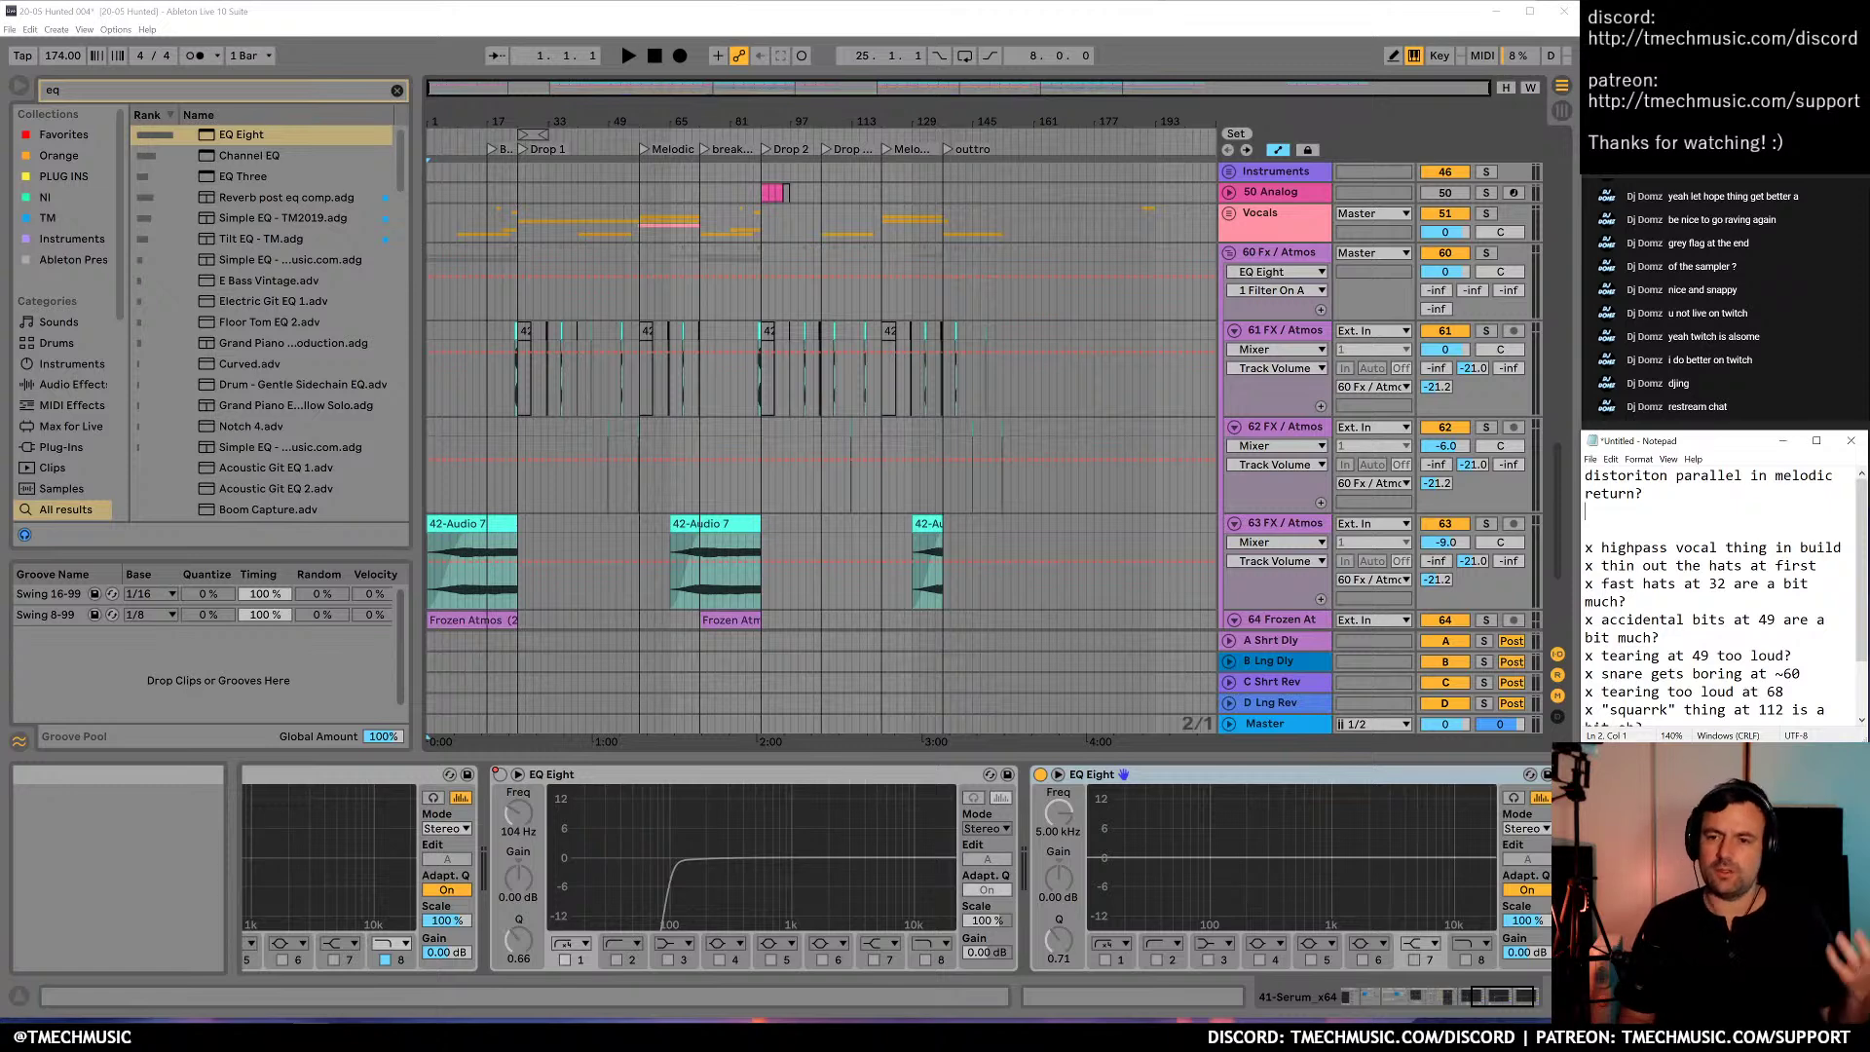
key("Delete")
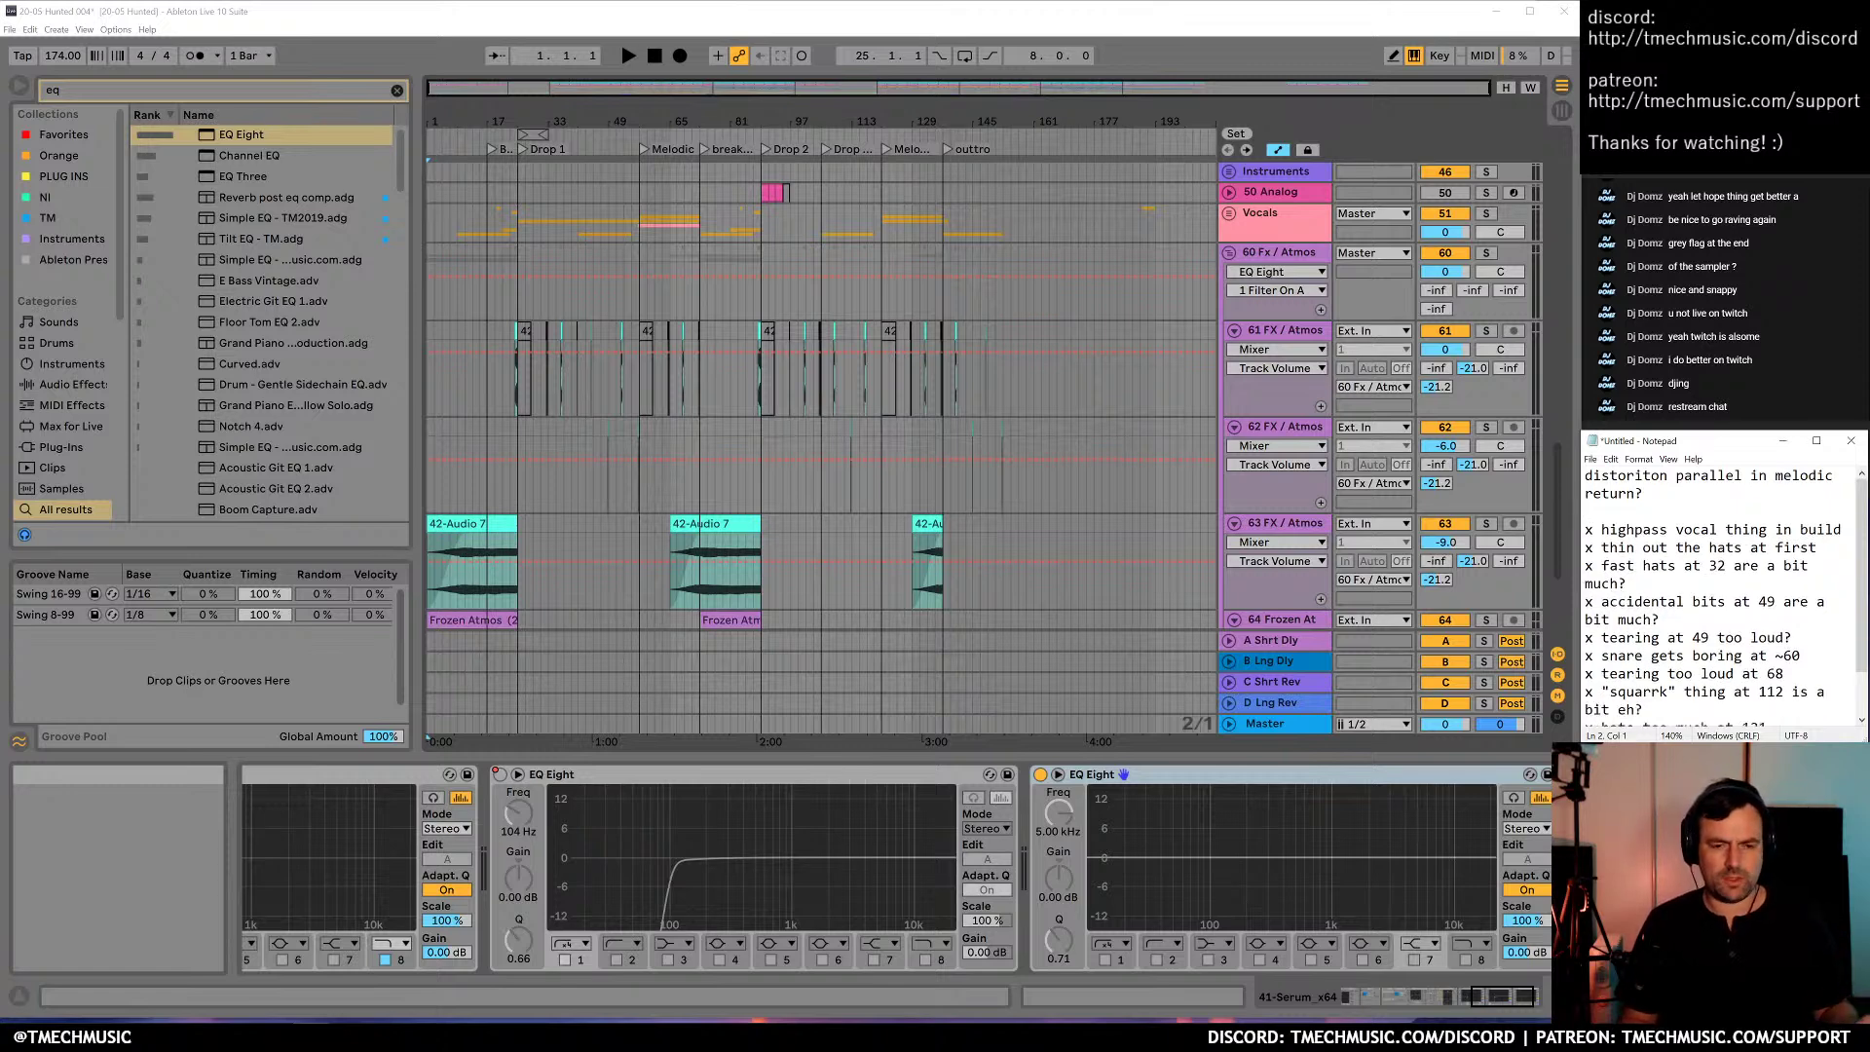
Collapse the FX / Atmos and Reese groups around the Melodic / Return section
key("alt+Tab")
left_click(1709, 547)
left_click(1585, 476)
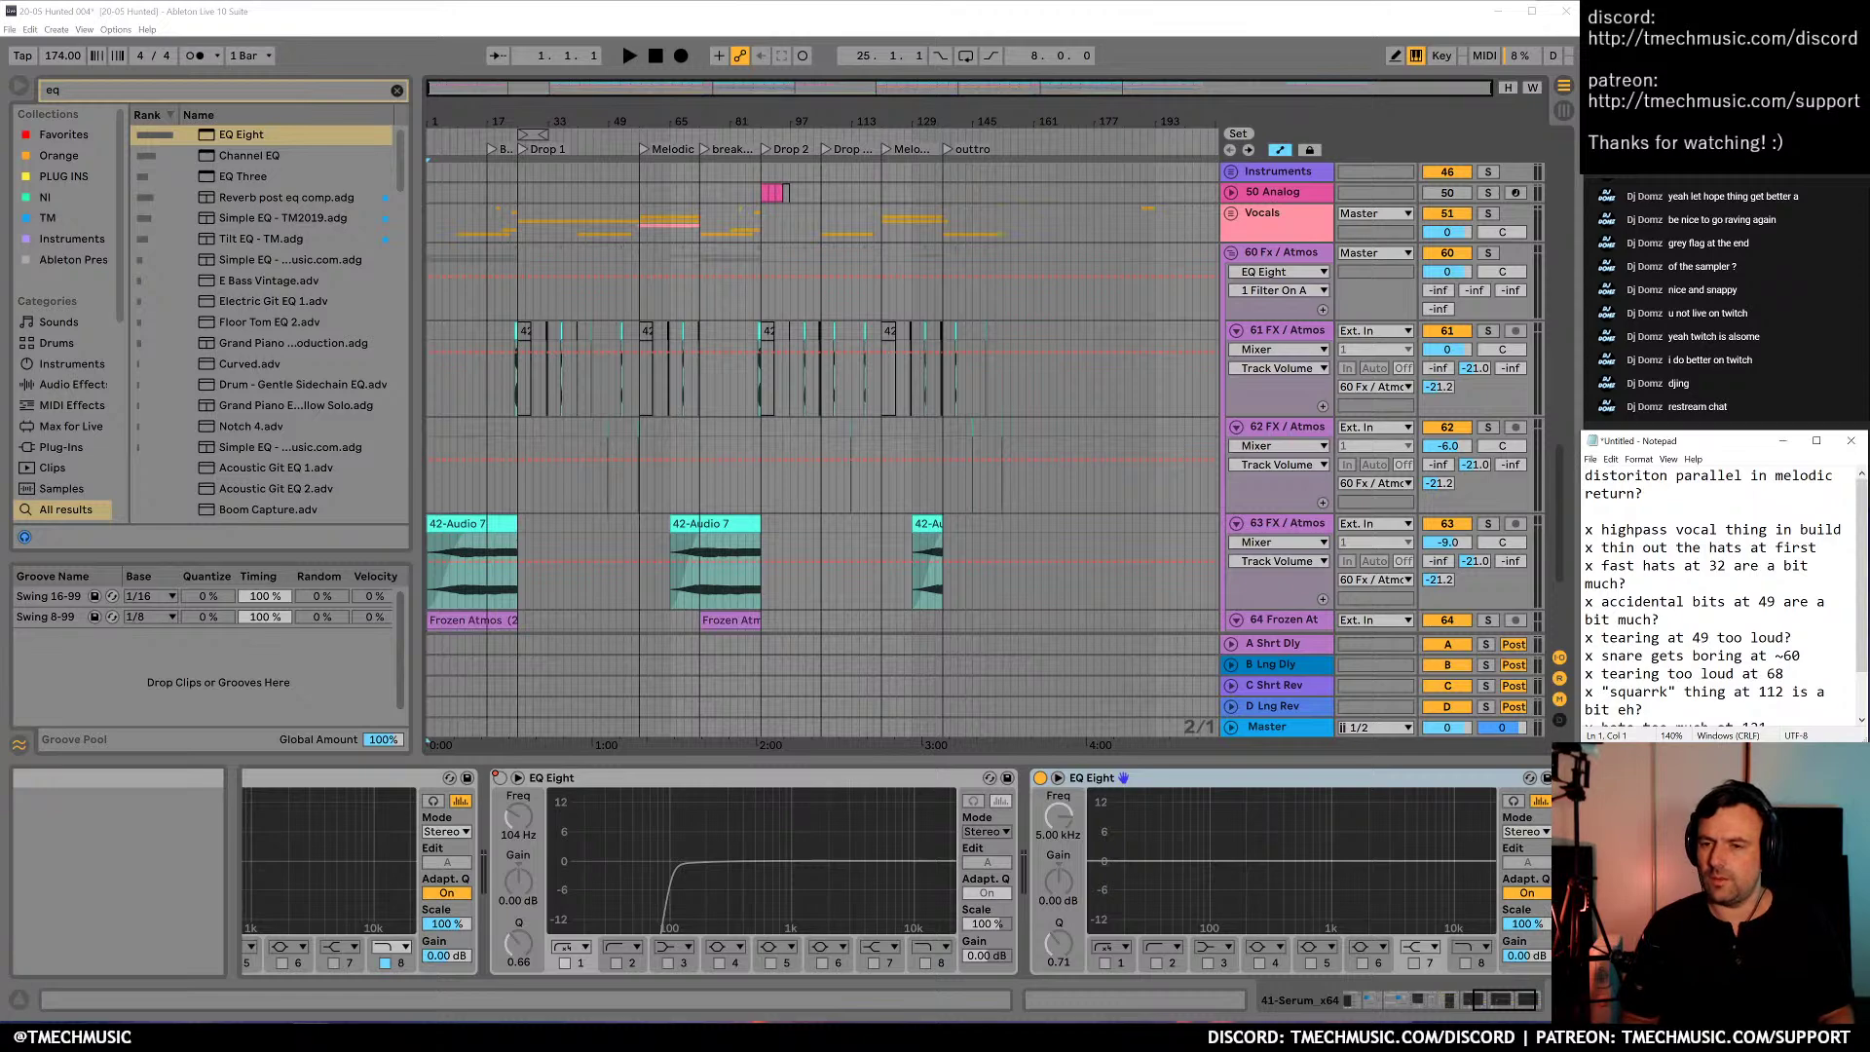
left_click_drag(755, 122, 845, 190)
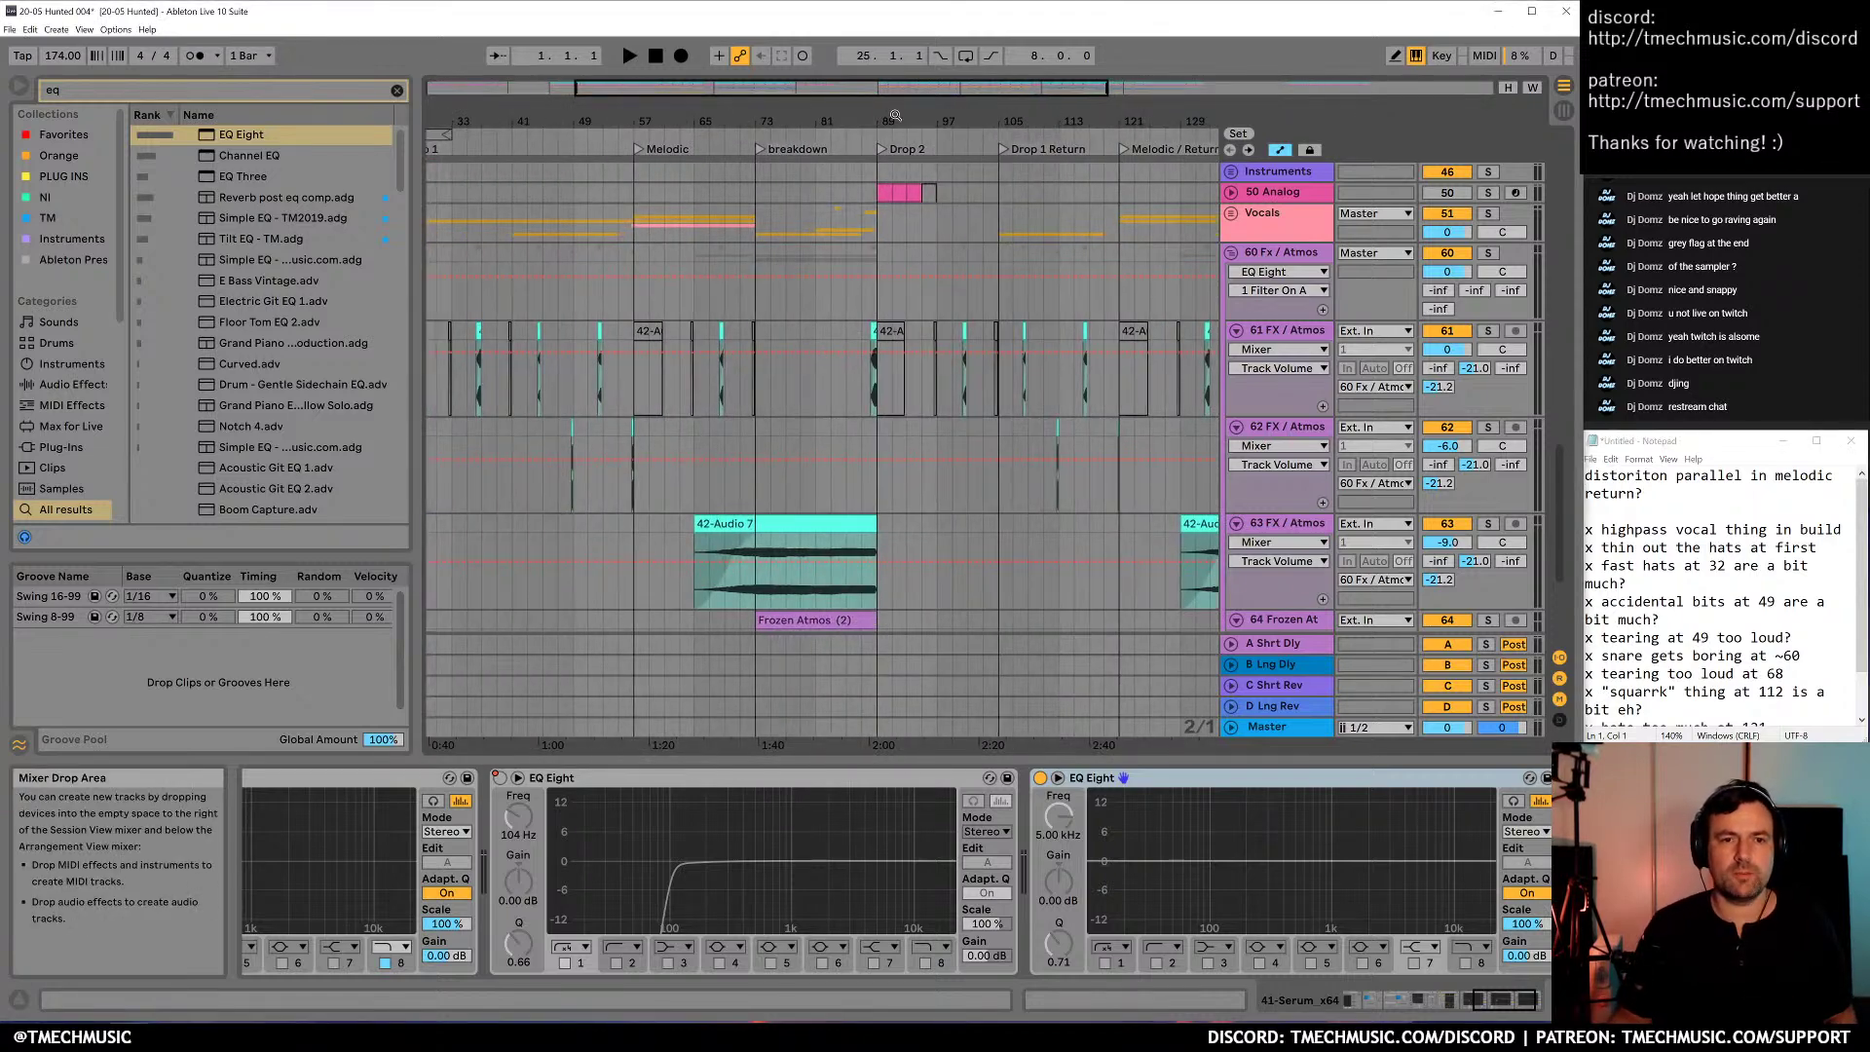
scroll(804, 272, "right", 5)
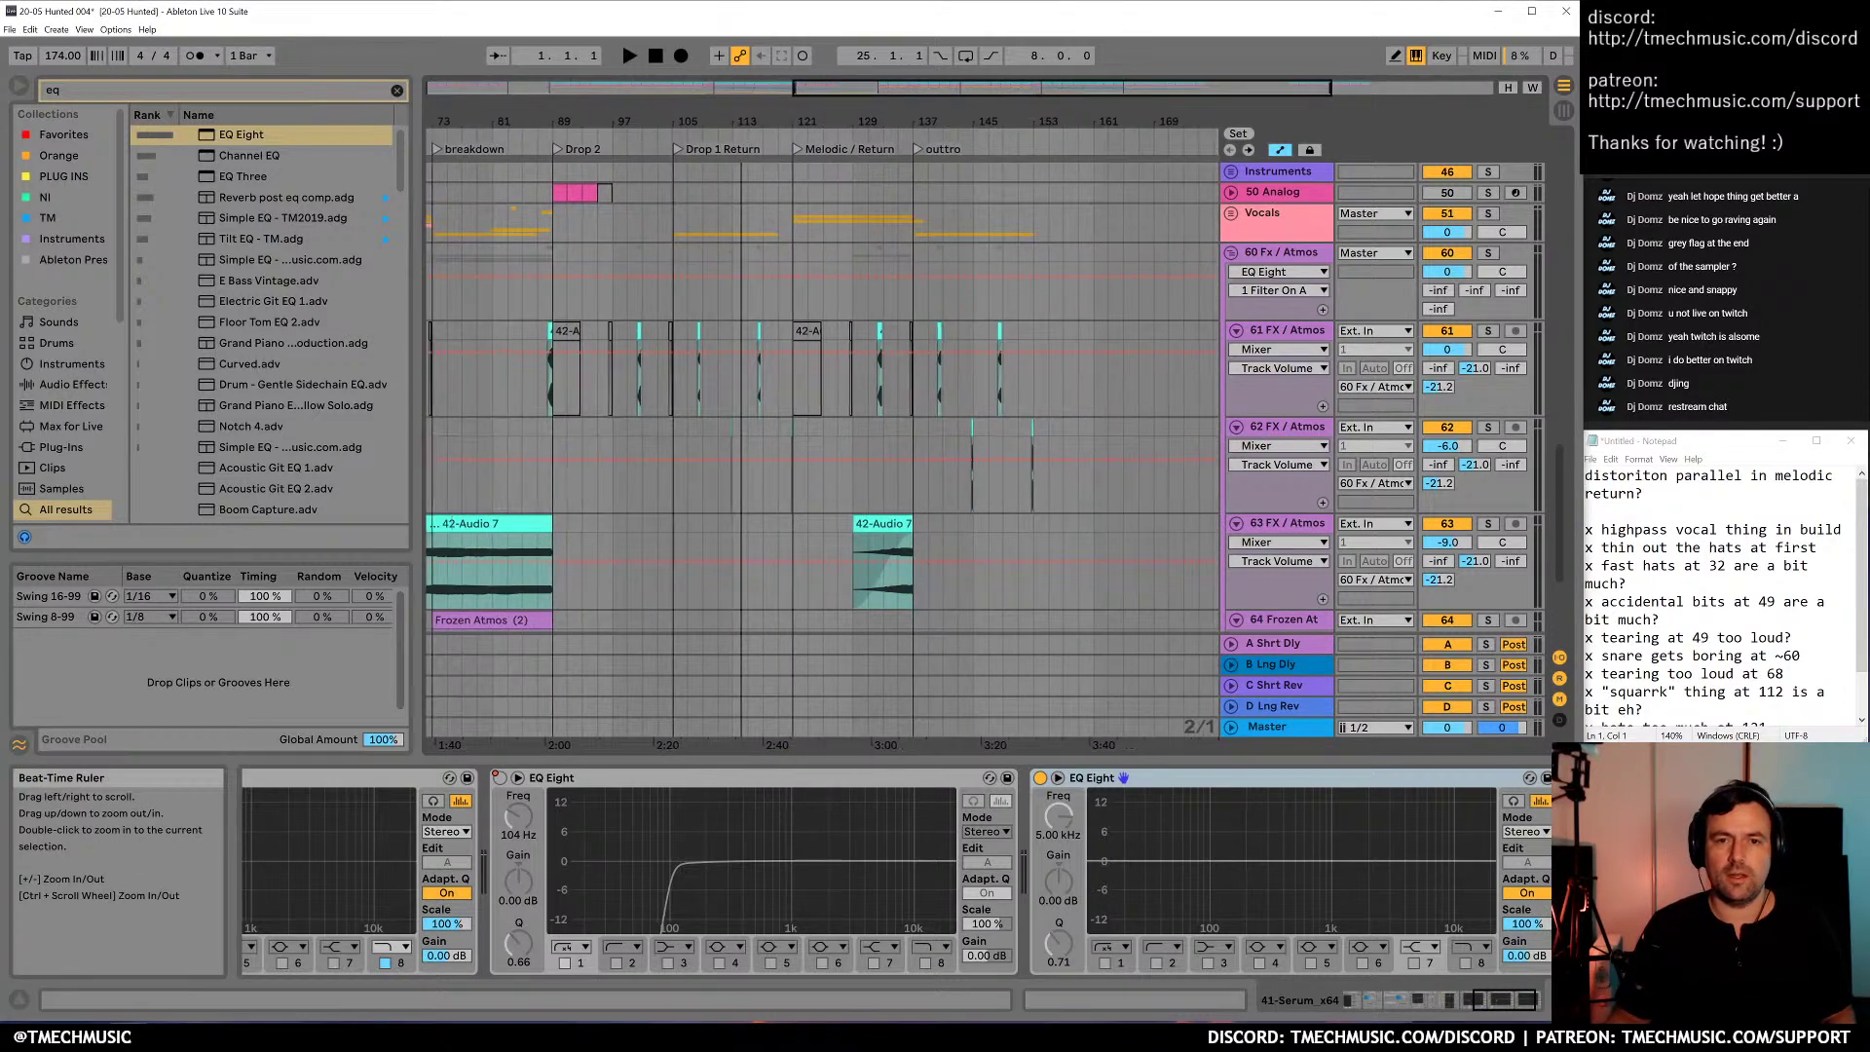
left_click(785, 258)
left_click(1231, 255)
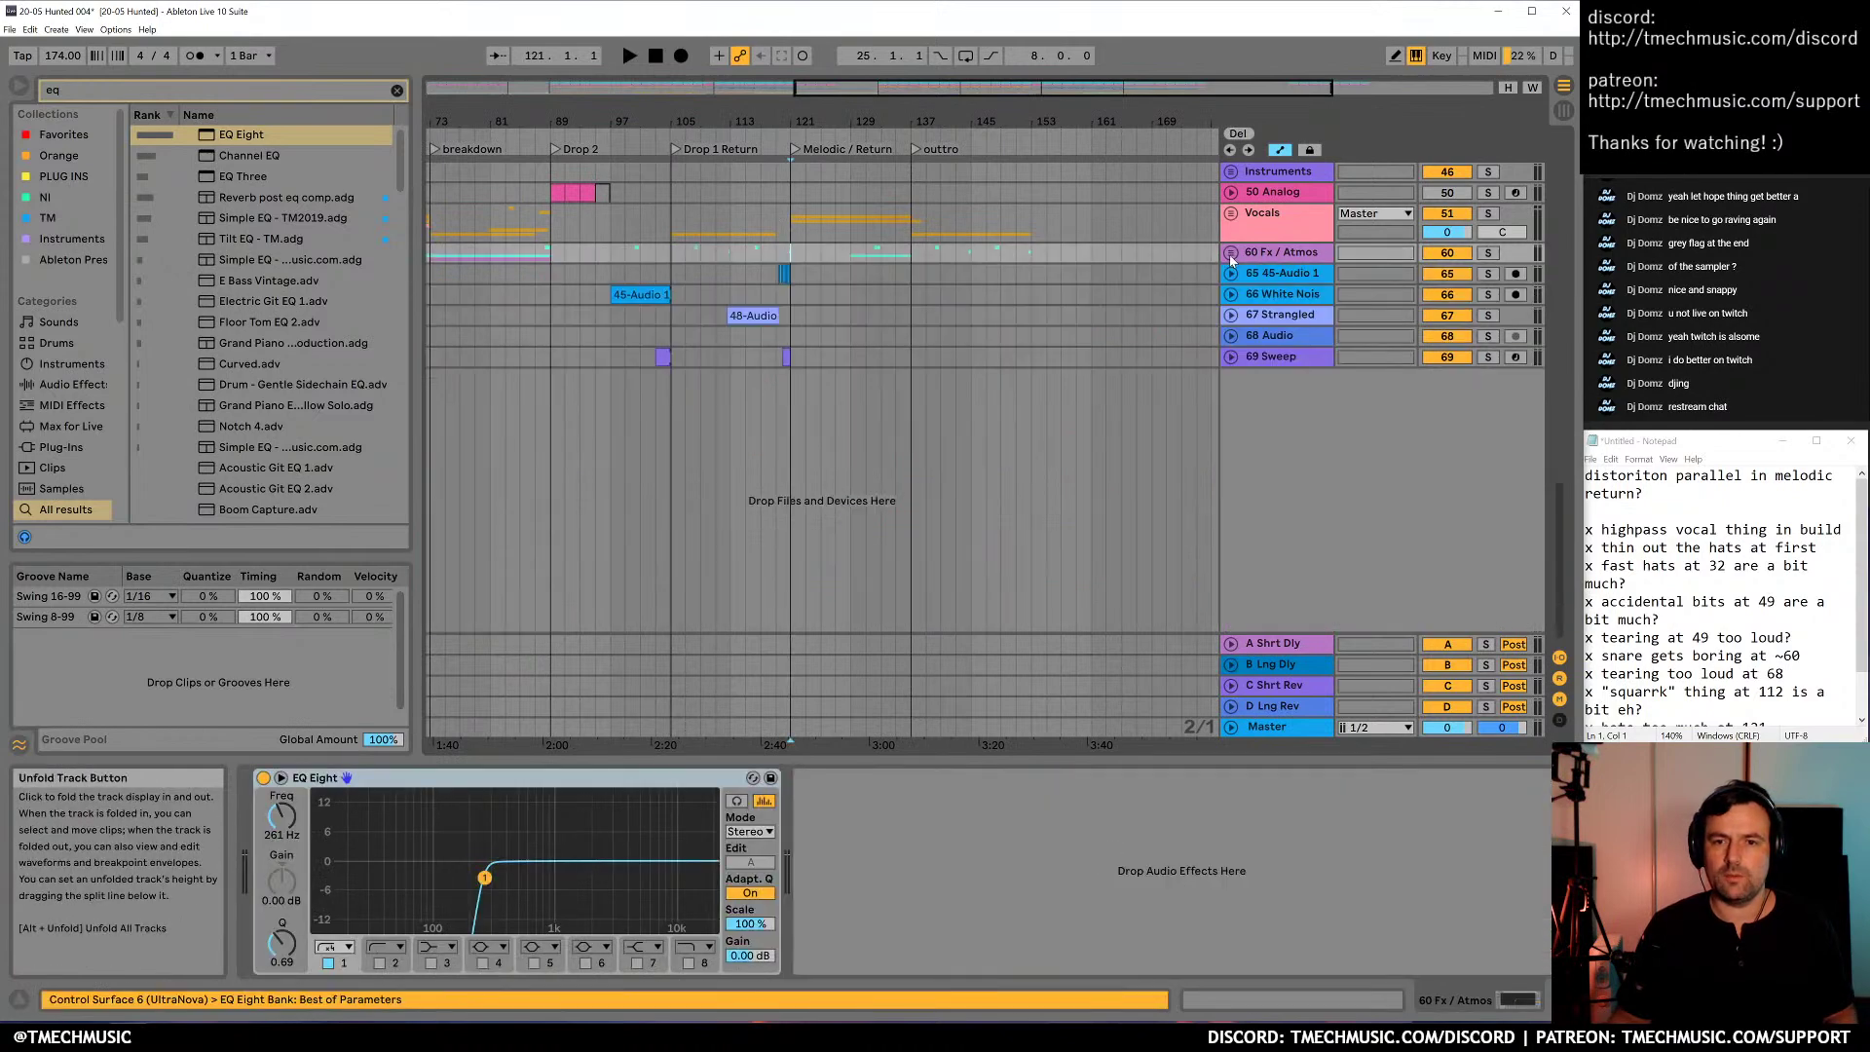
scroll(1230, 322, "up", 10)
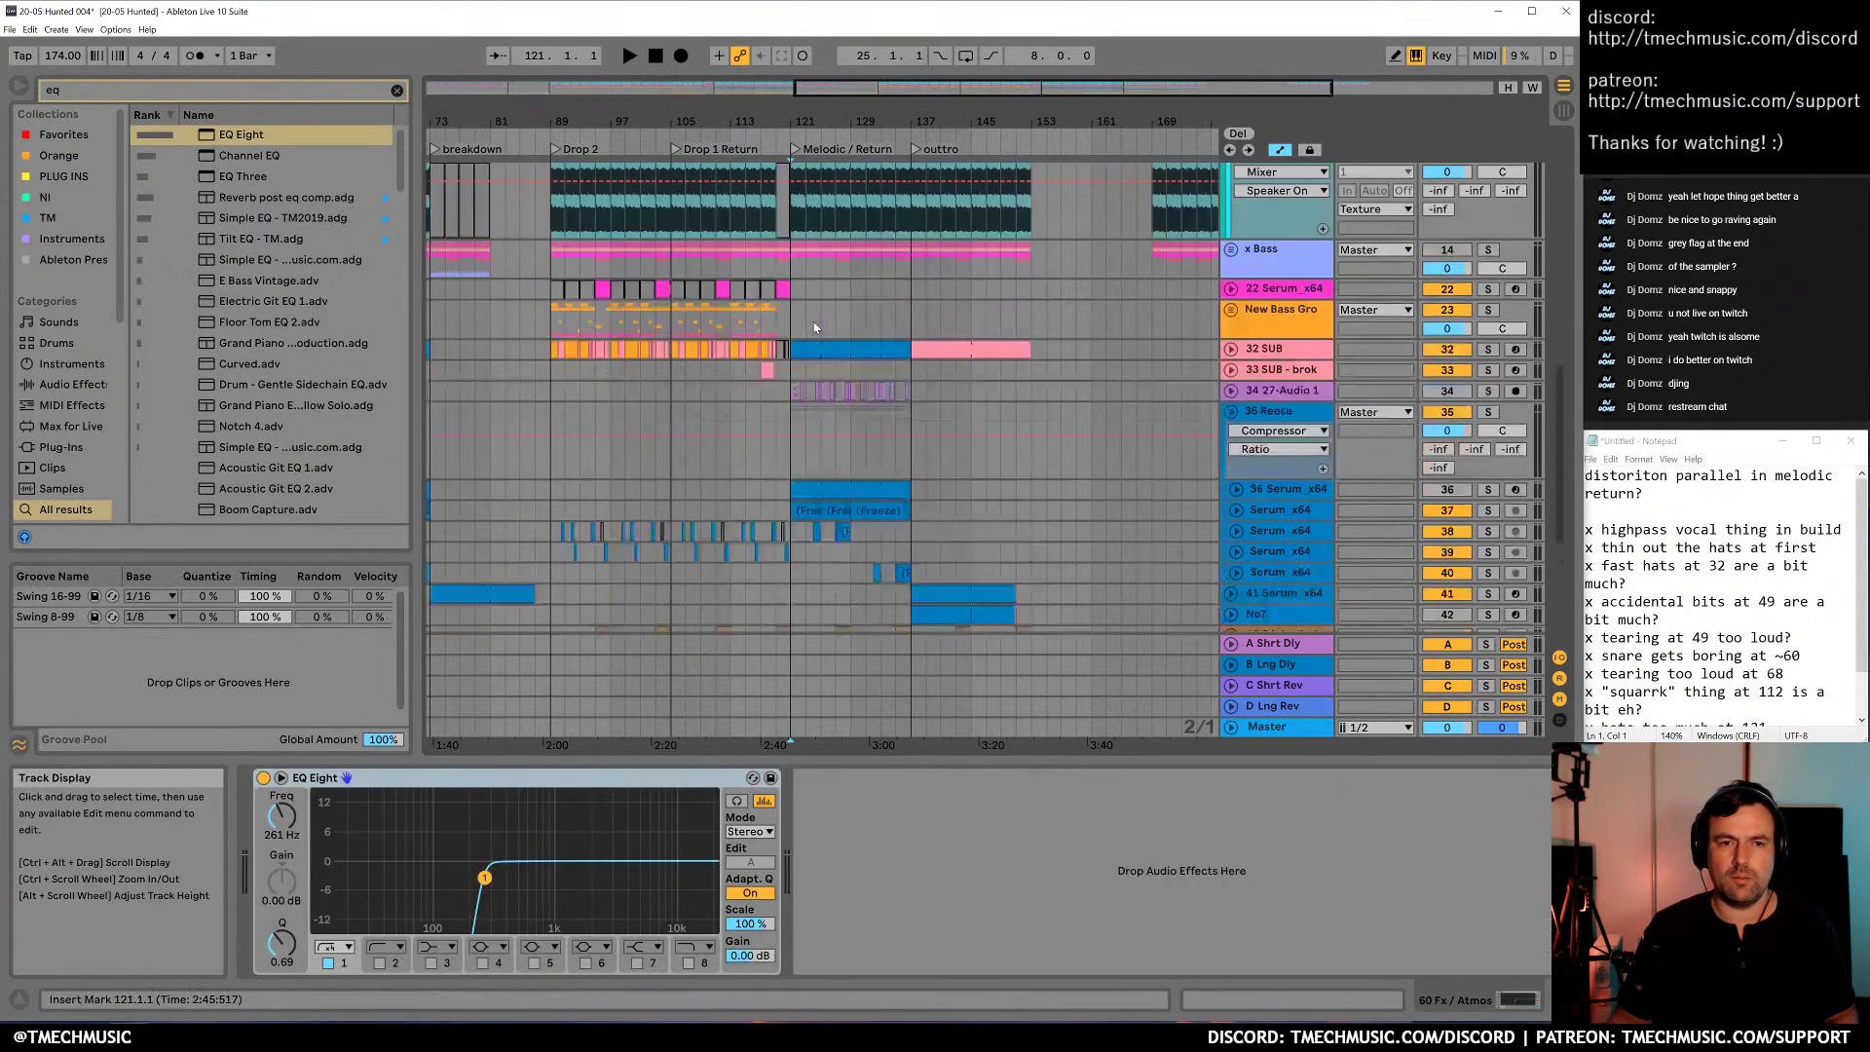
left_click(1231, 432)
Play from bar 113 into the Melodic / Return section and stop playback
left_click(791, 340)
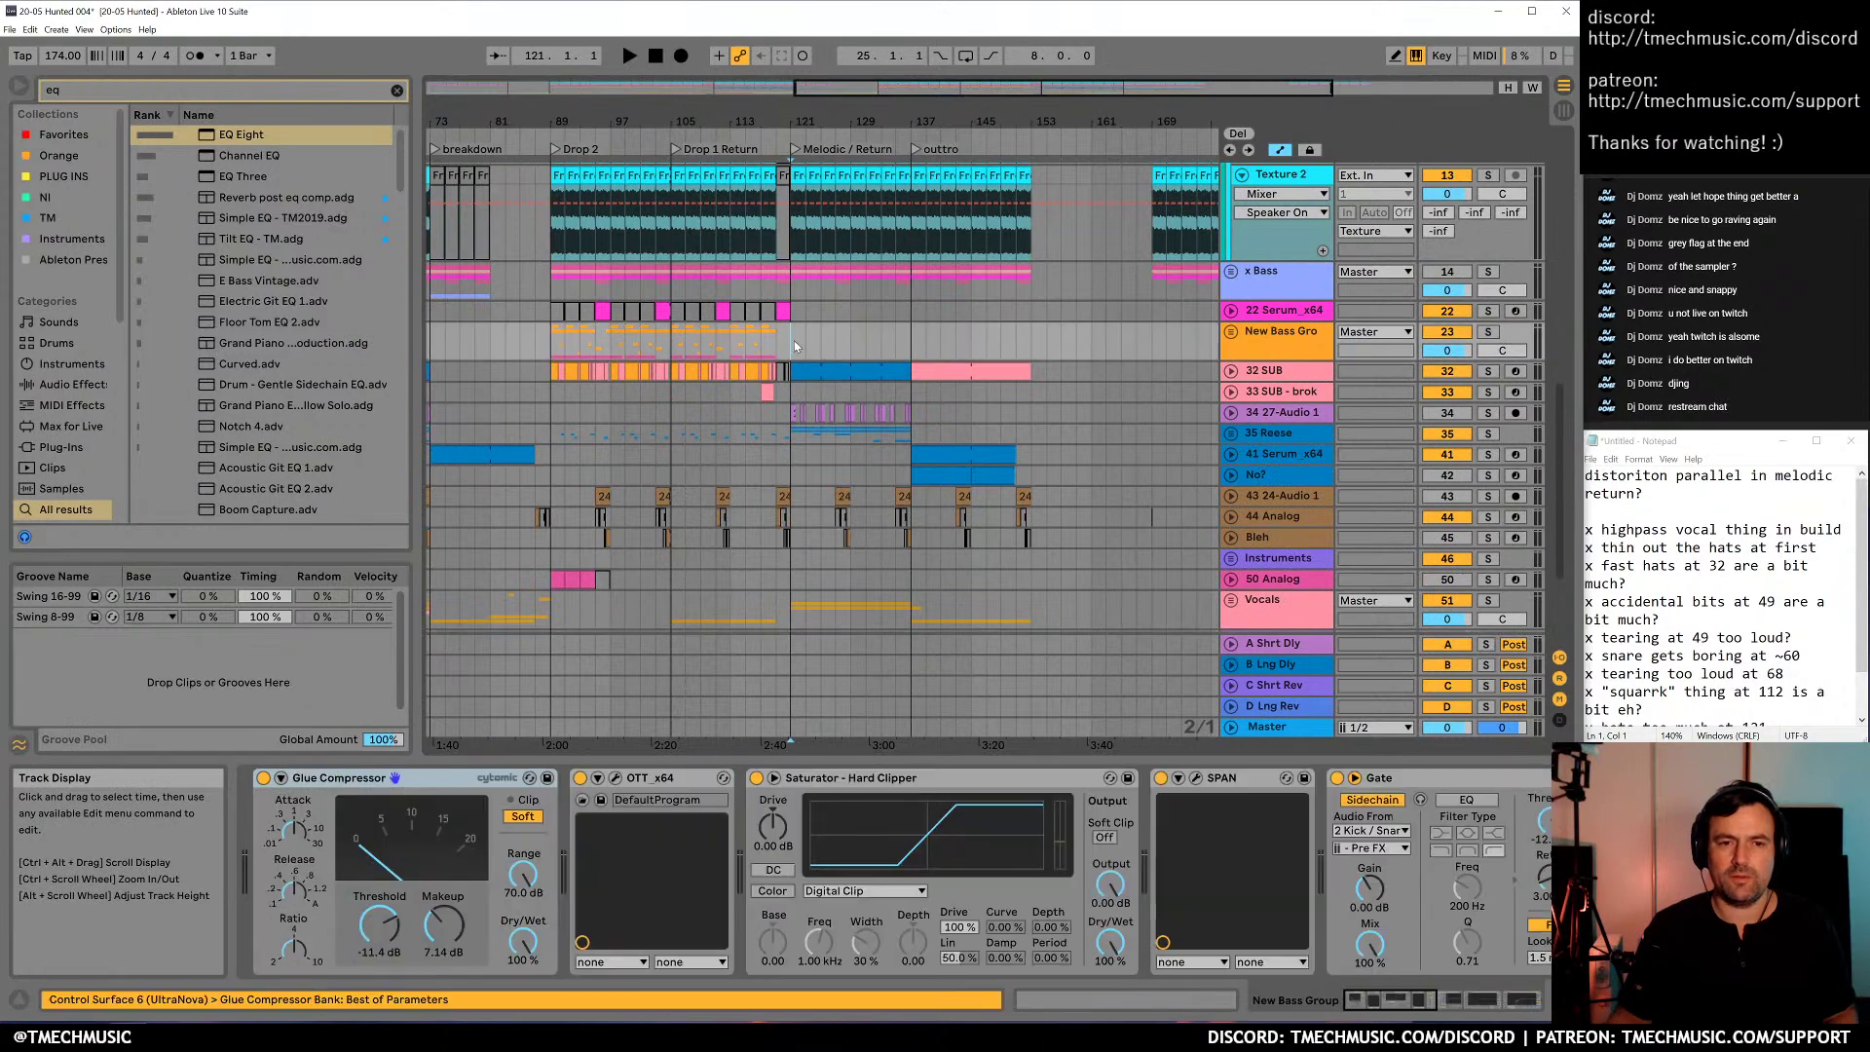
left_click(761, 328)
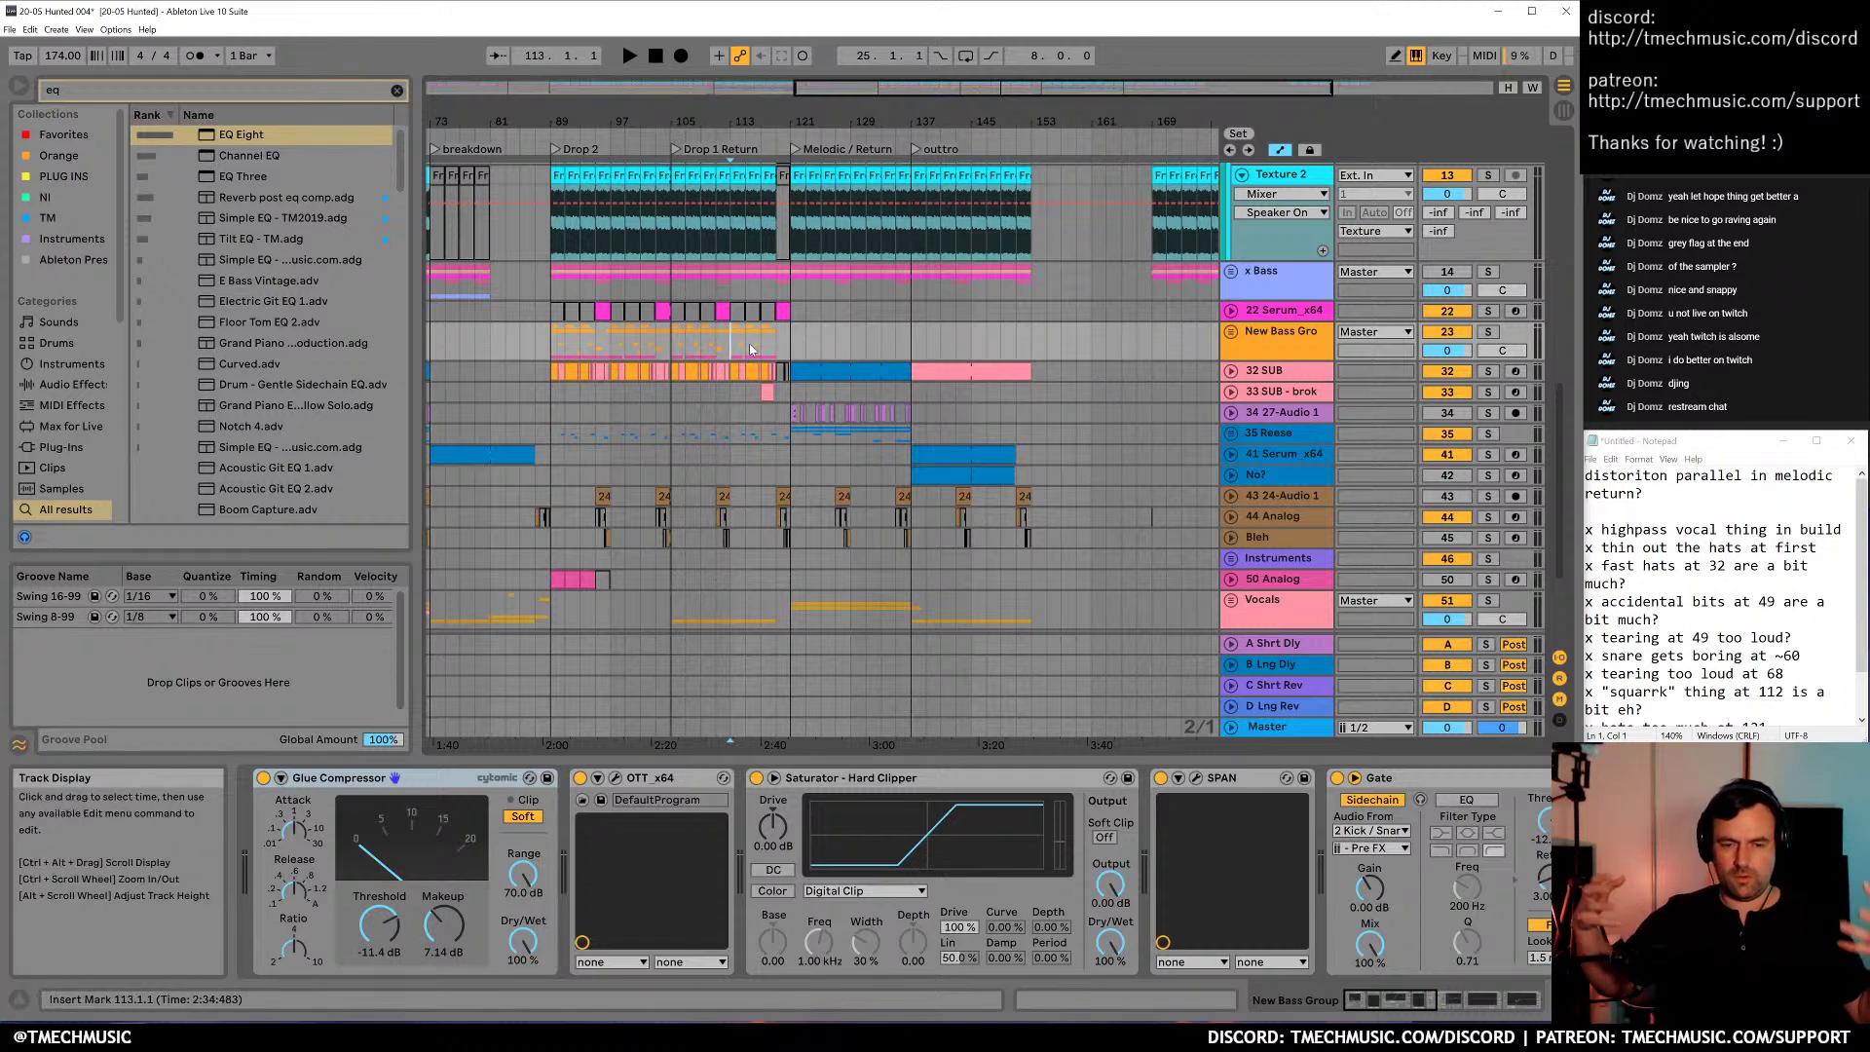
key("space")
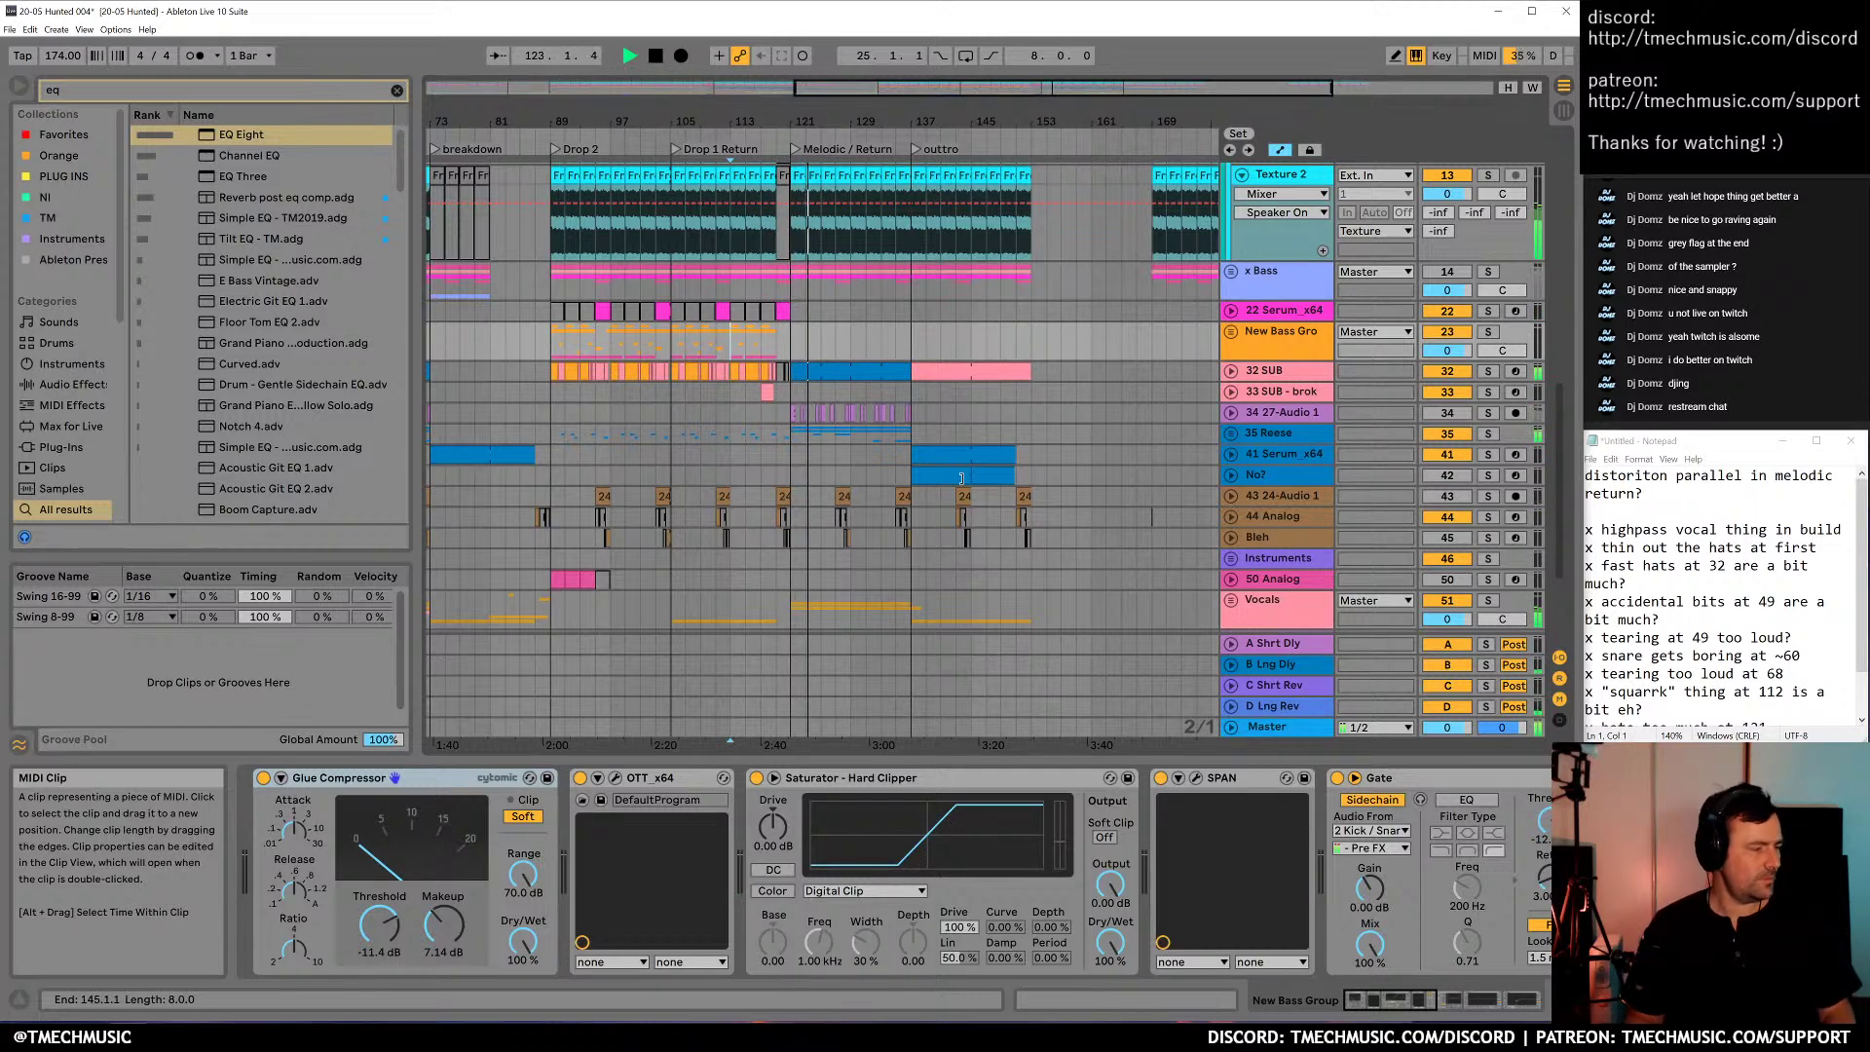
left_click(846, 334)
key("space")
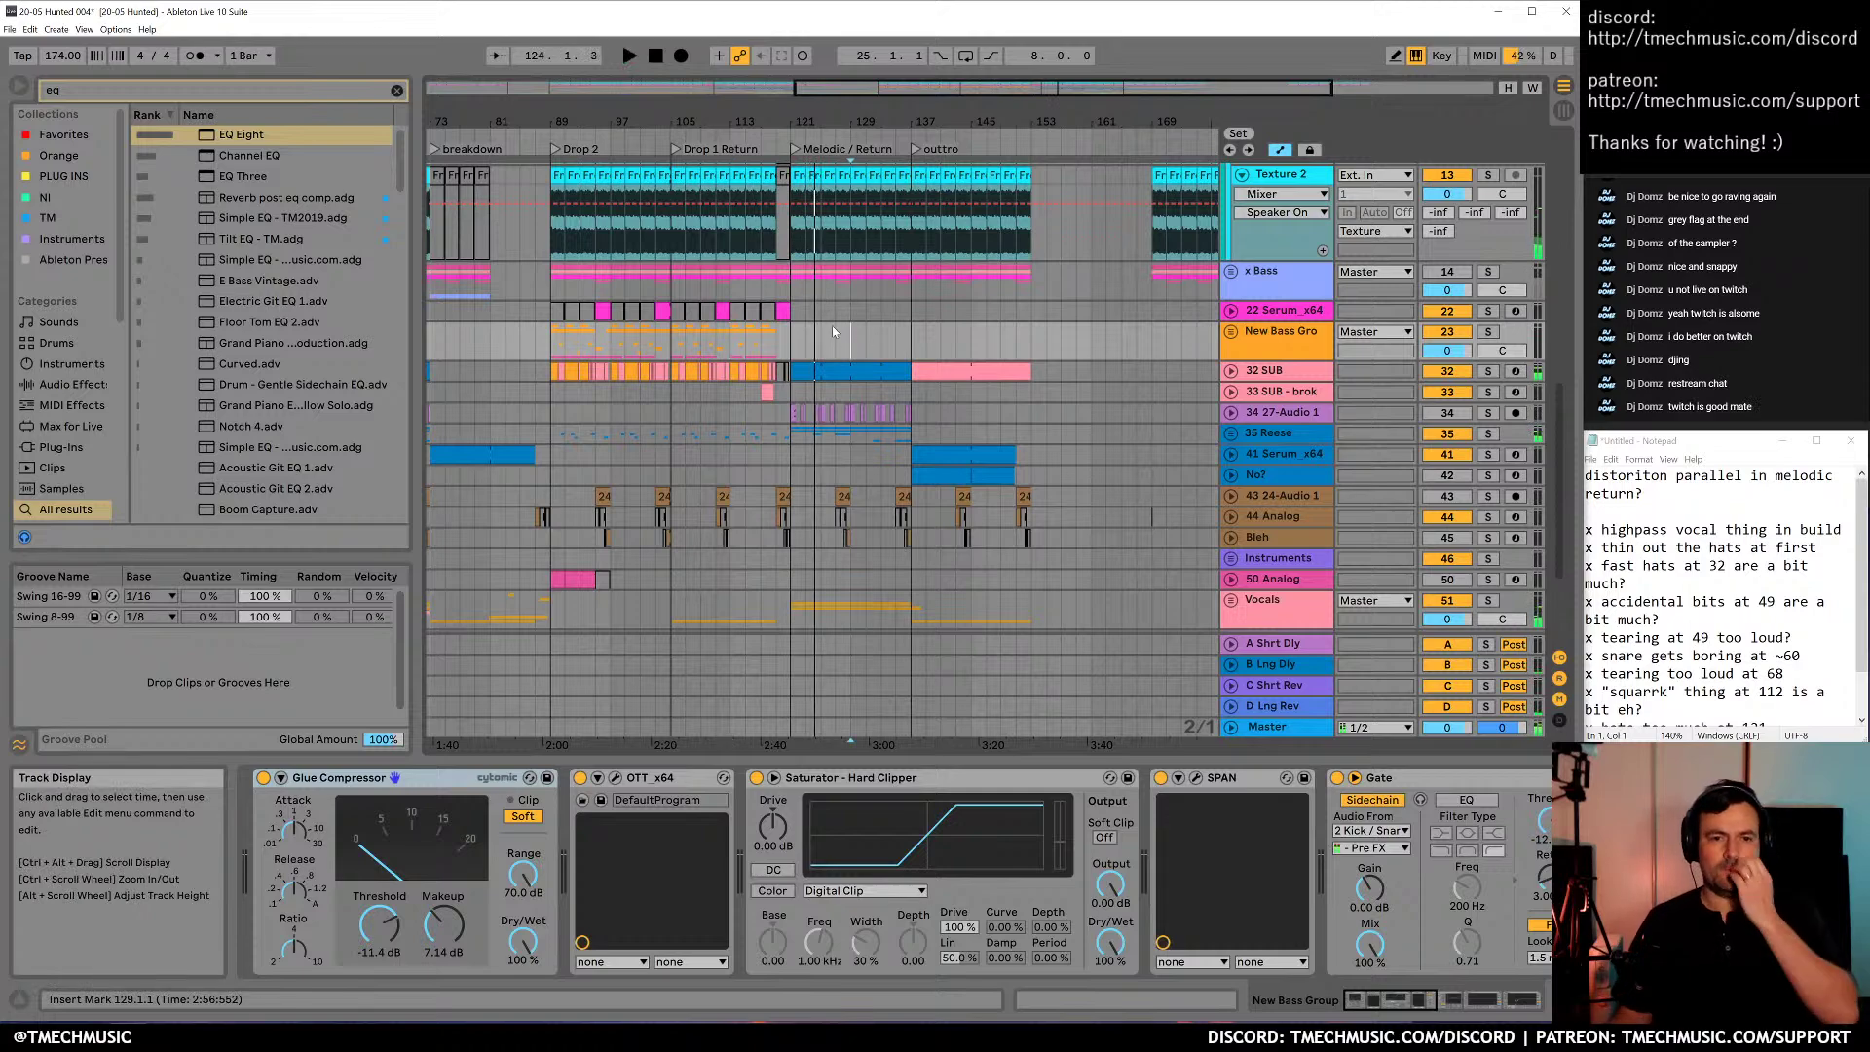
Check the drum tracks around the Melodic / Return and outtro sections and collapse the Drums group
scroll(838, 332, "up", 10)
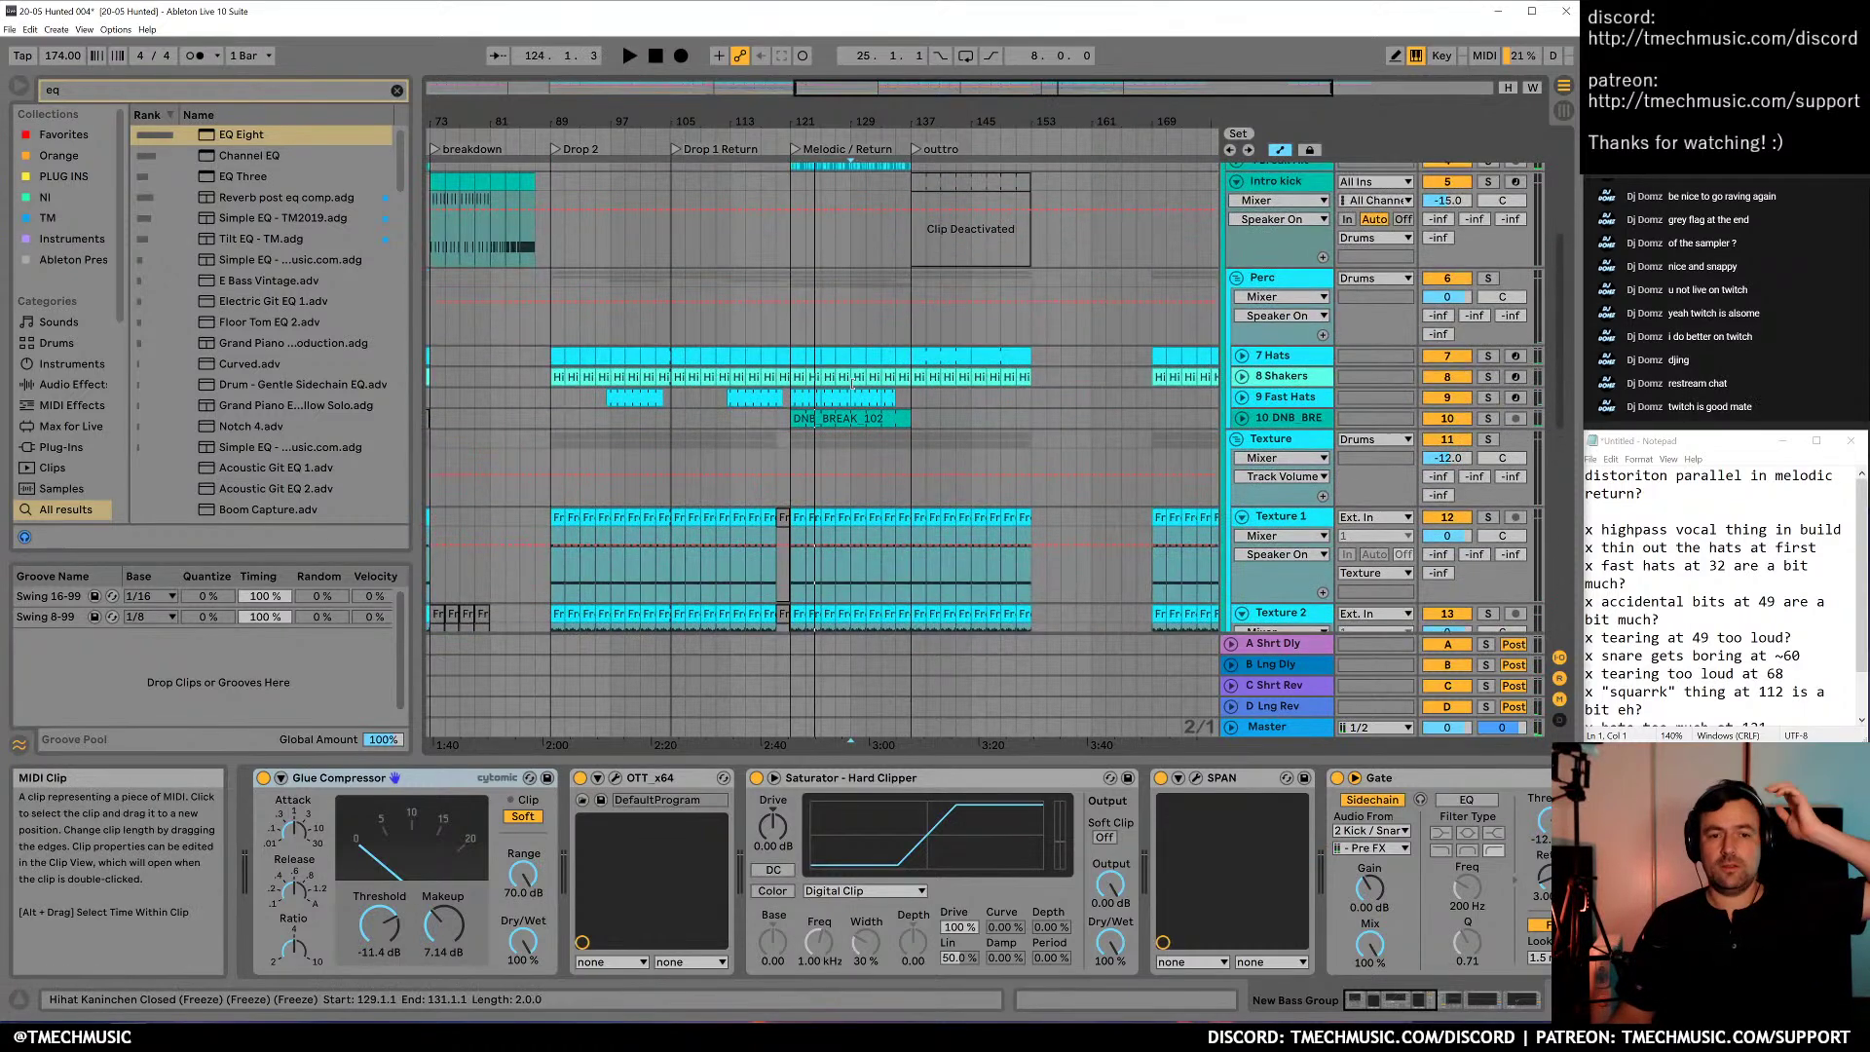
scroll(857, 380, "up", 5)
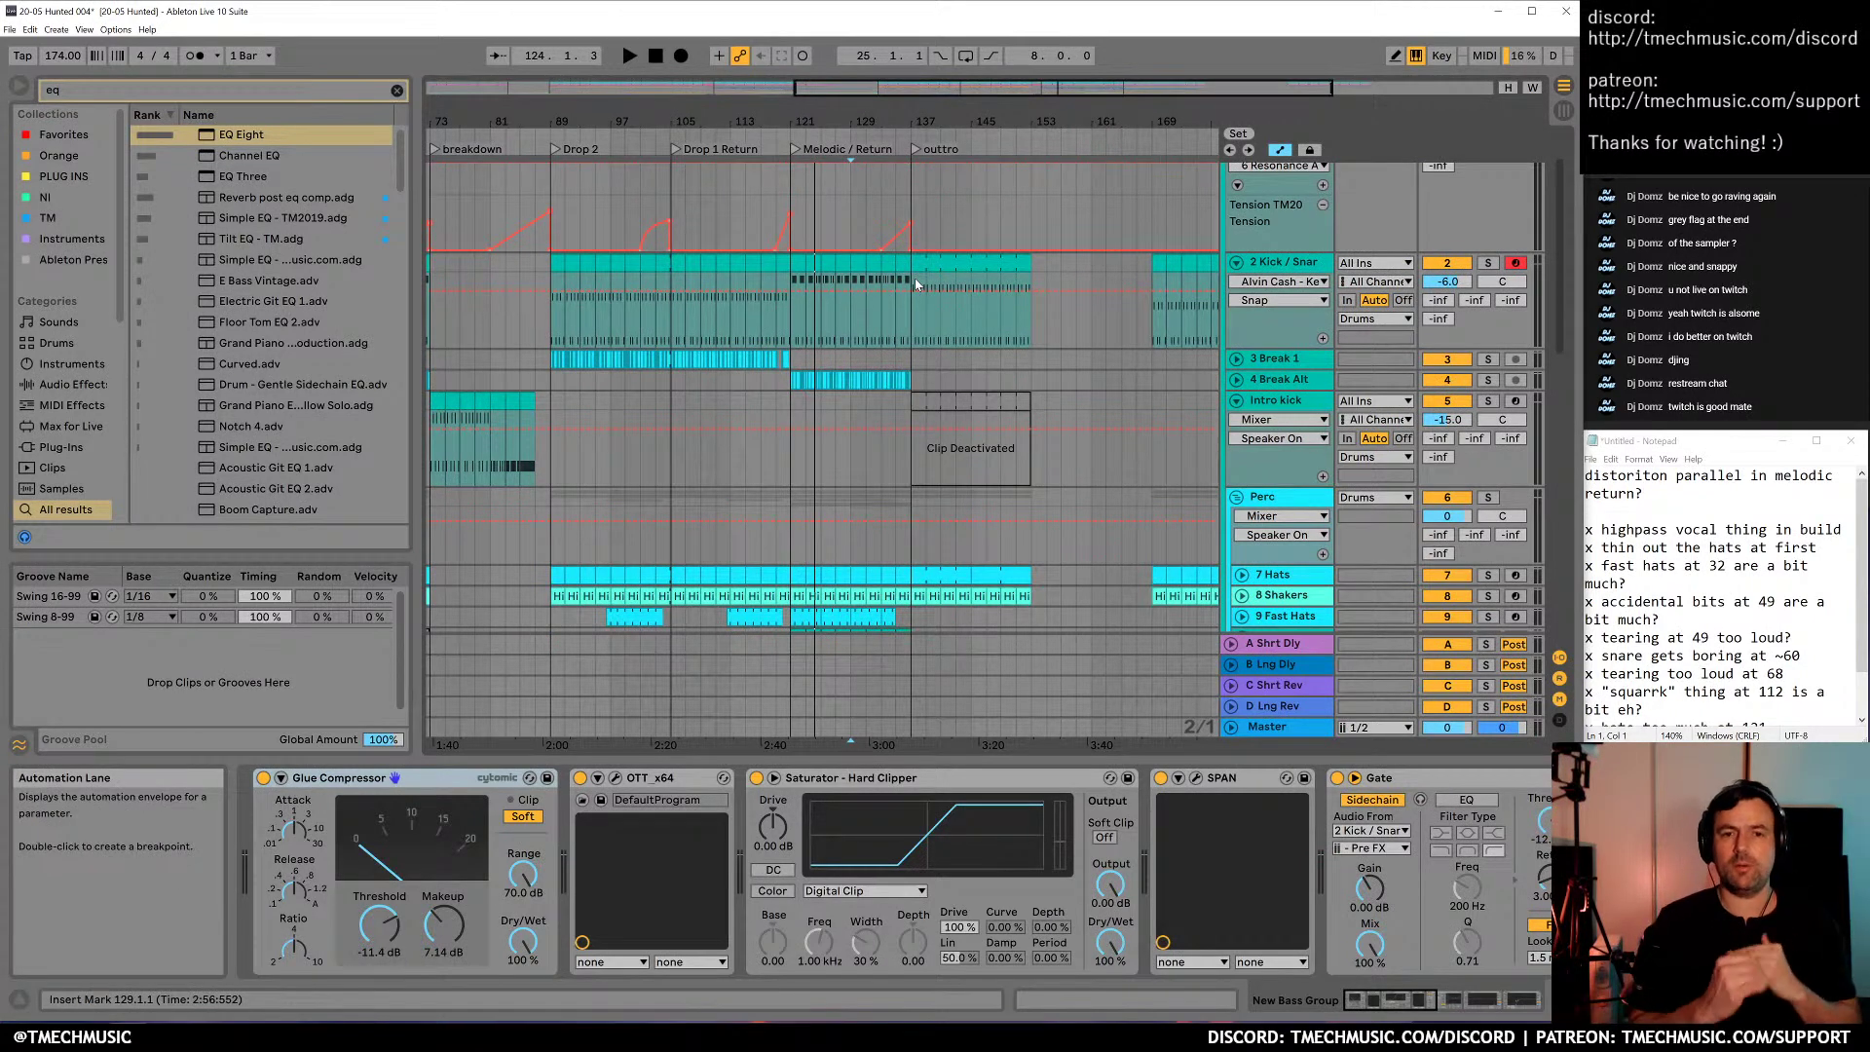
left_click(937, 267)
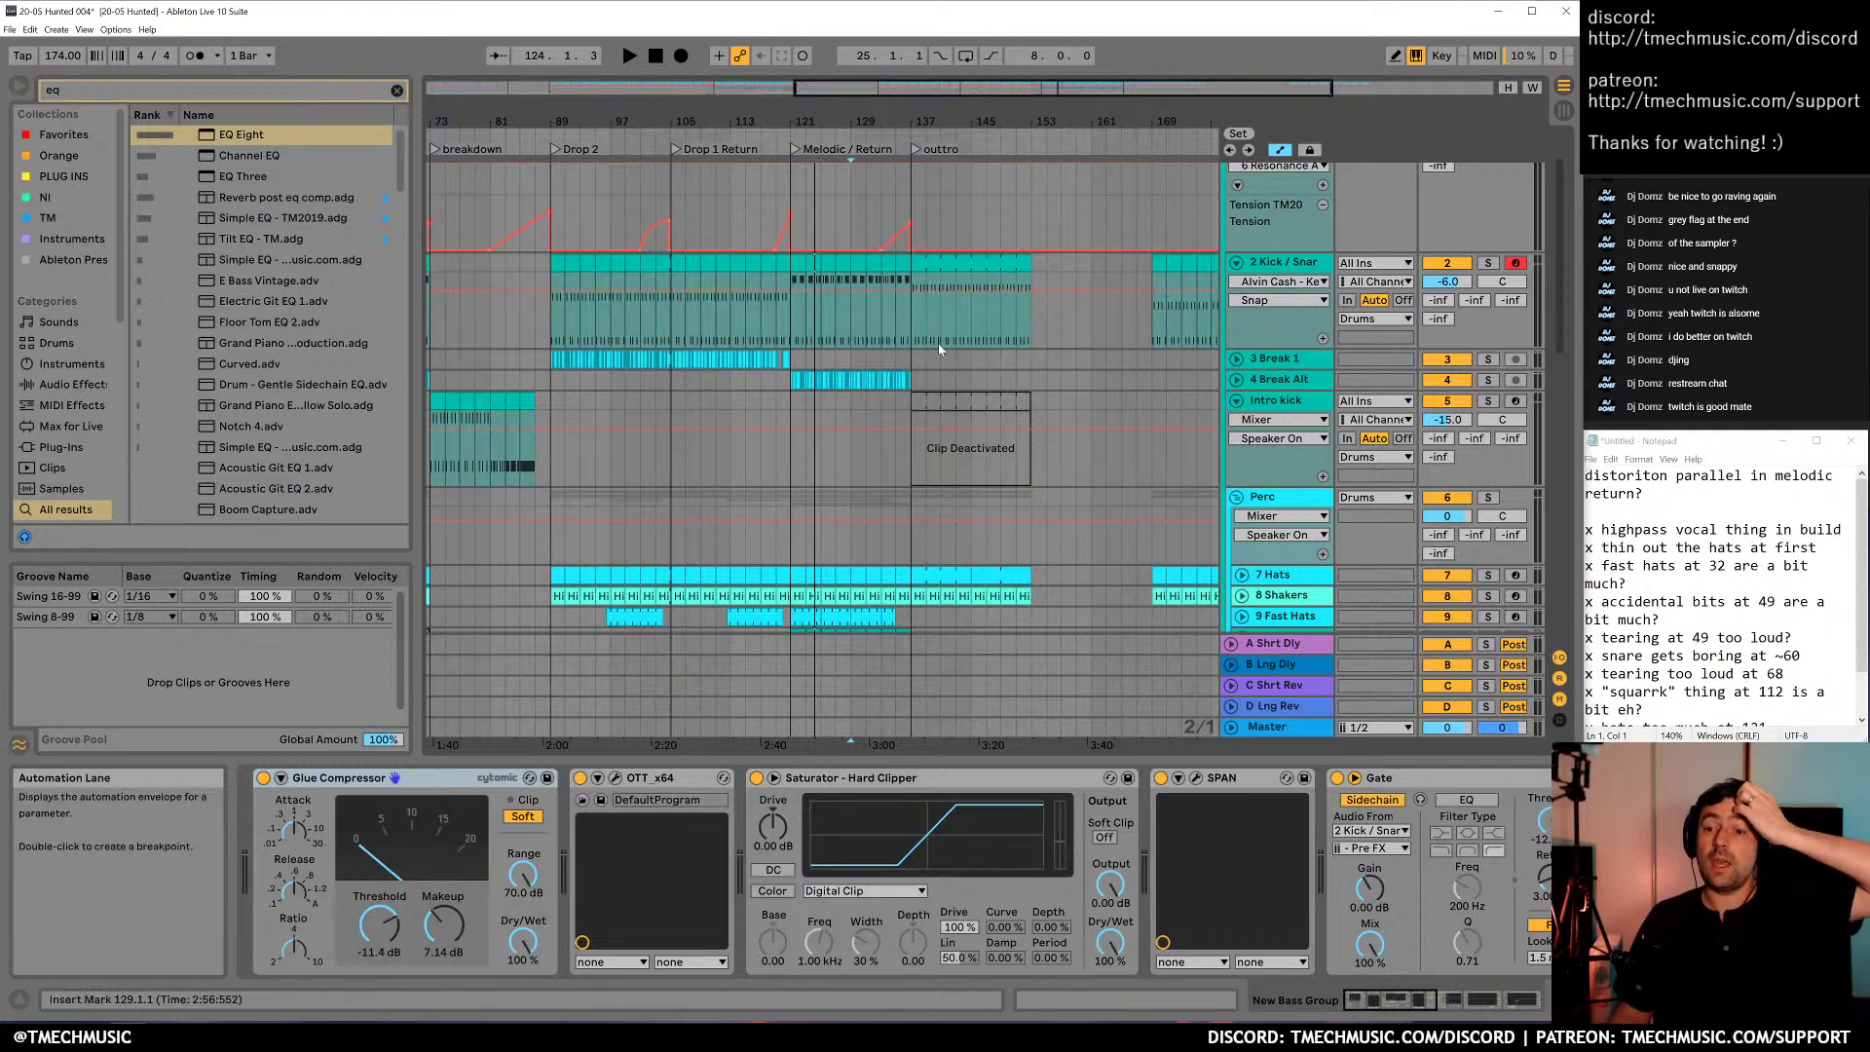
left_click_drag(831, 110, 890, 113)
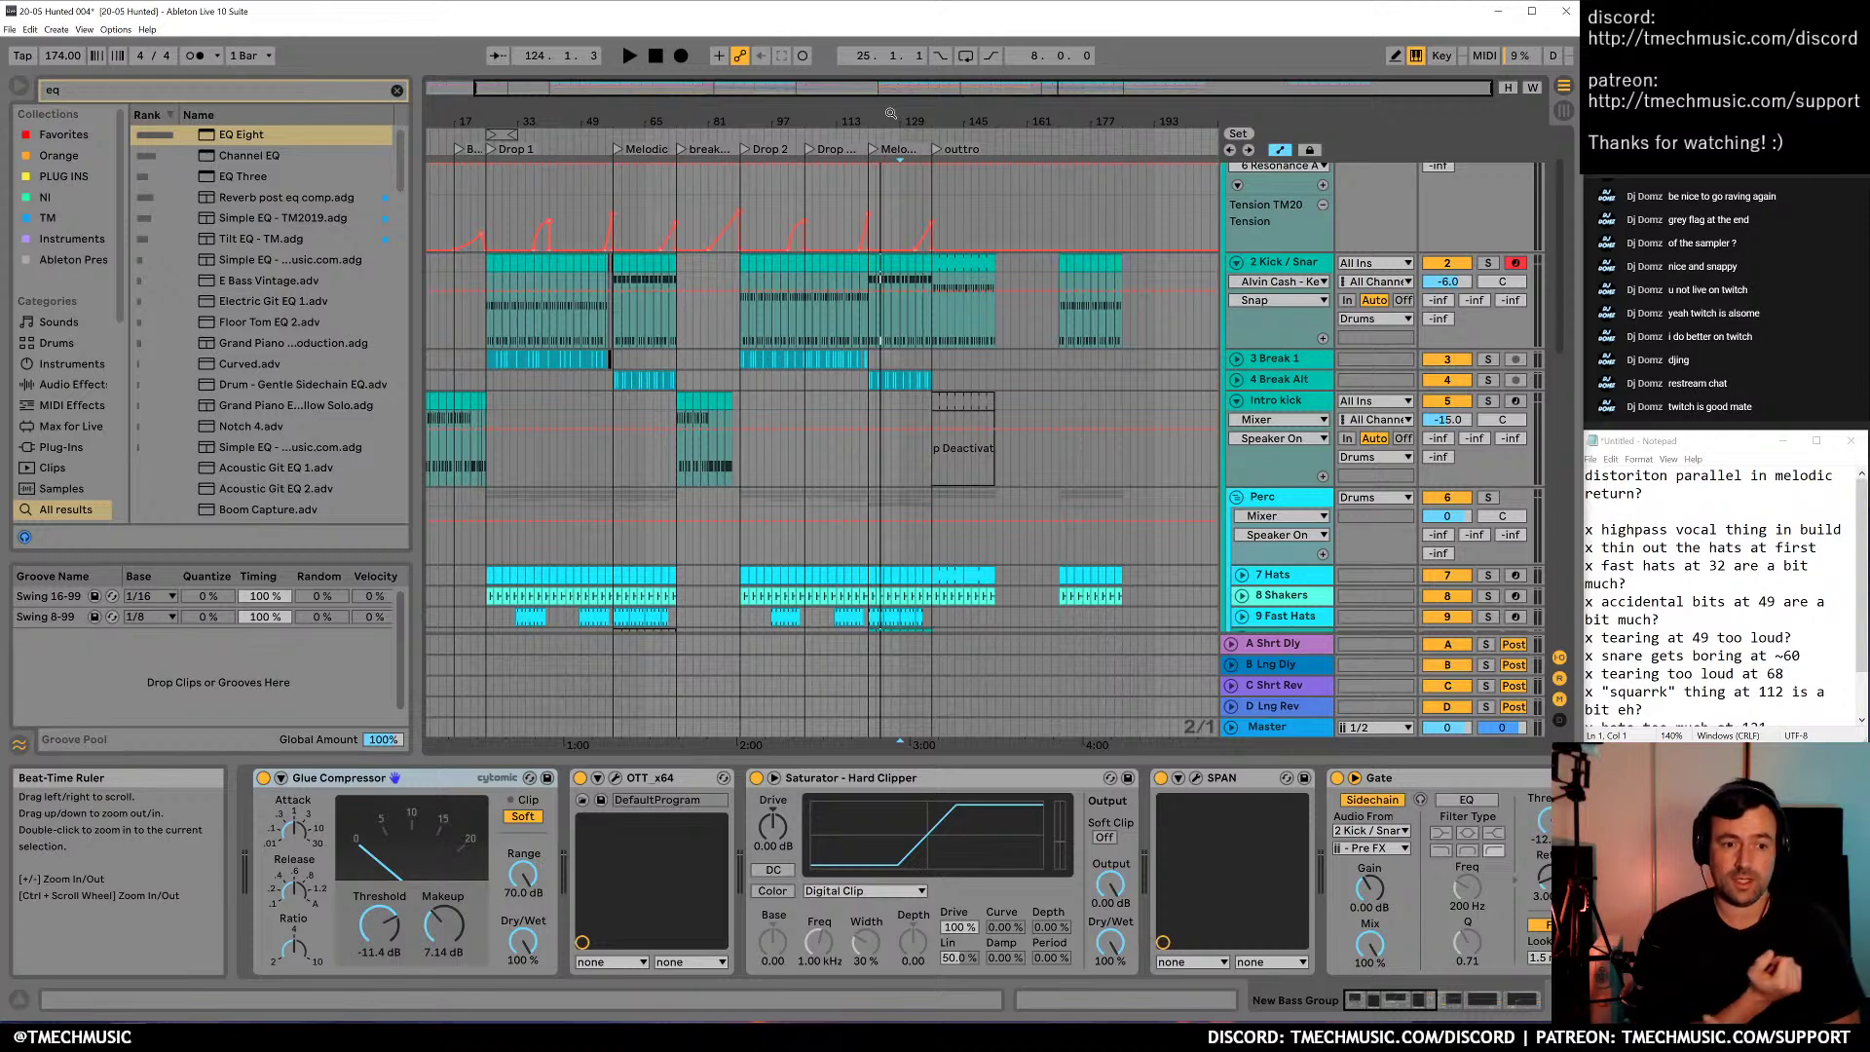
left_click(1700, 548)
left_click_drag(872, 122, 871, 185)
scroll(1199, 317, "up", 2)
left_click(1231, 171)
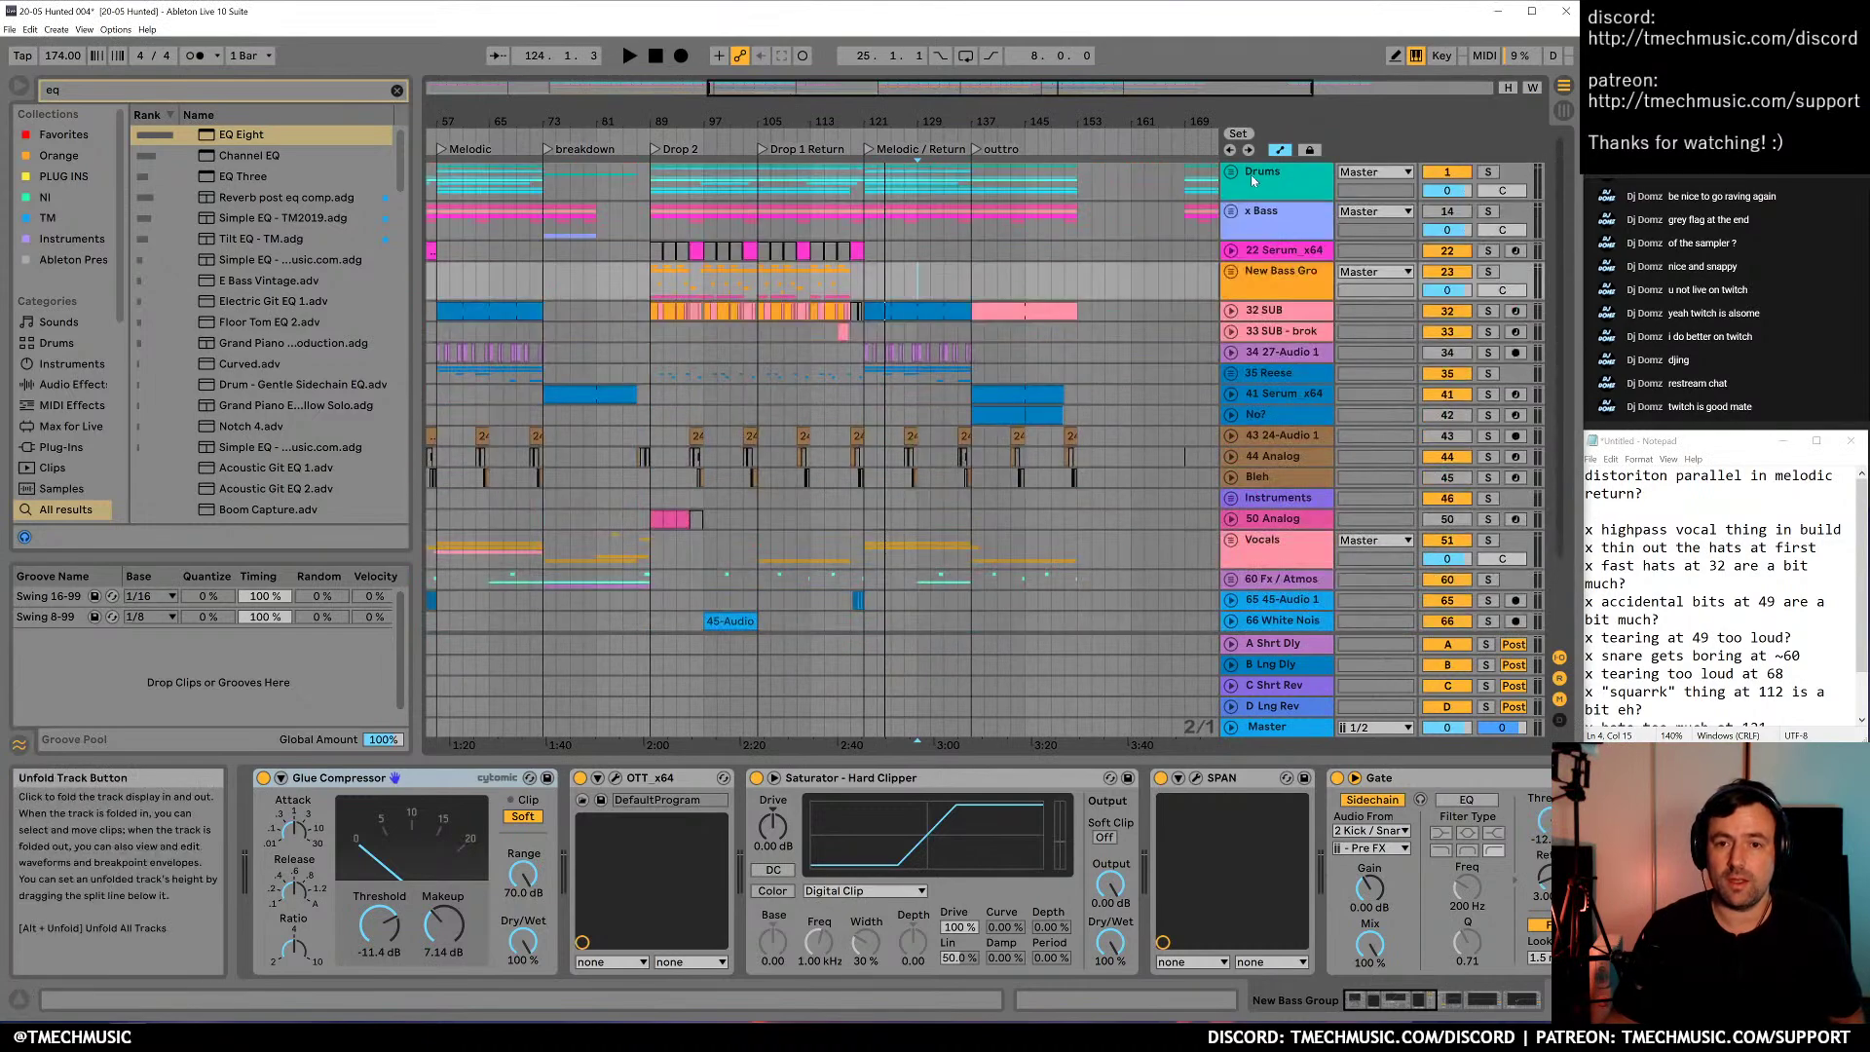
Check the Drums group's and Master track's device chains, with the playhead at bar 121
left_click(1270, 175)
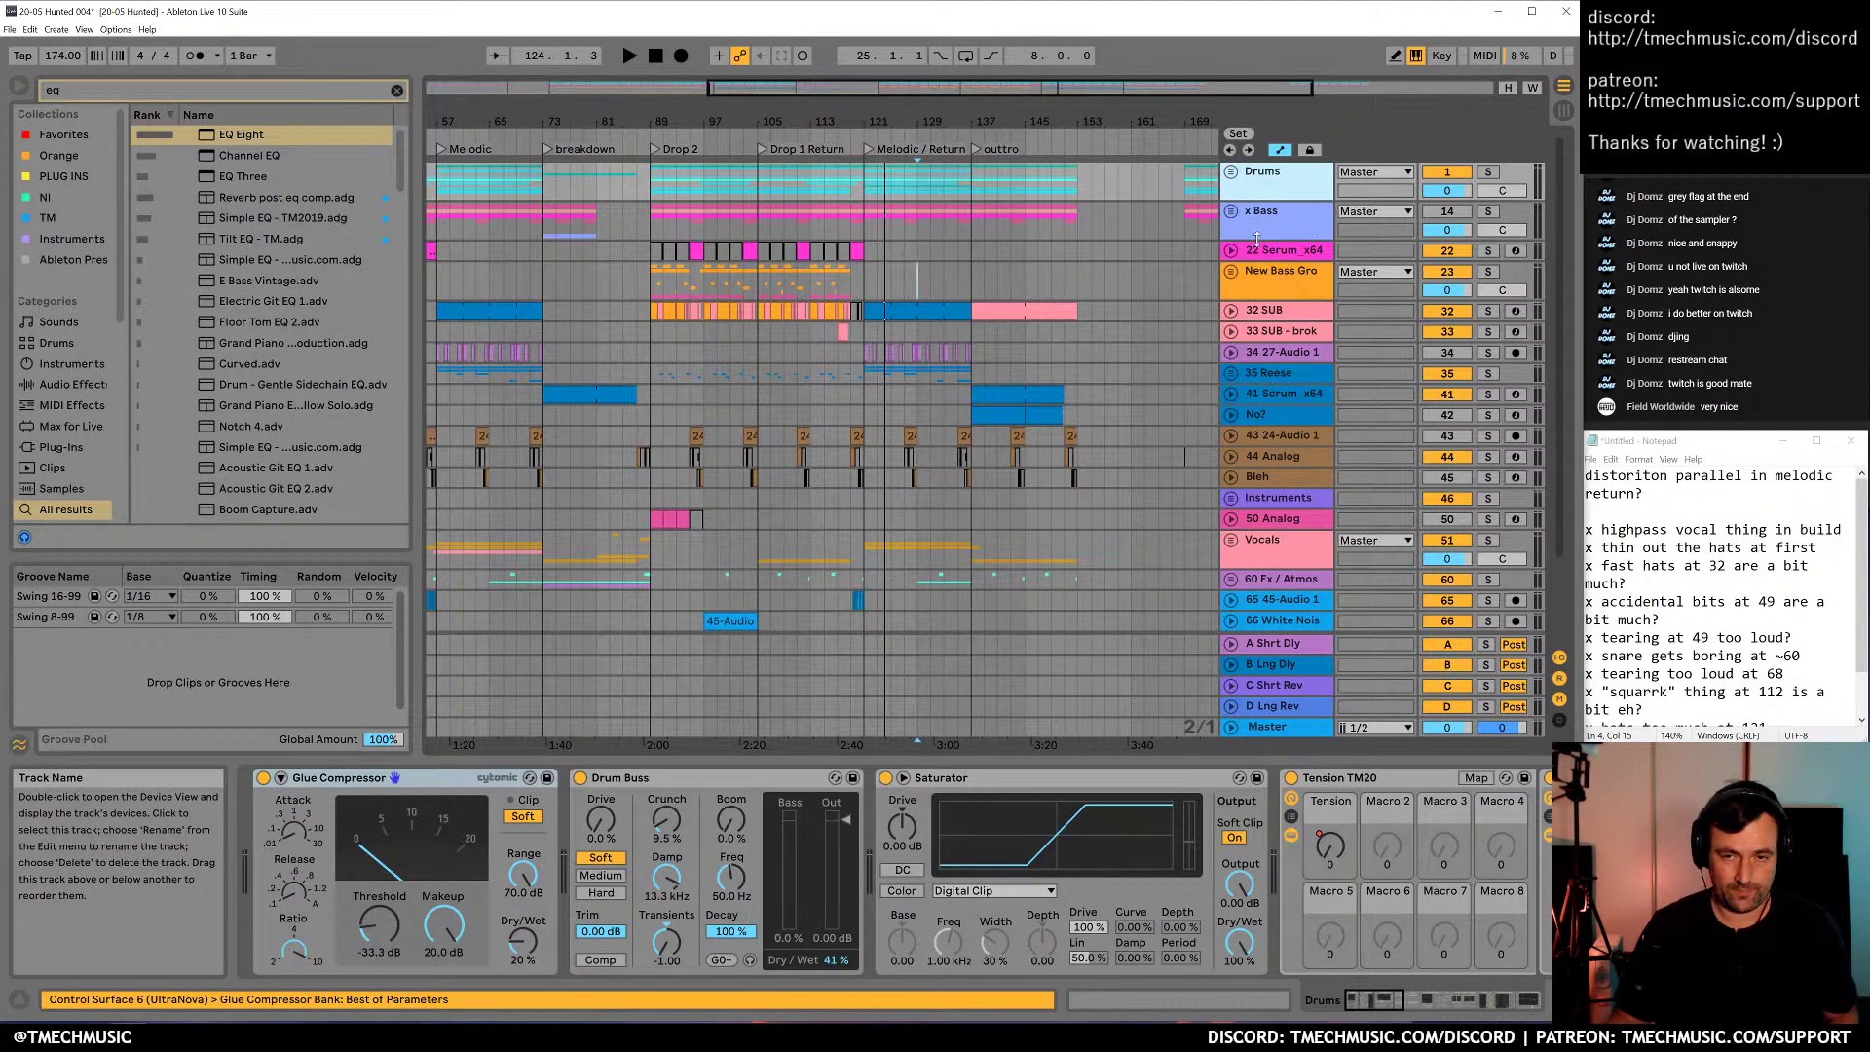
left_click(1302, 732)
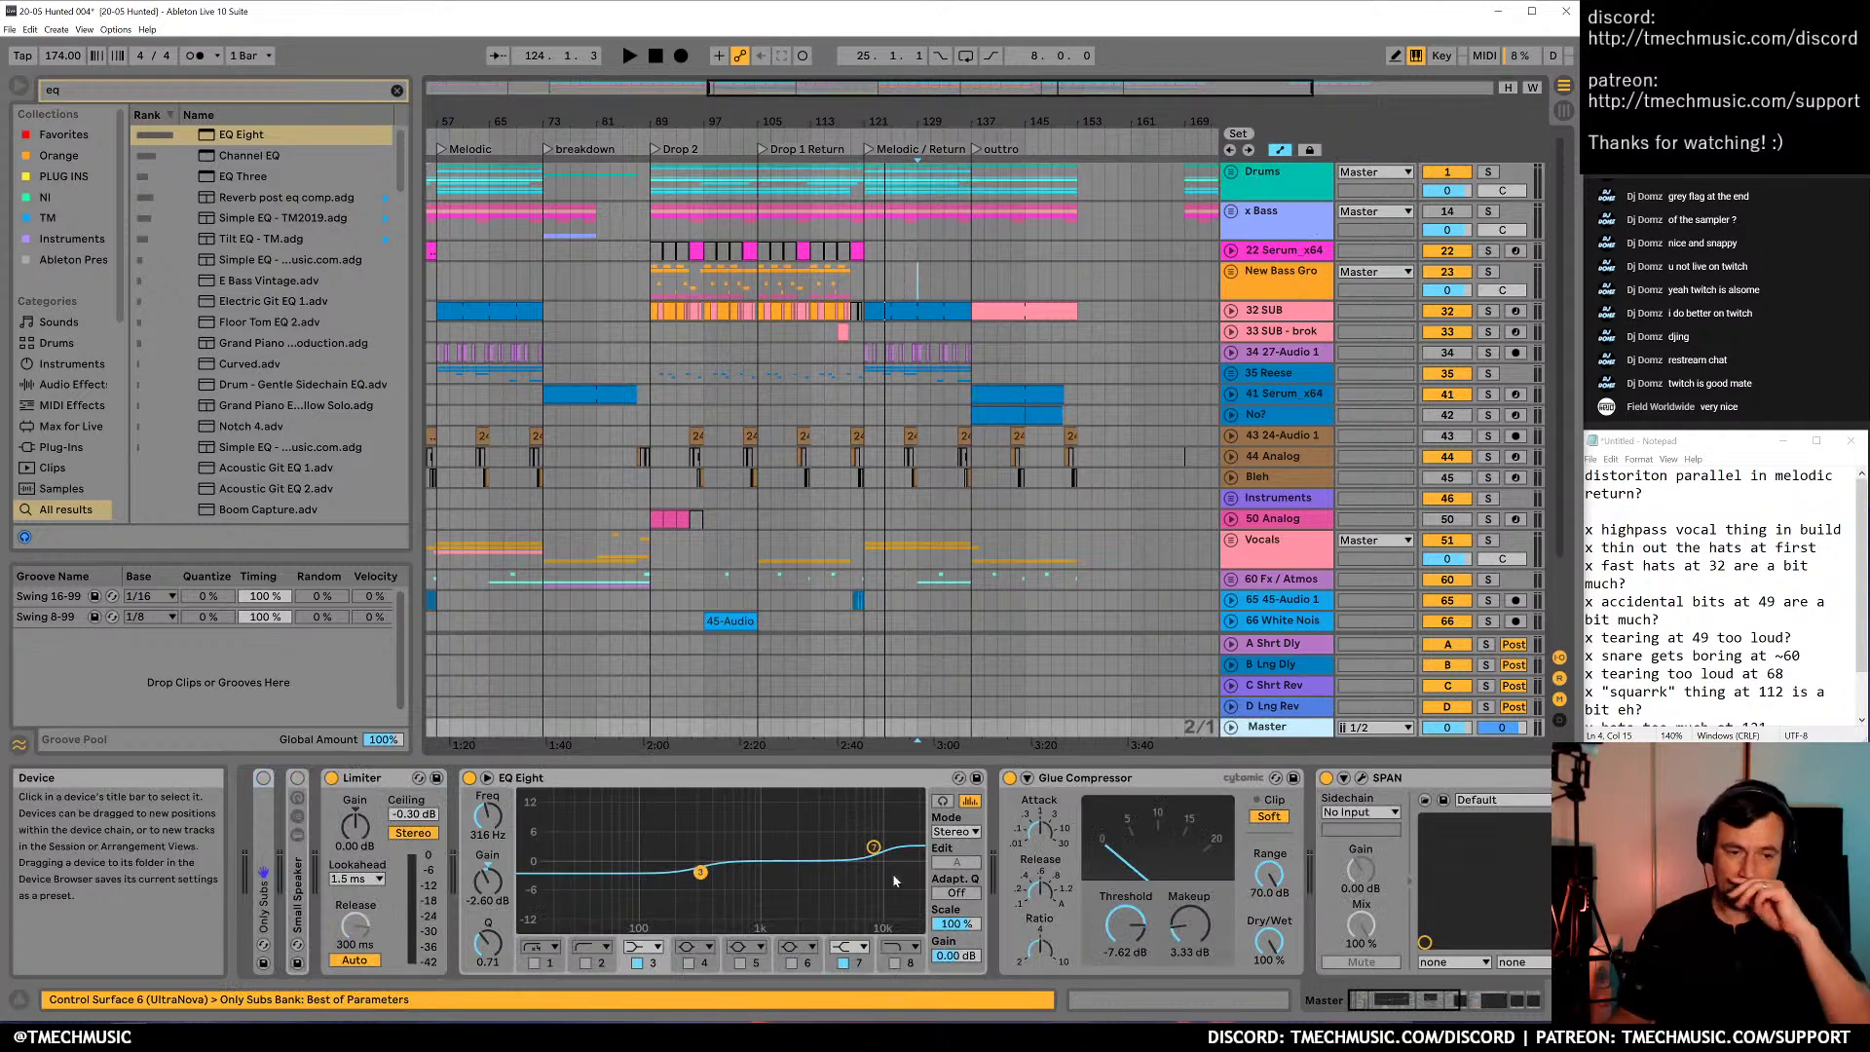
left_click(855, 520)
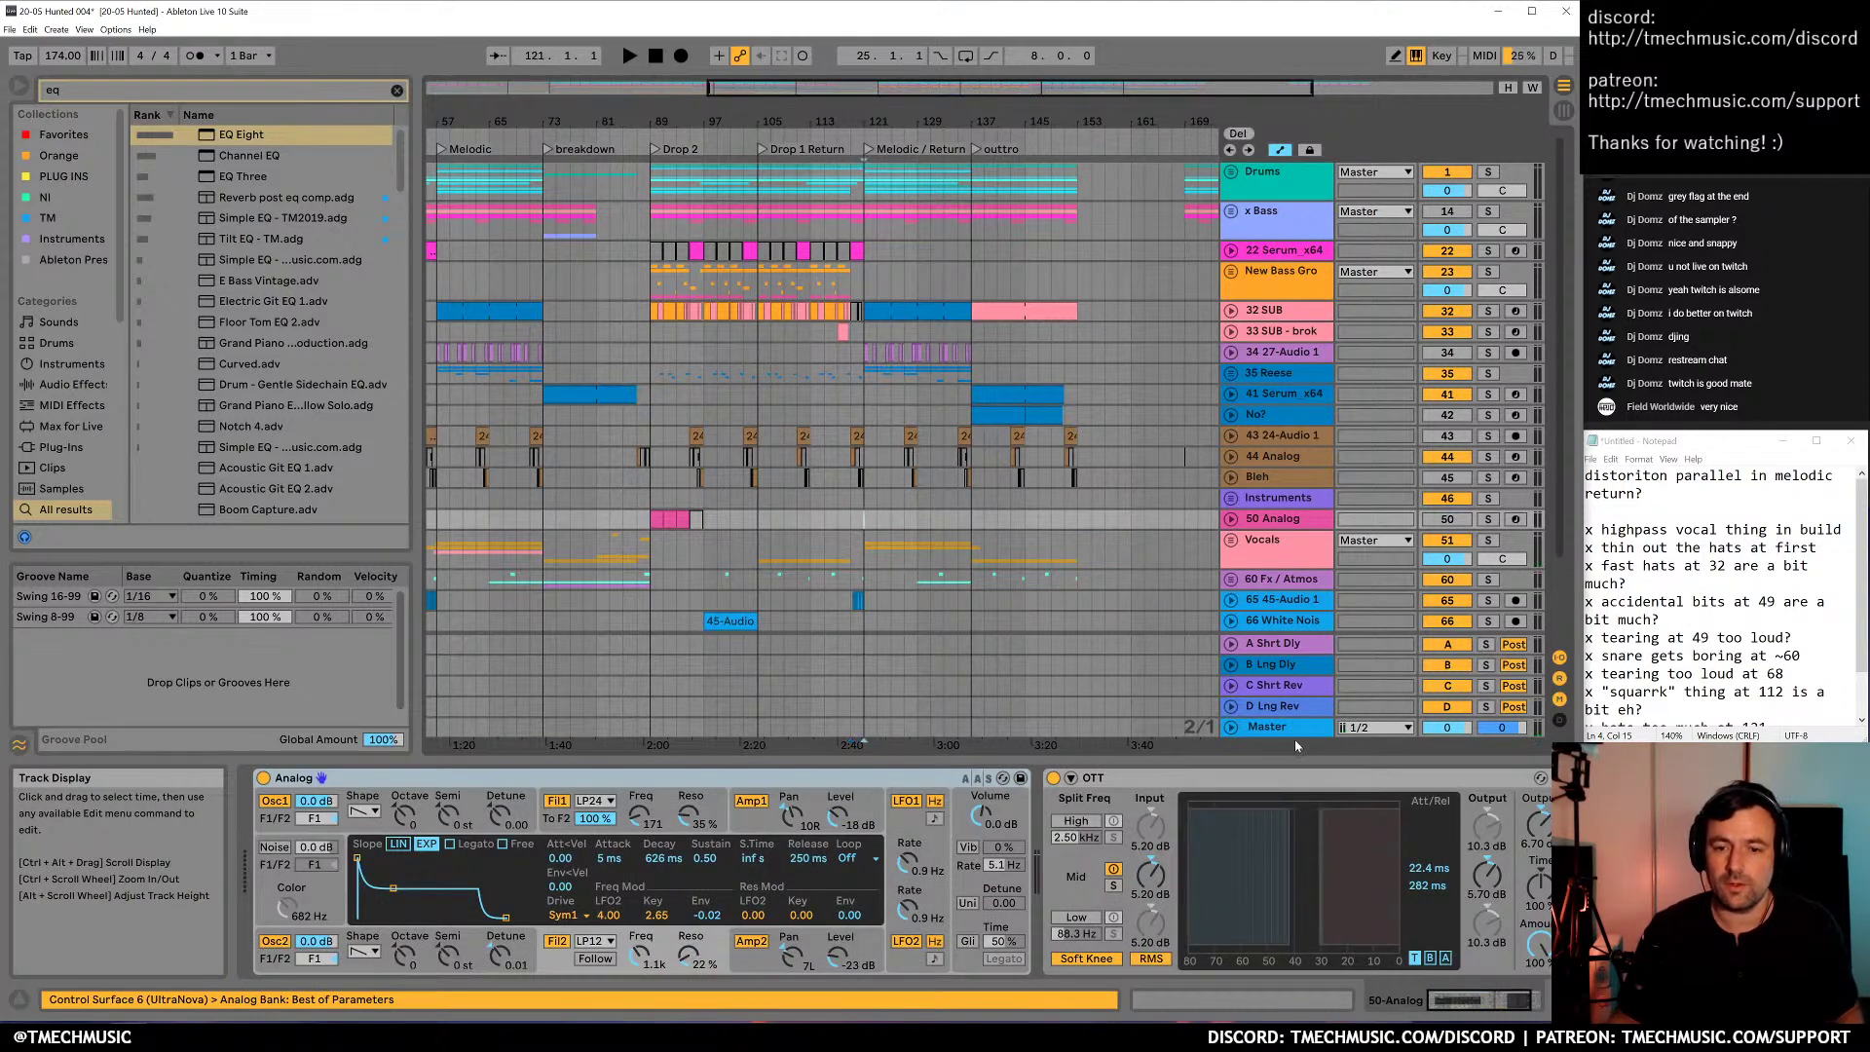
left_click(1266, 730)
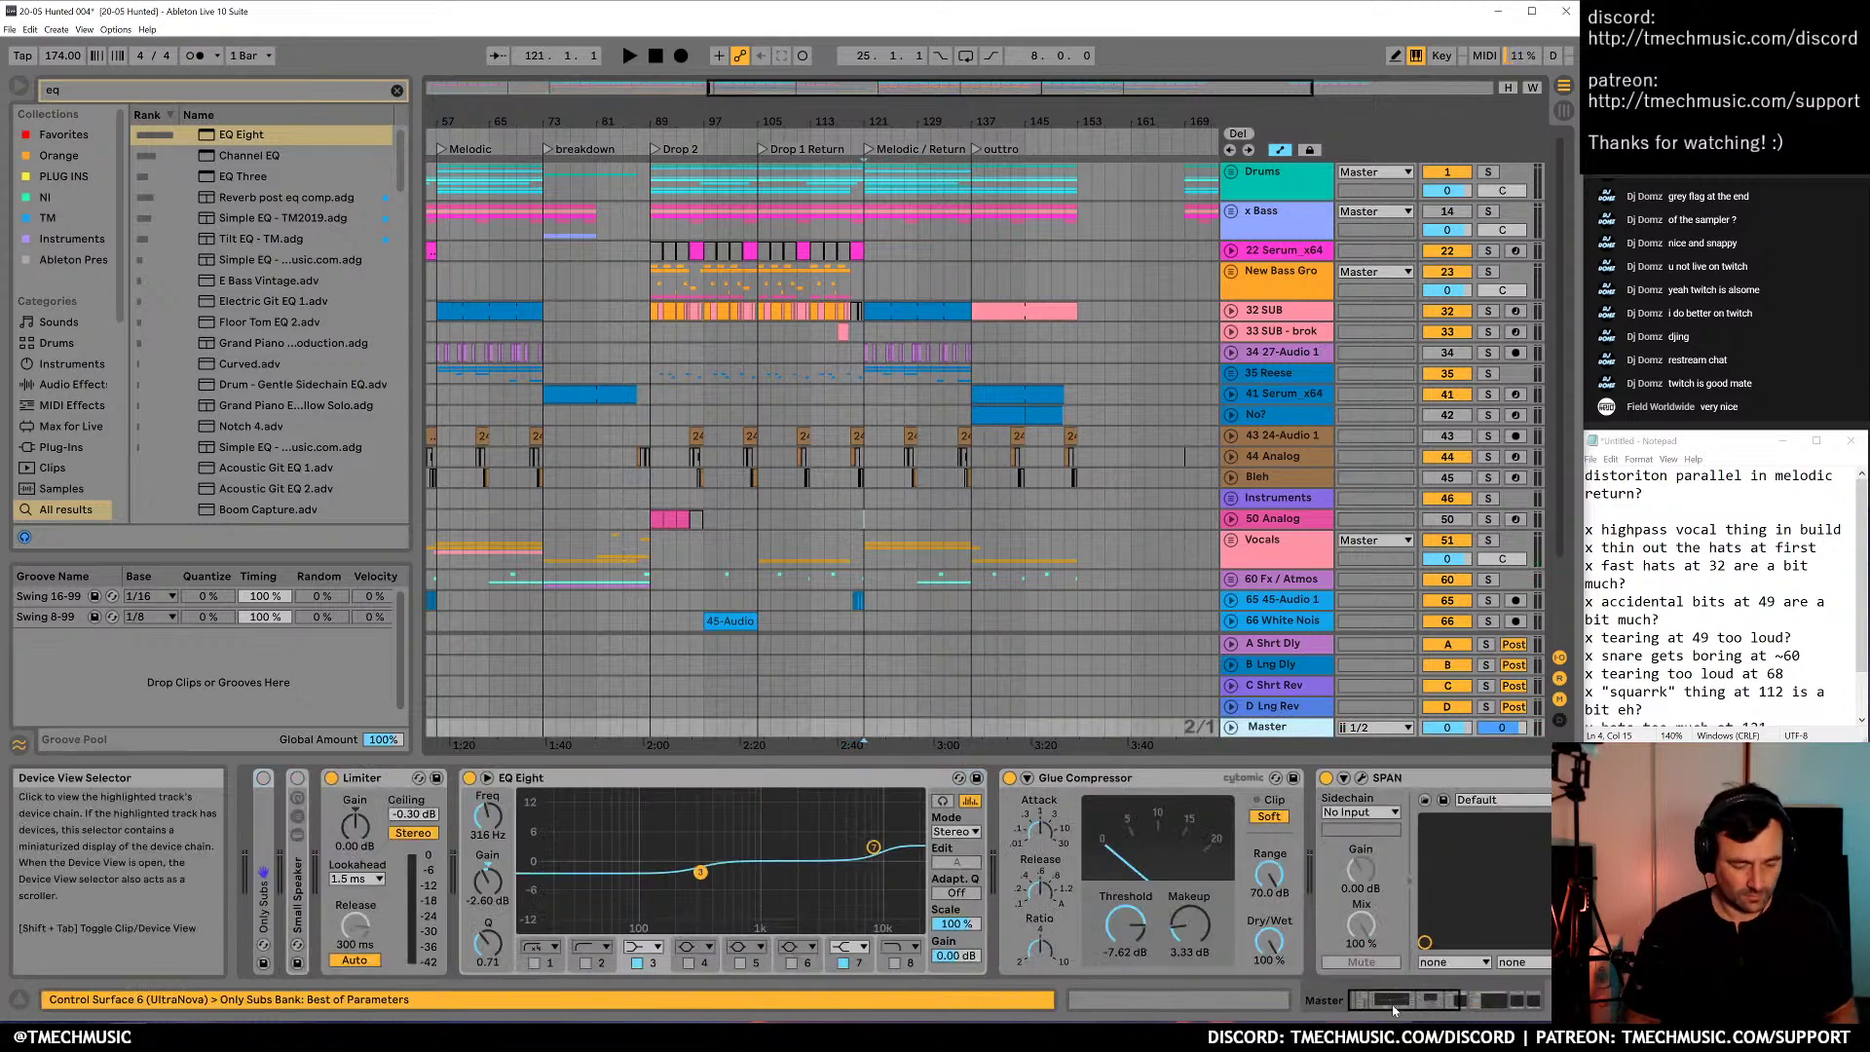
key("ctrl+f")
type("sat")
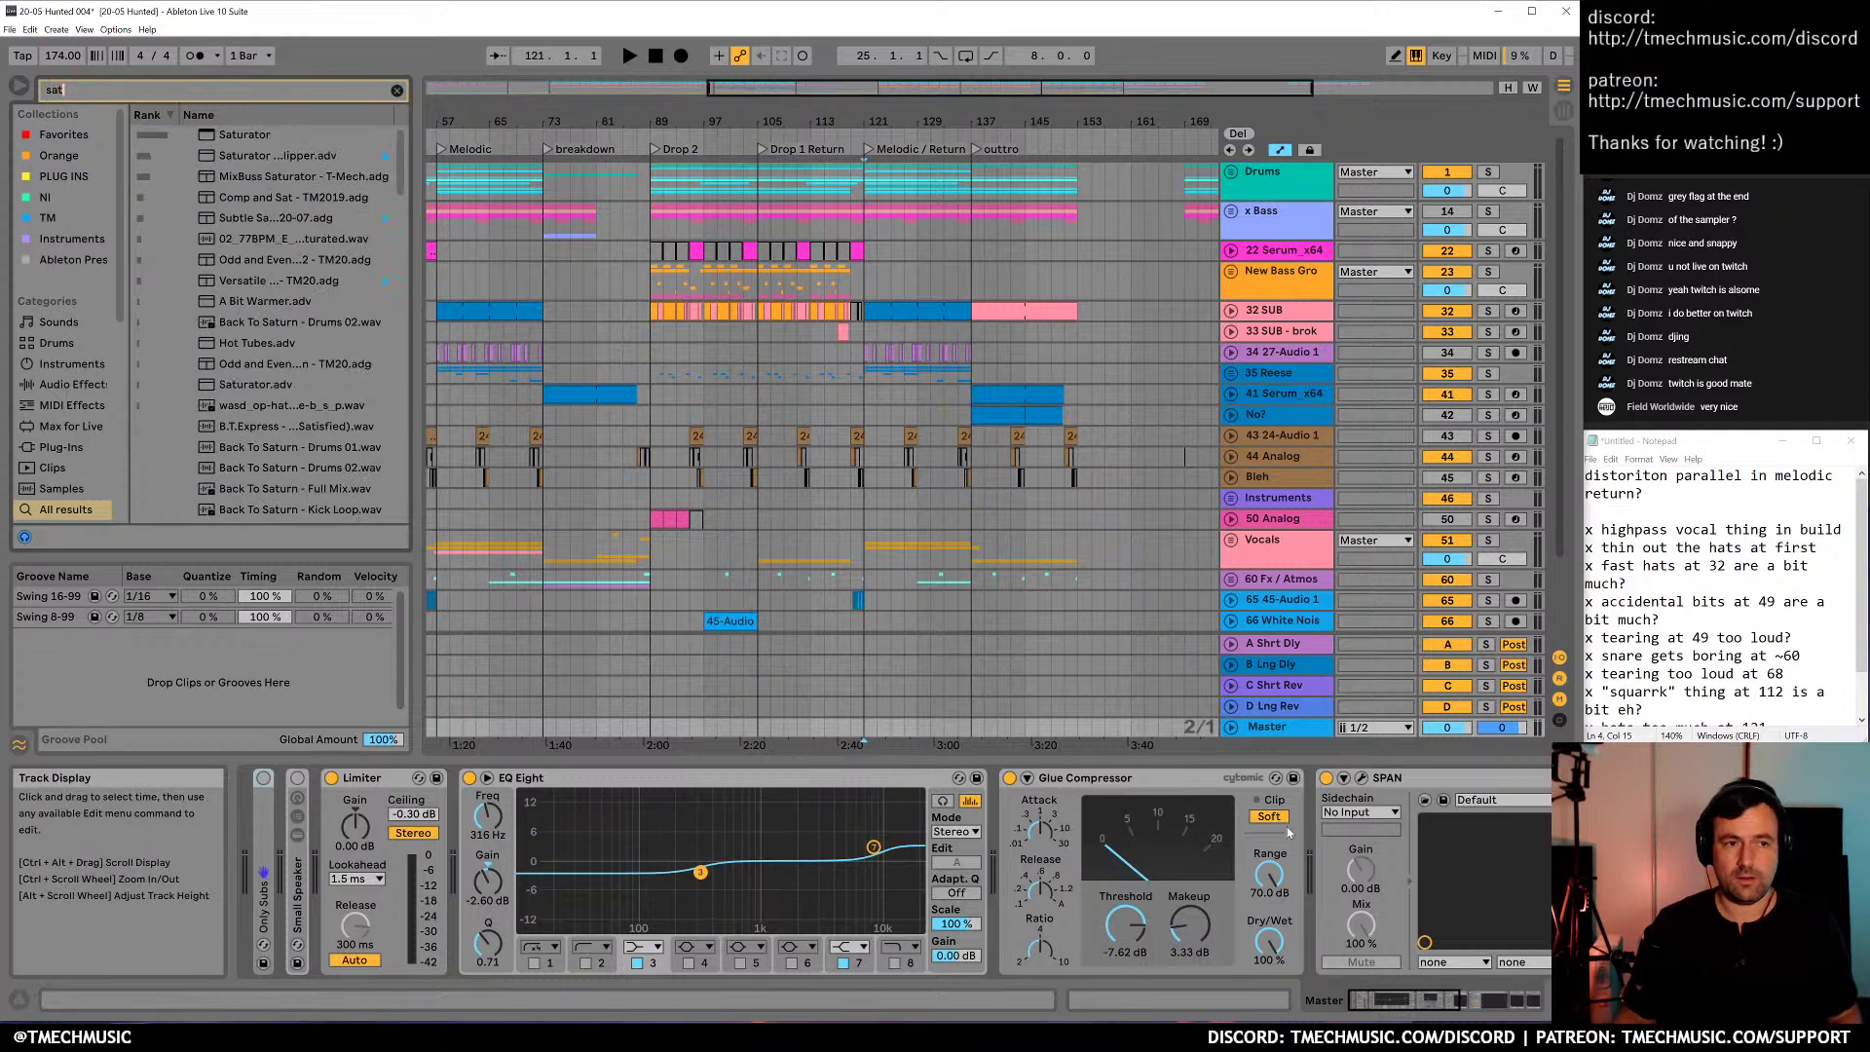
key("Escape")
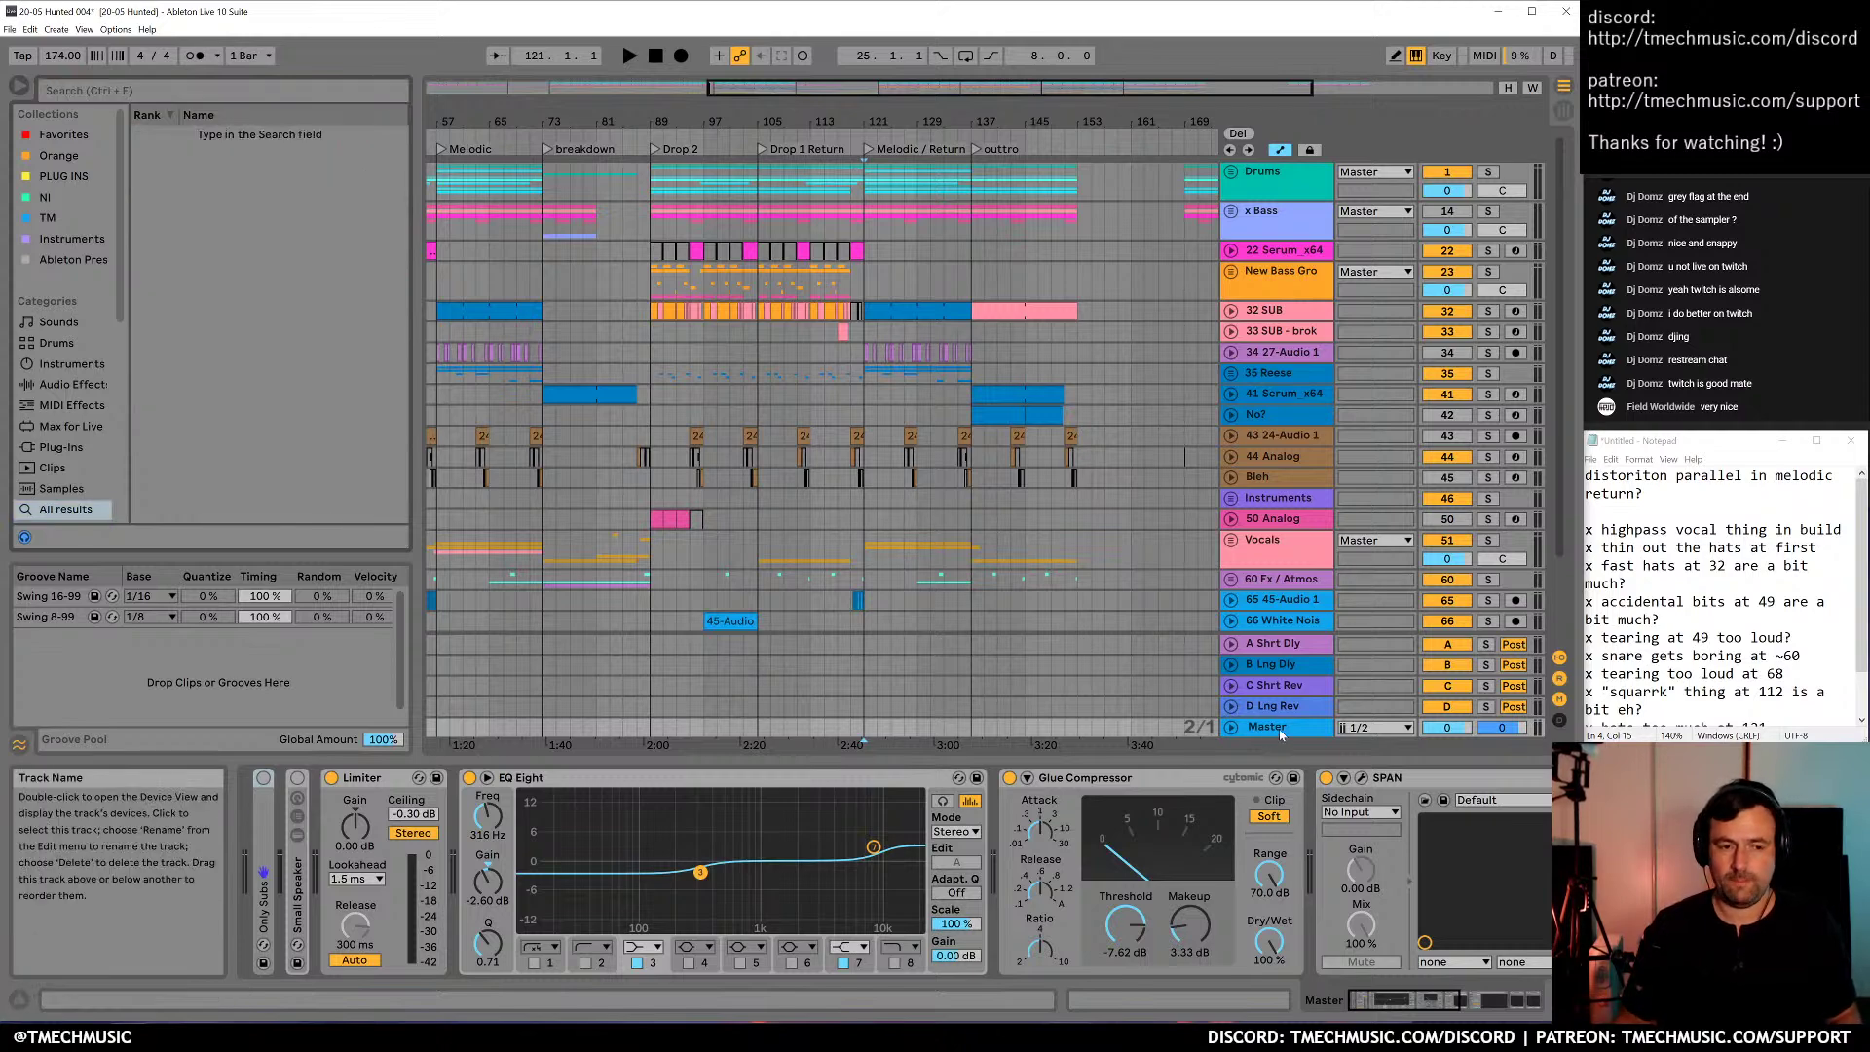
Add a second EQ Eight after the Master's existing one and enable band 8 as a high cut at about 77 Hz
key("ctrl+f")
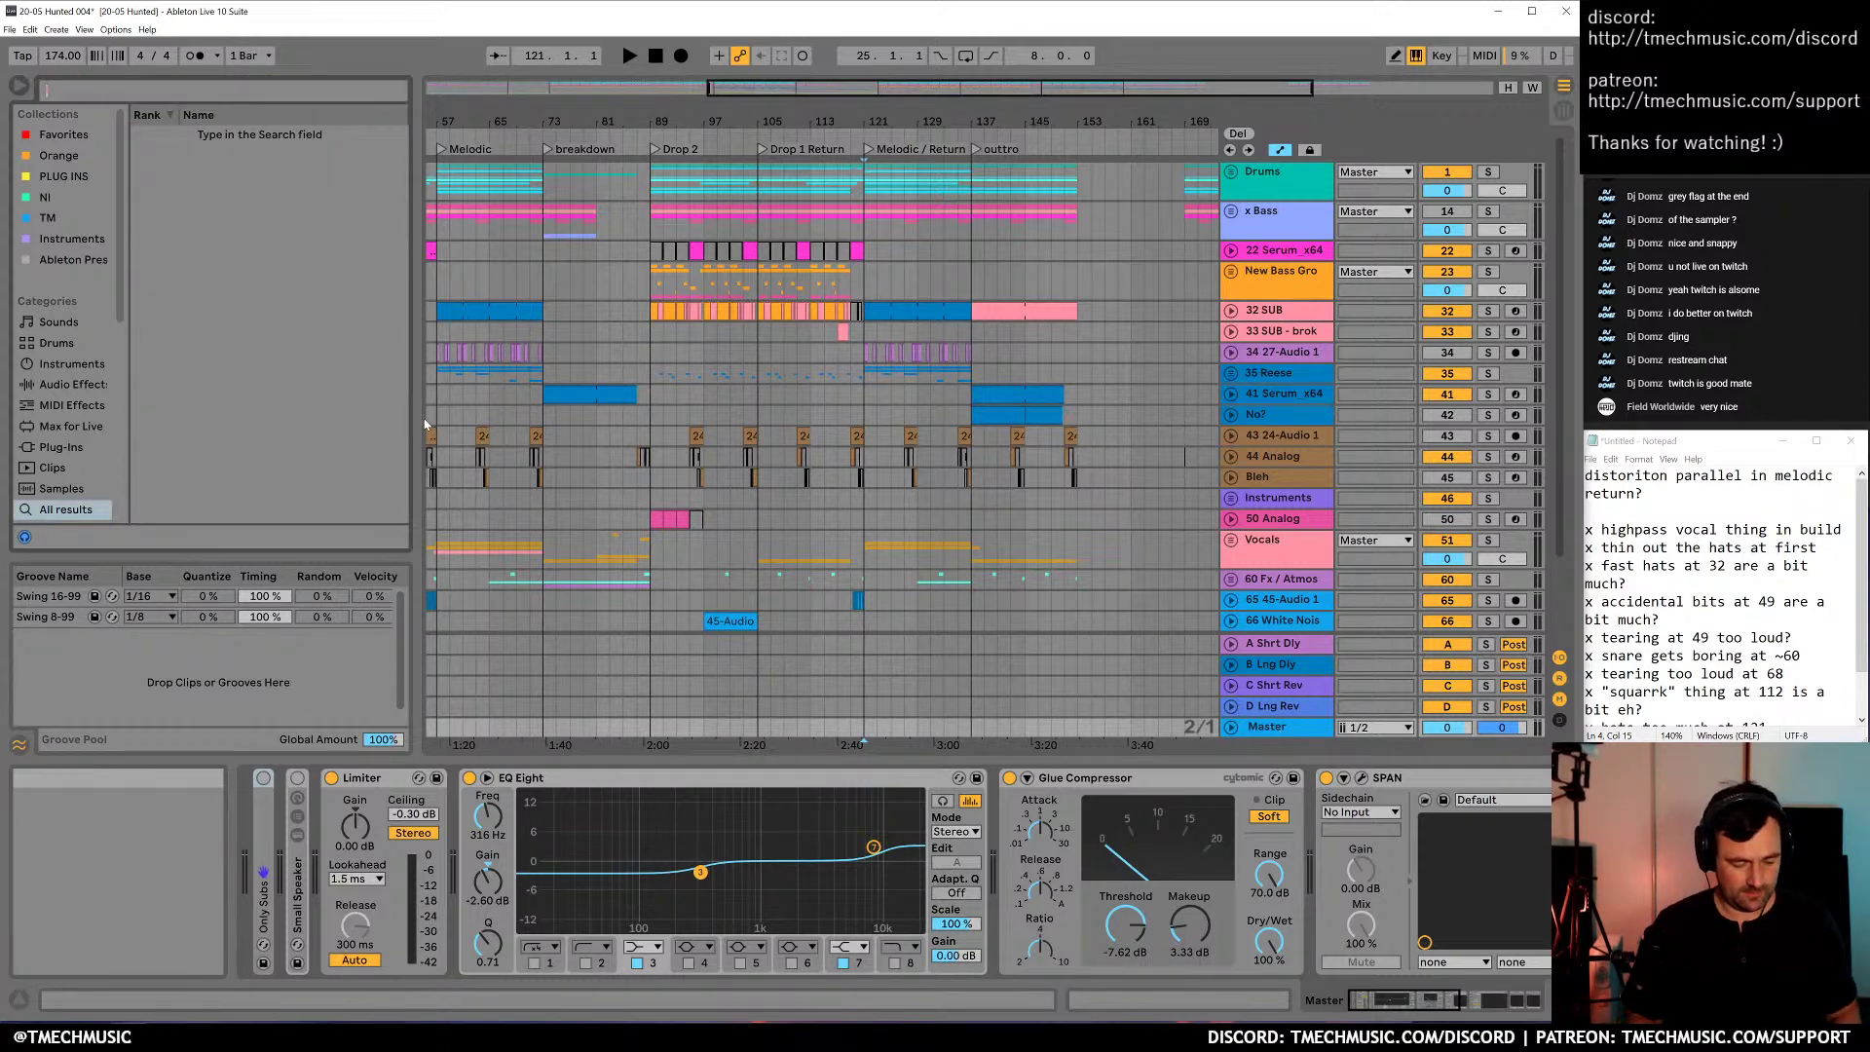
type("eq")
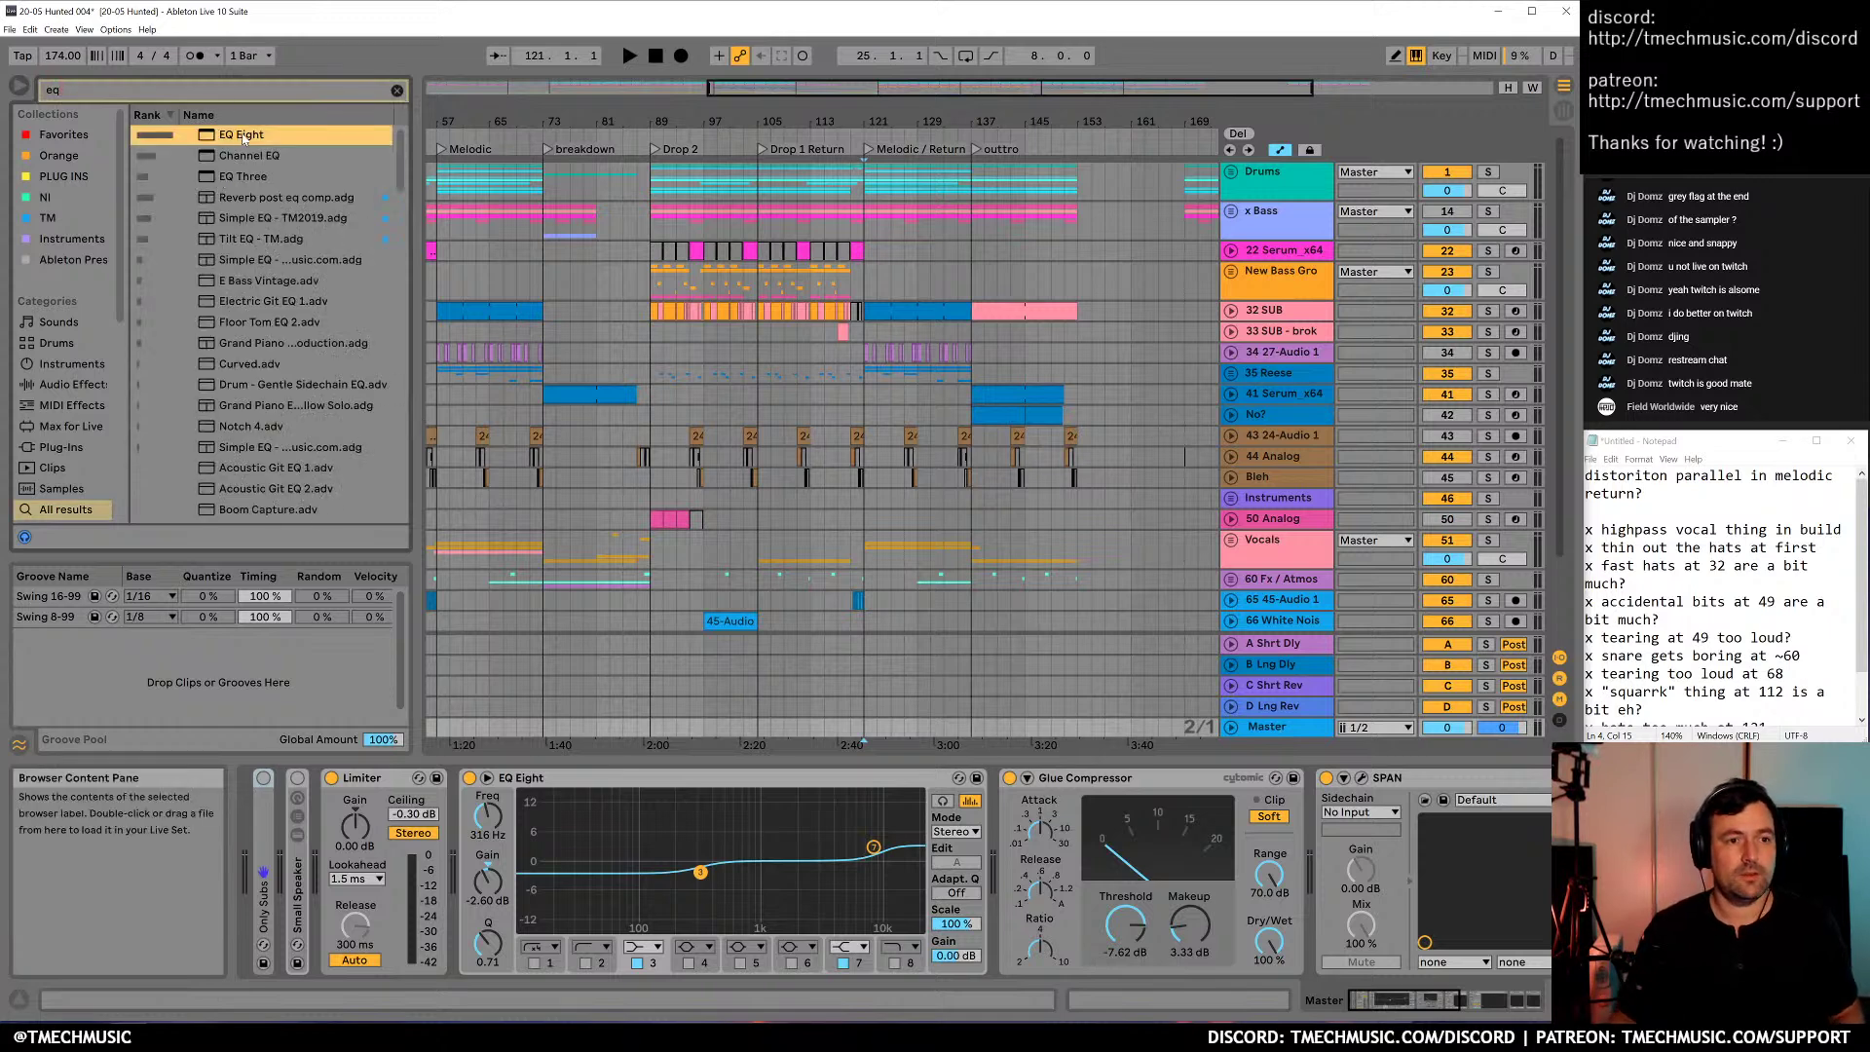
left_click_drag(940, 883, 1020, 880)
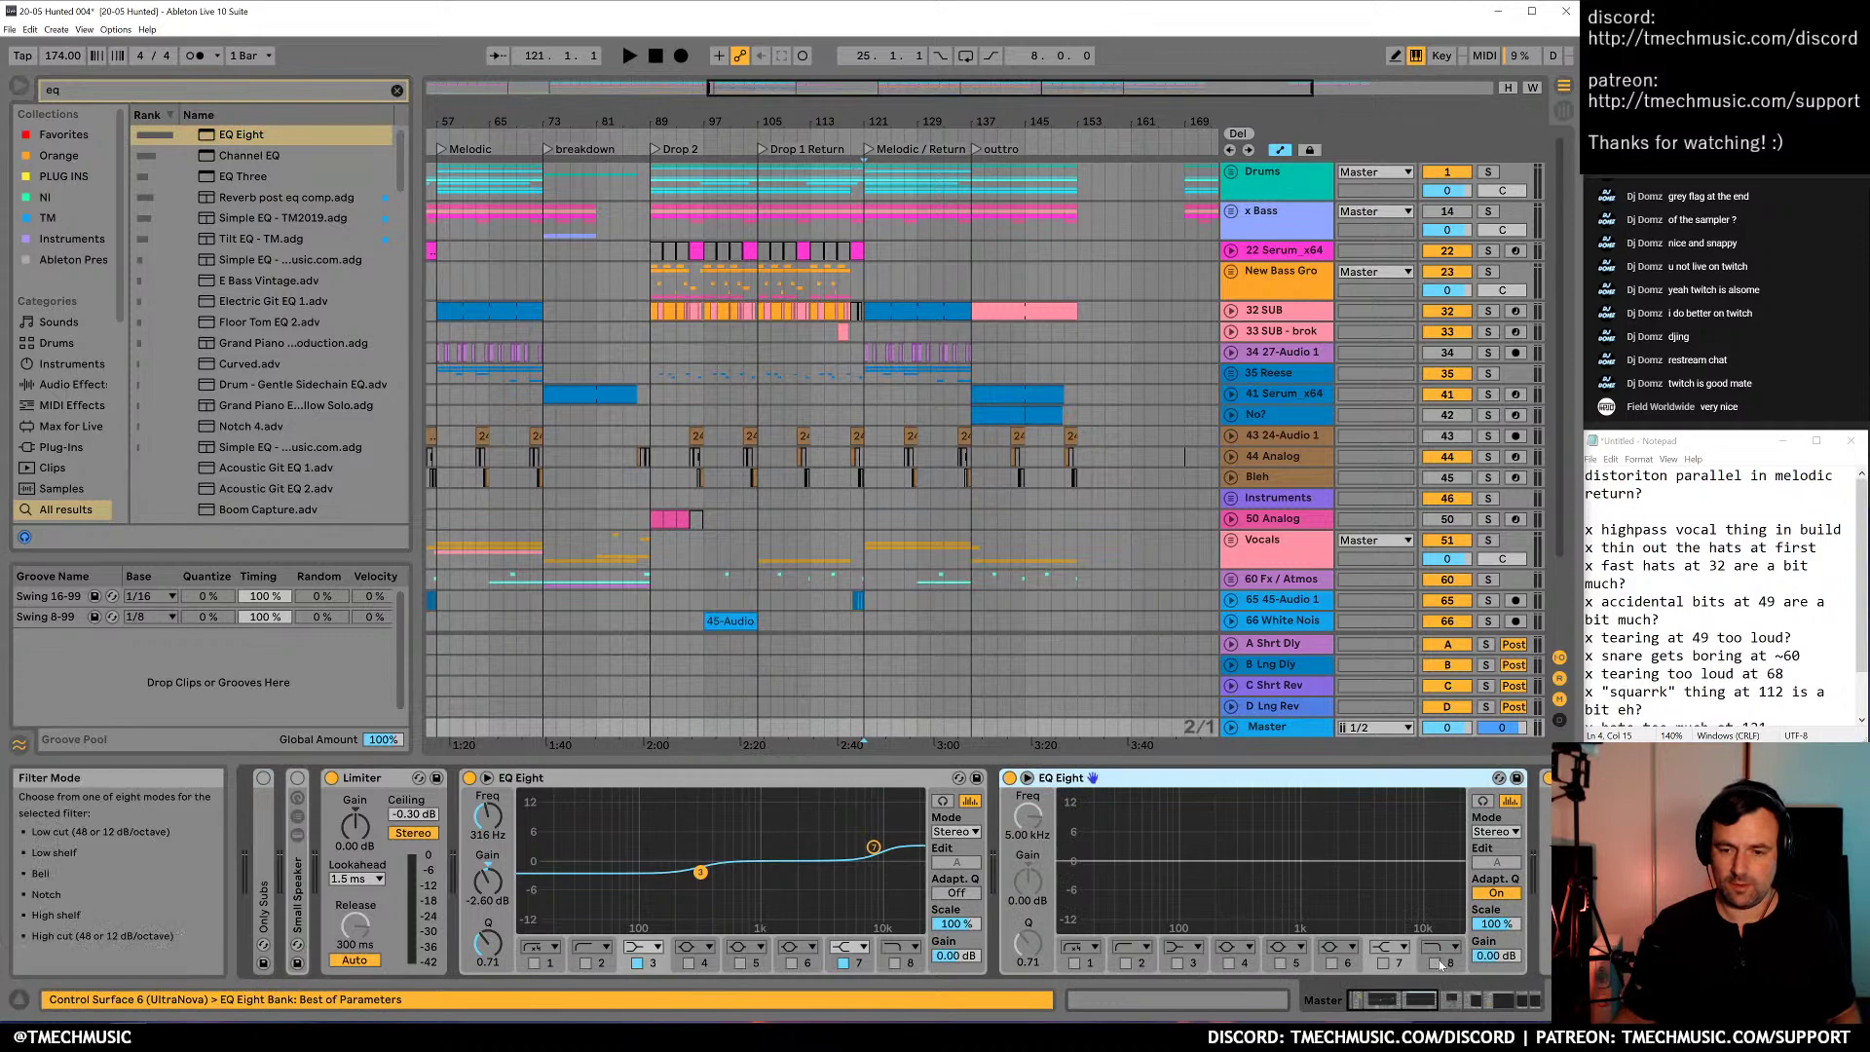
left_click(1437, 960)
left_click_drag(1449, 876, 1168, 875)
left_click(1152, 800)
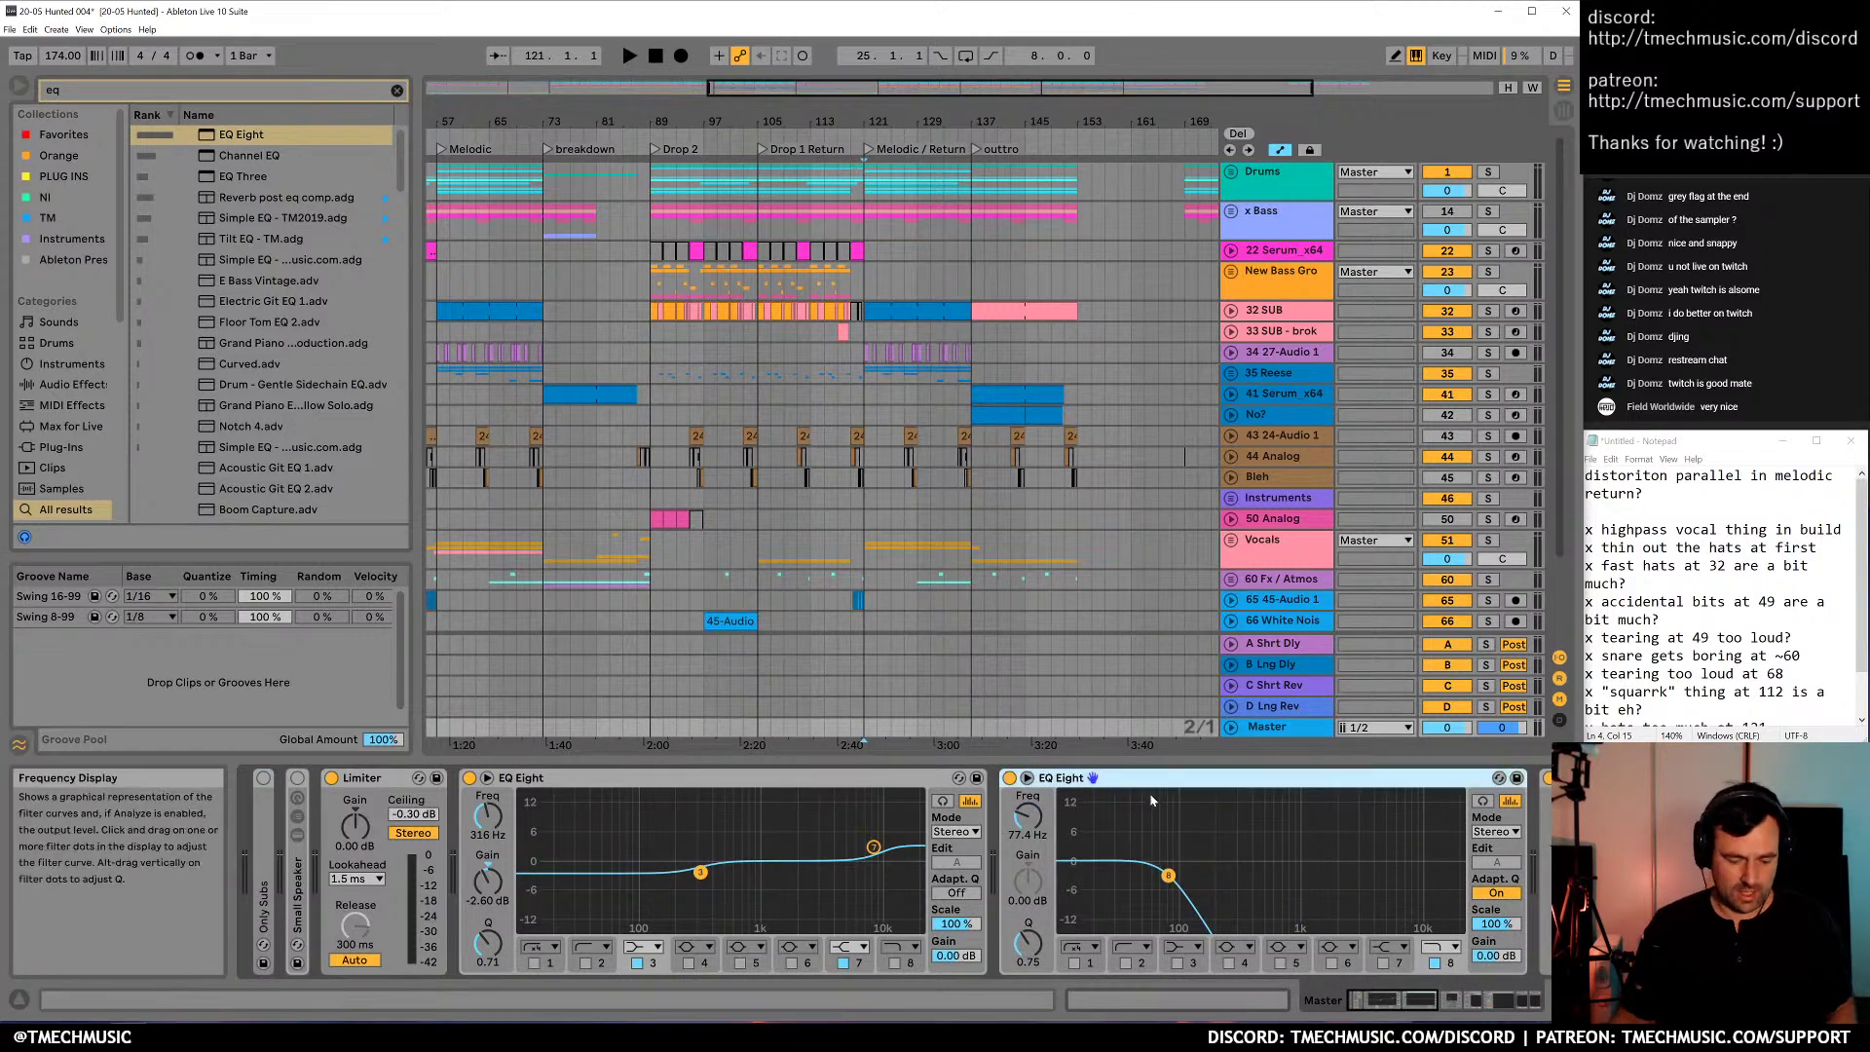
Group the new EQ Eight into an Audio Effect Rack and set band 8 to a 48 dB high cut at 124 Hz
key("ctrl+g")
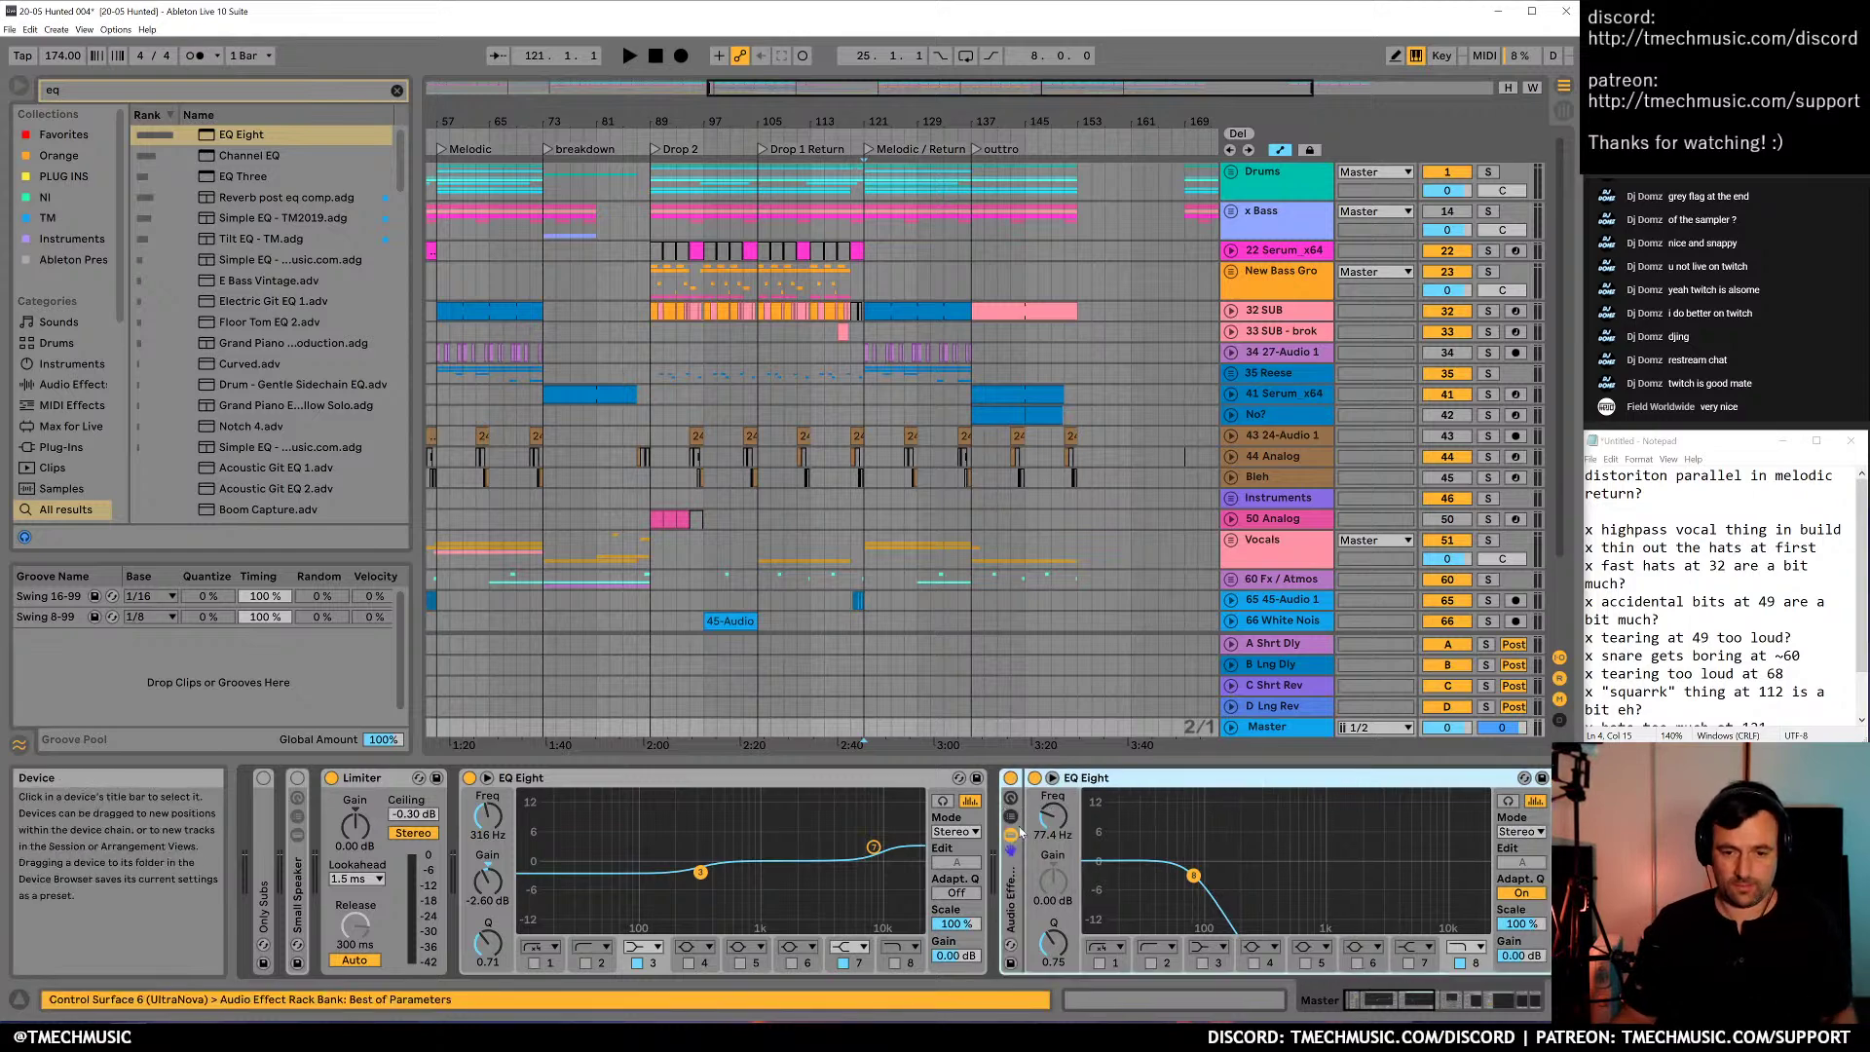
left_click(1464, 947)
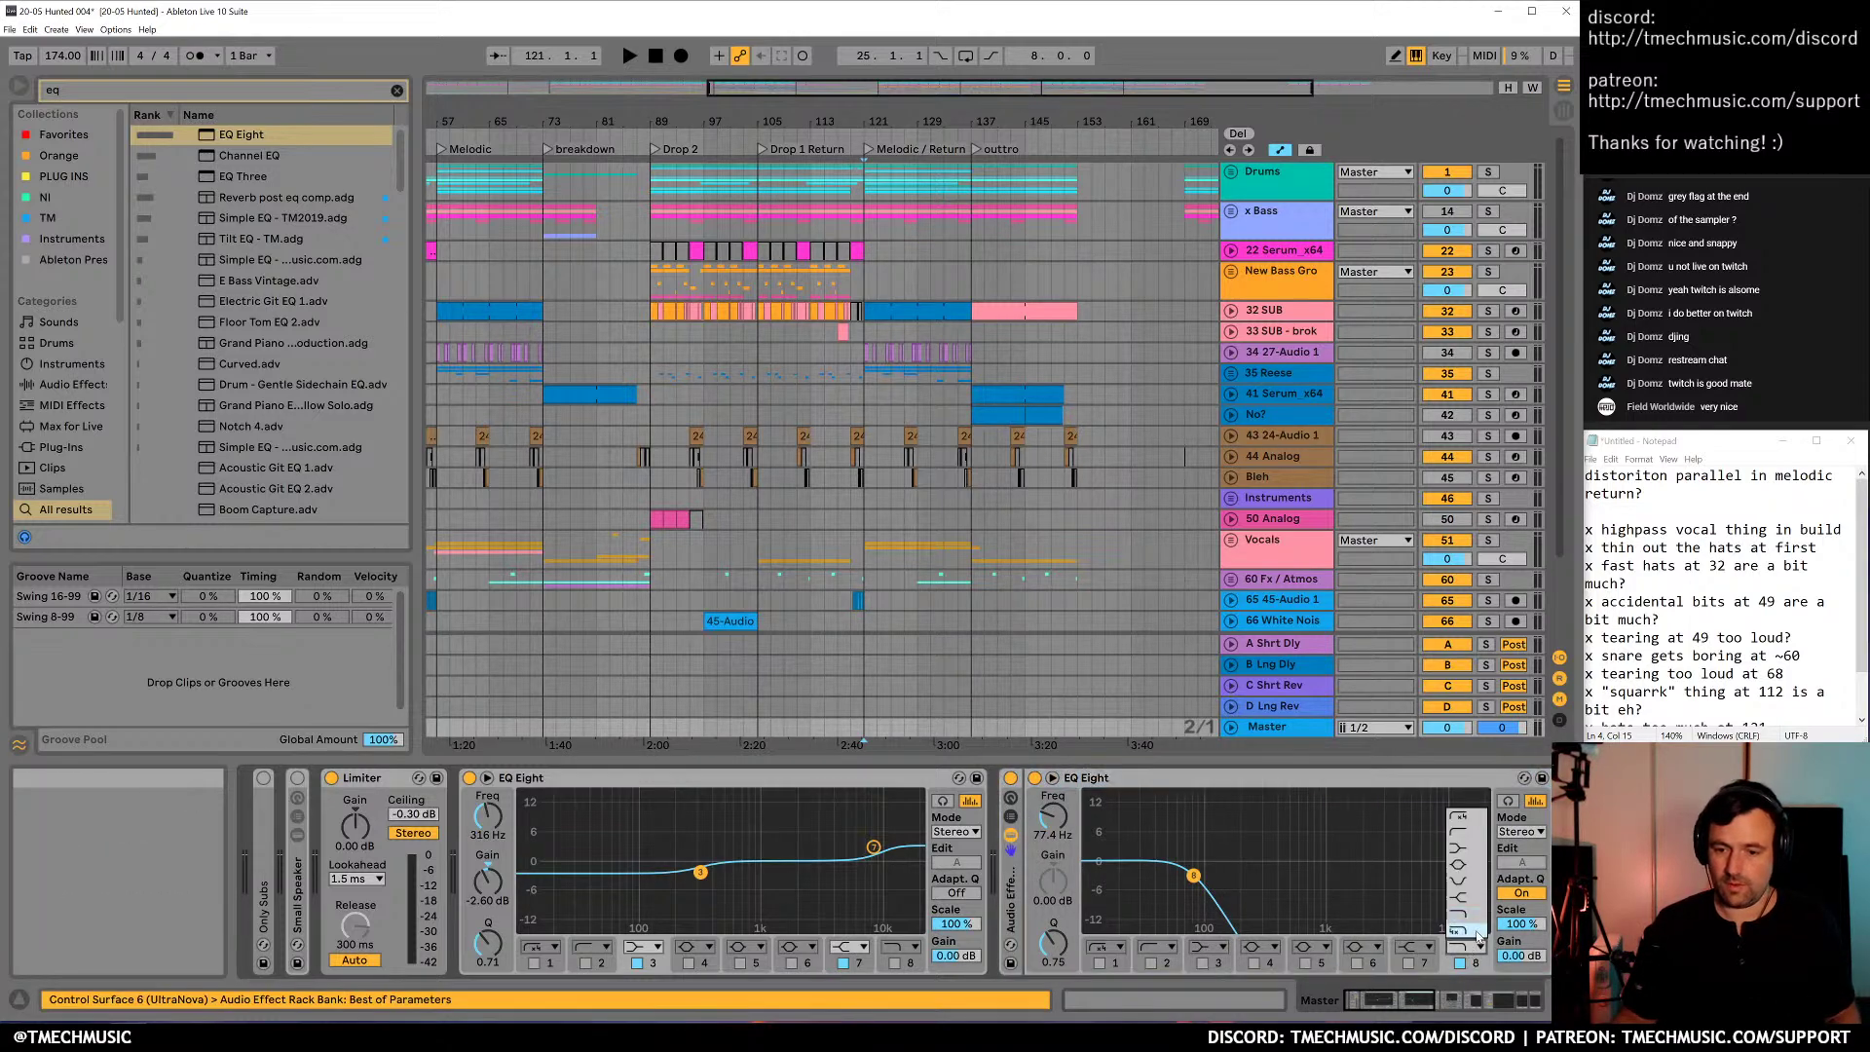
left_click(1465, 935)
left_click_drag(1192, 874, 1213, 880)
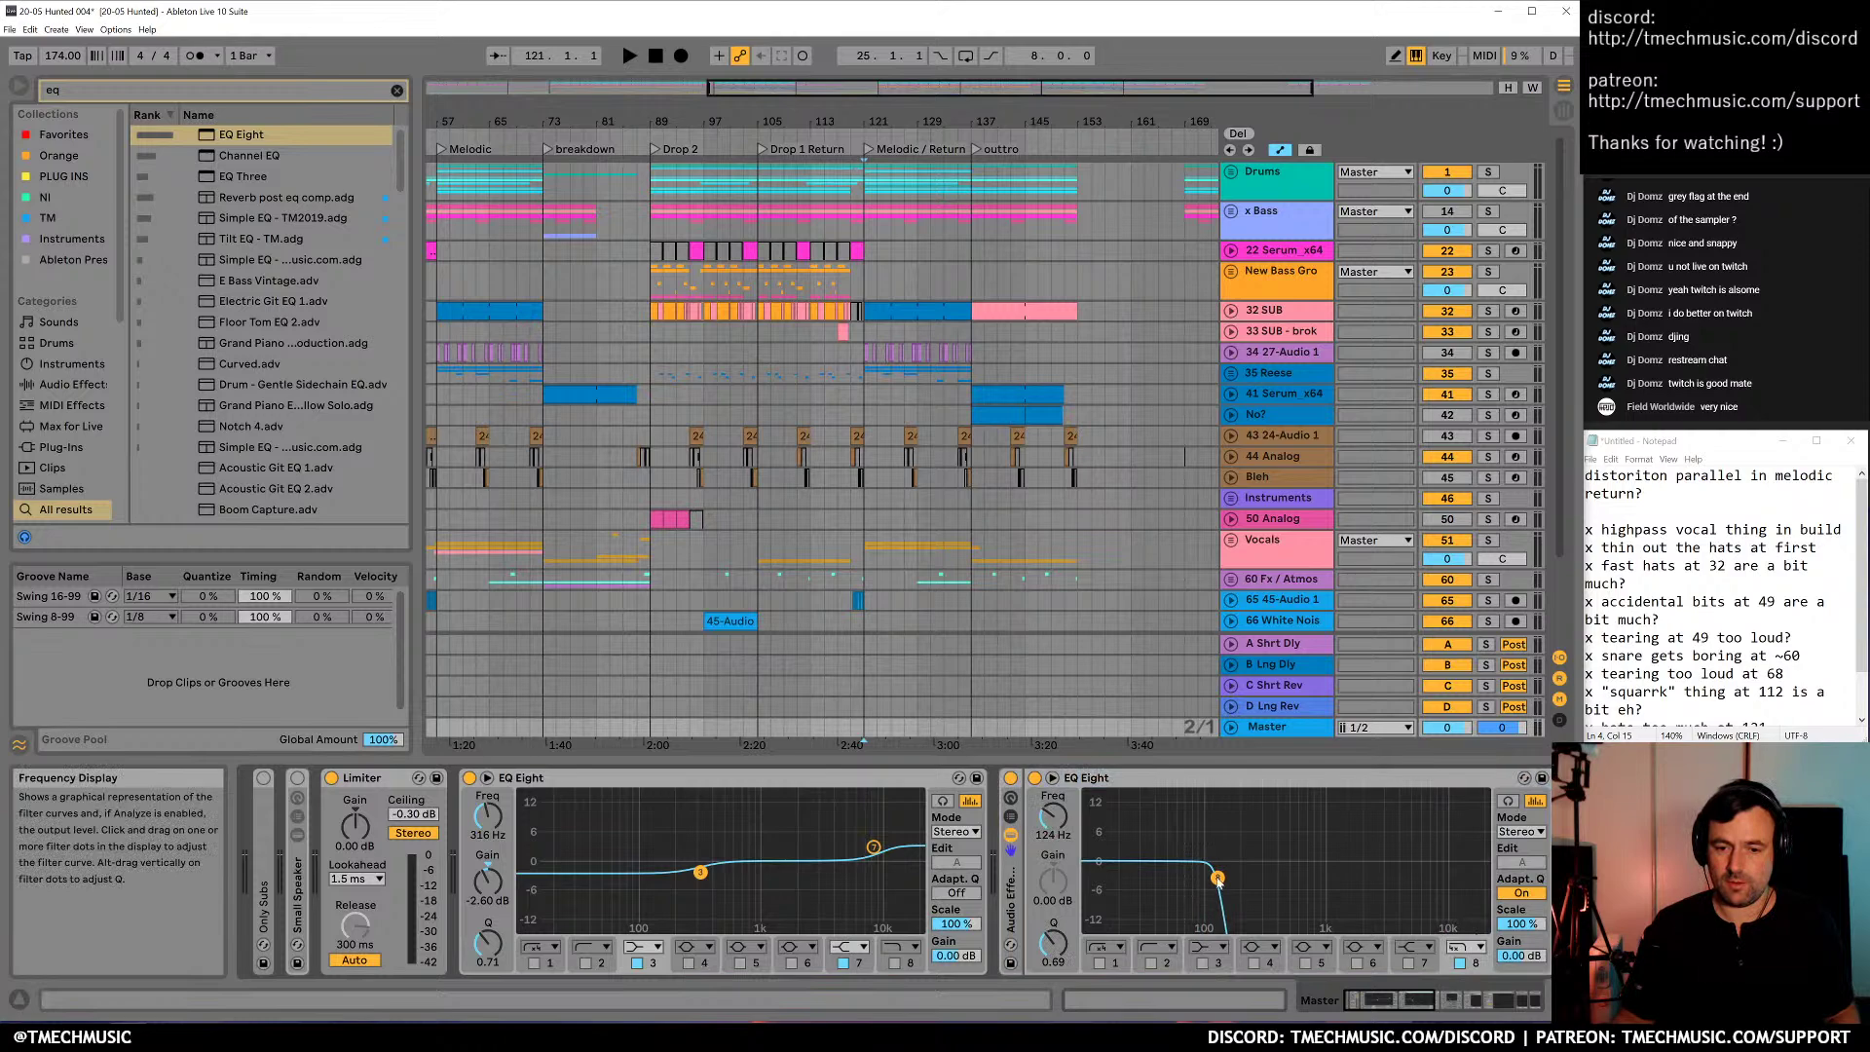
Name the rack's chain "Sub" and duplicate it as a second chain named "Top"
left_click(1011, 816)
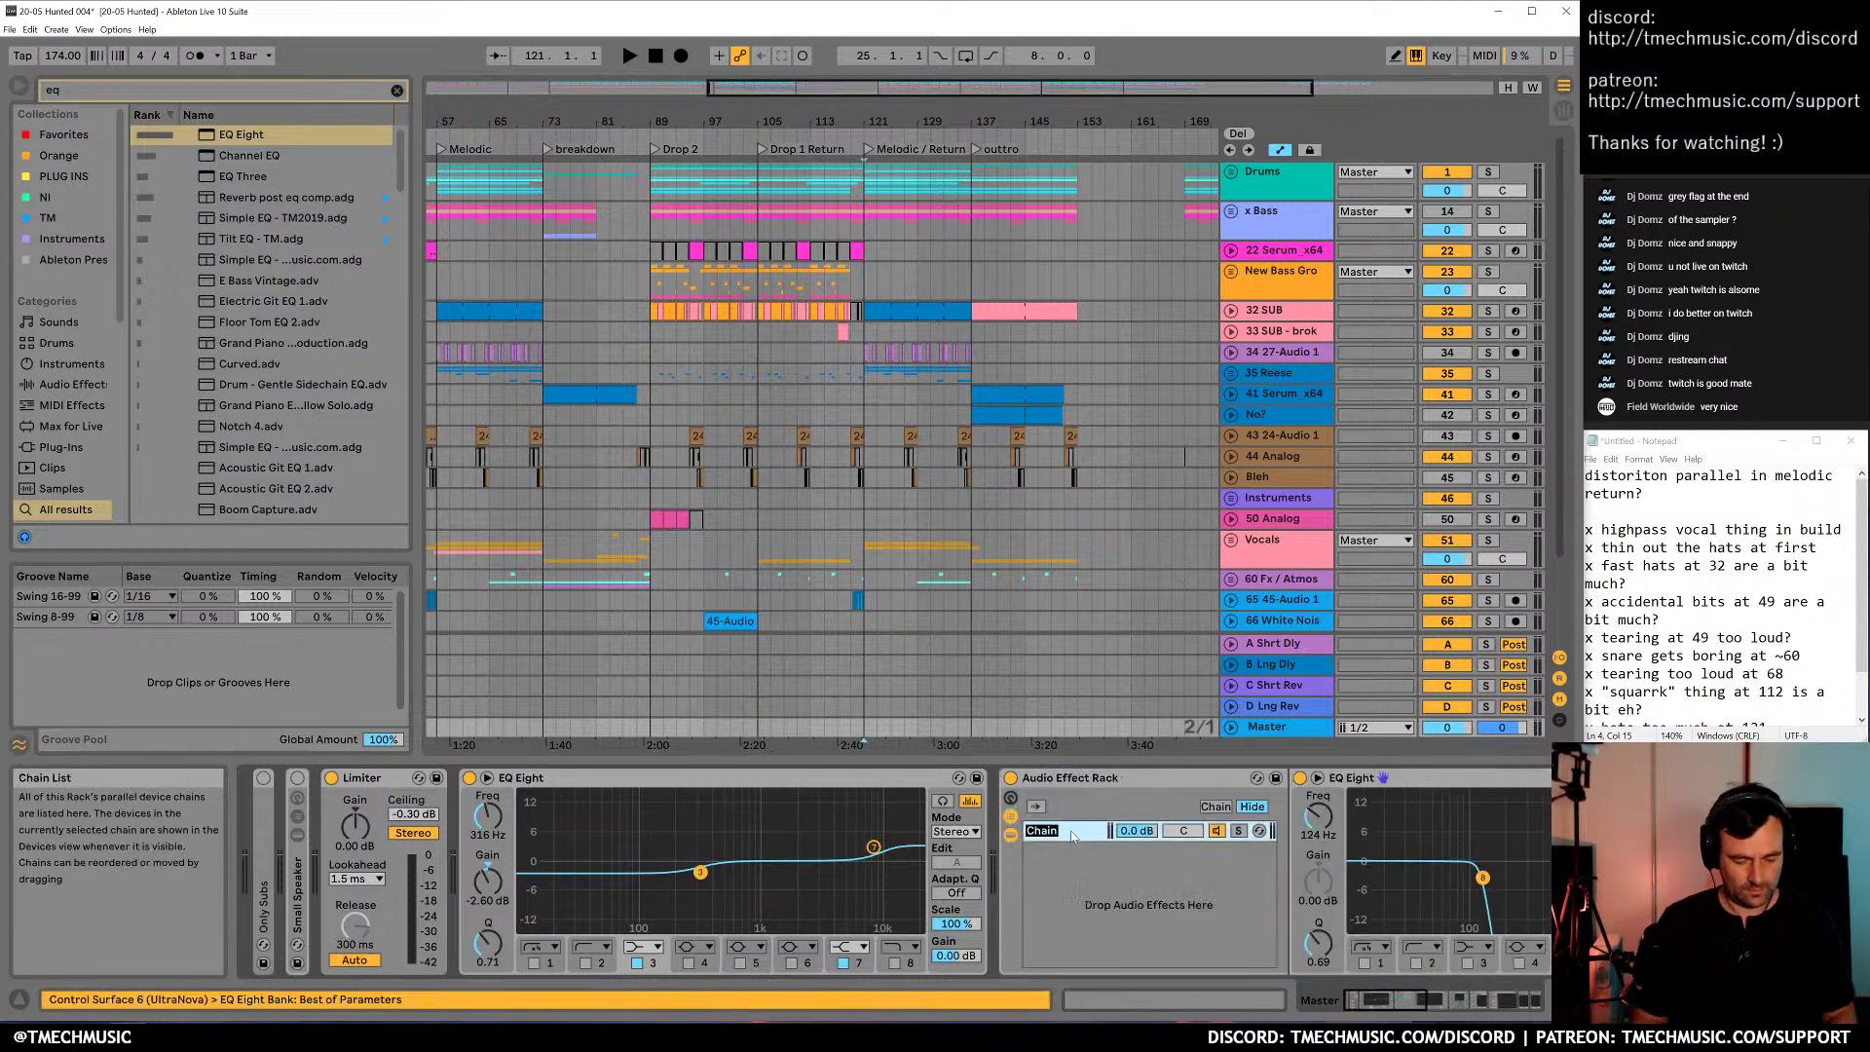
left_click(1072, 835)
key("ctrl+d")
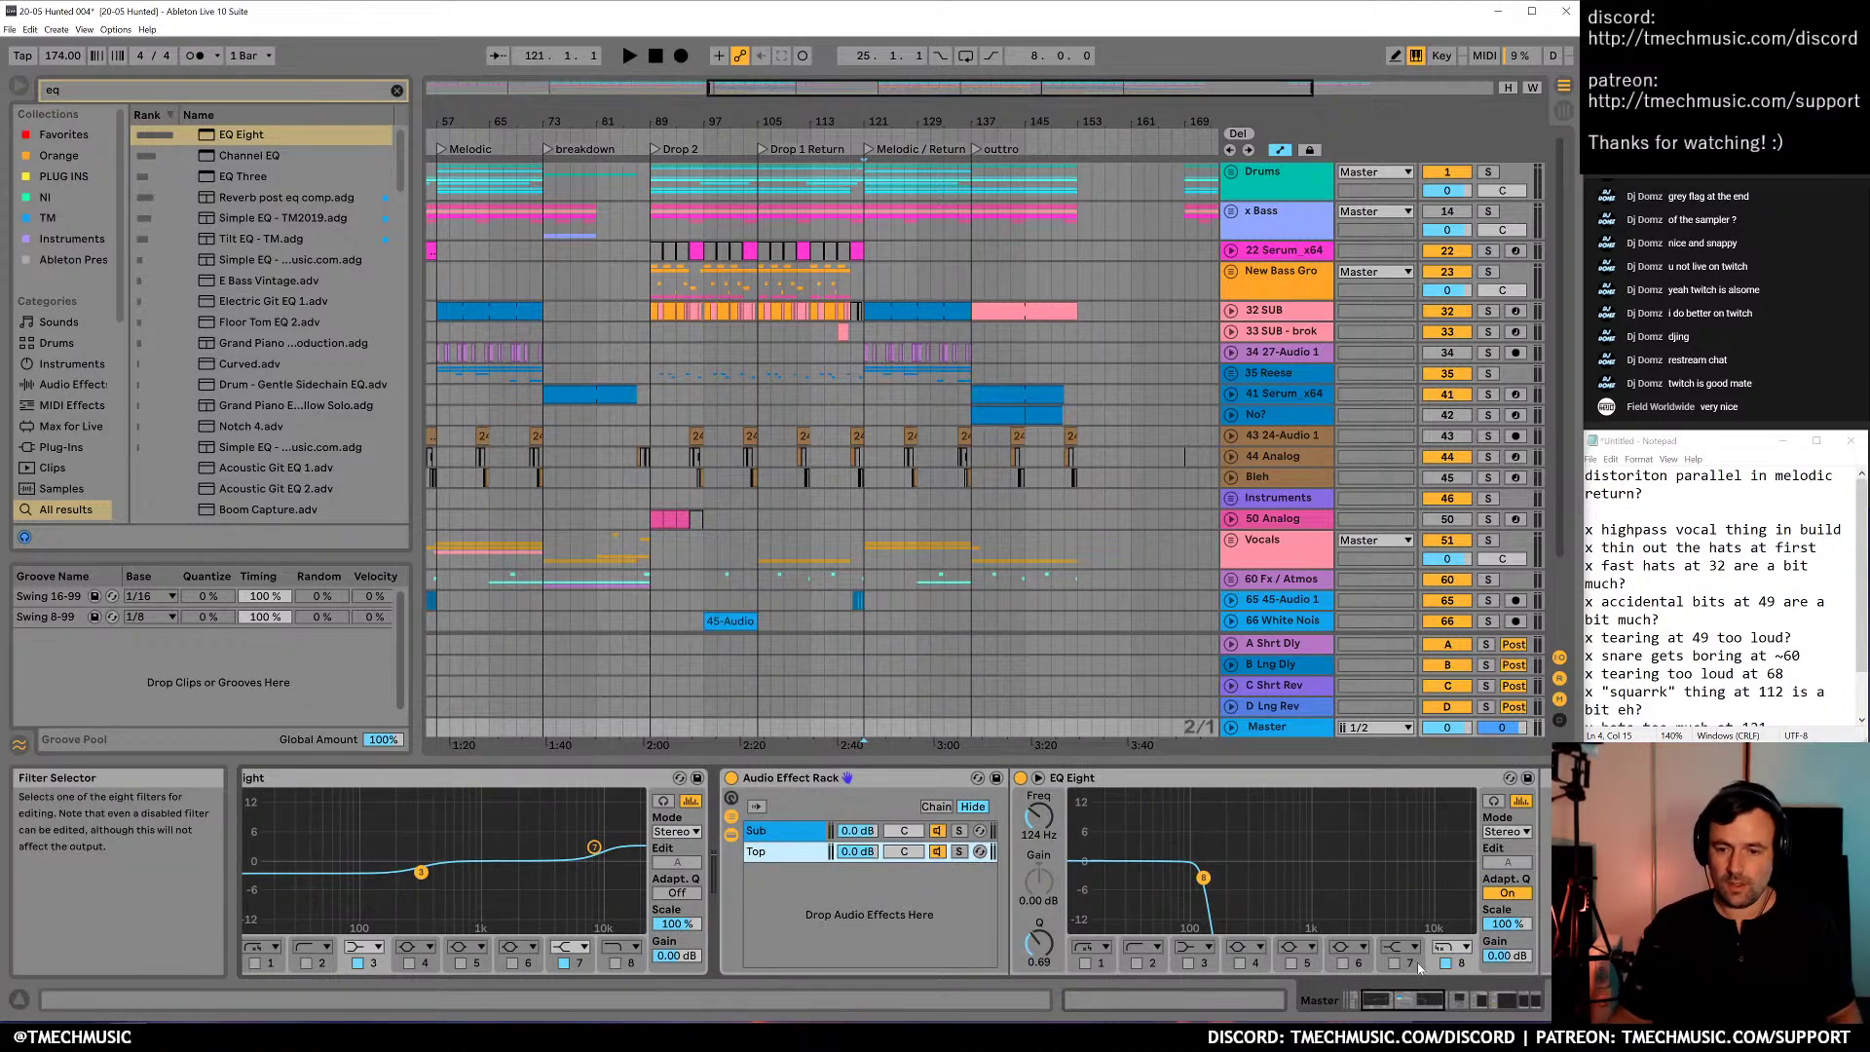
Change band 8 of the Top chain's EQ Eight to a 48 dB low cut at 130 Hz
left_click(1450, 946)
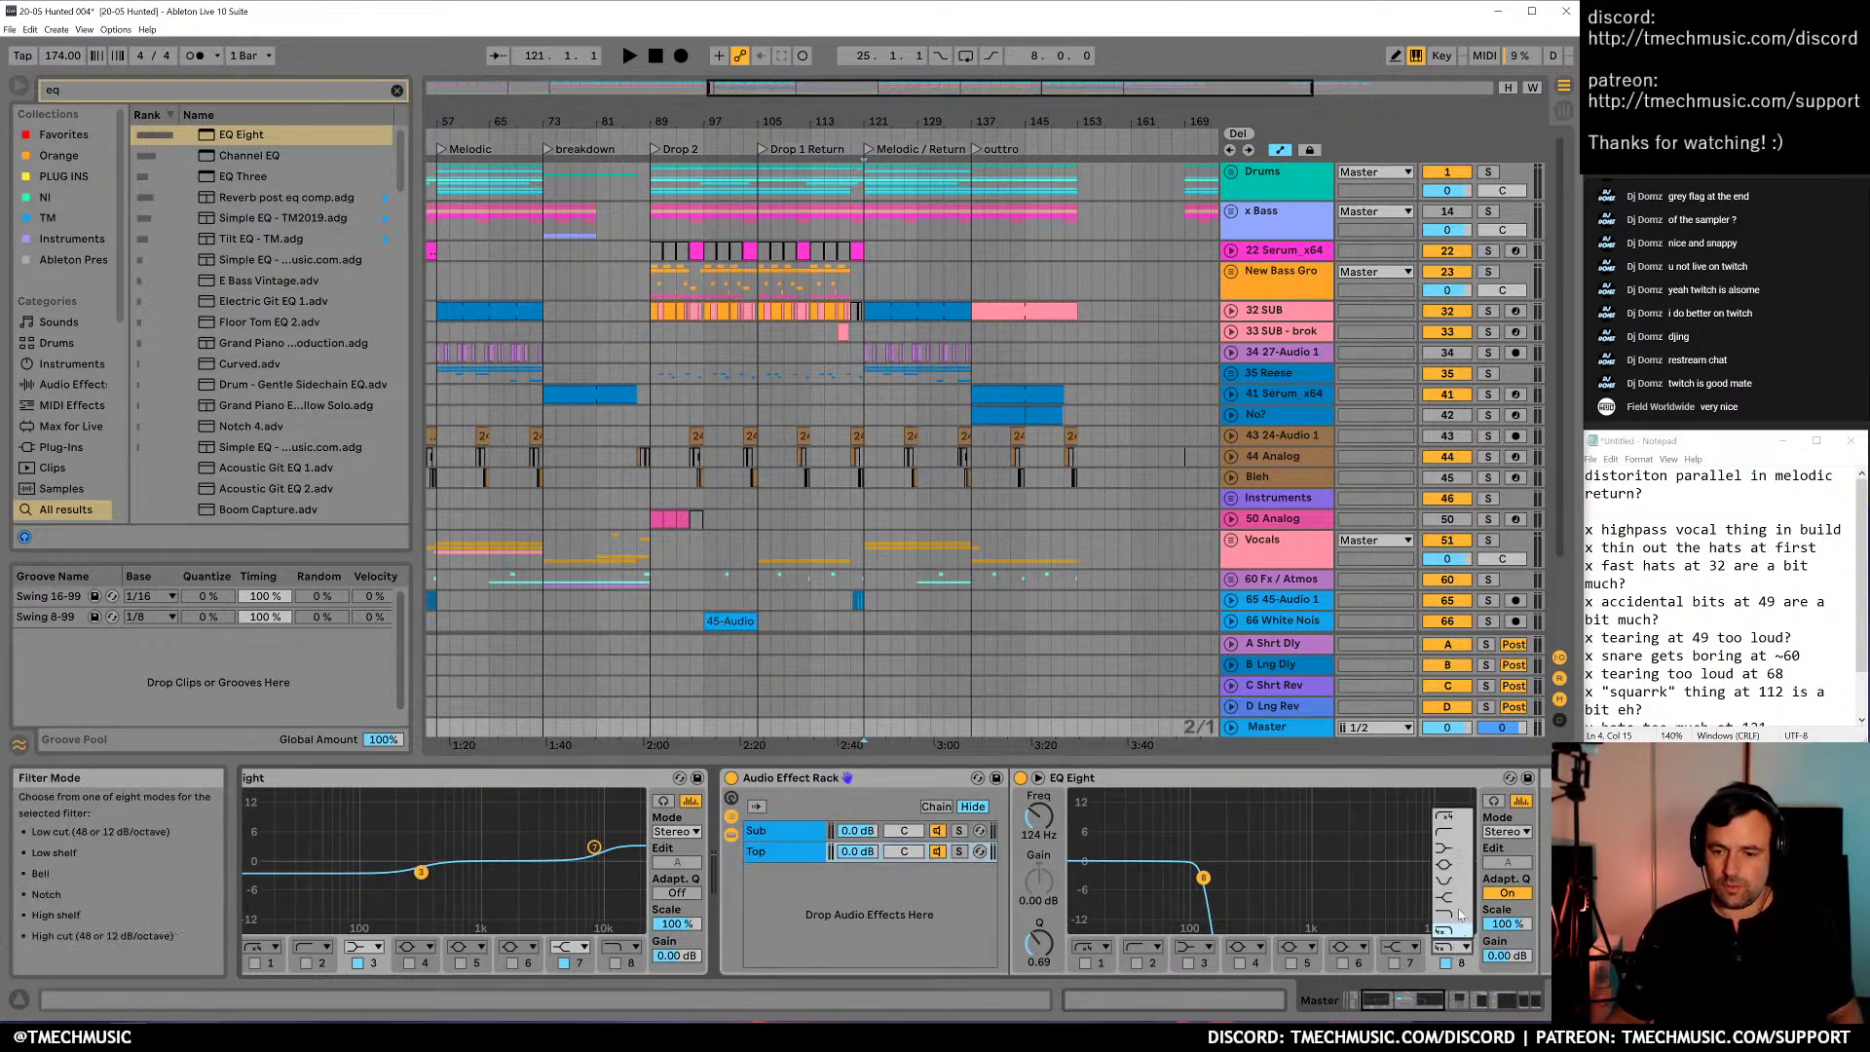
left_click(1447, 823)
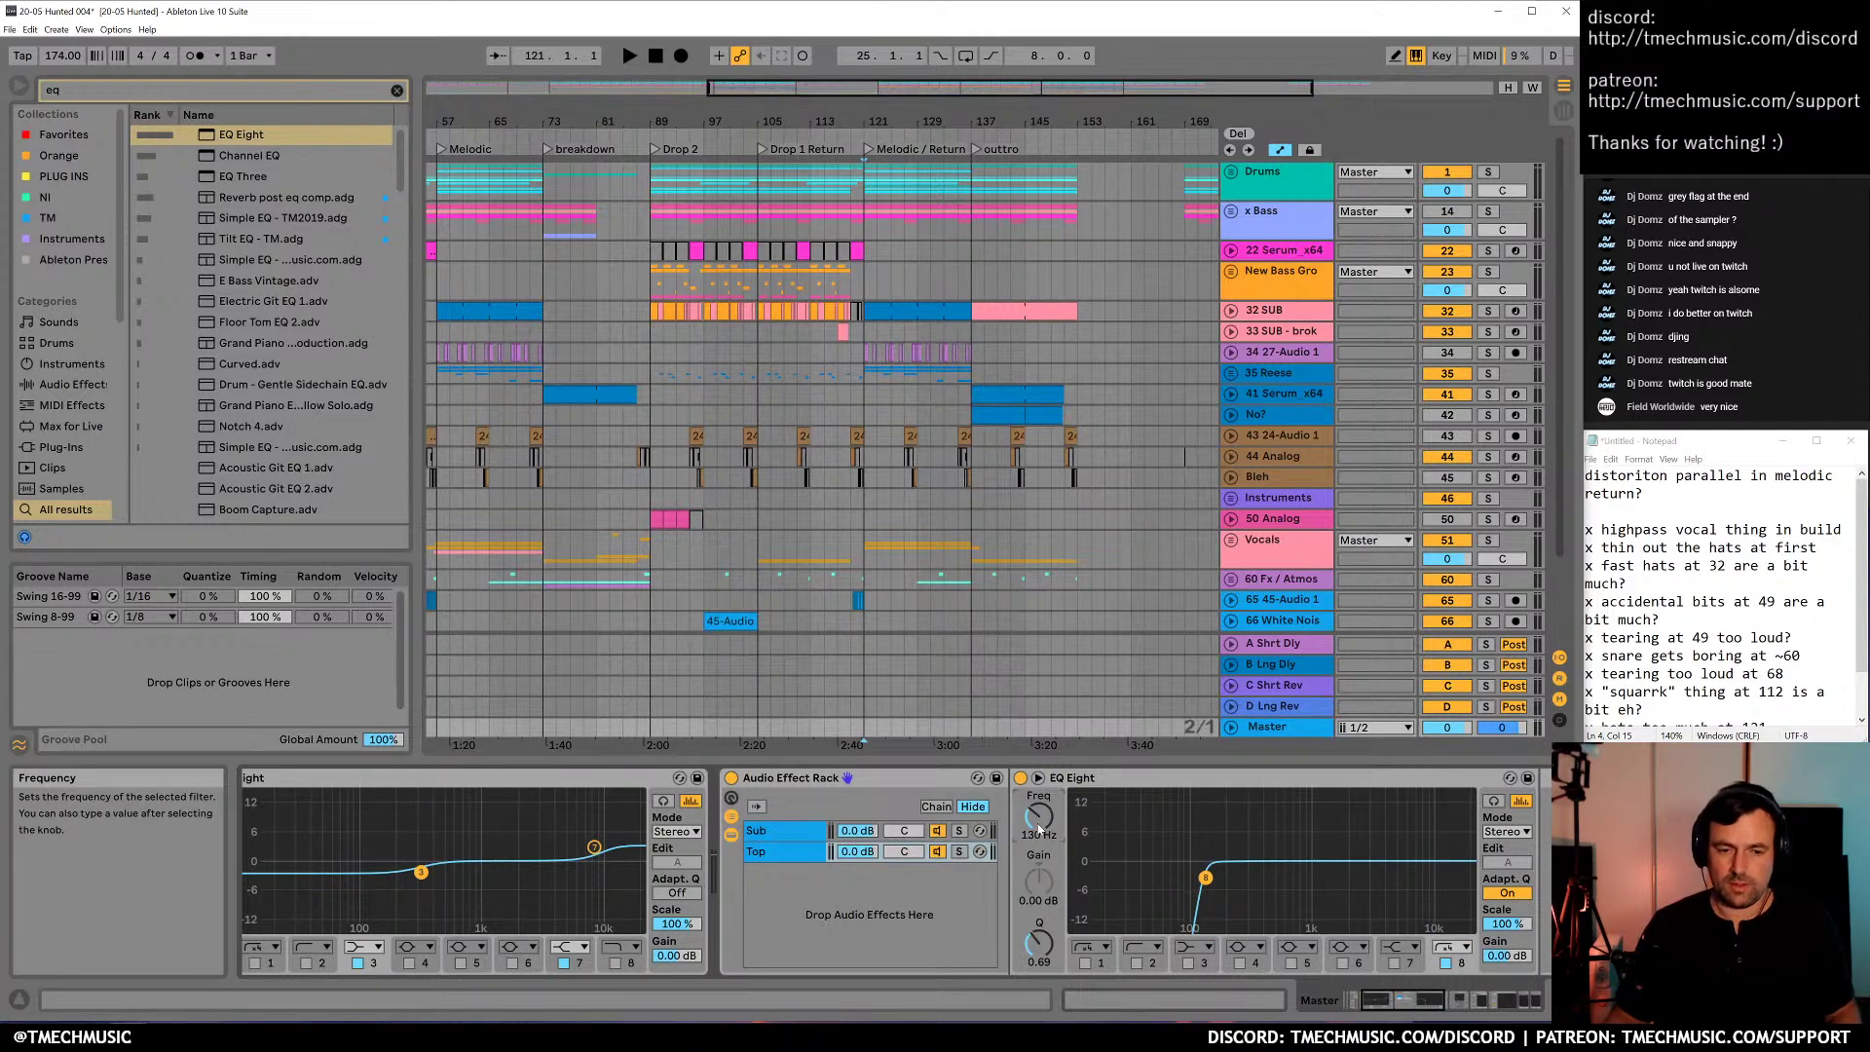
left_click(816, 870)
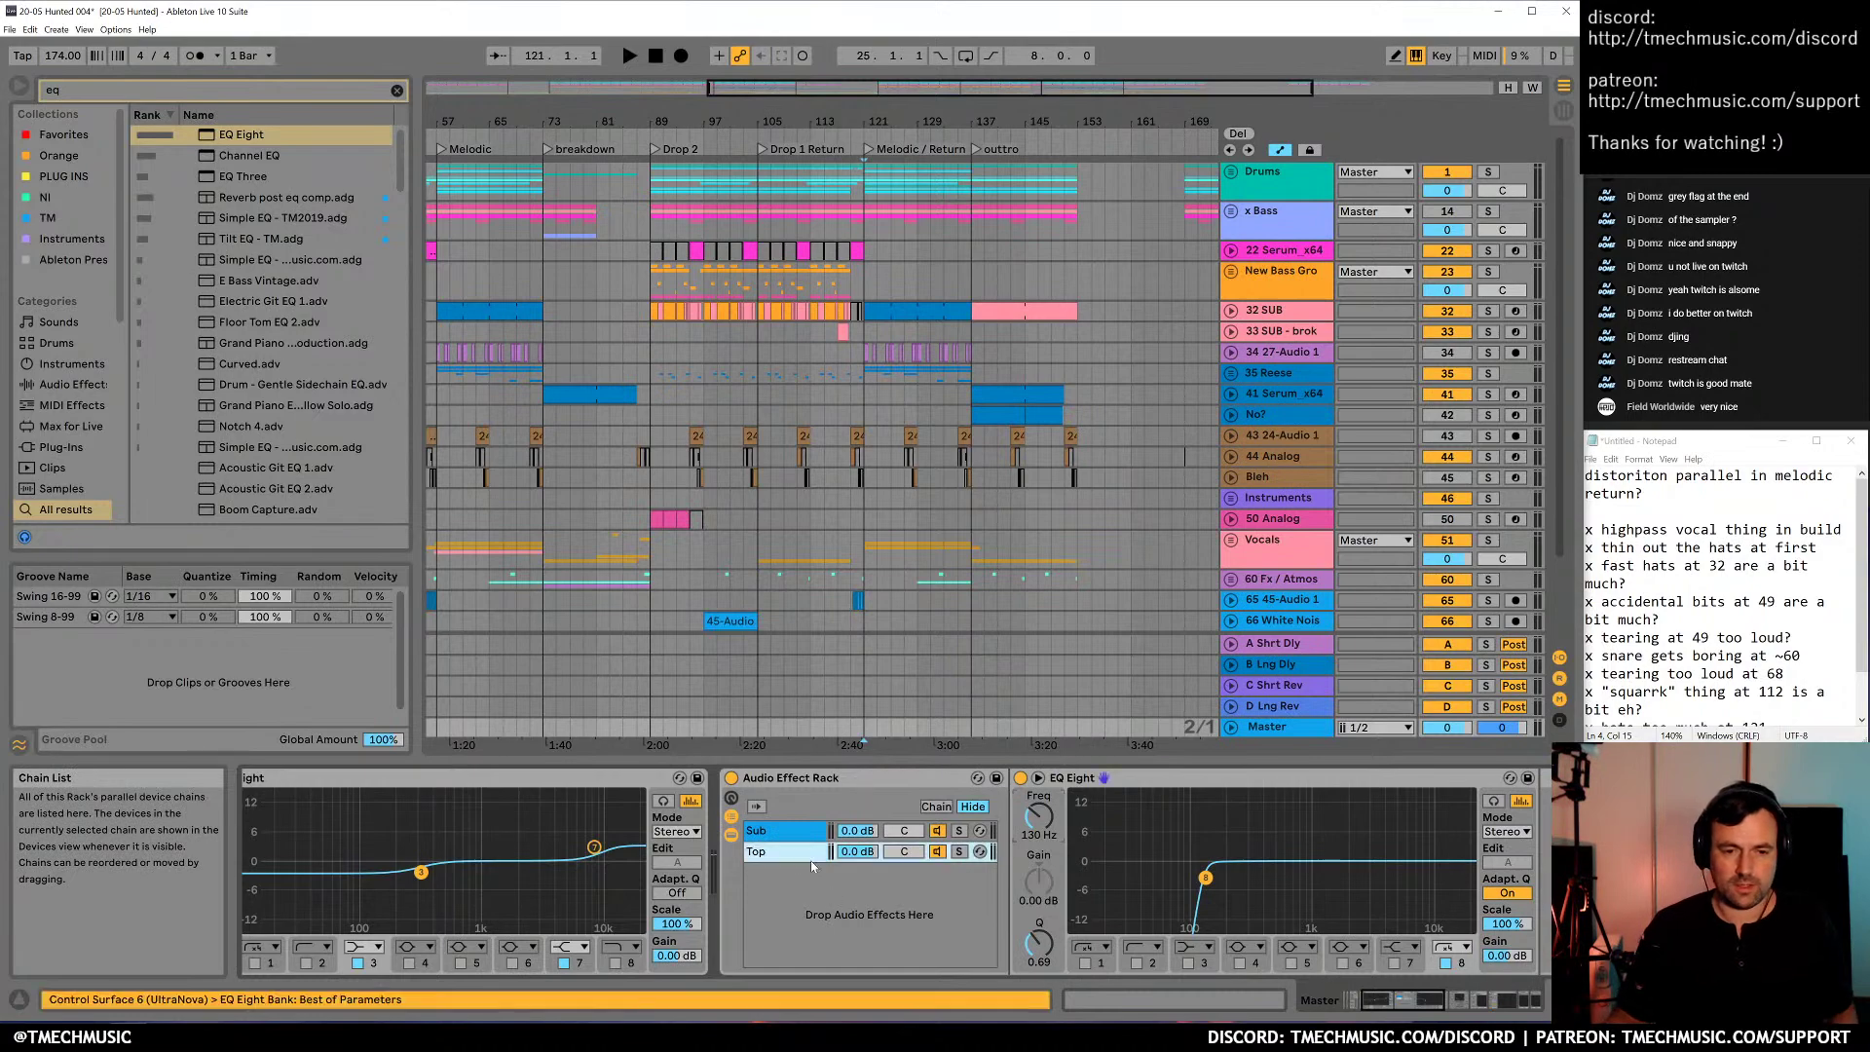
Add a Saturator before the Top chain's EQ Eight, using Sinoid Fold, 6.86 dB drive and 46.8% dry/wet
key("ctrl+f")
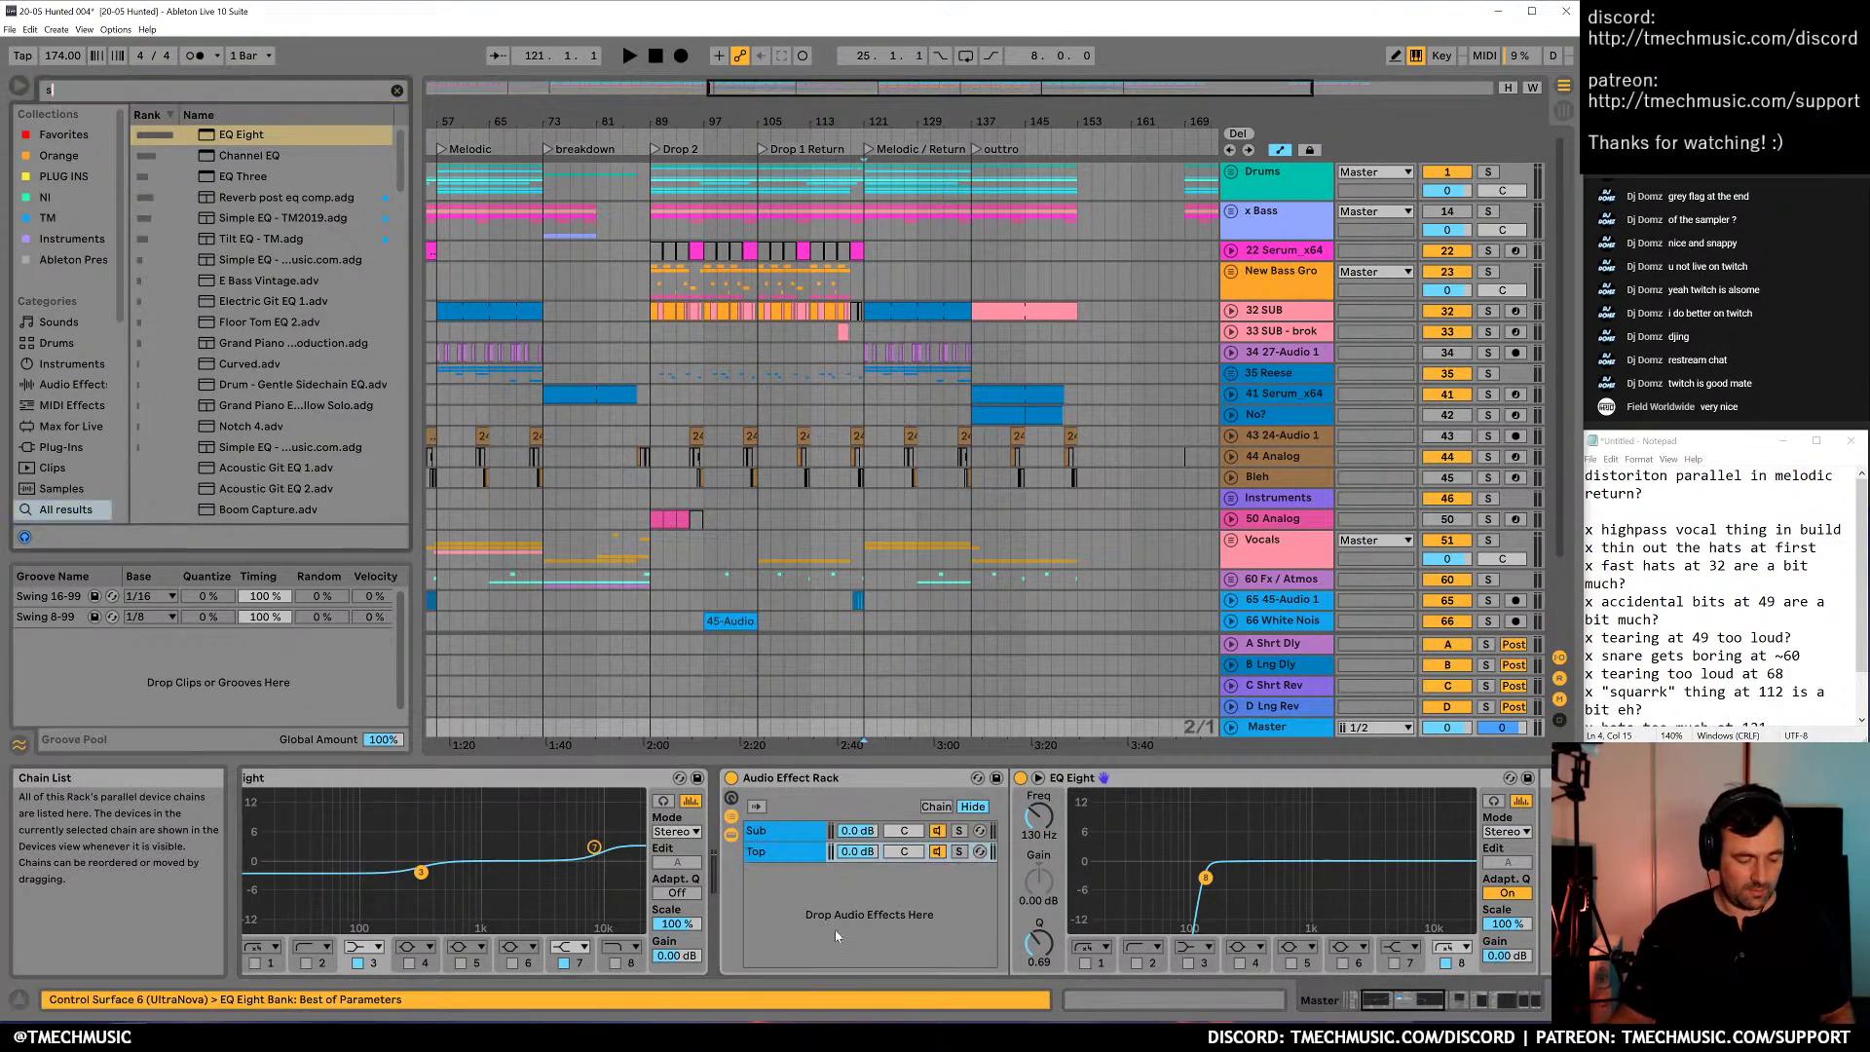
type("sat")
mouse_move(223, 135)
left_mouse_down()
mouse_move(1034, 828)
mouse_move(1013, 838)
mouse_move(1111, 860)
mouse_move(1036, 779)
left_mouse_up()
left_click(1126, 890)
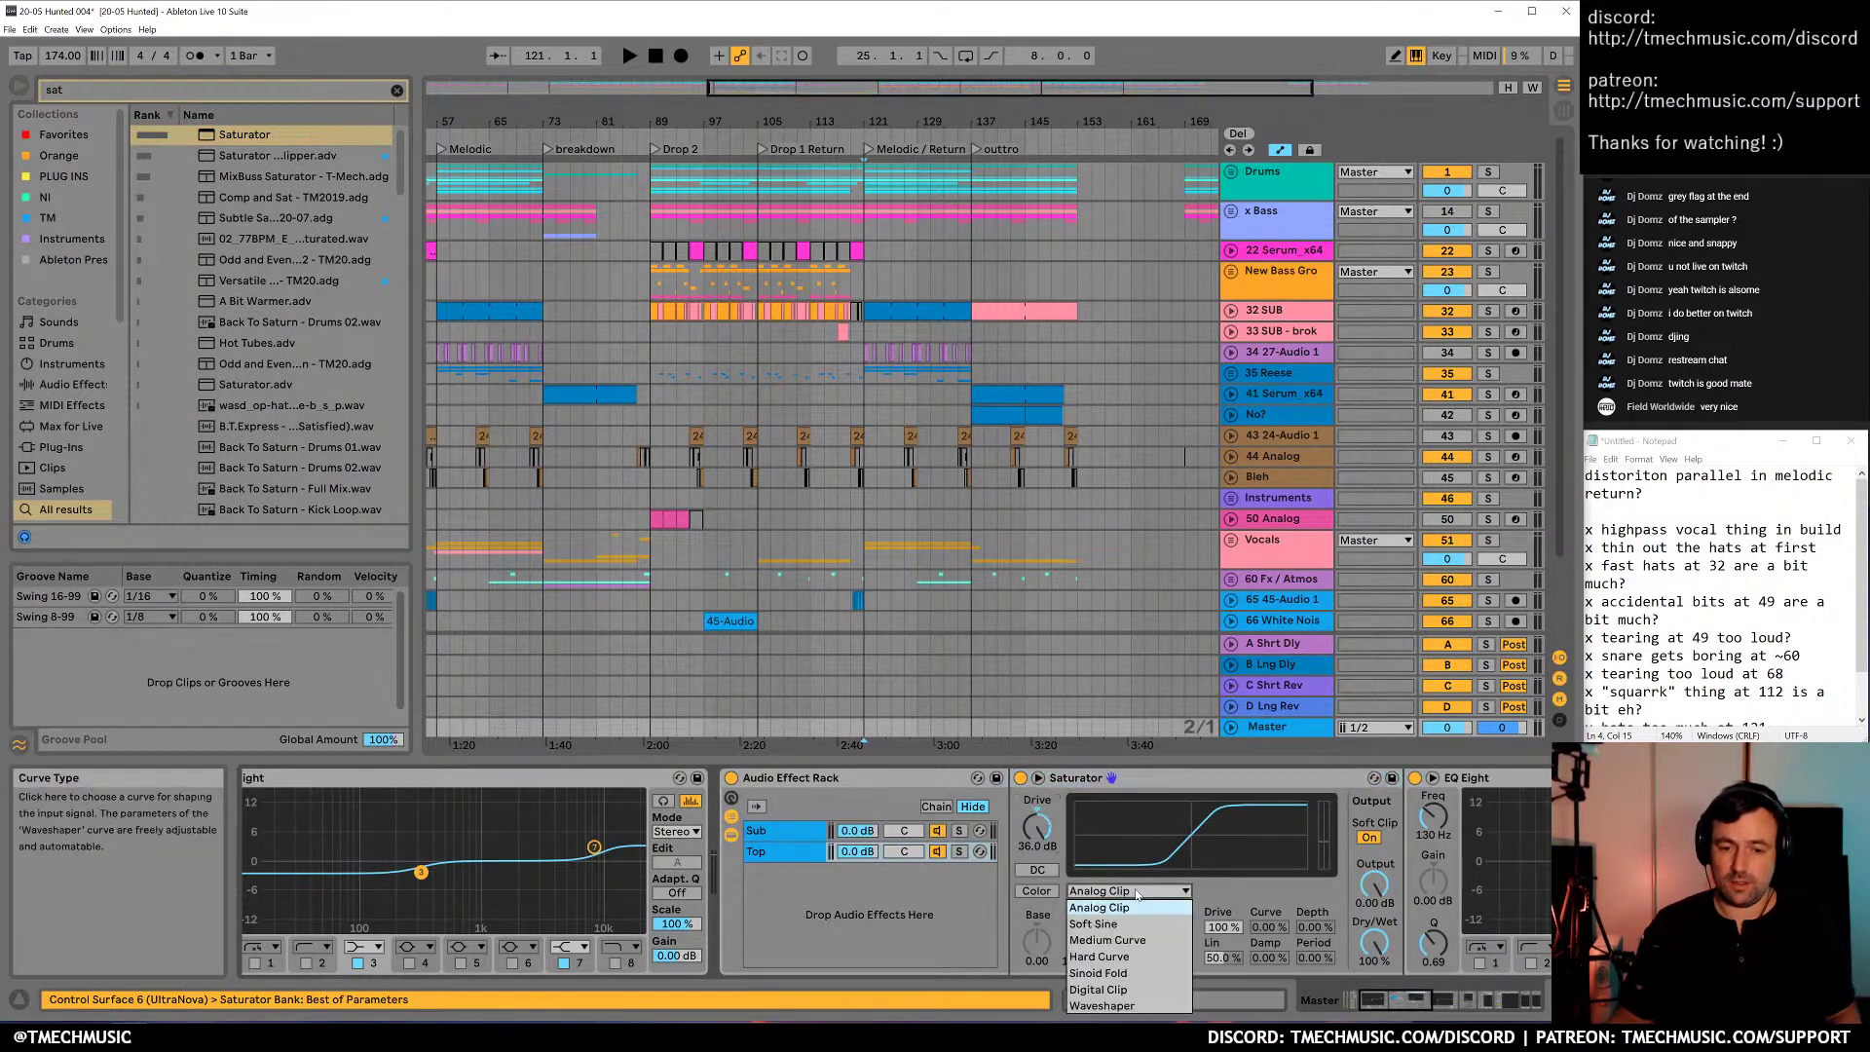
left_click(1097, 973)
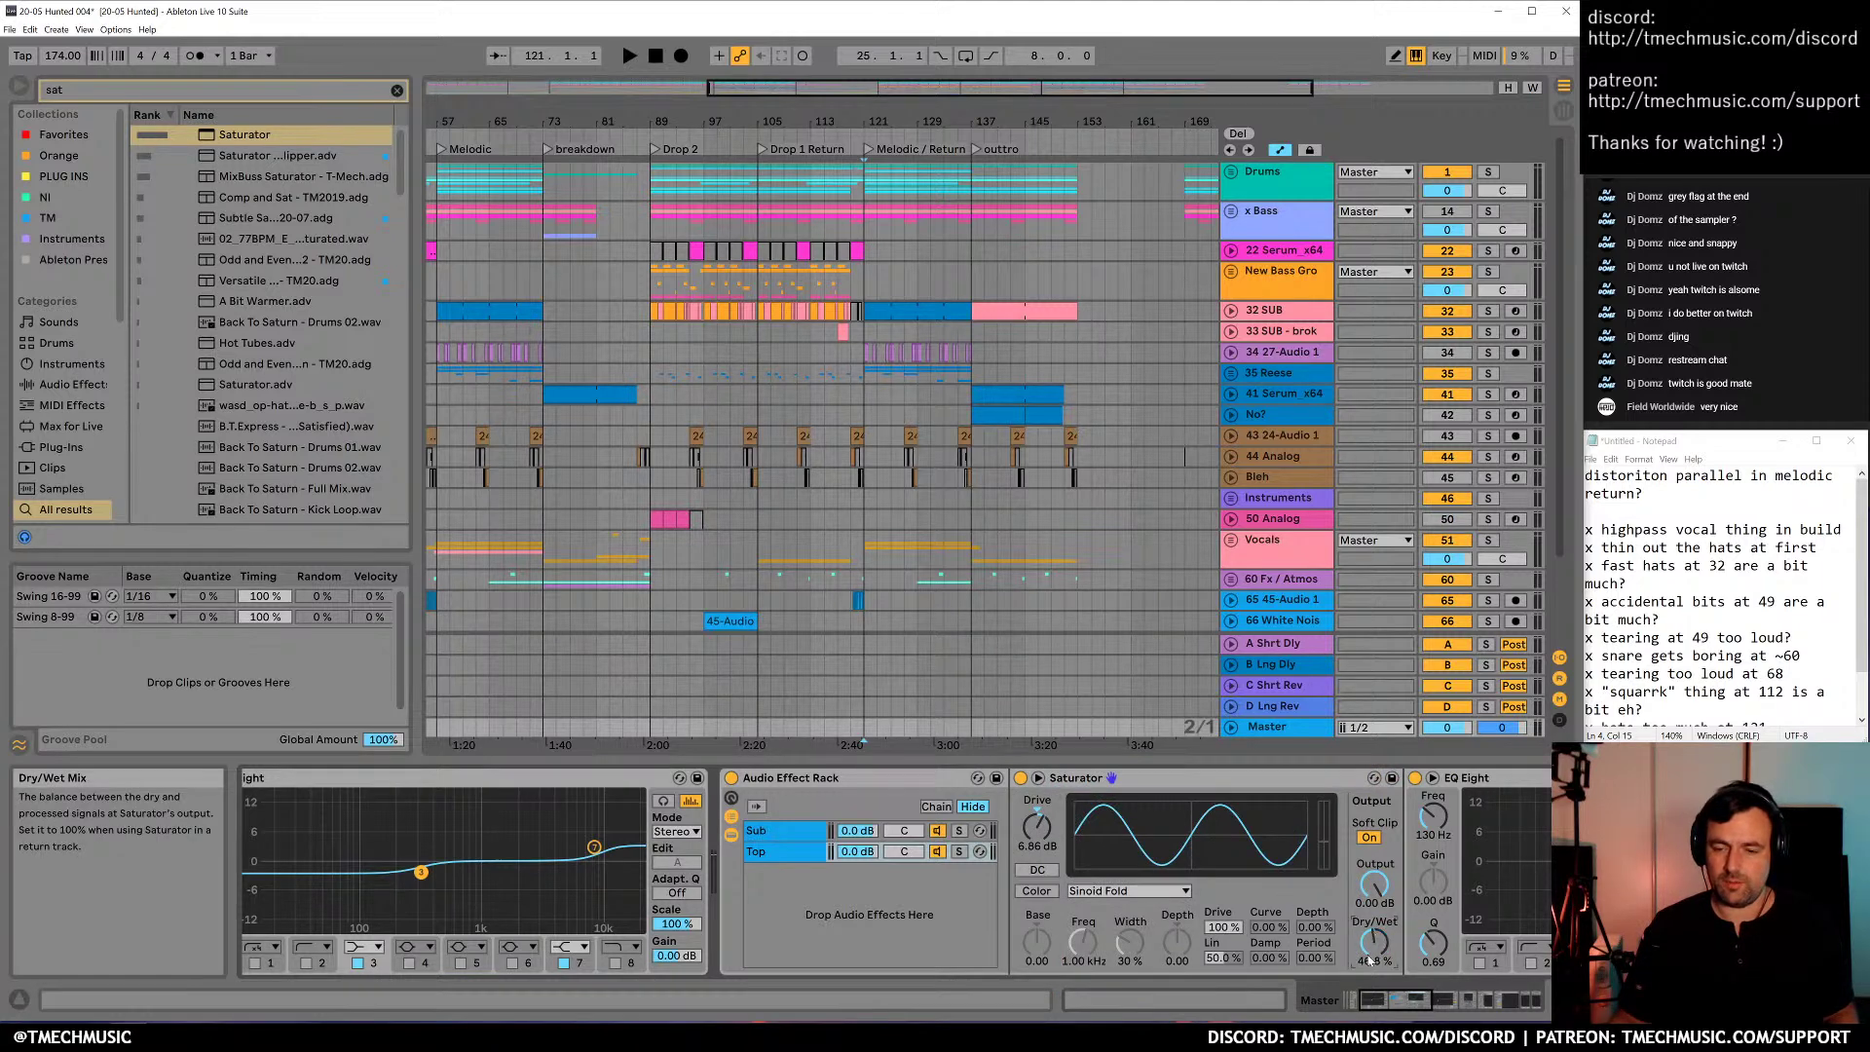
left_click(1399, 1000)
Insert a Glue Compressor after the Saturator with Soft Clip on, 20 dB makeup and 45% dry/wet
key("ctrl+f")
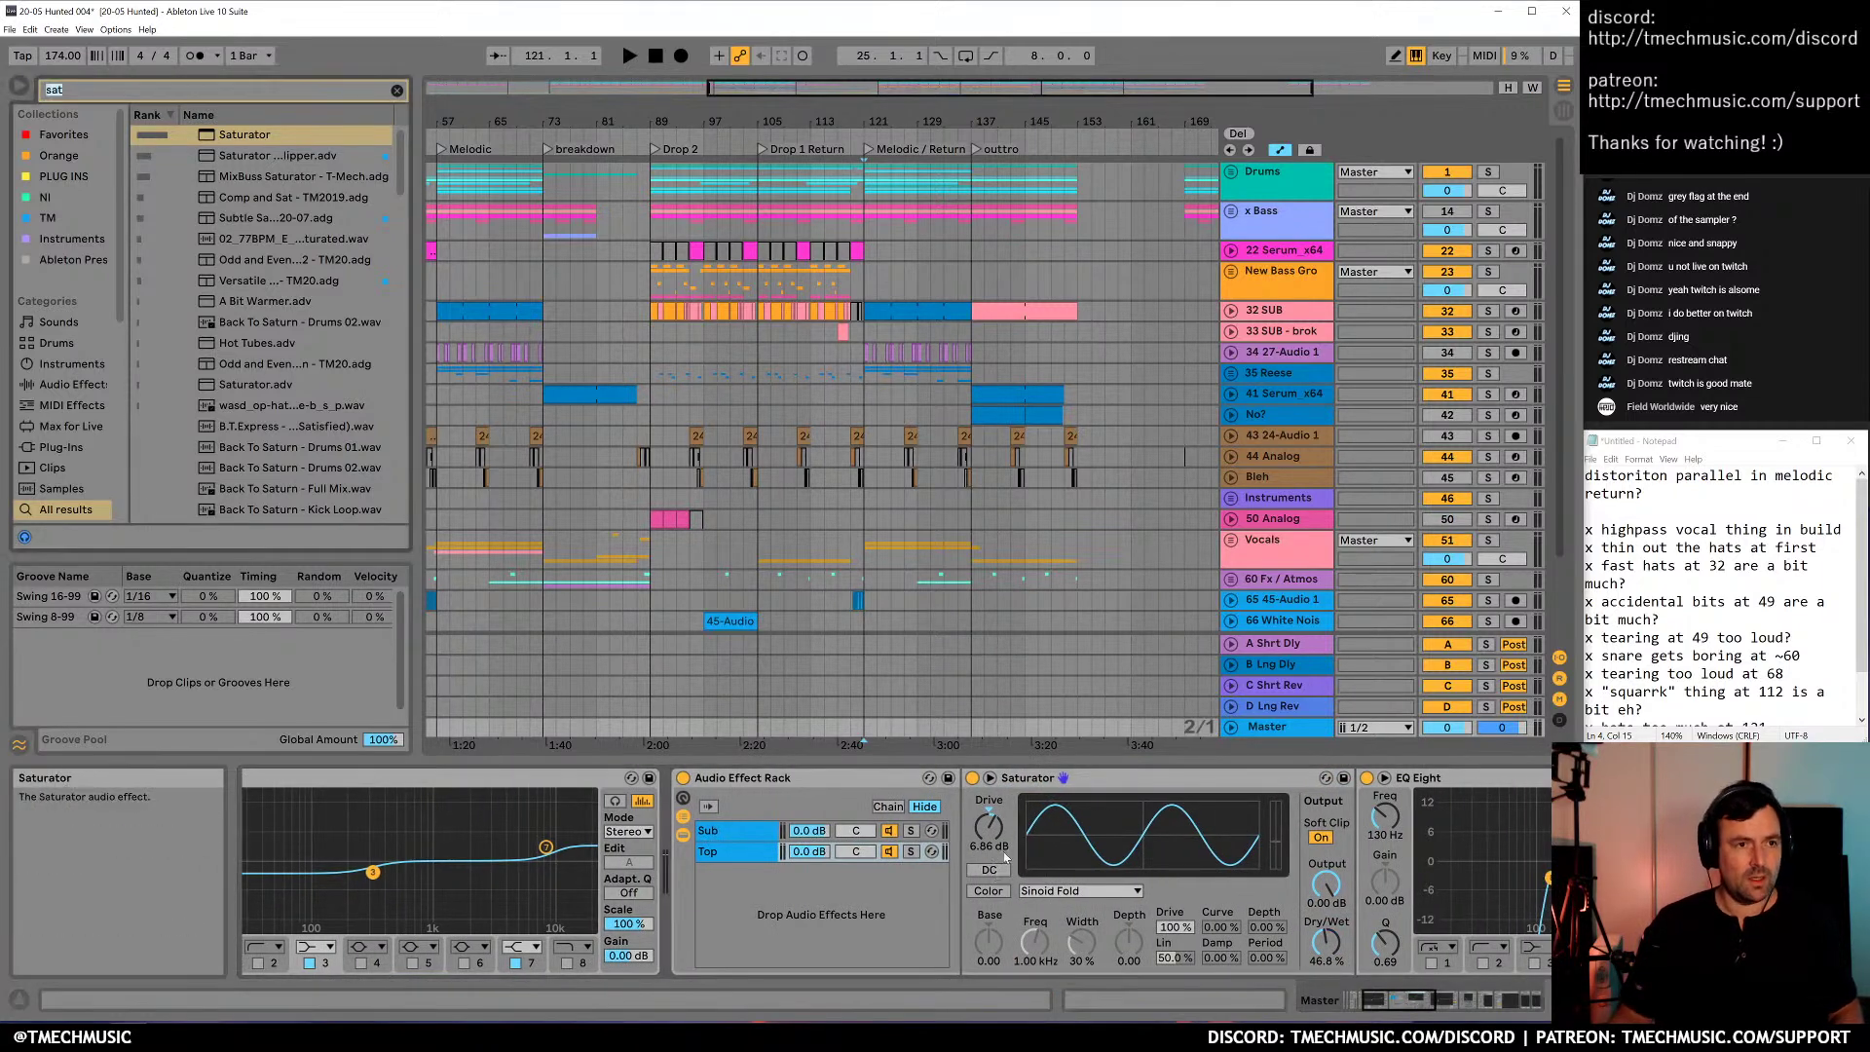
type("glue")
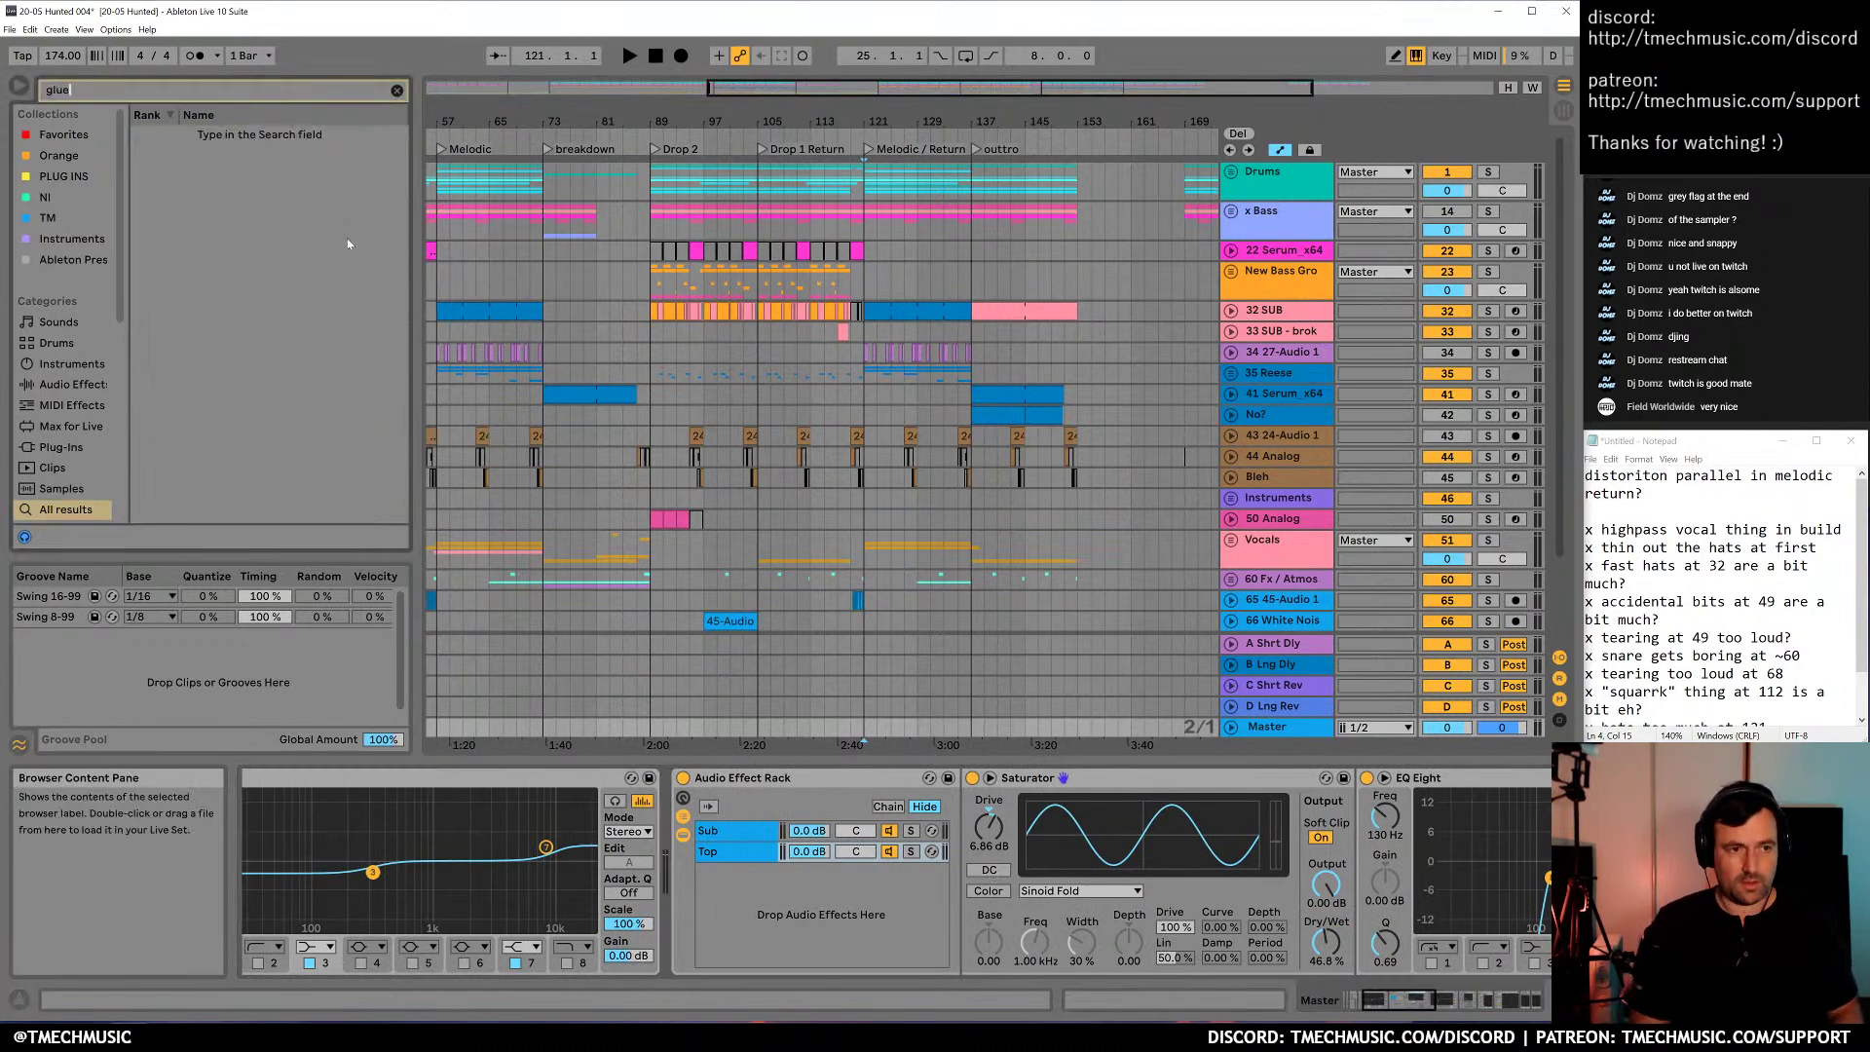
left_click_drag(272, 138, 1233, 821)
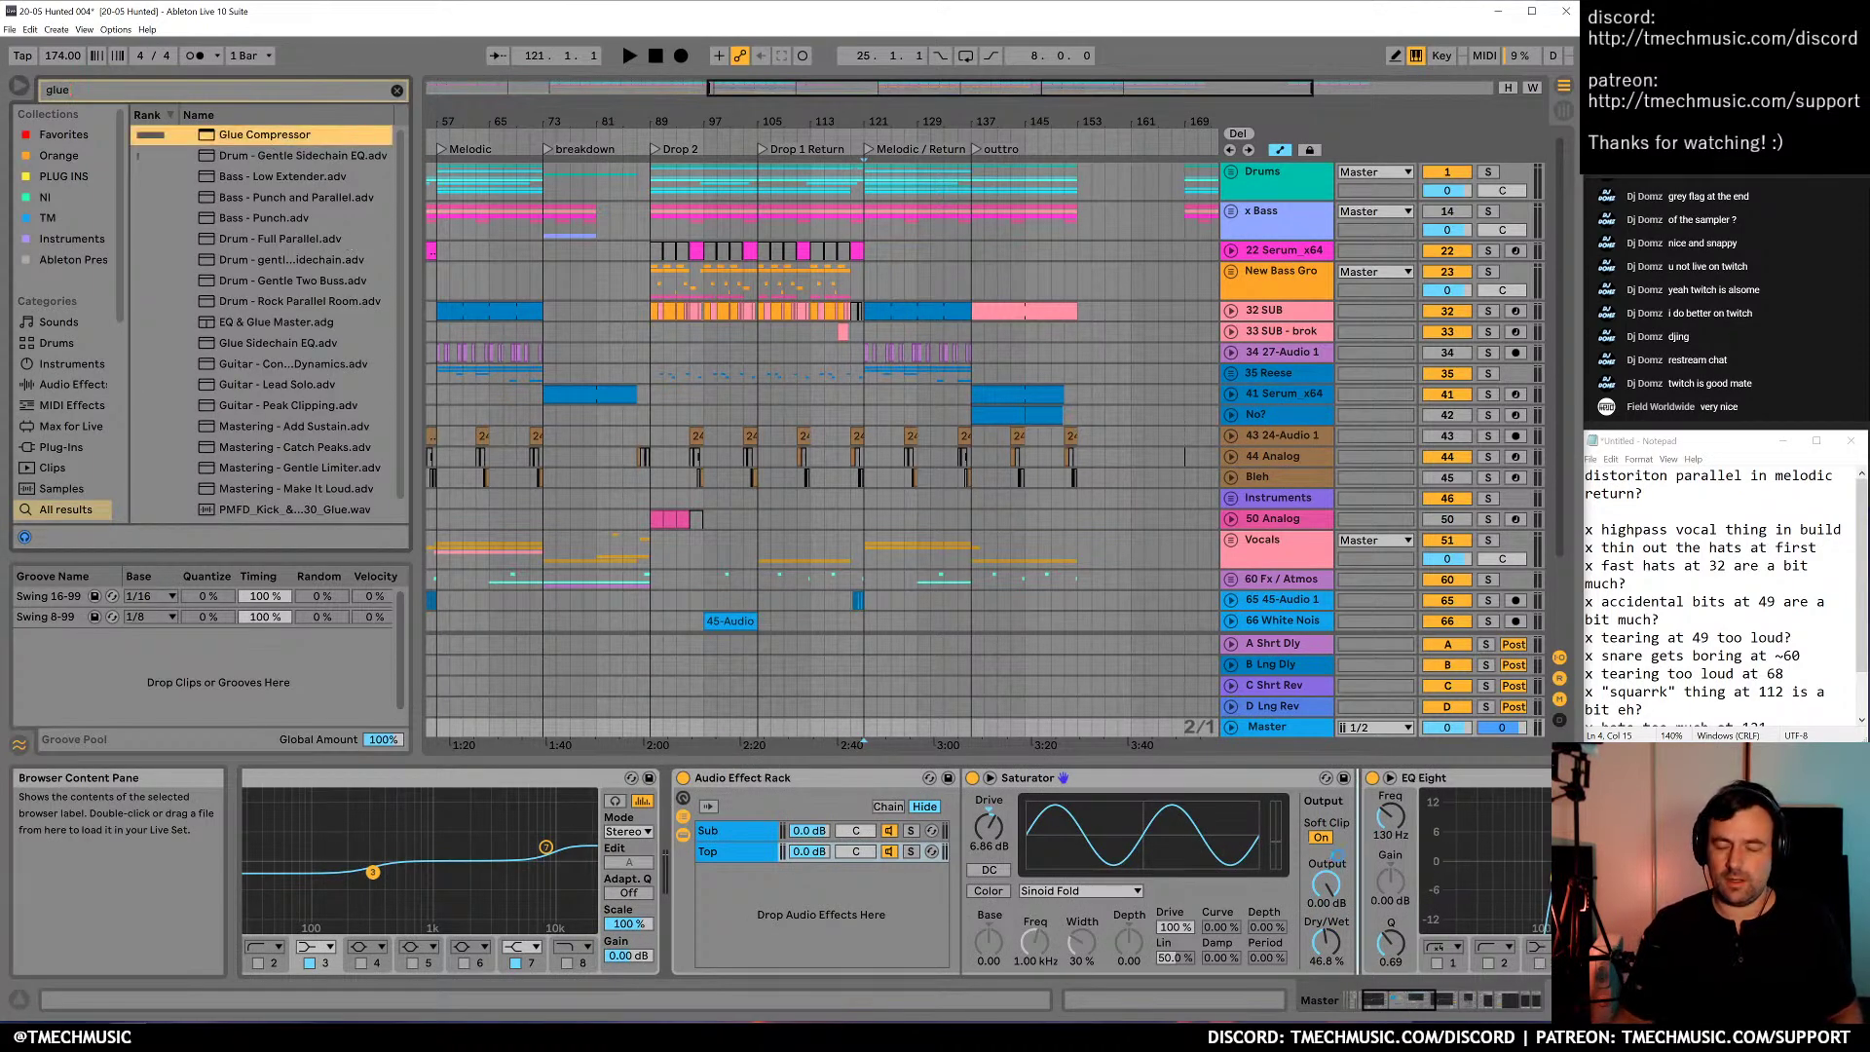
left_click_drag(1359, 872, 1358, 872)
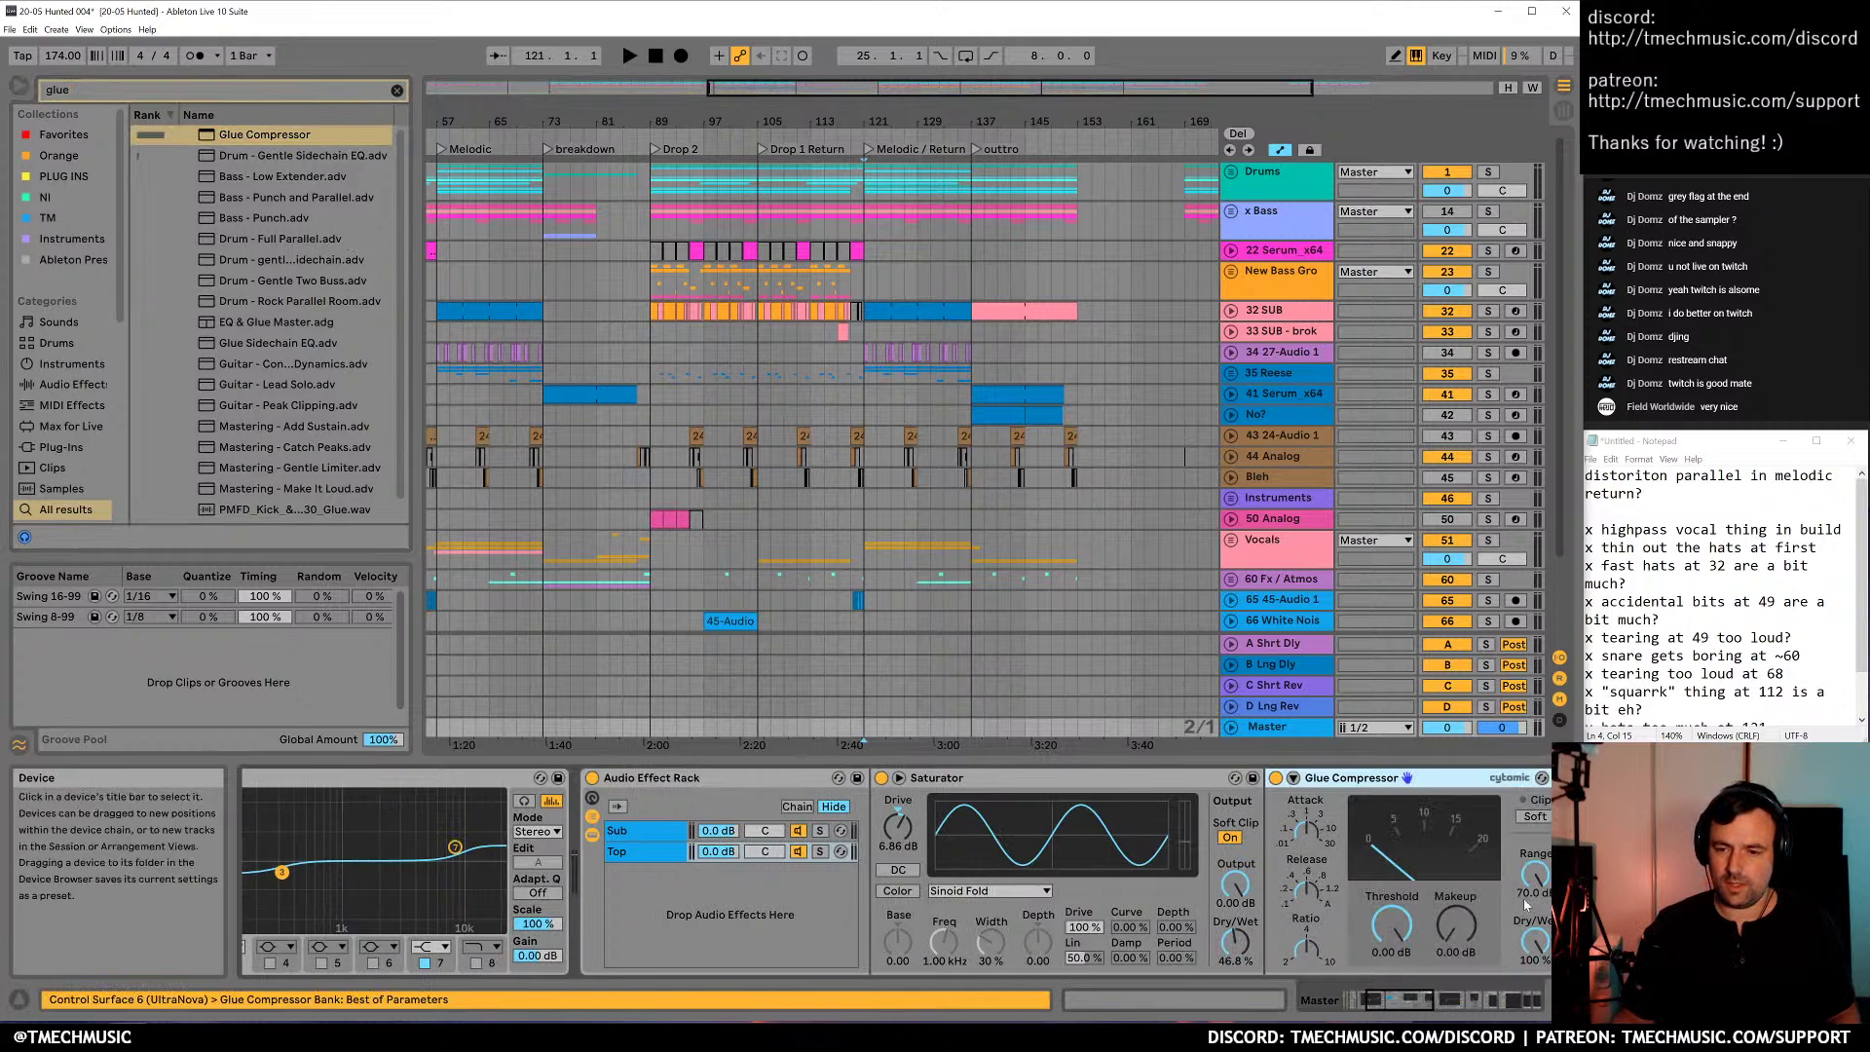
left_click(1534, 816)
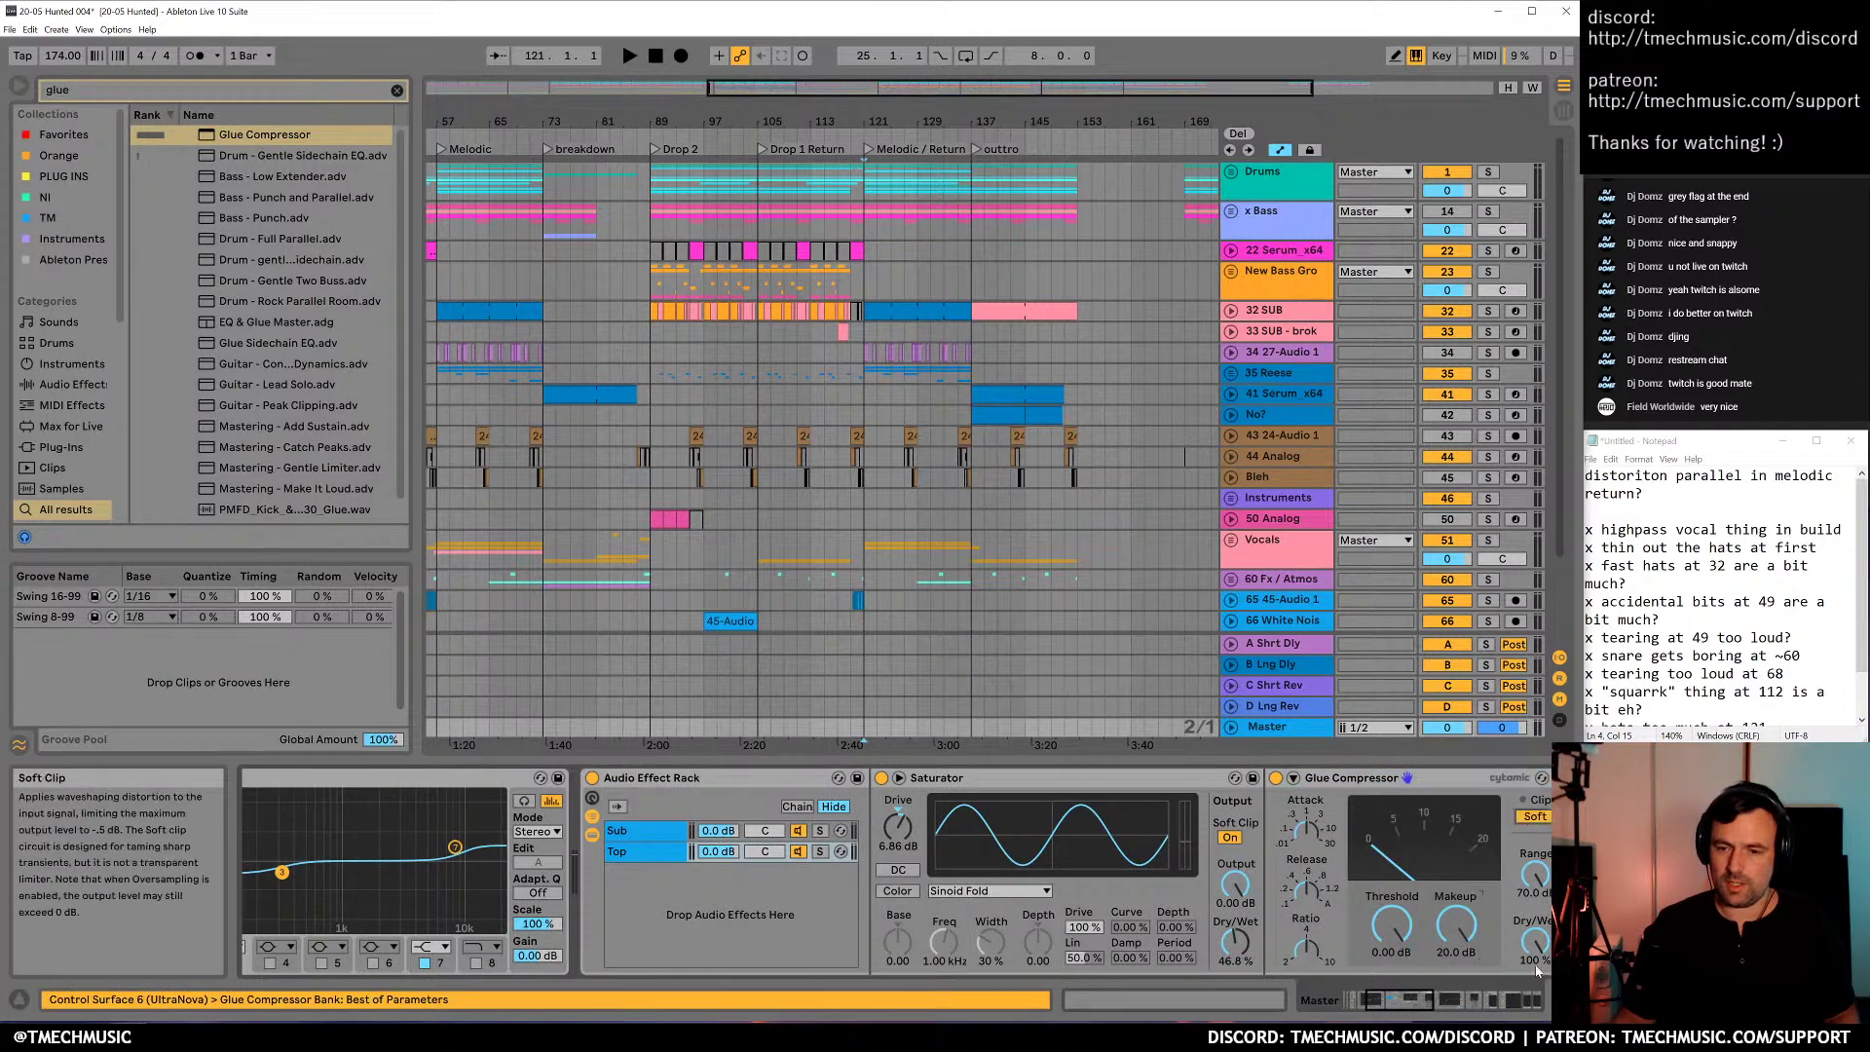
left_click_drag(1534, 940, 1534, 960)
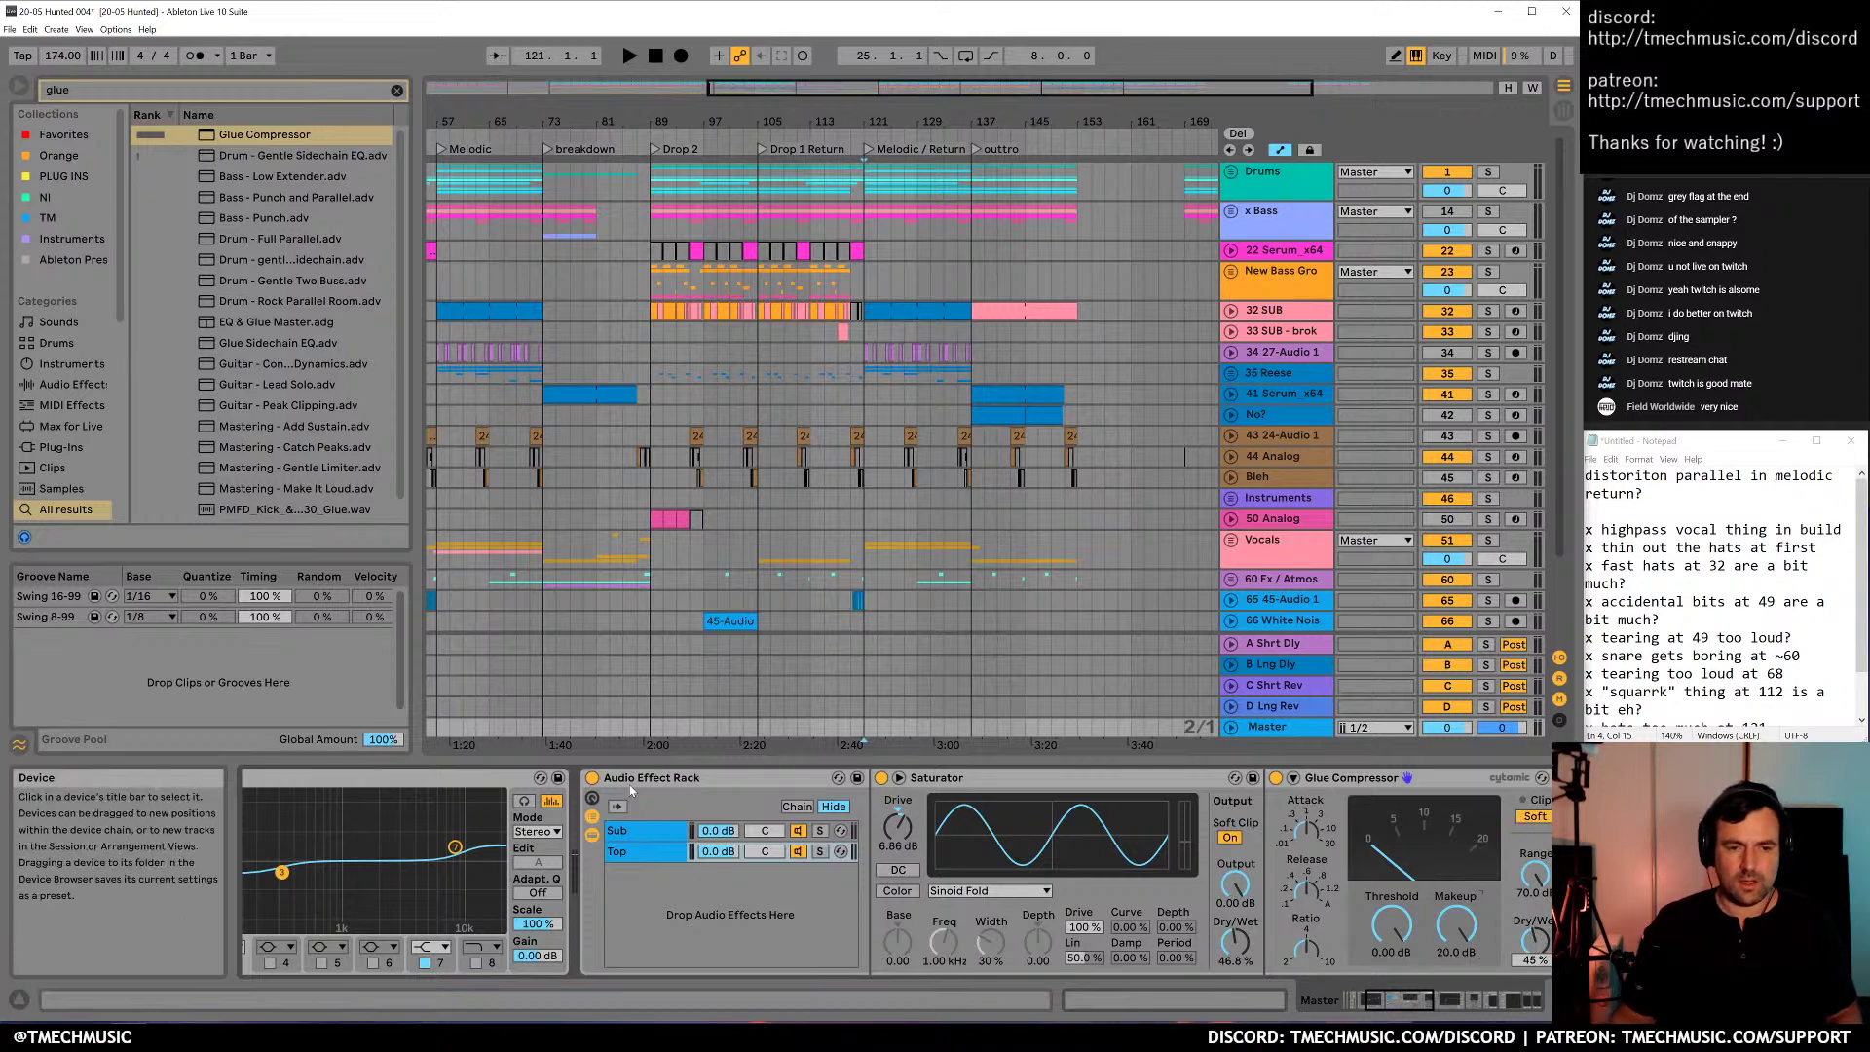
Try the Sub chain at -27 dB and the Top chain at -25 dB during playback, comparing against the bypassed rack
mouse_move(718, 851)
left_mouse_down()
mouse_move(718, 872)
mouse_move(717, 844)
left_mouse_up()
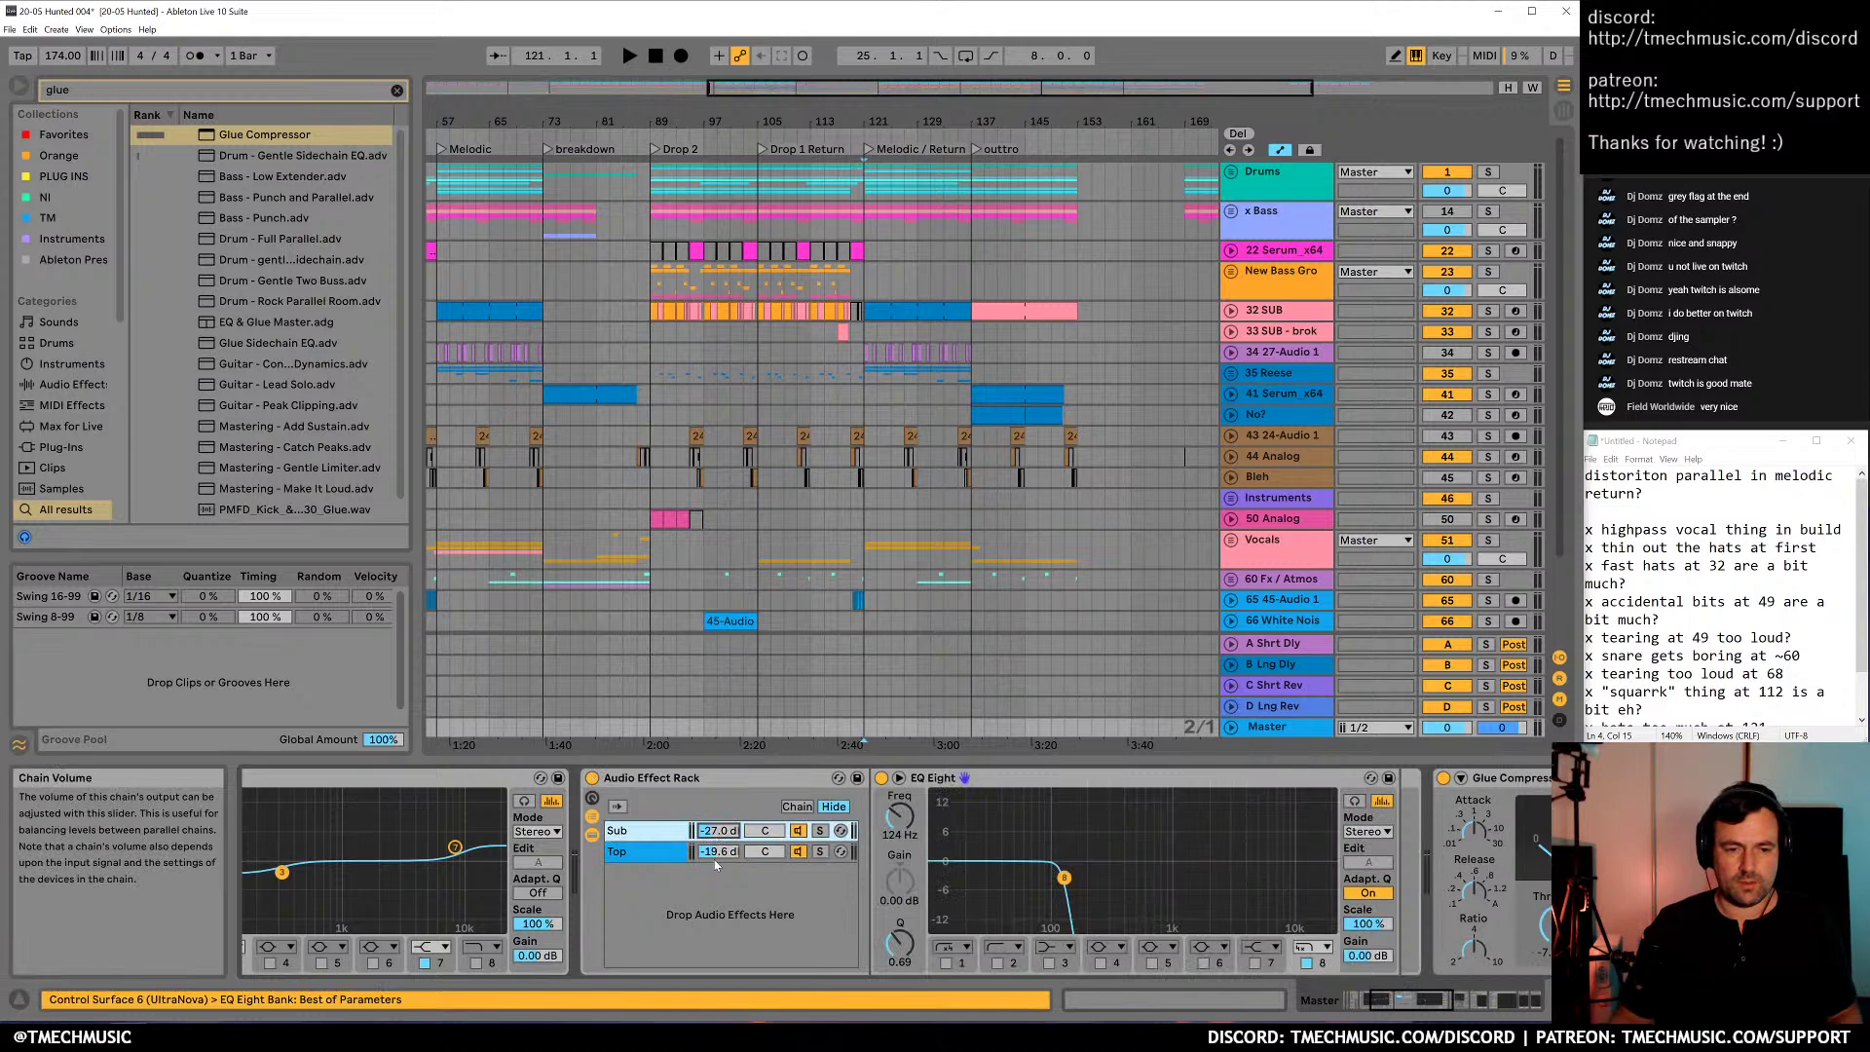
key("space")
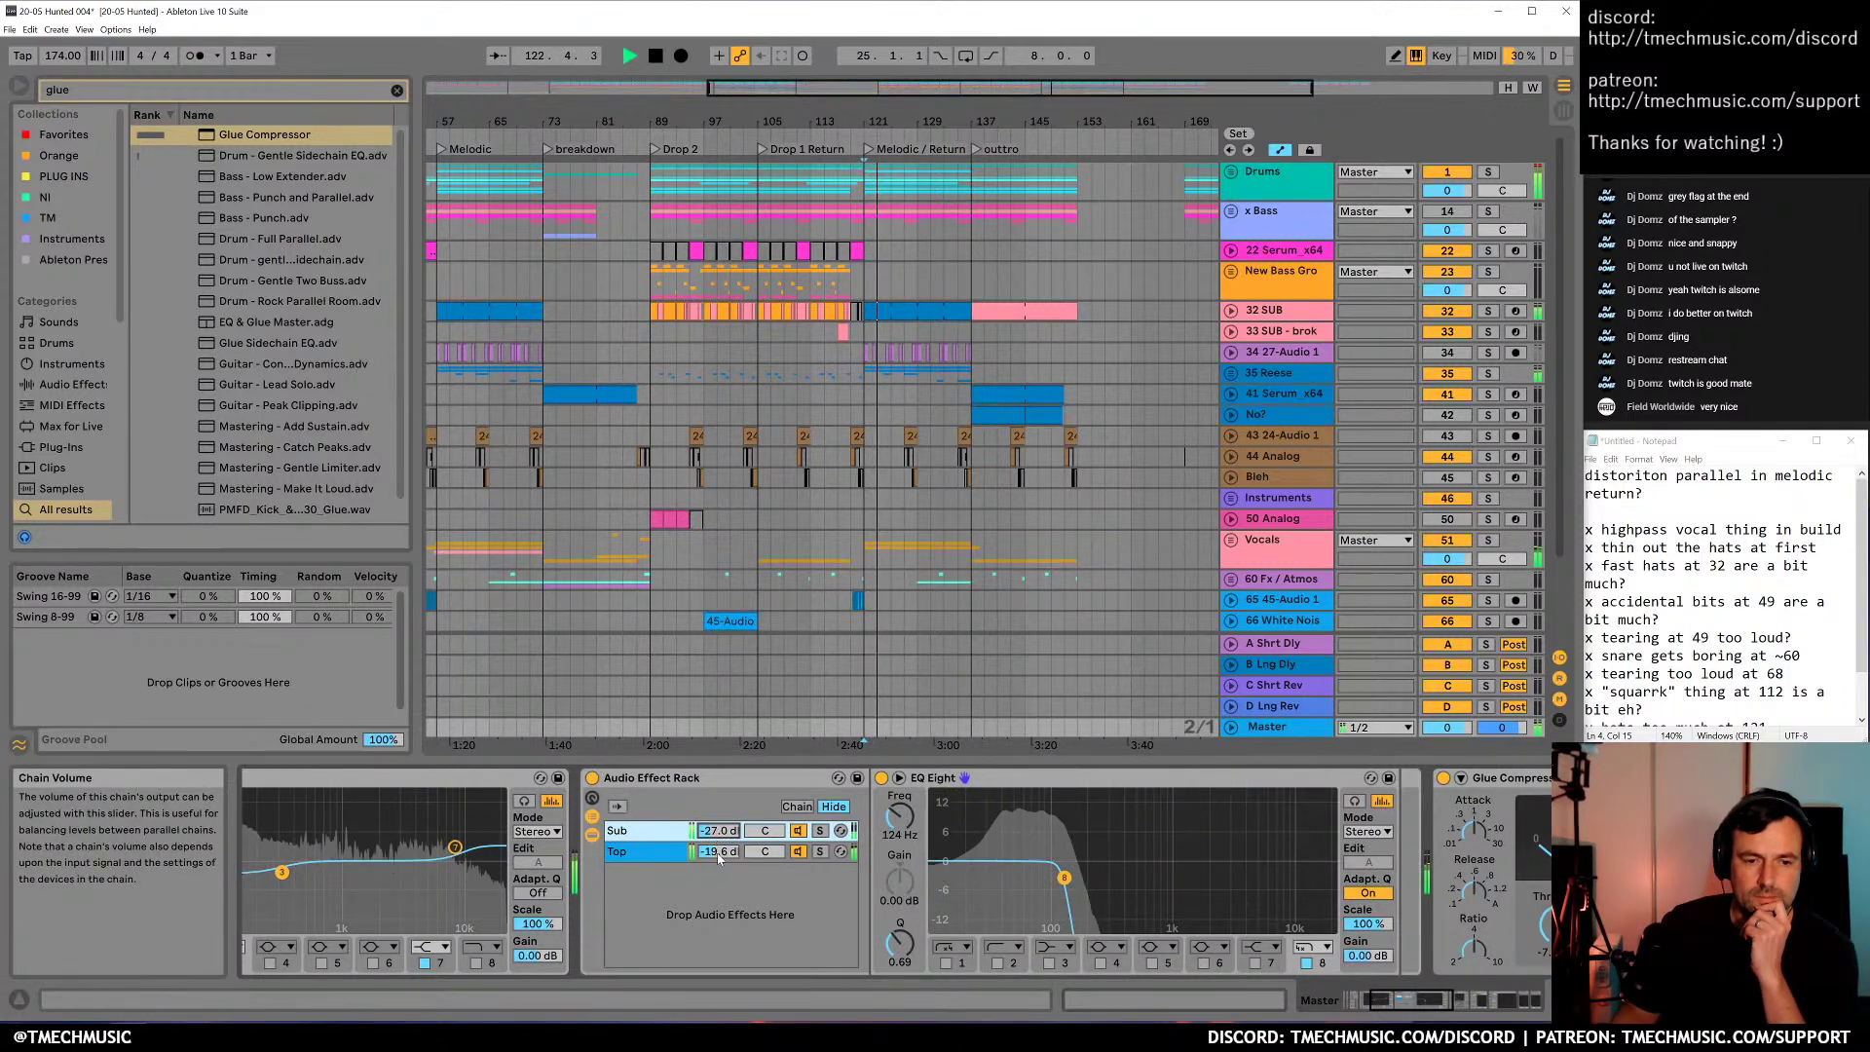
left_click(592, 779)
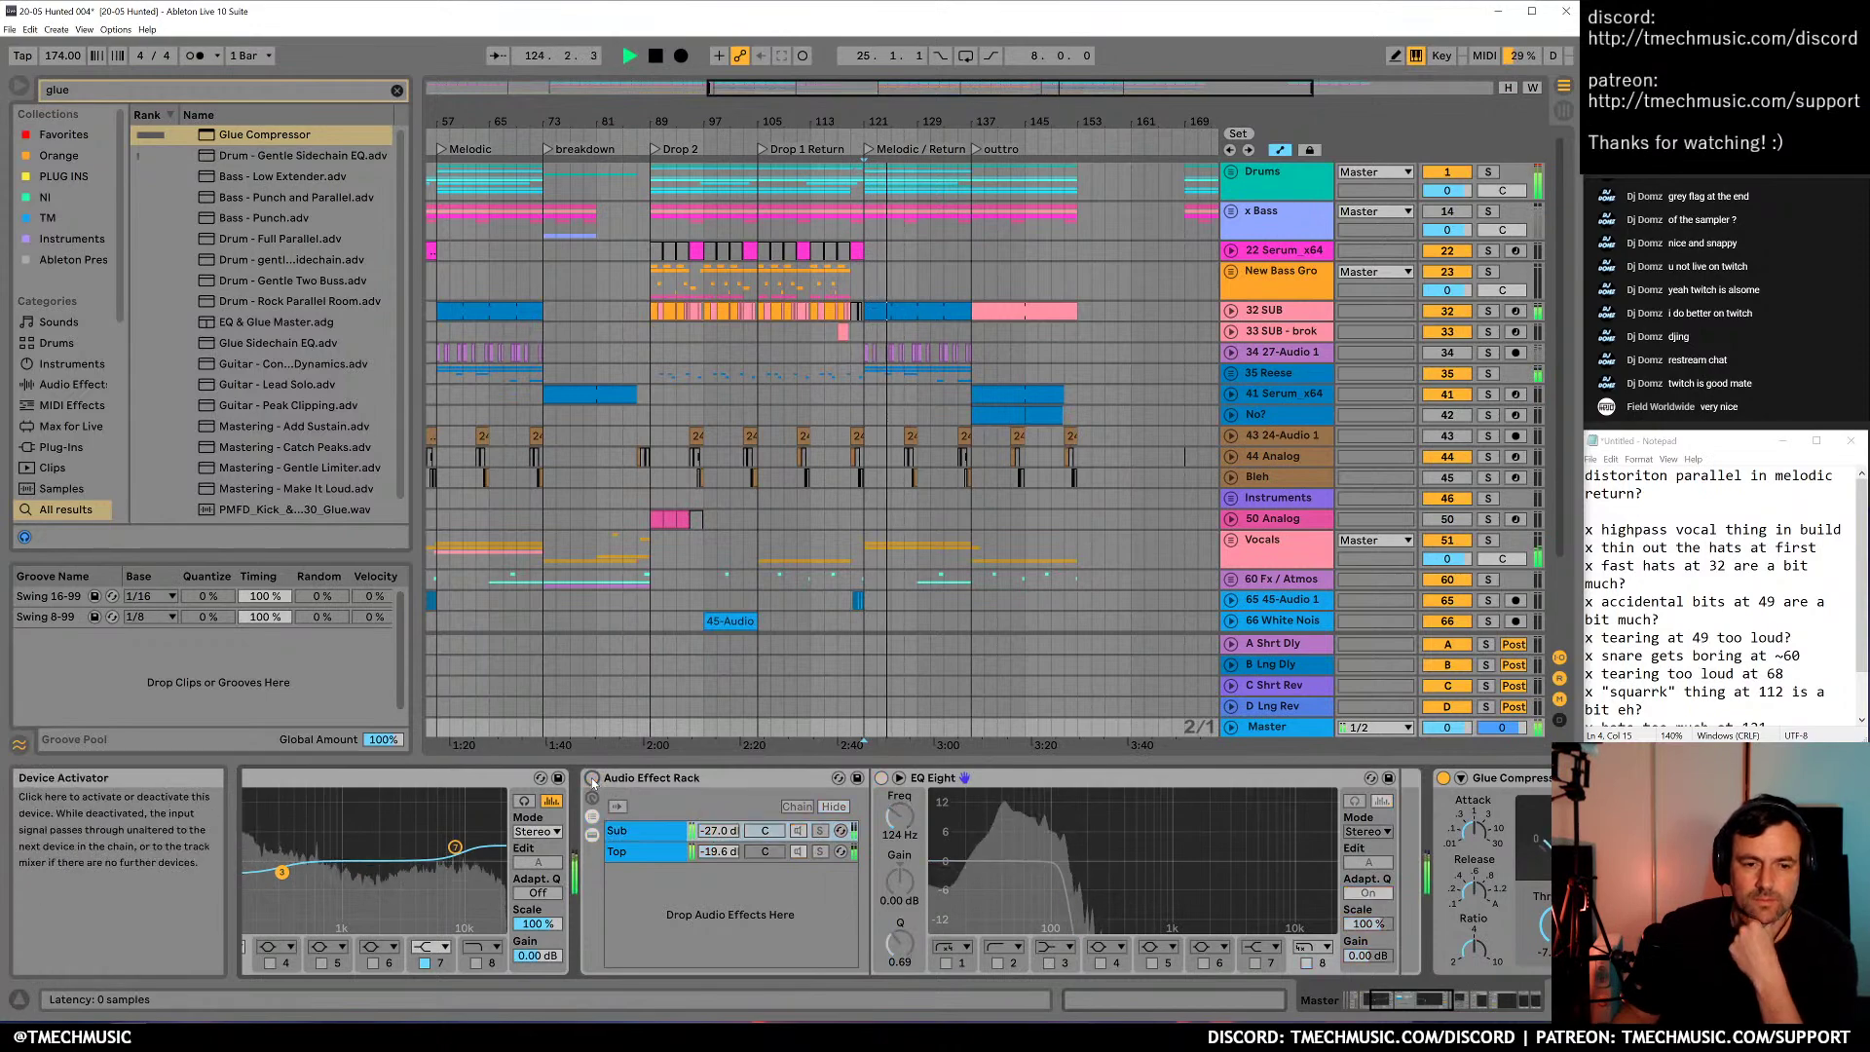
left_click(592, 779)
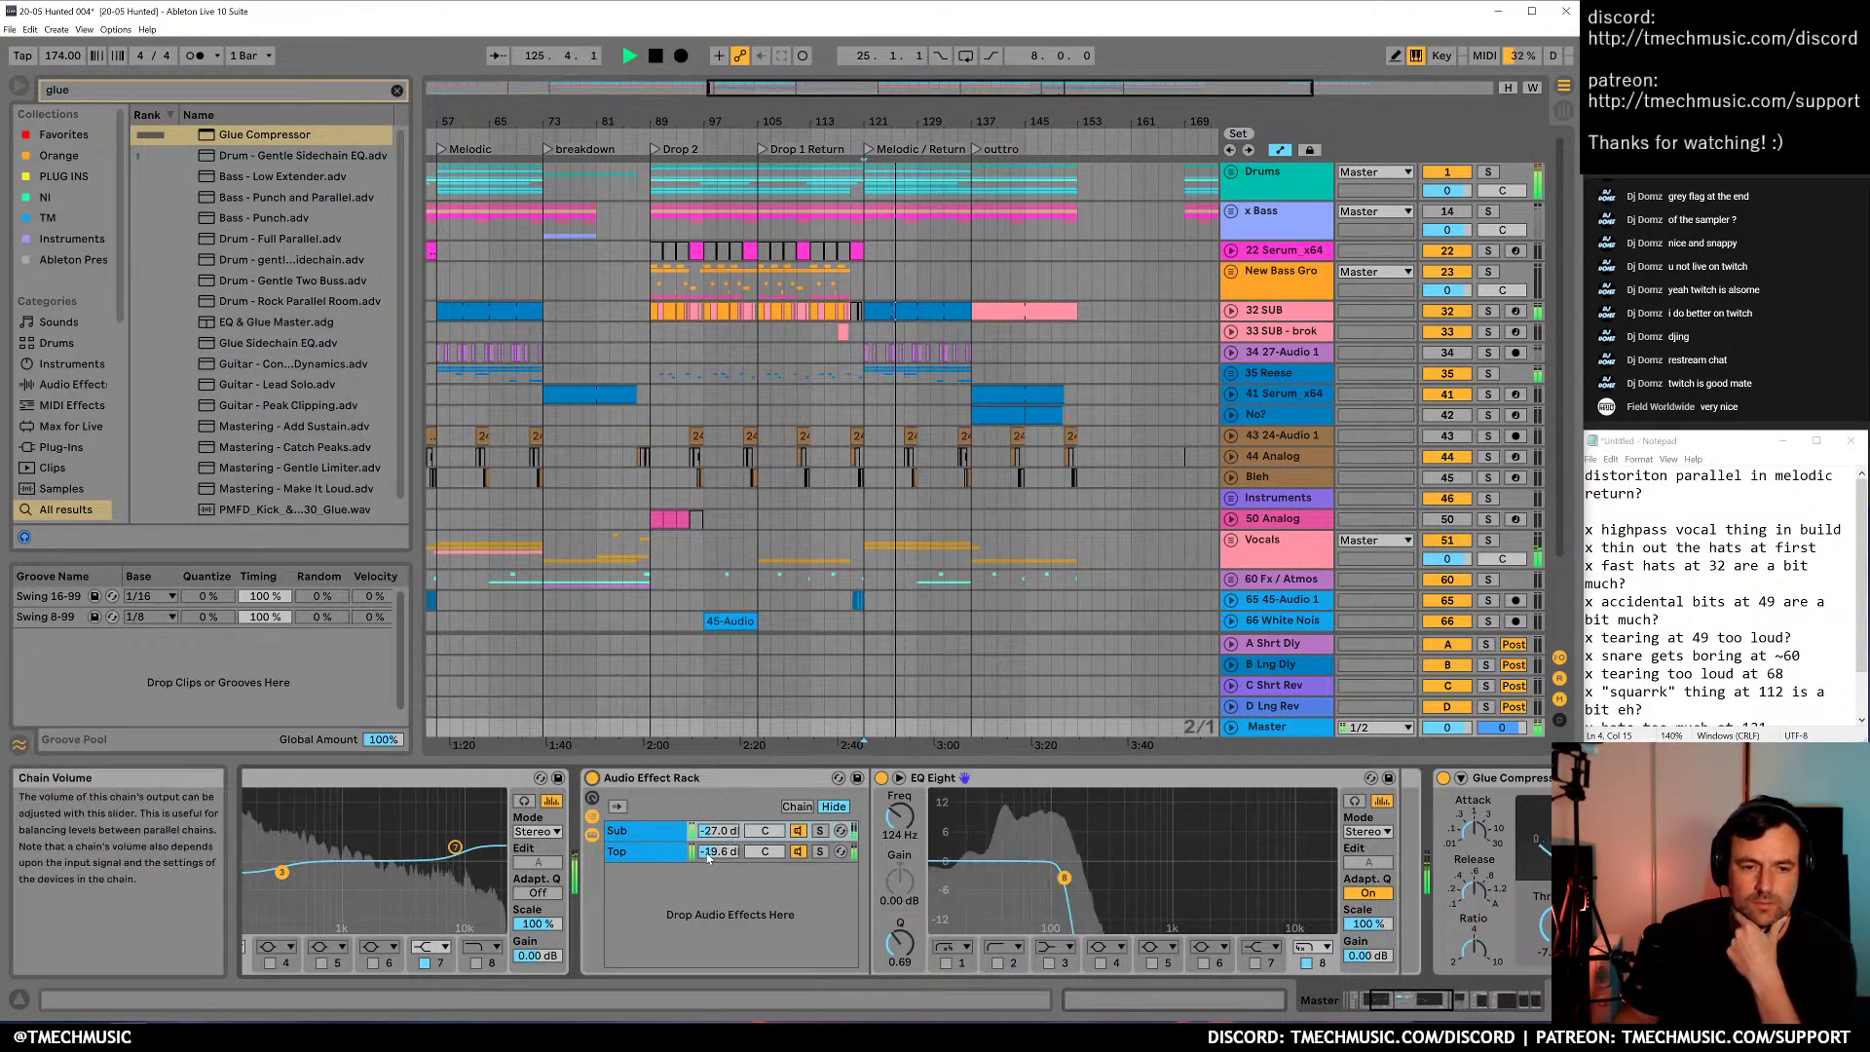
left_click(670, 852)
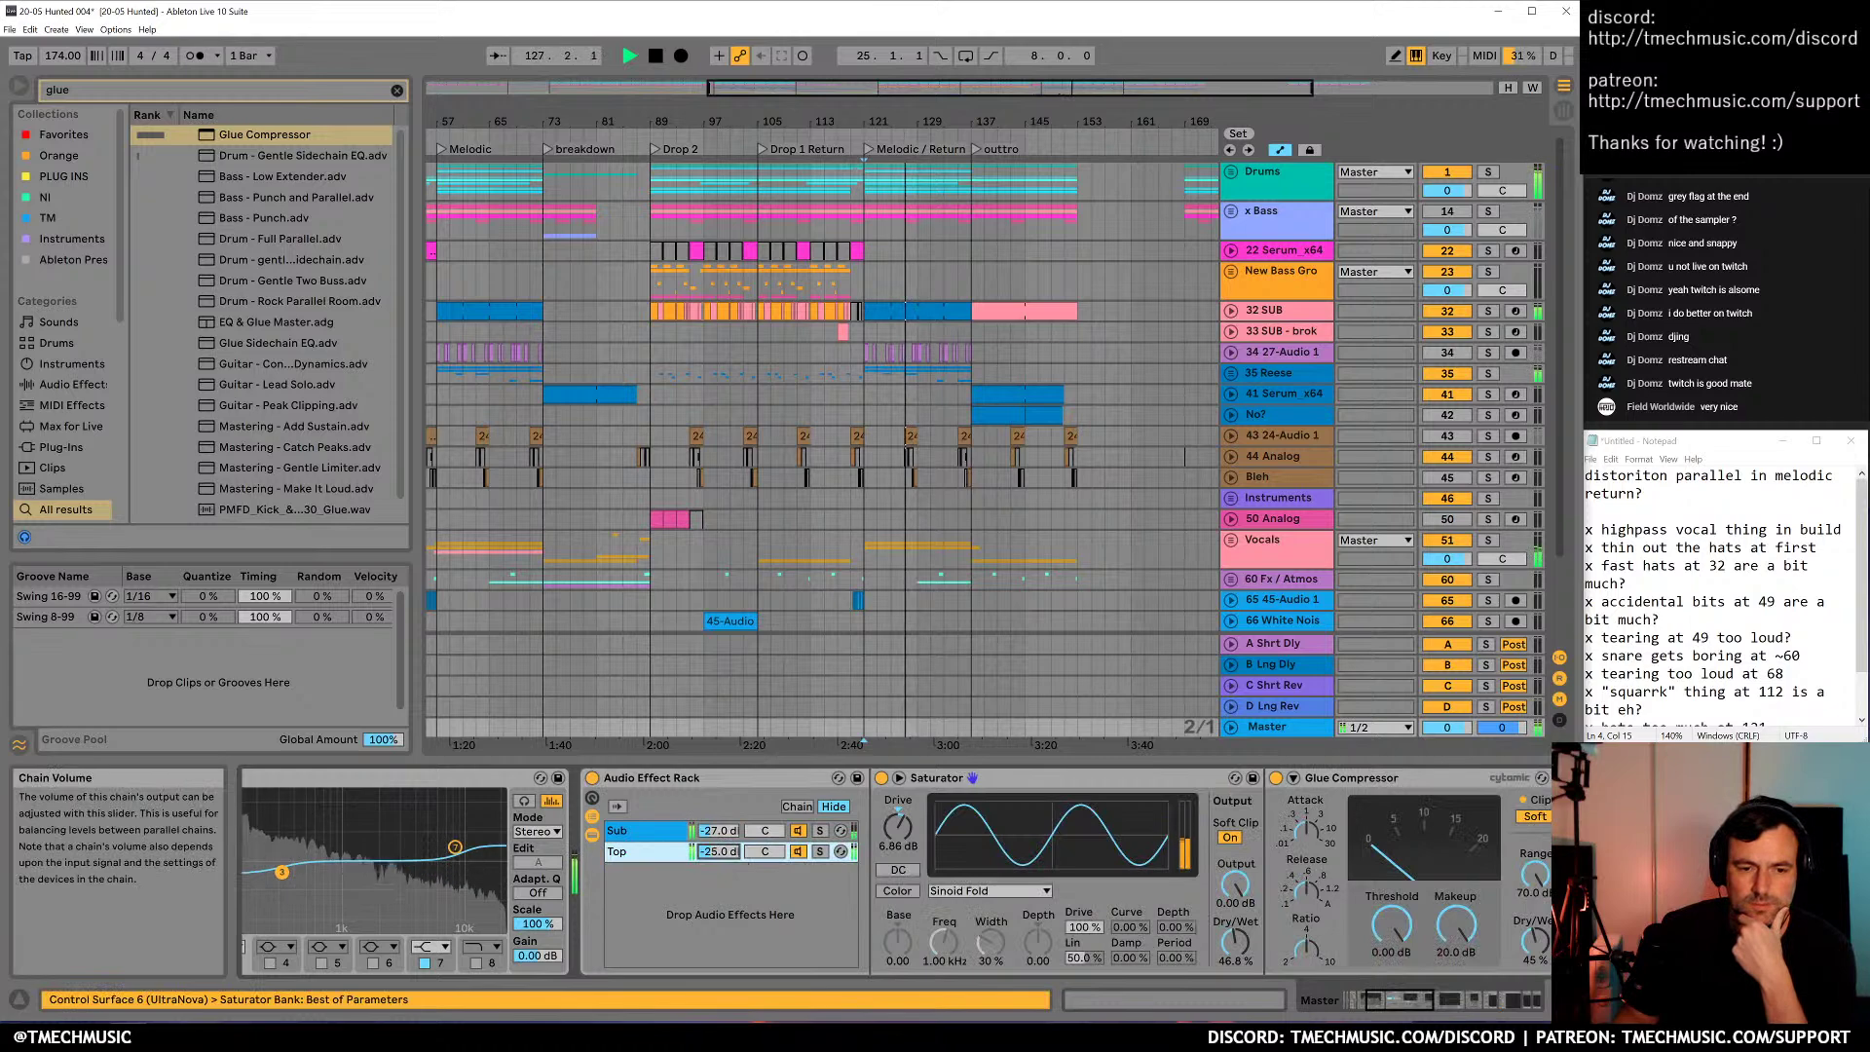
Try 23% dry/wet on the Glue Compressor and 26.2% on the Saturator, and reset both chain volumes to 0 dB
mouse_move(1535, 941)
left_mouse_down()
mouse_move(1534, 984)
mouse_move(1535, 920)
left_mouse_up()
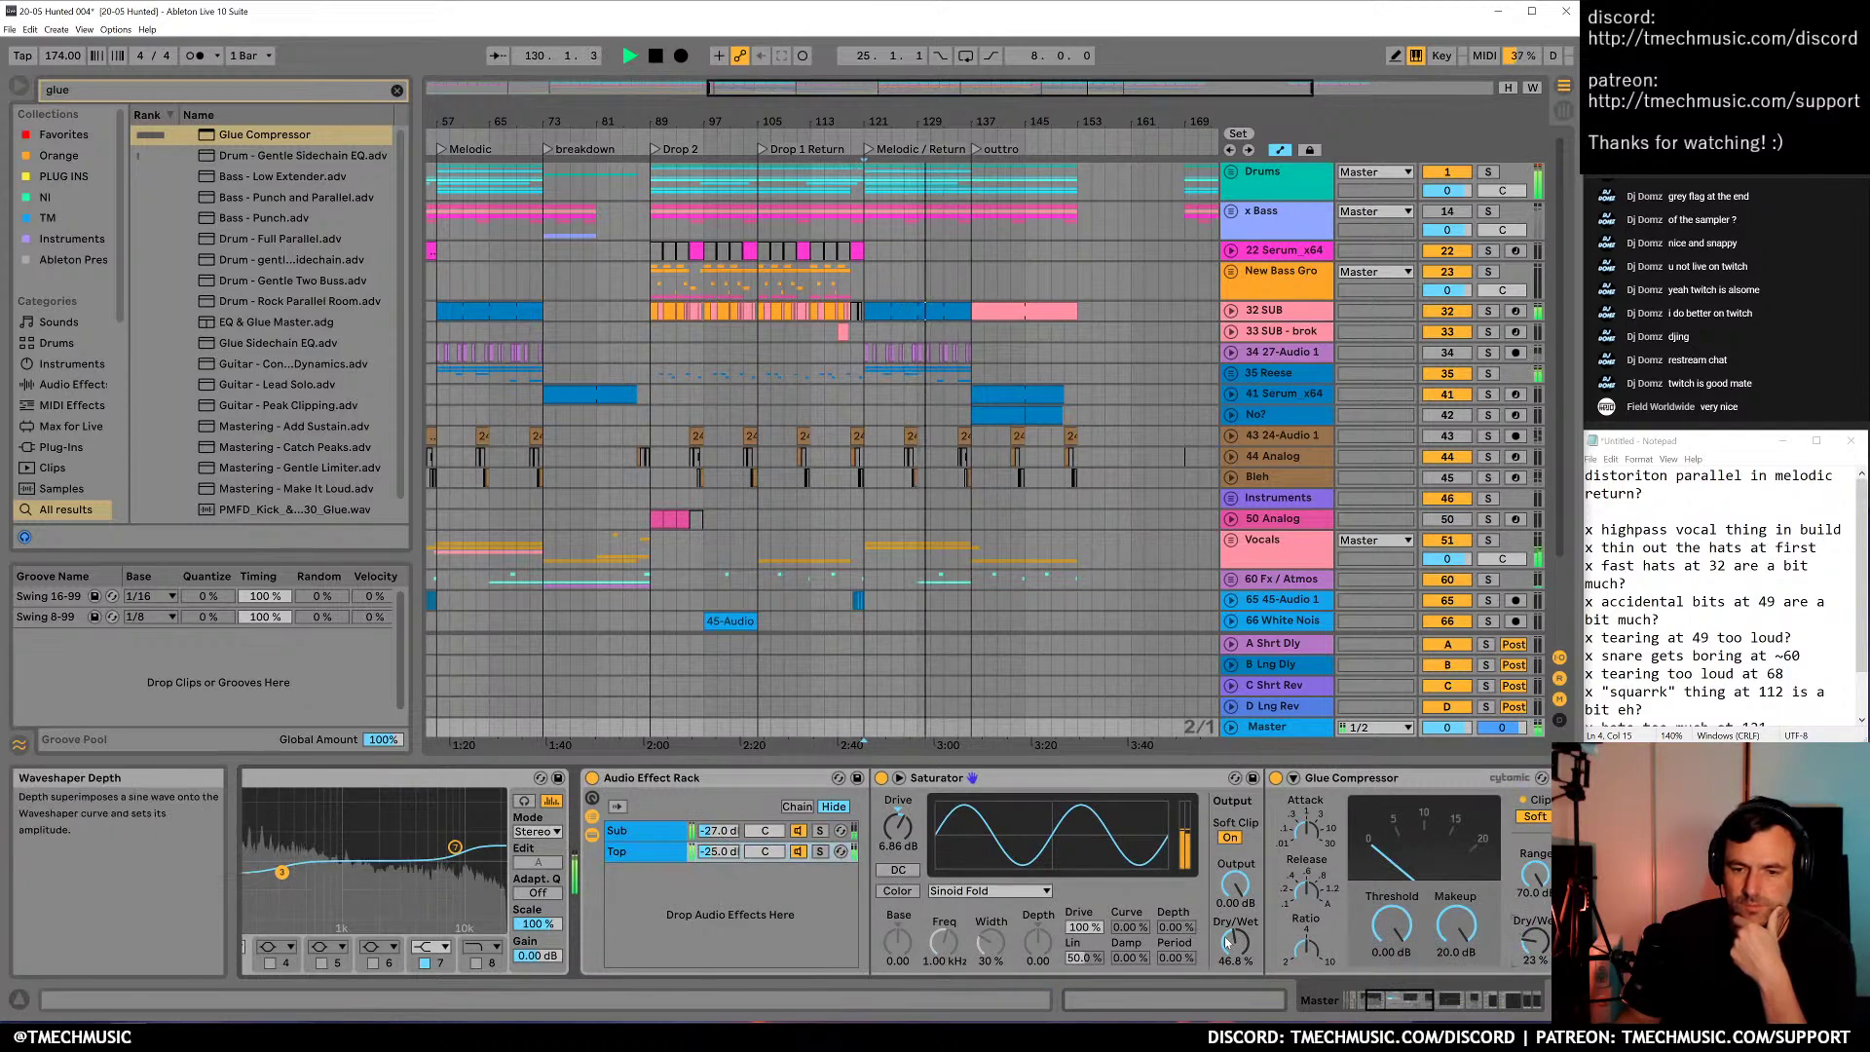
left_click_drag(1235, 941, 1234, 979)
mouse_move(718, 851)
left_mouse_down()
mouse_move(720, 833)
mouse_move(723, 865)
left_mouse_up()
double_click(719, 852)
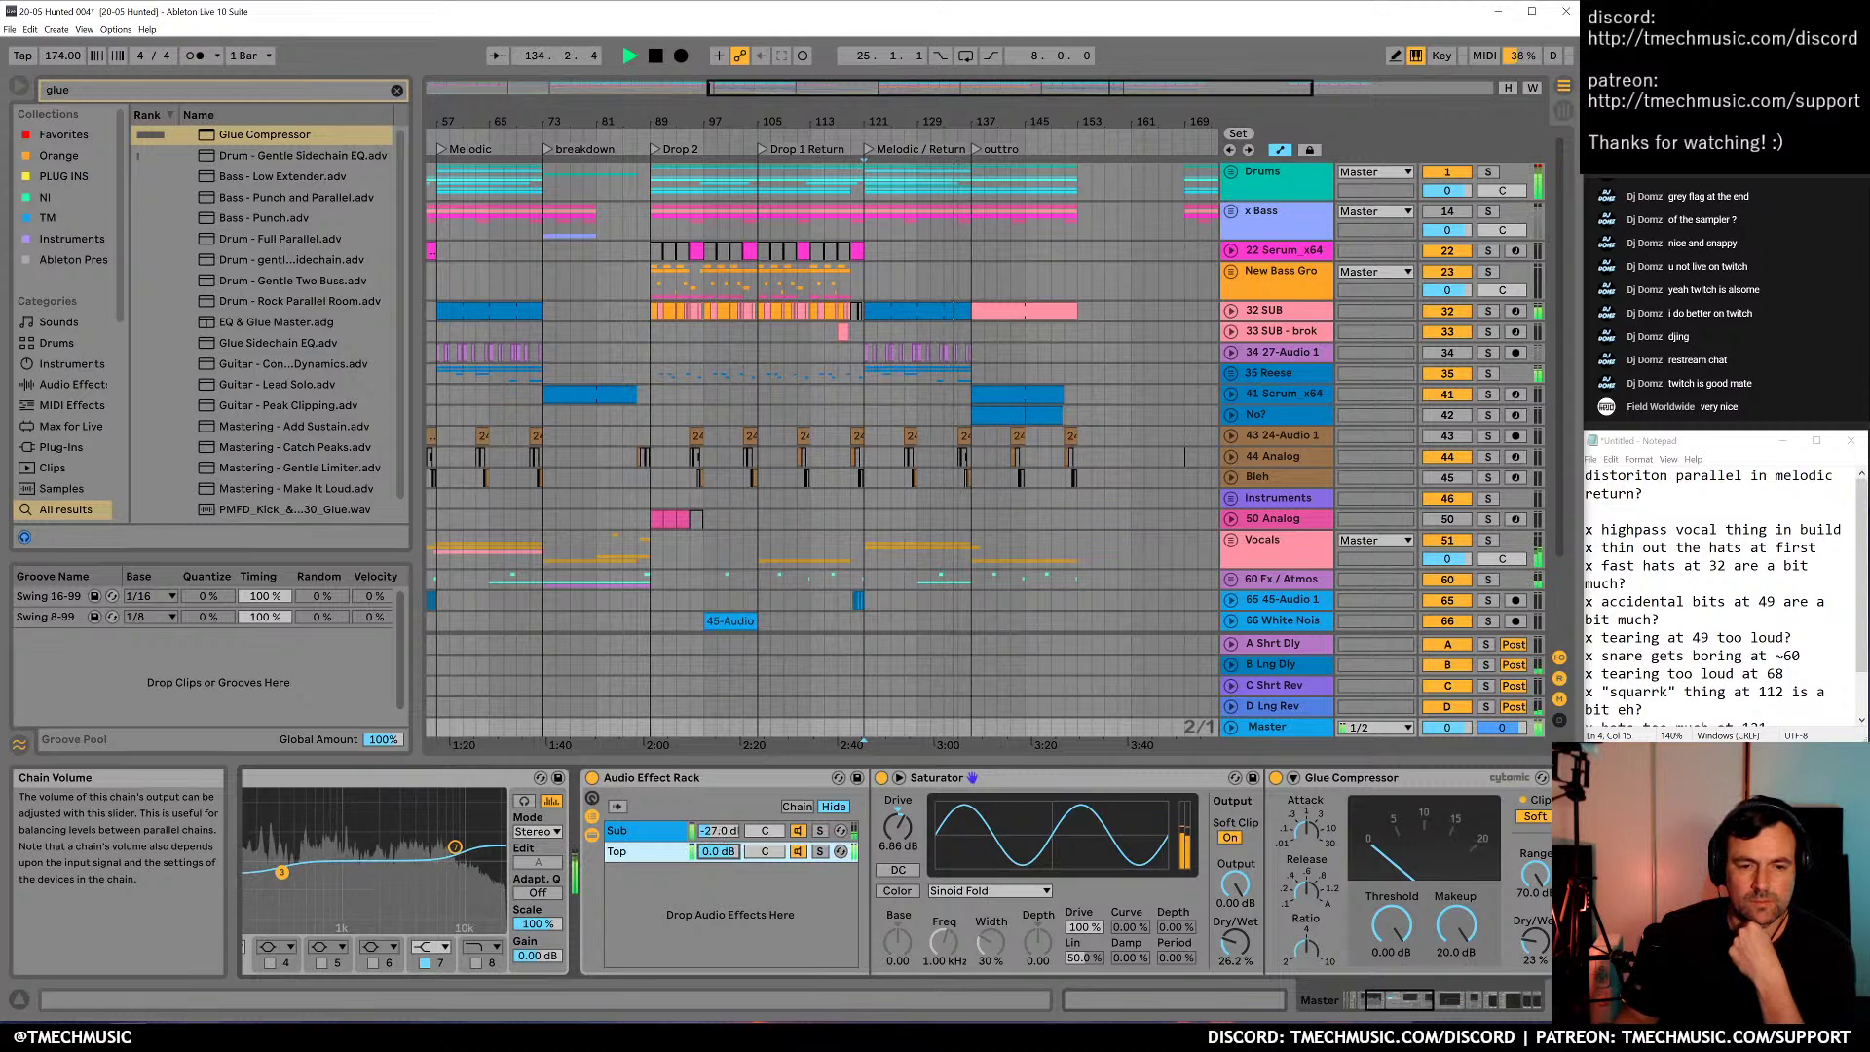
double_click(718, 831)
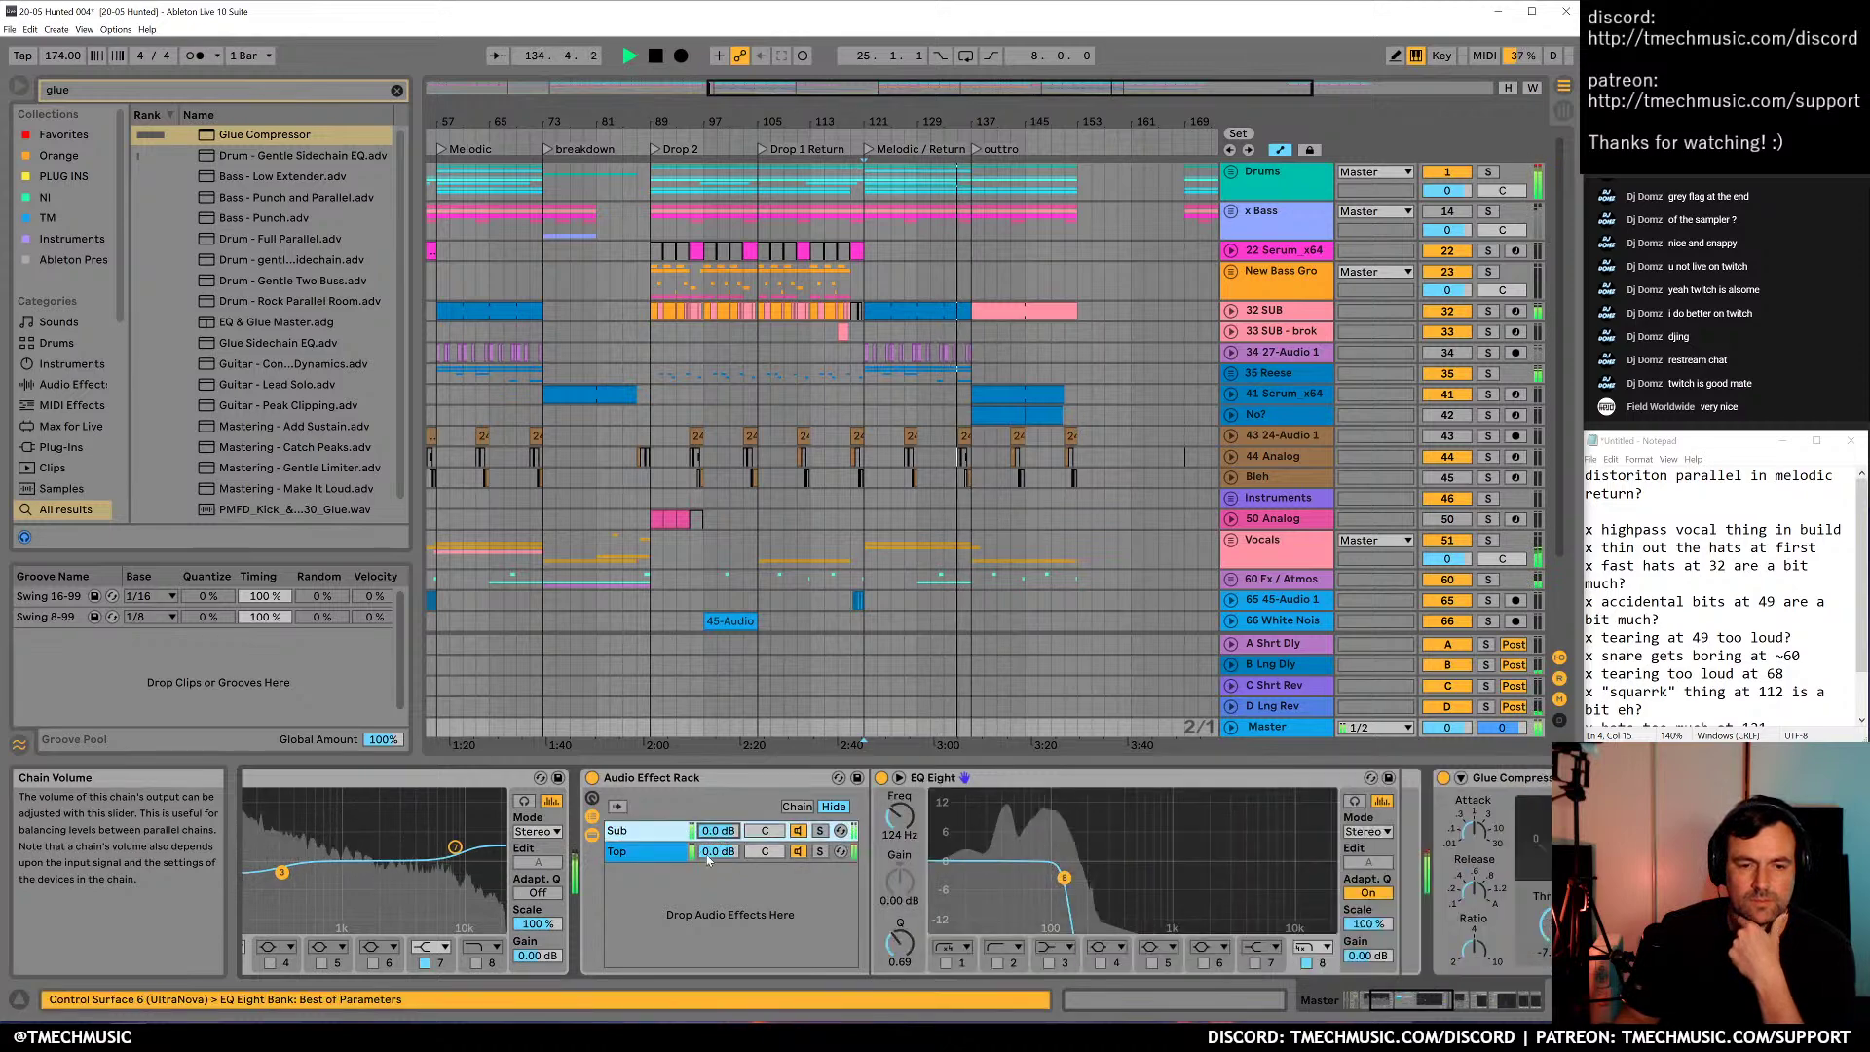
Bypass the Master's Audio Effect Rack and move the playback start to bar 117, just before the Melodic / Return section
left_click(592, 778)
key("space")
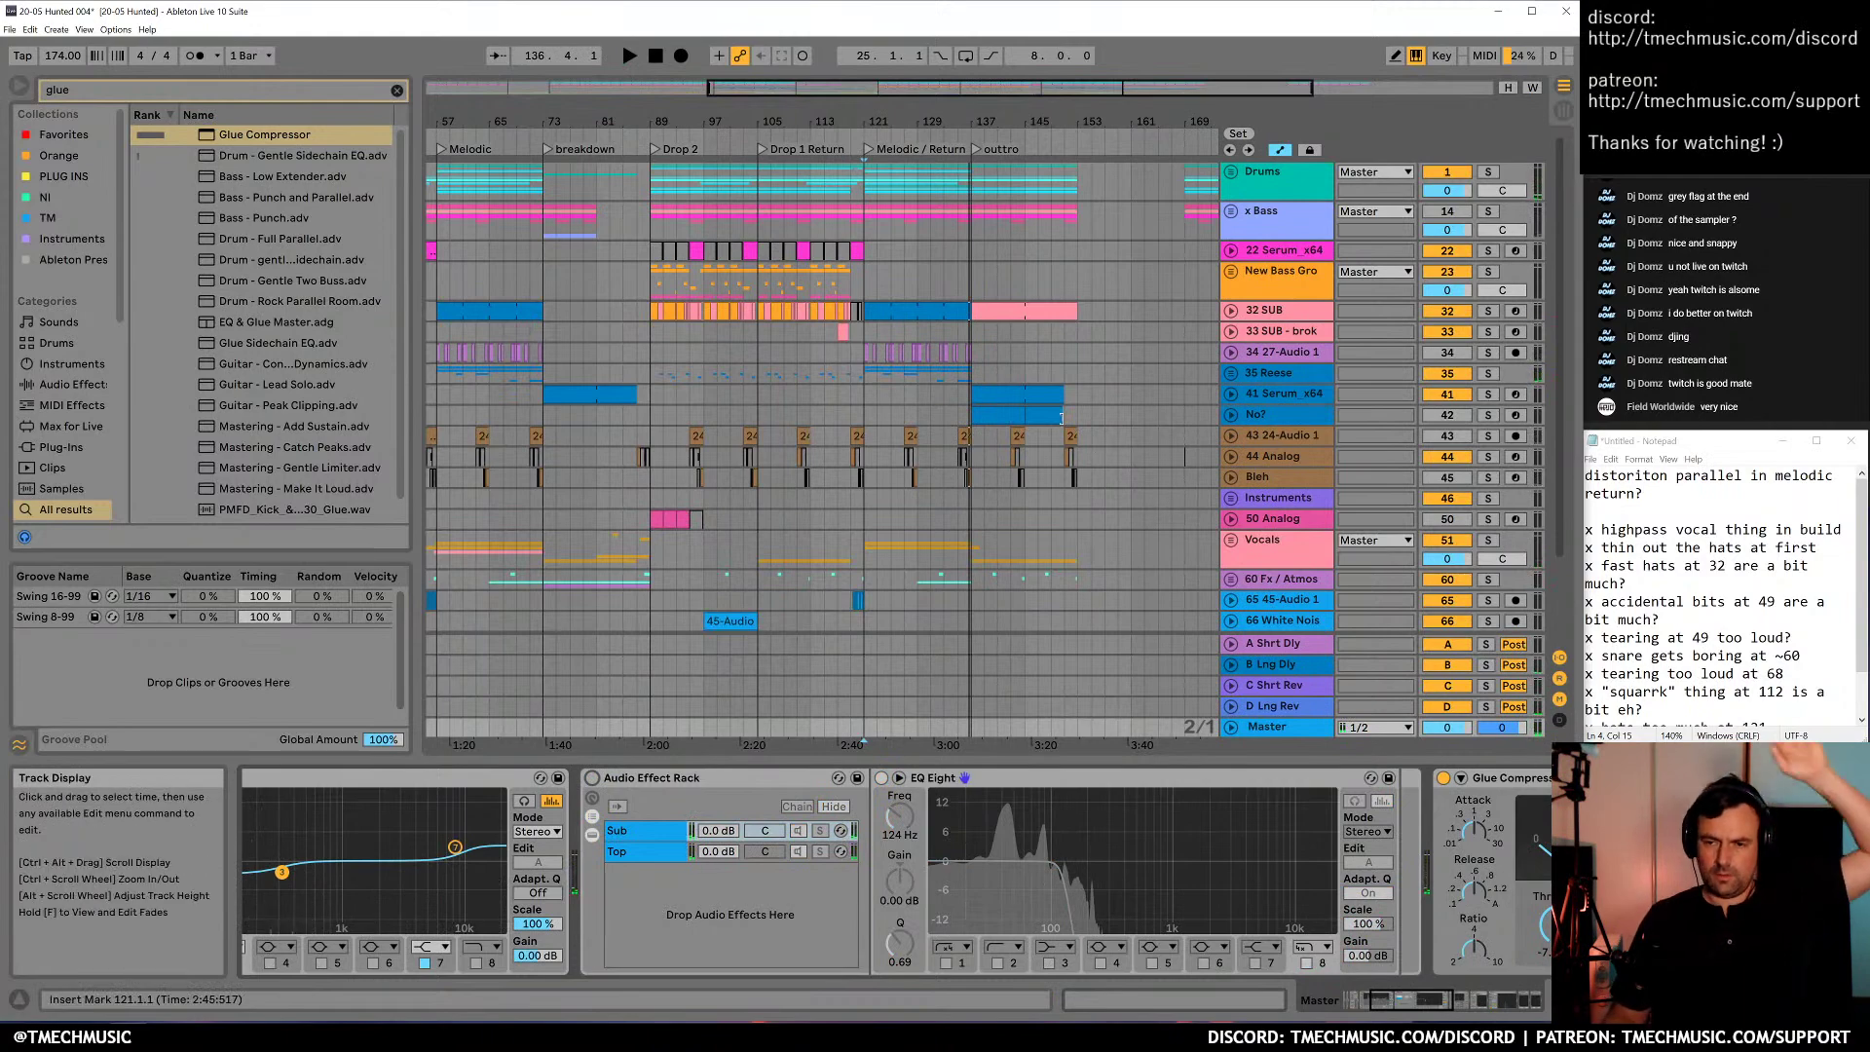
left_click(839, 351)
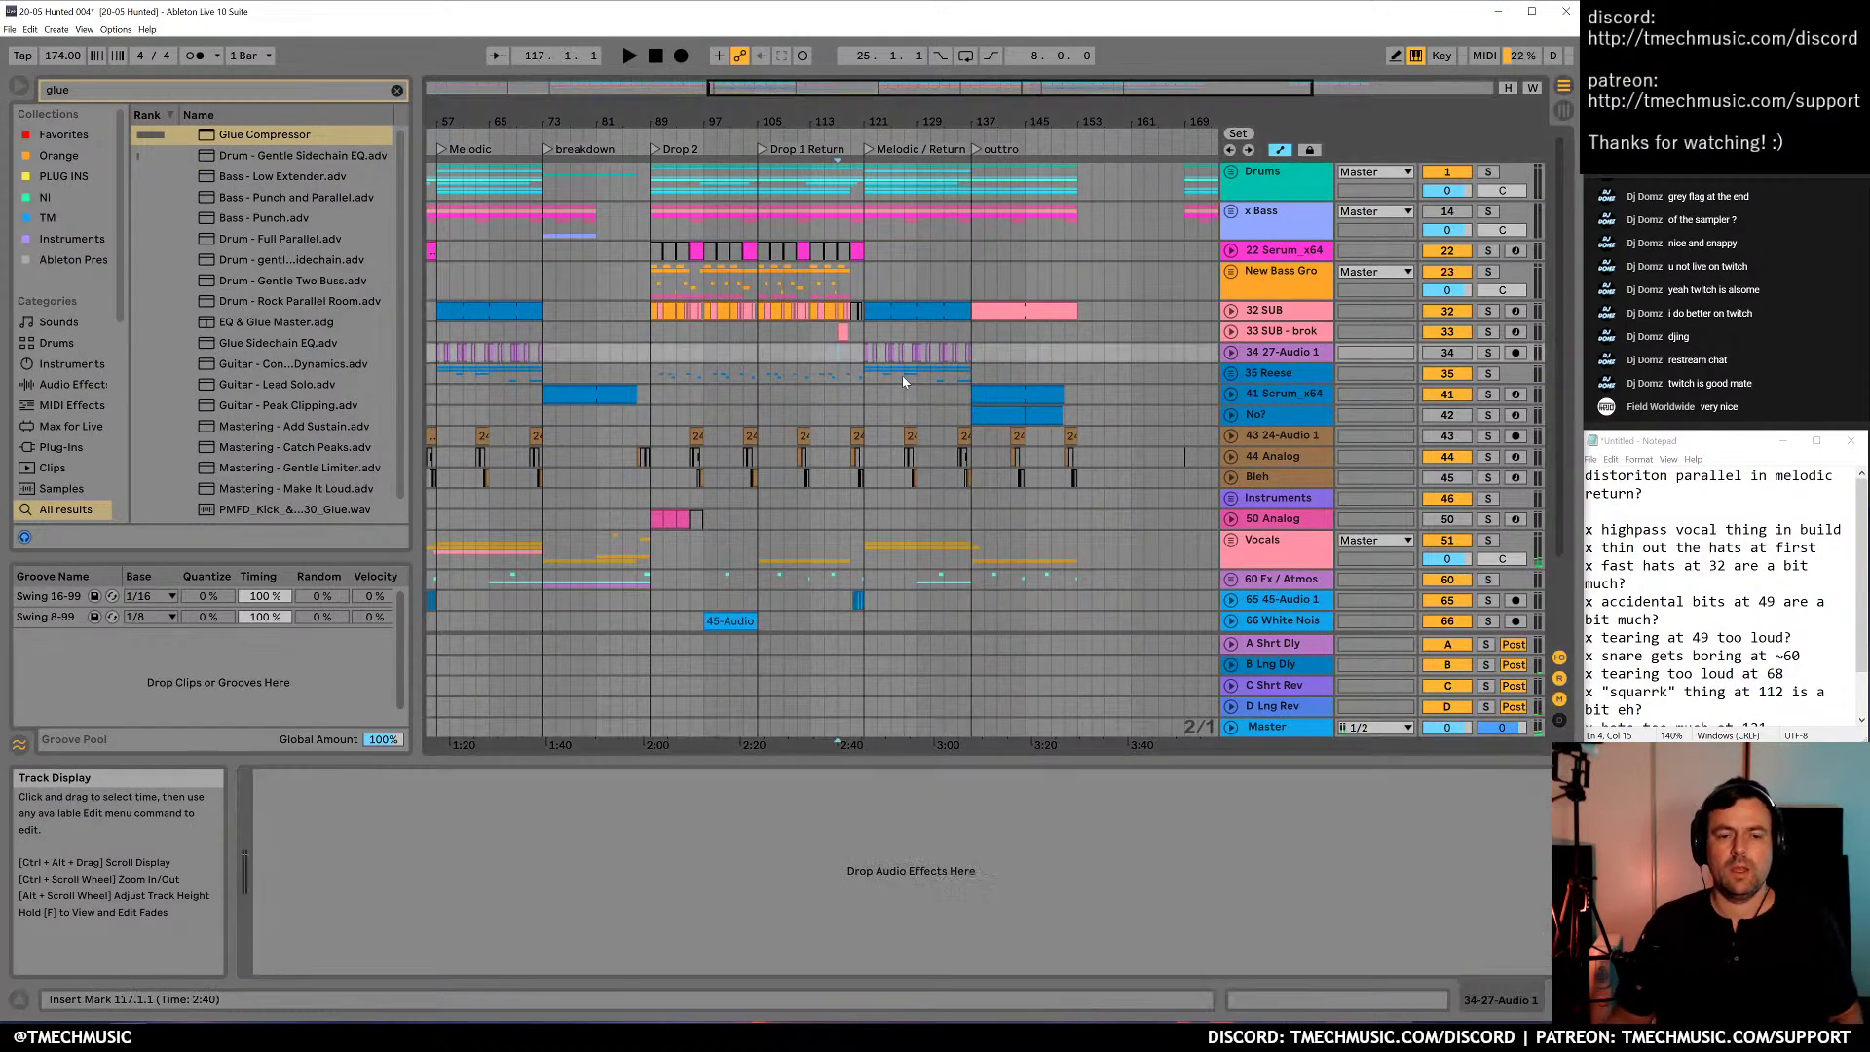
left_click(1268, 727)
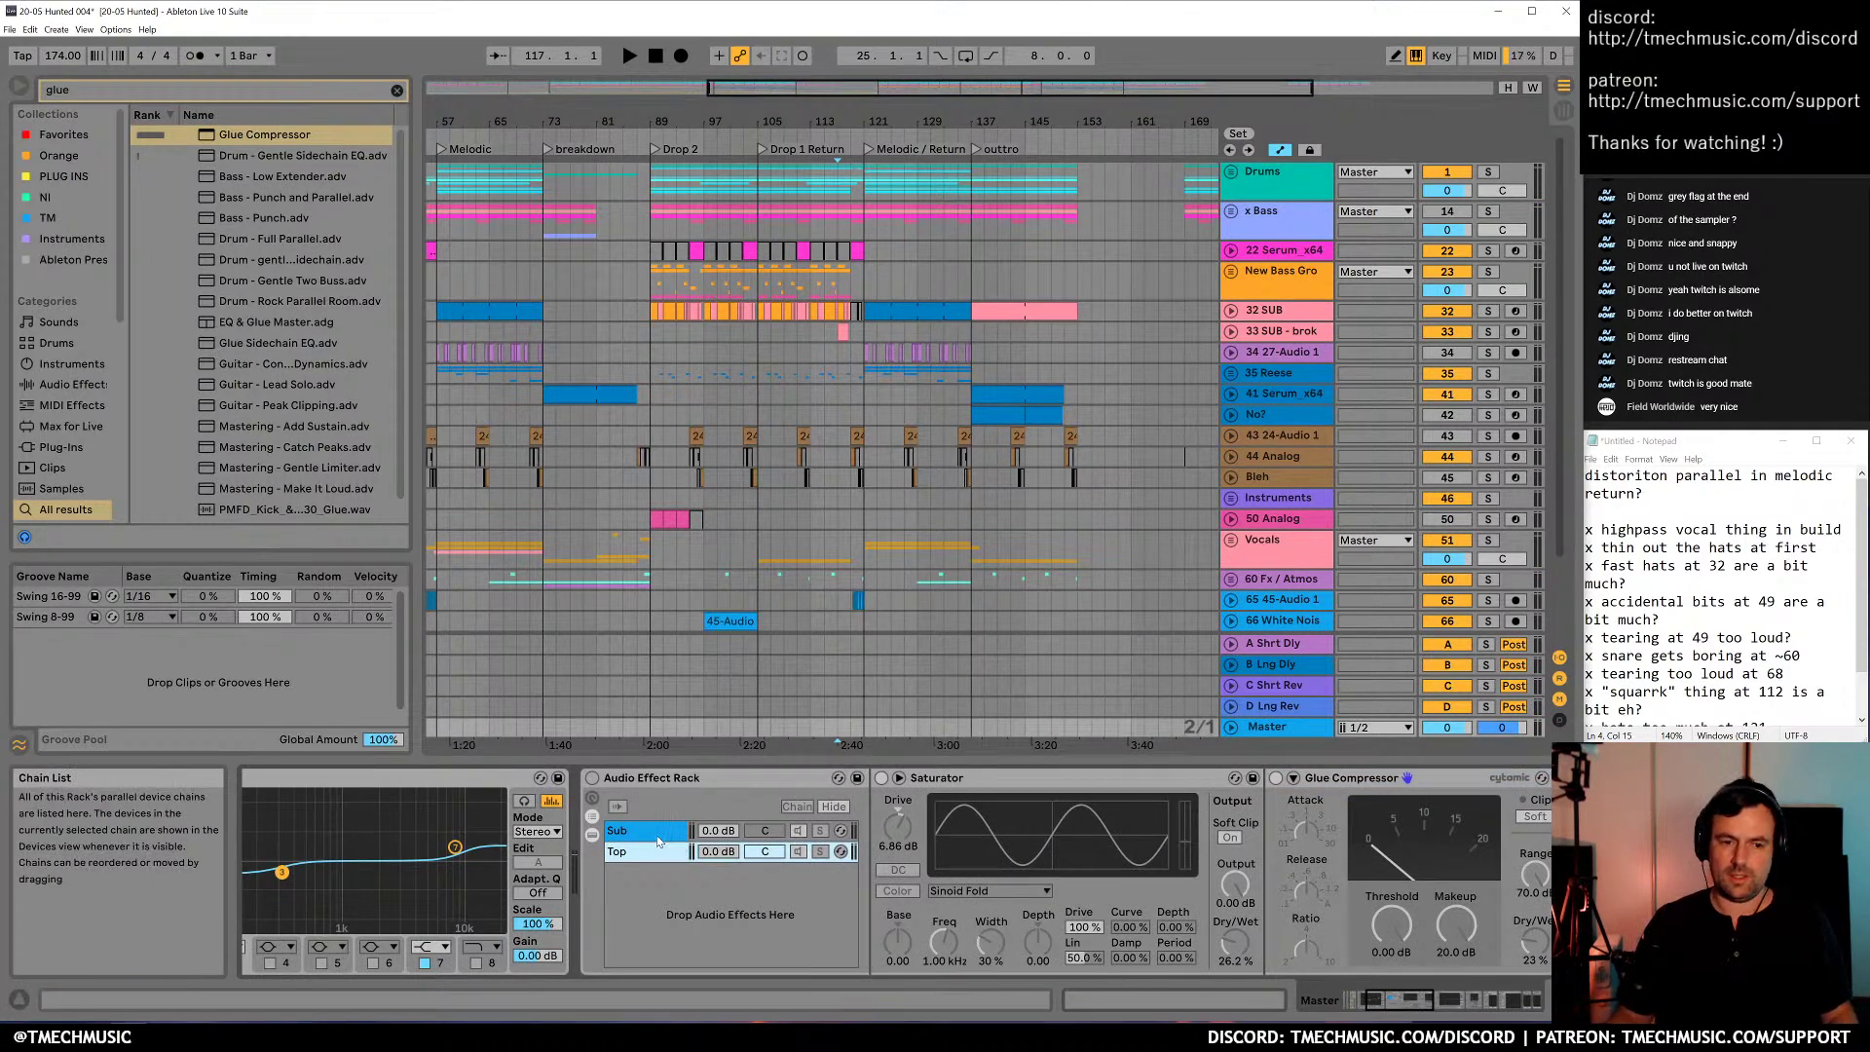
left_click(851, 685)
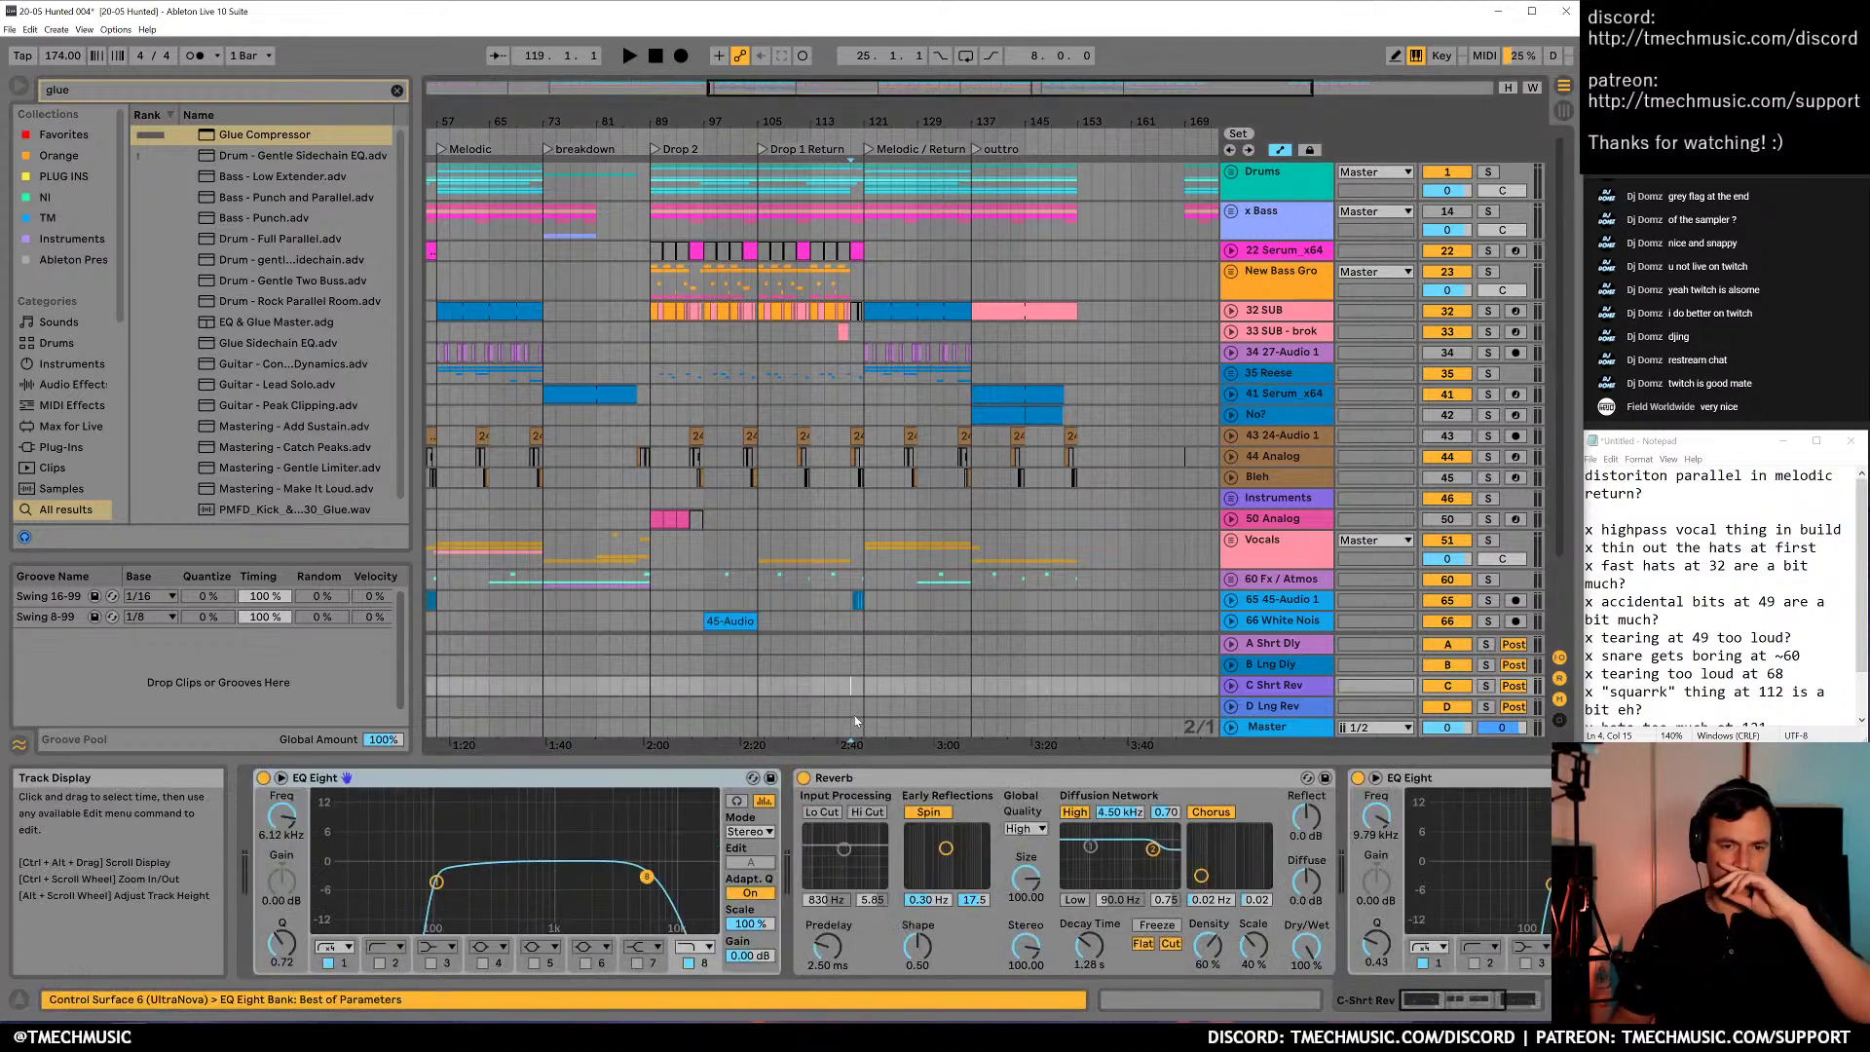
left_click(839, 727)
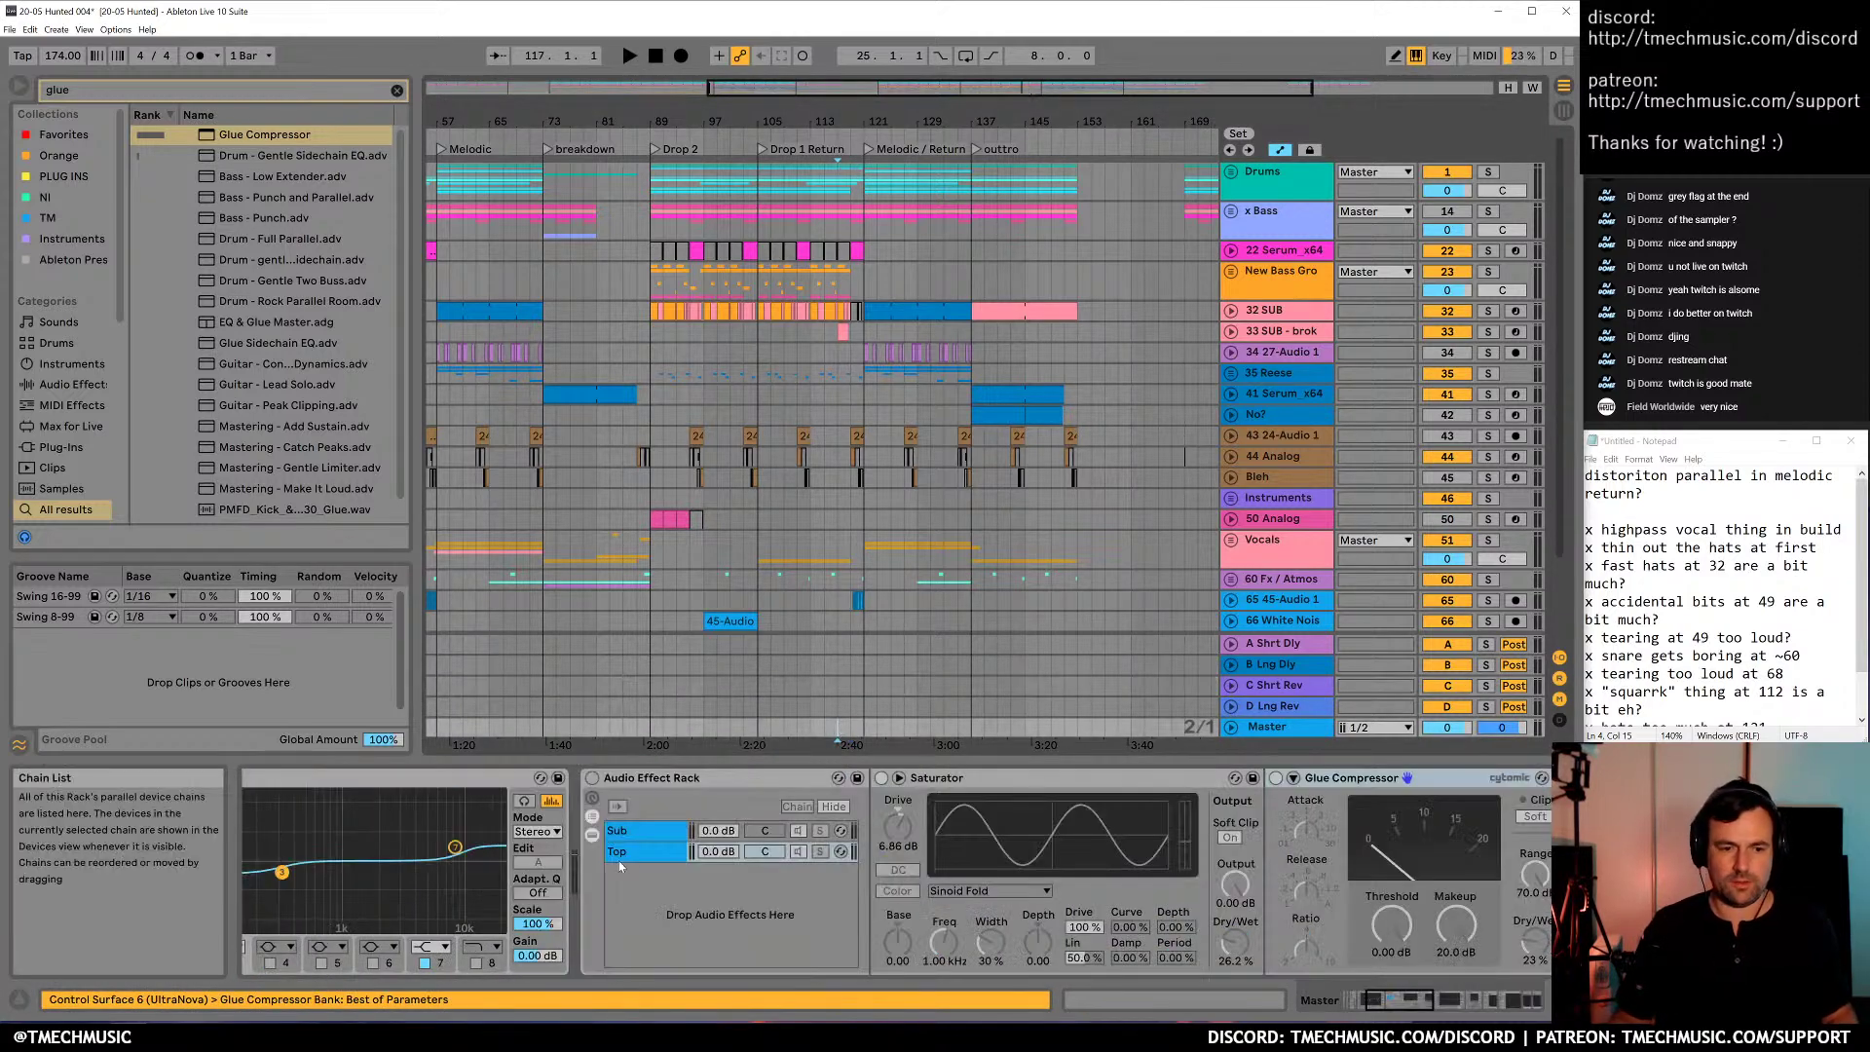
Reactivate the rack during playback and lower the dry/wet to 11.5% on the Saturator and 12% on the Glue Compressor
key("space")
left_click(593, 778)
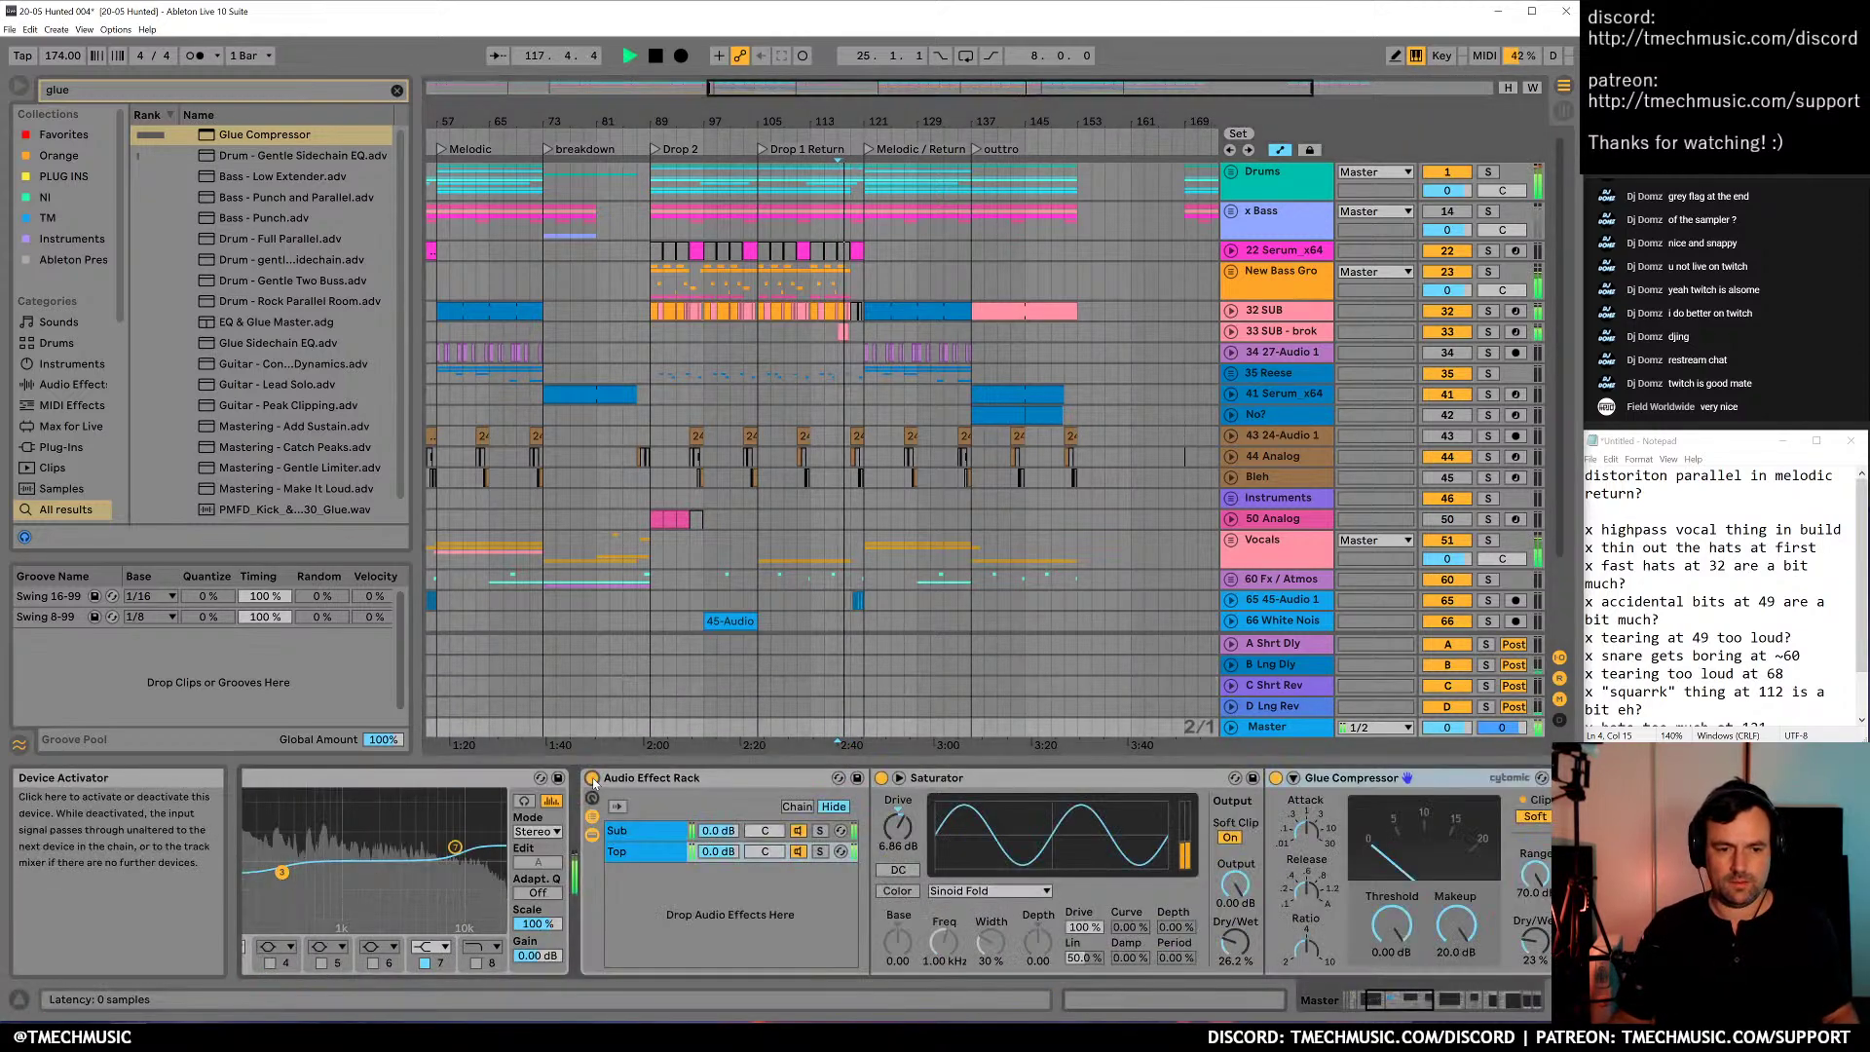
left_click(1238, 946)
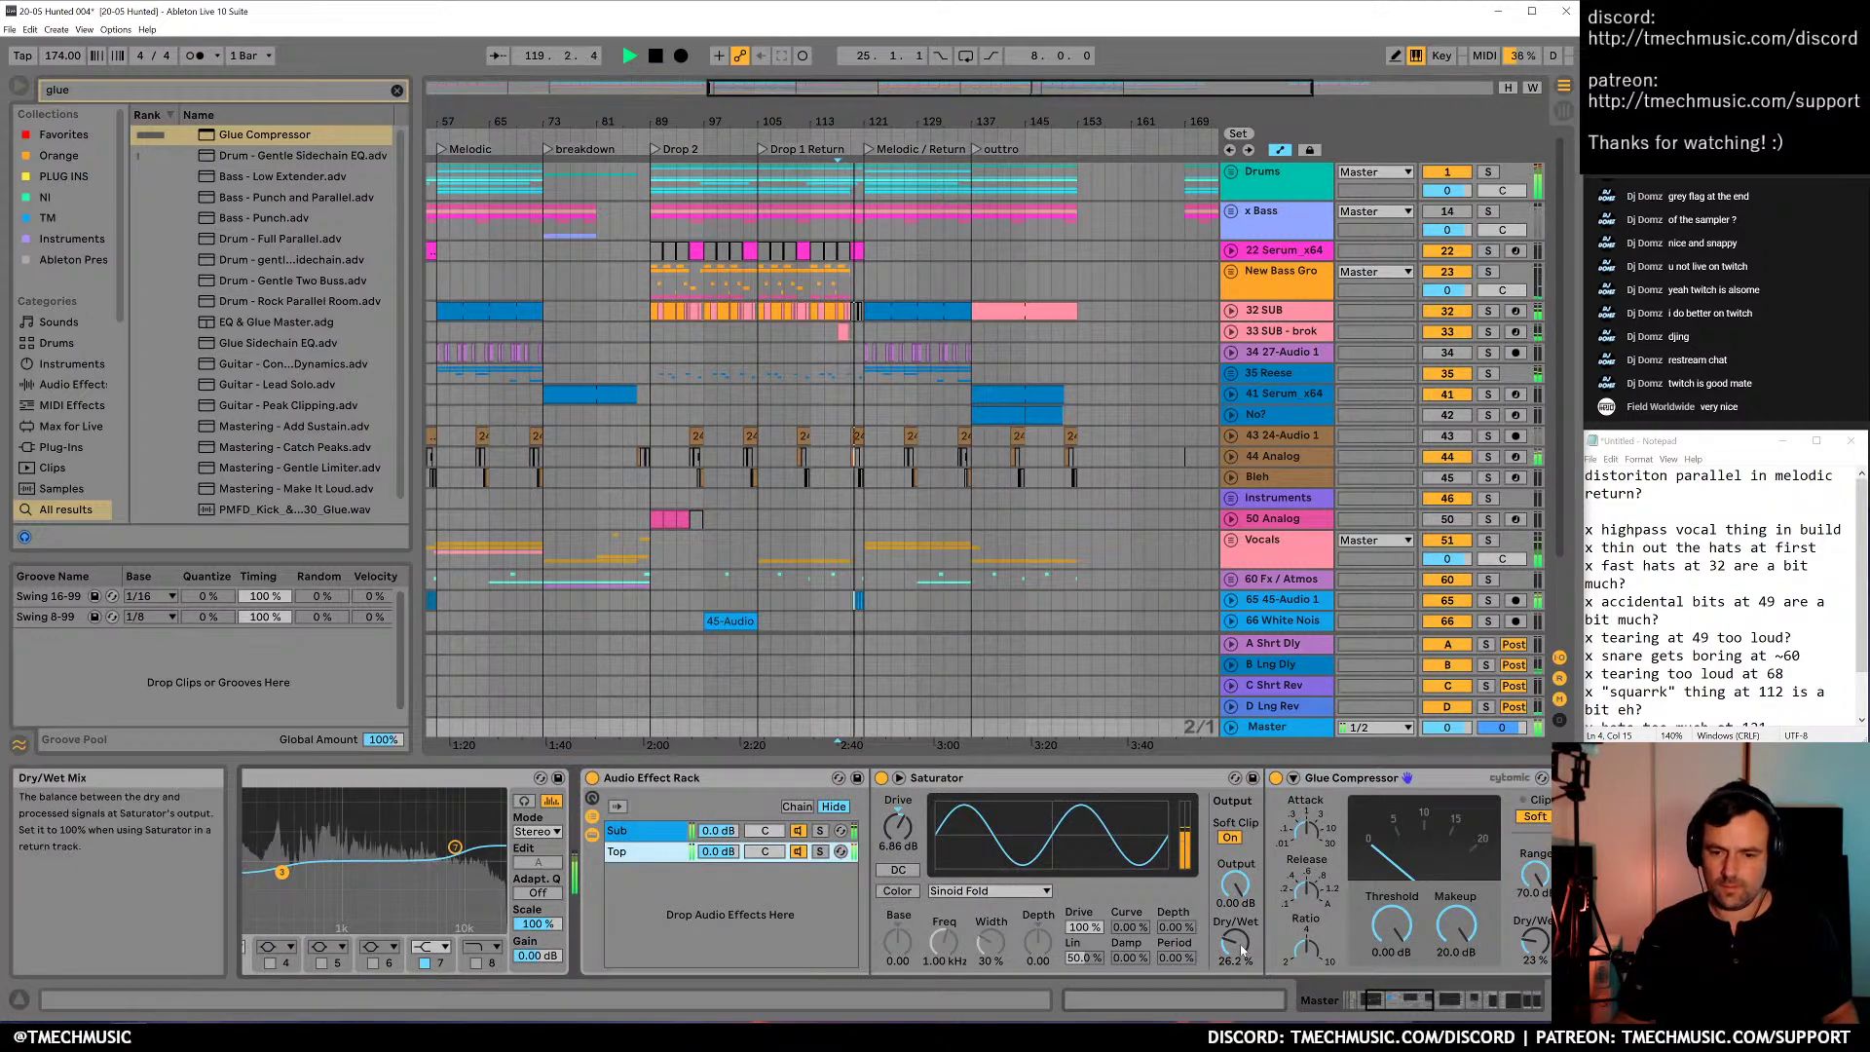
left_click_drag(1241, 949, 1242, 979)
left_click_drag(1534, 943, 1534, 966)
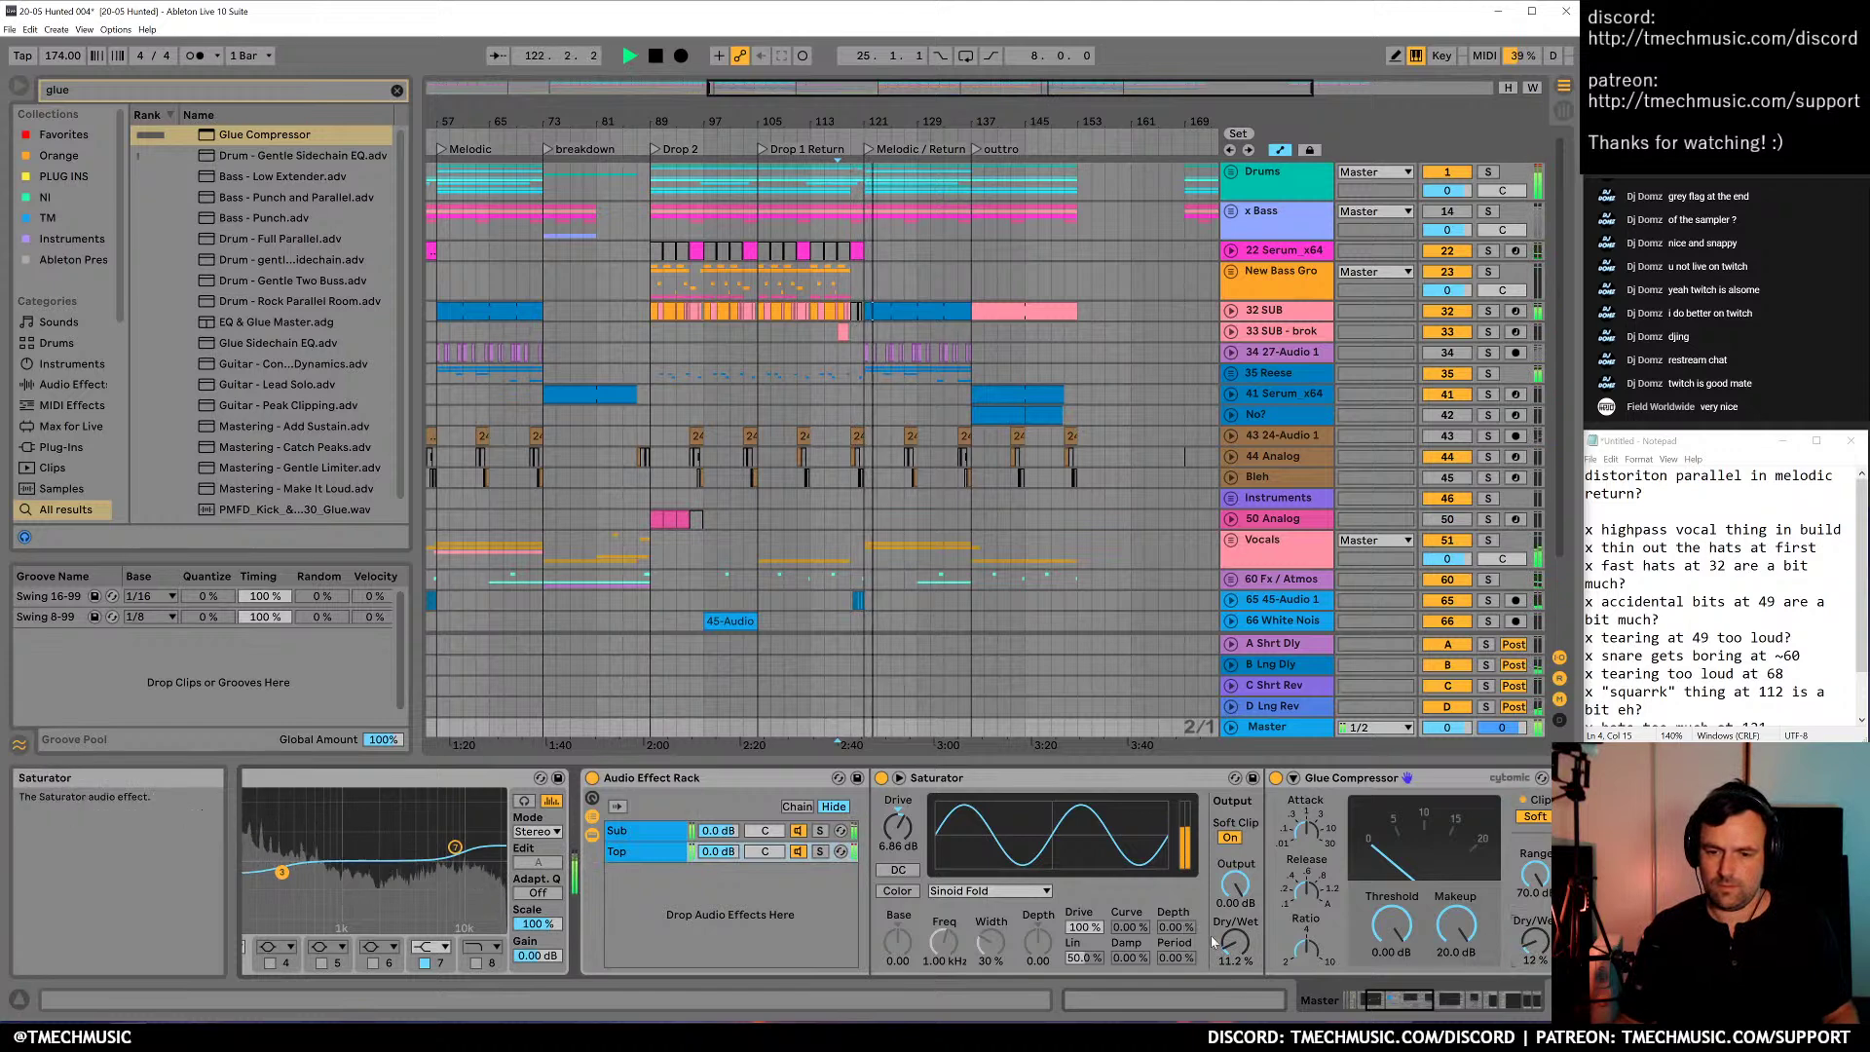
Compare the Melodic / Return section with the rack bypassed and active, and stop playback
left_click(591, 778)
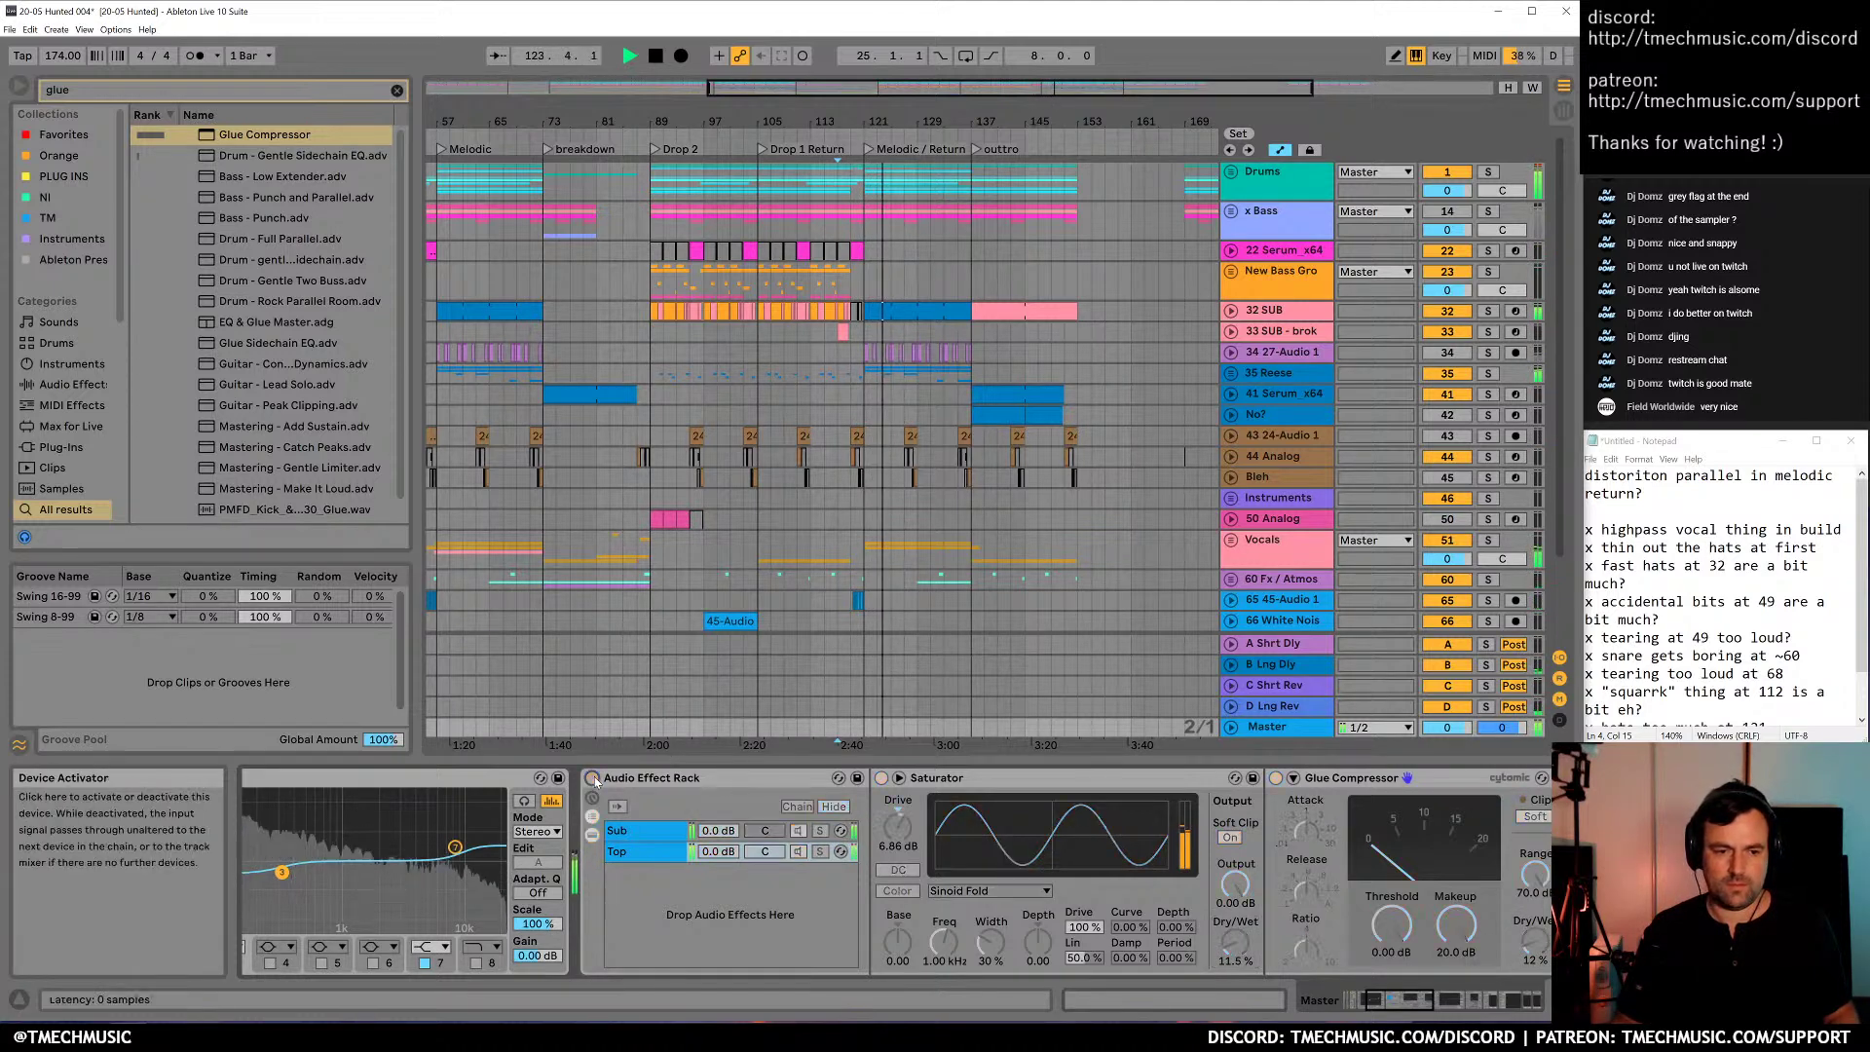
left_click(591, 778)
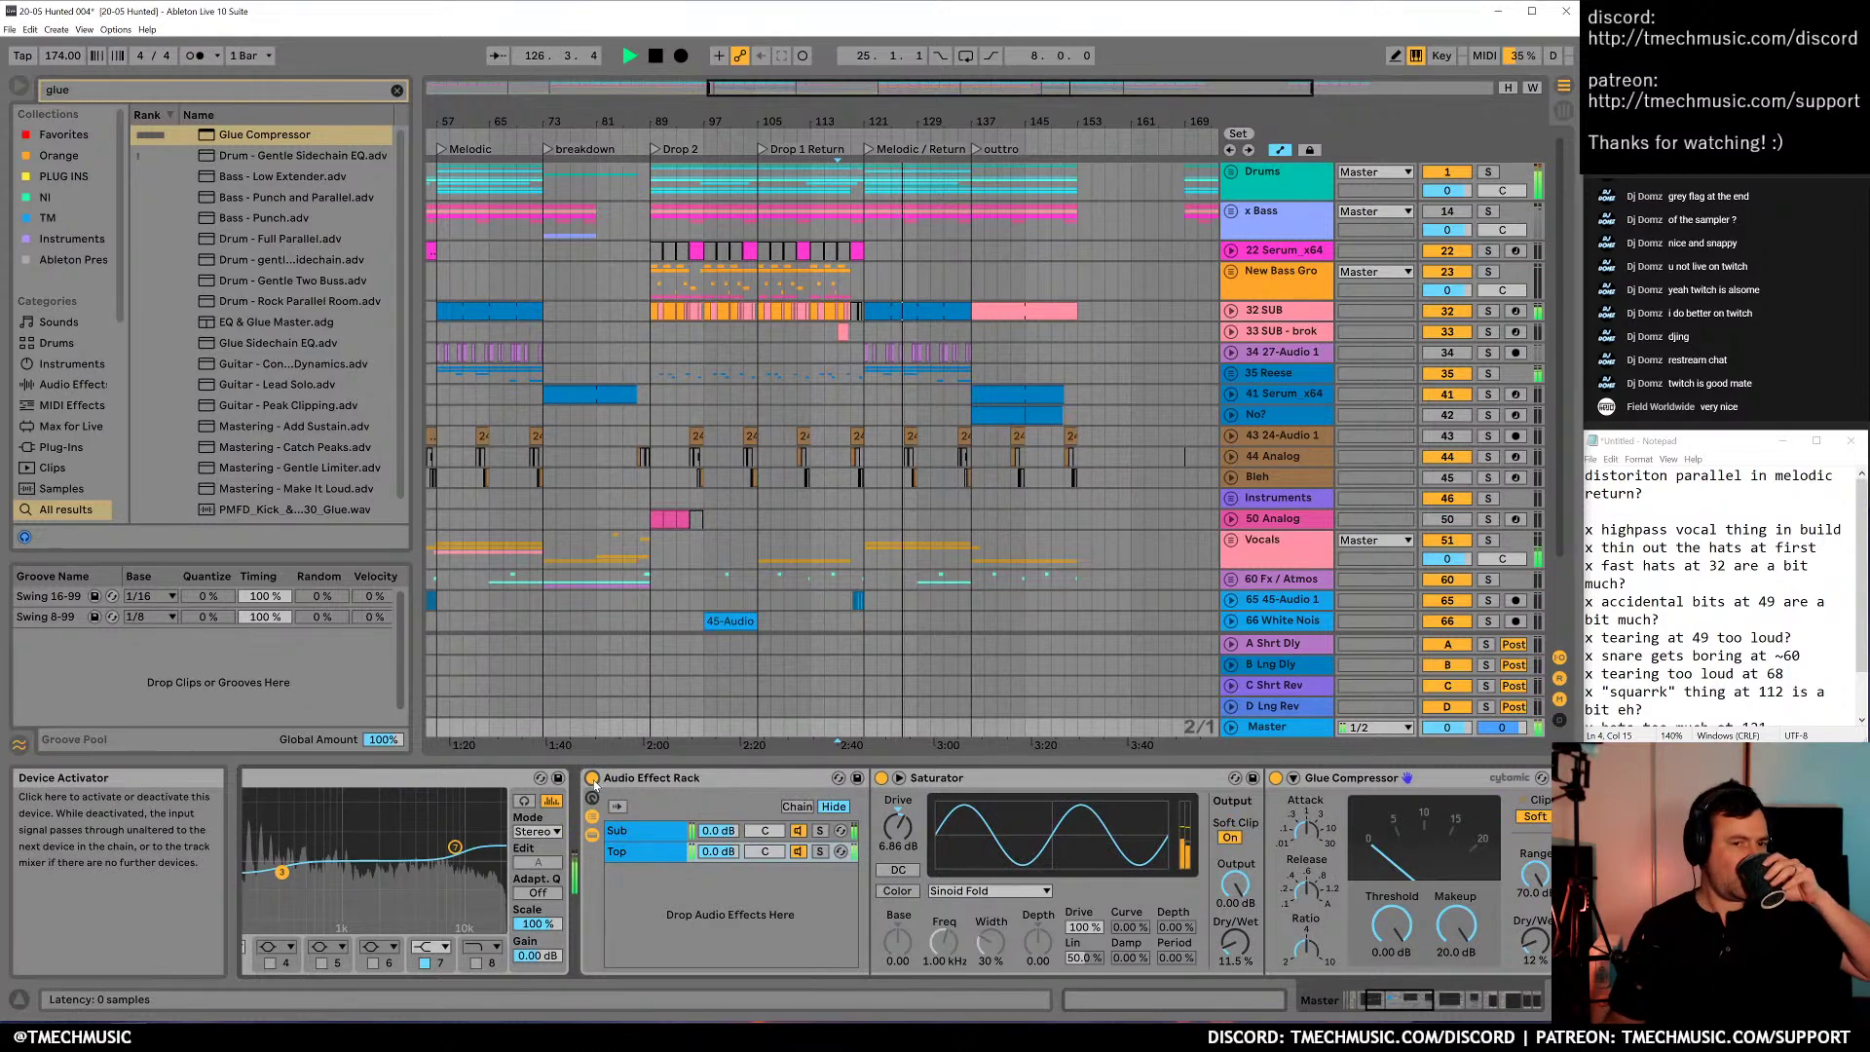
left_click(591, 778)
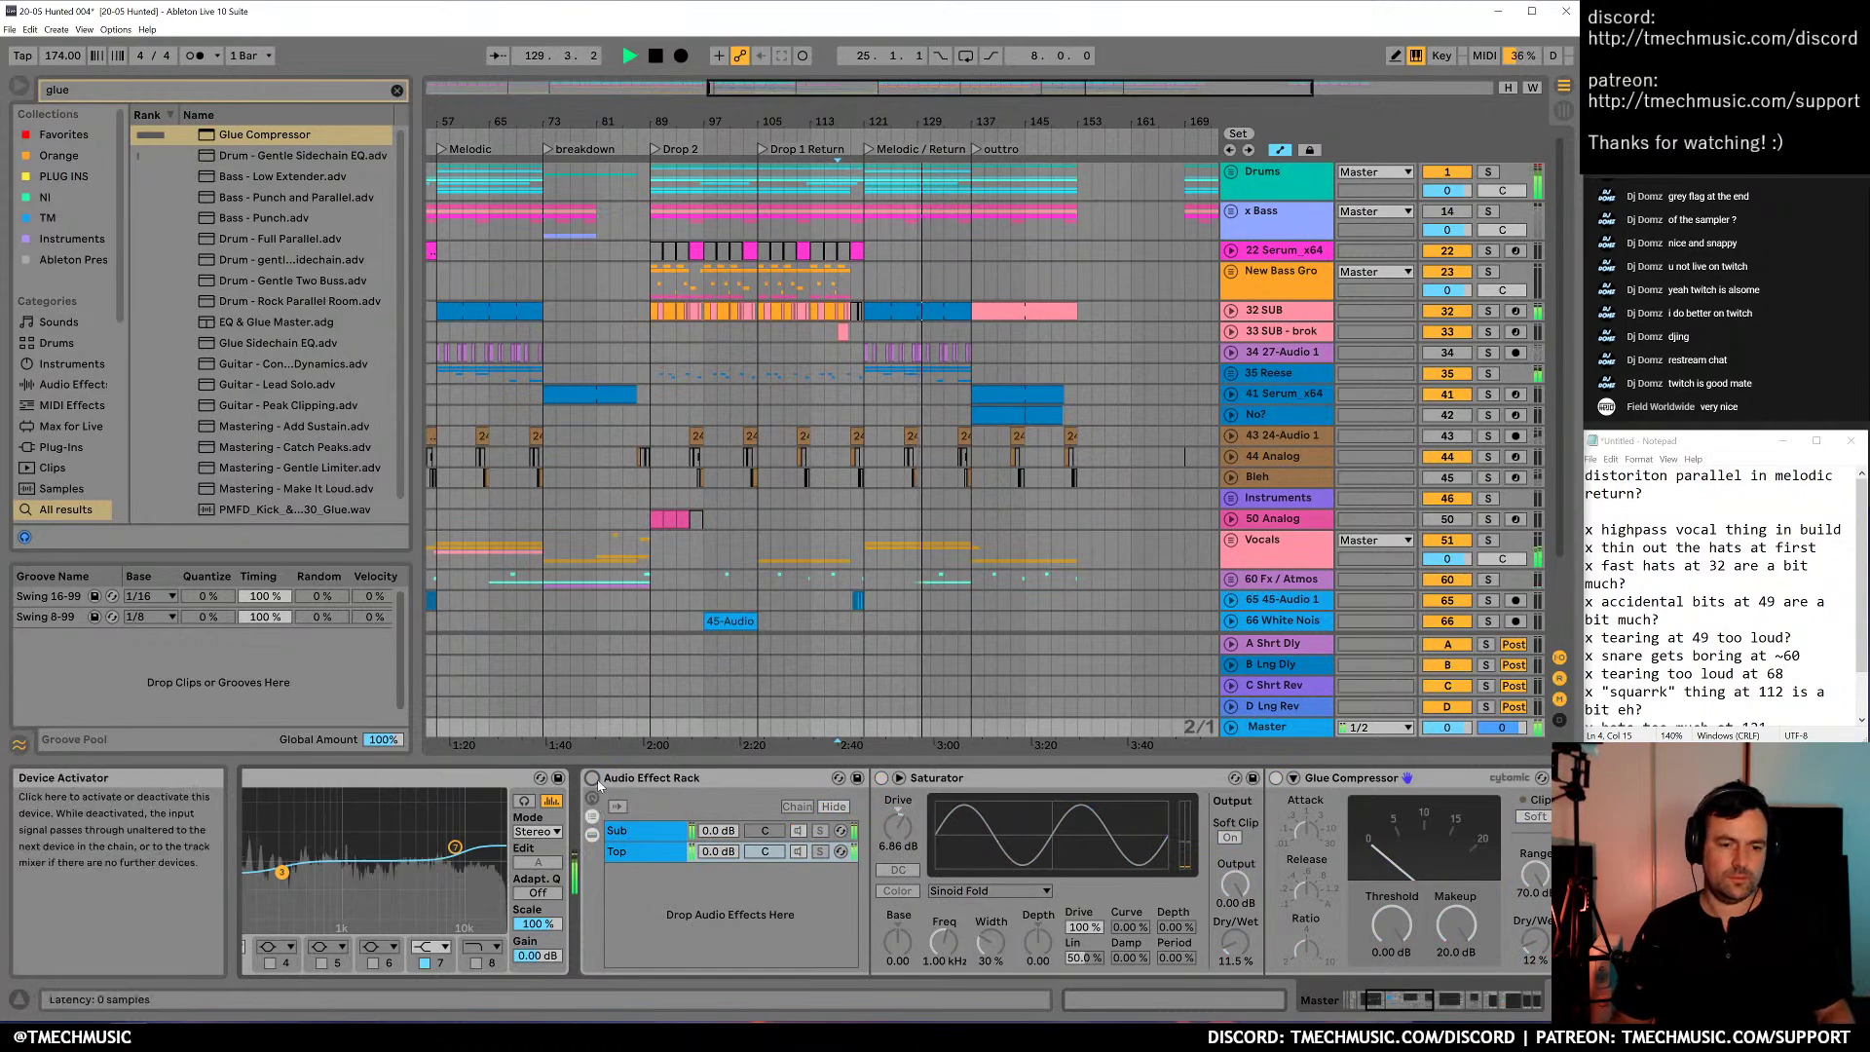
left_click(591, 778)
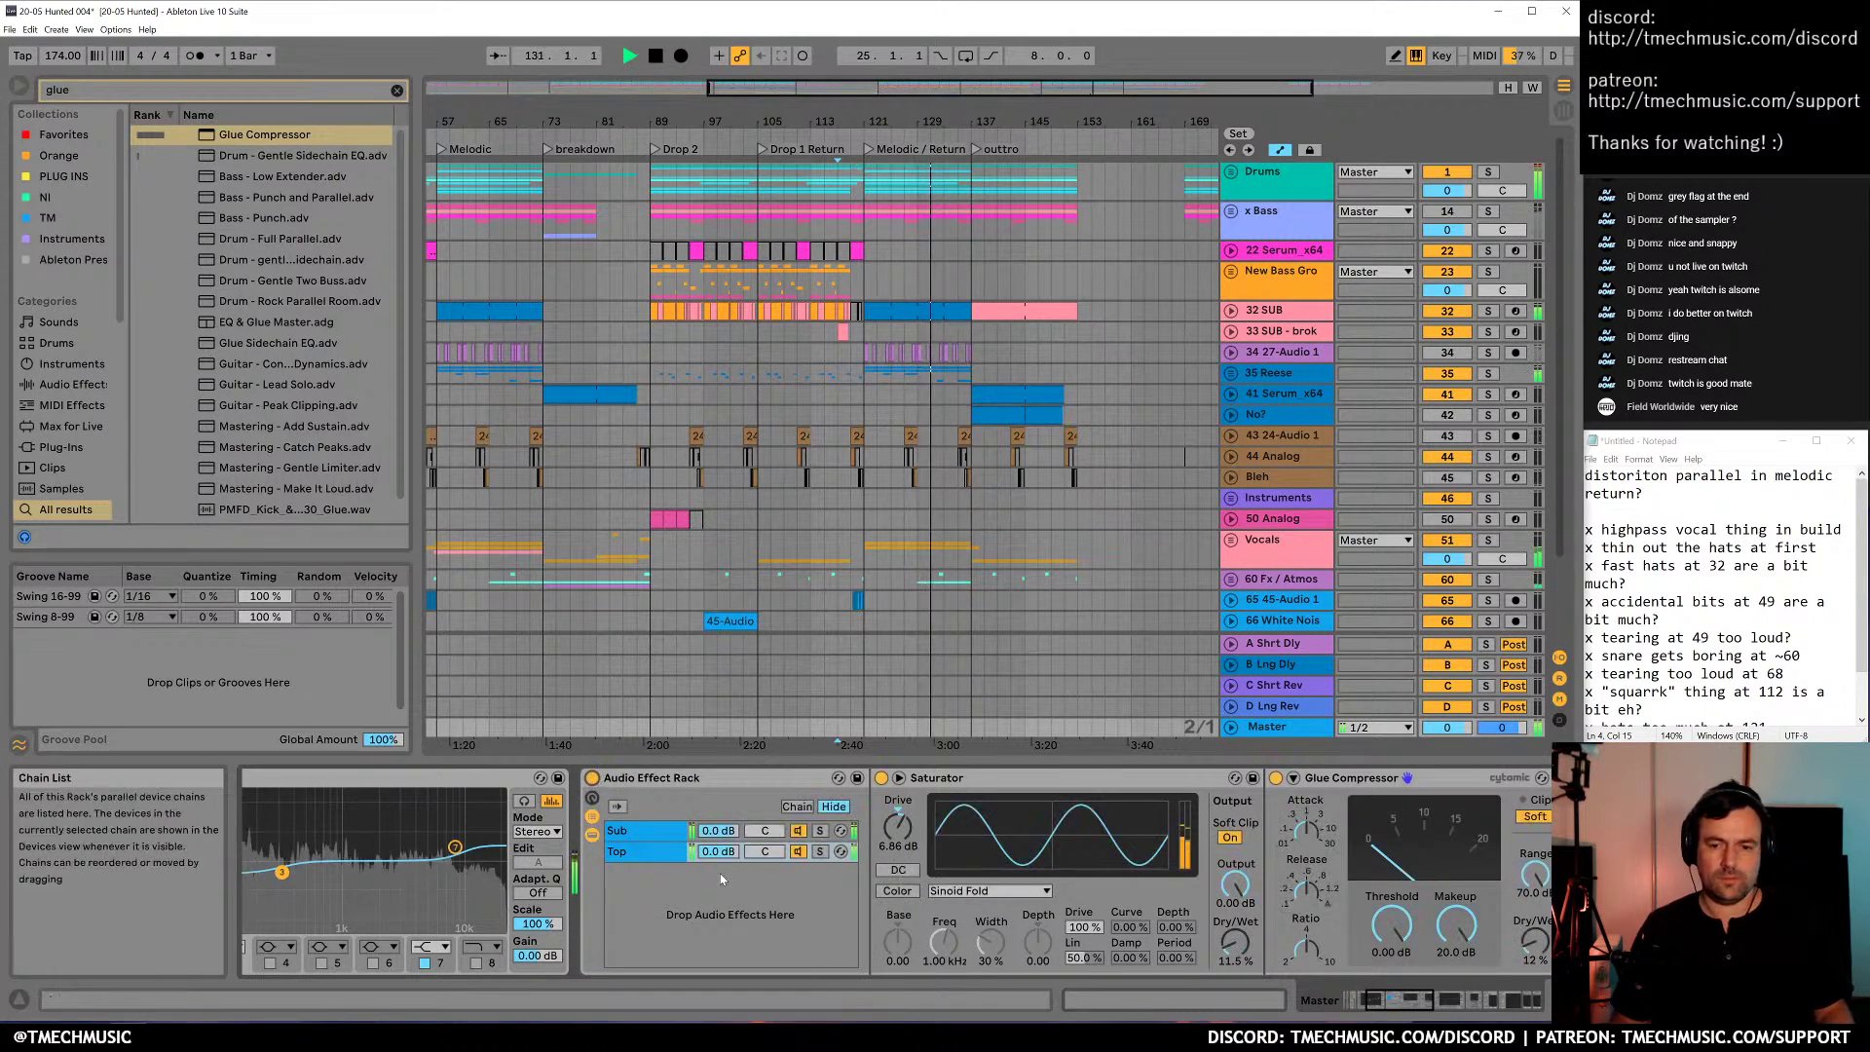
key("space")
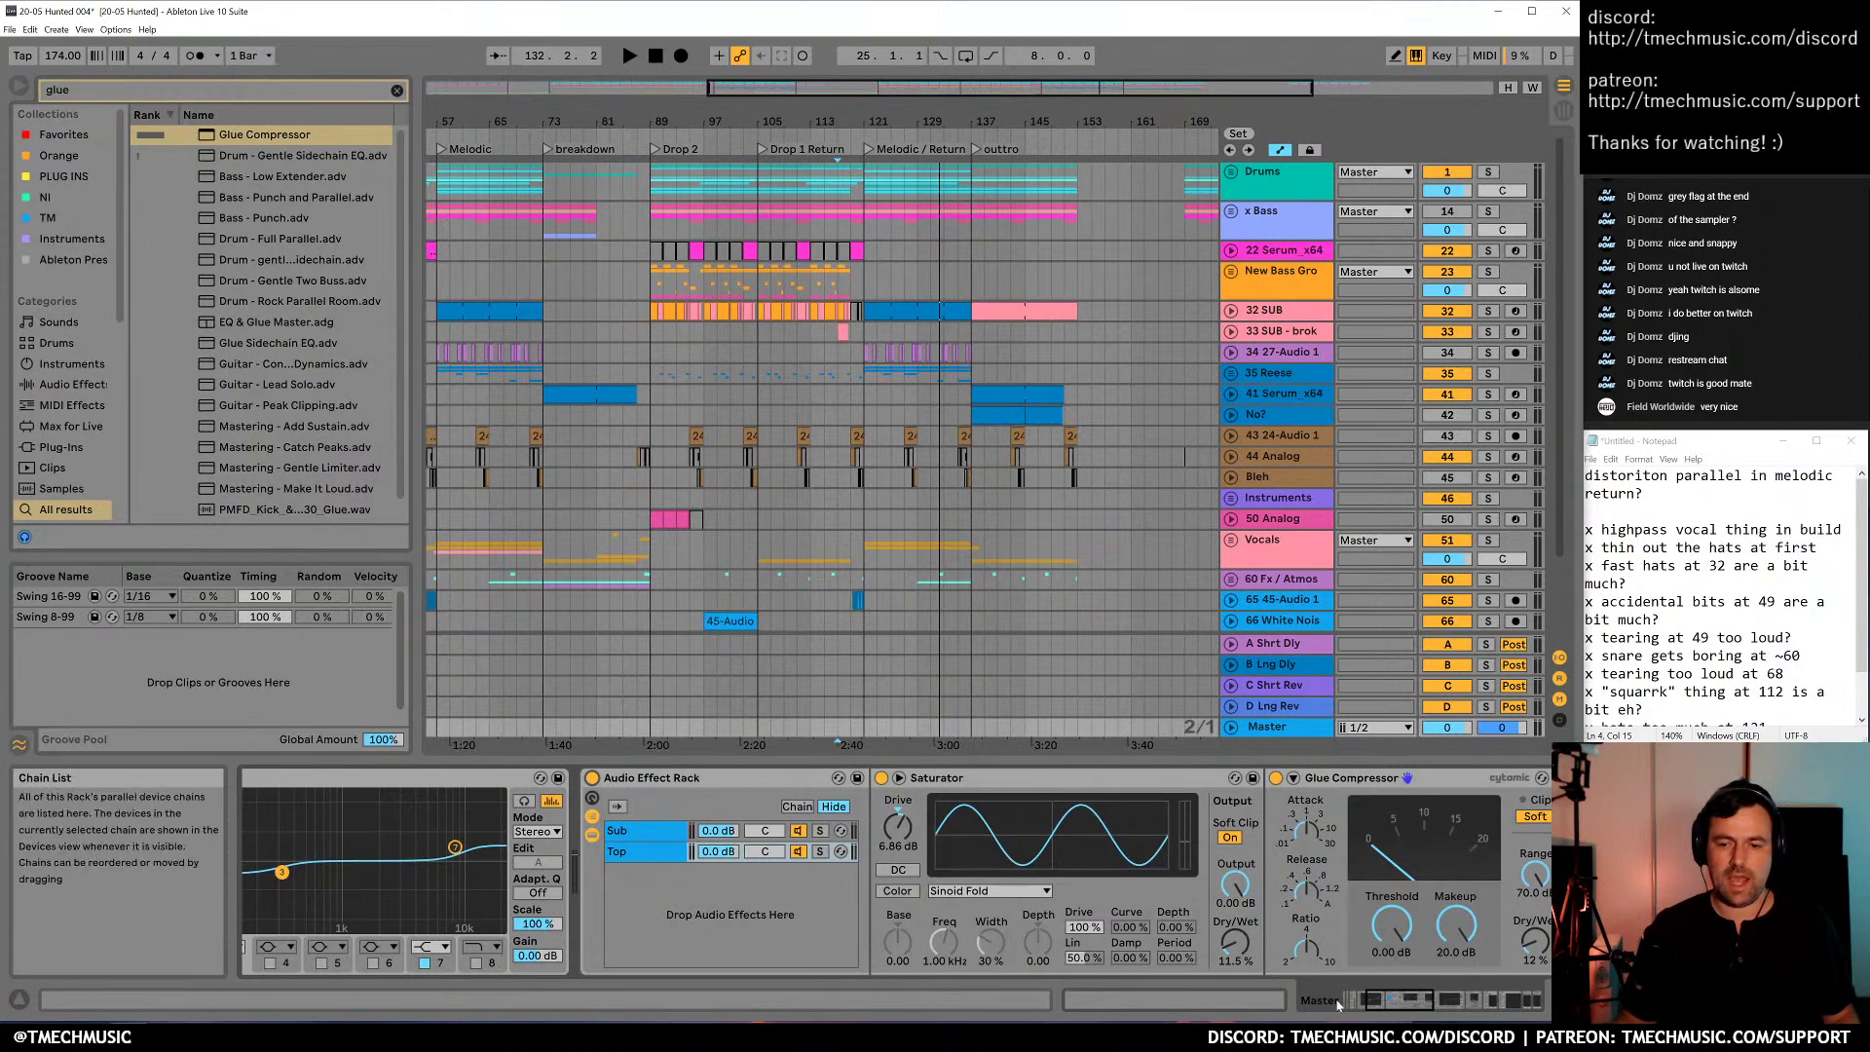
Replay the transition from bar 117 and toggle the rack to check its distortion against the dry Melodic / Return mix
left_click(1403, 1006)
left_click_drag(1403, 1003, 1318, 990)
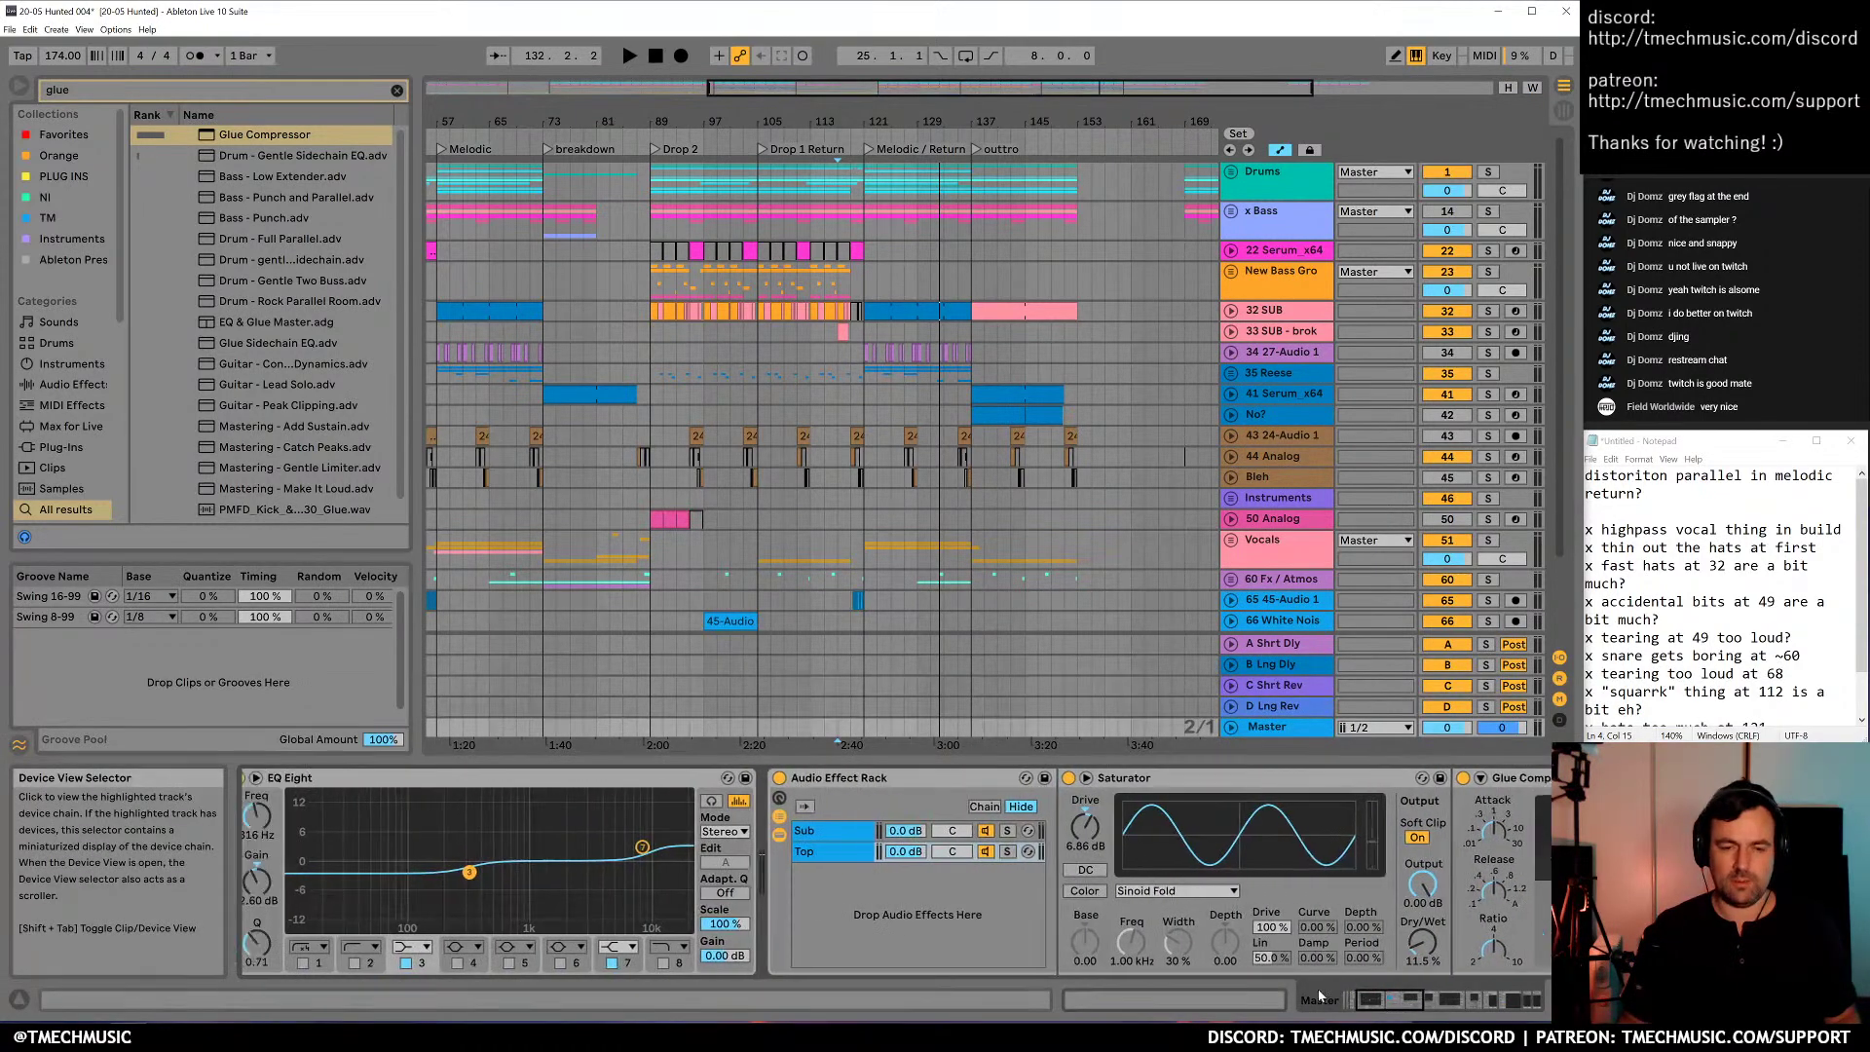
key("space")
left_click(779, 778)
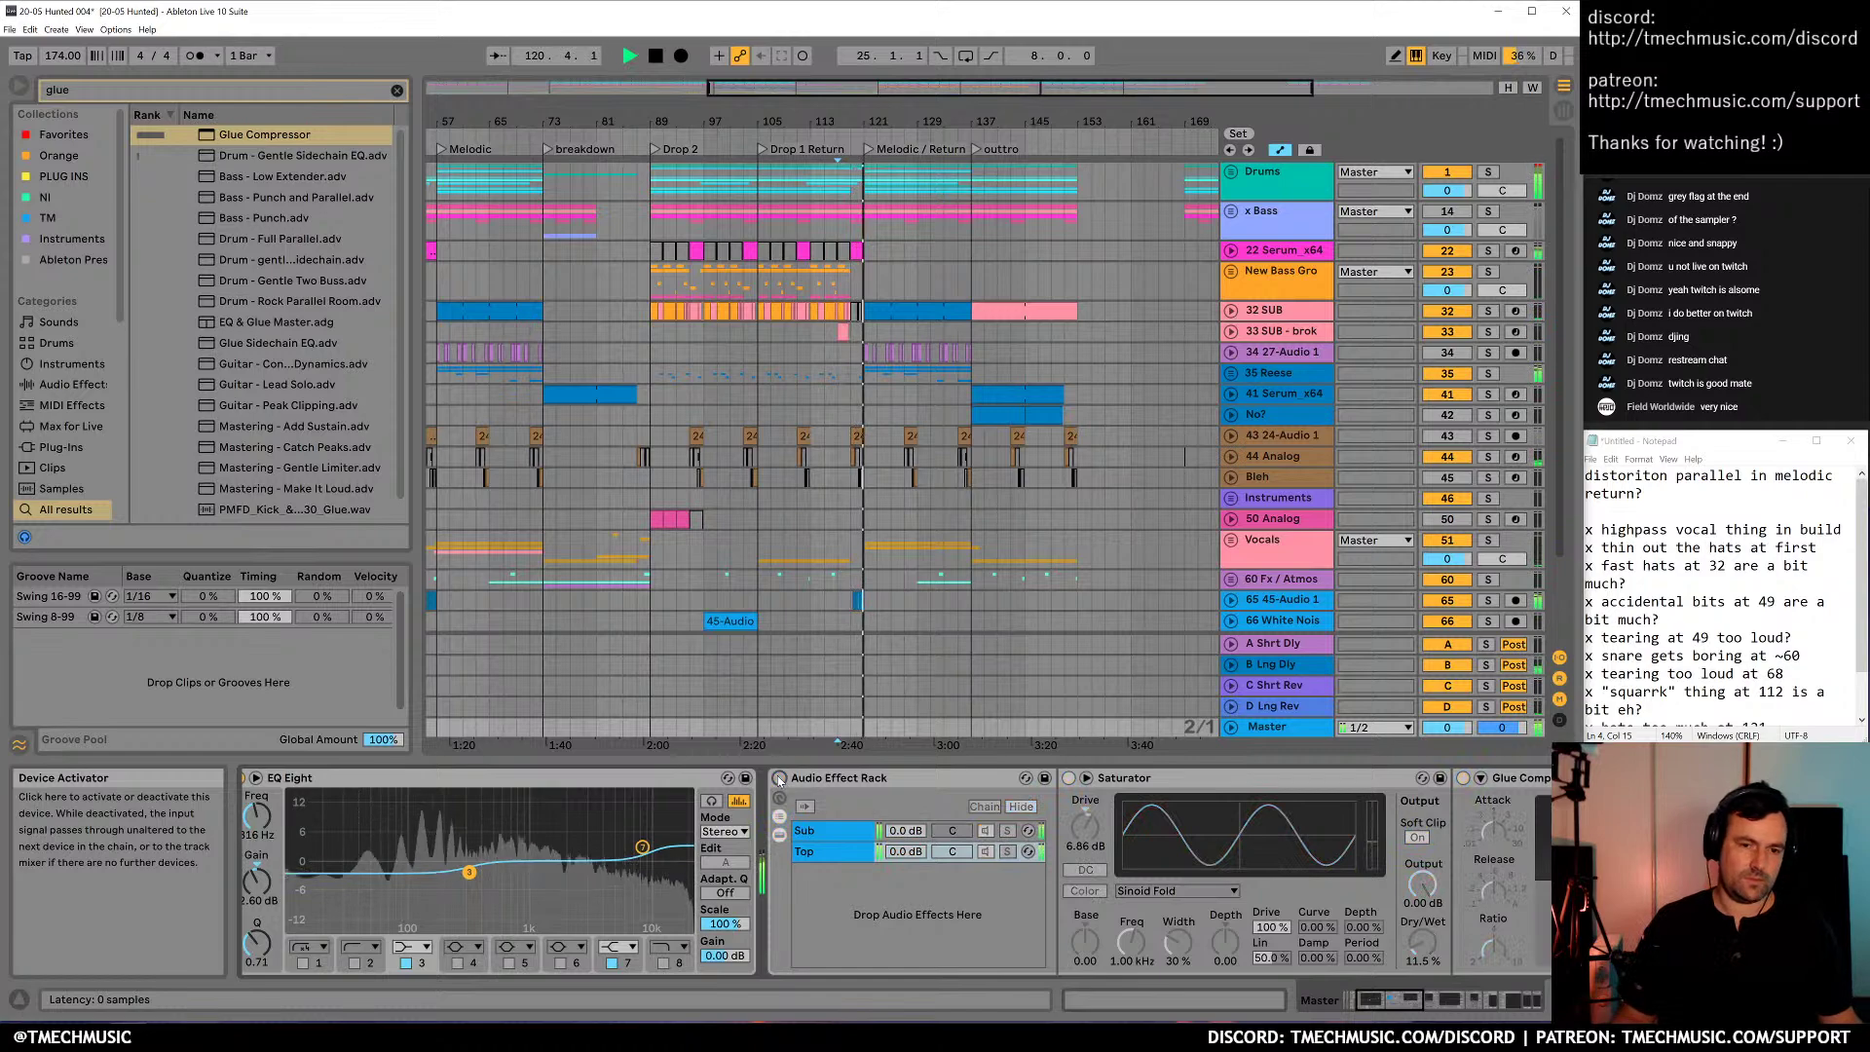
left_click(779, 778)
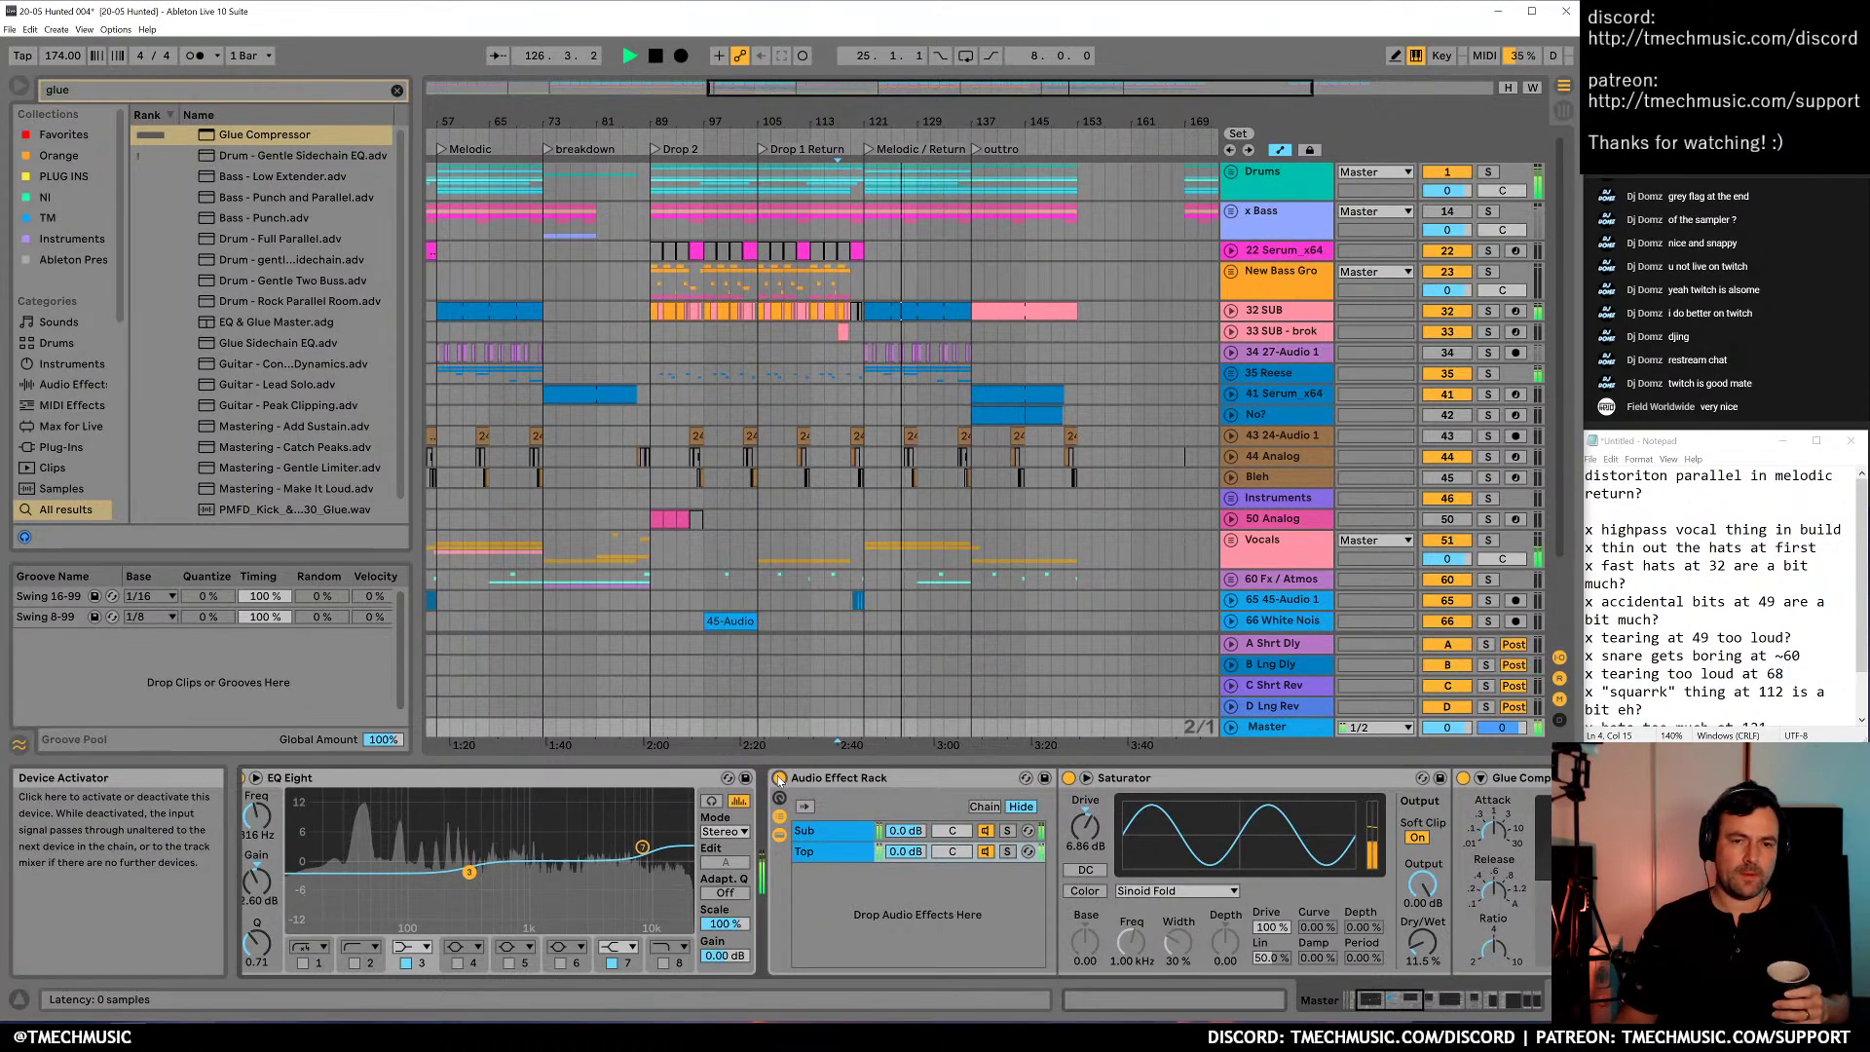
left_click(779, 778)
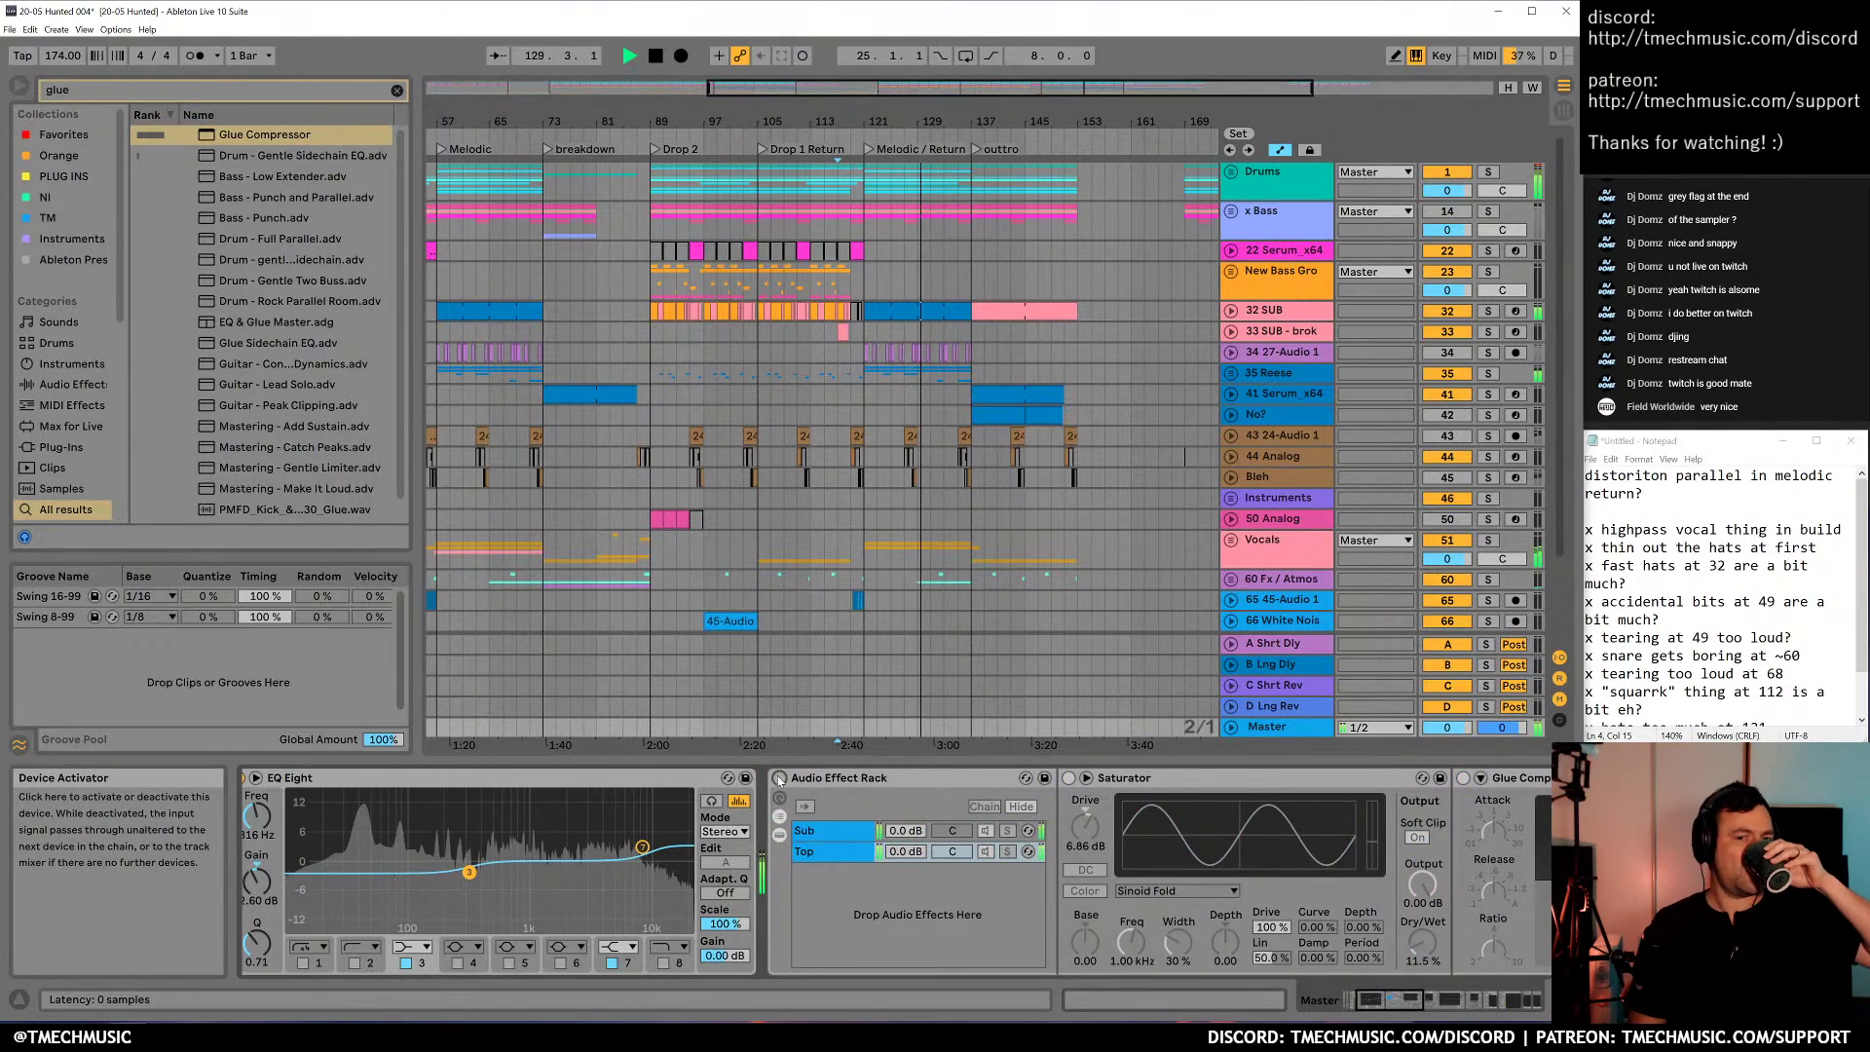
left_click(779, 778)
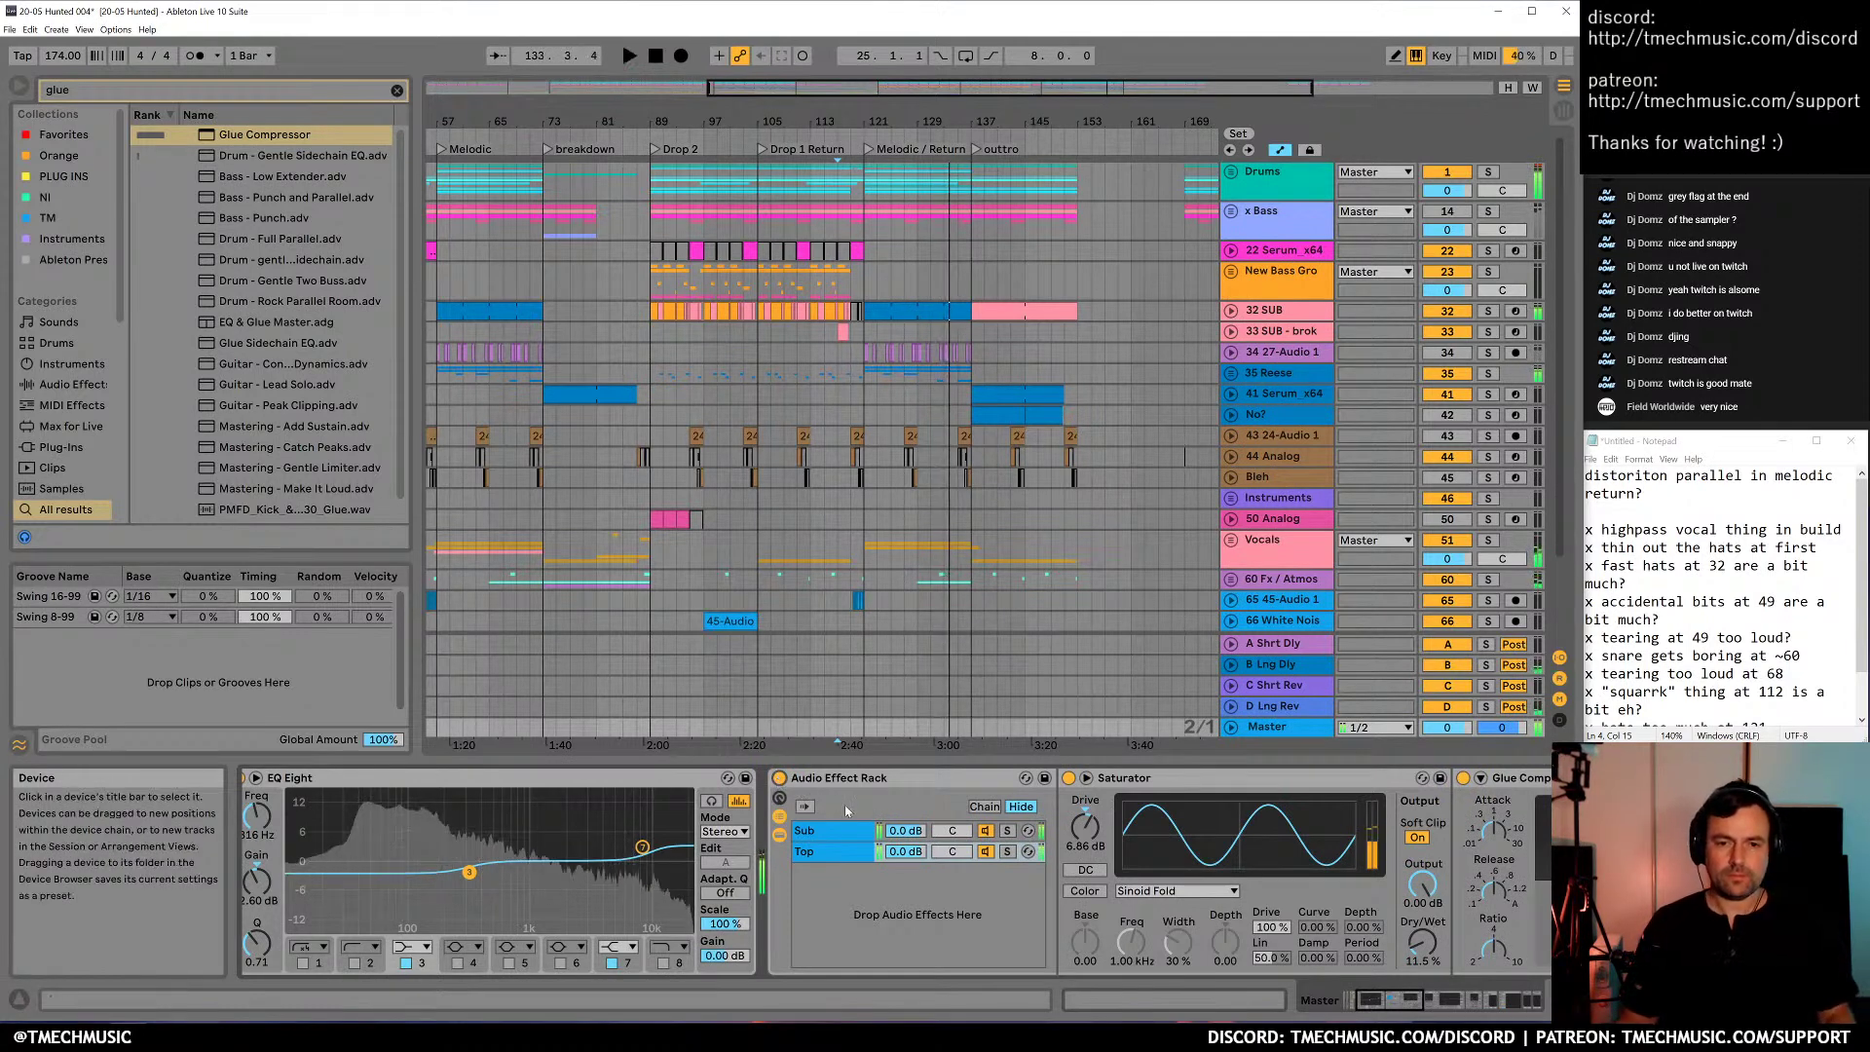
Stop playback, mark the "distoriton parallel in melodic return?" note as done with an x, and move it to the end of the Notepad list
key("space")
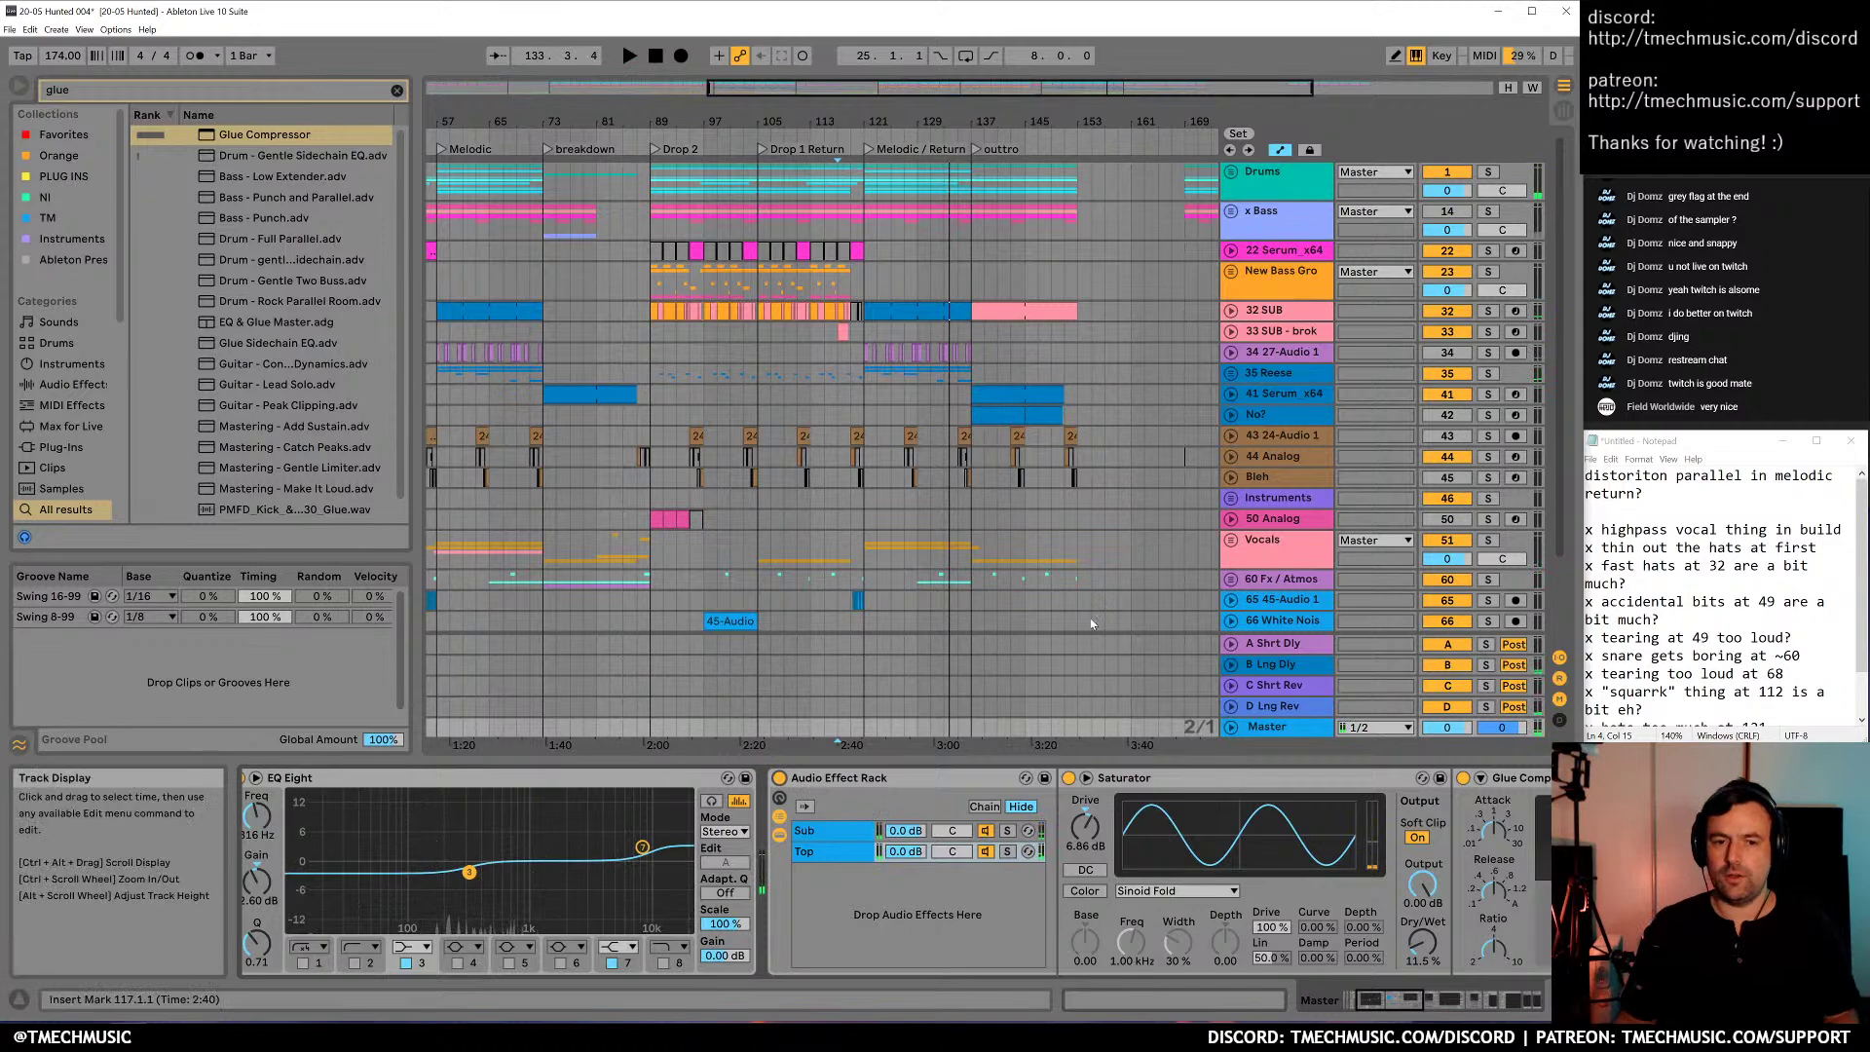
left_click(1587, 511)
type("x")
key("shift+Up")
key("shift+Up")
key("ctrl+c")
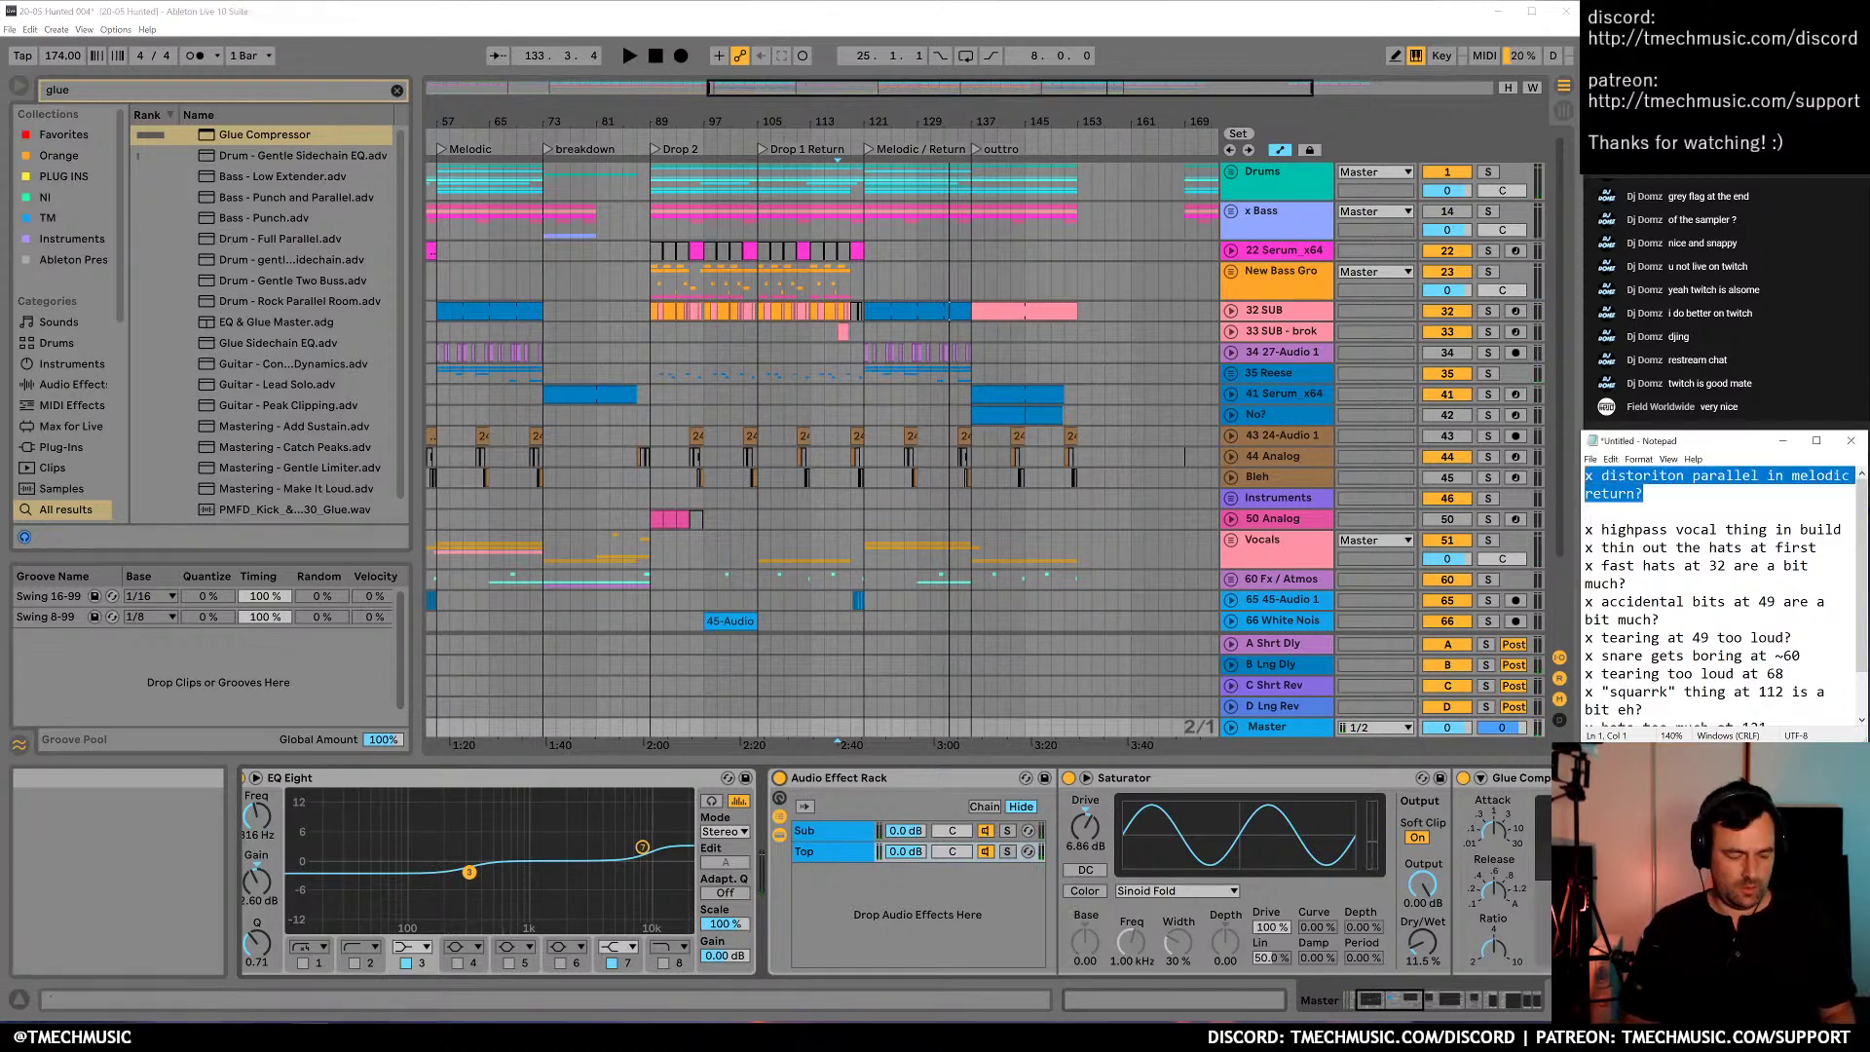
key("Delete")
key("Down")
key("ctrl+End")
key("ctrl+v")
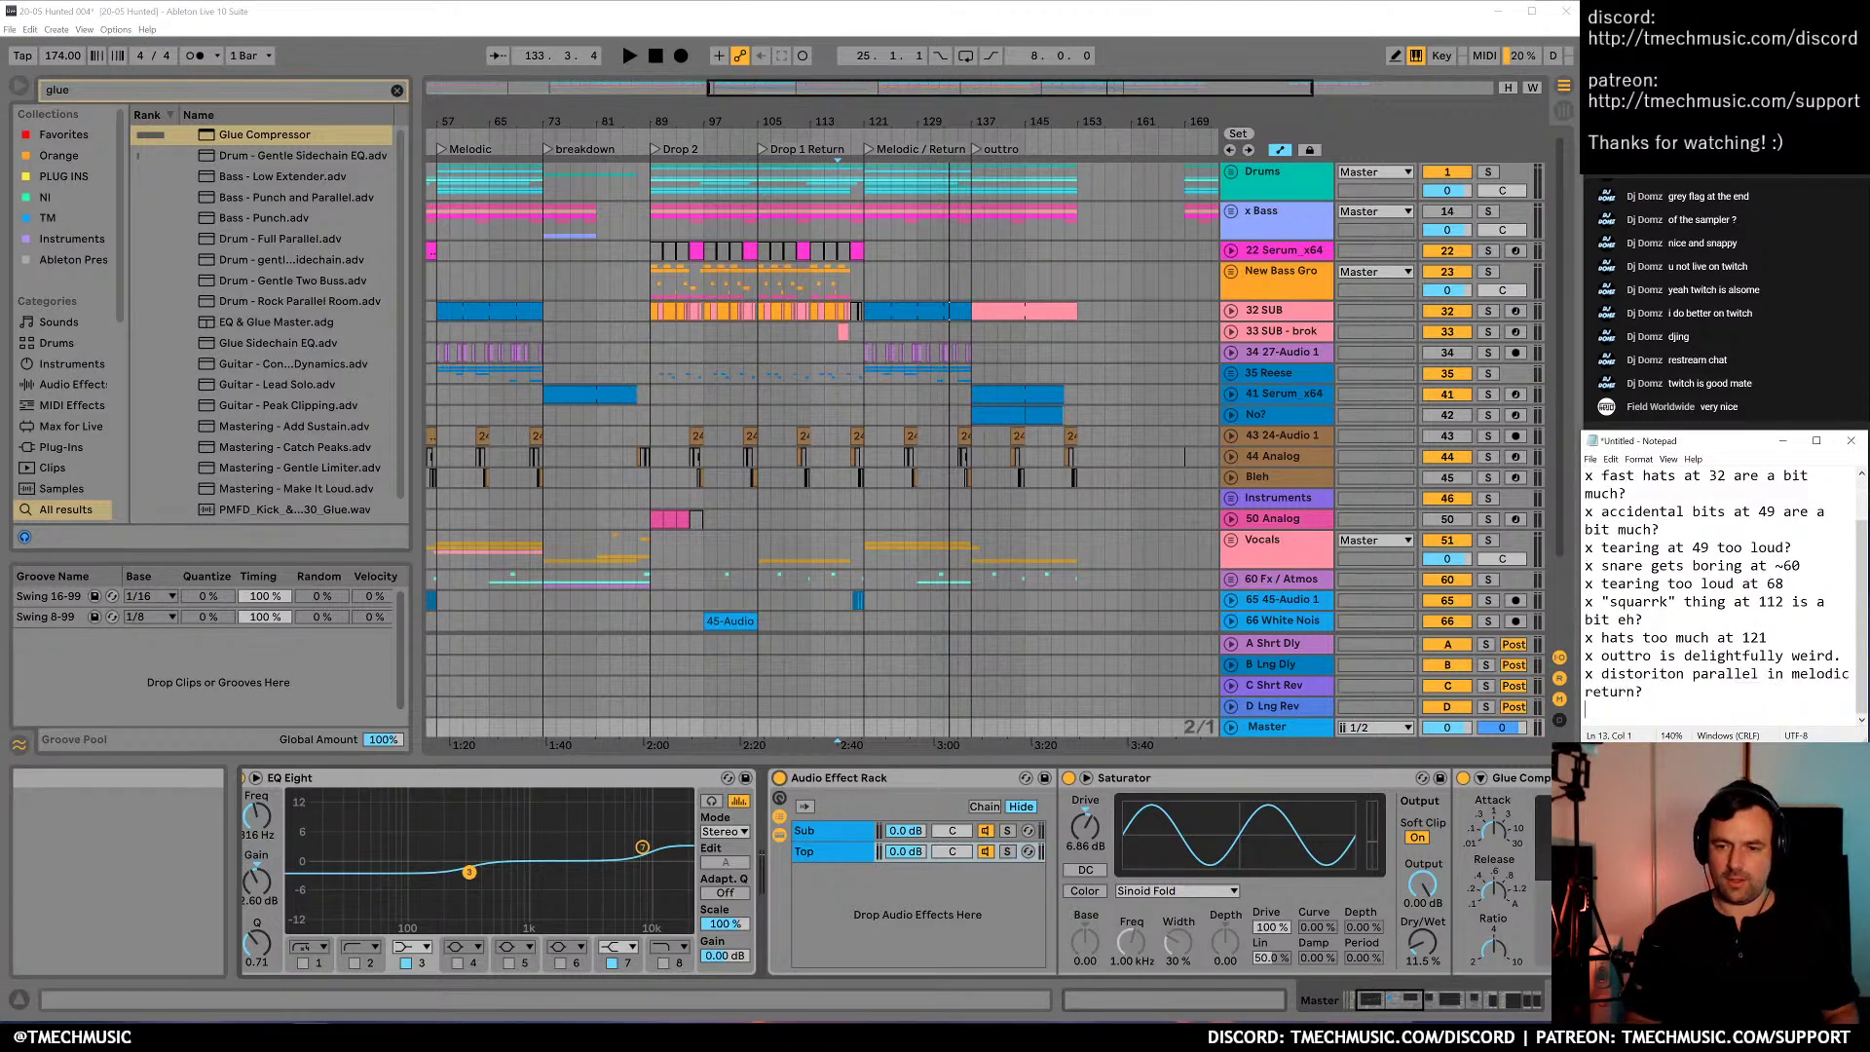
key("ctrl+Home")
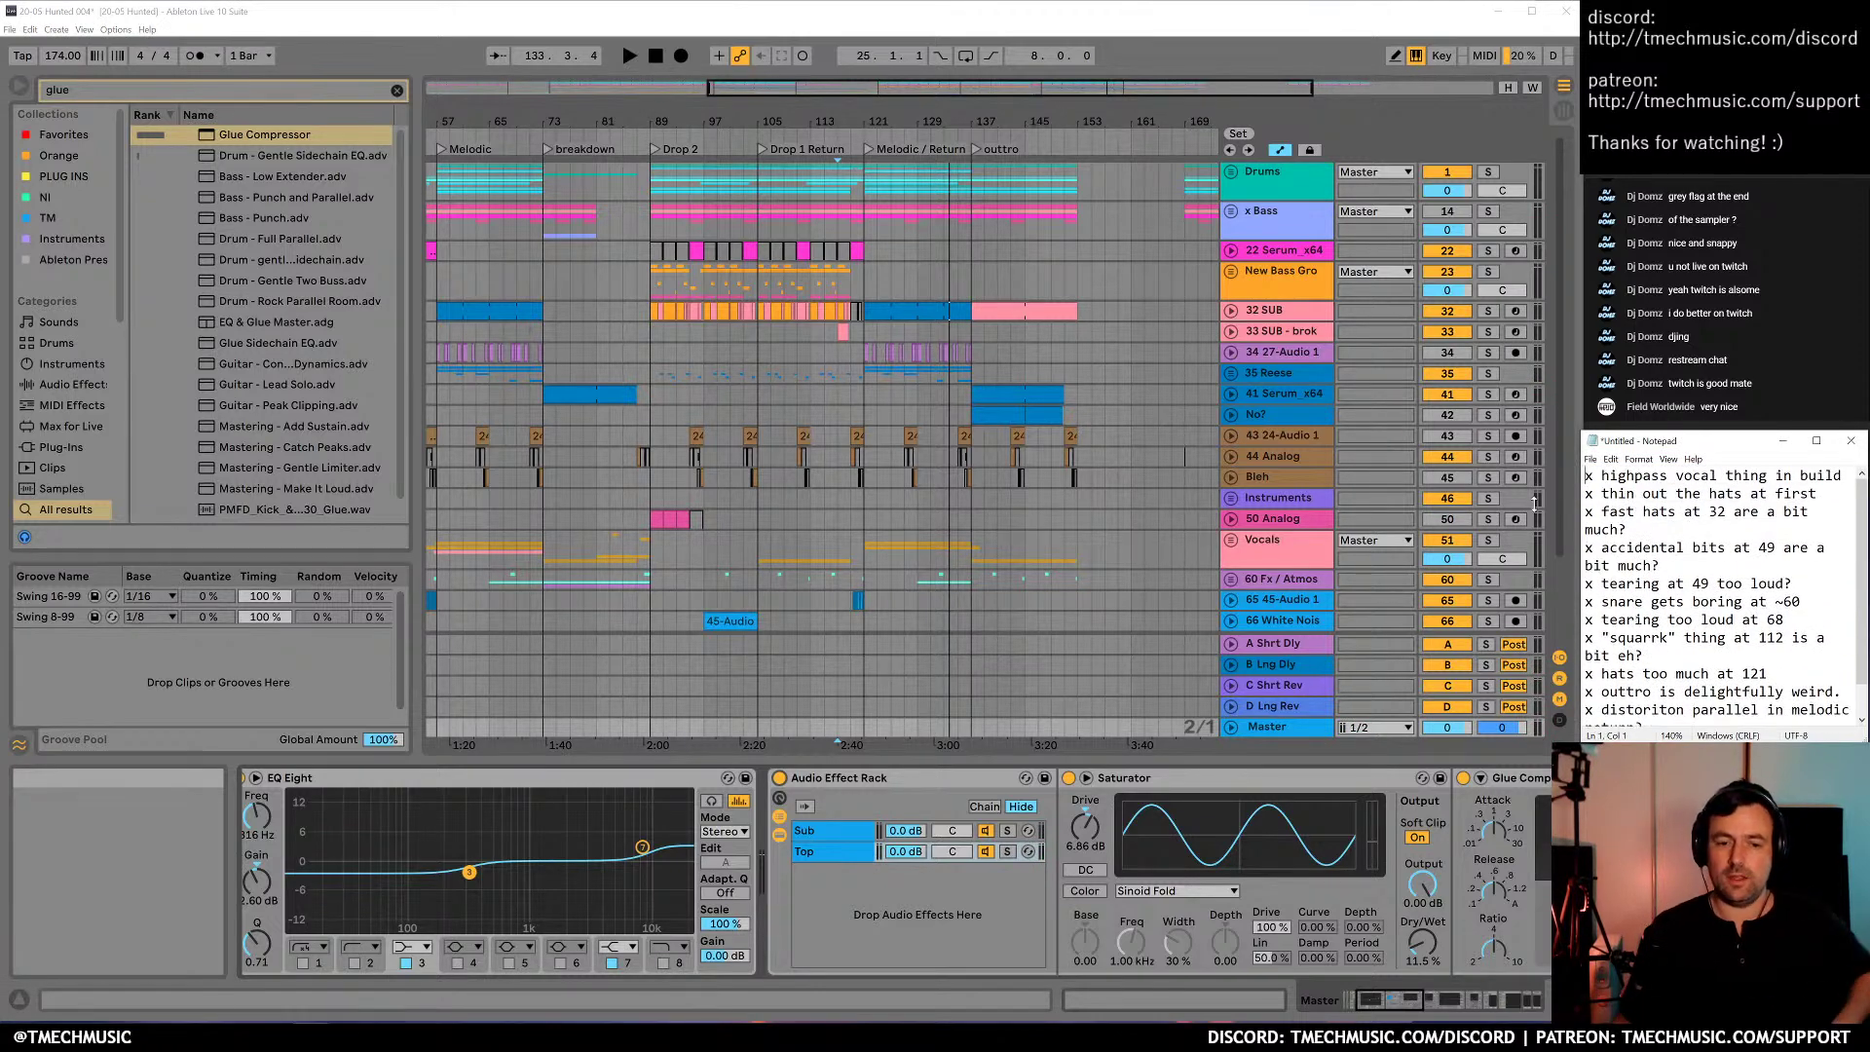
Delete the parallel distortion Audio Effect Rack from the Master
left_click(857, 777)
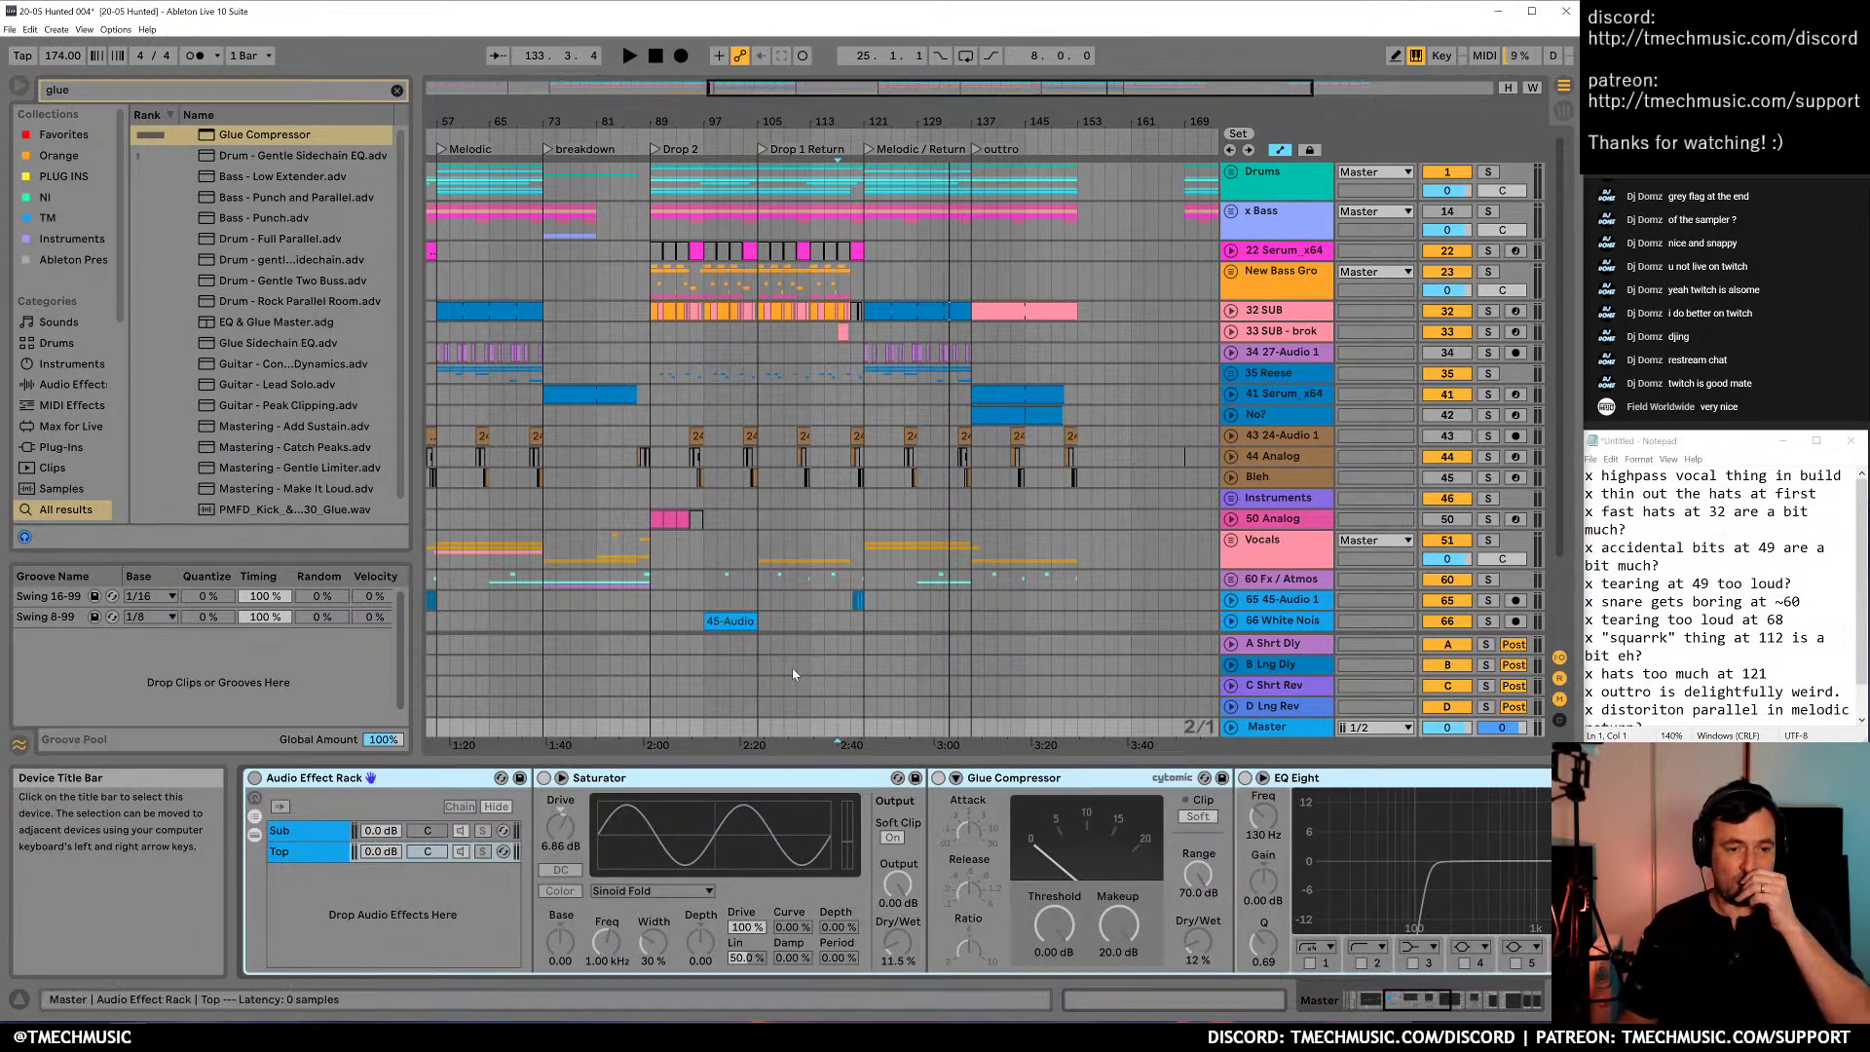
key("Delete")
Play the whole arrangement from bar 1 and open the Master's SPAN analyzer to check the spectrum
left_click_drag(876, 122, 750, 80)
left_click(661, 60)
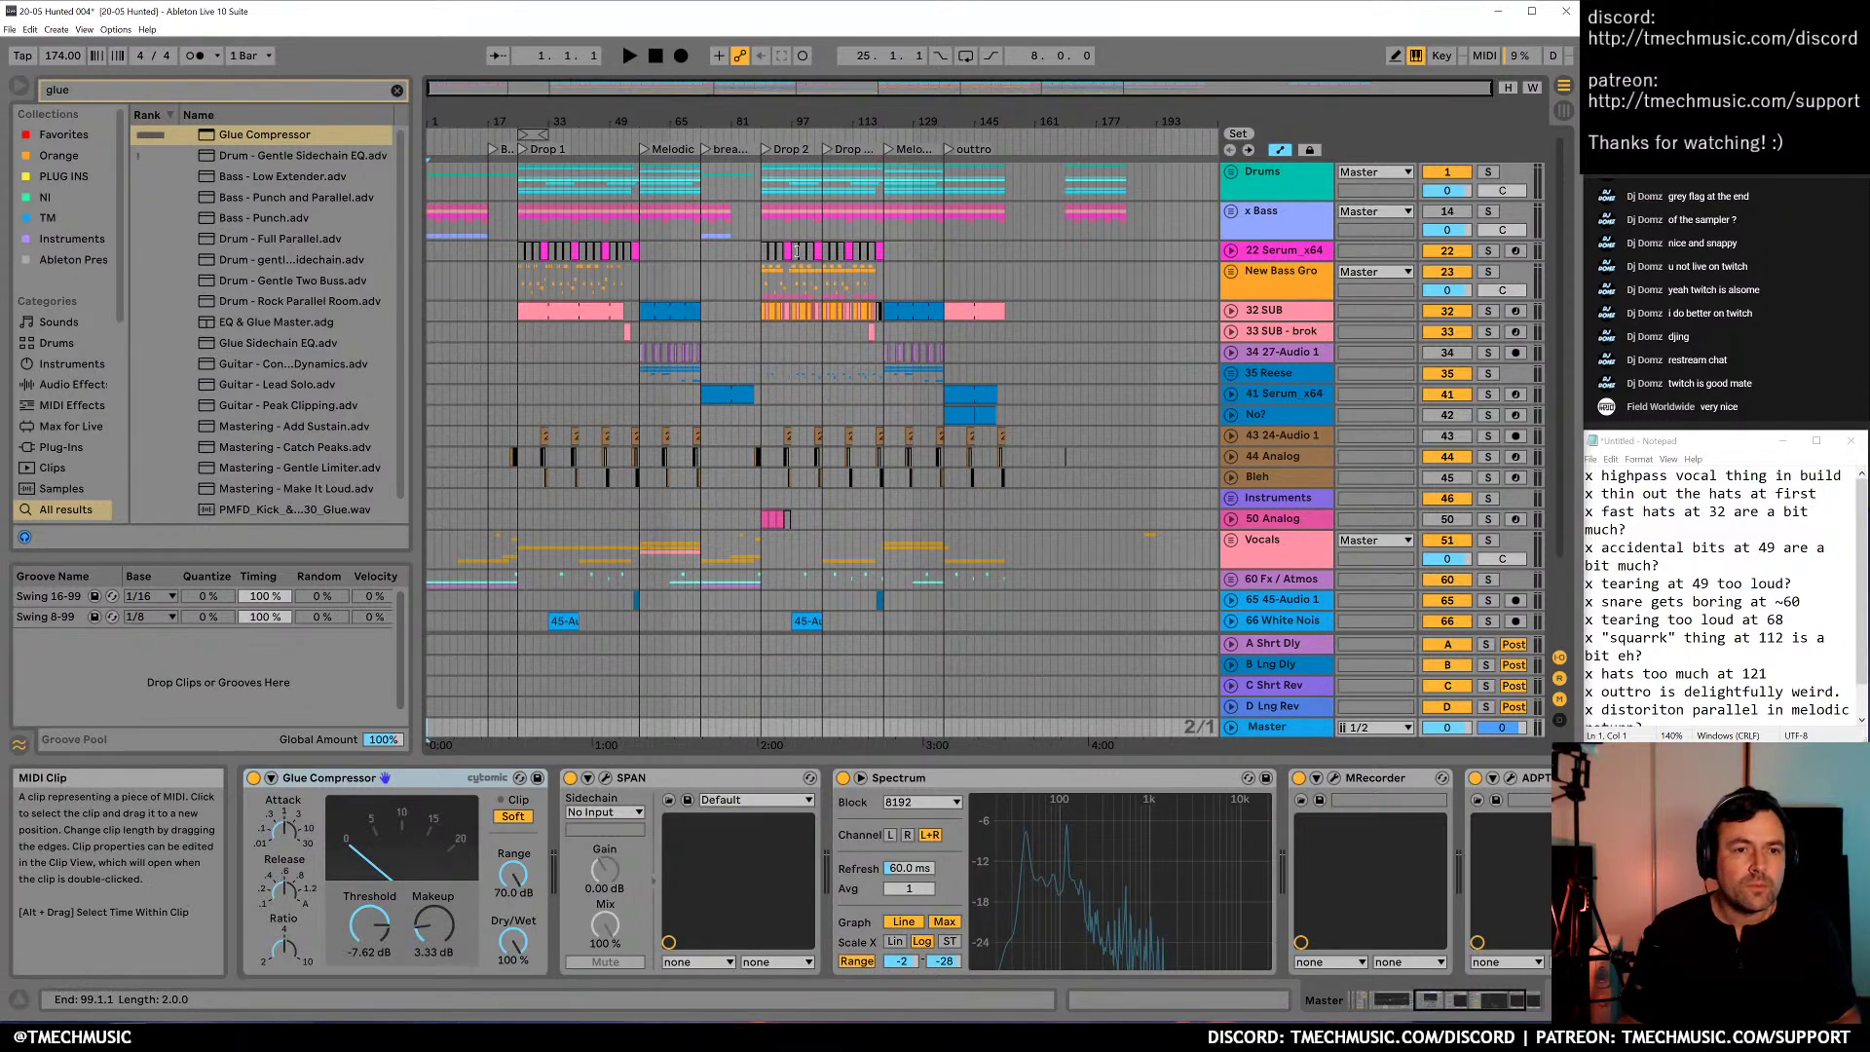
key("space")
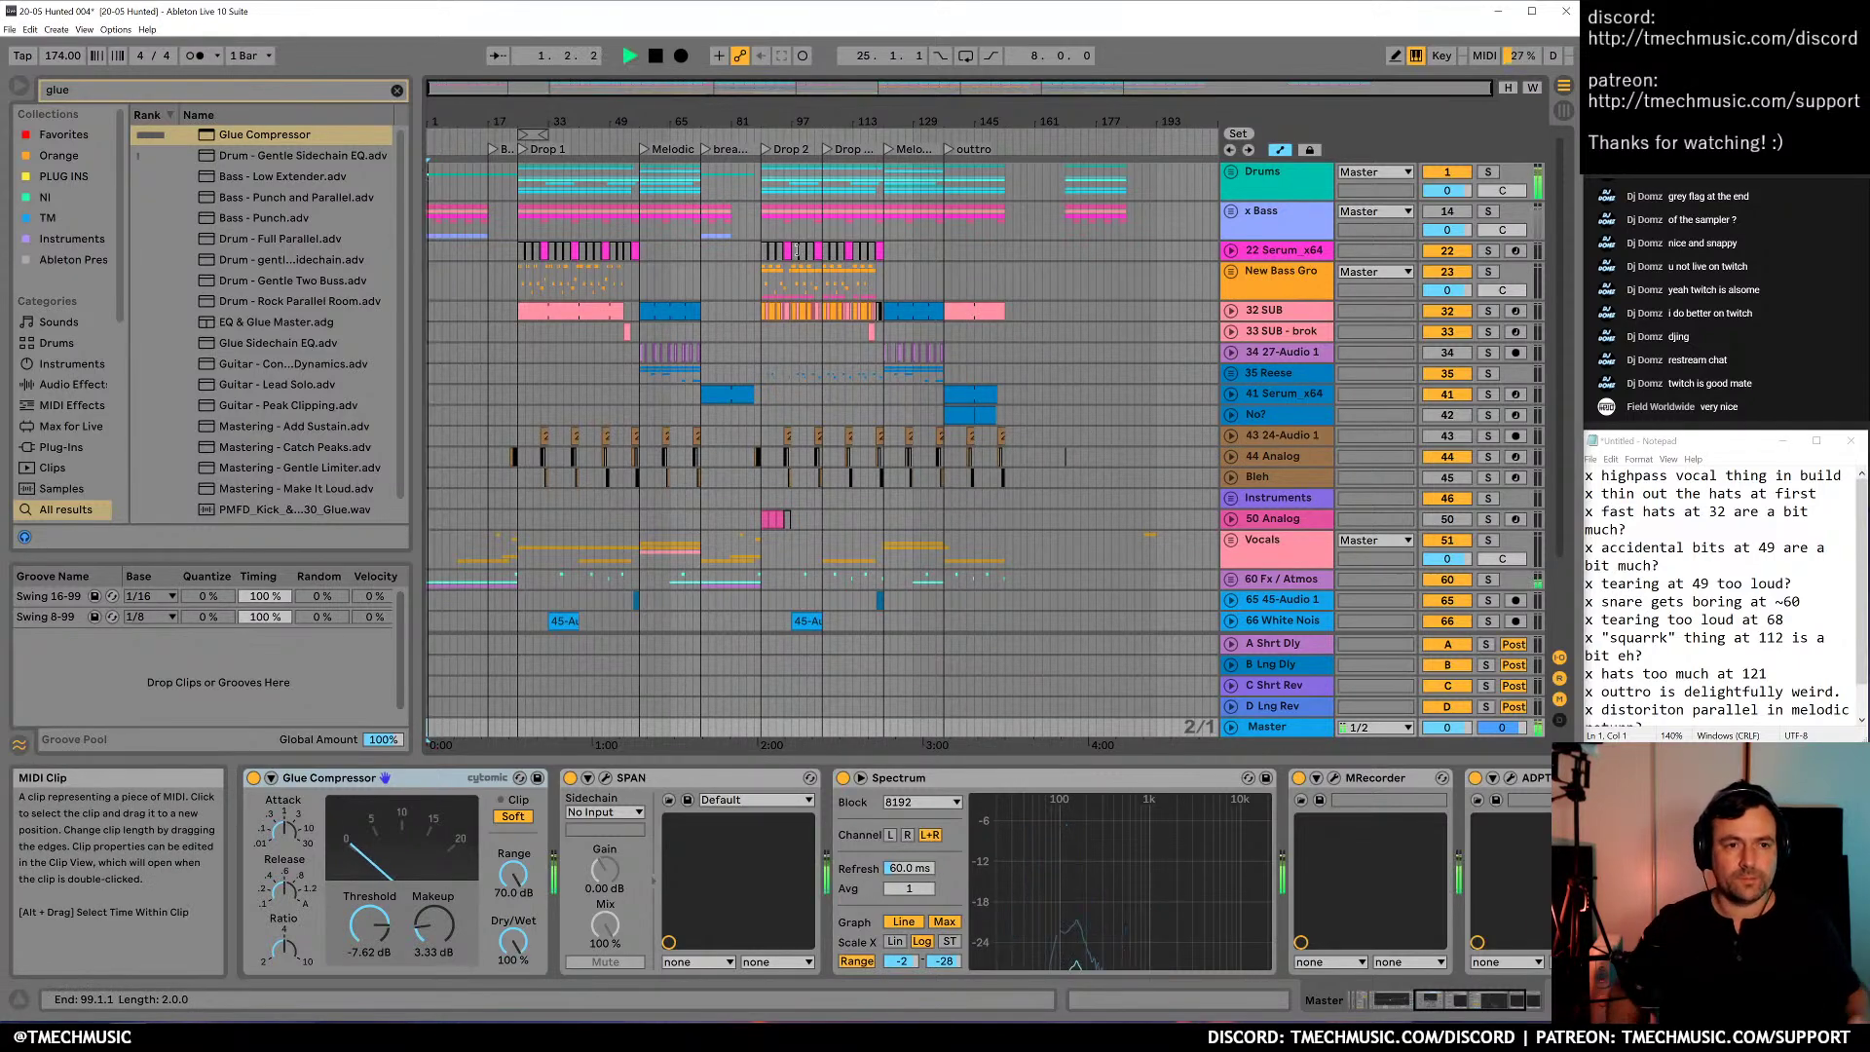
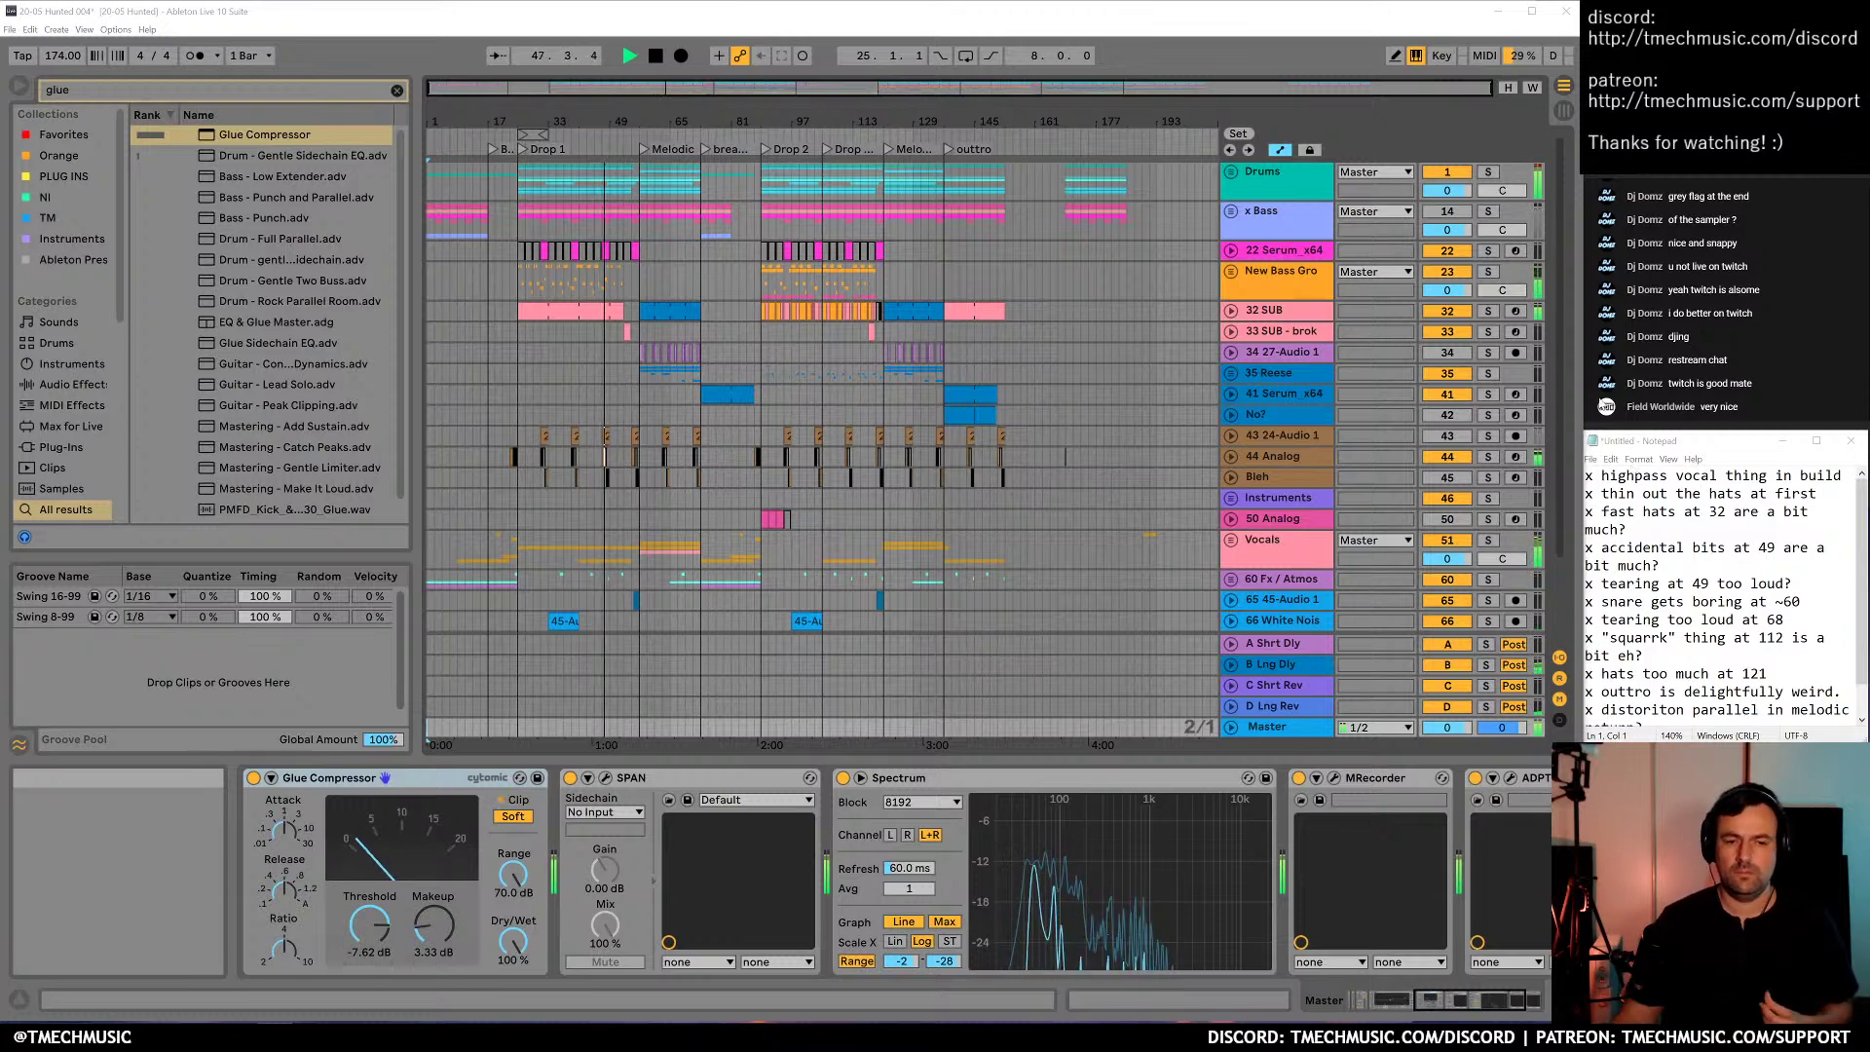
left_click(605, 777)
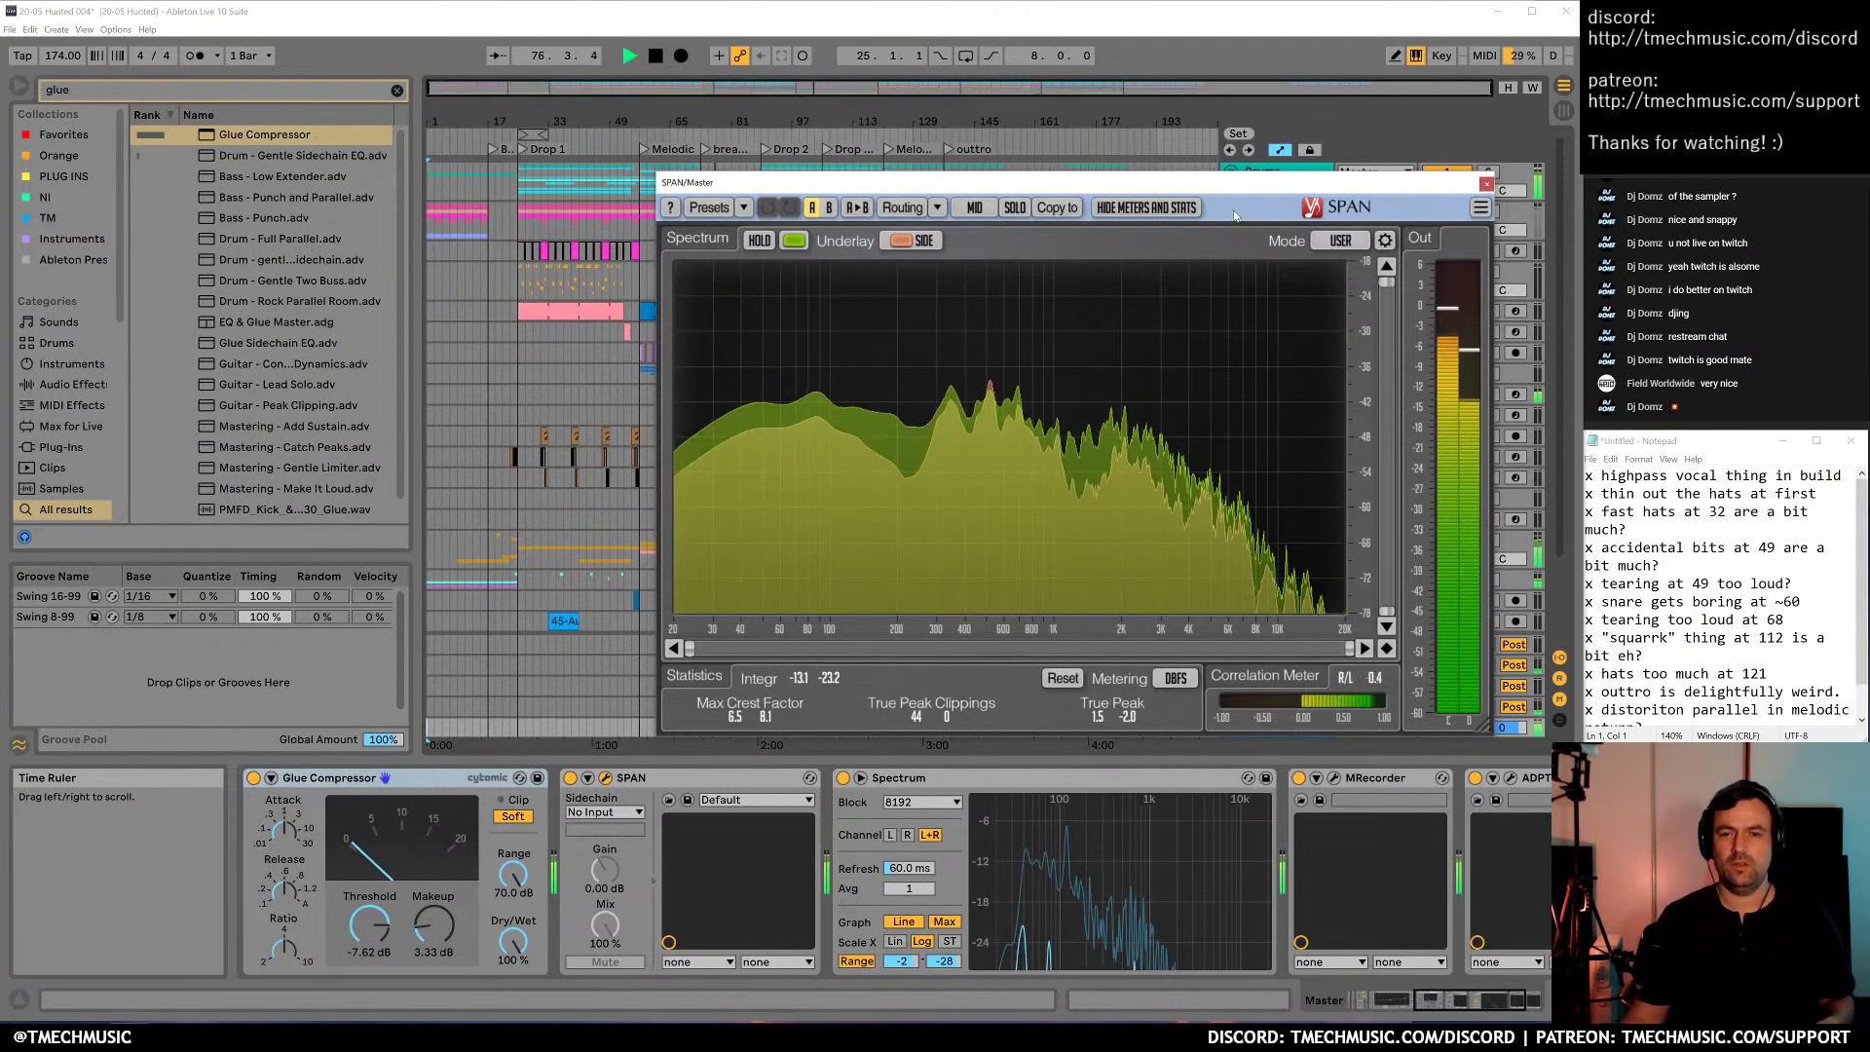
Start a new fix list above the completed notes in Notepad with the line "SUBS IN BREAKDOWNS BOOOOOO"
left_click(1587, 475)
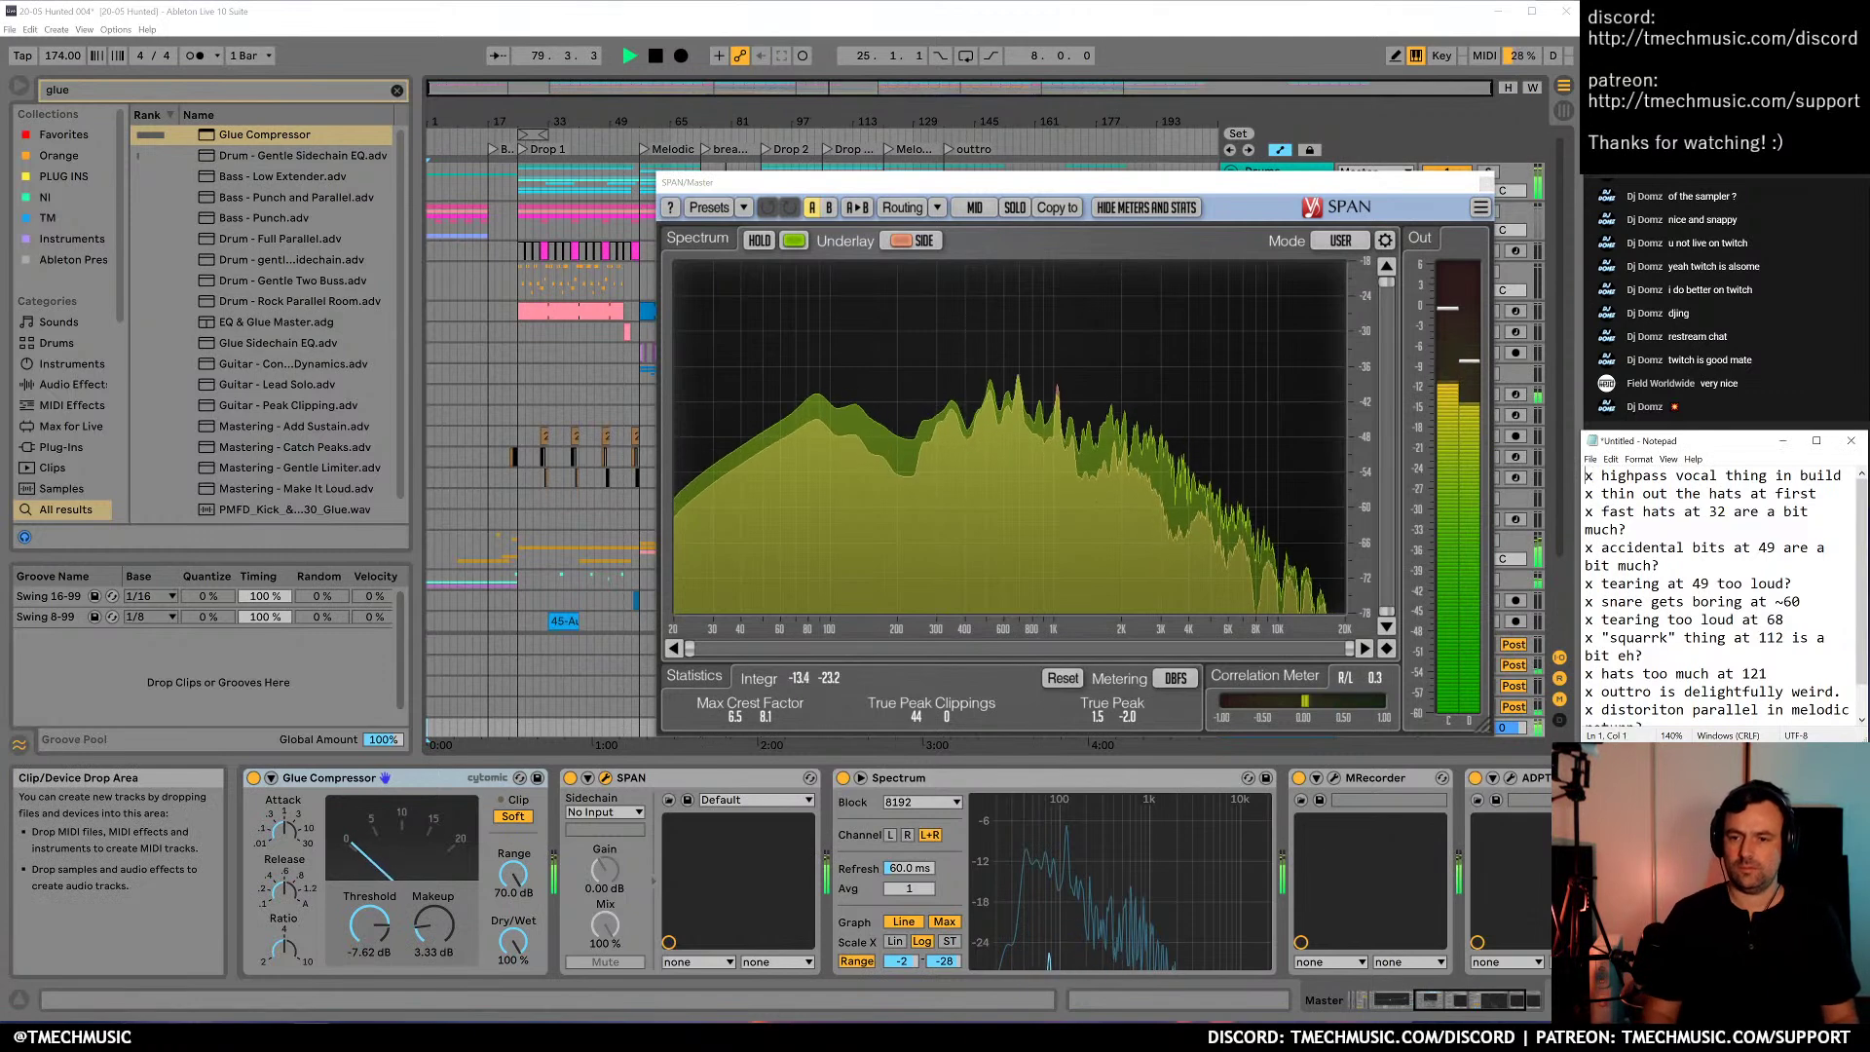
key("Return")
key("Return")
key("Up")
key("Up")
type("NO S")
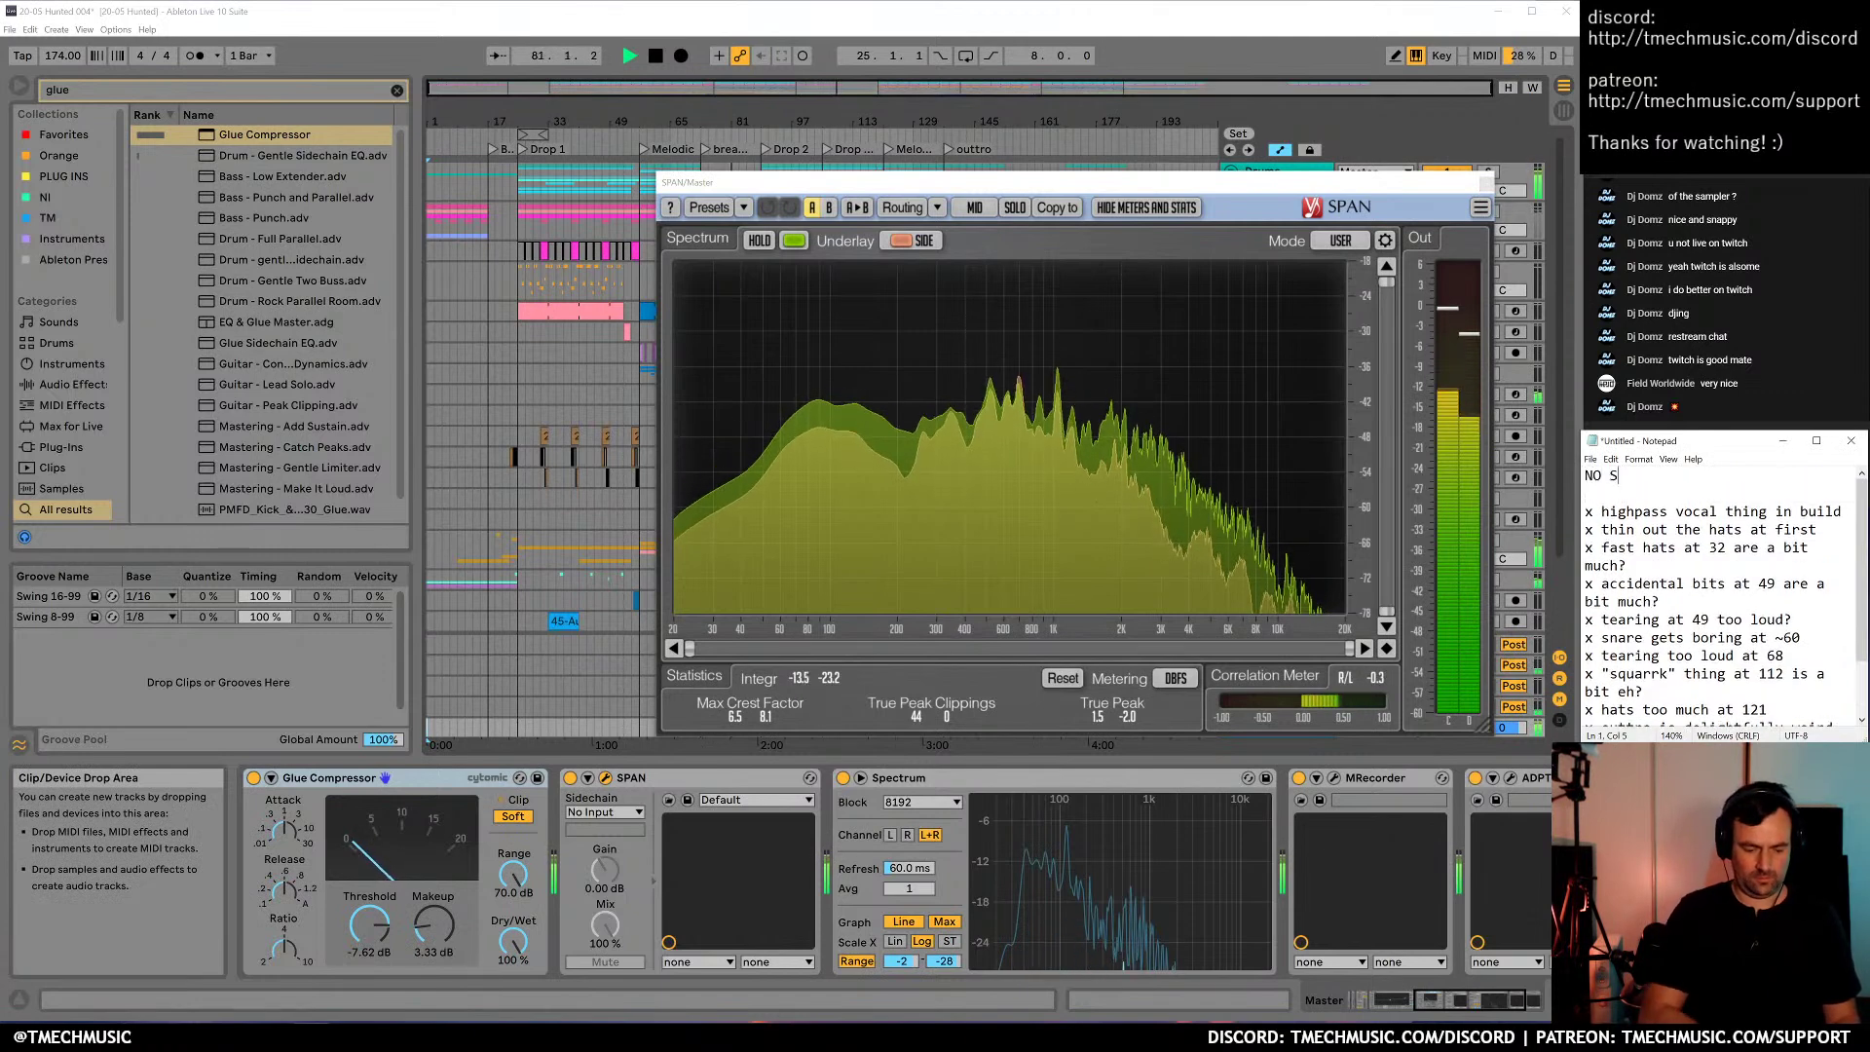
type("UBS IN BREAKDOWNS BOOOOOO")
key("Return")
key("Up")
key("Delete")
key("Delete")
key("Delete")
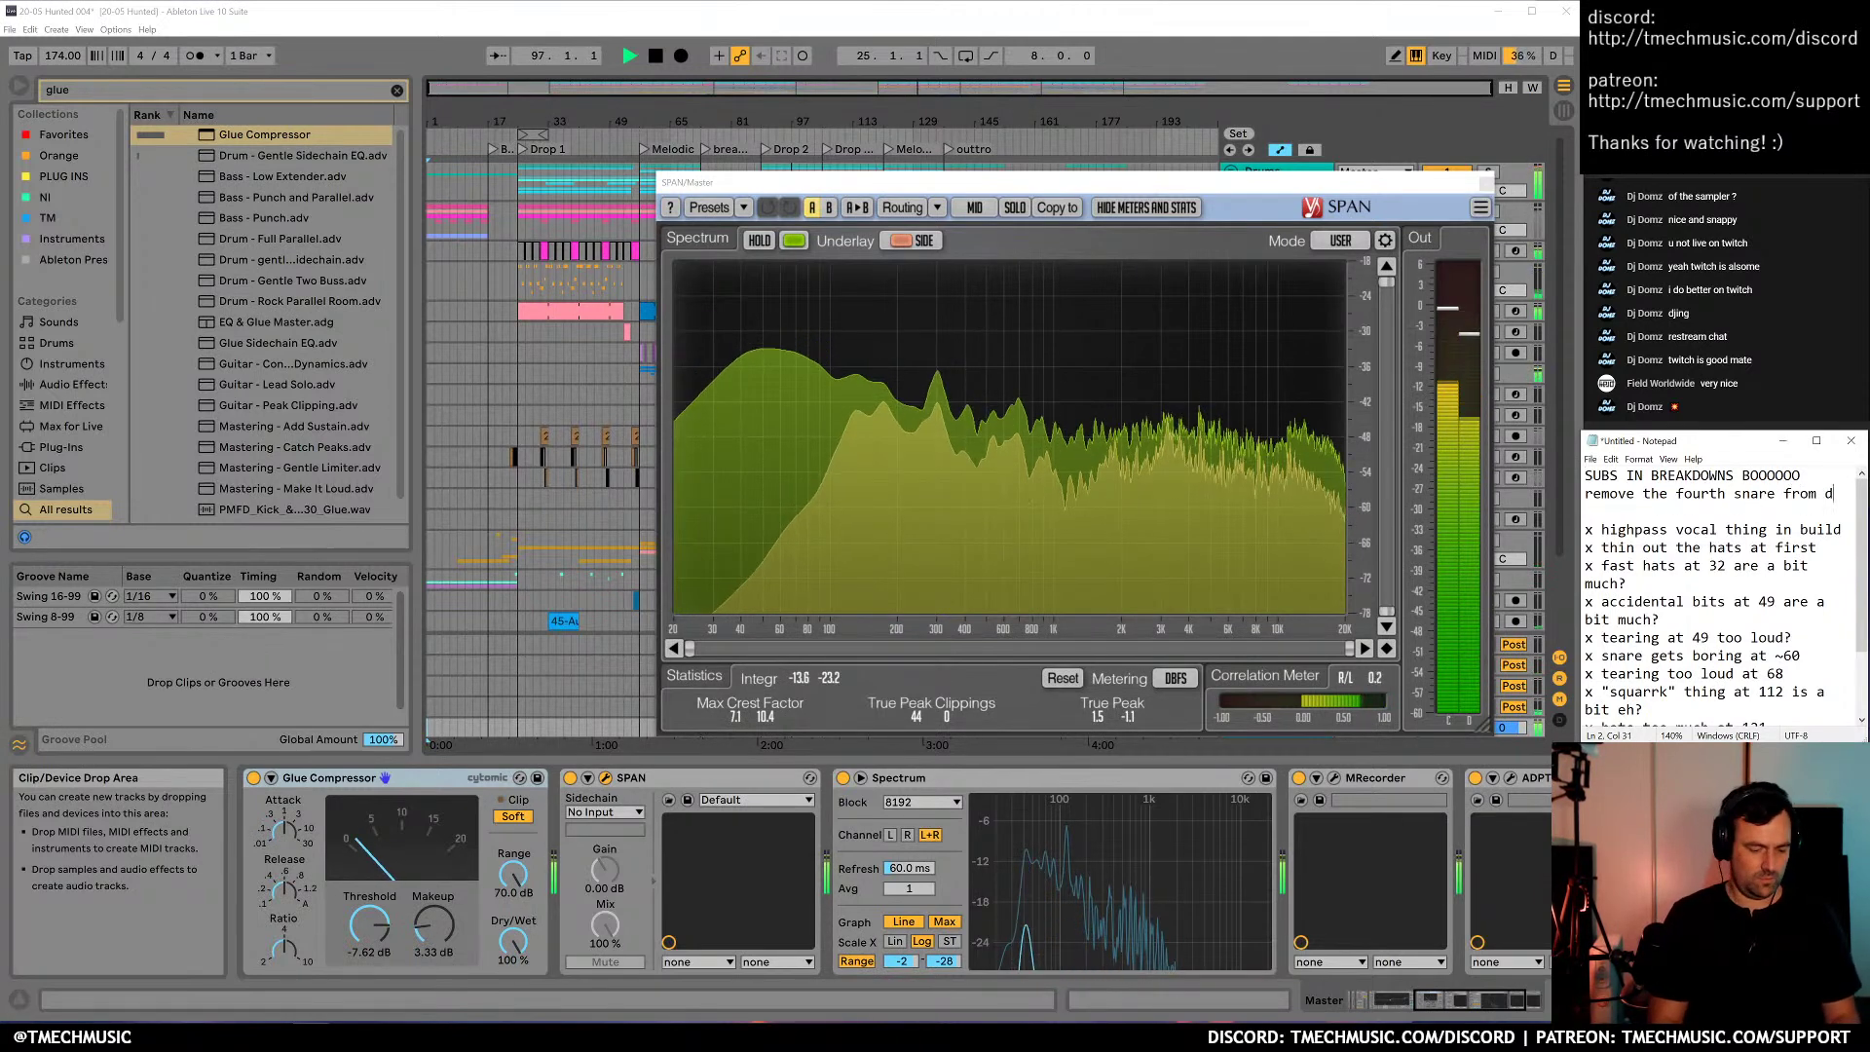
Add the notes "remove the fourth snare from drop2 ?" and "stop the fast vocals in drop2 when the slow vocals come in?"
type("rop2 ?")
key("Return")
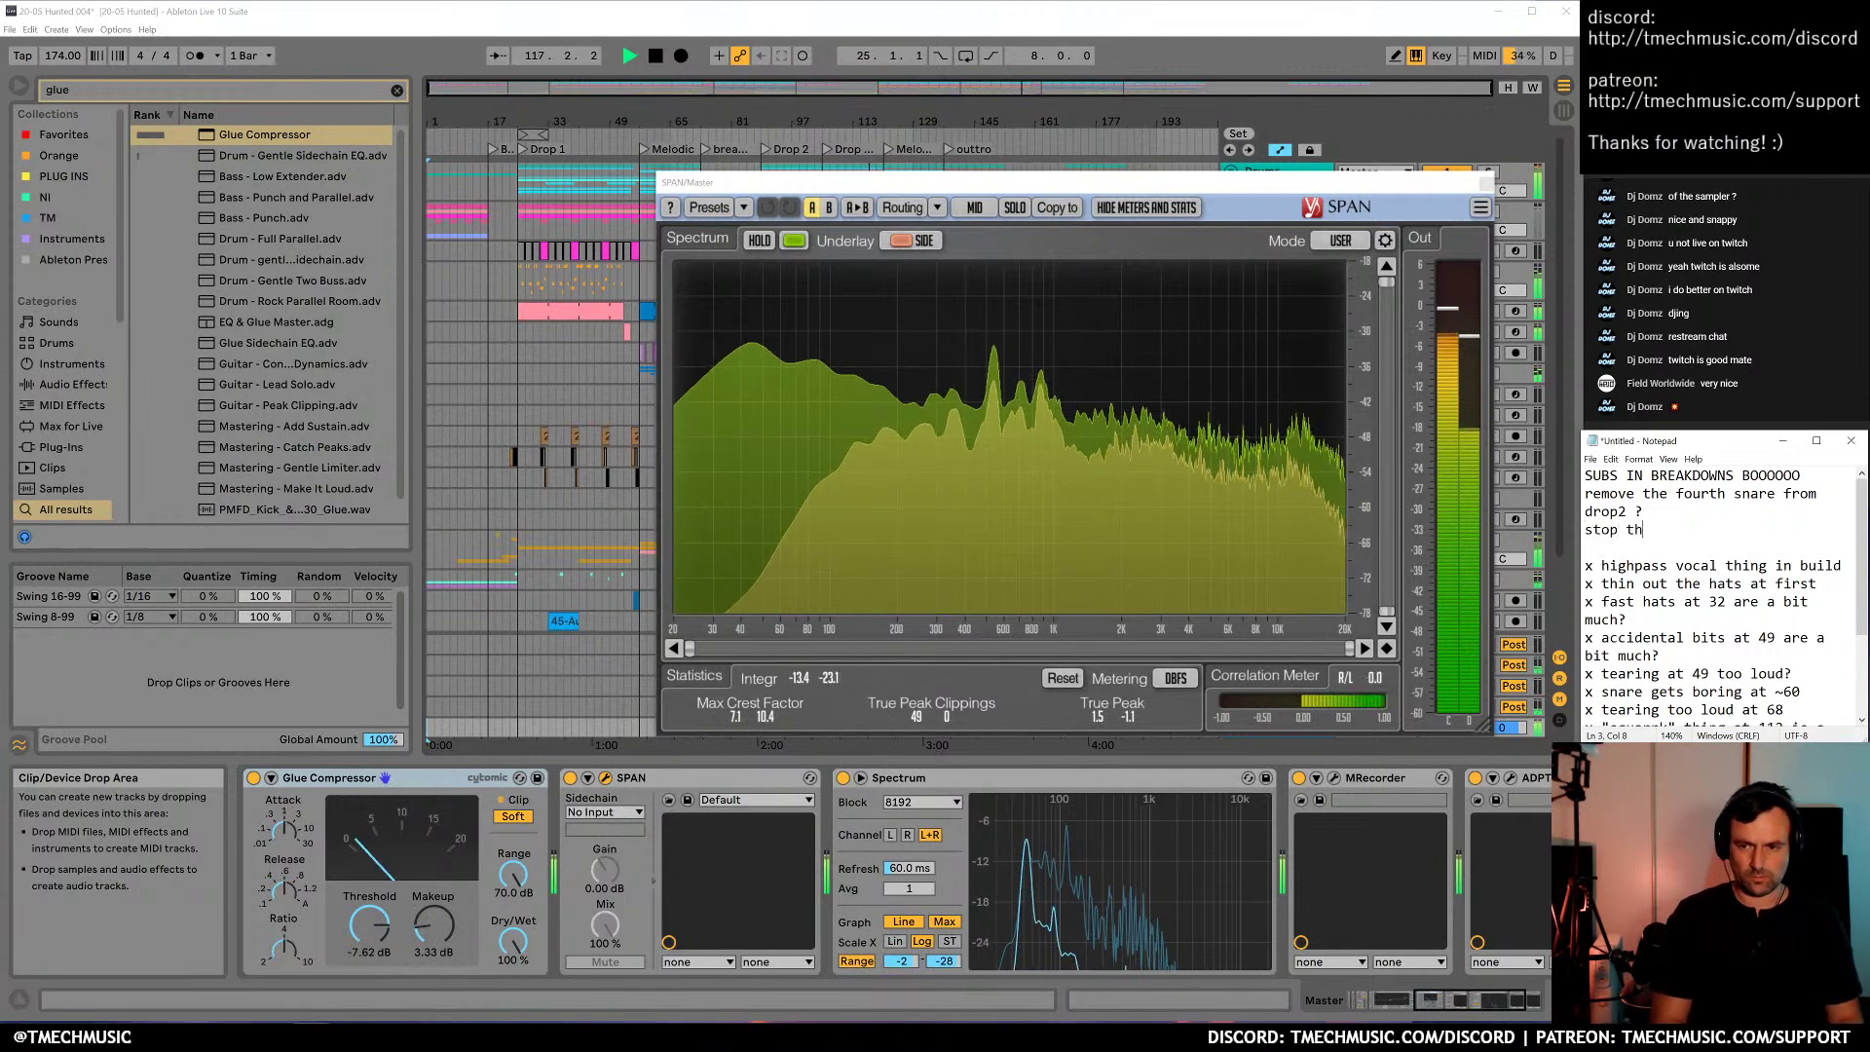
type("drop2 when the sl")
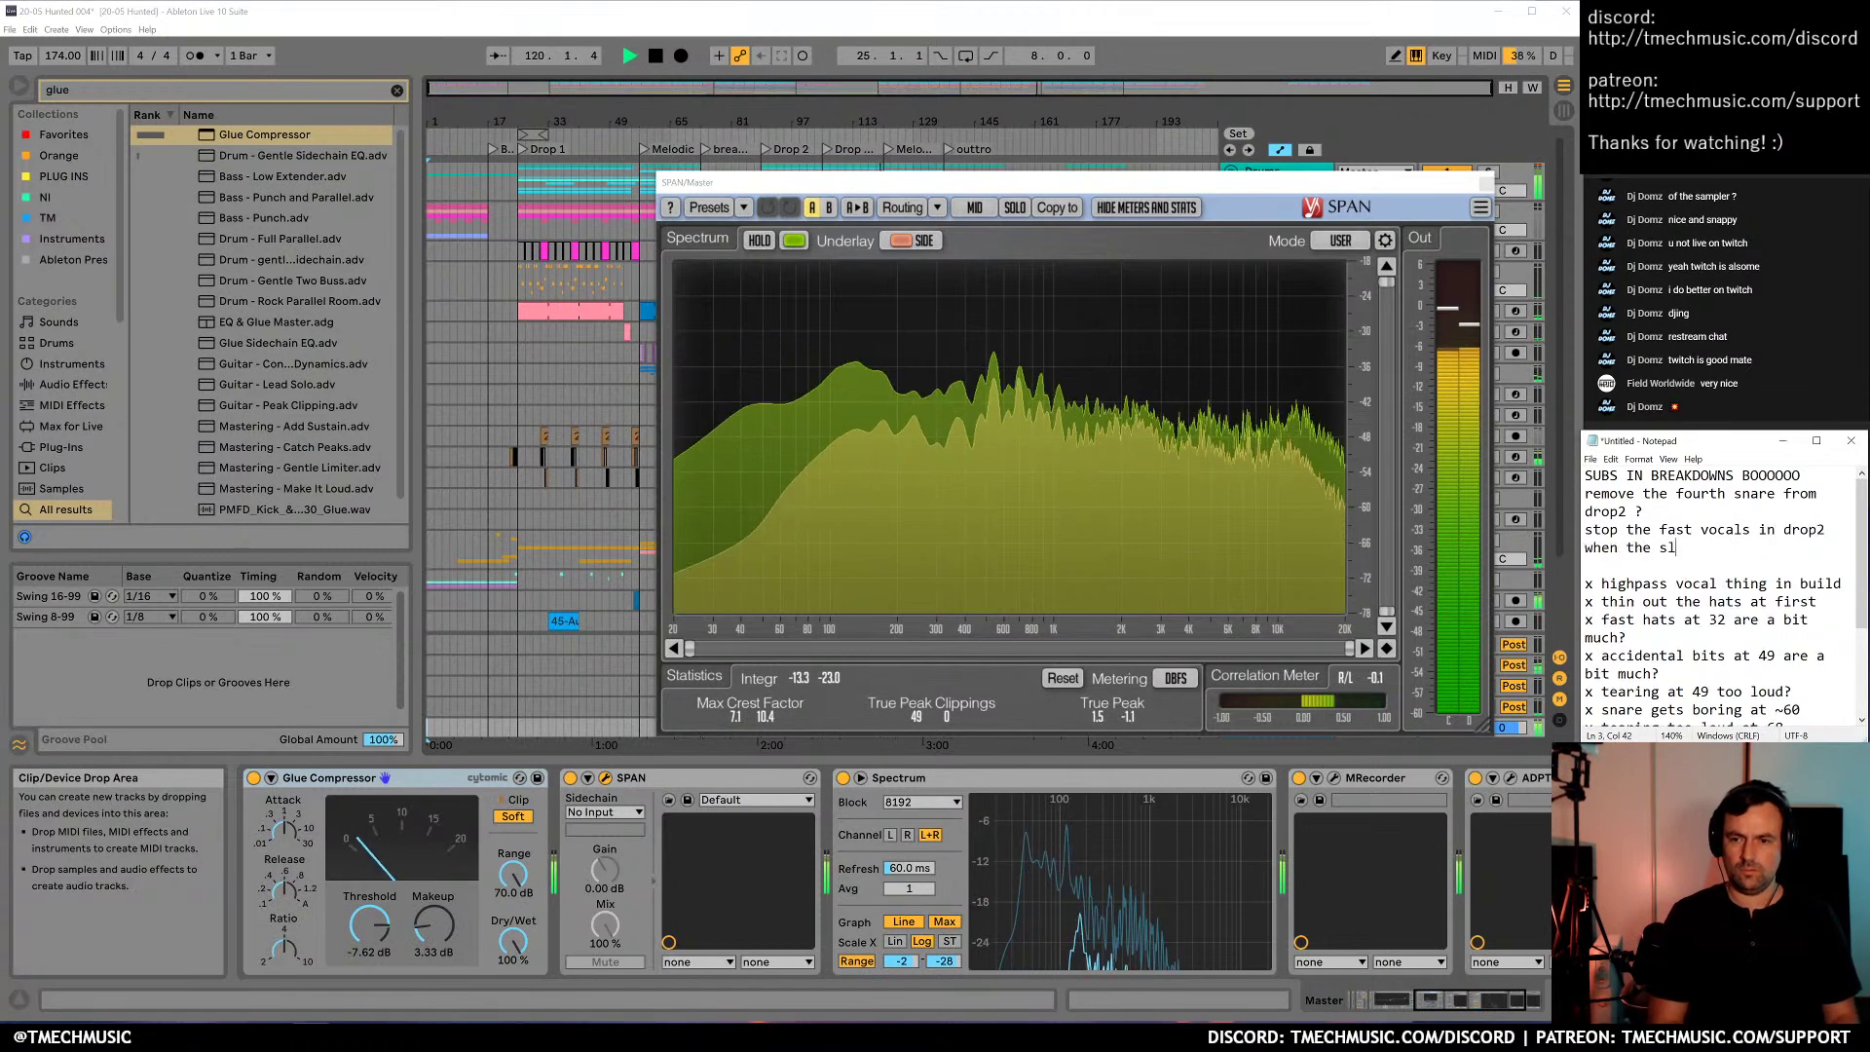
type("ow vocals come in?")
key("Return")
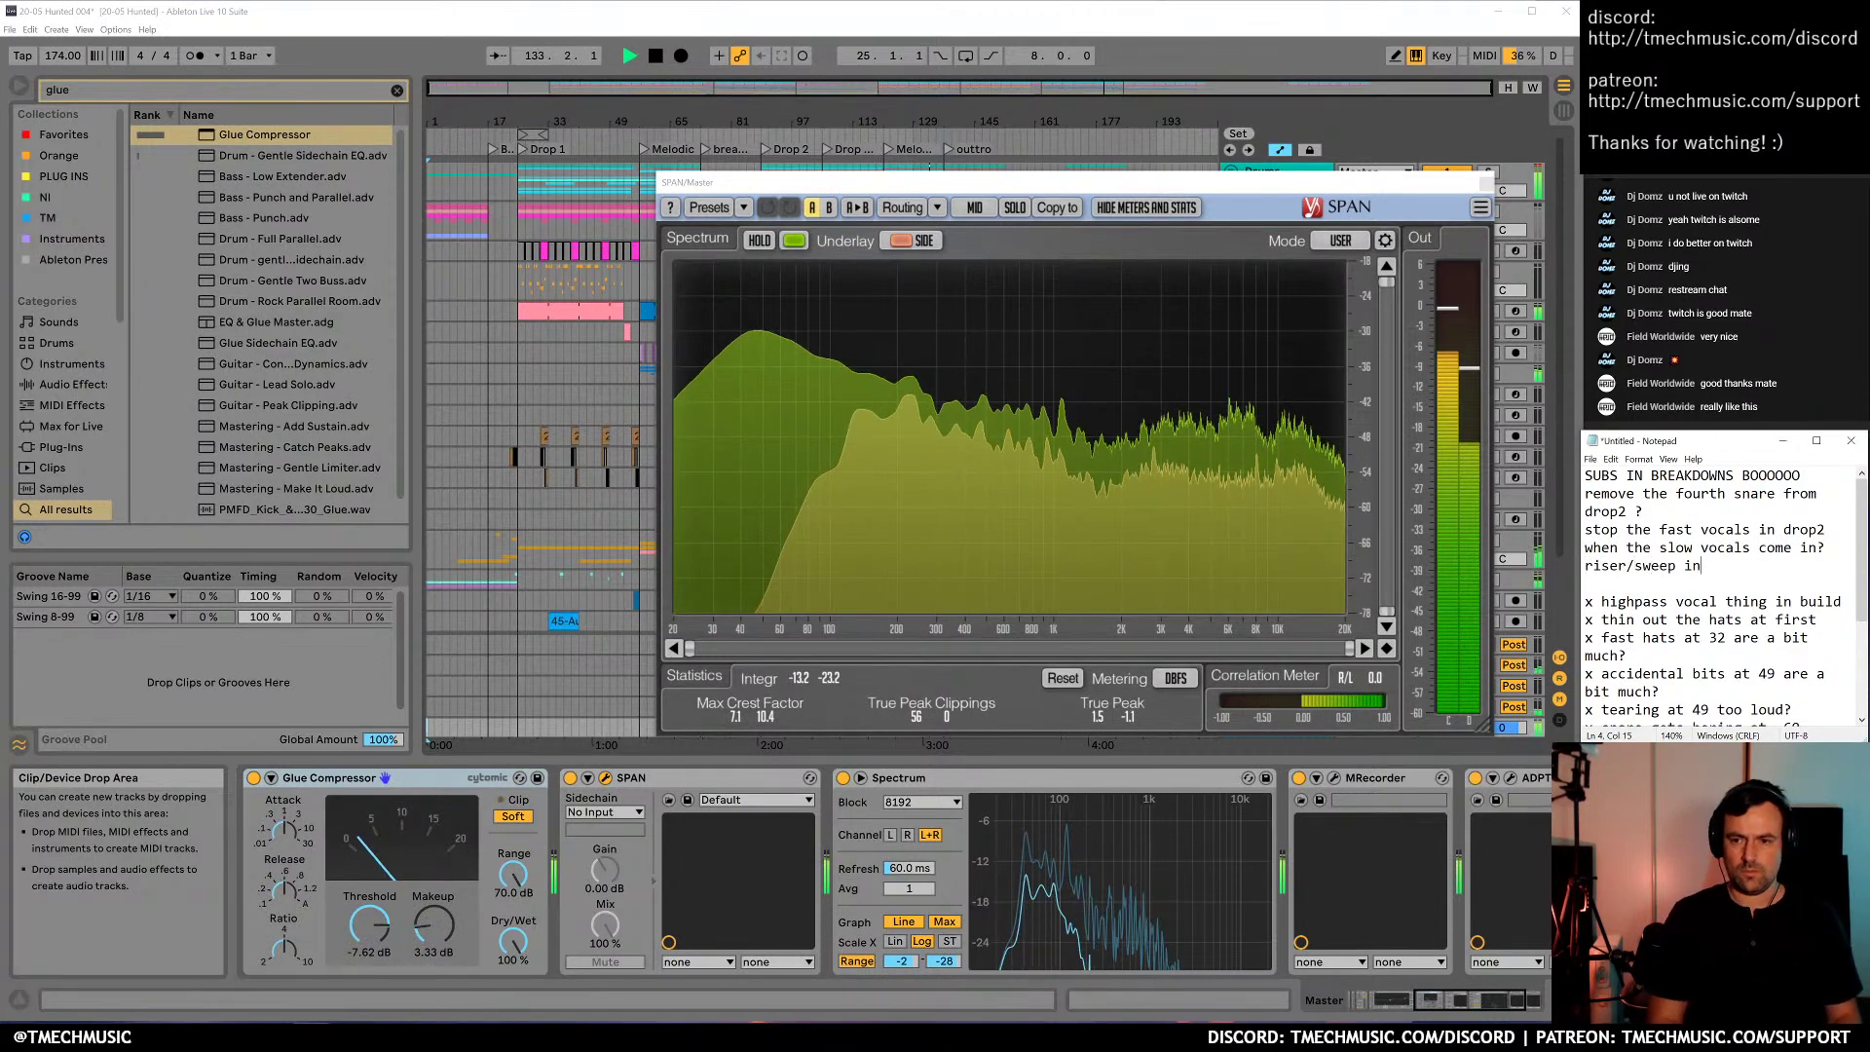
Add the notes "riser/sweep into the outtro" and "accent the BEEP in the sub in the outtro" to the new fix list
type("ro")
key("Return")
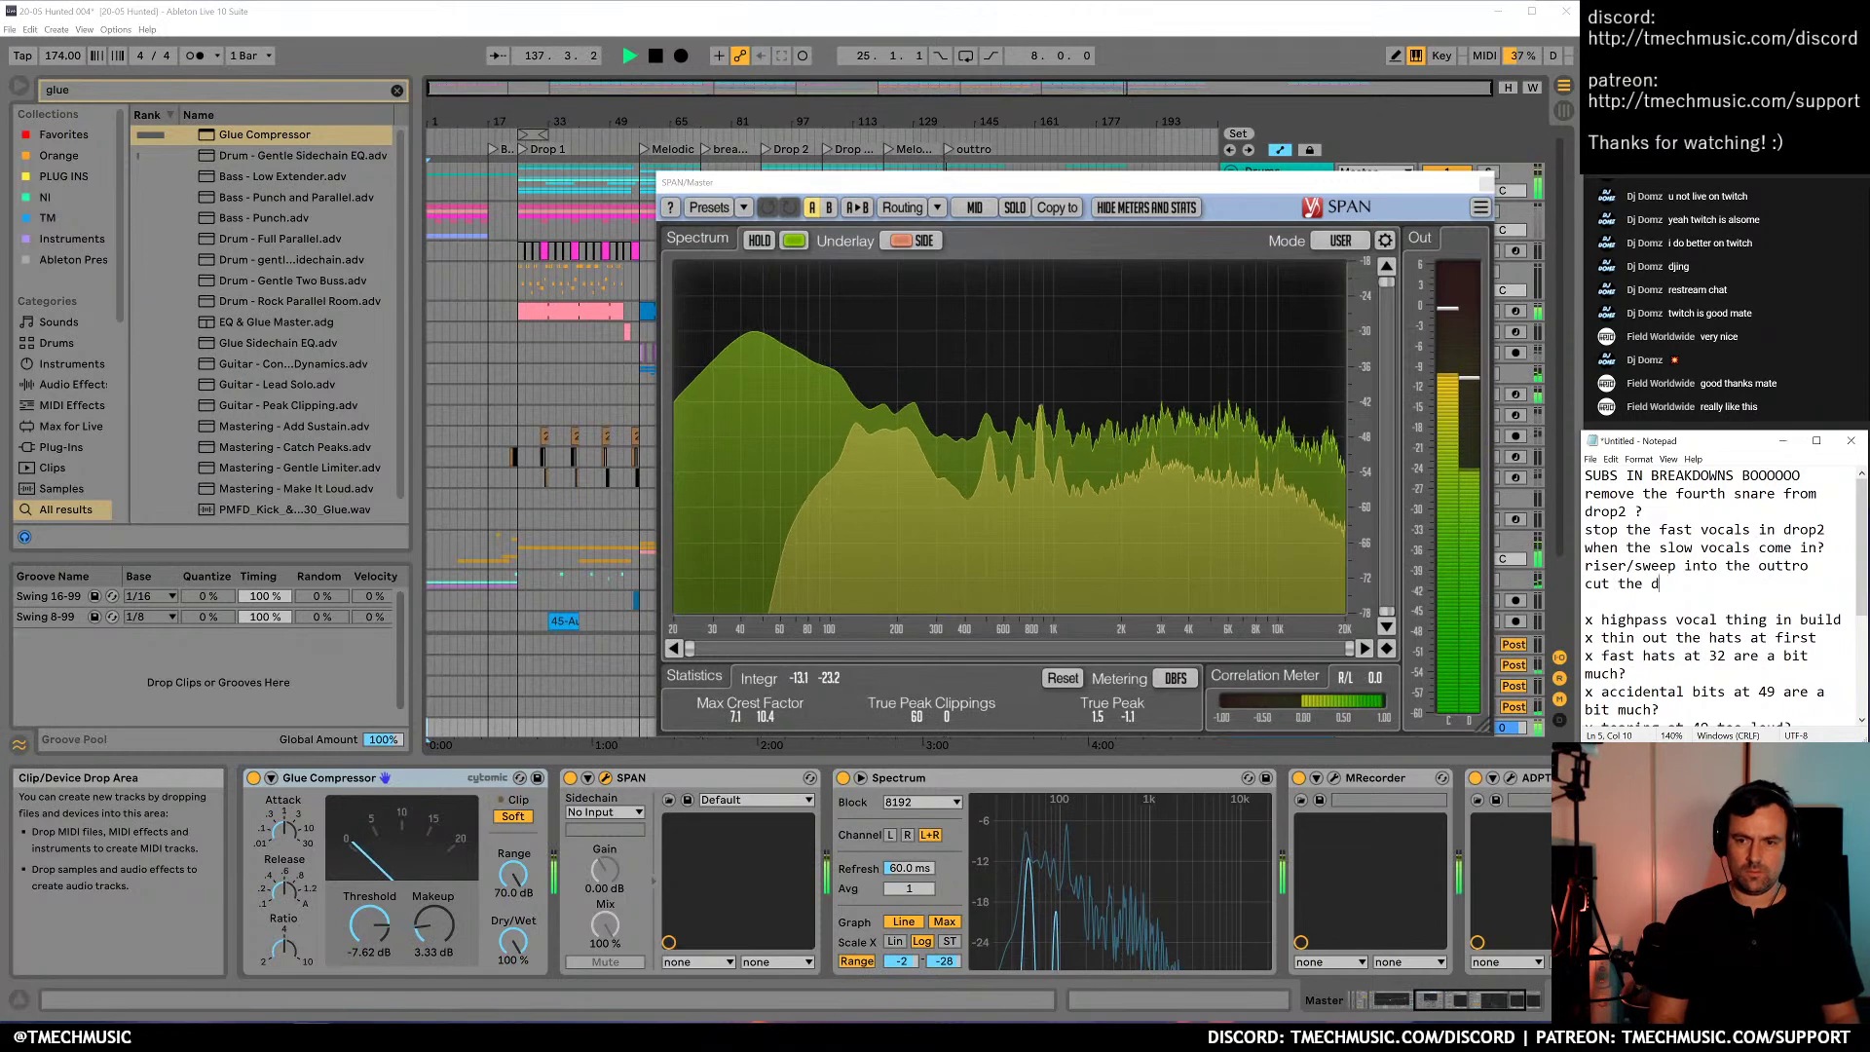
key("BackSpace")
key("BackSpace")
key("BackSpace")
key("BackSpace")
key("BackSpace")
key("BackSpace")
key("BackSpace")
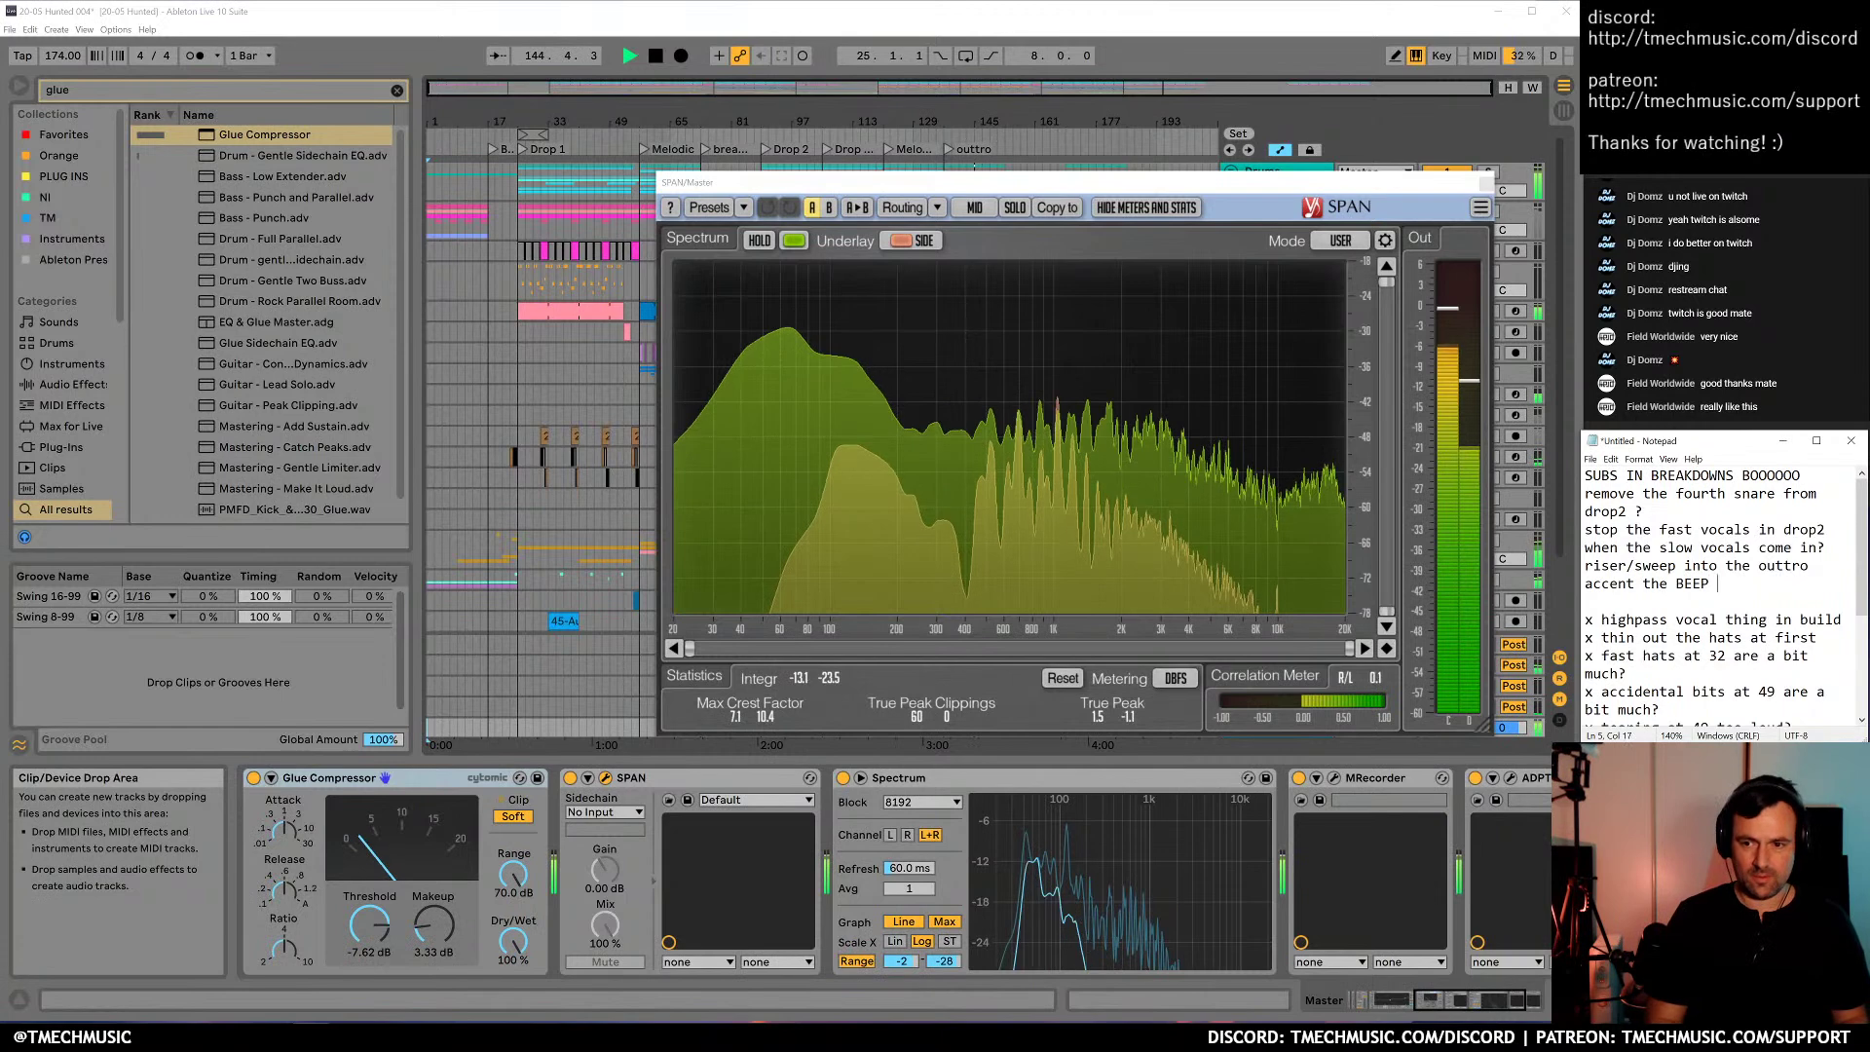
type("in the sub in")
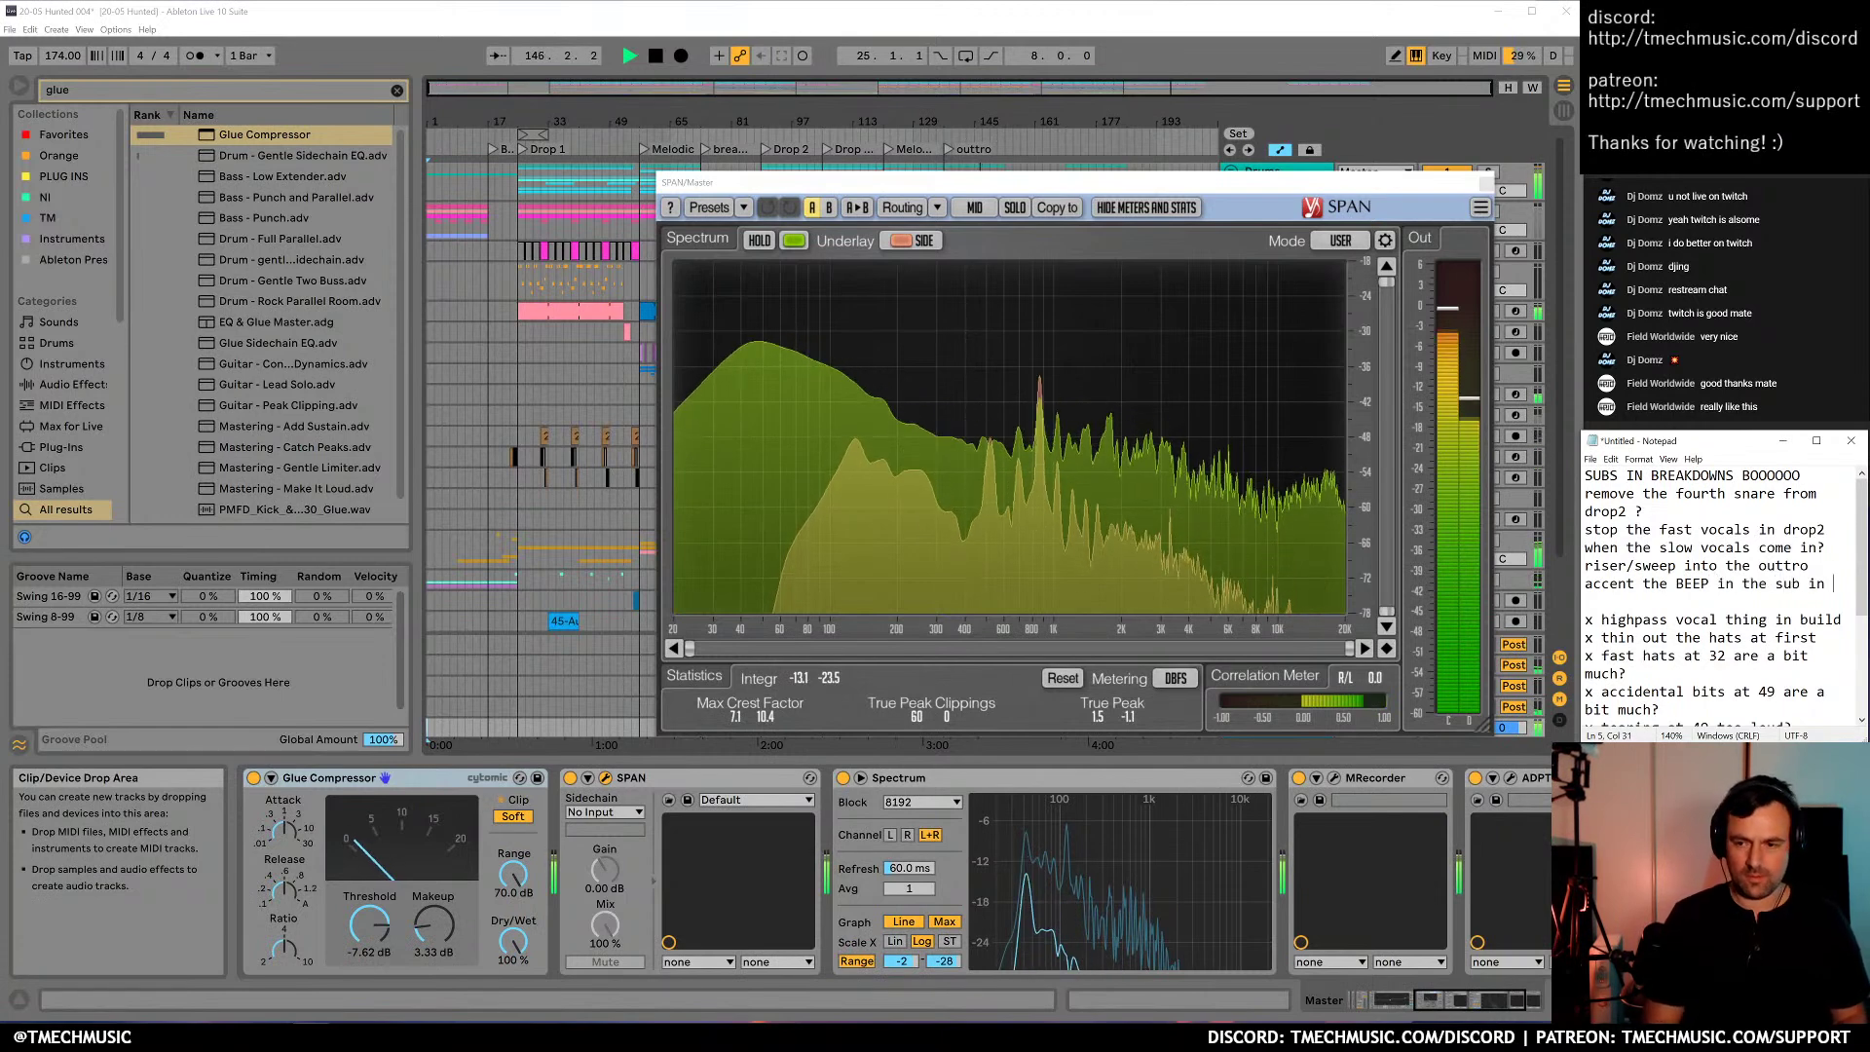
type(" the outtro")
key("Return")
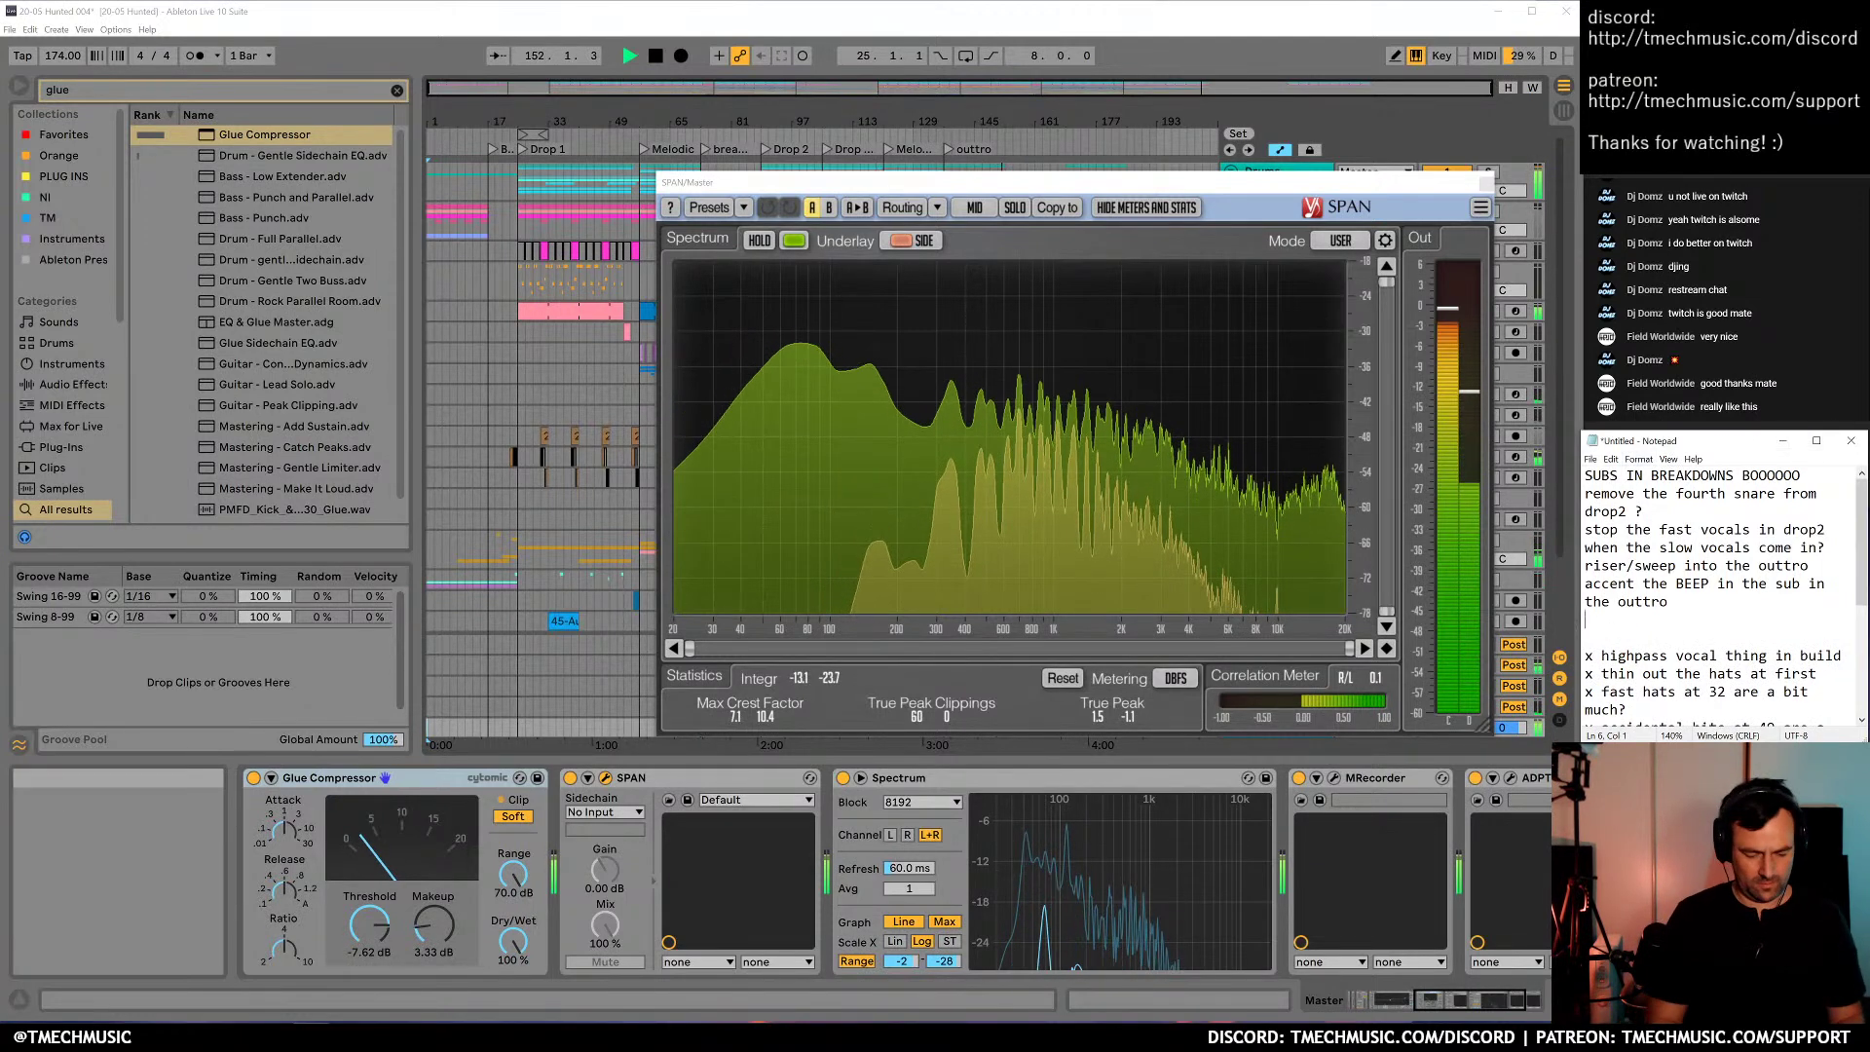
Add the note "radio-bandpass the outtro?" and close the SPAN analyzer
type("radio-ba")
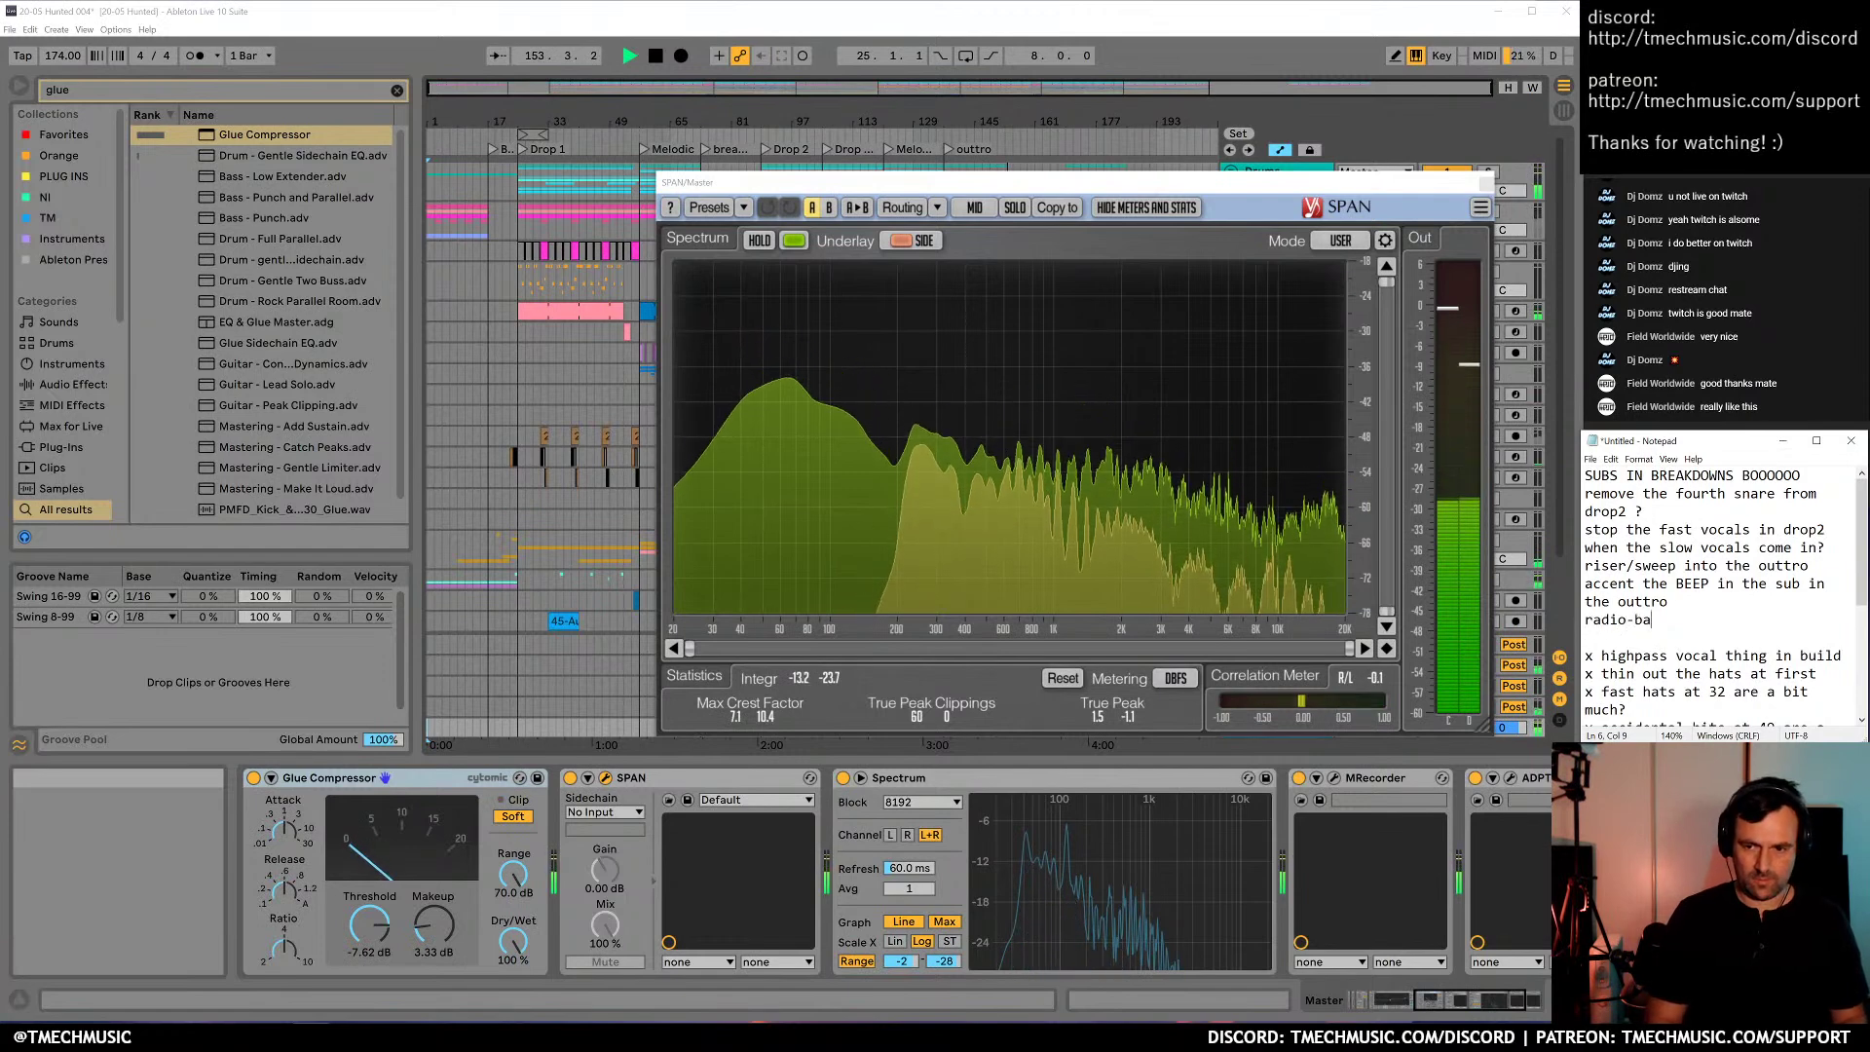
type("ndpass the outtro")
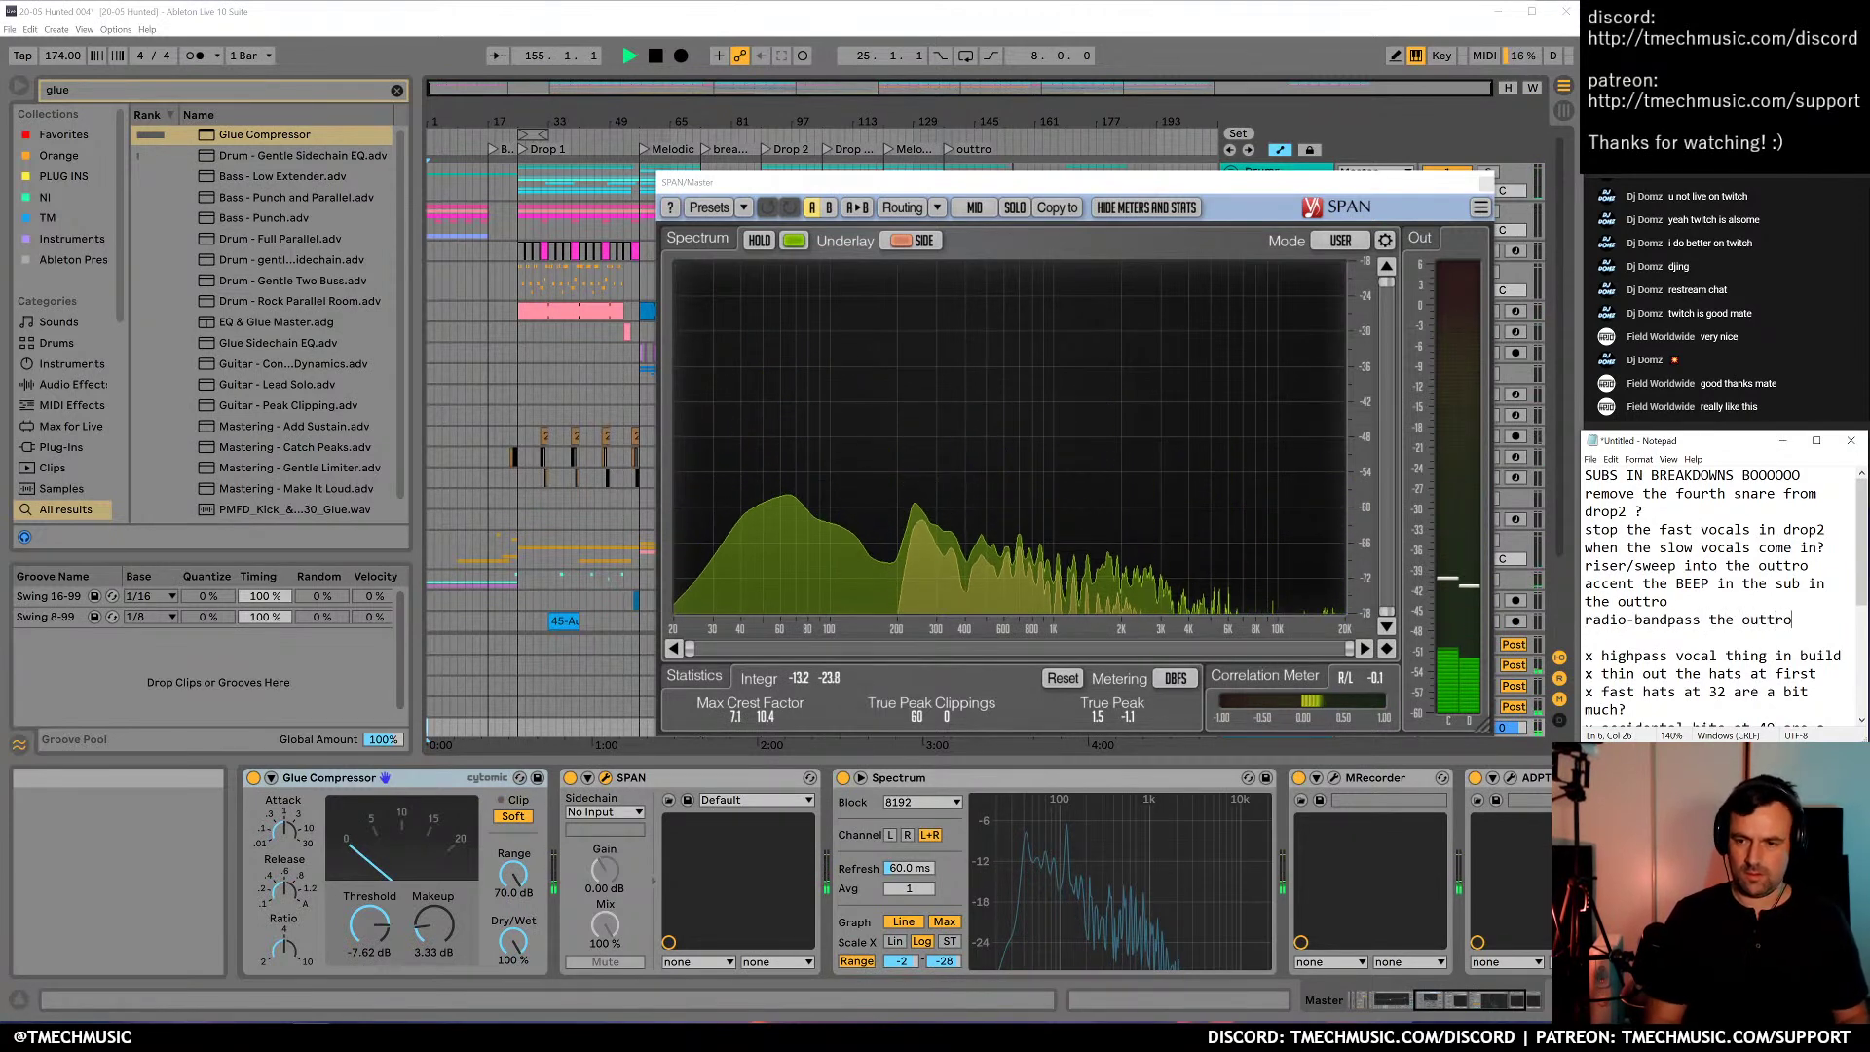
type("?")
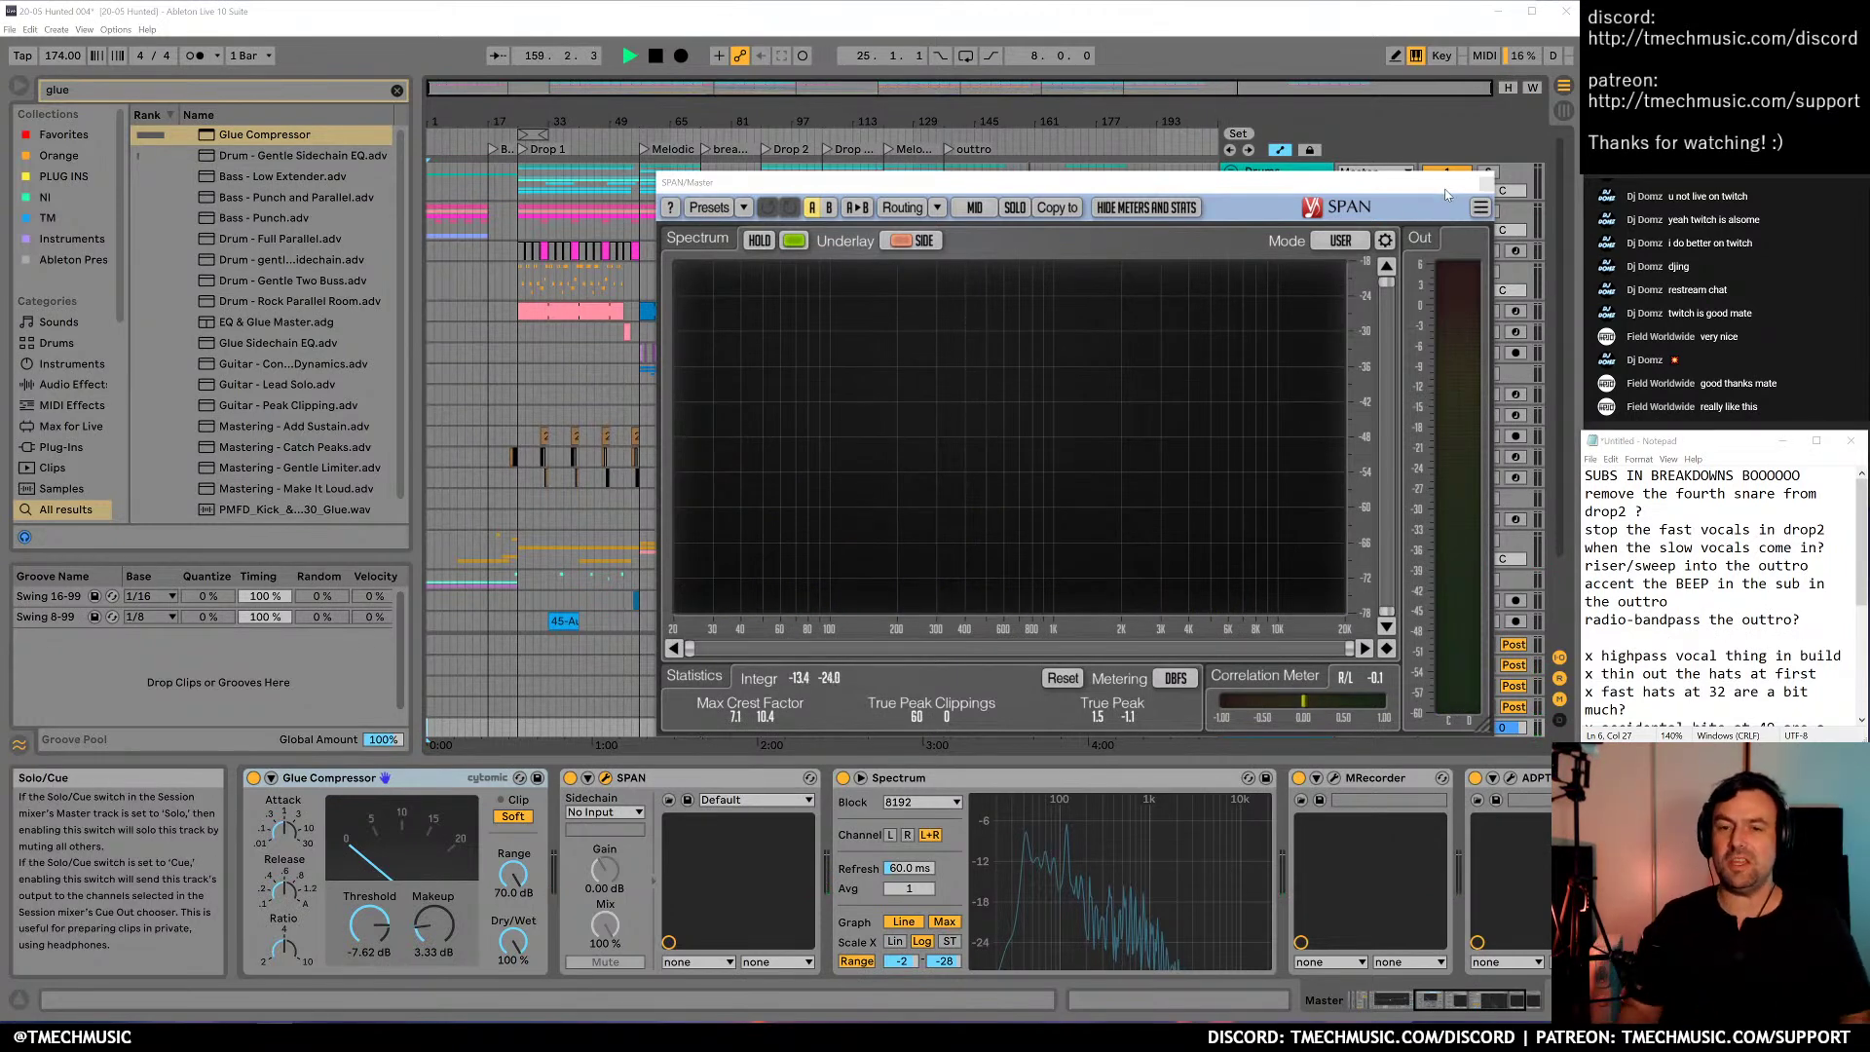
left_click(1489, 185)
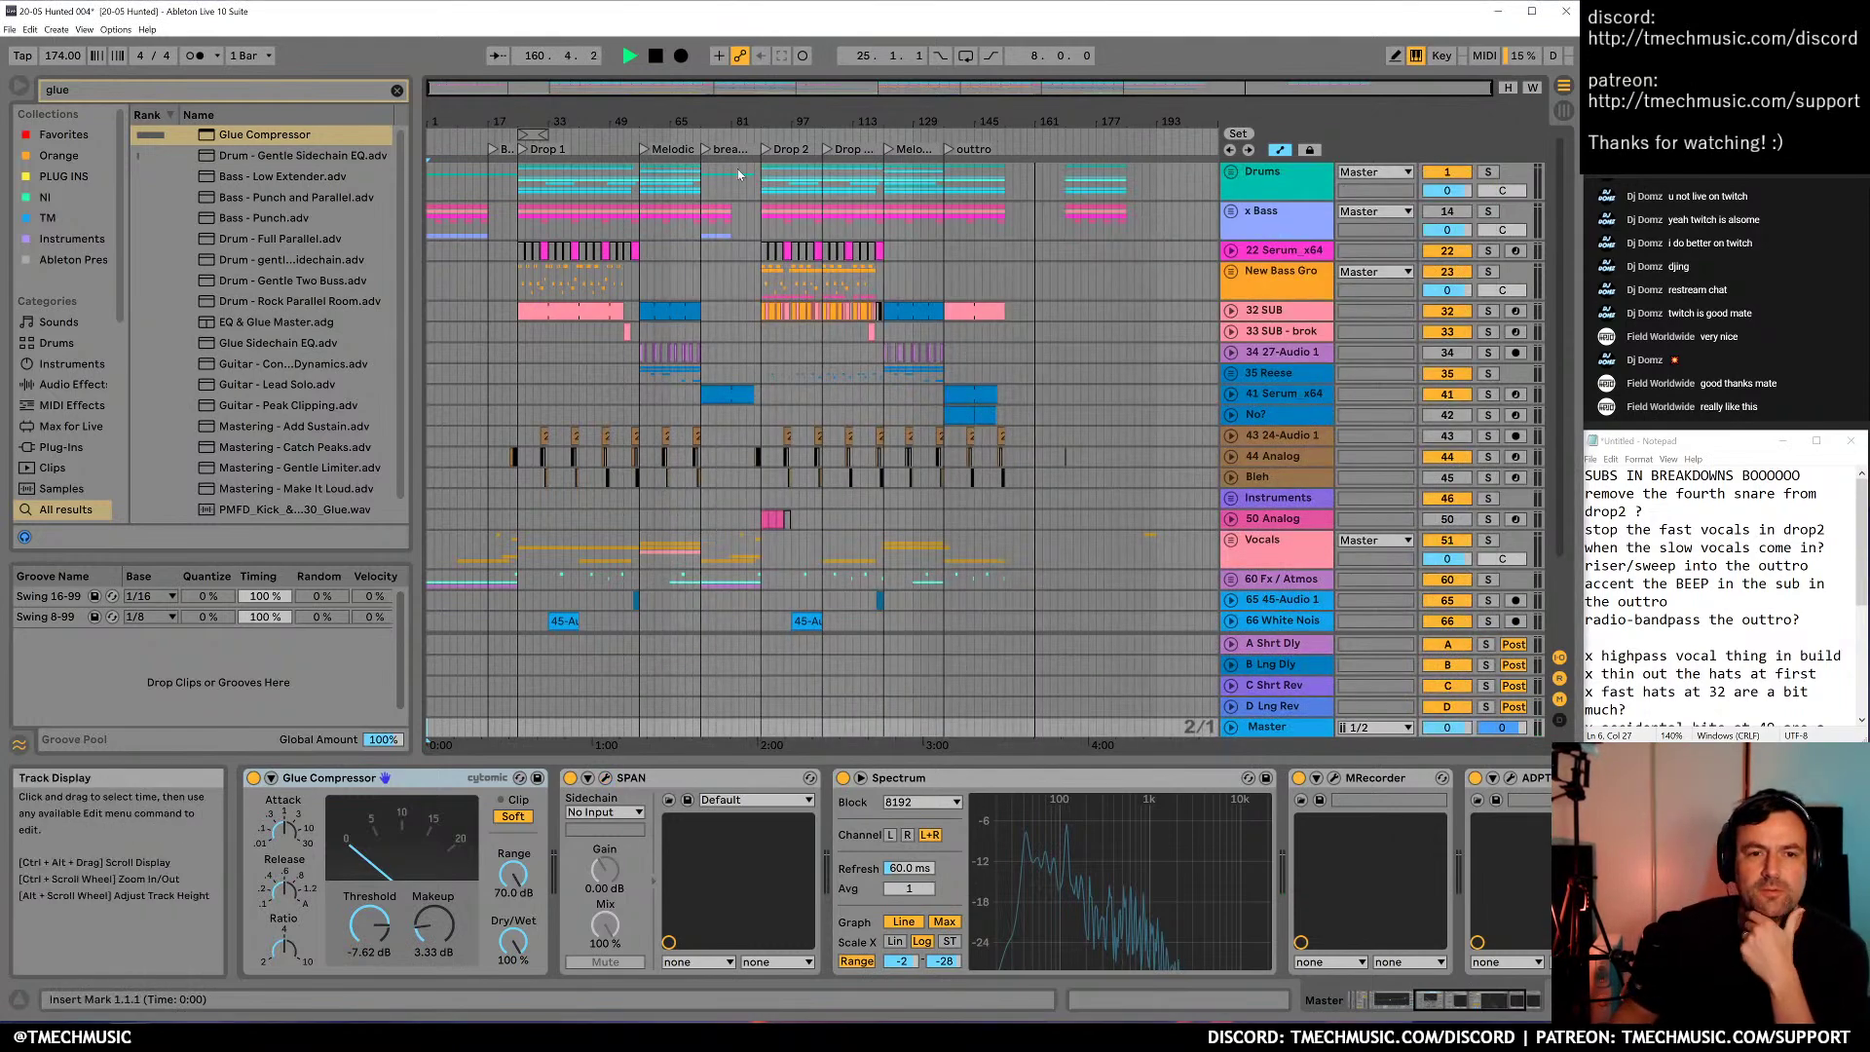
Audition the start of the breakdown at bar 73 and compare the EQ devices on the 41 Serum_x64 and No? tracks
left_click_drag(686, 122, 686, 403)
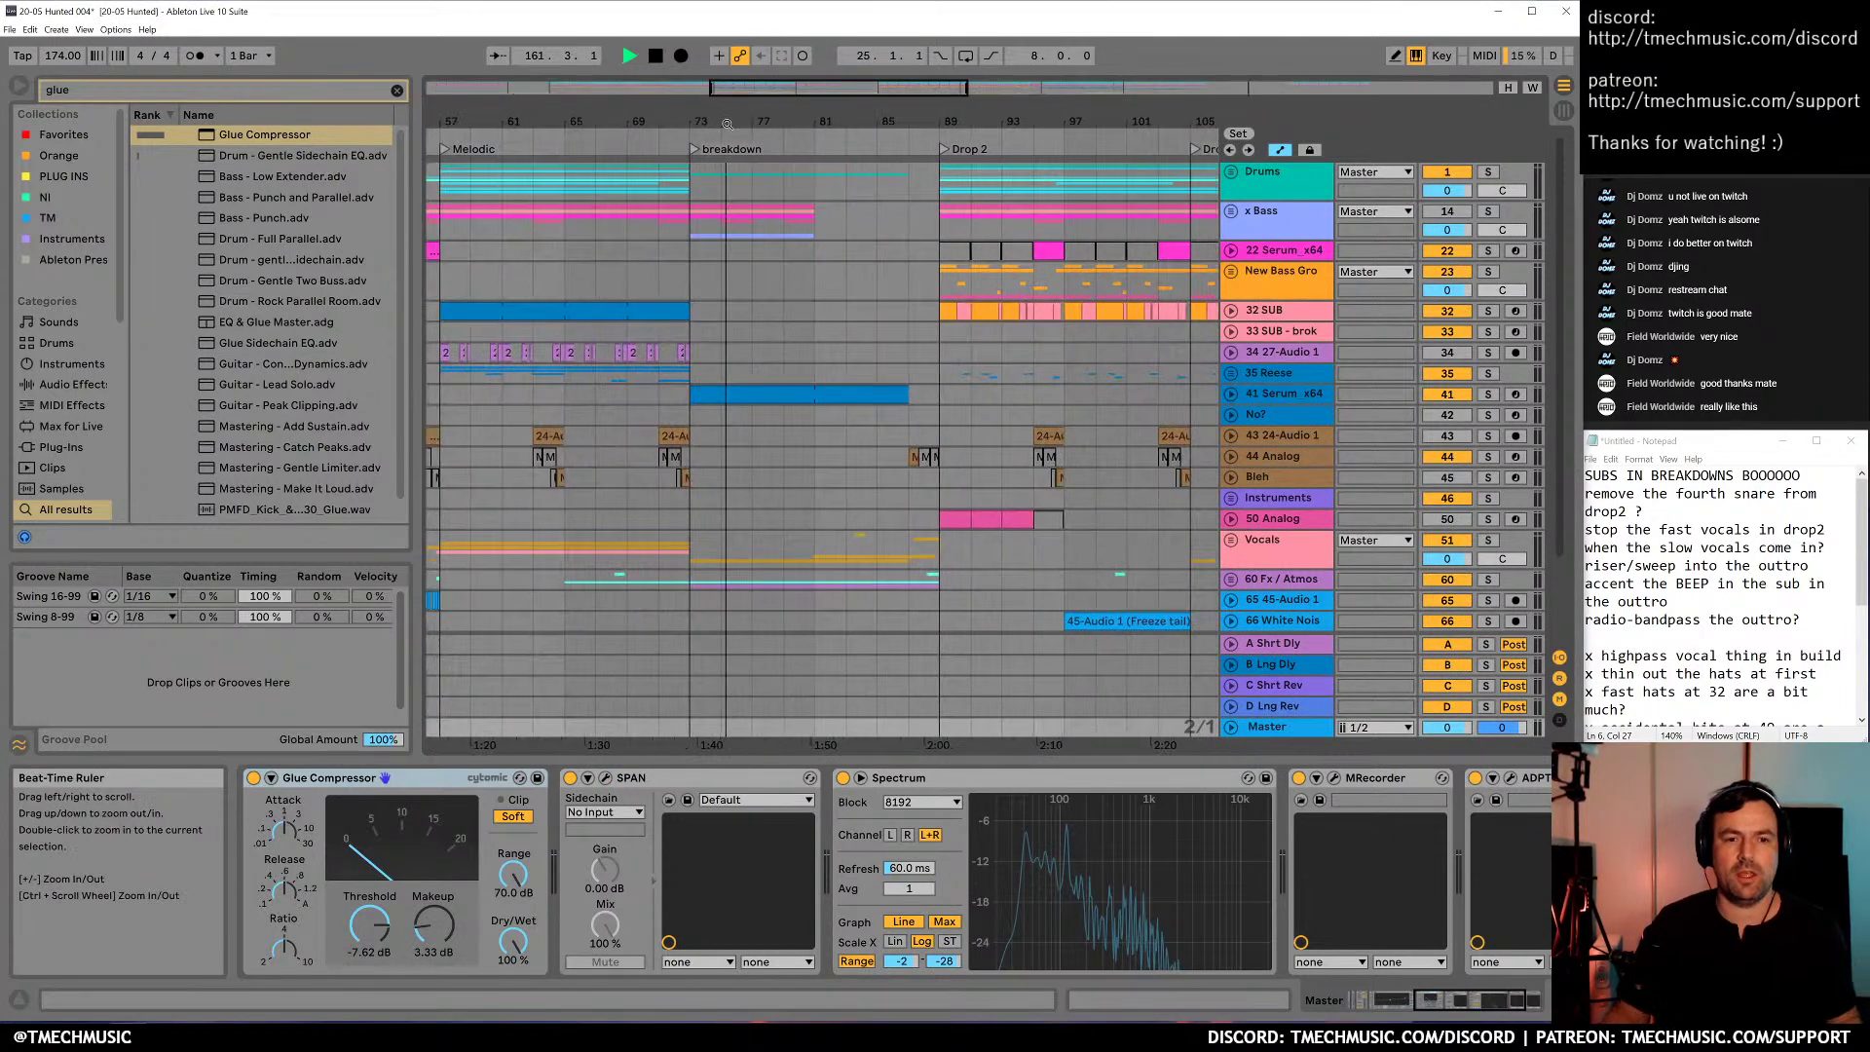
left_click(688, 398)
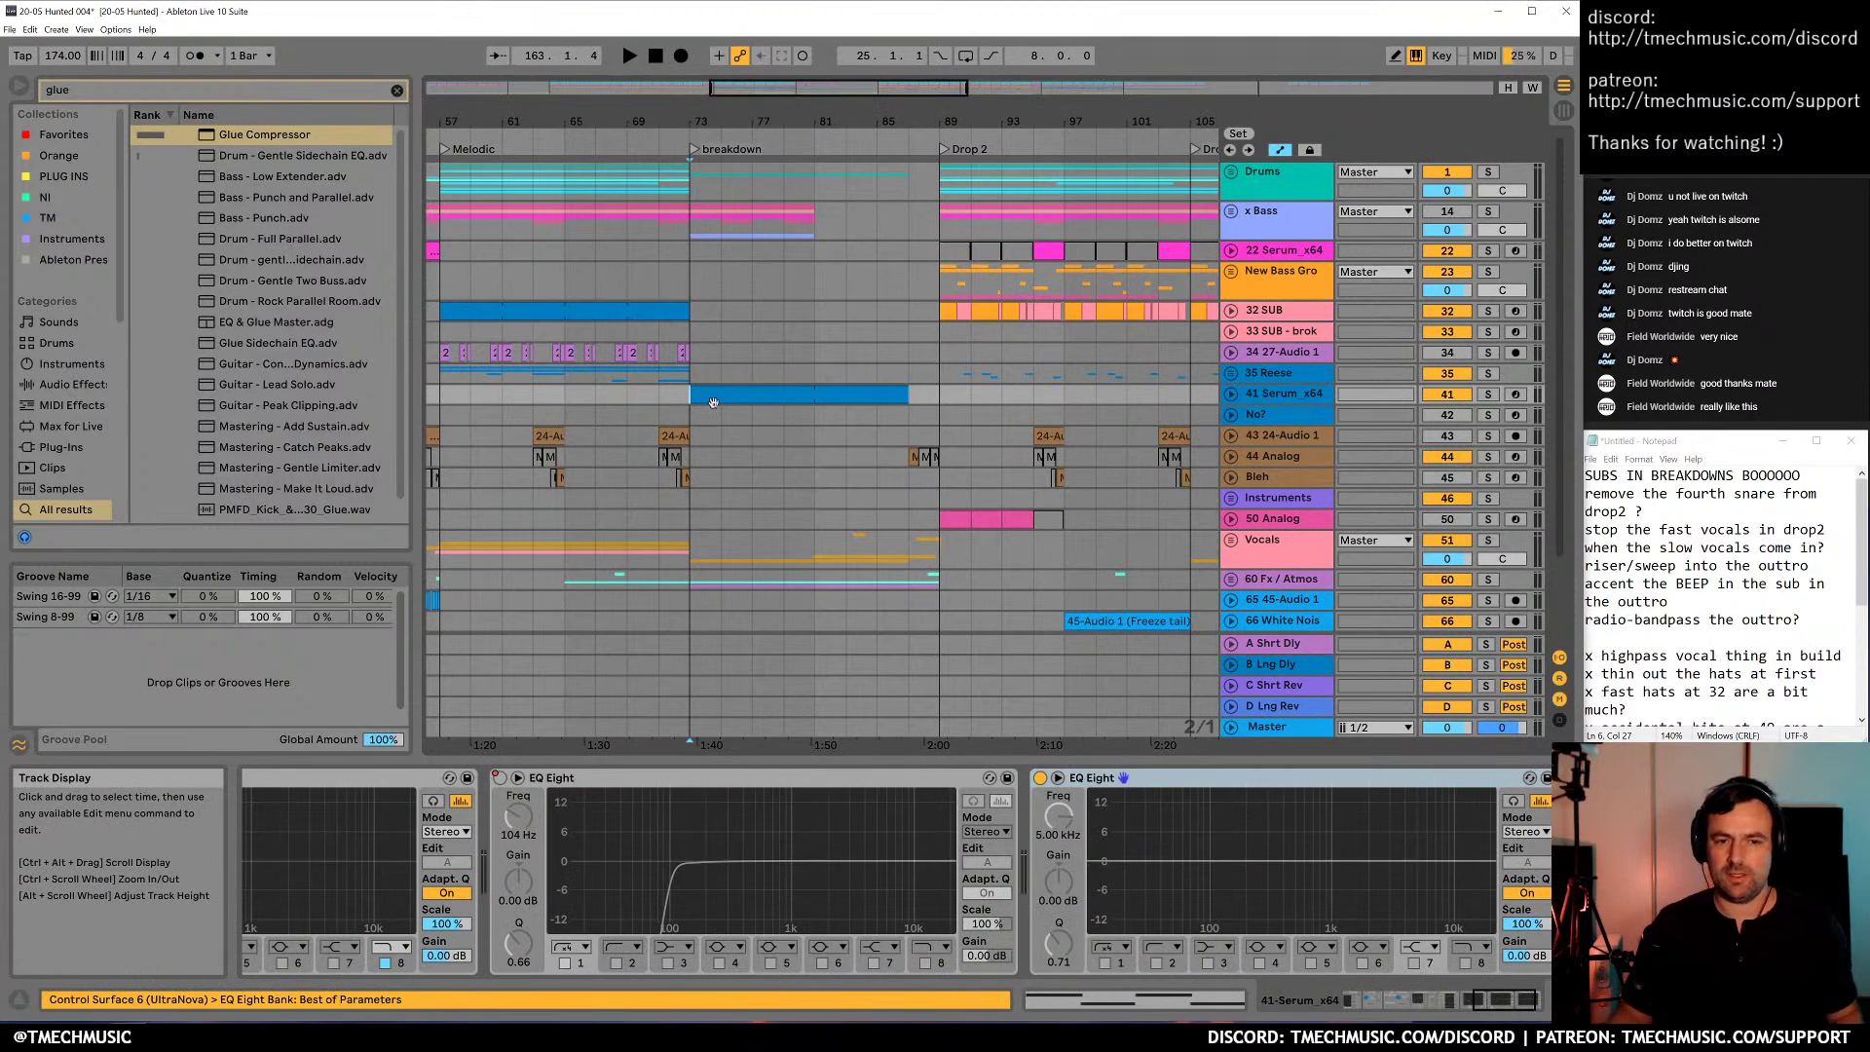
key("space")
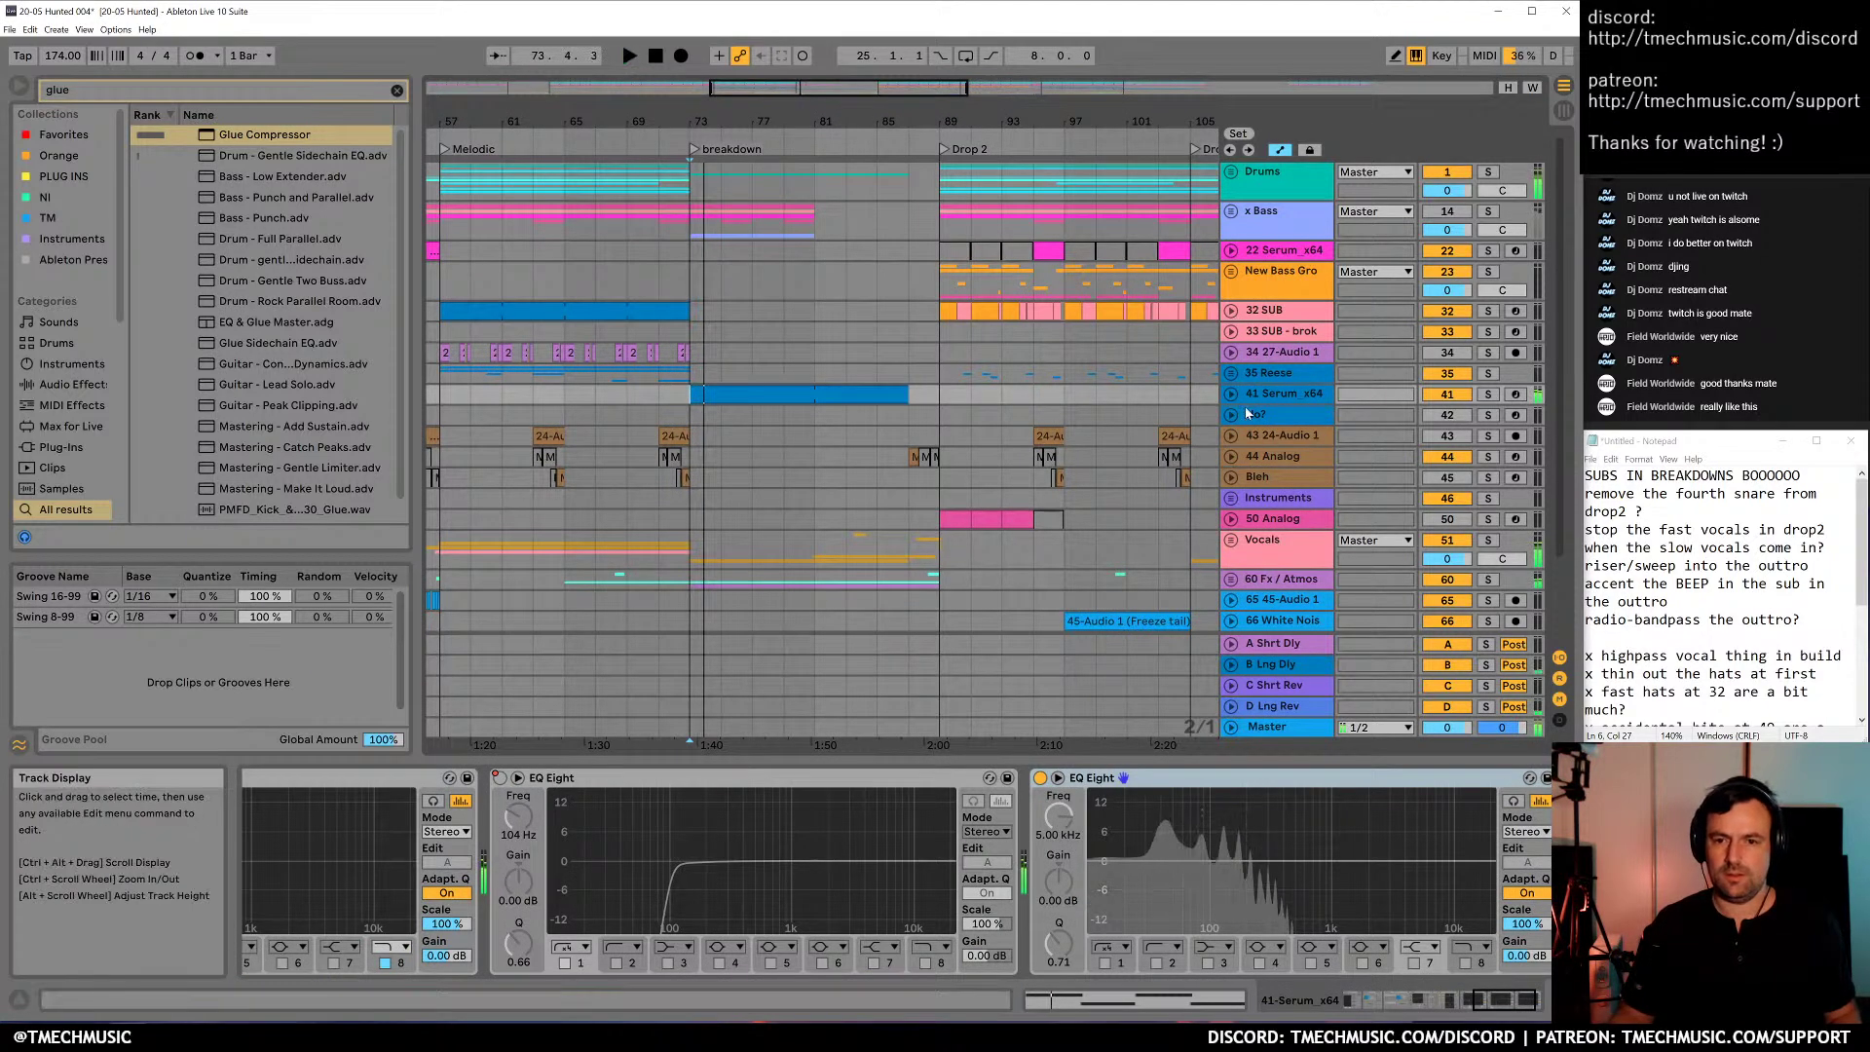
left_click_drag(618, 122, 618, 68)
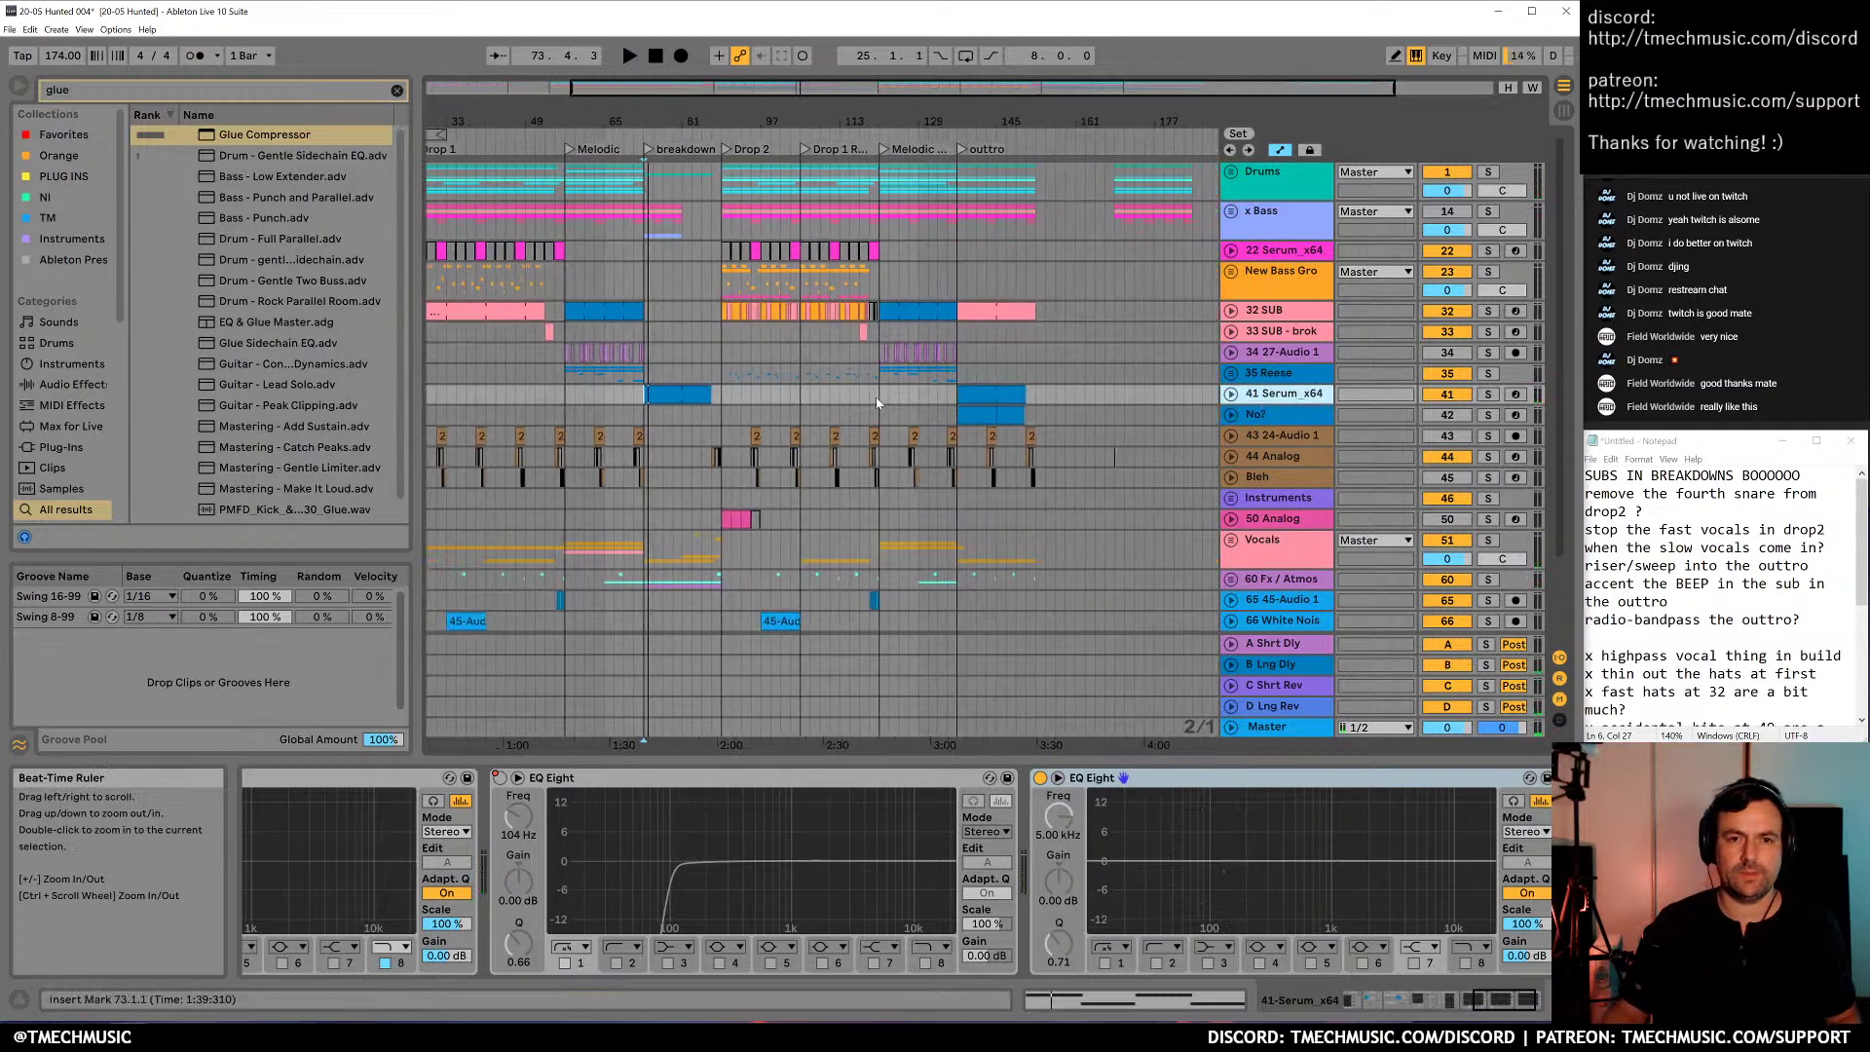
left_click(1257, 414)
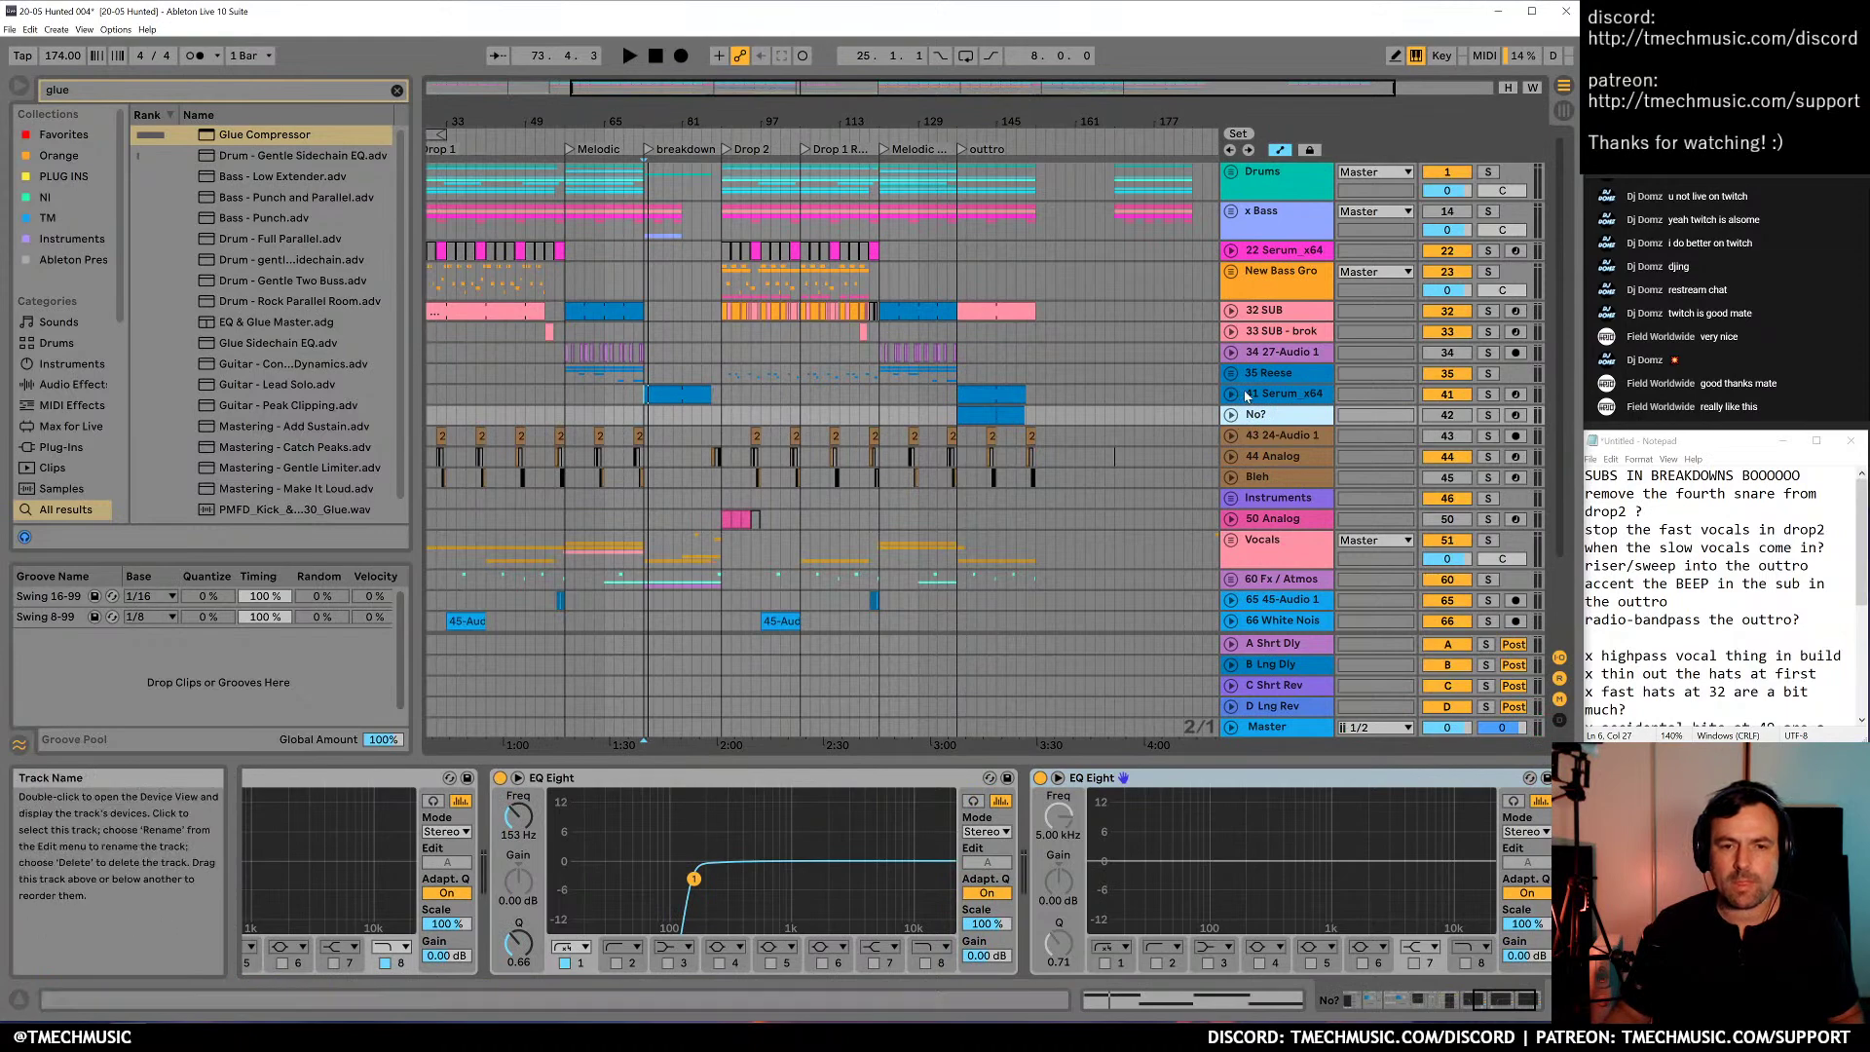
left_click(1025, 386)
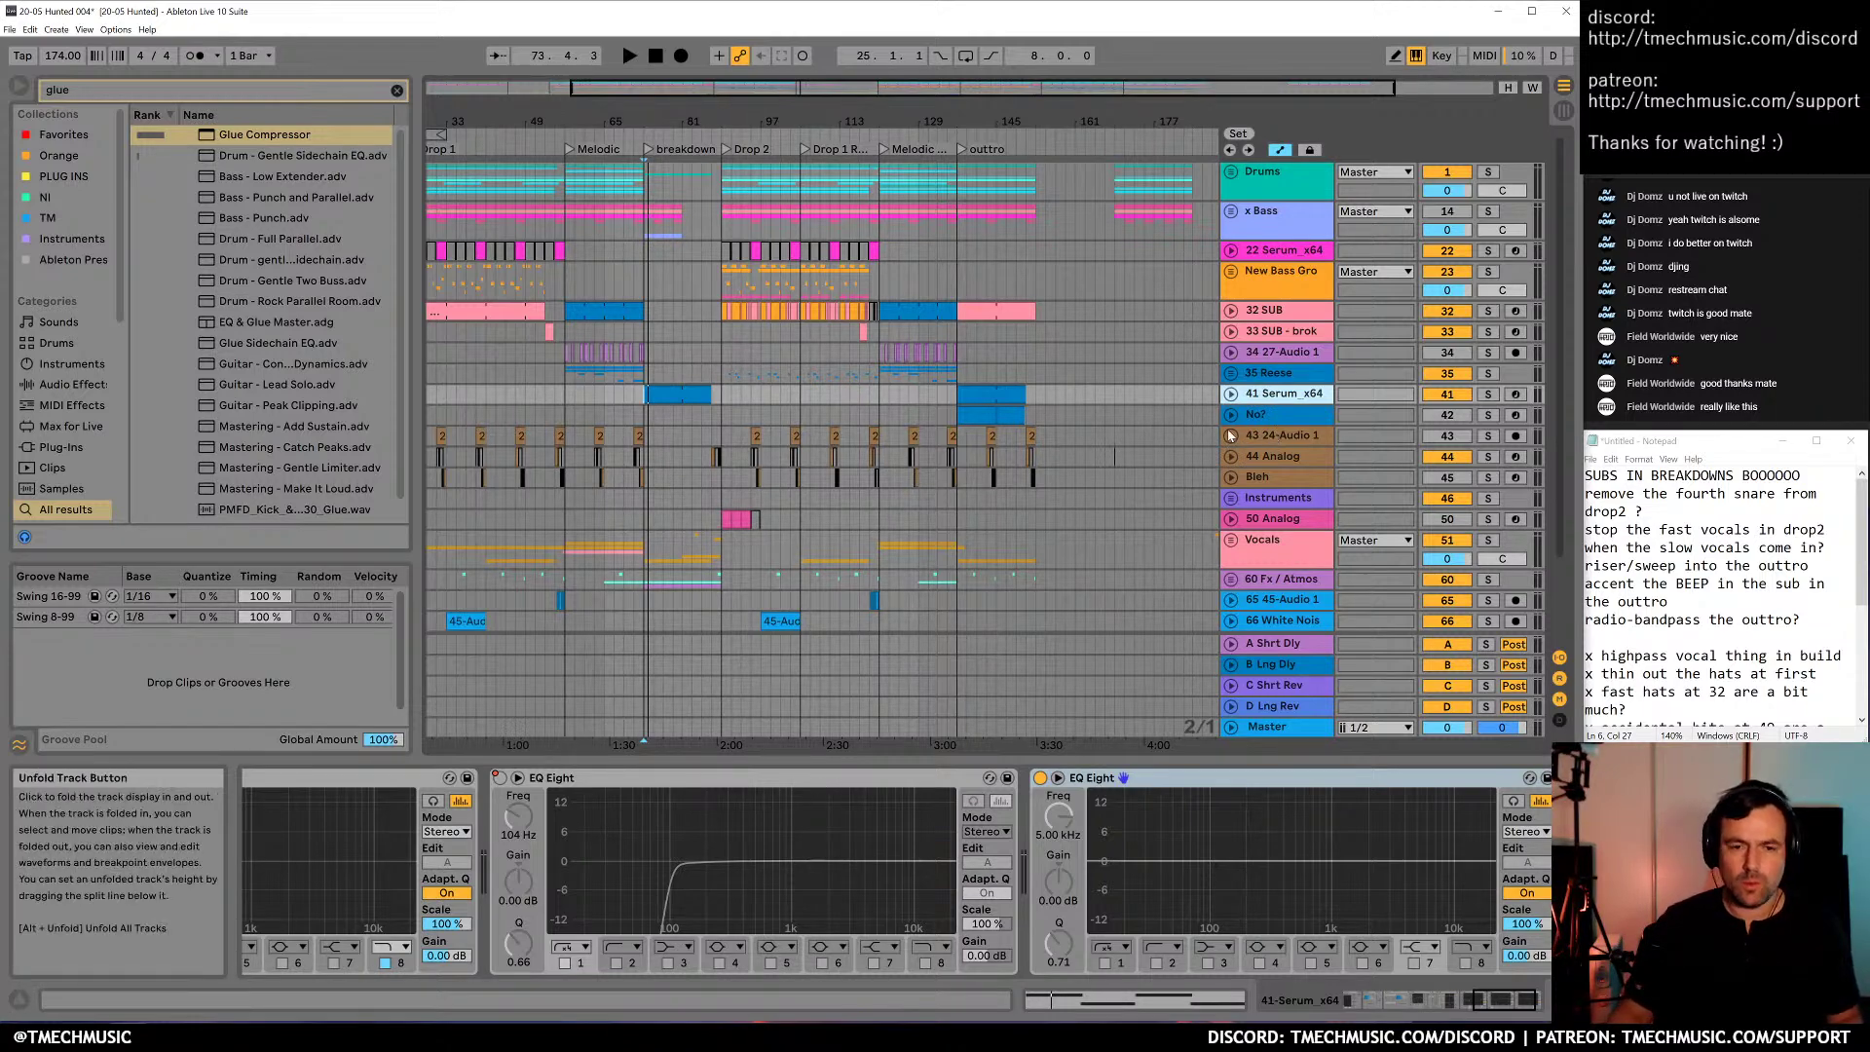
Automate the 41 Serum_x64 track's EQ Eight on from about bar 71 until shortly after Drop 2 starts, and audition the breakdown from bar 71
left_click(1229, 398)
scroll(629, 527, "down", 4)
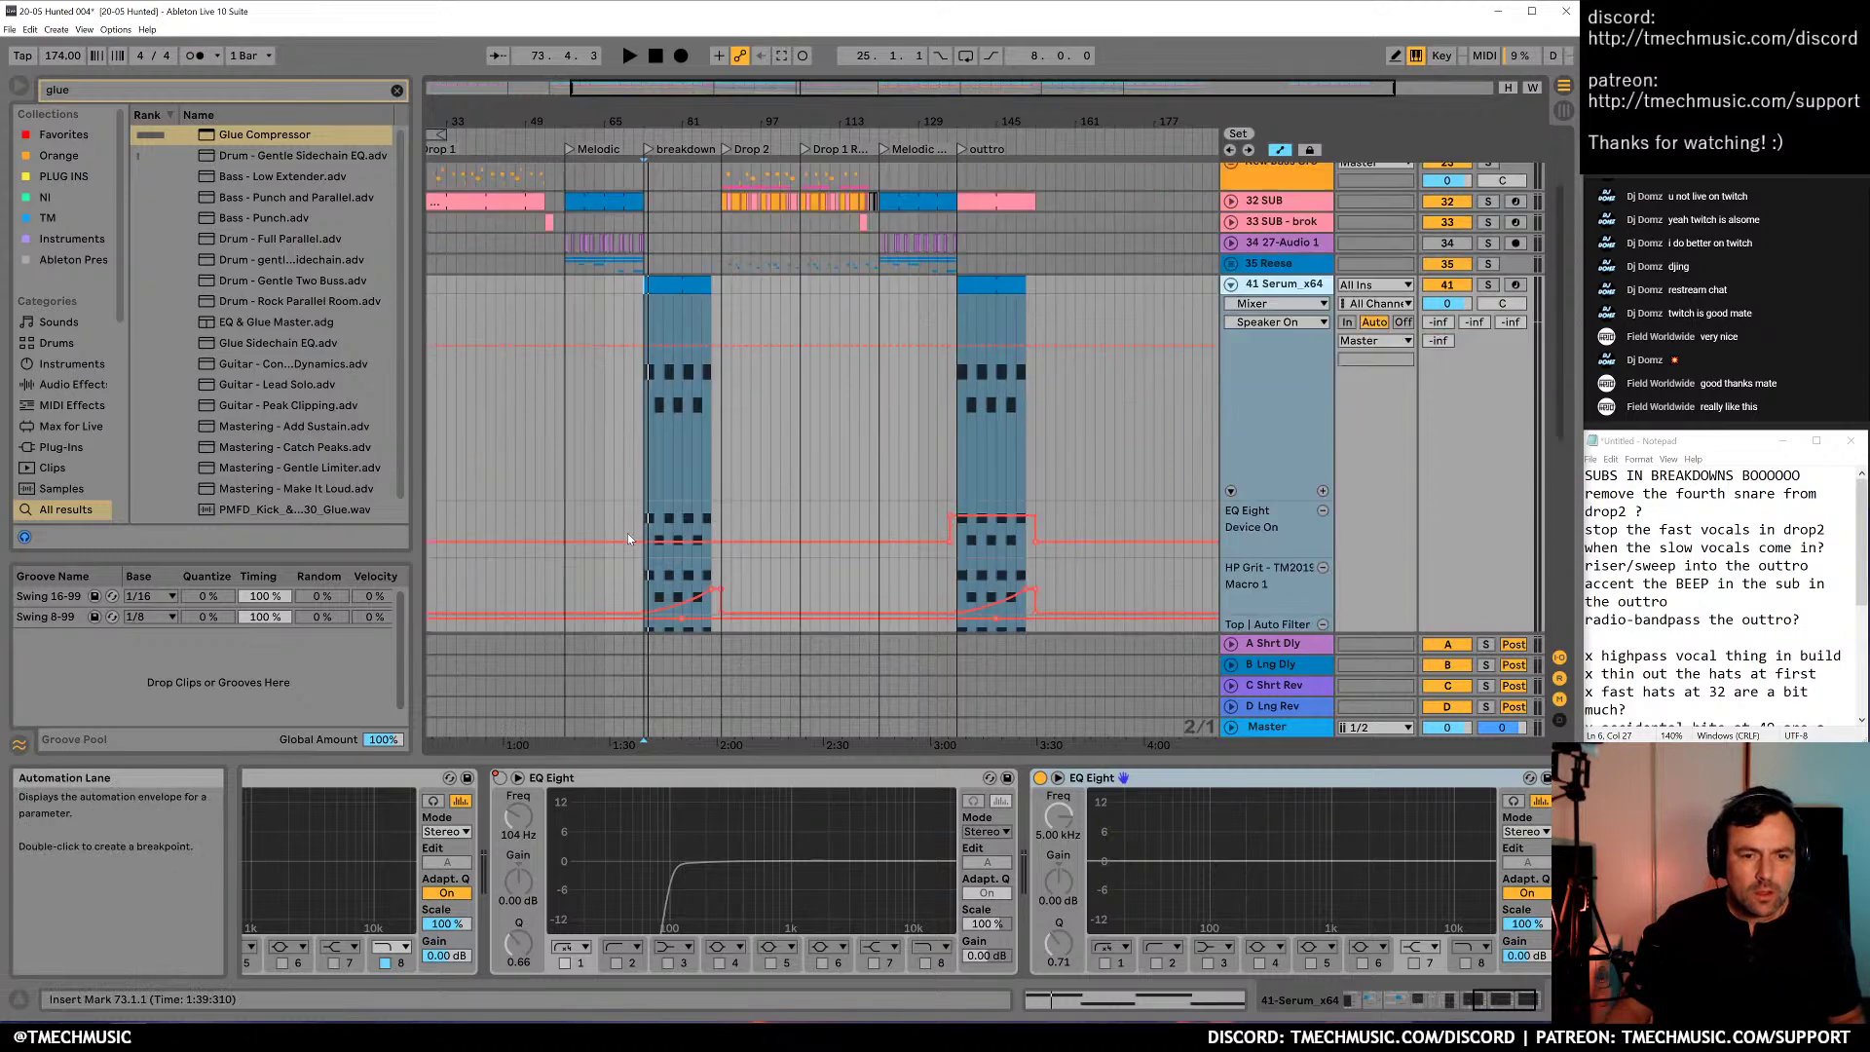
key("b")
left_click_drag(635, 430, 740, 429)
left_click(634, 416)
key("space")
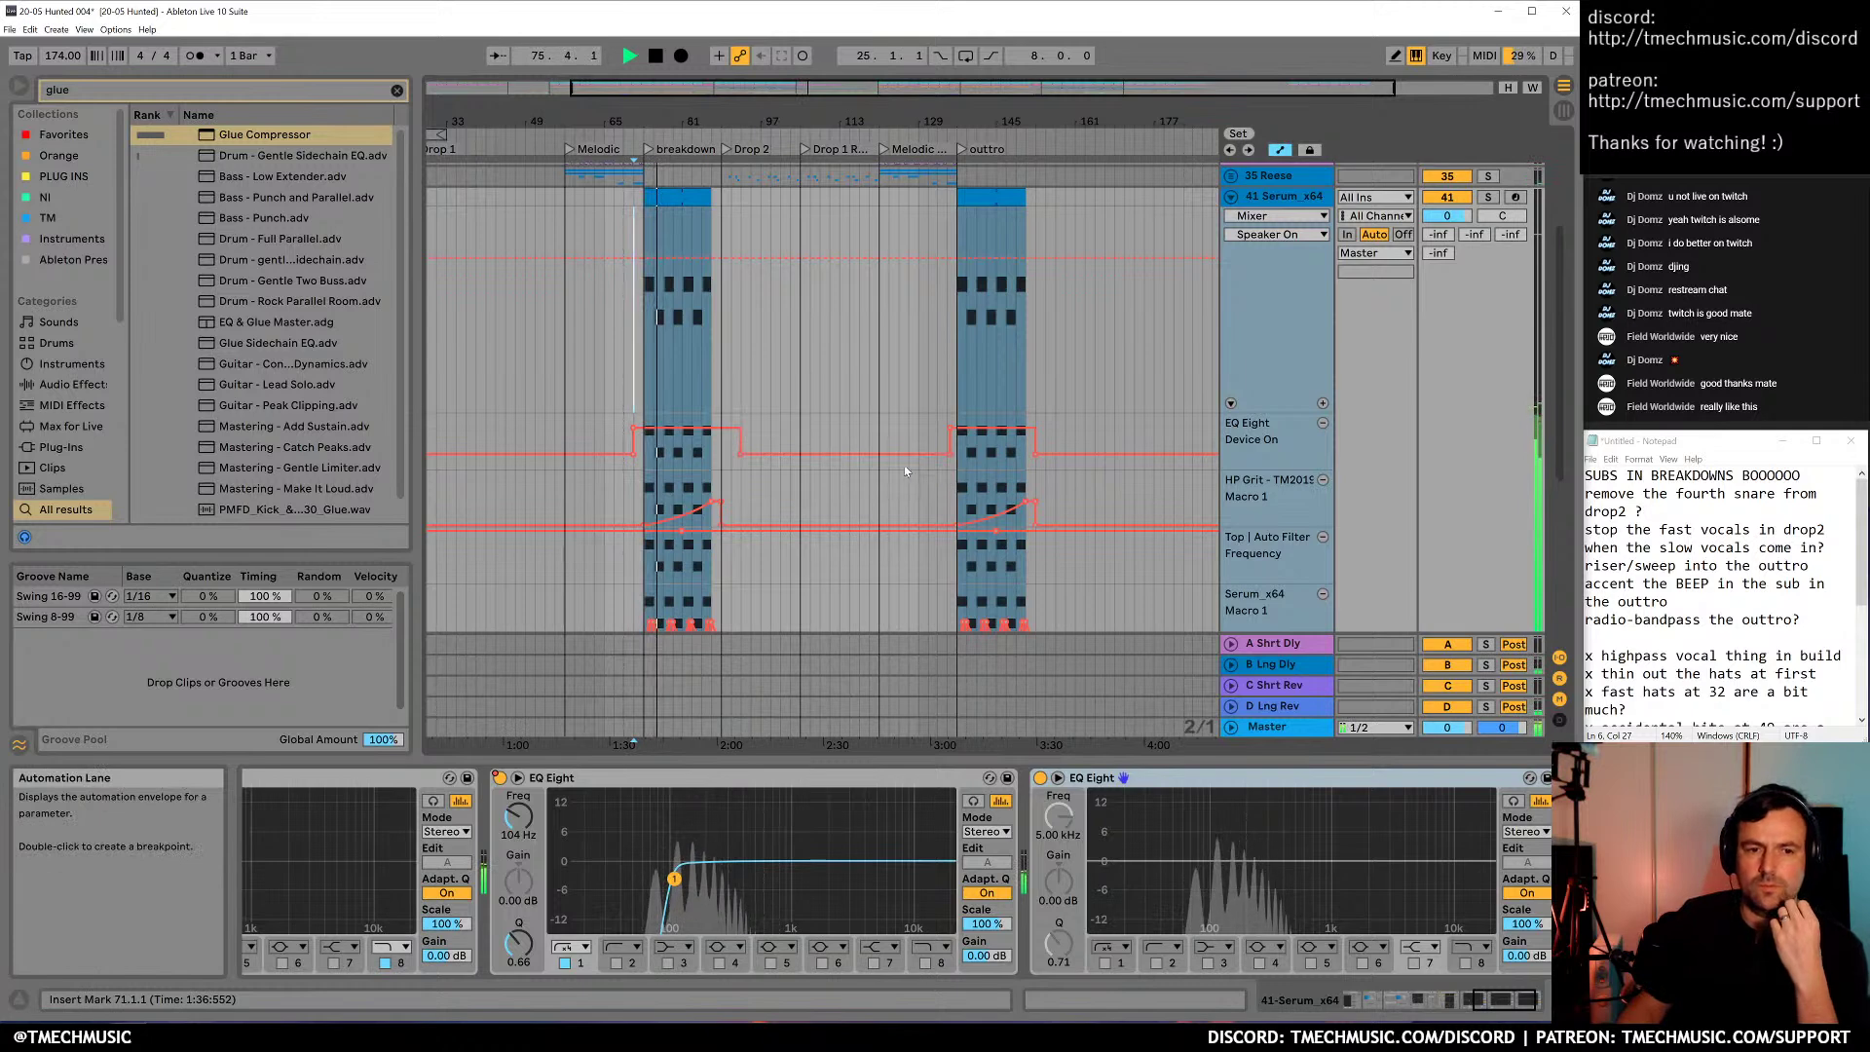
key("space")
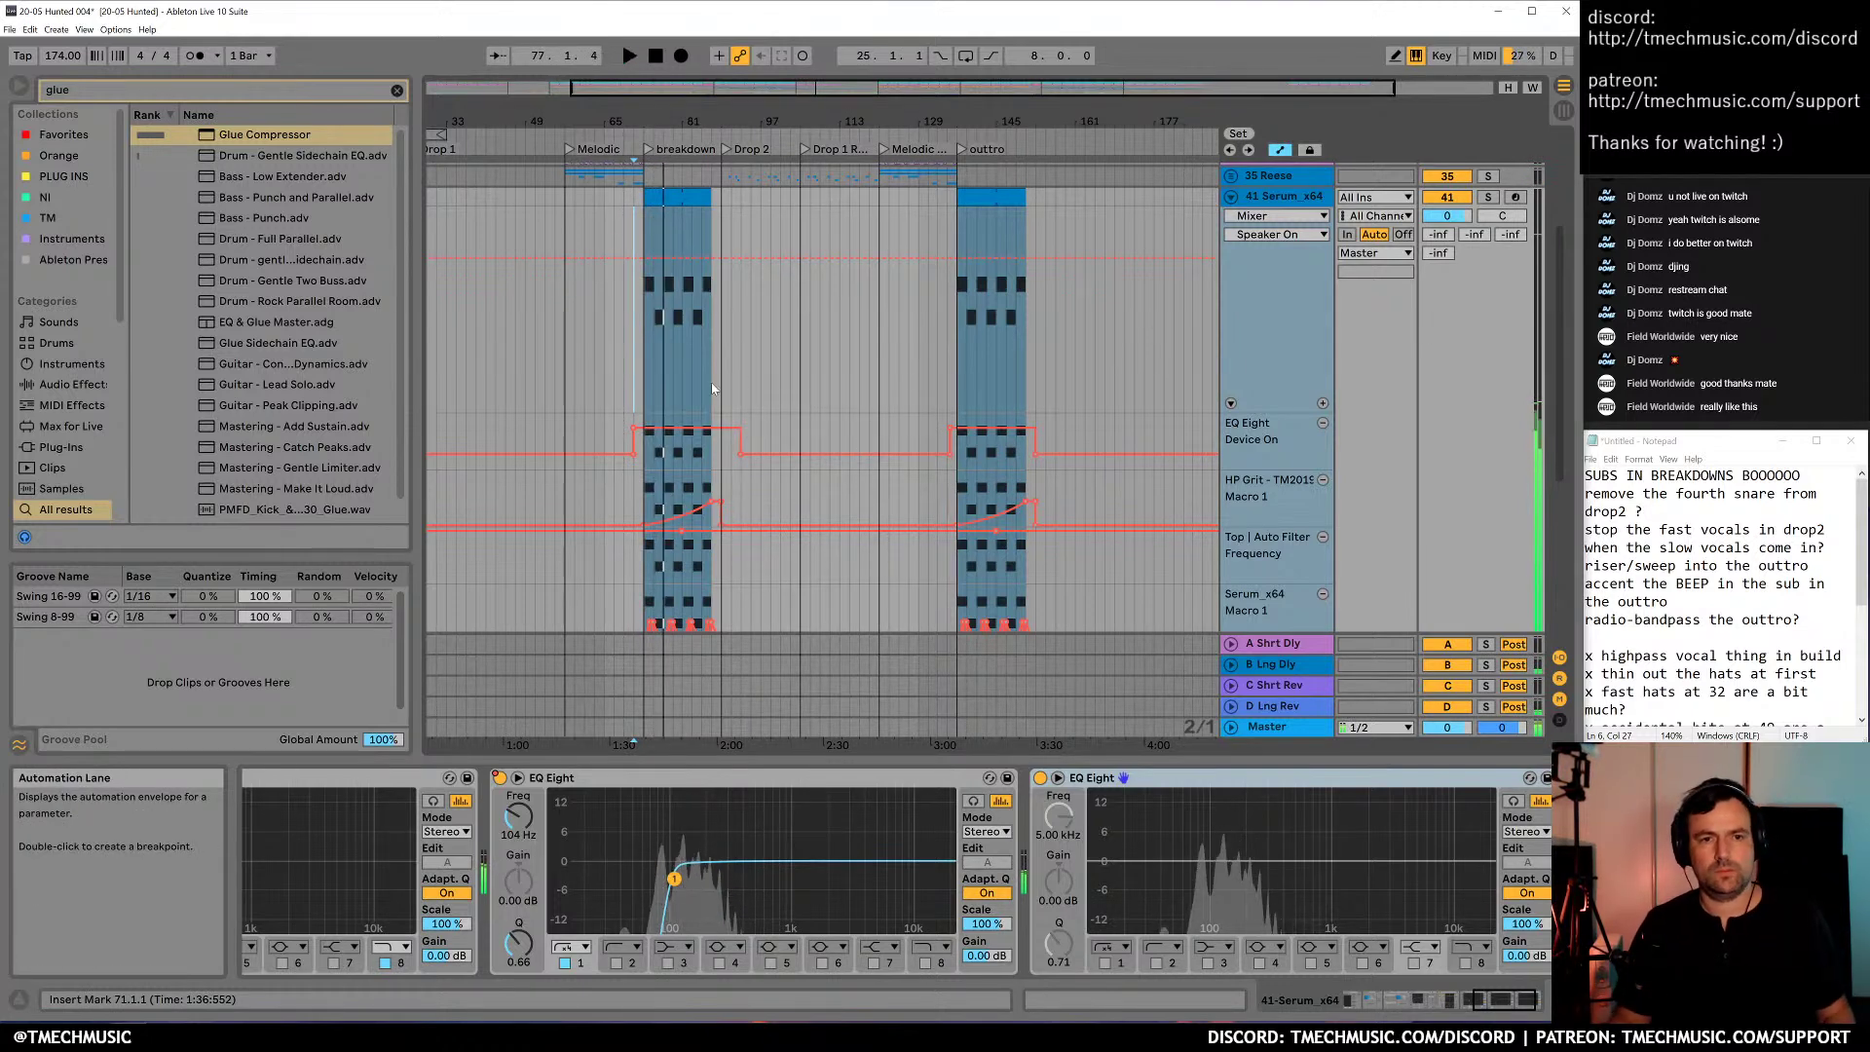
Fold the 41 Serum_x64 track's automation lanes and place the insert marker at the start of the outtro, bar 137
key("alt+u")
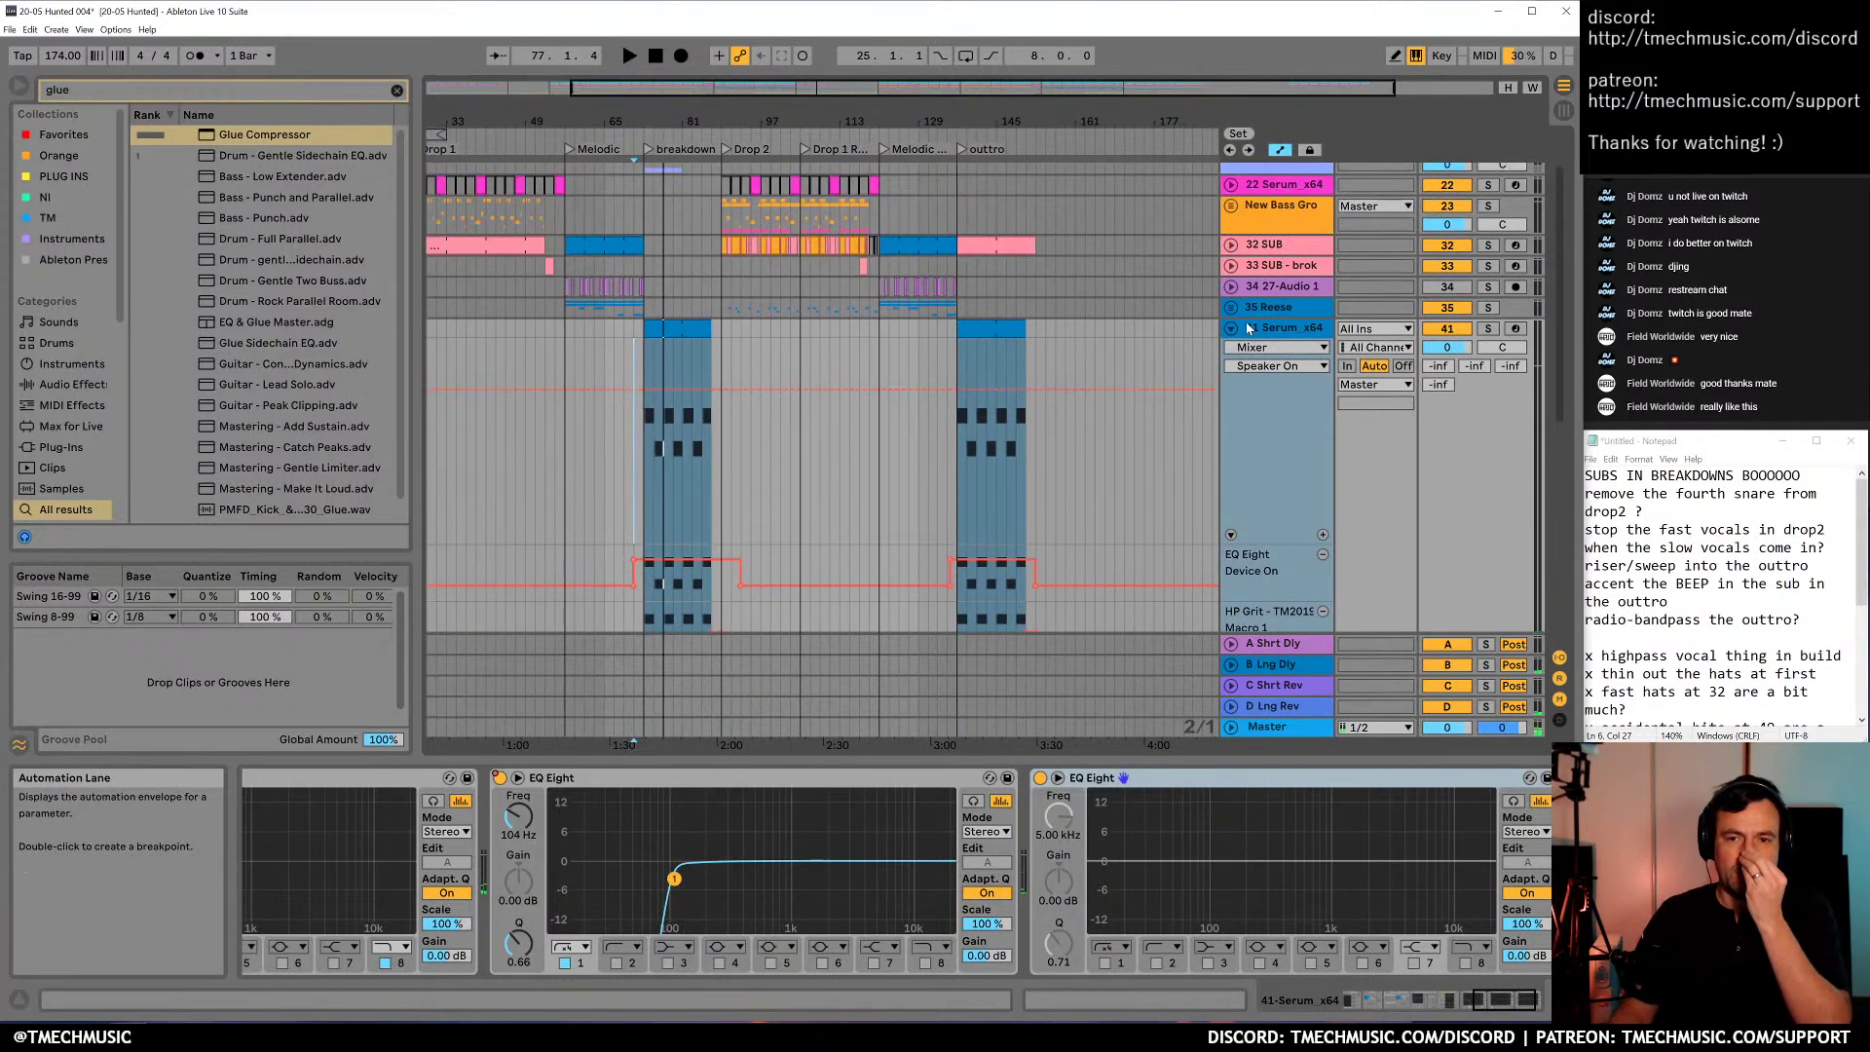
left_click(976, 325)
left_click(958, 329)
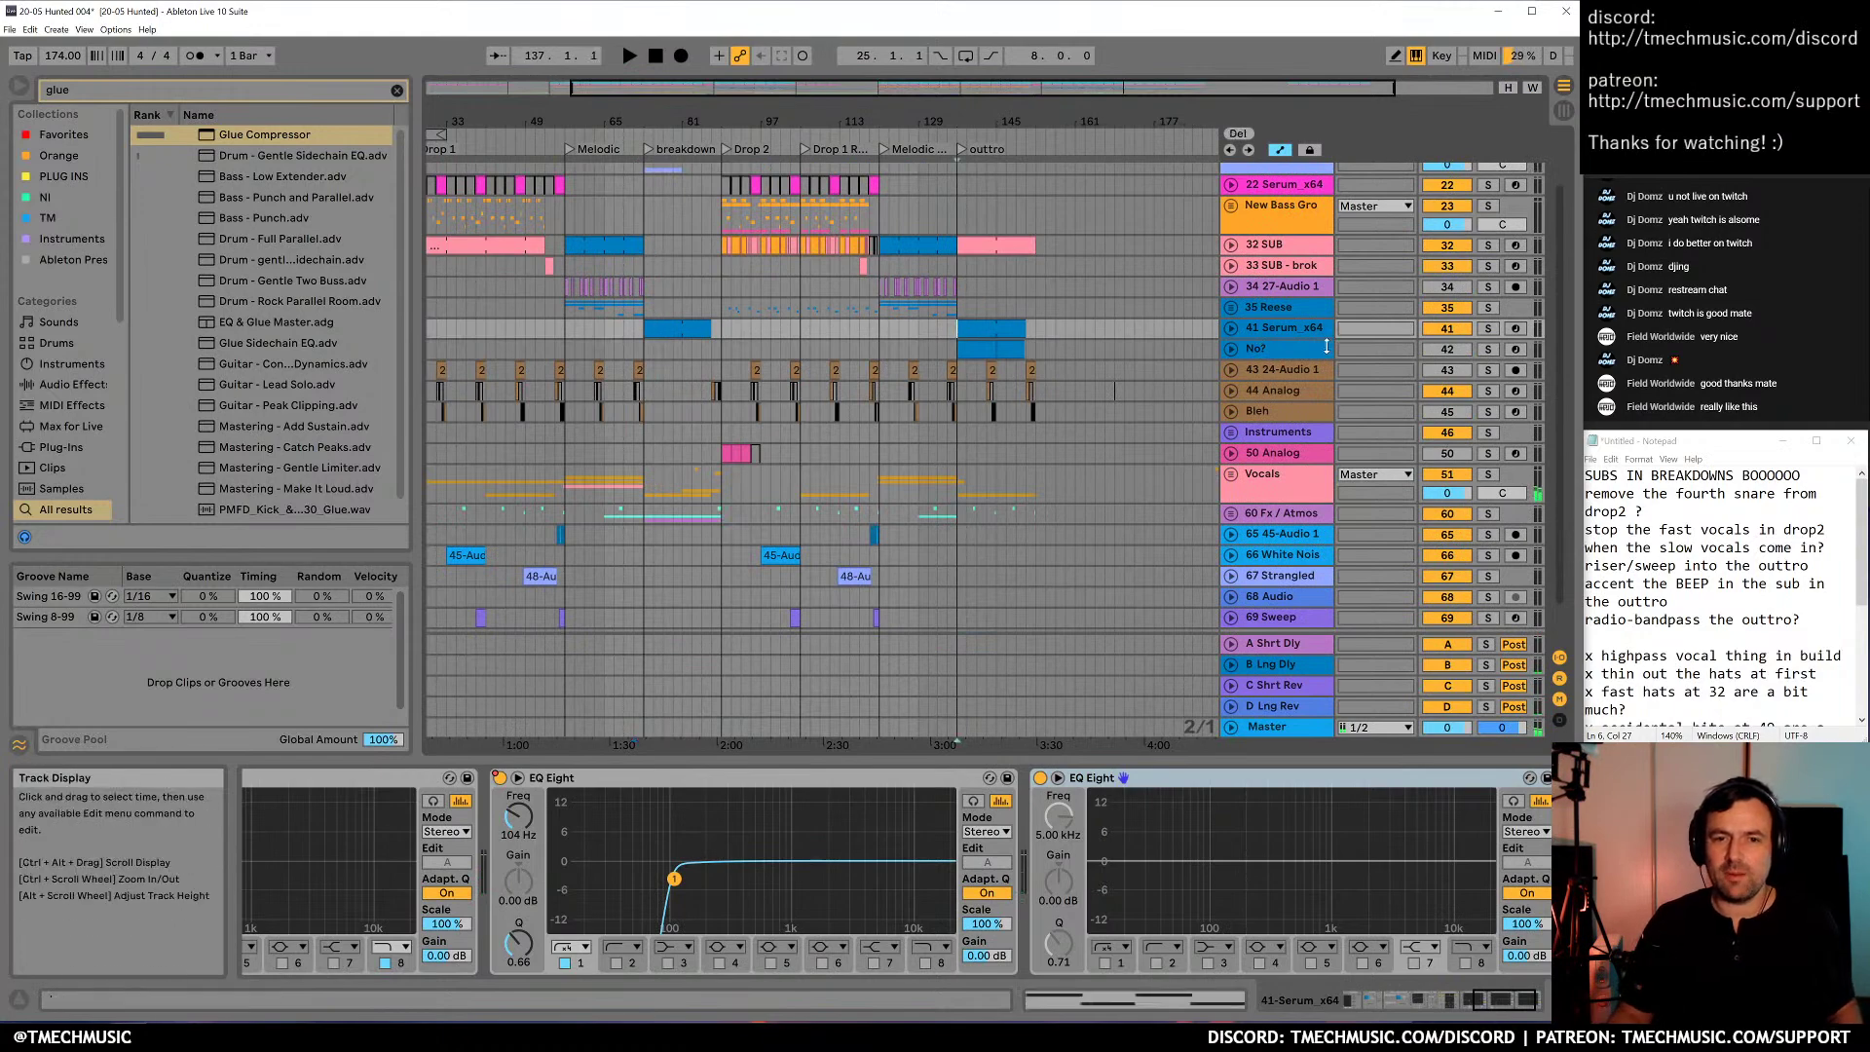
scroll(1083, 403, "up", 2)
left_click_drag(941, 137, 1018, 261)
scroll(1019, 261, "down", 1)
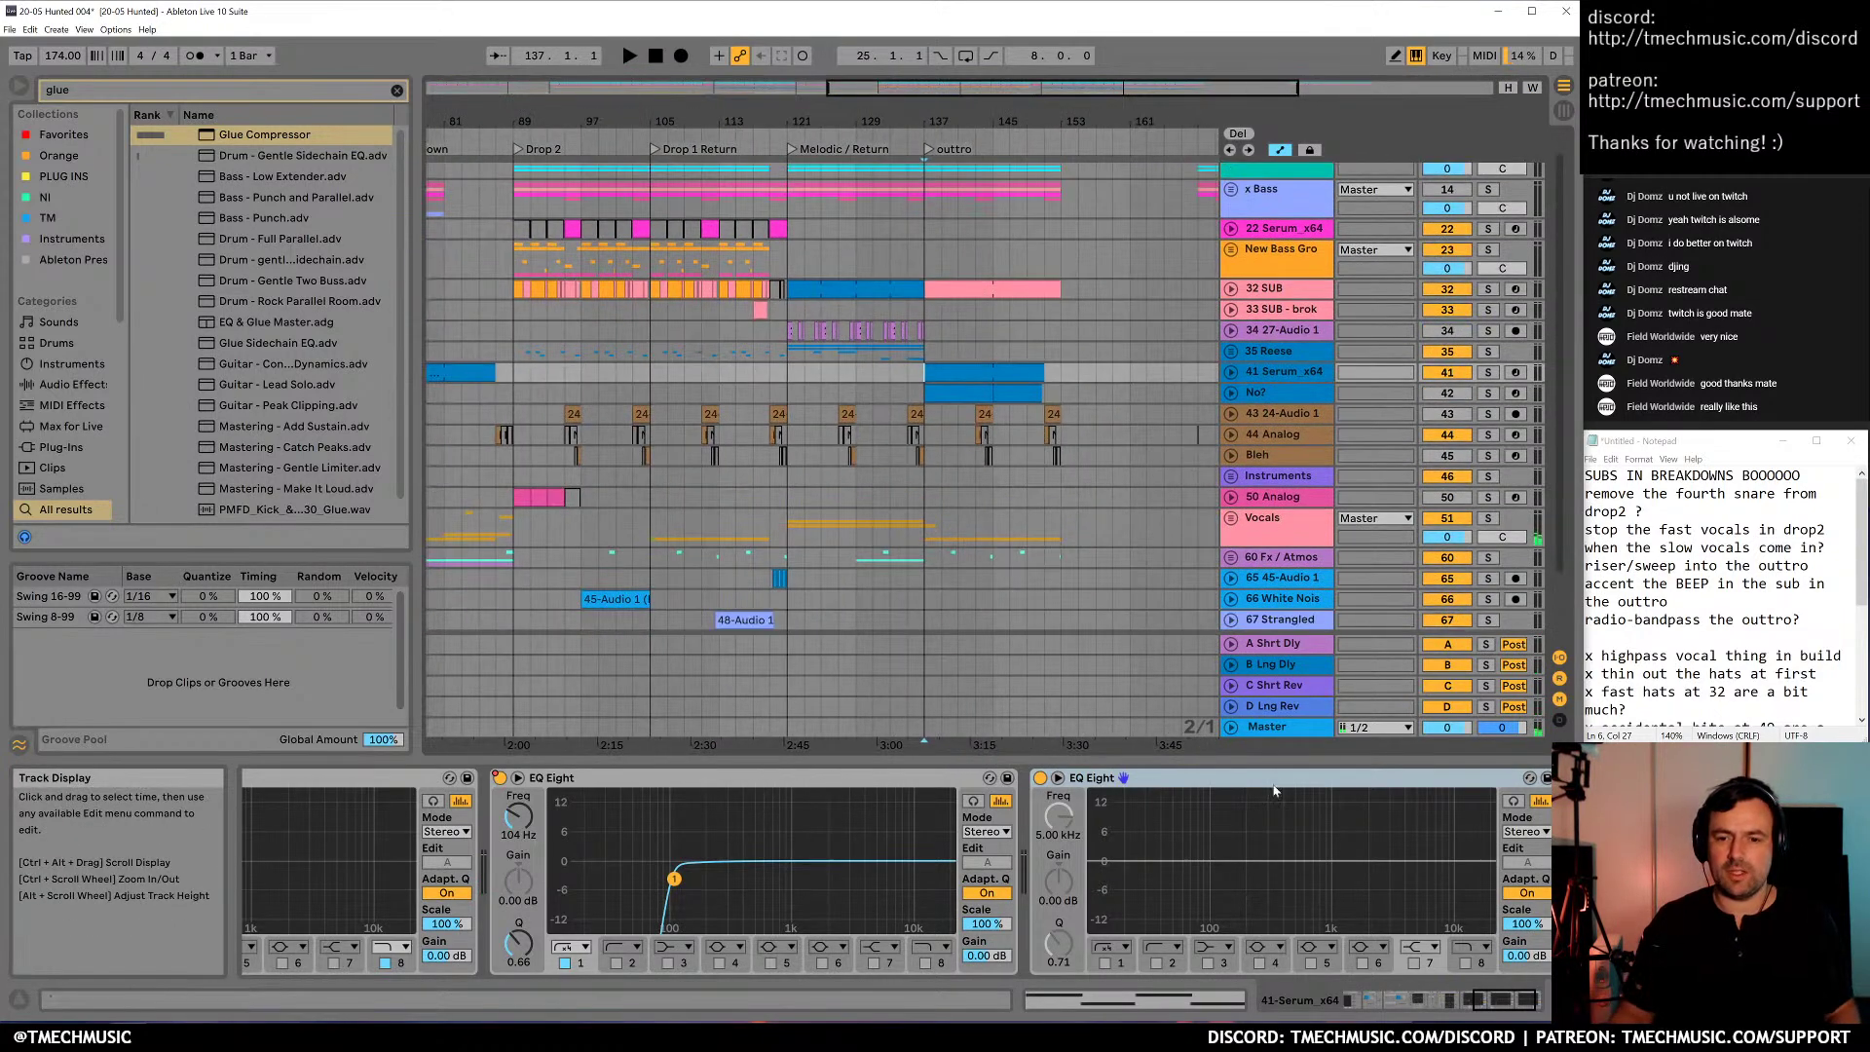
left_click(1272, 730)
scroll(1054, 674, "down", 3)
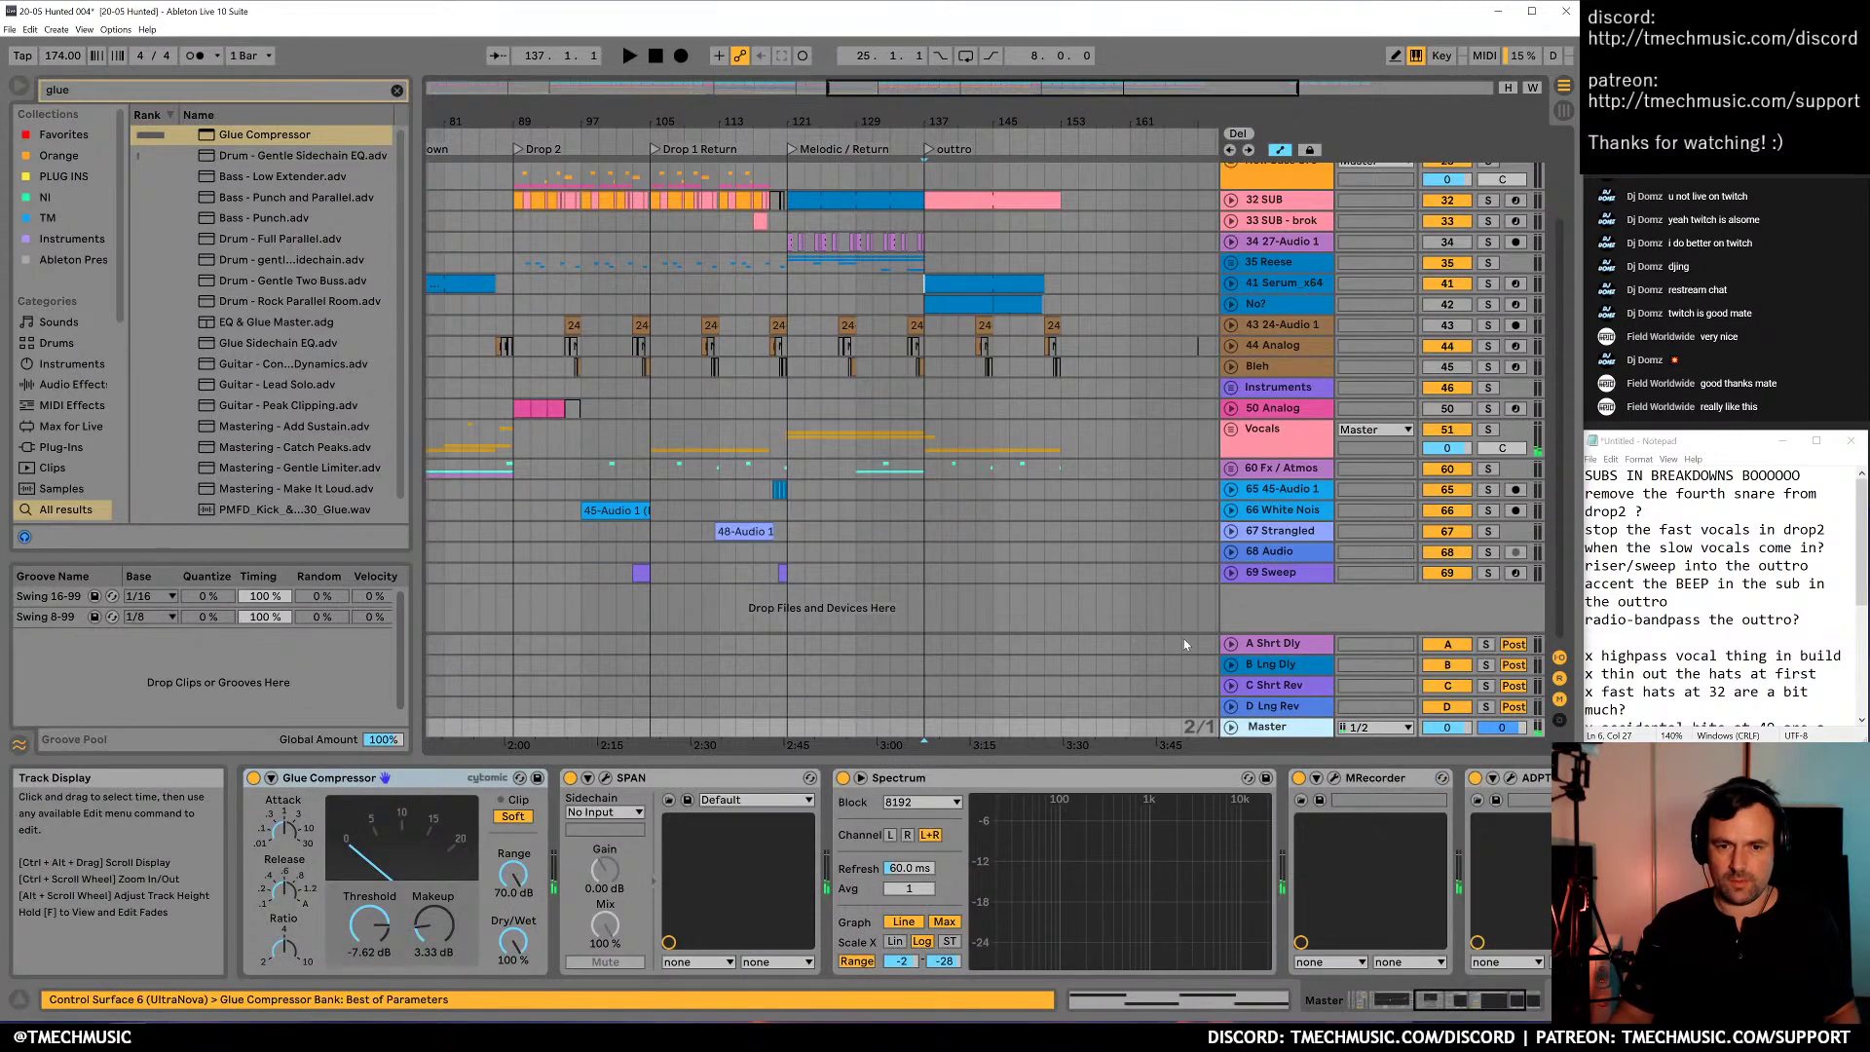
Insert a new audio track below 69 Sweep and set its input to Resampling
left_click(1280, 574)
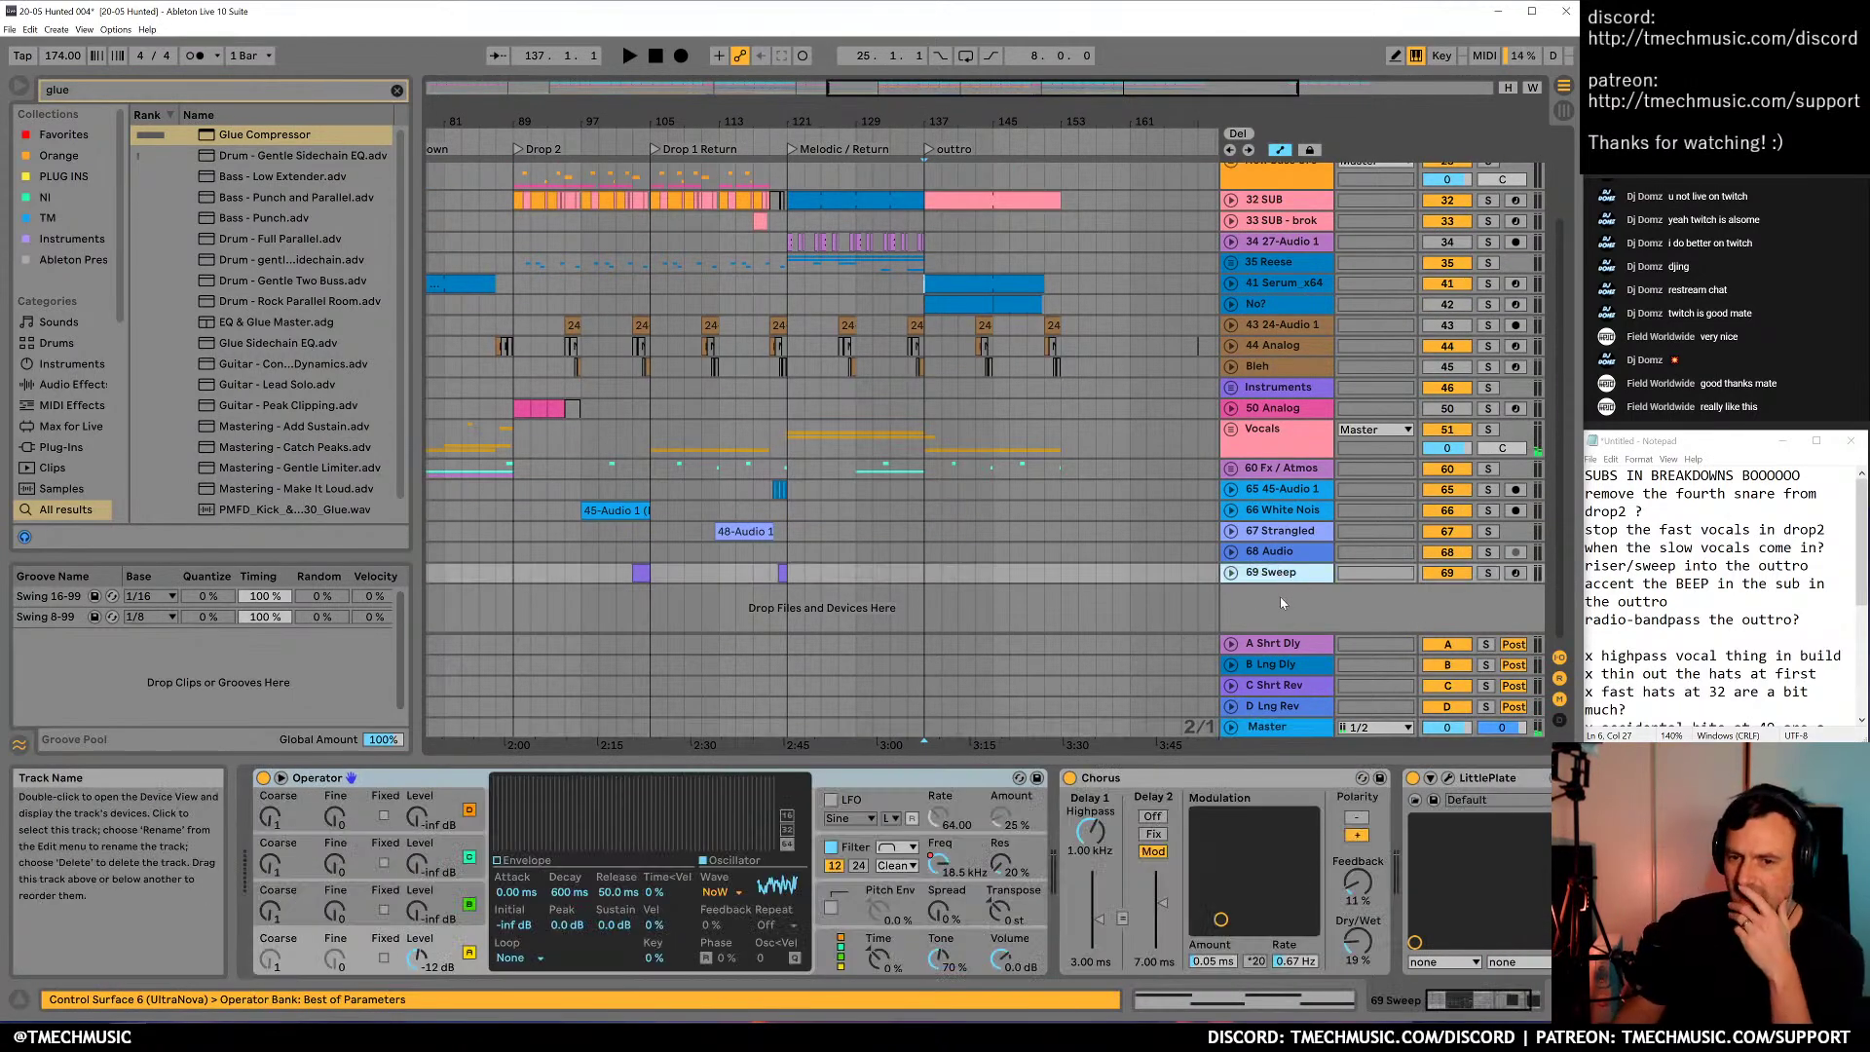
key("ctrl+t")
left_click(1374, 546)
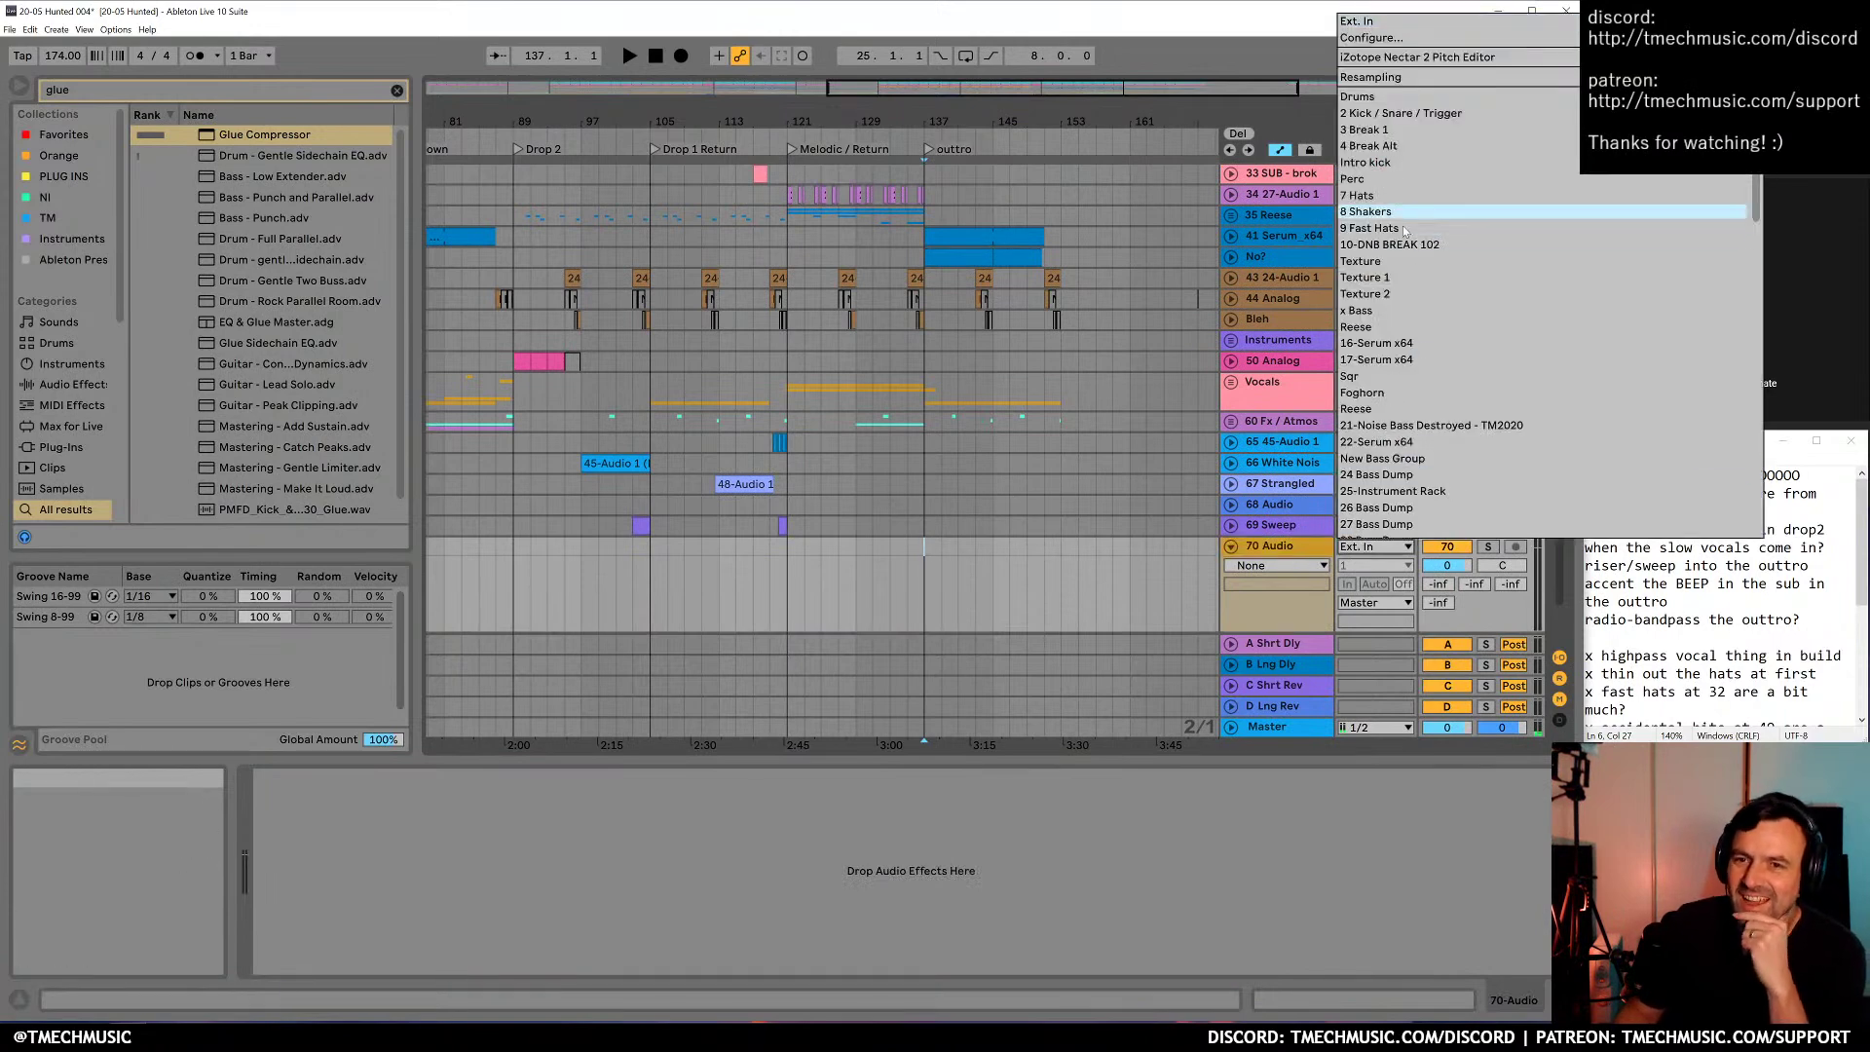
left_click(1406, 78)
Arm the 70 Audio track and record the outtro from bar 137 until about bar 155
left_click(937, 548)
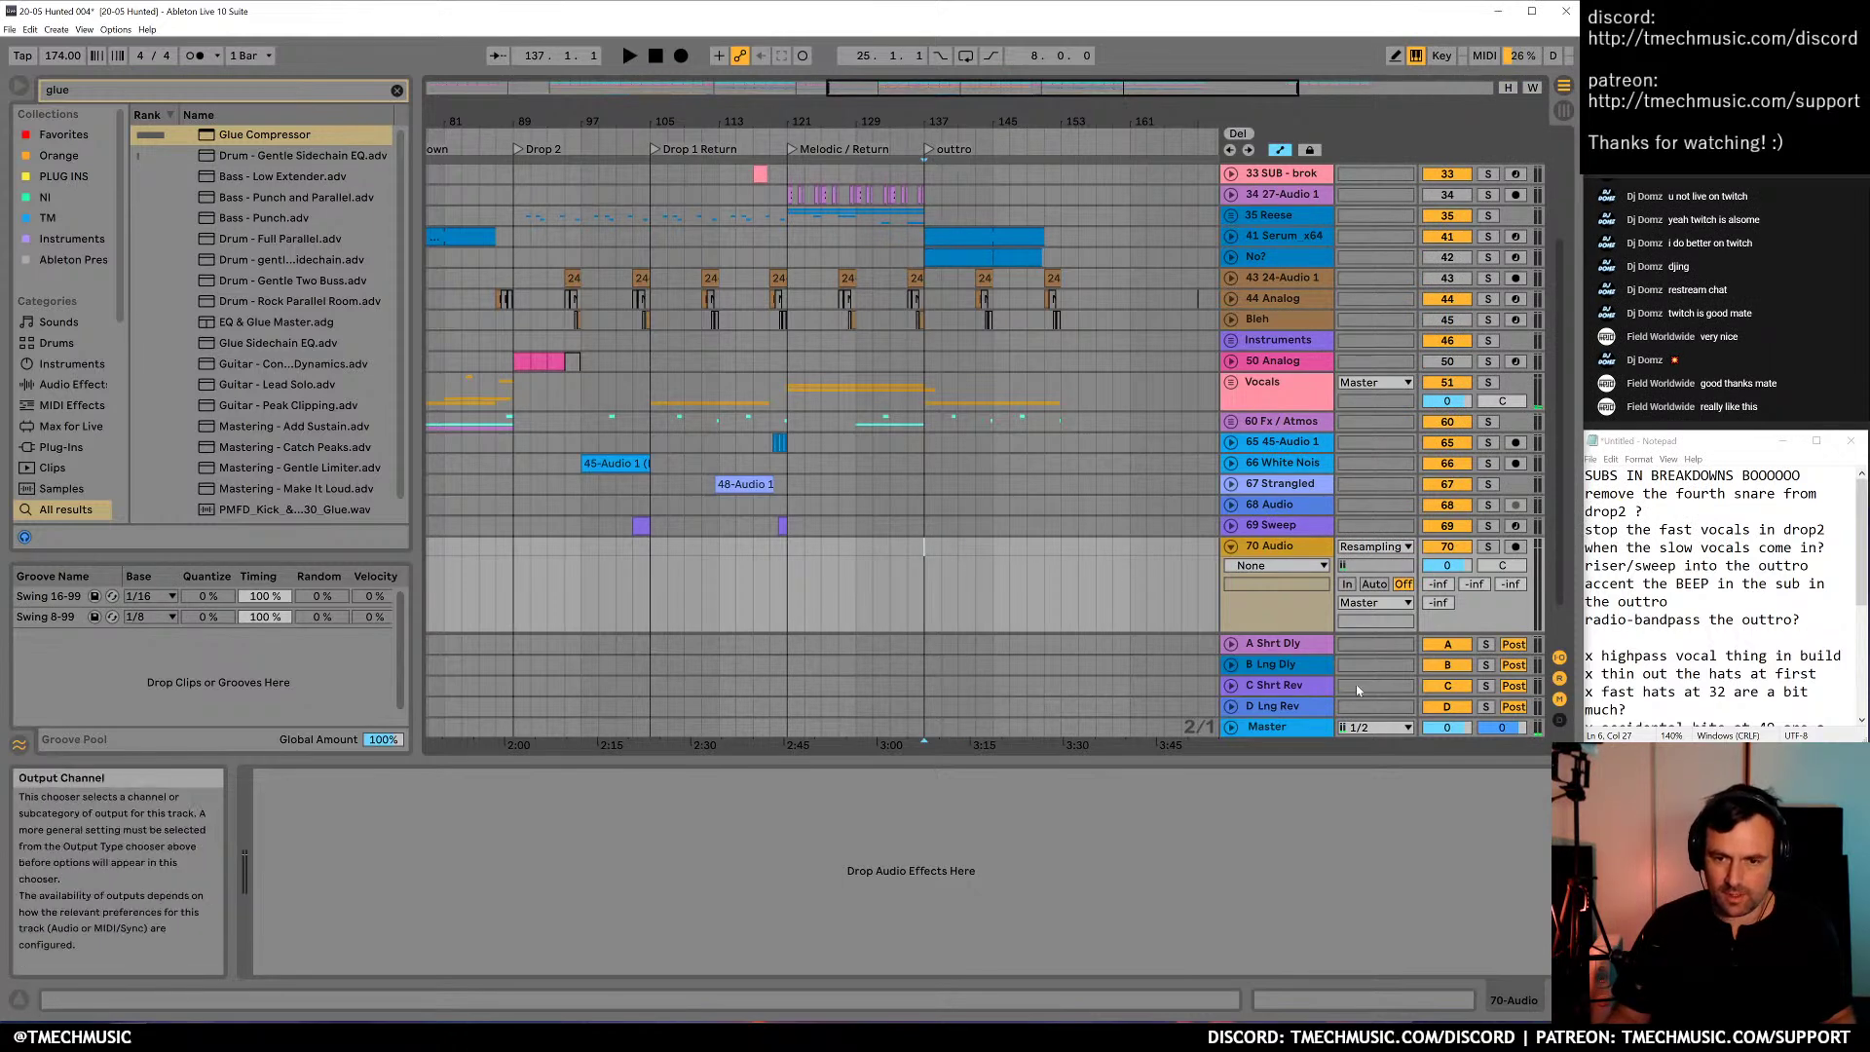
left_click(1515, 546)
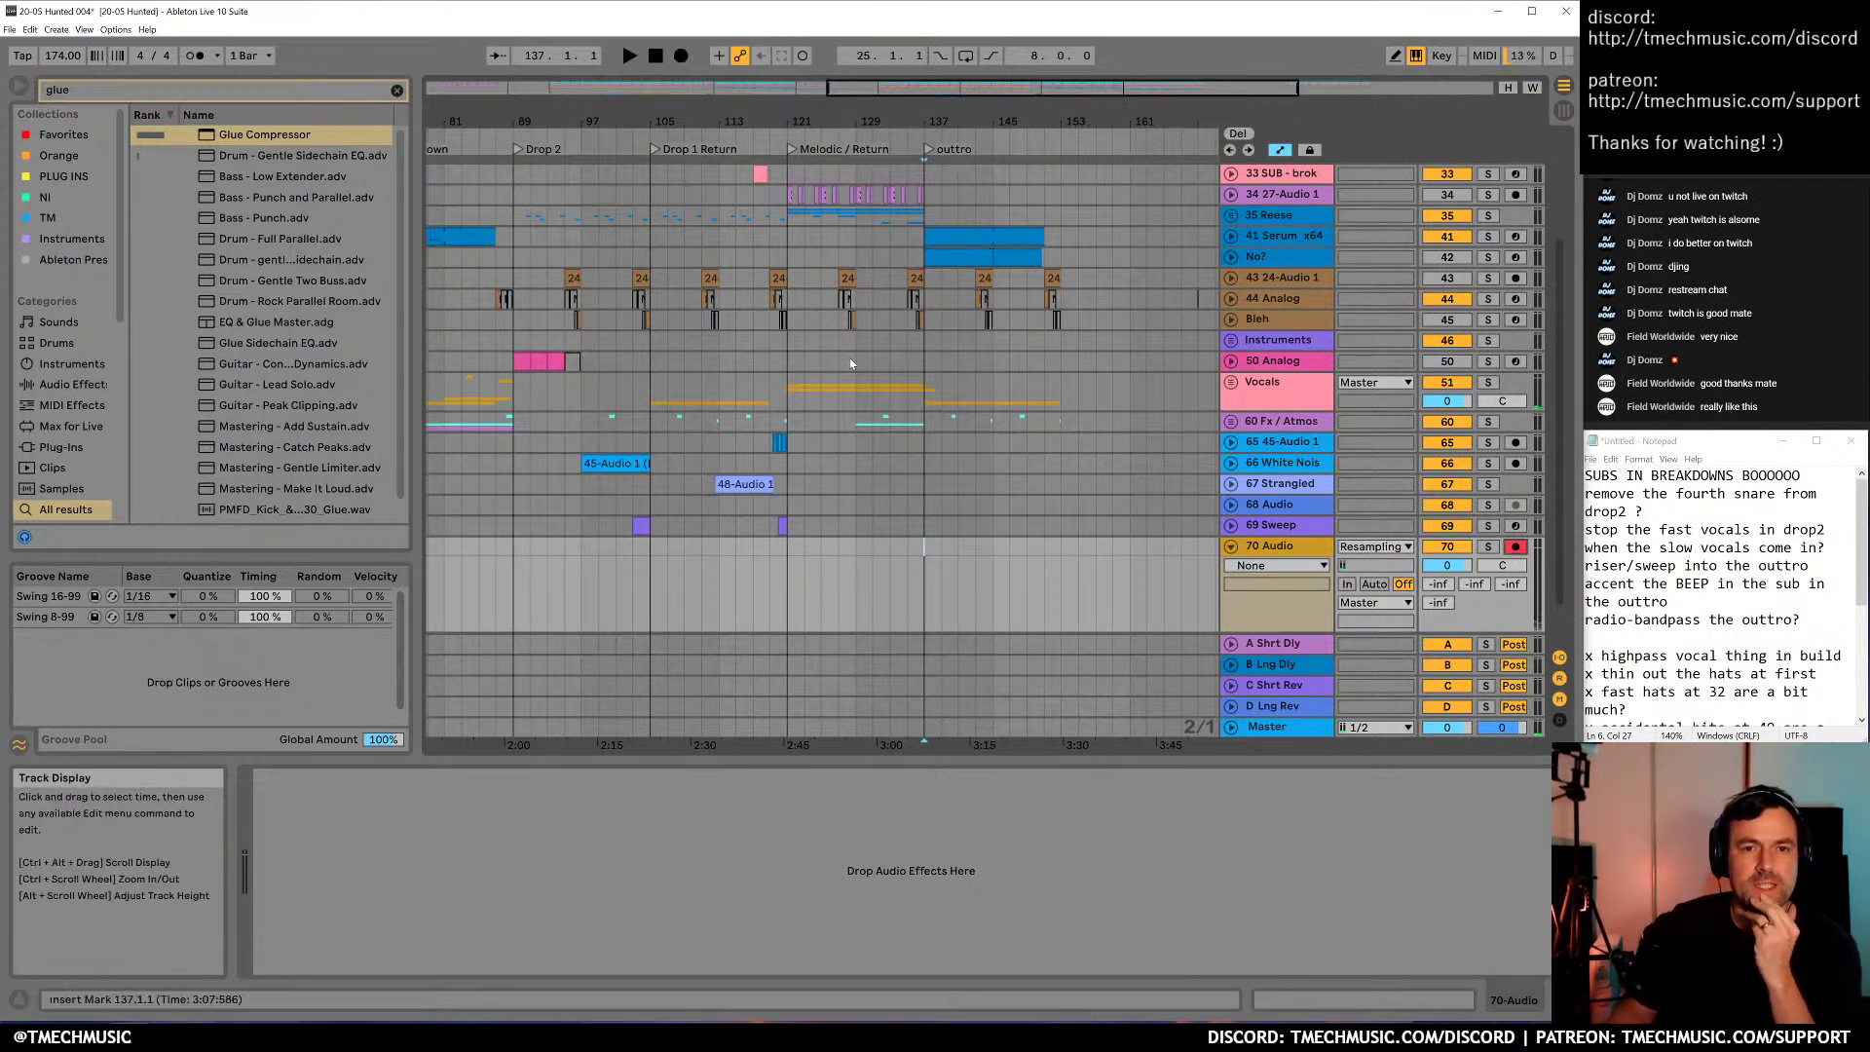
left_click(681, 57)
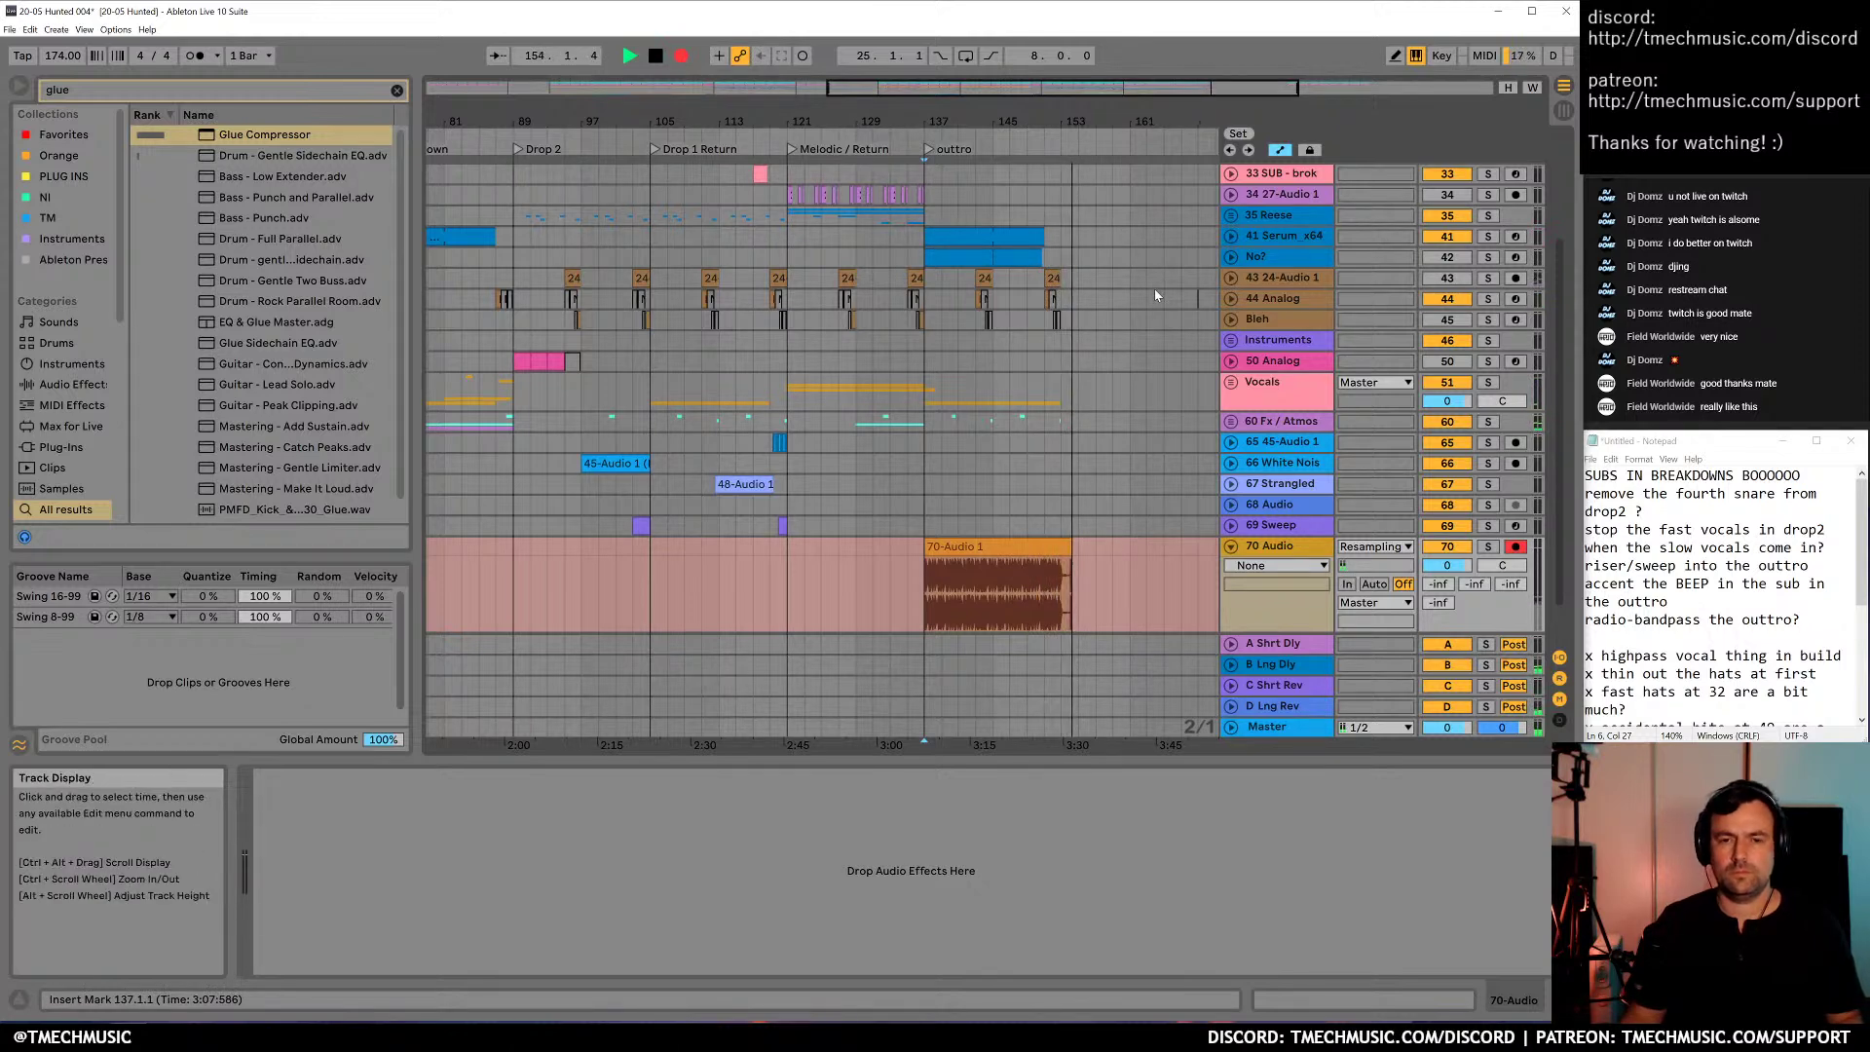
key("space")
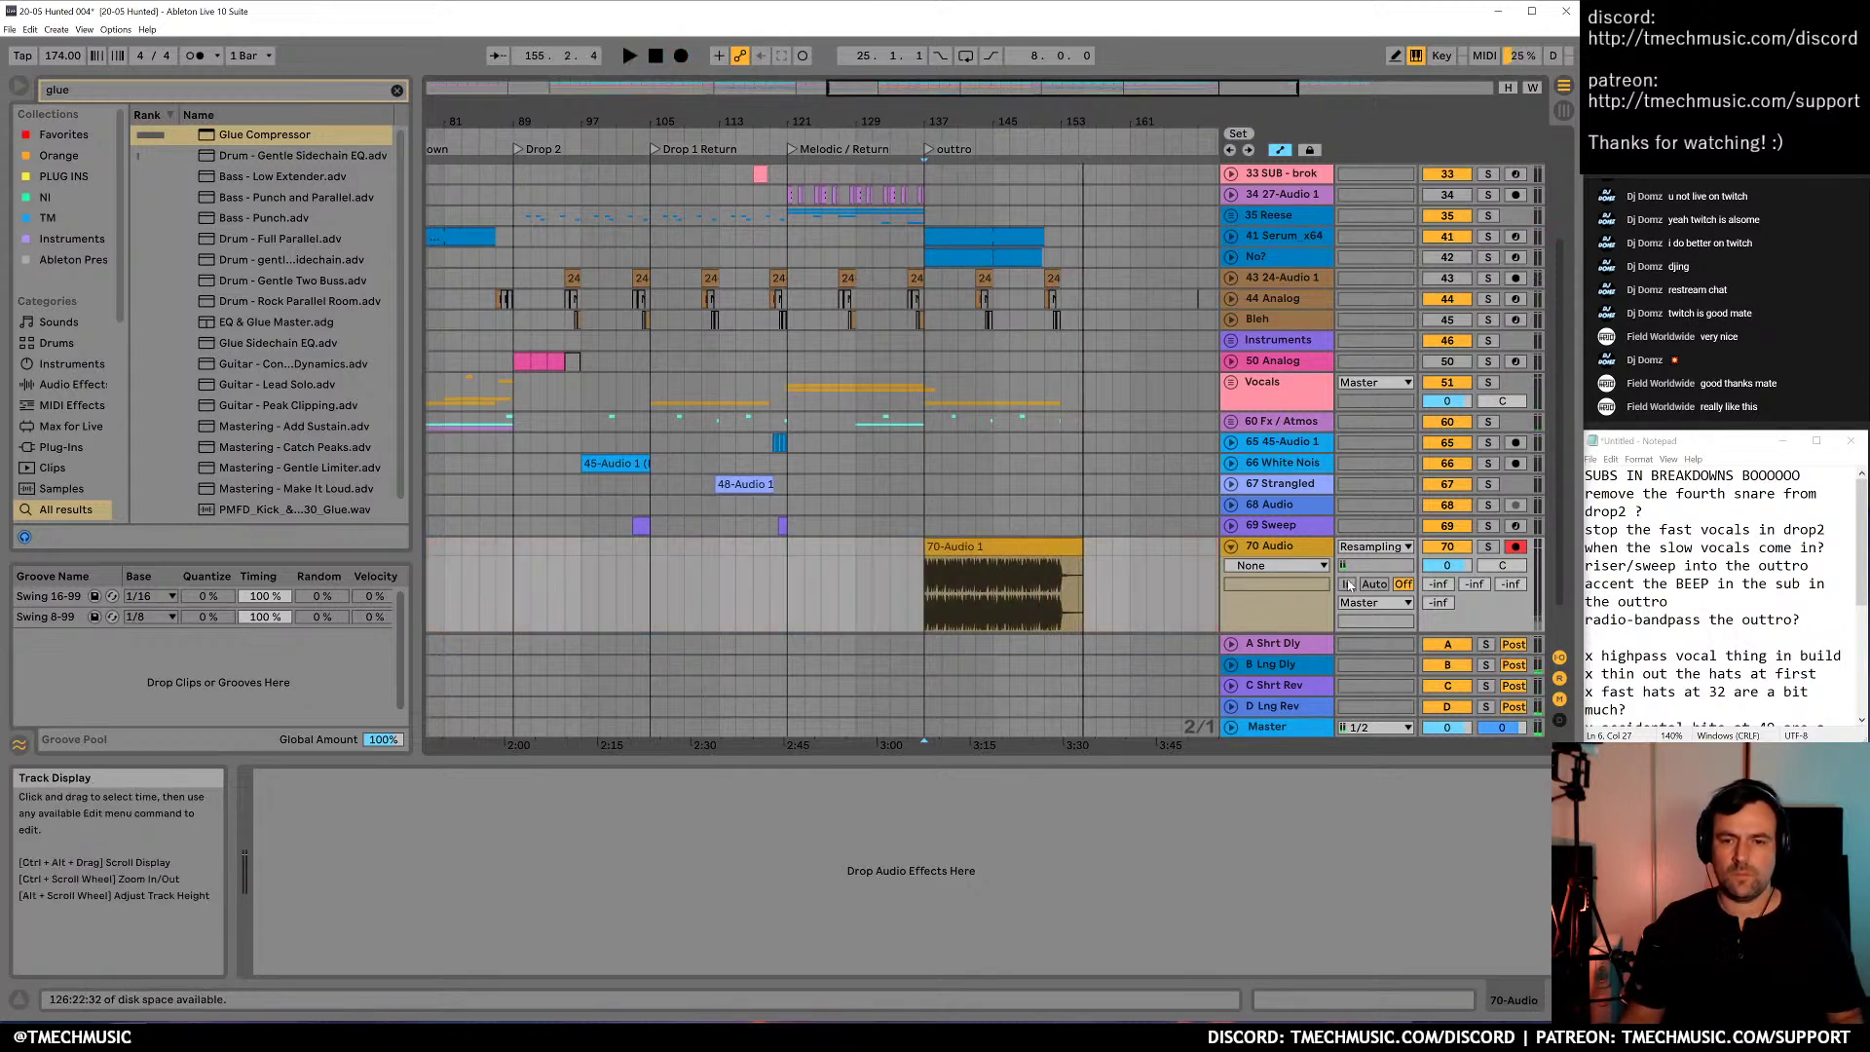
Try deactivating the outtro clips on the tracks from Drums downward, then delete them from bar 137 to 165 through 50 Analog
left_click(1293, 555)
scroll(1166, 518, "up", 3)
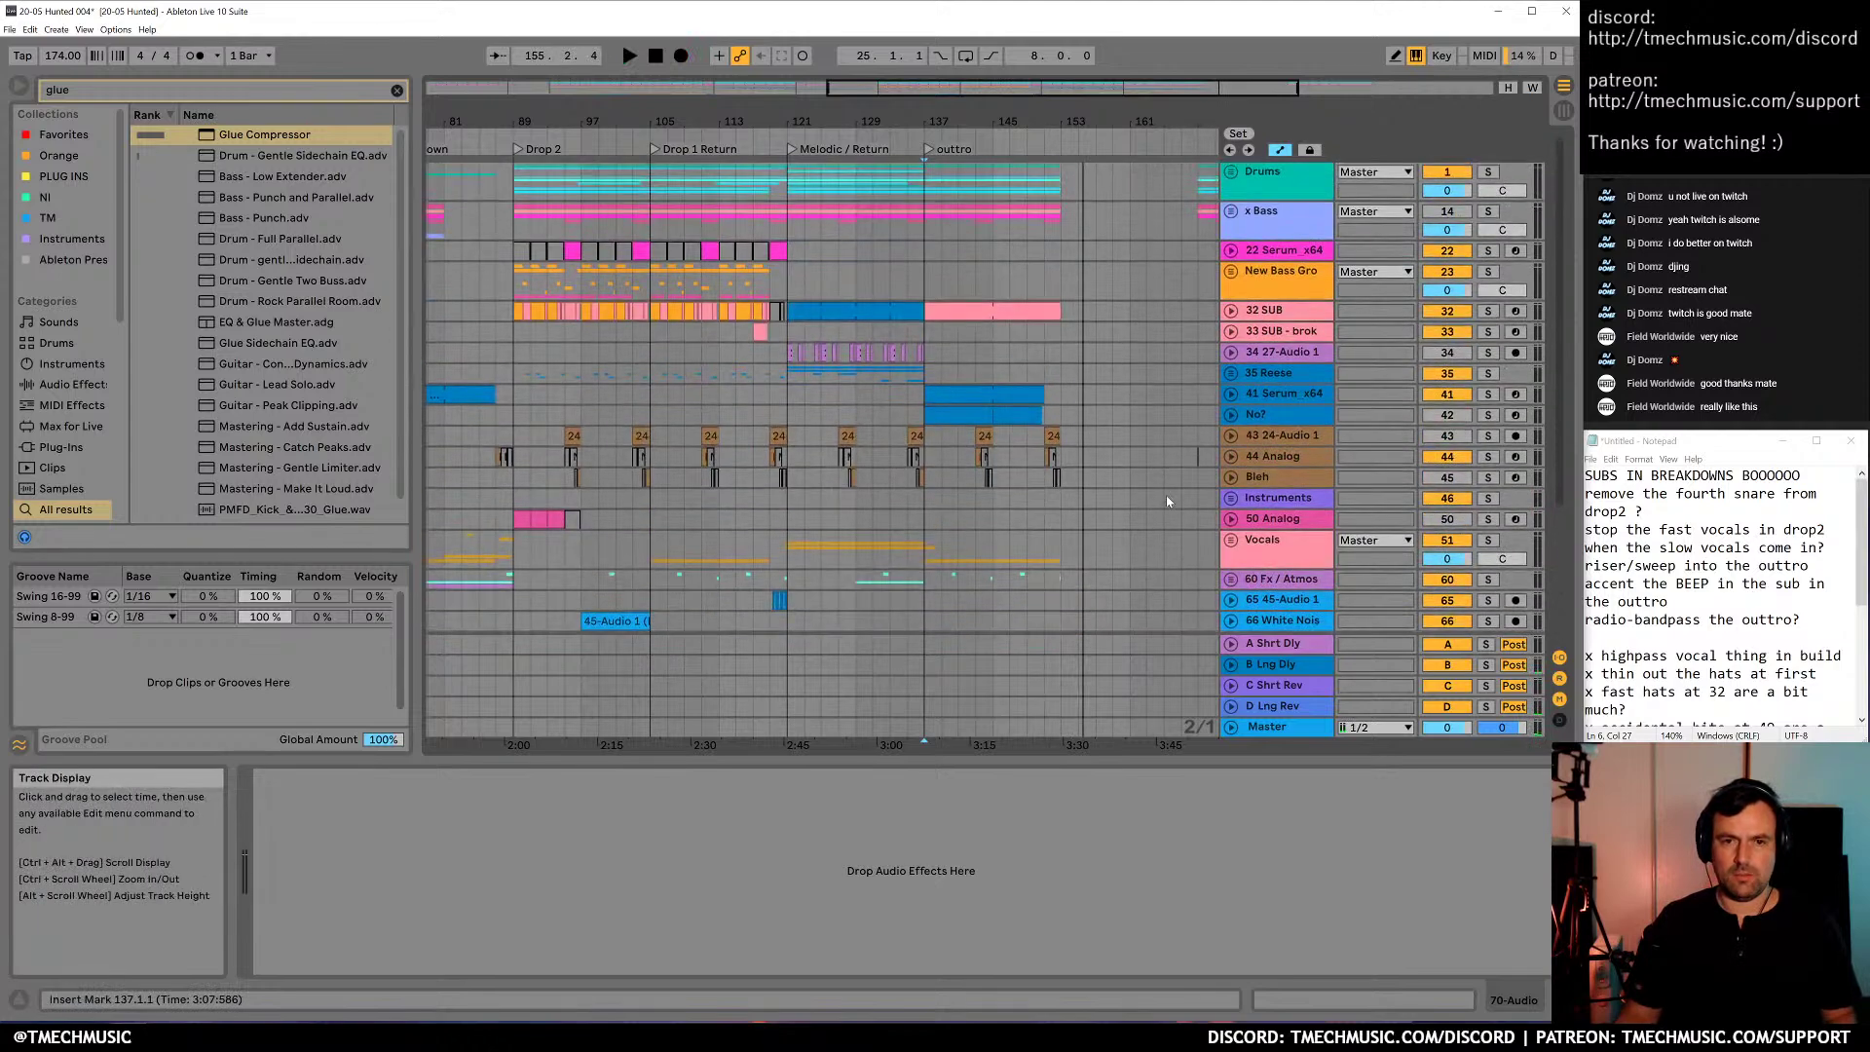
left_click_drag(1115, 501, 924, 168)
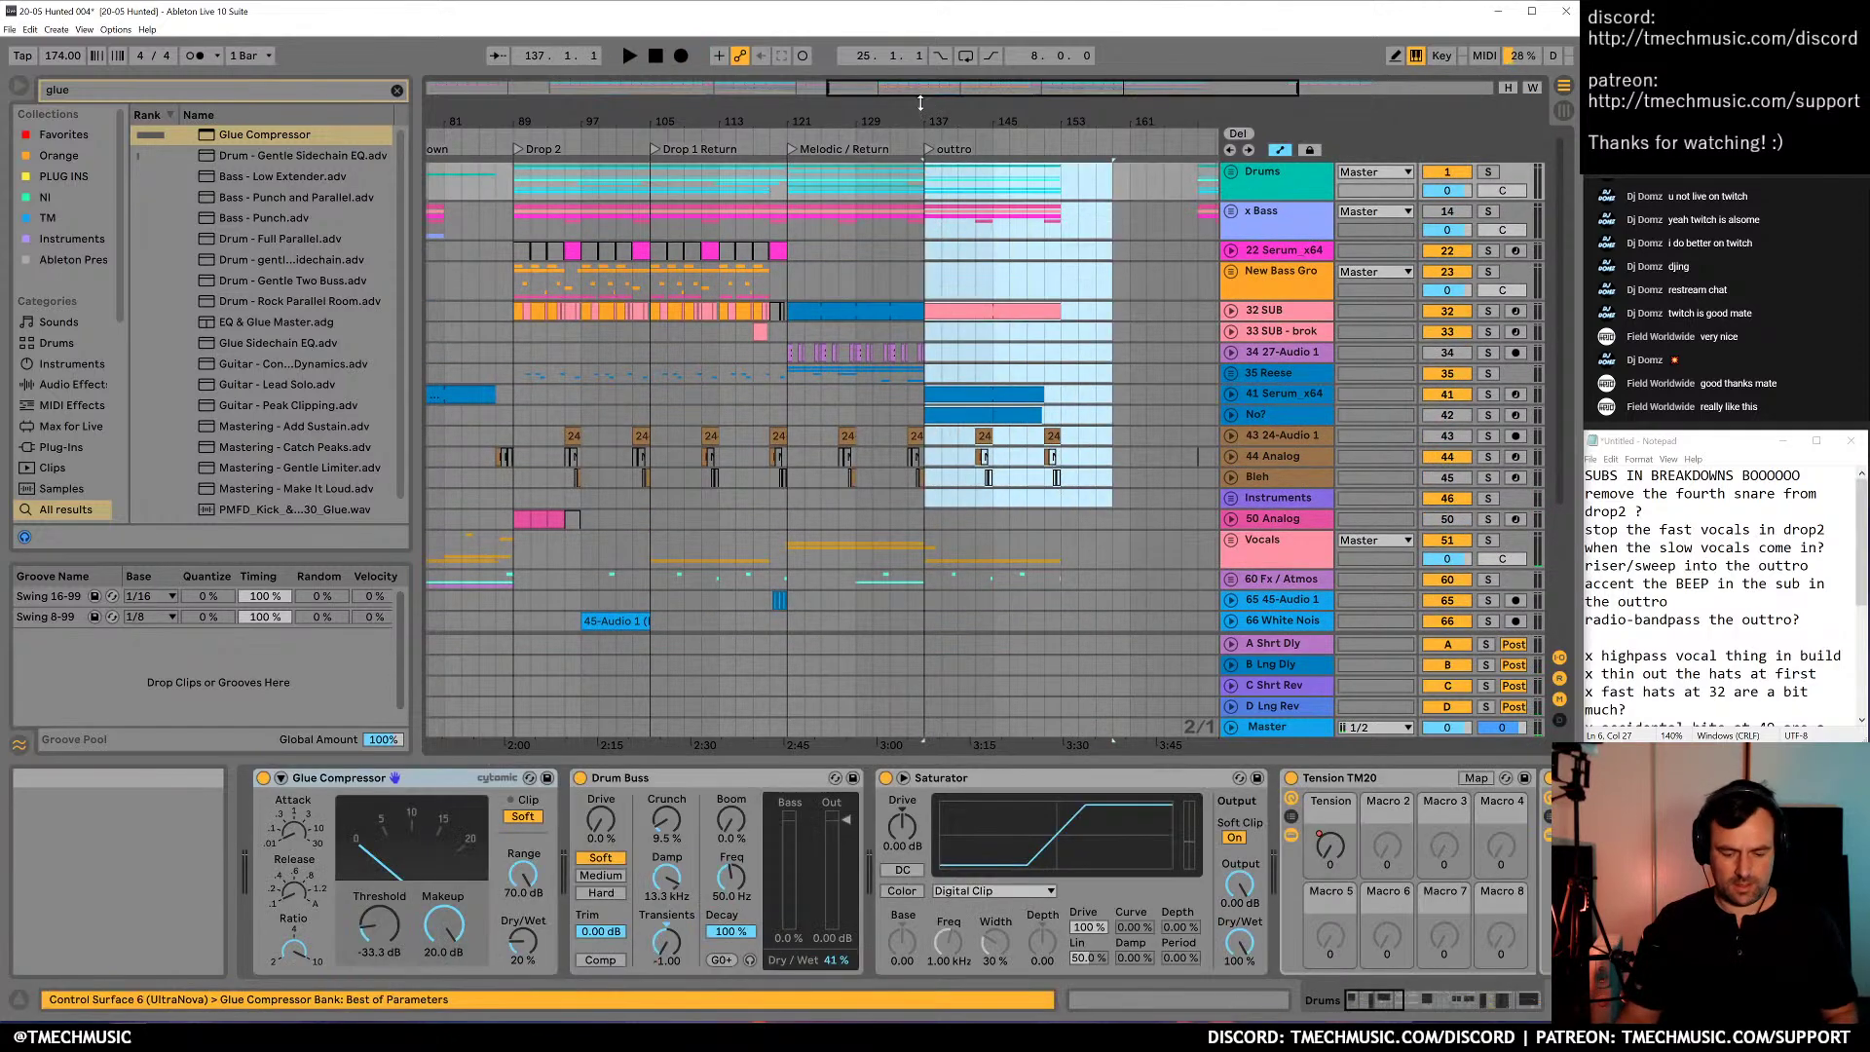
key("0")
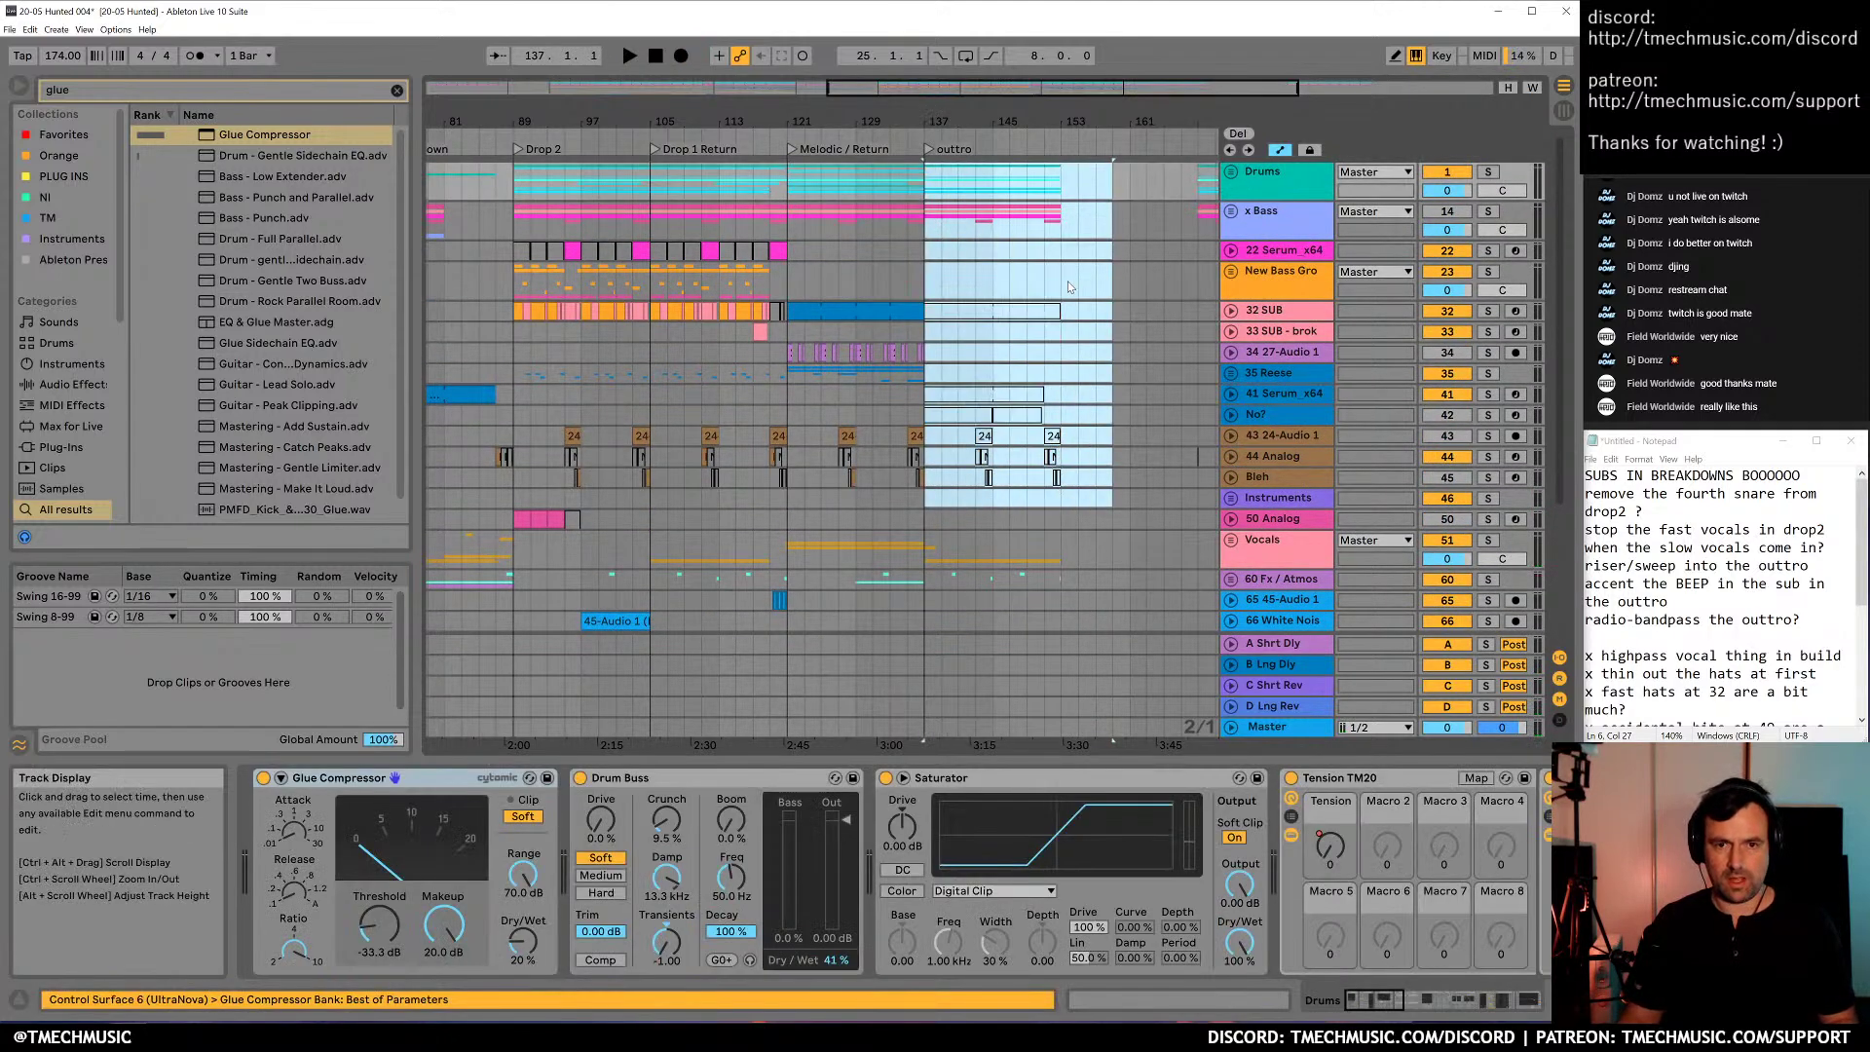
key("space")
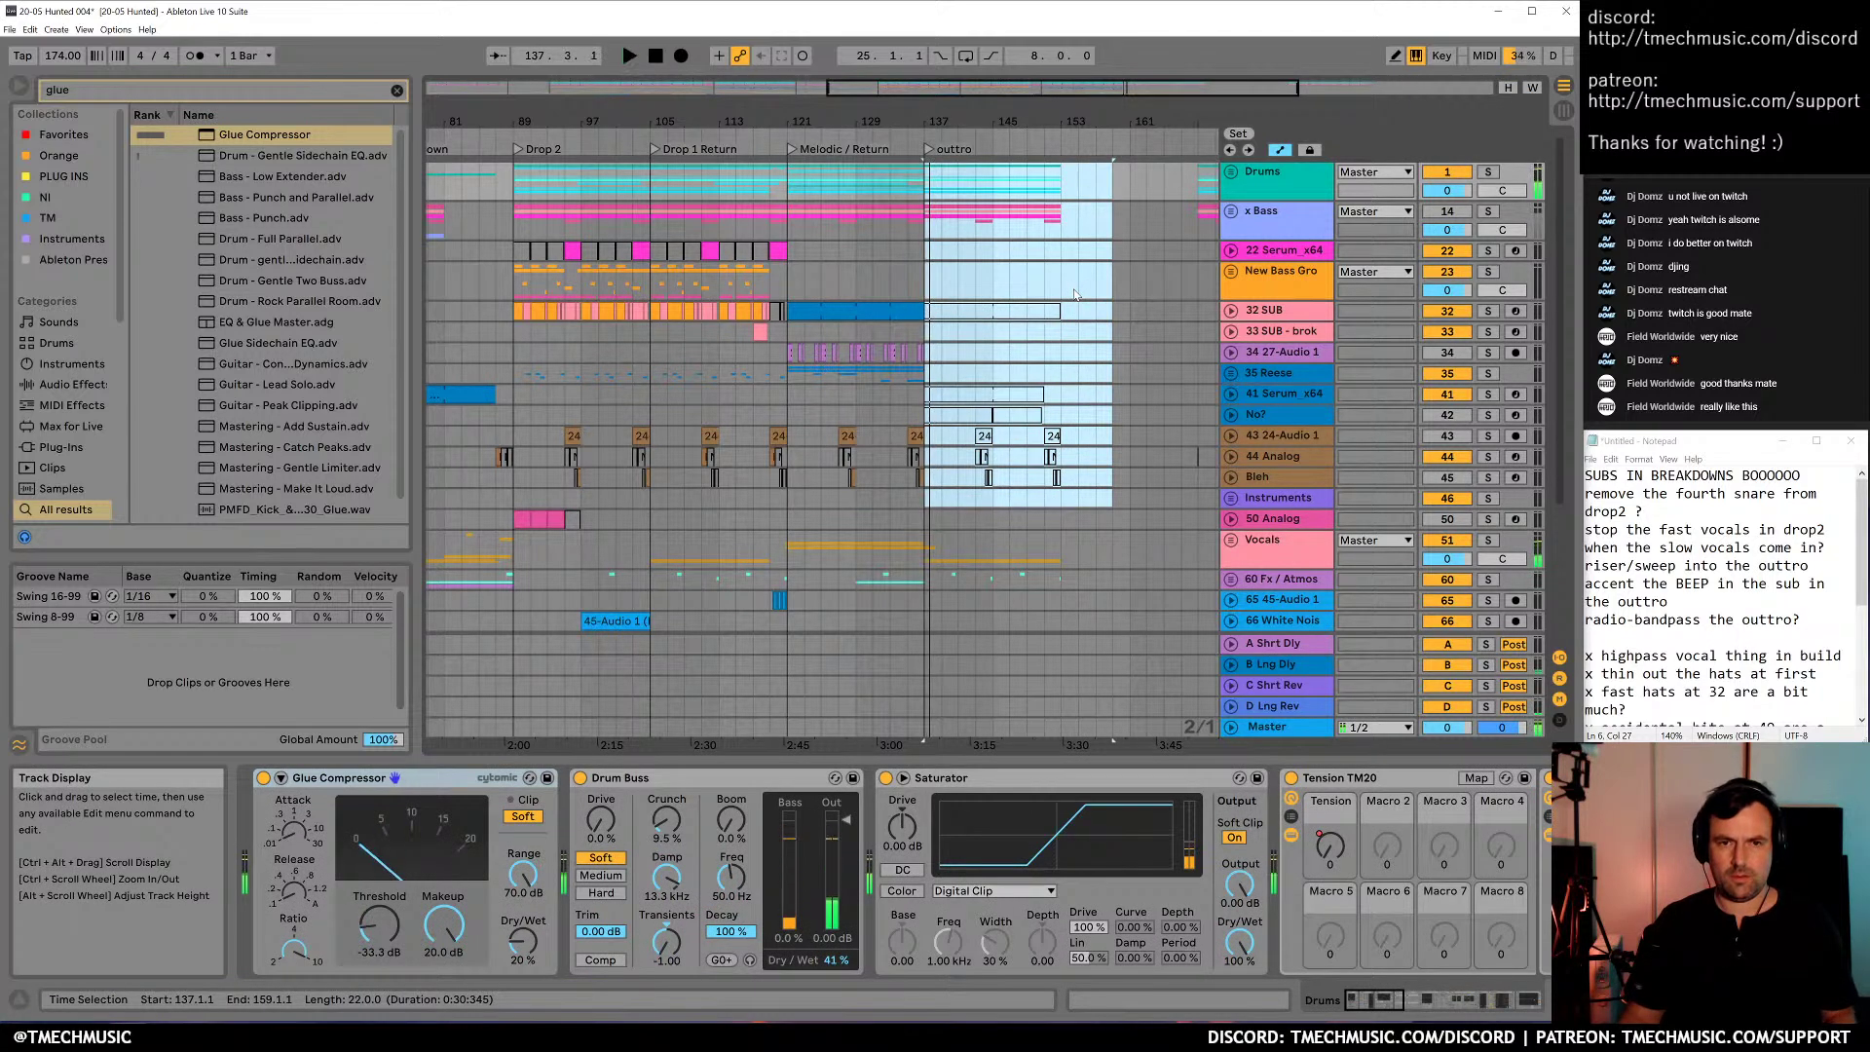
key("0")
left_click_drag(1164, 519, 924, 143)
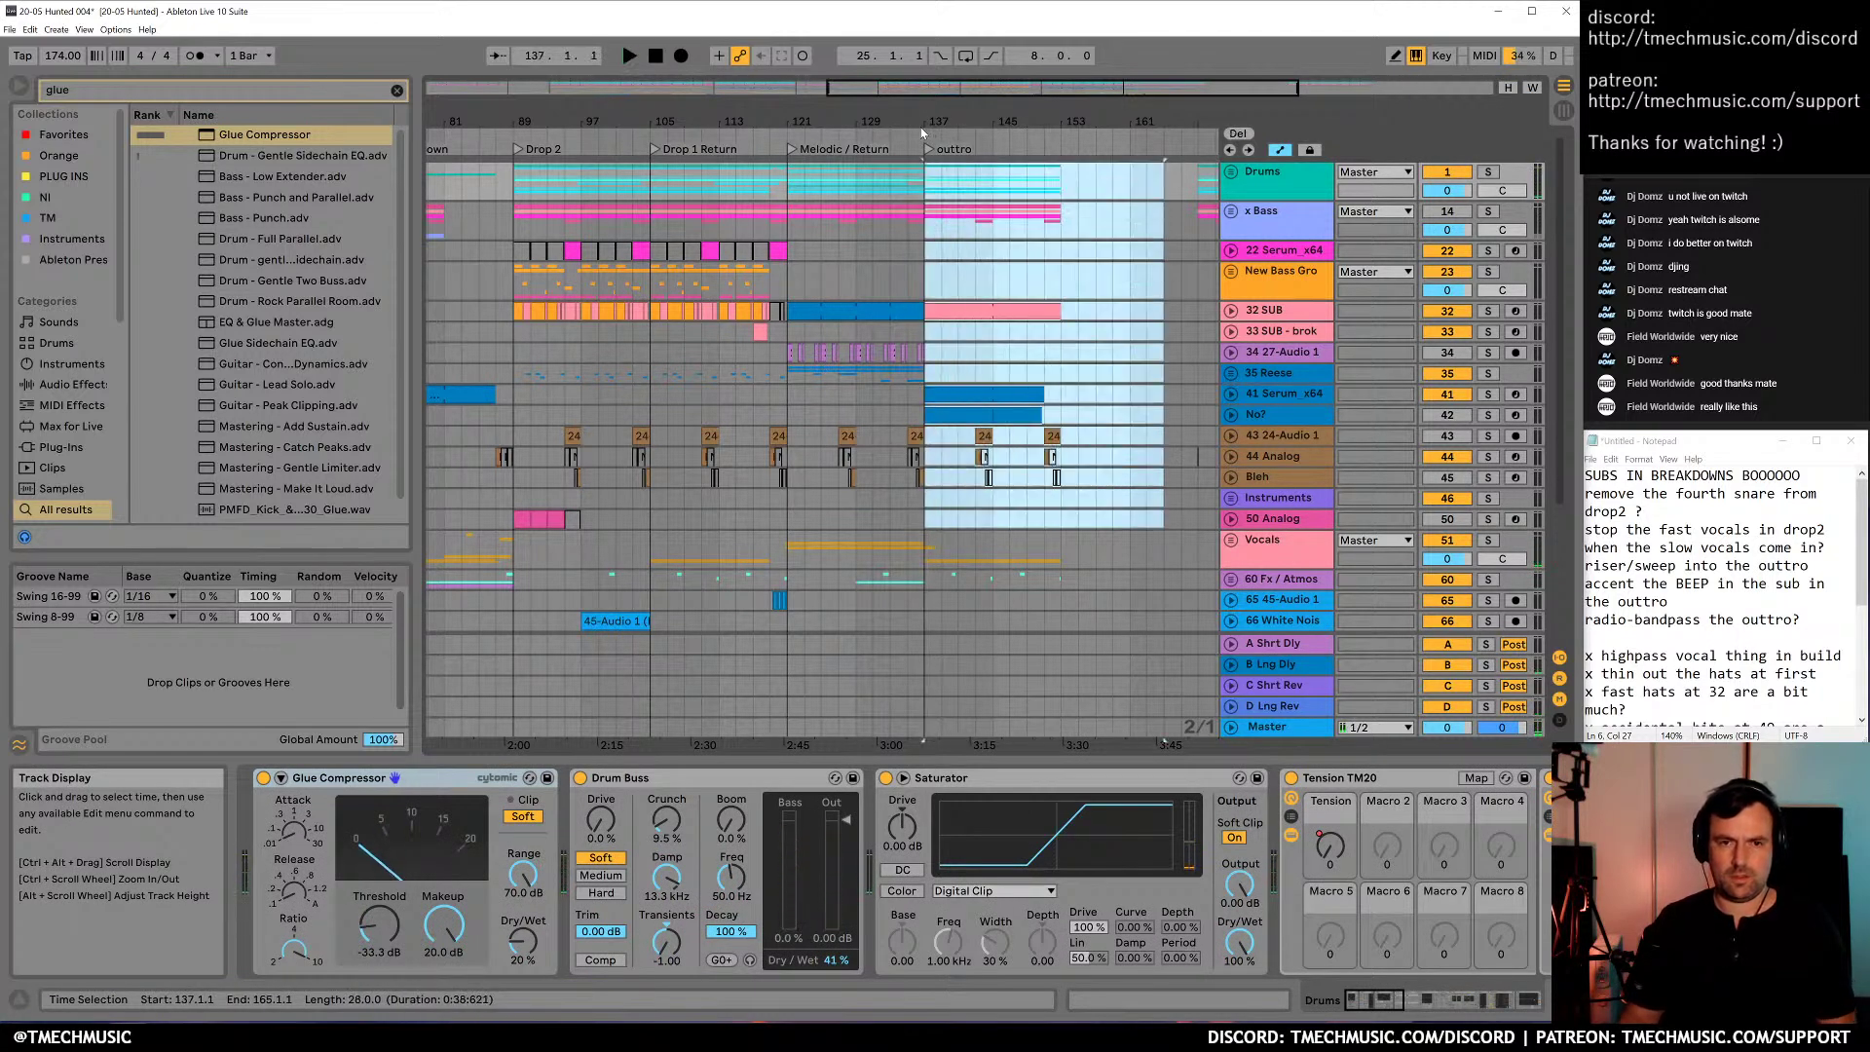
key("Delete")
Audition the transition into the resampled outtro from bar 135 and select the recorded clip on 70 Audio
scroll(985, 469, "down", 5)
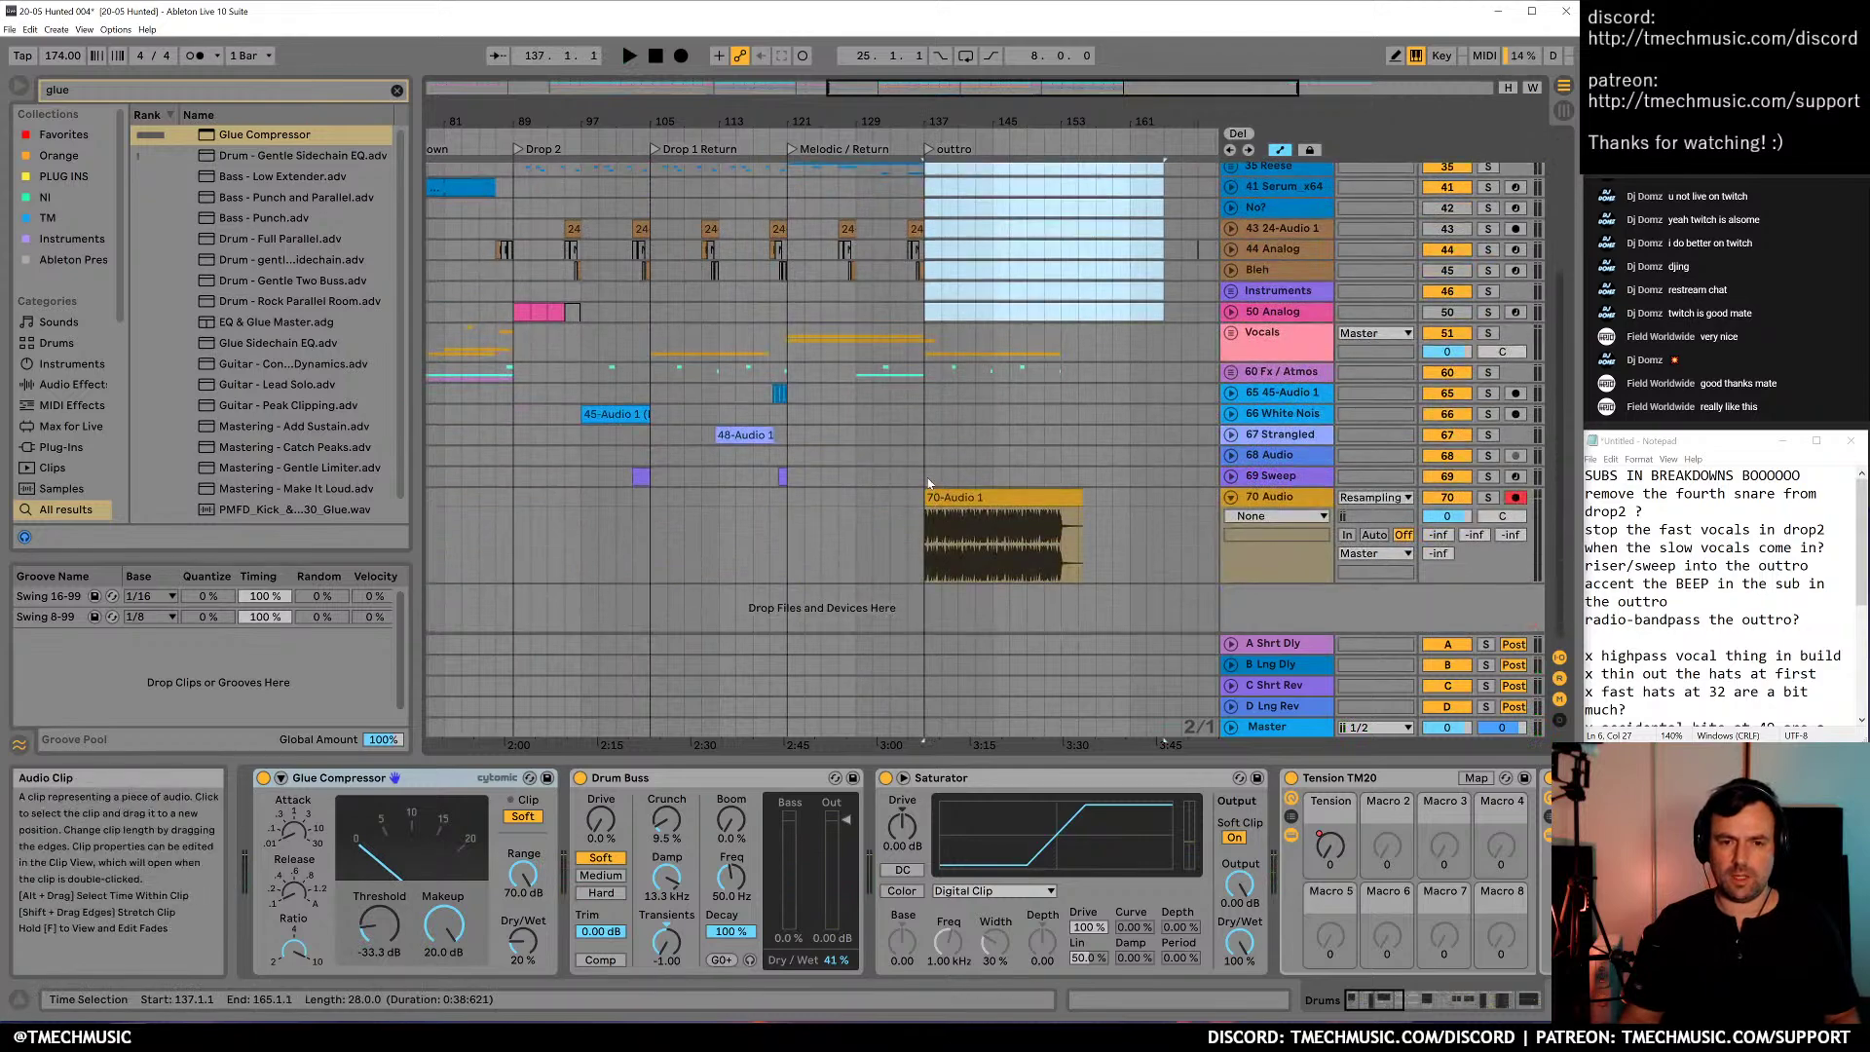
left_click(907, 476)
key("space")
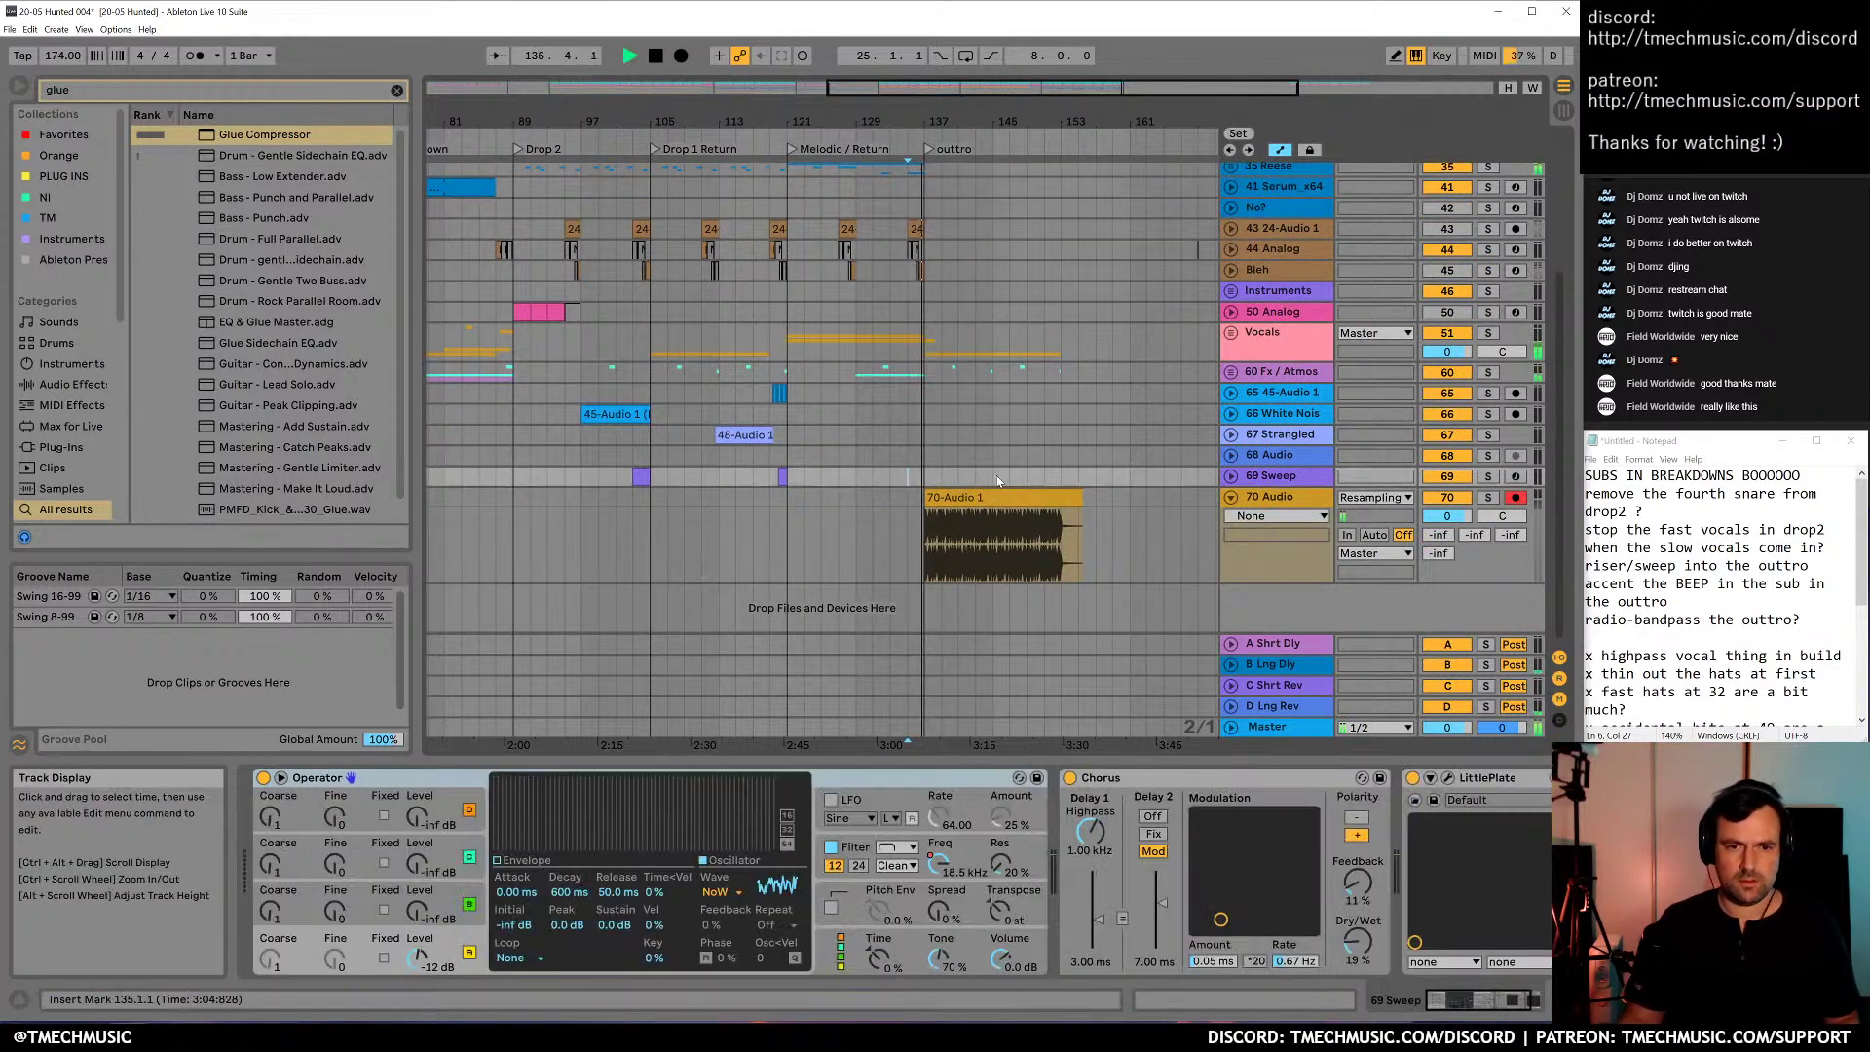
left_click(1015, 504)
key("space")
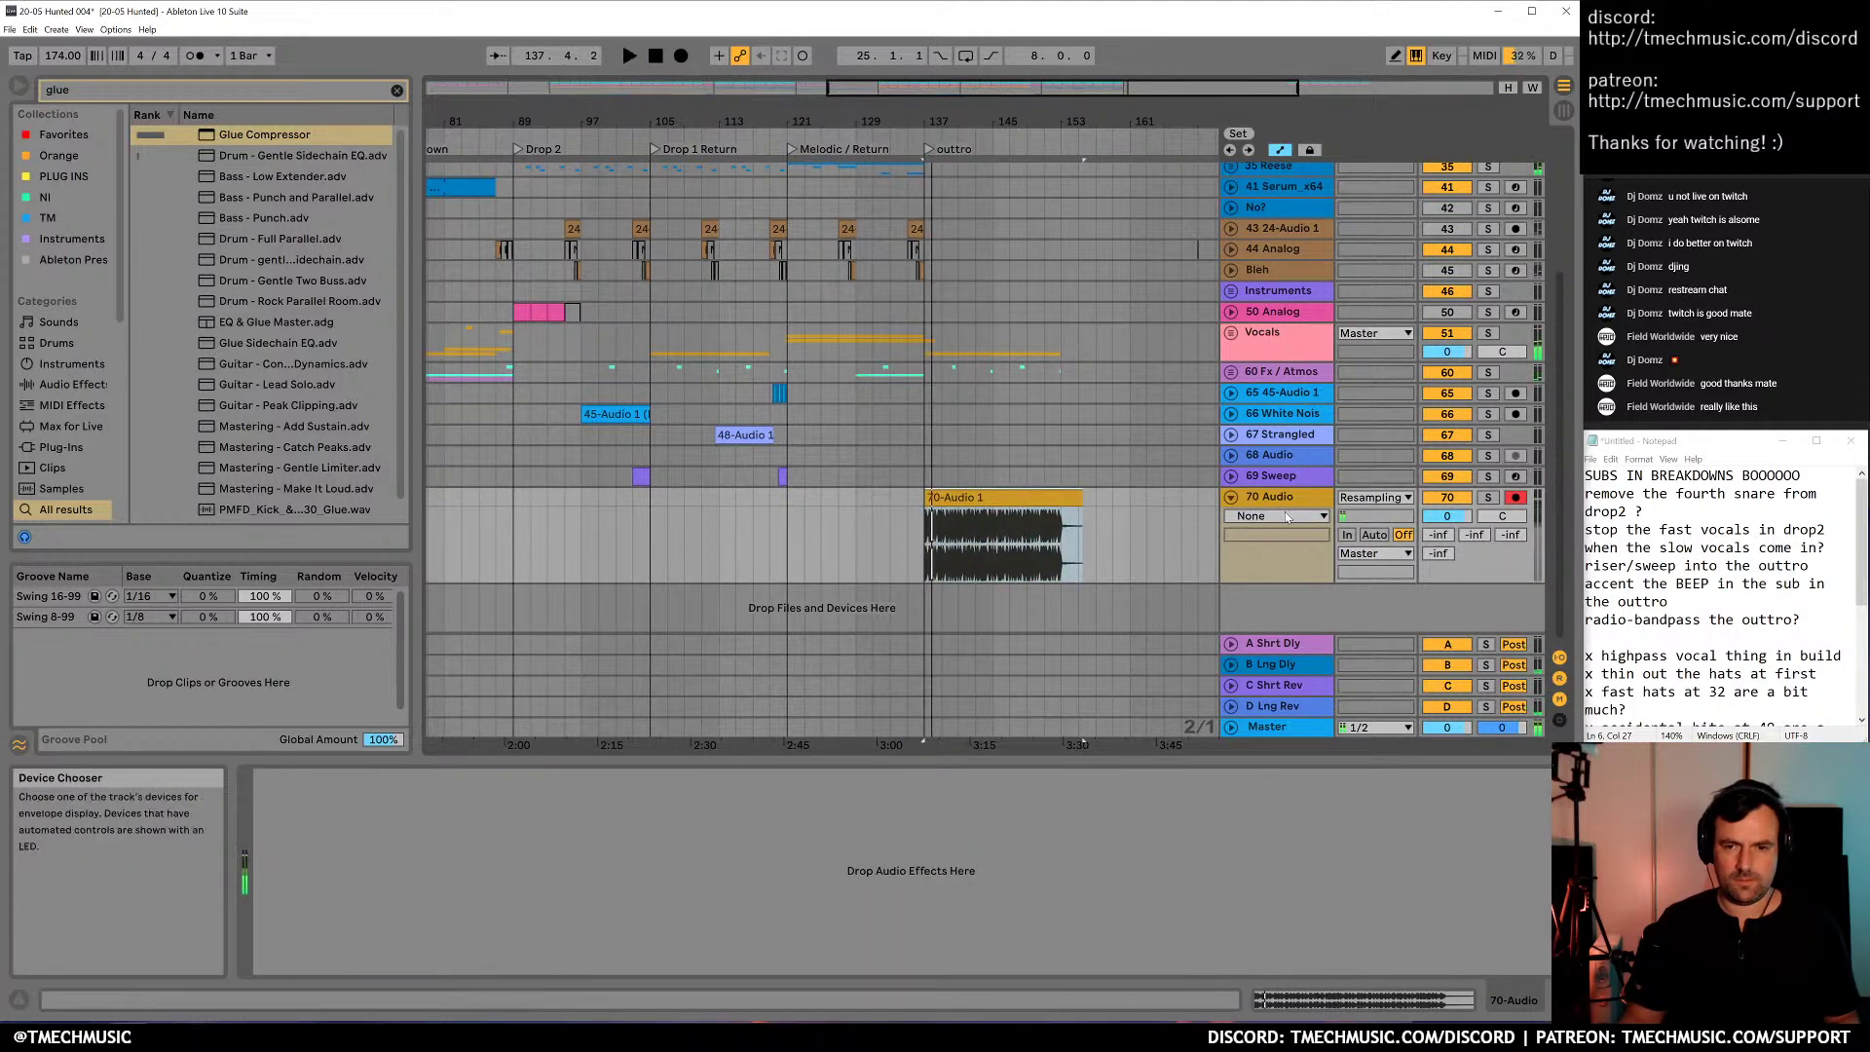
Add an EQ Eight to 70 Audio and delete the outtro's vocal and FX clips from bar 137 to about bar 155
key("ctrl+f")
type("eq")
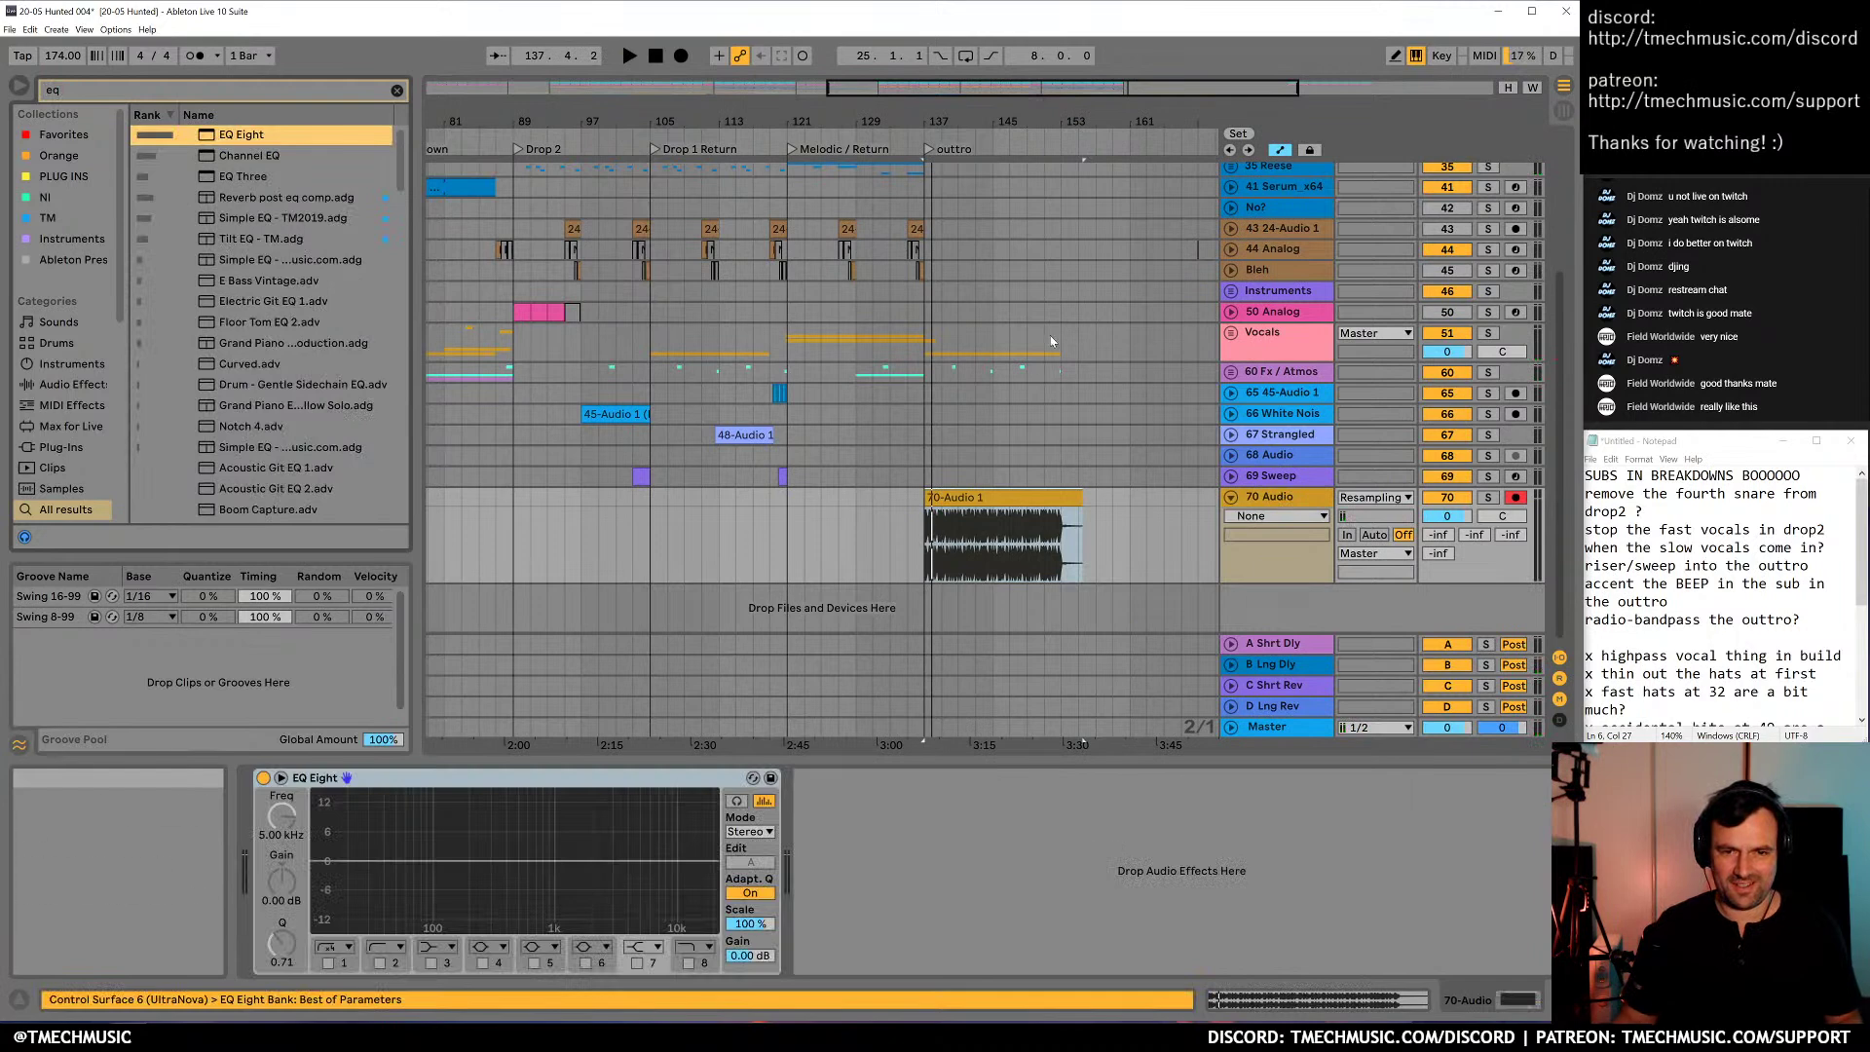
left_click_drag(1078, 303, 924, 395)
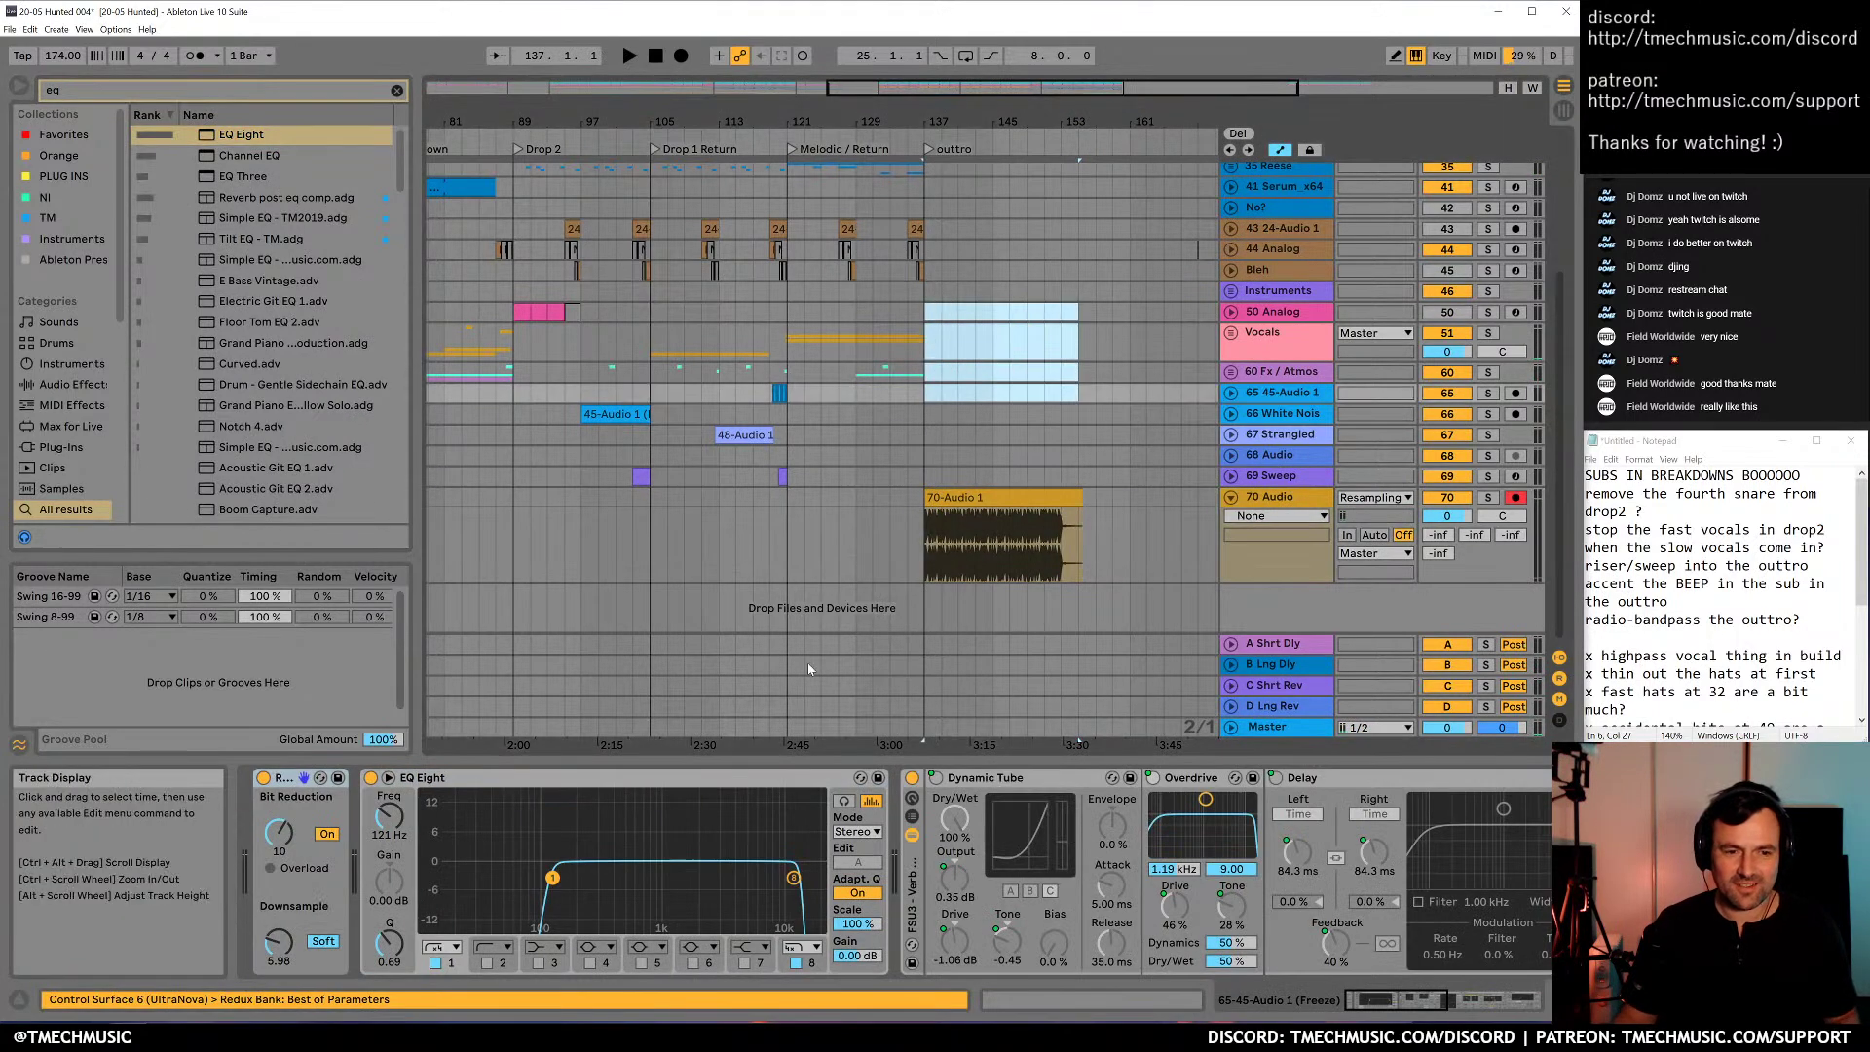
left_click(1025, 497)
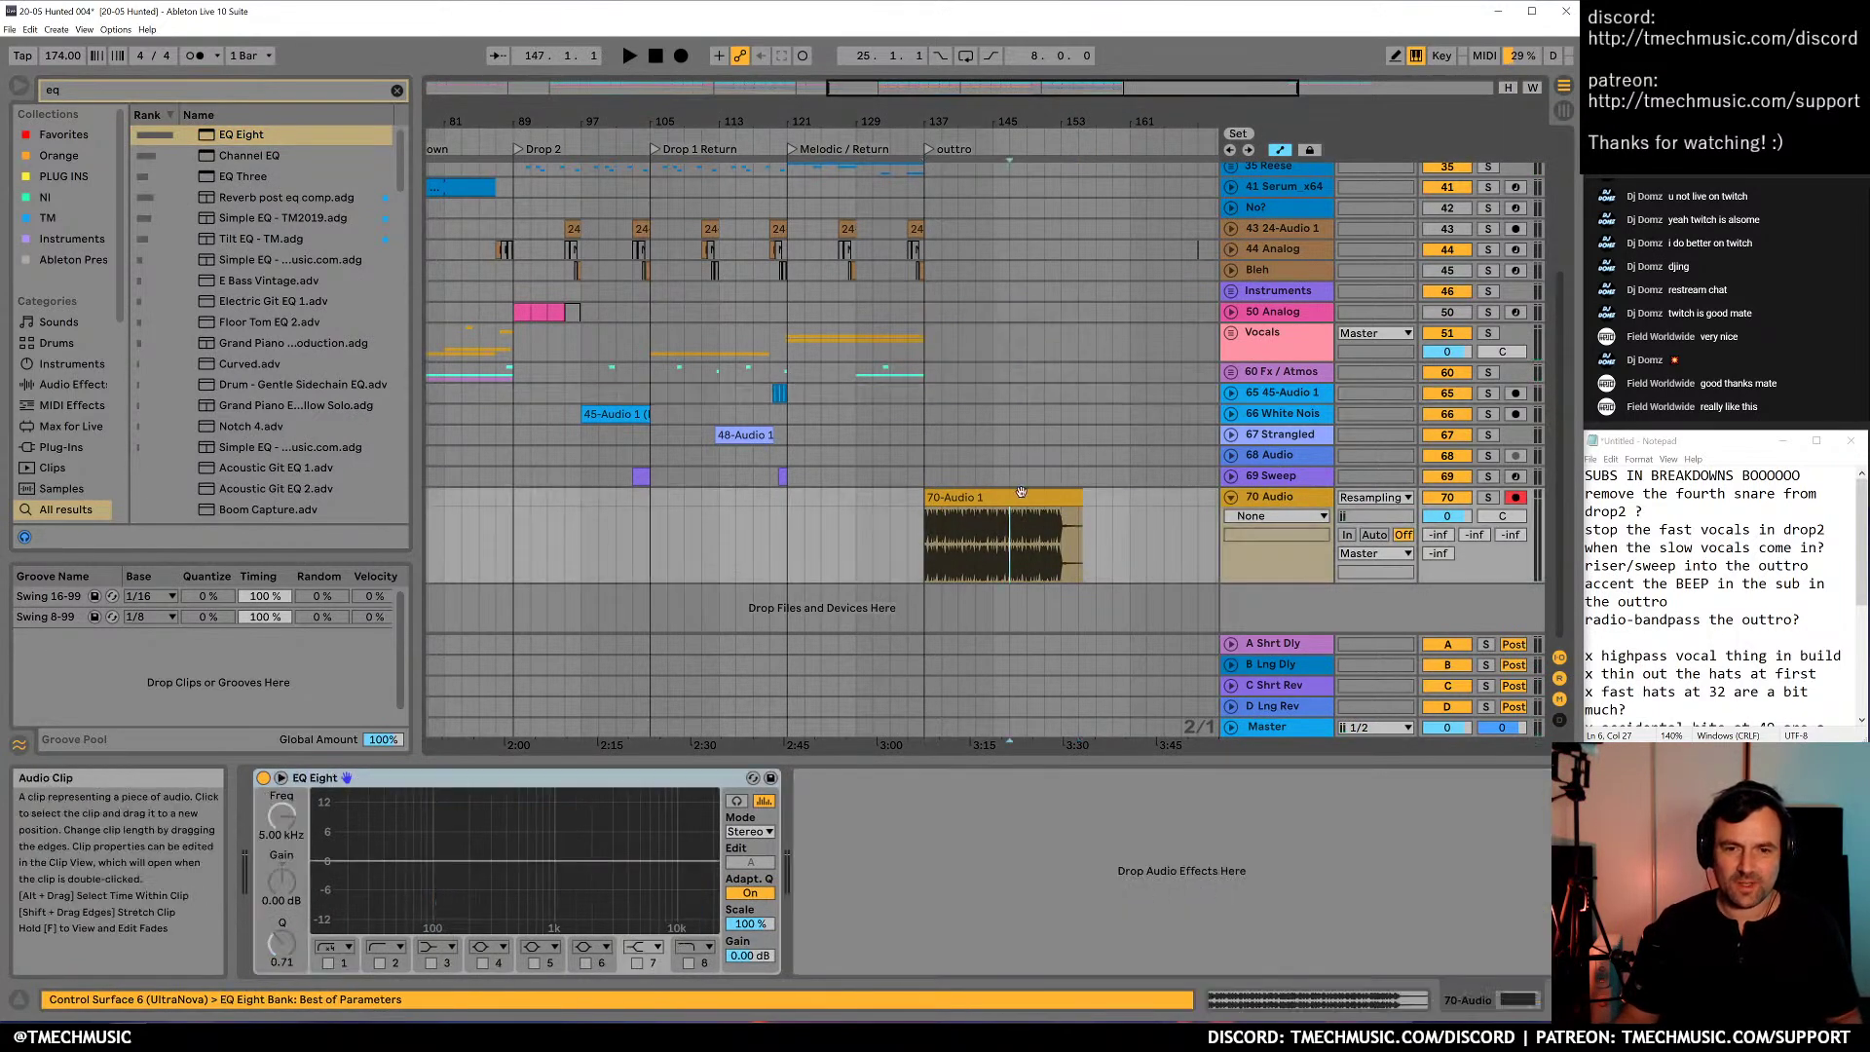
Band-pass the outtro recording with EQ Eight low-cut and high-cut filters, lowering the high cut to about 3.8 kHz while auditioning it
left_click(327, 963)
left_click(688, 963)
left_click_drag(702, 876, 672, 872)
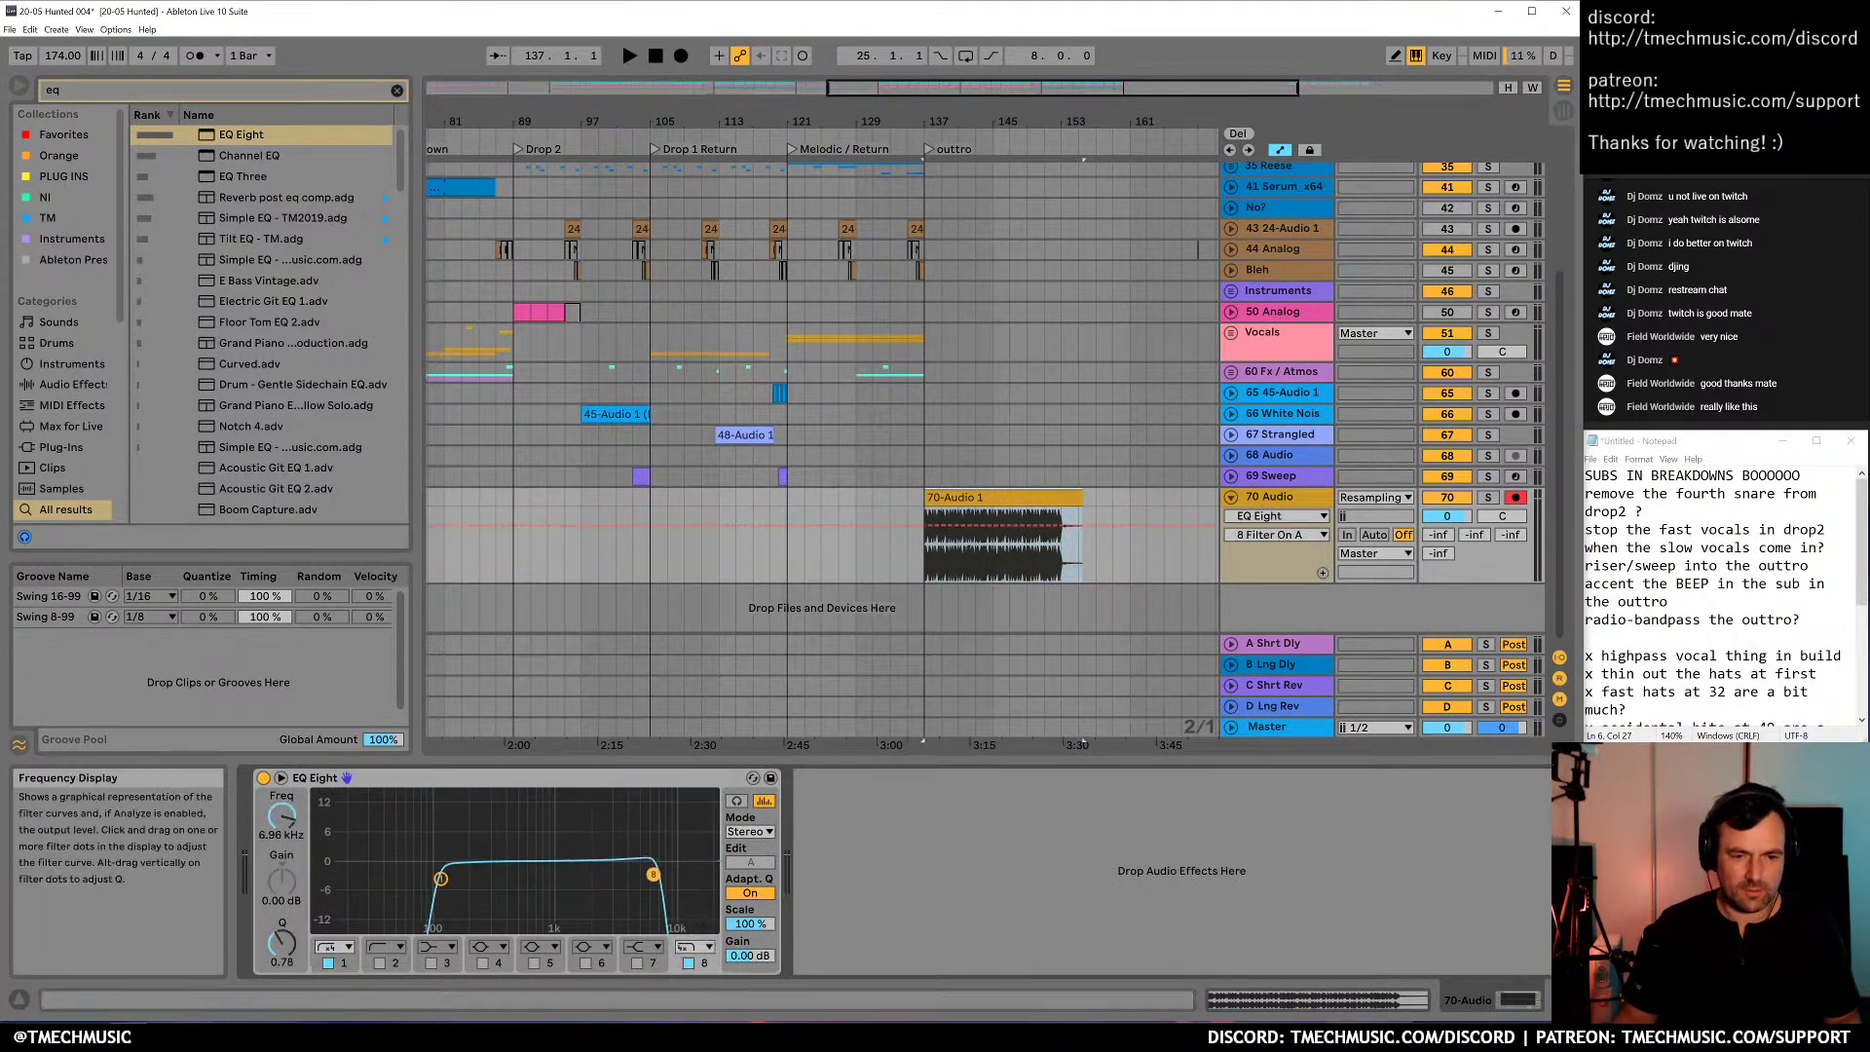
key("space")
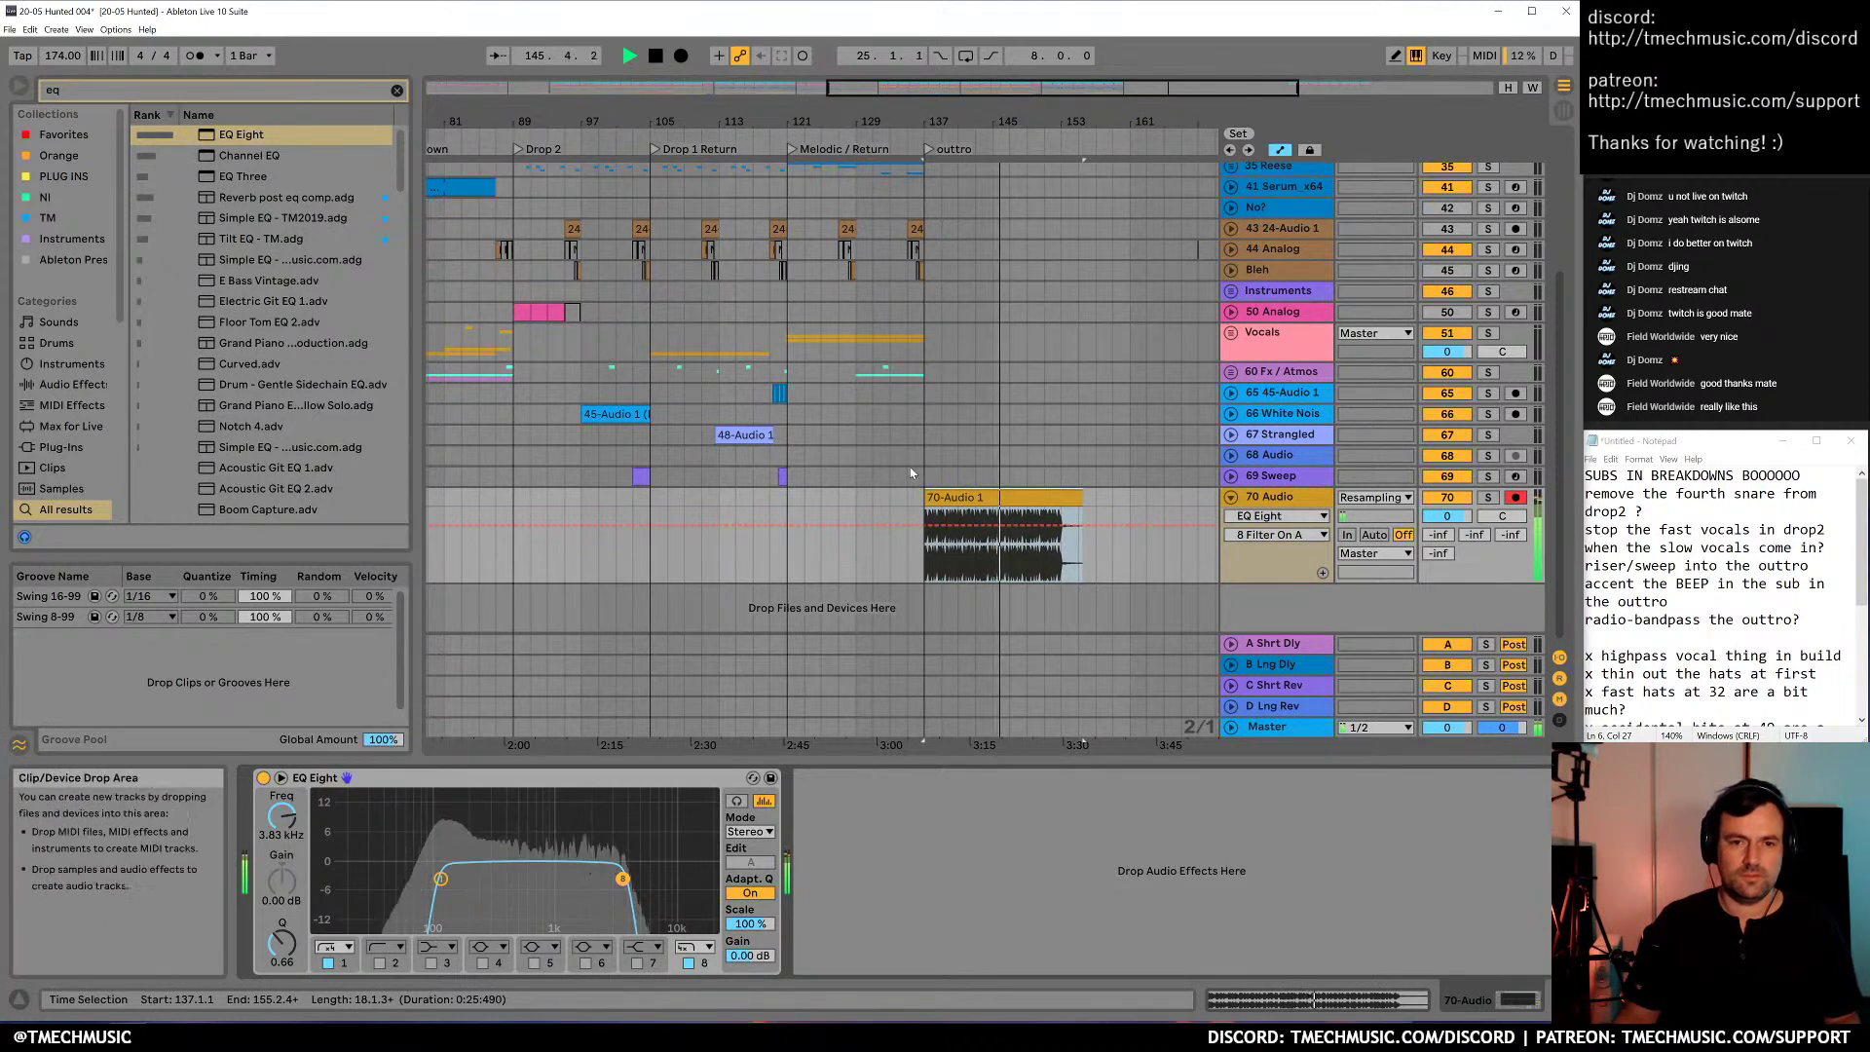
key("space")
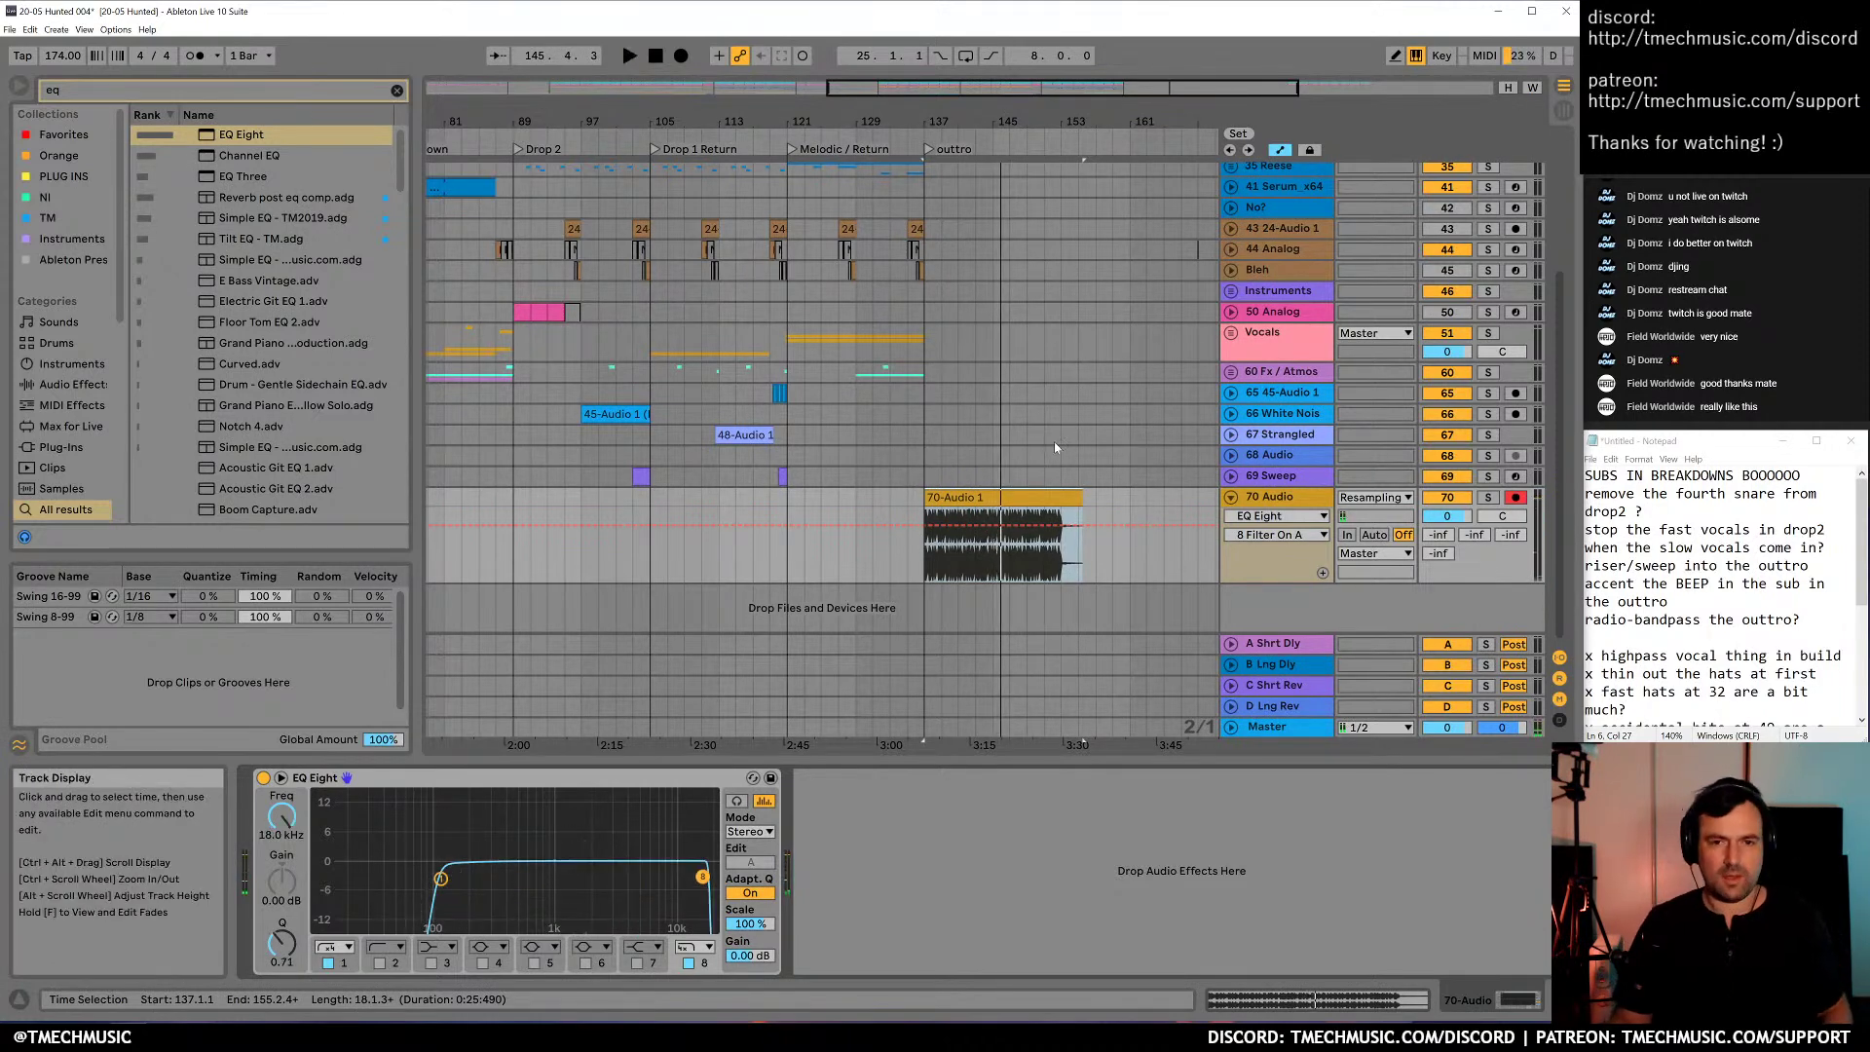
Undo the band-pass EQ on 70 Audio and the deletions of the original outtro clips
key("ctrl+z")
key("ctrl+z")
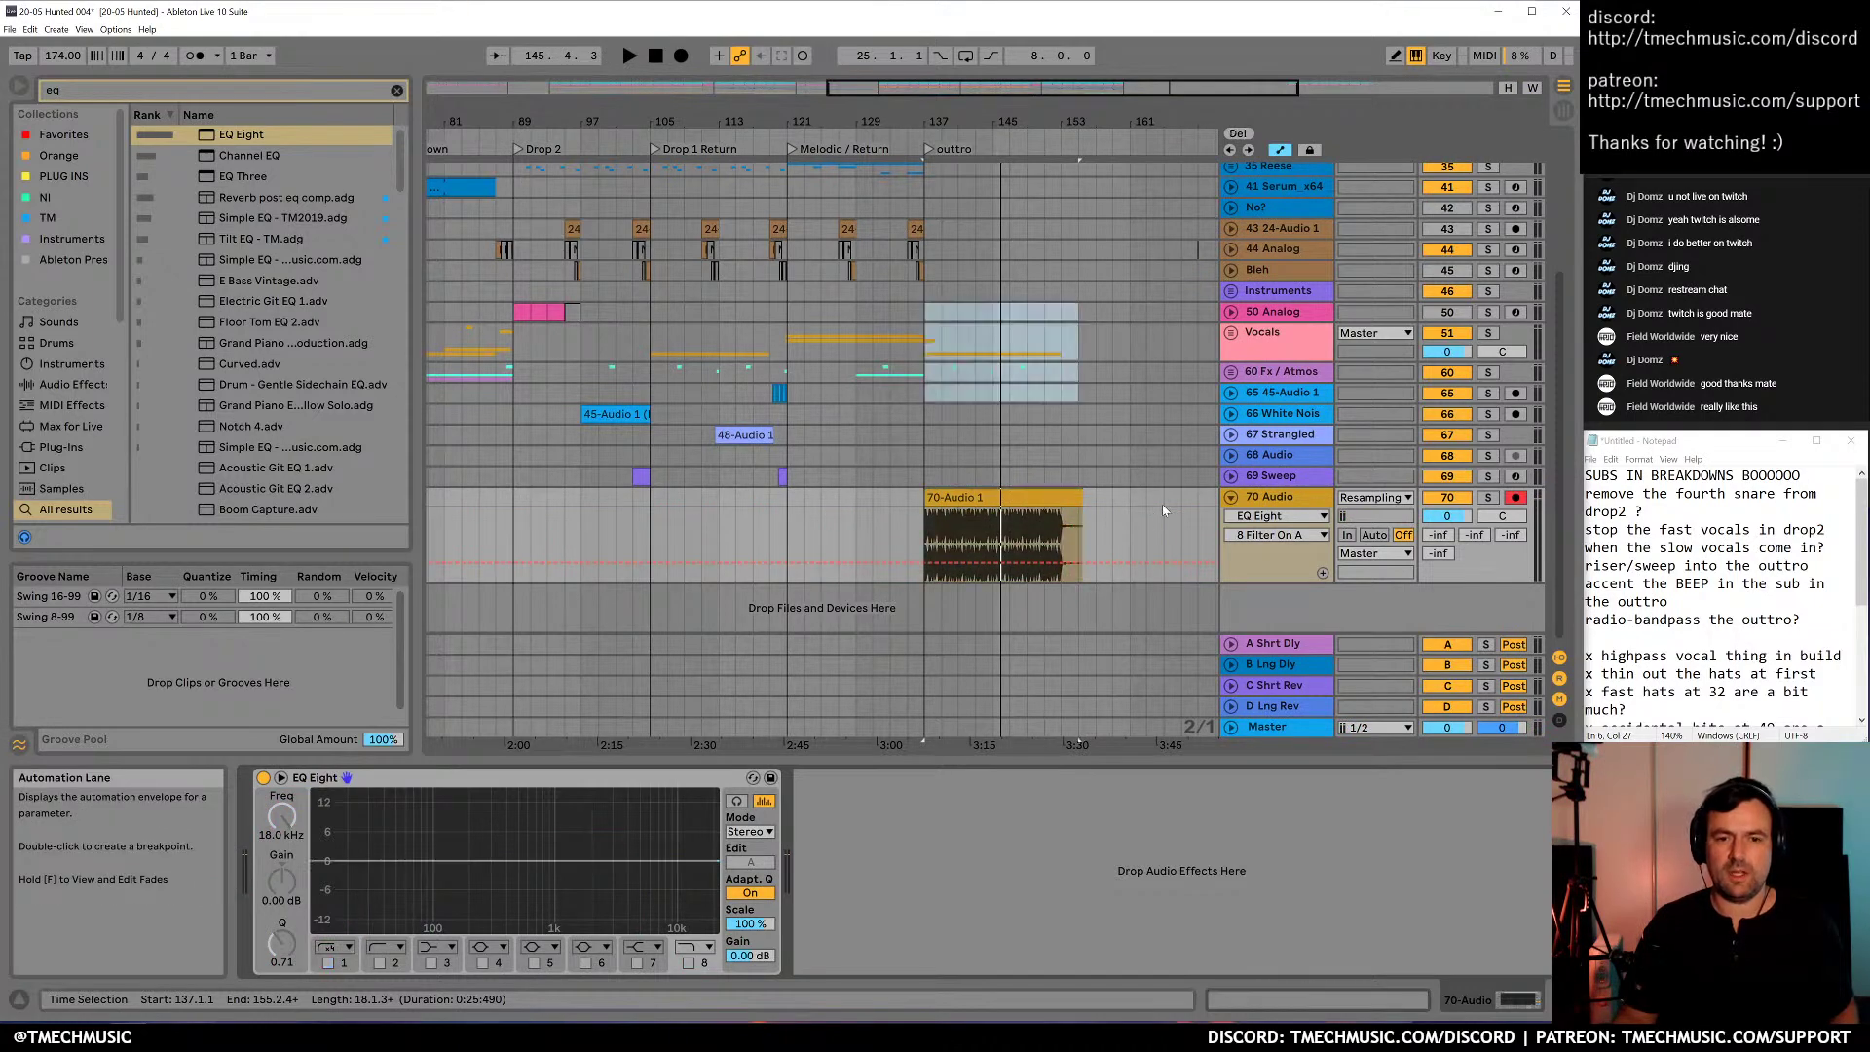
key("ctrl+z")
key("ctrl+z")
key("ctrl+z")
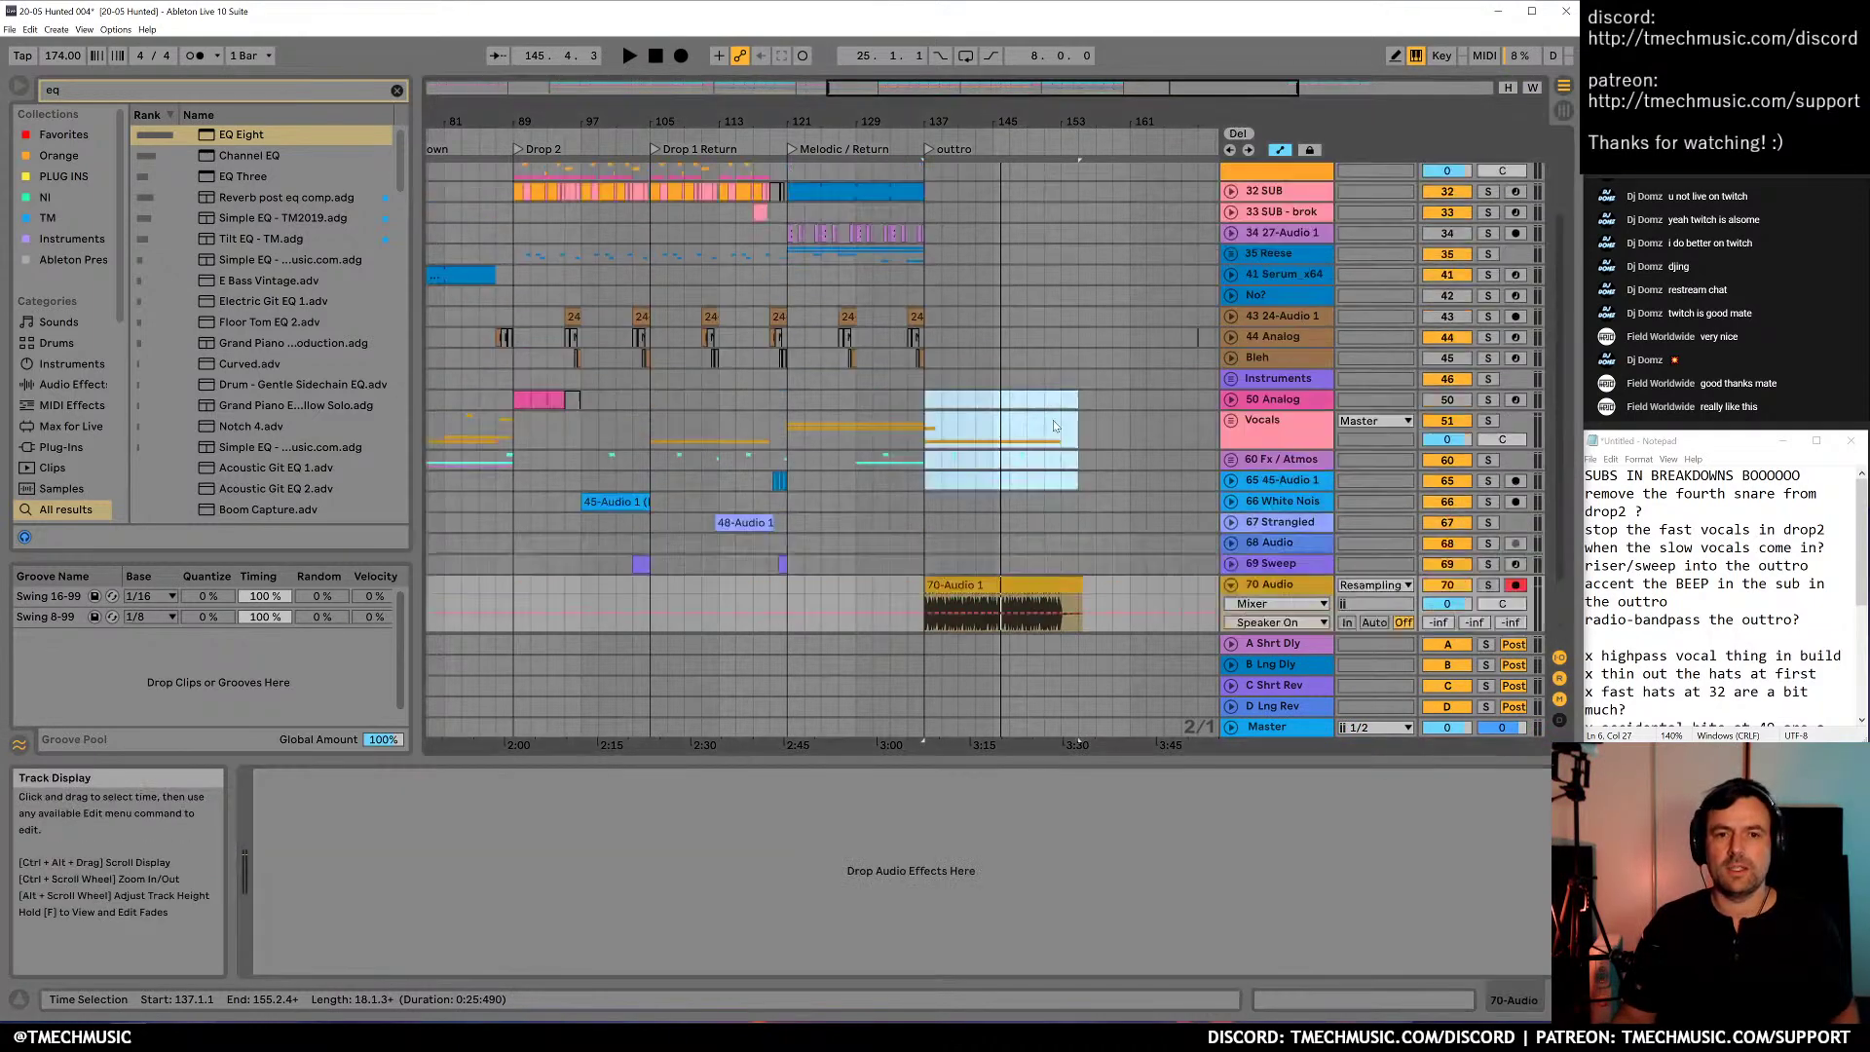
scroll(978, 512, "down", 2)
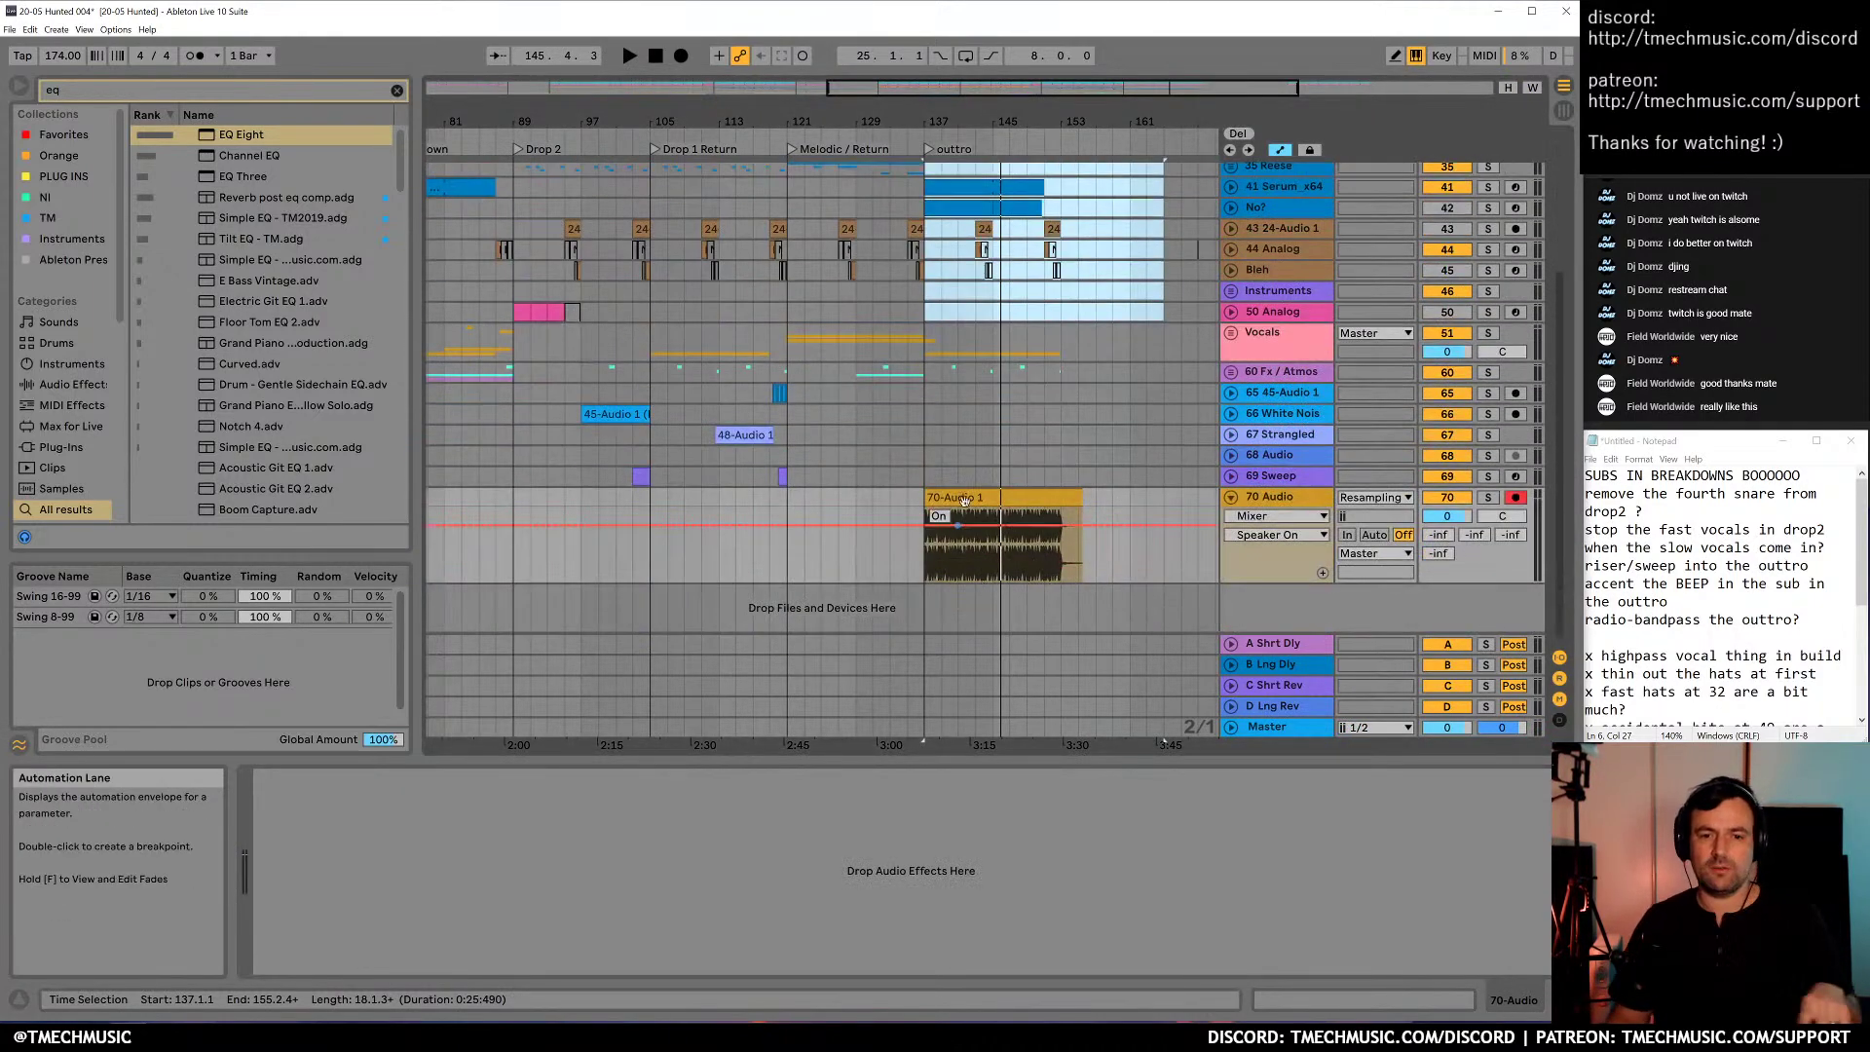
left_click(990, 490)
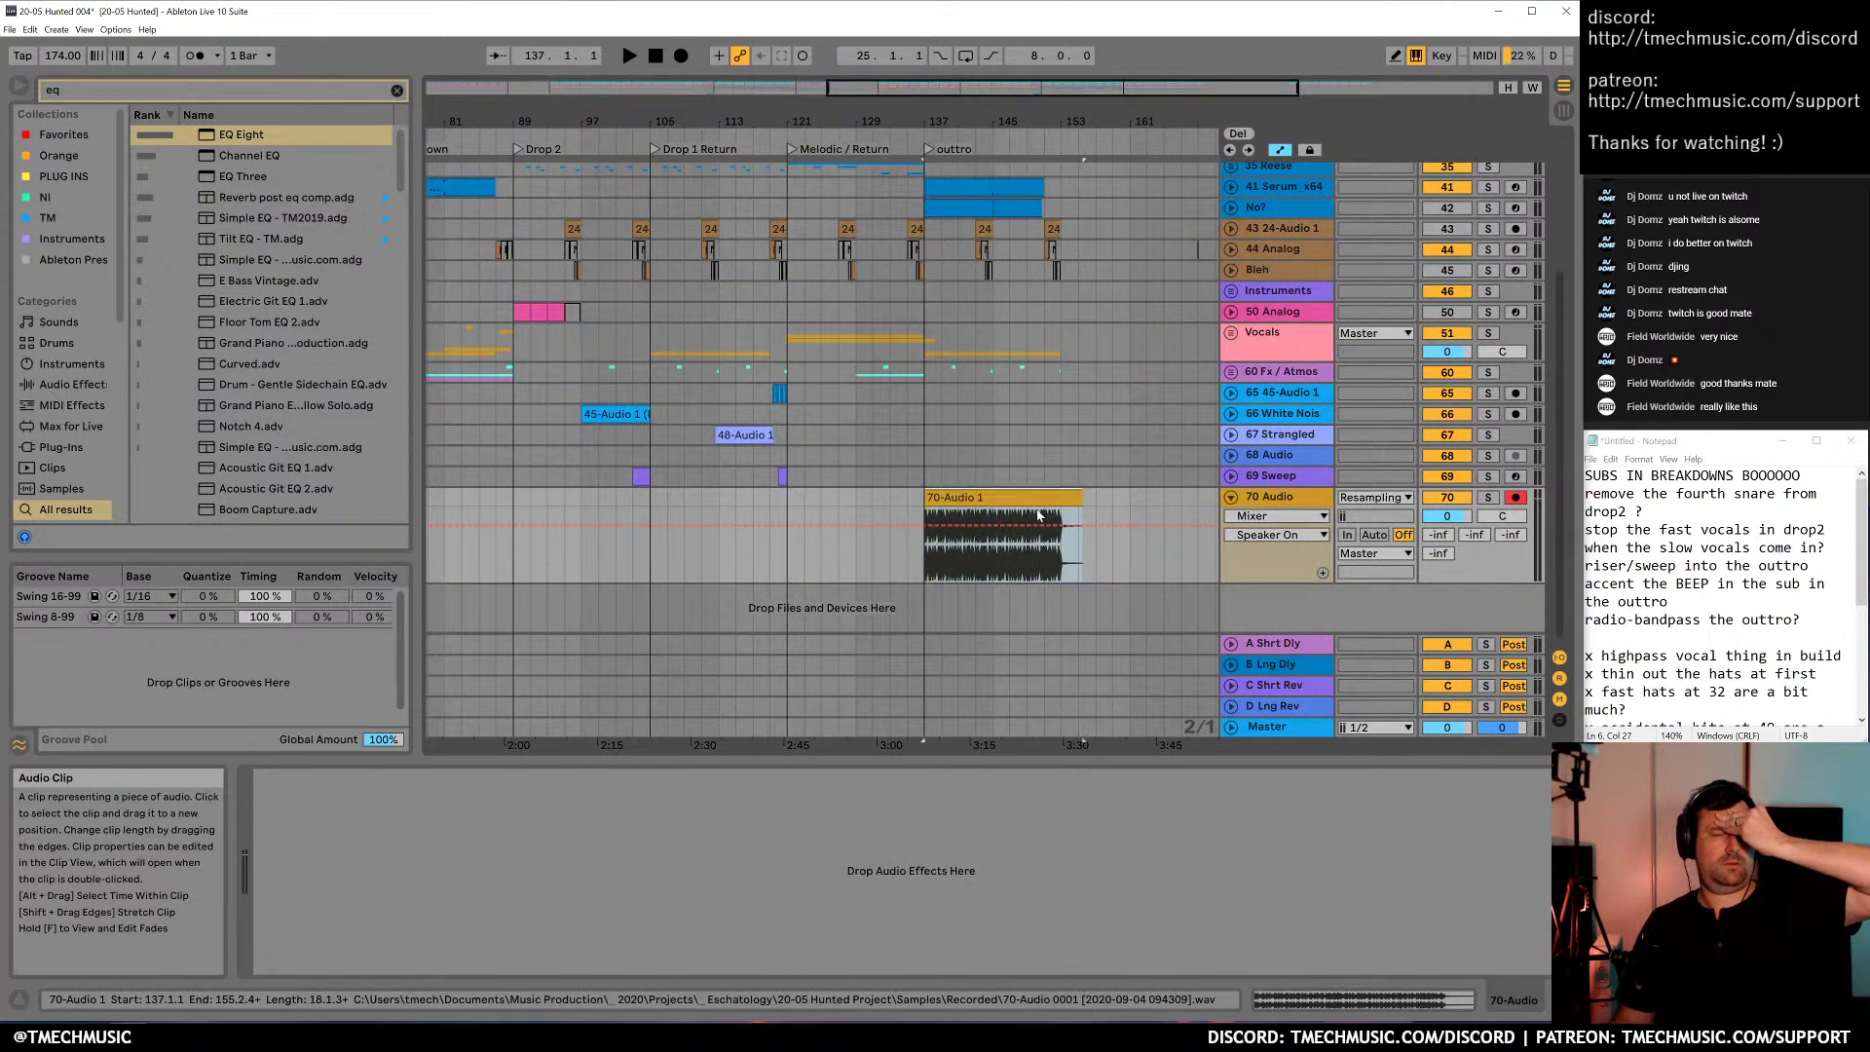
left_click(1098, 499)
left_click(1044, 535)
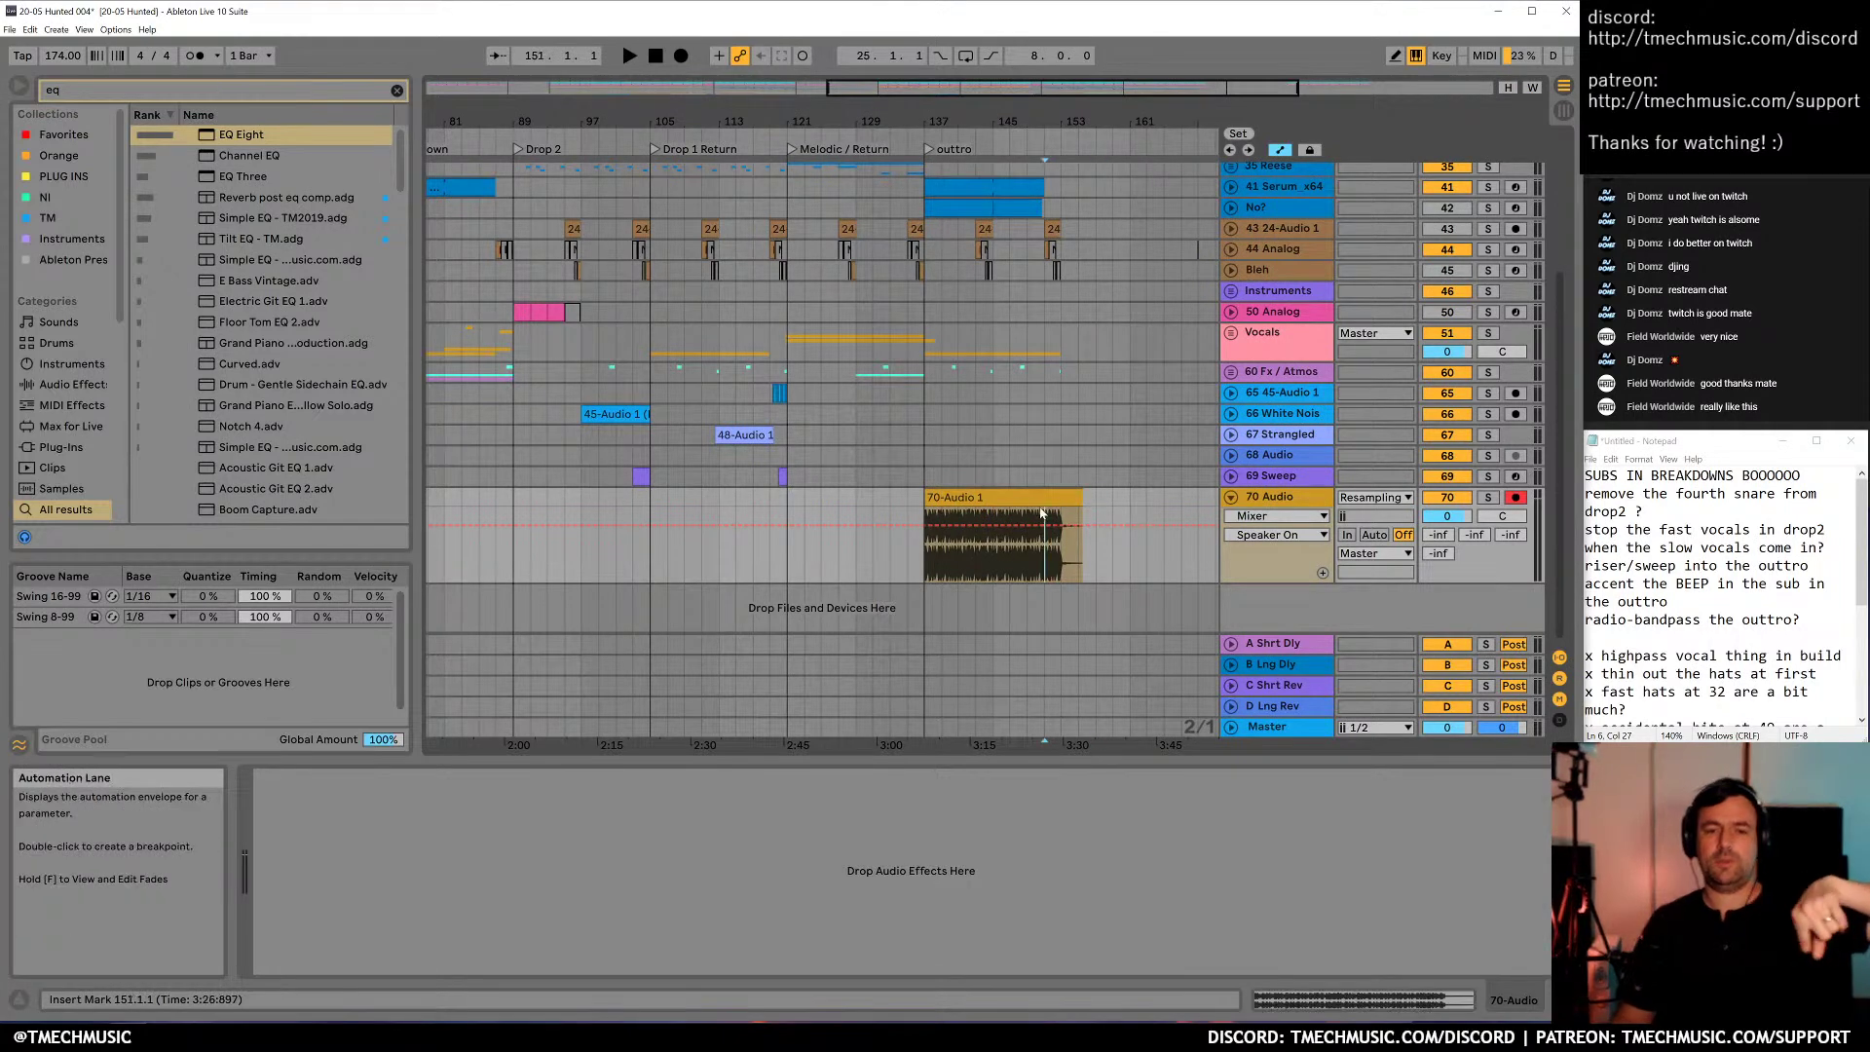
left_click(1259, 507)
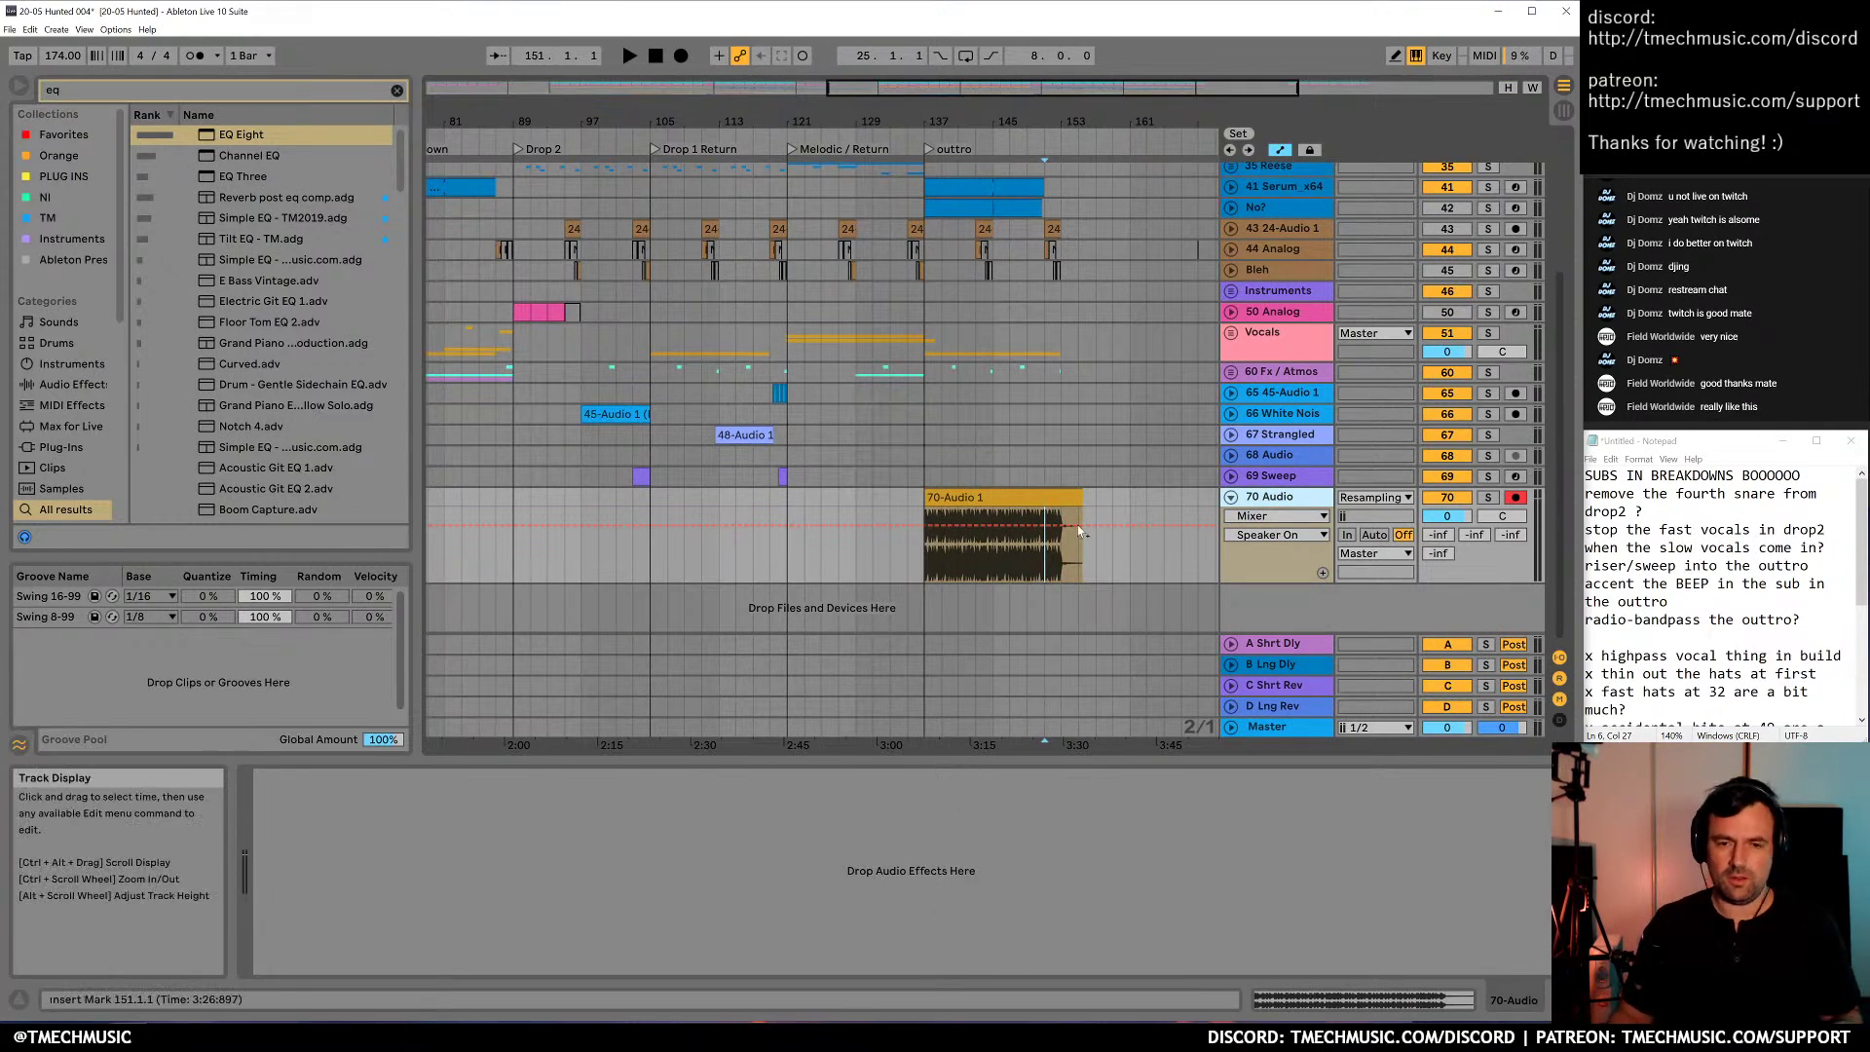
left_click(993, 494)
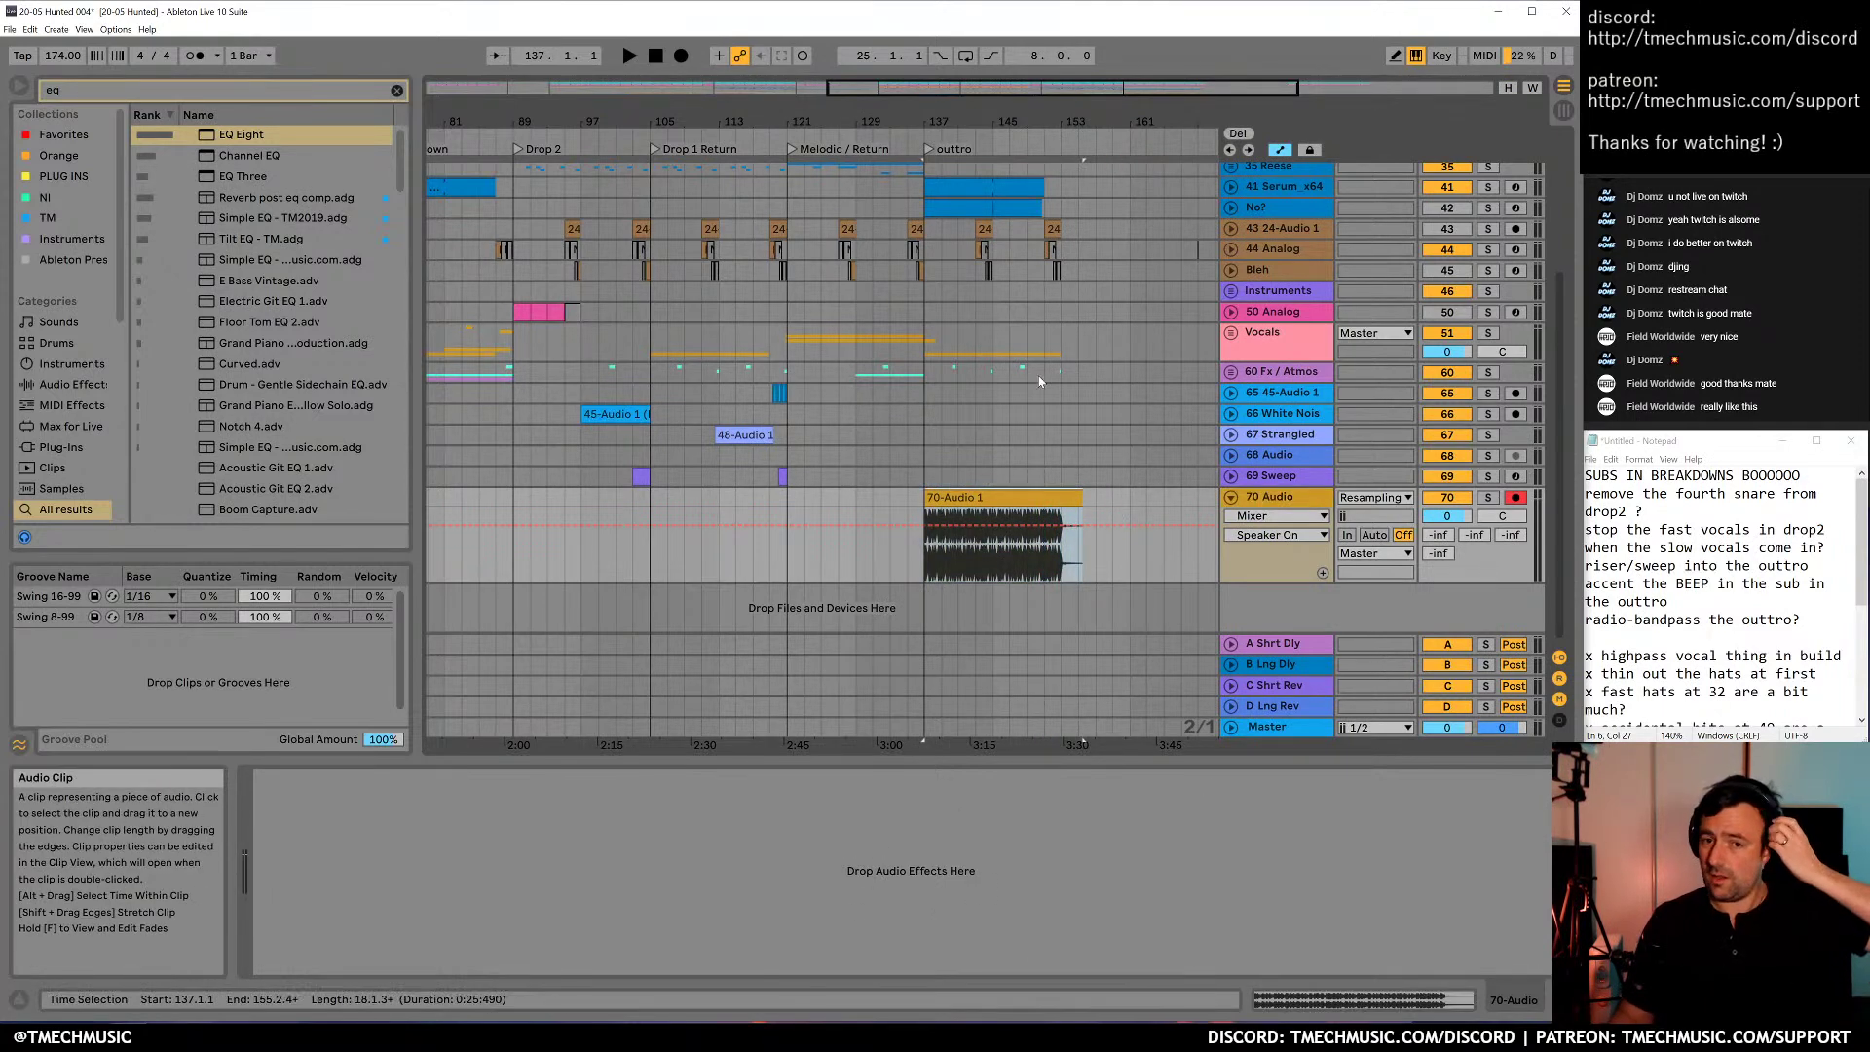
left_click(1145, 526)
Deactivate the resampled outtro clip and rename its track "RAdio Bandpass Idea"
left_click(1023, 499)
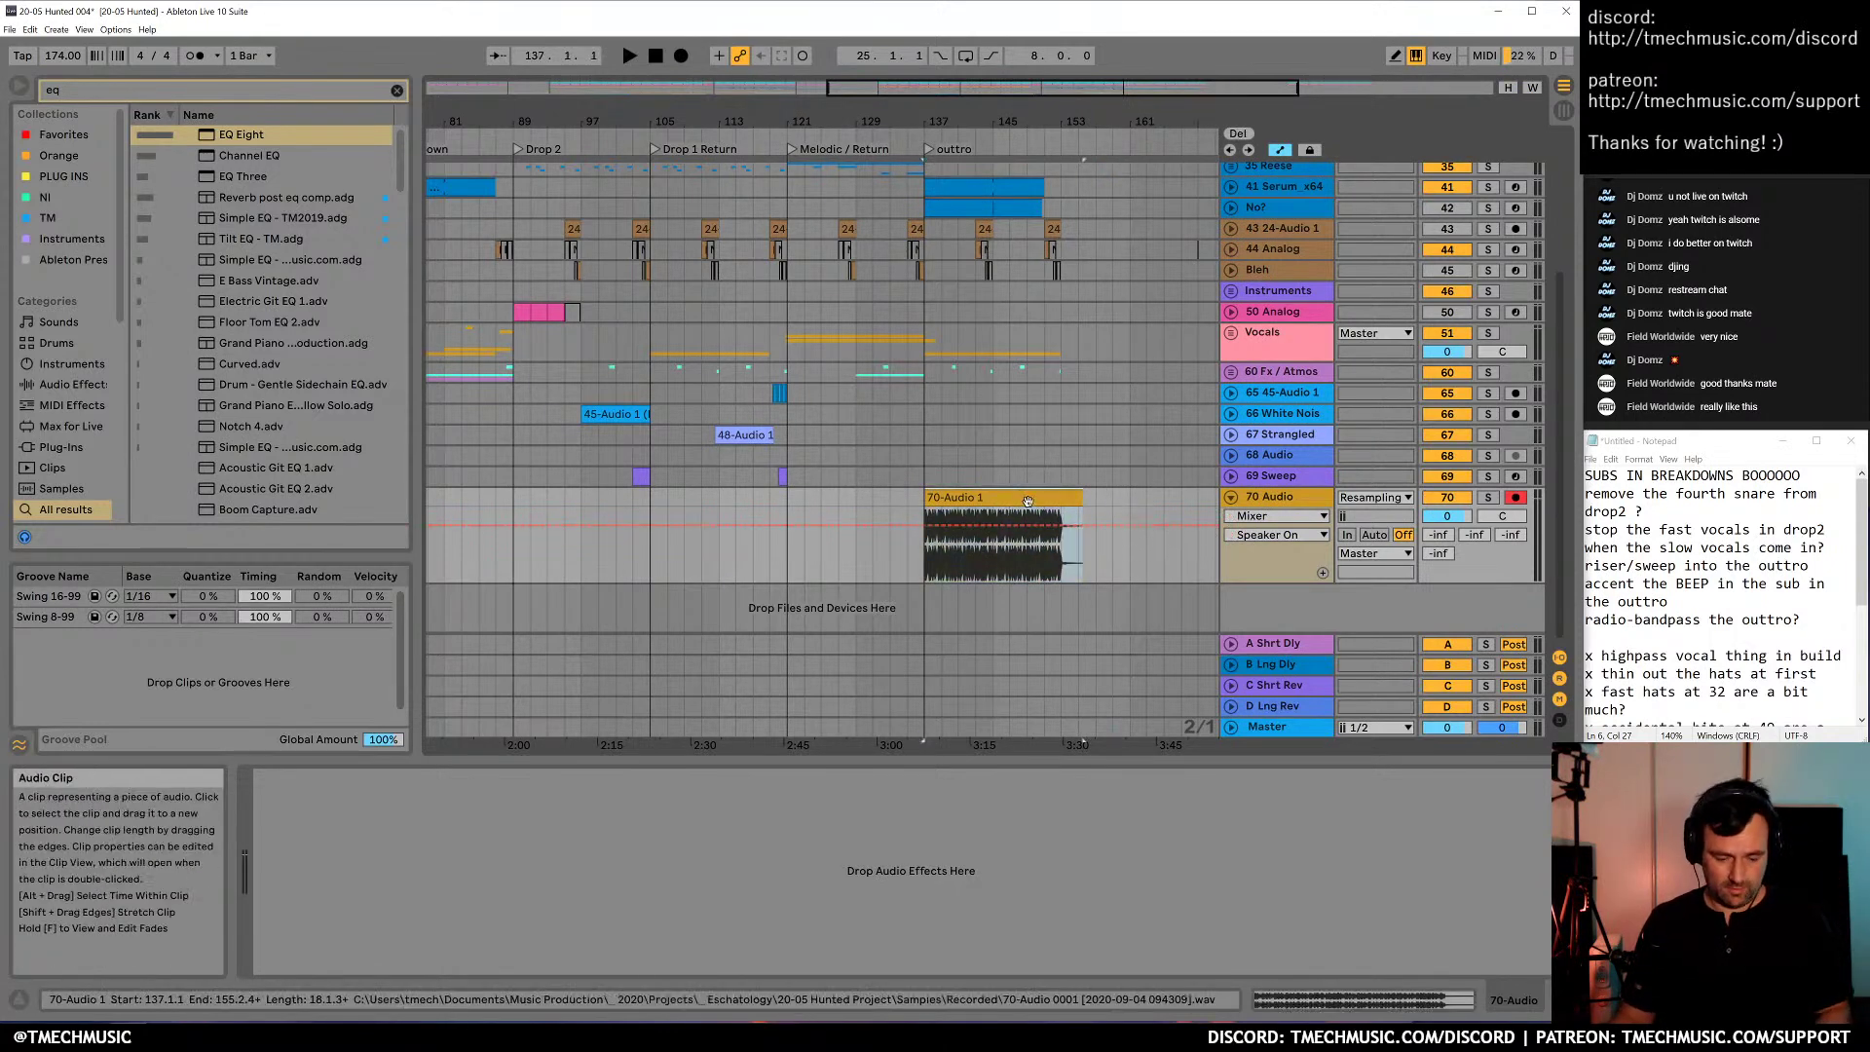
key("0")
left_click(1302, 508)
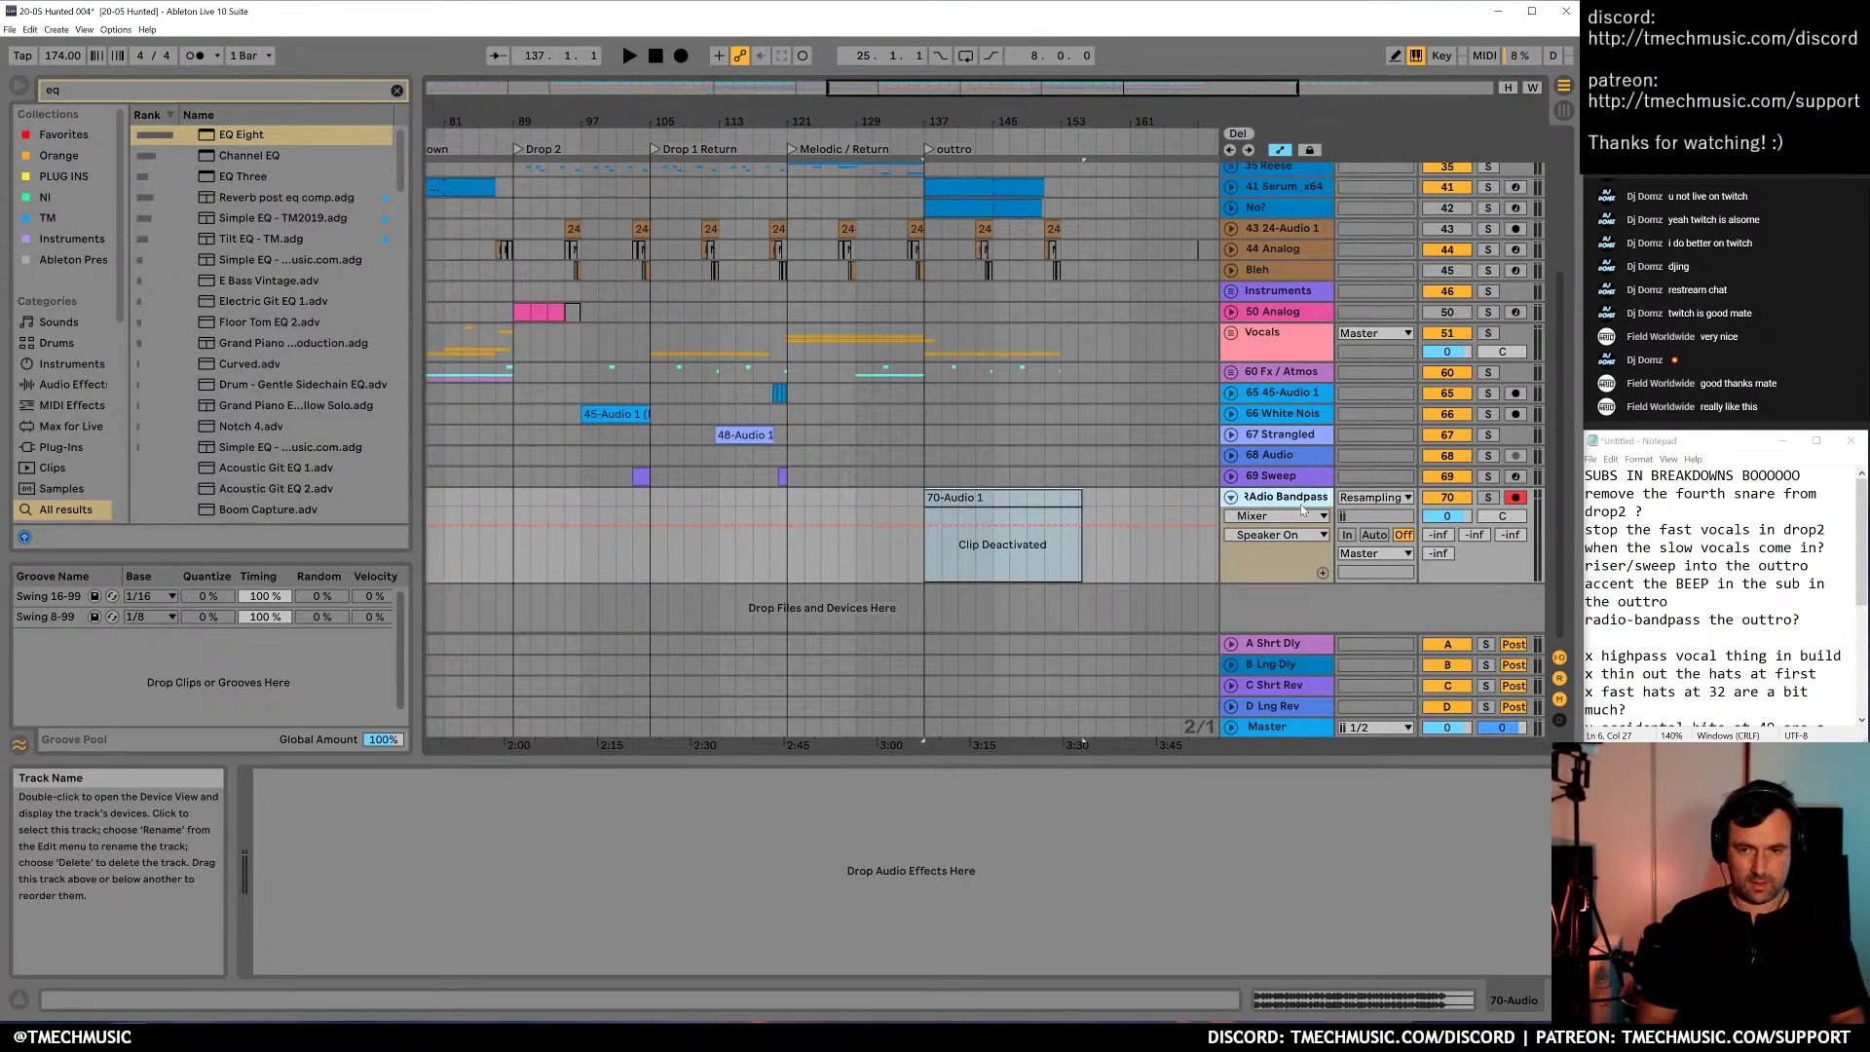
type("dea")
key("Return")
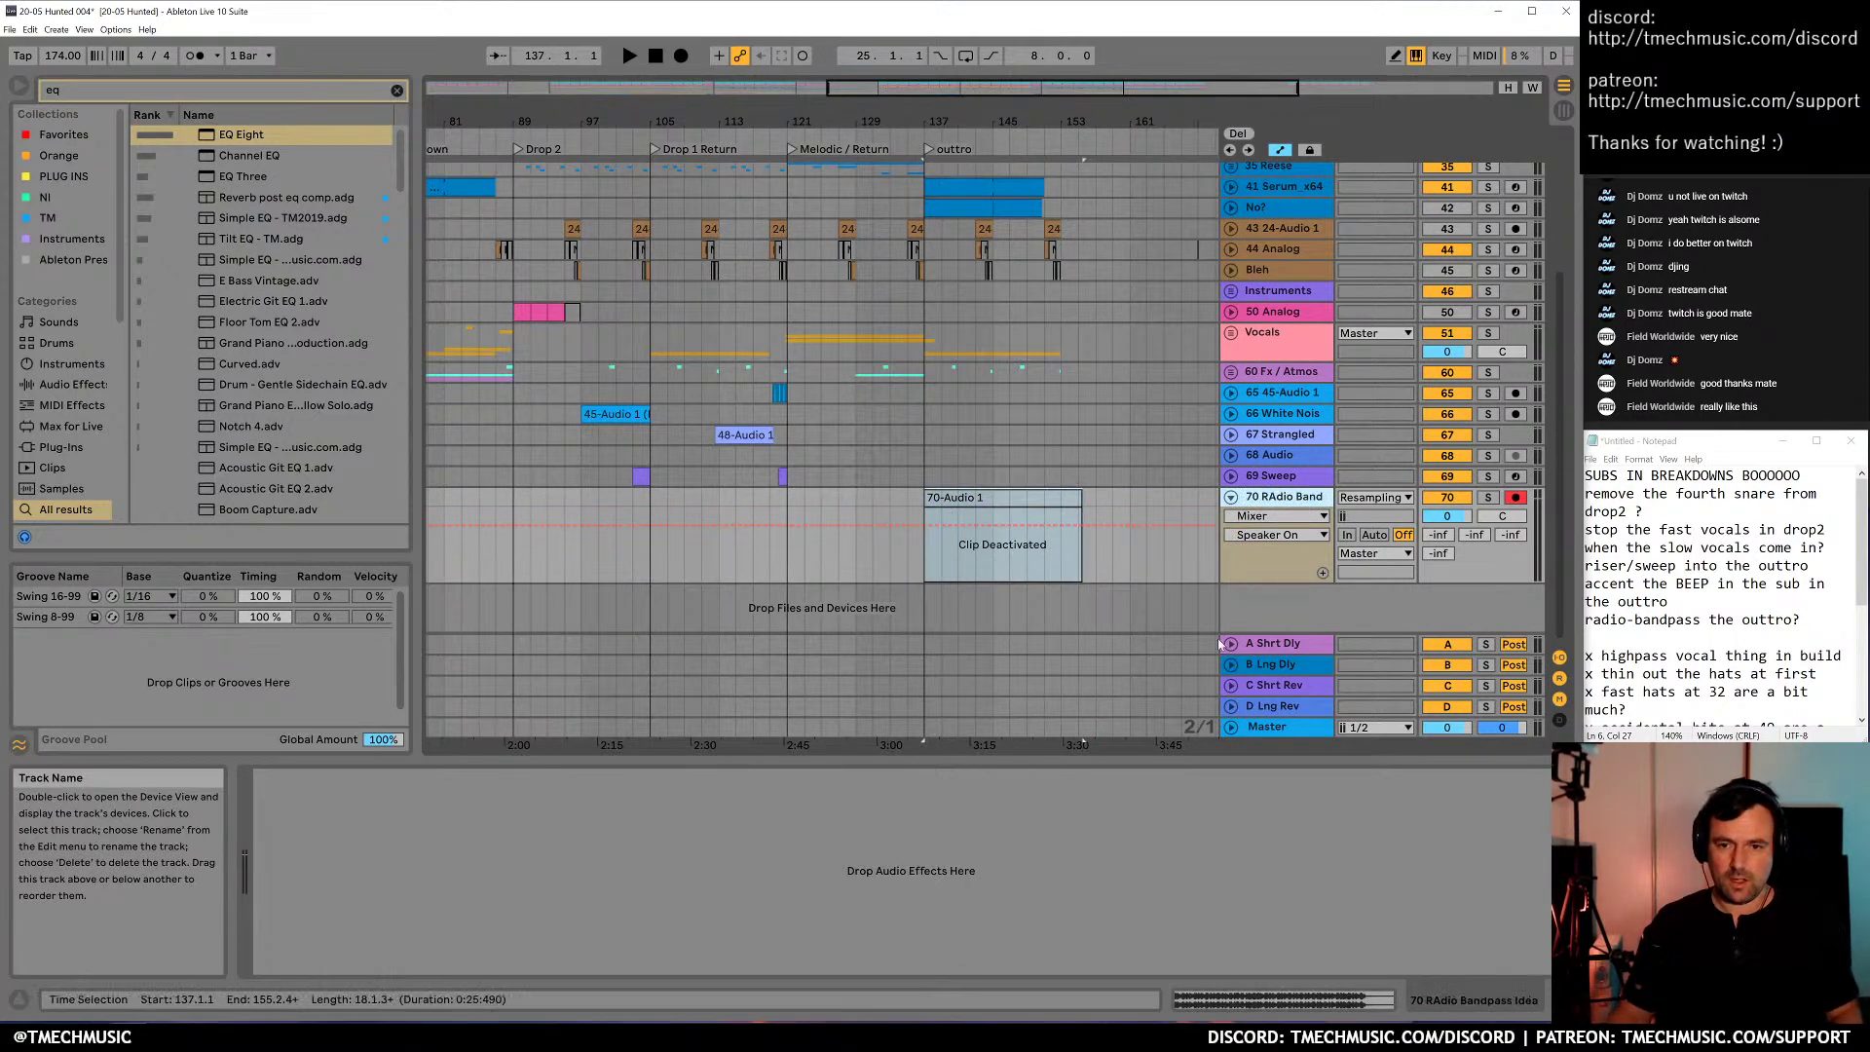
Load EQ Eight on the RAdio Bandpass Idea track with a low cut at about 153 Hz and a high cut at about 2.84 kHz
key("Down")
key("Up")
key("Return")
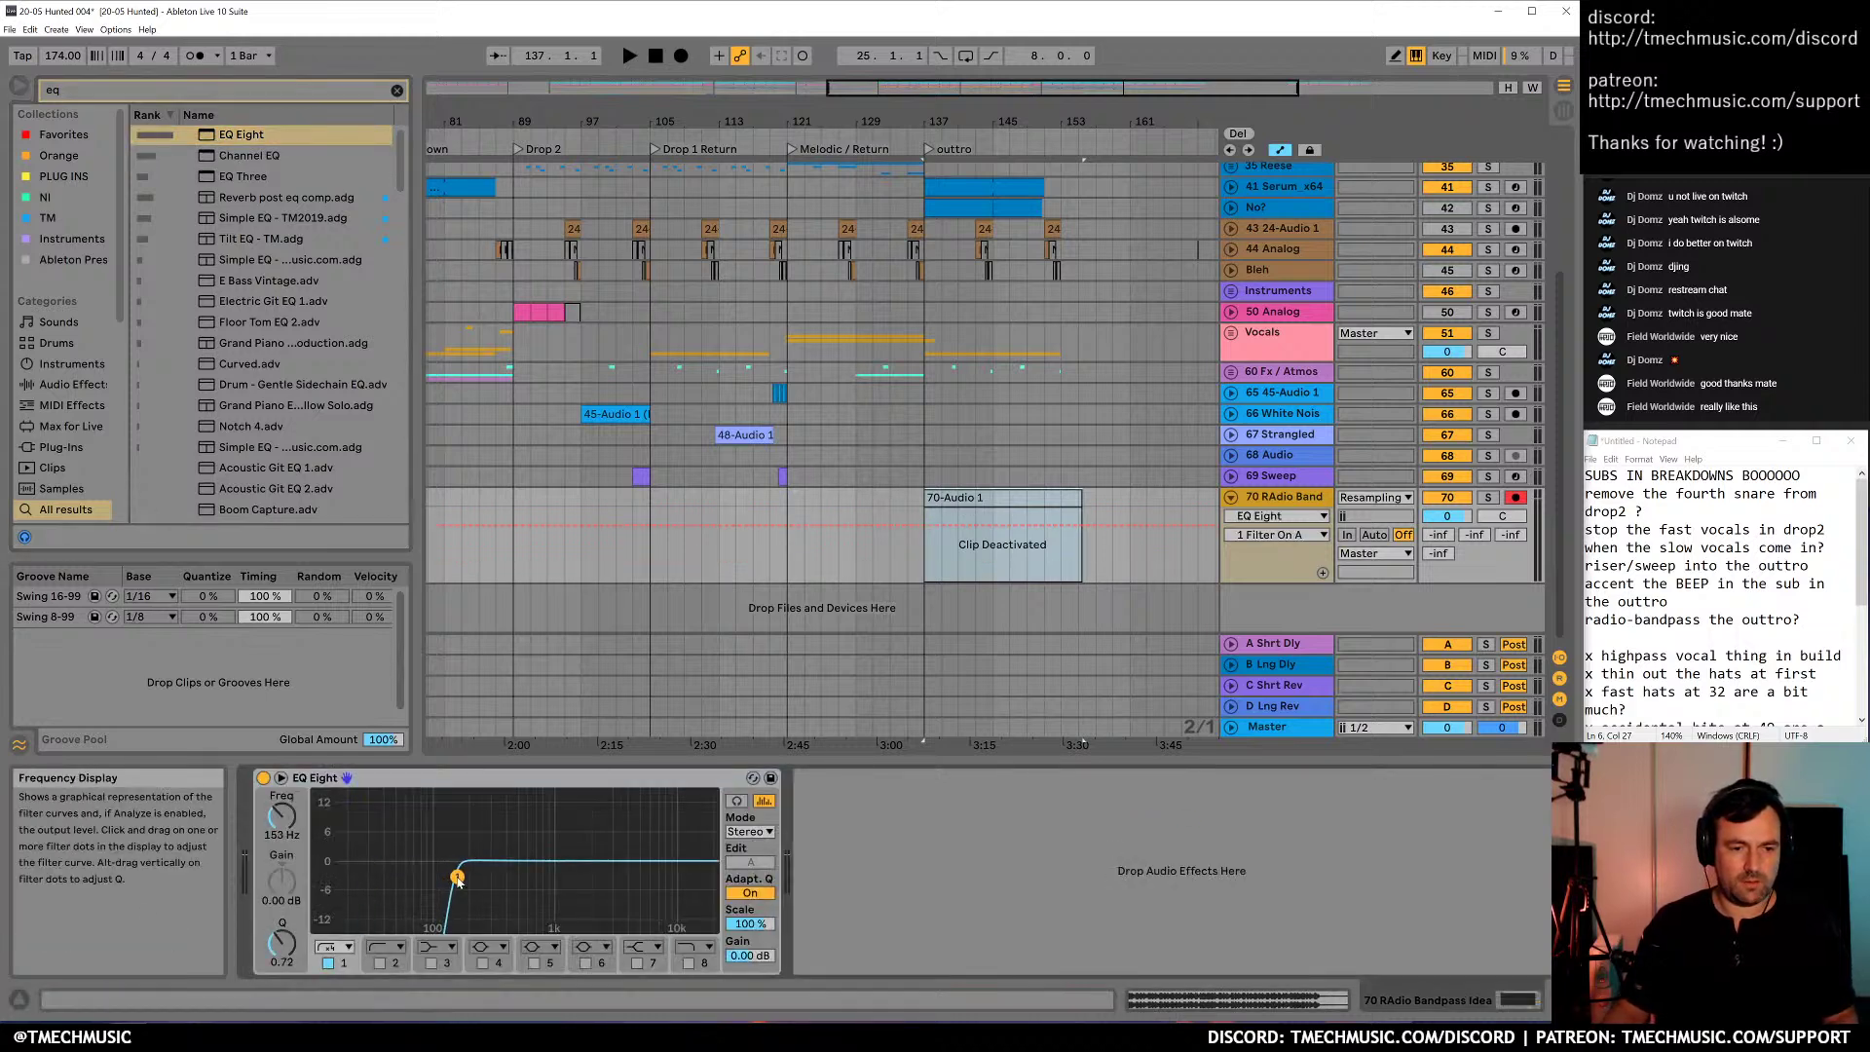
left_click(687, 962)
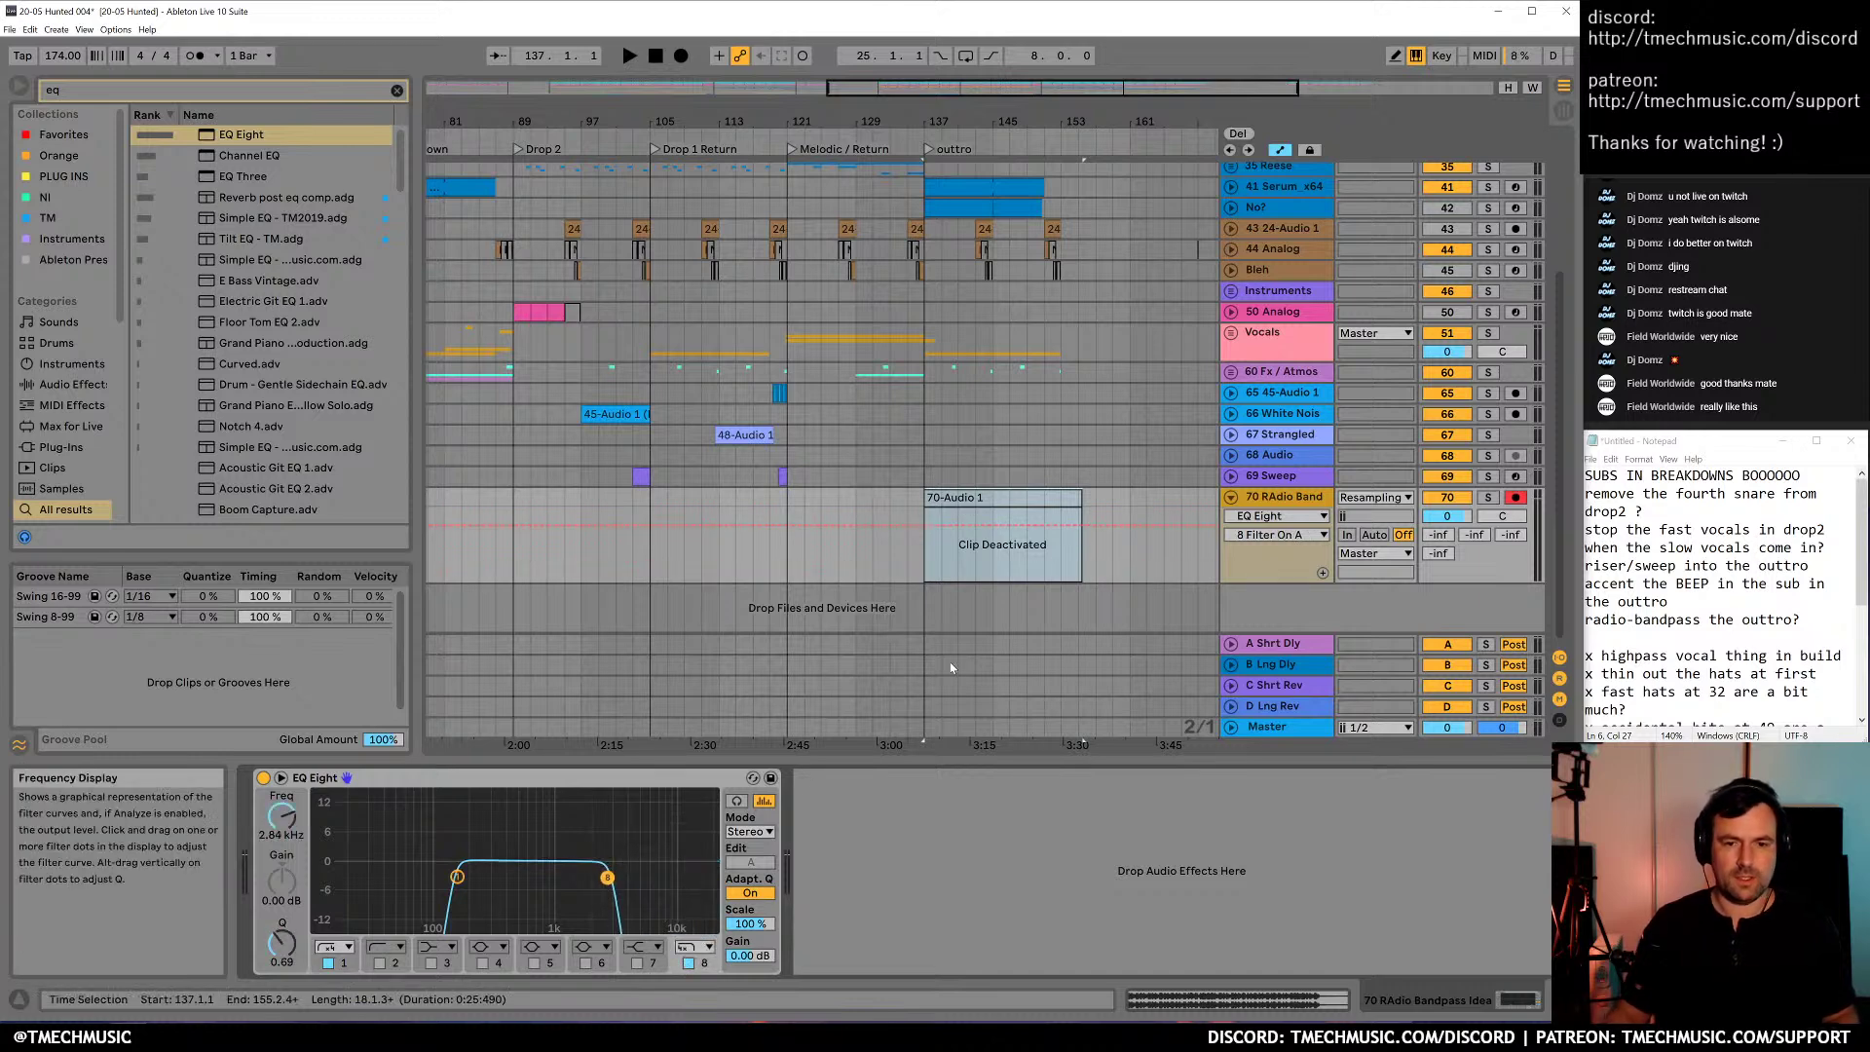
Solo the RAdio Bandpass Idea track, reactivate its outtro clip and set the EQ high cut to about 3.44 kHz during playback
left_click(1488, 496)
left_click(1000, 489)
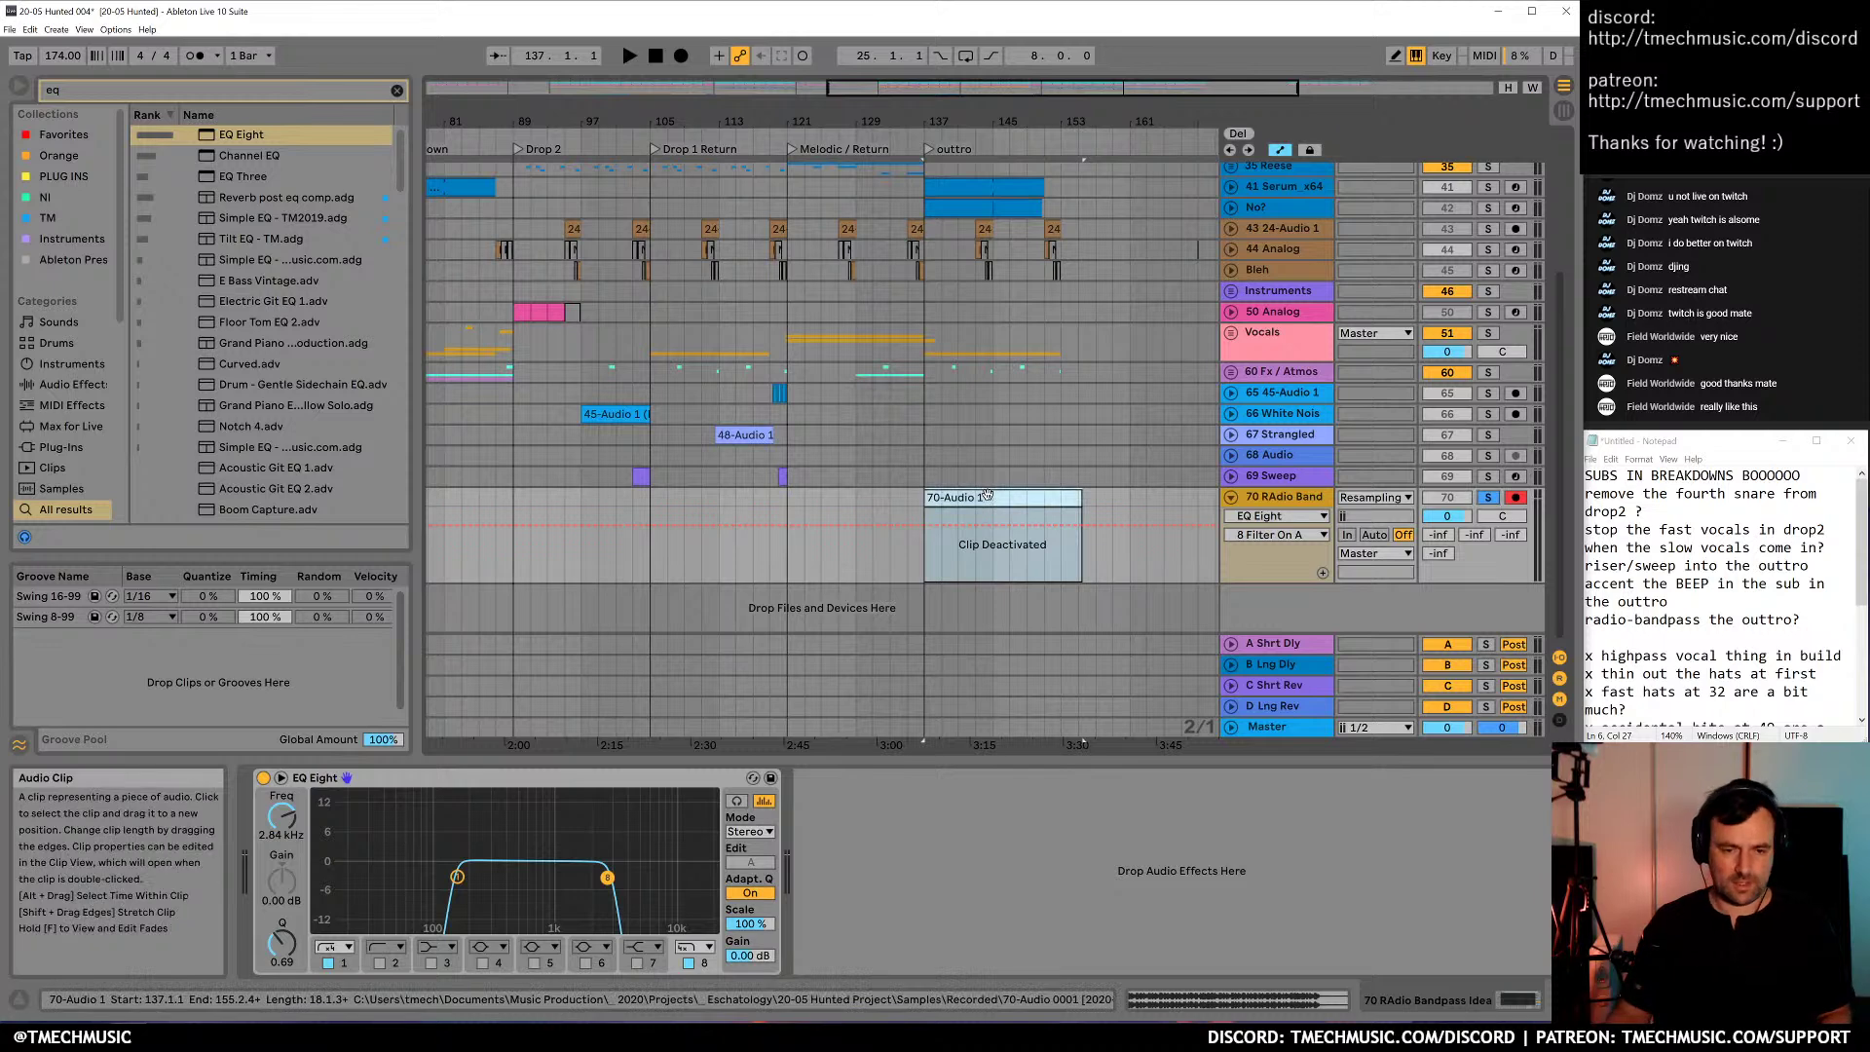
key("0")
key("space")
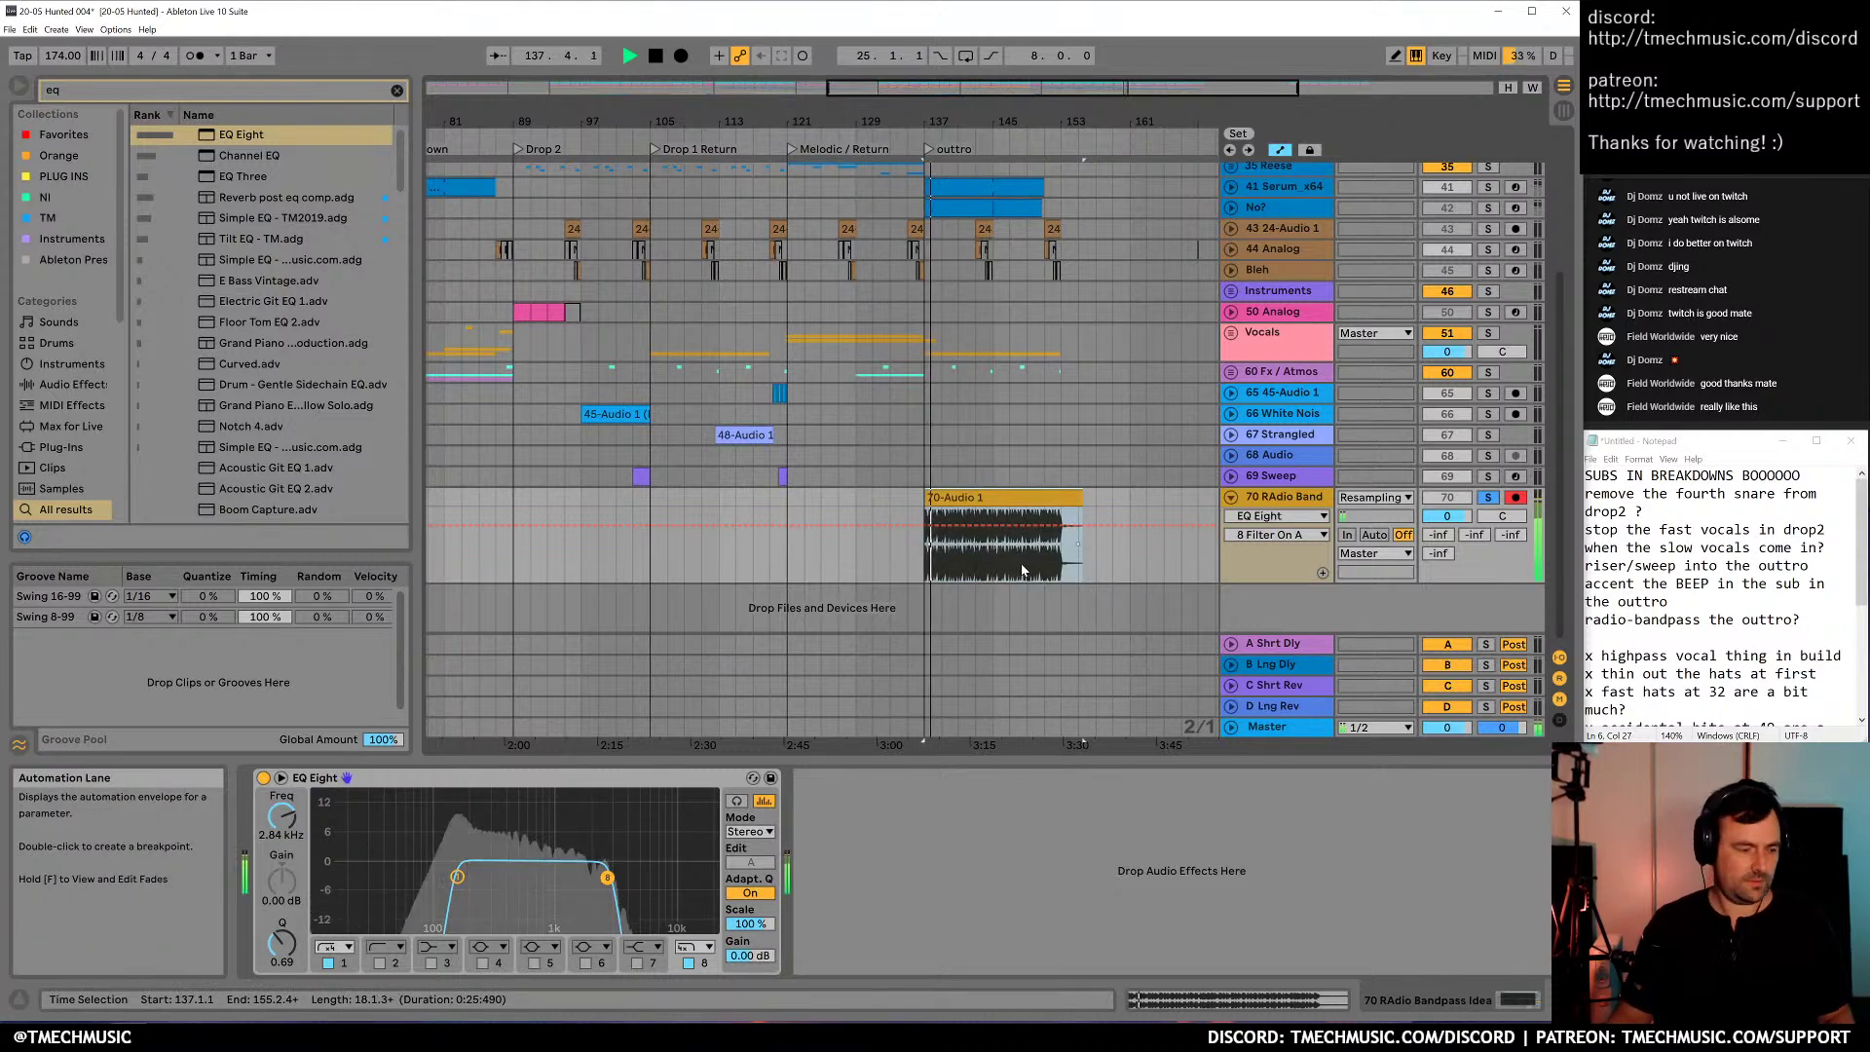
mouse_move(612, 881)
left_mouse_down()
mouse_move(588, 878)
mouse_move(616, 880)
left_mouse_up()
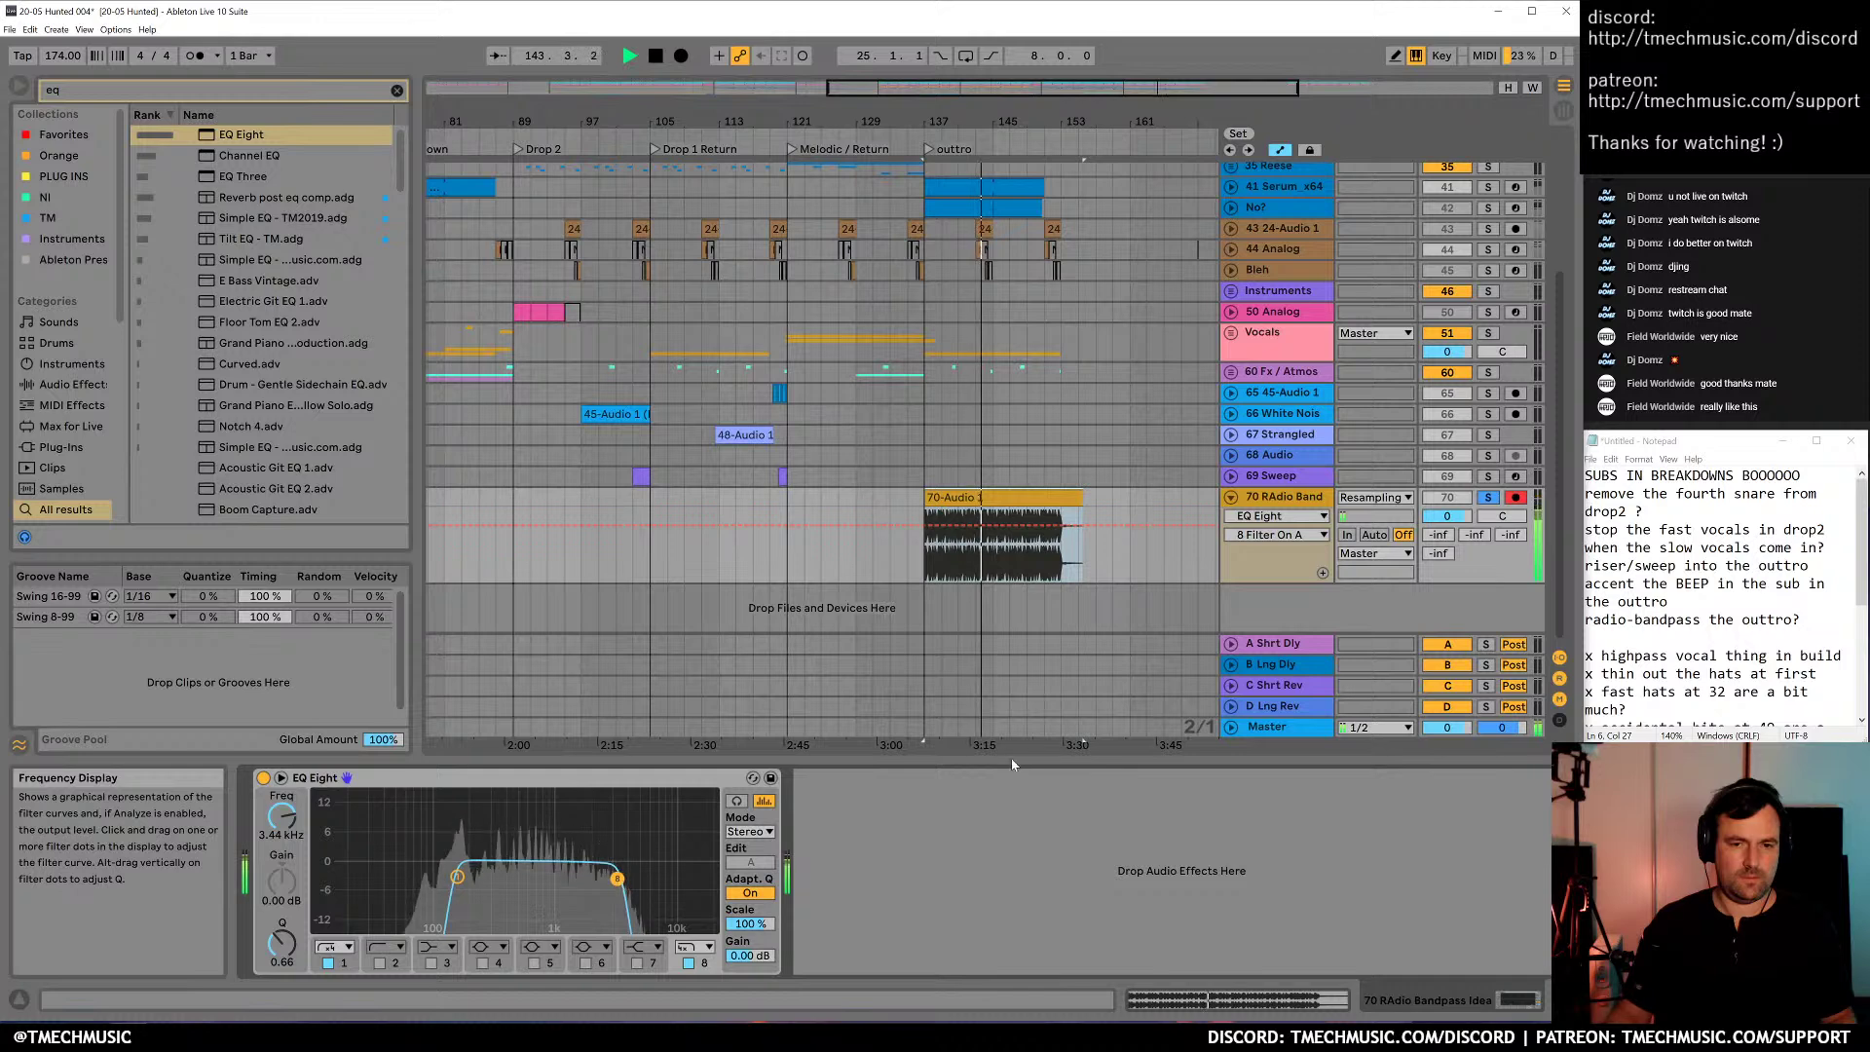
Unsolo and mute the RAdio Bandpass Idea track and stop playback
left_click(1490, 497)
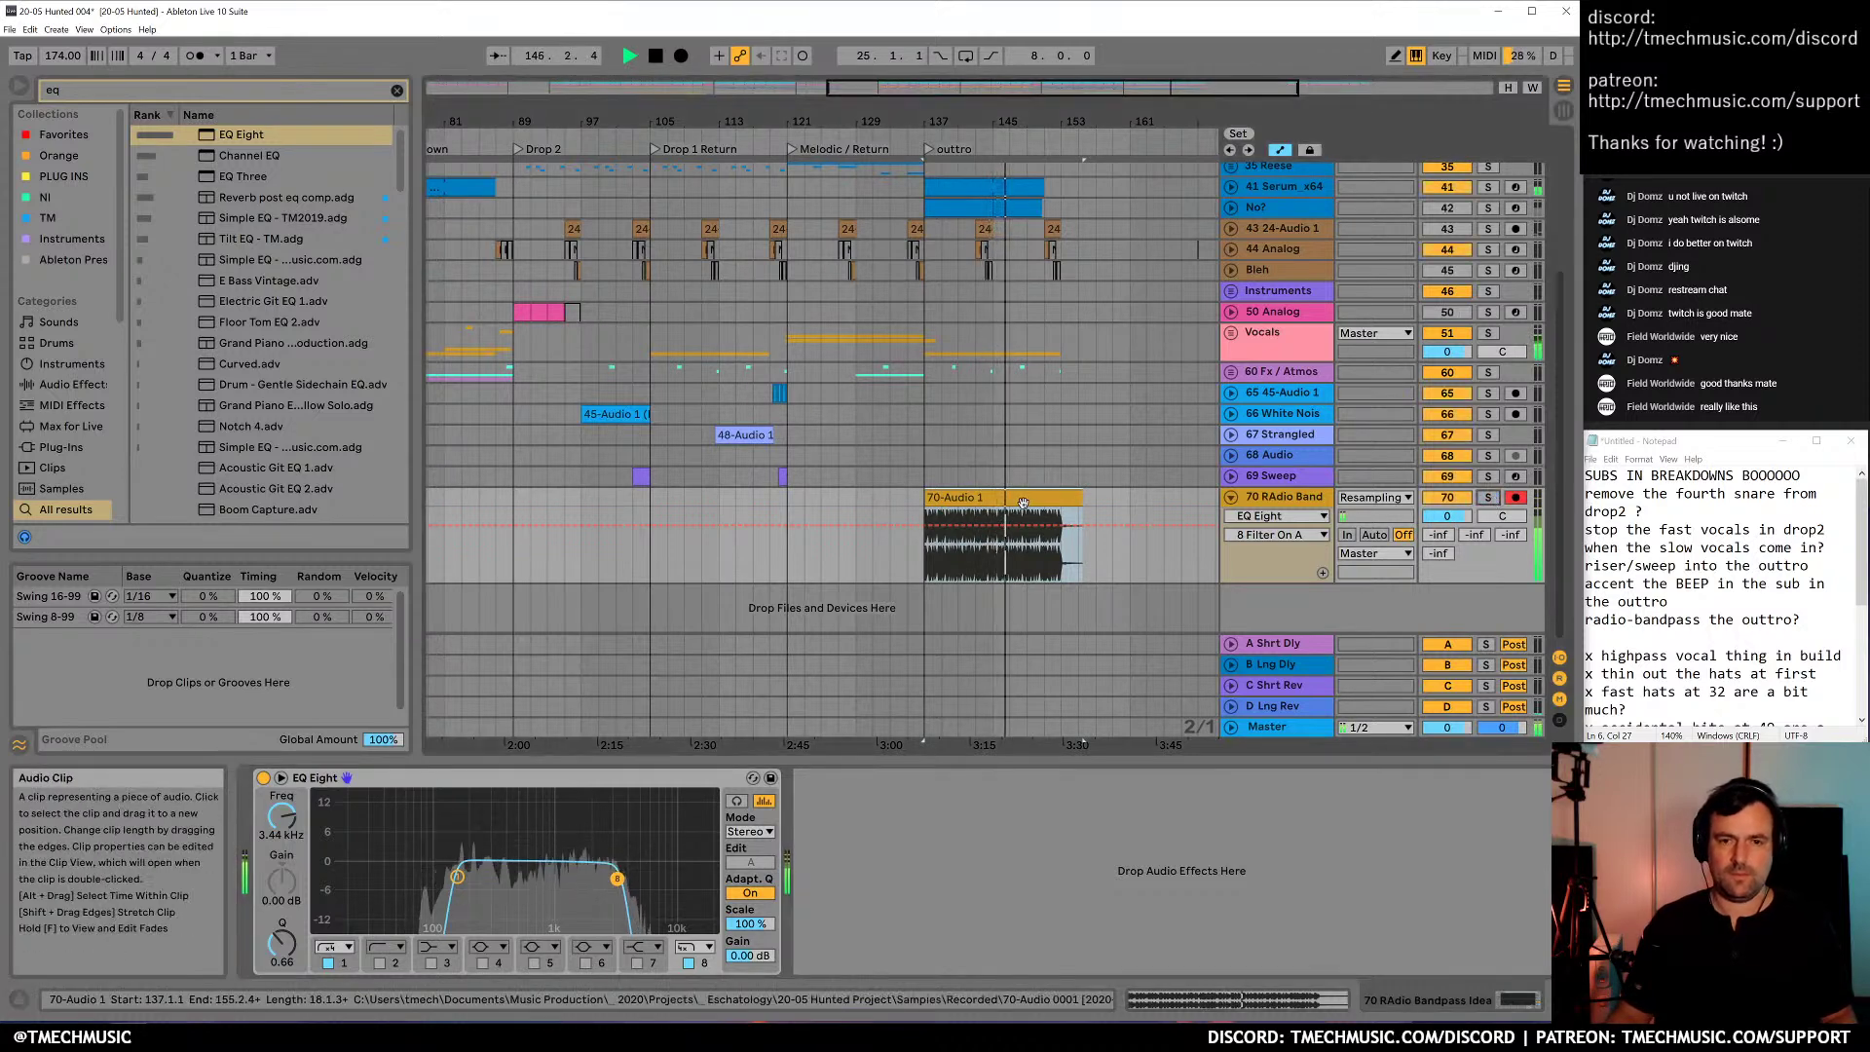
left_click(1447, 497)
key("space")
Select the Drums group and mark the "SUBS IN BREAKDOWNS" item in the Notepad list as done with an x
left_click(920, 498)
scroll(1040, 378, "up", 3)
scroll(1040, 378, "up", 1)
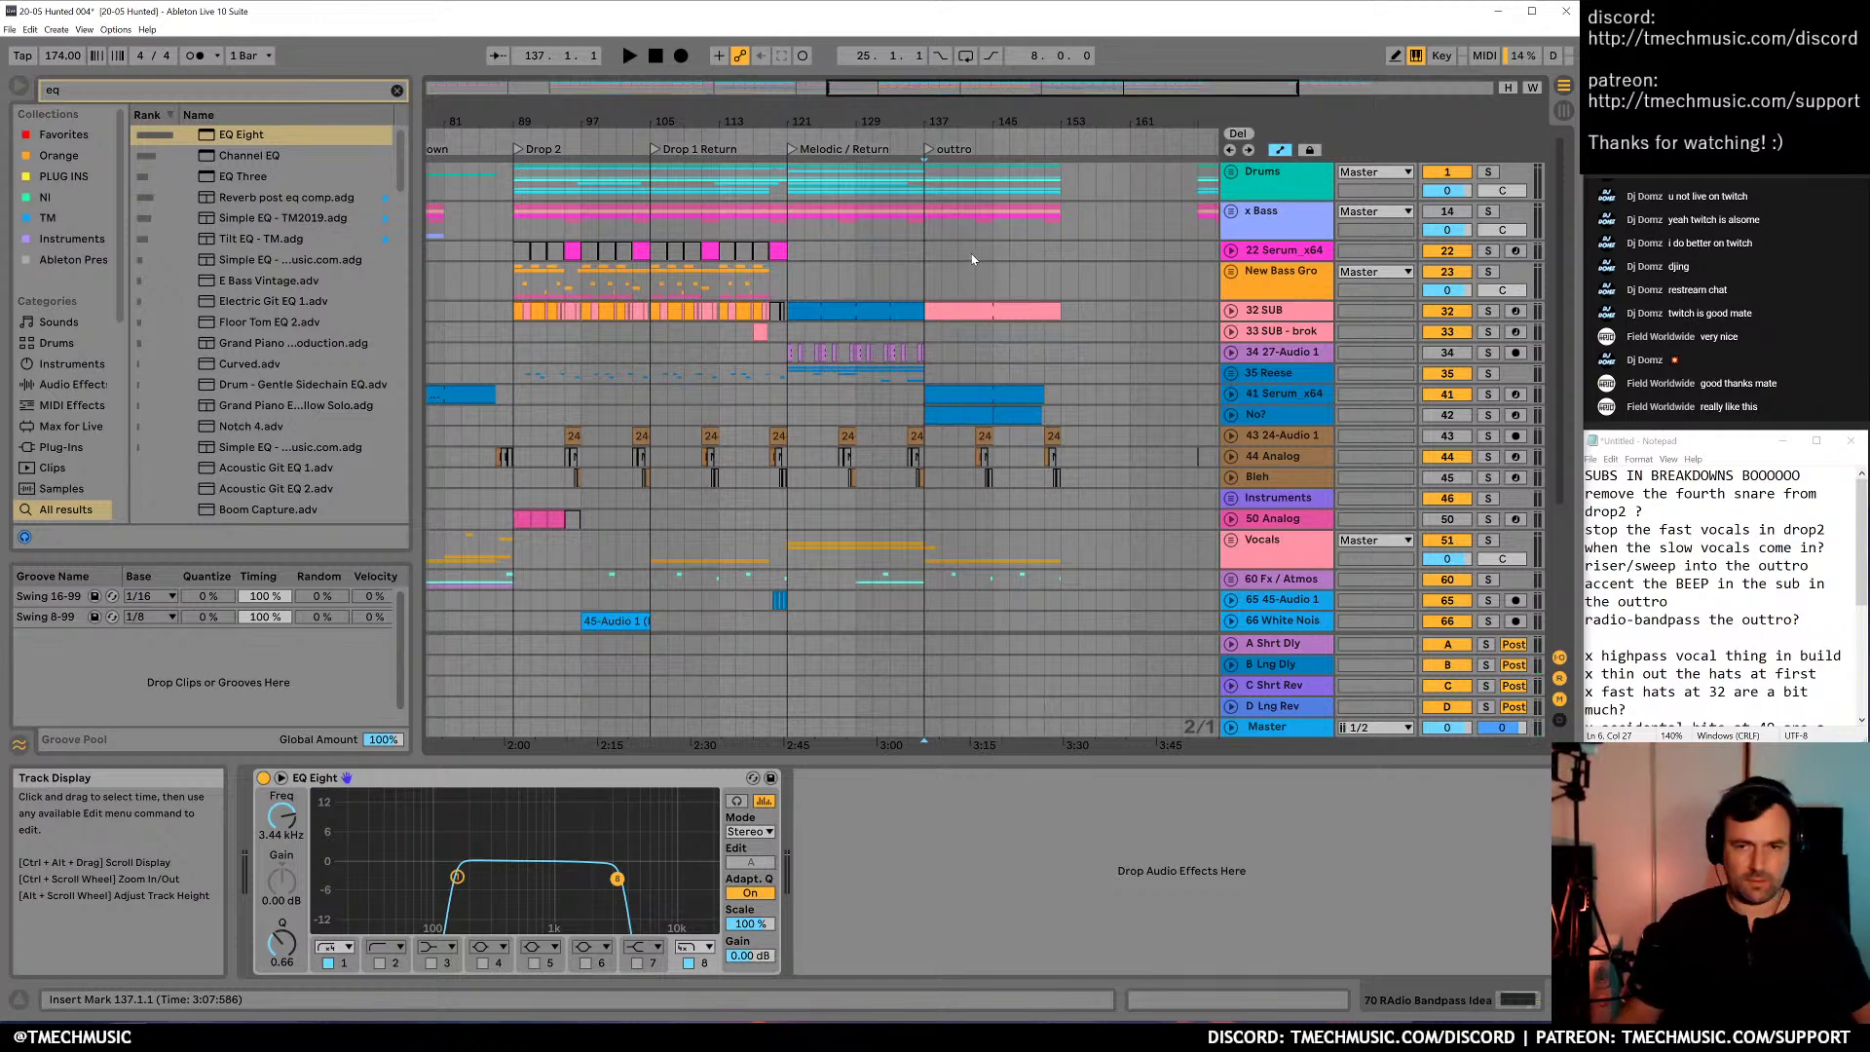
left_click(903, 252)
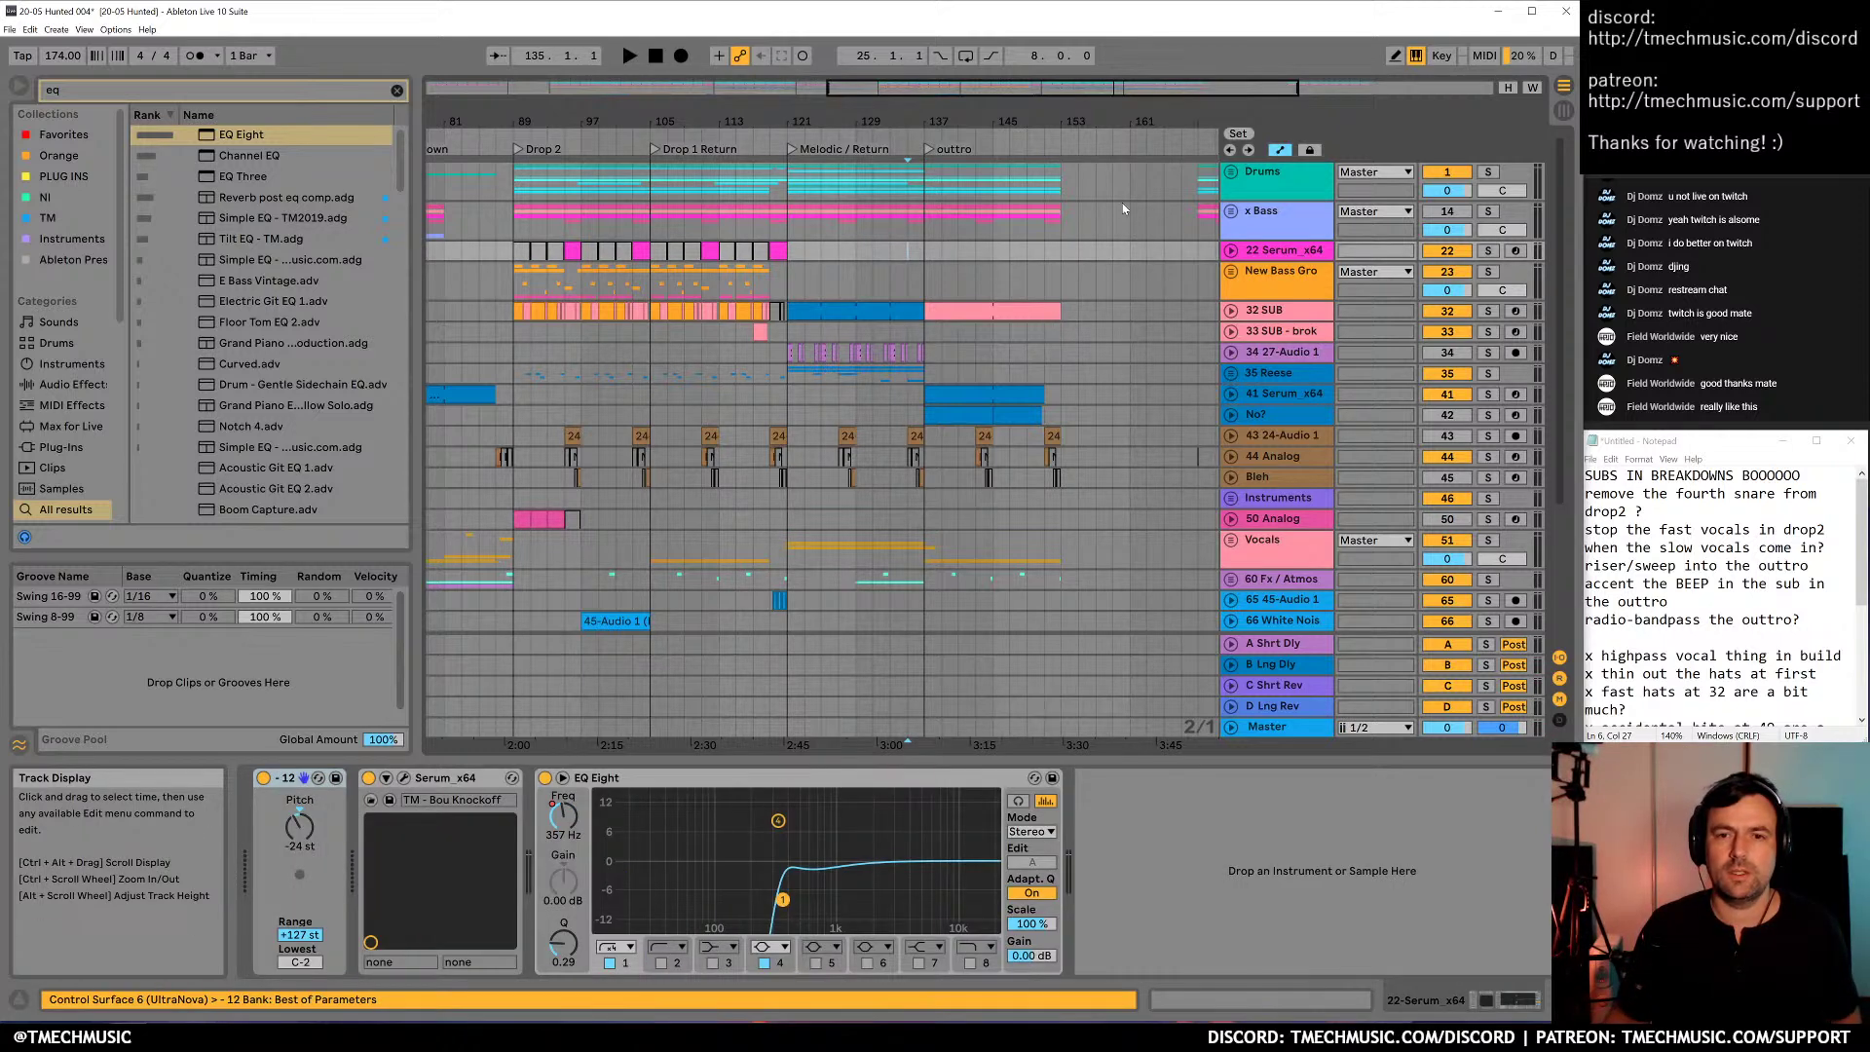
left_click(1254, 187)
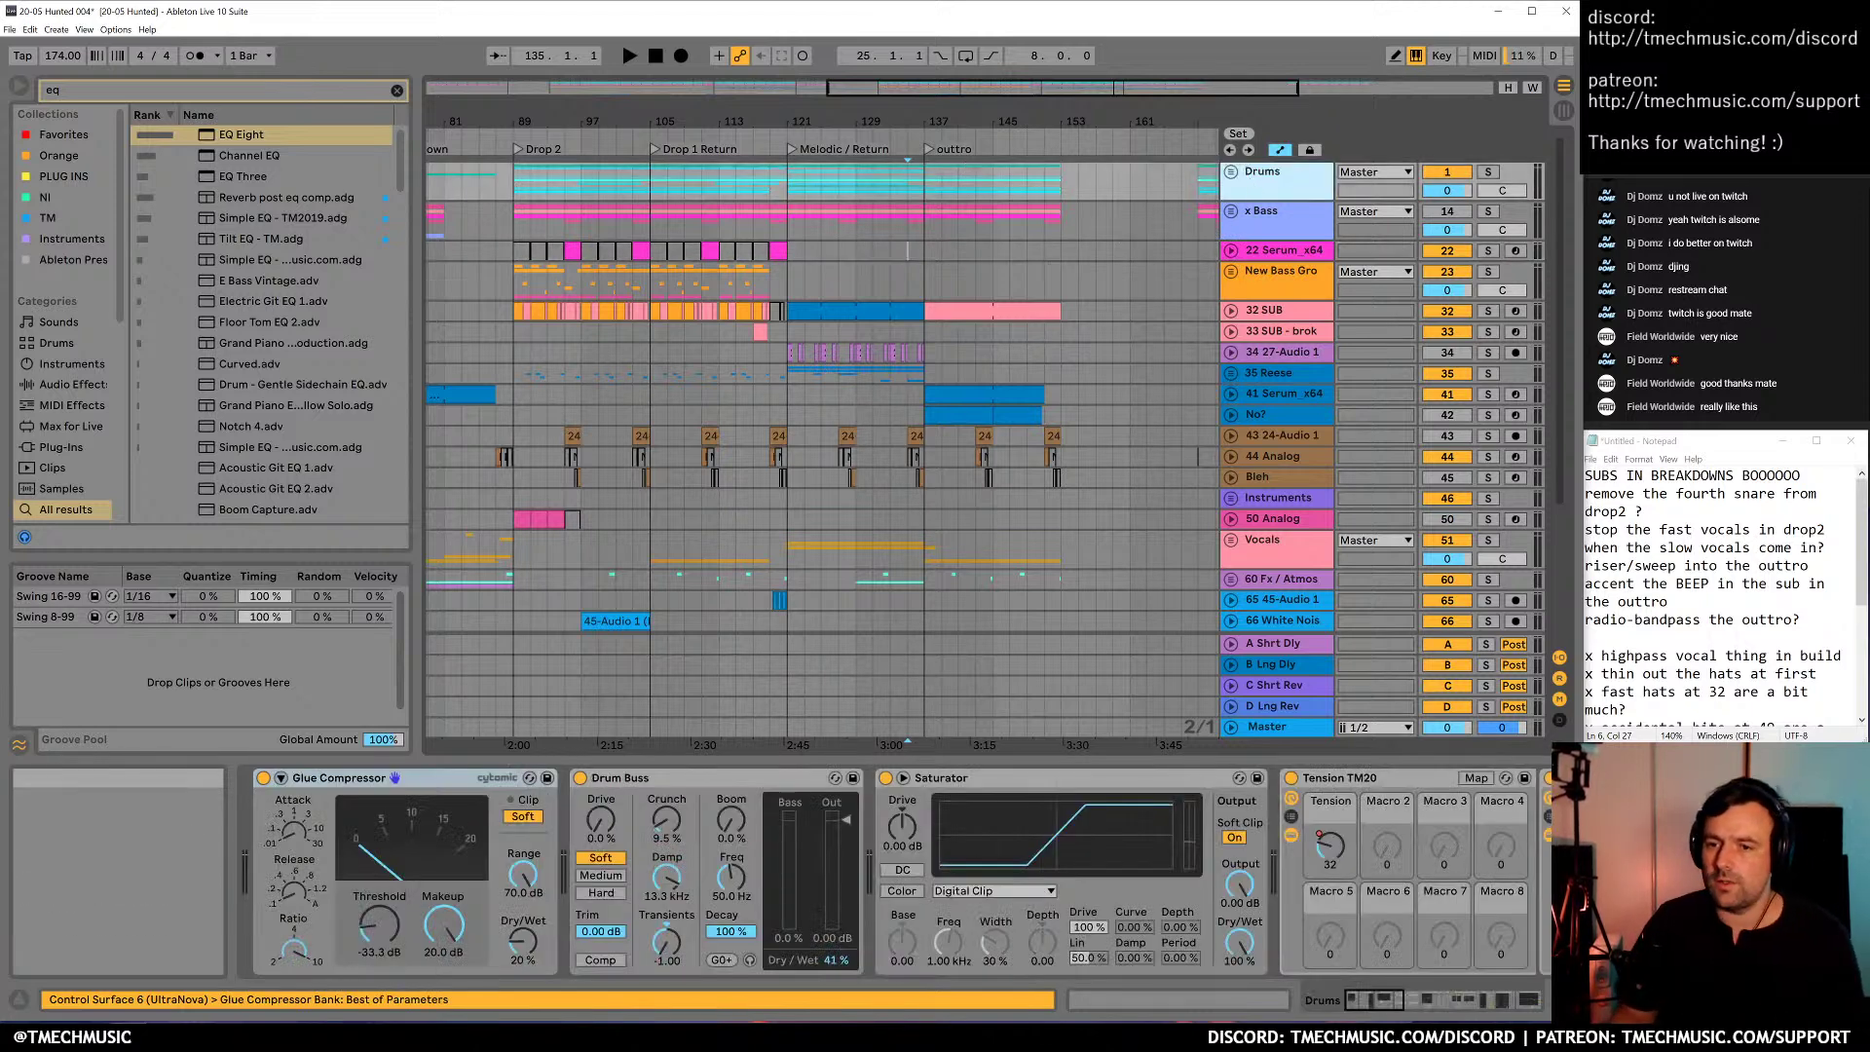
left_click(1585, 476)
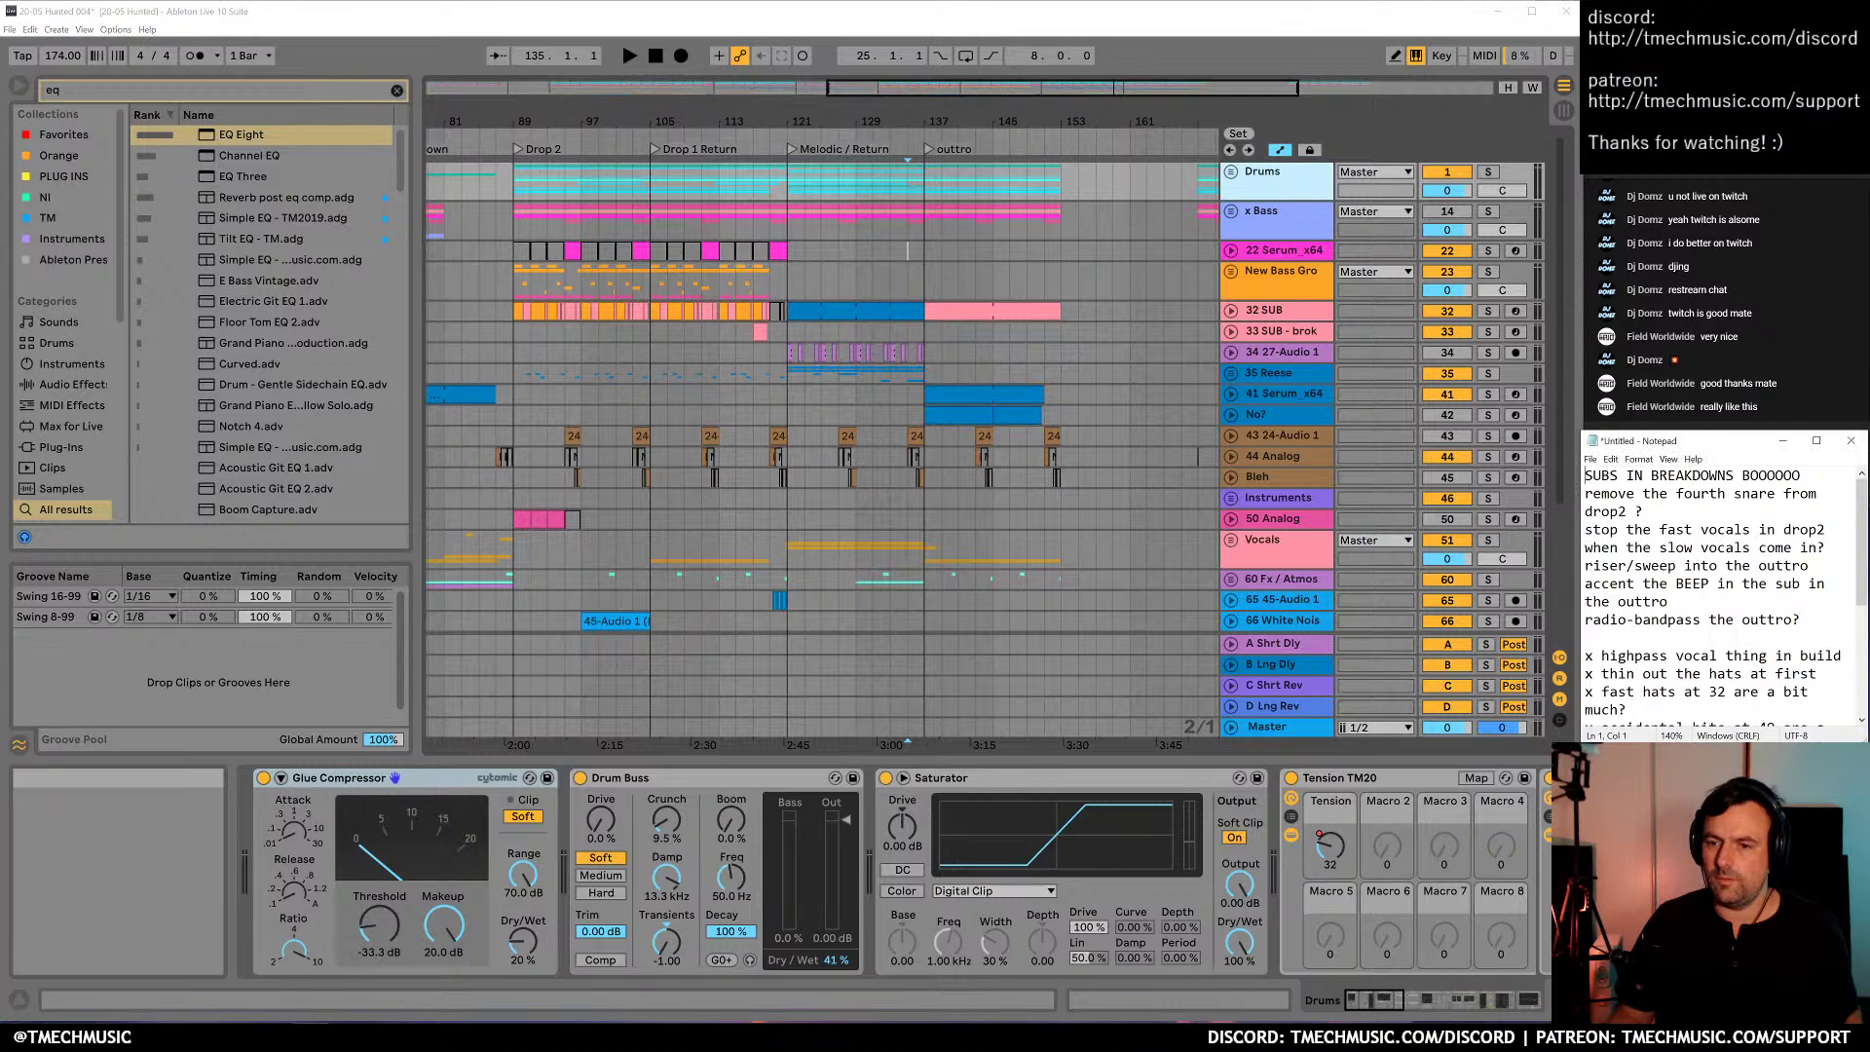
Unfold the Drums group and deactivate the fourth snare note, at 2.4, in Drop 2's first Kick / Snare clip
left_click_drag(687, 122, 997, 169)
left_click(1232, 172)
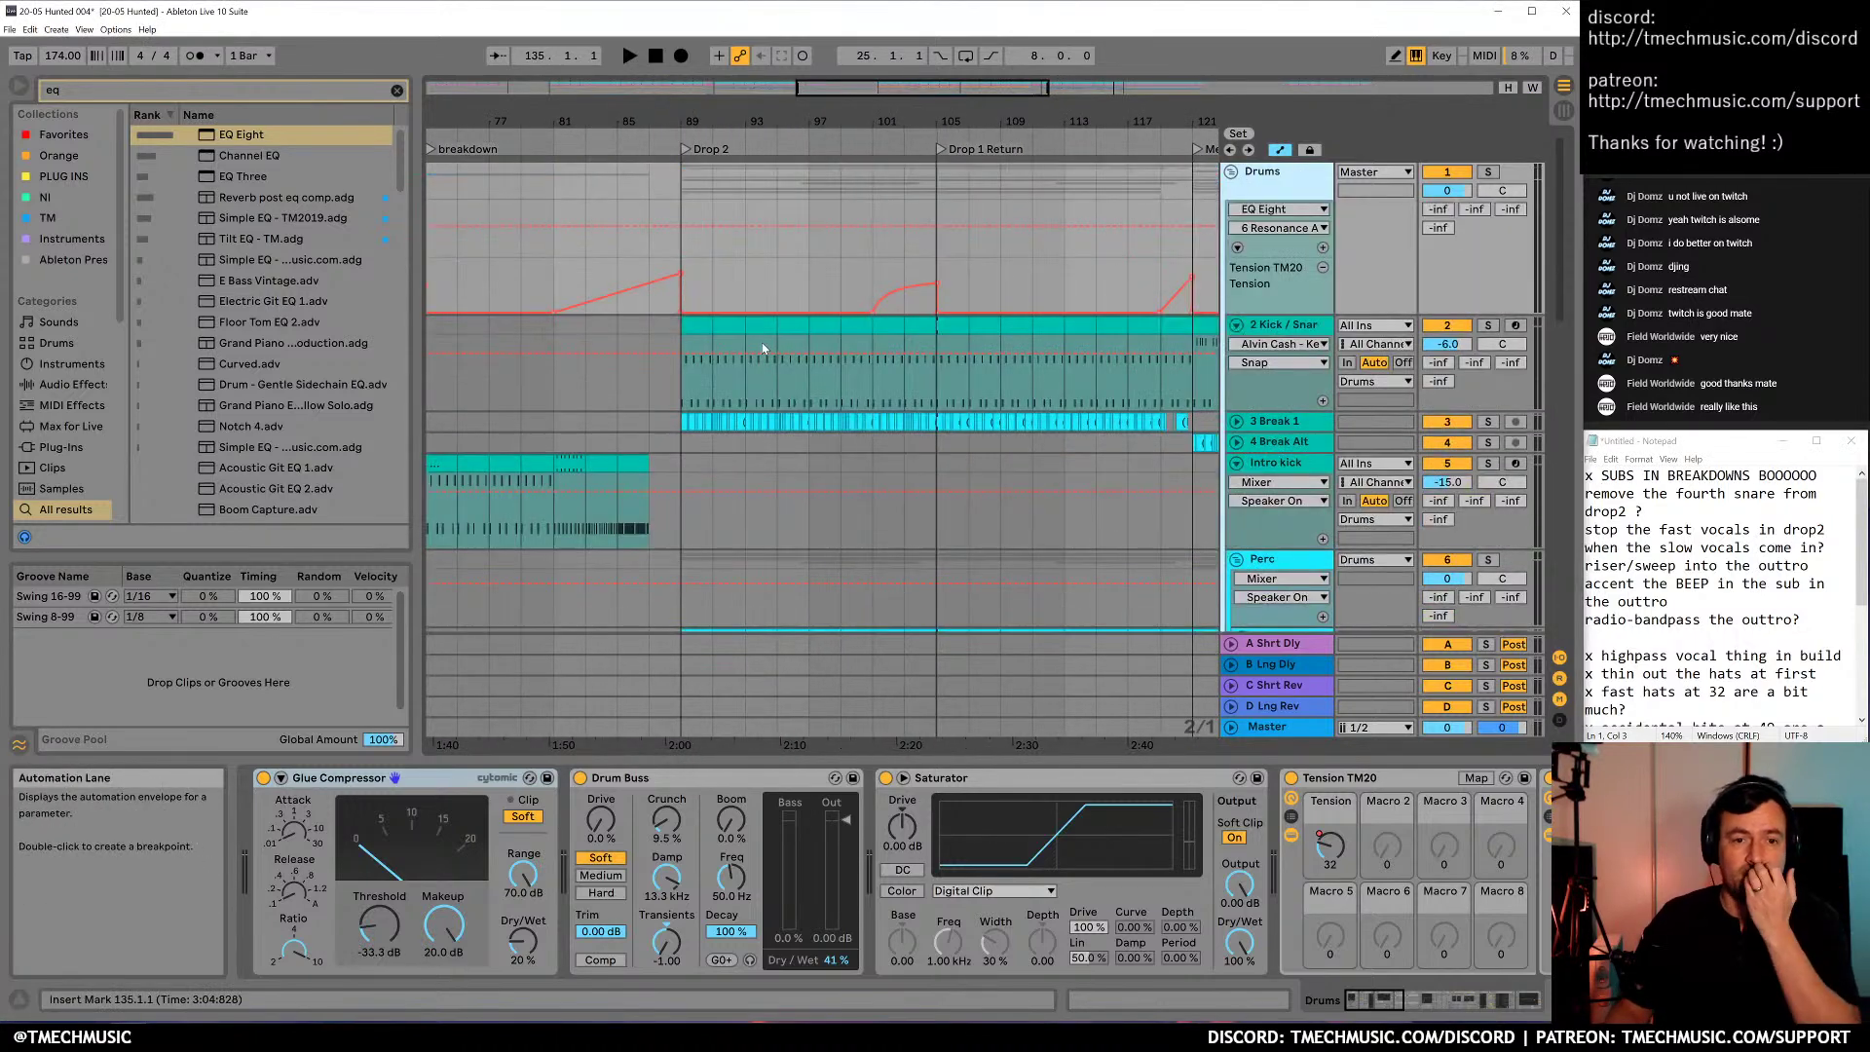
double_click(706, 327)
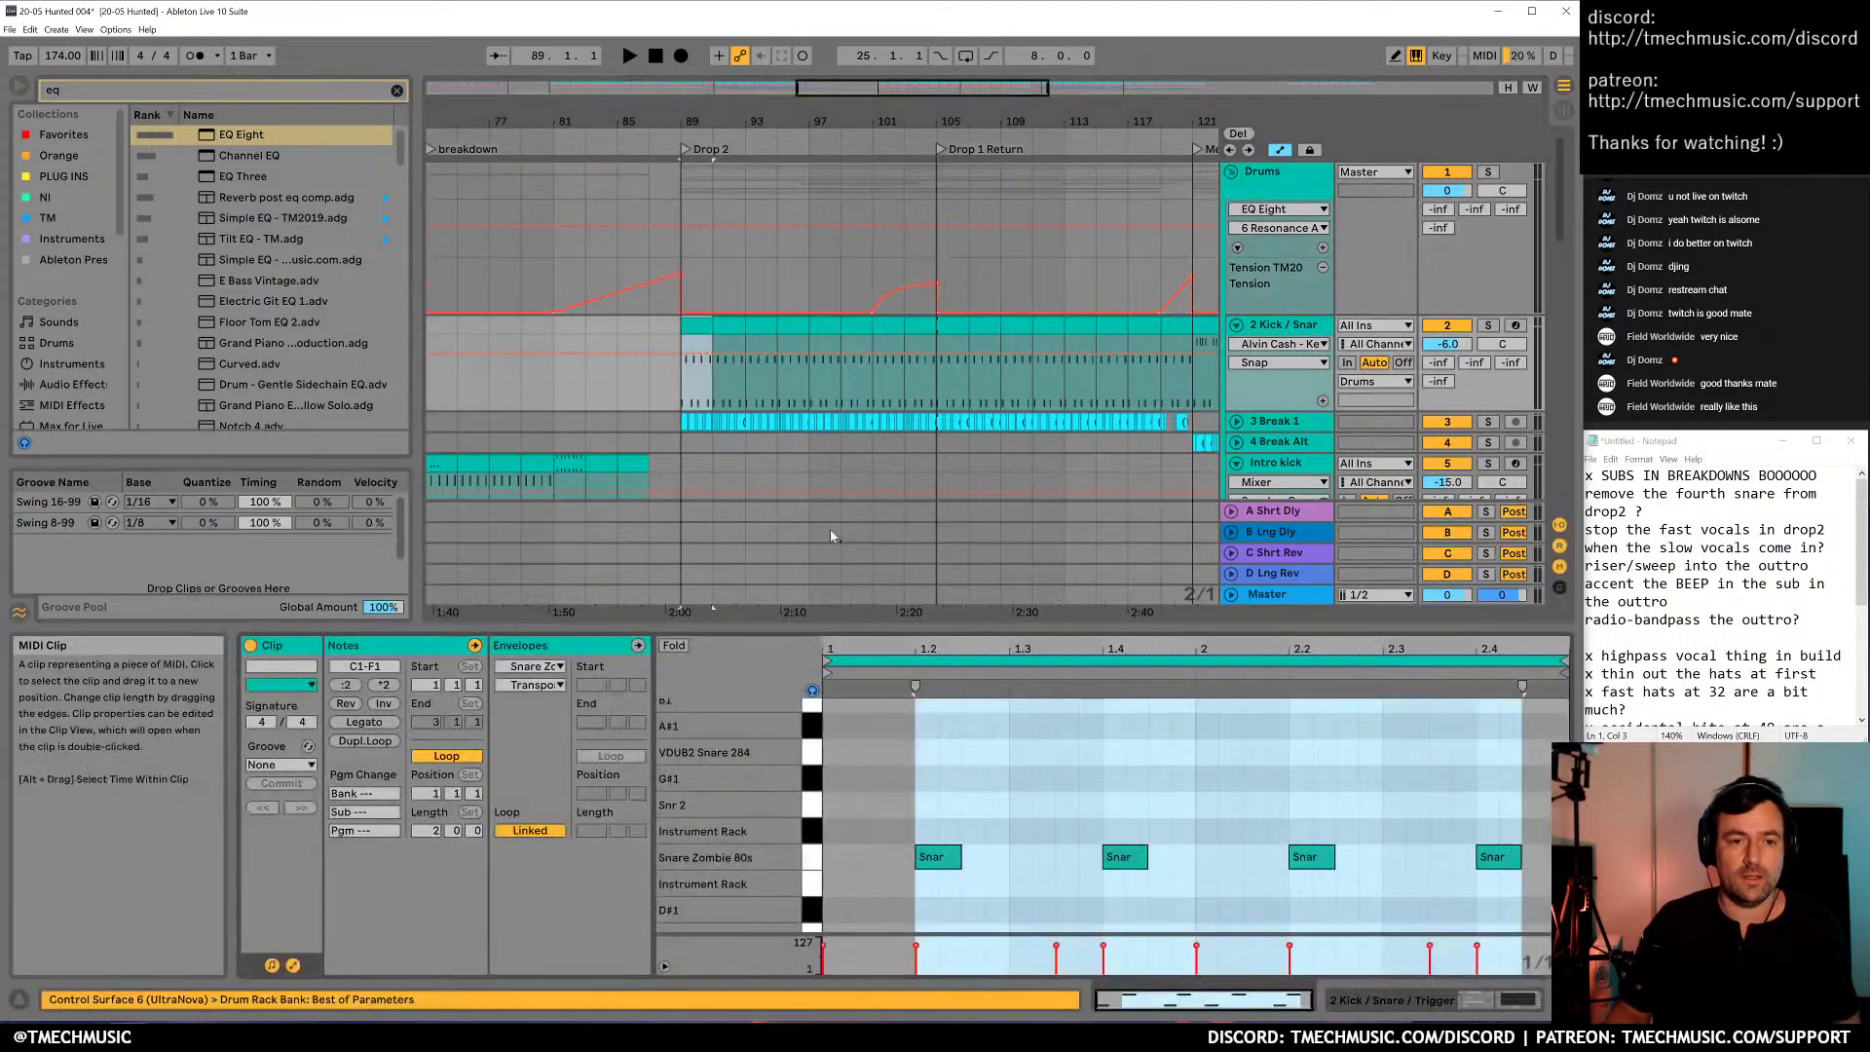
left_click_drag(1436, 766, 1505, 879)
key("0")
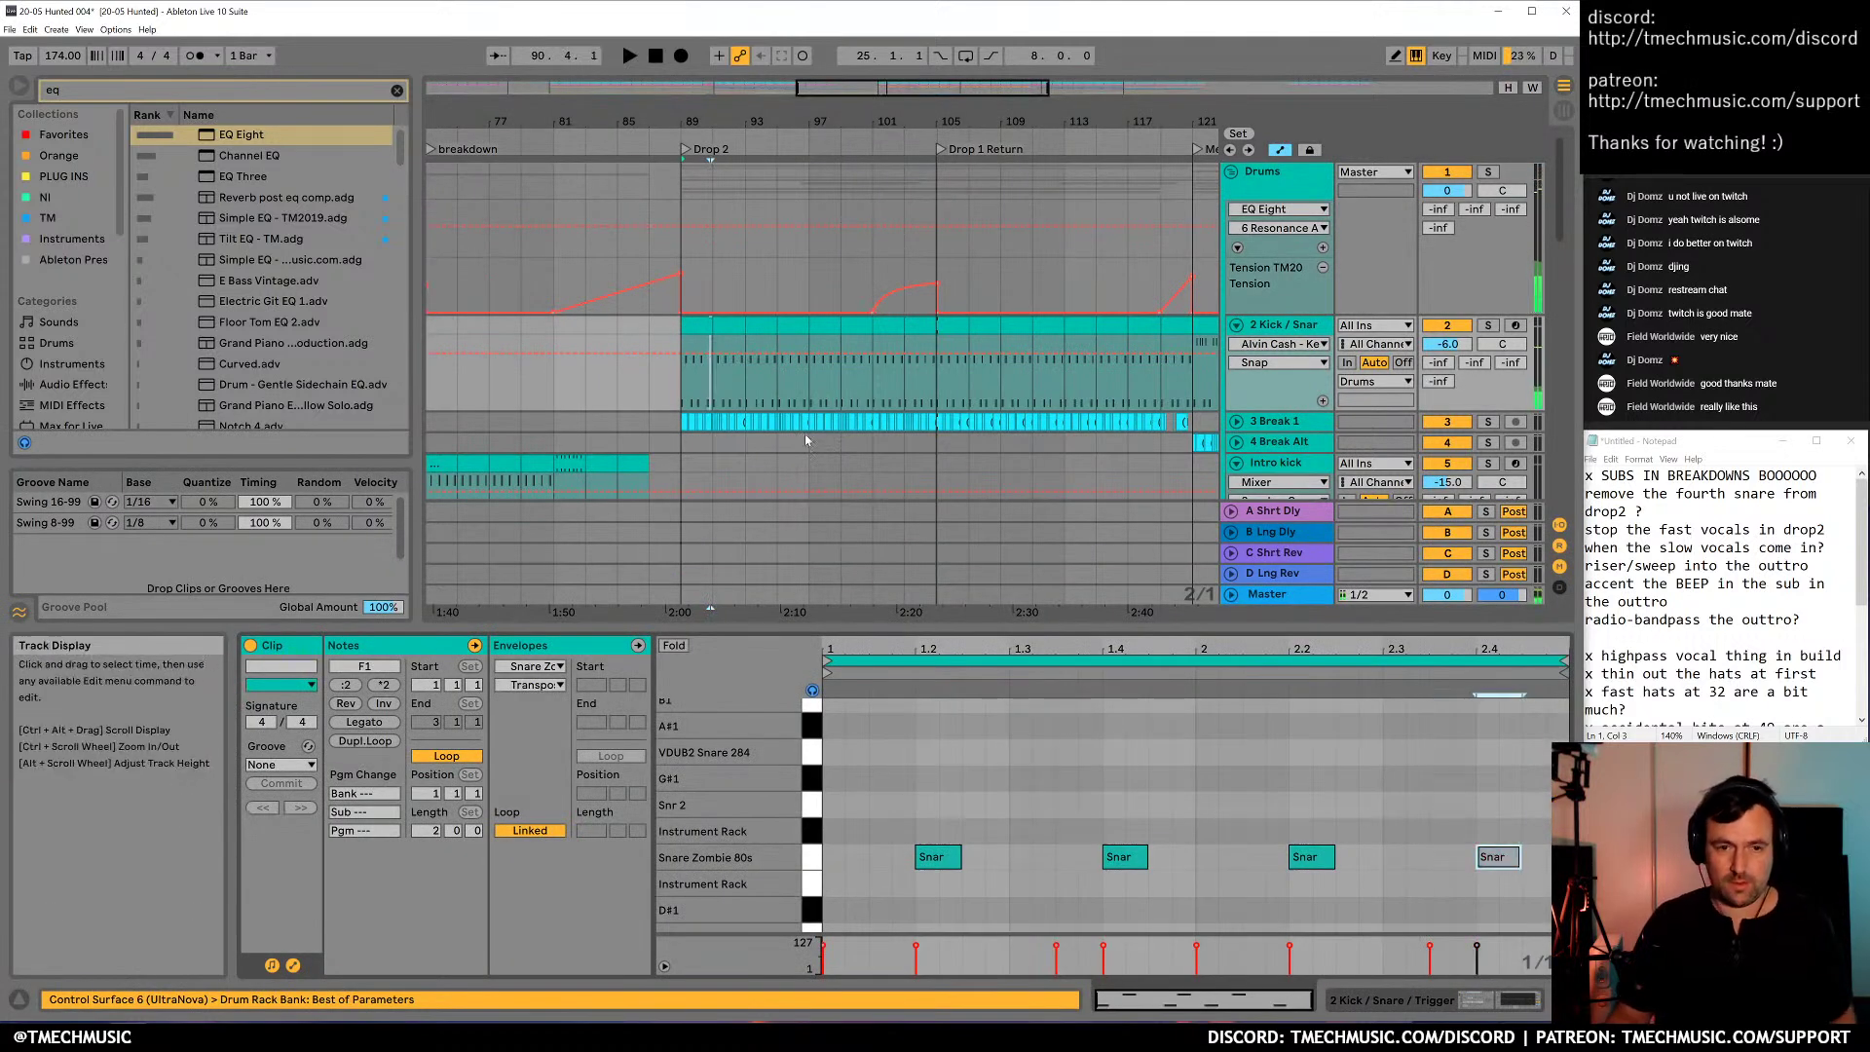
Duplicate the edited two-bar Kick / Snare clip repeatedly from the start of Drop 2 up to bar 101
left_click(694, 325)
key("ctrl+d")
key("ctrl+d")
key("ctrl+d")
key("ctrl+d")
key("ctrl+d")
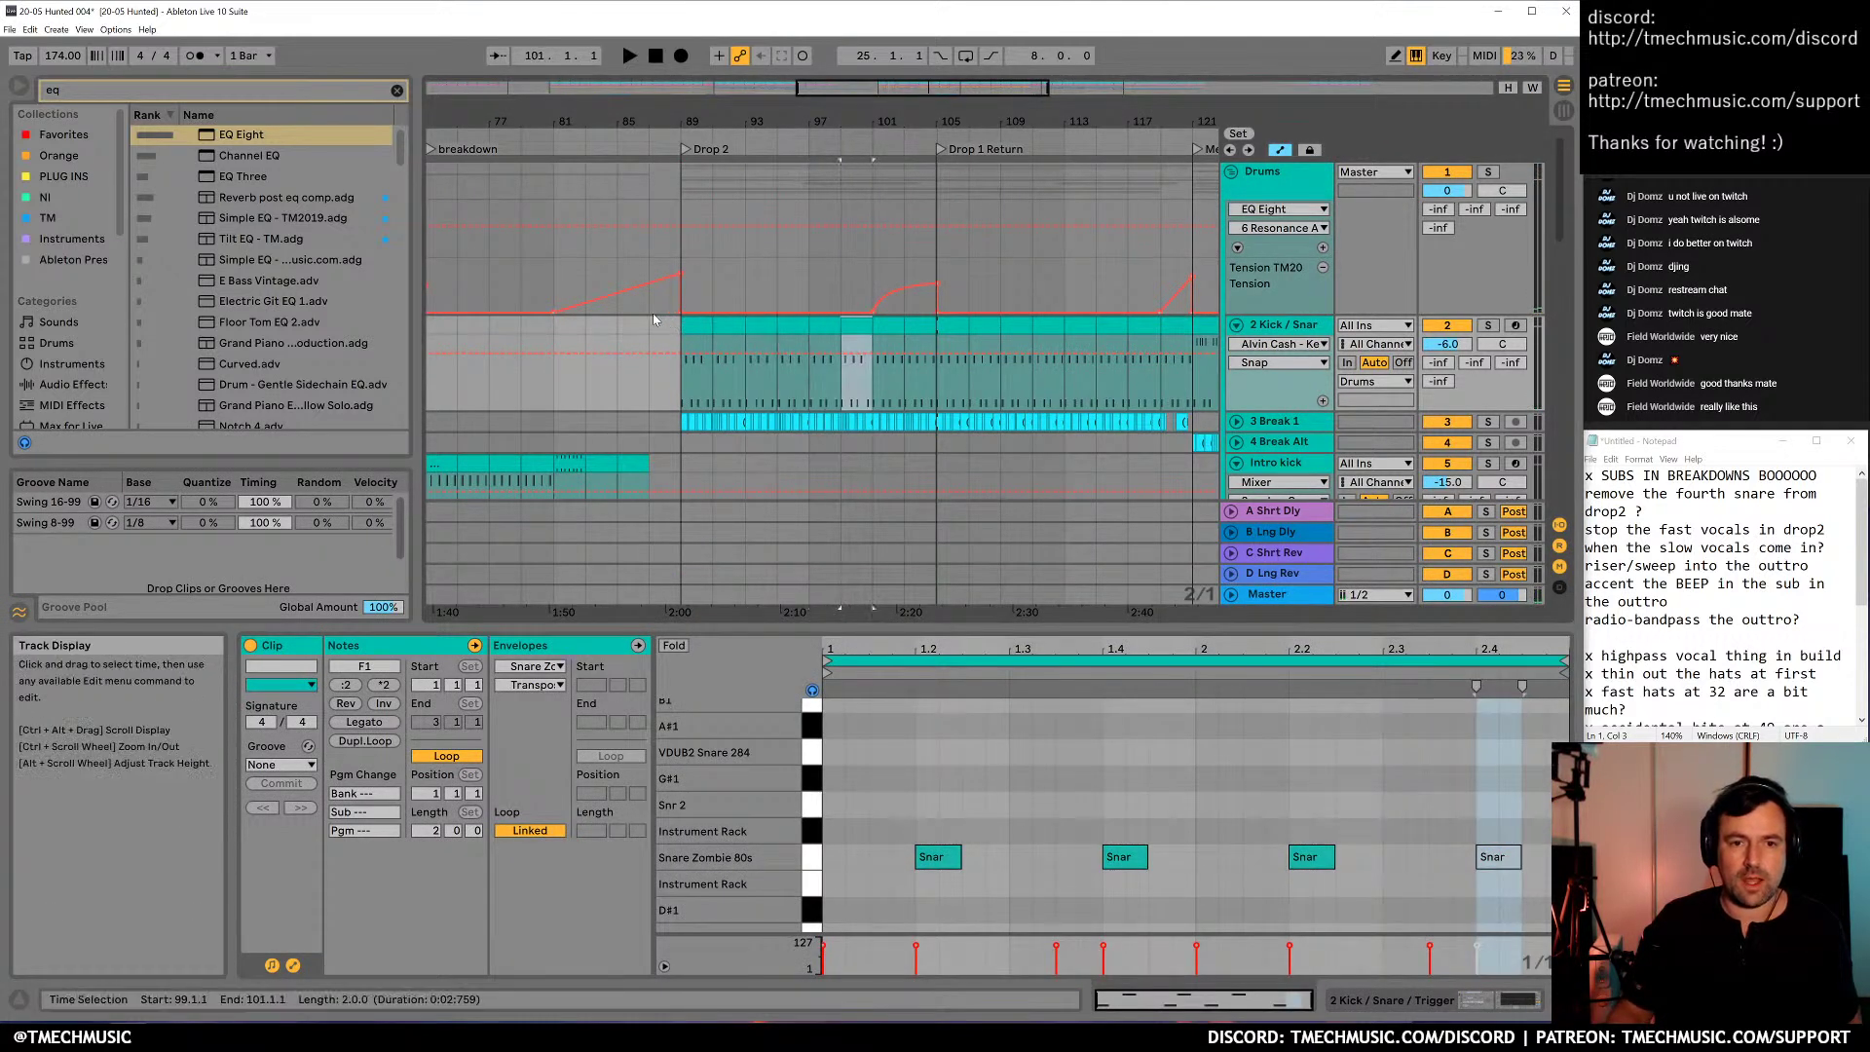
Play the track from bar 87 into Drop 2 to audition the drums without the fourth snare
left_click(648, 313)
key("space")
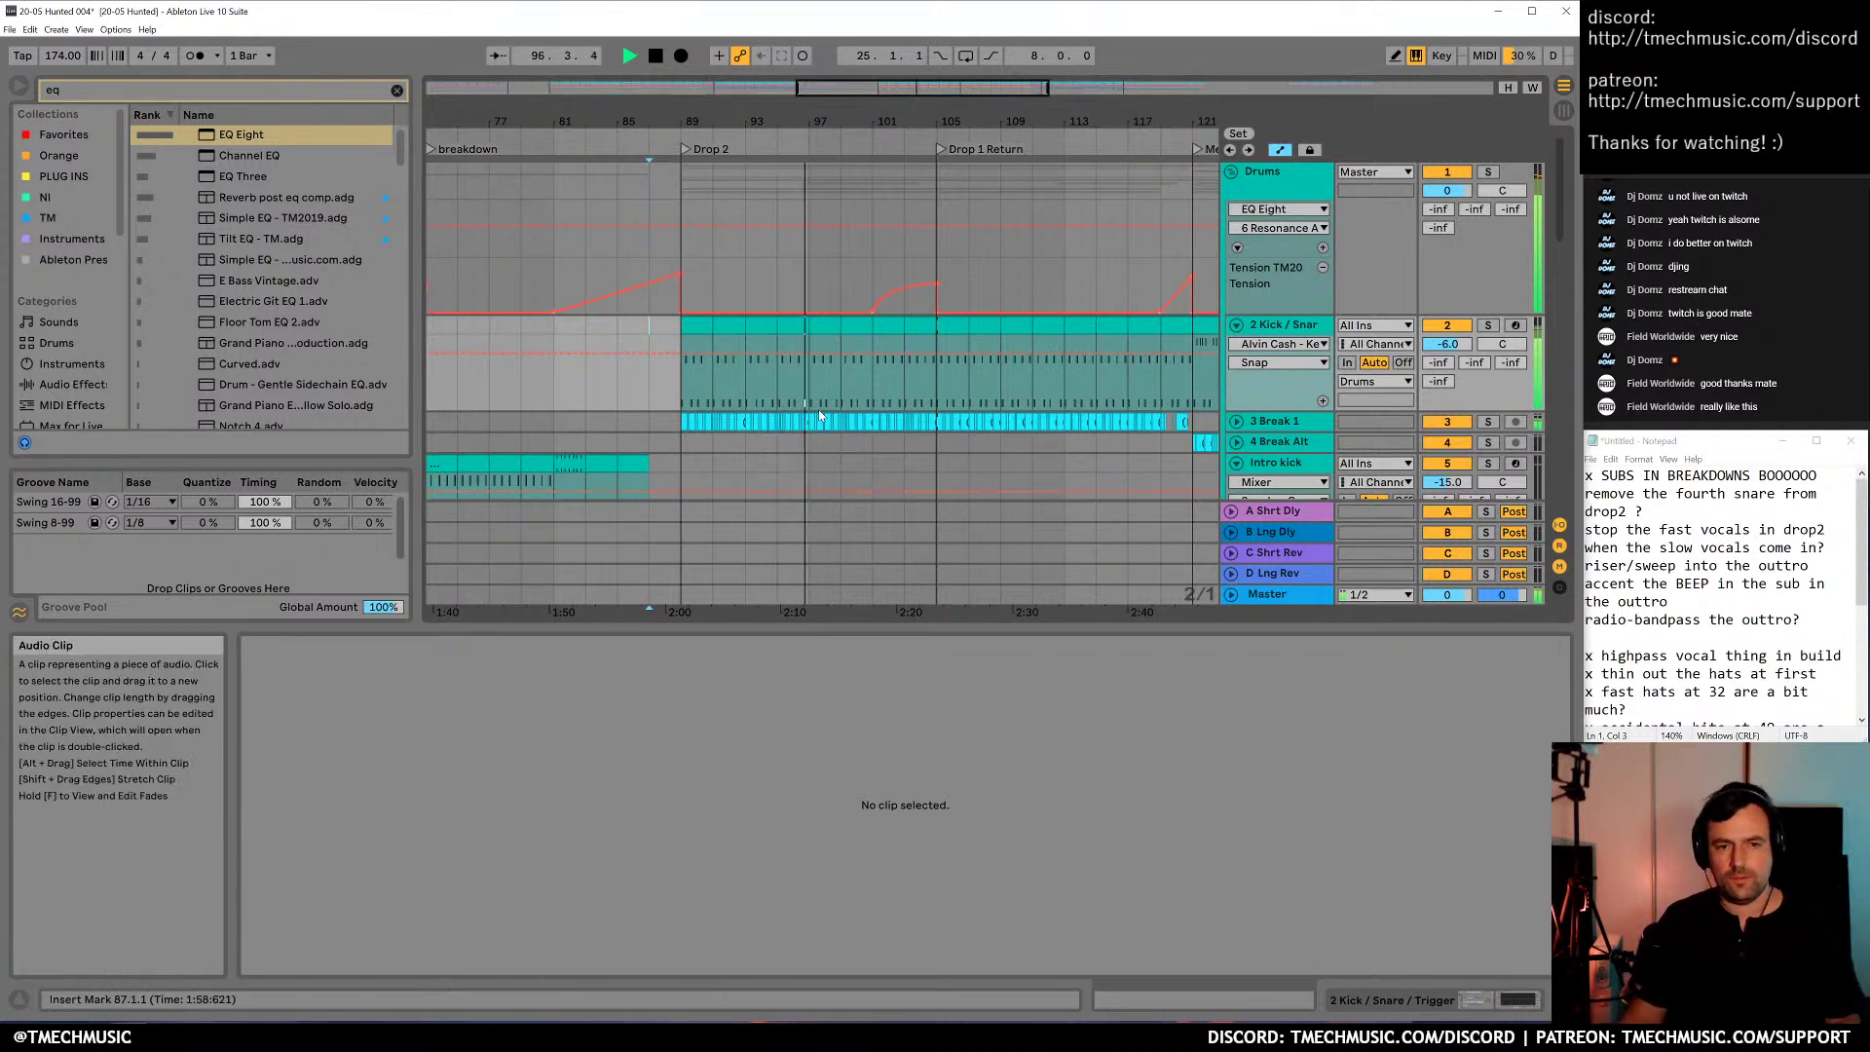
key("space")
Reopen Drop 2's first Kick / Snare clip and review its snare and kick note rows
double_click(699, 326)
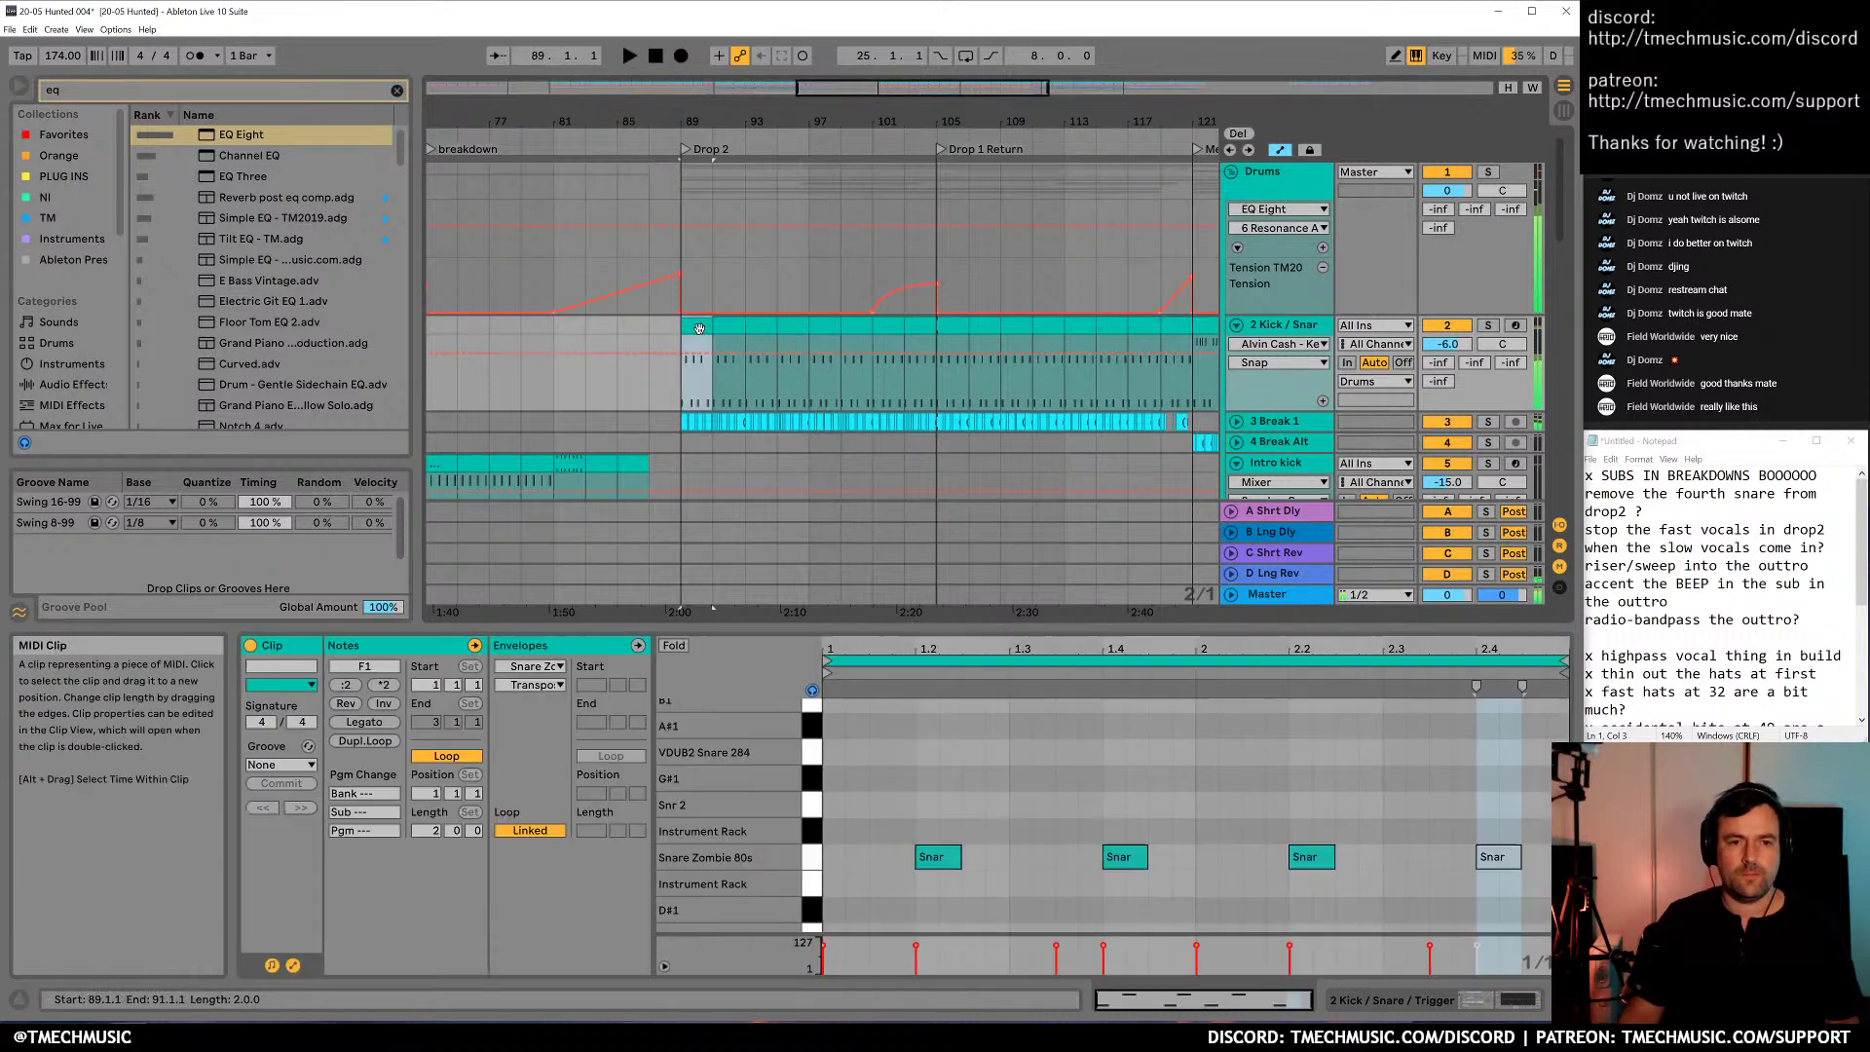
scroll(1465, 821, "down", 1)
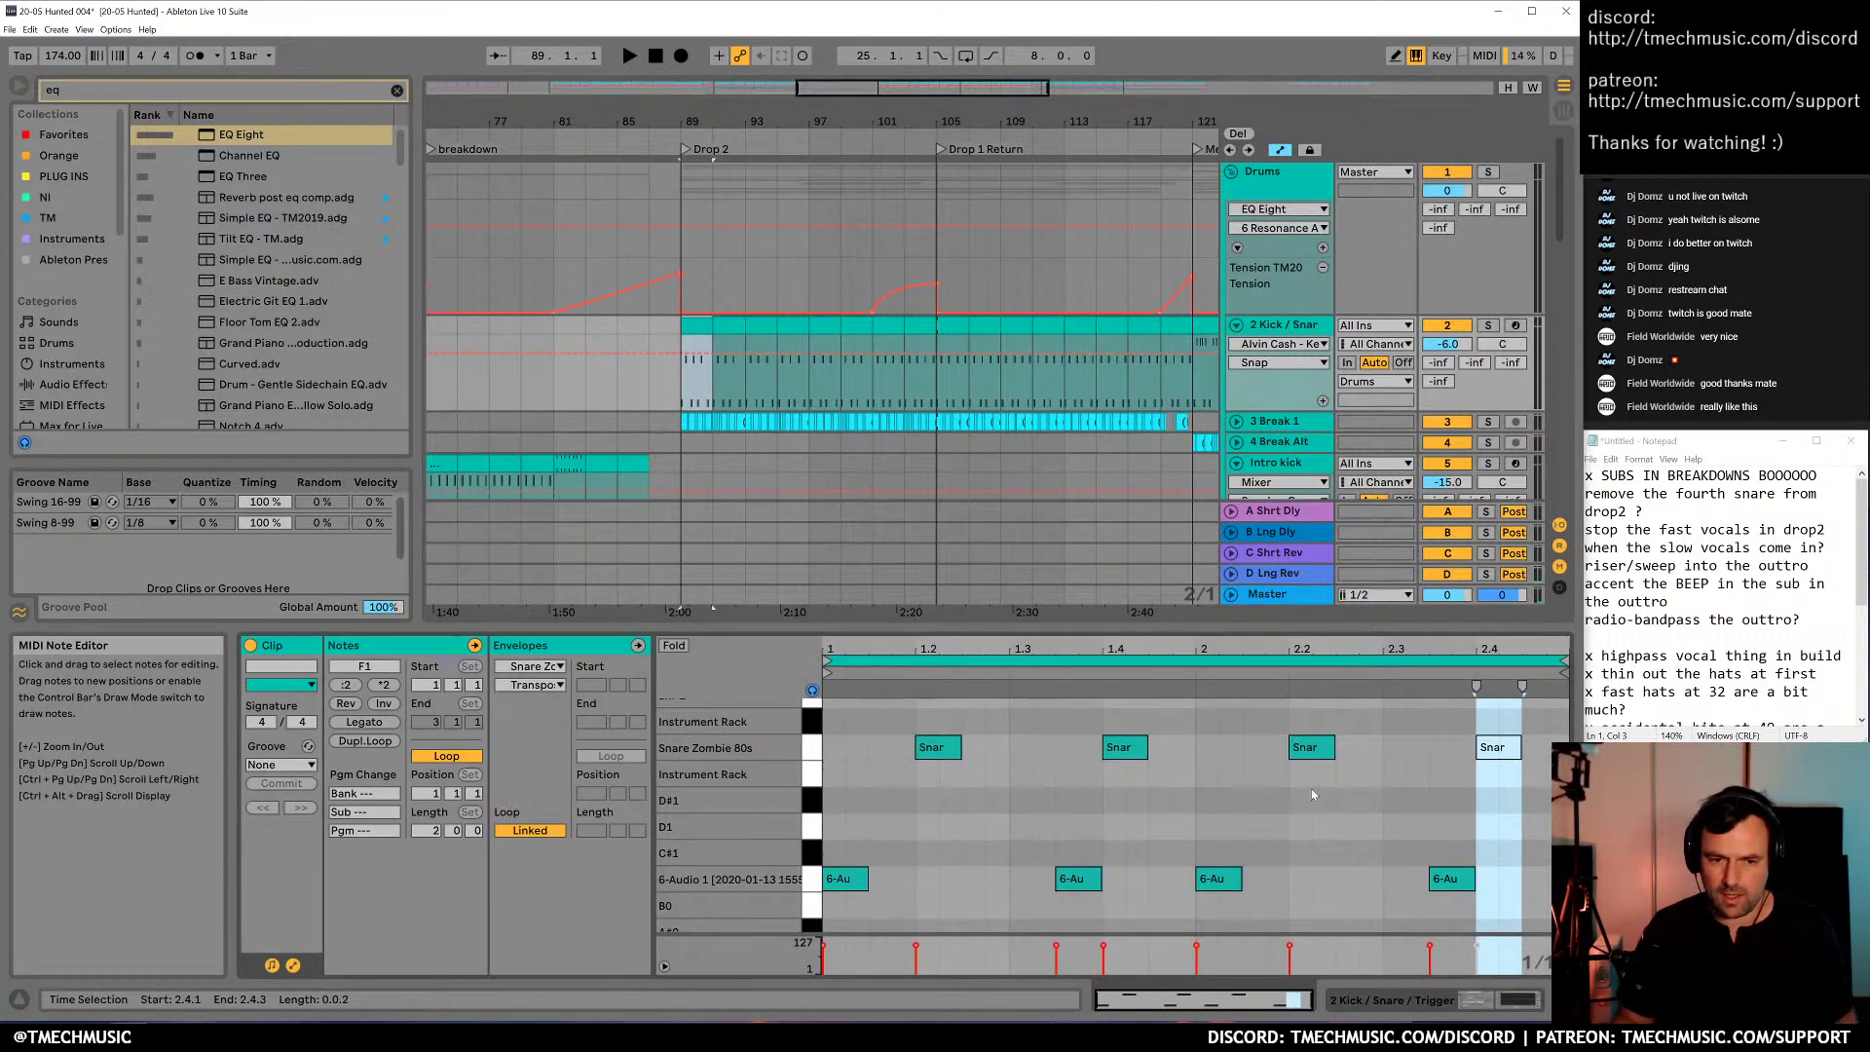
left_click(673, 645)
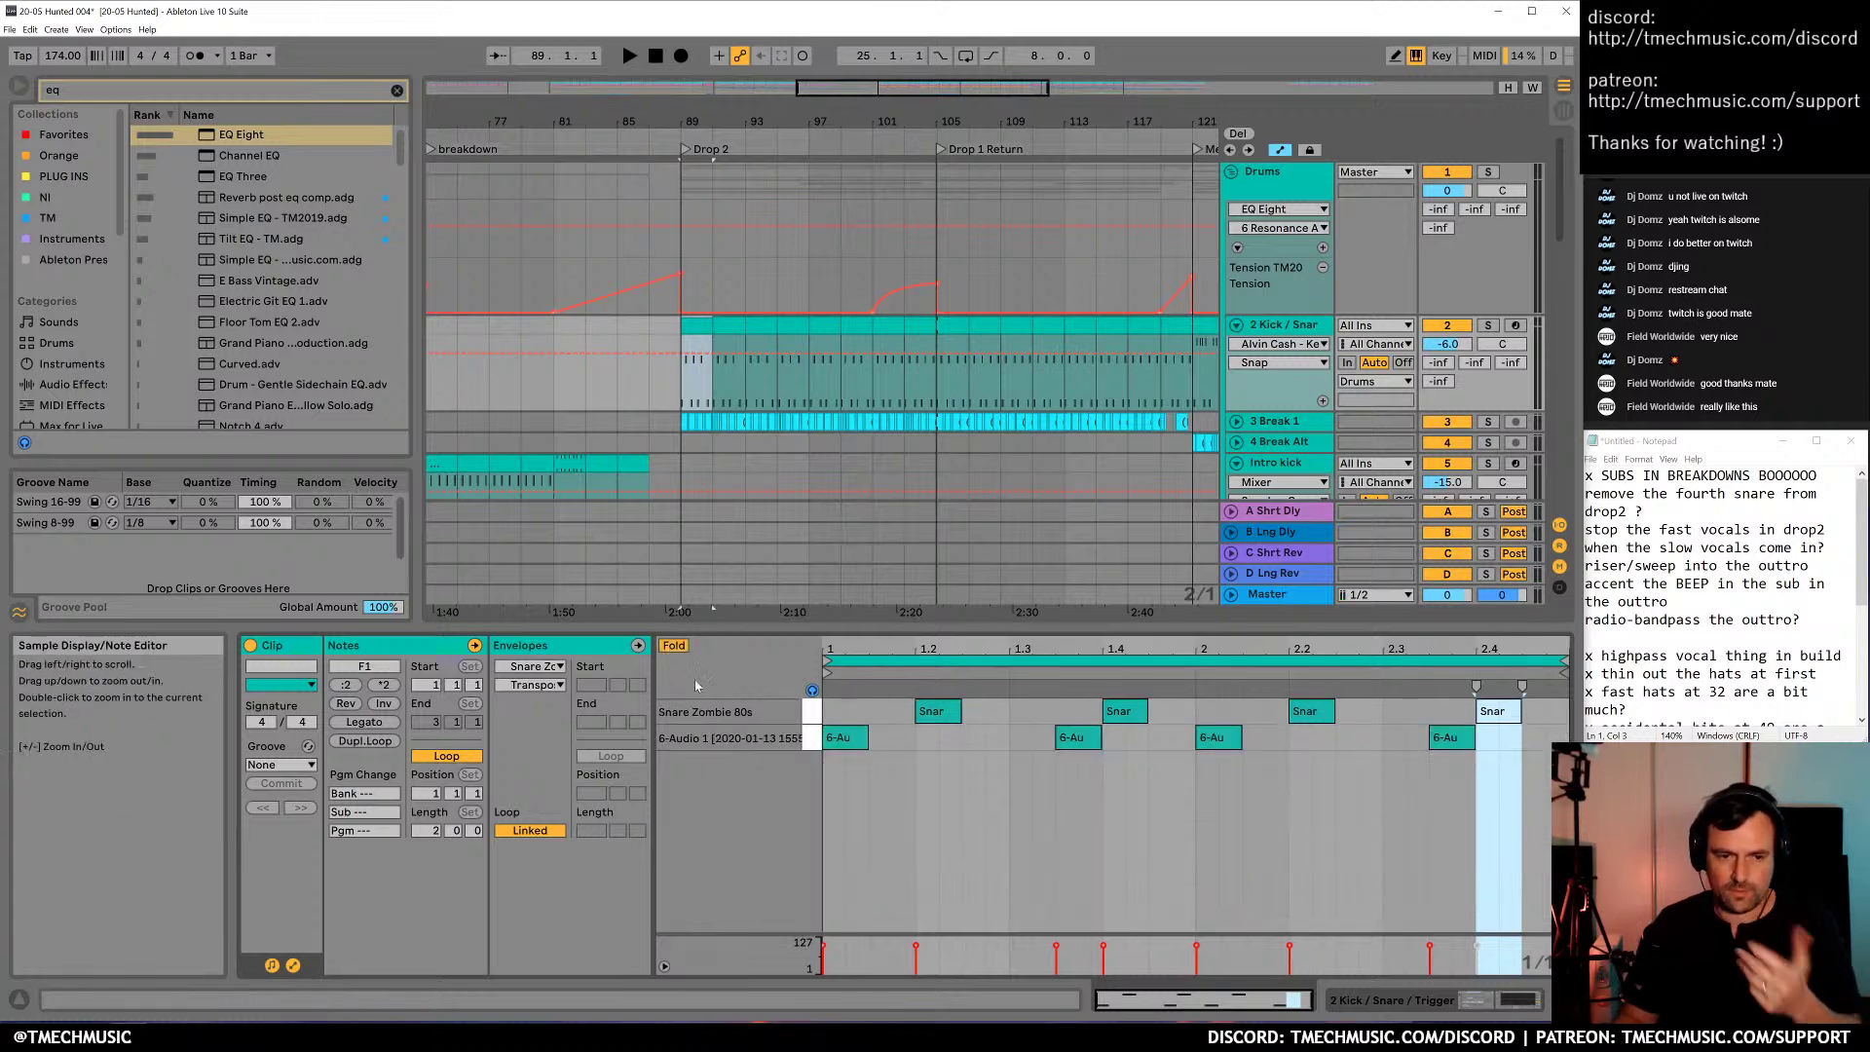
left_click(674, 645)
scroll(1248, 832, "up", 4)
Try the fourth snare note on the G#1 and VDUB Snare 284 pads while auditioning it
left_click(1498, 857)
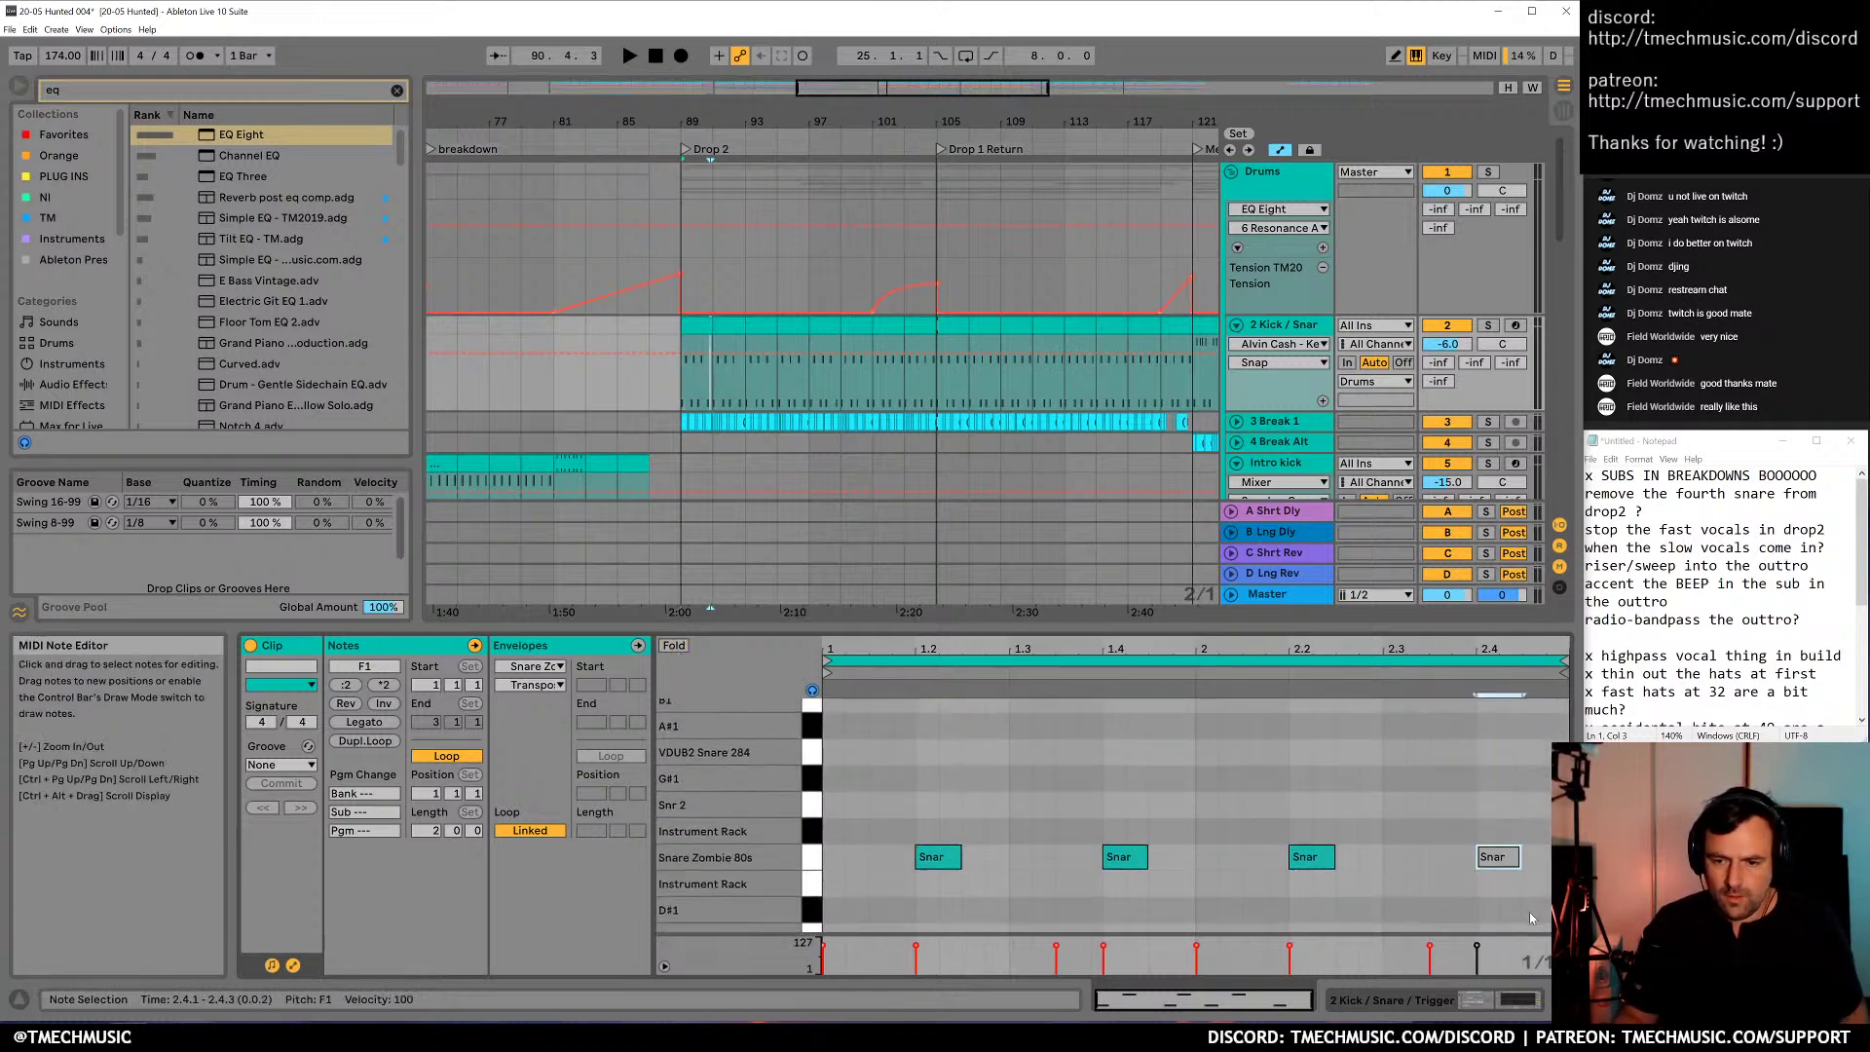
key("Up")
key("Up")
key("Up")
key("space")
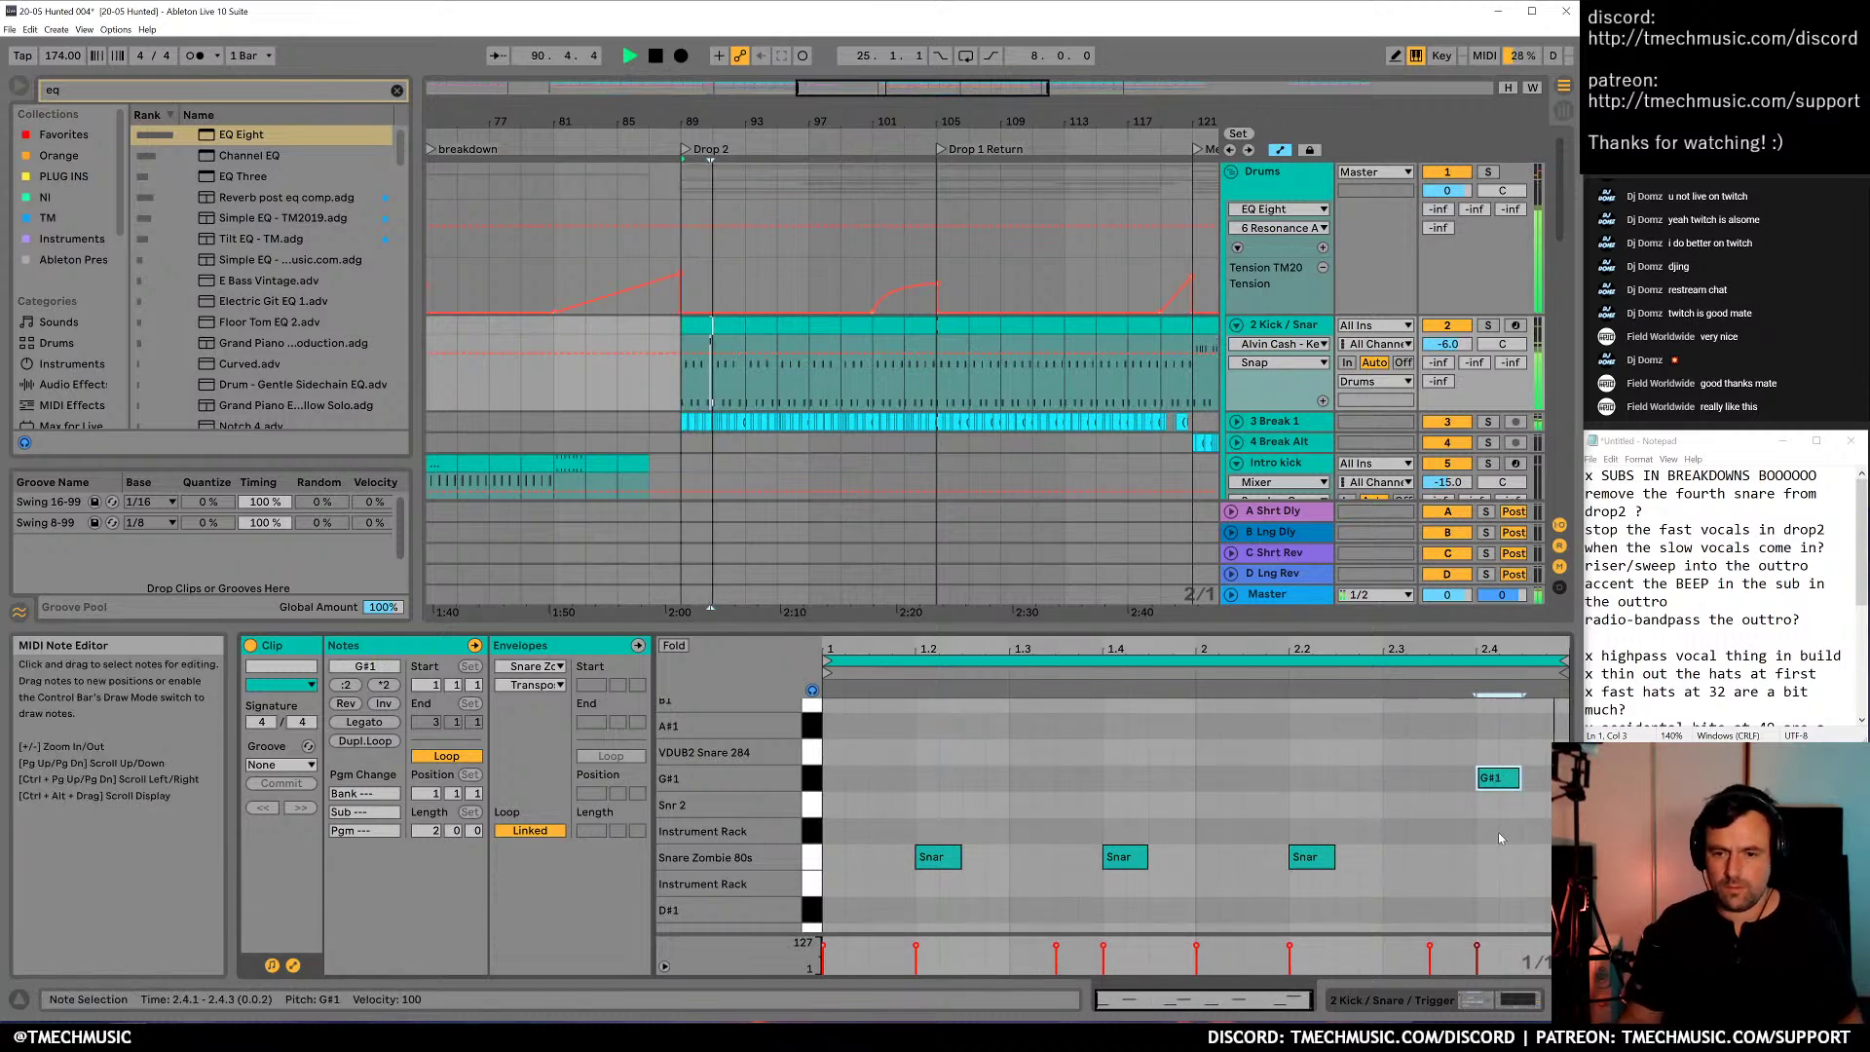
key("Up")
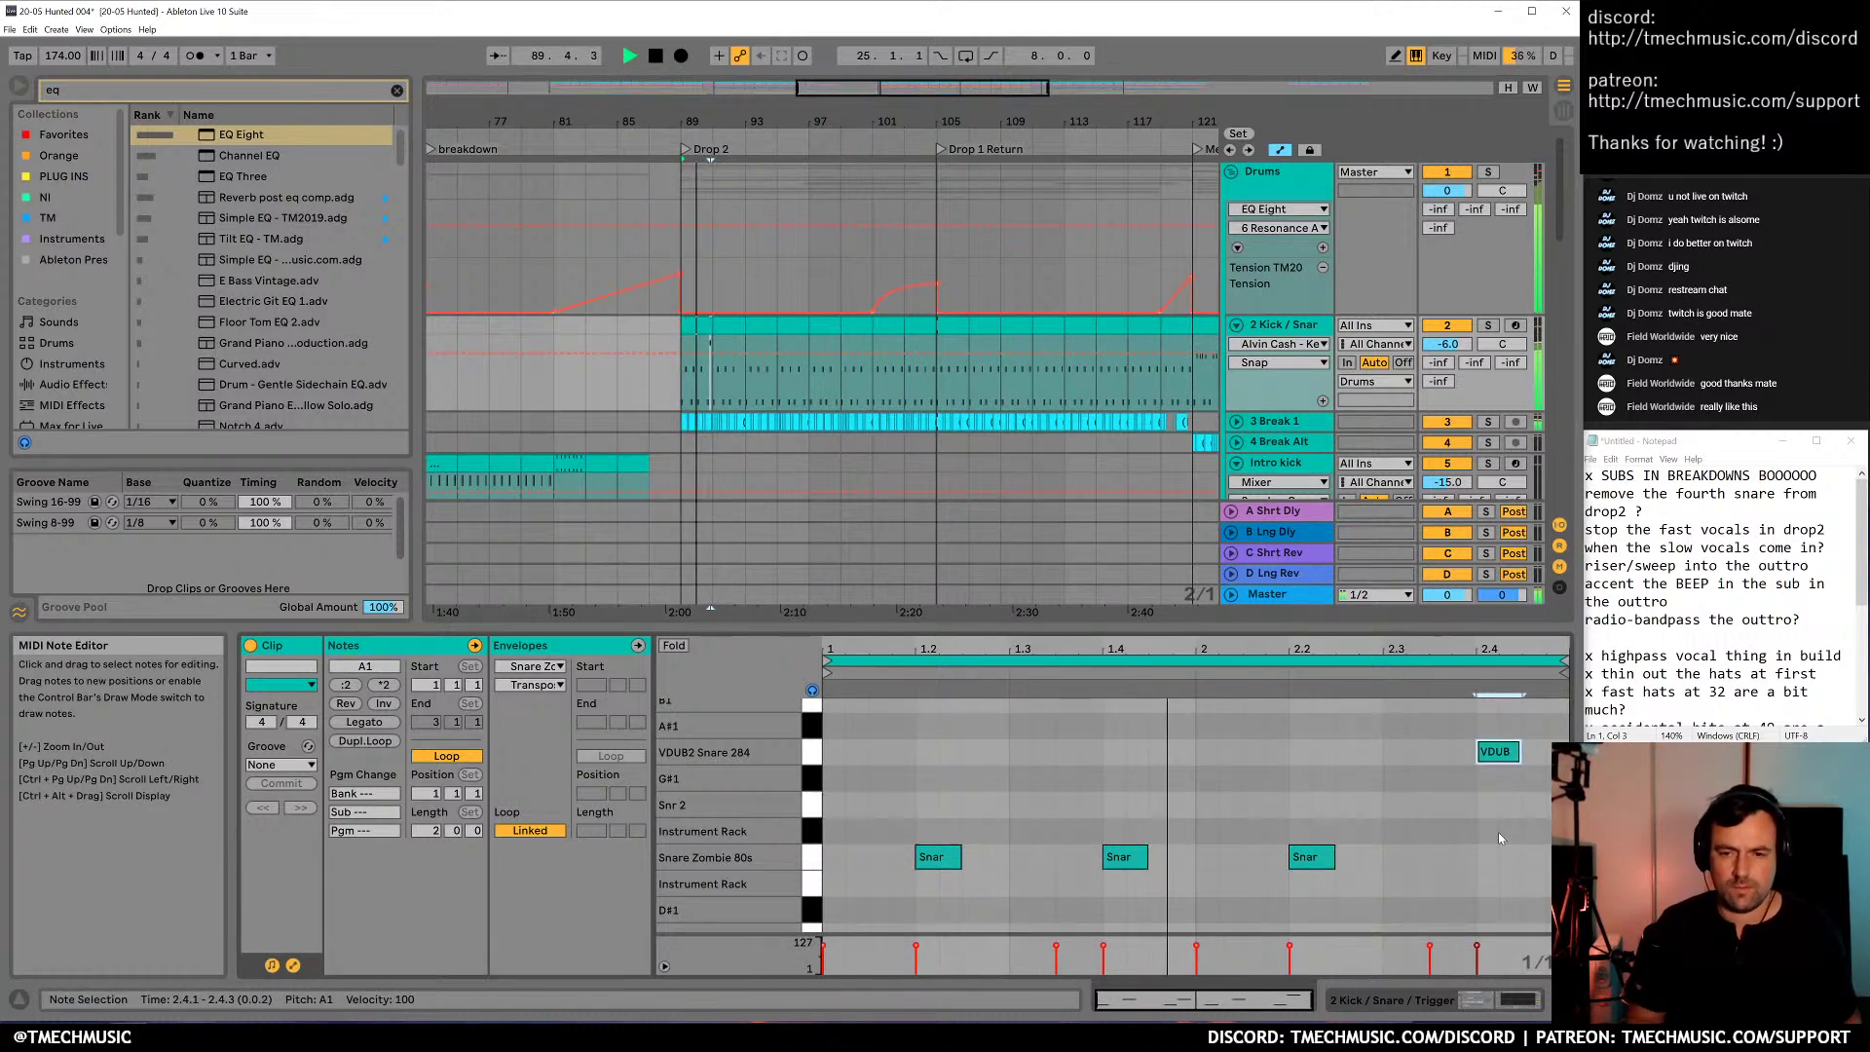
key("space")
Move the fourth snare note down to the Instrument Rack pad at E1 and shift it to 2.4.3, auditioning each change
key("Down")
key("Down")
key("Down")
key("Down")
key("space")
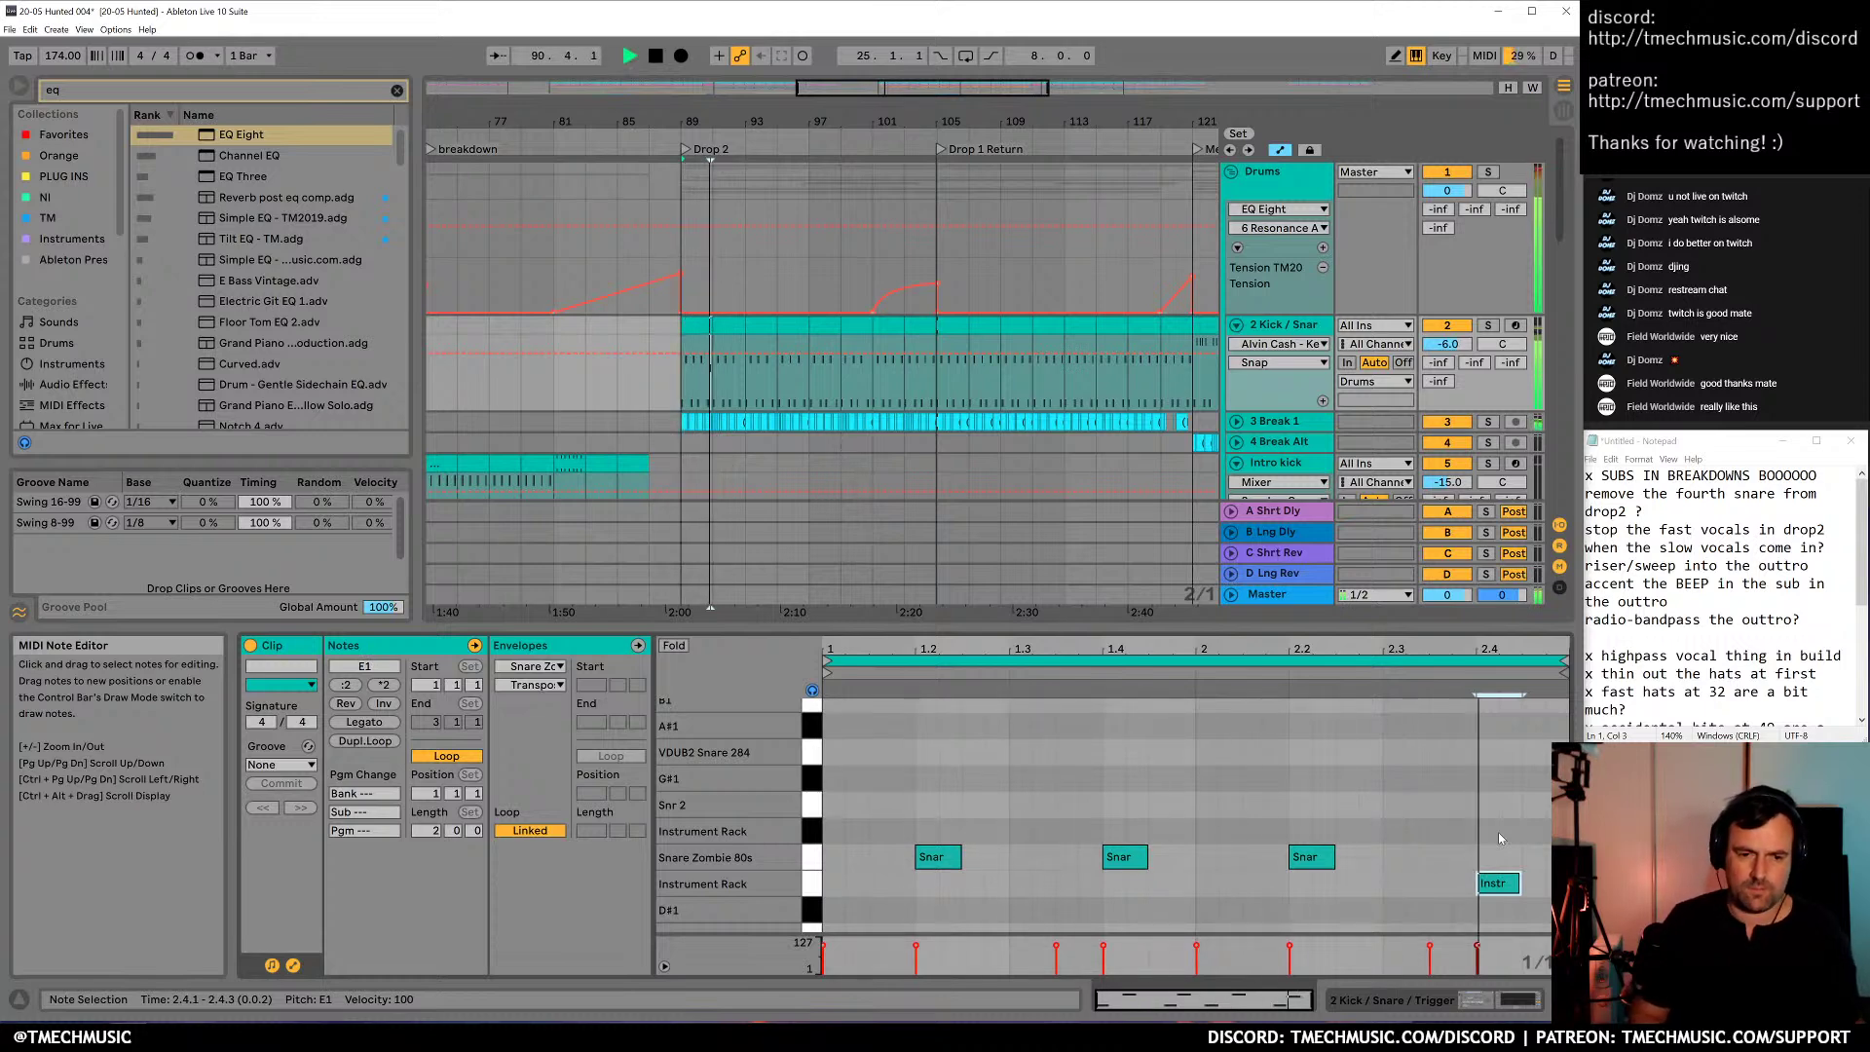
key("space")
left_click_drag(1492, 876, 1531, 882)
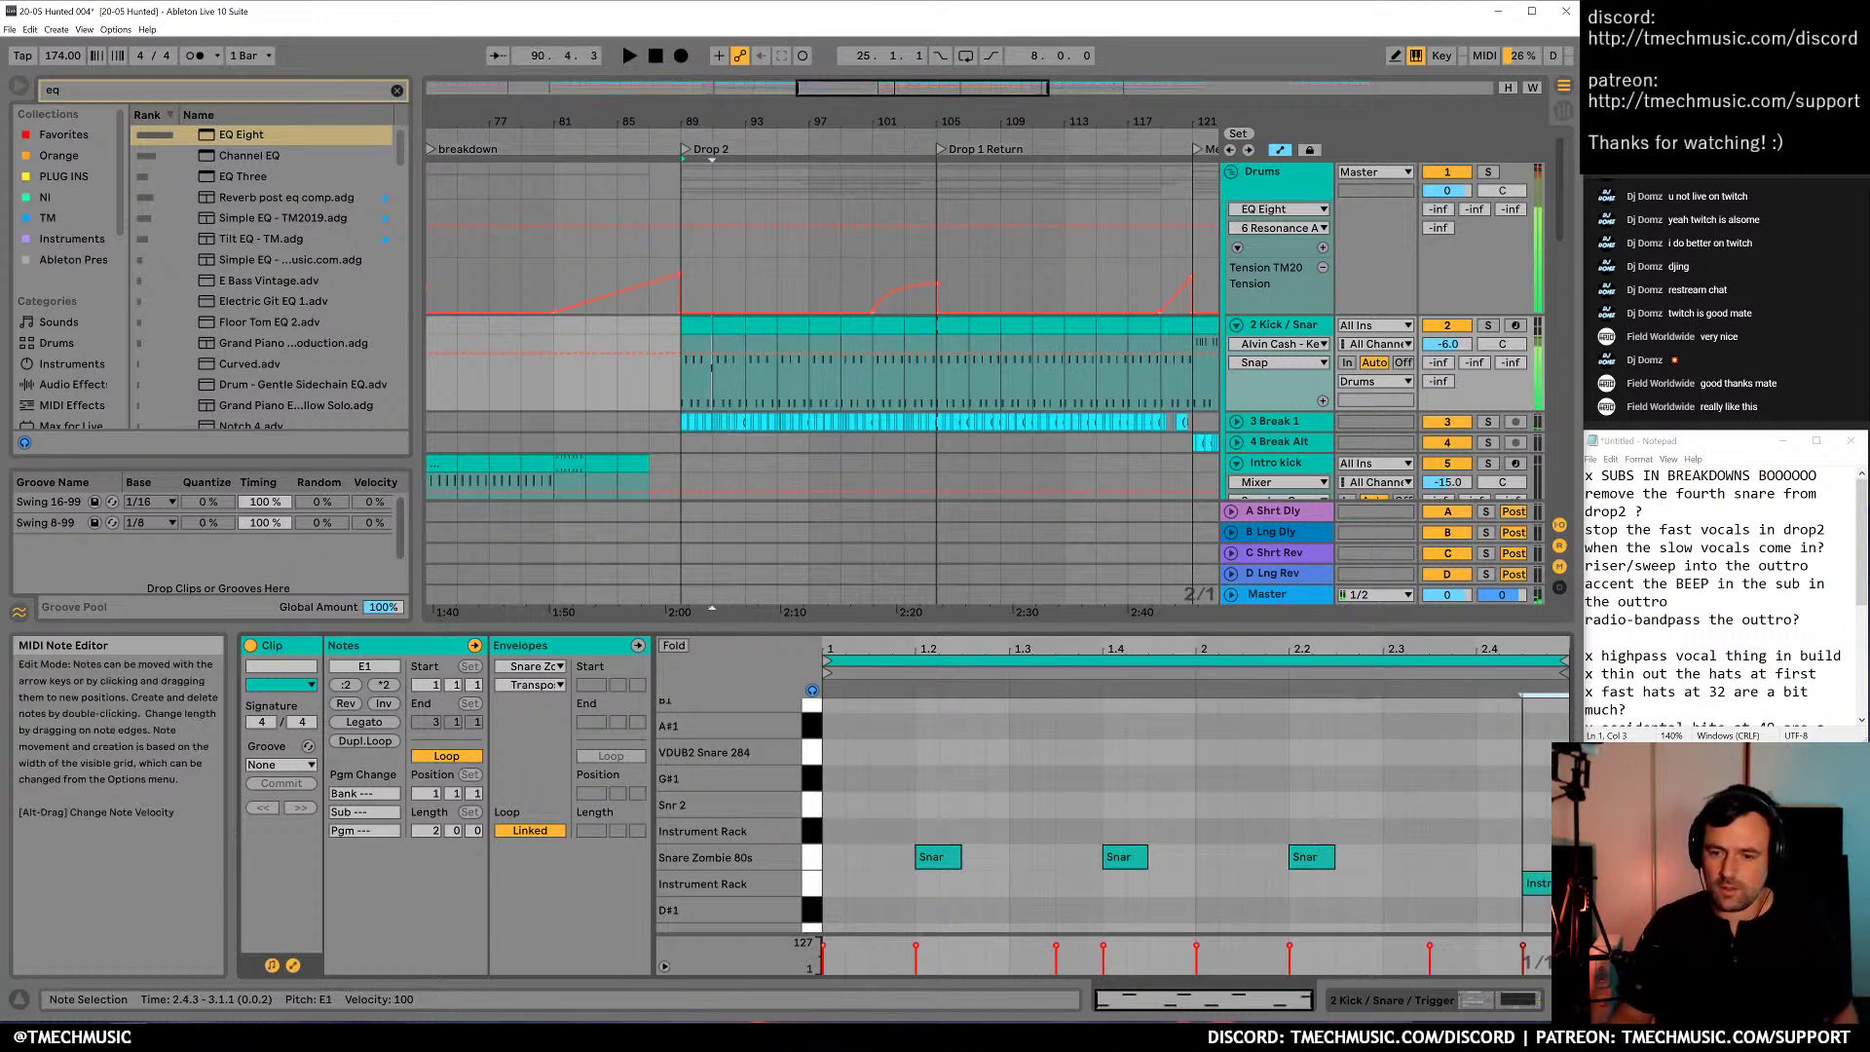
key("space")
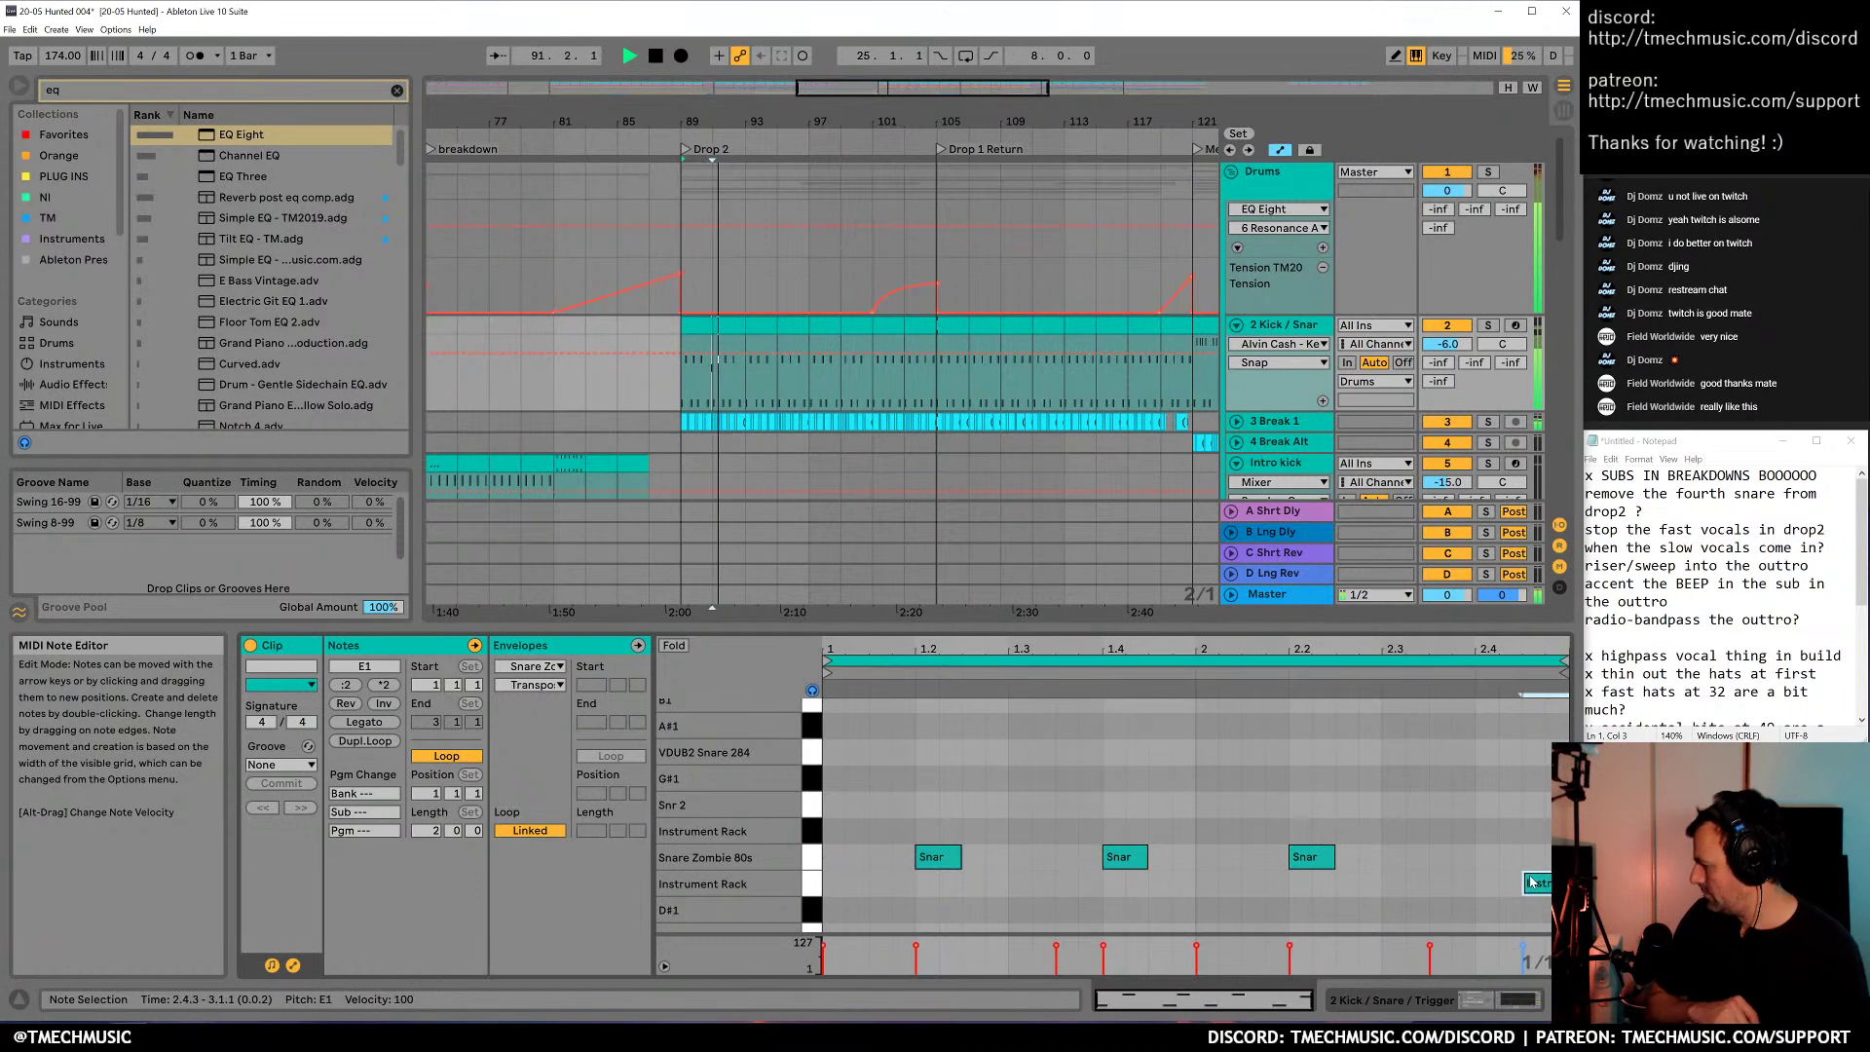
key("space")
Add a short Instrument Rack ghost note on E1 with velocity 38 at position 2.3.4
double_click(1444, 889)
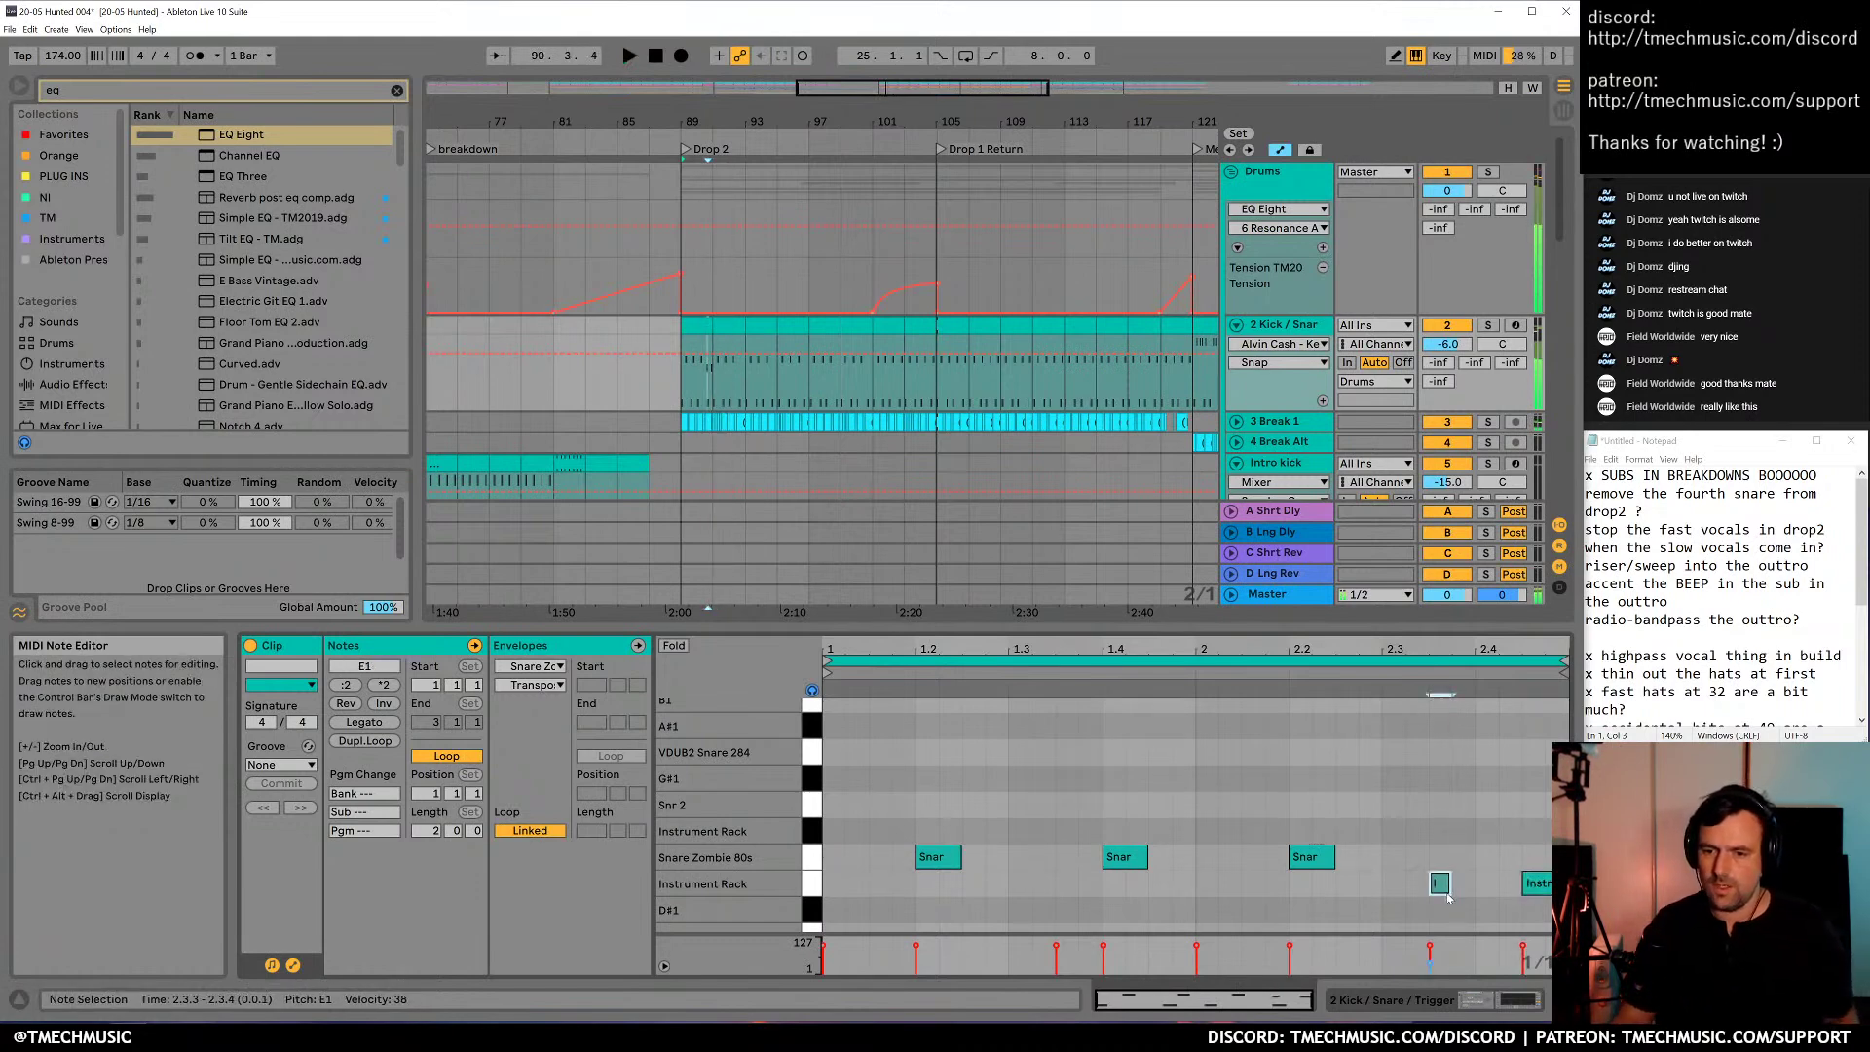
left_click_drag(1443, 890, 1443, 939)
scroll(1501, 872, "down", 2)
key("Right")
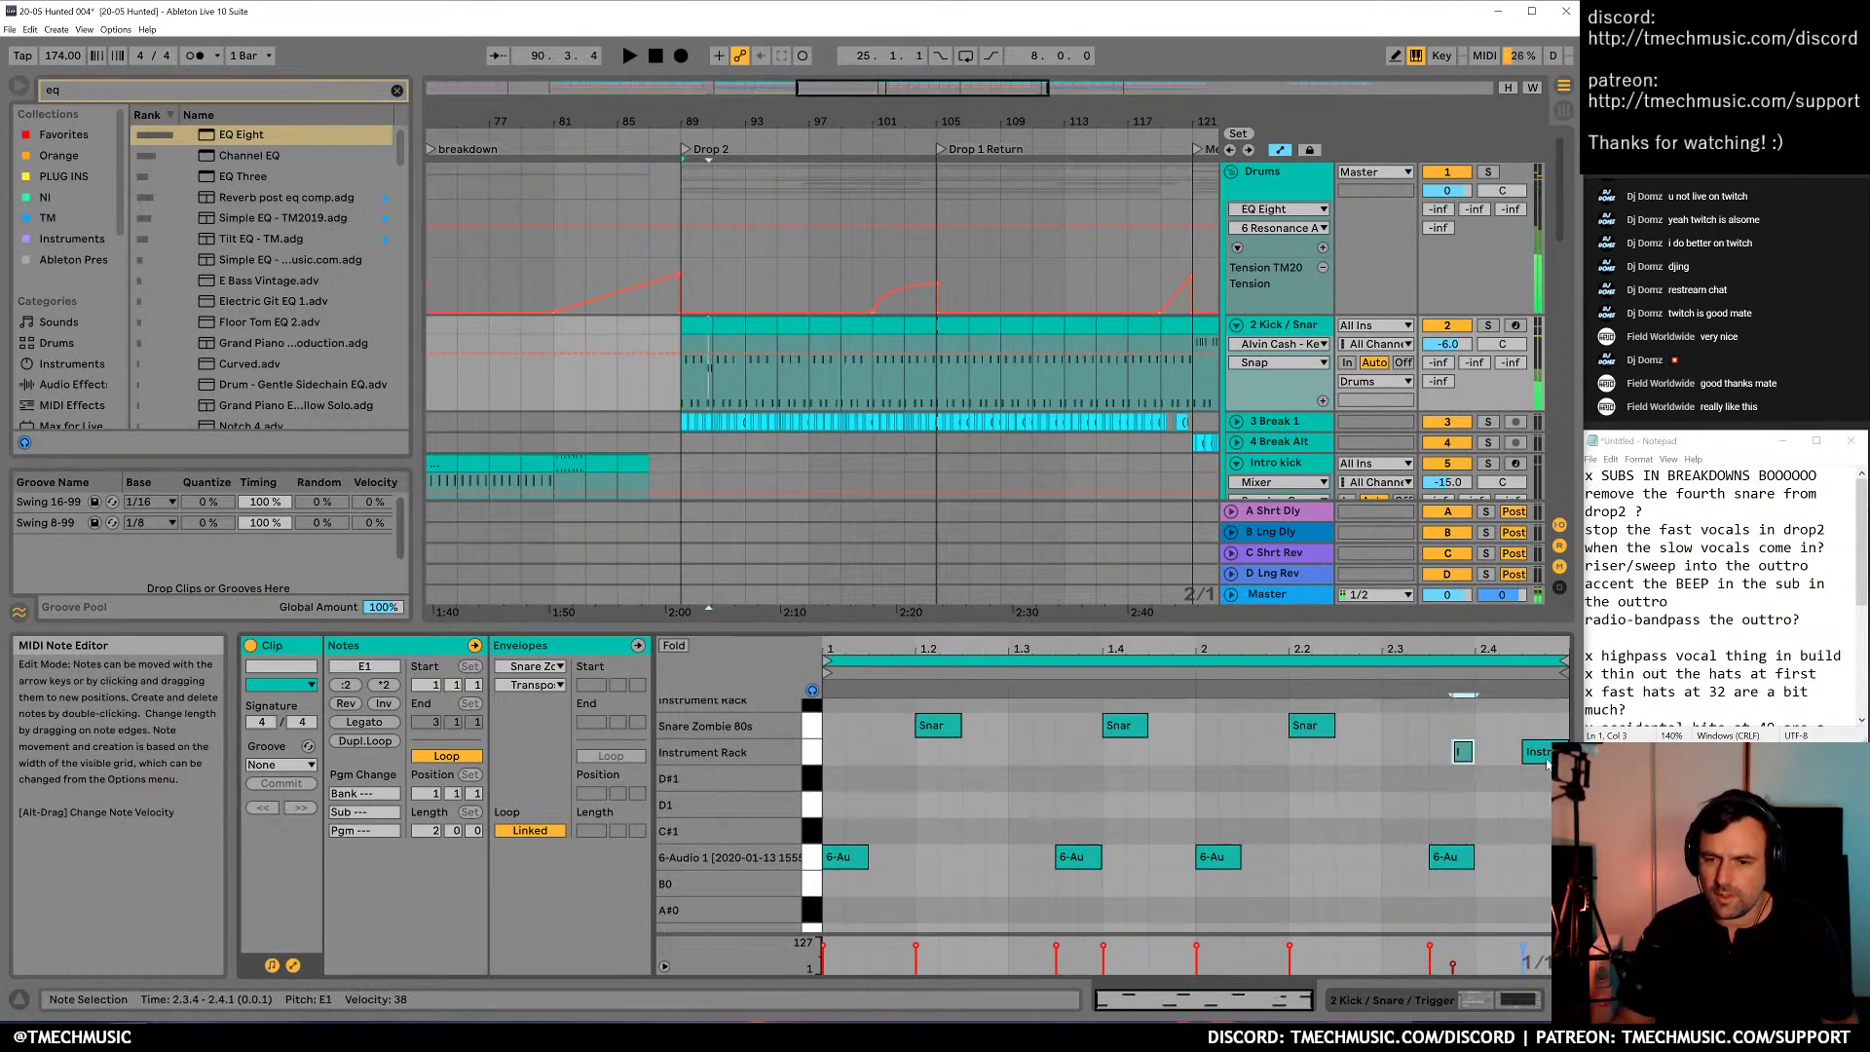
Shorten the last Instrument Rack note and move it to 2.4.4, auditioning the new drum fill
left_click_drag(1566, 756, 1543, 765)
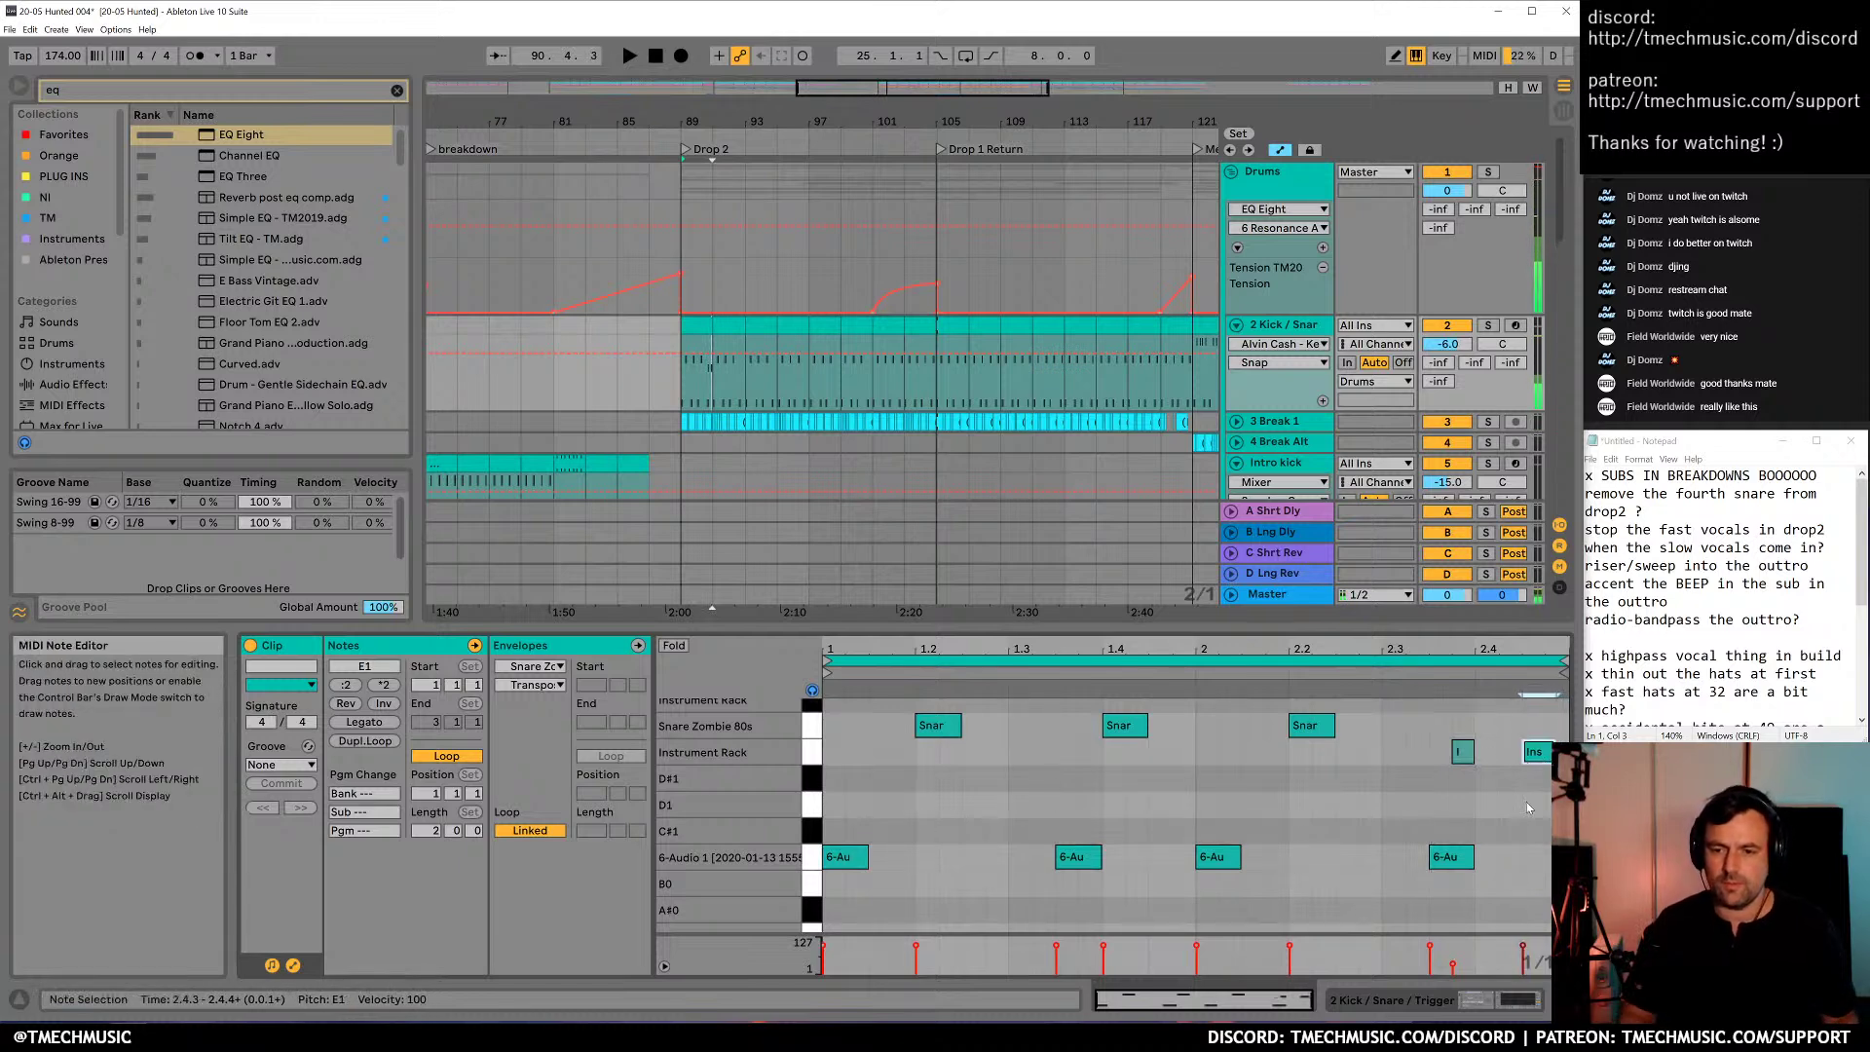
key("space")
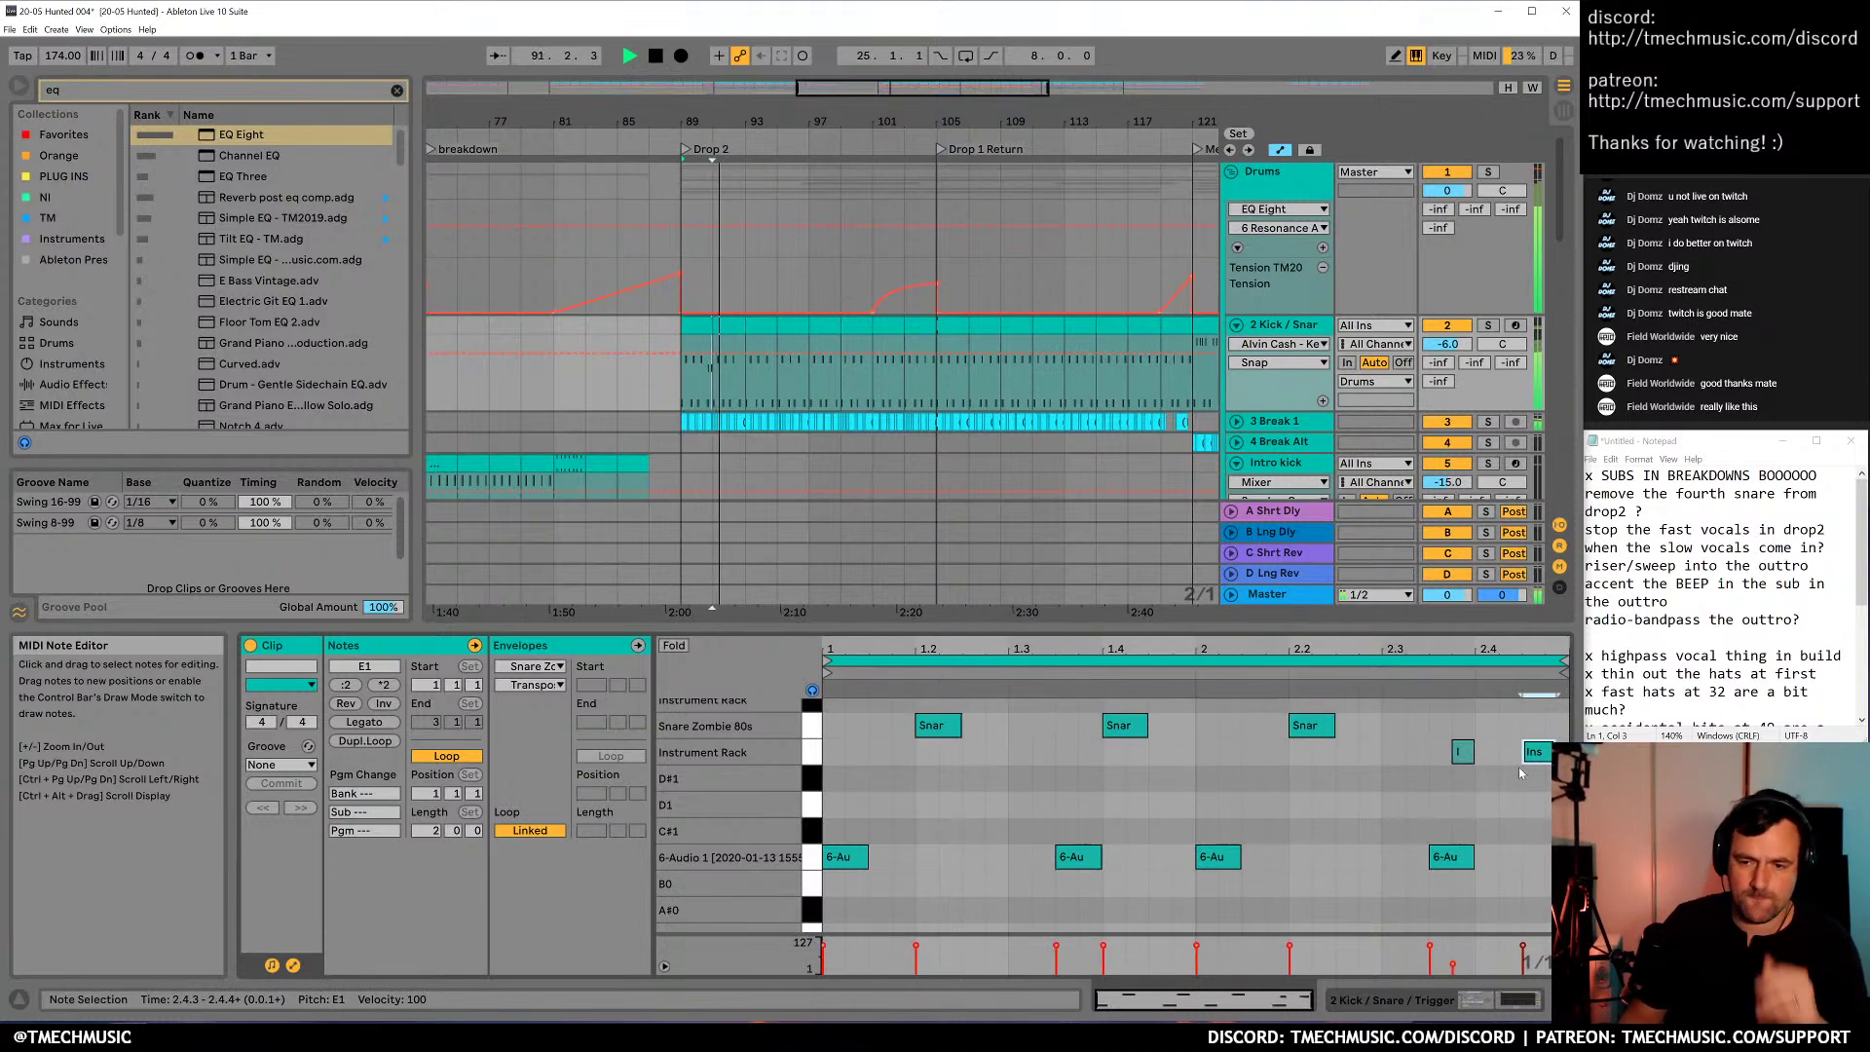
key("space")
mouse_move(1546, 756)
left_mouse_down()
mouse_move(1522, 755)
mouse_move(1568, 758)
left_mouse_up()
key("space")
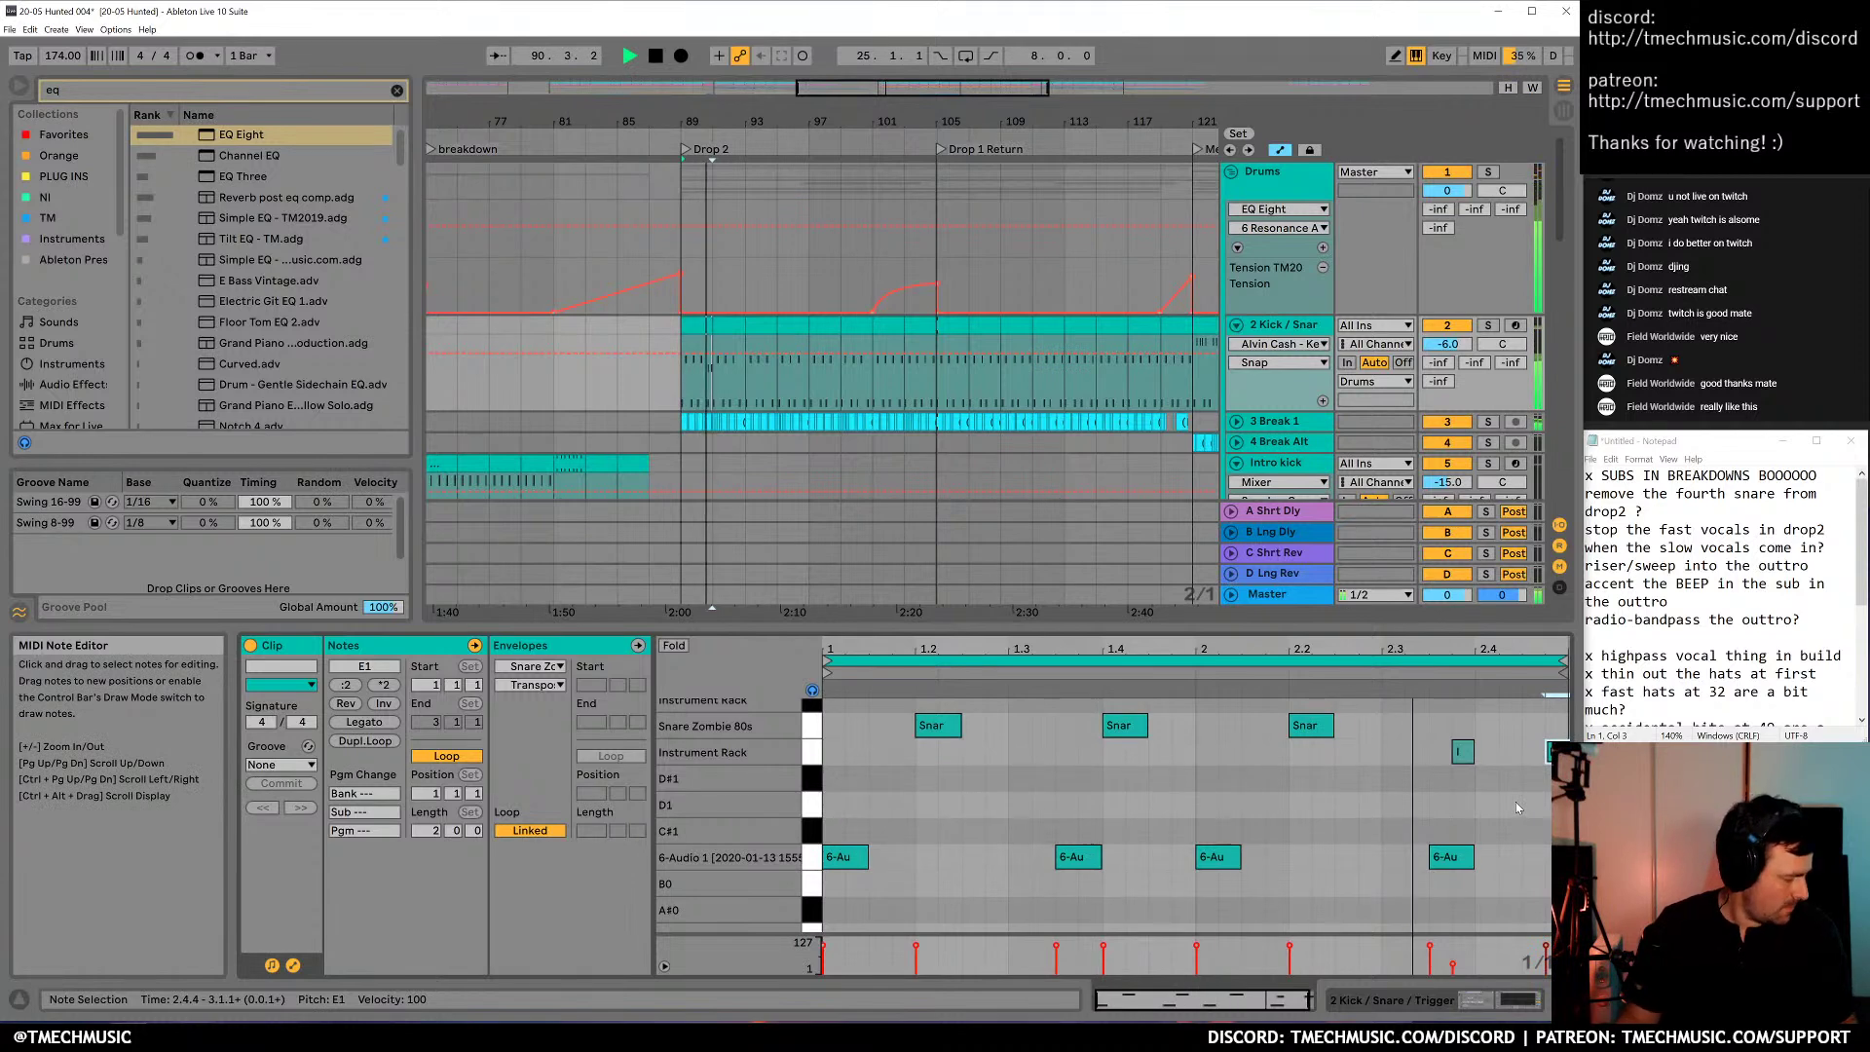
key("space")
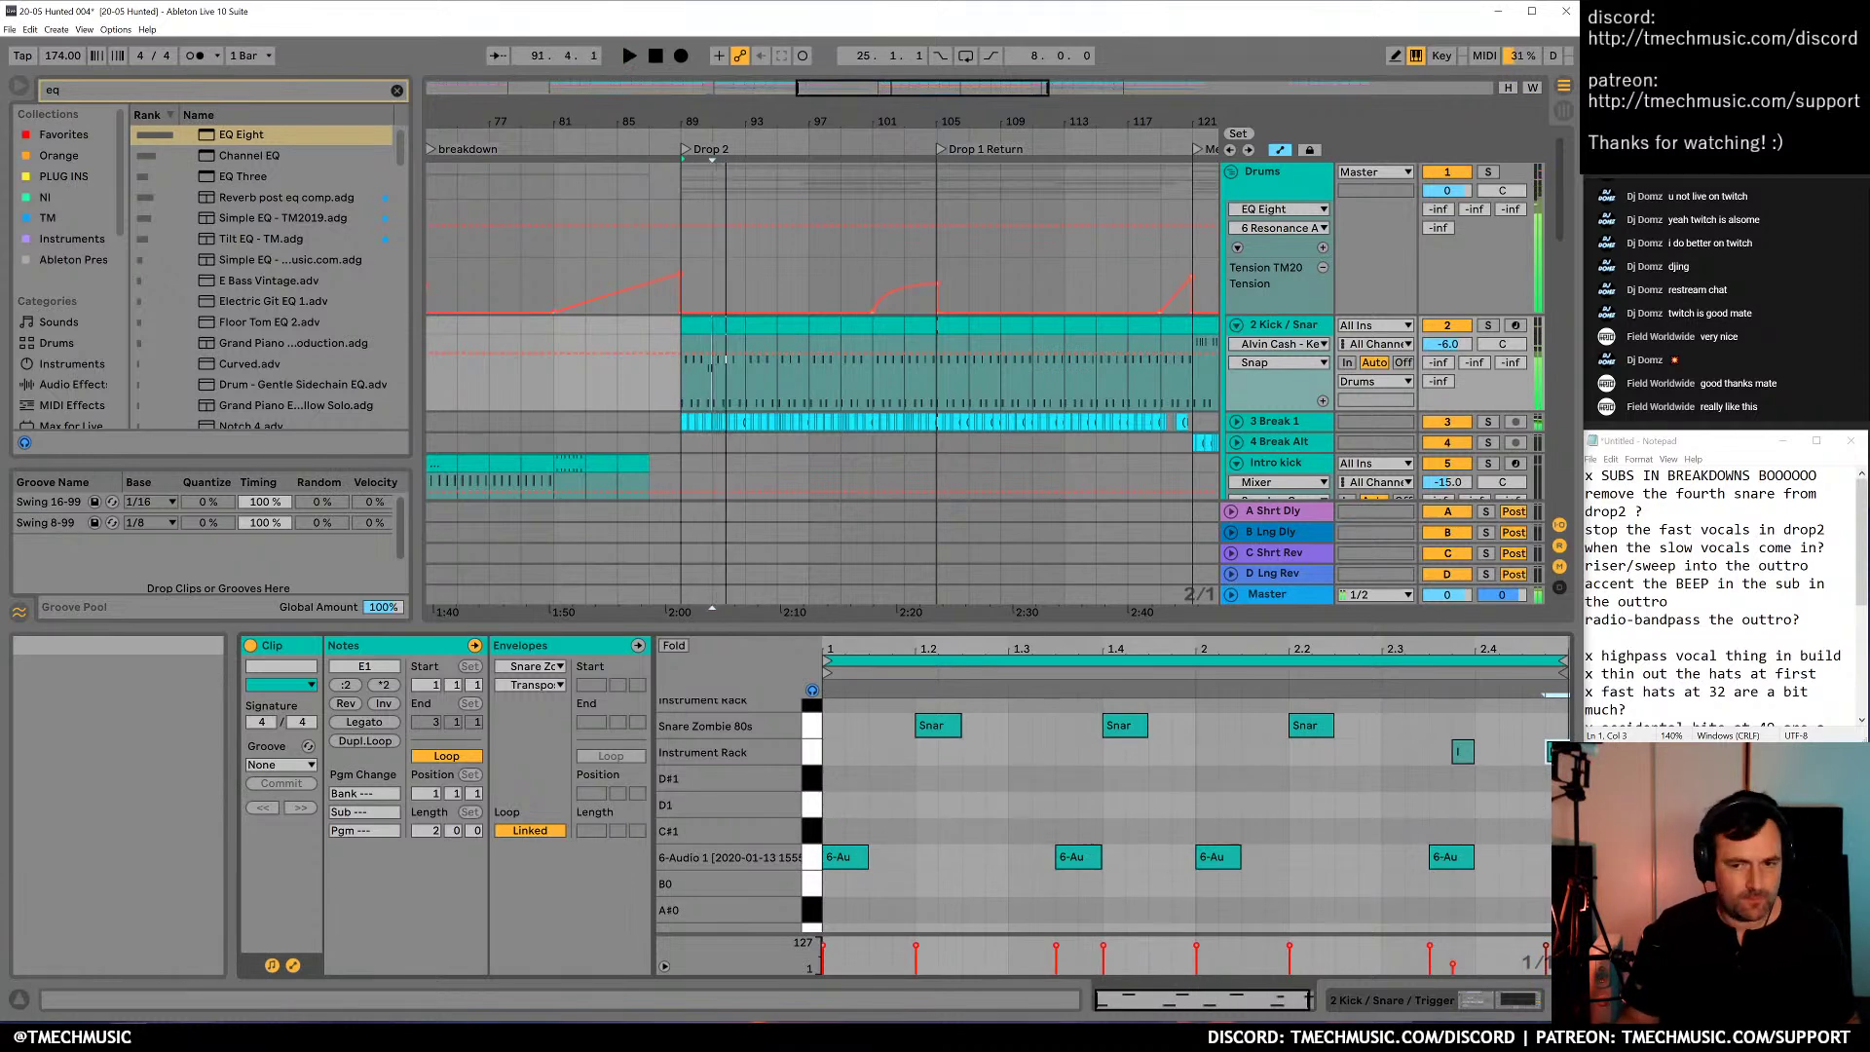
Deactivate the two Instrument Rack notes and copy the Snare Zombie 80s note from 2.2 to 2.4
left_click_drag(1516, 649, 1515, 635)
left_click_drag(1424, 717, 1539, 775)
left_click(1547, 786)
left_click_drag(1436, 736, 1545, 777)
left_click_drag(1305, 724, 1488, 725)
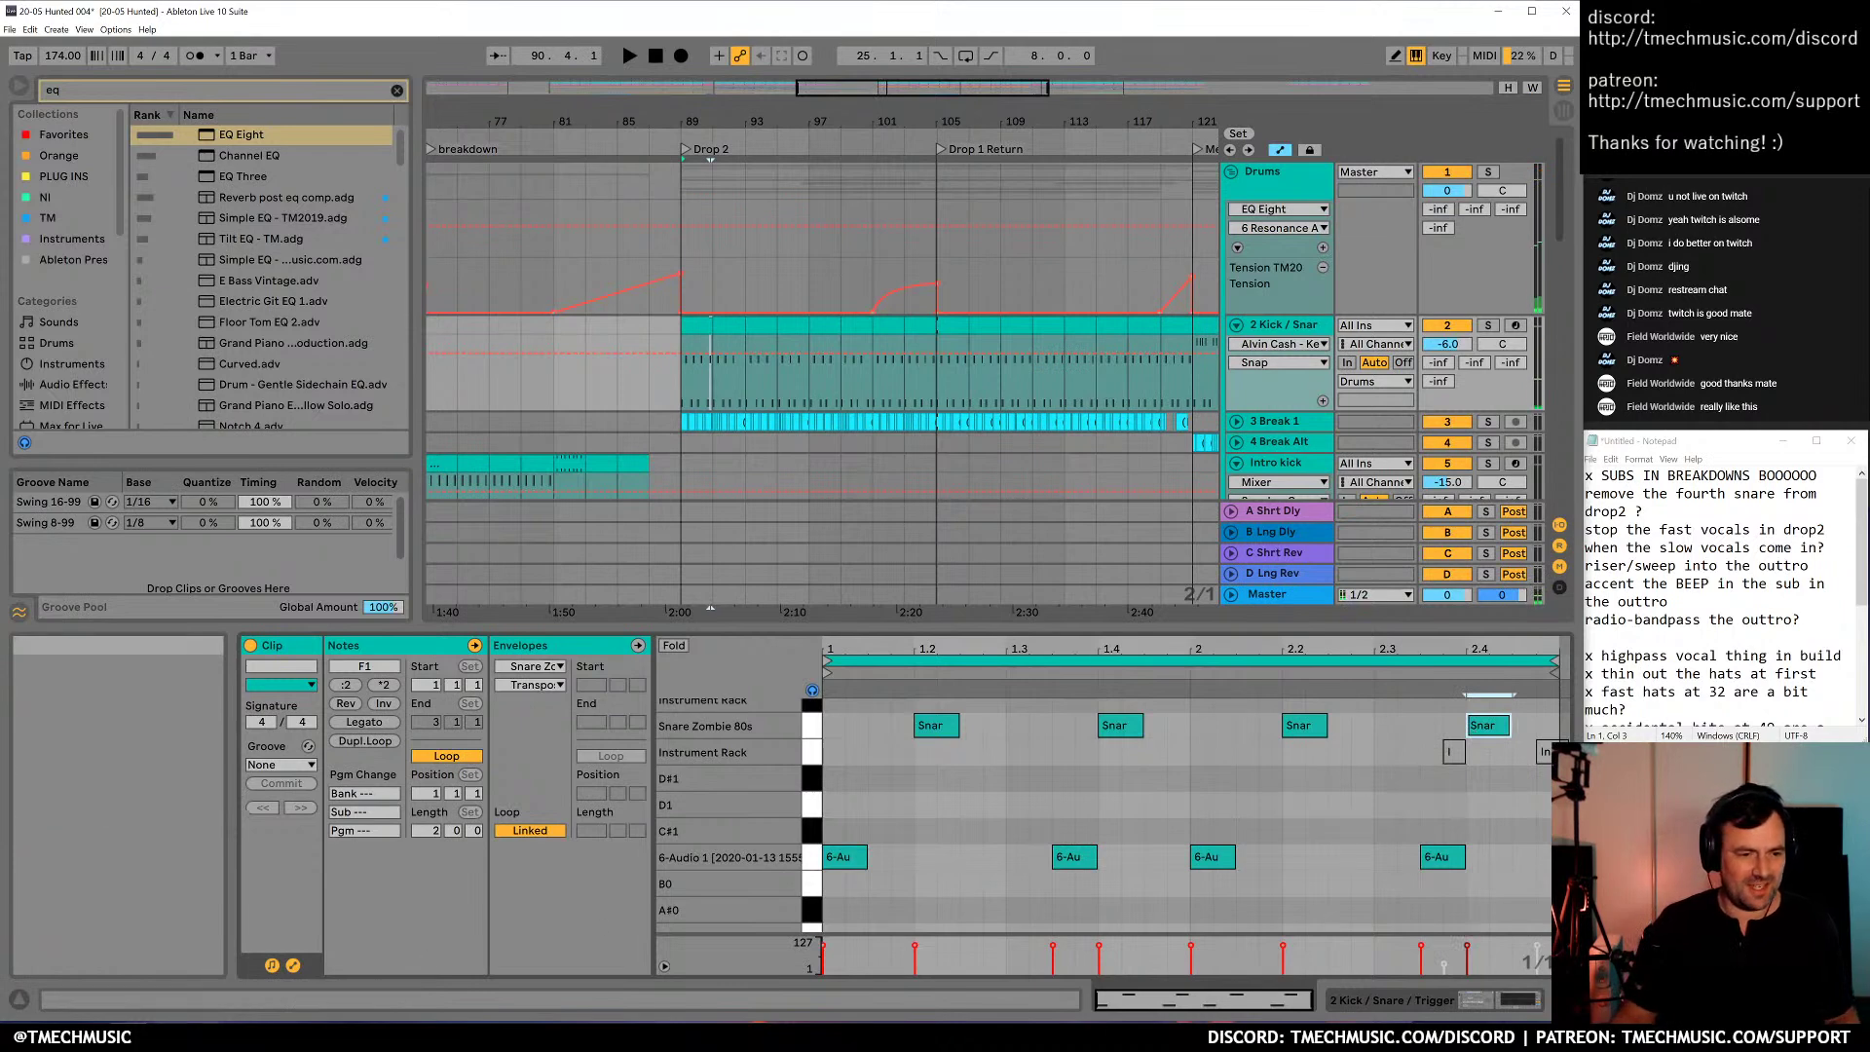
left_click(202, 1037)
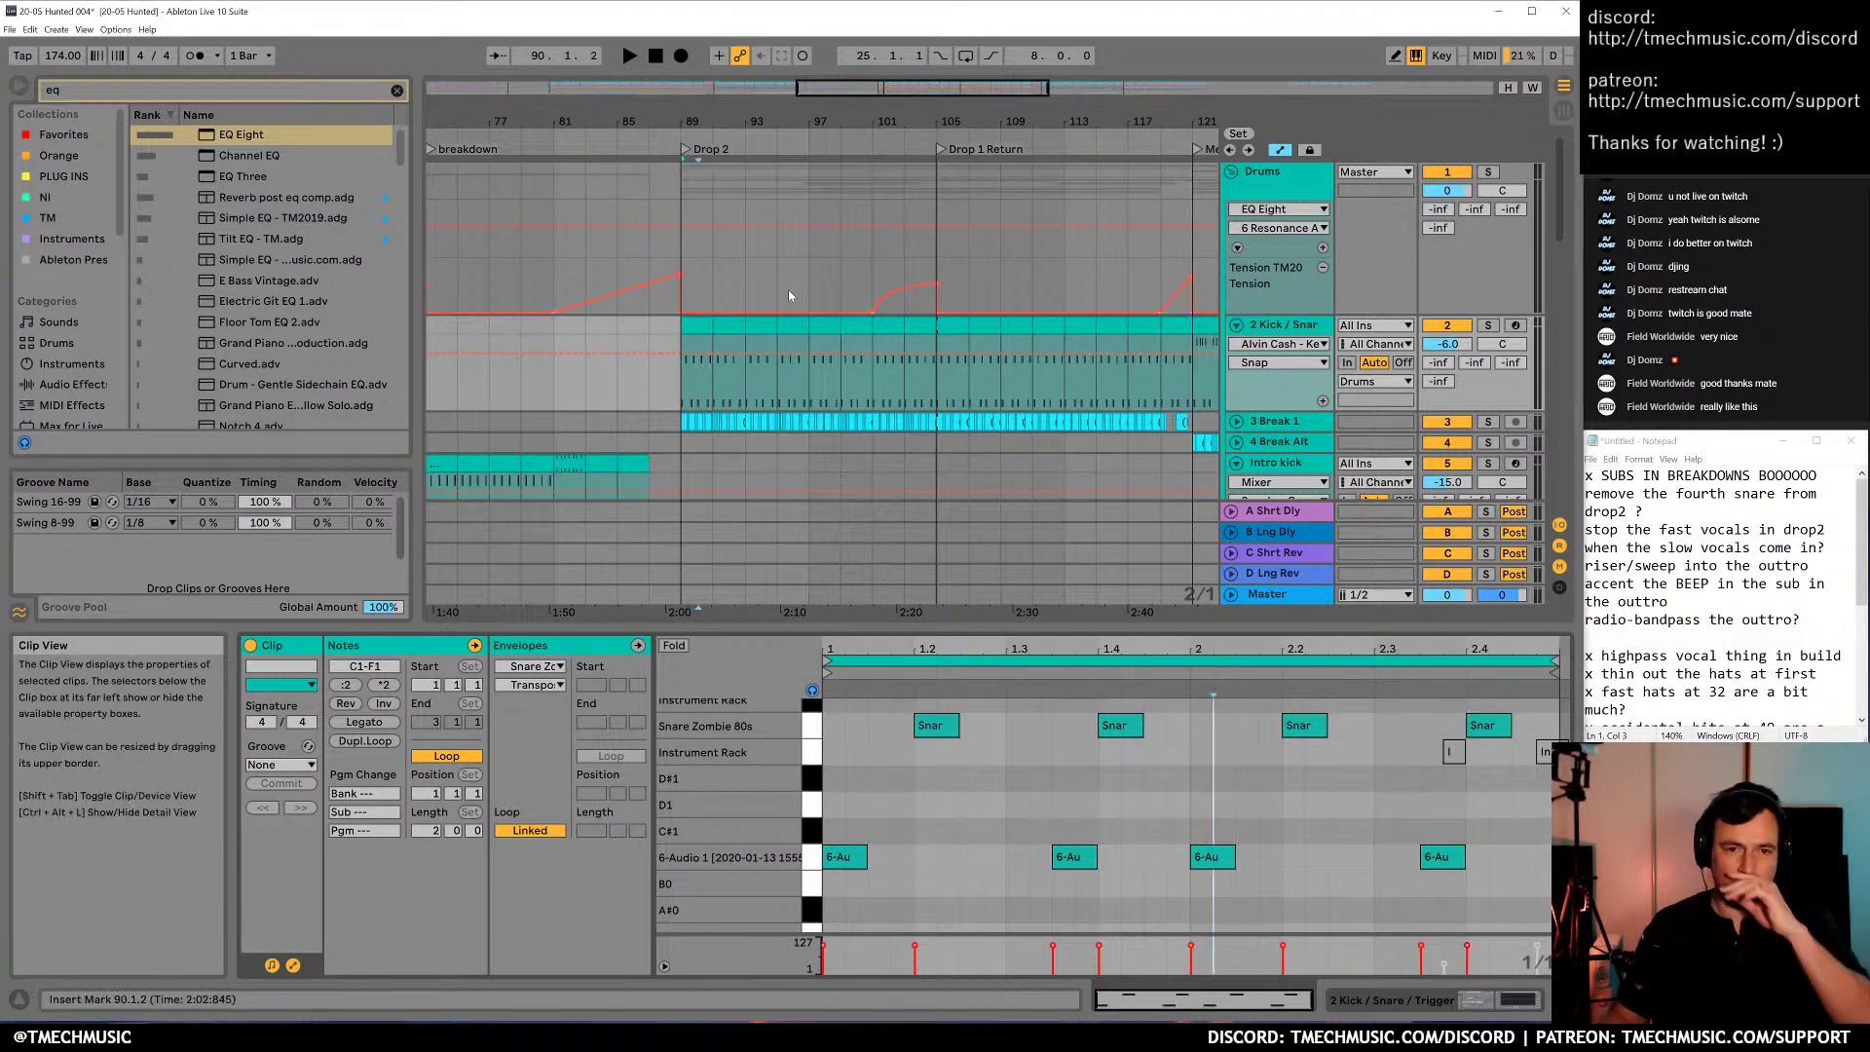
Duplicate Drop 2's first two Kick / Snare clips together up to bar 101 and audition the result from bar 87
left_click(706, 333)
left_click(732, 333, "shift")
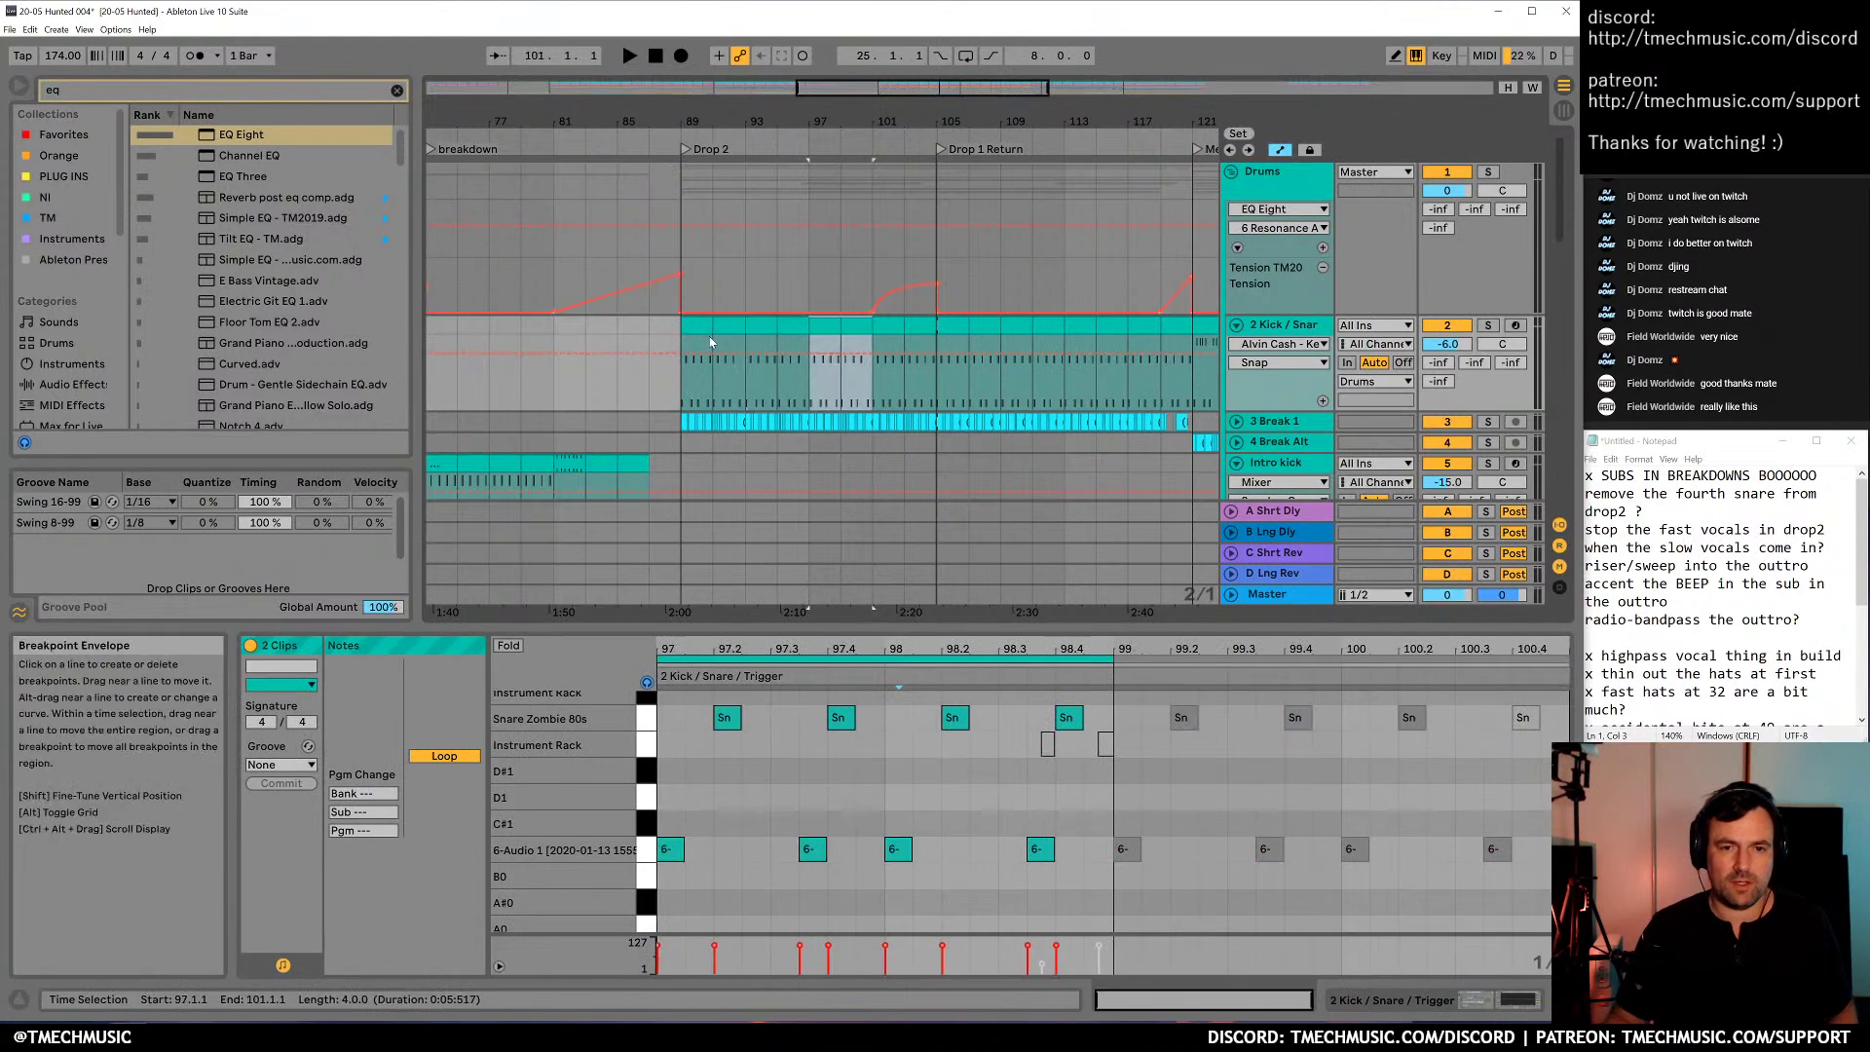
left_click(662, 327)
key("space")
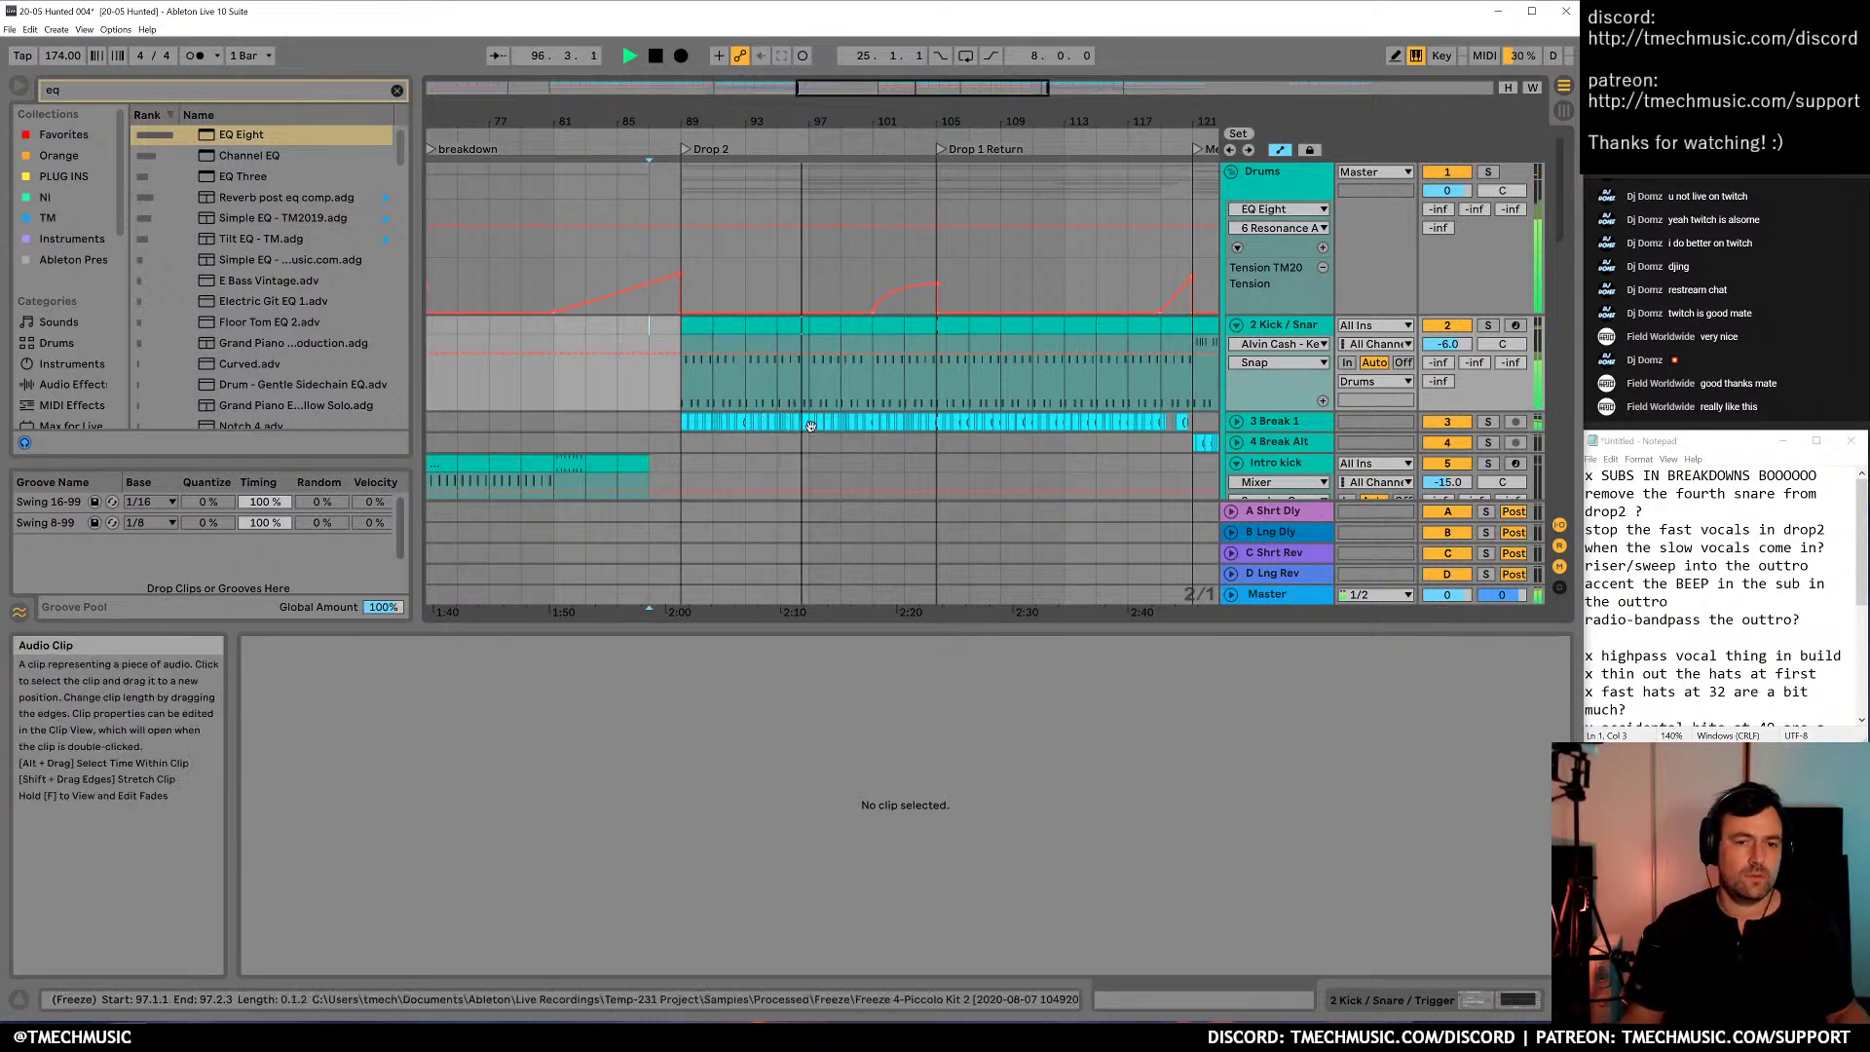
Duplicate the two Kick / Snare clips at bars 97–101 to bar 101 and audition the result into Drop 1 Return
left_click(819, 329)
left_click(848, 325, "shift")
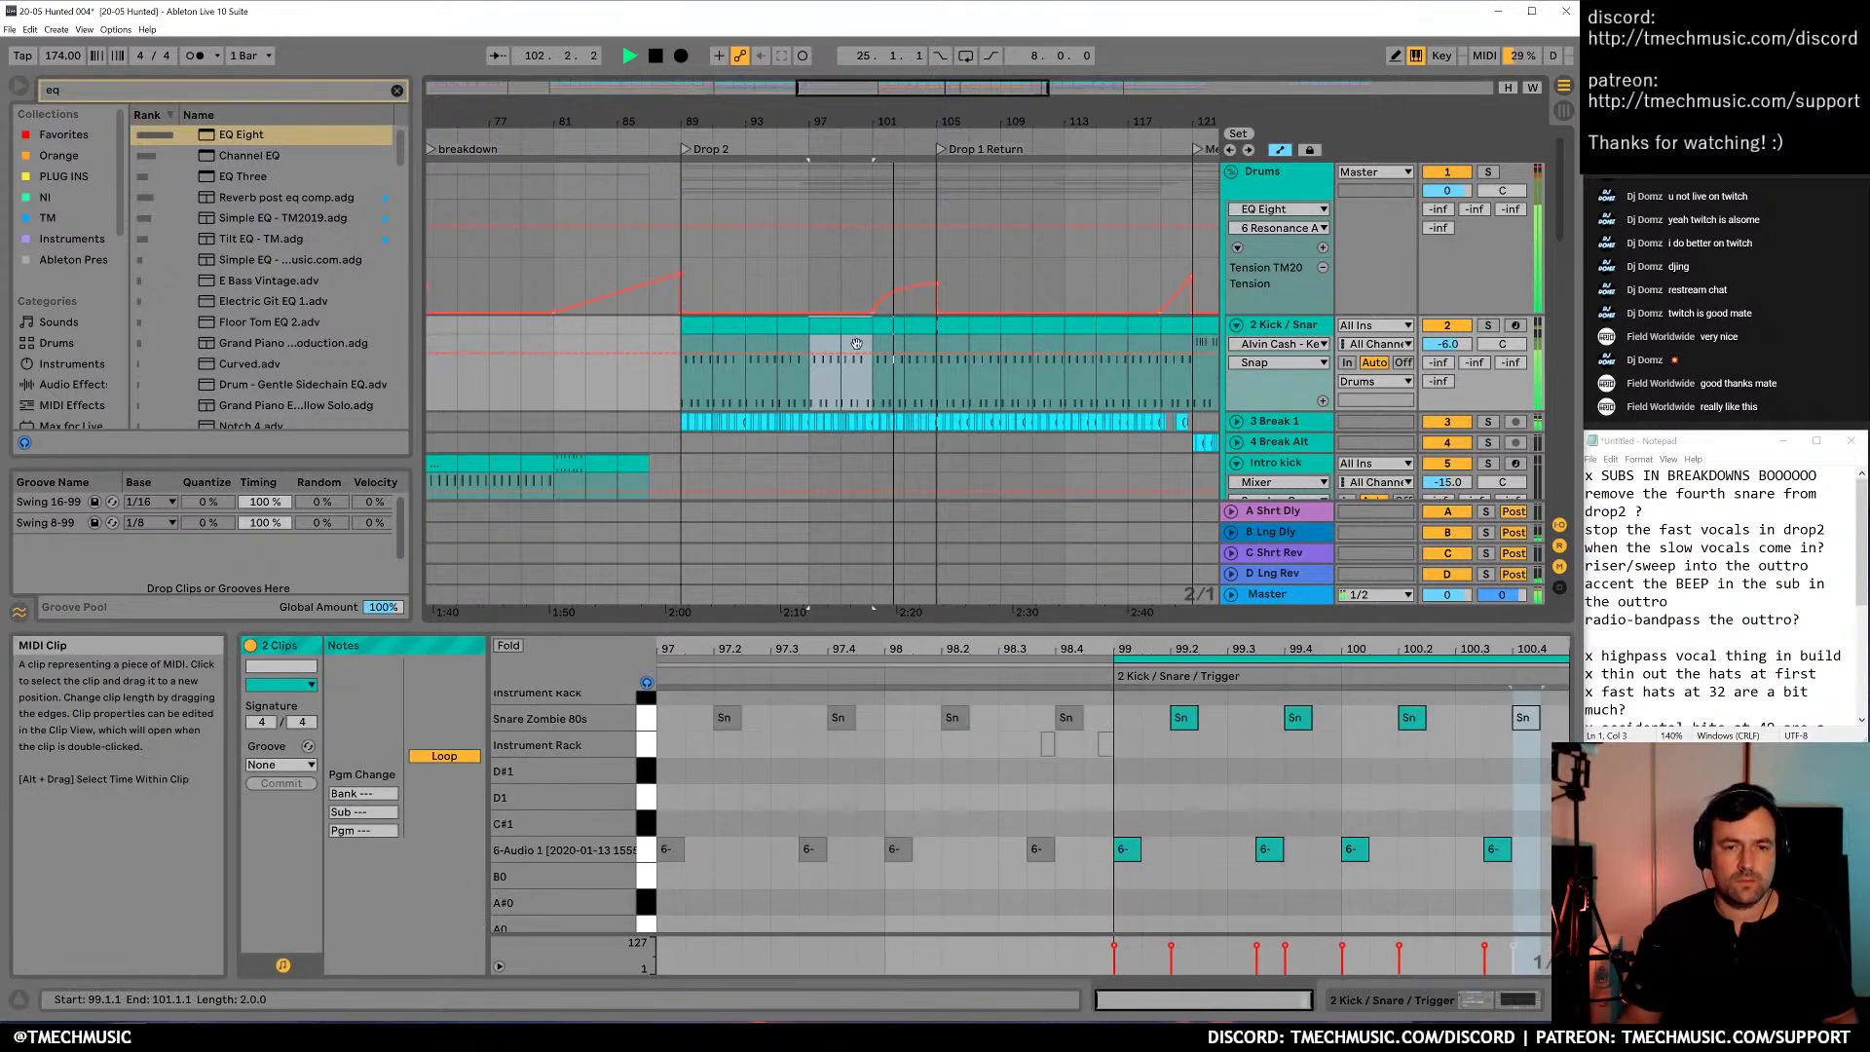
key("ctrl+d")
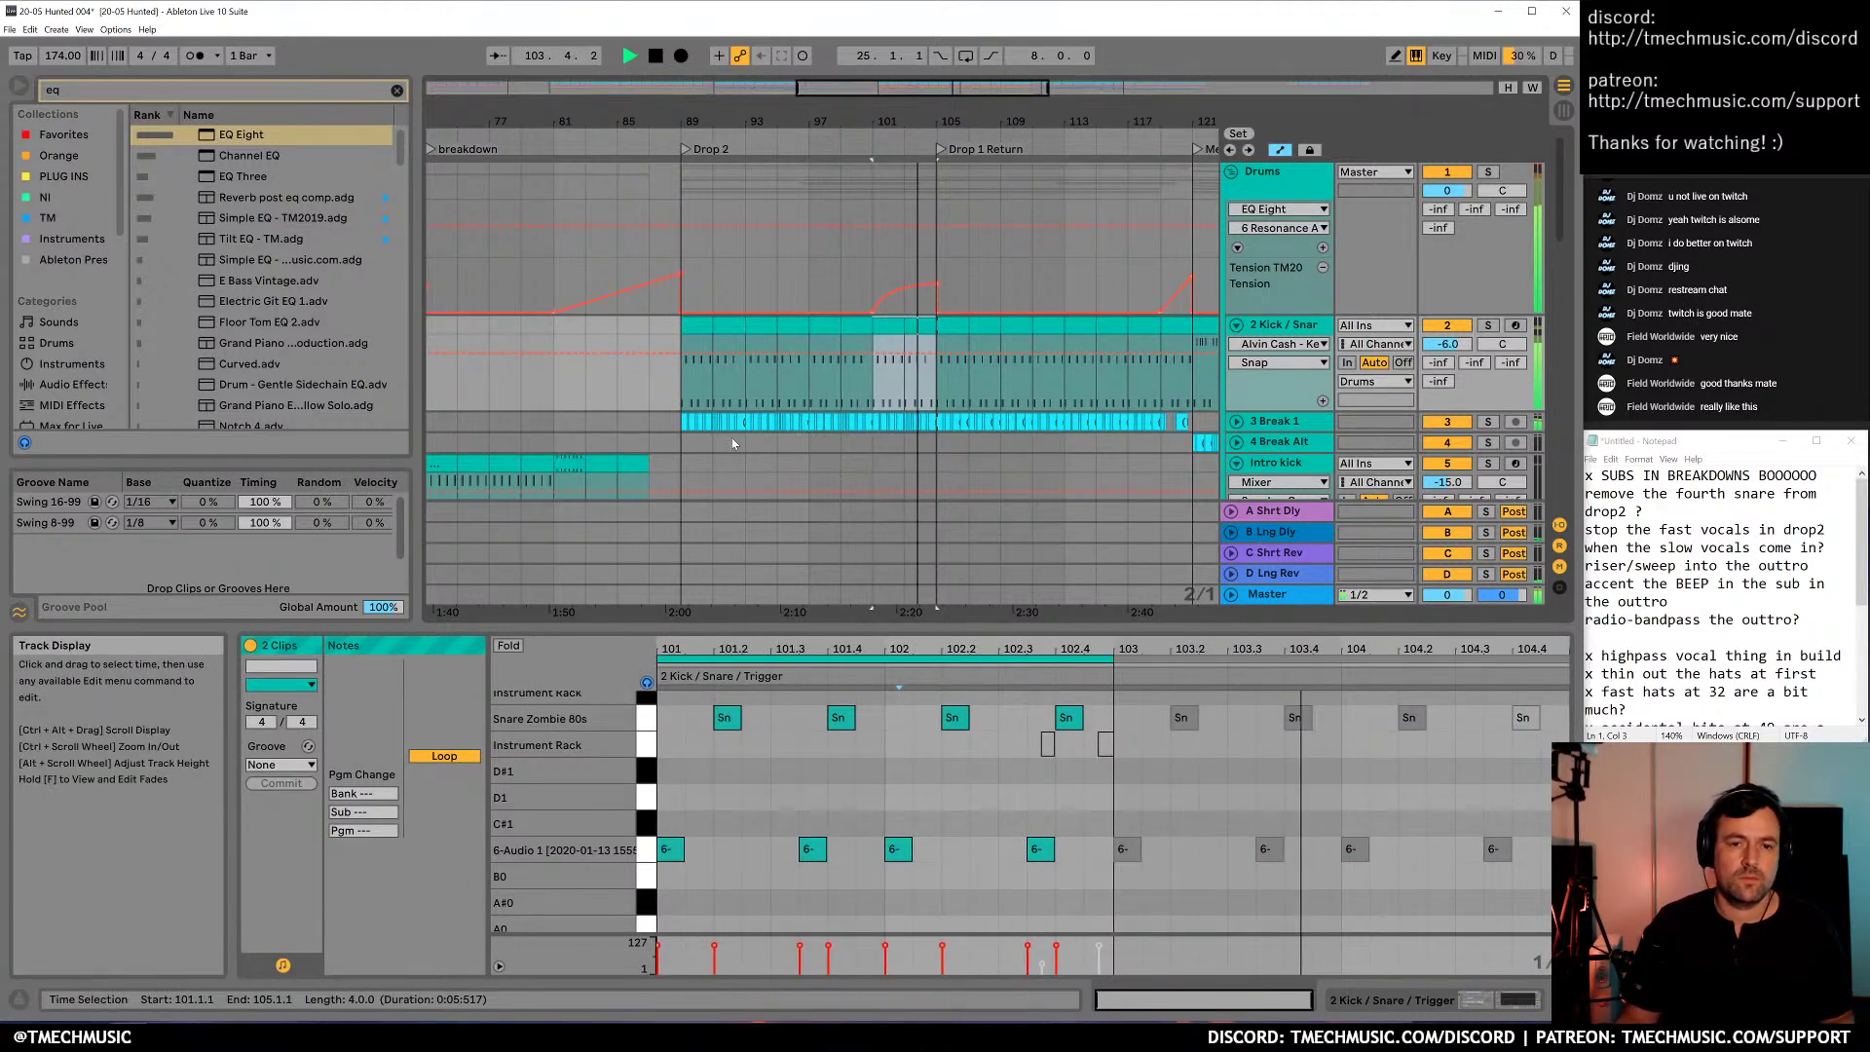
key("ctrl+z")
key("ctrl+y")
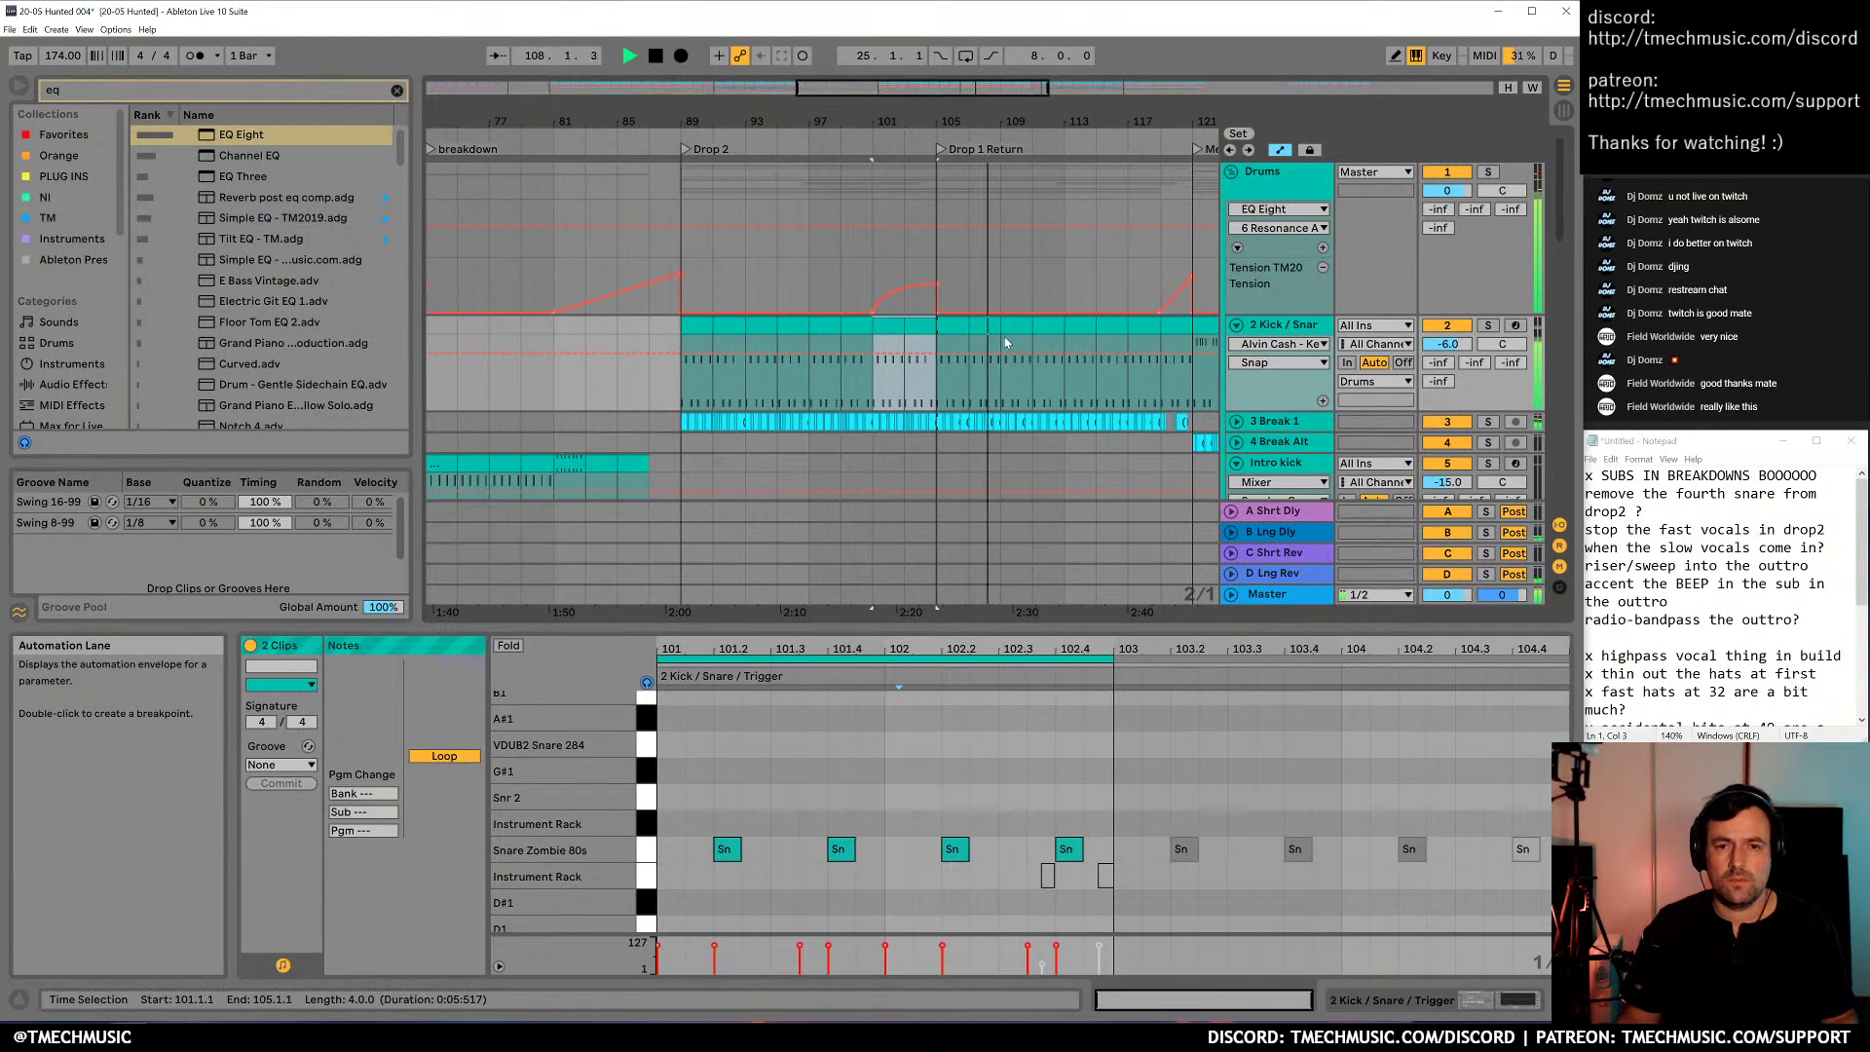
left_click(964, 336)
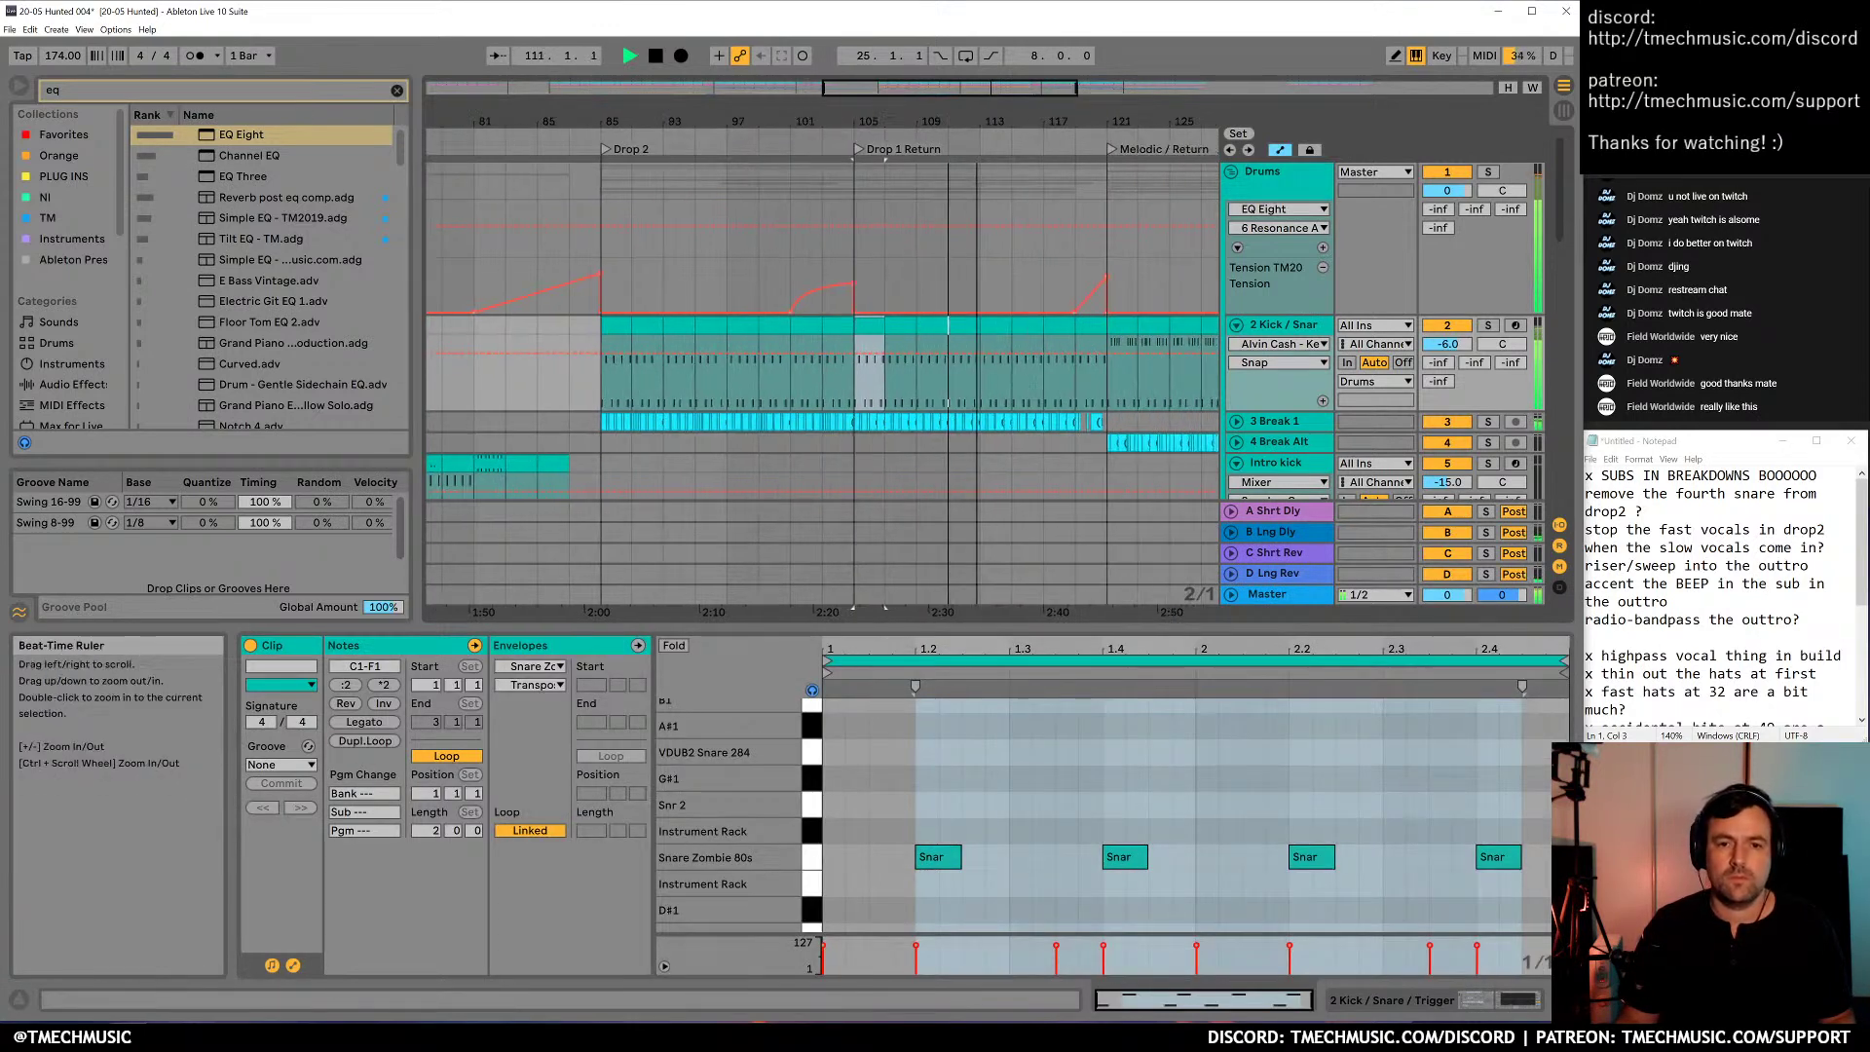
key("space")
left_click(628, 326)
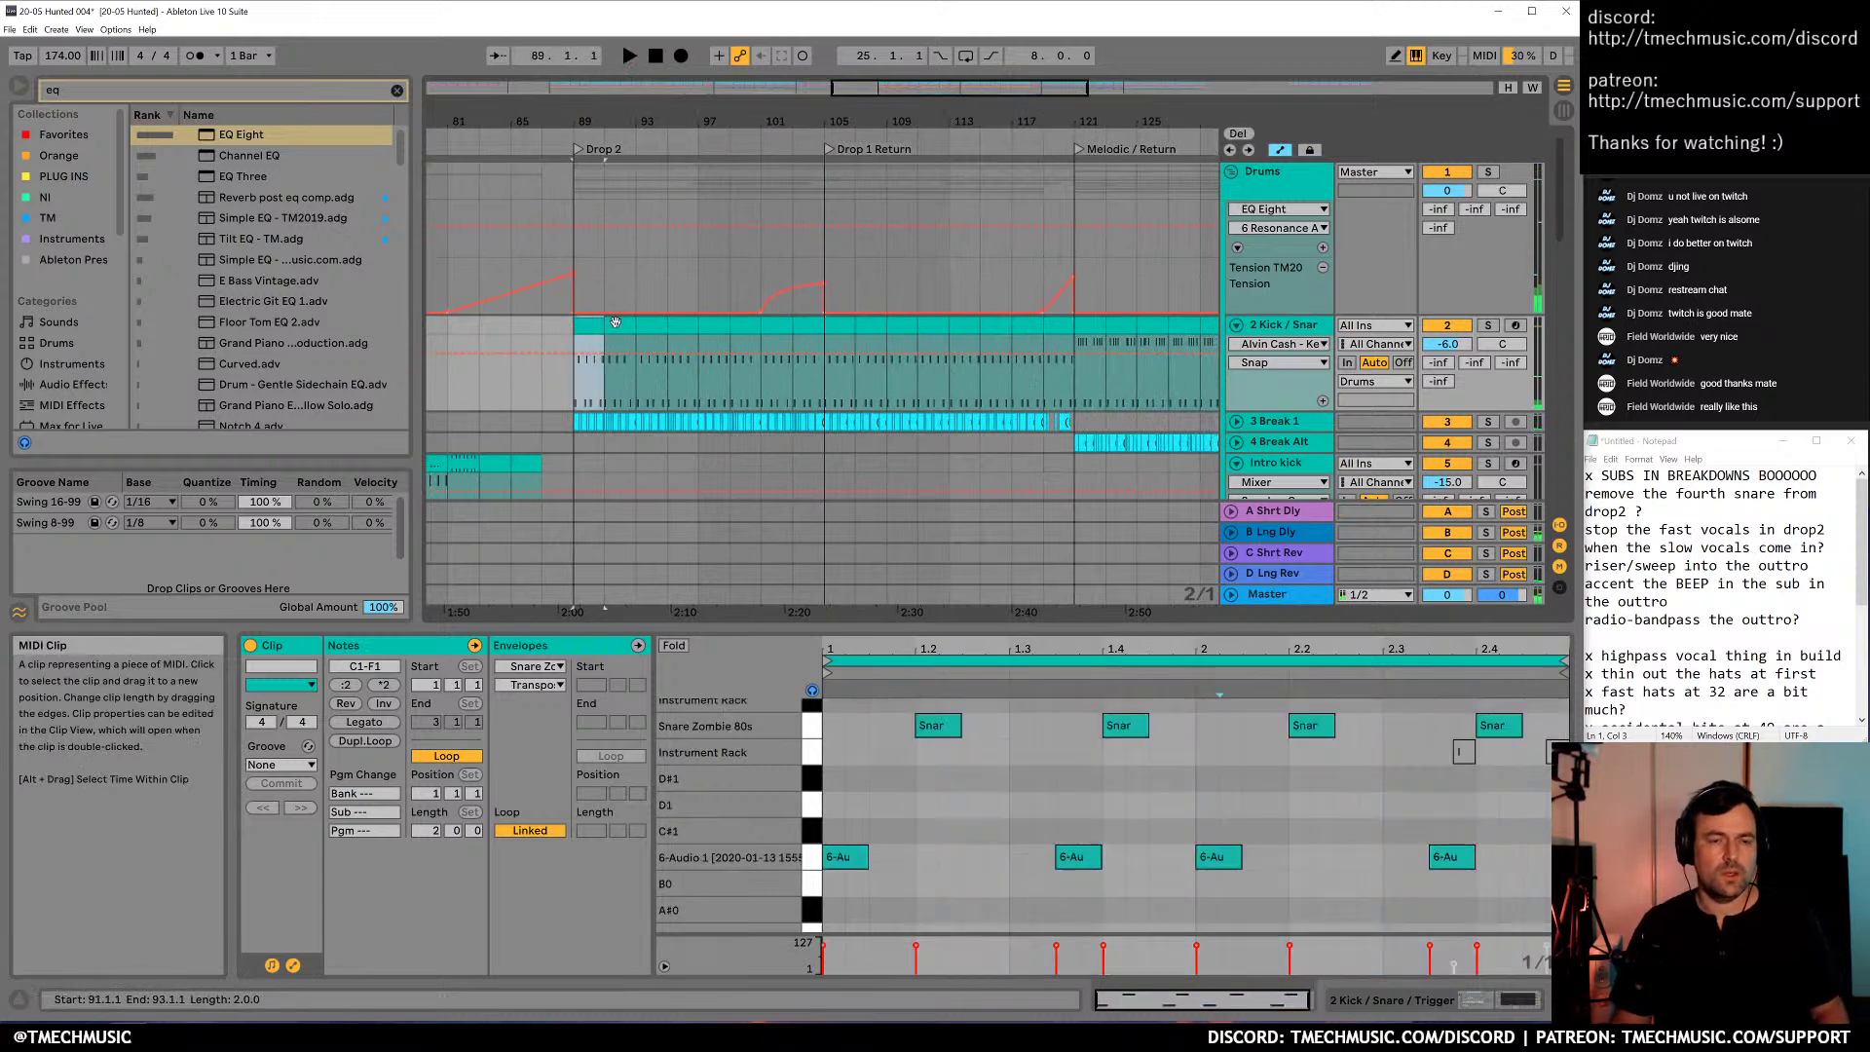
left_click(845, 329)
left_click(940, 328, "shift")
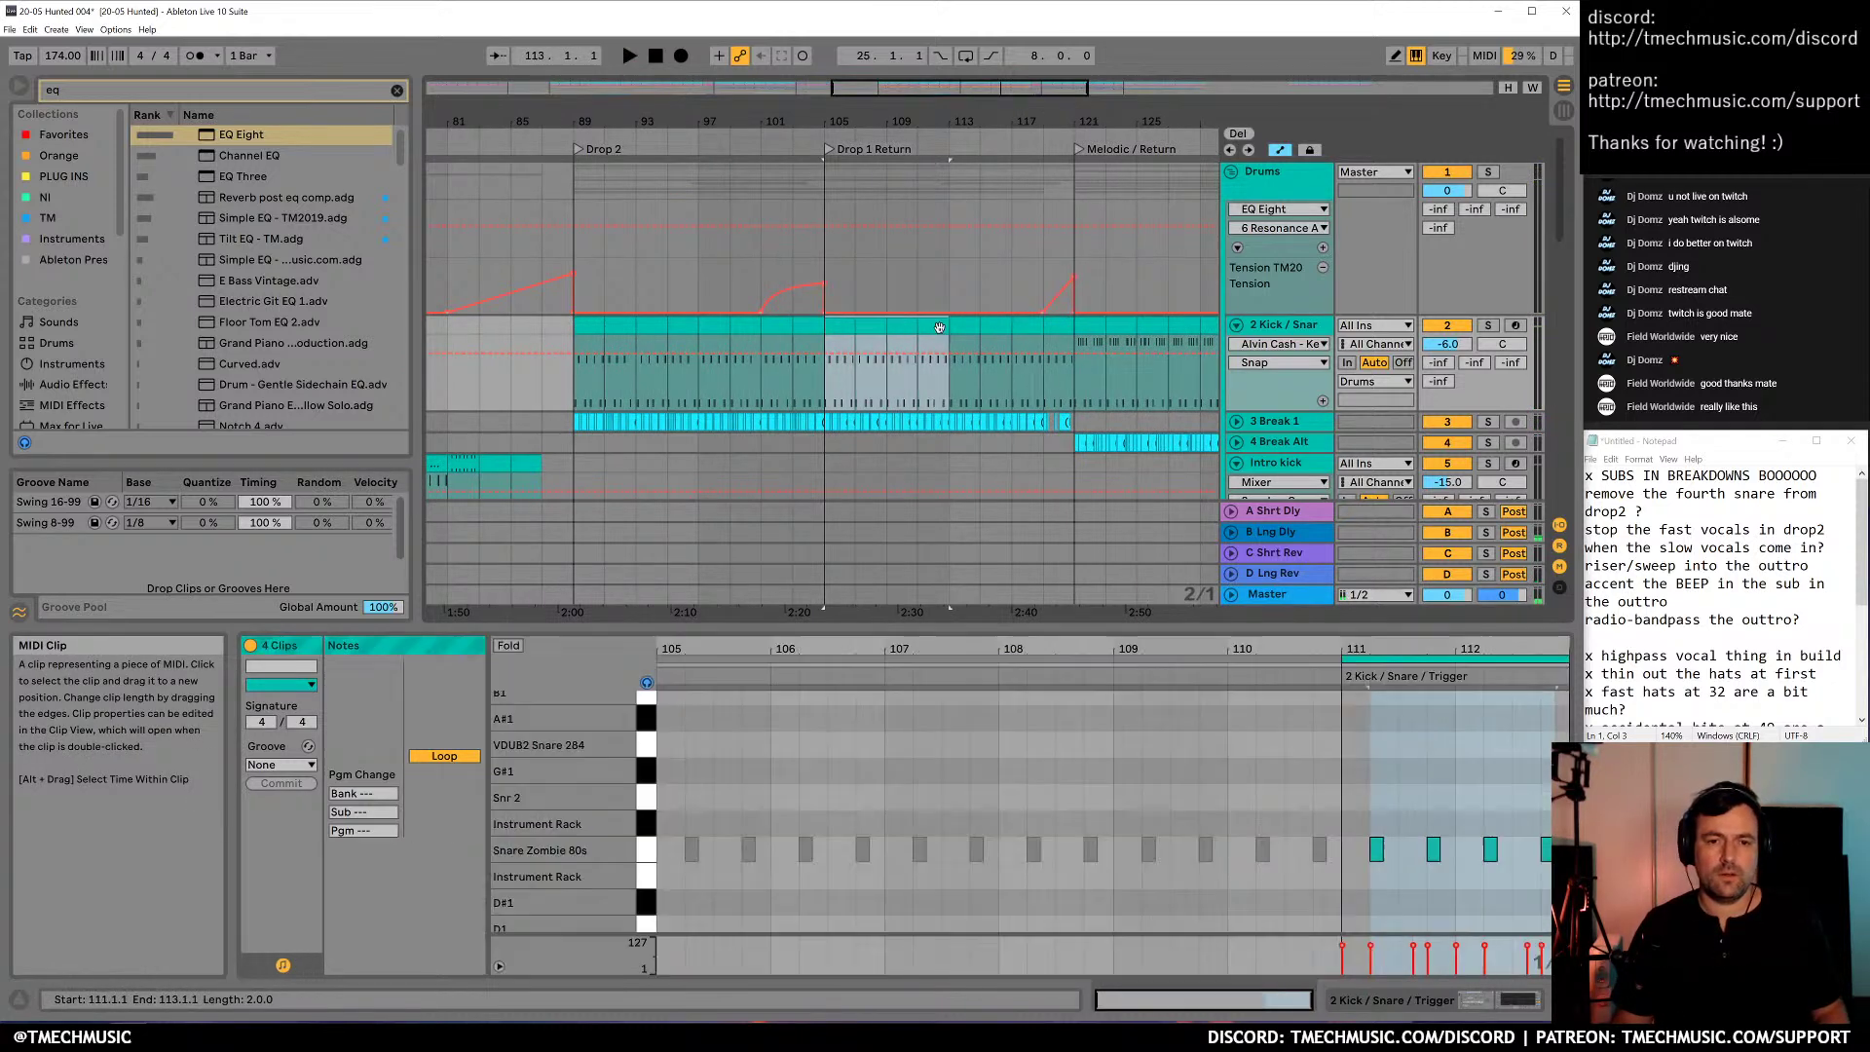
left_click_drag(832, 332, 680, 334)
key("ctrl+d")
key("ctrl+z")
Duplicate Drop 2's Kick / Snare clips from bars 89–105 over Drop 1 Return, filling bars 105–121
left_click(643, 326)
left_click(676, 325, "shift")
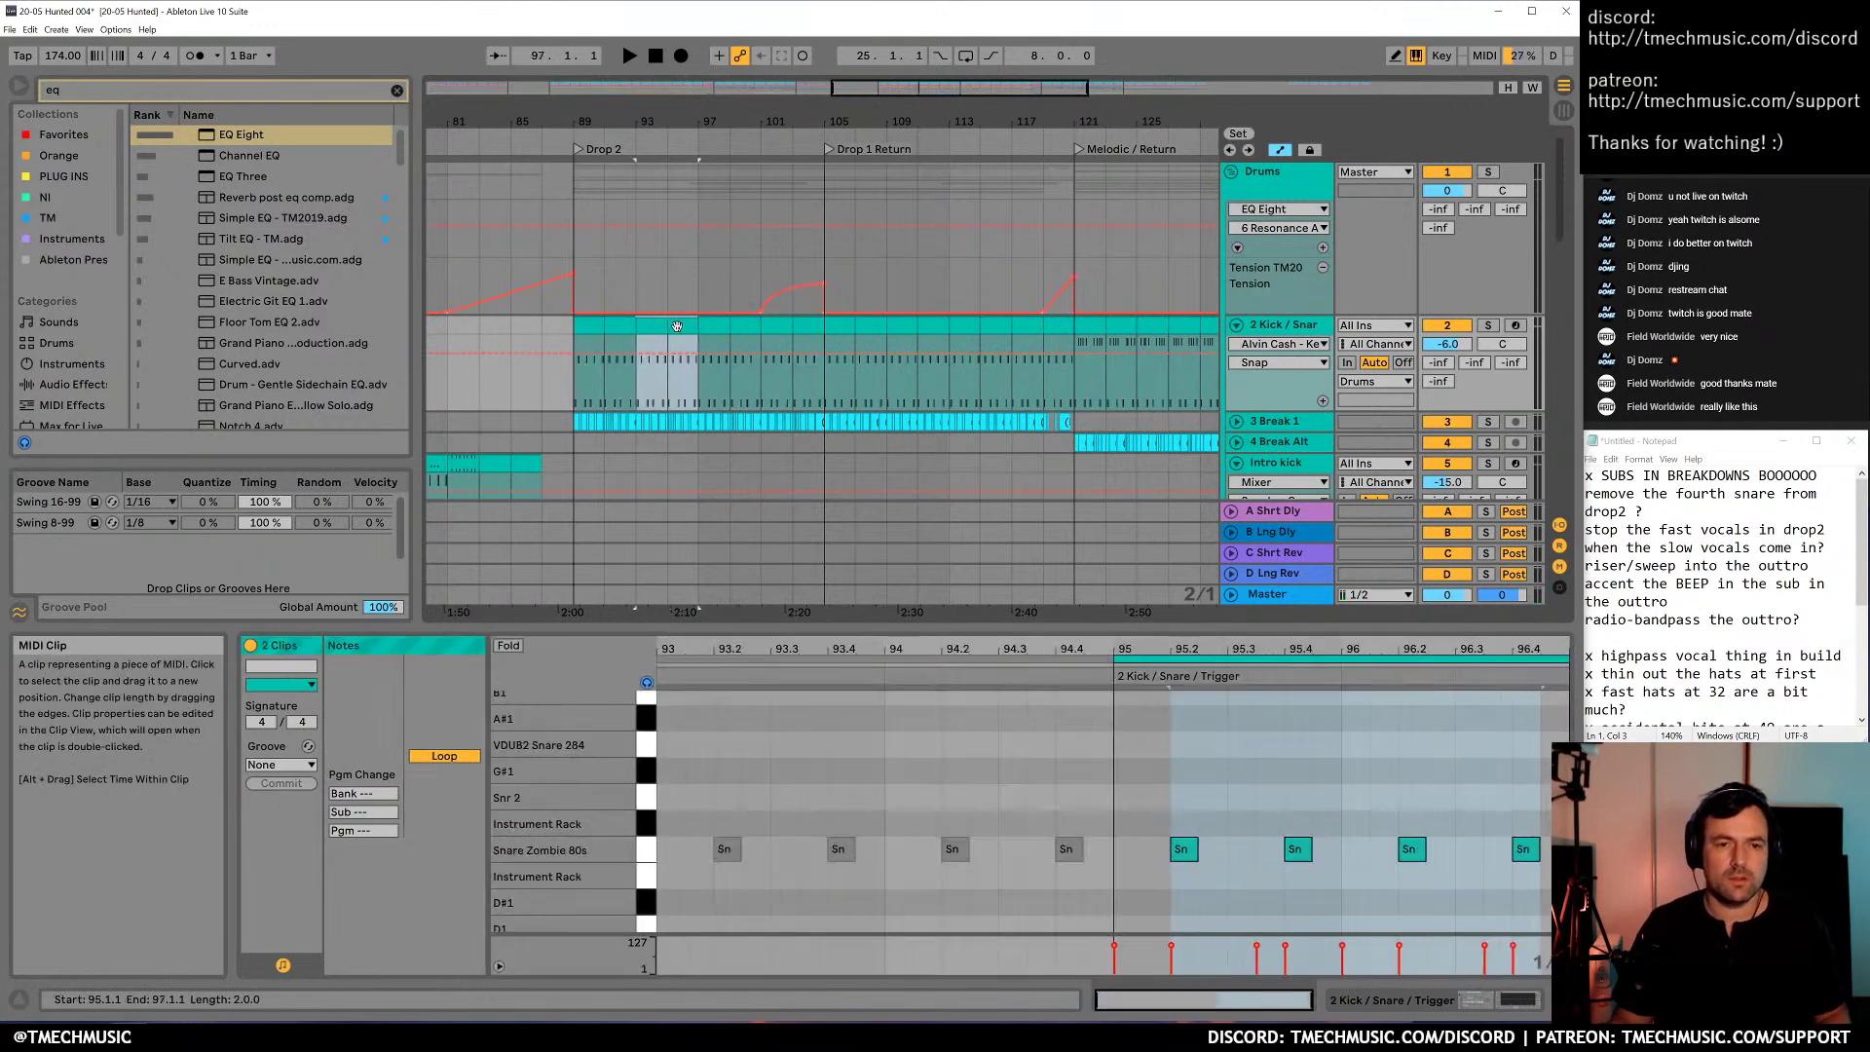
key("ctrl+d")
left_click(592, 329)
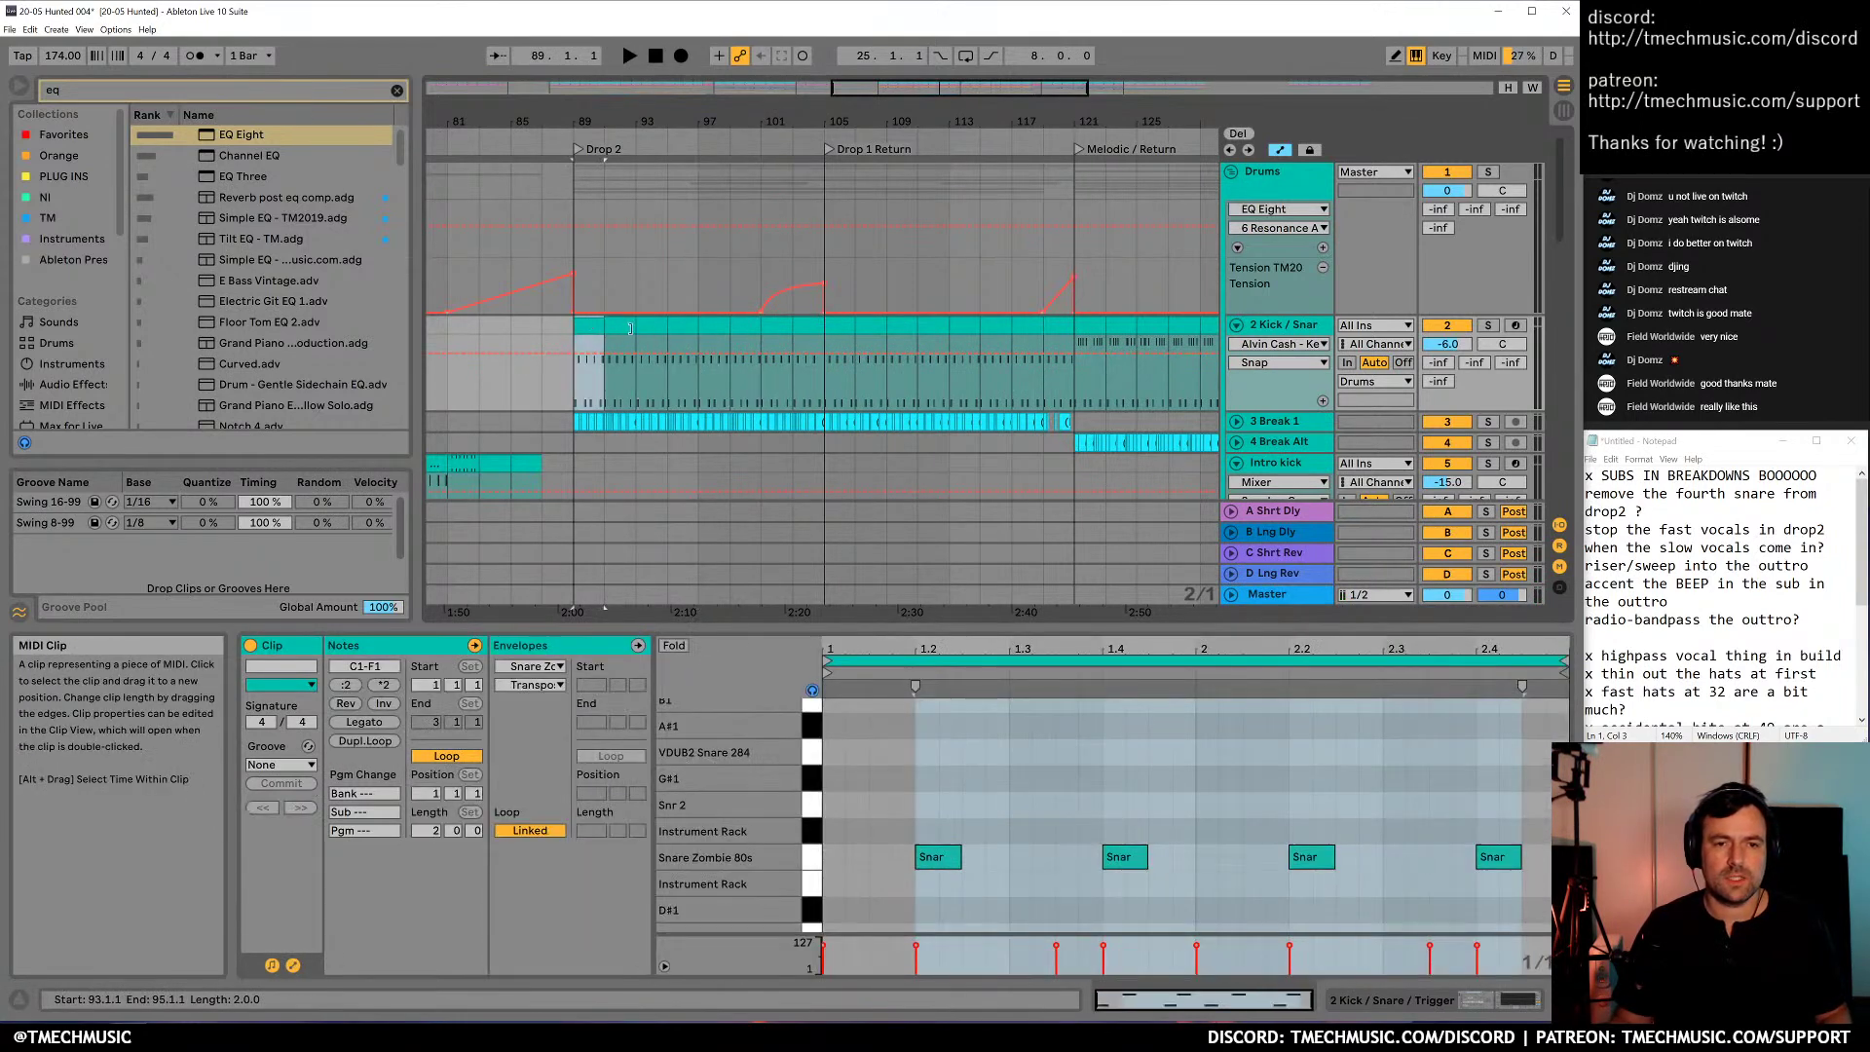
left_click(810, 325, "shift")
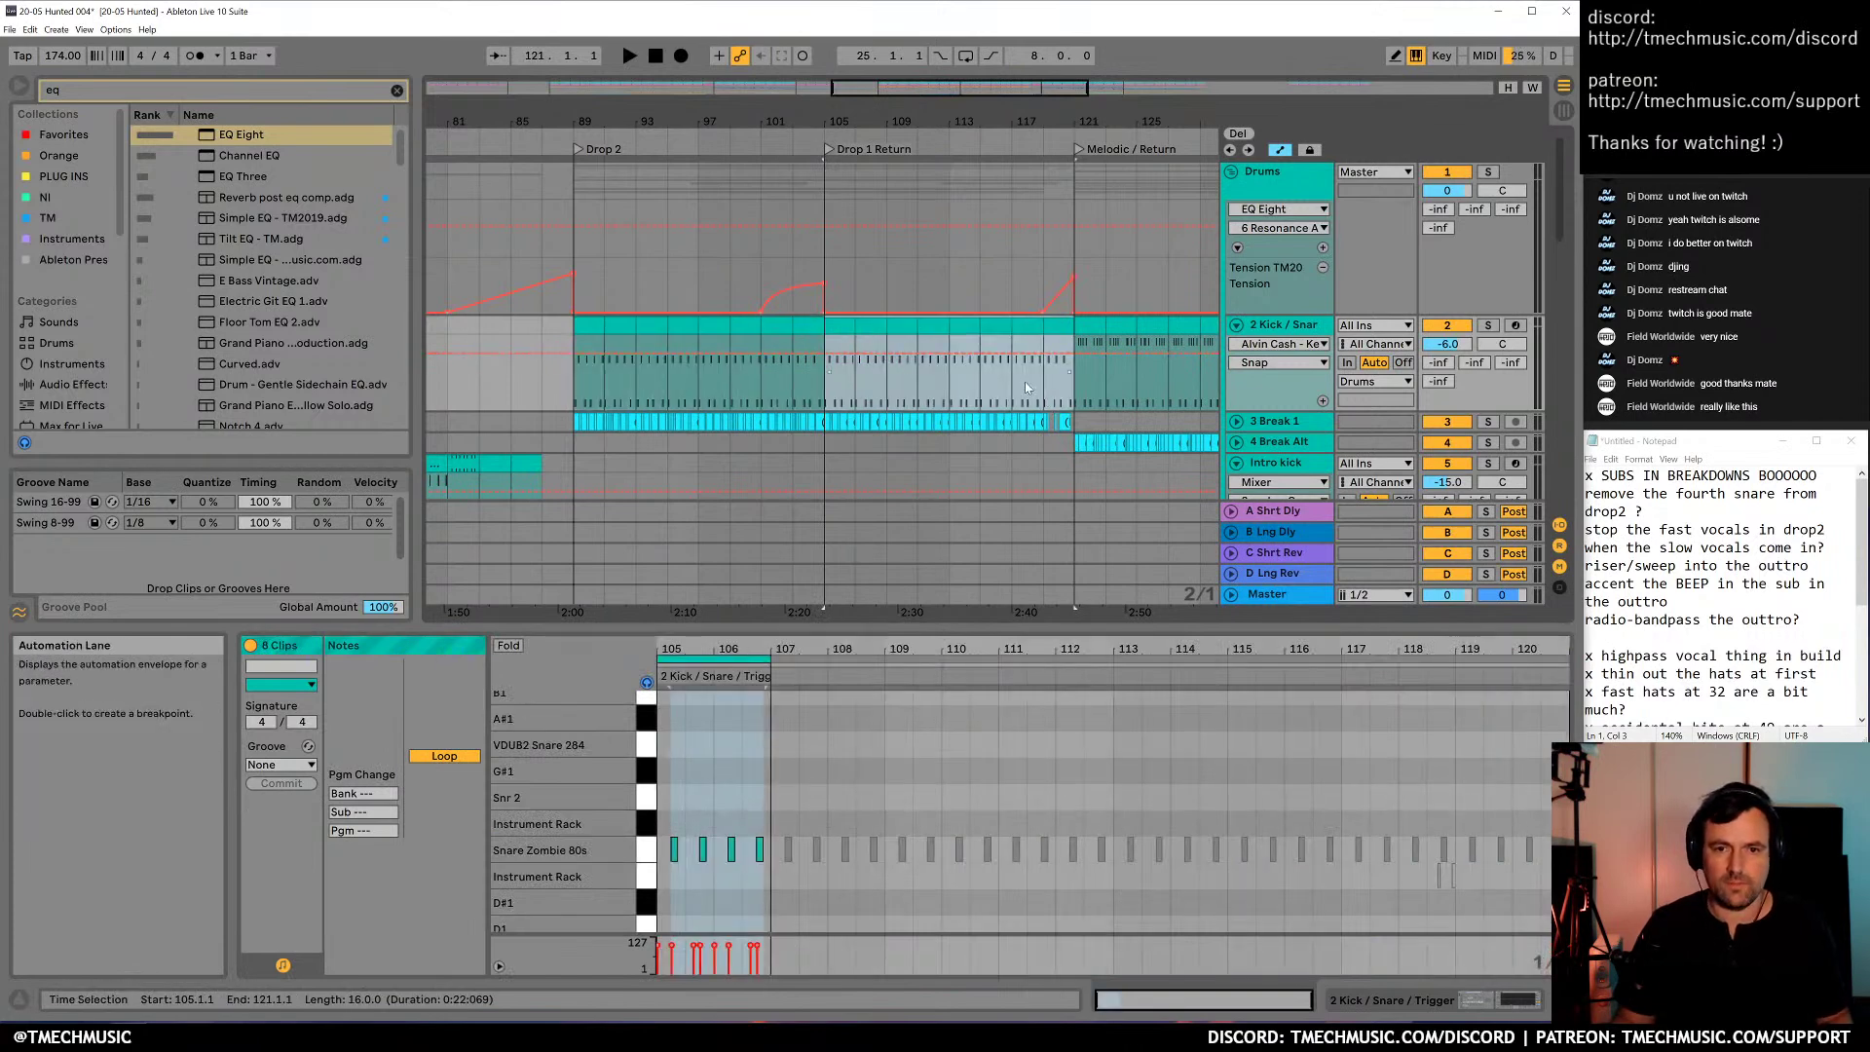
Audition the arrangement from bar 117, and mark the fourth-snare item with an x in the Notepad fix list
left_click(1013, 326)
left_click(1022, 329)
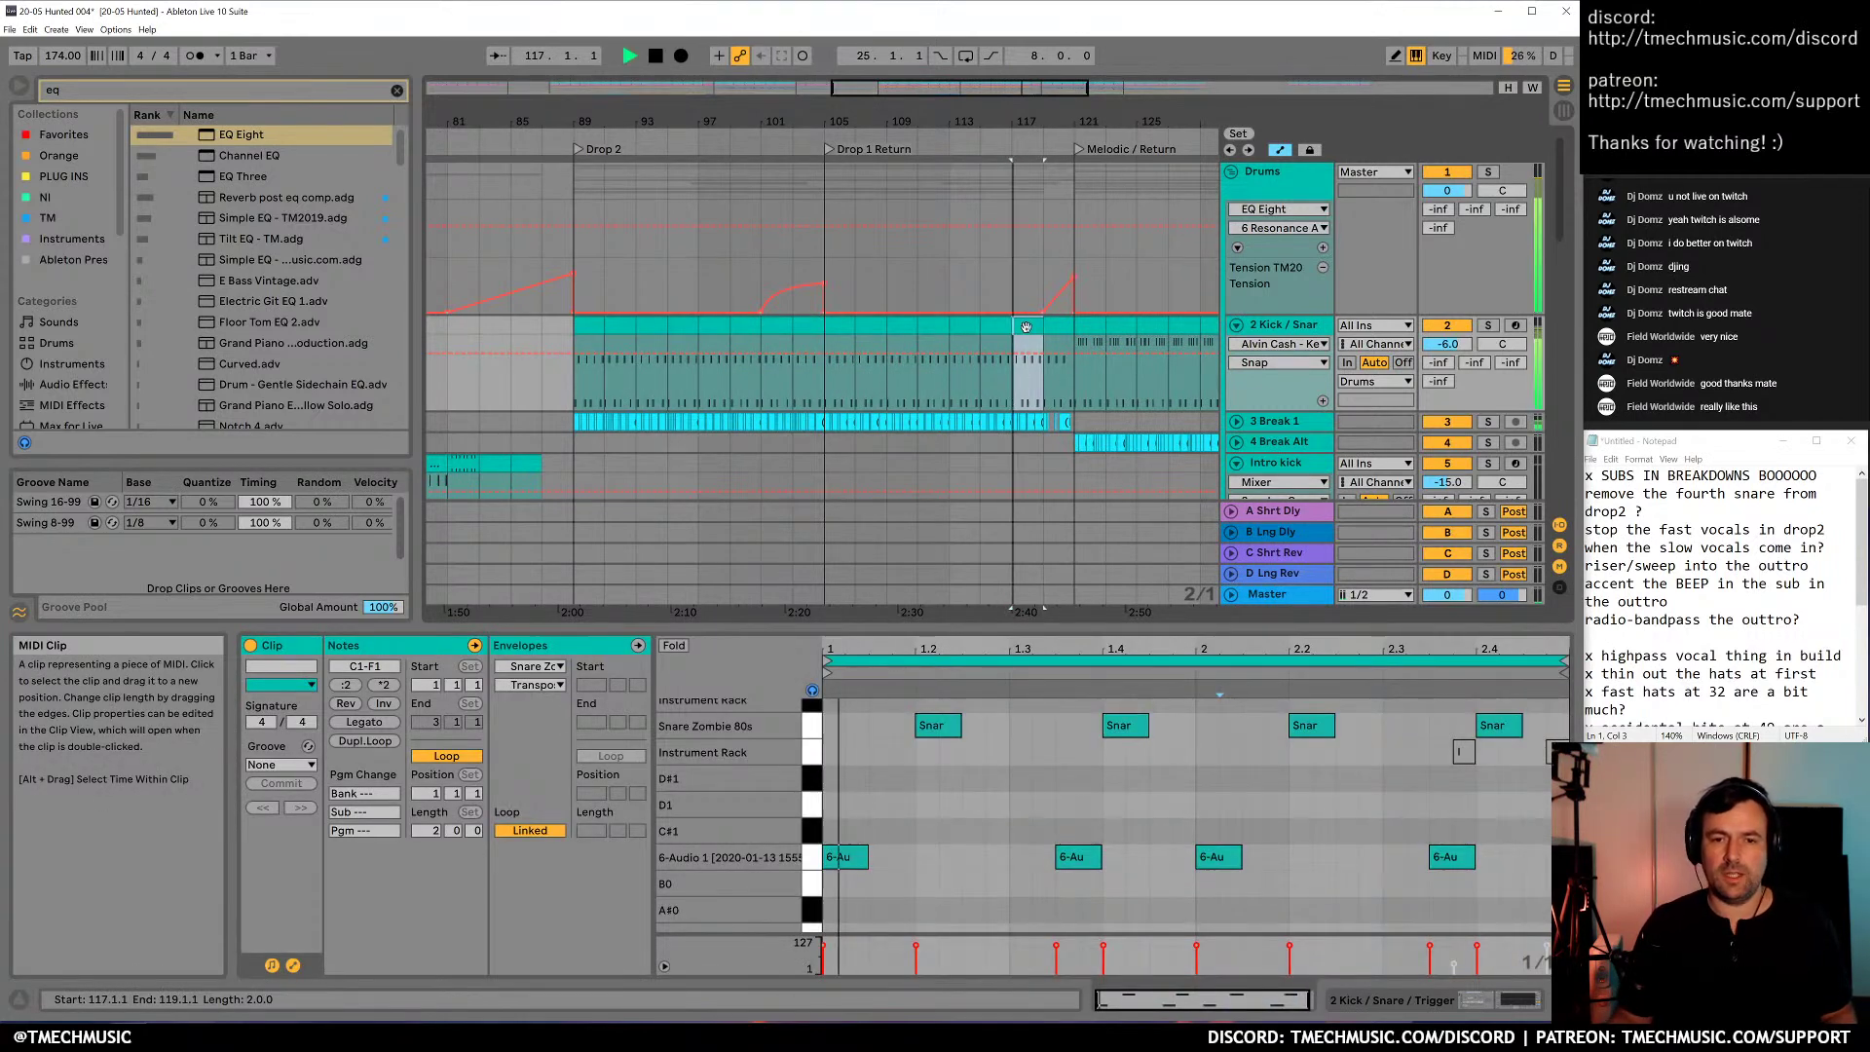
left_click_drag(1075, 122, 990, 127)
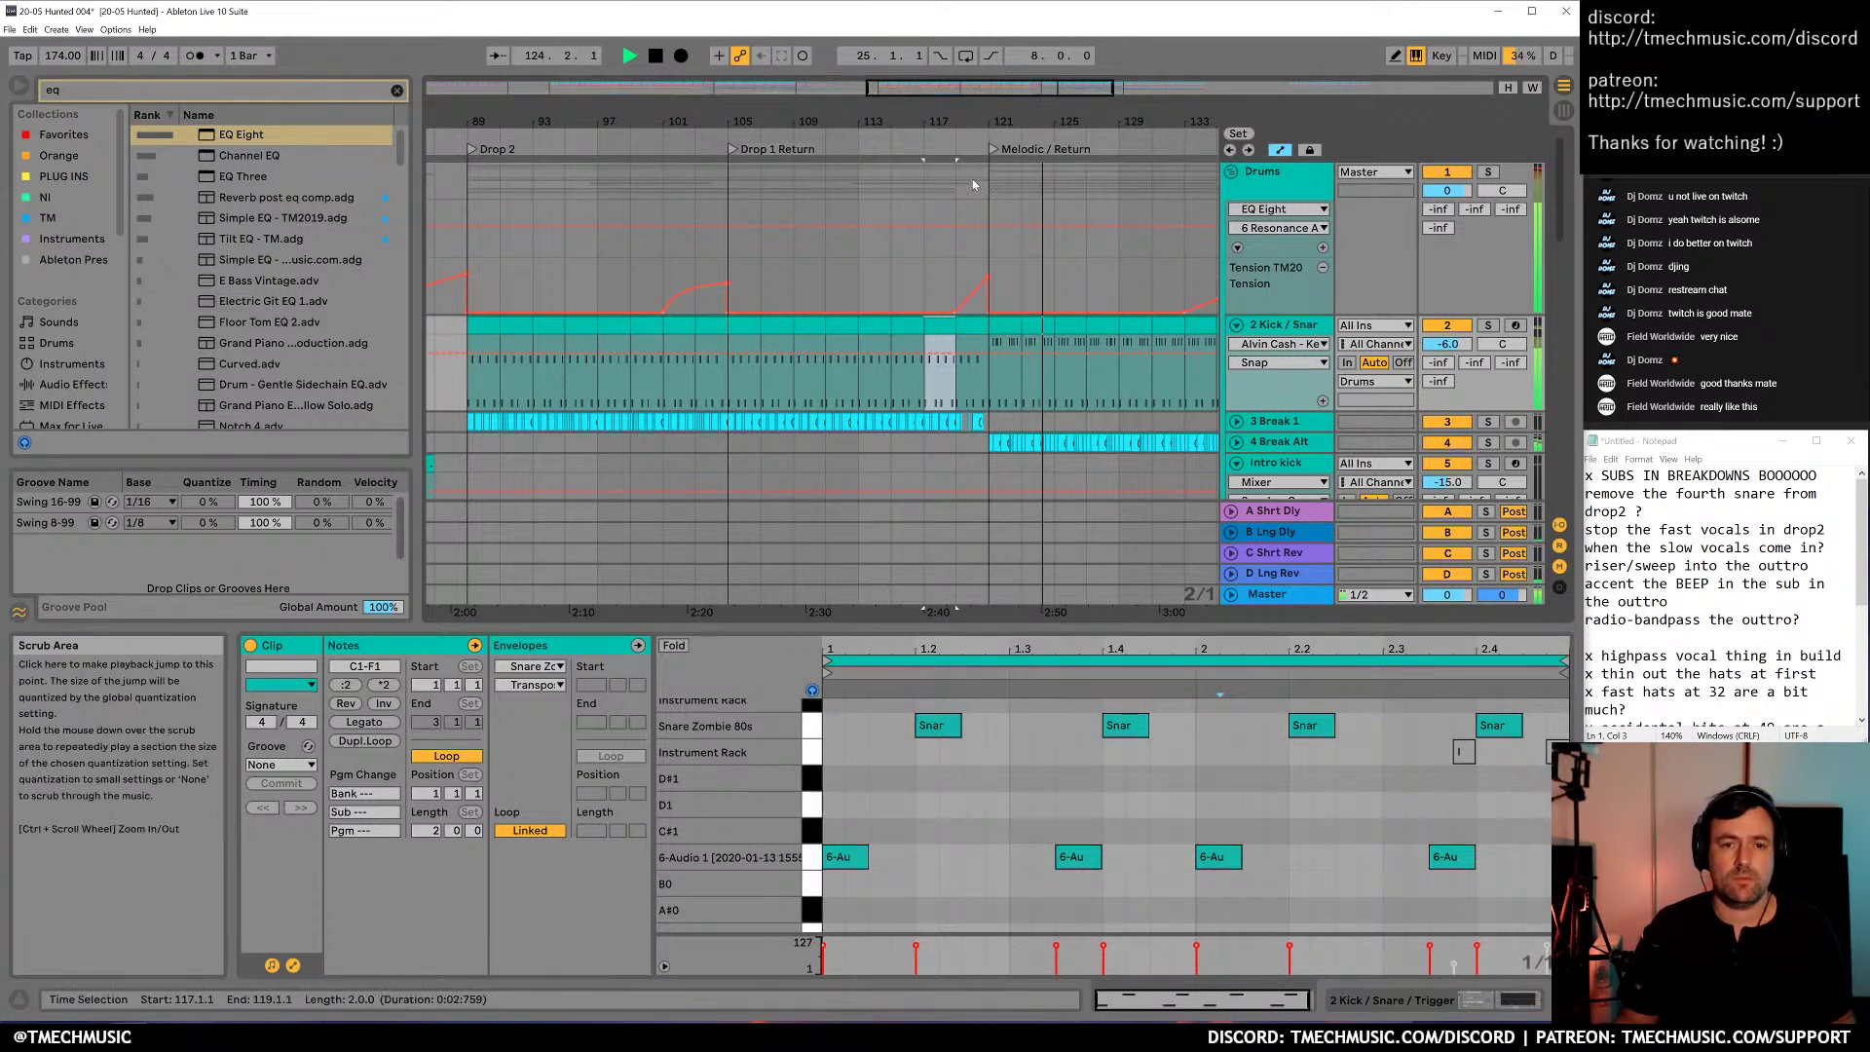
left_click_drag(989, 122, 727, 103)
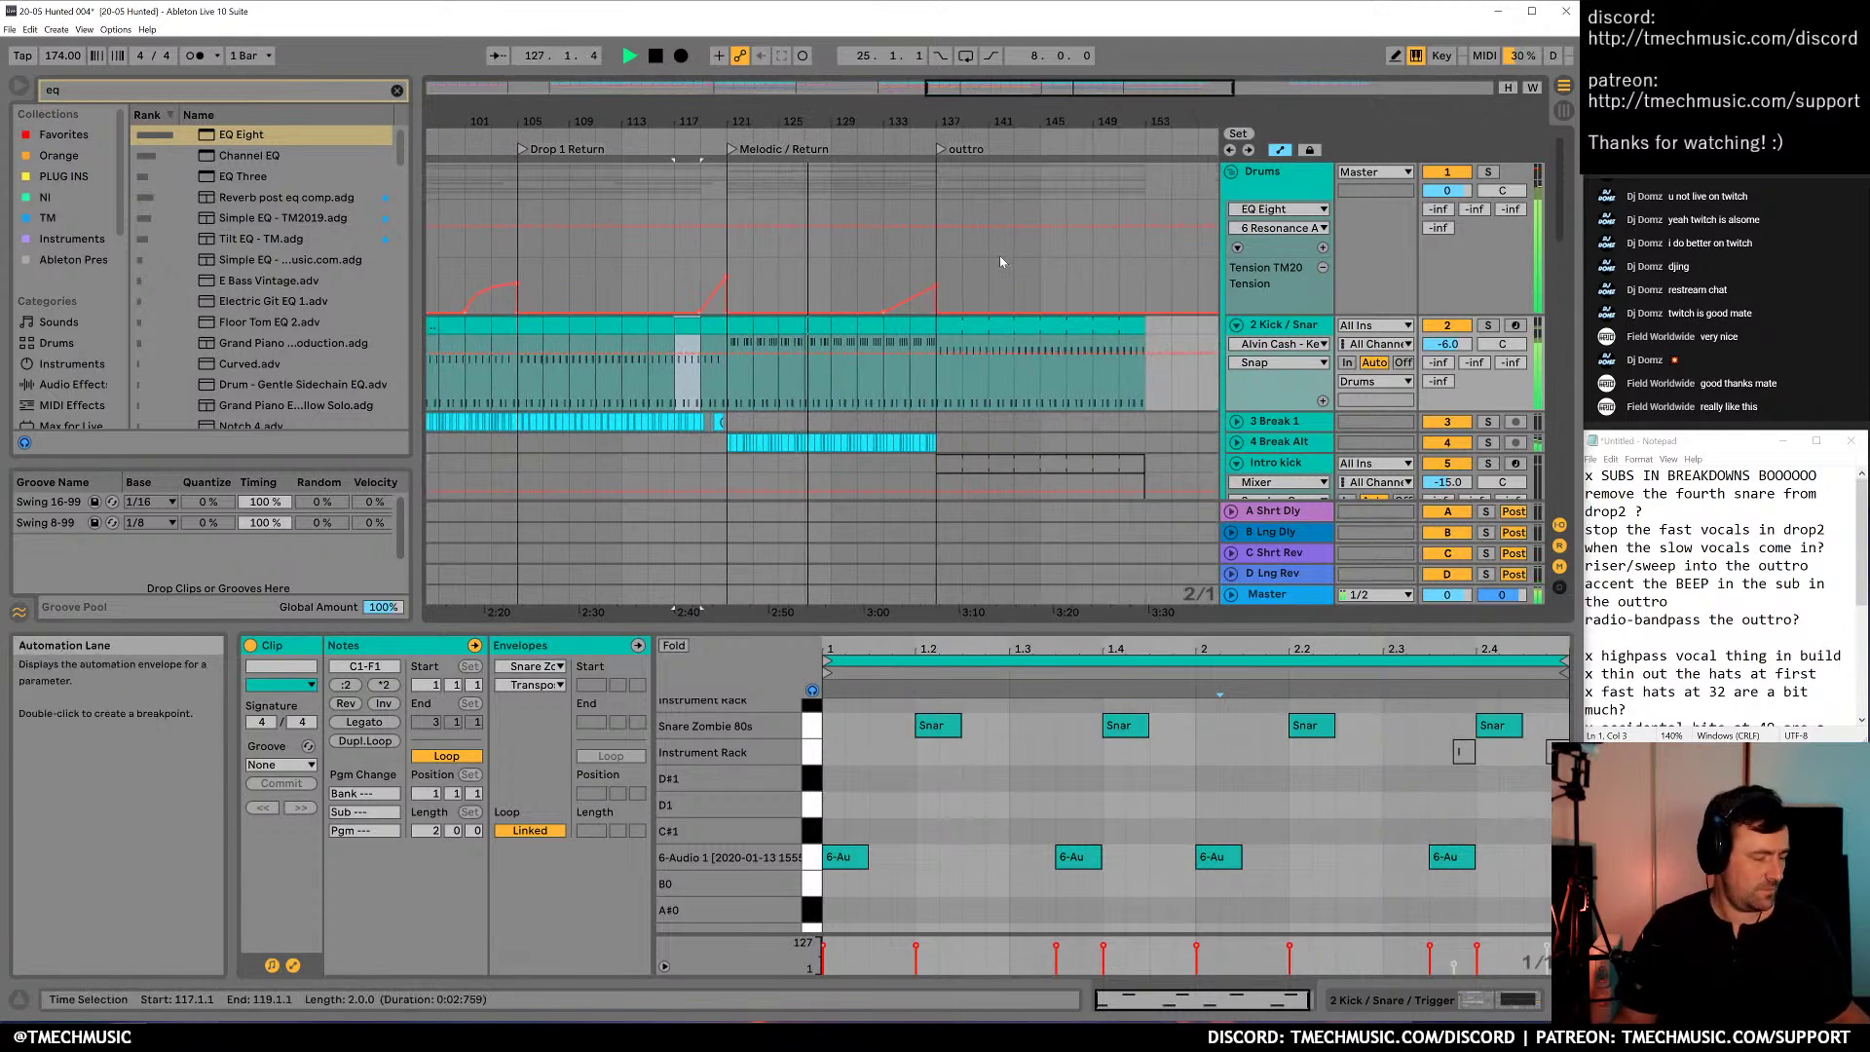
key("space")
double_click(895, 153)
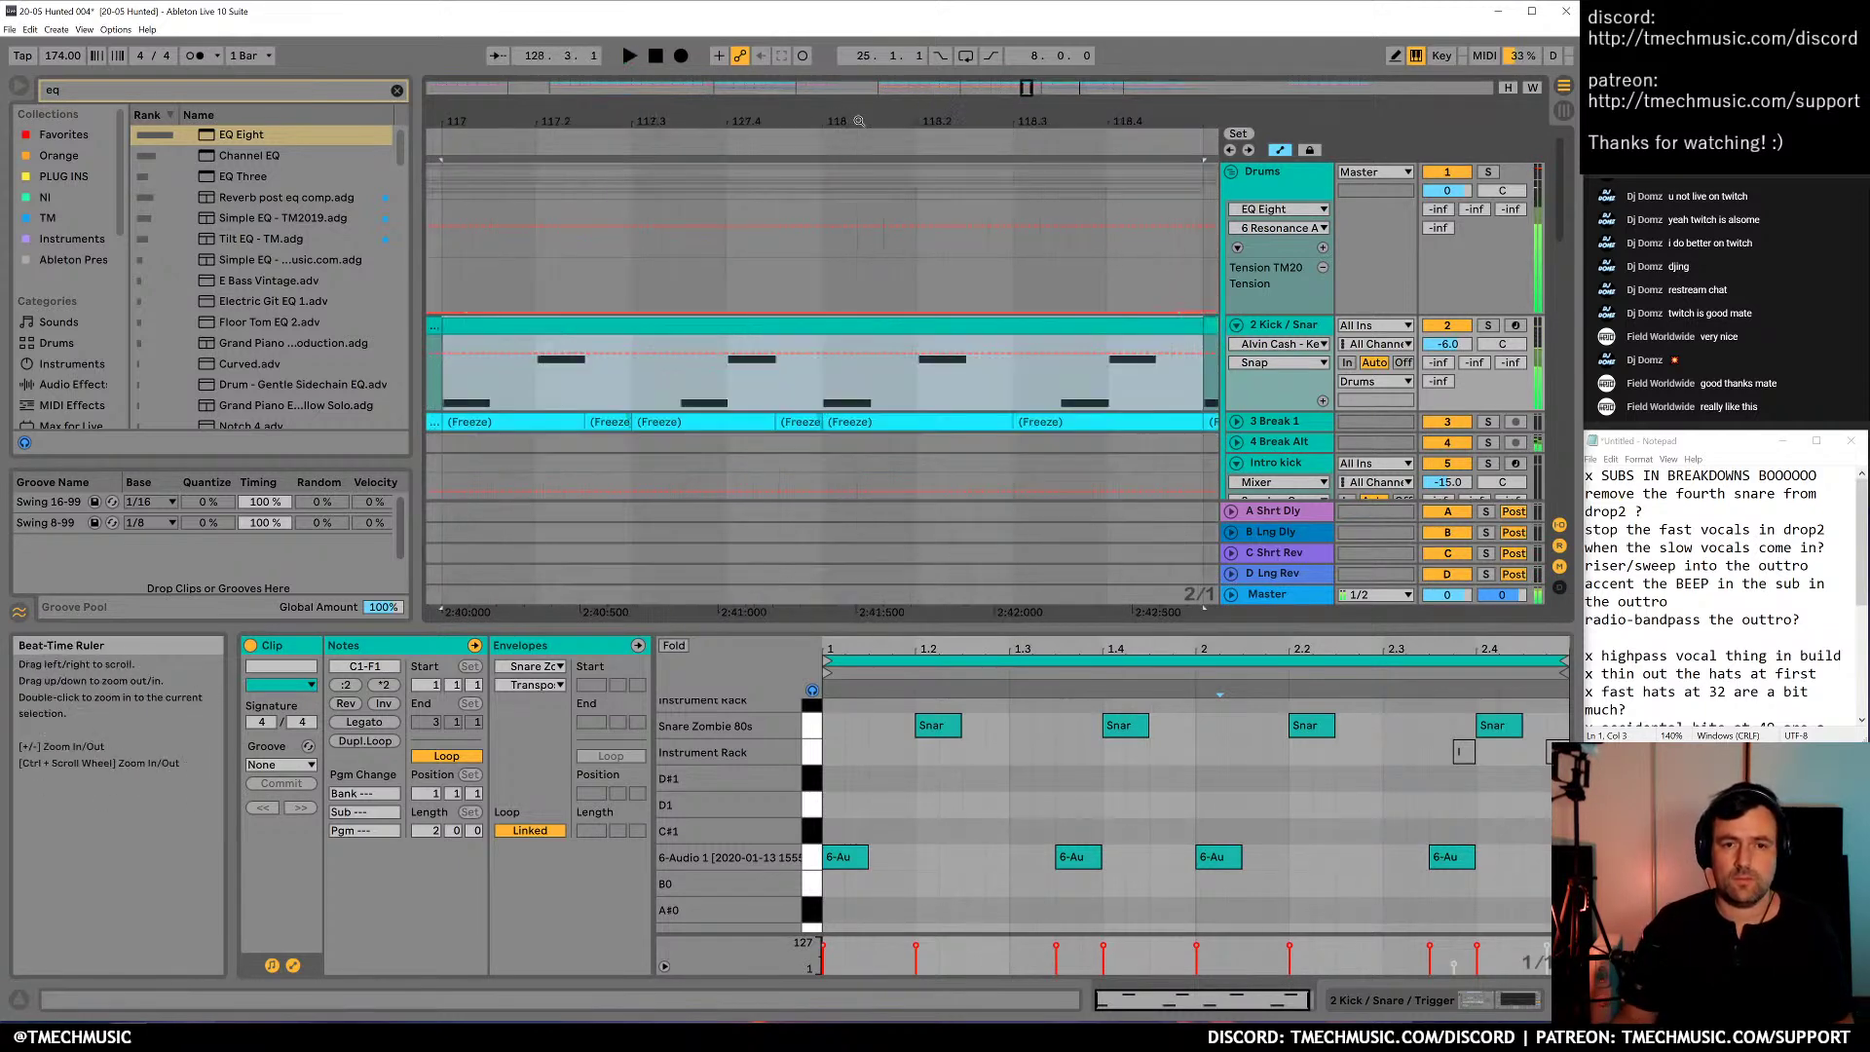
left_click(1667, 475)
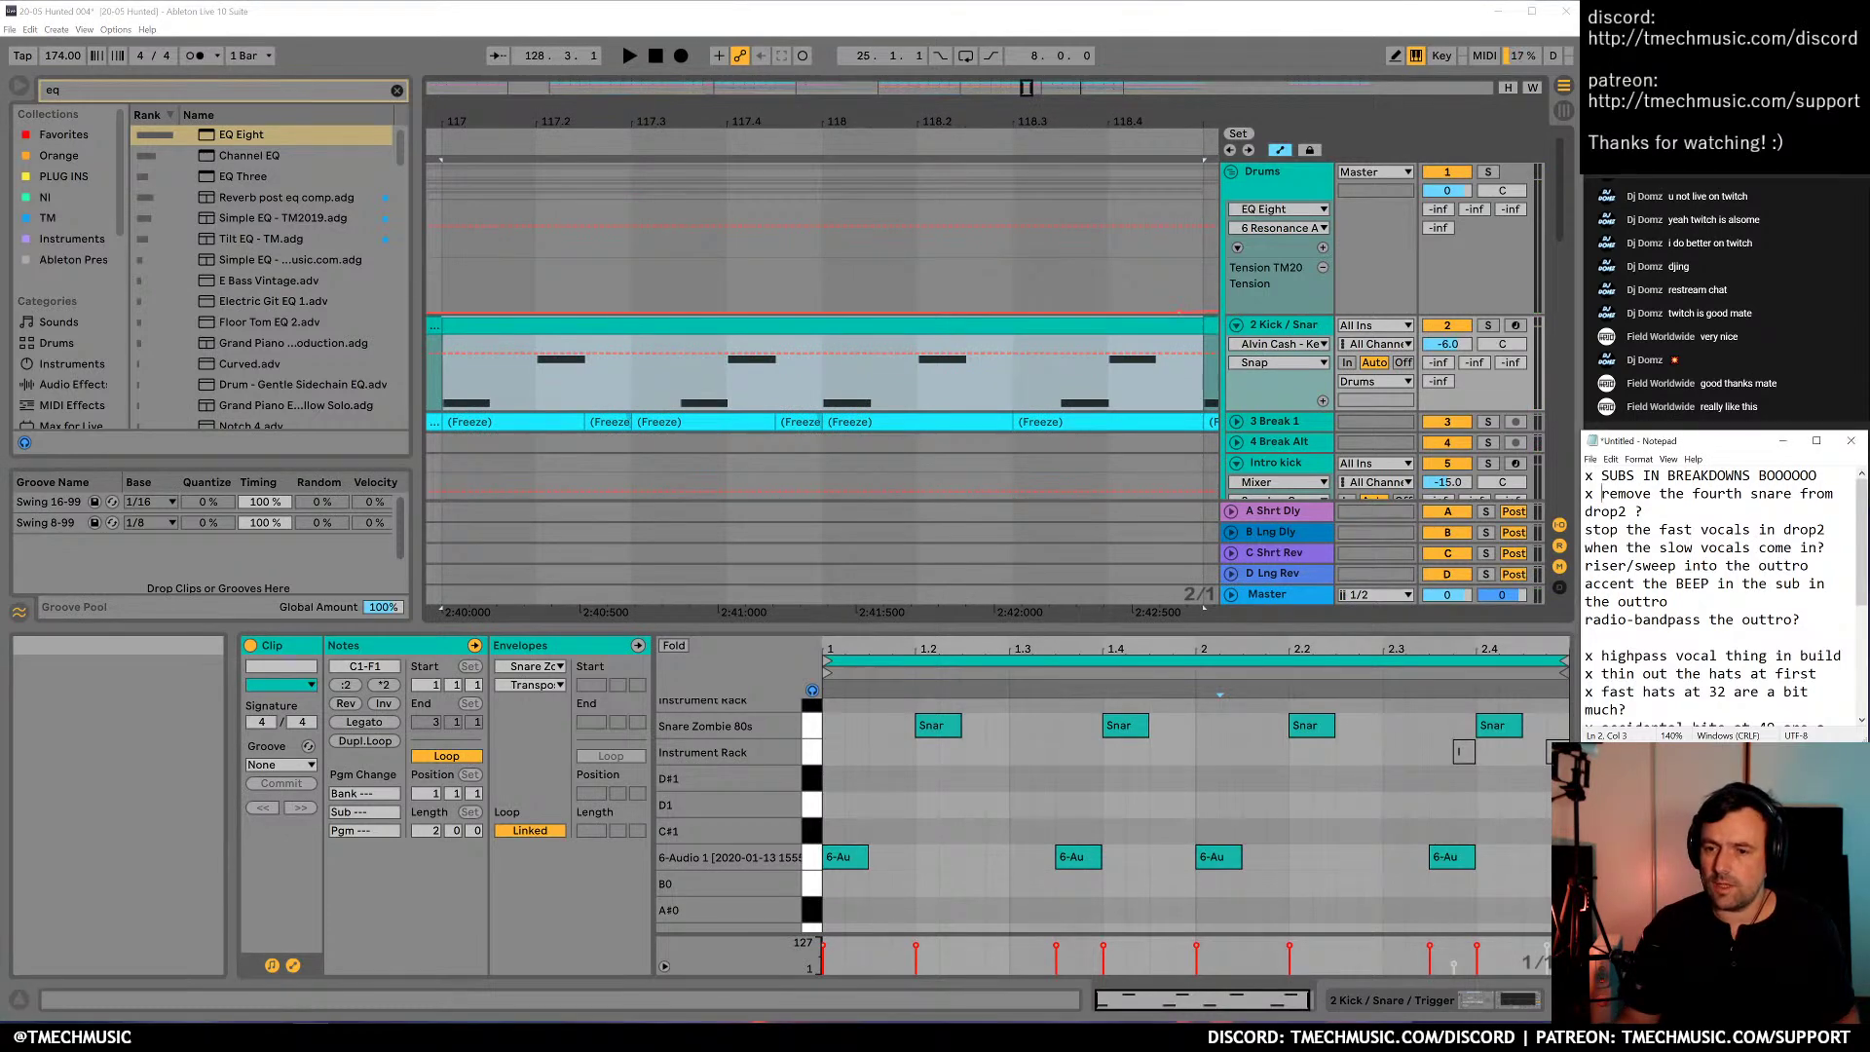
Expand the Vocals group and play the arrangement from bar 103 into Drop 1 Return
left_click_drag(927, 100, 659, 275)
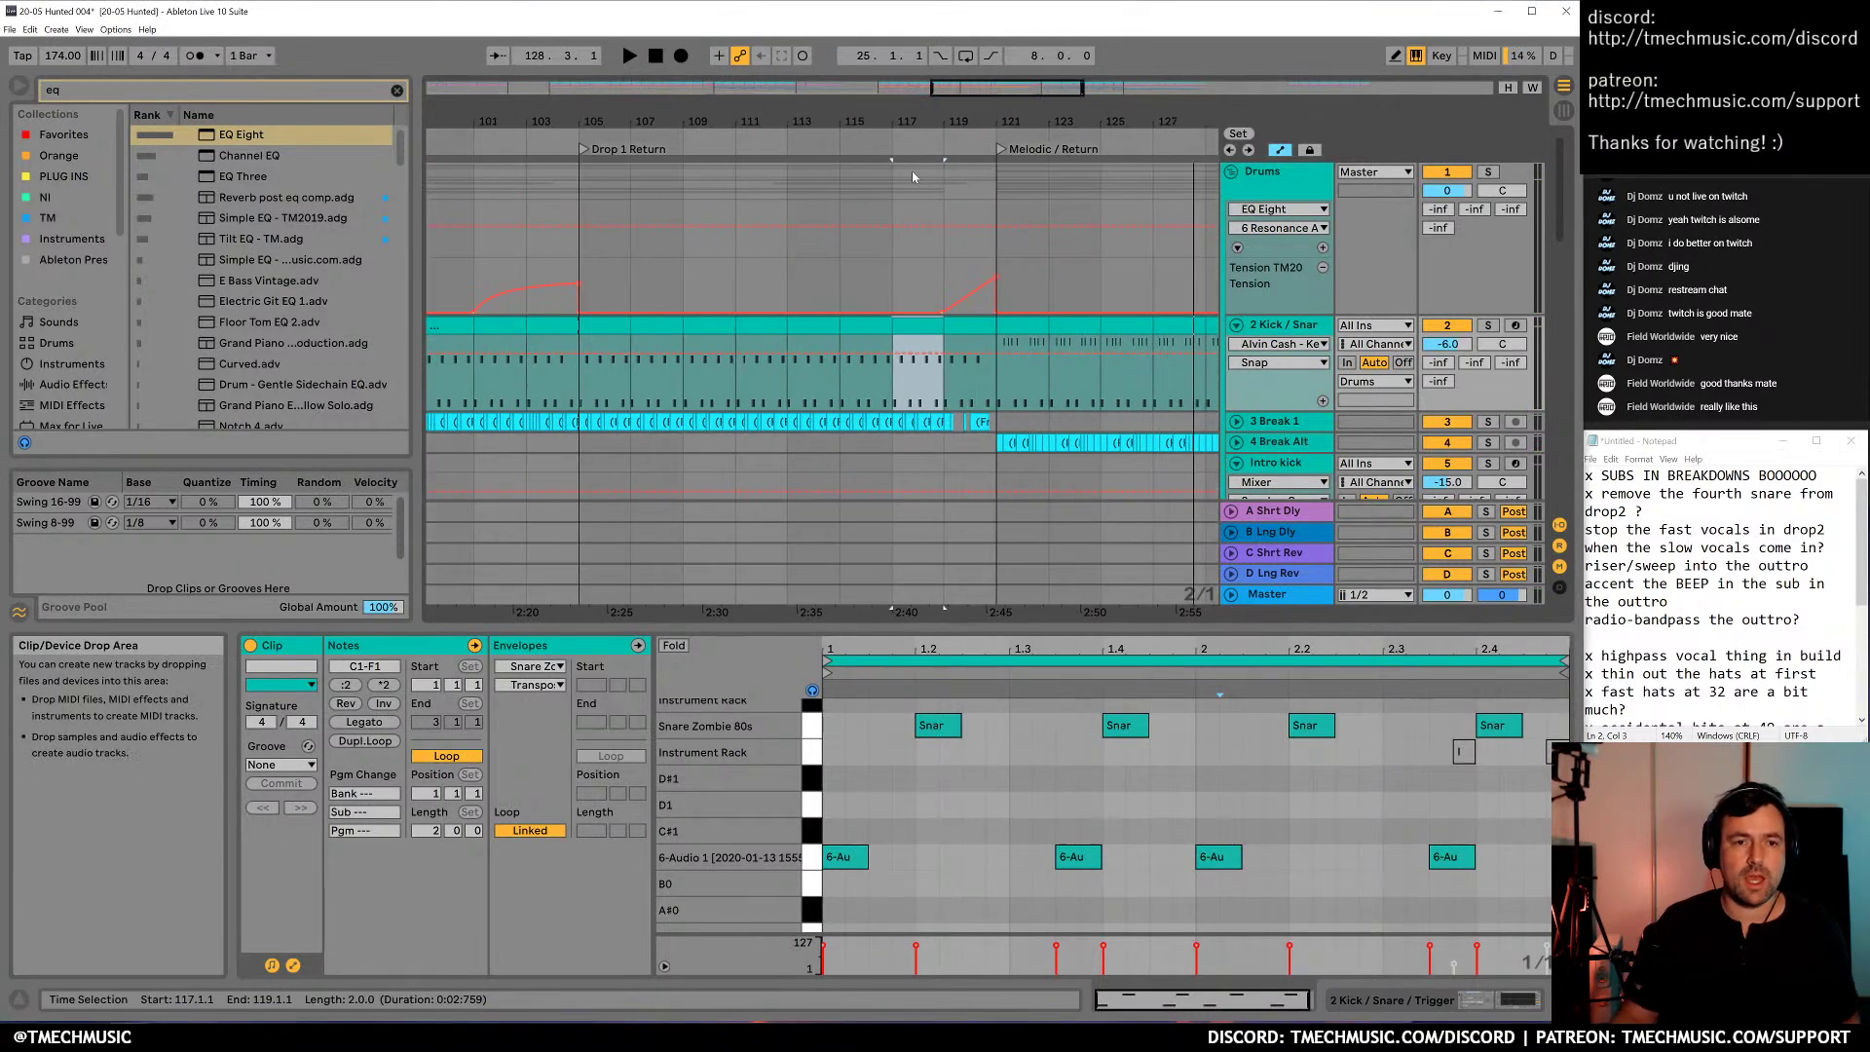
left_click_drag(584, 122, 764, 283)
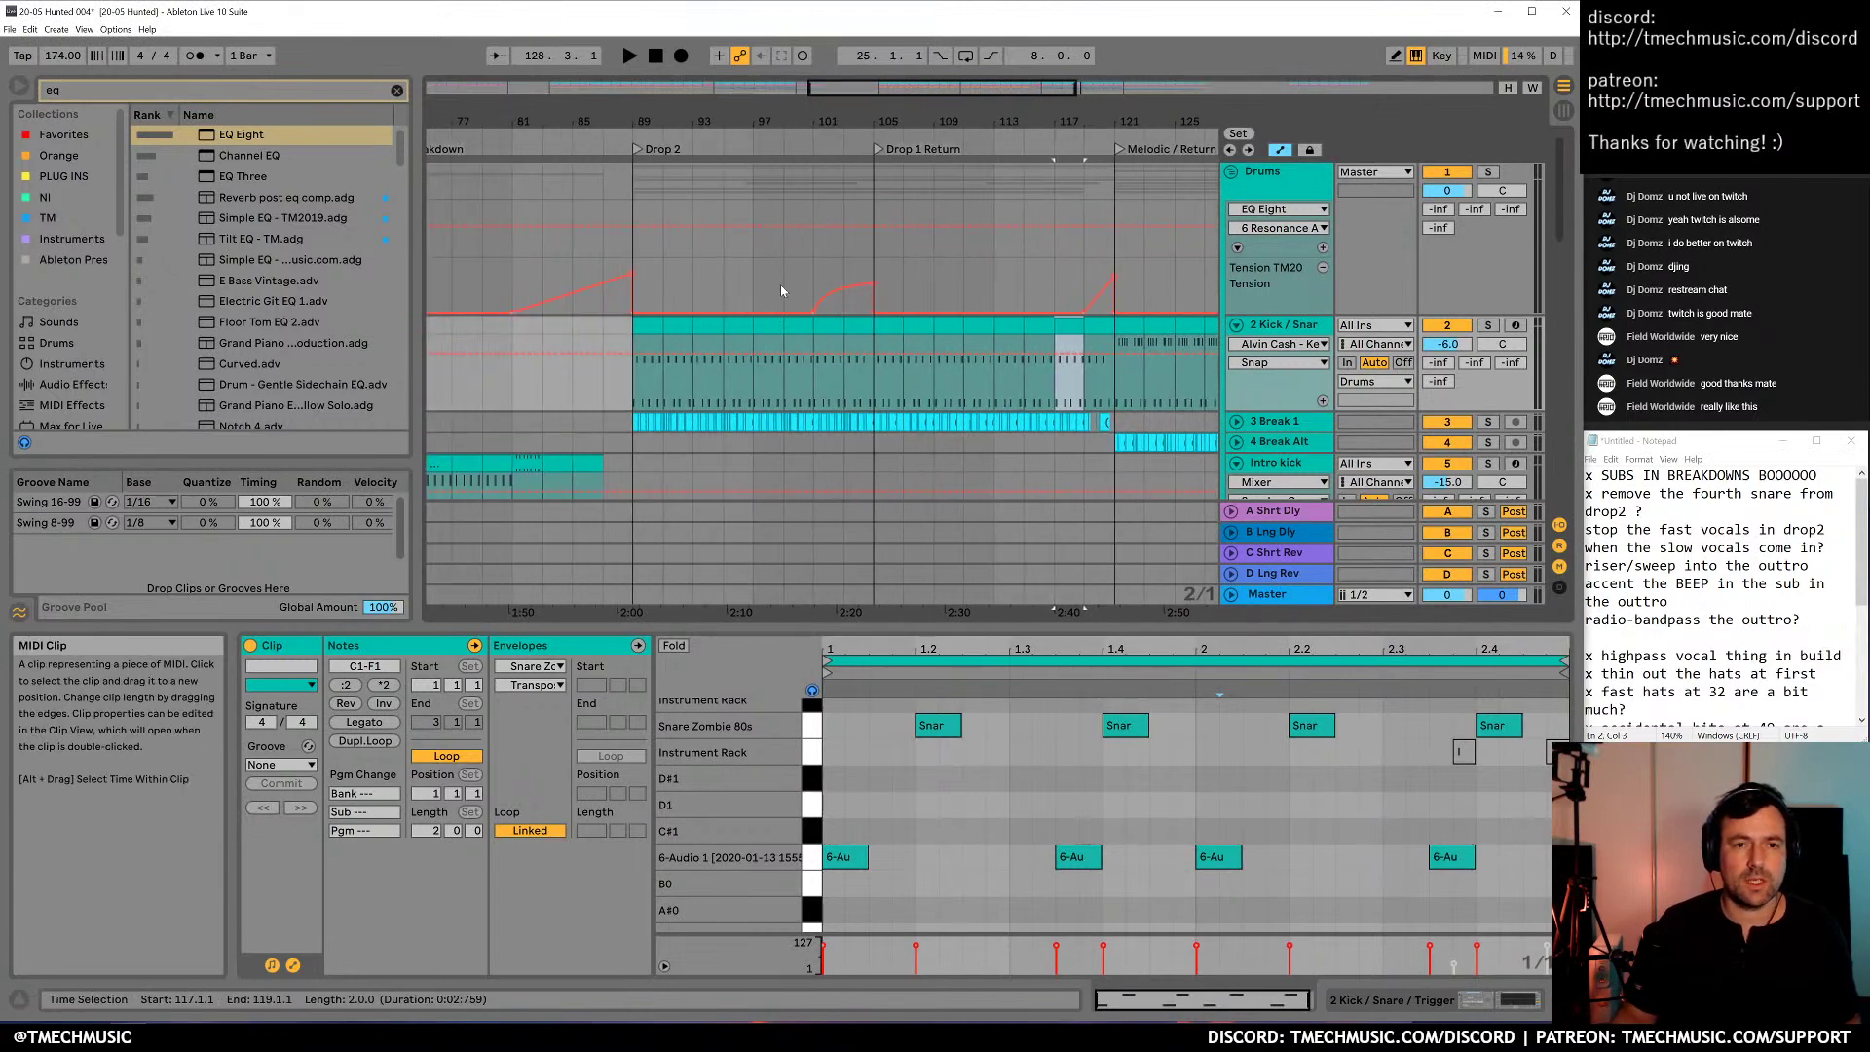
scroll(992, 454, "down", 3)
scroll(993, 454, "down", 15)
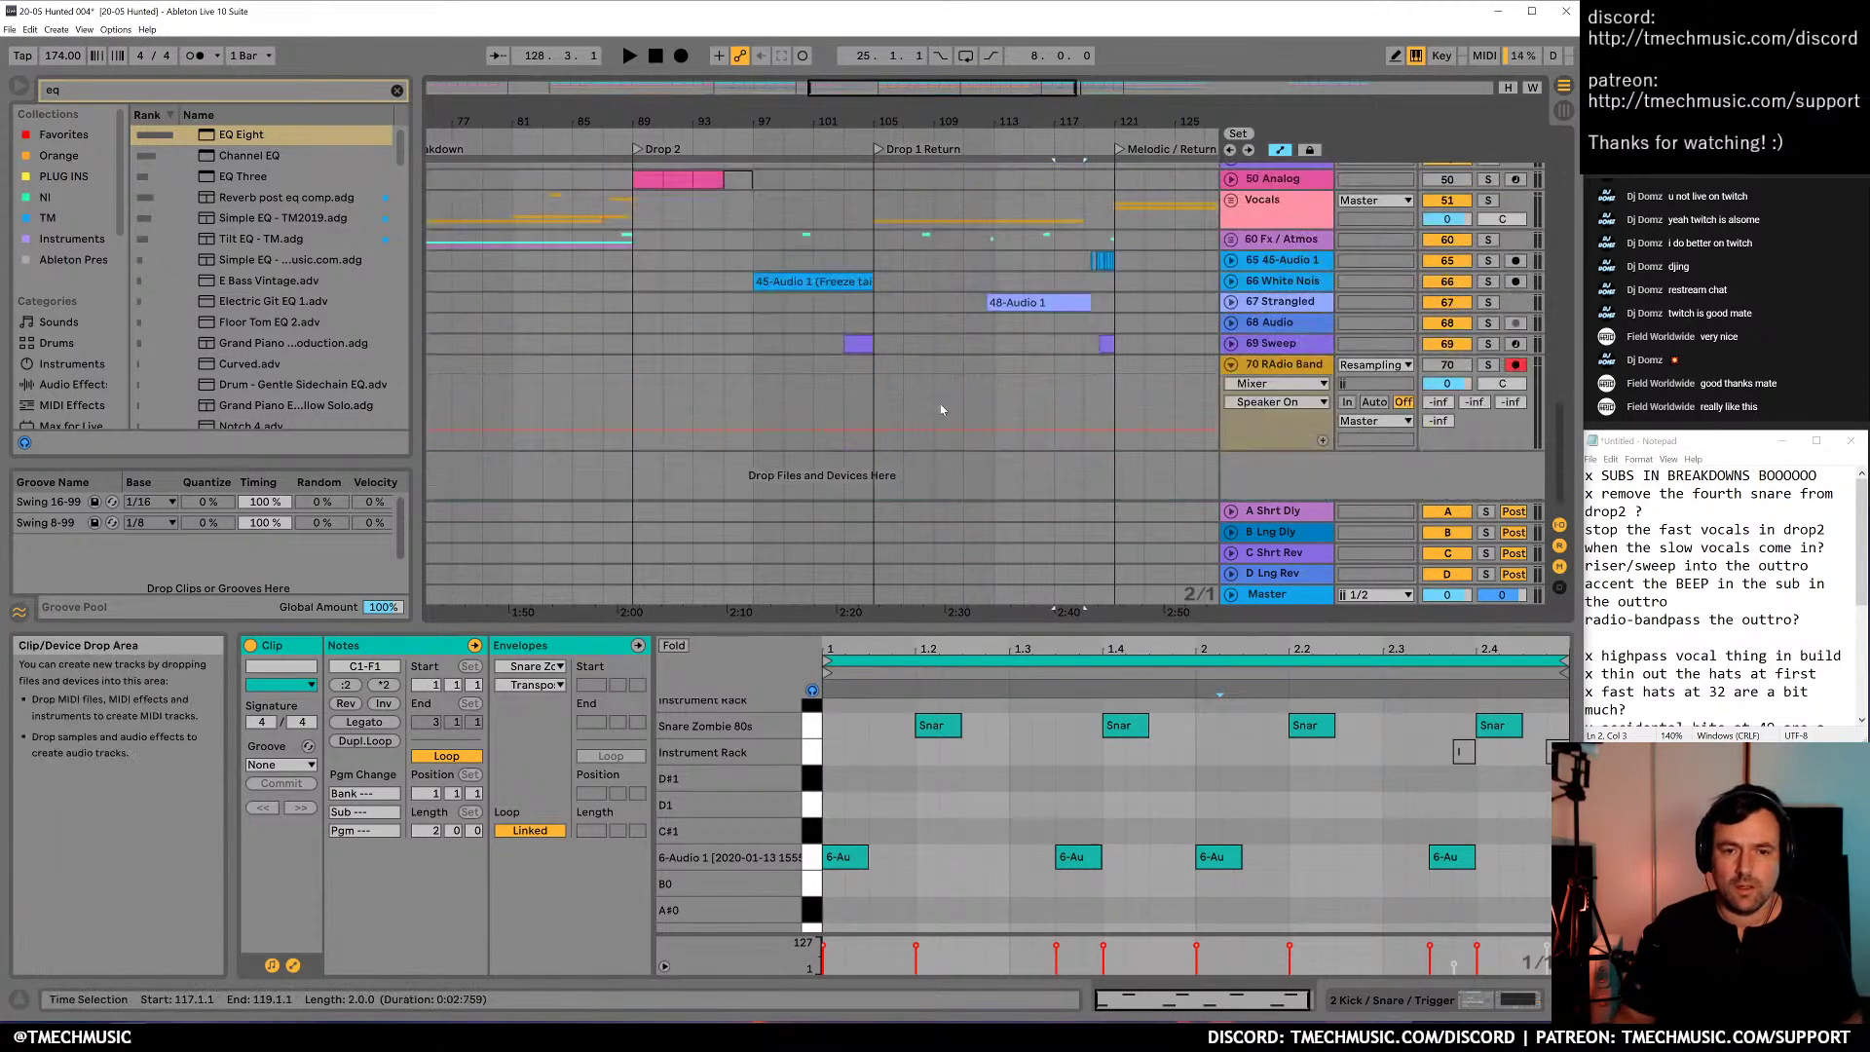
left_click(1231, 201)
scroll(869, 405, "down", 4)
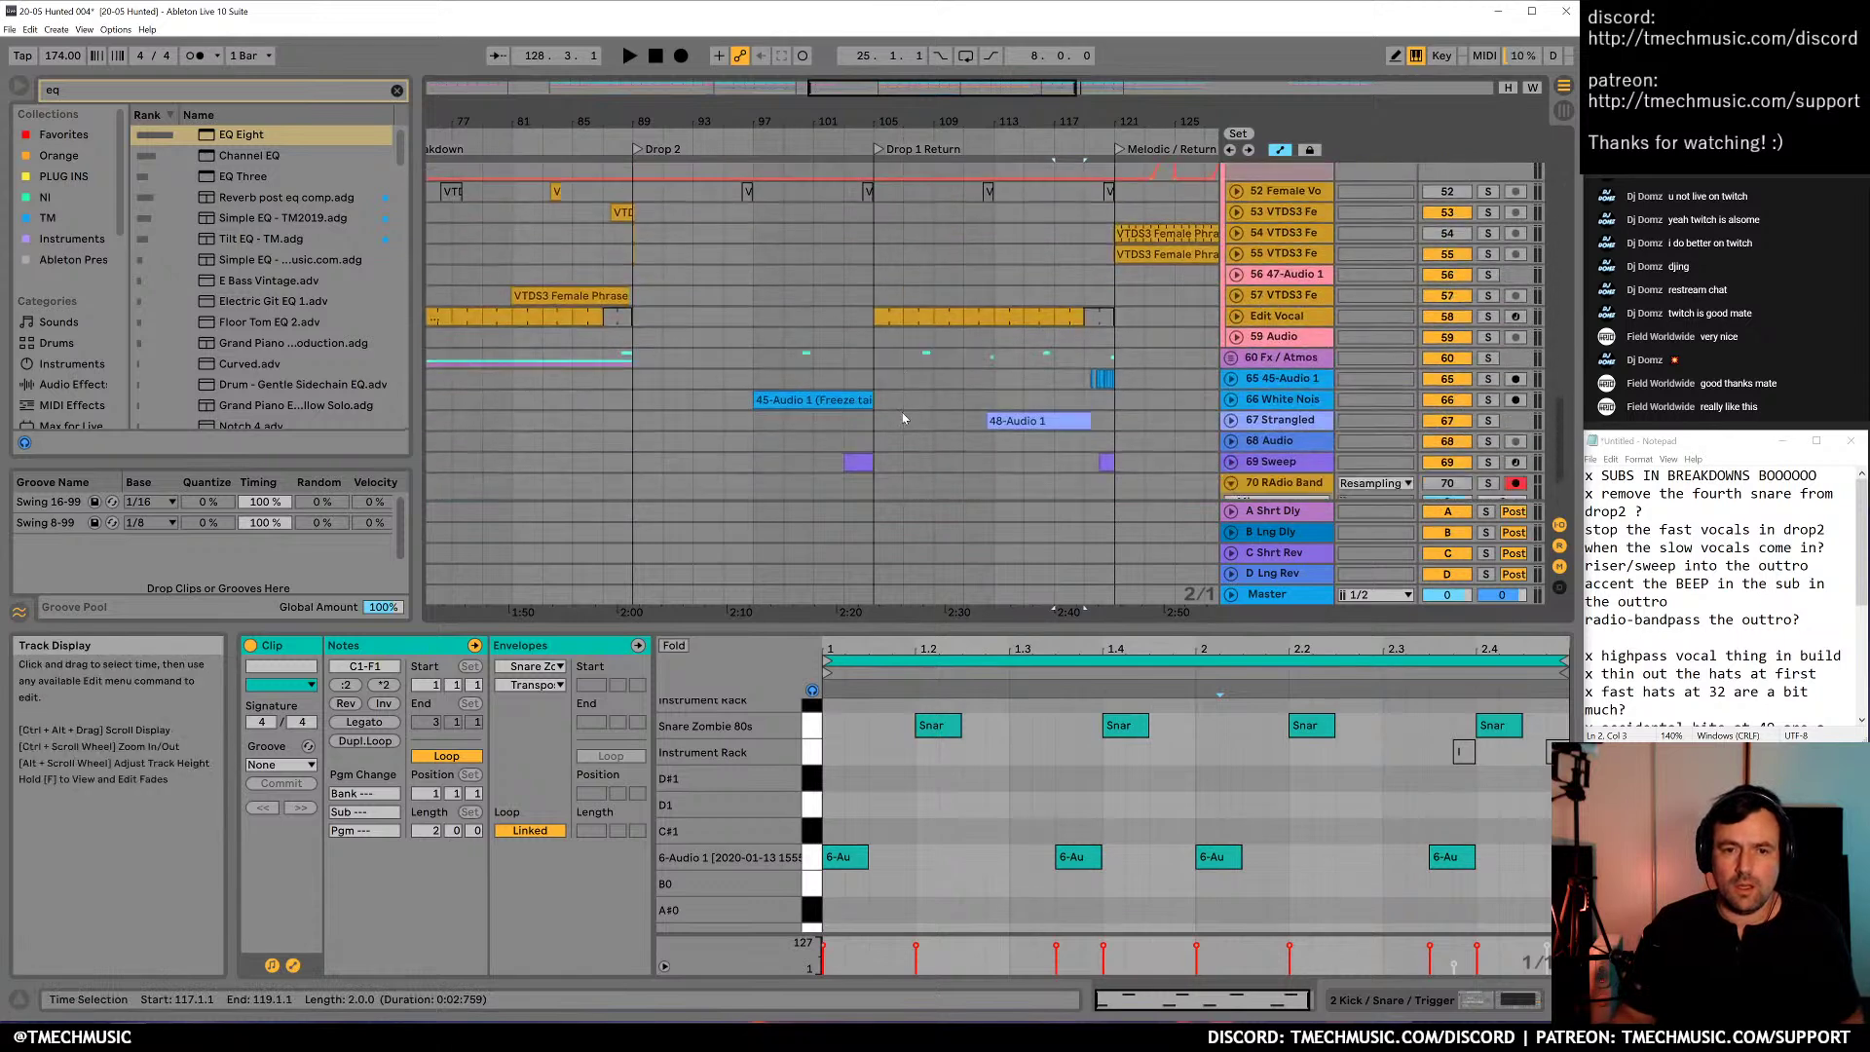
left_click(844, 232)
key("space")
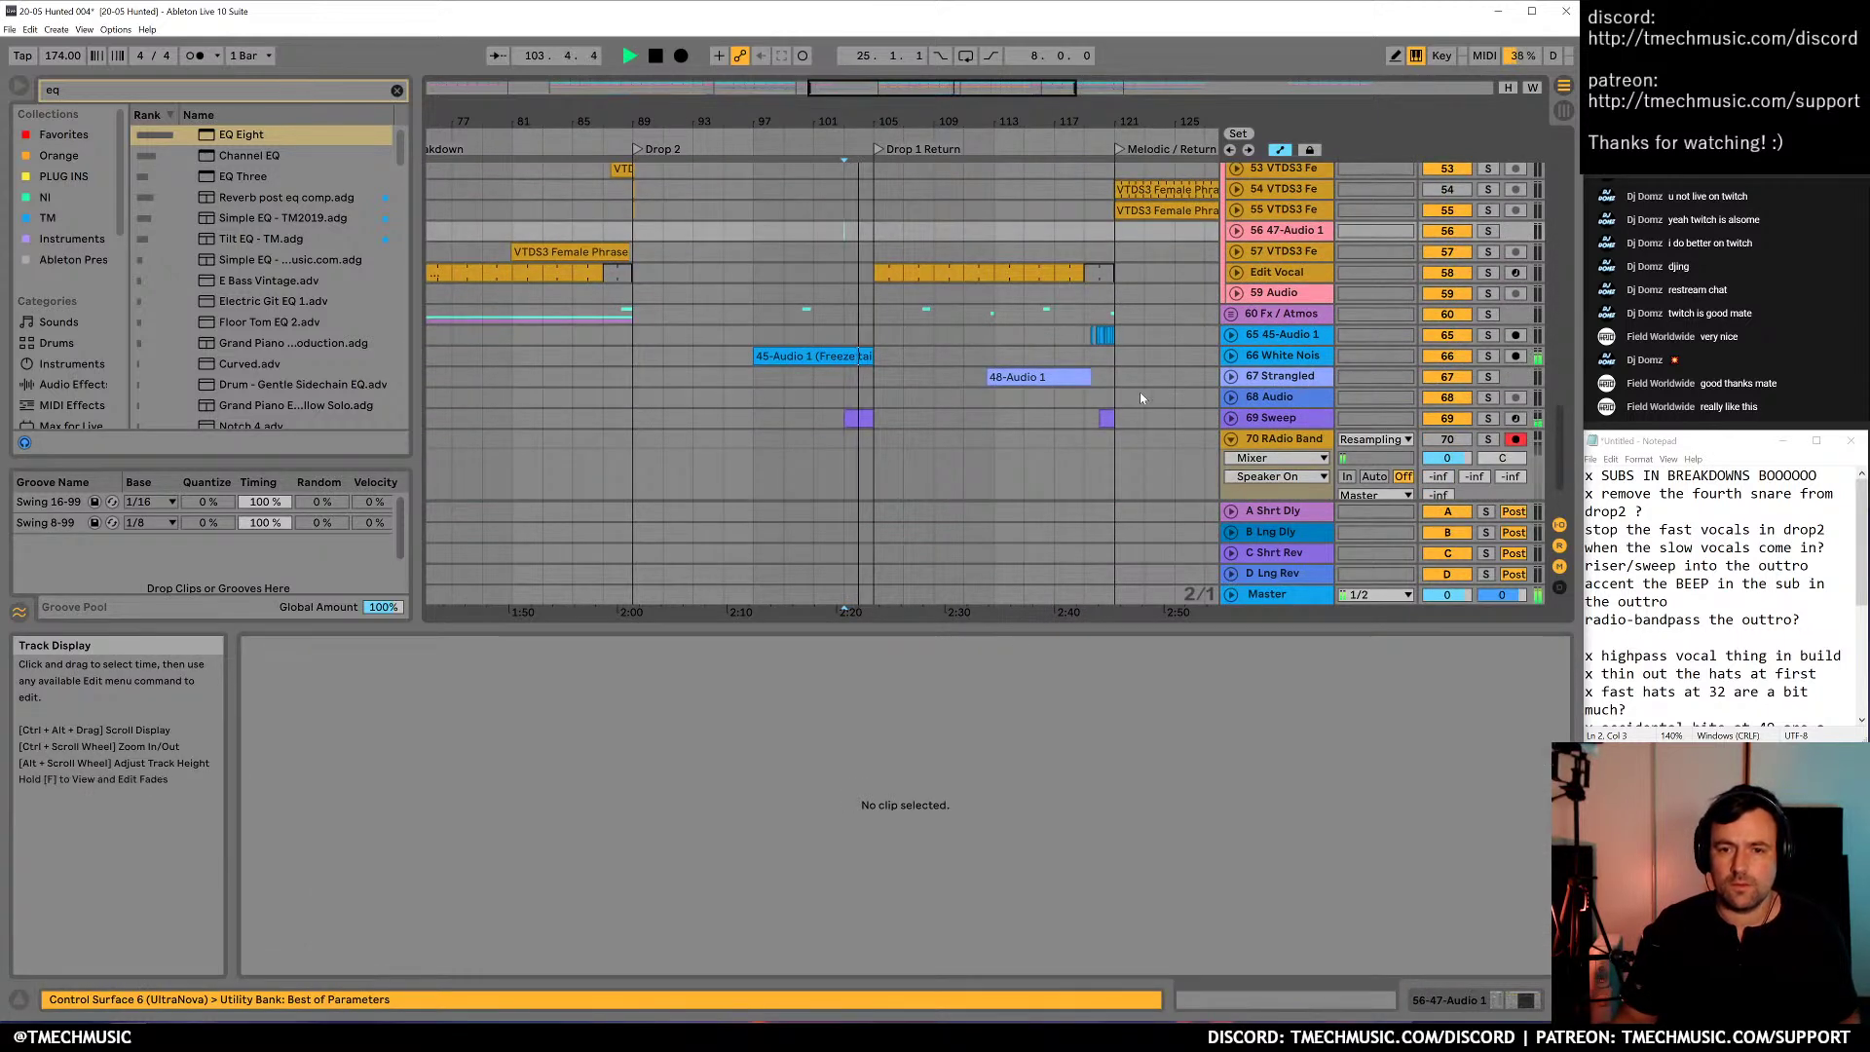
Examine the Edit Vocal and 67 Strangled tracks around Drop 1 Return during playback to locate the overlapping vocals
scroll(1078, 448, "up", 5)
scroll(1043, 471, "down", 5)
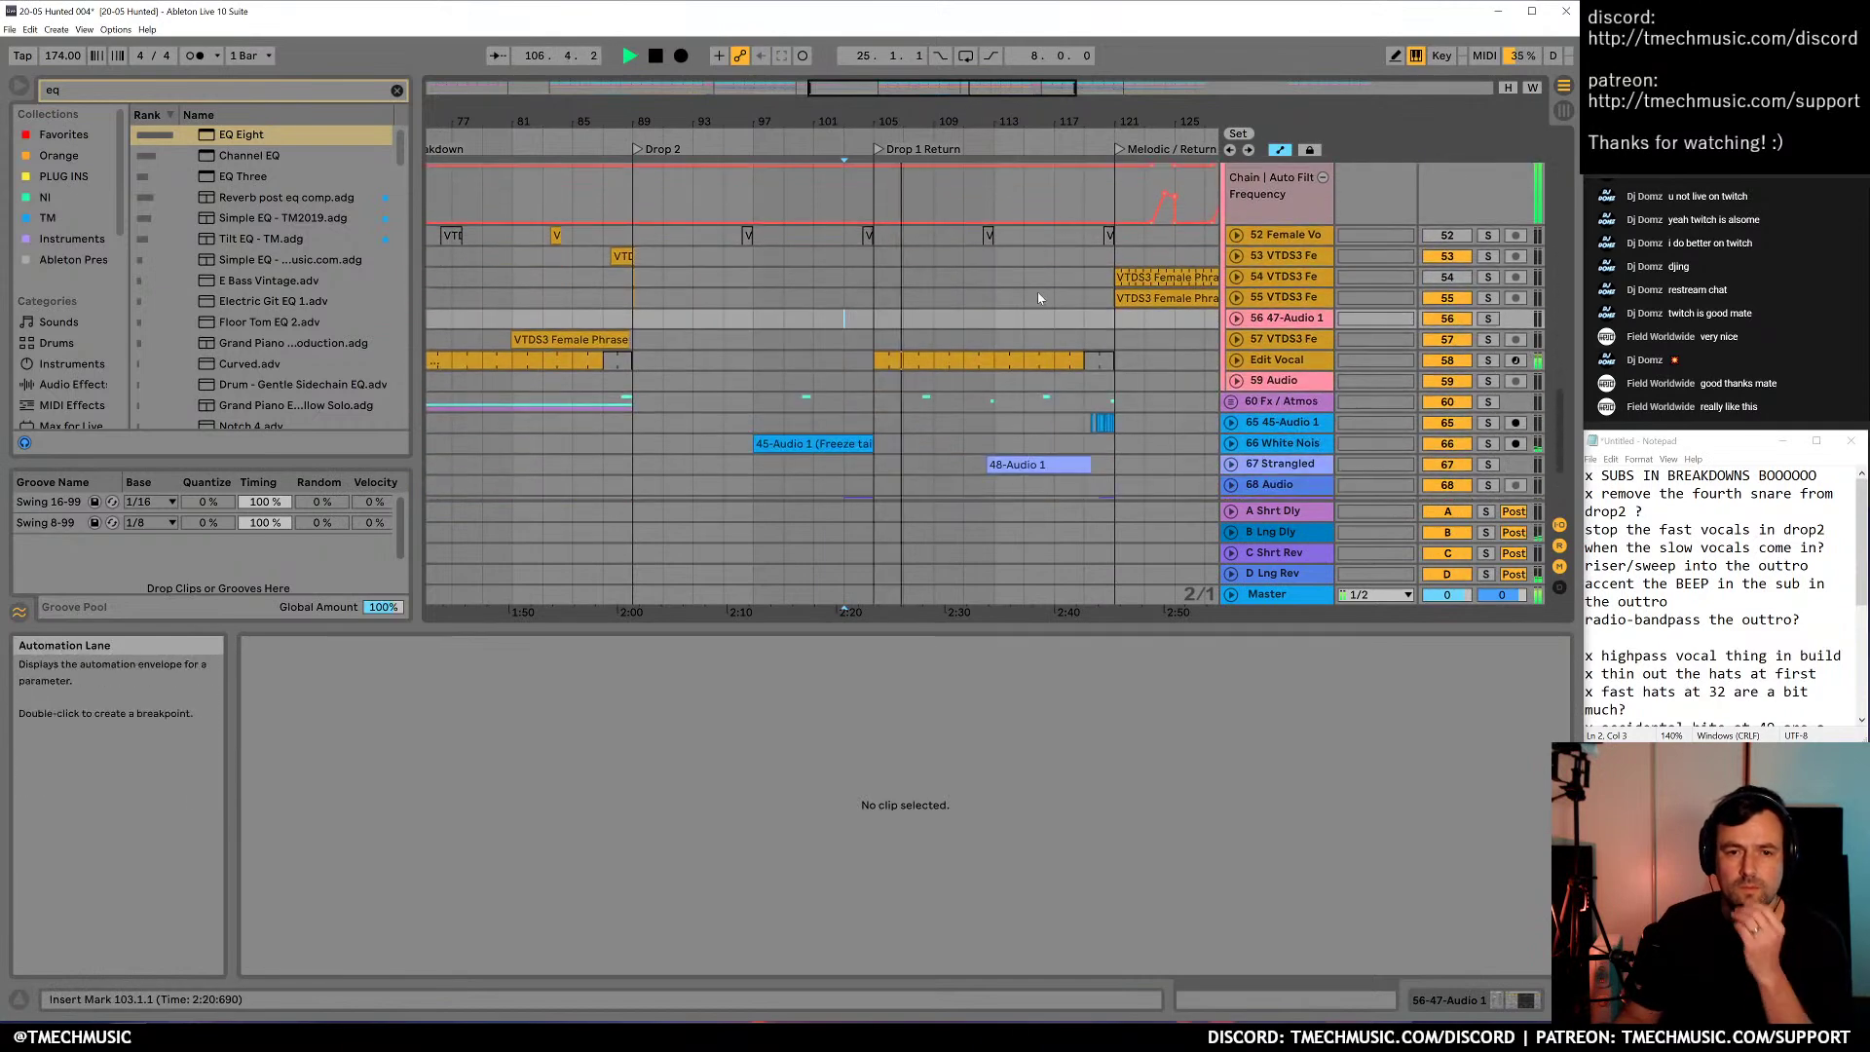
scroll(1071, 401, "down", 3)
scroll(1043, 368, "down", 3)
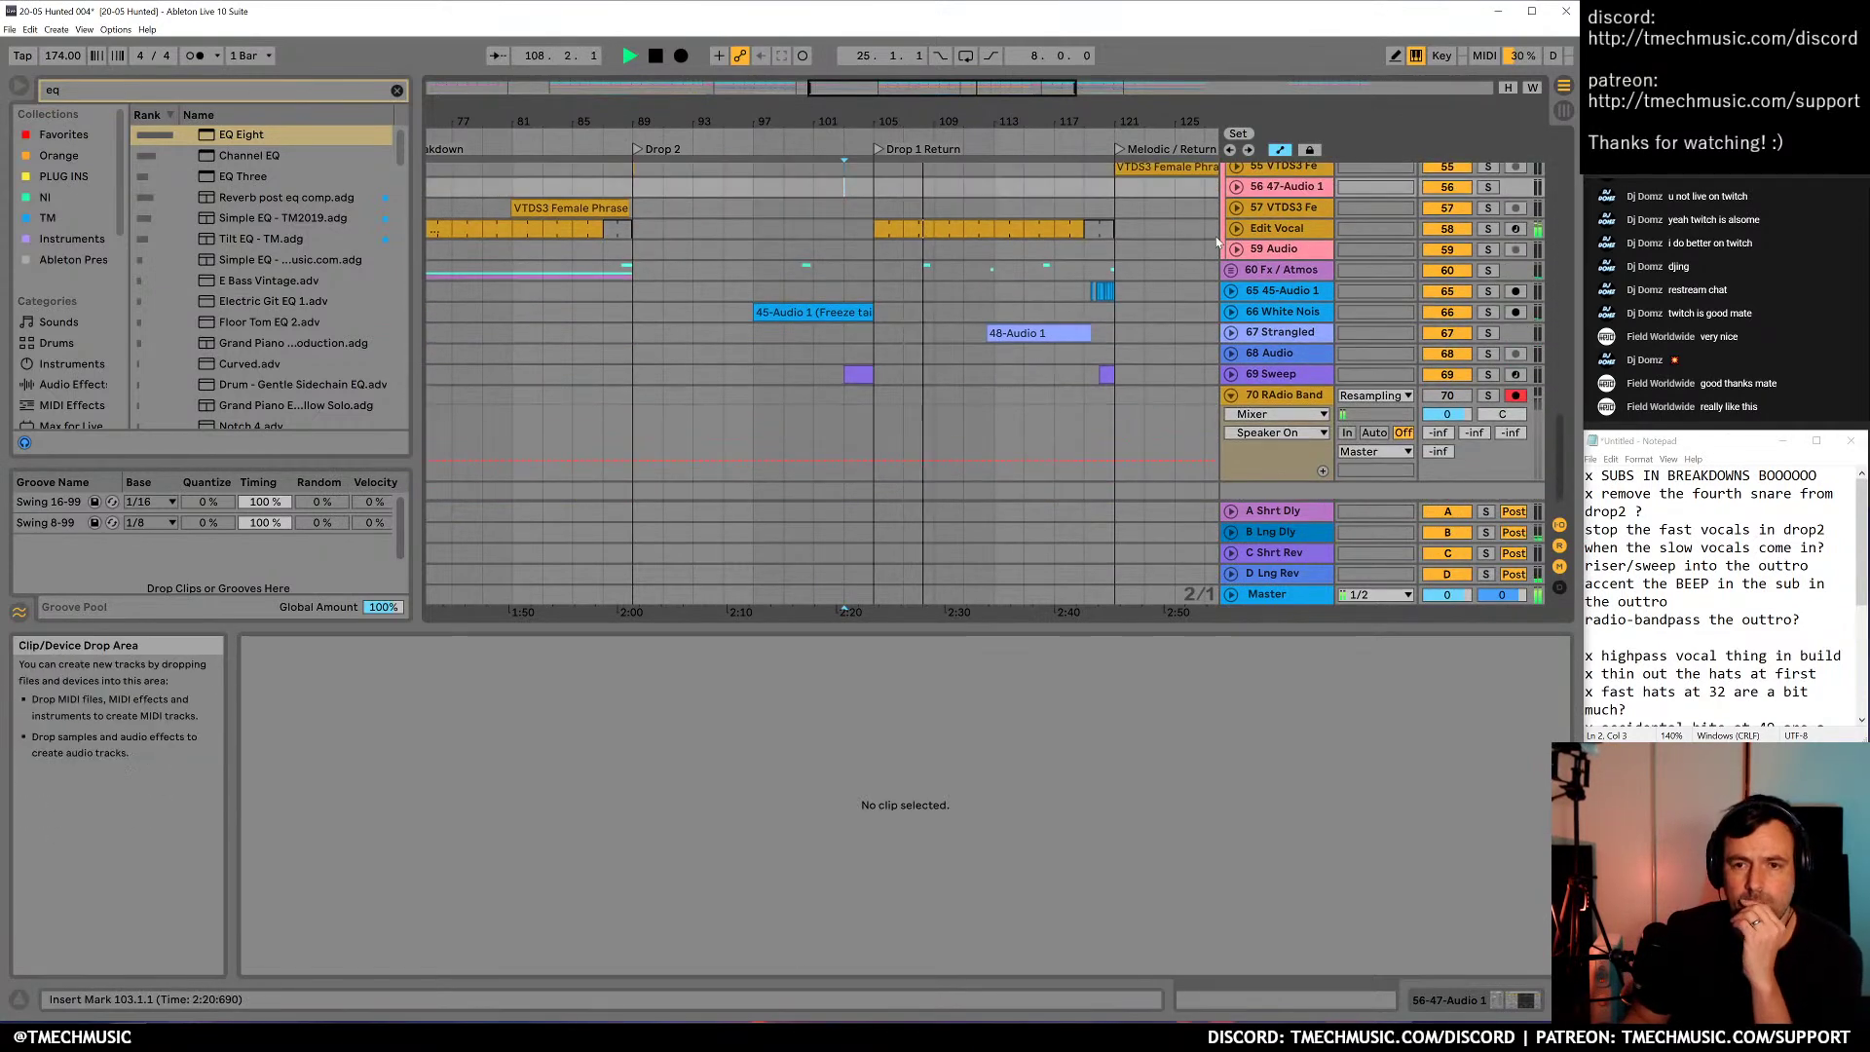
left_click(1237, 229)
left_click(1237, 228)
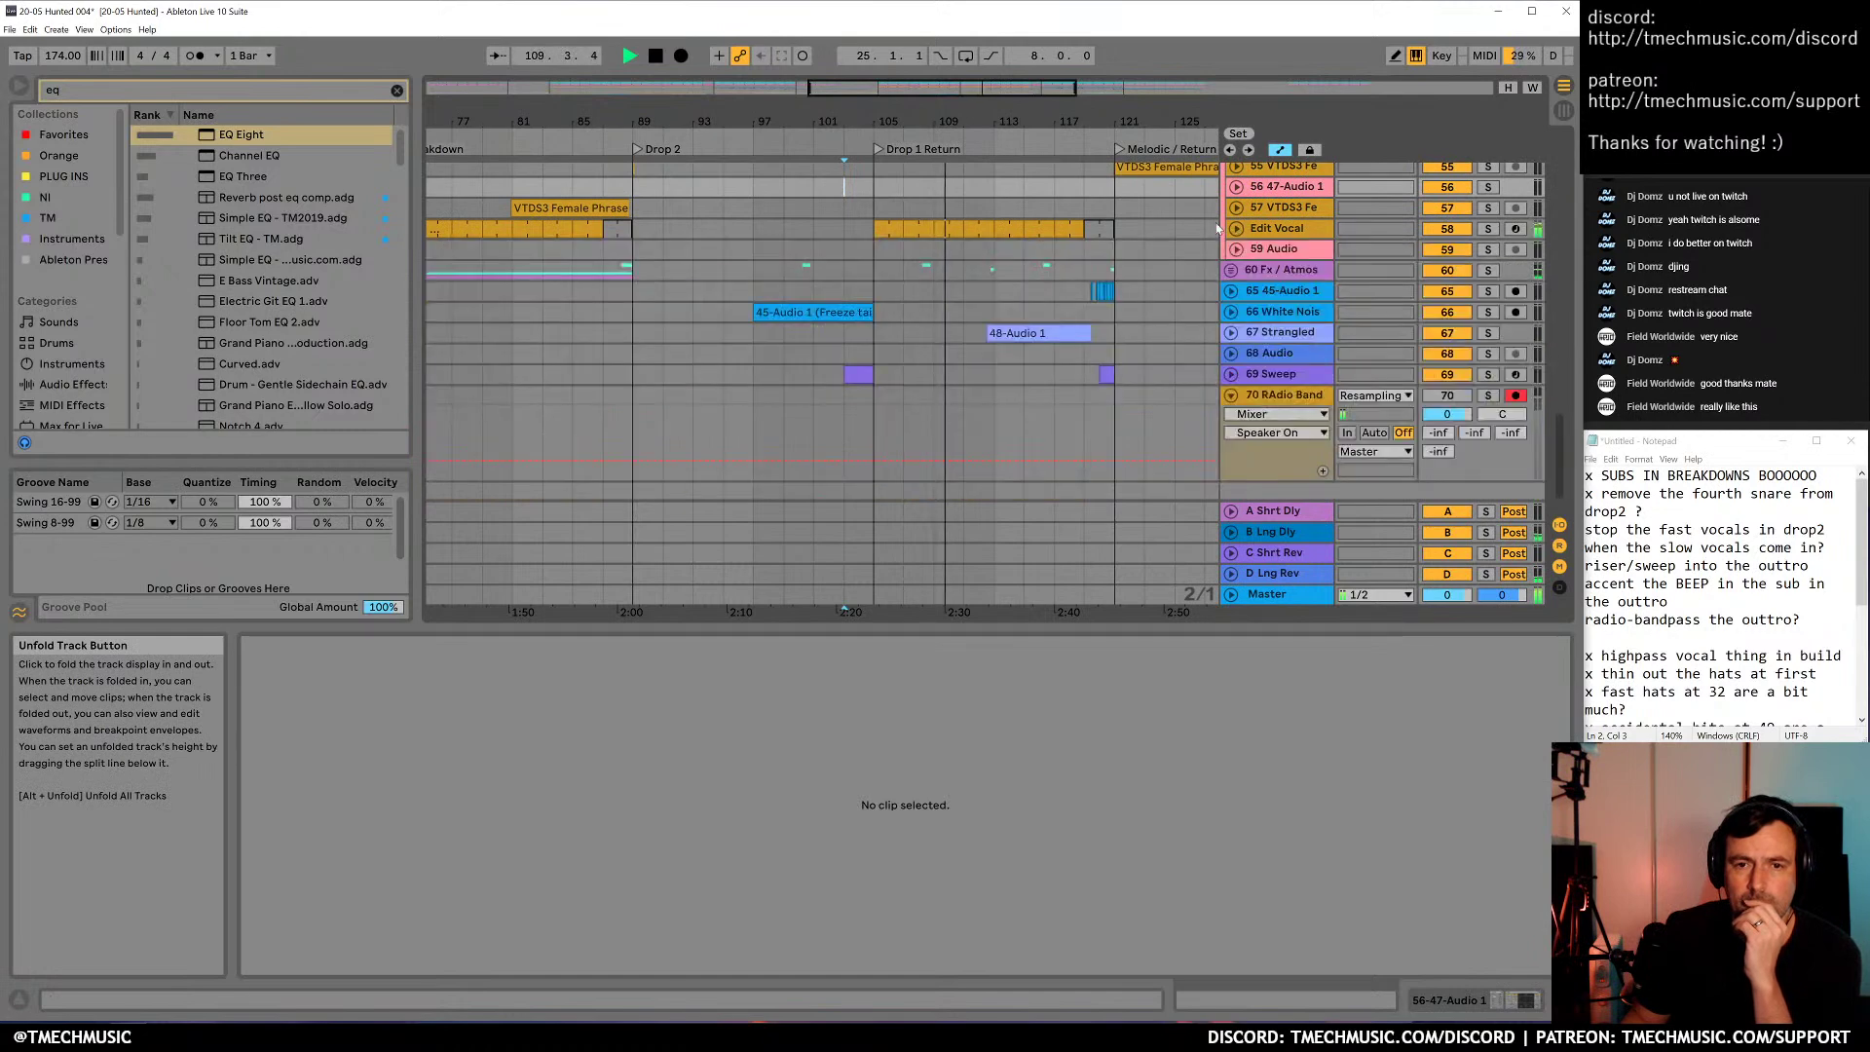
scroll(1058, 441, "up", 4)
scroll(1070, 447, "down", 2)
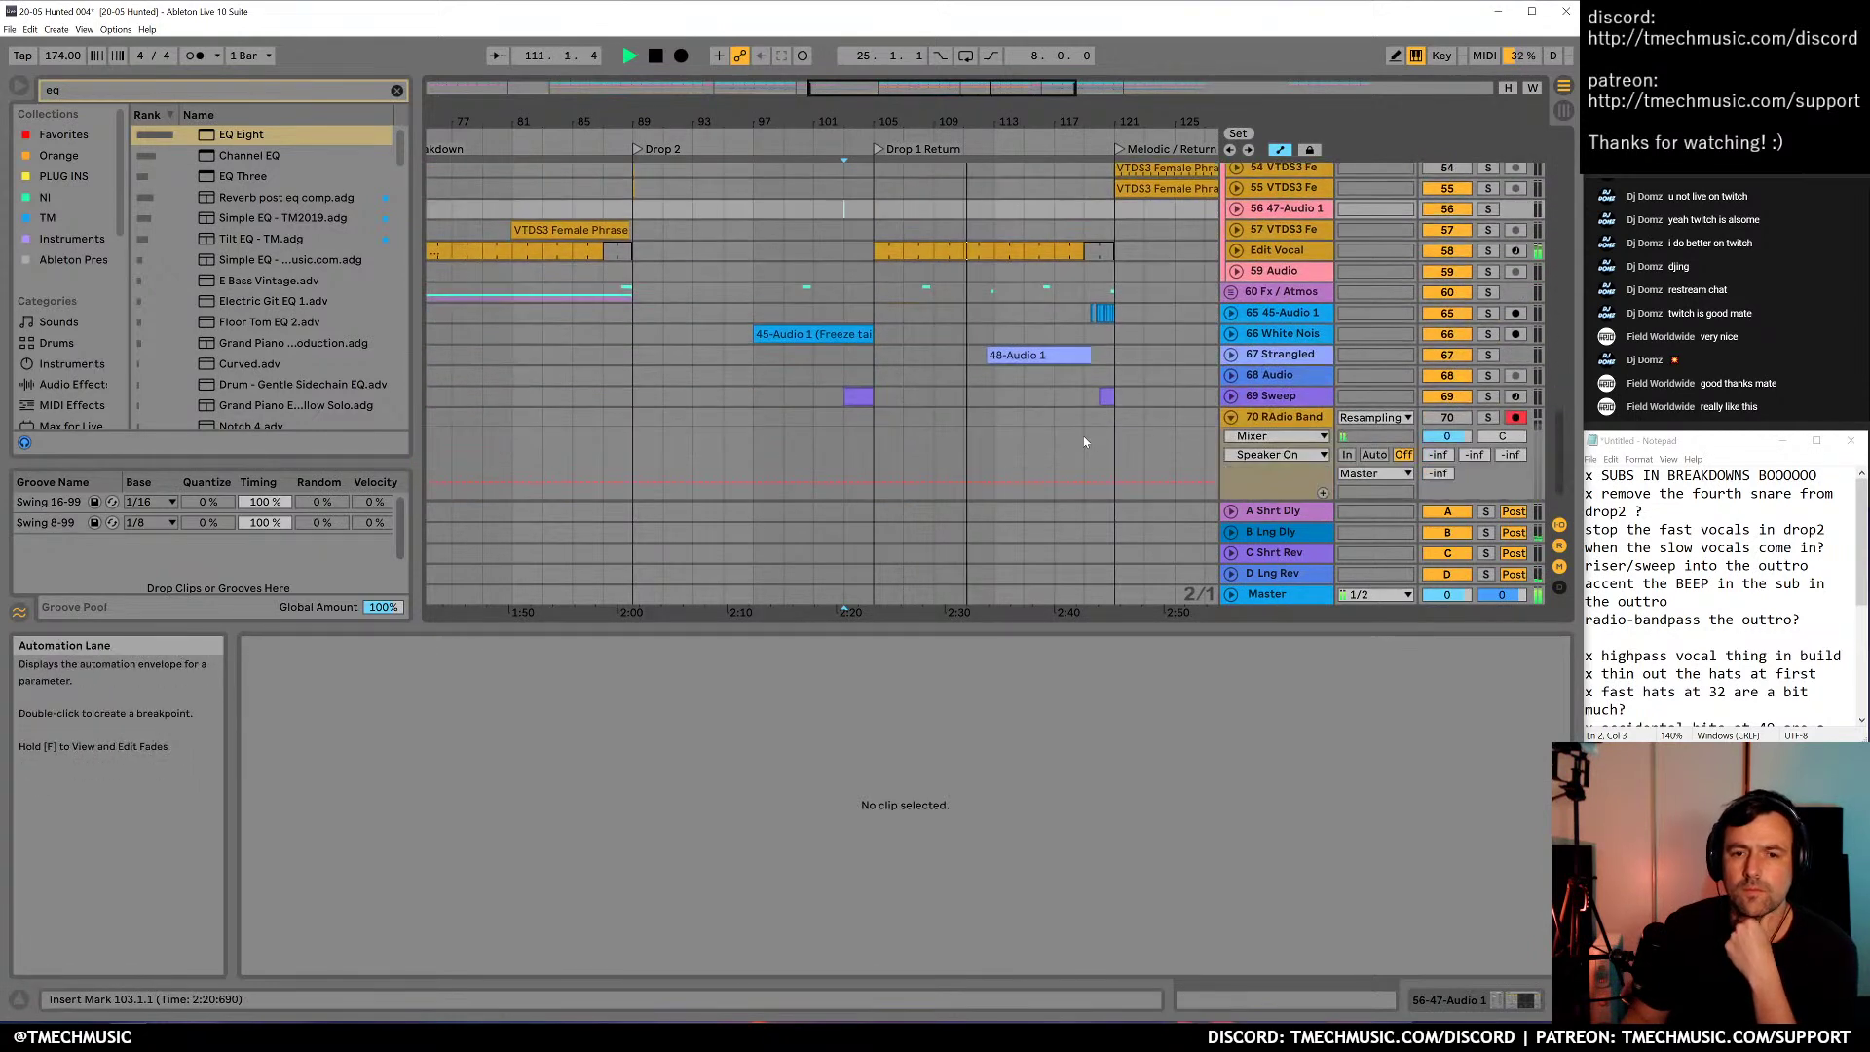
left_click(1230, 355)
left_click(1231, 354)
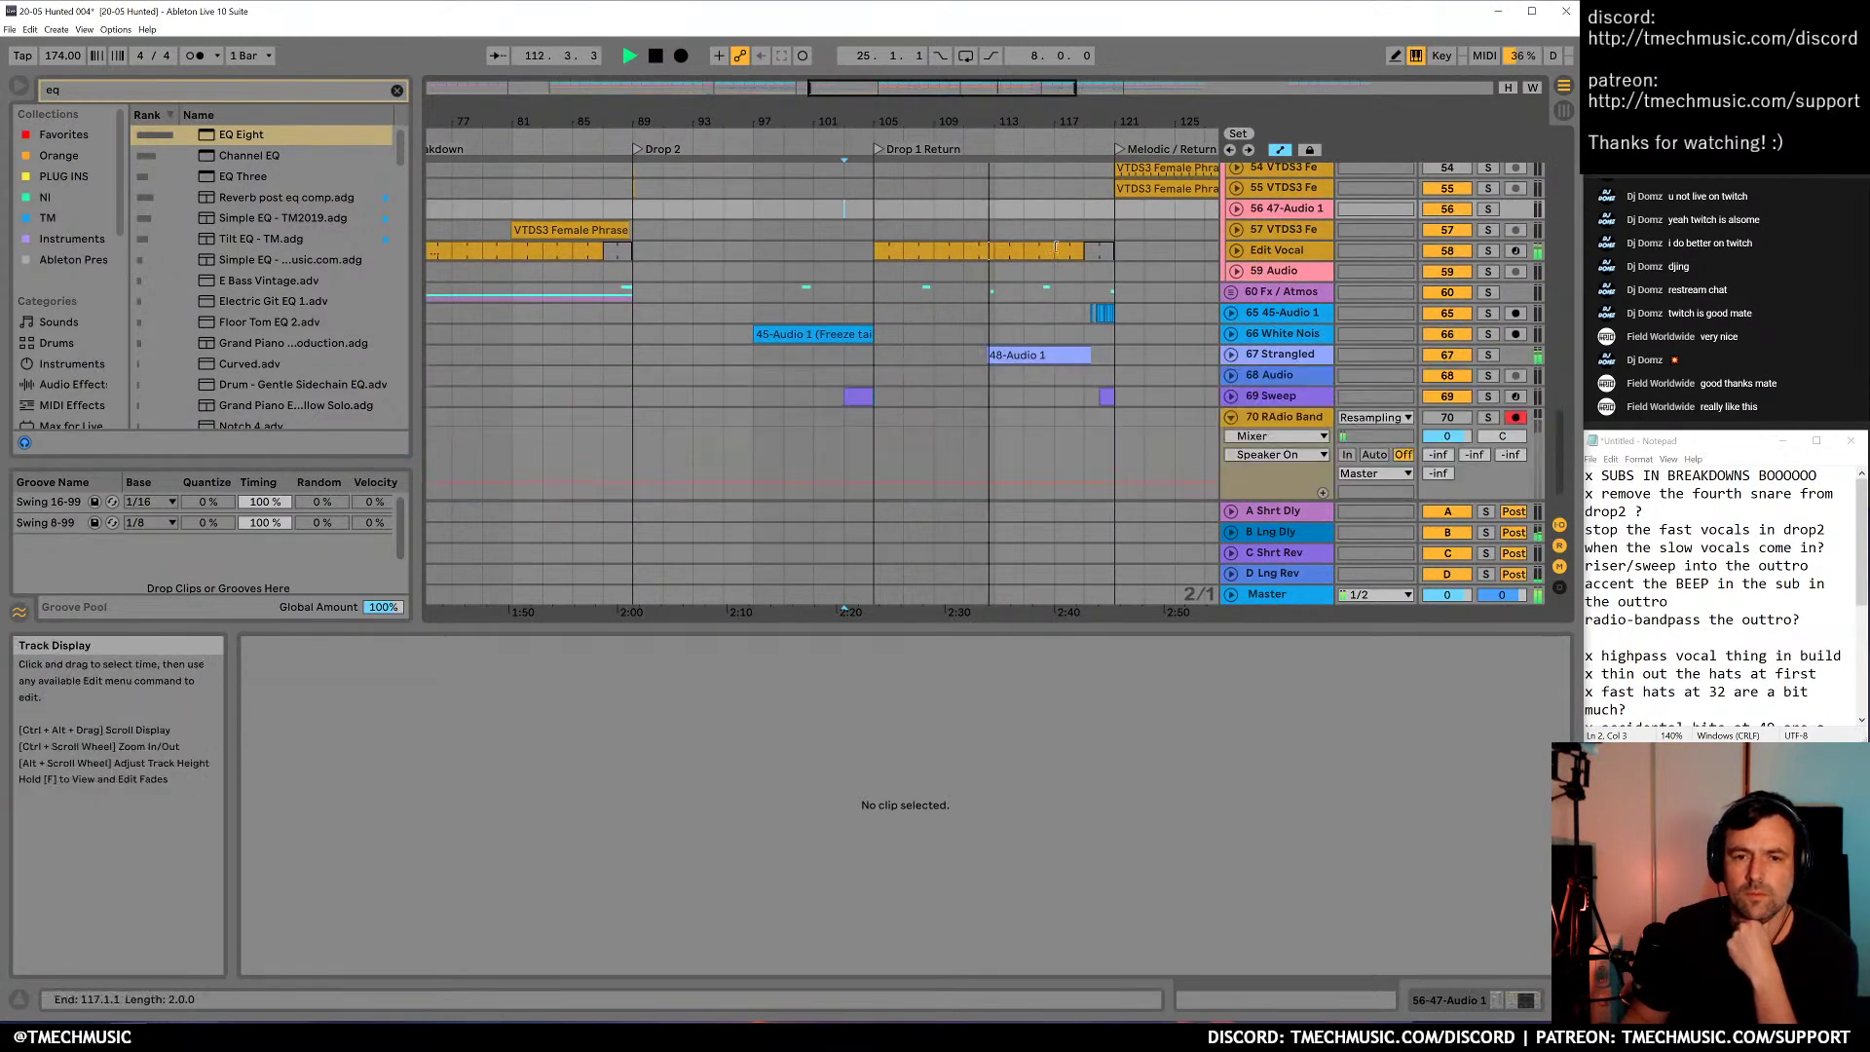
Deactivate the Edit Vocal clips between bars 113 and 119 in Drop 1 Return
left_click(1007, 250)
left_click(1007, 251)
key("0")
left_click(1040, 250)
left_click(1068, 251)
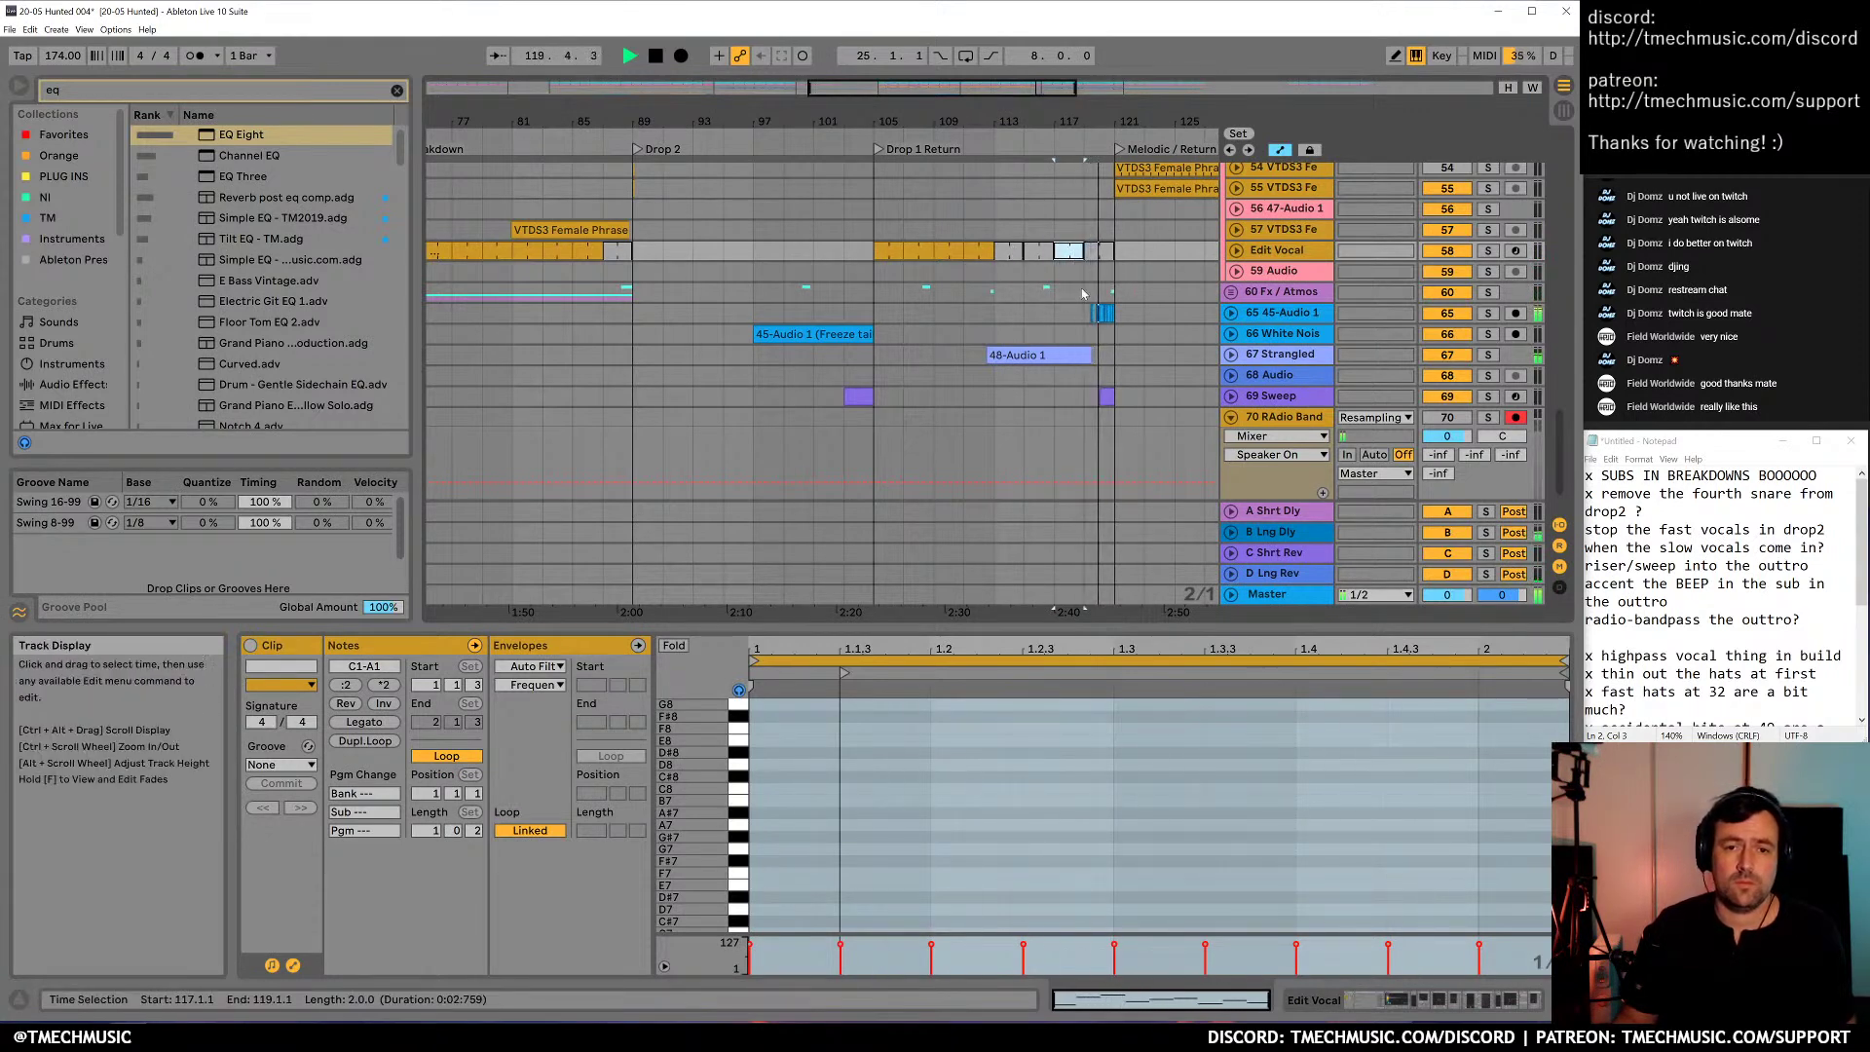
Expand the 67 Strangled track and audition the vocal changeover from bar 111 and again from bar 109
key("space")
left_click(1020, 292)
left_click(962, 234)
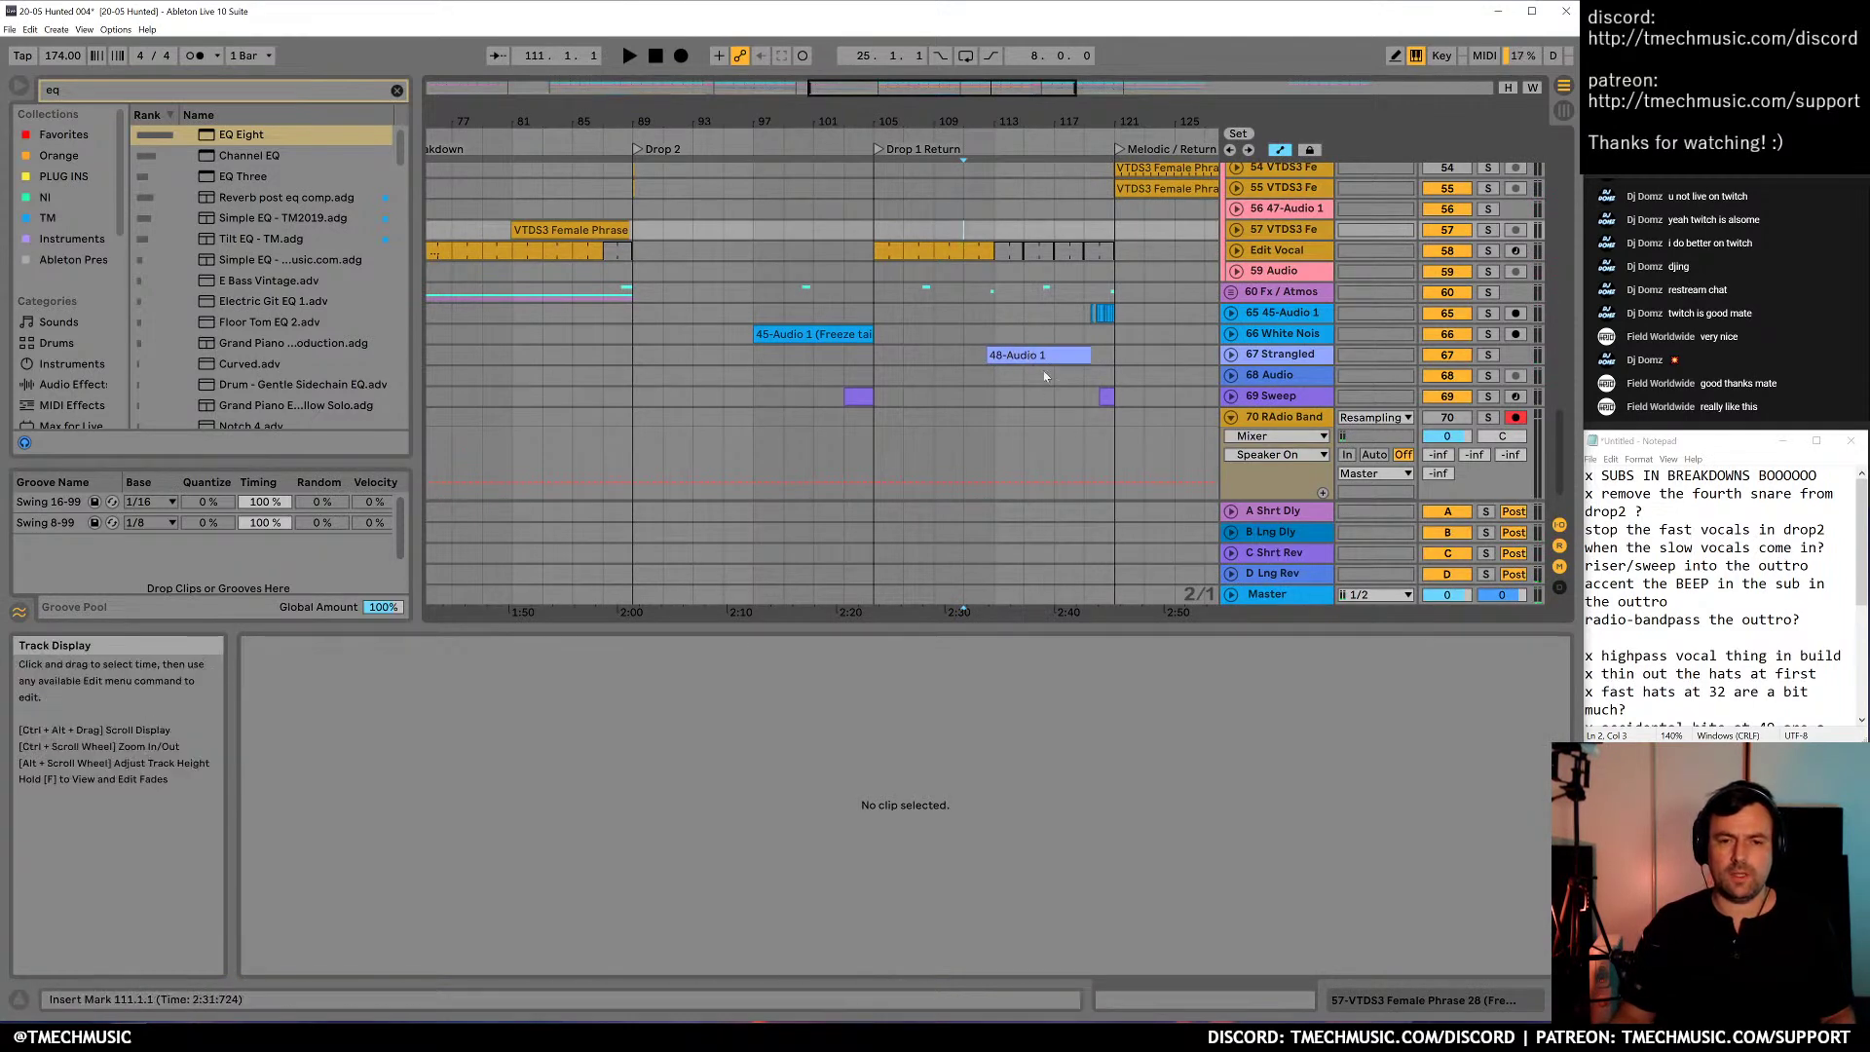
left_click(1231, 356)
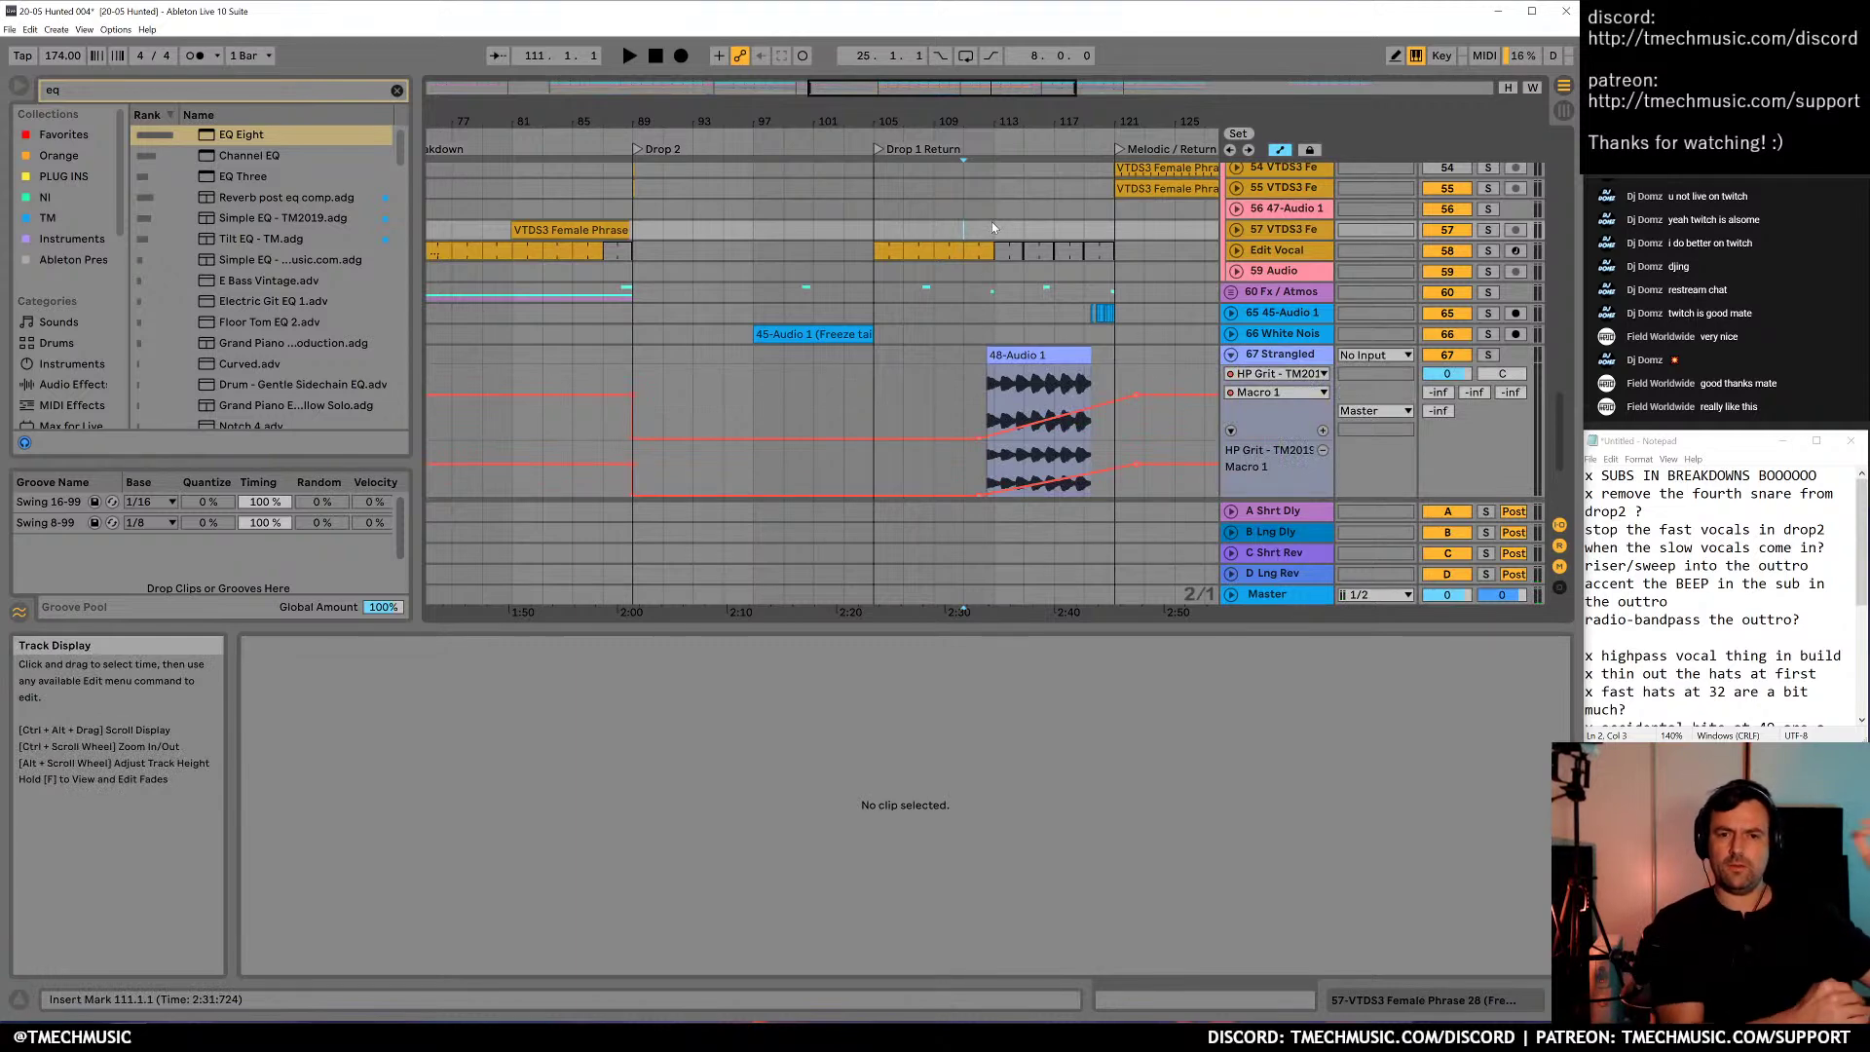
key("space")
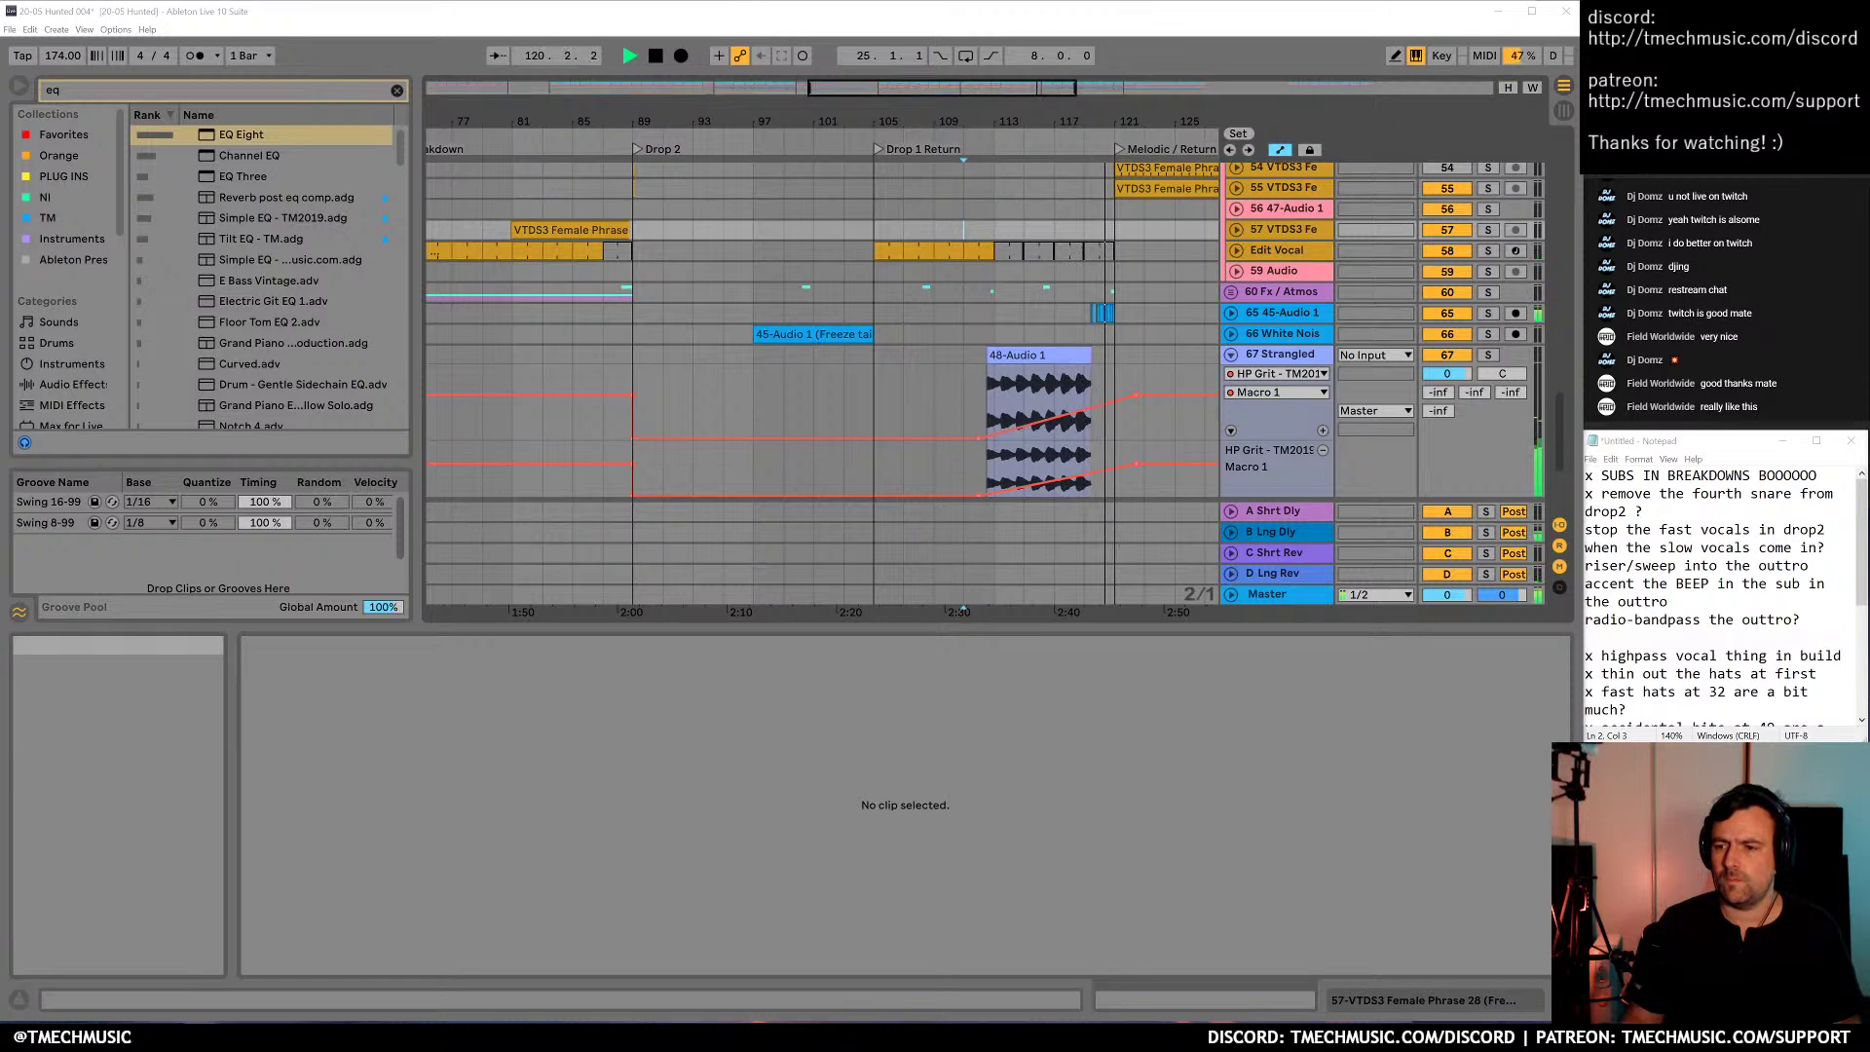
left_click(1273, 270)
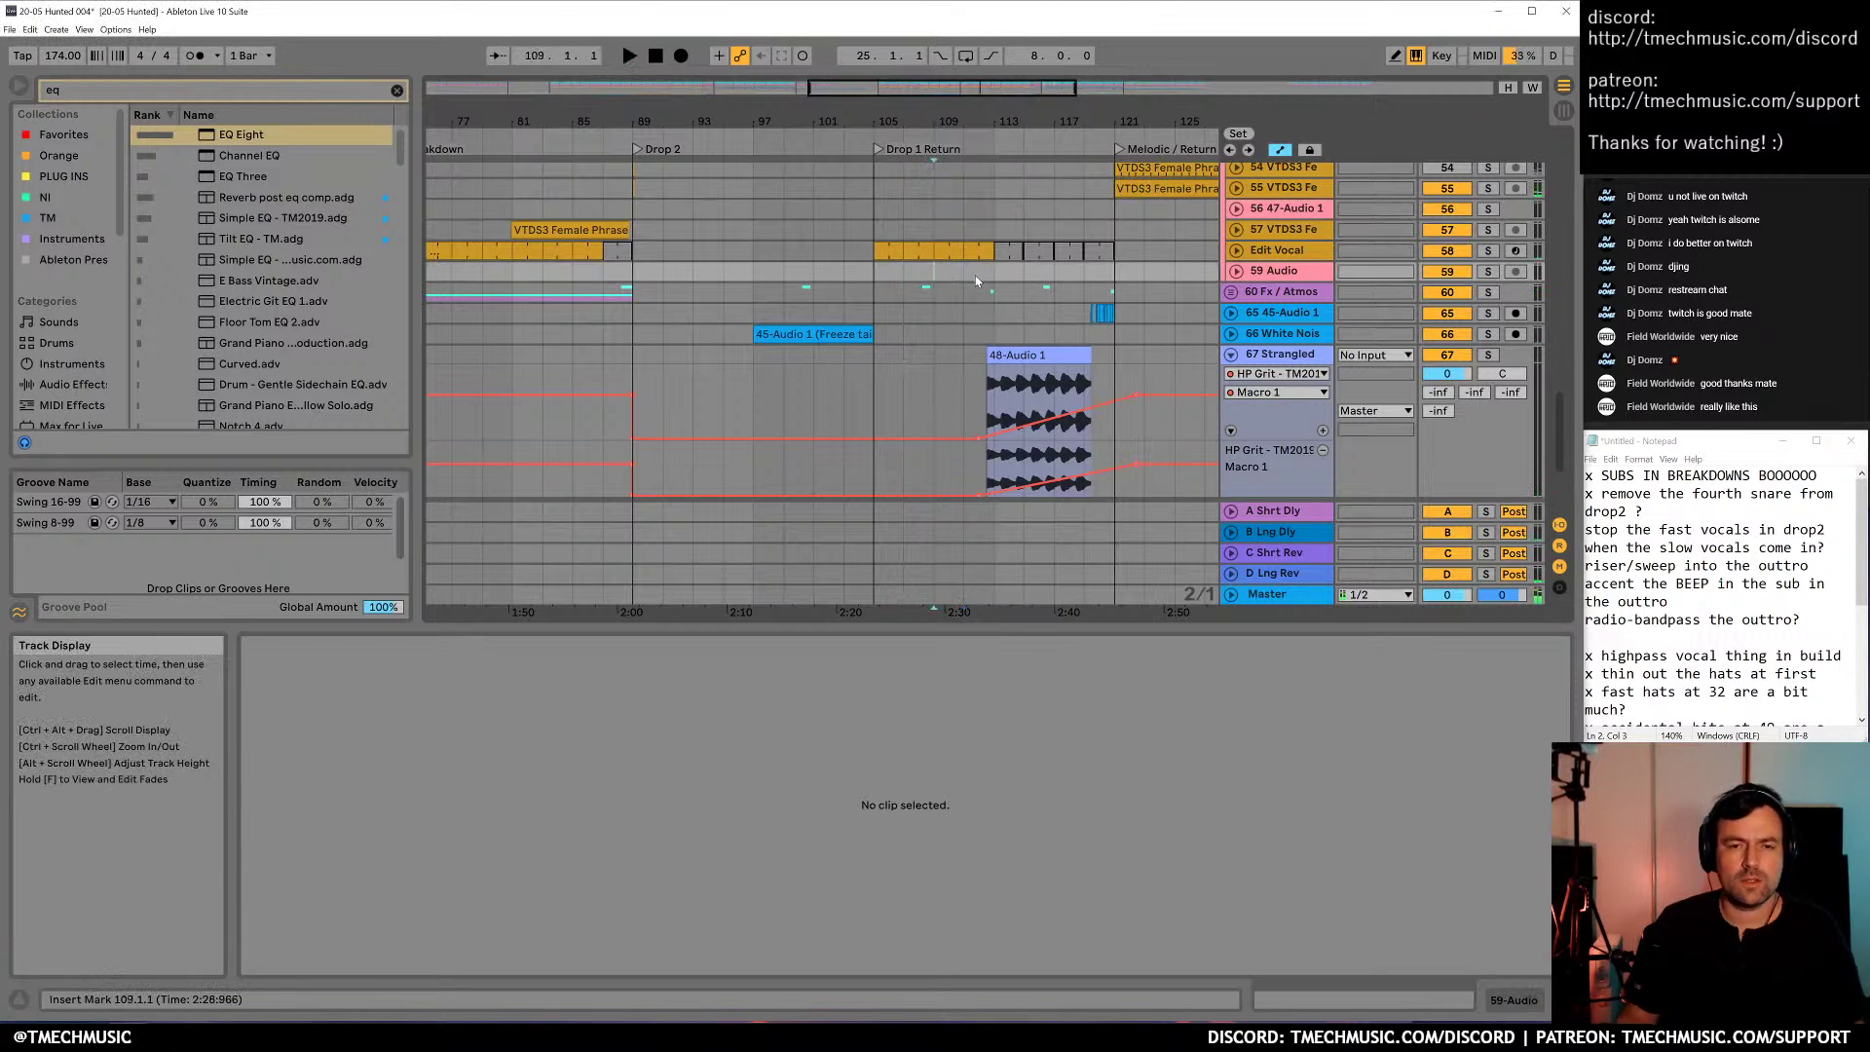
key("space")
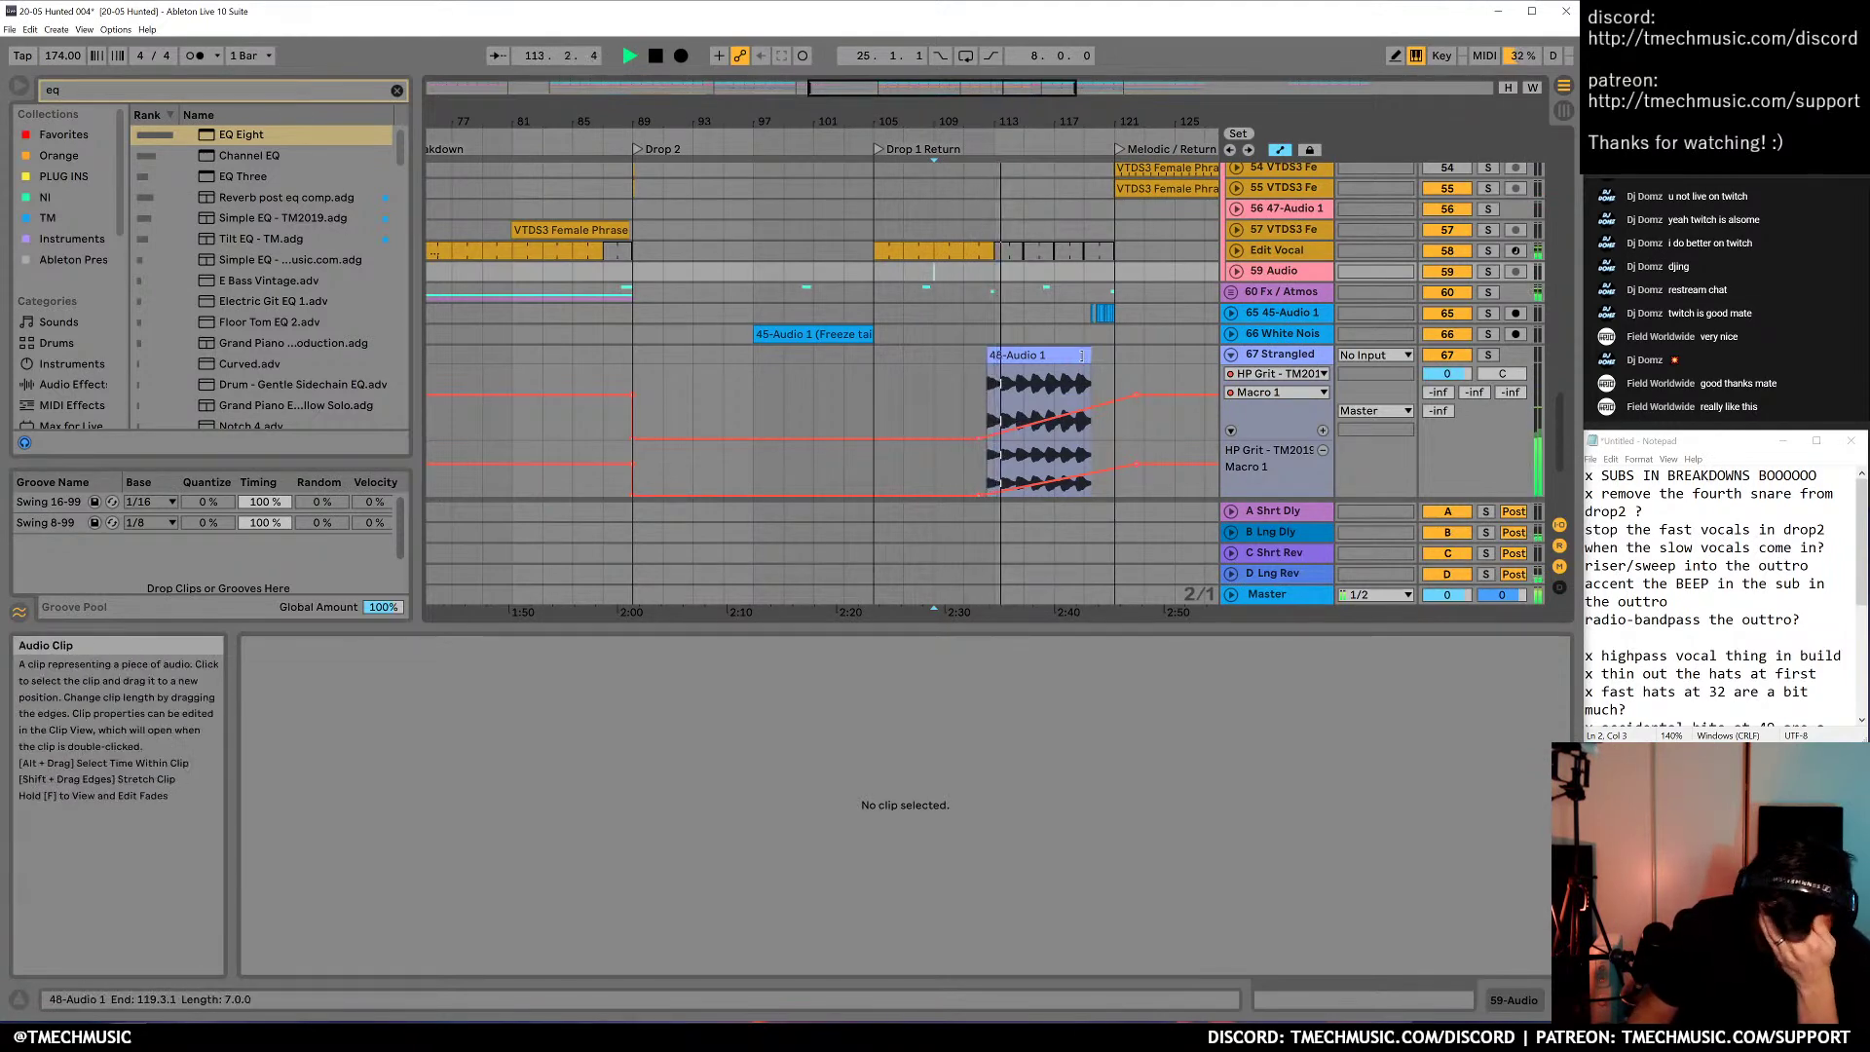
key("space")
Shorten the last active Edit Vocal clip to end at bar 112 and audition the vocal ending
scroll(967, 163, "up", 5)
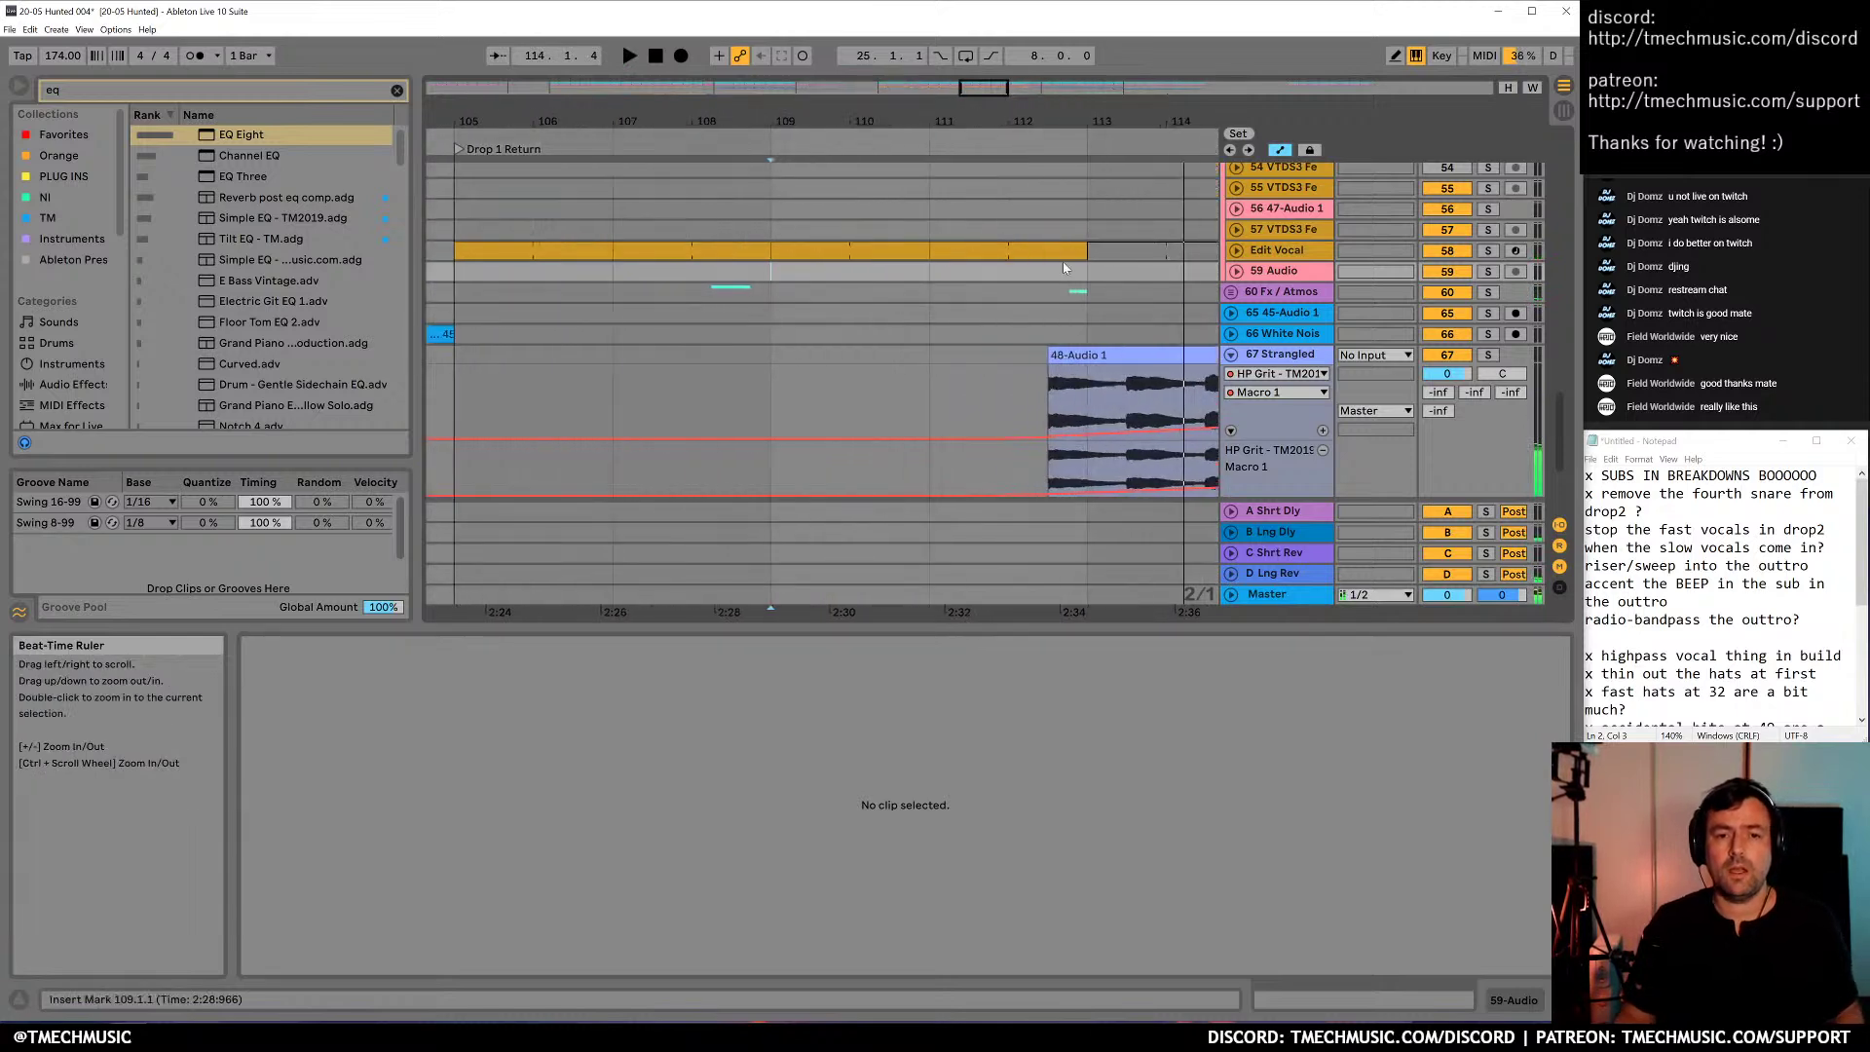
scroll(1052, 363, "up", 3)
left_click_drag(1085, 427, 1003, 428)
left_click(889, 362)
key("space")
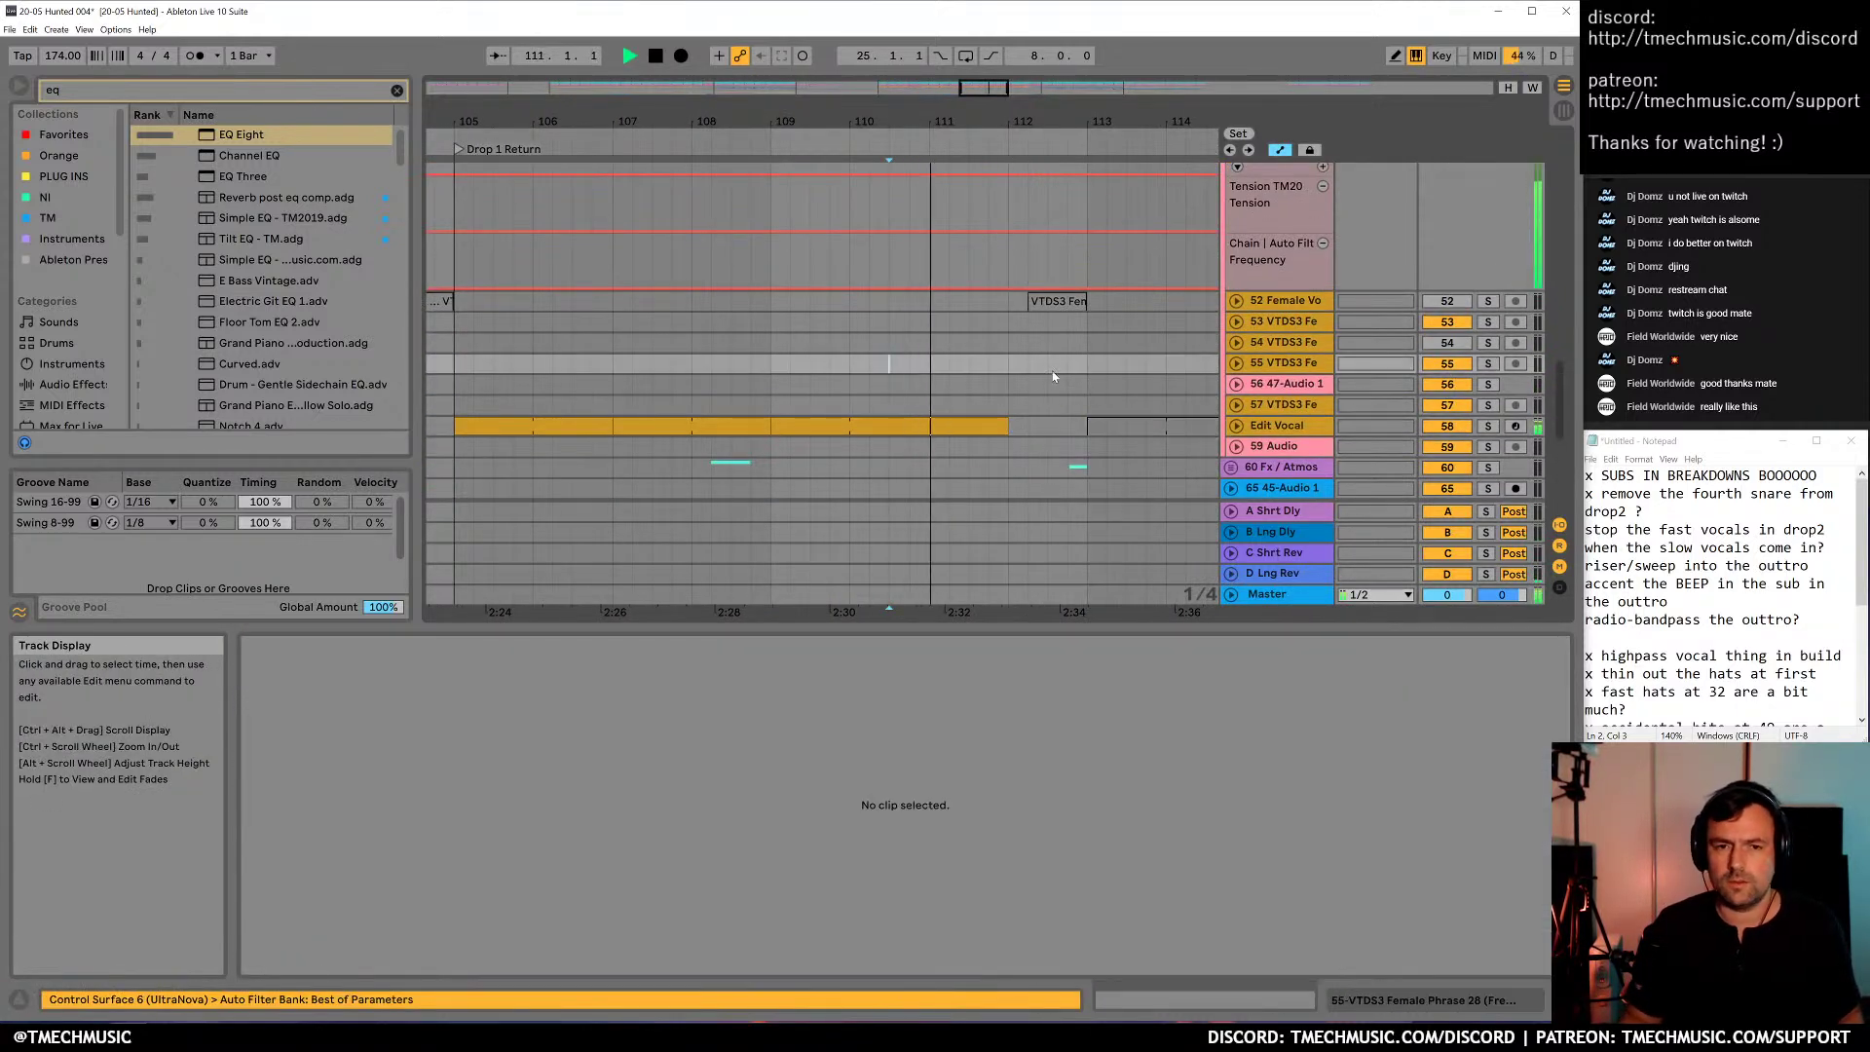
Deactivate the Edit Vocal clip spanning bars 111–112 and audition the earlier vocal stop from bar 110.2
left_click(974, 426)
key("space")
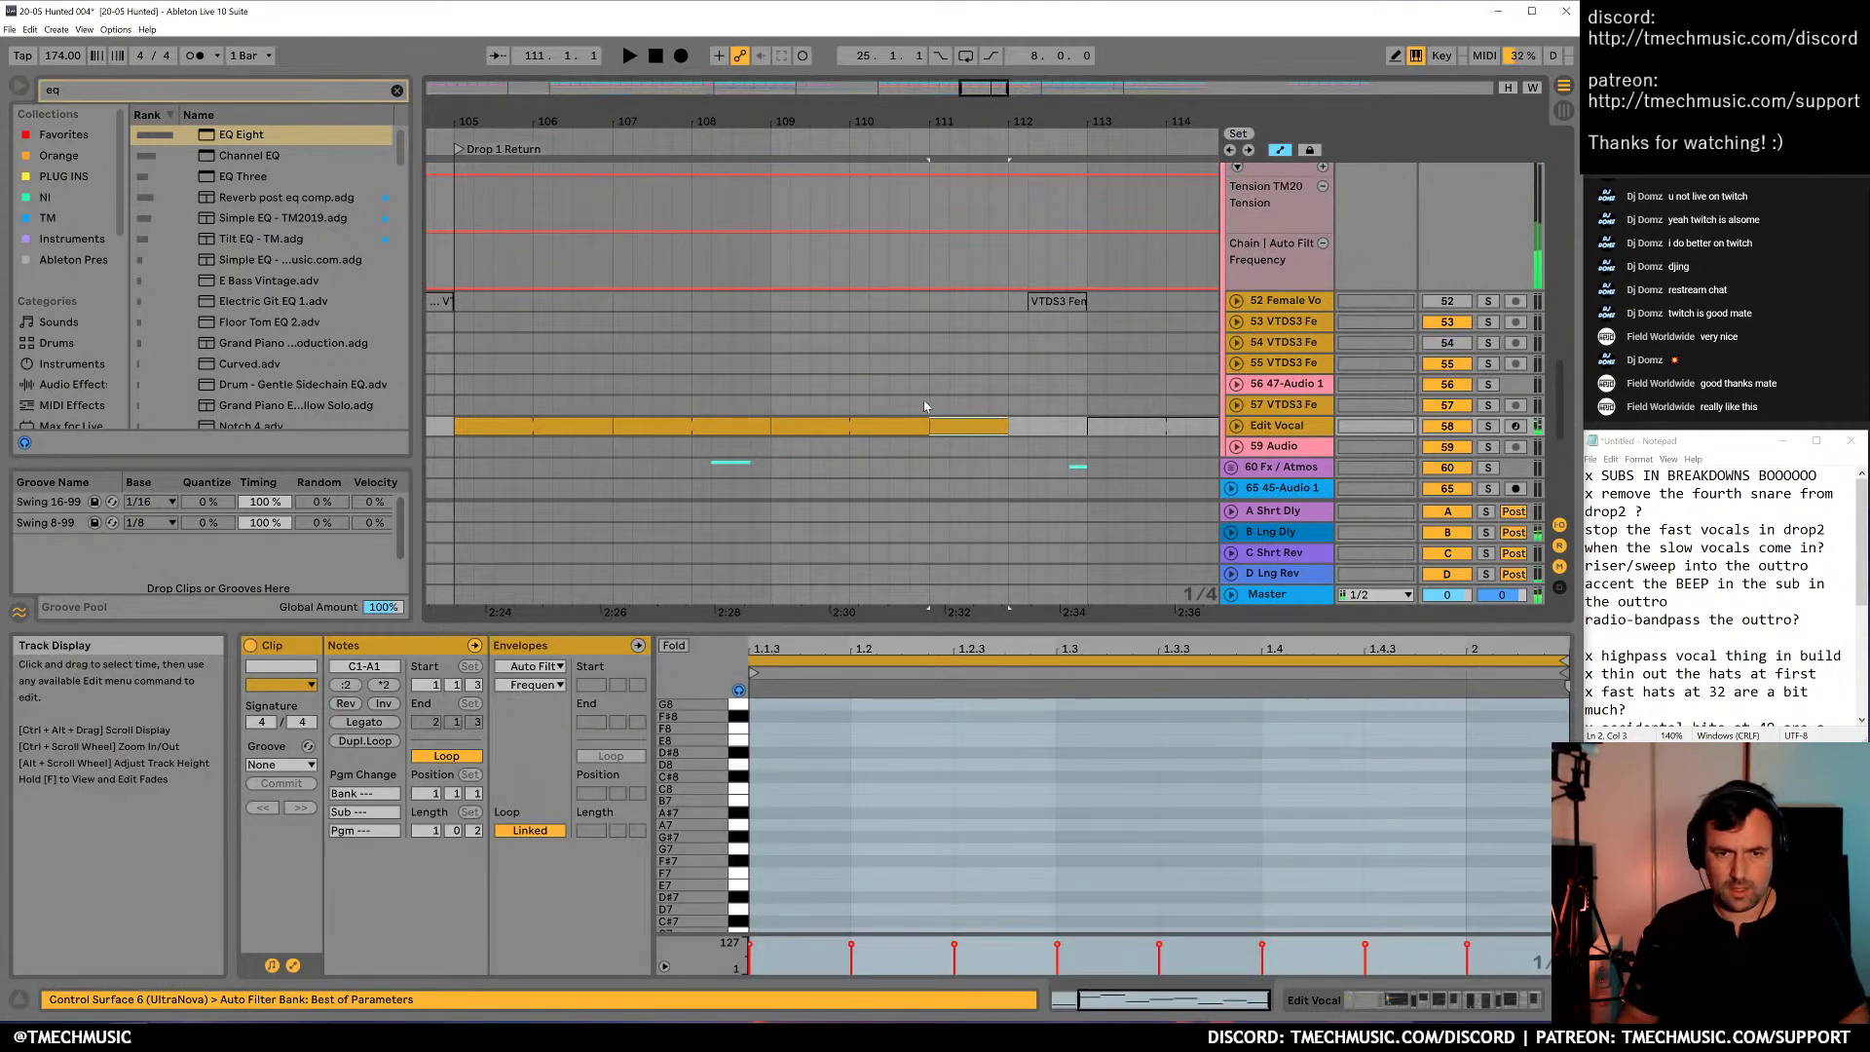
key("Delete")
left_click(869, 384)
key("space")
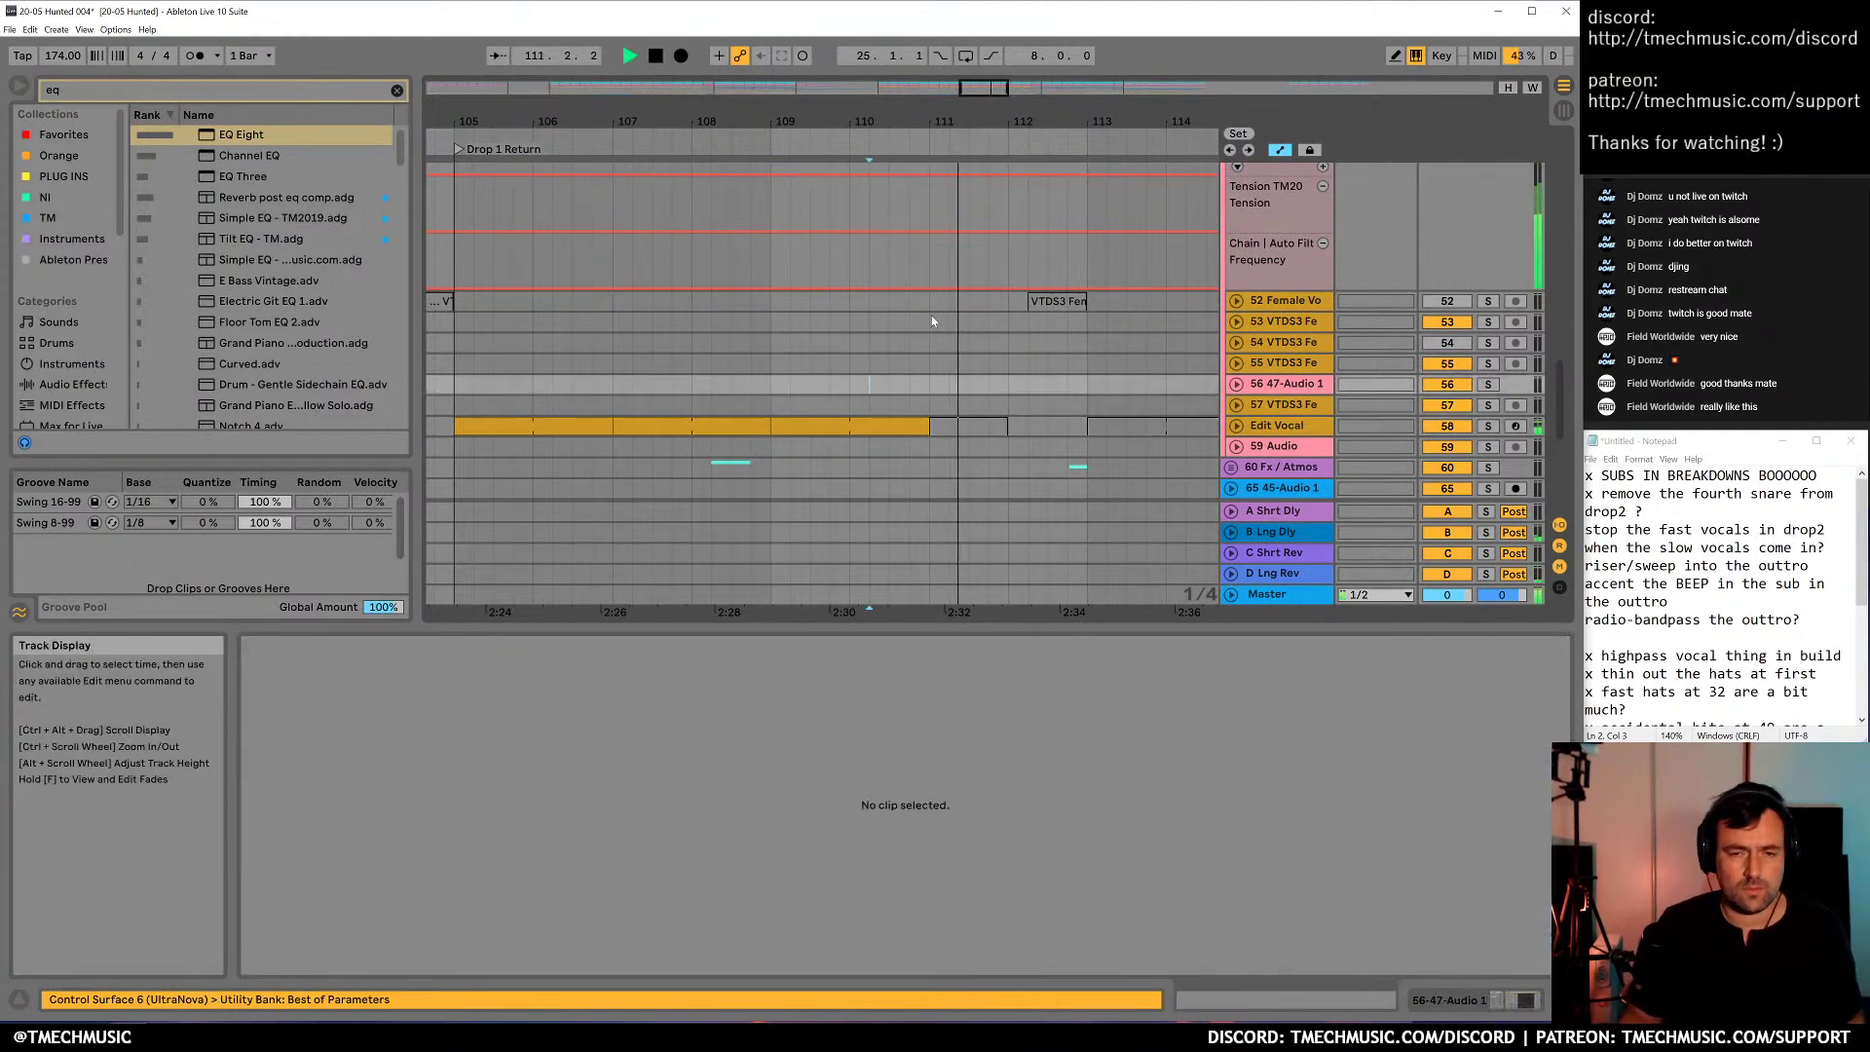
scroll(964, 379, "down", 2)
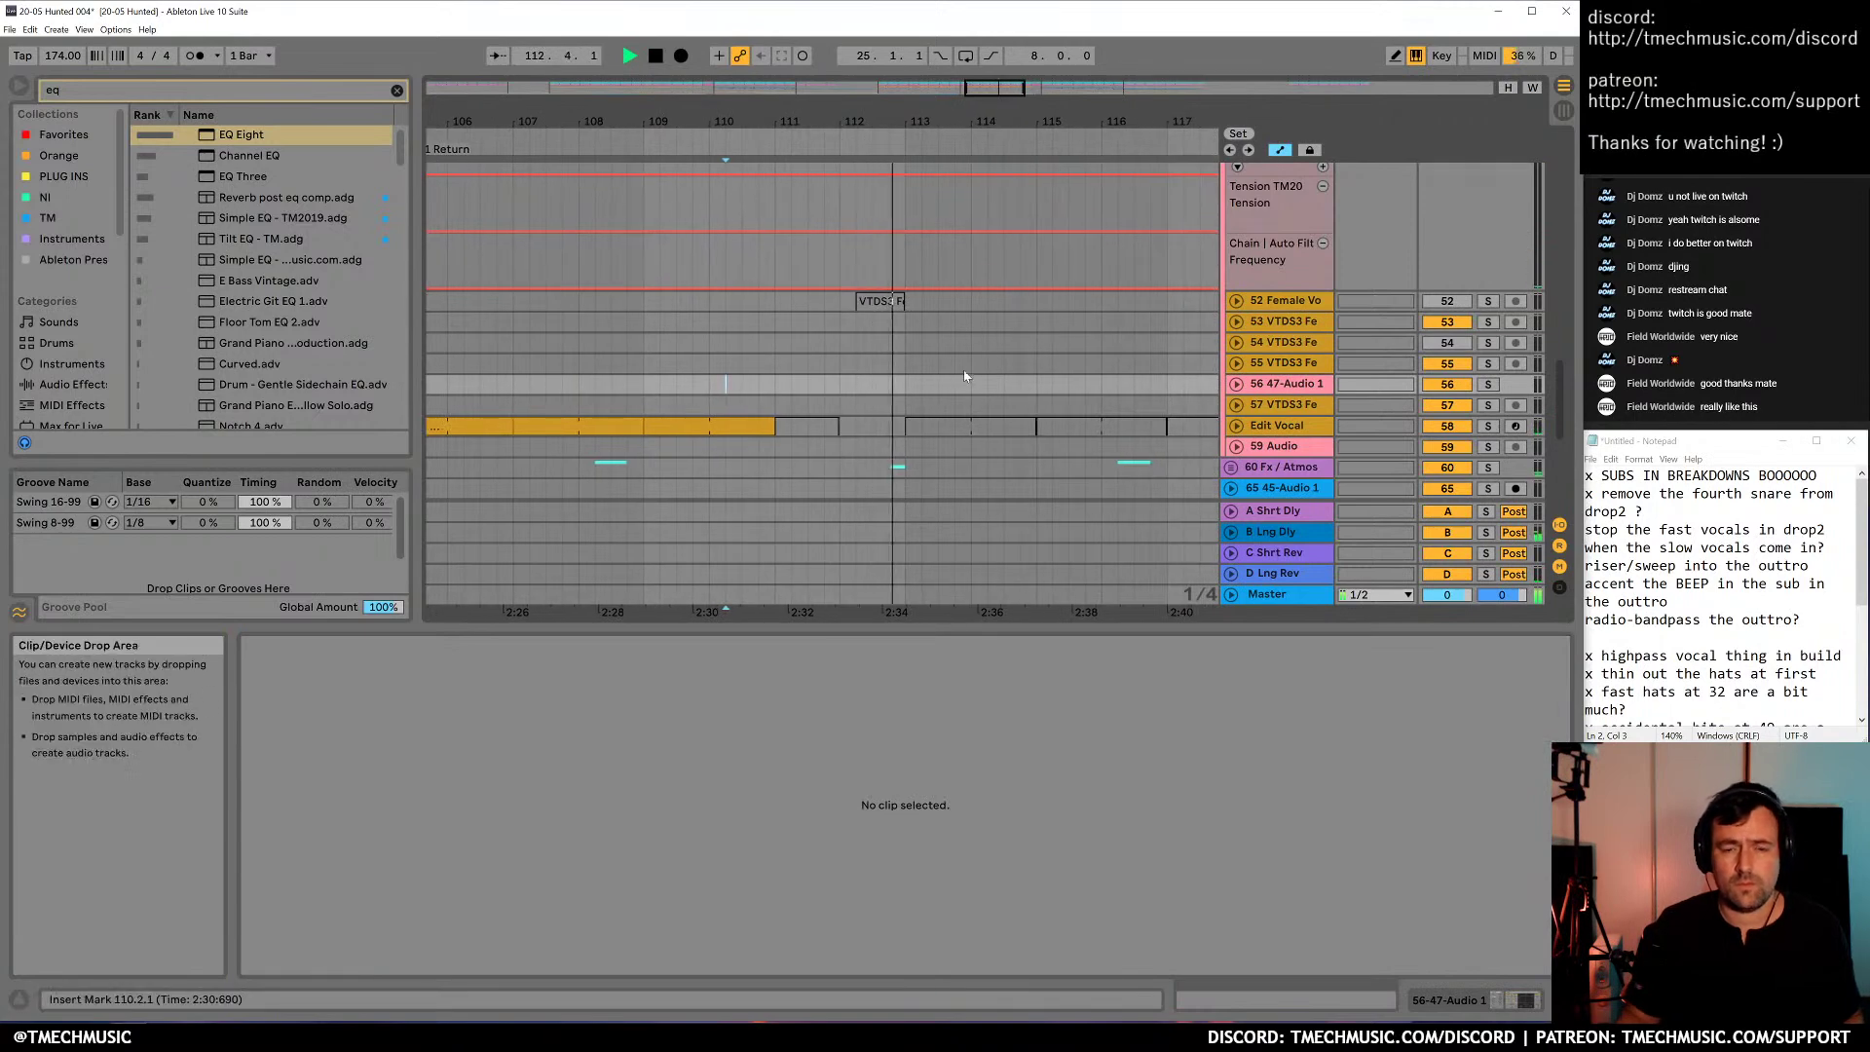
Duplicate the Edit Vocal section from bars 109–111 onto bars 111–113 and audition it from bar 111
scroll(842, 419, "up", 1)
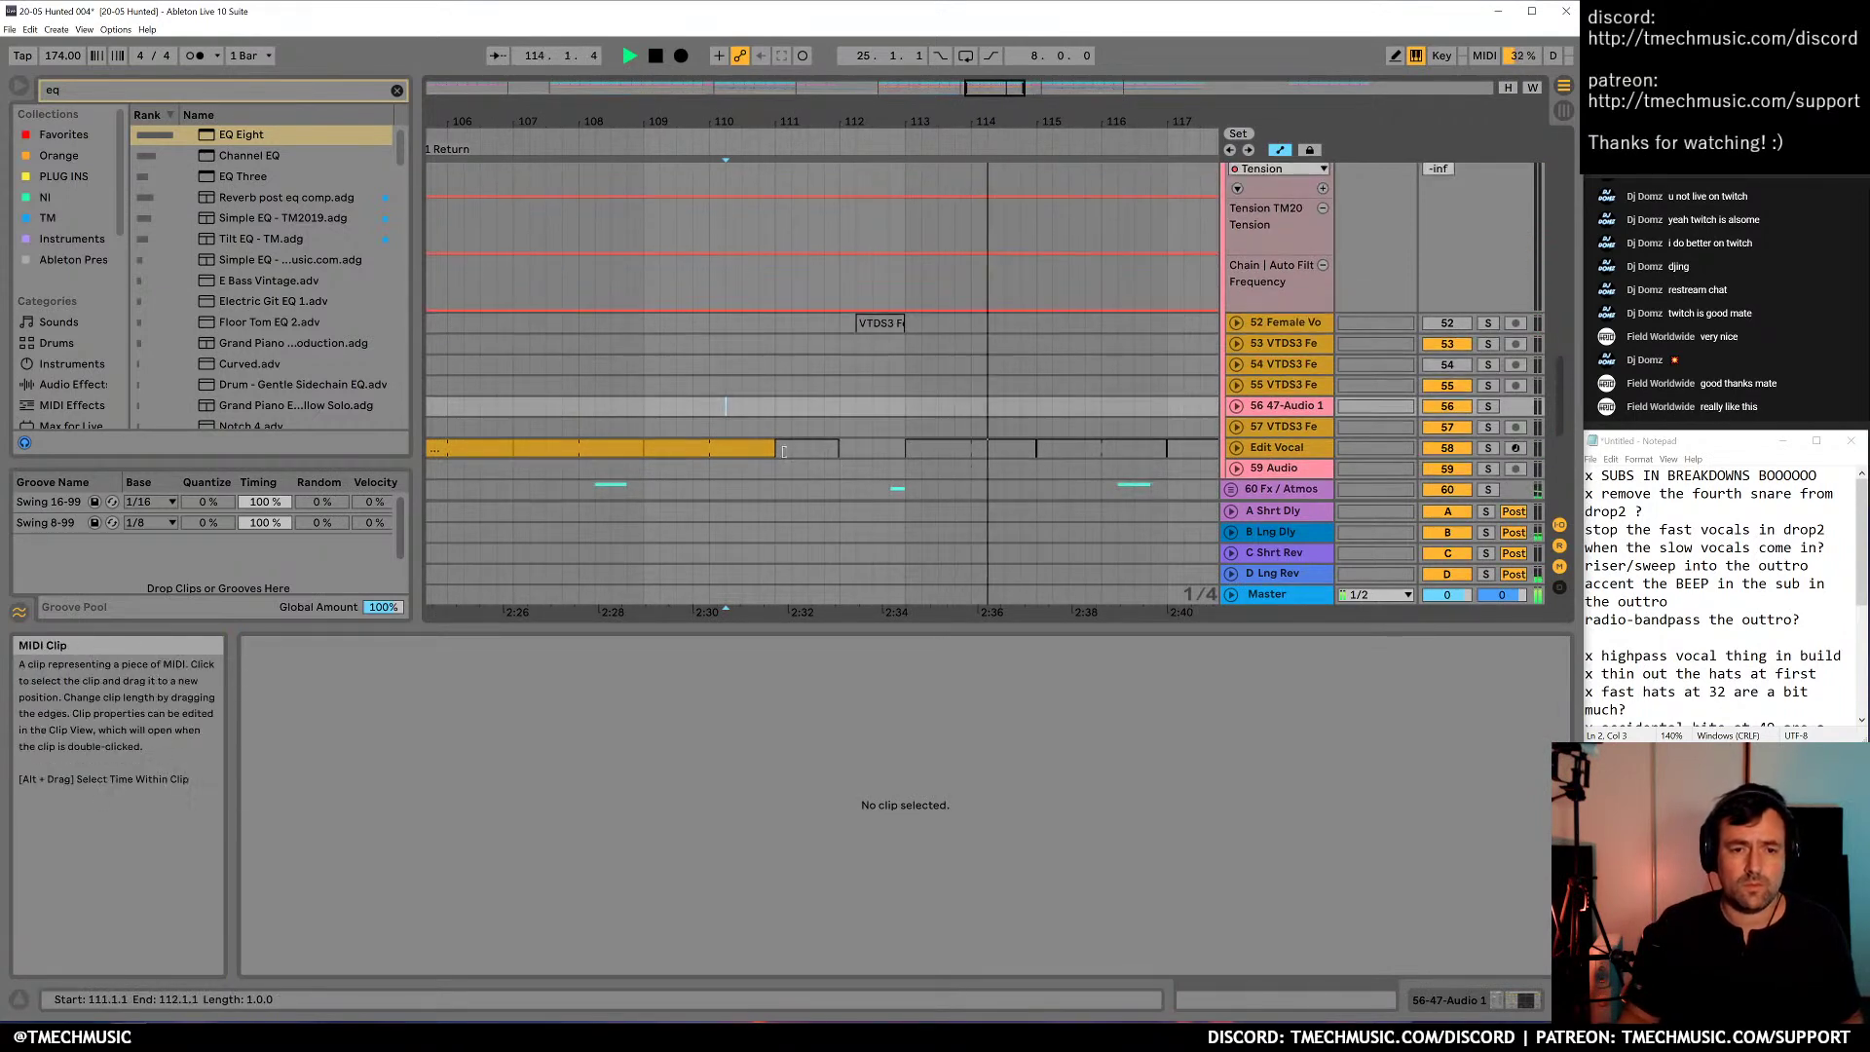
left_click(778, 450)
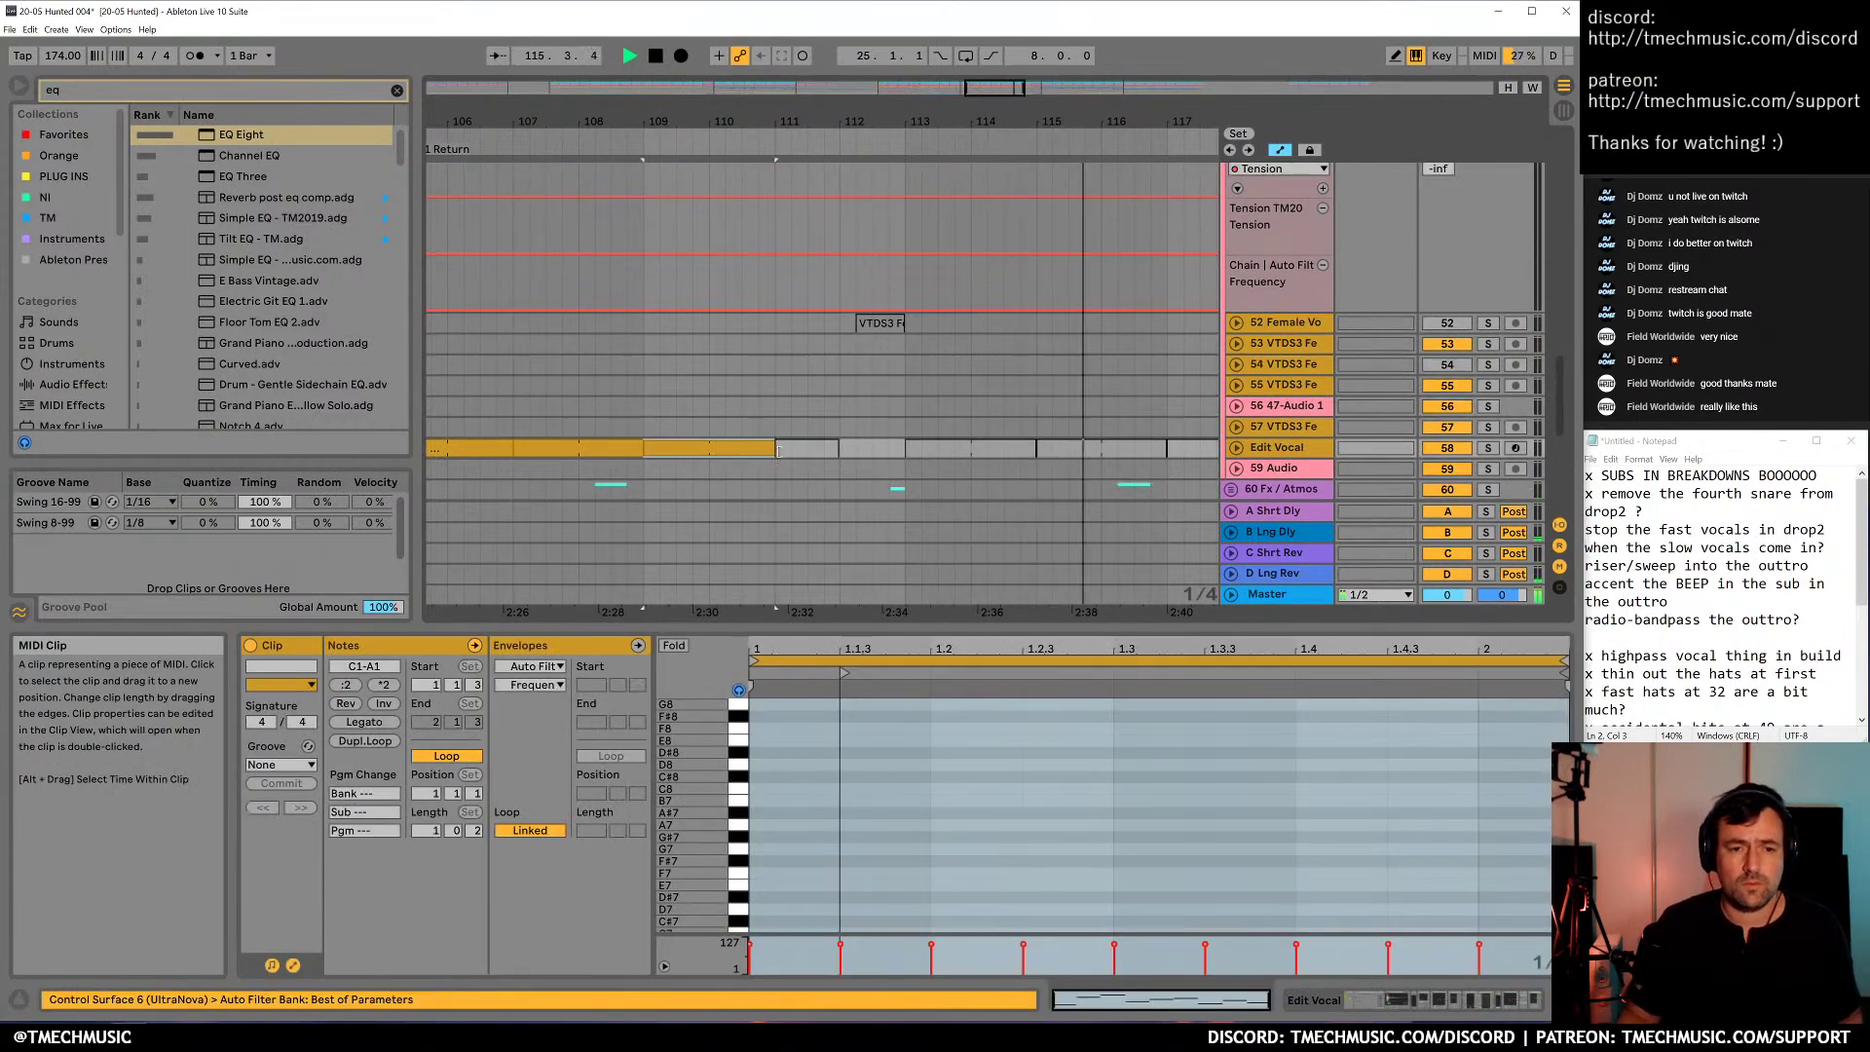
key("ctrl+d")
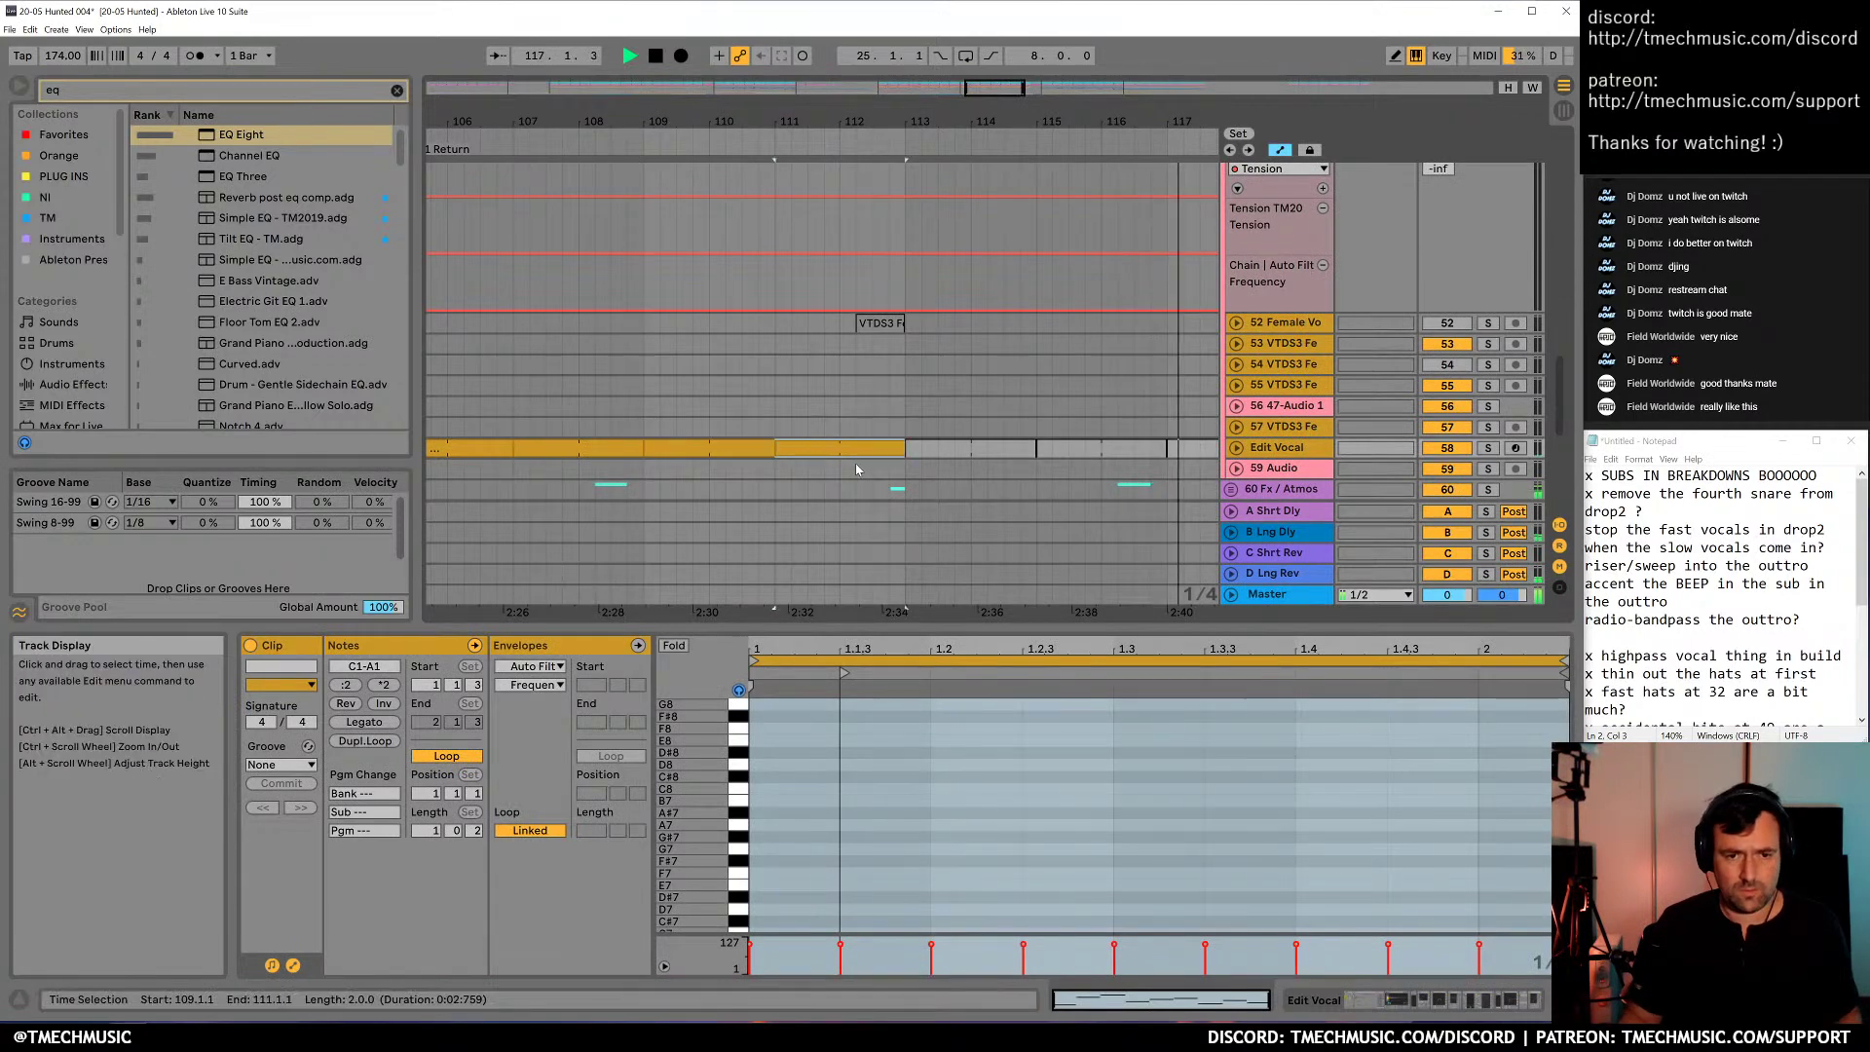
key("space")
left_click(778, 385)
left_click(777, 428)
key("space")
Cut the duplicated Edit Vocal section back to end at bar 112.3 and audition the ending from bar 110
left_click_drag(777, 446, 889, 449)
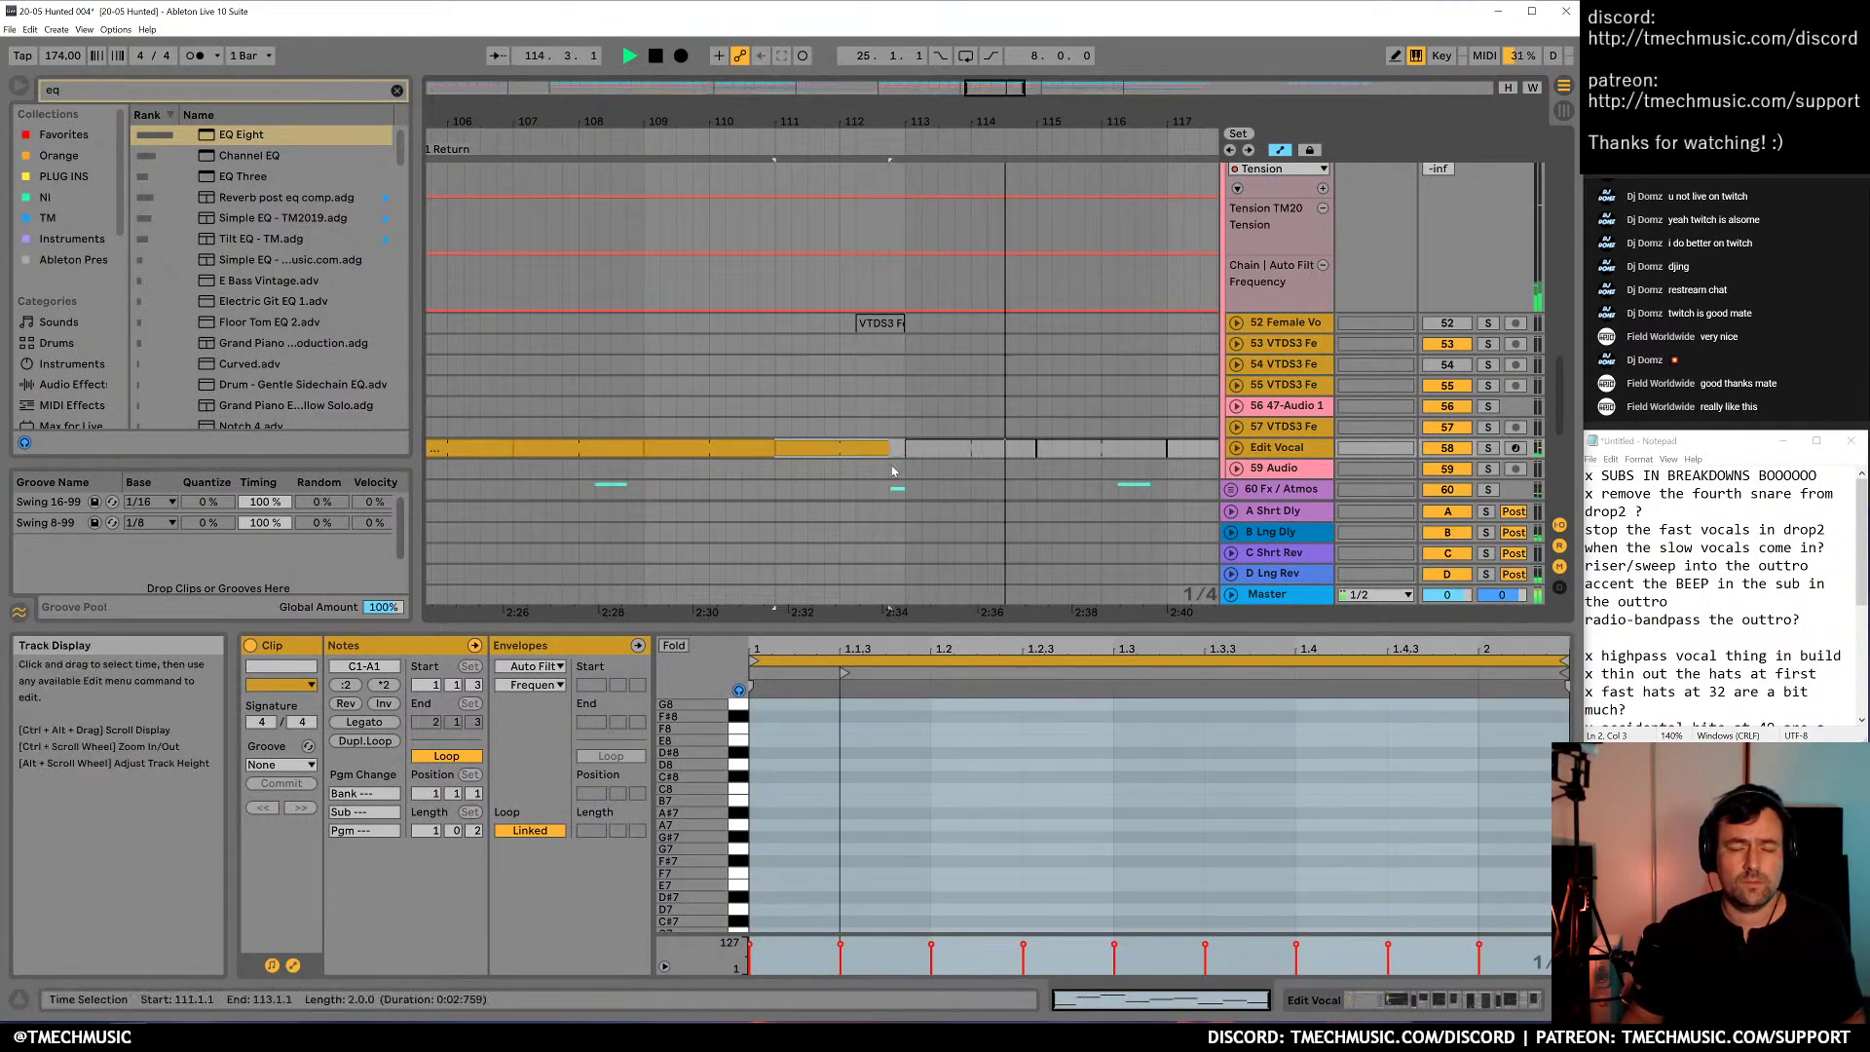
left_click(728, 403)
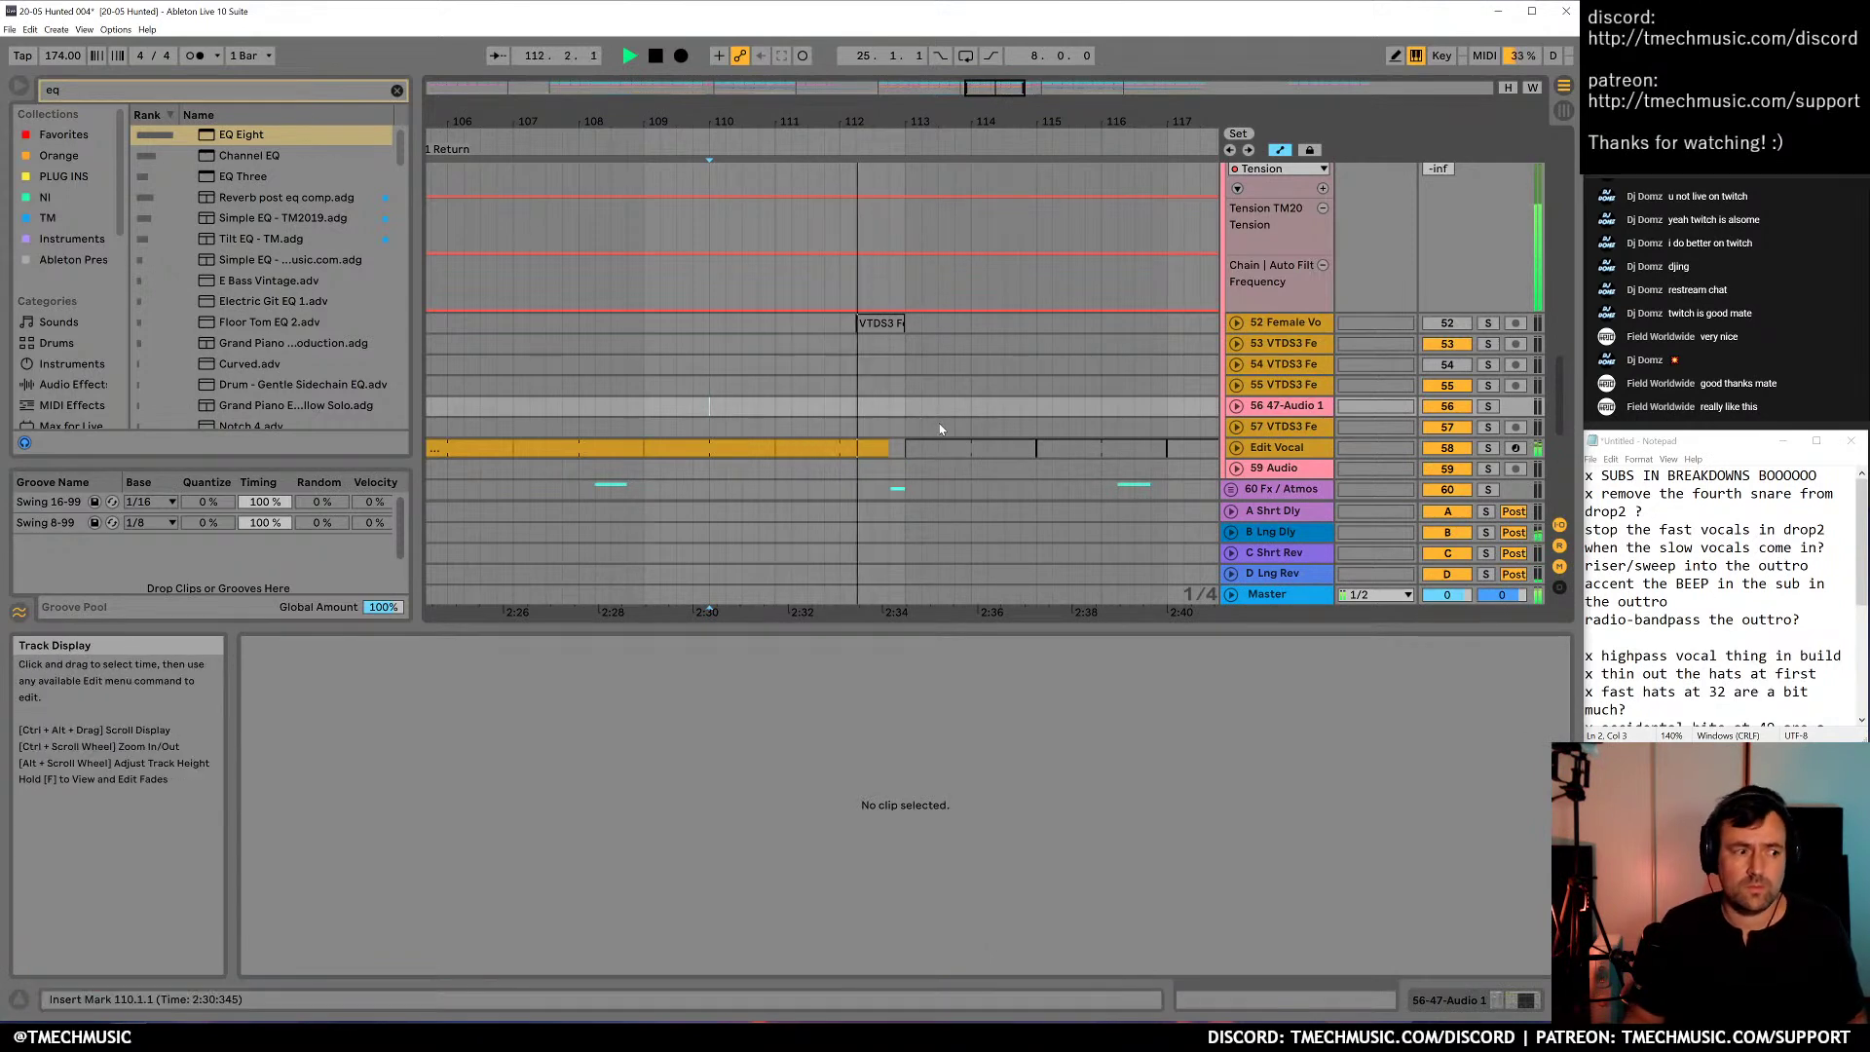
left_click(874, 450)
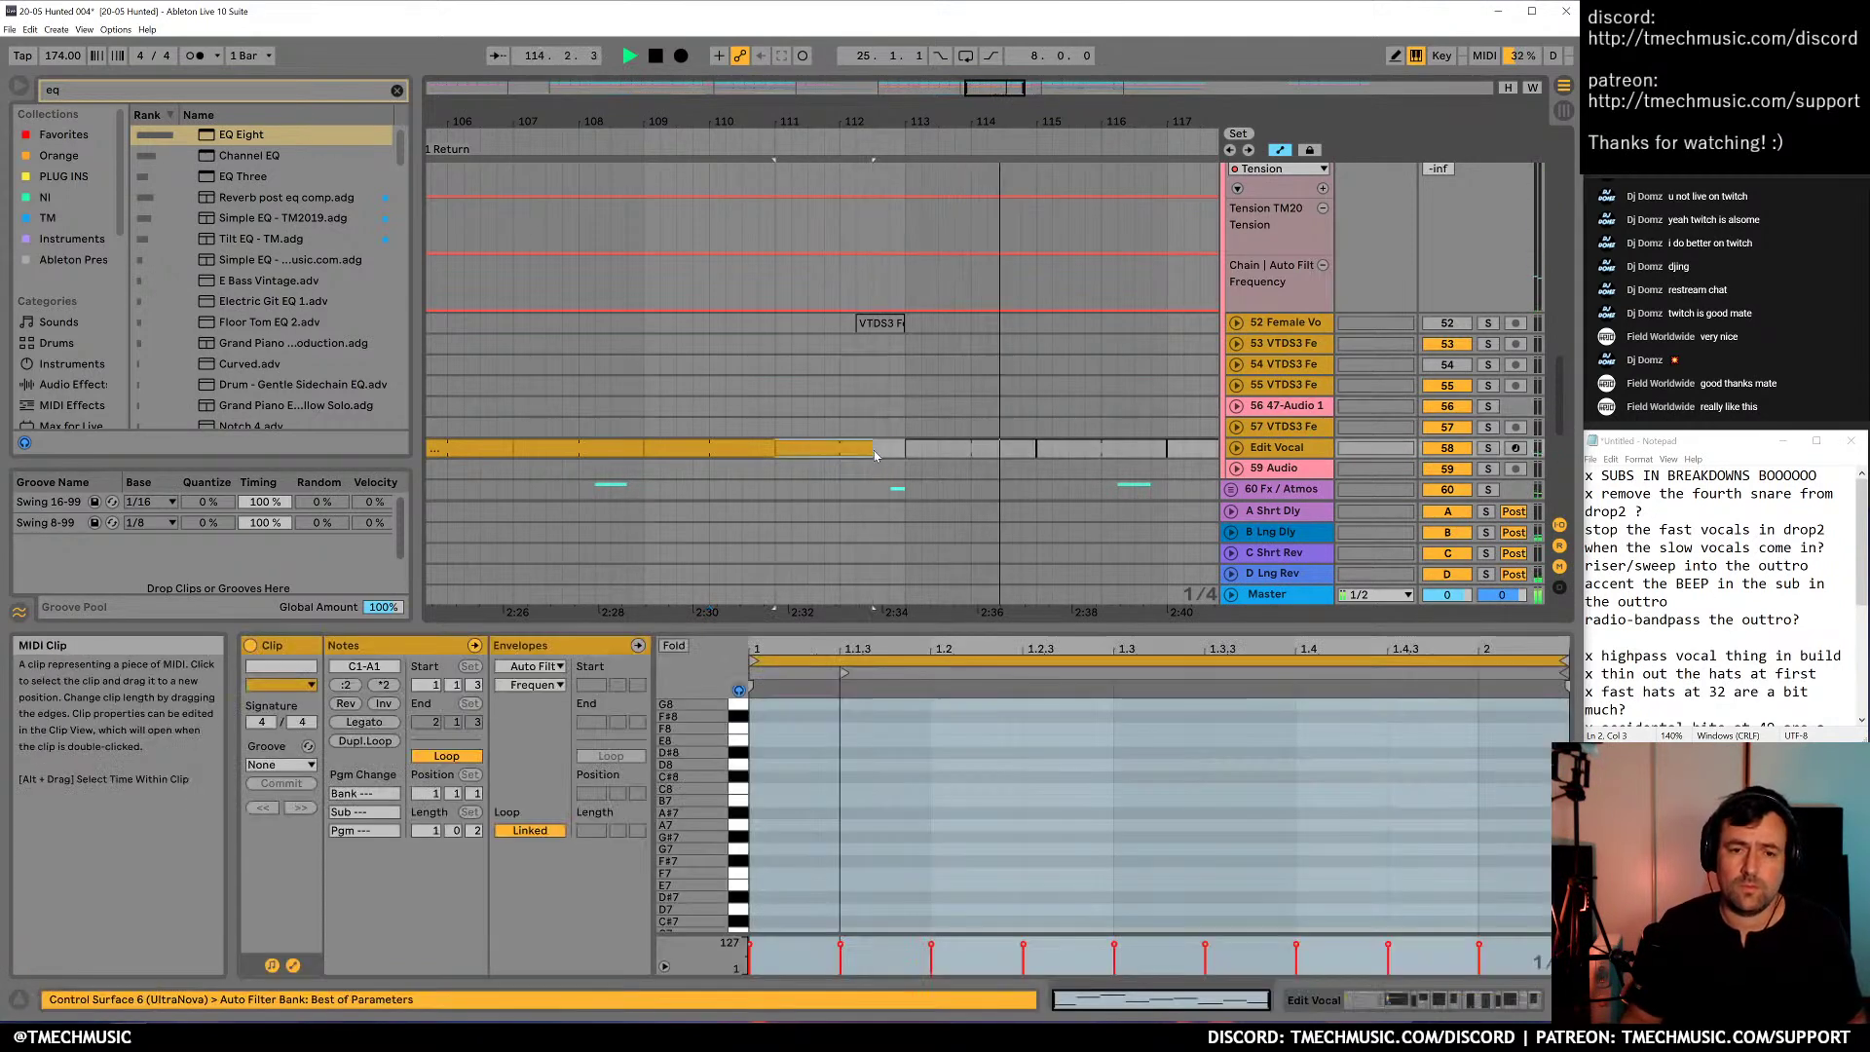
left_click(709, 404)
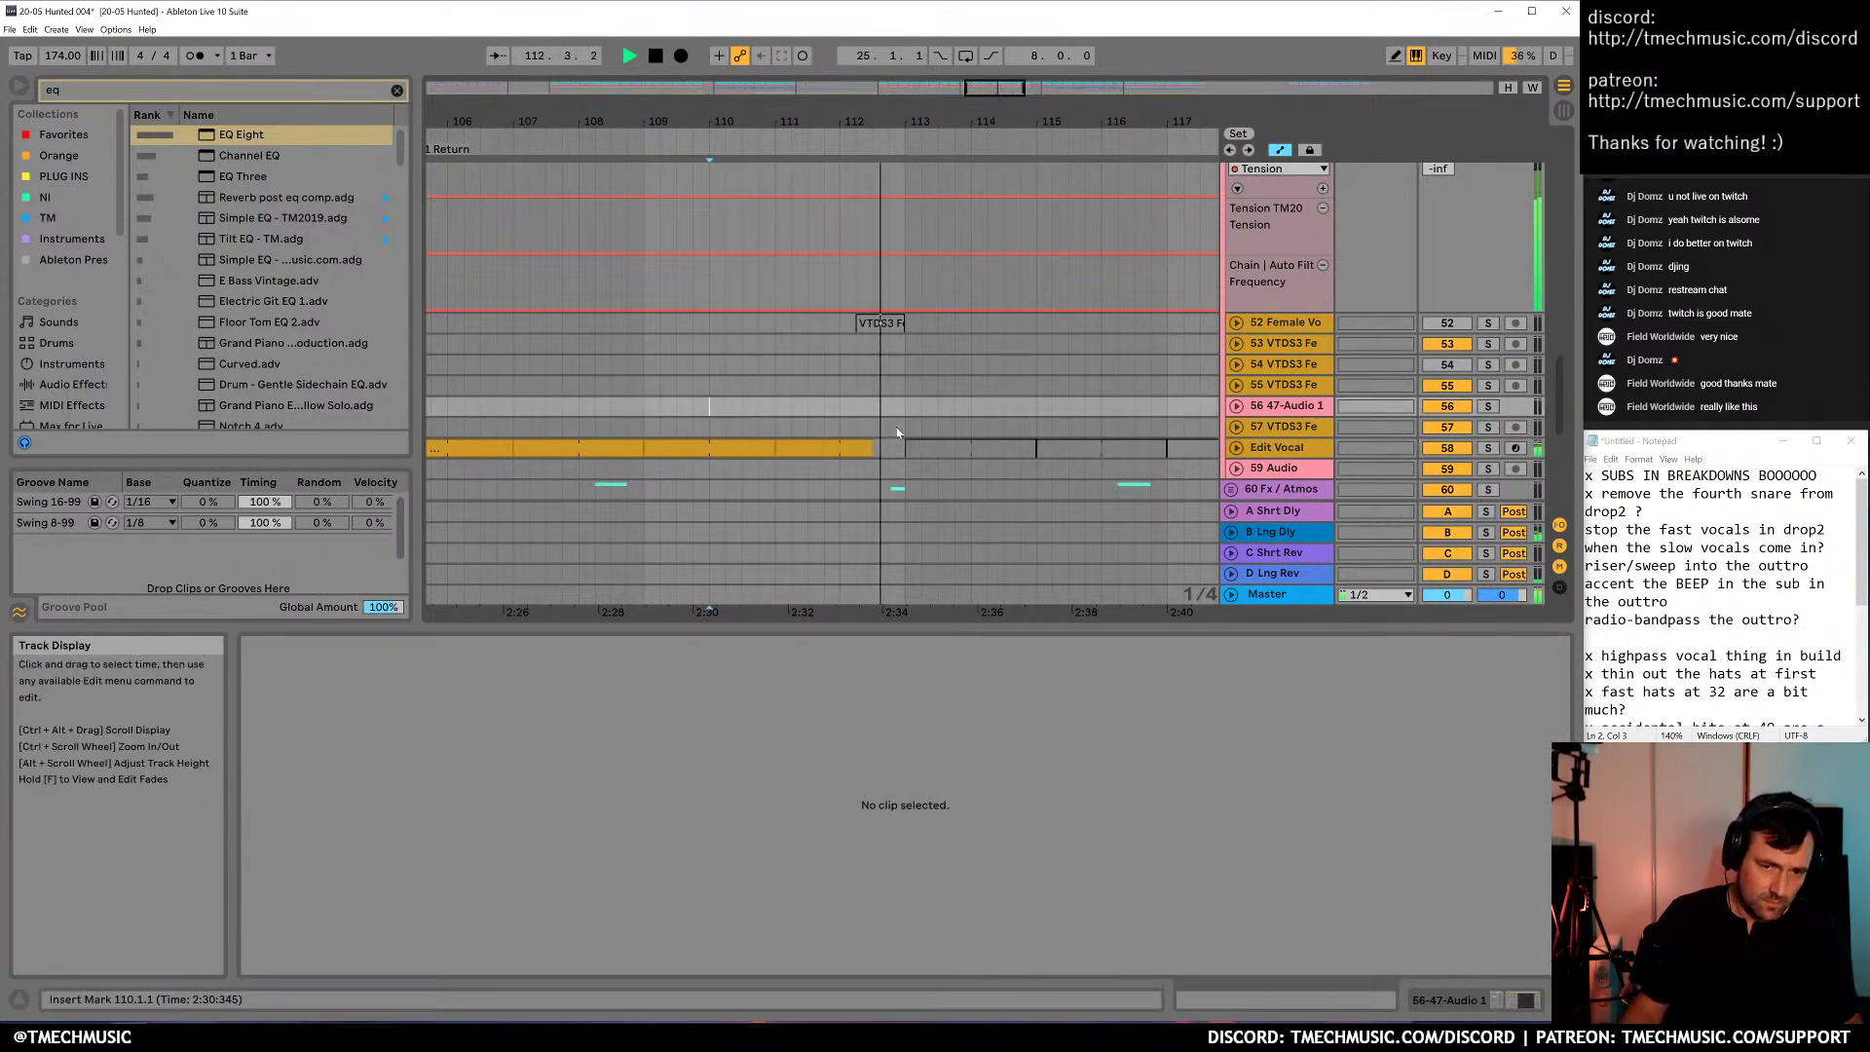
mouse_move(863, 453)
left_mouse_down()
mouse_move(847, 452)
mouse_move(870, 450)
left_mouse_up()
left_click_drag(961, 146, 934, 134)
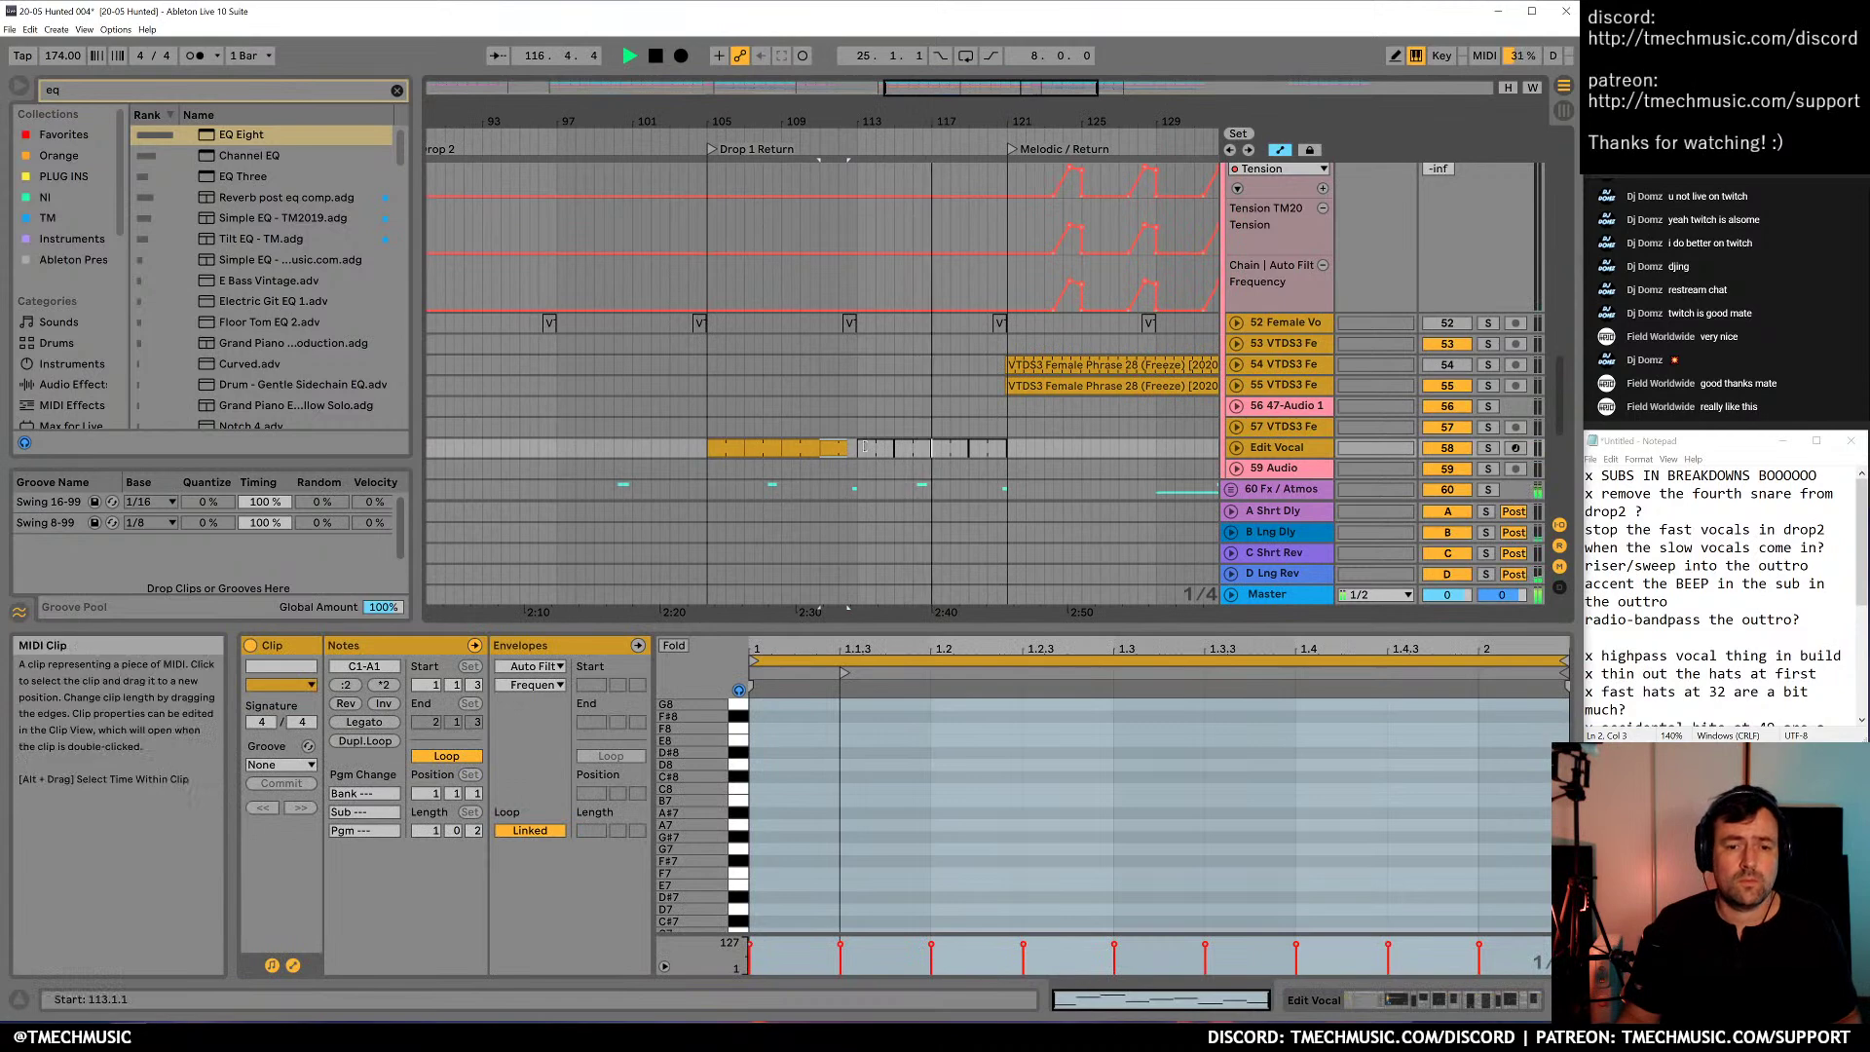
Undo the Edit Vocal clip edits and deactivations, bringing back the active clips up to bar 119
key("ctrl+z")
key("ctrl+z")
left_click(1004, 488)
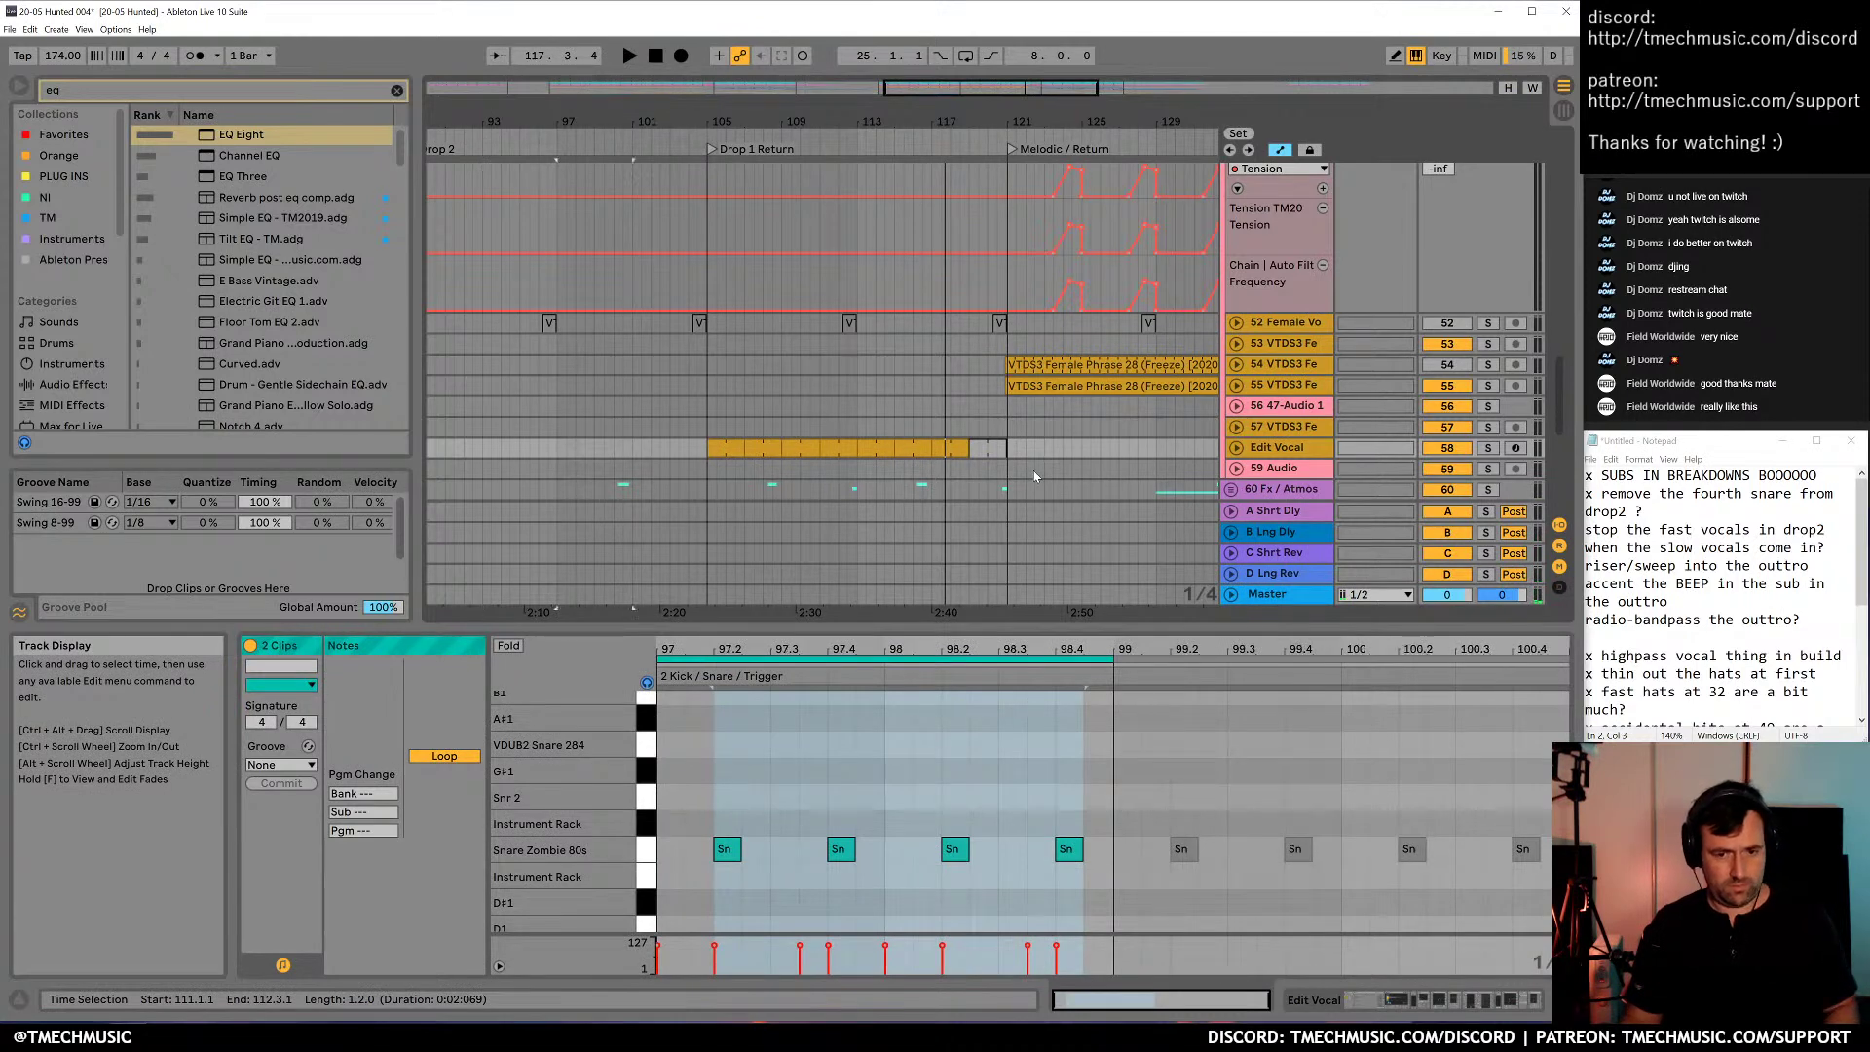
left_click(1034, 475)
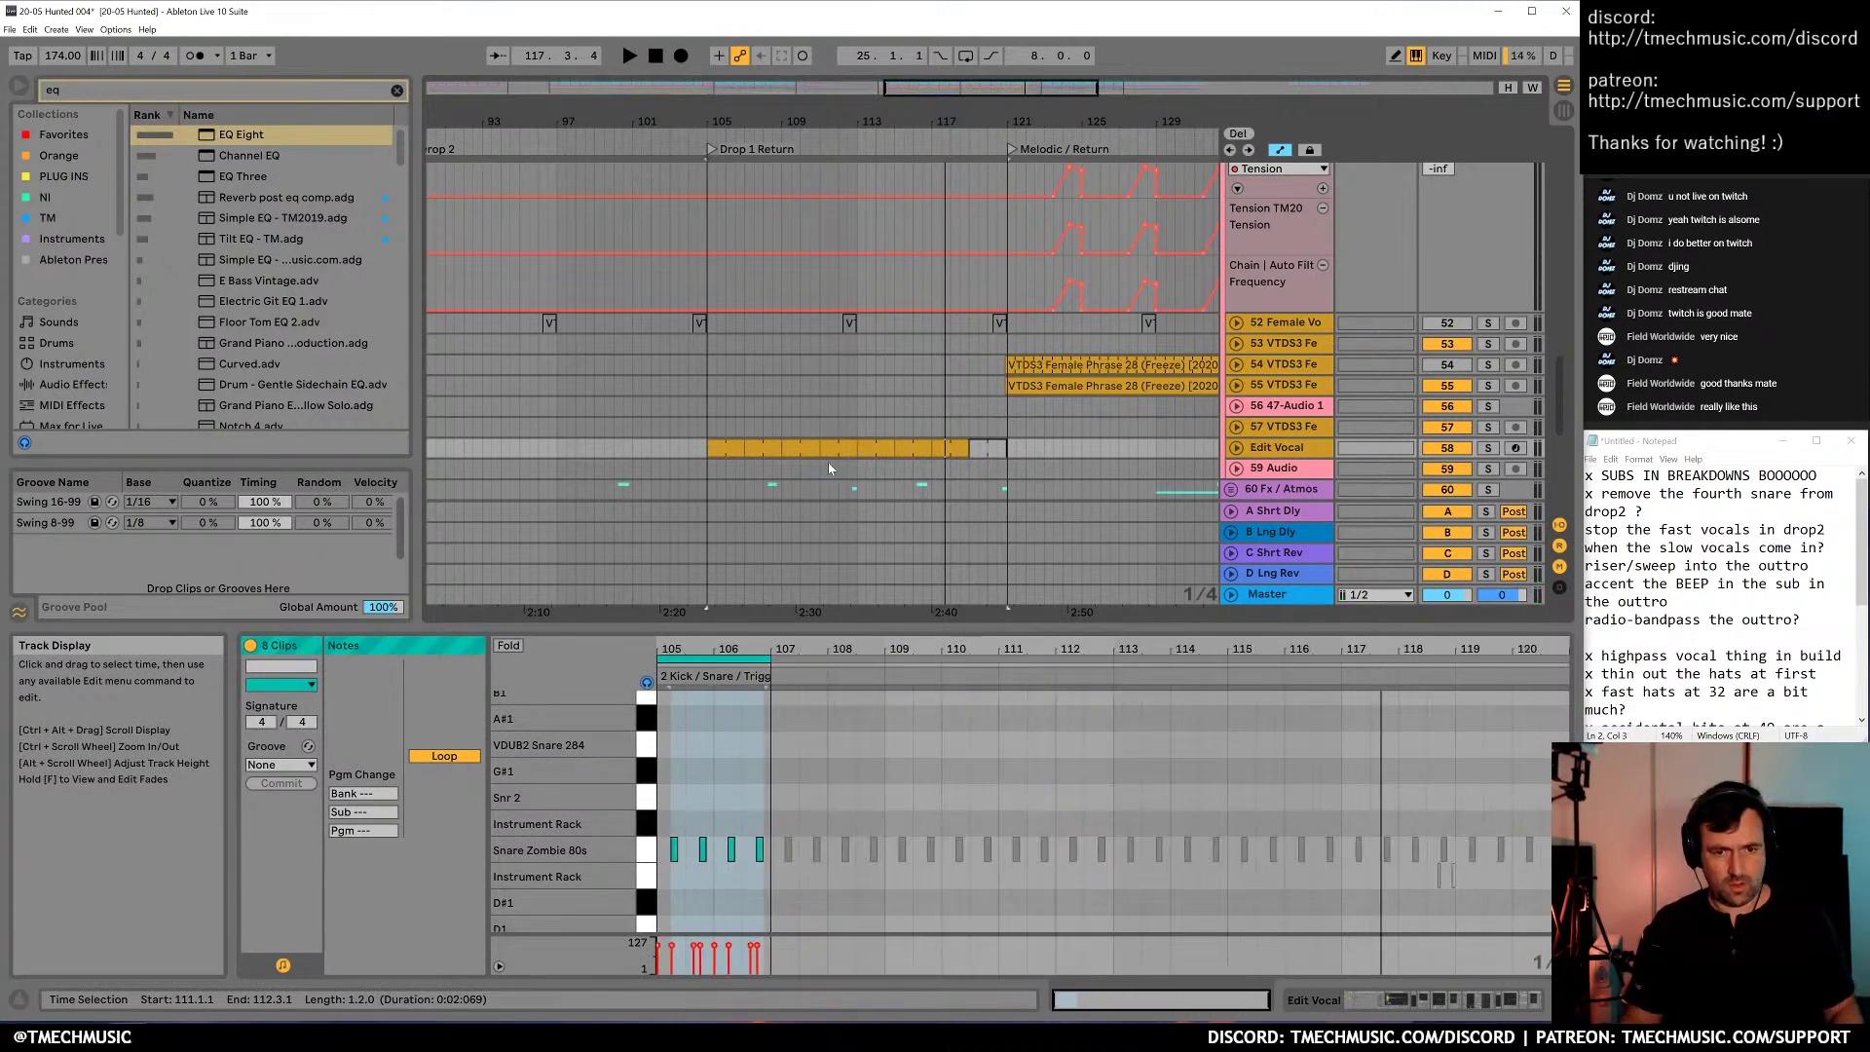
Expand the Edit Vocal track, look through its automation lanes, and bring up its Auto Filter device
left_click(692, 442)
left_click(1235, 447)
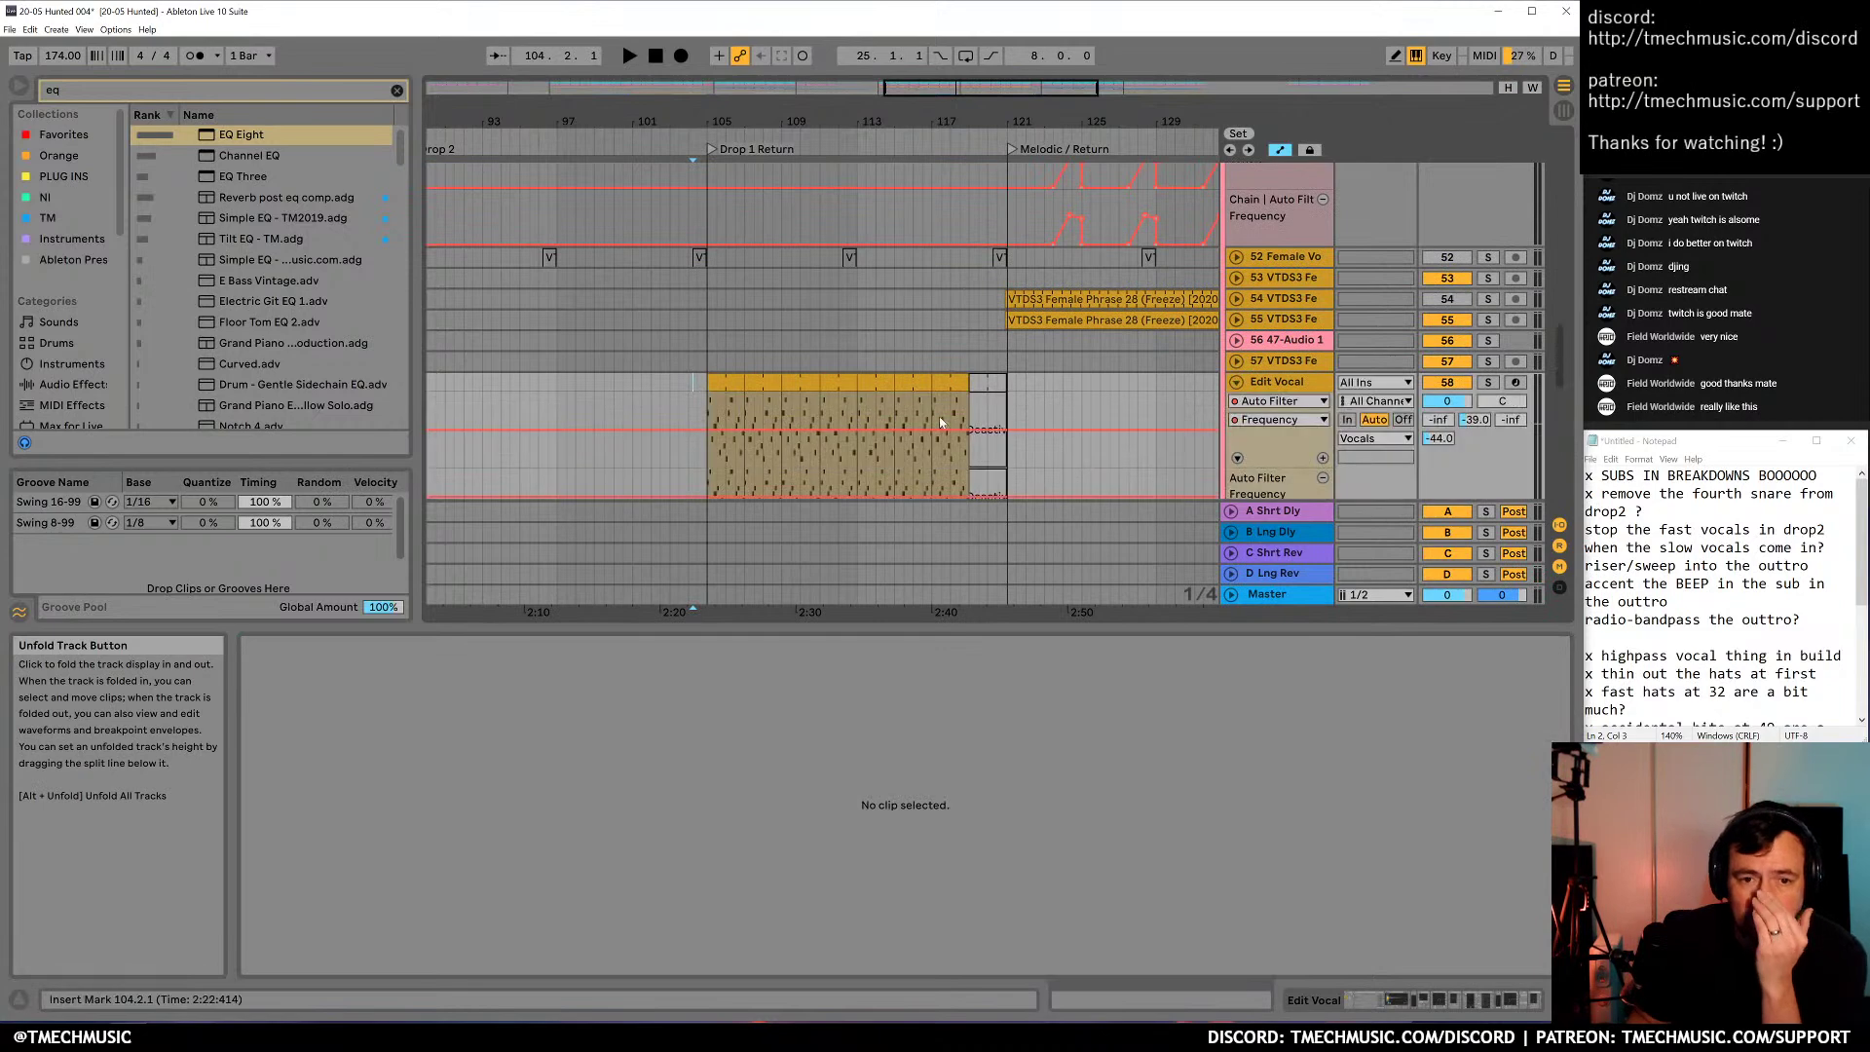
scroll(953, 417, "down", 6)
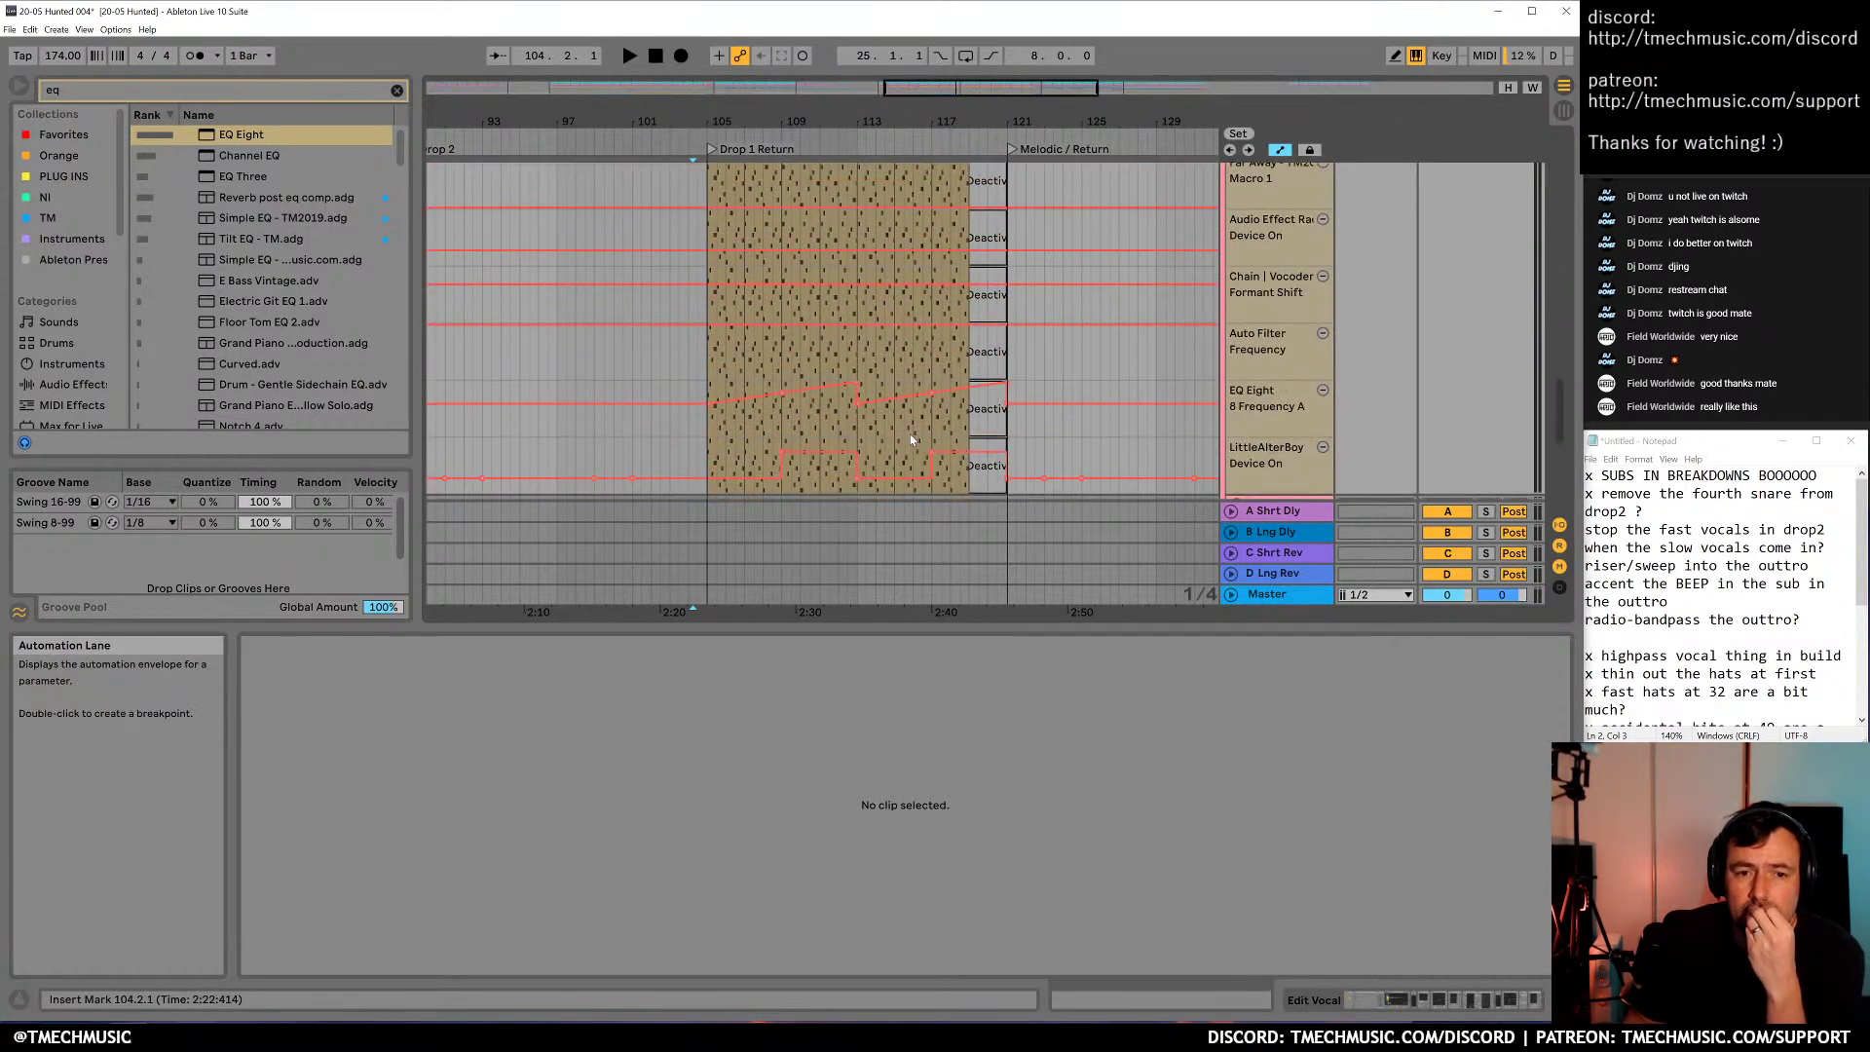
scroll(913, 430, "up", 5)
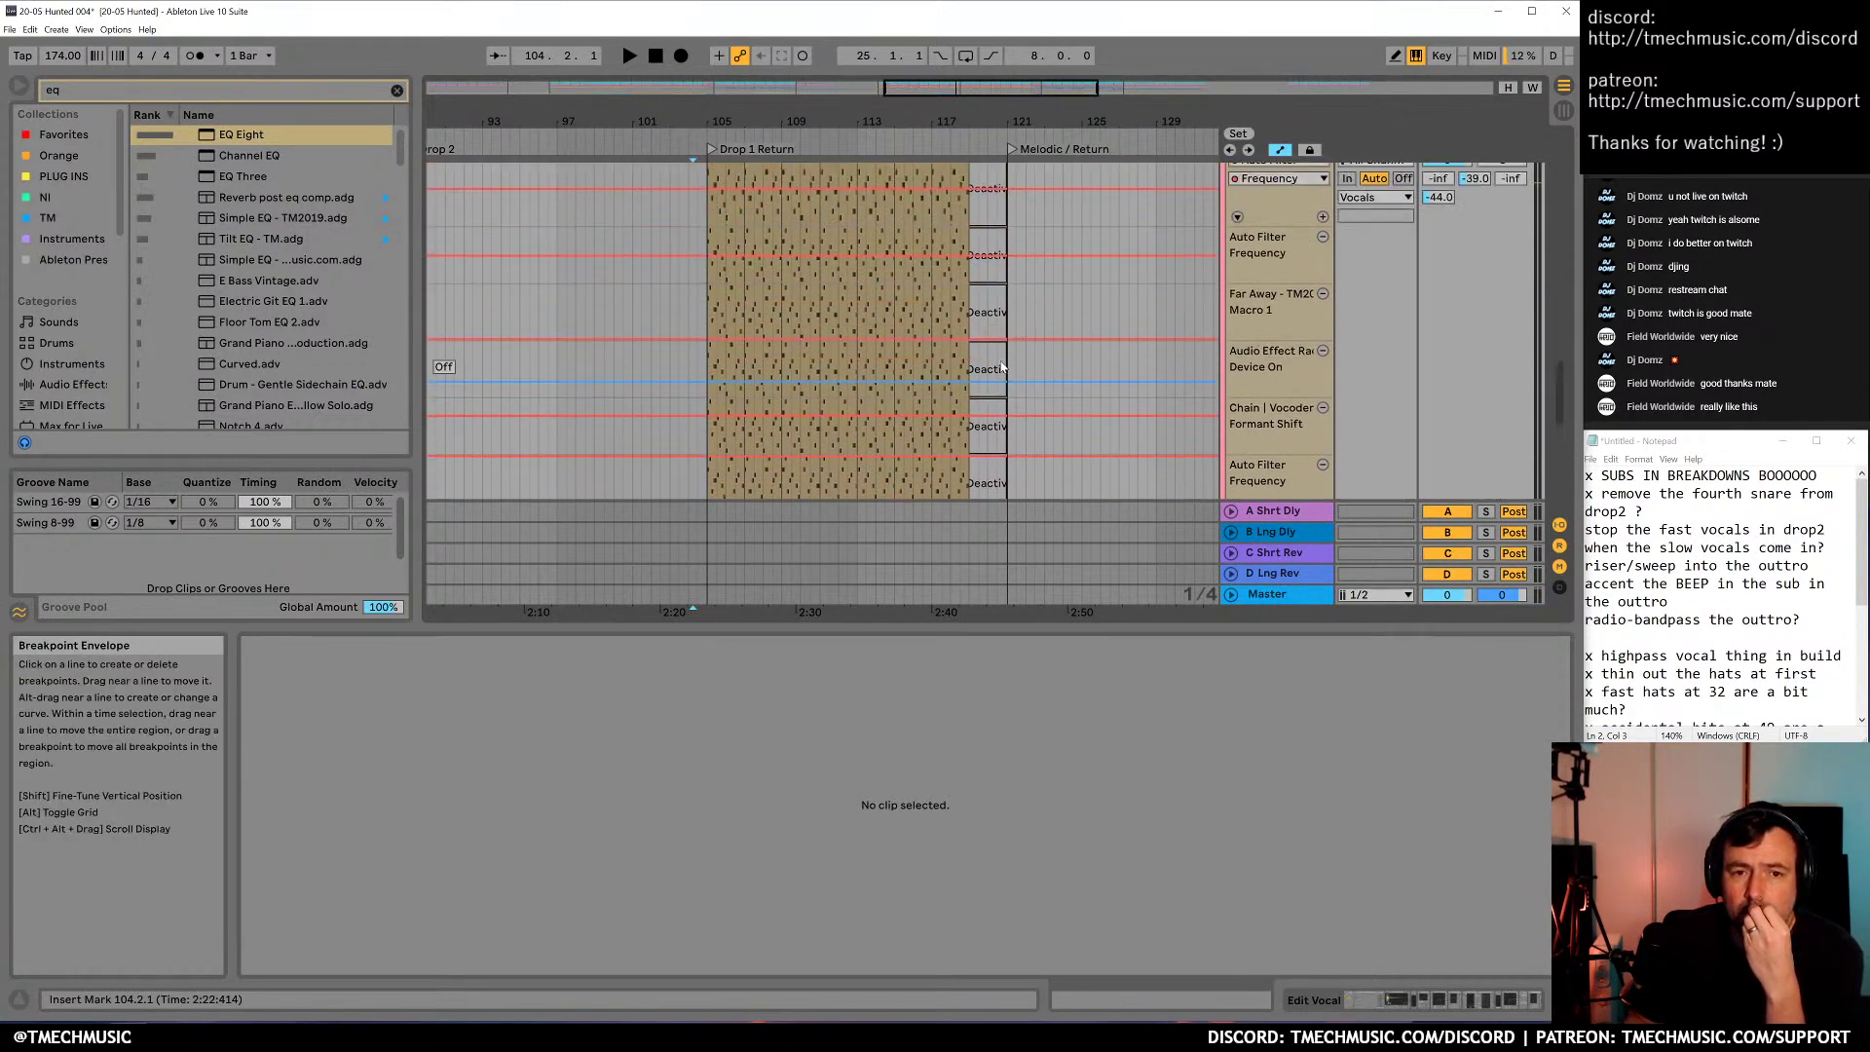
left_click(1276, 205)
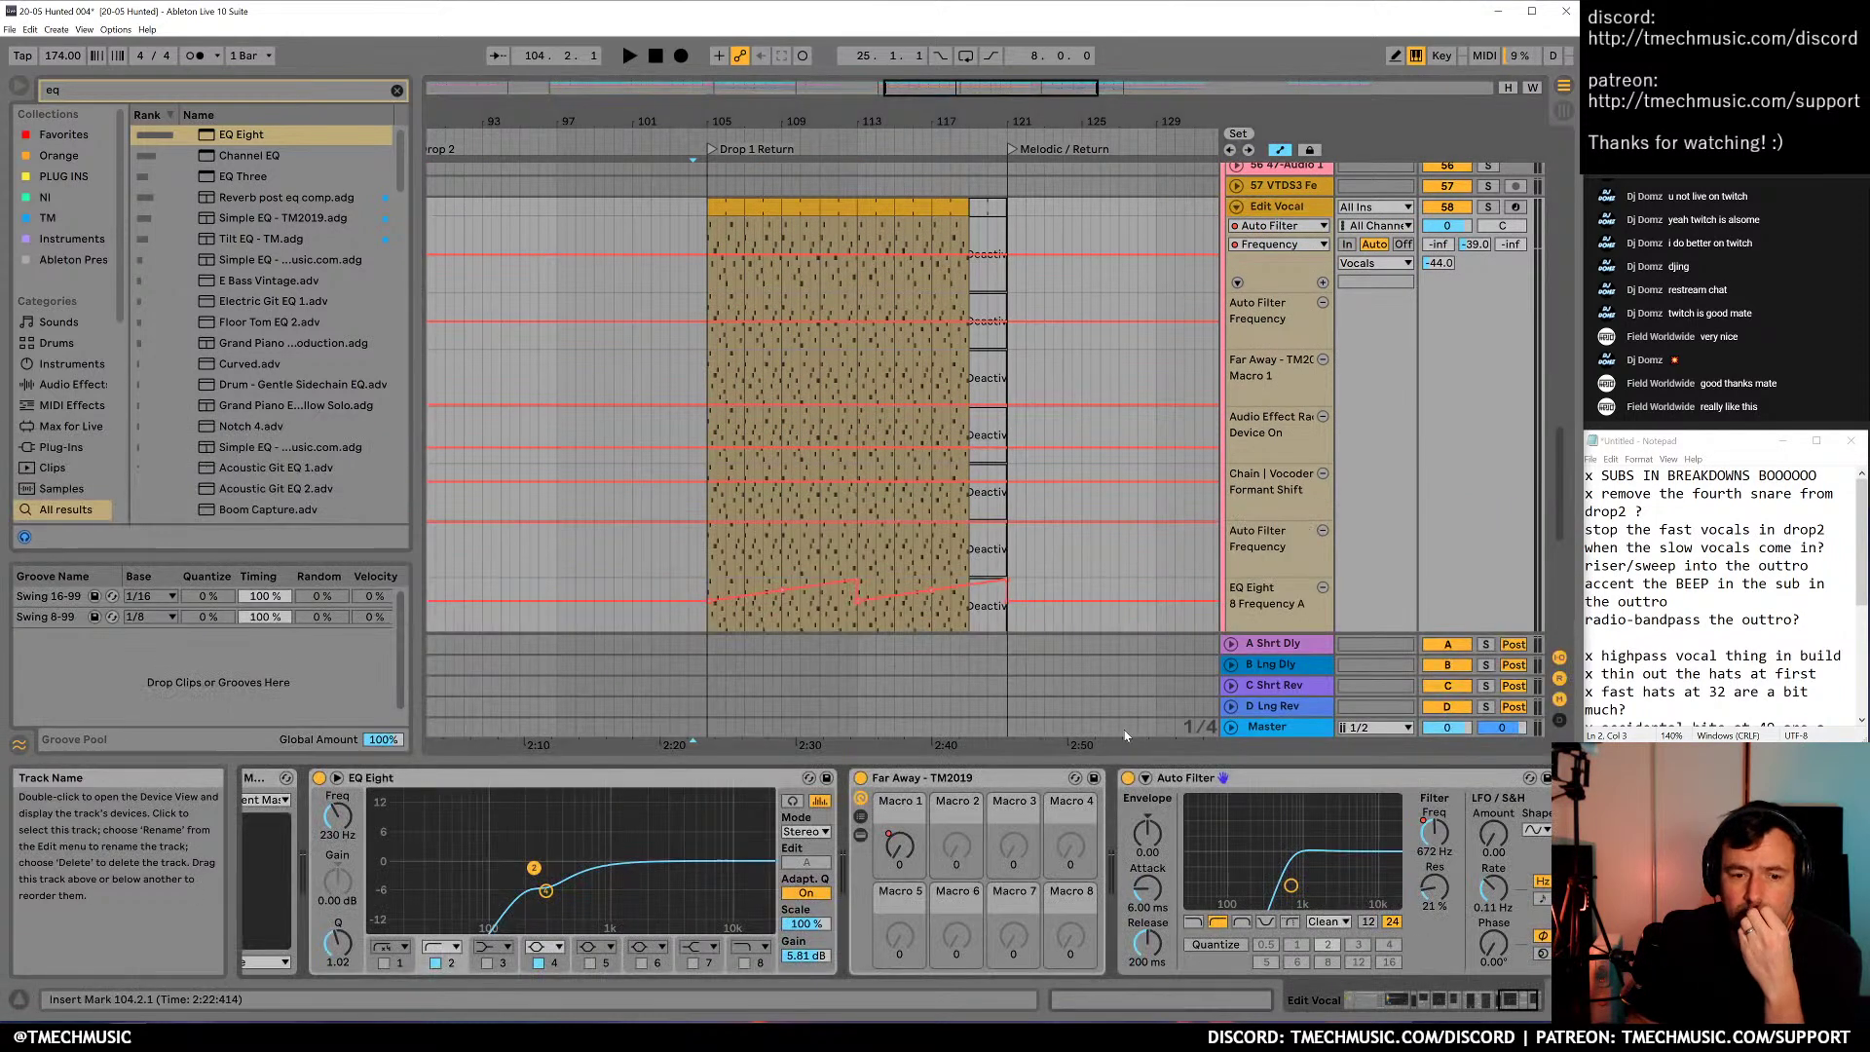
left_click(1506, 998)
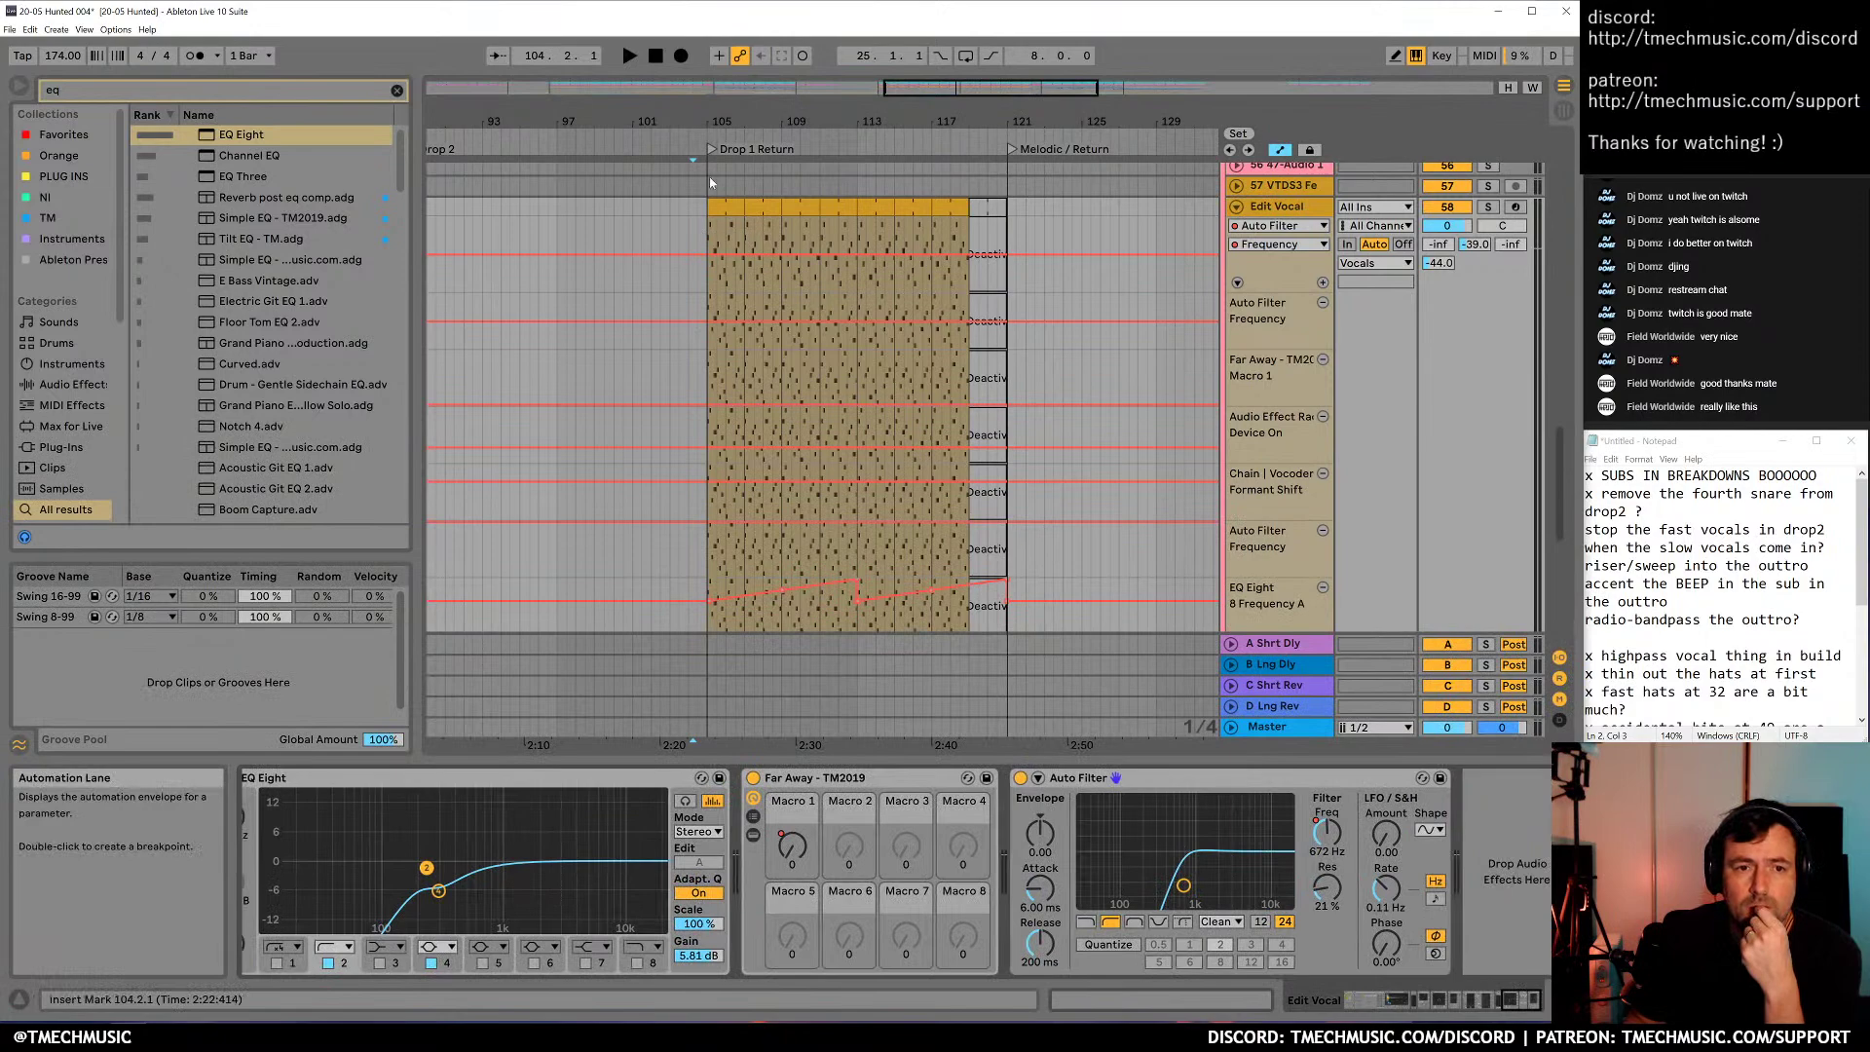
Lower Edit Vocal's Auto Filter frequency automation to 26 Hz just before Drop 1 Return
left_click_drag(715, 122, 781, 60)
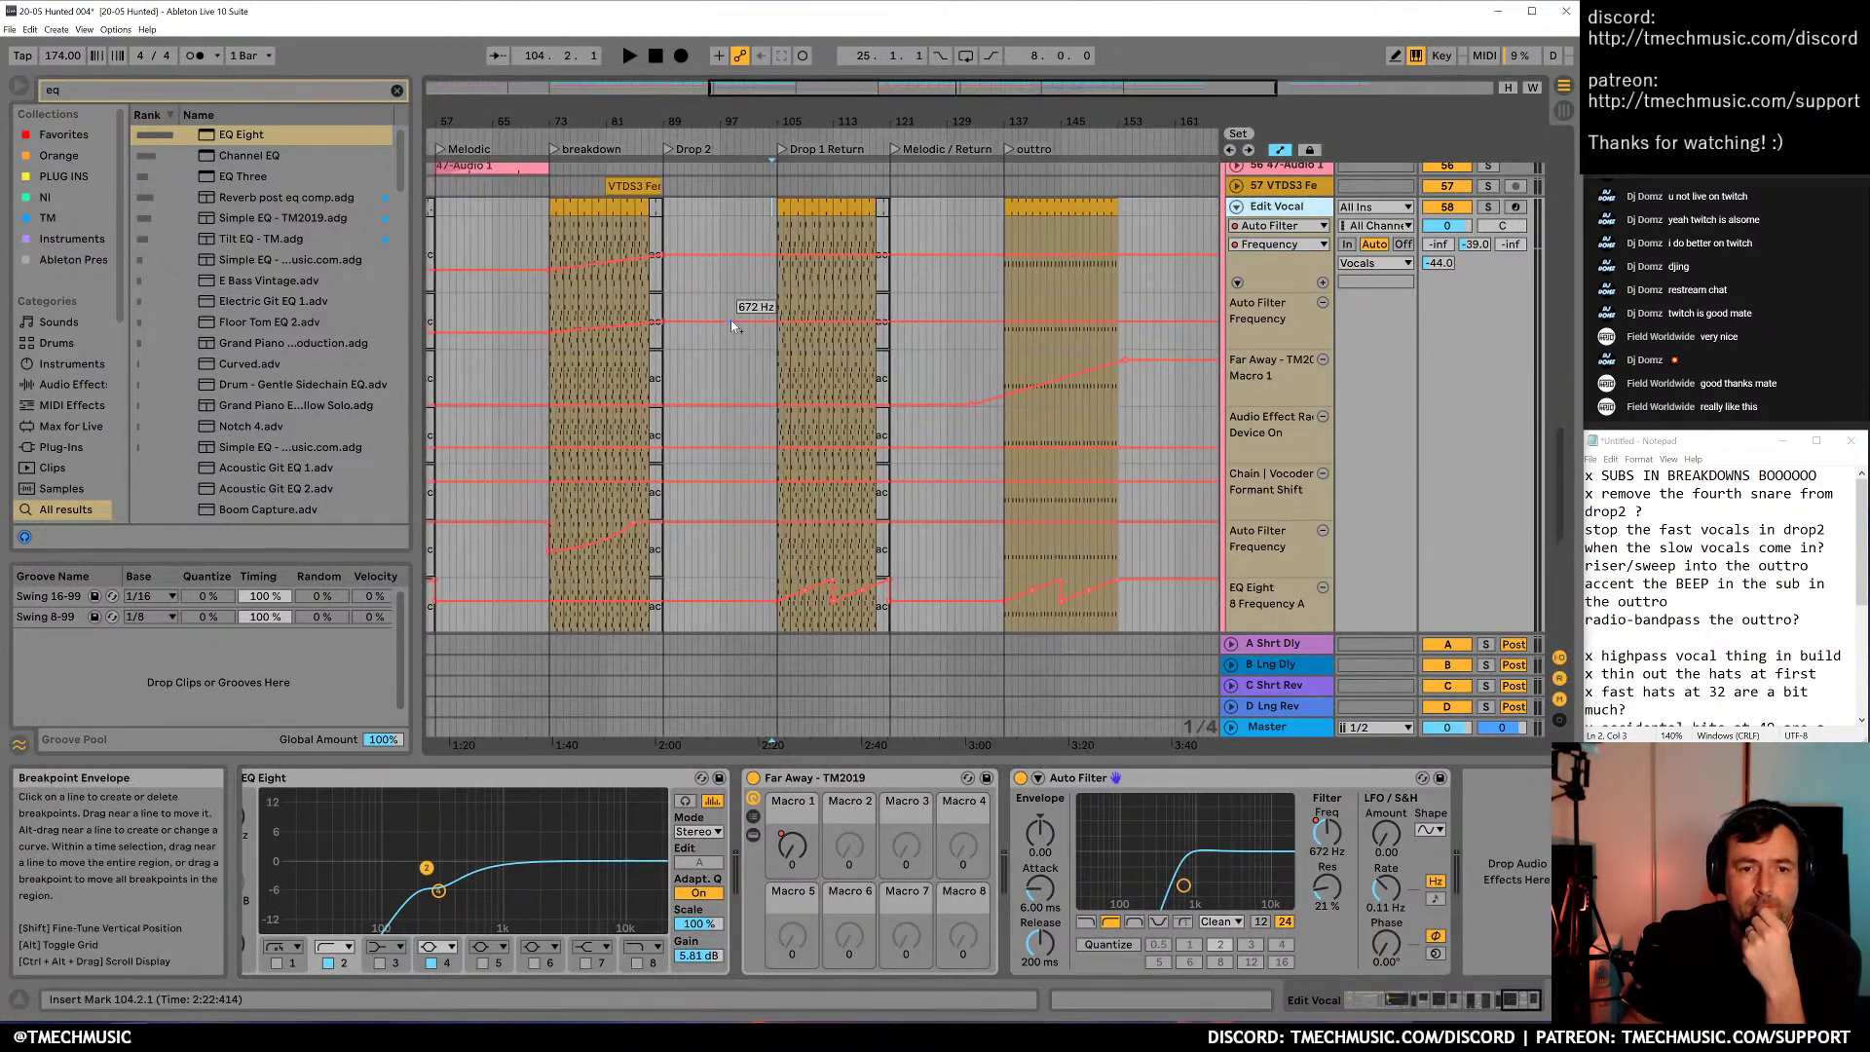
left_click_drag(770, 326, 769, 358)
scroll(728, 249, "up", 1)
left_click_drag(713, 119, 876, 96)
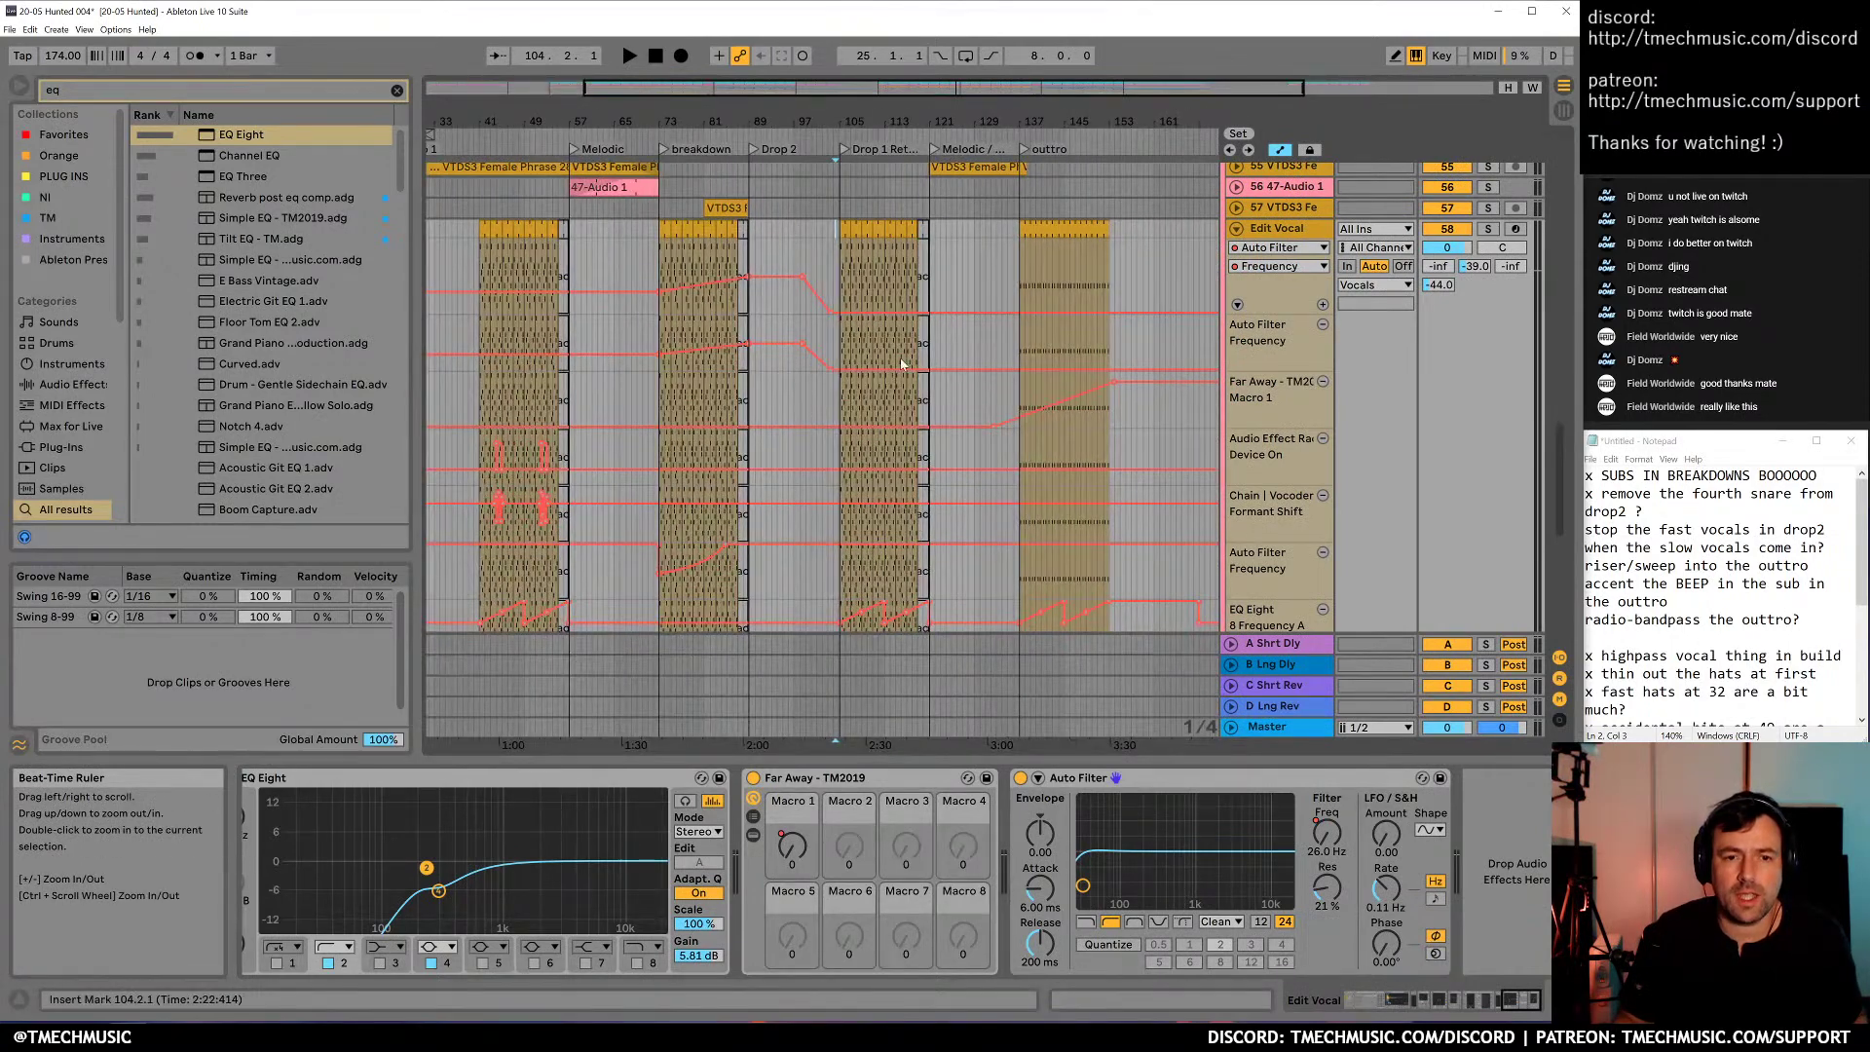
Ramp Edit Vocal's Auto Filter frequency up to 5.13 kHz by the start of Melodic / Return and audition it from bar 103
left_click(875, 370)
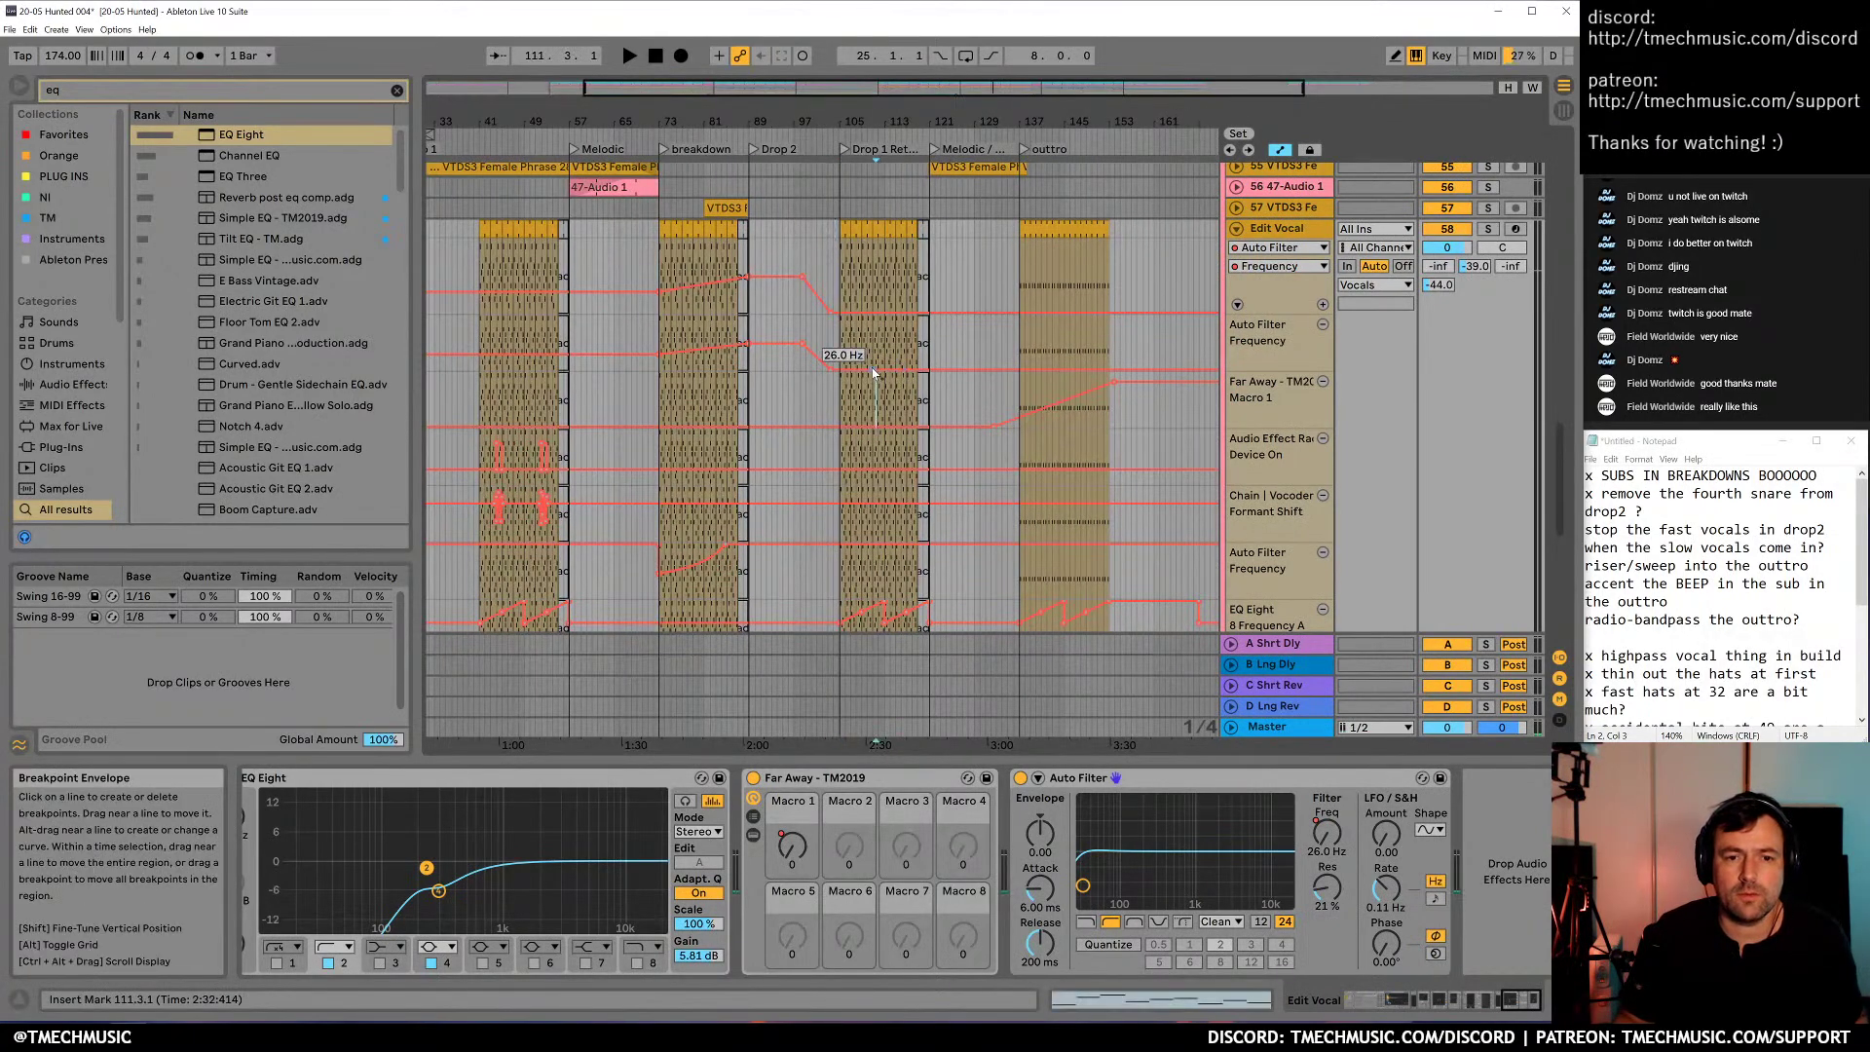
left_click_drag(889, 370, 929, 337)
left_click(830, 338)
key("space")
left_click_drag(911, 122, 991, 327)
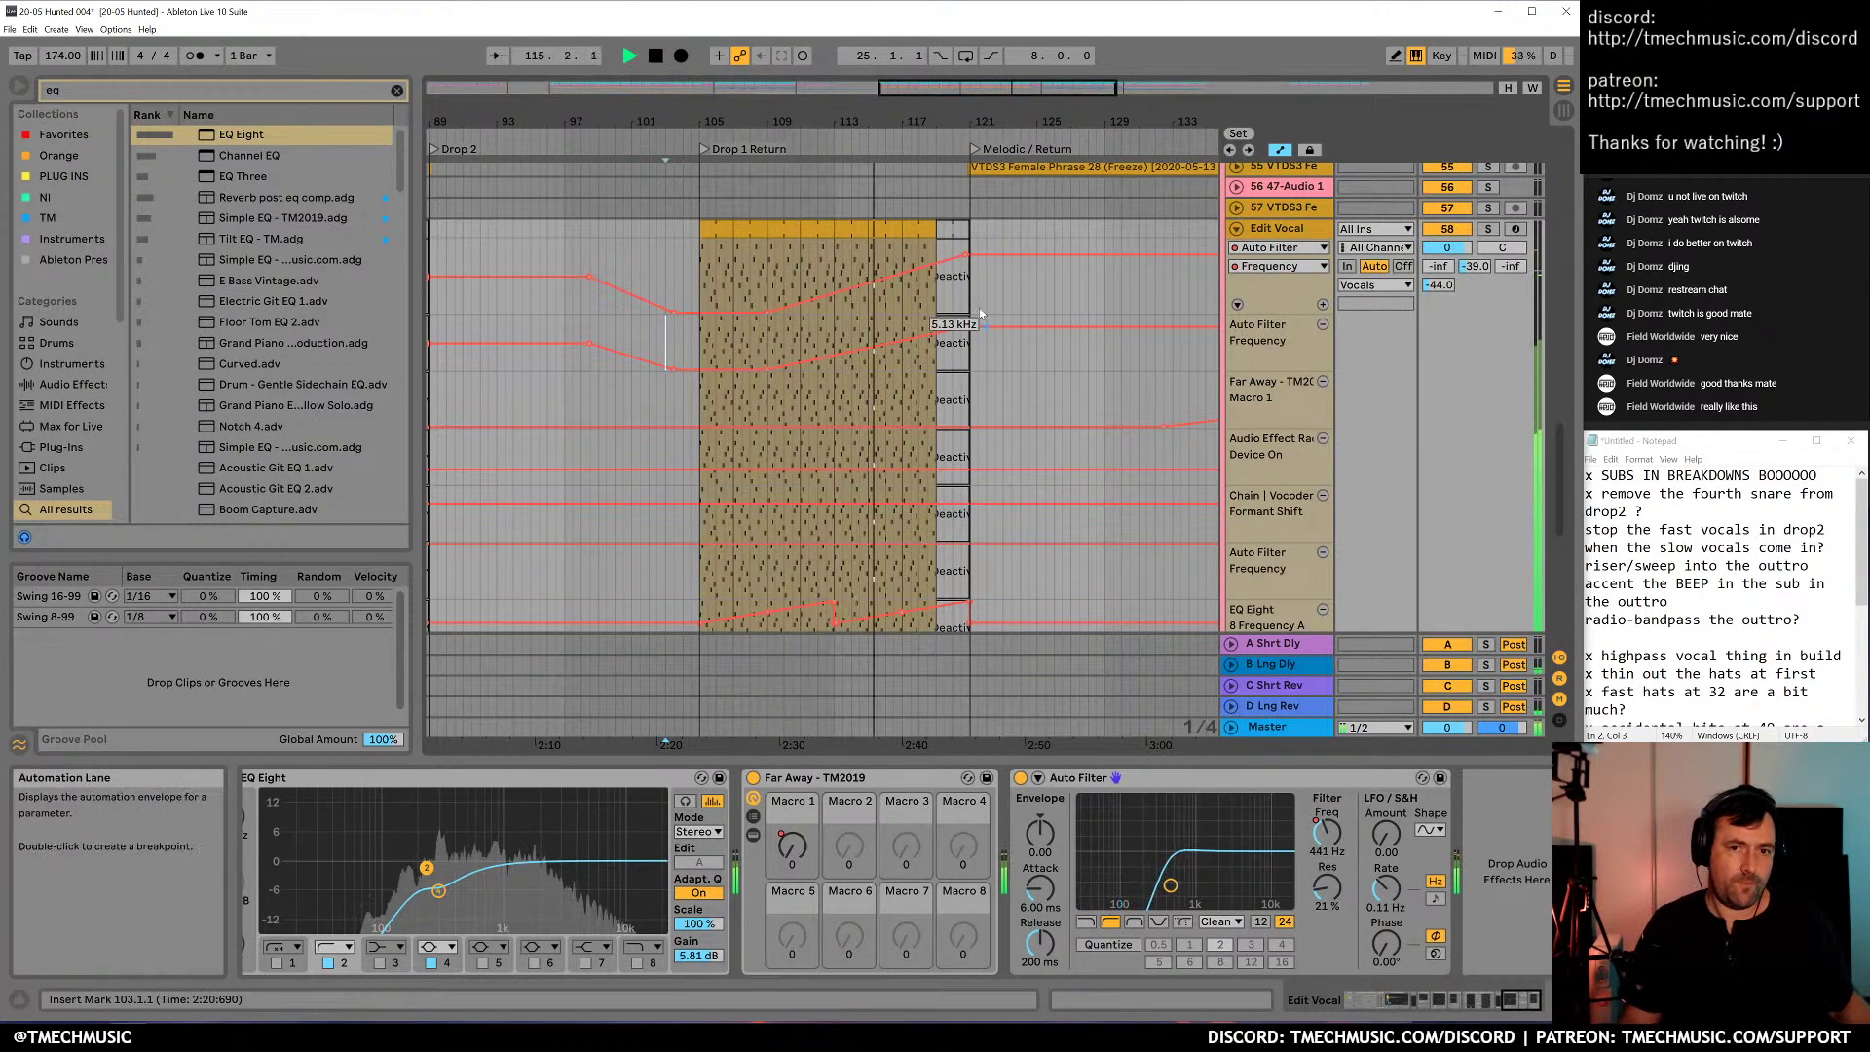
left_click_drag(966, 255, 971, 254)
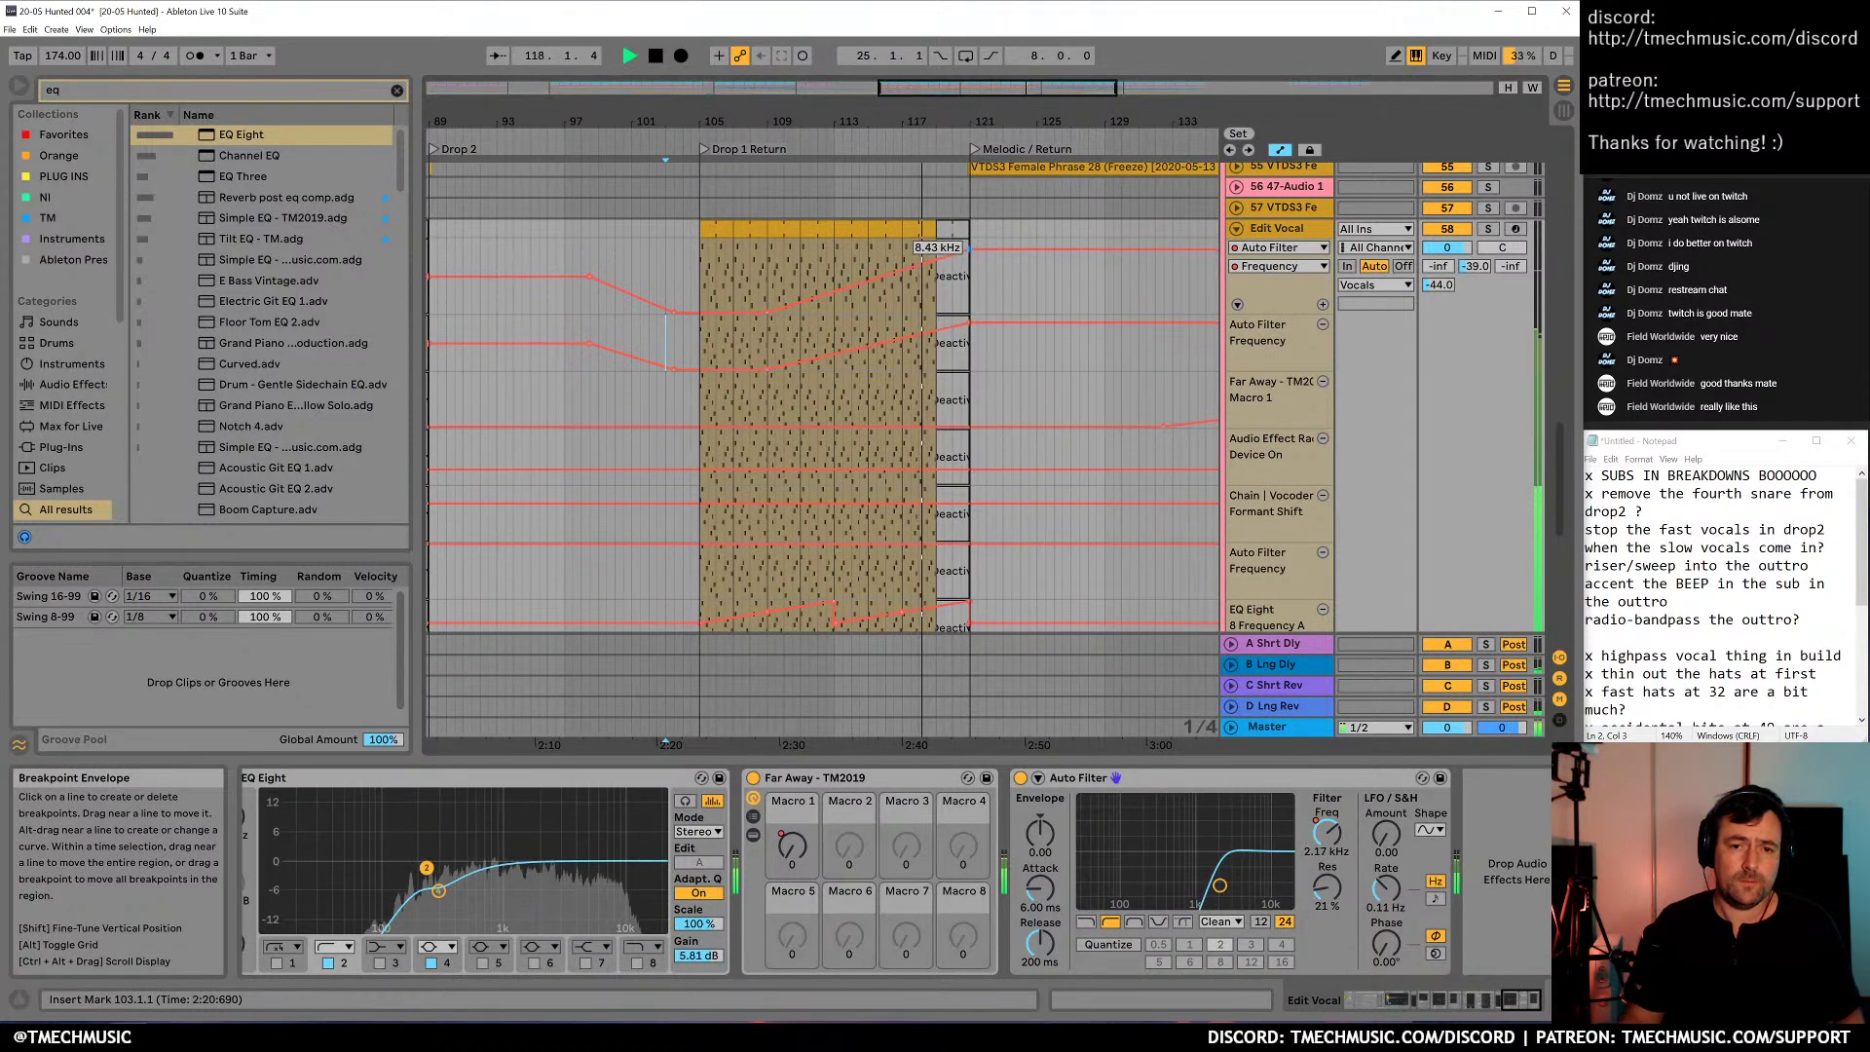
Audition from bar 110 and bend the Auto Filter frequency rise in Drop 1 Return into a slower-starting curve
key("space")
left_click(785, 208)
key("space")
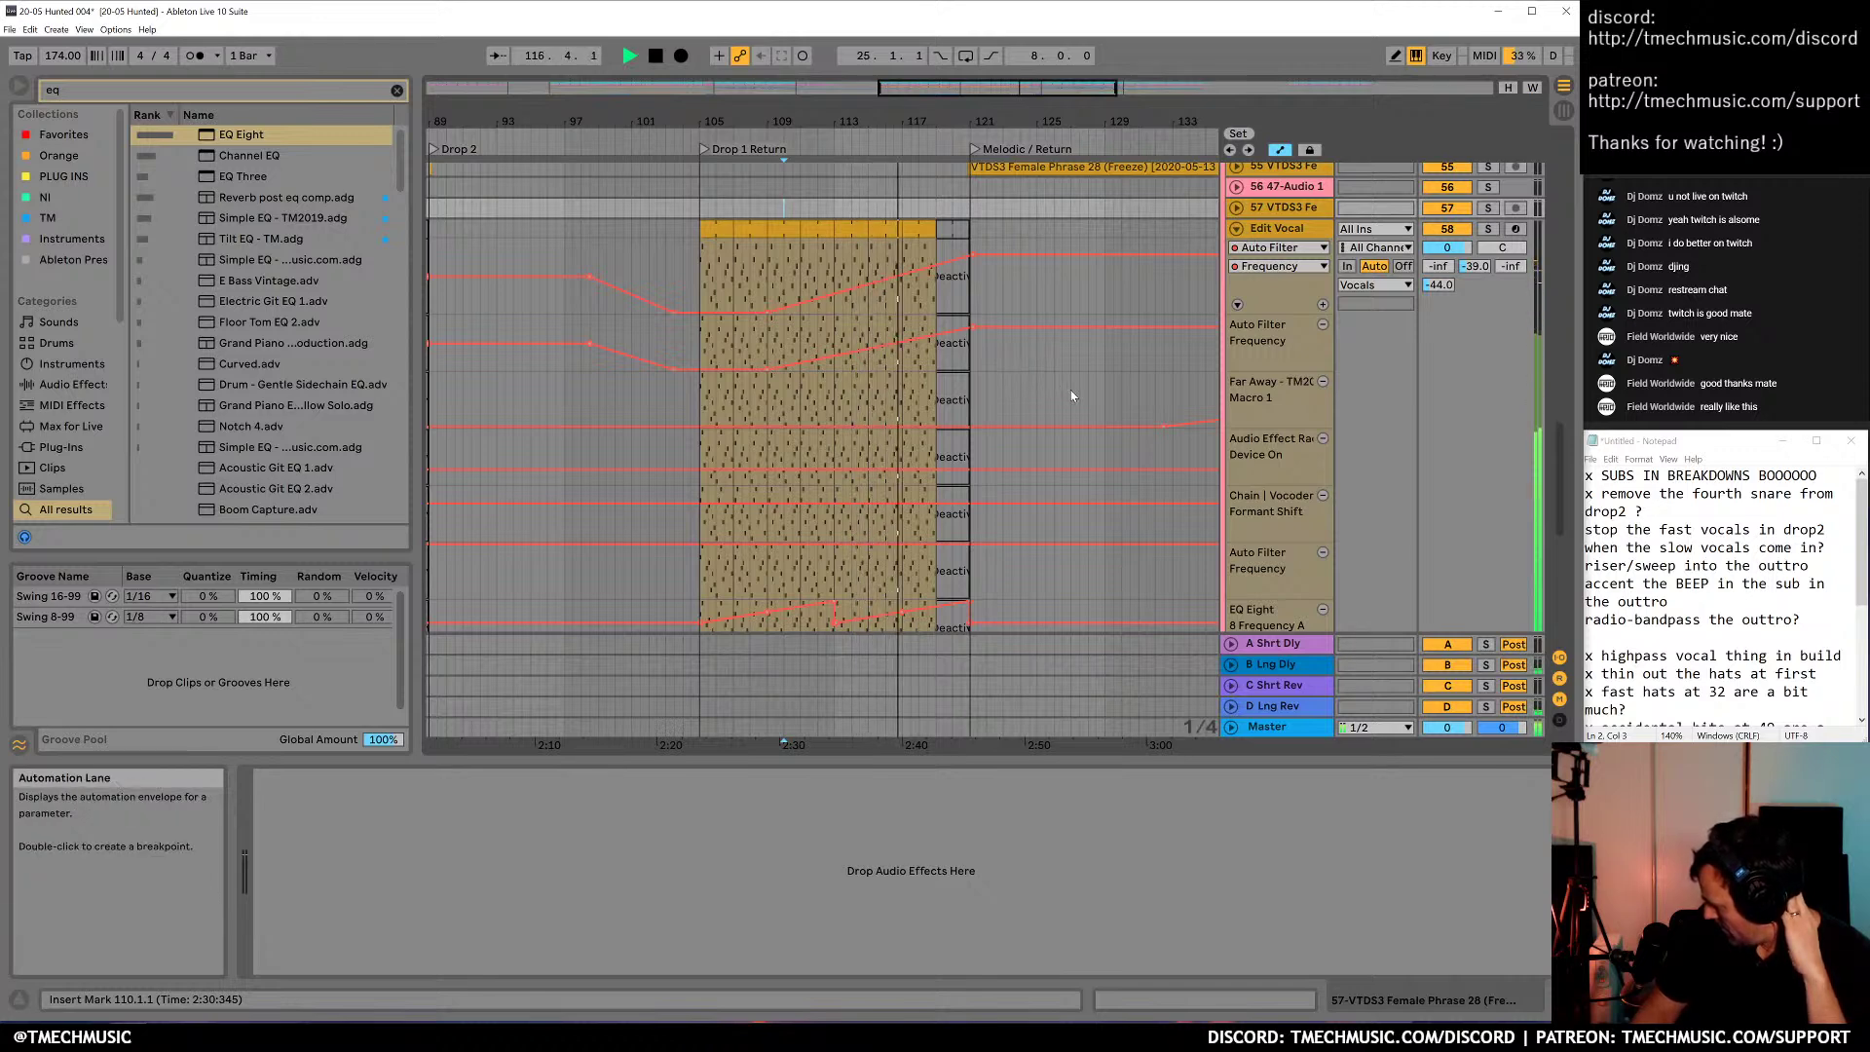
left_click(915, 346)
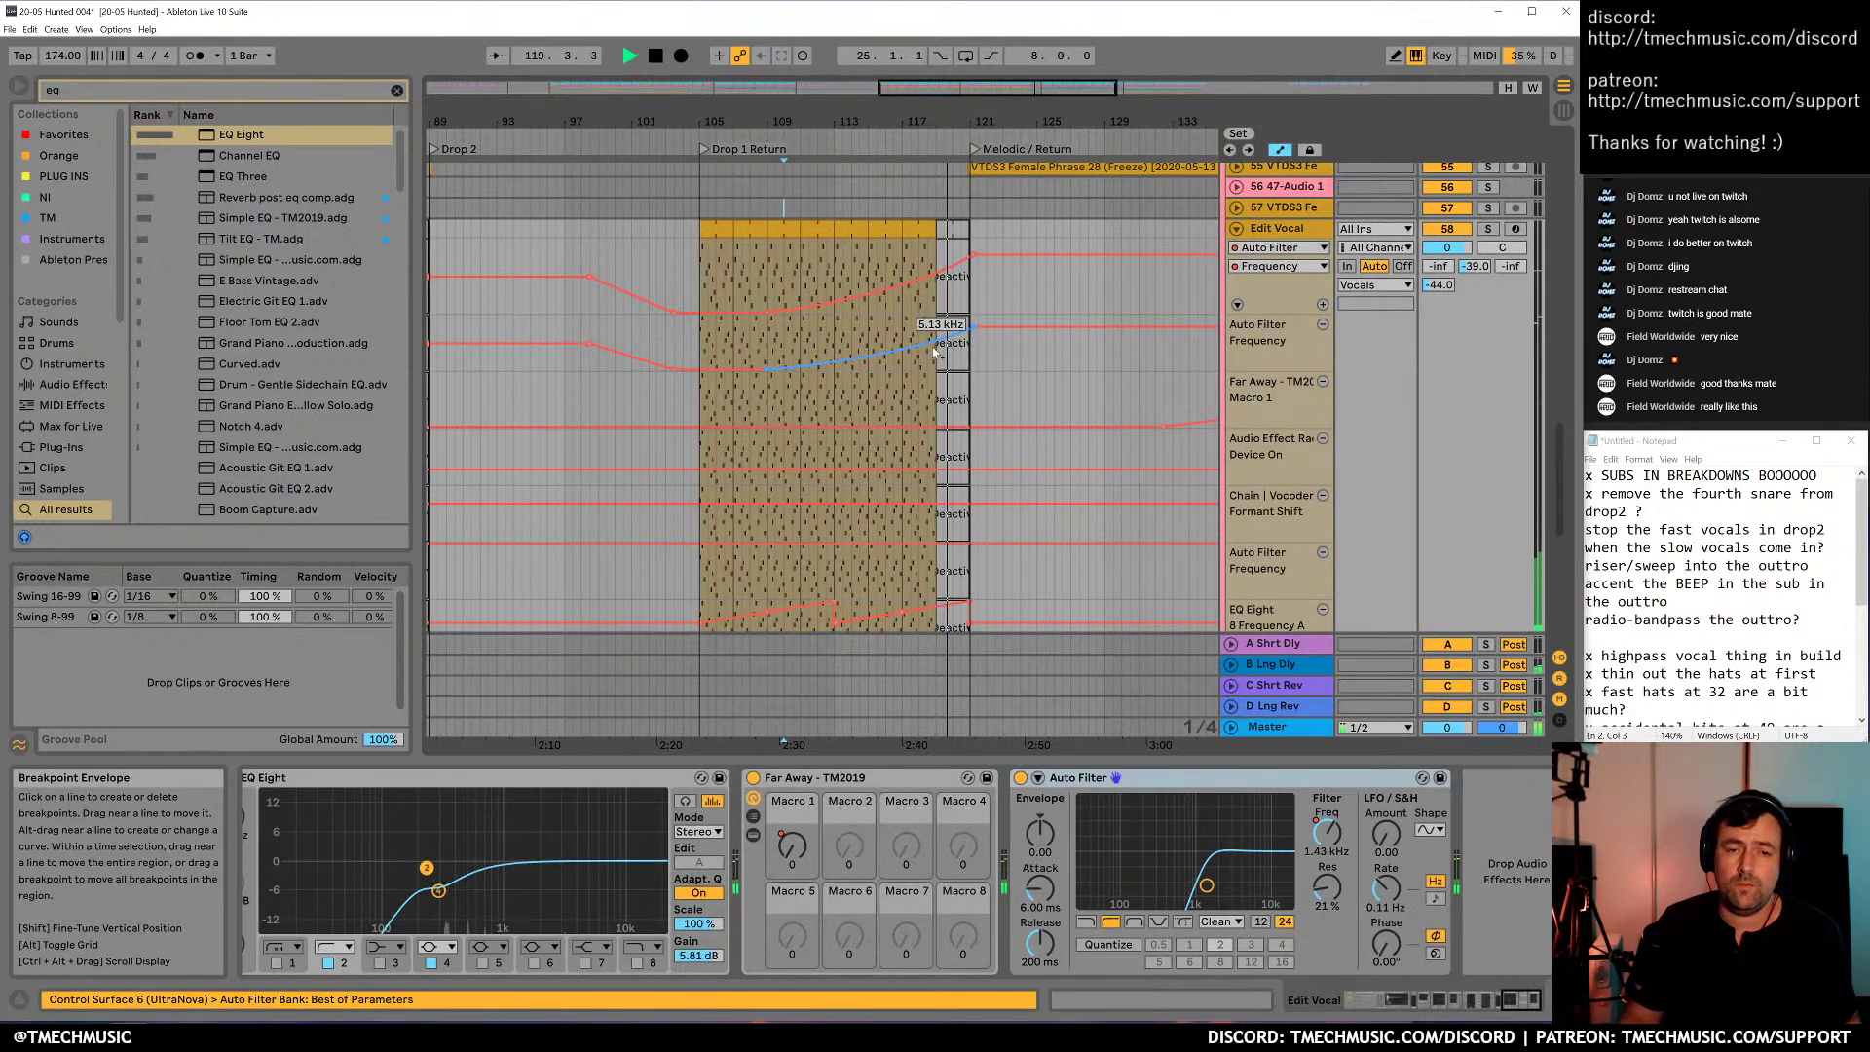
key("space")
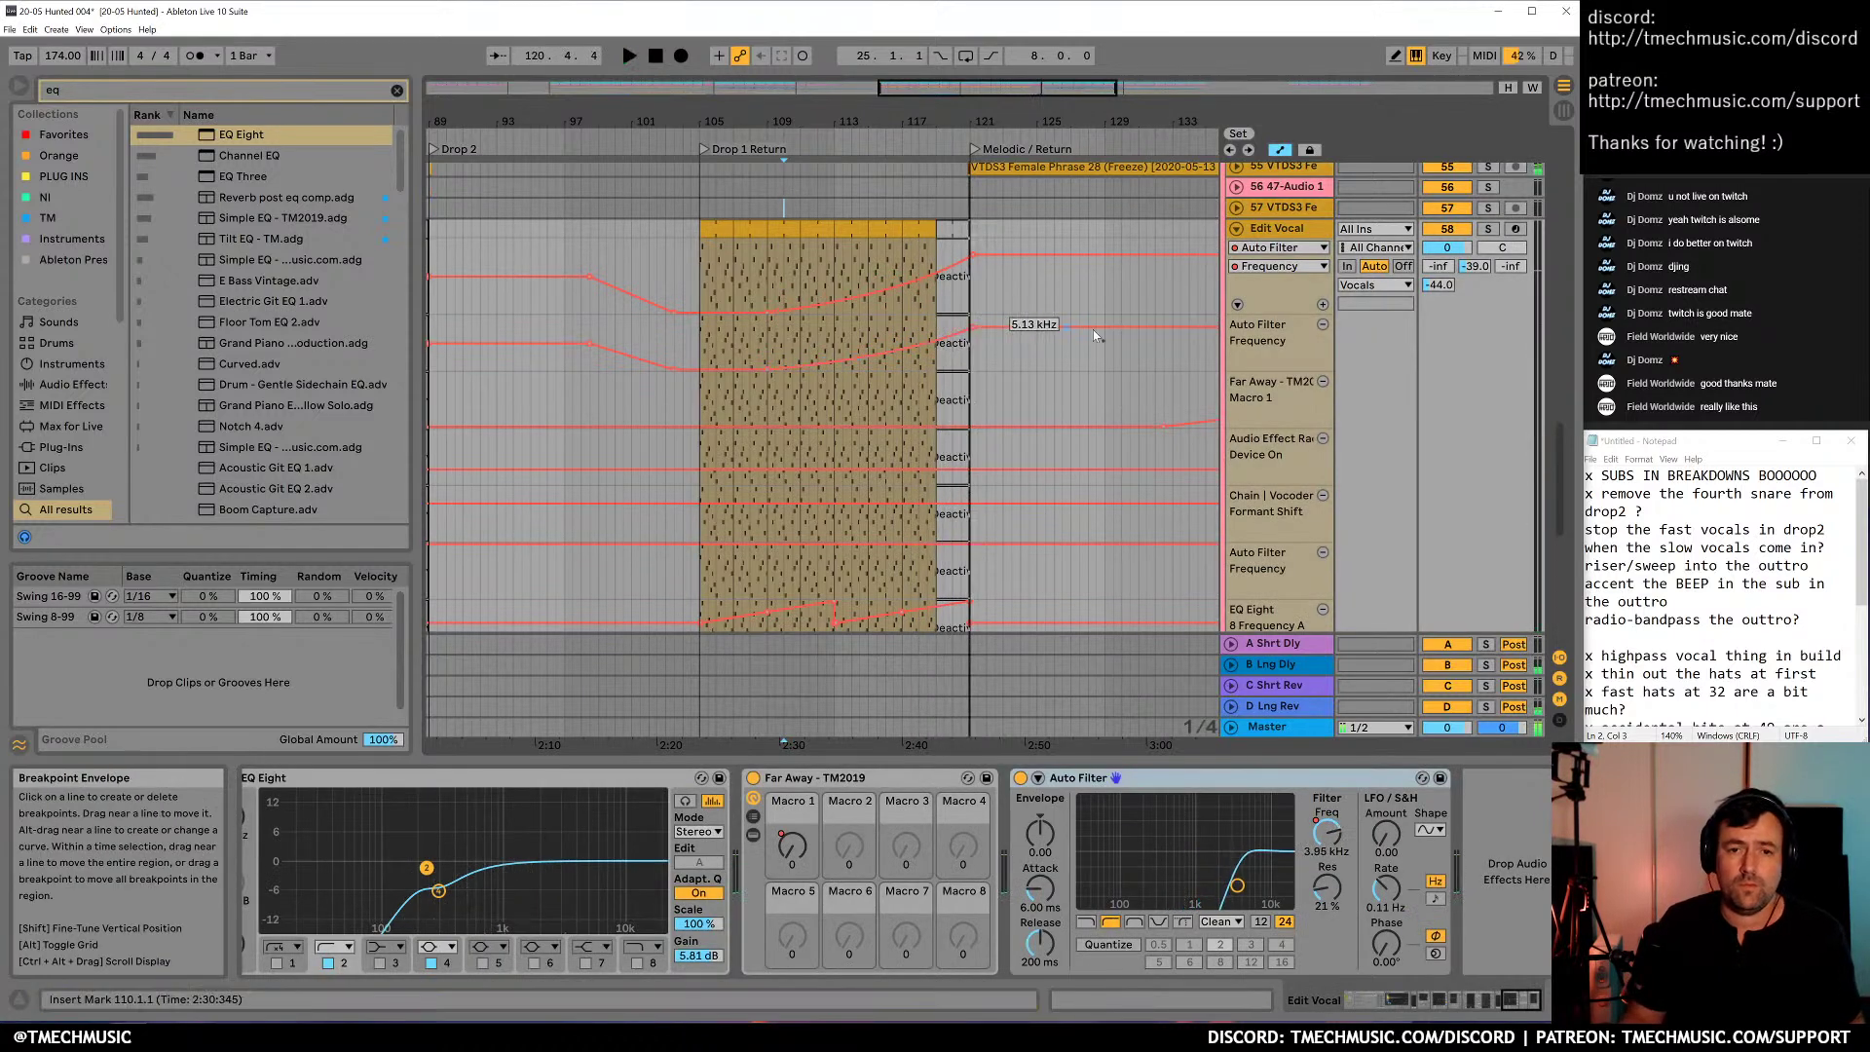
Collapse the Edit Vocal and 67 Strangled tracks, and mark the fast vocals note in Notepad with an x
left_click(1236, 228)
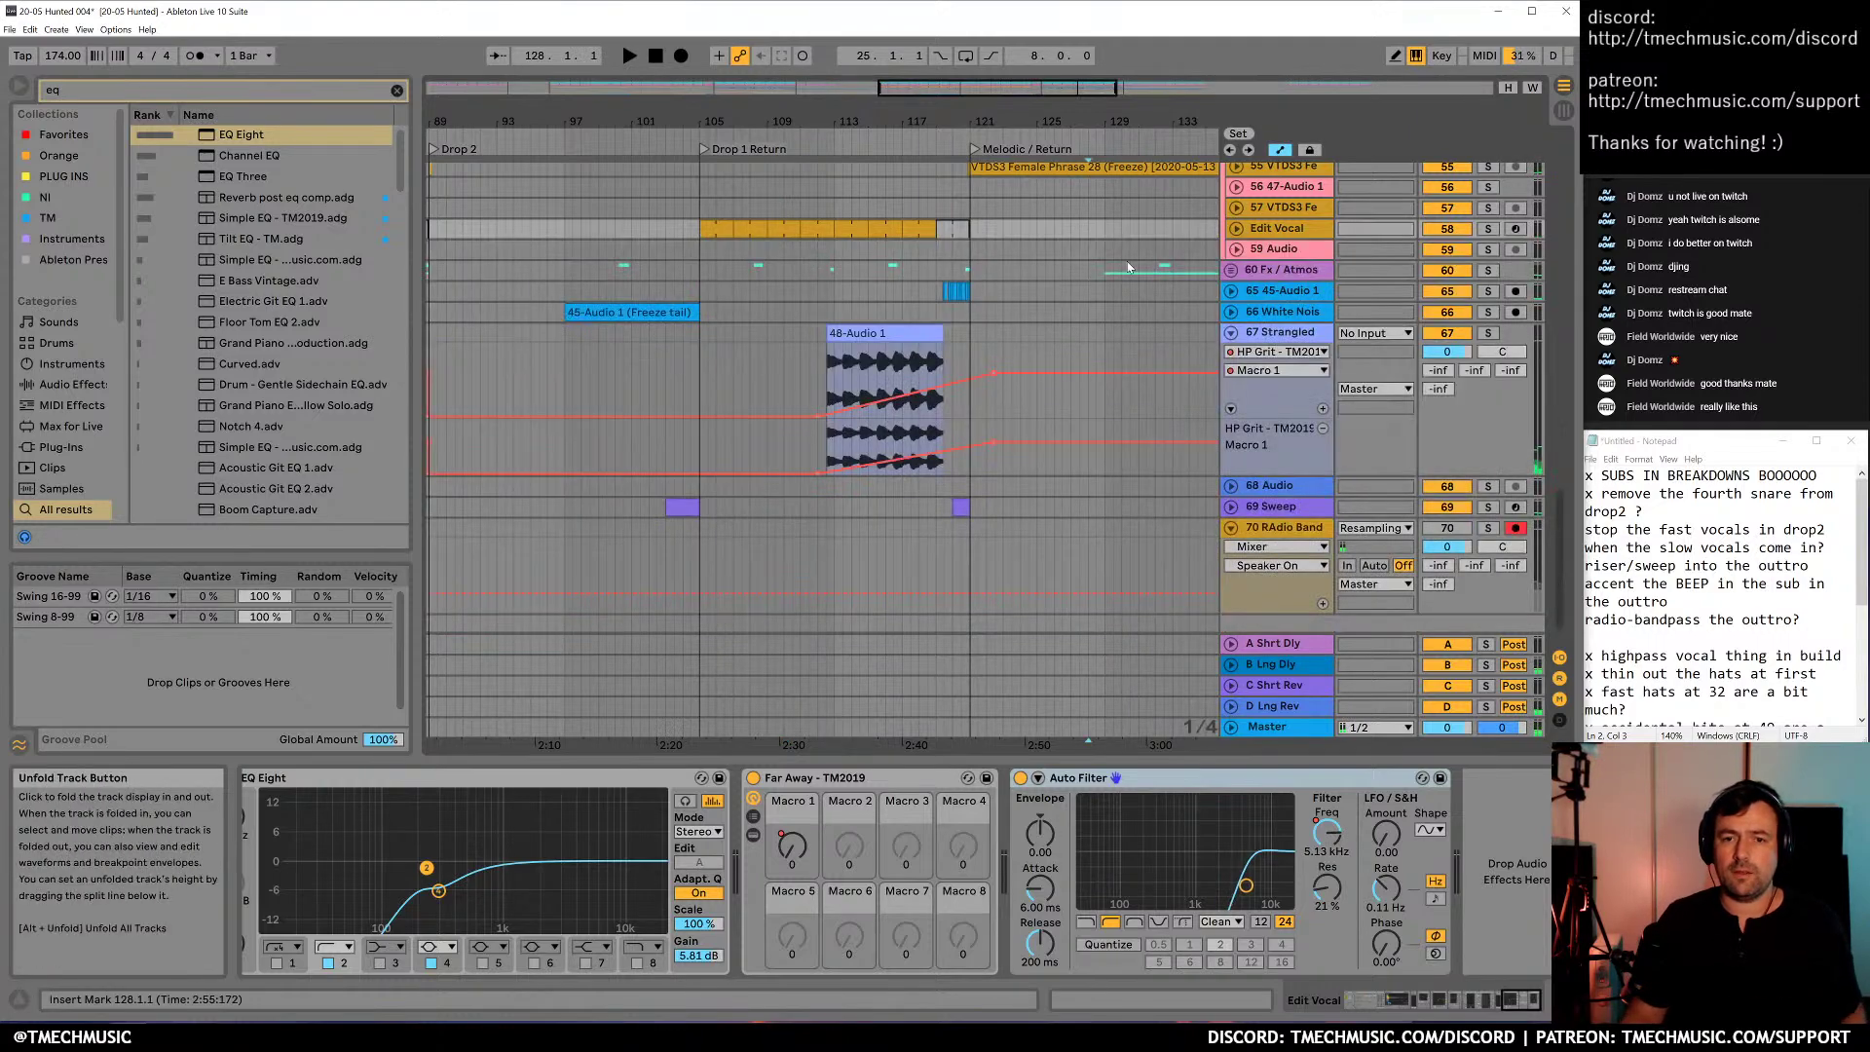
left_click_drag(886, 126, 886, 92)
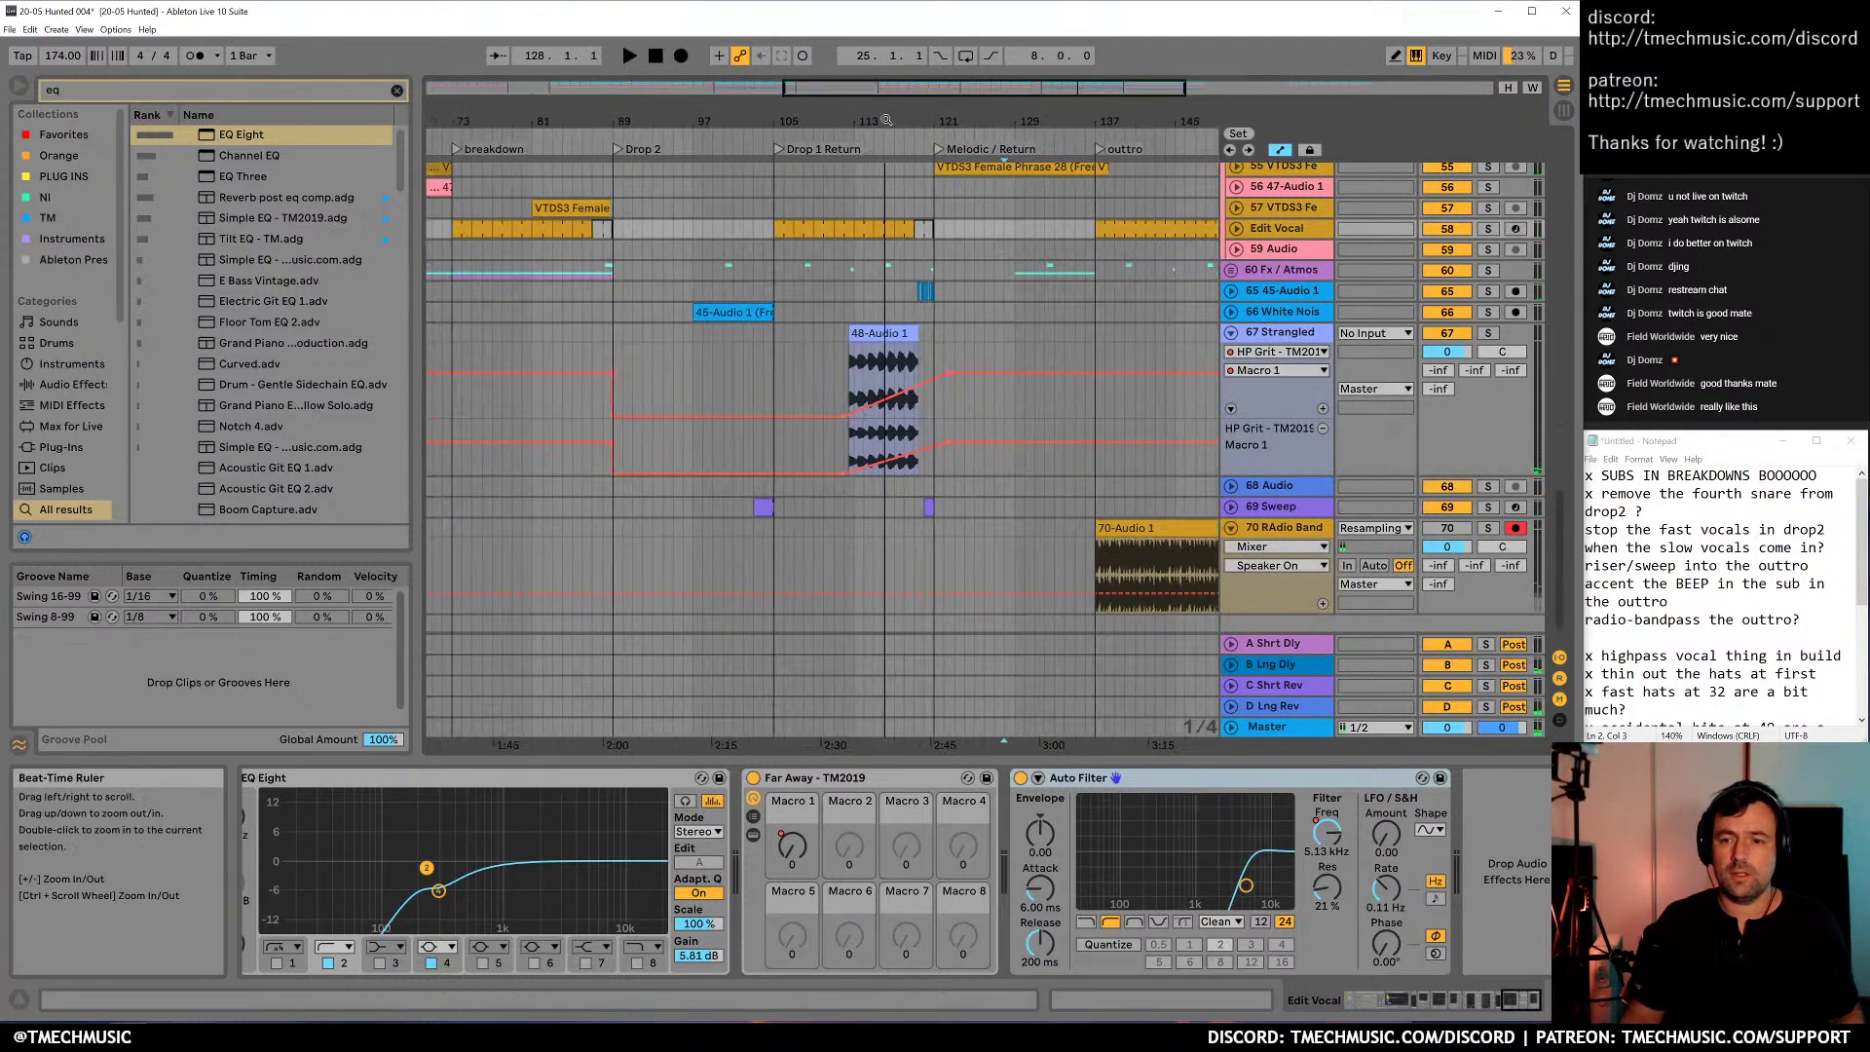
left_click(1232, 333)
left_click(1646, 511)
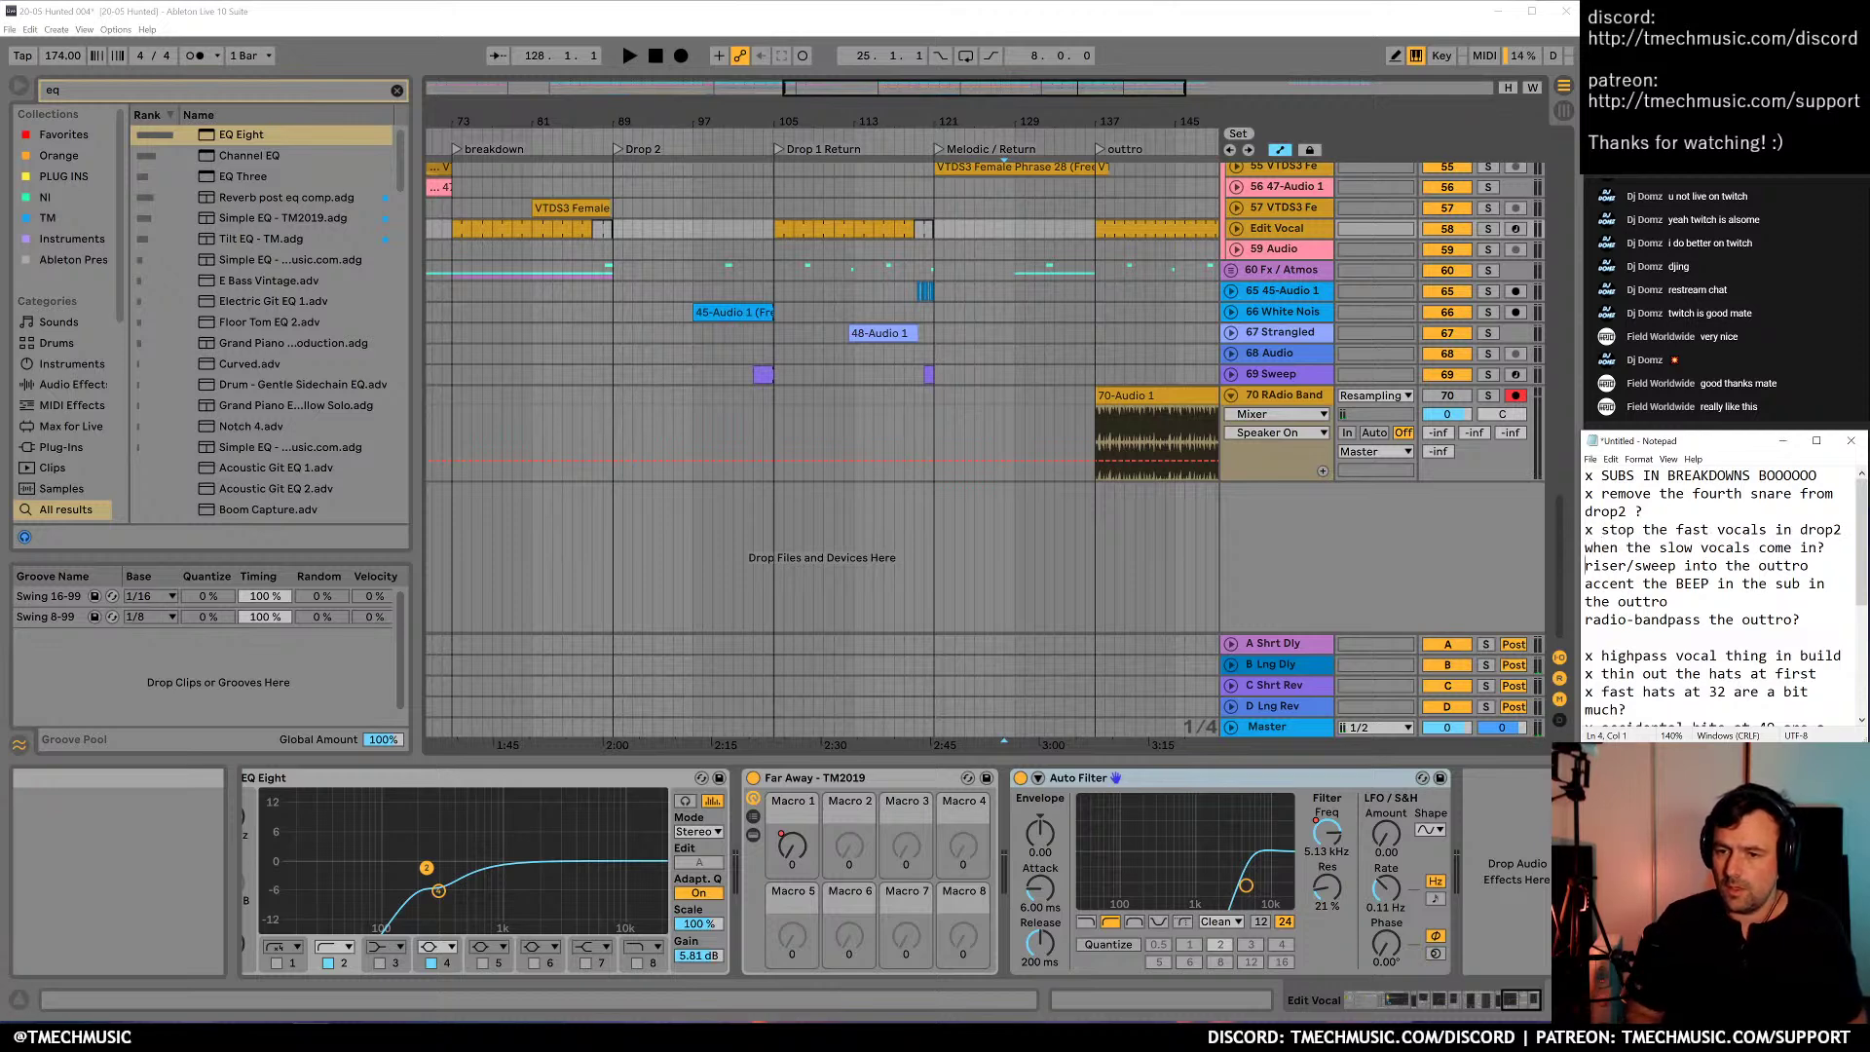
Expand the 60 Fx / Atmos group and audition the 42-Audio 7 clip before the outtro with its track soloed
left_click_drag(1069, 122, 825, 117)
left_click(758, 354)
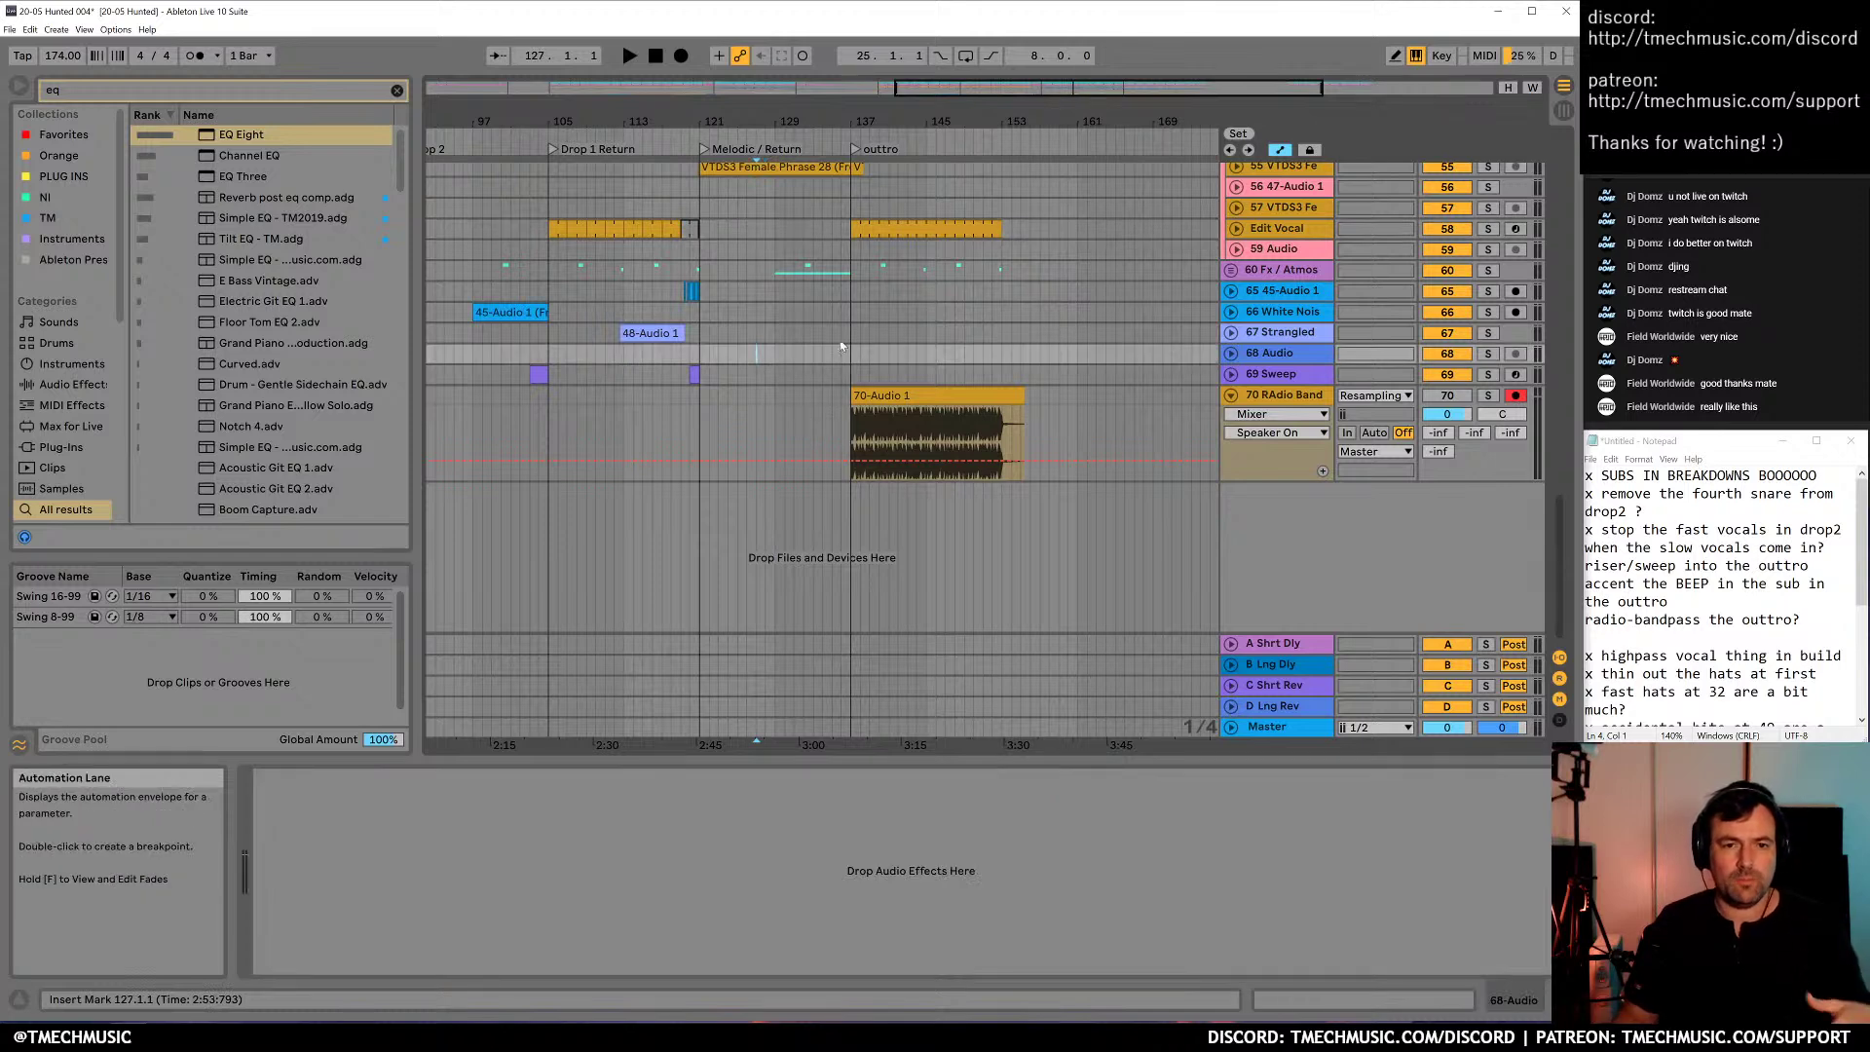
left_click(1231, 269)
scroll(828, 438, "down", 2)
left_click(808, 461)
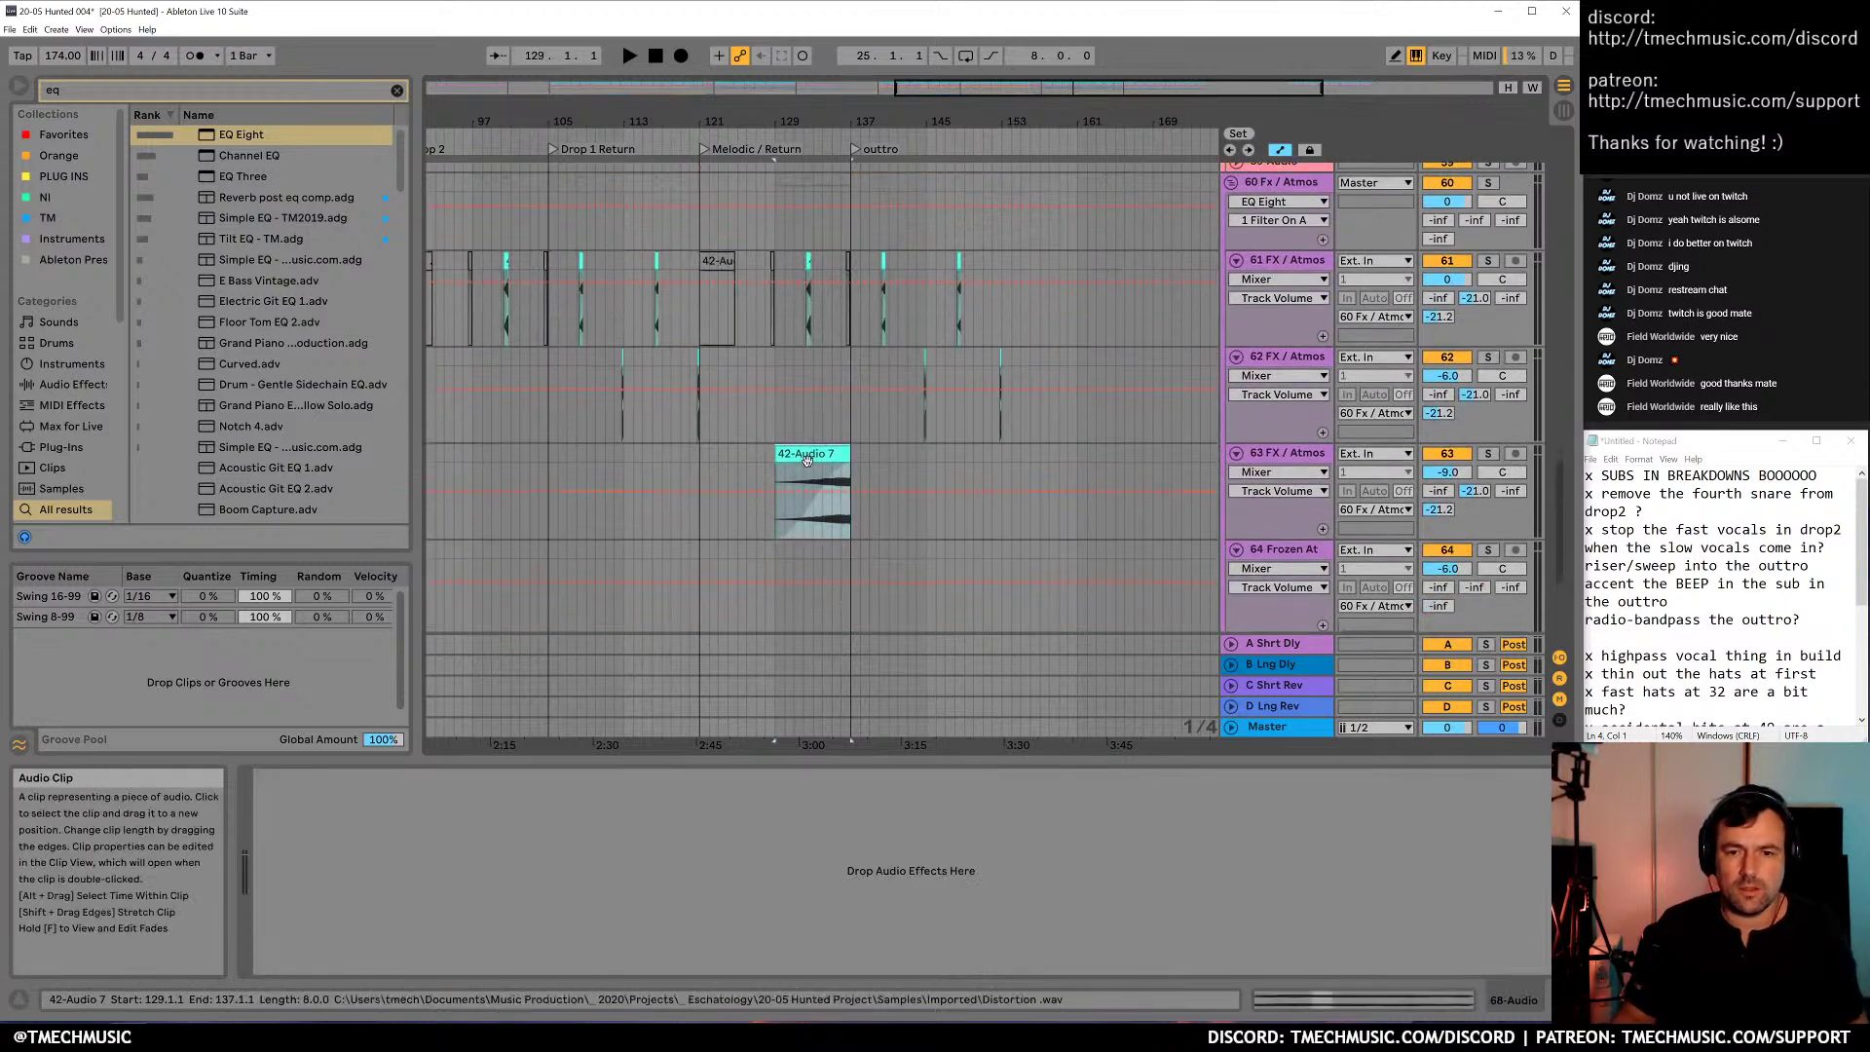
key("space")
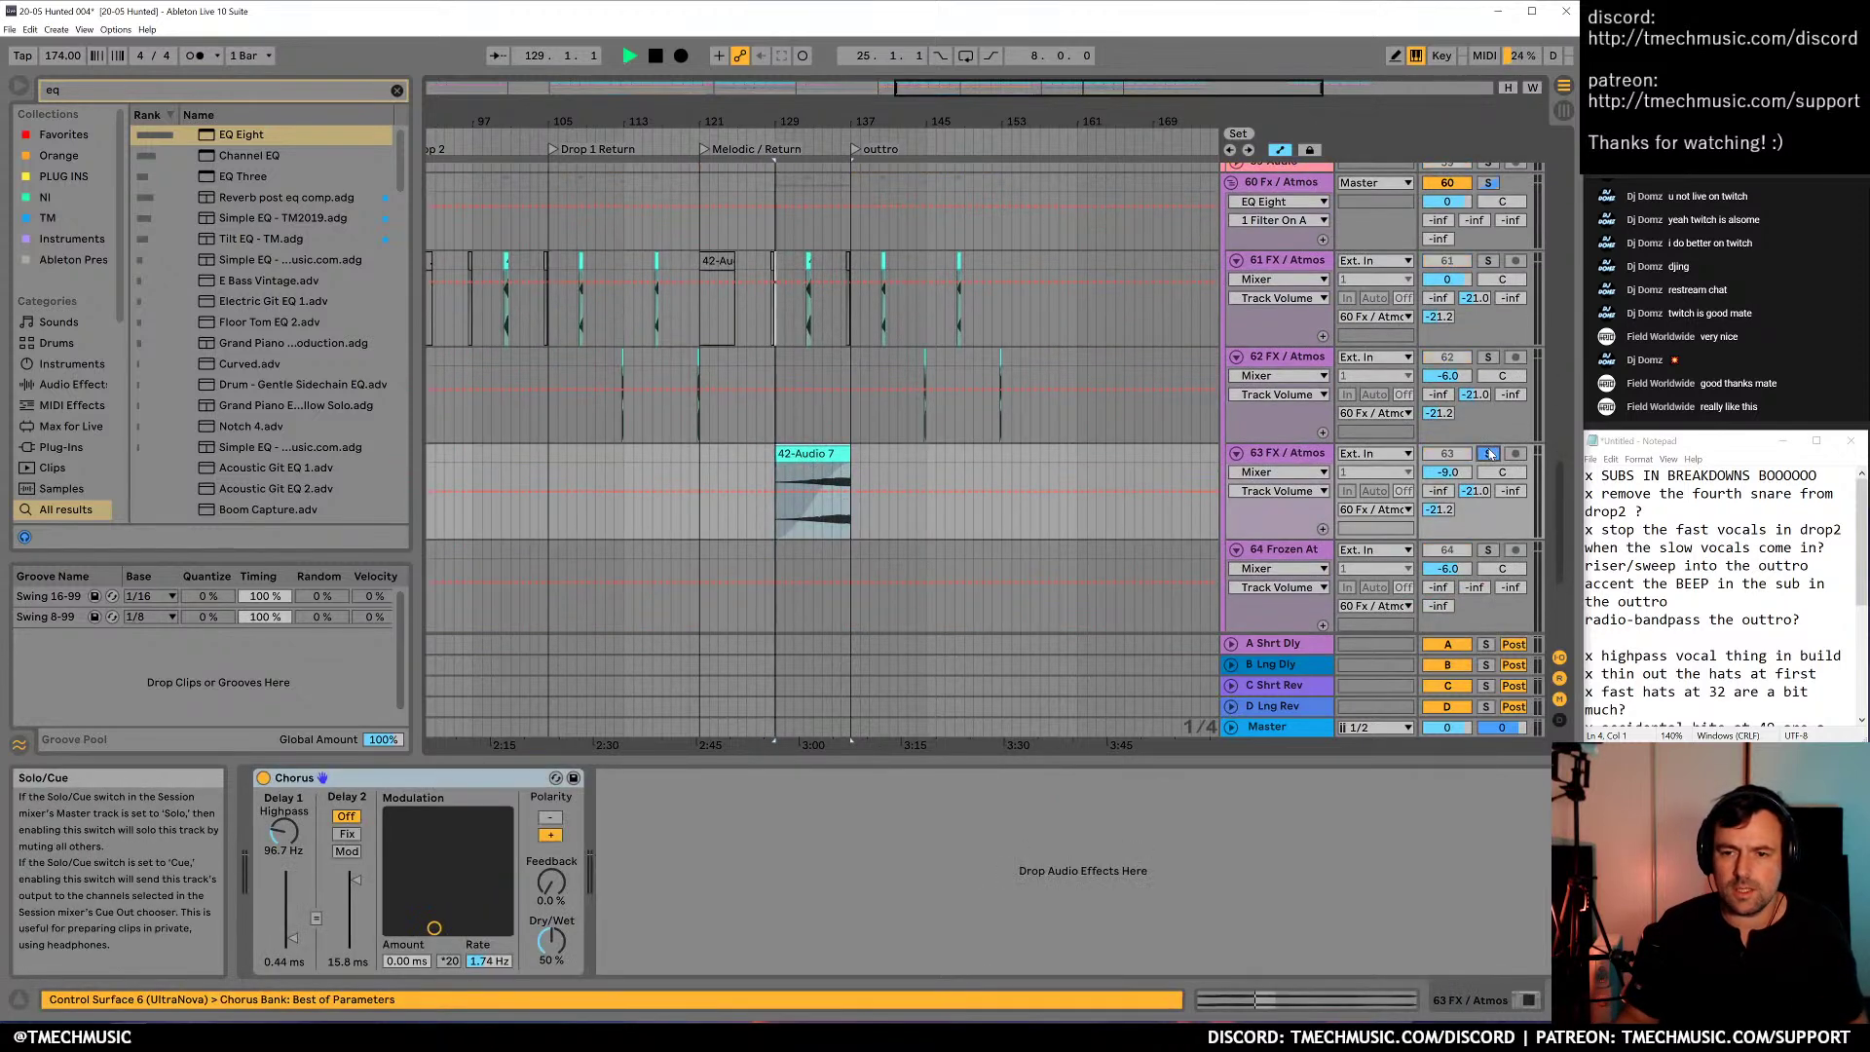
left_click(833, 502)
key("space")
scroll(829, 518, "down", 2)
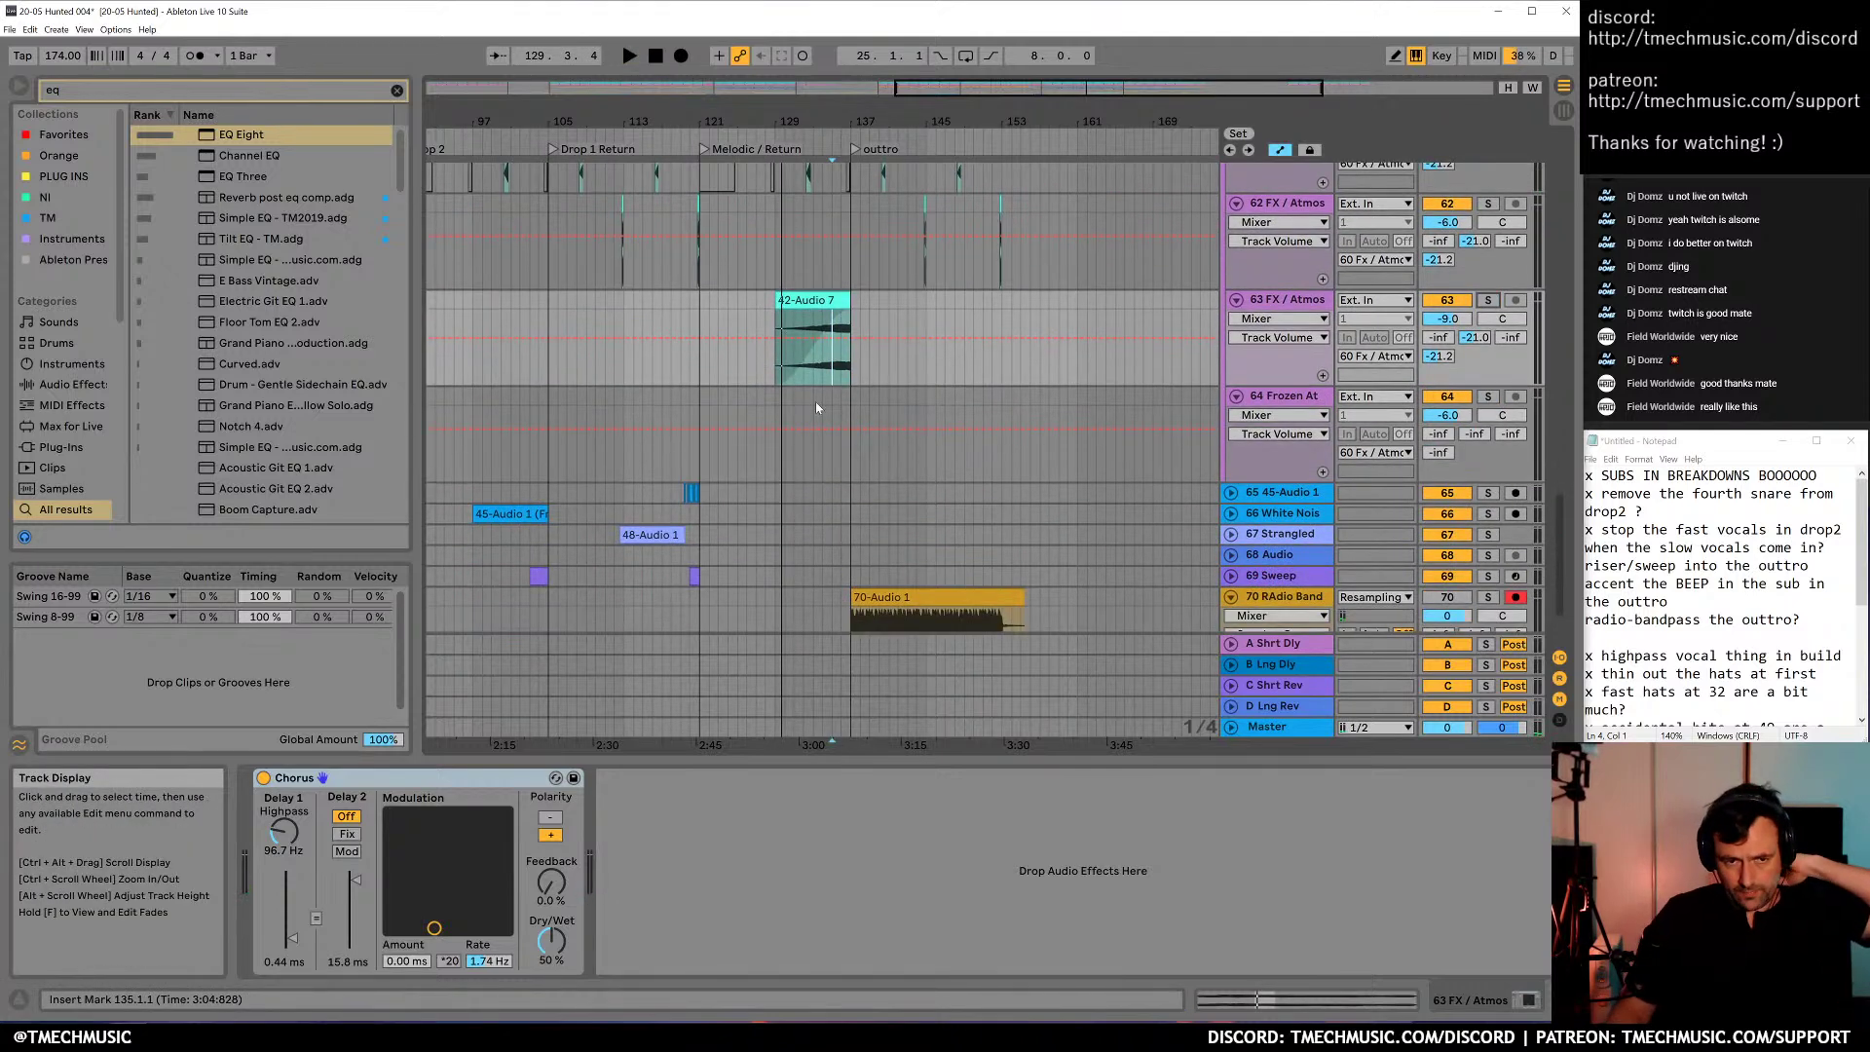
Insert a MIDI track below the 64 Frozen Atmos track and search the browser for "hat"
left_click_drag(1057, 125, 1056, 95)
left_click(1292, 402)
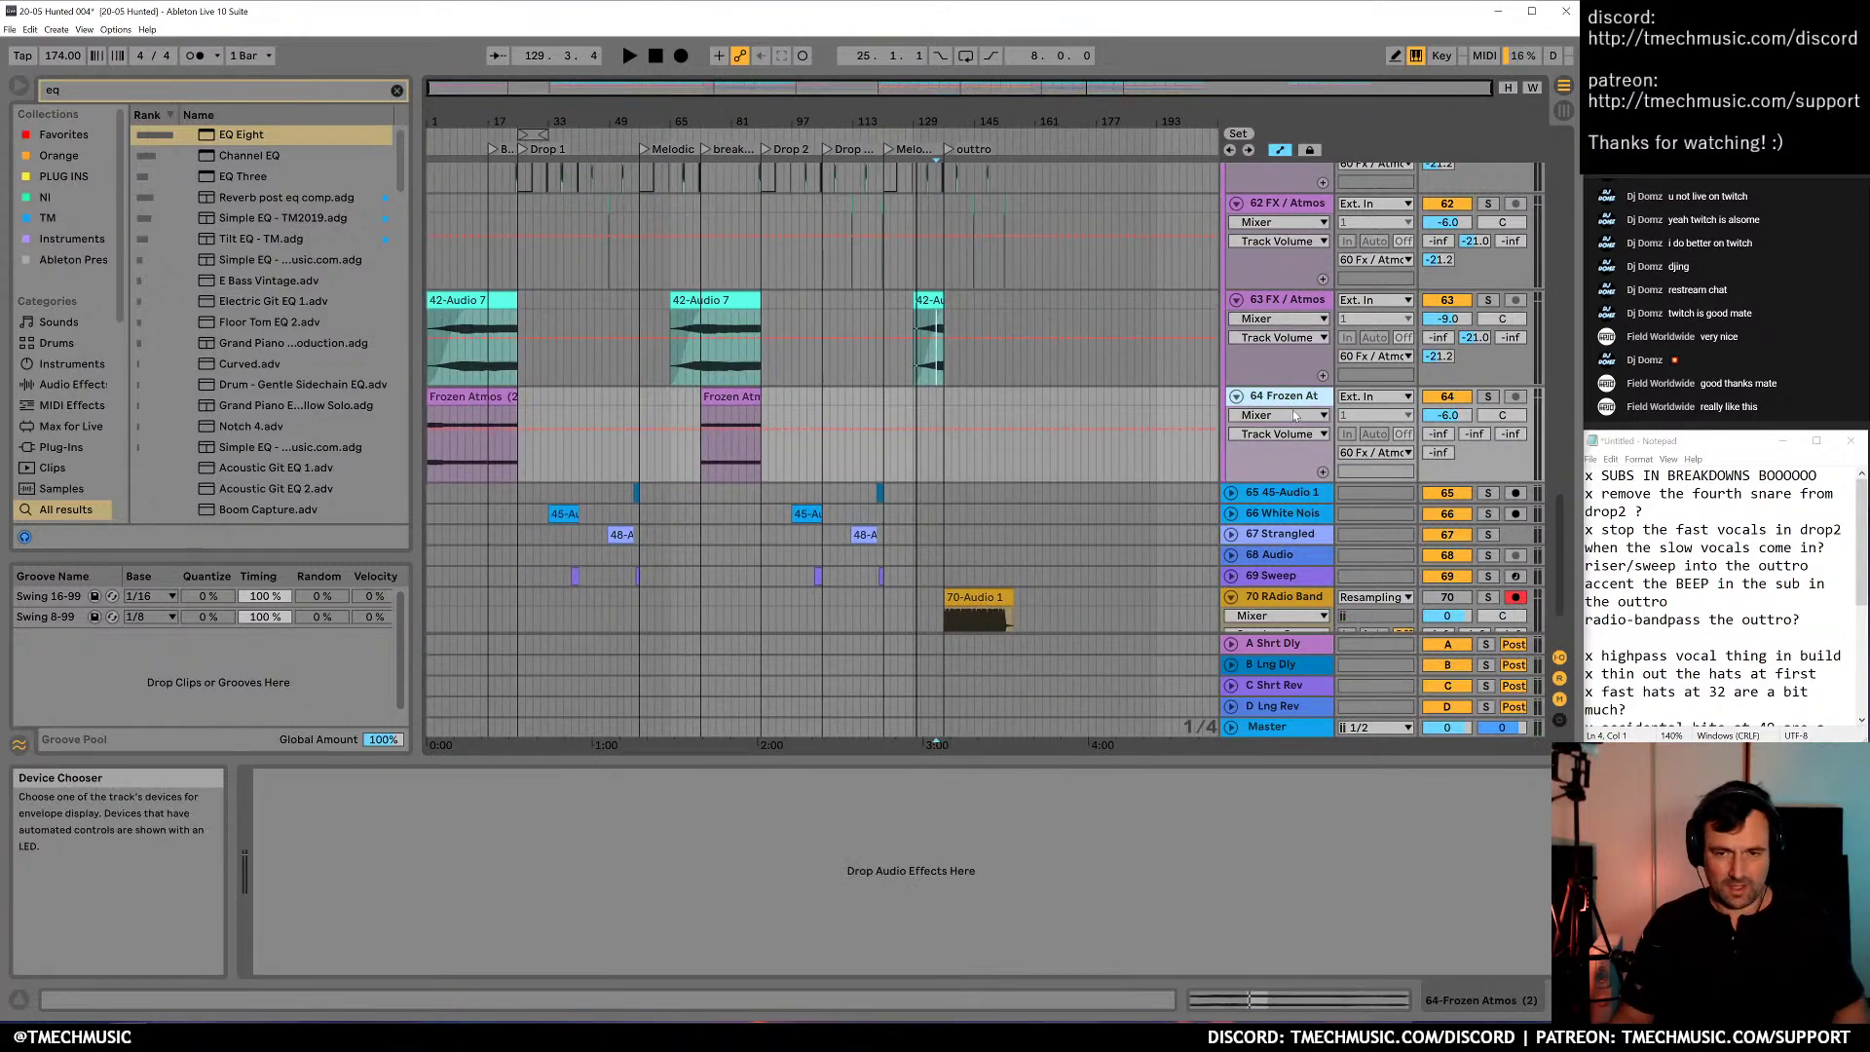
key("ctrl+shift+t")
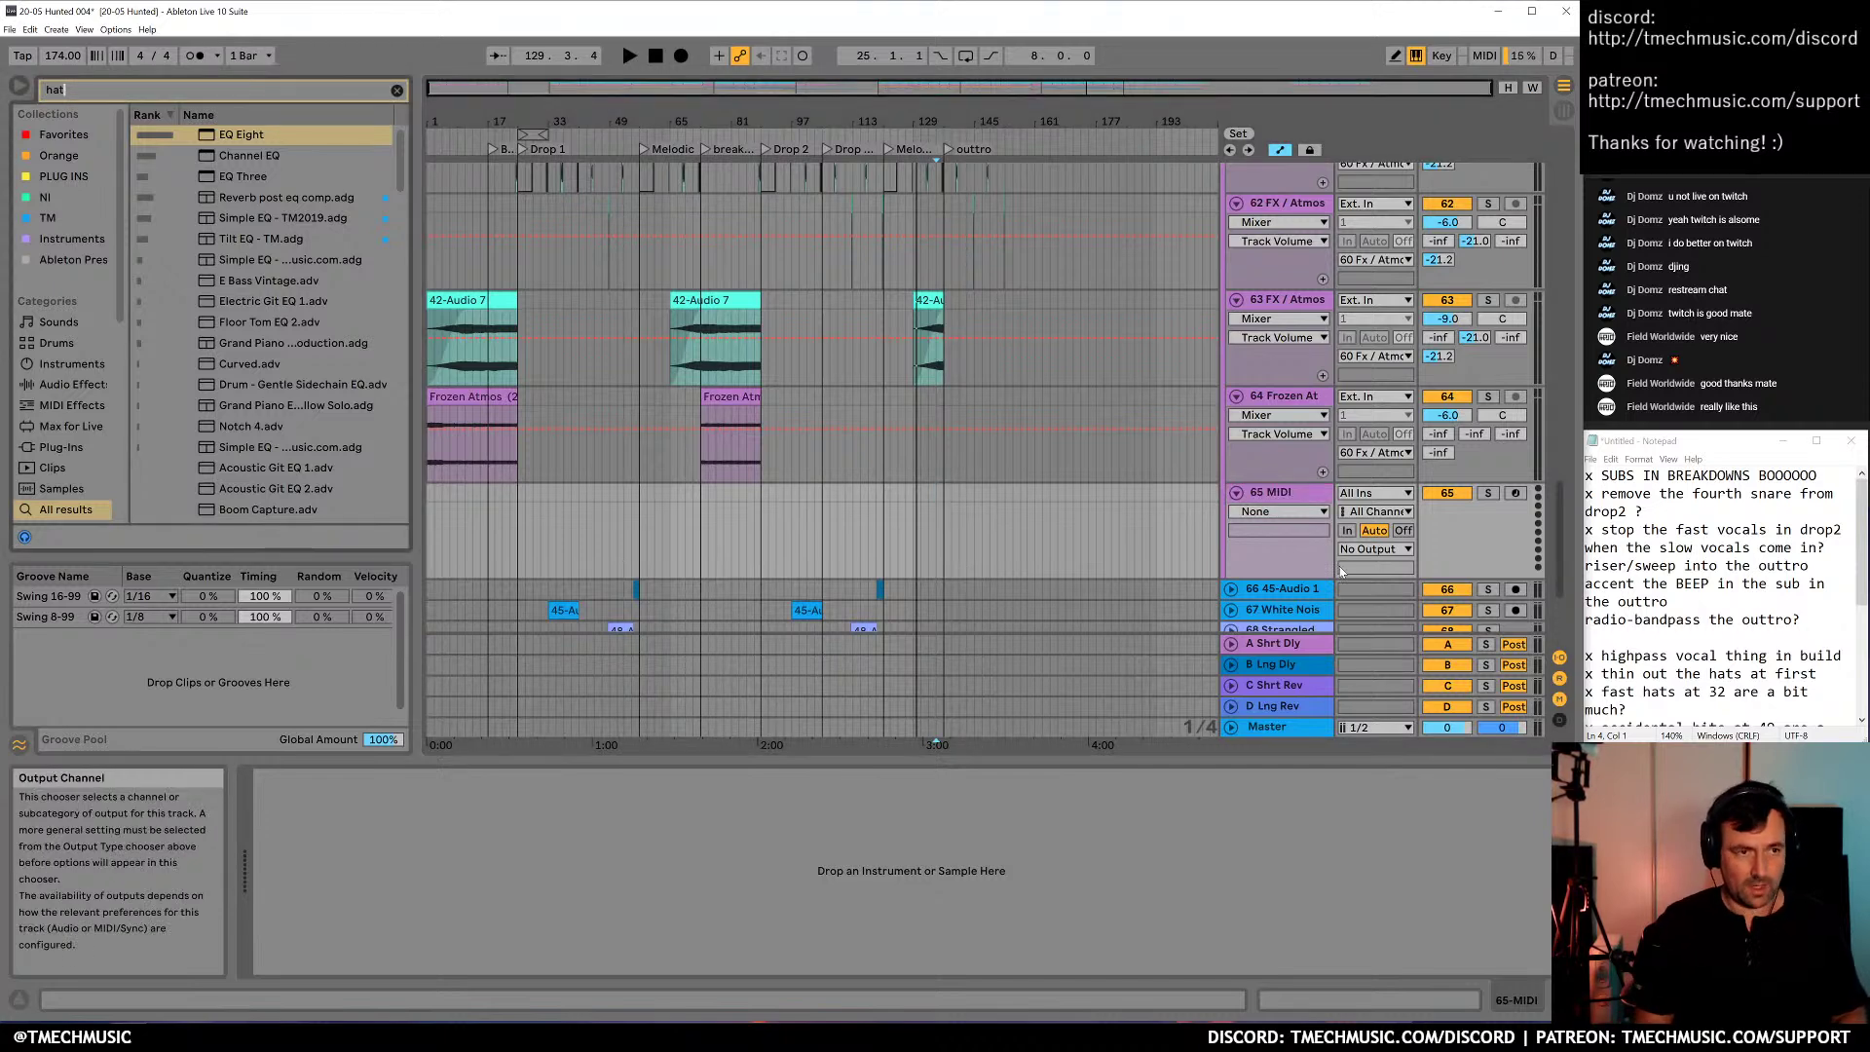
Place the Hihat Chirp Hat Closed sample on the new track around bar 95 and add a Reverb to it
left_click(286, 158)
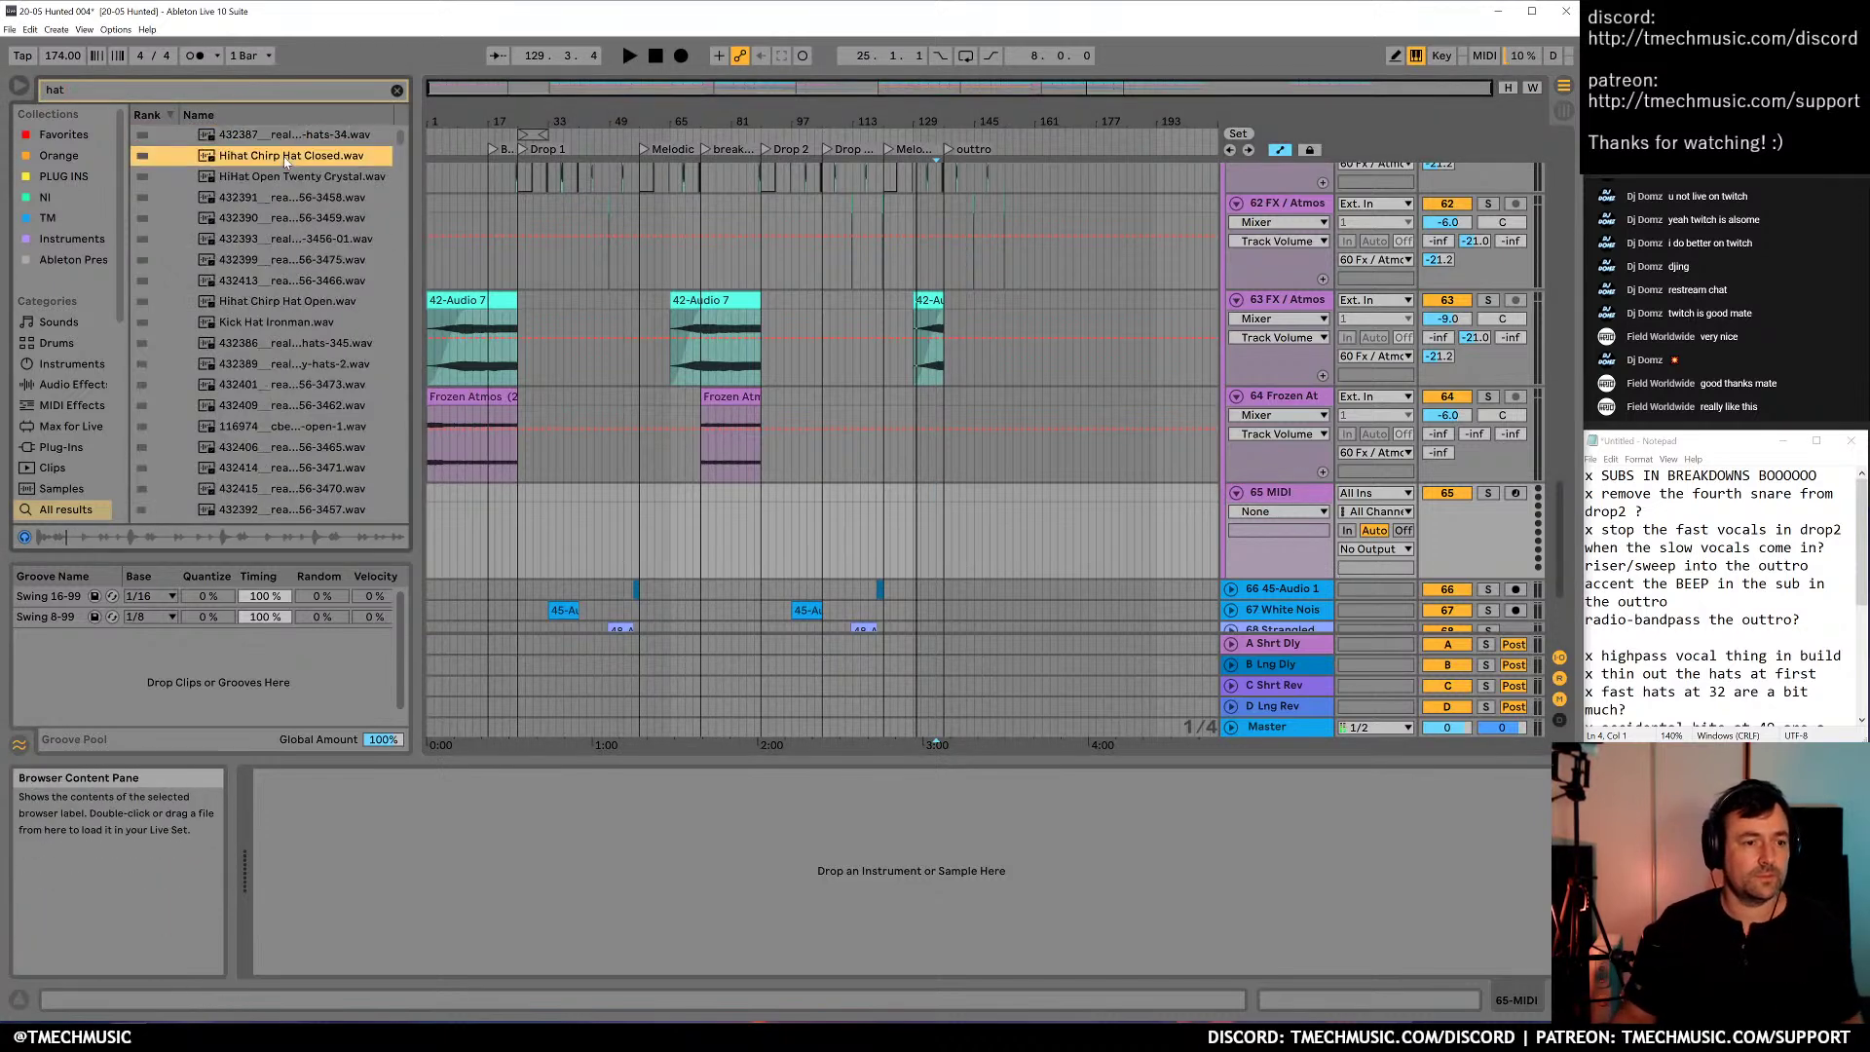
left_click(786, 515)
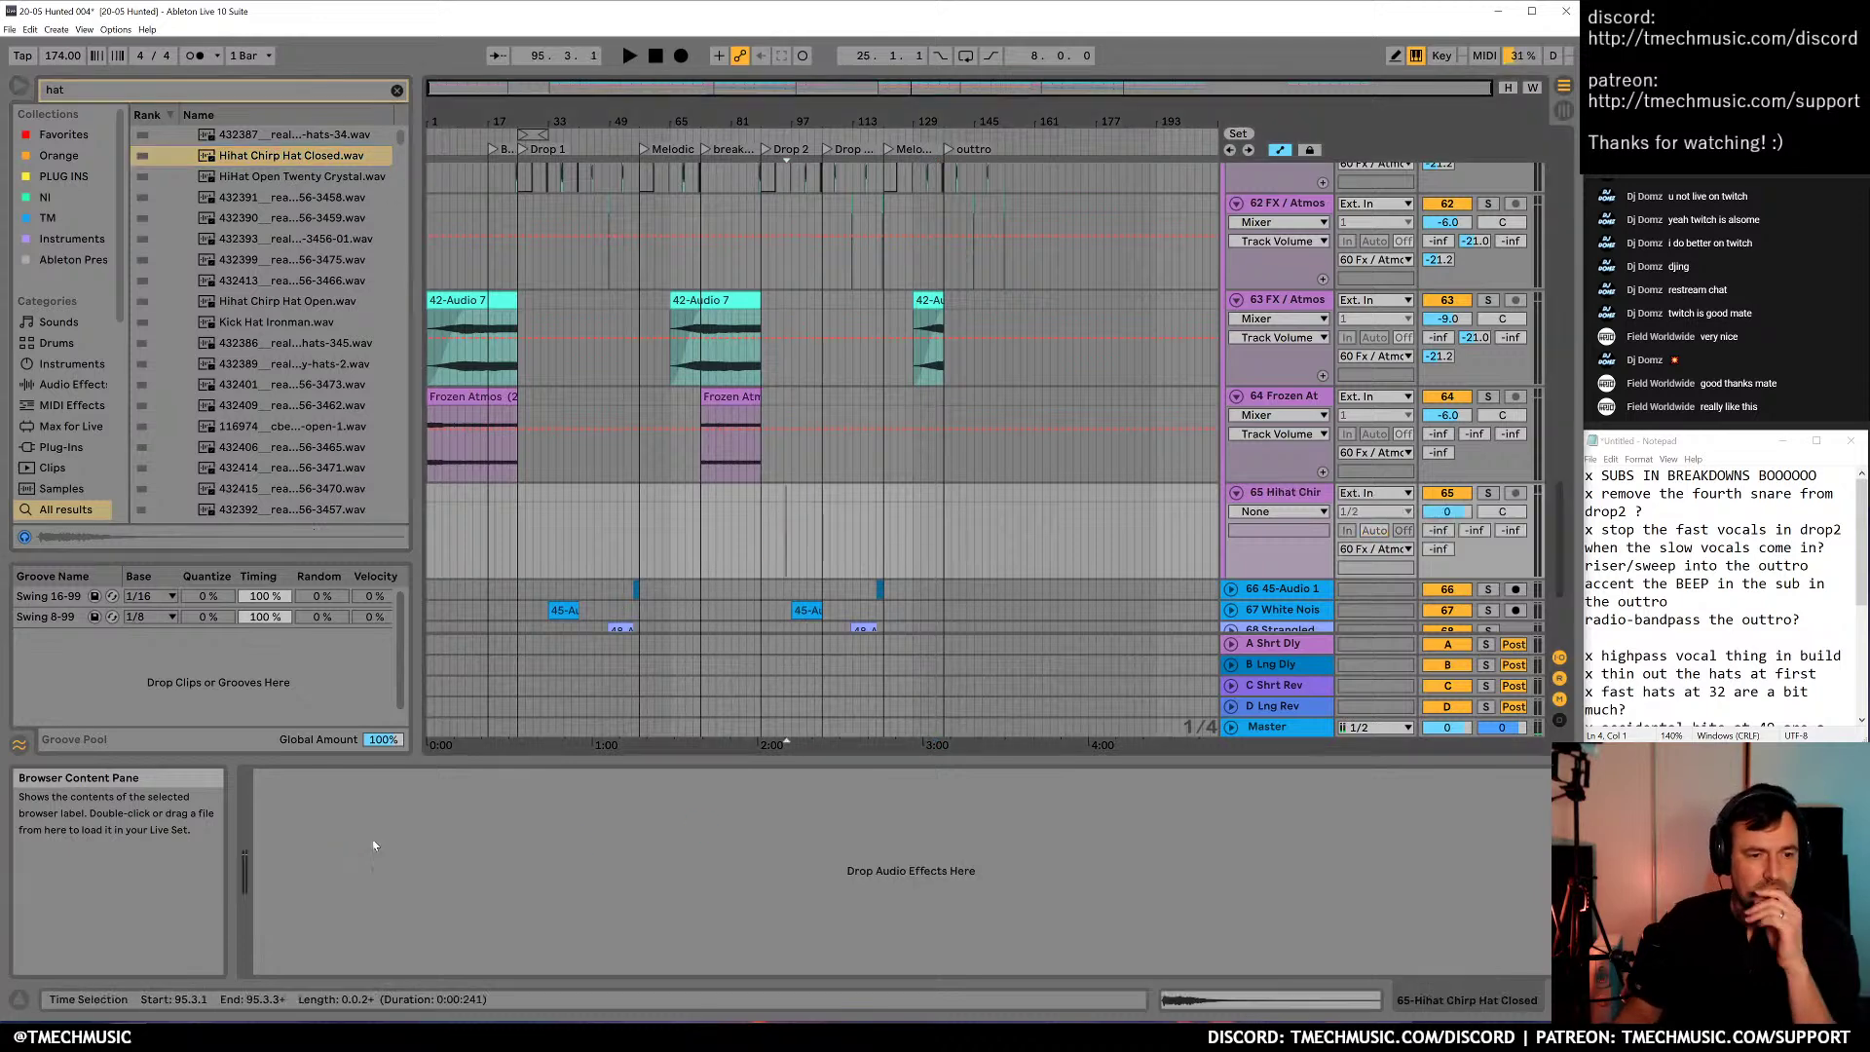
key("ctrl+f")
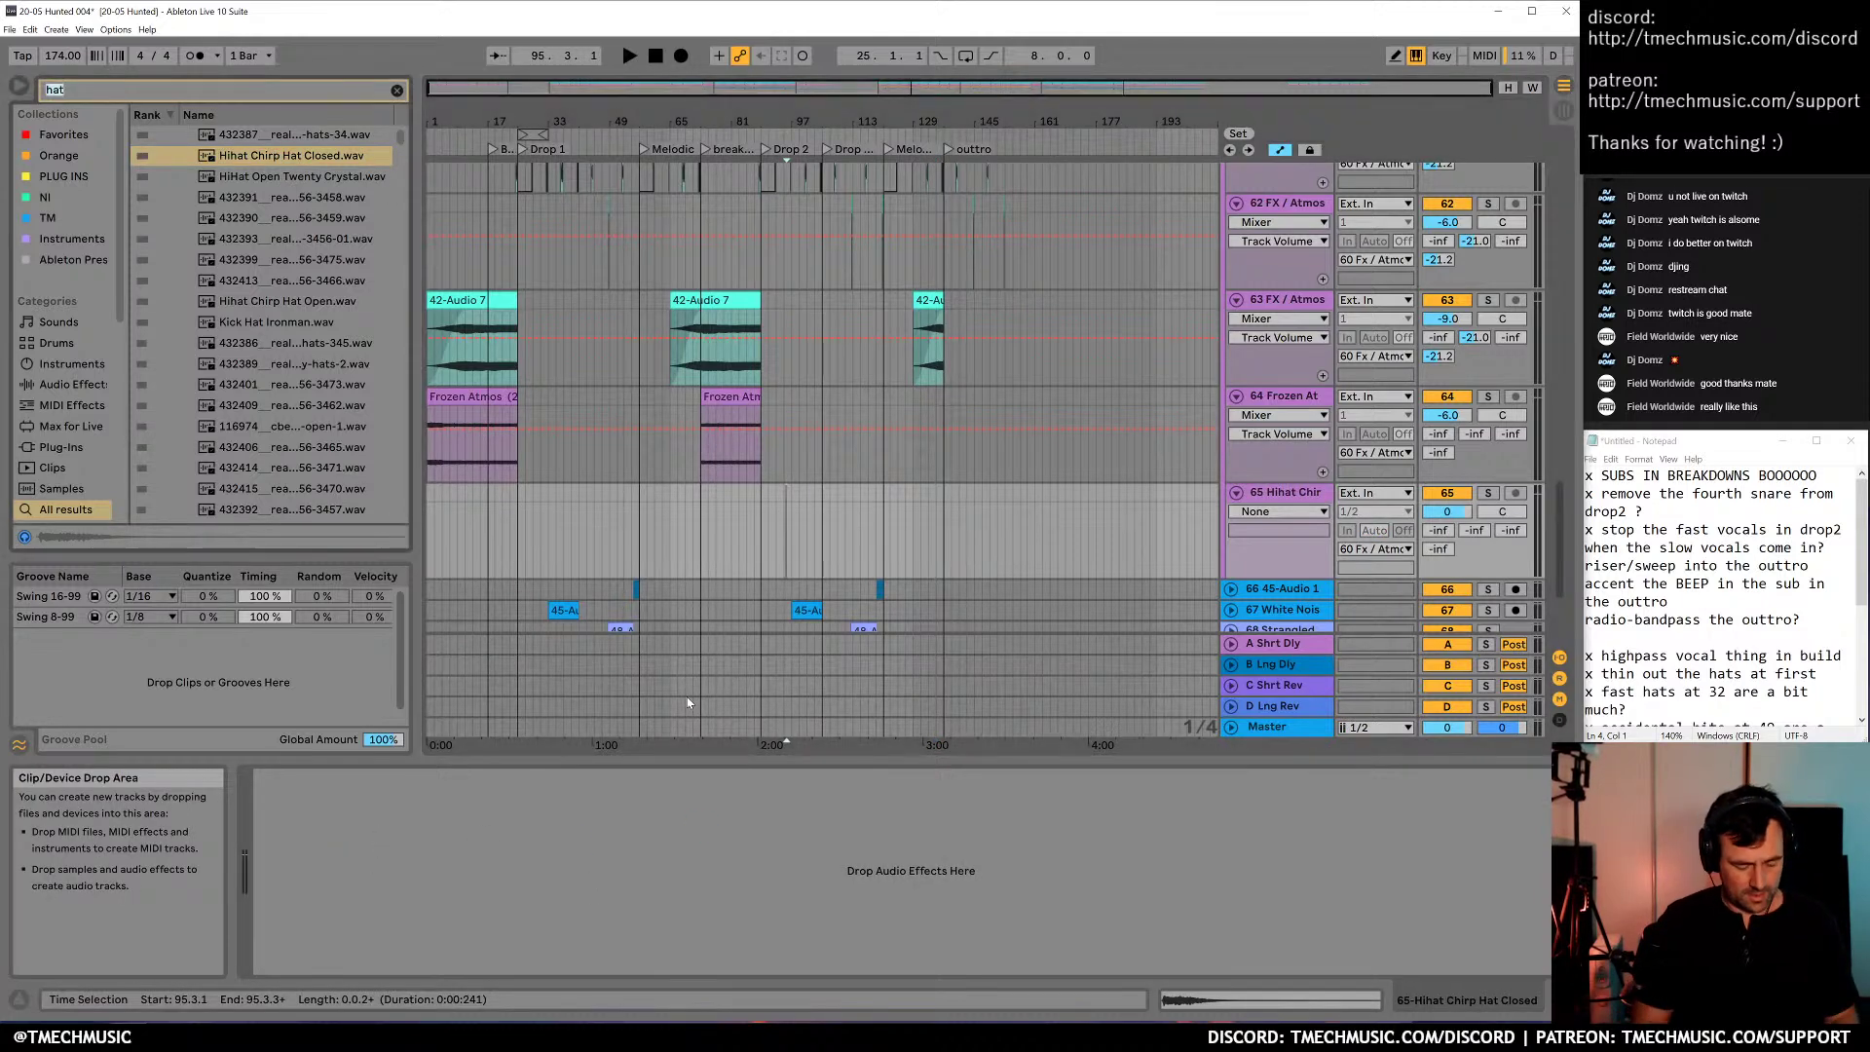
type("reverb")
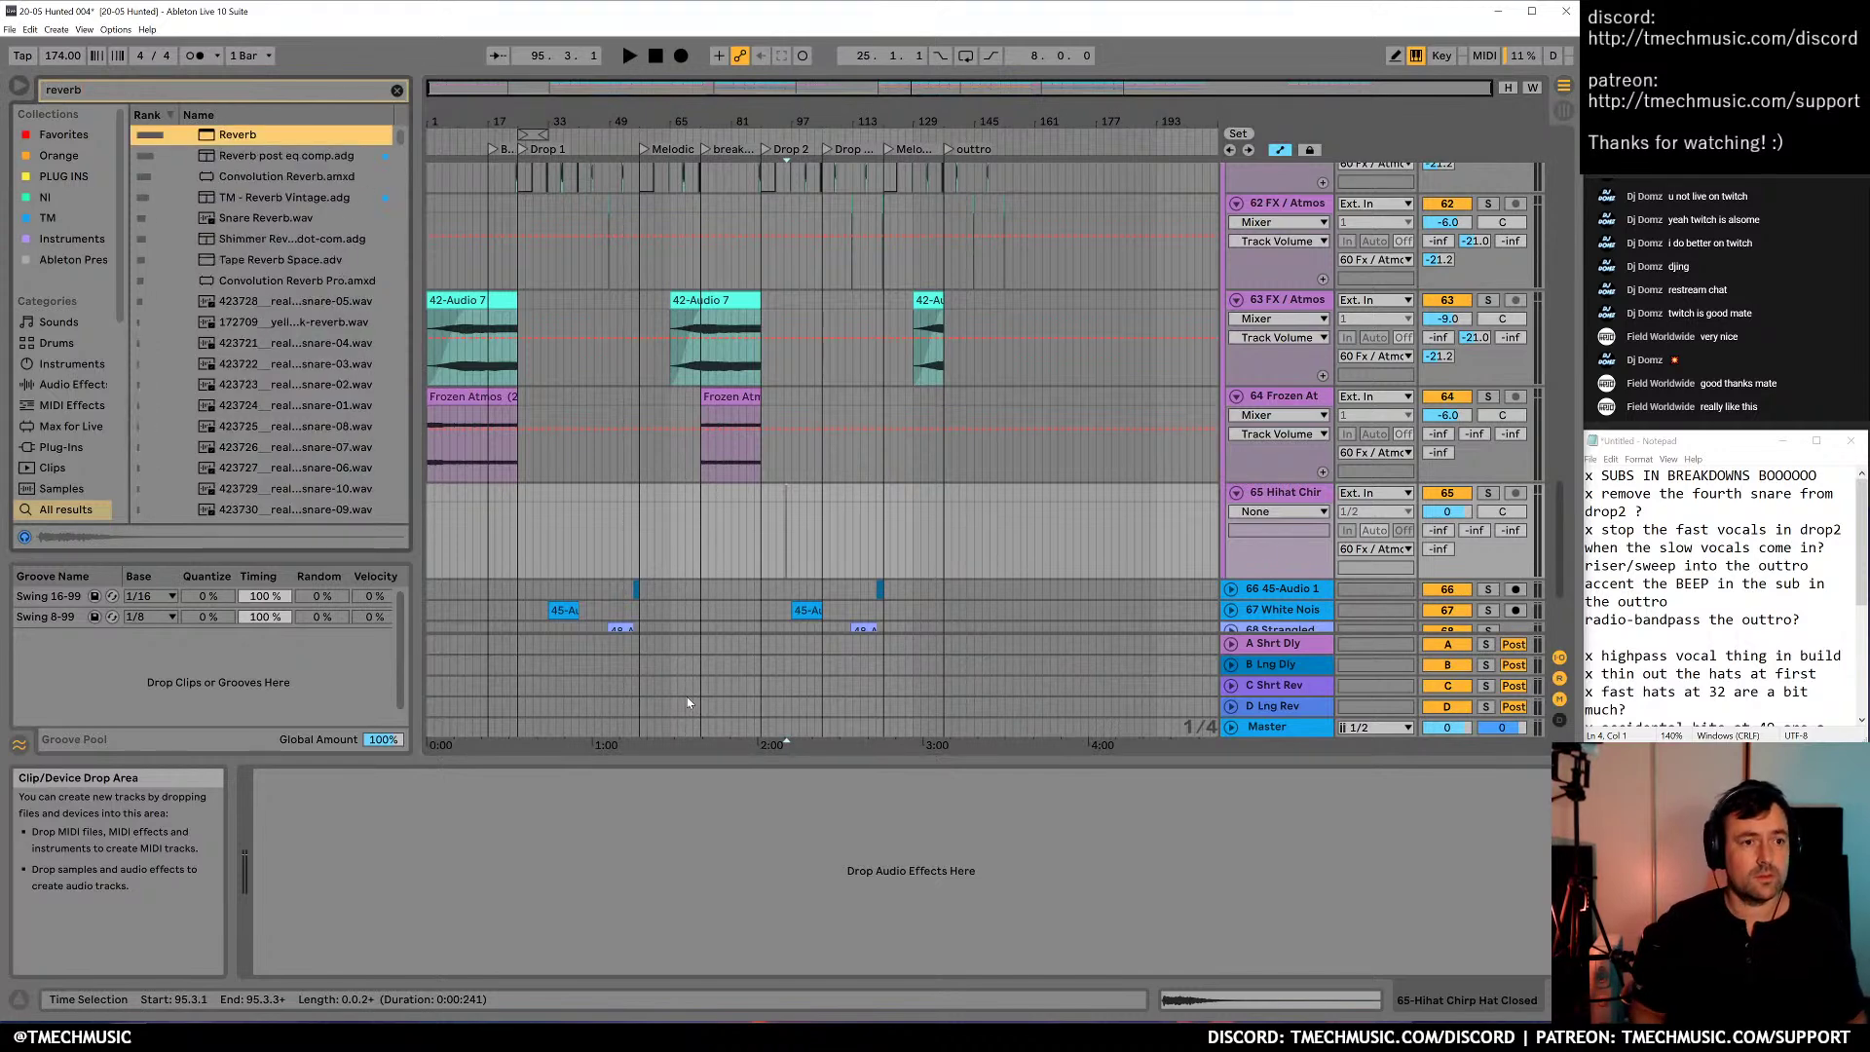
key("Return")
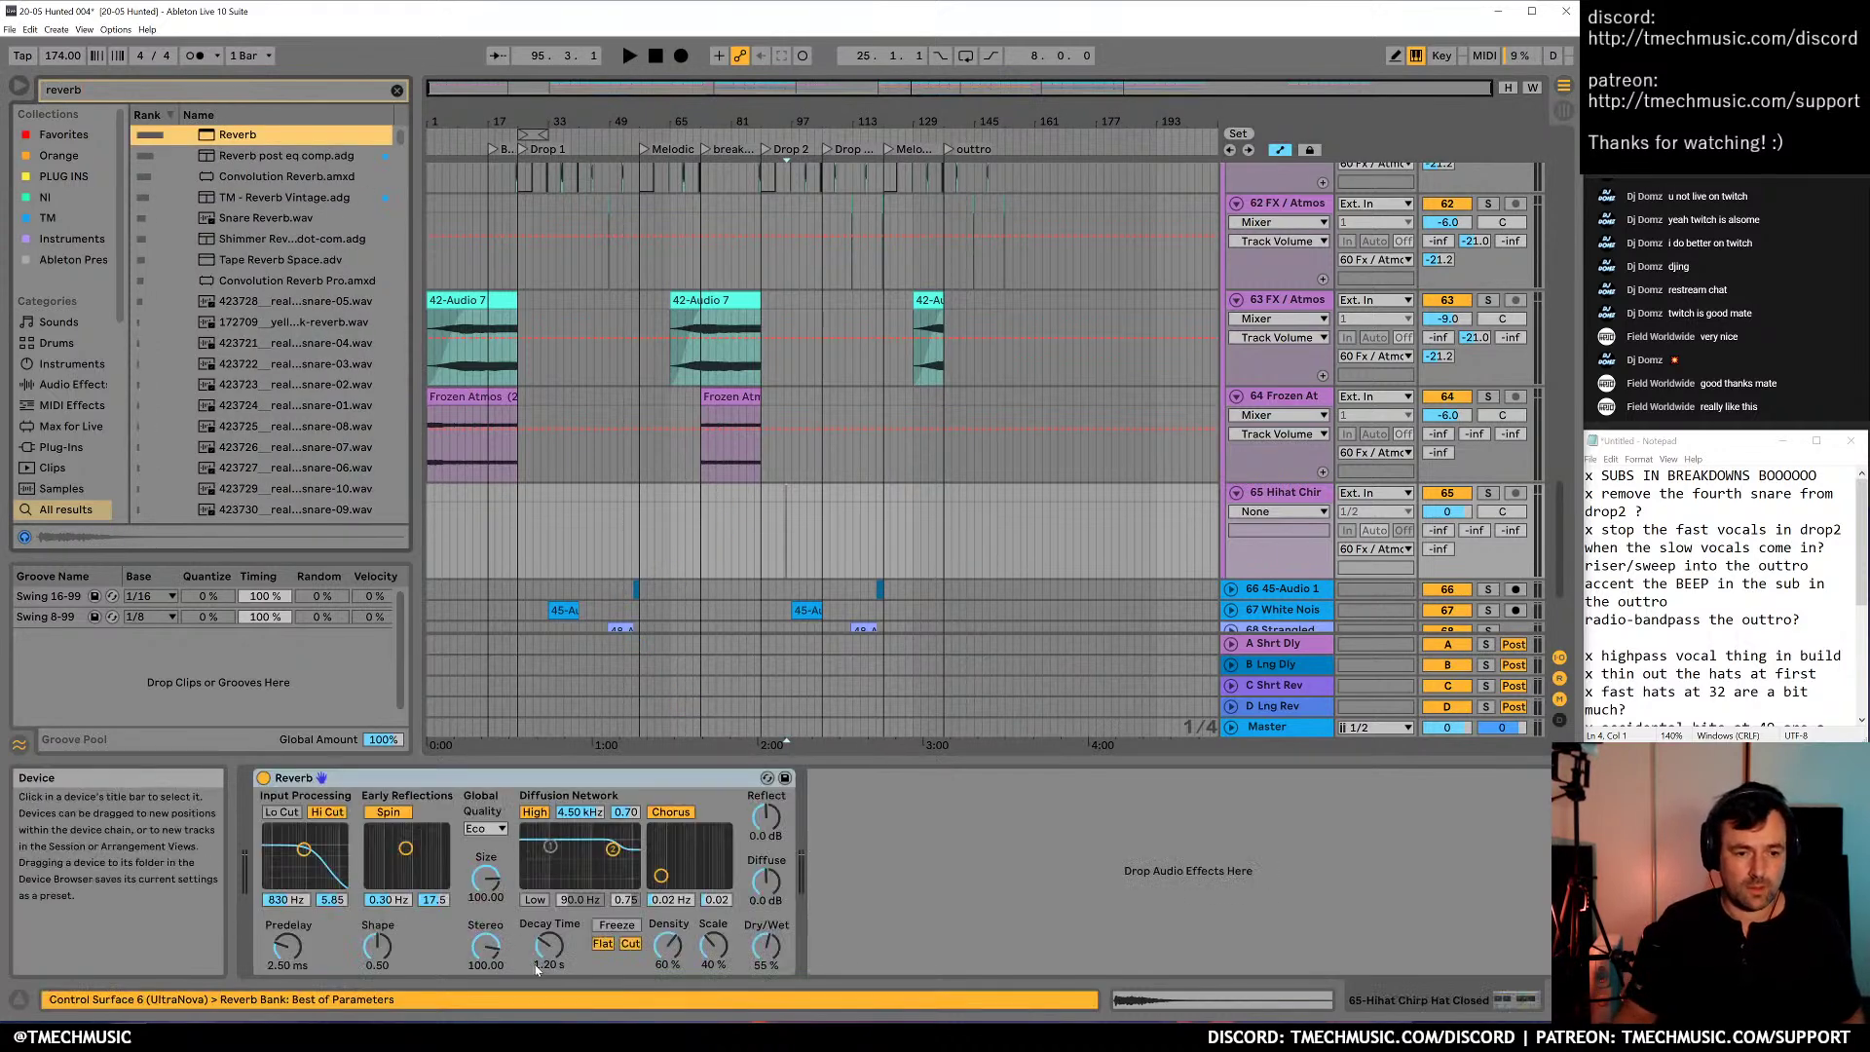
Set the Reverb to High quality with an 18.5 s decay and no input high cut, then solo the track and freeze the tail during playback
left_click(485, 829)
left_click(483, 875)
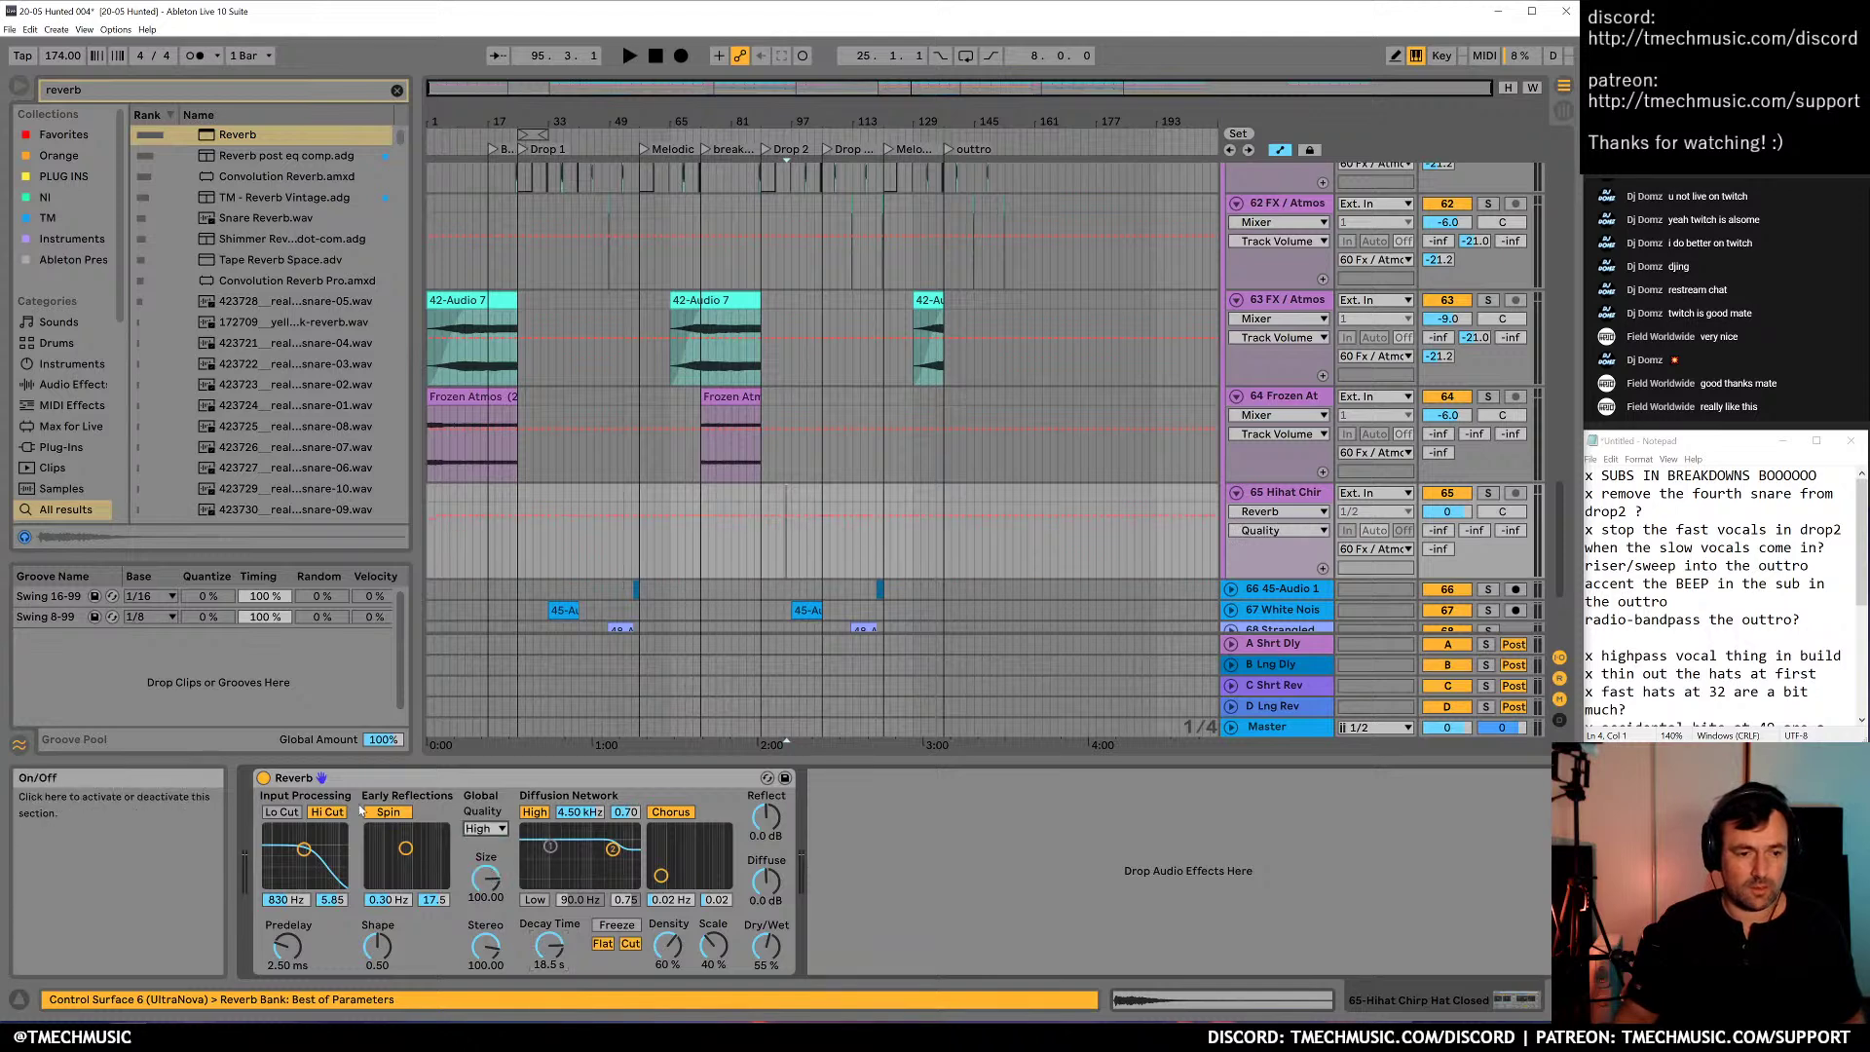
left_click(327, 812)
key("space")
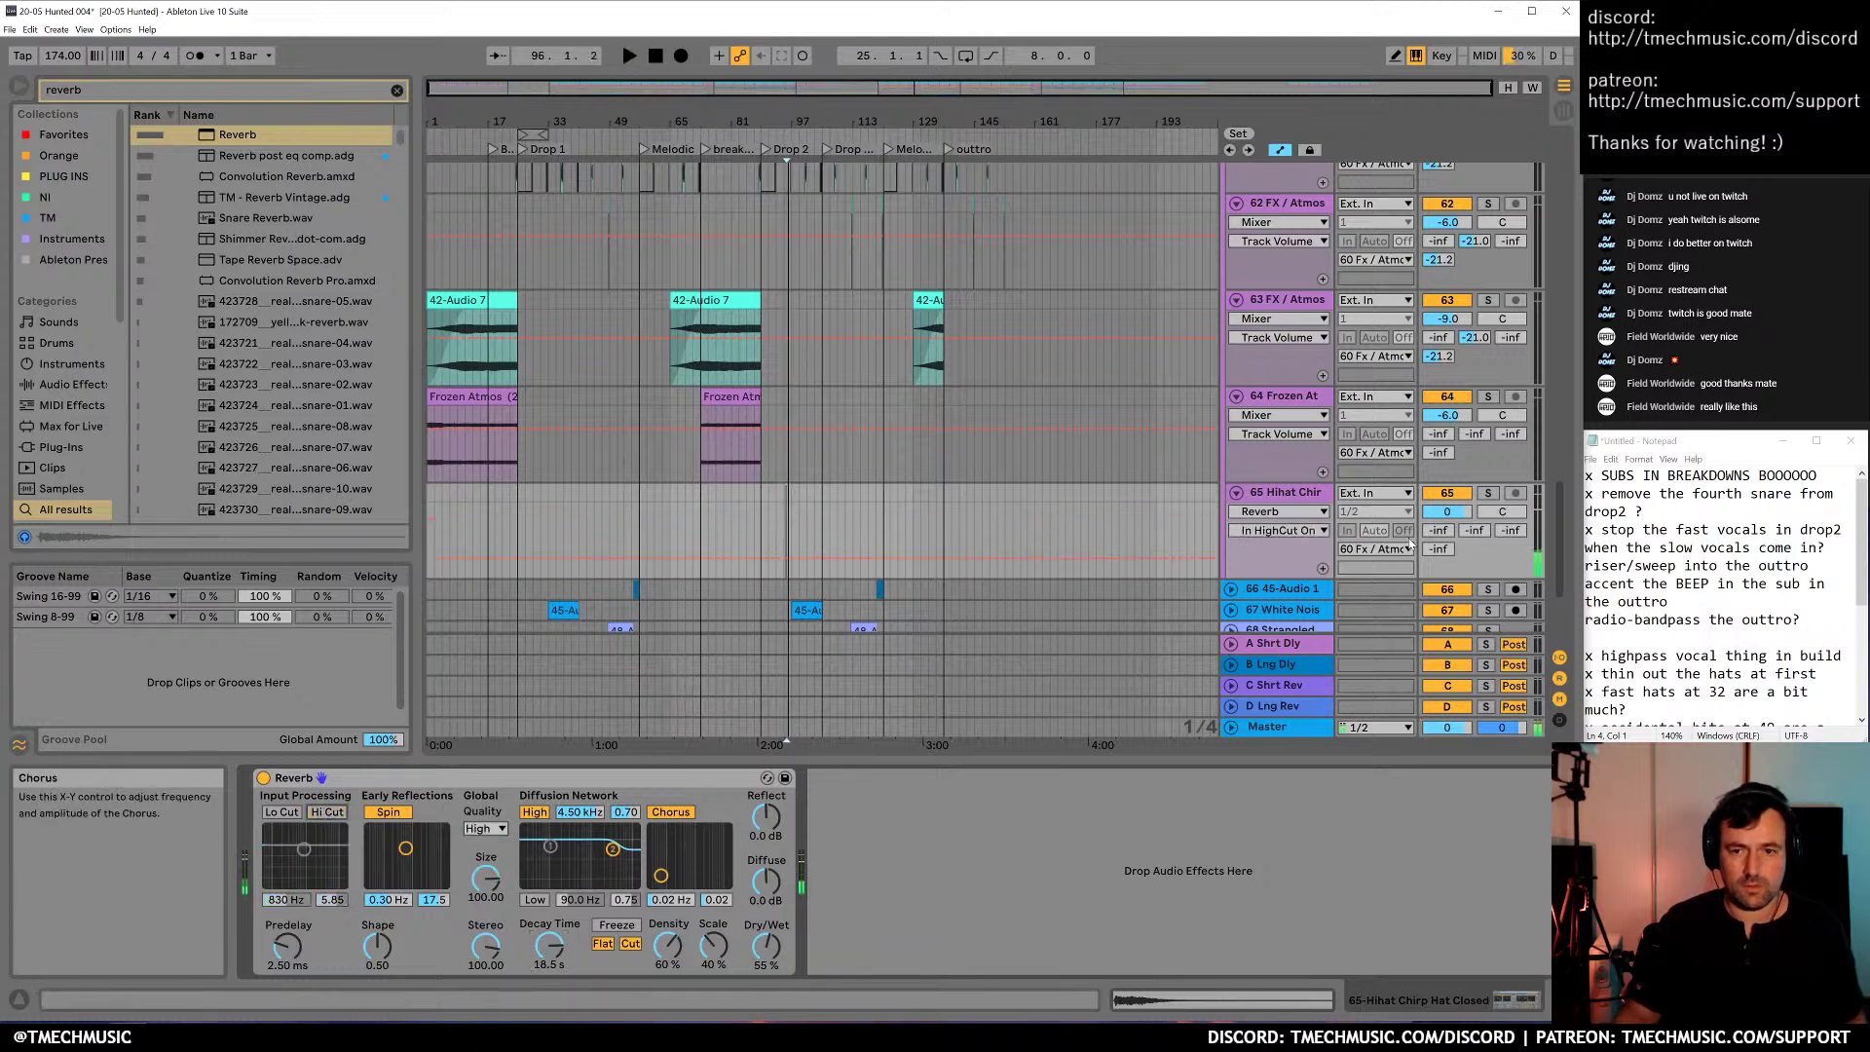
left_click(1487, 492)
left_click(616, 925)
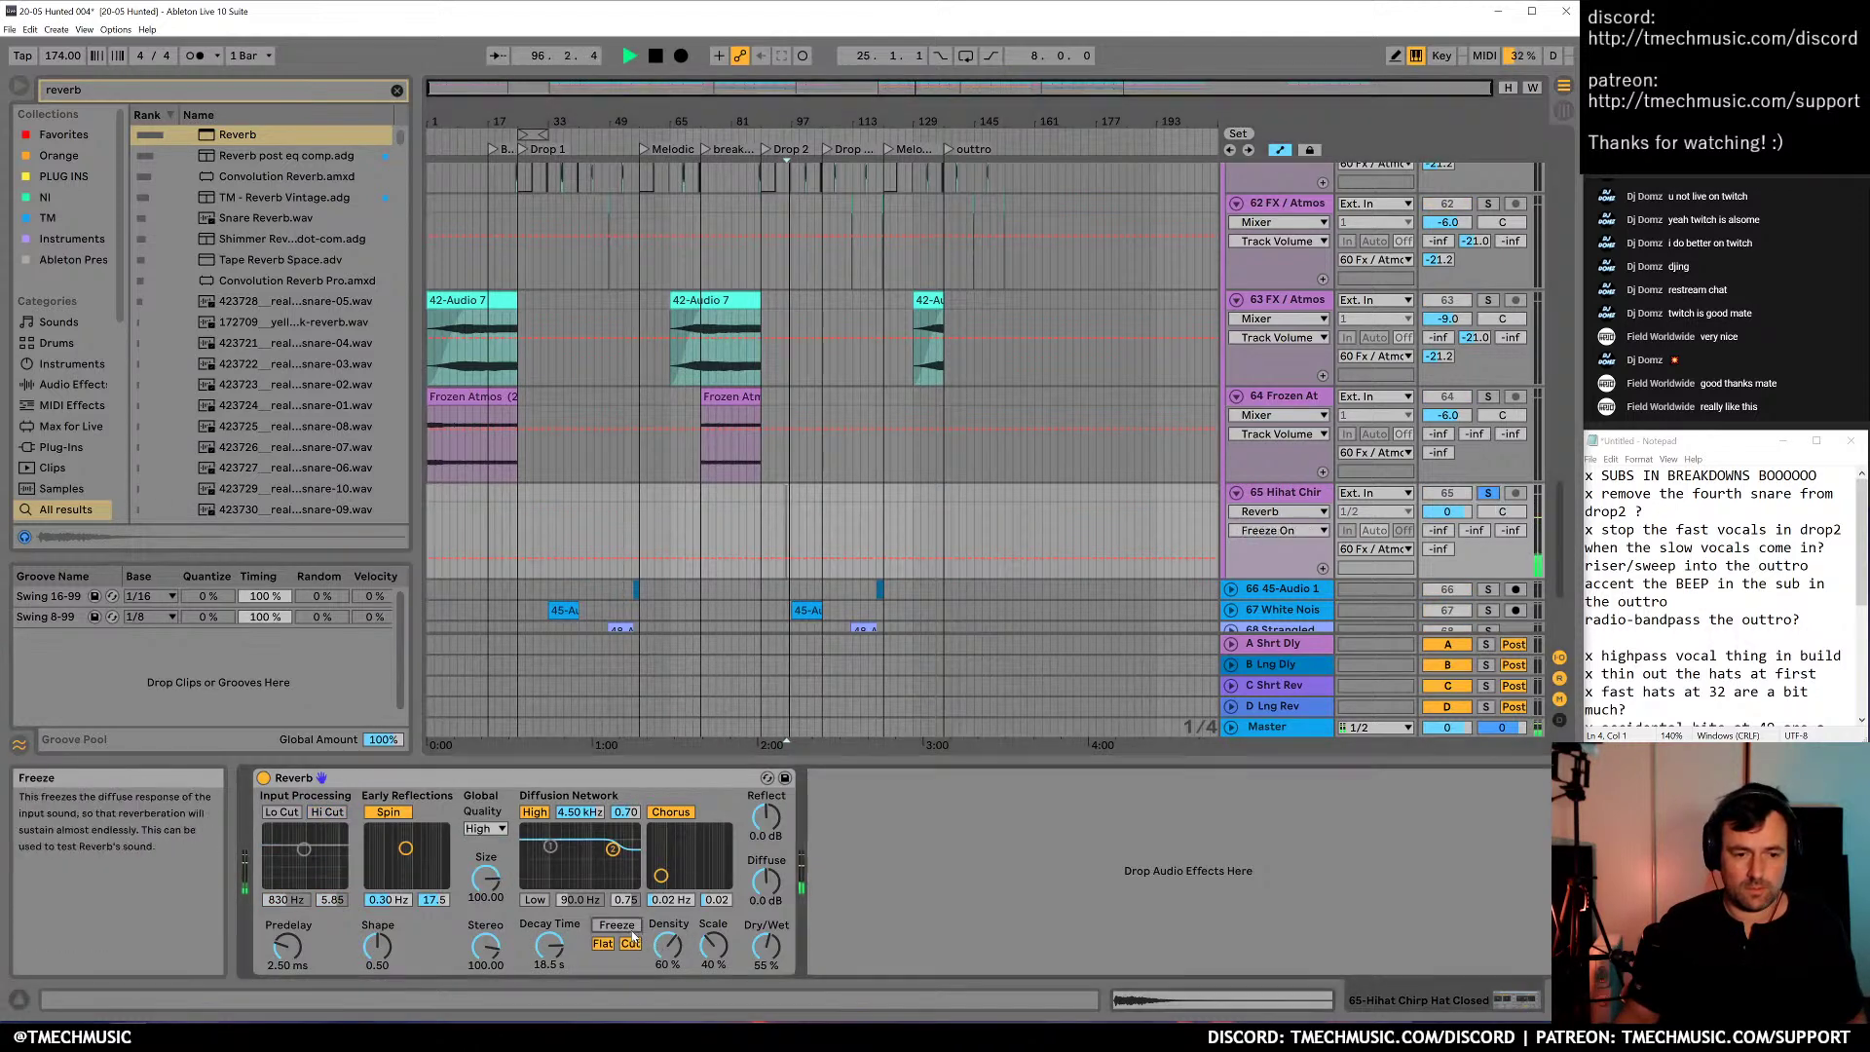
Insert an audio track below the hi-hat track, take its input from 65-Hihat Chirp Hat Closed, and arm it
left_click(1281, 504)
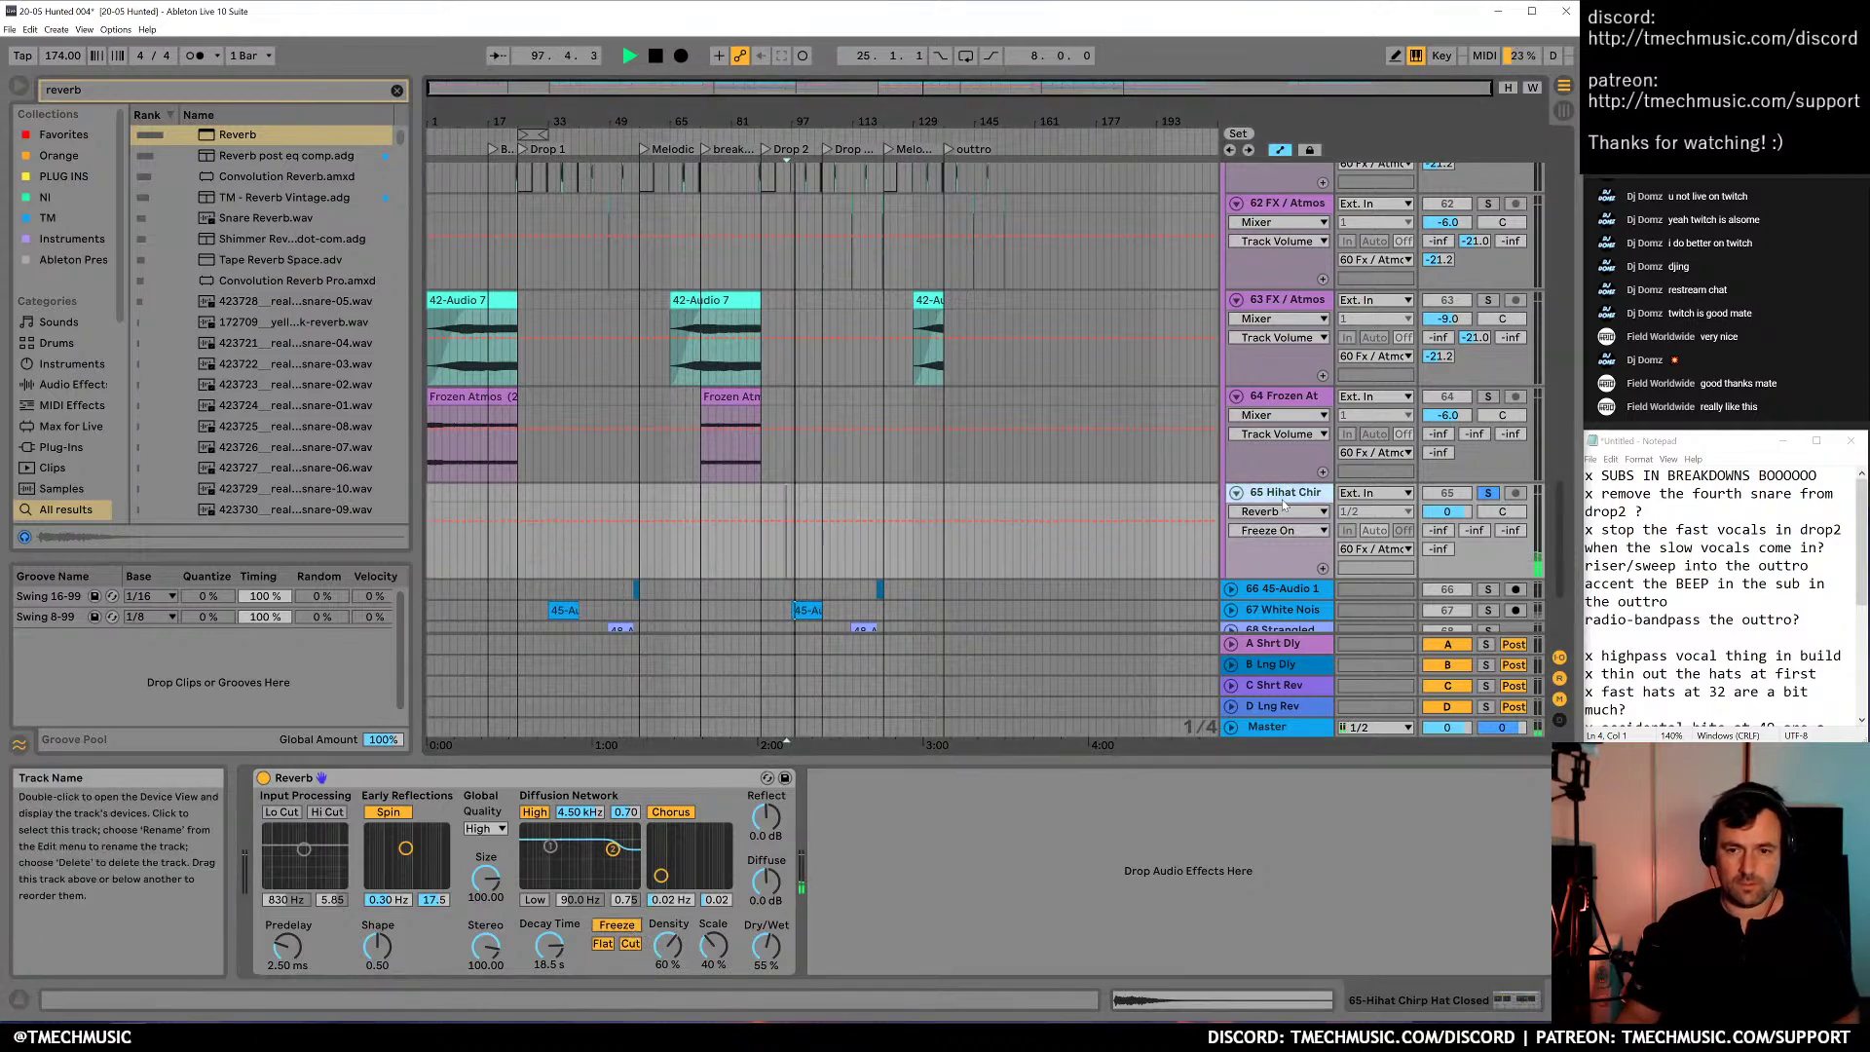
key("ctrl+t")
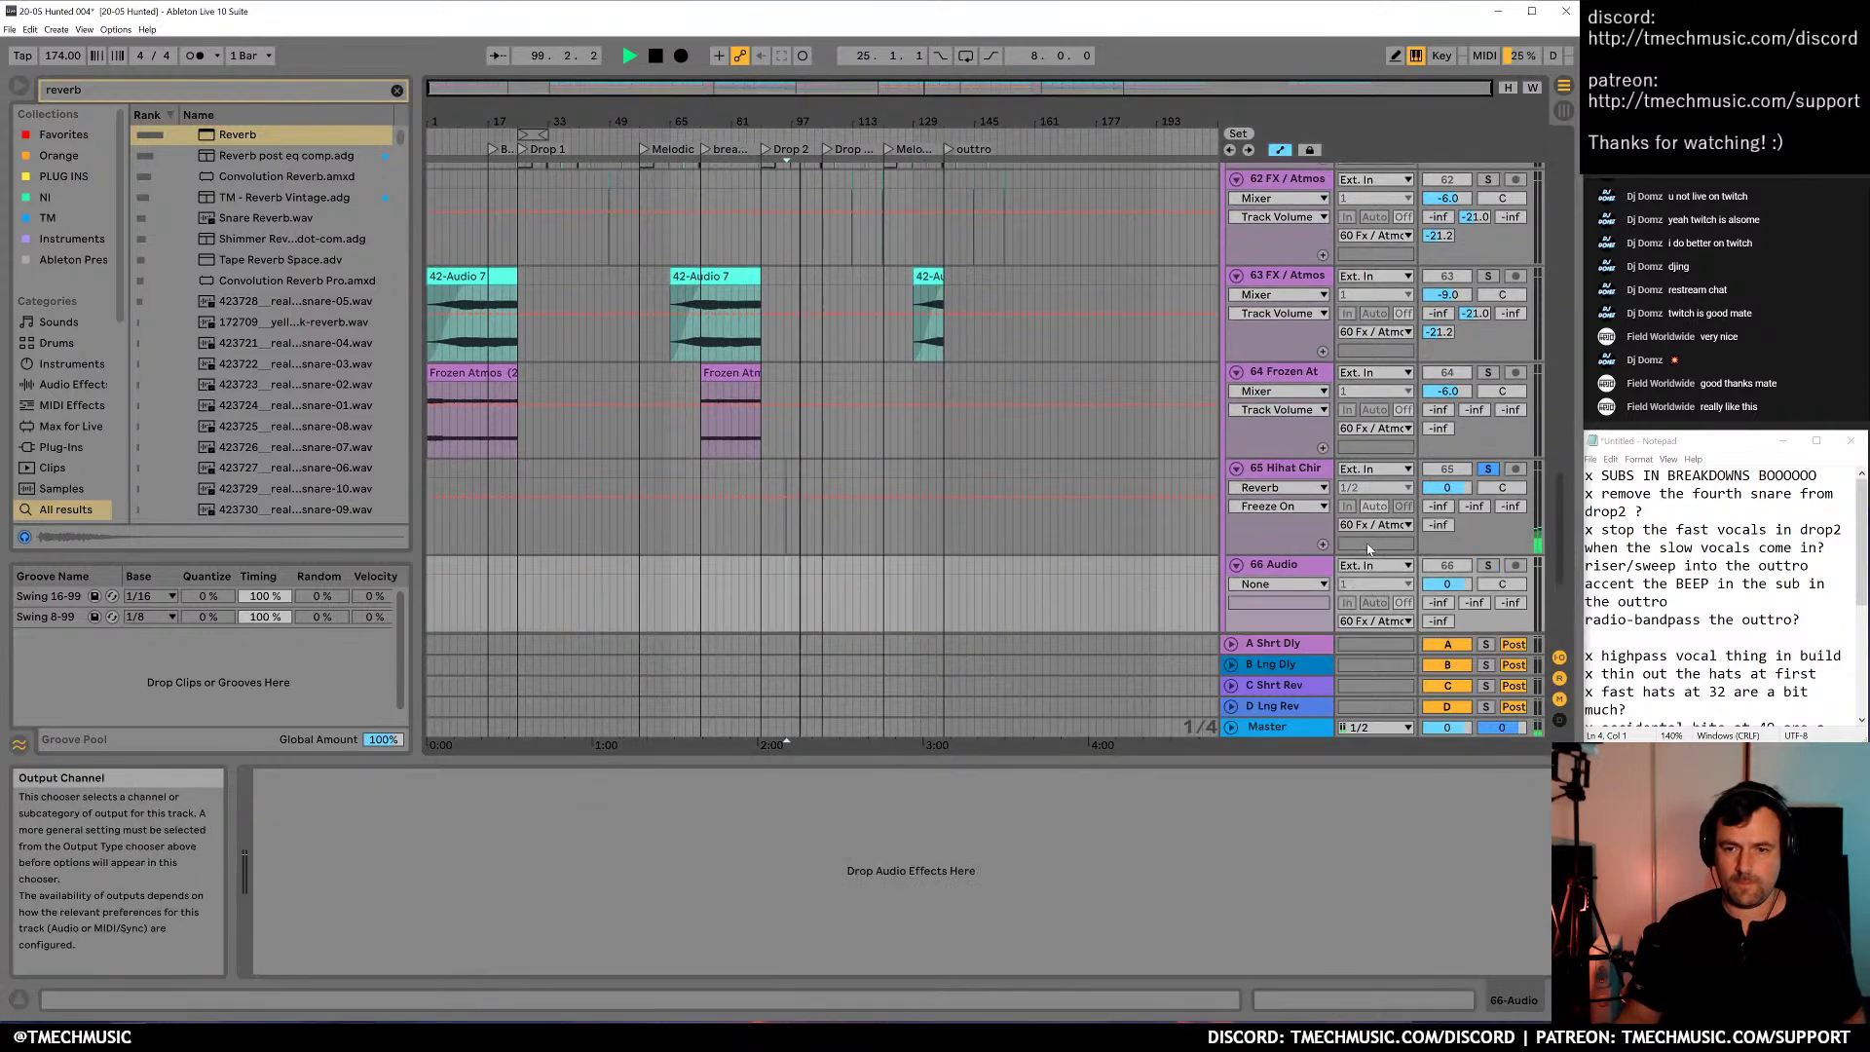
left_click(1373, 565)
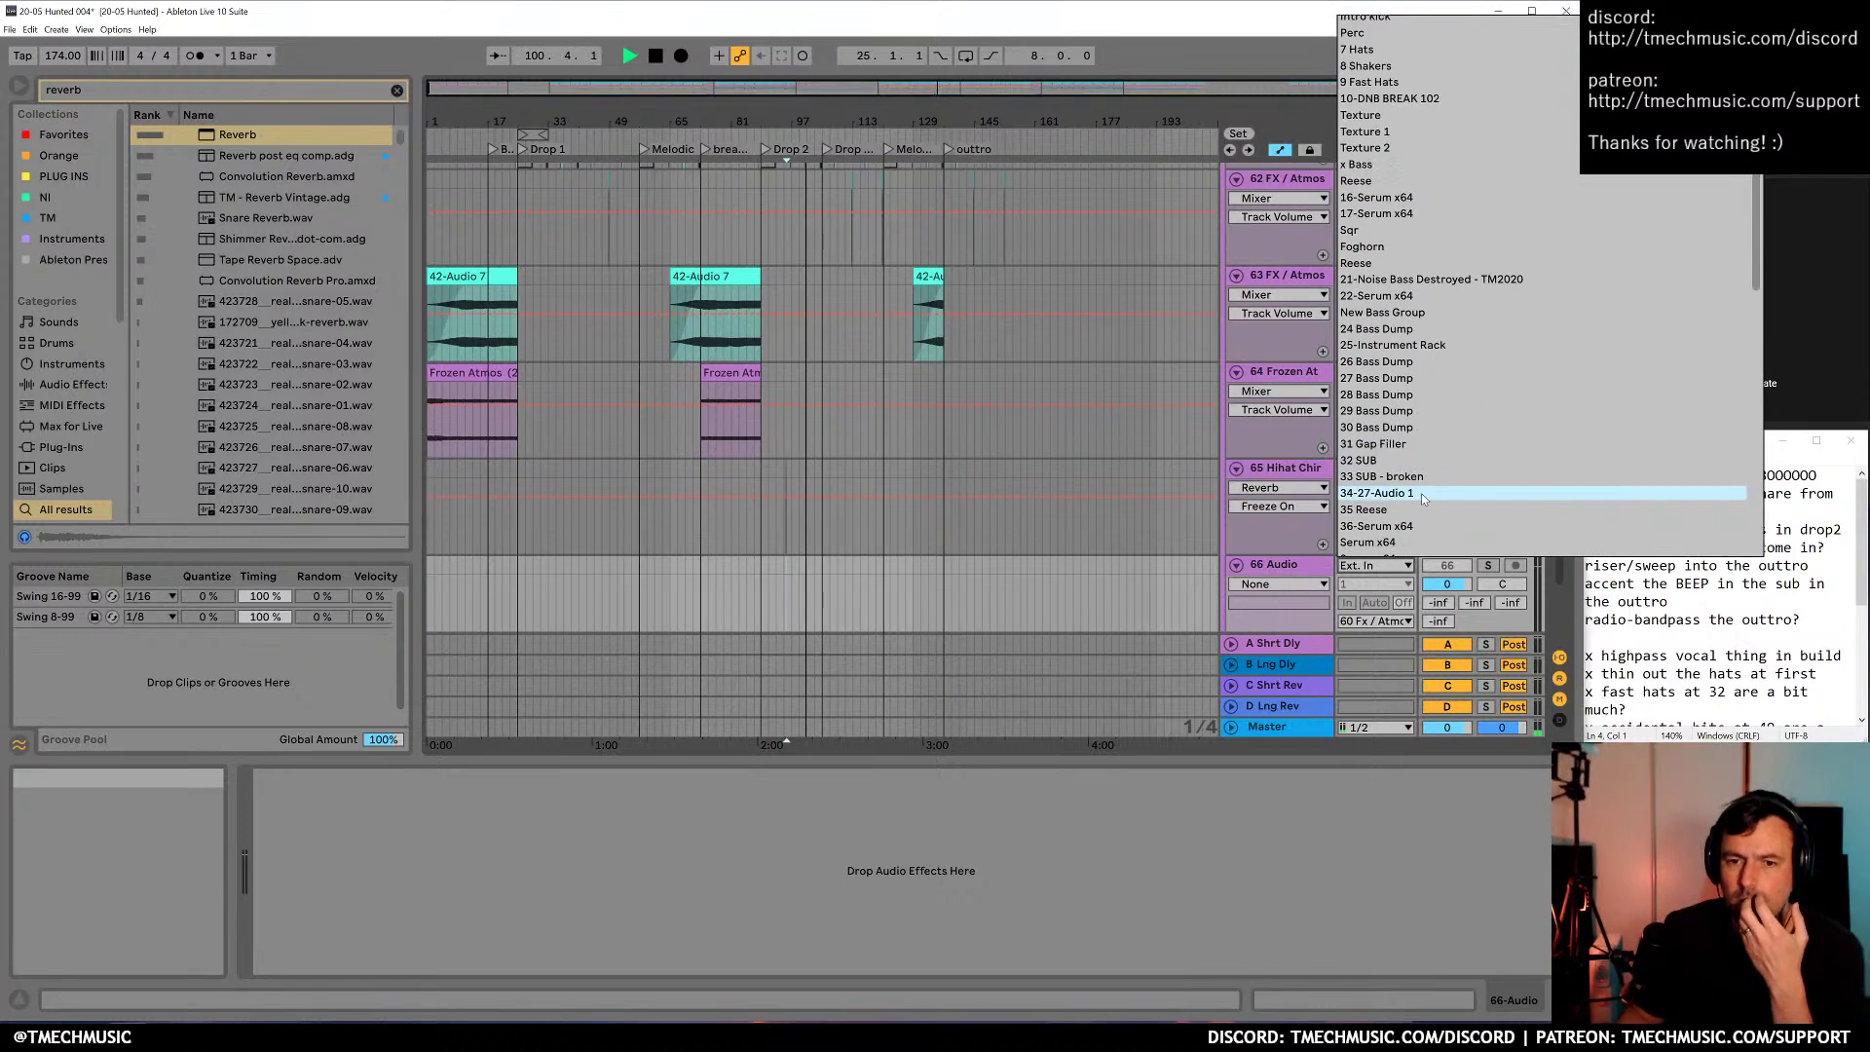
scroll(1421, 493, "down", 15)
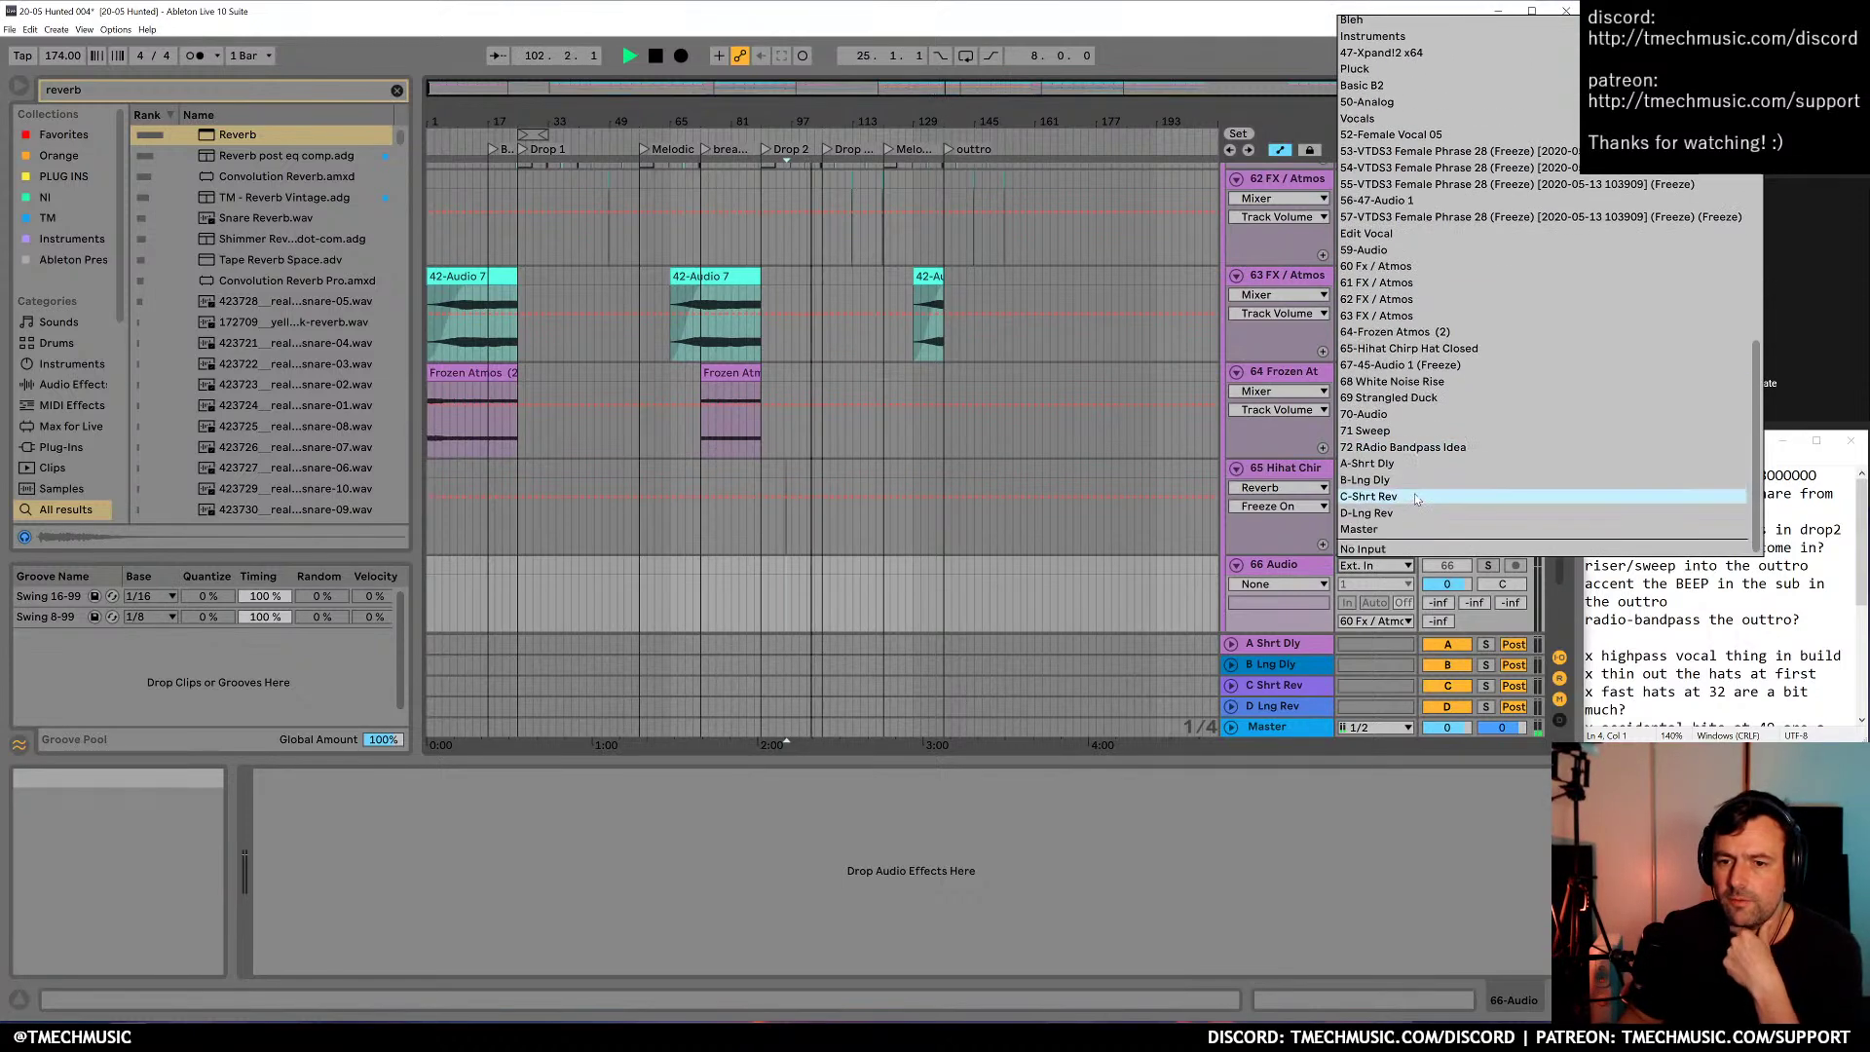
key("Escape")
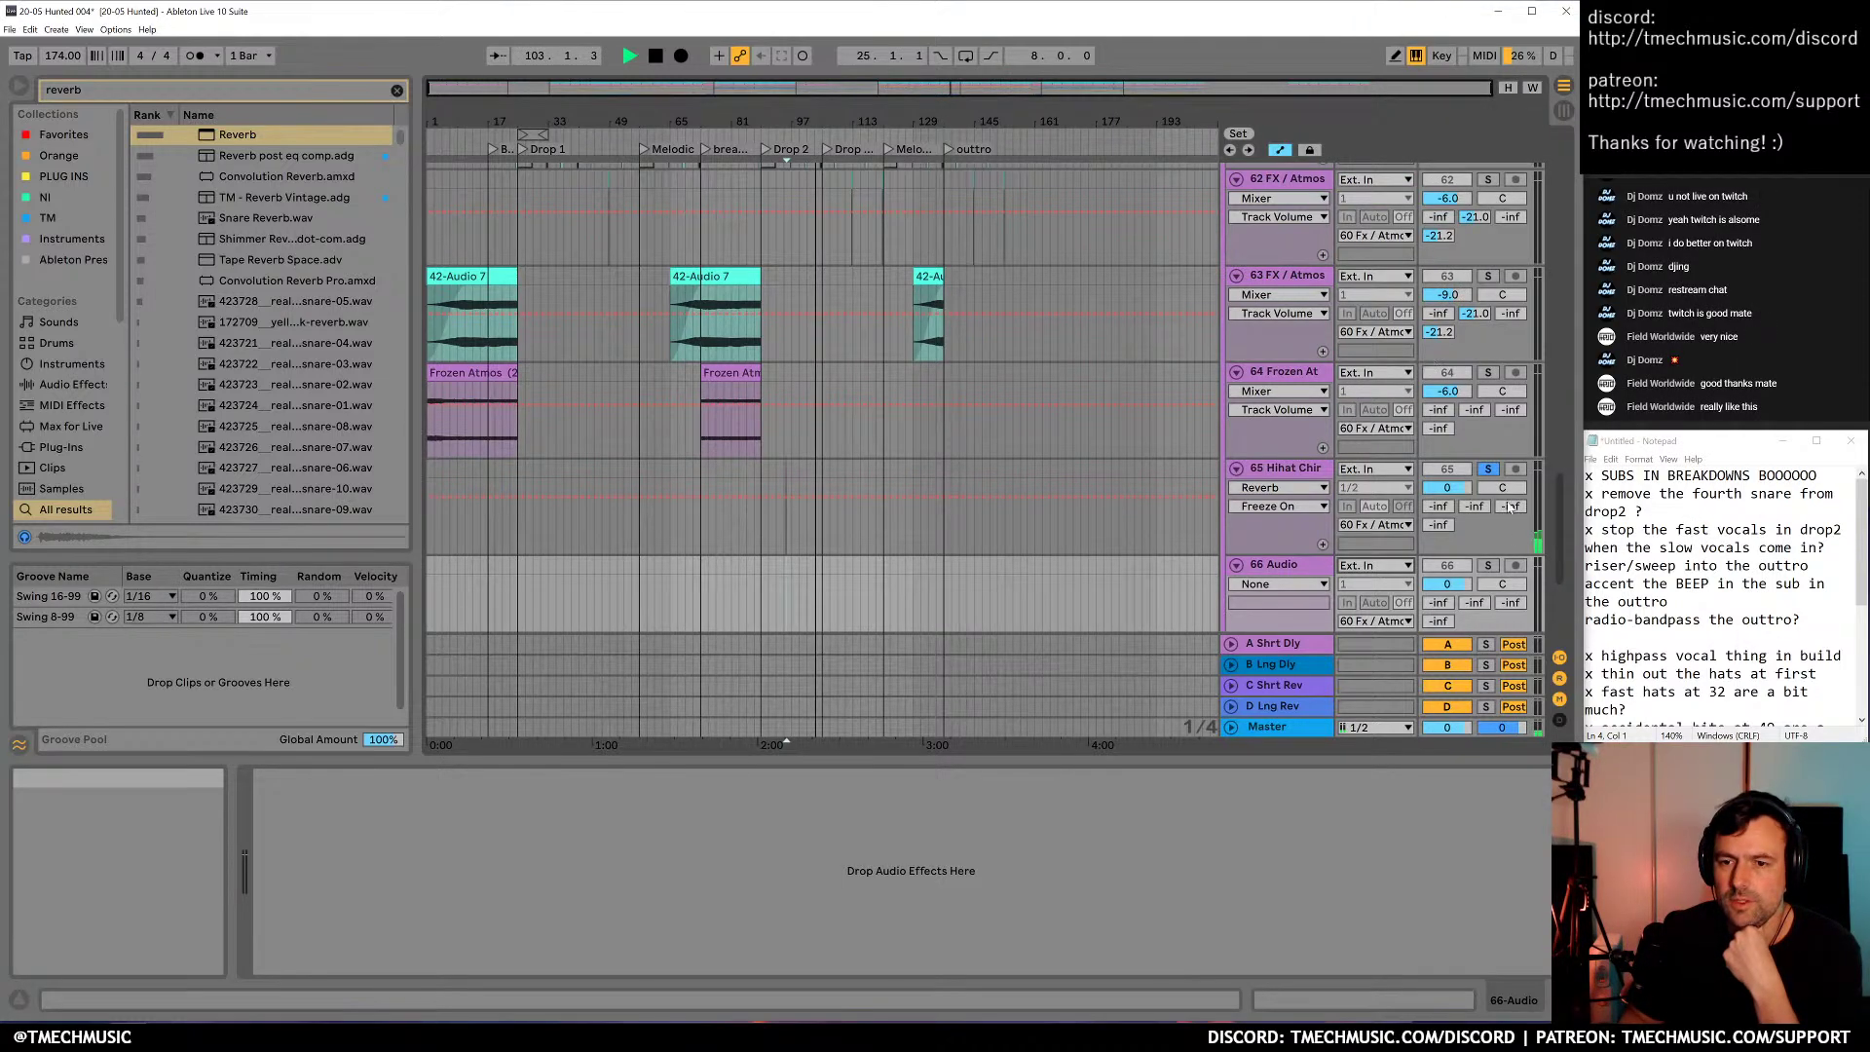
left_click(1515, 564)
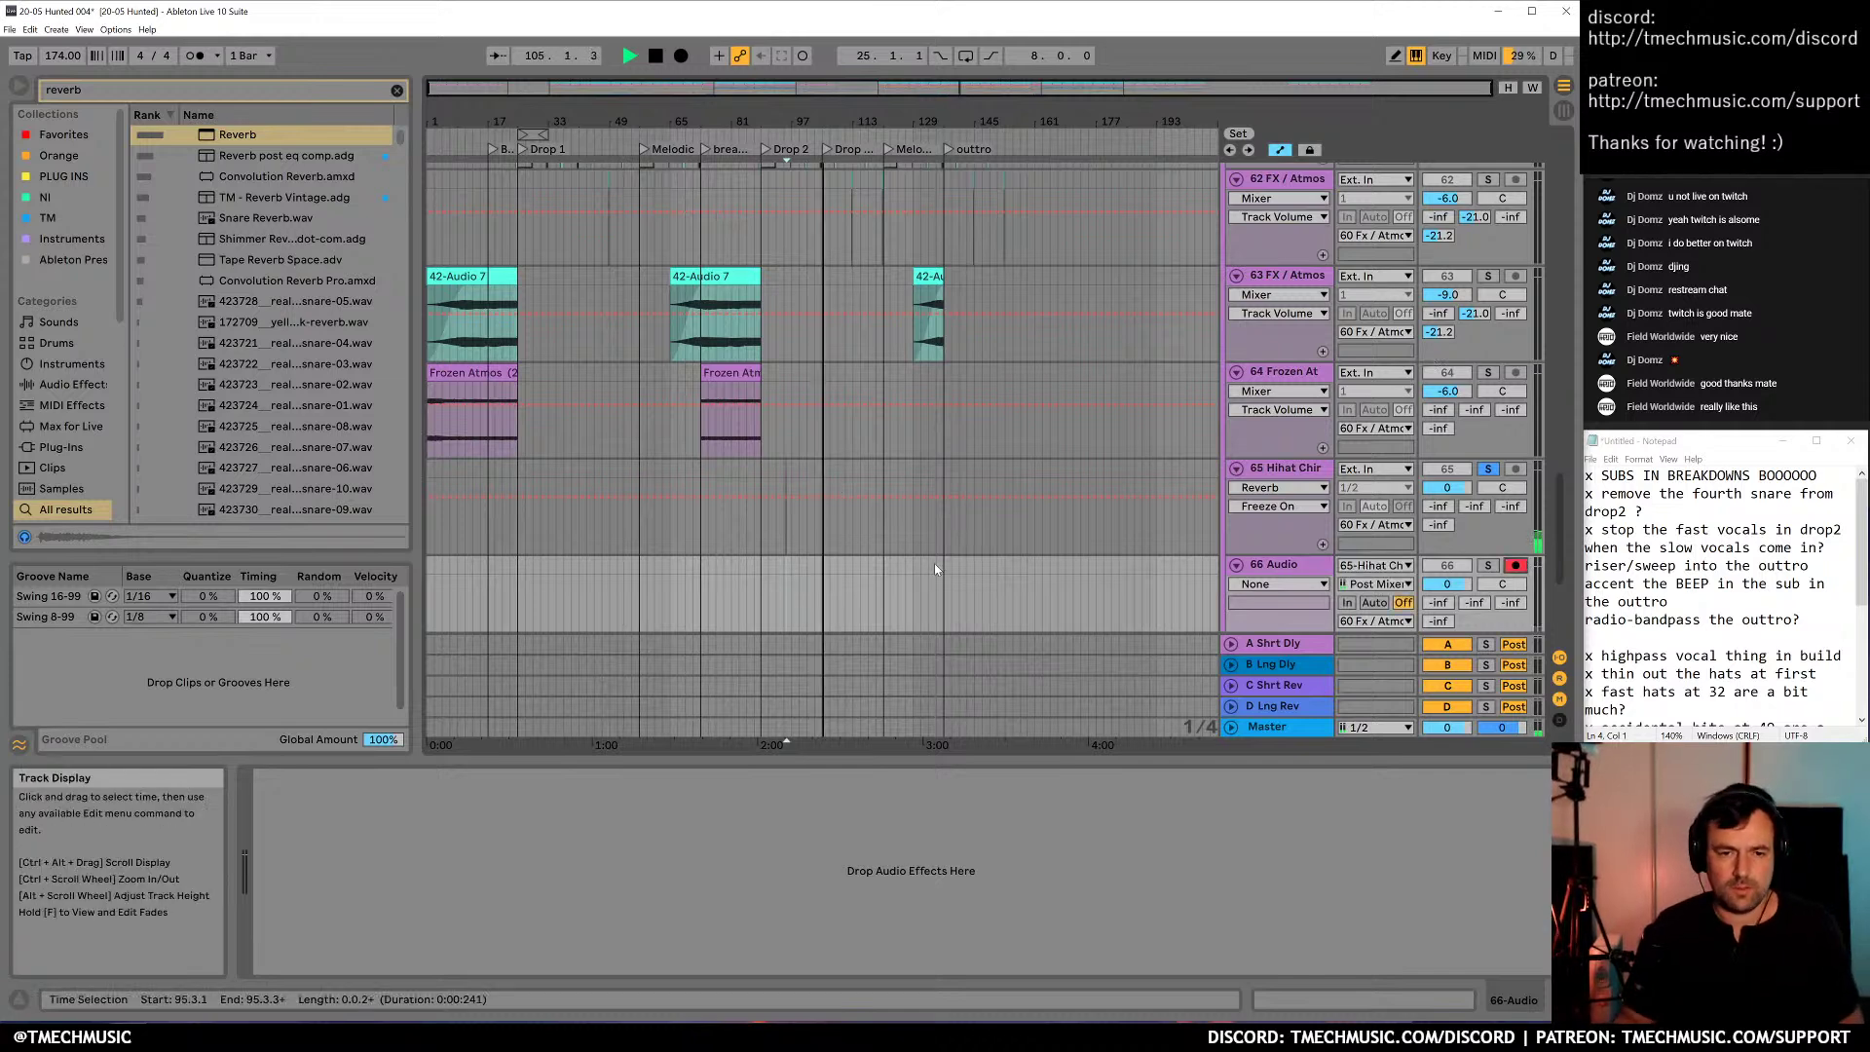
Record the frozen reverb tail onto the new audio track from about bar 105 to past bar 155
key("F9")
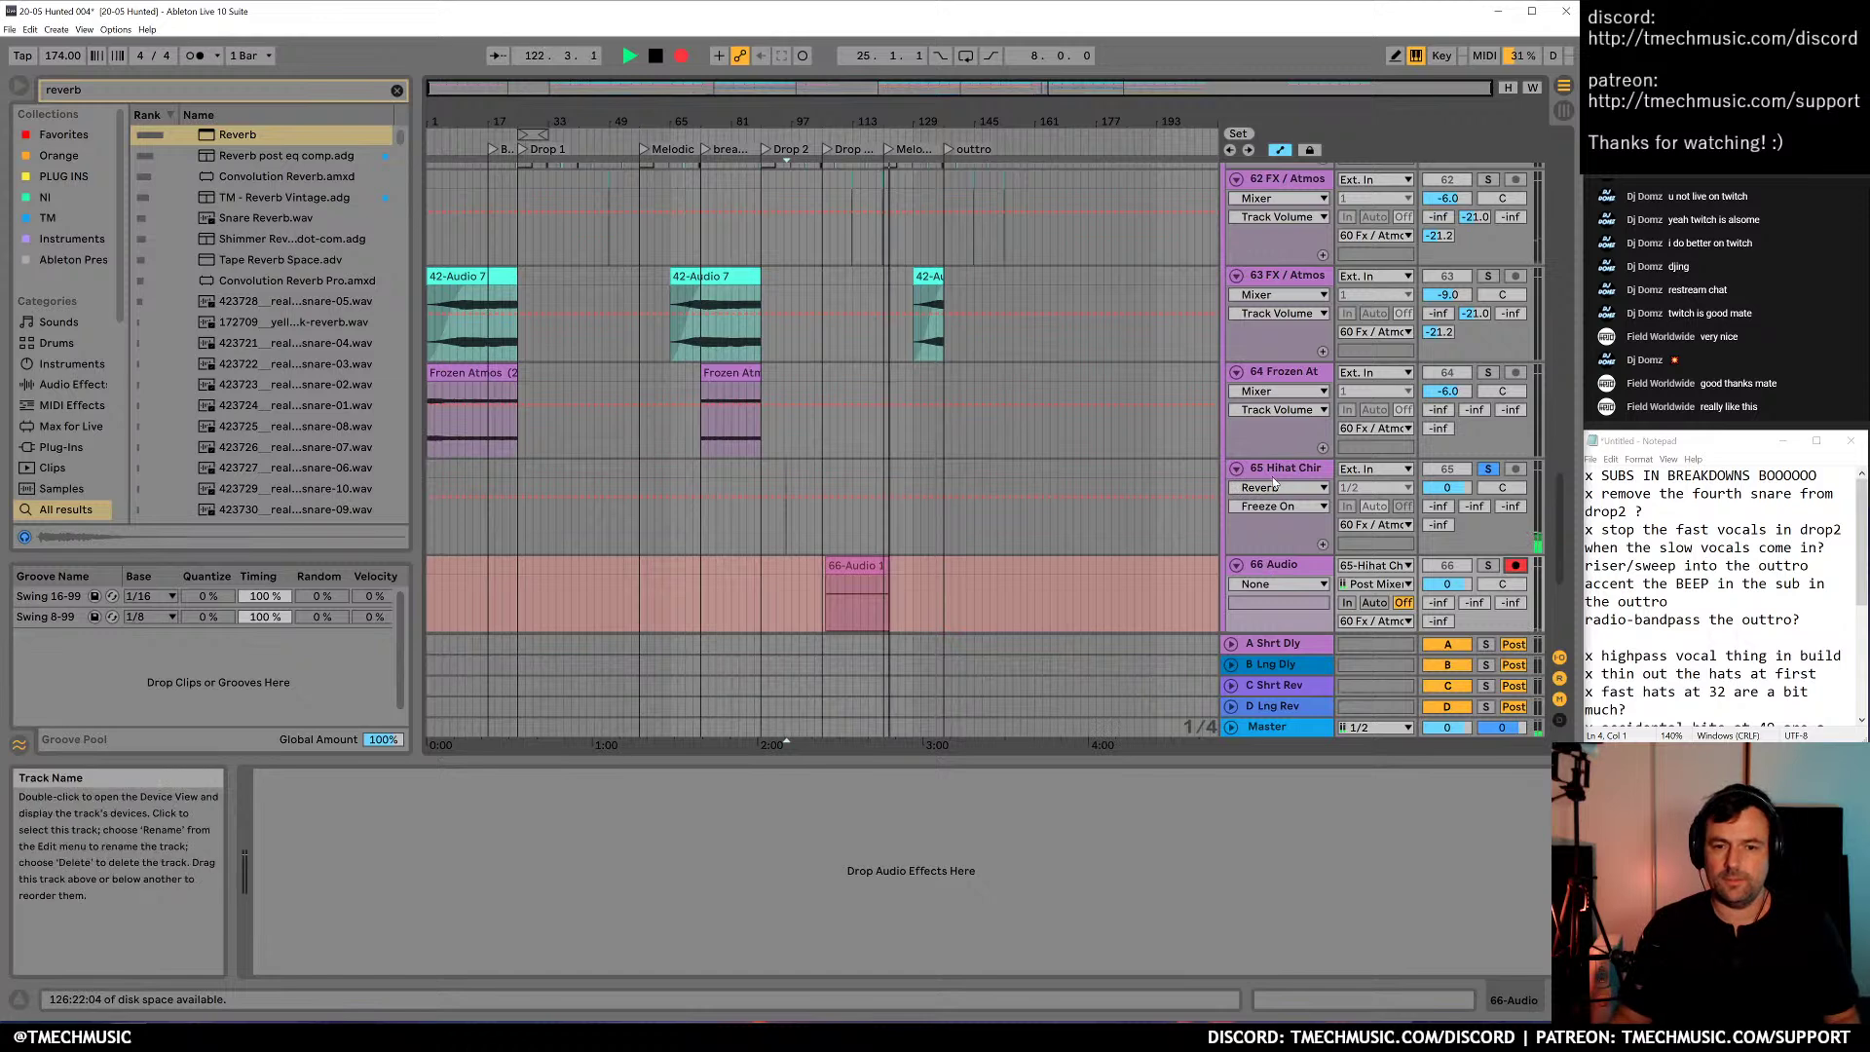
left_click_drag(858, 745, 858, 789)
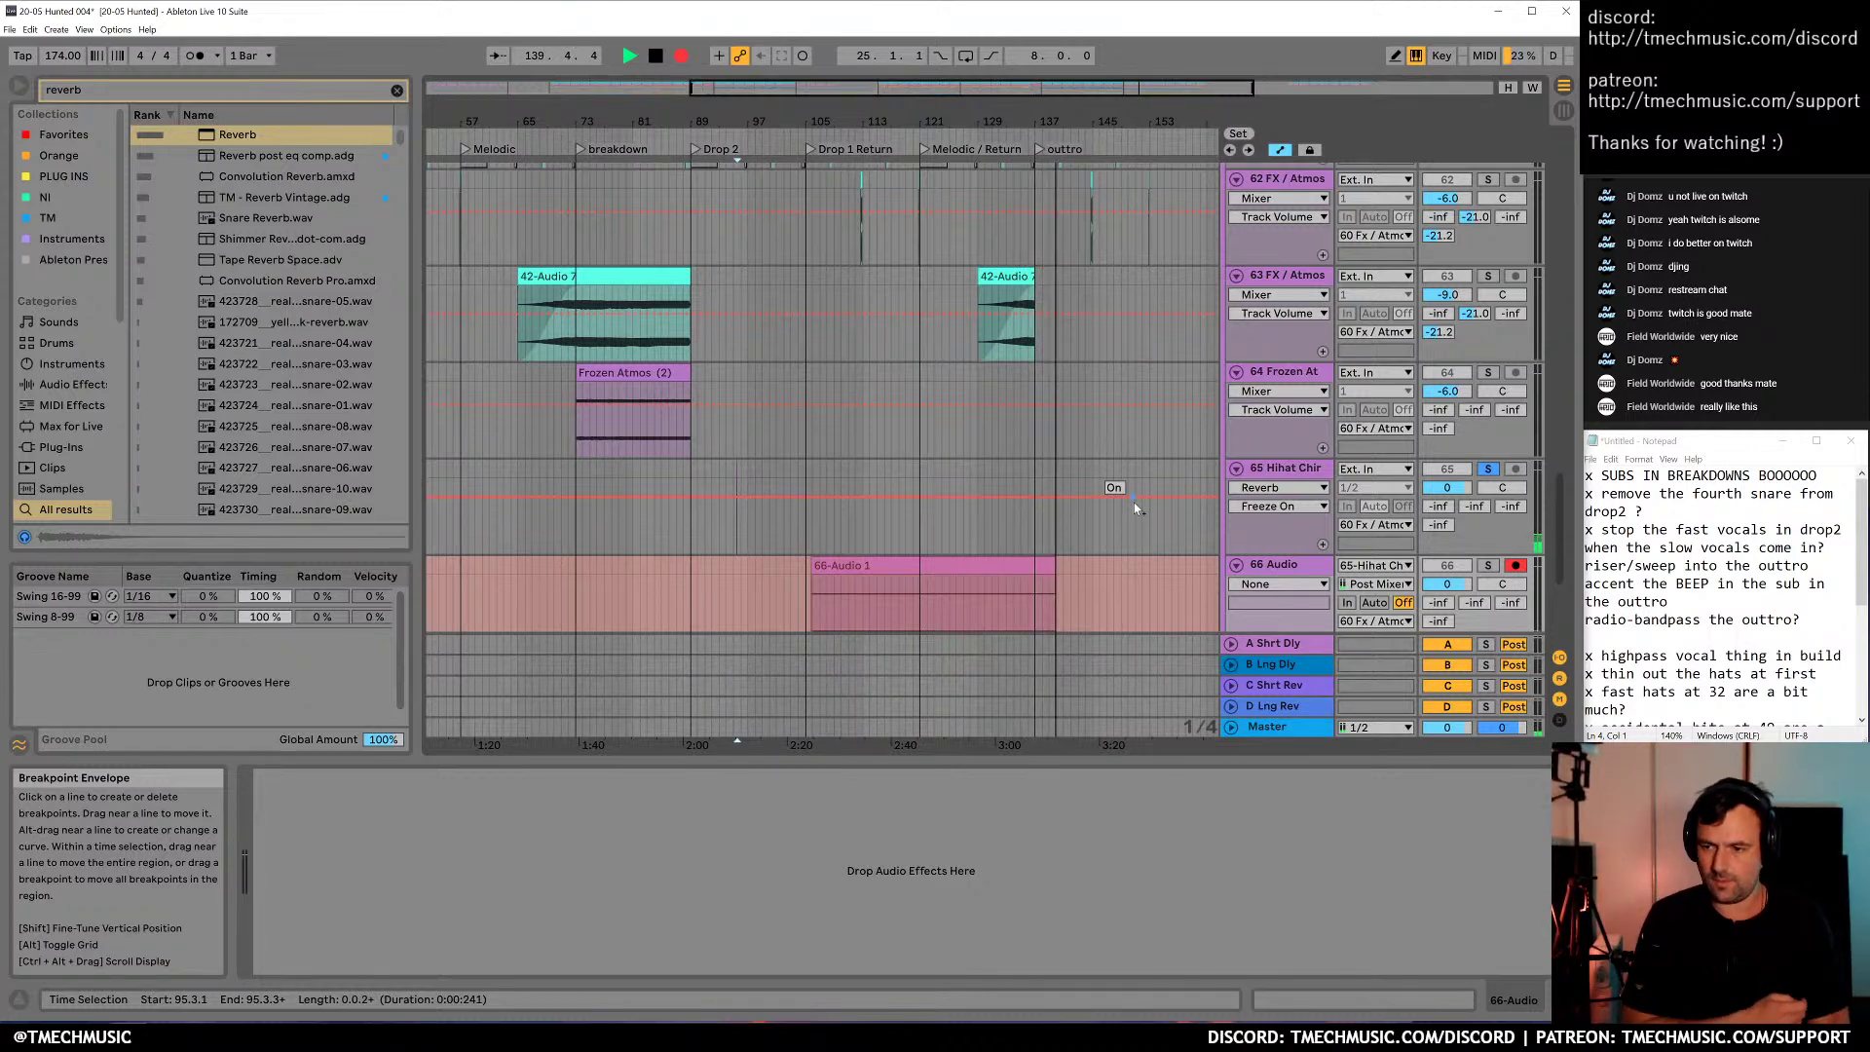
left_click_drag(881, 122, 882, 93)
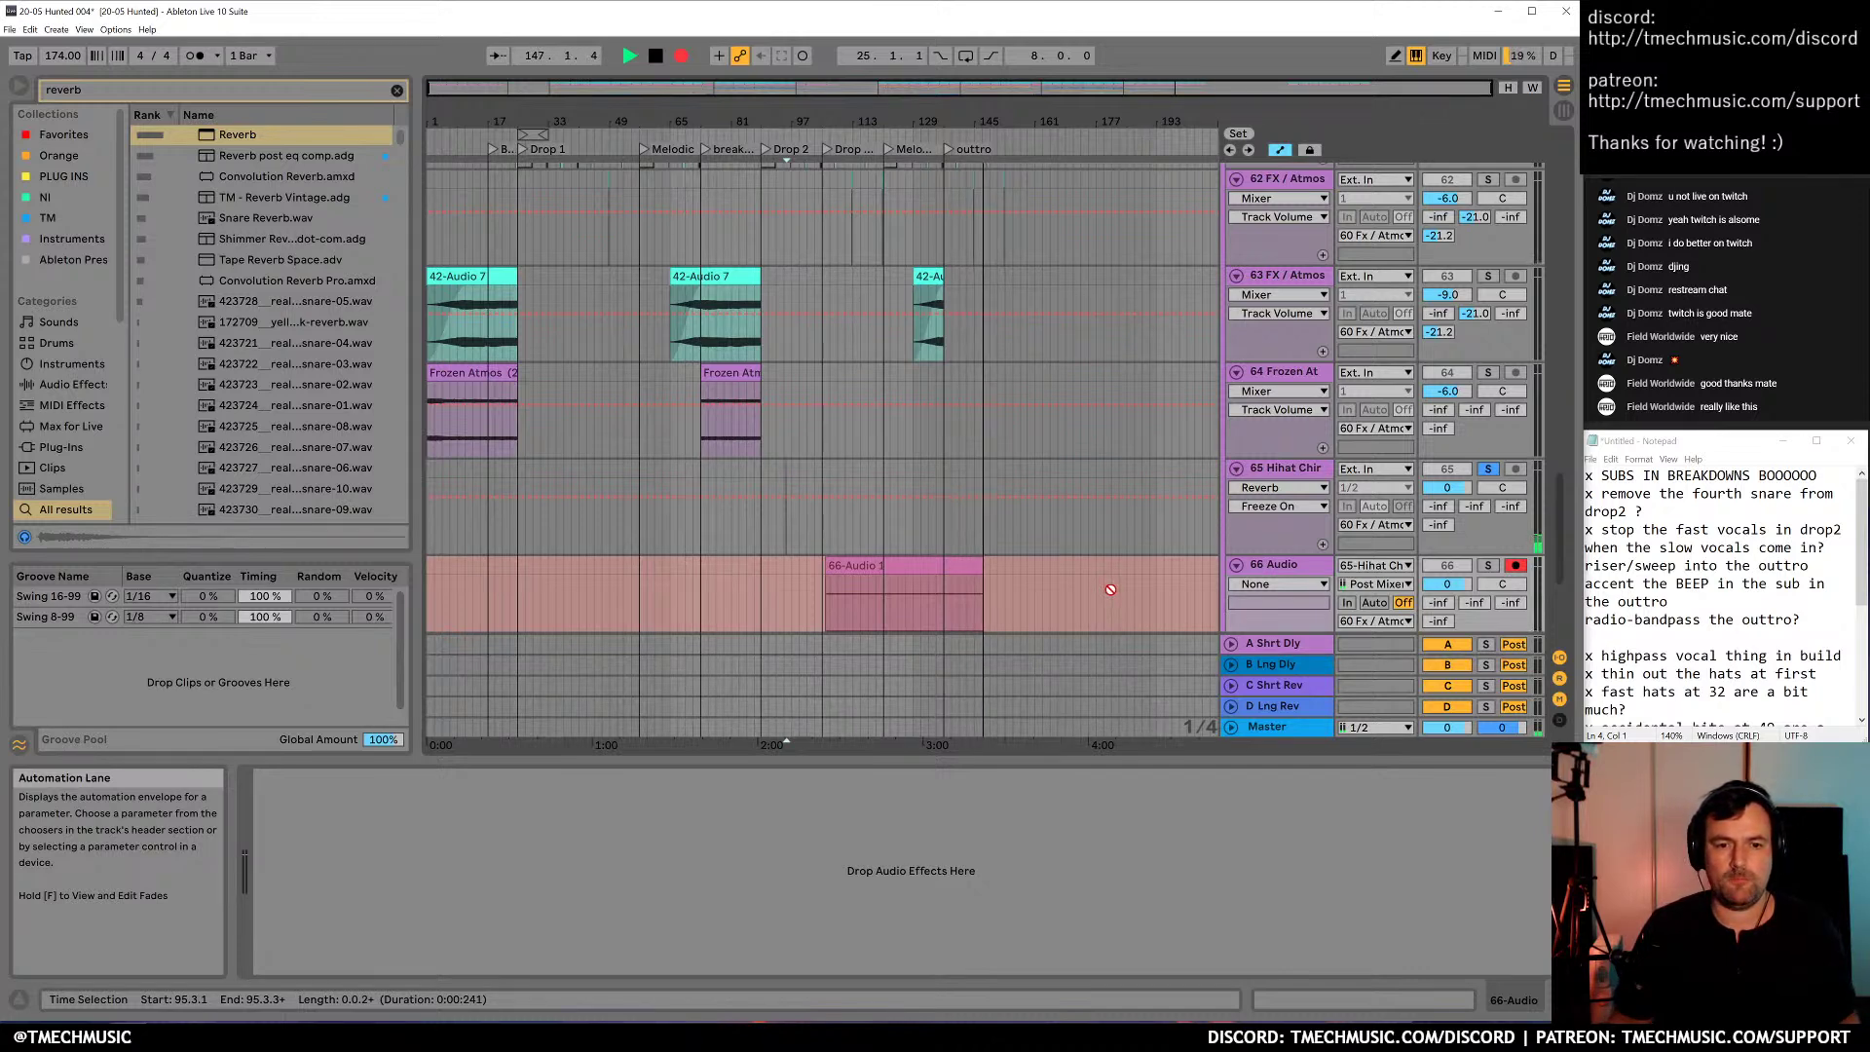
scroll(1136, 584, "down", 3)
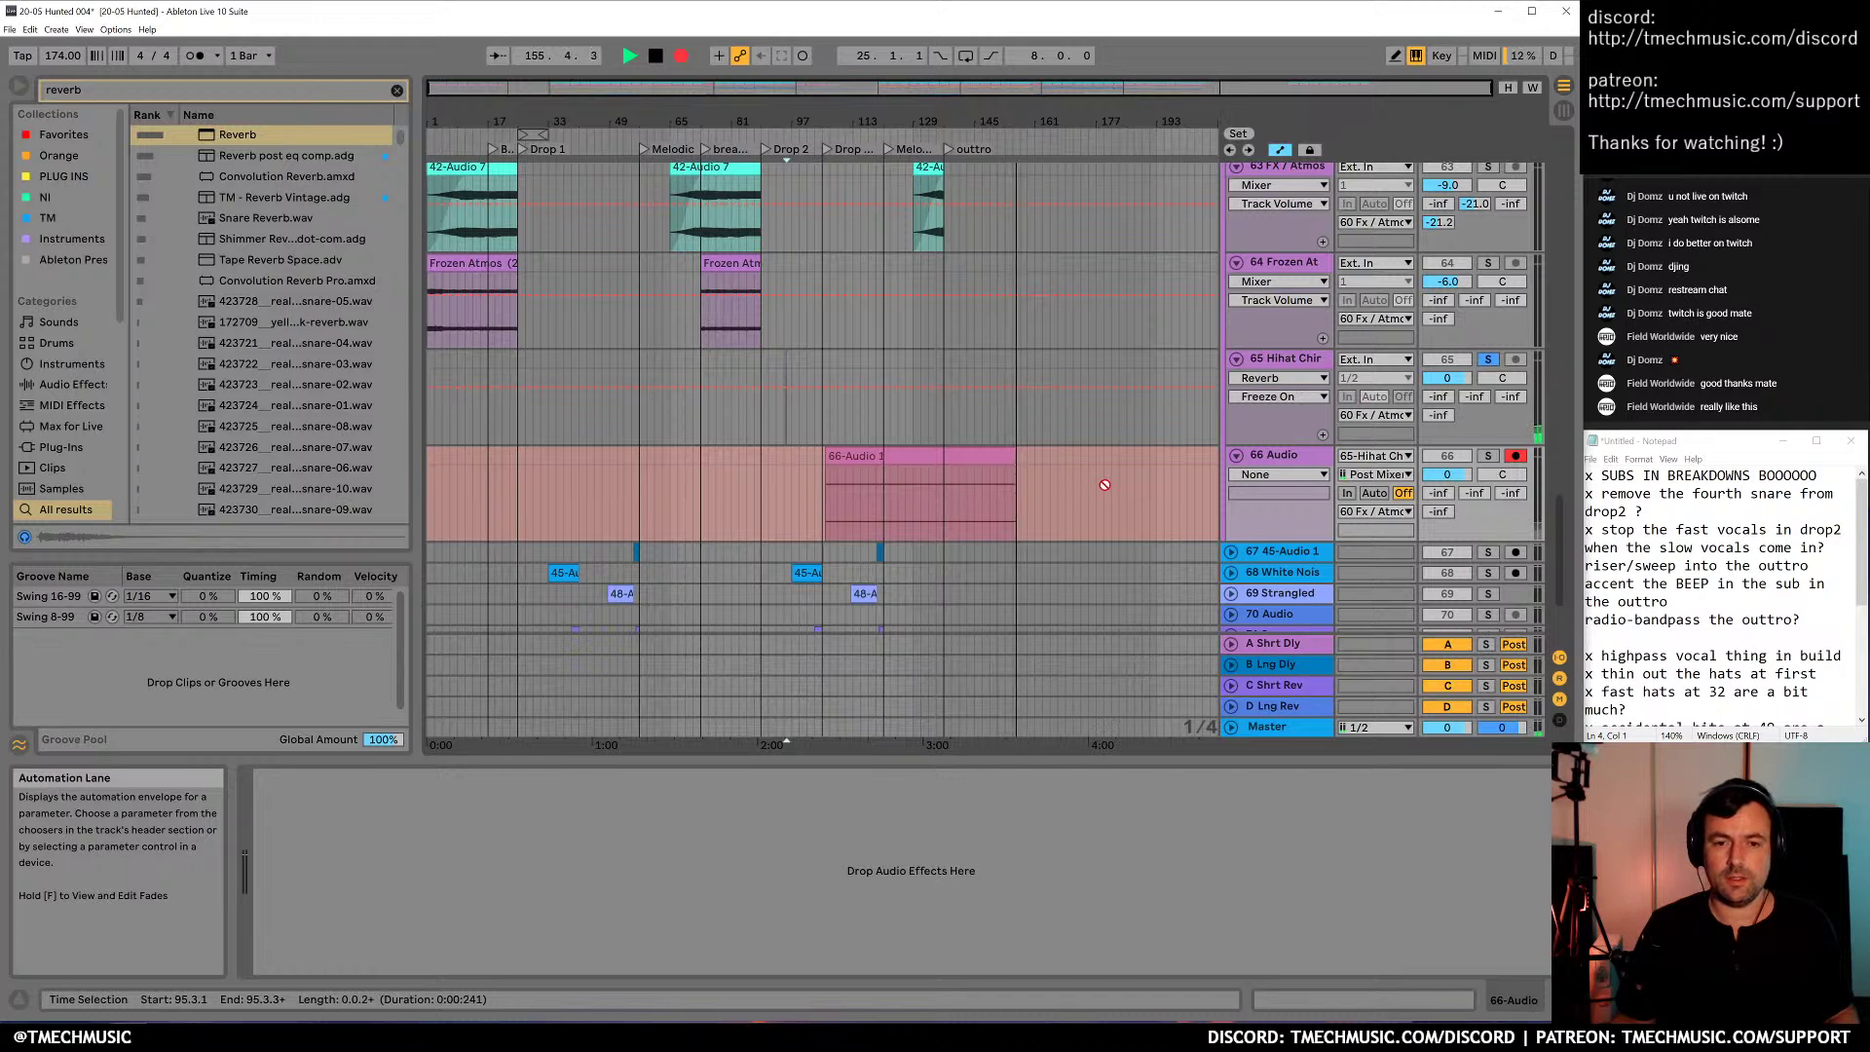
key("space")
left_click(1086, 490)
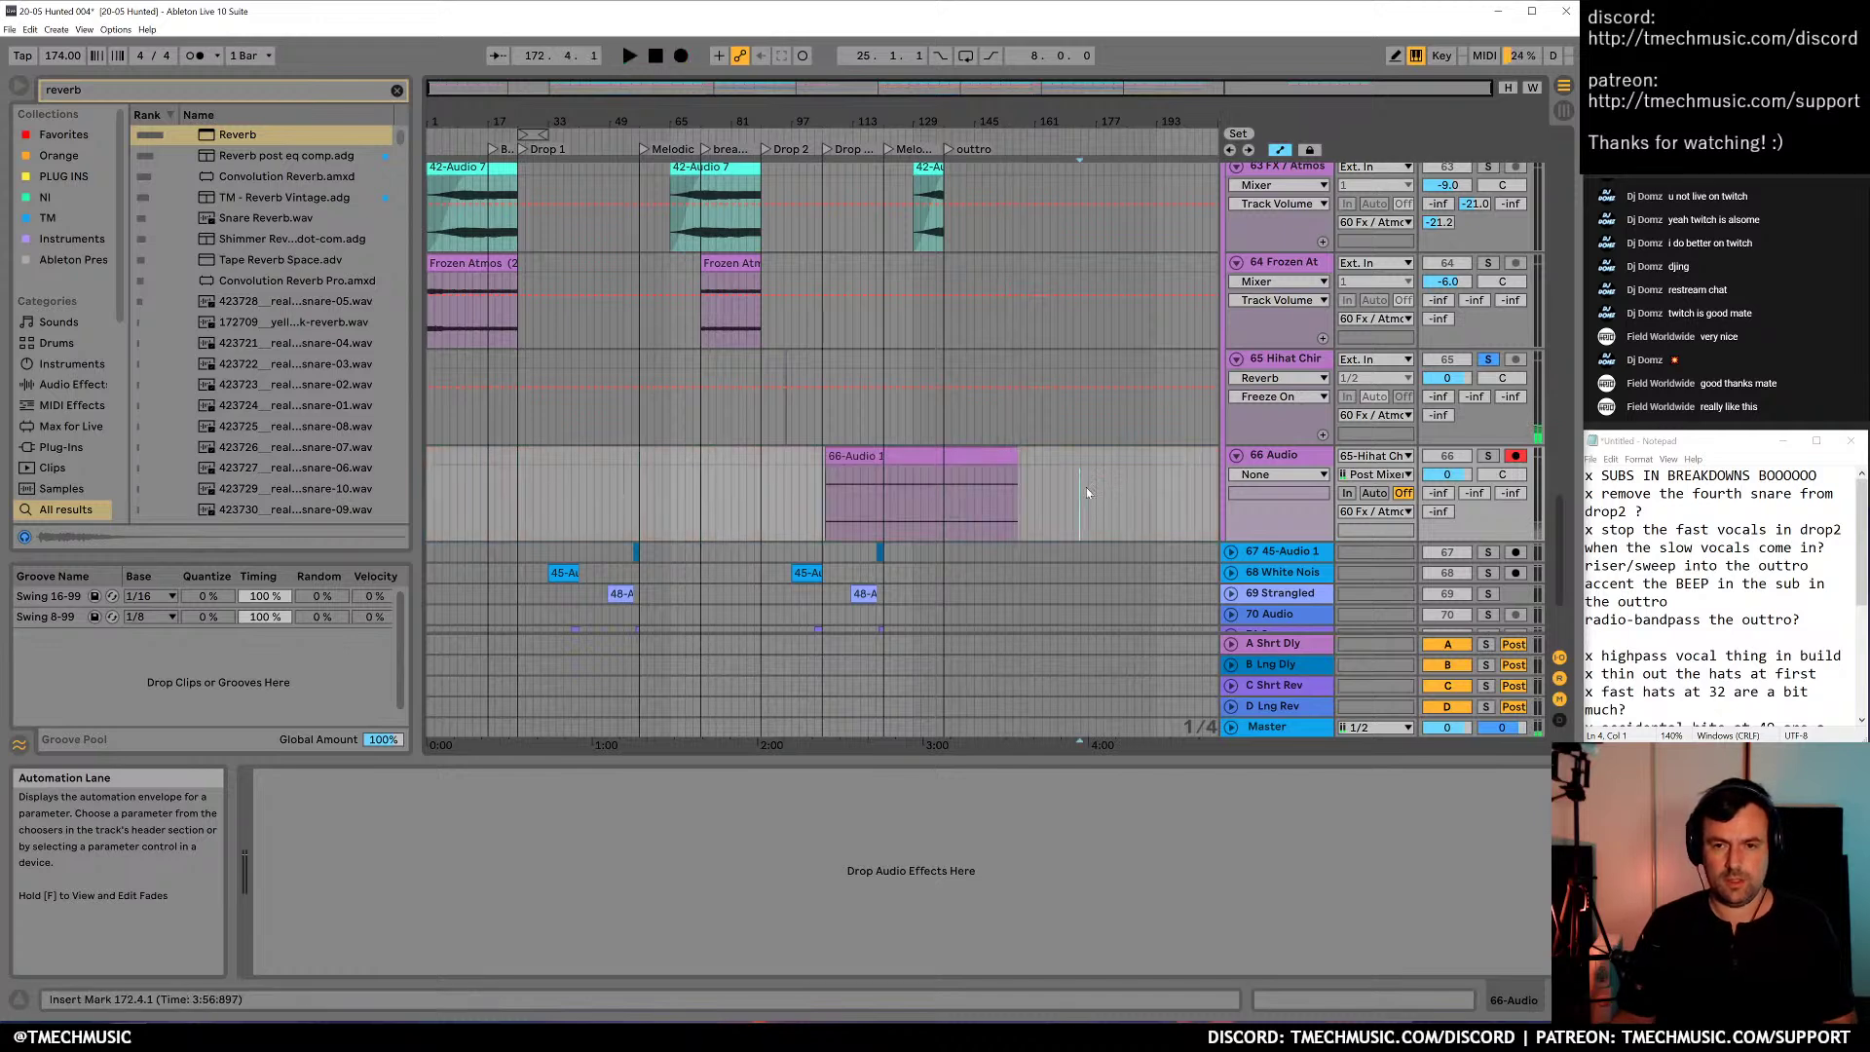
Delete the hi-hat track and raise the recorded reverb clip's gain to 24 dB
left_click(1285, 366)
key("Delete")
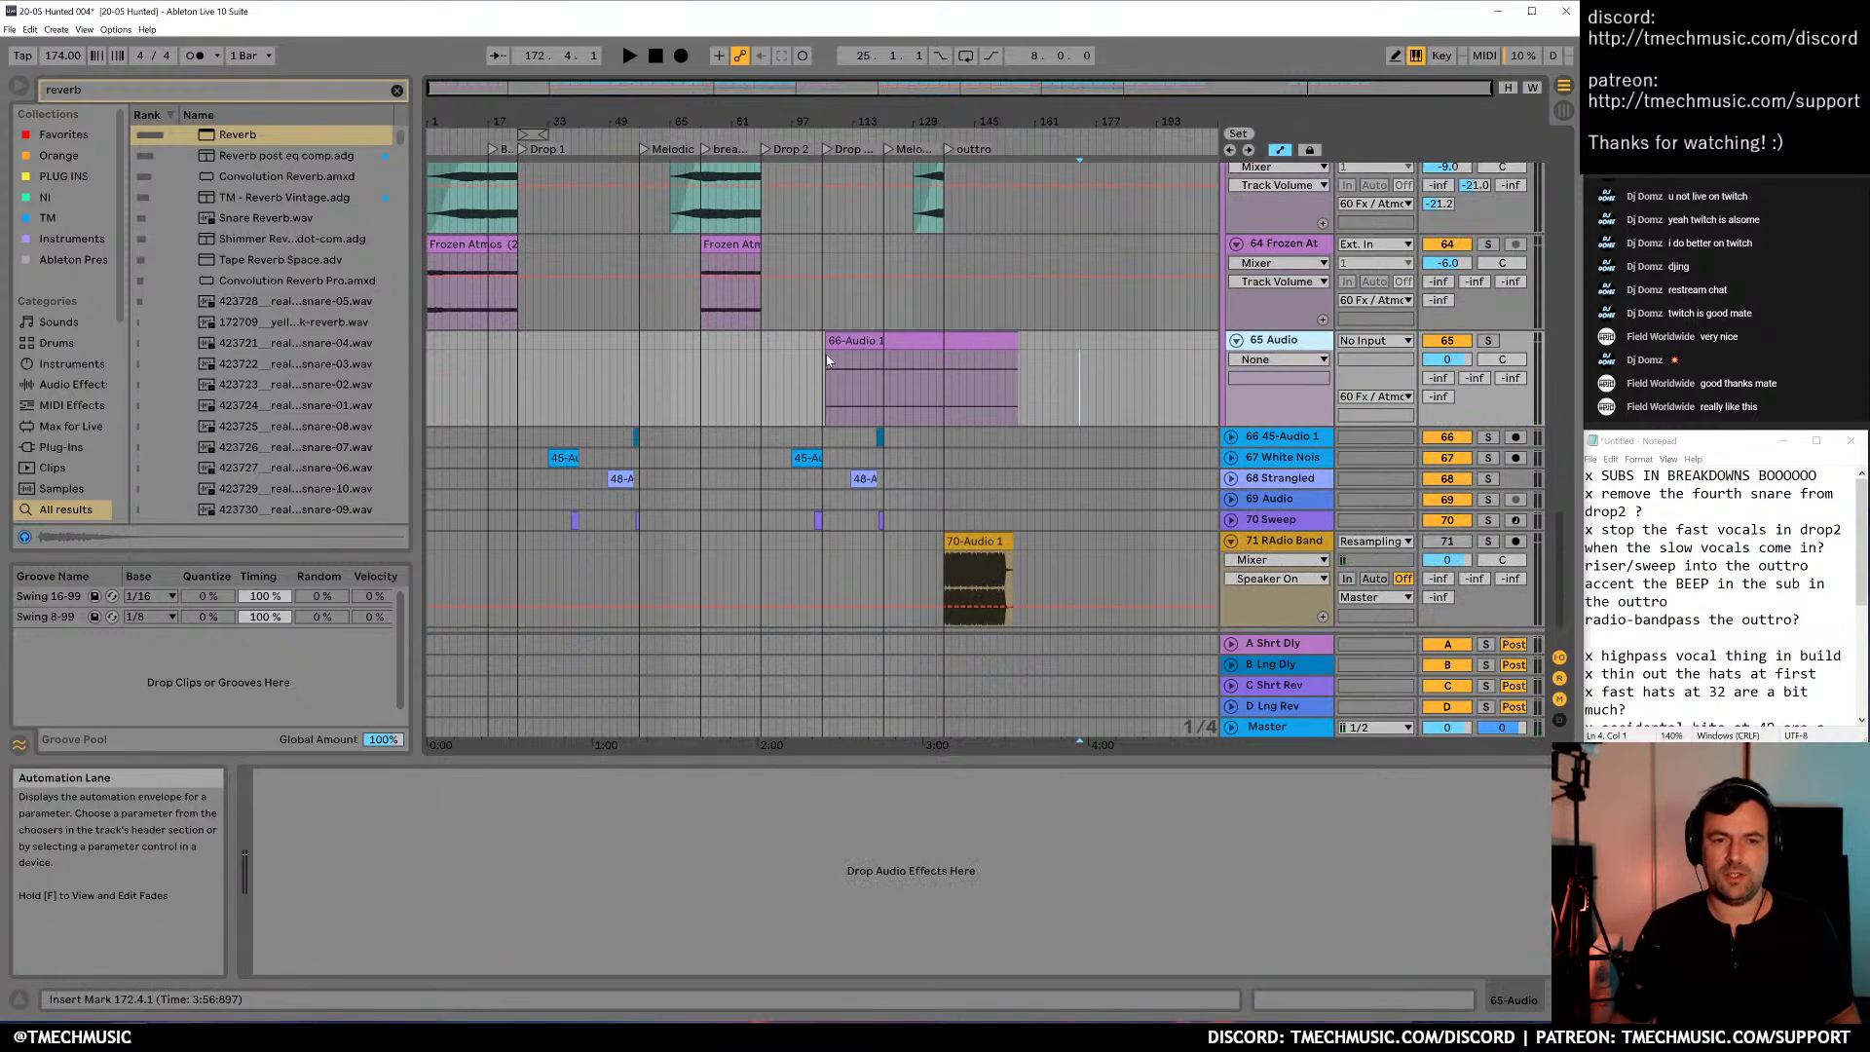
left_click(848, 342)
double_click(847, 342)
left_click_drag(418, 787, 418, 742)
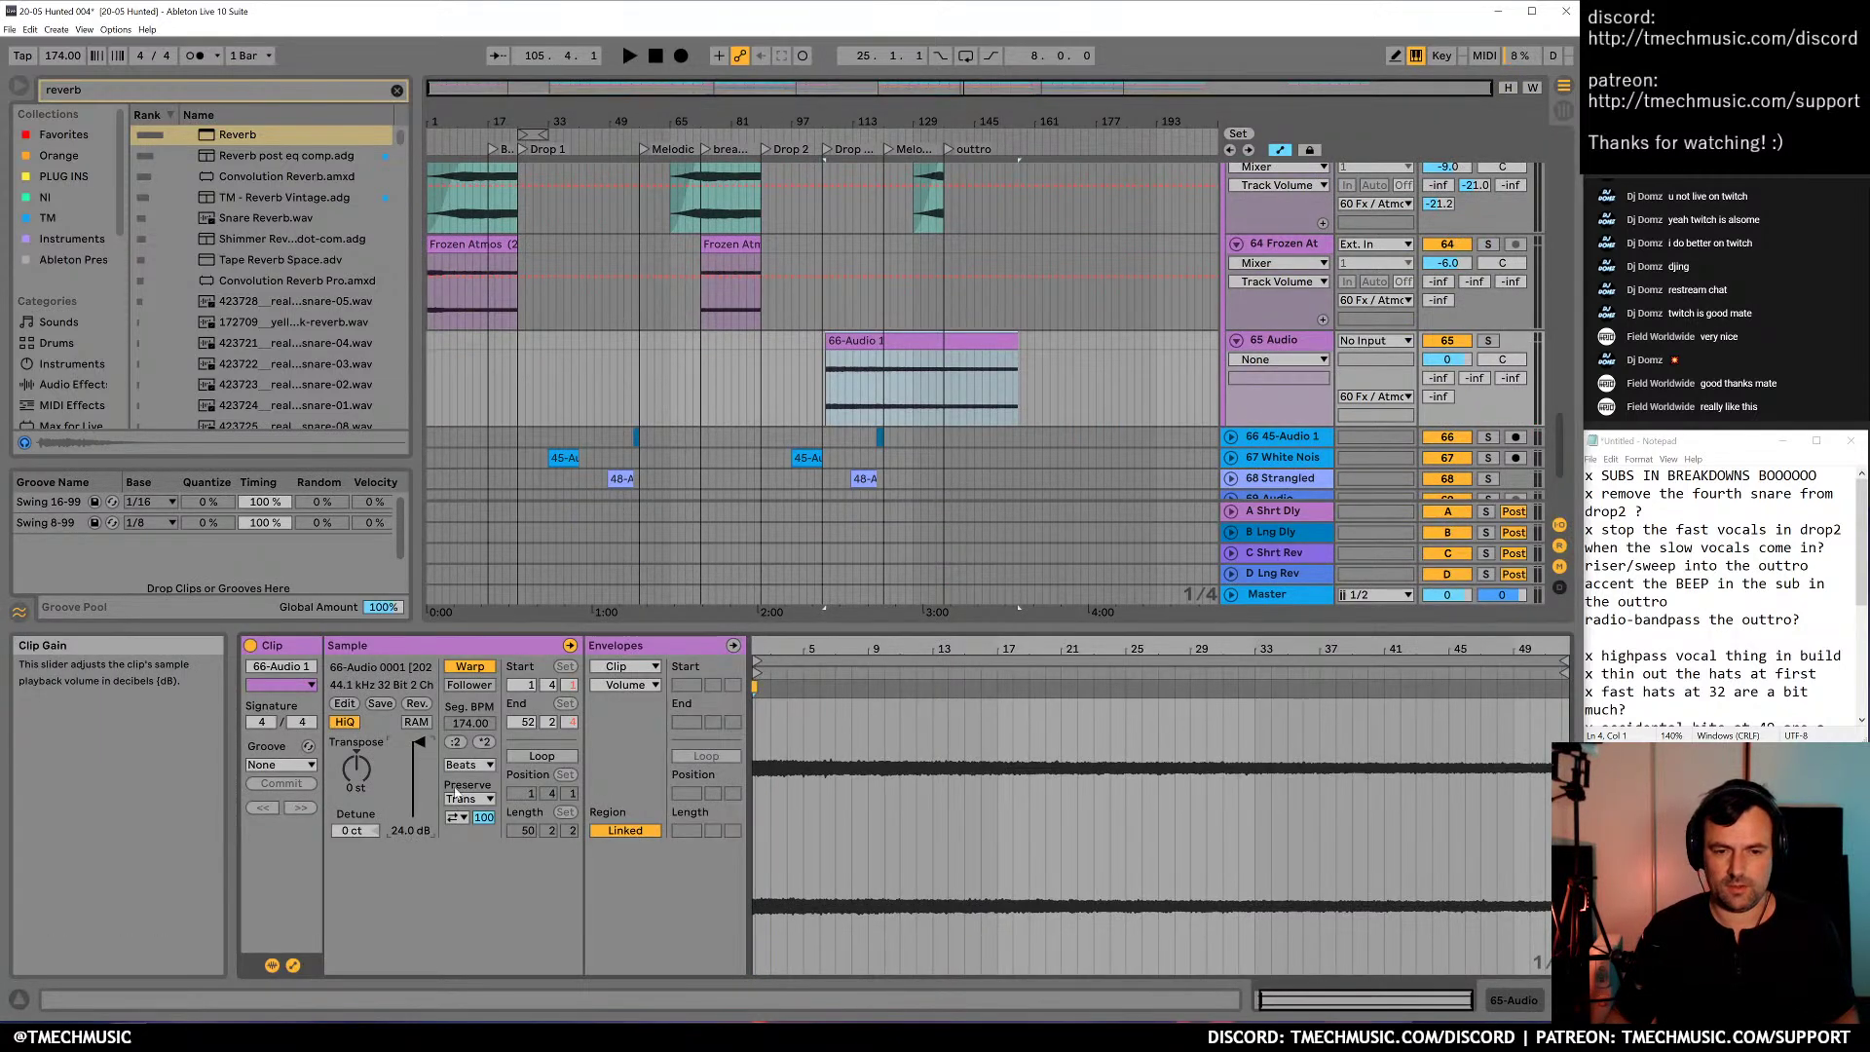
Cut the recorded reverb clip down so an eight-bar piece fills bars 129 to 137 before the outtro
left_click(806, 371)
left_click_drag(908, 122, 894, 170)
mouse_move(918, 341)
left_mouse_down()
mouse_move(873, 342)
mouse_move(902, 337)
left_mouse_up()
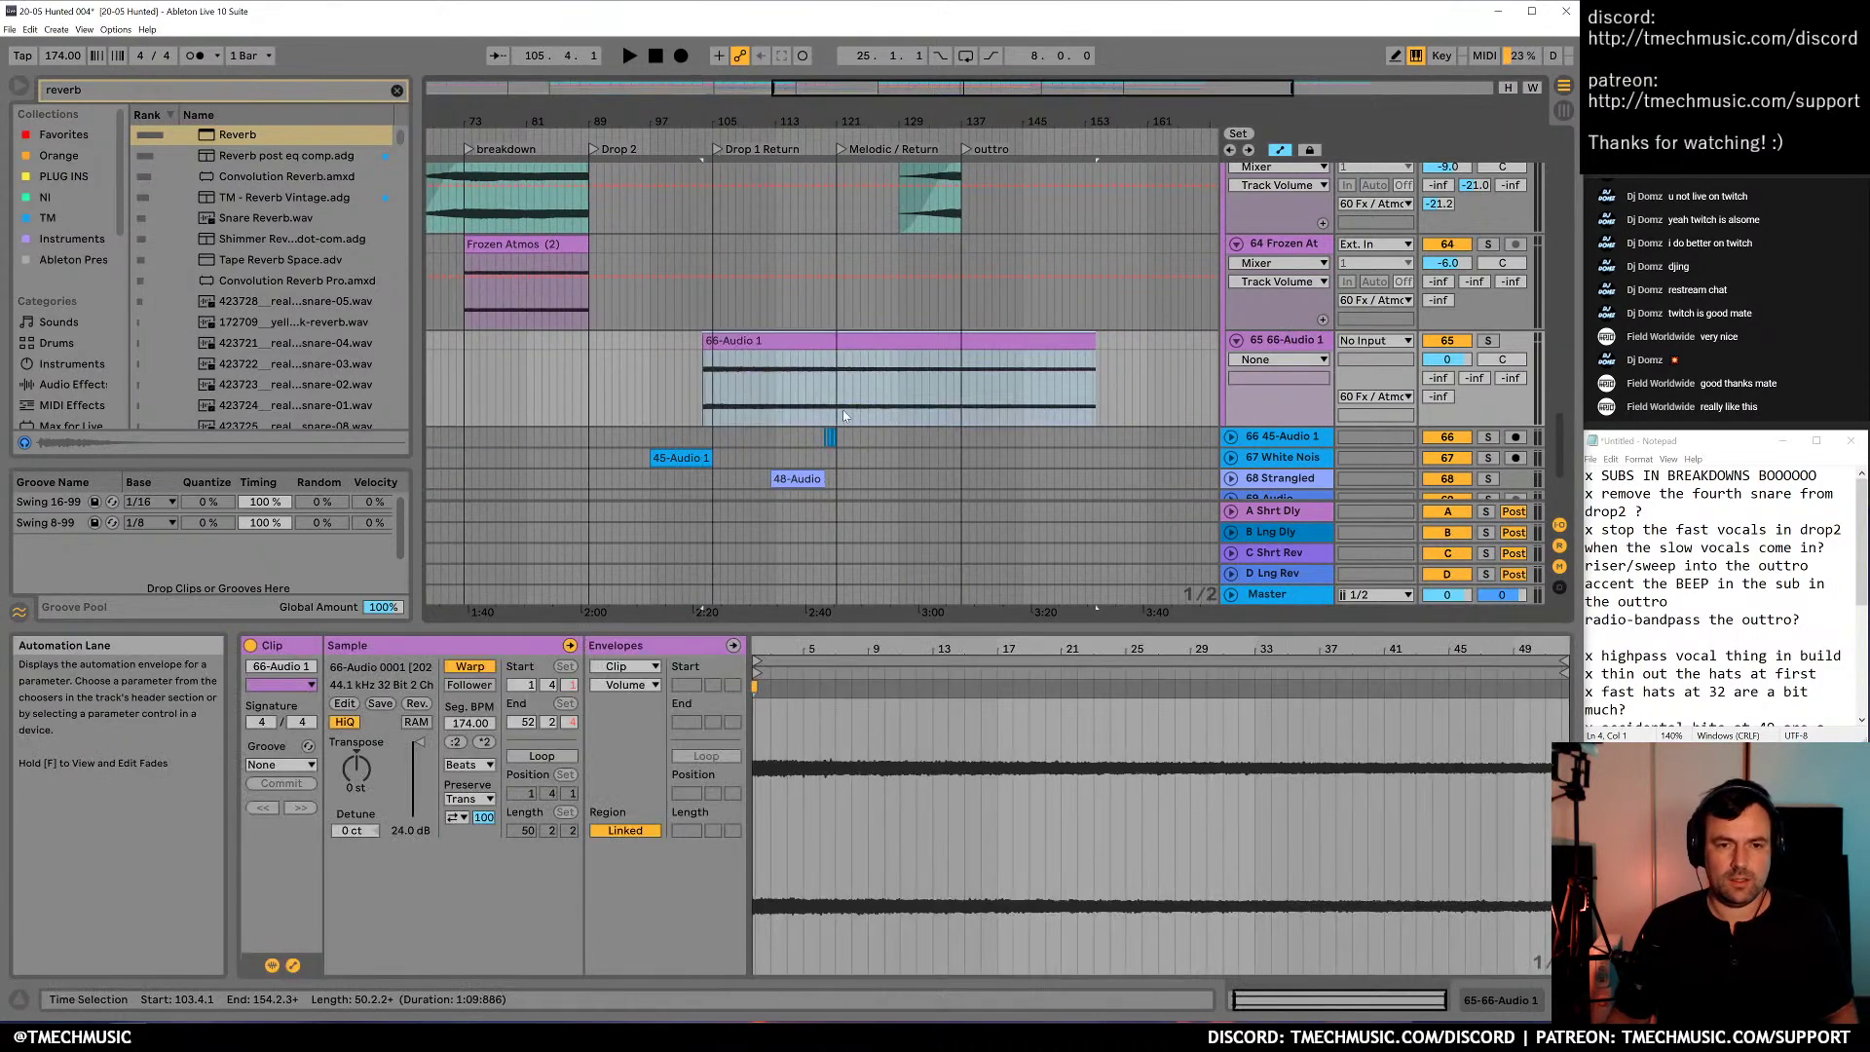
left_click(835, 383)
left_click_drag(684, 345, 836, 349)
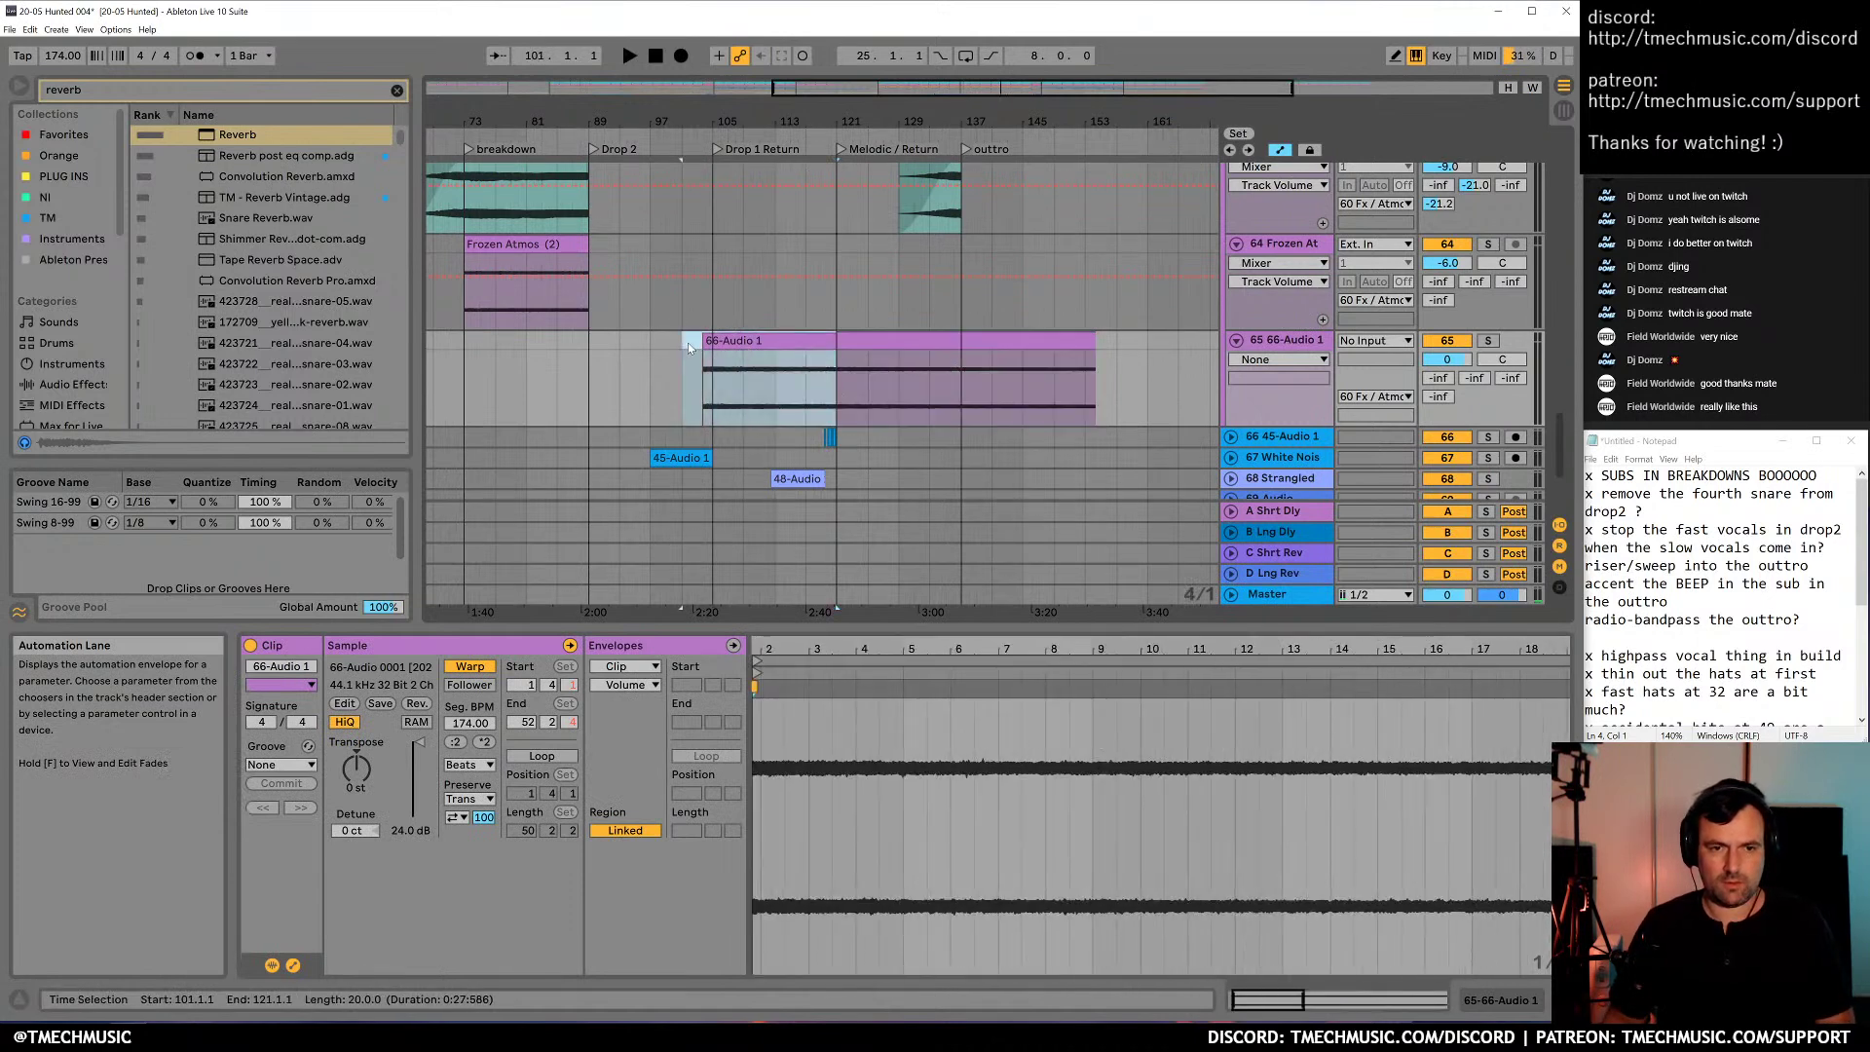
key("Delete")
mouse_move(1153, 358)
left_mouse_down()
mouse_move(956, 338)
mouse_move(1179, 341)
left_mouse_up()
key("Delete")
left_click(957, 341)
left_click(871, 367)
left_click(930, 339)
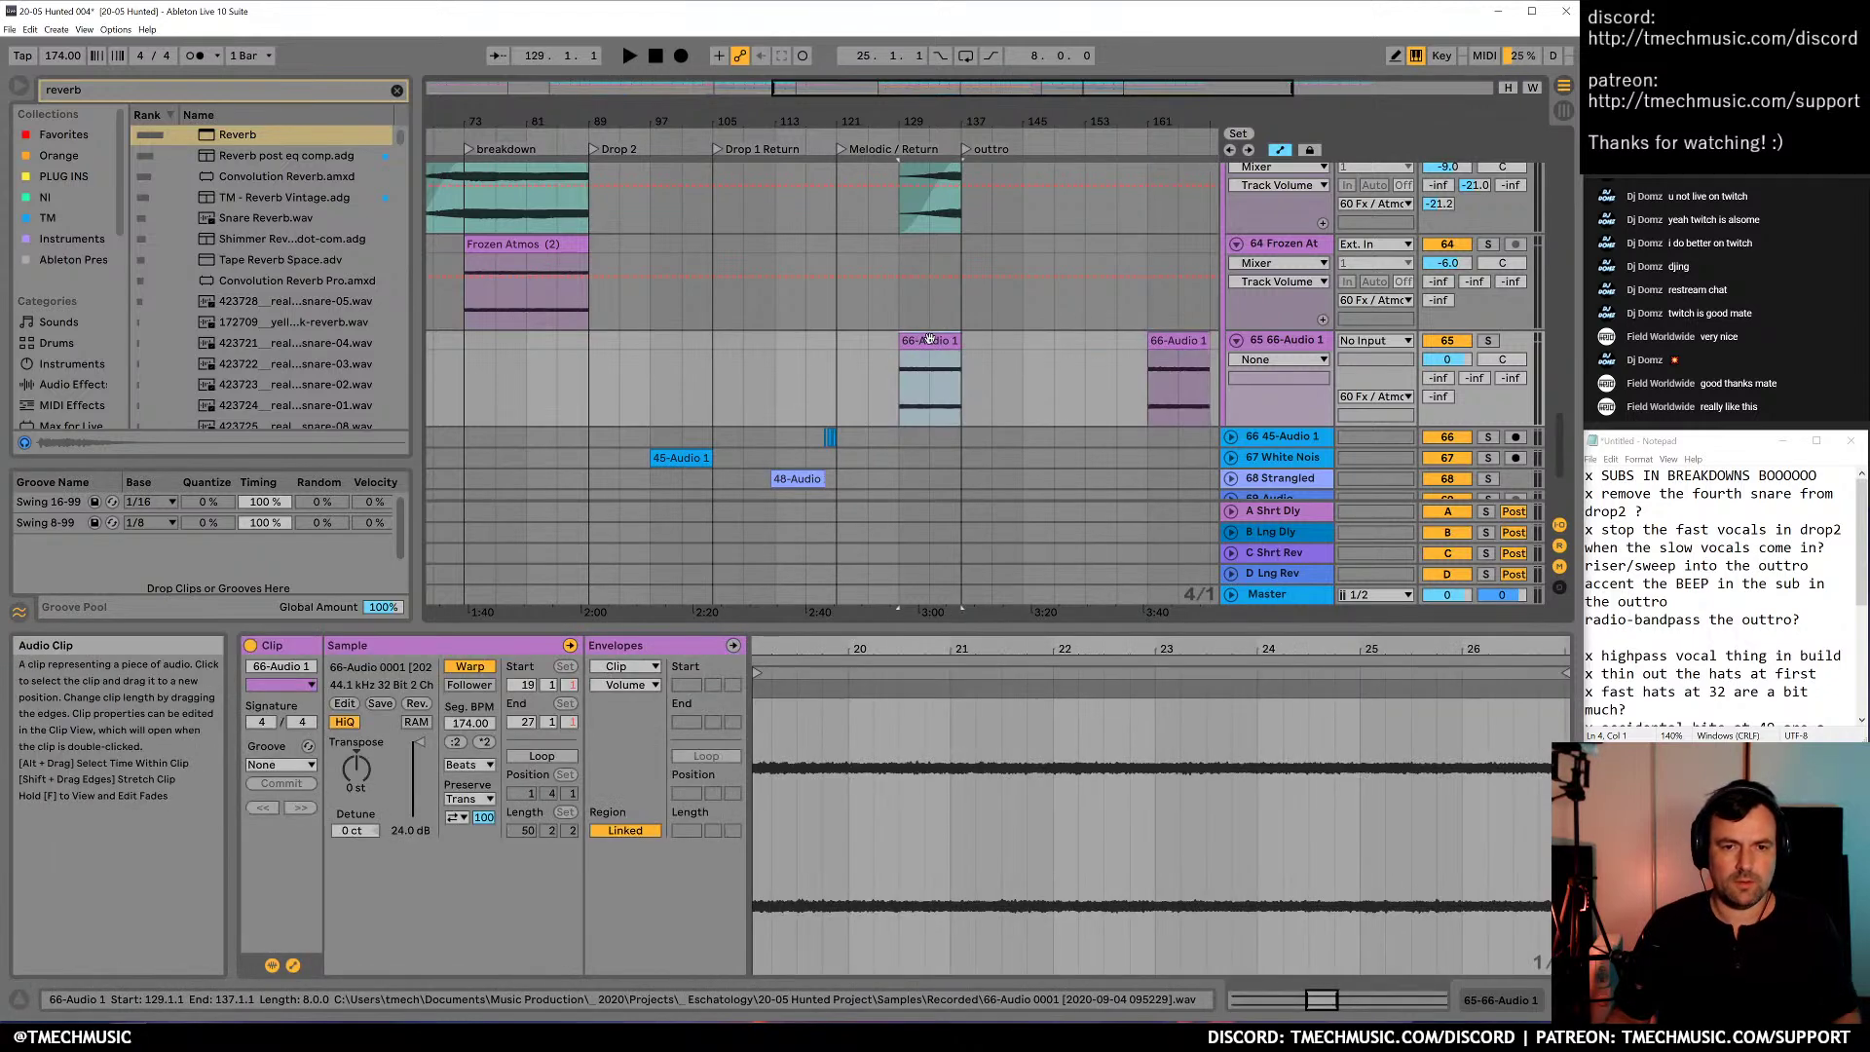
Set the eight-bar clip to Complex Pro warping and draw a transposition envelope rising from -12 to 0 semitones across it
left_click(462, 766)
left_click(492, 870)
left_click(627, 685)
left_click(641, 717)
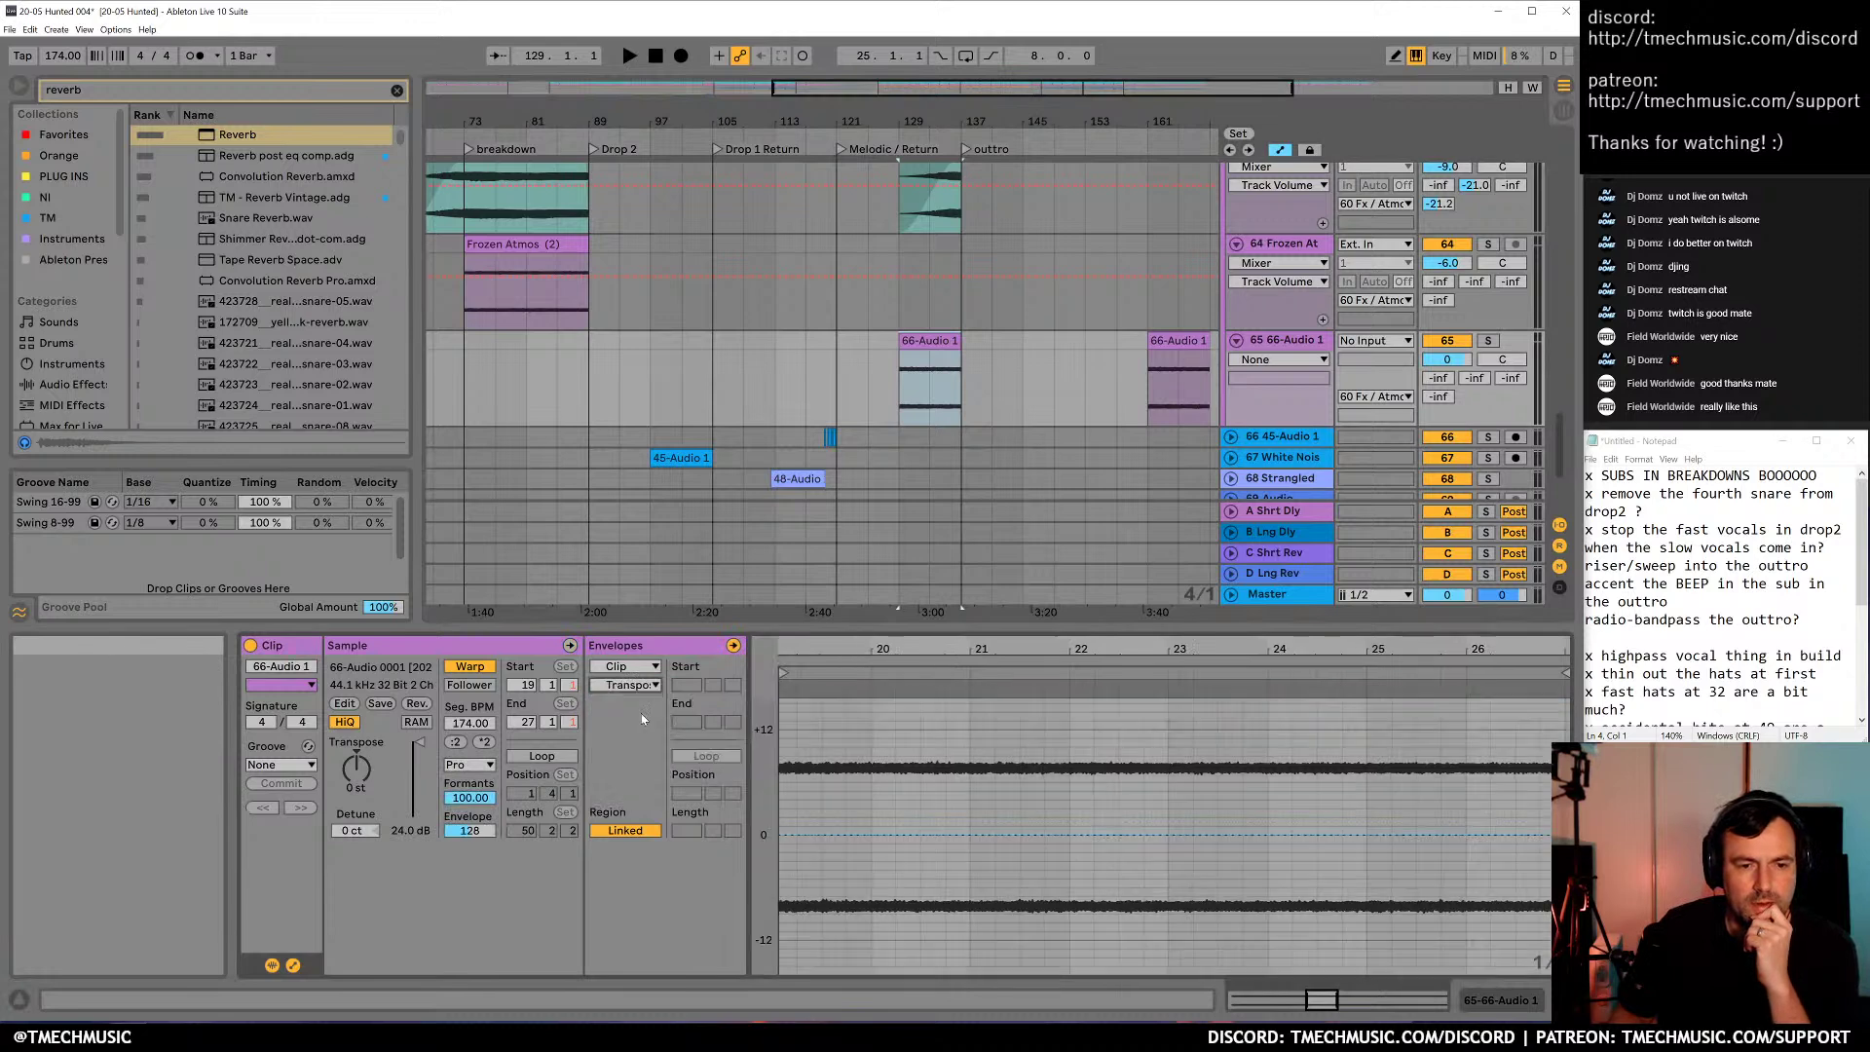
left_click_drag(1162, 643, 1160, 574)
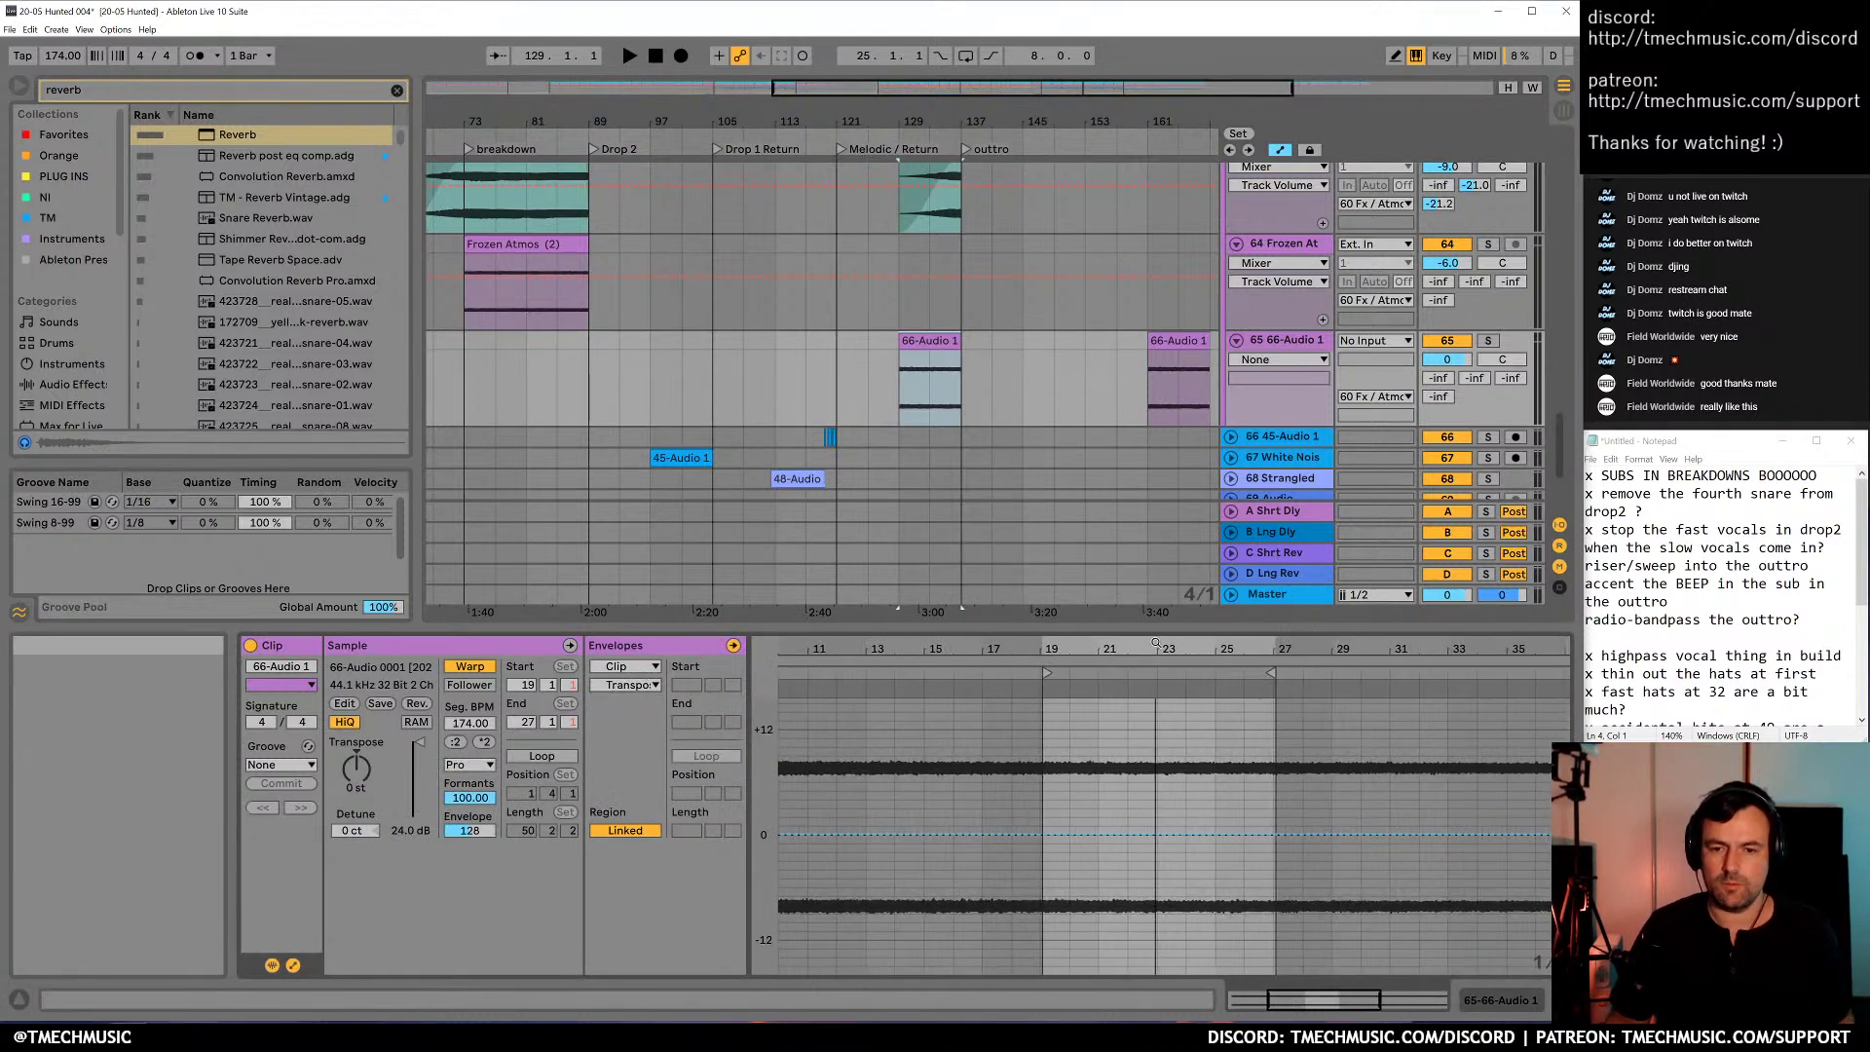
left_click_drag(1047, 843, 1043, 908)
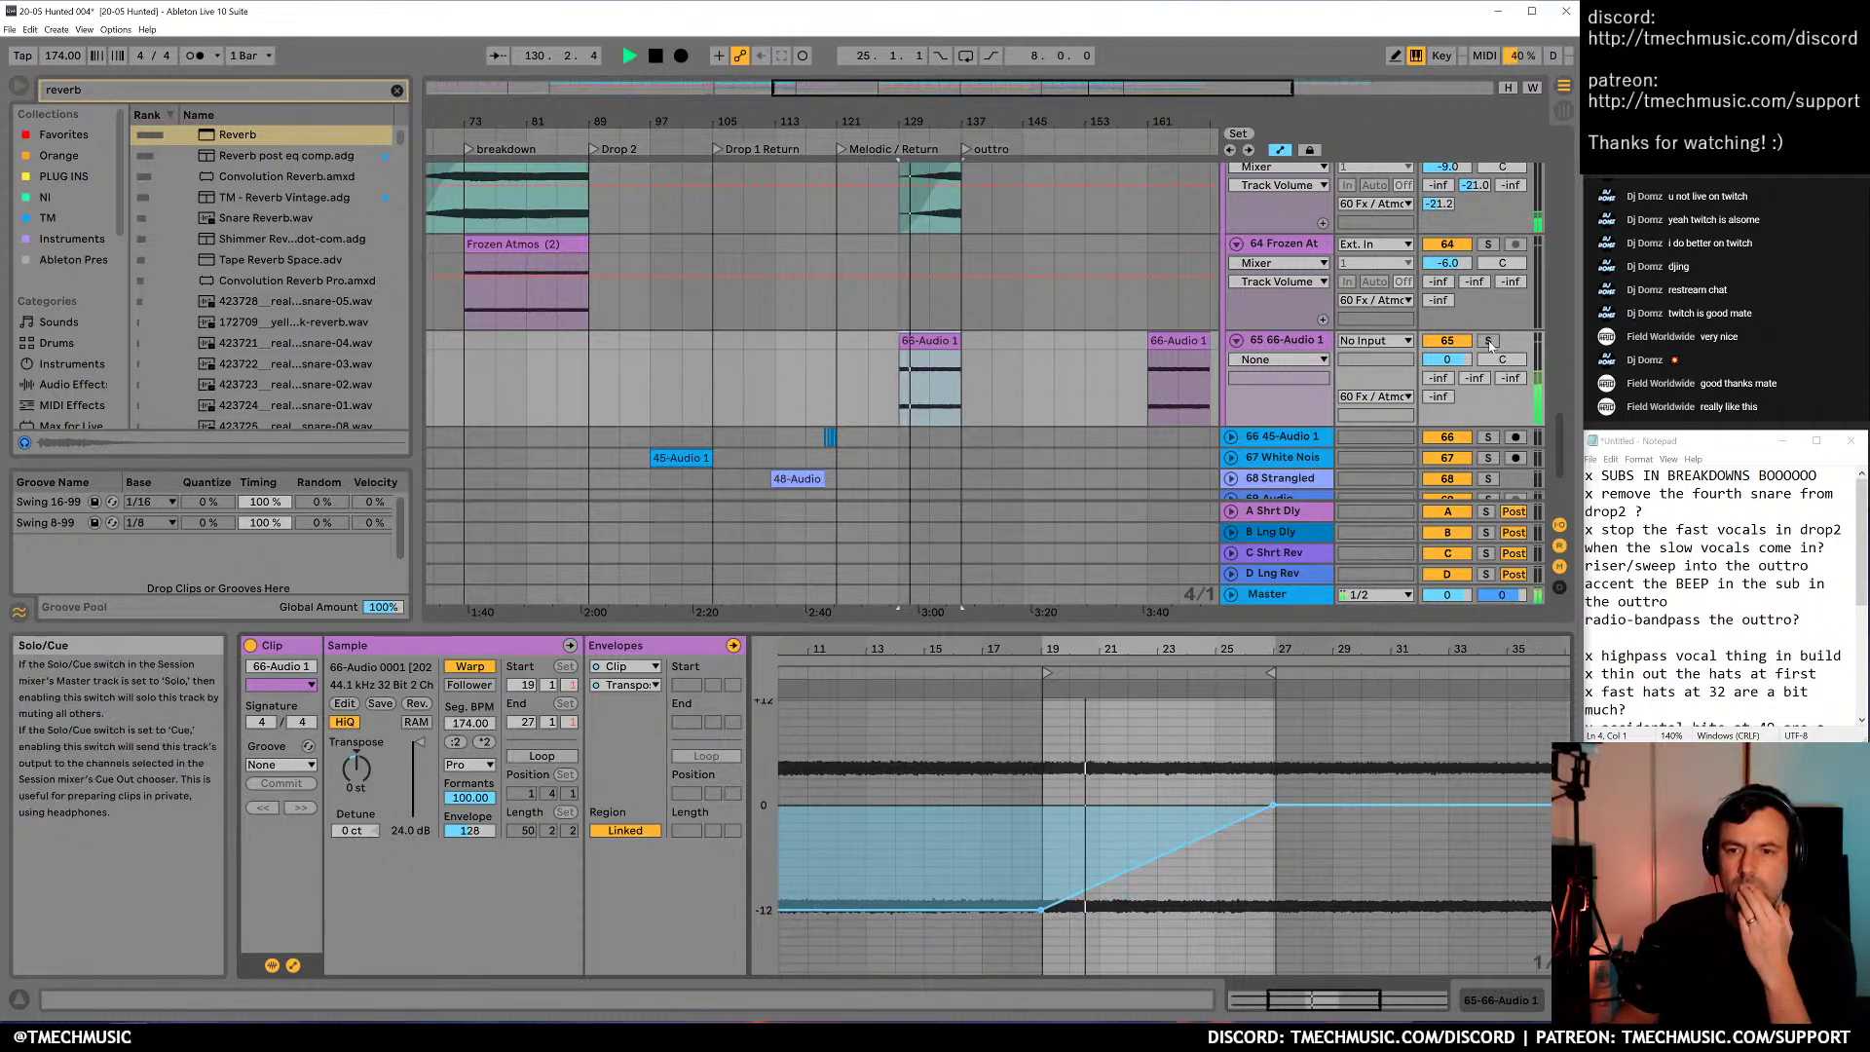
Audition the riser with its track soloed and lower the start of its transposition envelope to -24 semitones
left_click(1488, 341)
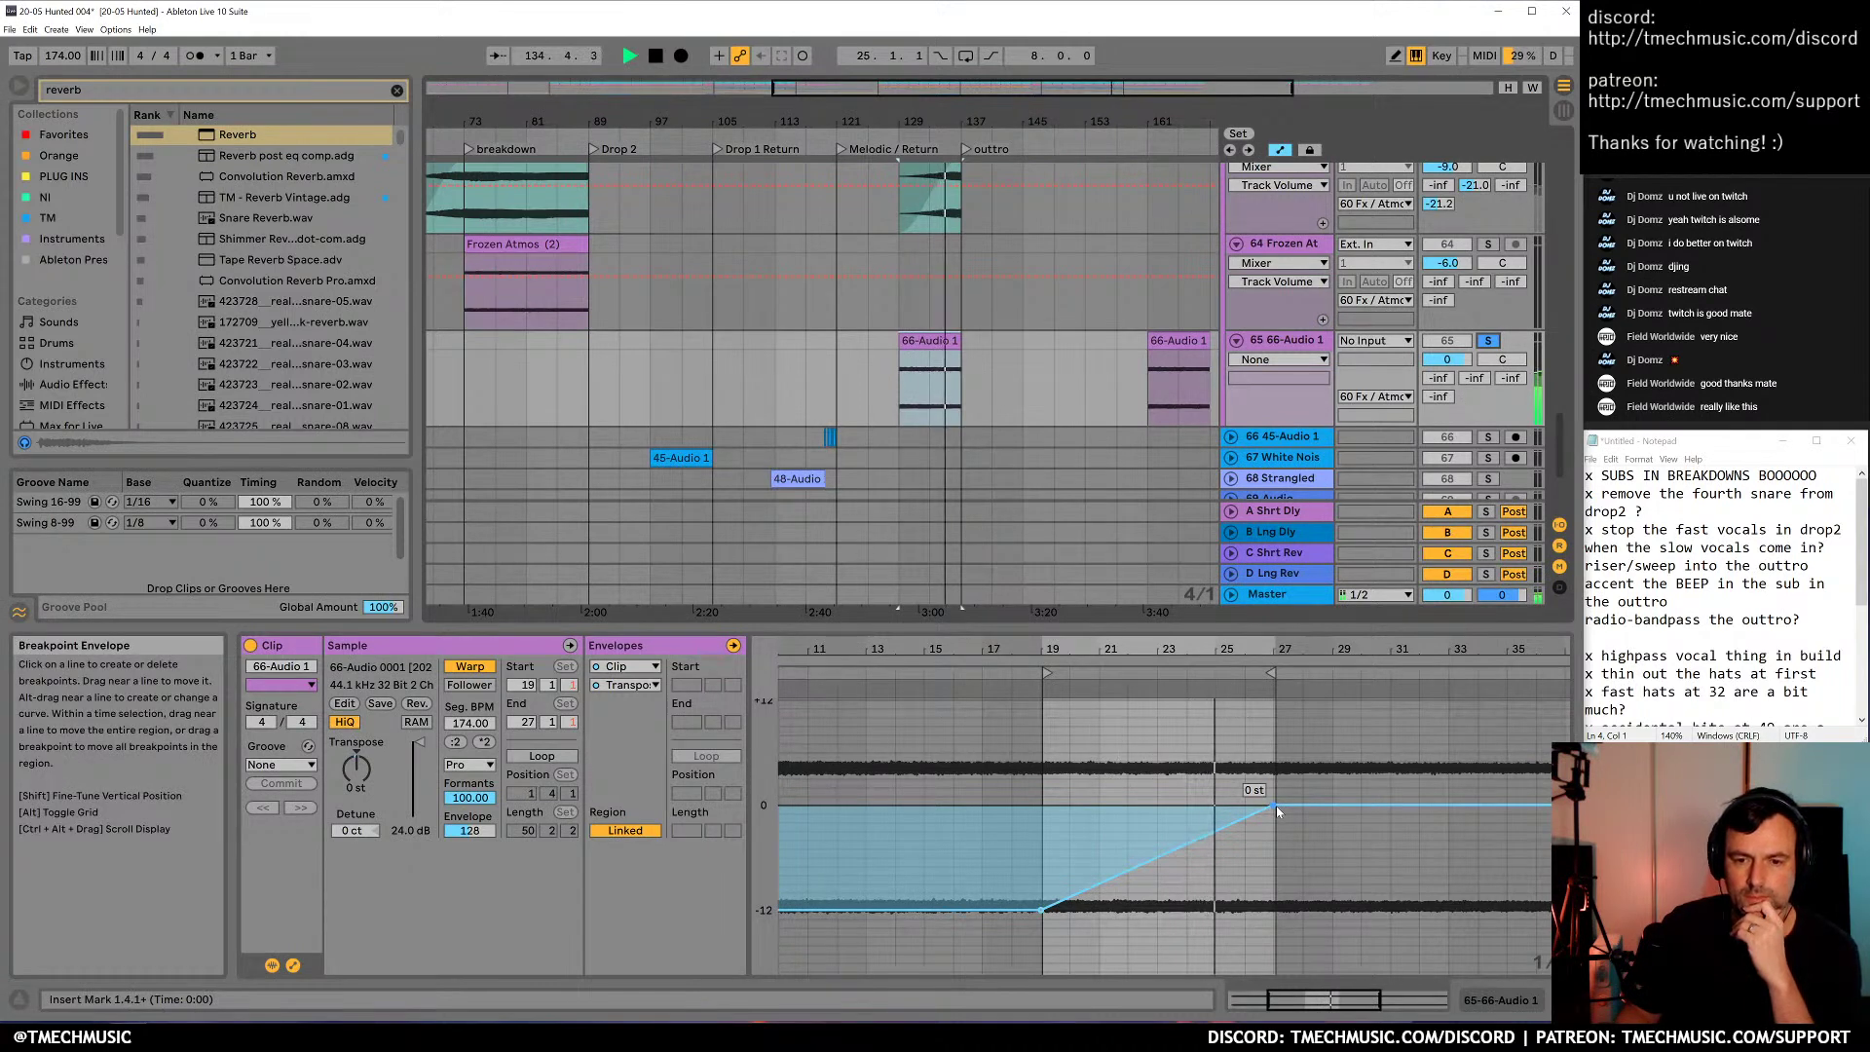
mouse_move(1276, 805)
left_mouse_down()
mouse_move(1257, 701)
mouse_move(1284, 708)
mouse_move(1274, 805)
left_mouse_up()
key("space")
left_click_drag(1040, 908, 1040, 918)
left_click_drag(1041, 808, 1041, 905)
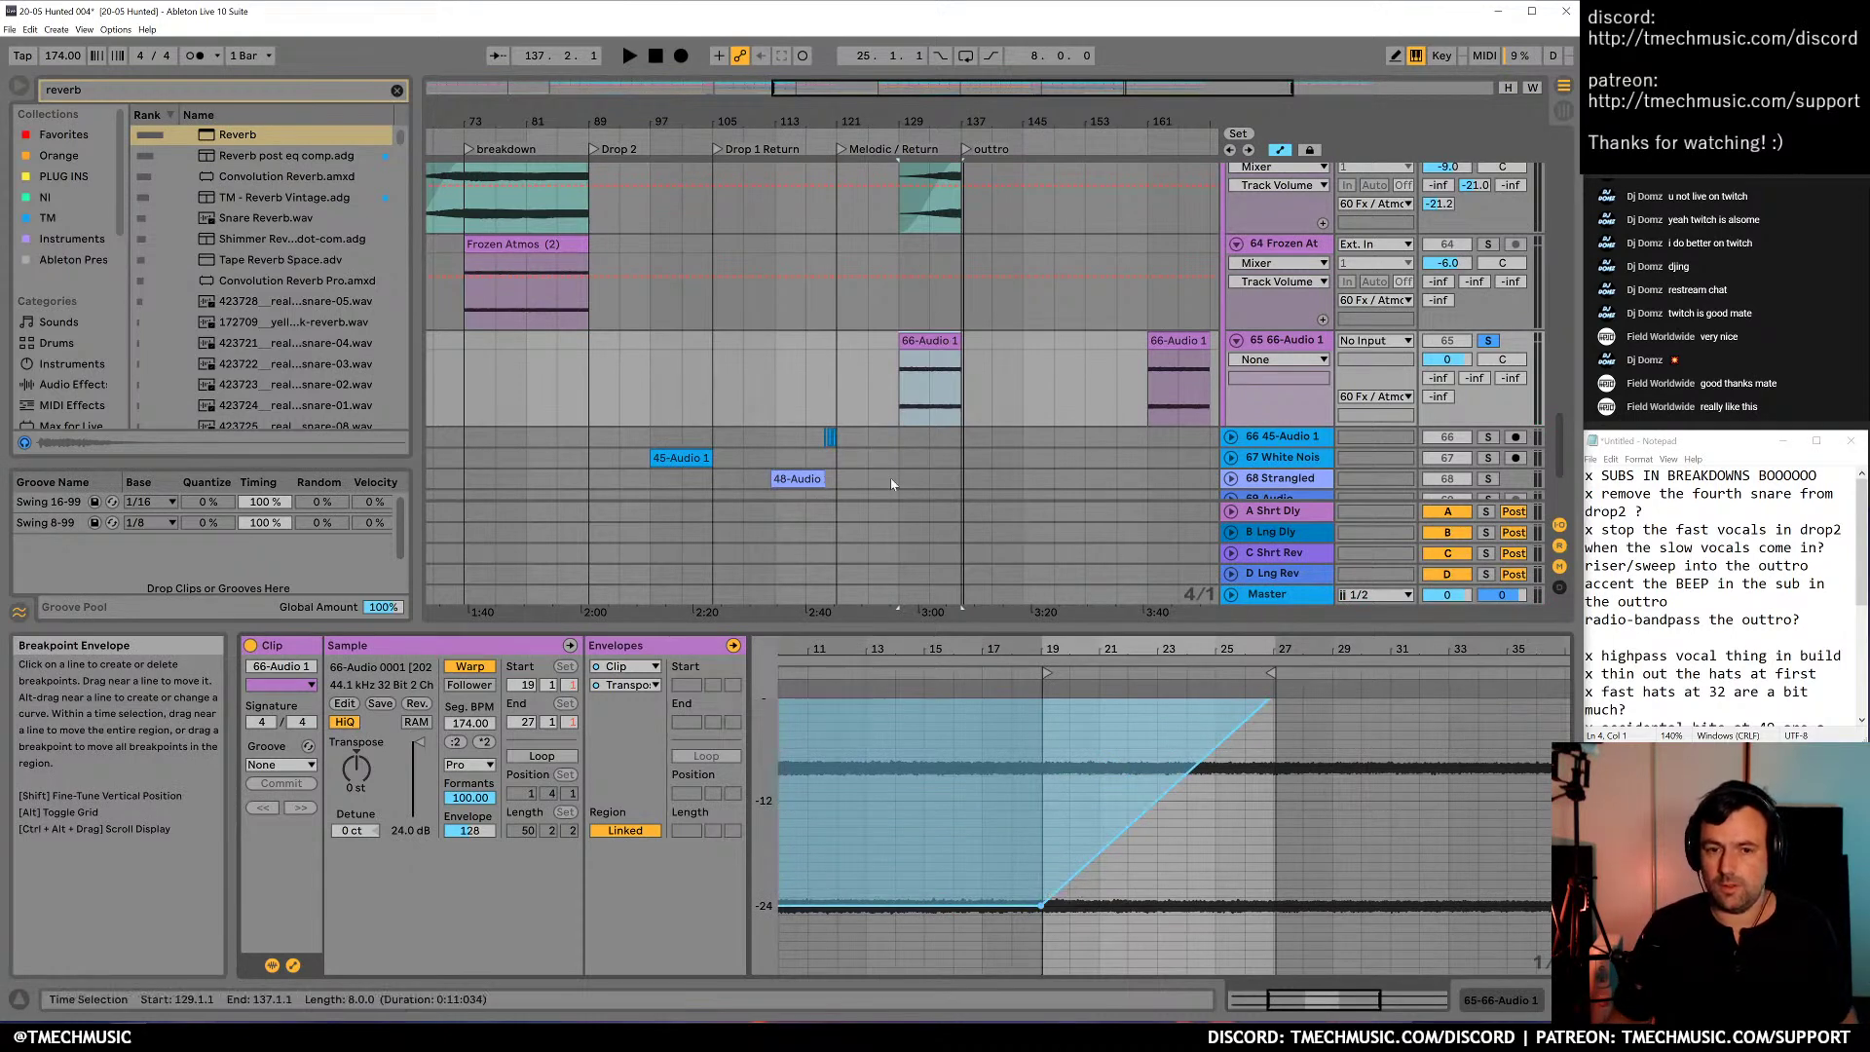
key("space")
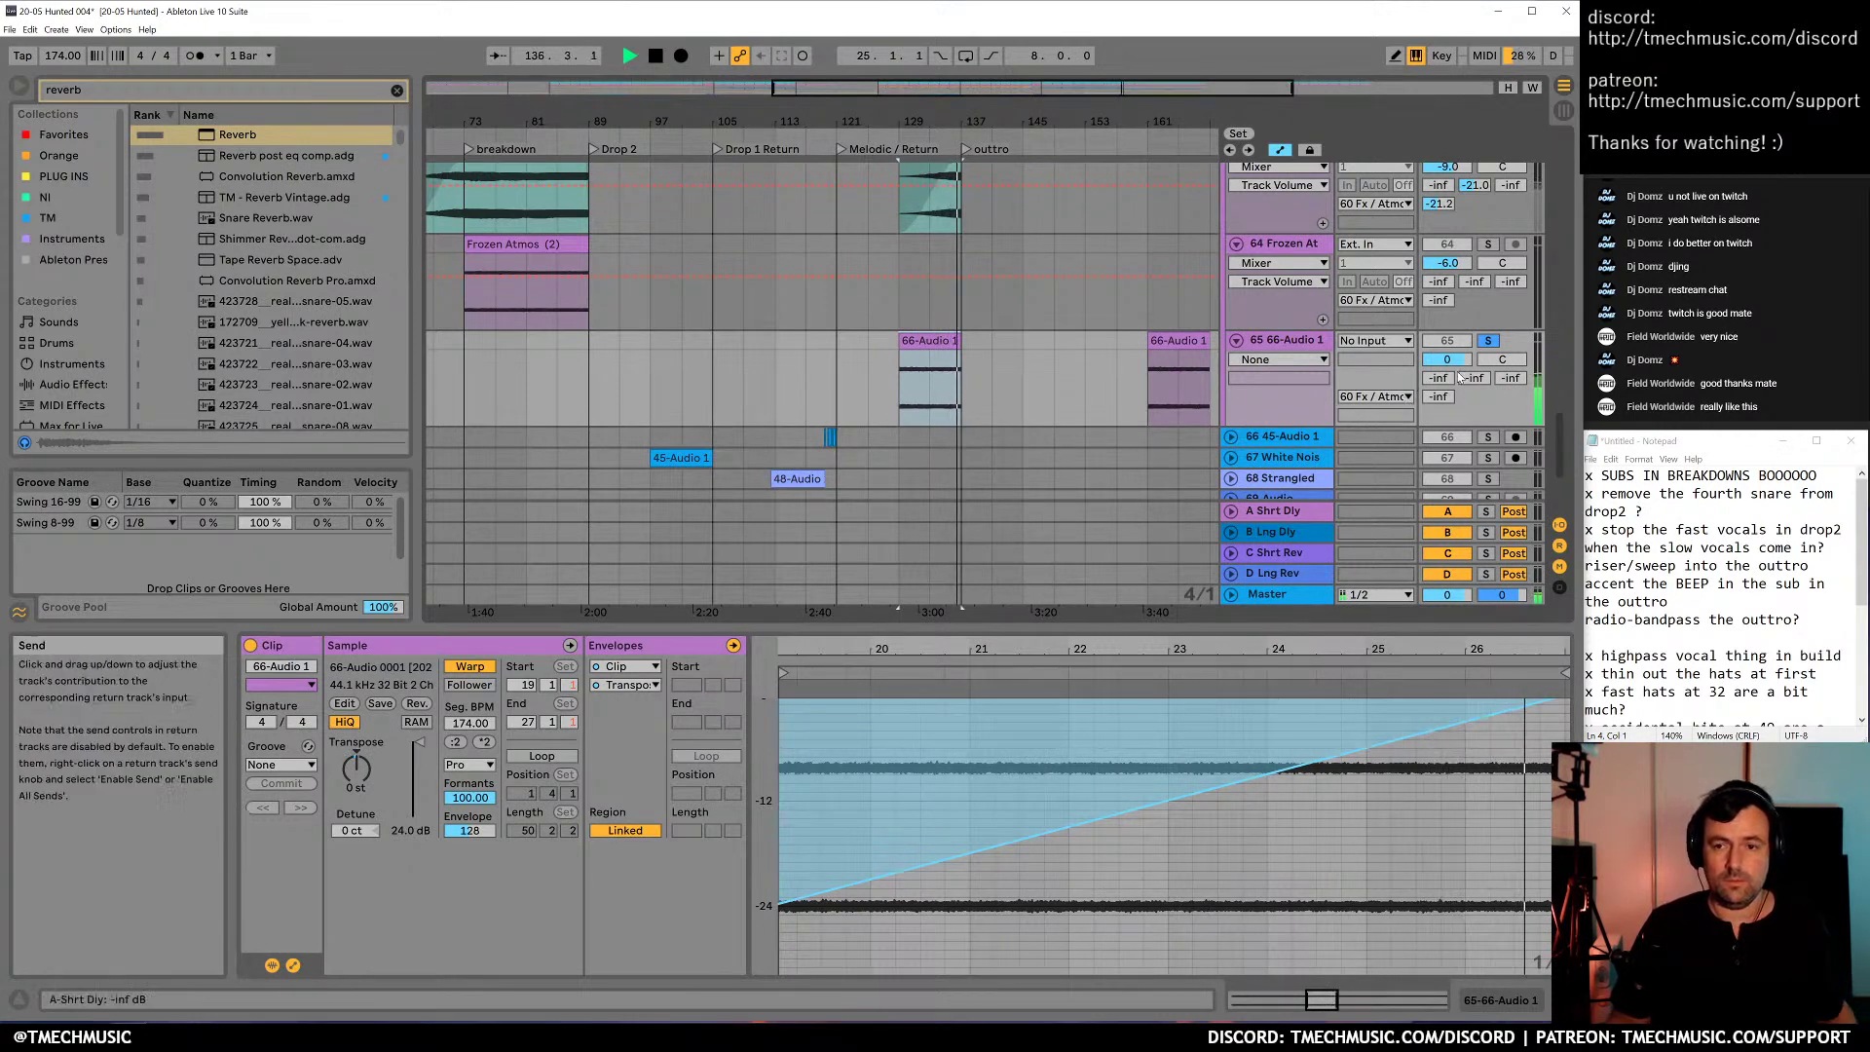
key("space")
Add the All Modulators - TM2019 rack to the riser track, set its Frequency Shifter's fine frequency to -0.05 Hz, and audition the result
key("ctrl+f")
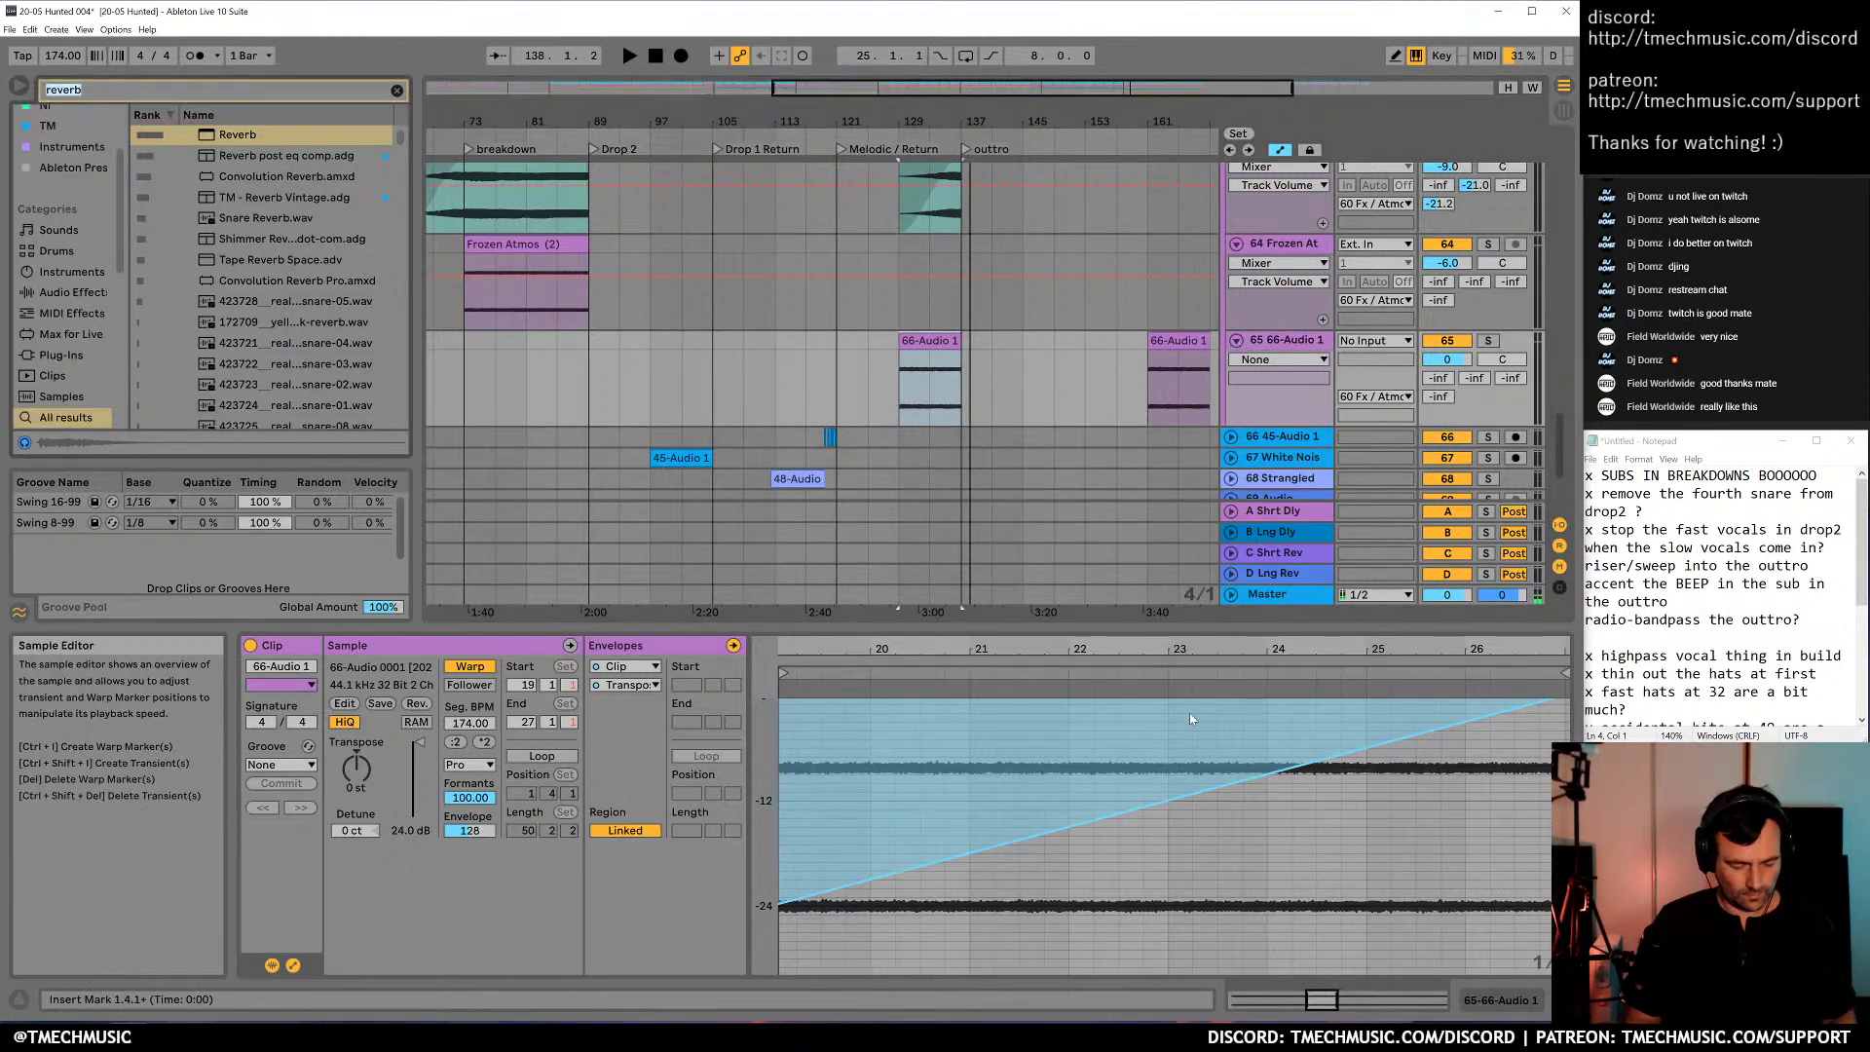
type("all mod")
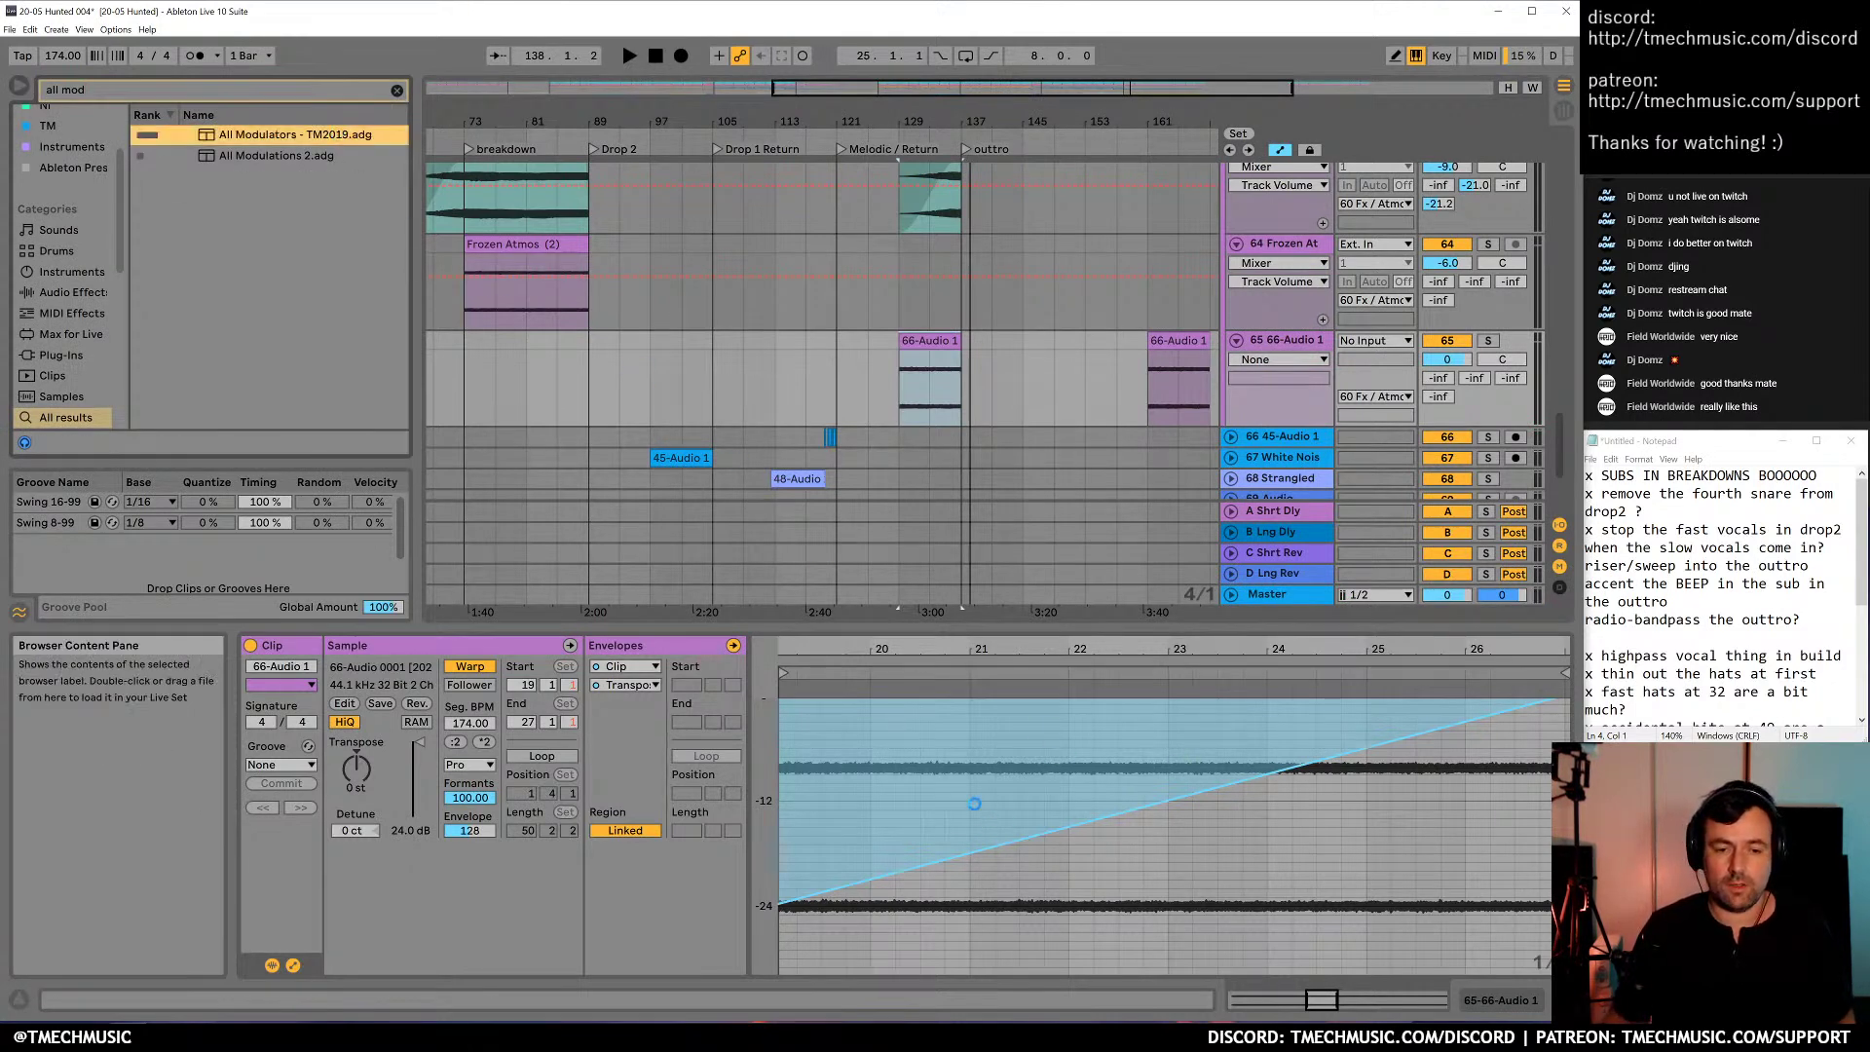
key("Return")
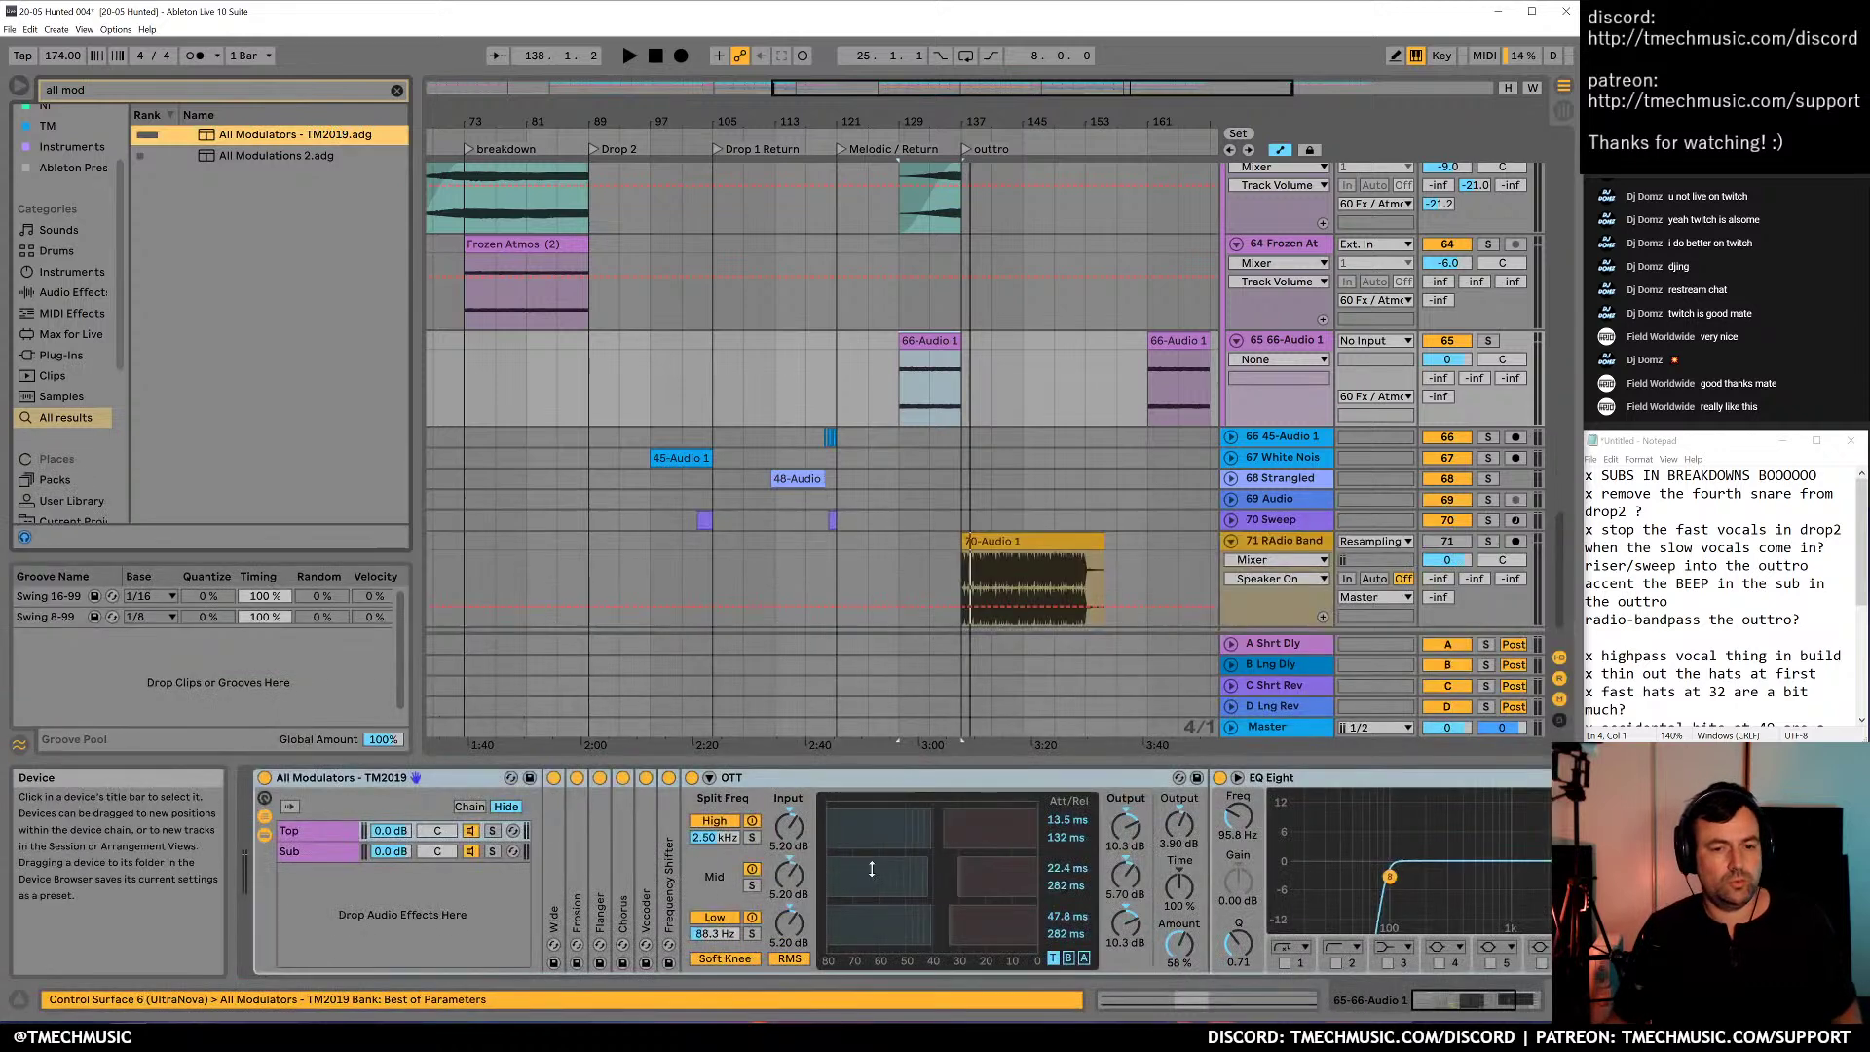
double_click(663, 860)
left_click_drag(789, 889, 789, 875)
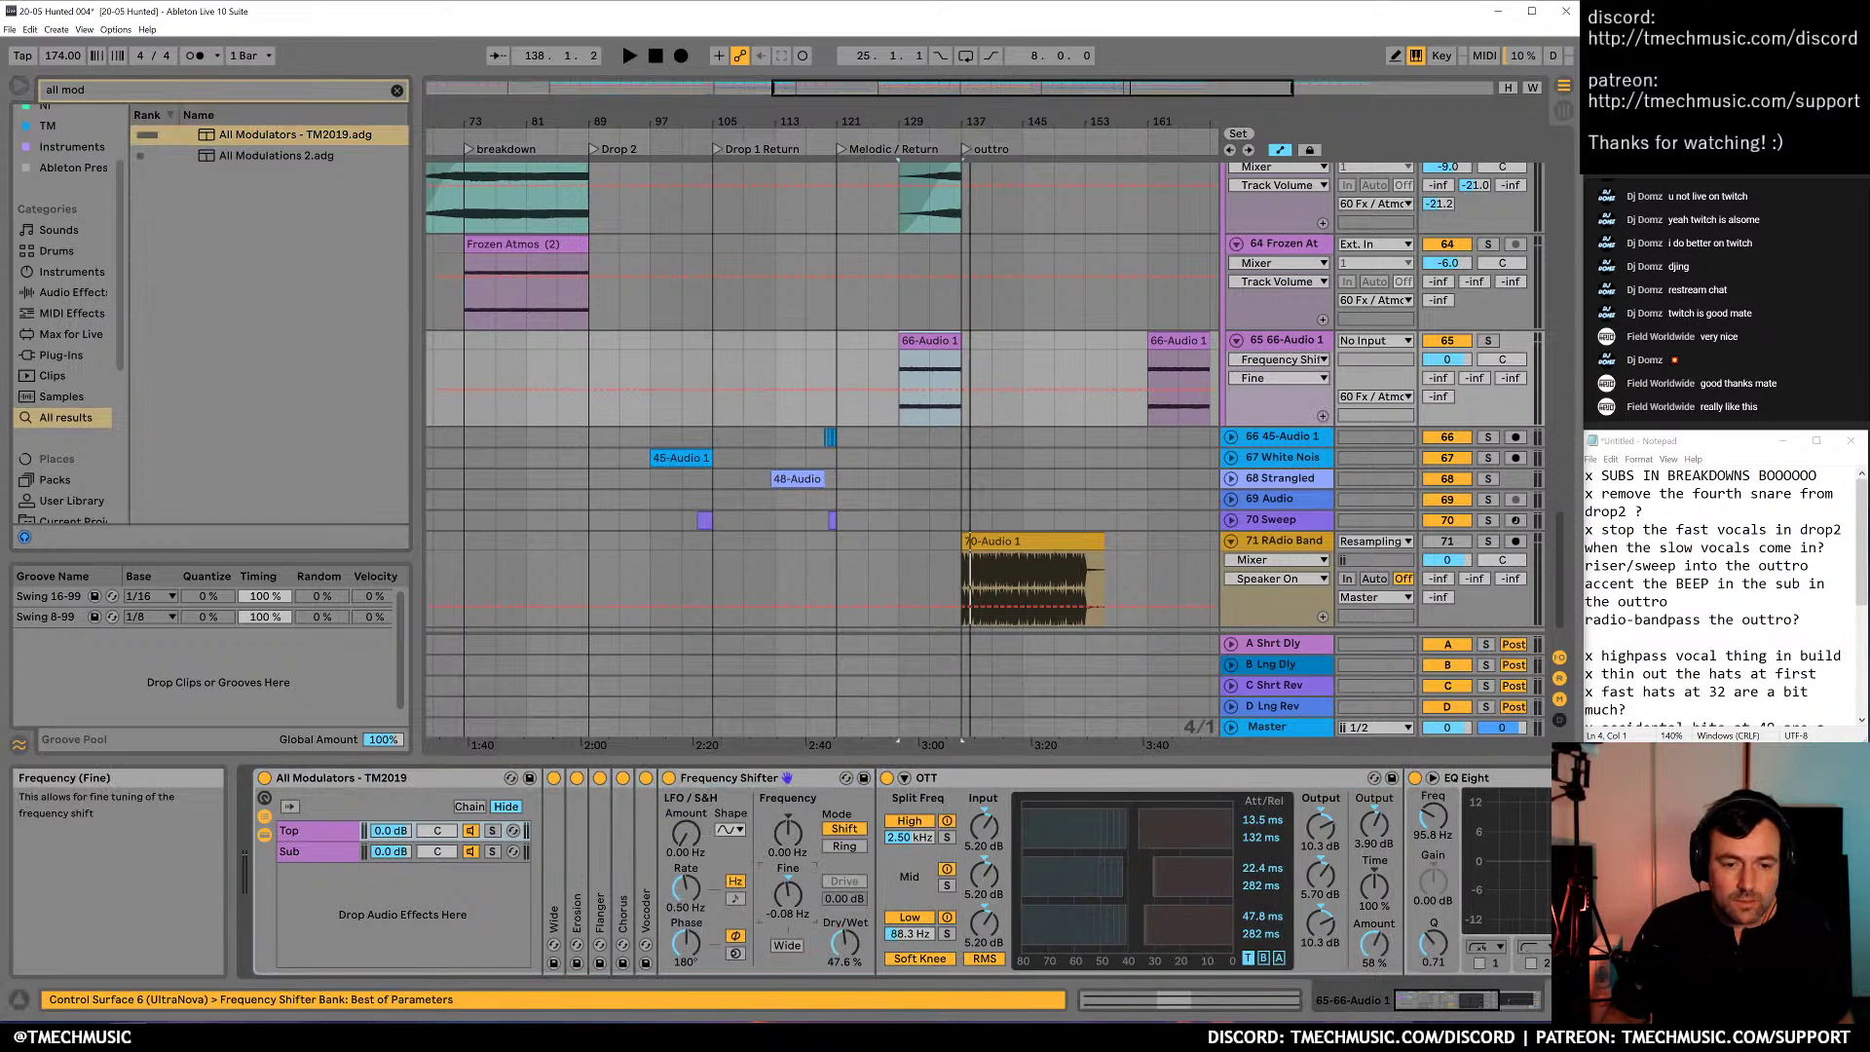
key("space")
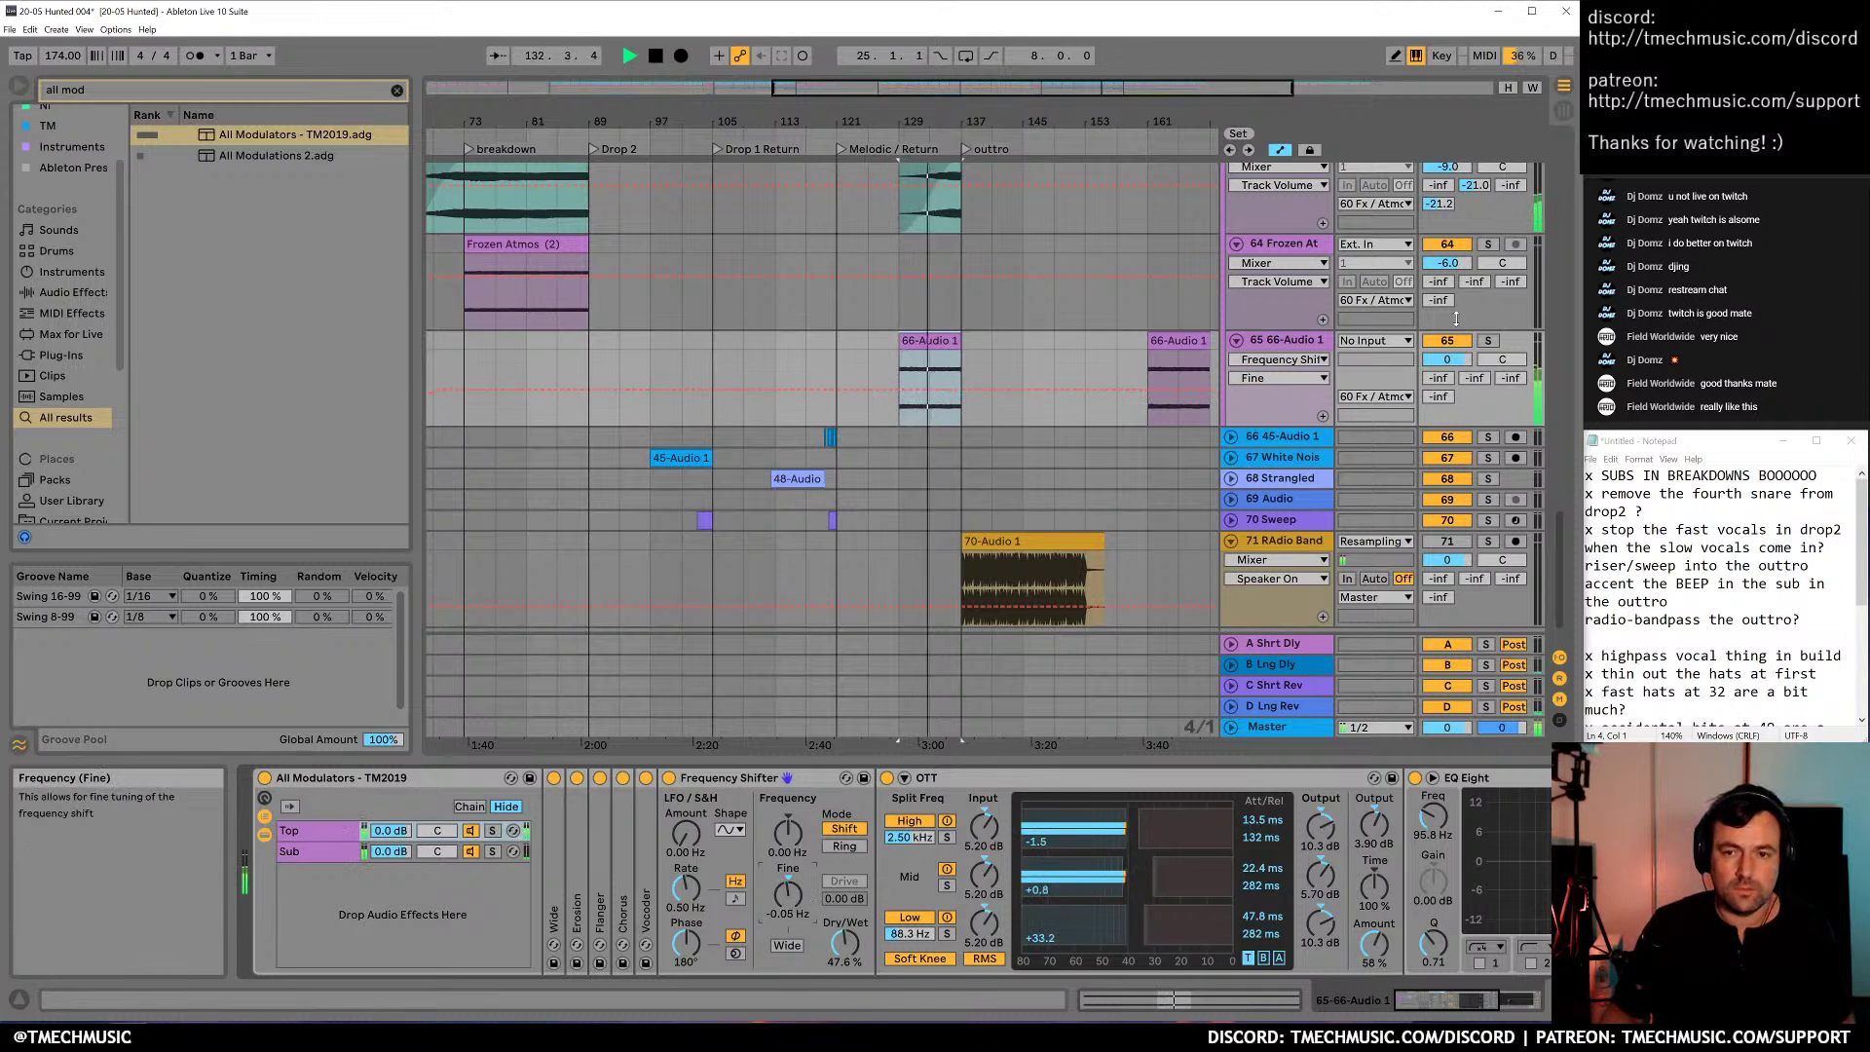
Try a lower volume on the riser track, undo it, then solo the track and play the riser before the outtro
left_click_drag(1446, 363, 1445, 374)
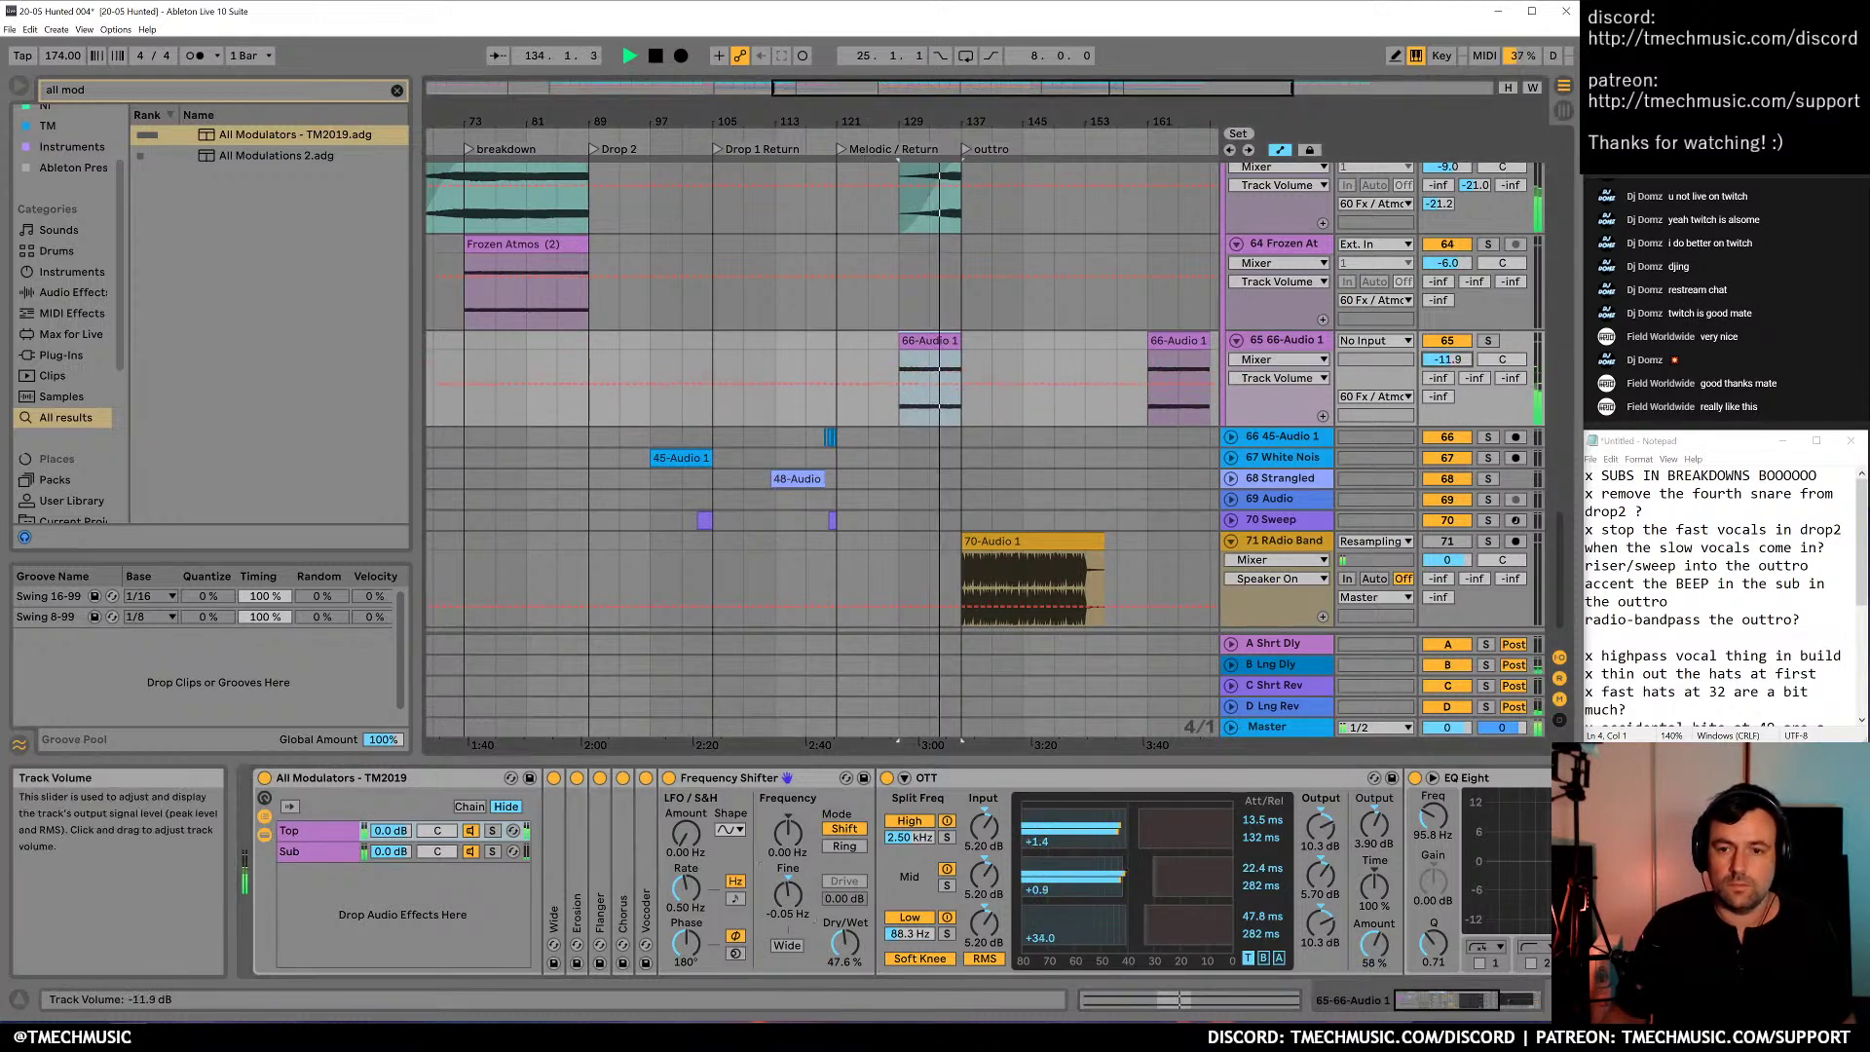
key("ctrl+z")
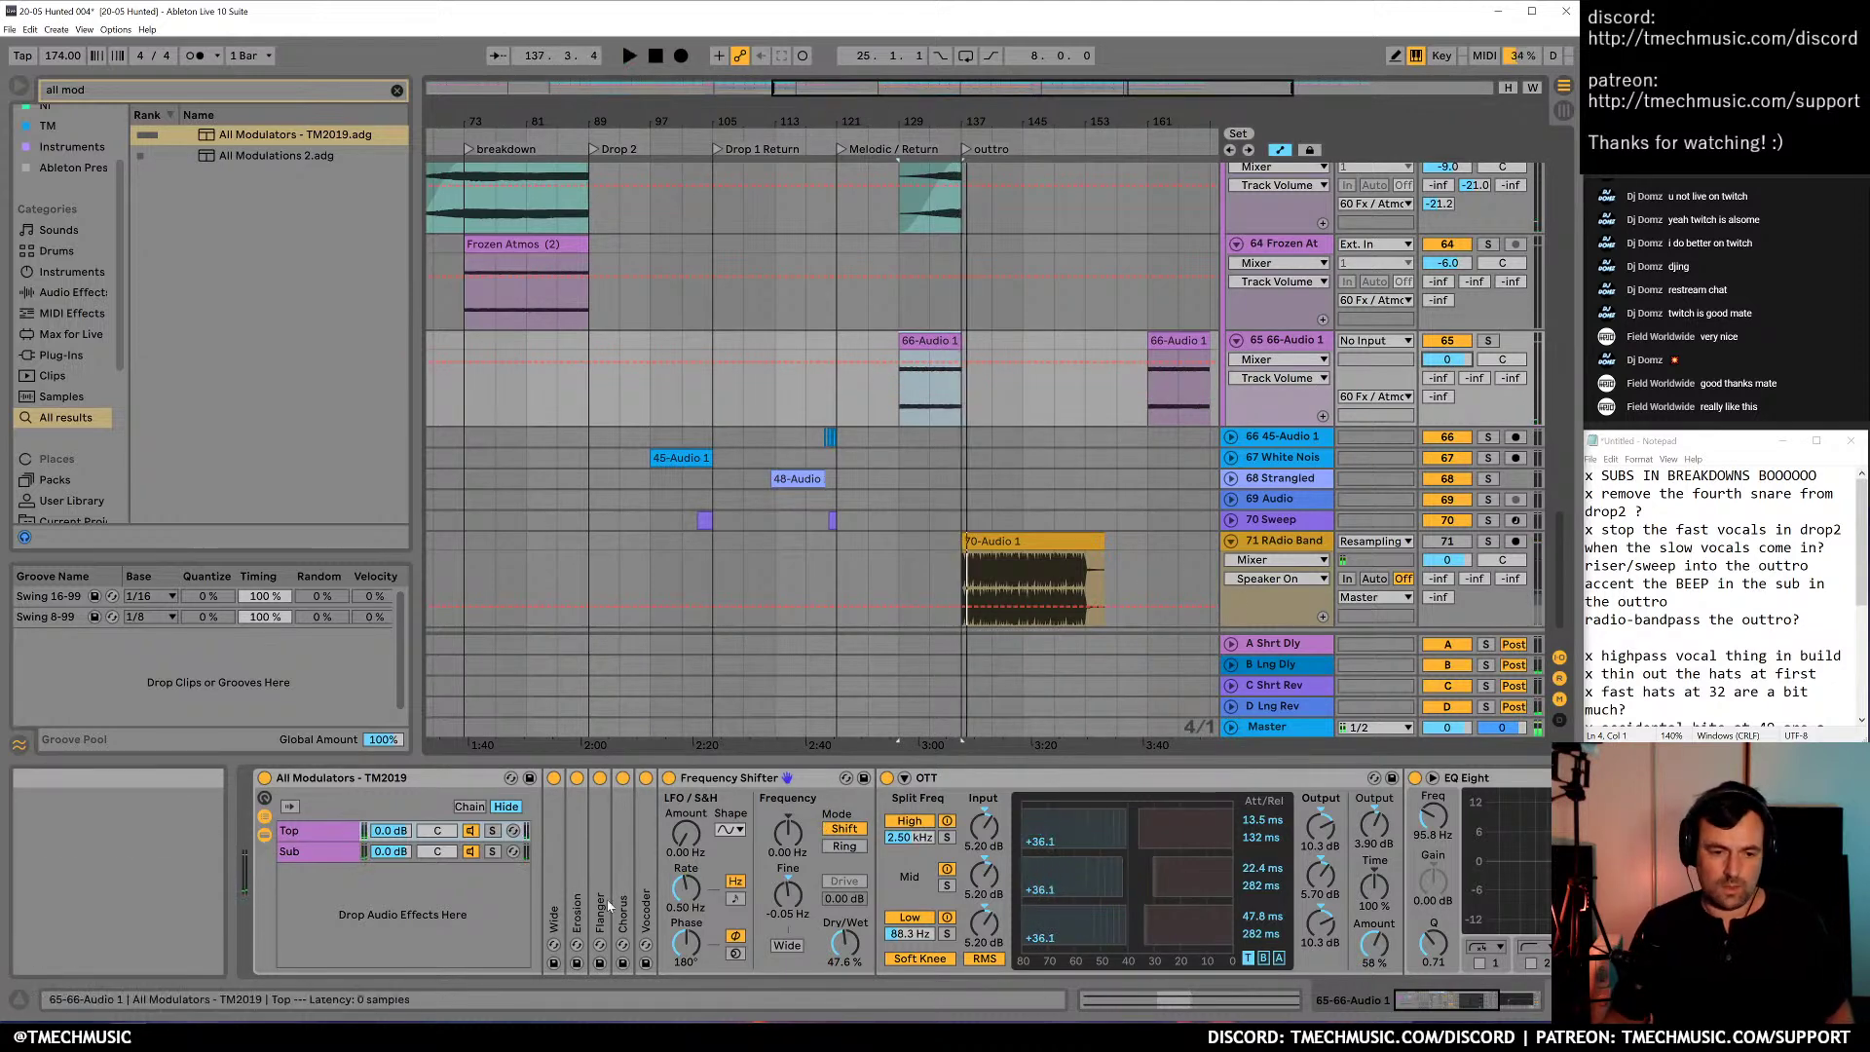
left_click(1487, 340)
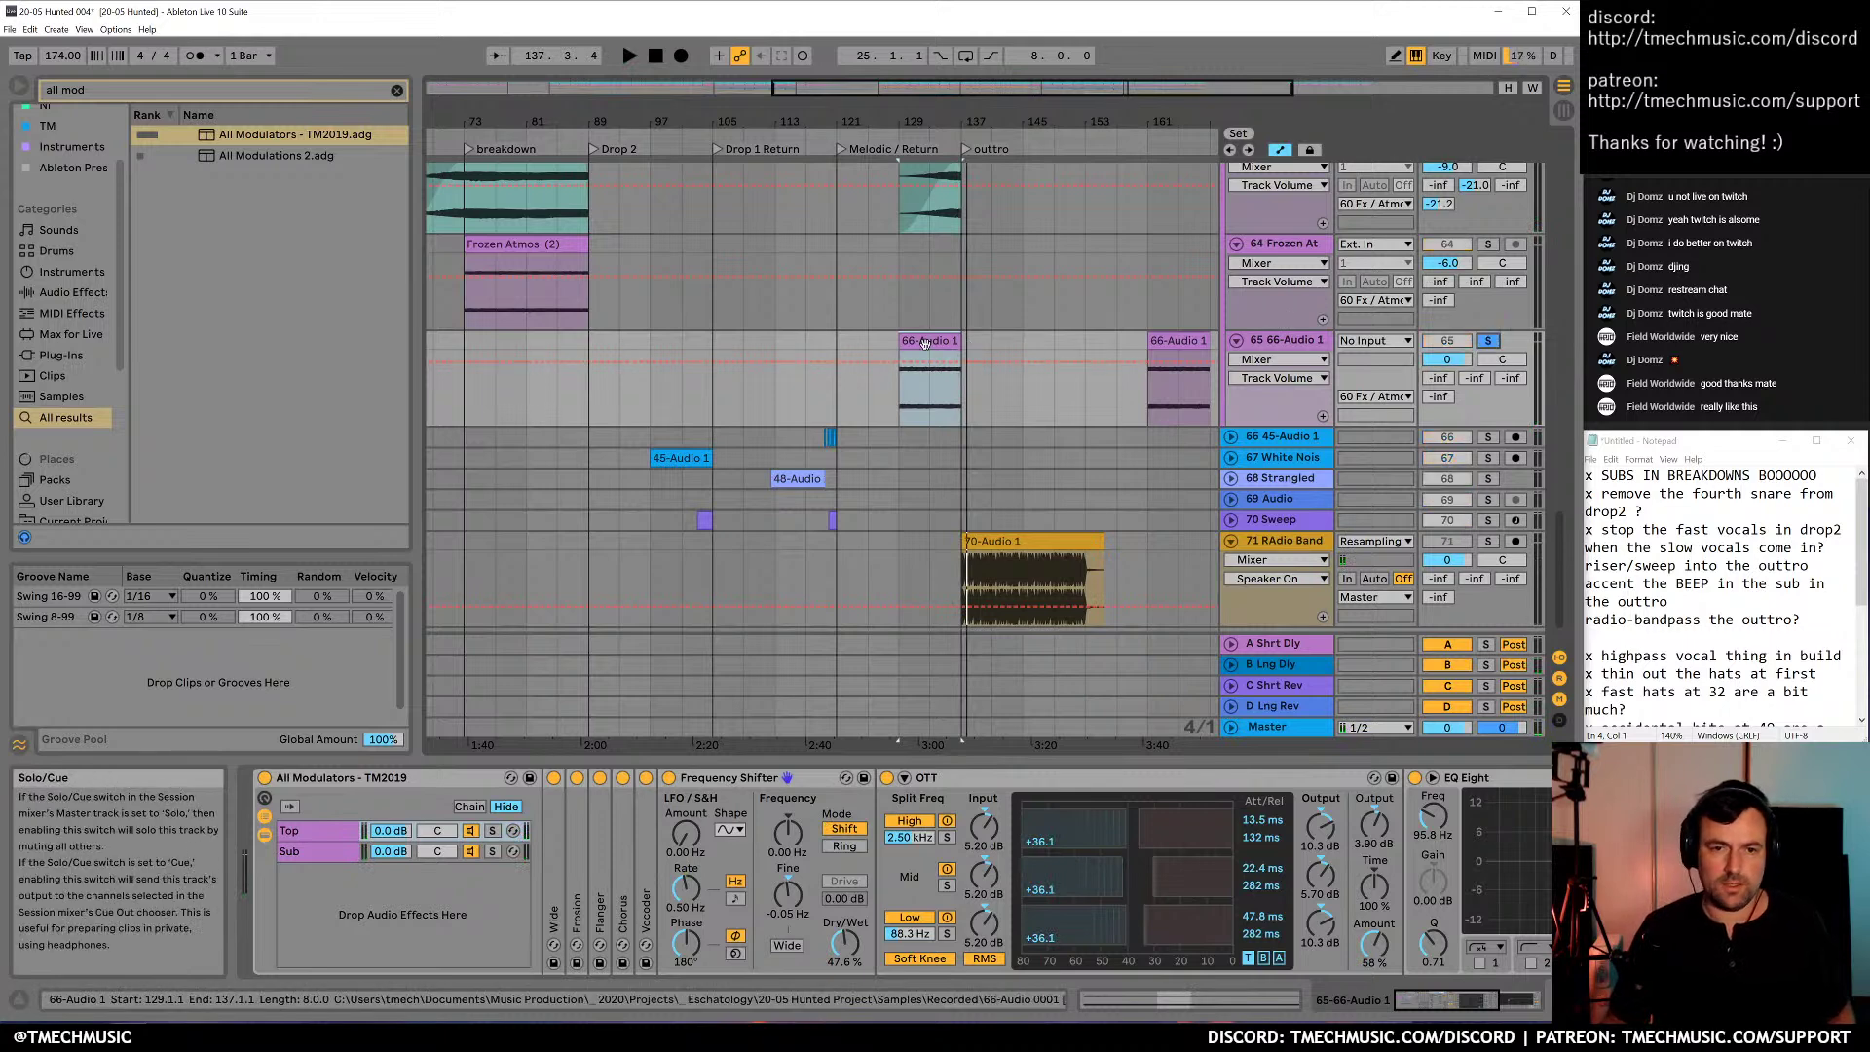
key("space")
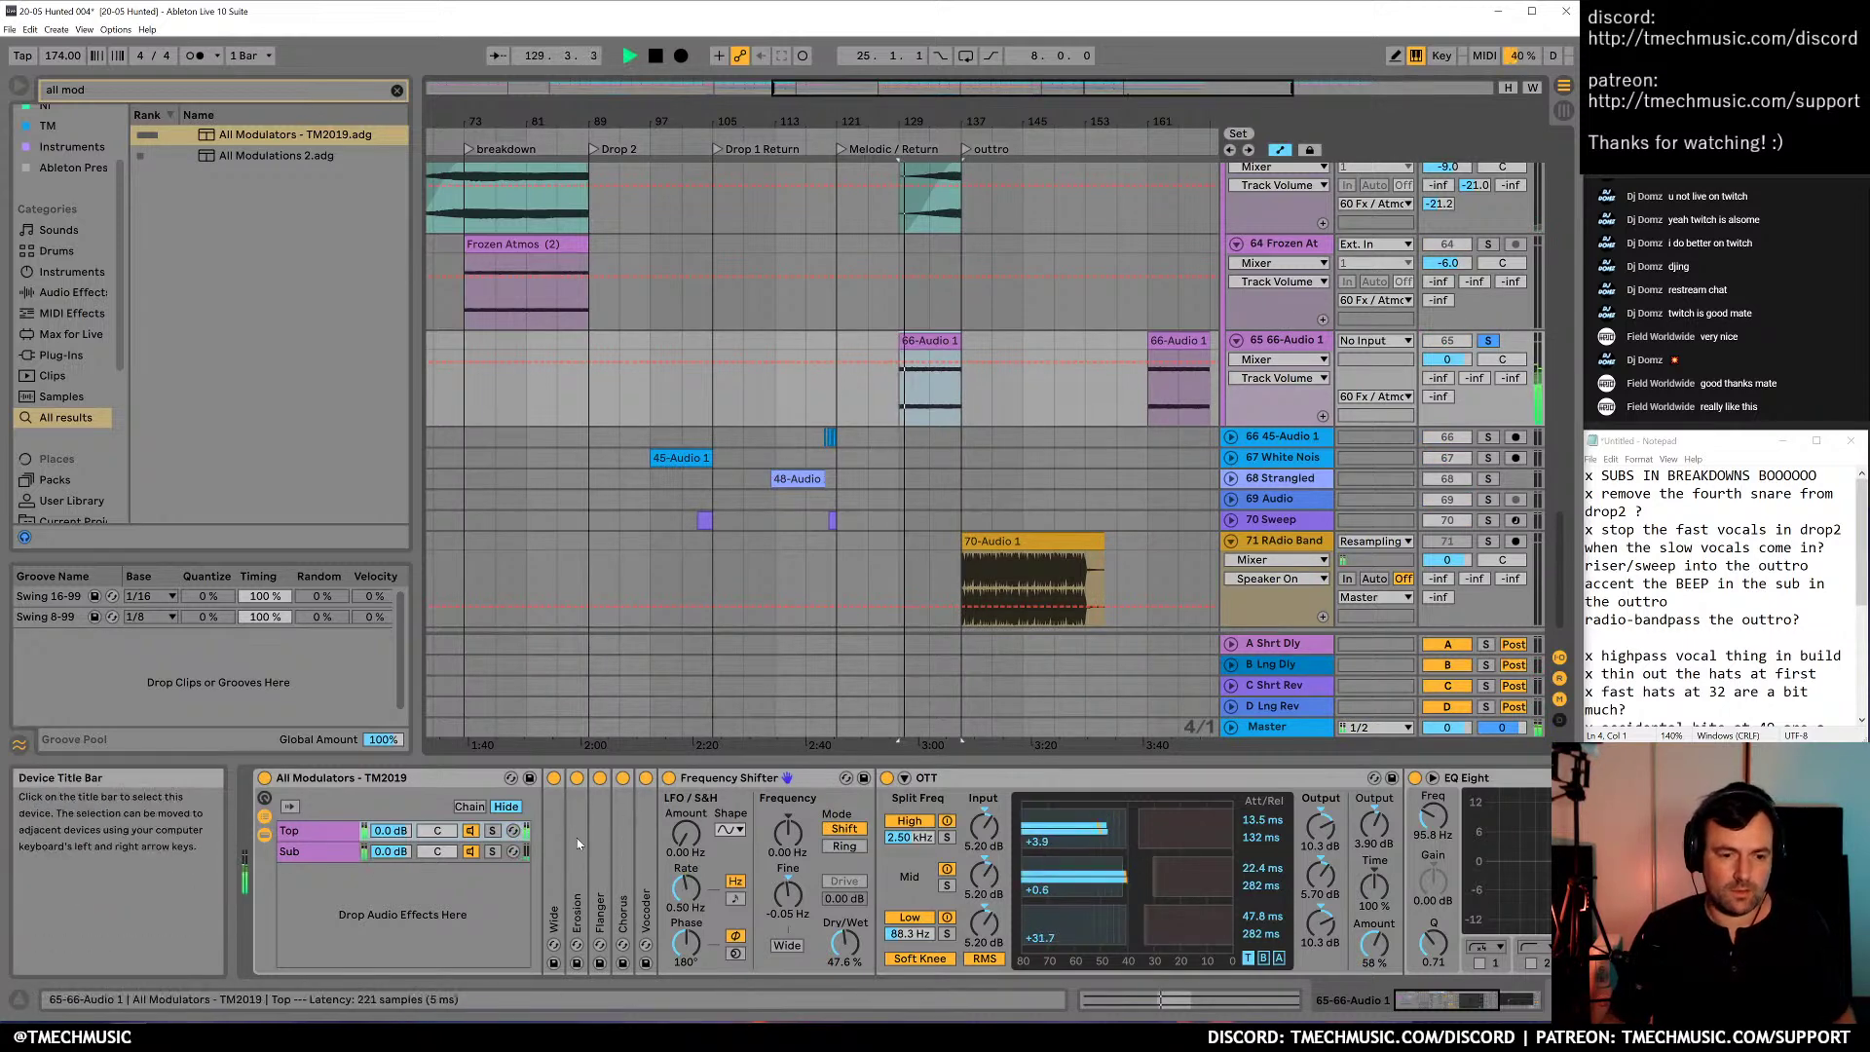
Bypass Wide, Erosion, Flanger, Chorus and Vocoder in the rack's Top chain, and compare the sound with Frequency Shifter and OTT briefly bypassed
left_click(554, 778)
left_click(576, 778)
left_click(600, 779)
left_click(622, 778)
left_click(646, 778)
left_click(669, 778)
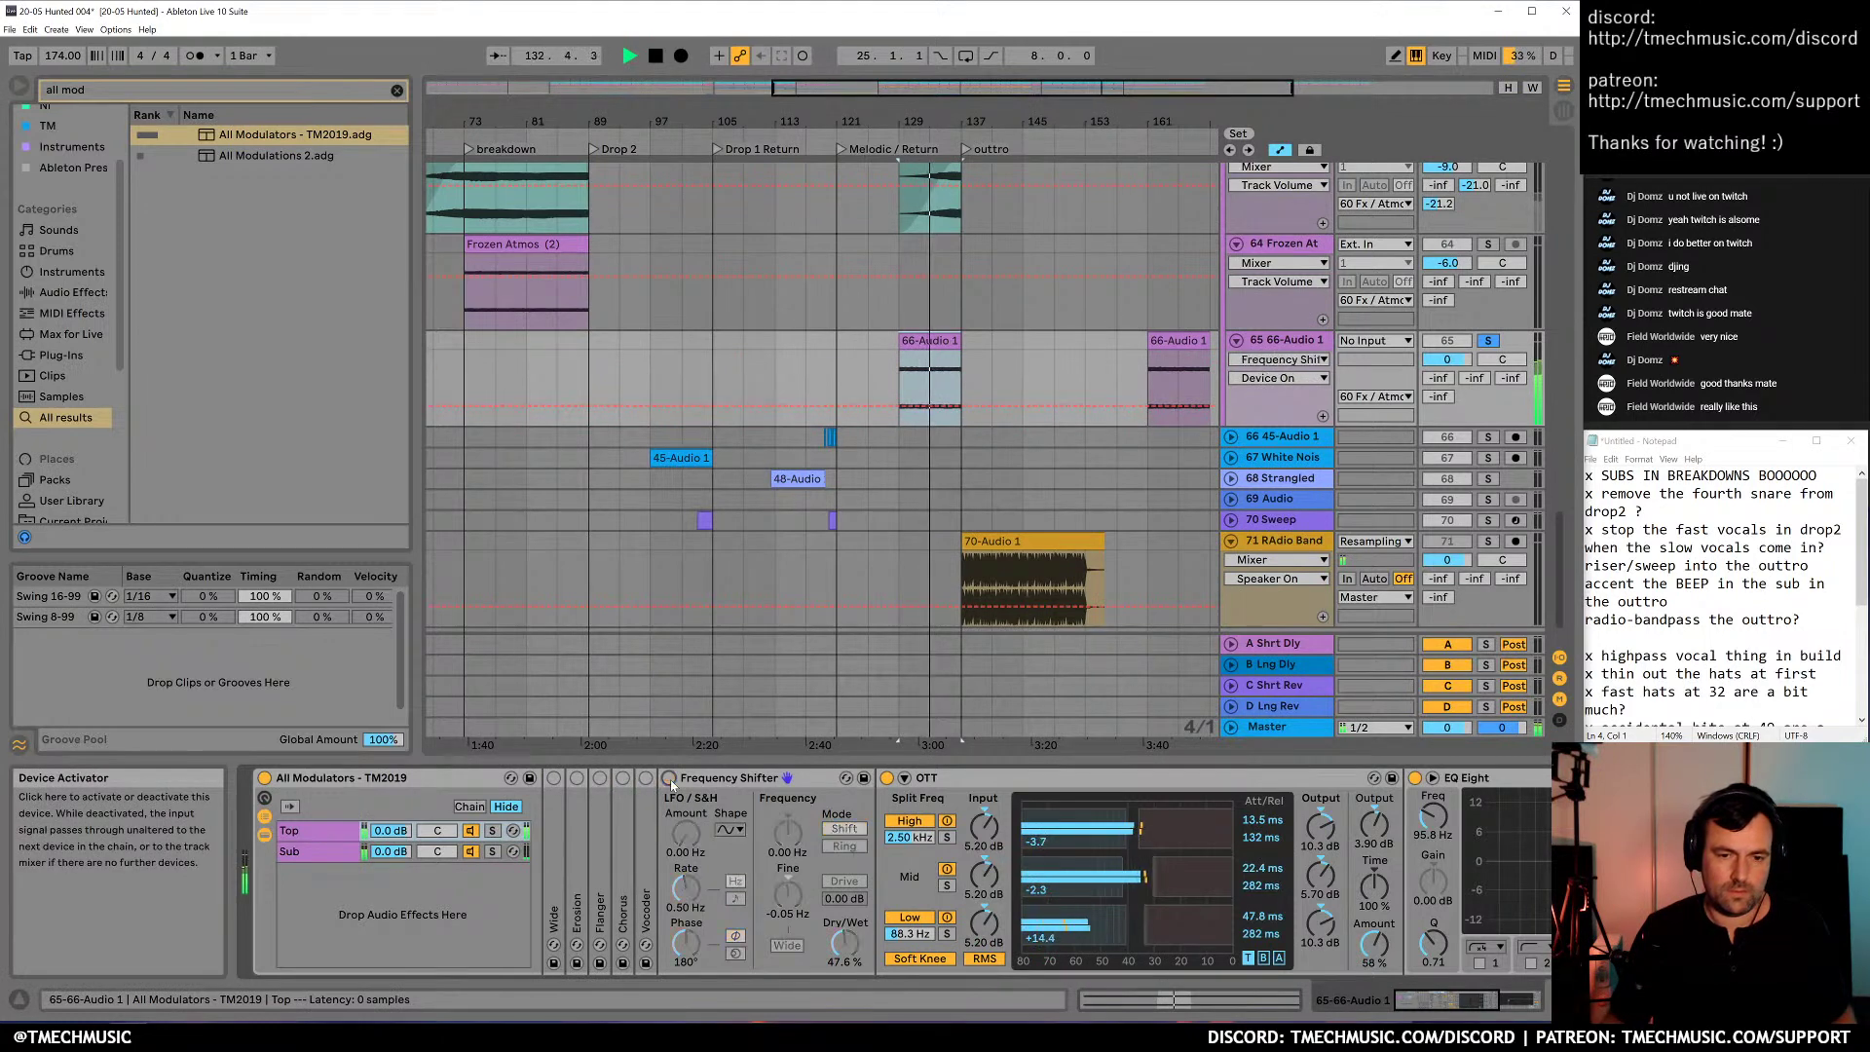
left_click(669, 778)
left_click(886, 778)
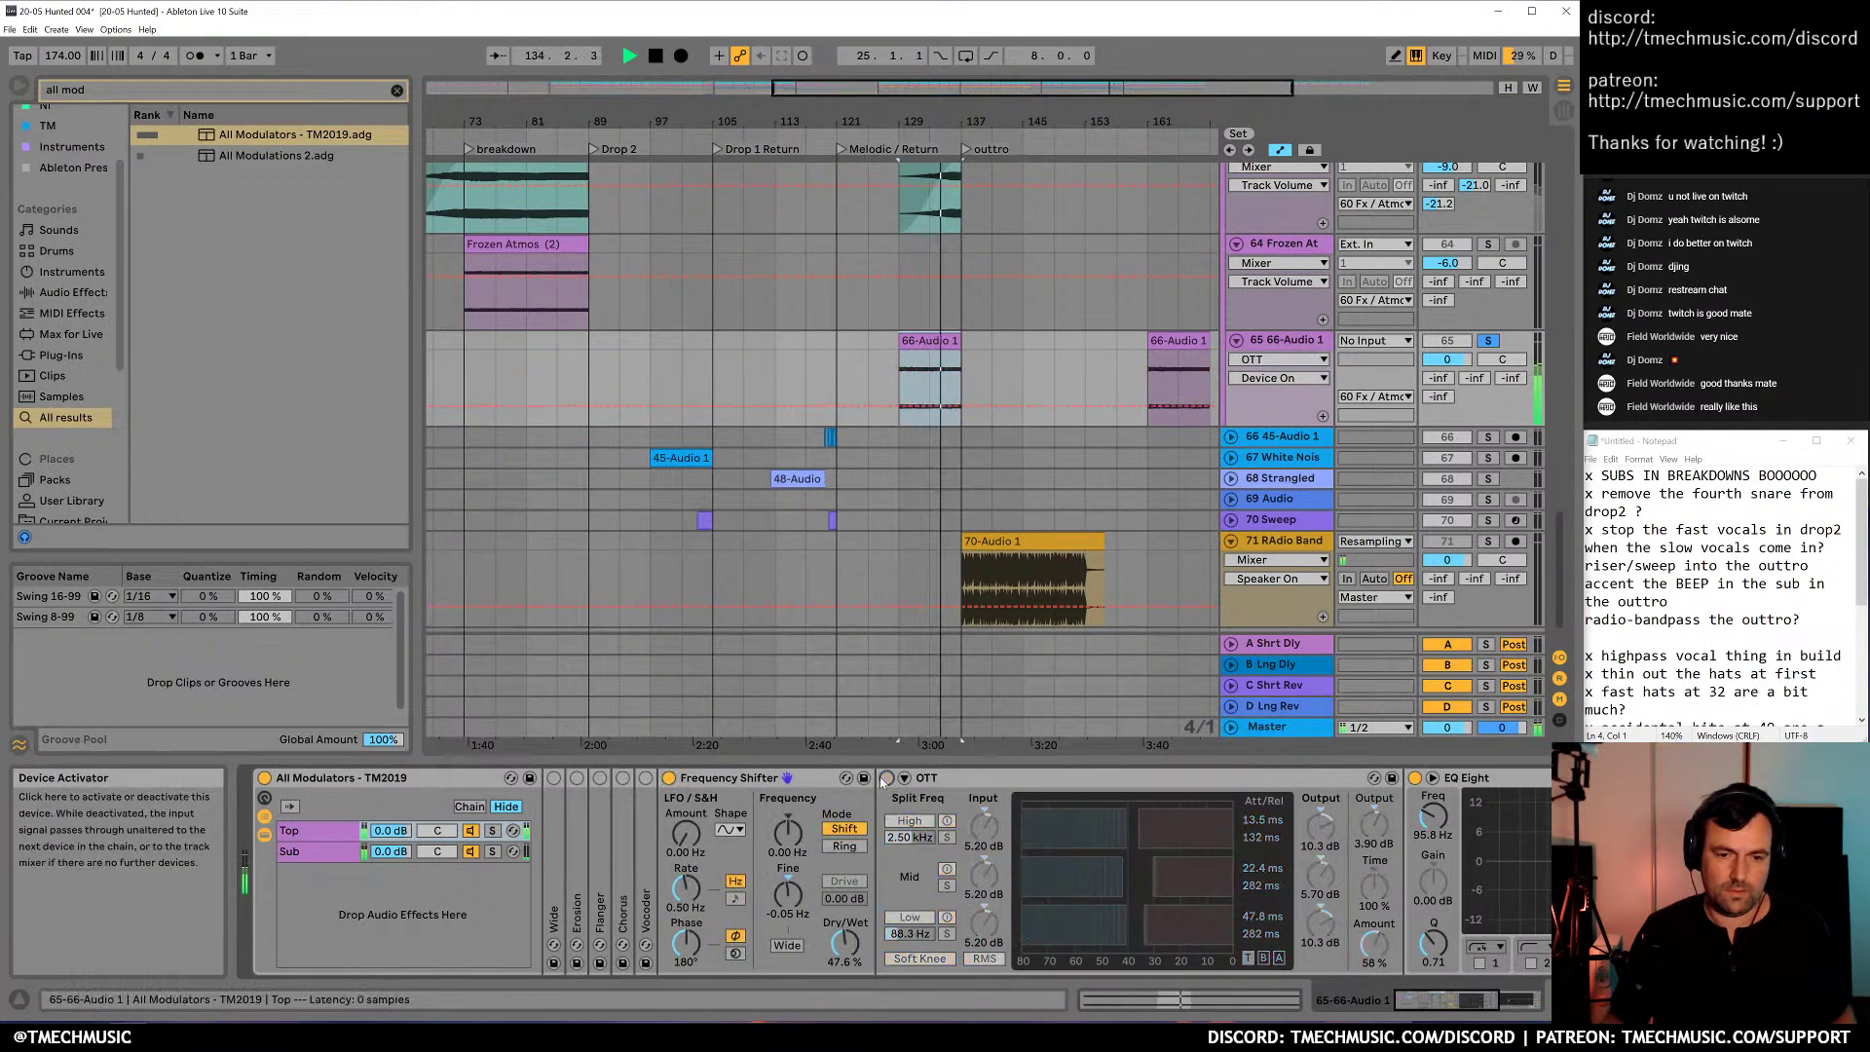
left_click(886, 779)
Switch Wide, Erosion and Flanger back on and audition the riser while checking the OTT and EQ Eight devices
left_click(553, 778)
left_click(577, 778)
left_click(600, 779)
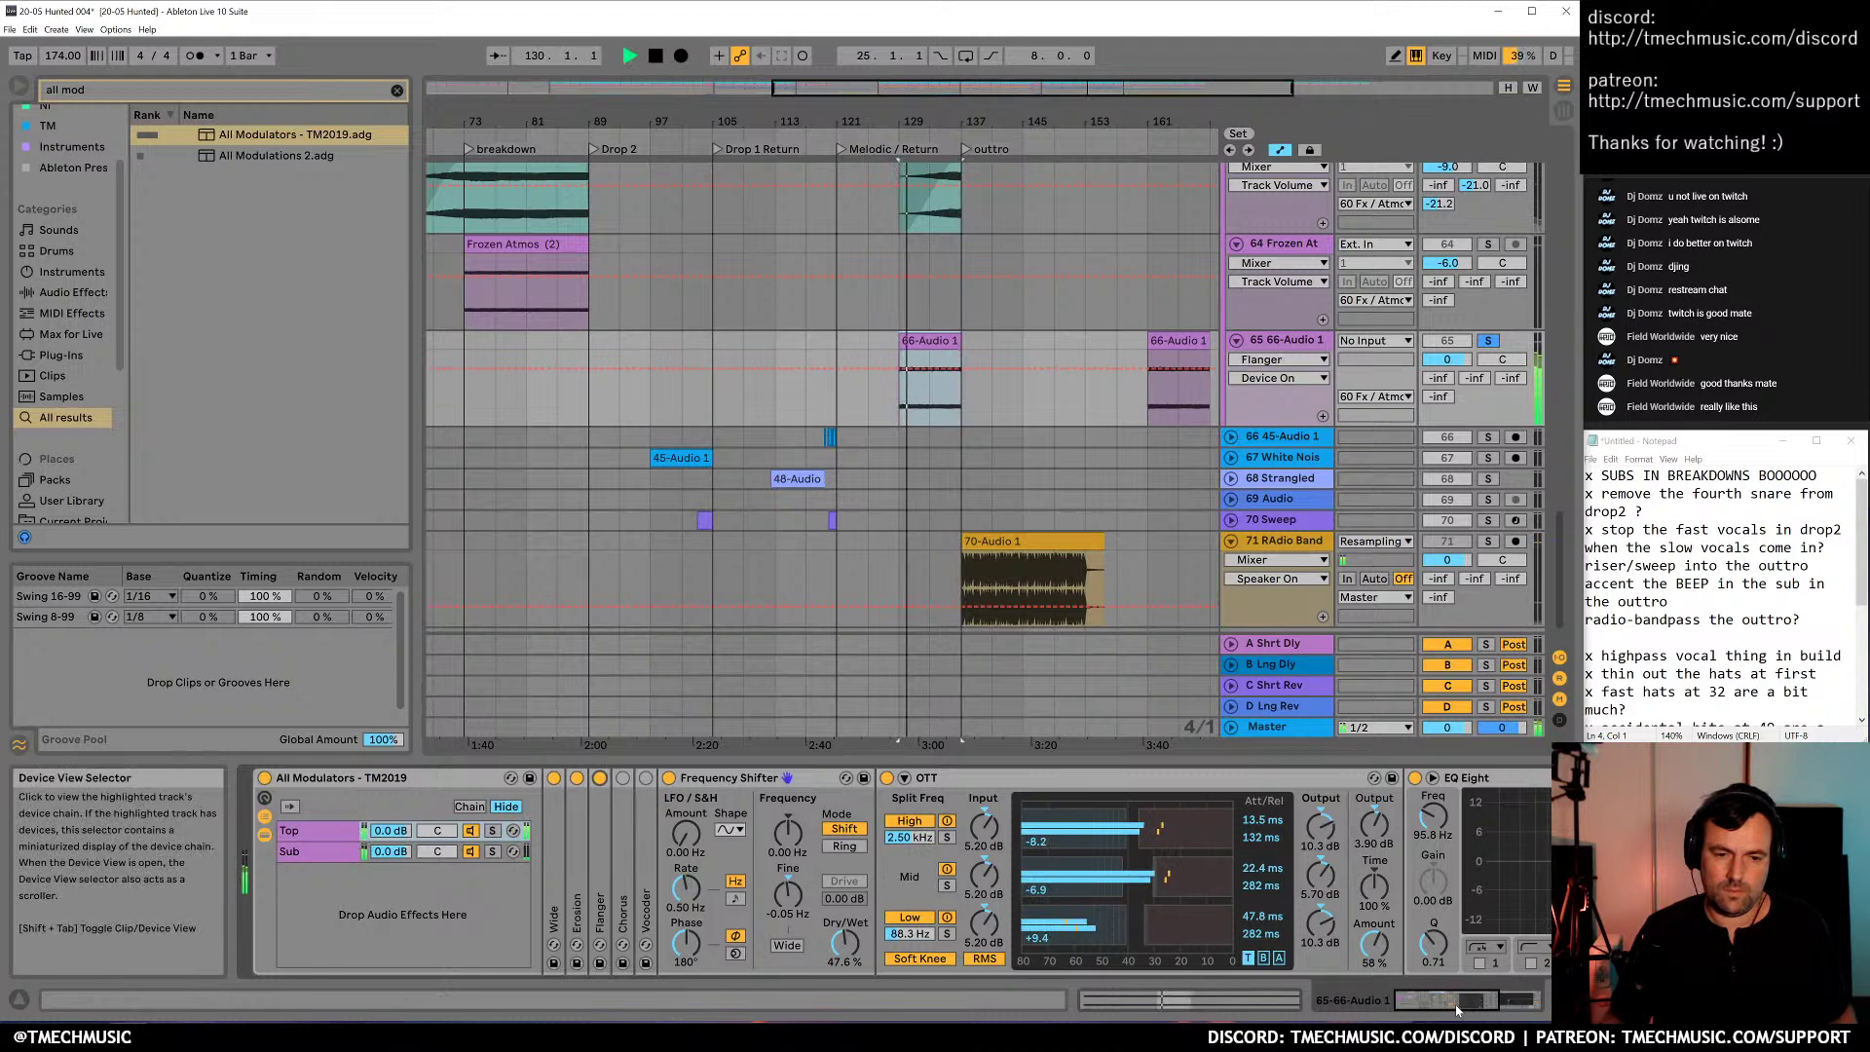
left_click_drag(1440, 1011, 1495, 1003)
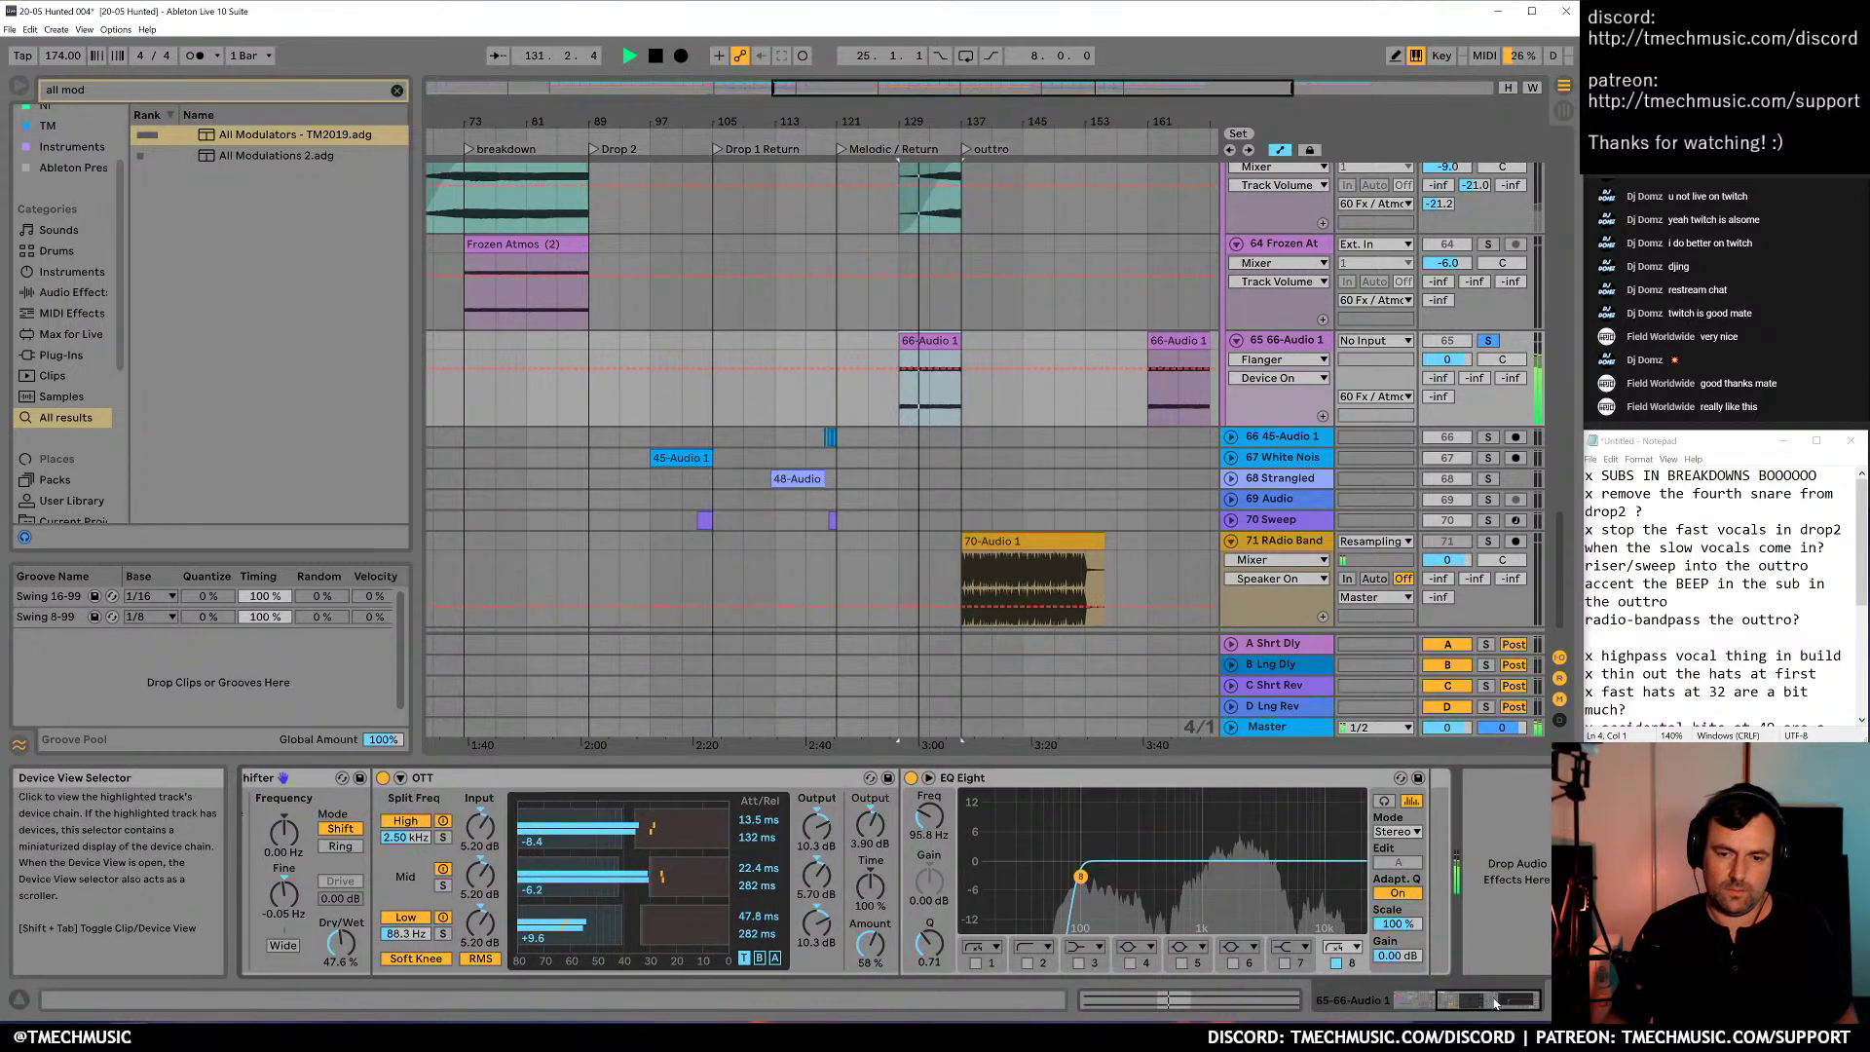
left_click_drag(1496, 1004, 1482, 1005)
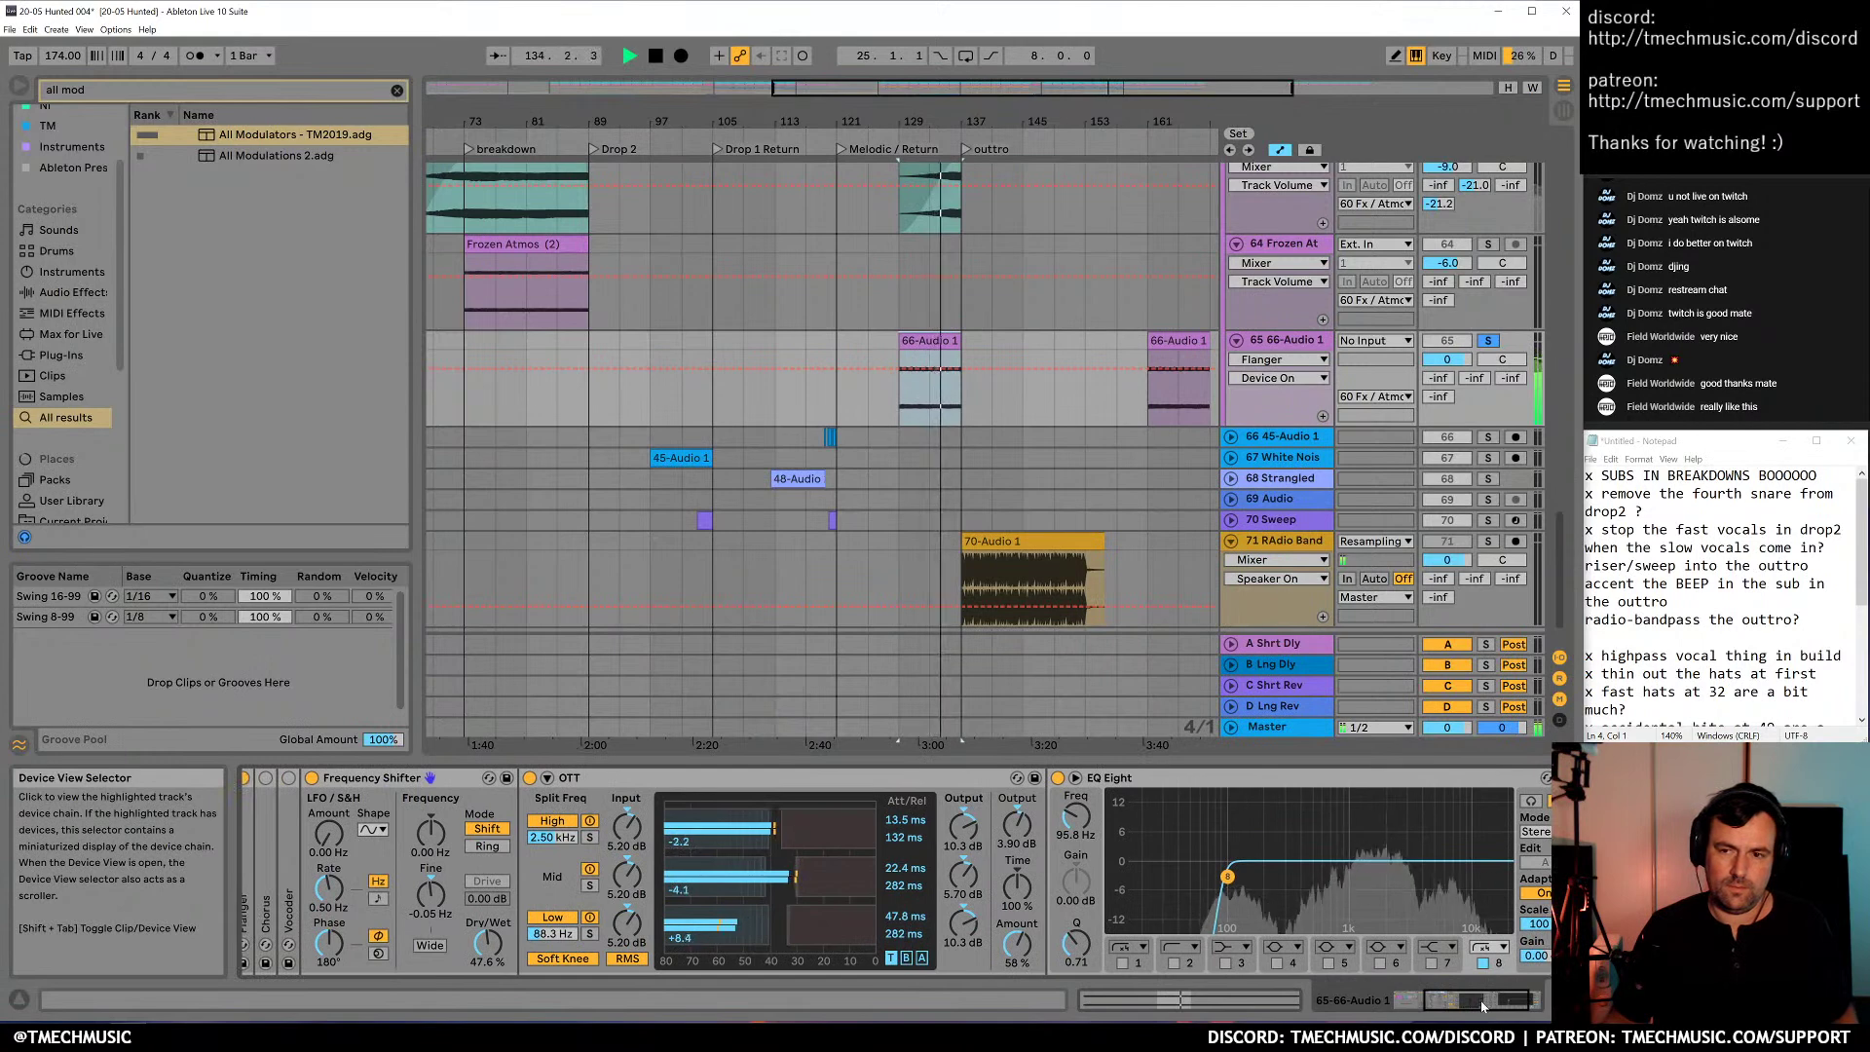
key("space")
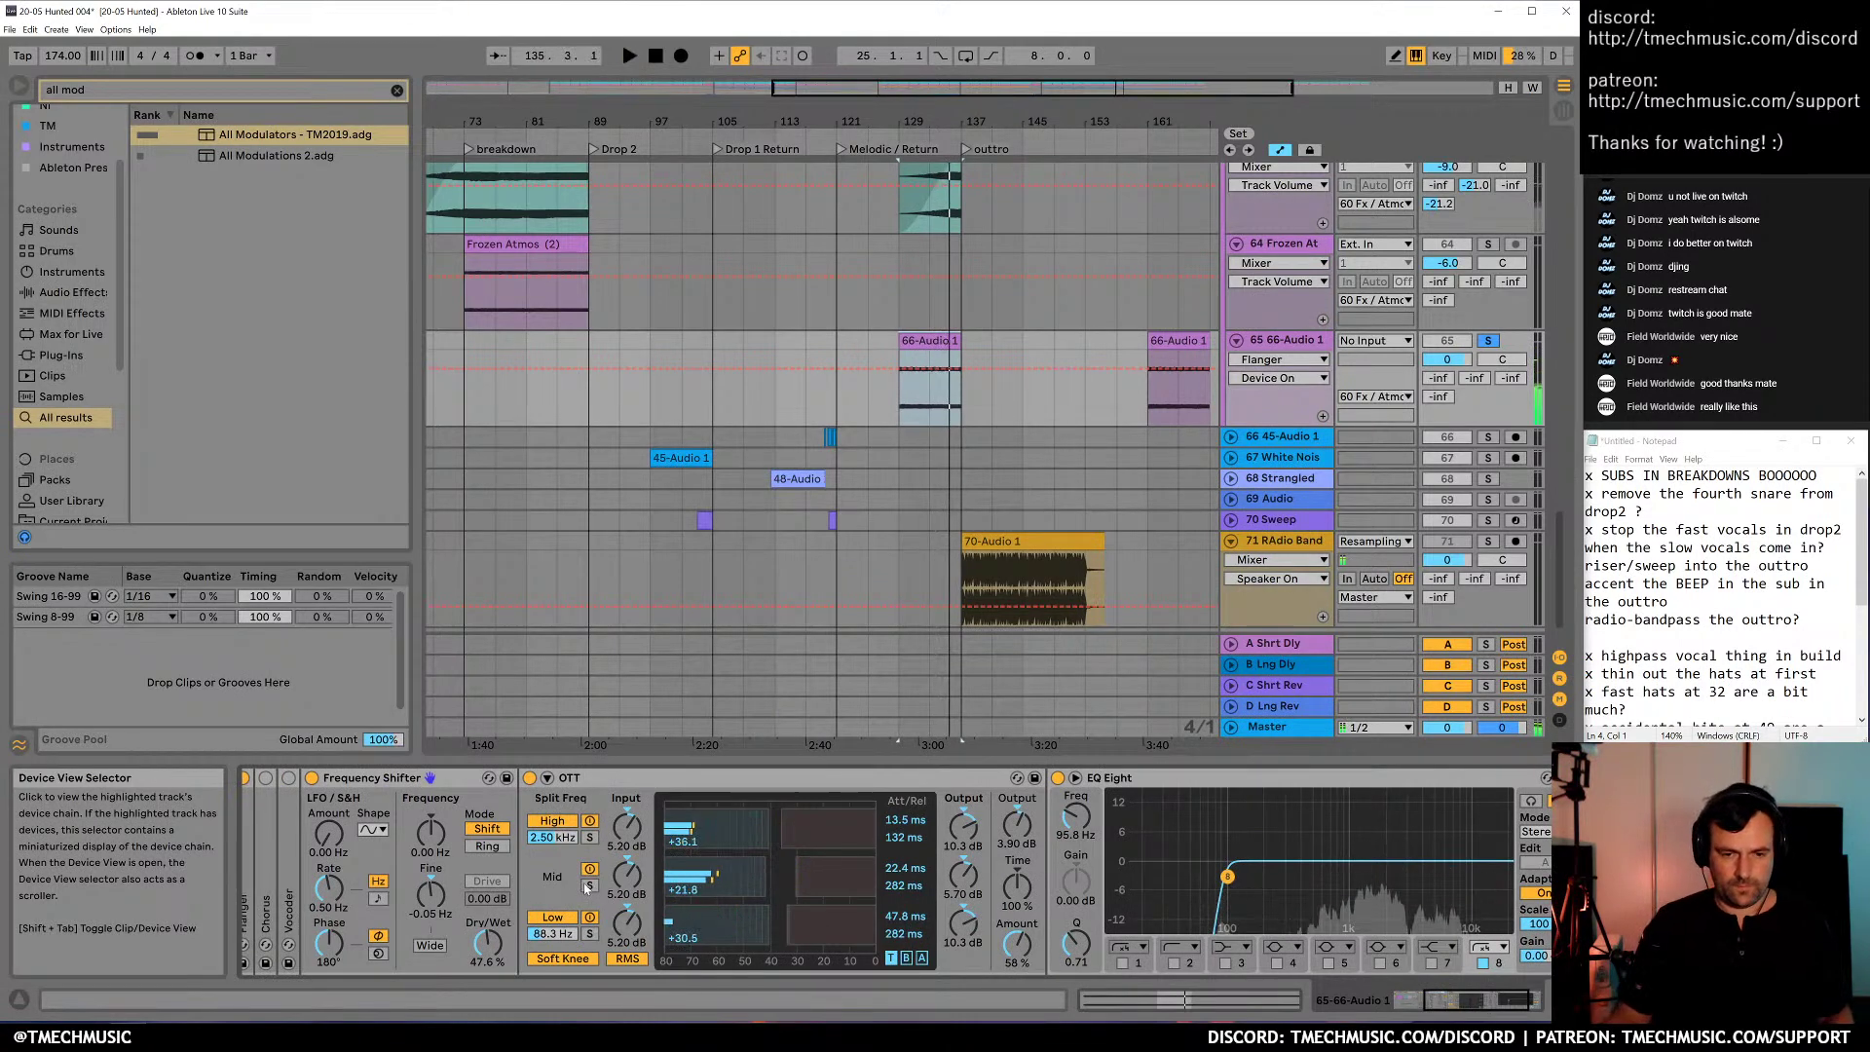
Add an empty parallel chain to the All Modulators rack and balance it during playback at -4.6 dB against the Top chain at -5.0 dB
left_click_drag(1472, 1001, 1402, 999)
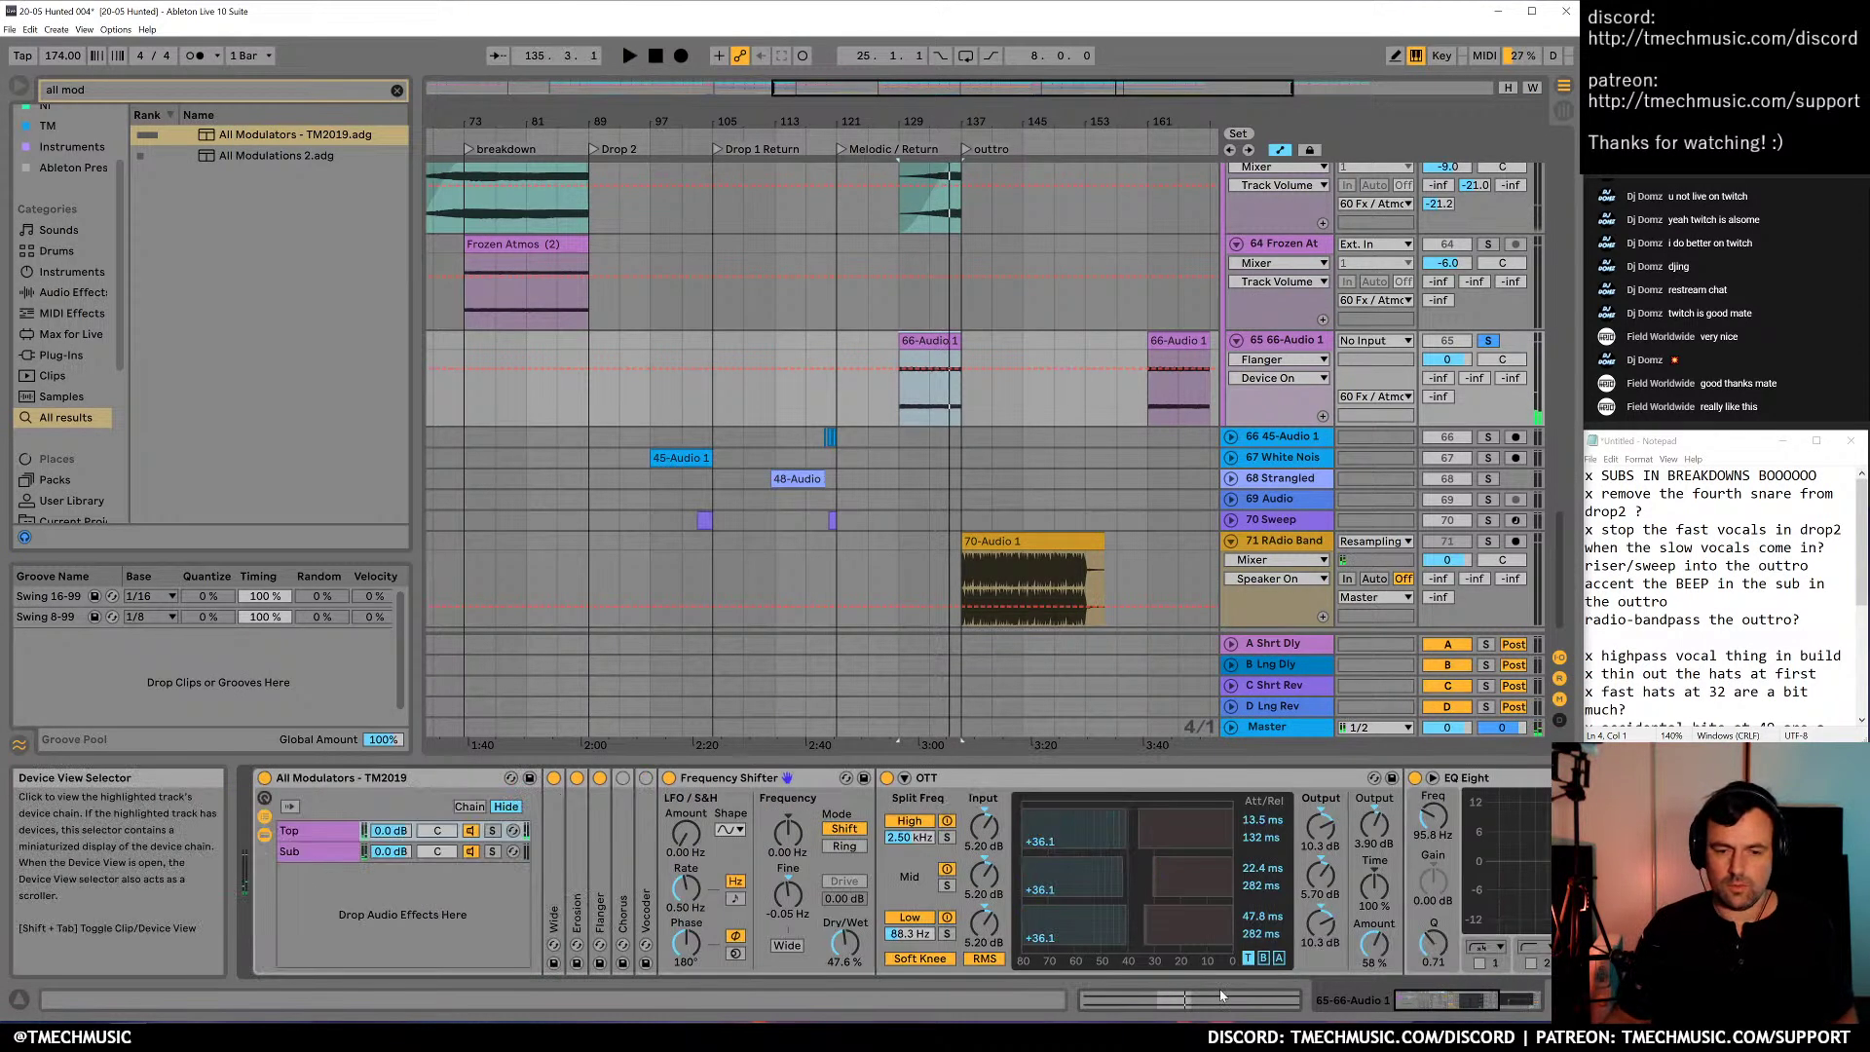
left_click(264, 835)
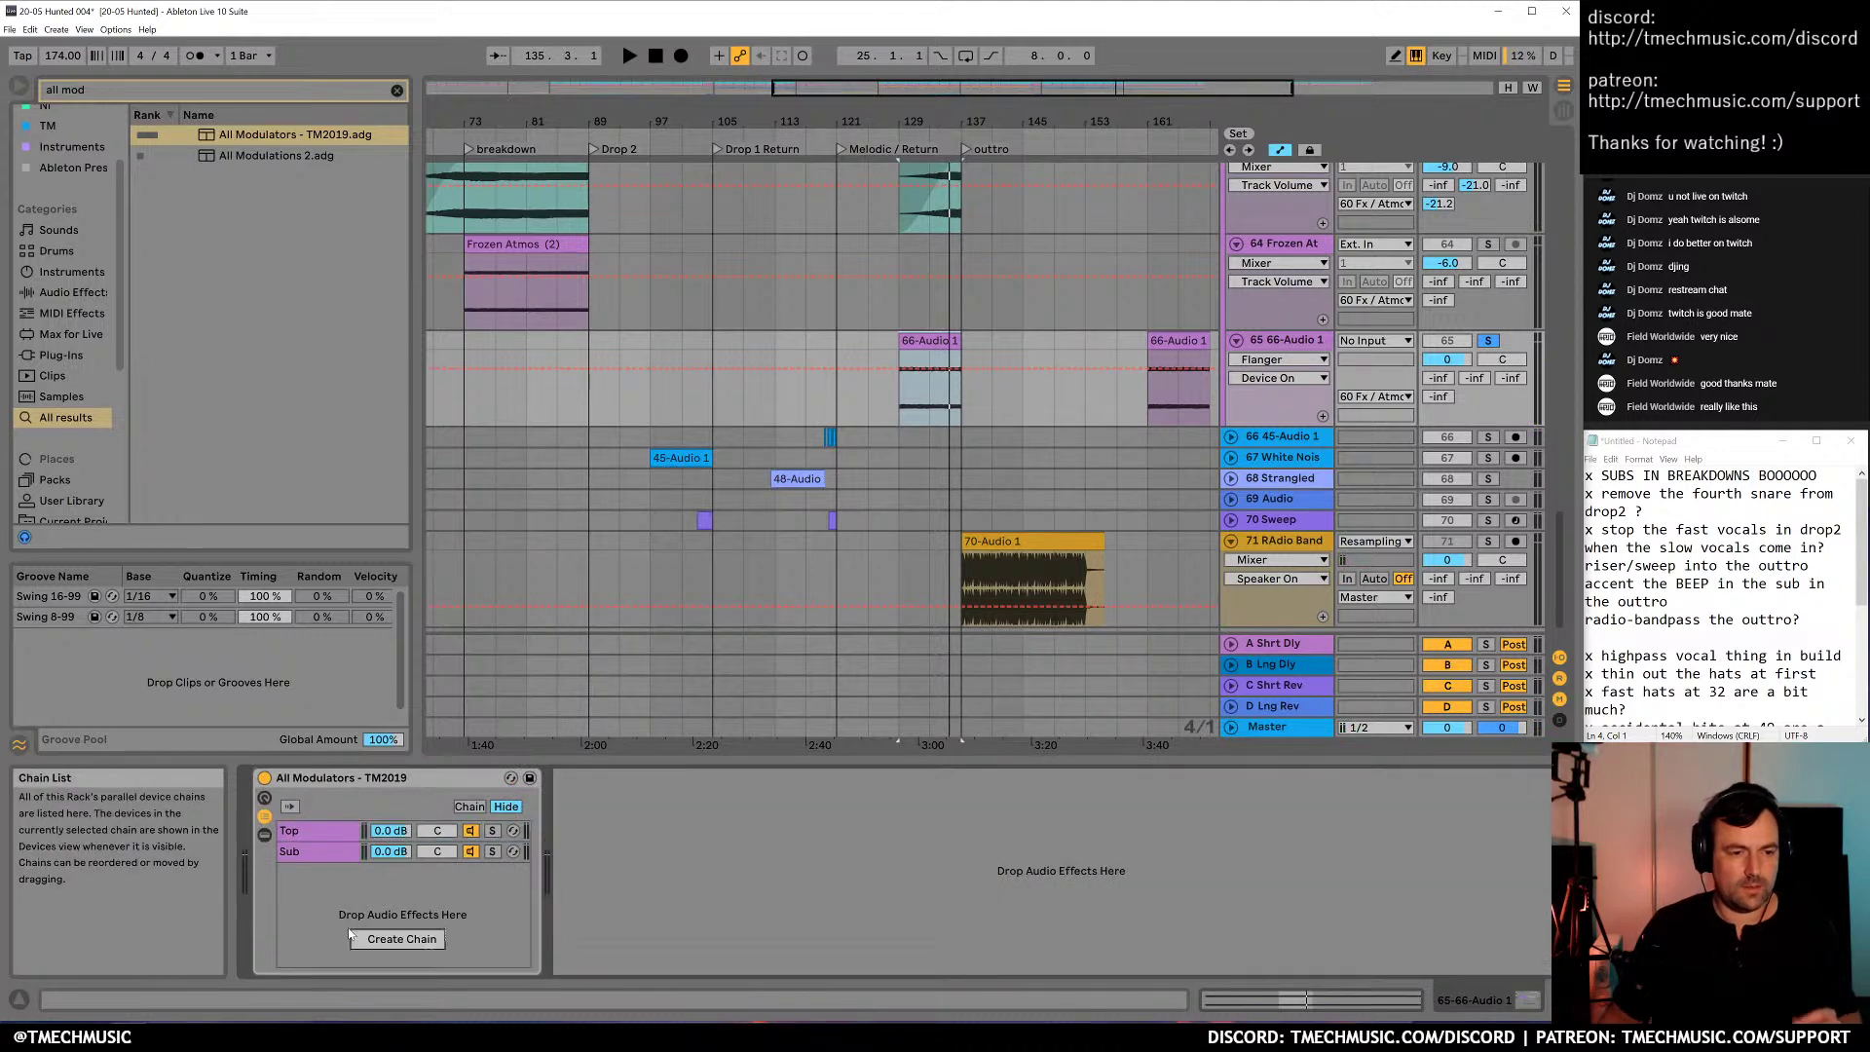
double_click(445, 916)
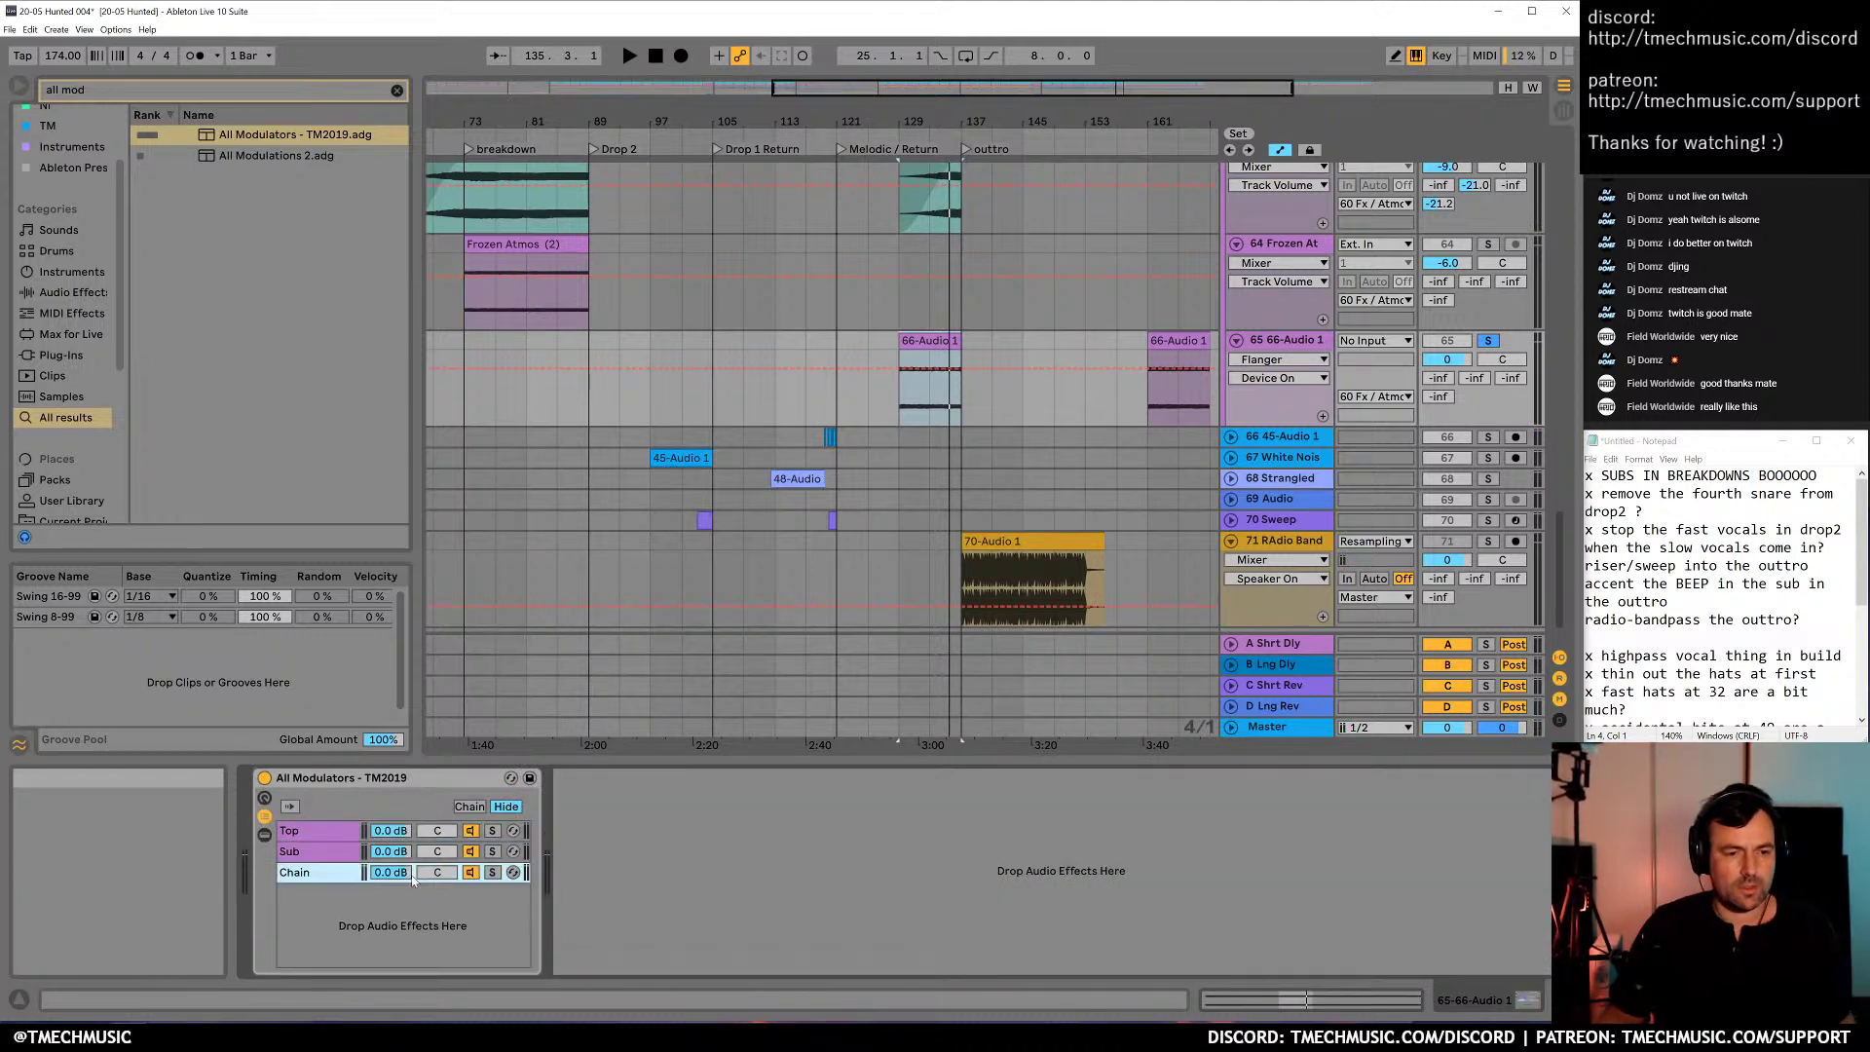
key("space")
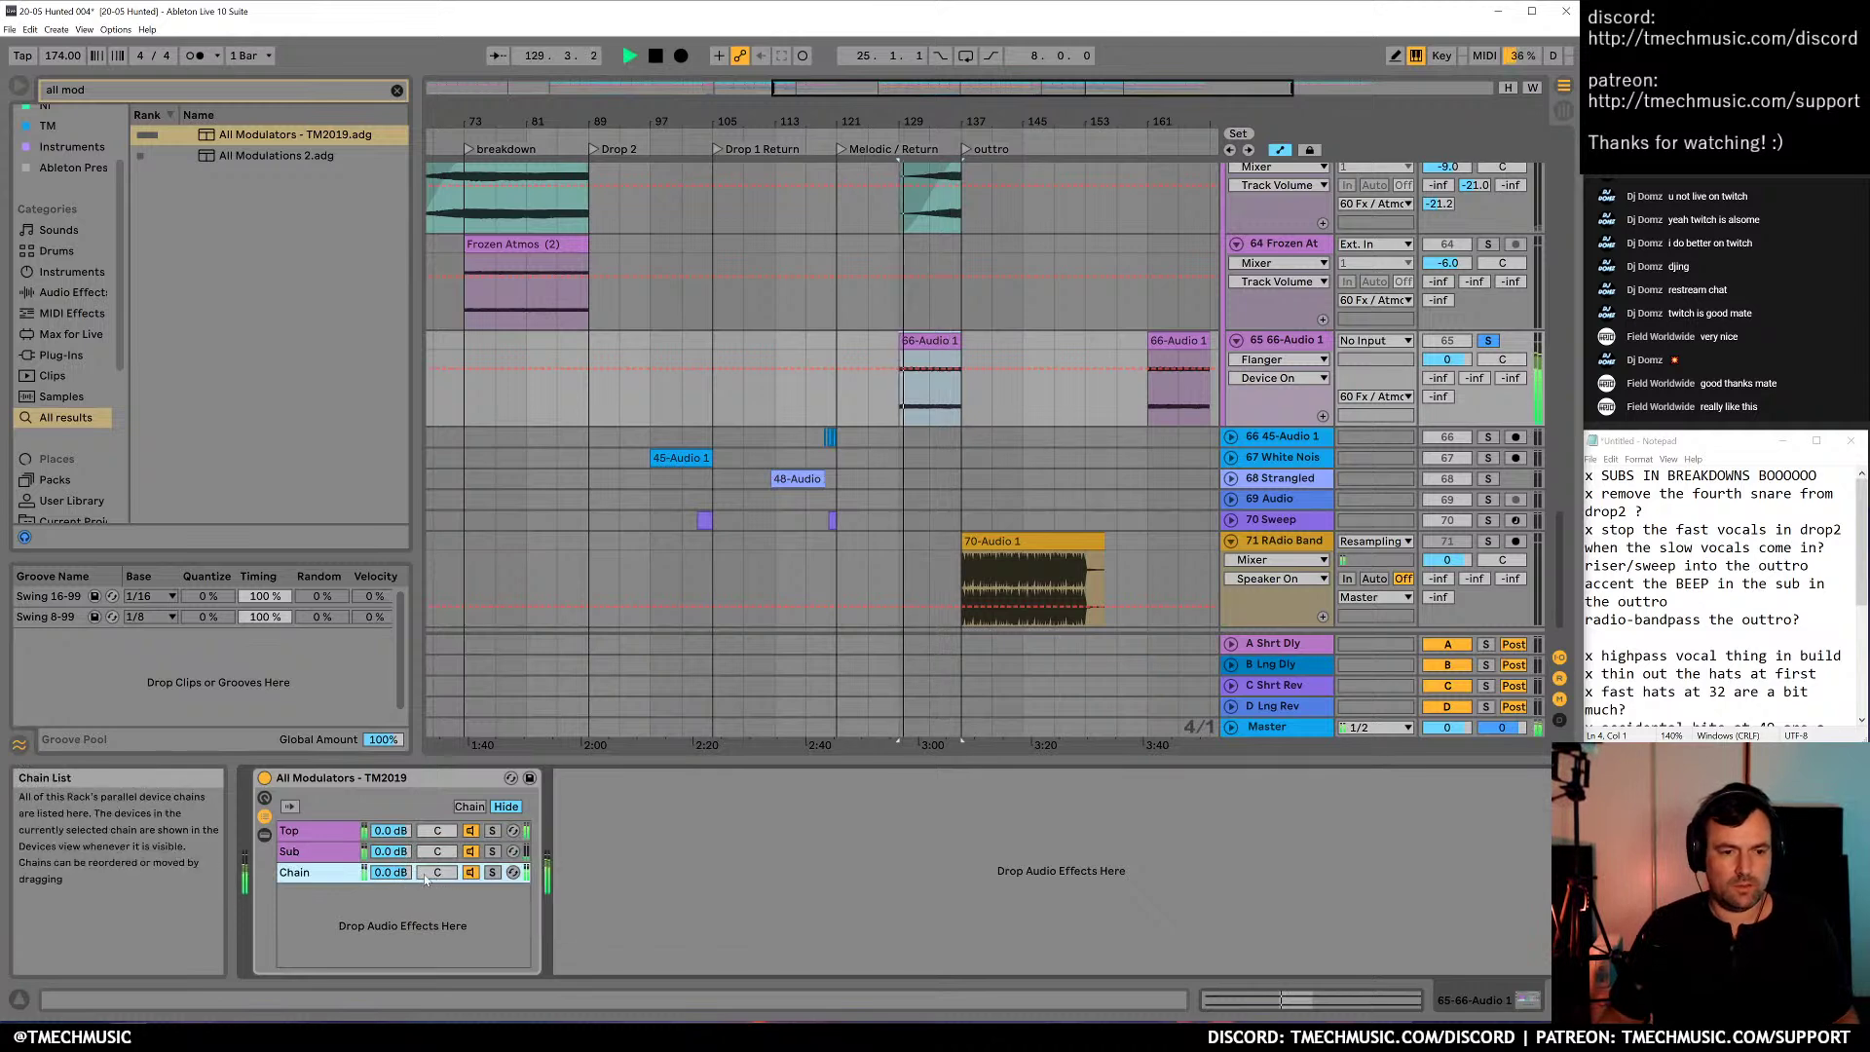
mouse_move(394, 870)
left_mouse_down()
mouse_move(394, 888)
mouse_move(392, 848)
mouse_move(400, 868)
left_mouse_up()
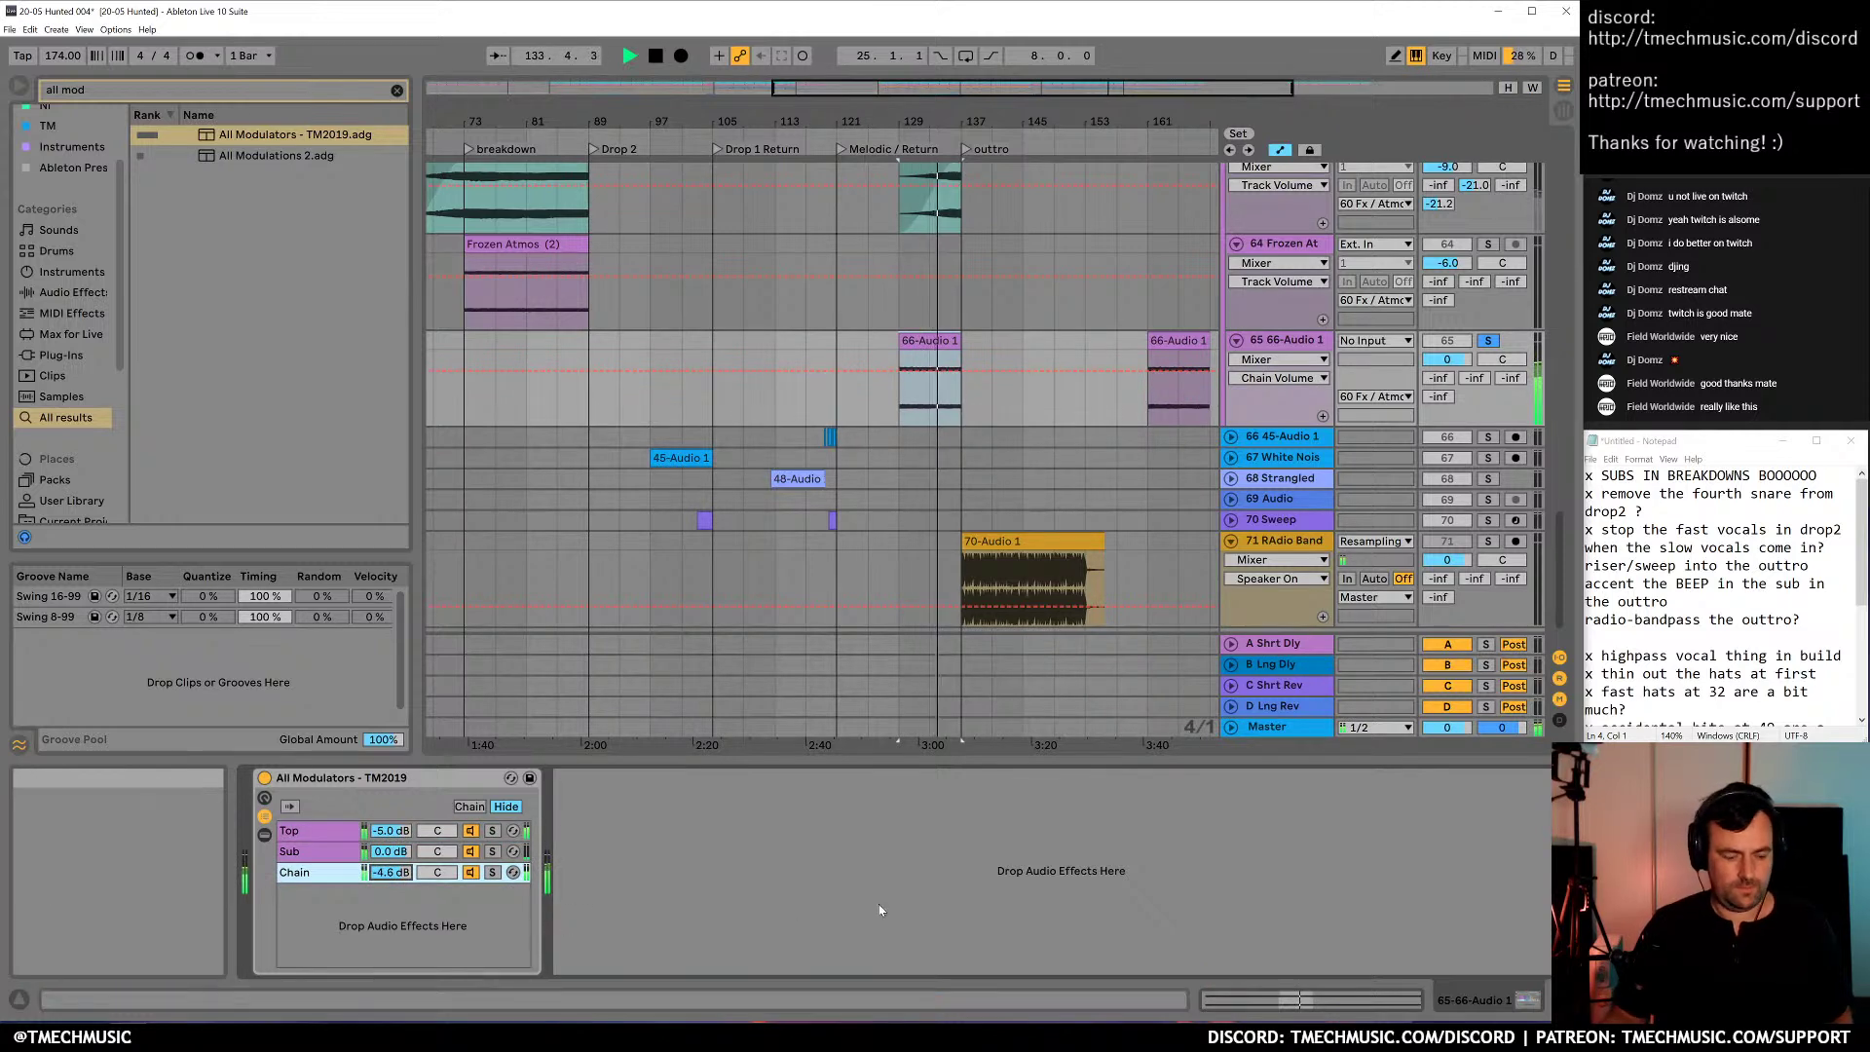
Search the browser for "eq" to find an equalizer for the new chain
key("ctrl+f")
type("eq")
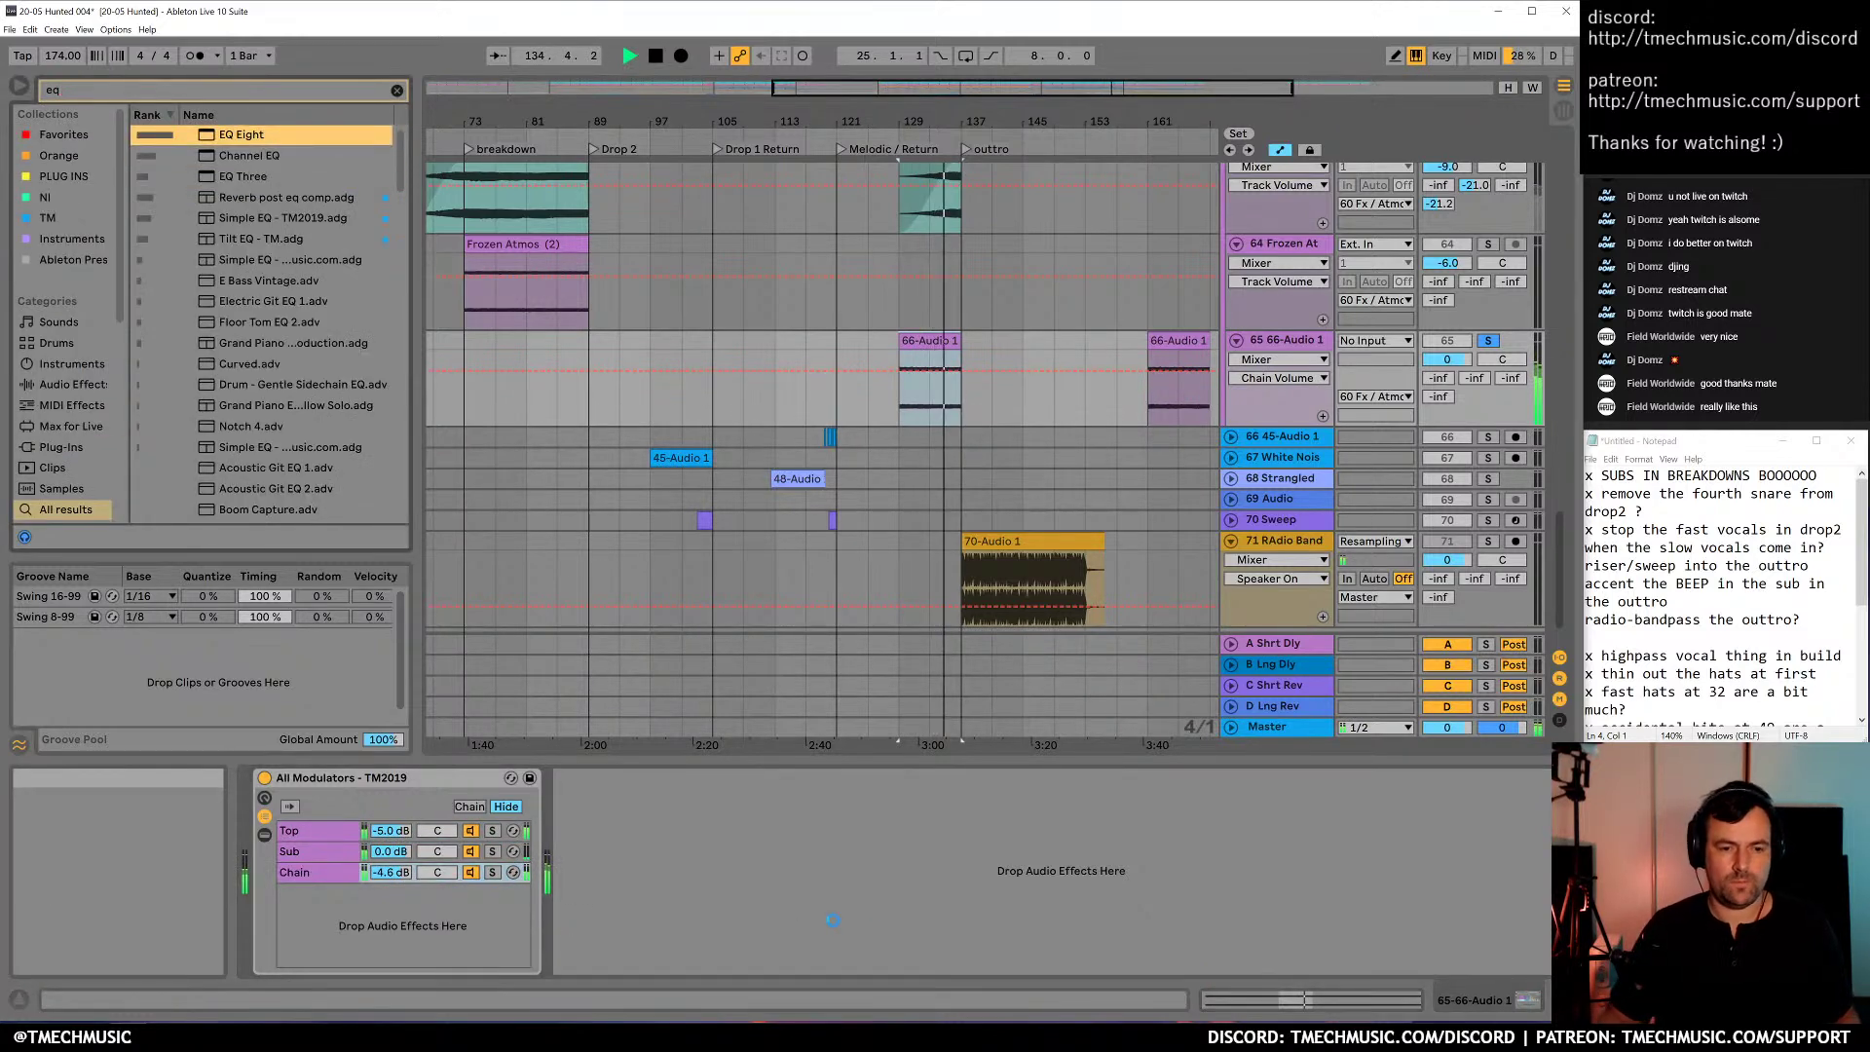
Add EQ Eight to the 66-Audio 1 track and shape band 2 as a low cut at 383 Hz with Q 0.26
key("Return")
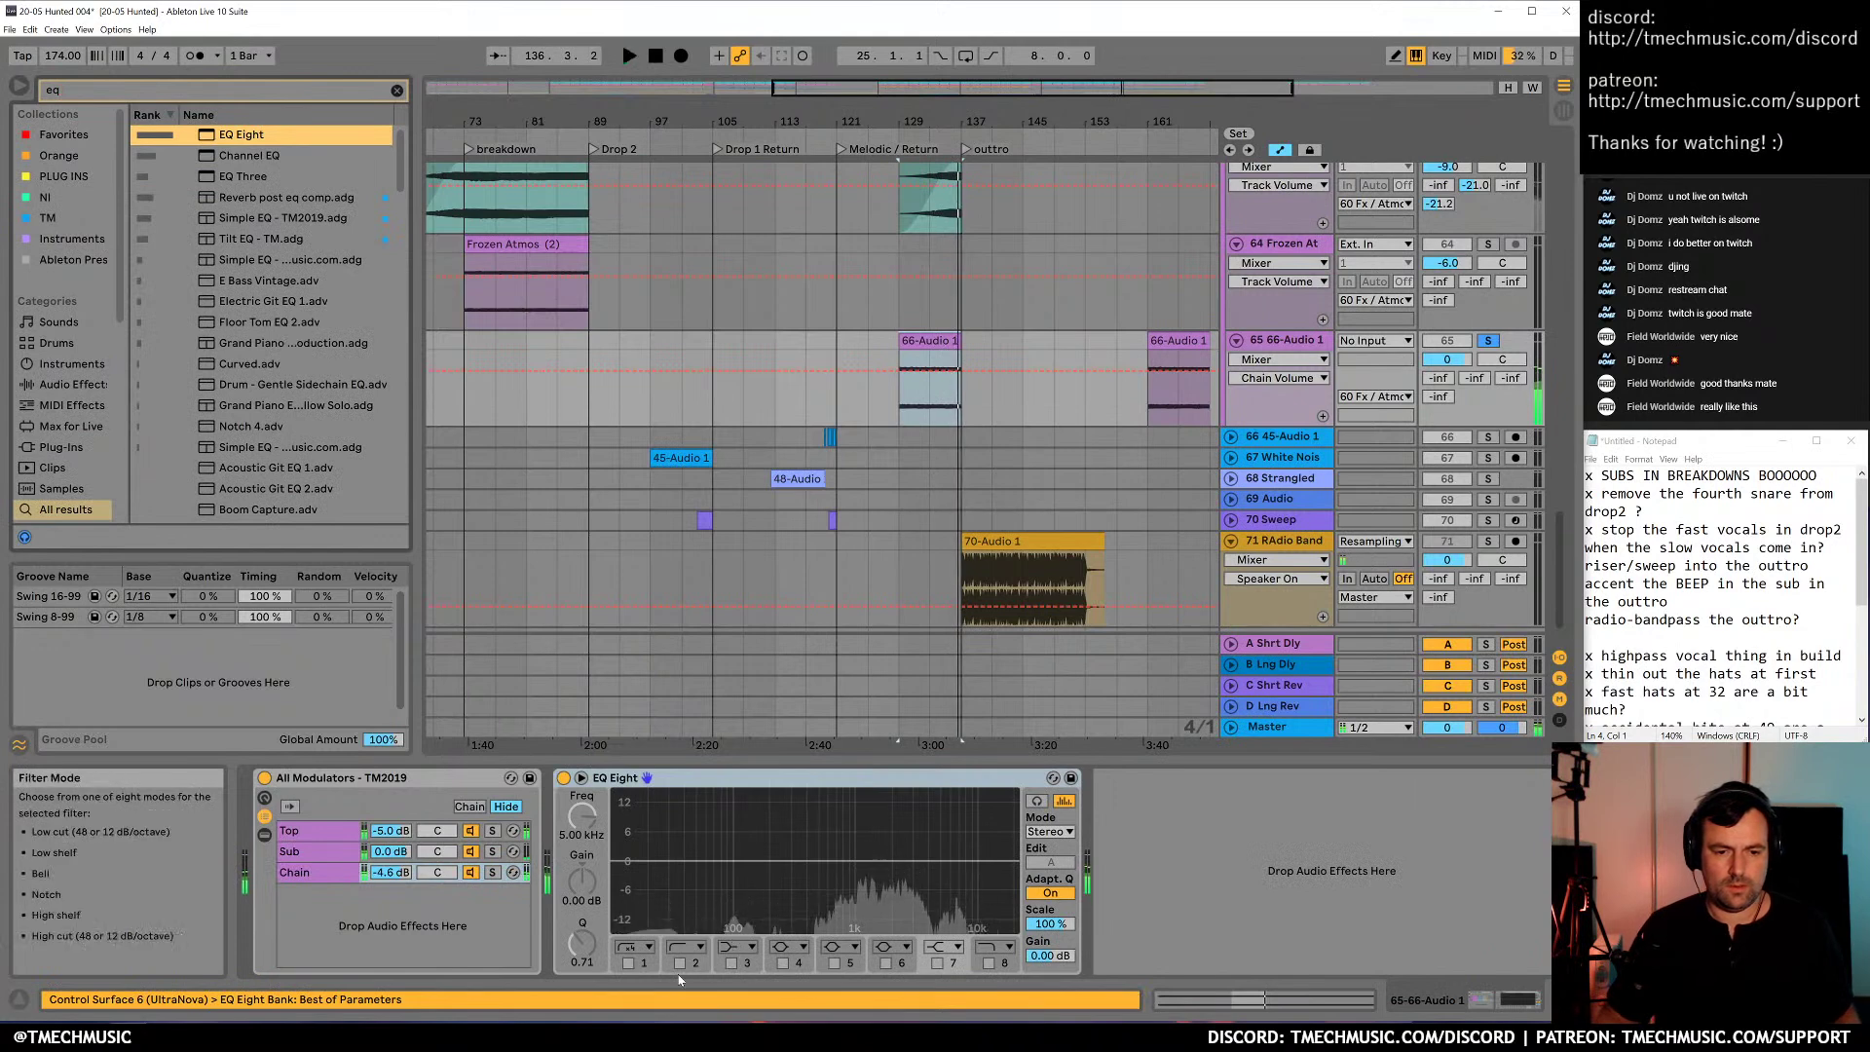
key("space")
left_click_drag(771, 877, 804, 903)
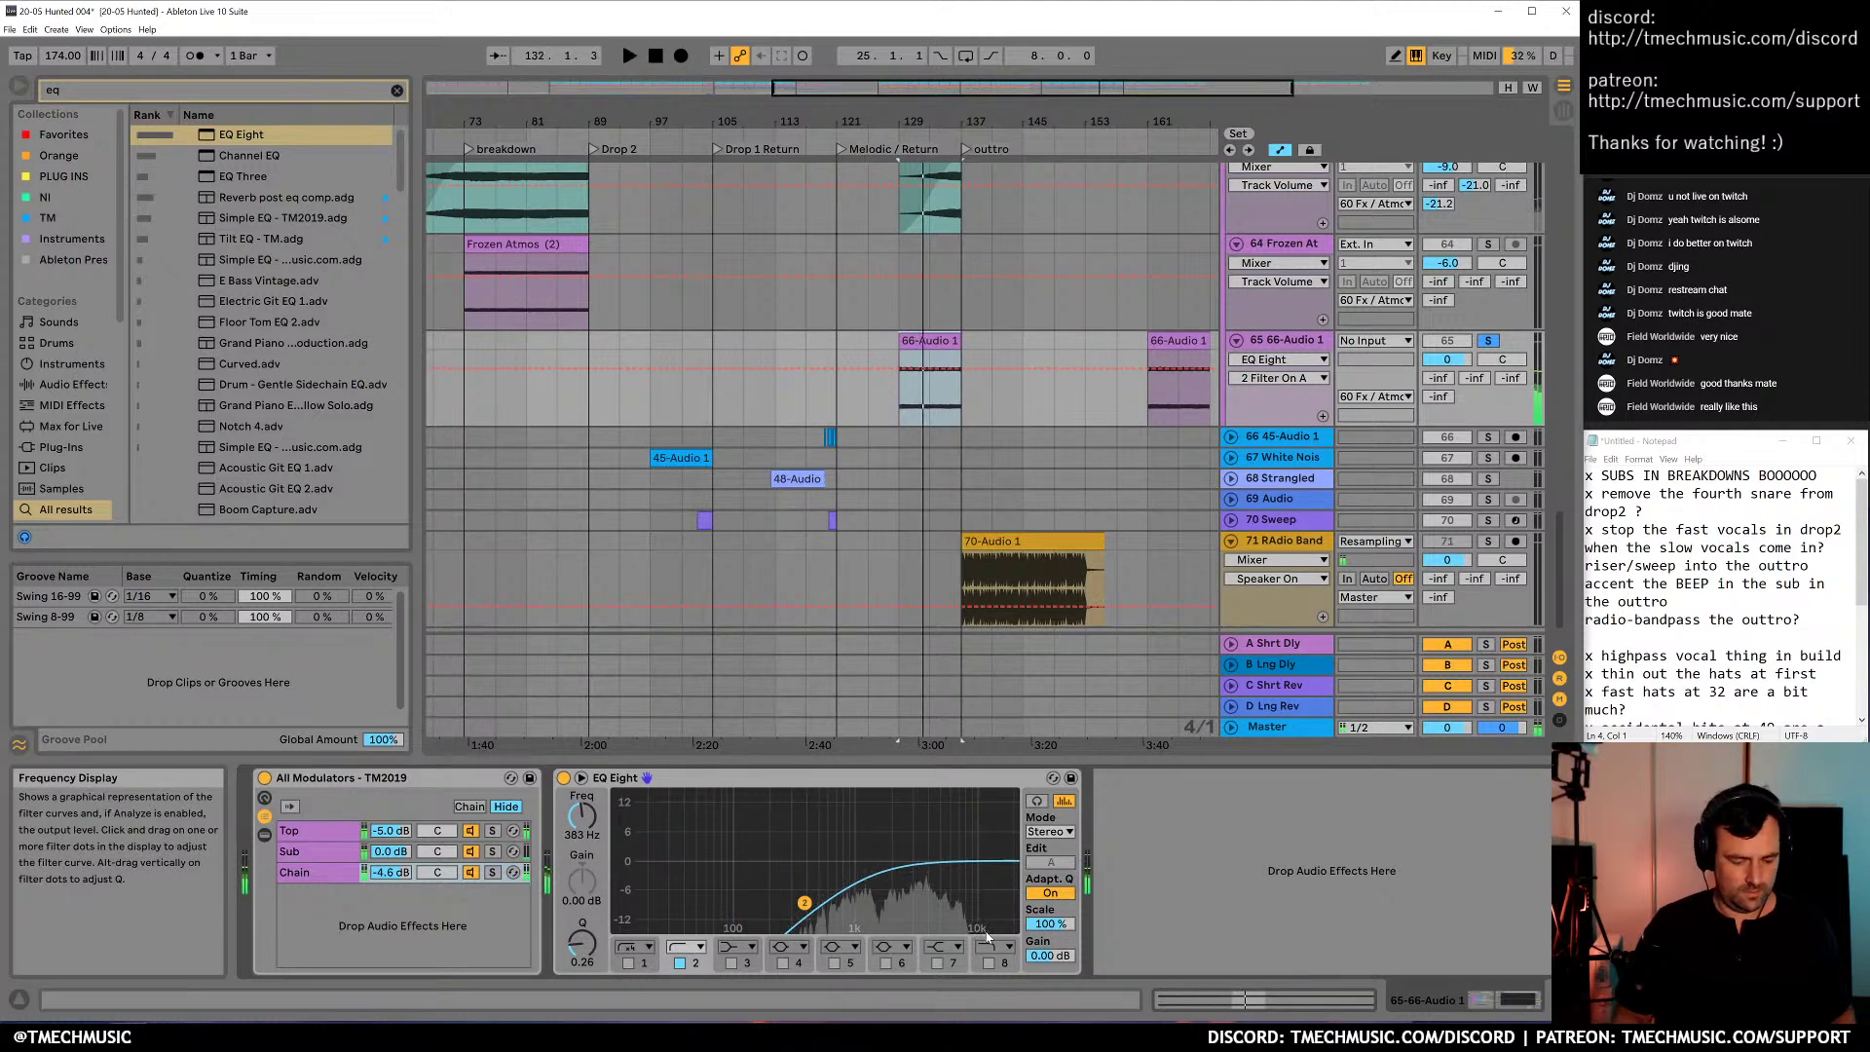
key("space")
Add the LittlePlate reverb after the EQ on the 66-Audio 1 track and adjust its low cut
key("ctrl+f")
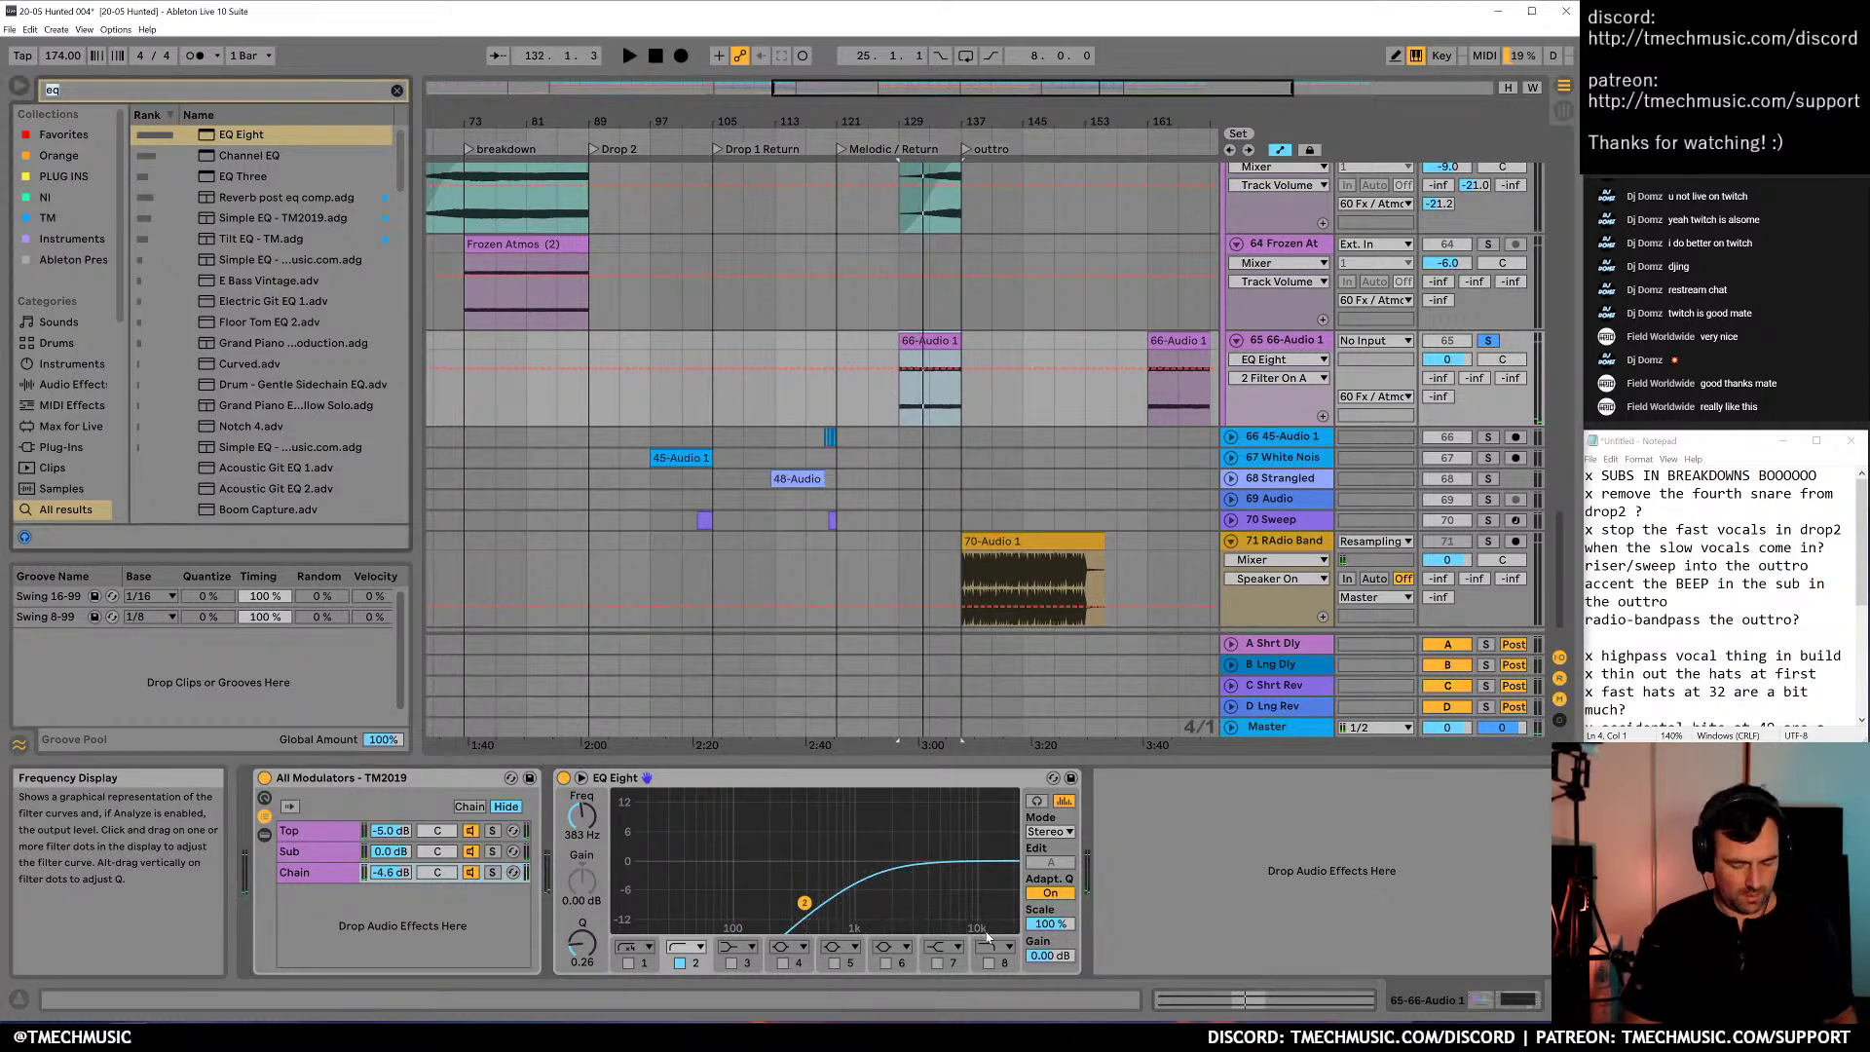
type("li")
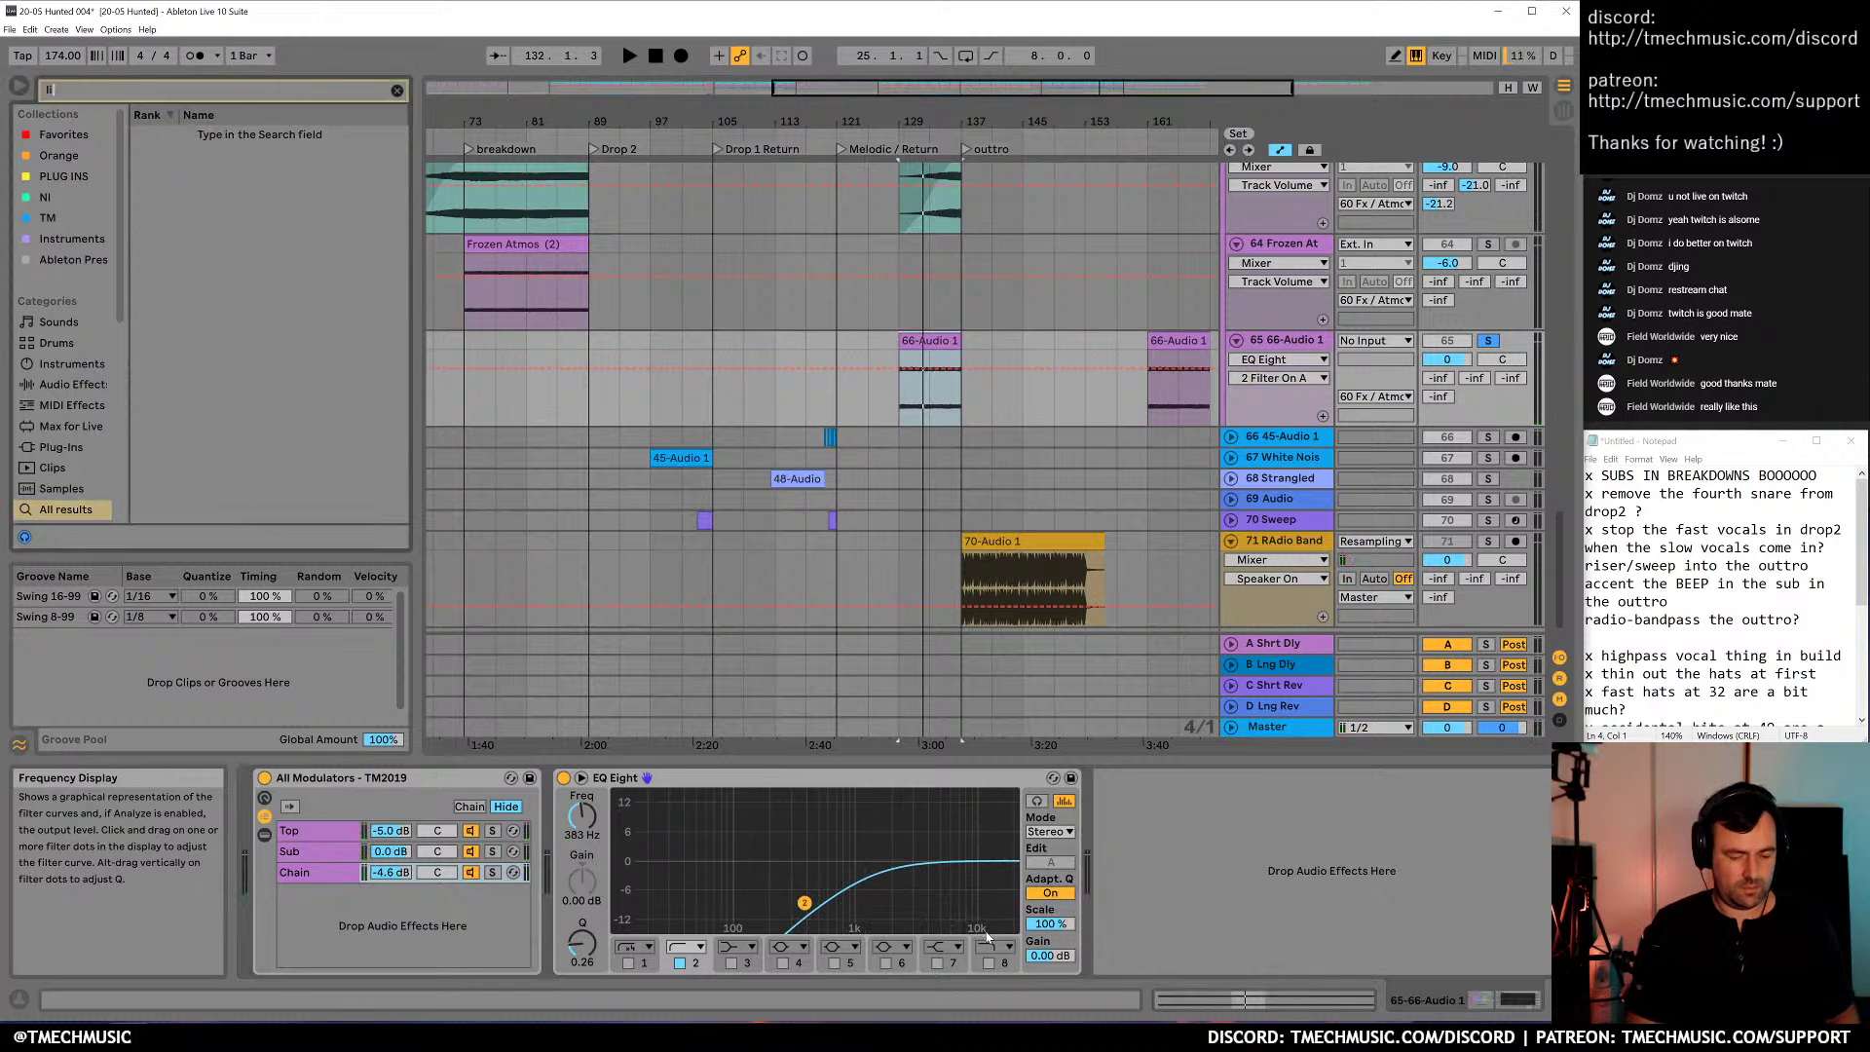
type("ttle plate")
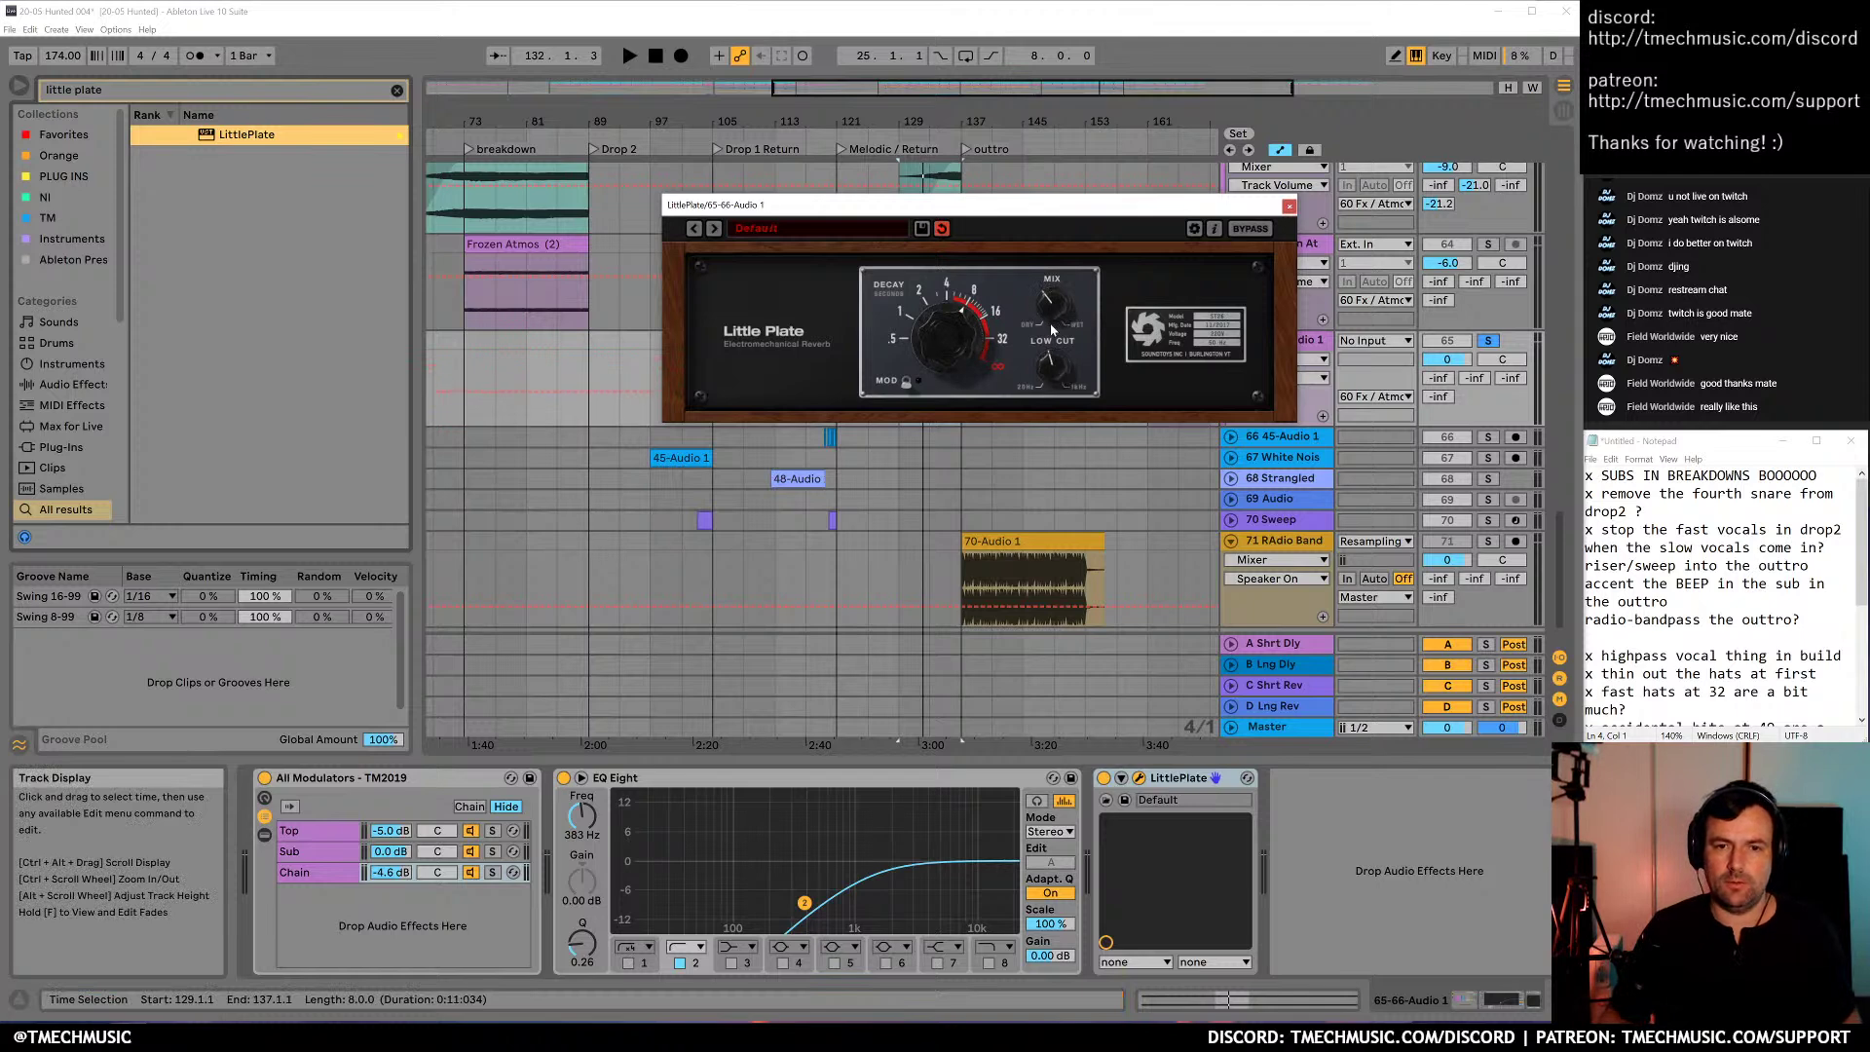
left_click(1288, 205)
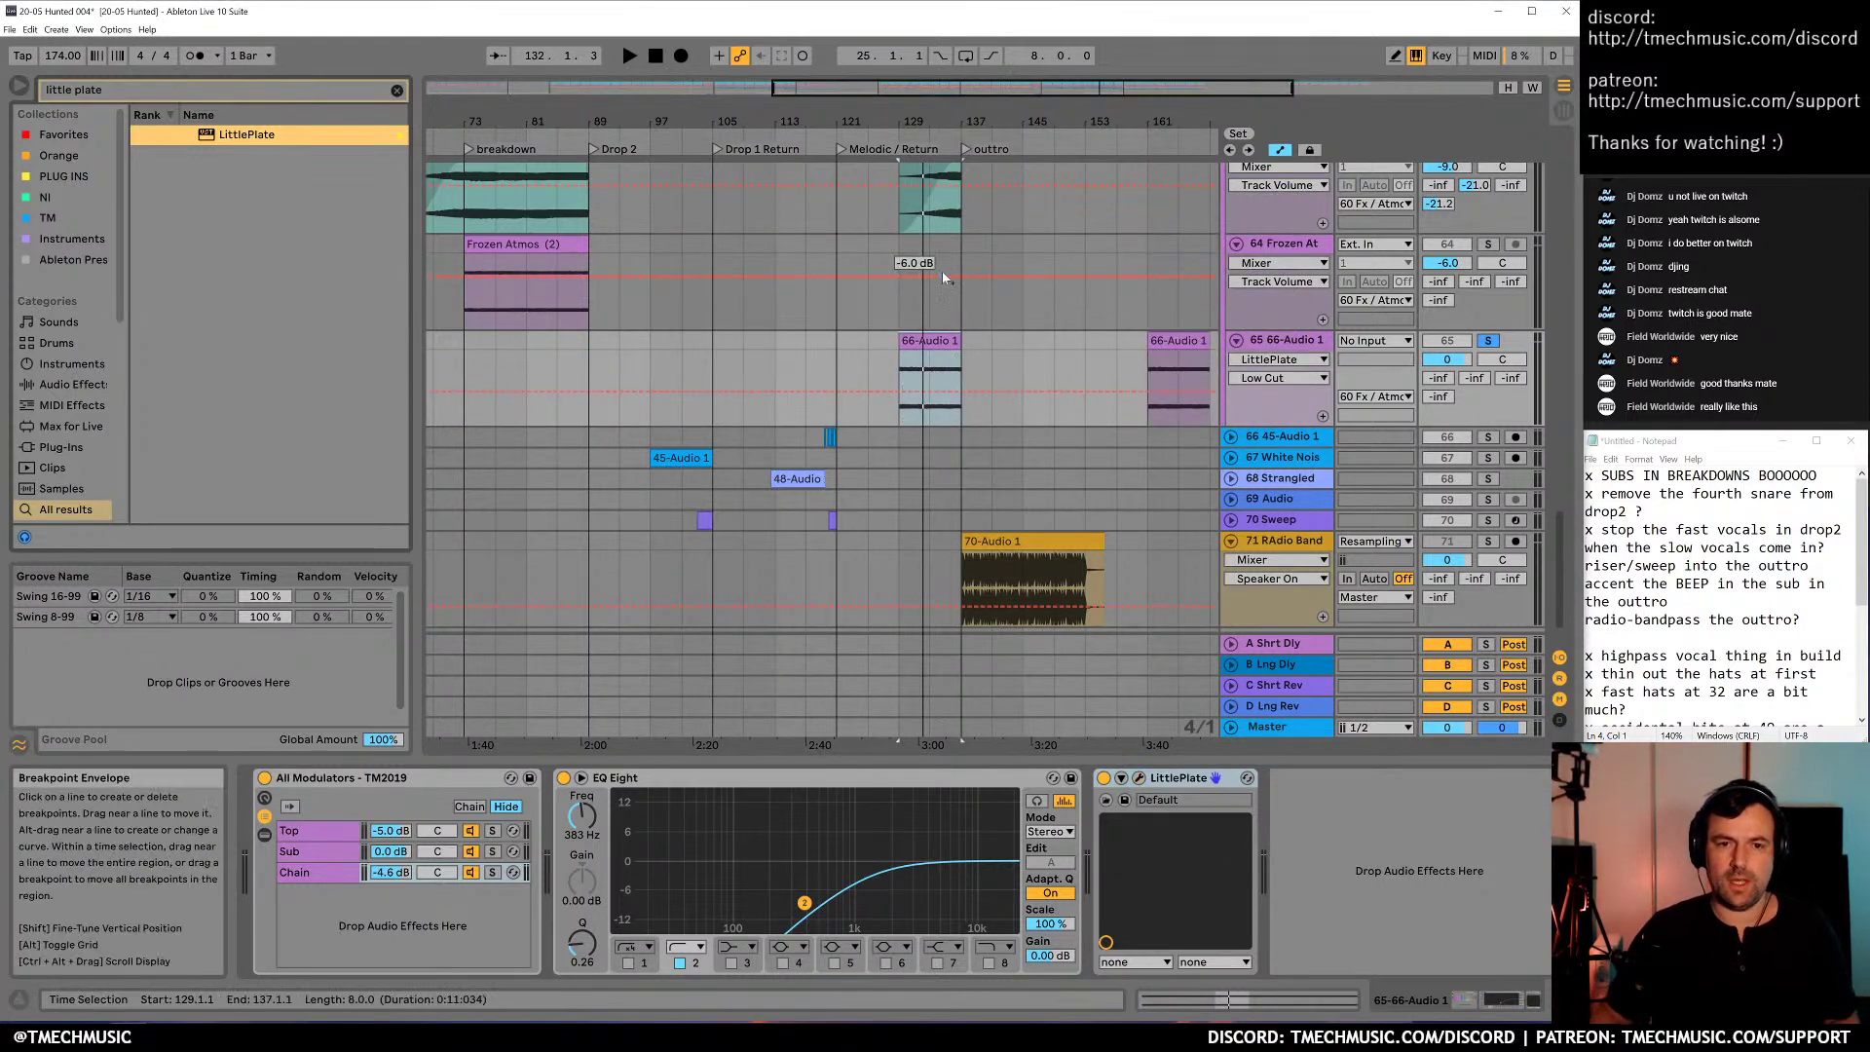
Play from bar 129, unsolo the 66-Audio 1 track and lower its volume to -6.3 dB
left_click_drag(954, 110, 946, 168)
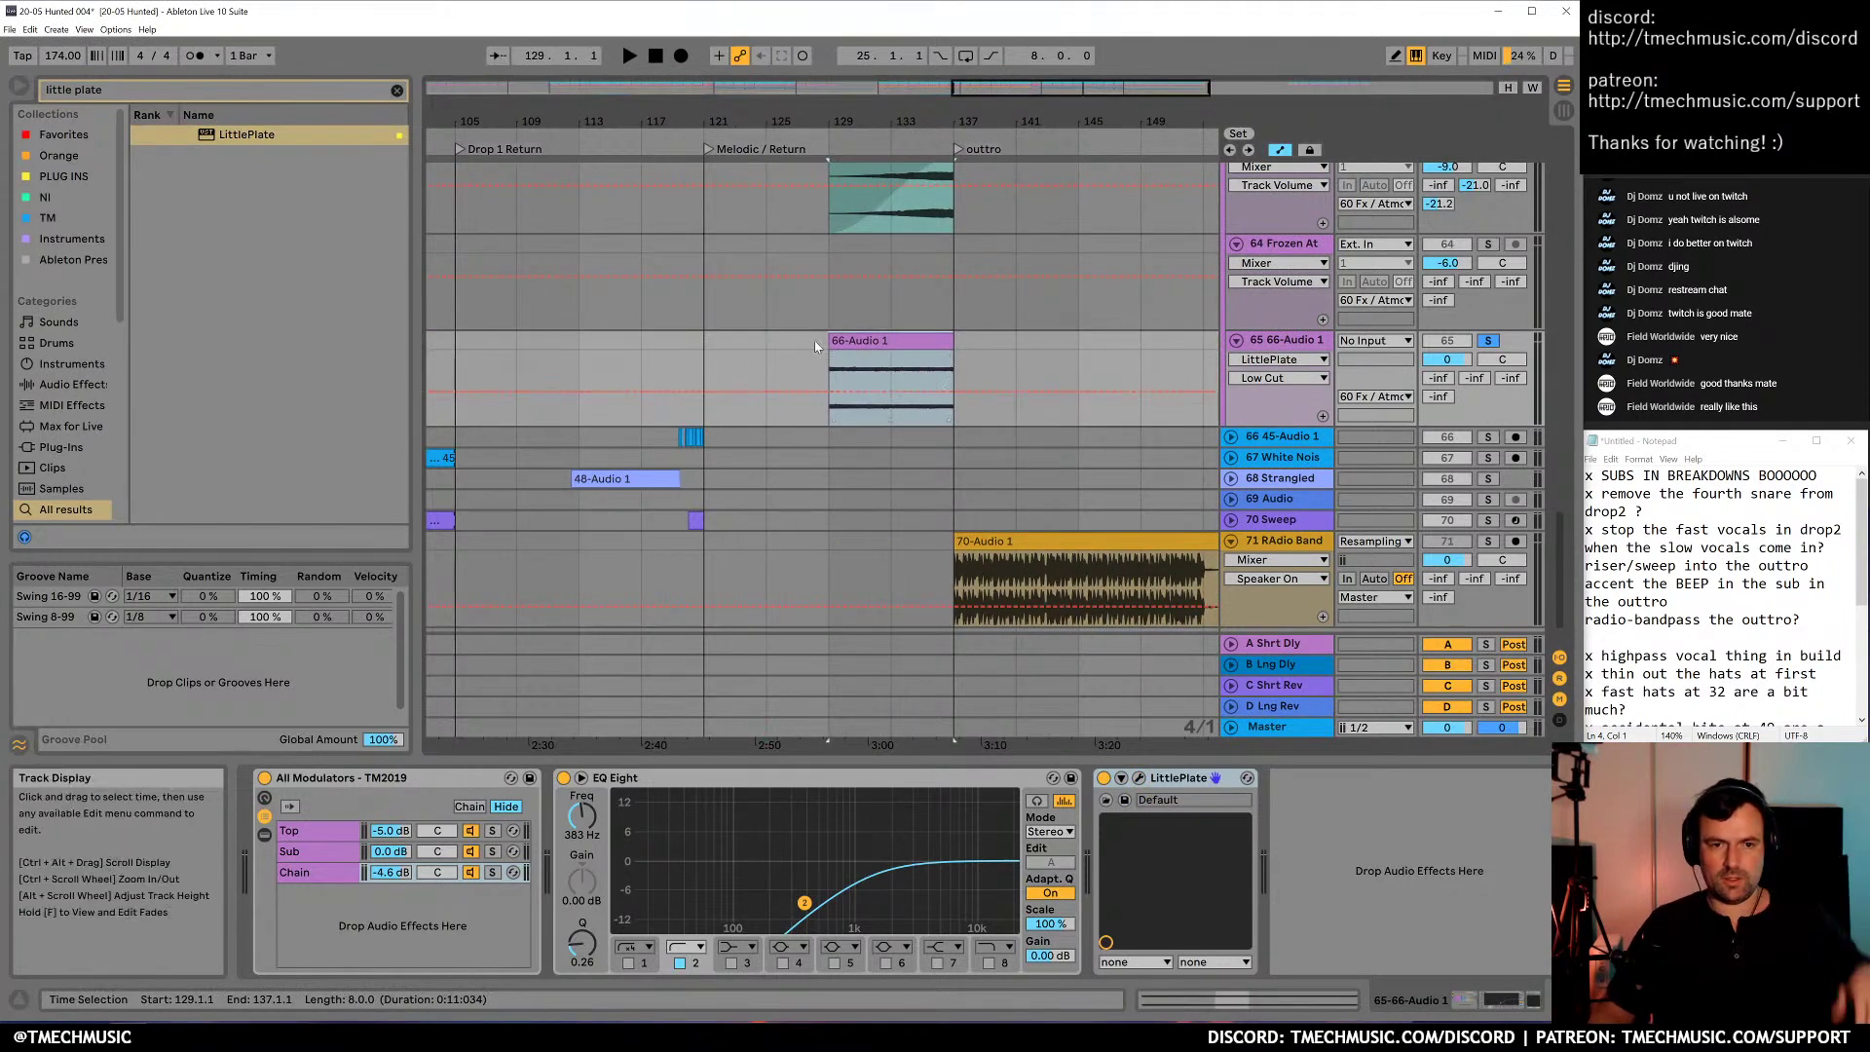
left_click(816, 365)
key("space")
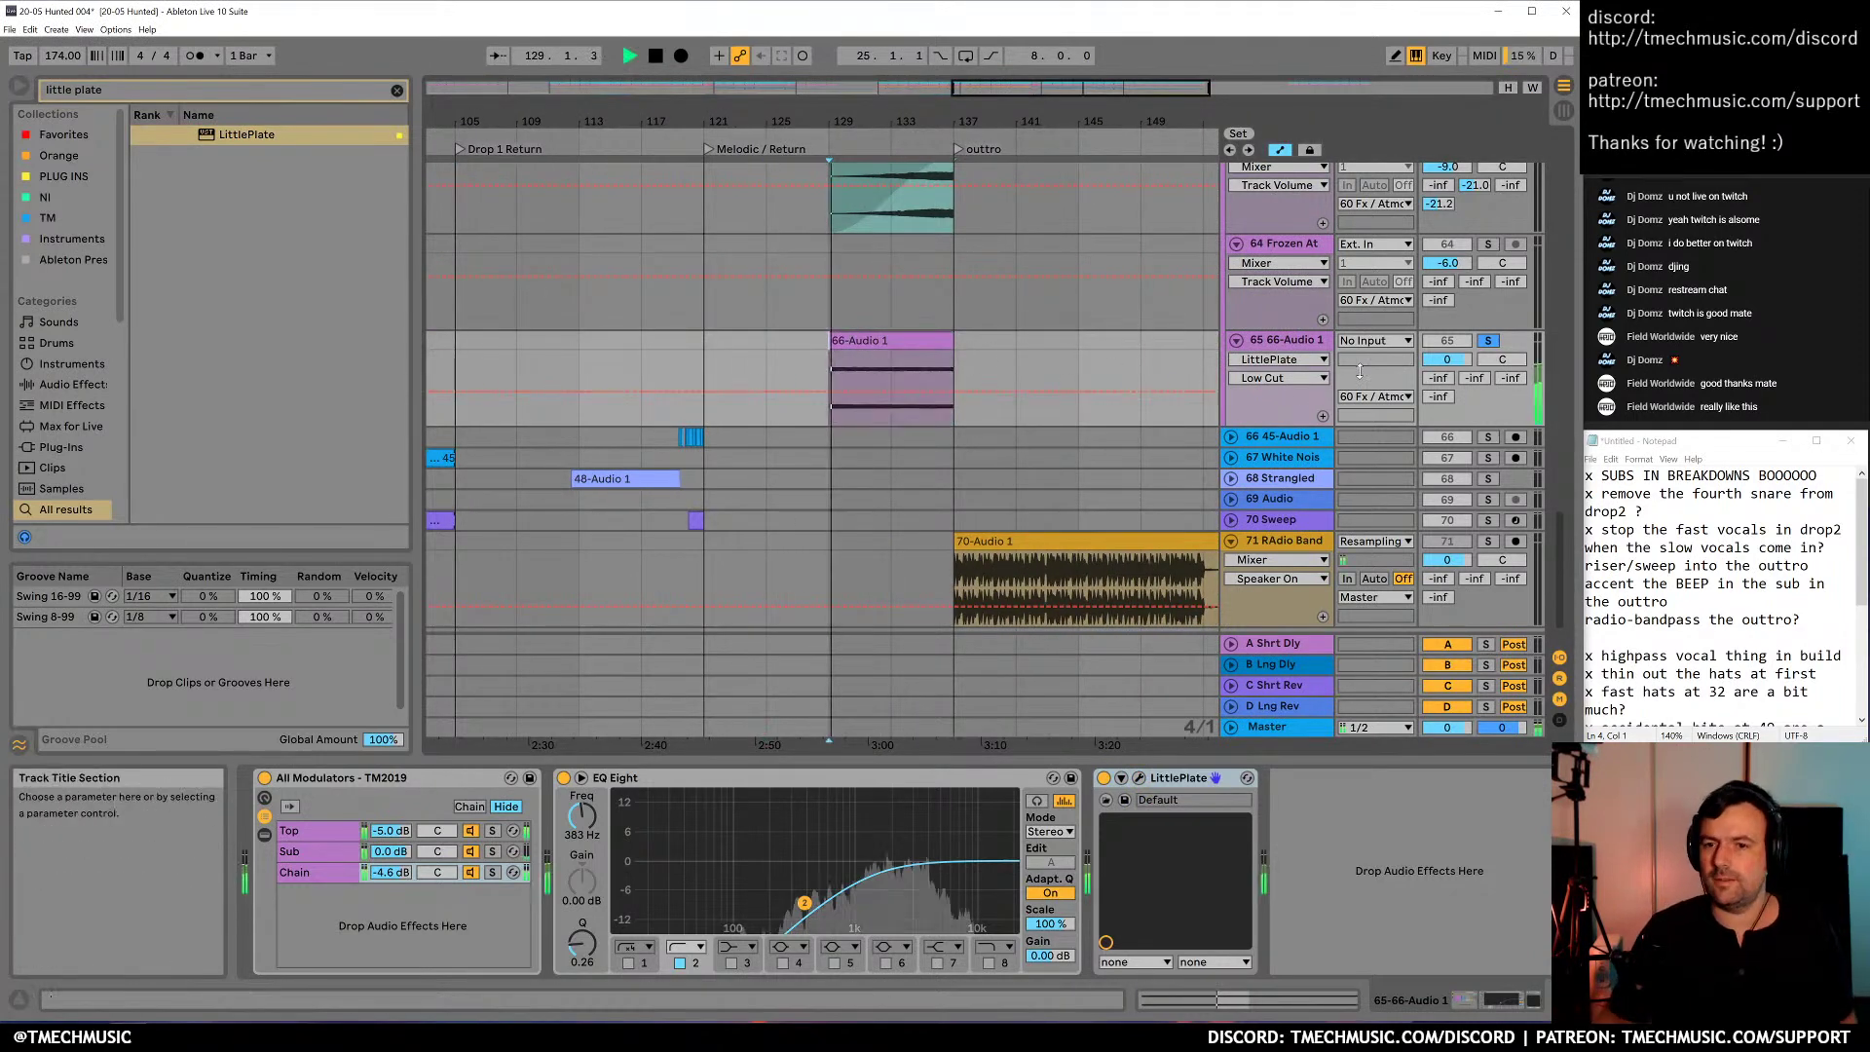
left_click(1487, 340)
left_click_drag(1447, 360, 1447, 375)
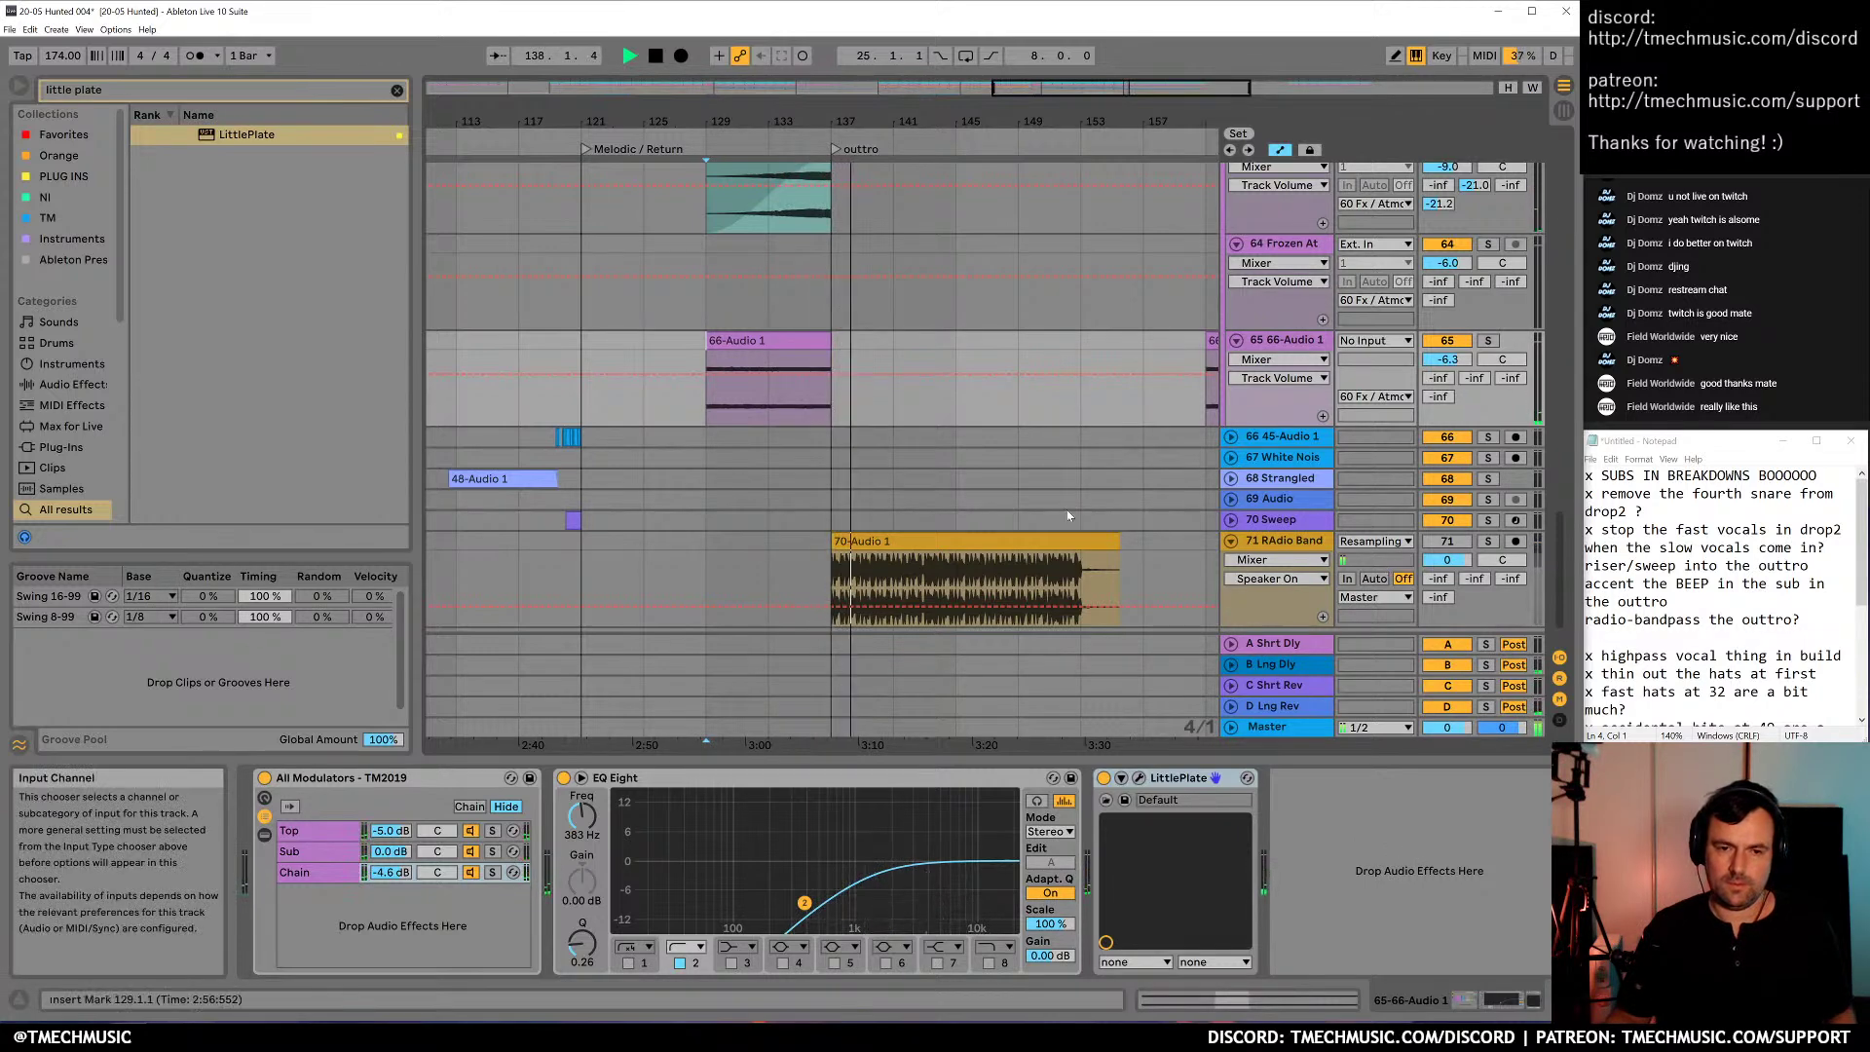
Unfold the SUB track, open its outtro MIDI clip and select the isolated high note near the end of bar 4
scroll(967, 483, "up", 10)
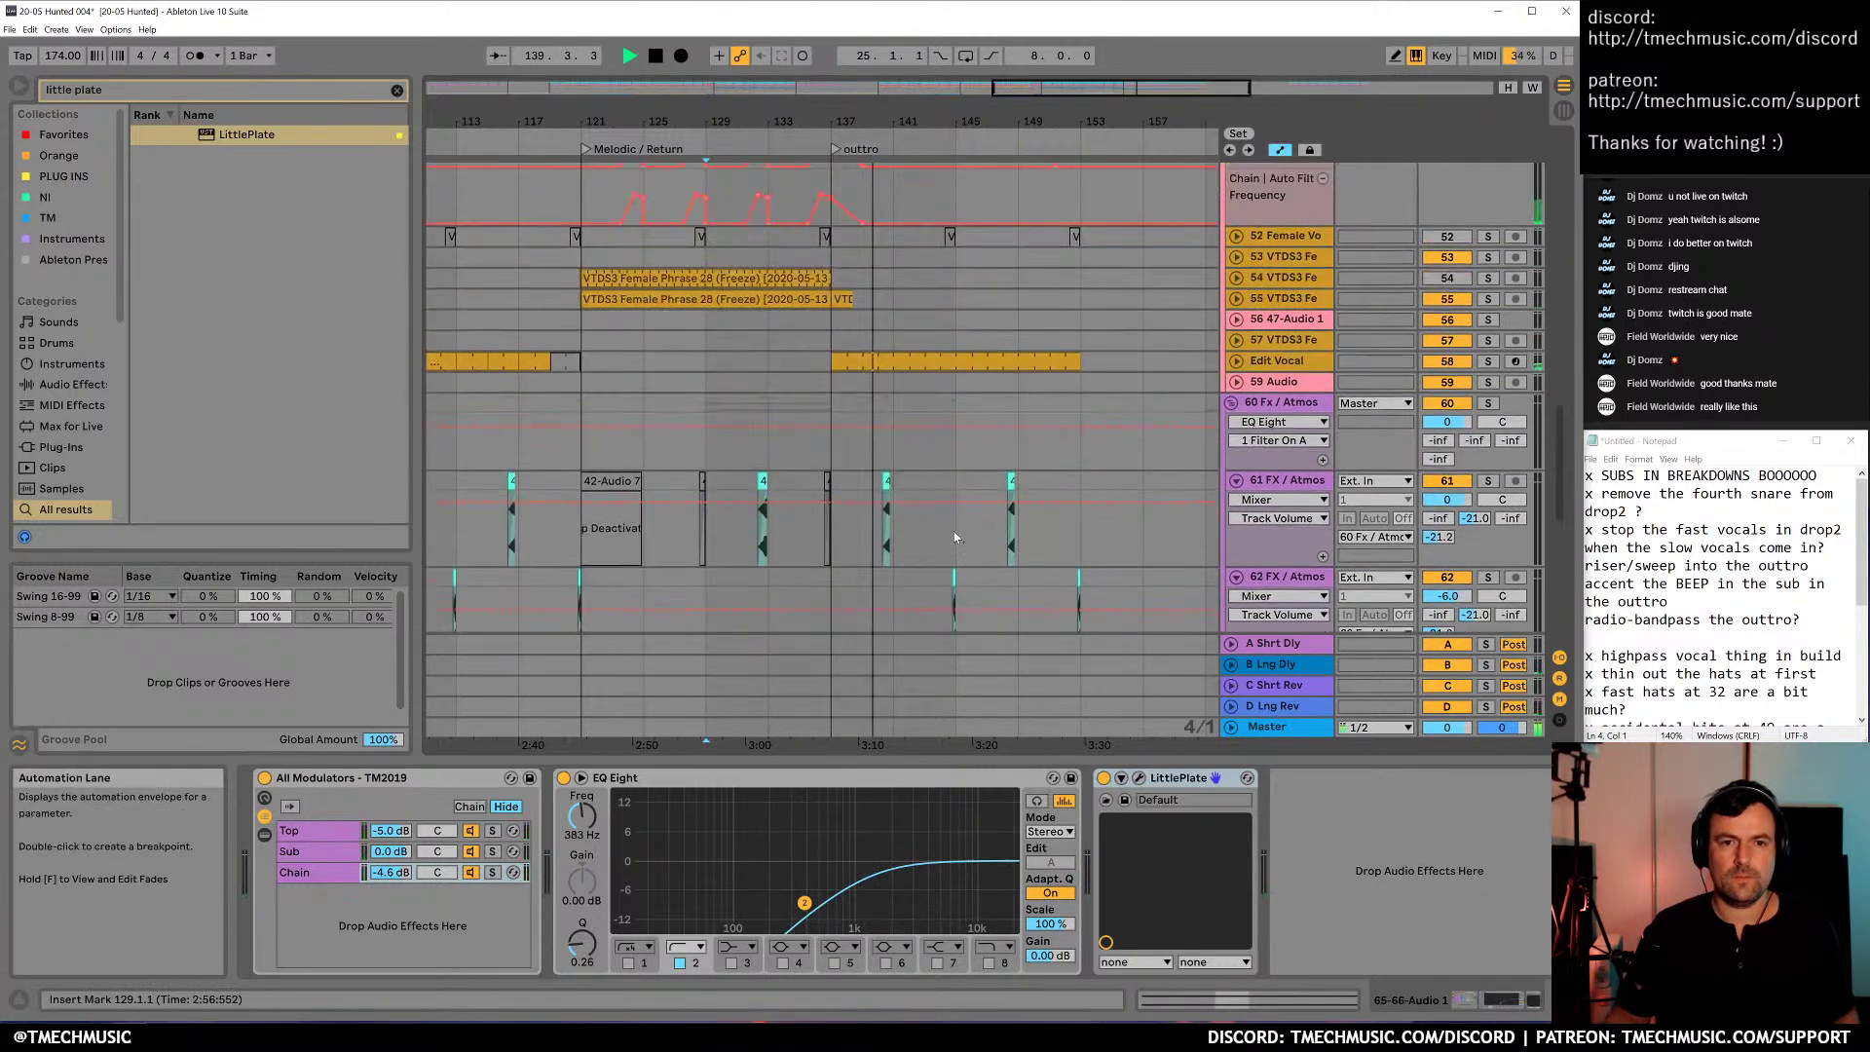
scroll(925, 399, "up", 8)
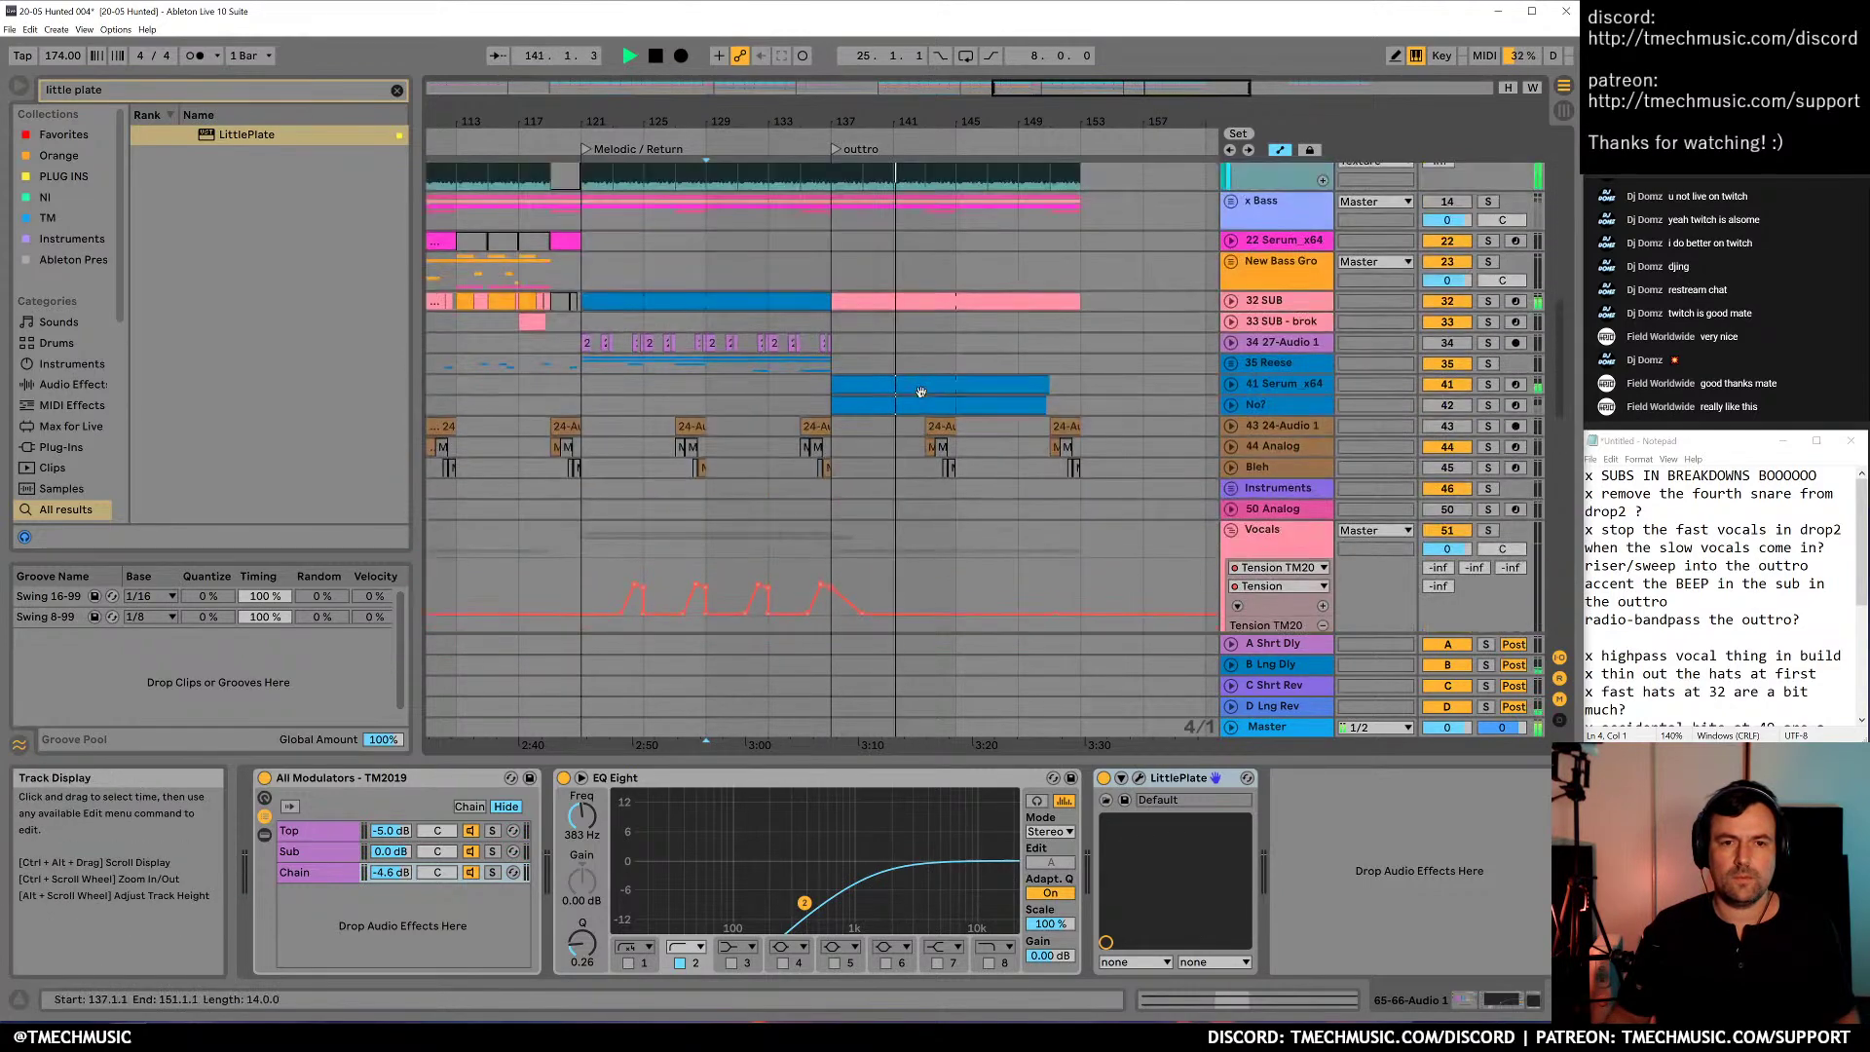
scroll(910, 292, "up", 5)
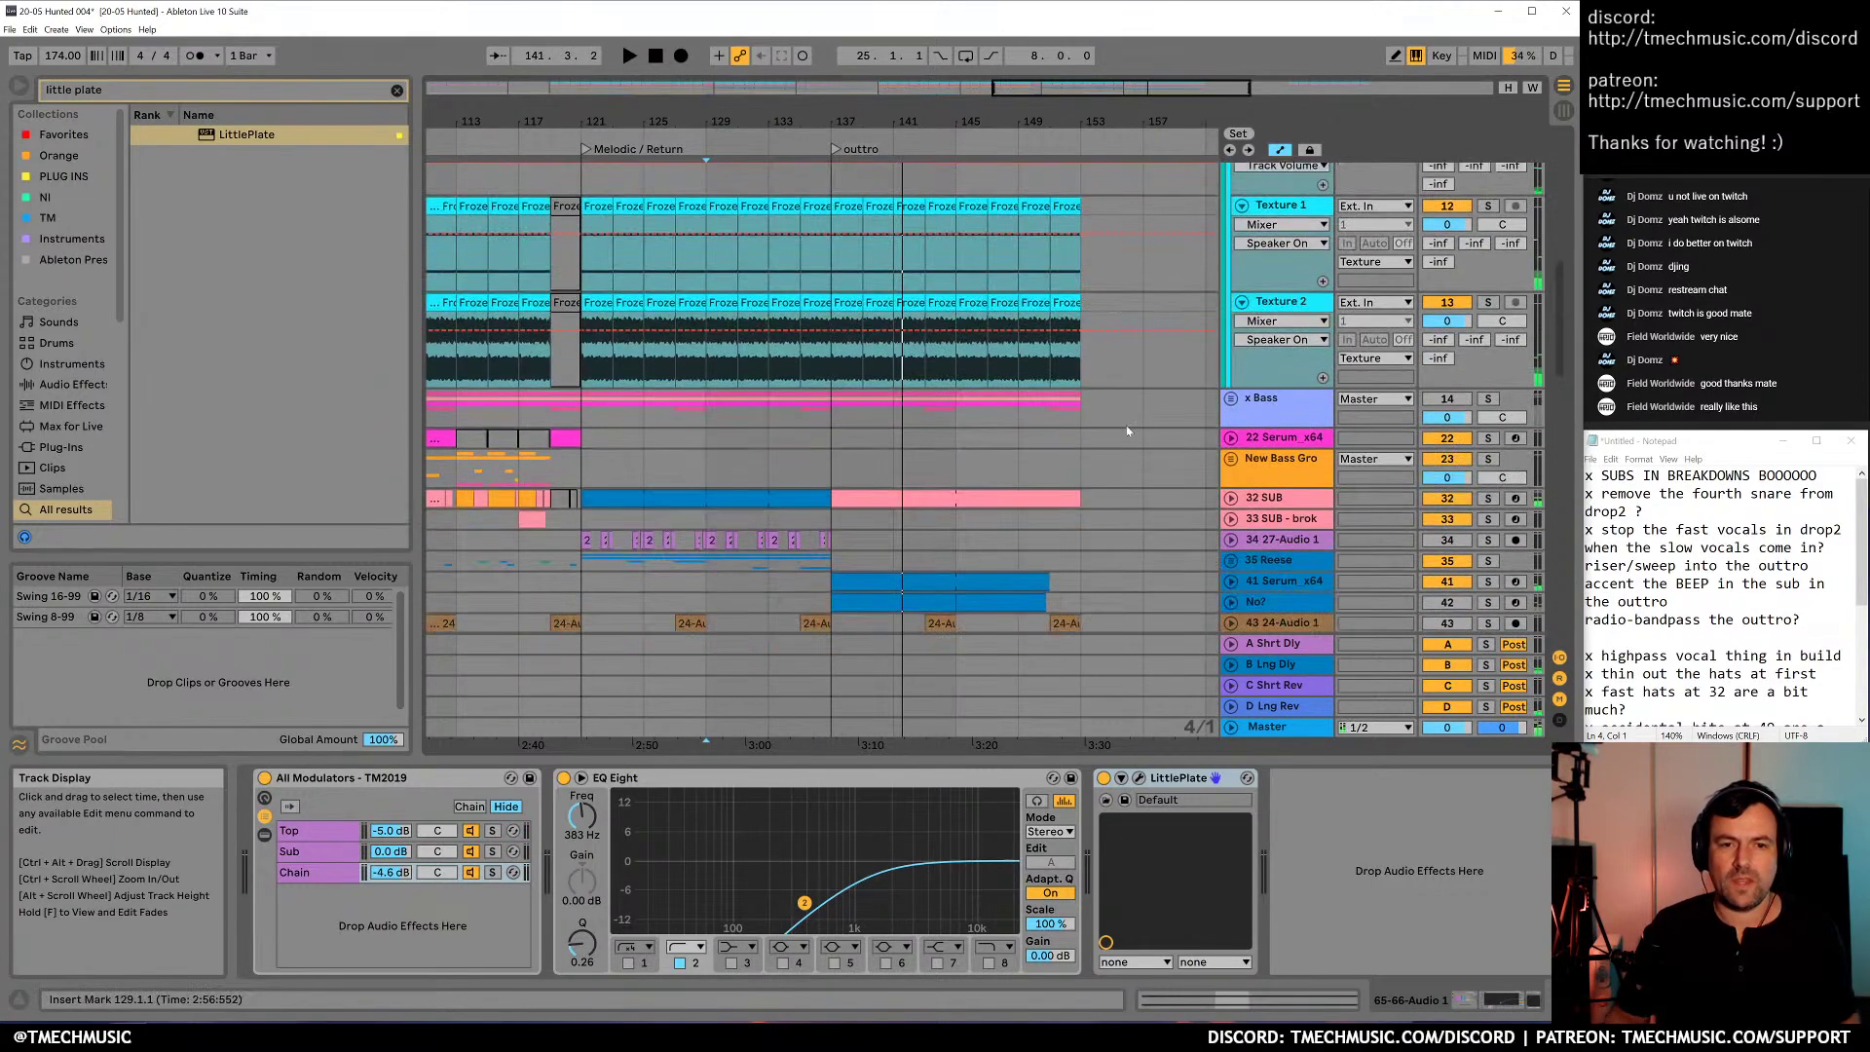
left_click(1230, 498)
scroll(998, 489, "down", 5)
scroll(878, 189, "up", 5)
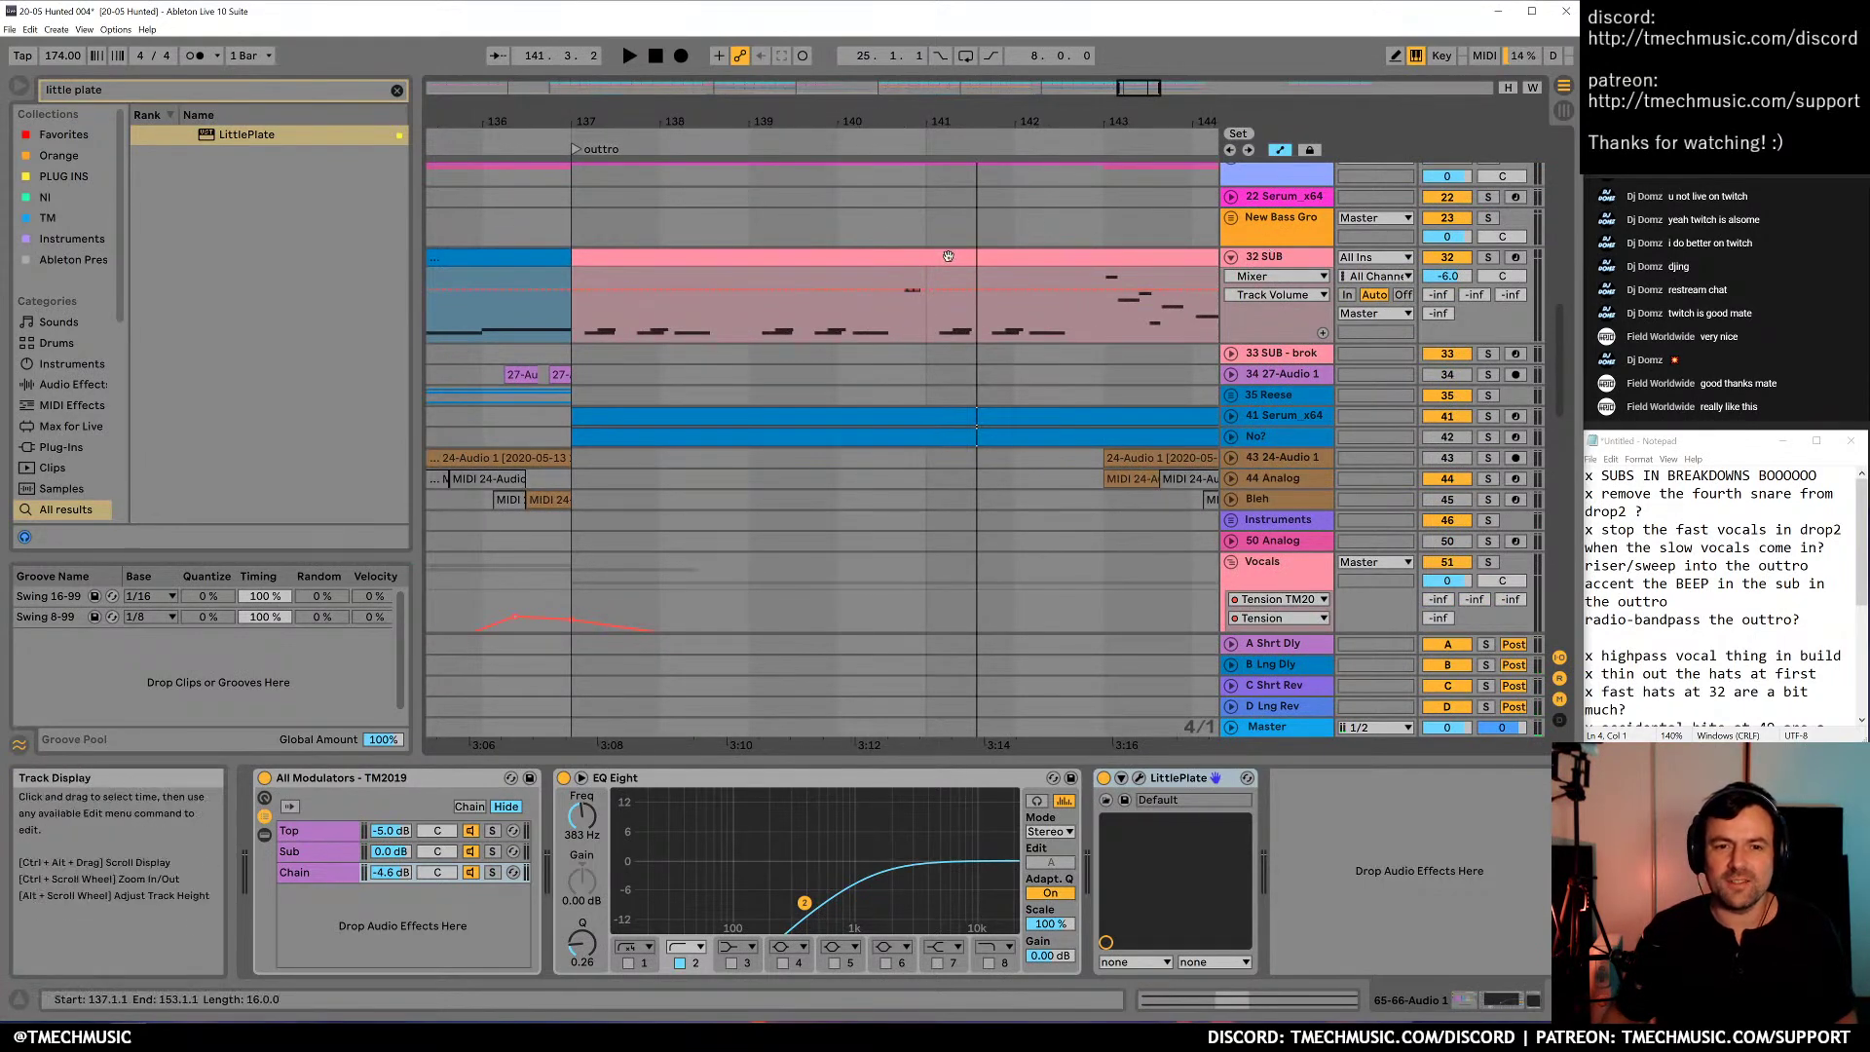
double_click(950, 287)
left_click(1089, 749)
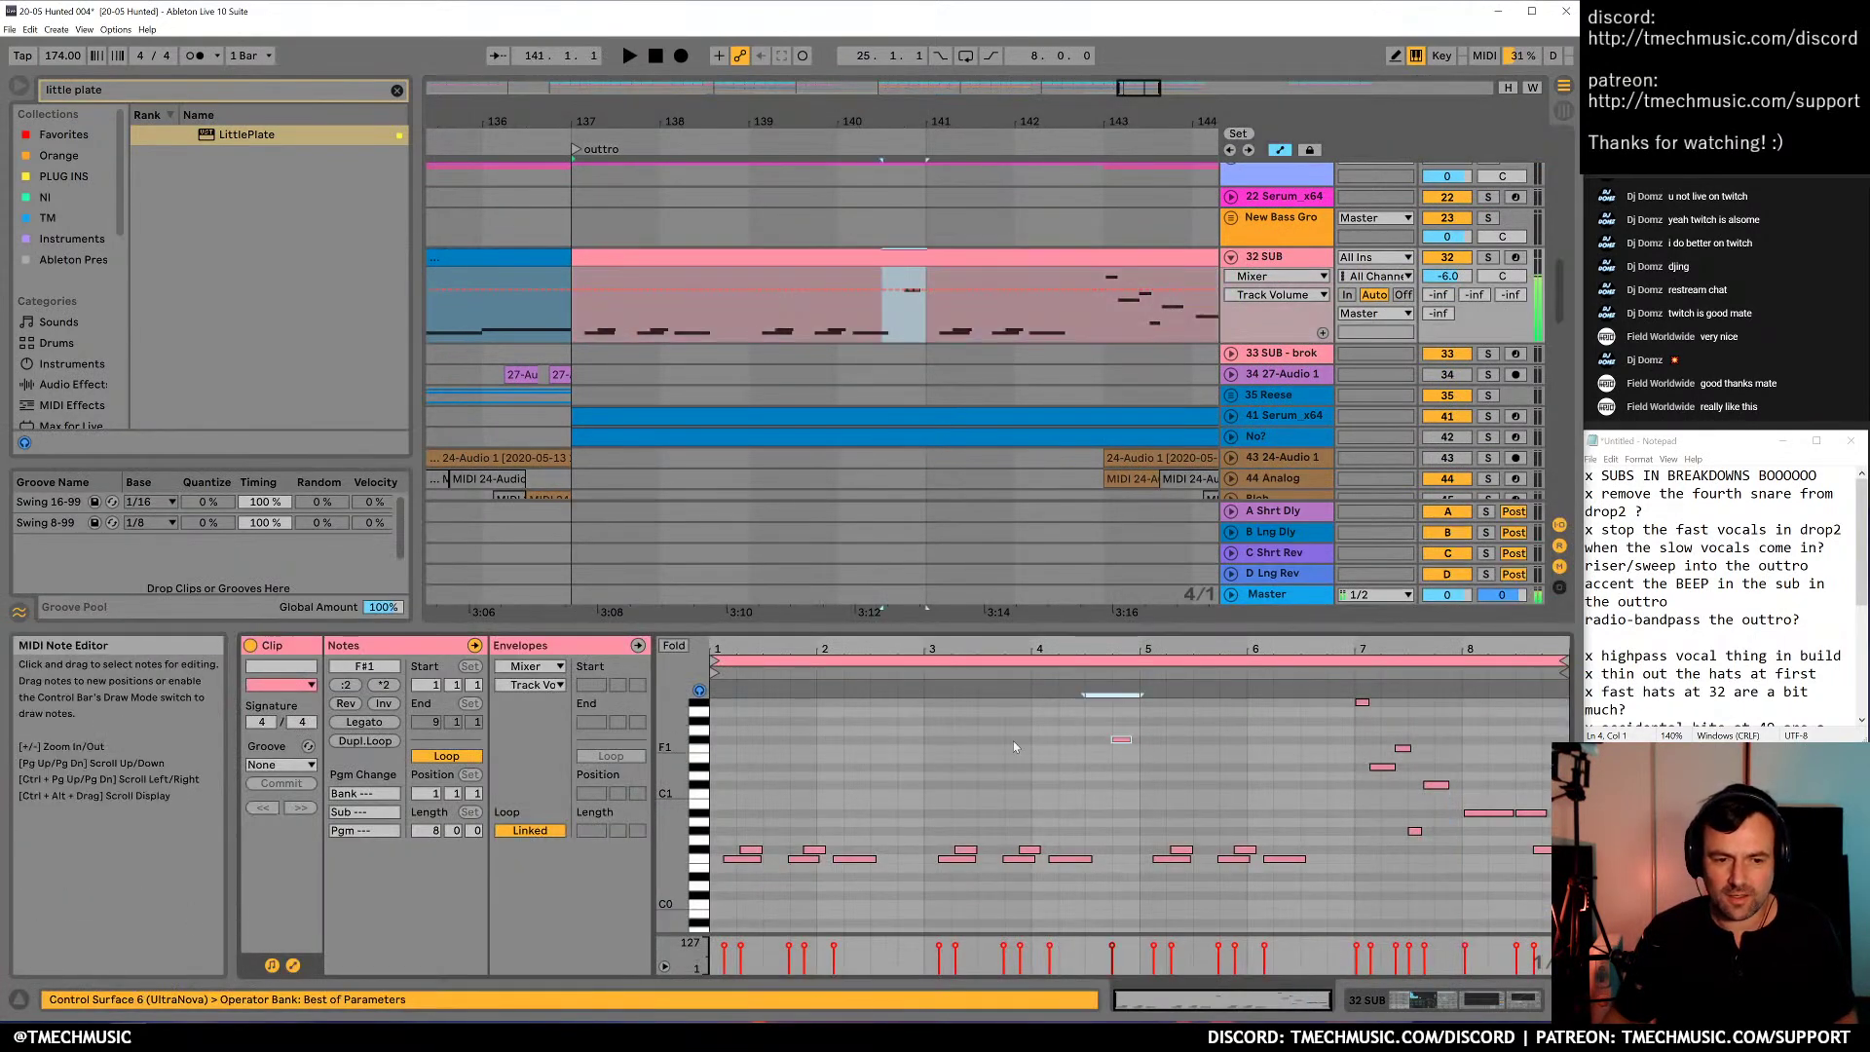
left_click(1117, 740)
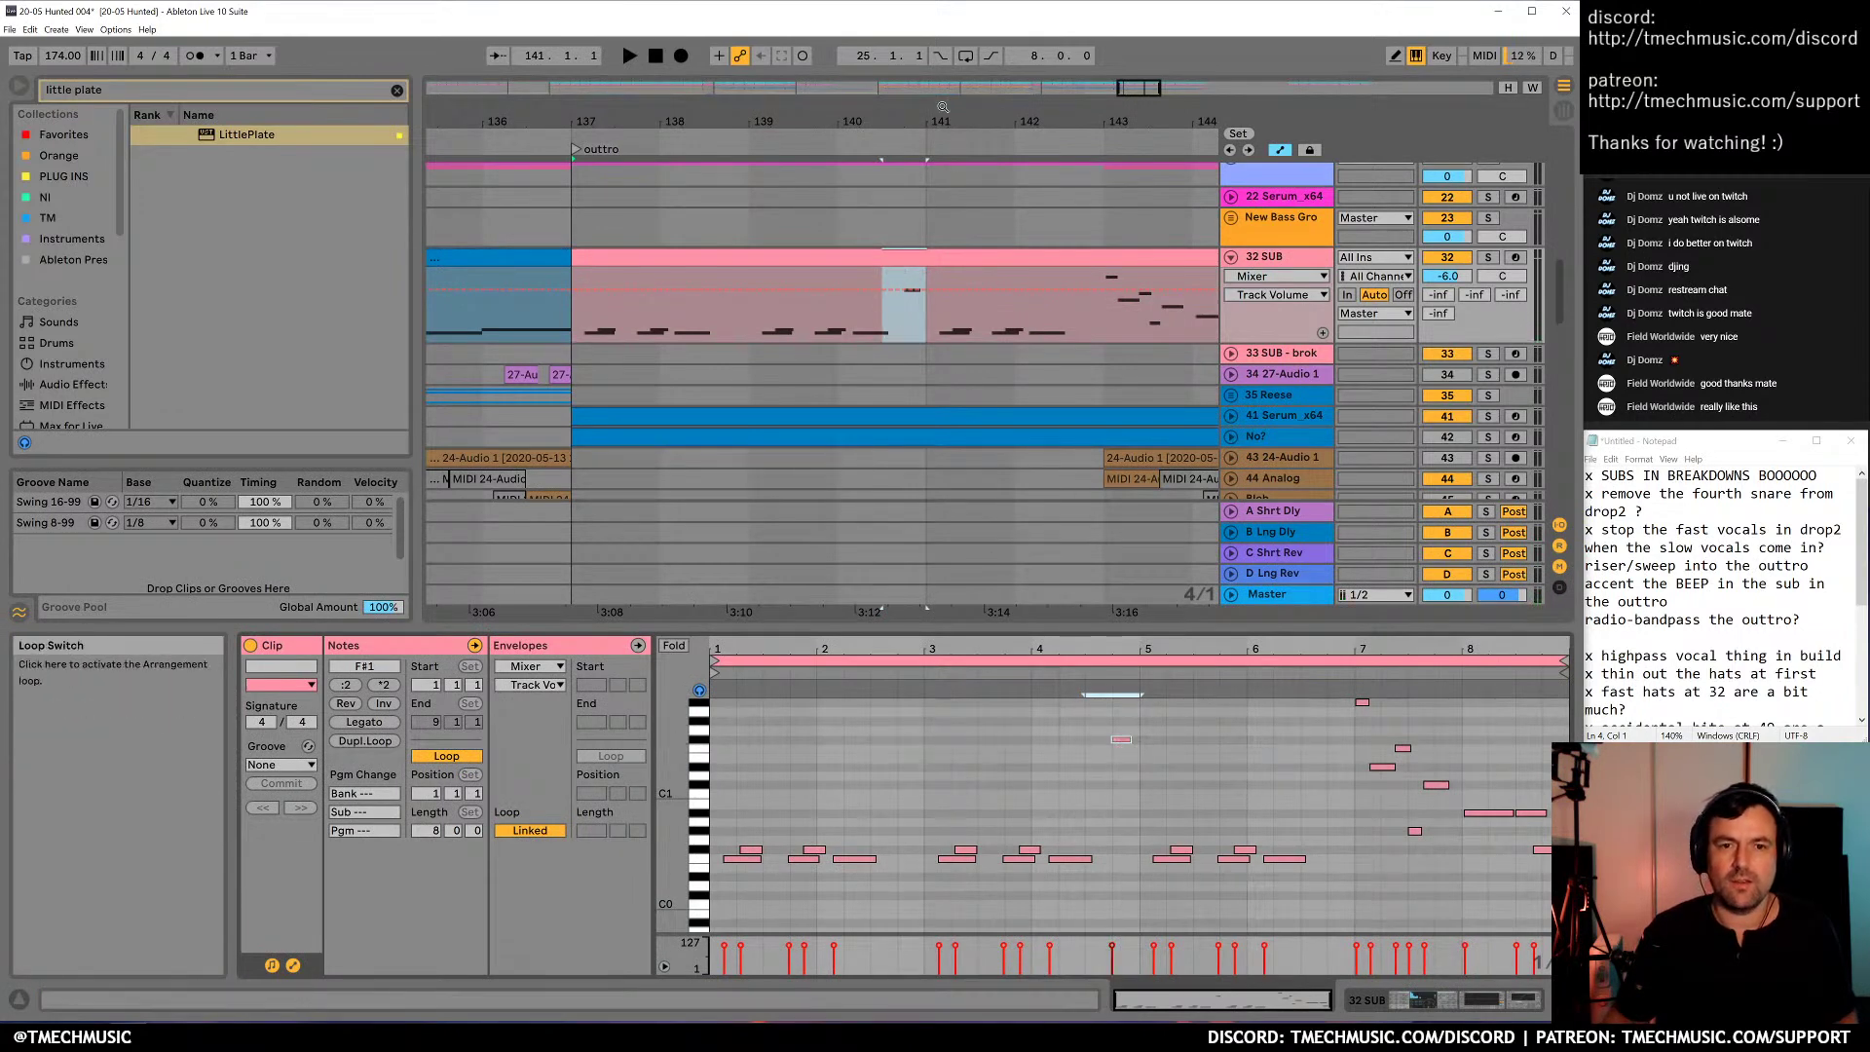
Insert a new MIDI track below the SUB track and load the Analog instrument onto it
left_click(1284, 257)
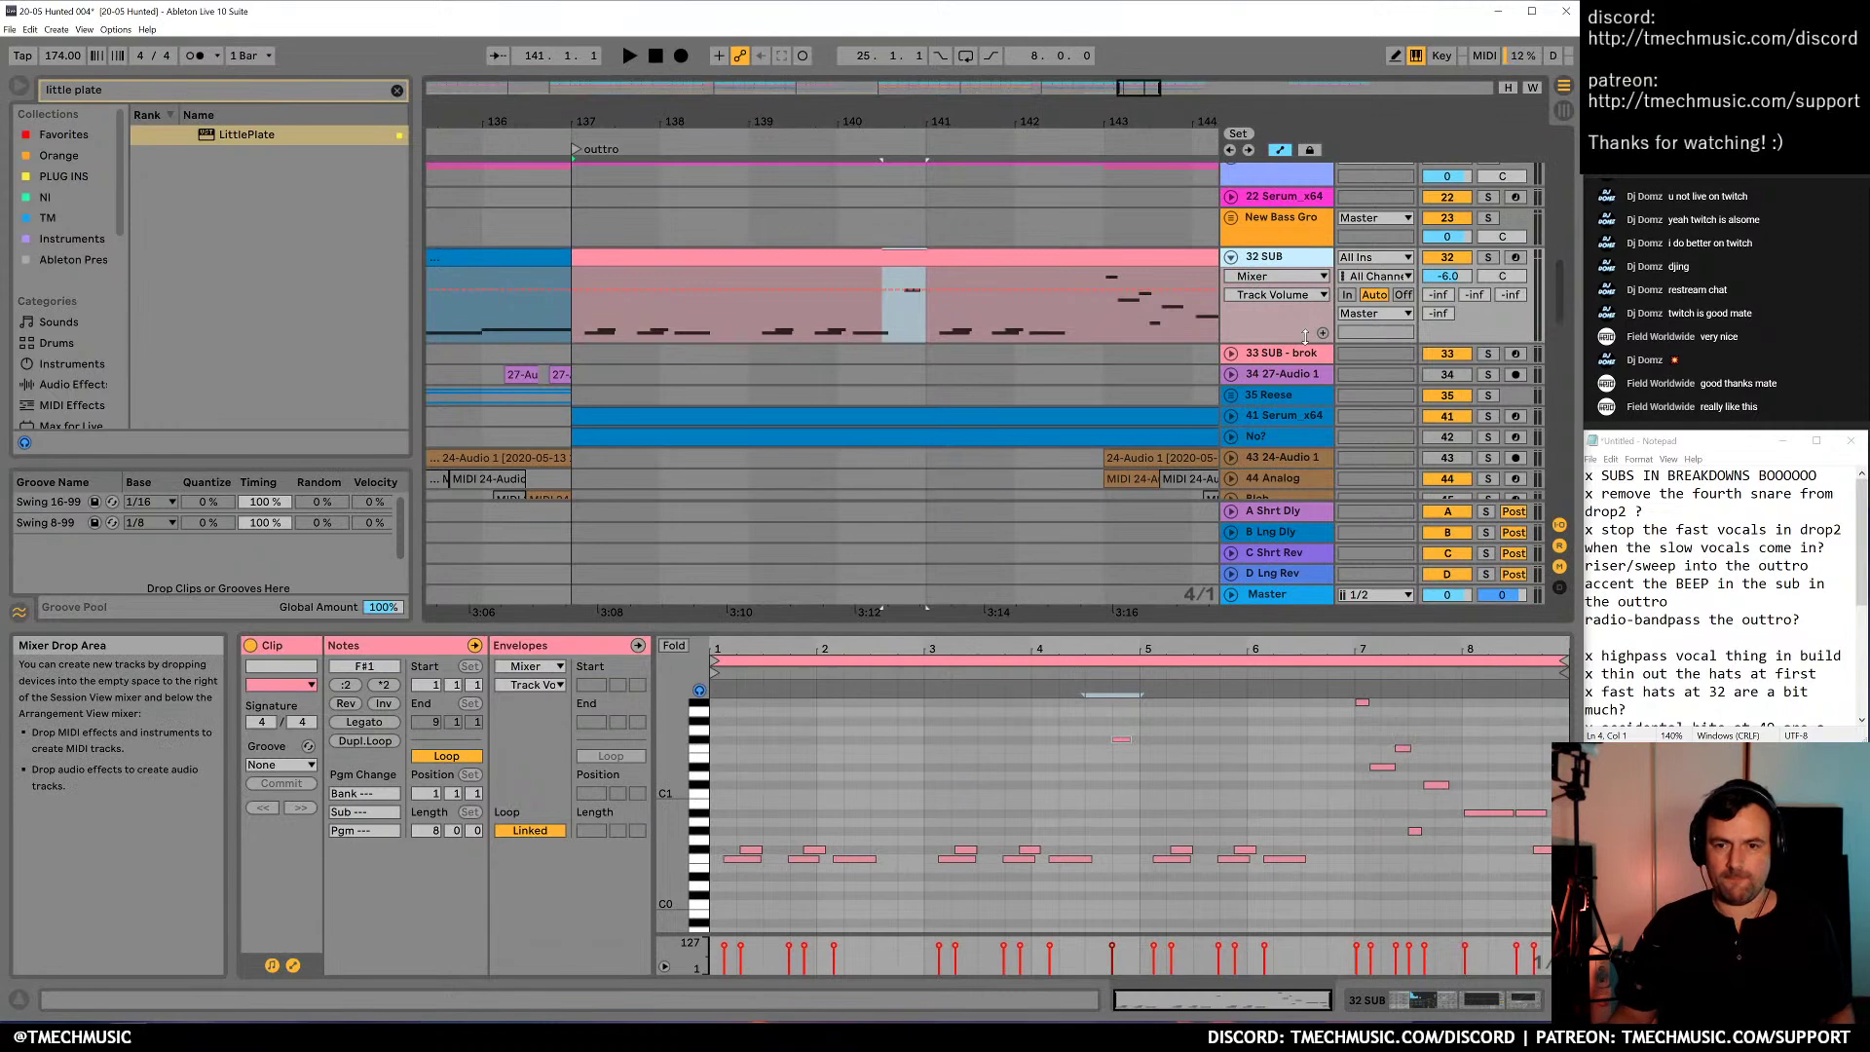
key("ctrl+shift+t")
key("ctrl+f")
type("analog")
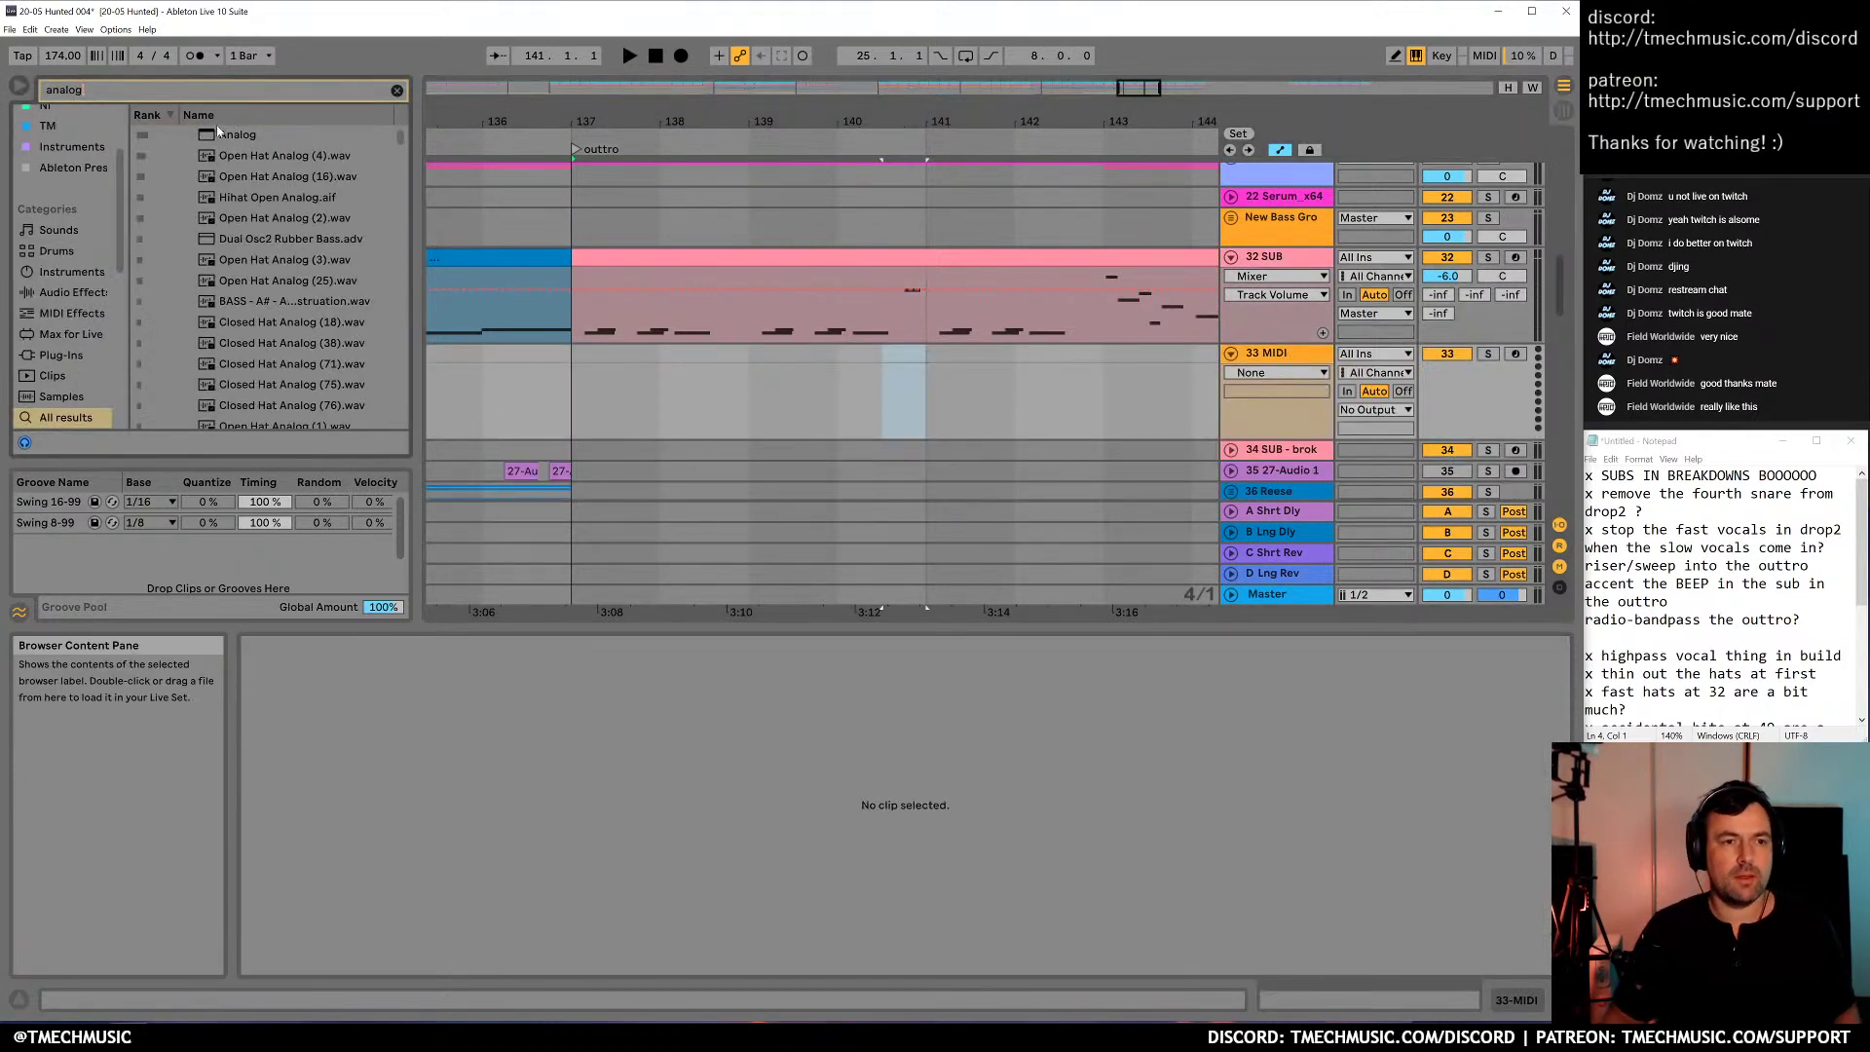
left_click_drag(219, 133, 716, 258)
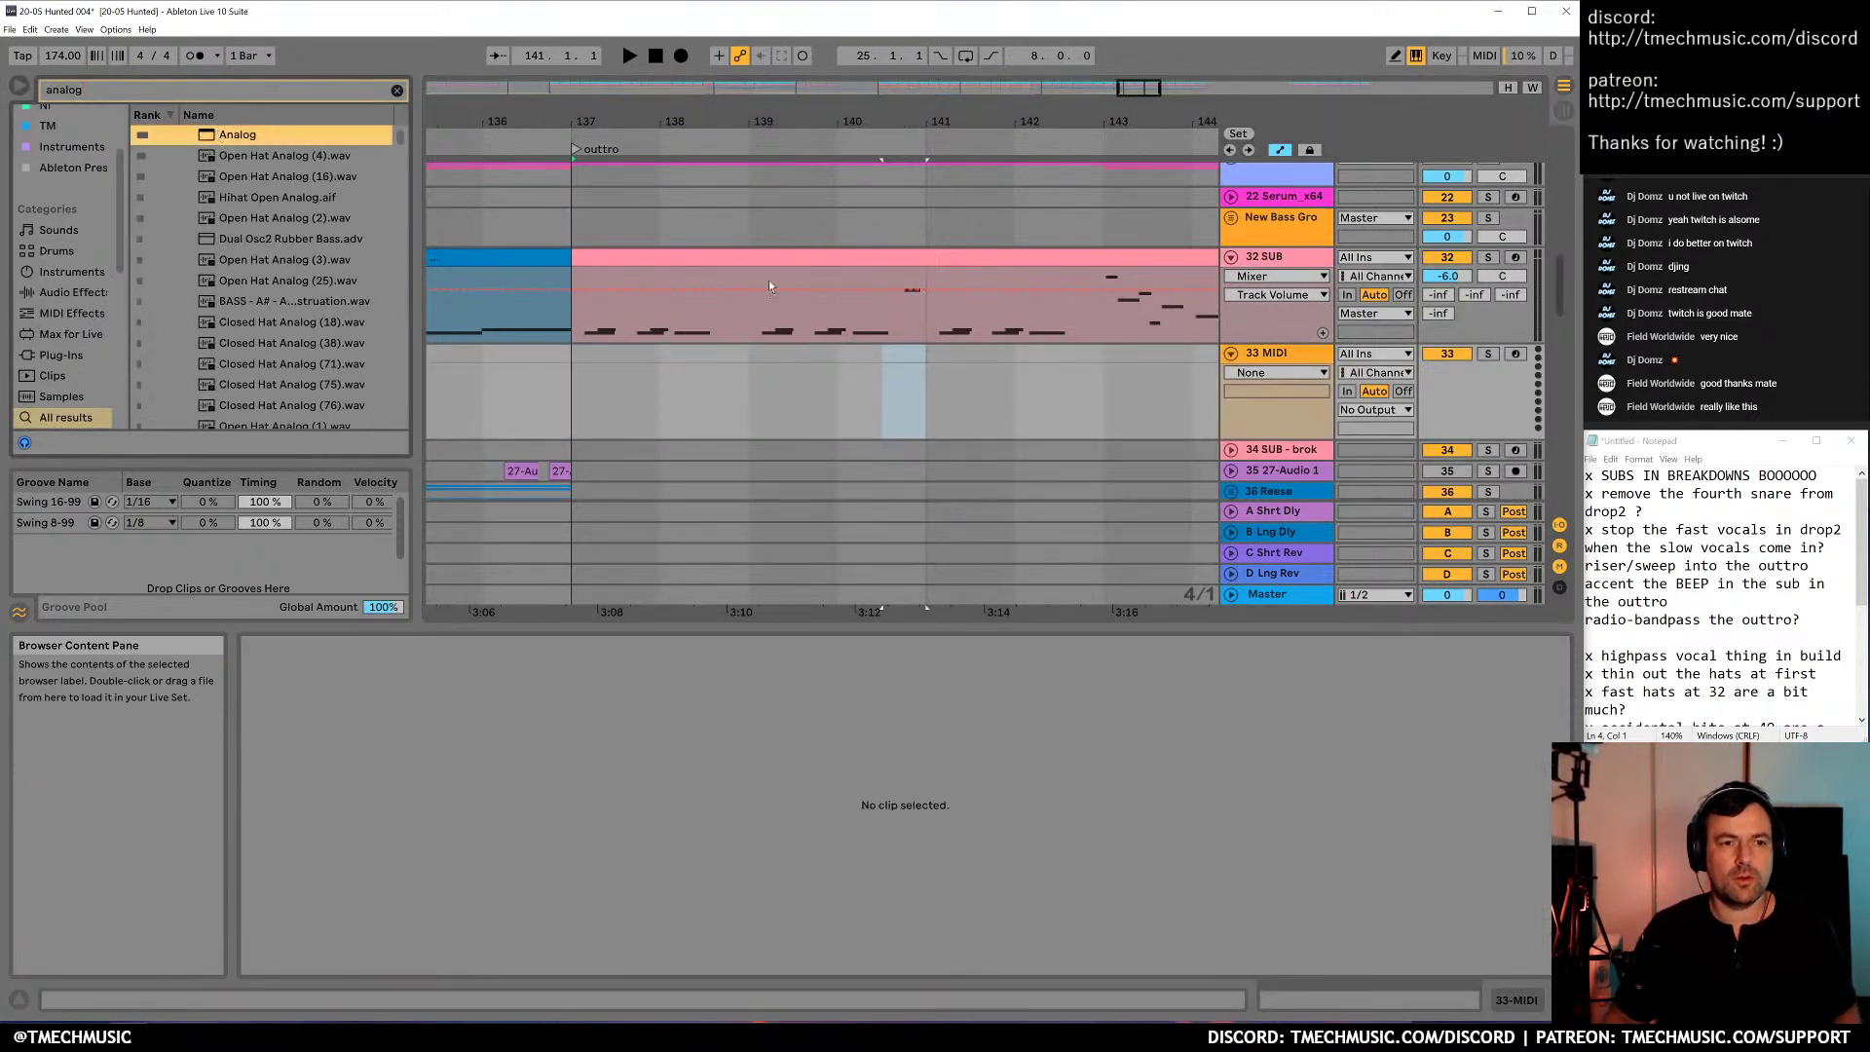
left_click_drag(897, 376, 901, 376)
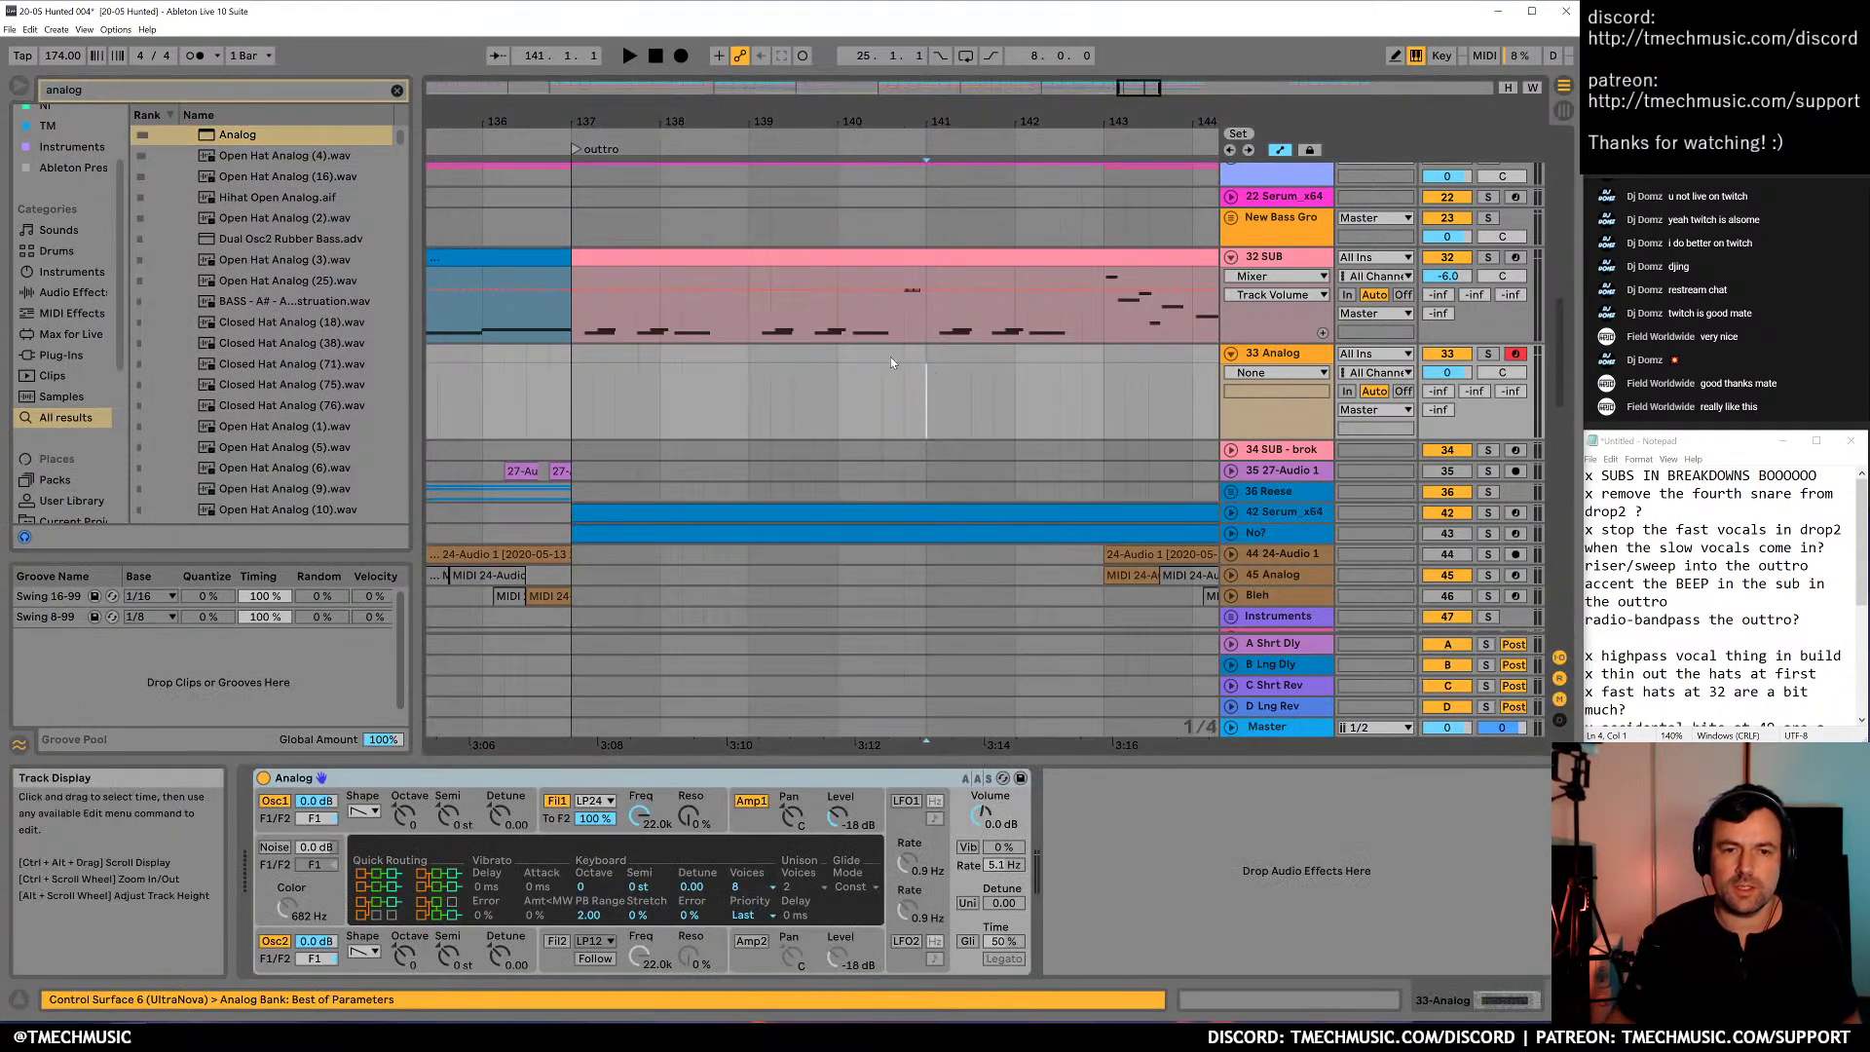
Create a one-beat MIDI clip at 140.4.1 on the Analog track and draw an F#3 note about two and a half sixteenths long
left_click_drag(906, 358, 933, 354)
key("ctrl+shift+m")
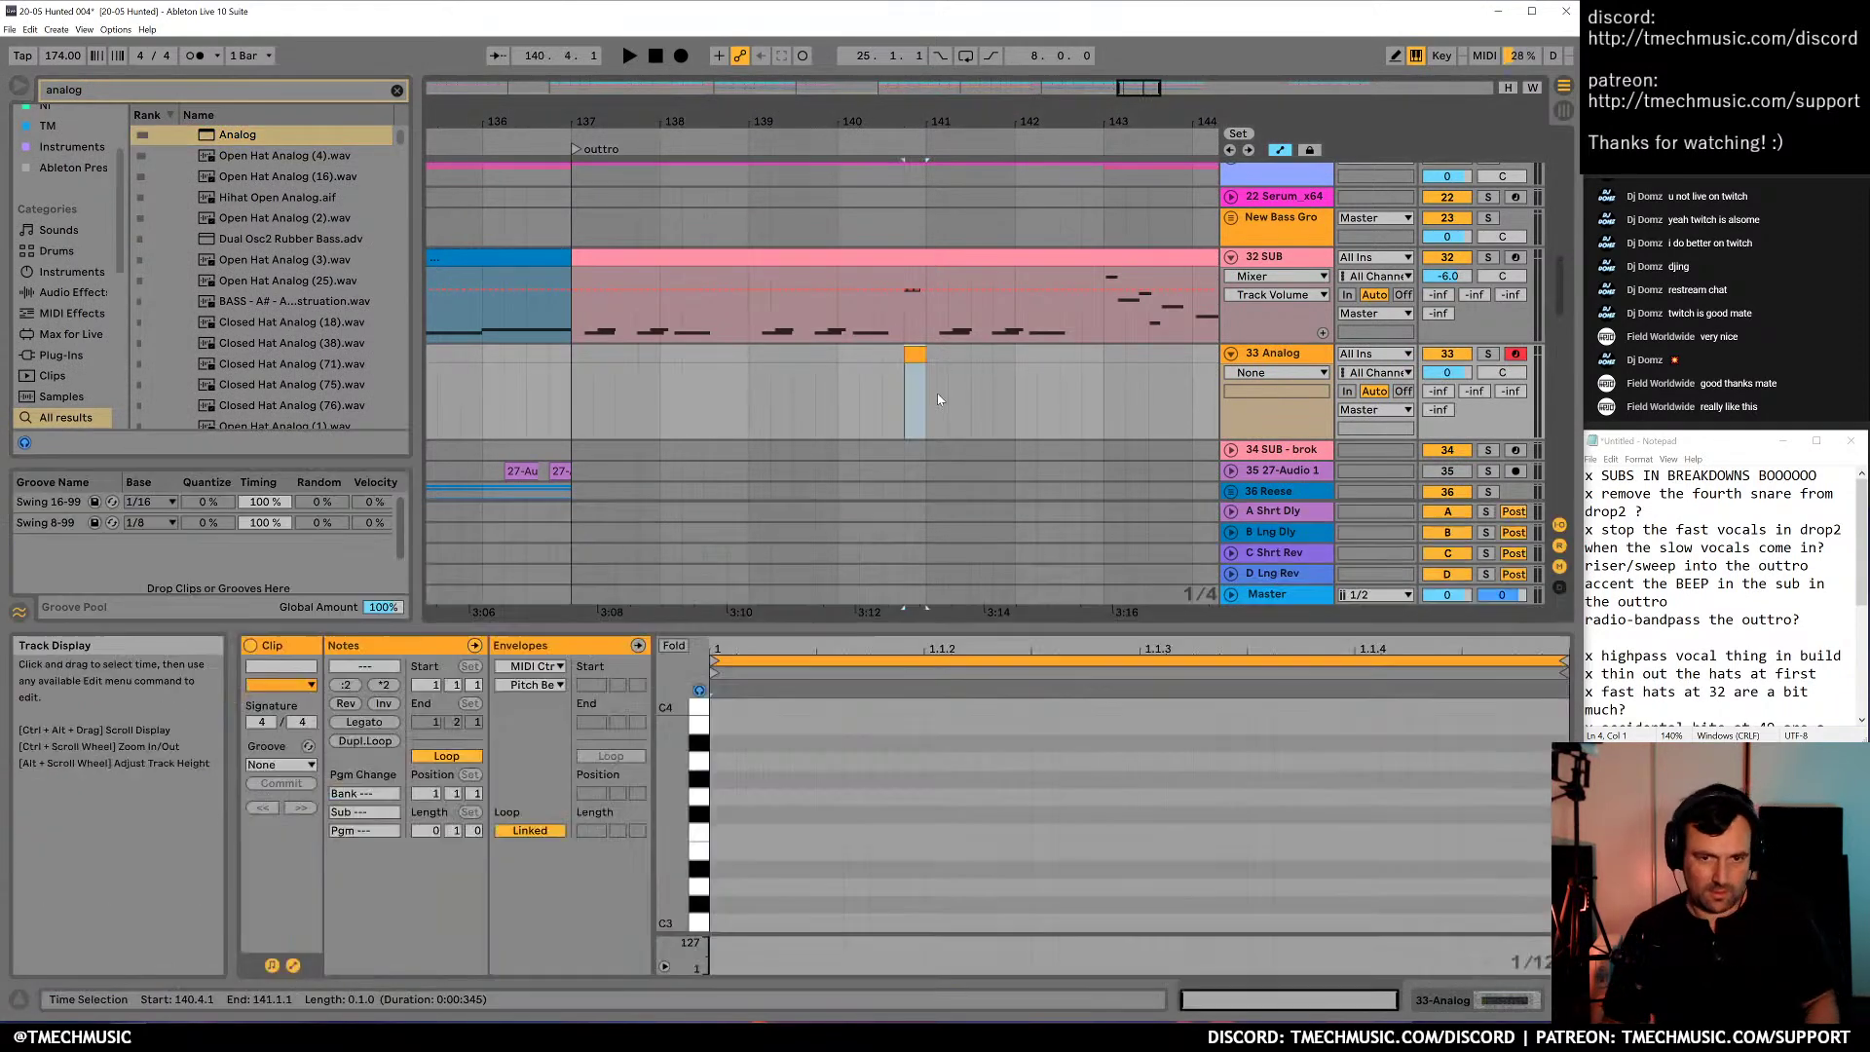
double_click(720, 814)
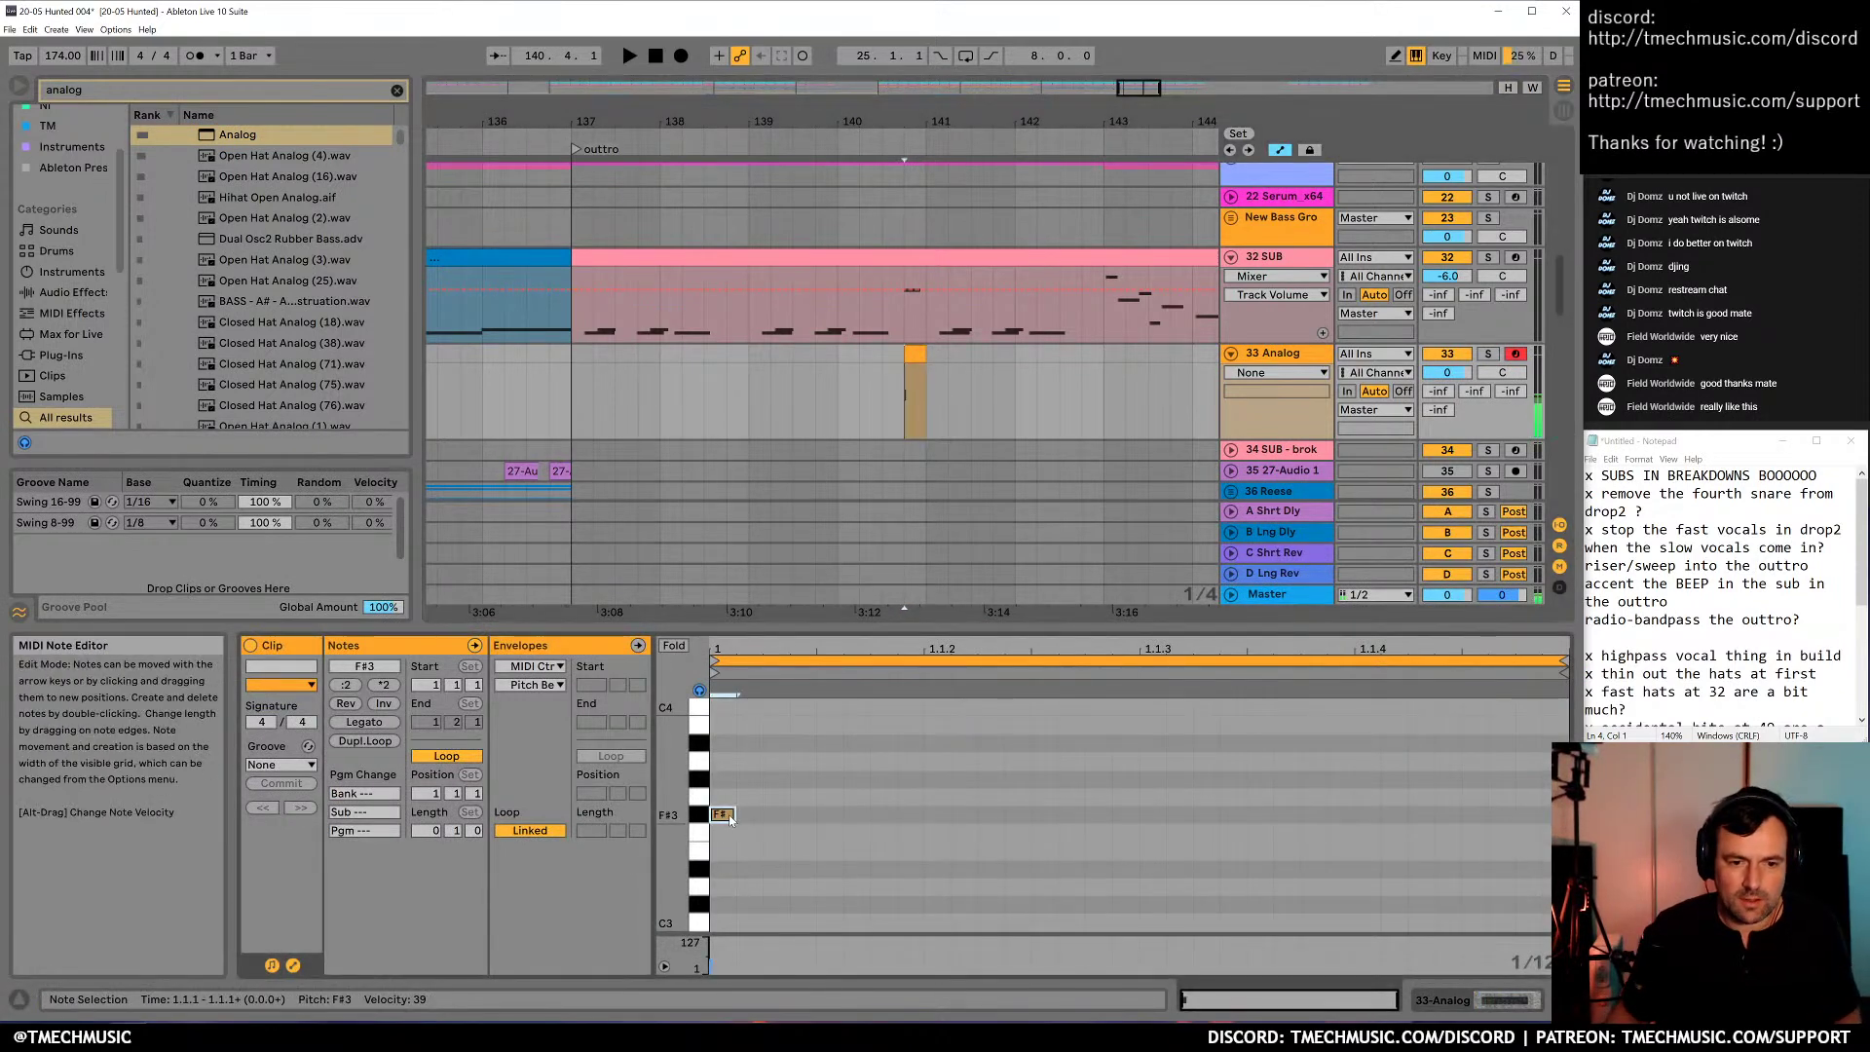
left_click_drag(743, 815, 1011, 821)
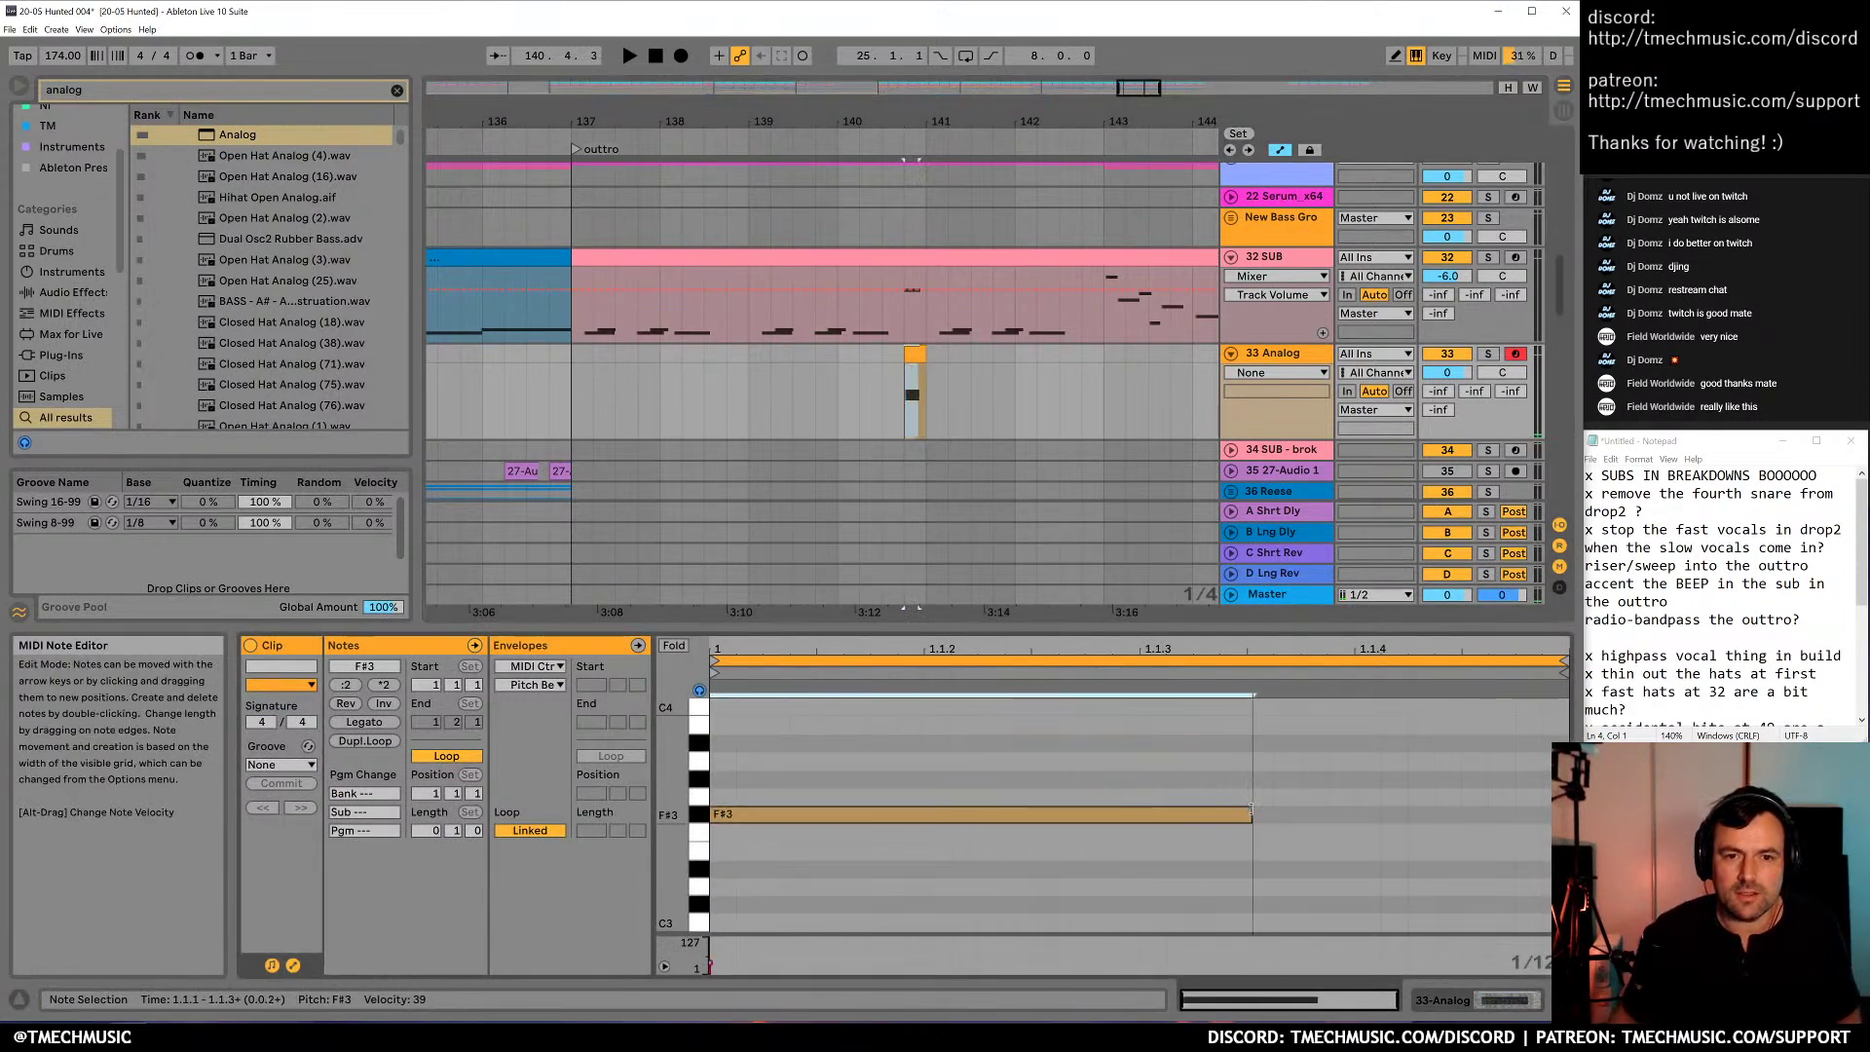
left_click_drag(1262, 810, 1263, 809)
Set both Analog oscillators to the rectangular wave shape and tune oscillator 2 to -12 semitones
key("shift+Tab")
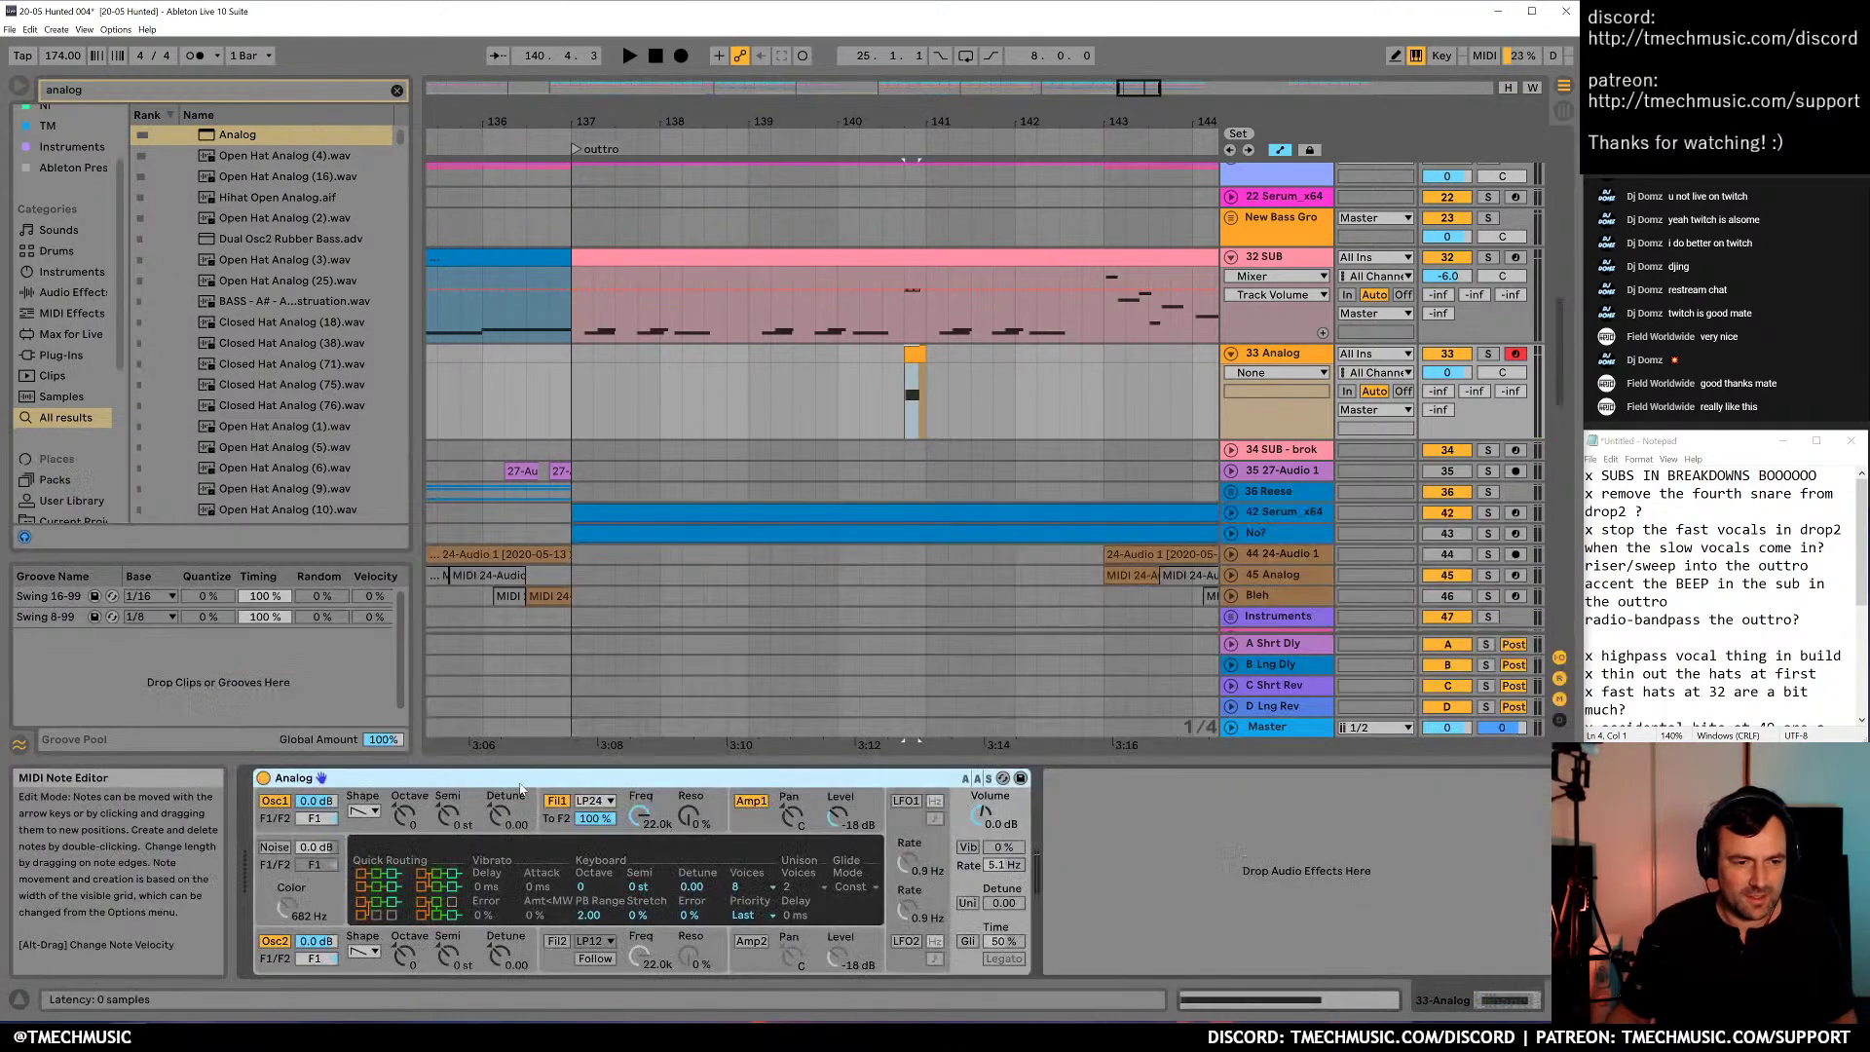
left_click(365, 811)
left_click(364, 859)
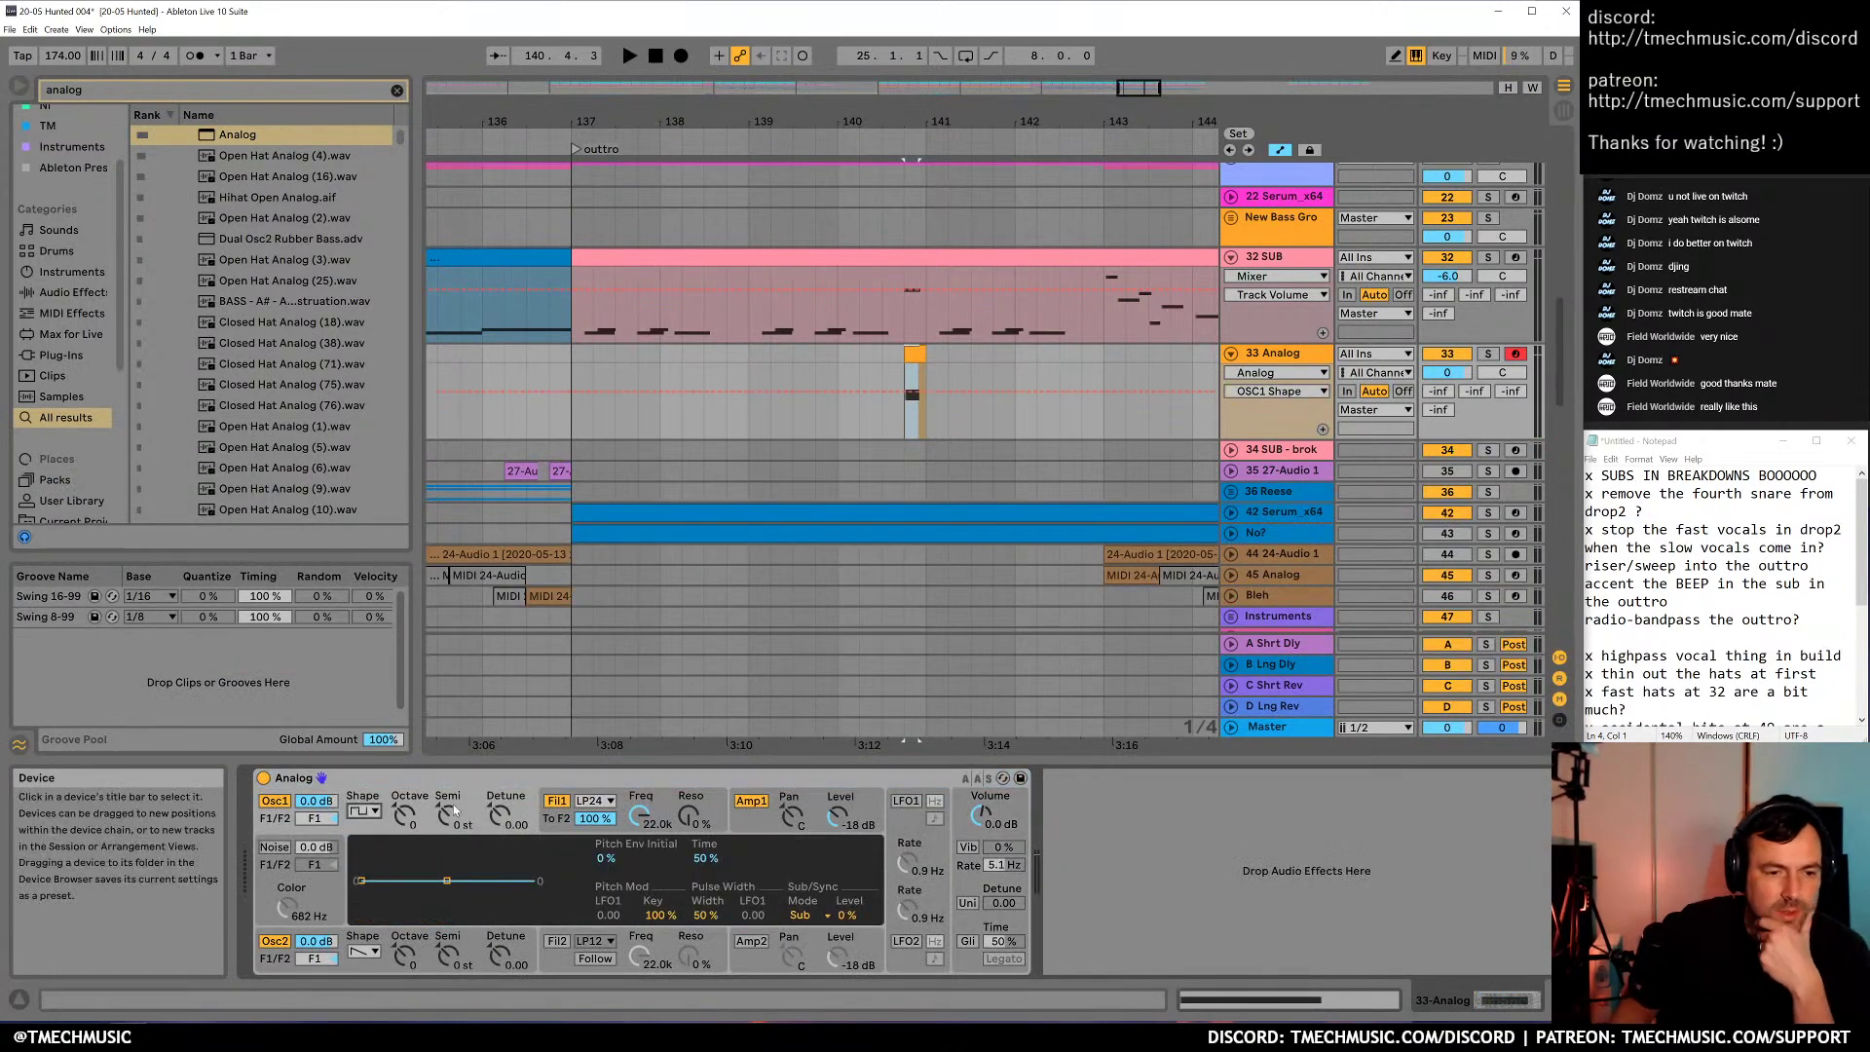
left_click(364, 951)
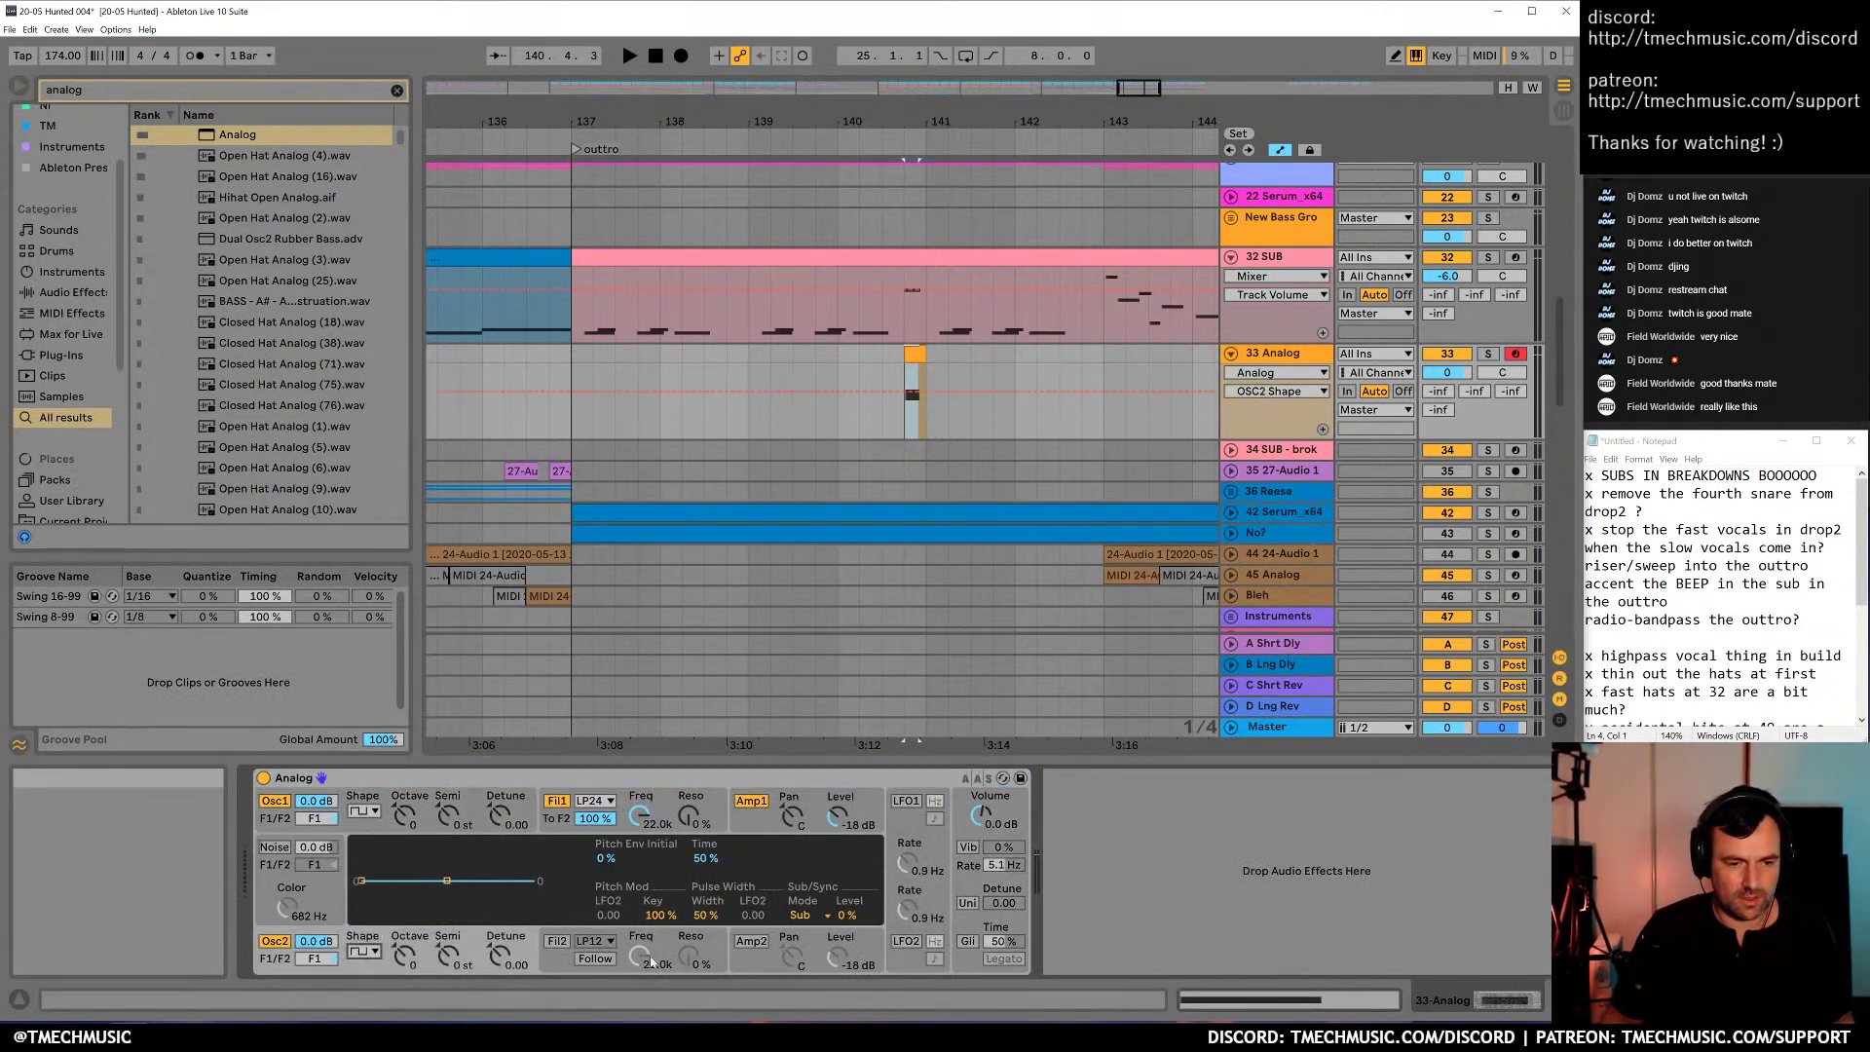
left_click(445, 959)
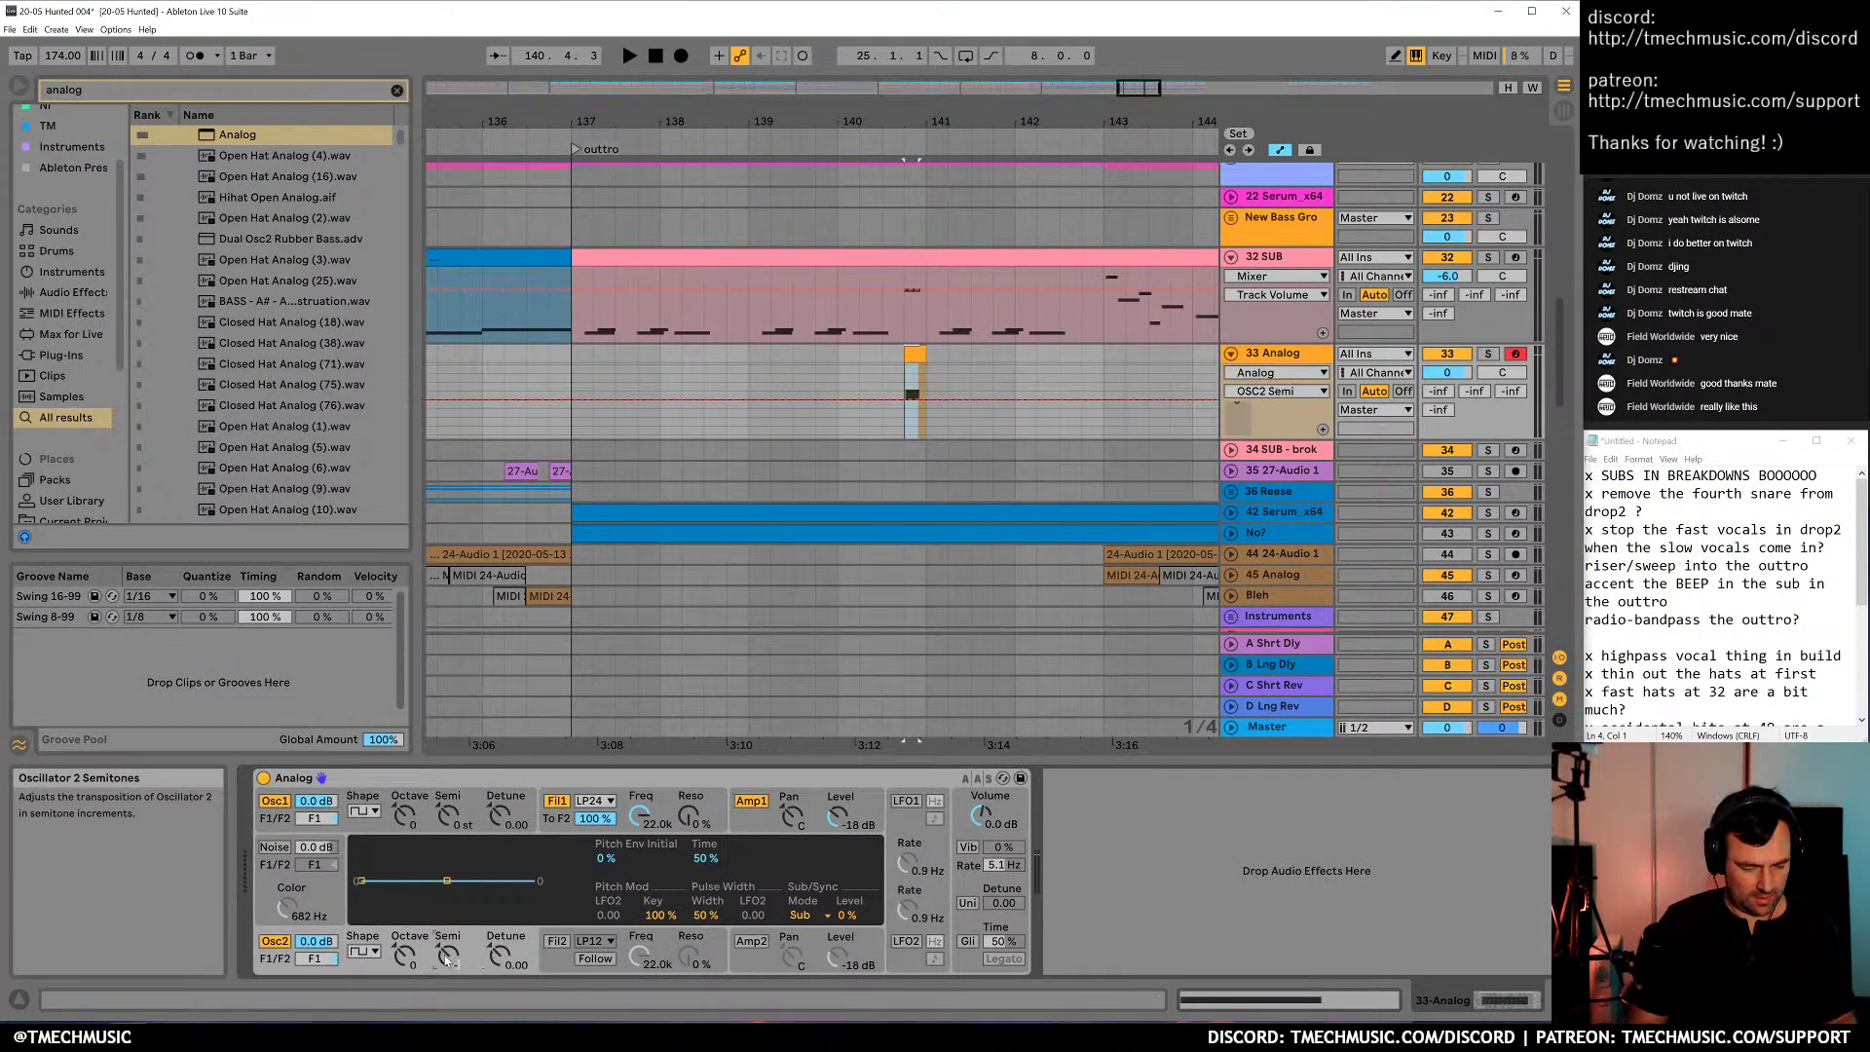
During playback, set Analog's filter 1 cutoff to 201 Hz and its resonance to 26%
key("space")
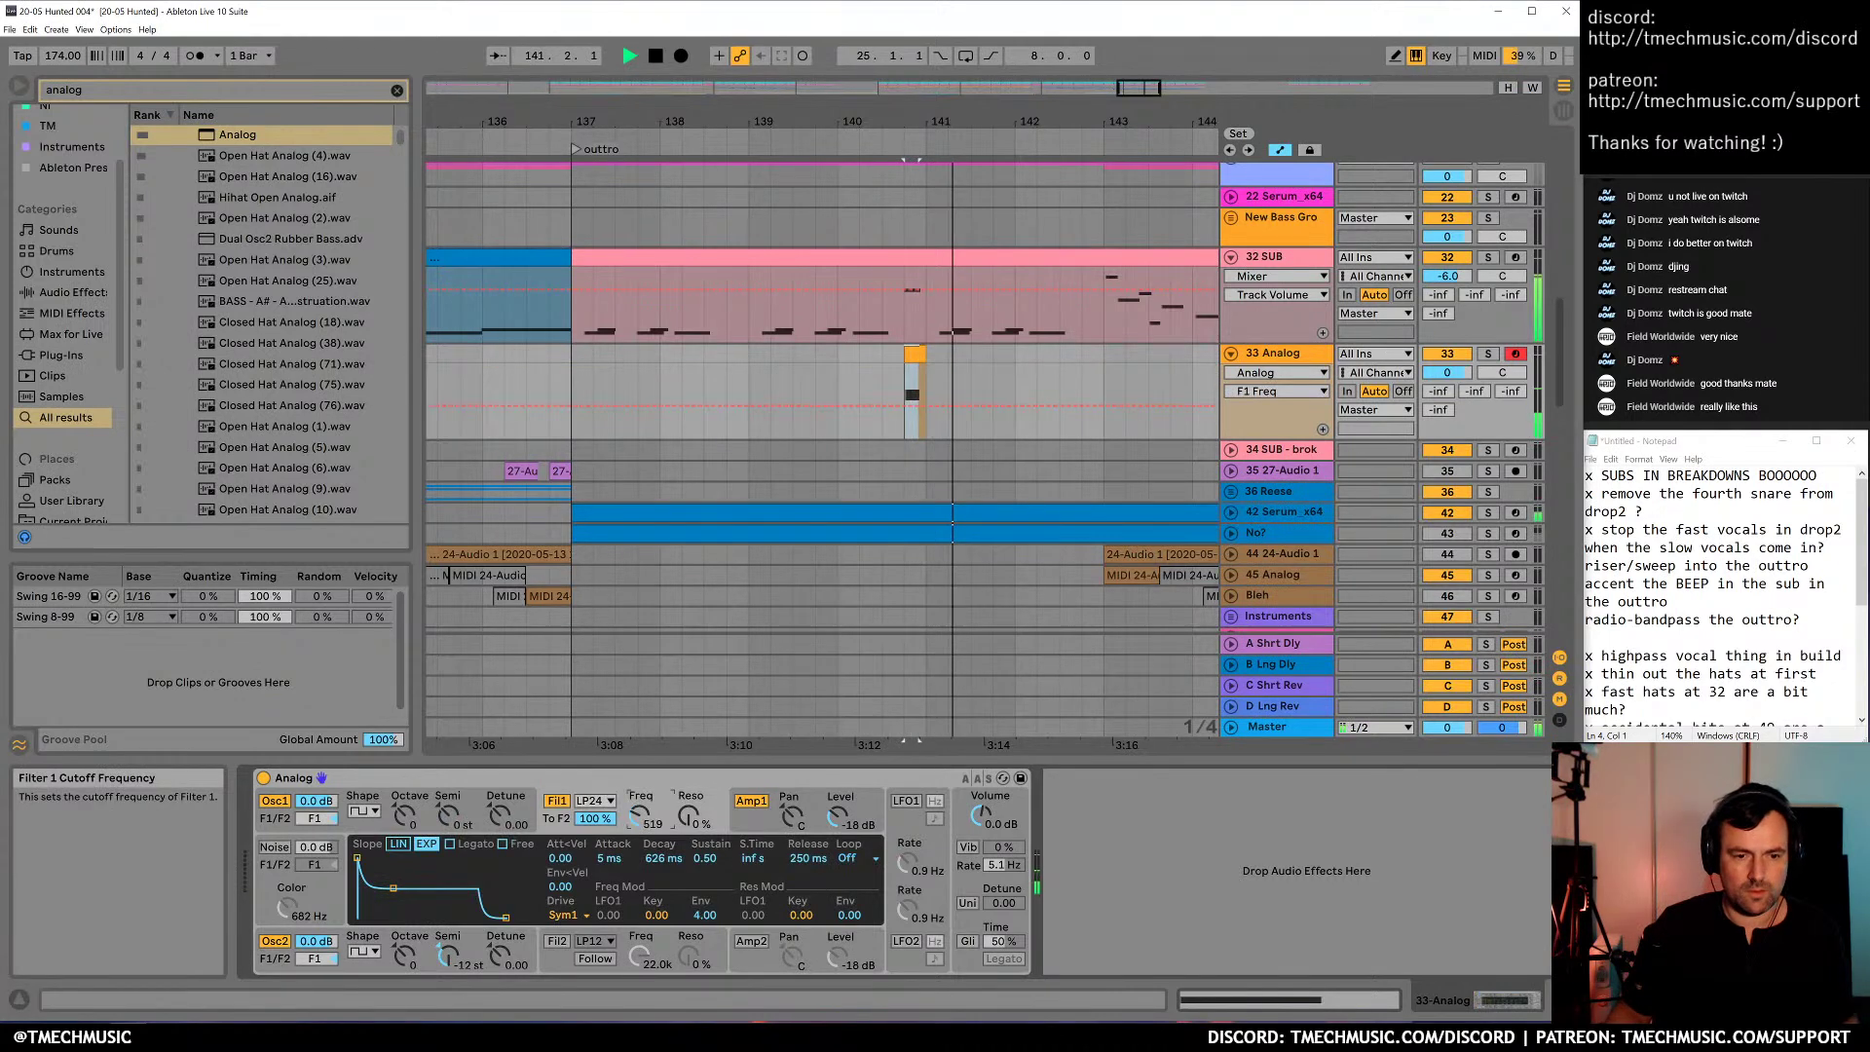
mouse_move(650, 819)
left_mouse_down()
mouse_move(690, 766)
mouse_move(640, 826)
left_mouse_up()
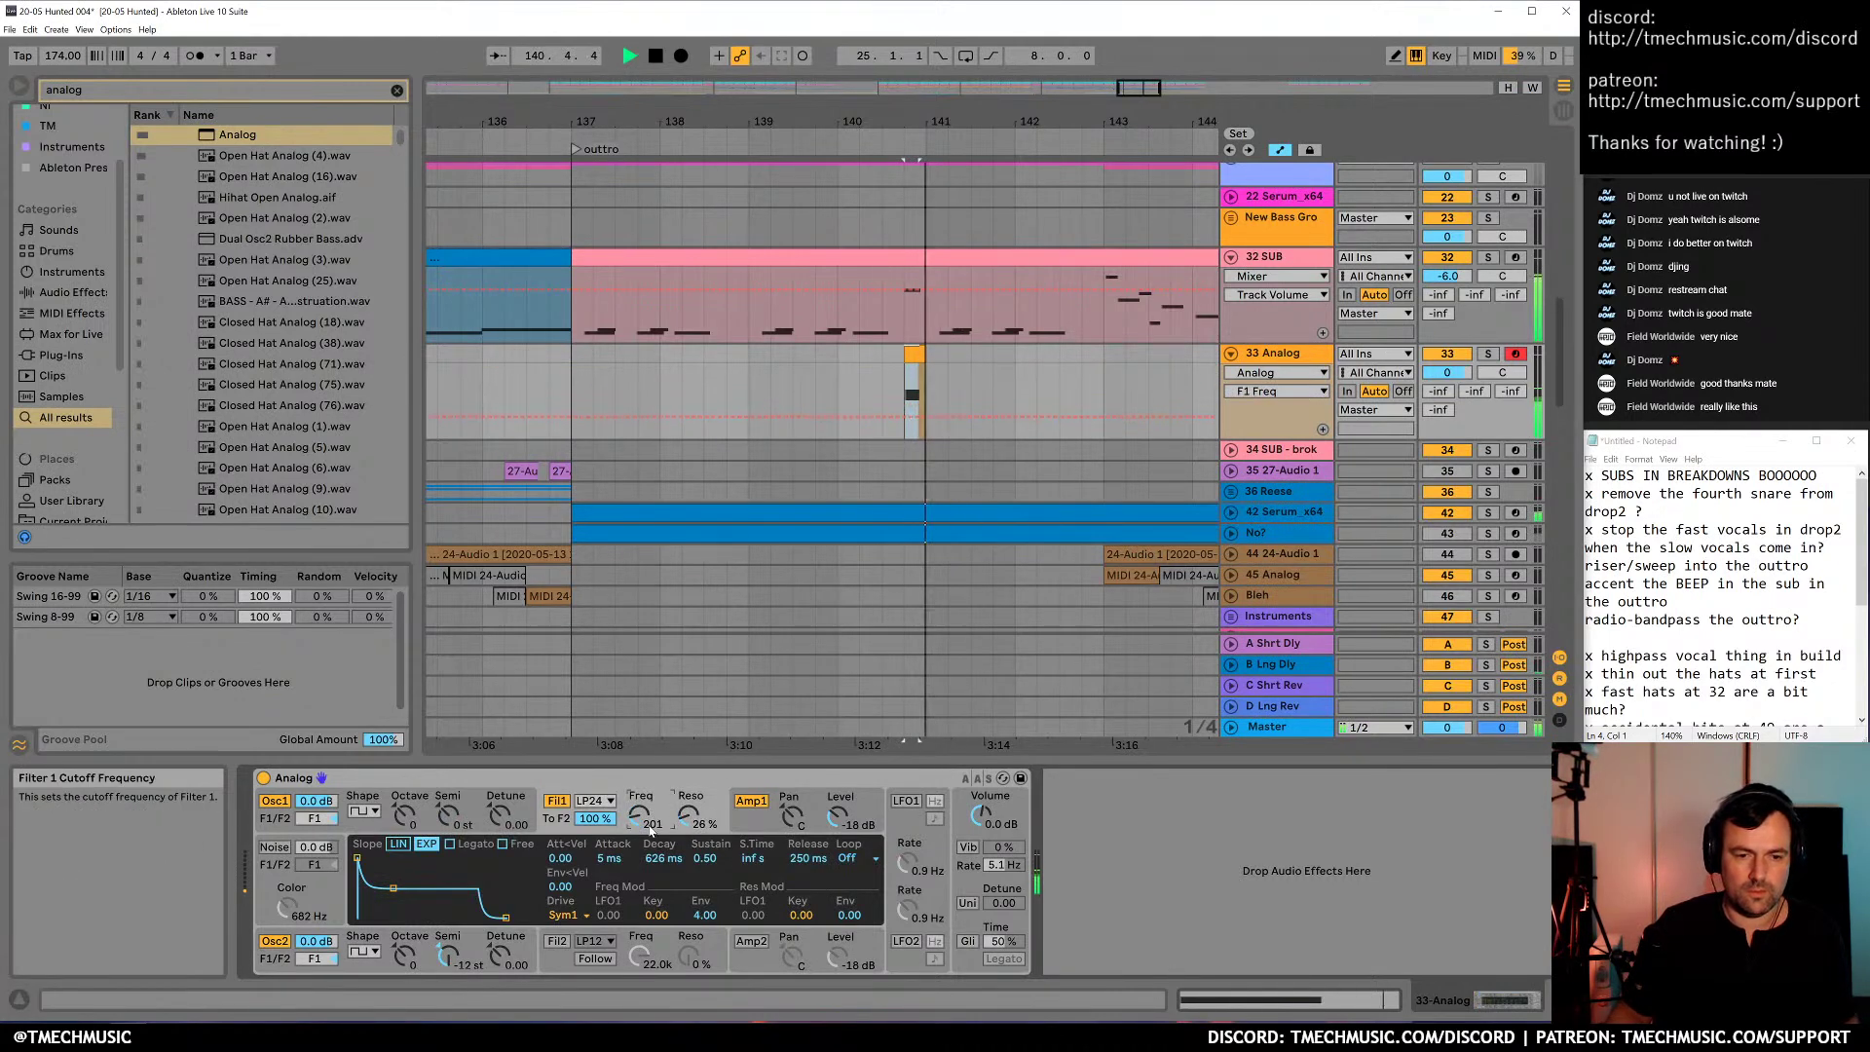
key("space")
Add a Saturator after Analog and raise its drive to 15.4 dB
key("ctrl+f")
type("sat")
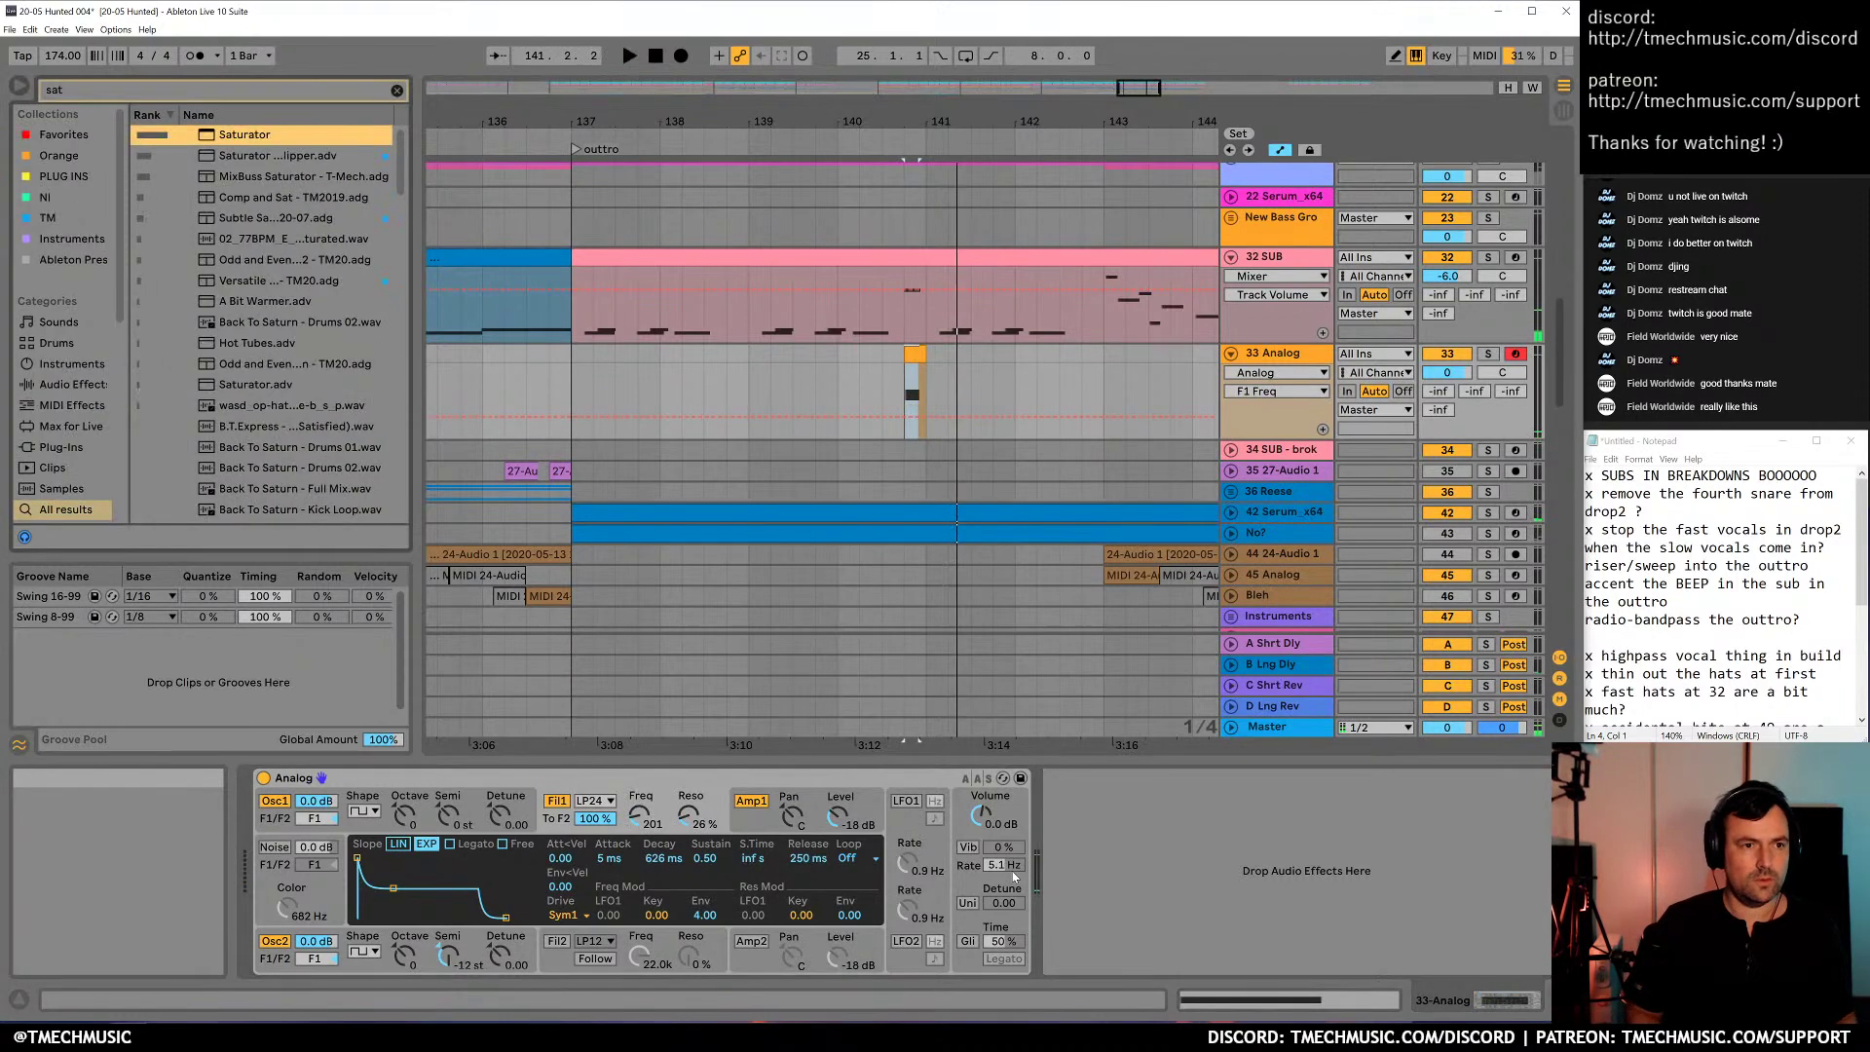
key("Return")
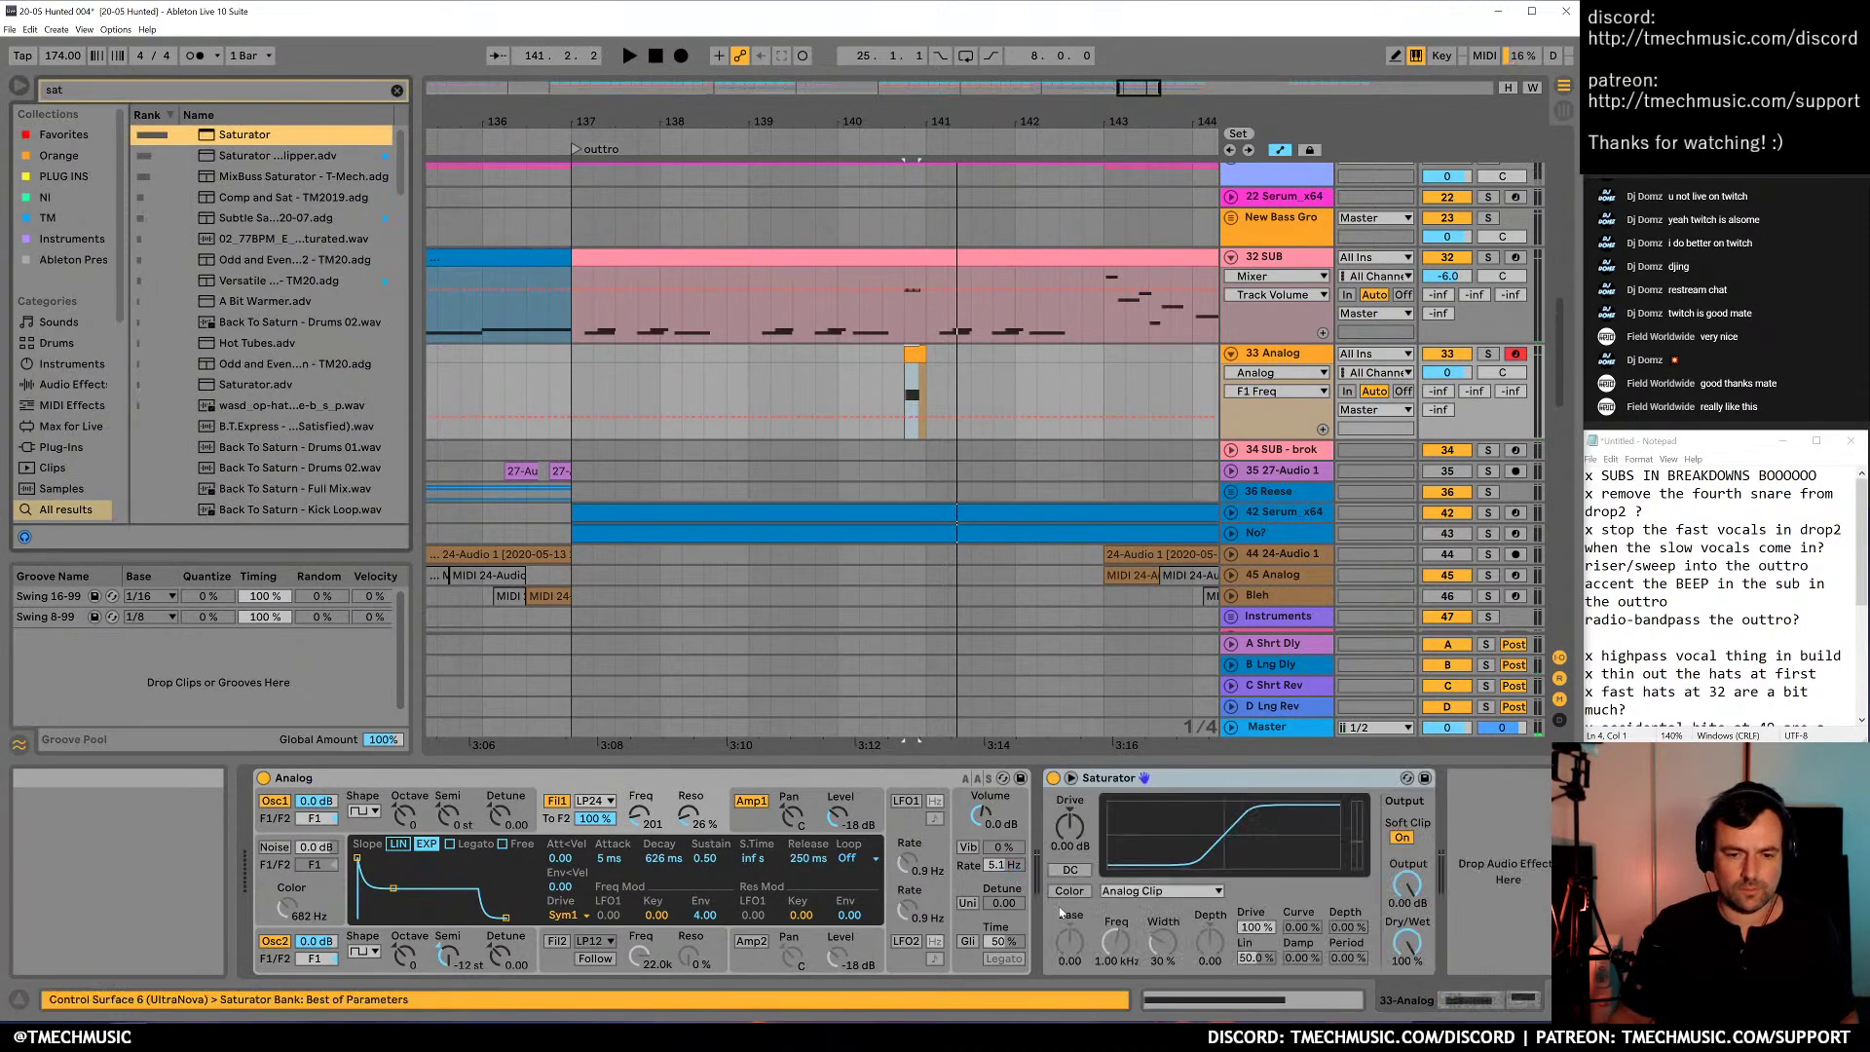
left_click_drag(1069, 826, 1069, 808)
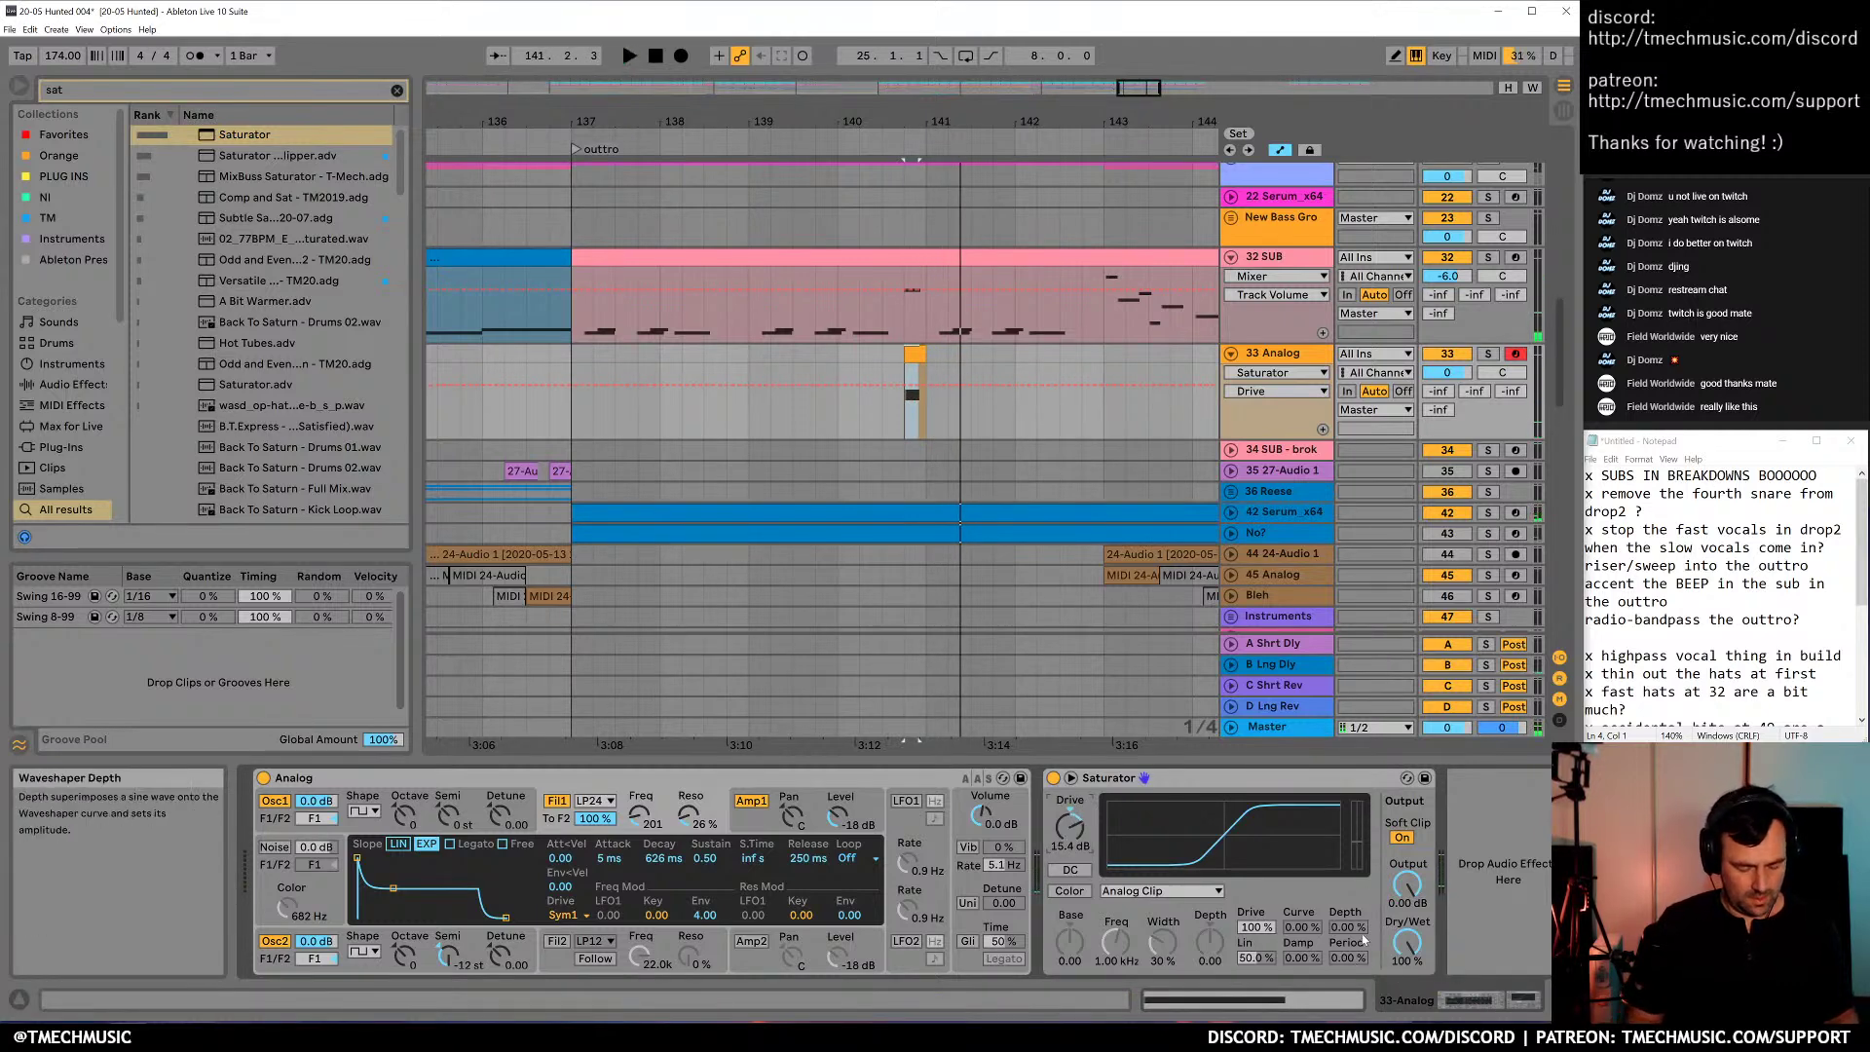
Add the Disperser plug-in after the Saturator and adjust its Pinch while auditioning the layered note
key("ctrl+f")
type("disper")
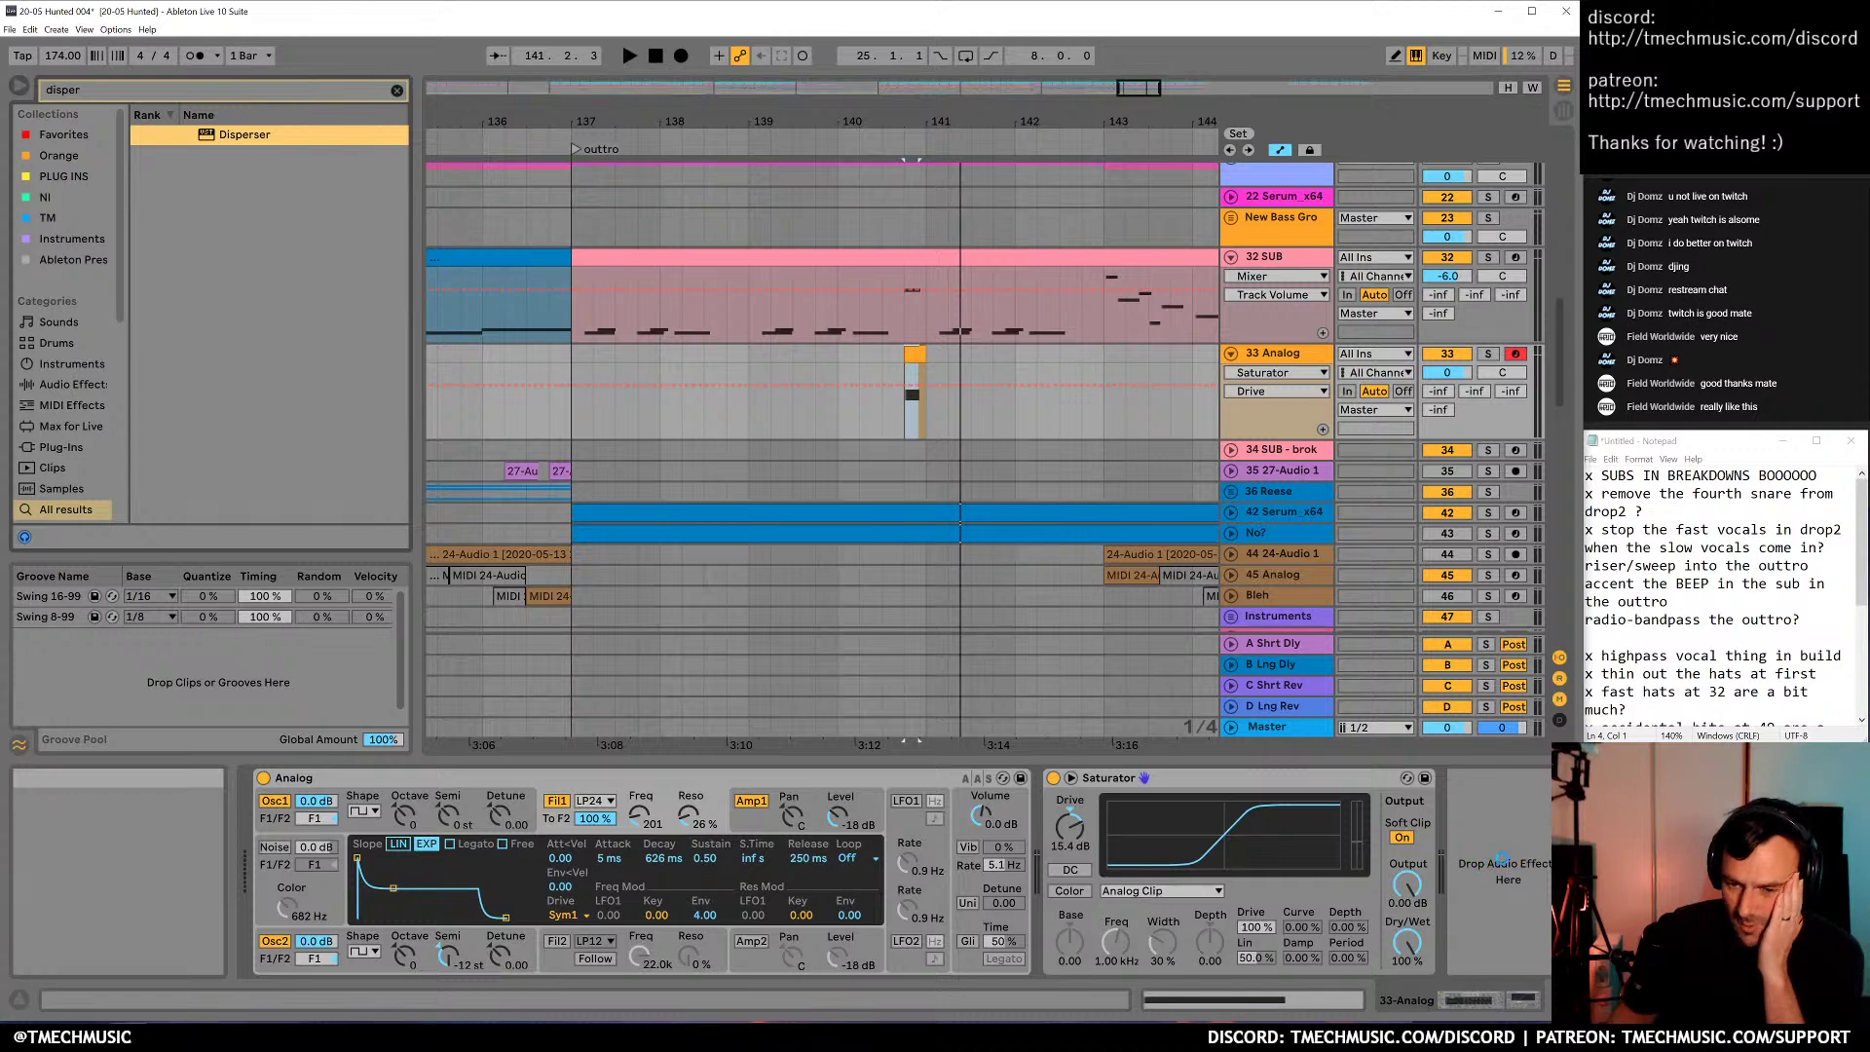
key("Return")
left_click(1442, 778)
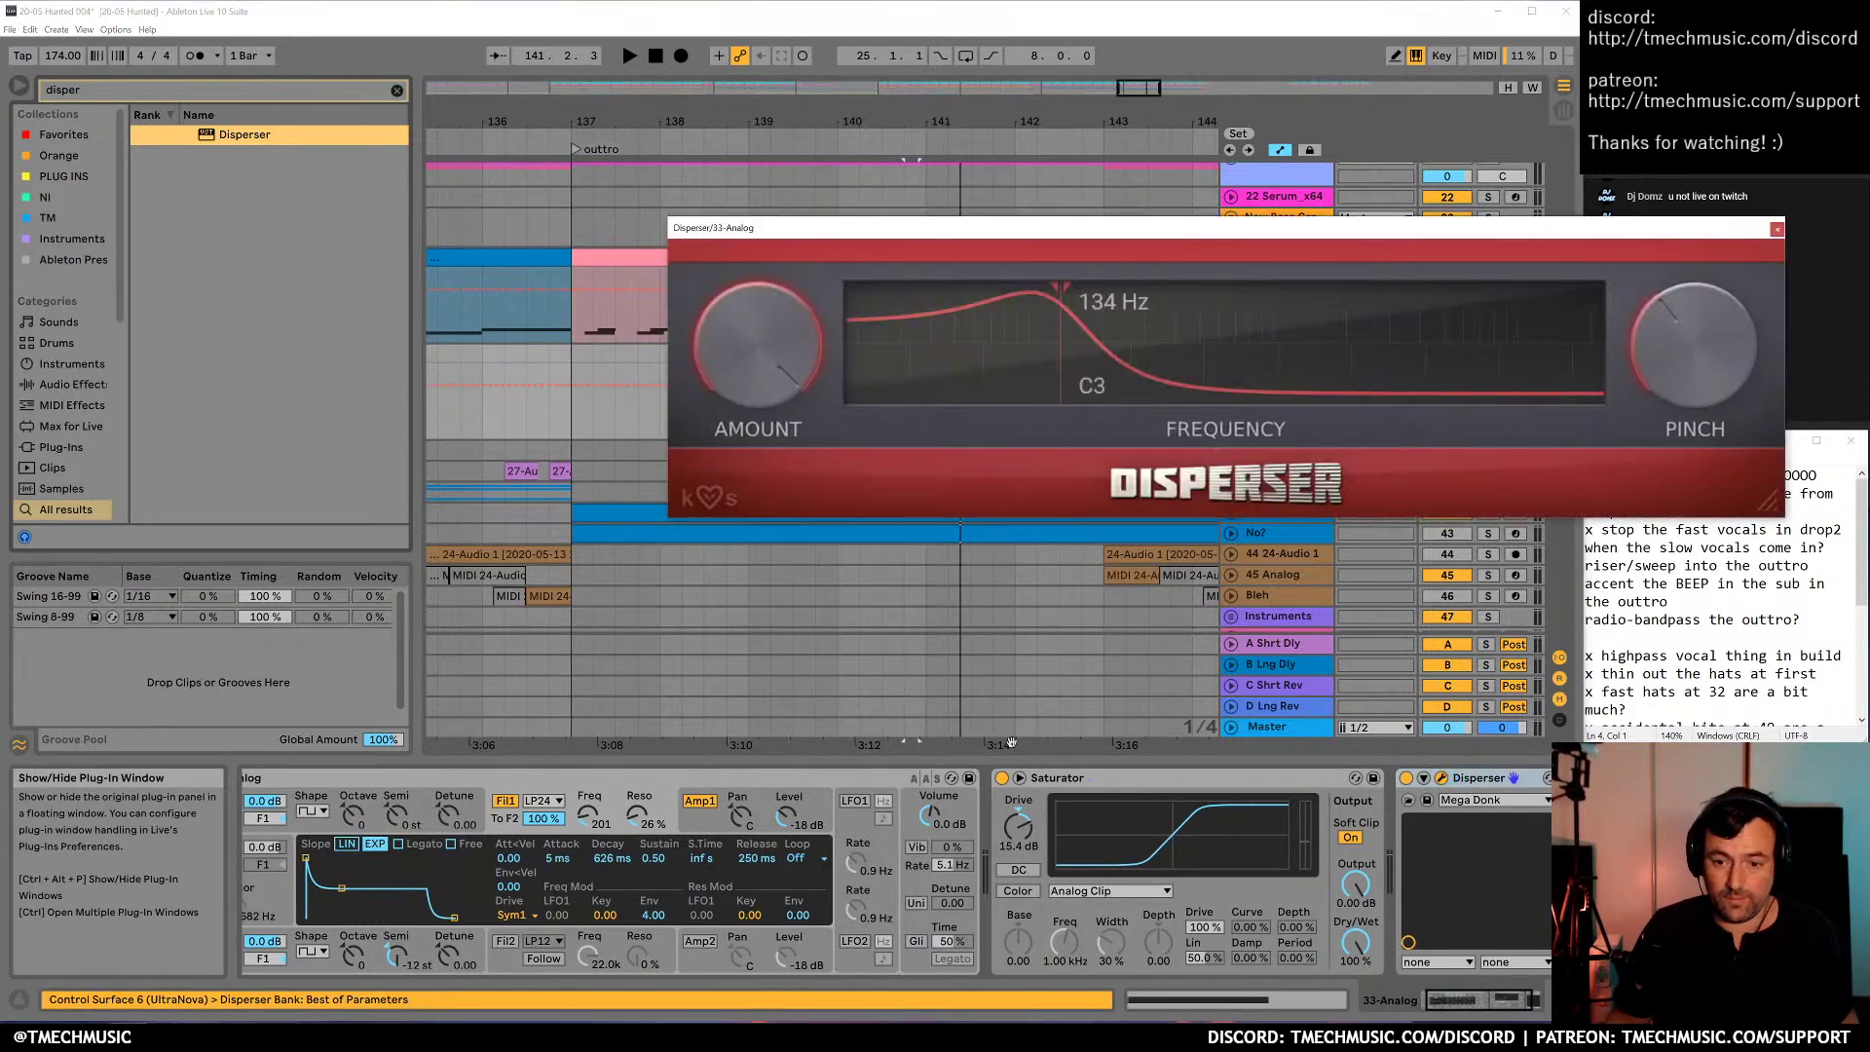
key("space")
key("space")
left_click_drag(1688, 348, 1700, 333)
left_click(1777, 227)
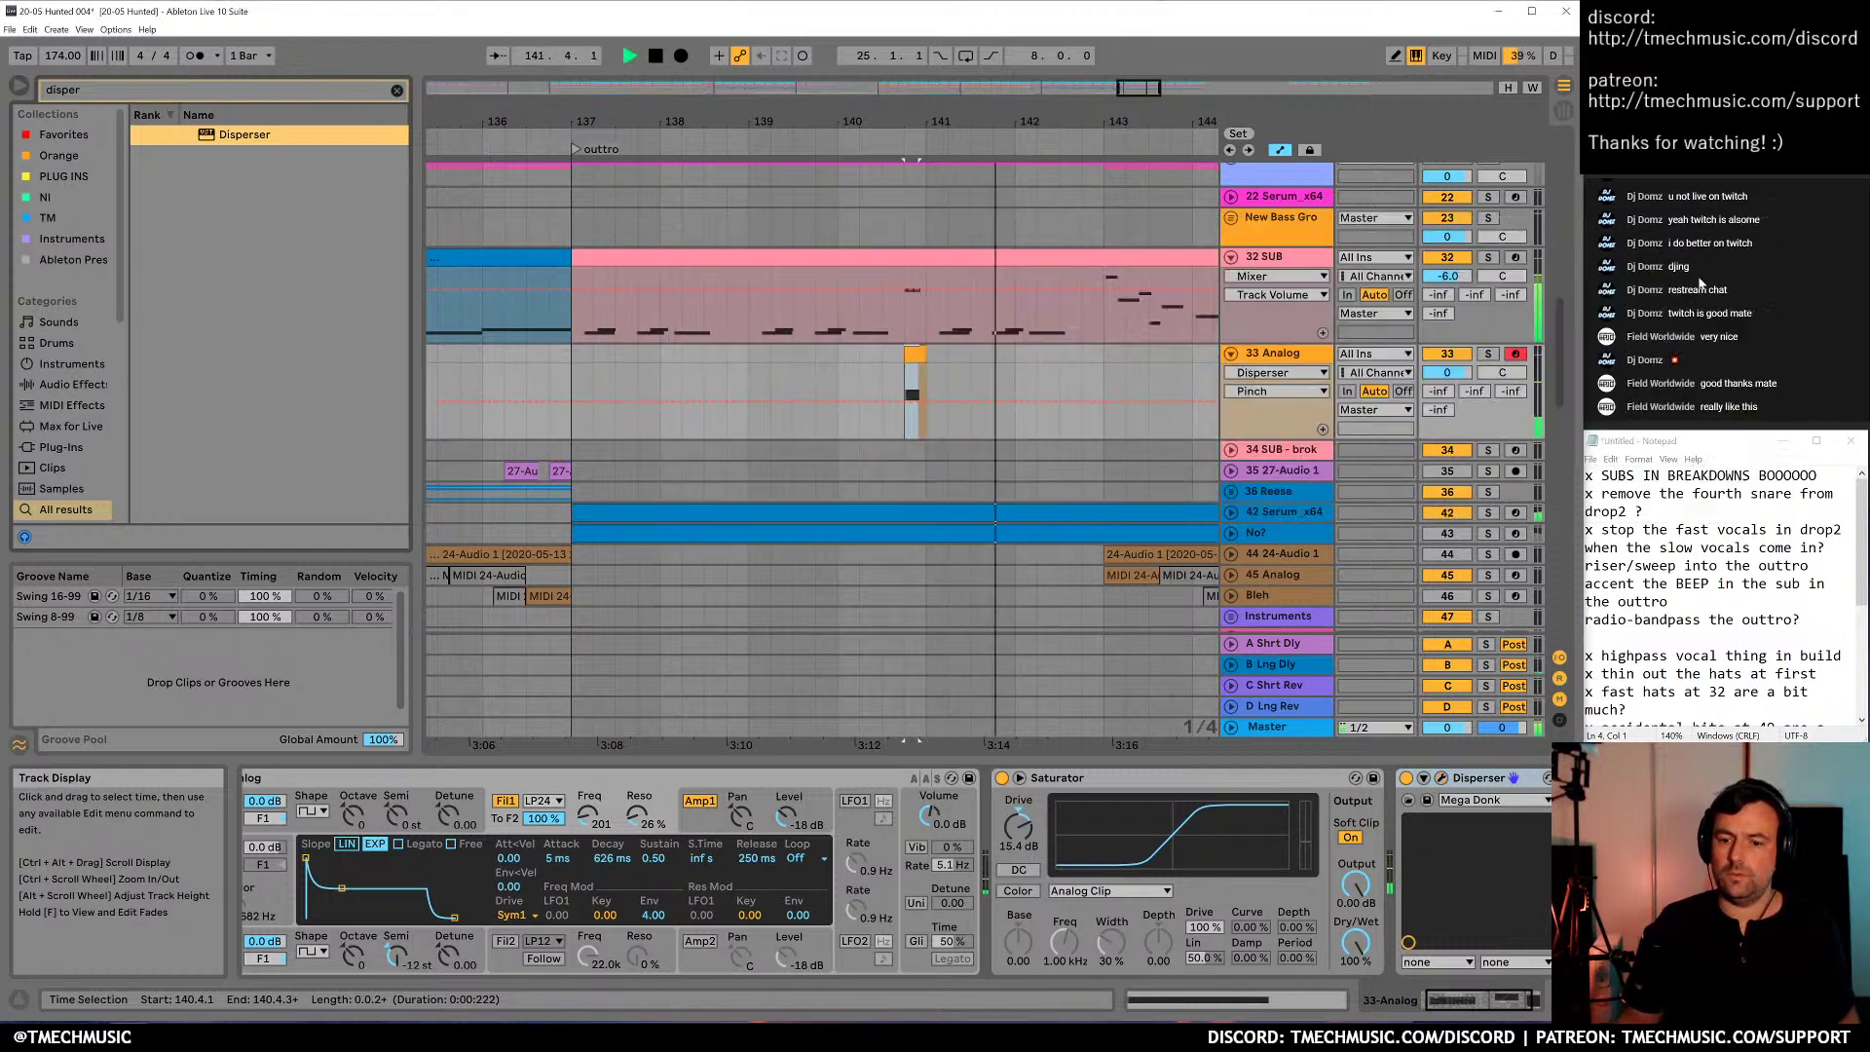
key("space")
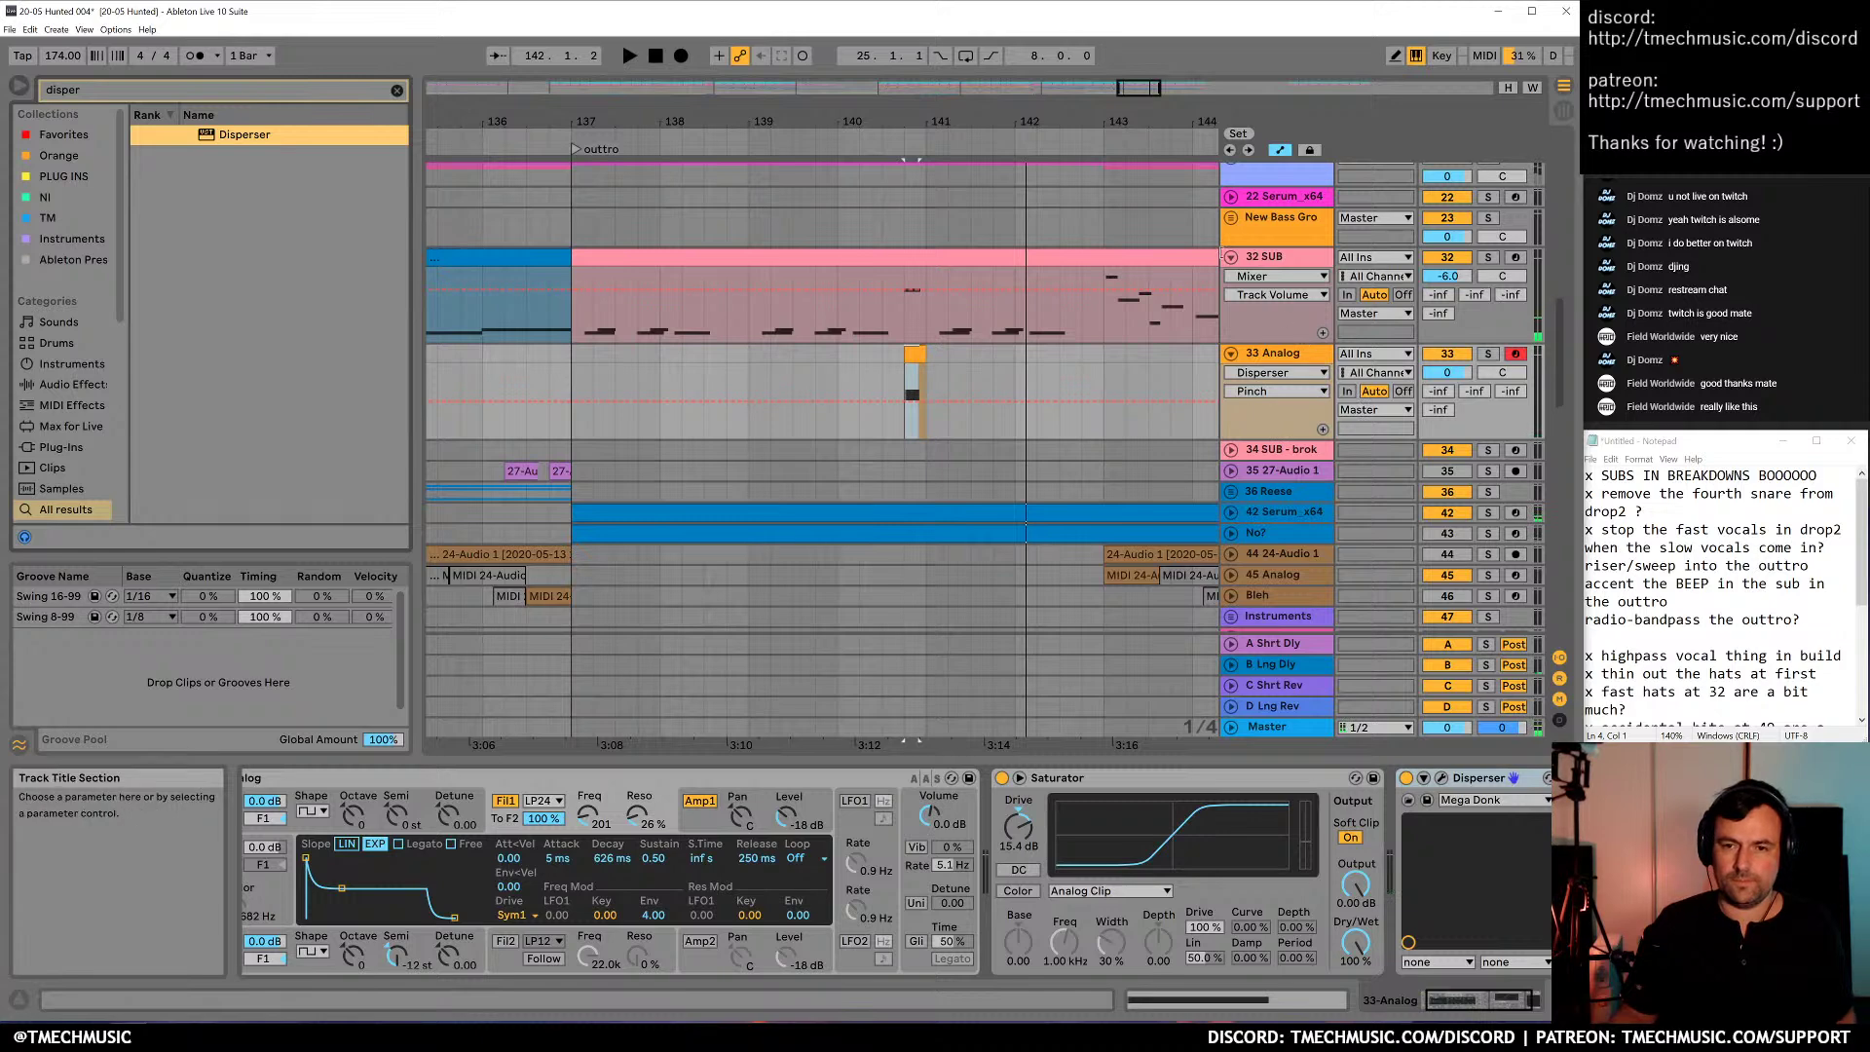
Play from about bar 135 through the transition into the outtro and examine the arrangement of the vocal and FX tracks
left_click_drag(827, 121, 827, 73)
left_click(682, 370)
key("space")
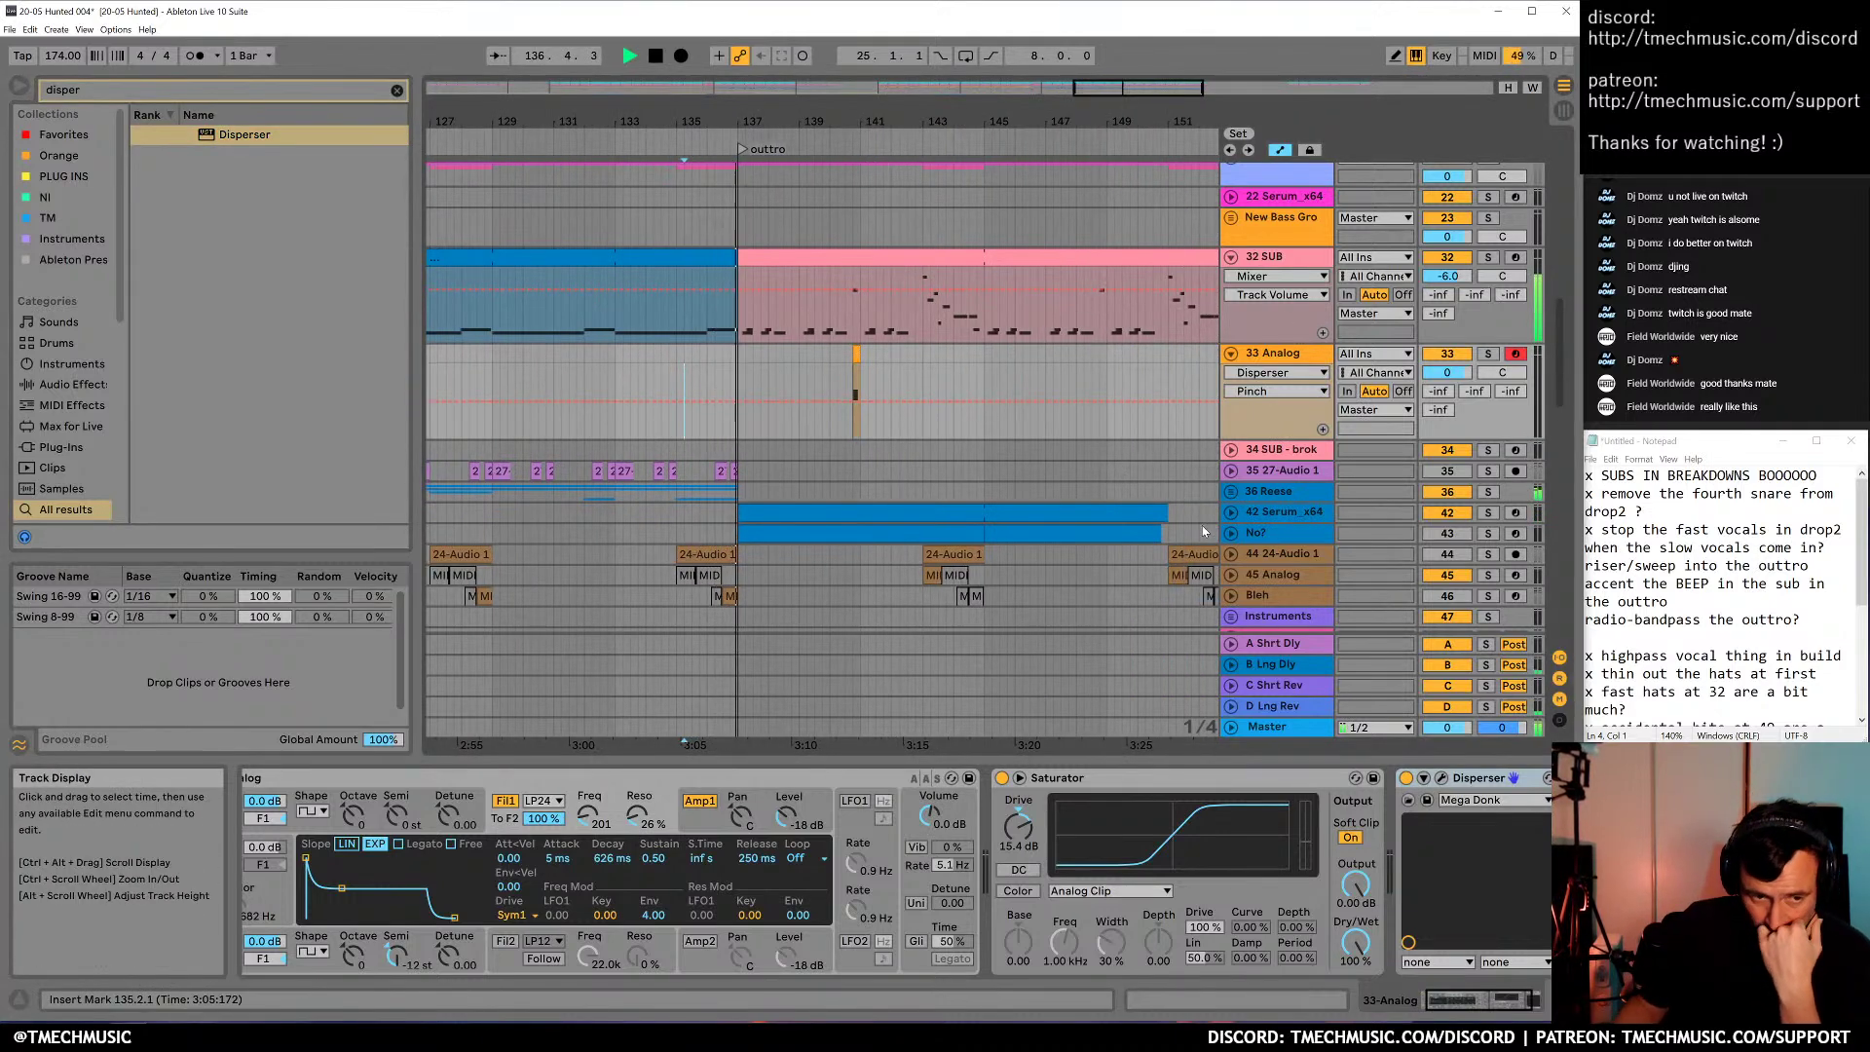
scroll(985, 573, "down", 15)
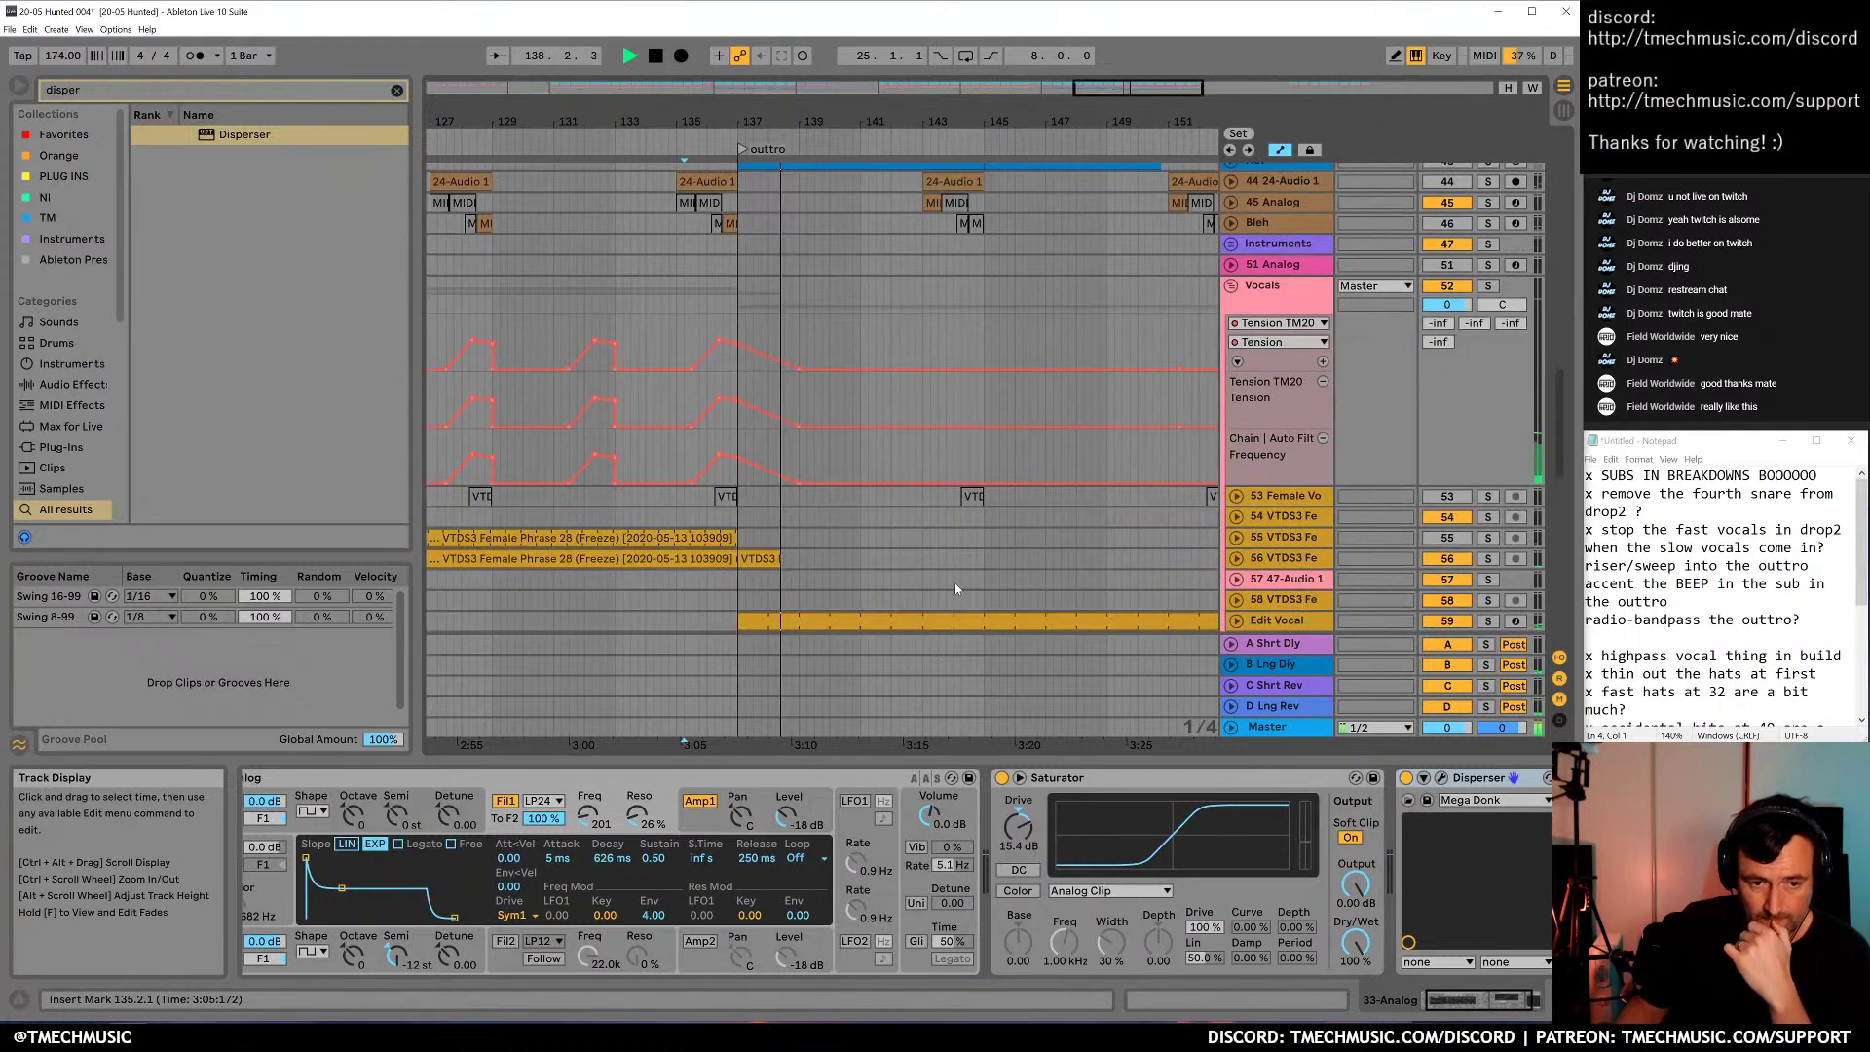
scroll(885, 570, "down", 8)
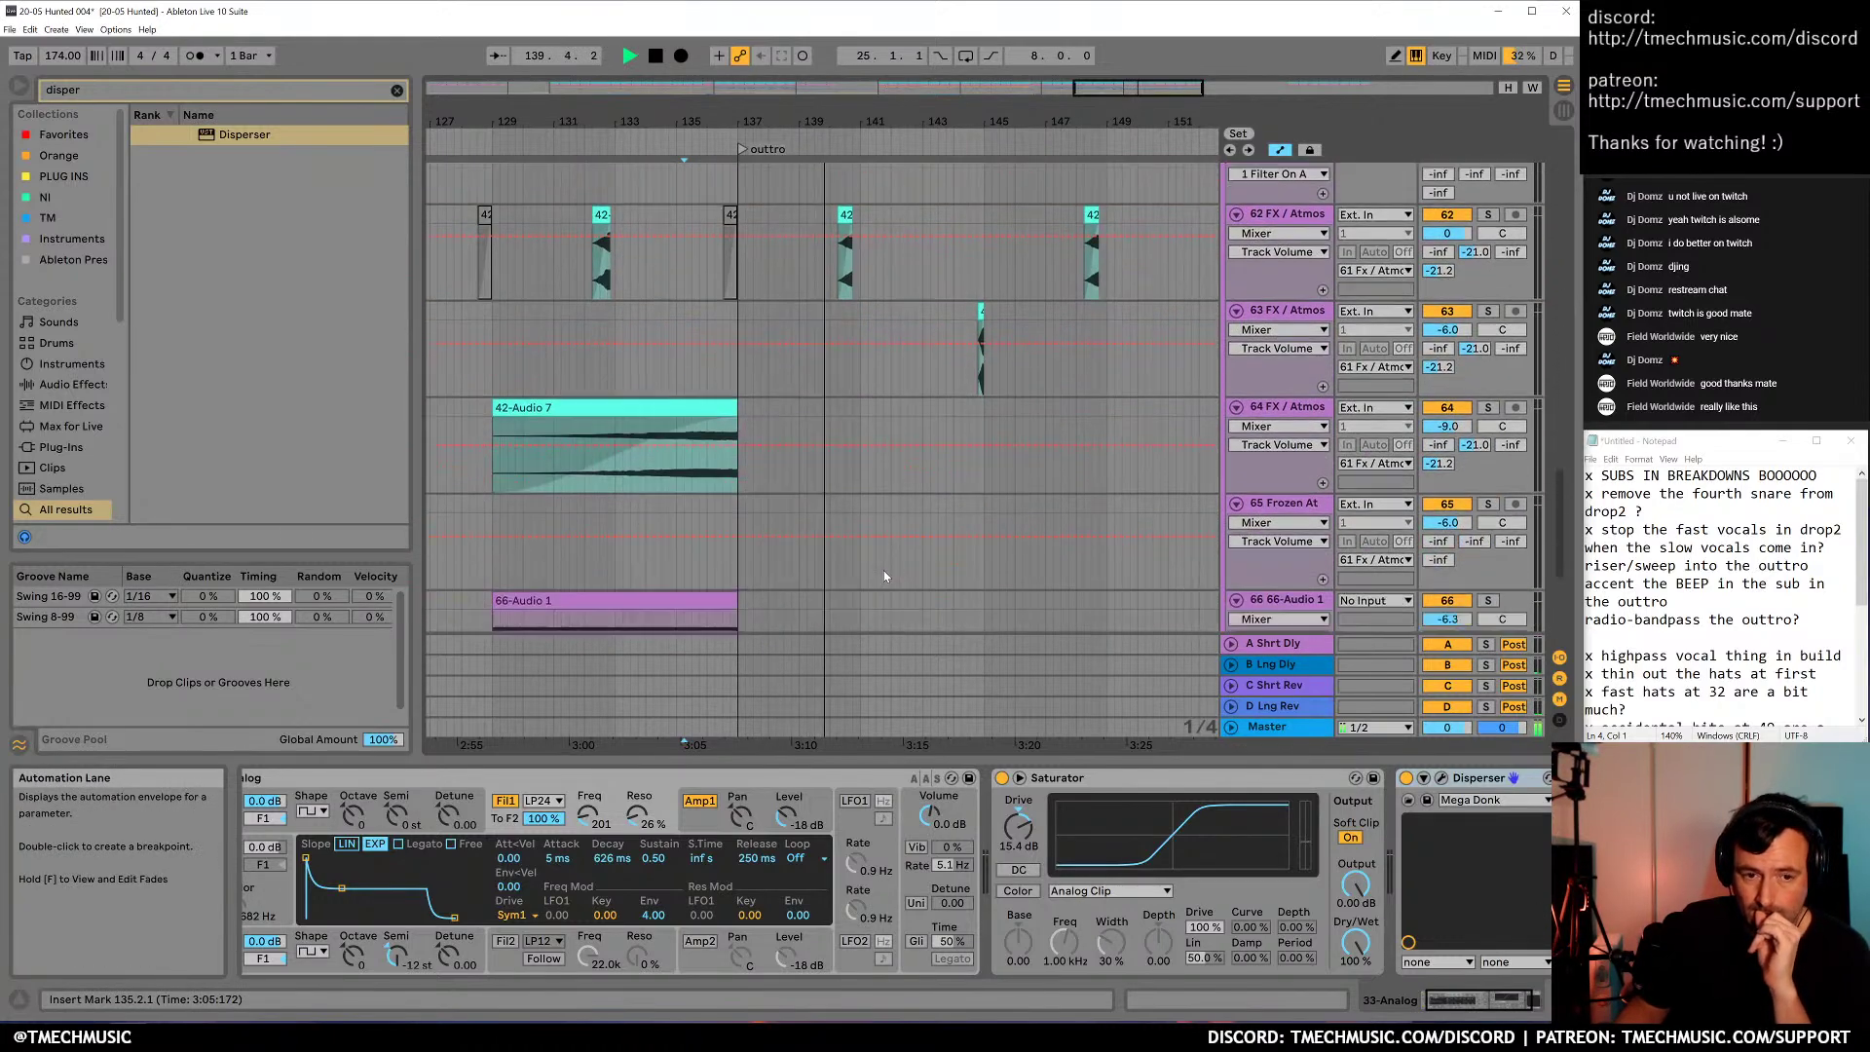
scroll(954, 514, "down", 5)
left_click_drag(876, 122, 952, 105)
scroll(954, 426, "up", 9)
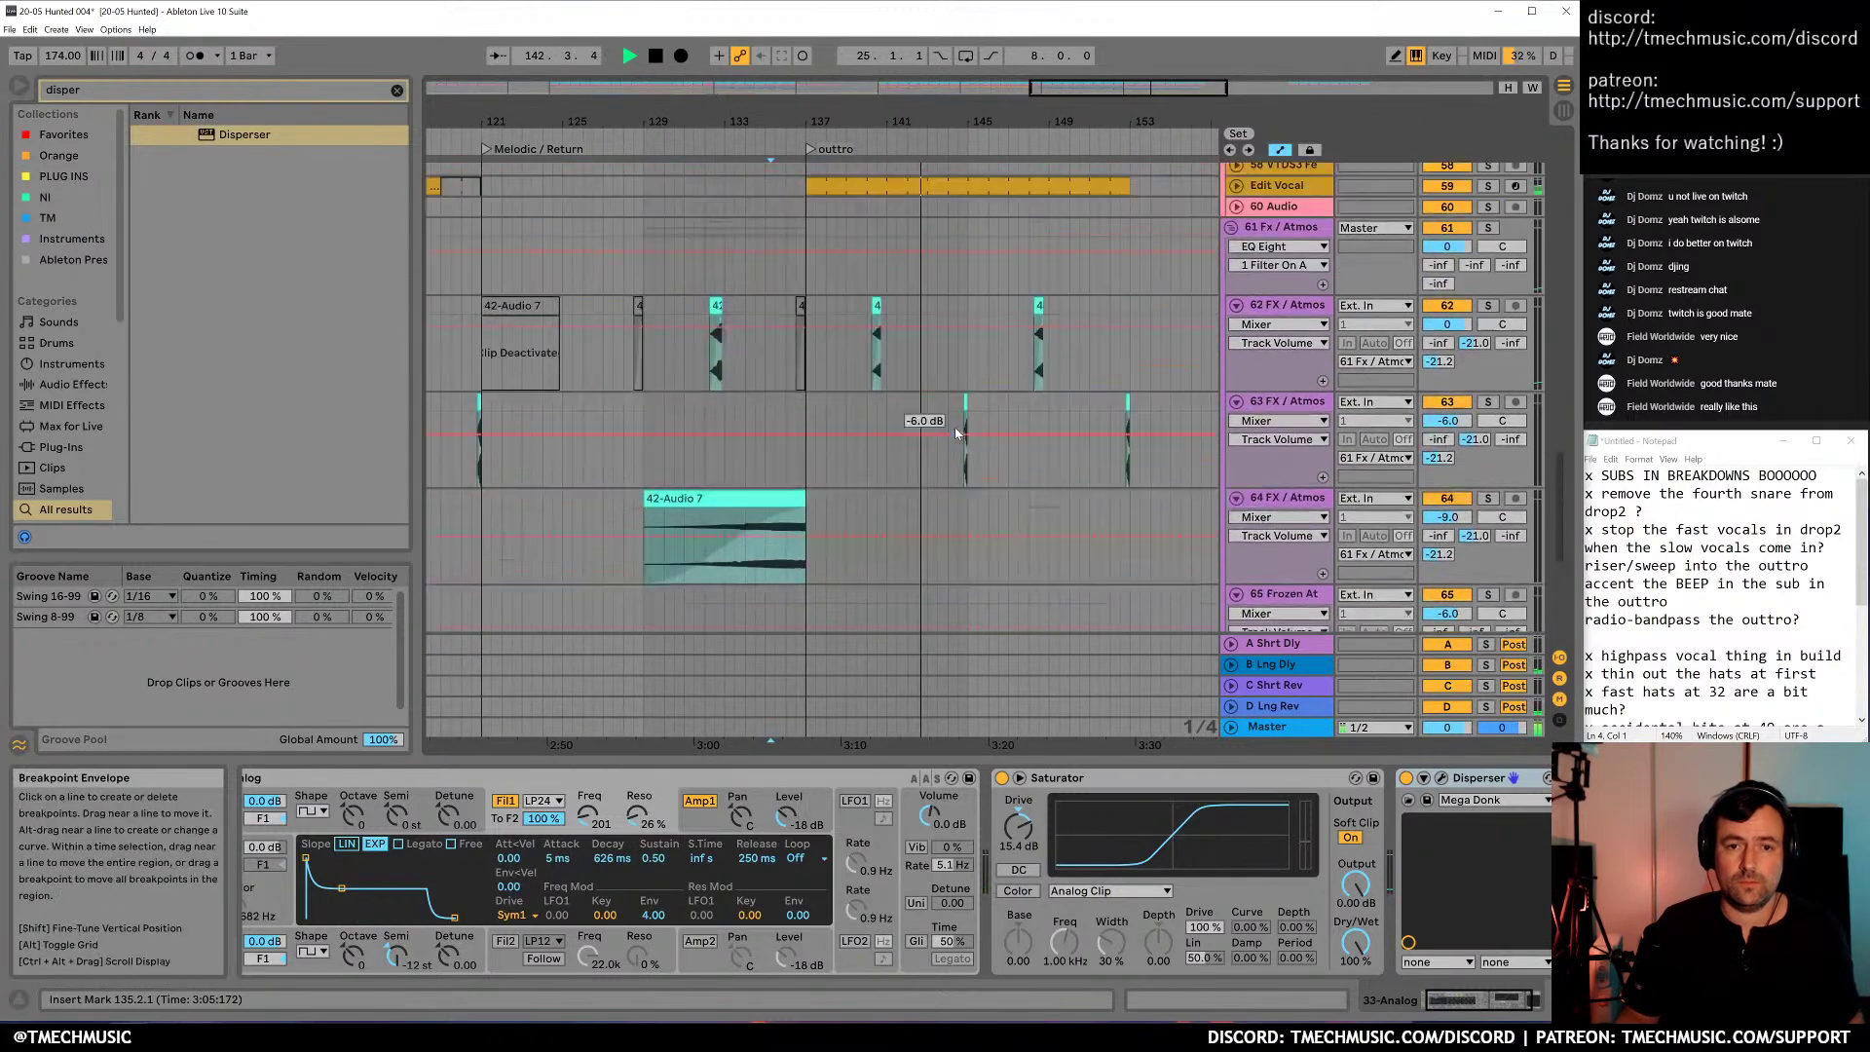
scroll(955, 432, "up", 15)
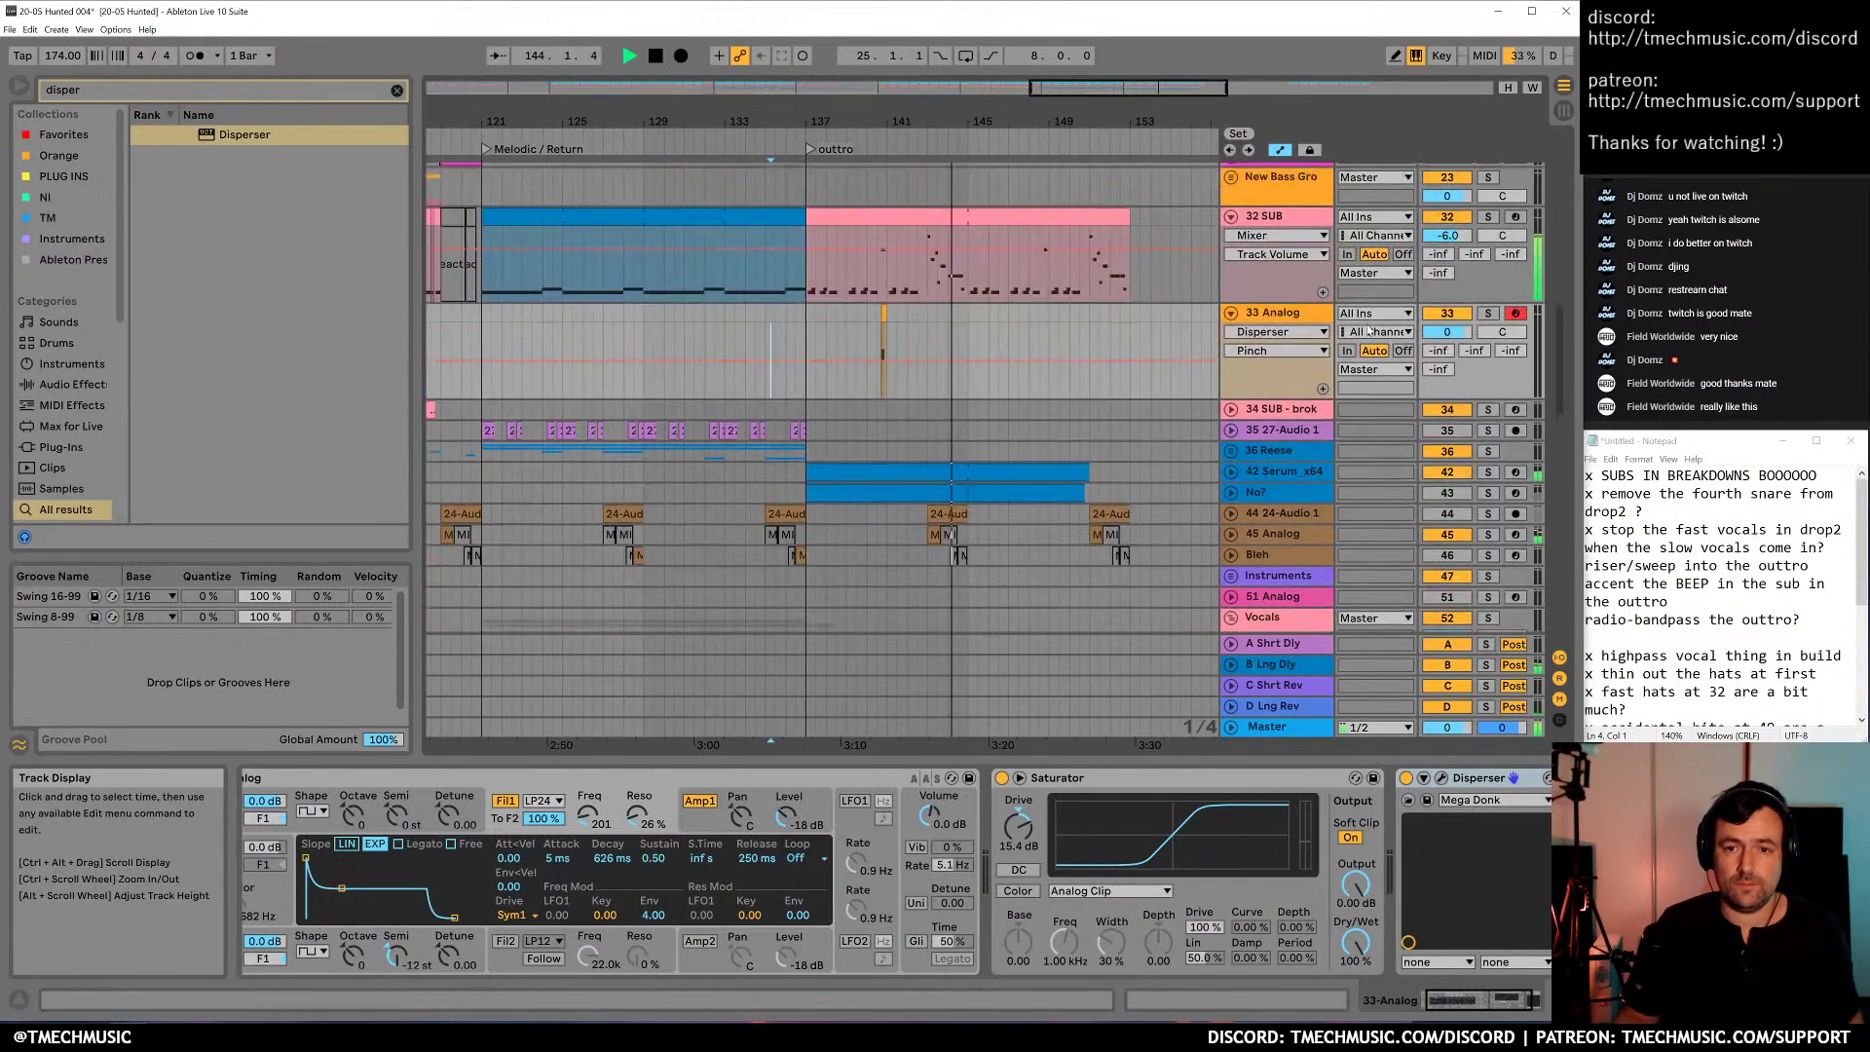
Set the 33 Analog track's A Shrt Dly send to -12.8 dB and its C Shrt Rev send to -10.6 dB while auditioning the beep
left_click(1447, 339)
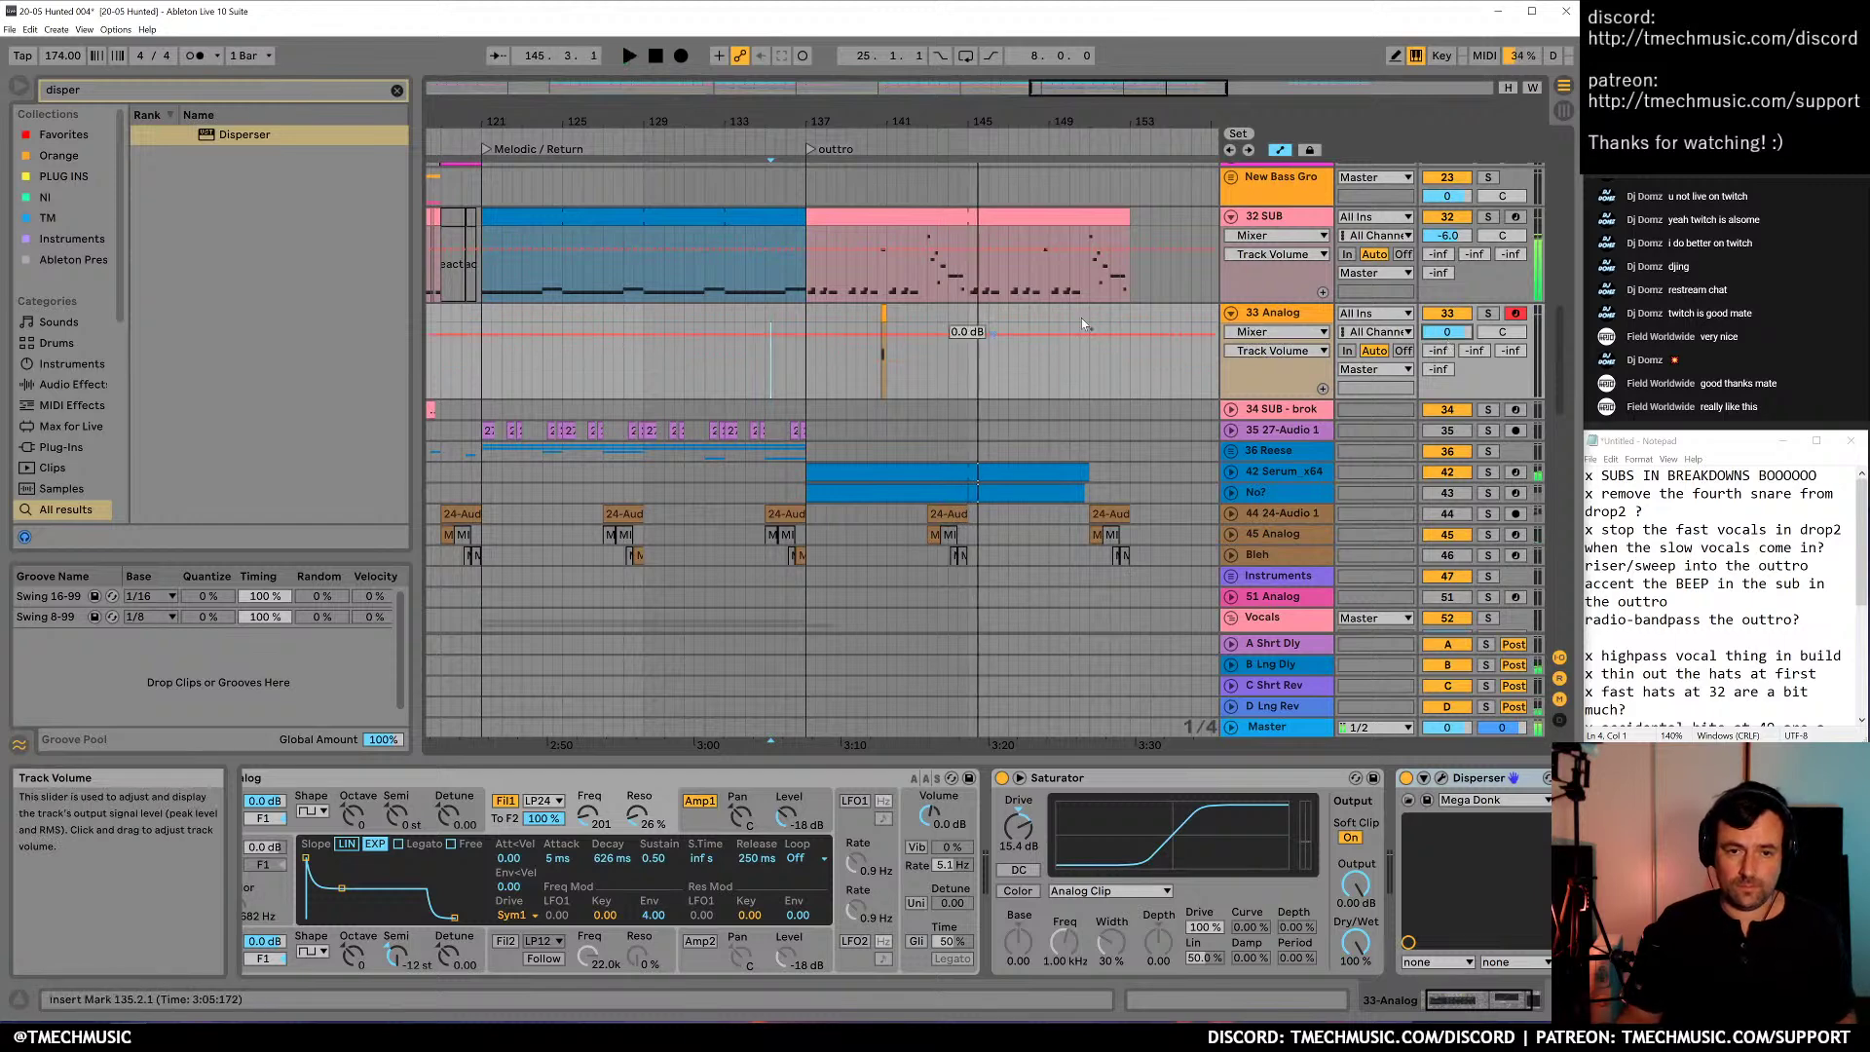
key("ctrl+f")
type("d")
key("BackSpace")
left_click_drag(1448, 353, 1461, 358)
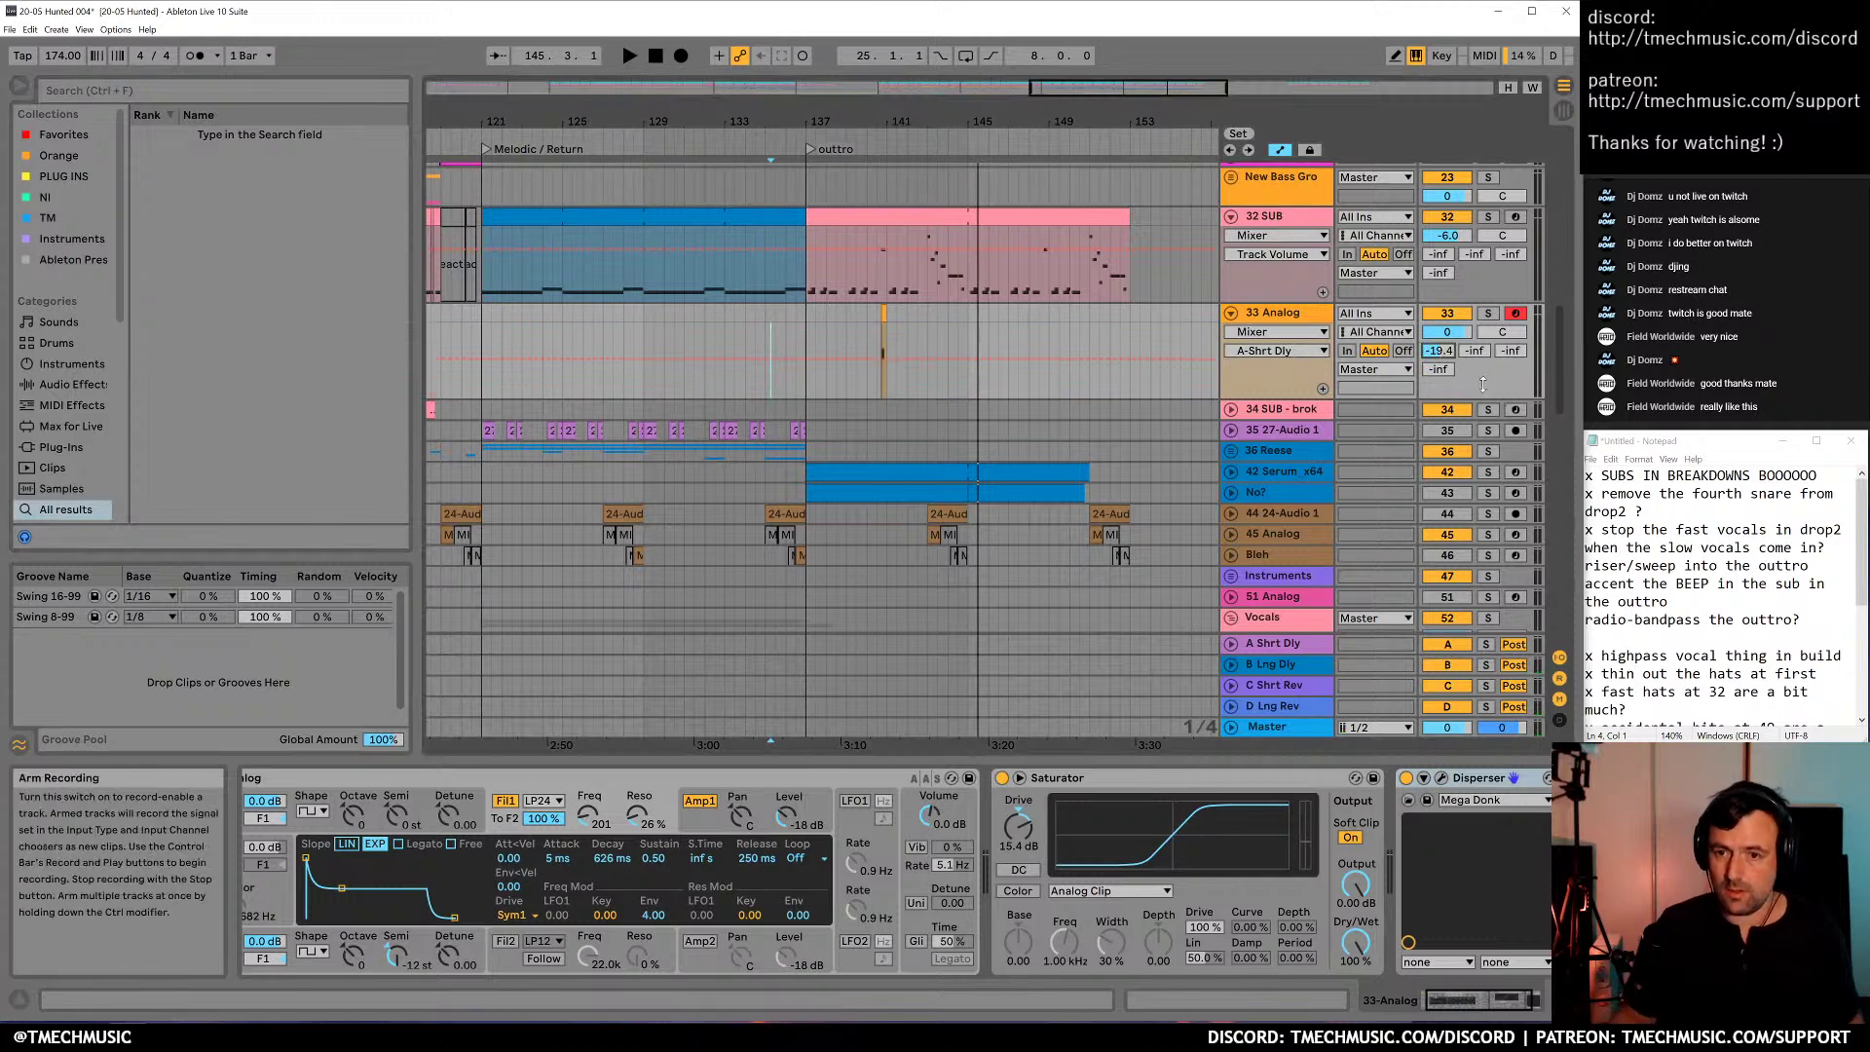
key("space")
left_click(856, 313)
key("space")
key("space")
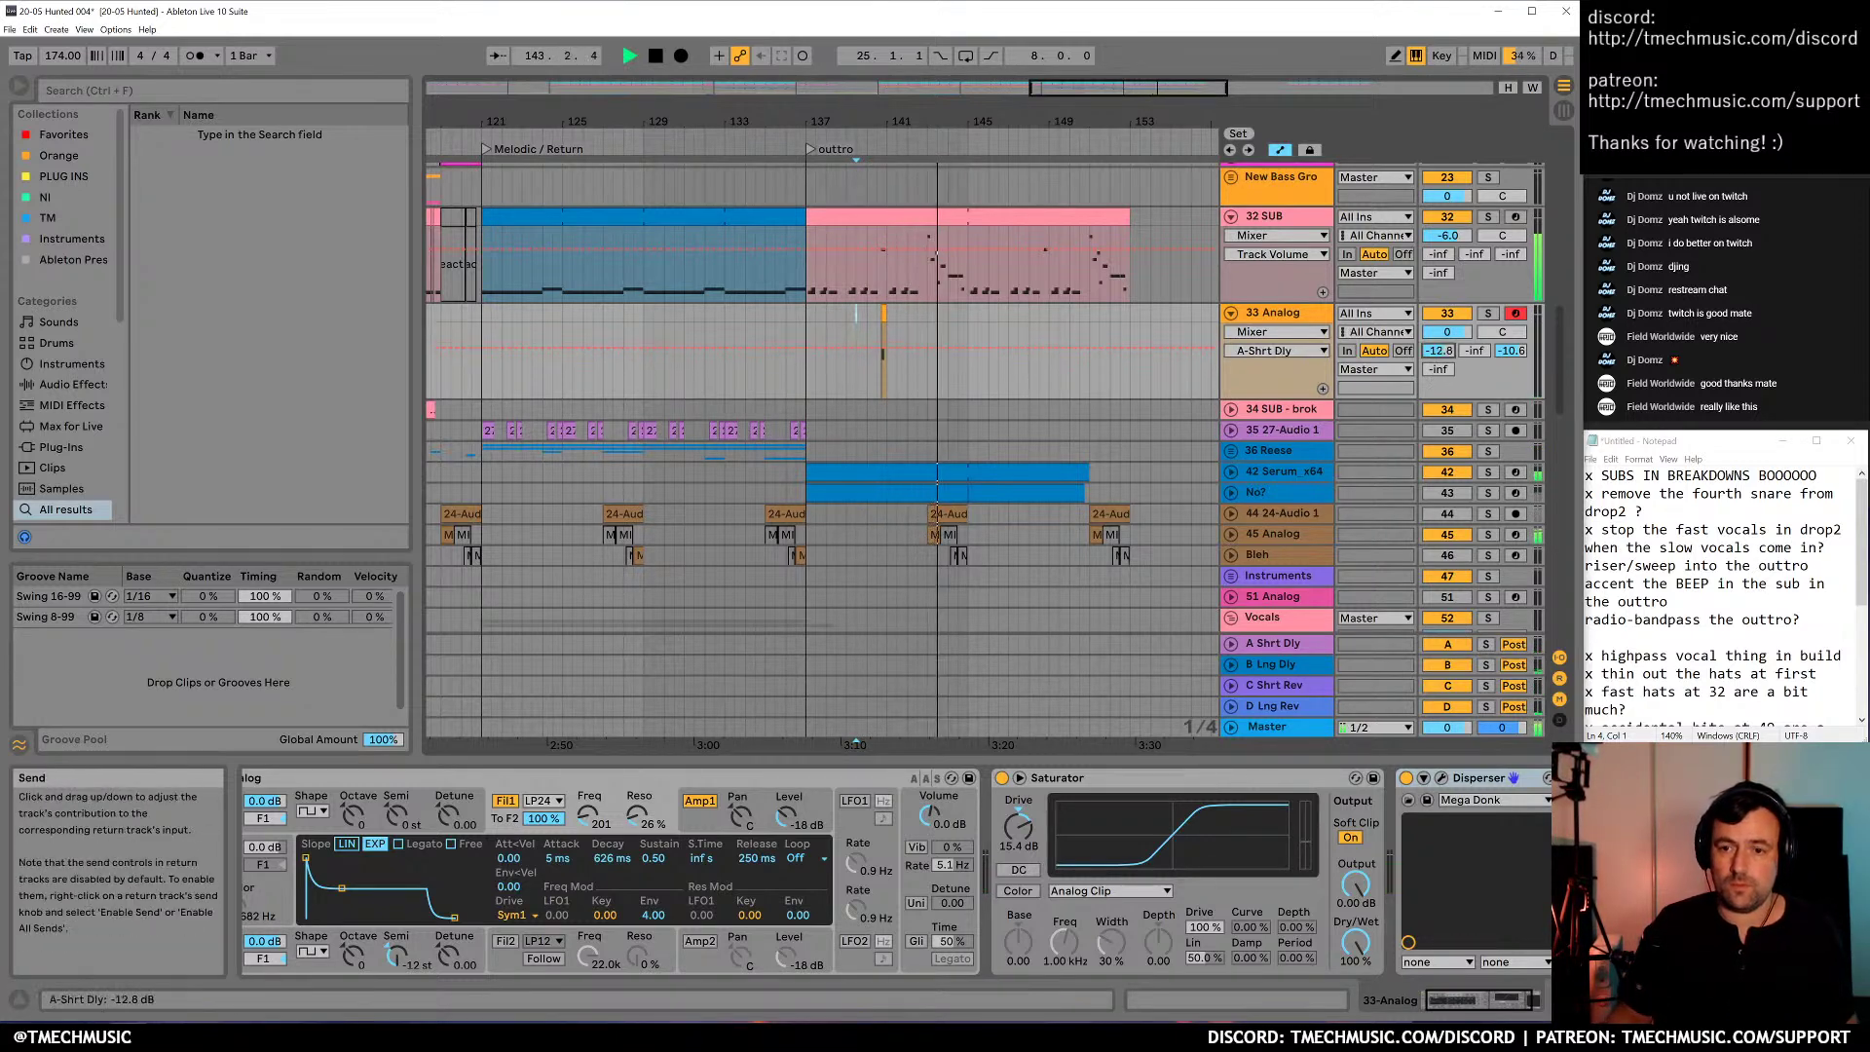
Lower the 33 Analog track's volume to -5.7 dB and raise its A Shrt Dly send to -6.2 dB during playback
key("space")
key("space")
left_click_drag(1447, 331, 1443, 339)
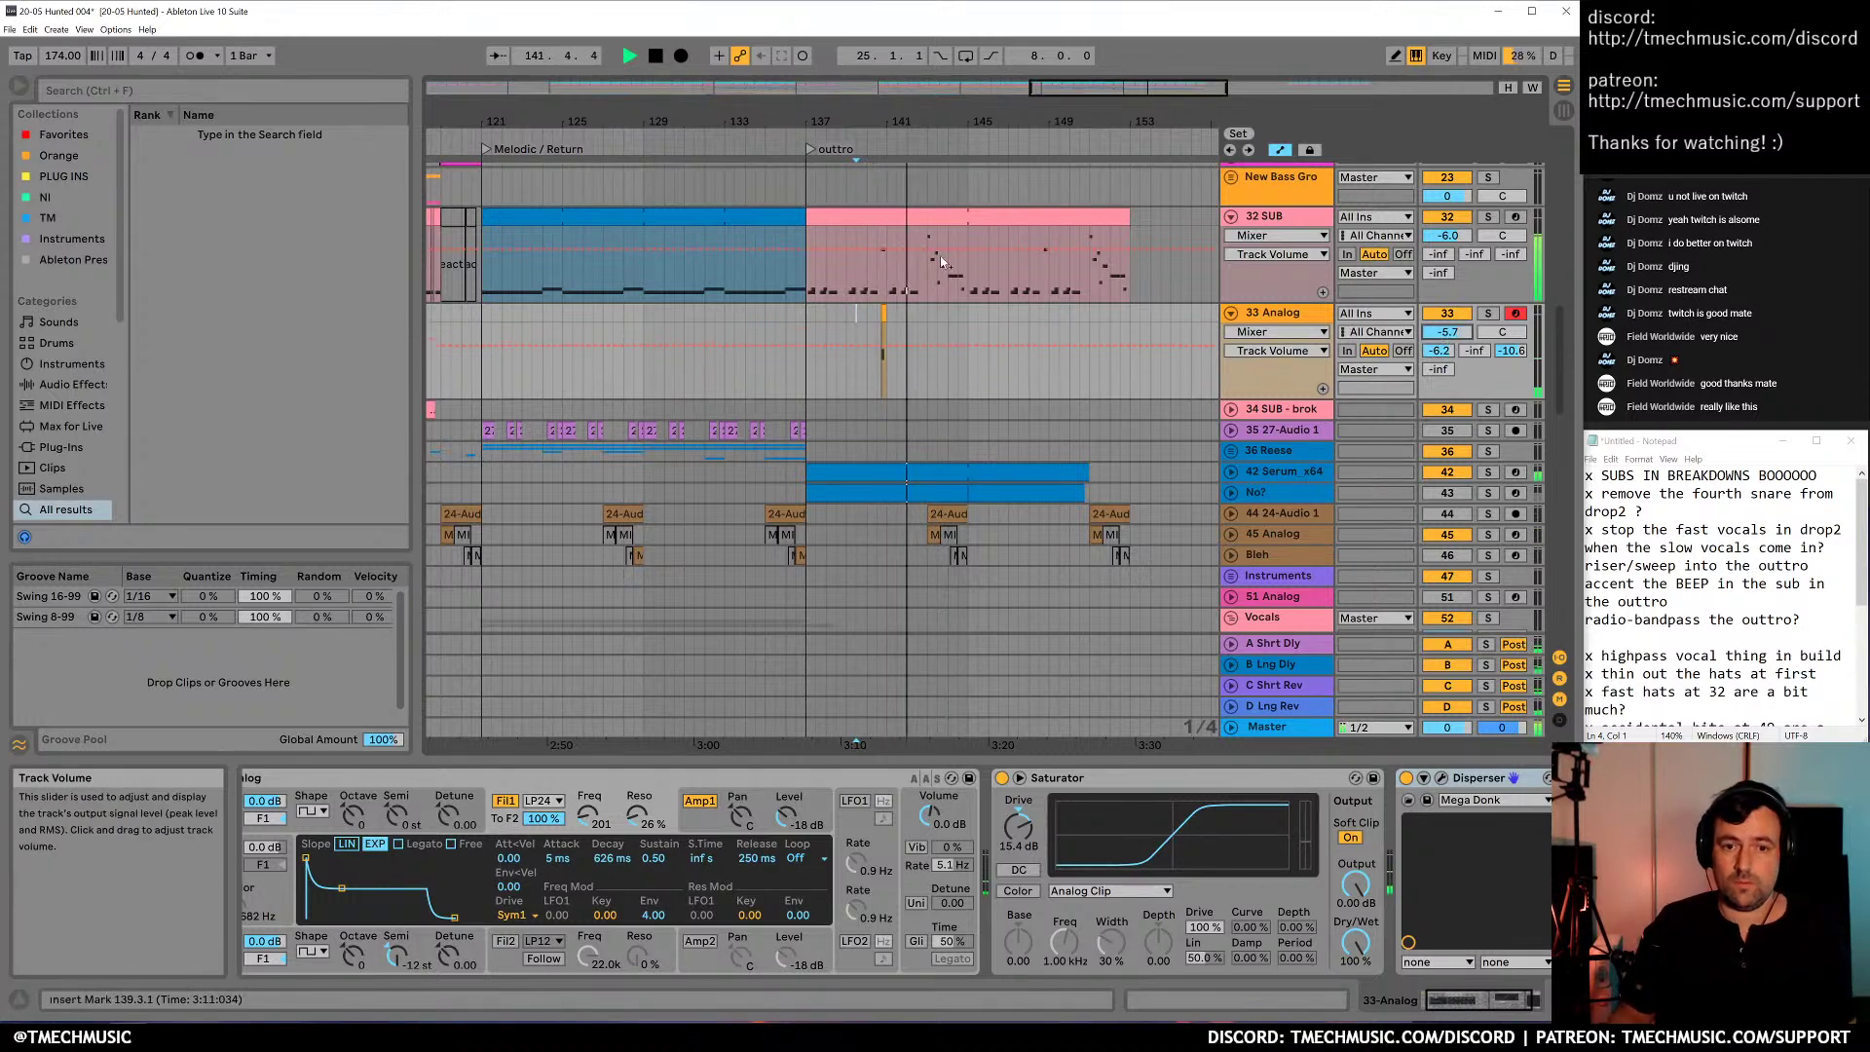
Transpose the F#3 note in the 33 Analog clip down two octaves to F#1 and audition it in the outtro
scroll(898, 278, "up", 3)
left_click(880, 336)
key("space")
key("shift+Tab")
key("shift+Down")
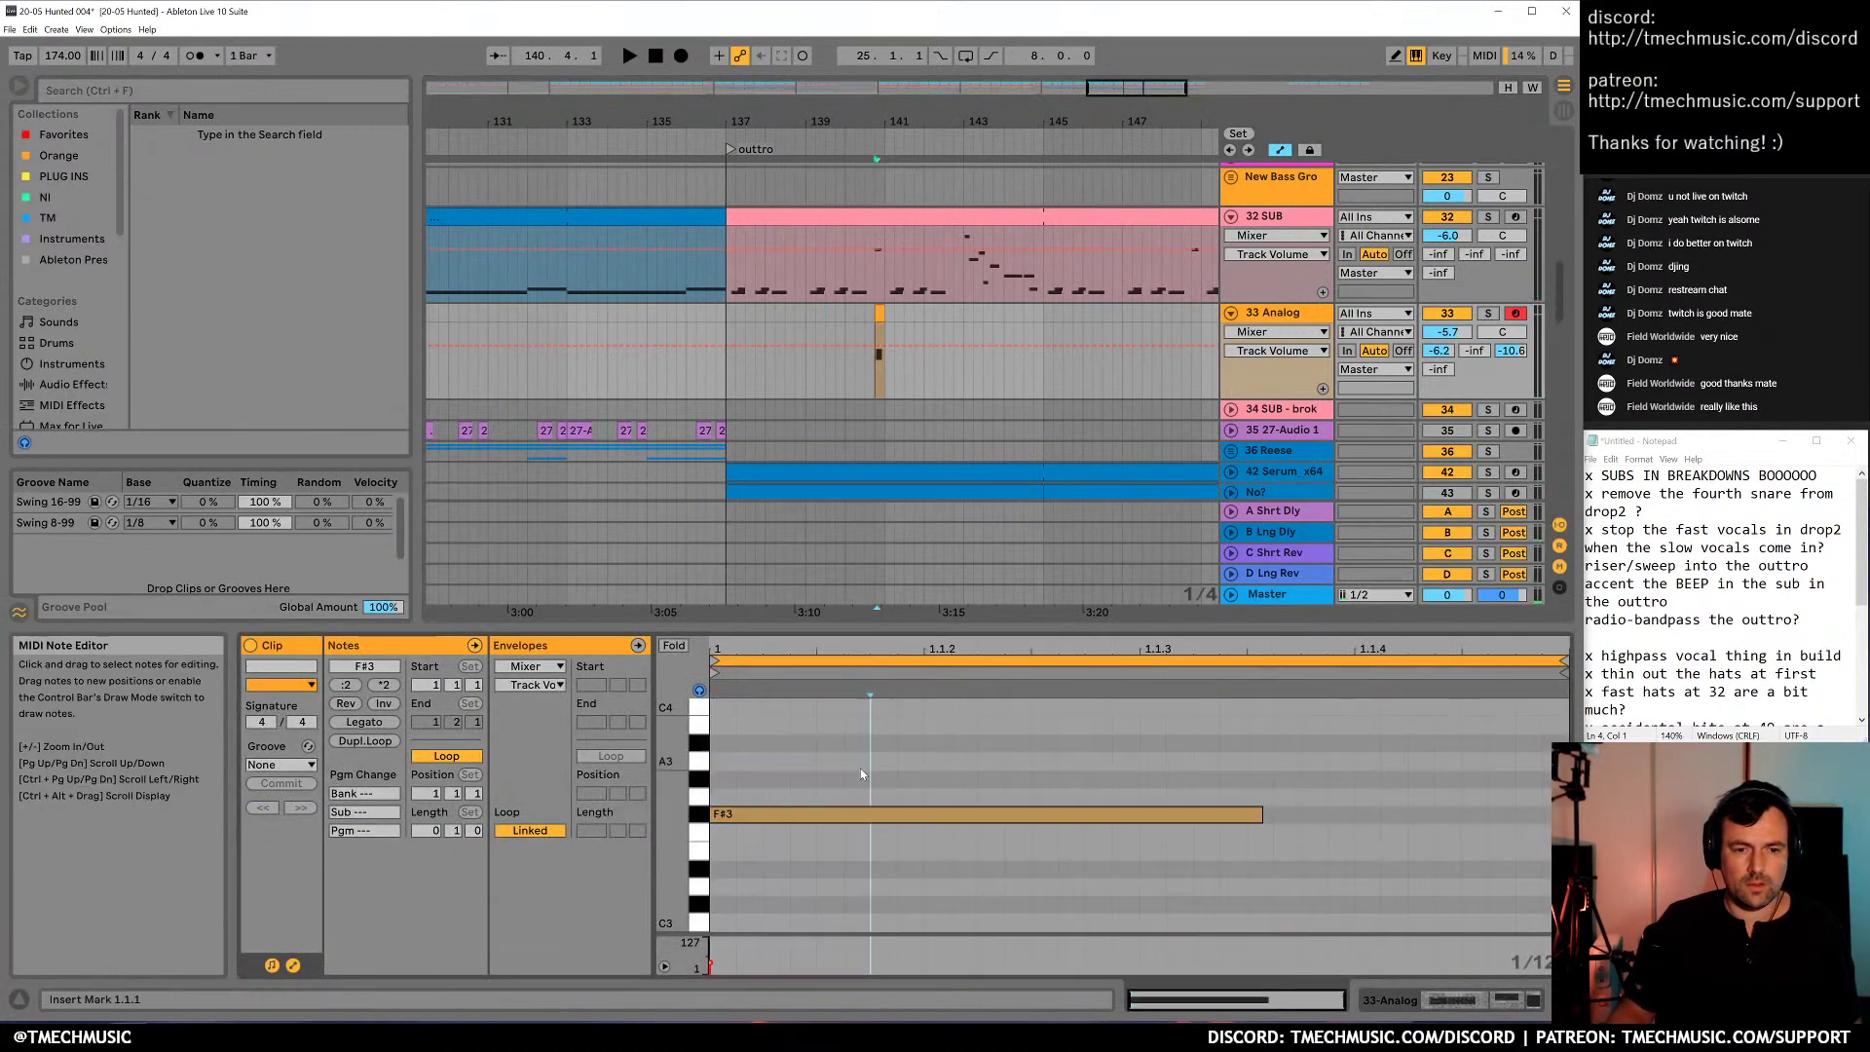
key("shift+Down")
key("space")
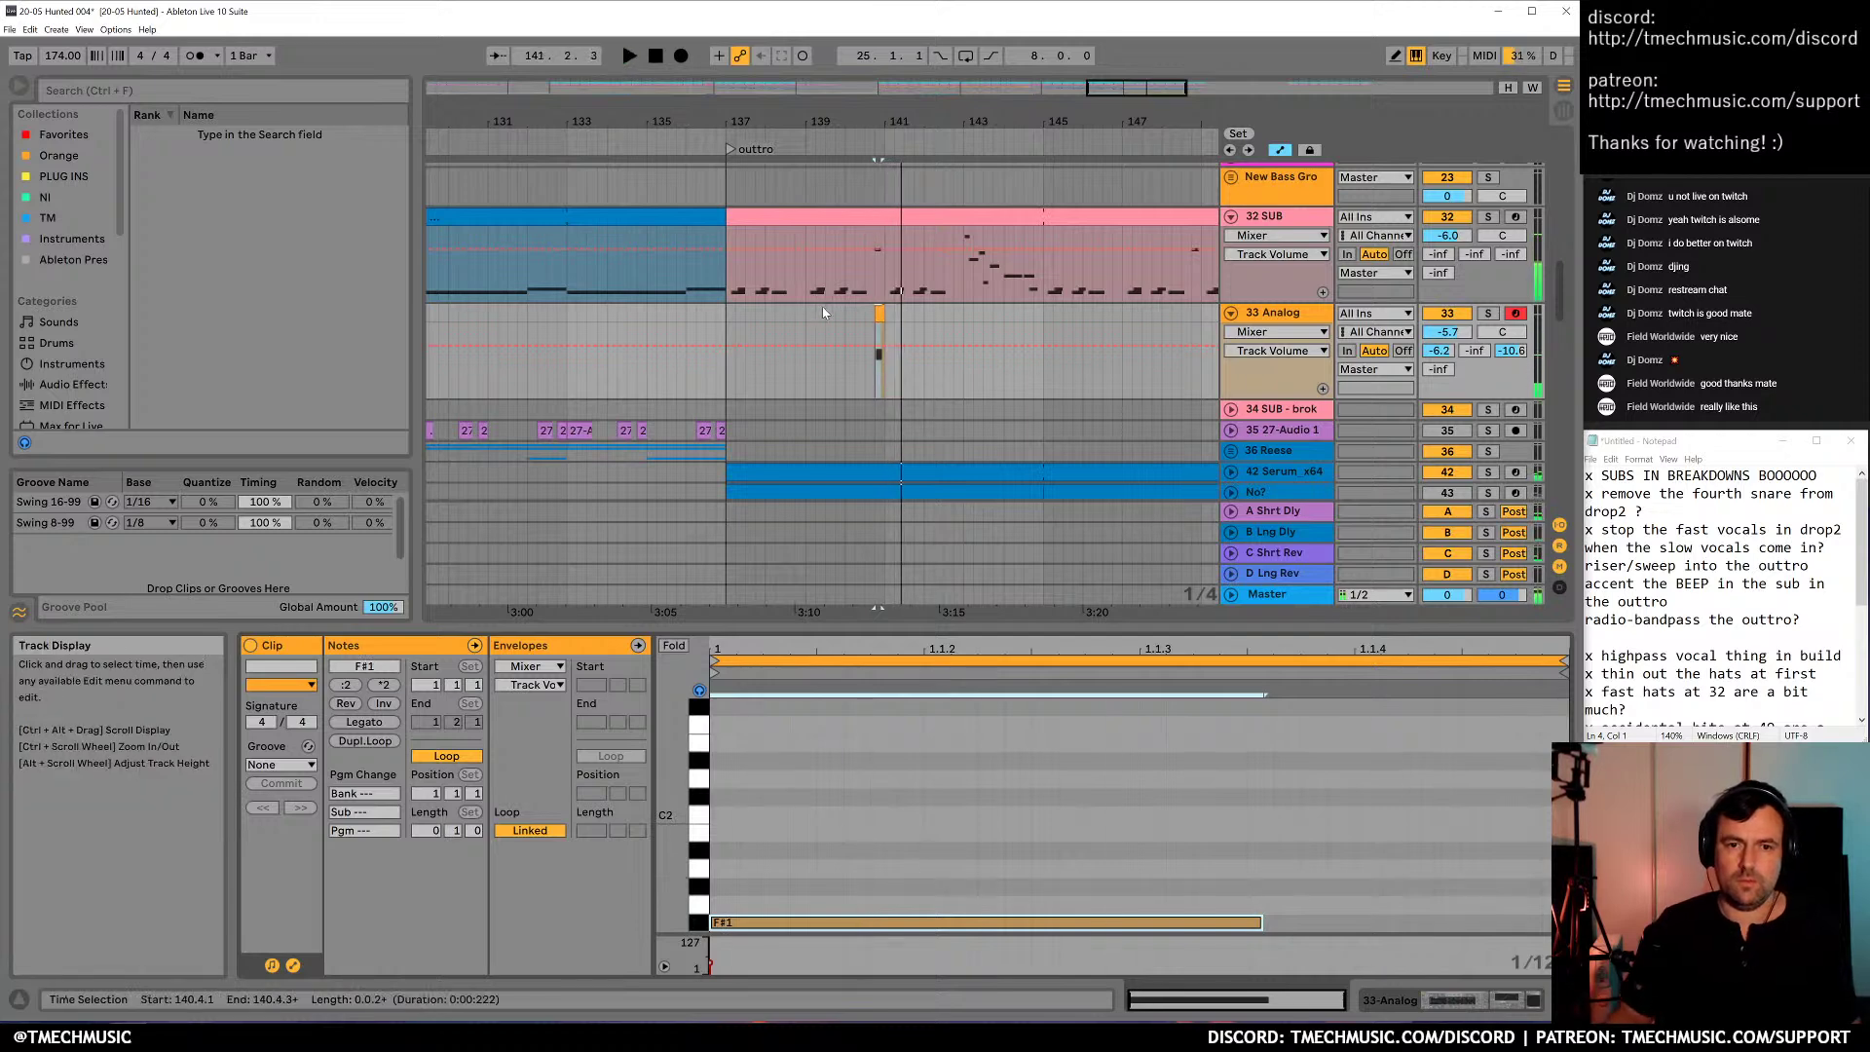
left_click(834, 313)
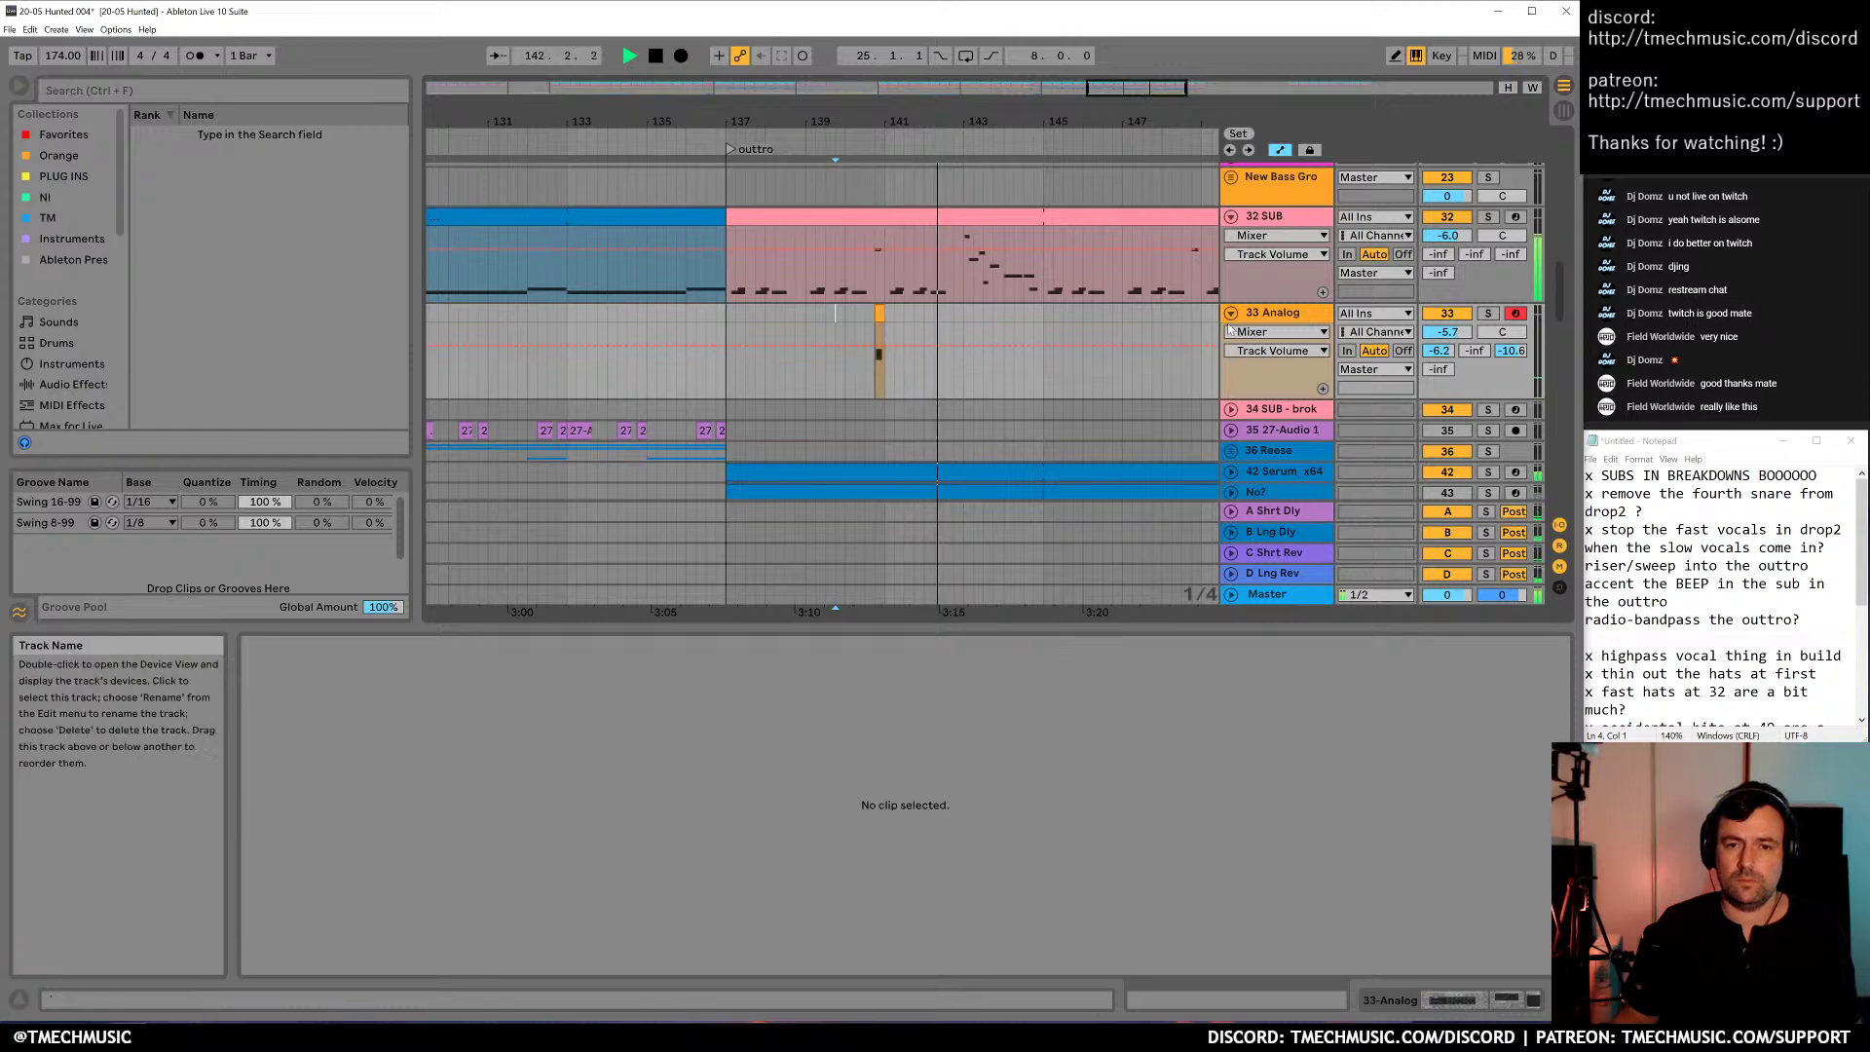
Add an EQ Eight after Disperser on the 33 Analog track and set its low-cut filter 2 to 240 Hz
double_click(1296, 316)
key("ctrl+f")
type("eq")
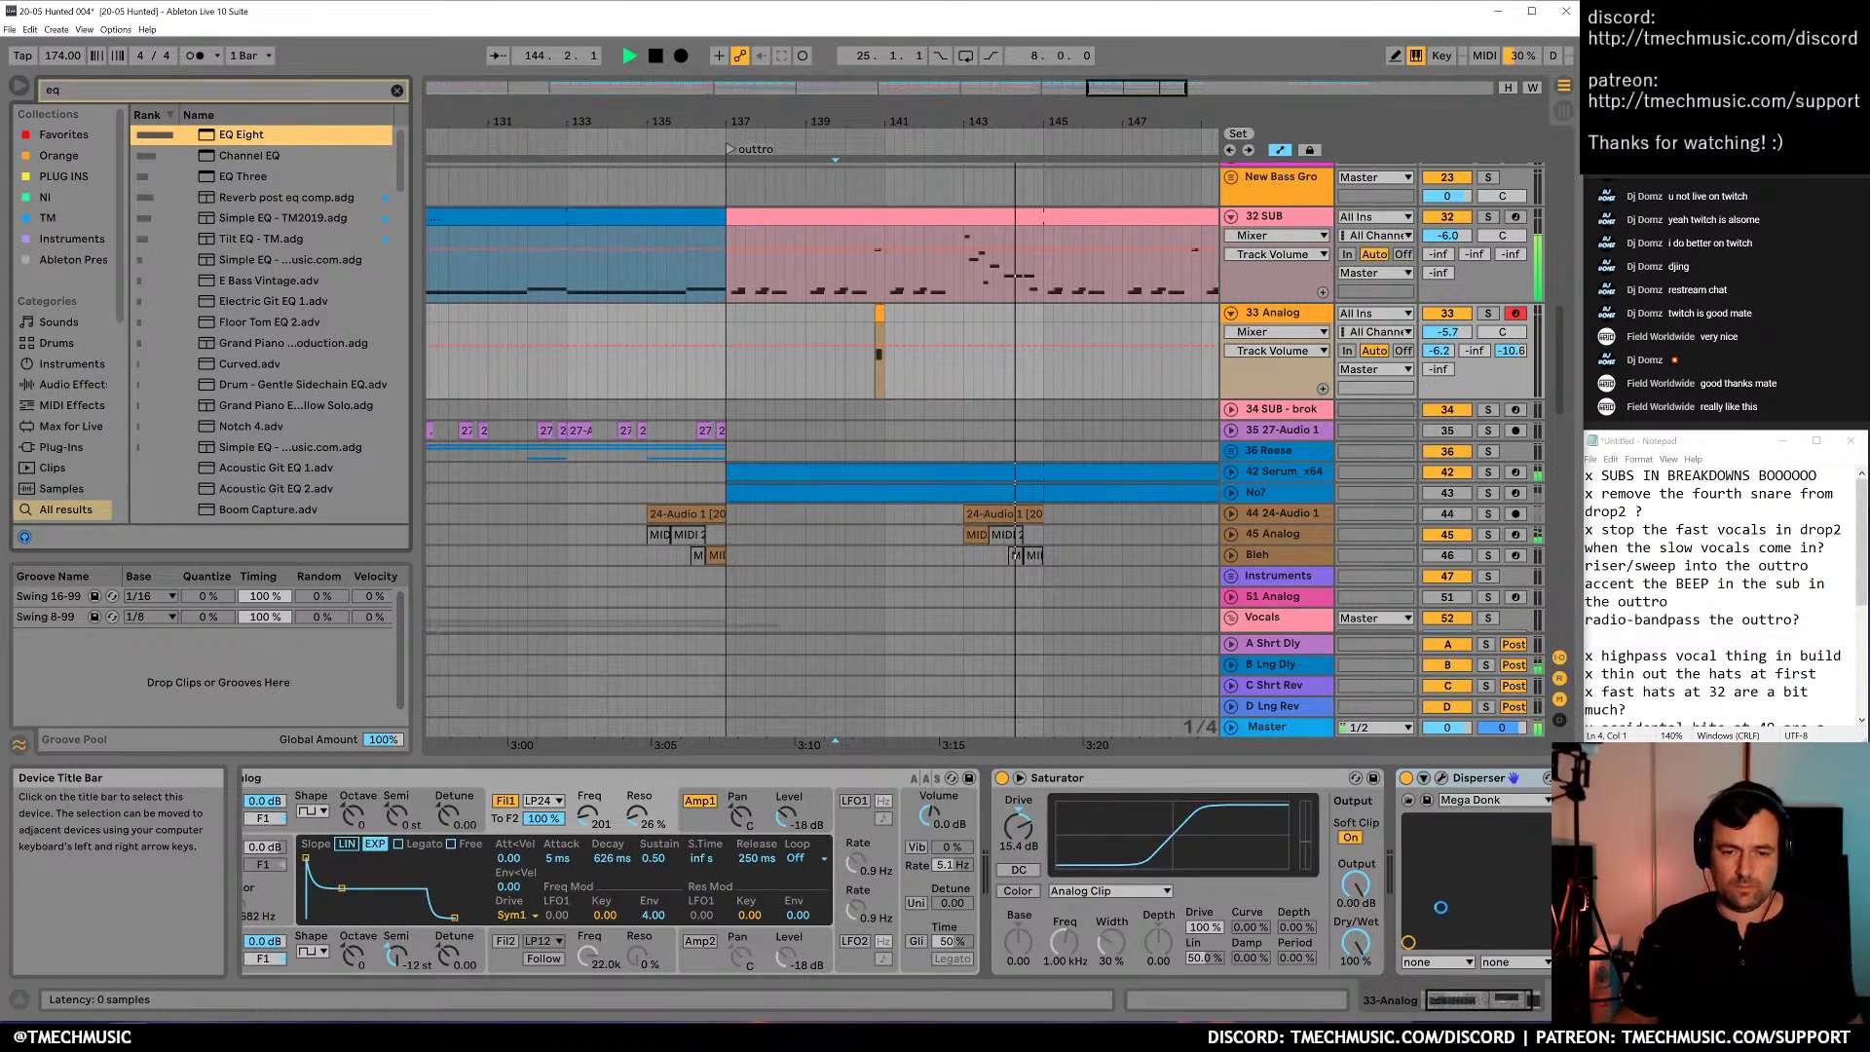
key("Return")
left_click(1158, 962)
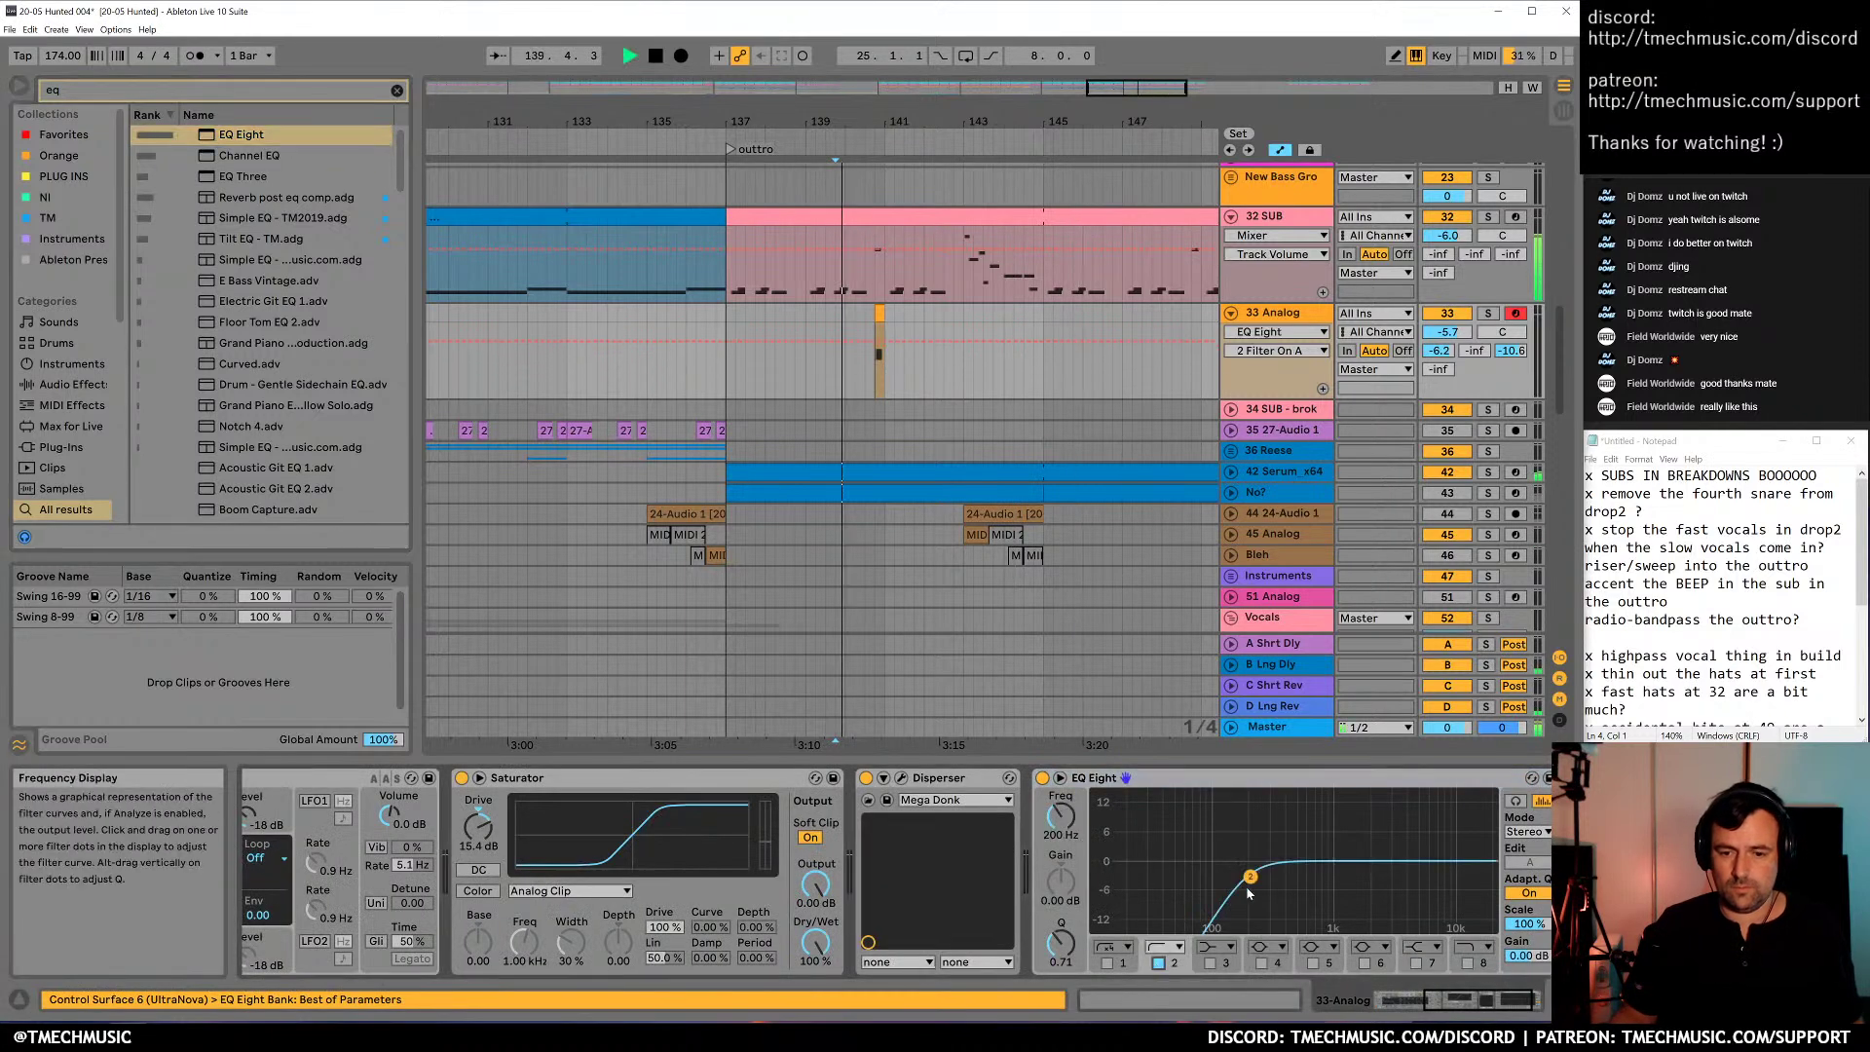
left_click_drag(1250, 876, 1259, 875)
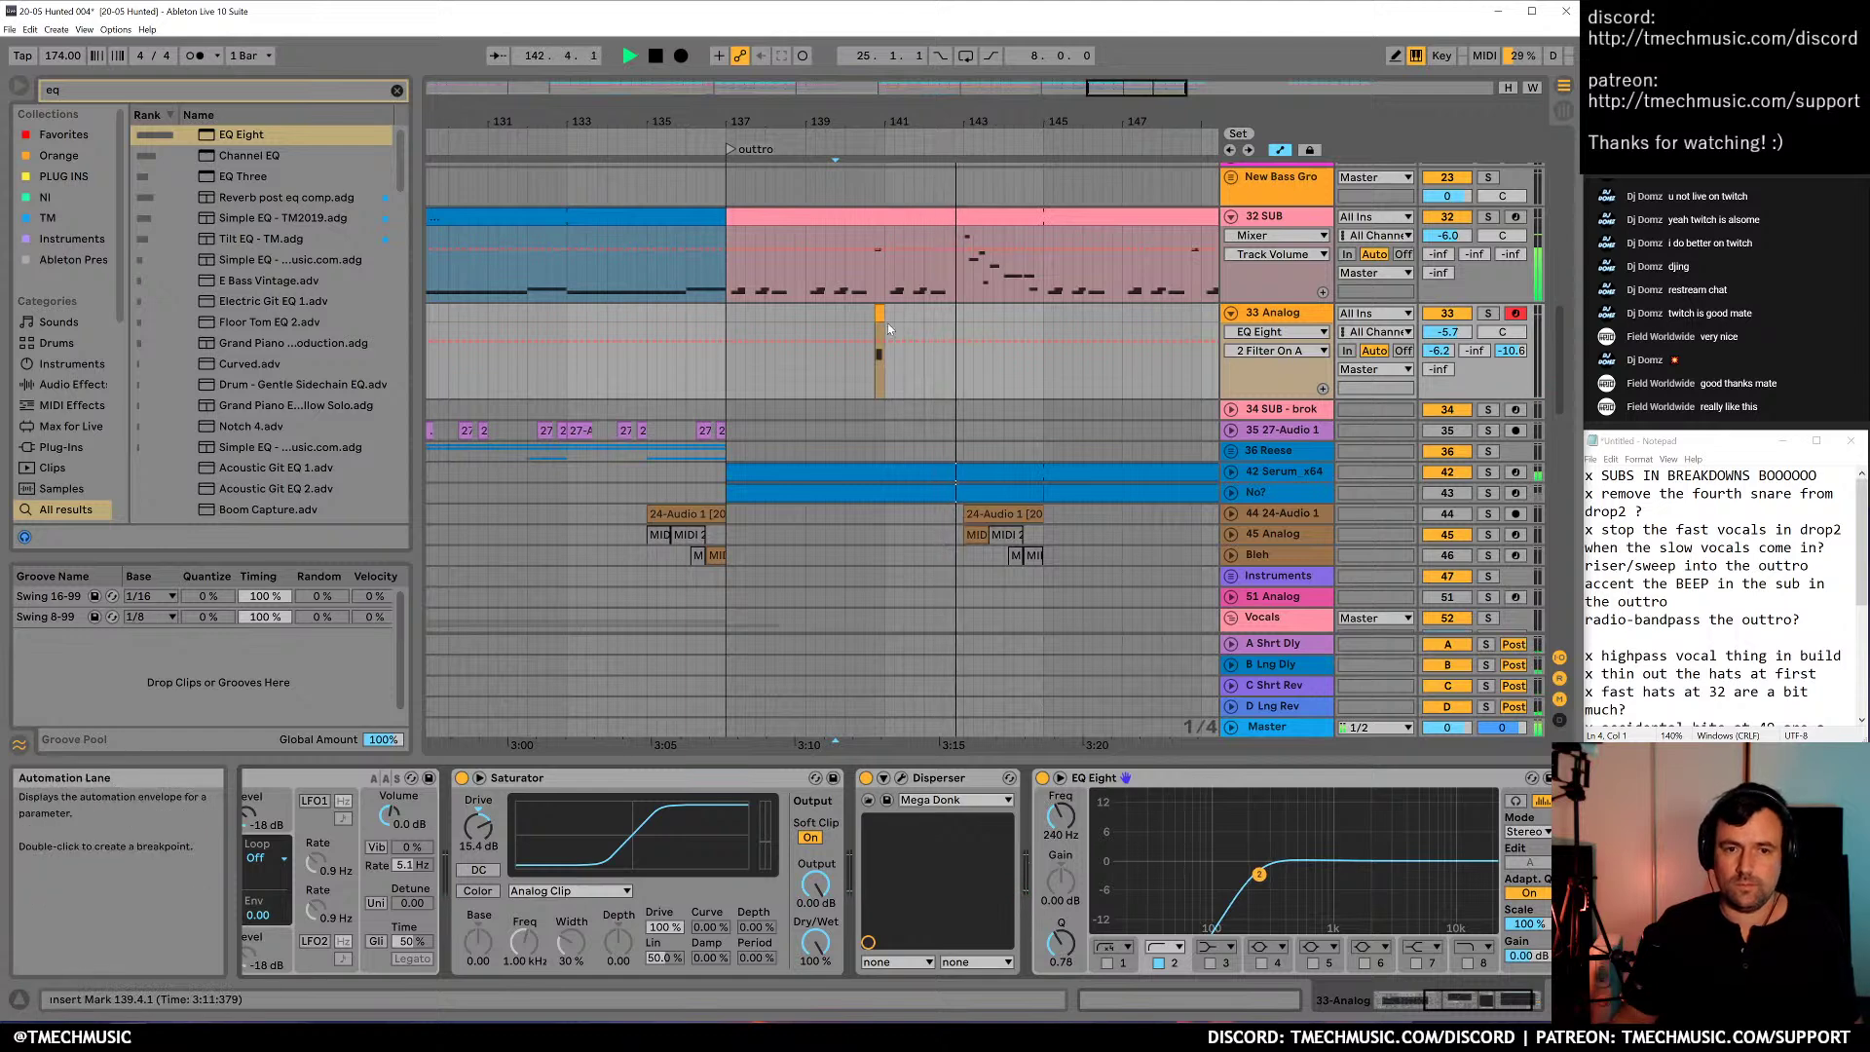
Duplicate bars 137 to 145 of the 33 Analog track so the beep clip repeats in bars 145 to 153
left_click(1053, 308)
left_click_drag(876, 122, 765, 103)
left_click_drag(647, 314, 861, 312)
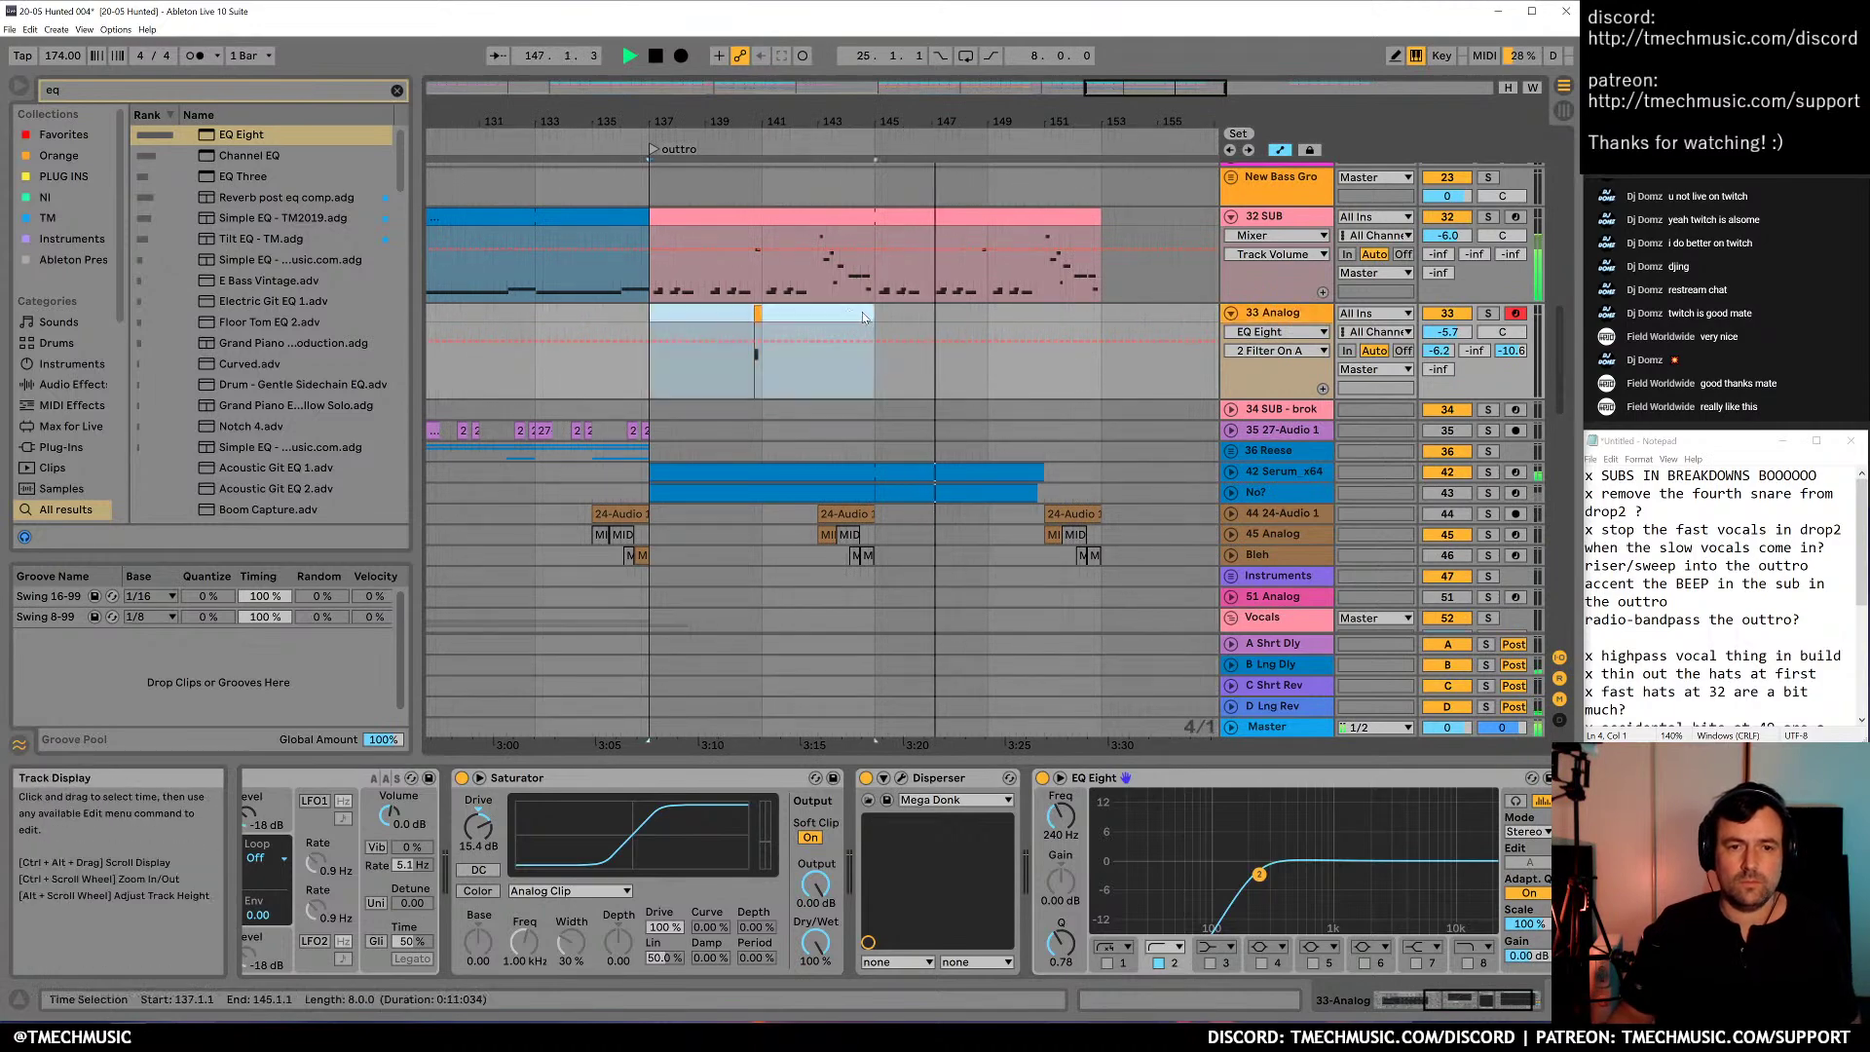
key("ctrl+d")
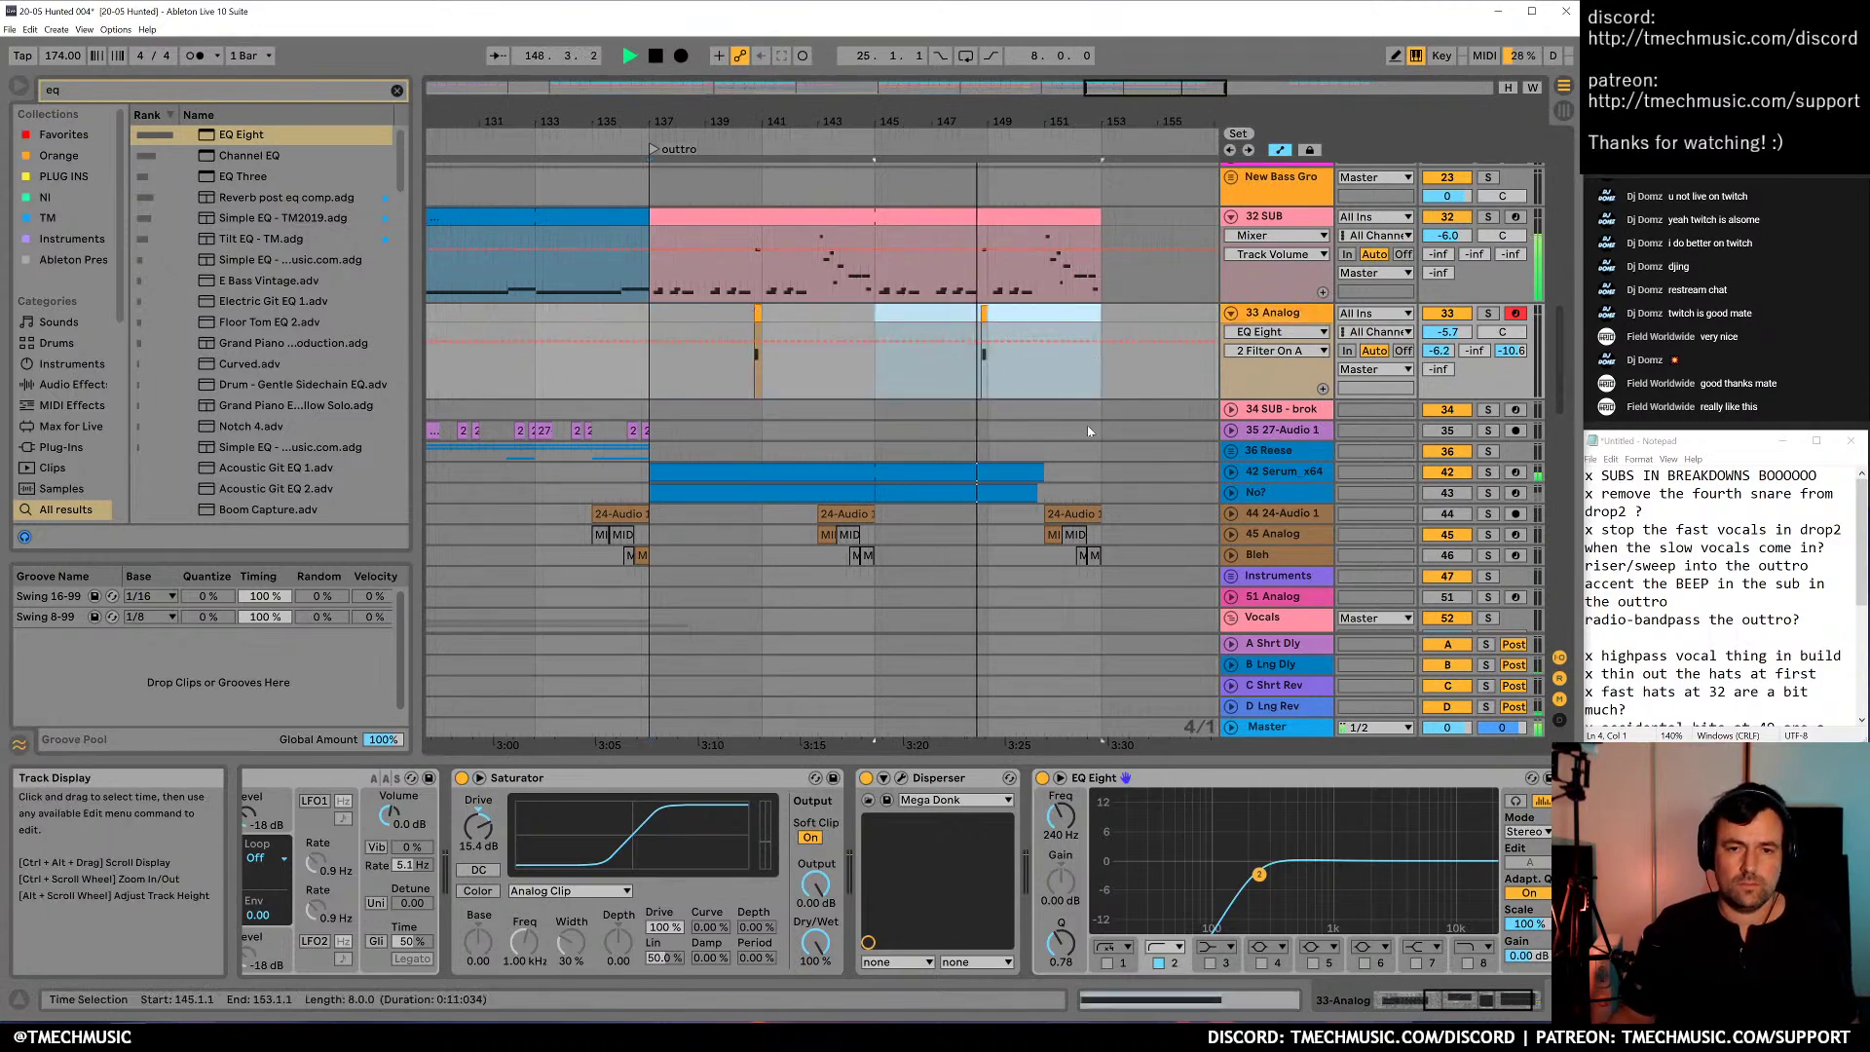
key("space")
Duplicate the 33 Analog track, keeping only the first beep clip on the original and only the second on the copy
left_click(1271, 316)
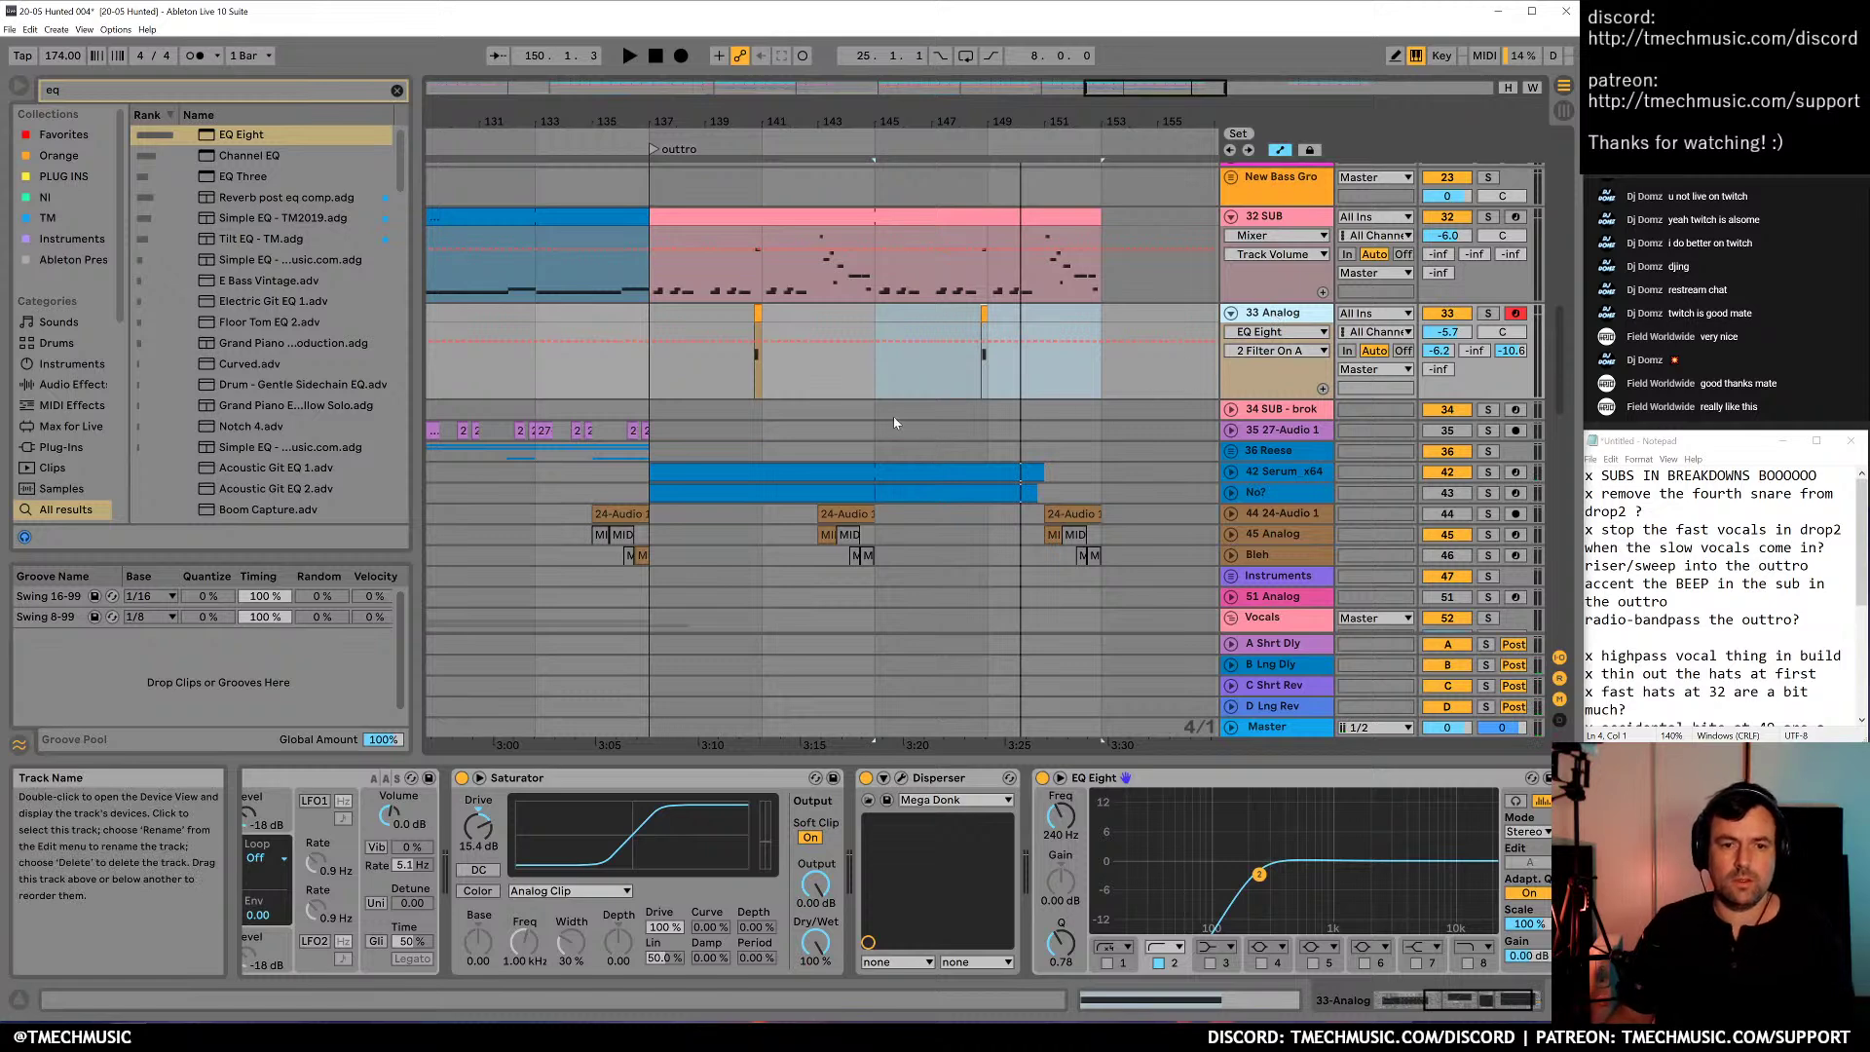
key("ctrl+d")
left_click_drag(662, 413, 776, 413)
key("Delete")
left_click_drag(884, 392, 992, 396)
key("Delete")
left_click(986, 417)
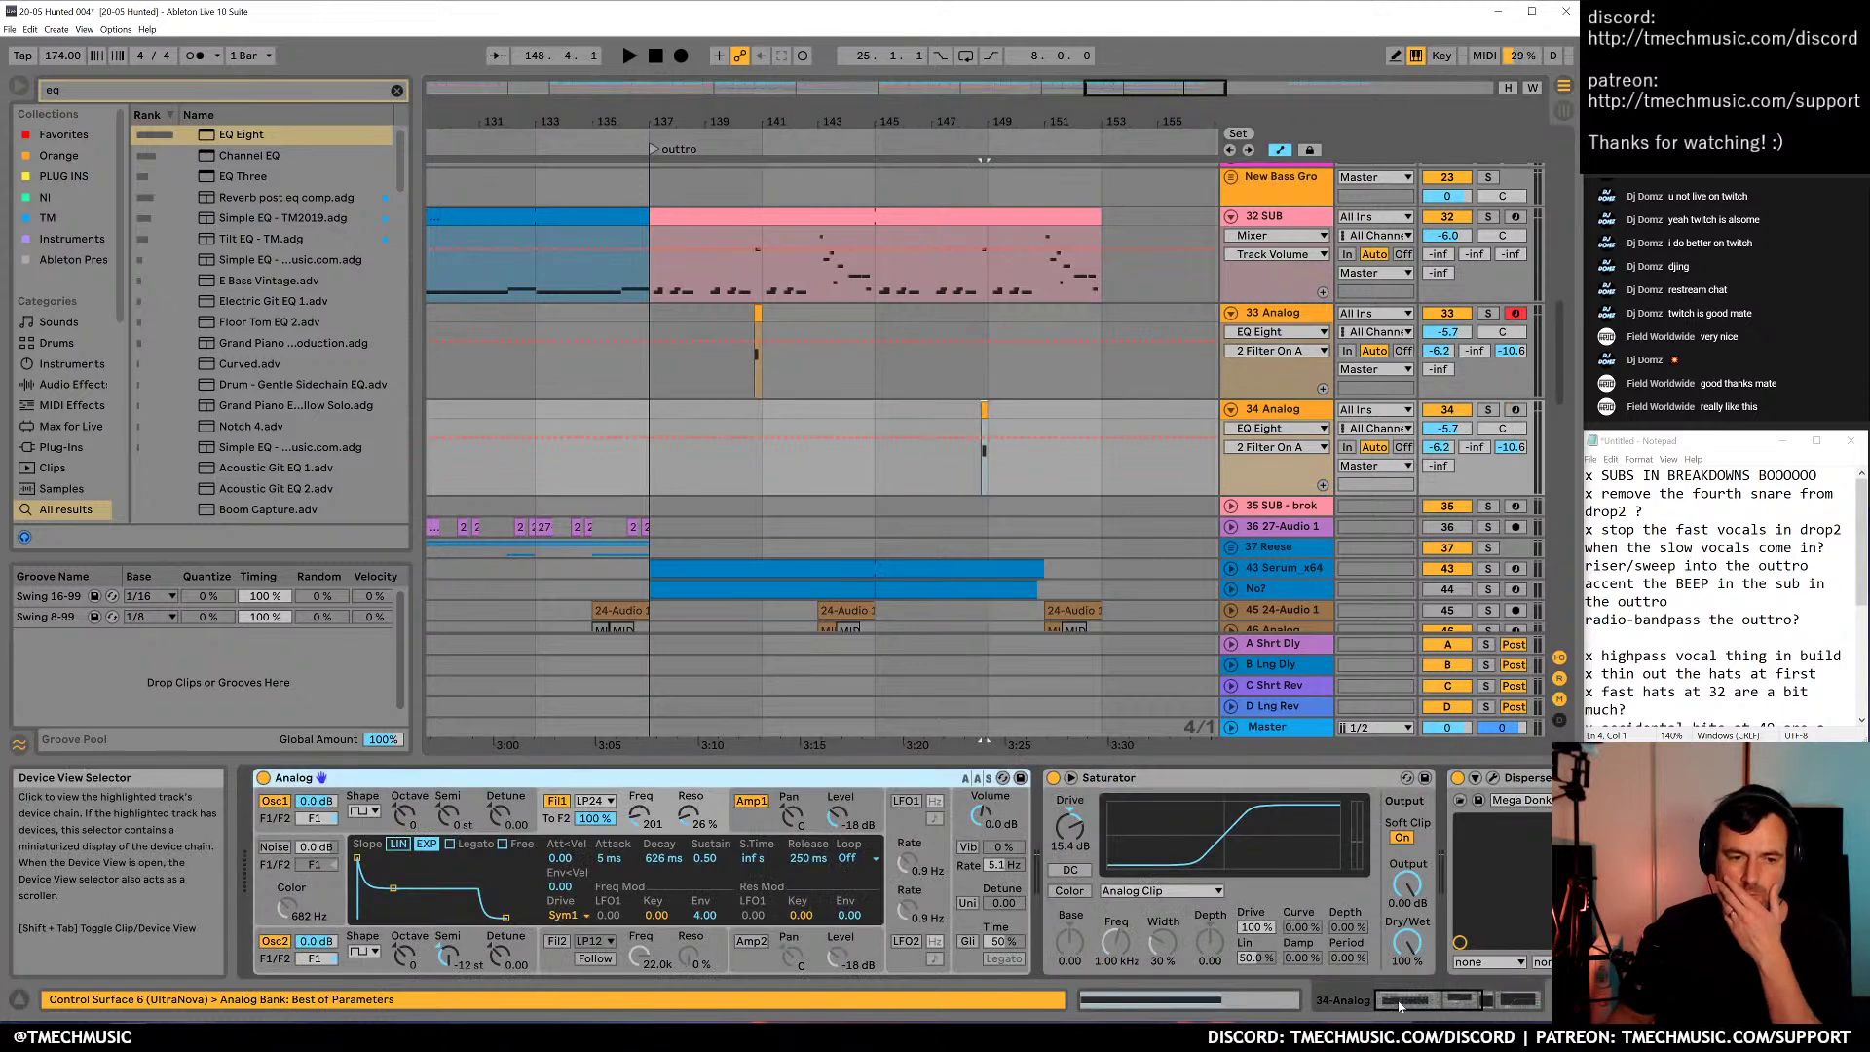
In the copied Analog, detune oscillator 1 to 0.02 and oscillator 2 to -0.27, and enable unison with a detune of 21.09
left_click_drag(499, 816, 500, 812)
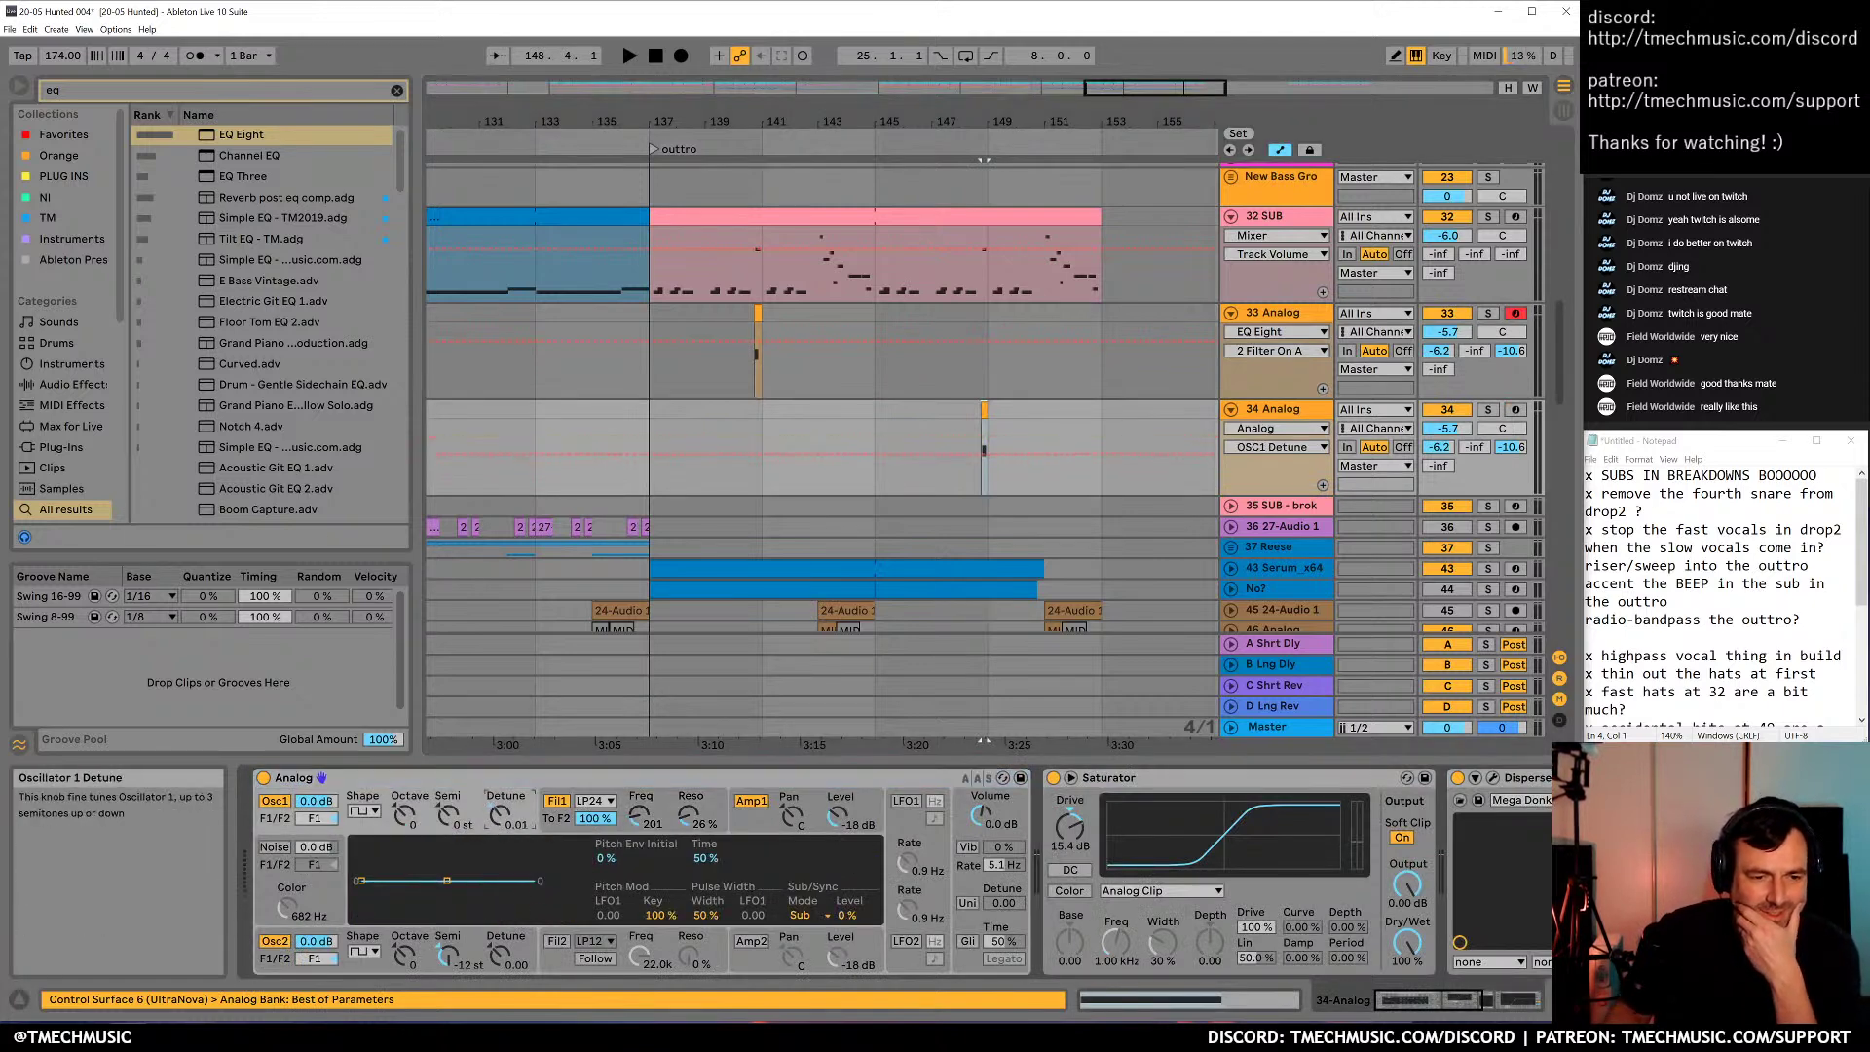
left_click_drag(500, 956, 500, 964)
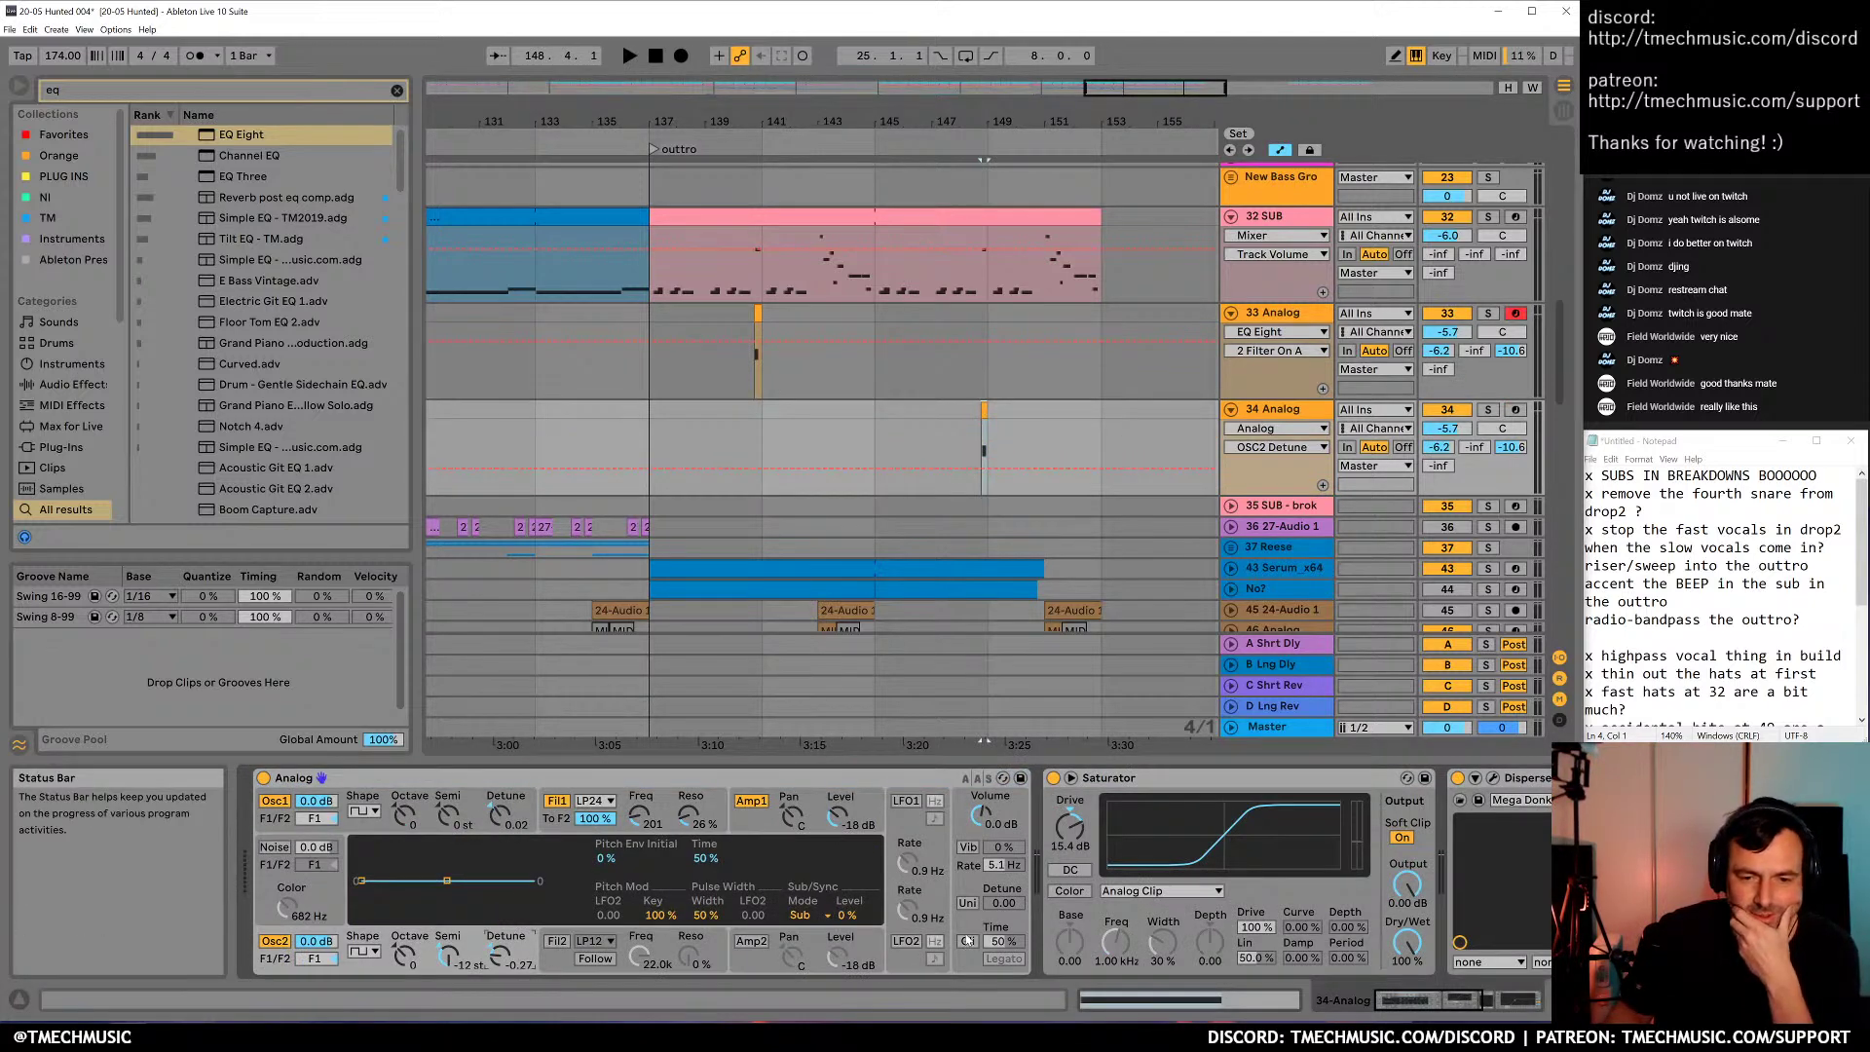
left_click(978, 904)
left_click_drag(1012, 904, 1012, 888)
key("space")
key("space")
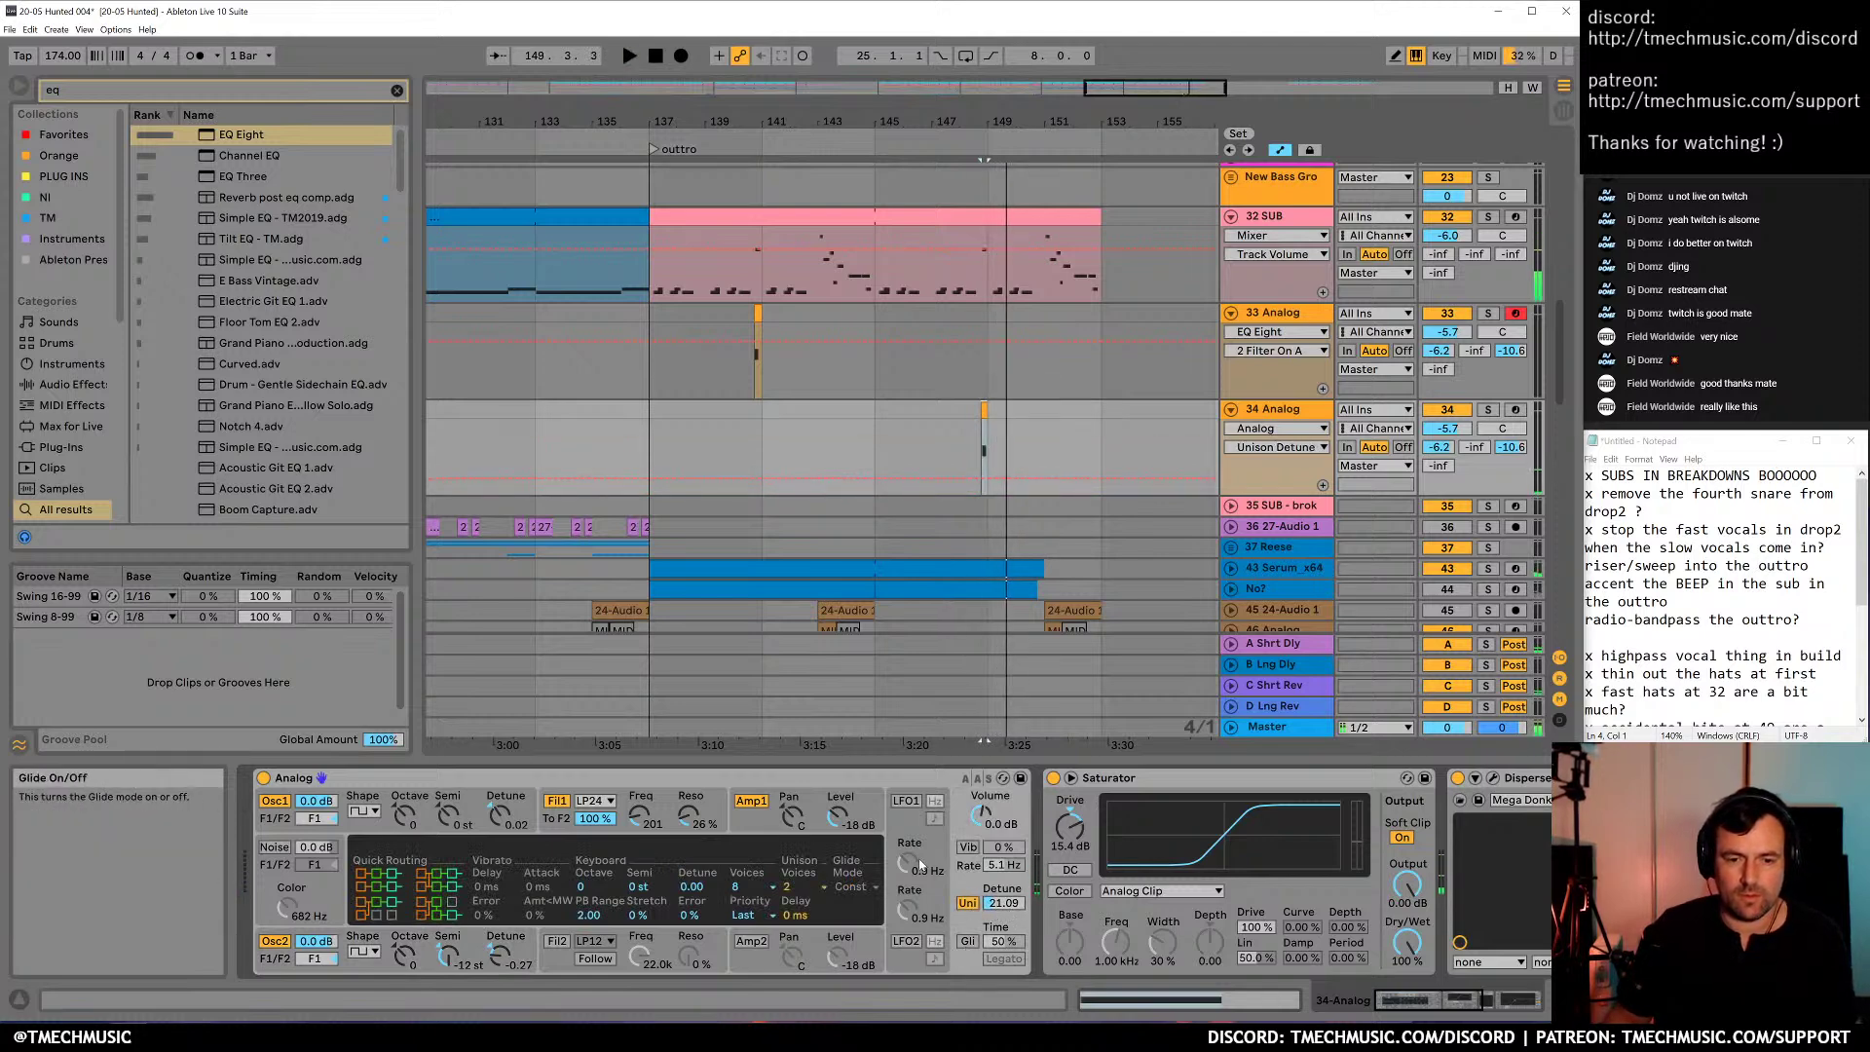
Enable LFO 1 in the copied Analog and set its rate to 1.2 Hz while auditioning
left_click(902, 800)
key("space")
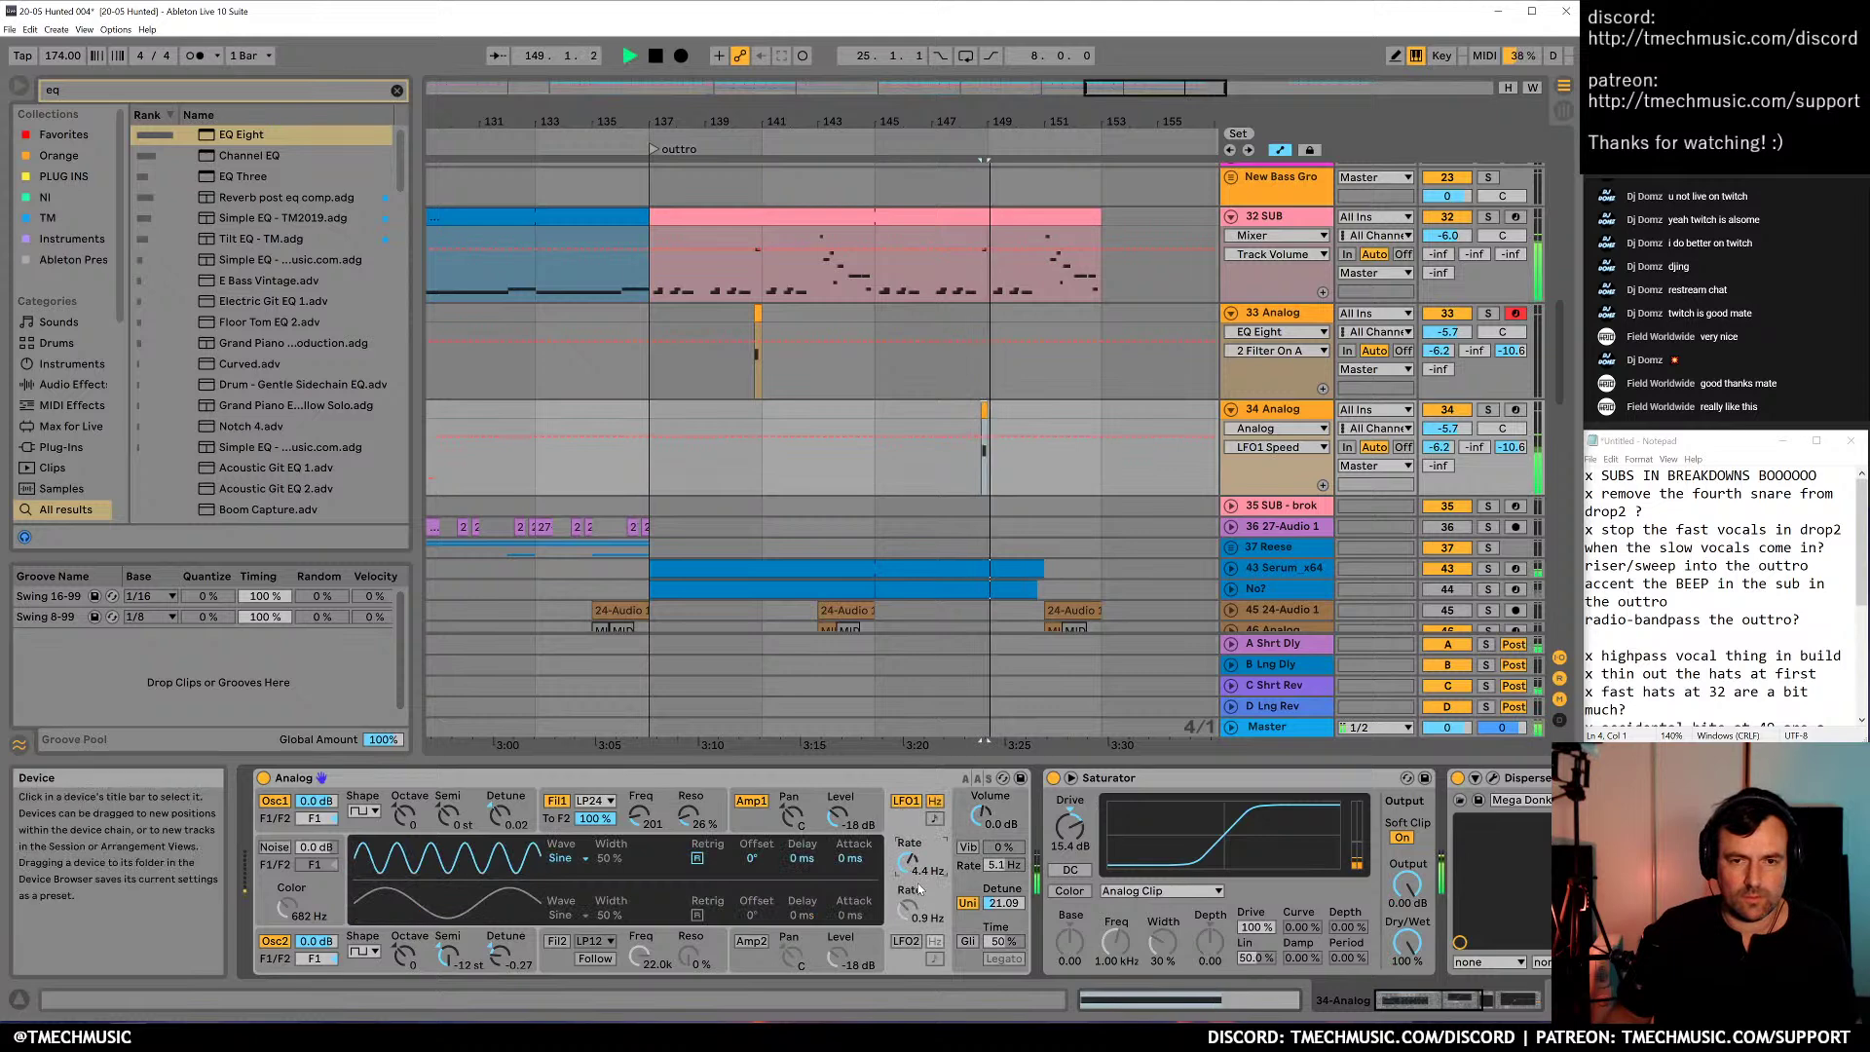
left_click_drag(912, 865, 902, 867)
key("space")
Set the copied Analog's oscillator 2 detune to -0.04 and its filter 1 cutoff to 190 Hz
left_click_drag(499, 952, 498, 937)
key("space")
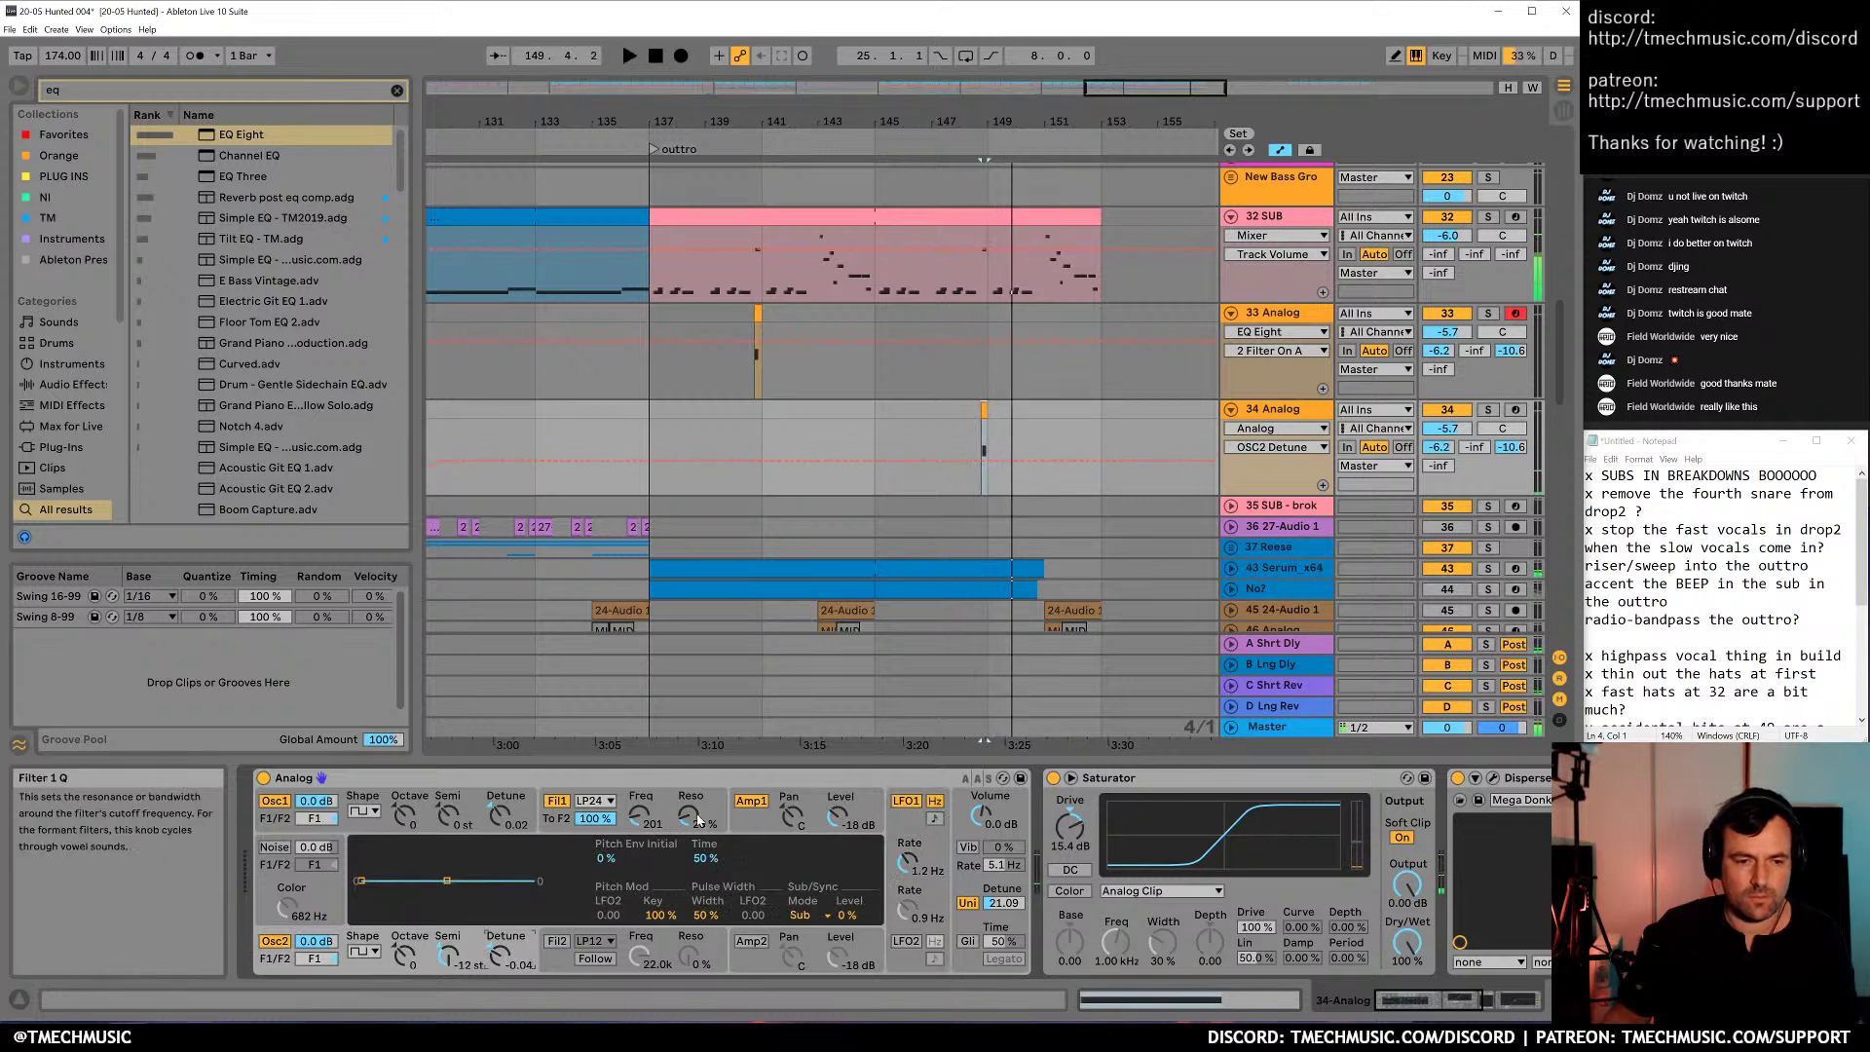
left_click_drag(639, 818, 643, 828)
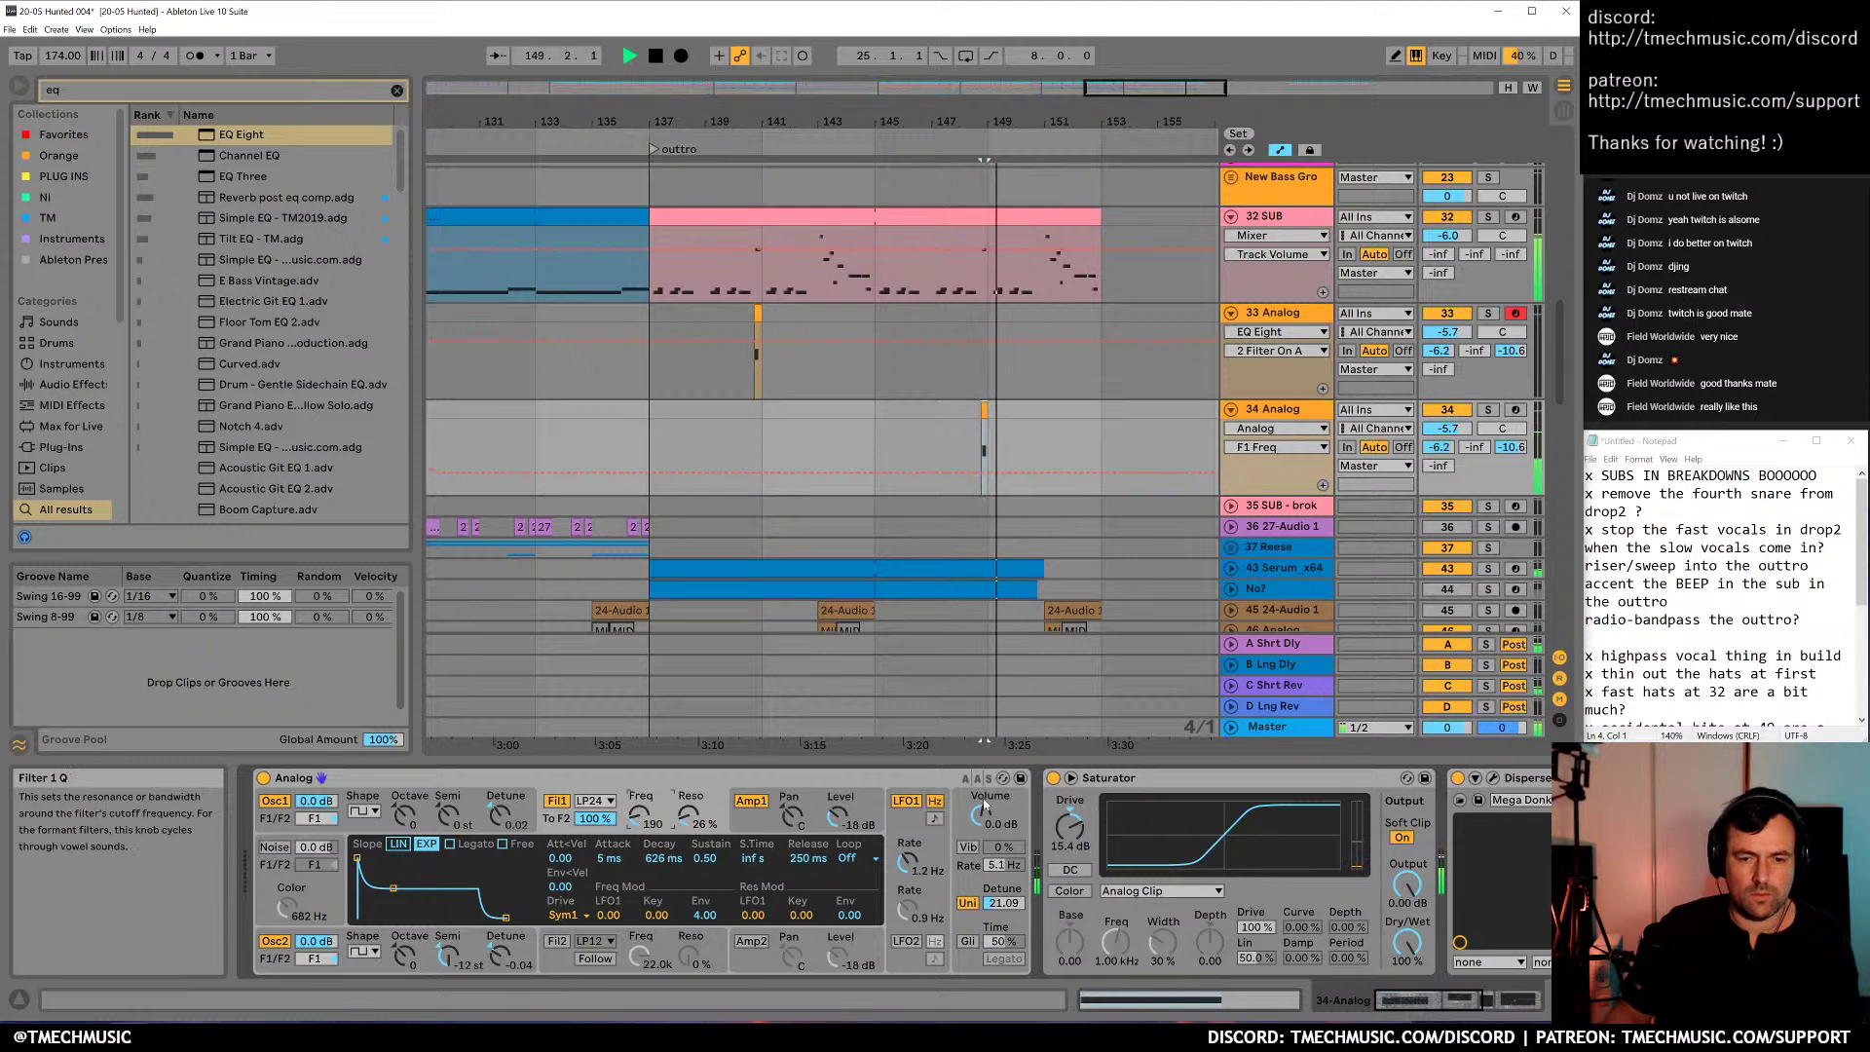
Inspect the F#1 note in the second beep clip on the 34 Analog track and listen to the outtro from bar 145
left_click(984, 409)
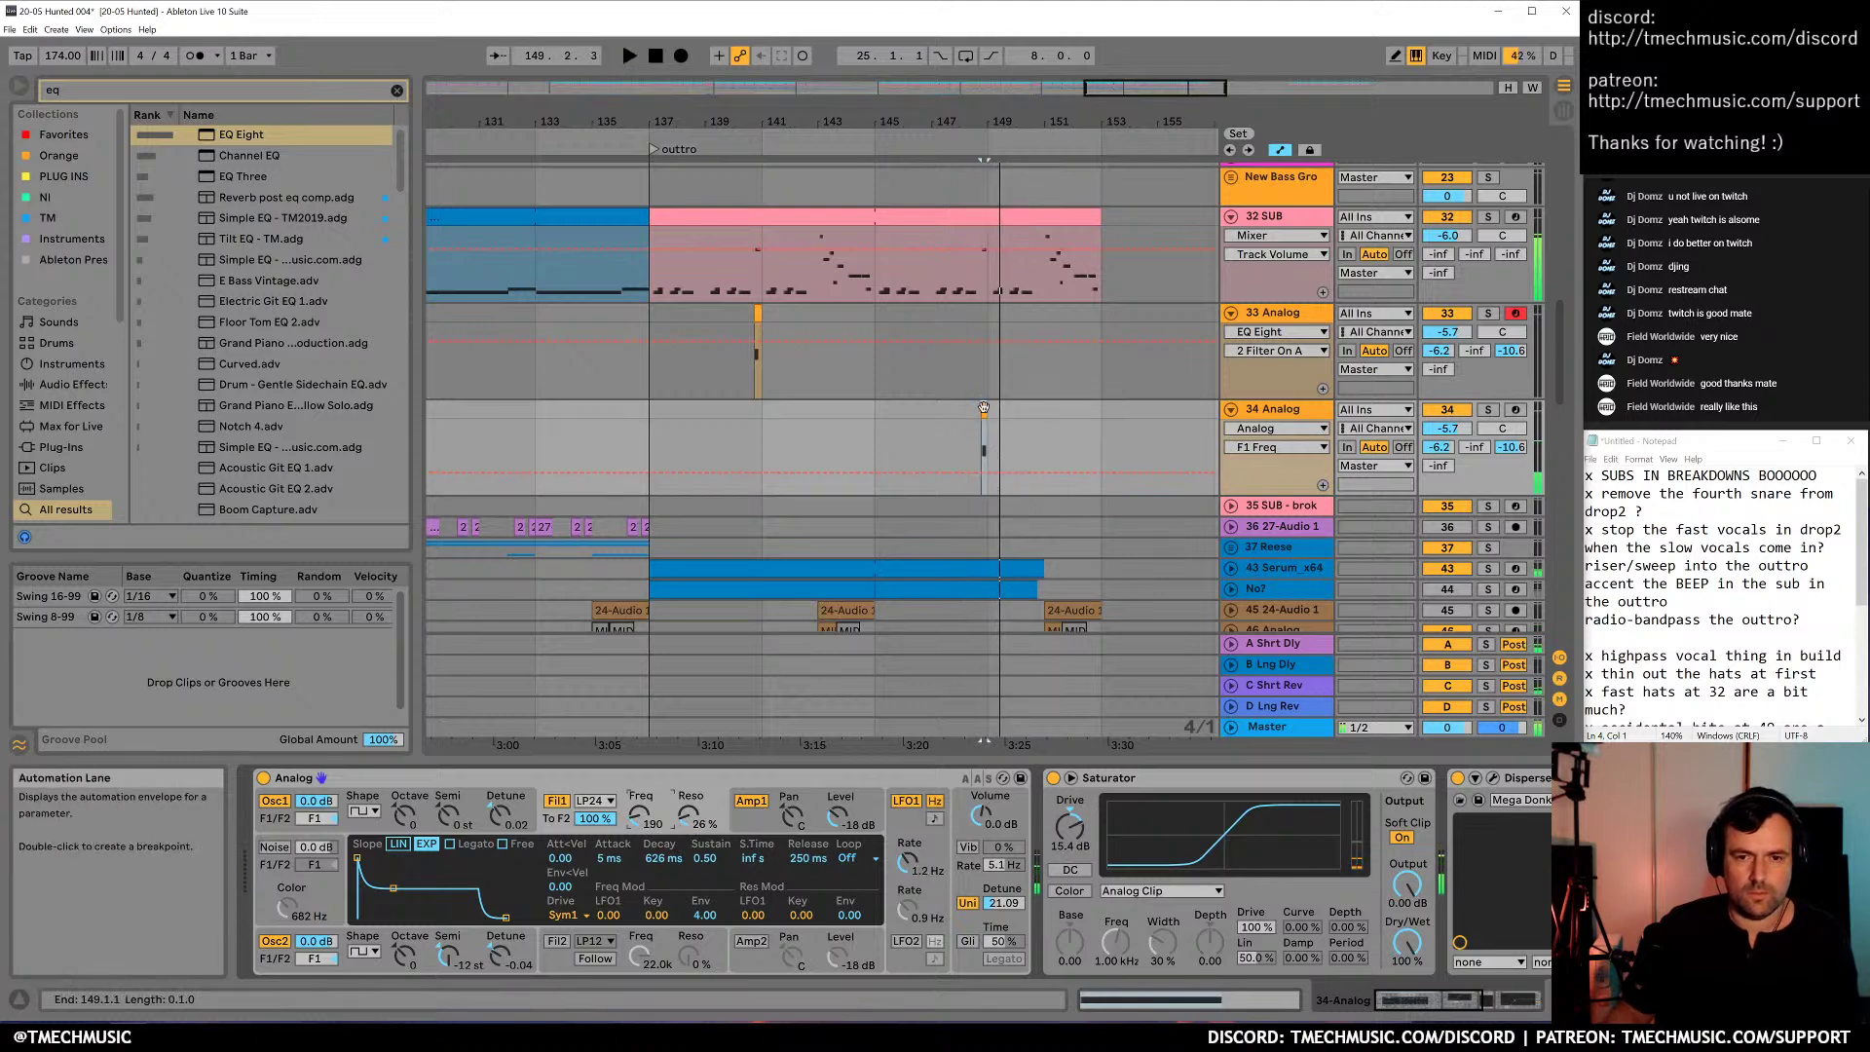
double_click(983, 410)
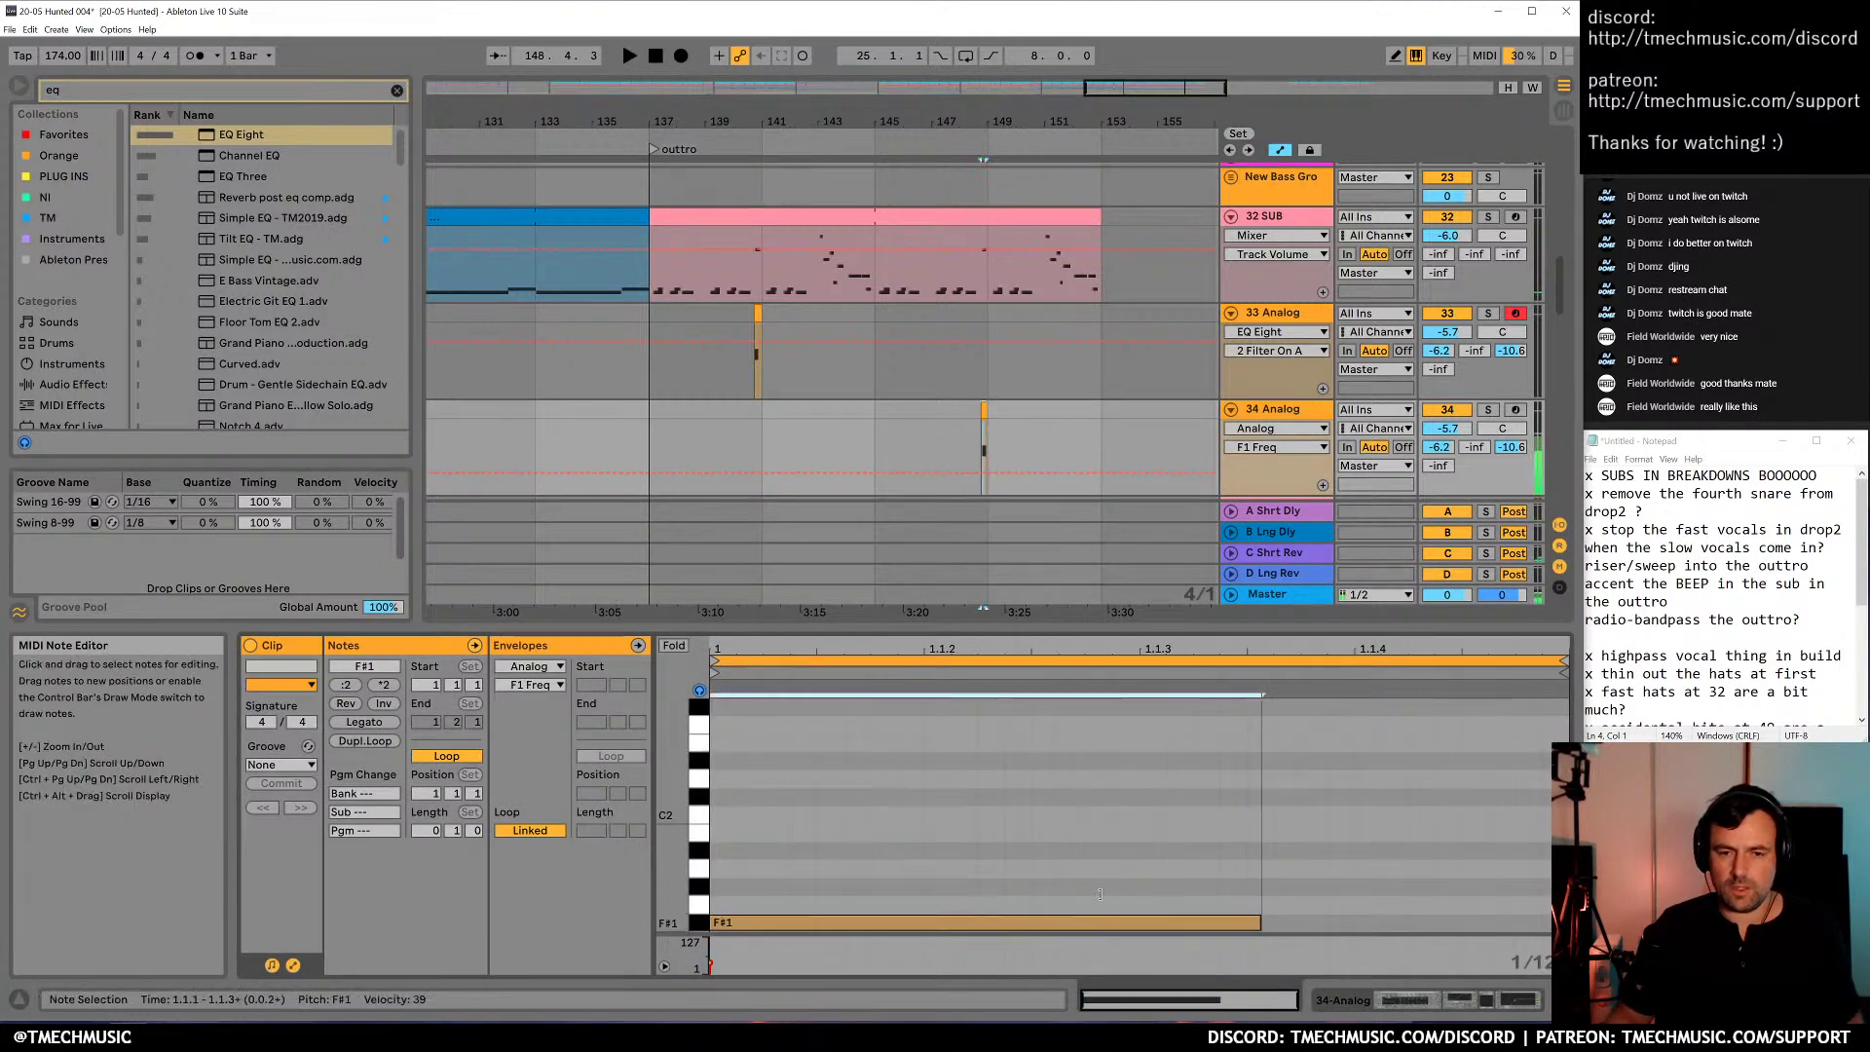
left_click(894, 413)
key("space")
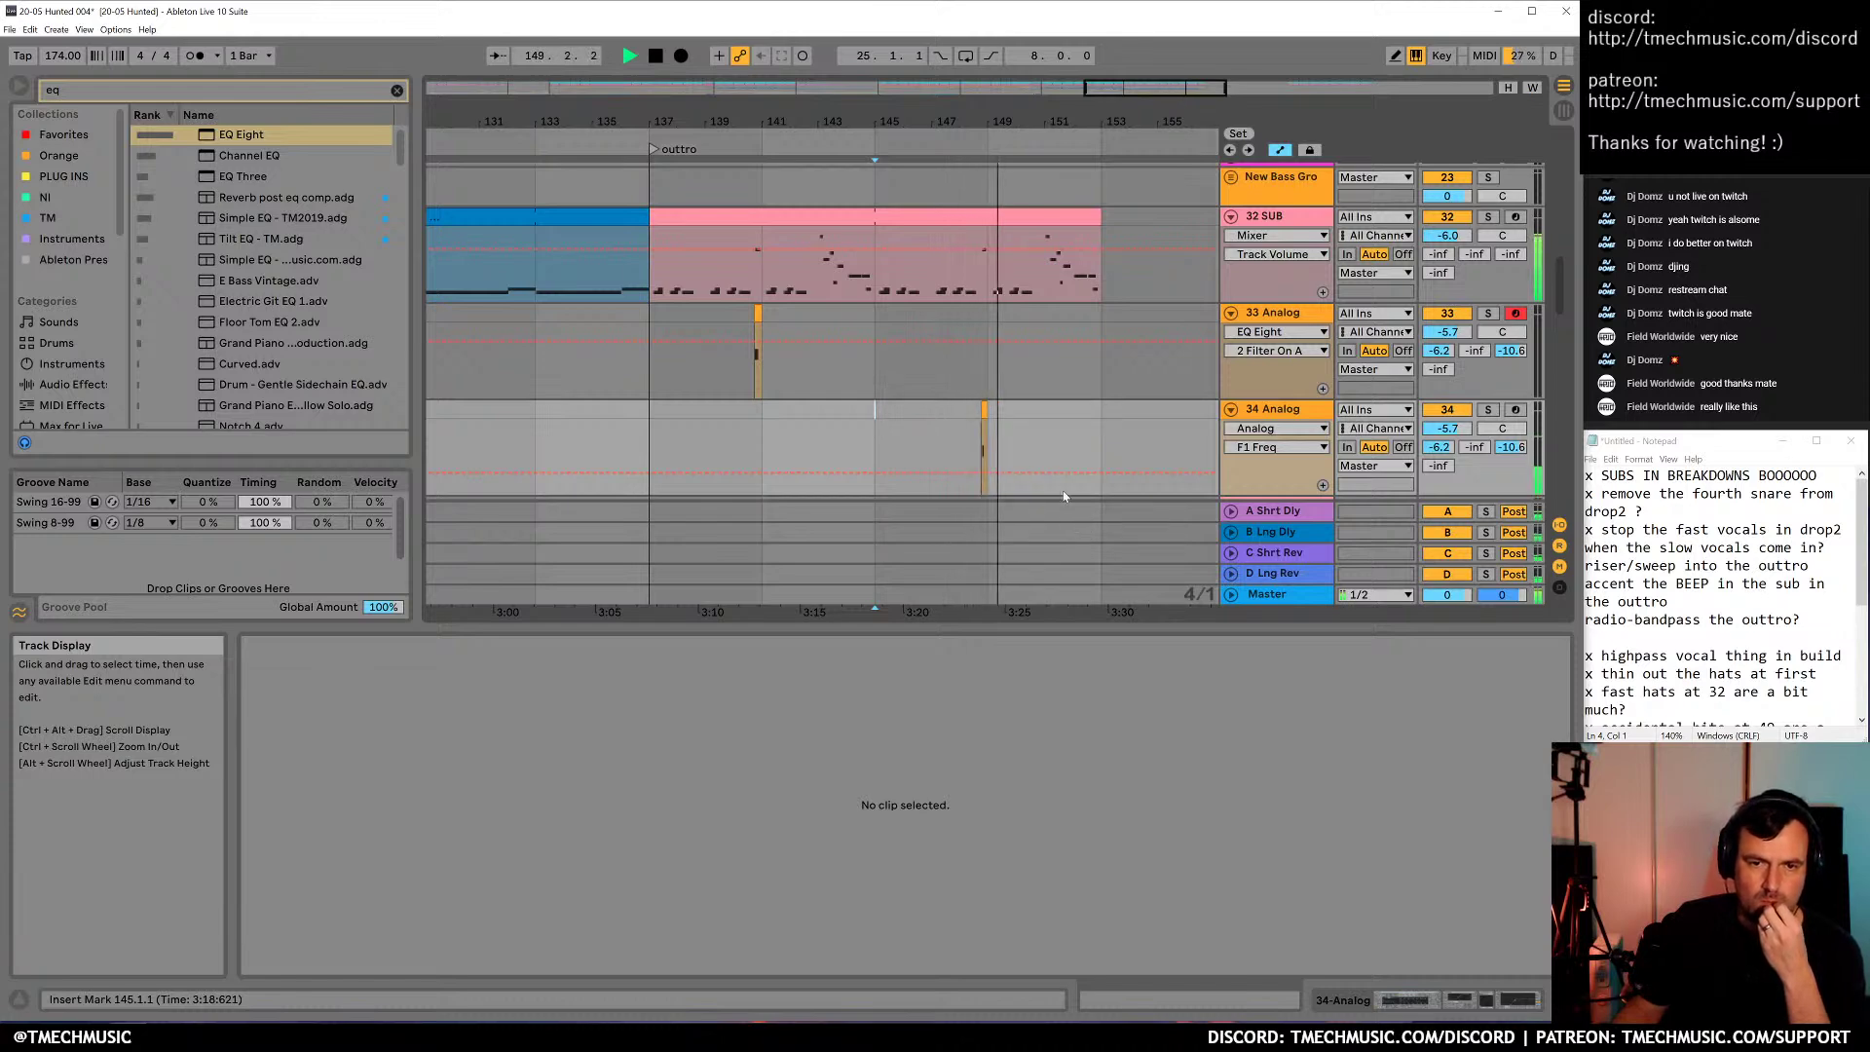
scroll(1038, 419, "down", 3)
scroll(1264, 302, "up", 1)
left_click(1266, 246)
Switch to Notepad, mark the BEEP accent and radio-bandpass notes with an x, and delete both lines
left_click(1717, 547)
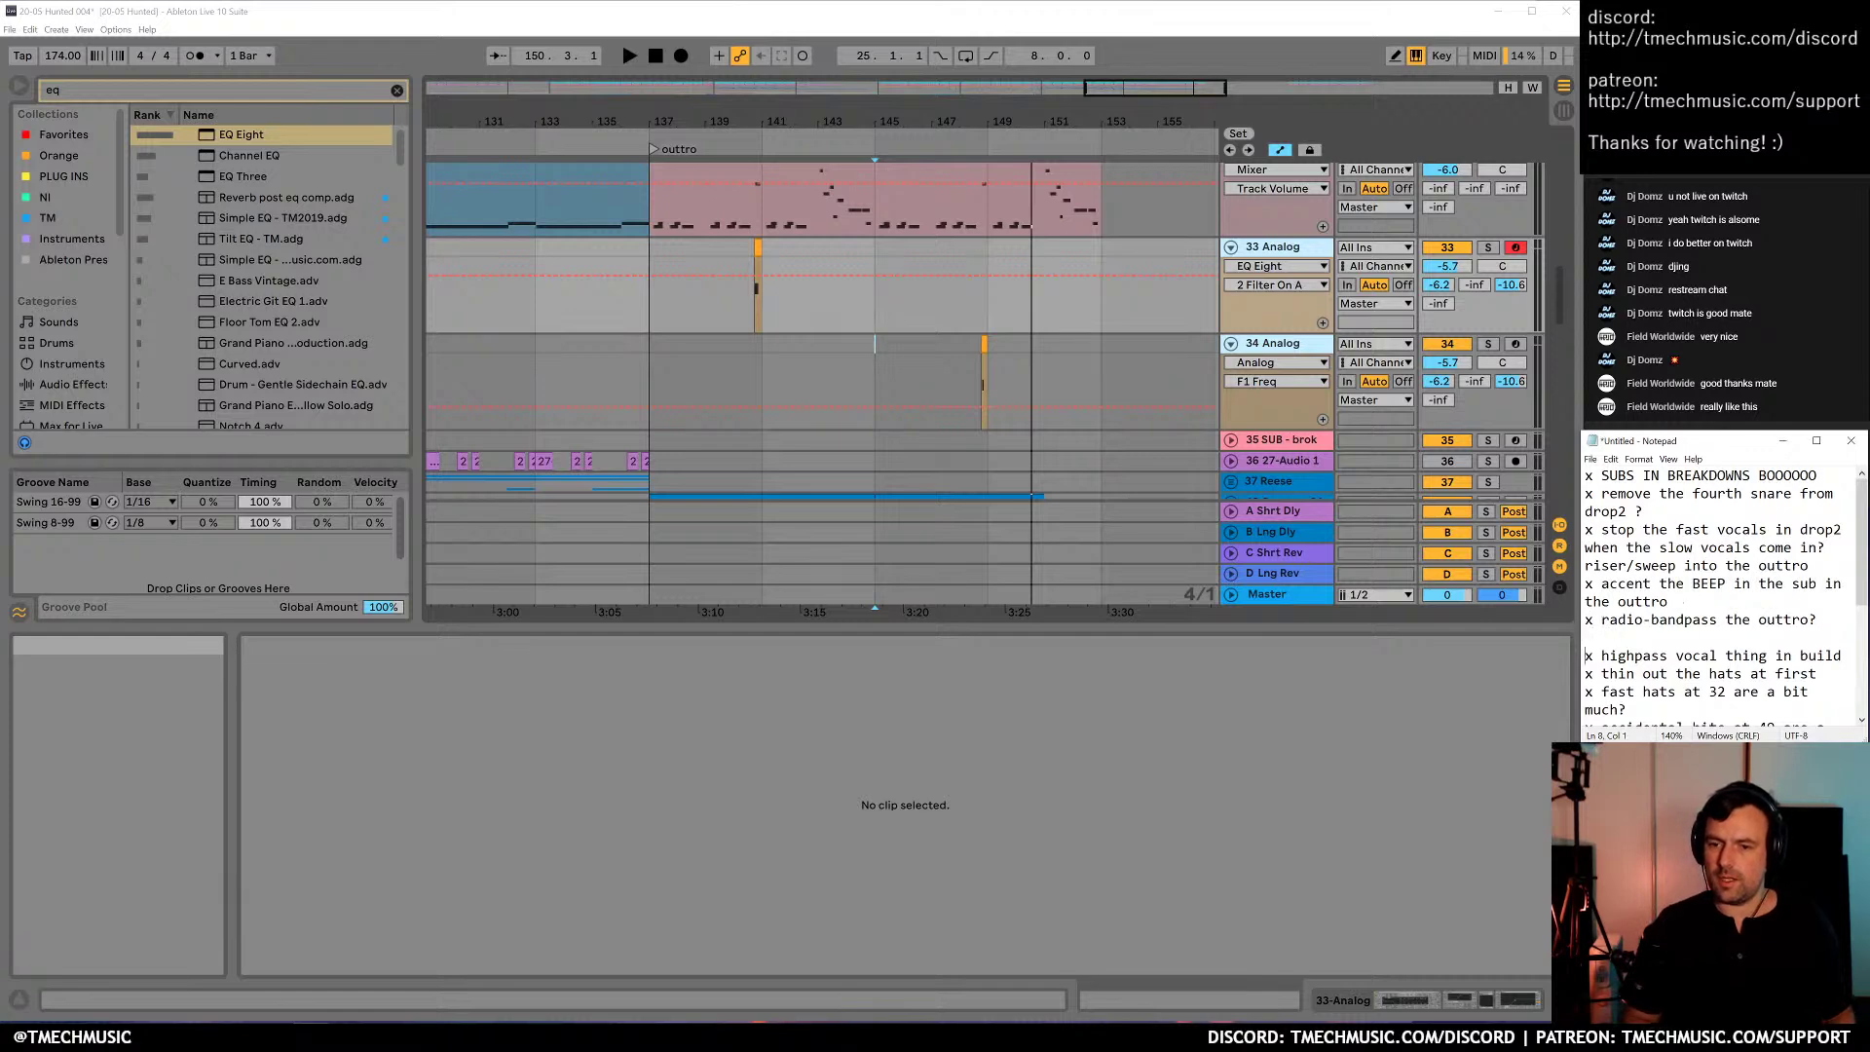
key("shift+Up")
key("shift+Up")
key("shift+Up")
key("shift+Up")
key("shift+Up")
key("shift+Down")
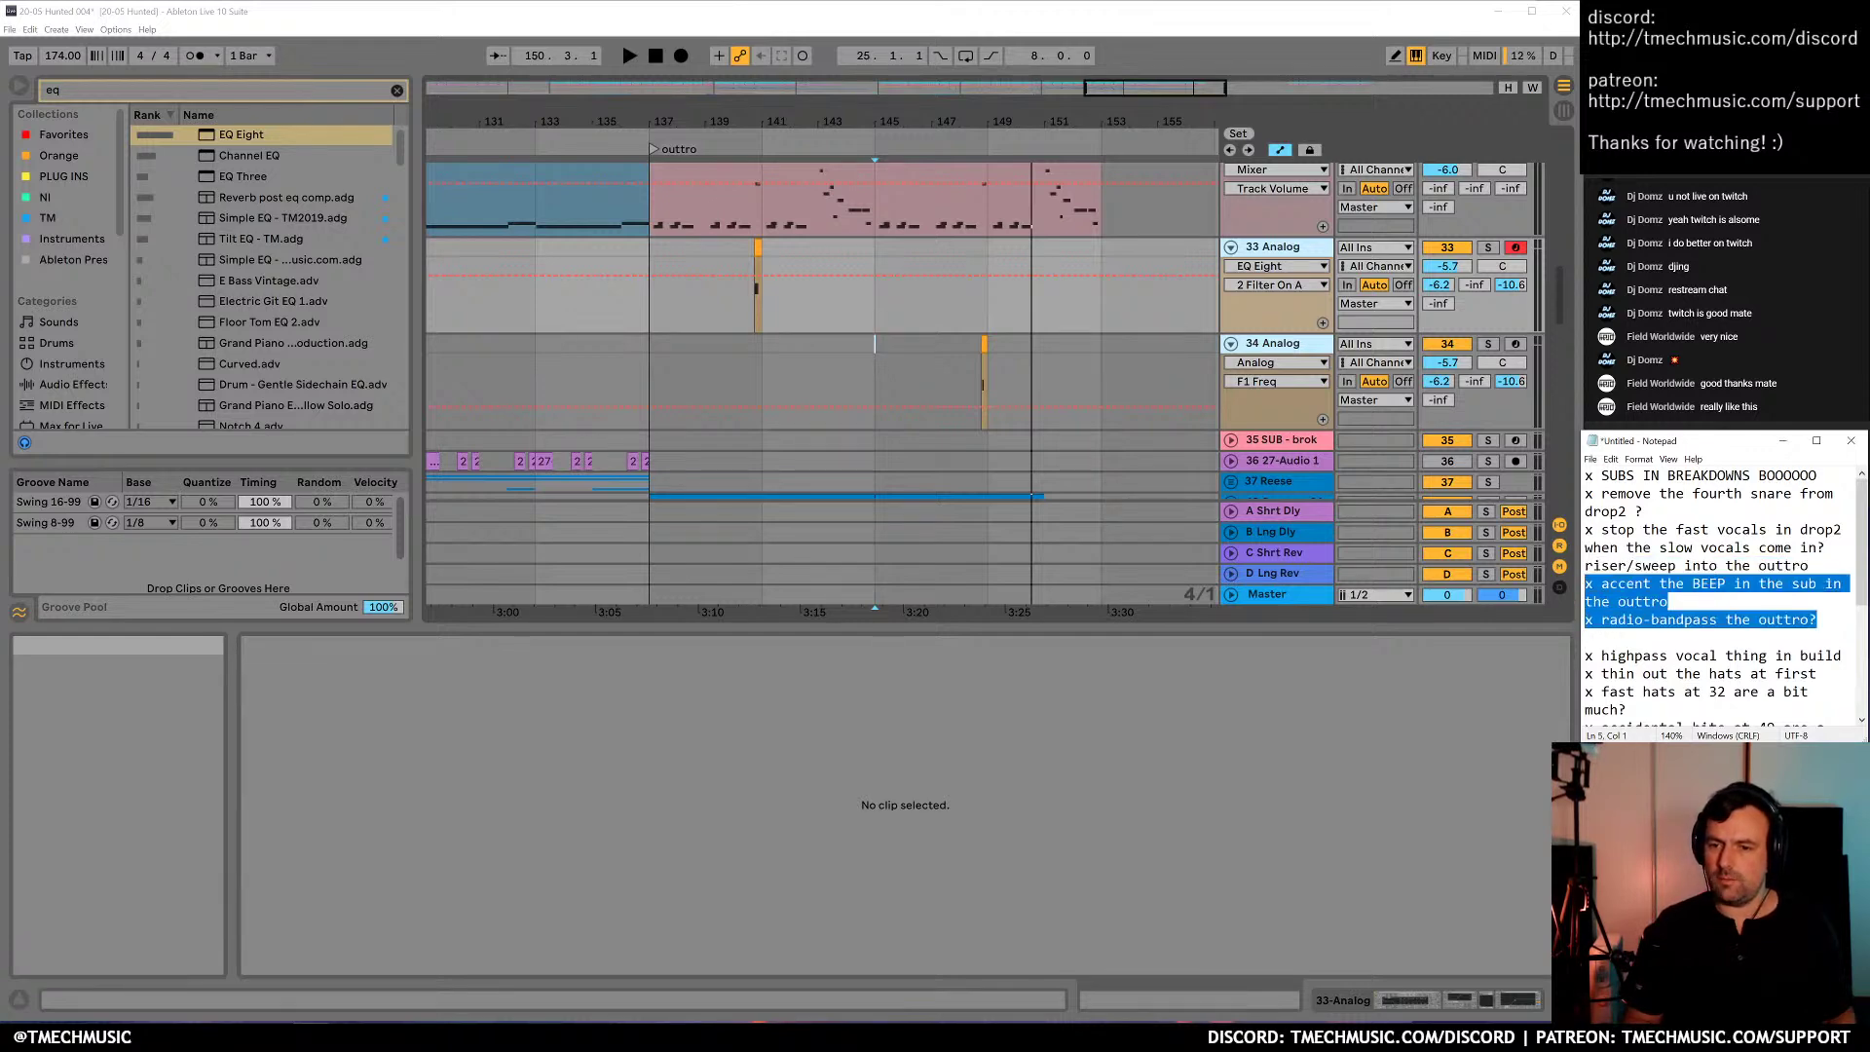
key("Delete")
Read through the rest of the mix notes for unfinished items and return to the start of the list
key("Down")
key("Down")
key("Down")
key("Down")
key("Down")
key("Down")
key("Down")
key("Down")
key("Down")
key("Down")
key("Down")
key("Down")
key("Down")
key("Down")
key("Down")
key("Down")
key("Down")
key("Down")
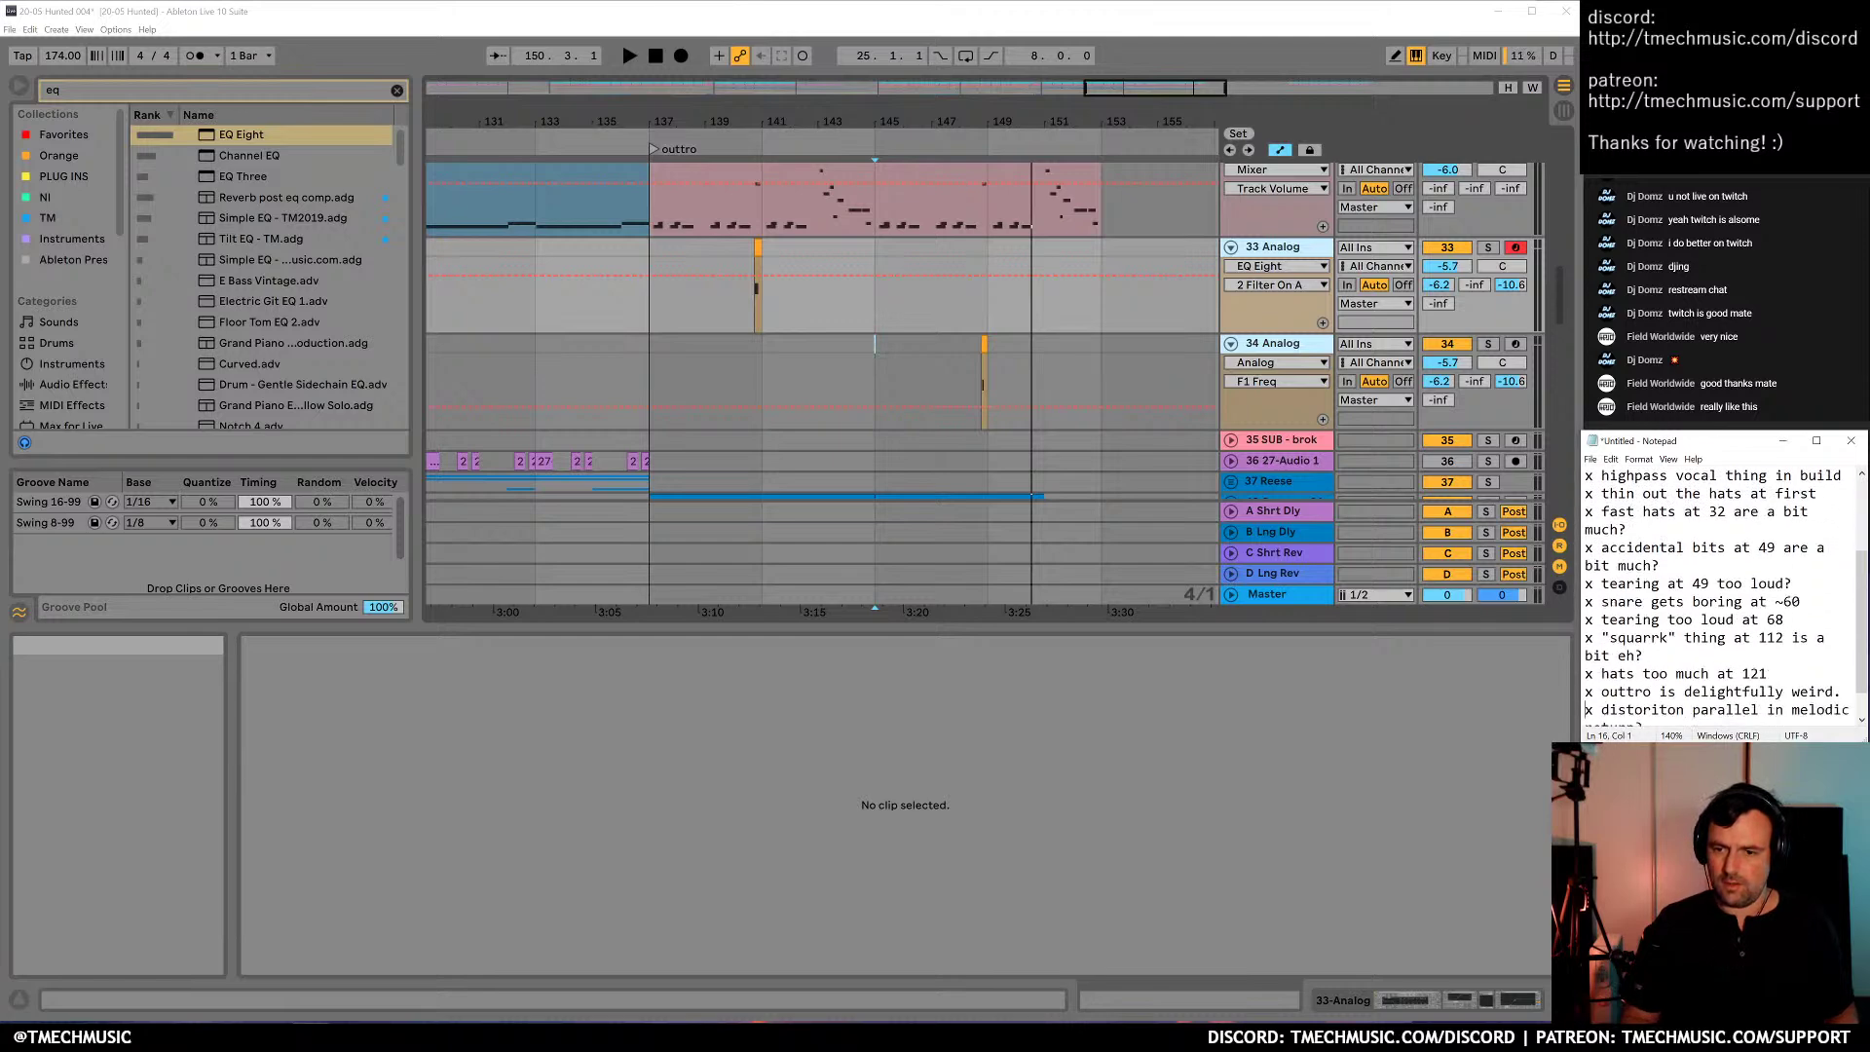
key("Up")
key("Up")
key("Up")
key("Up")
key("Up")
key("Up")
key("Up")
key("Up")
key("Up")
key("Up")
key("Up")
key("Up")
key("Up")
key("Up")
key("Up")
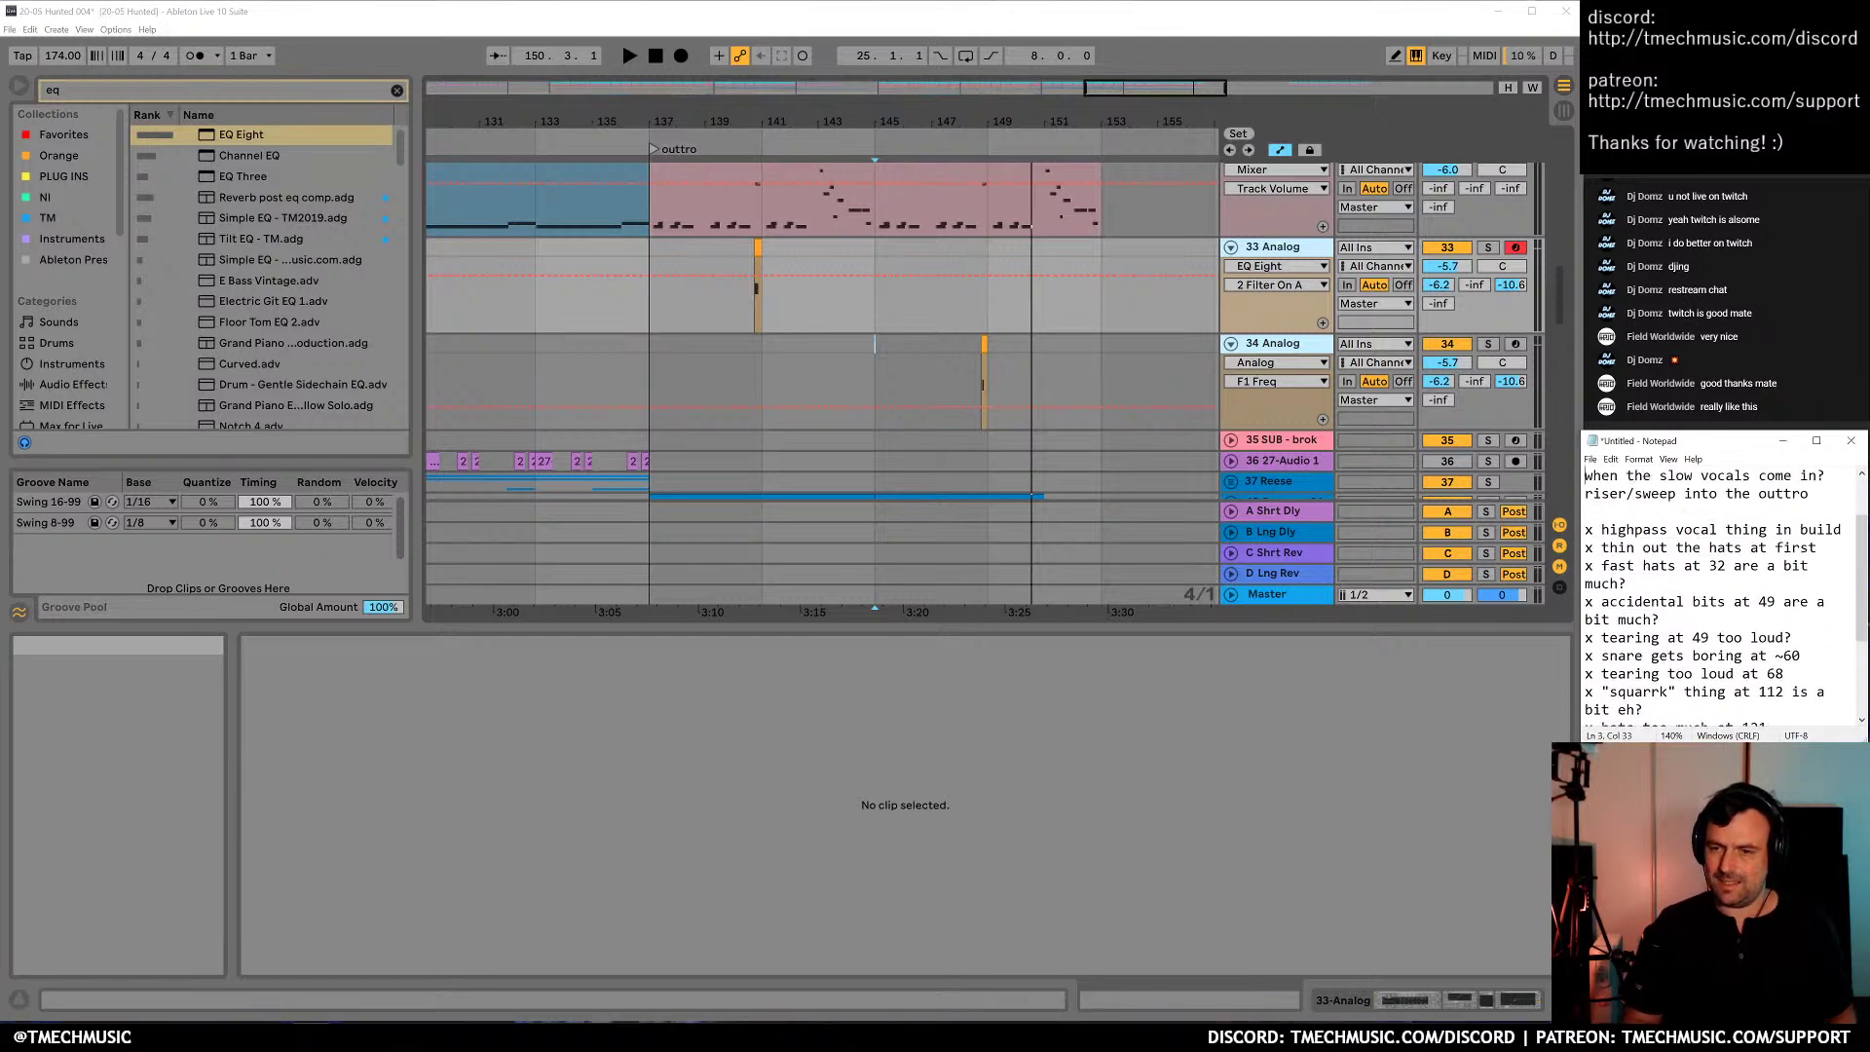
Try cutting the lines from "x SUBS IN BREAKDOWNS" through "x stop the fast vocals in drop2" from the notes, and undo it
key("shift+Down")
key("shift+Down")
key("shift+Up")
key("shift+Down")
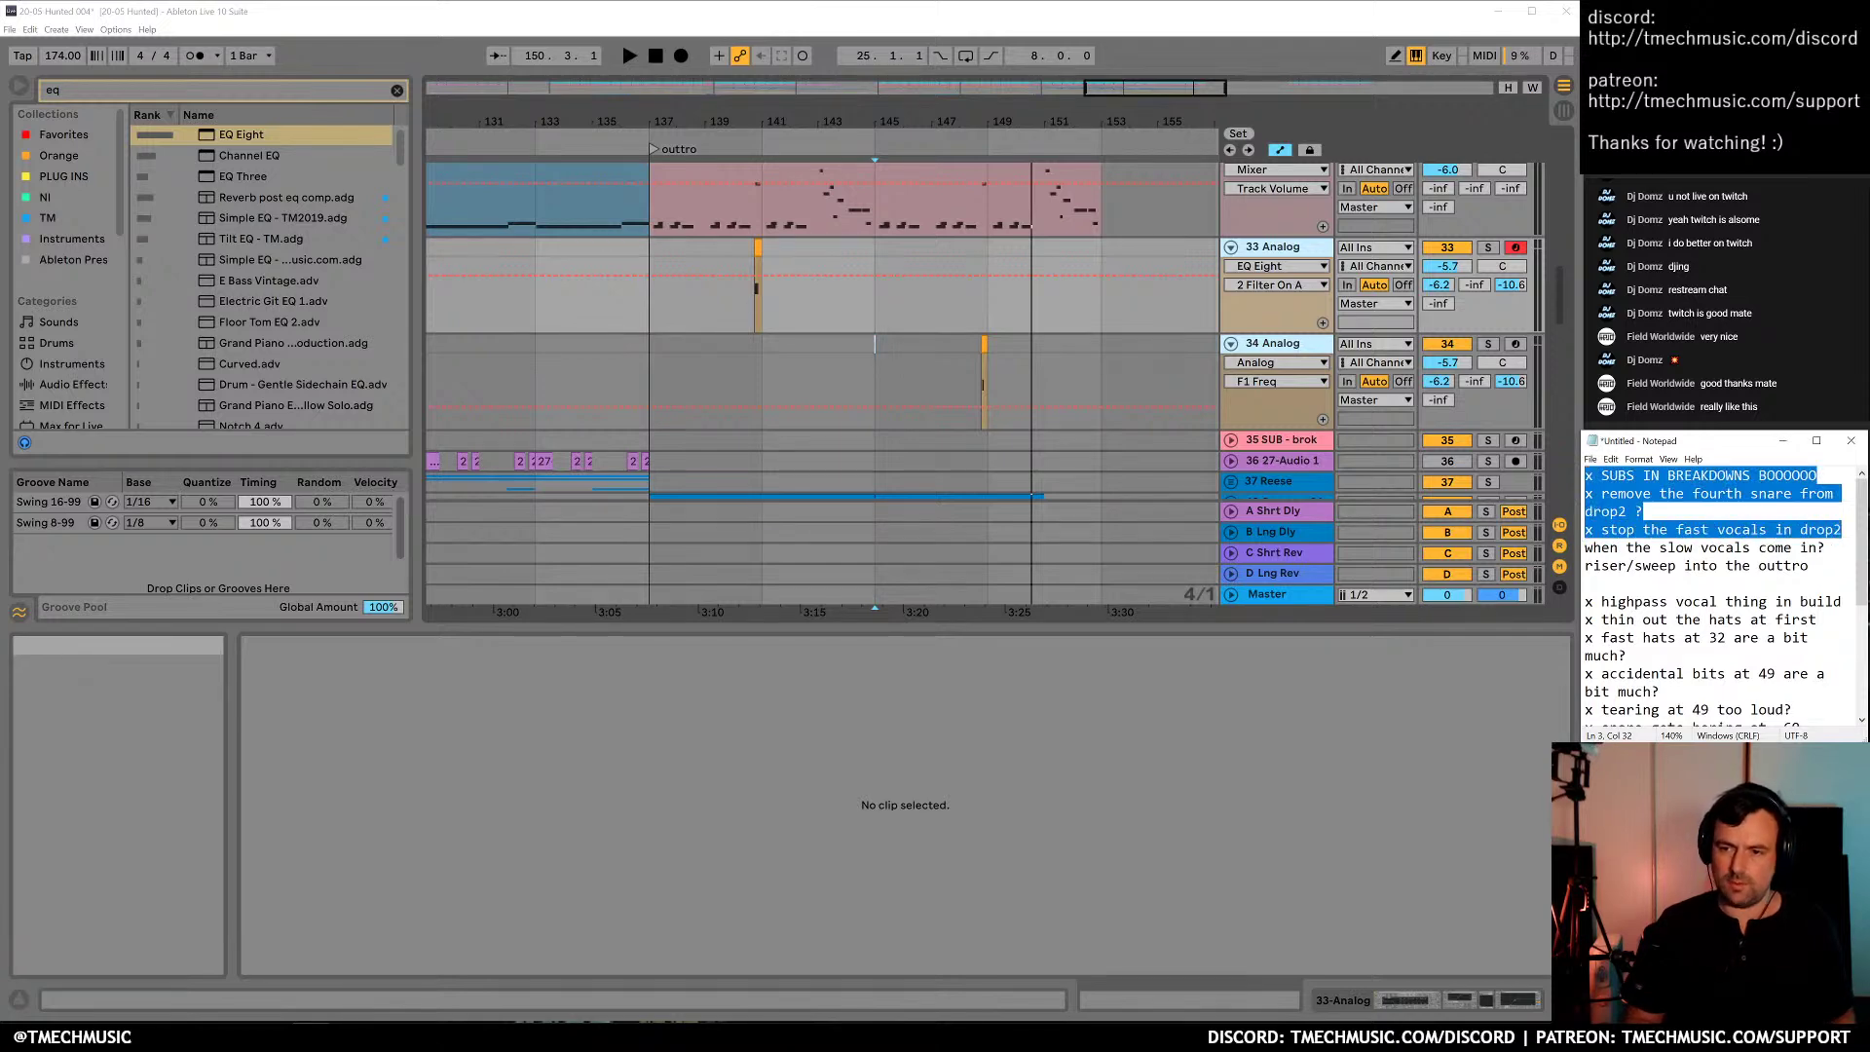
key("ctrl+x")
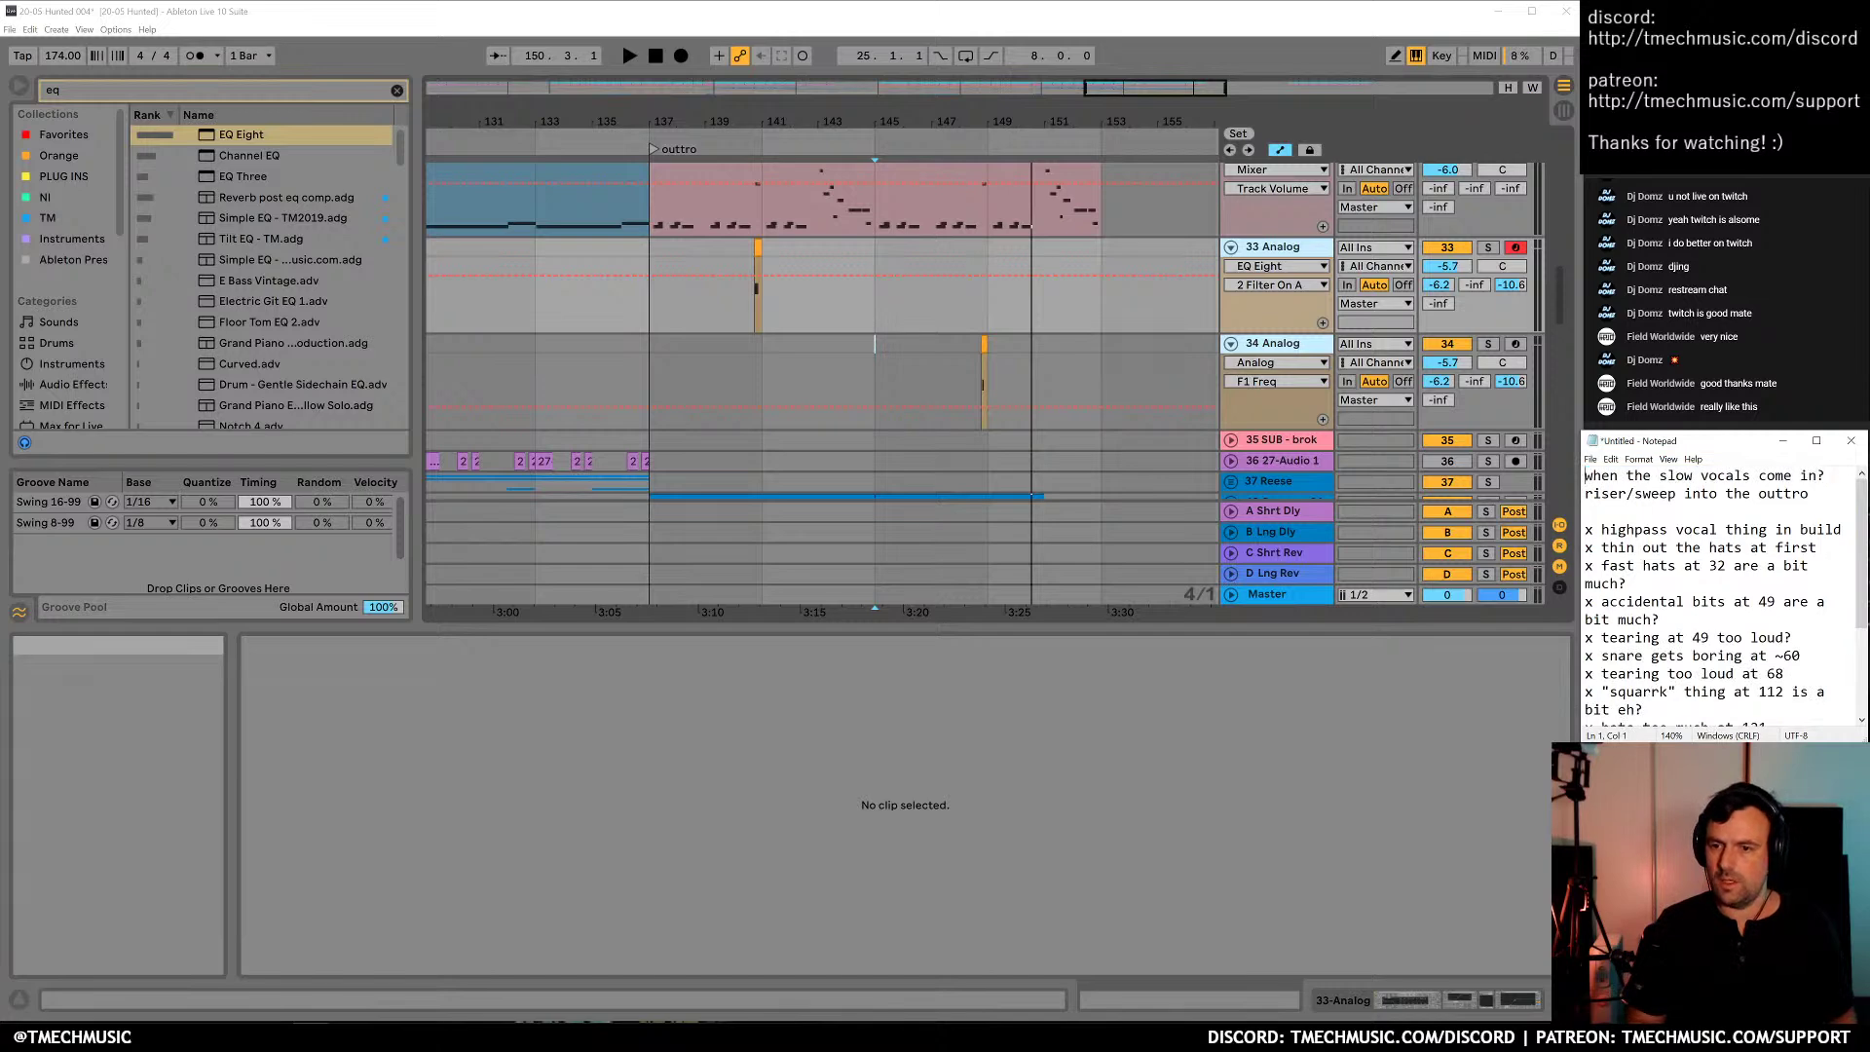
key("ctrl+z")
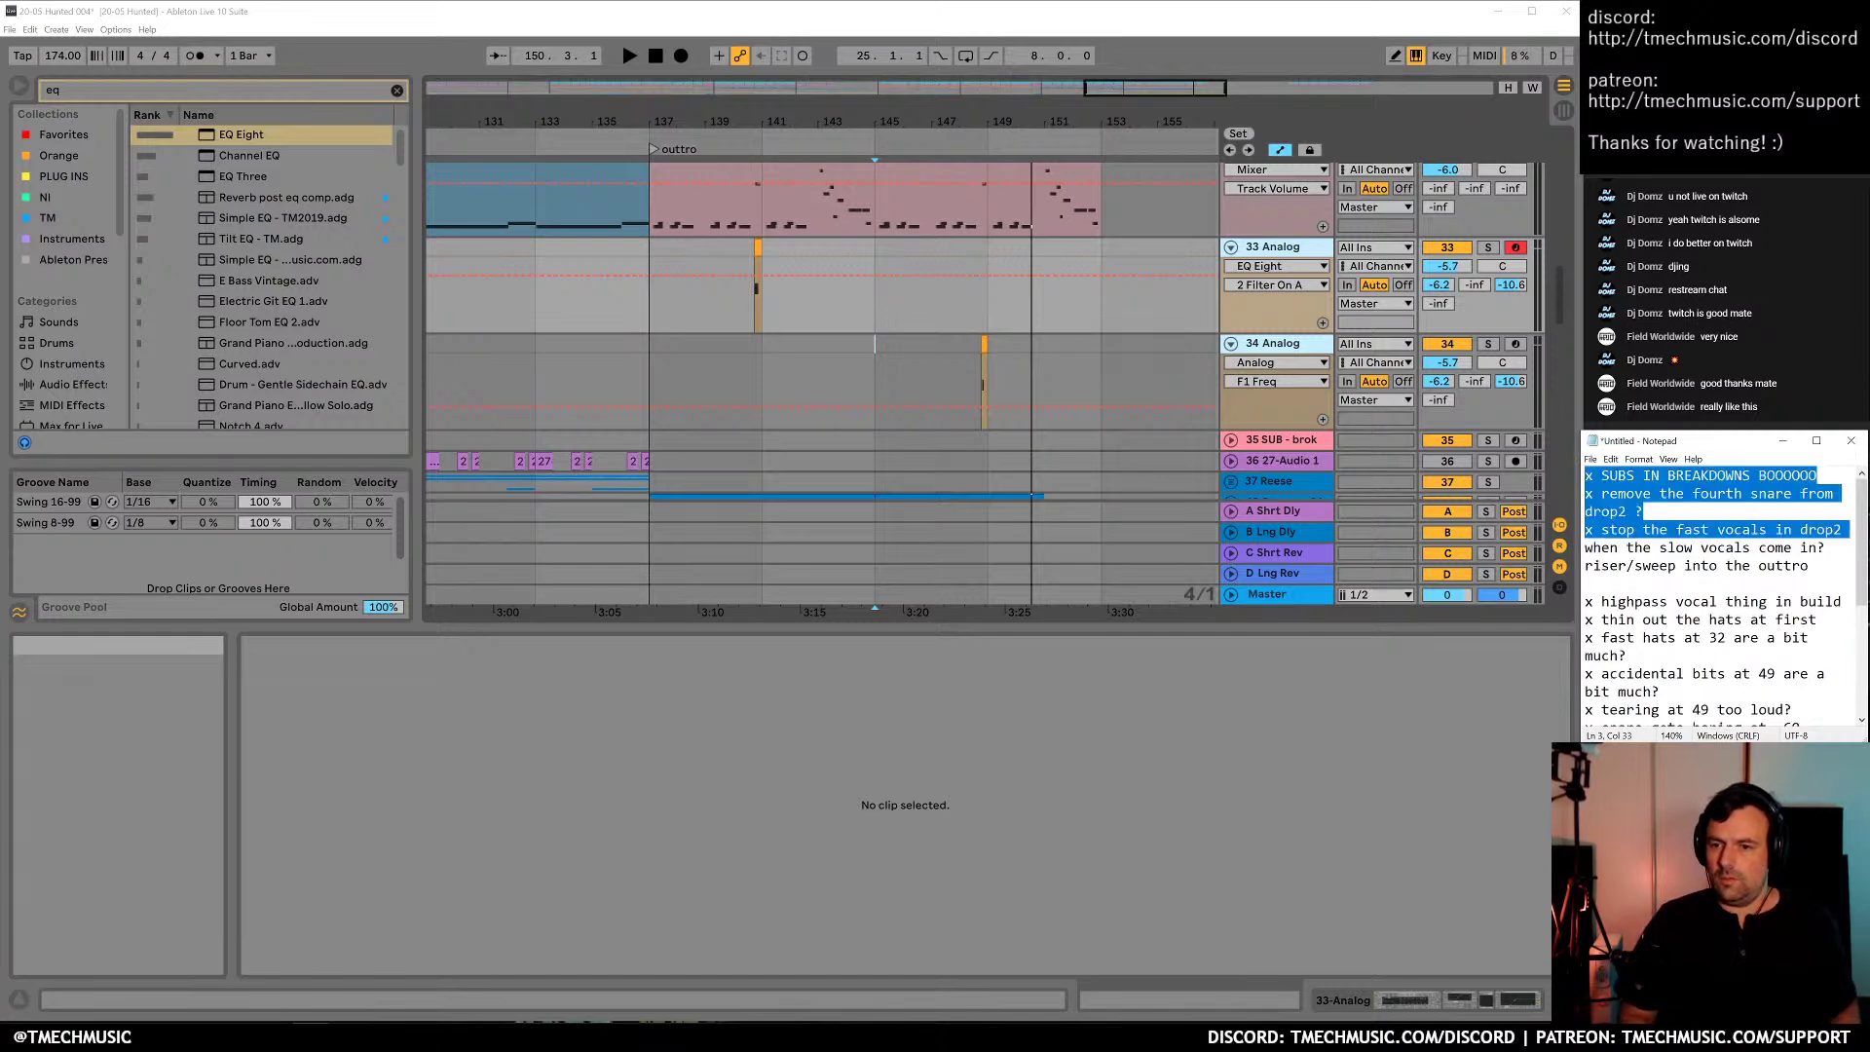
Move the finished lines from "x SUBS IN BREAKDOWNS" through "when the slow vocals come in?" to the end of the notes
key("shift+End")
key("ctrl+x")
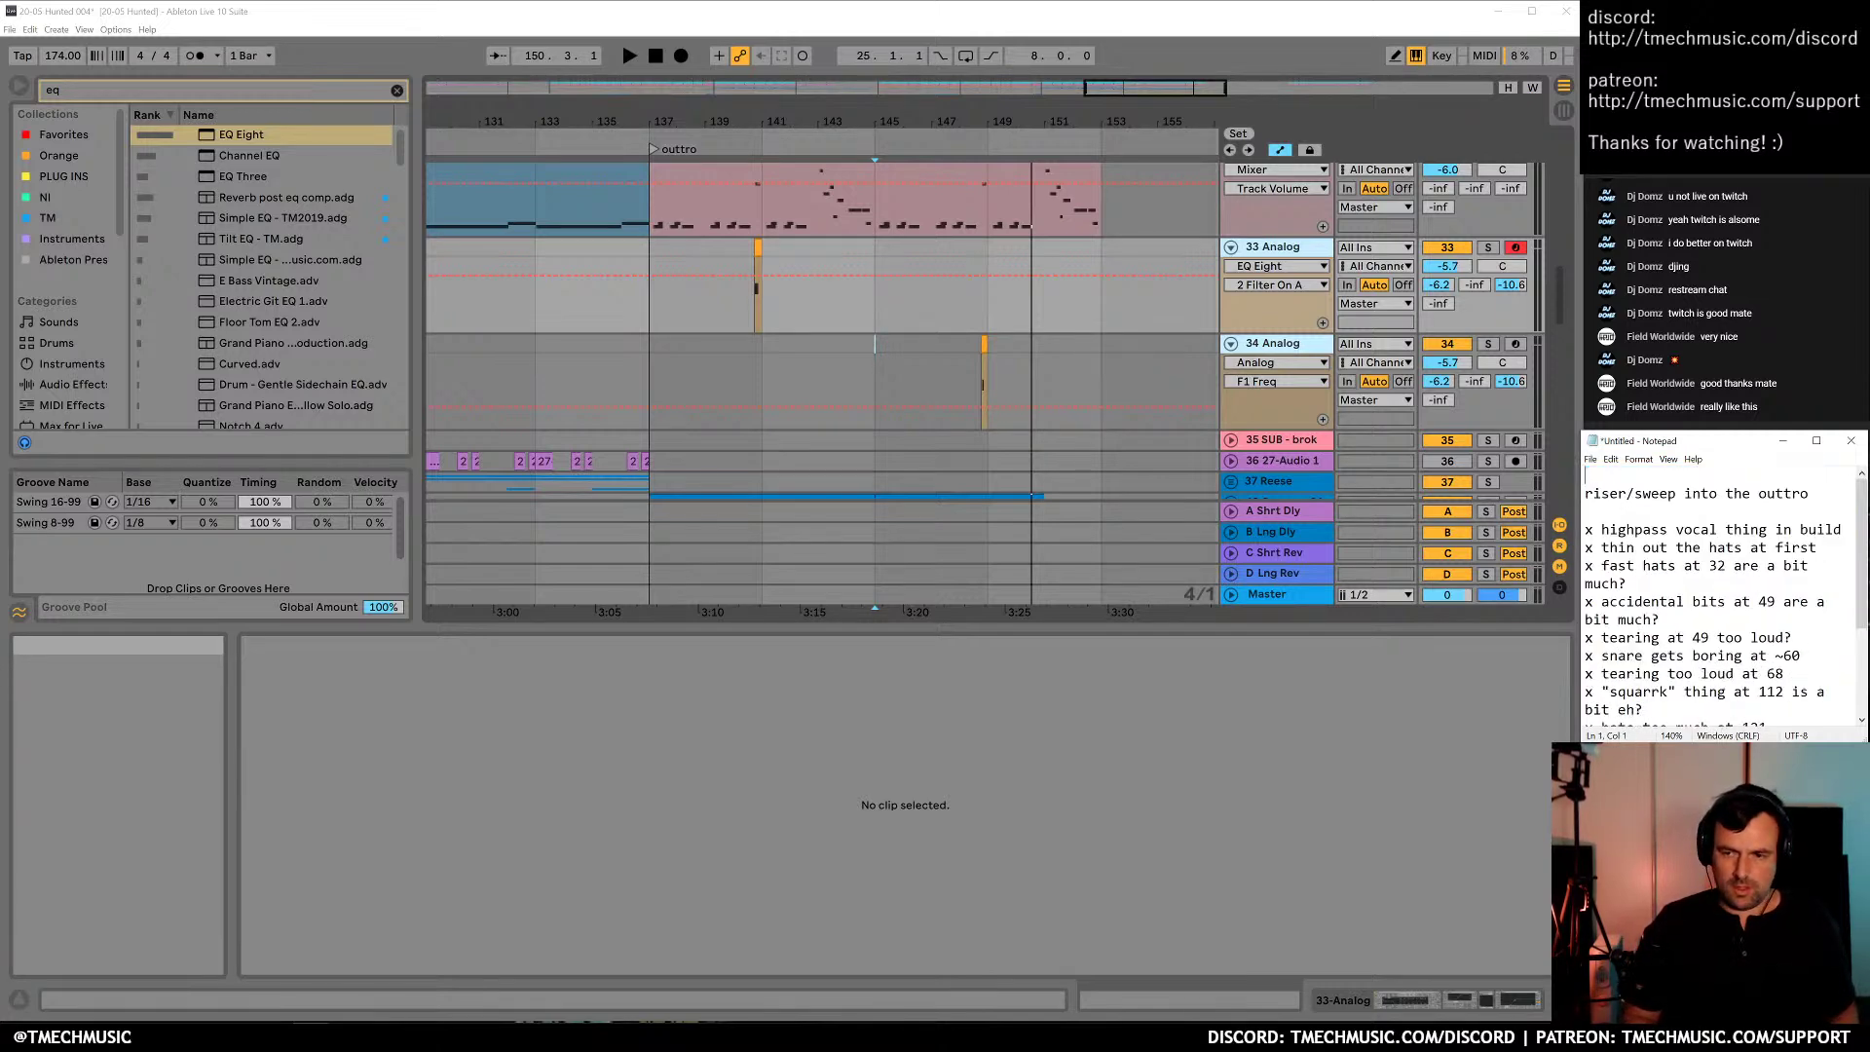
key("Delete")
key("Down")
key("ctrl+End")
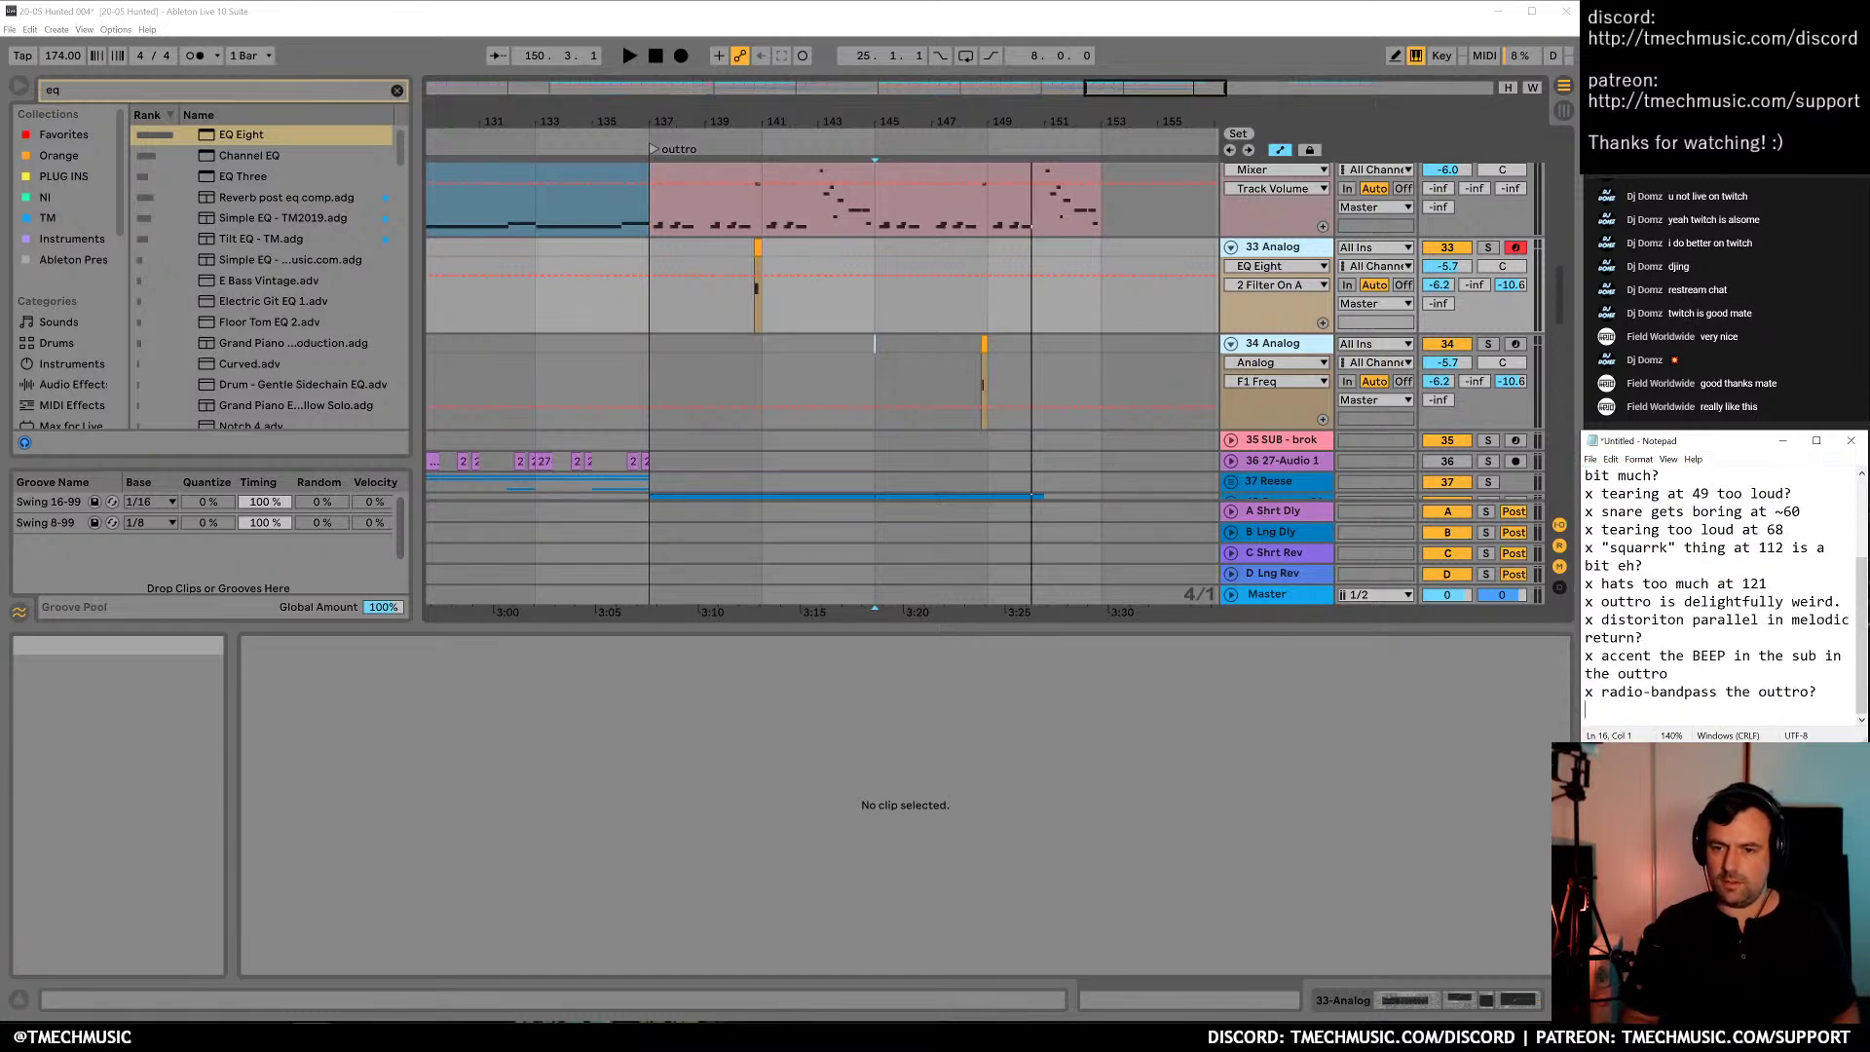
key("ctrl+v")
key("Return")
key("Return")
Listen from about bar 117 into the outtro and inspect the 66-Audio 1 clip, its fade and its track's device chain
left_click_drag(449, 101, 839, 288)
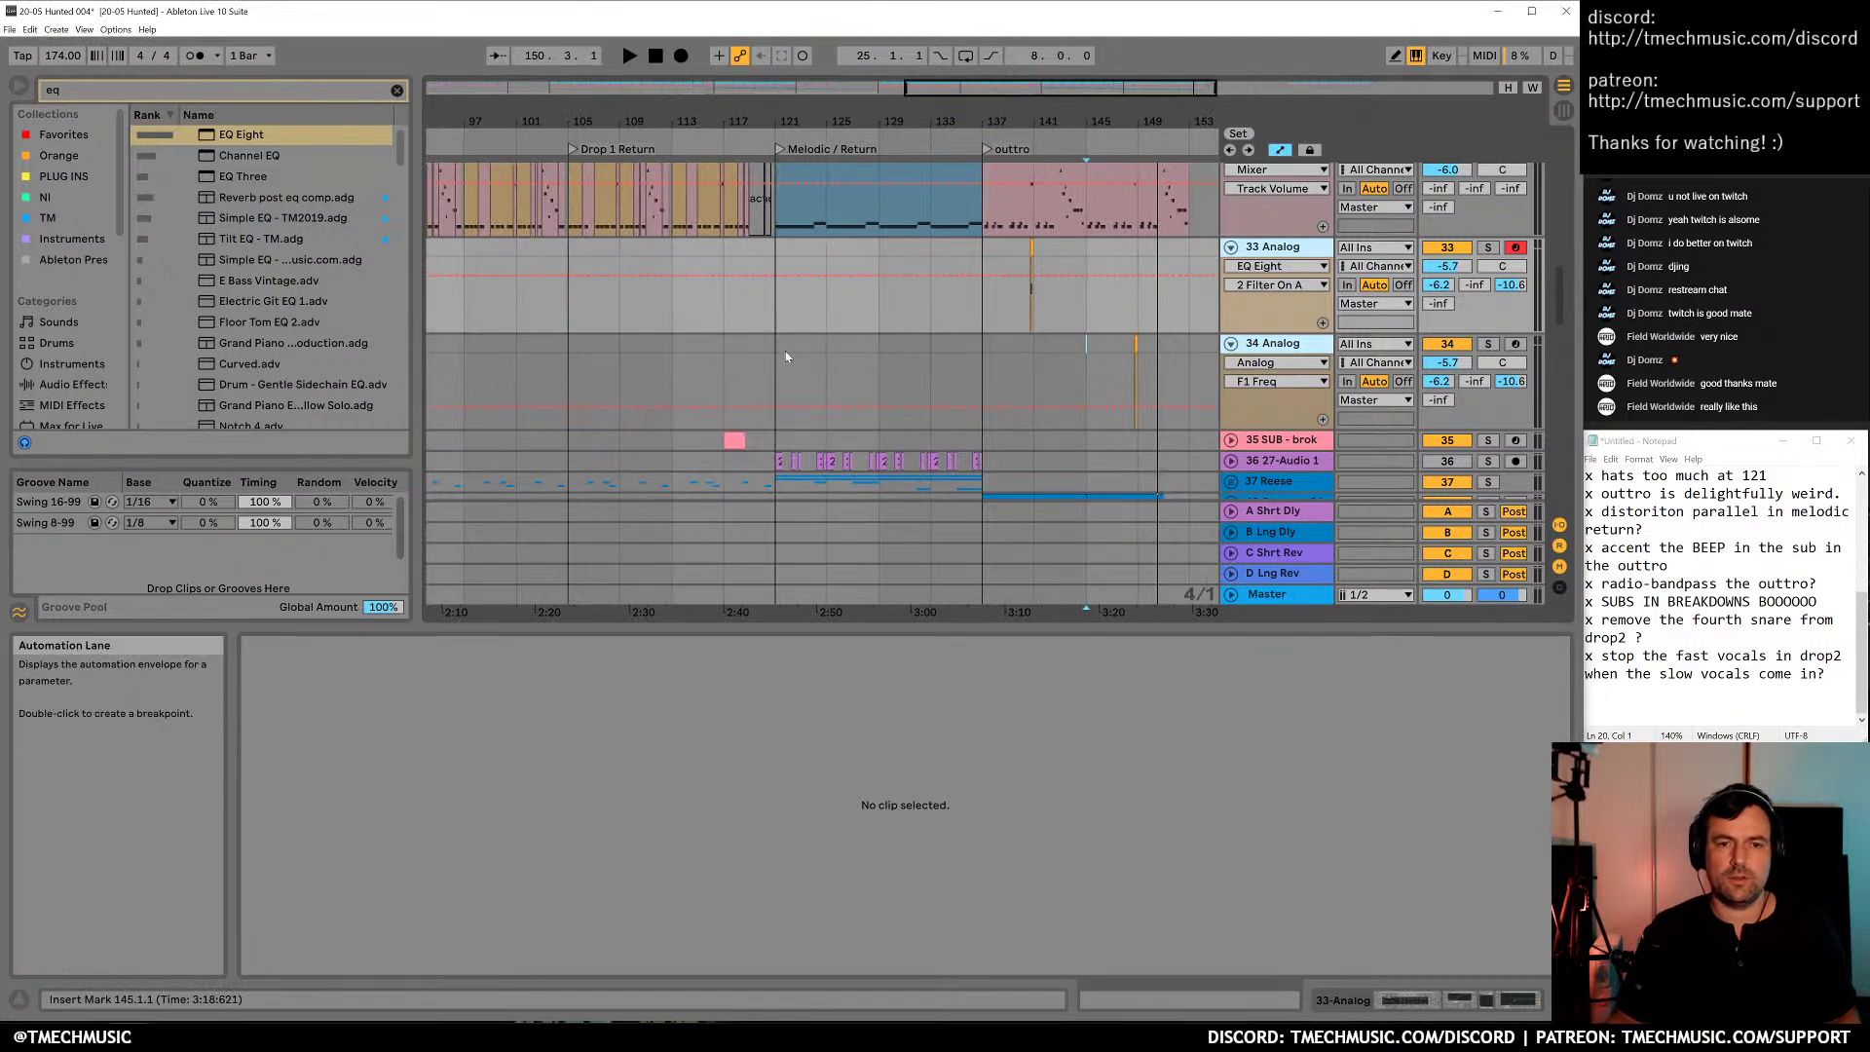
scroll(906, 440, "down", 15)
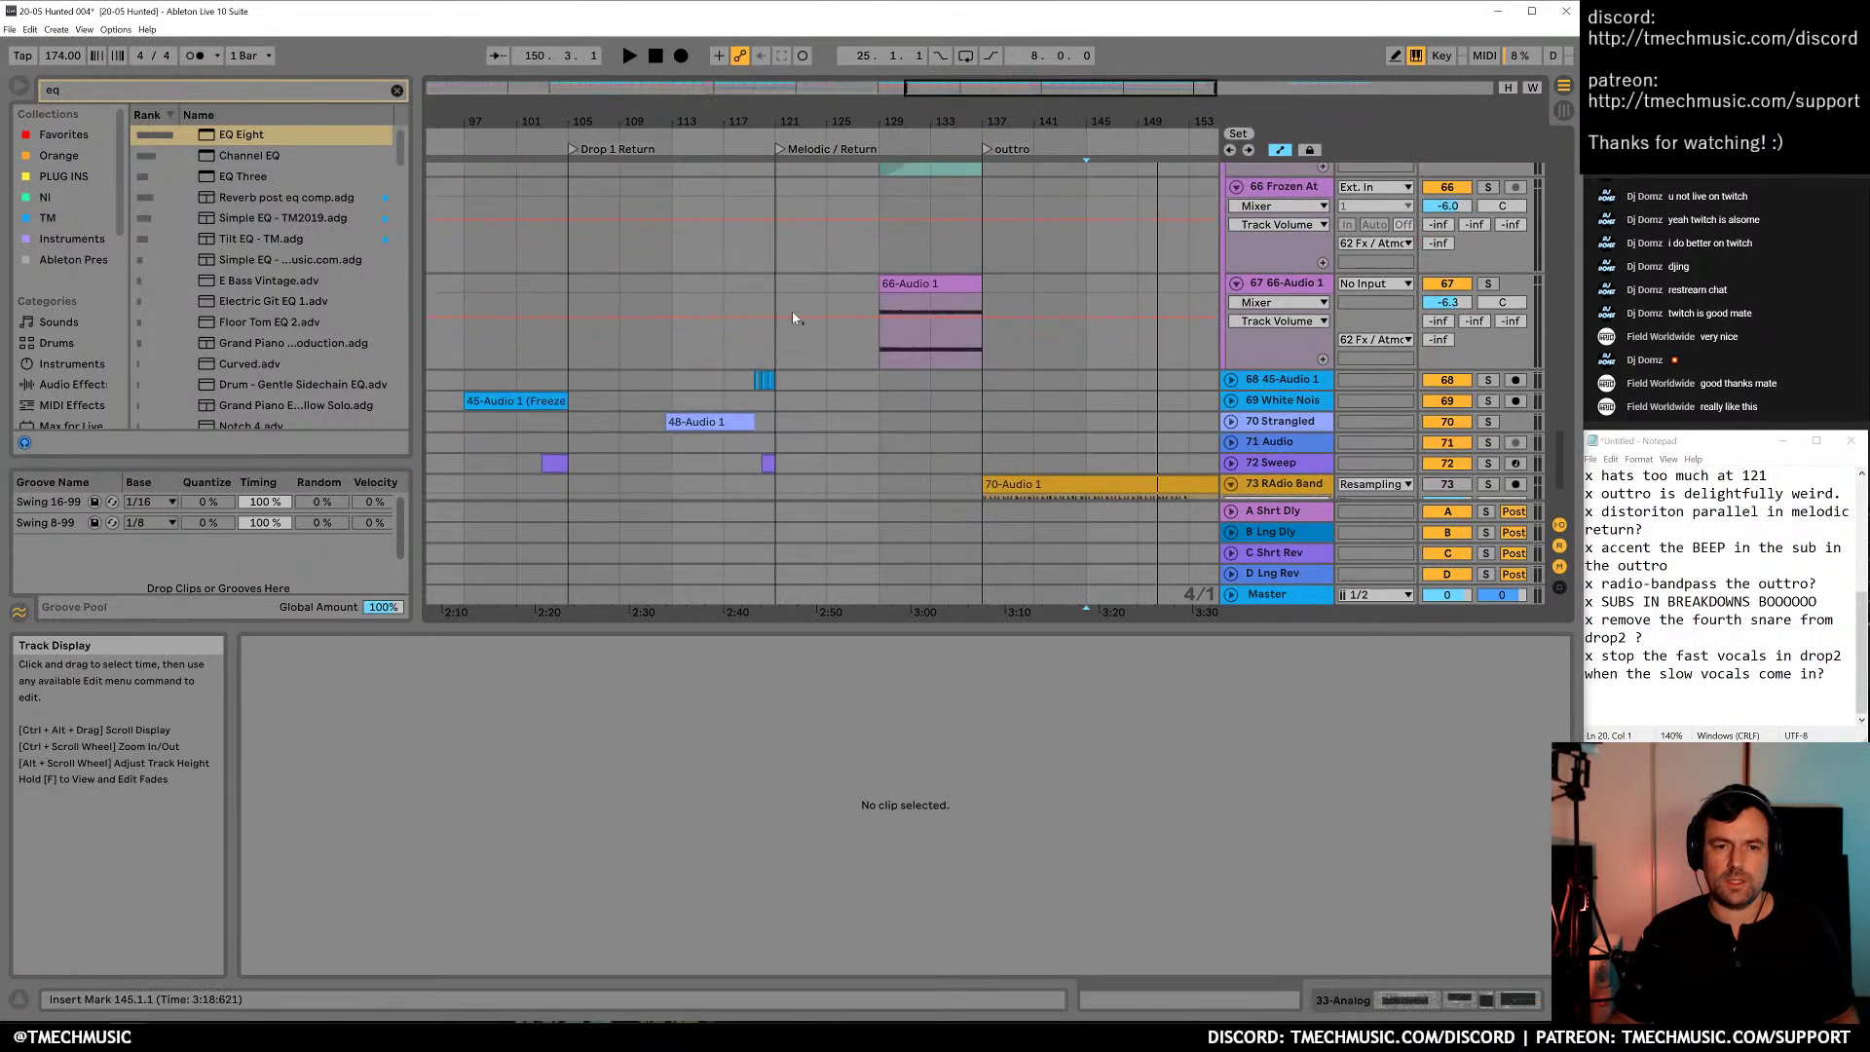
left_click(723, 292)
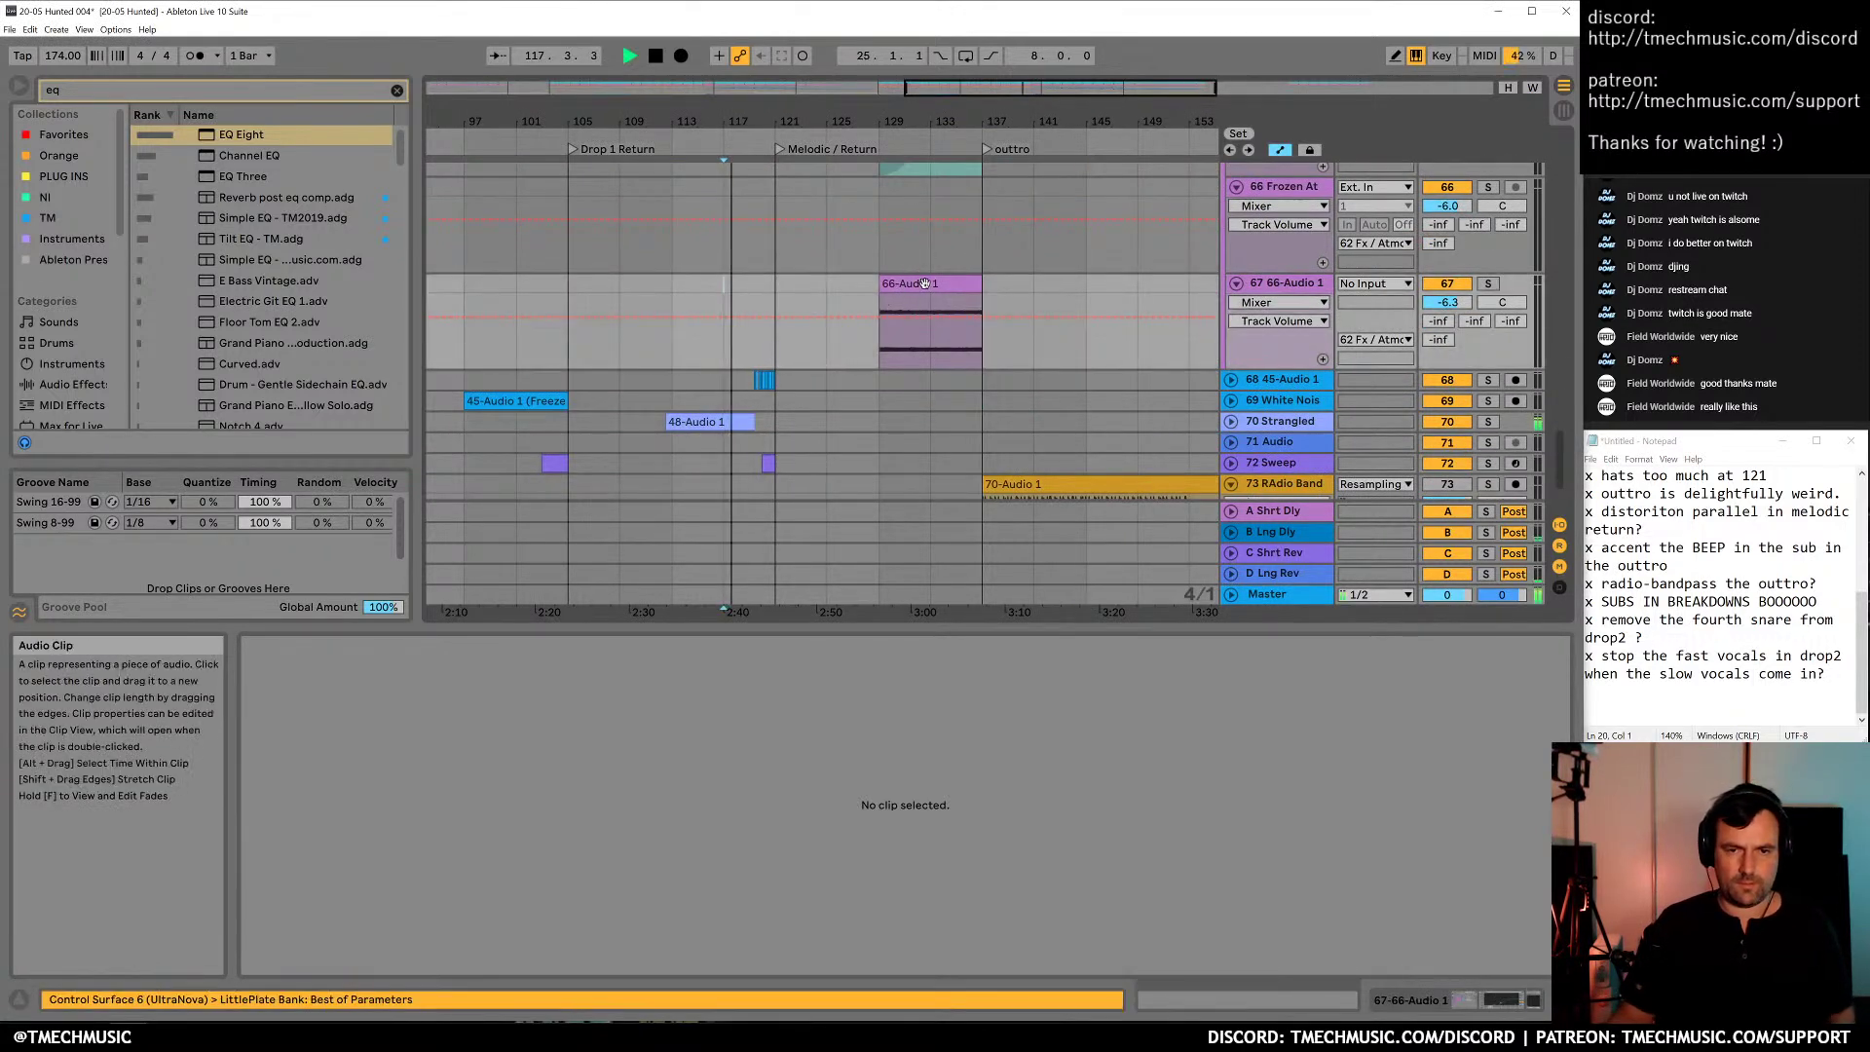
left_click(950, 339)
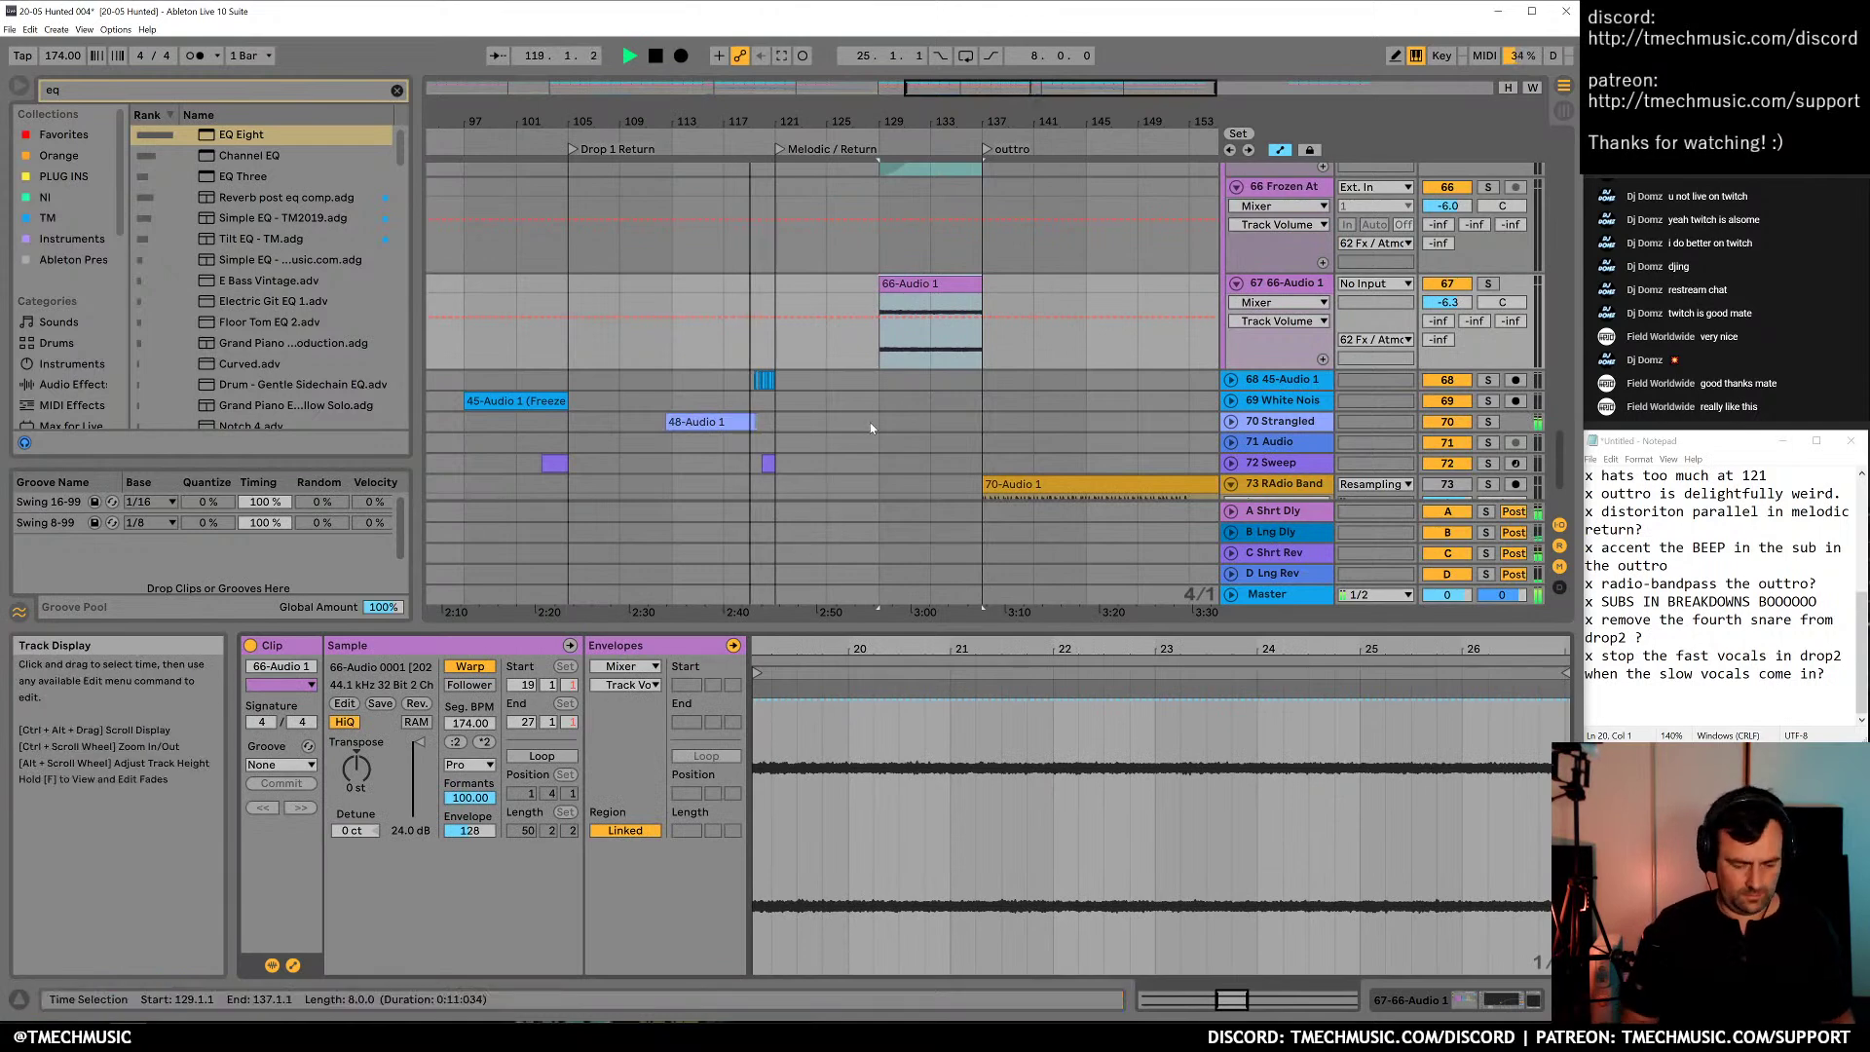
key("a")
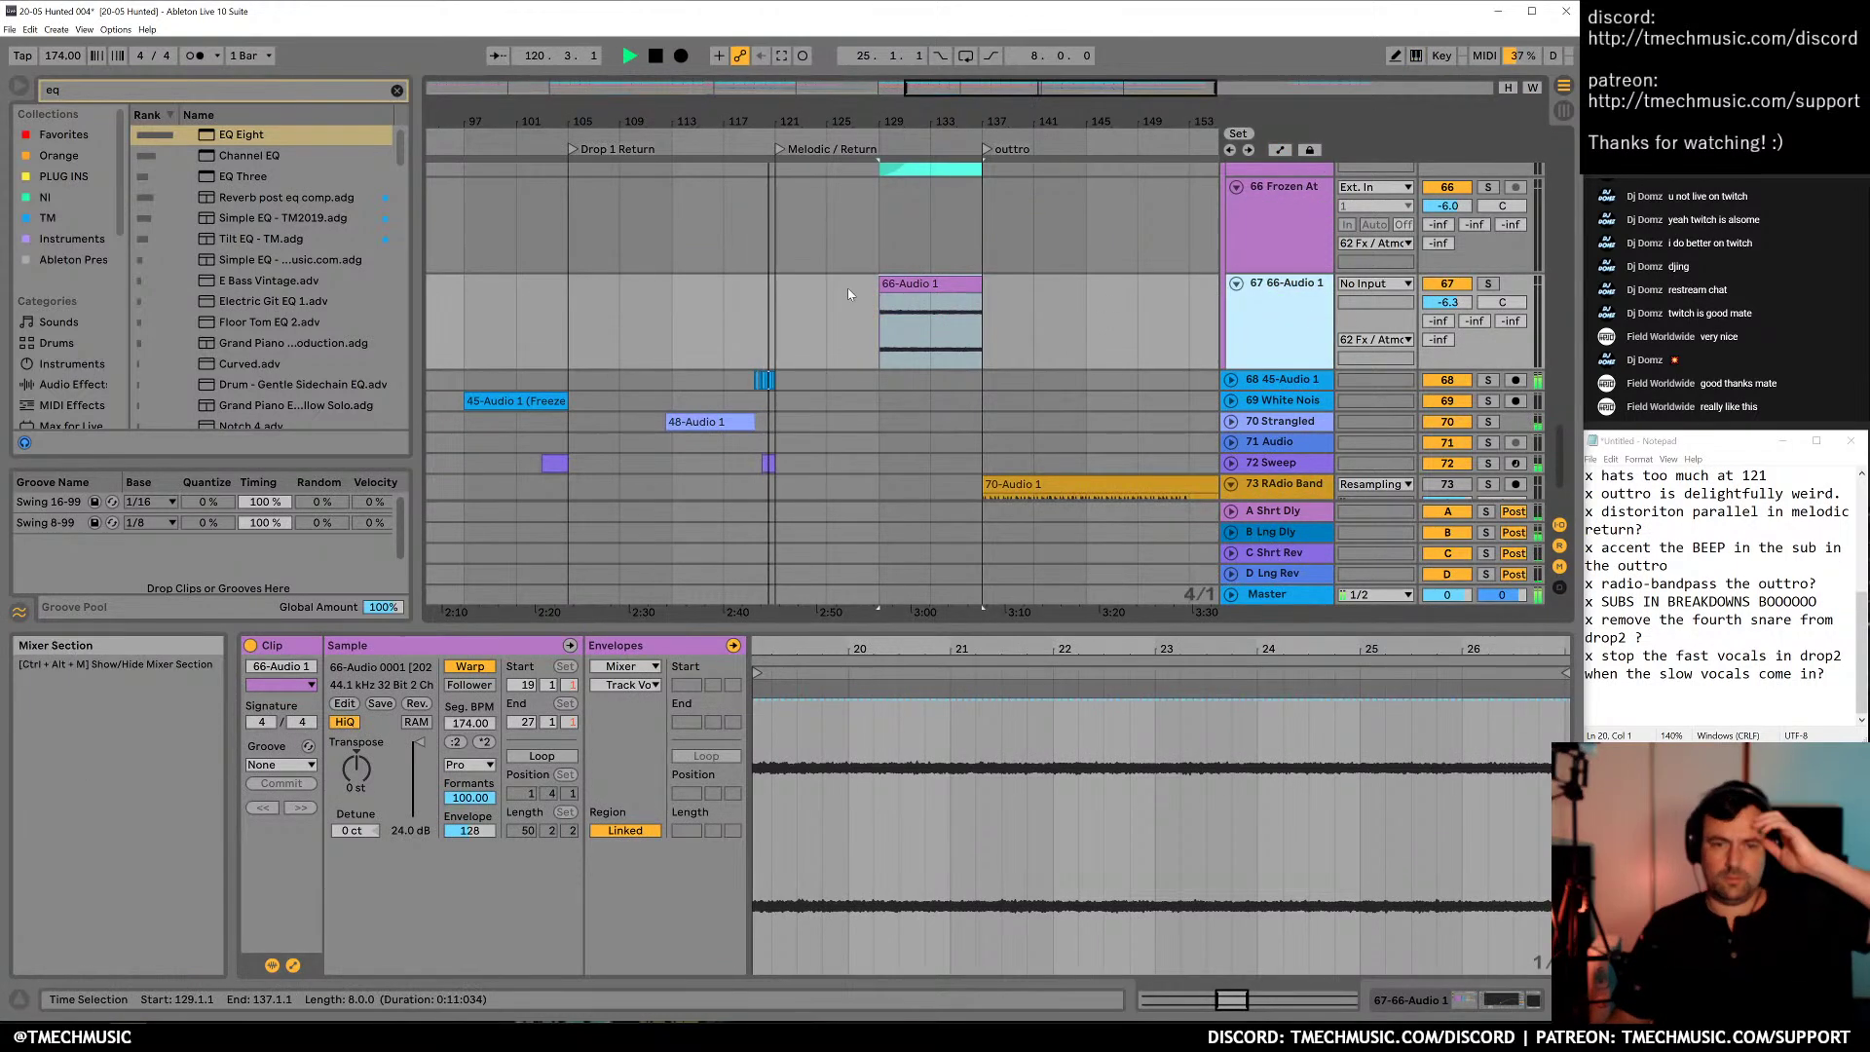
left_click(925, 326)
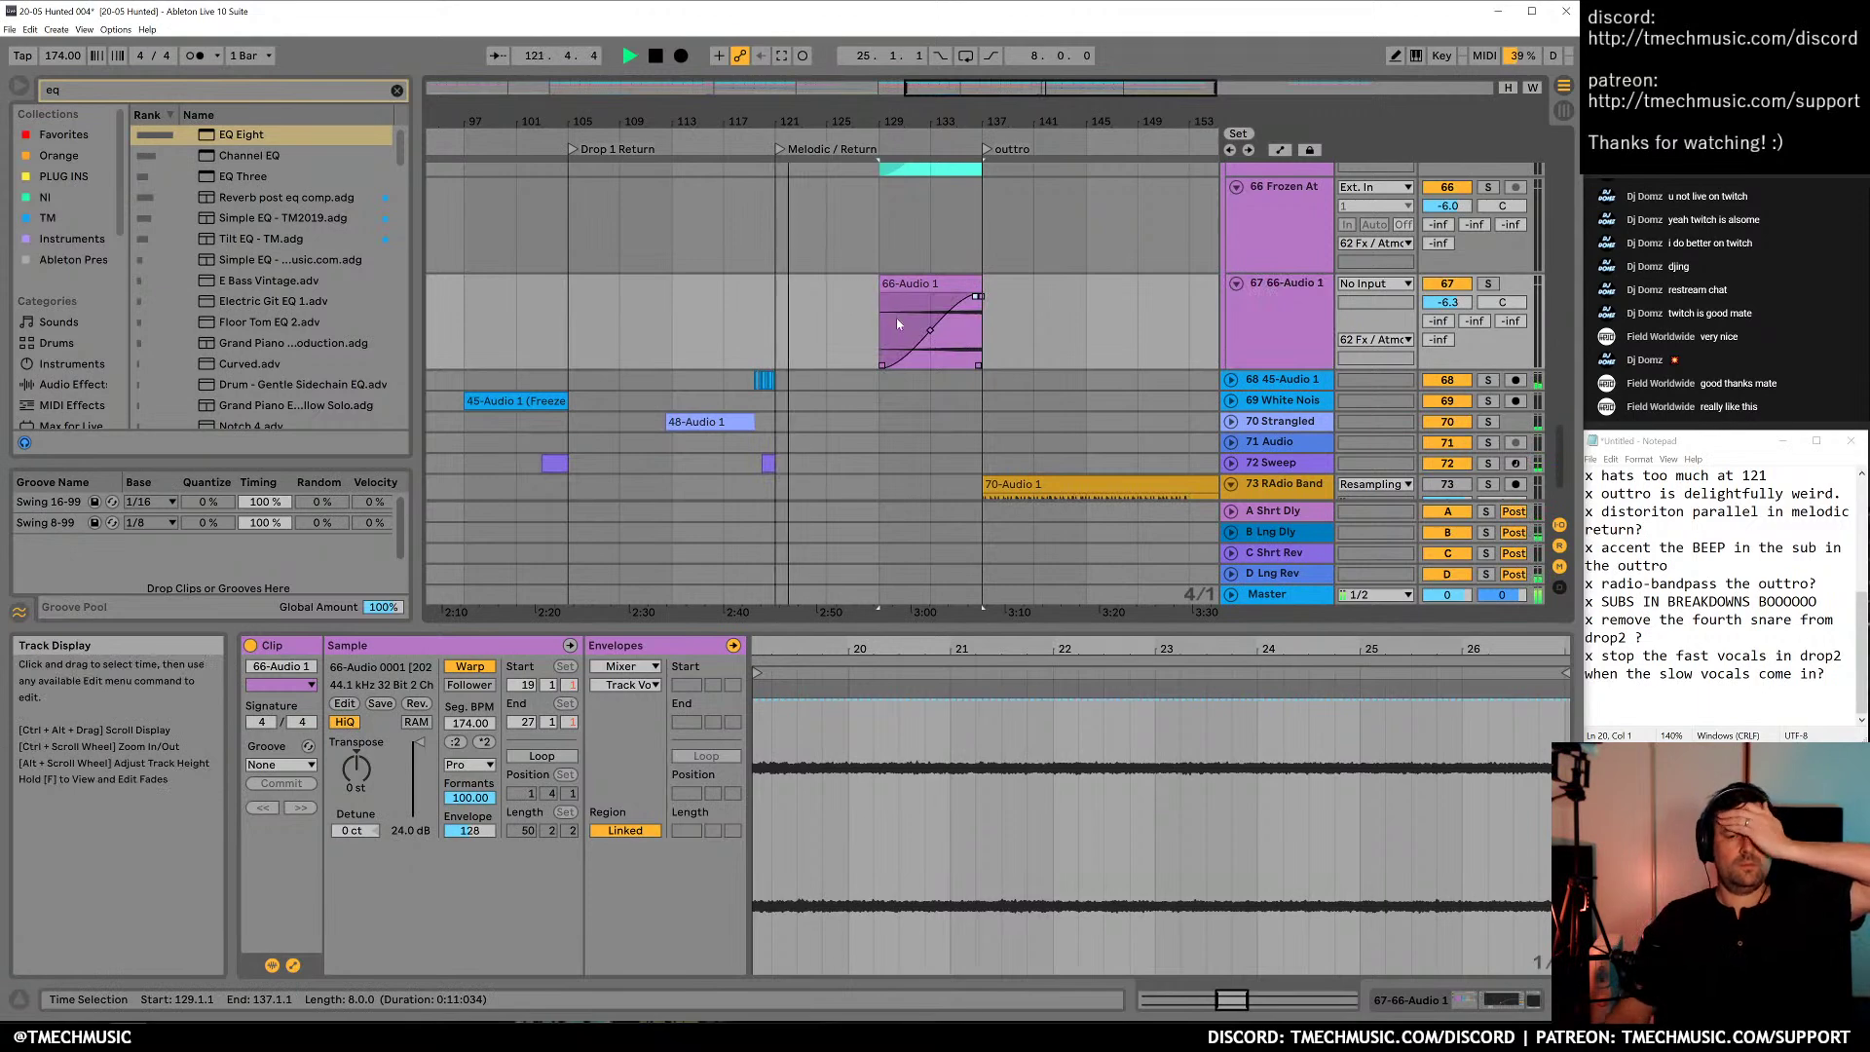
left_click(1265, 356)
key("shift+Tab")
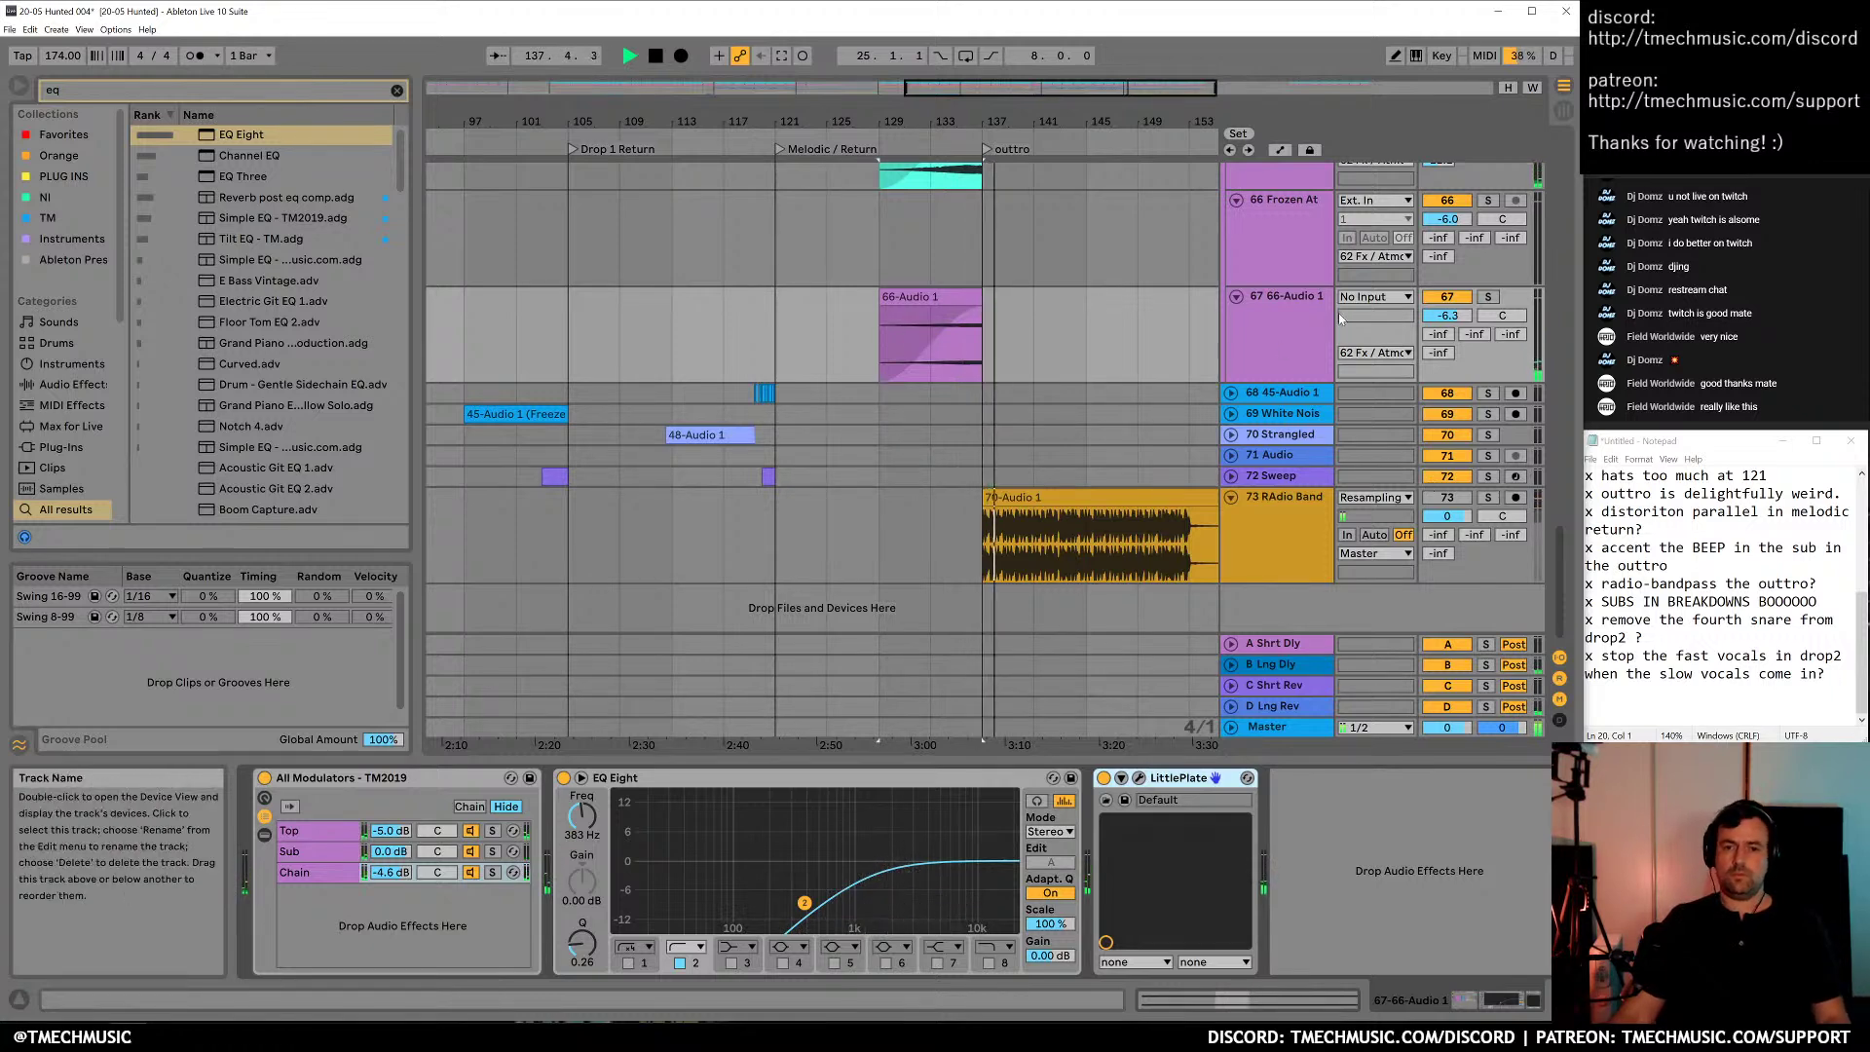
Solo track 67 and add the "HP Grit - TM2019" rack to the end of its device chain
left_click(1487, 296)
left_click(942, 332)
key("space")
left_click(935, 335)
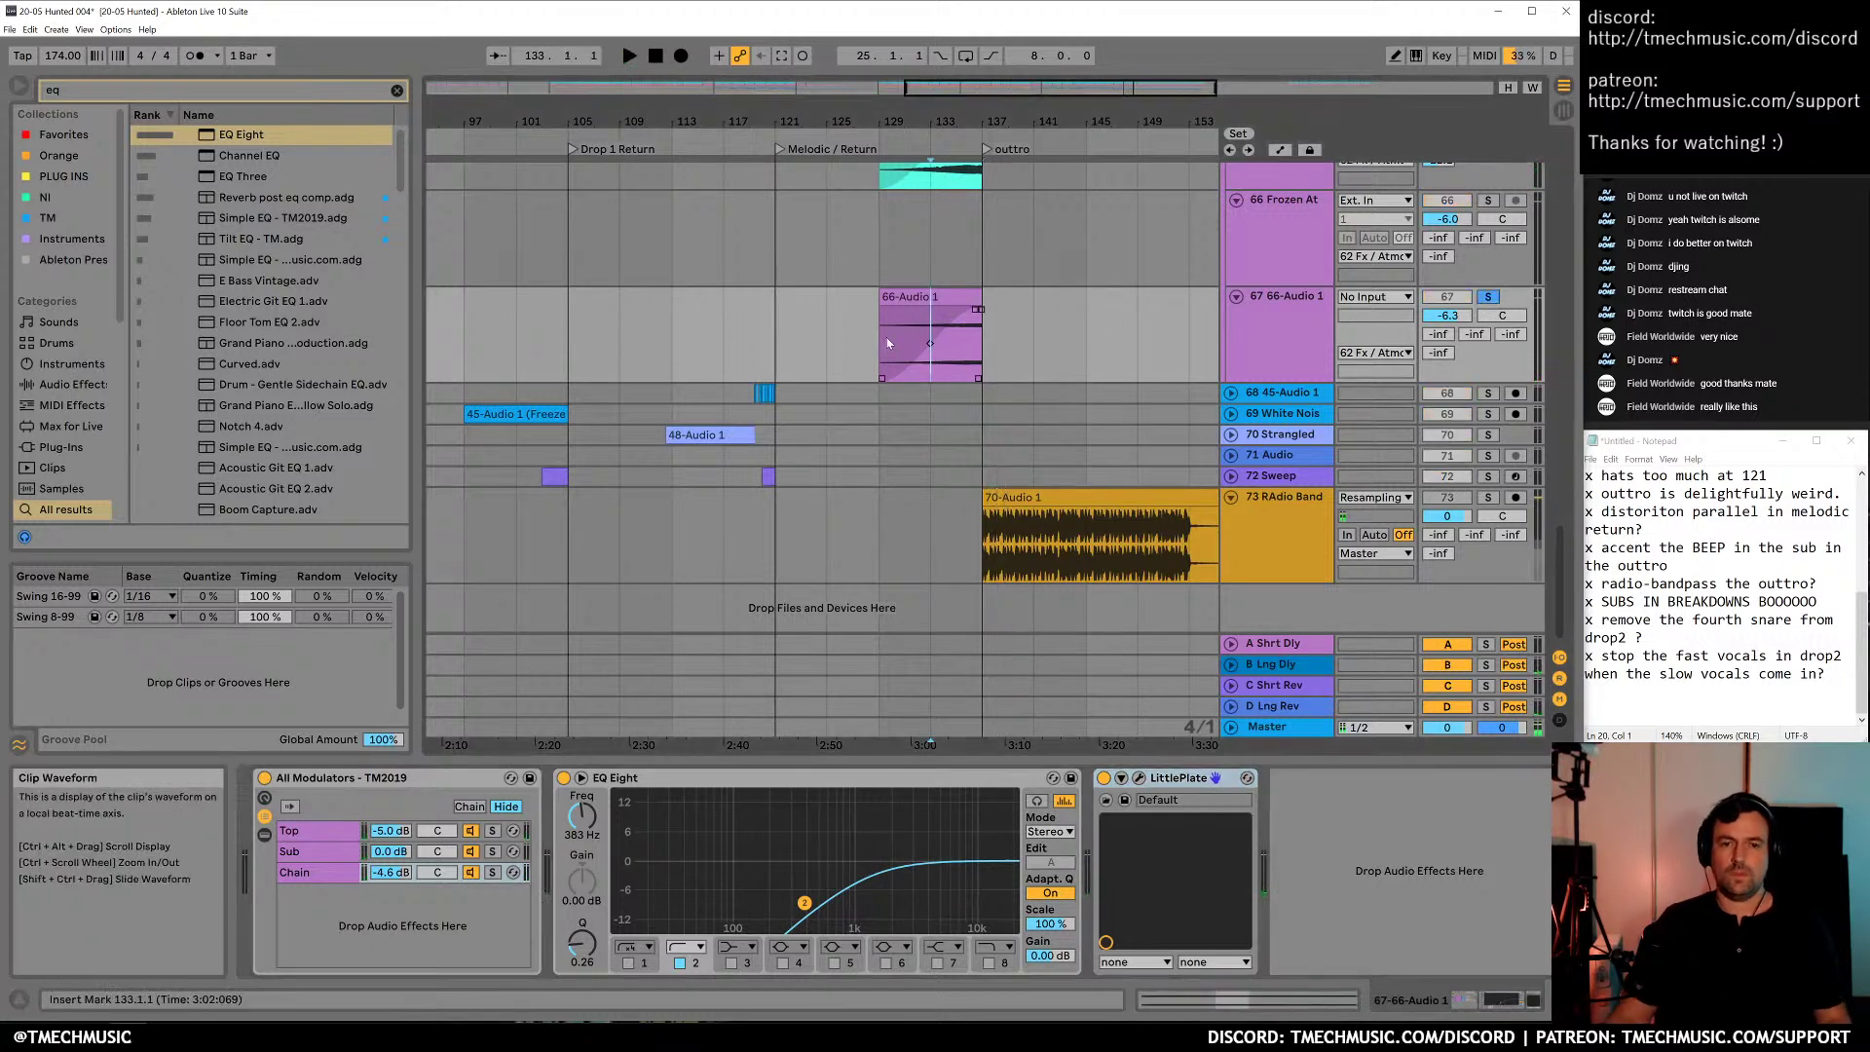
key("ctrl+f")
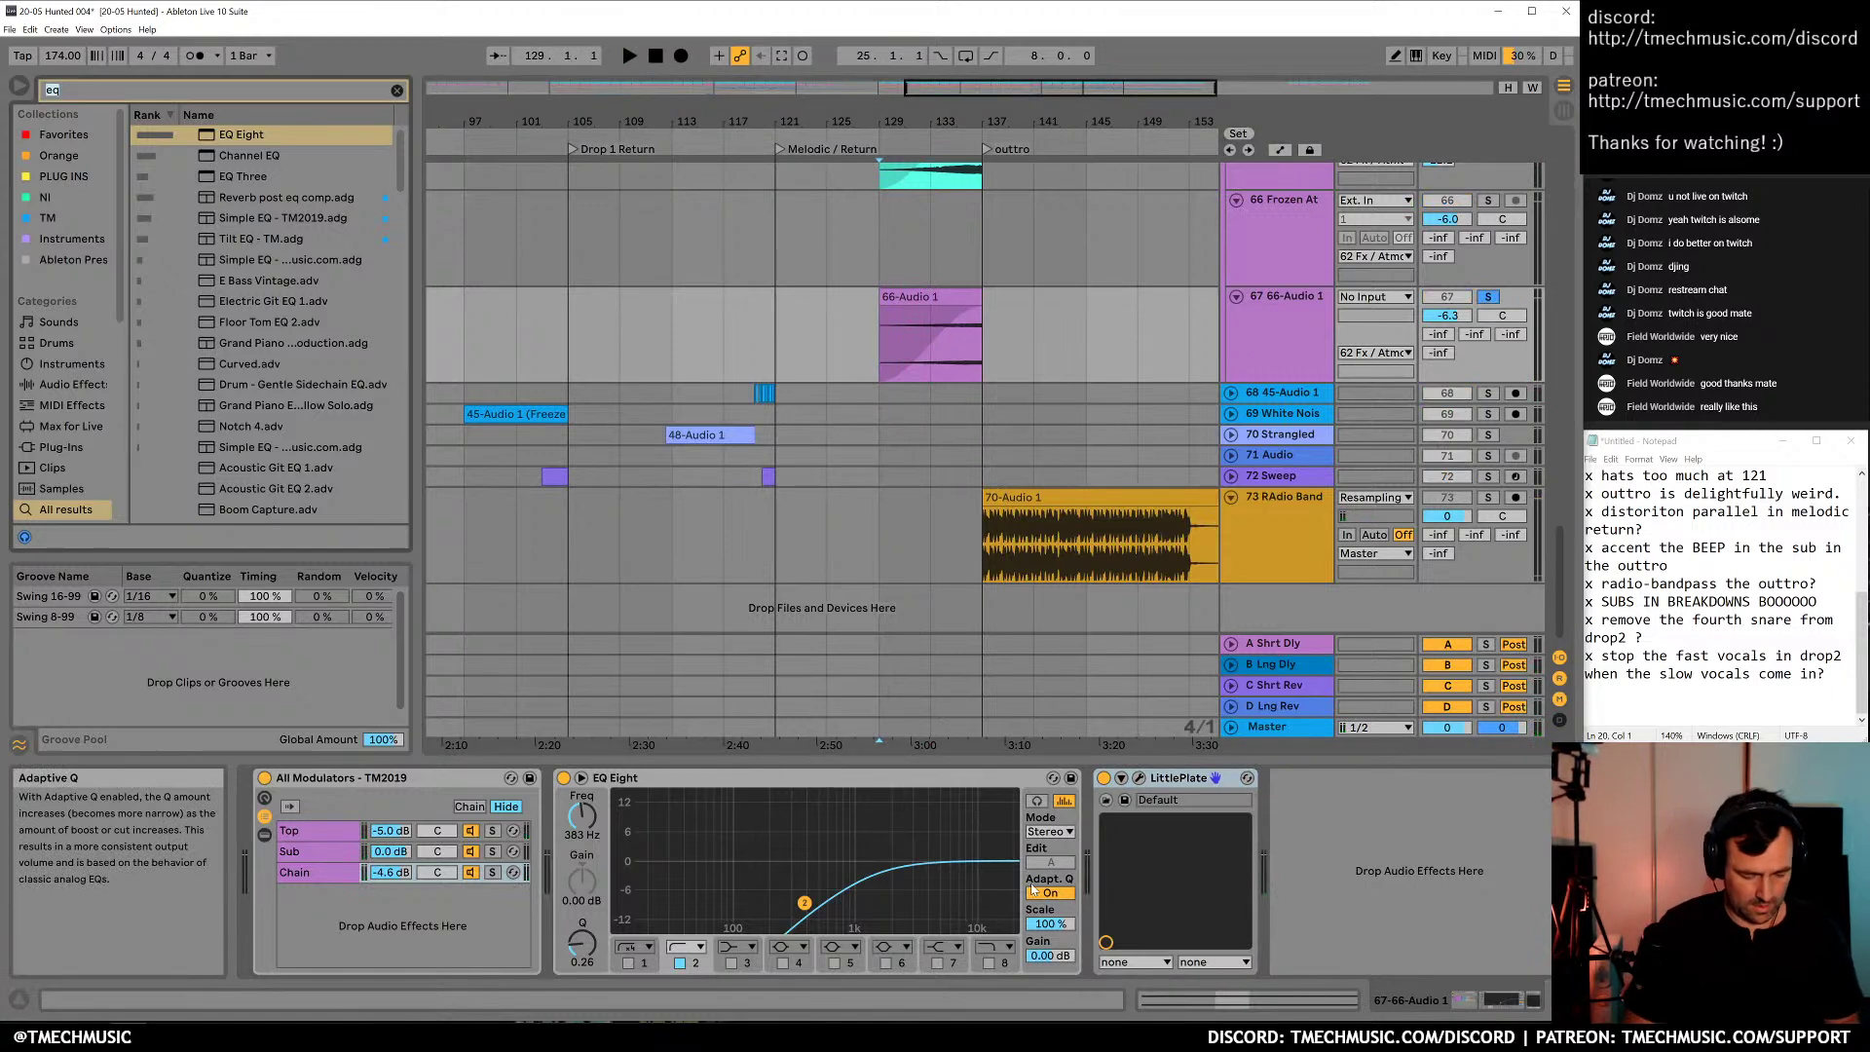
type("hp grit")
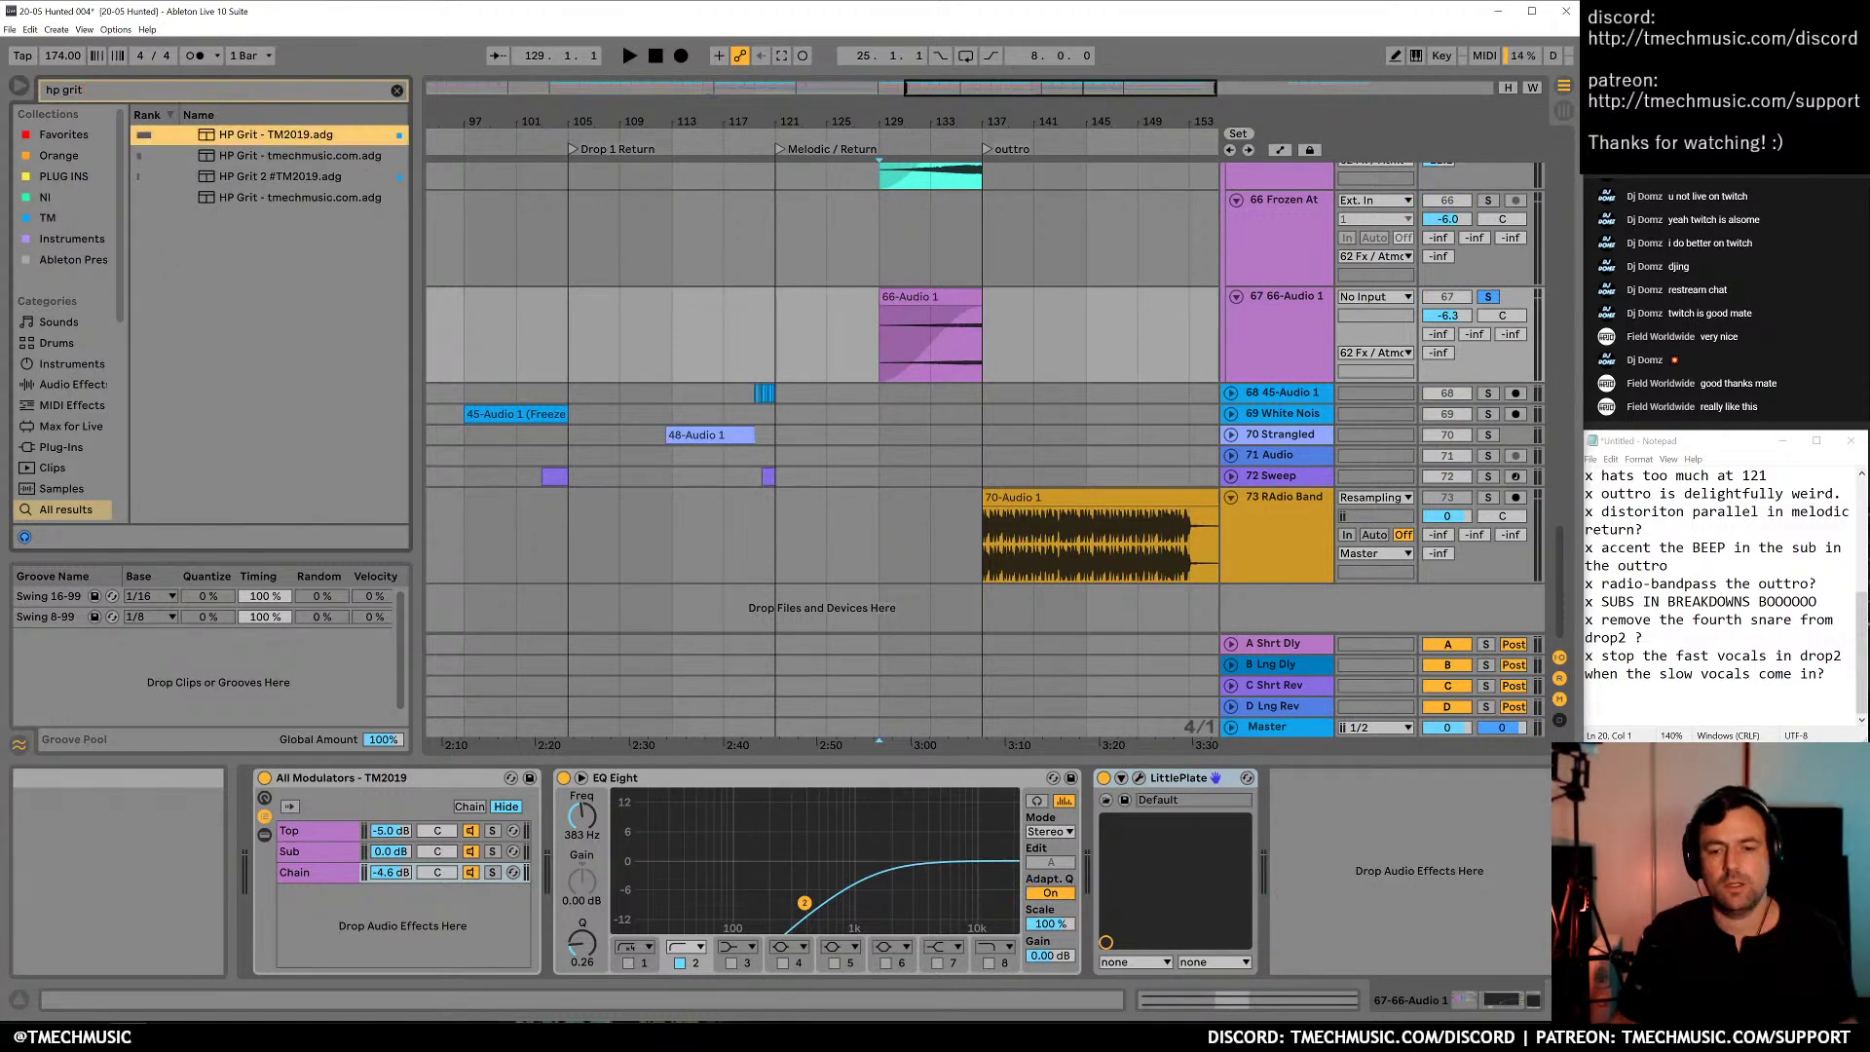
key("Return")
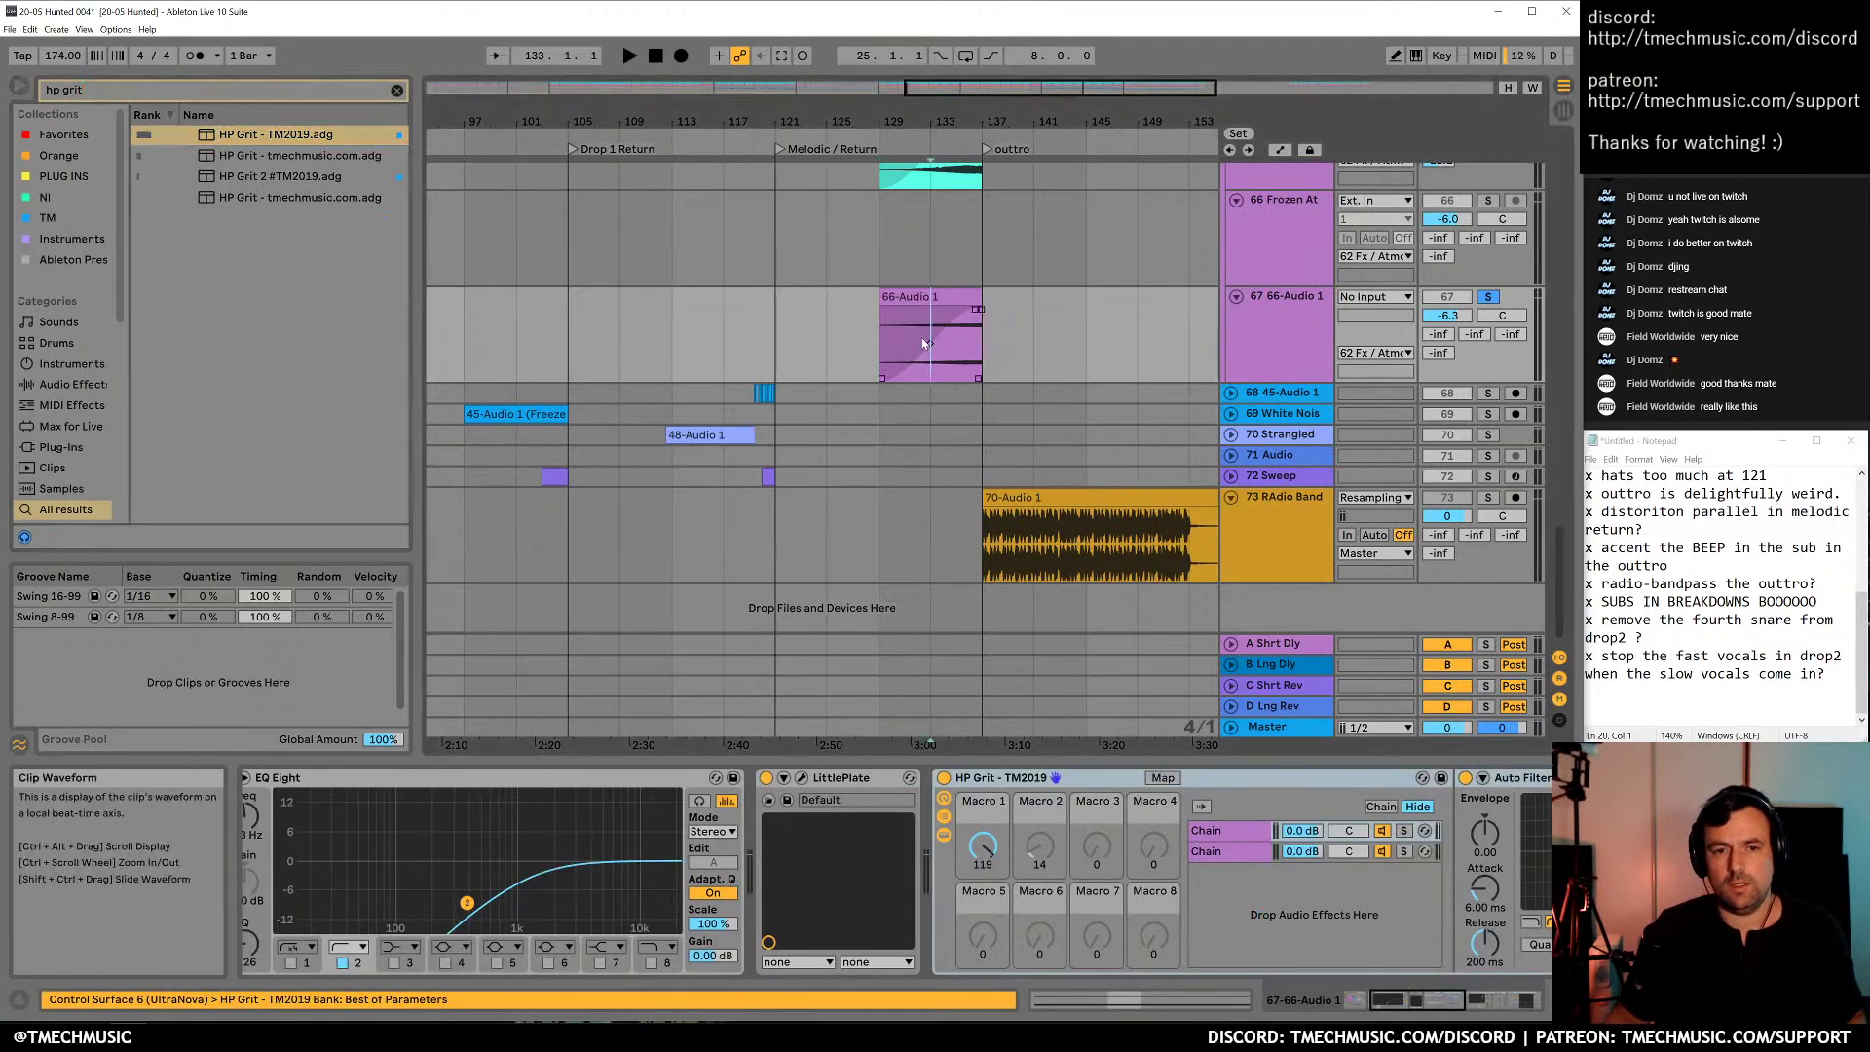
Ramp HP Grit's Macro 1 in a new automation lane from 0 at bar 129 to about 104 just past the outtro's start
right_click(983, 843)
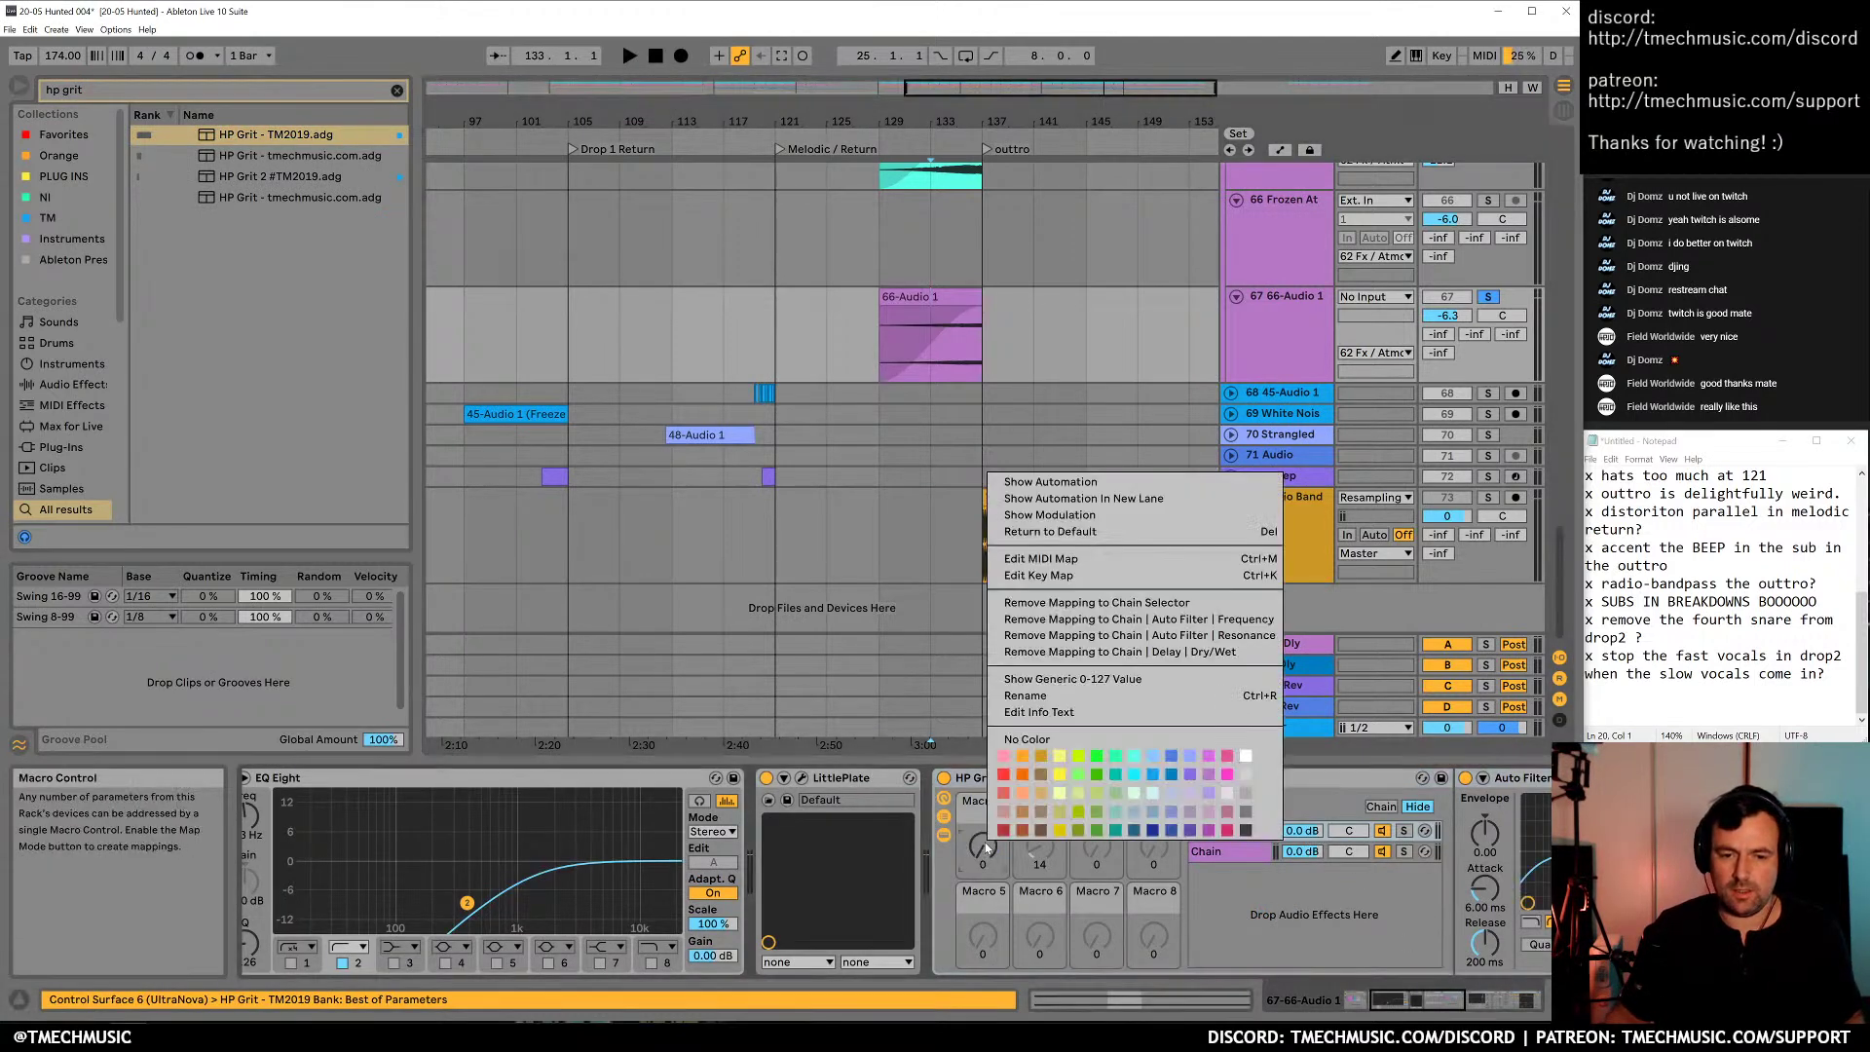
left_click(1078, 500)
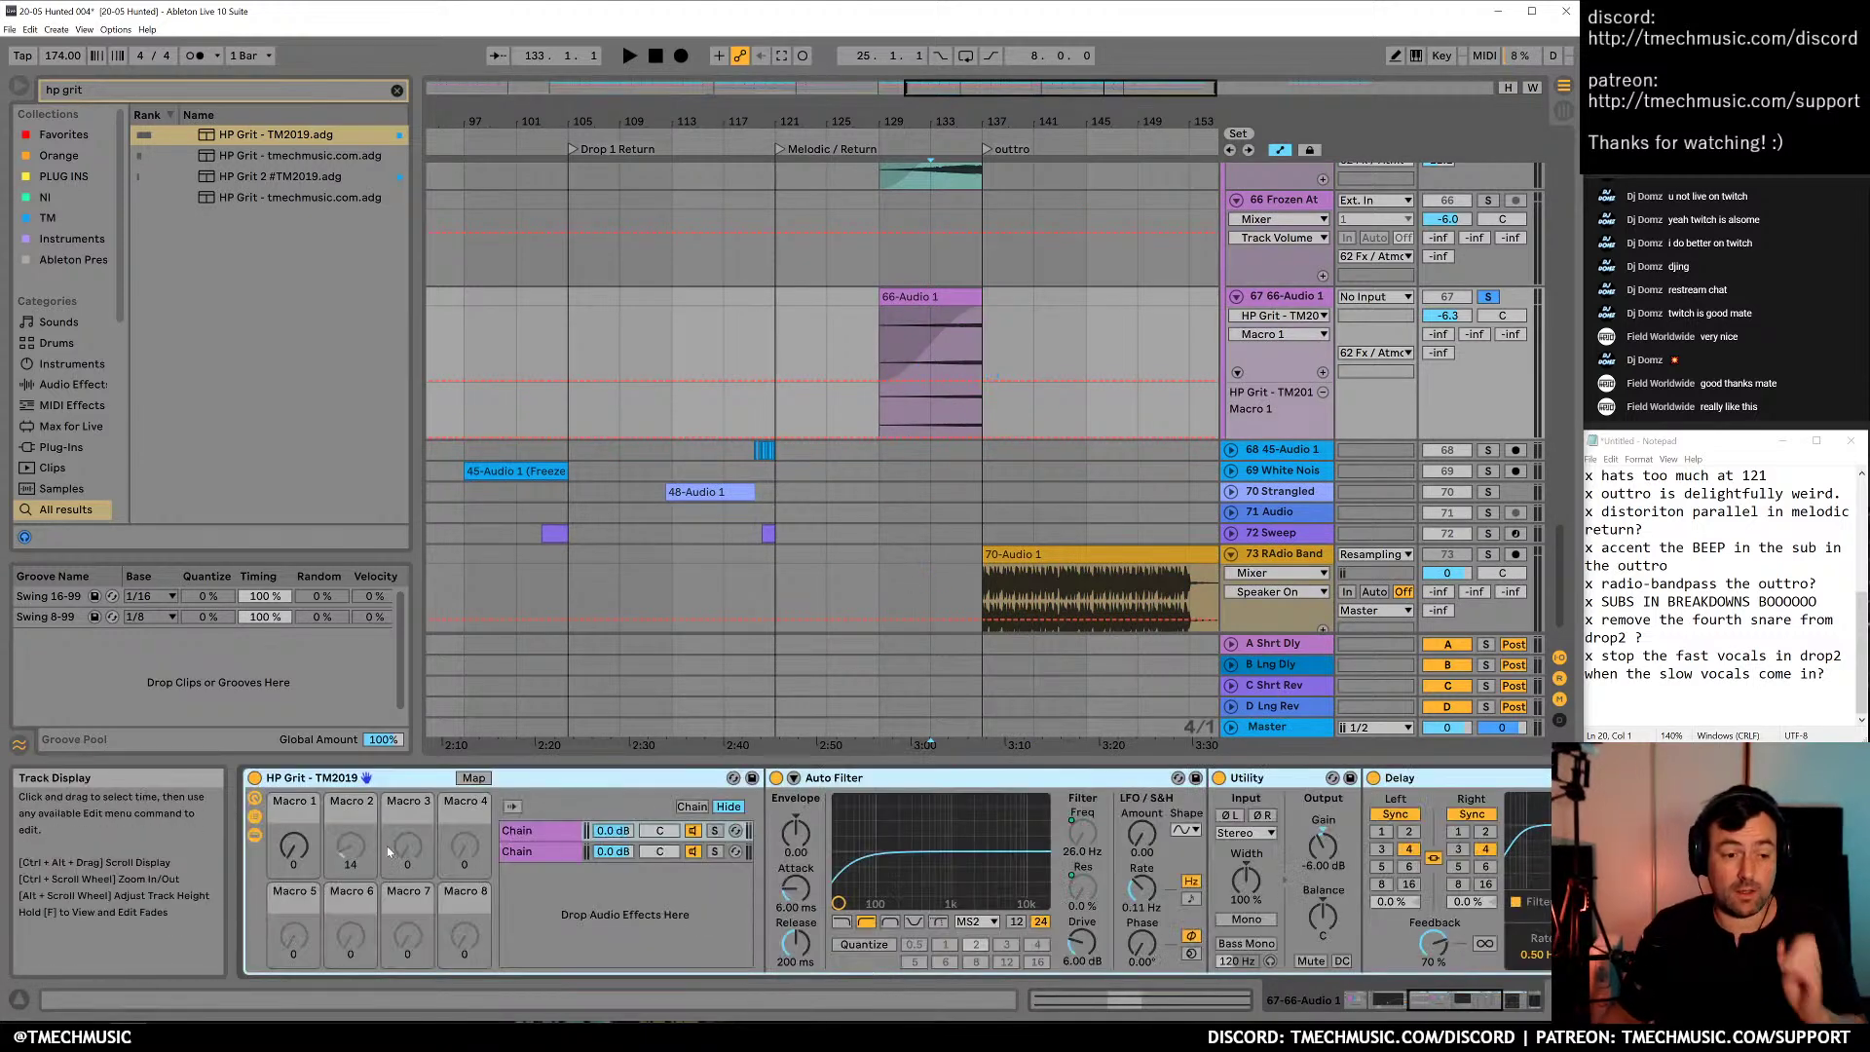
left_click(255, 834)
left_click(255, 816)
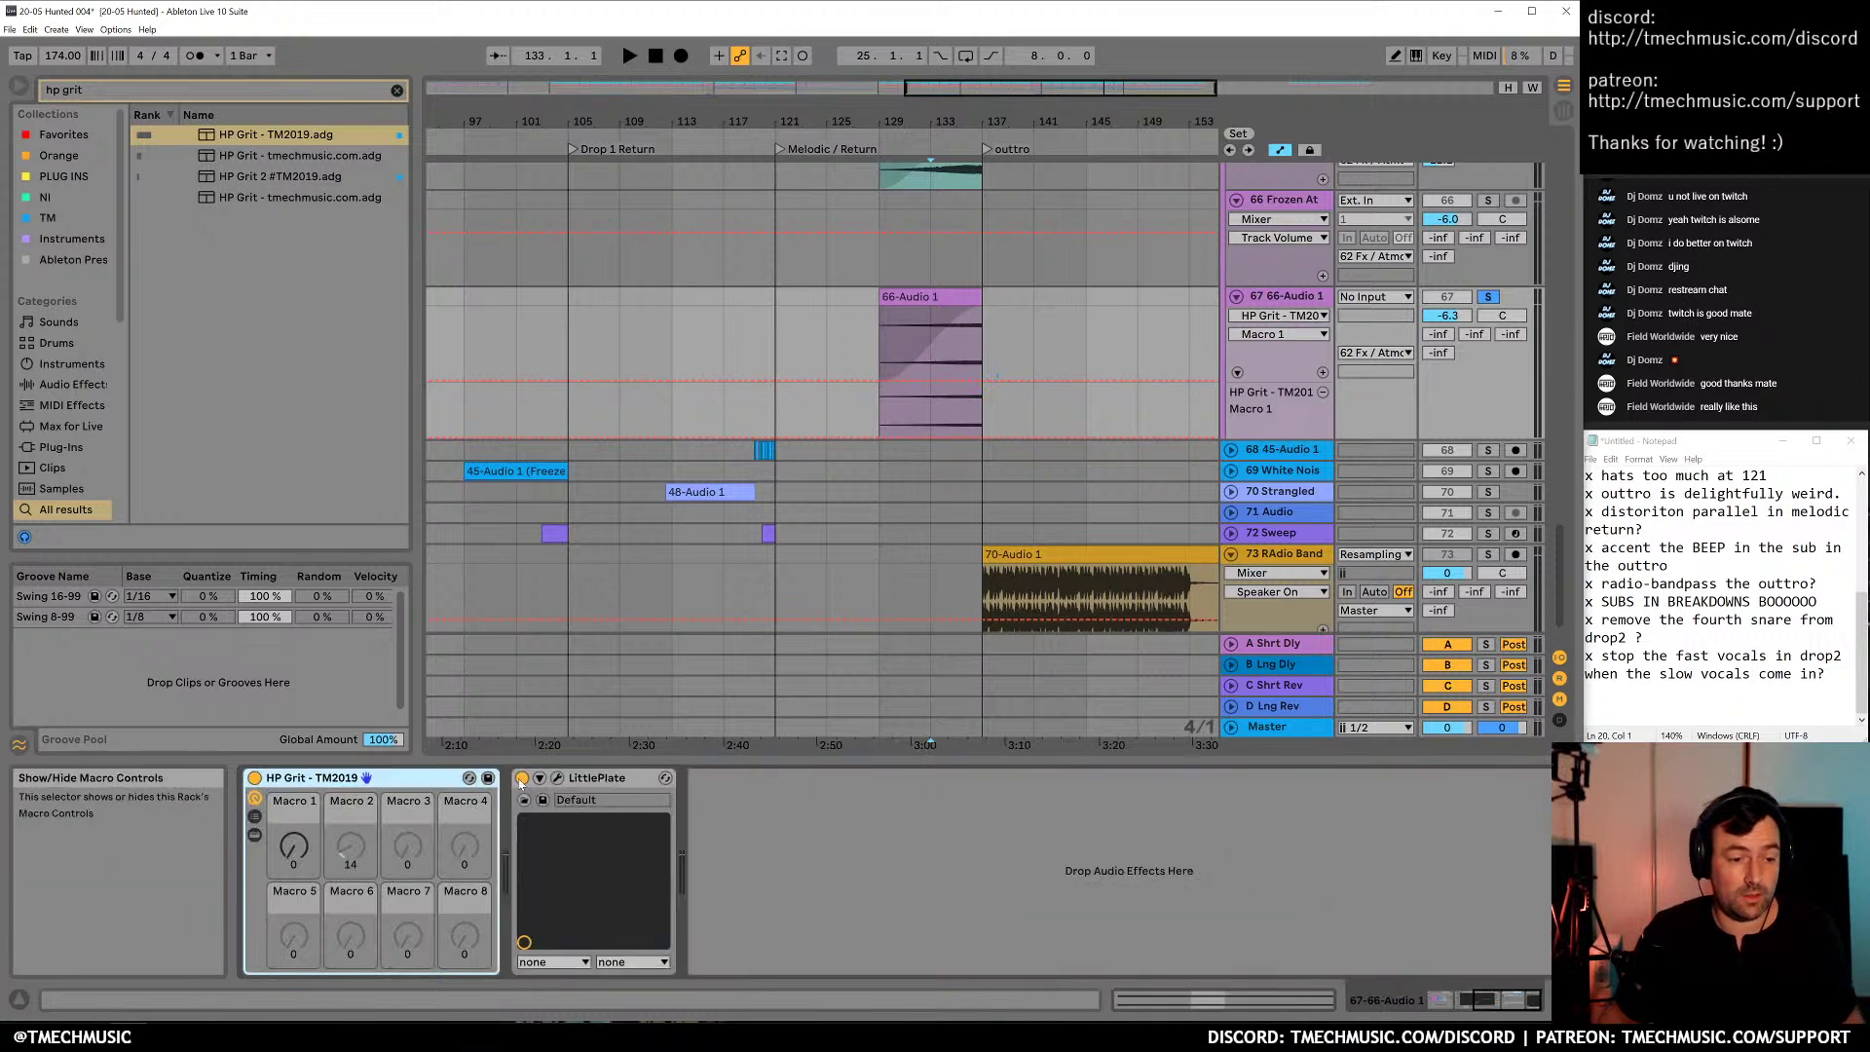
left_click(878, 437)
left_click_drag(964, 437, 1023, 393)
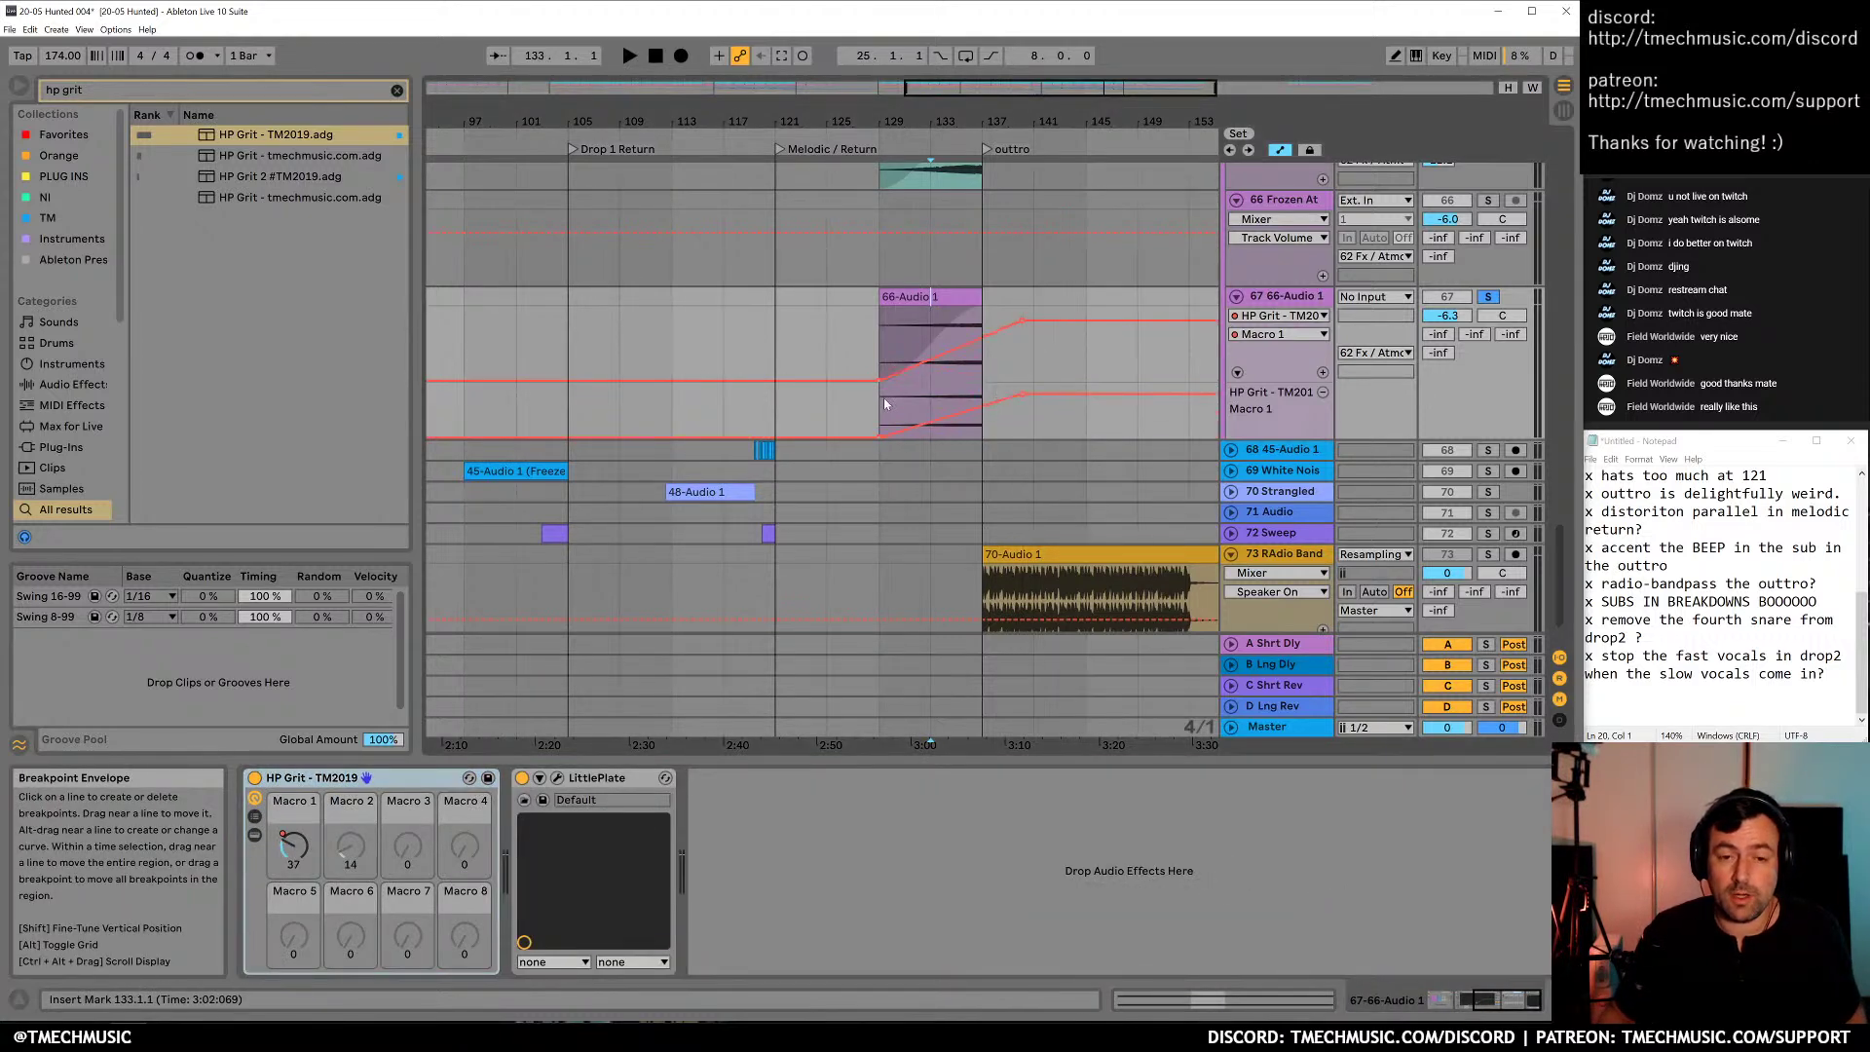
Audition the sweep in solo, unsolo track 67, and listen to the full mix from bar 125 through the outtro
key("space")
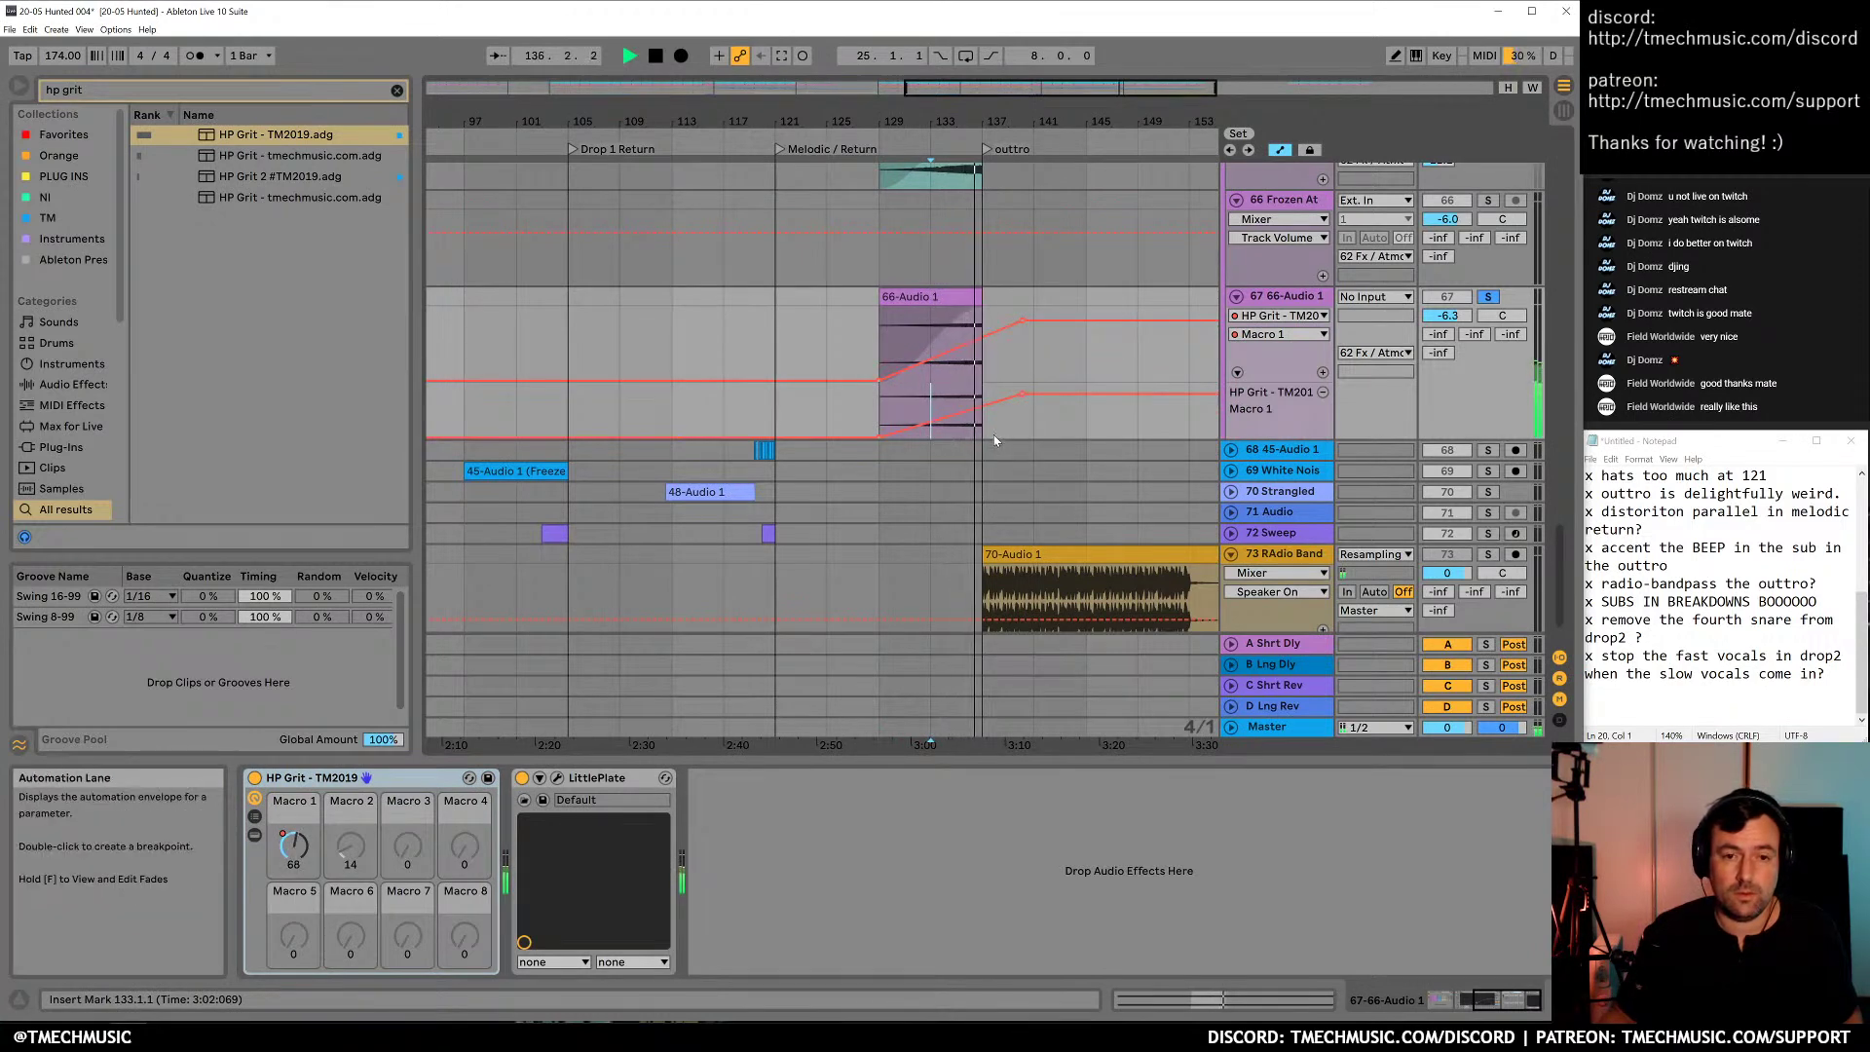
left_click(1488, 296)
key("space")
left_click(844, 302)
key("space")
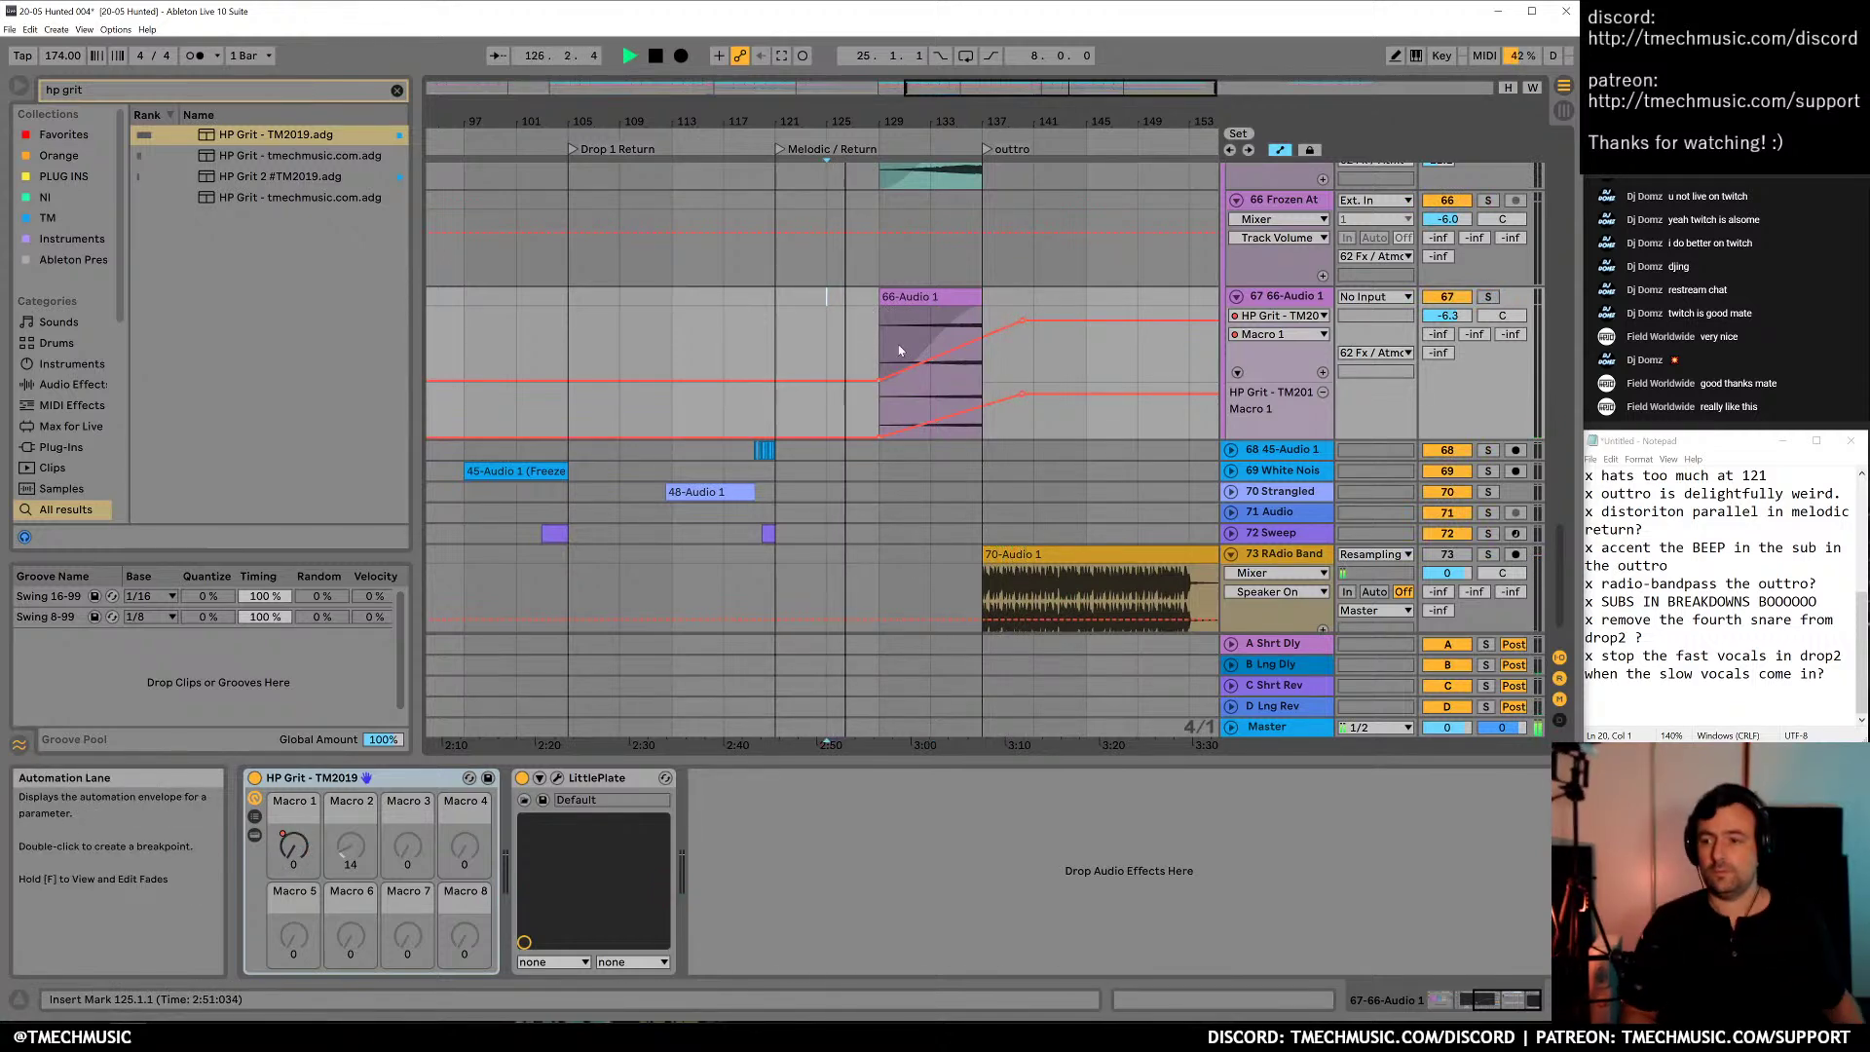
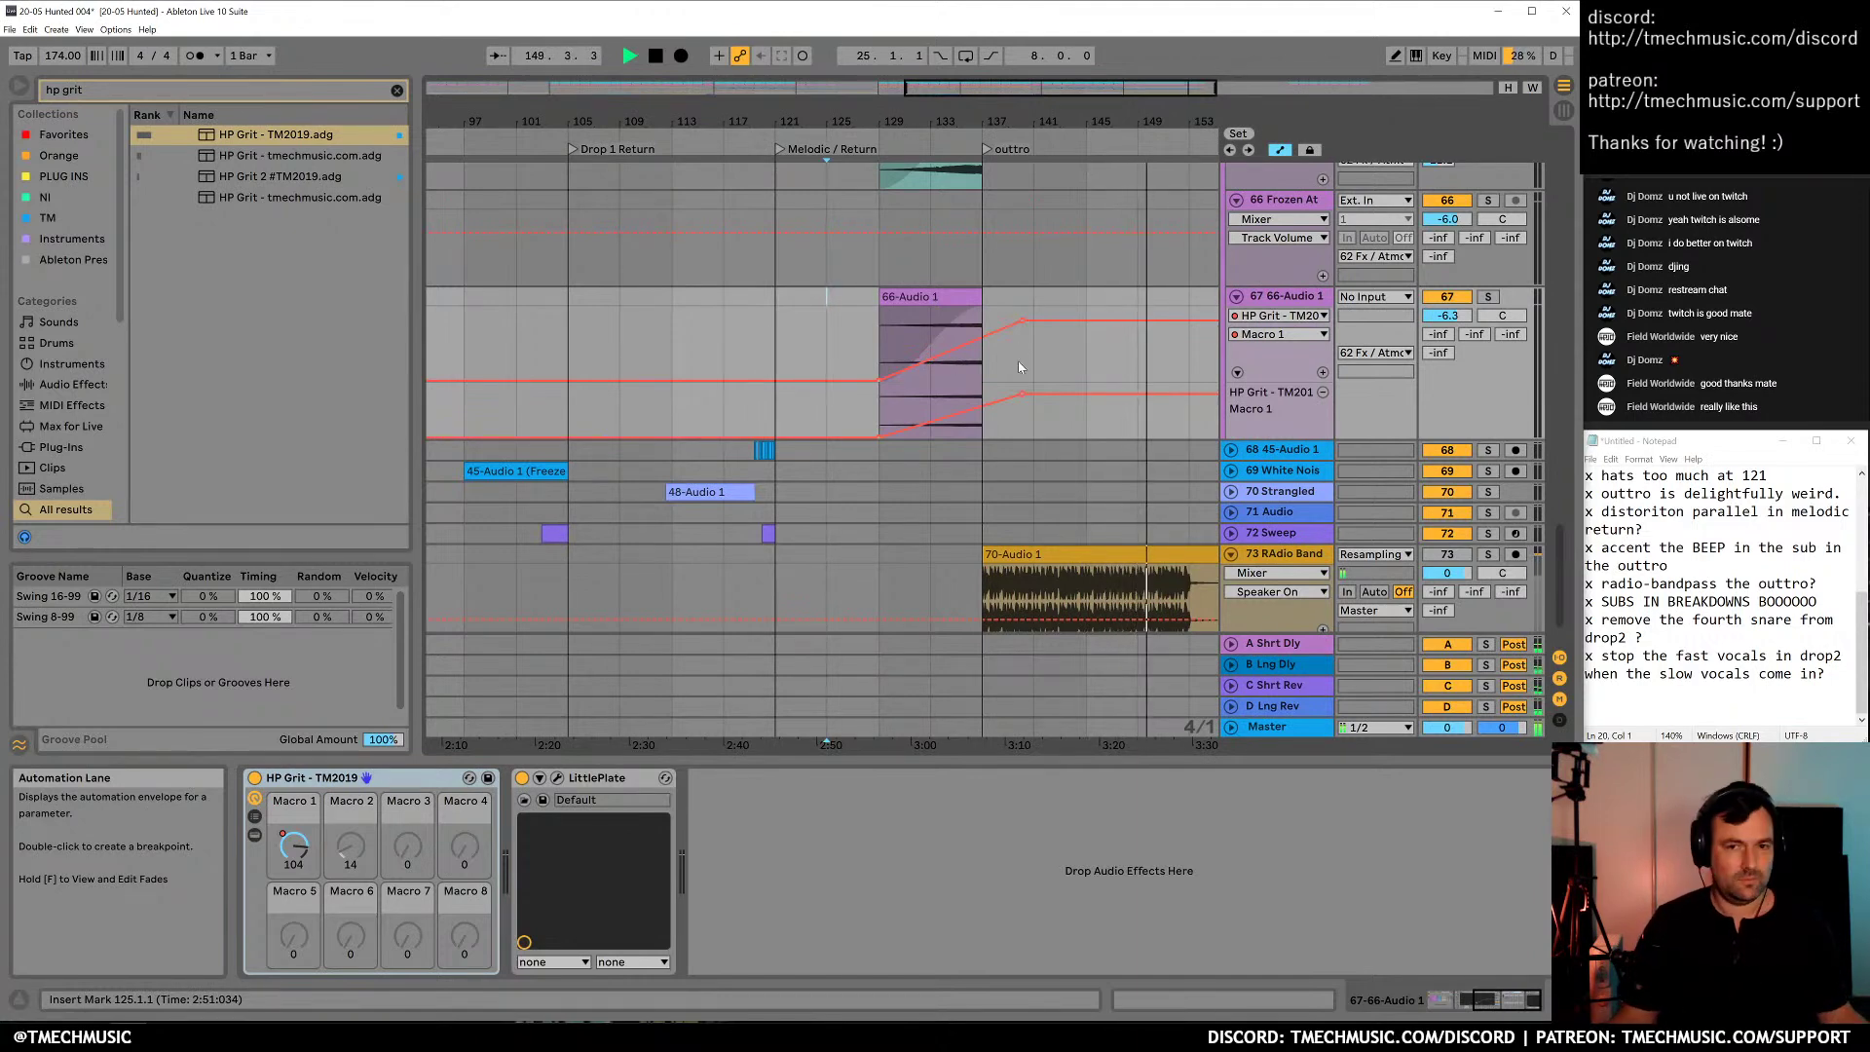
left_click_drag(771, 121, 772, 85)
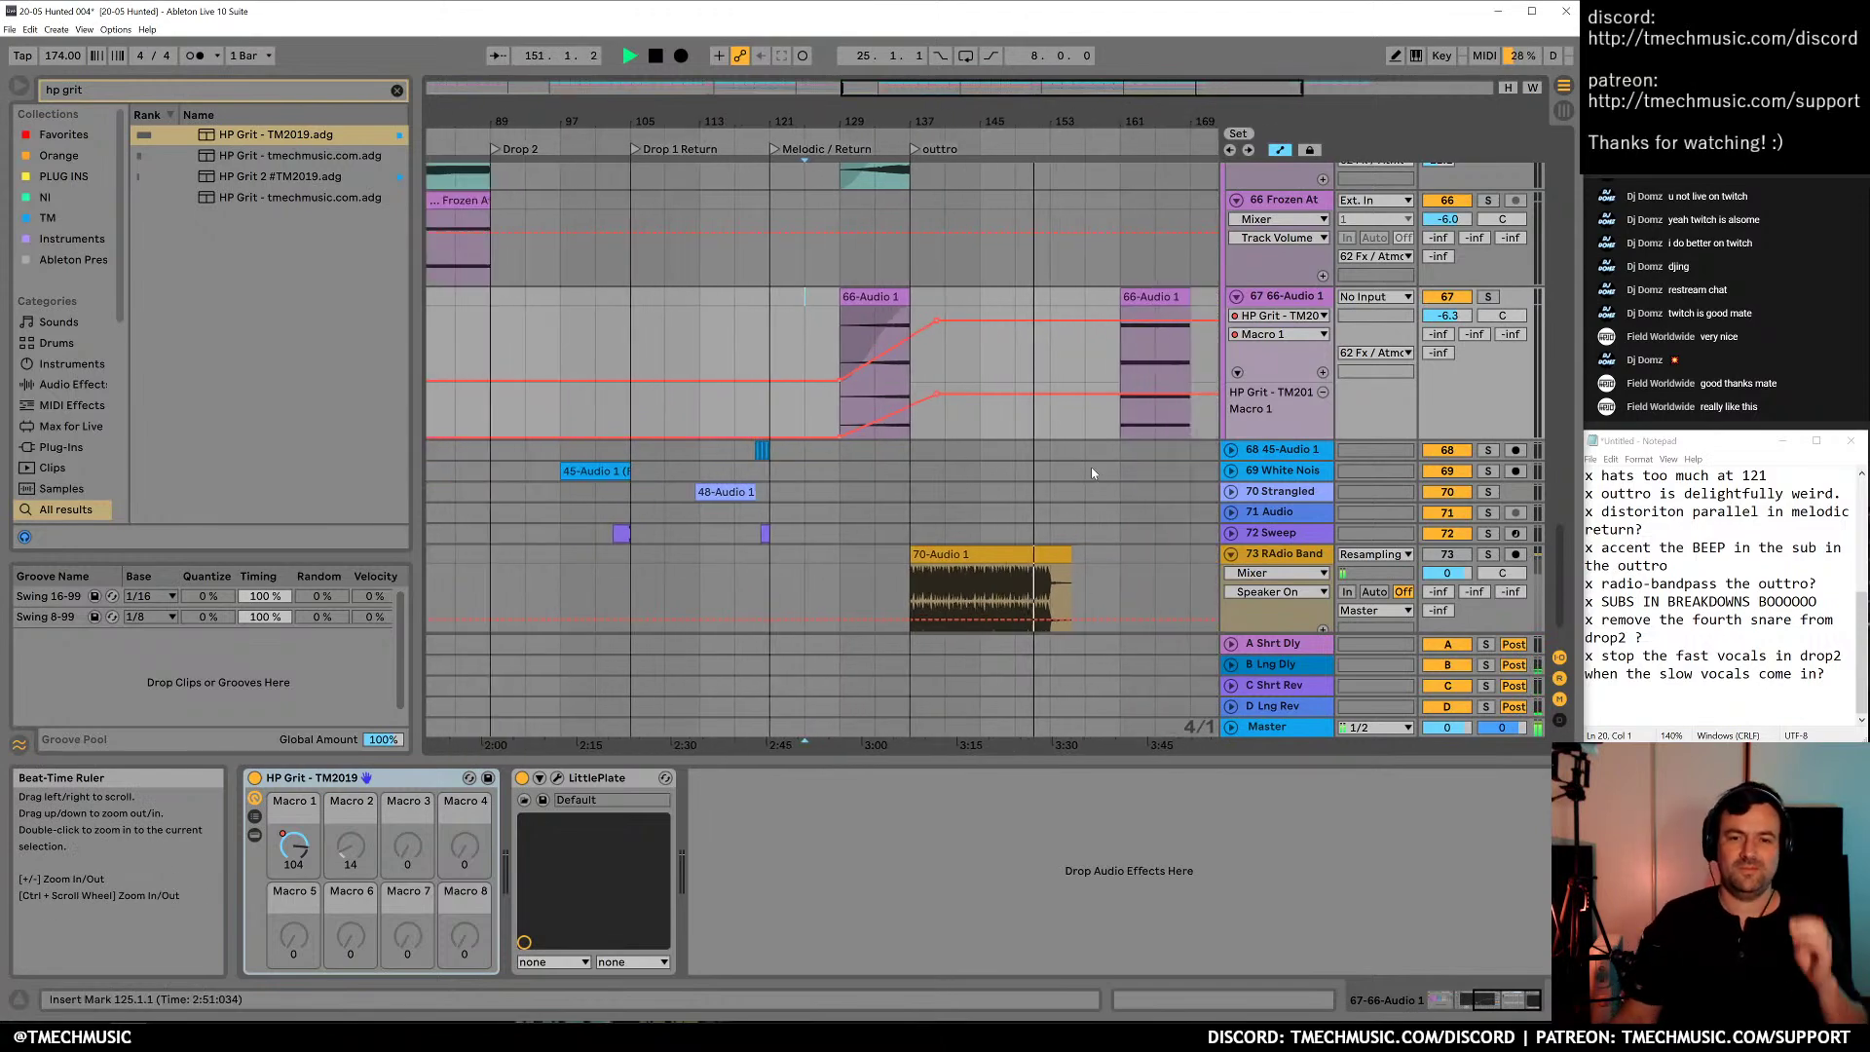
scroll(1120, 581, "up", 10)
scroll(1089, 596, "up", 15)
key("space")
left_click_drag(935, 121, 960, 90)
Mark the "riser/sweep into the outtro" note with an x and remove the blank line below it
left_click(1618, 495)
scroll(1618, 495, "up", 4)
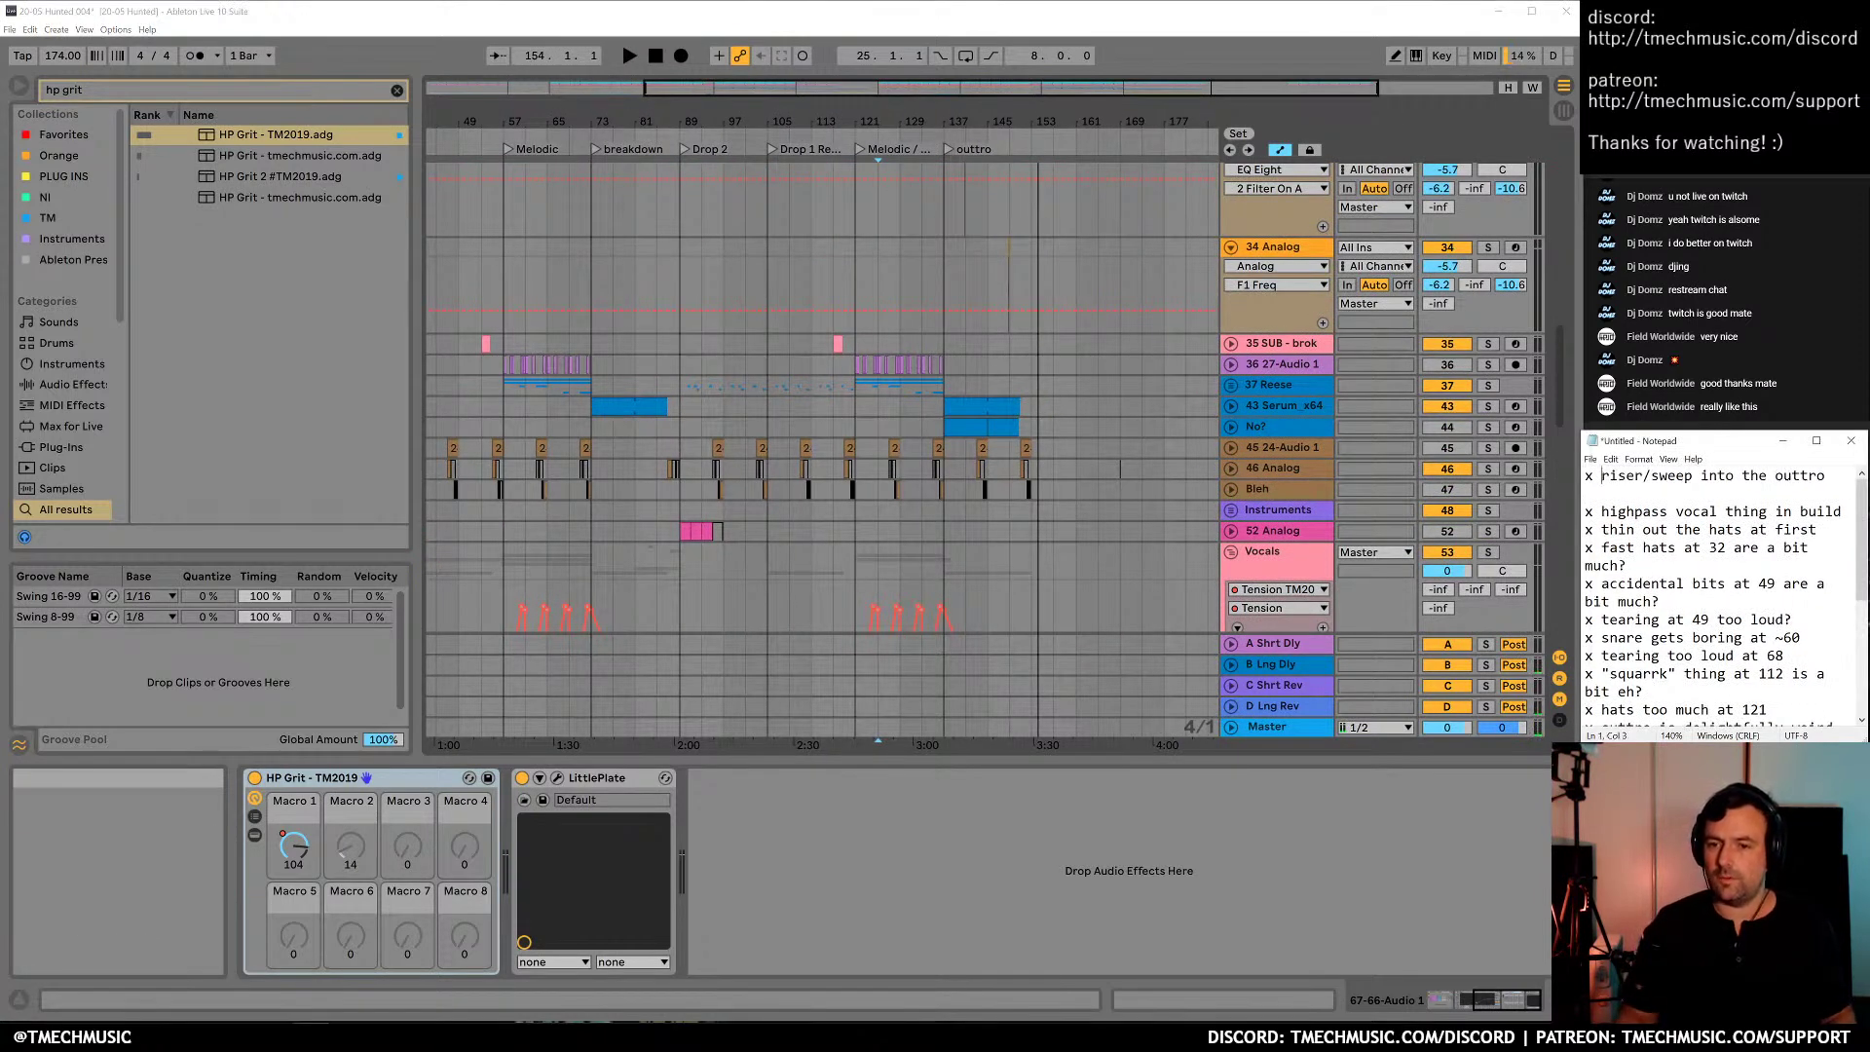
key("BackSpace")
key("shift+Down")
key("shift+Down")
key("shift+Down")
key("shift+Down")
key("shift+Down")
key("shift+Down")
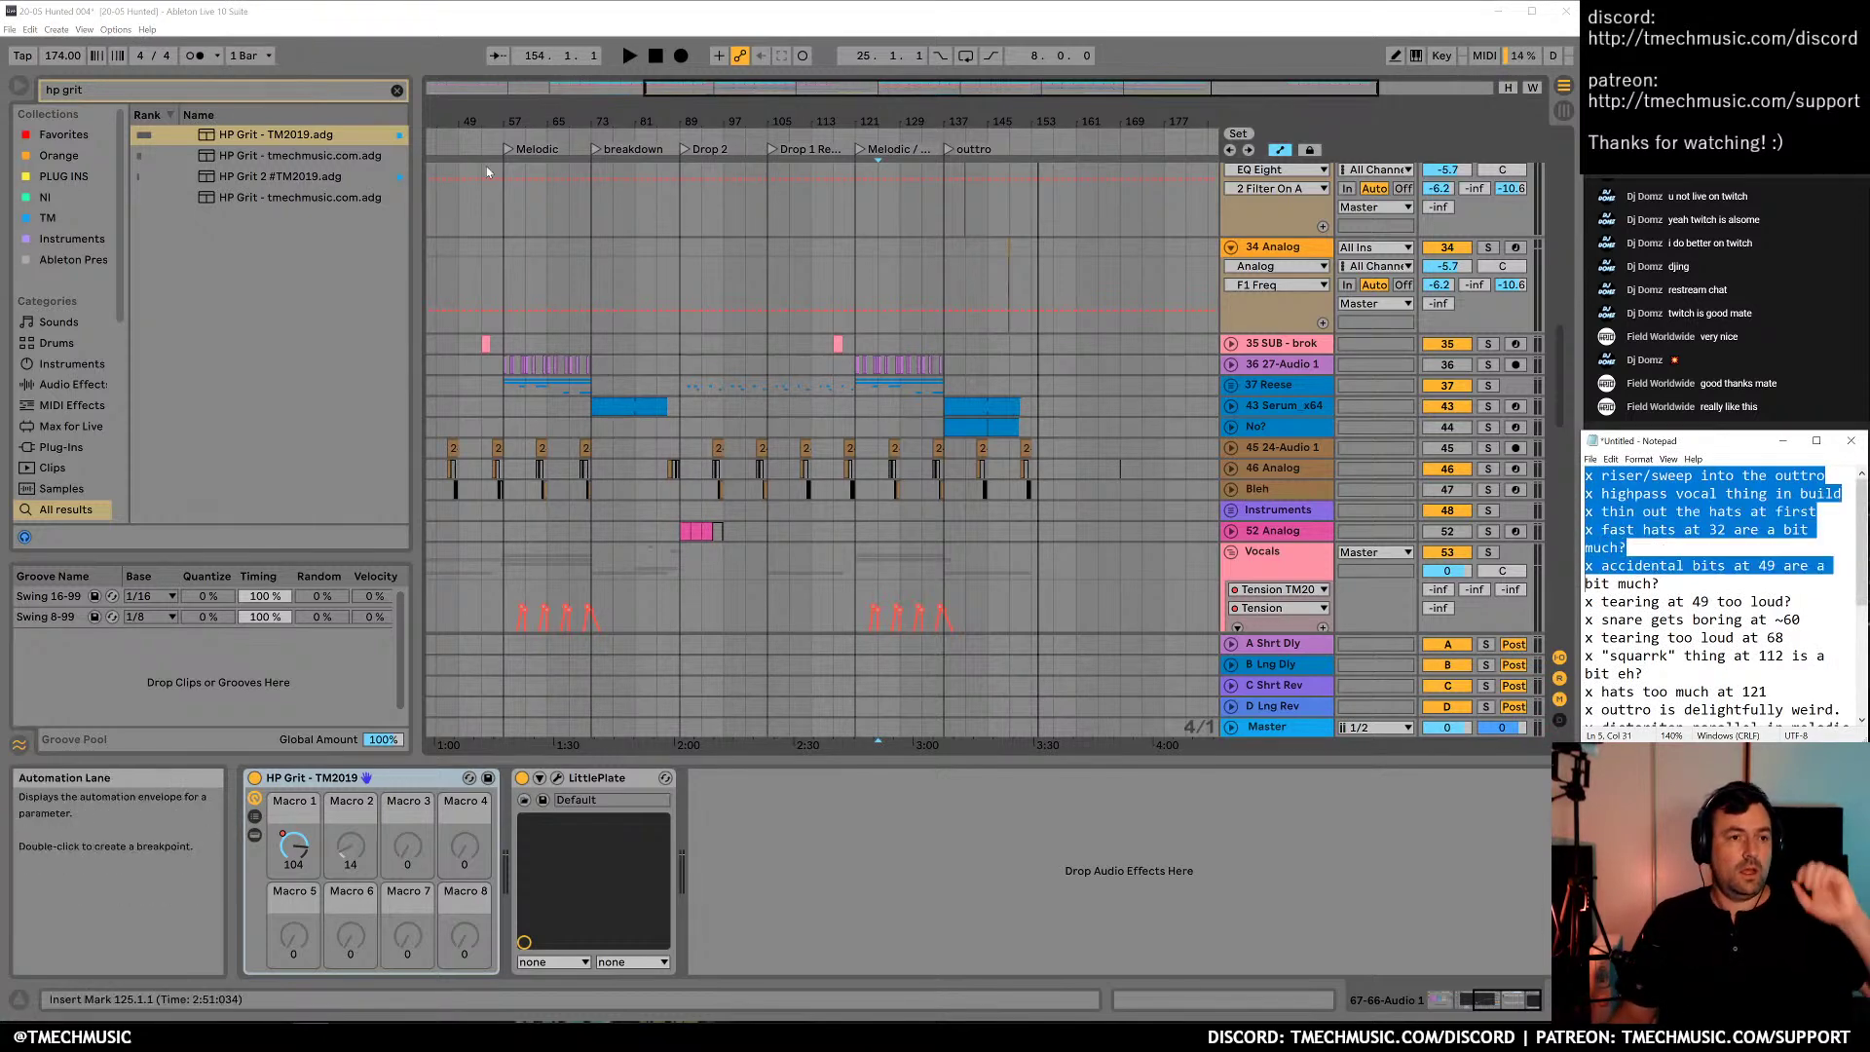
Cancel saving the notes, return the Live set's playback position to bar 1, and save the set
key("ctrl+s")
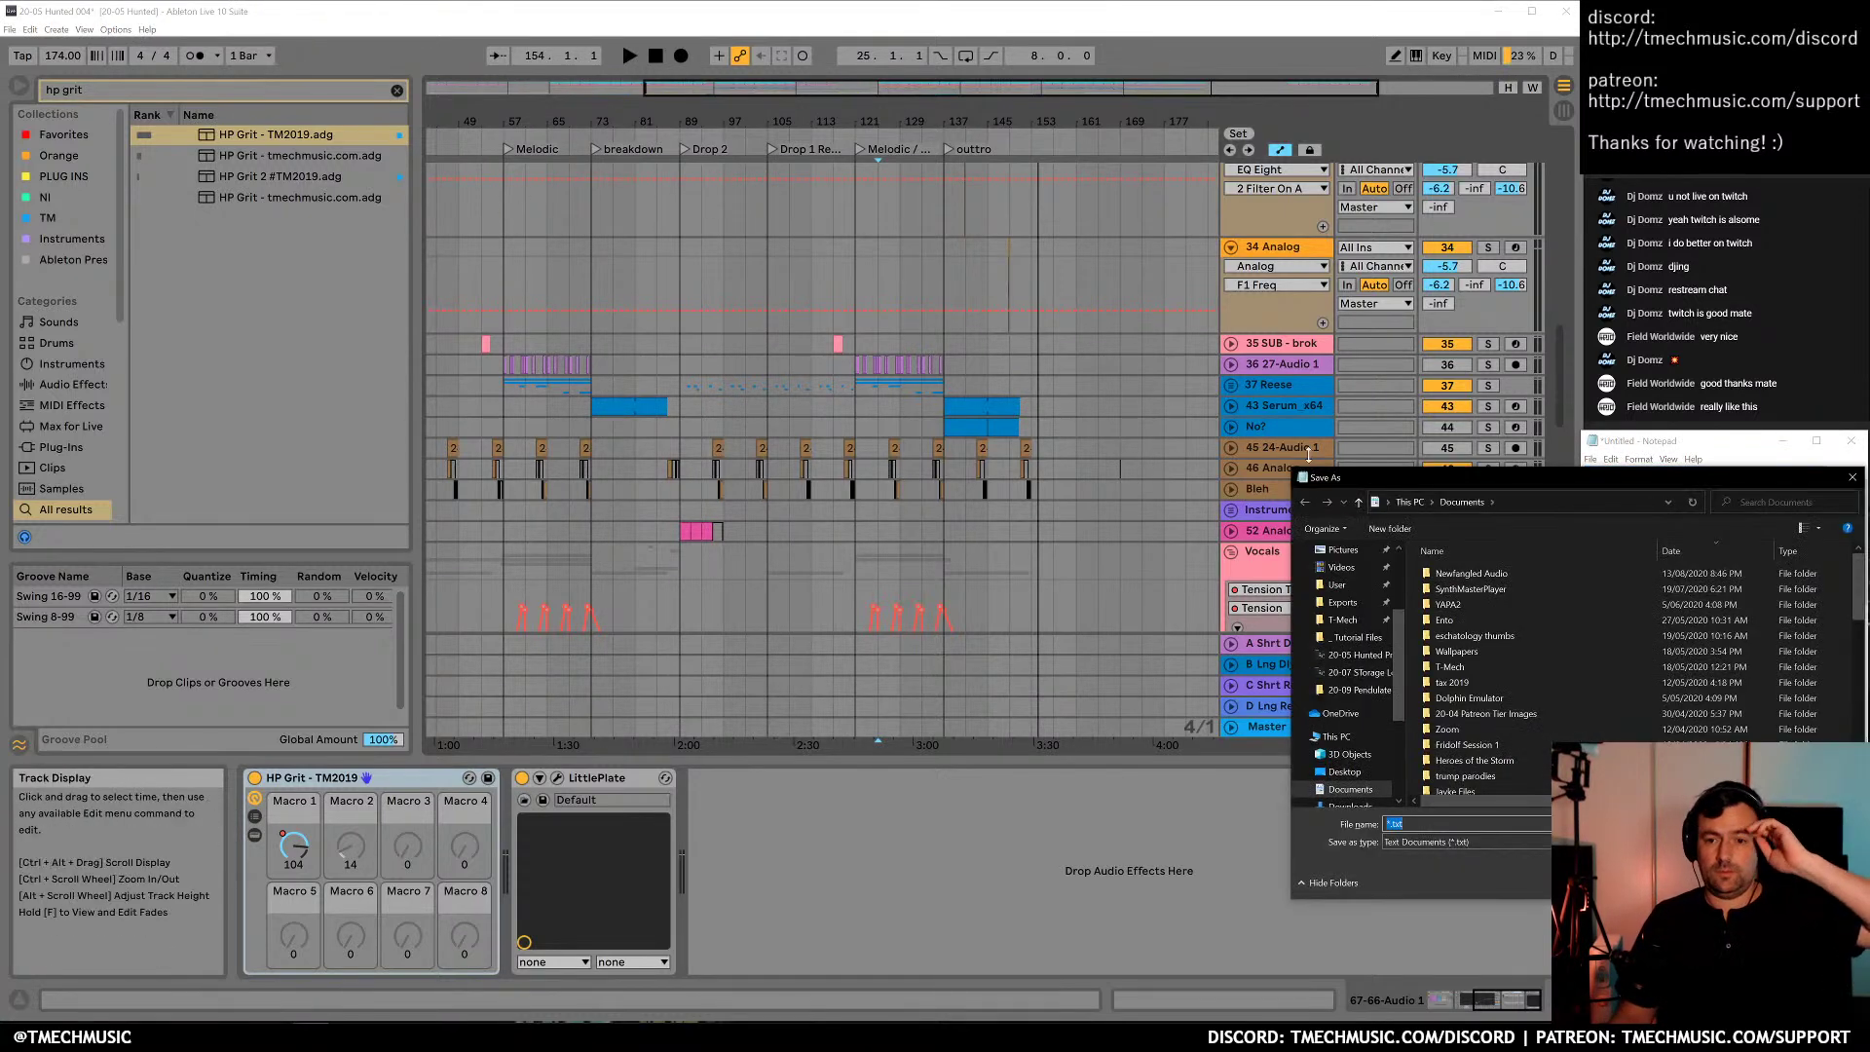
key("Escape")
left_click(879, 74)
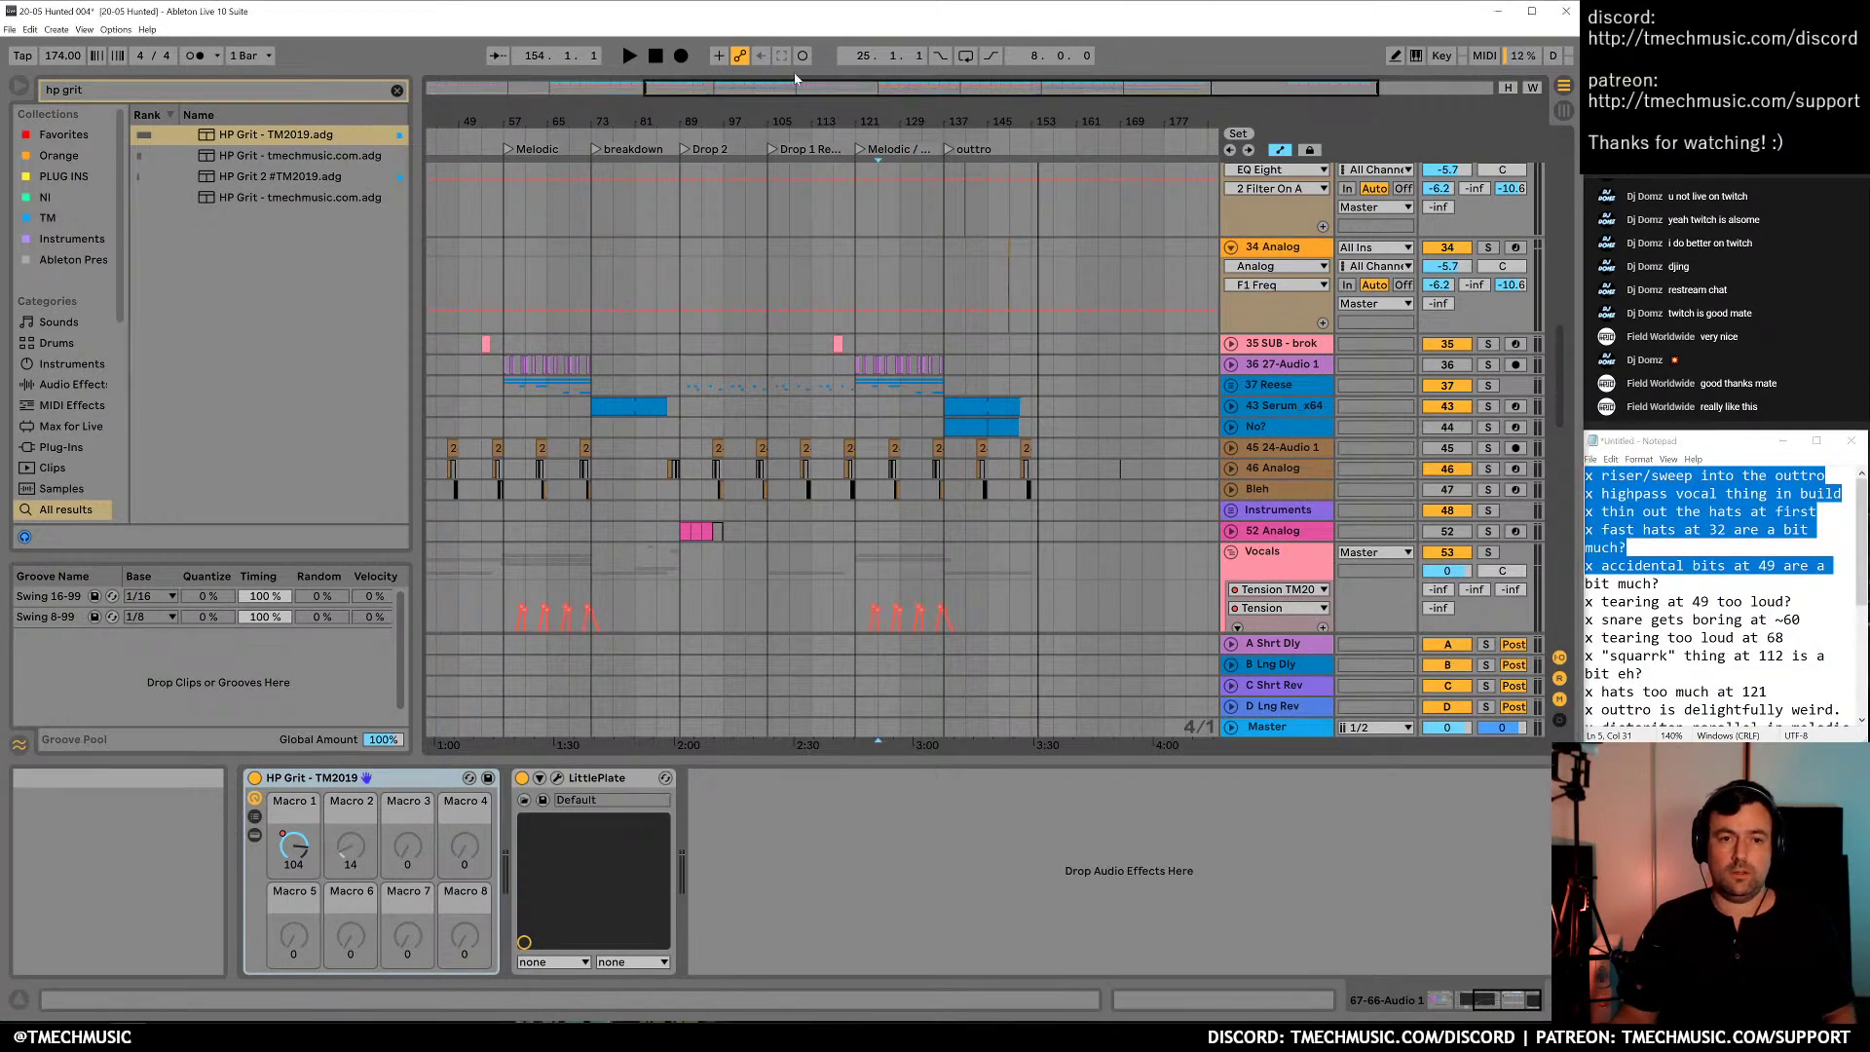
left_click(651, 55)
key("ctrl+s")
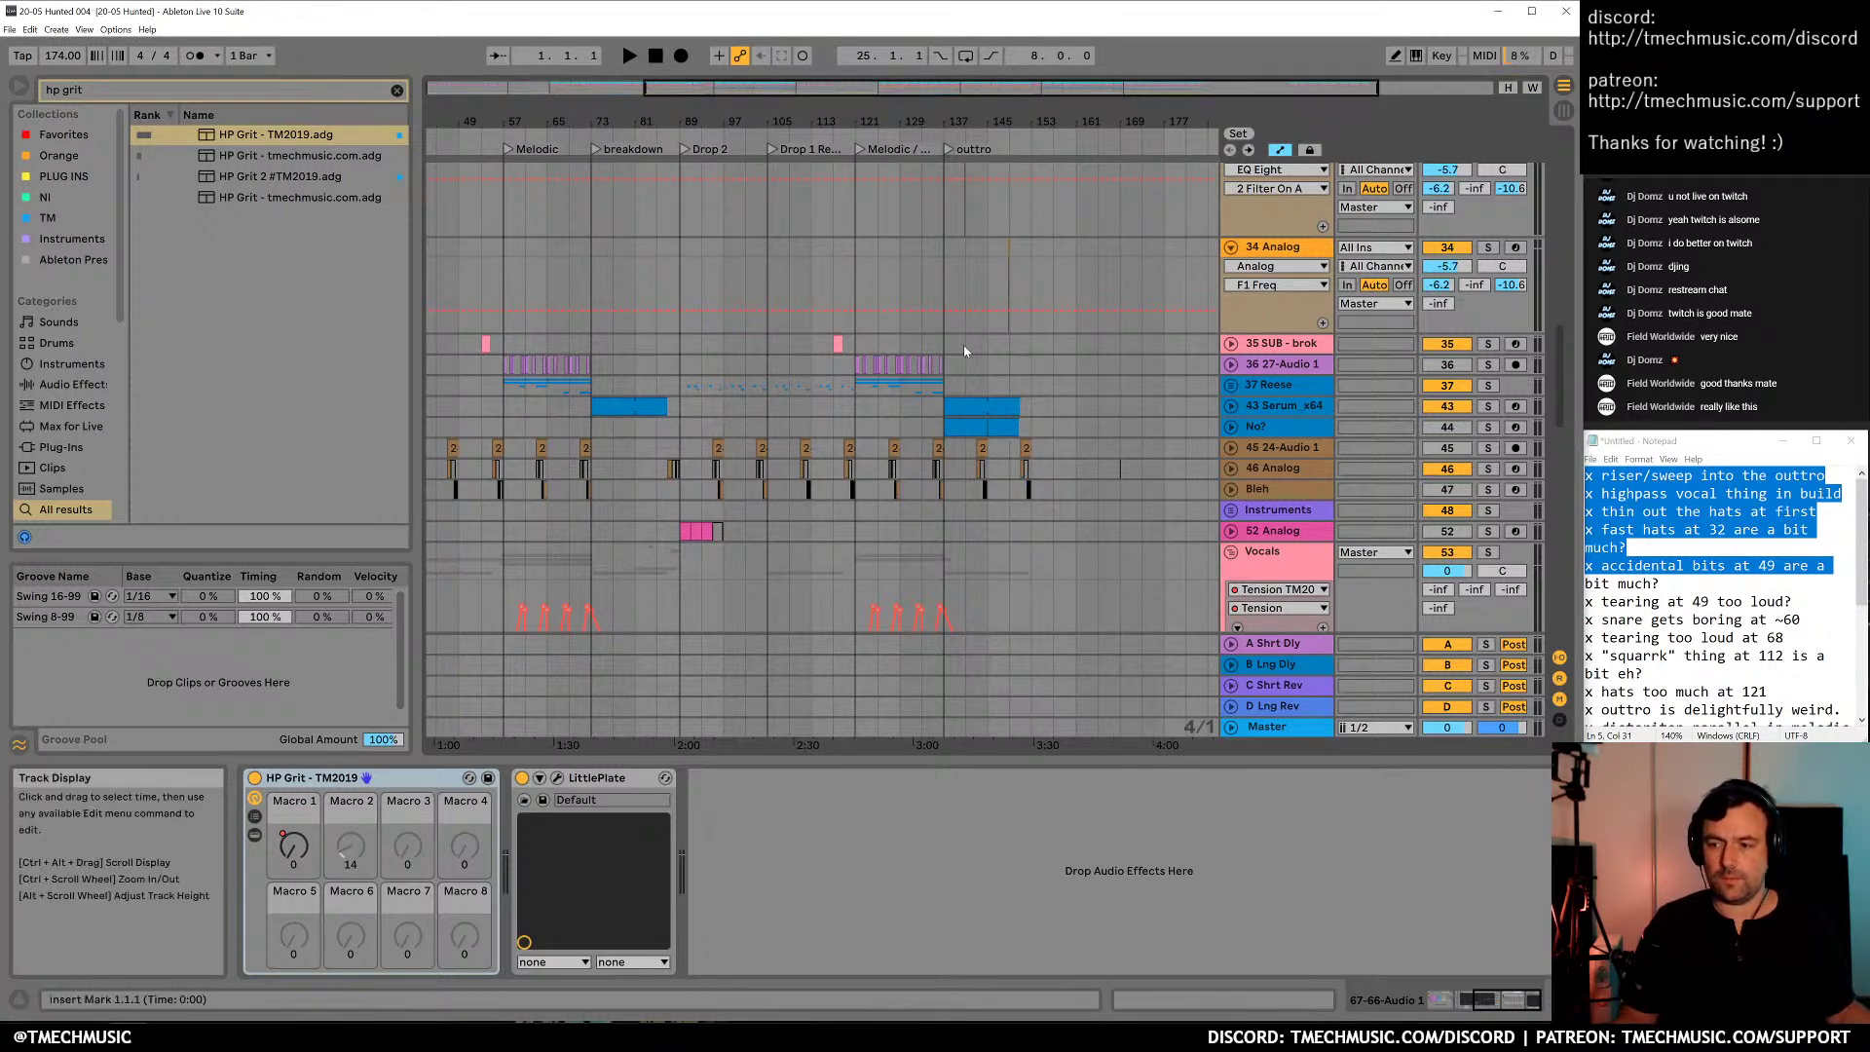
Fold all arrangement tracks to their minimum height and place the insert marker at bar 29
scroll(964, 350, "down", 3)
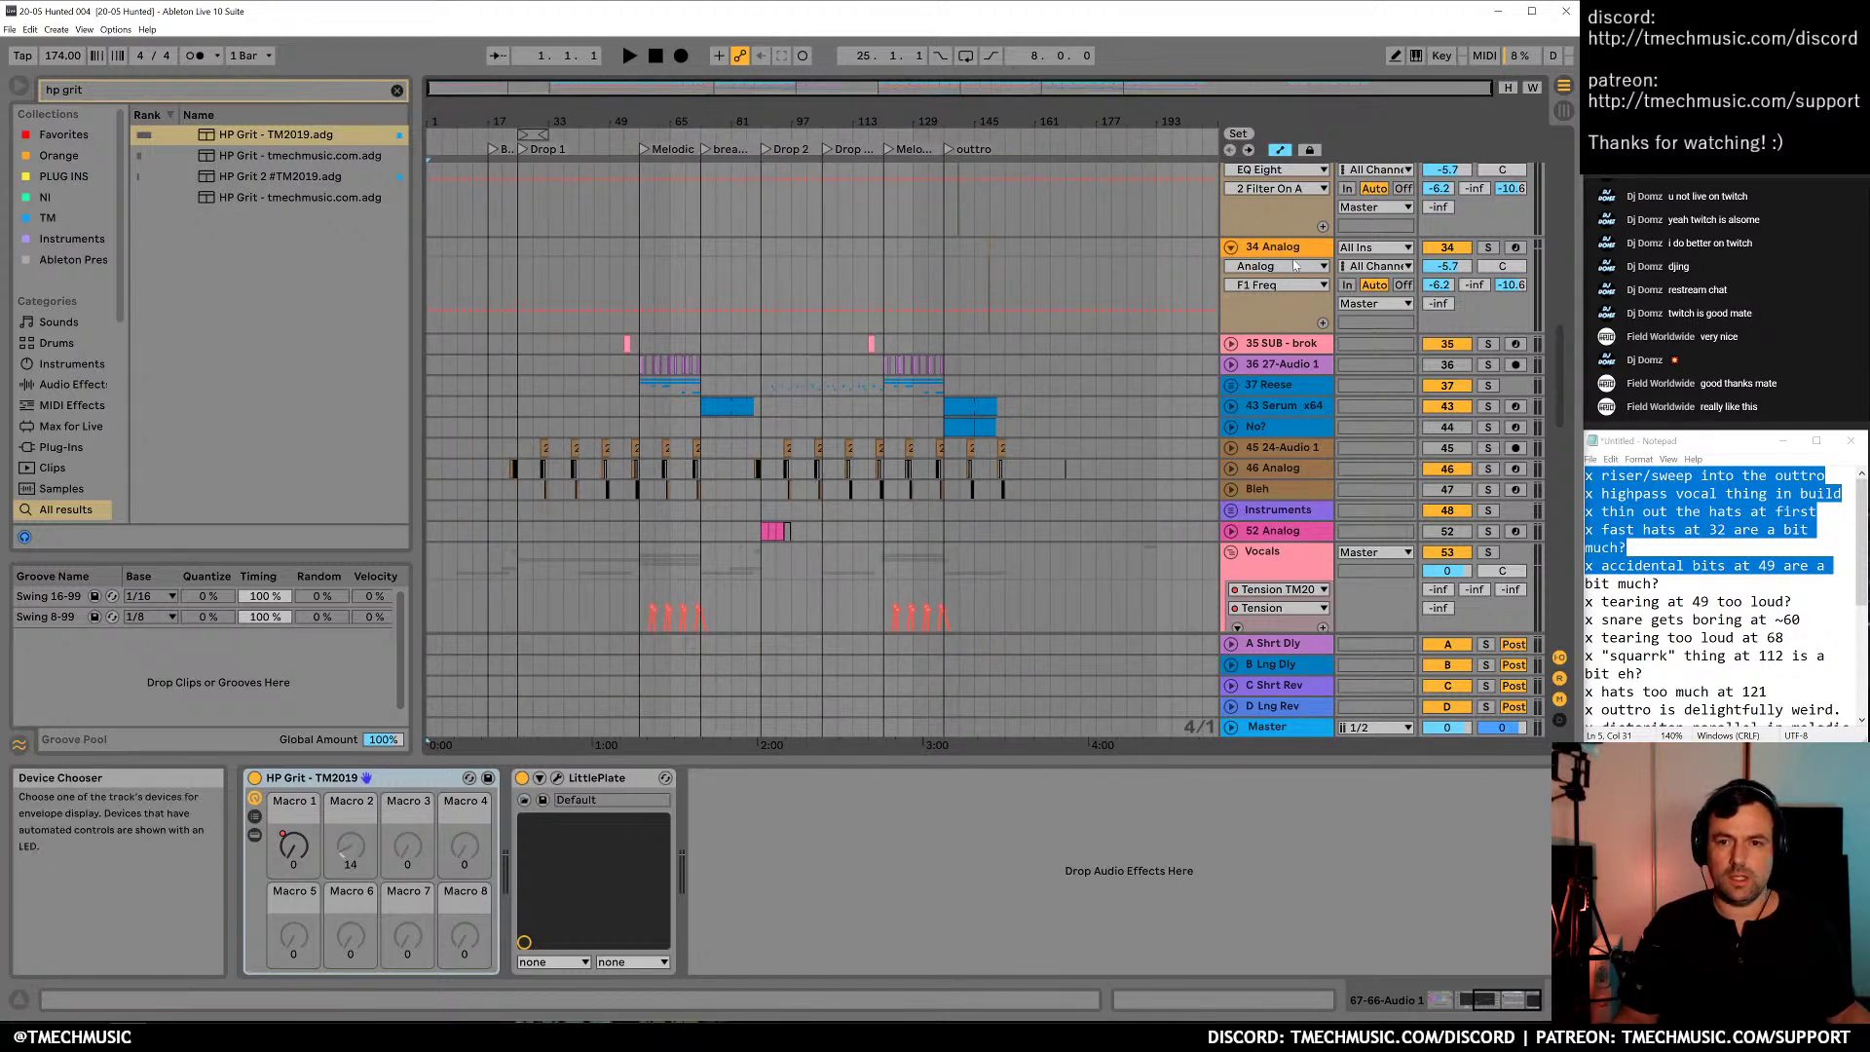
left_click(1311, 298)
key("ctrl+a")
key("u")
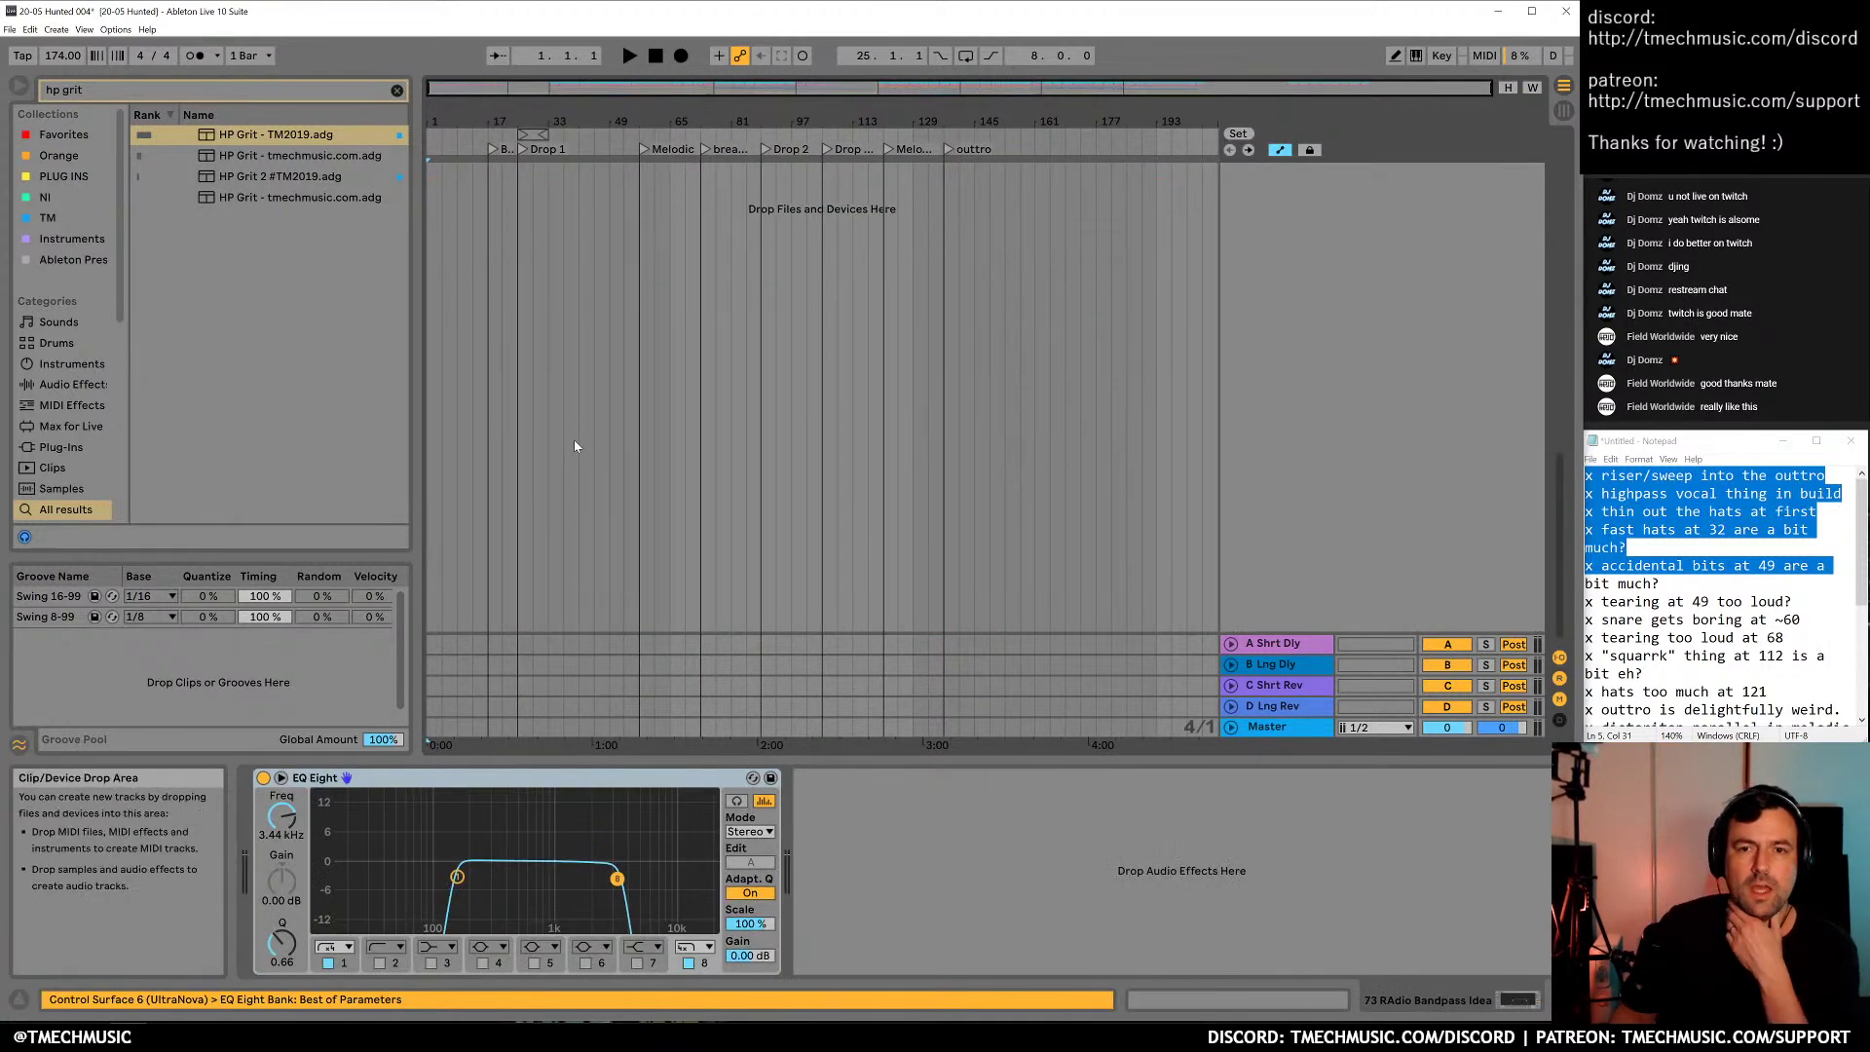
scroll(596, 400, "up", 8)
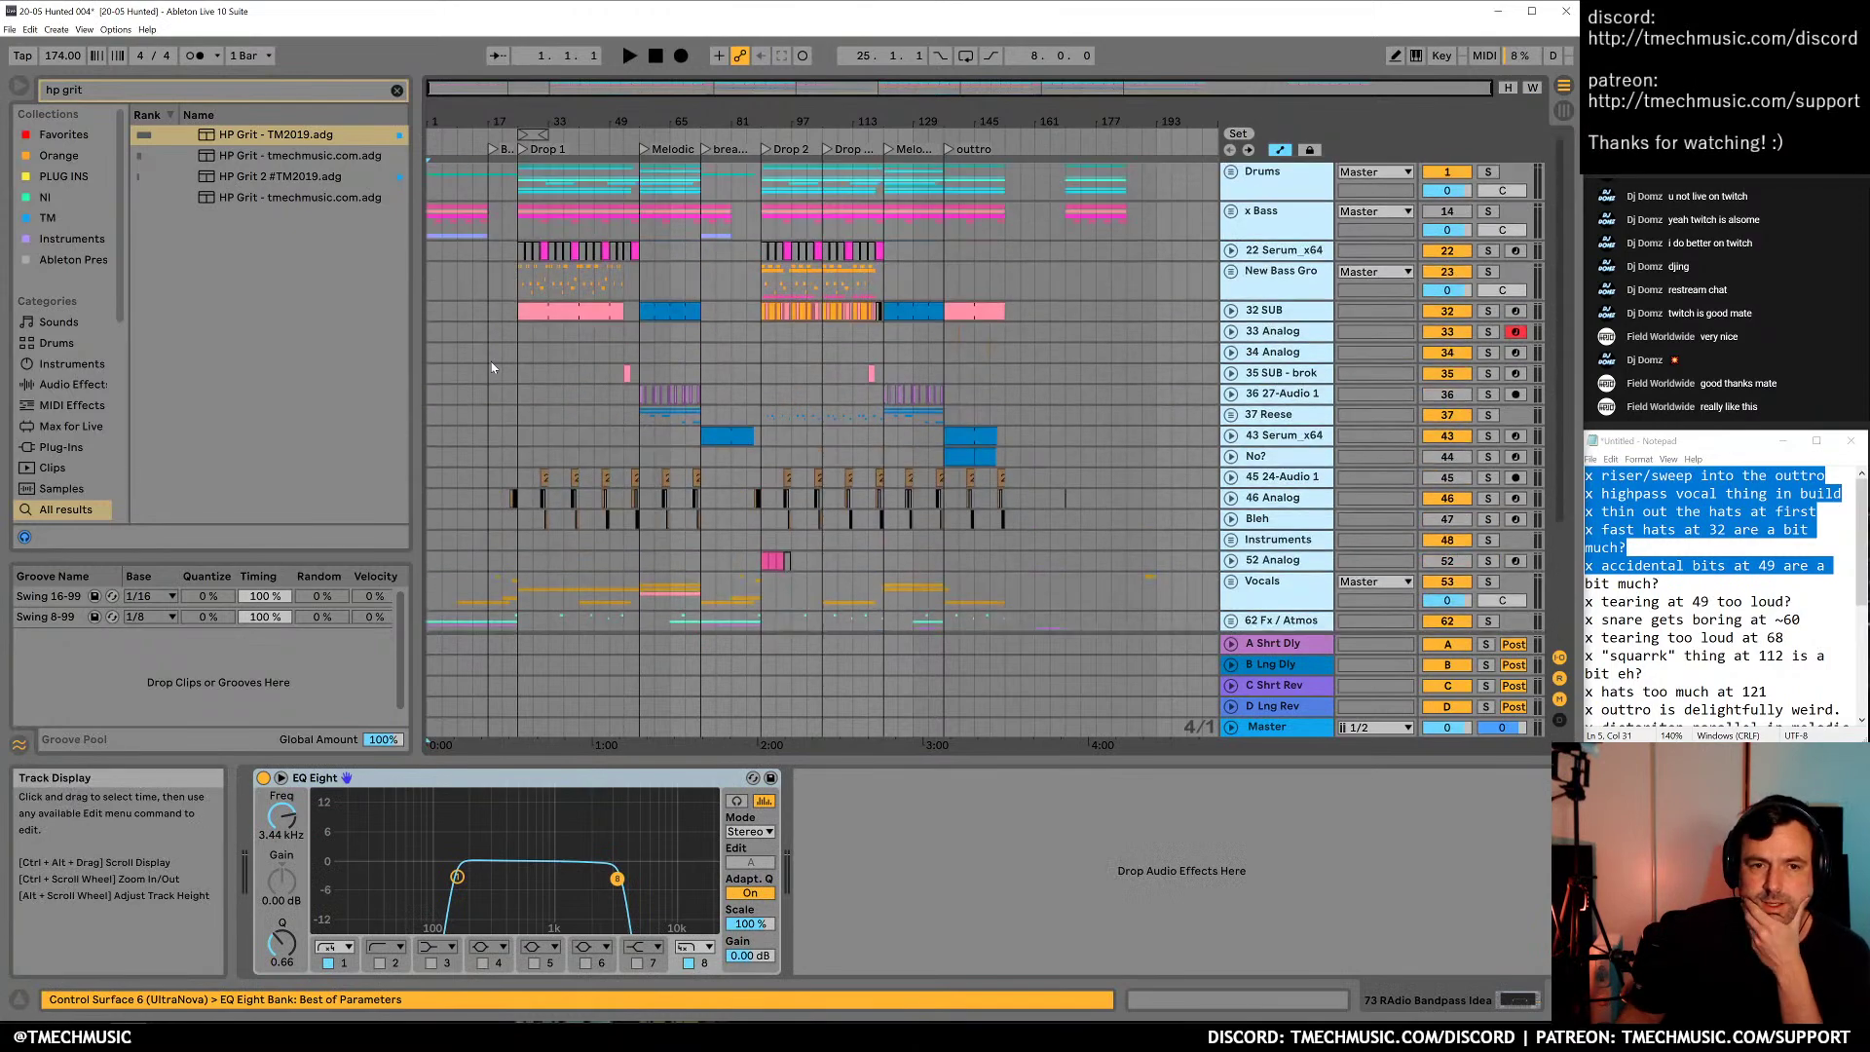
left_click(533, 393)
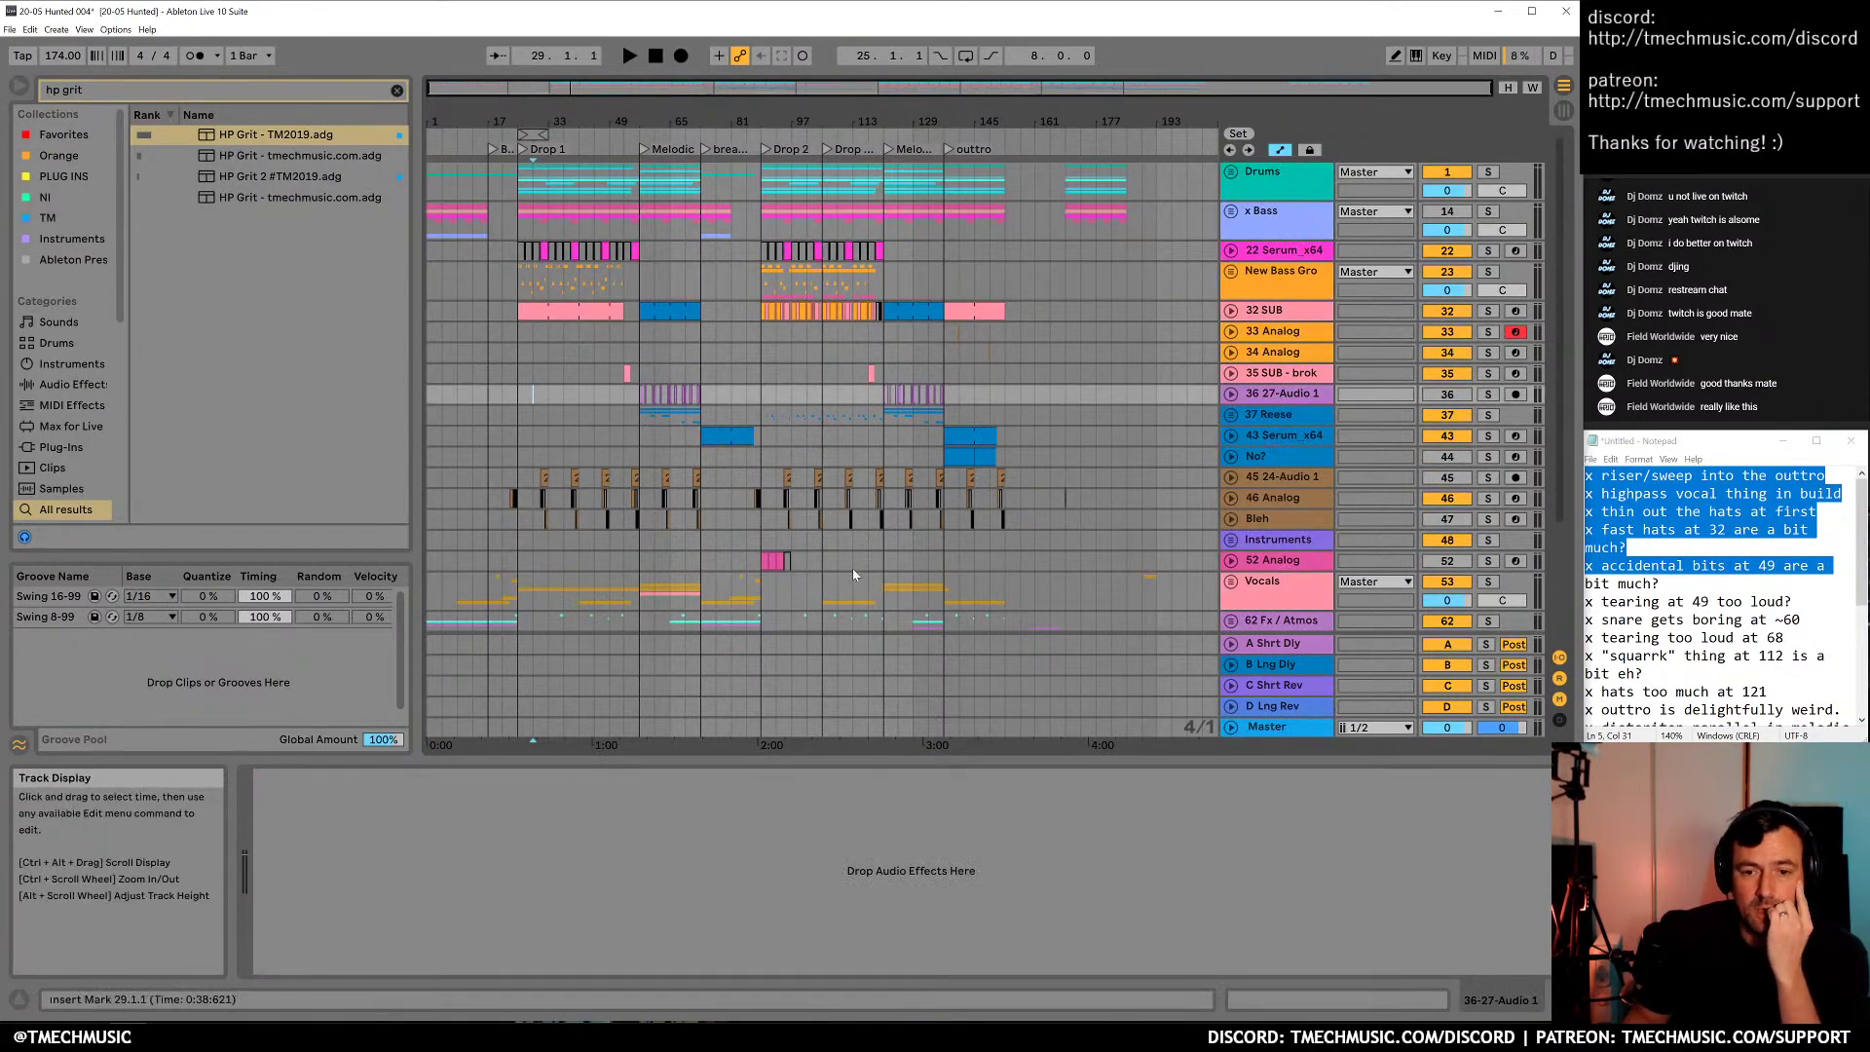
Inspect the device chain on the Master track
scroll(851, 565, "down", 5)
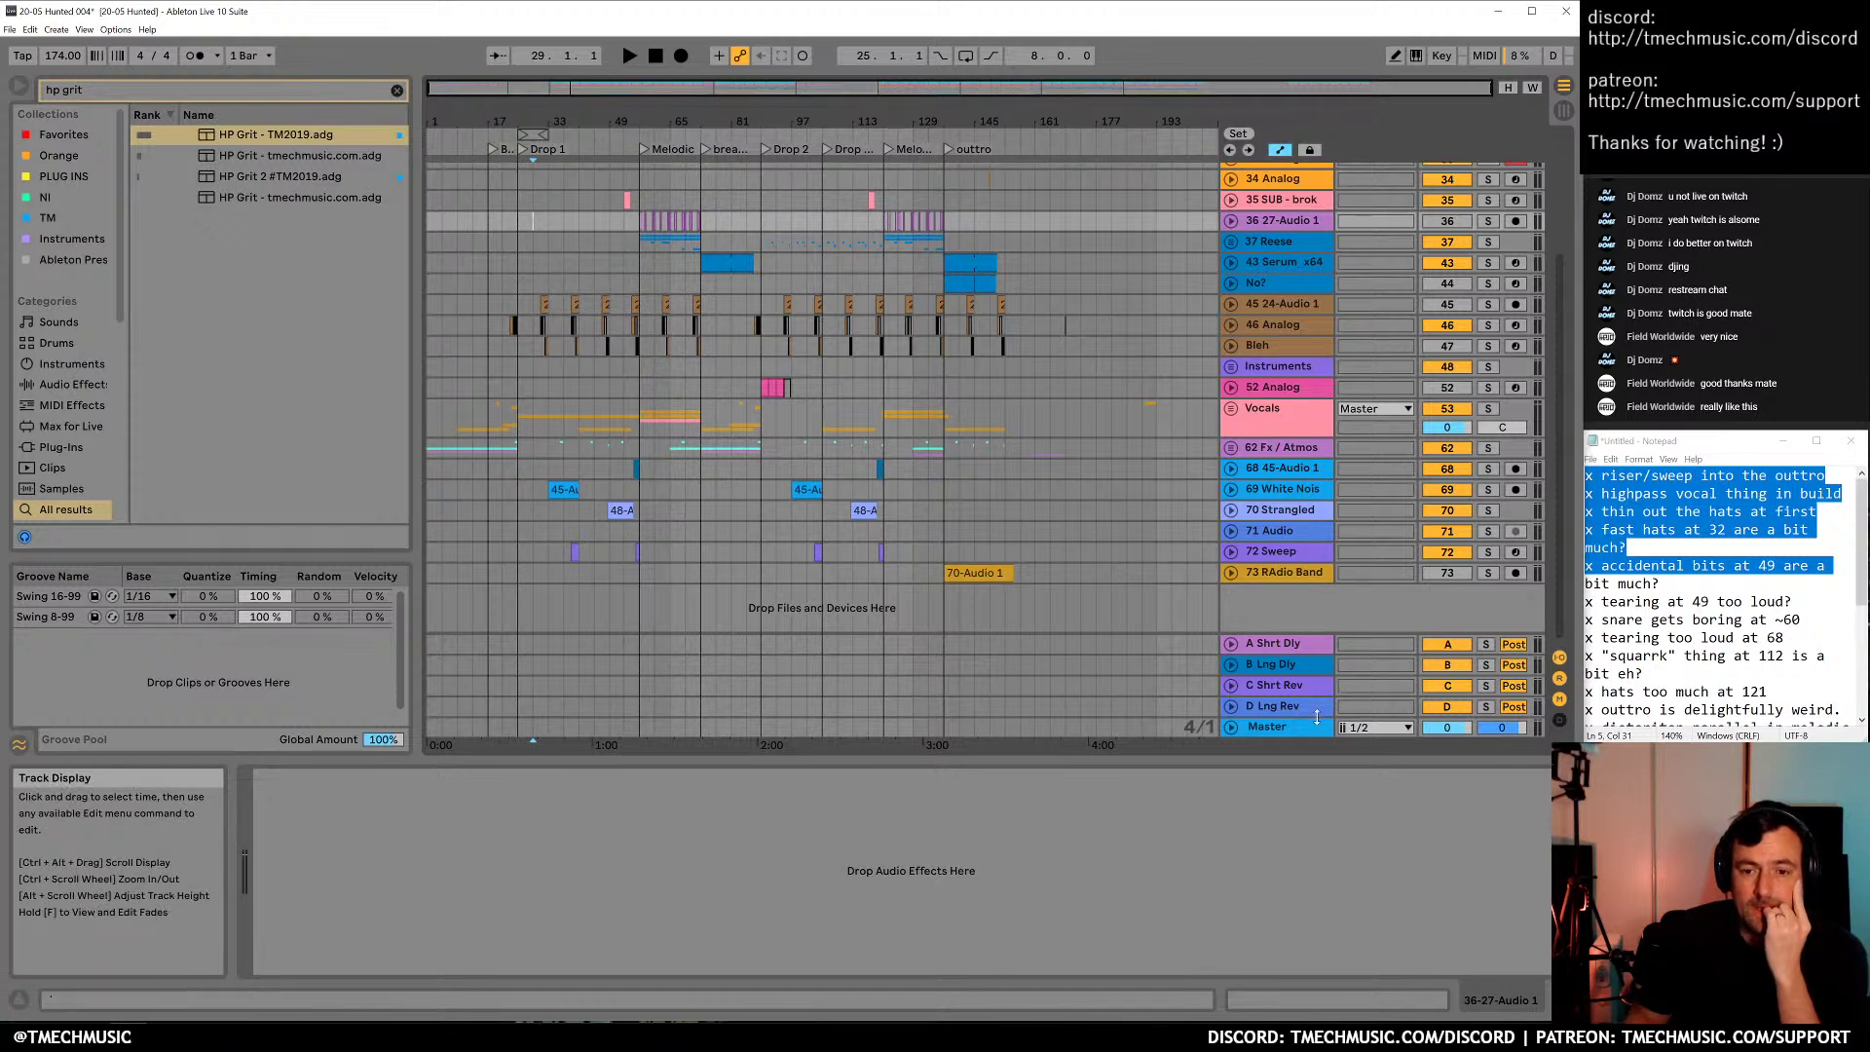
left_click(1281, 729)
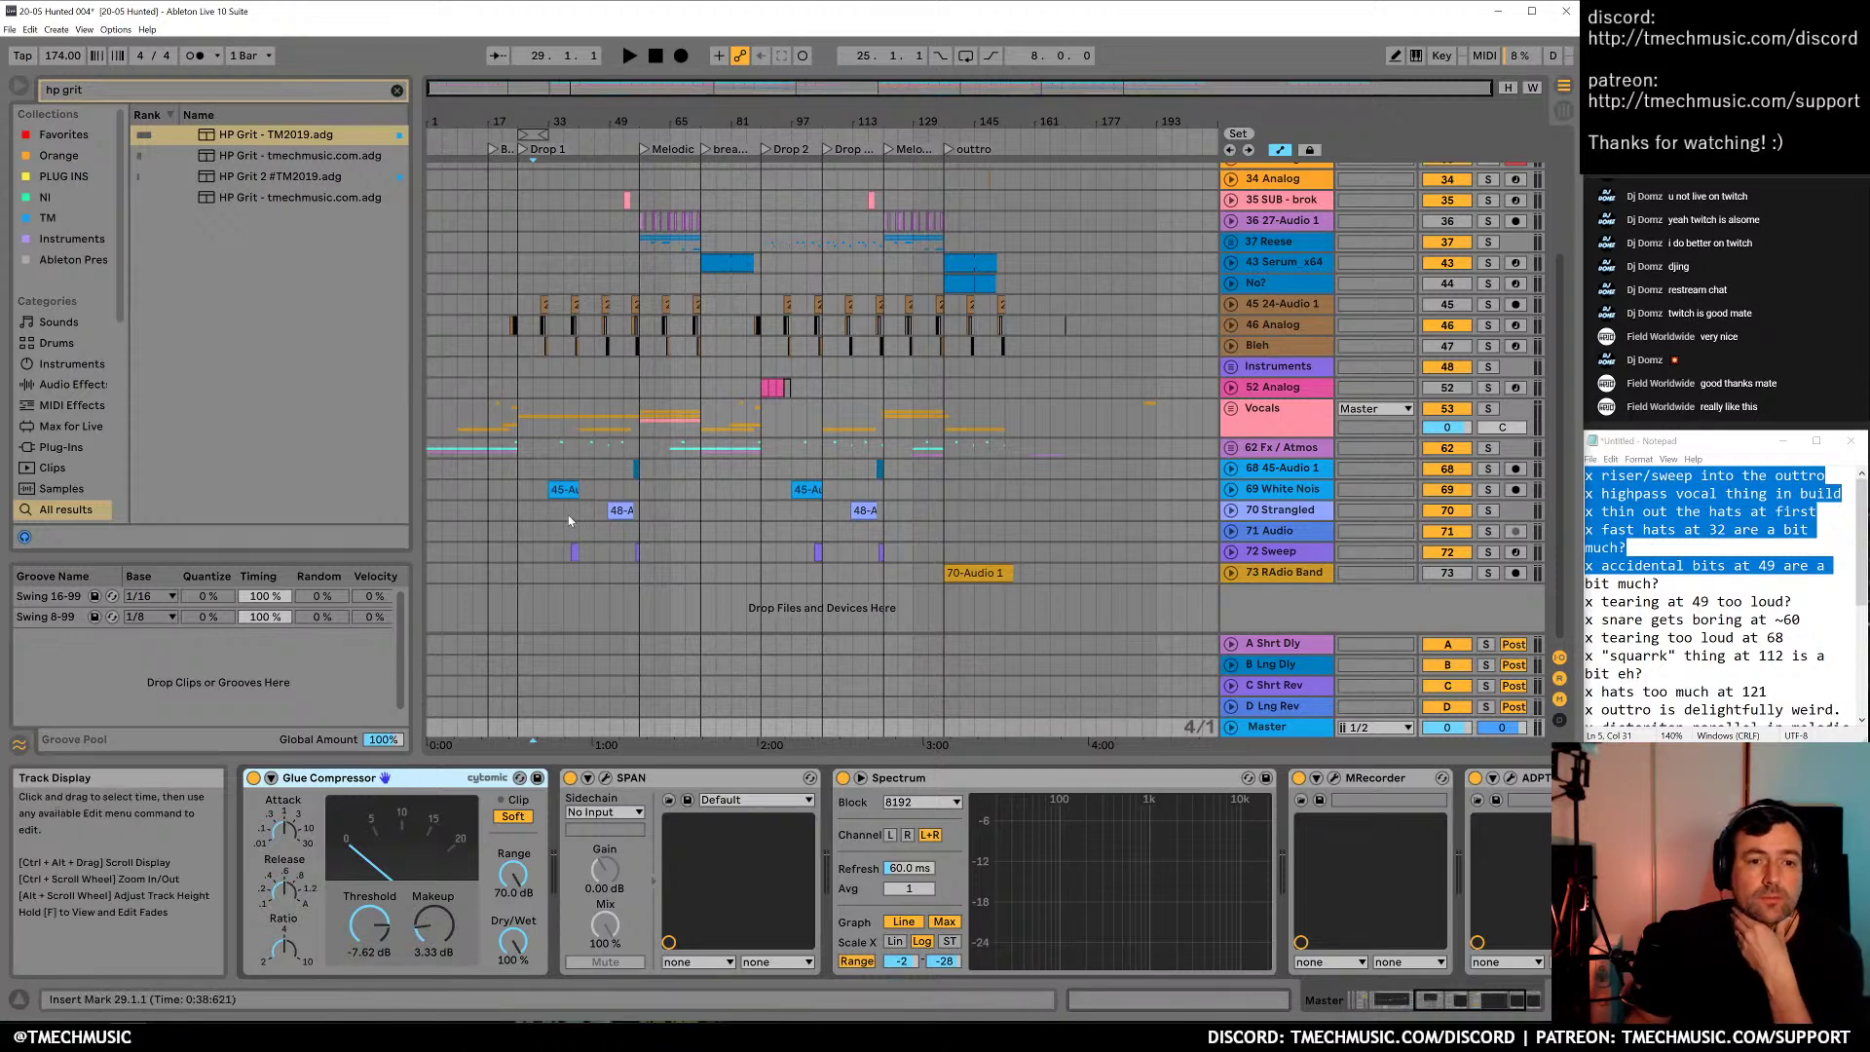
scroll(1217, 349, "up", 5)
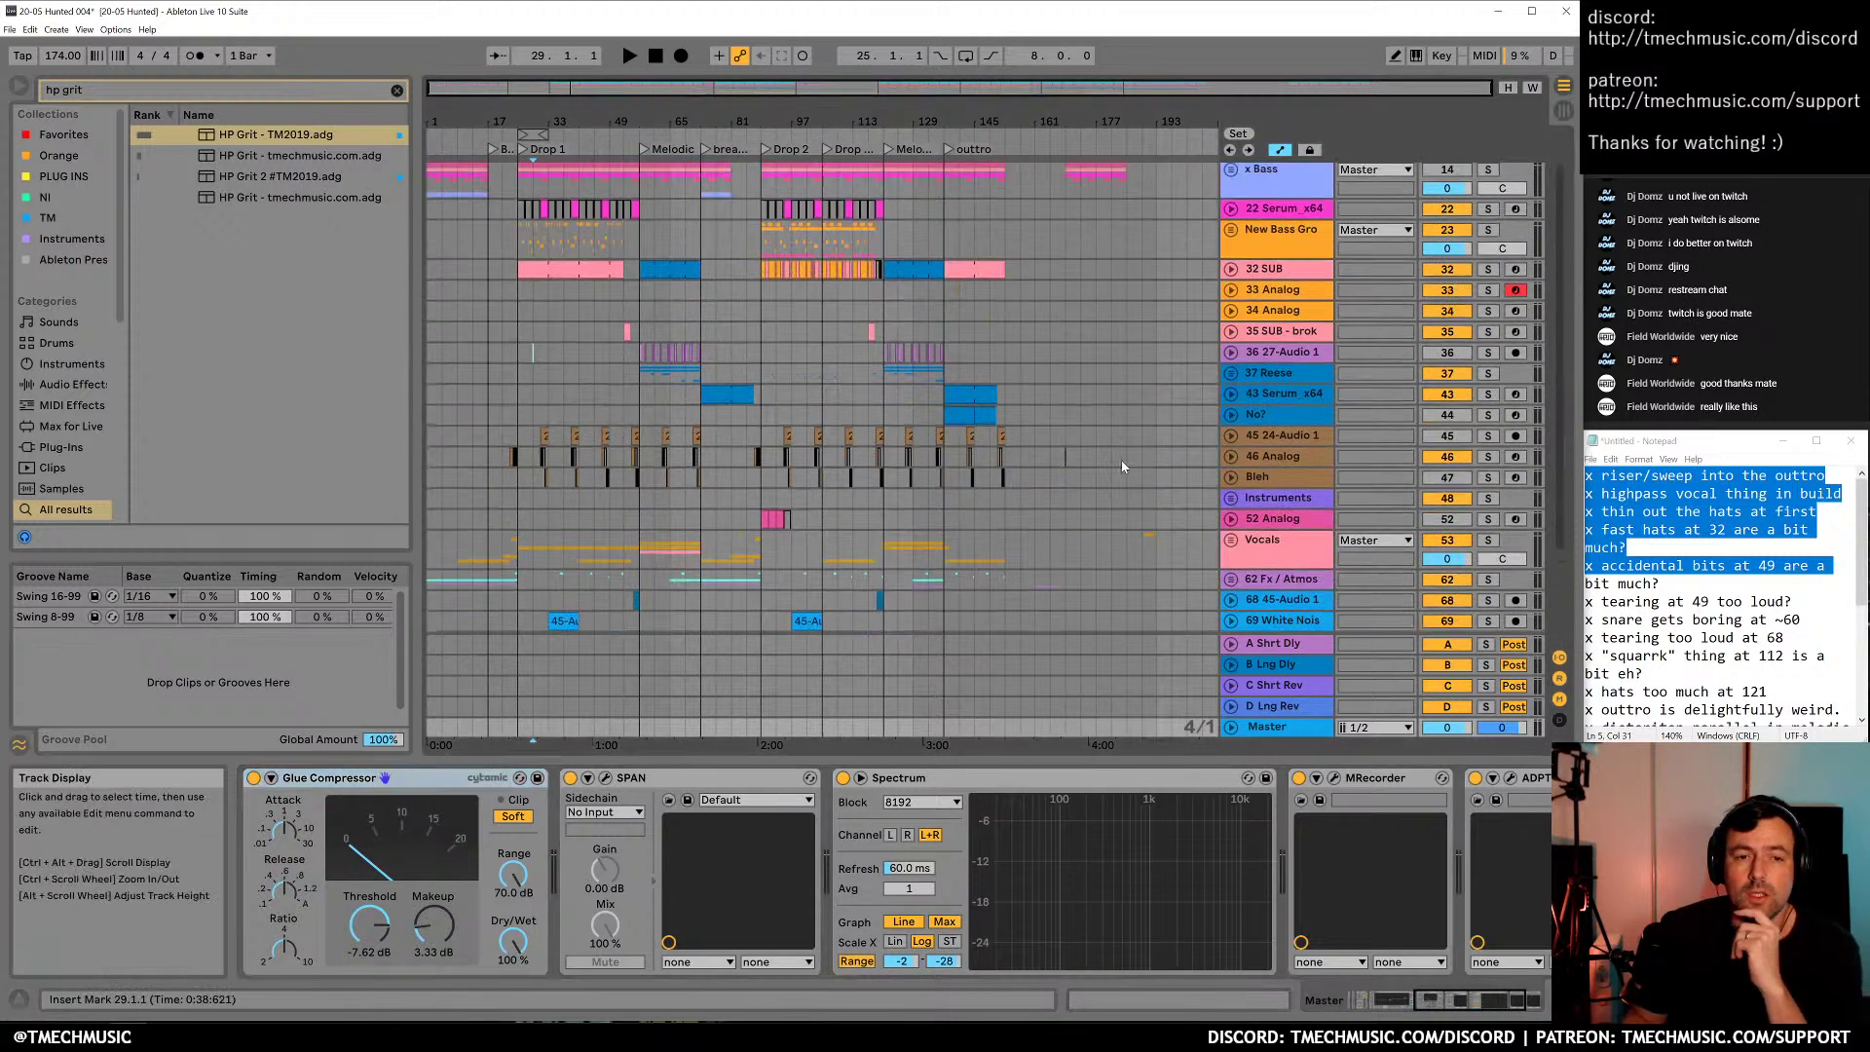
Audition the SUB - broken track in solo from bar 53 and move it directly below the SUB track
left_click(1265, 376)
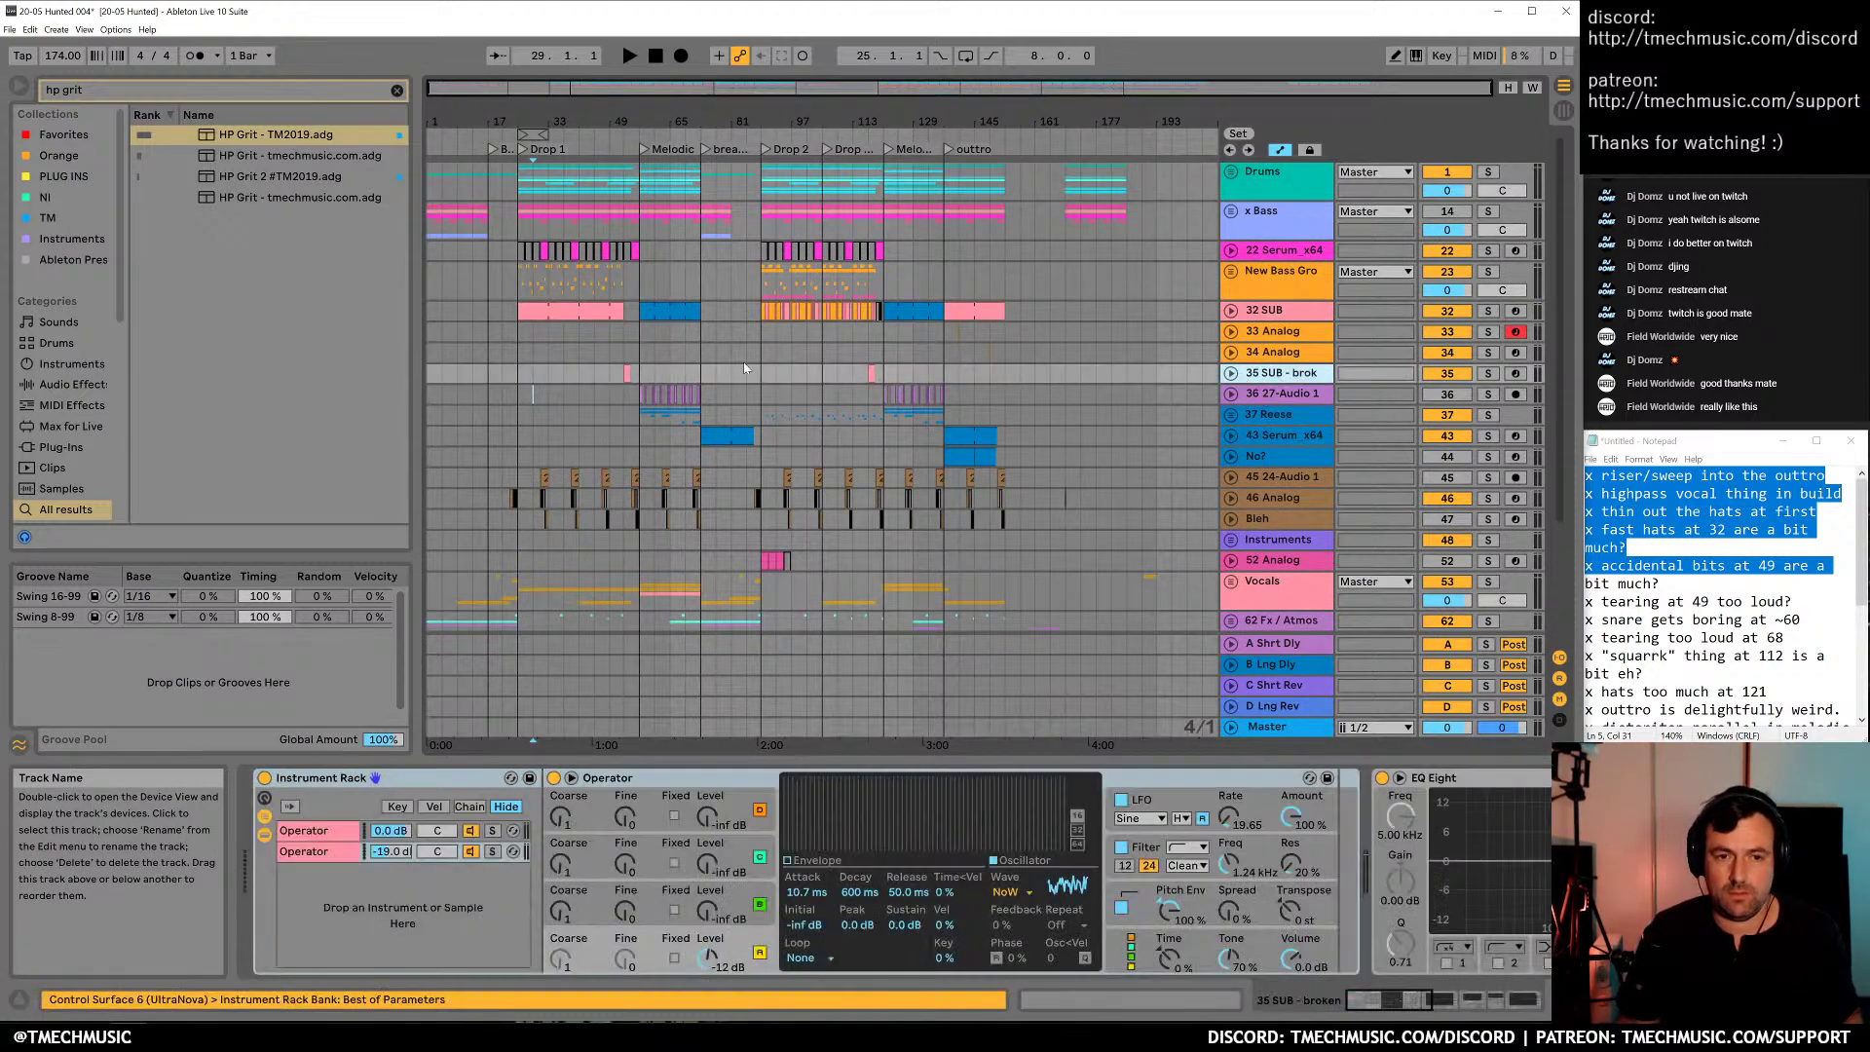
left_click(627, 374)
left_click(1487, 376)
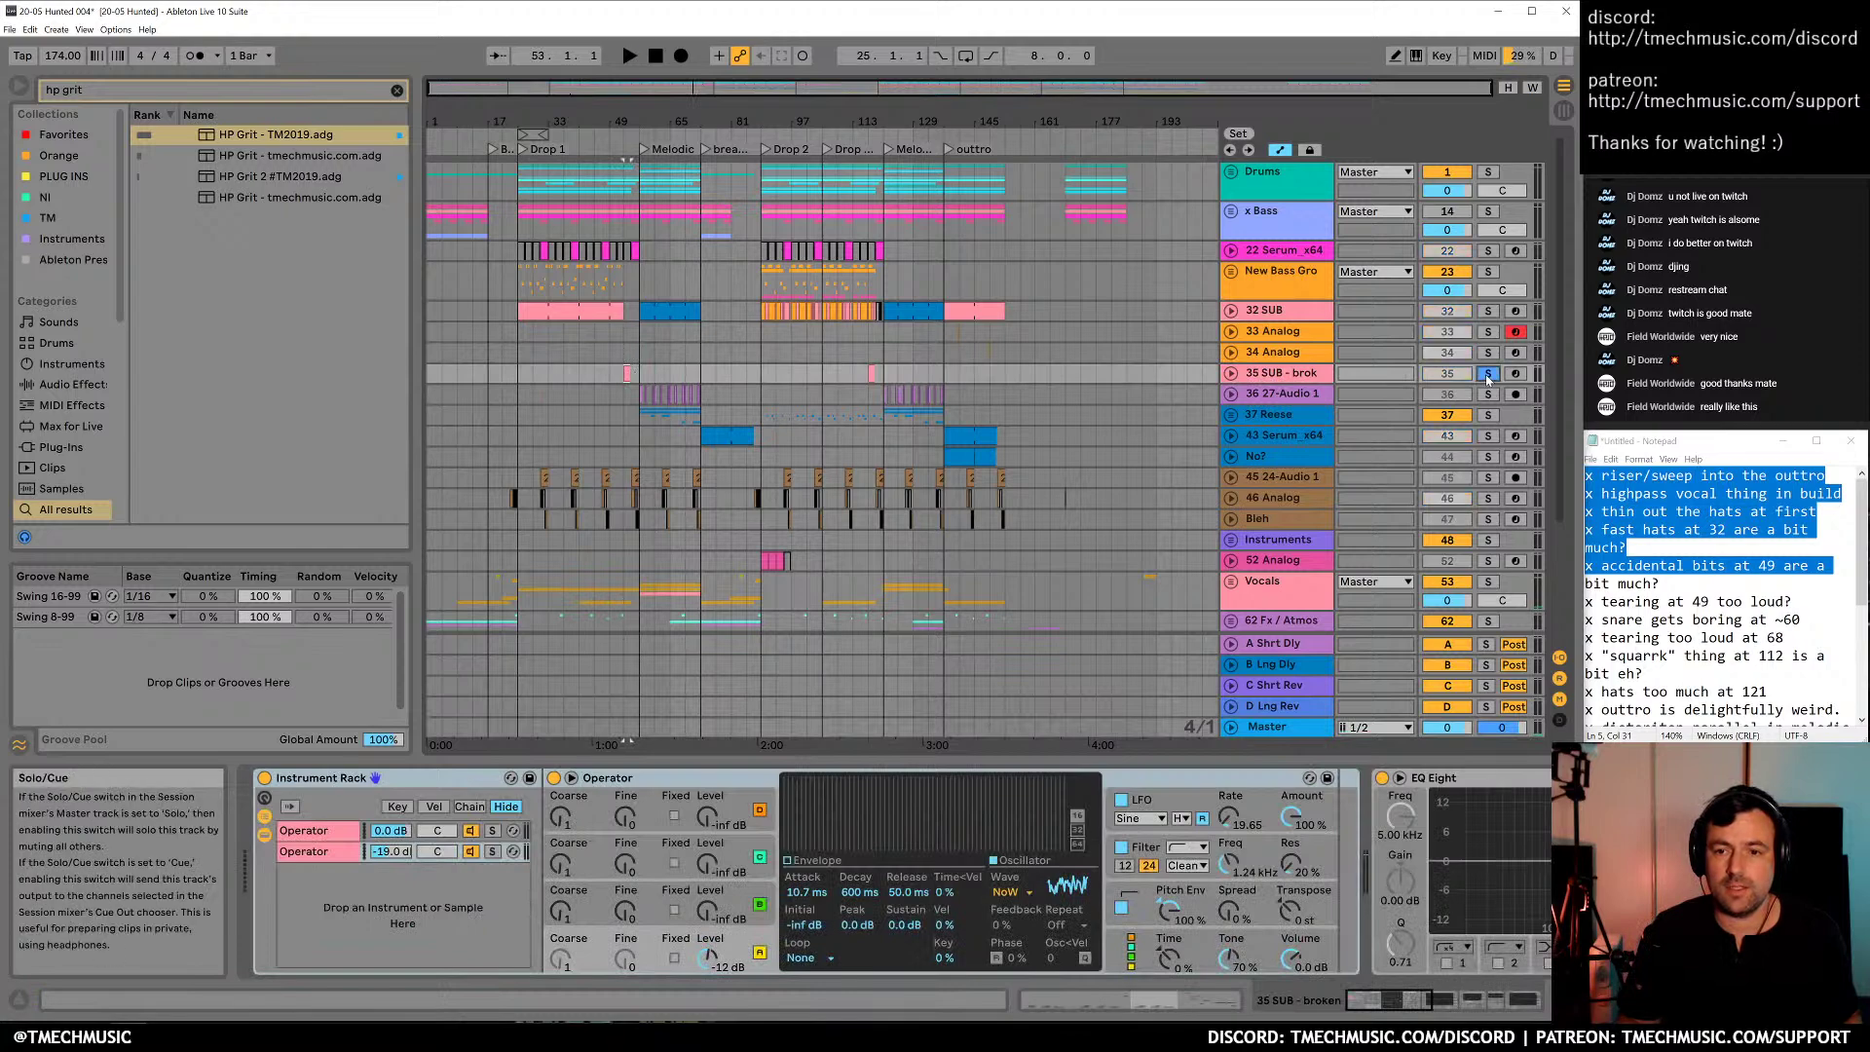
key("space")
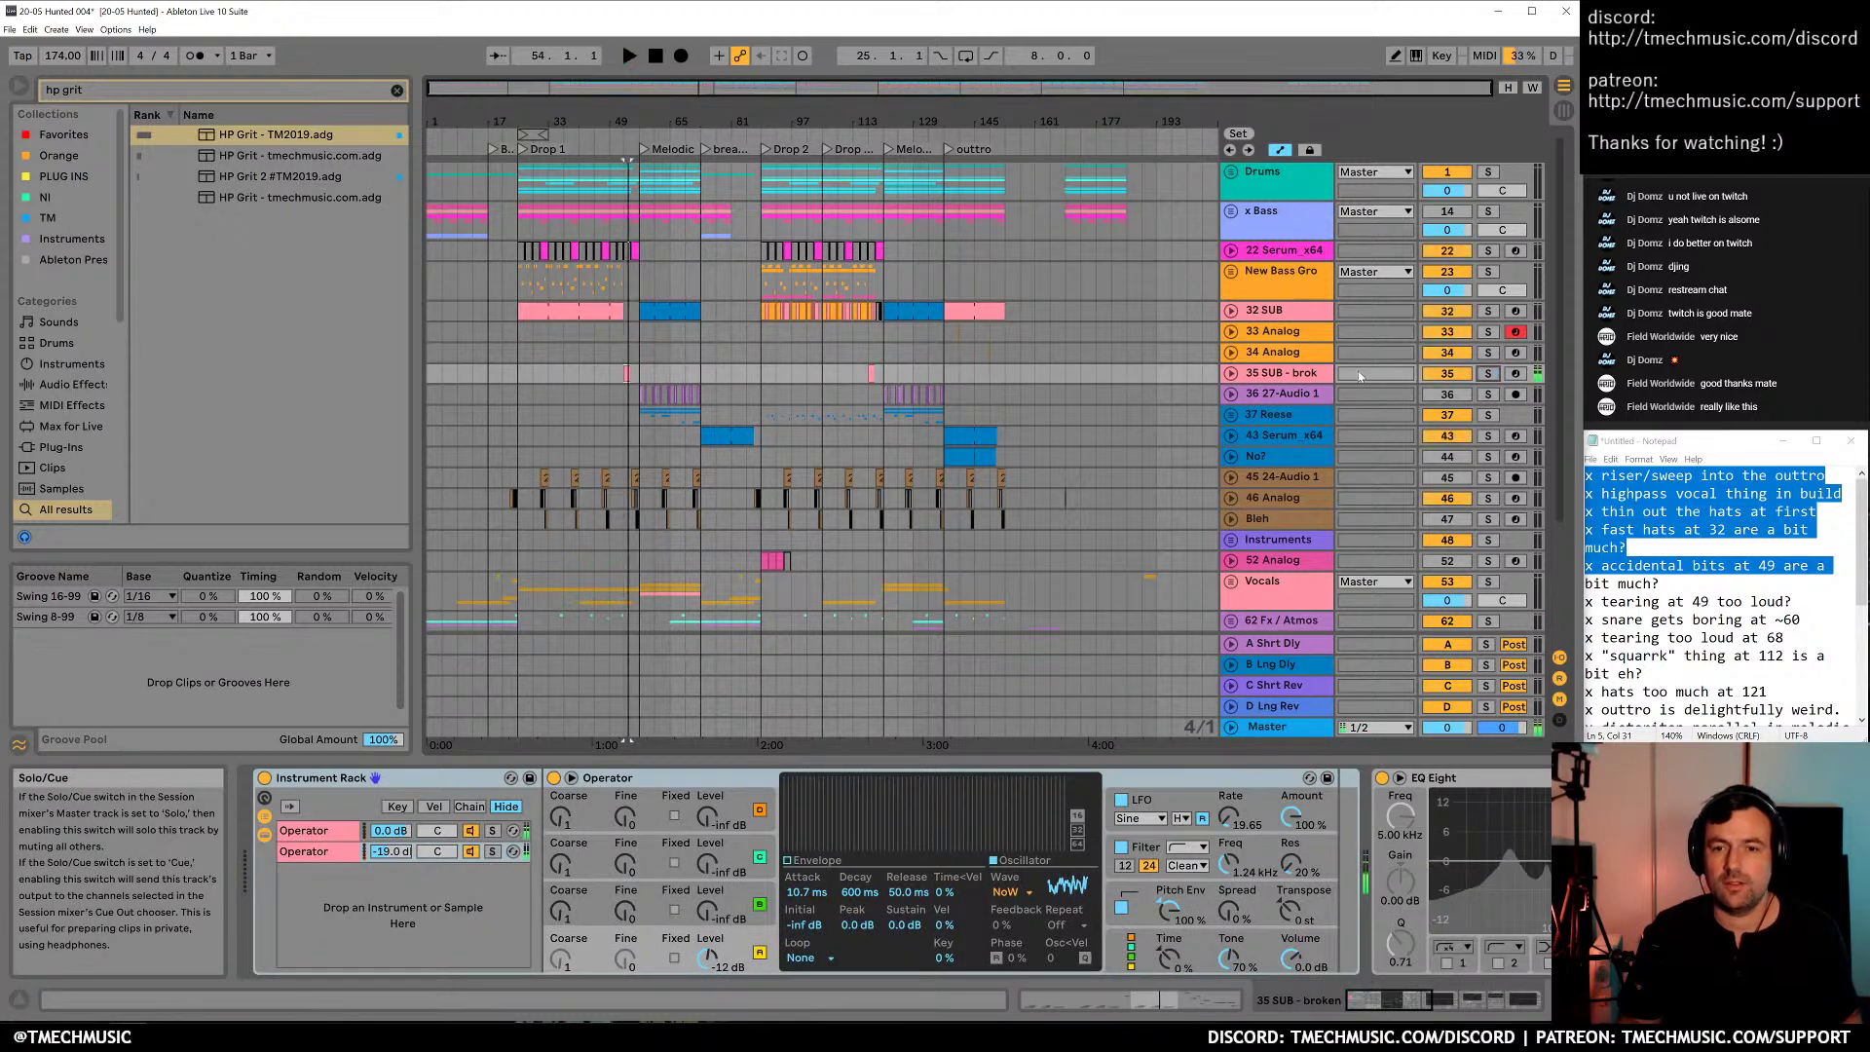
left_click_drag(1284, 376, 1286, 338)
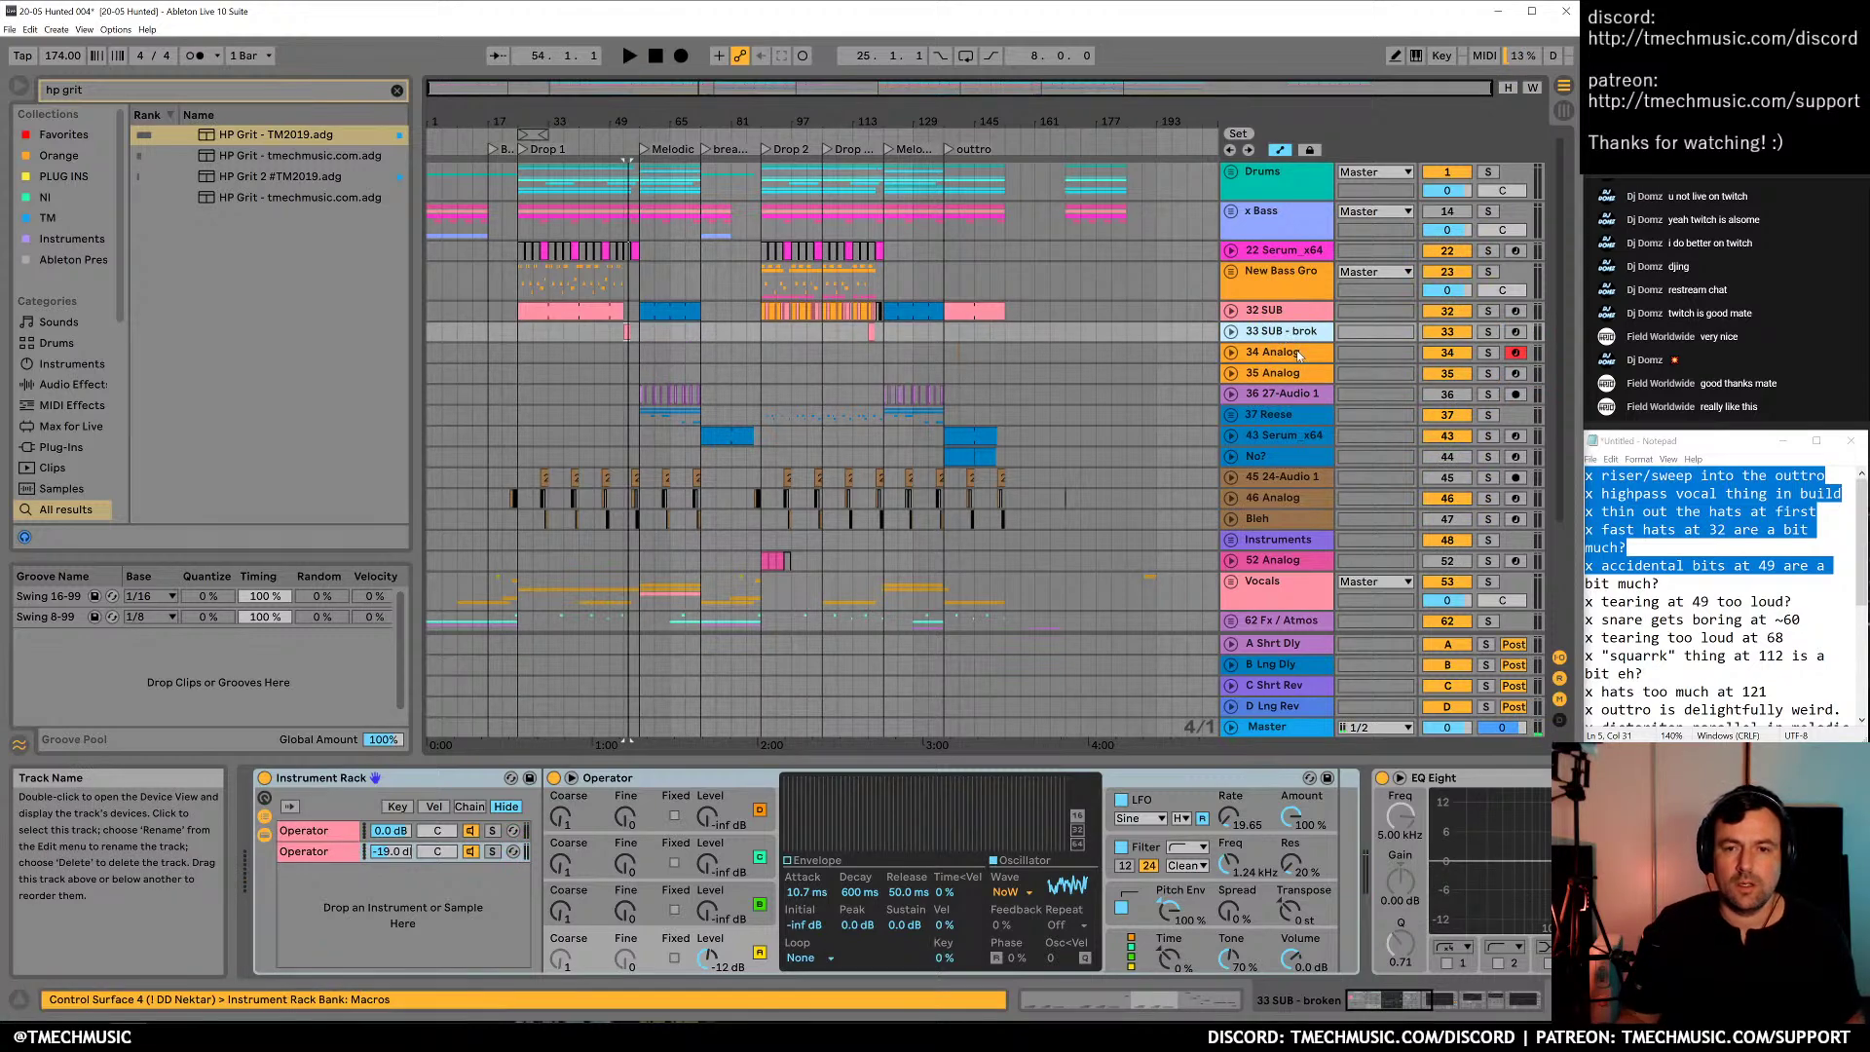
Check the armed Analog track's devices and audition the 24-Audio 1 and 46 Analog tracks in solo from bar 103
left_click(1298, 355)
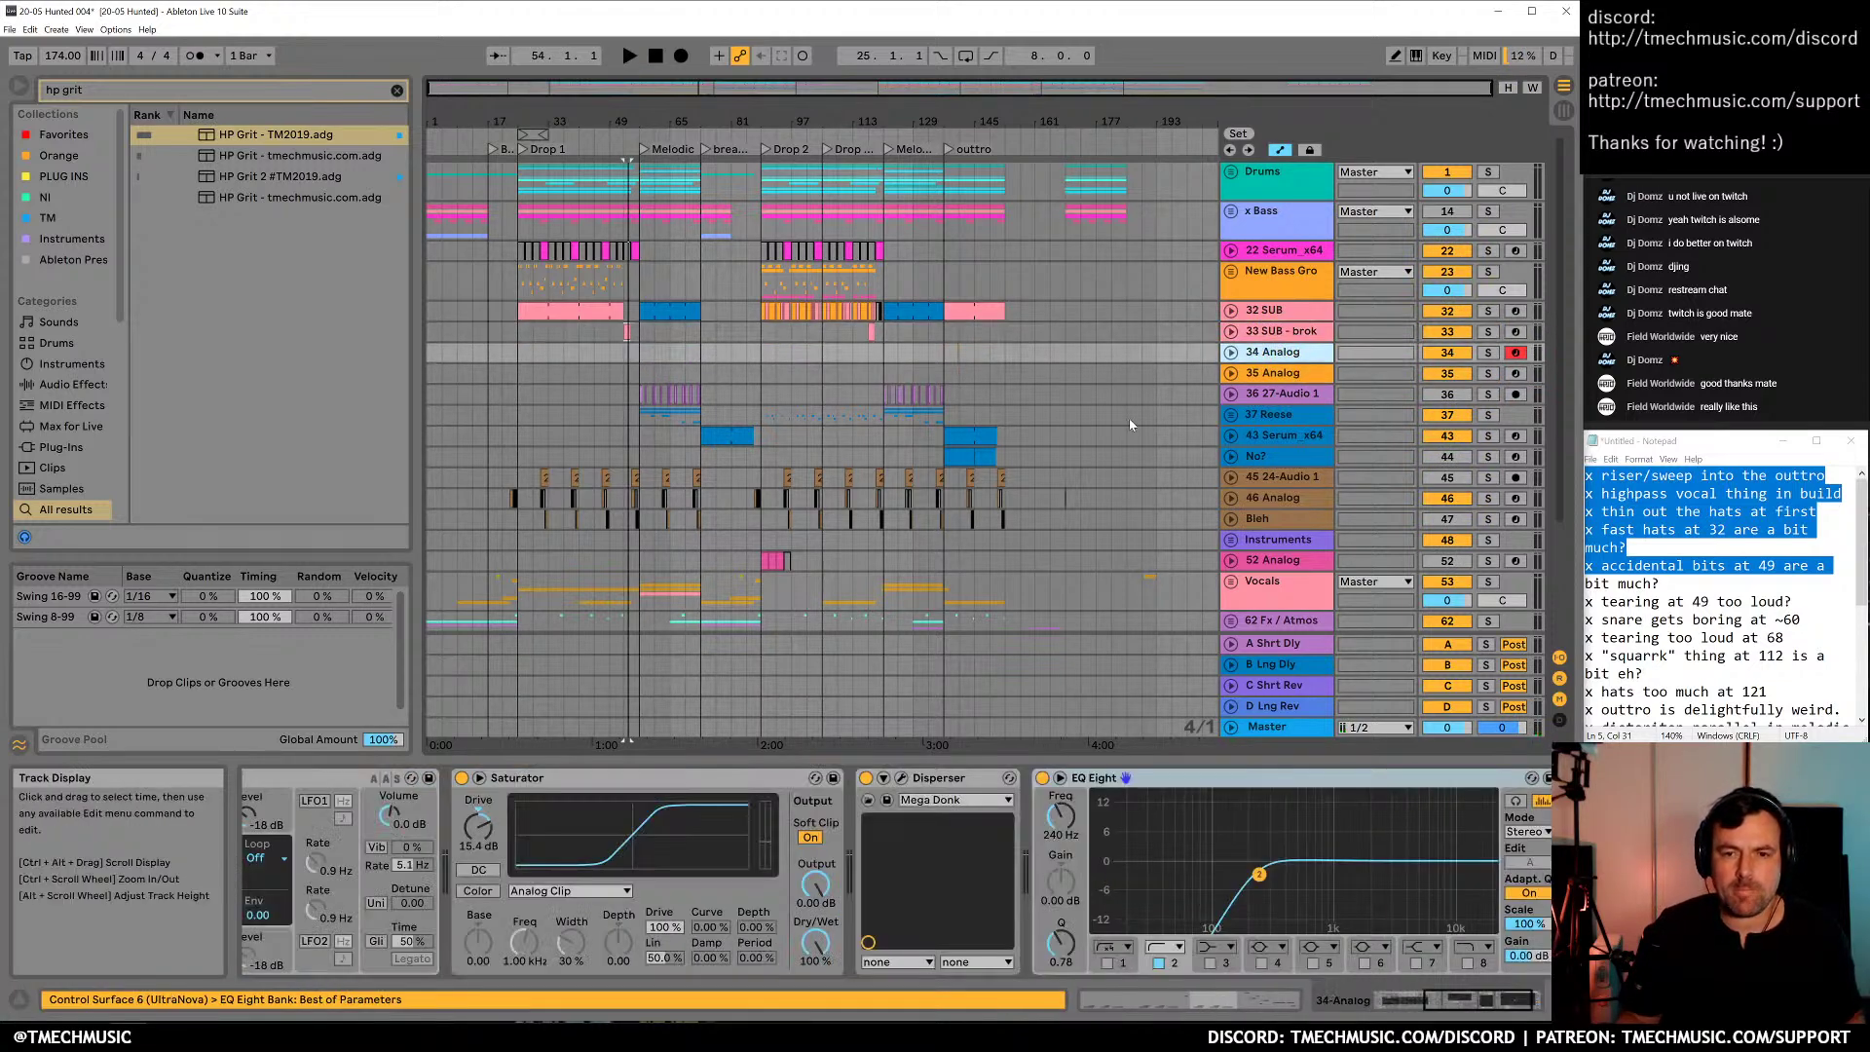
left_click(818, 477)
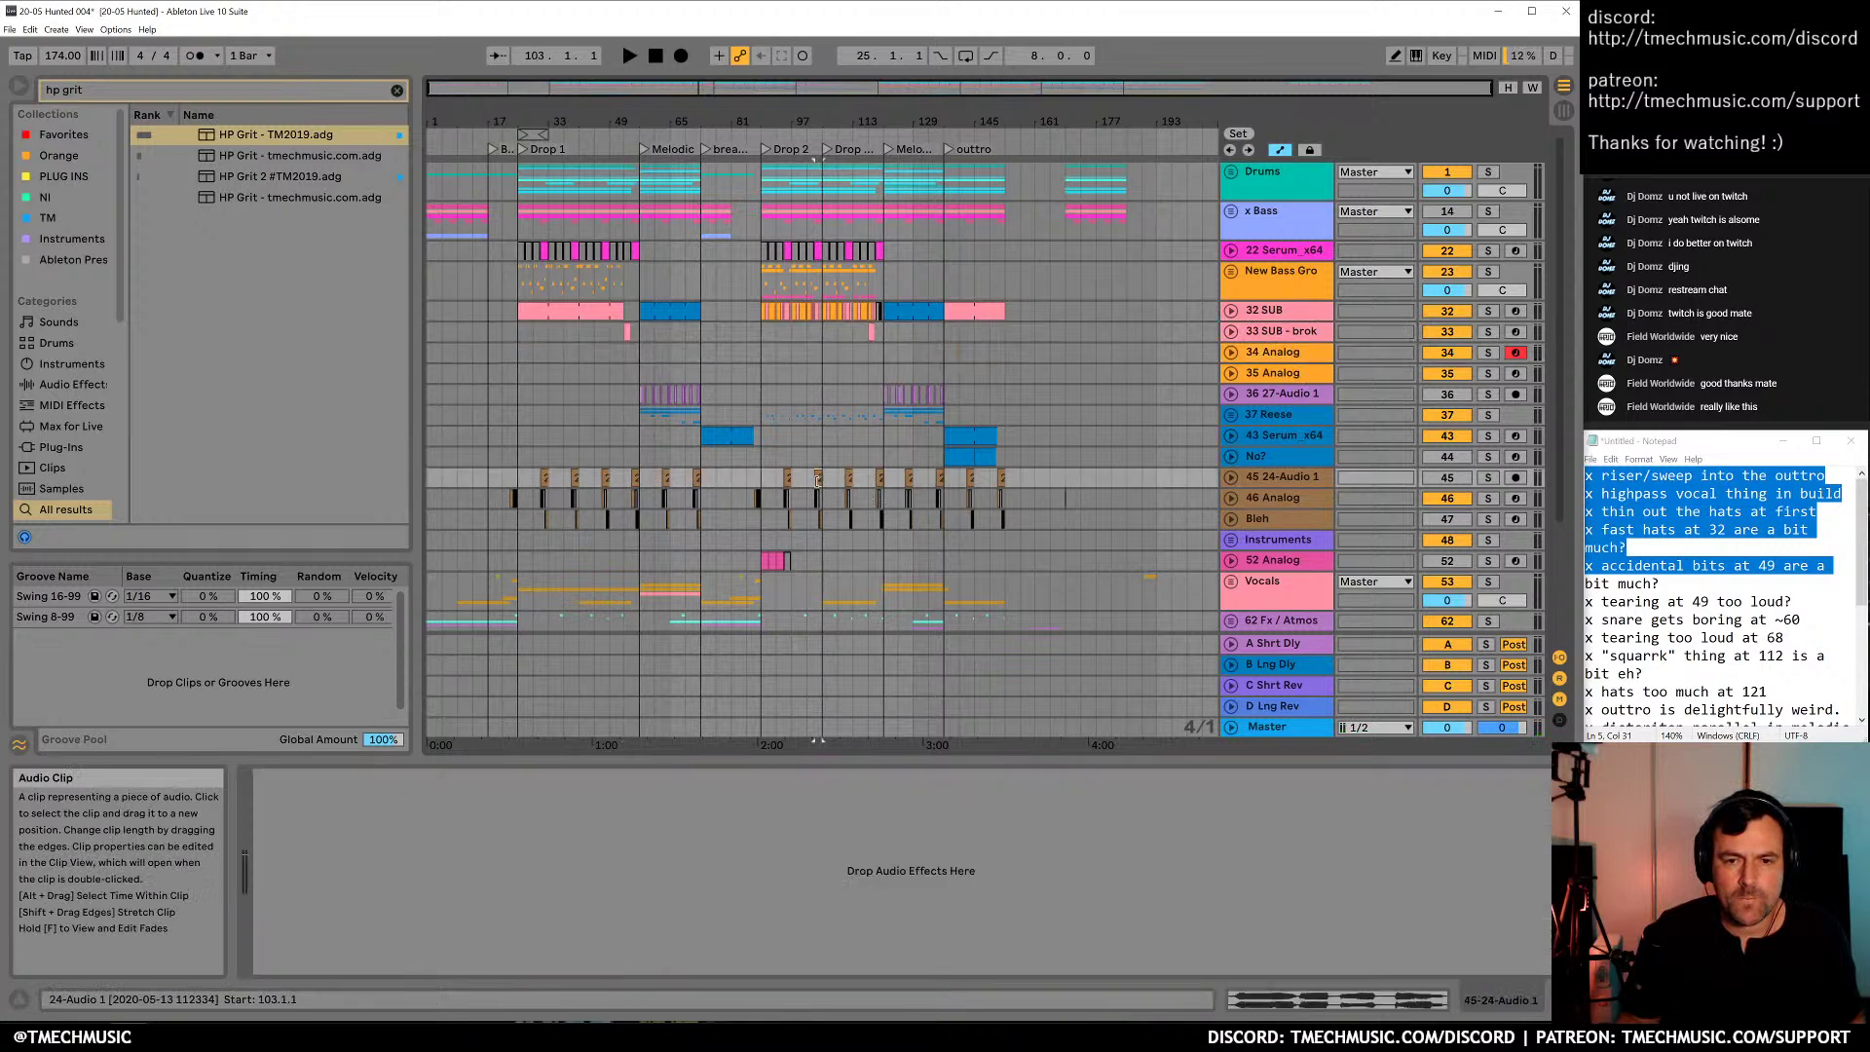
left_click(1489, 478)
key("space")
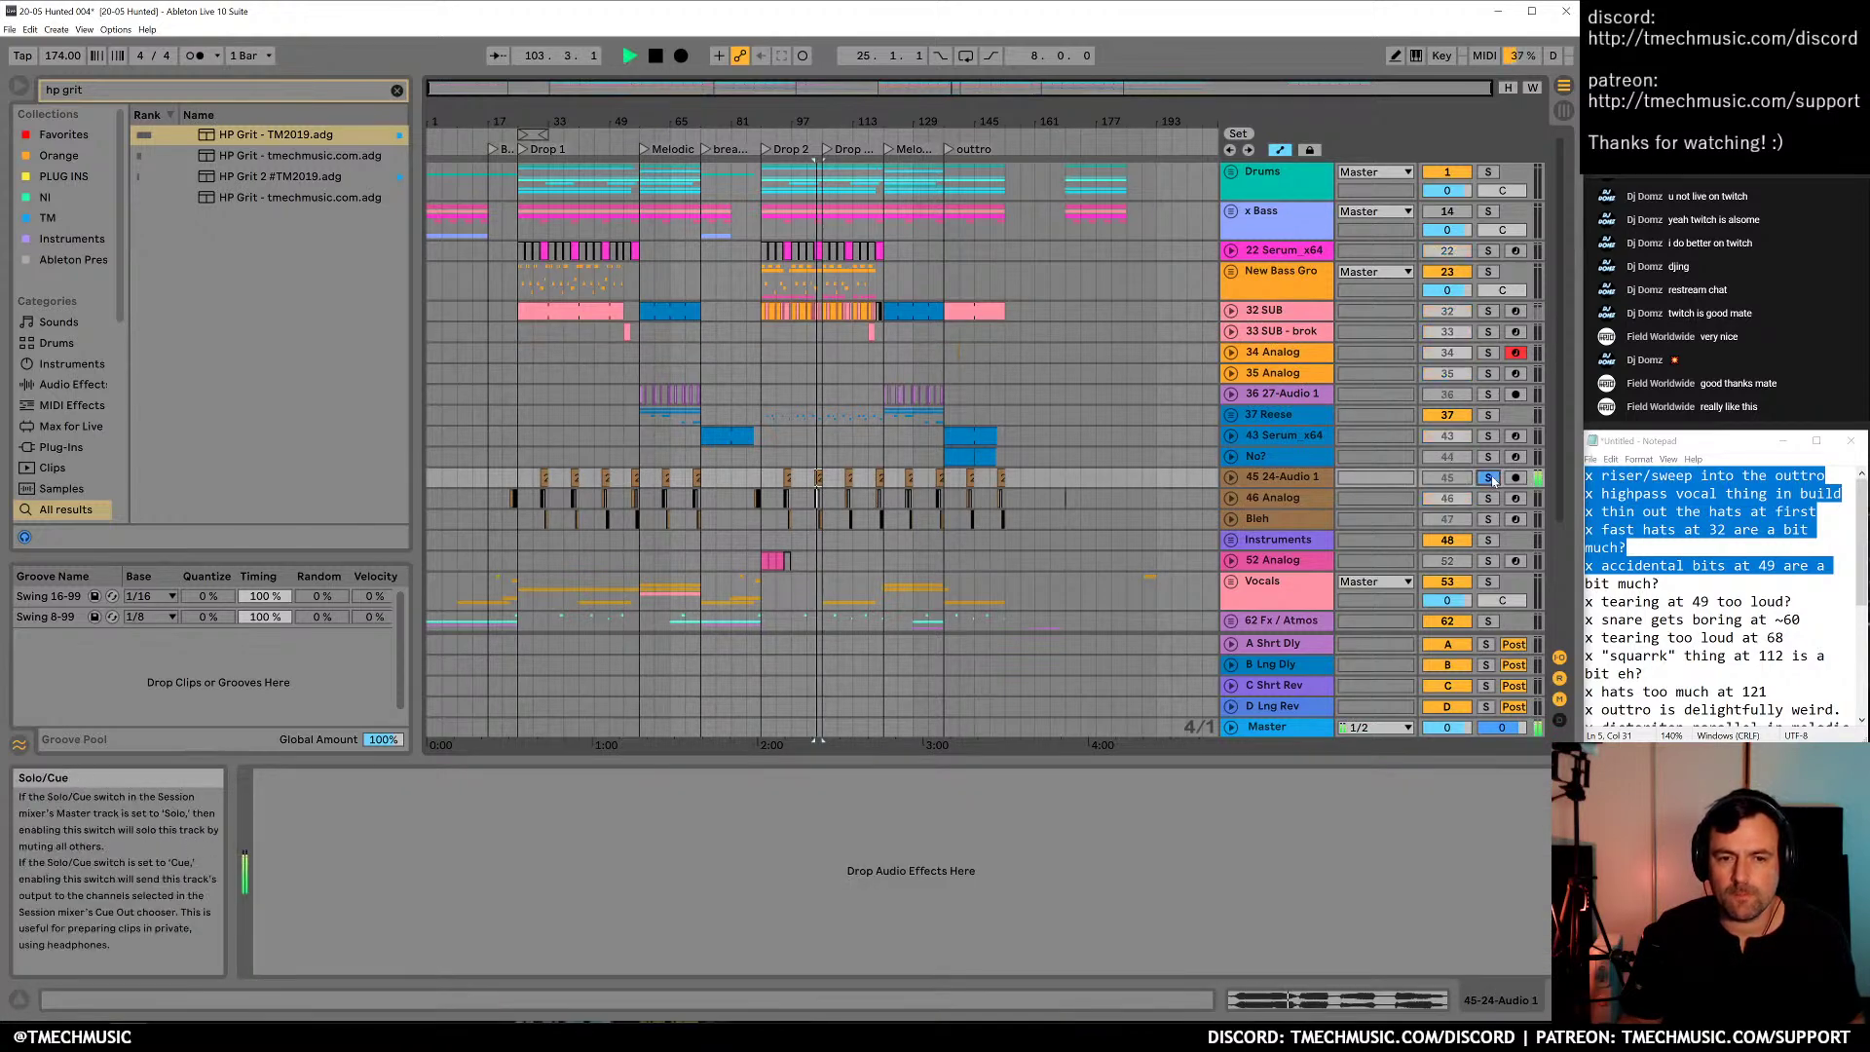
left_click(1489, 496)
key("space")
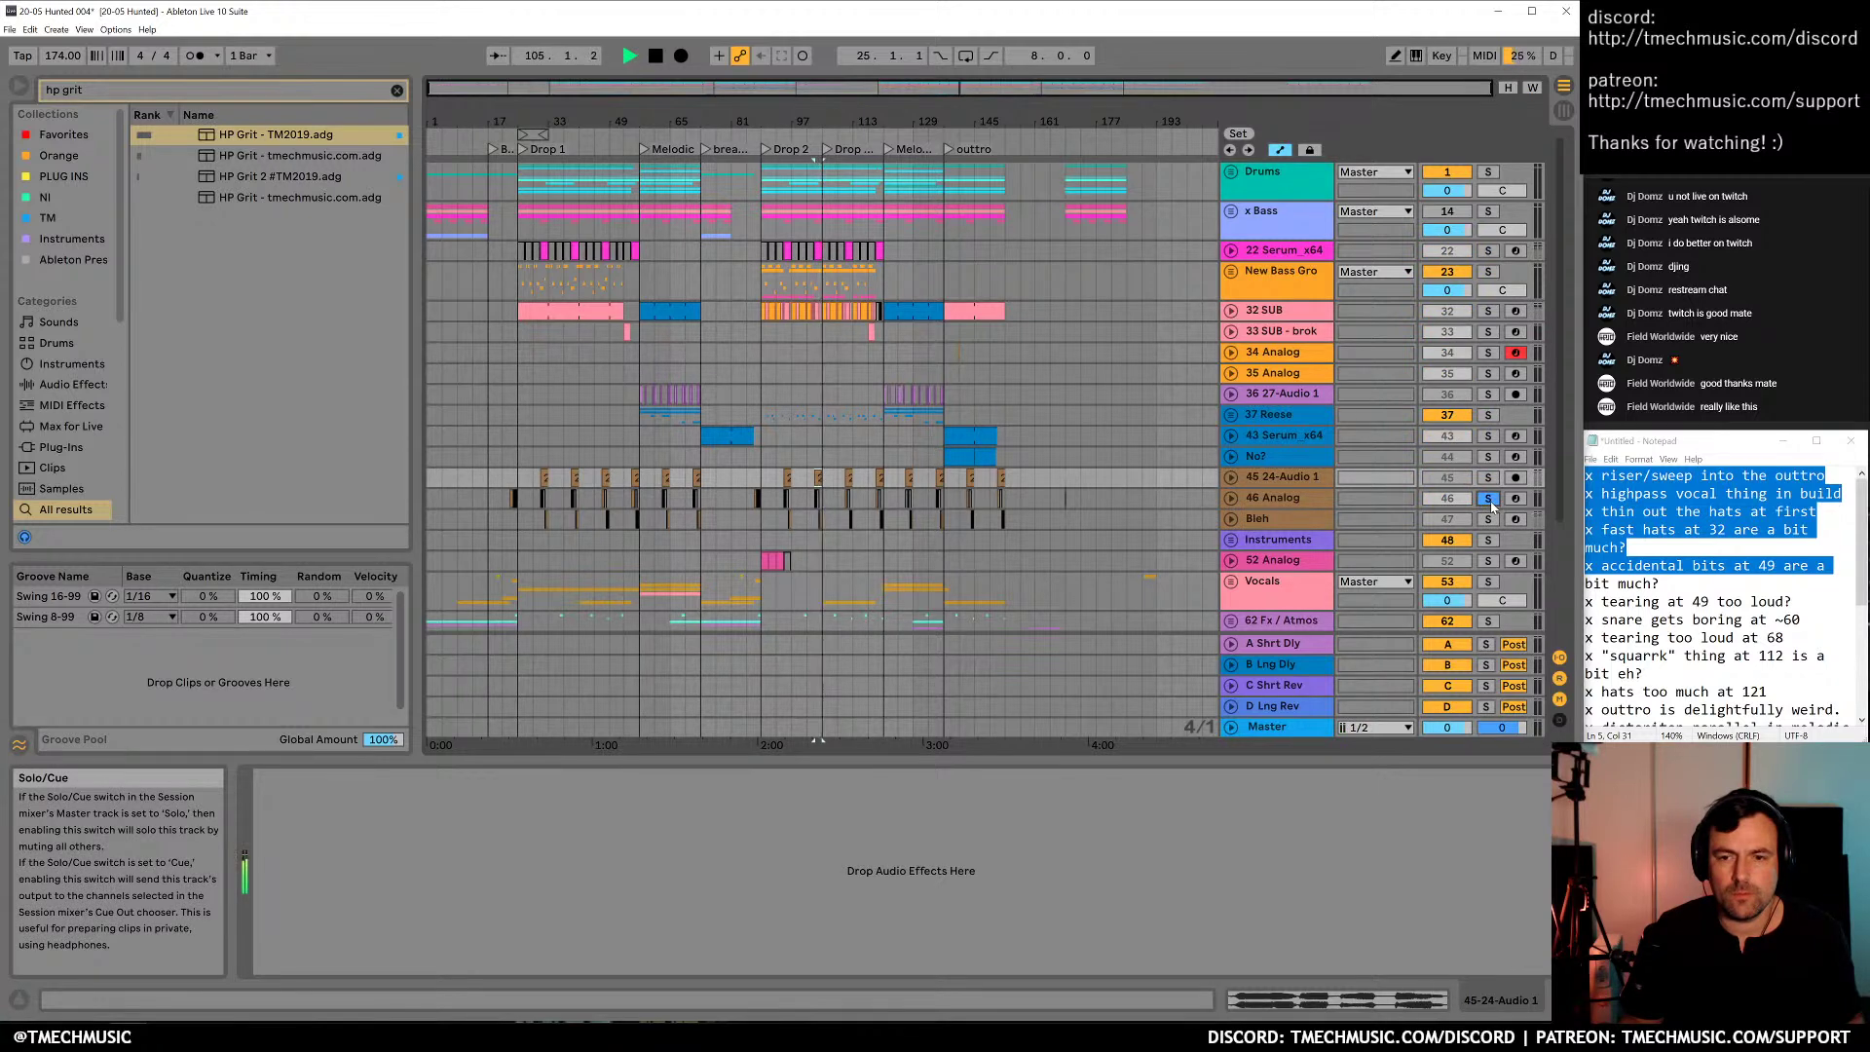
left_click(1489, 497)
key("space")
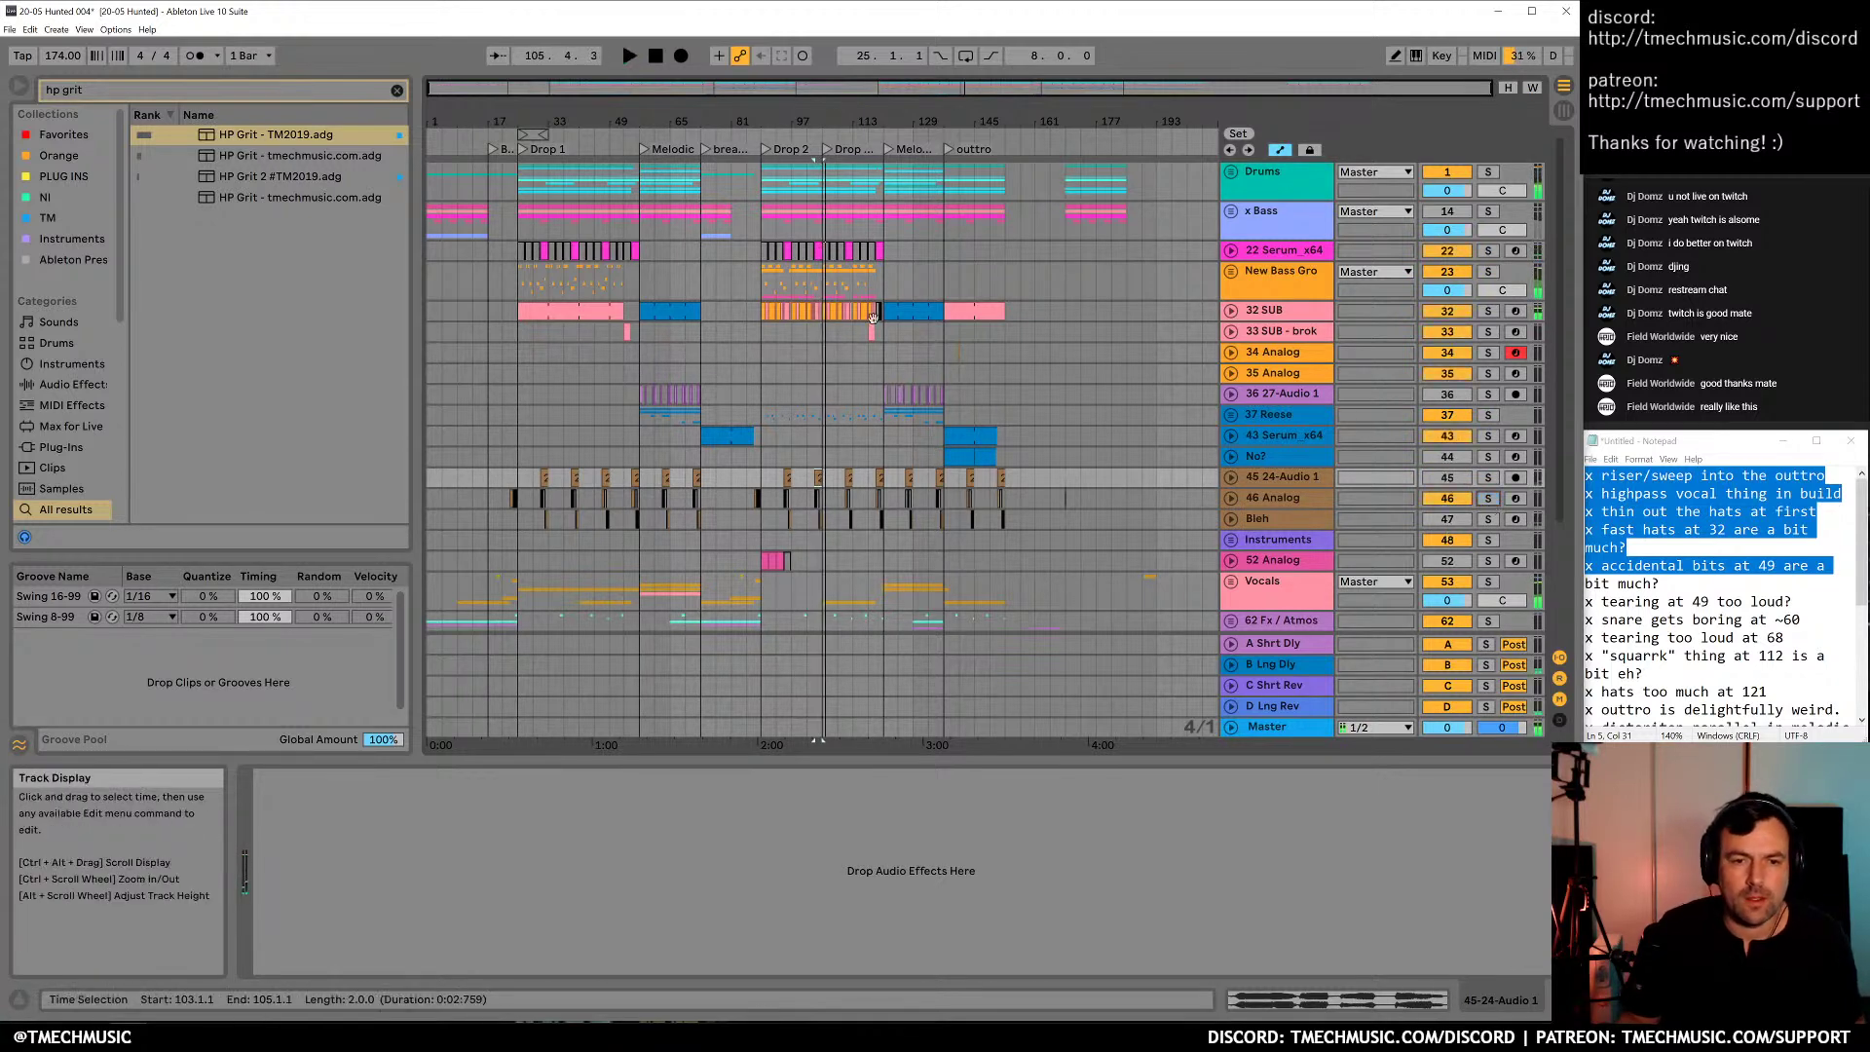
Inspect the device chain on the x Bass group and save the set
left_click_drag(811, 120, 850, 114)
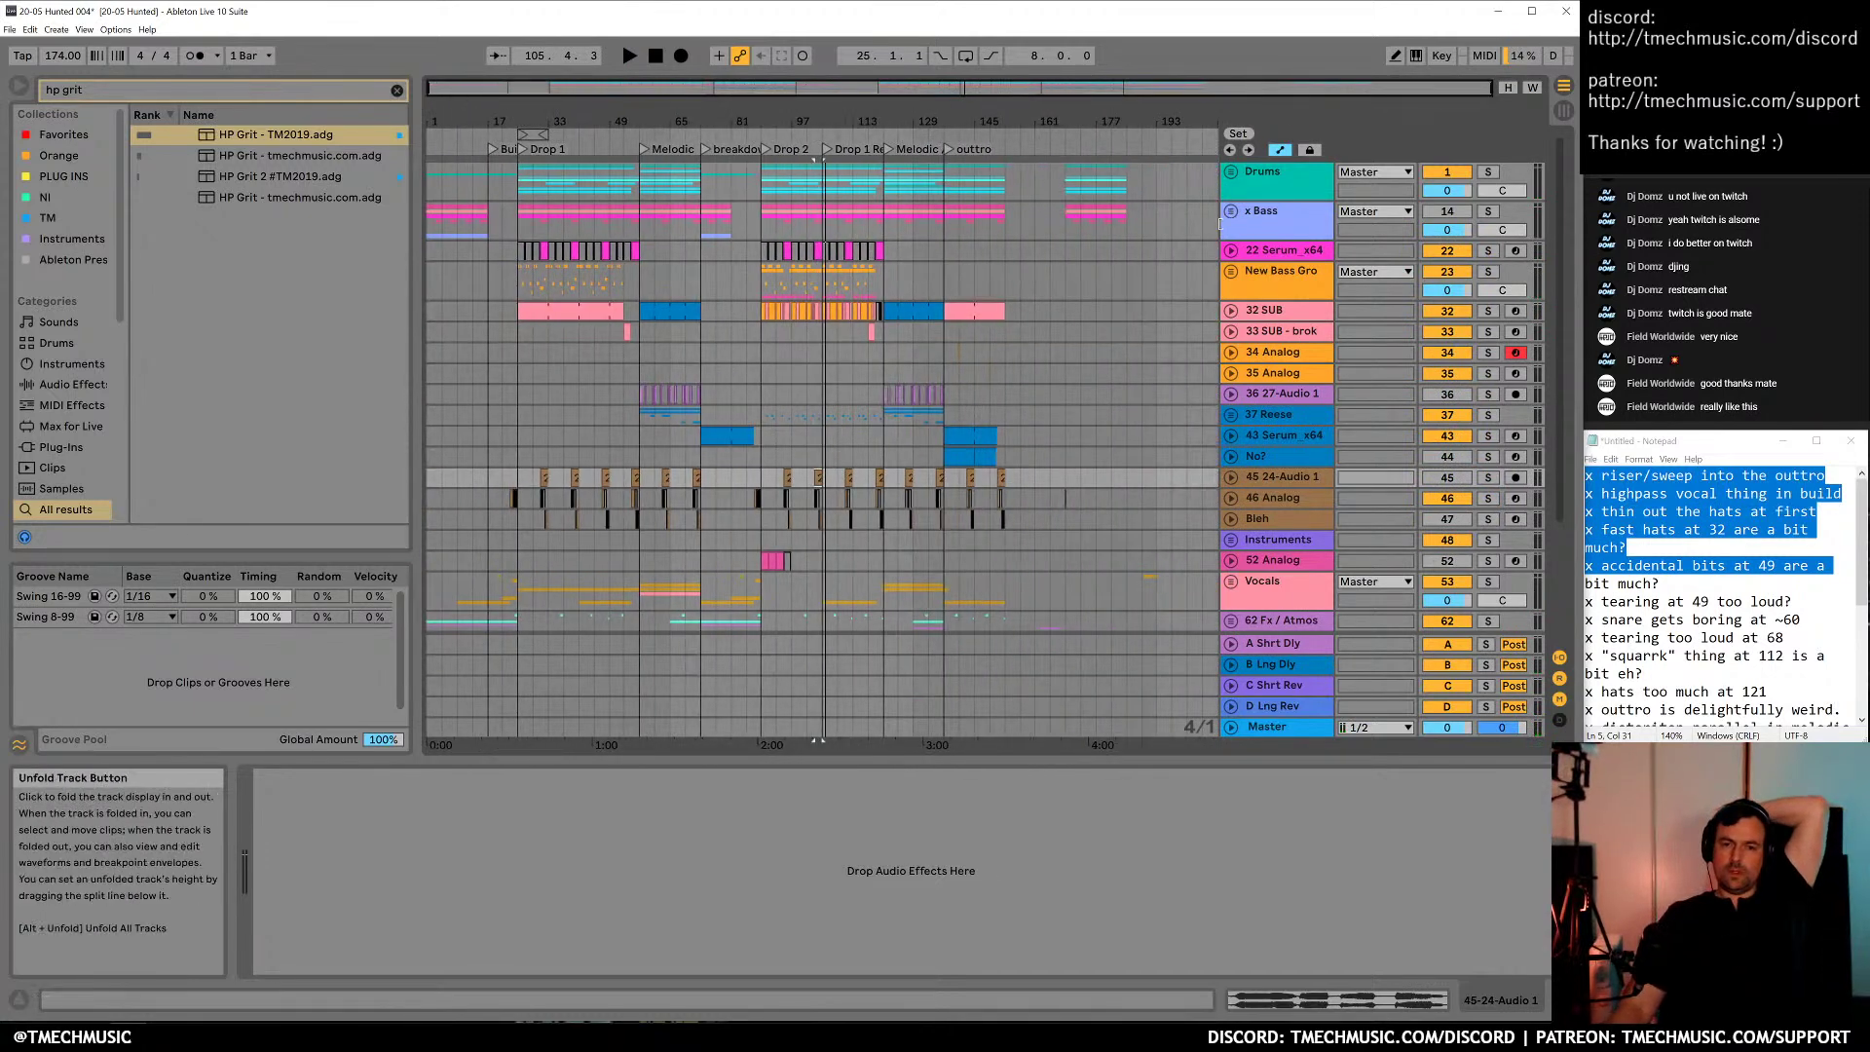
left_click(1270, 234)
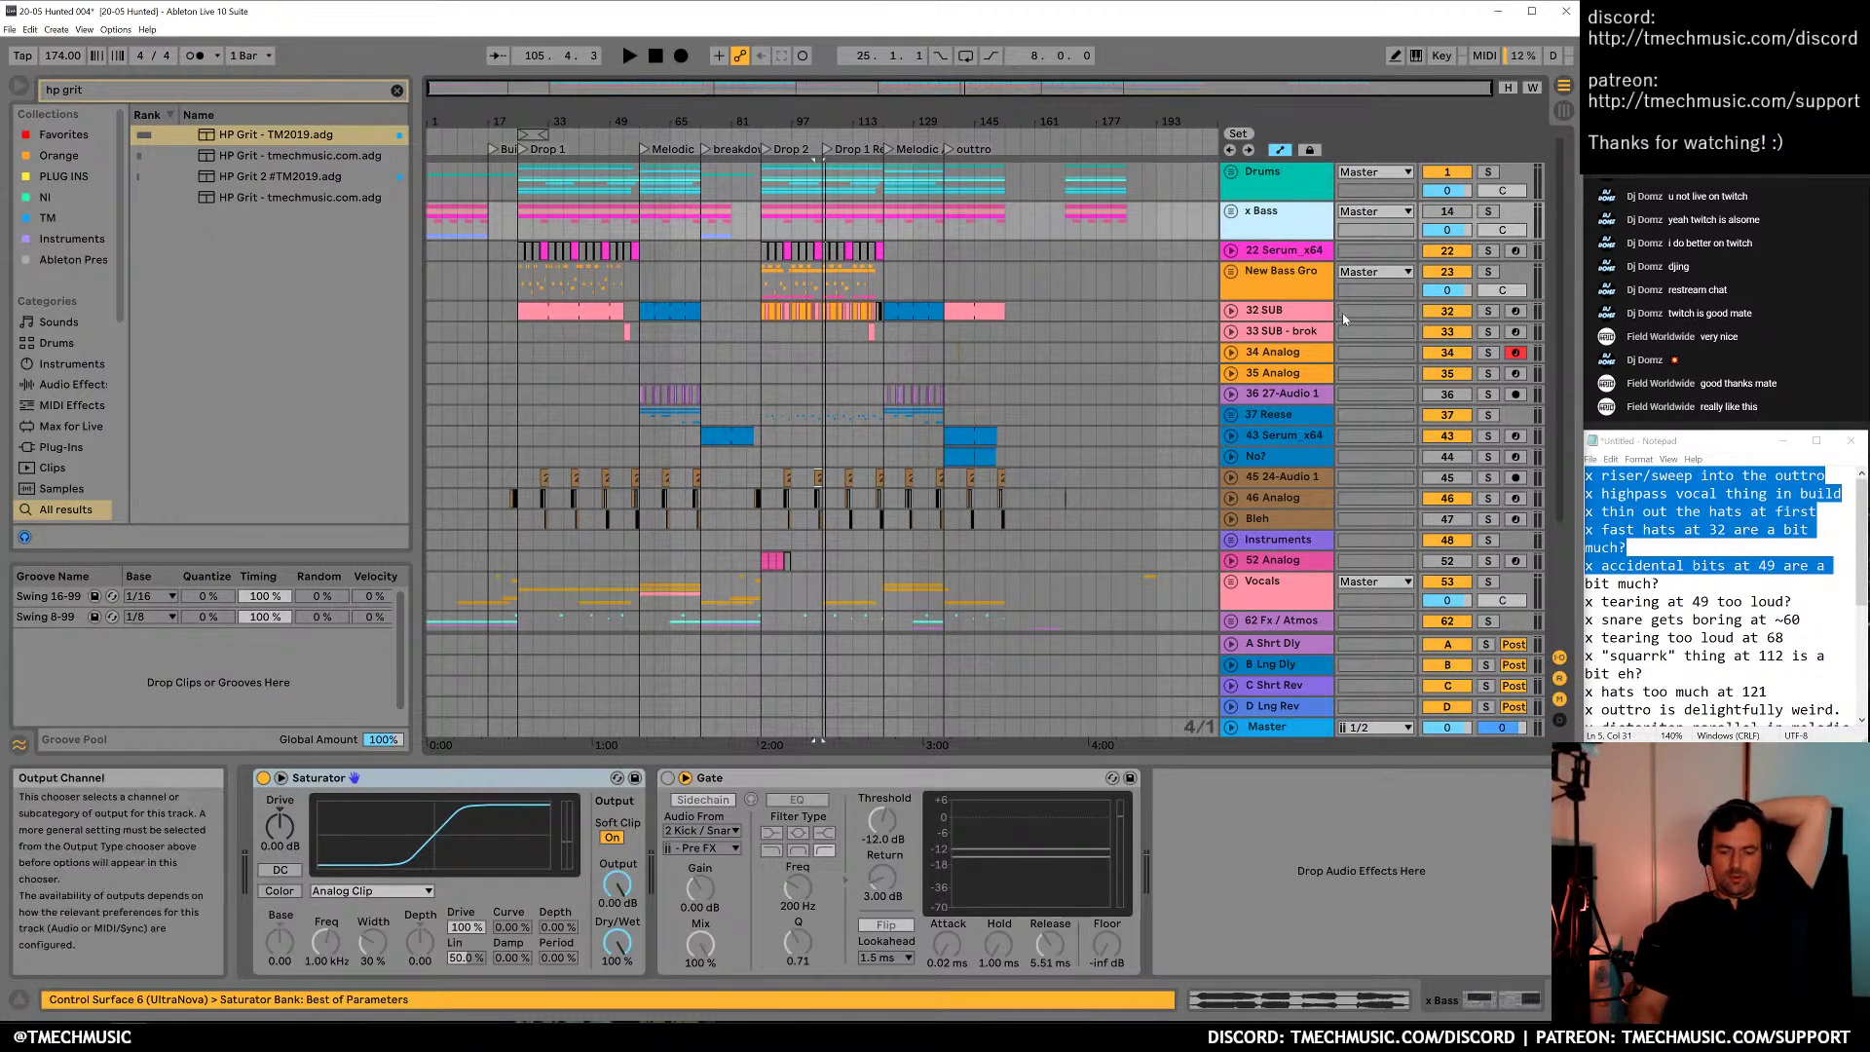
key("ctrl+s")
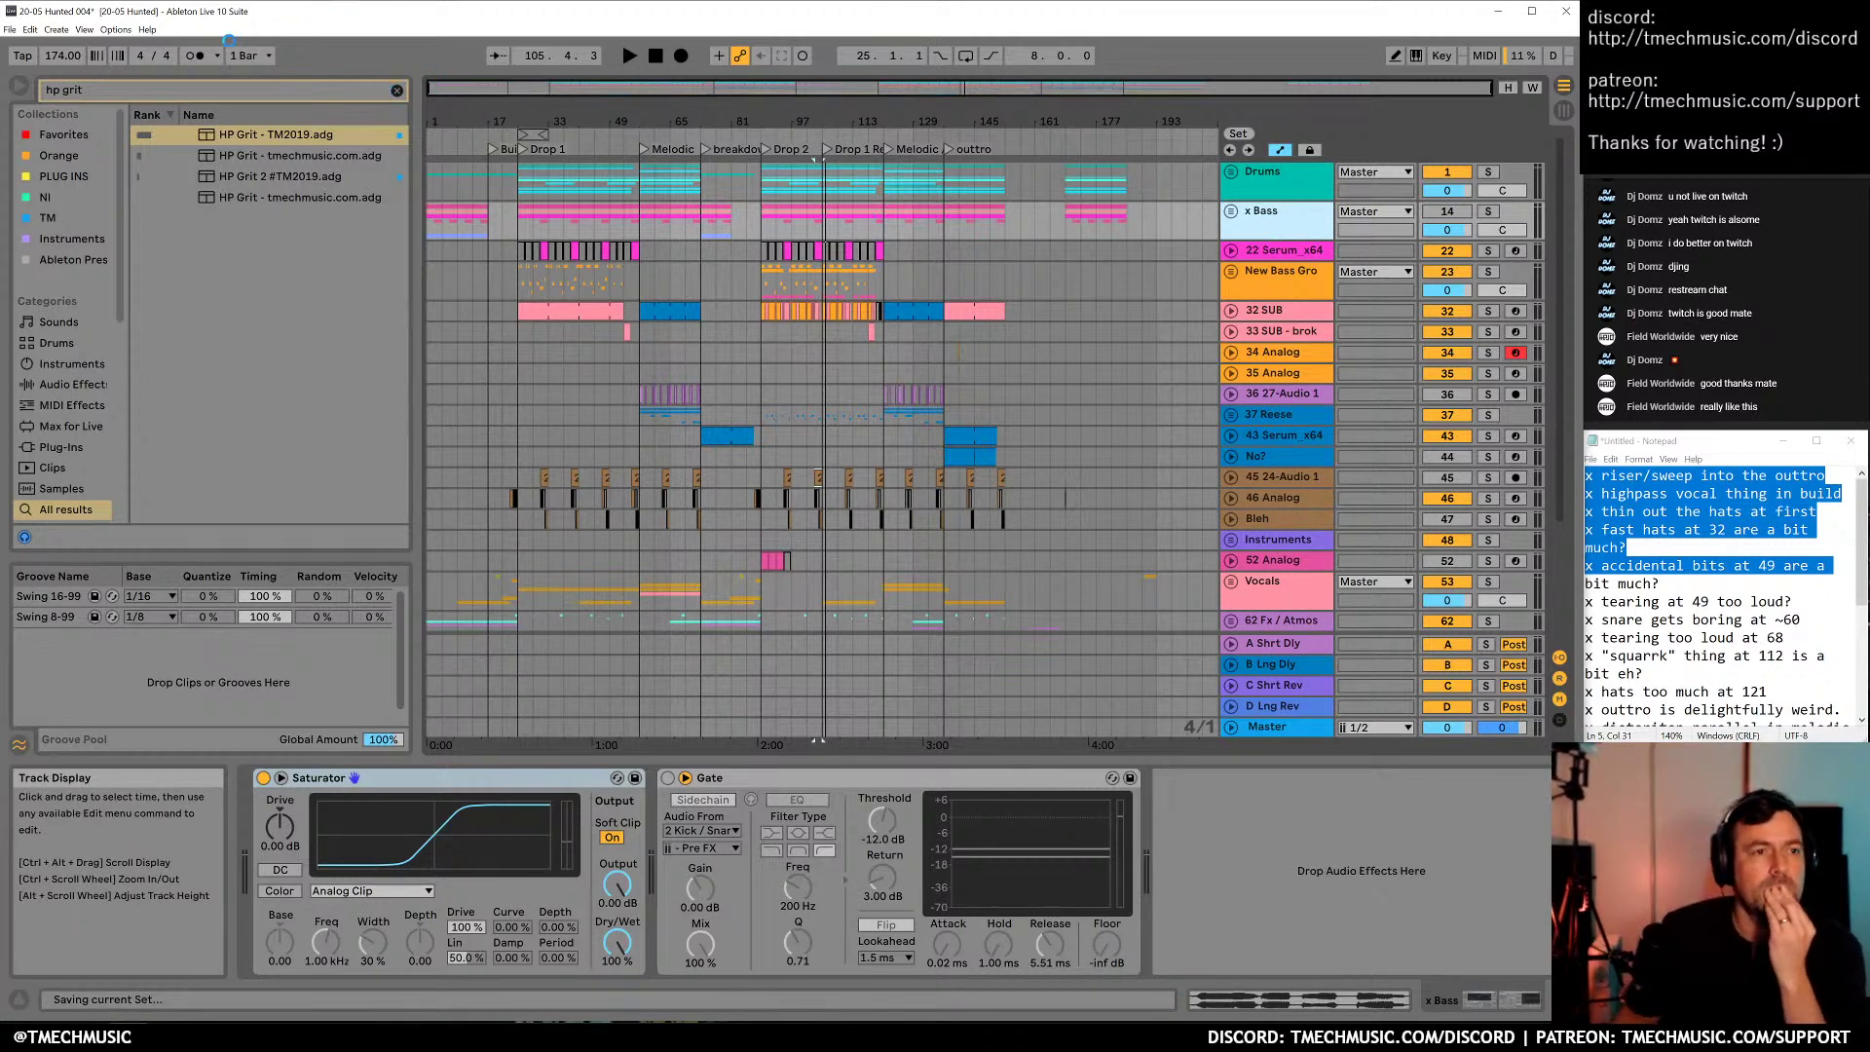
Save the set as a new version named "20-05 Hunted 005 - remove unused"
left_click(12, 29)
left_click(88, 166)
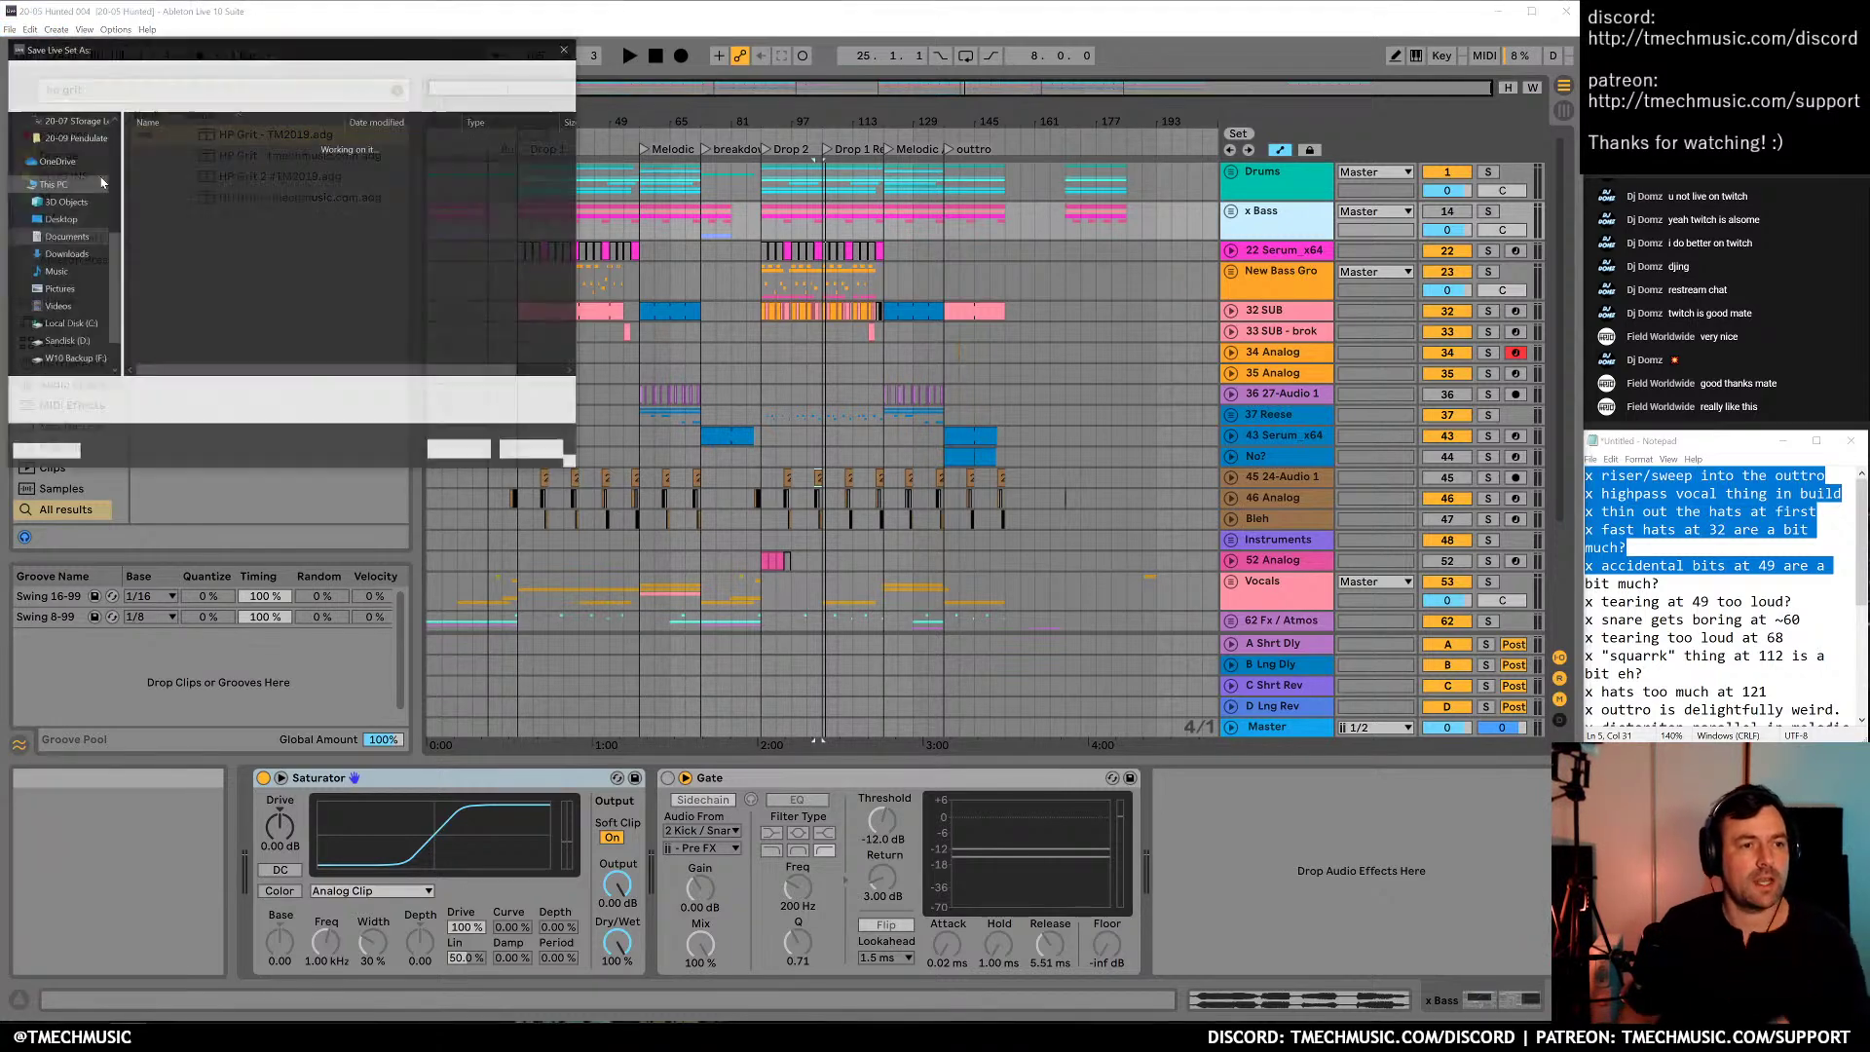
key("End")
key("BackSpace")
type("5")
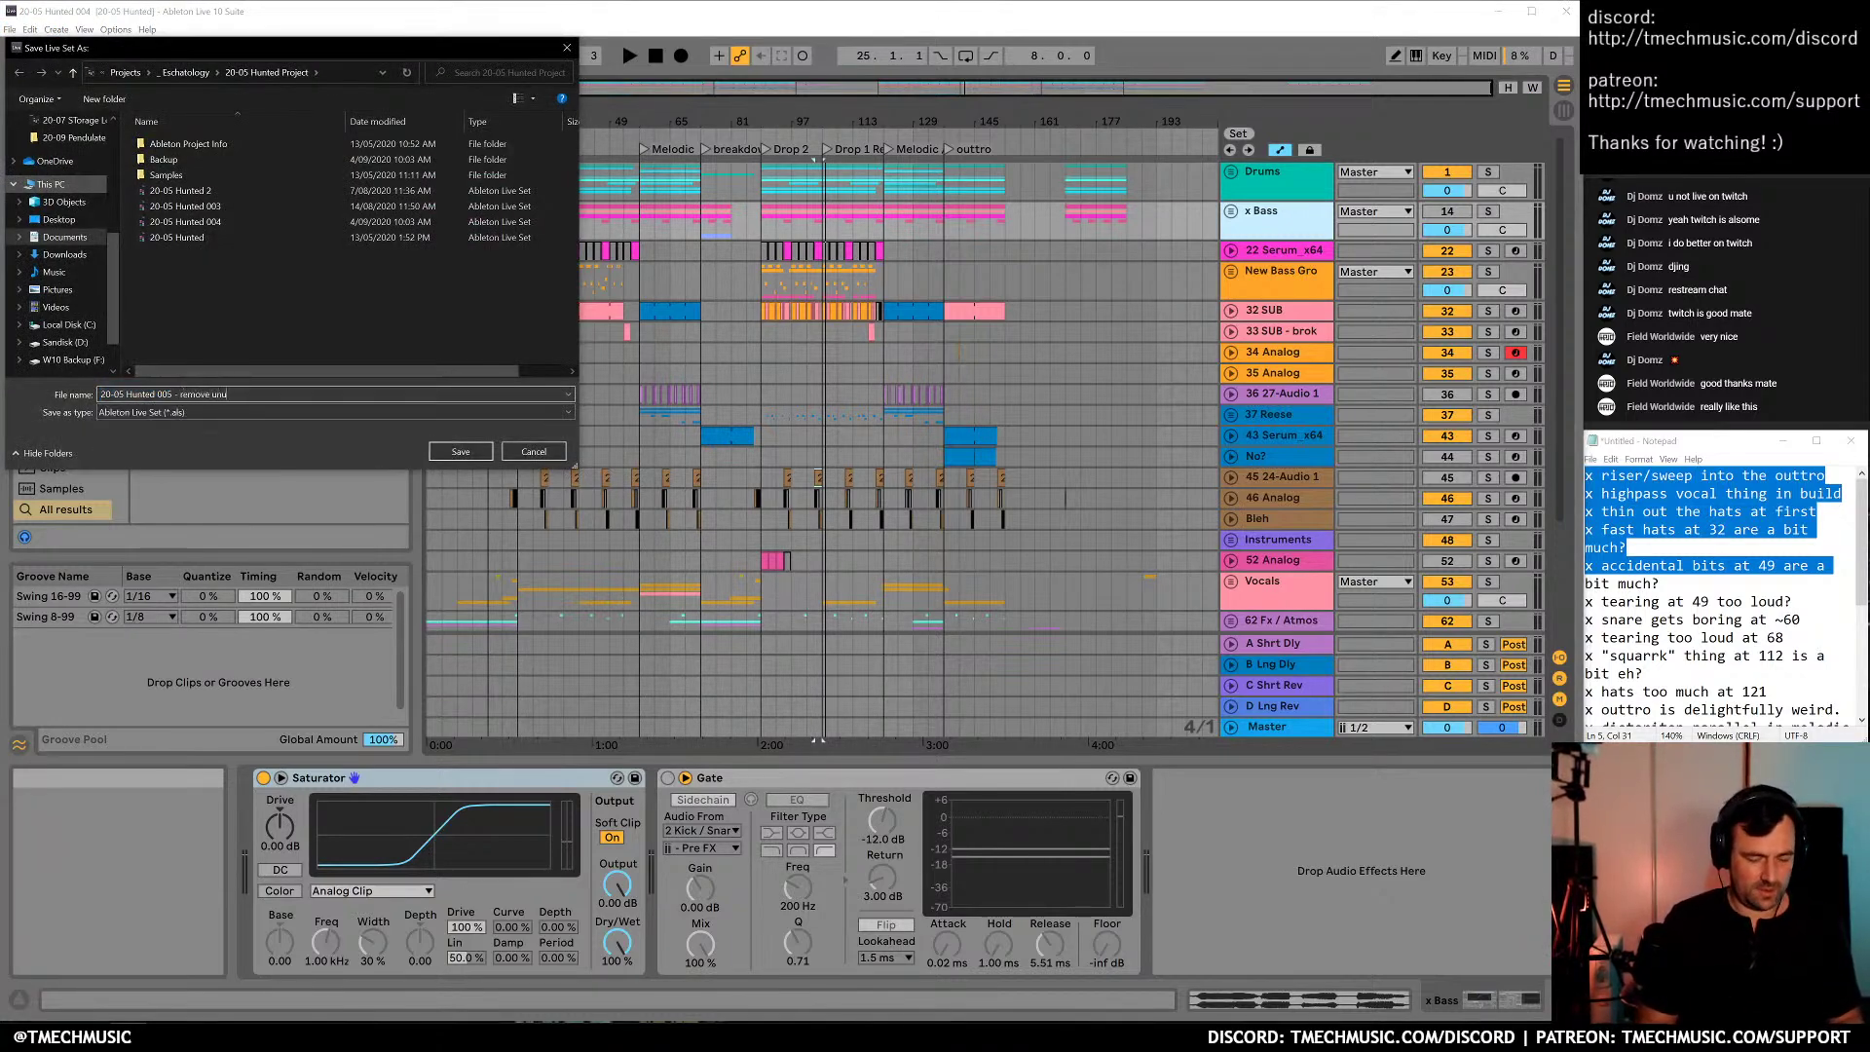
key("Return")
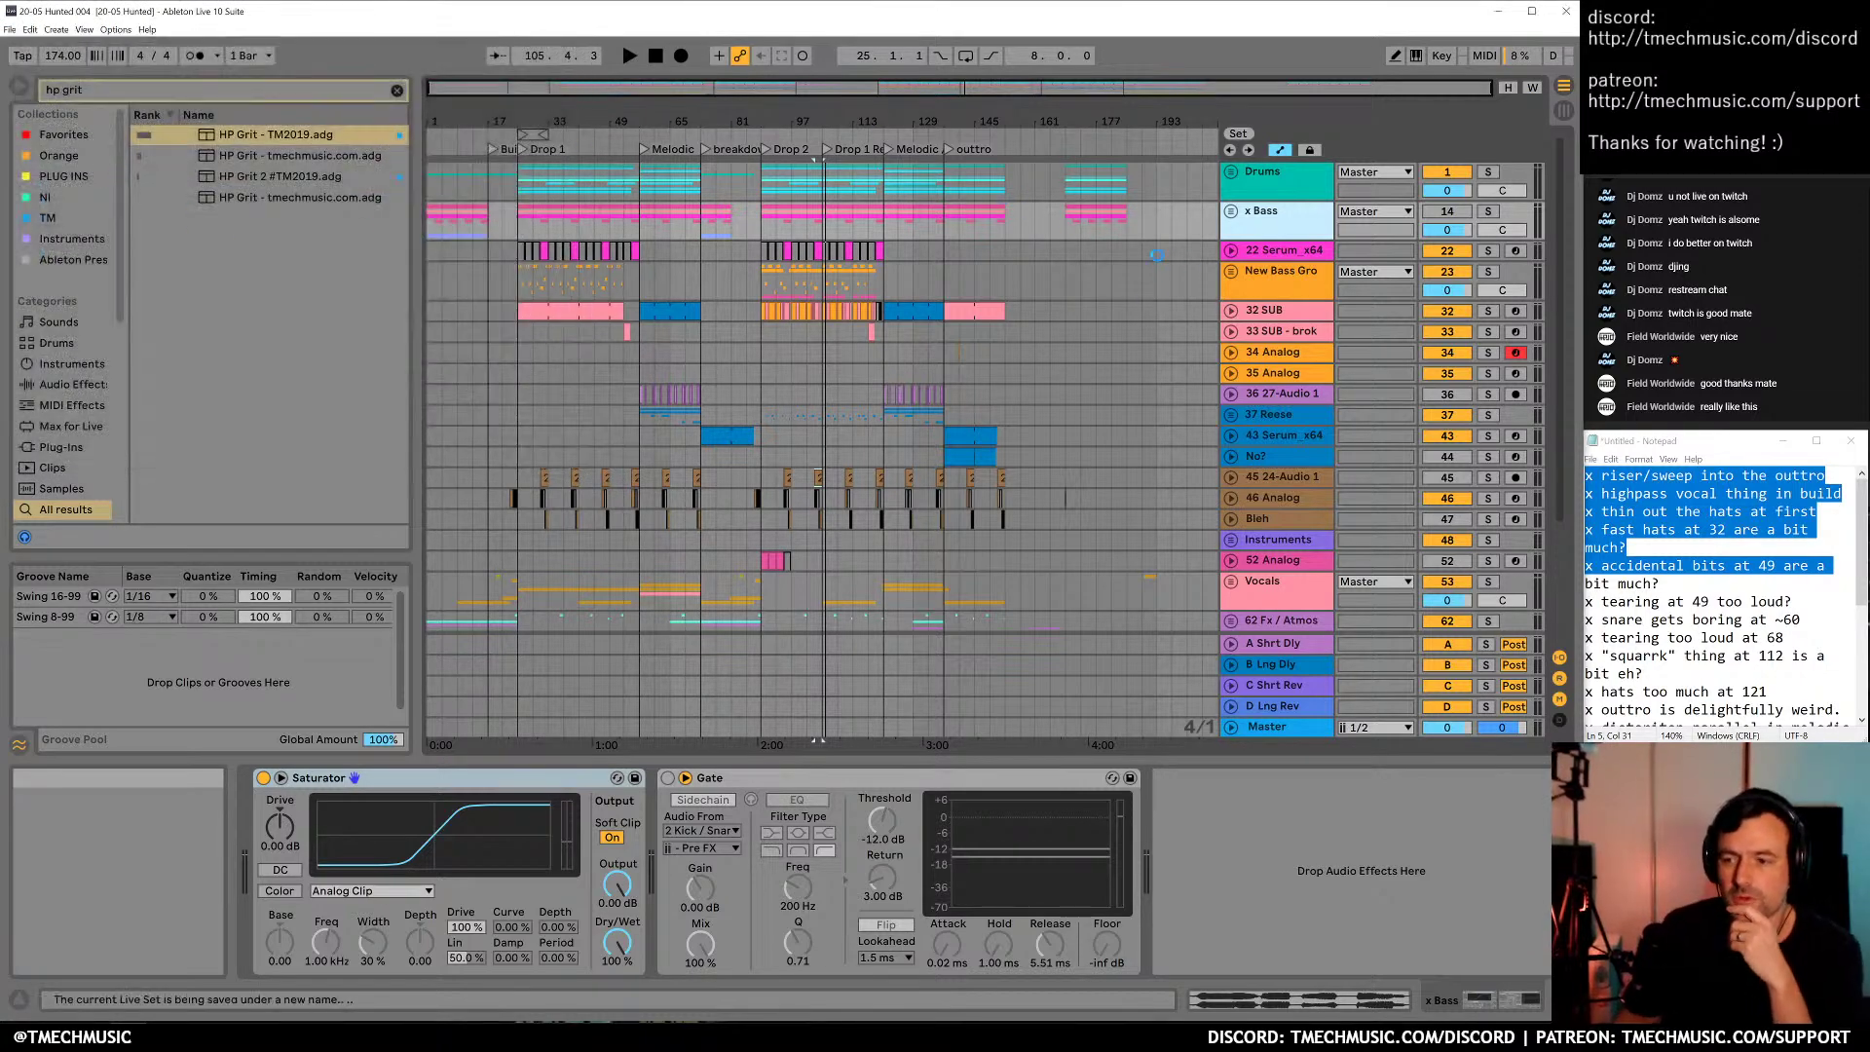
Unfold the Drums group, look through its tracks for unused ones, and fold it again
left_click(1232, 172)
scroll(1251, 451, "down", 3)
scroll(1250, 451, "down", 10)
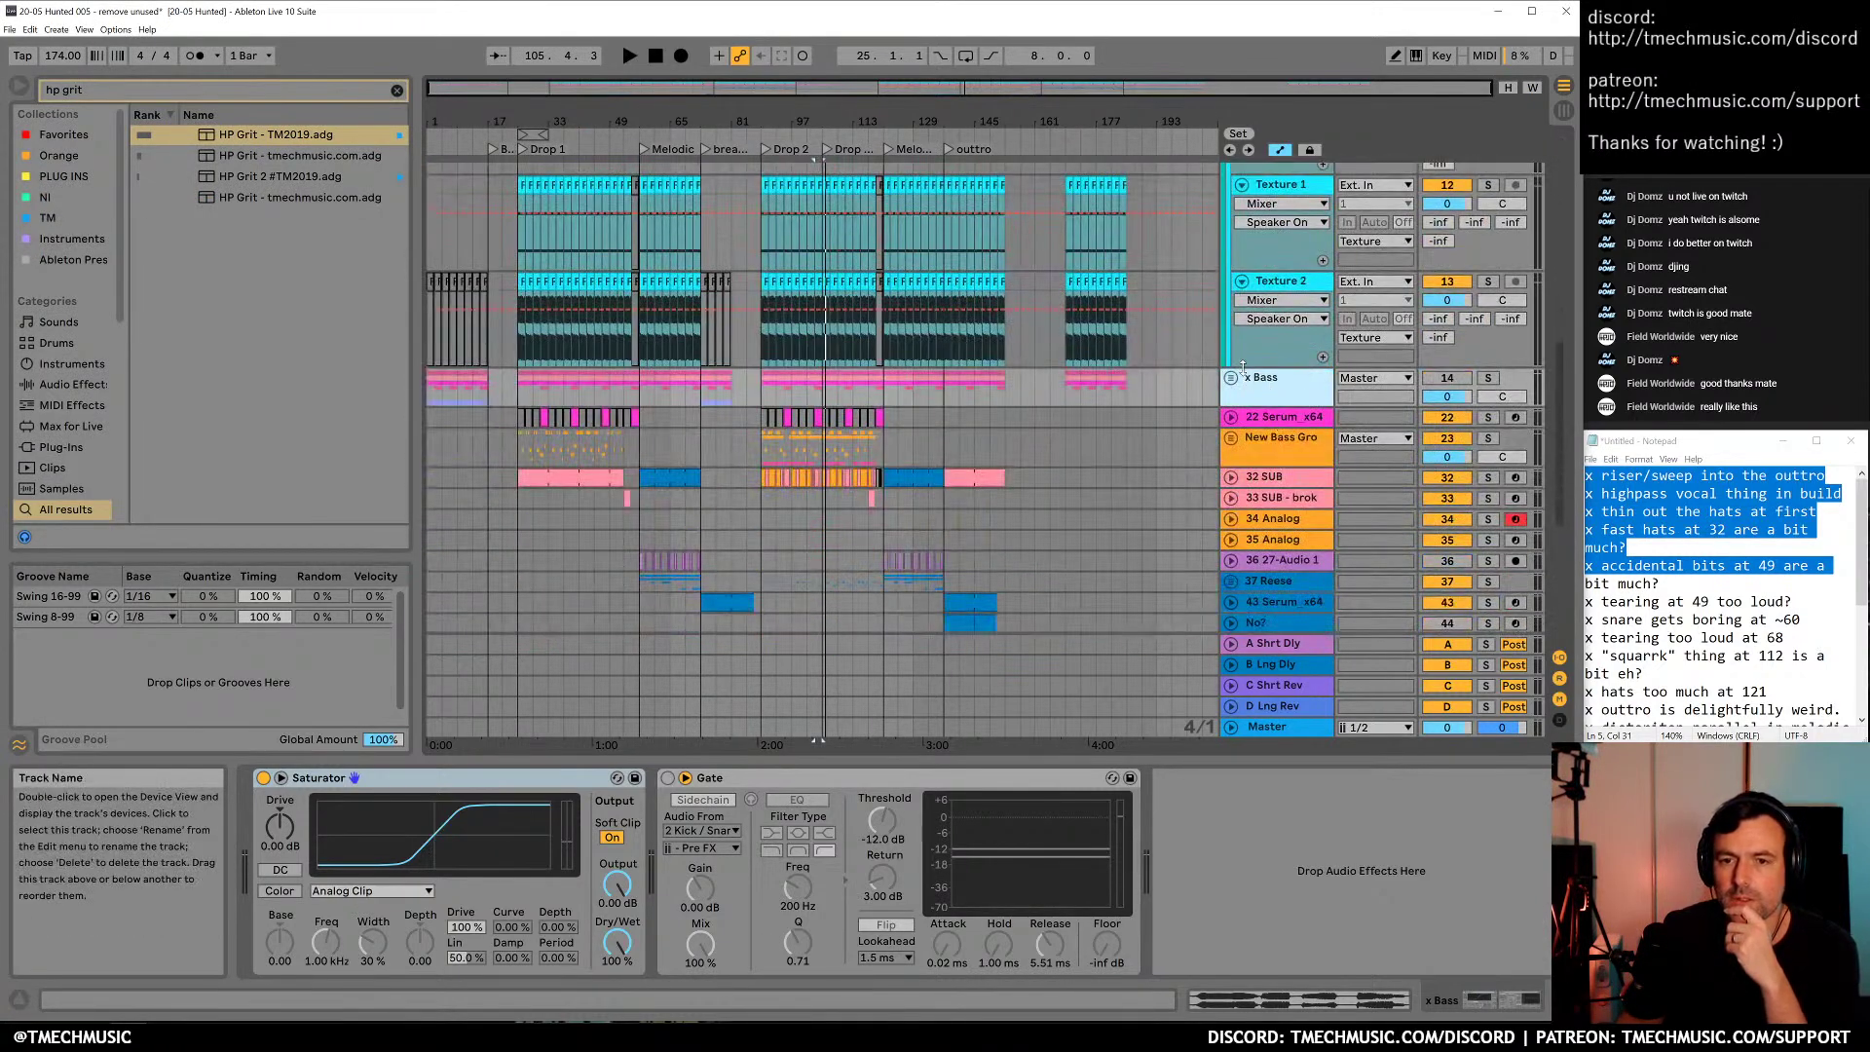
scroll(1245, 380, "up", 12)
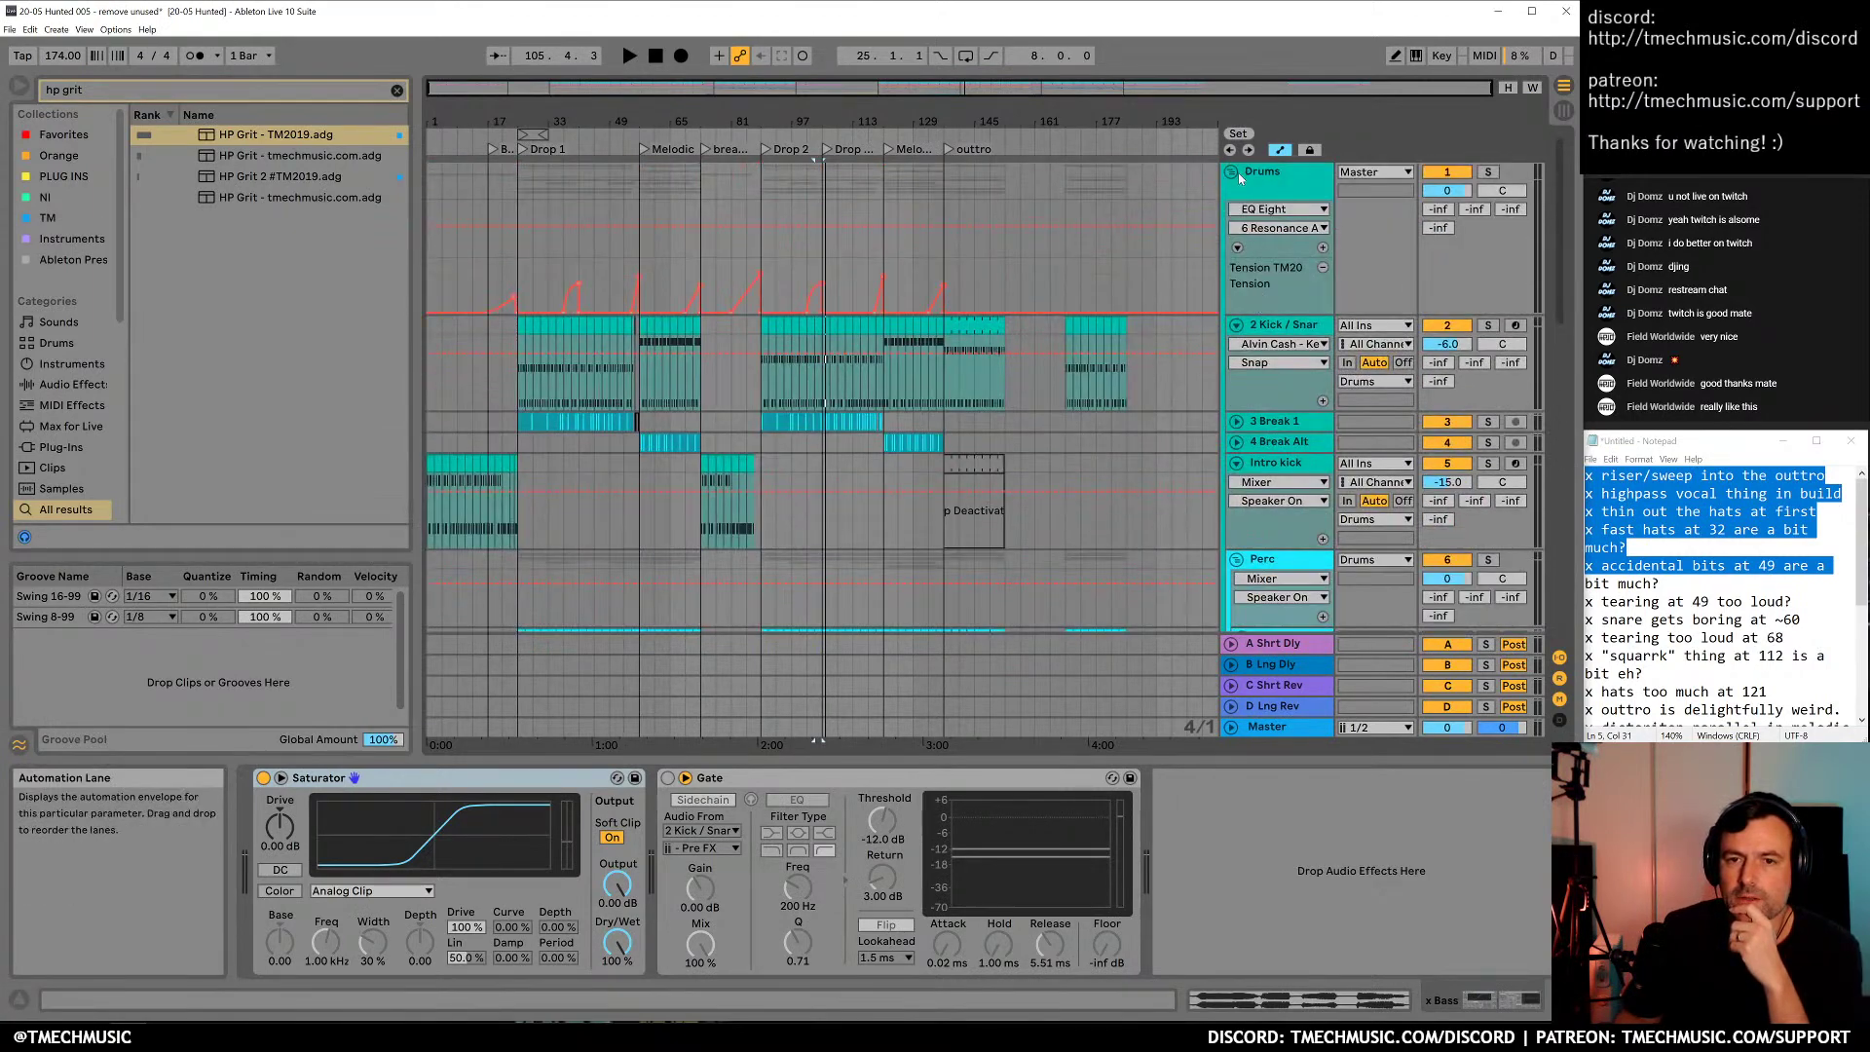
left_click(1232, 174)
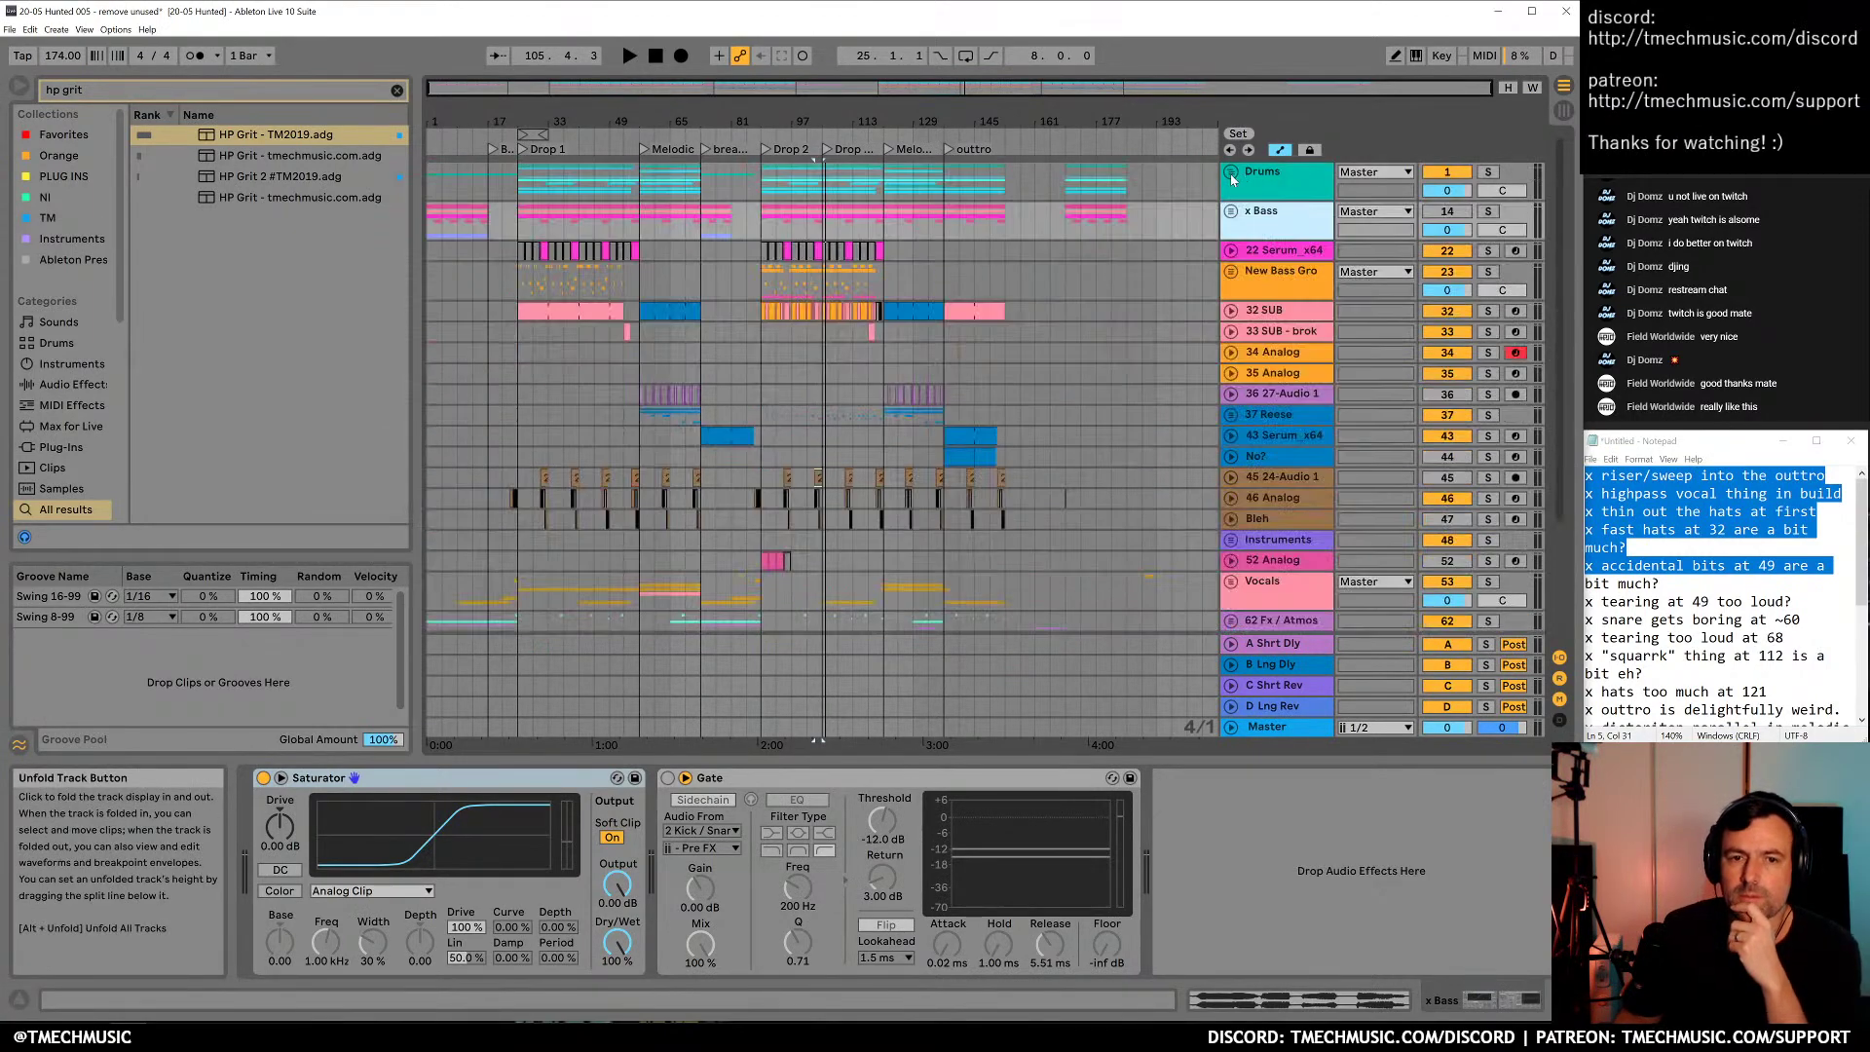
Delete the x Bass group and the deactivated 27-Audio 1 track
left_click(1301, 250)
left_click(1288, 228)
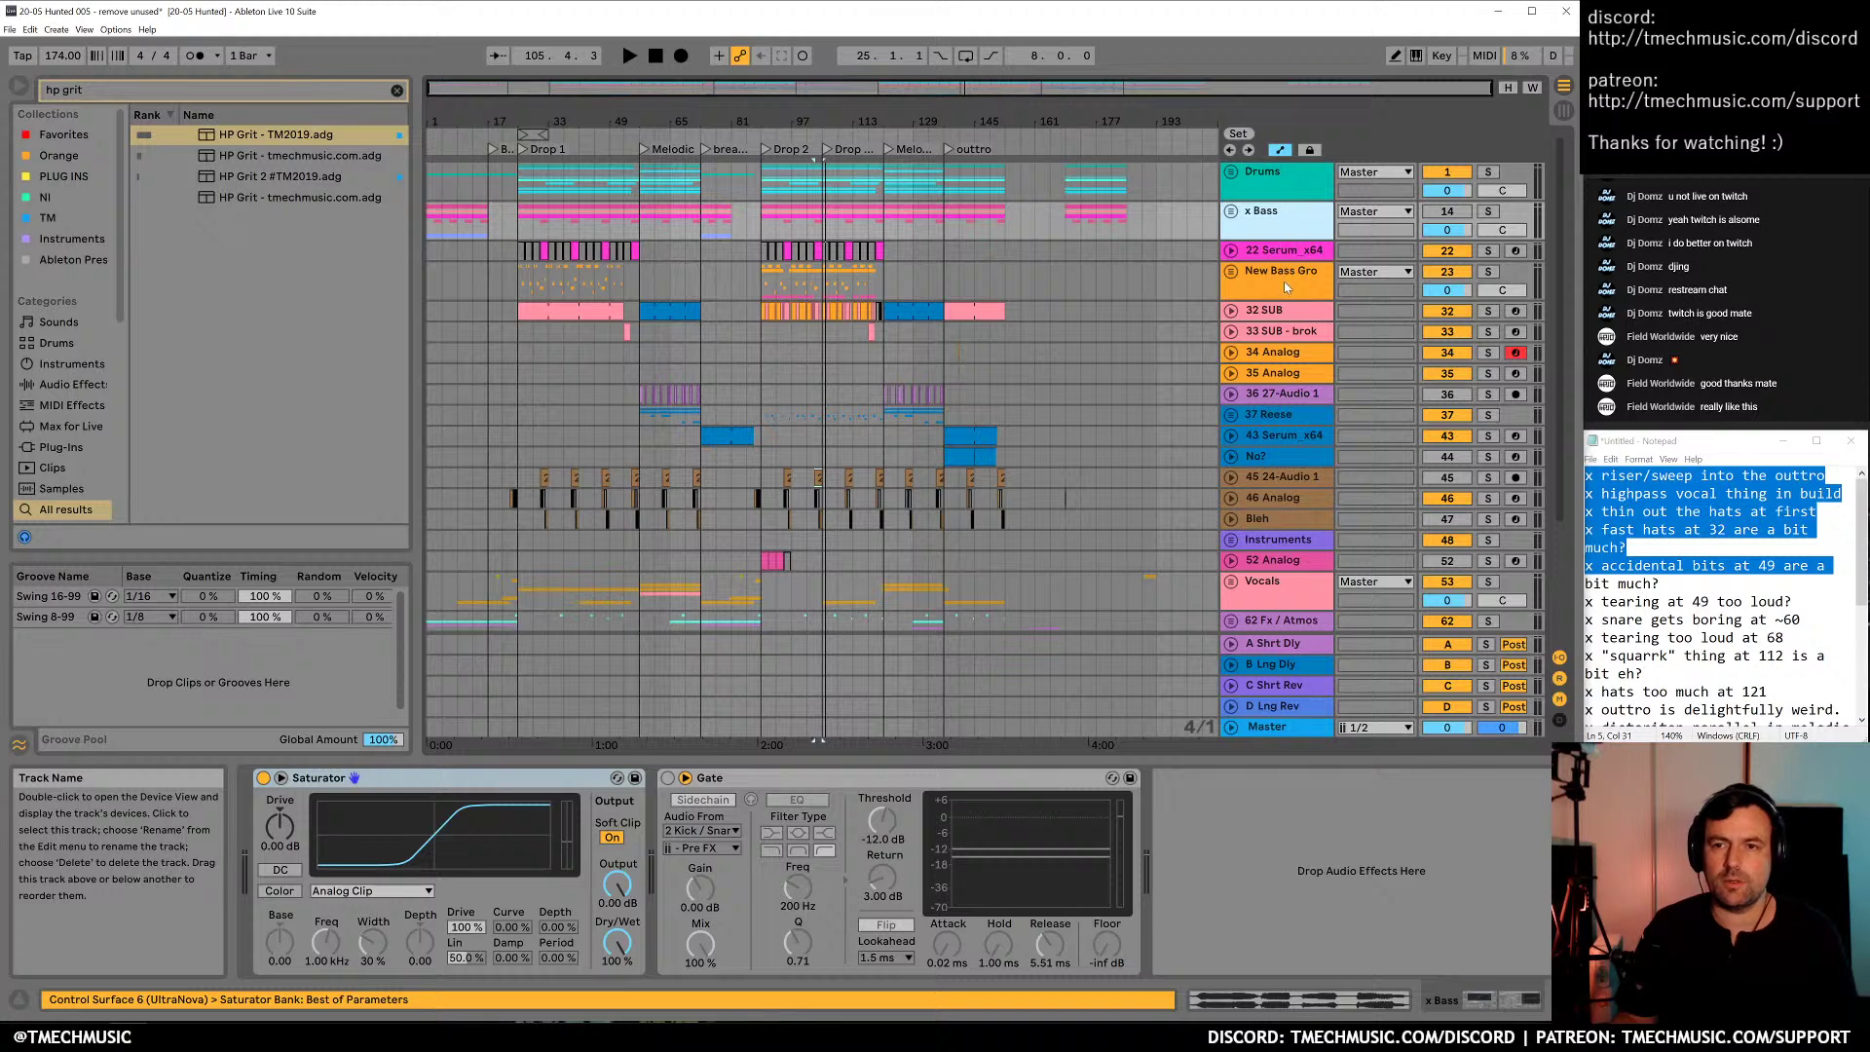
key("Delete")
left_click(1279, 357)
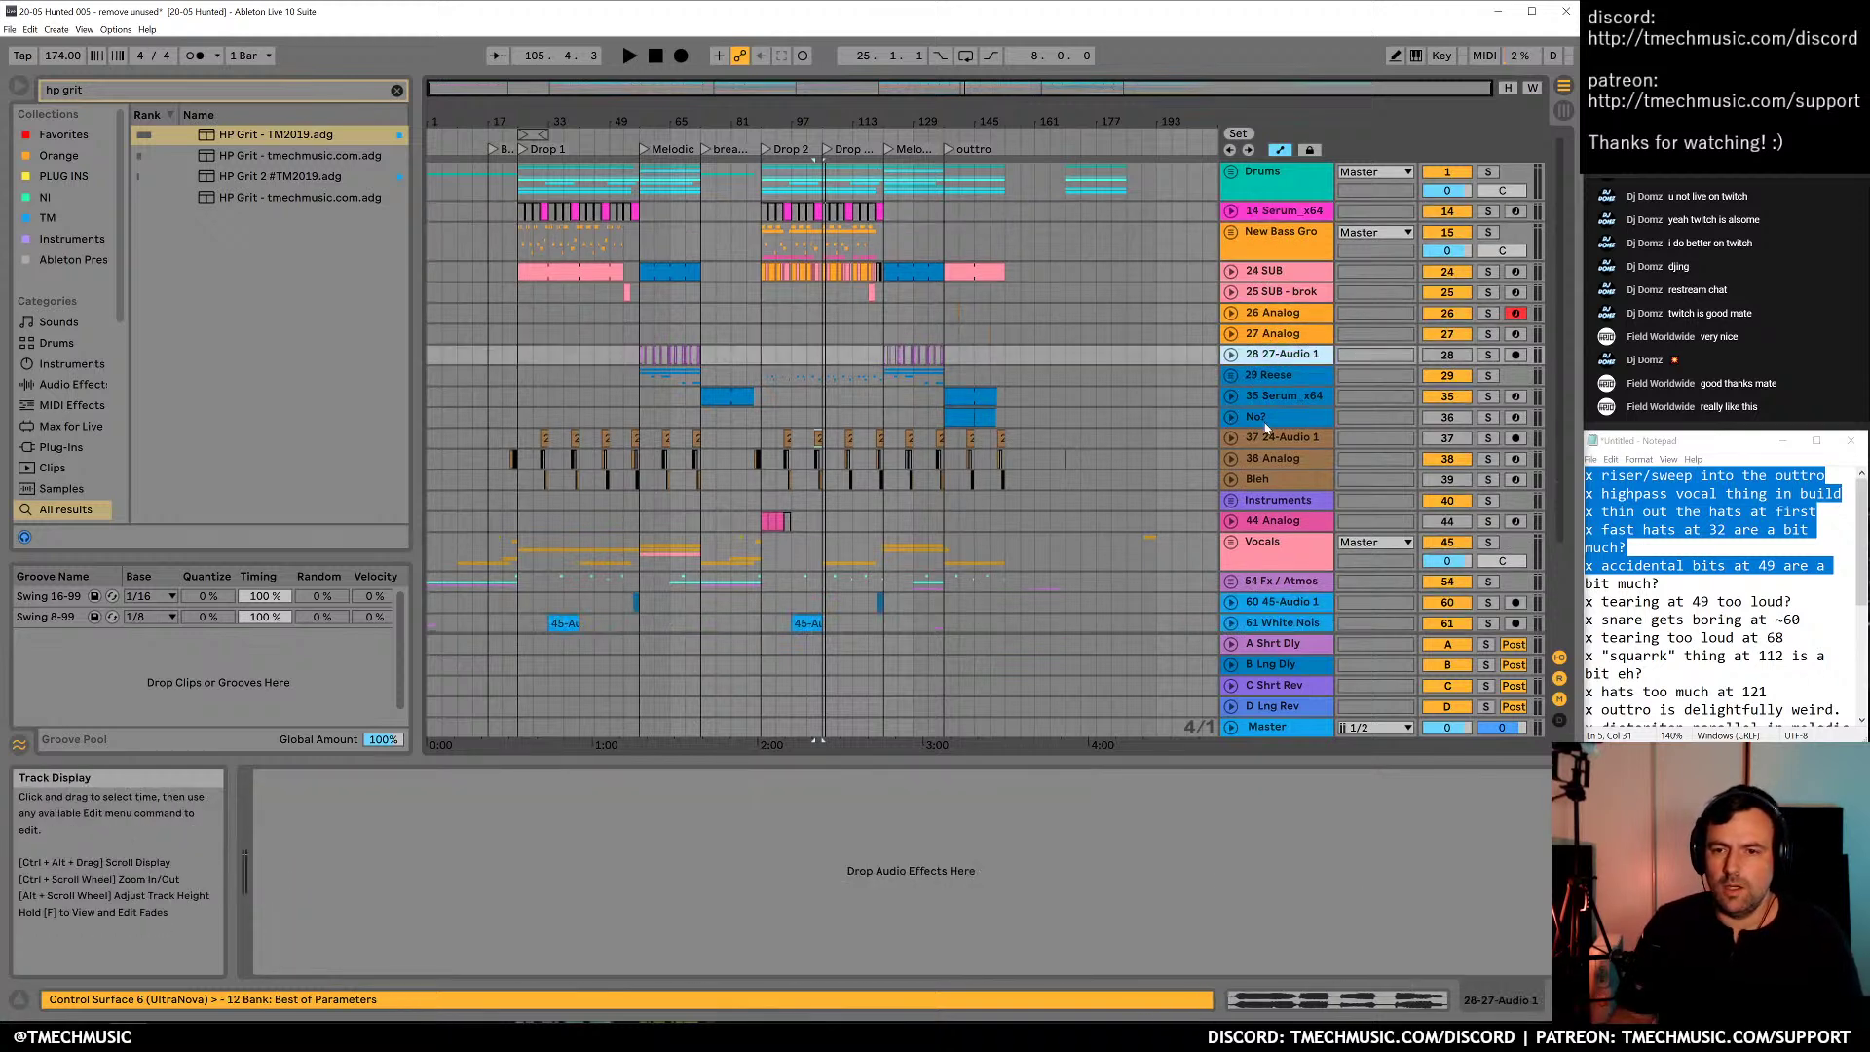
key("Delete")
Delete the deactivated No?, 24-Audio 1 and Bleh tracks
key("Down")
key("Down")
key("Down")
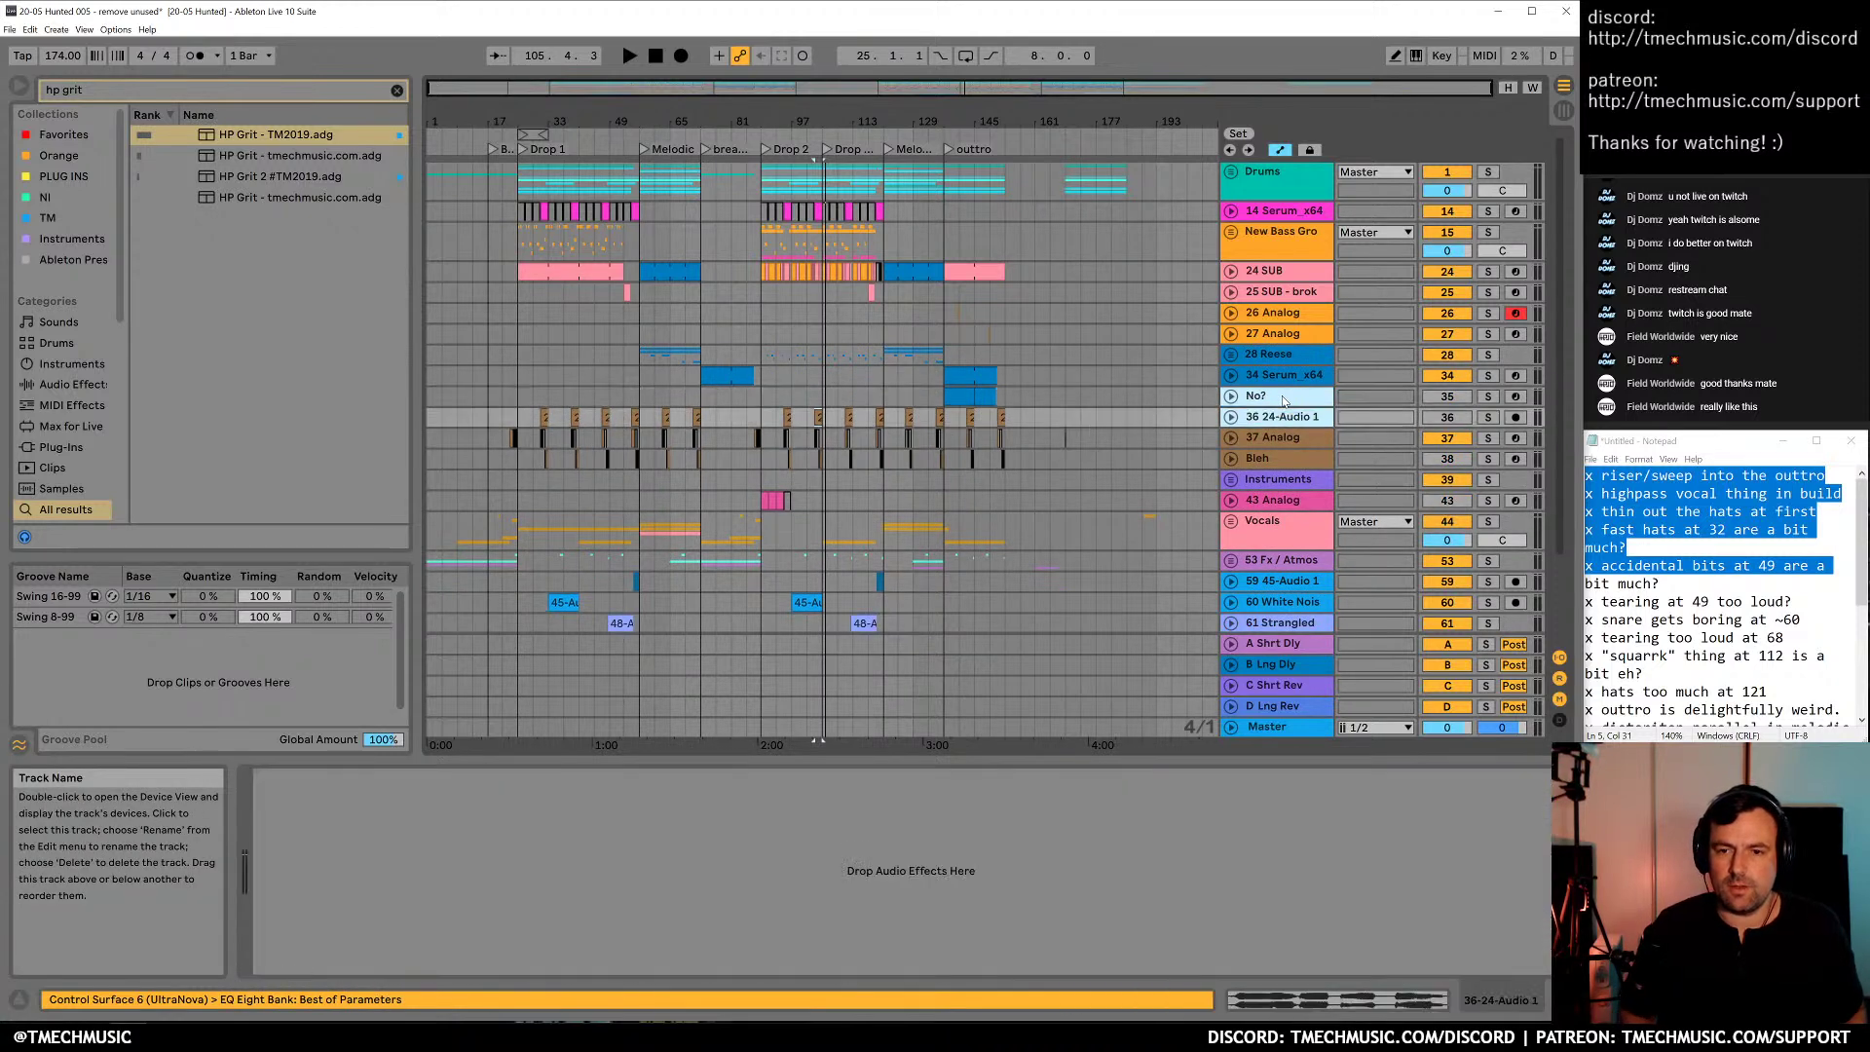
key("Delete")
left_click(1279, 426)
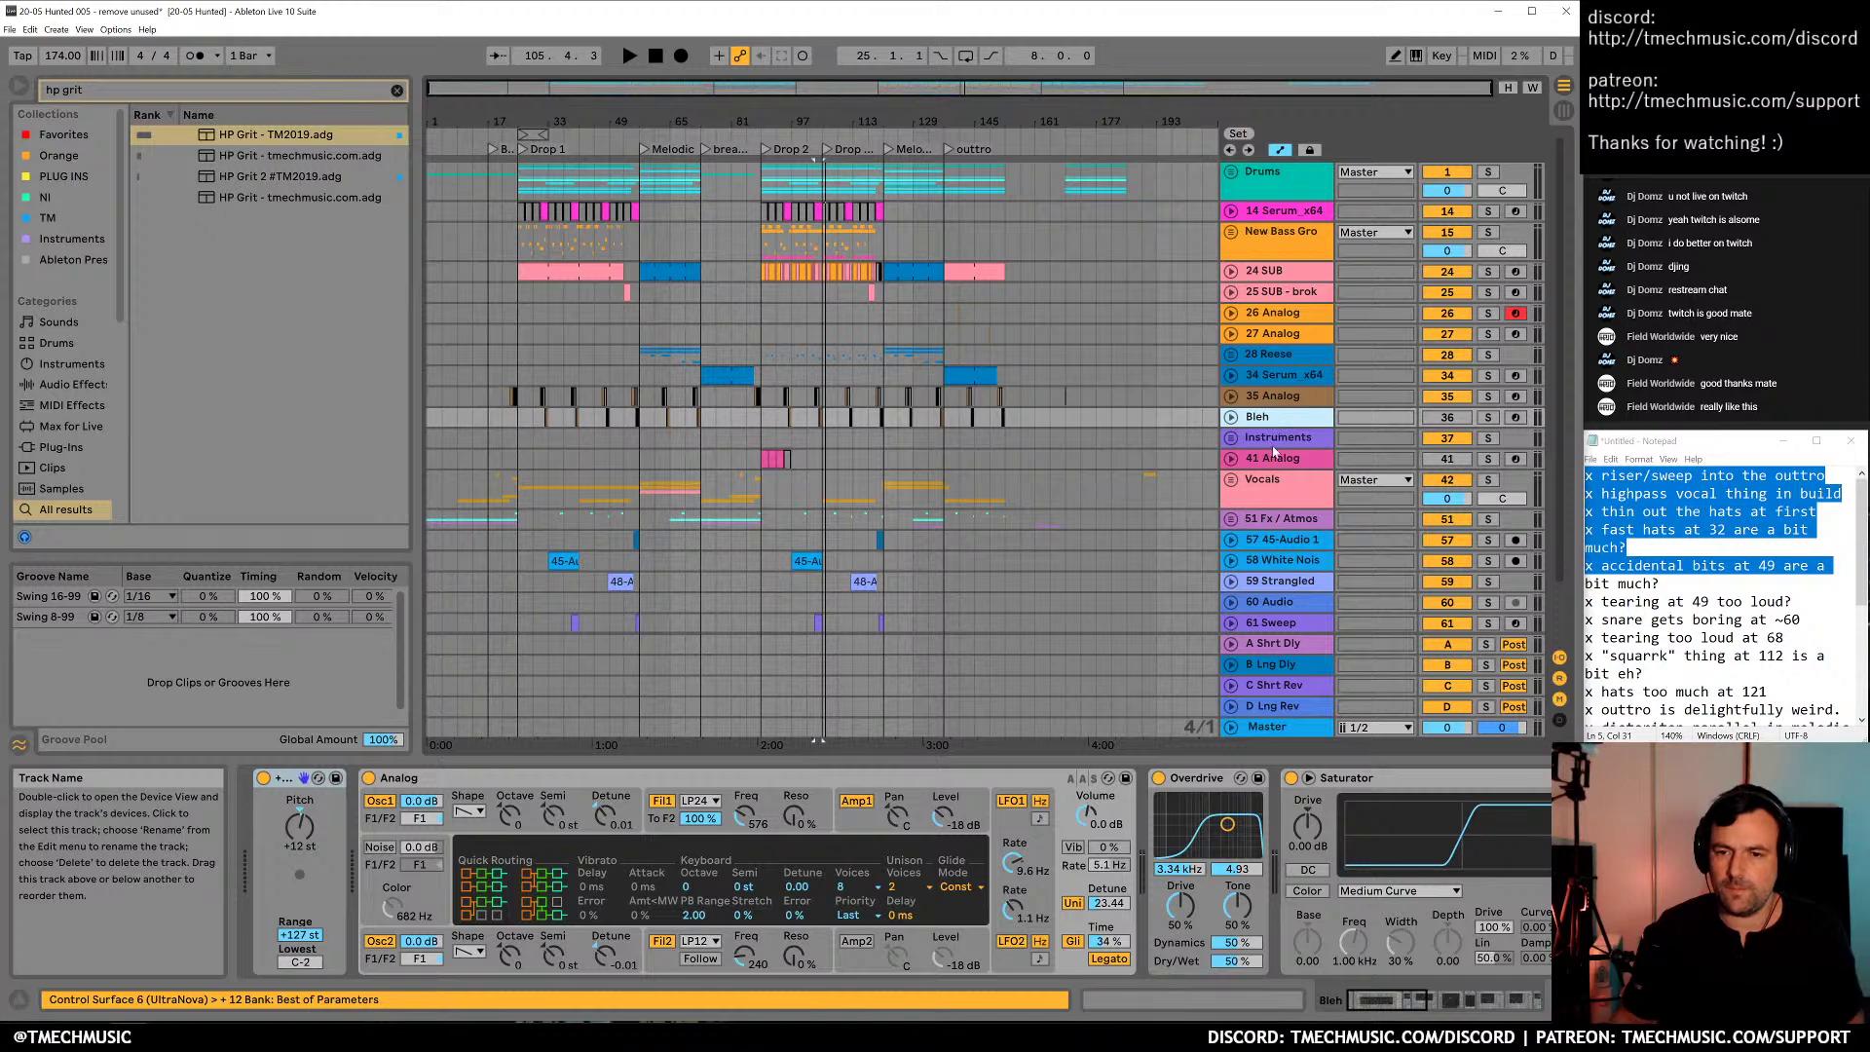
key("Delete")
Delete the deactivated Analog track below the Instruments group and the RAdio Bandpass Idea track
left_click(1279, 438)
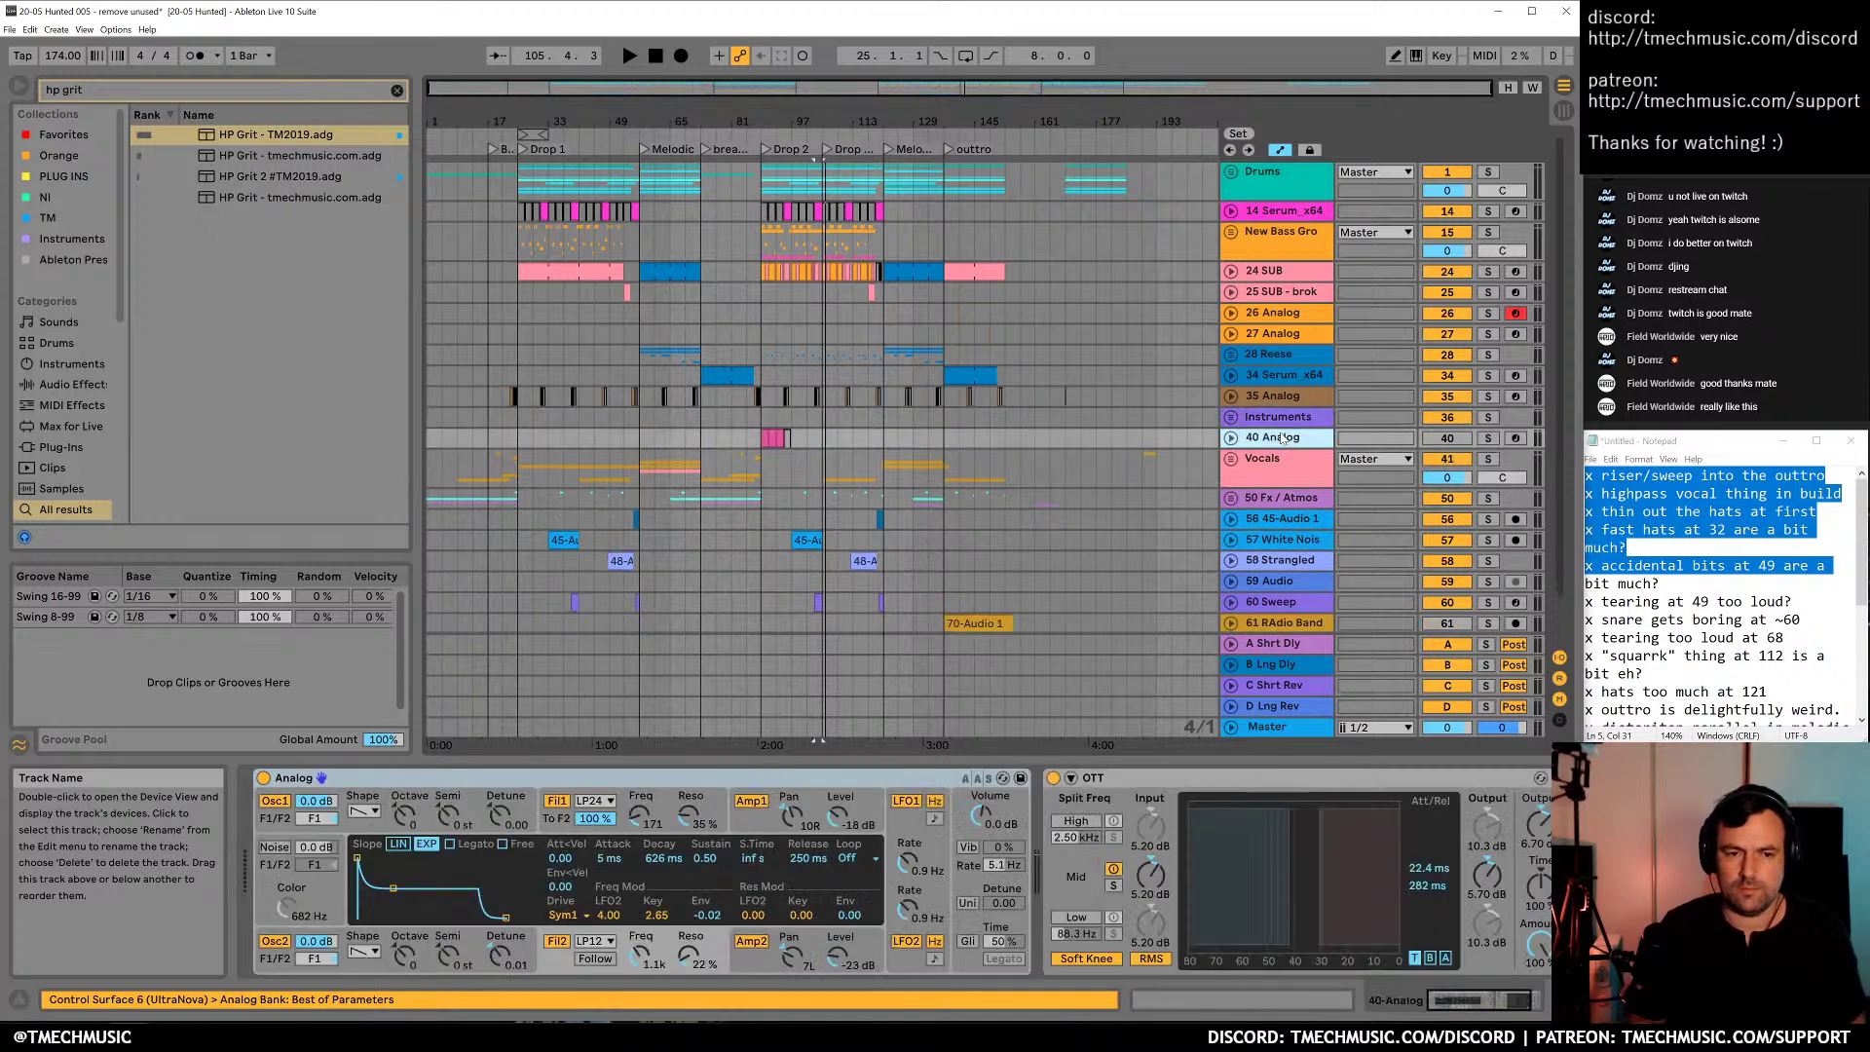
key("Delete")
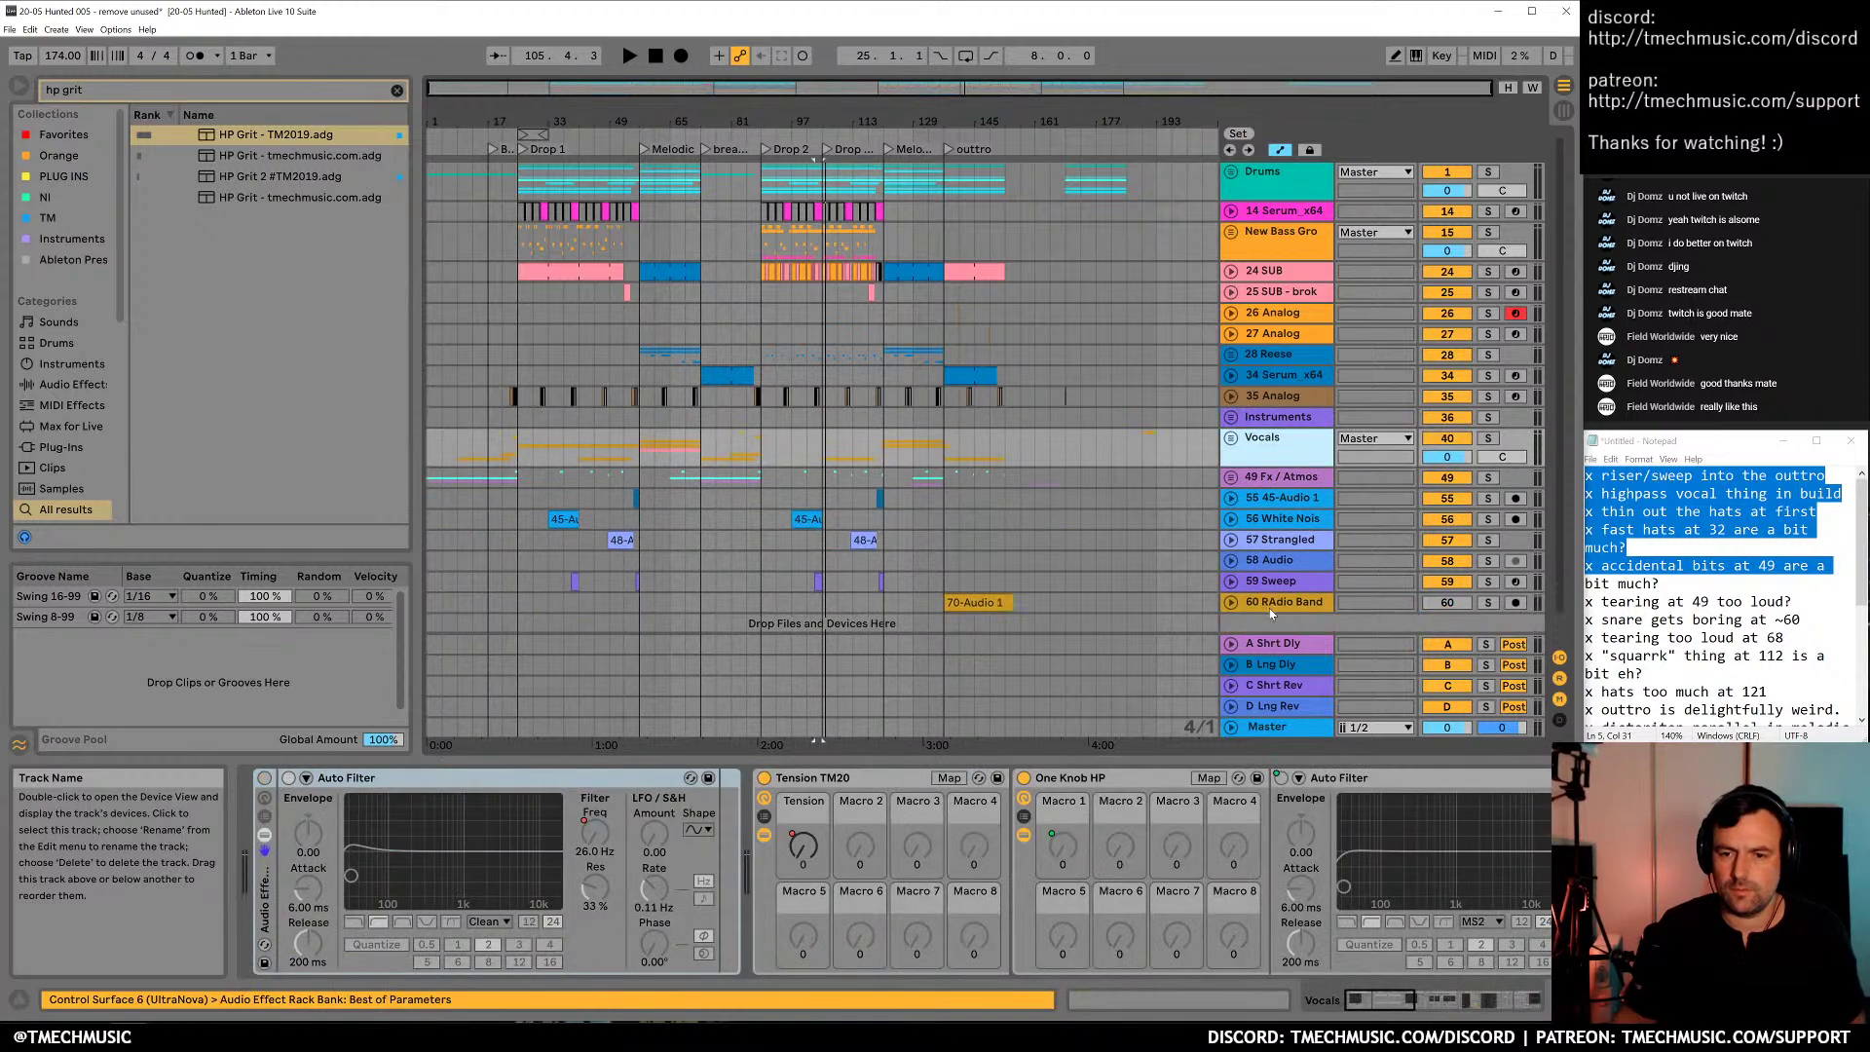
left_click(1270, 608)
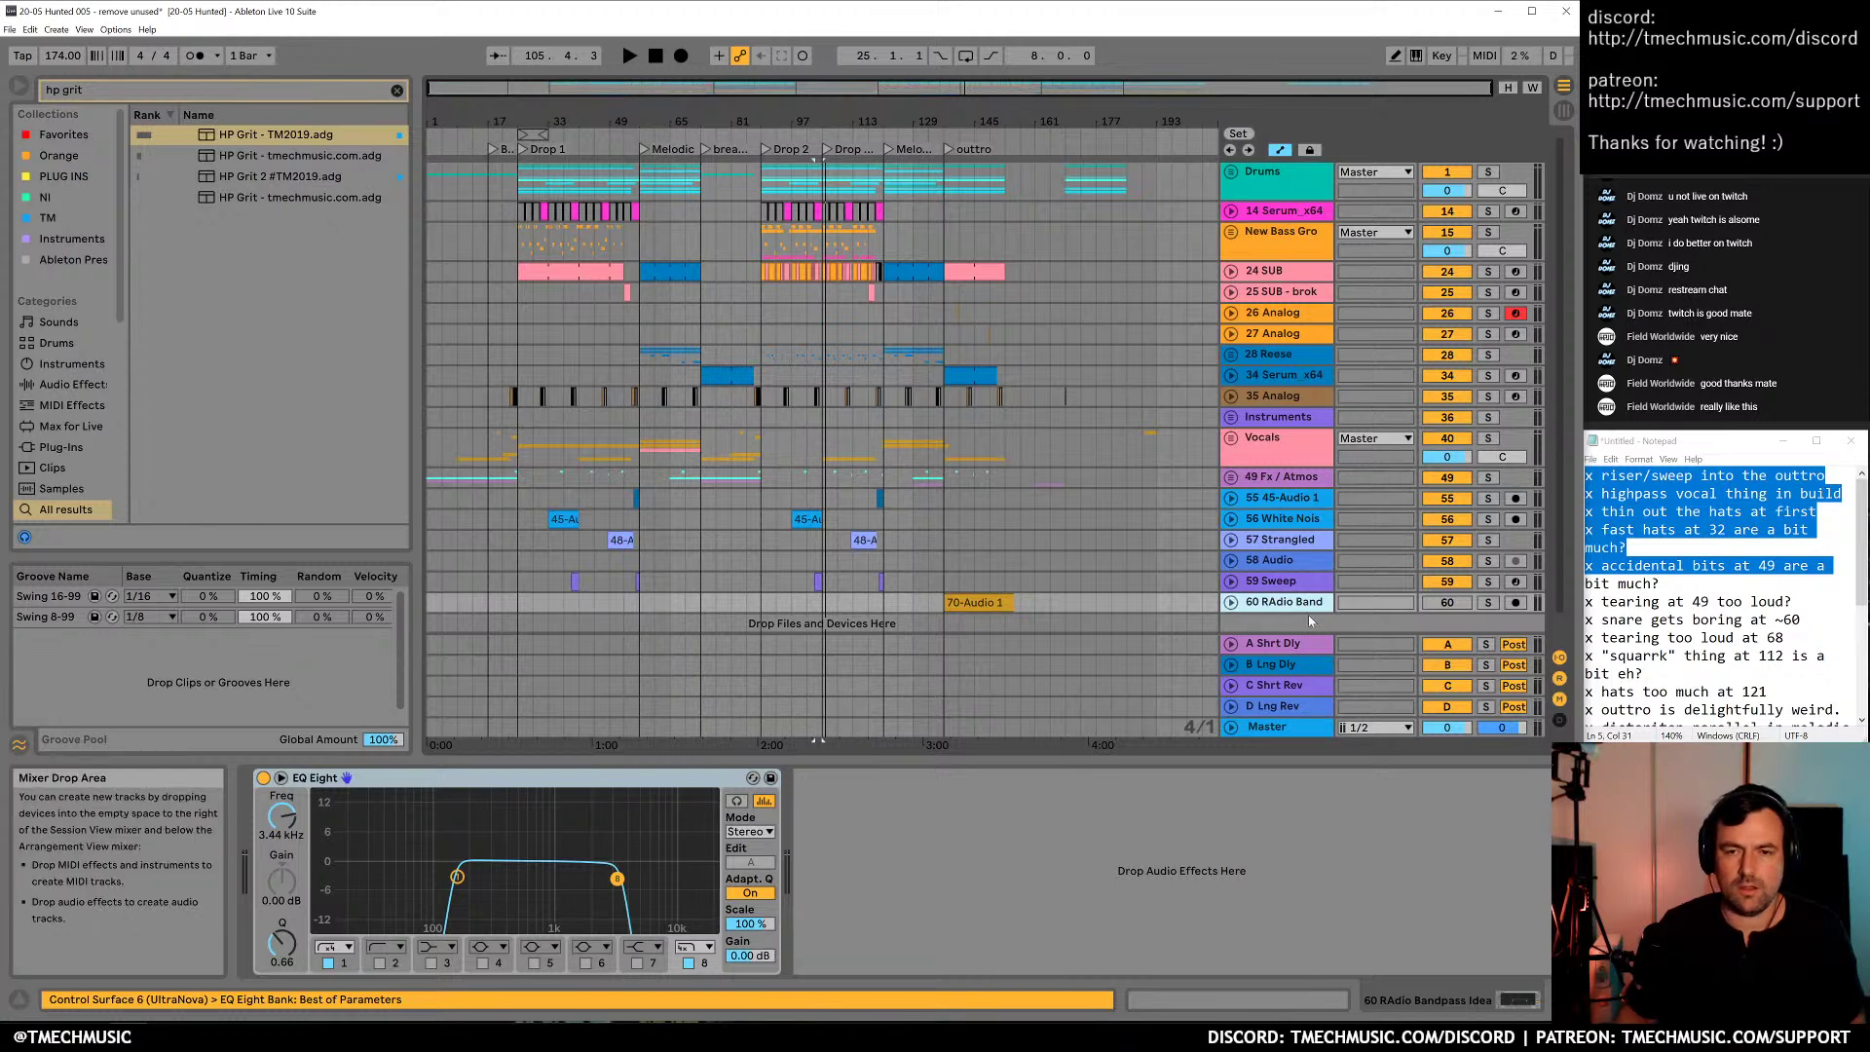
key("Delete")
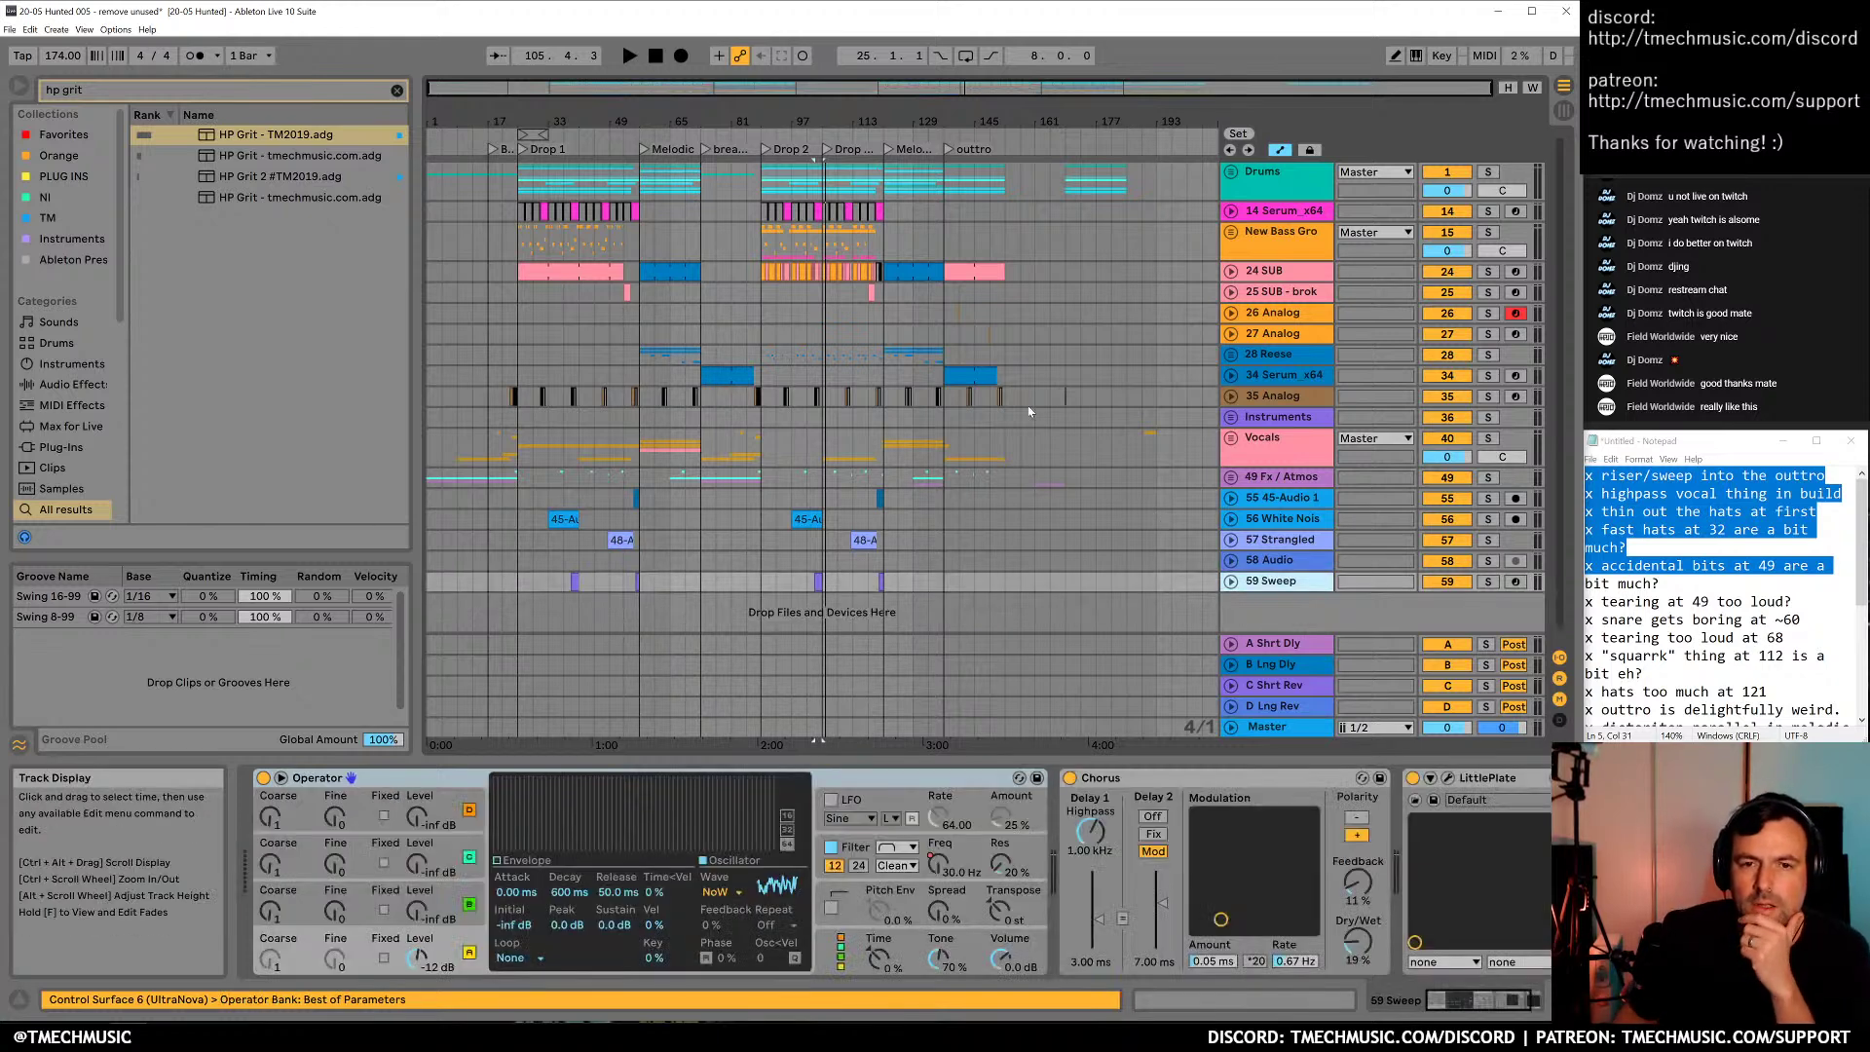
Delete the leftover arrangement material after the outtro, including the Drums clips, and place the insert marker at bar 21
left_click_drag(1040, 498, 1147, 380)
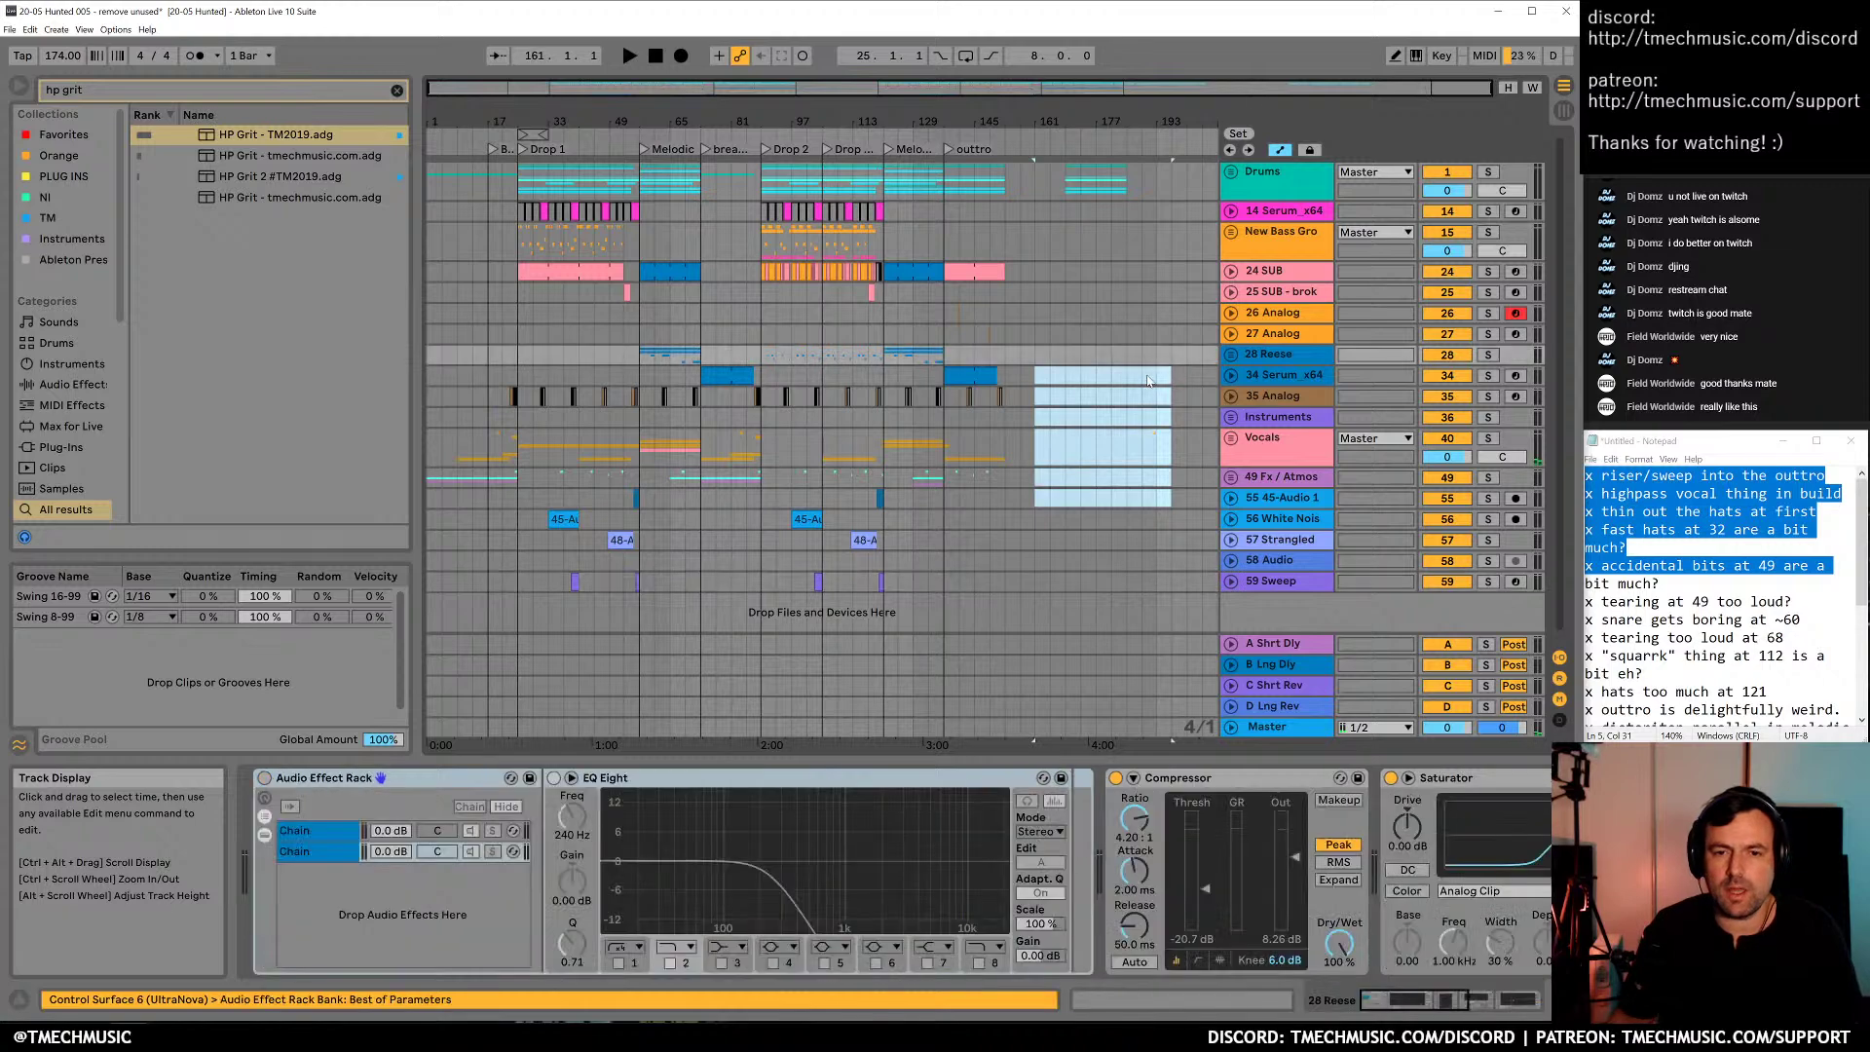
key("Delete")
left_click_drag(1054, 183, 1153, 242)
key("Delete")
left_click_drag(1130, 122, 1130, 123)
left_click_drag(687, 116, 687, 115)
left_click(502, 334)
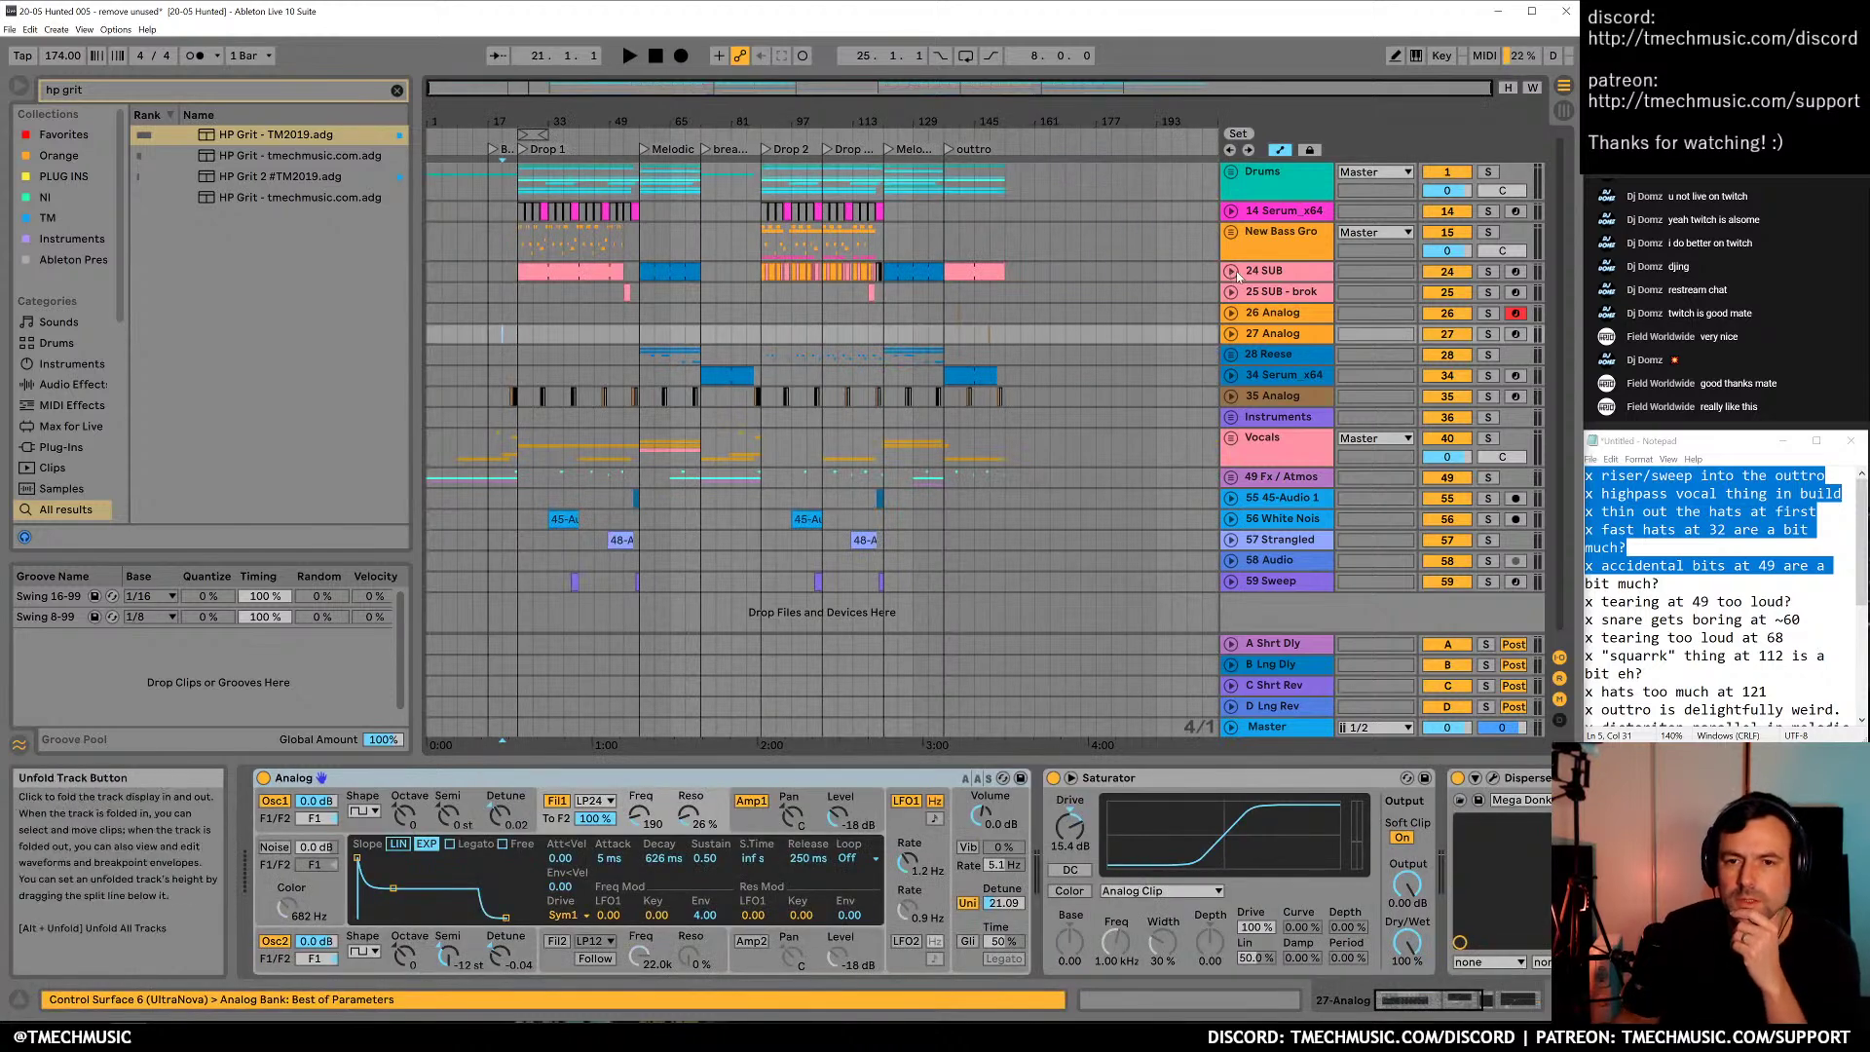
Unfold the New Bass Group, delete its deactivated Gap Filler track, and fold the group again
left_click(1230, 232)
scroll(1266, 390, "down", 5)
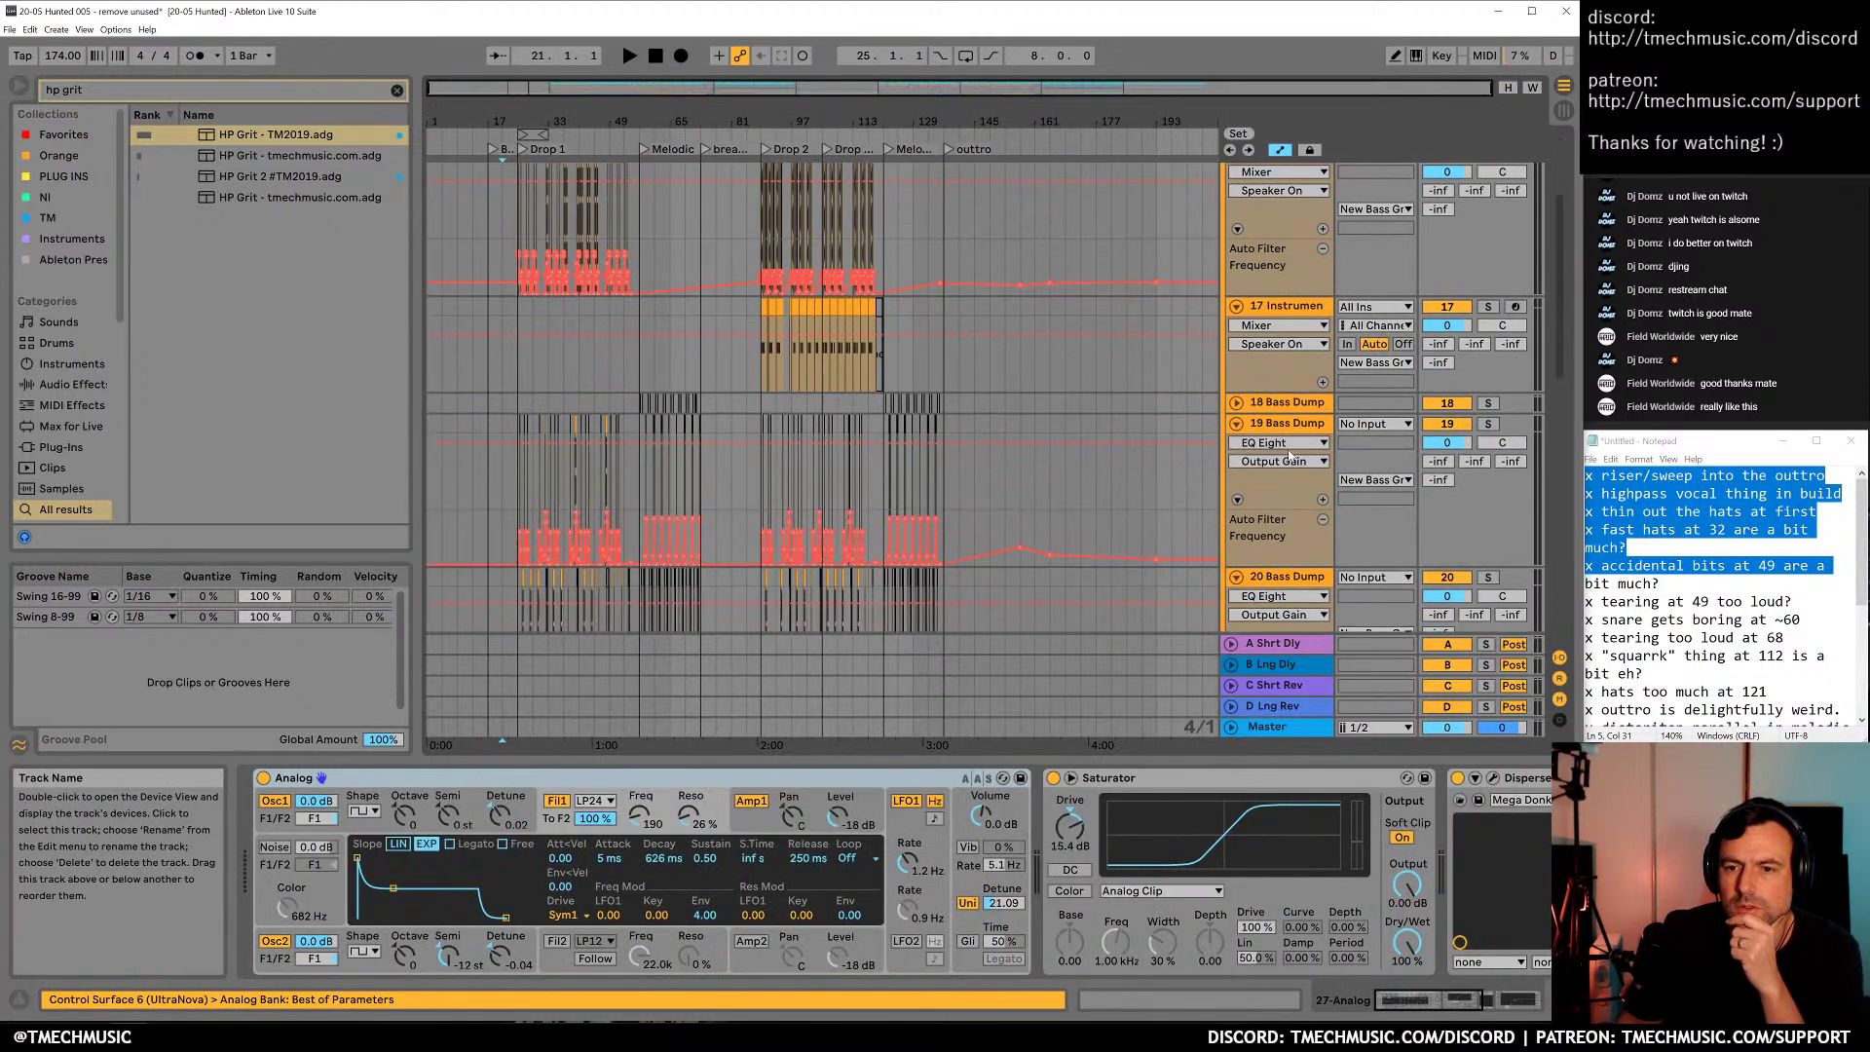
scroll(1294, 458, "down", 5)
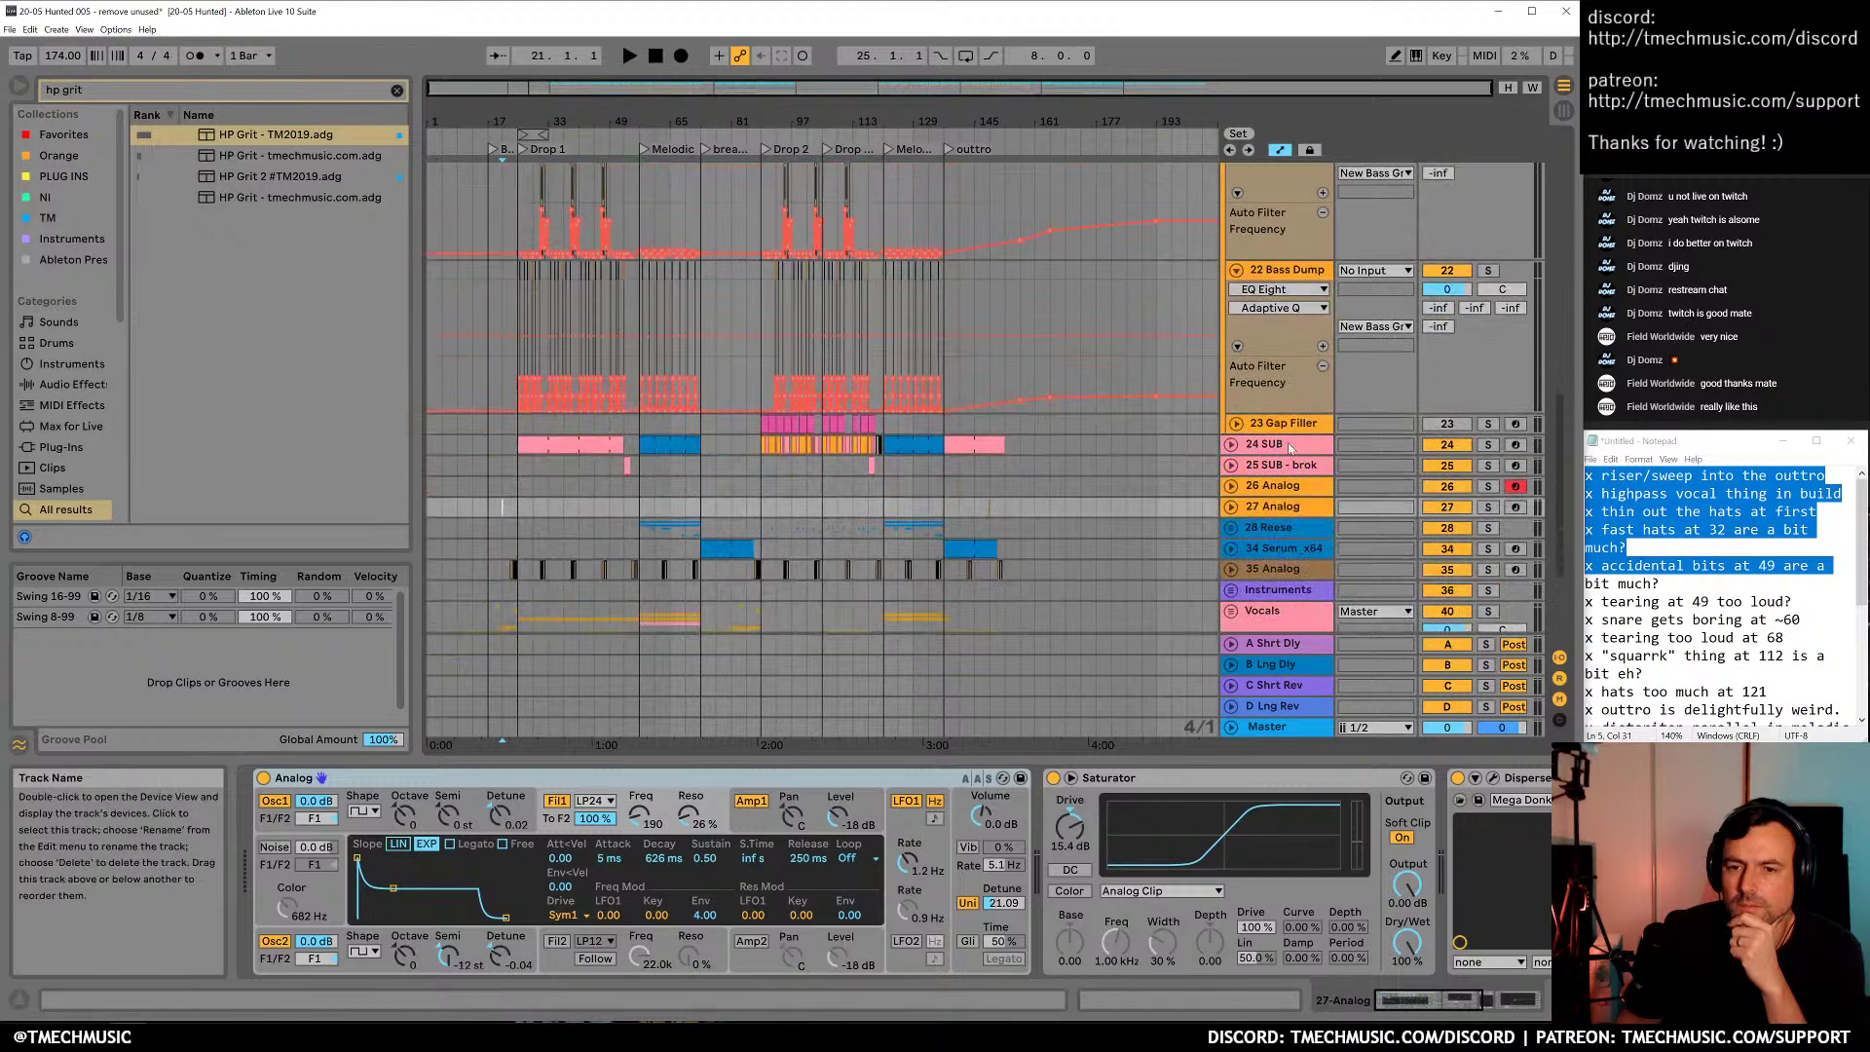
left_click(1295, 428)
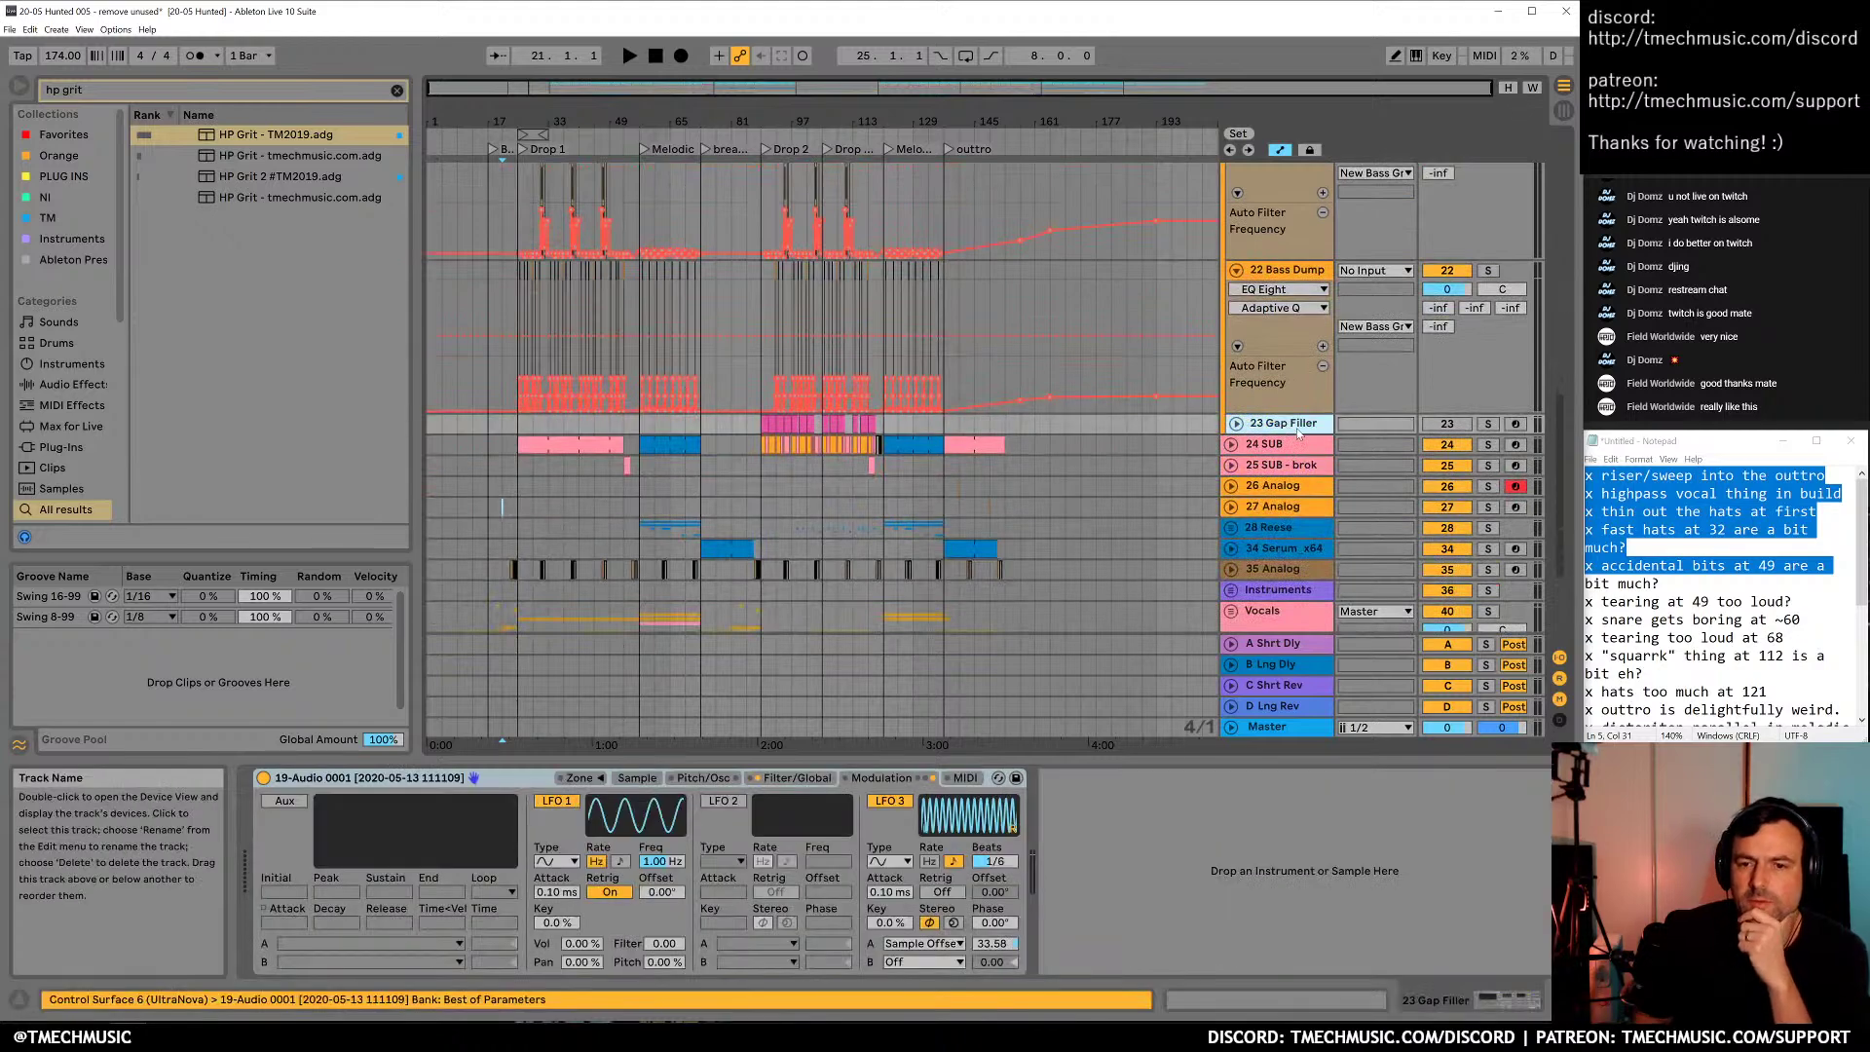
left_click(1268, 390)
scroll(1268, 390, "up", 5)
scroll(1265, 352, "up", 5)
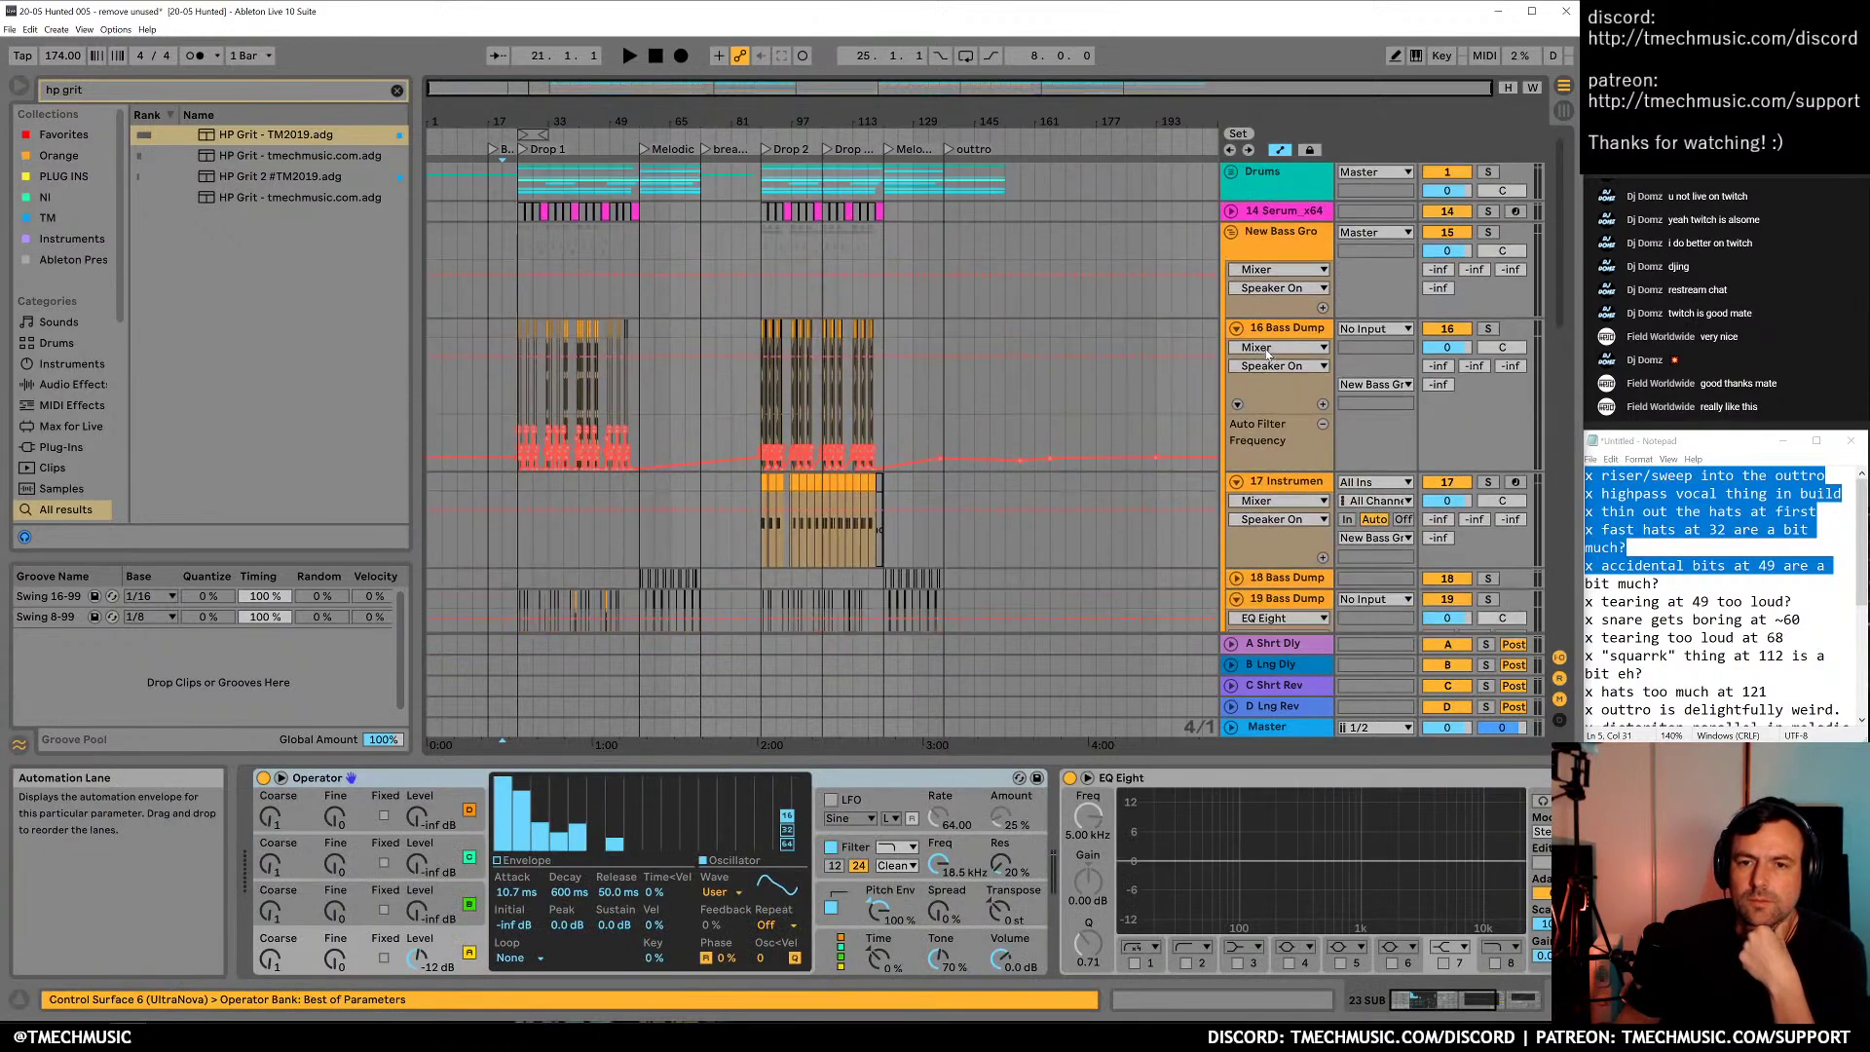
key("alt+u")
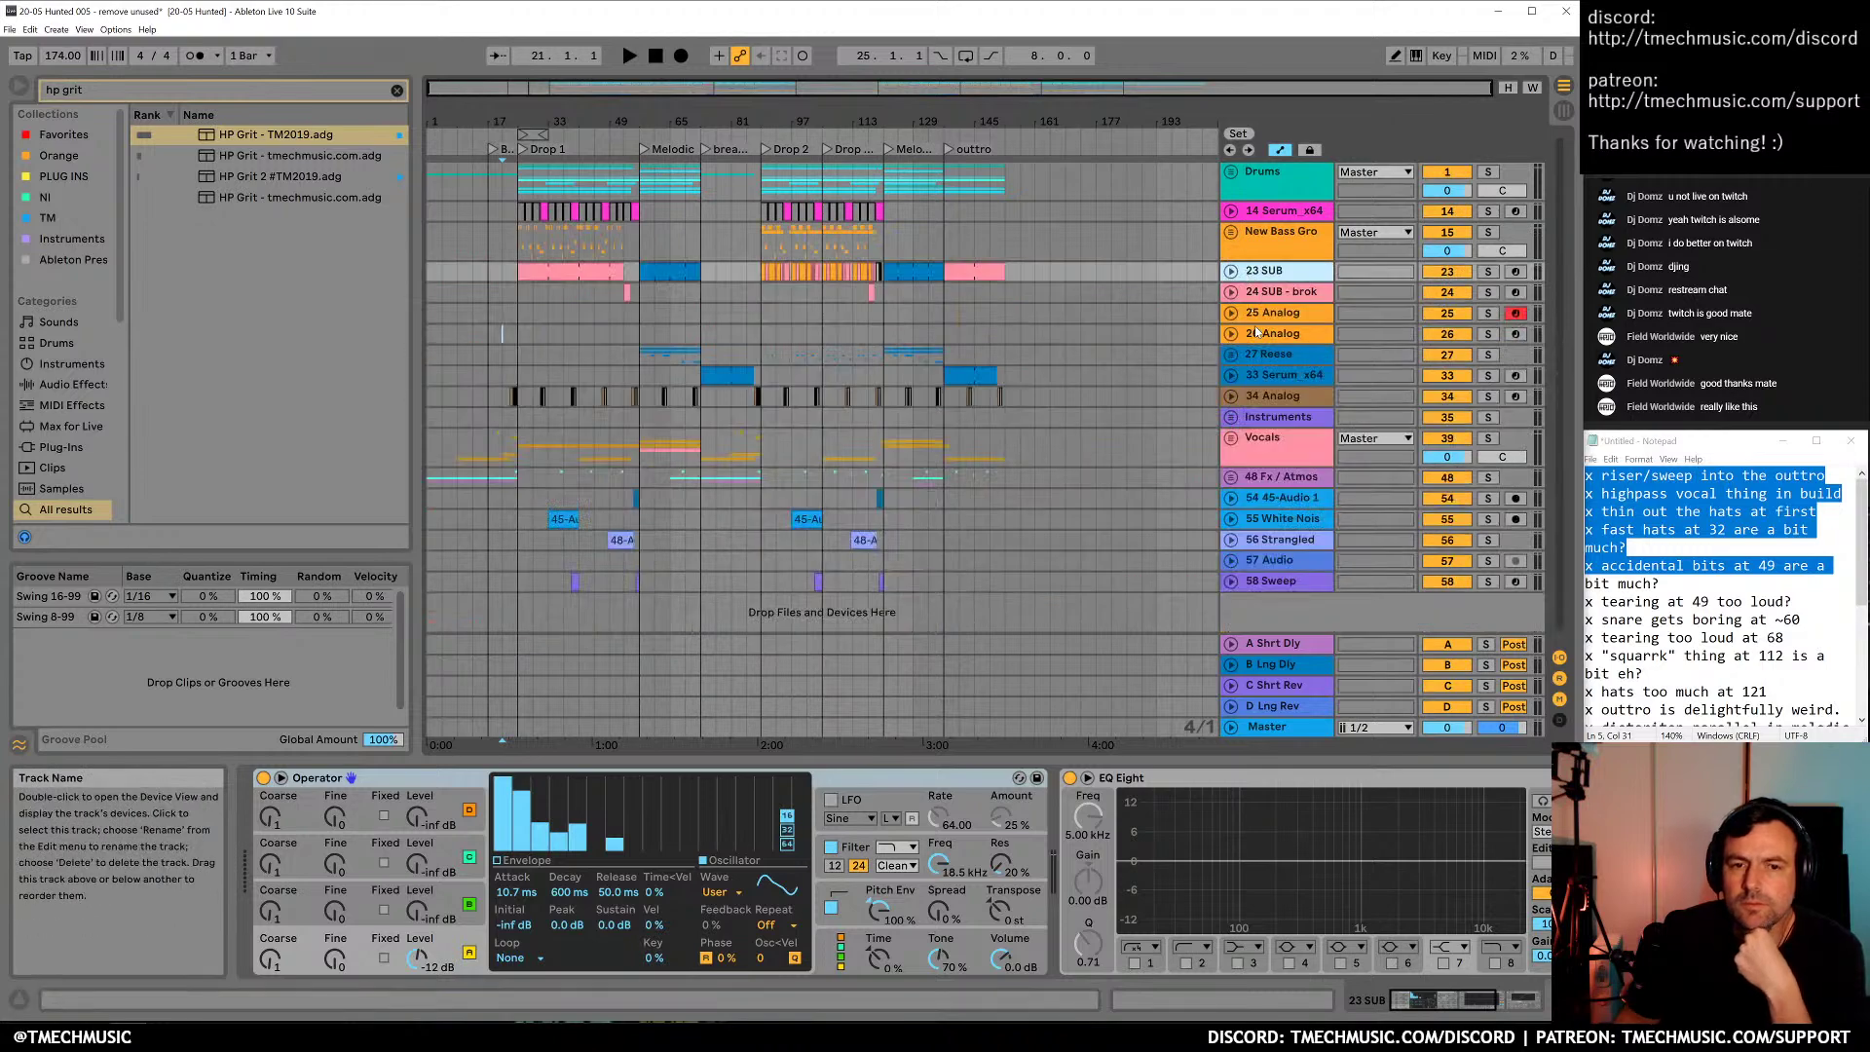
Unfold the Reese group, delete the first track inside it, and fold the group again
left_click(1241, 357)
scroll(1266, 399, "down", 2)
left_click(1295, 326)
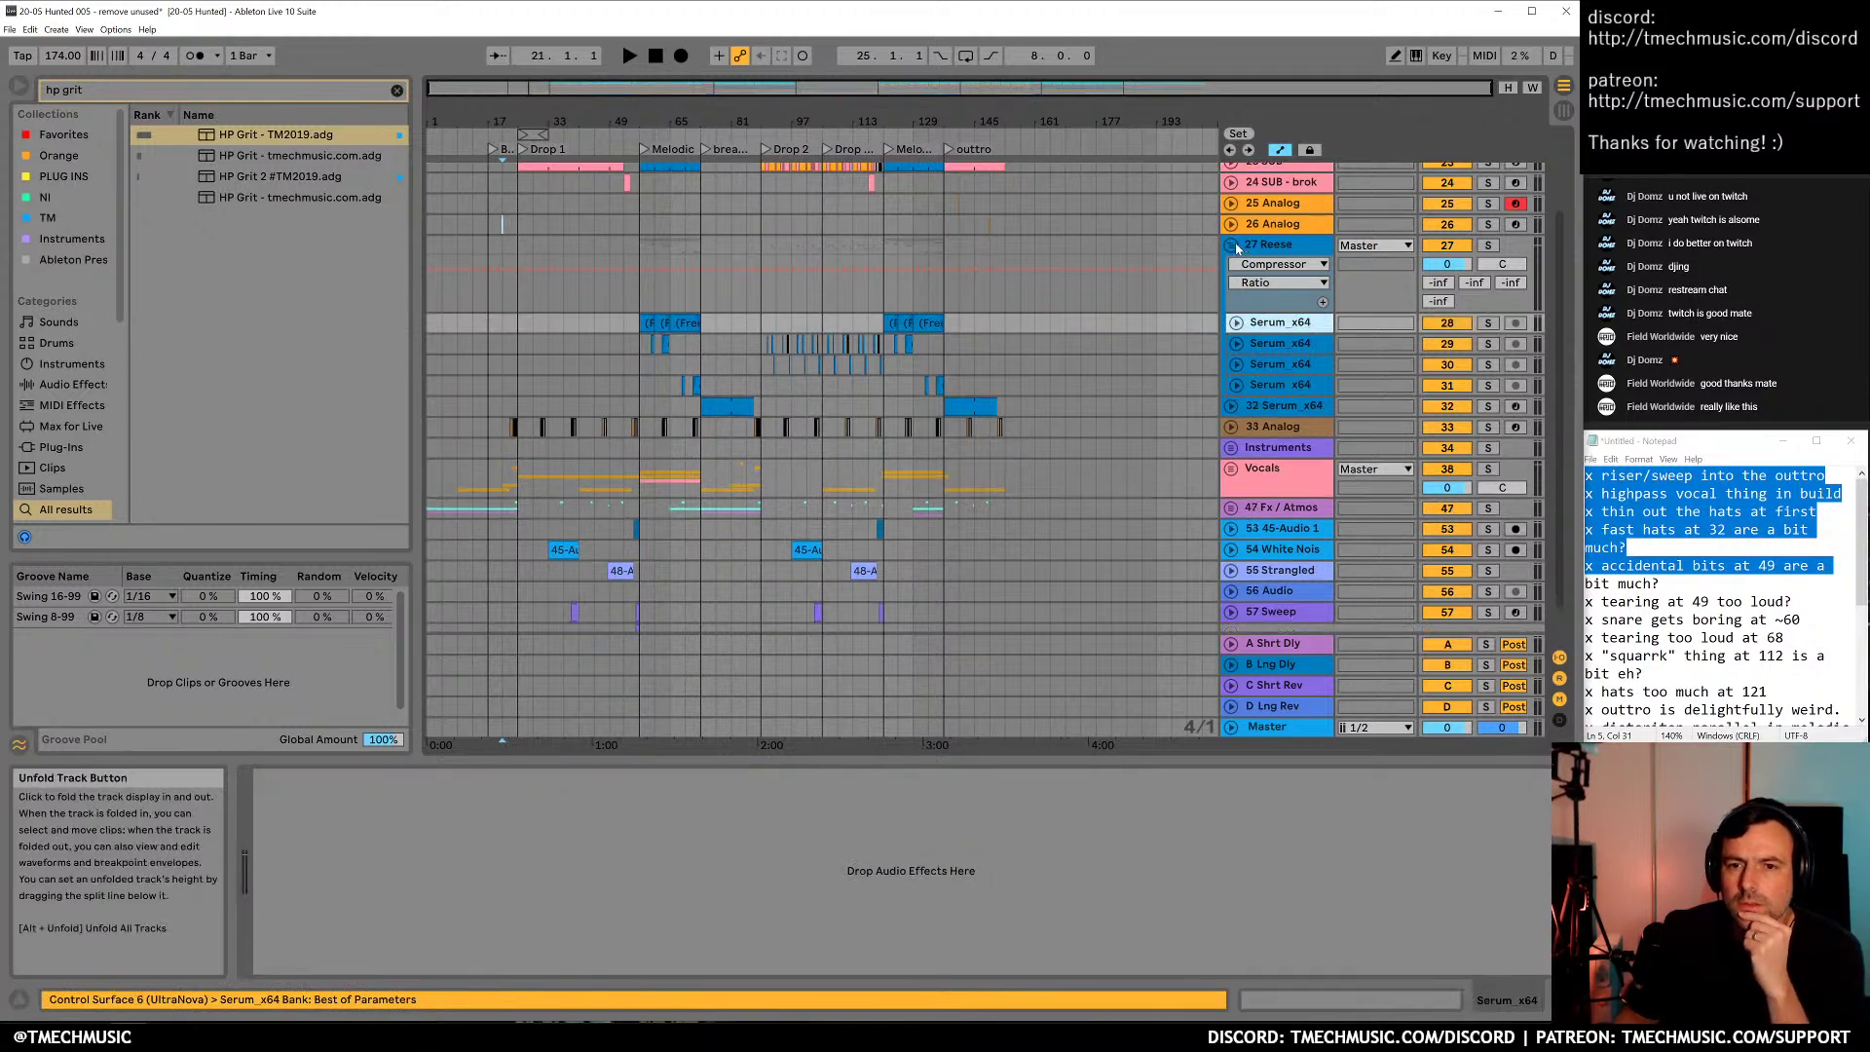
key("alt+u")
Unfold the Instruments group to check its tracks for unused material, and fold it again
left_click(1231, 307)
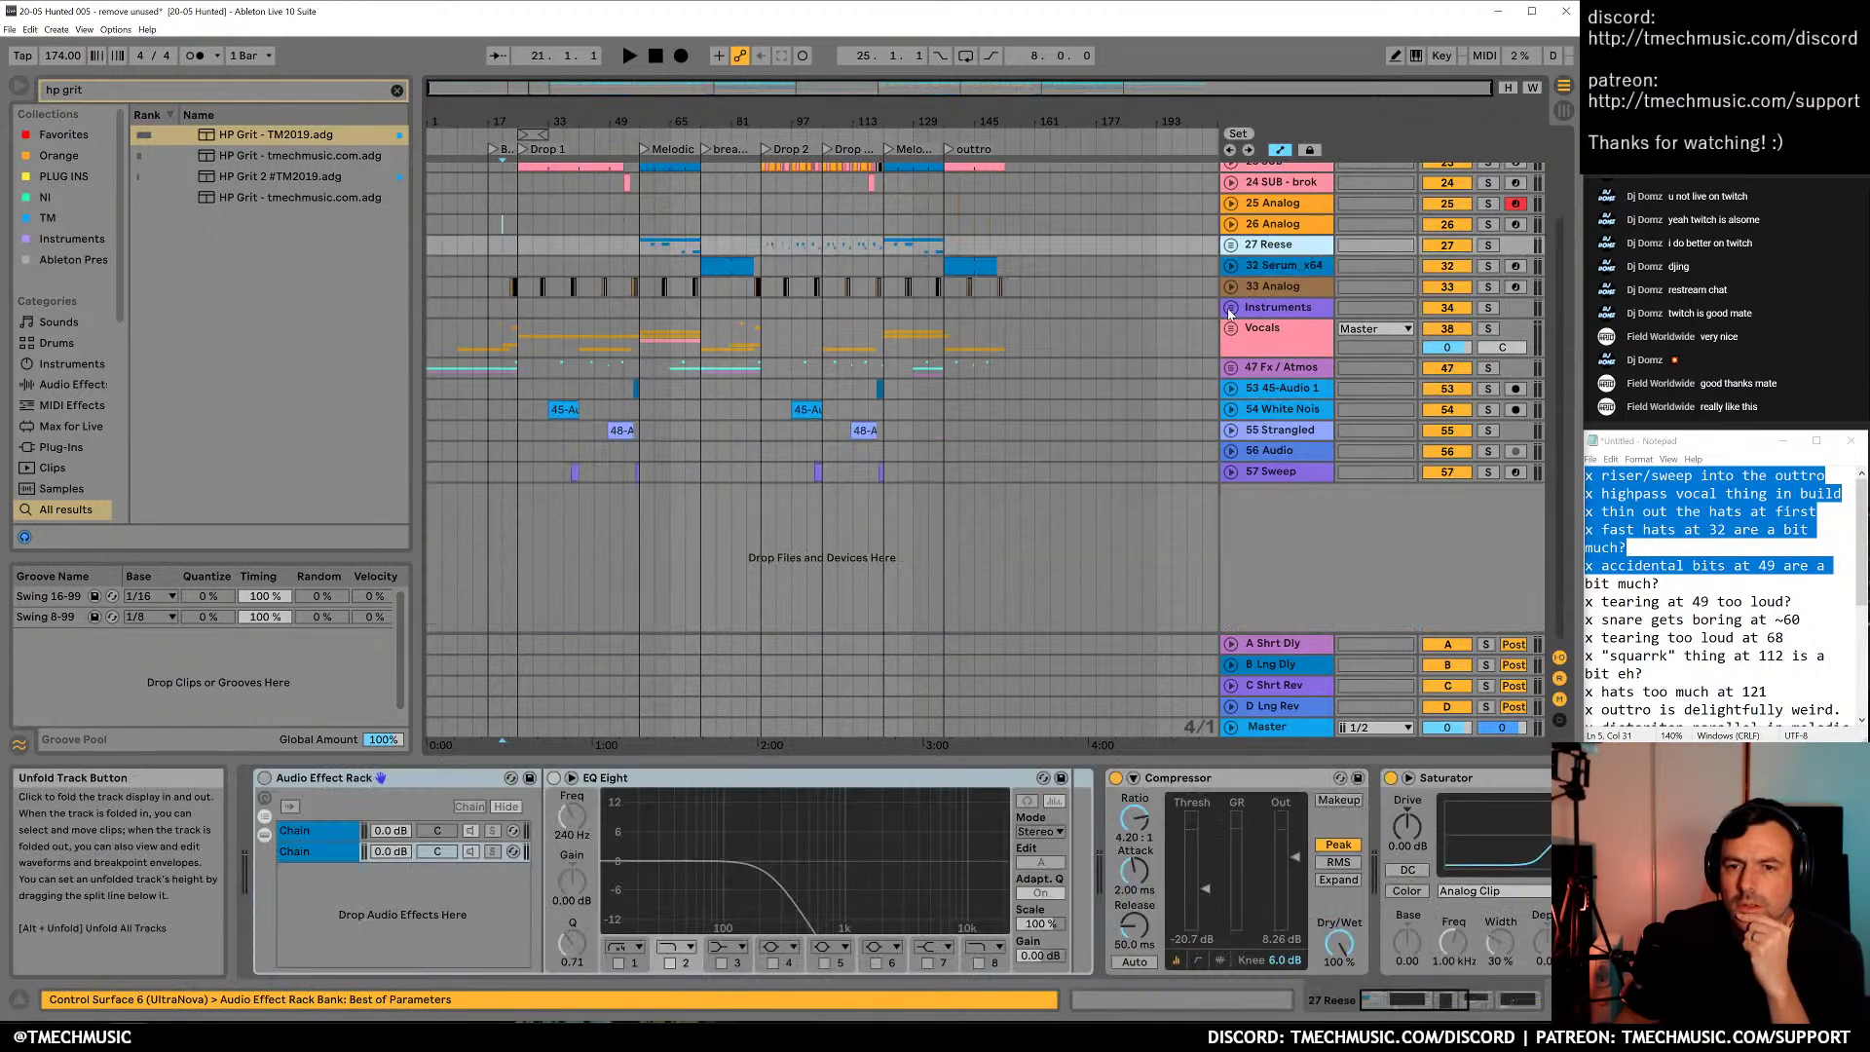
scroll(1277, 382, "down", 3)
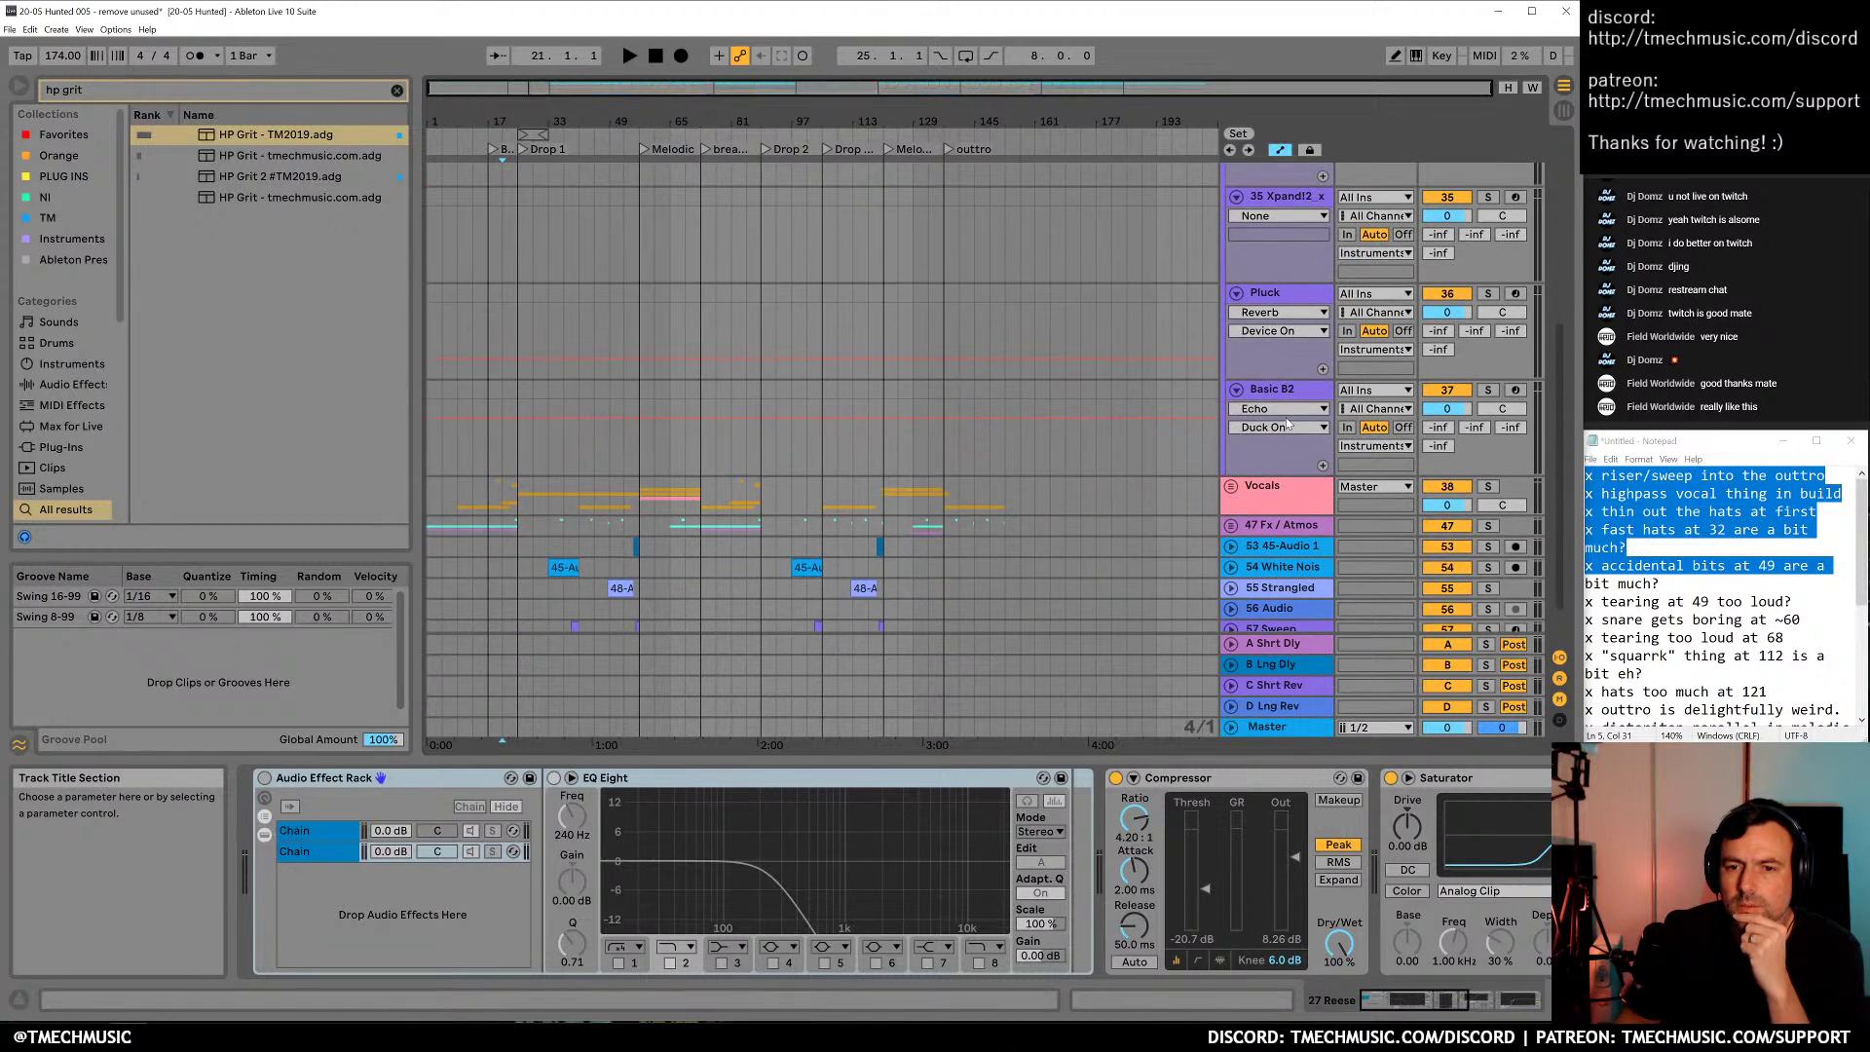
scroll(1286, 422, "up", 3)
left_click_drag(1189, 122, 1189, 124)
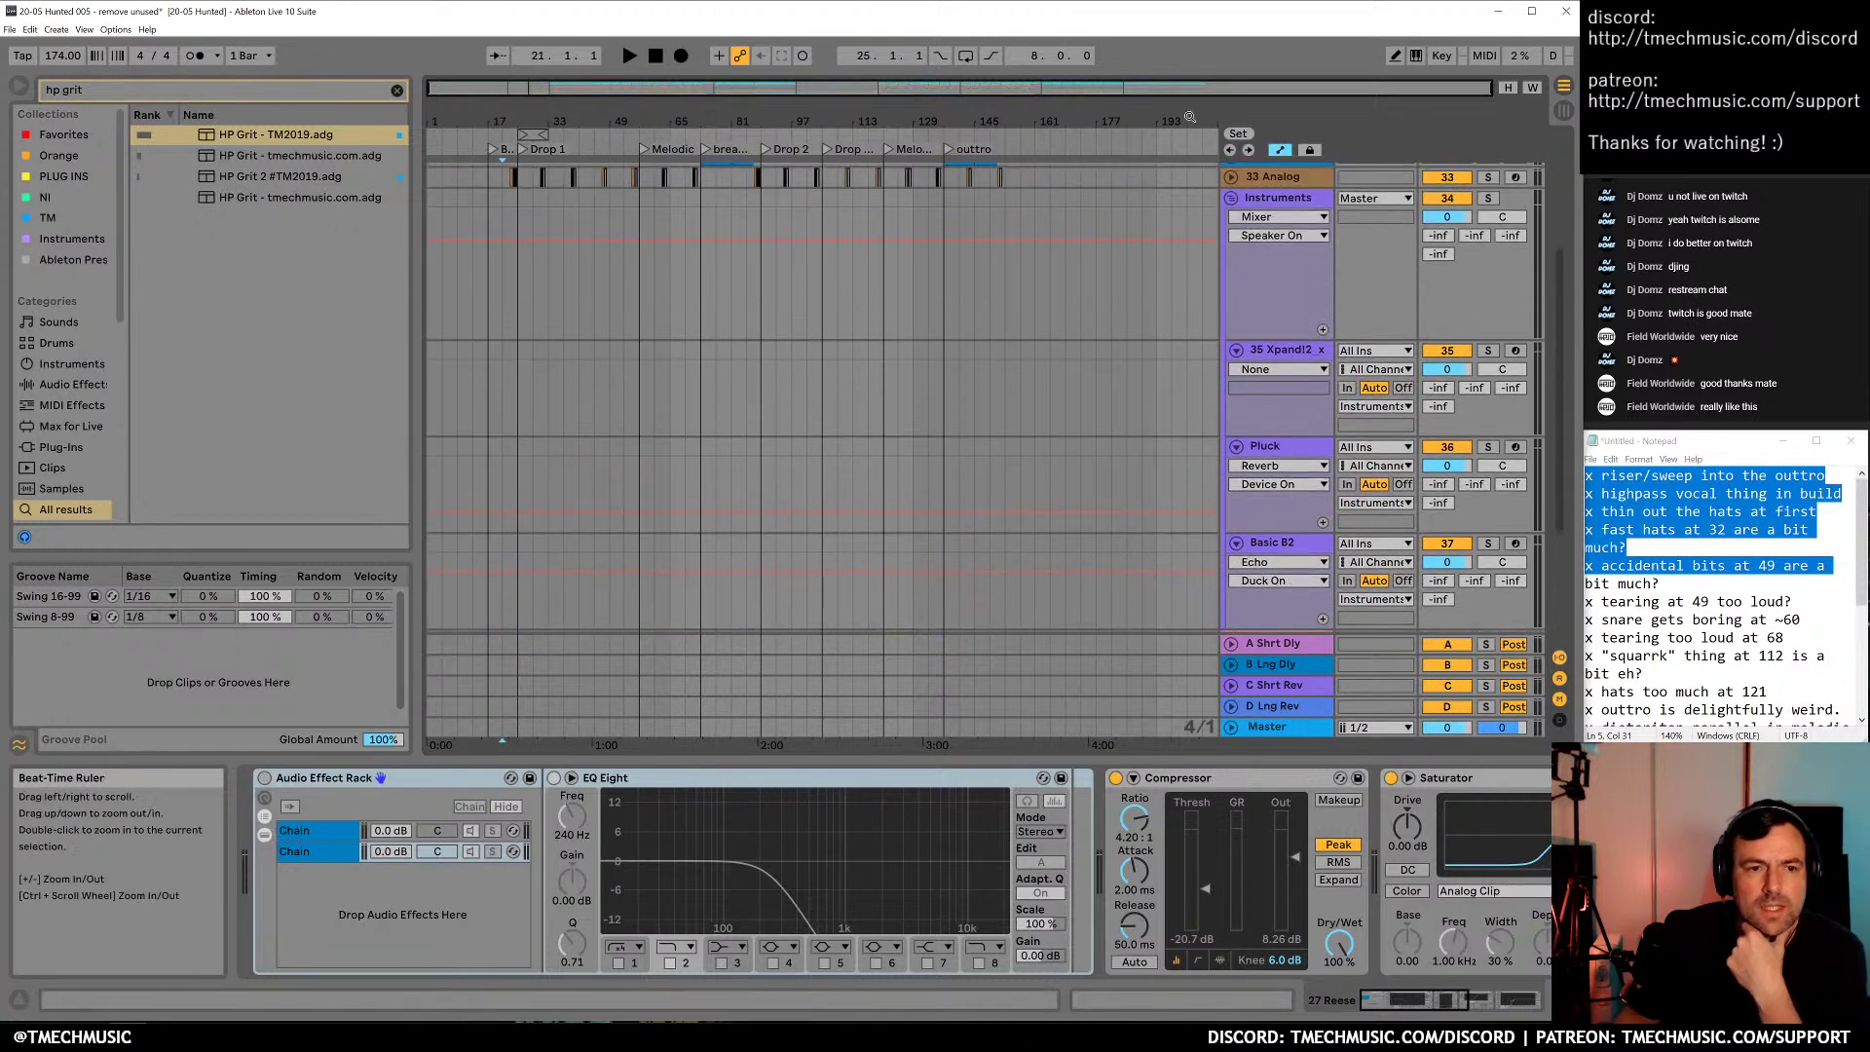
scroll(1159, 547, "down", 3)
scroll(1158, 484, "up", 5)
left_click(1232, 309)
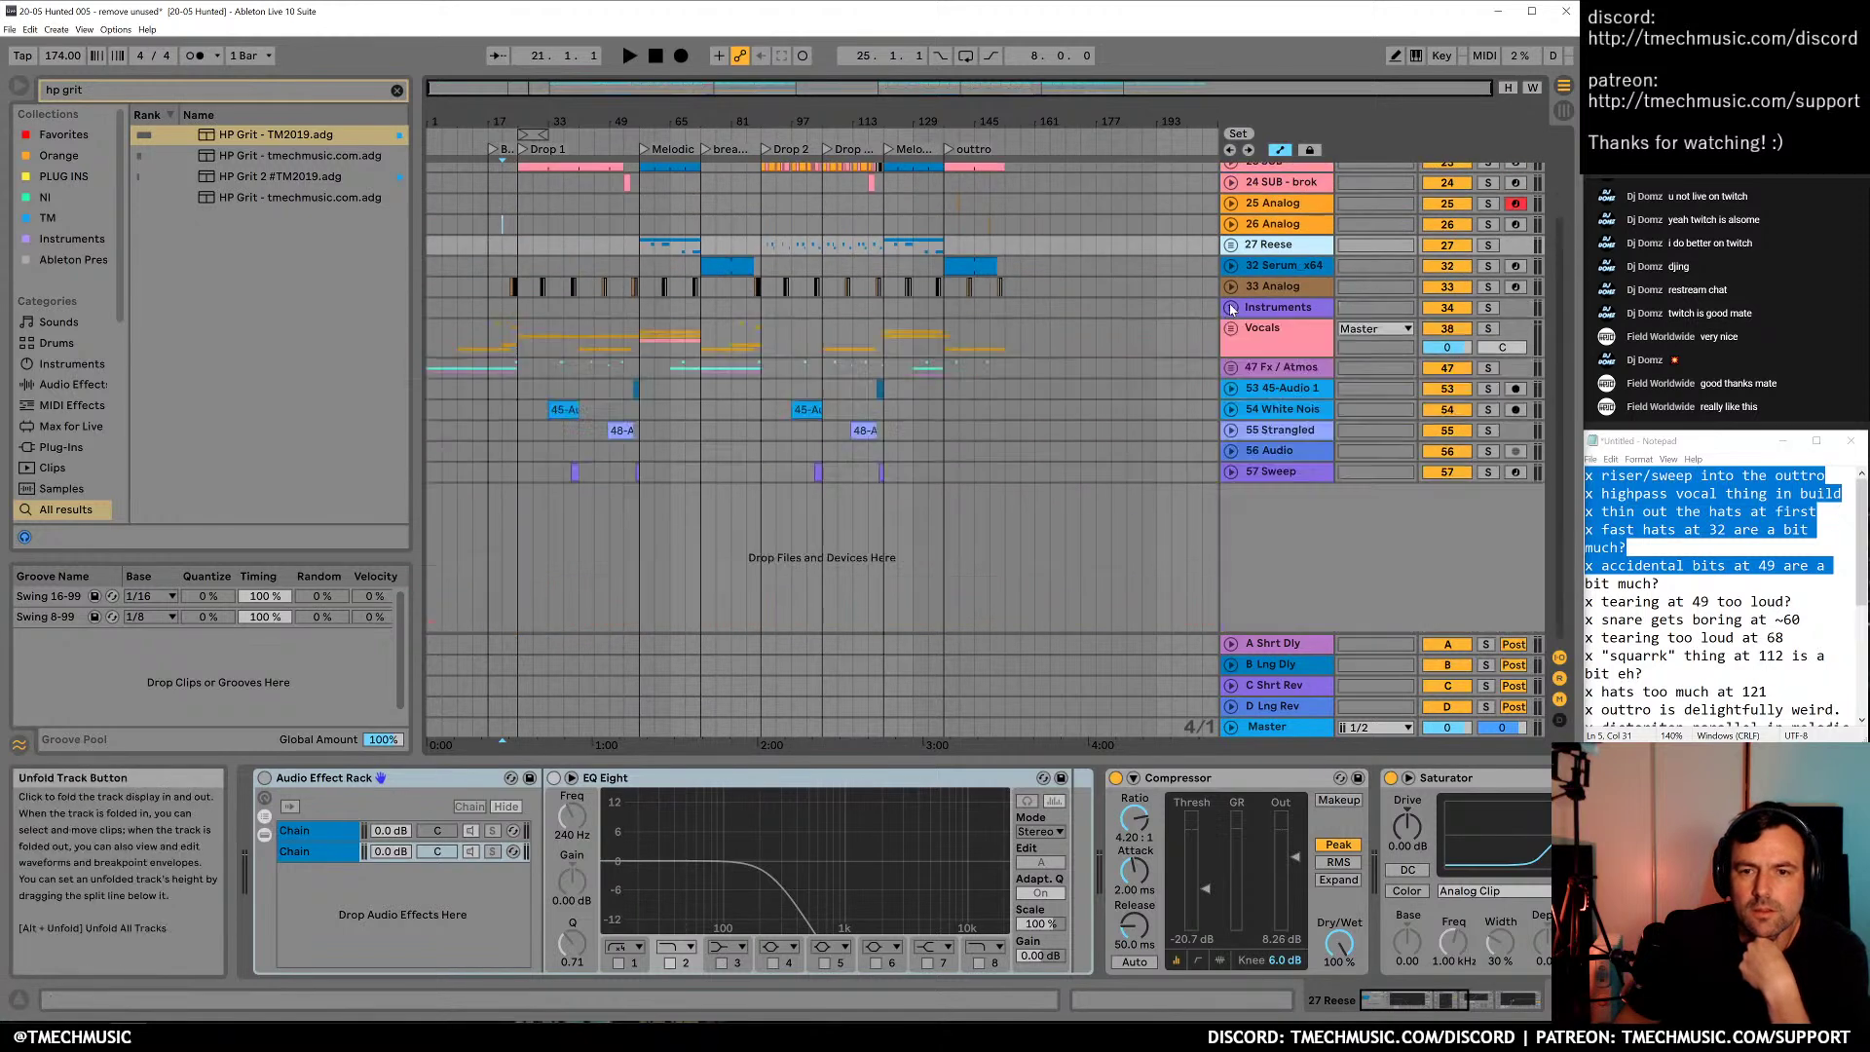
left_click(1273, 309)
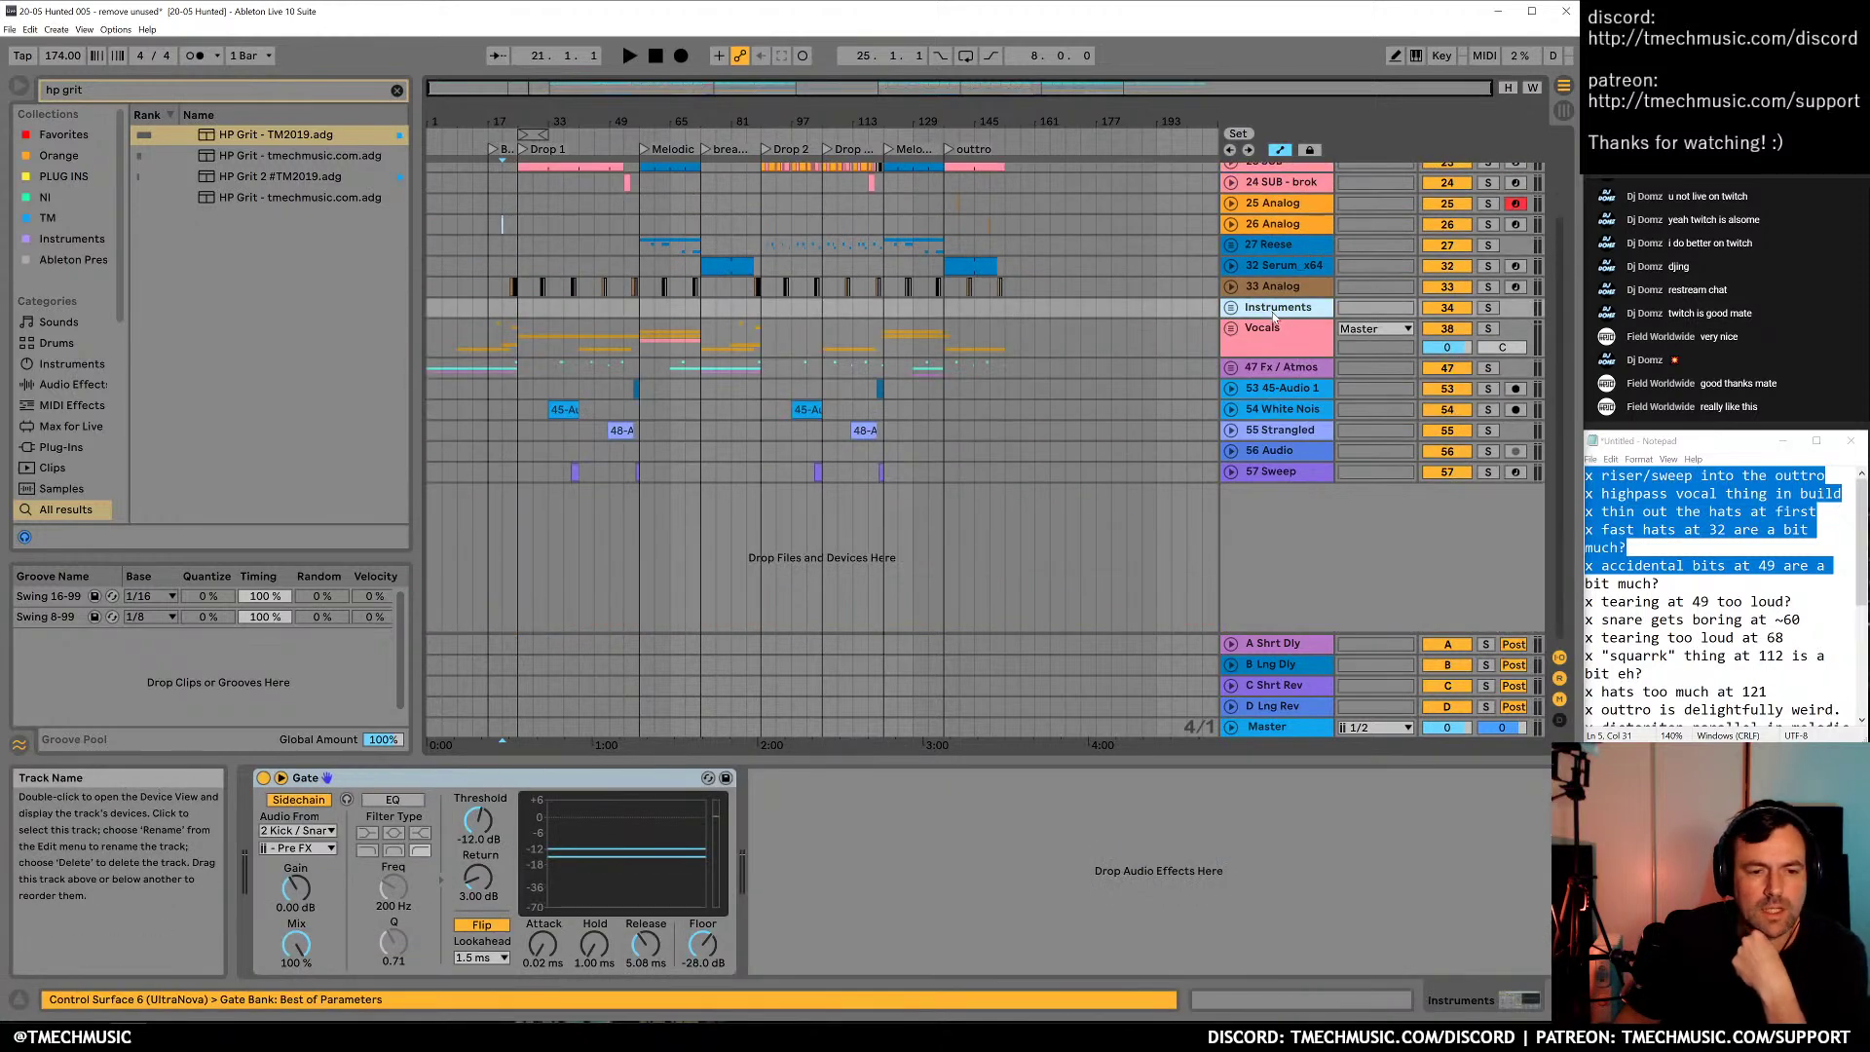
Unfold the Vocals group to check its tracks for unused material, and fold it again
left_click(1231, 328)
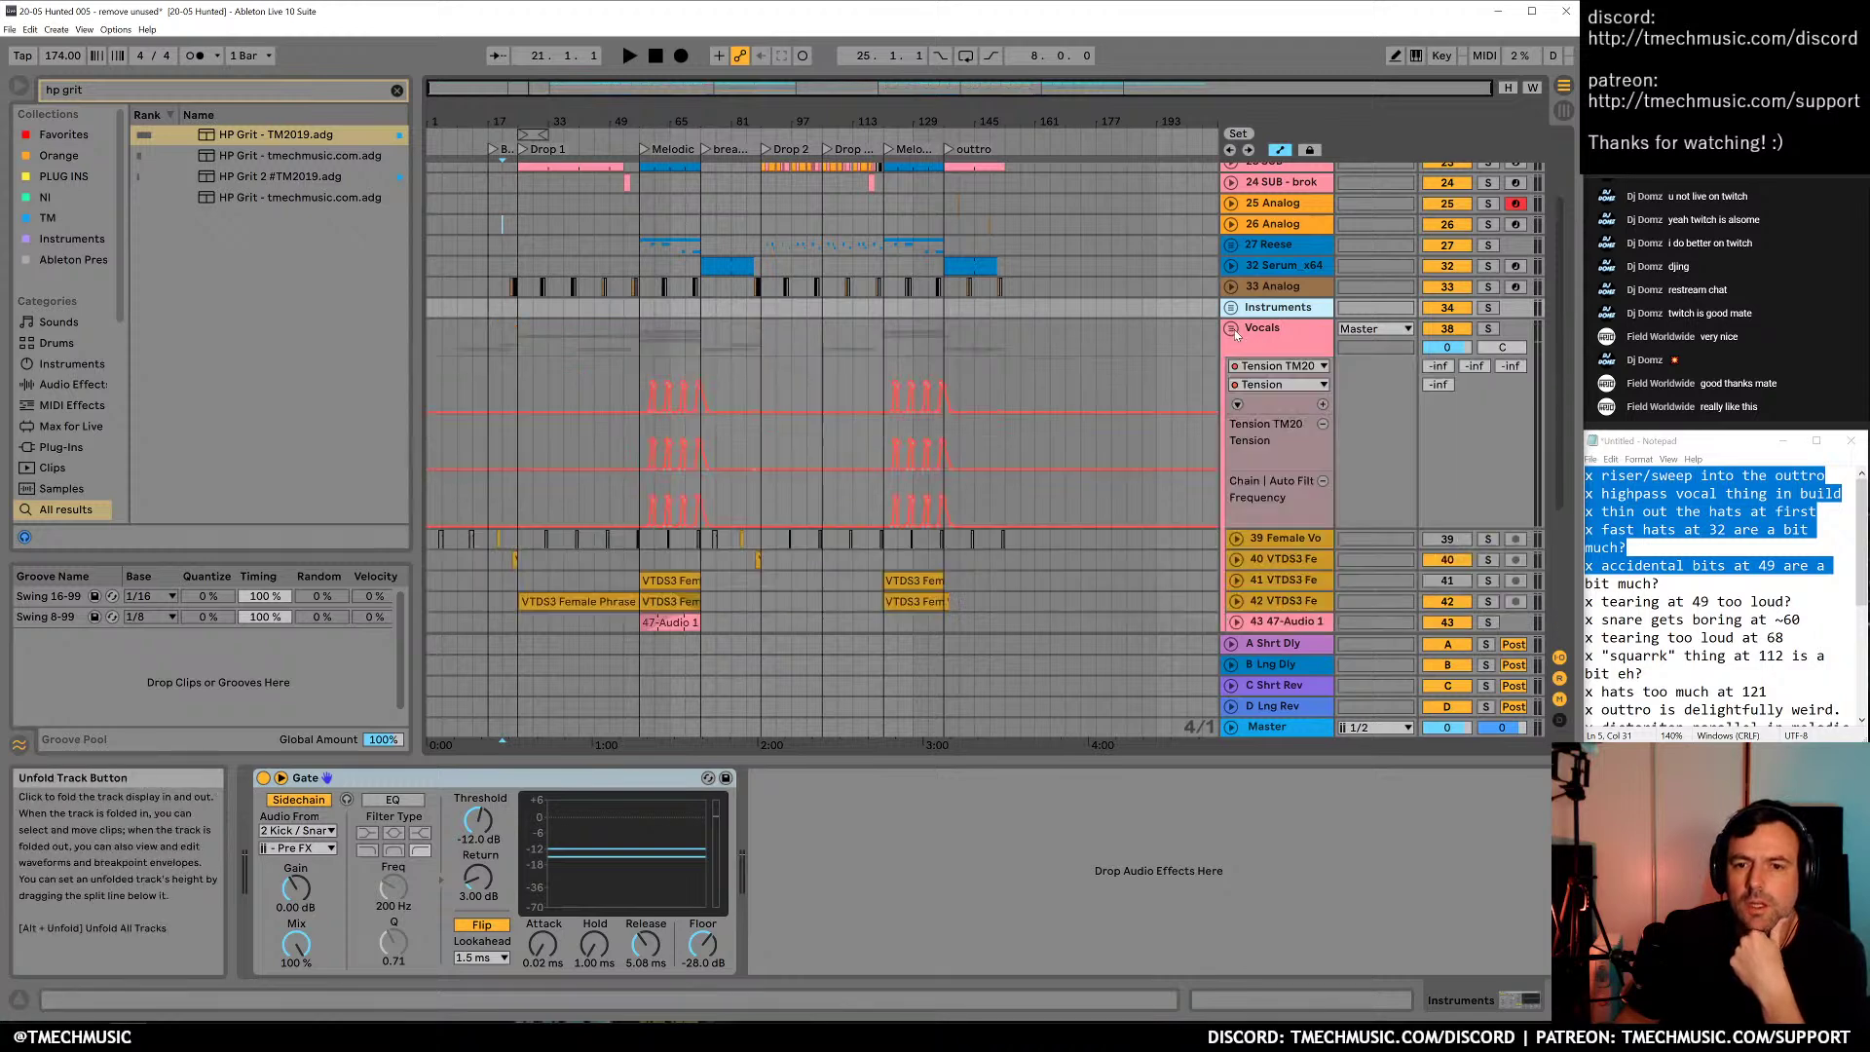
scroll(1284, 599, "down", 3)
scroll(1281, 594, "down", 2)
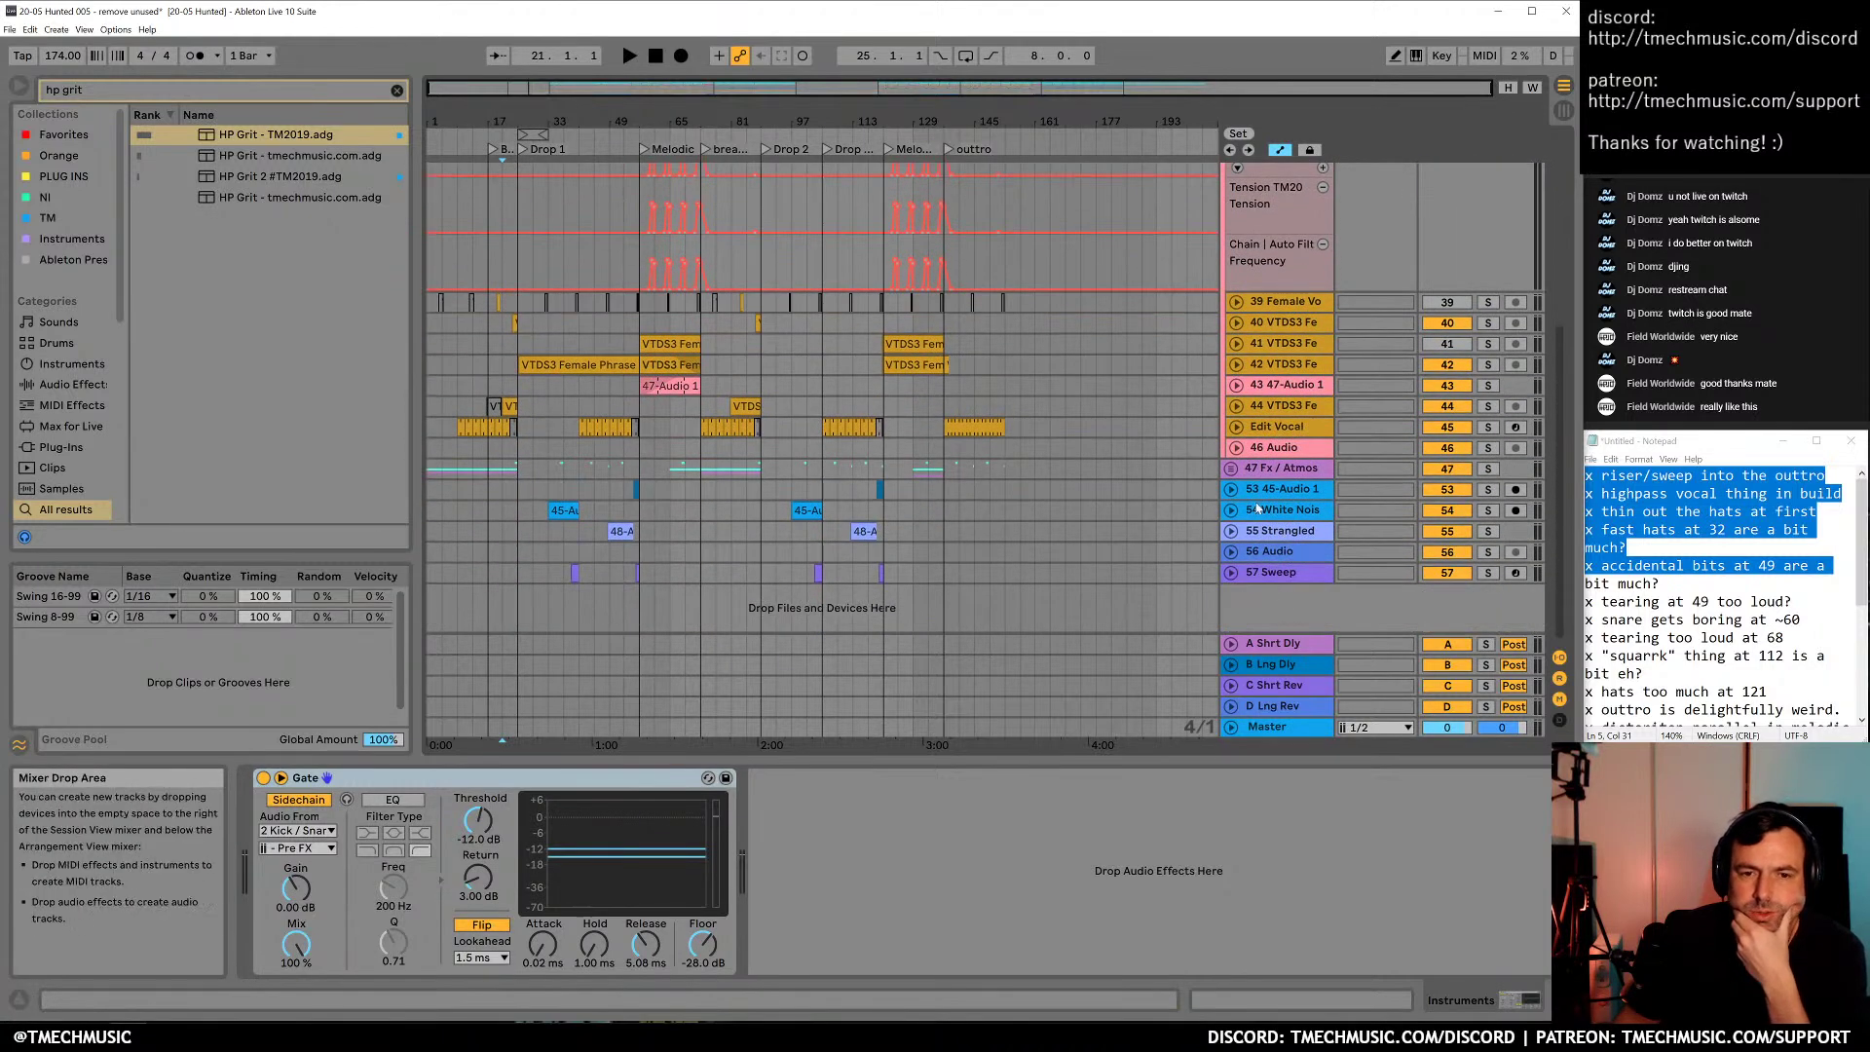
left_click(1275, 470)
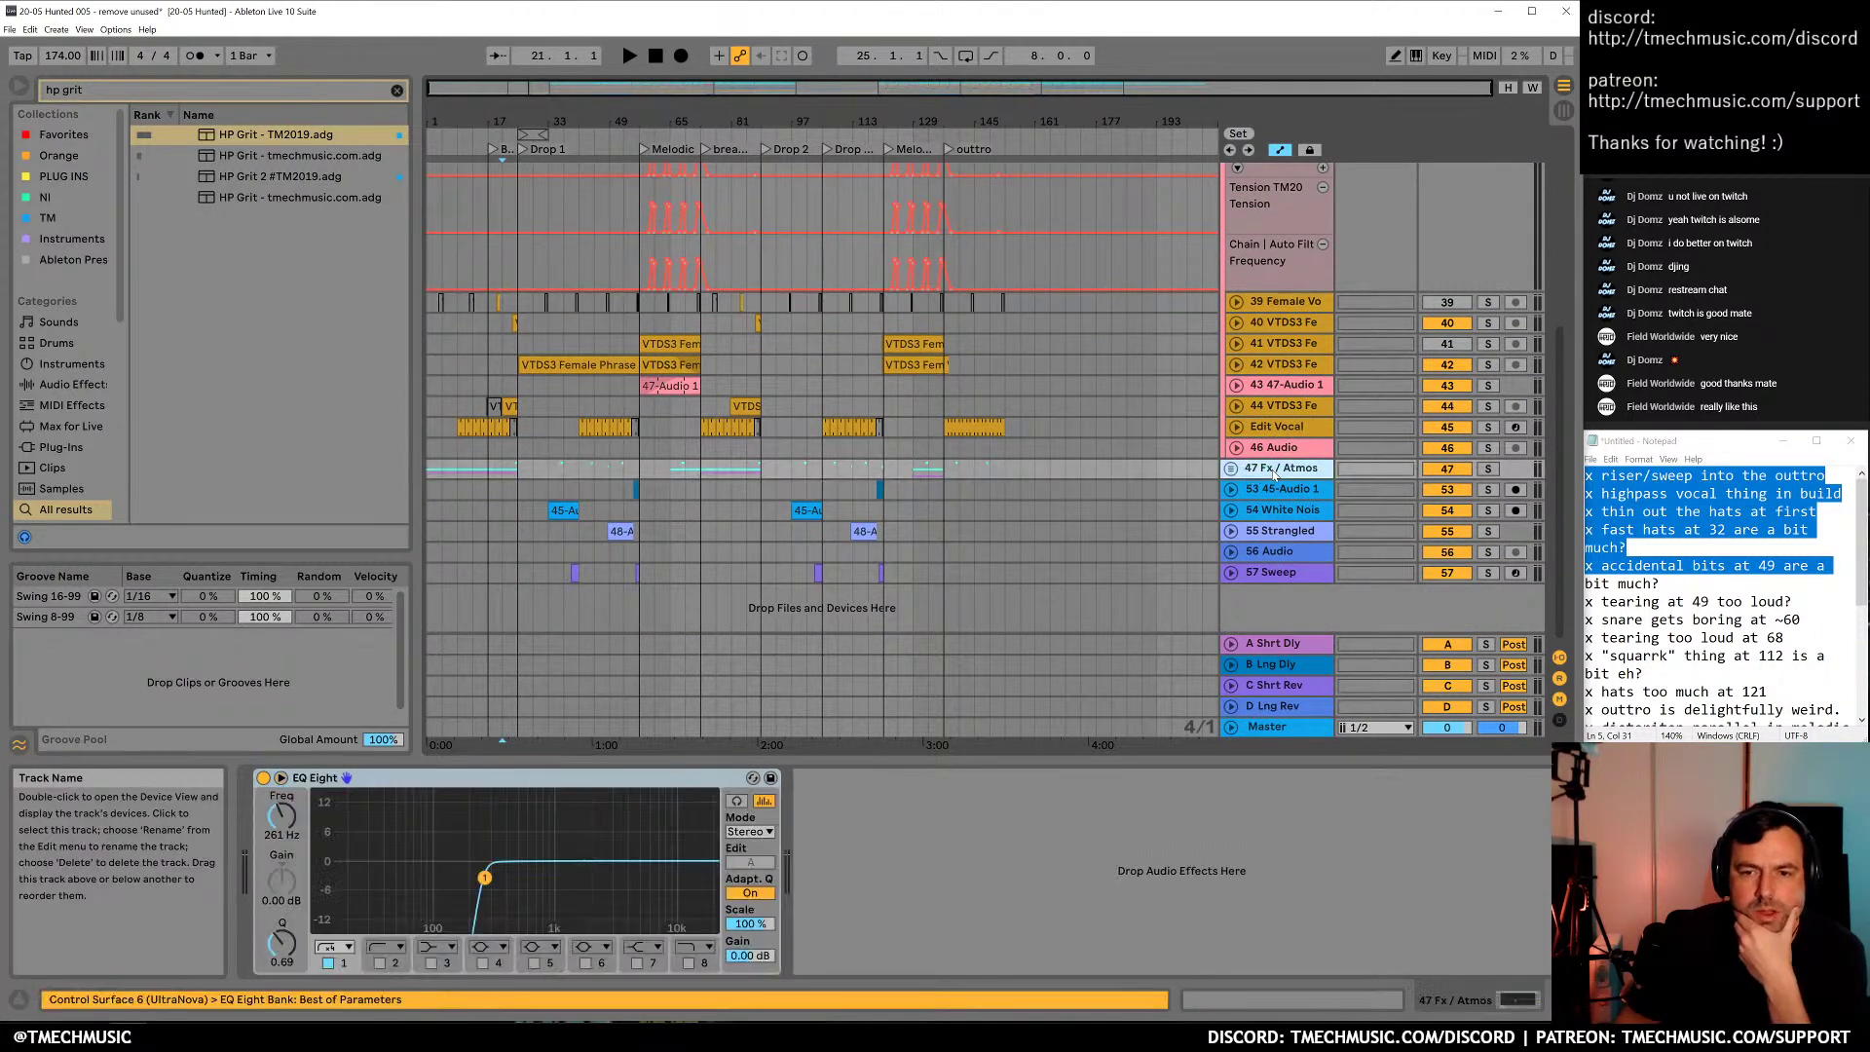
scroll(1238, 478, "up", 4)
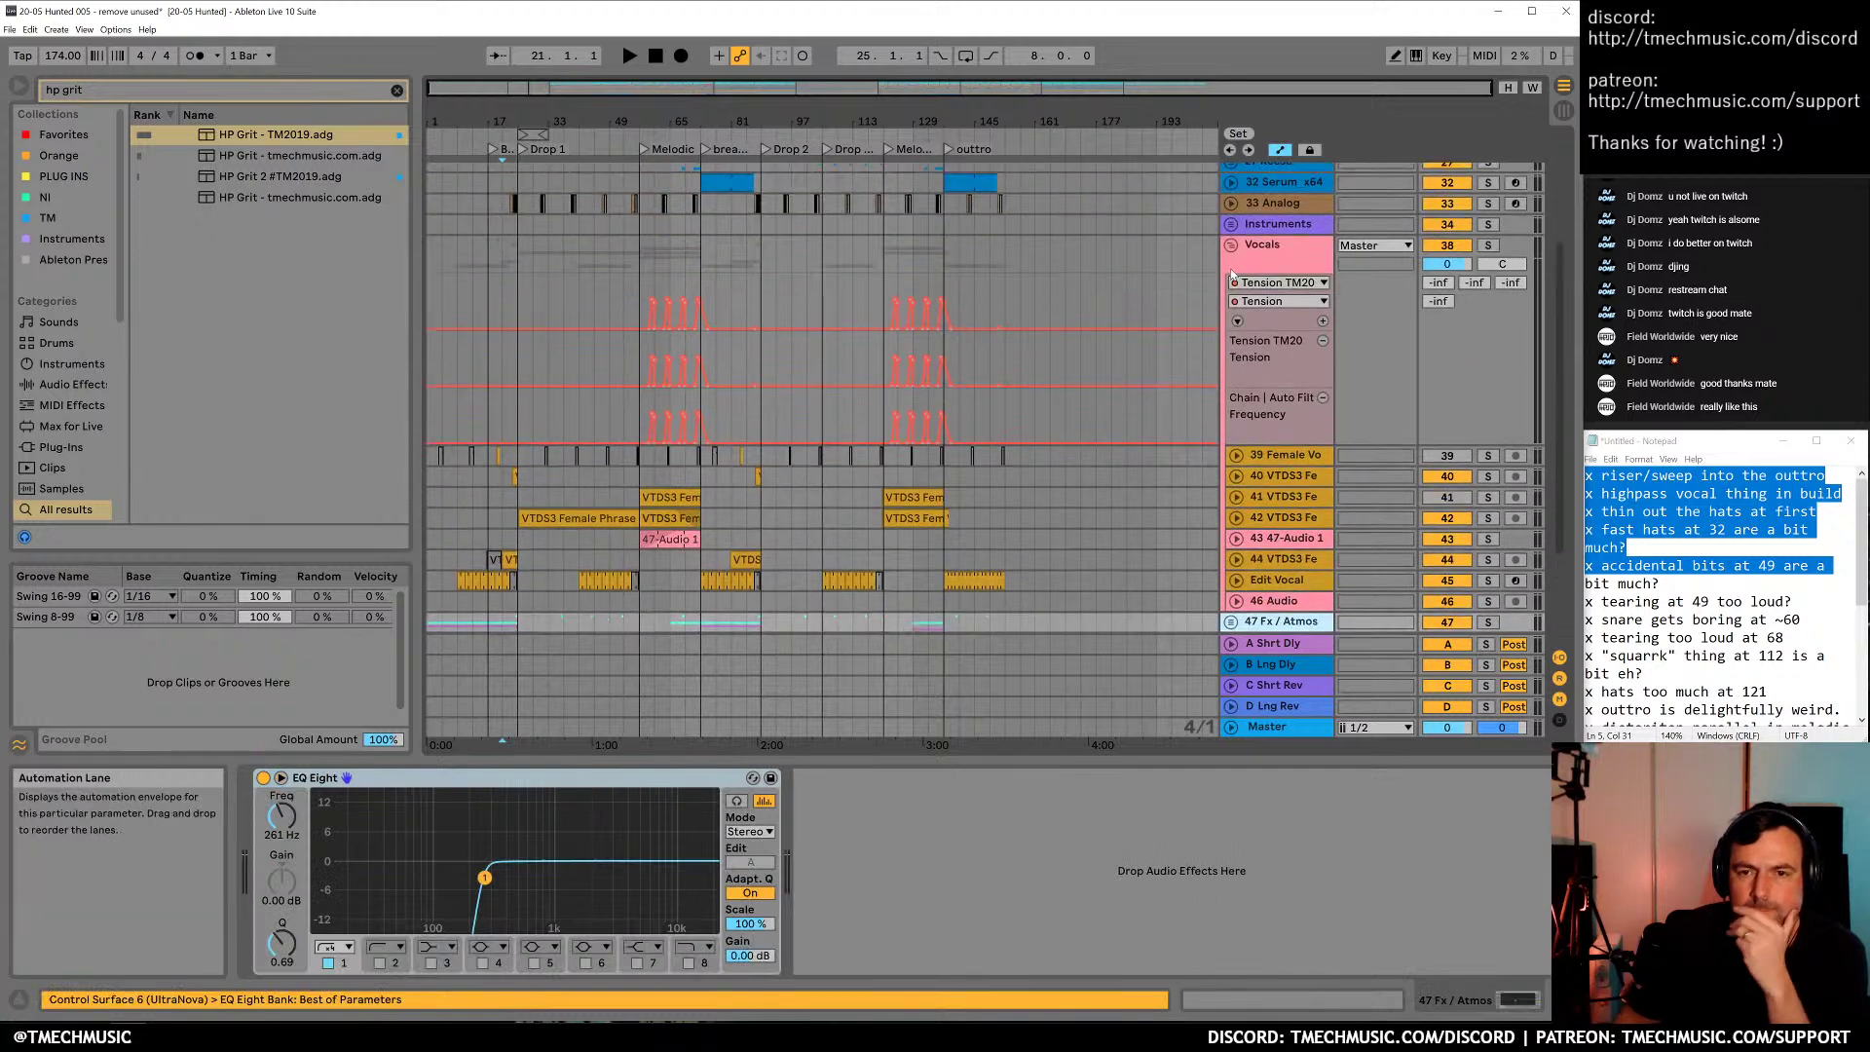
left_click(1231, 249)
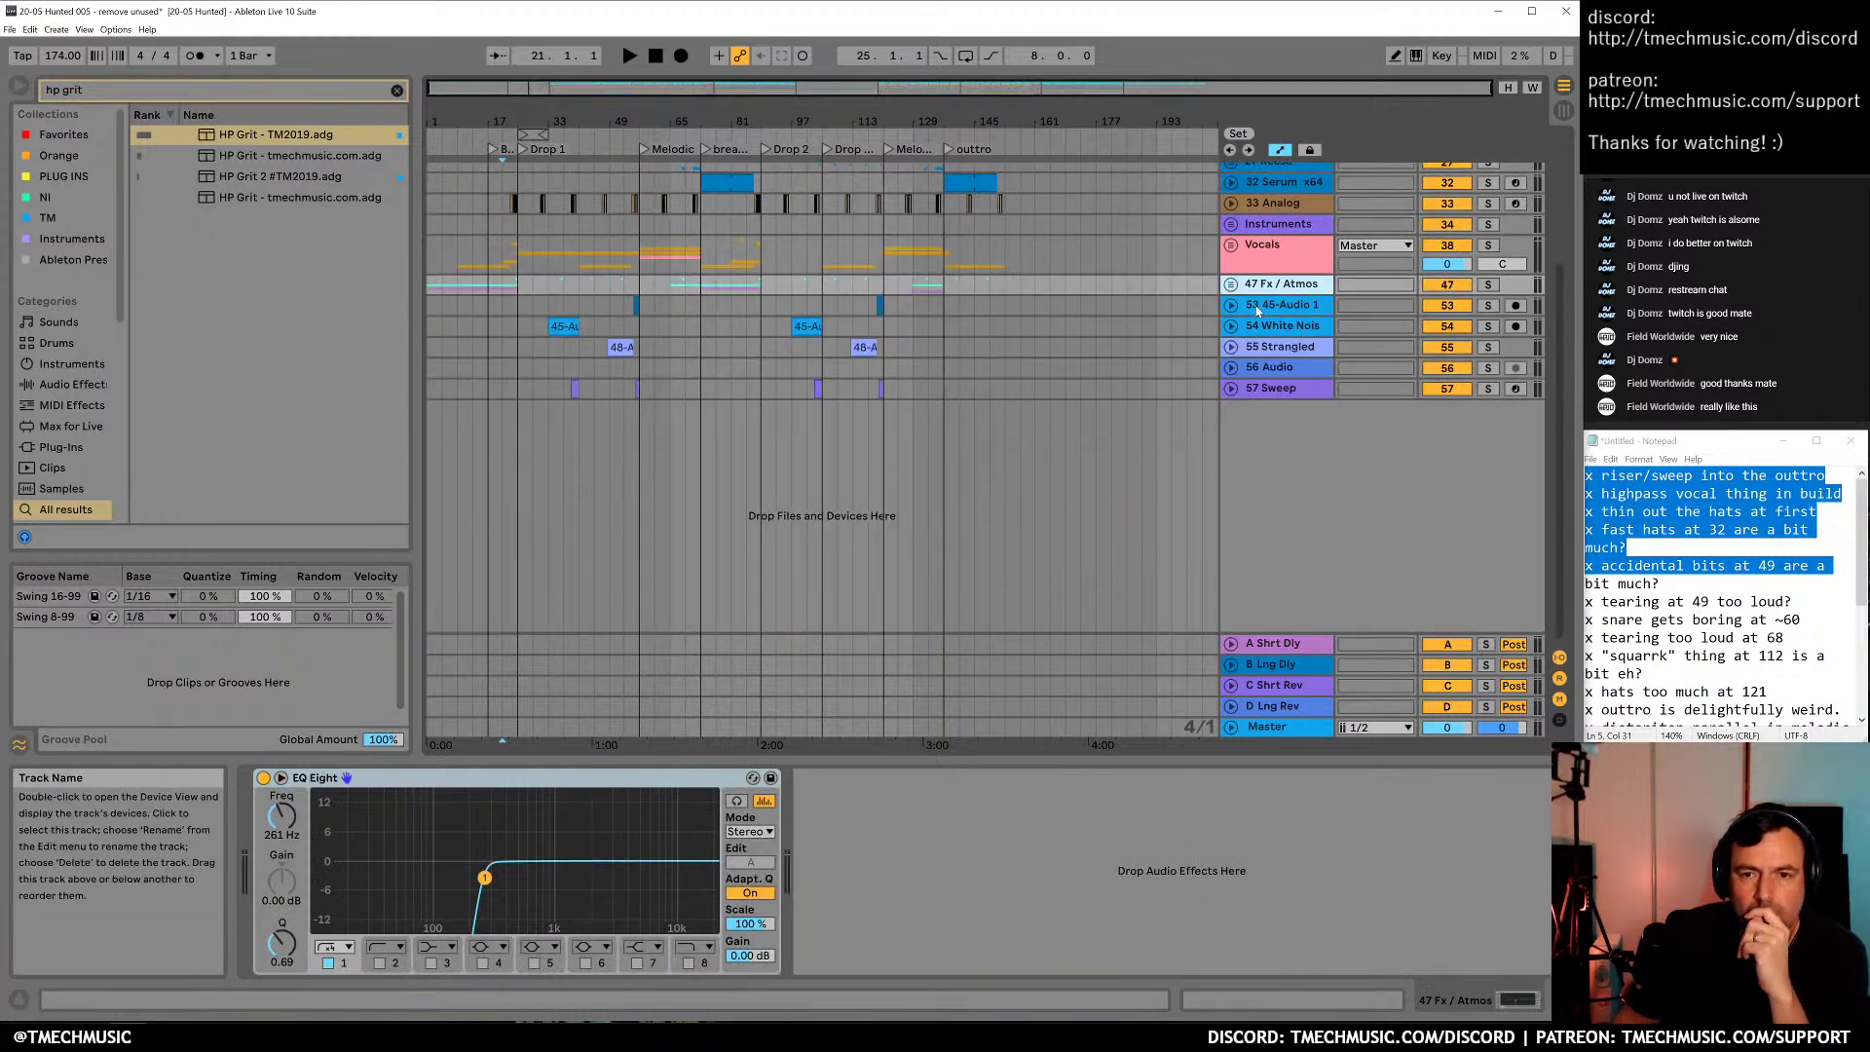
Solo the 45-Audio 1 track, play it back before the second melodic section to identify its sound, and unsolo it
left_click(1257, 306)
left_click(1487, 306)
key("space")
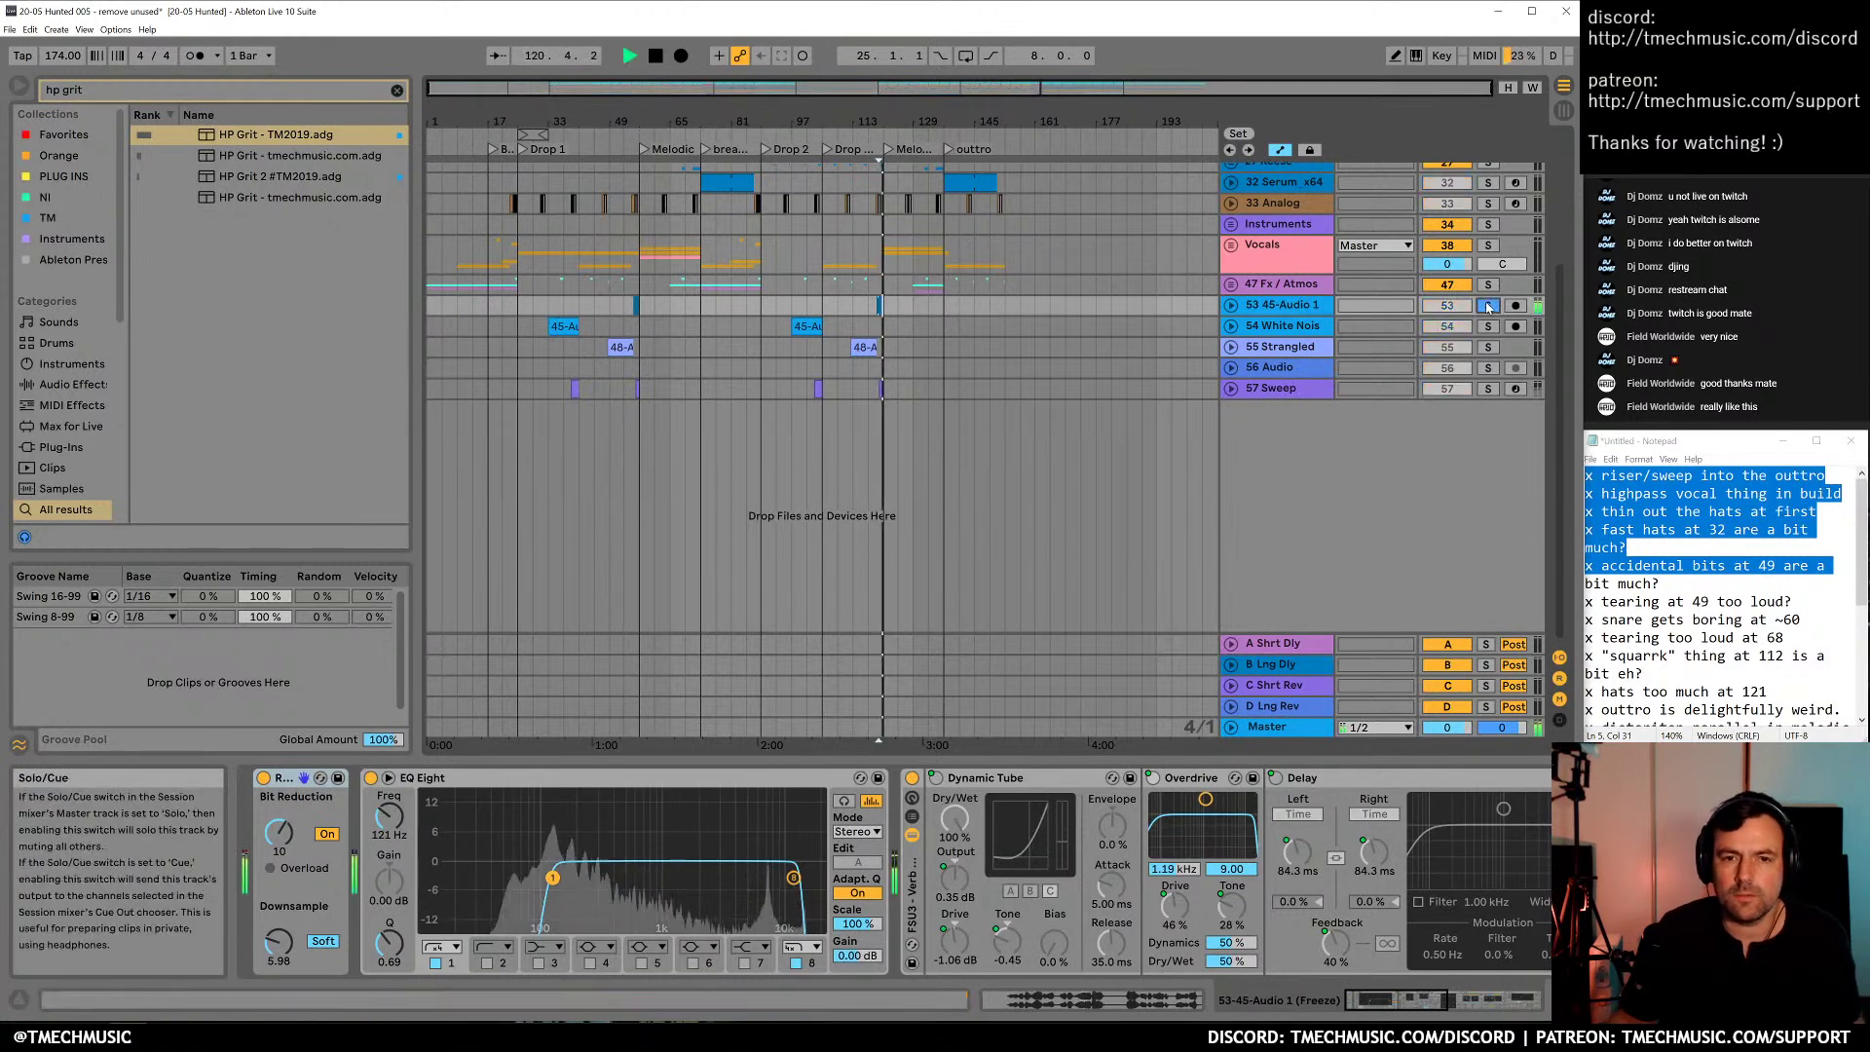
key("space")
left_click(1487, 306)
Rename the 45-Audio 1 track as "# Riff BitCrushed"
key("ctrl+r")
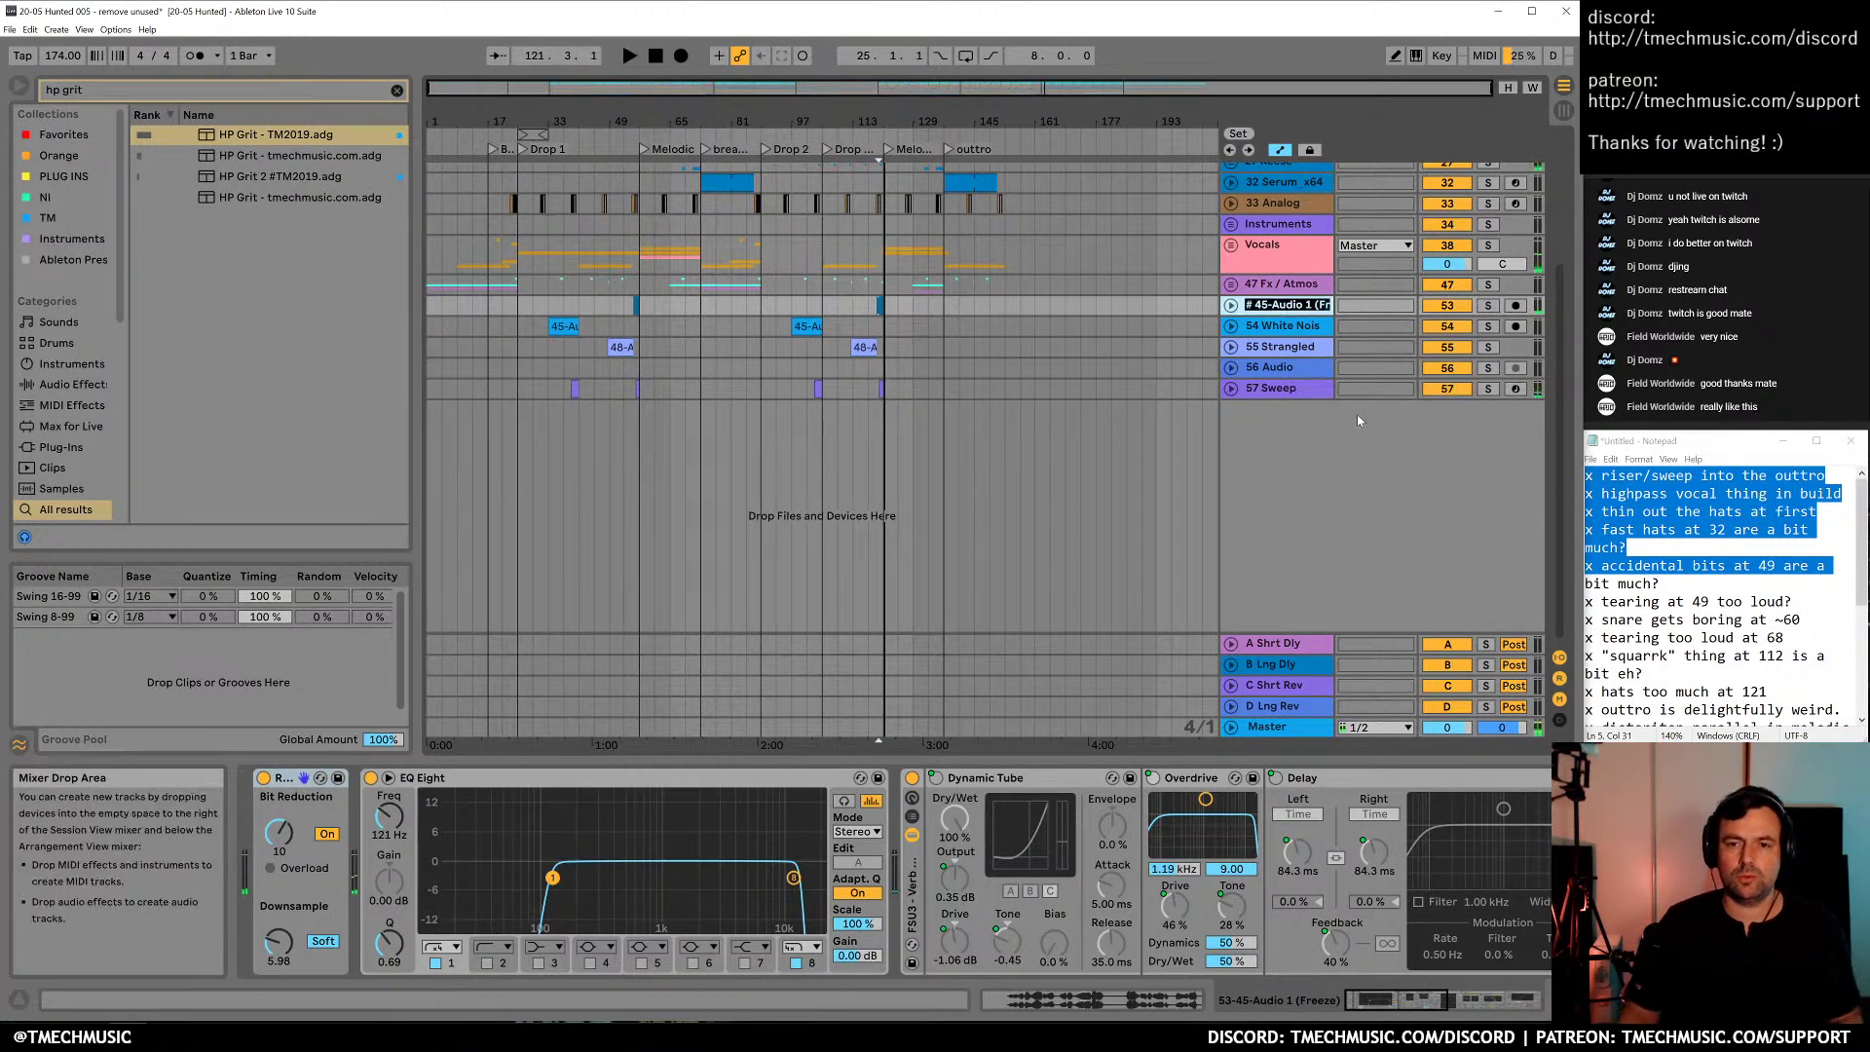
type("# Inrtum")
key("BackSpace")
key("BackSpace")
key("BackSpace")
key("BackSpace")
key("BackSpace")
key("BackSpace")
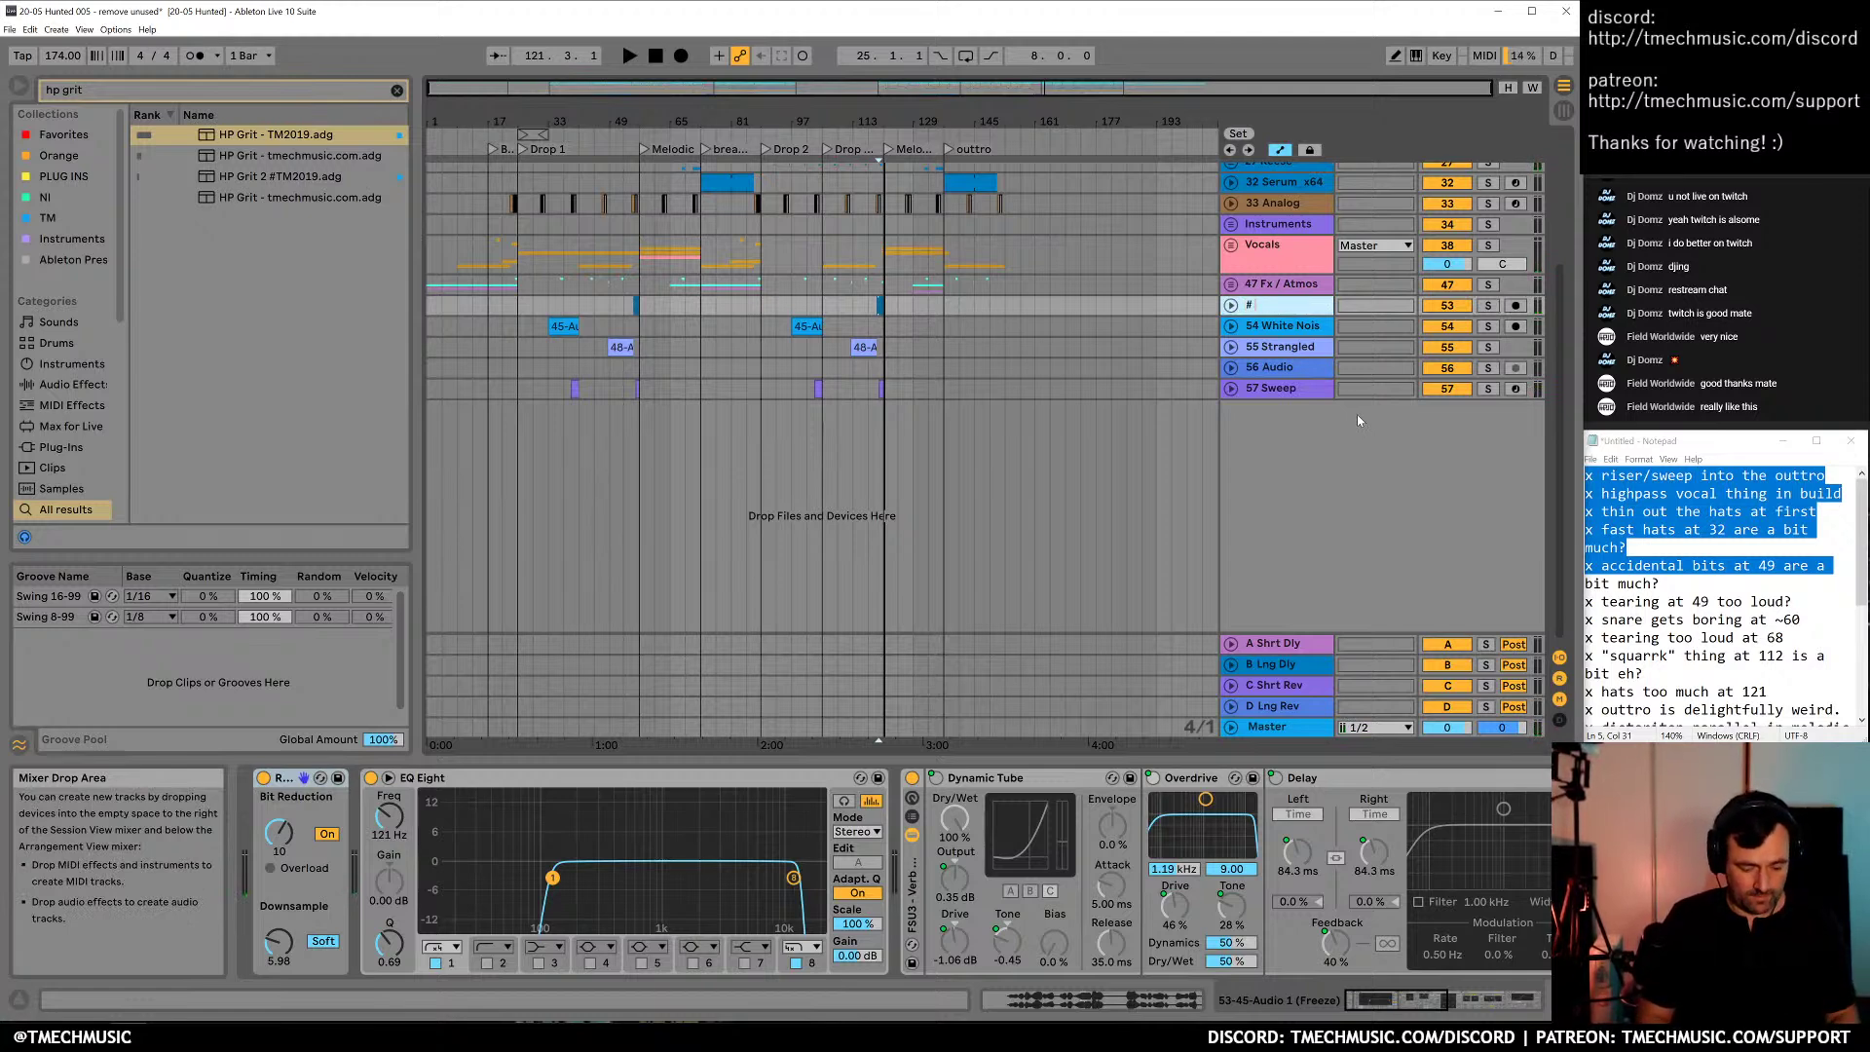
type("Riff")
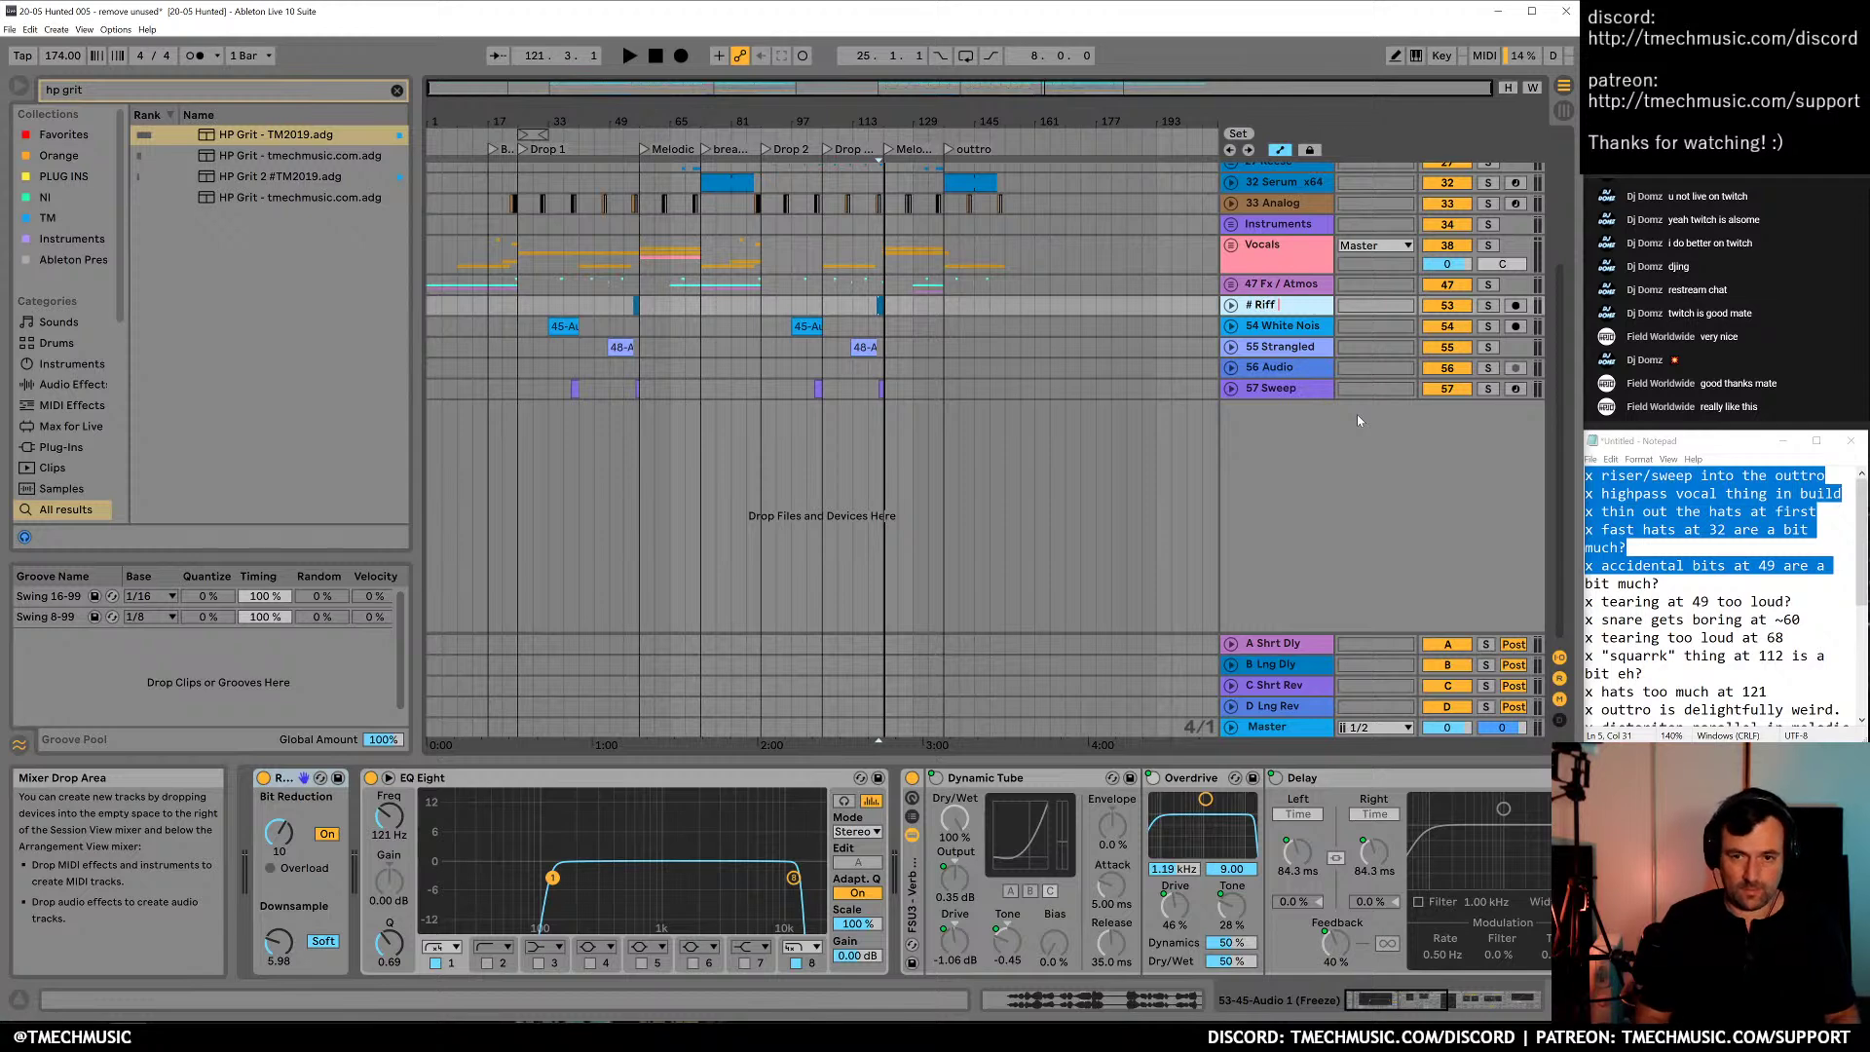
type(" BitC")
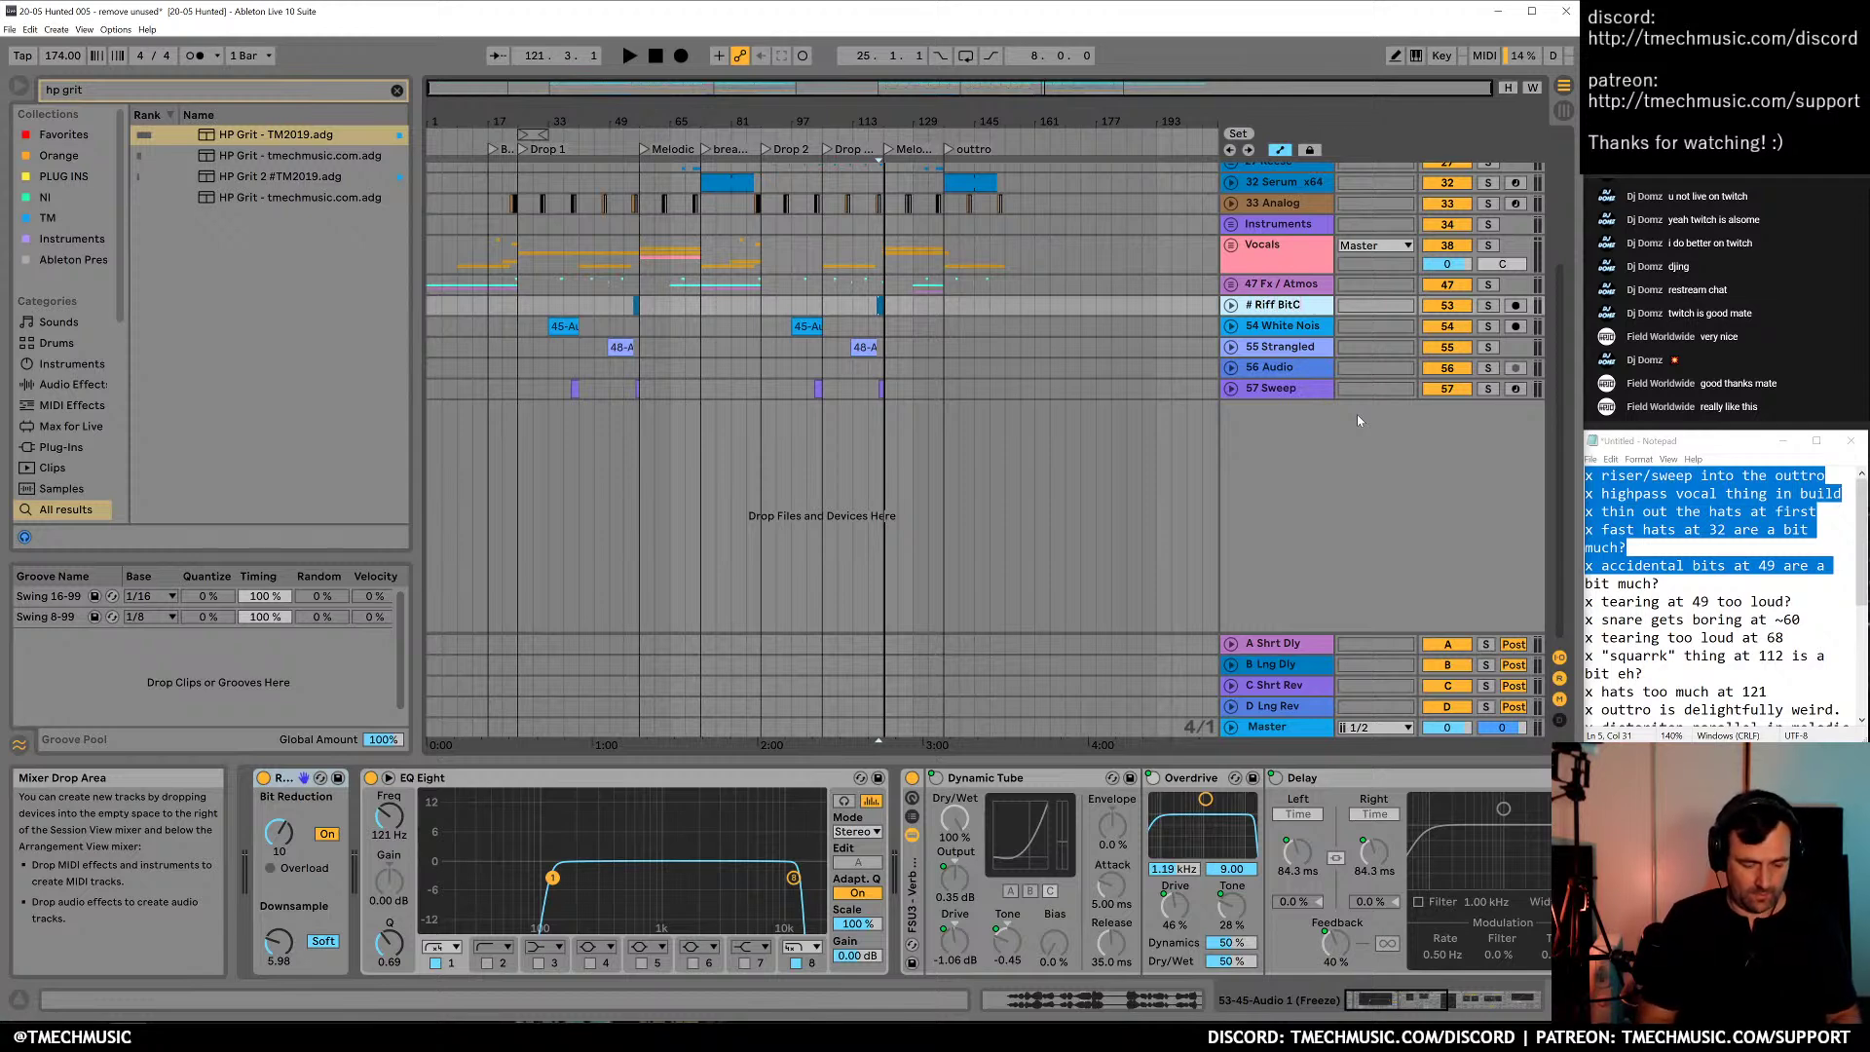
type("rusher")
key("Return")
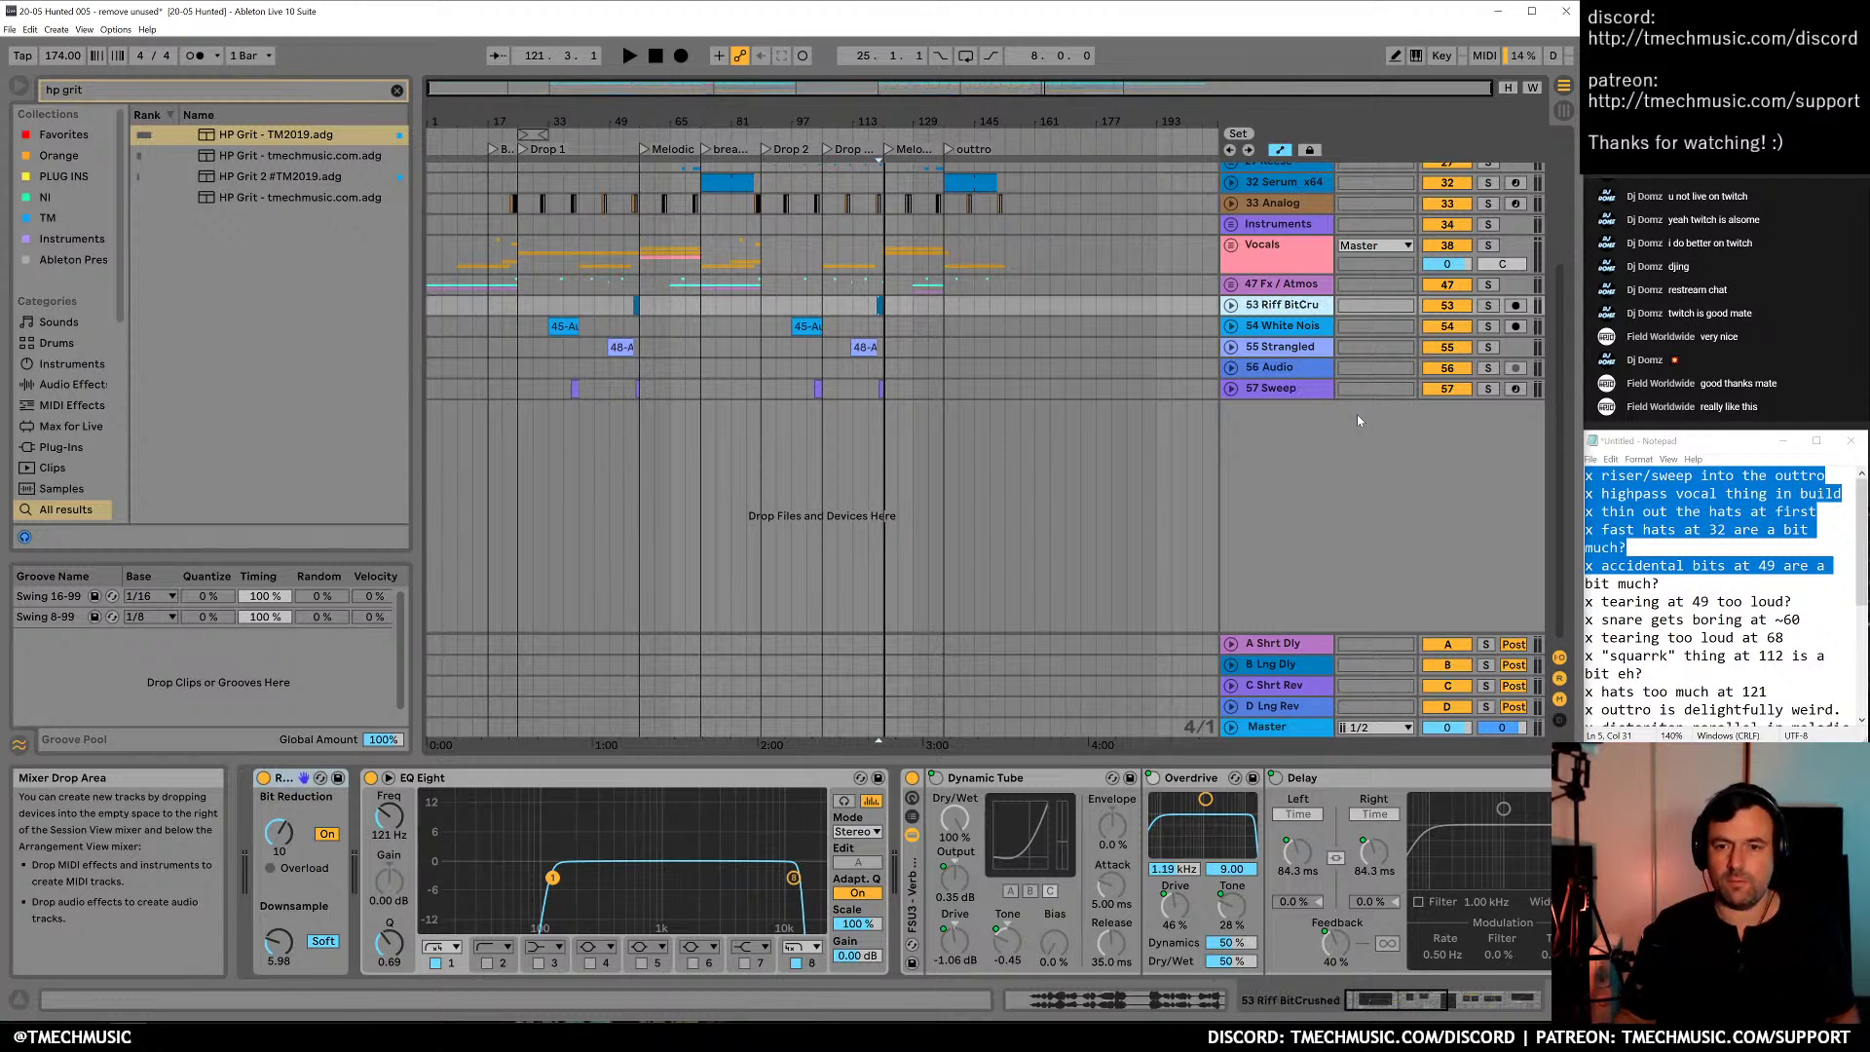
Audition the White Noise Rise track soloed from its second clip, and move the track into the Fx / Atmos group
left_click(806, 326)
left_click(1488, 327)
key("space")
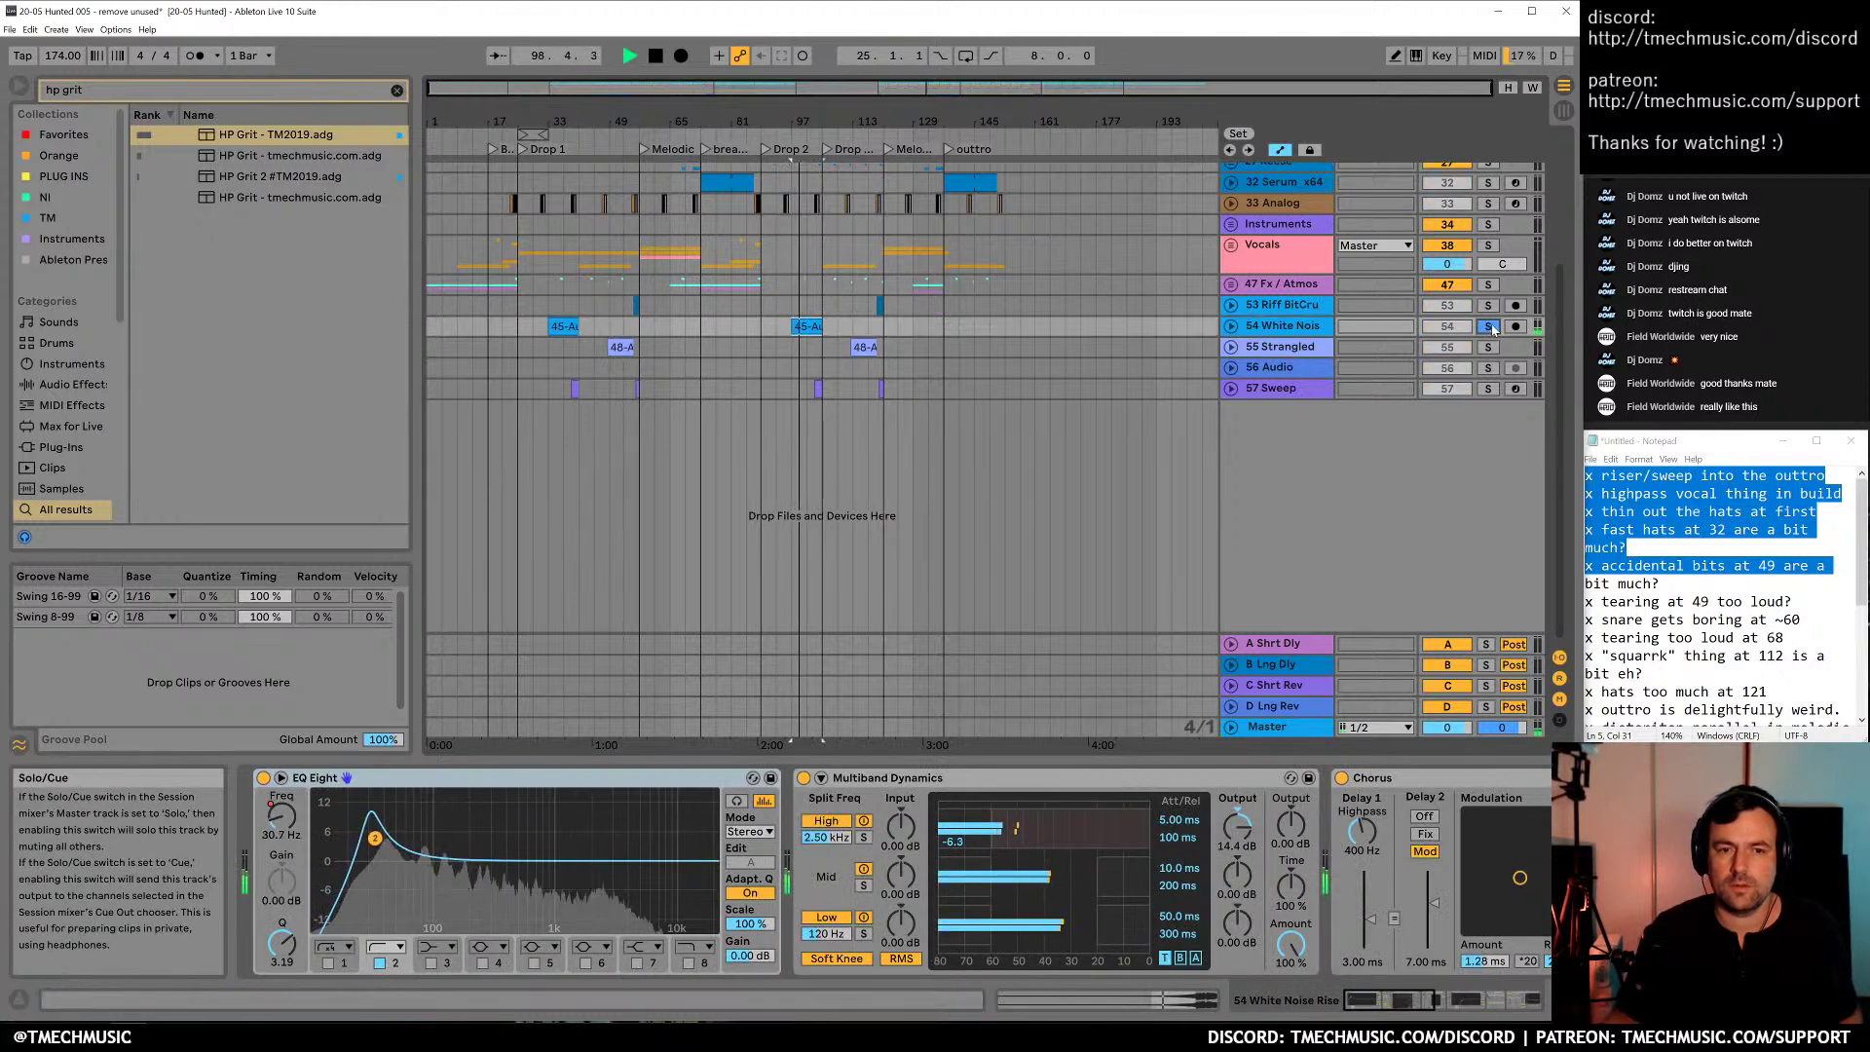
left_click(1492, 327)
key("space")
left_click_drag(1272, 329, 1278, 285)
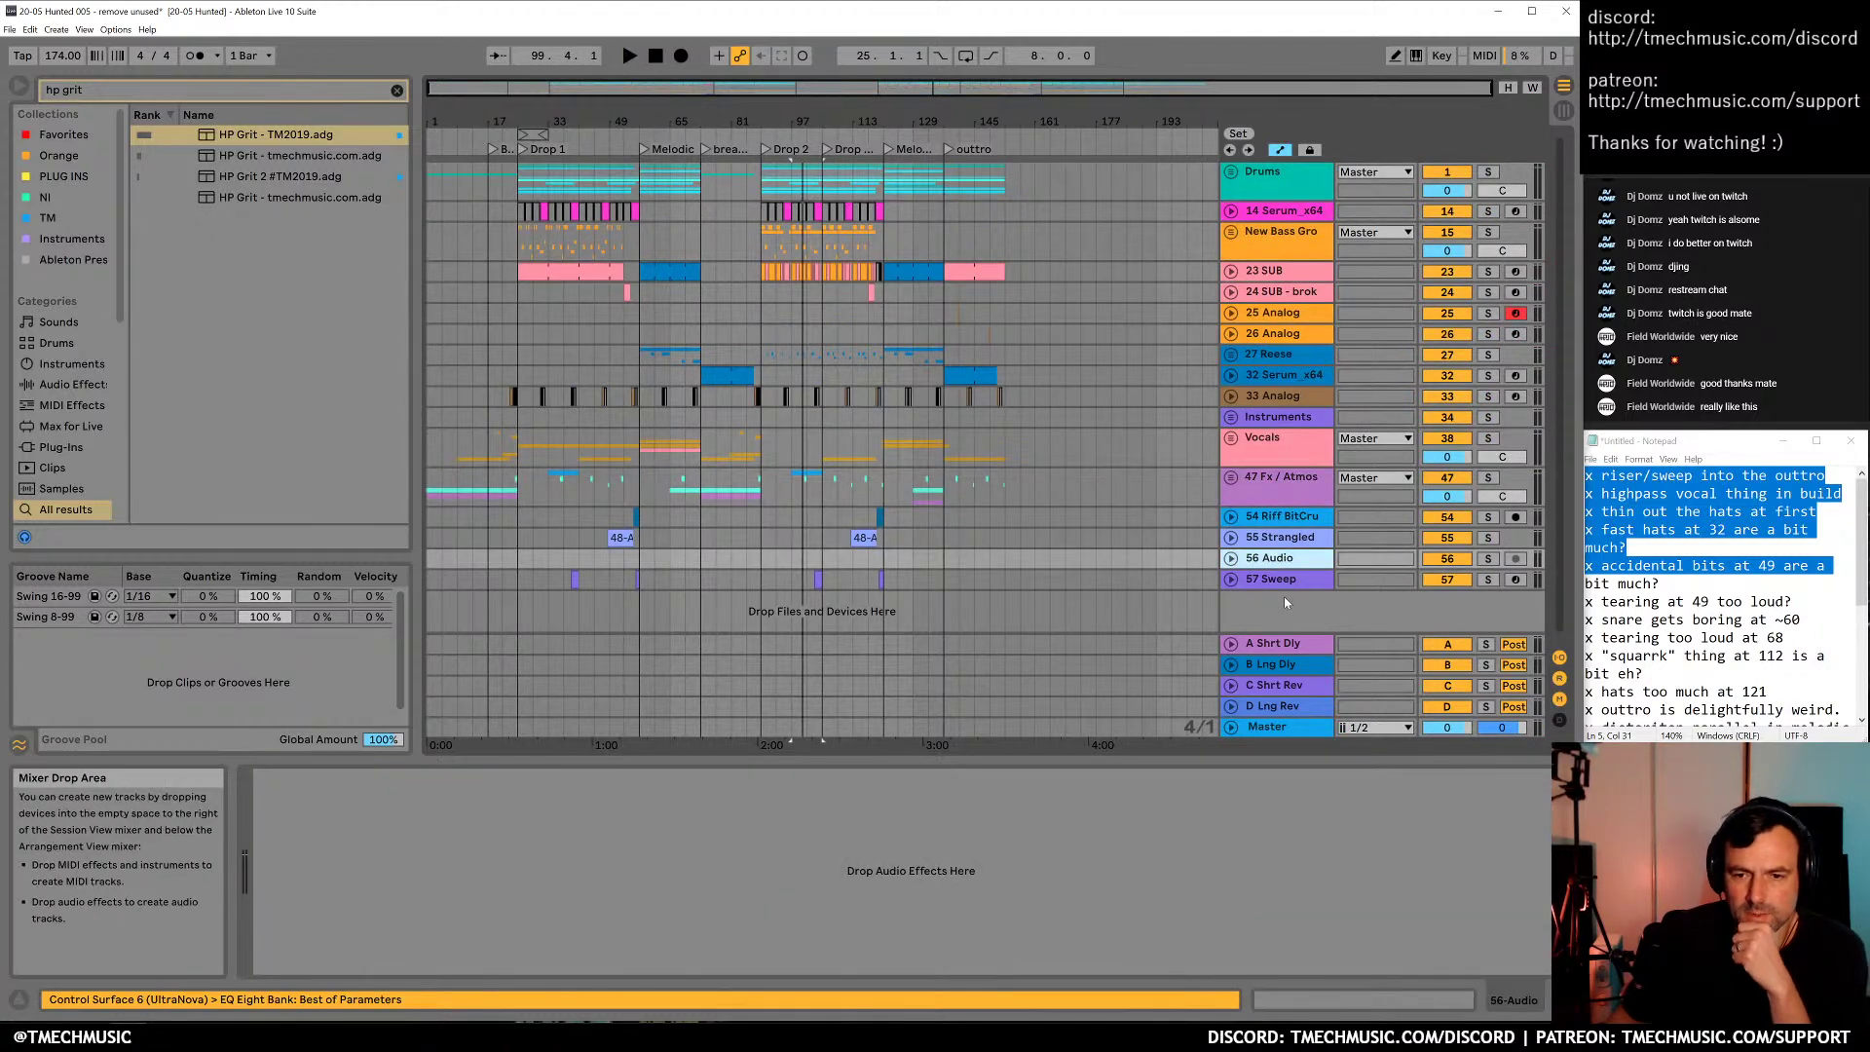
Audition the Sweep track soloed, turn solo off, and move the track into the Fx / Atmos group
left_click(1283, 581)
left_click(1488, 580)
key("space")
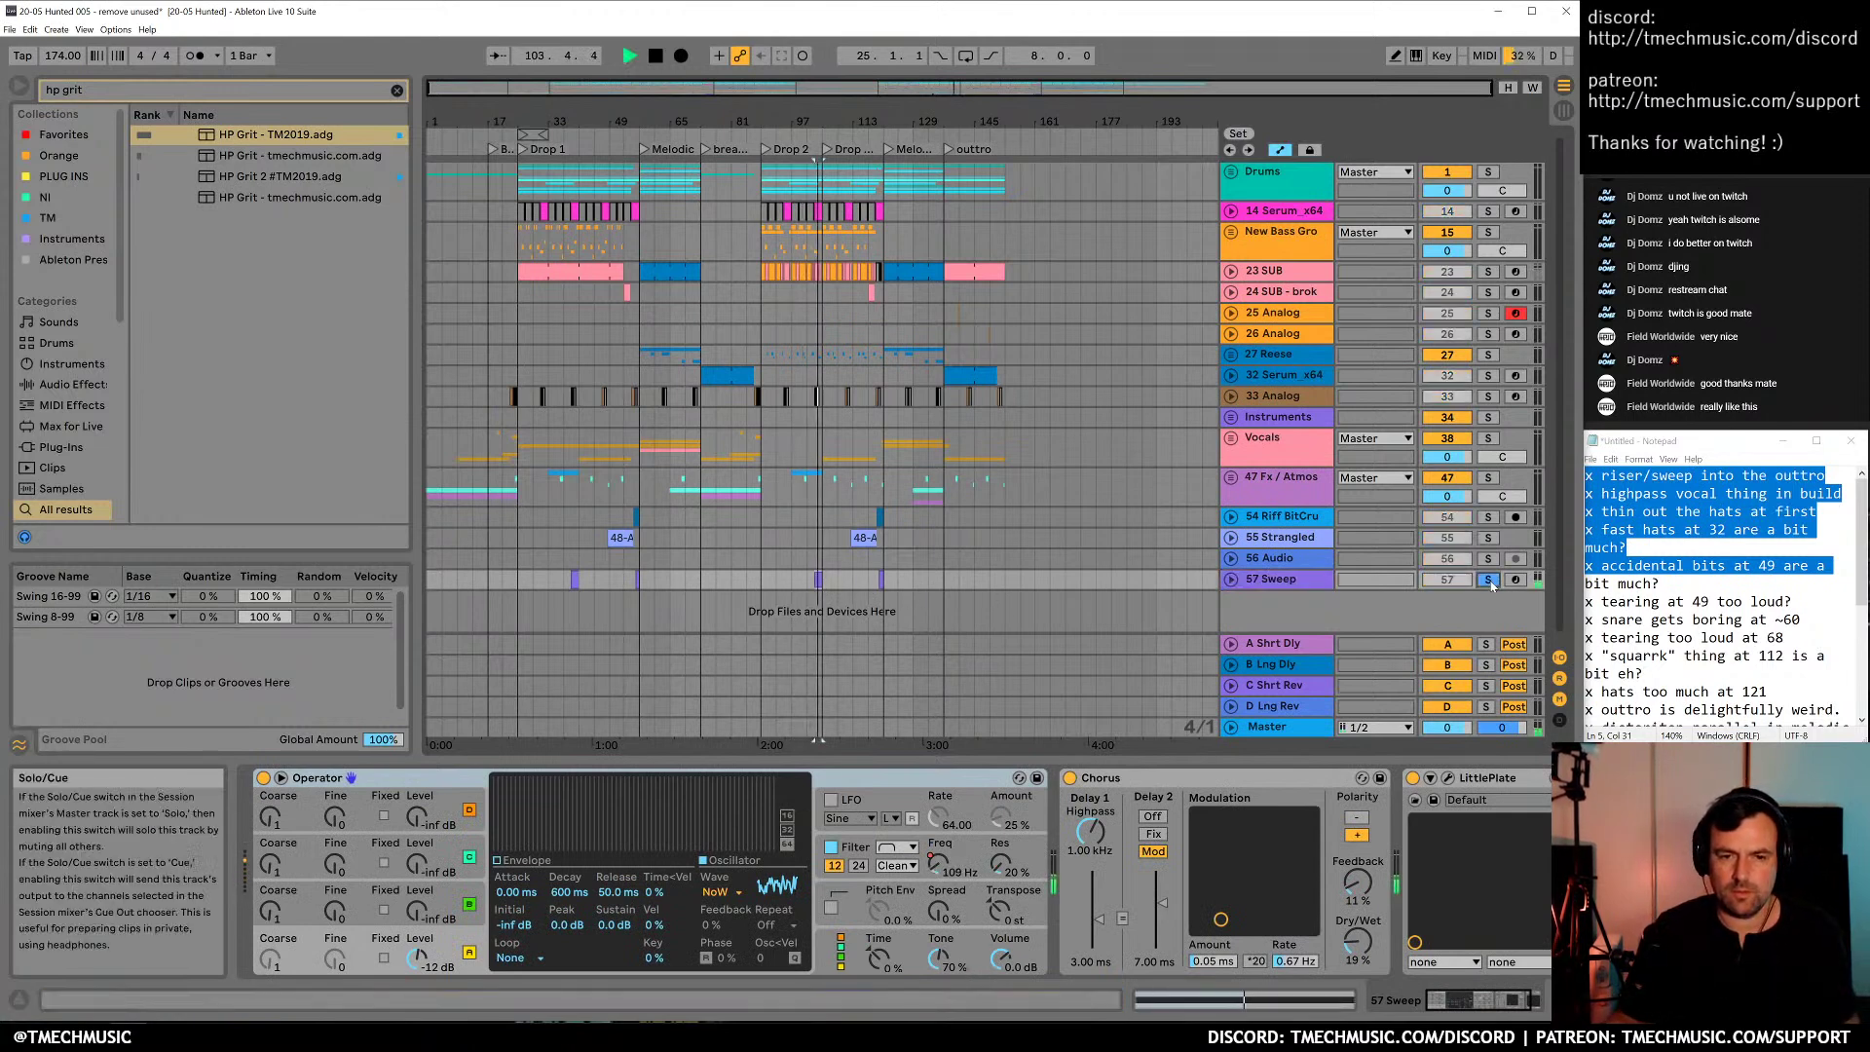
left_click(1488, 580)
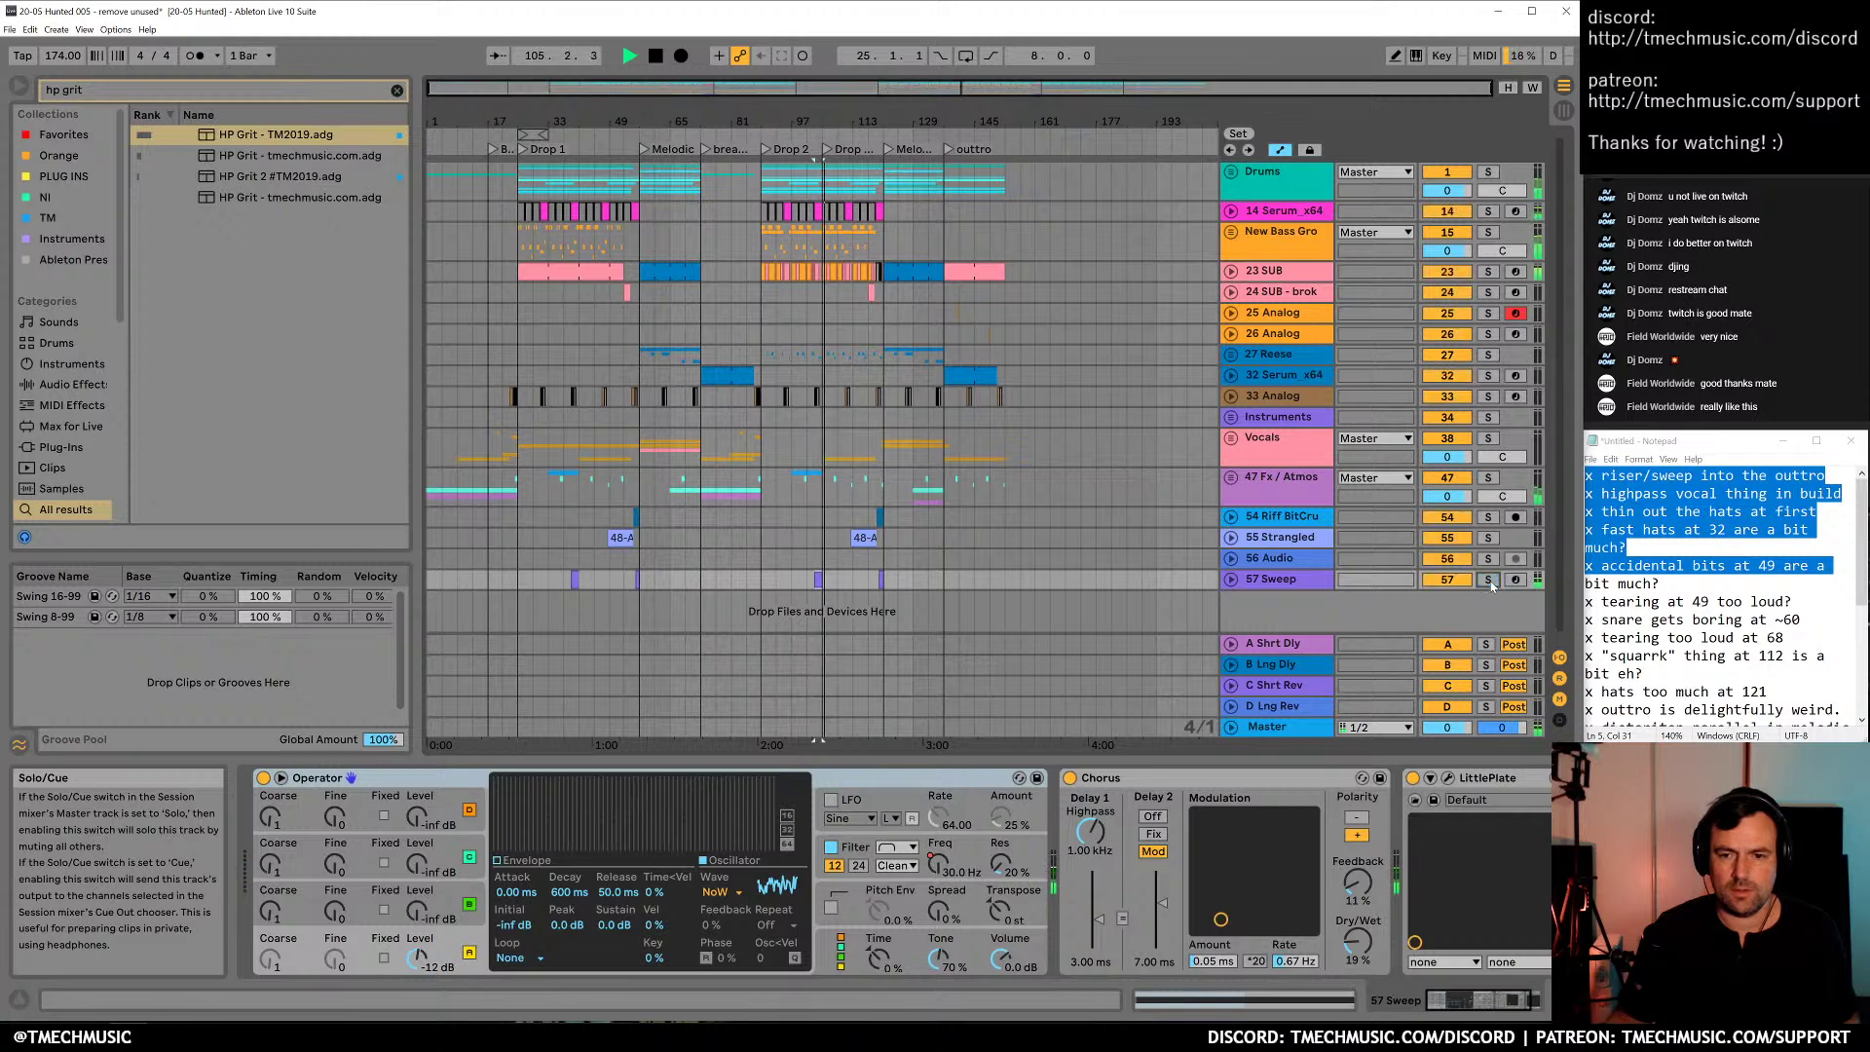
key("space")
key("space")
left_click(1284, 584)
left_click(1285, 492)
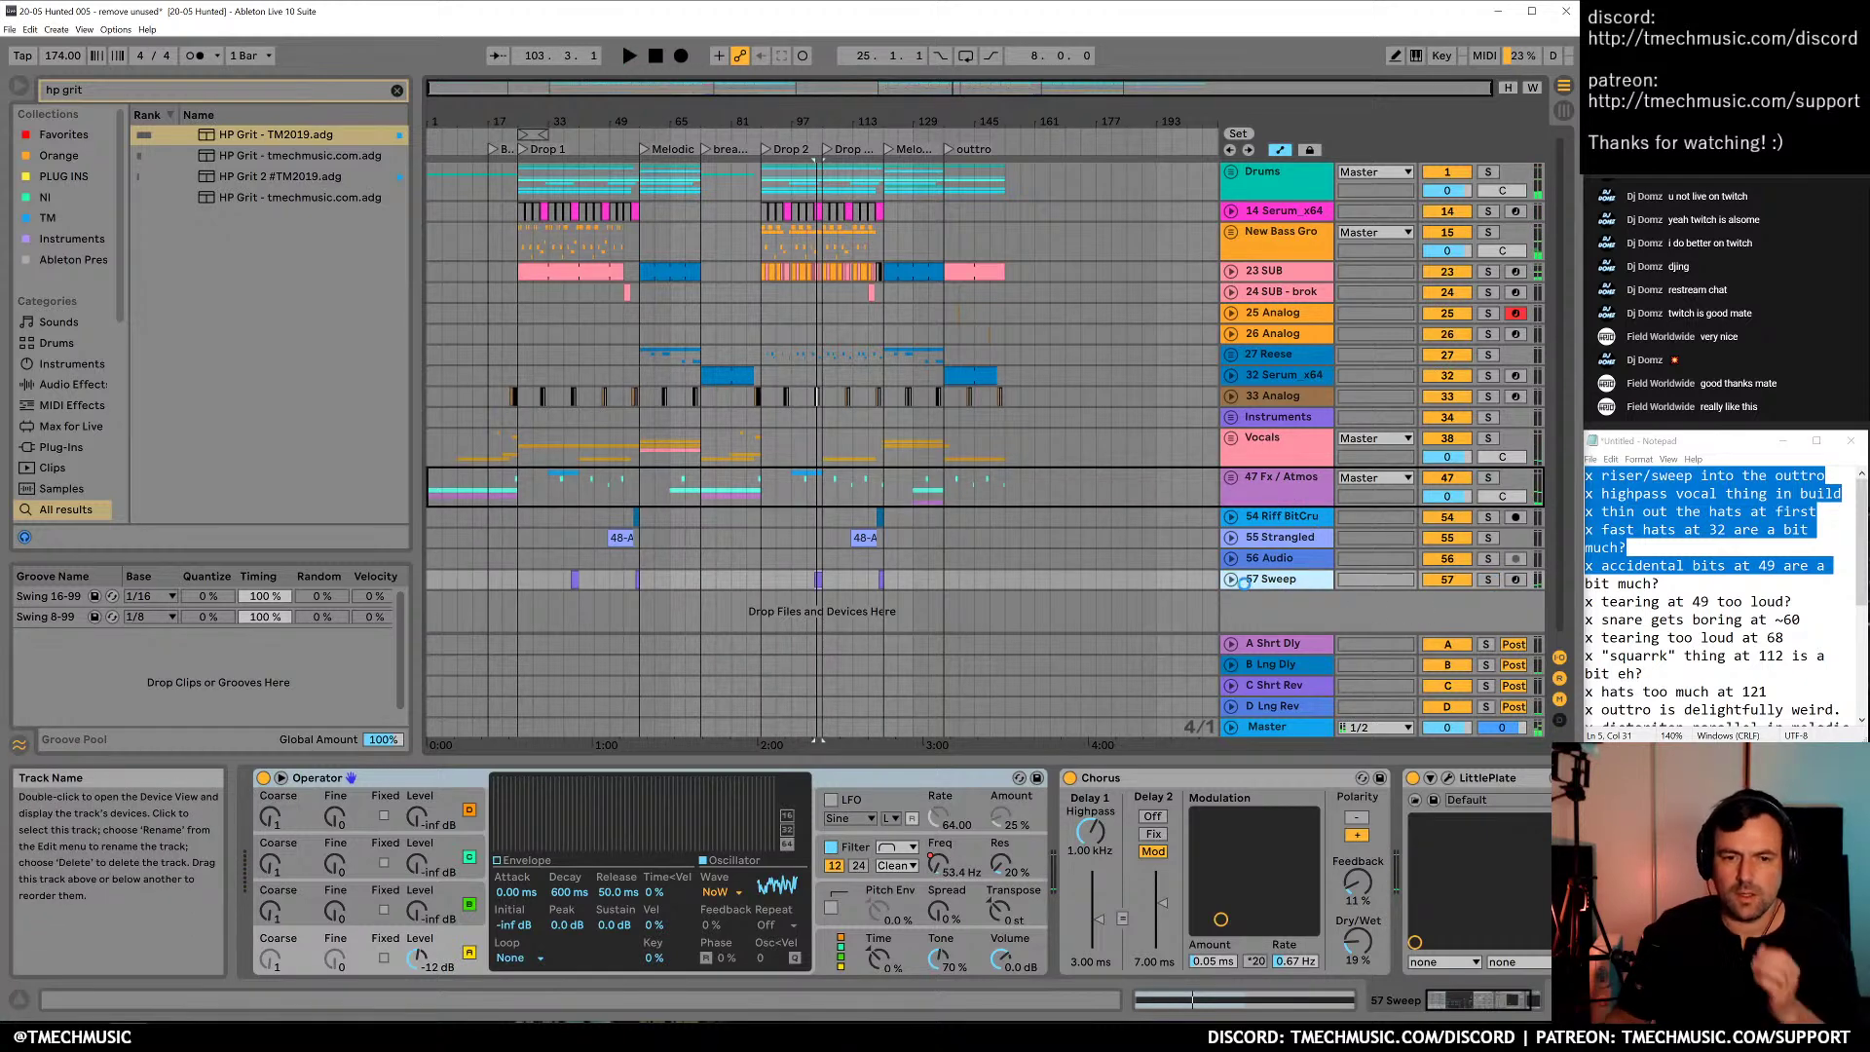
Delete the empty Audio track at the end of the set and move the Strangled Duck track into the Vocals group
left_click(1264, 560)
left_click_drag(973, 115, 975, 115)
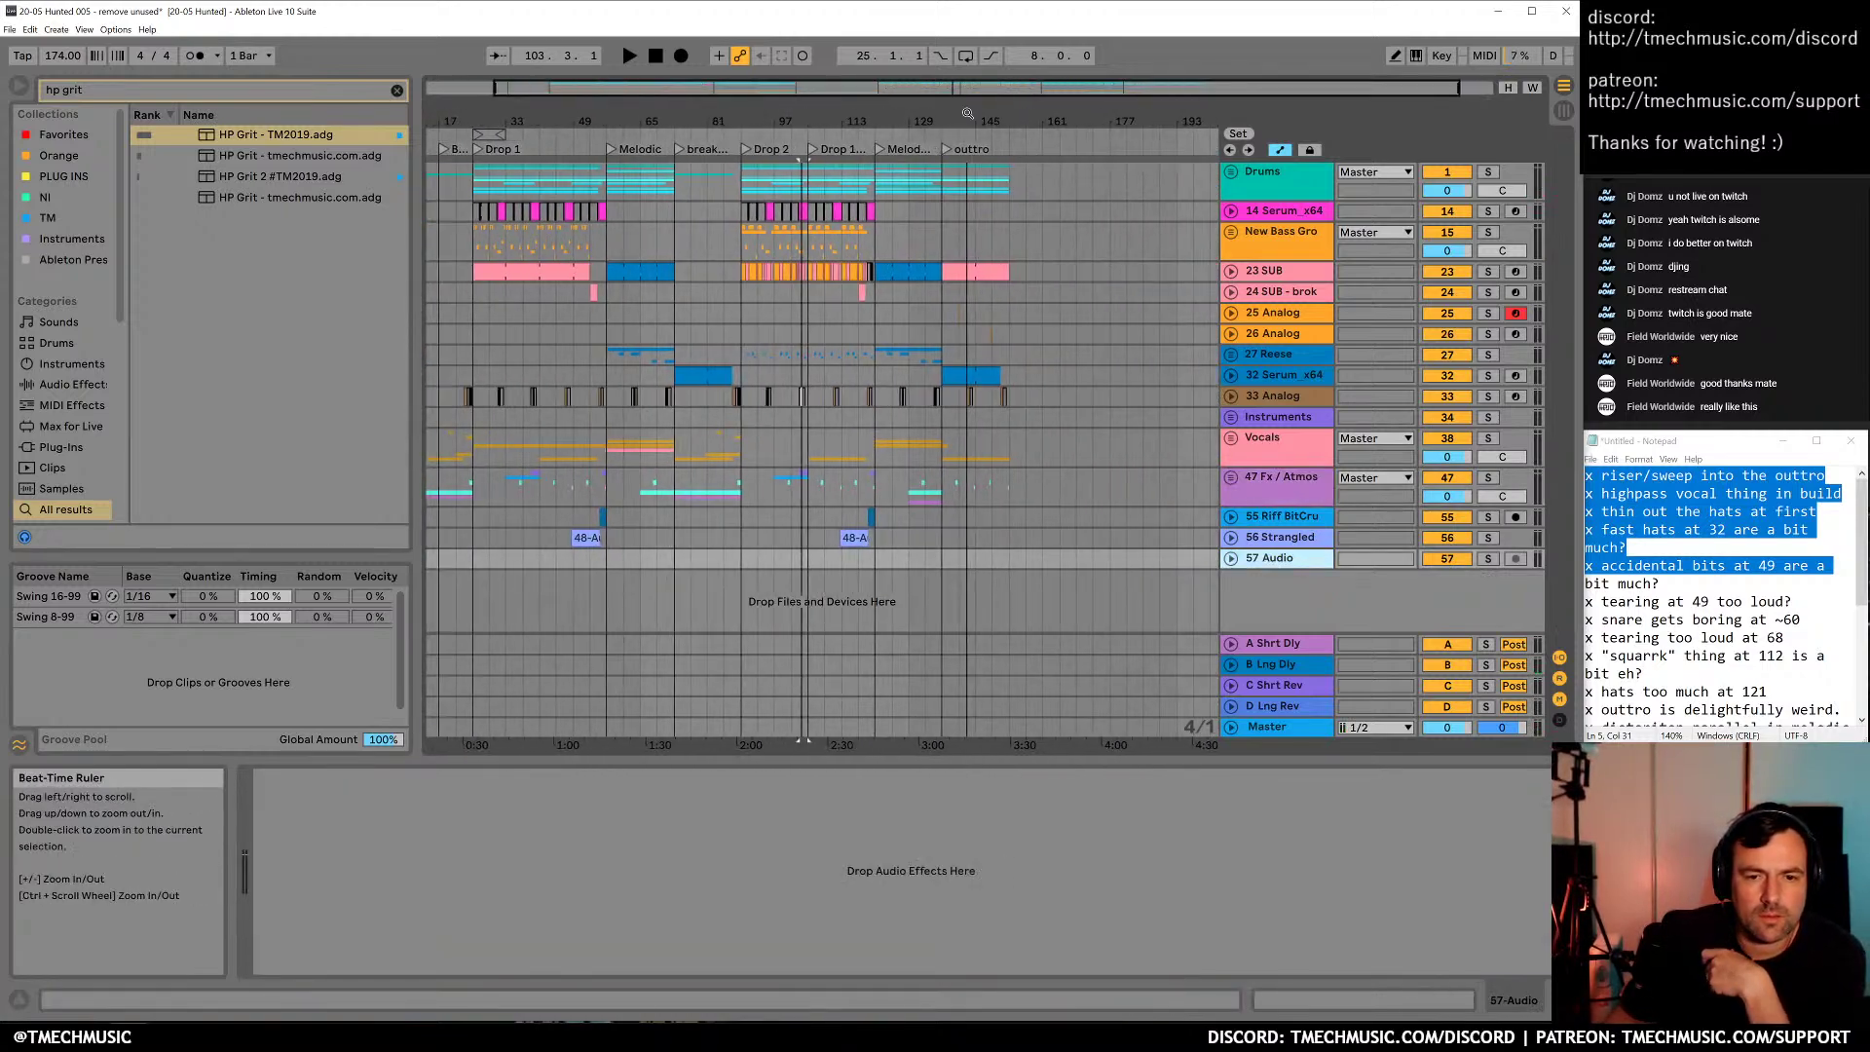
left_click(1280, 561)
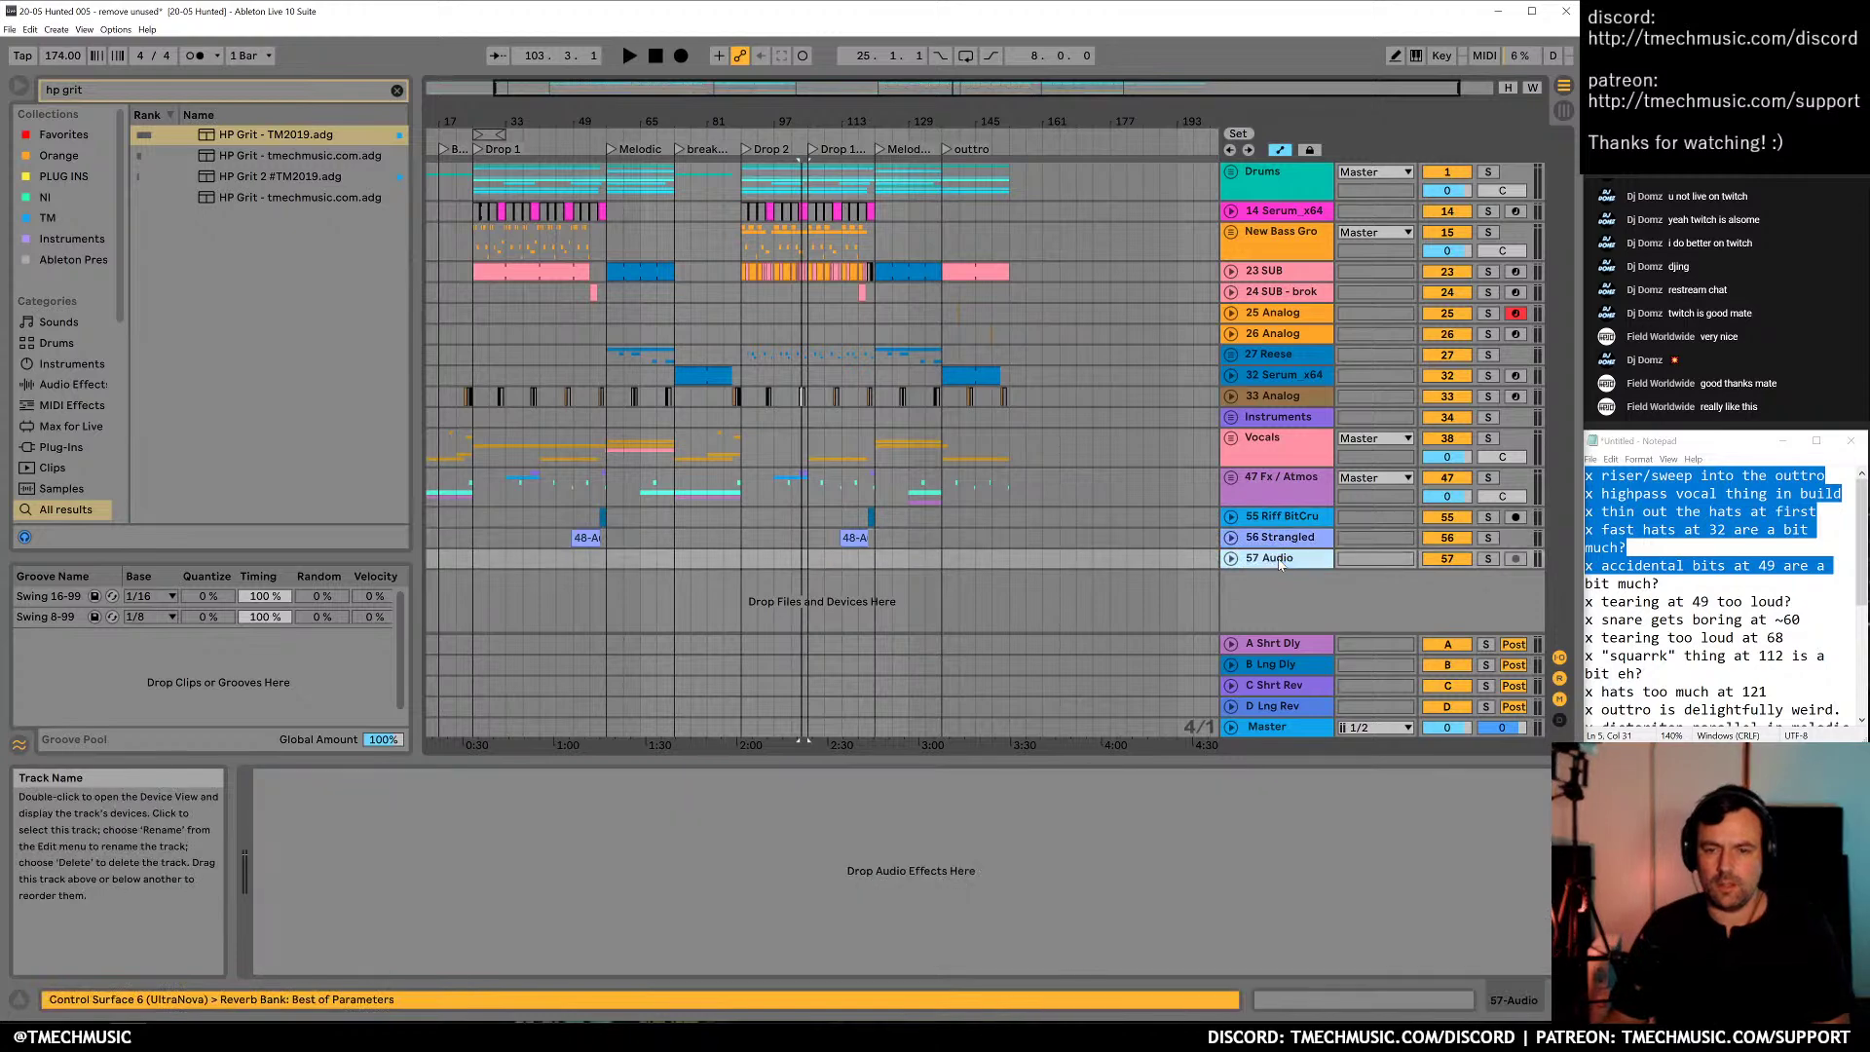
key("Delete")
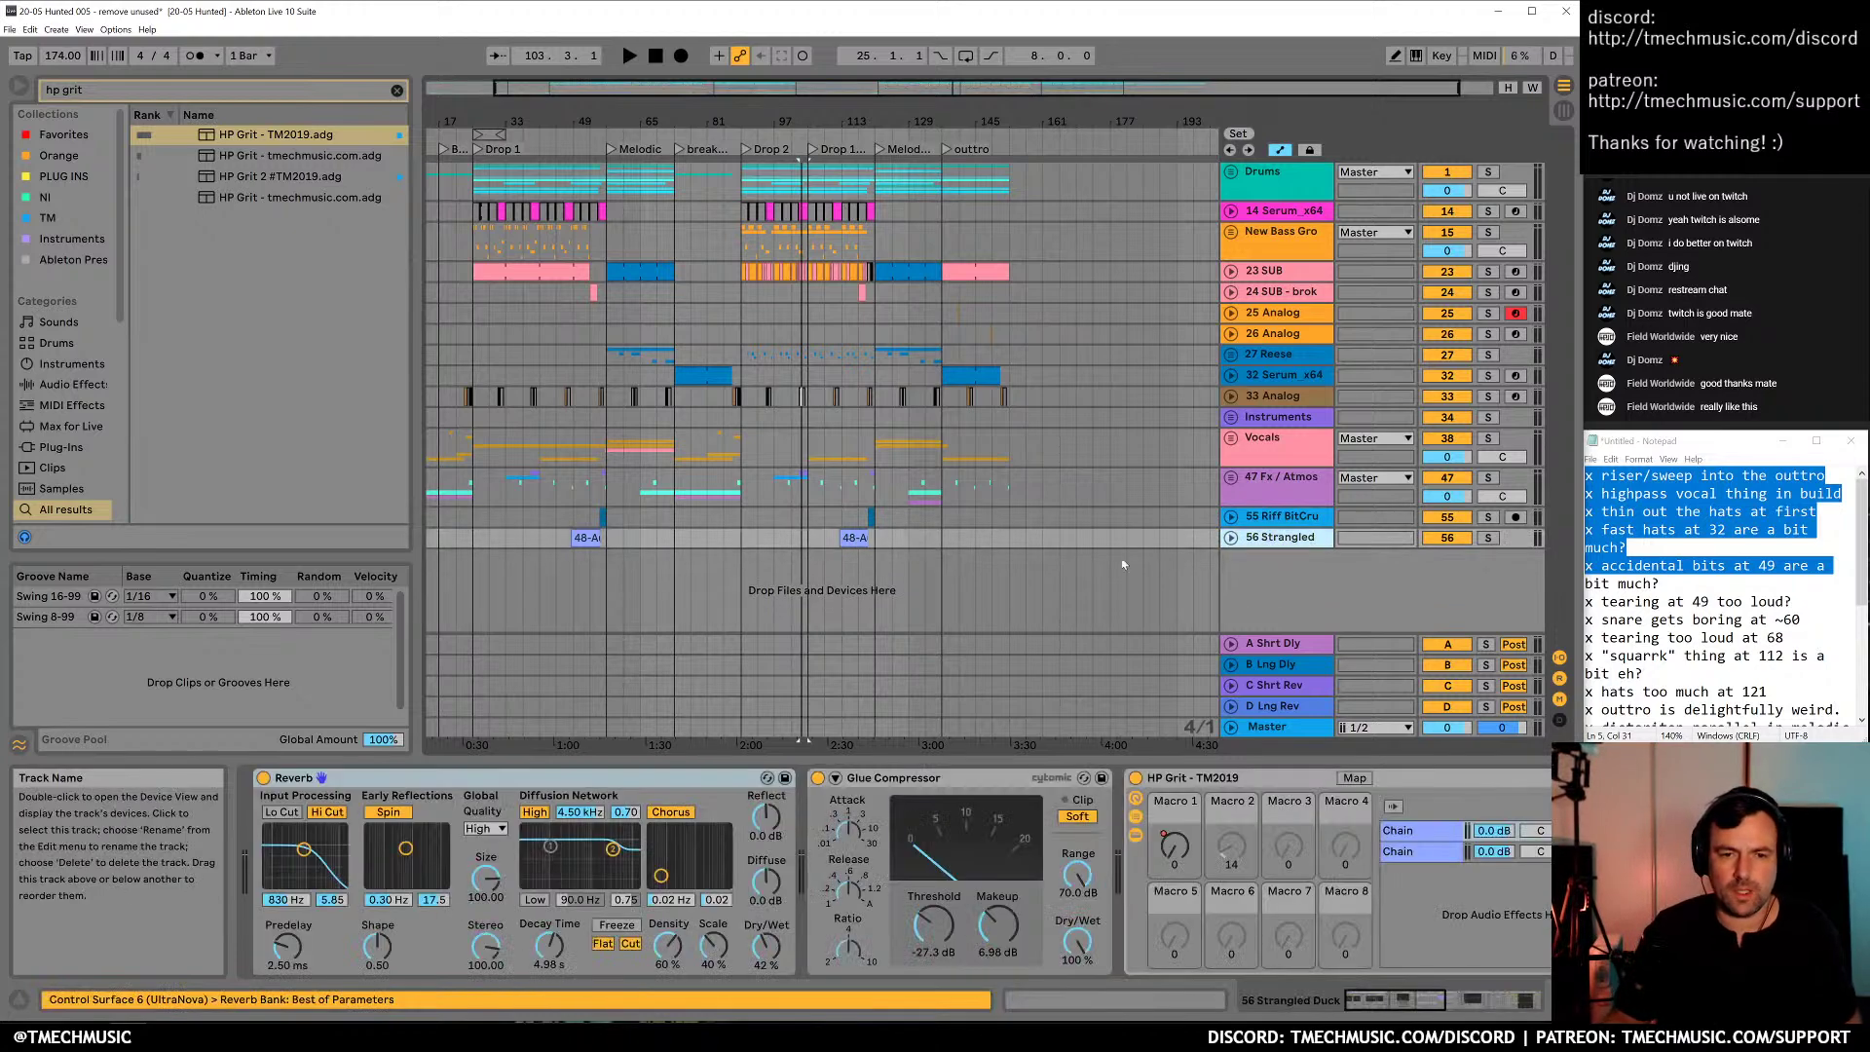
left_click_drag(1276, 545, 1281, 477)
Move the Riff BitCrushed track and the brown Analog track into the Instruments group
left_click(1273, 518)
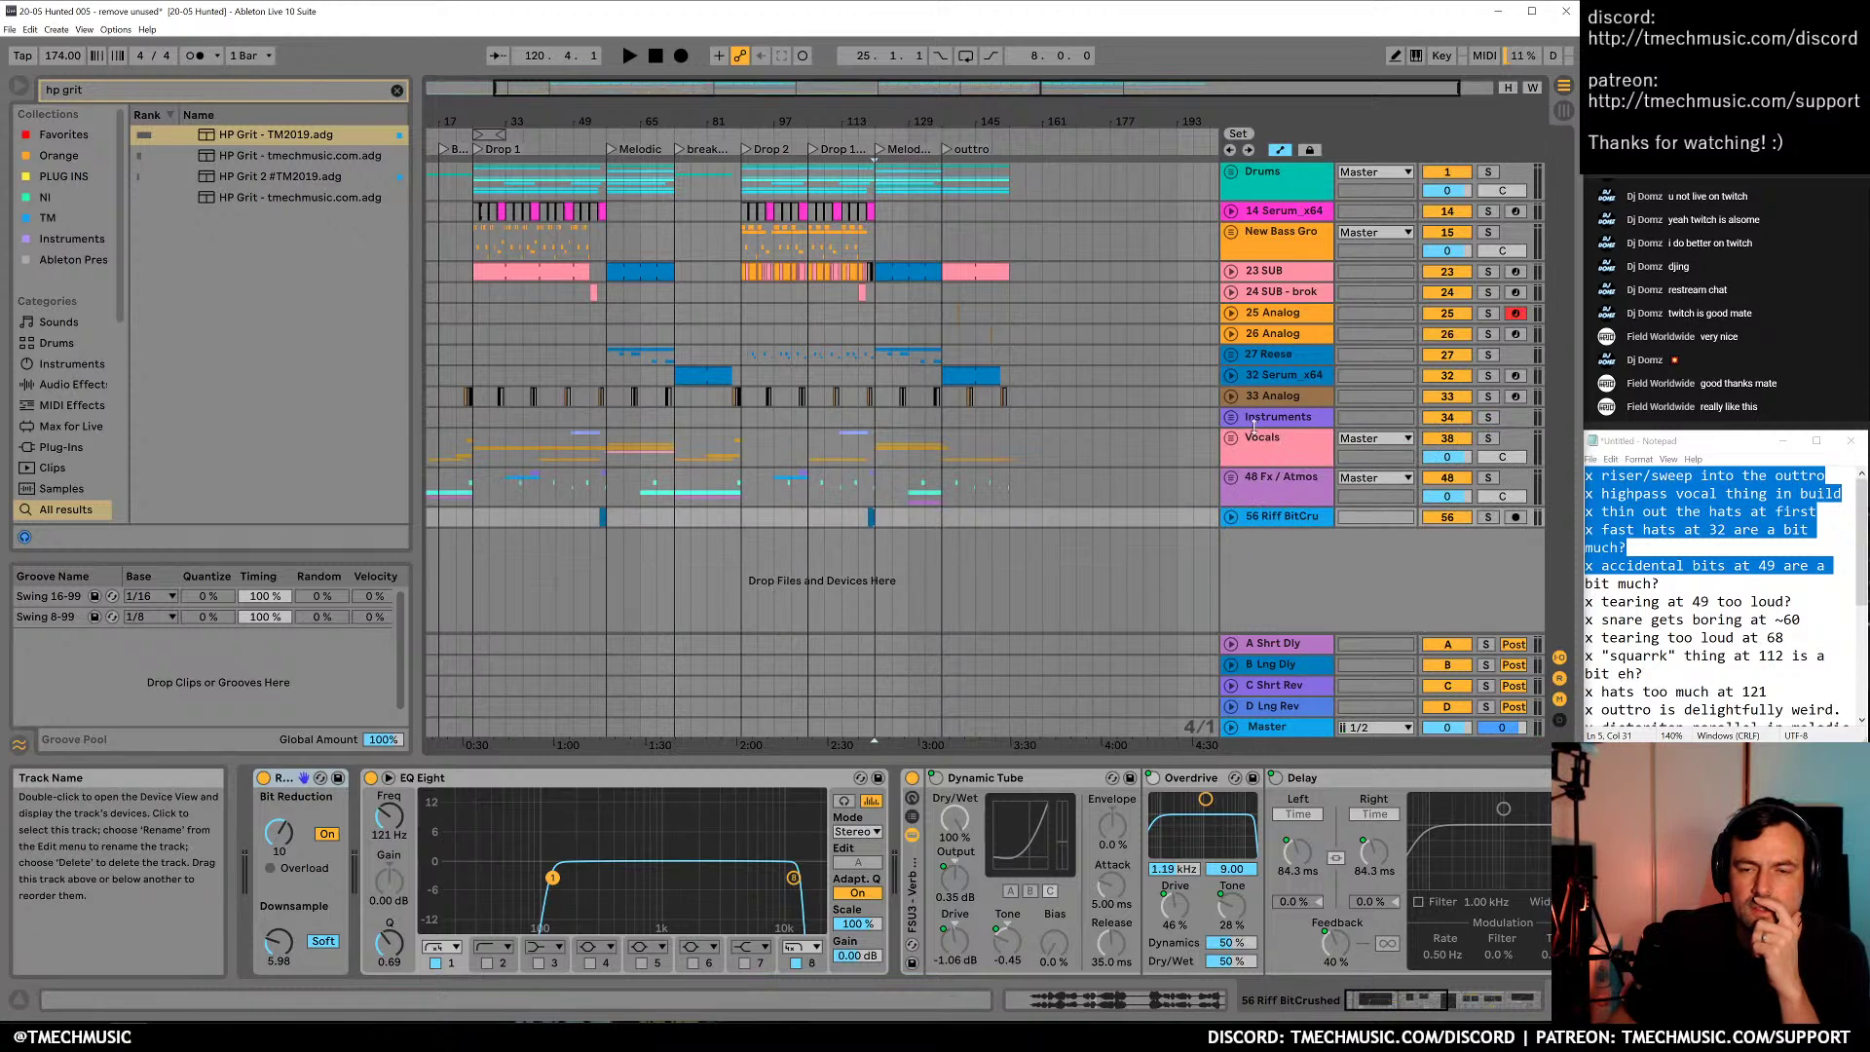
left_click(1269, 518)
left_click_drag(1281, 526, 1279, 423)
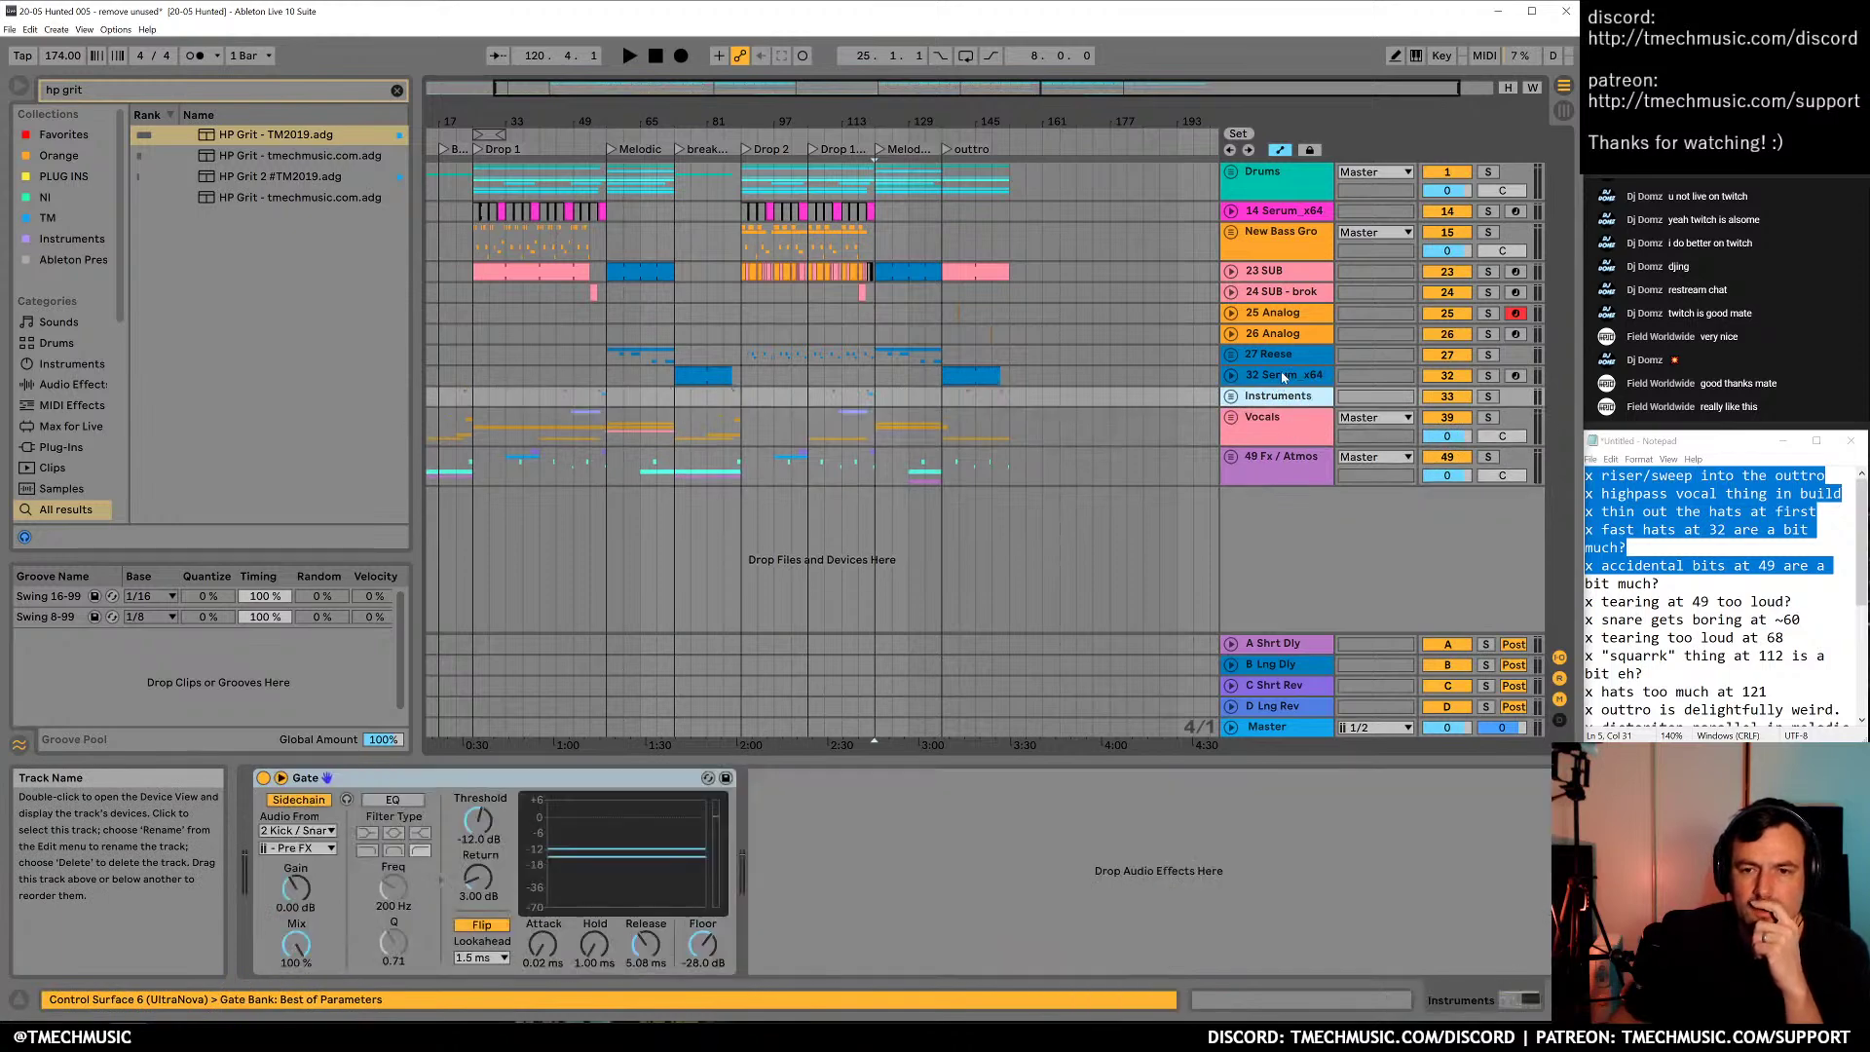
Try to move the two orange Analog tracks above the Reese group down to the Instruments group
left_click(1284, 378)
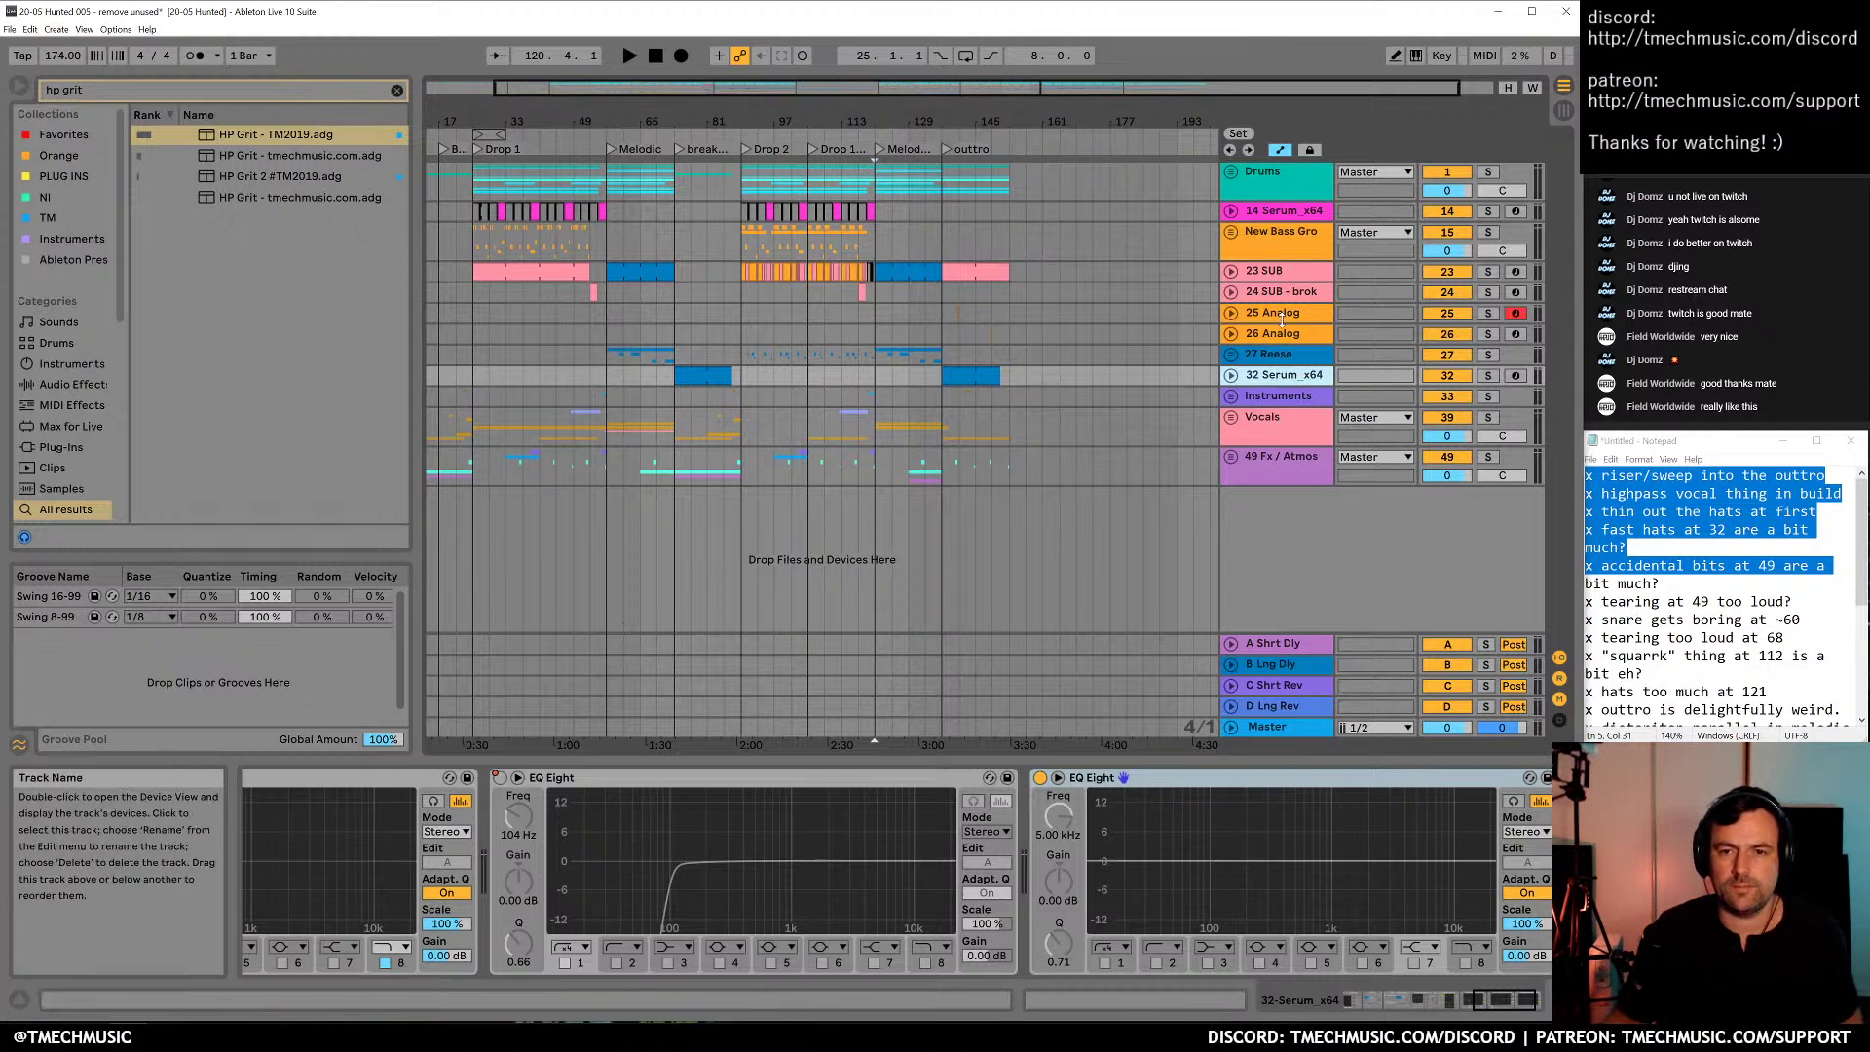
left_click(1279, 334)
left_click(1294, 316, "shift")
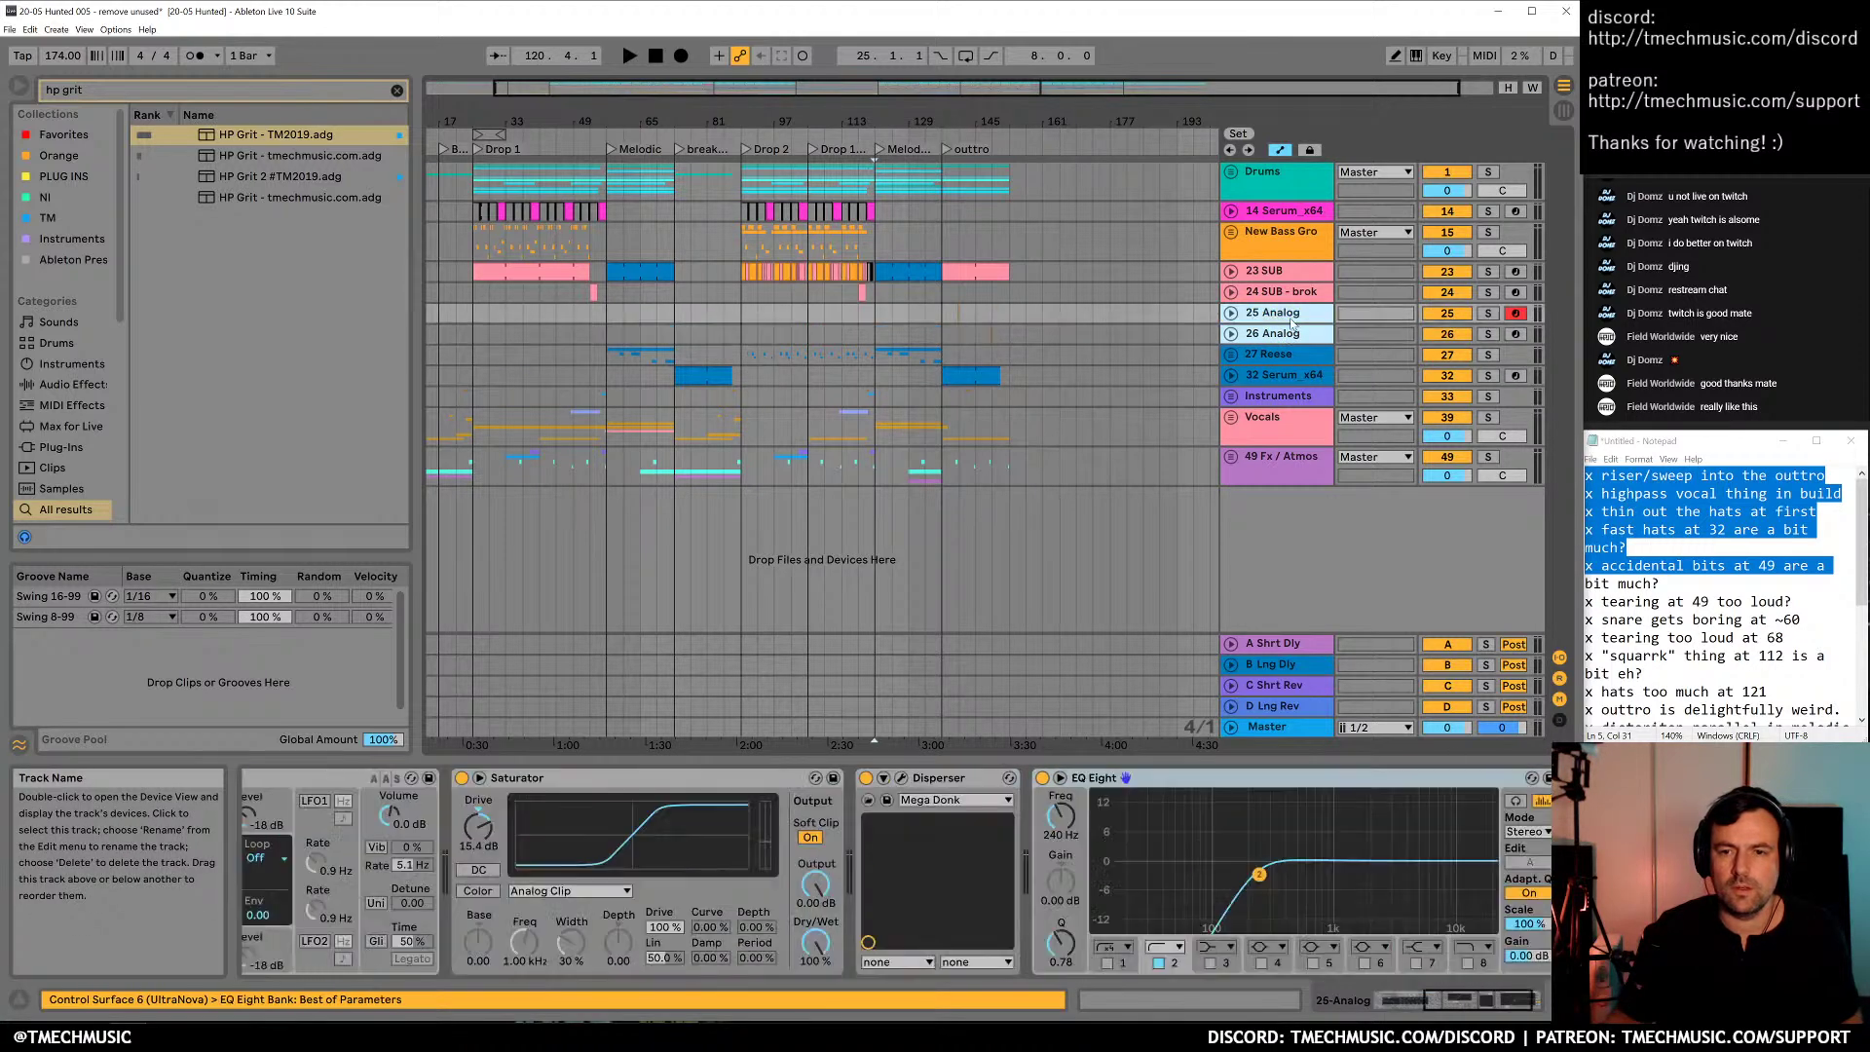
left_click(1276, 335)
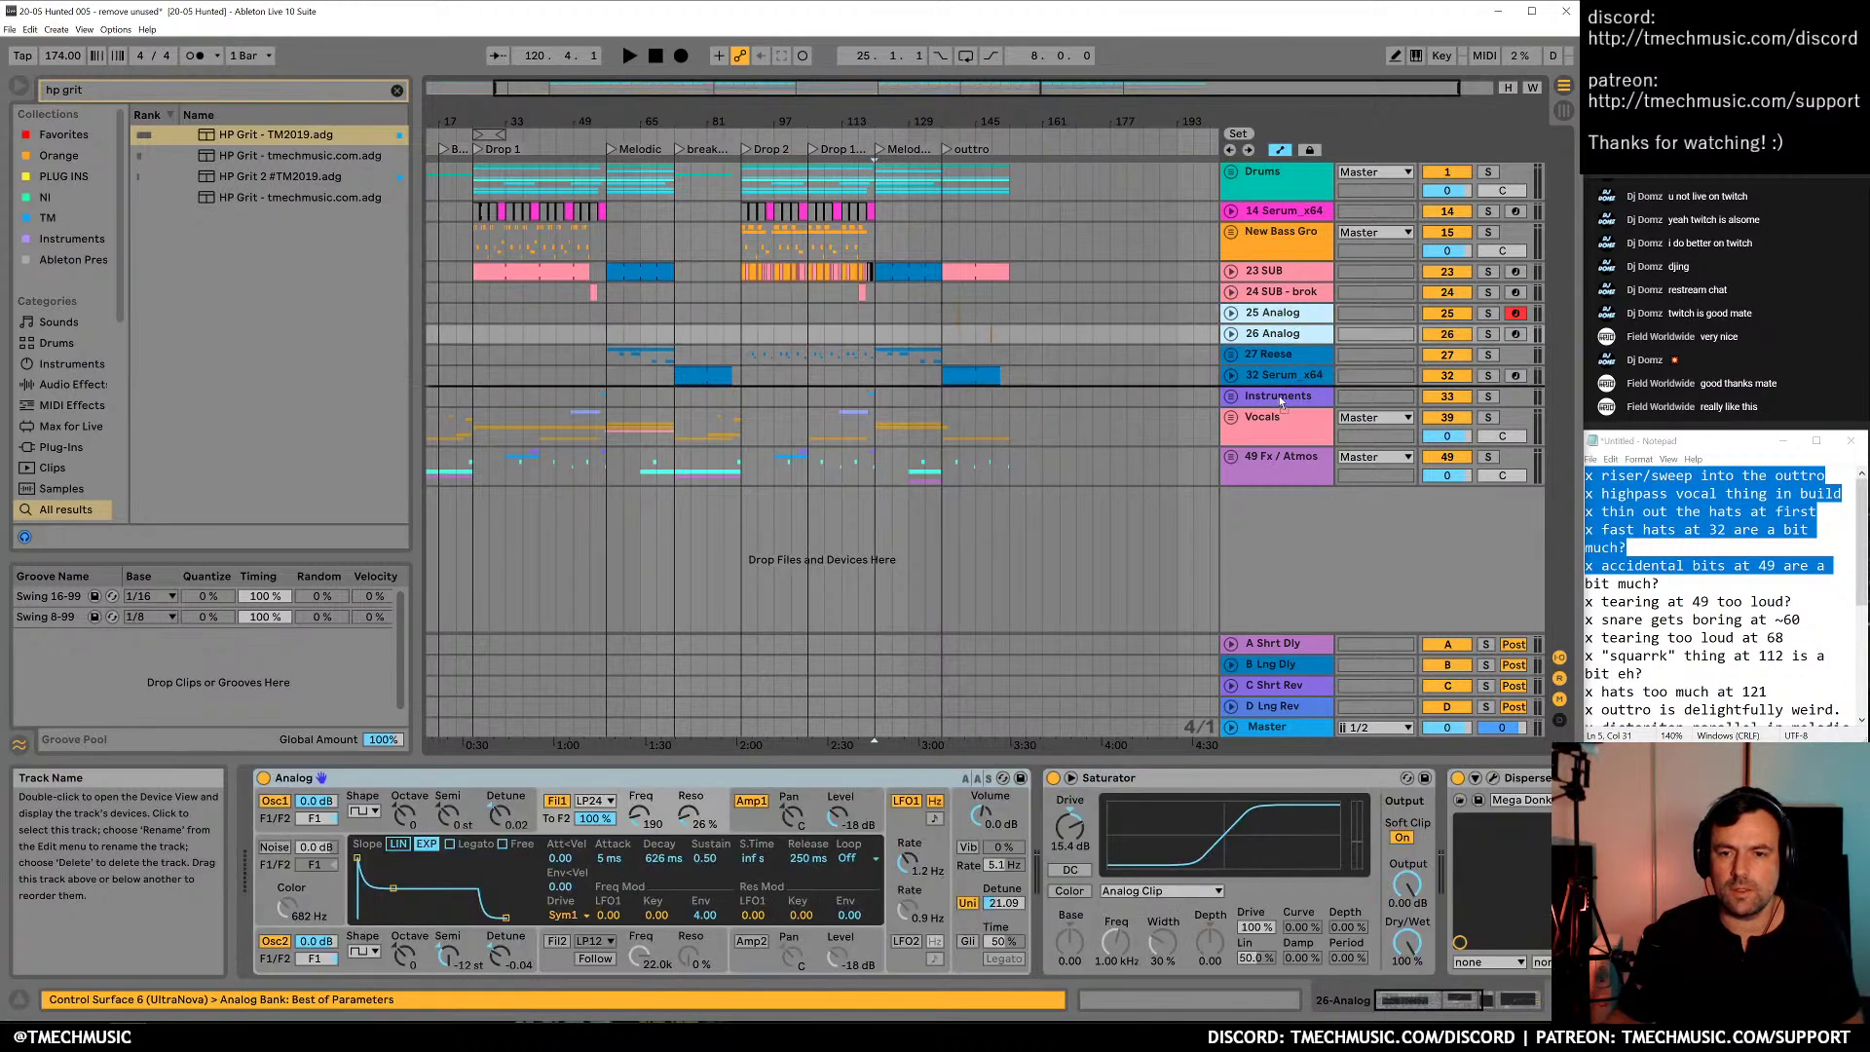
left_click(1306, 335)
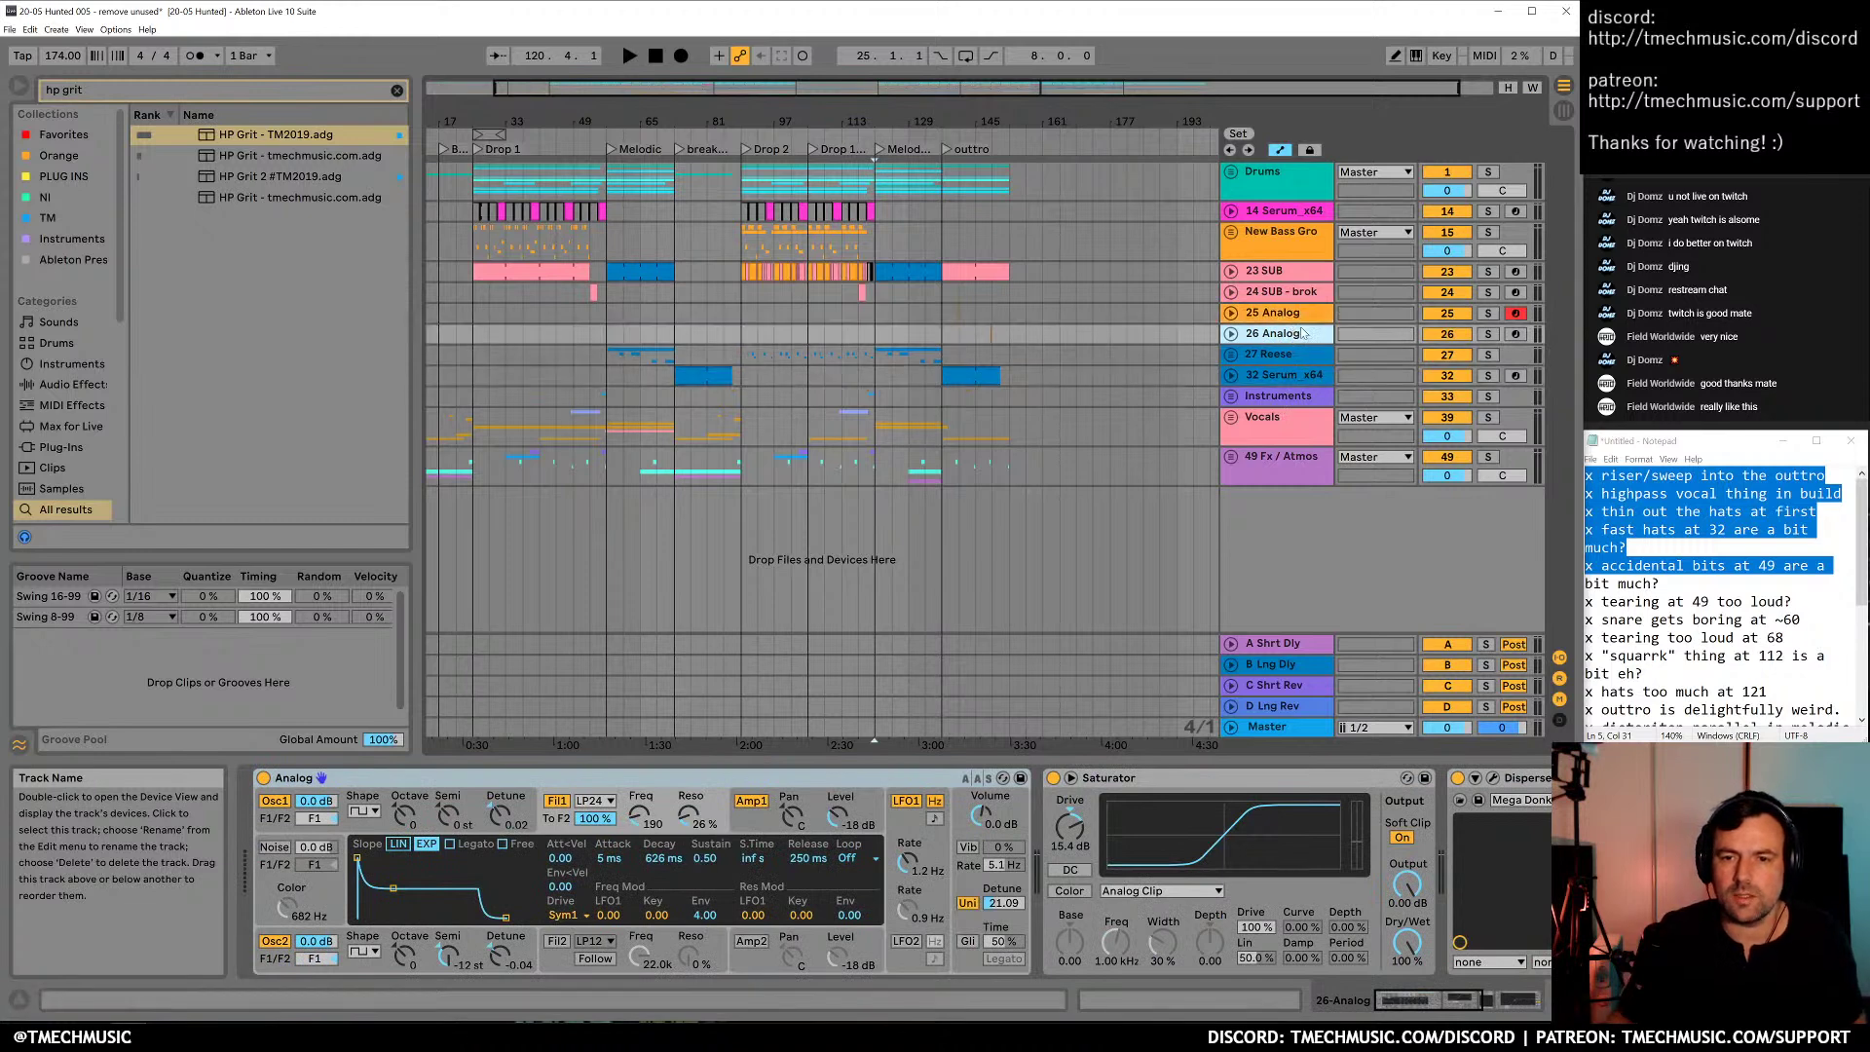
Unfold the New Bass Group, examine its tracks and the group's device chain, and fold it again
left_click(1282, 255)
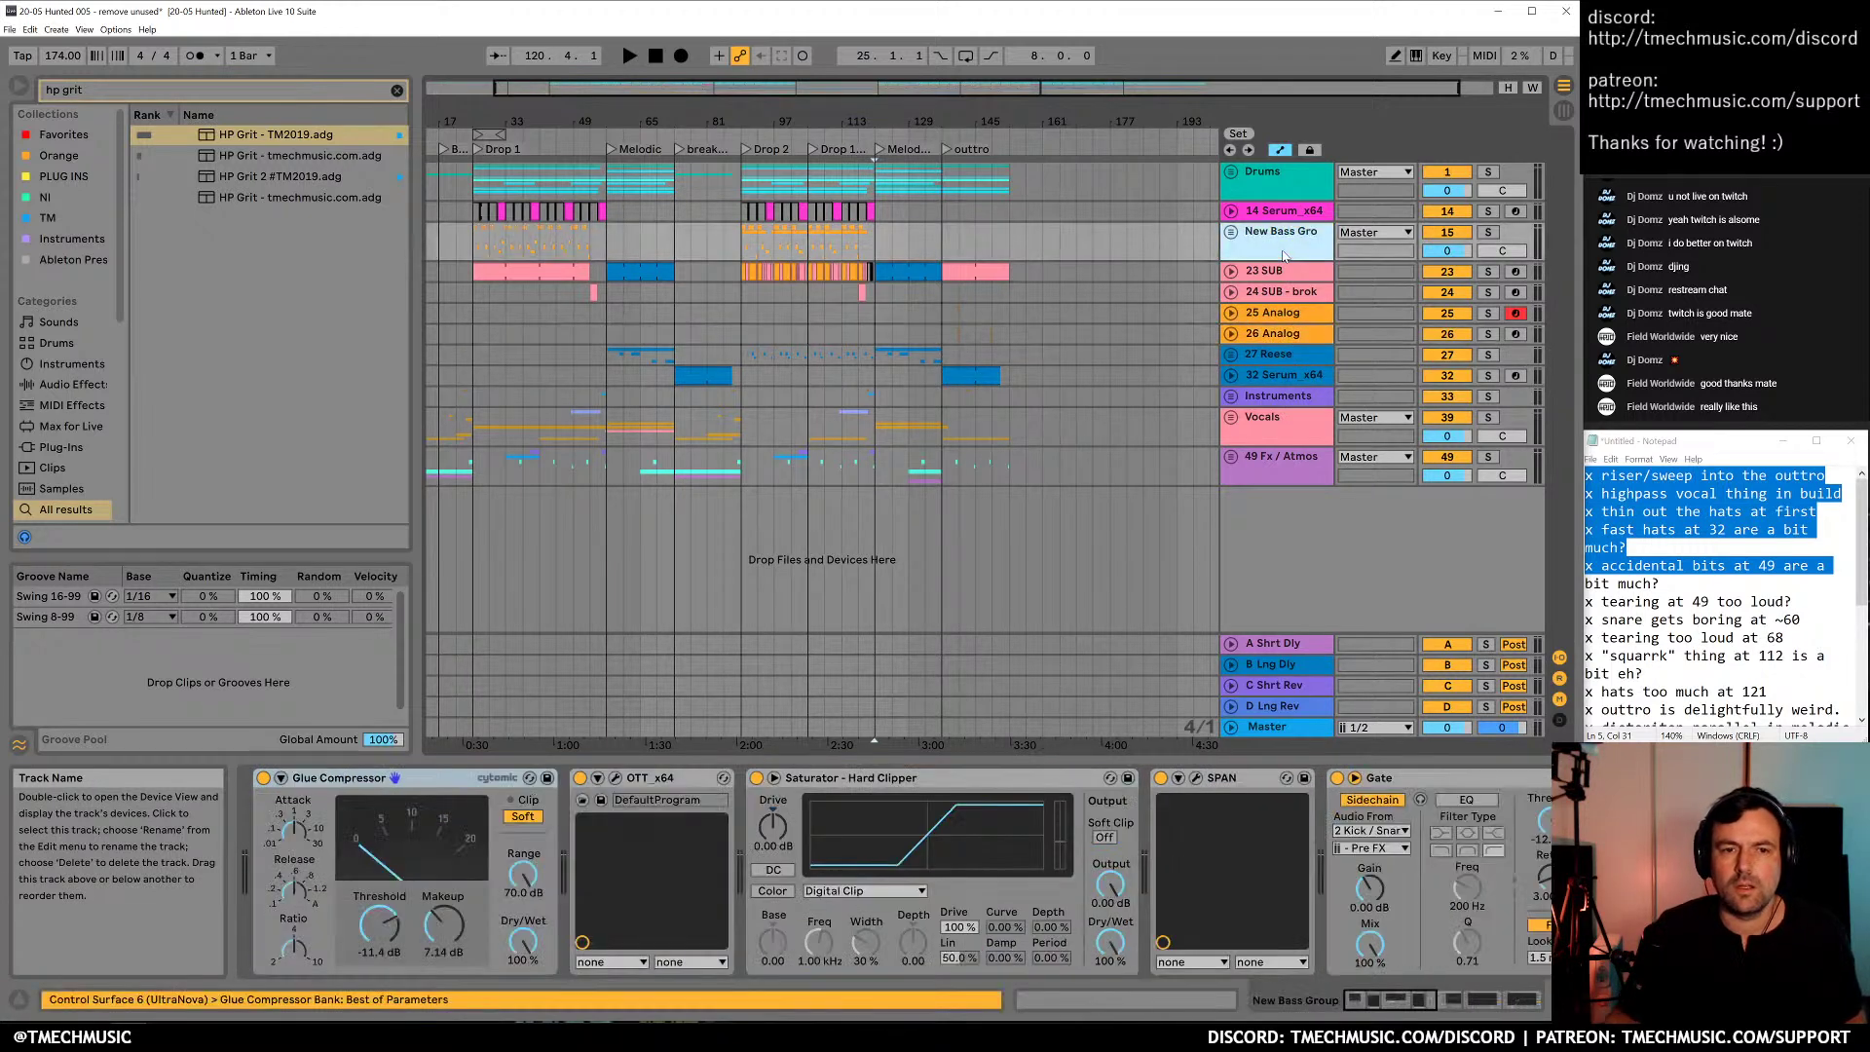
left_click(1231, 233)
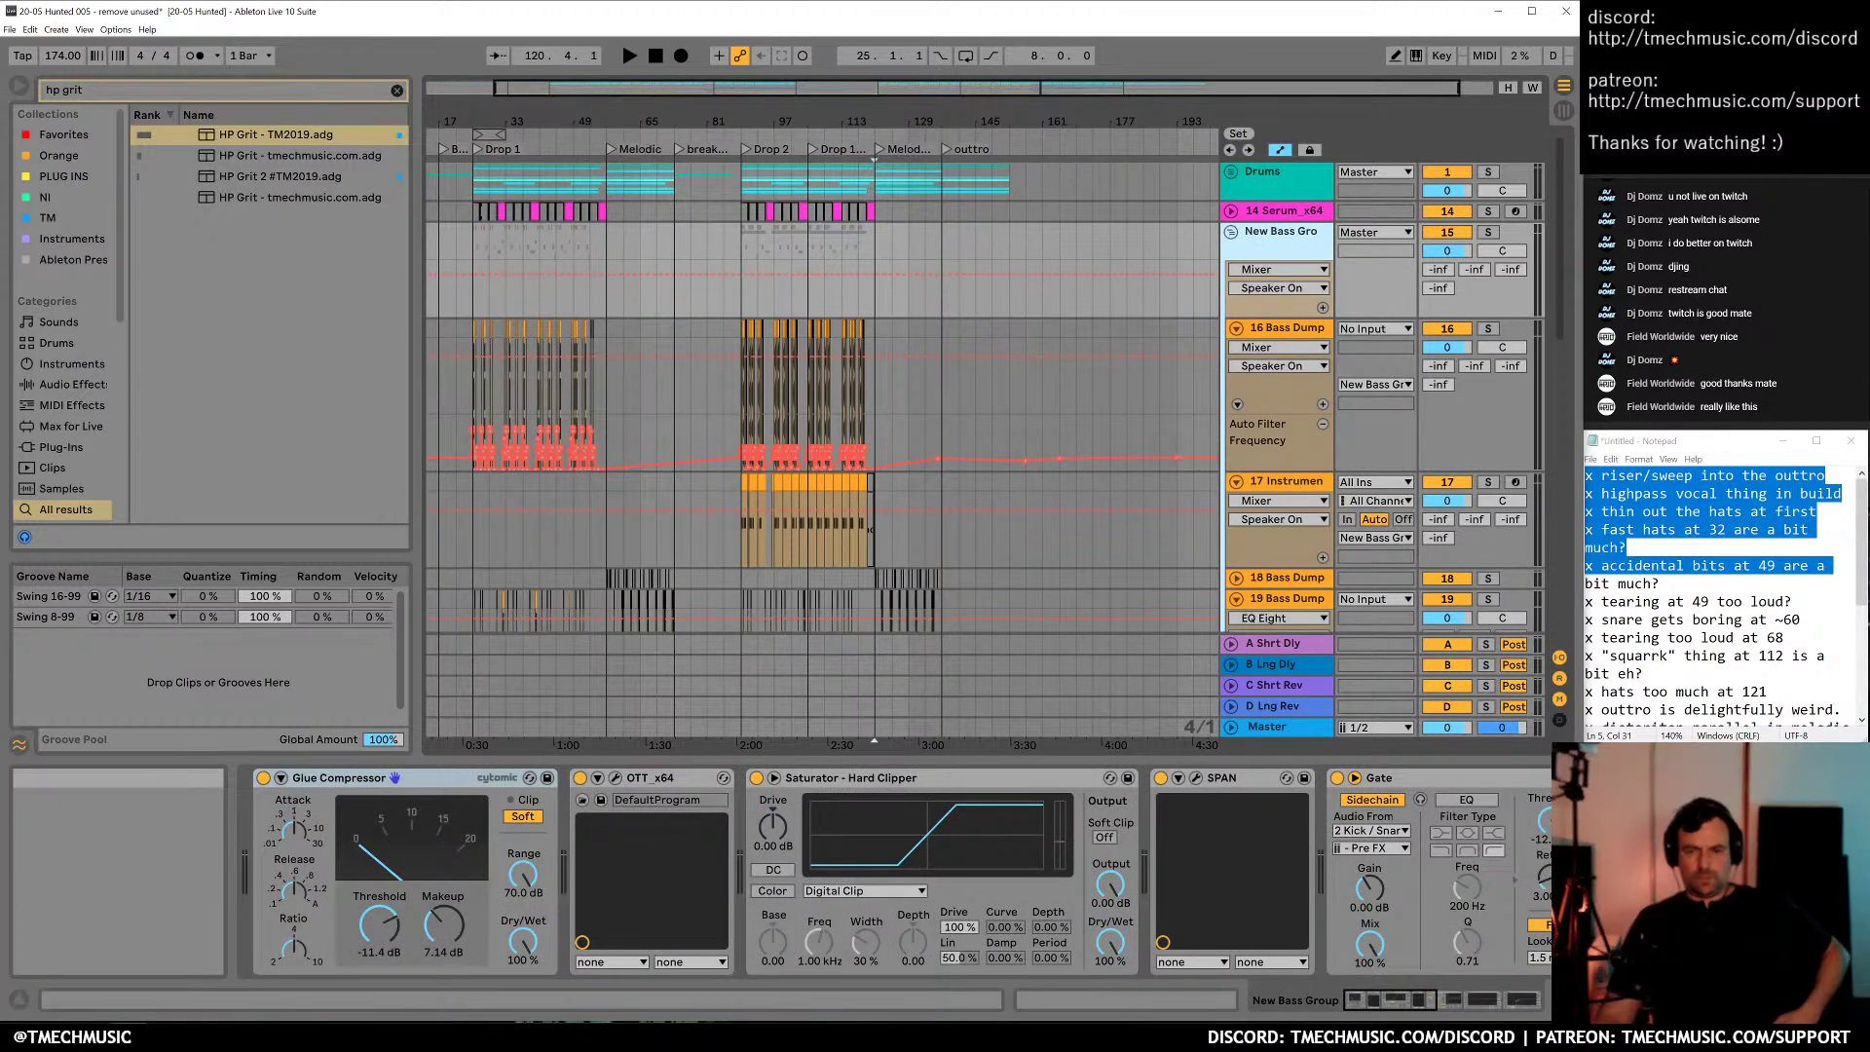
left_click(1450, 1000)
left_click_drag(1450, 1000, 1392, 1001)
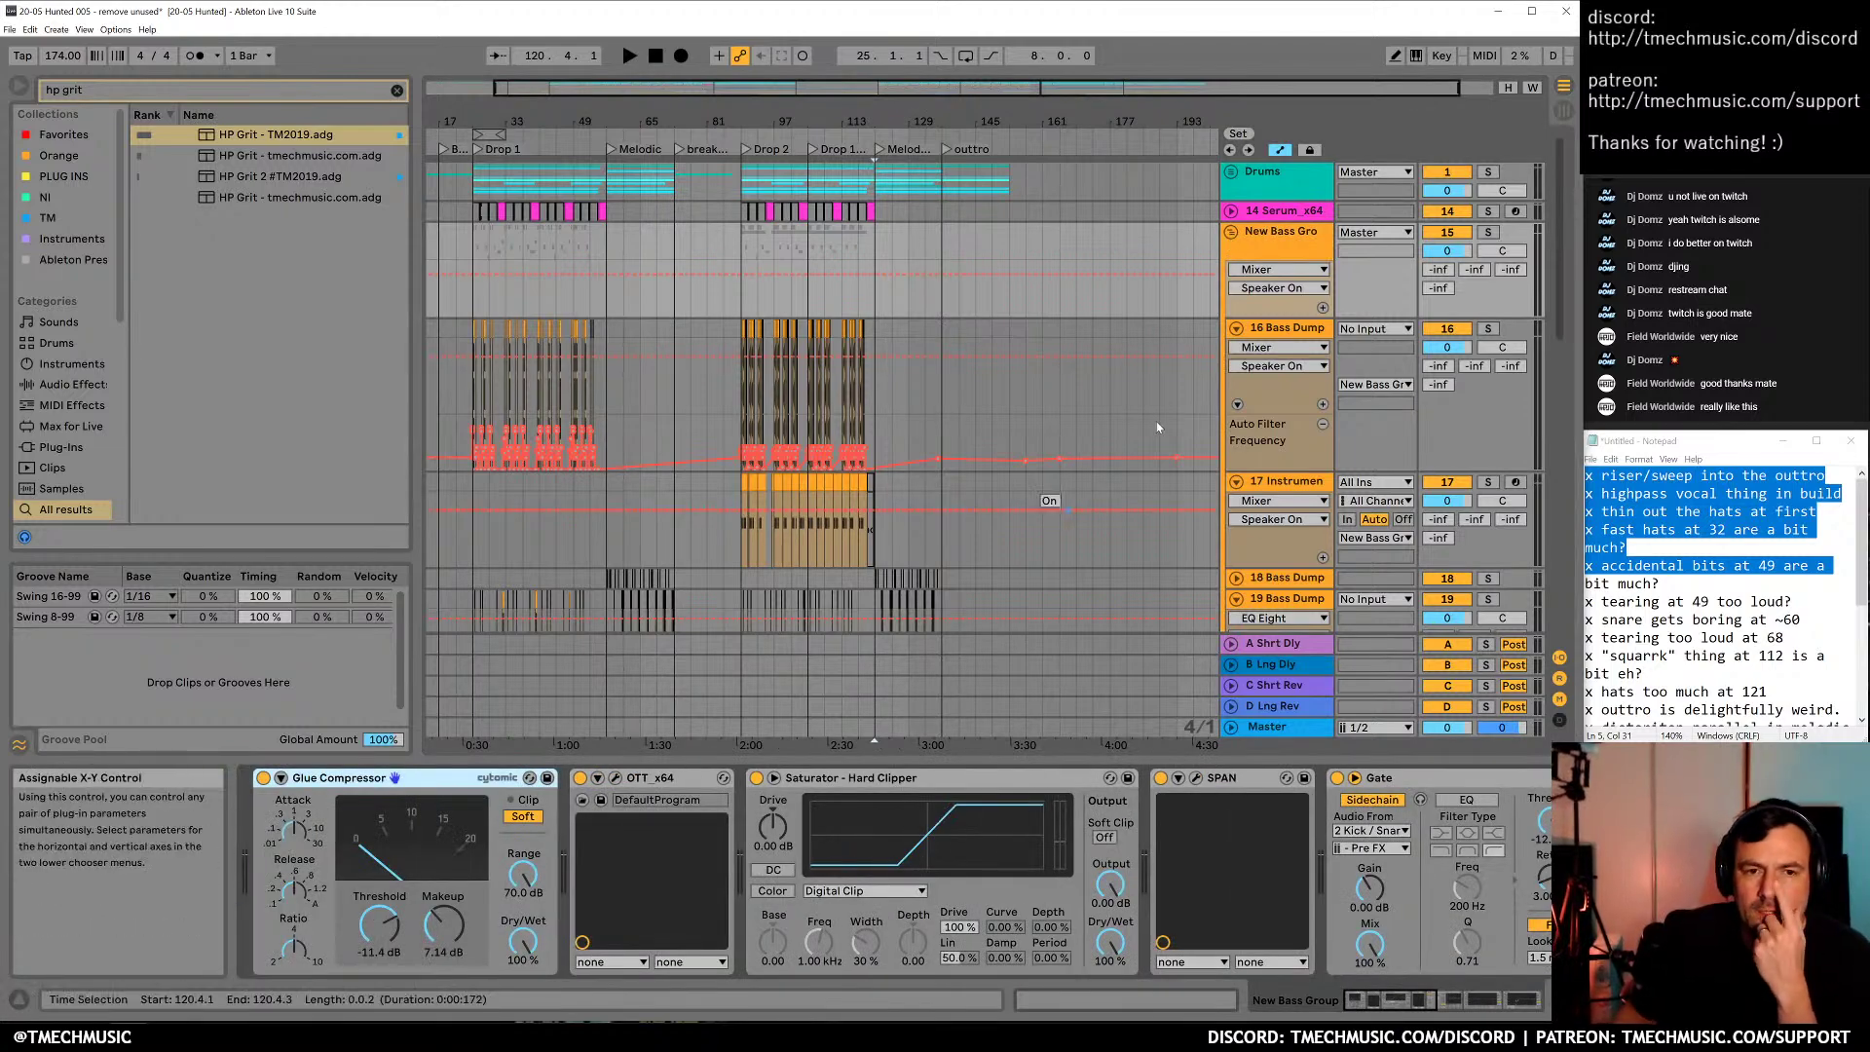
left_click(1231, 232)
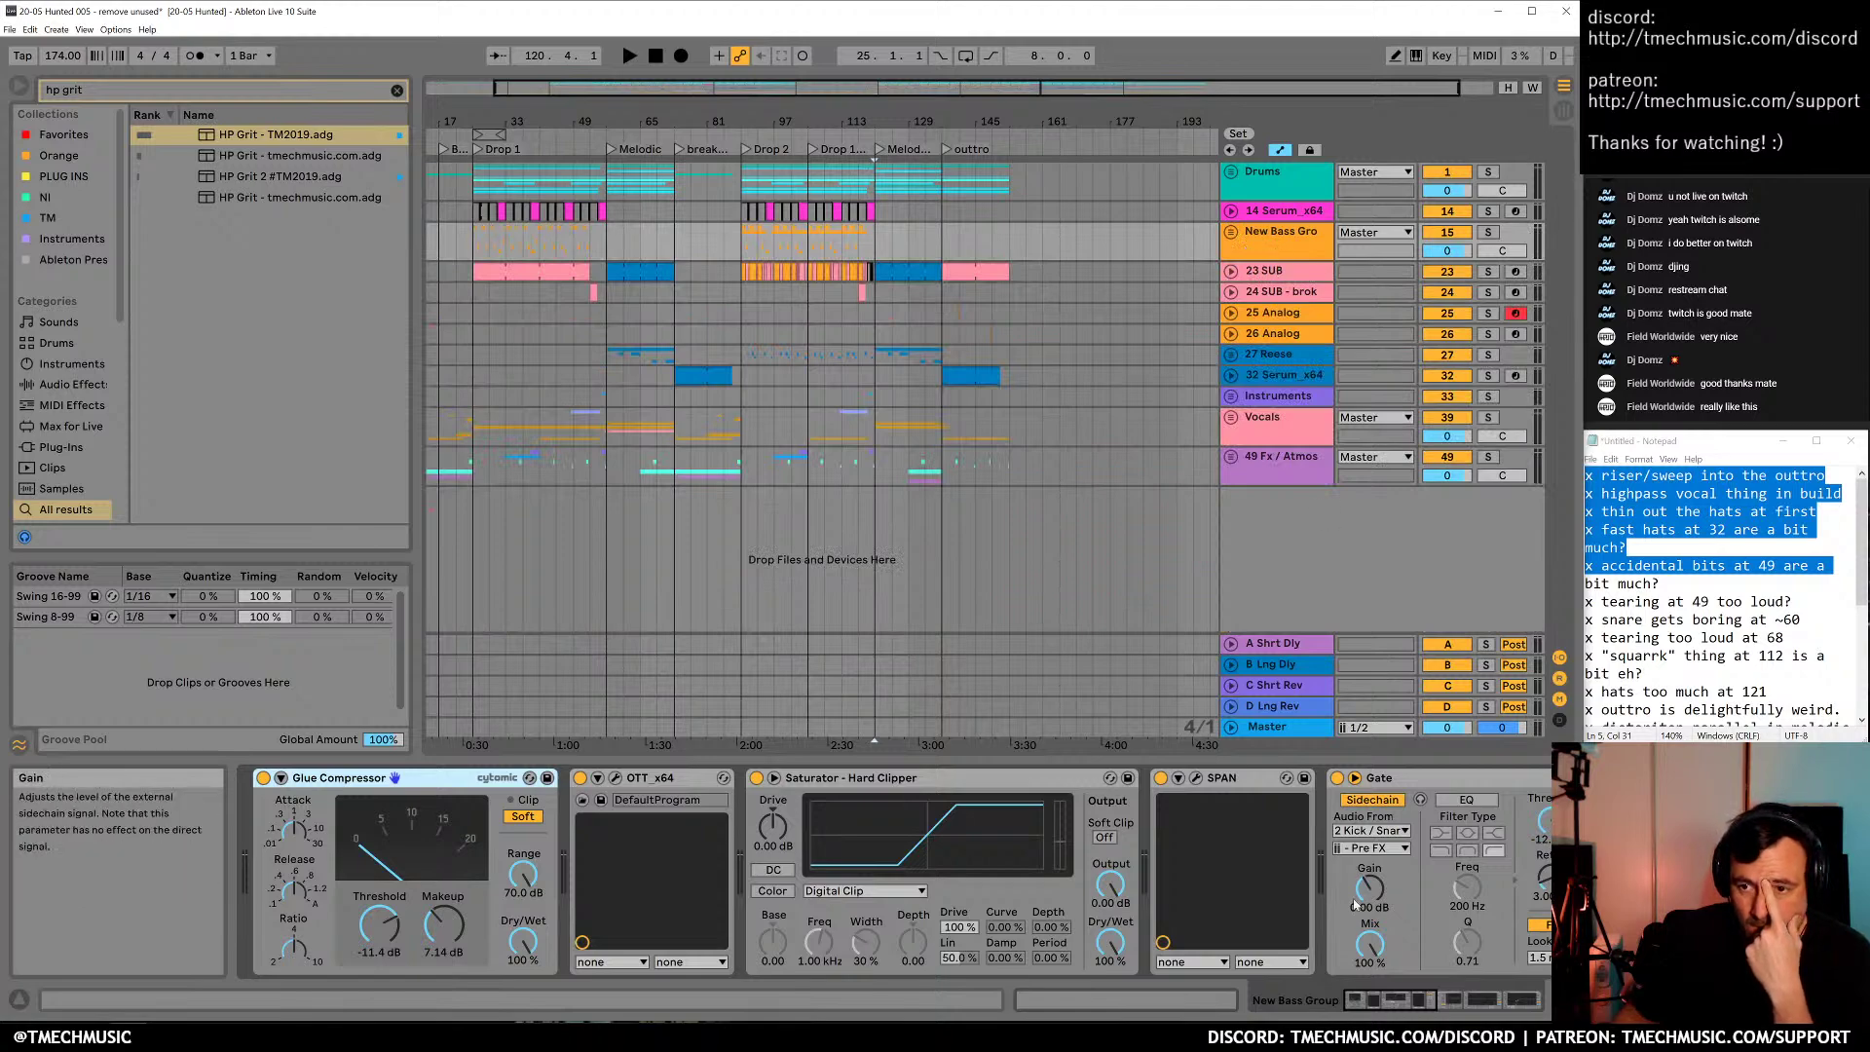
left_click(1511, 1003)
left_click_drag(1525, 1005, 1374, 1001)
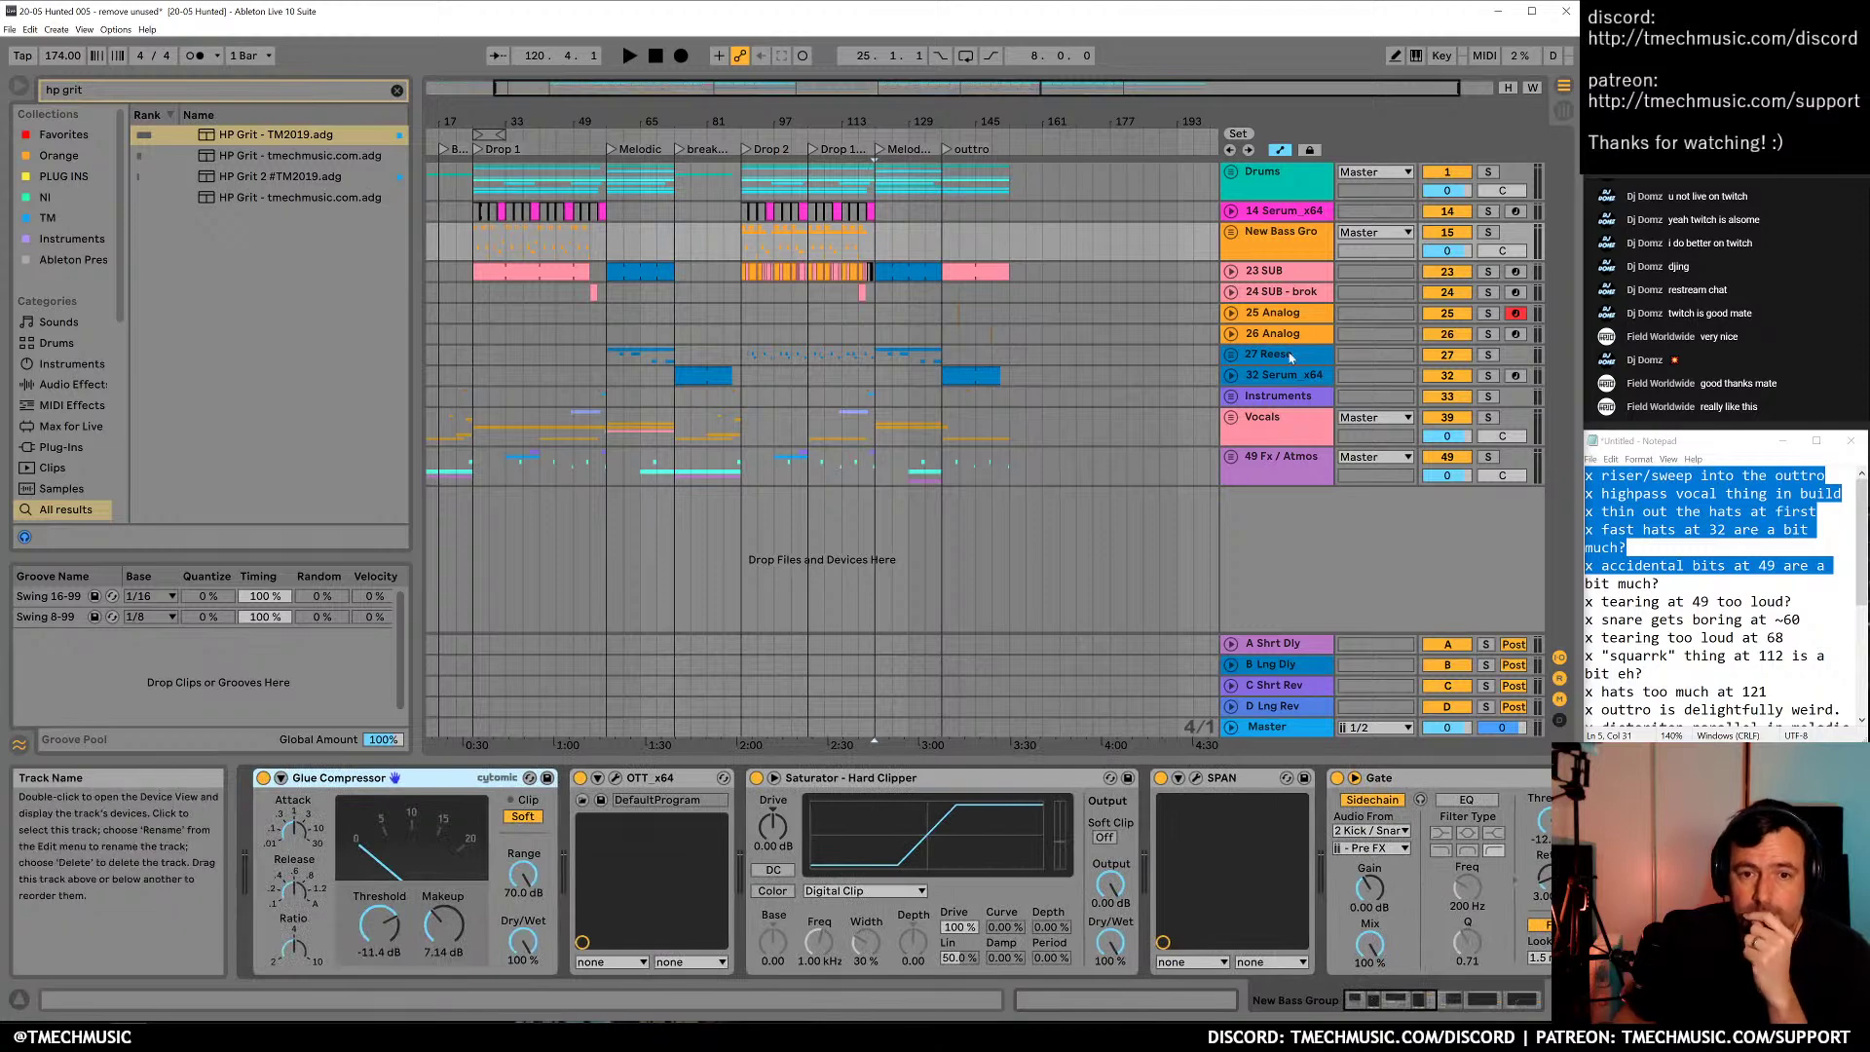
Try to move the two orange Analog tracks, the Reese group and the blue Serum_x64 track into the New Bass Group
left_click(1273, 313)
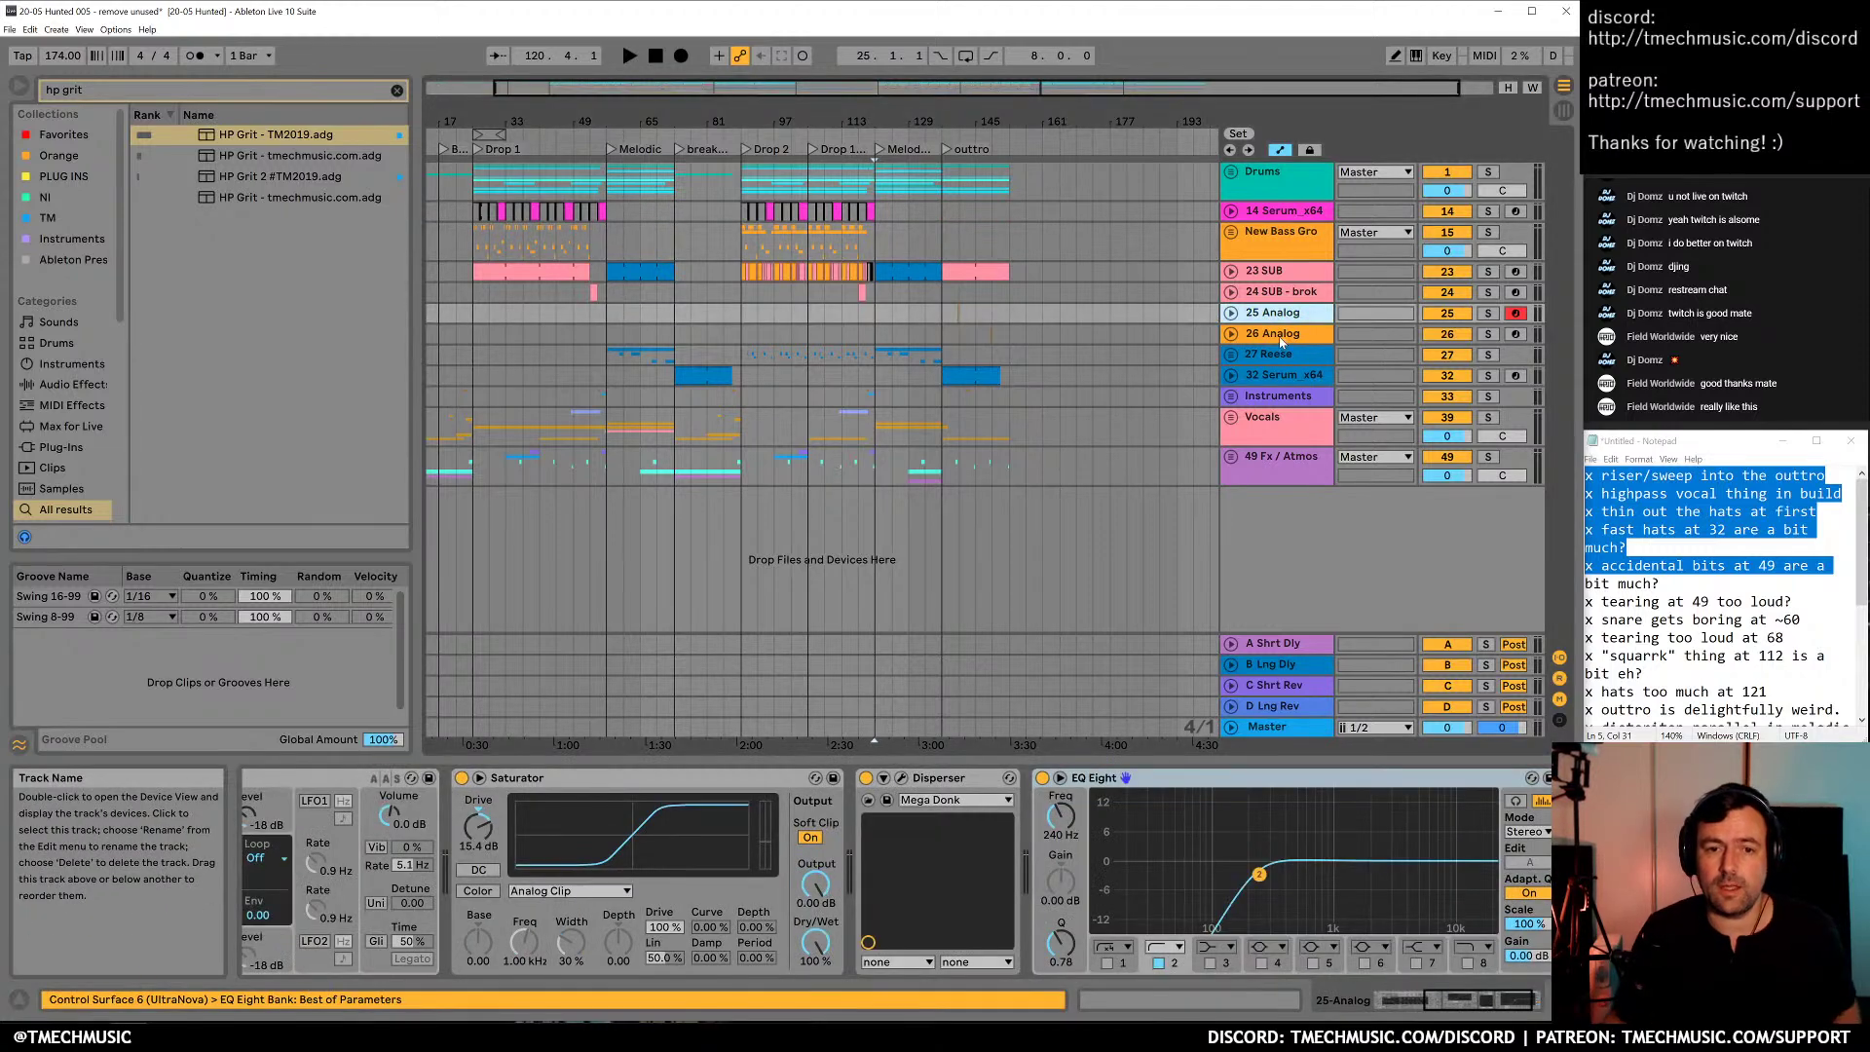
left_click(1281, 339)
left_click(1286, 368)
left_click_drag(1283, 321, 1289, 248)
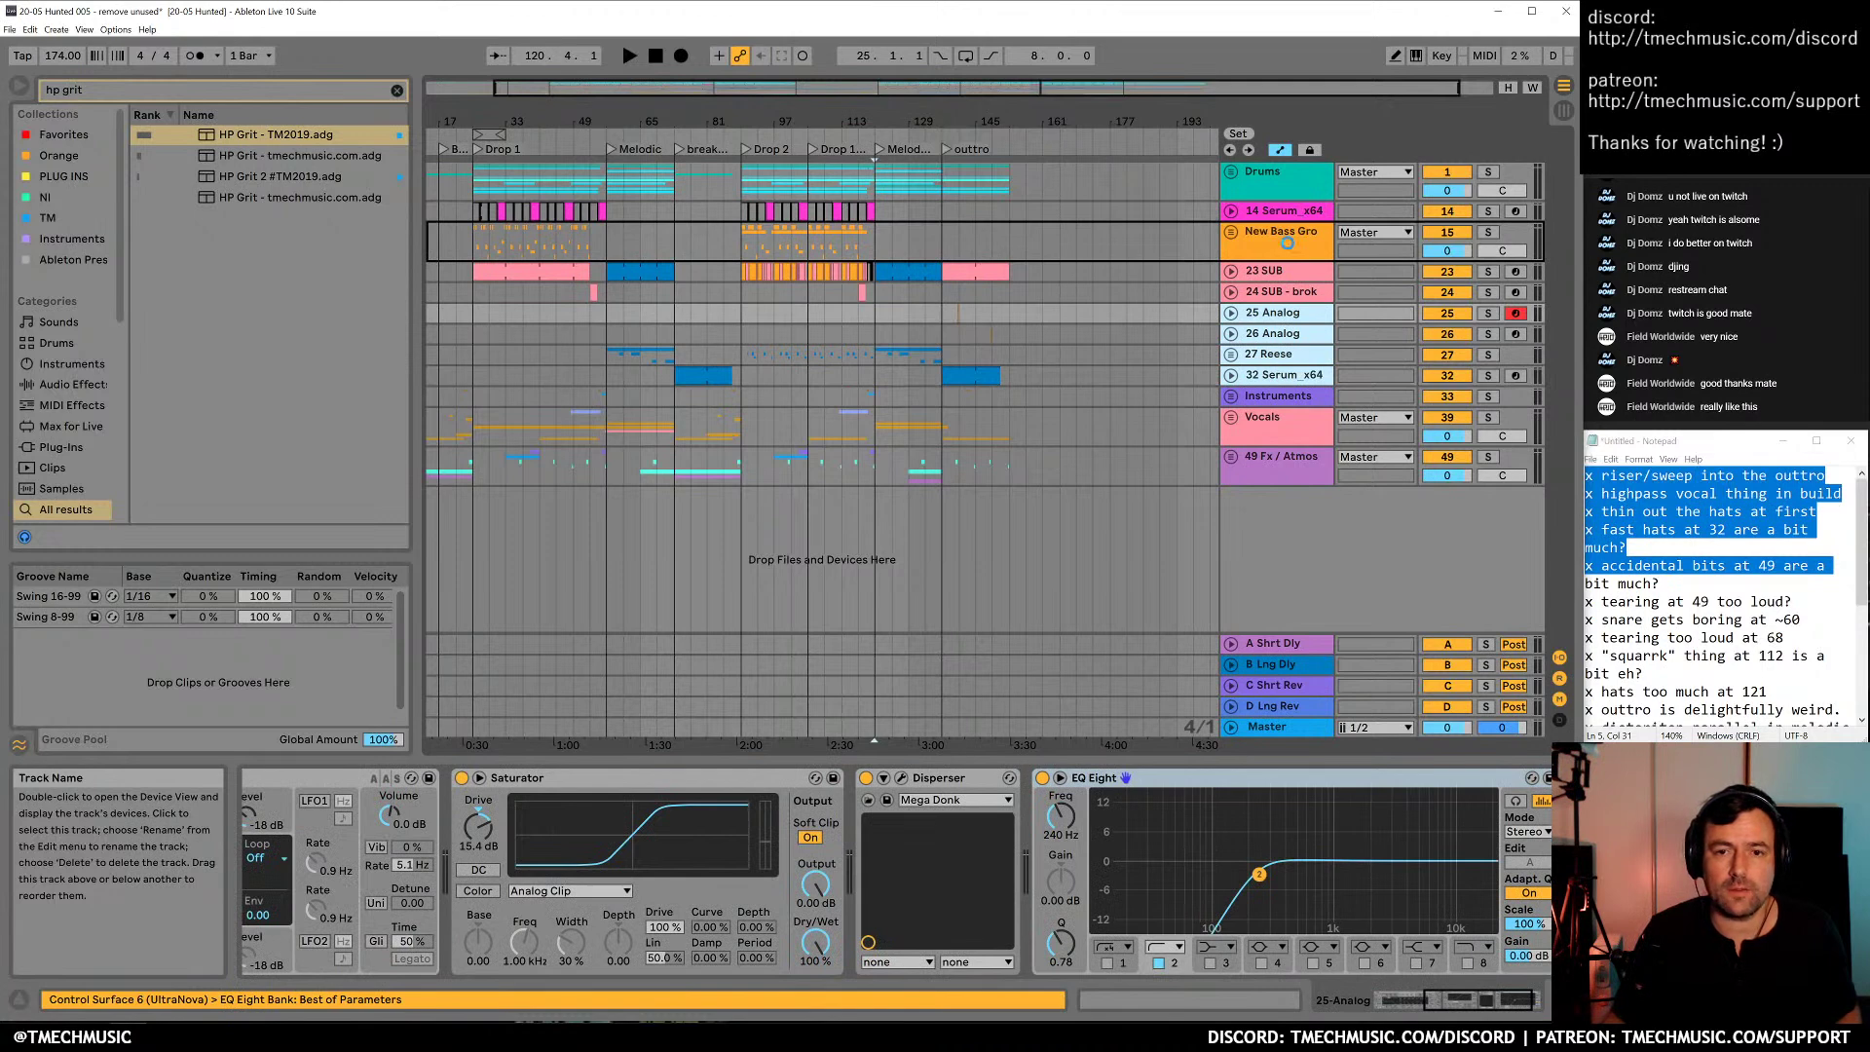
left_click_drag(1154, 261, 1149, 259)
key("space")
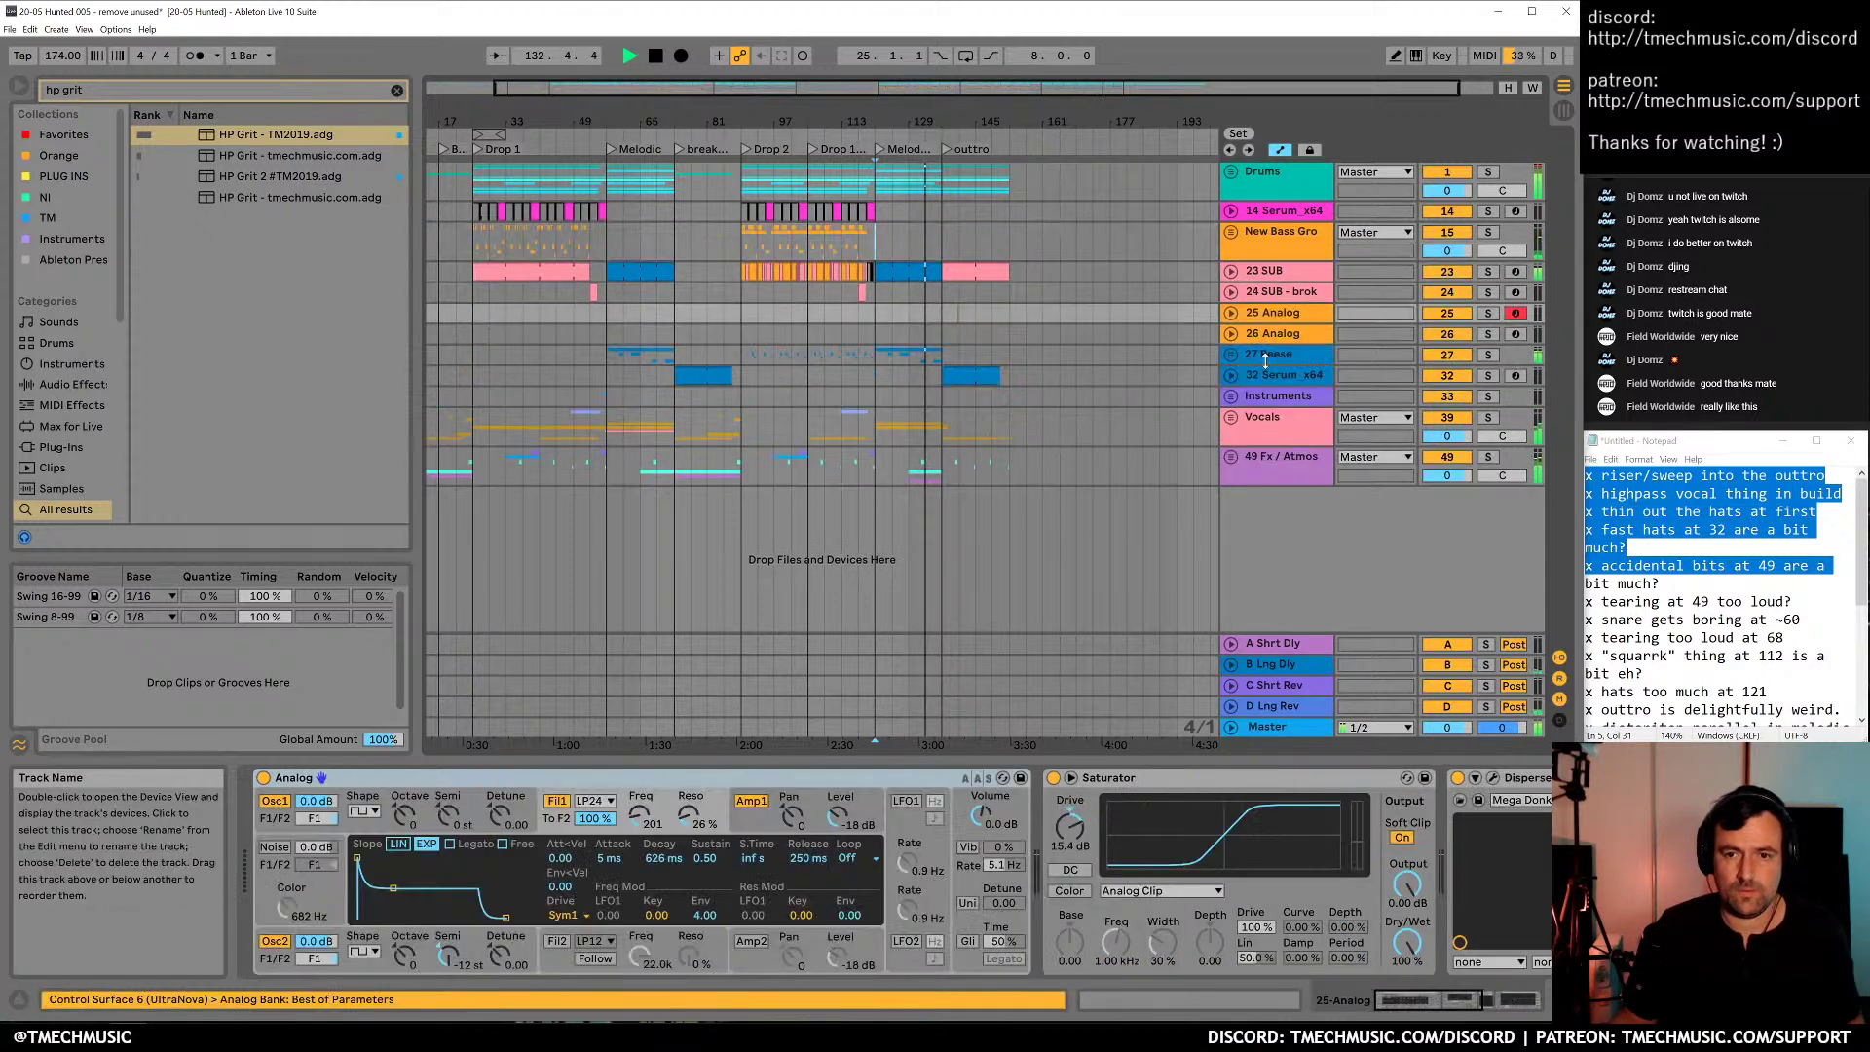
key("space")
left_click(1281, 366)
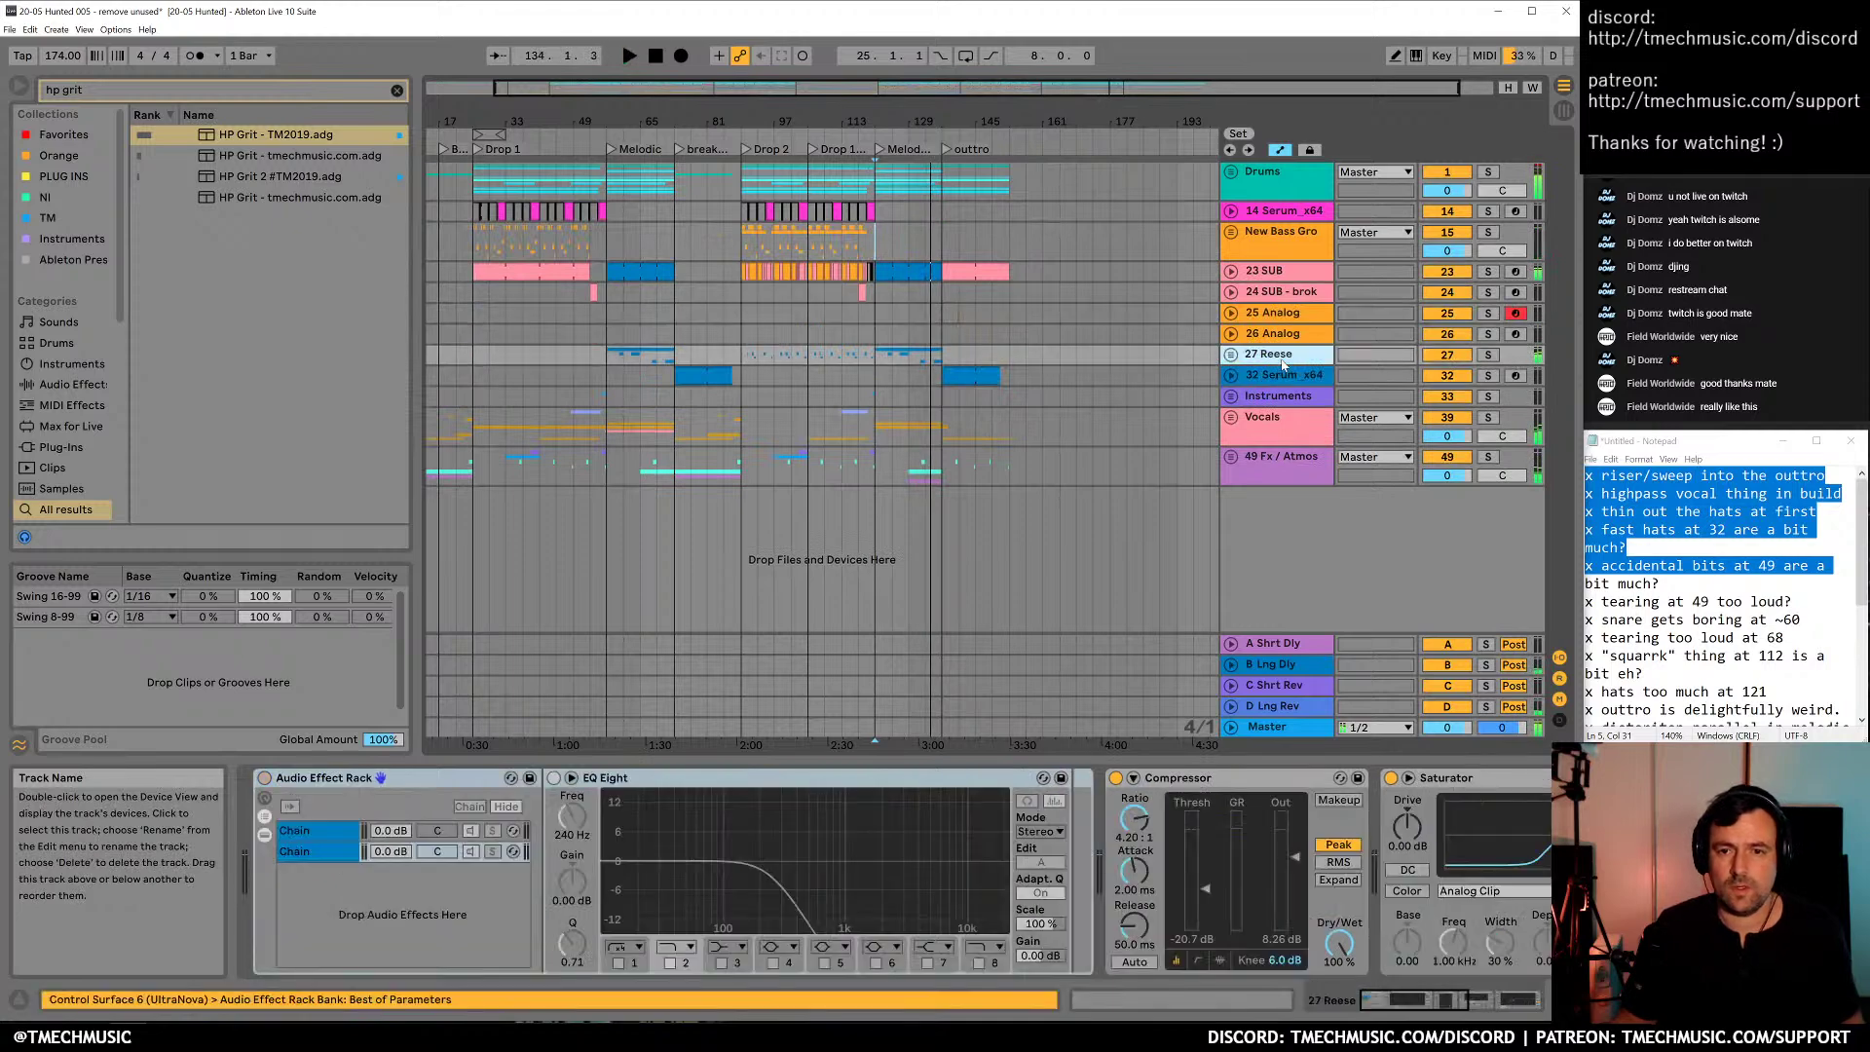
left_click(1283, 375)
left_click(1281, 234)
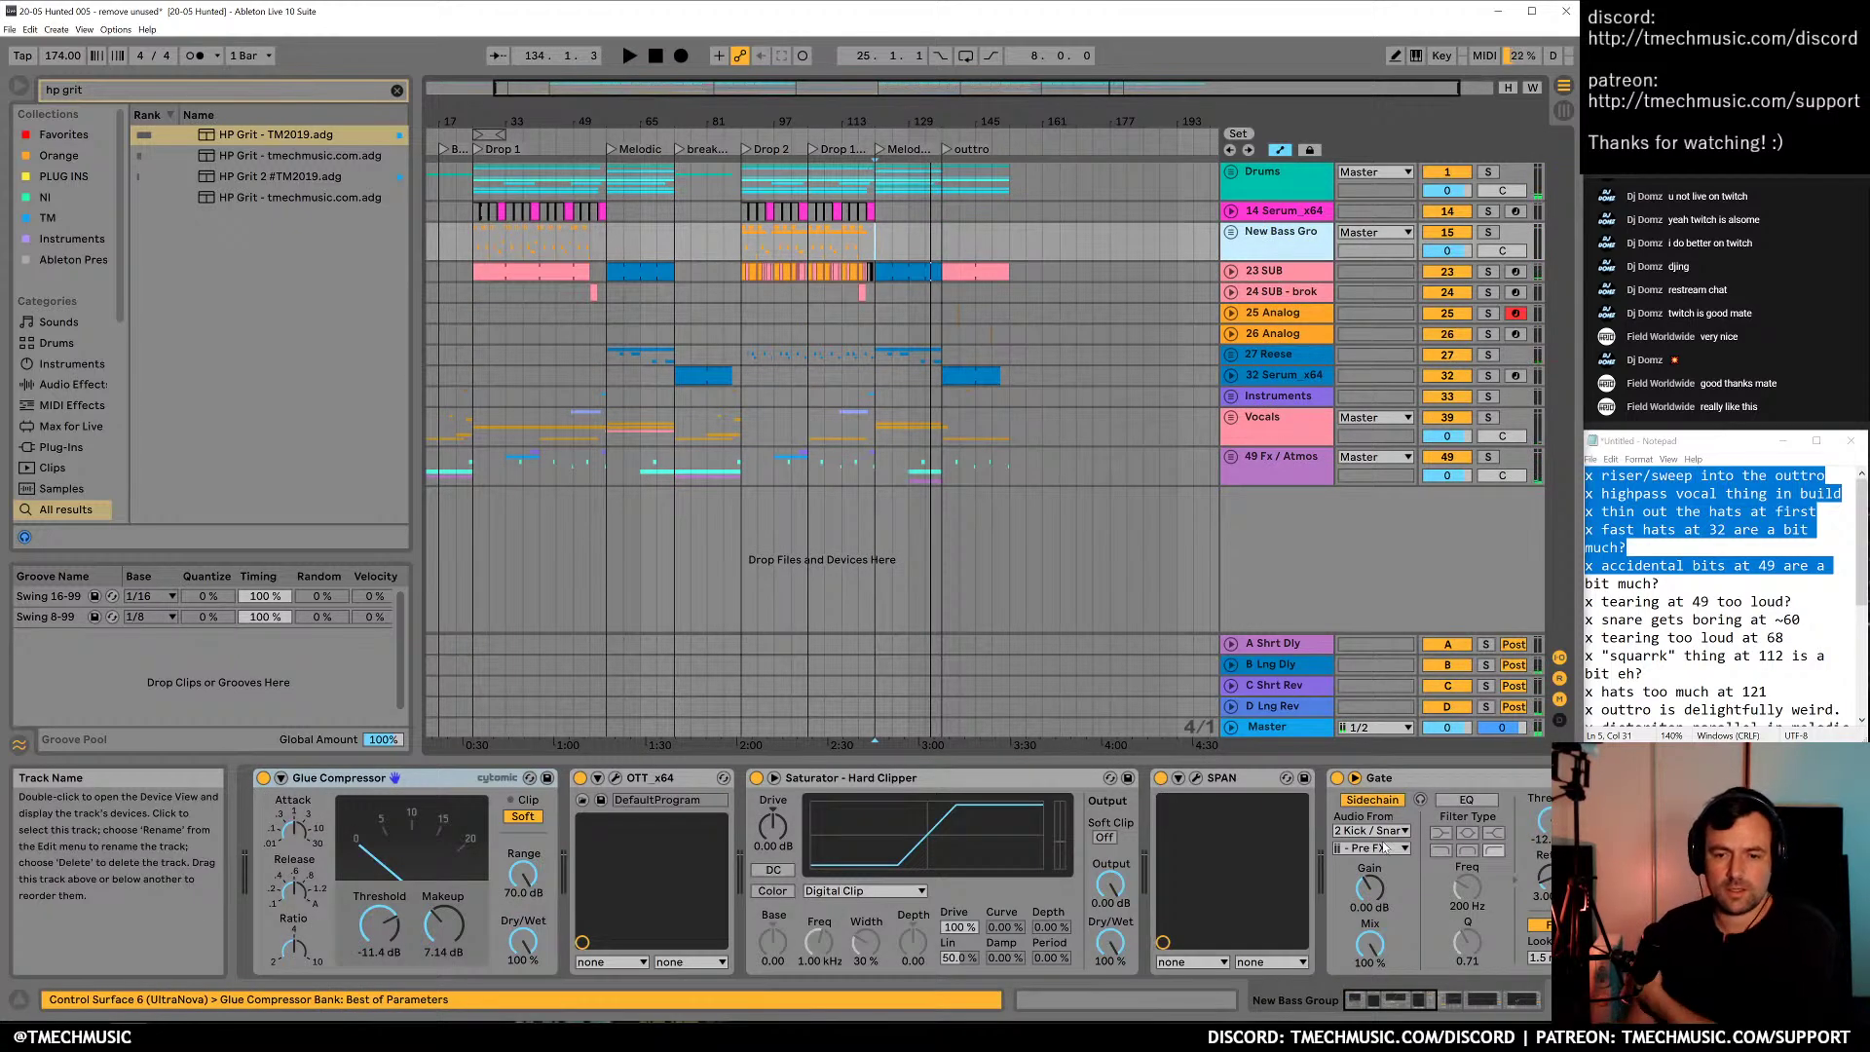
left_click_drag(1416, 1000, 1487, 1000)
left_click(734, 774)
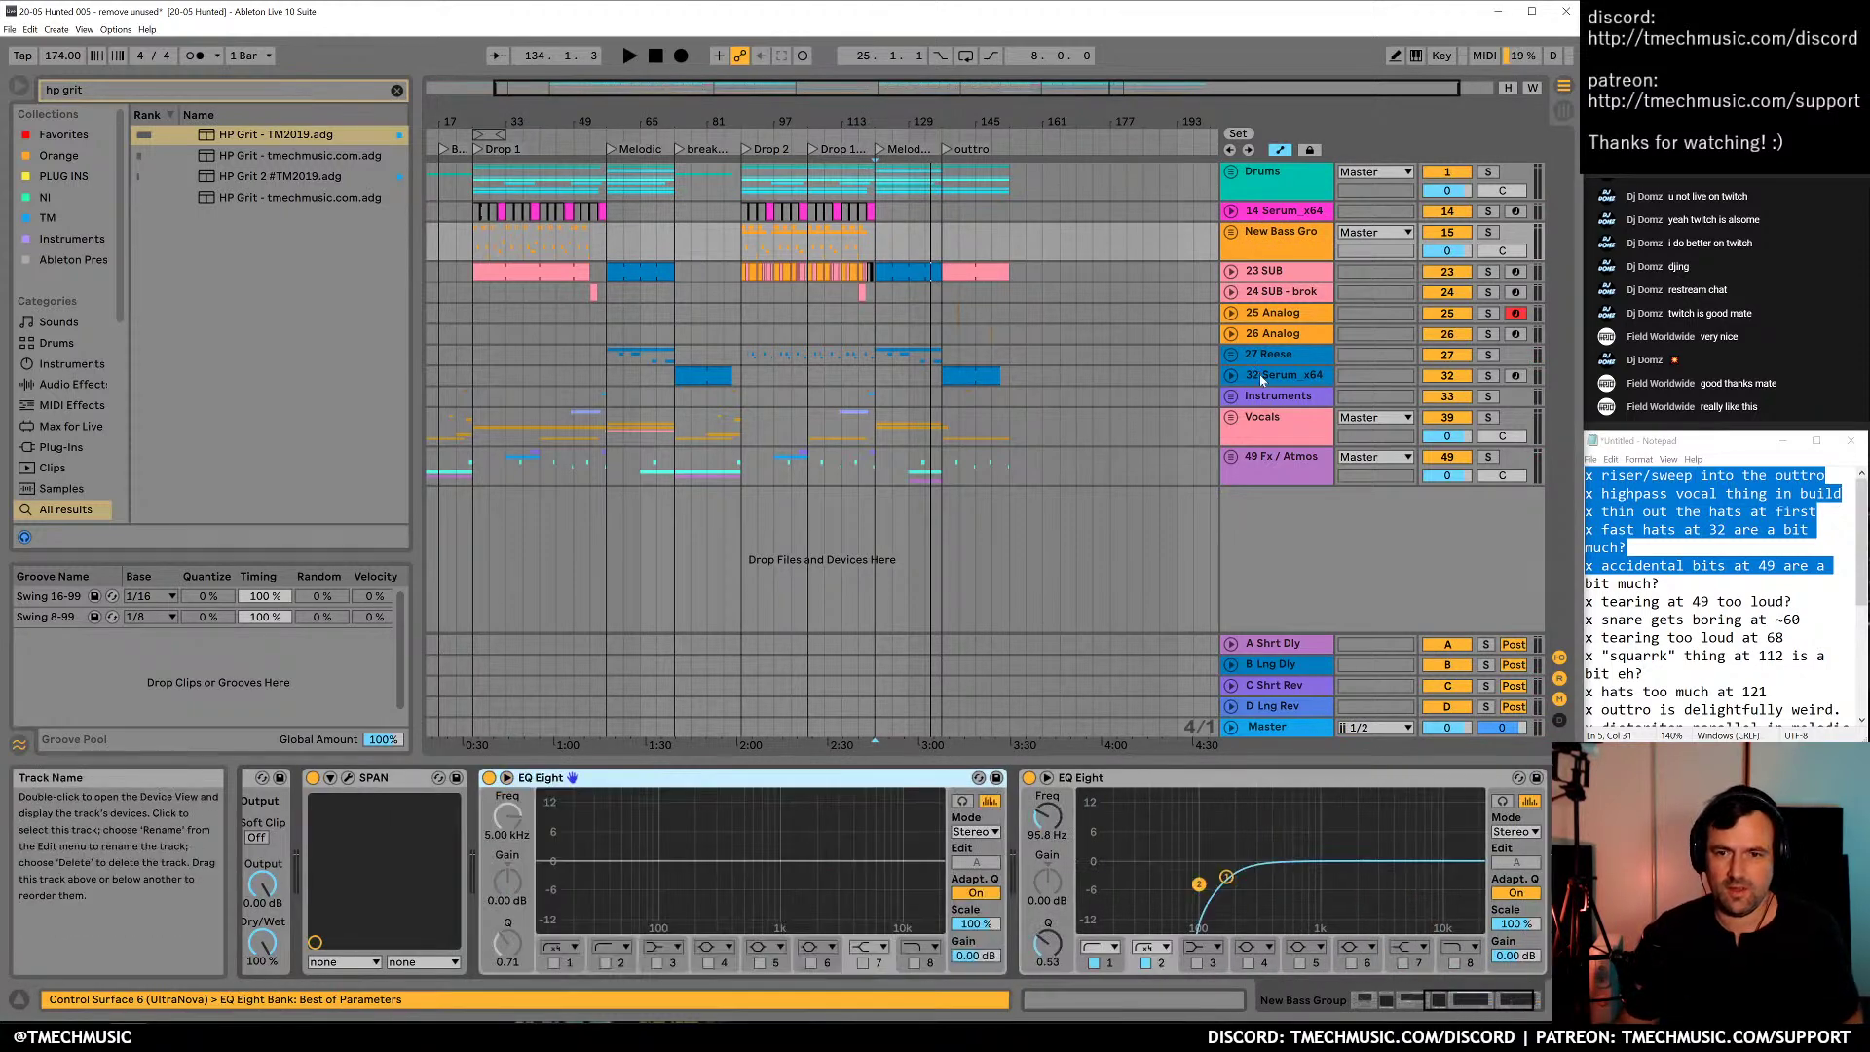
Move the Reese group and blue Serum_x64 track directly below the New Bass Group, and both SUB tracks directly below Drums
left_click_drag(1269, 354, 1275, 263)
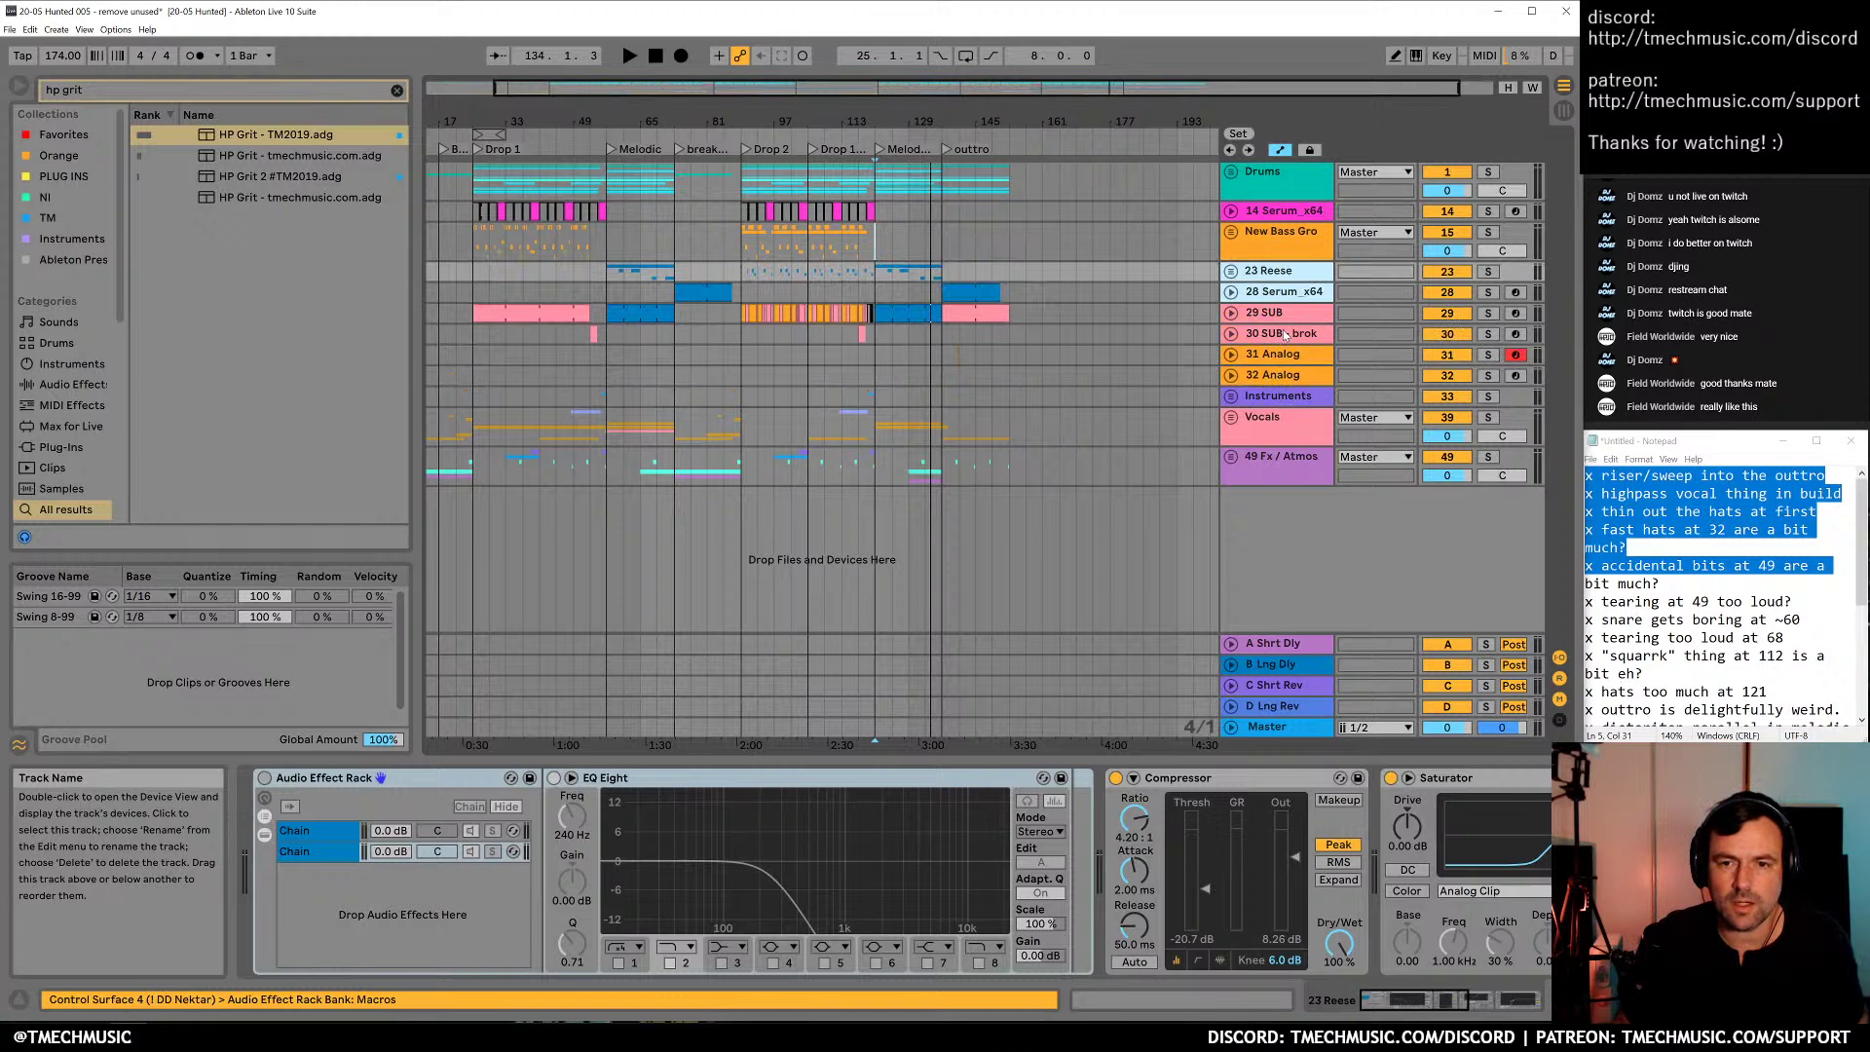
left_click(1281, 334)
left_click(1275, 317, "shift")
left_click_drag(1273, 321, 1286, 219)
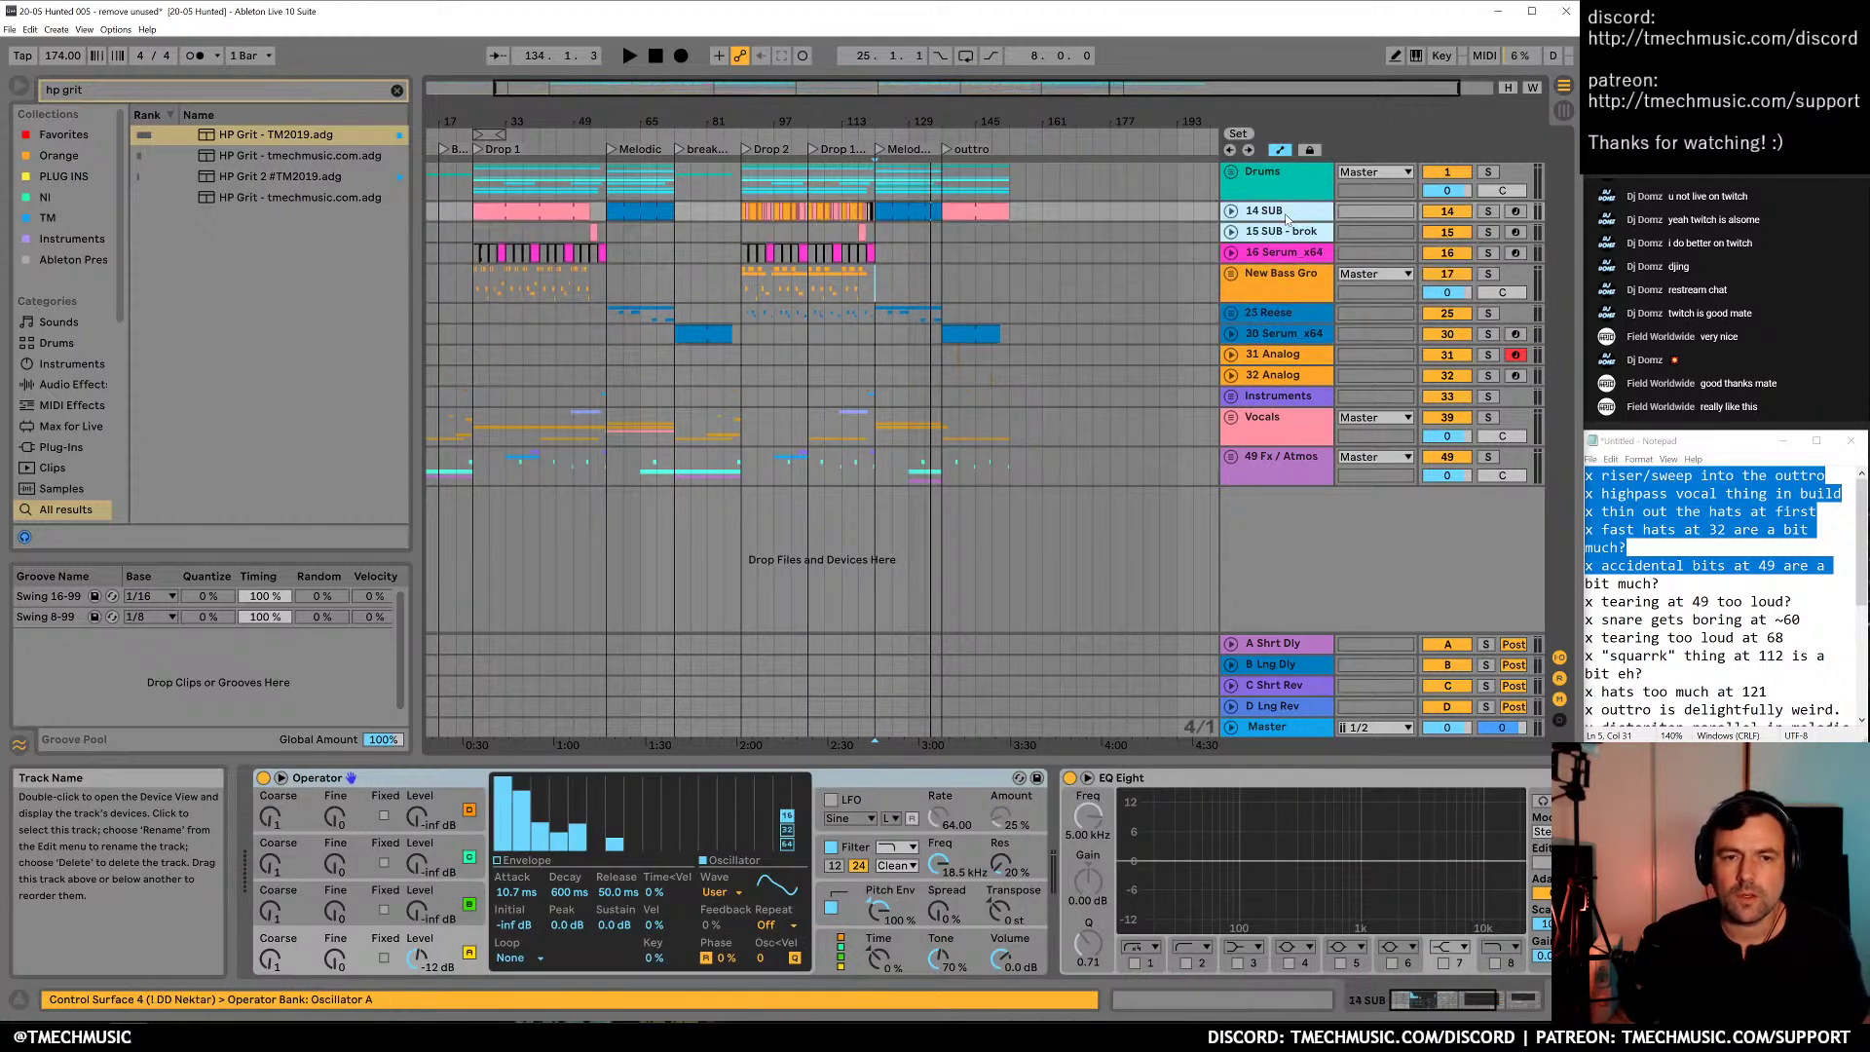
Solo the pink Serum_x64 track for a short listen, unsolo it, and move it into the Fx / Atmos group
left_click(1256, 255)
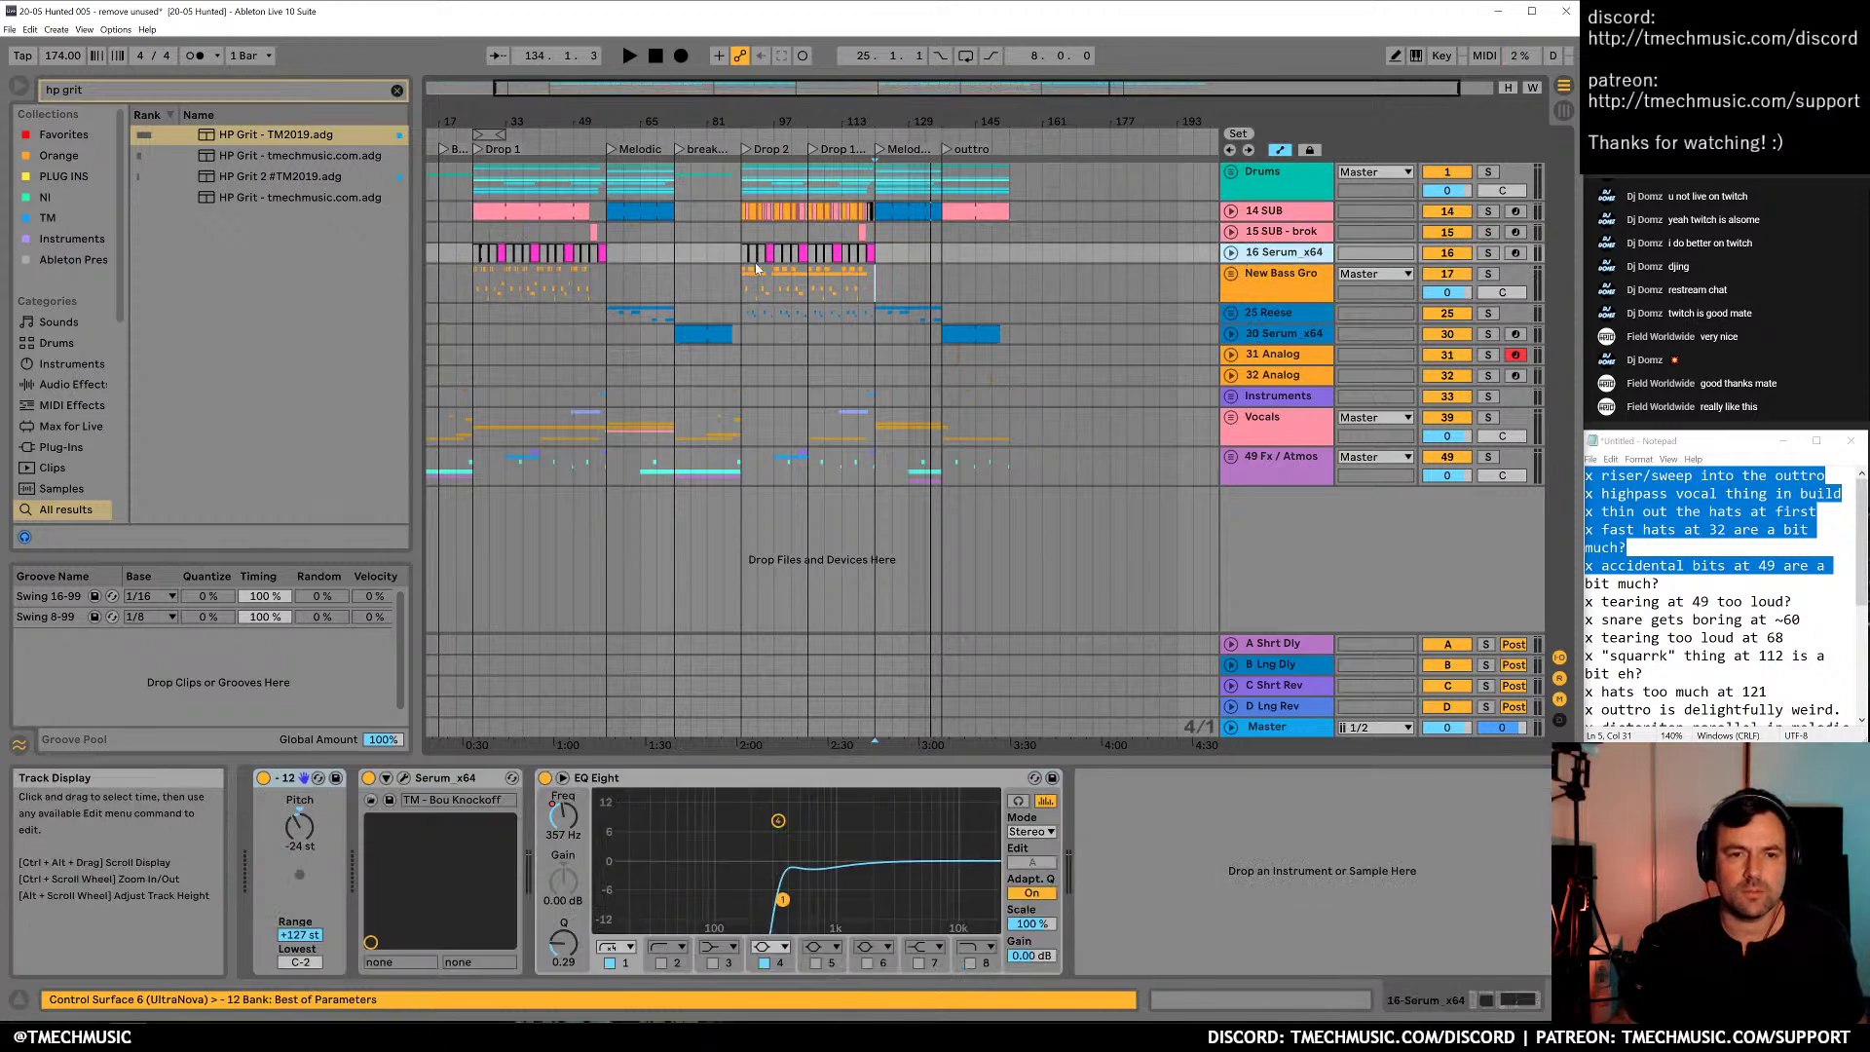
left_click(1488, 253)
key("space")
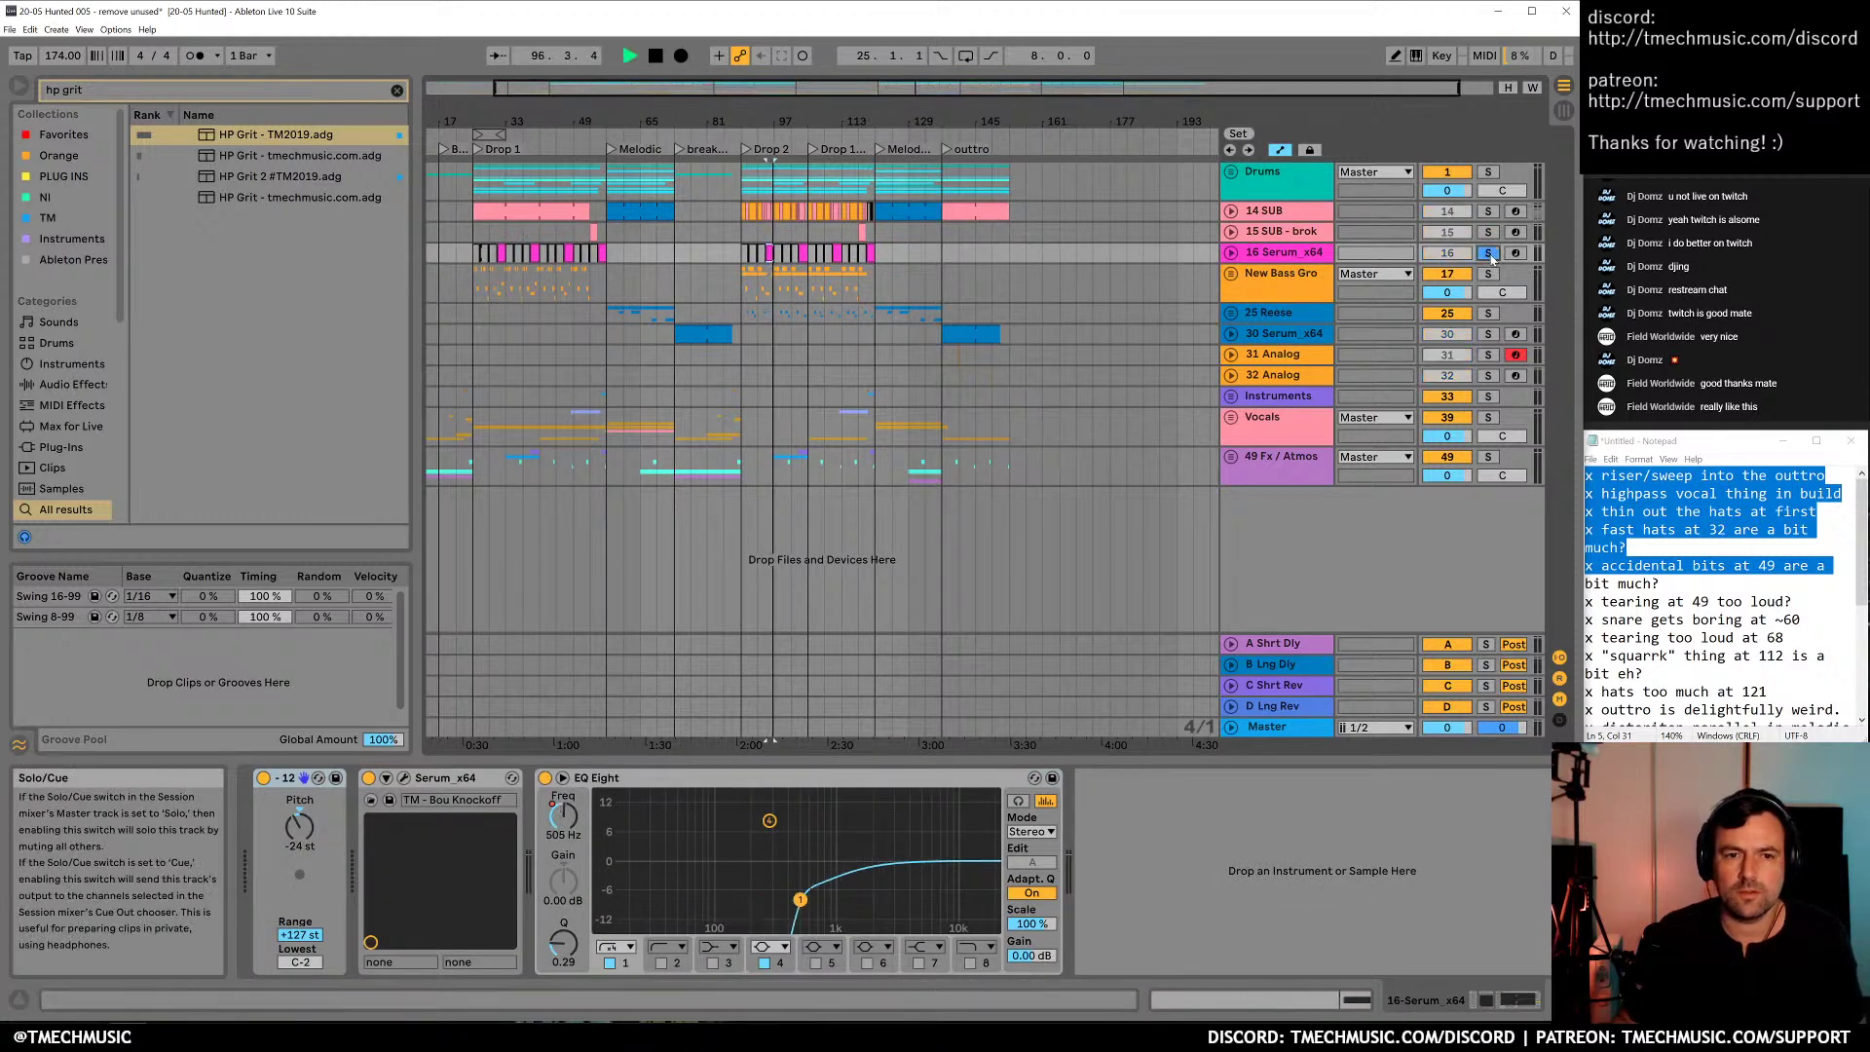
key("space")
left_click(1488, 254)
left_click_drag(1269, 255, 1266, 461)
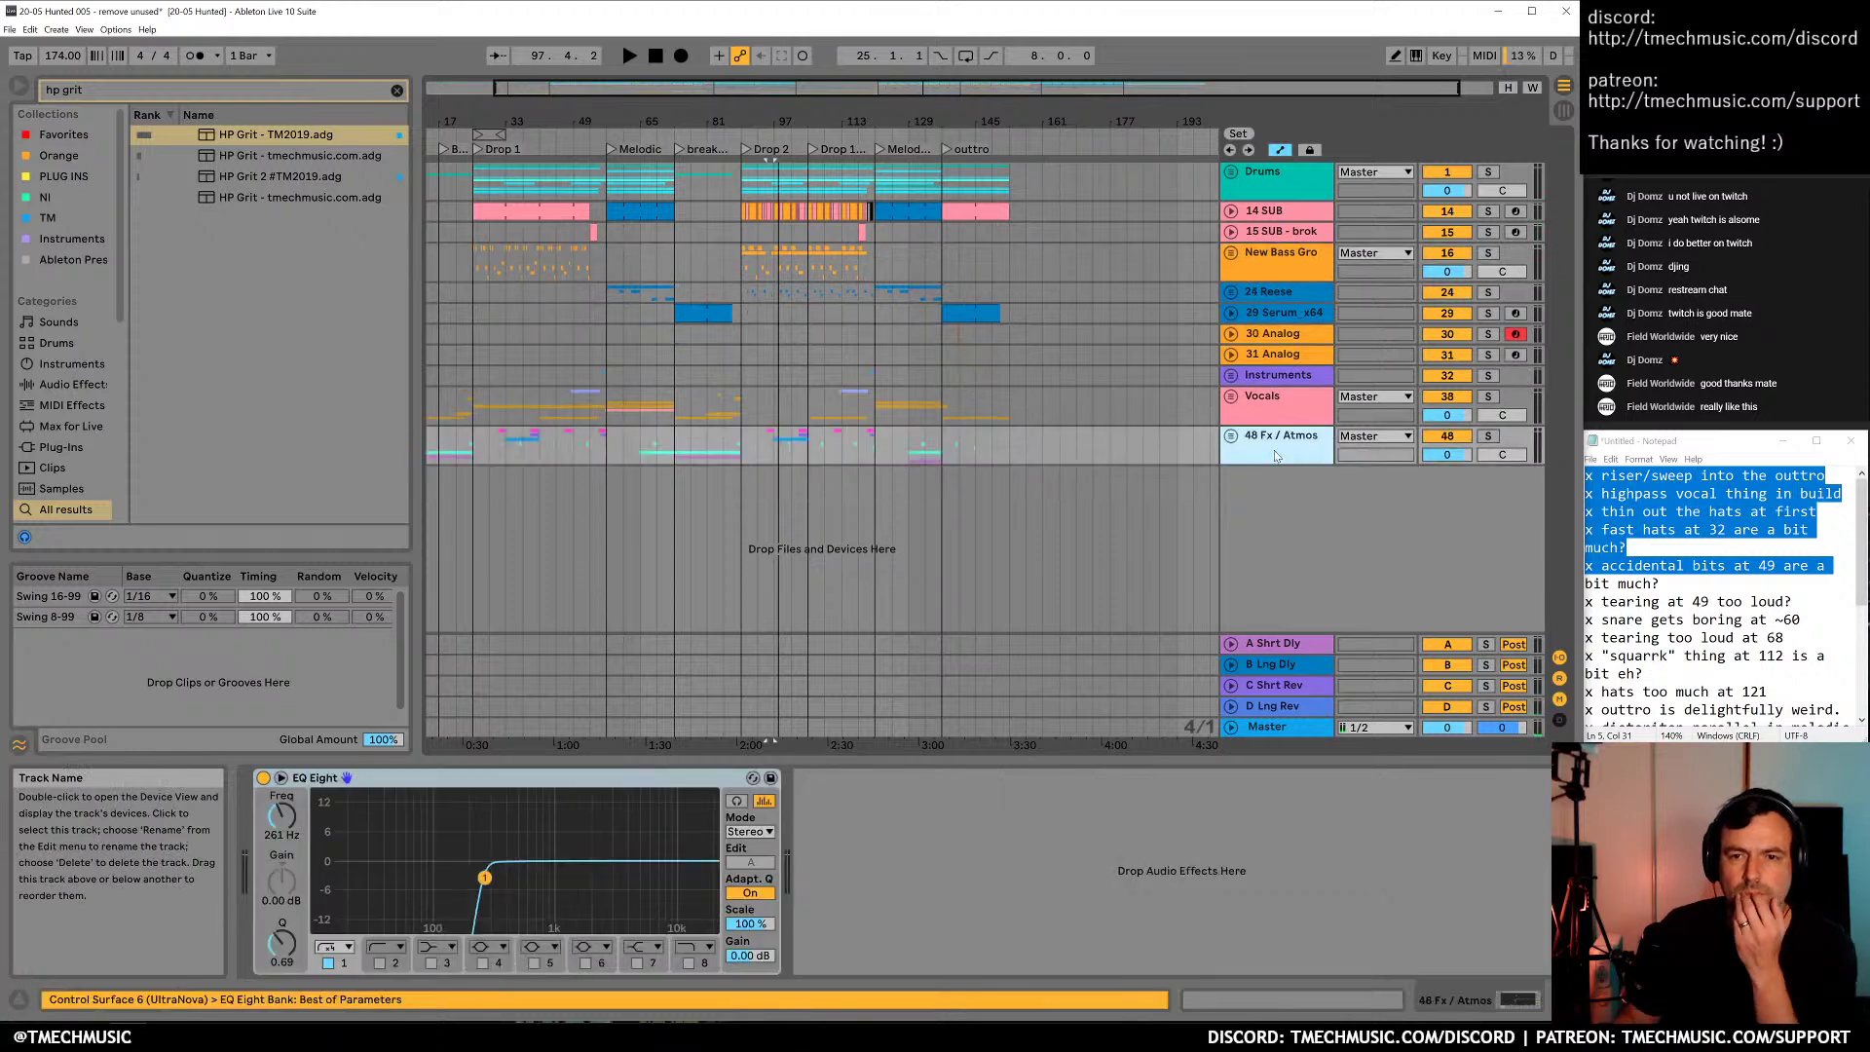
Group the New Bass Group, Reese group and blue Serum_x64 track together and name the new group "# Bass SC"
left_click(1264, 261)
left_click(1274, 313)
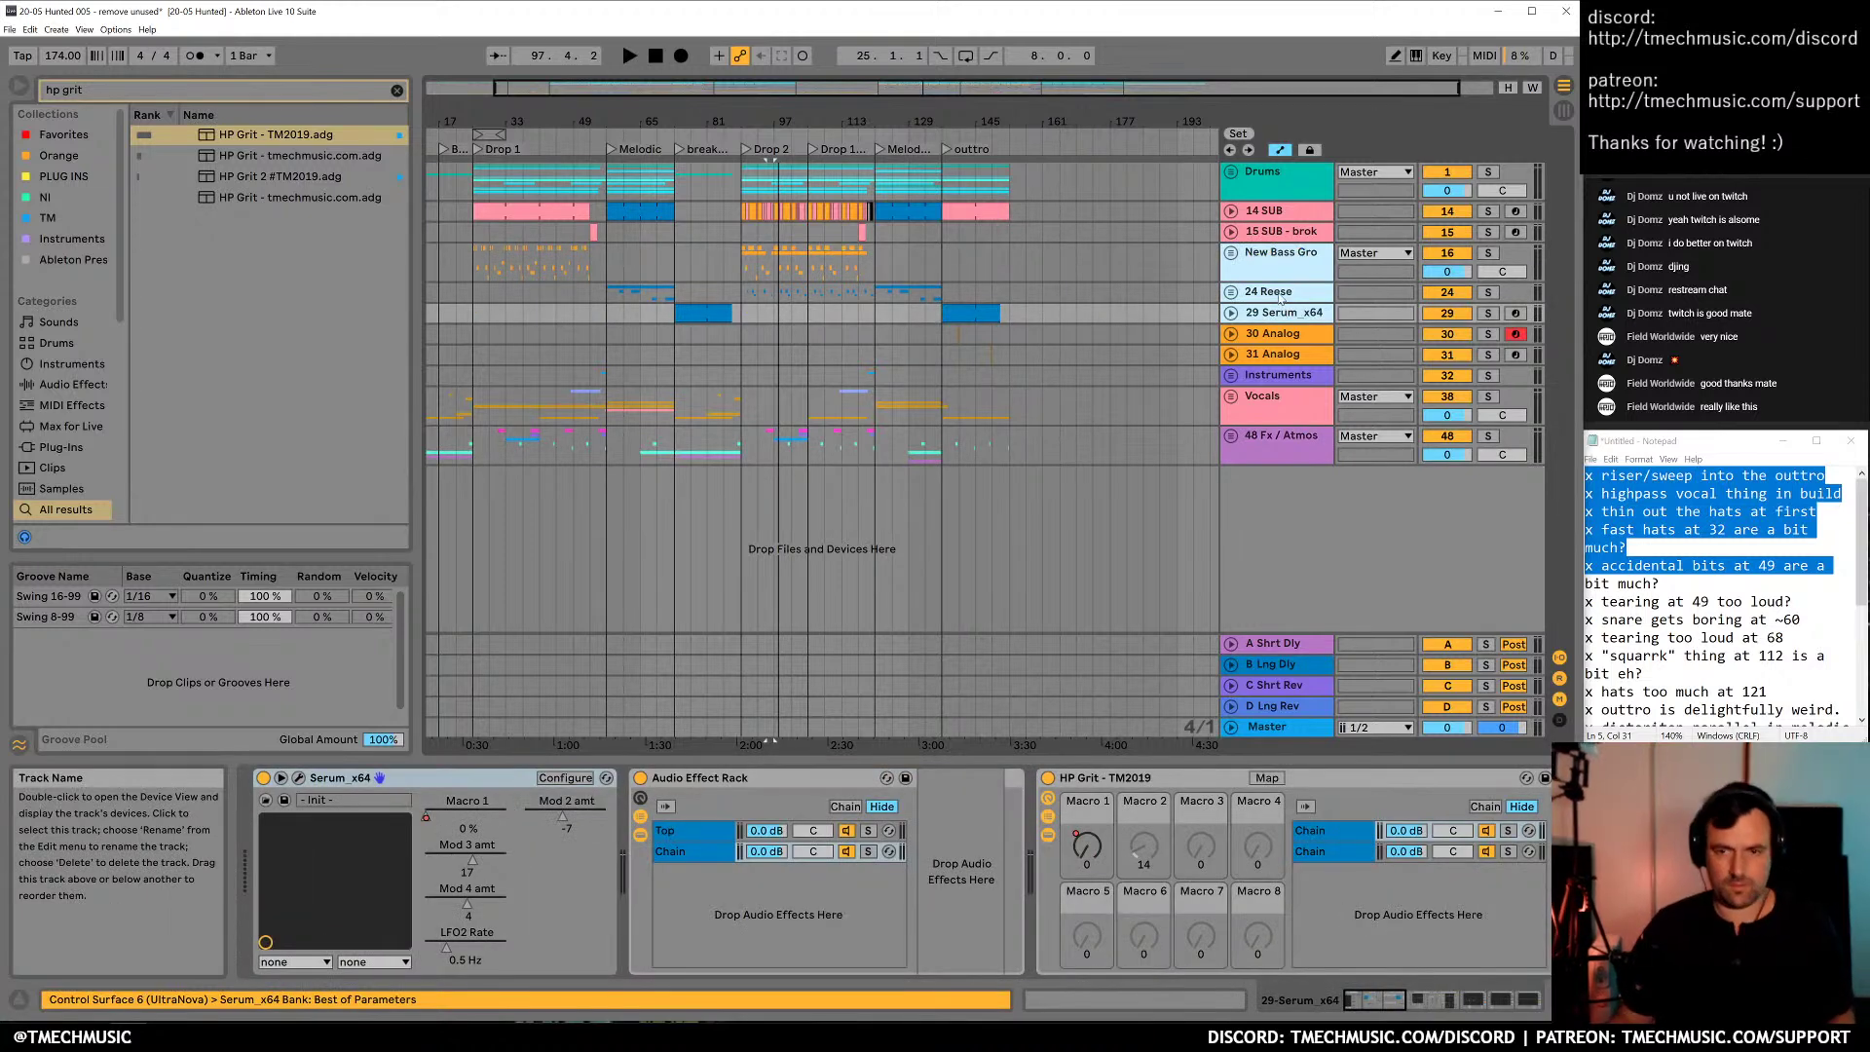
key("ctrl+g")
key("ctrl+r")
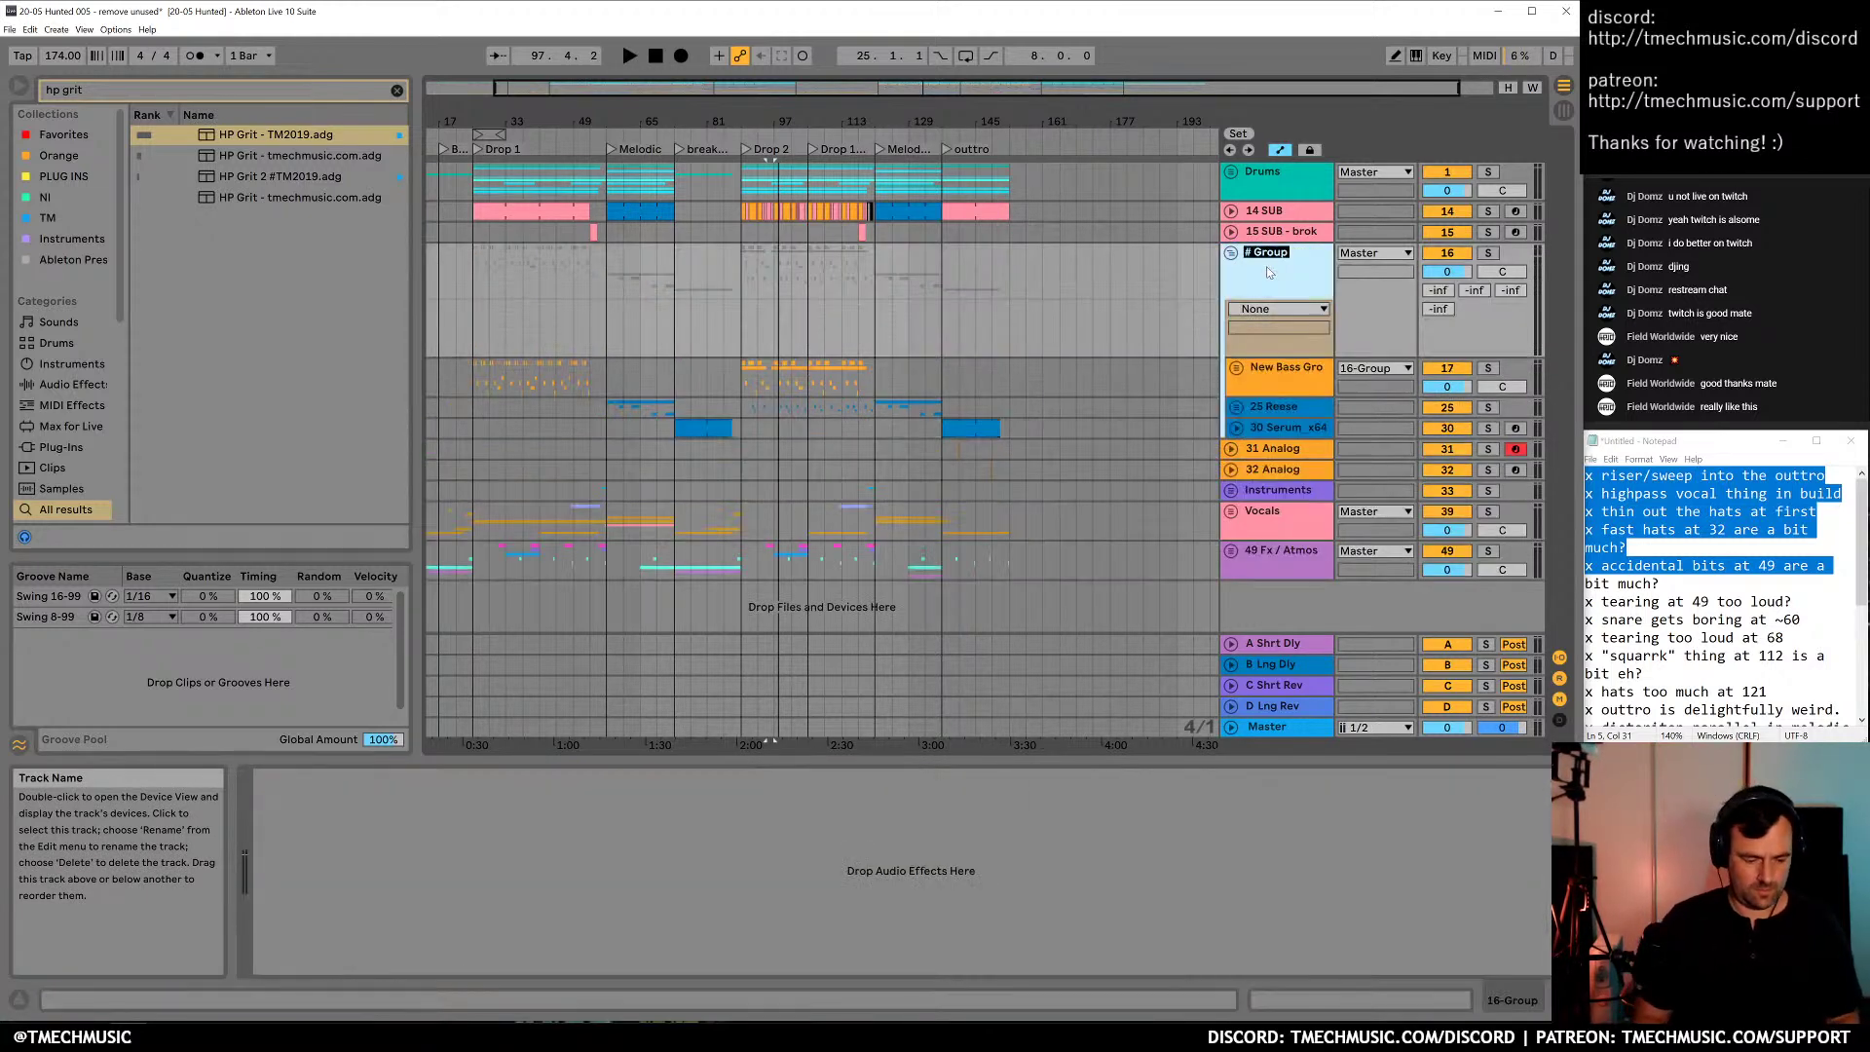
type("# Bass SC")
key("Return")
Paste the cut sidechained Gate onto the Bass SC group and fold the group
left_click(998, 866)
right_click(999, 867)
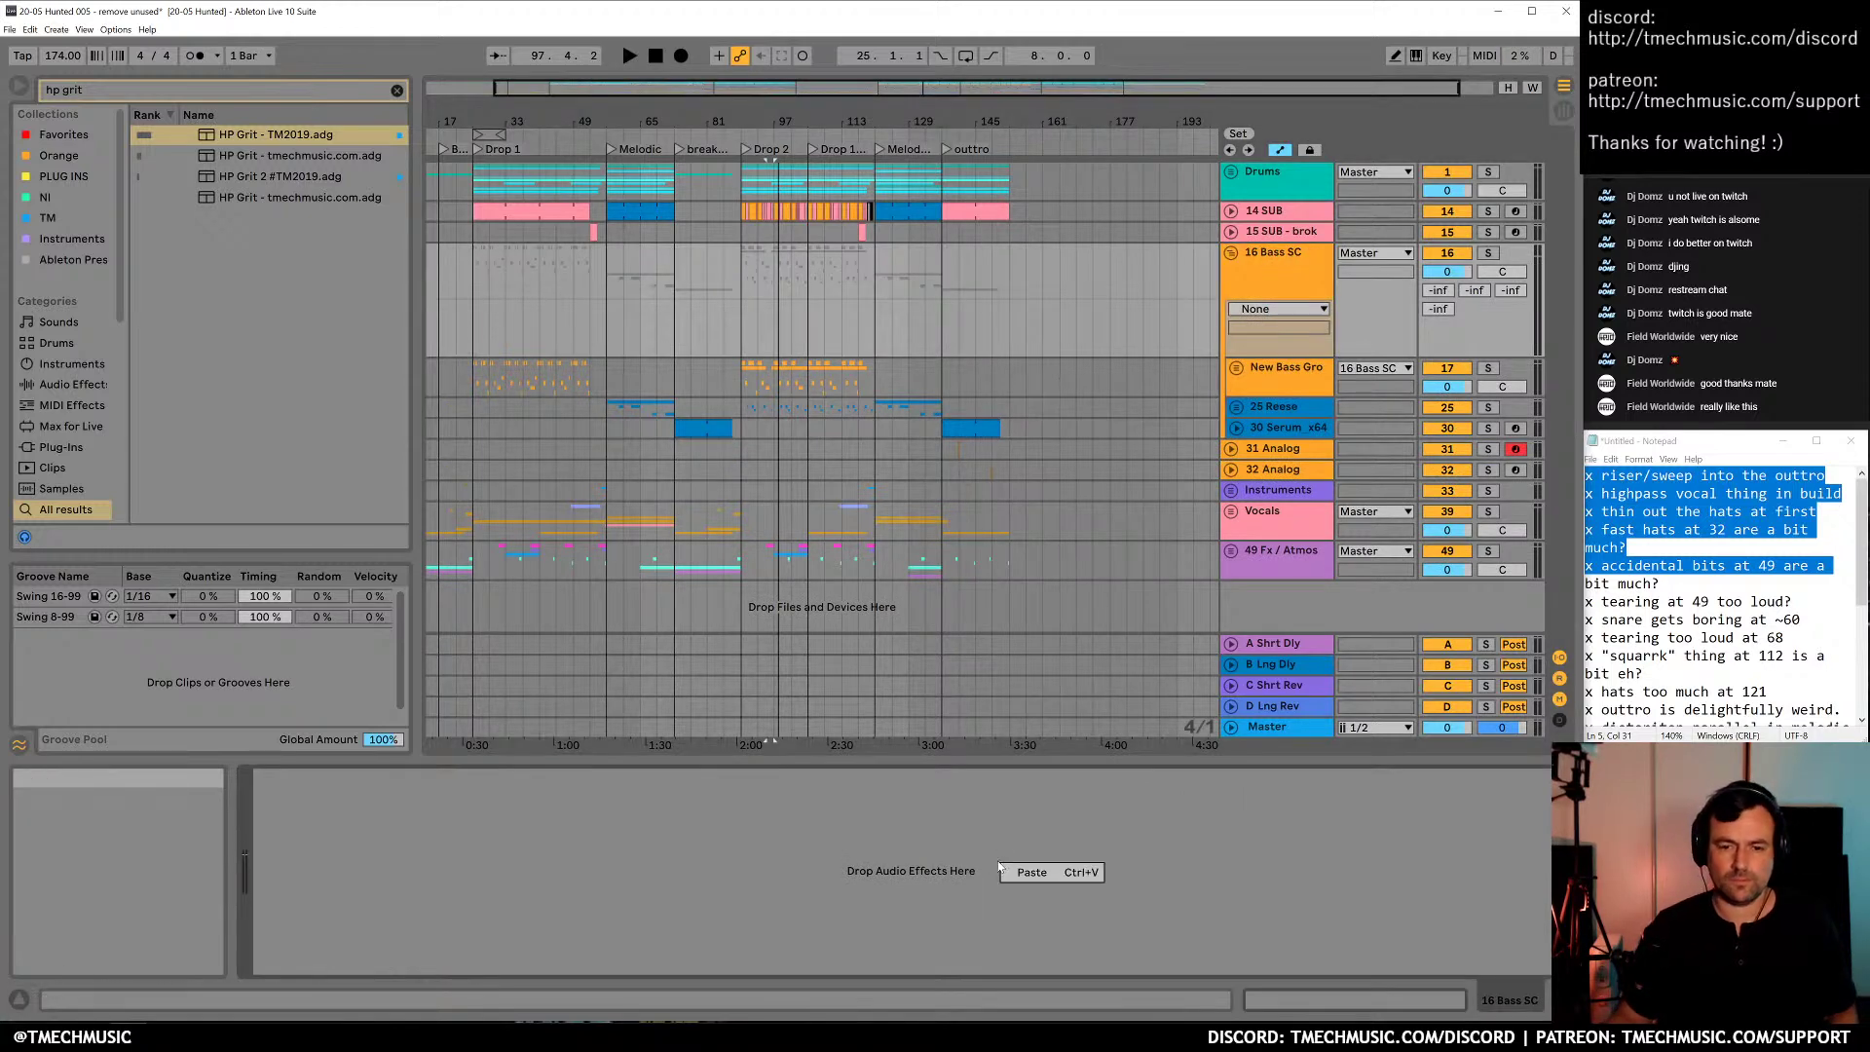
key("ctrl+v")
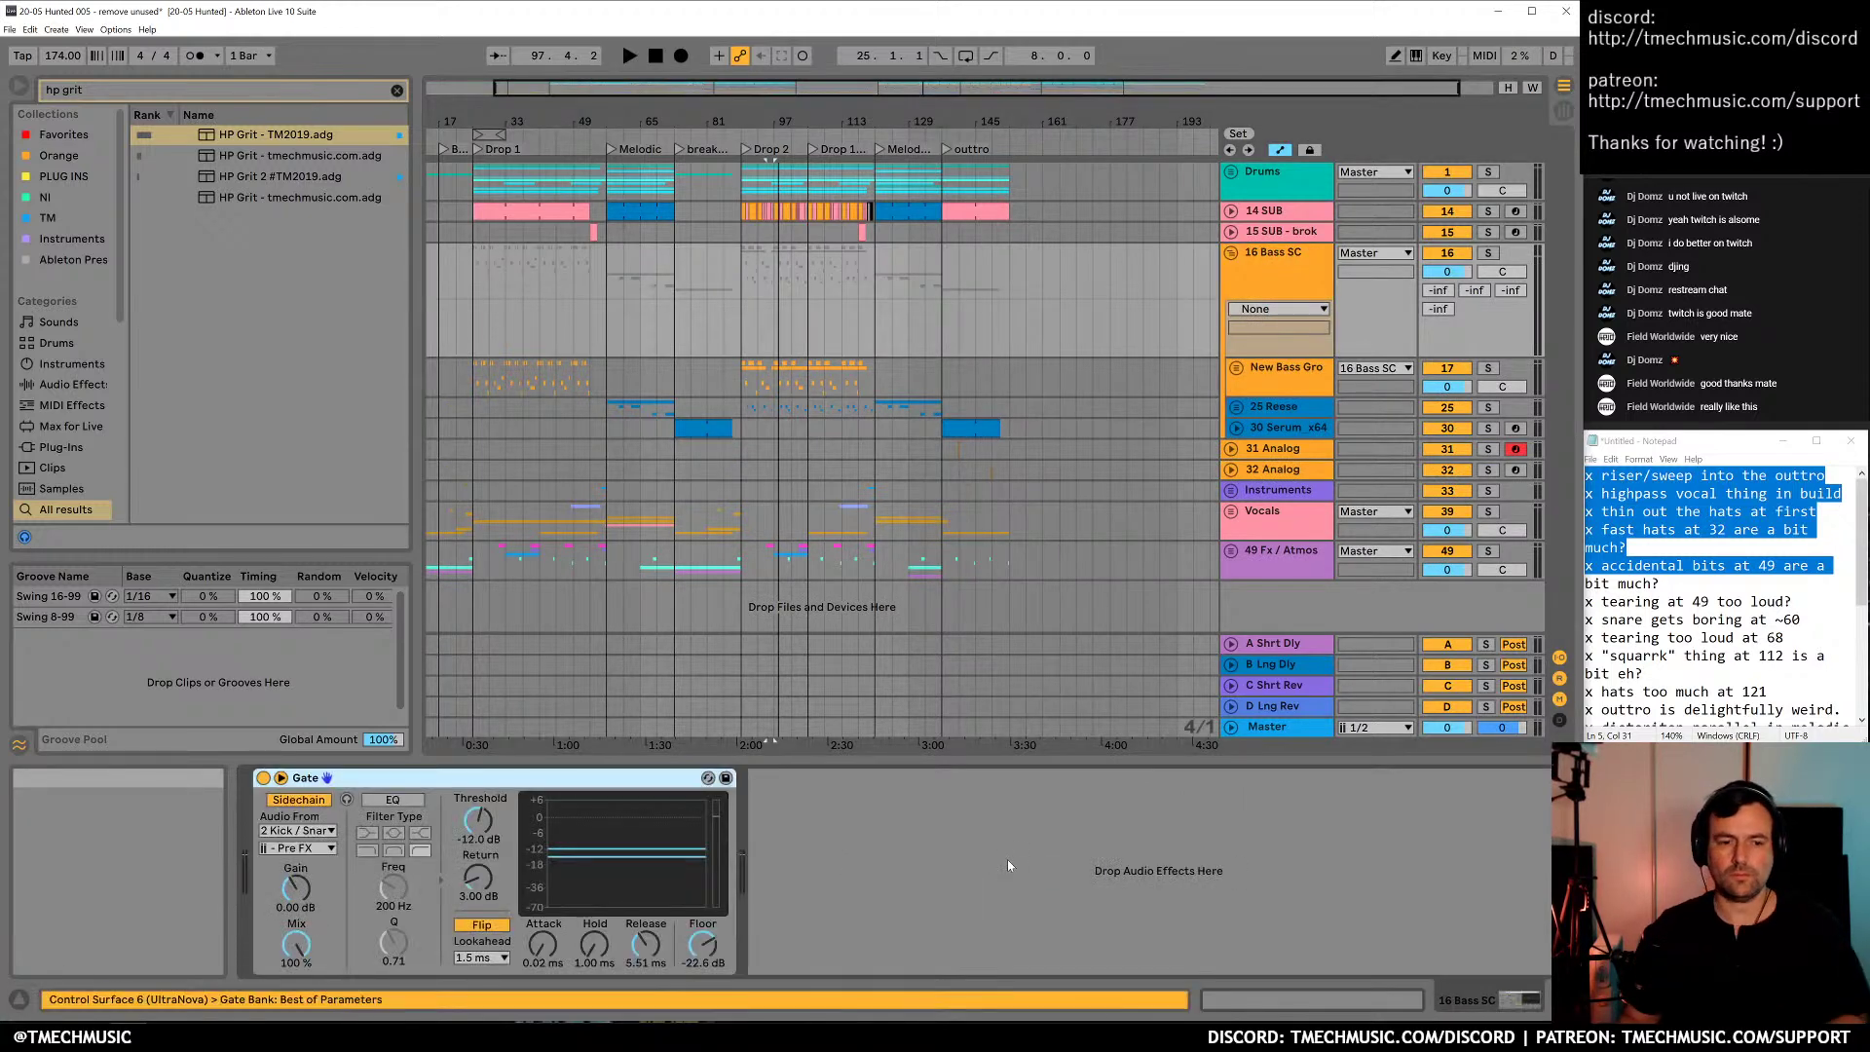
left_click(1230, 253)
Move the two orange Analog tracks below Bass SC into the Bass SC group
left_click(1271, 314)
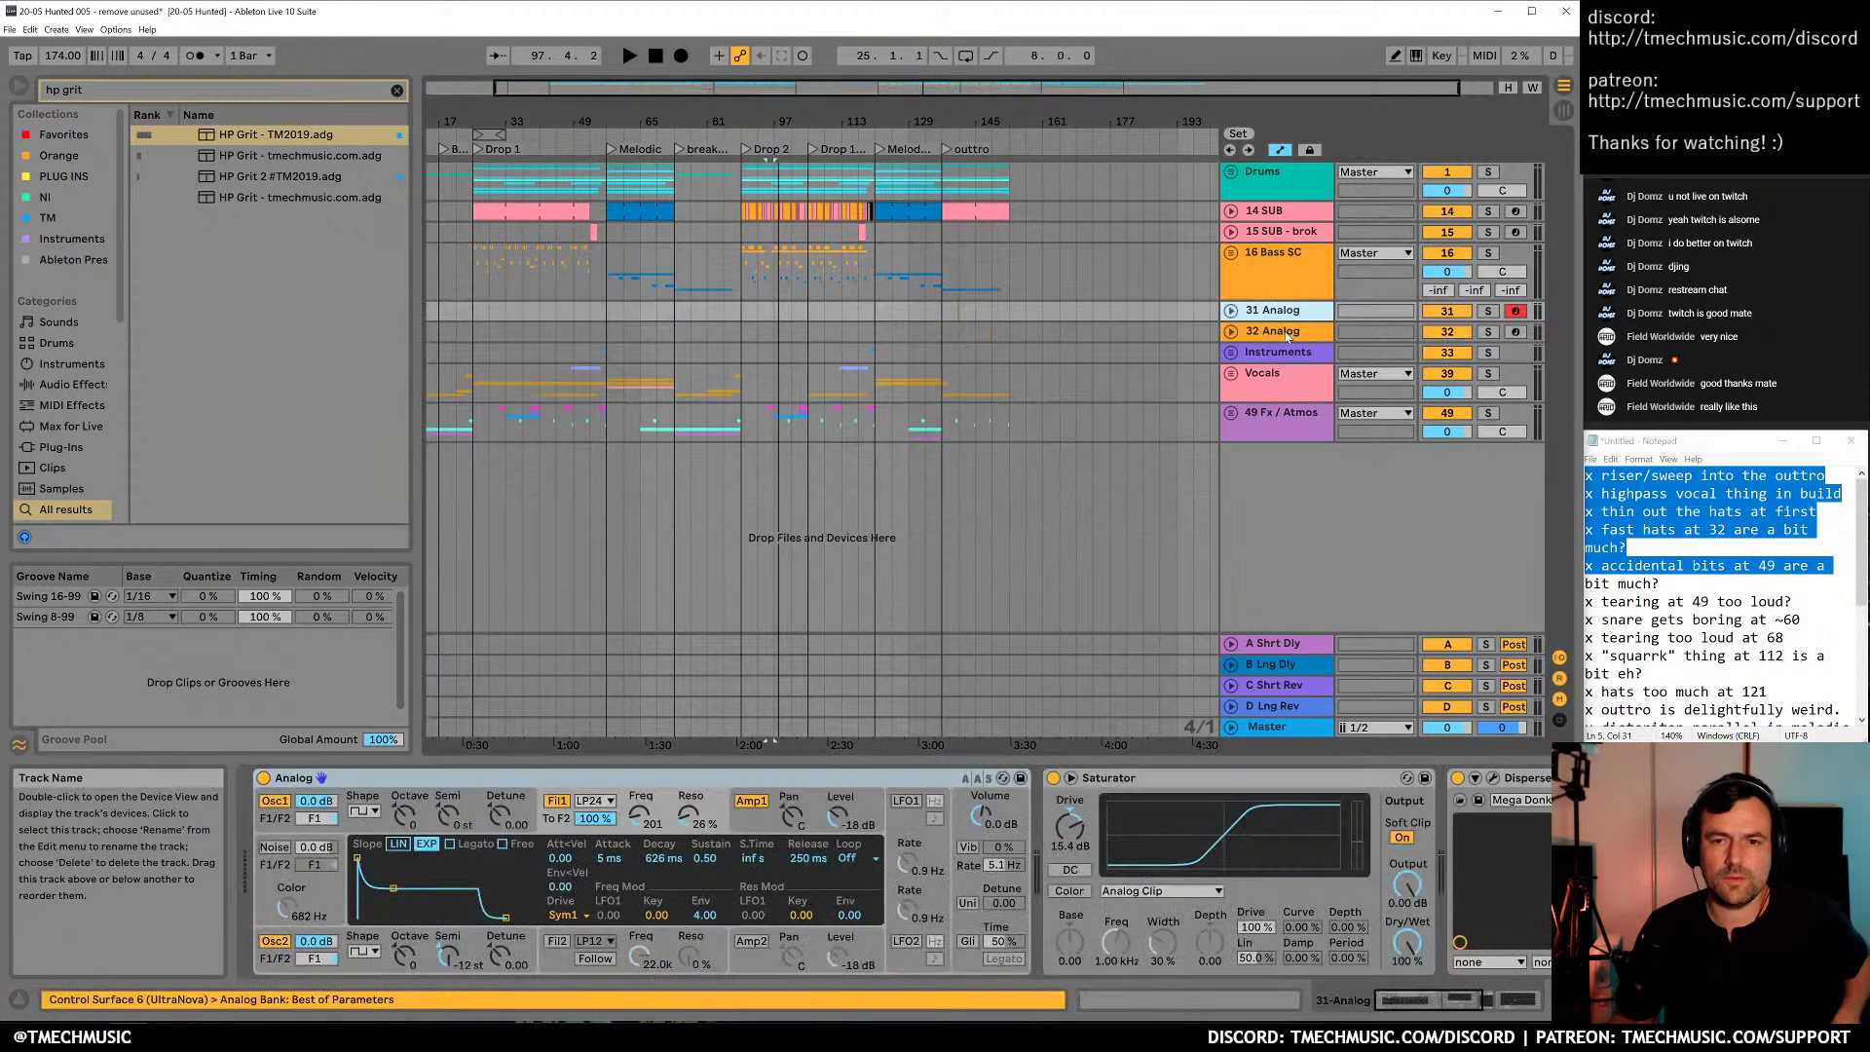
left_click(1281, 332)
left_click(1277, 314)
left_click(1276, 333)
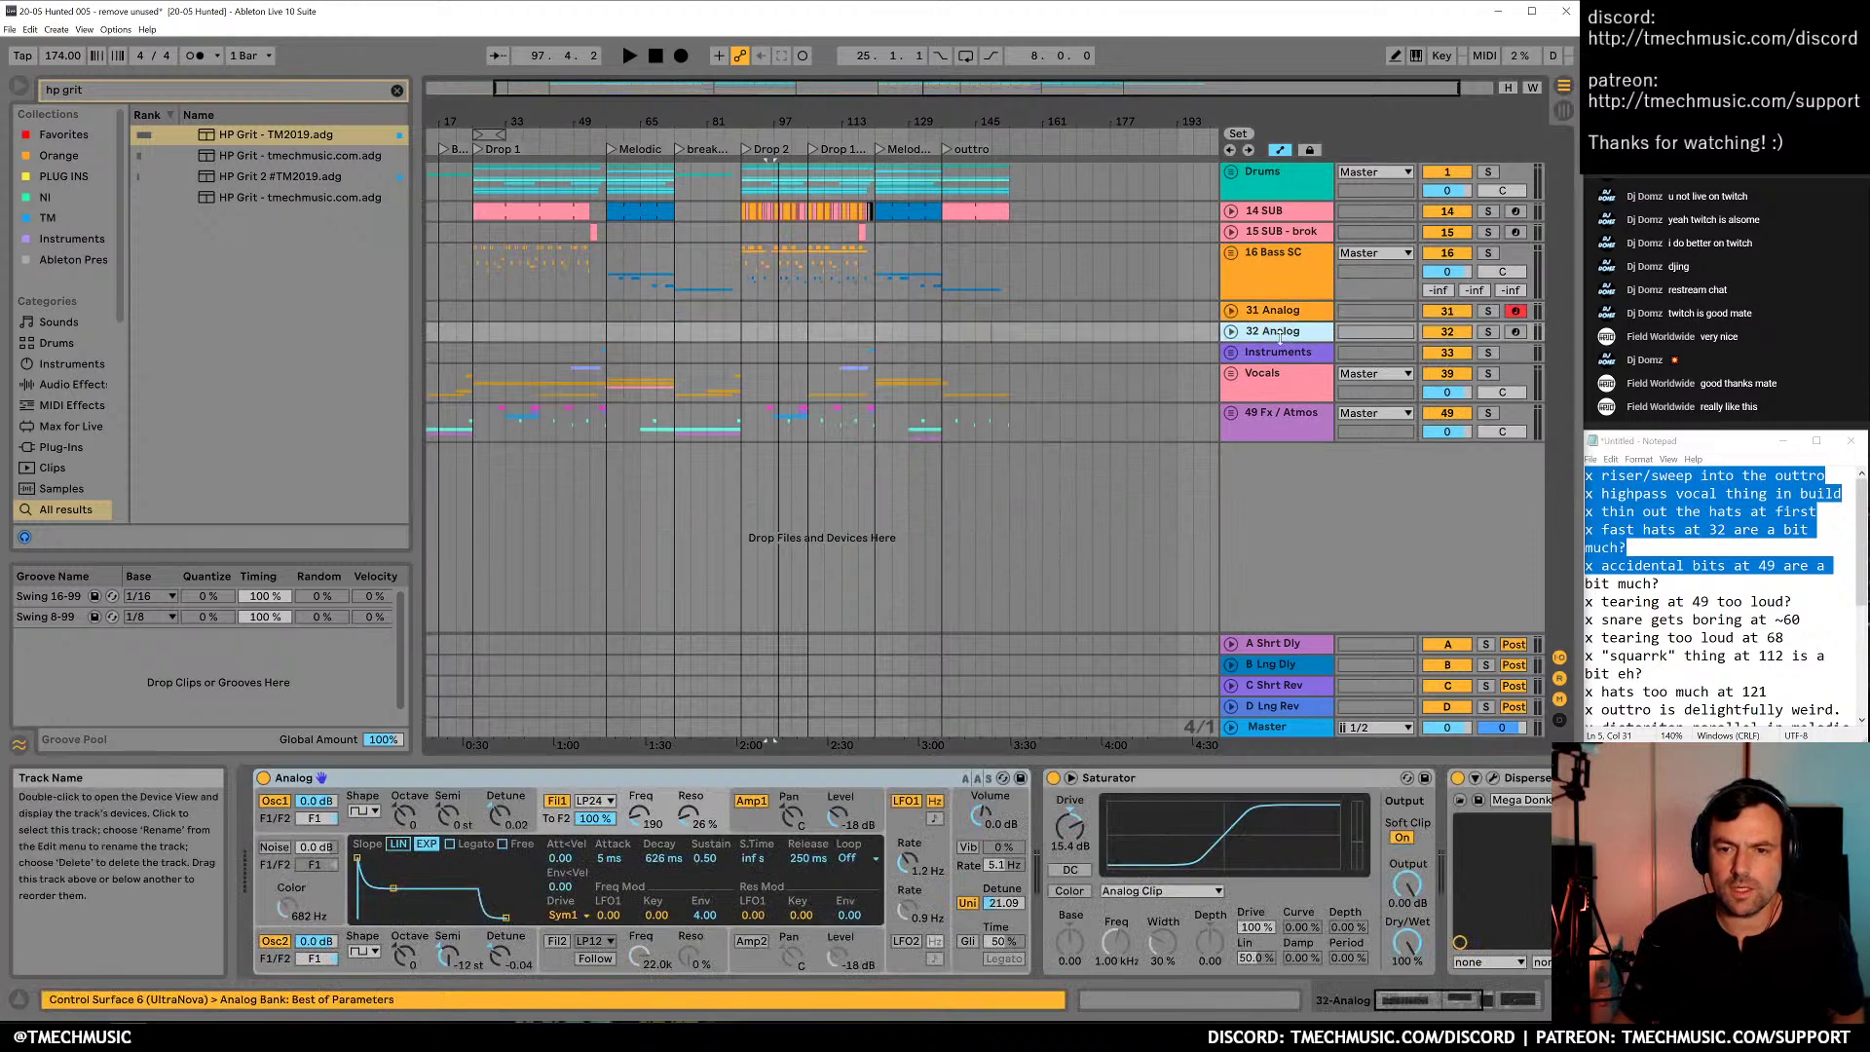
left_click(1277, 316)
left_click_drag(1270, 336, 1275, 289)
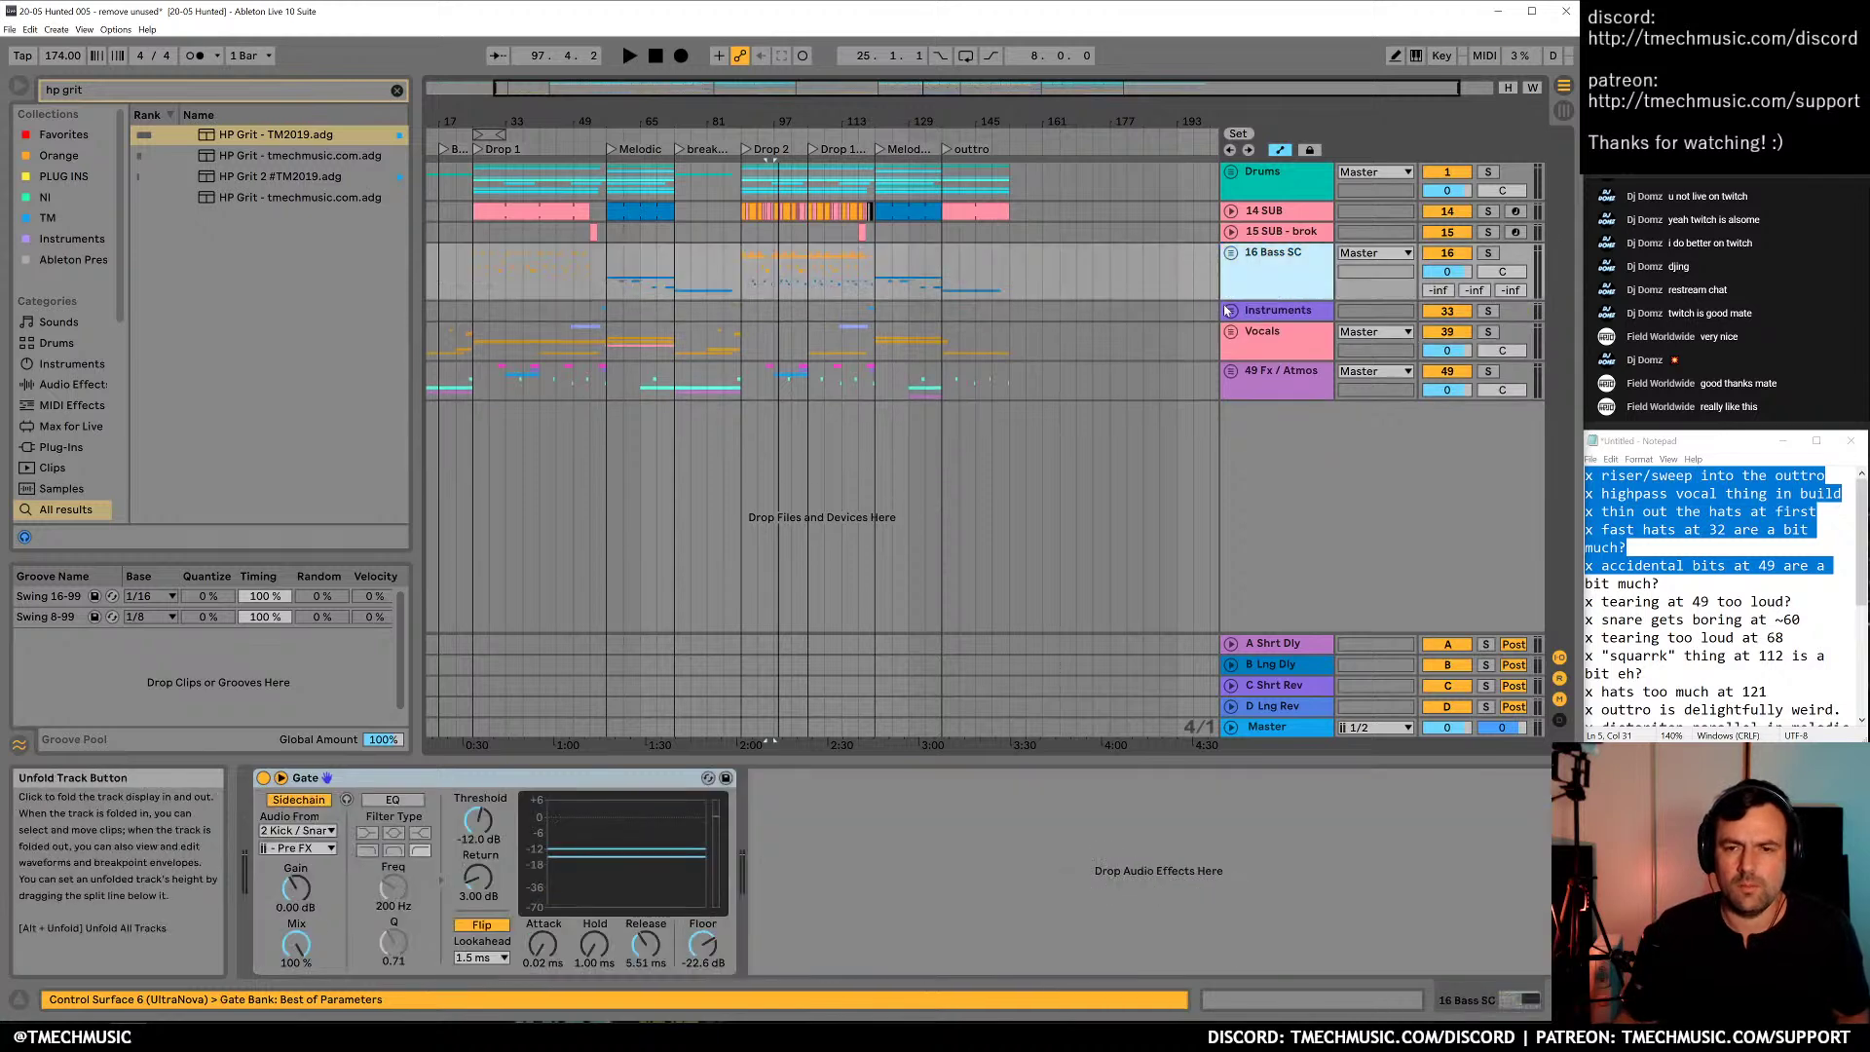
Play the outtro, examine the unfolded tracks of the Fx / Atmos group, and fold the group again
left_click(961, 318)
key("space")
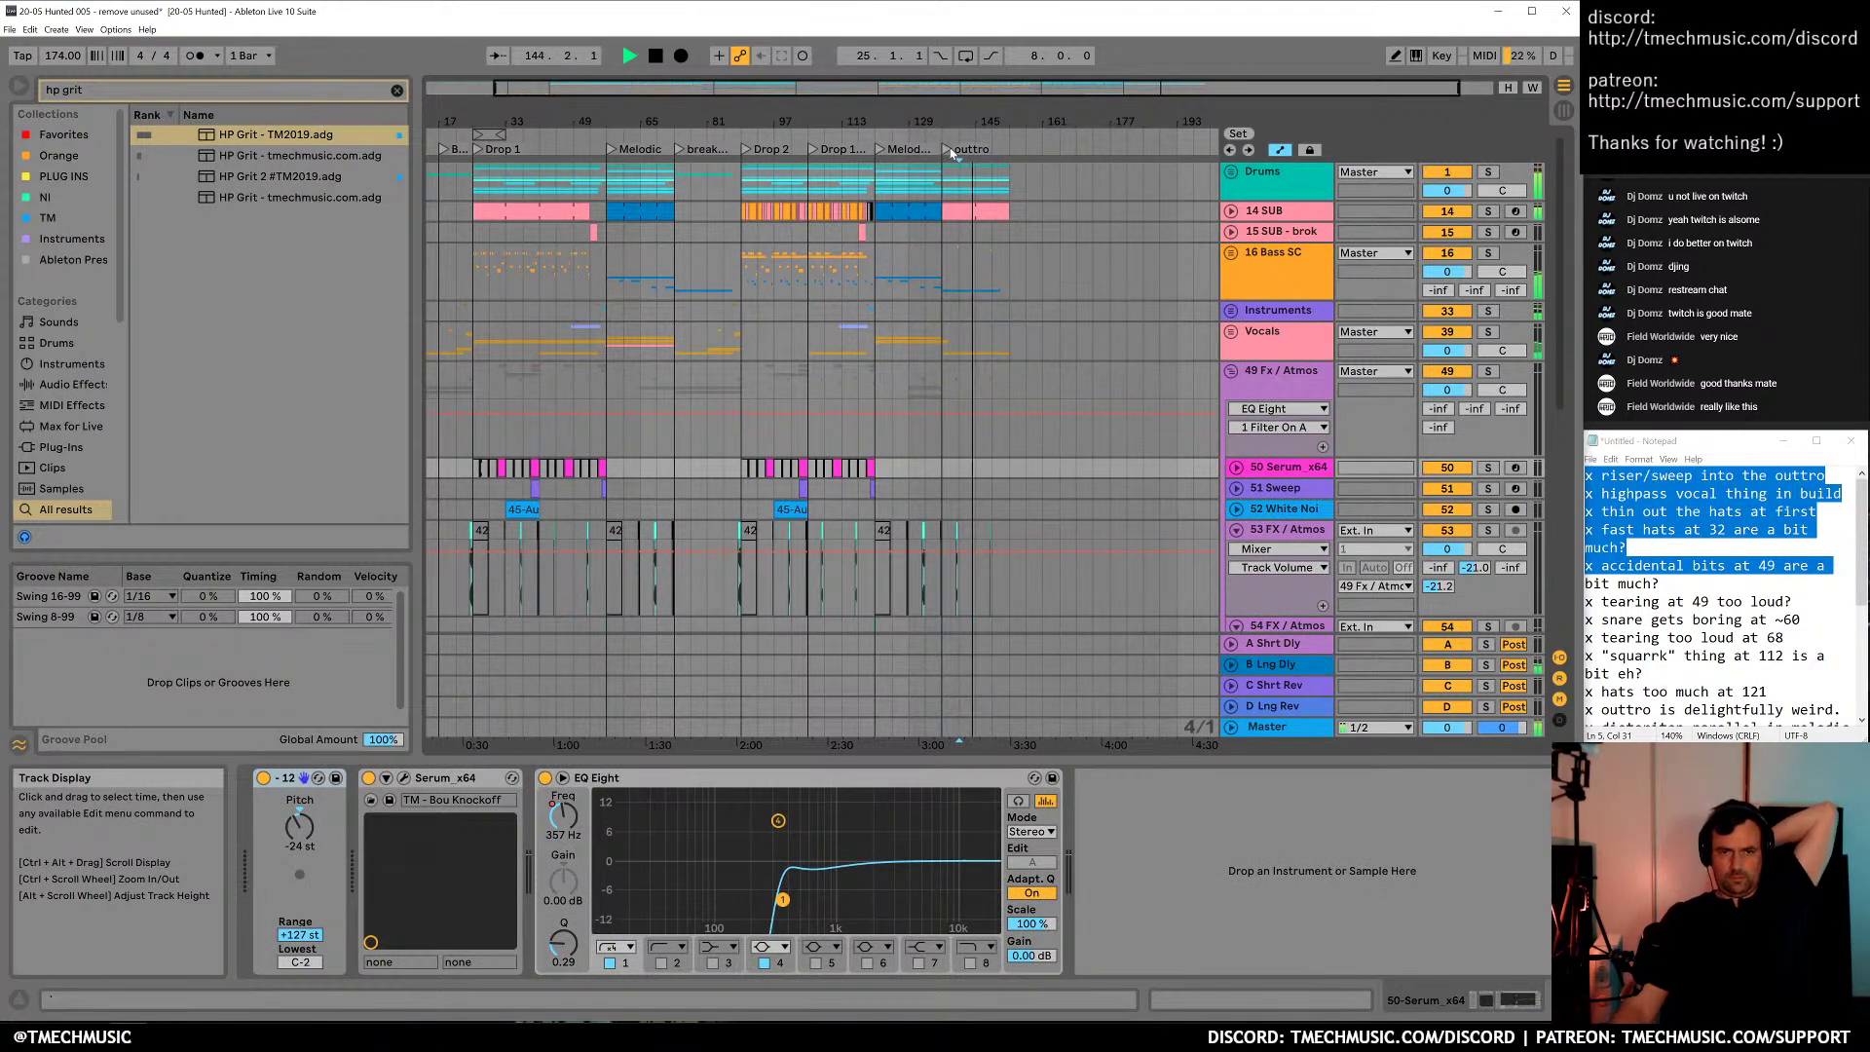
left_click_drag(939, 126, 942, 281)
key("space")
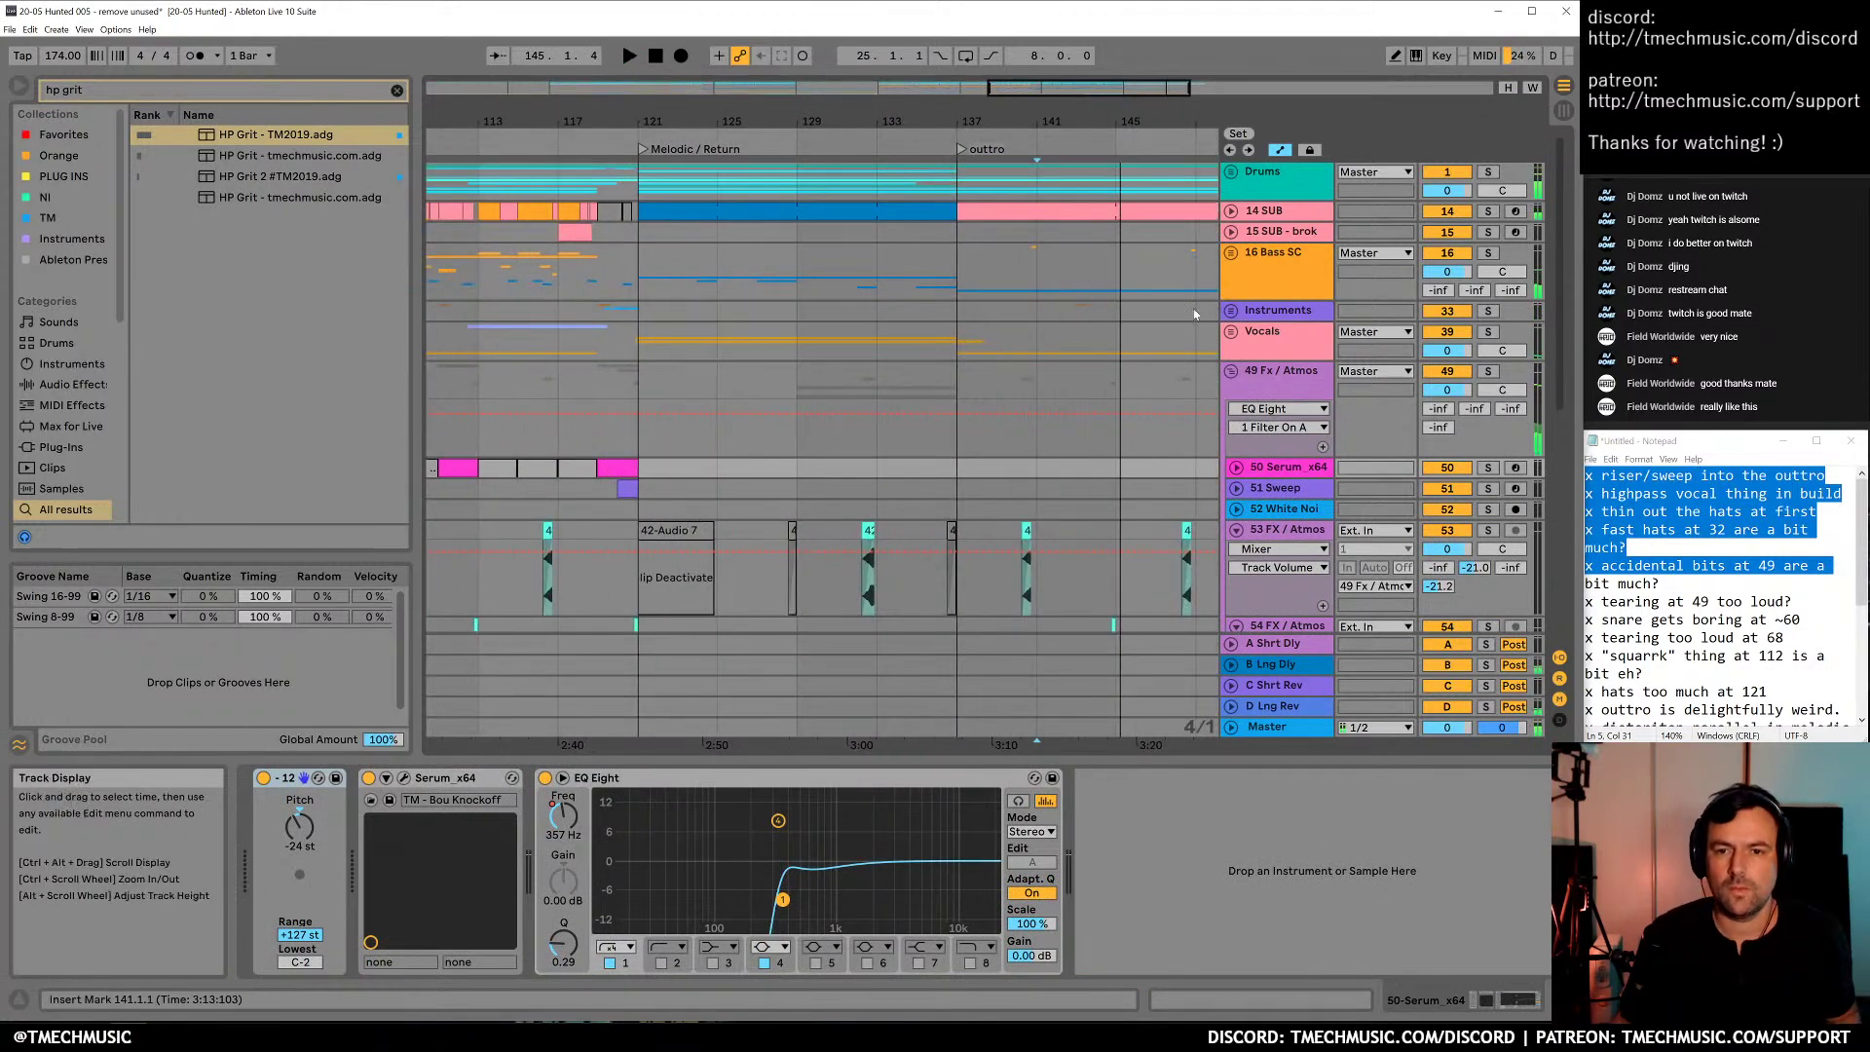
scroll(1138, 446, "down", 3)
scroll(1200, 375, "up", 2)
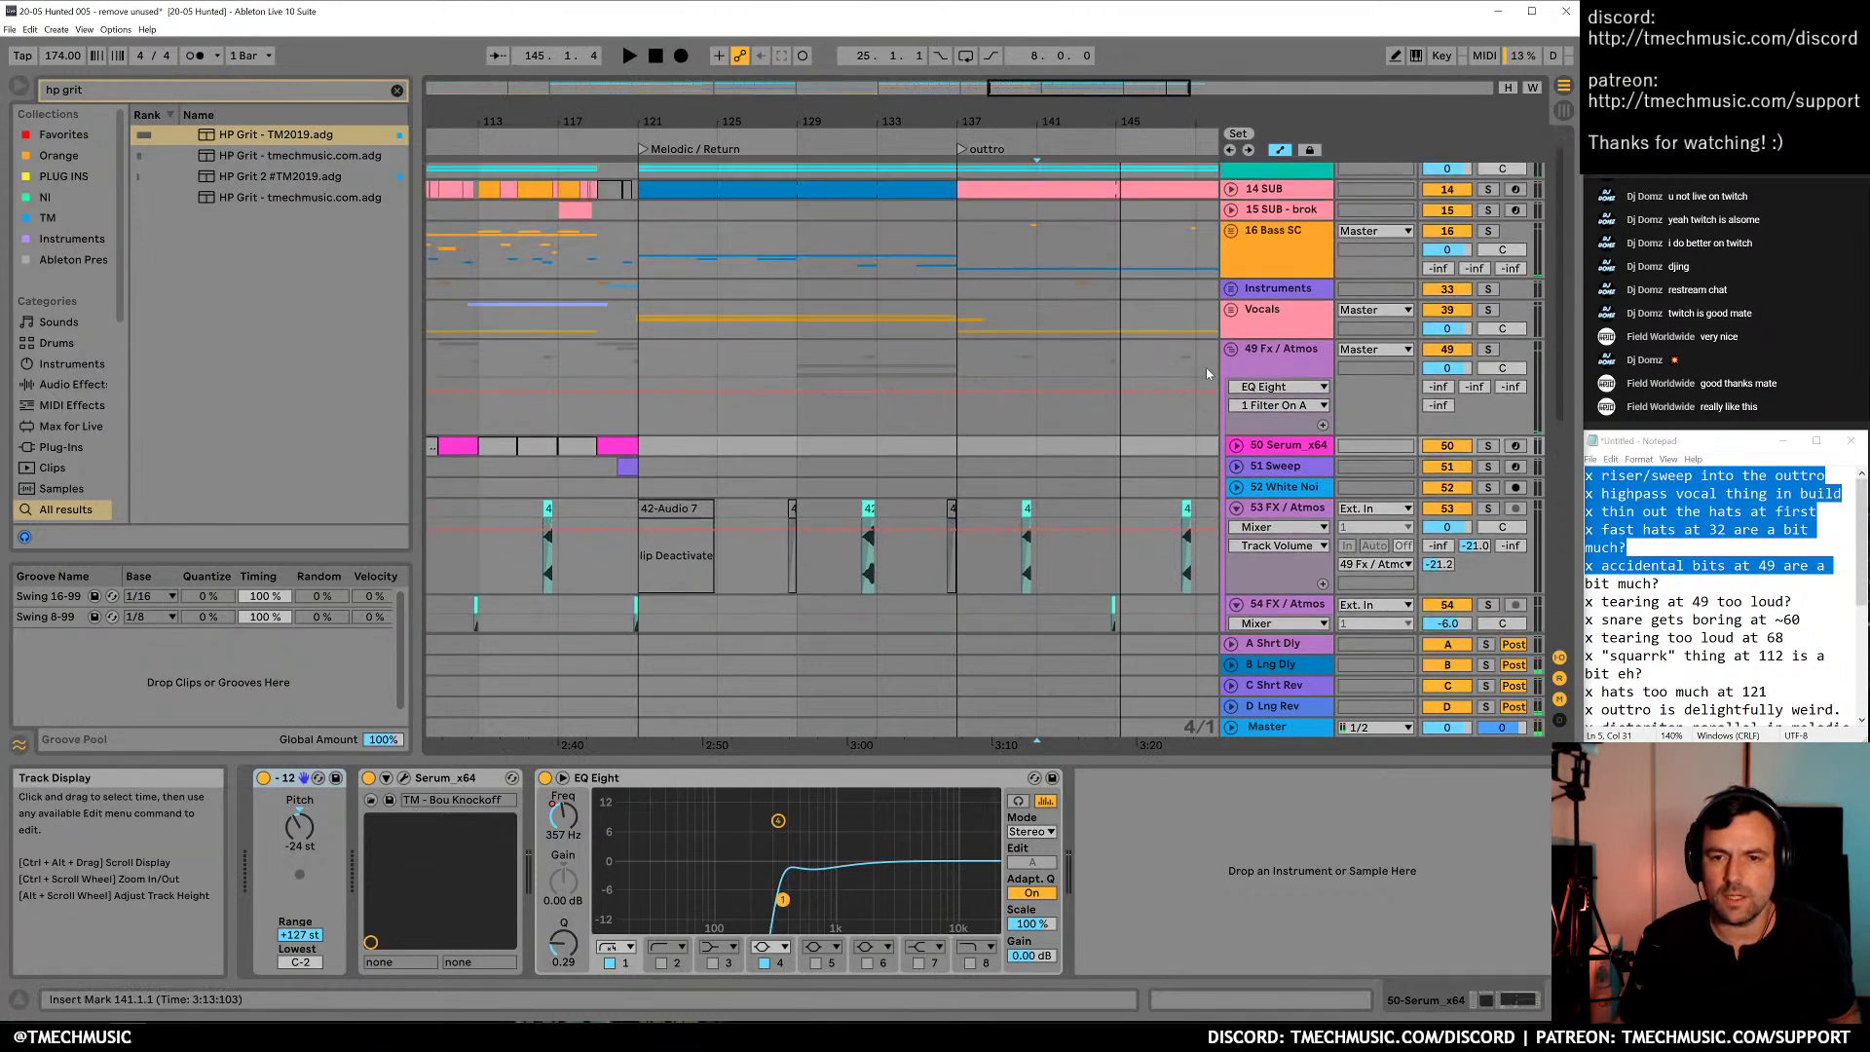
left_click(1231, 349)
Play from bar 141 while examining the Instruments group's tracks and its Gate, and fold the group again
left_click_drag(955, 136, 954, 122)
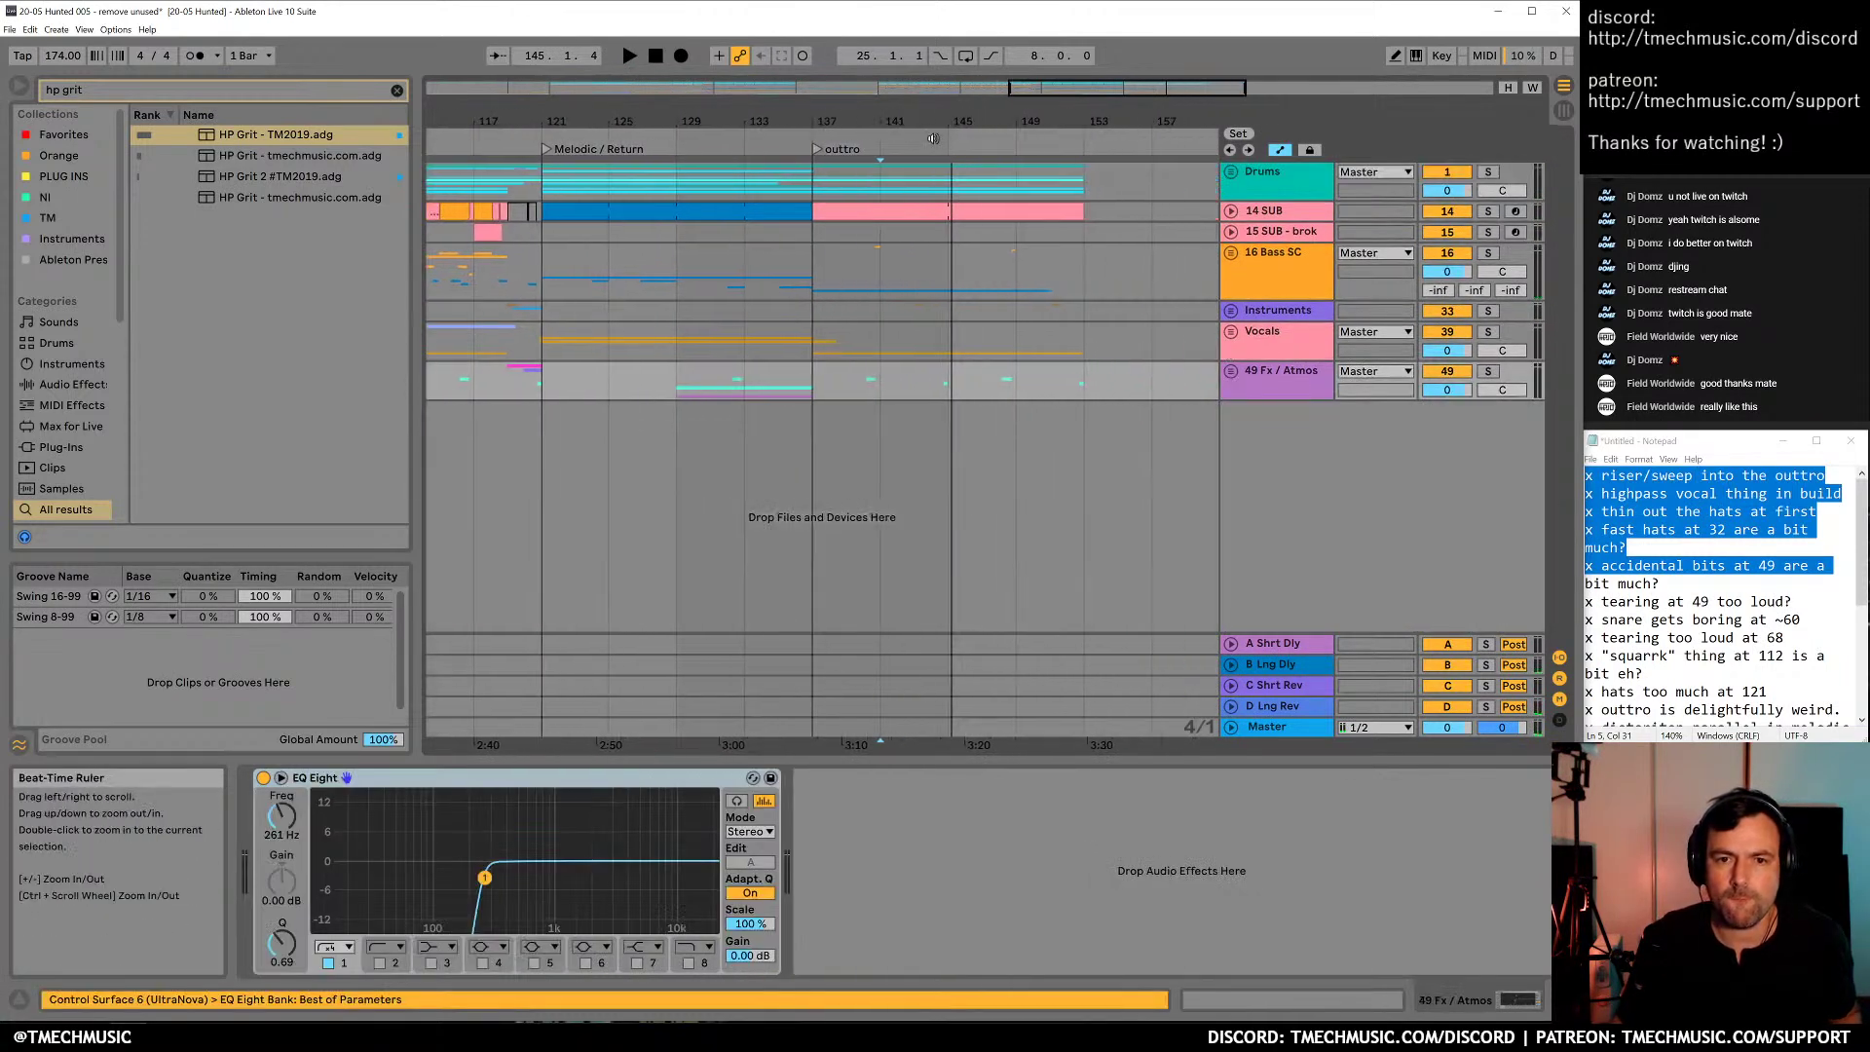
left_click(881, 272)
key("space")
left_click(1230, 310)
scroll(1102, 545, "down", 3)
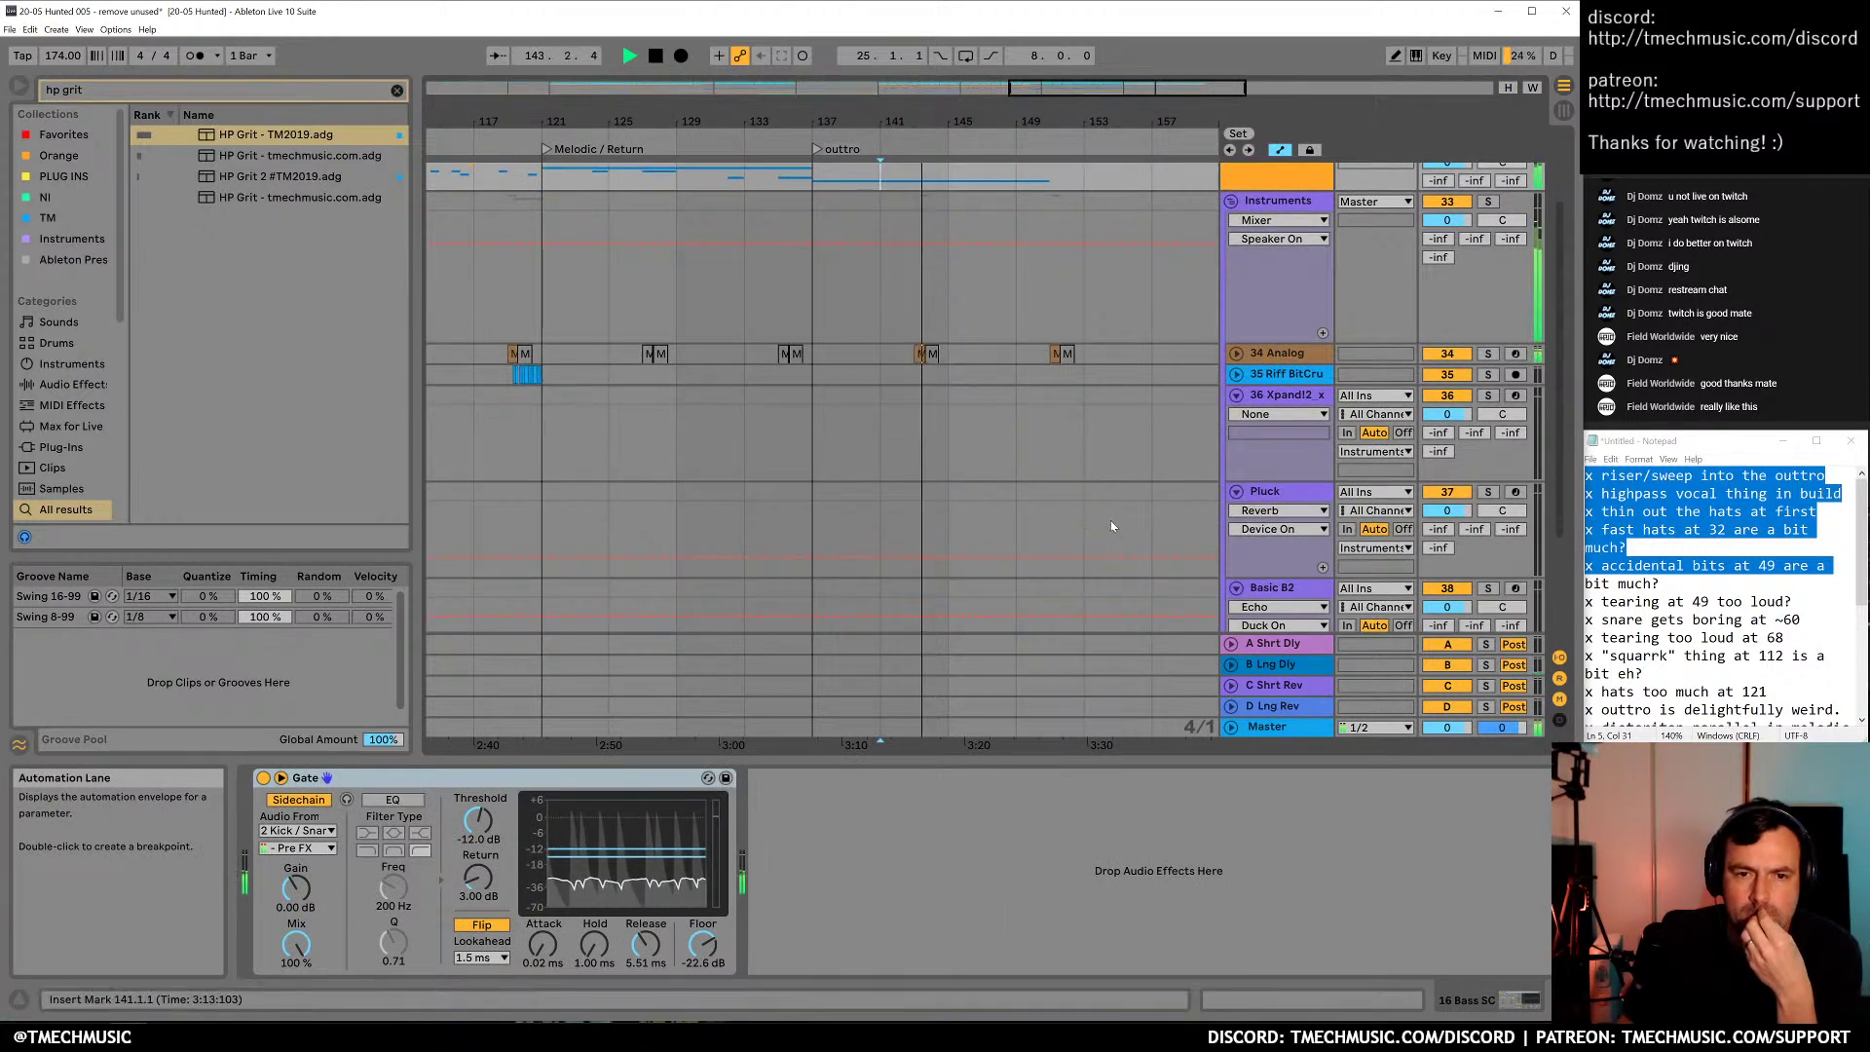
scroll(1100, 510, "down", 1)
left_click(1256, 277)
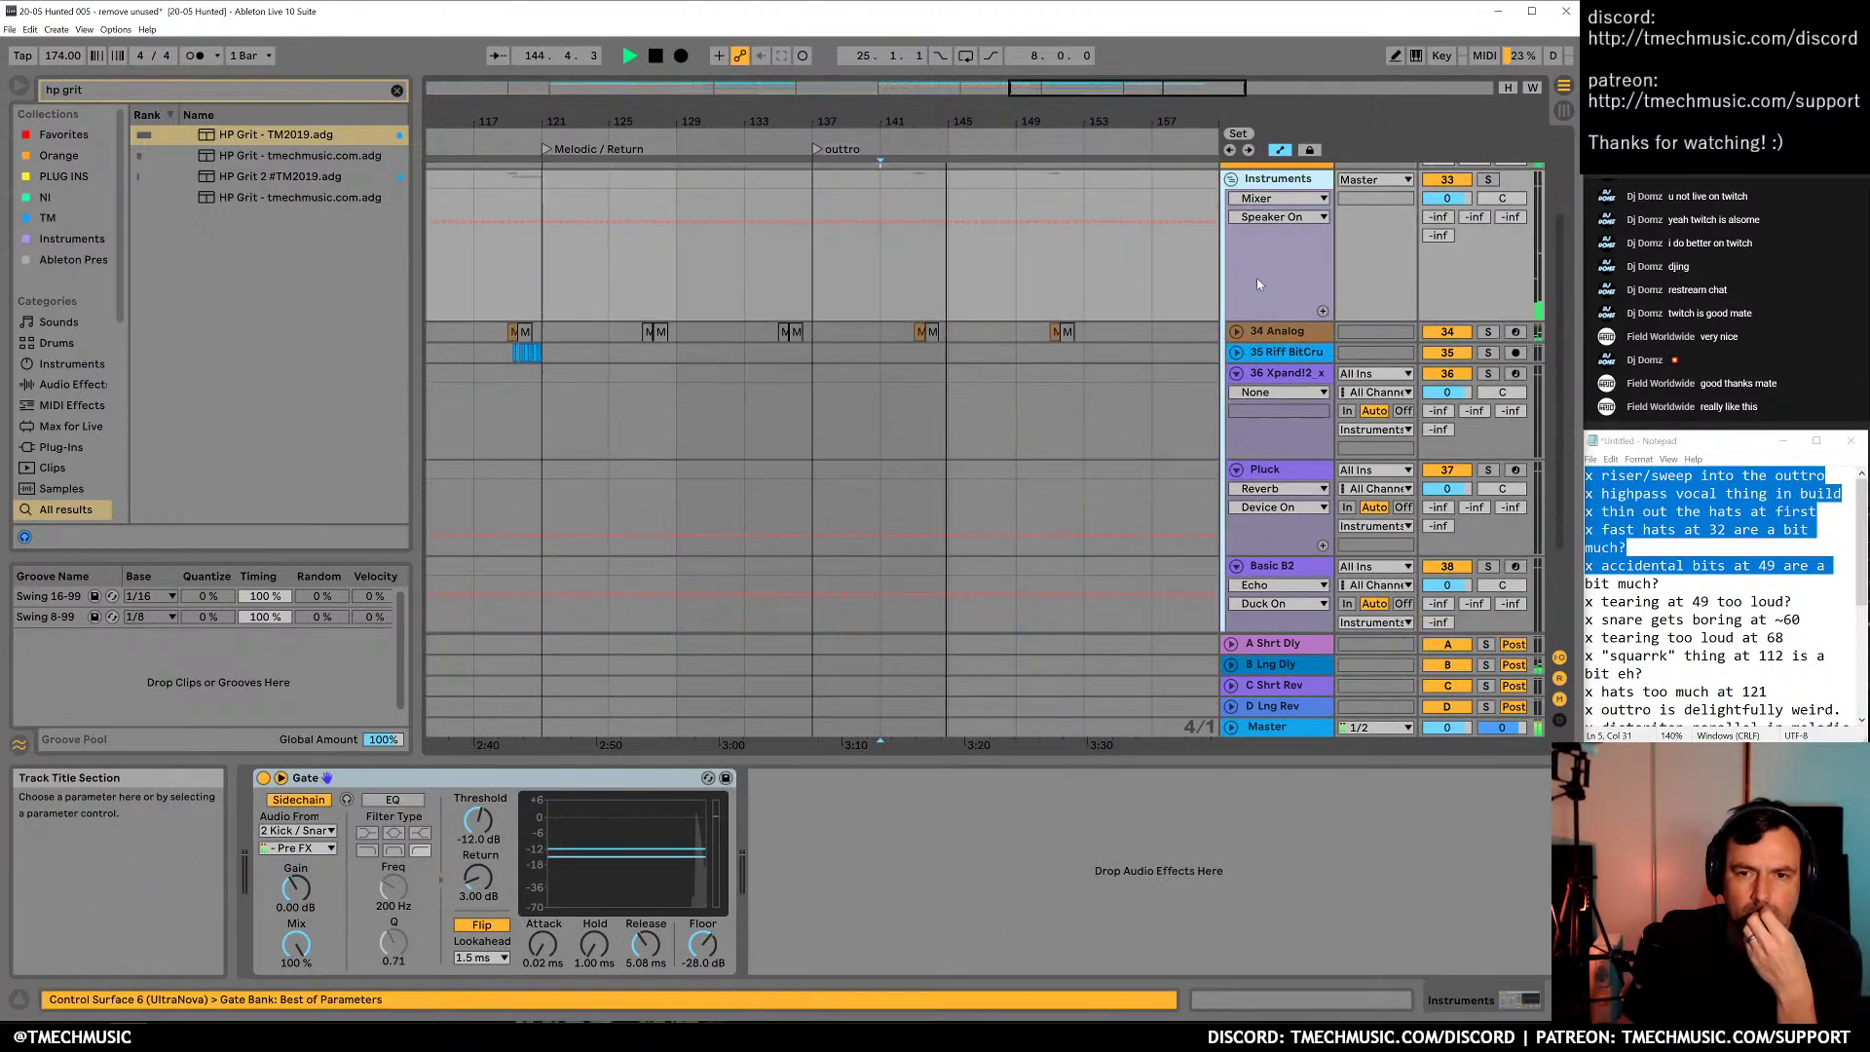
scroll(1148, 437, "down", 1)
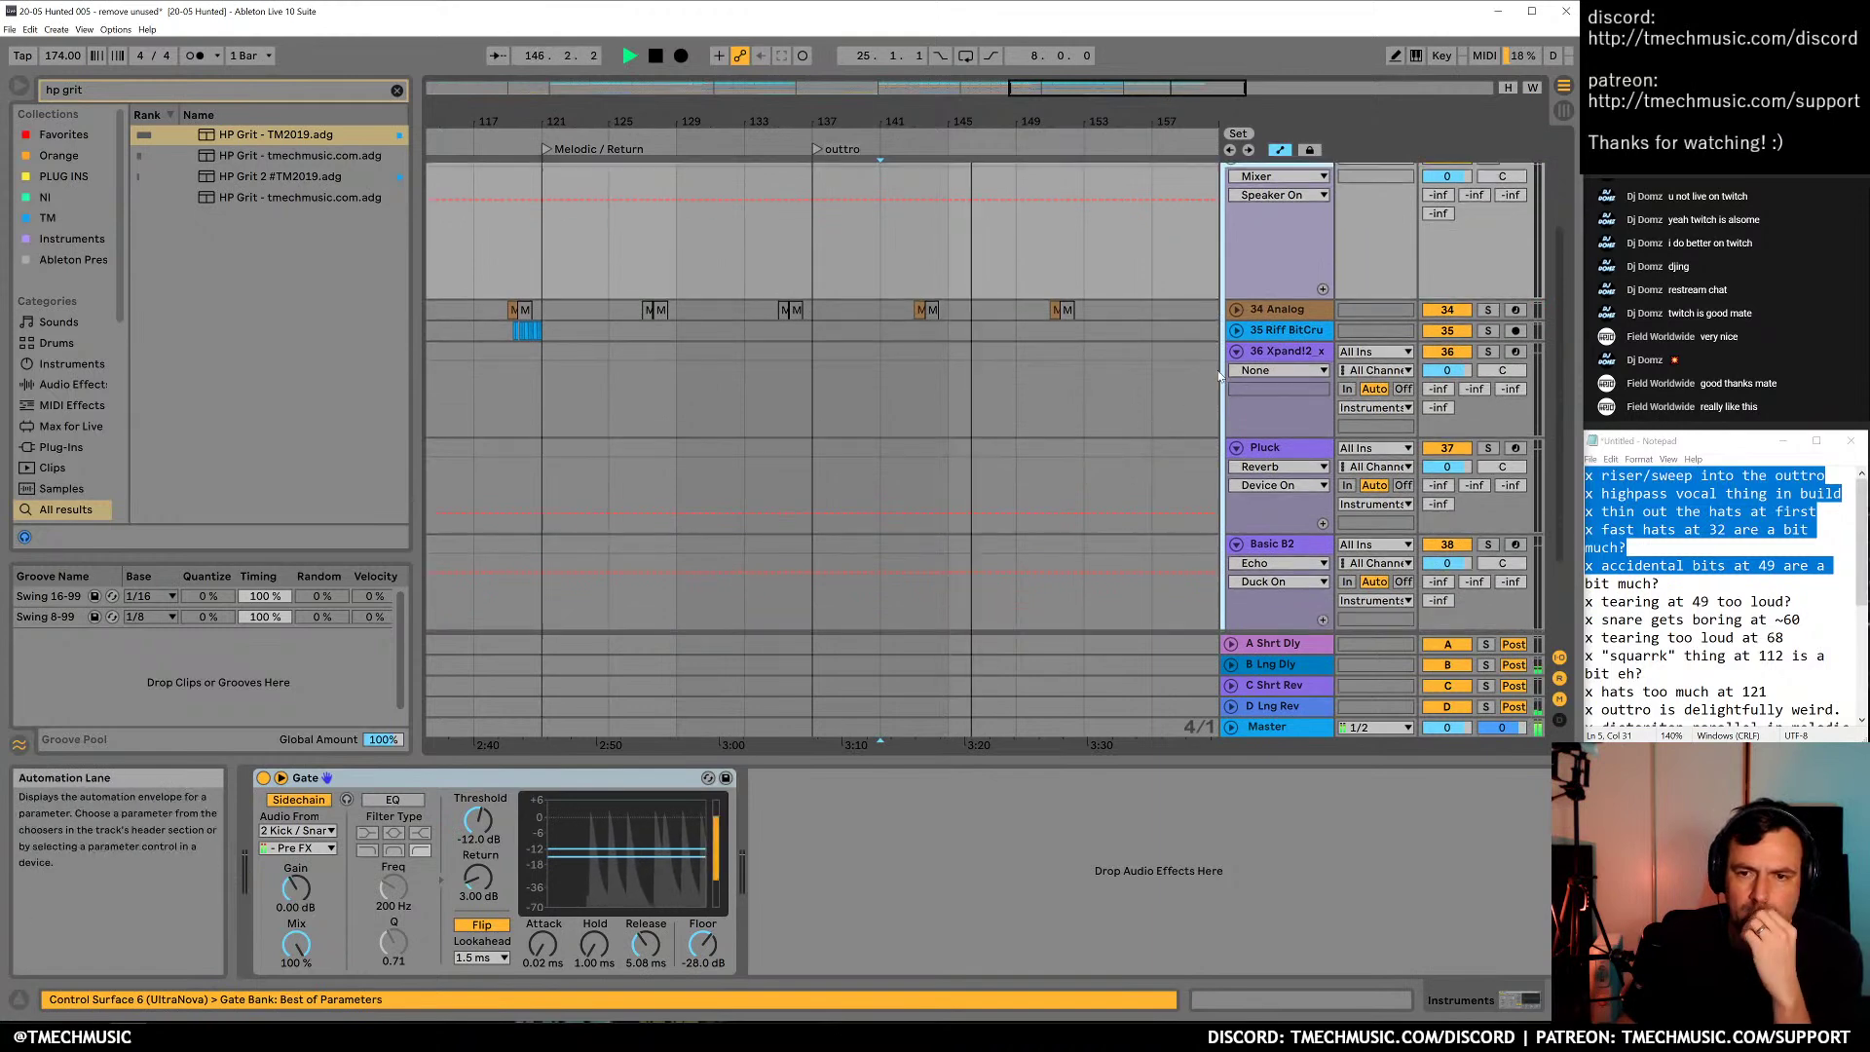
scroll(1227, 380, "up", 5)
scroll(1168, 418, "down", 10)
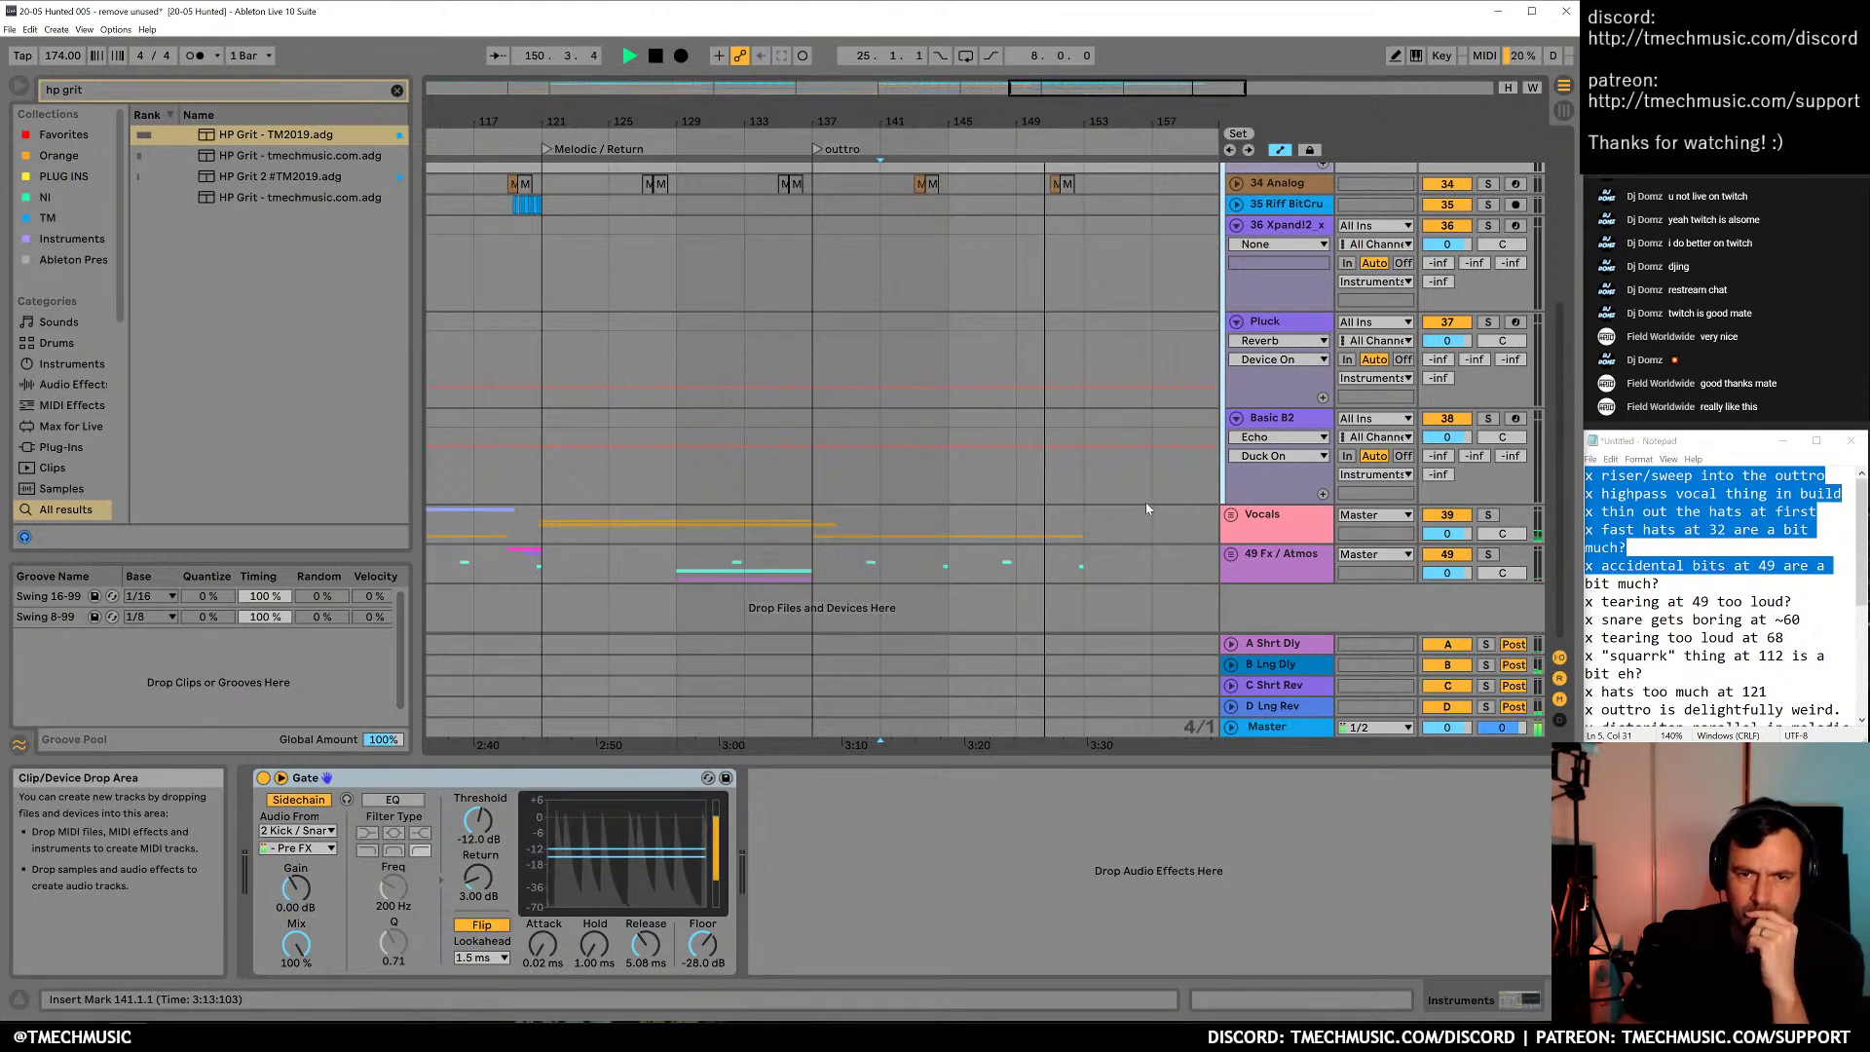
scroll(1254, 366, "up", 9)
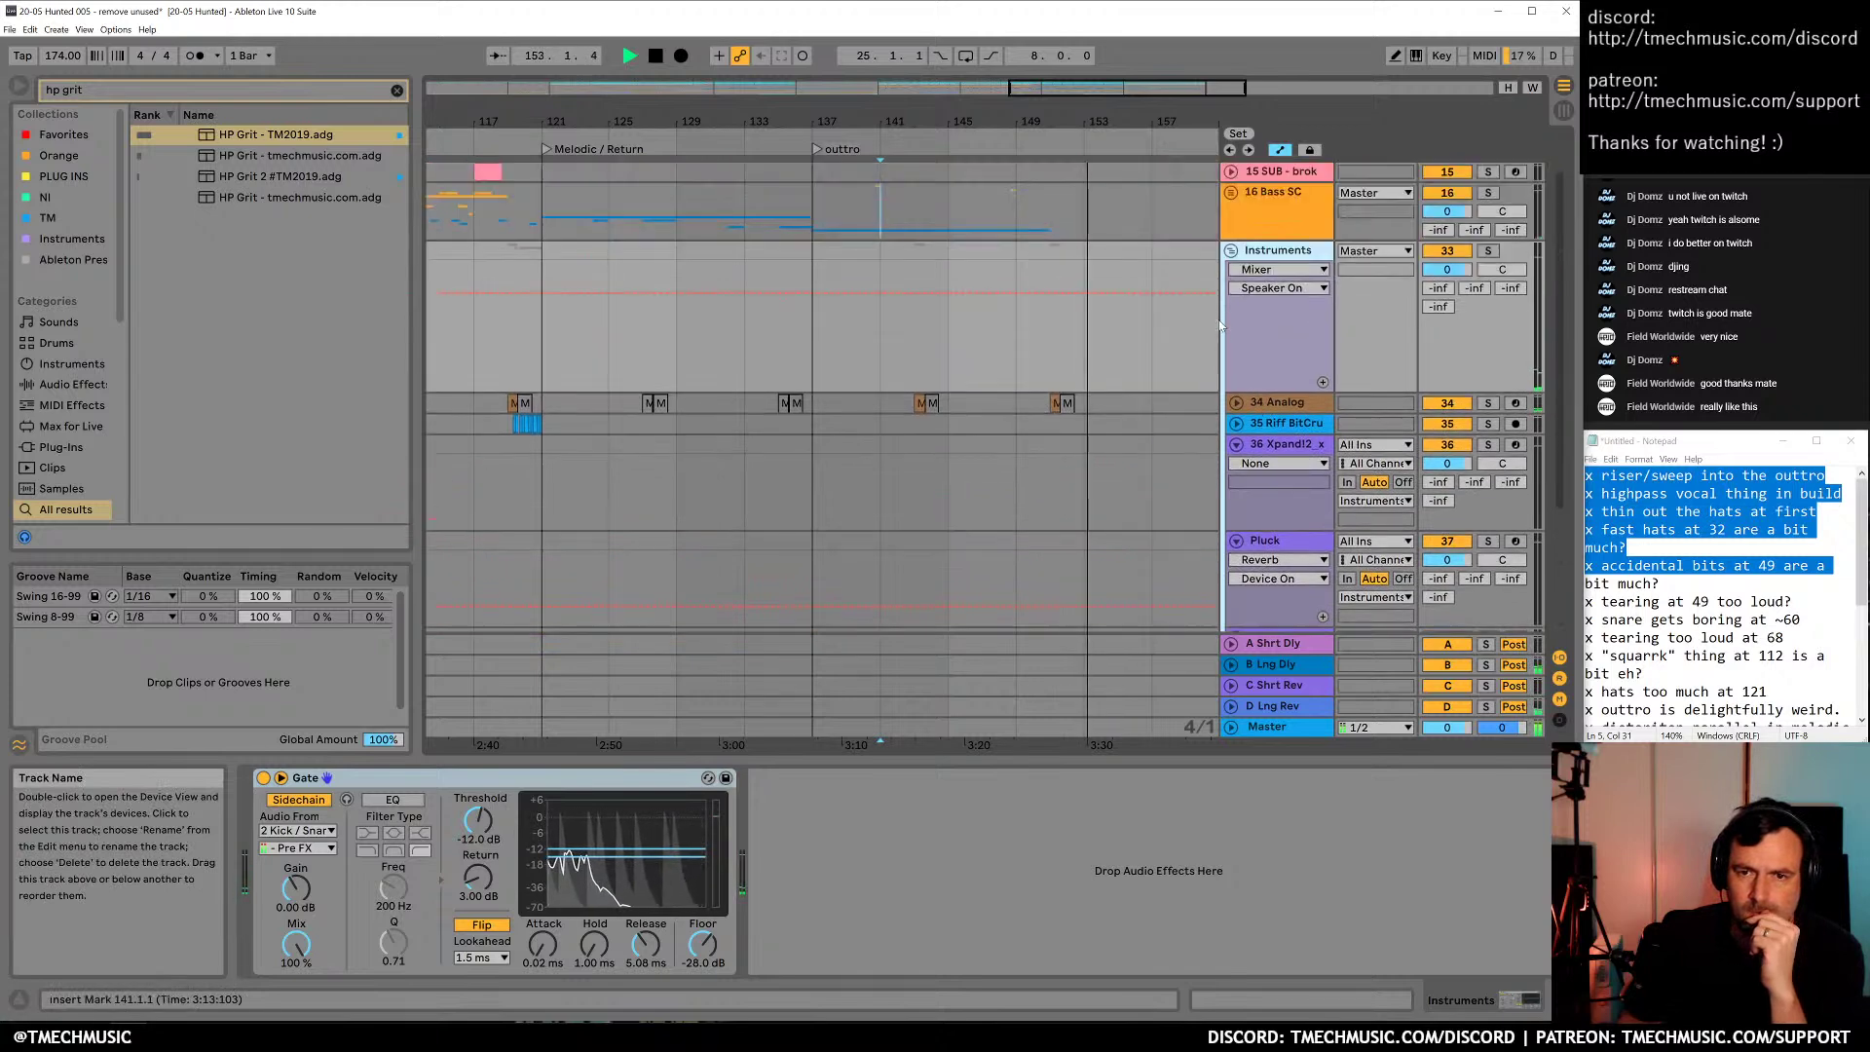
left_click(1231, 252)
Play the arrangement from bar 85 and examine the device chains of the Fx / Atmos and Vocals groups
left_click_drag(836, 116, 953, 78)
left_click(495, 326)
key("space")
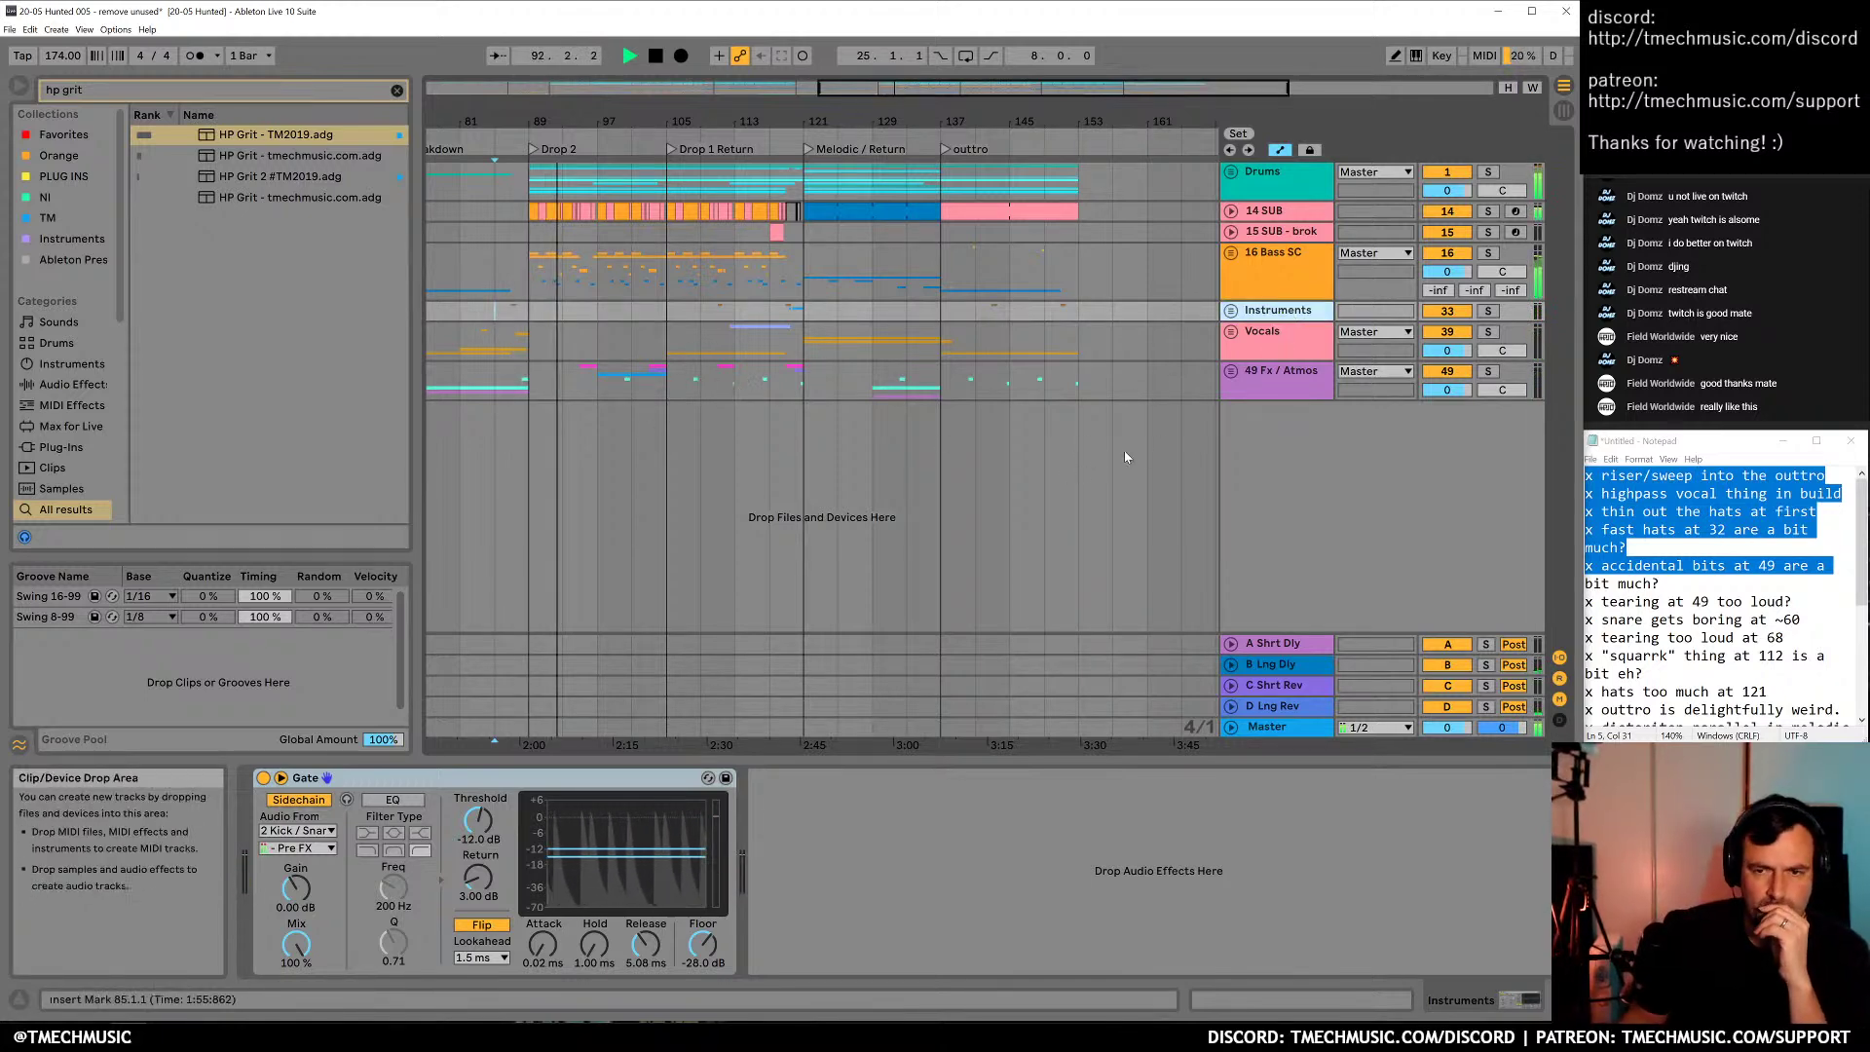
left_click(1299, 388)
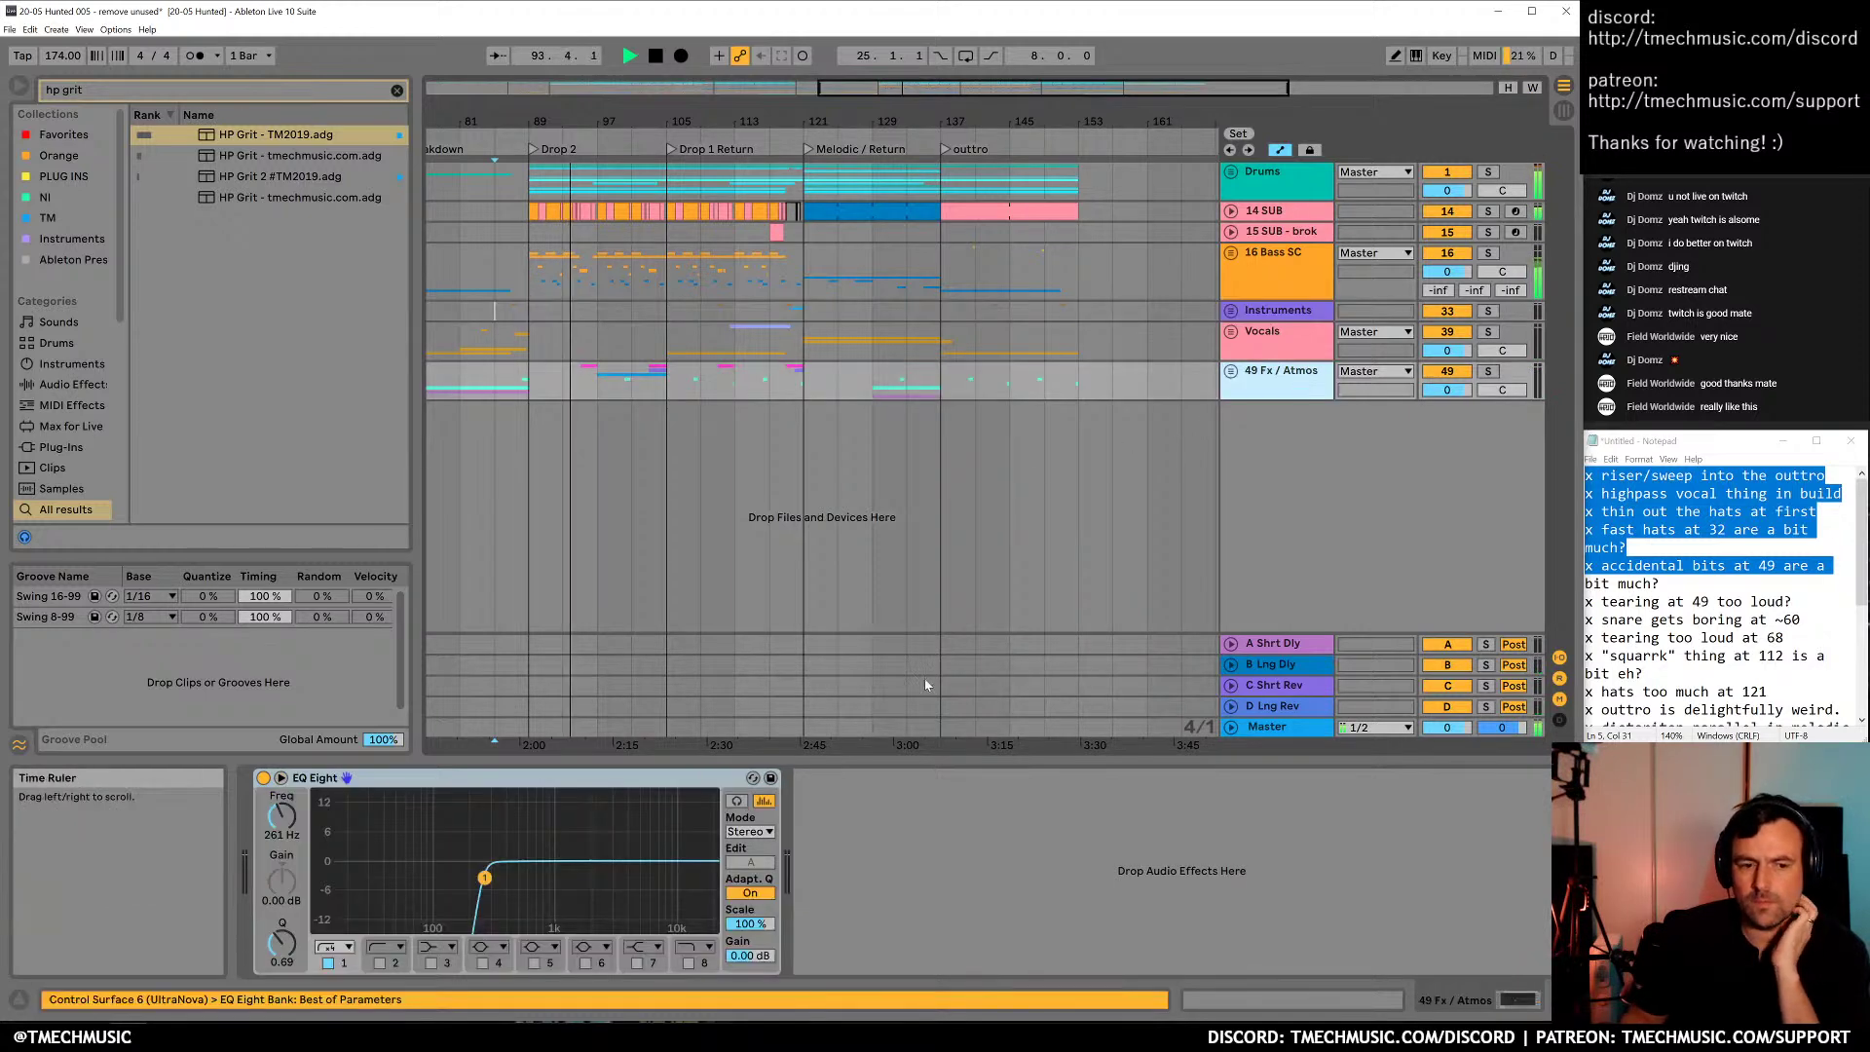
left_click(1262, 347)
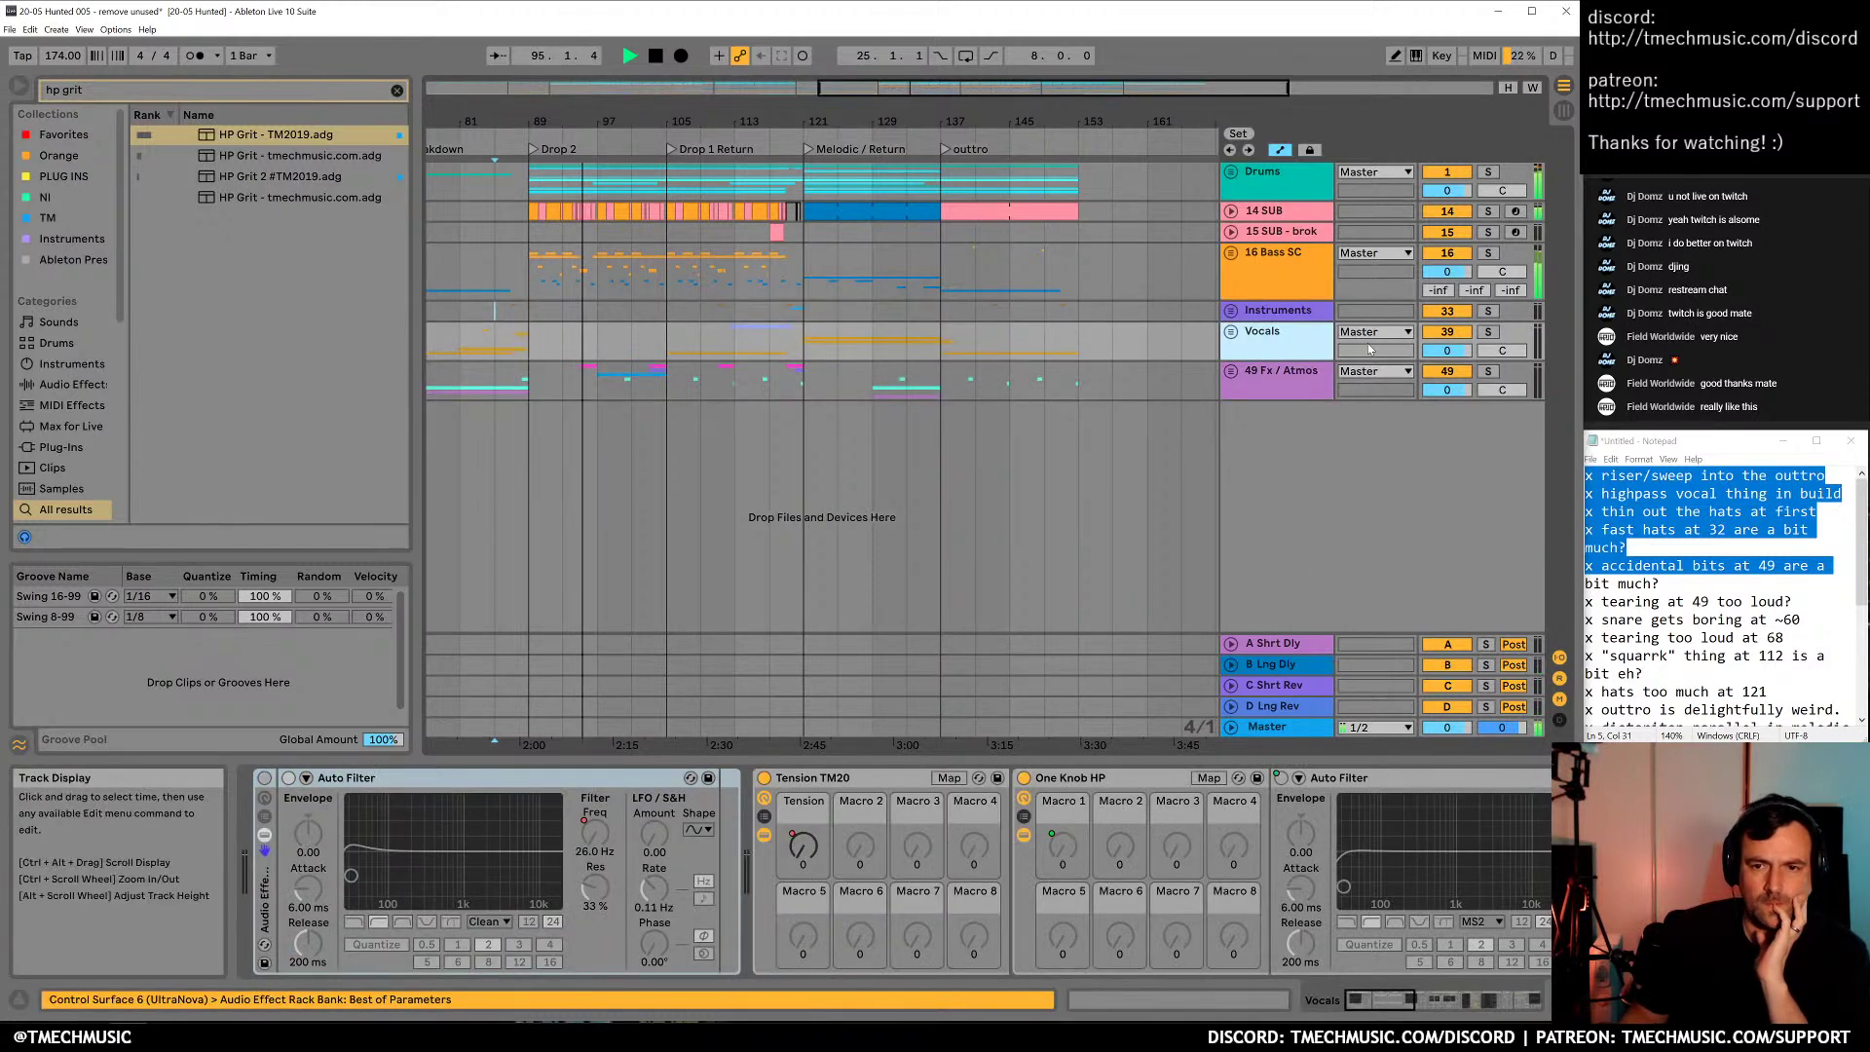
Copy the sidechained Gate from the Bass SC group onto the Instruments group
left_click(1285, 267)
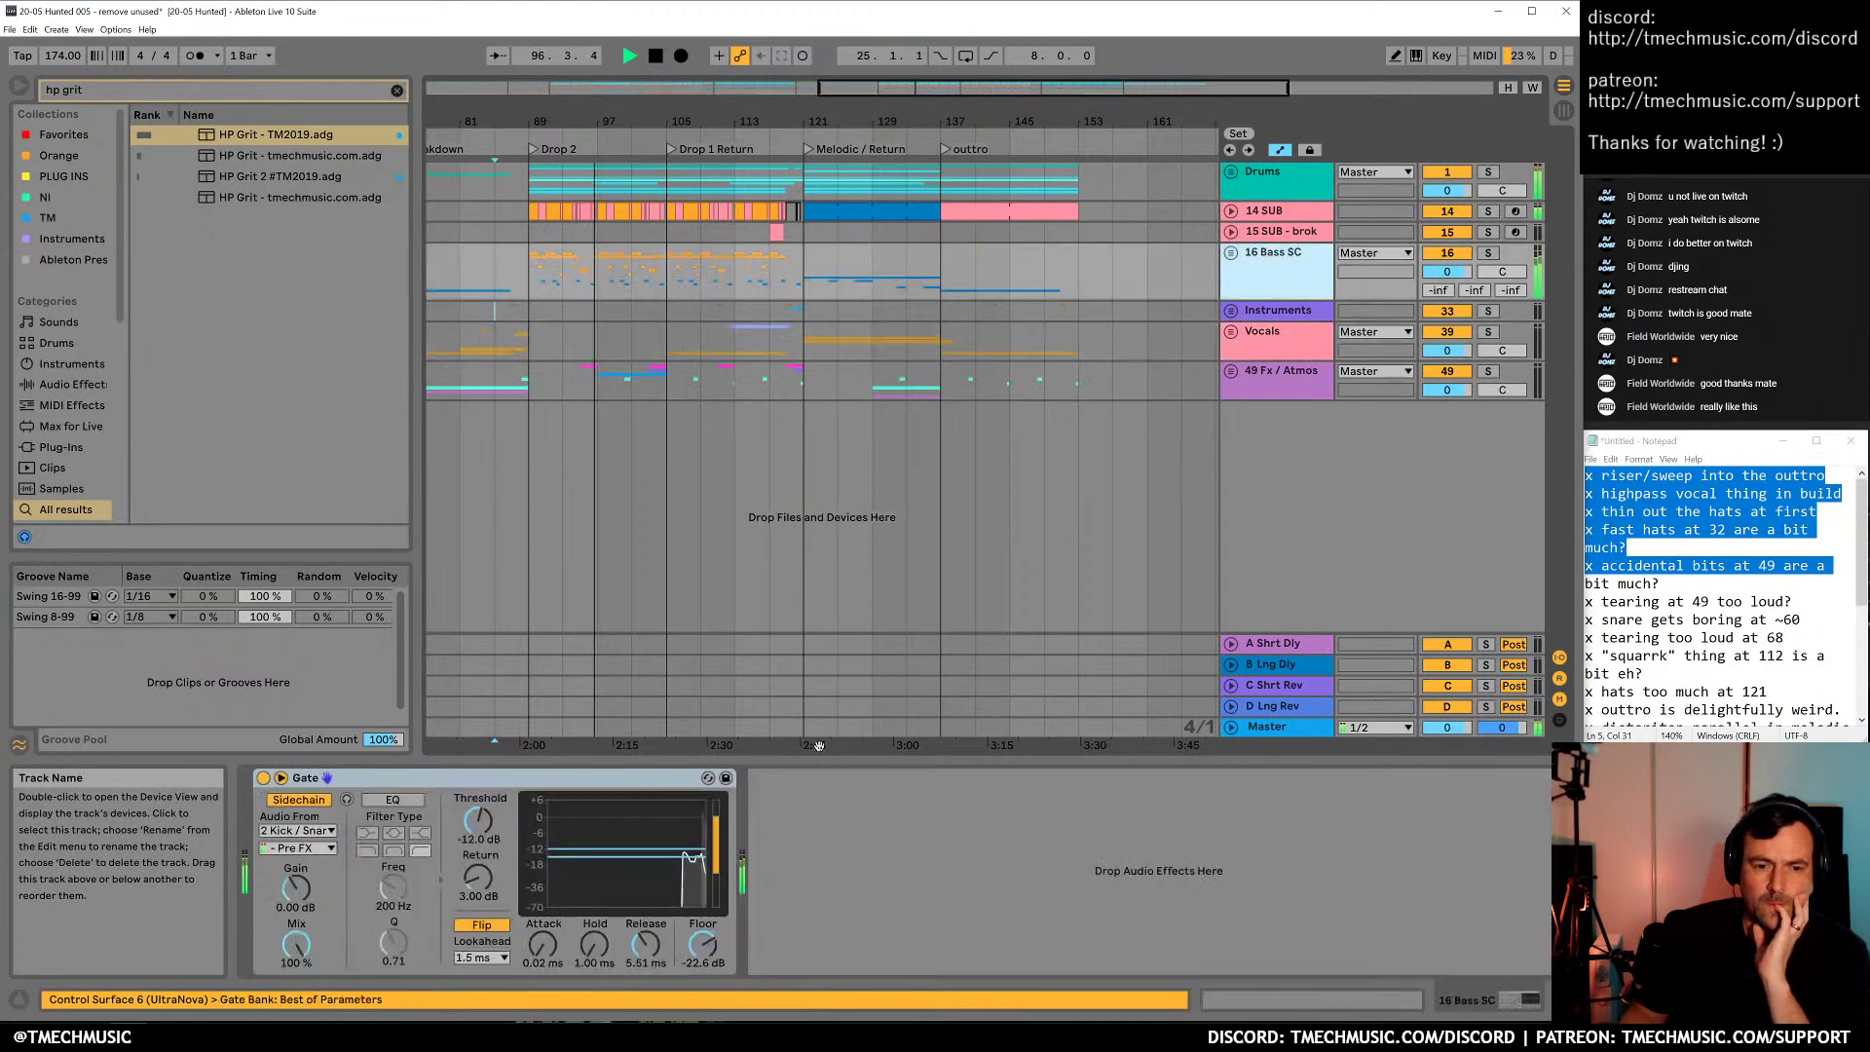
left_click(553, 782)
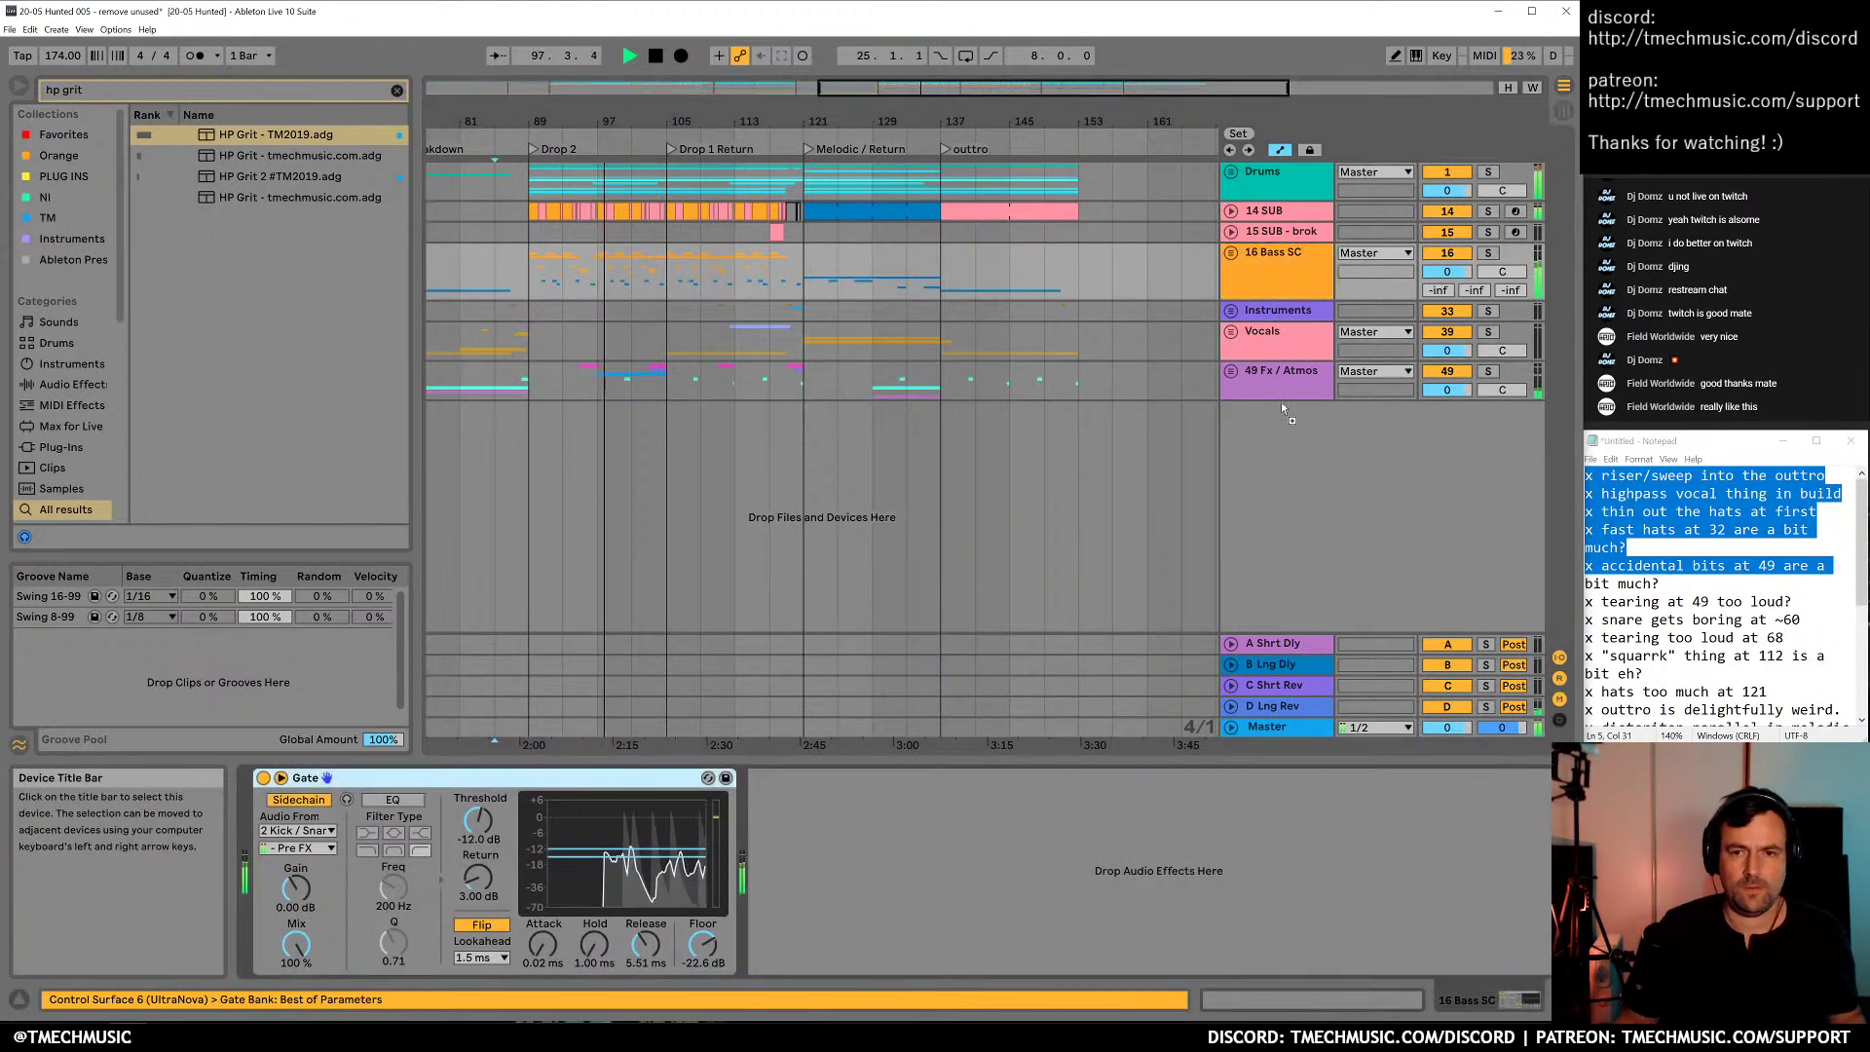
left_click(1303, 314)
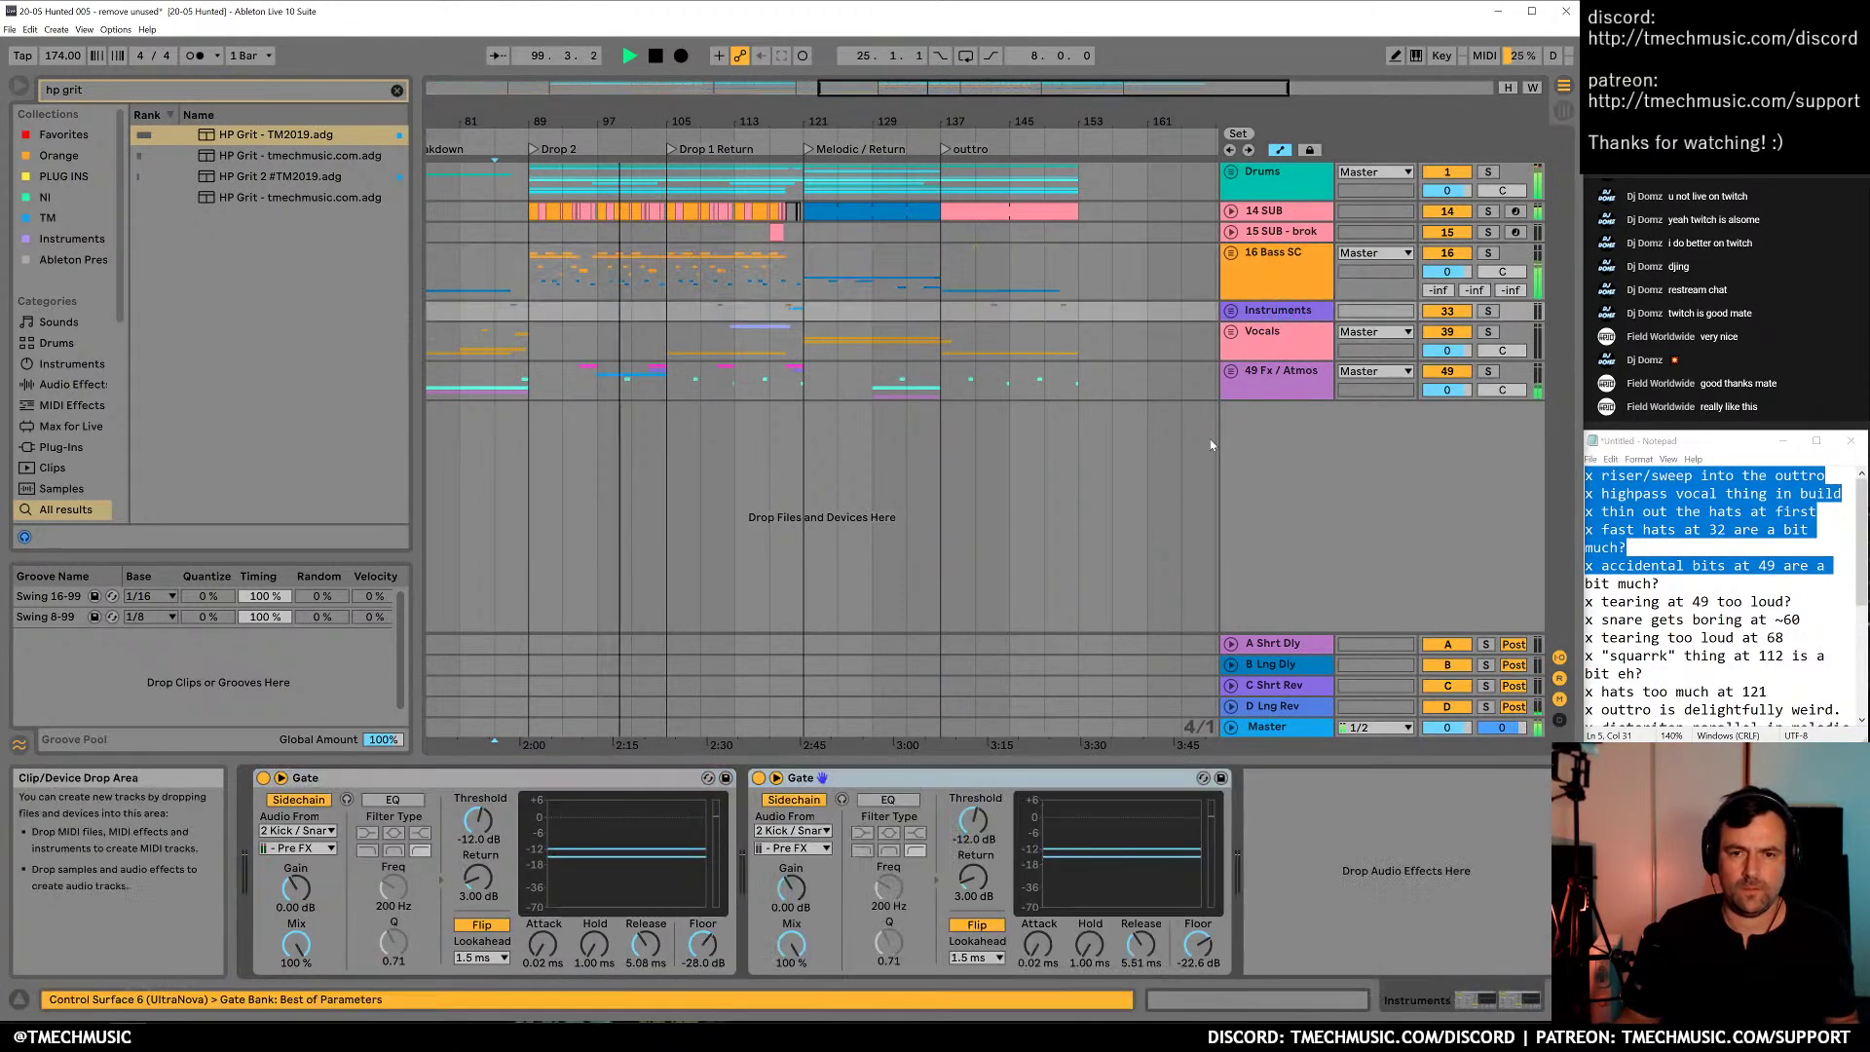
Add a copy of the sidechained Gate after the Fx / Atmos group's EQ Eight and set its Release to 3.66 ms
left_click(1276, 346)
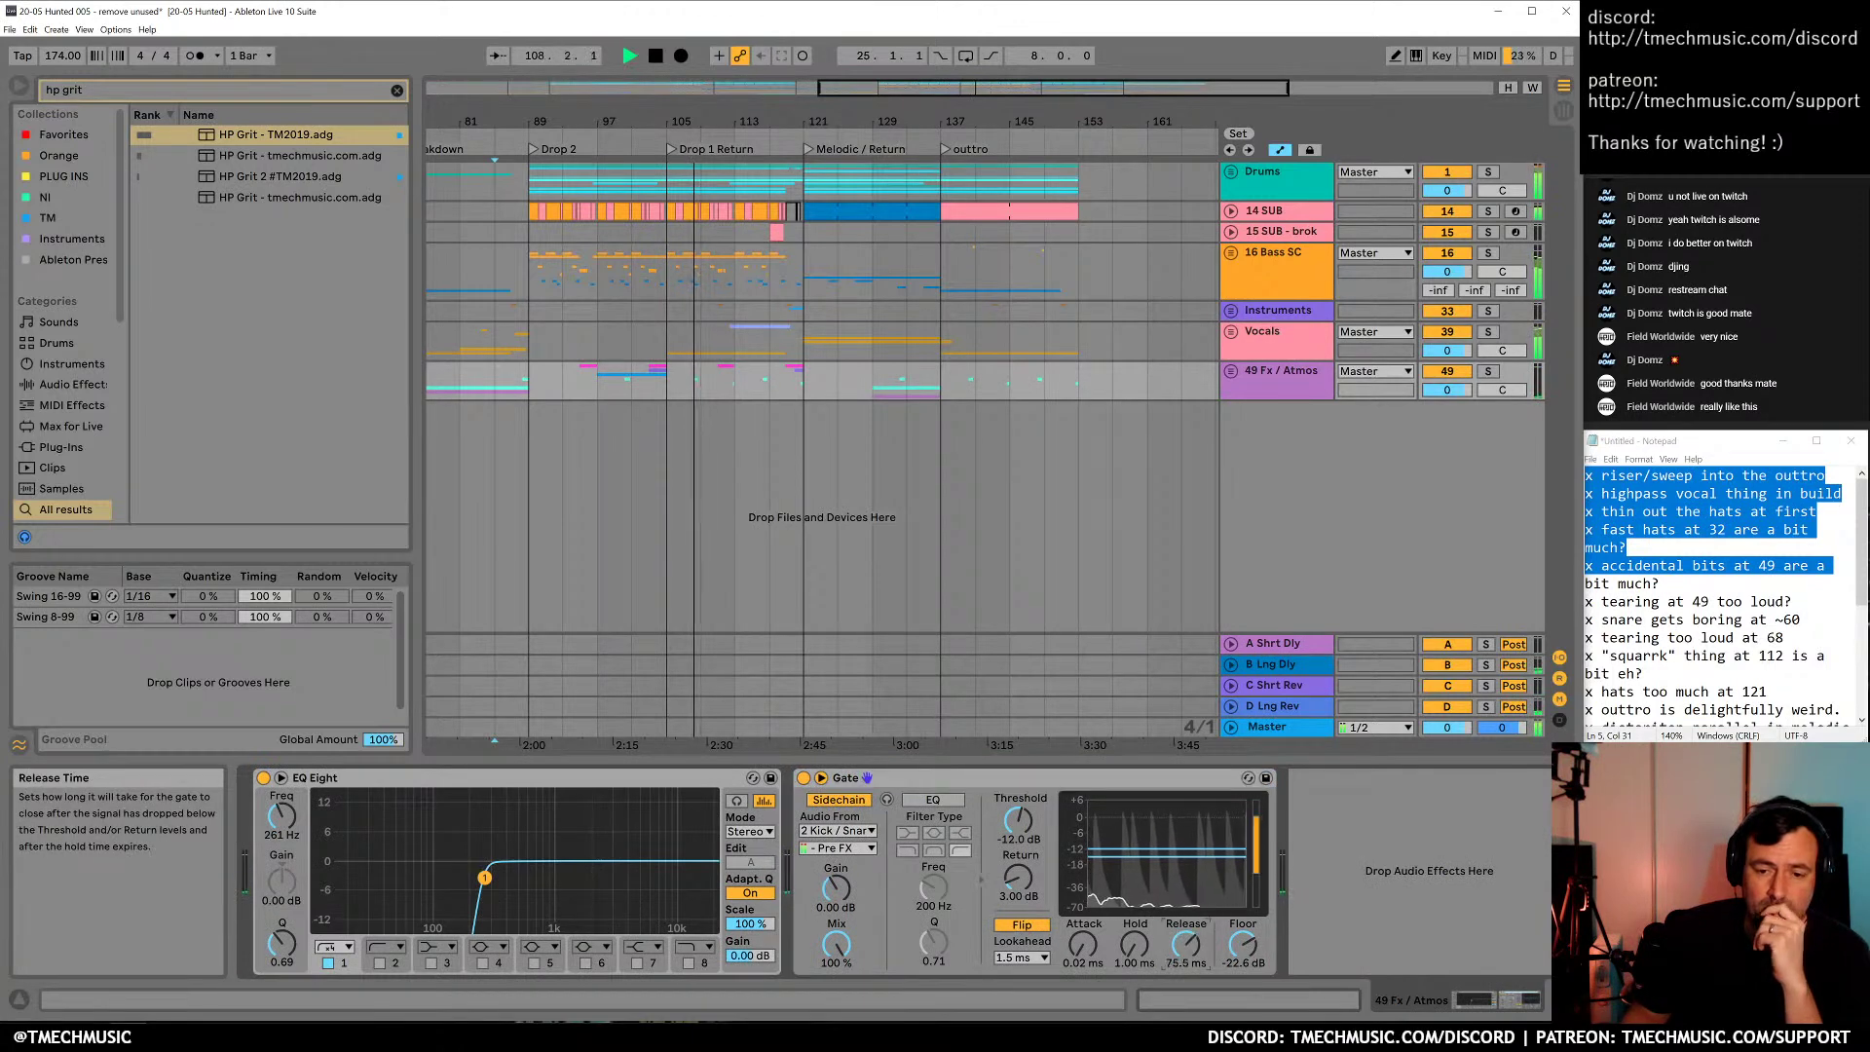
mouse_move(1188, 957)
left_mouse_down()
mouse_move(1188, 925)
mouse_move(1193, 948)
left_mouse_up()
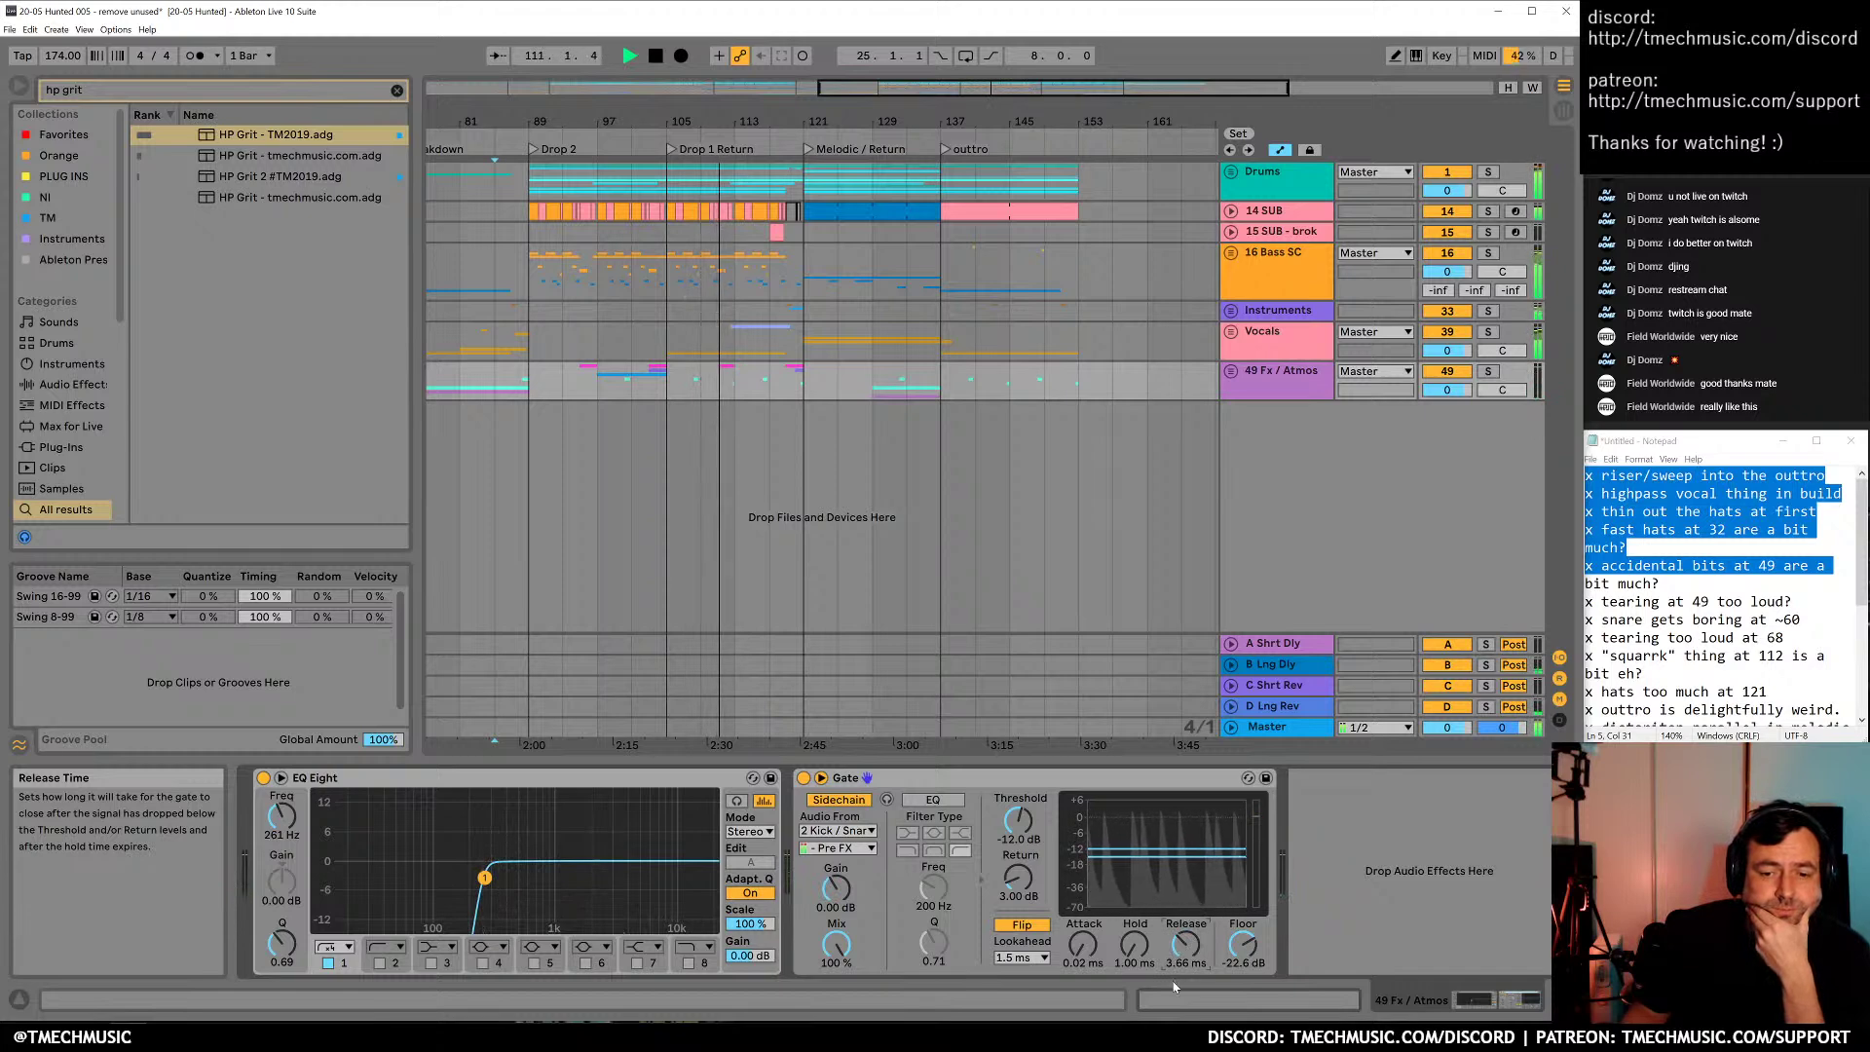
Undo the last Release change on the Fx / Atmos group's Gate and check its available sidechain tapping points
key("ctrl+z")
key("ctrl+z")
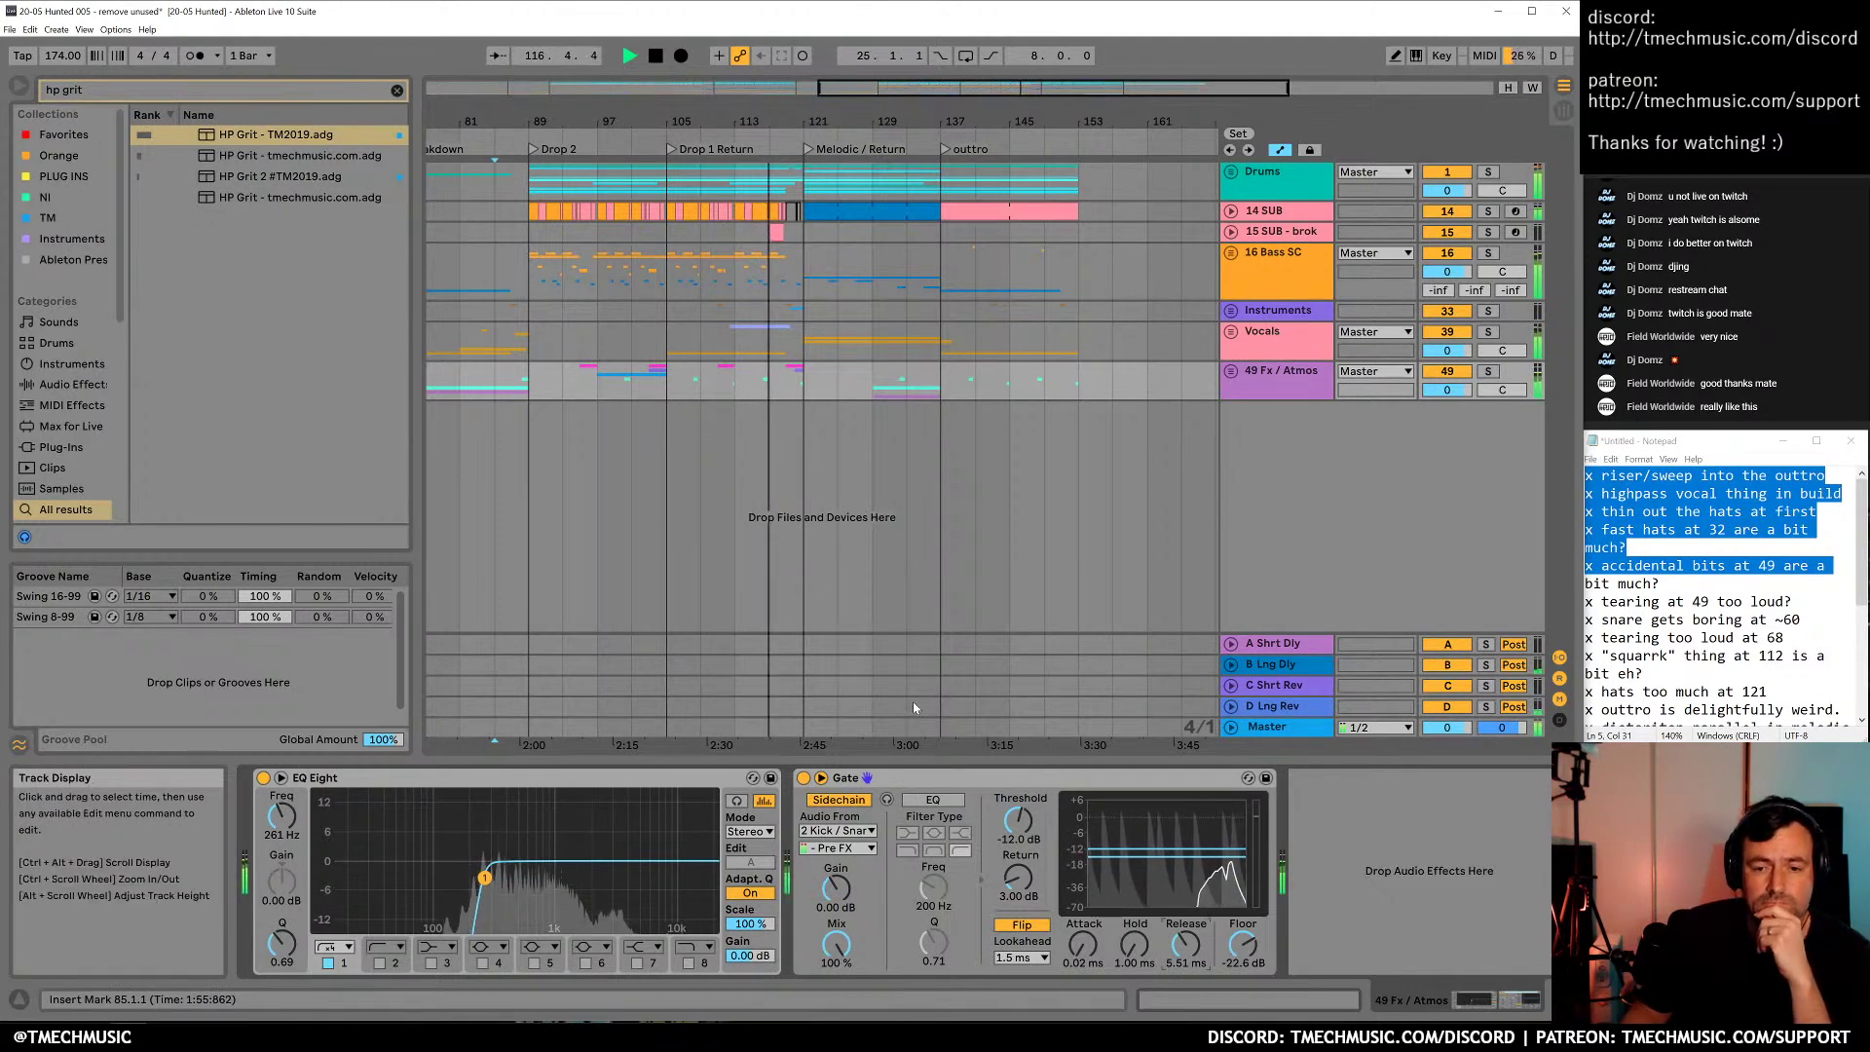
left_click(865, 848)
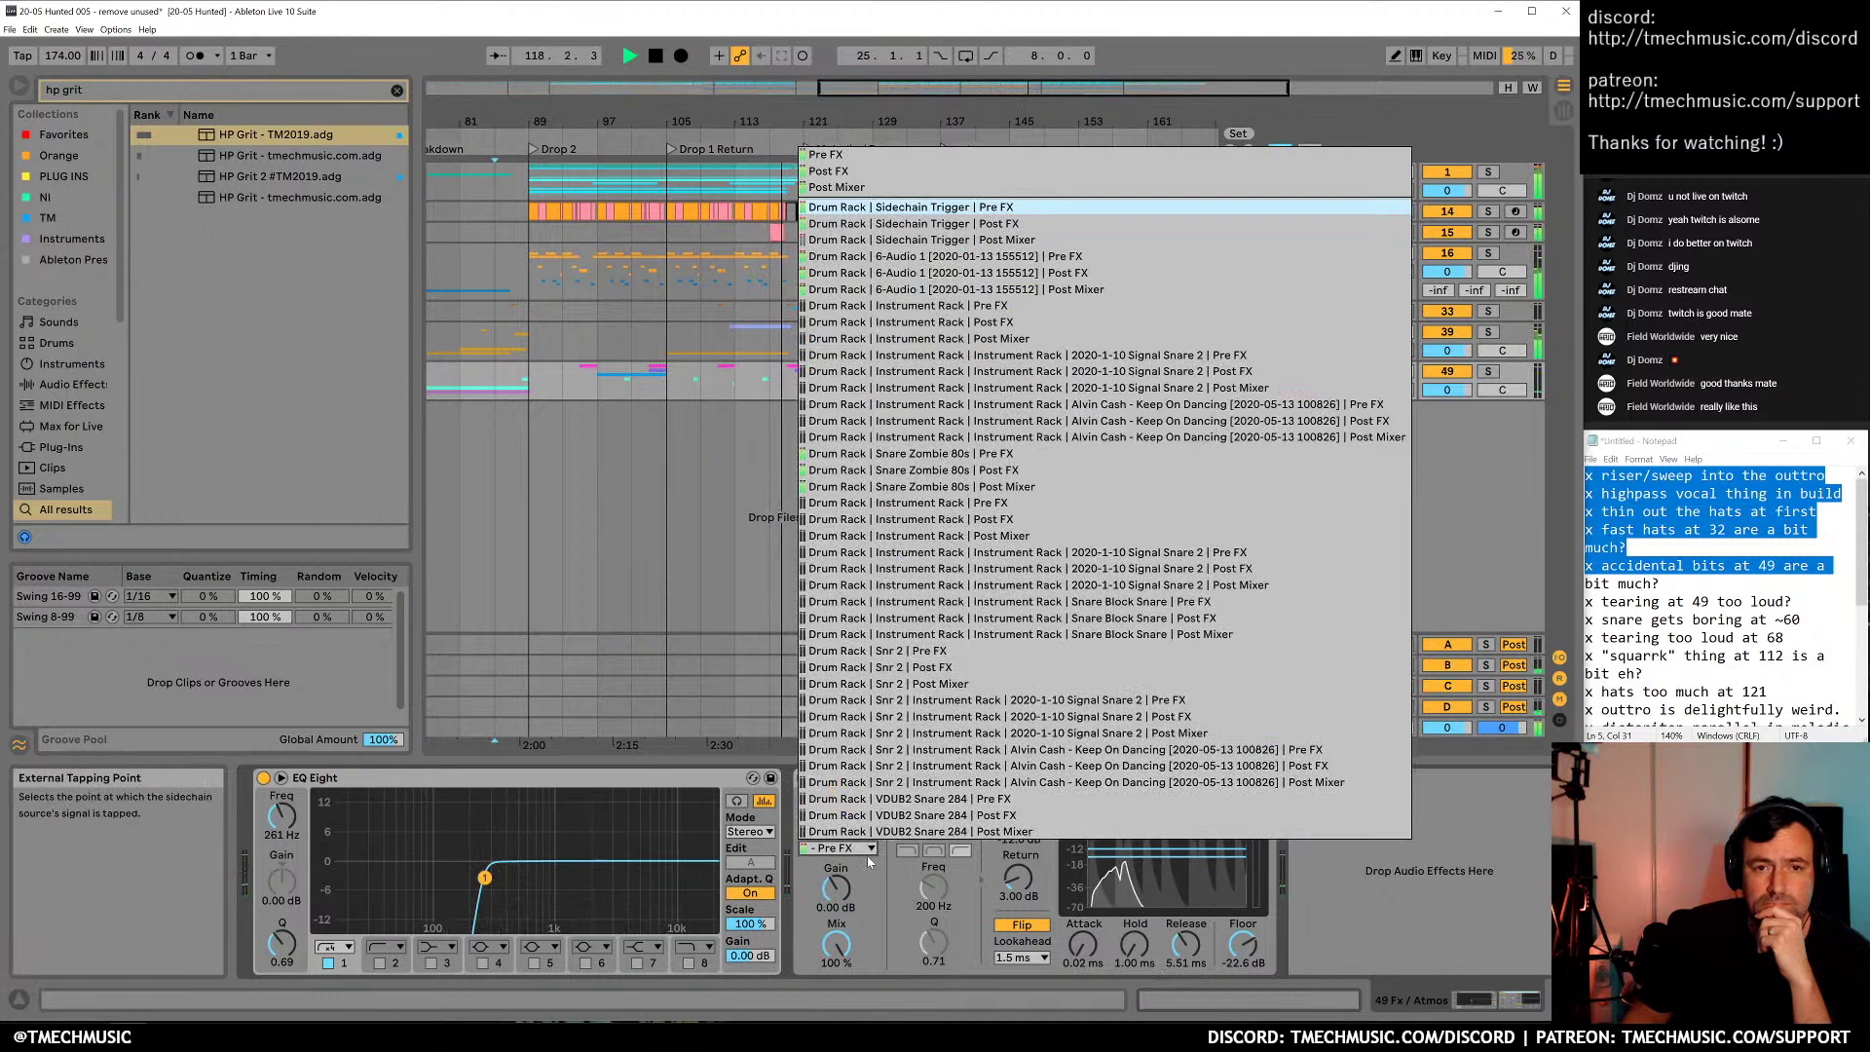
left_click(881, 878)
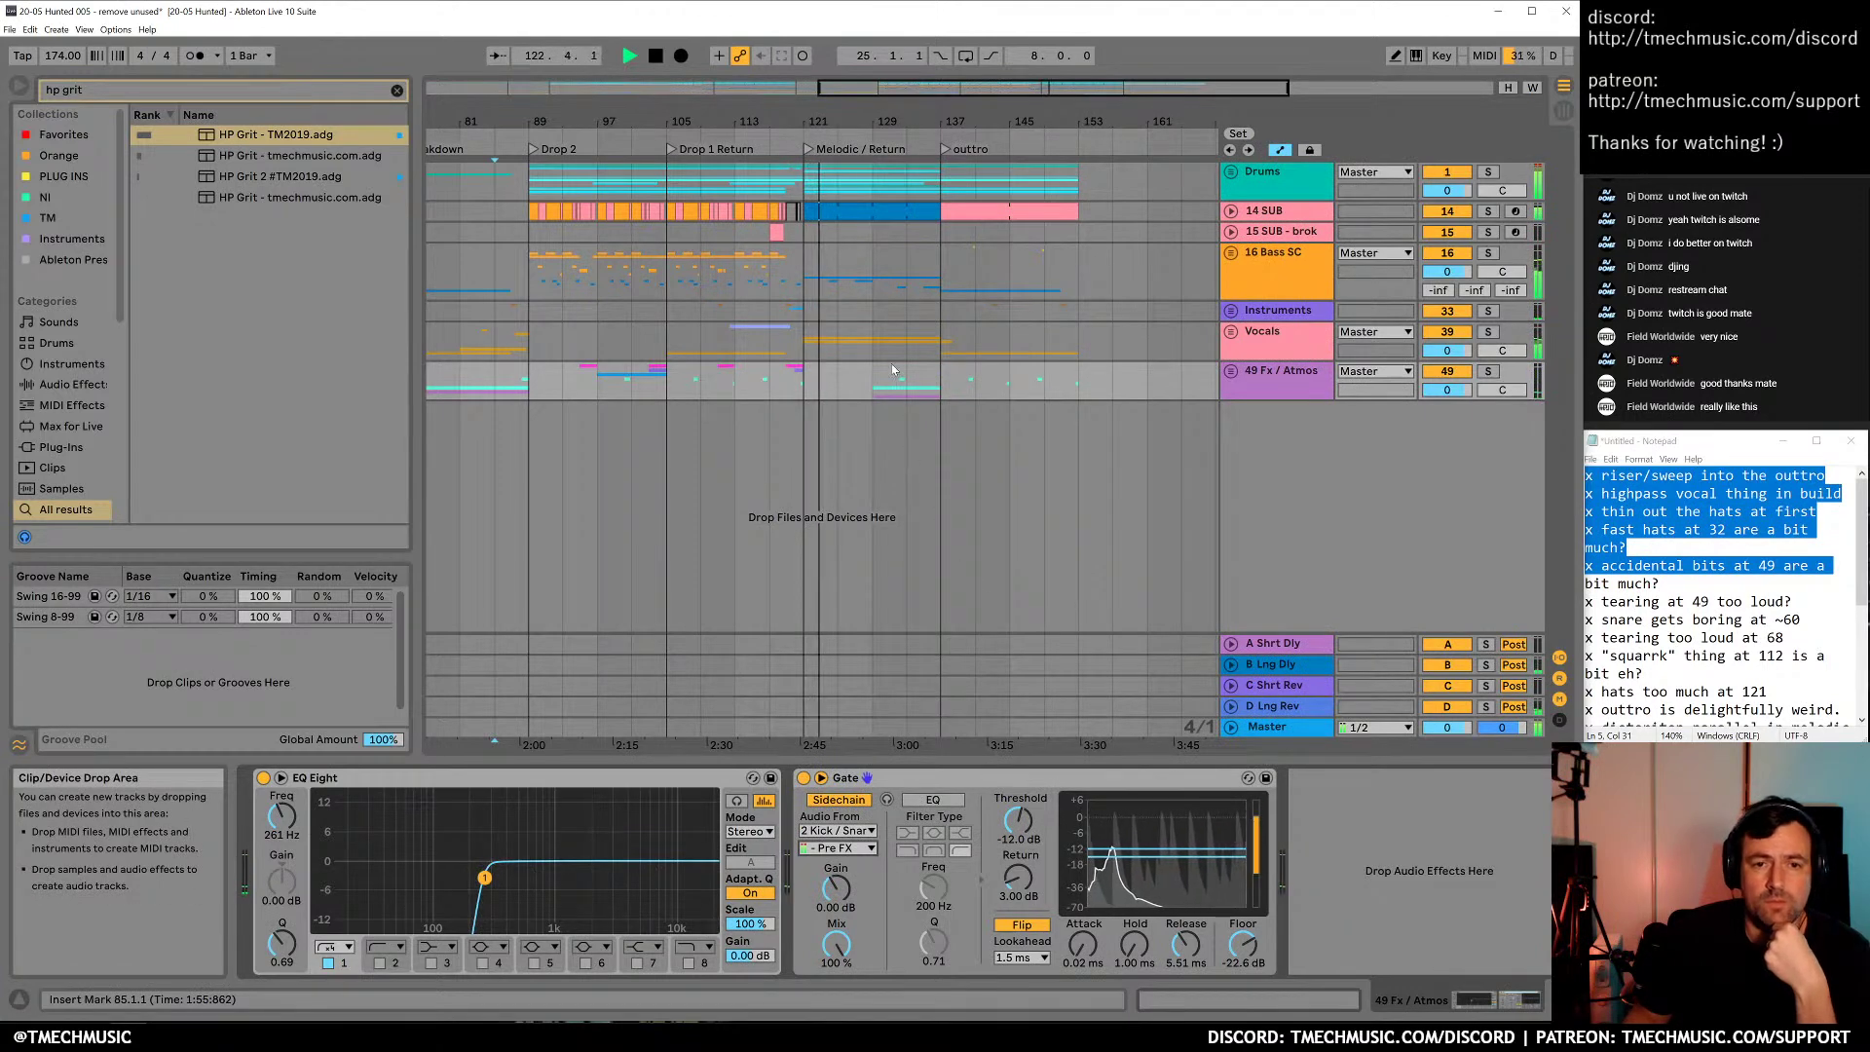
Set the Master's Glue Compressor Threshold to -3.81 dB and Makeup to 0.79 dB
left_click_drag(871, 122, 908, 95)
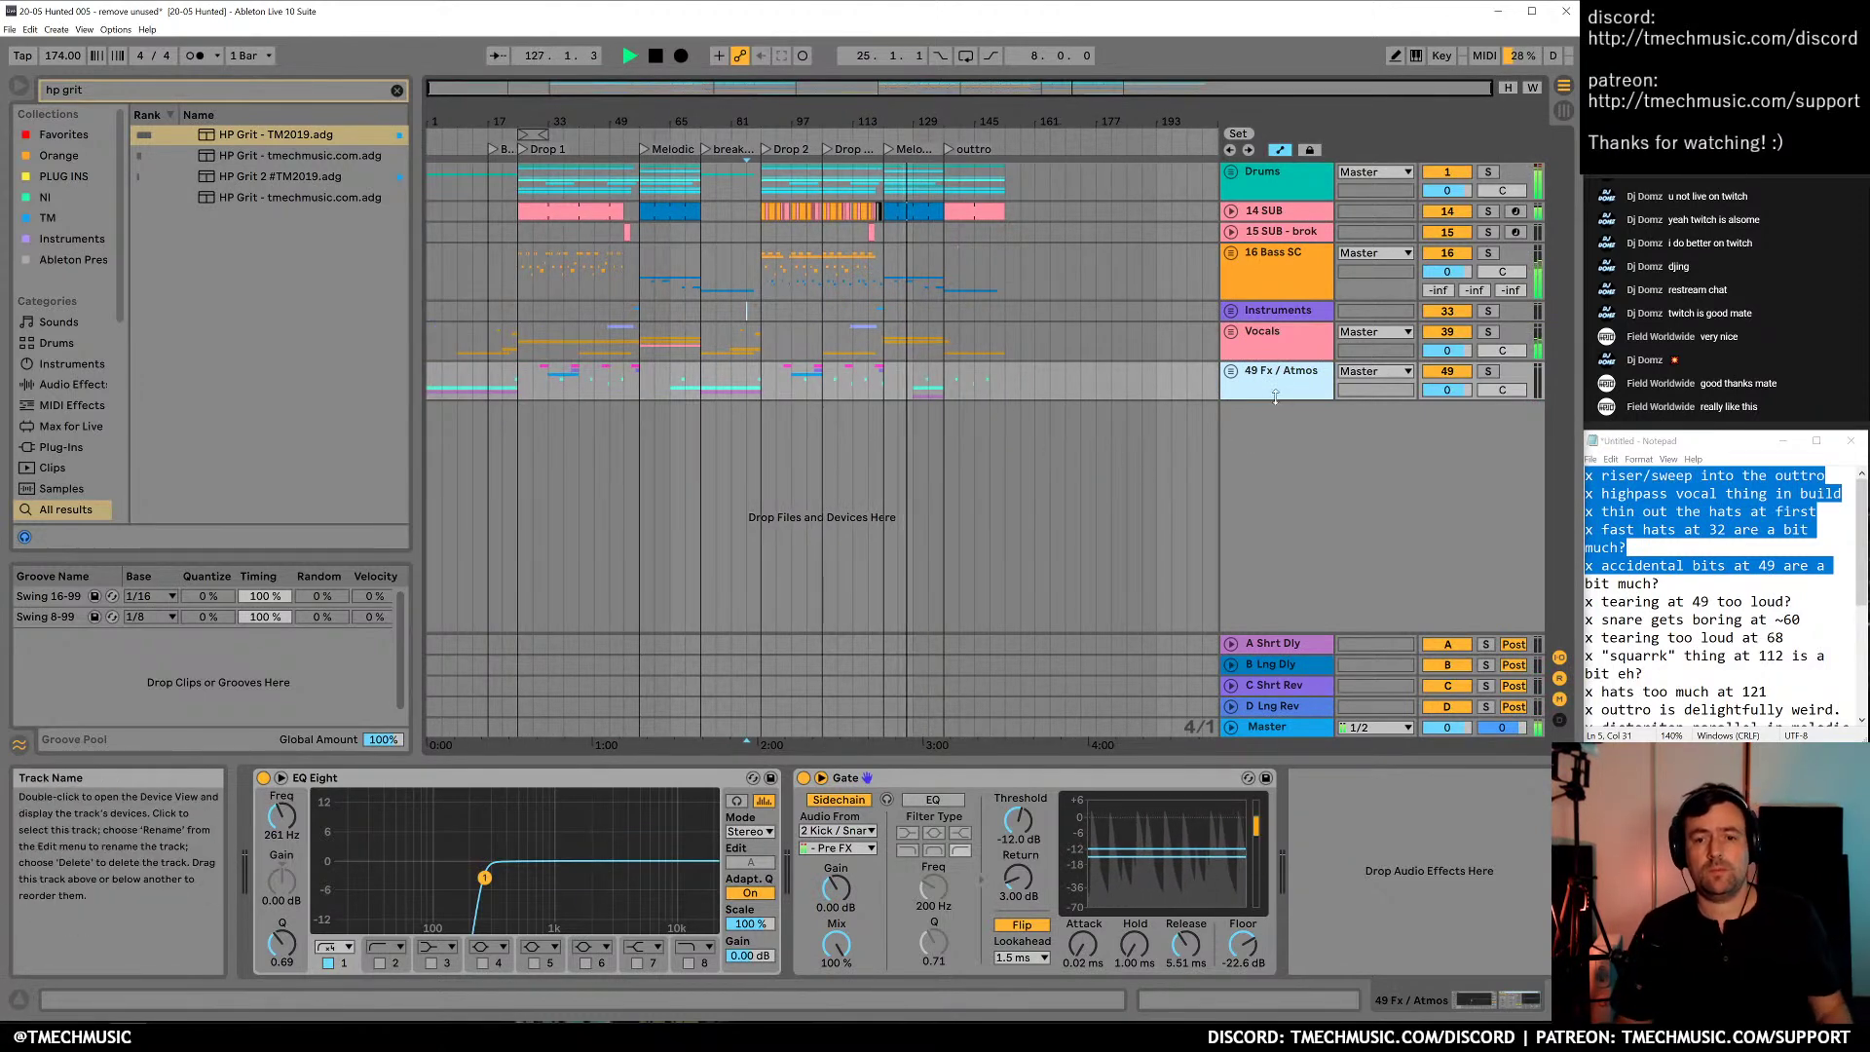
left_click(1266, 727)
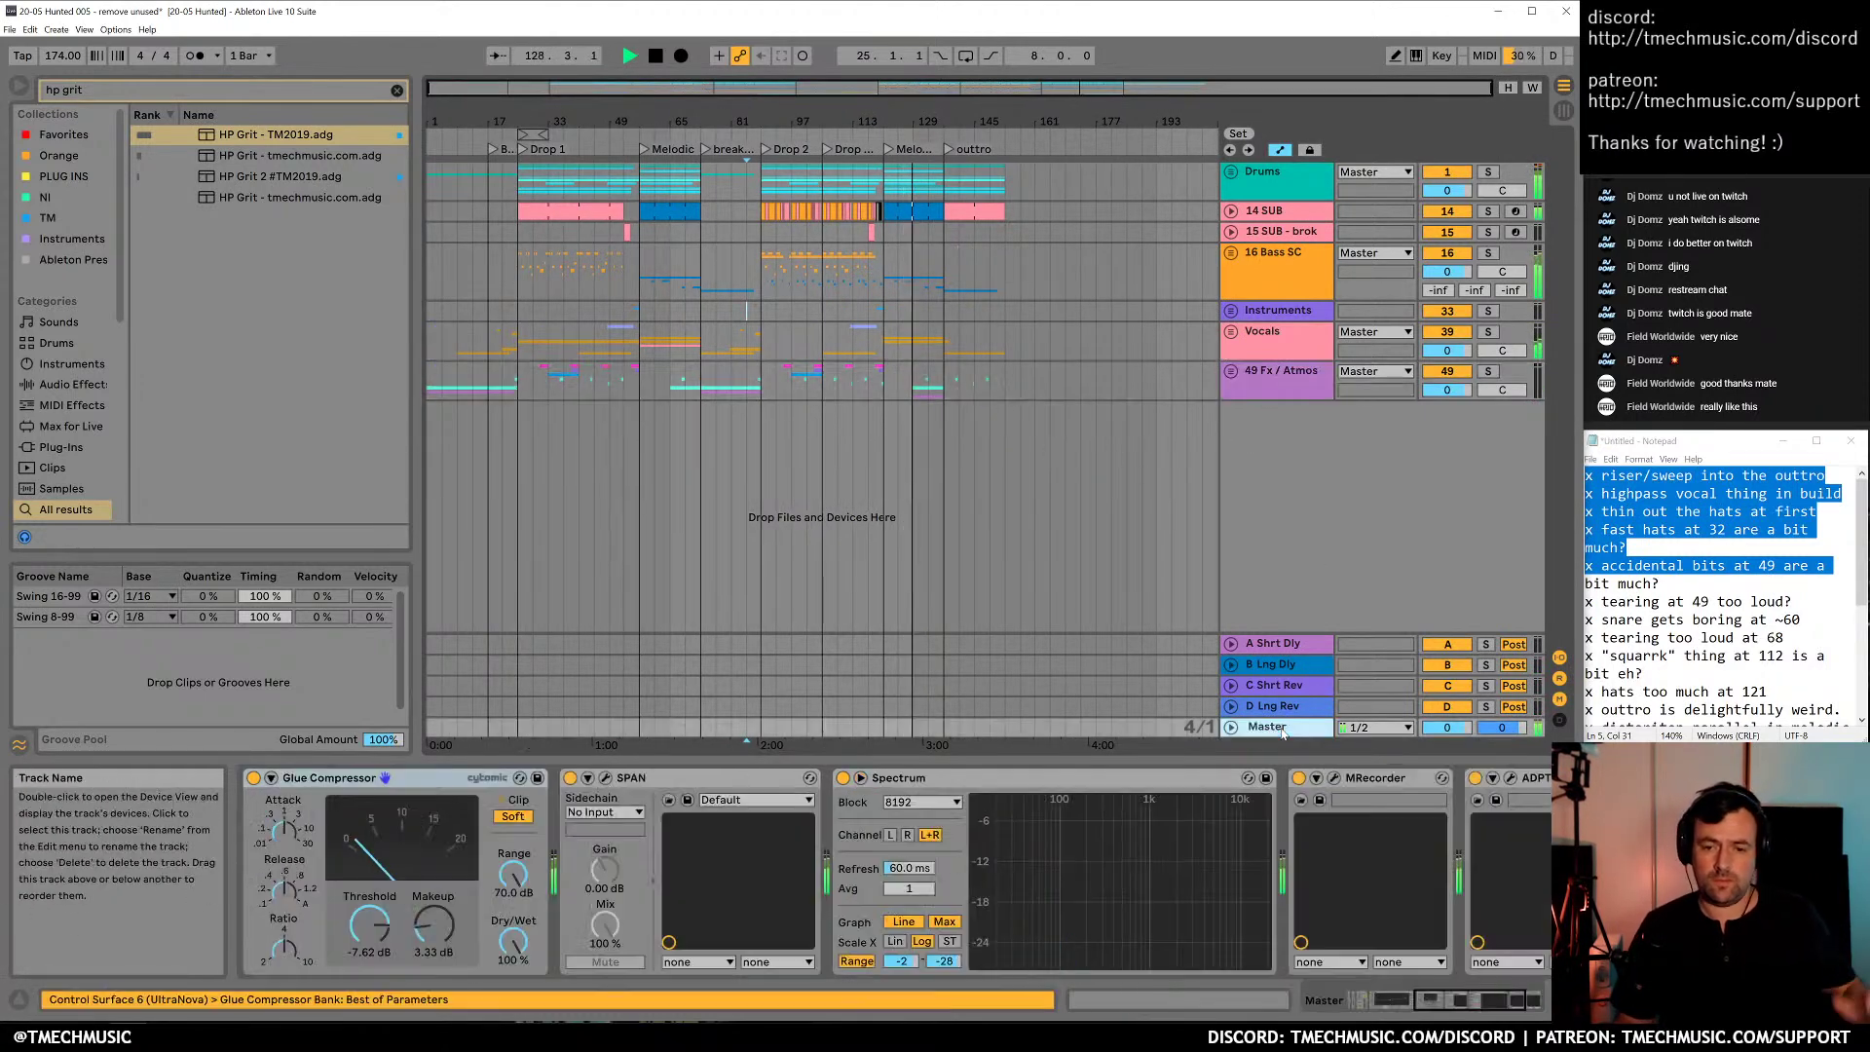
mouse_move(434, 923)
left_mouse_down()
mouse_move(435, 952)
mouse_move(369, 913)
mouse_move(434, 906)
left_mouse_up()
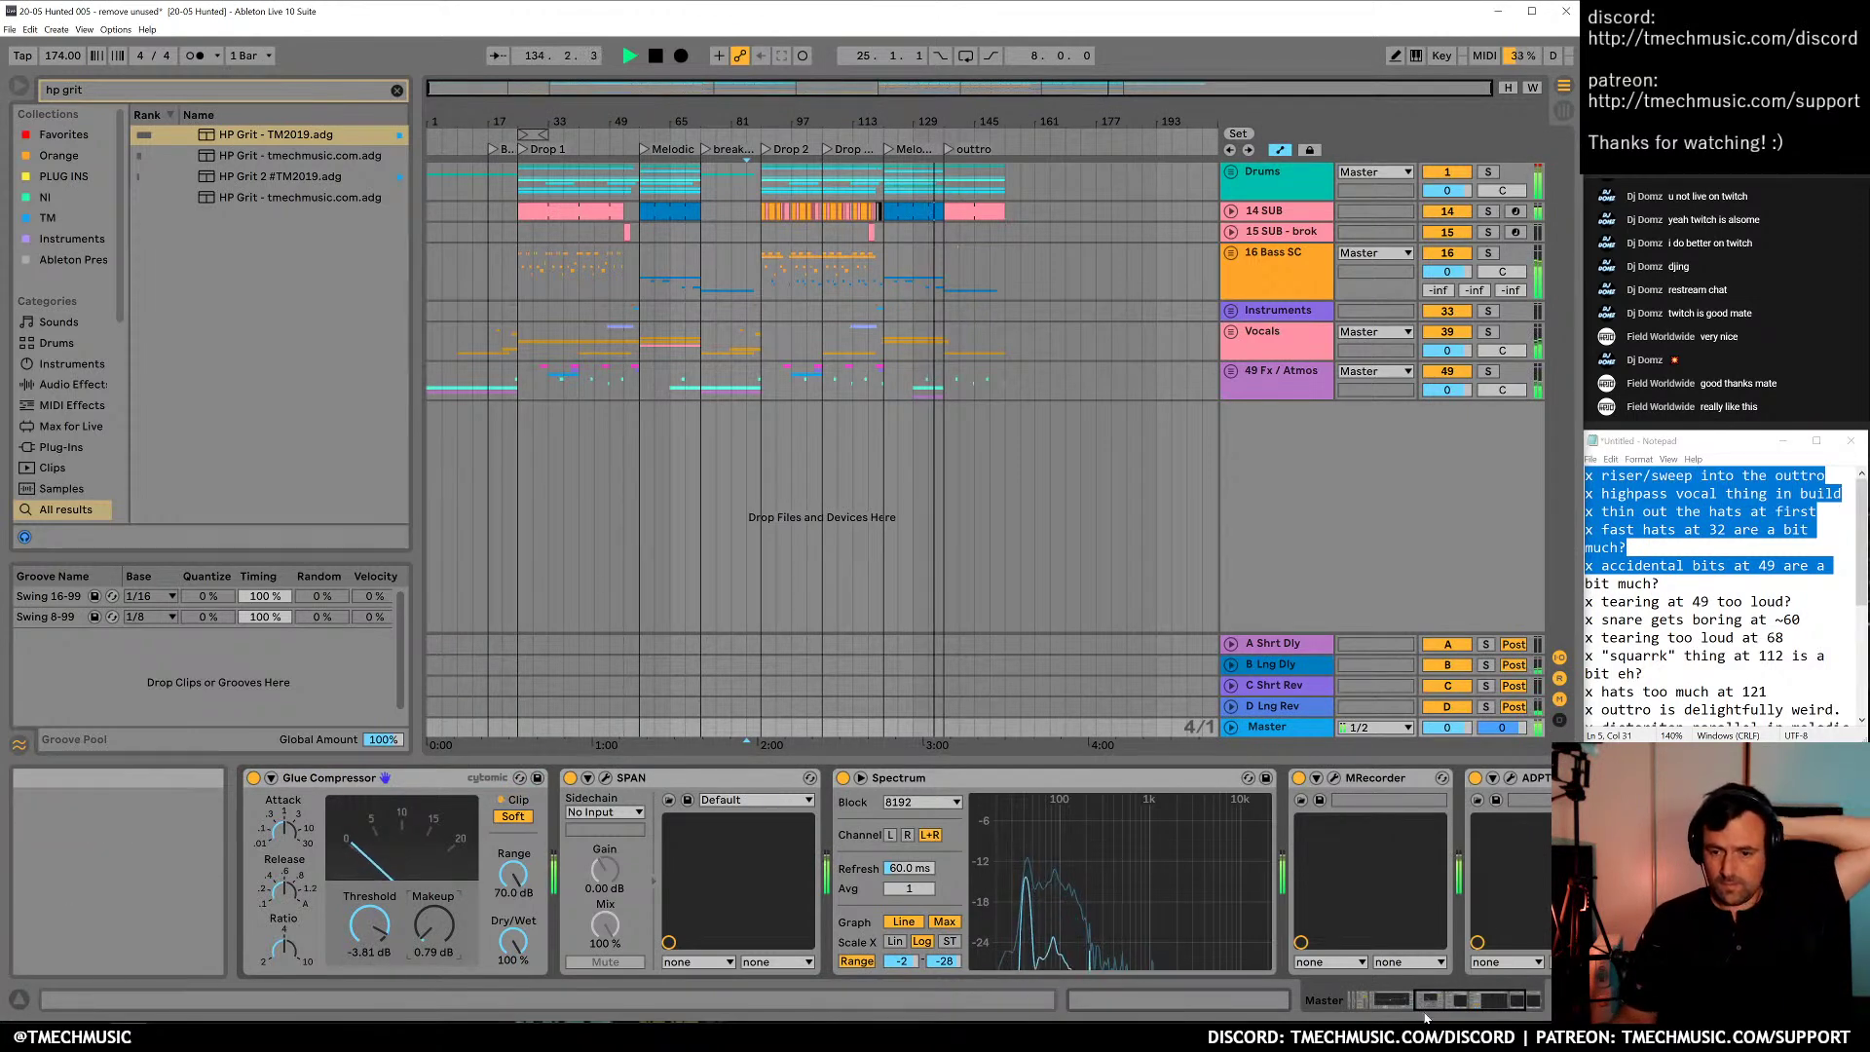
left_click(1510, 1007)
left_click_drag(1510, 1007, 1507, 998)
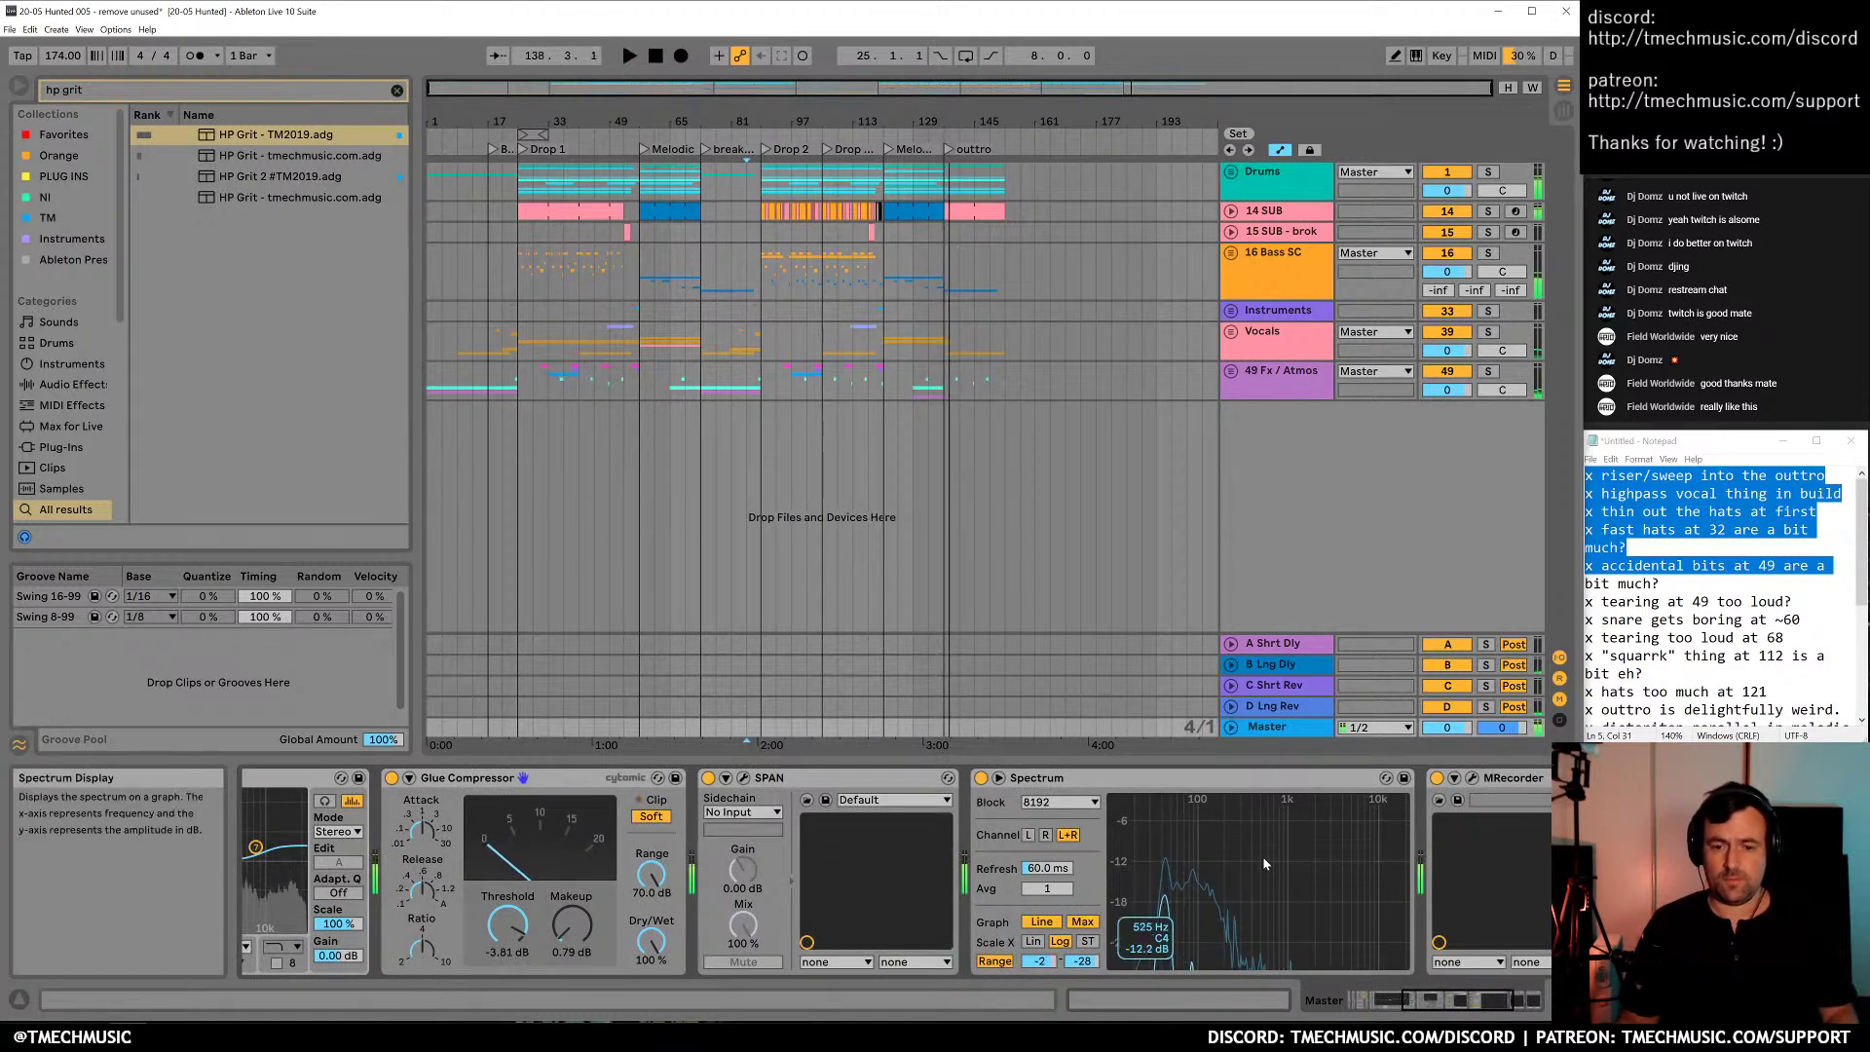
Play the arrangement from bar 85 while watching the Master's Glue Compressor and Spectrum, and place the insert mark at bar 97
left_click(752, 271)
key("space")
left_click(765, 283)
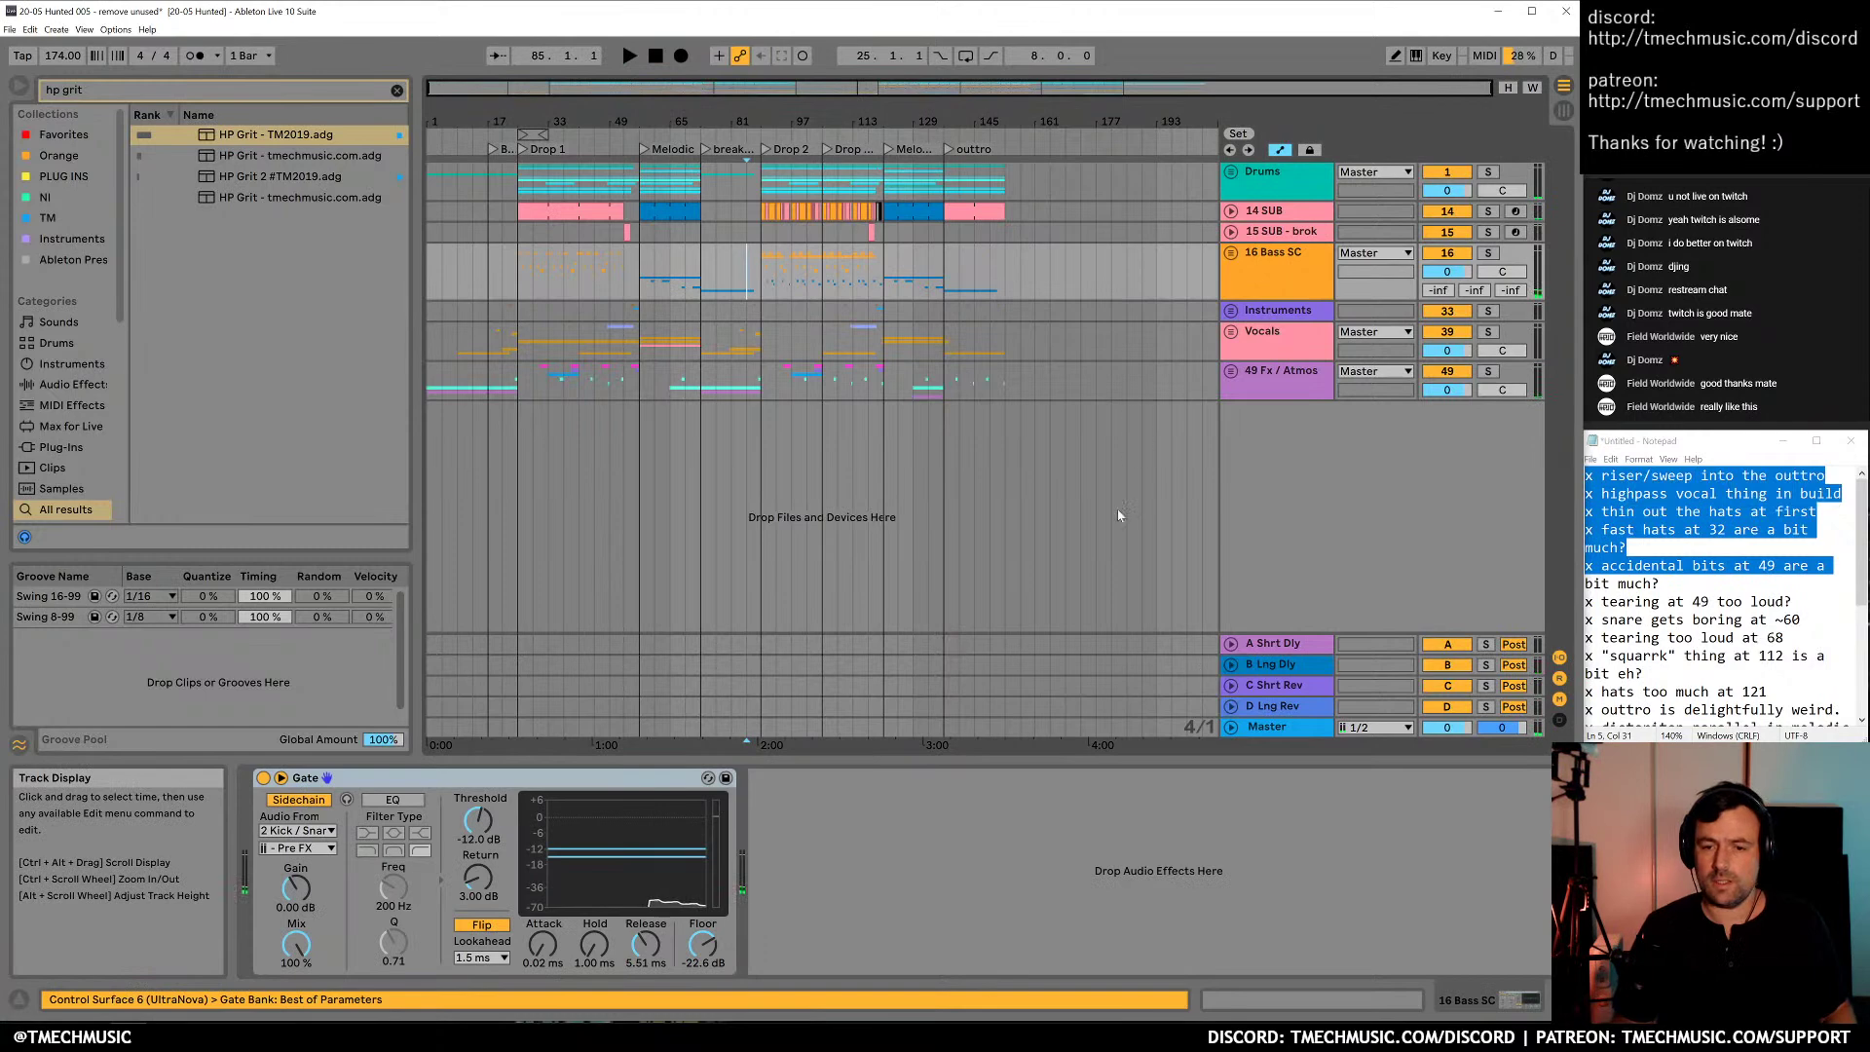
left_click(1145, 727)
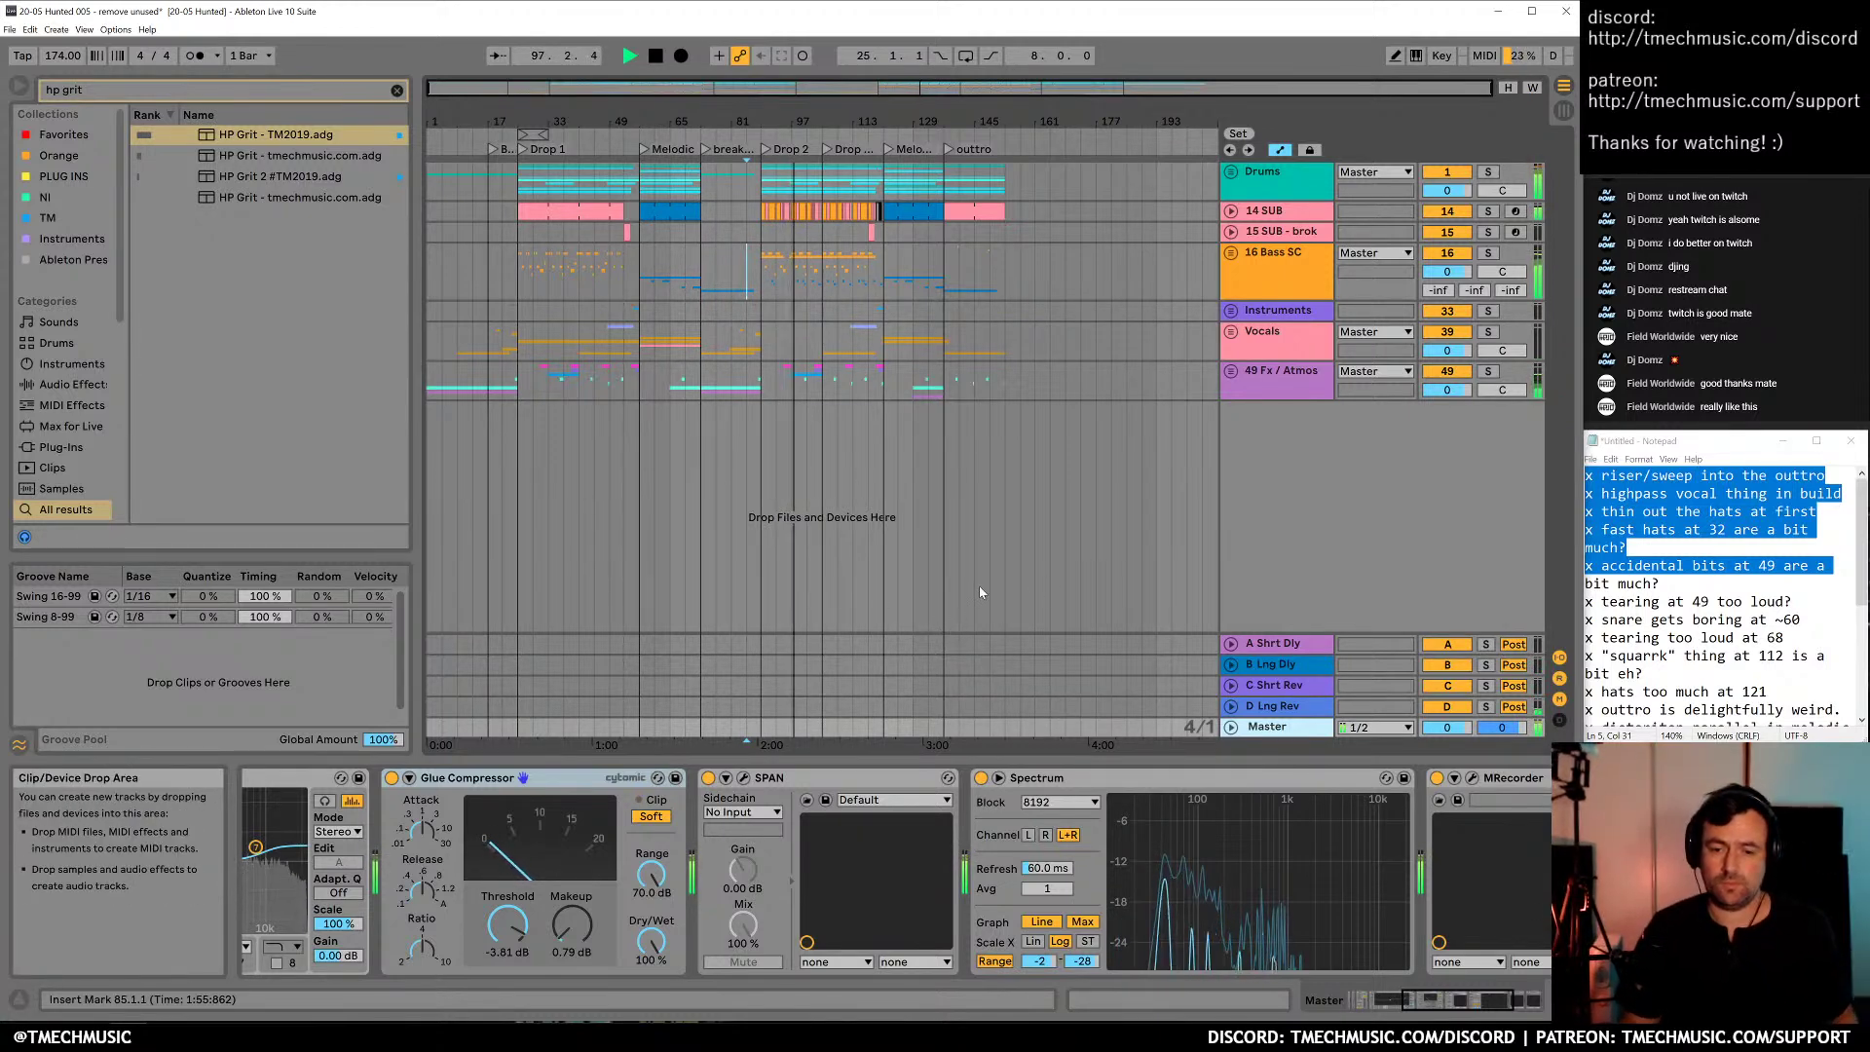
left_click(792, 256)
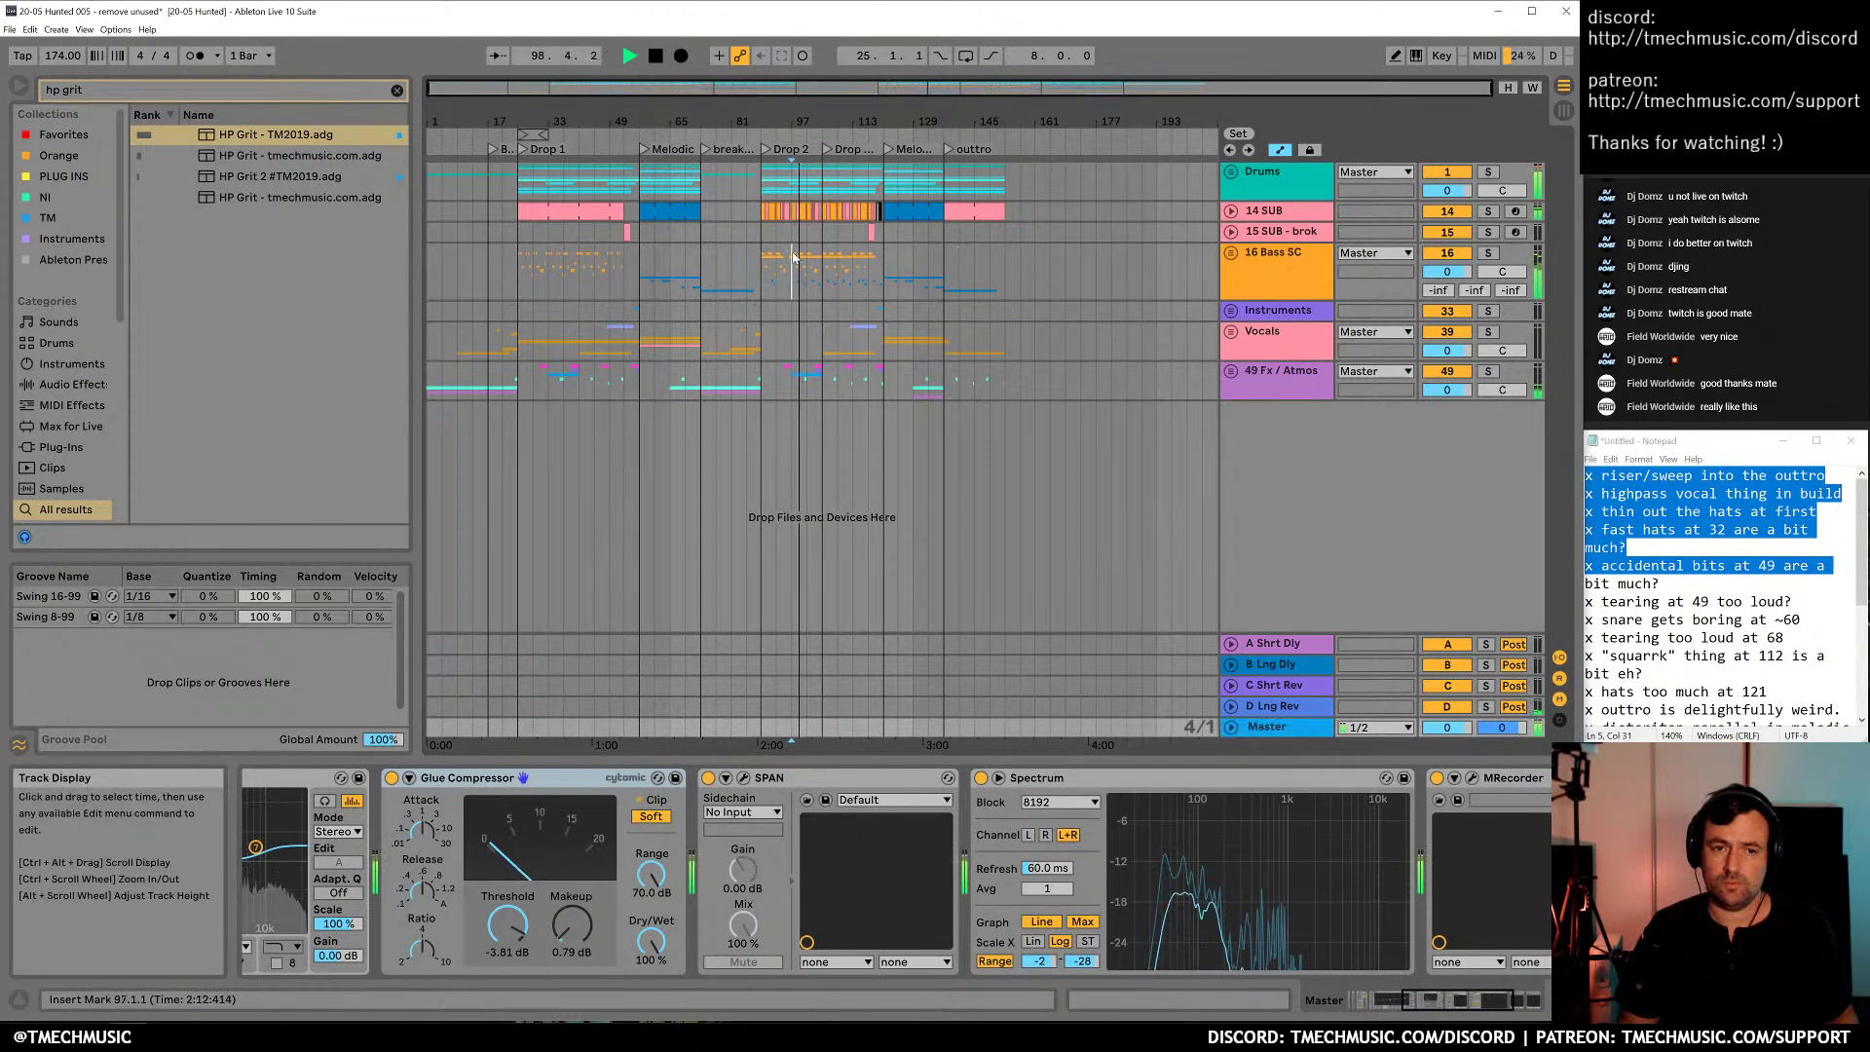
key("space")
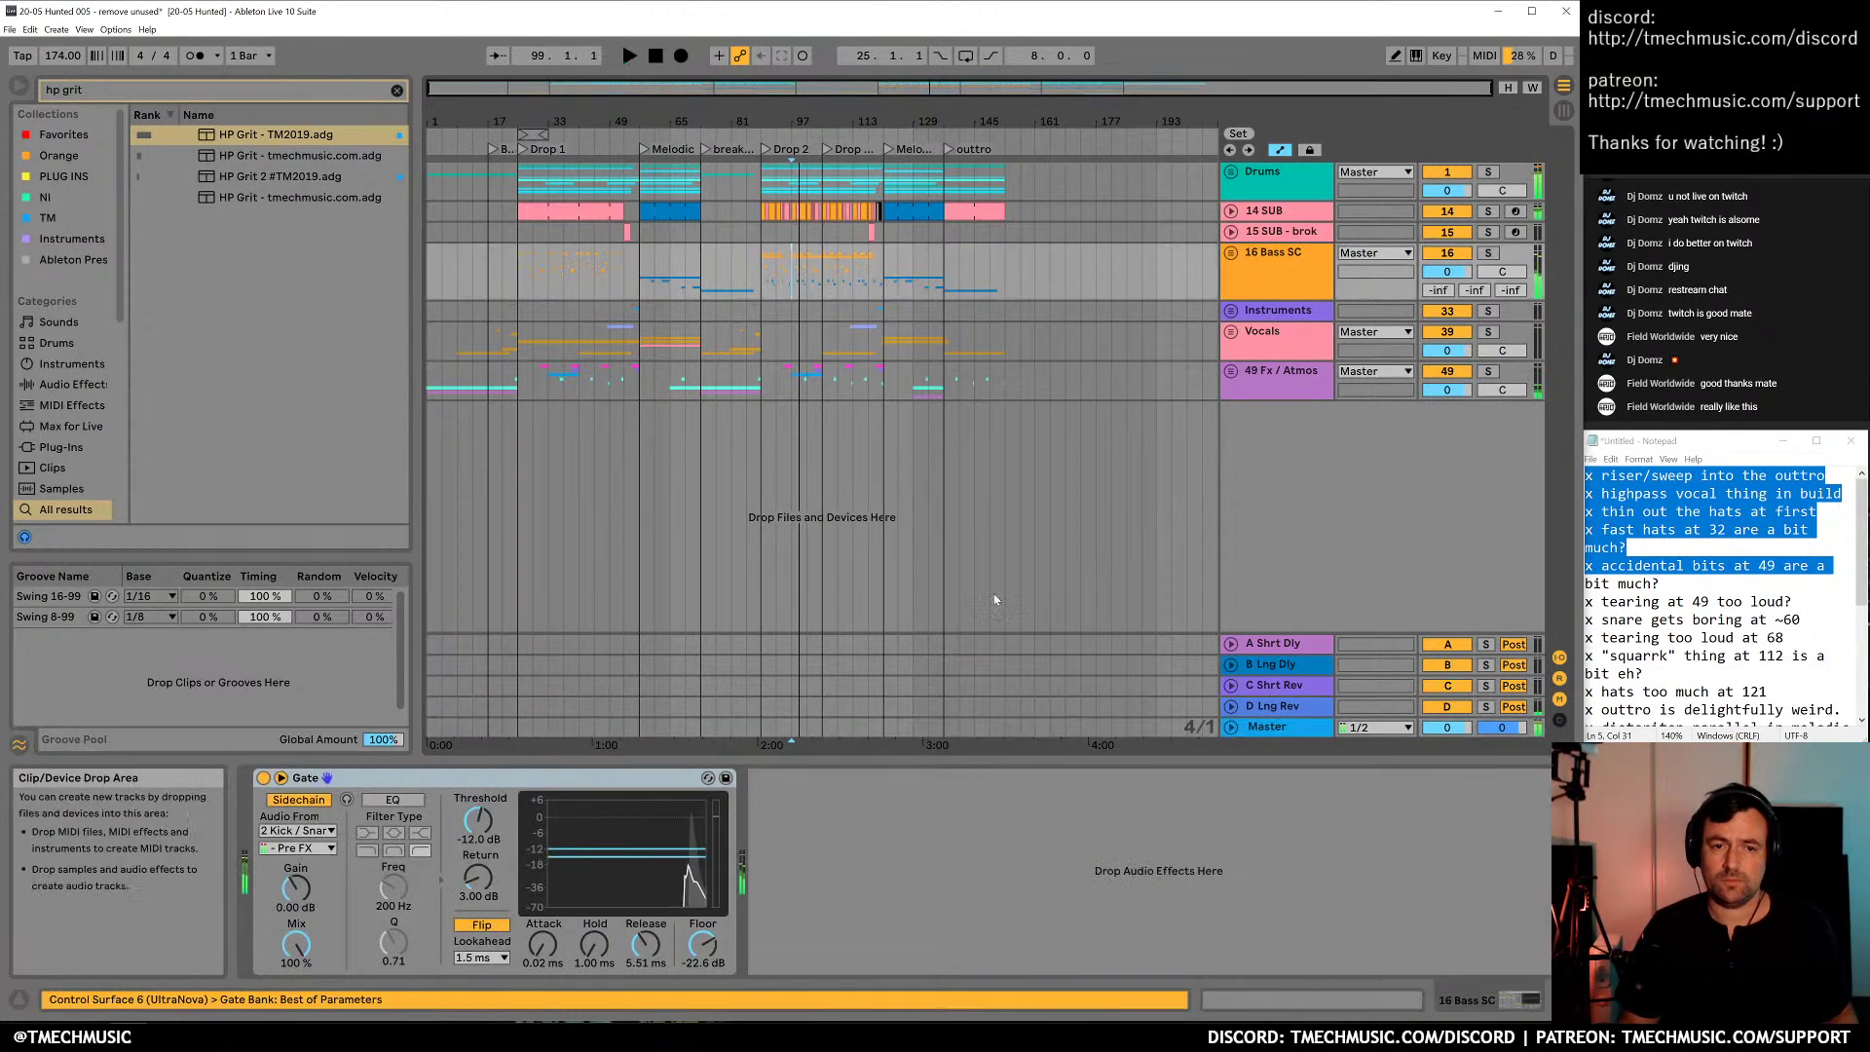
left_click(1277, 730)
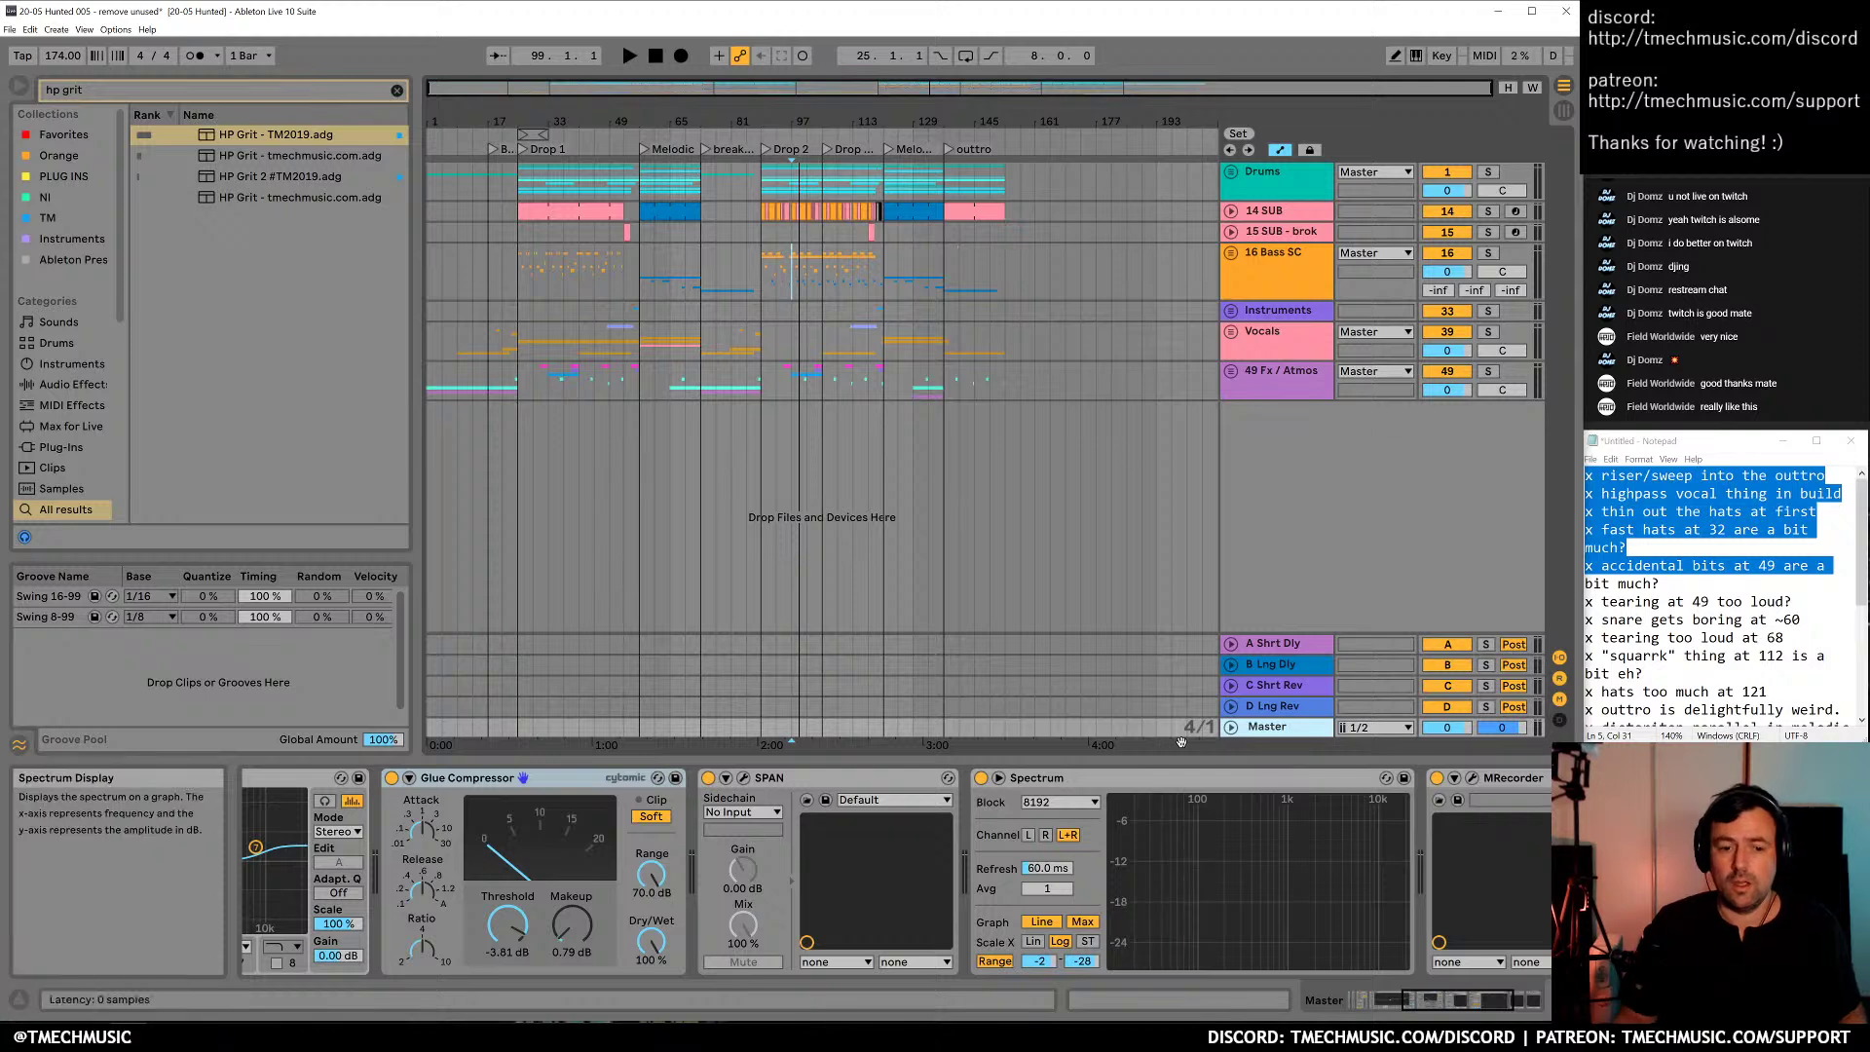
left_click(1515, 1001)
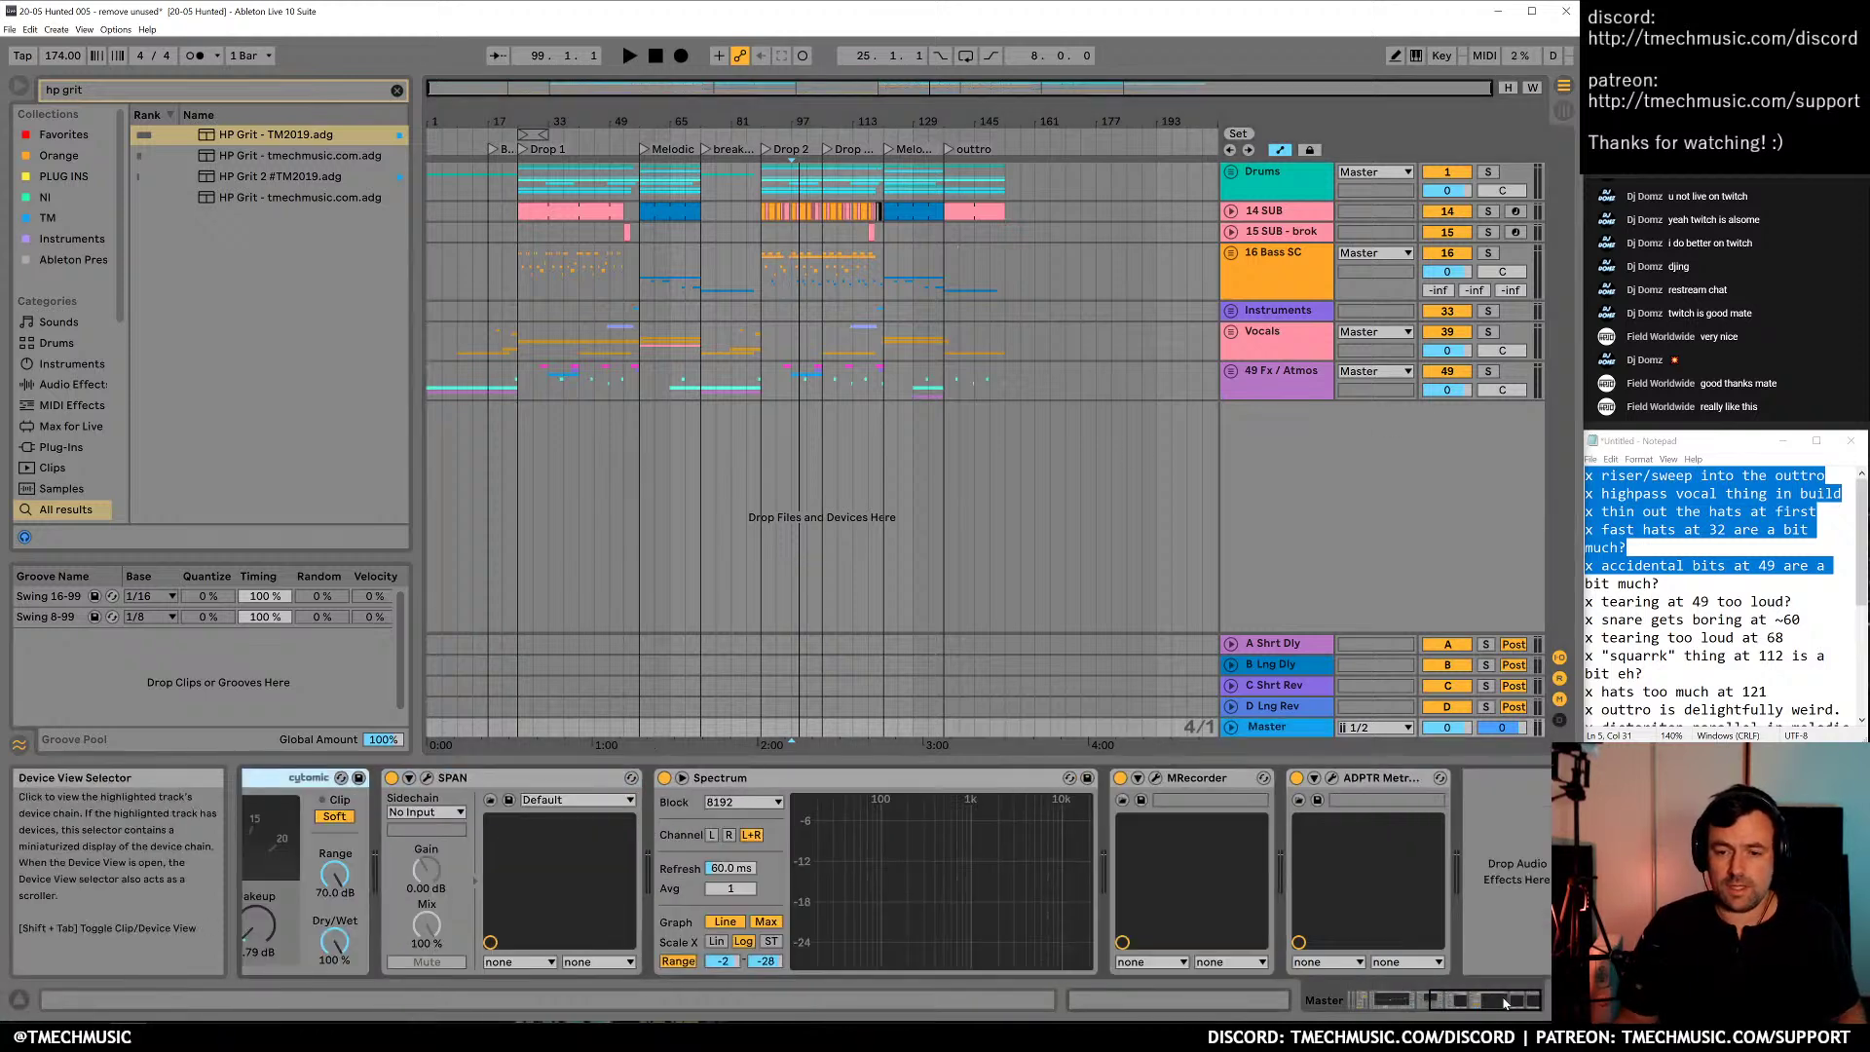
left_click(1431, 1001)
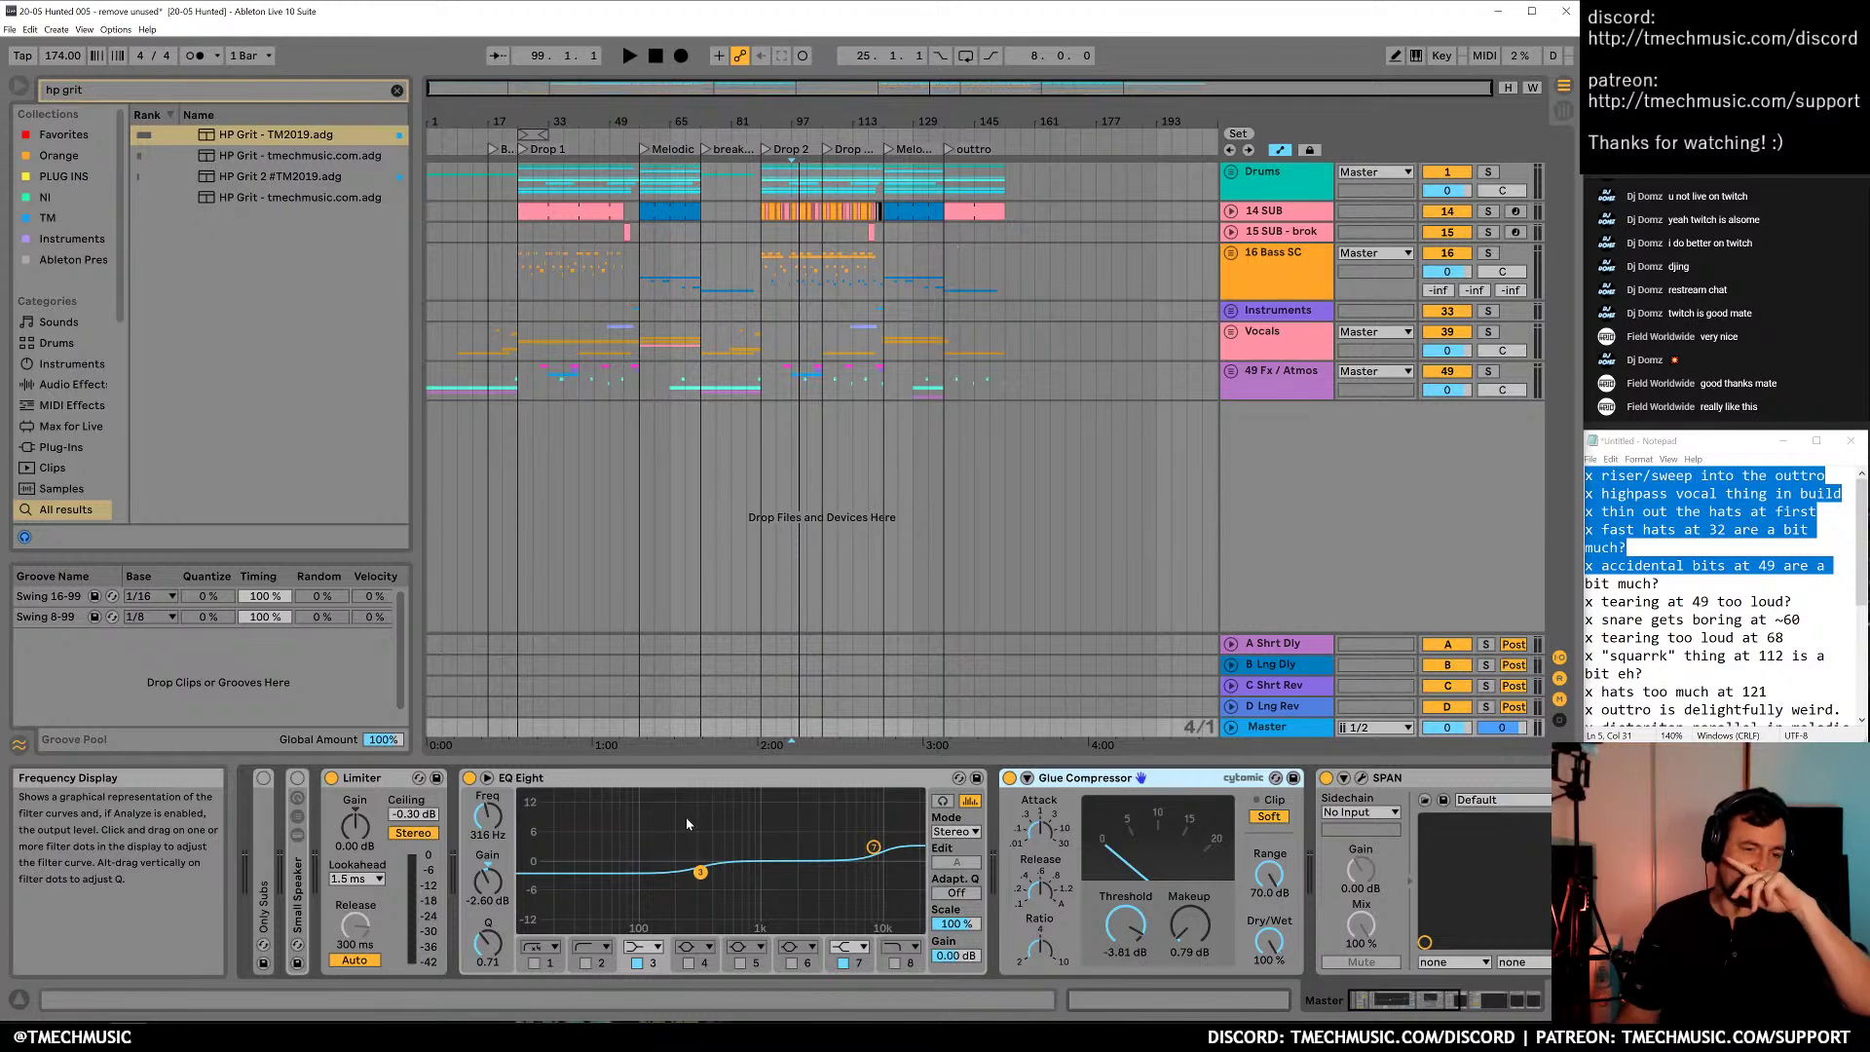
left_click(1361, 777)
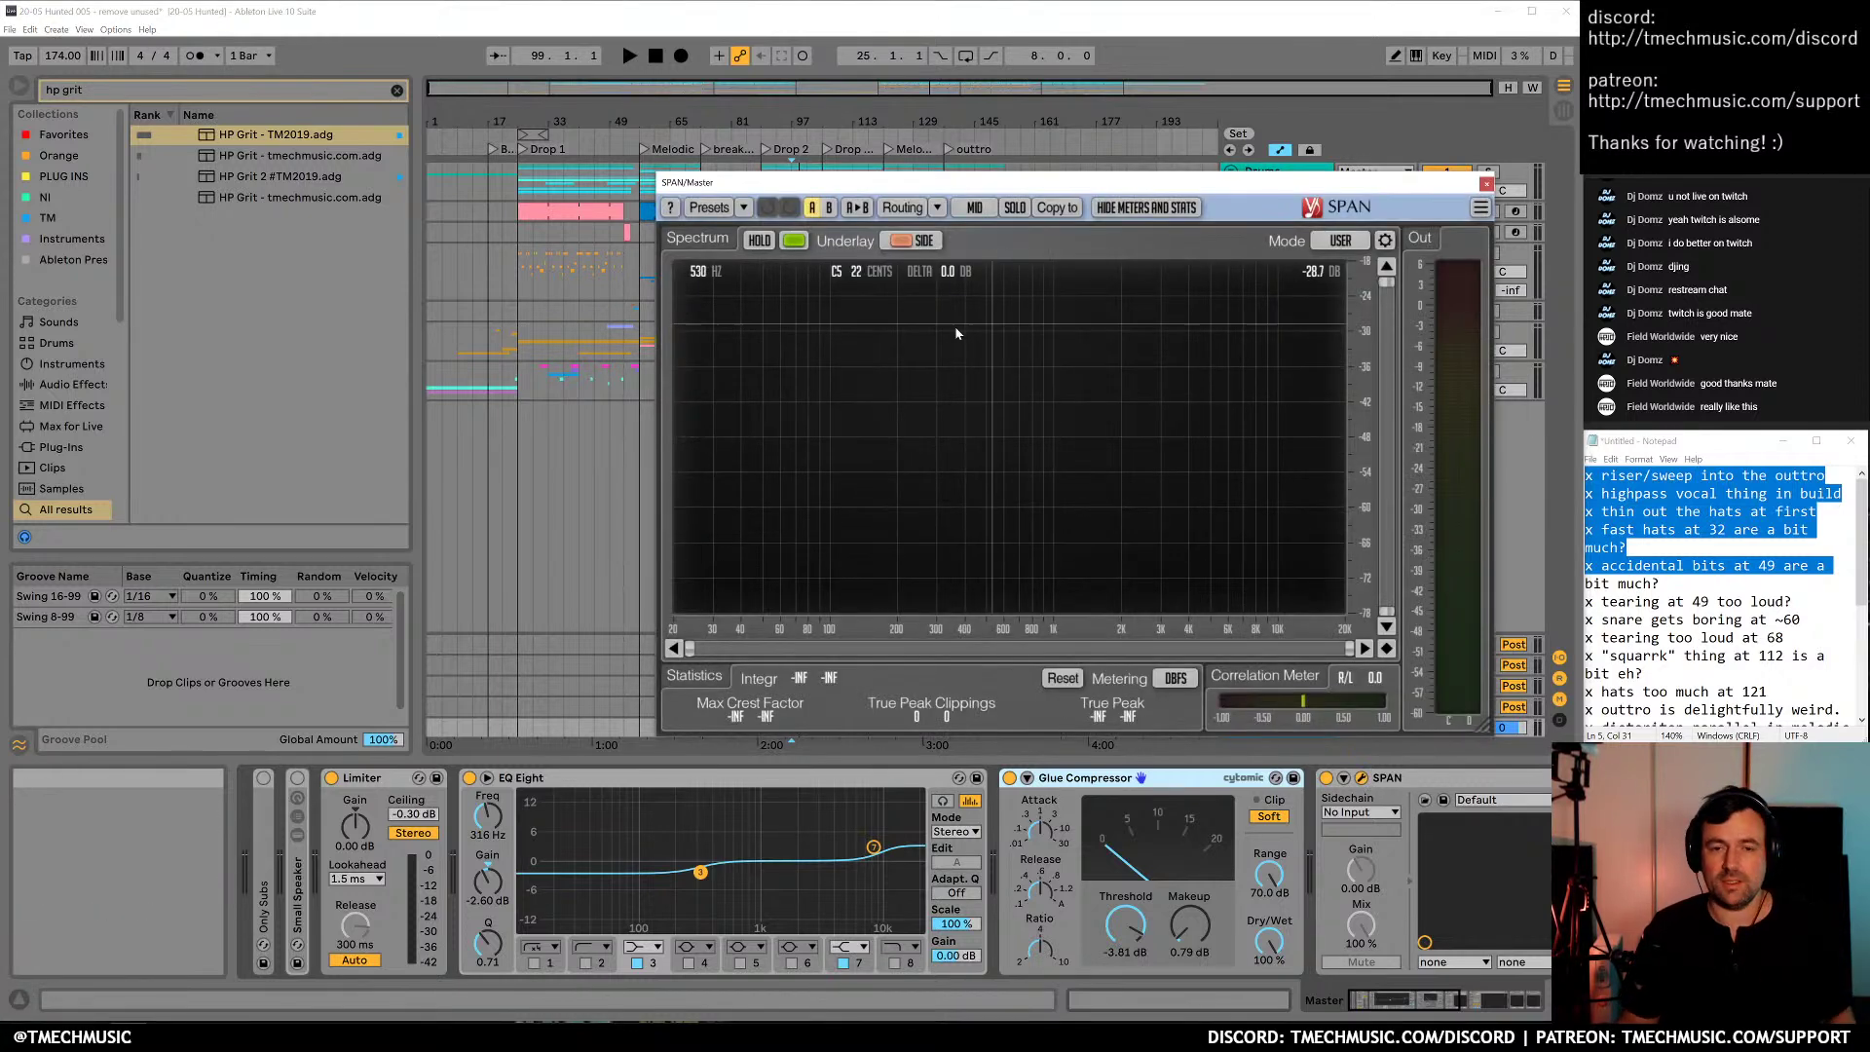
key("ctrl+alt+p")
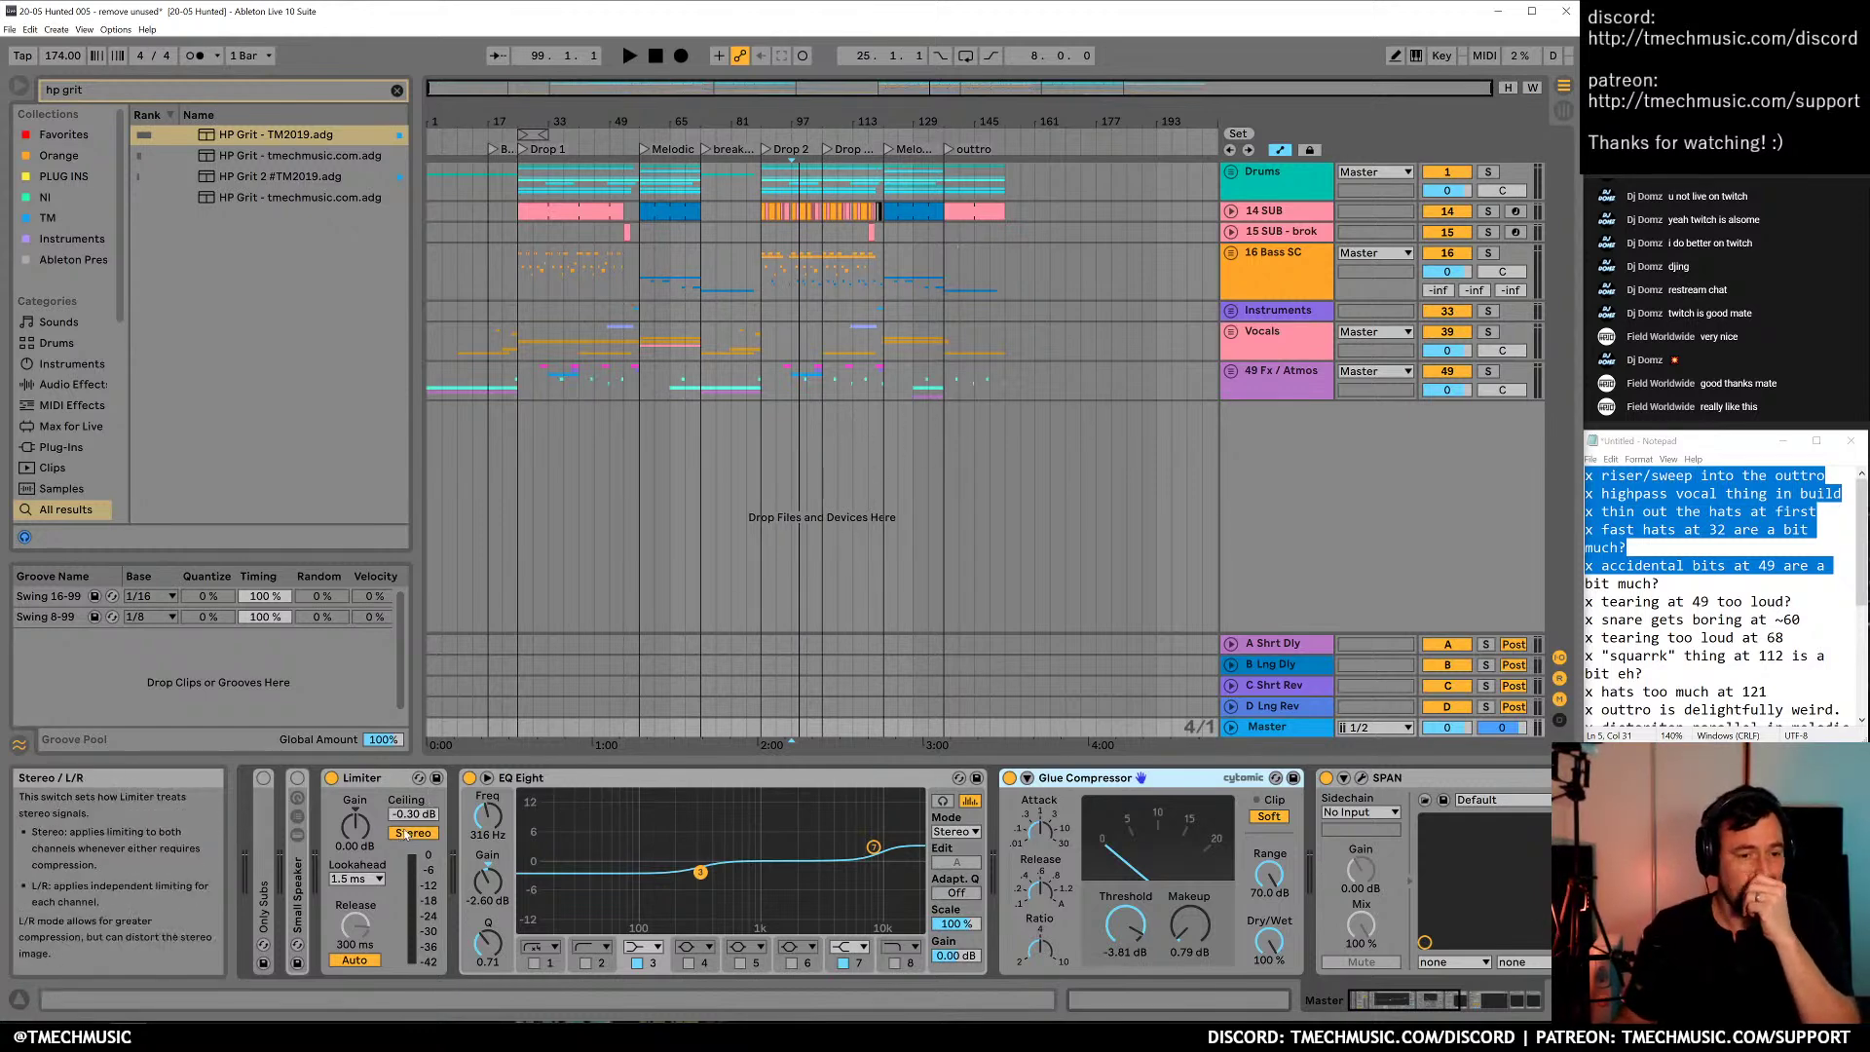
Try a Saturator with the Sinoid Fold curve in front of the Master's Limiter
key("ctrl+f")
type("sat")
mouse_move(241, 146)
left_mouse_down()
mouse_move(569, 436)
mouse_move(331, 857)
left_mouse_up()
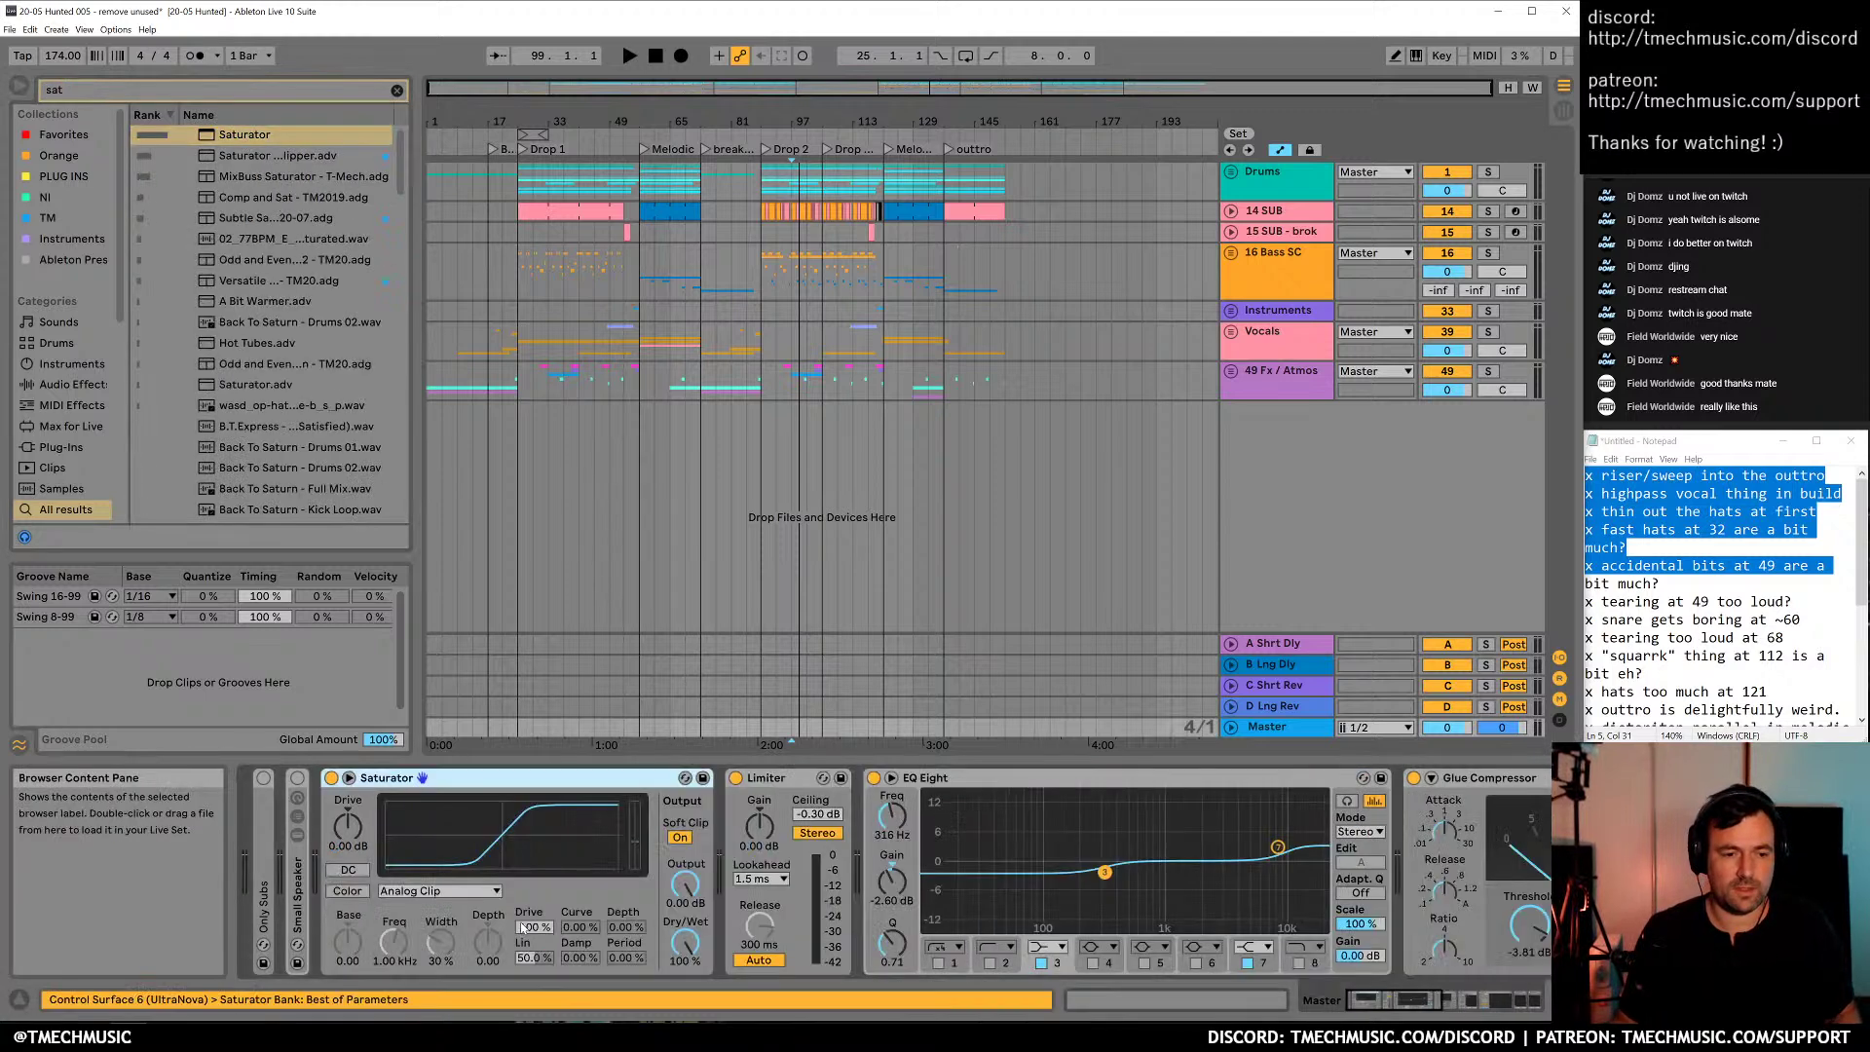
left_click(442, 892)
left_click(438, 979)
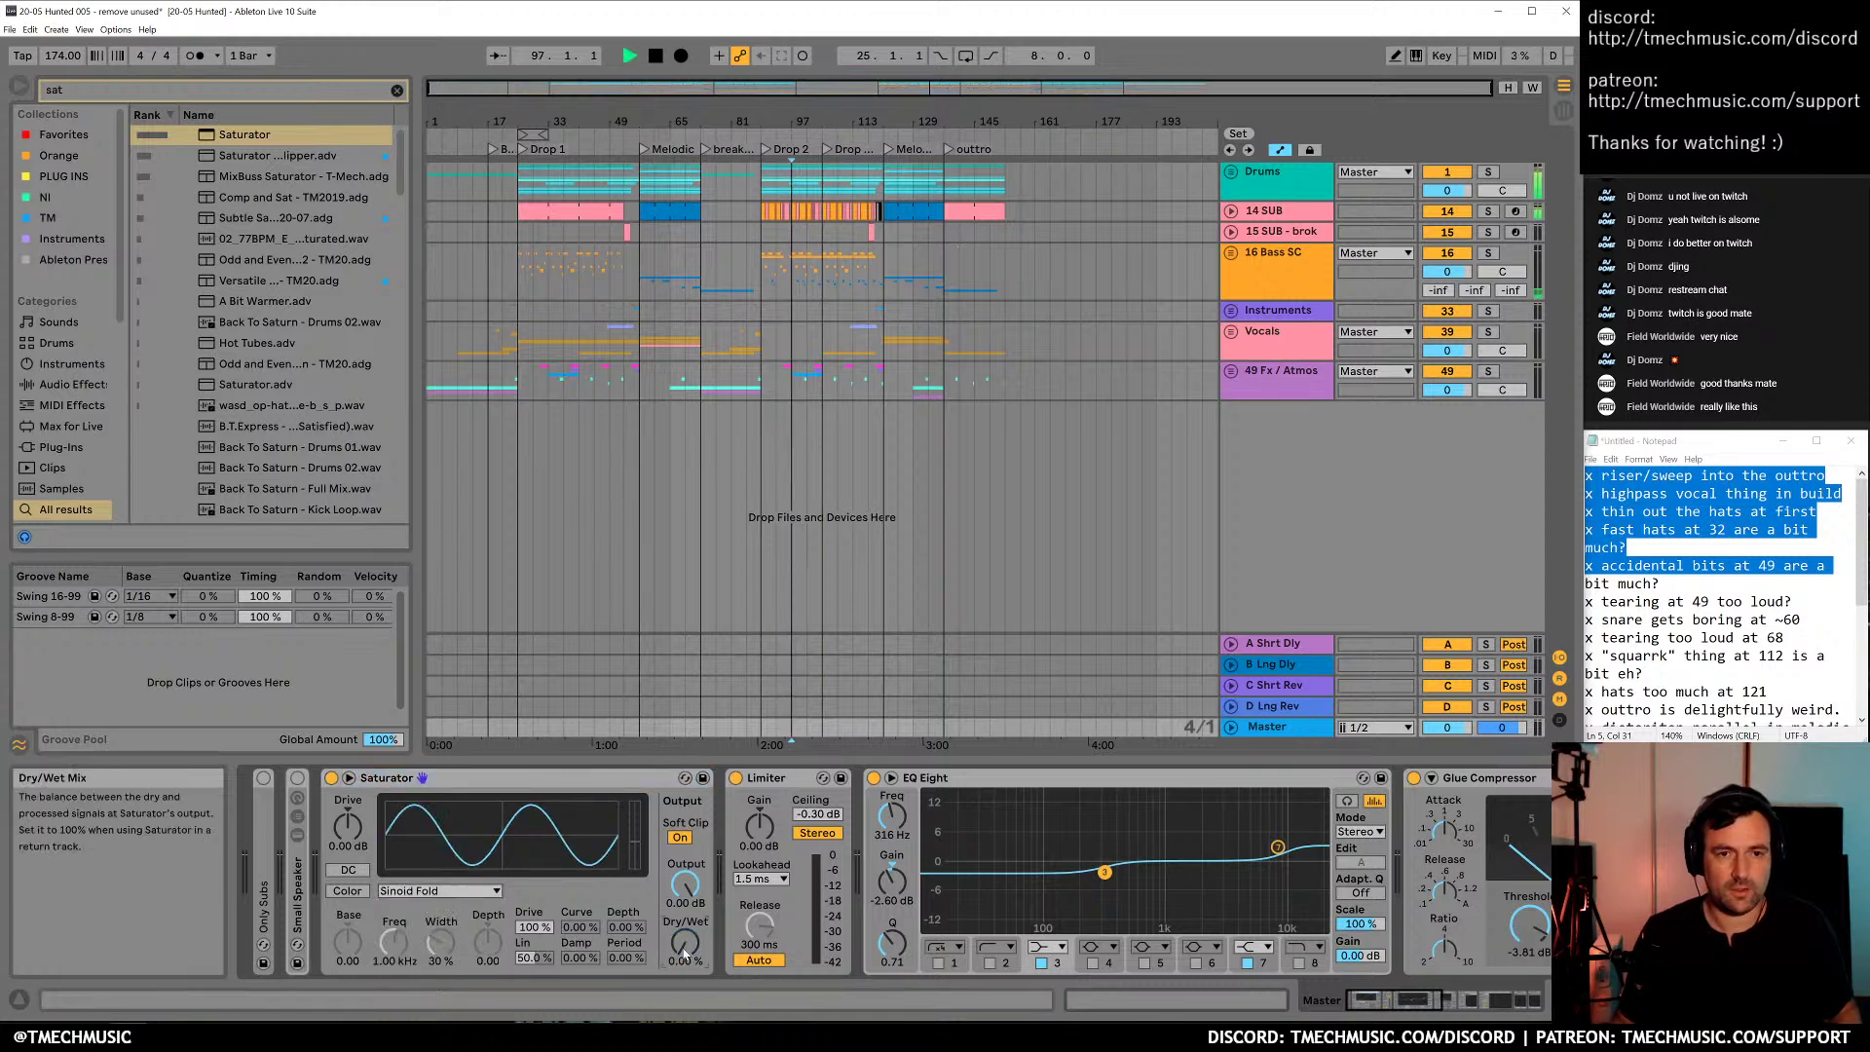
Audition the Saturator at 3.43 dB Drive and 15.9 % Dry/Wet against its bypassed state, and delete it
left_click_drag(684, 954, 685, 941)
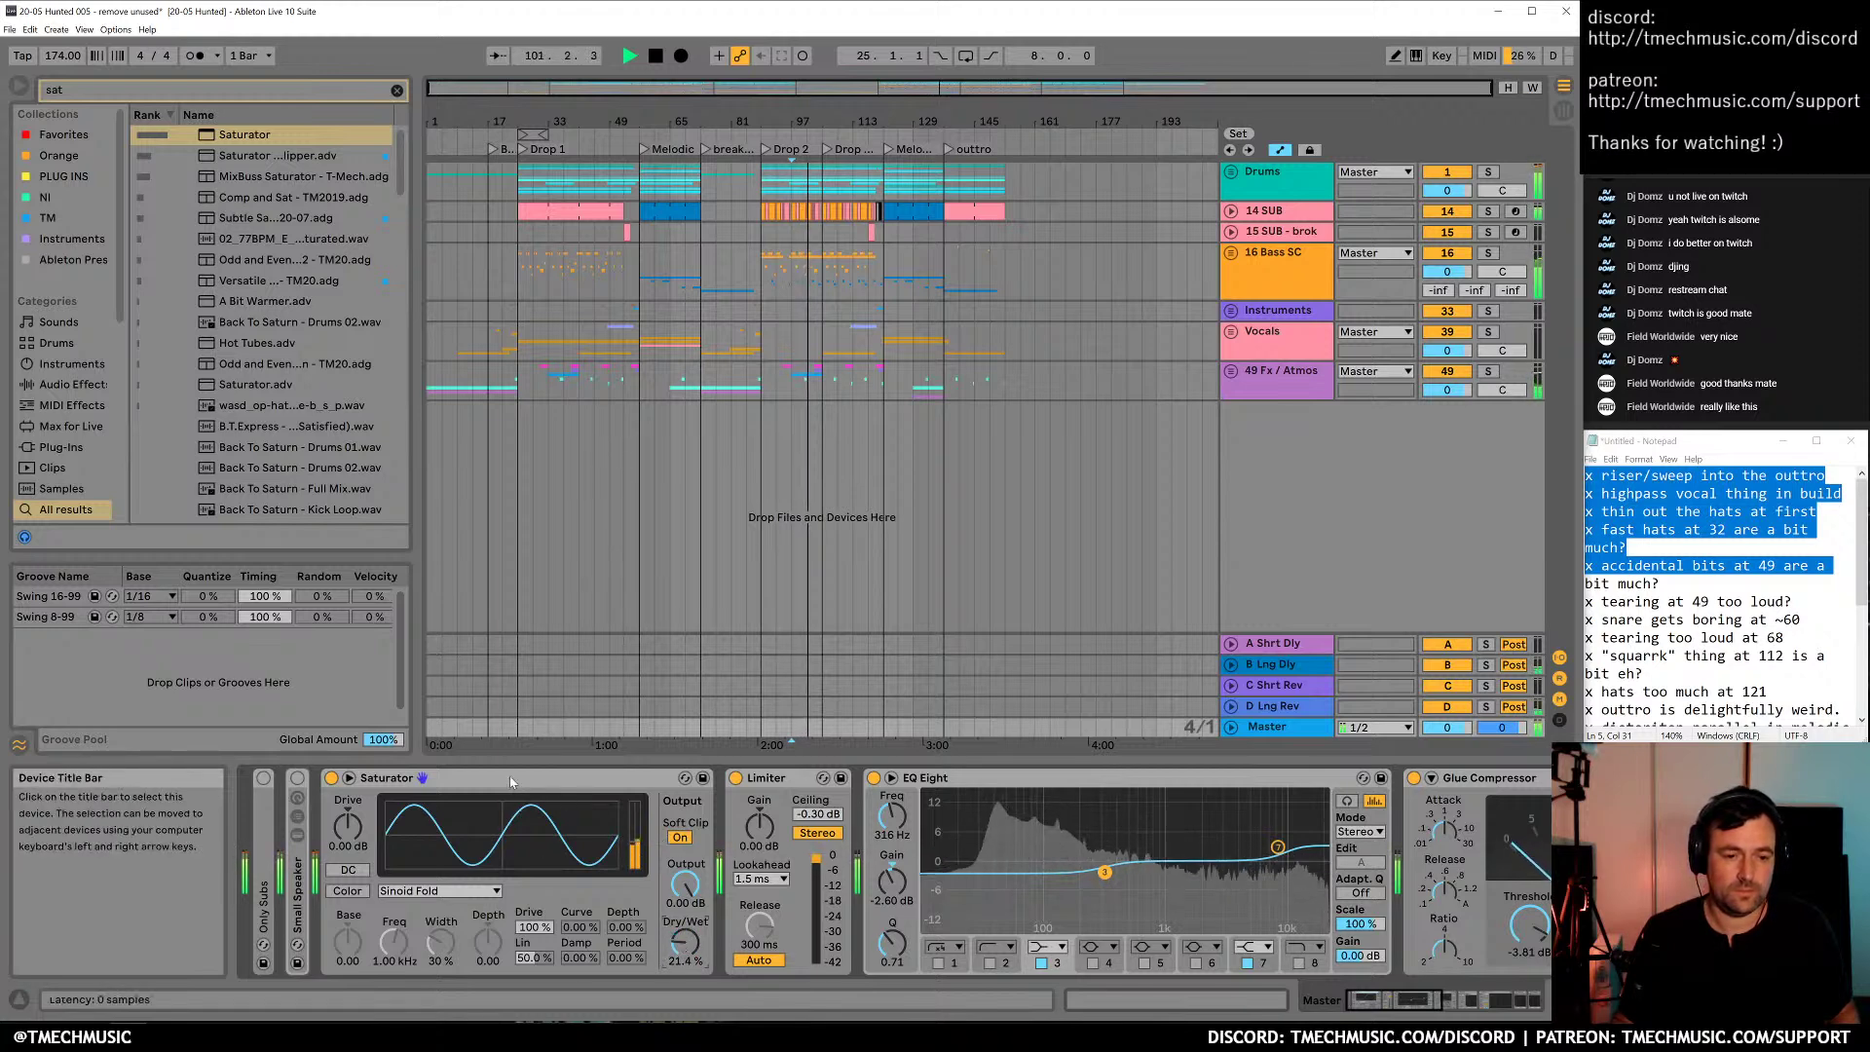
left_click_drag(347, 826, 347, 806)
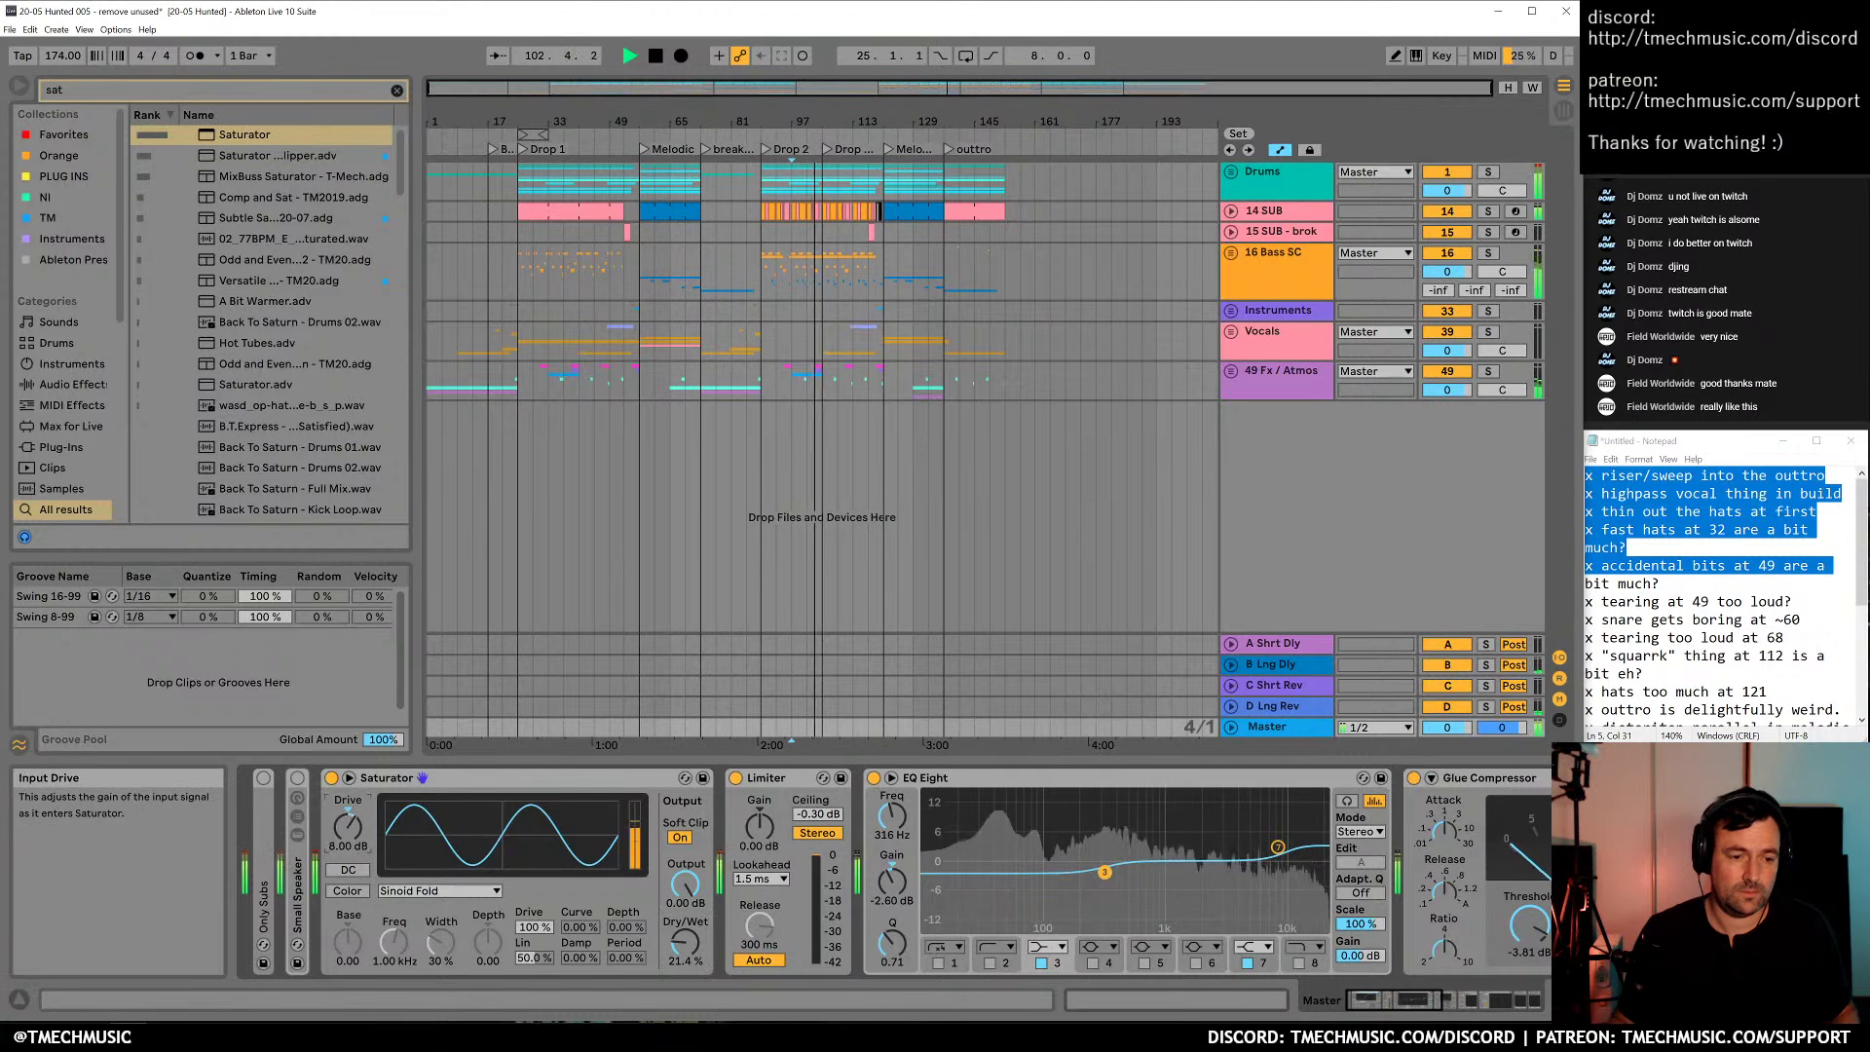
left_click_drag(684, 941, 684, 1003)
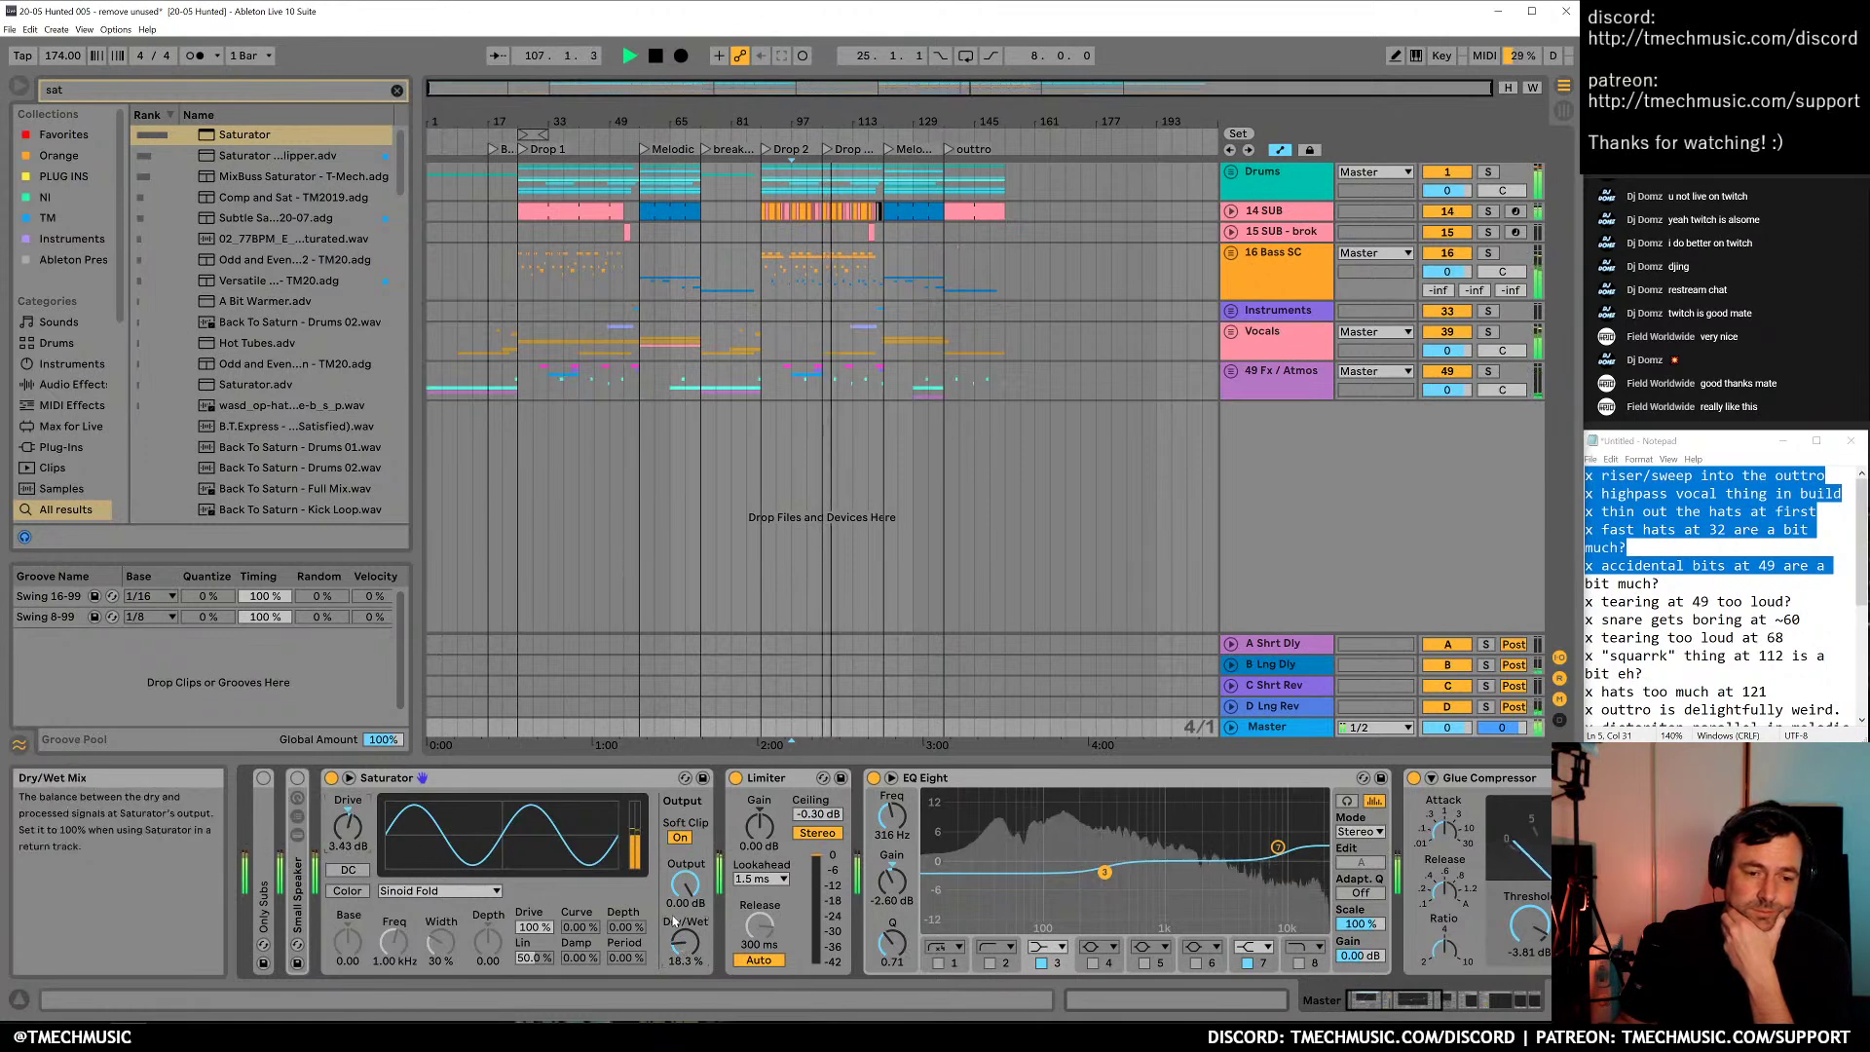
left_click(331, 778)
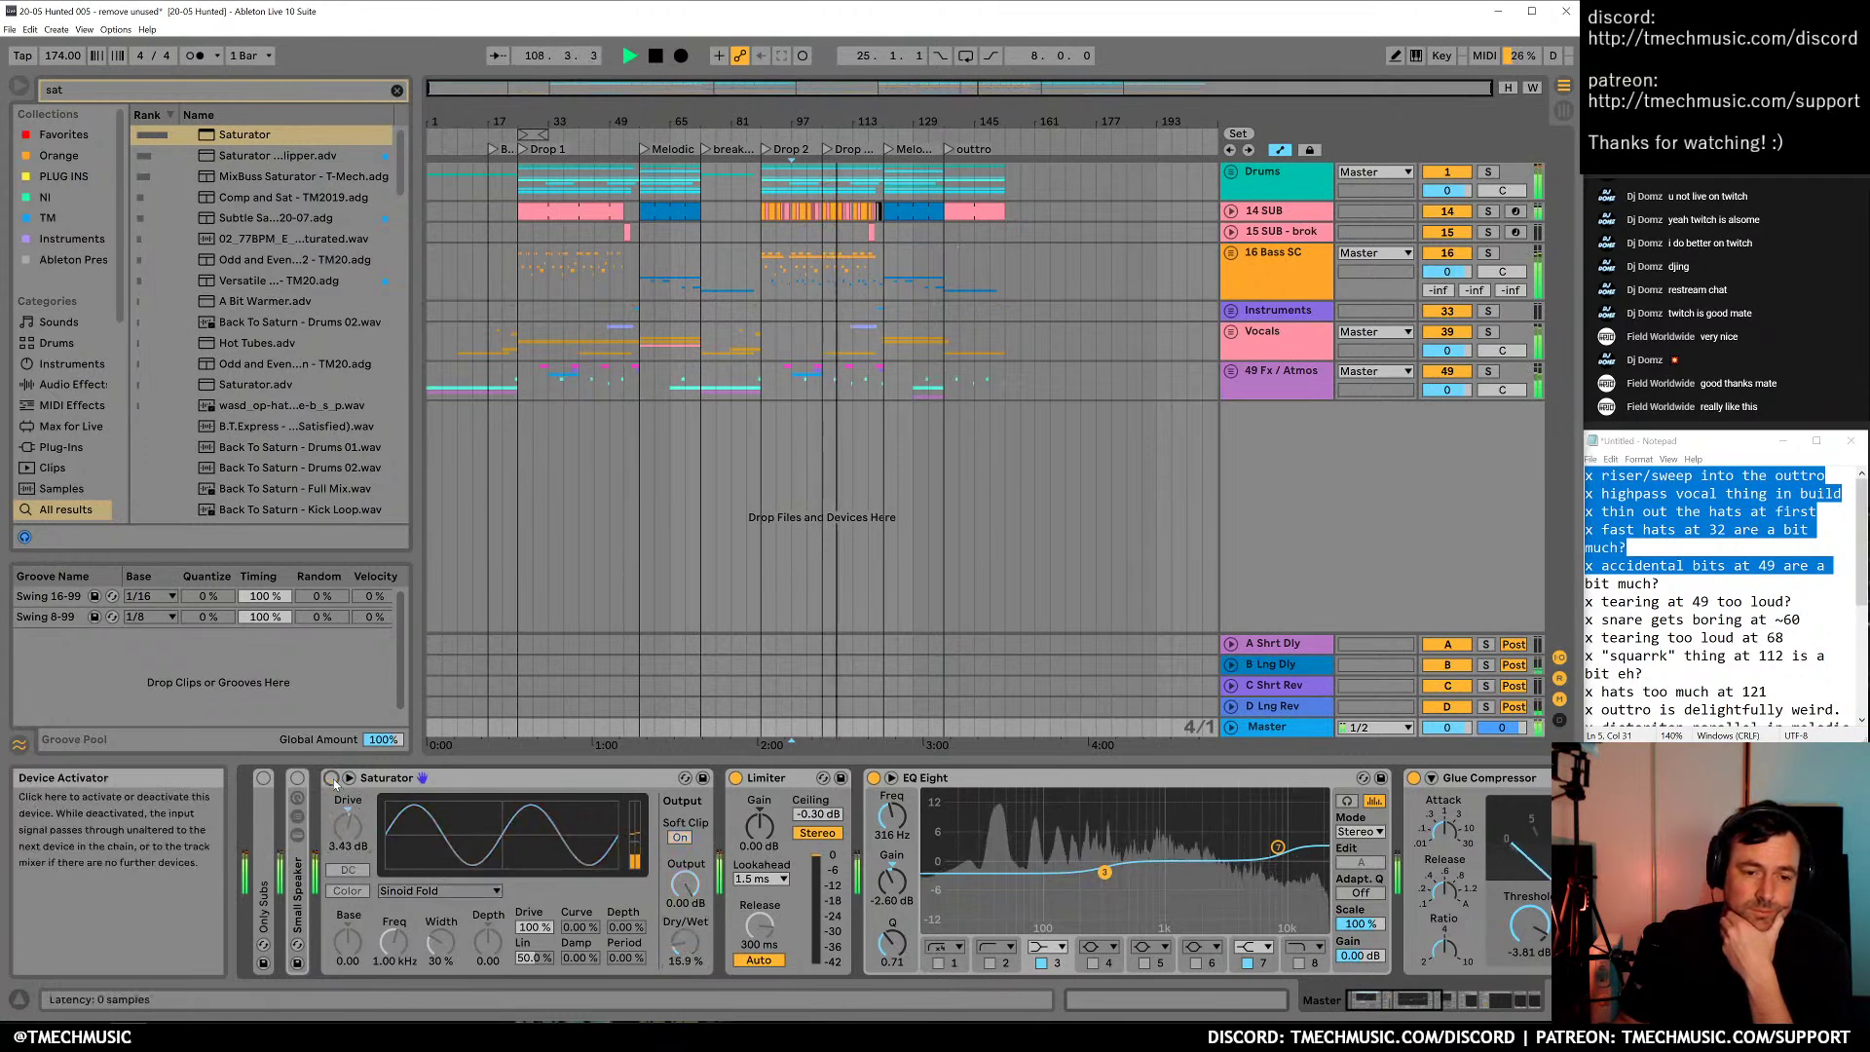
left_click(331, 778)
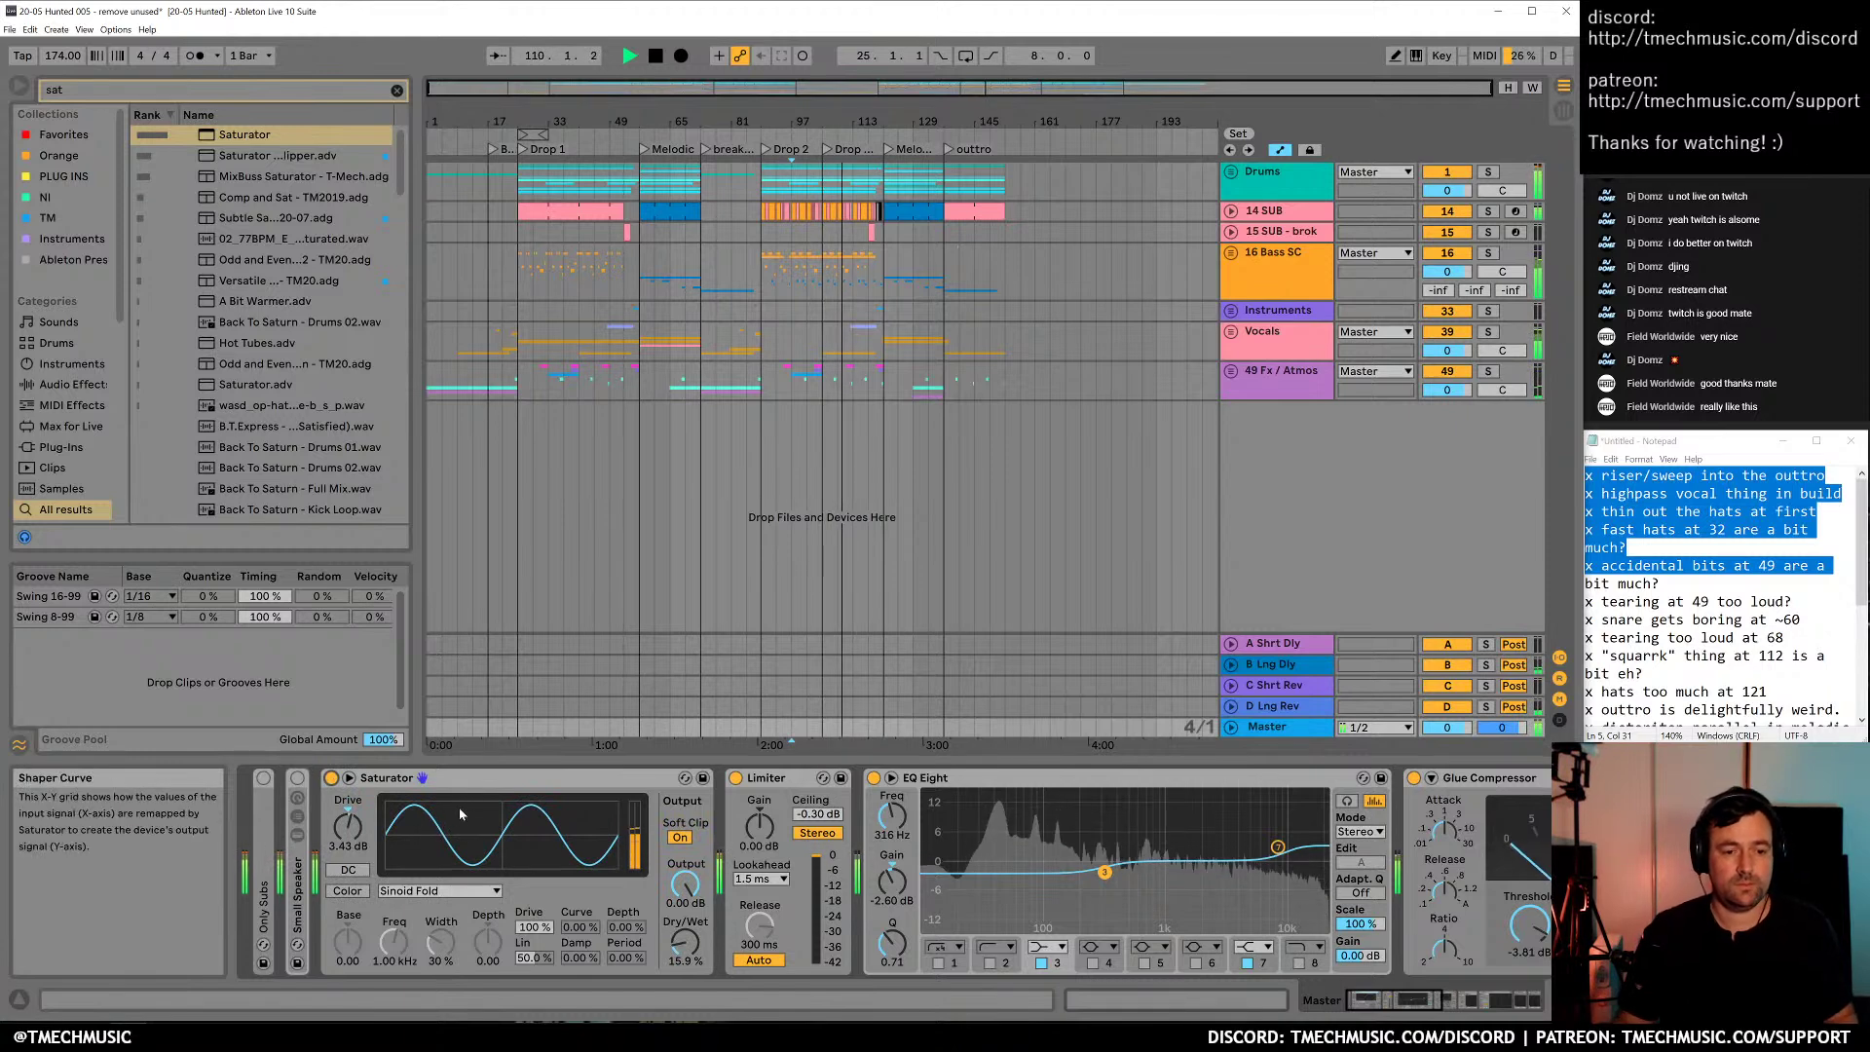
left_click(573, 781)
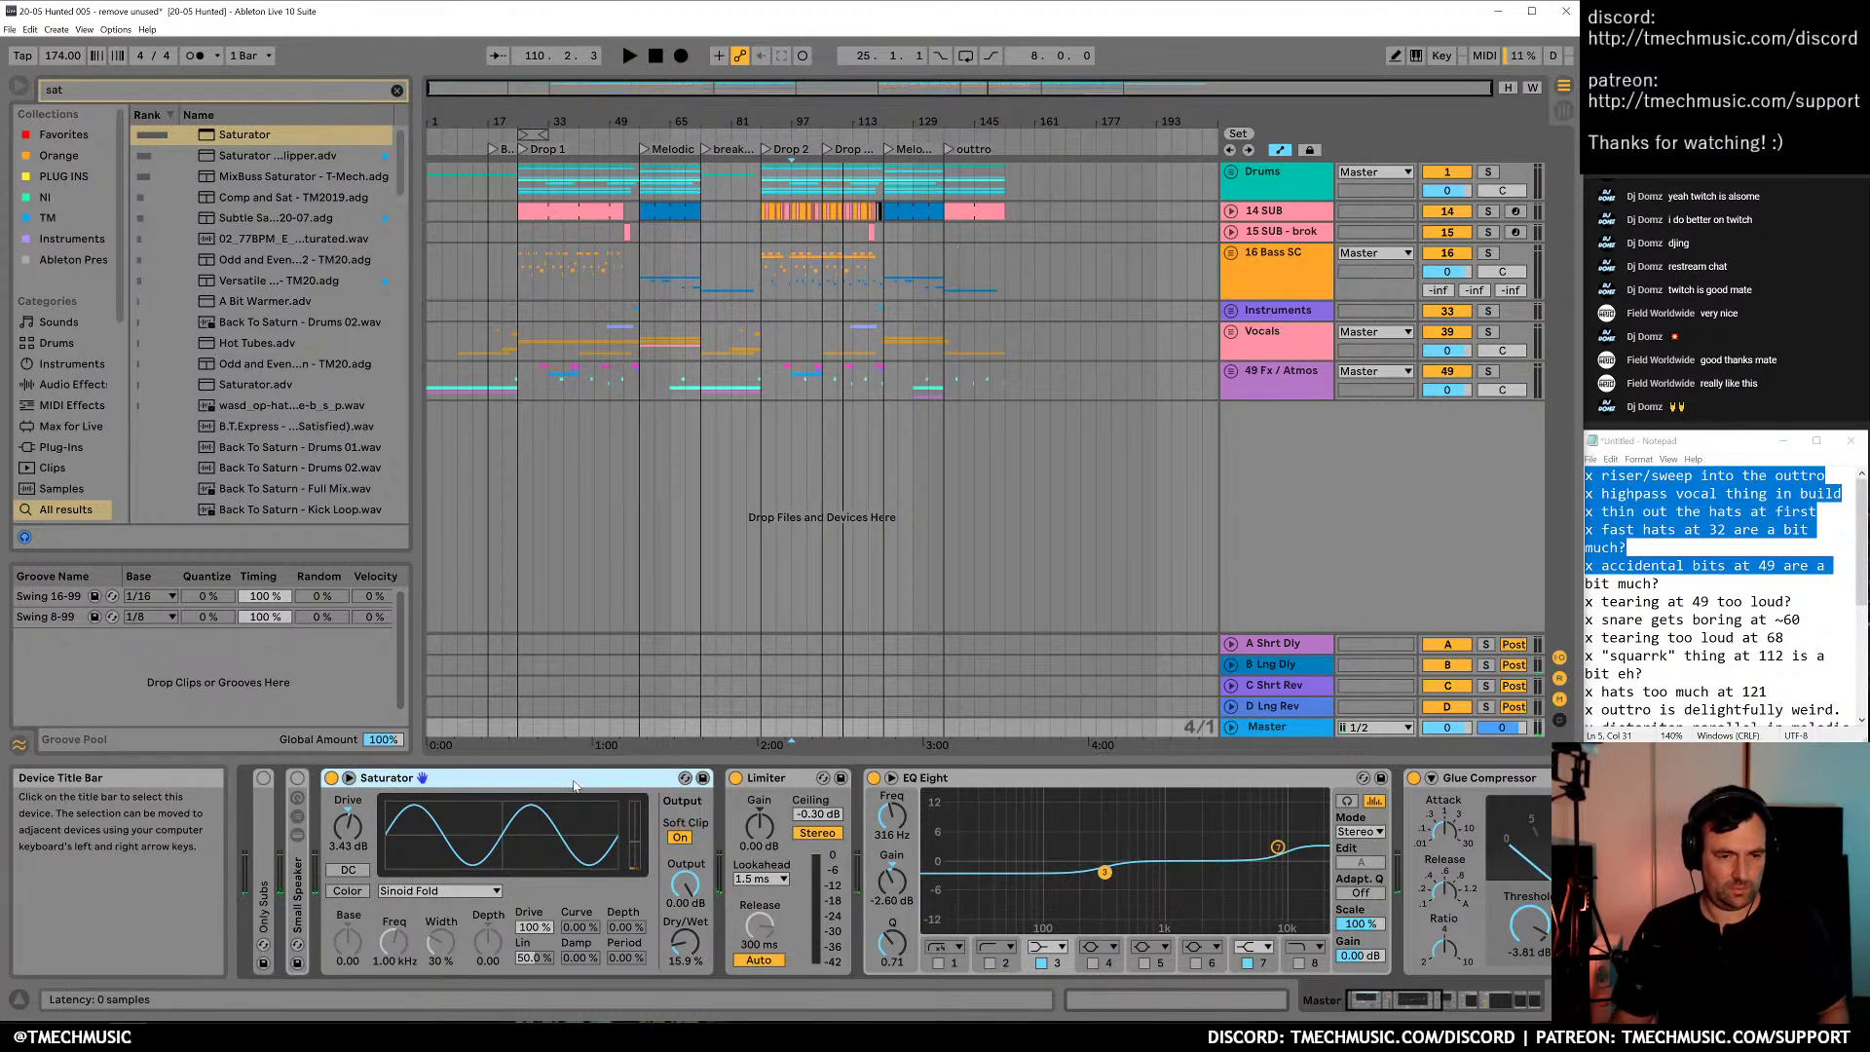
key("Delete")
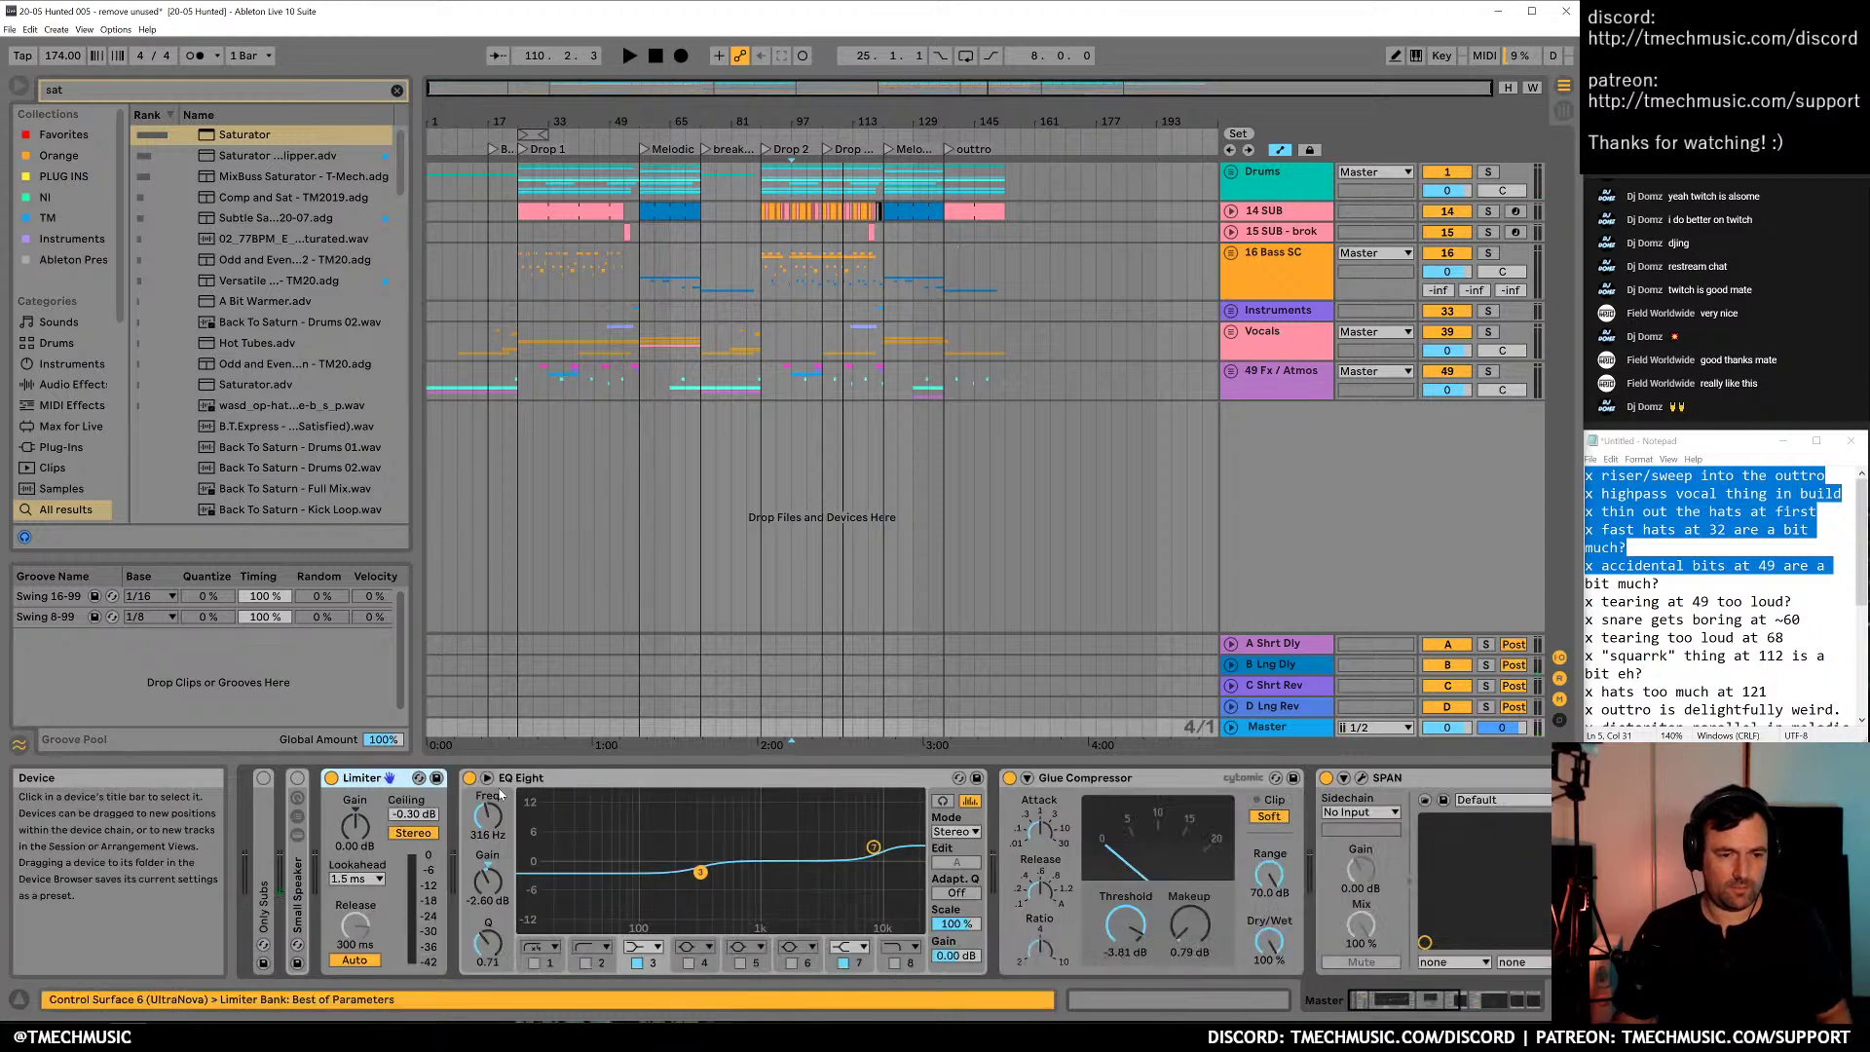
Add an EQ Eight before the Master's Limiter with a steep low-pass on band 8 at 147 Hz
key("ctrl+f")
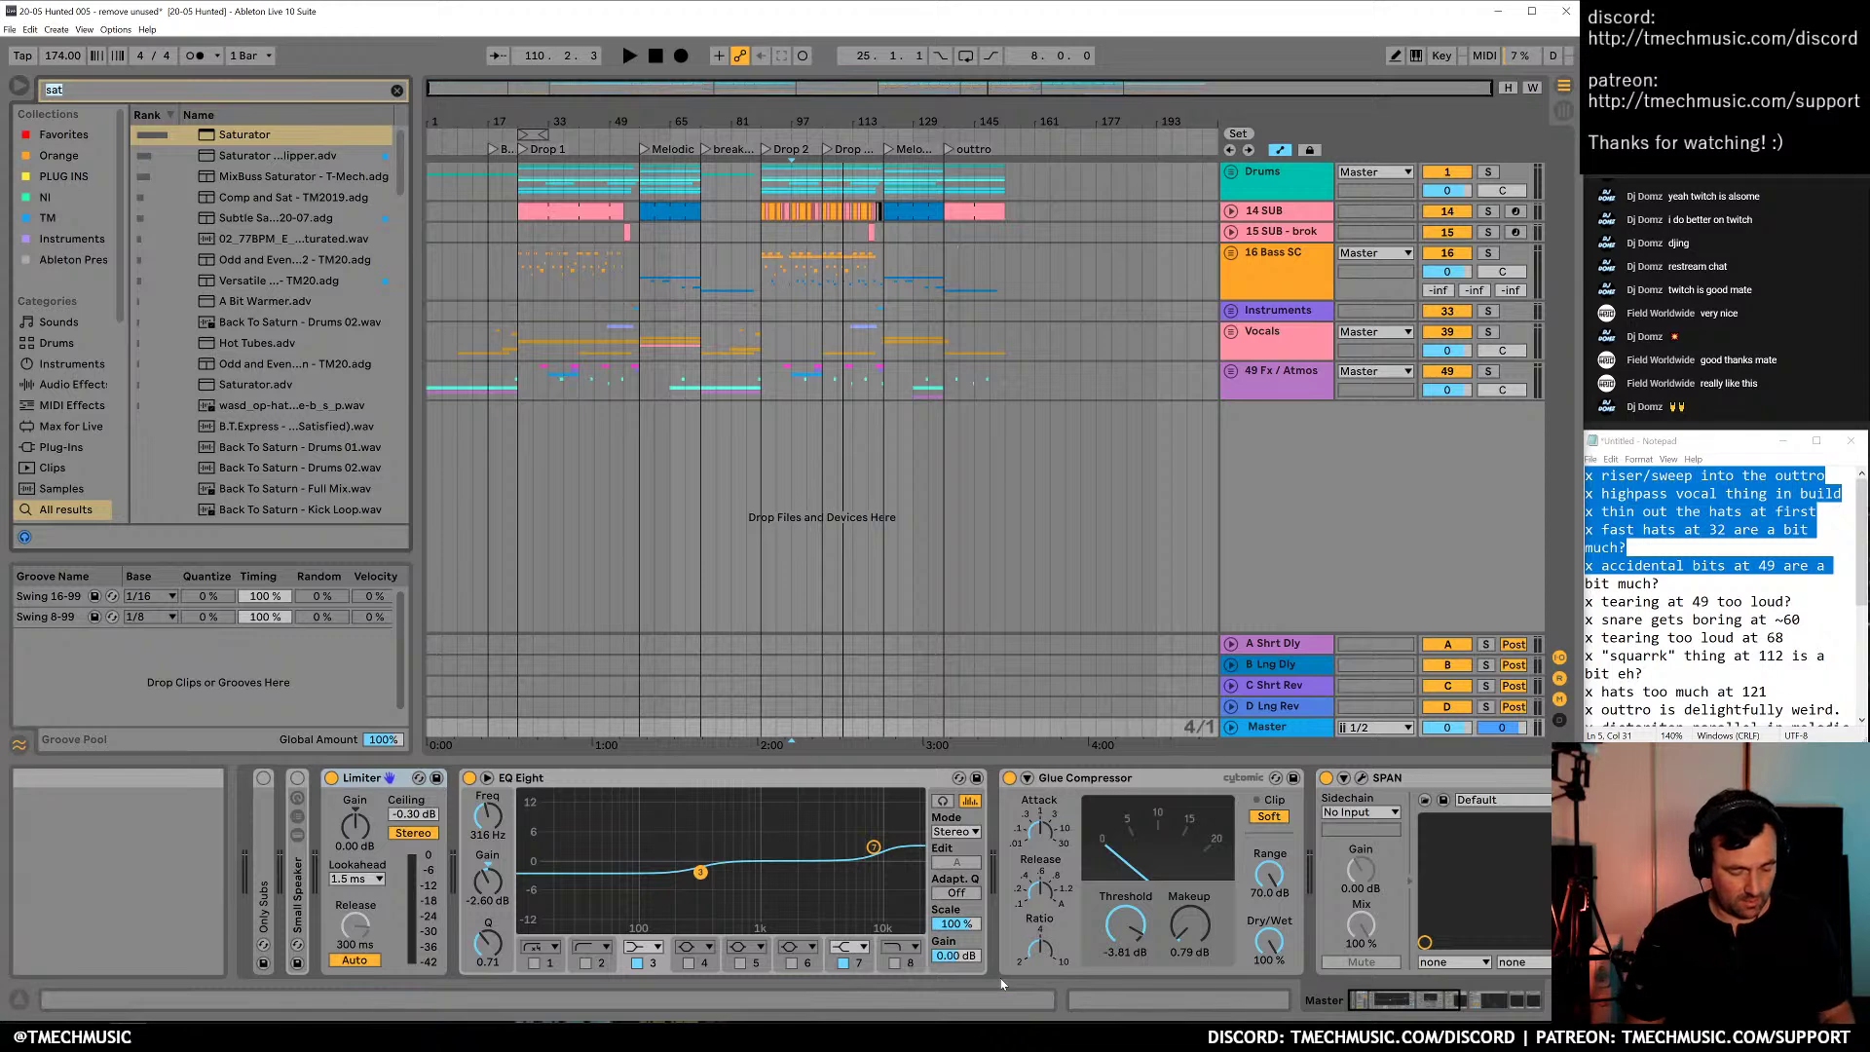
type("eq")
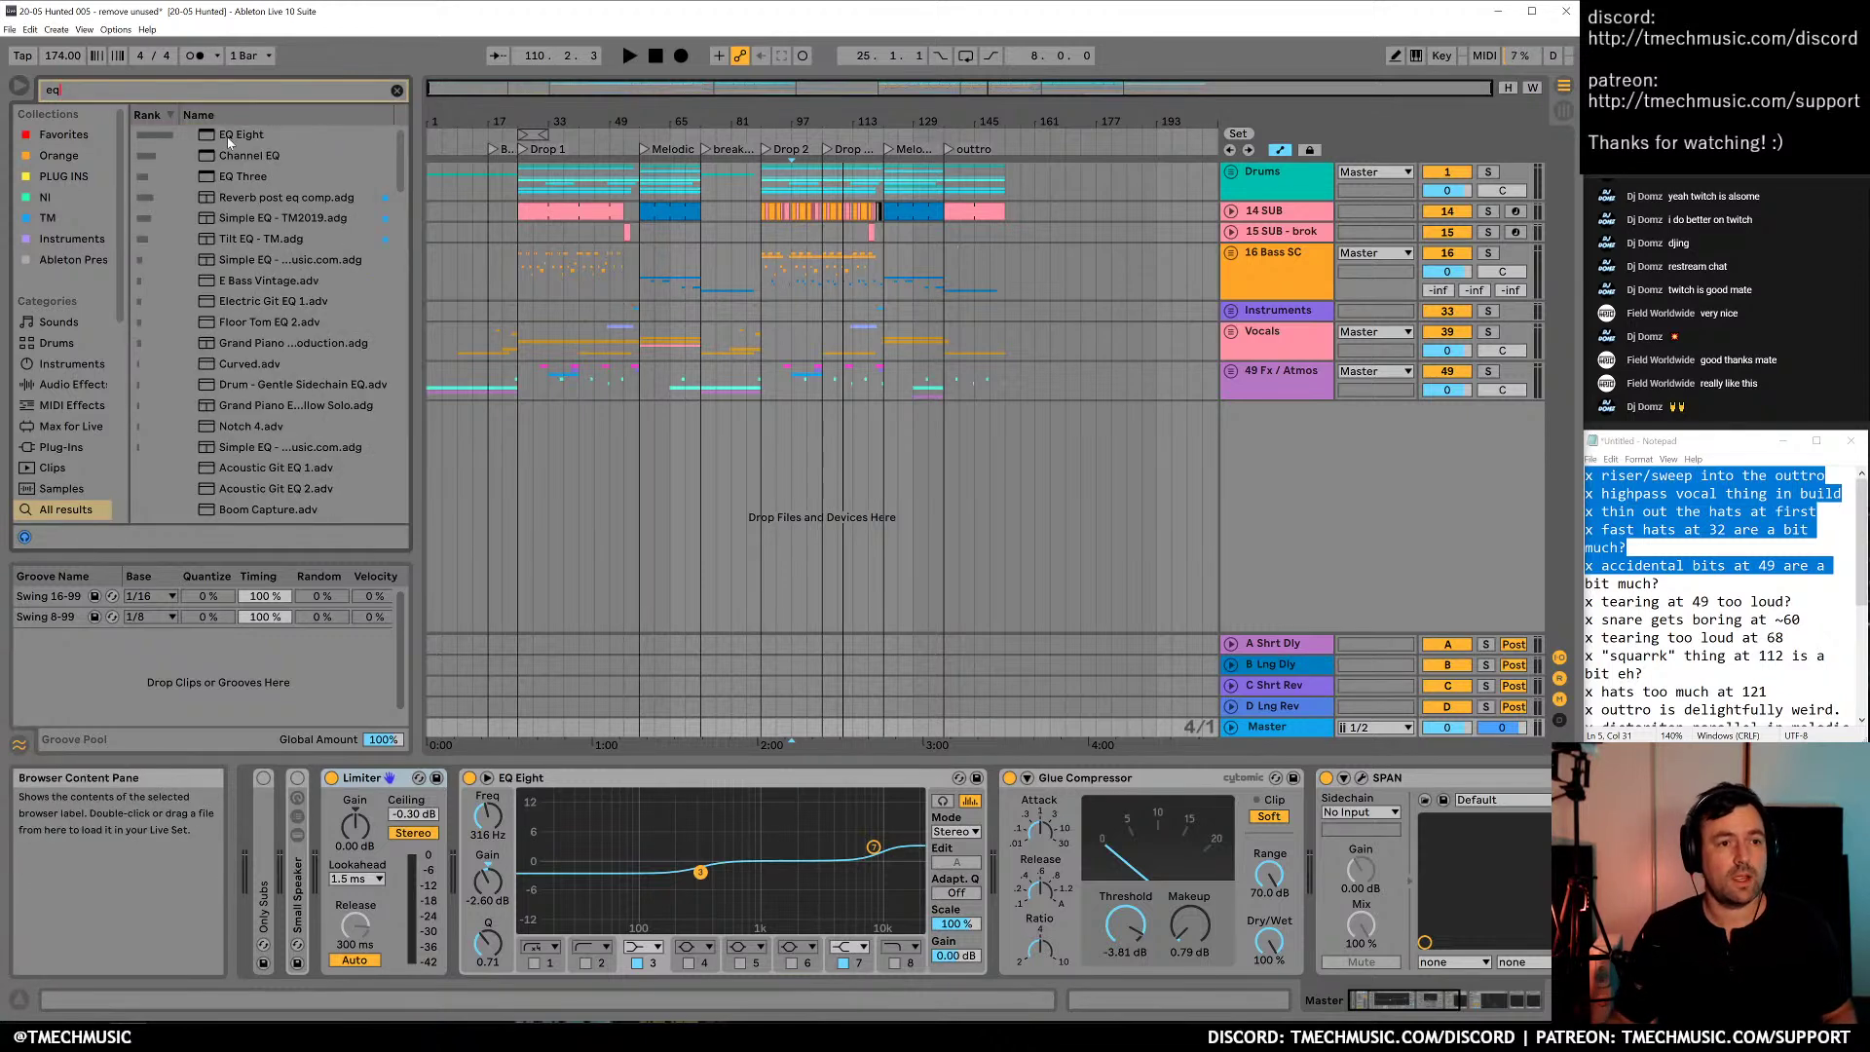
mouse_move(413, 841)
left_mouse_down()
mouse_move(838, 849)
mouse_move(352, 831)
mouse_move(409, 779)
left_mouse_up()
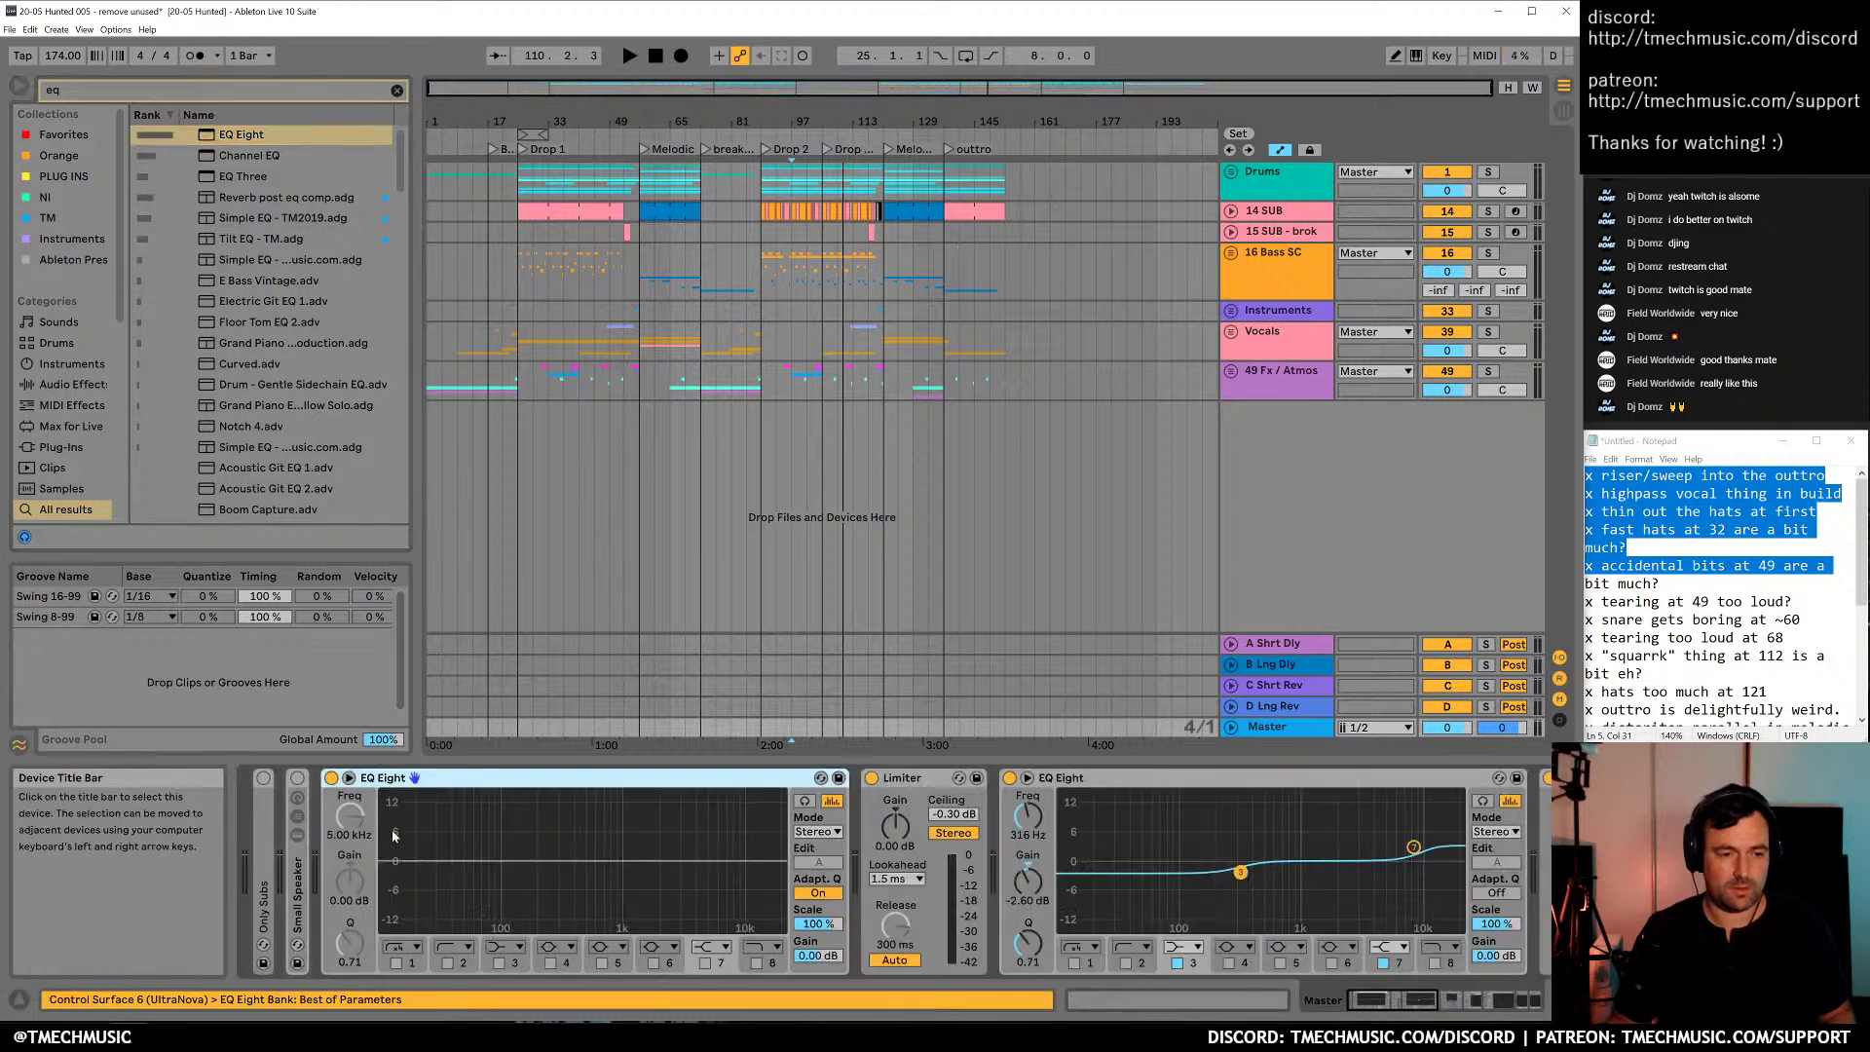
left_click(749, 947)
left_click(760, 955)
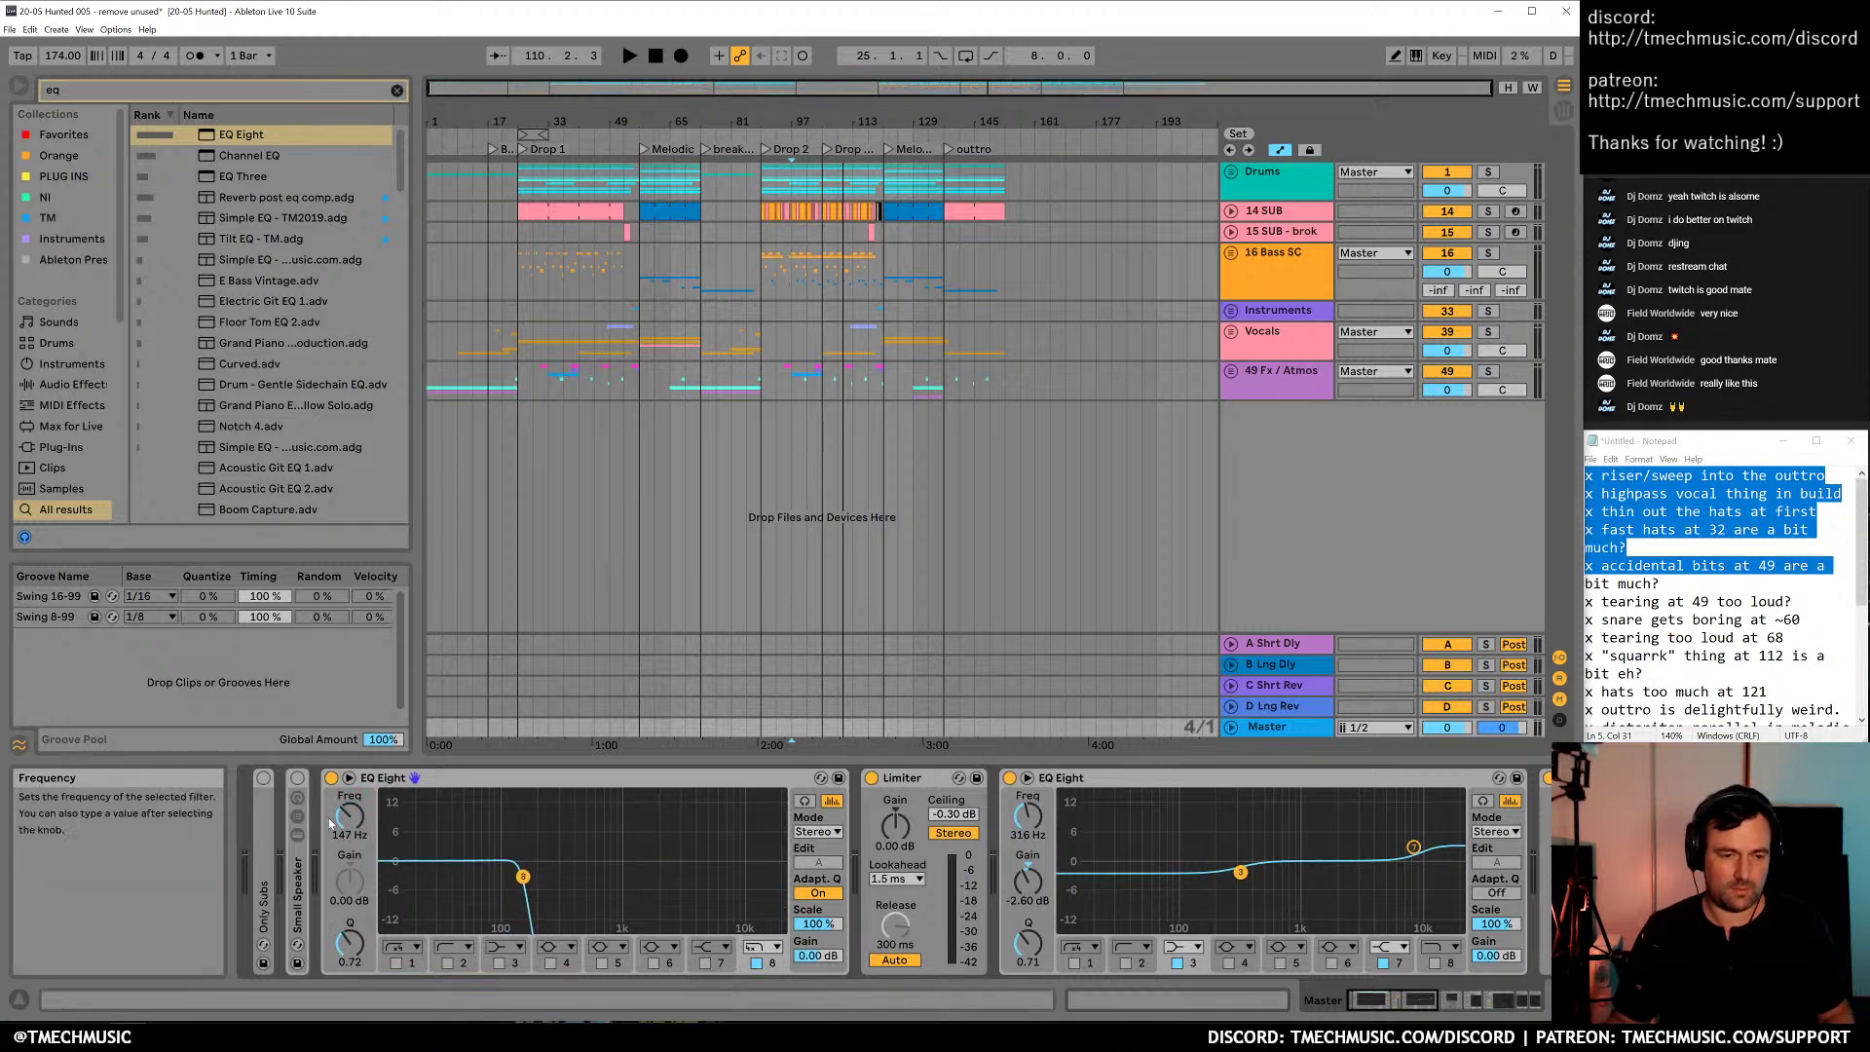
Group the new low-pass EQ Eight into an Audio Effect Rack and rename its chain Sub
left_click(393, 780)
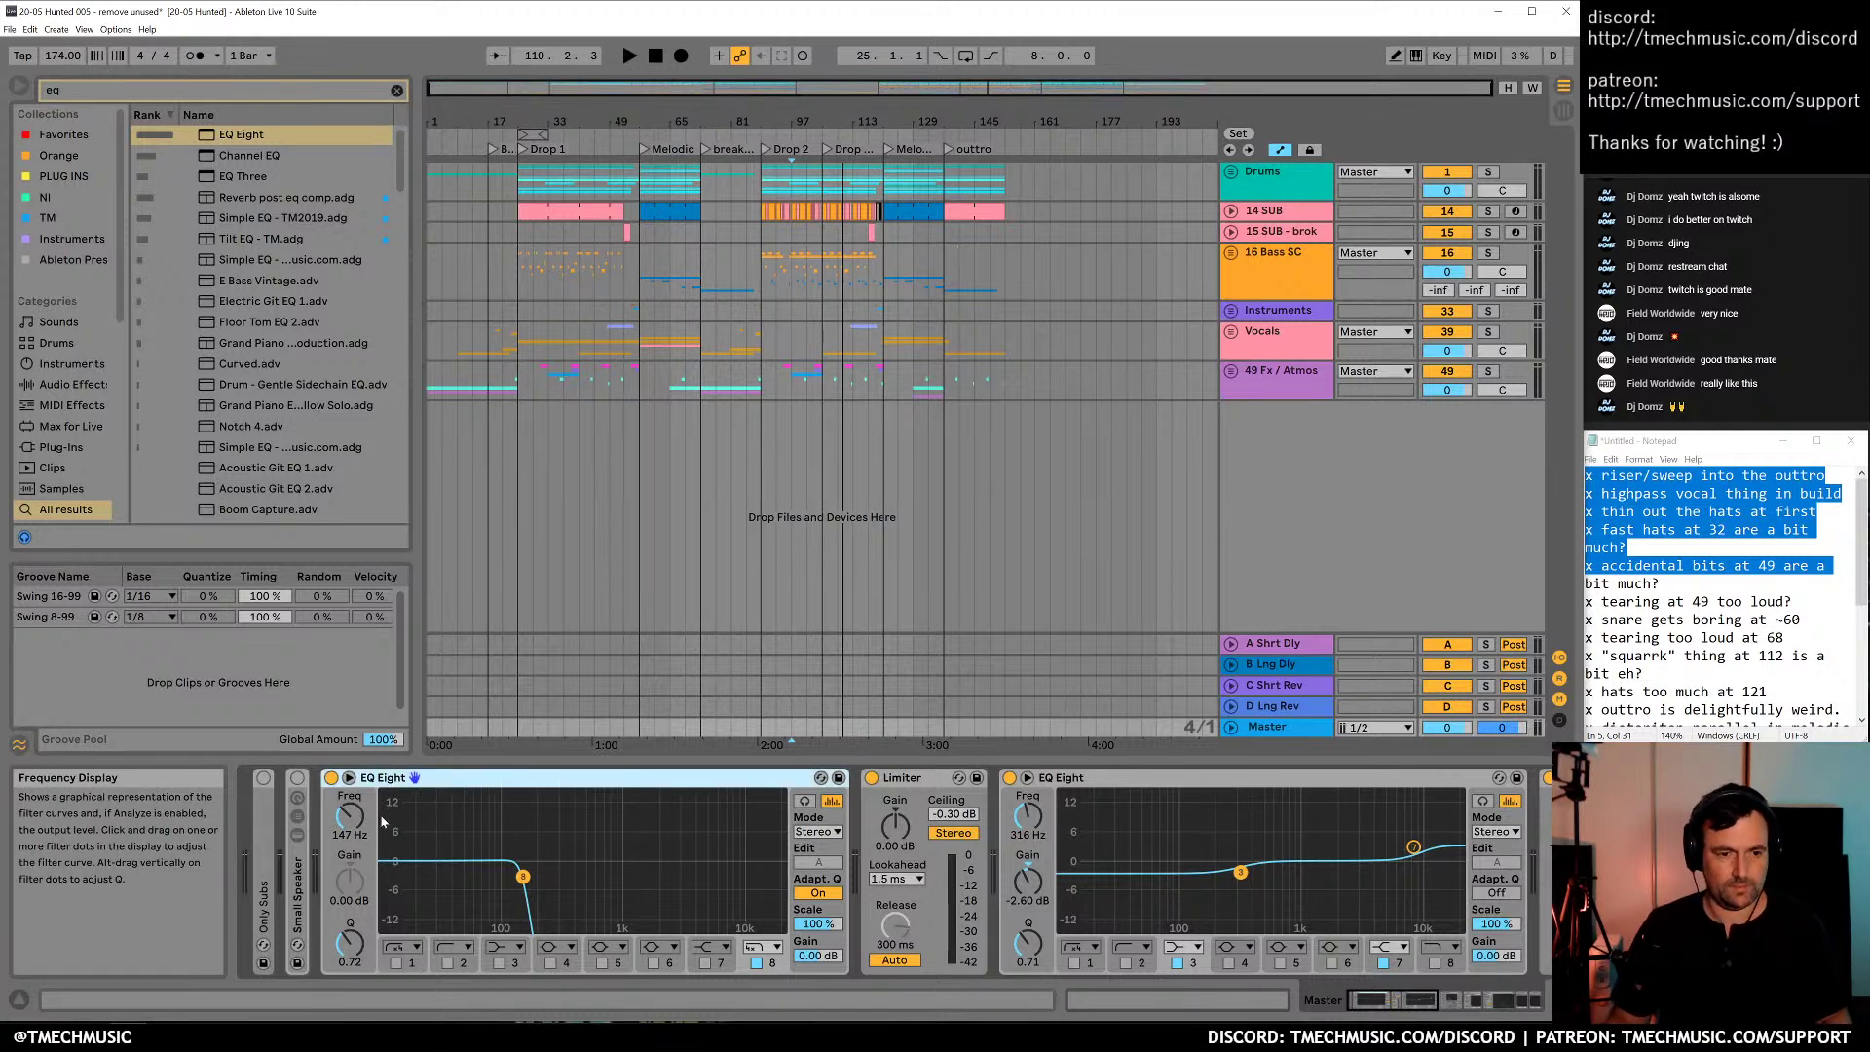
key("ctrl+g")
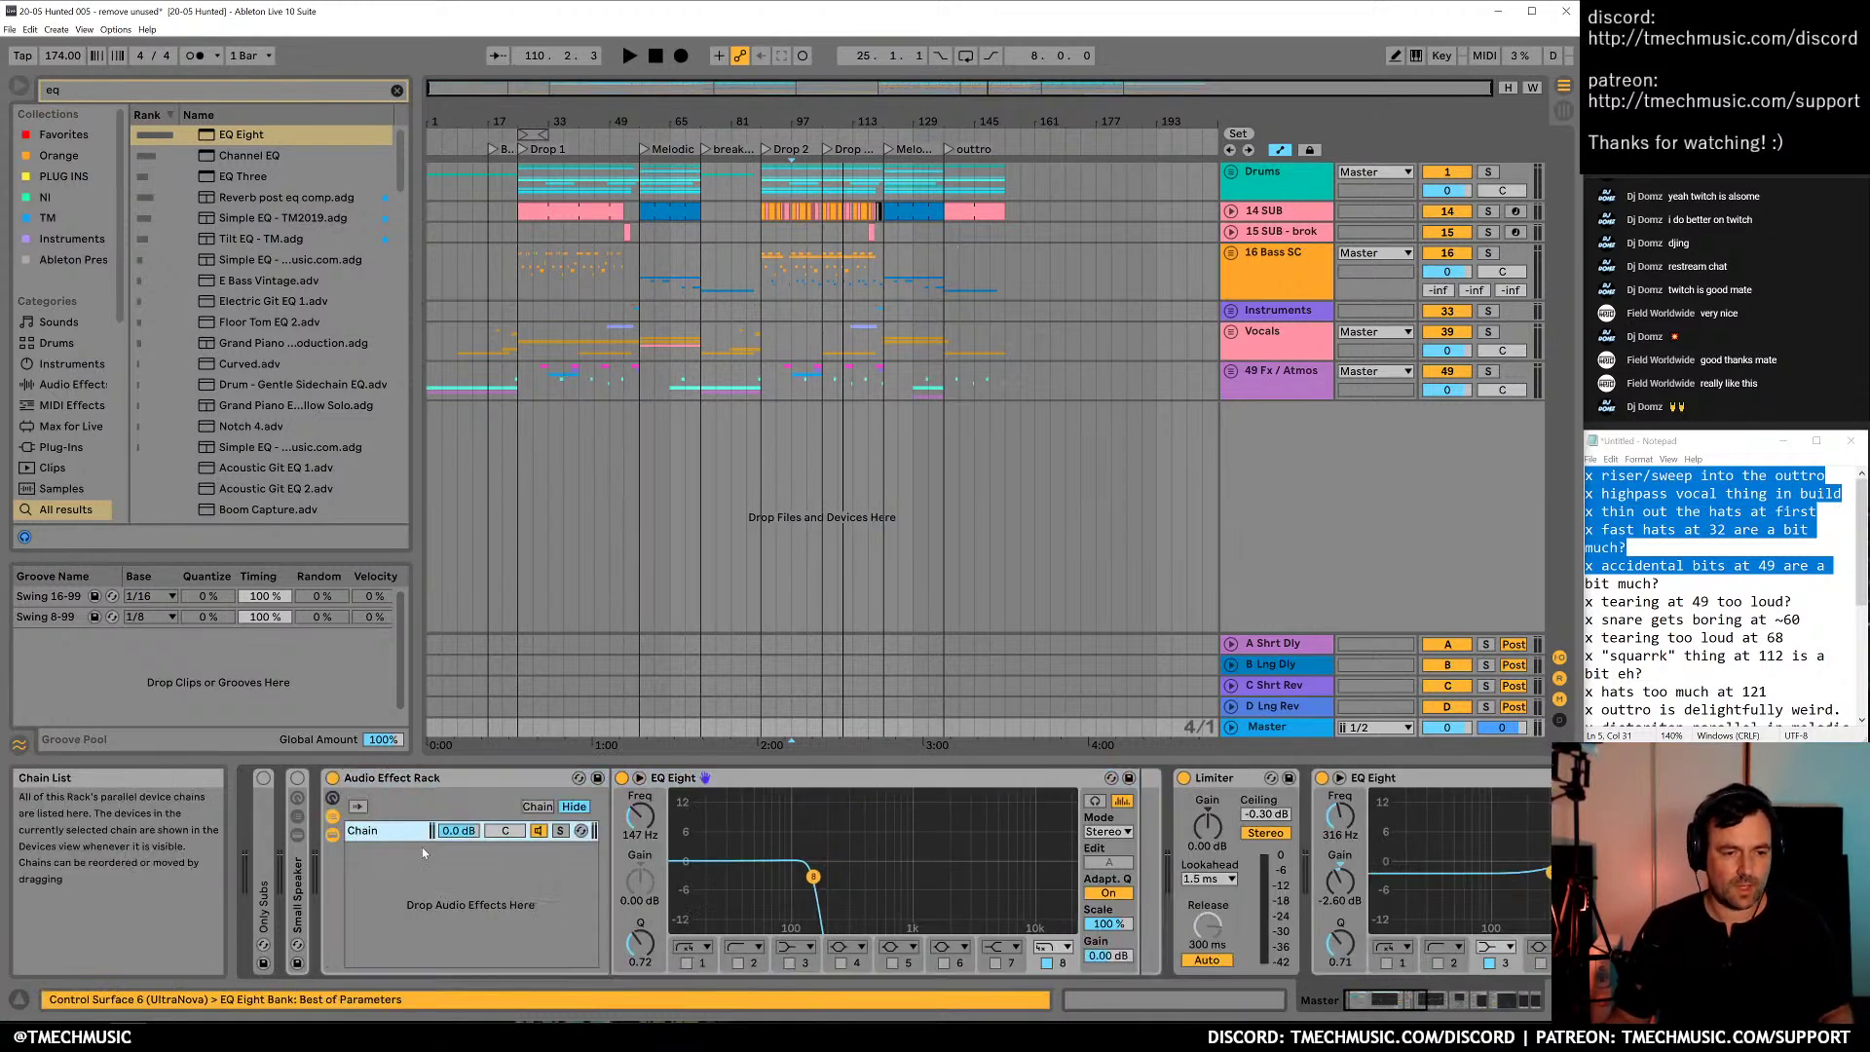
type("Sub")
key("Return")
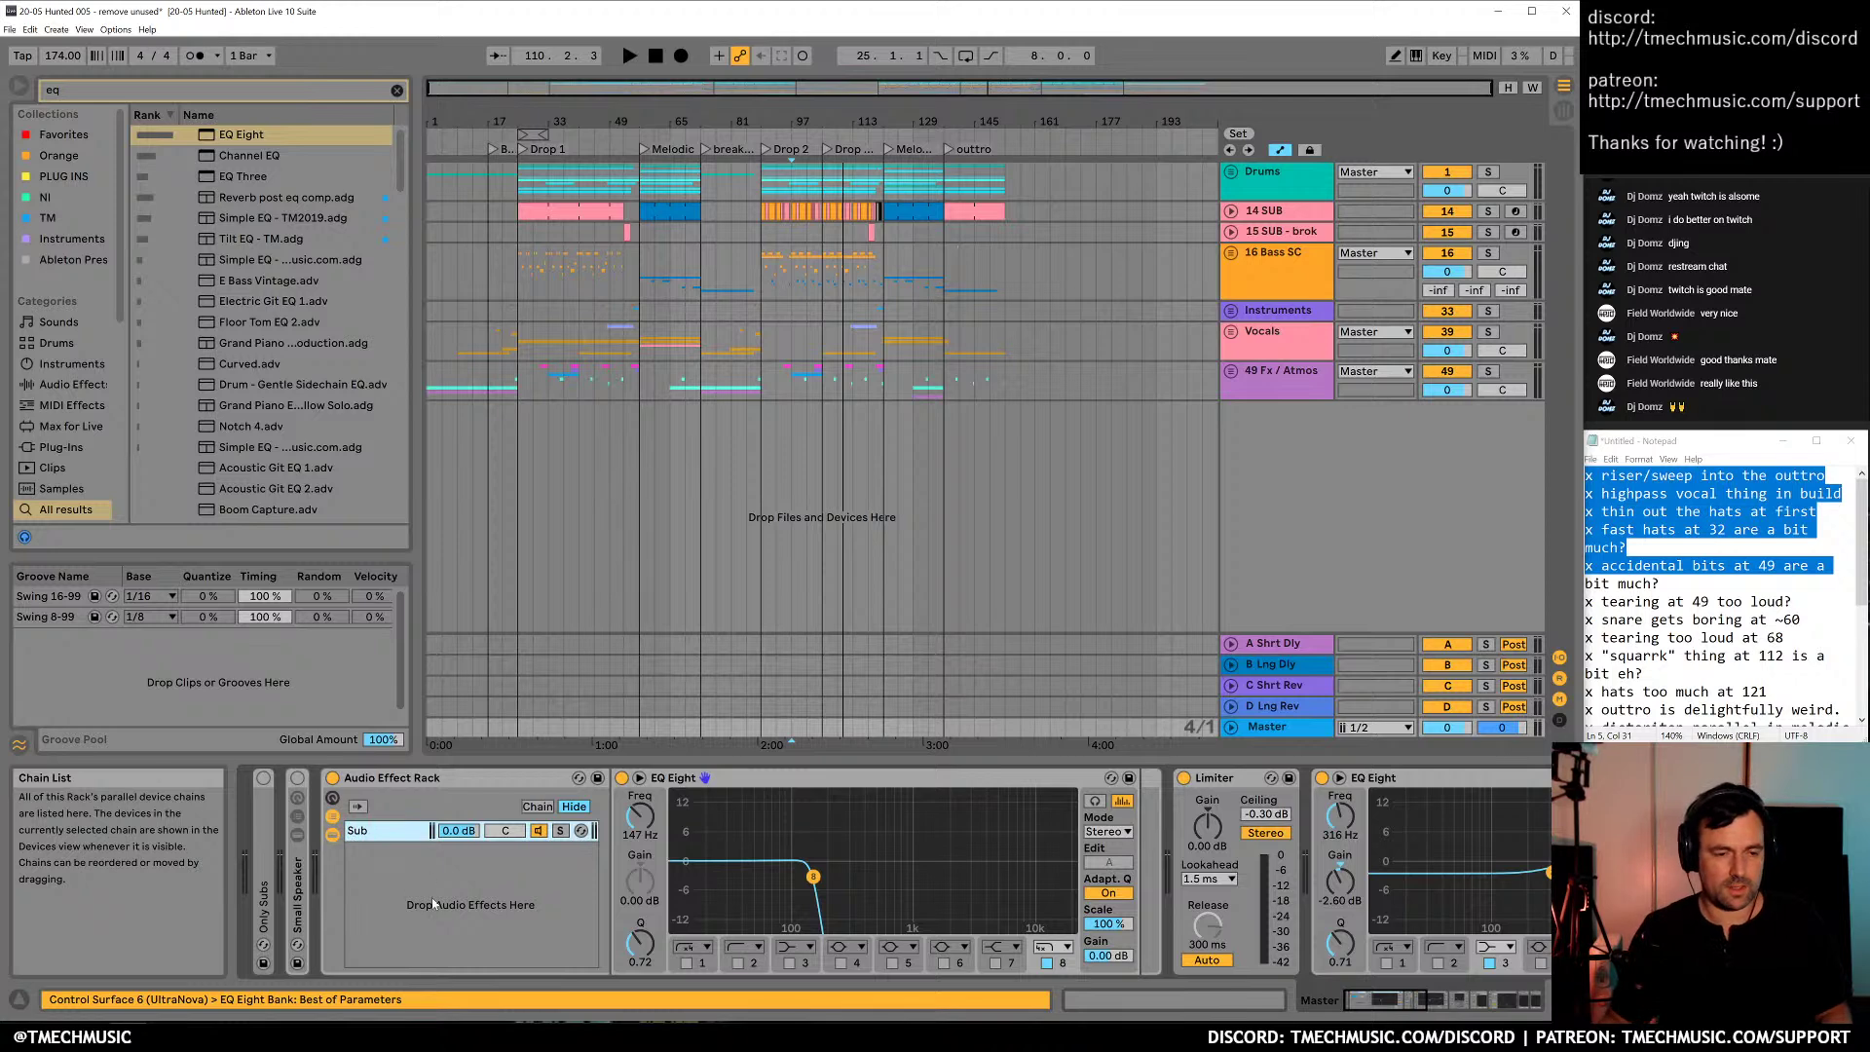
Duplicate the Sub chain in the rack and name the copy Highs
key("ctrl+d")
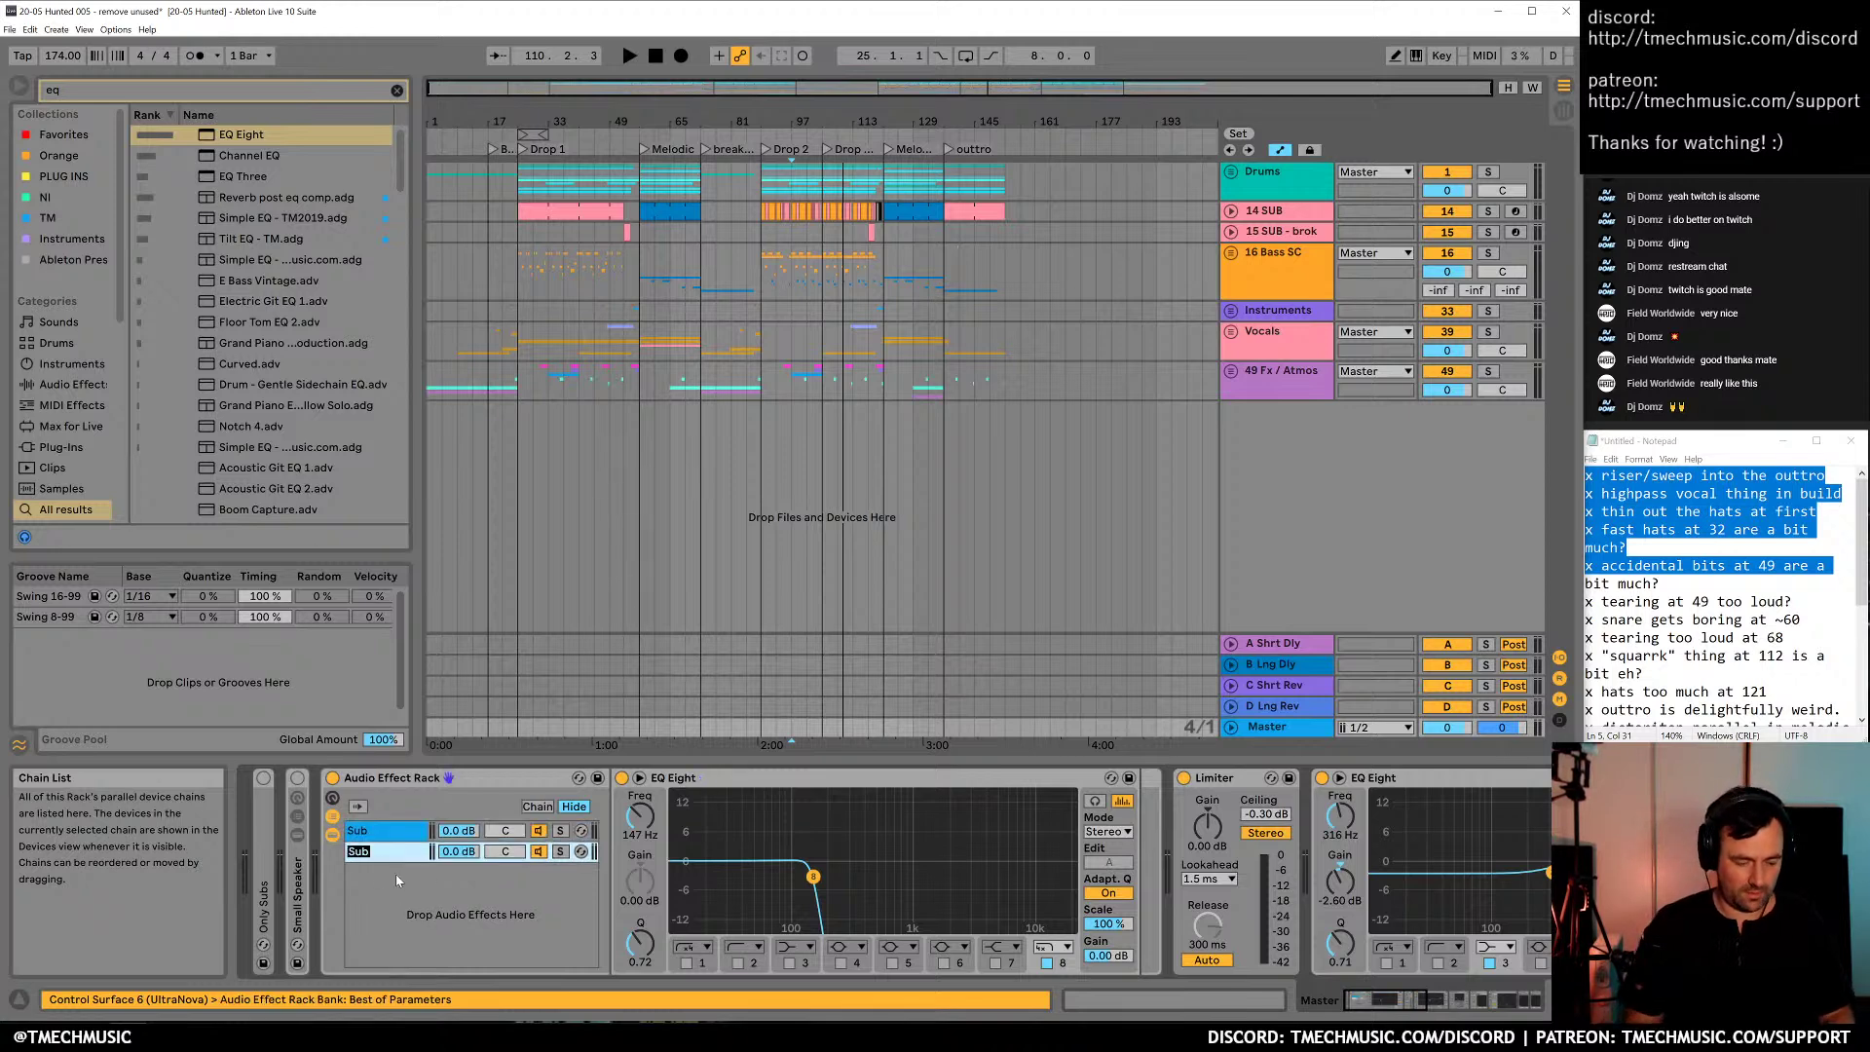
type("Highs")
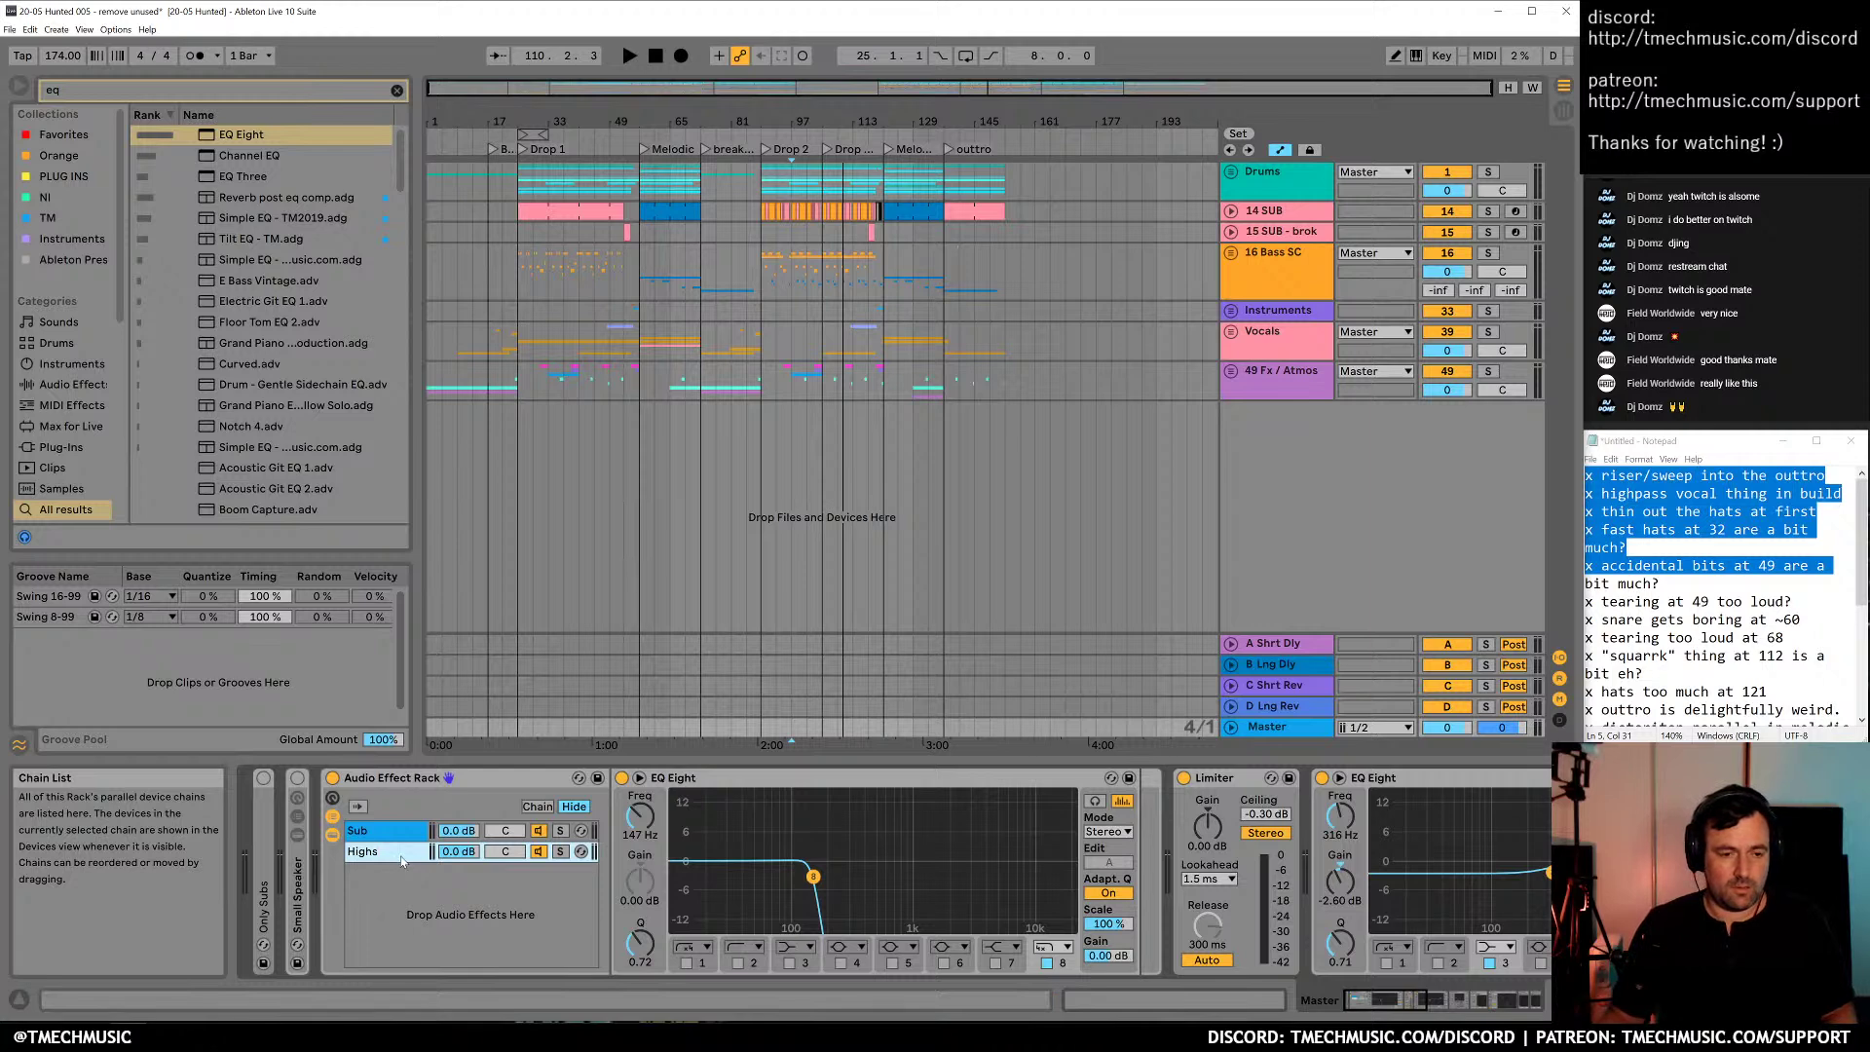
left_click(403, 855)
key("Up")
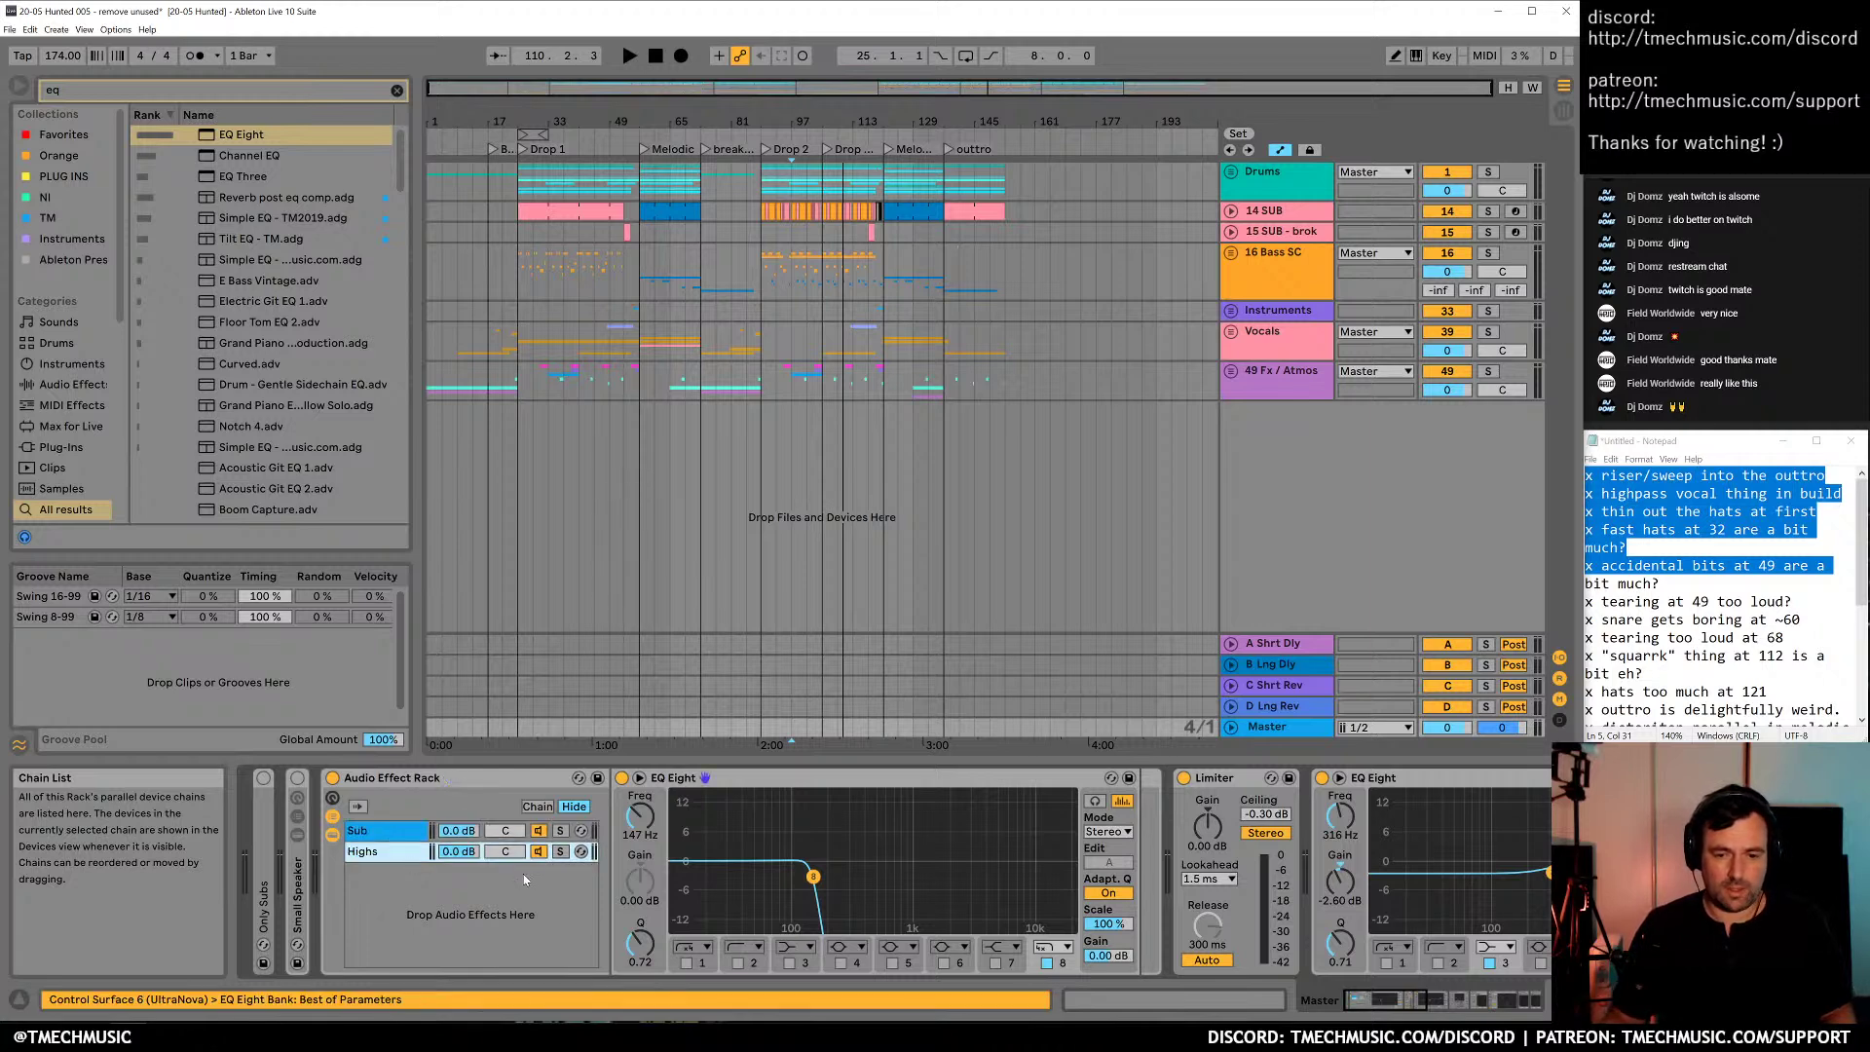
Switch band 8 of the Highs chain's EQ Eight to a steep high-pass at 158 Hz and insert a Saturator before it
key("shift+Down")
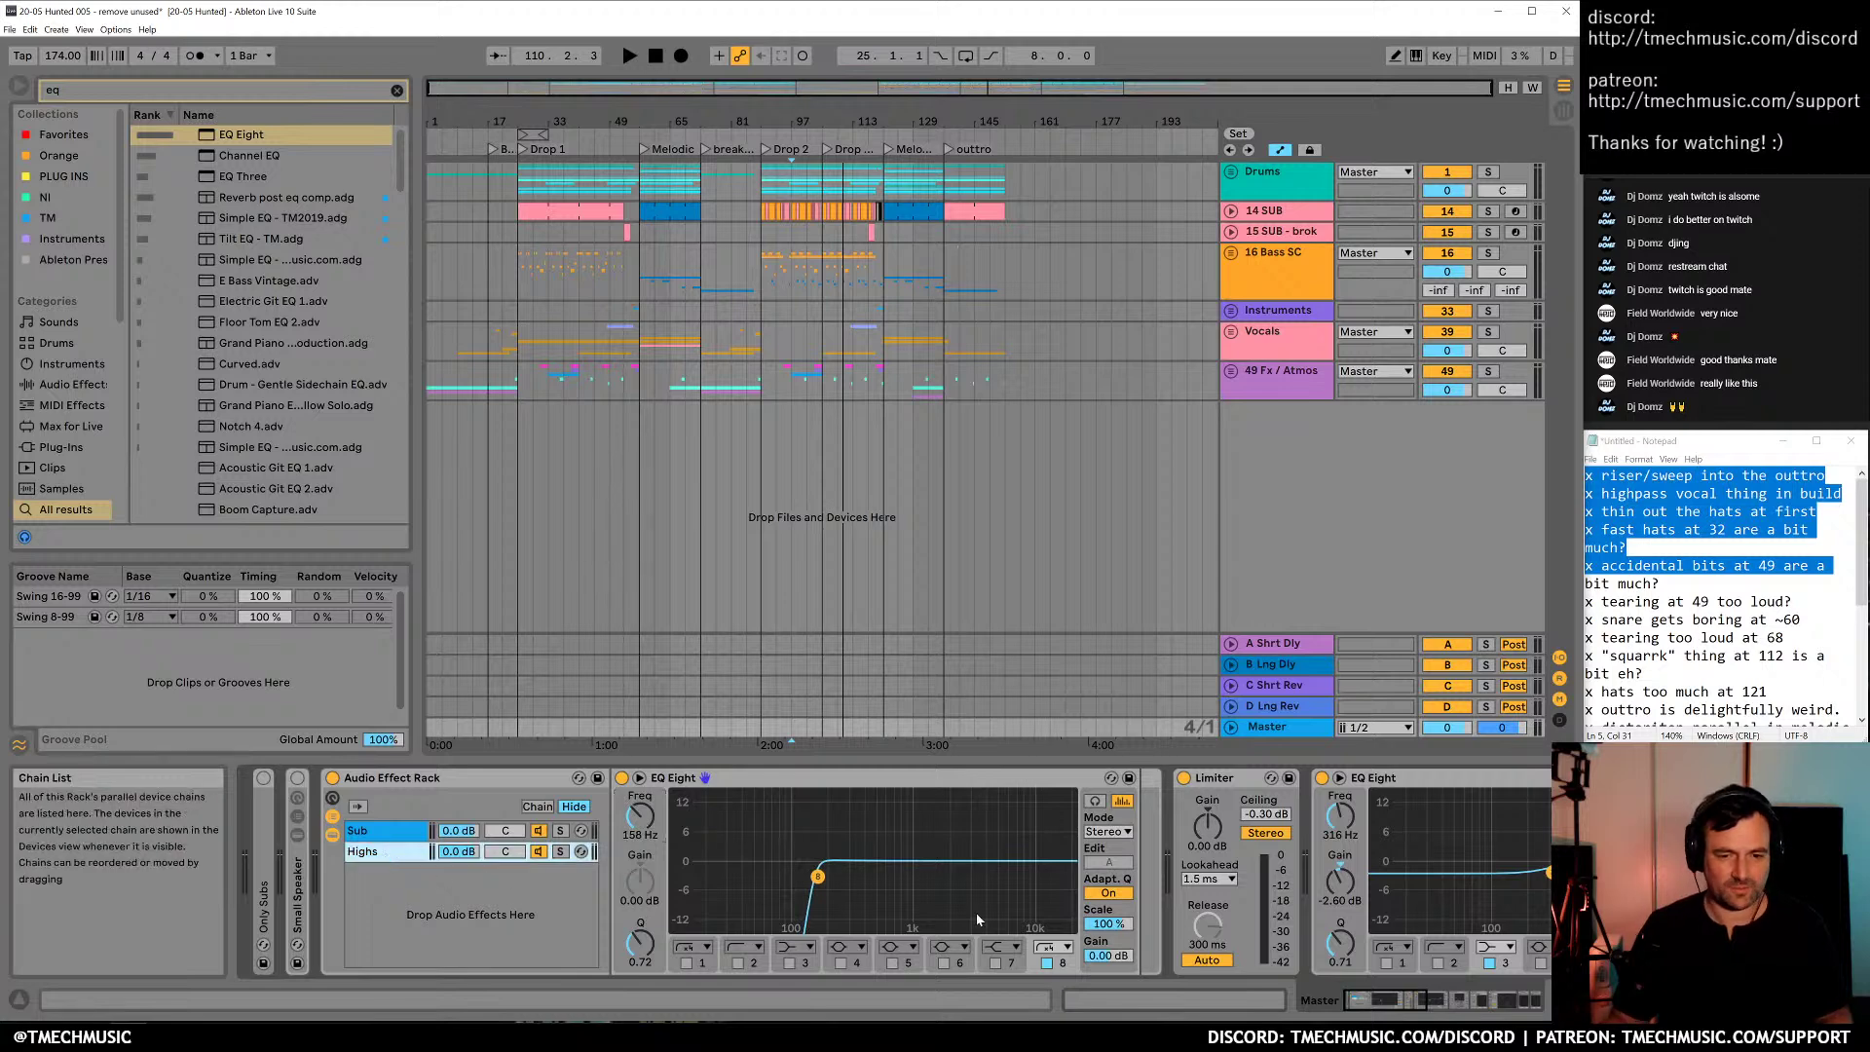
key("ctrl+f")
type("sat")
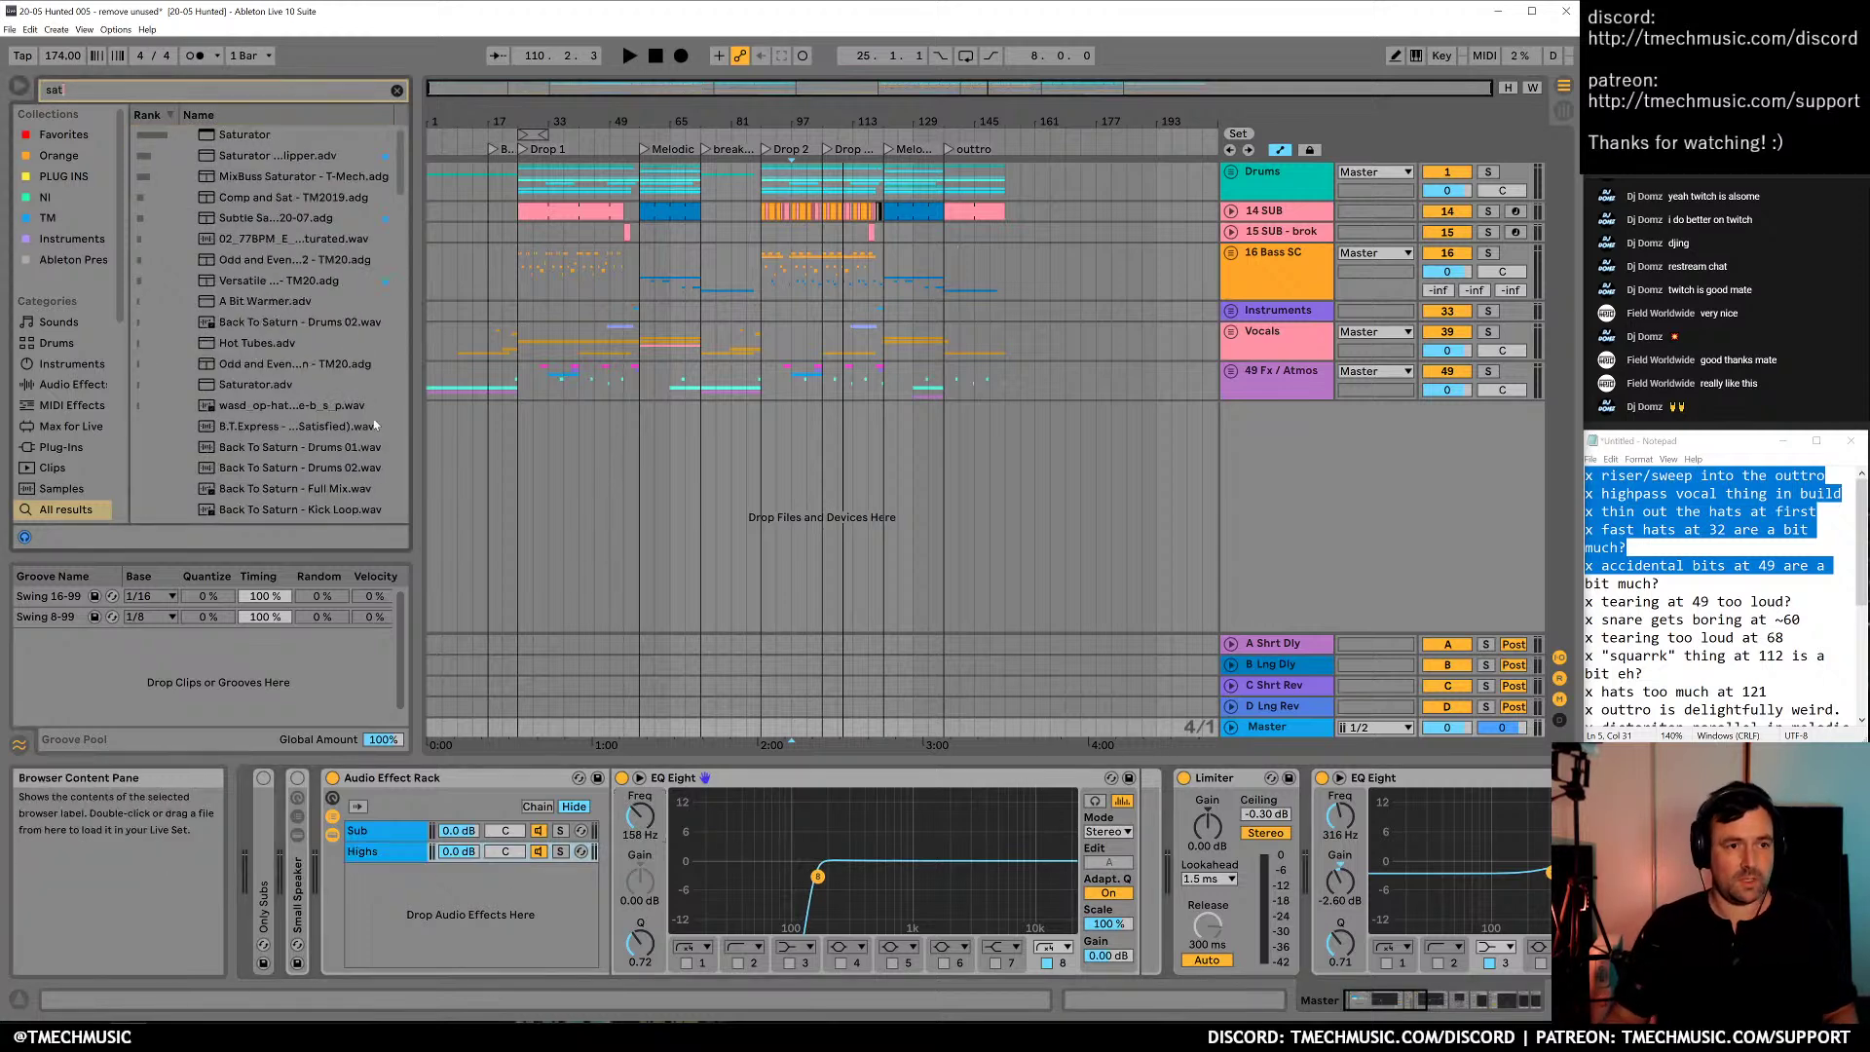
left_click(246, 136)
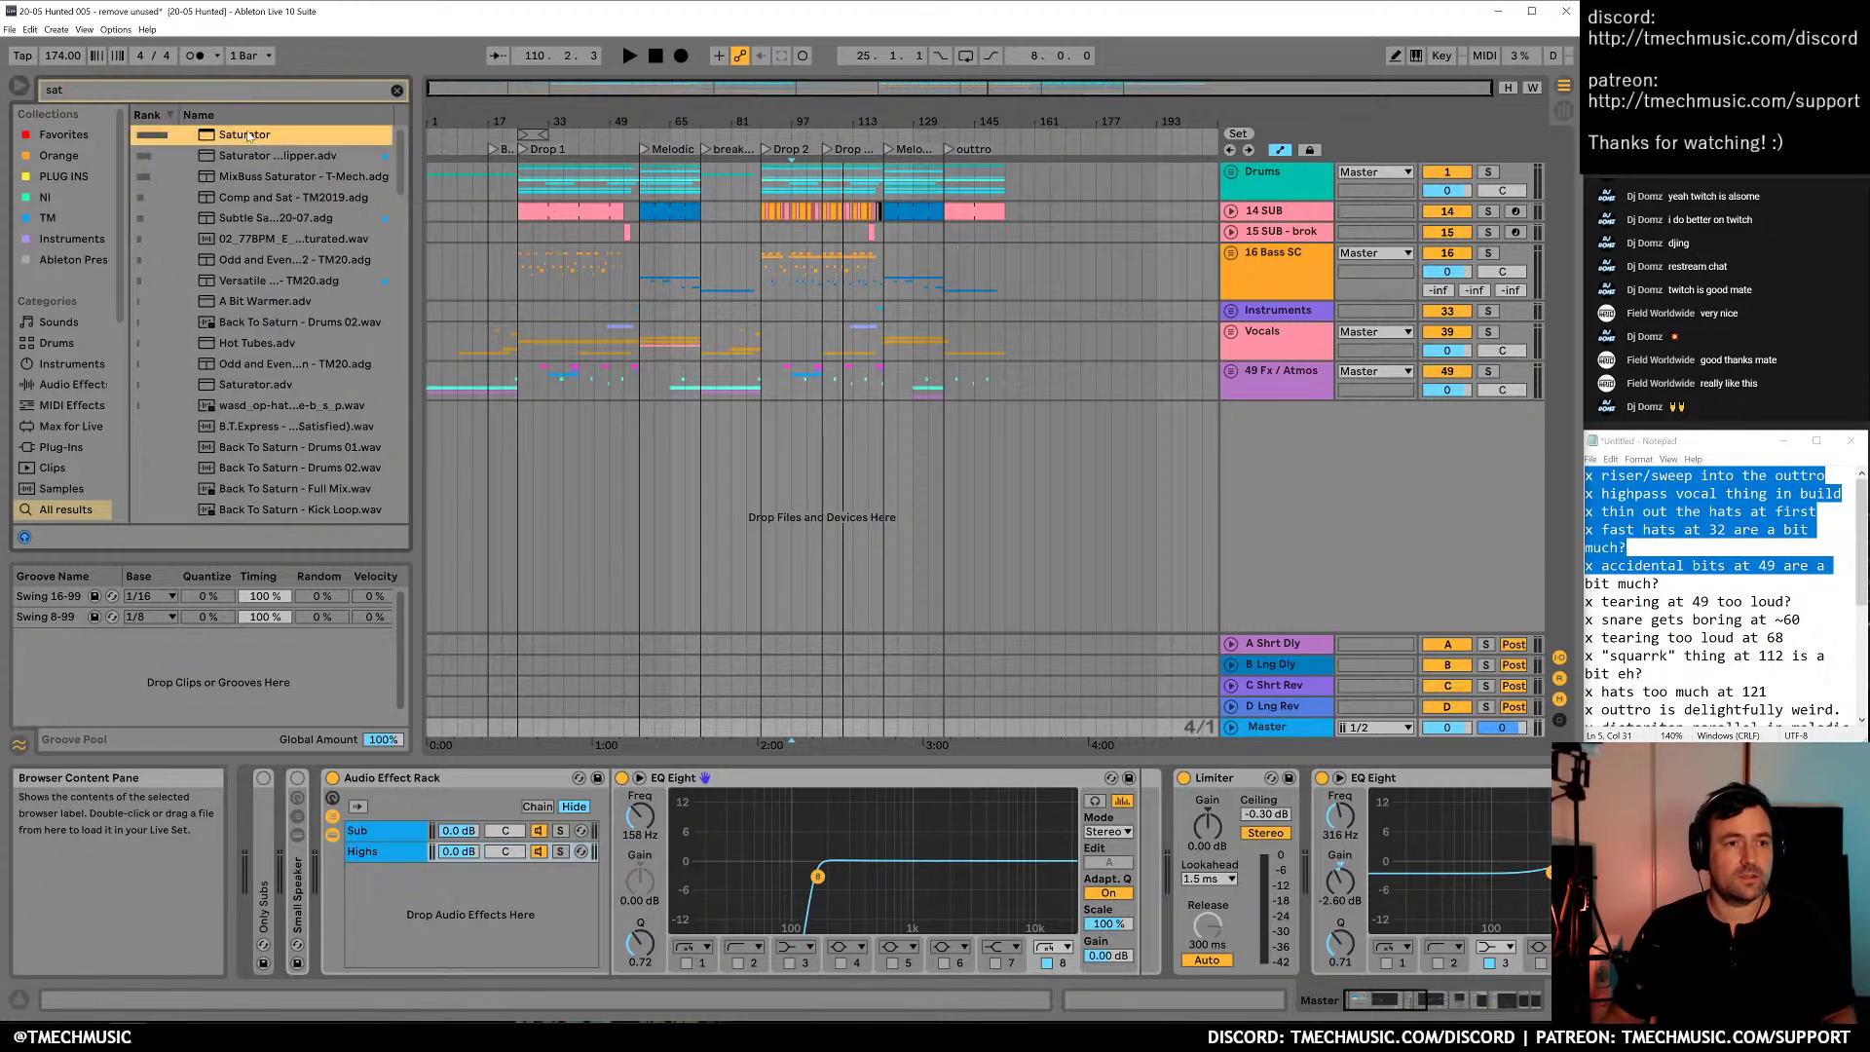
left_click(279, 199)
left_click(242, 221)
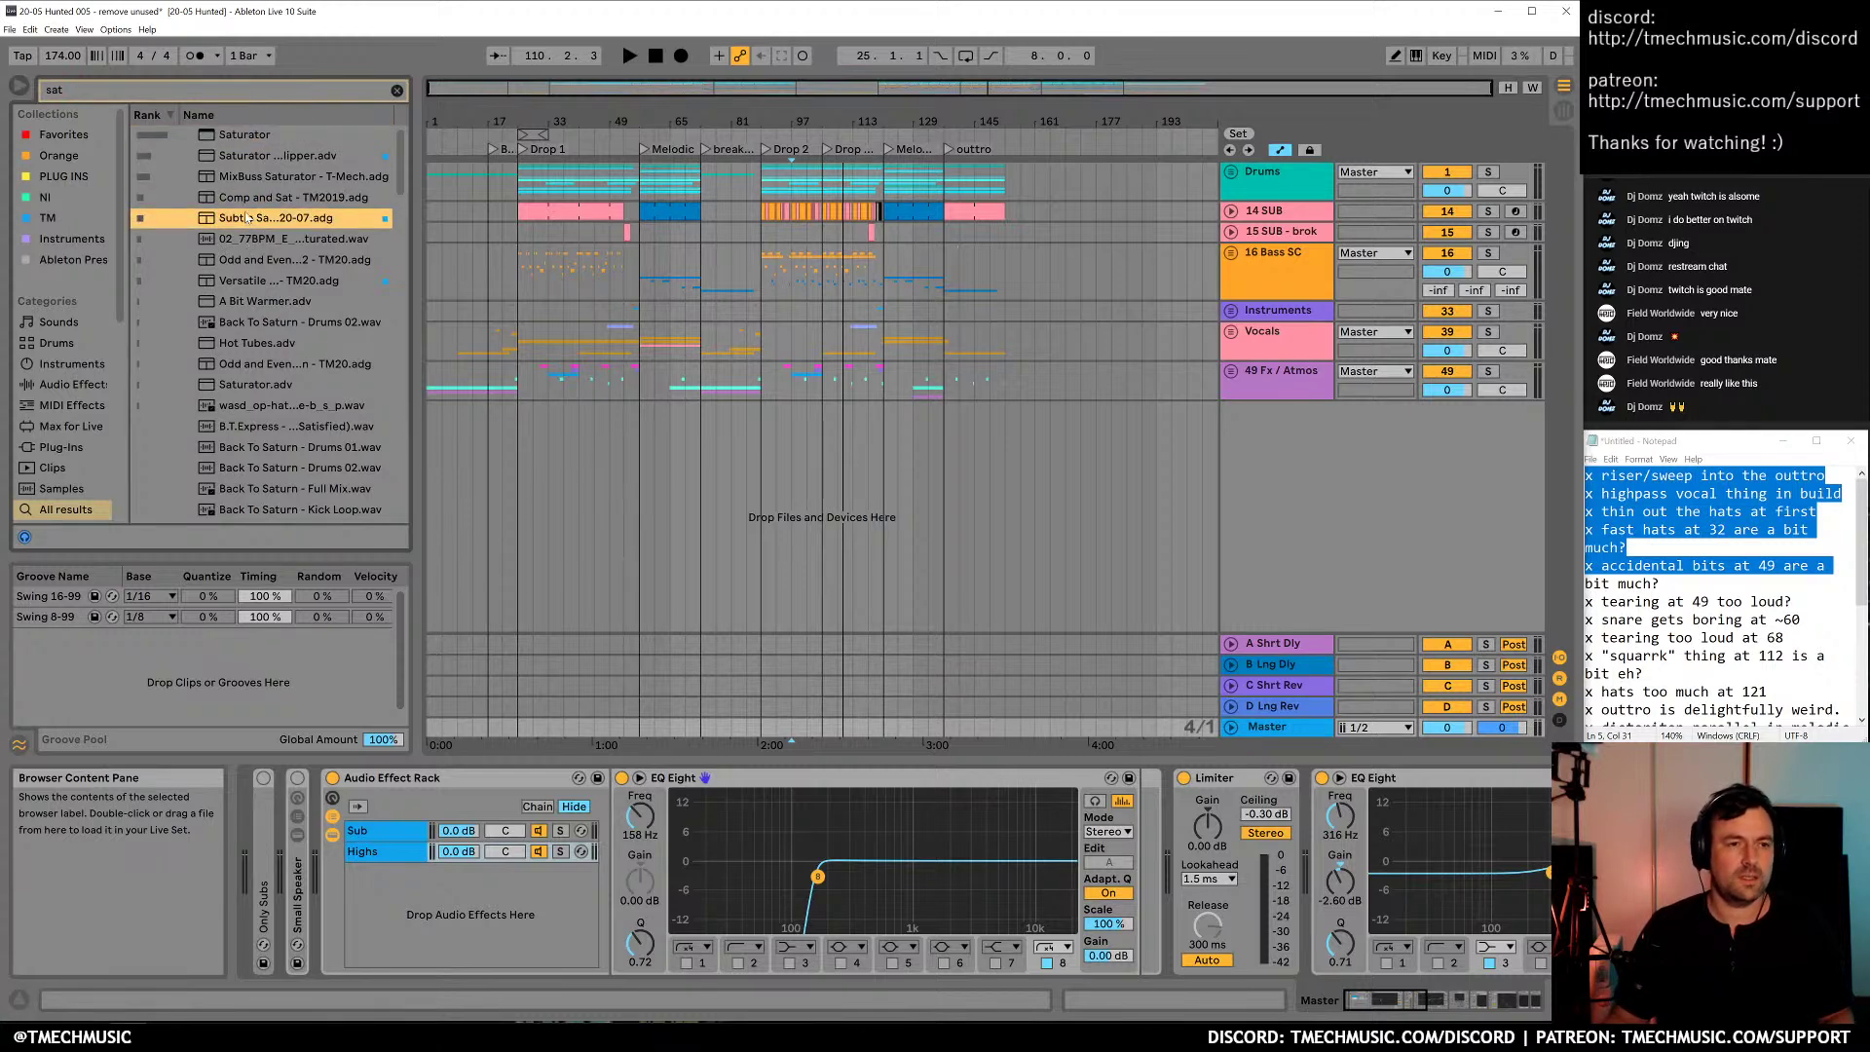
left_click(260, 198)
left_click_drag(668, 757, 641, 831)
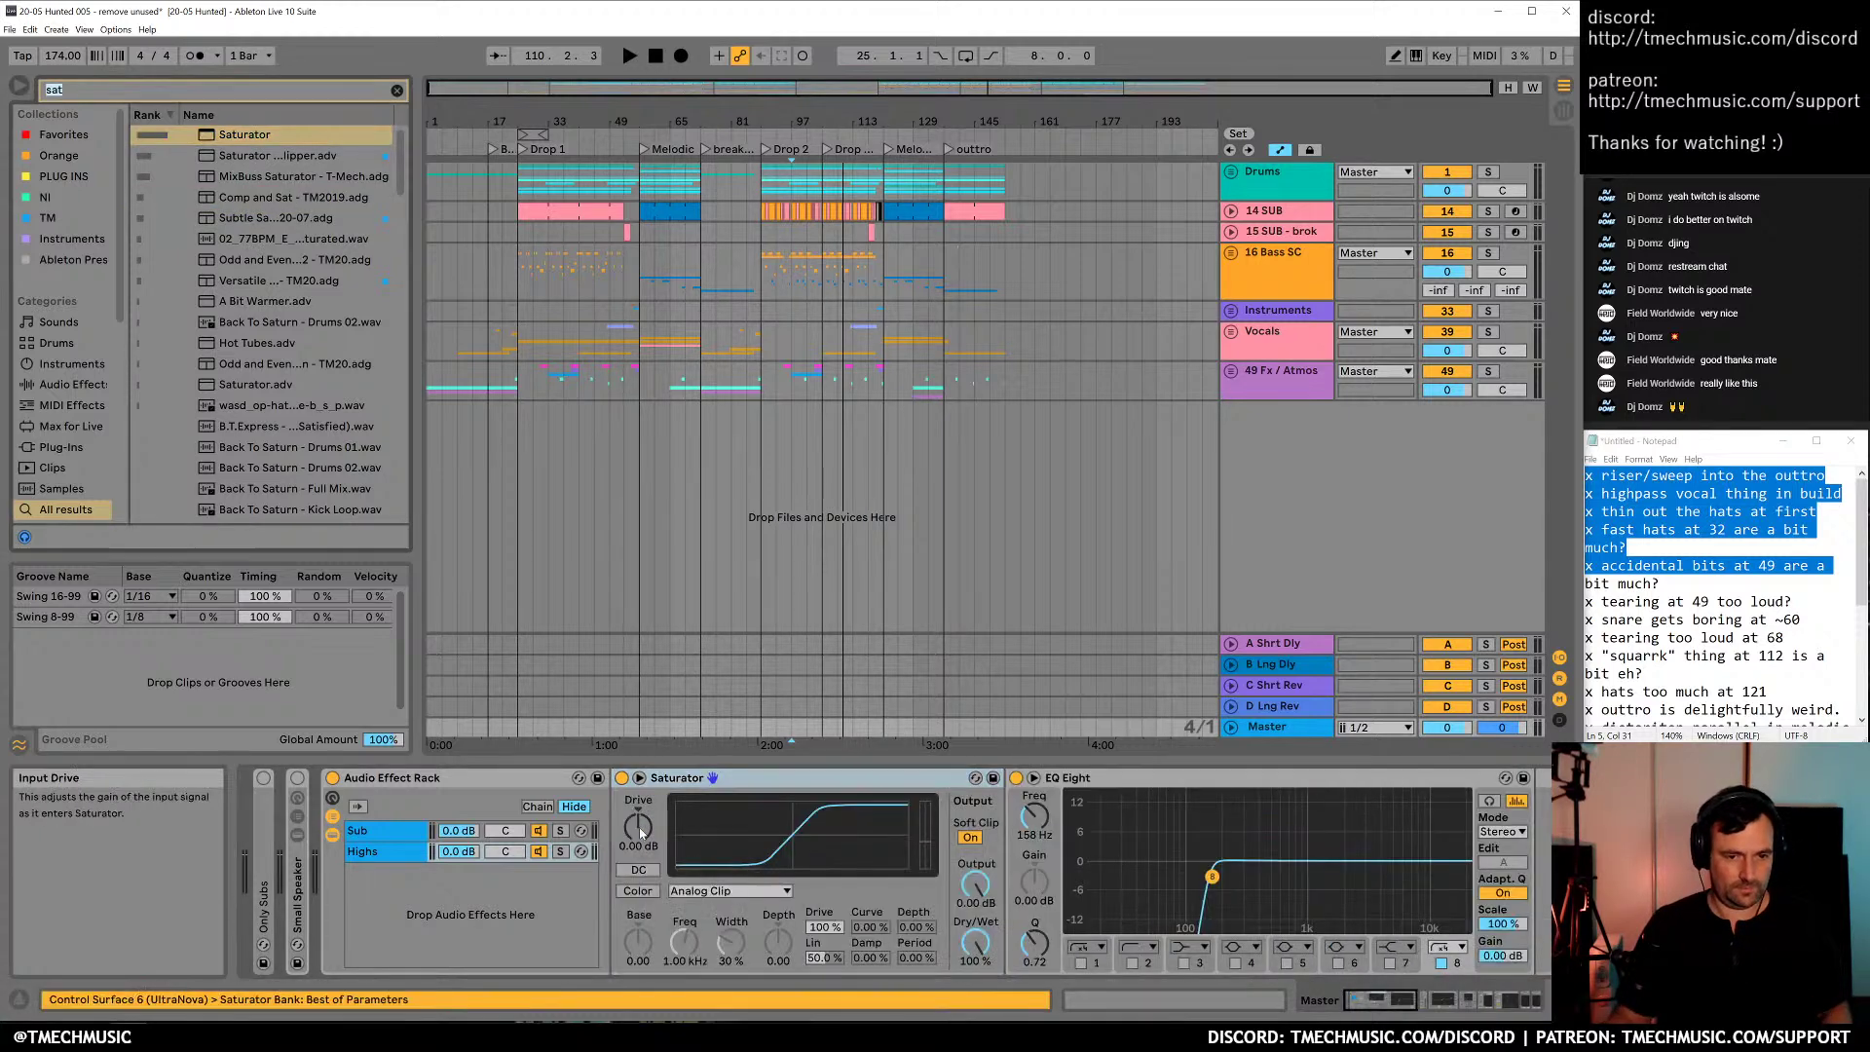
Insert a Glue Compressor between the Saturator and the EQ Eight, and set both effects' Dry/Wet to 0 %
type("glue")
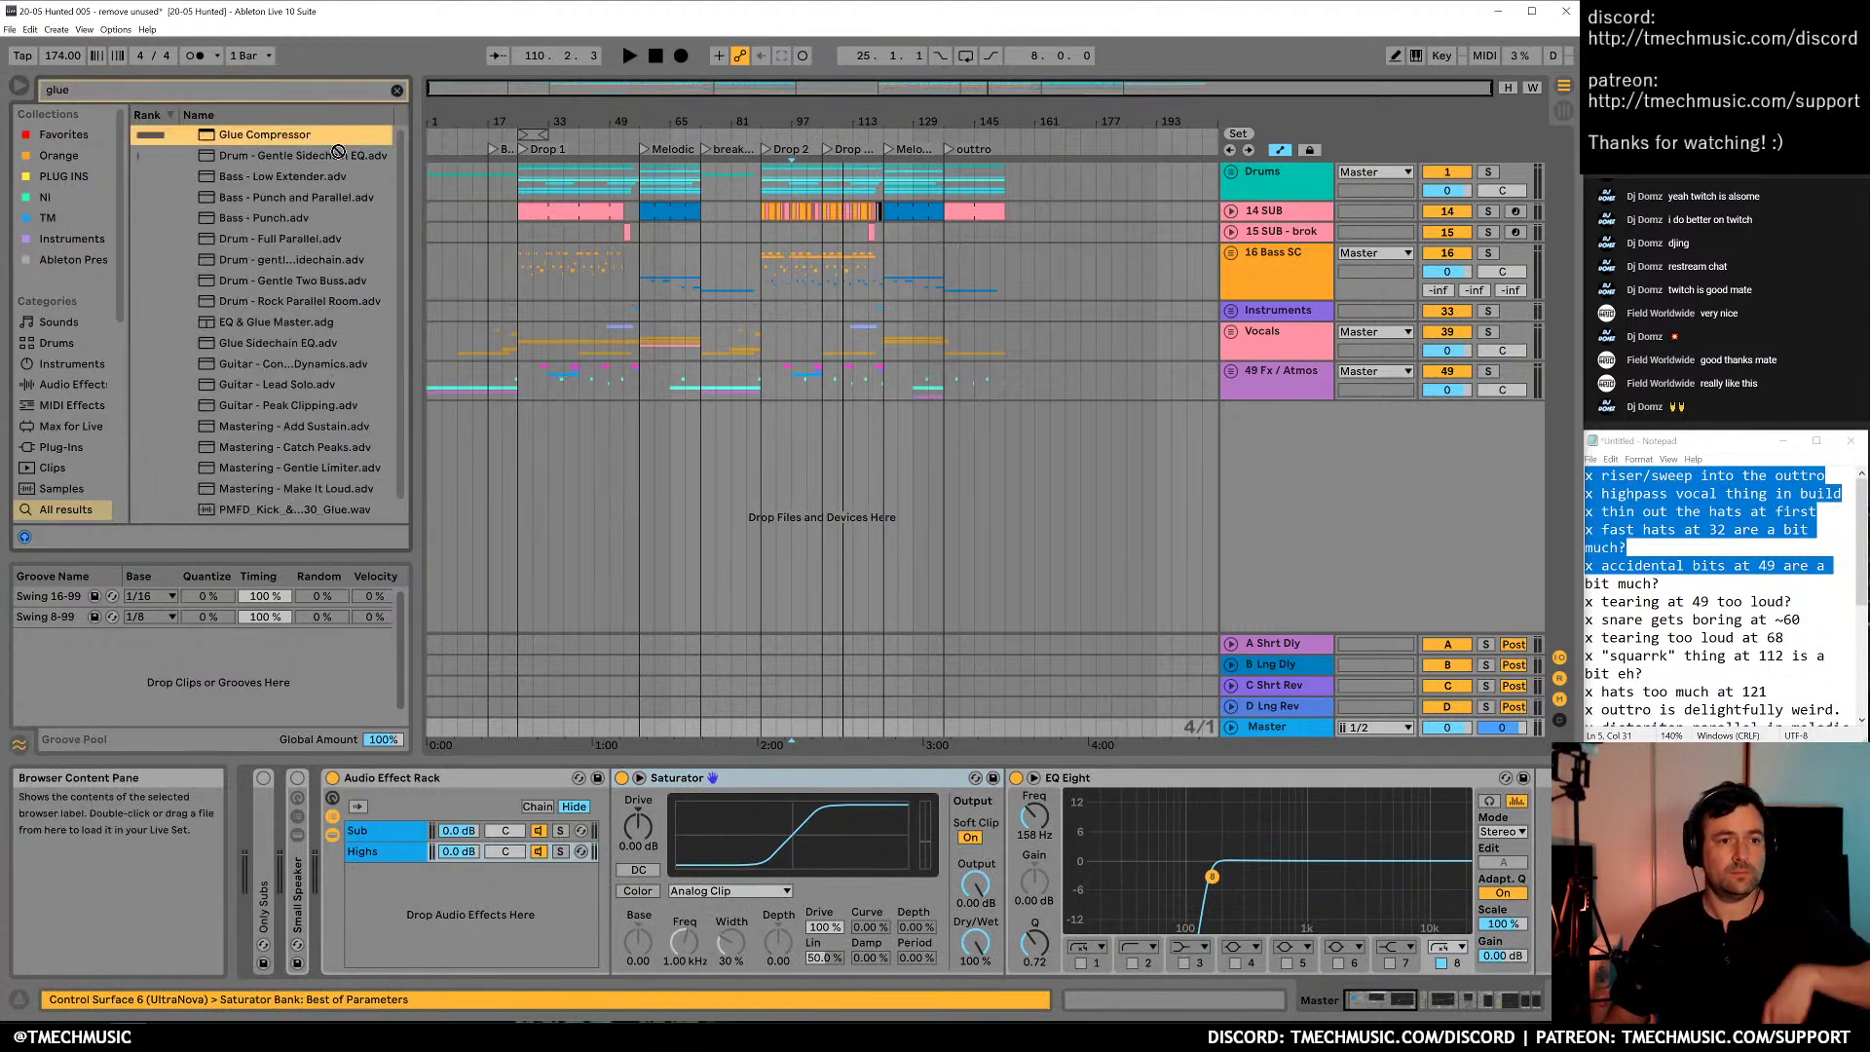
key("Return")
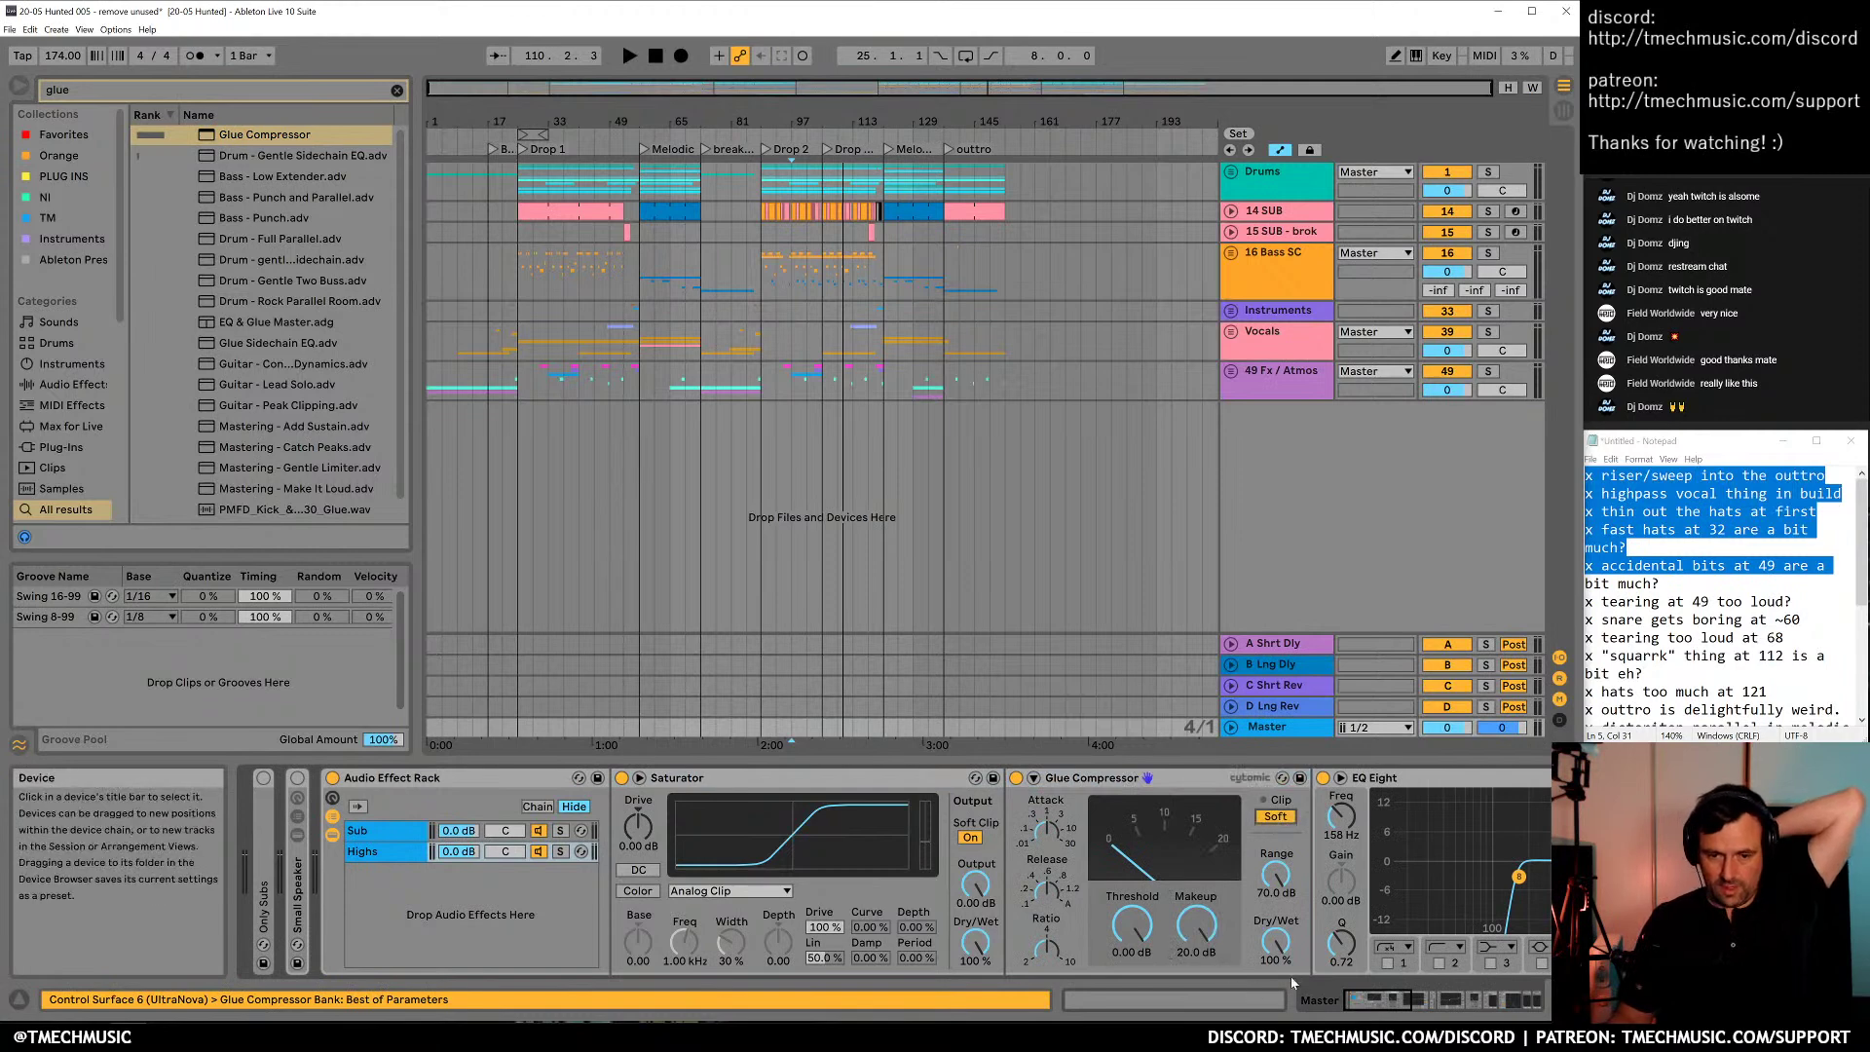
left_click_drag(1275, 941, 1279, 949)
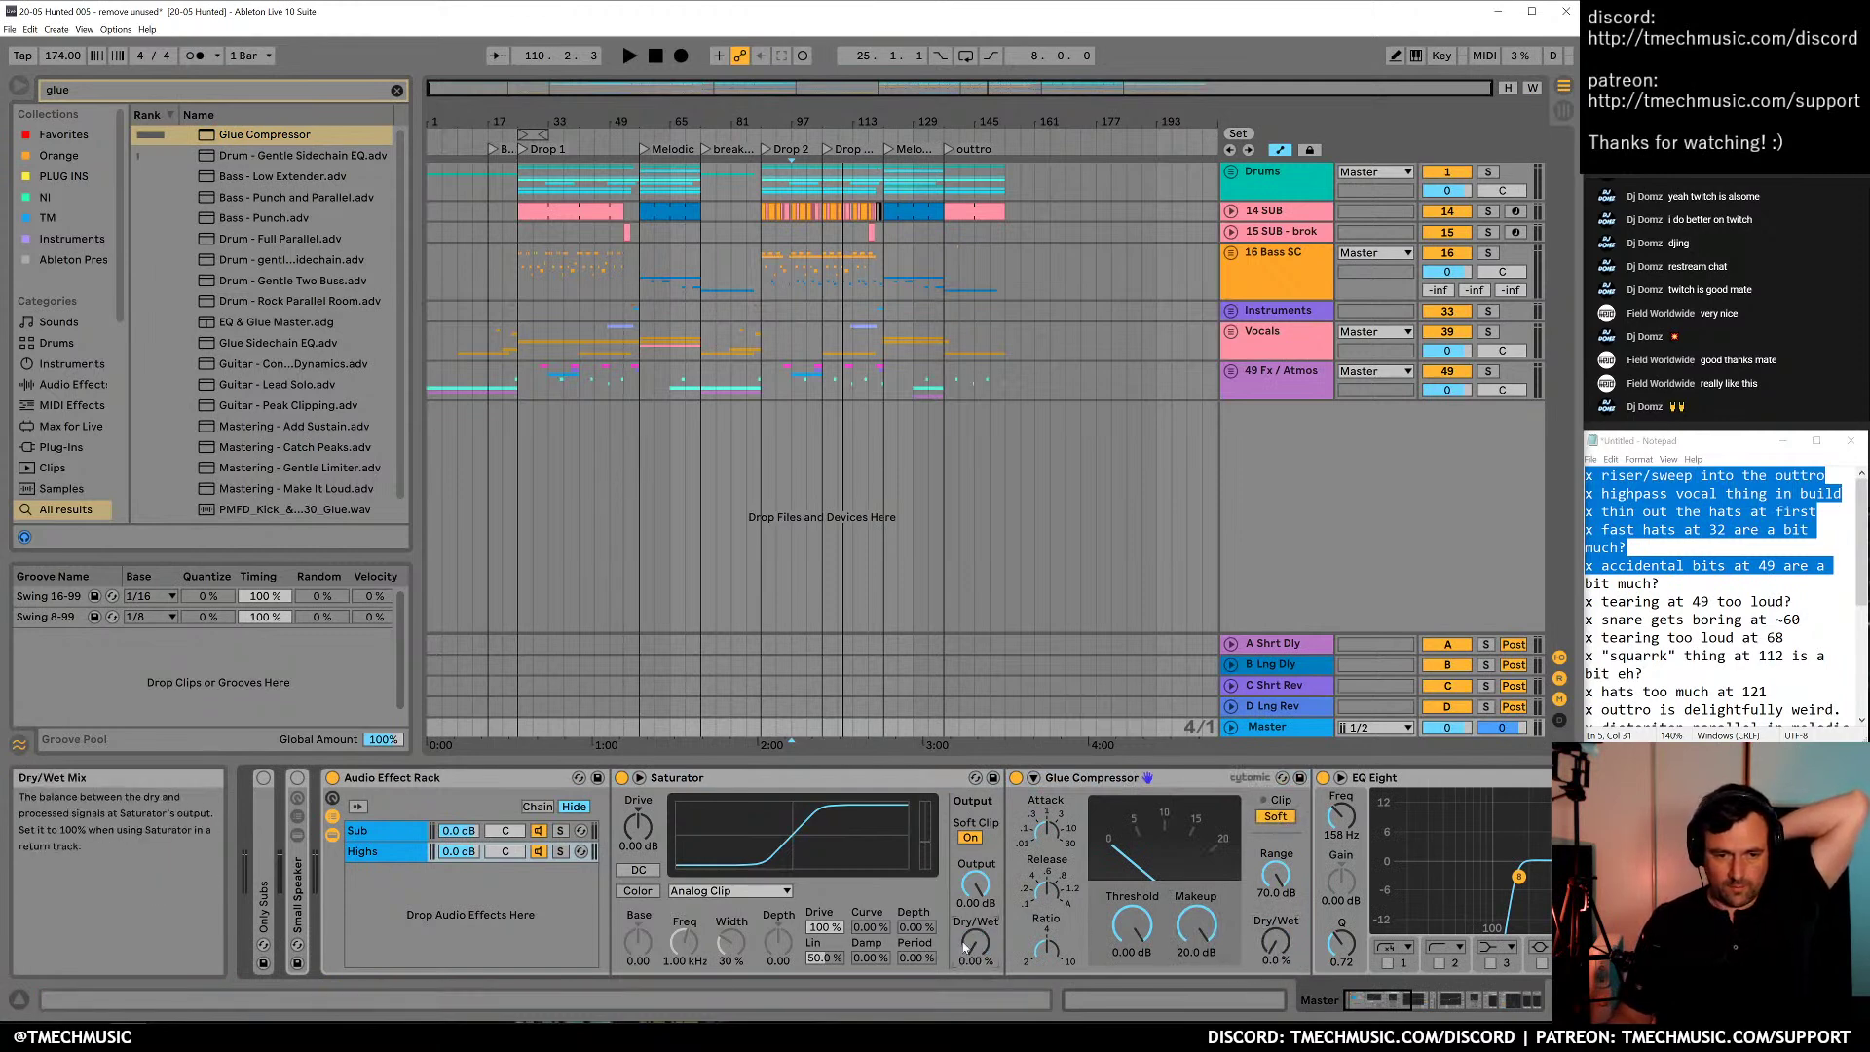
During playback, try 9.14 dB Saturator Drive, about 11 % Saturator Dry/Wet and 8.7 % Glue Compressor Dry/Wet, comparing against the bypassed rack
left_click_drag(648, 837, 649, 814)
key("space")
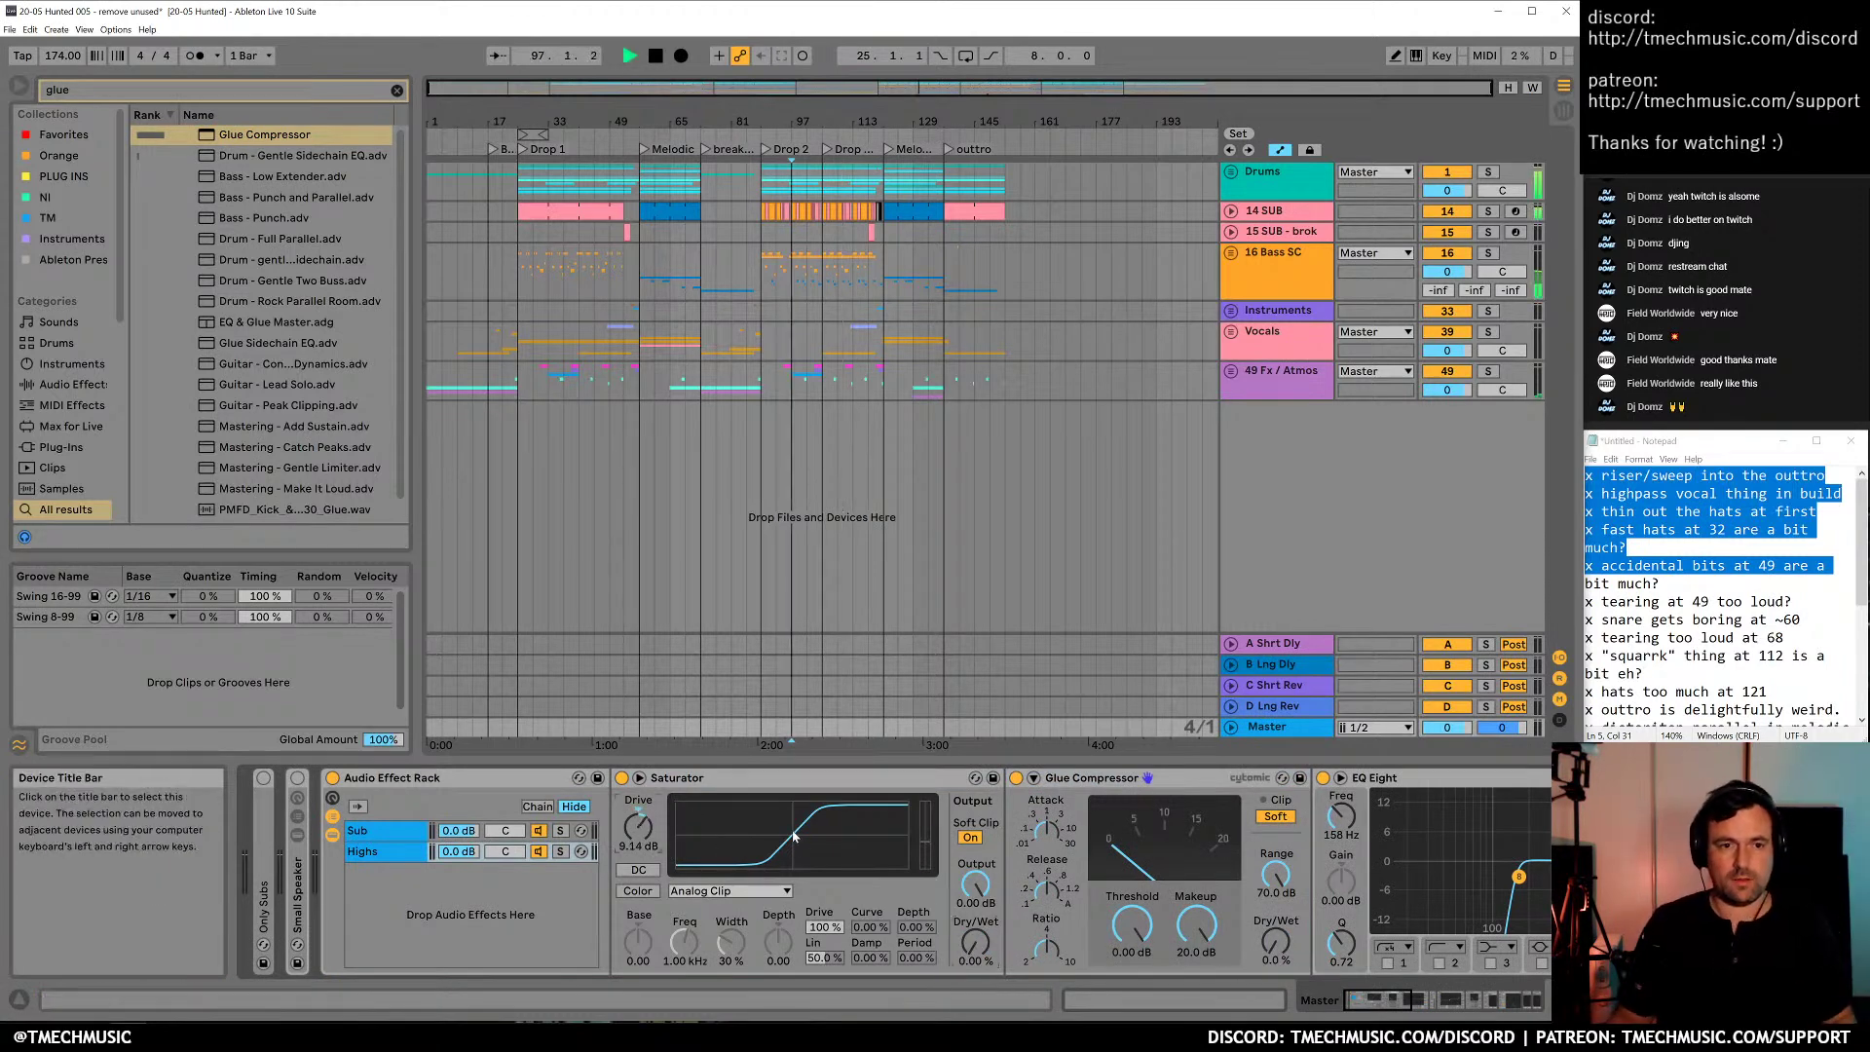
left_click_drag(974, 943, 975, 923)
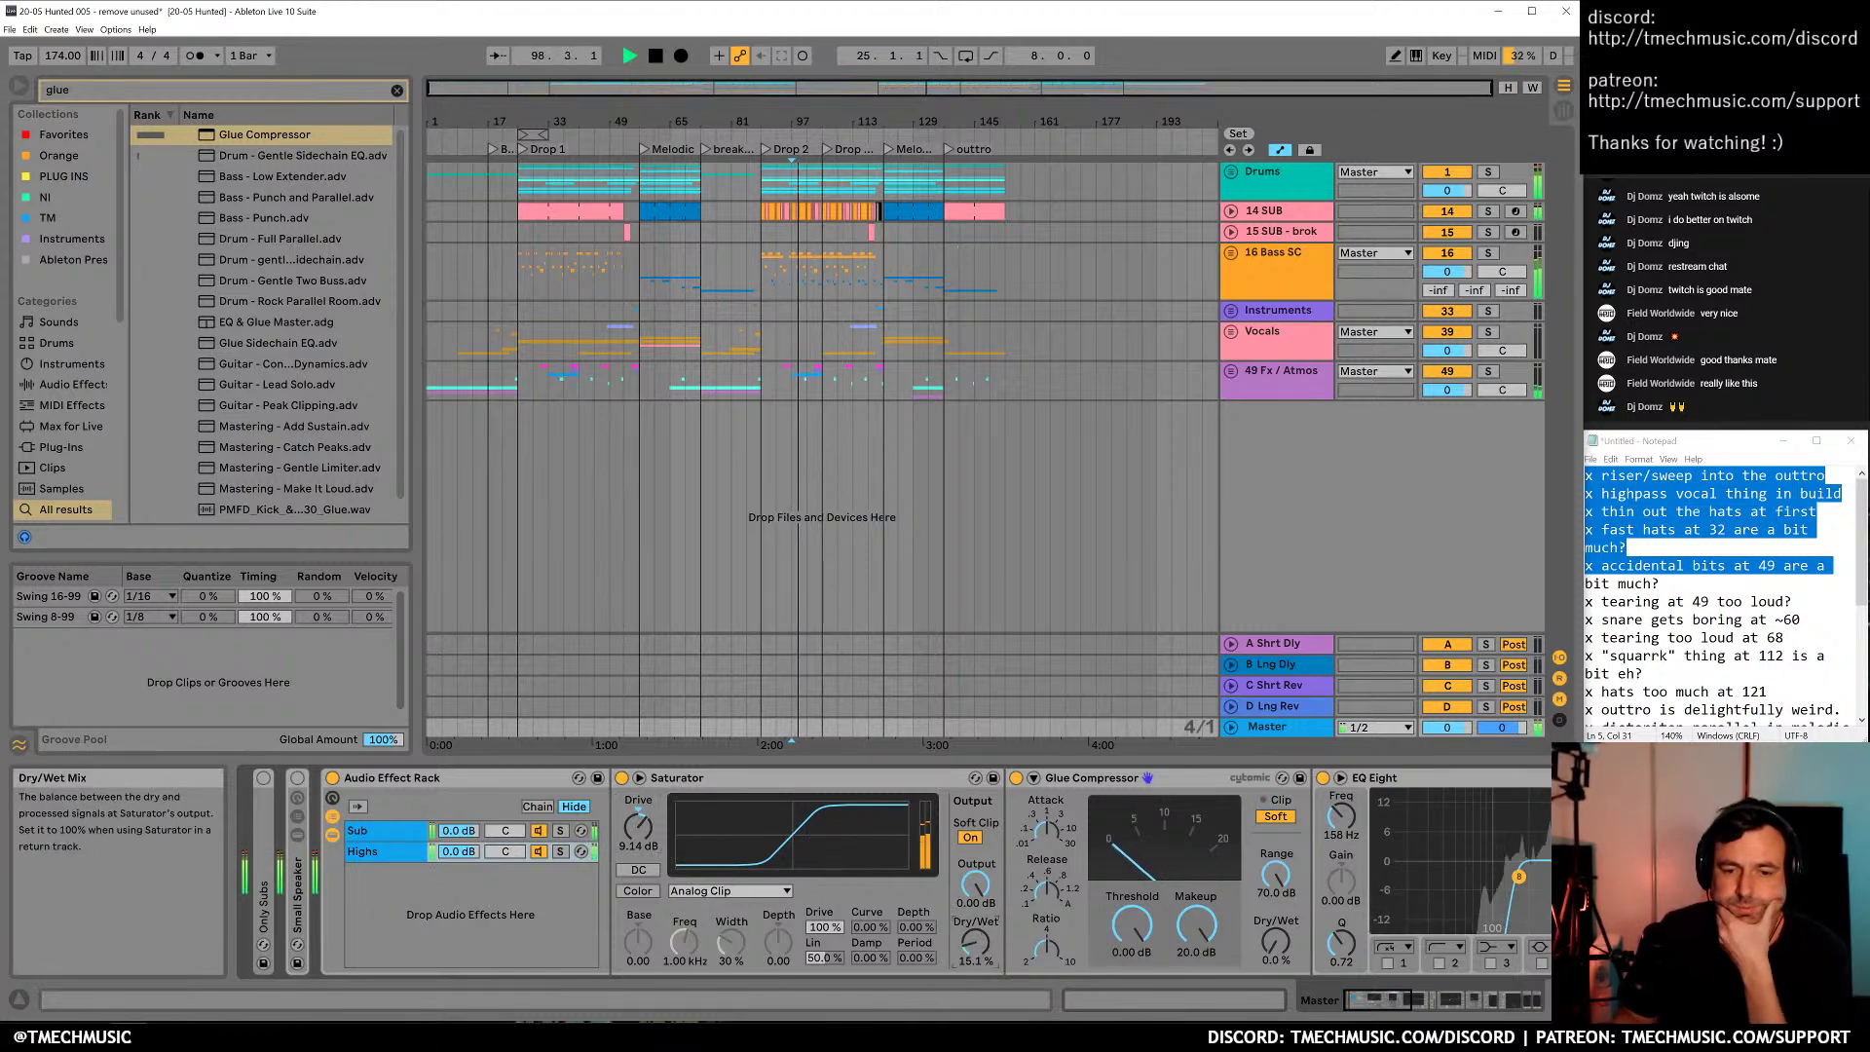
mouse_move(1276, 941)
left_mouse_down()
mouse_move(1276, 911)
mouse_move(1276, 943)
left_mouse_up()
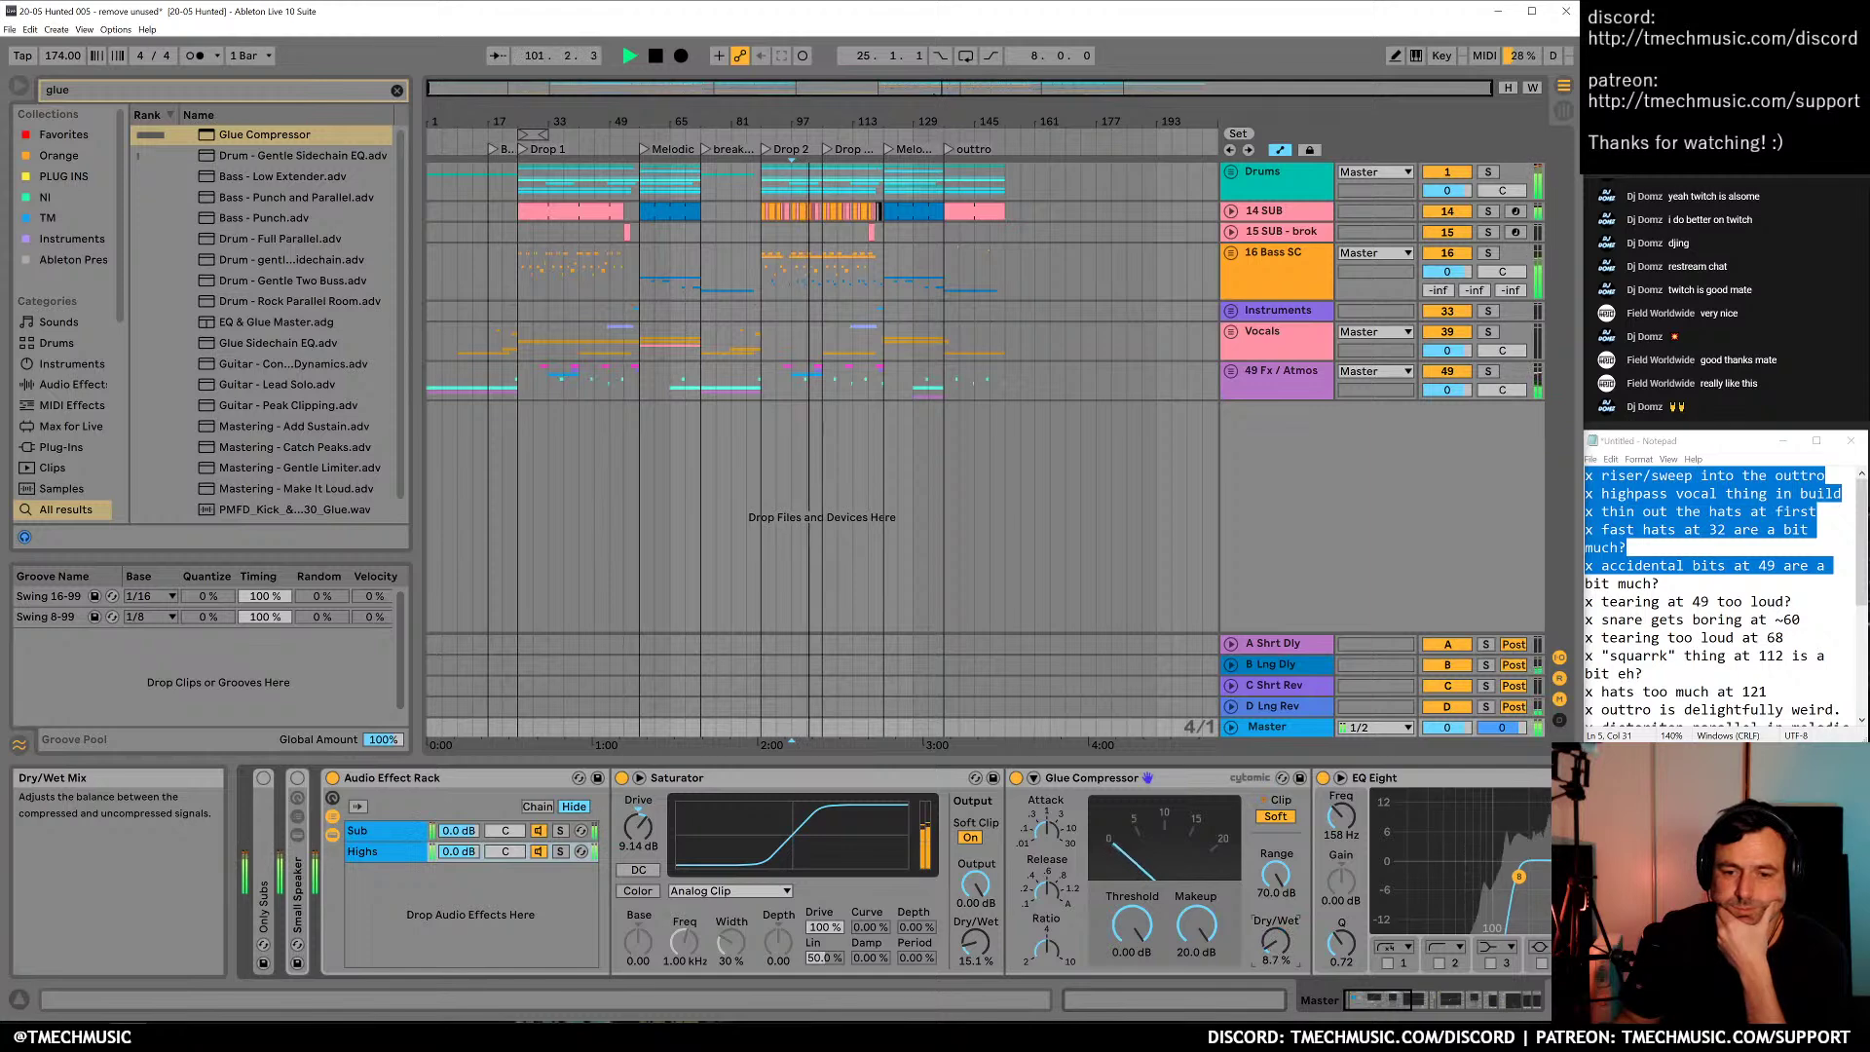
left_click_drag(974, 942, 975, 951)
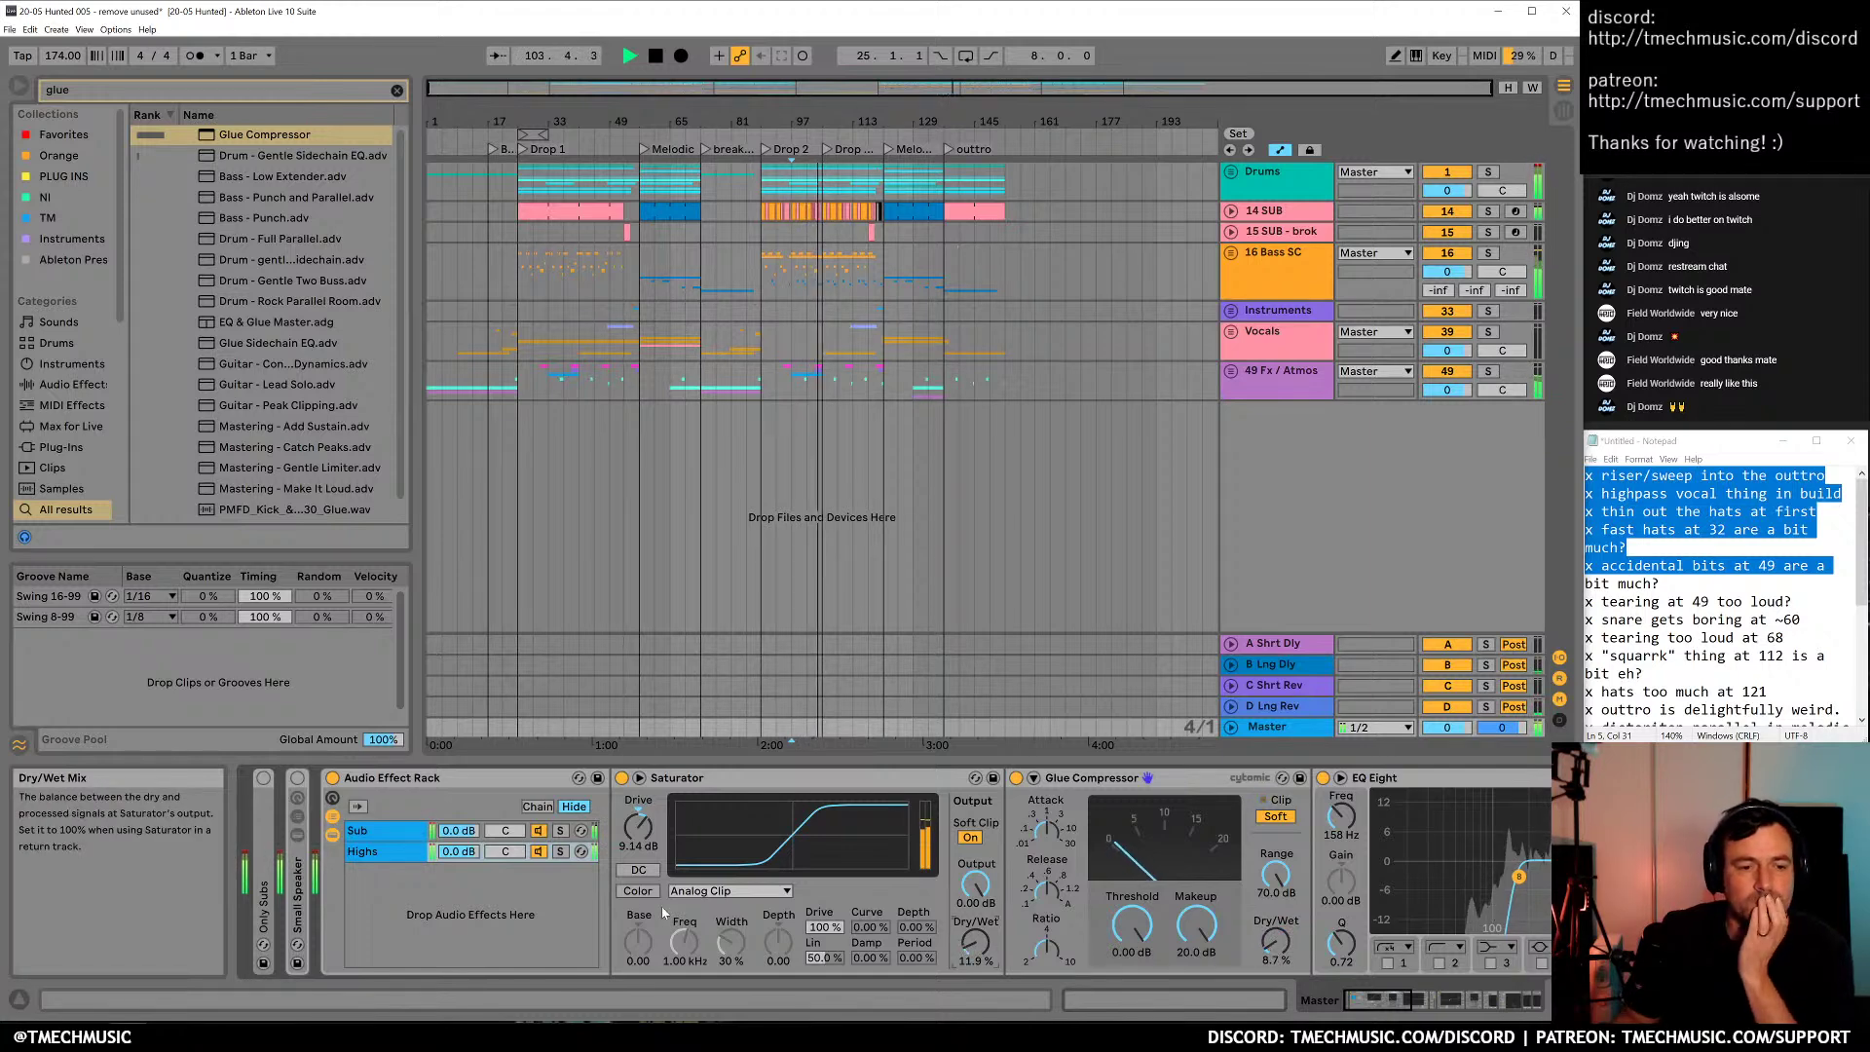
double_click(978, 946)
mouse_move(980, 962)
left_mouse_down()
mouse_move(980, 1003)
mouse_move(974, 936)
left_mouse_up()
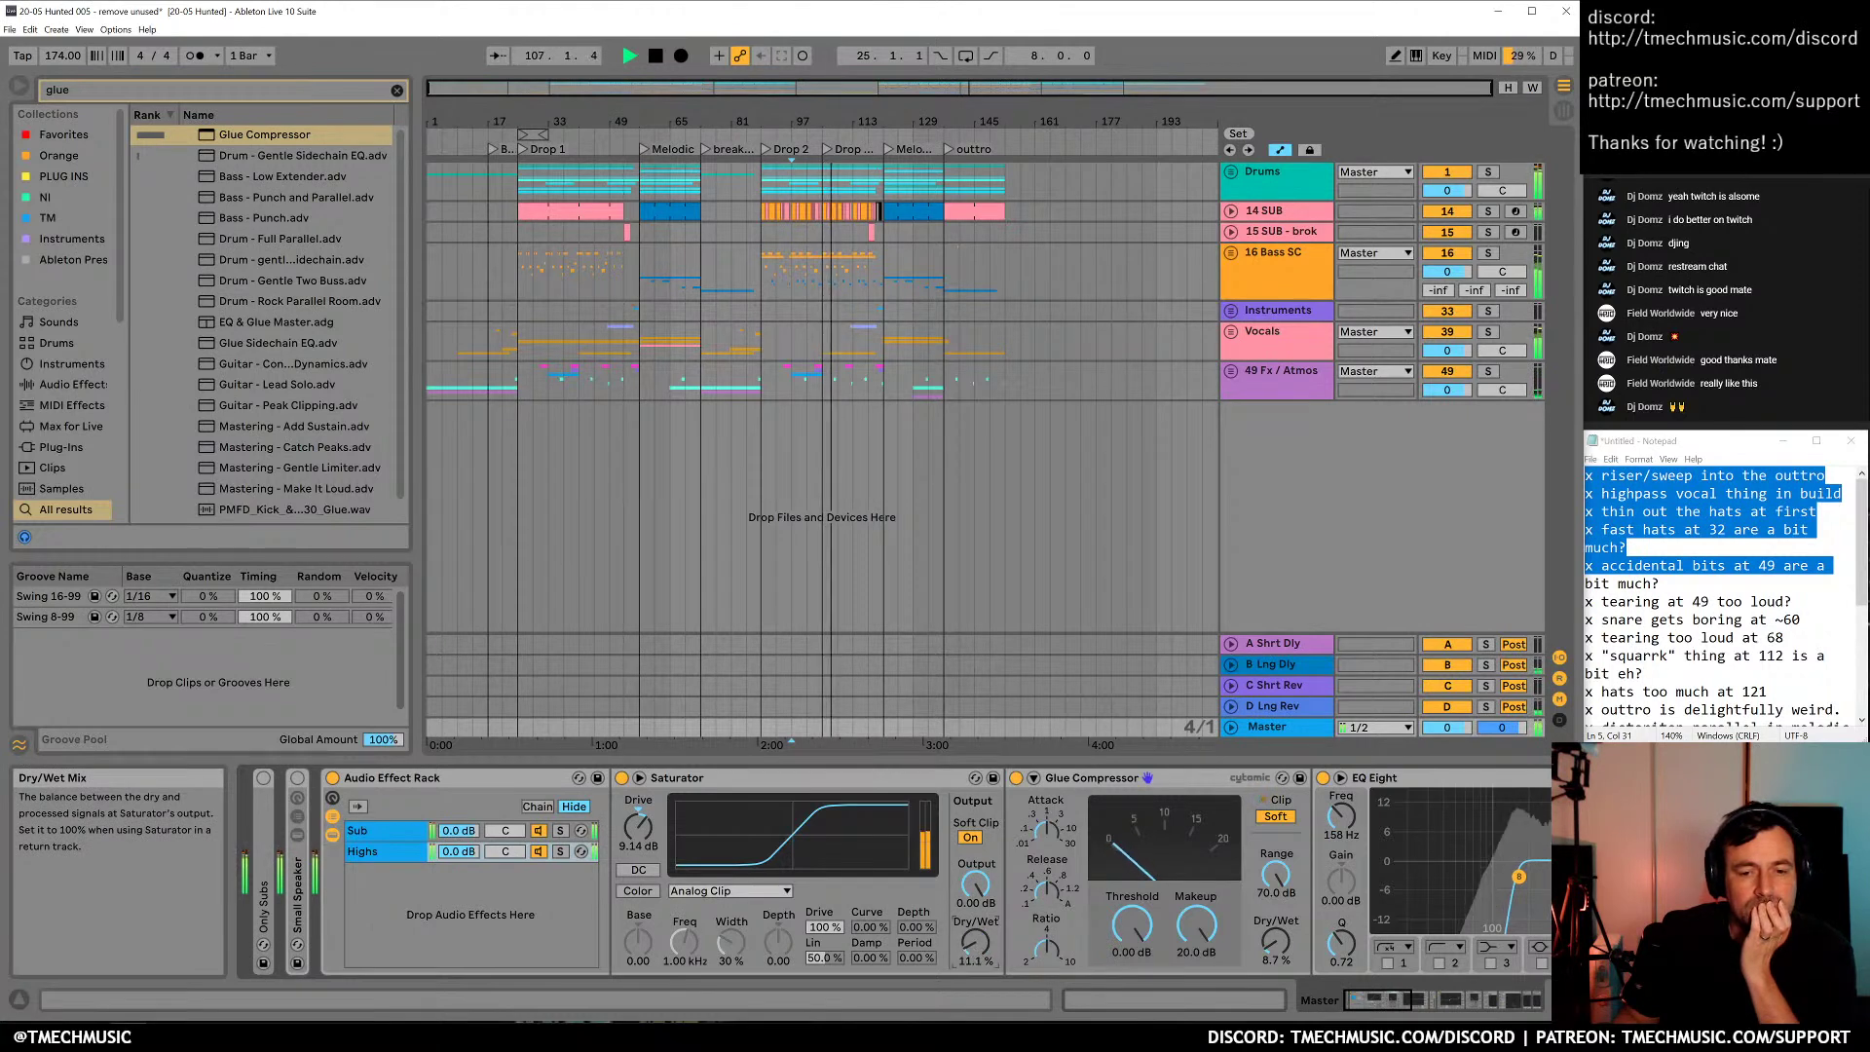
left_click(331, 778)
left_click(331, 778)
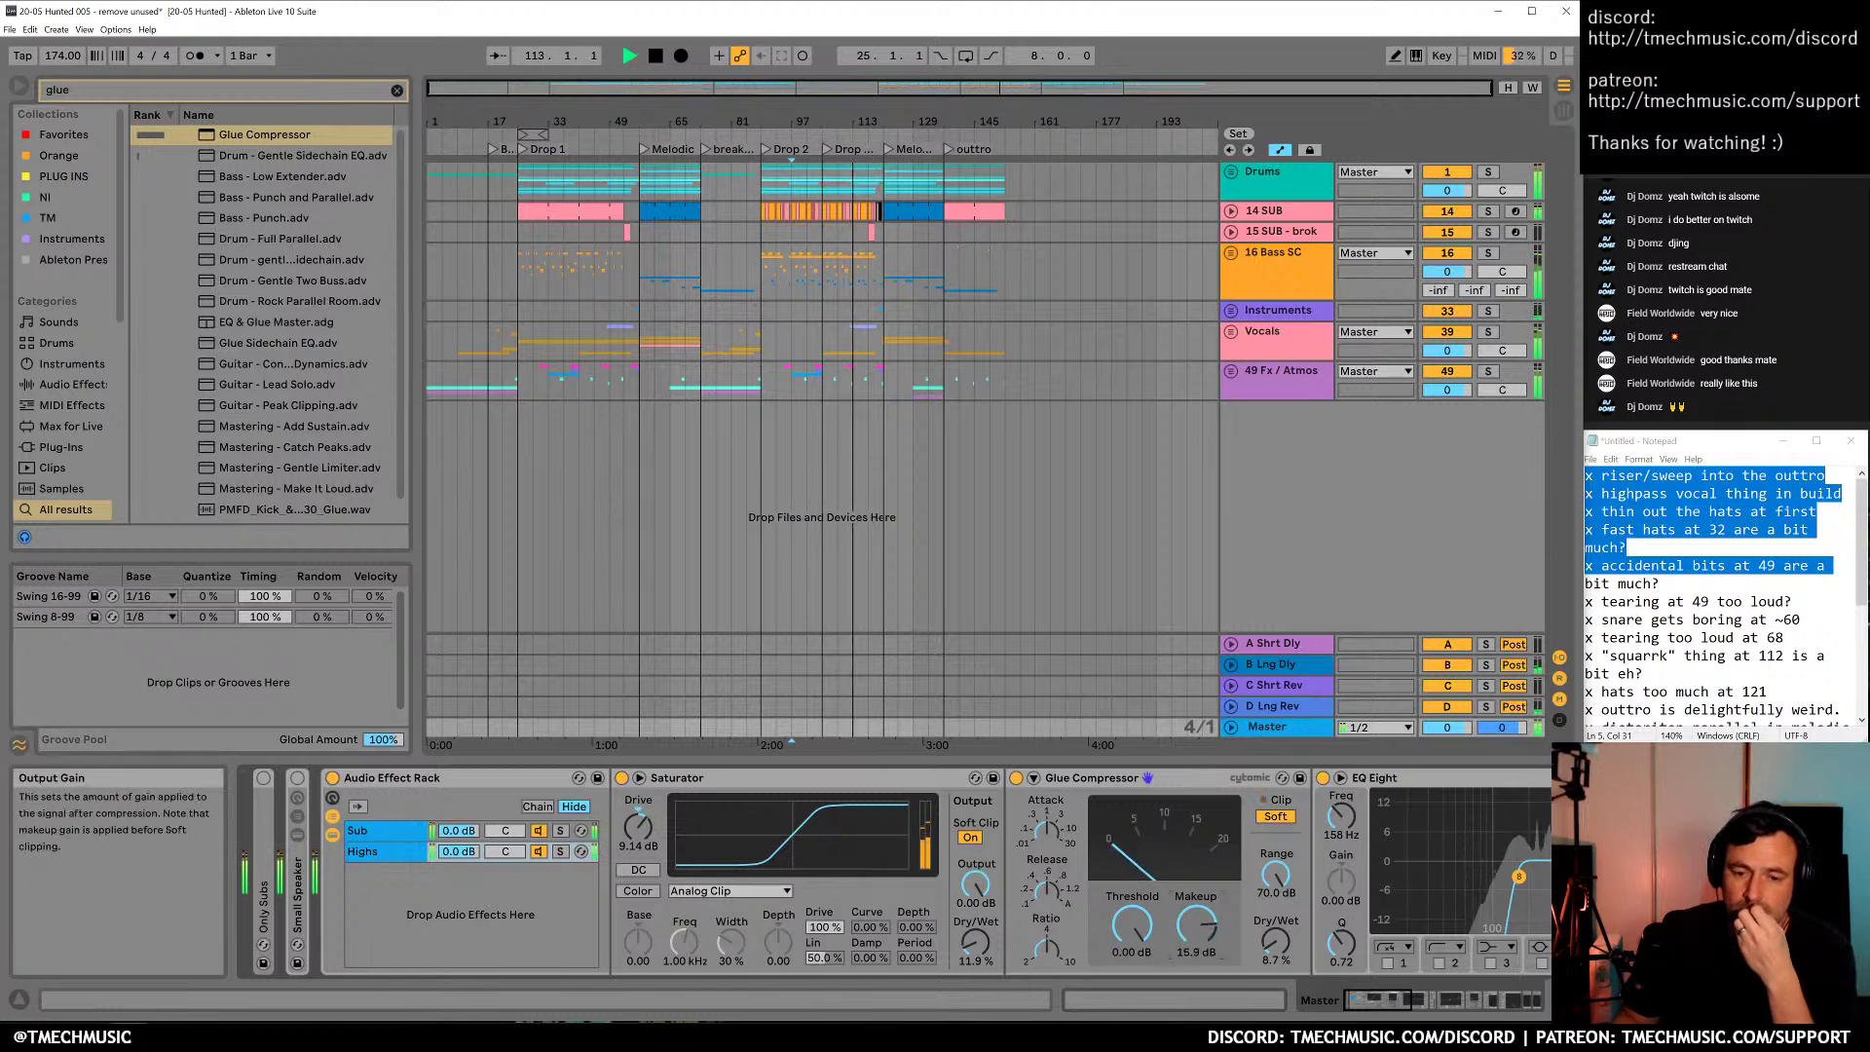
Set the Saturator to 5.14 dB Drive and 19 % Dry/Wet and the Glue Compressor to 10 % Dry/Wet, comparing against the bypassed rack
left_click_drag(638, 826, 638, 845)
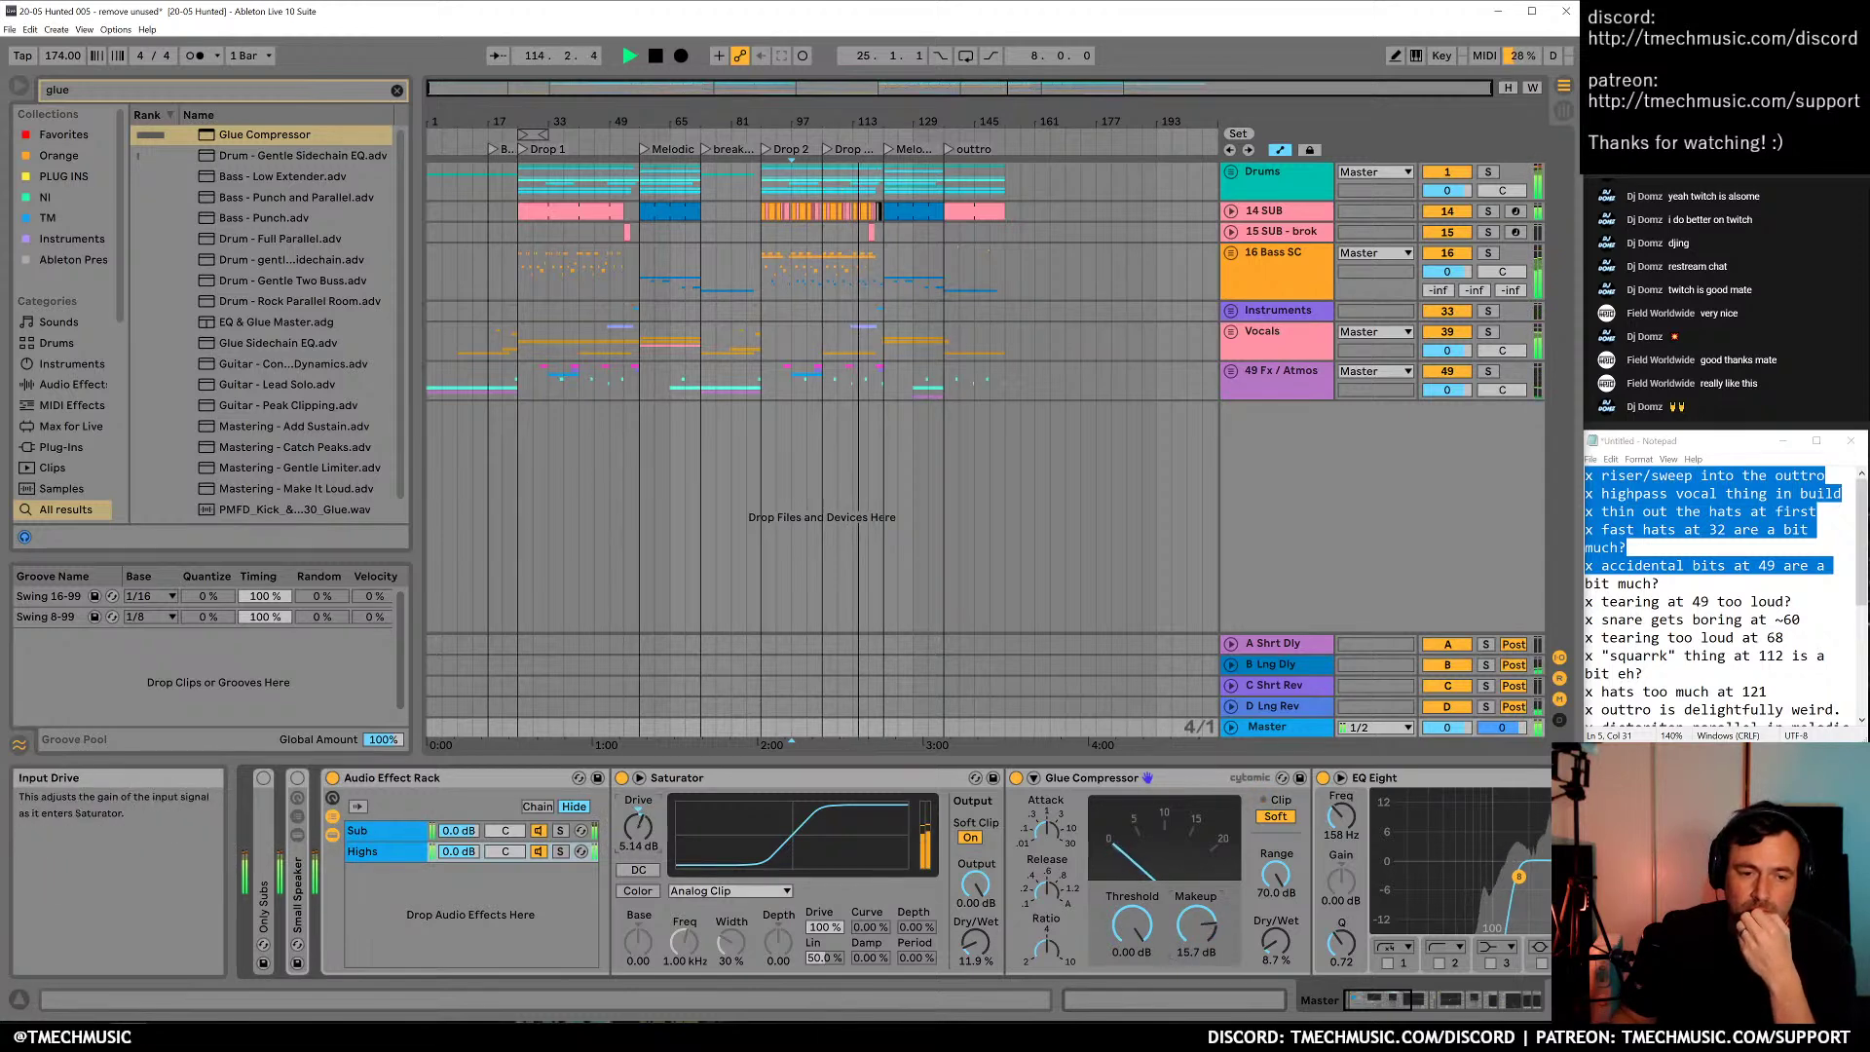
left_click_drag(975, 941, 975, 923)
left_click_drag(1274, 941, 1275, 930)
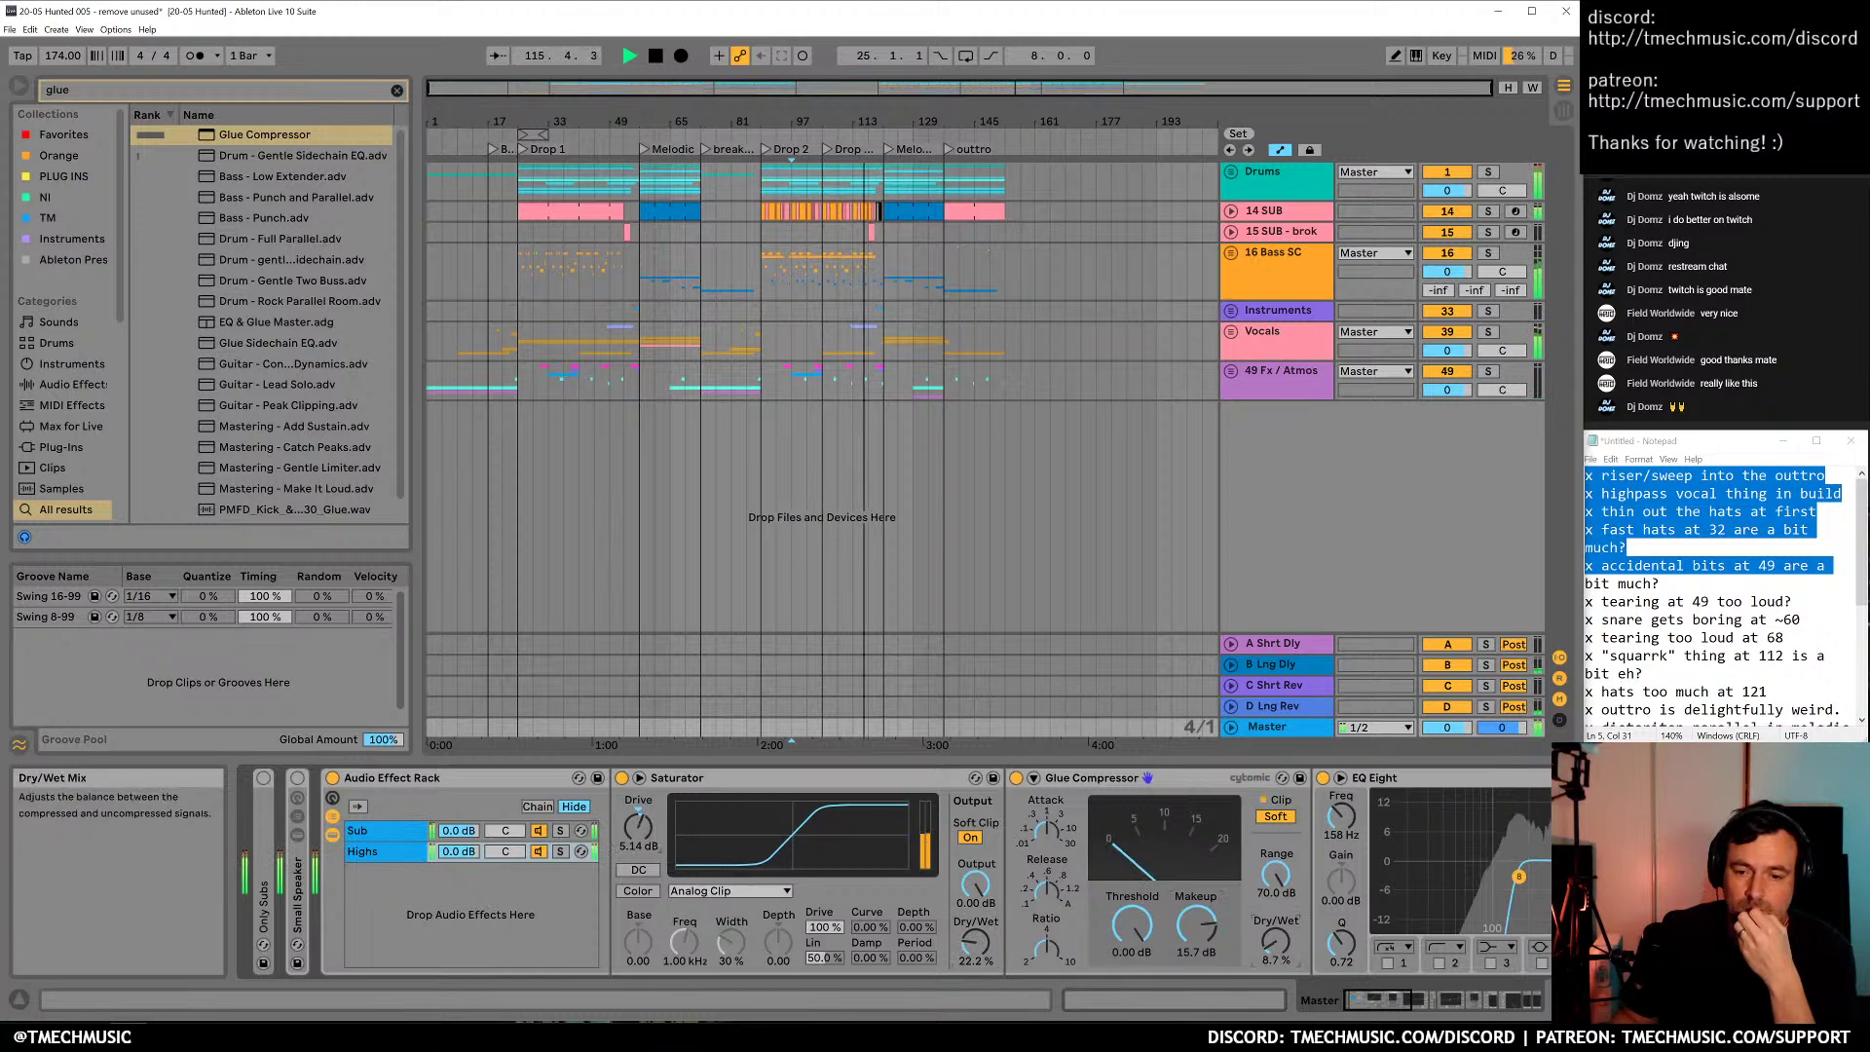
left_click(332, 779)
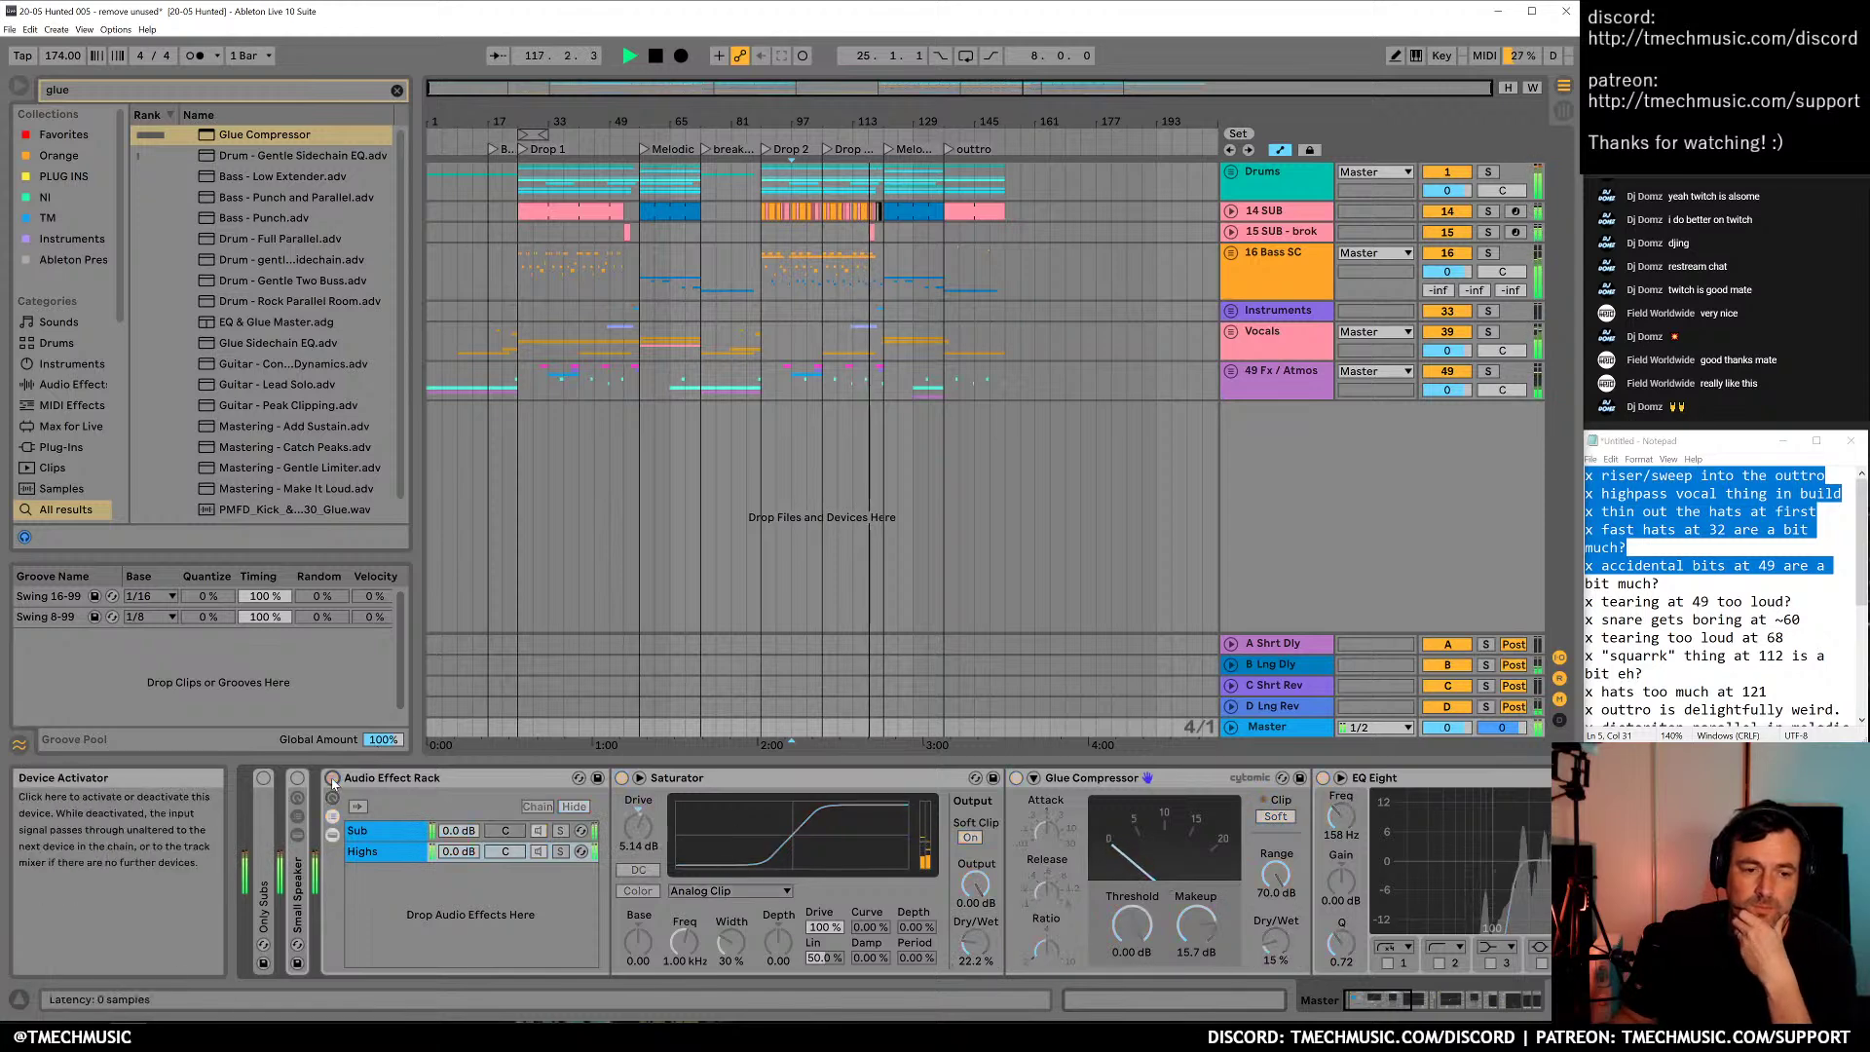
left_click(332, 779)
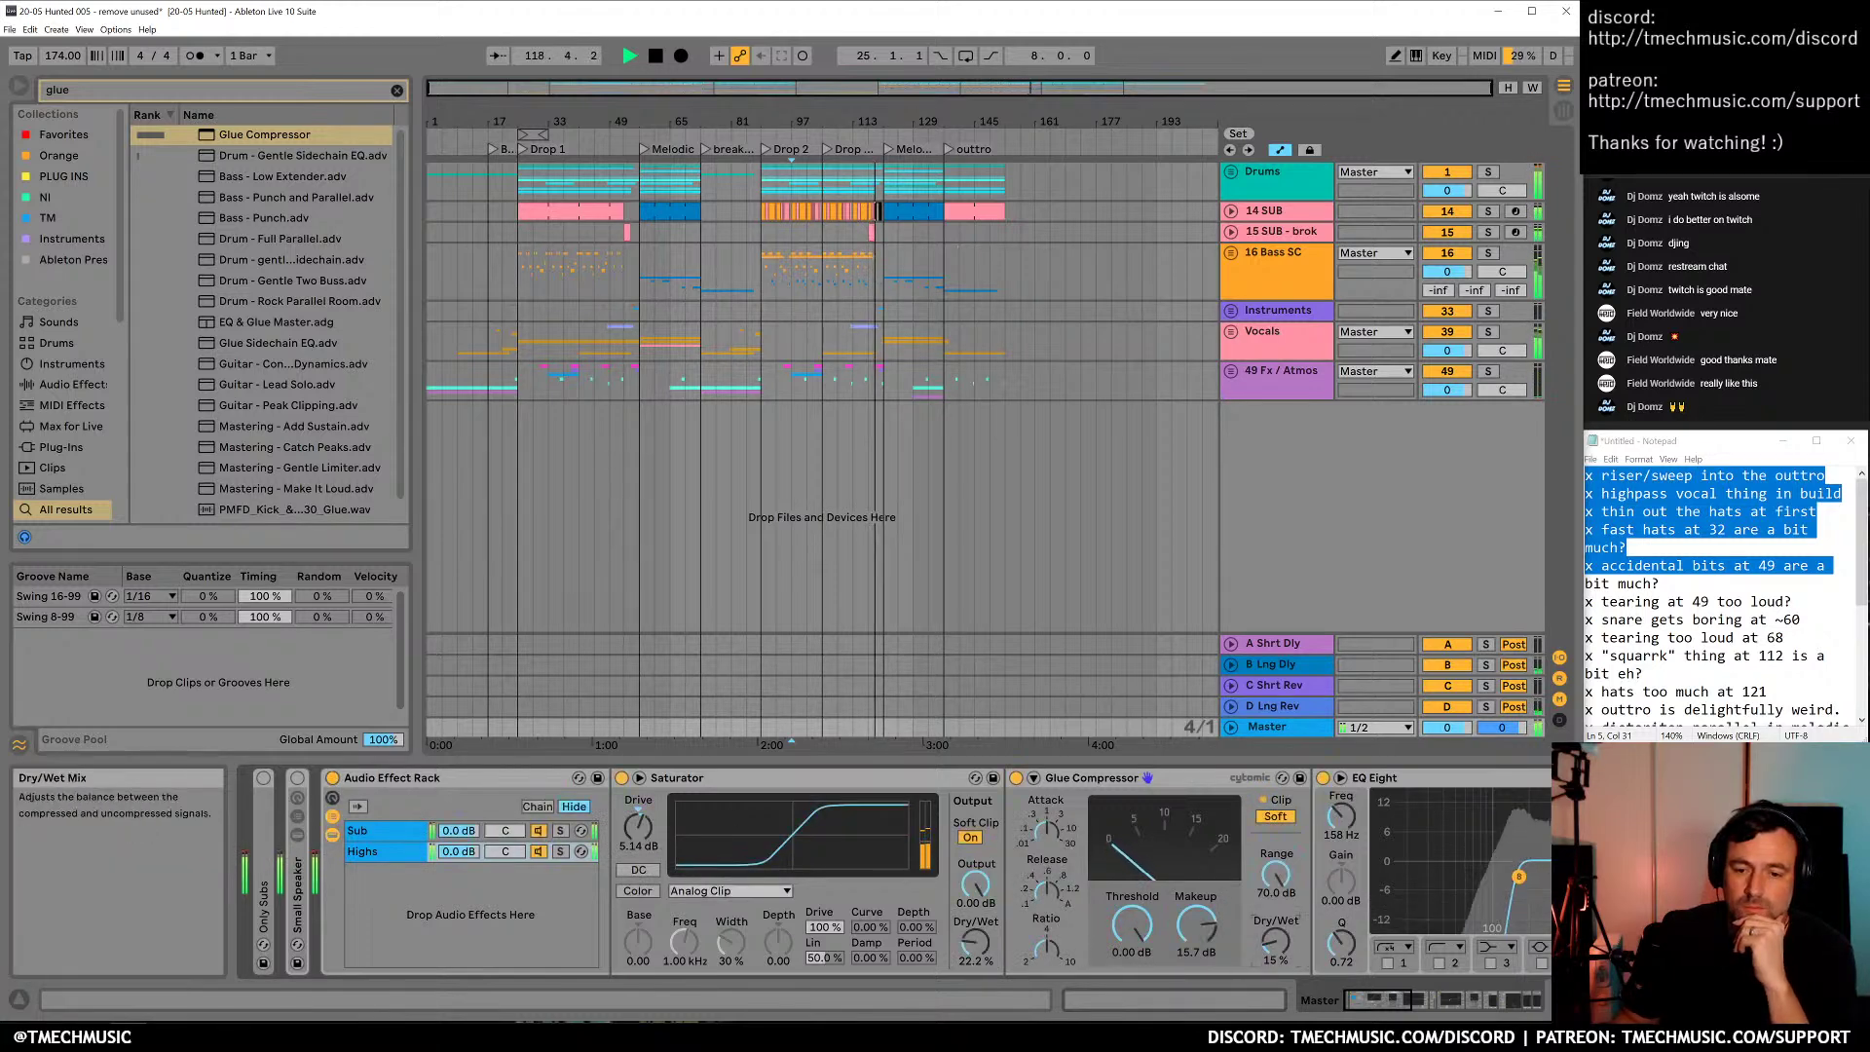
left_click_drag(967, 934, 967, 938)
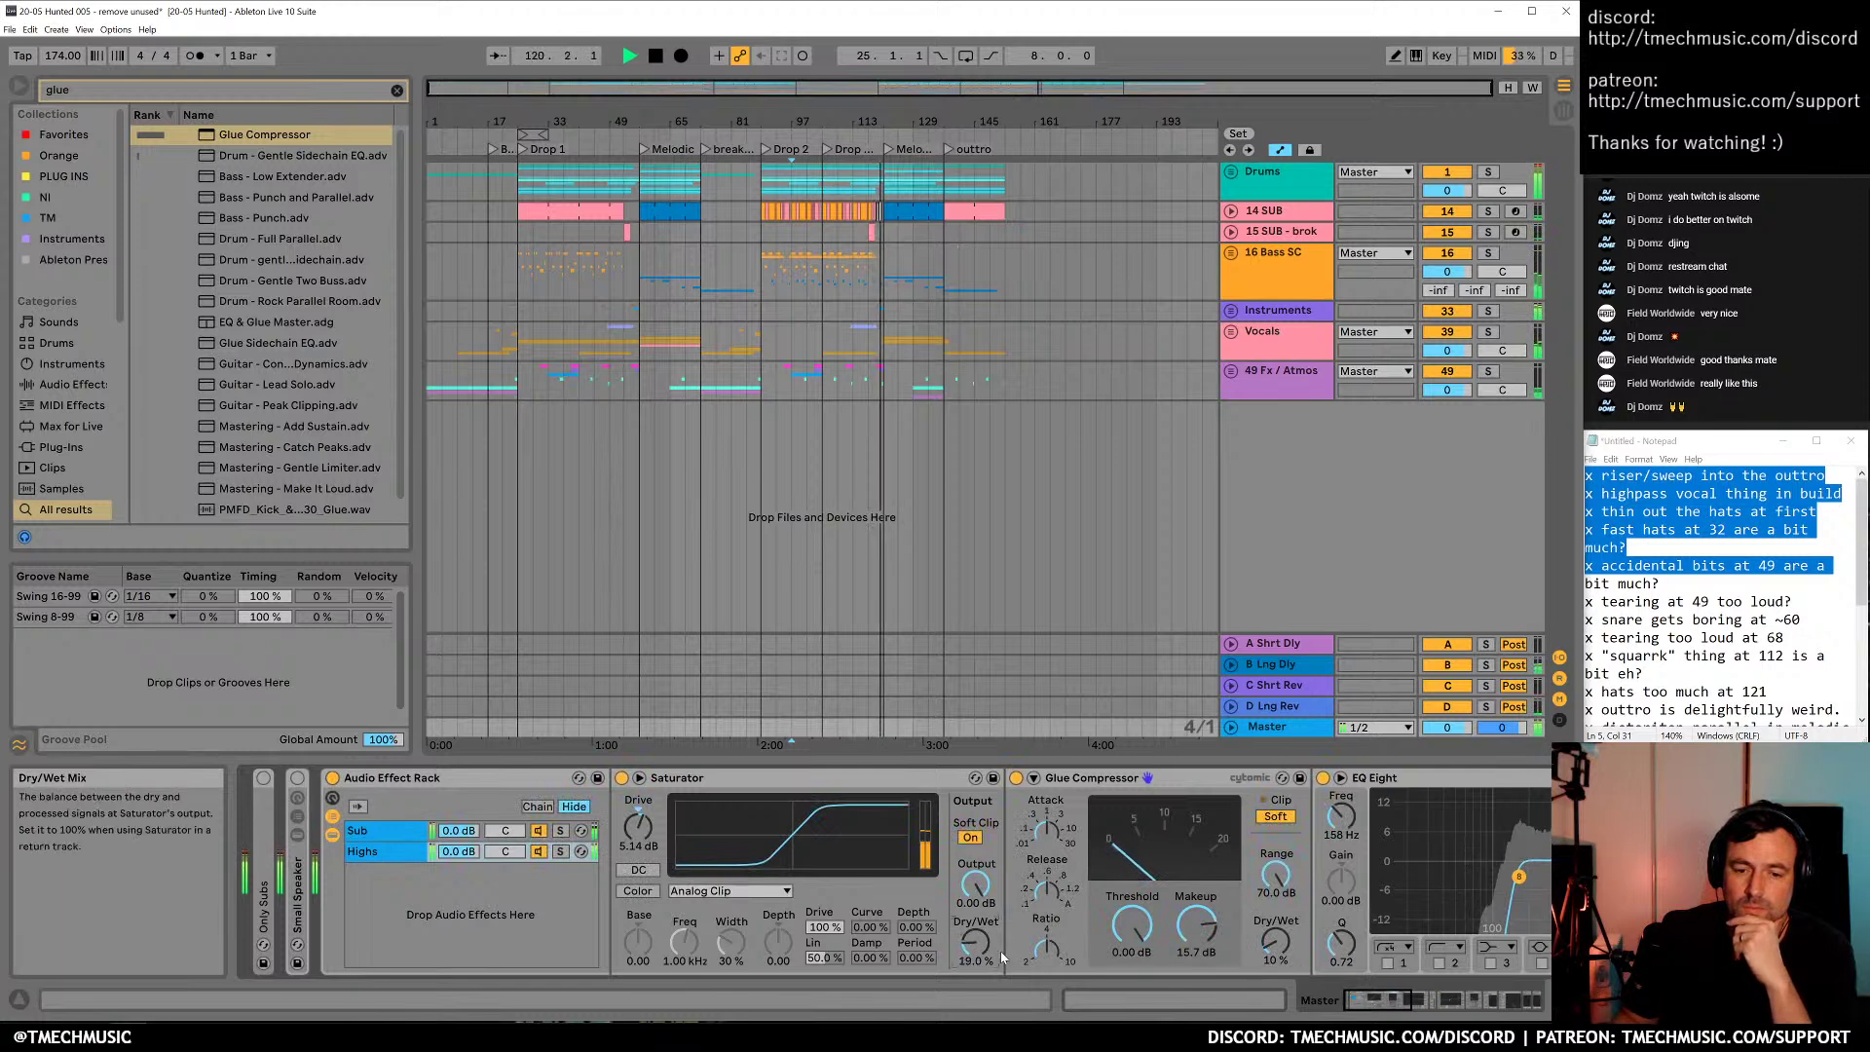
Open the Master's SPAN analyser and set the Master EQ Eight's high shelf on band 7 to 4.59 dB at 8.99 kHz
left_click(1464, 1003)
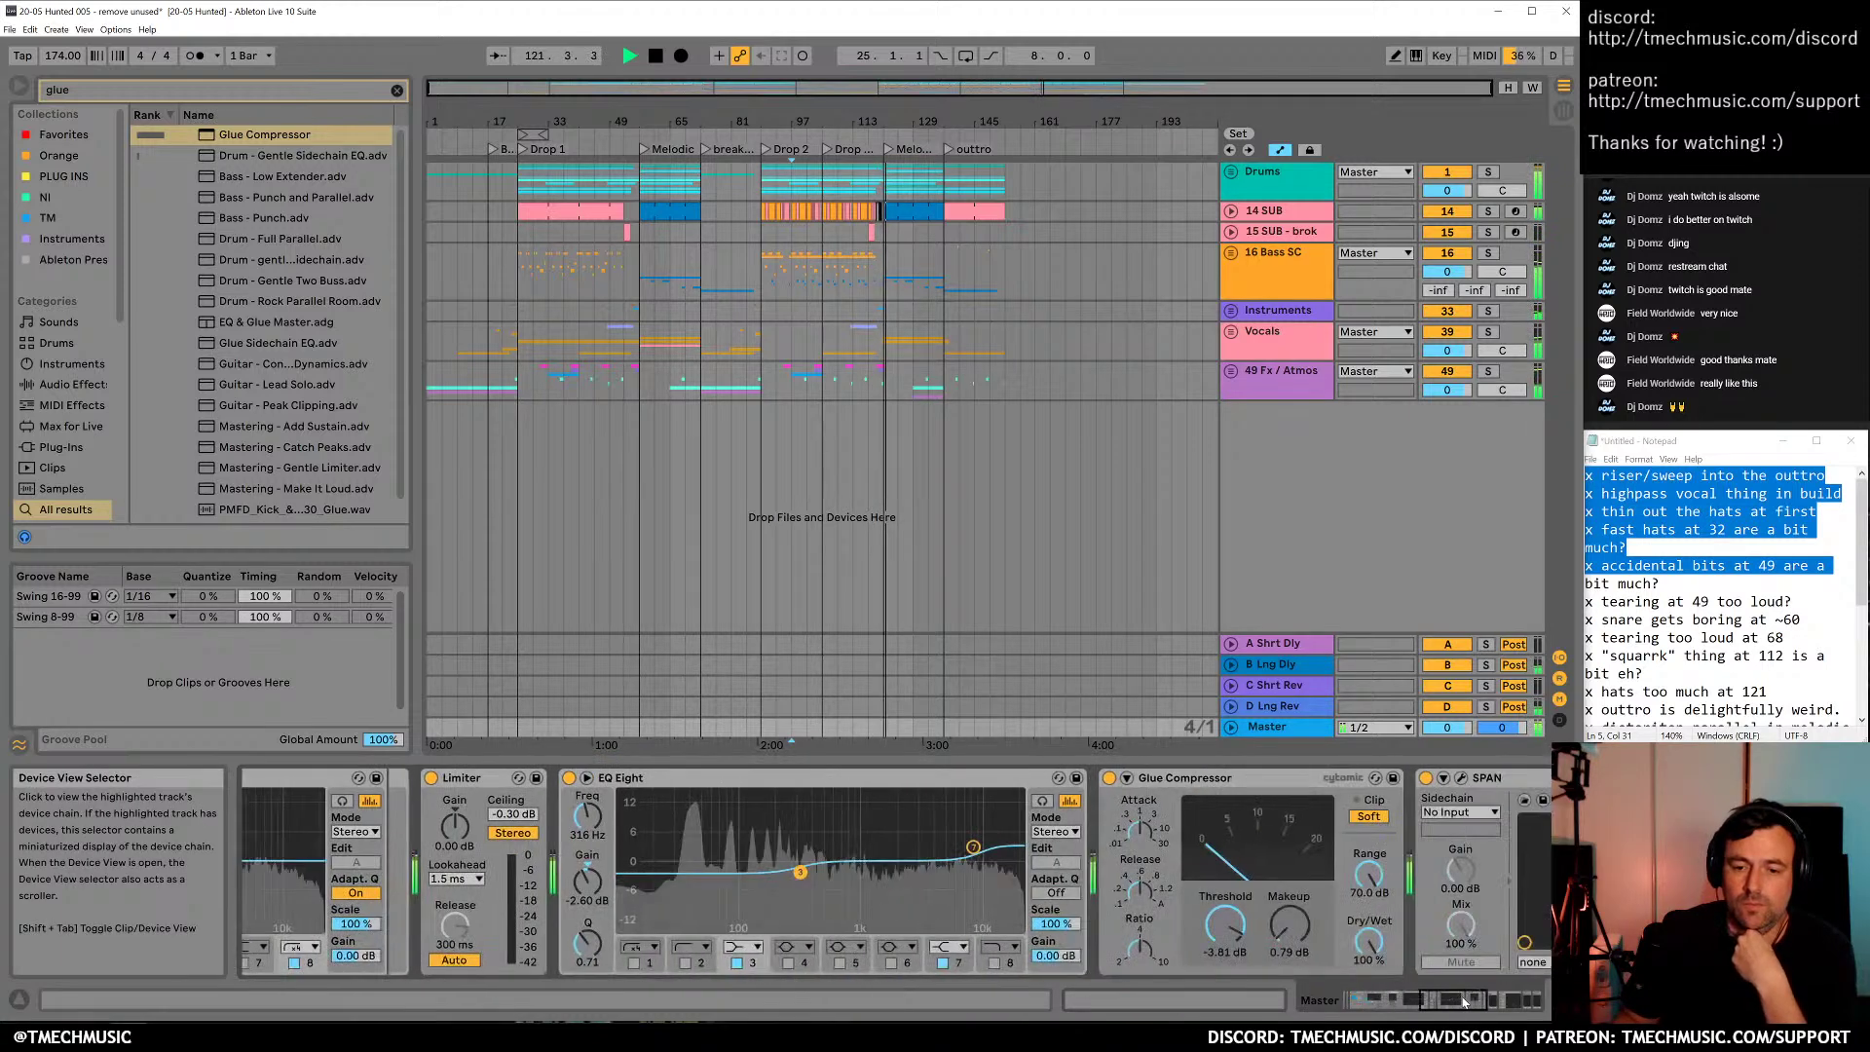
left_click(1441, 777)
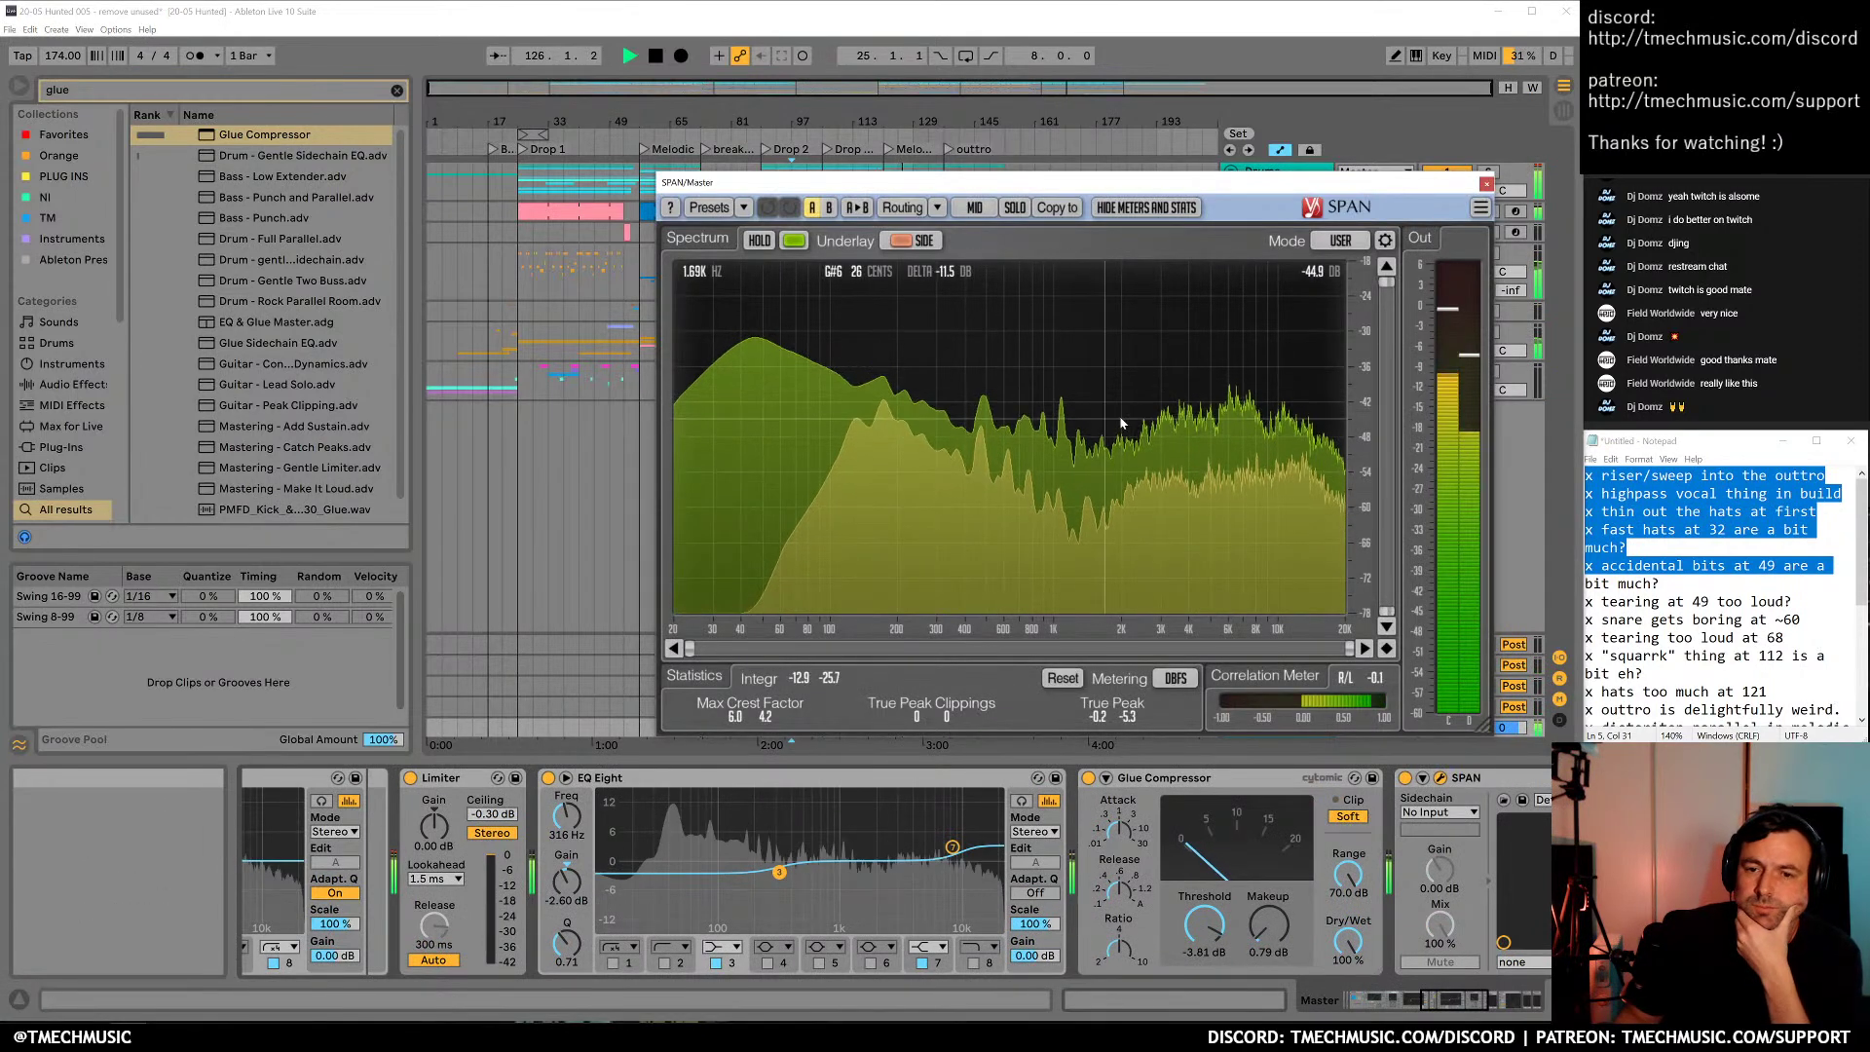
mouse_move(952, 847)
left_mouse_down()
mouse_move(935, 836)
mouse_move(951, 839)
left_mouse_up()
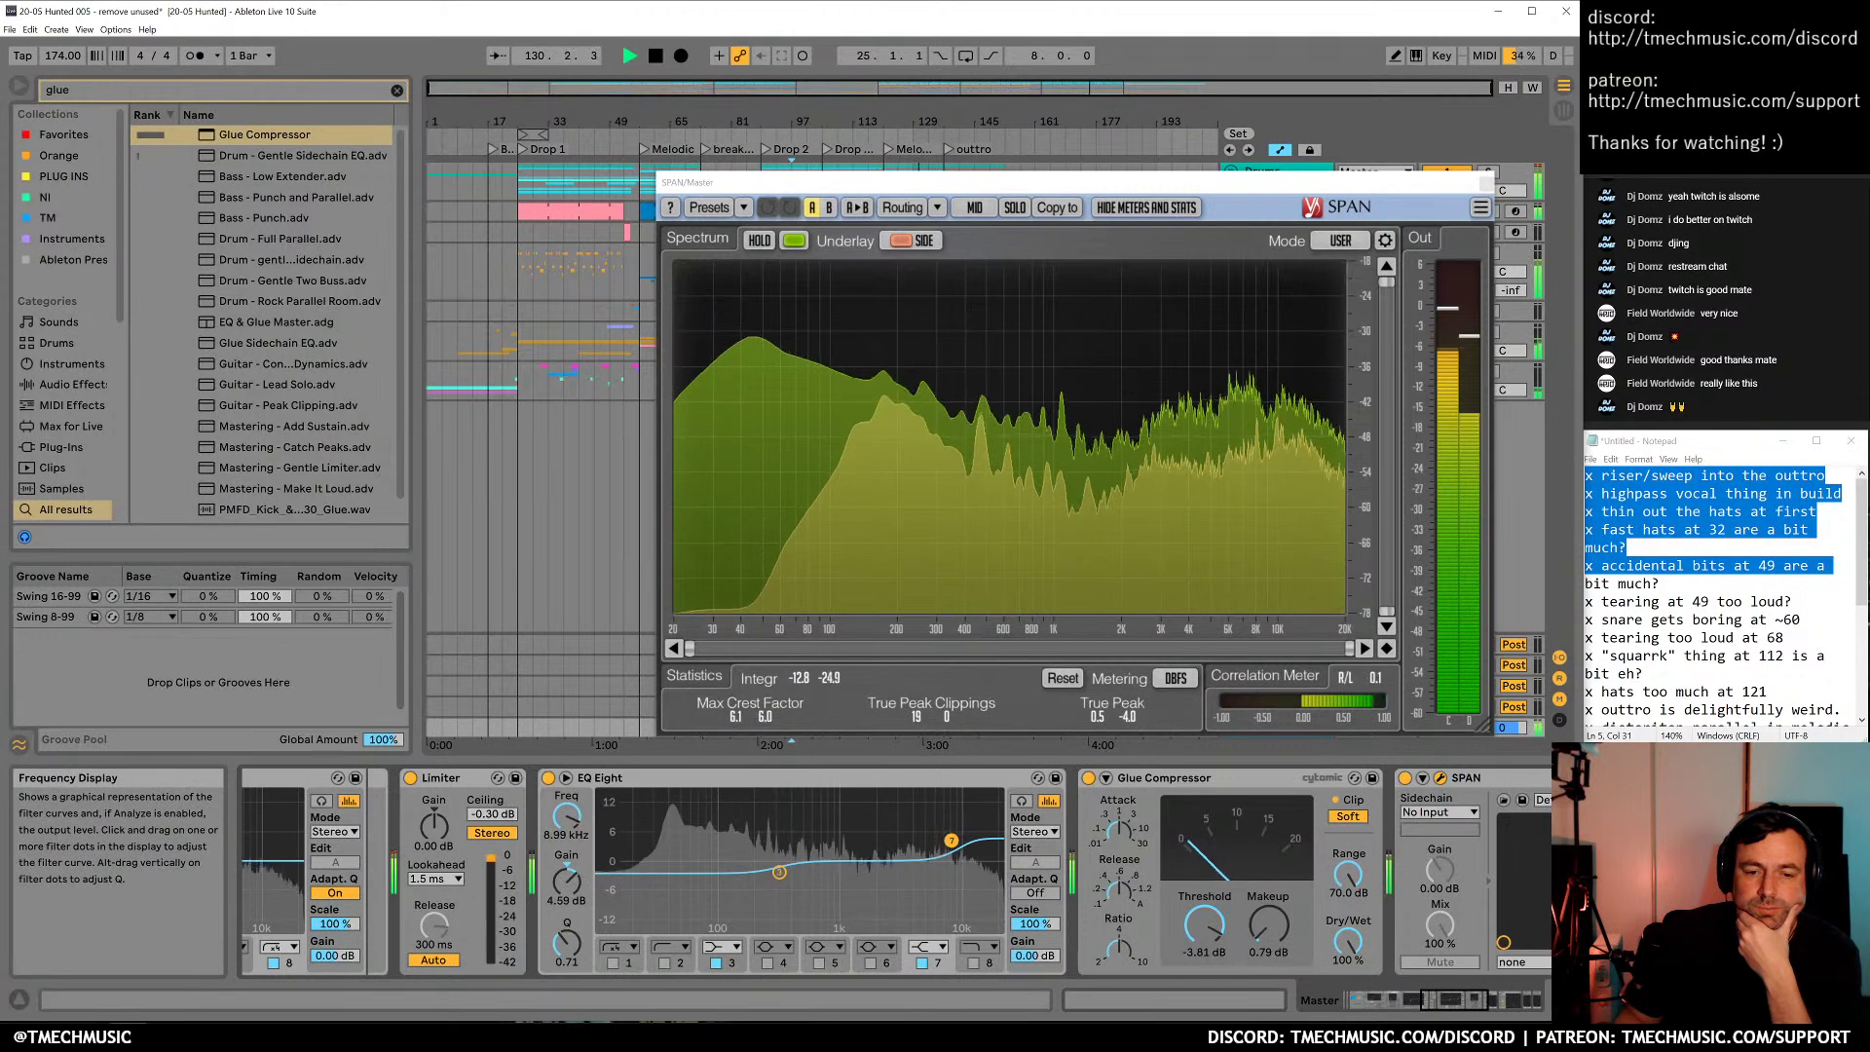
Insert a Multiband Dynamics after the Master's EQ Eight and move the Limiter behind it
key("ctrl+f")
type("multi")
left_click_drag(273, 135, 1068, 816)
left_click_drag(1078, 891, 1078, 888)
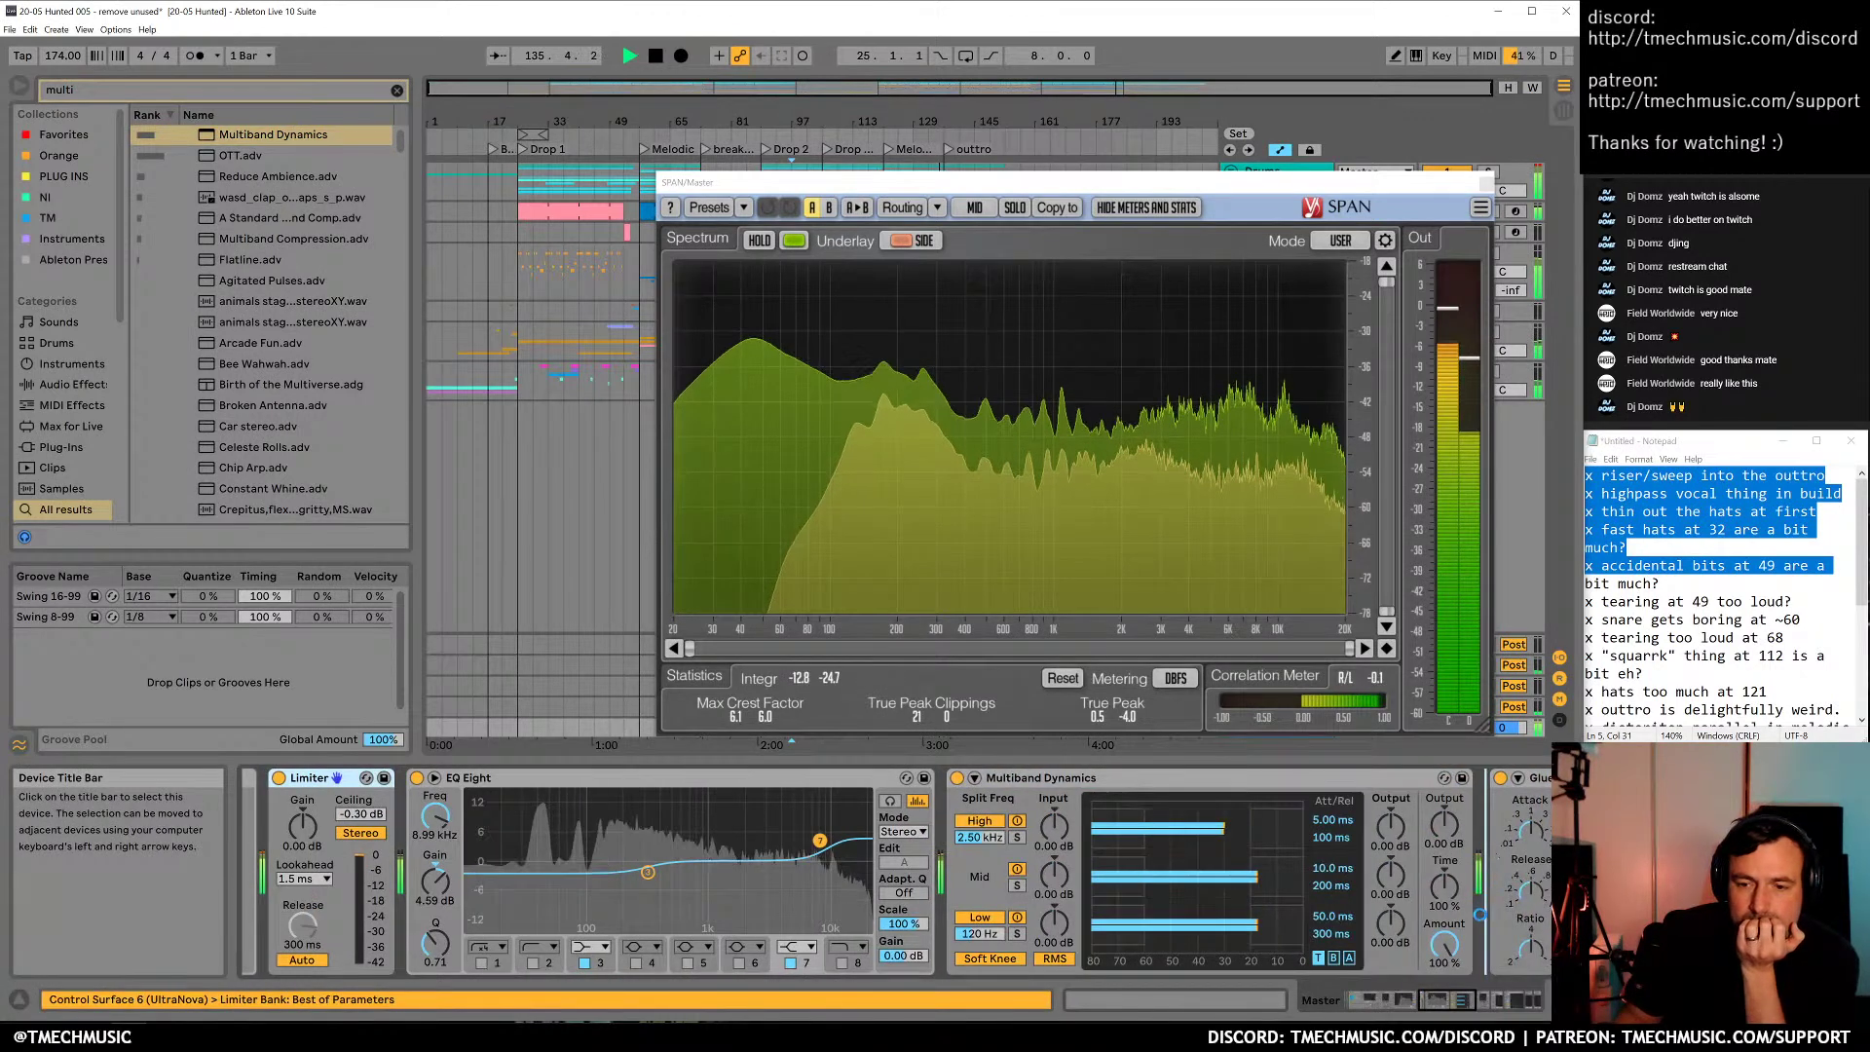
left_click_drag(322, 778, 1378, 784)
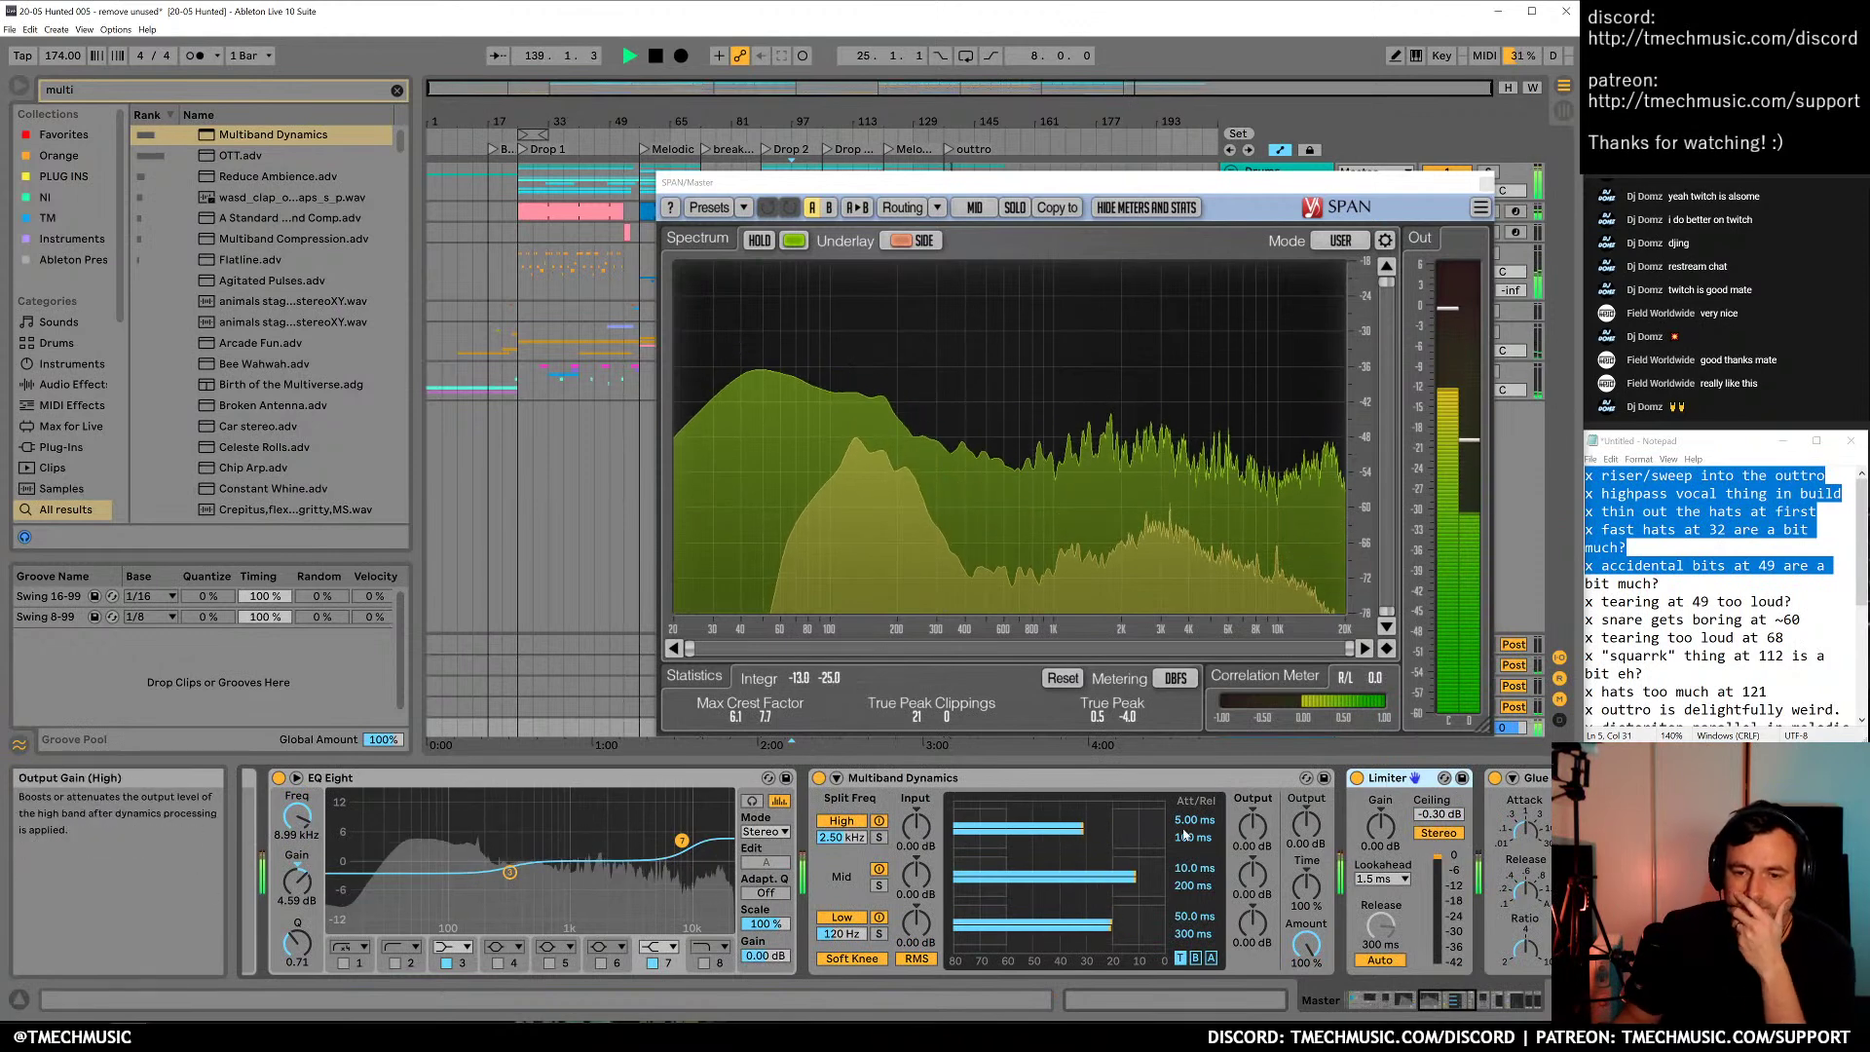
Lower the Multiband Dynamics high band's upper threshold to compress it, and raise that band's output gain to 8.70 dB
mouse_move(1138, 825)
left_mouse_down()
mouse_move(1137, 859)
mouse_move(1074, 828)
left_mouse_up()
left_click_drag(1262, 832, 1262, 804)
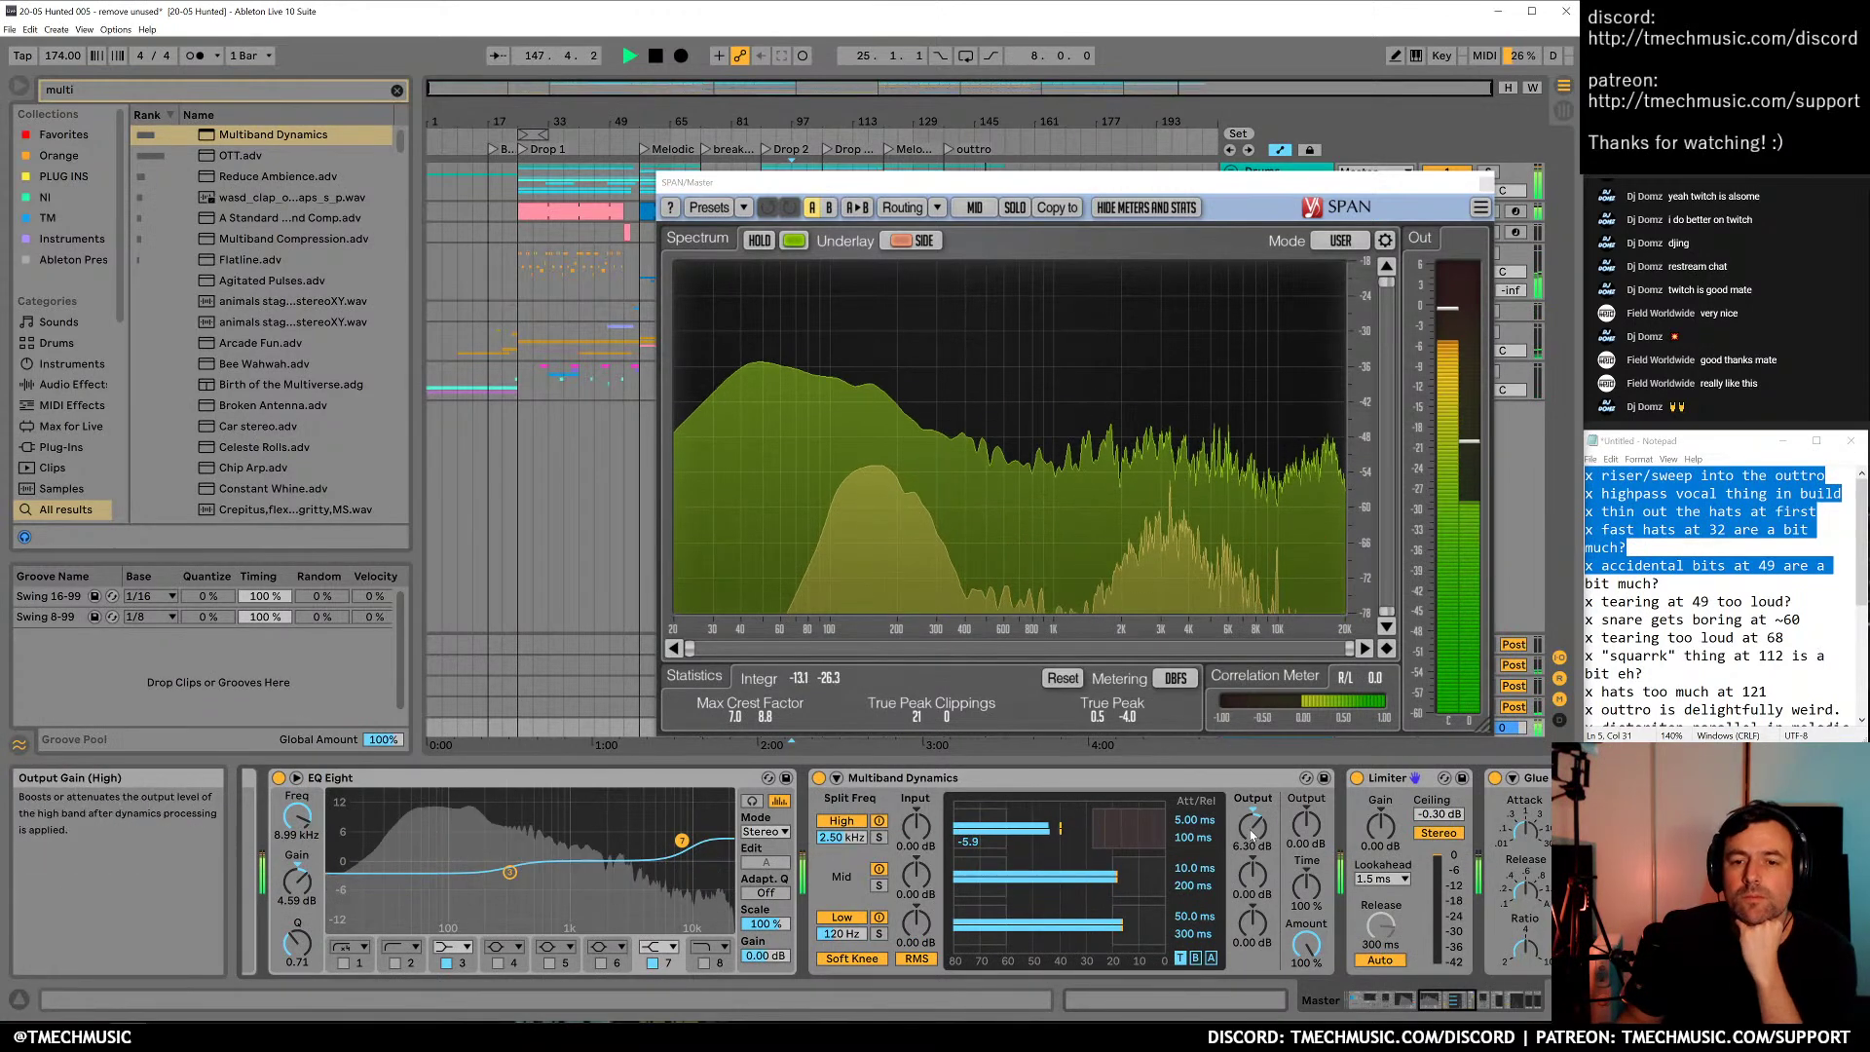
scroll(1246, 836, "up", 4)
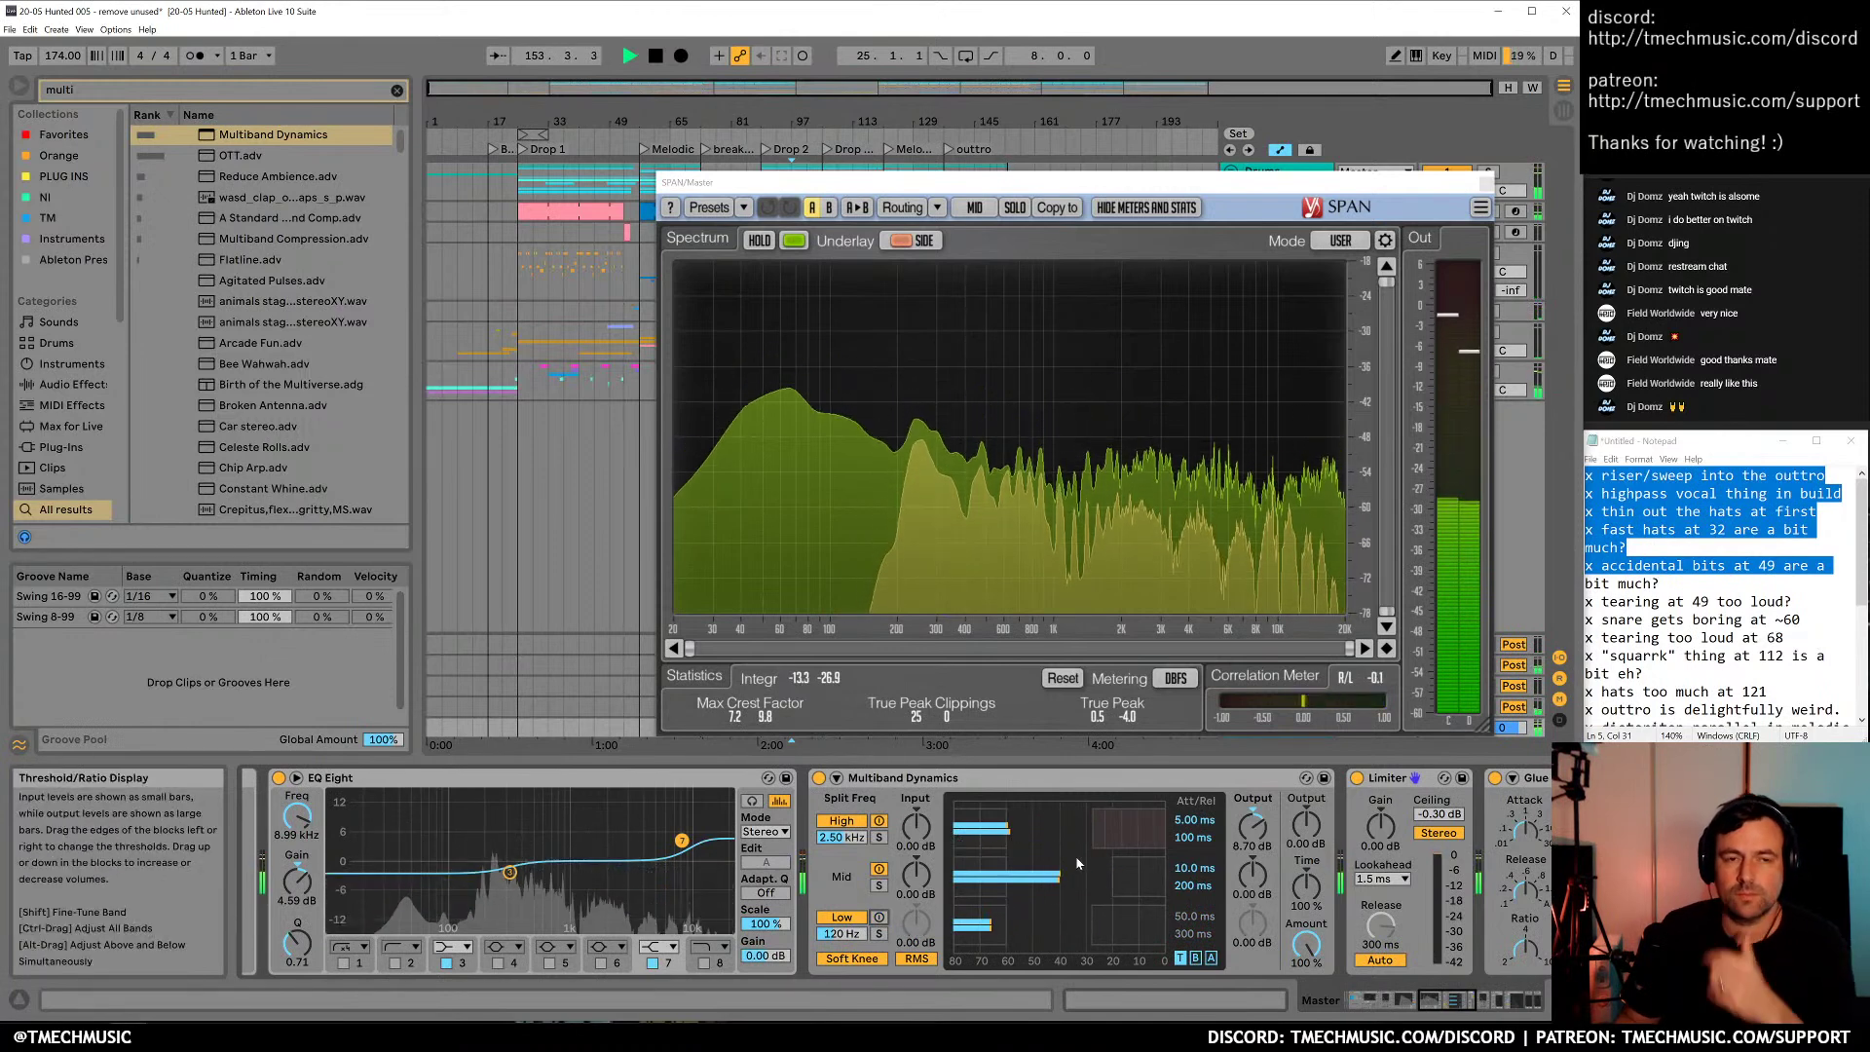
Audition the transition into Drop 1 from bar 21 with SPAN and the Master's devices in view
left_click(503, 270)
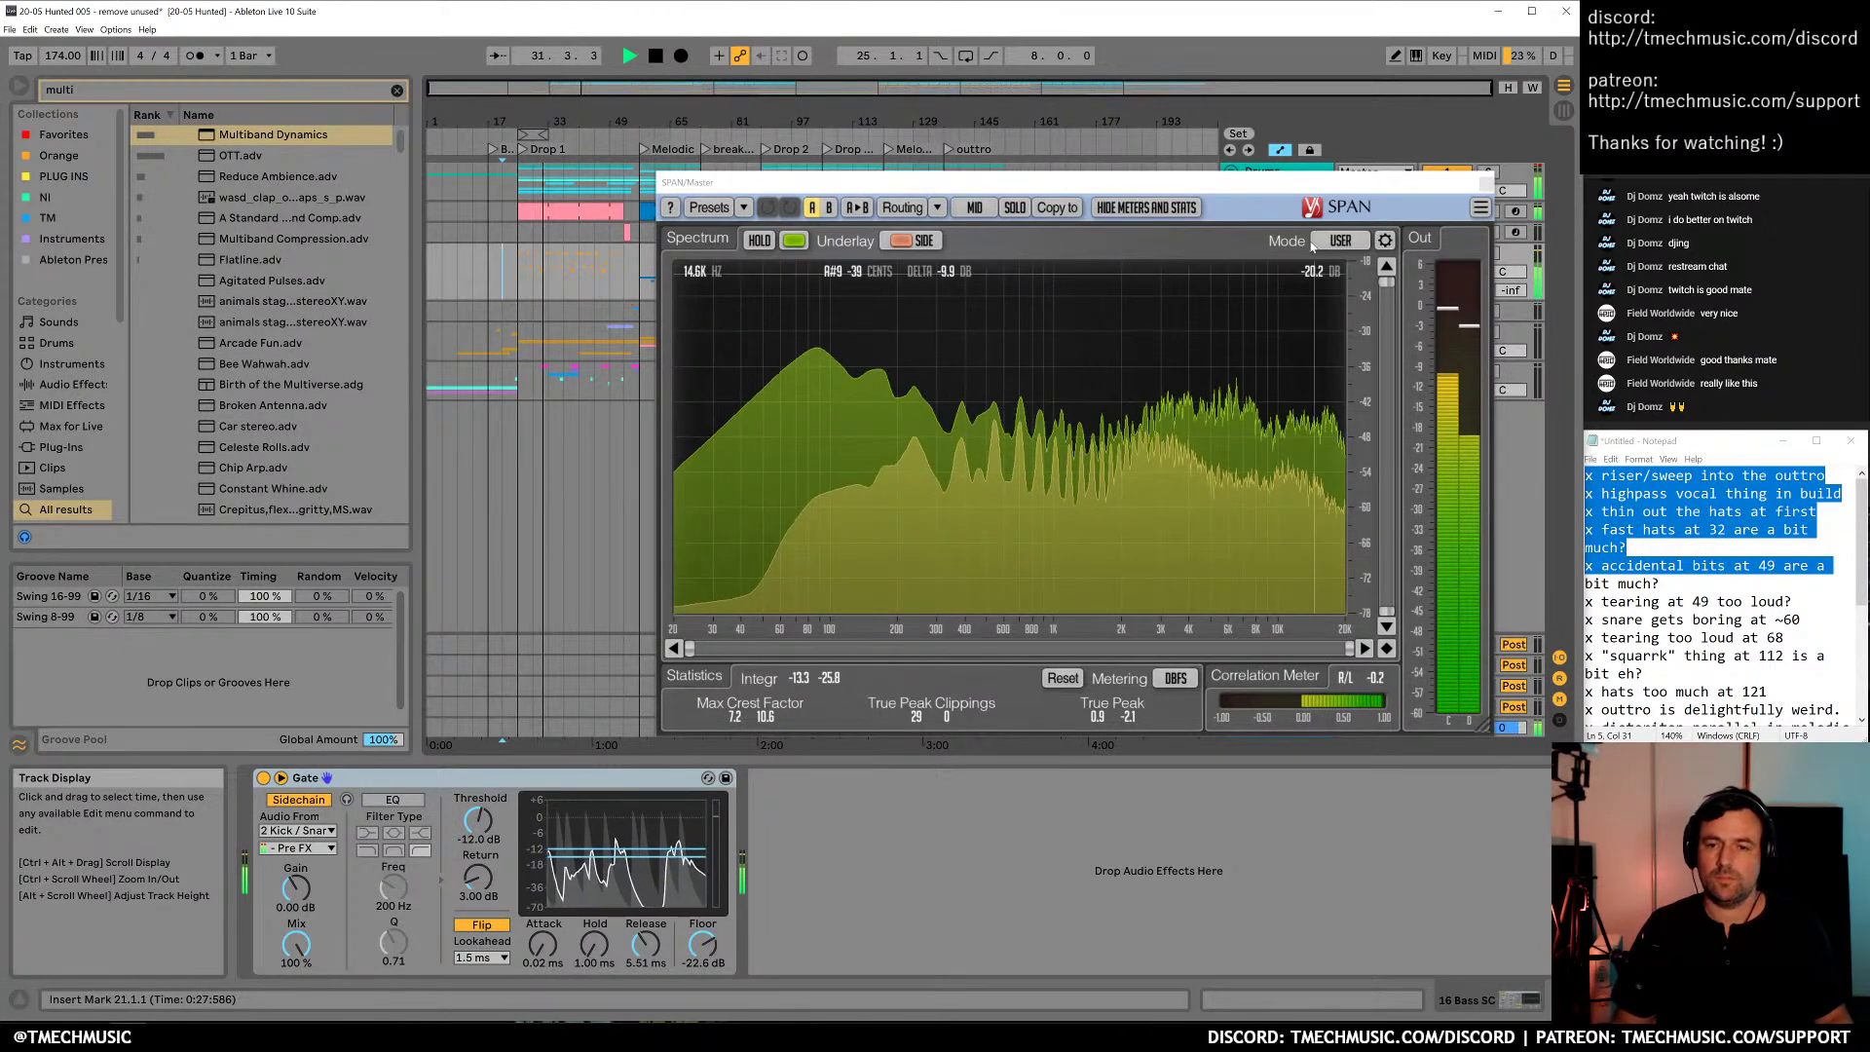
left_click_drag(1353, 182, 1120, 48)
left_click(1287, 722)
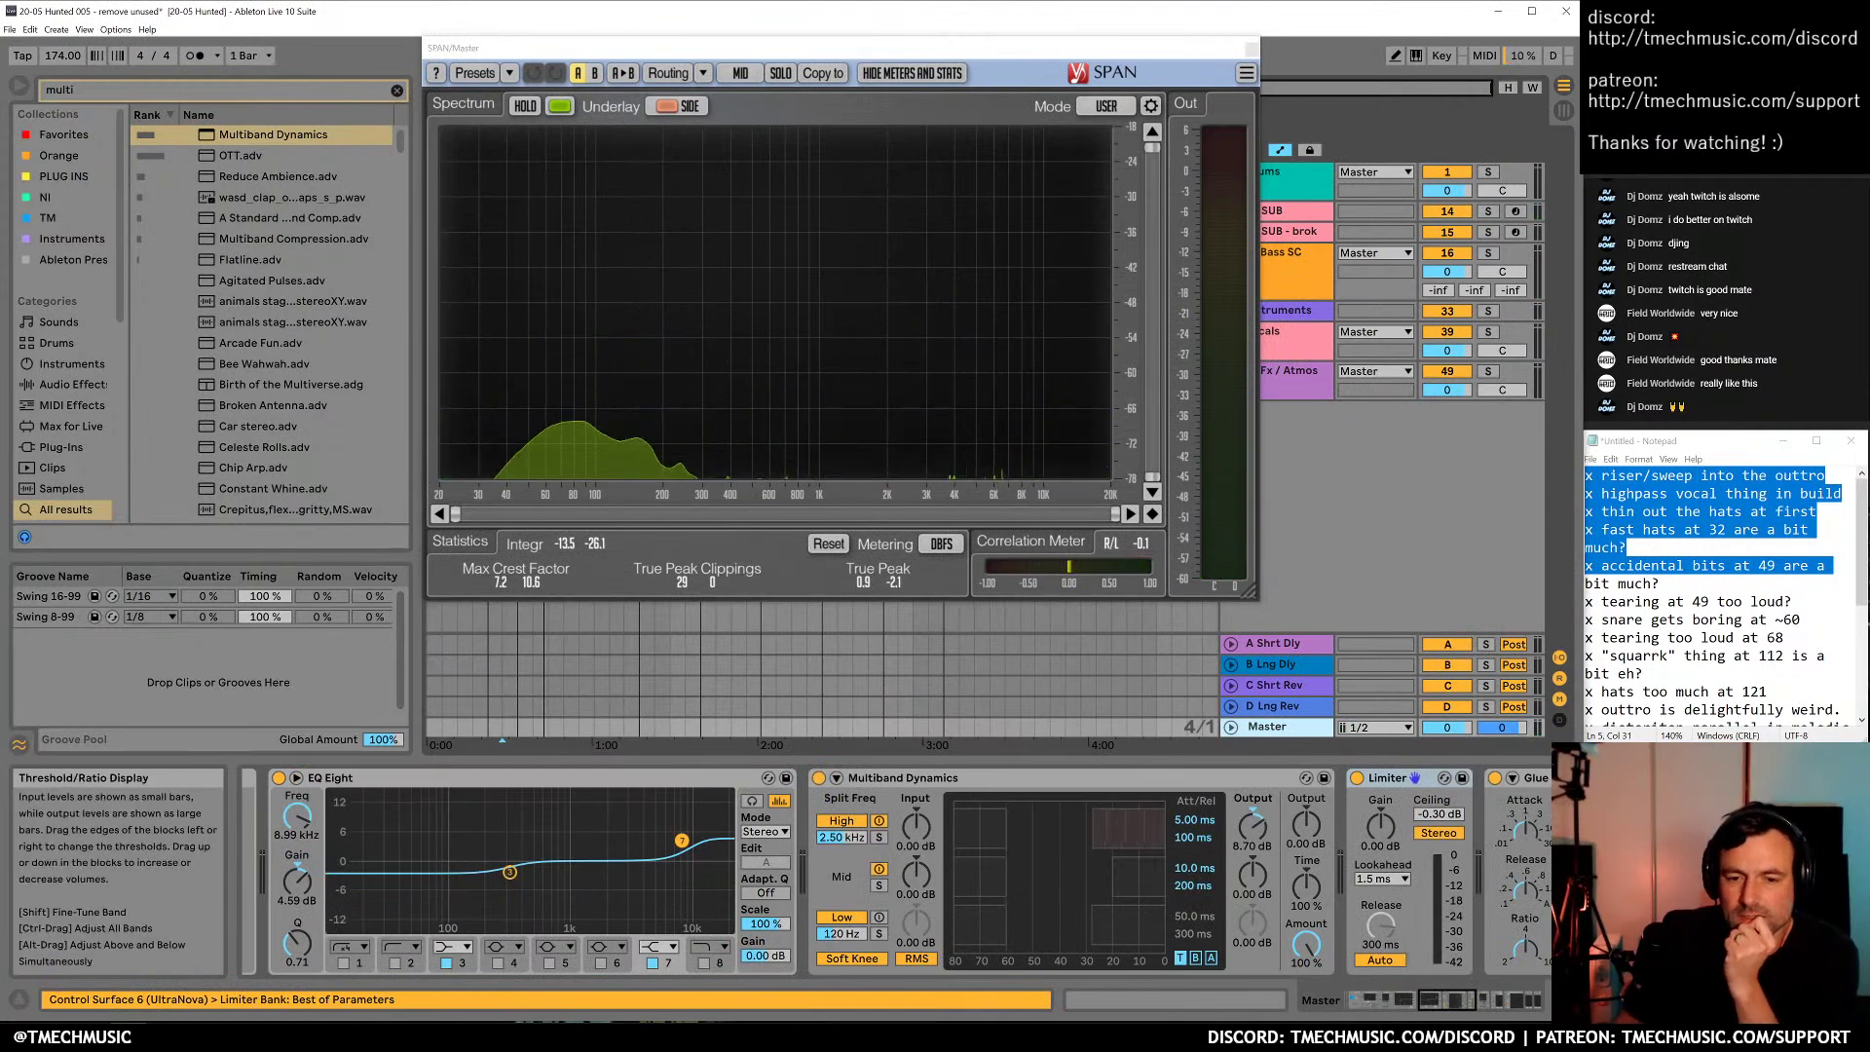
key("space")
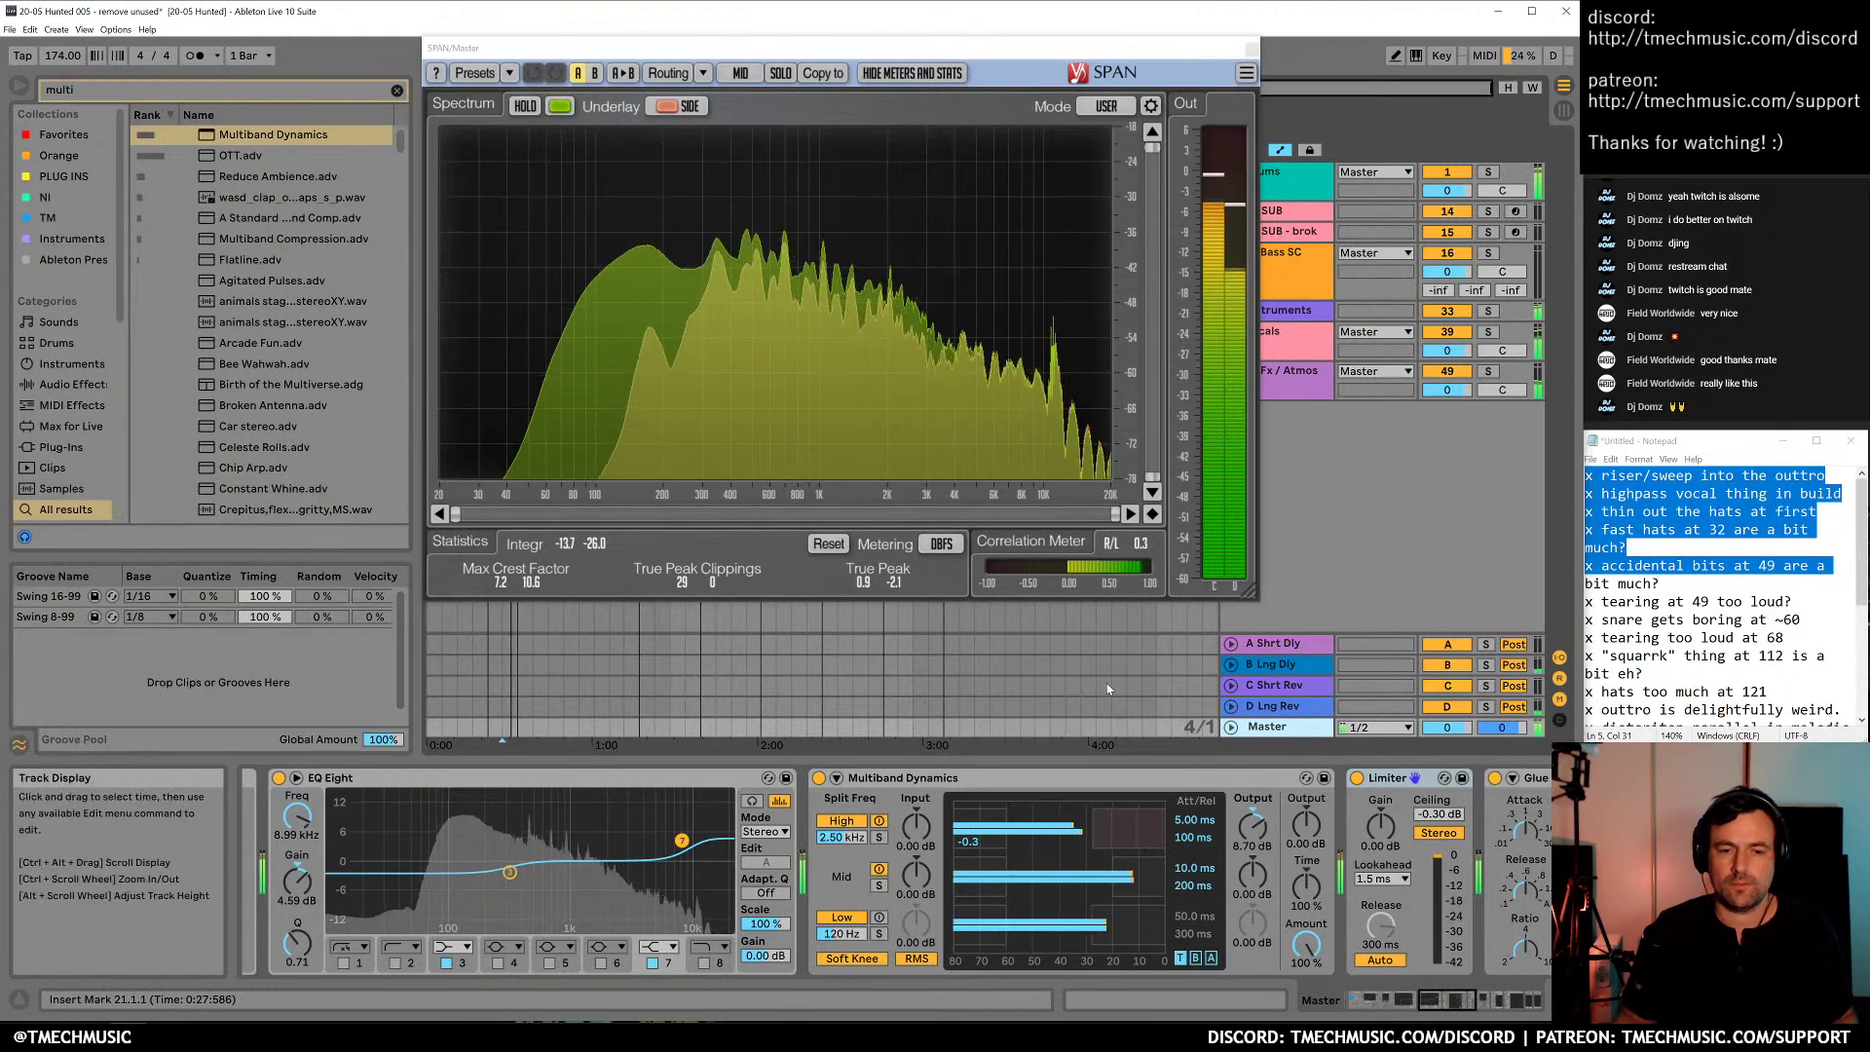
Loop the 32 bars of Drop 1 from 25.1.1 to 57.1.1
left_click_drag(779, 48, 1206, 332)
left_click(573, 266)
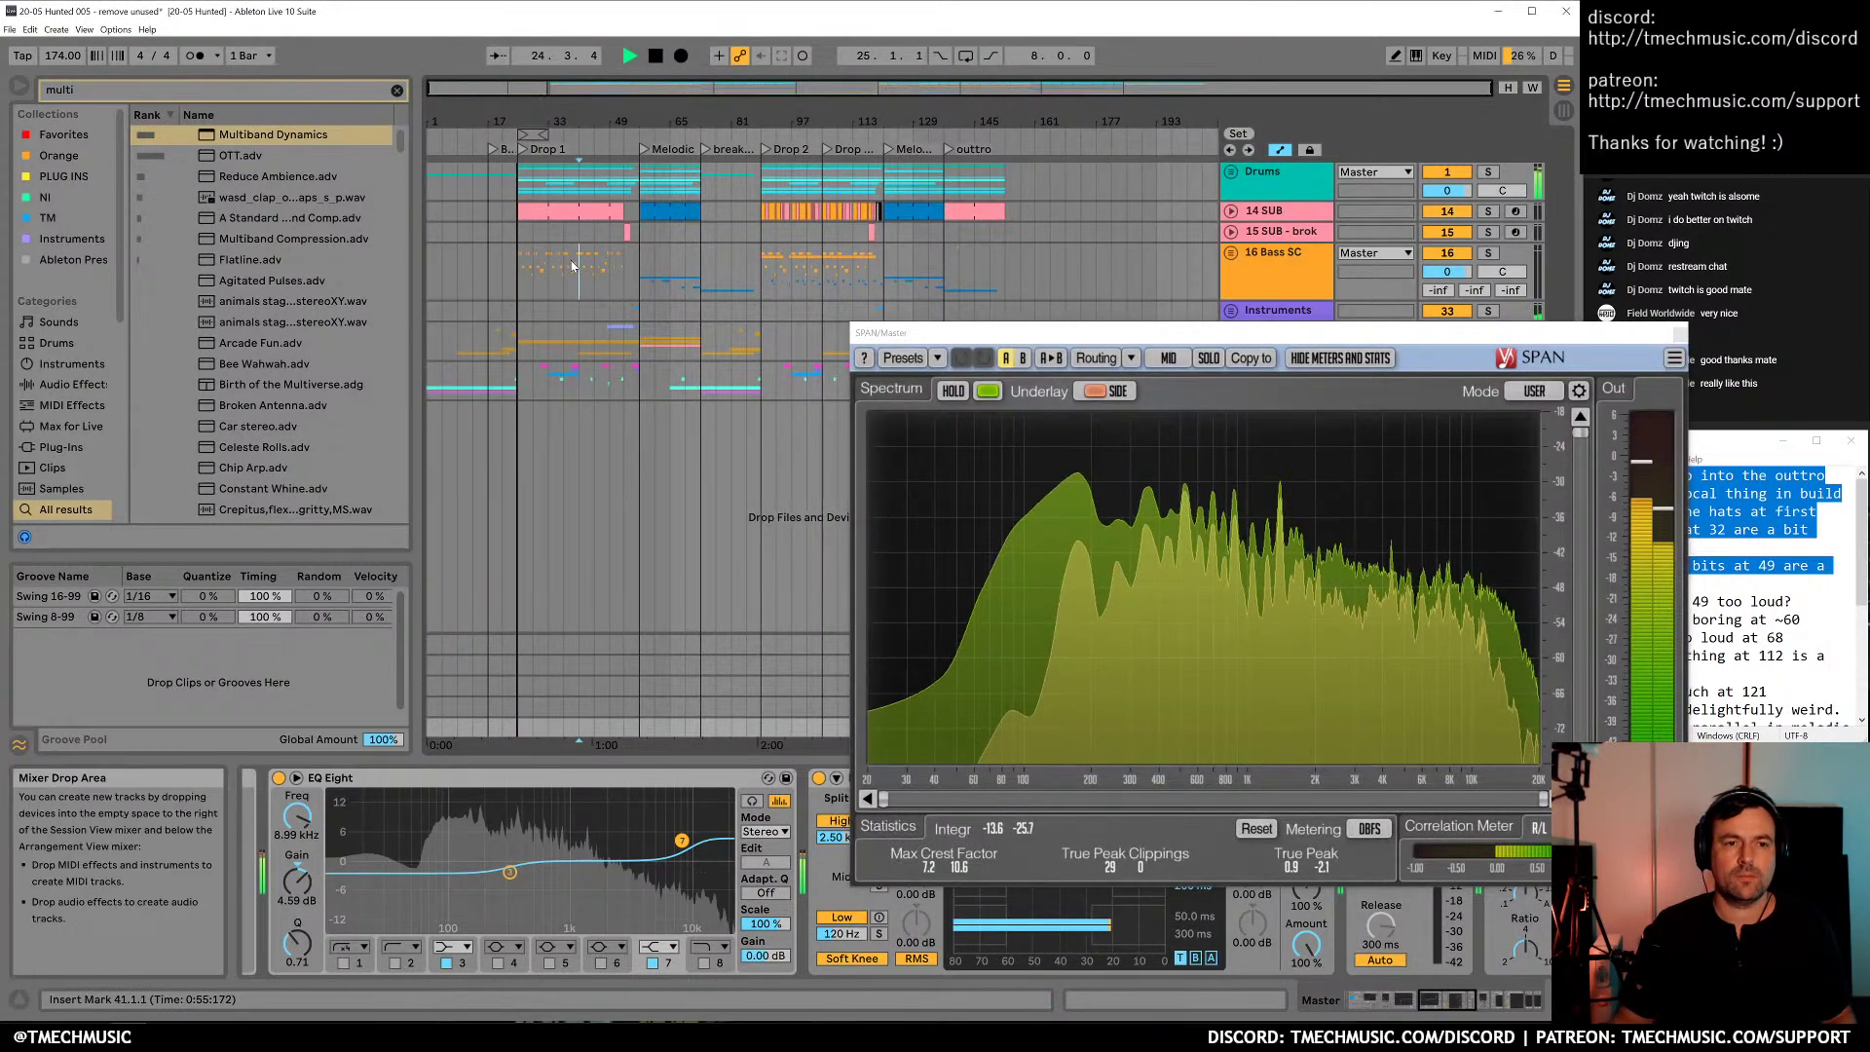
left_click_drag(519, 274, 638, 280)
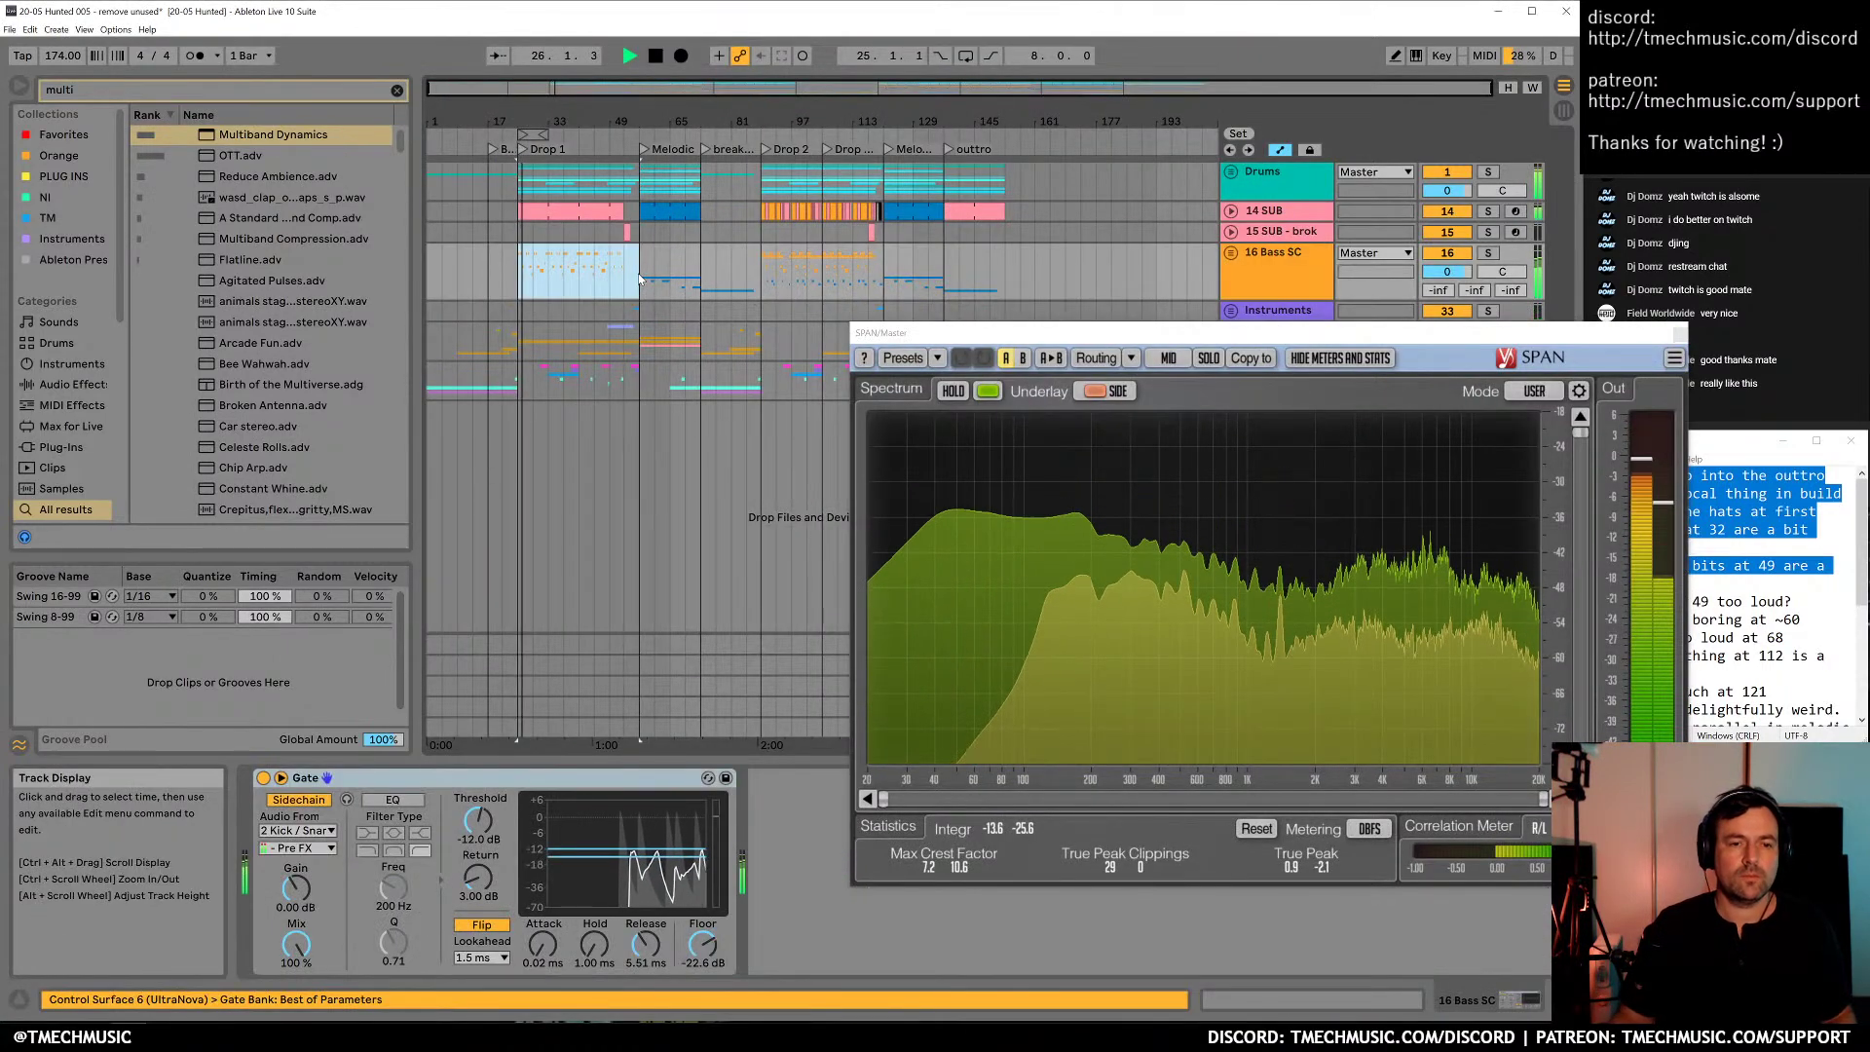
key("ctrl+l")
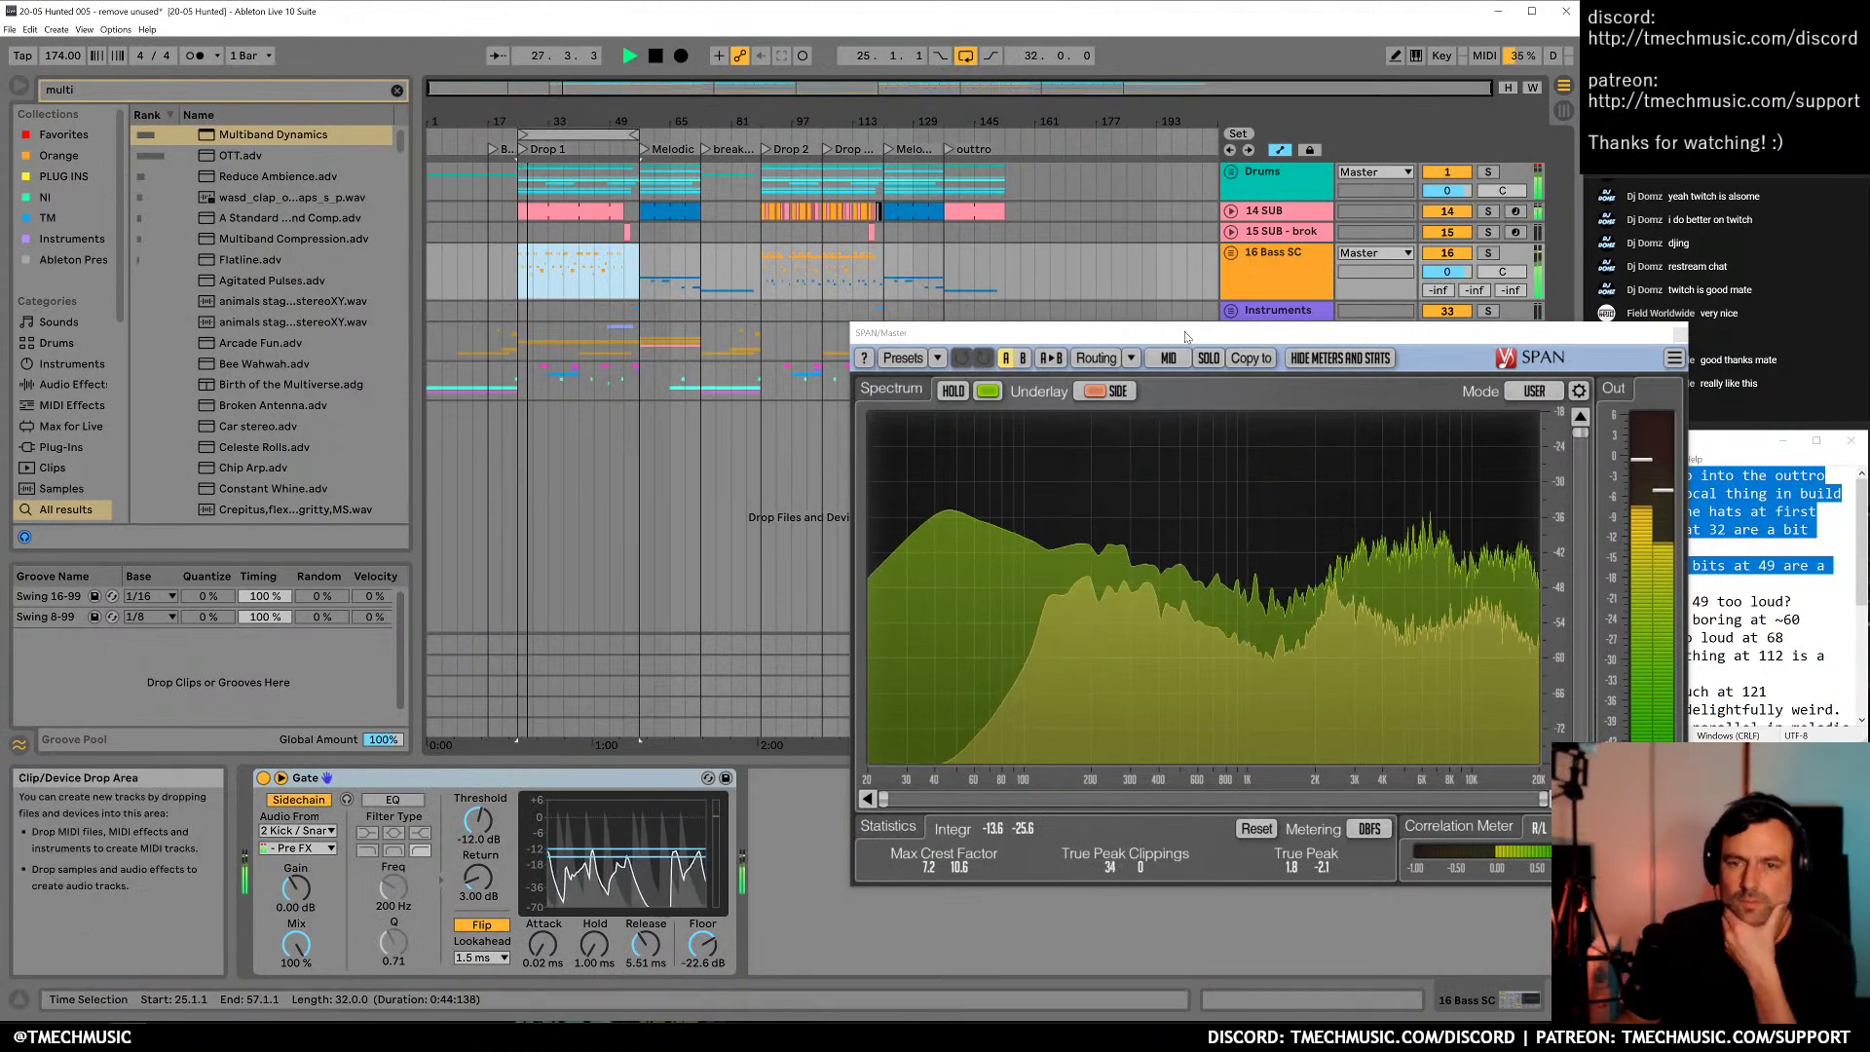
Reduce the high band's output gain in the Master's Multiband Dynamics to about 3.7 dB while Drop 1 loops
left_click_drag(1189, 340, 807, 101)
left_click(1259, 730)
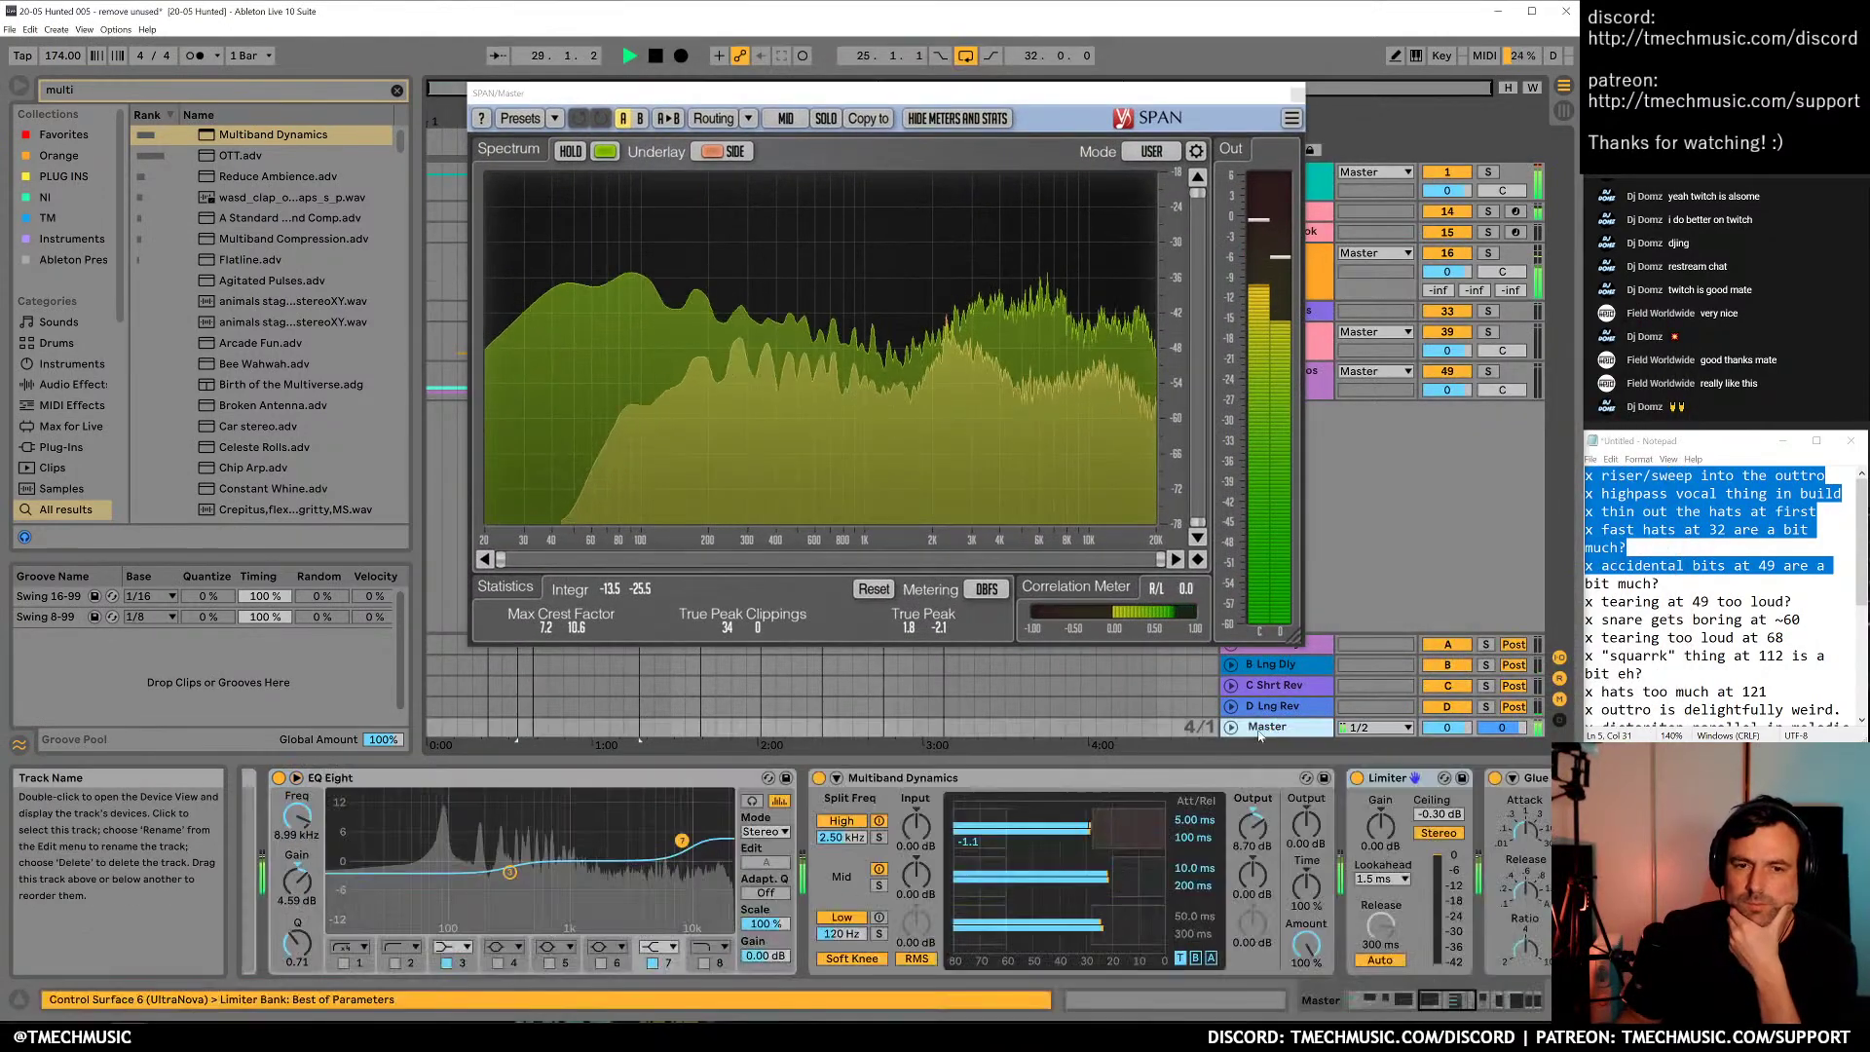
left_click_drag(1243, 835, 1244, 872)
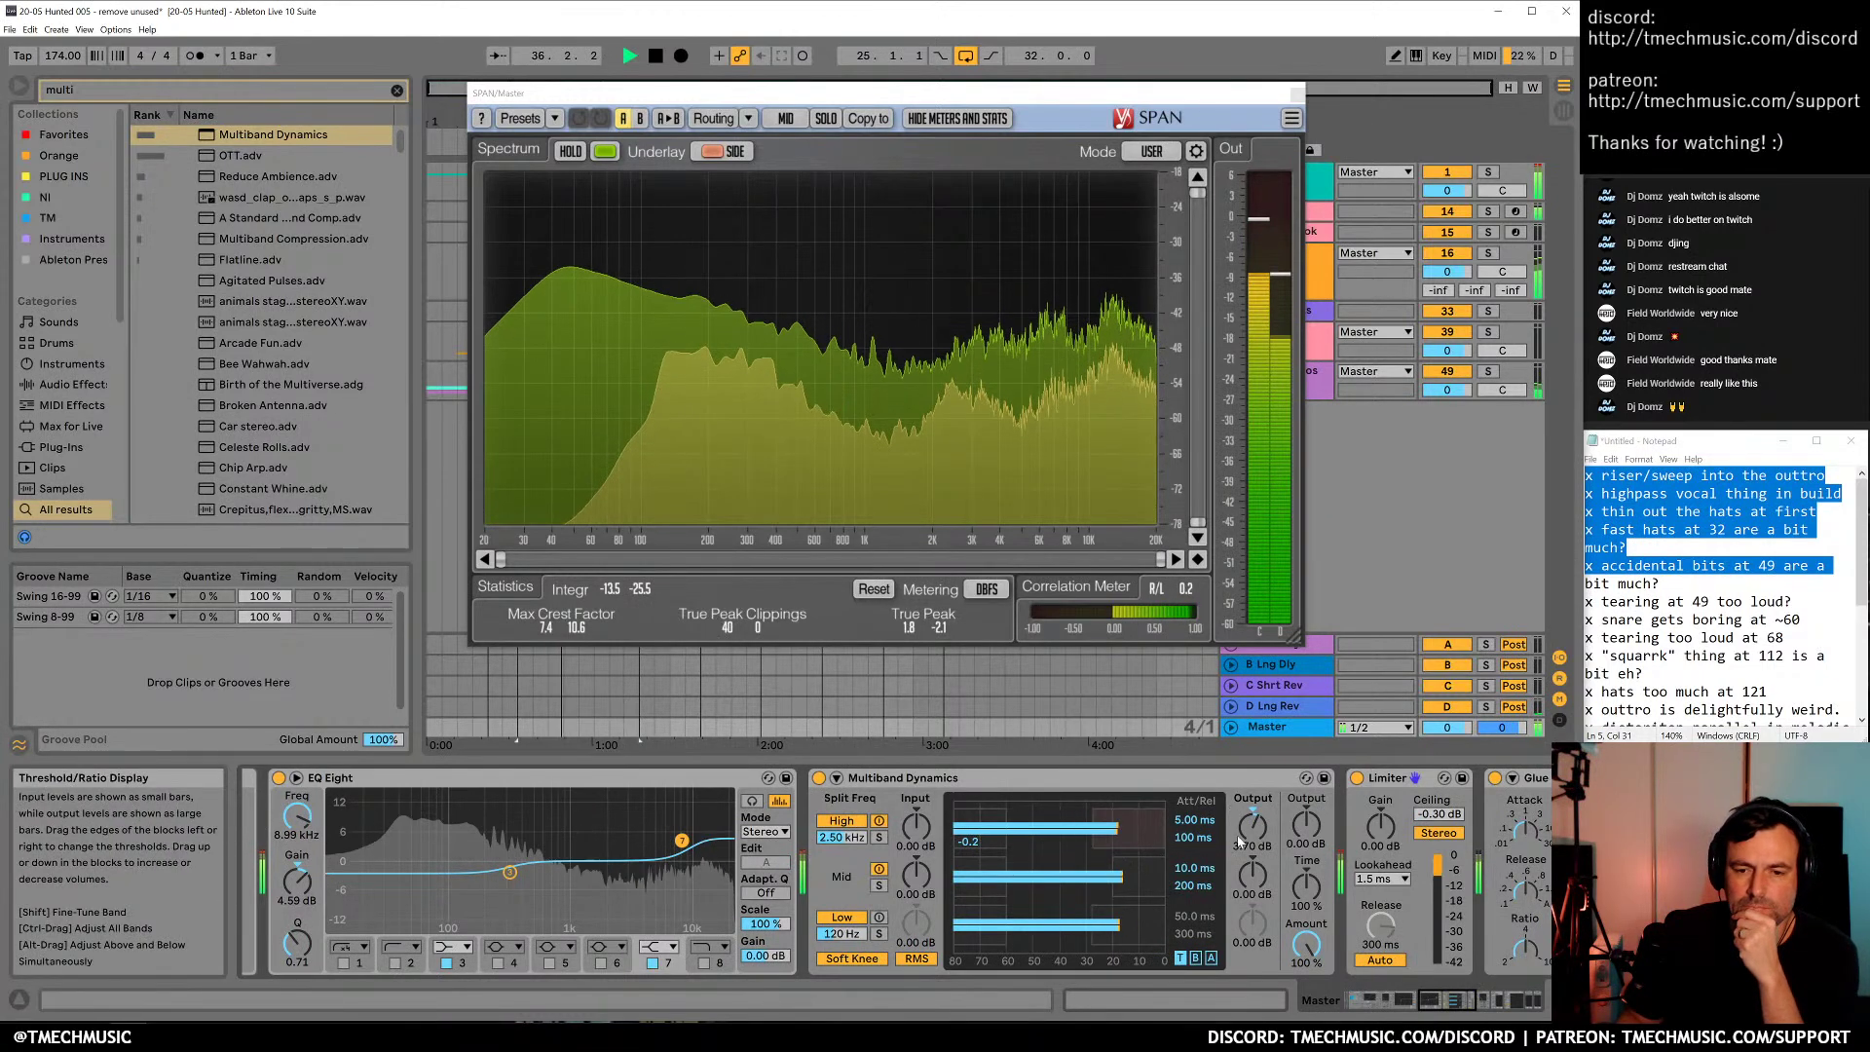
left_click(1405, 1001)
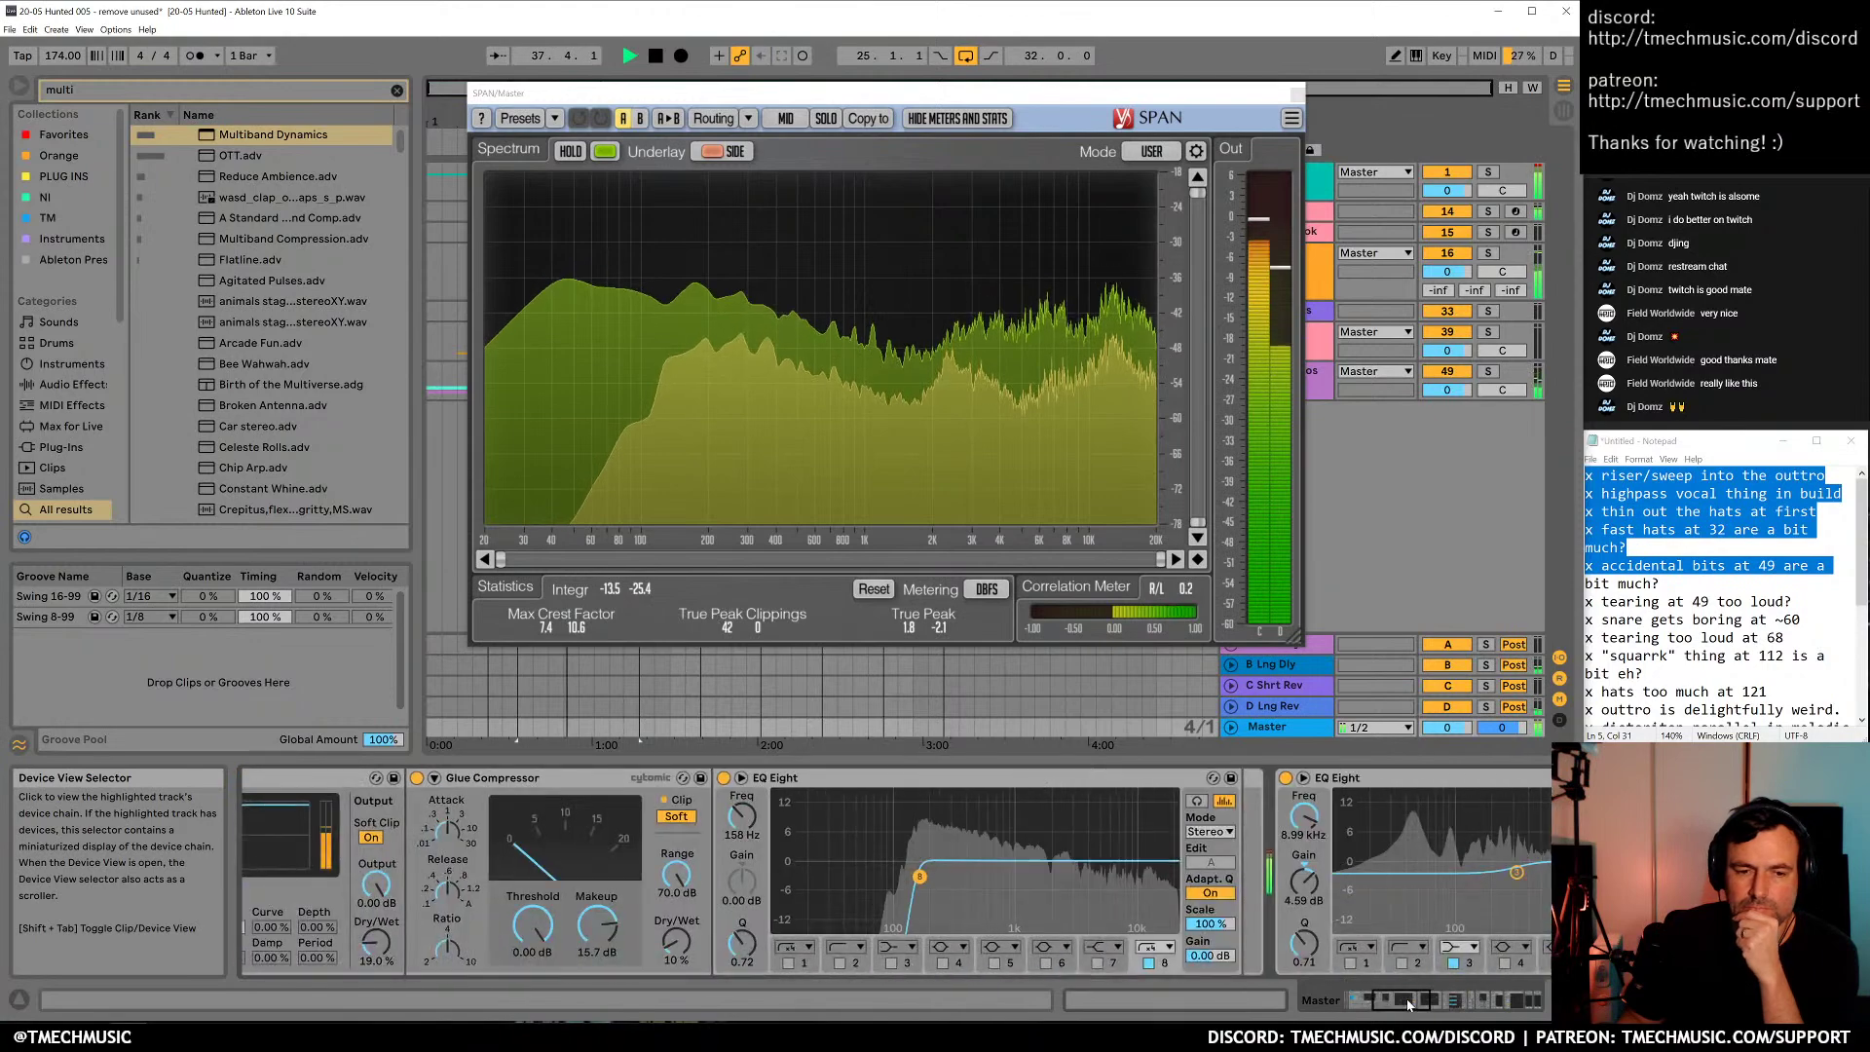
Compare the Master with the Sub/Highs rack bypassed and re-enabled, and lower its Saturator's Dry/Wet to 10.3 %
left_click_drag(1407, 1003, 1373, 1005)
left_click(332, 777)
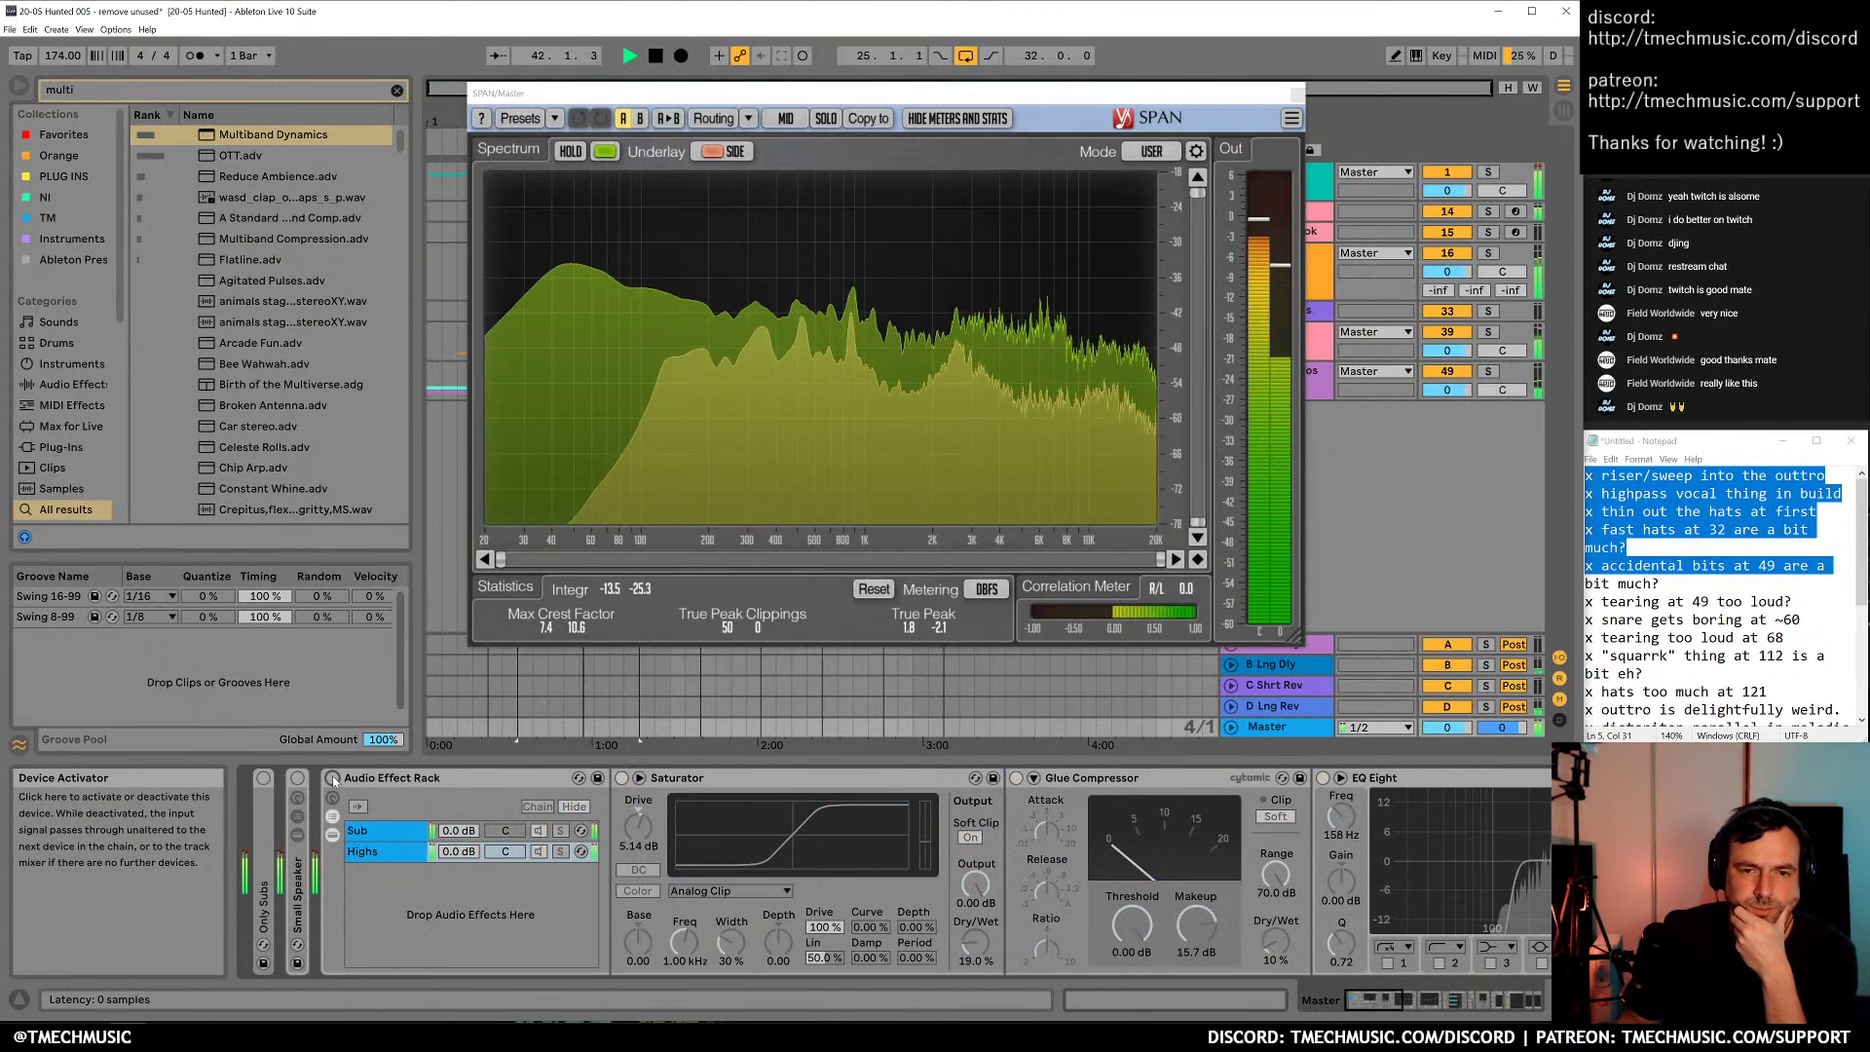
left_click(332, 777)
left_click_drag(973, 944, 973, 951)
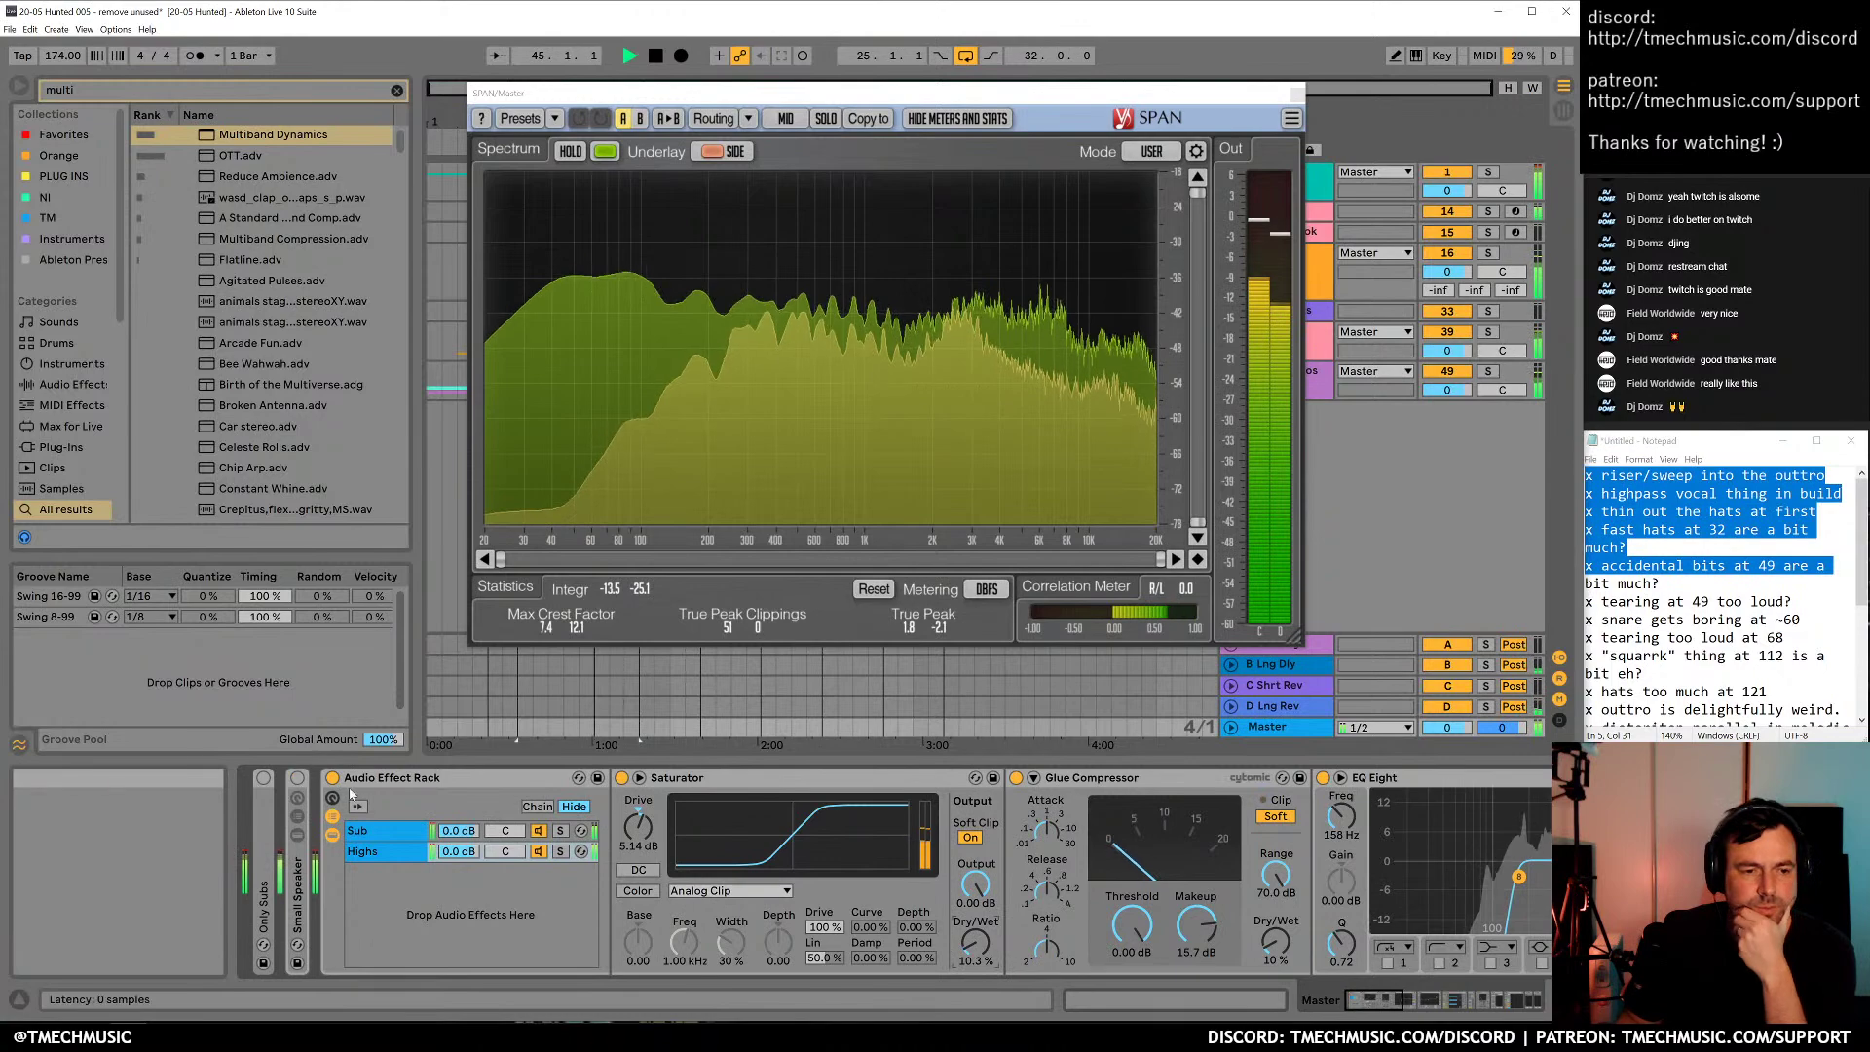
Compare the mix without Multiband Dynamics, and set its mid-high crossover to 4.84 kHz and high-band output gain to 7.50 dB
left_click(1451, 999)
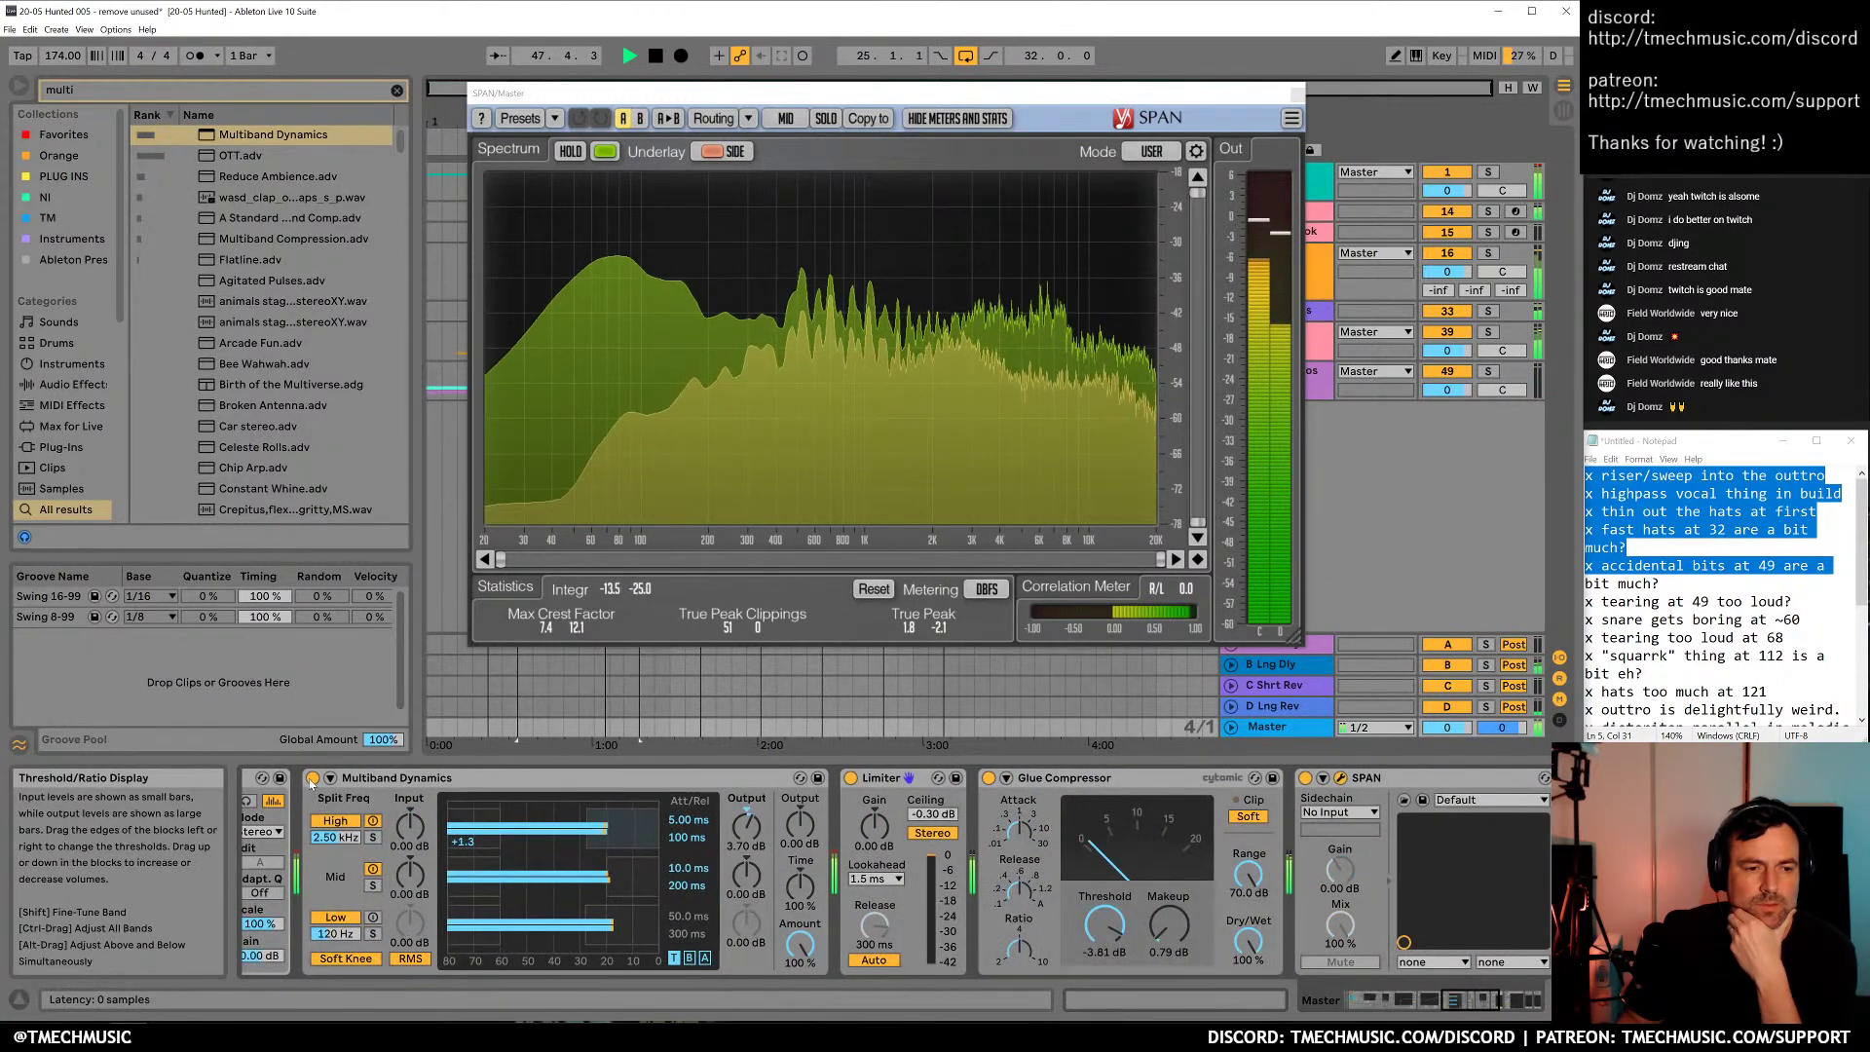
left_click(313, 777)
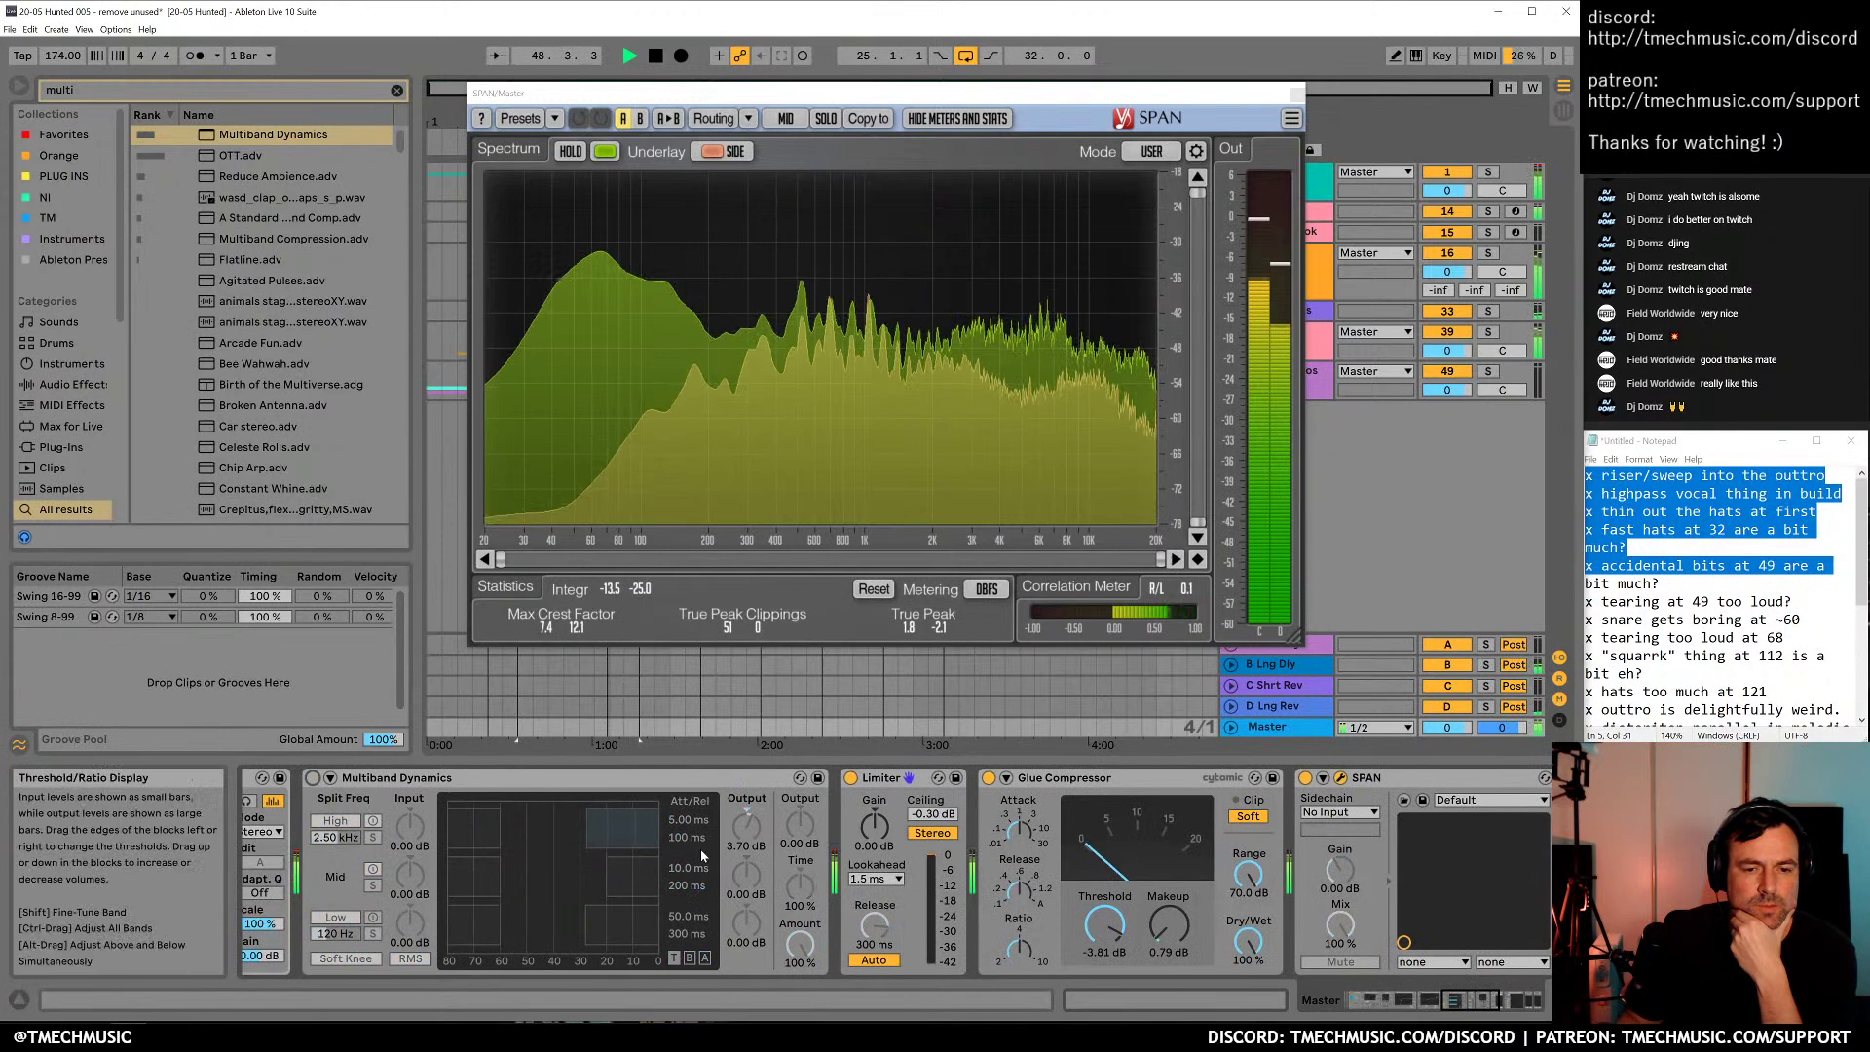
left_click(311, 779)
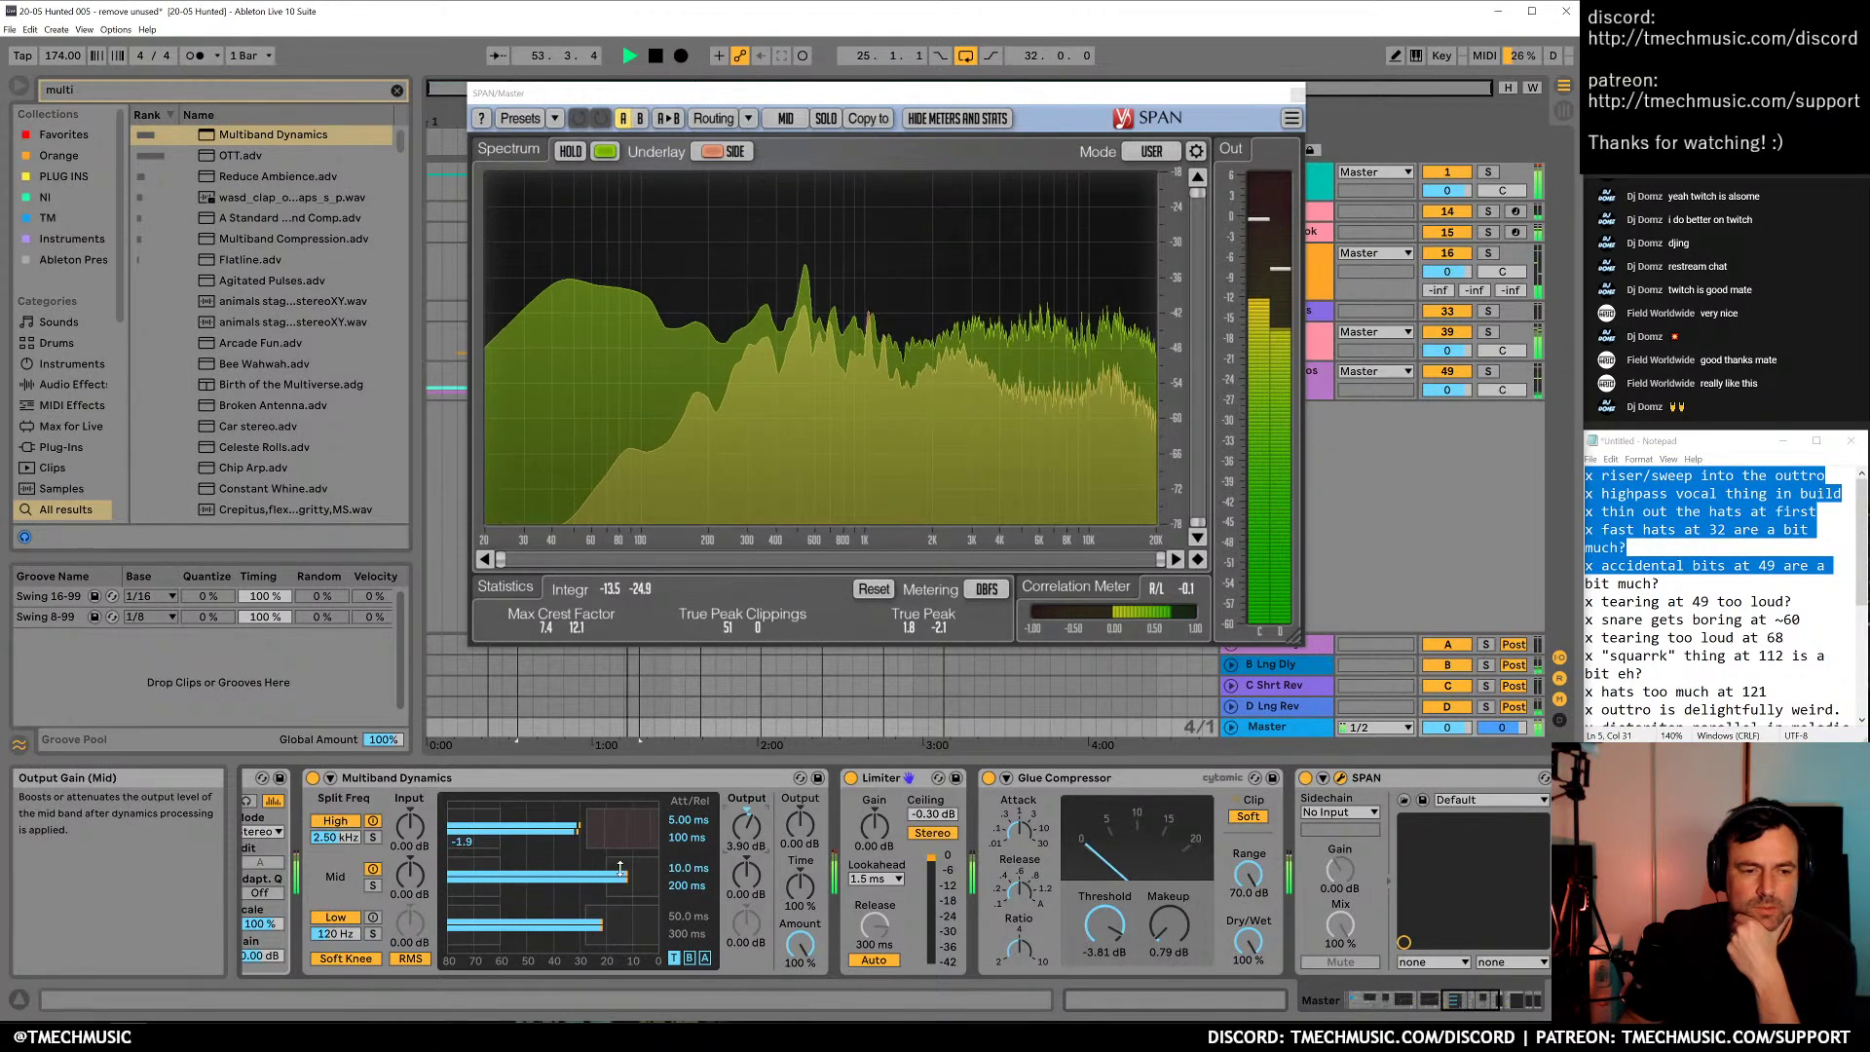
left_click_drag(331, 835, 331, 798)
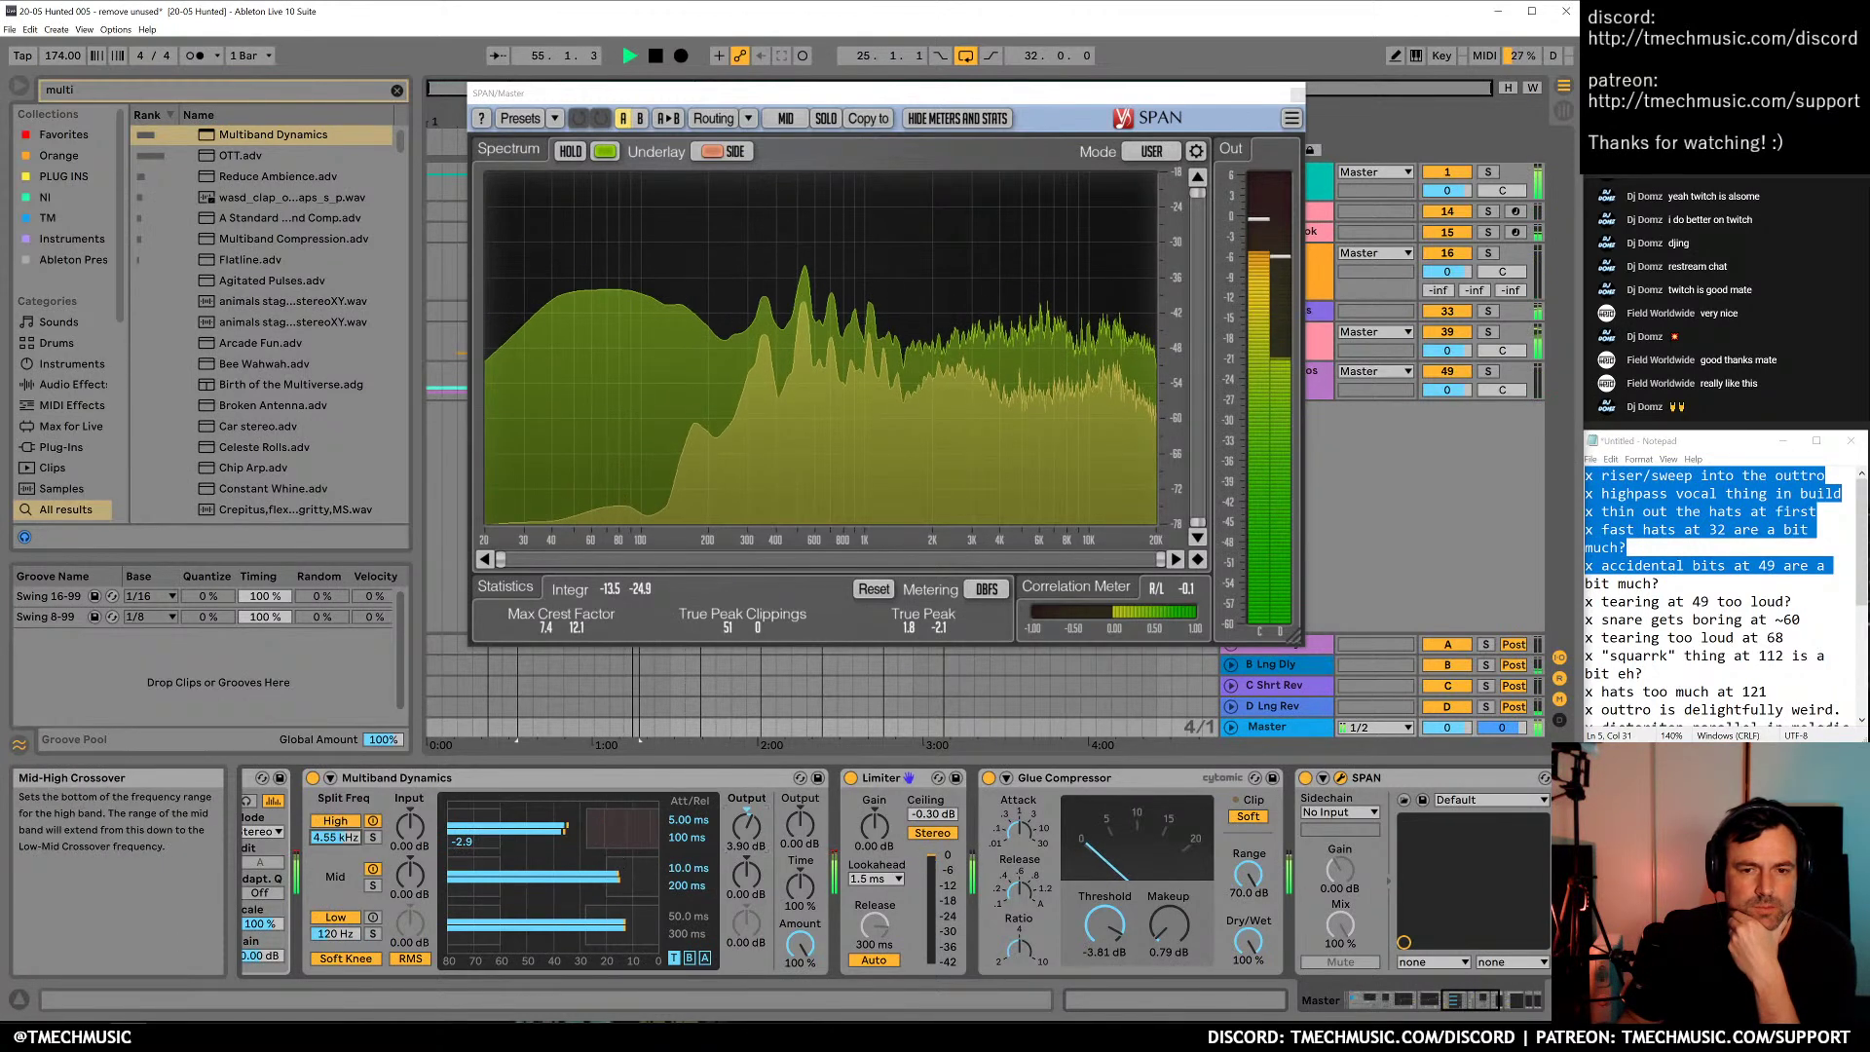
left_click_drag(745, 849, 745, 816)
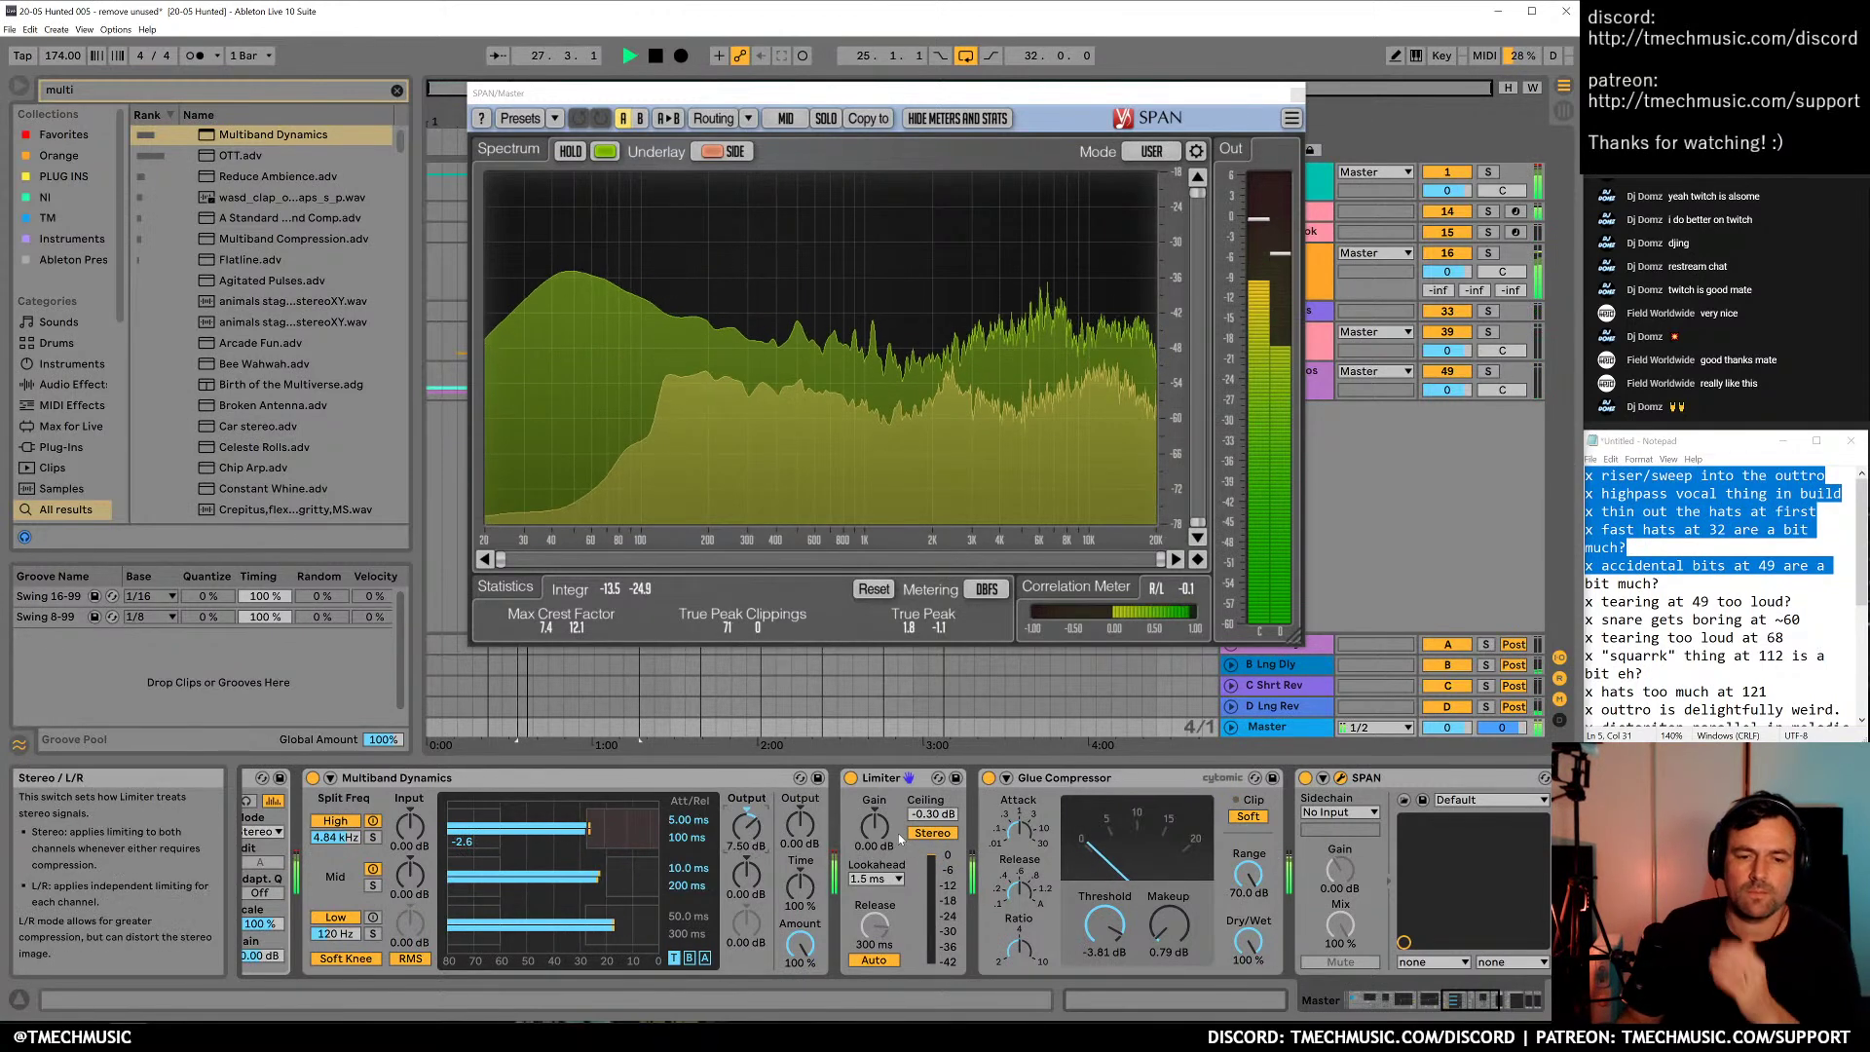
Stop playback, close SPAN, and strip the Master chain to Limiter, SPAN and Spectrum, deleting Glue Compressor, MRecorder and ADPTR MetricAB
key("space")
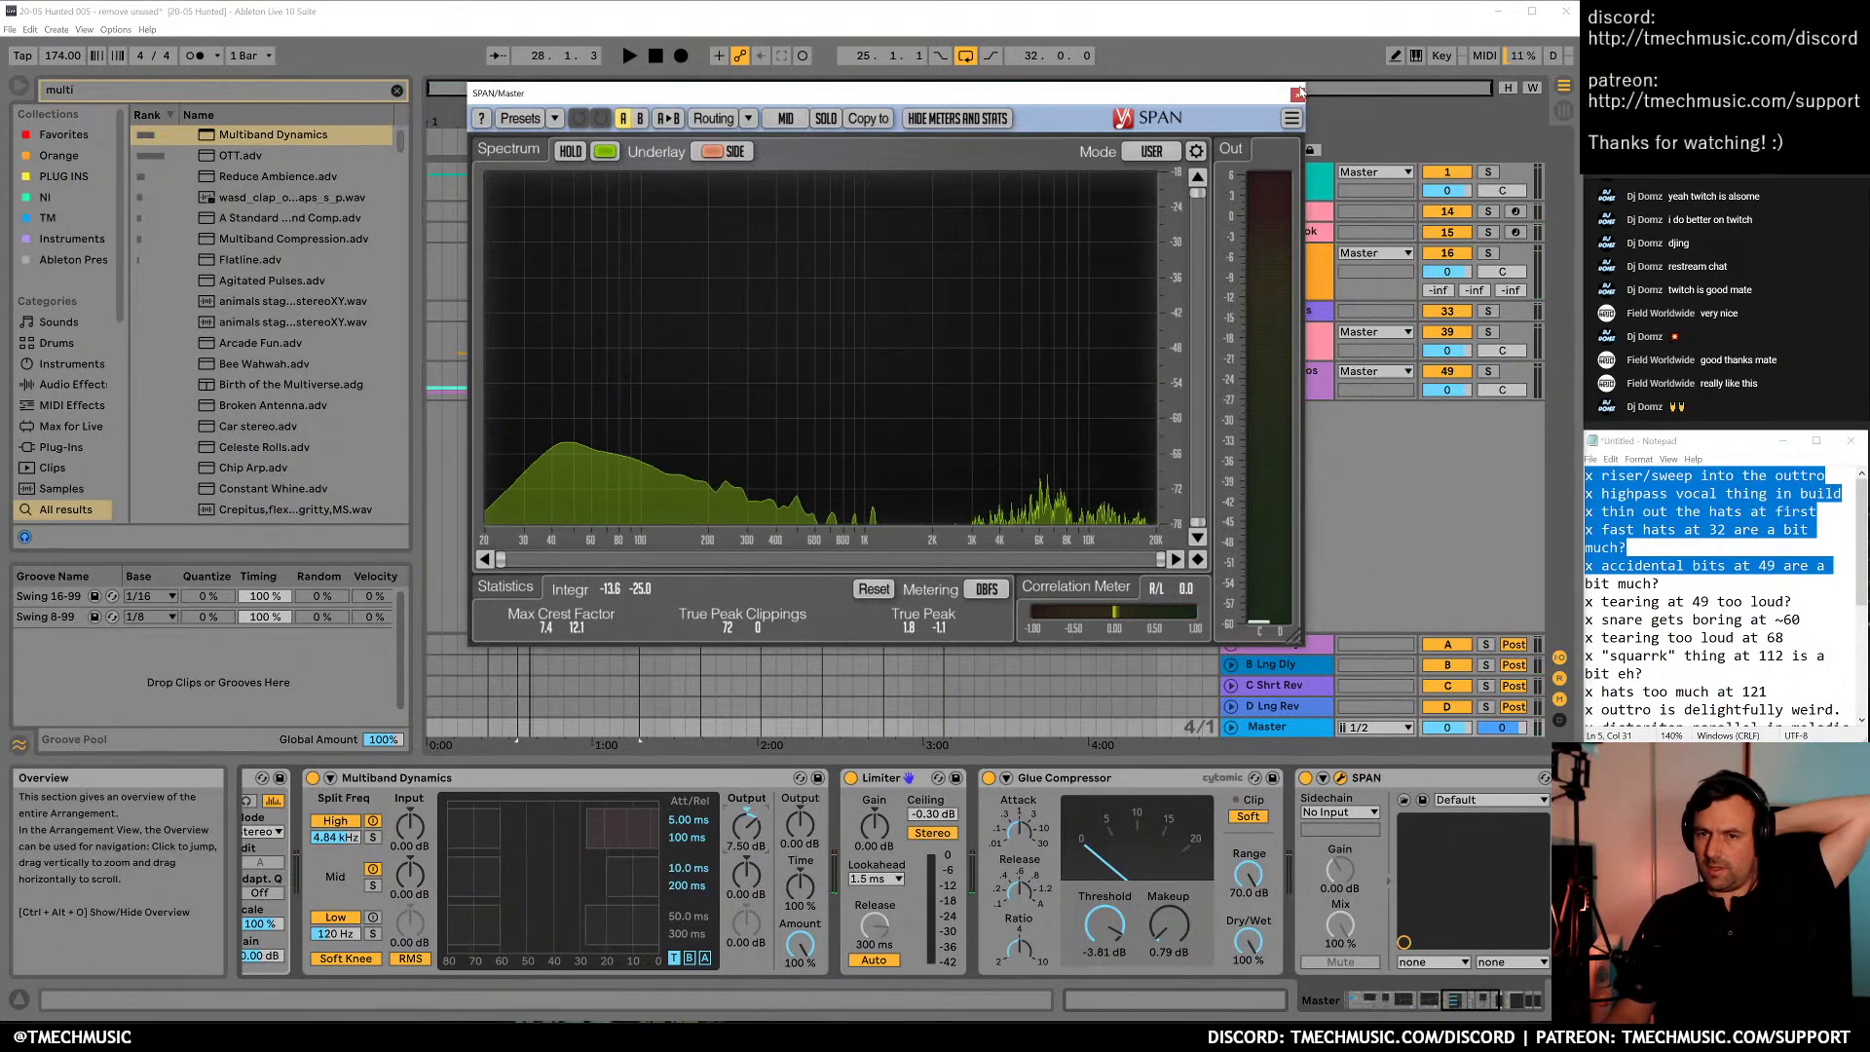
left_click(1297, 96)
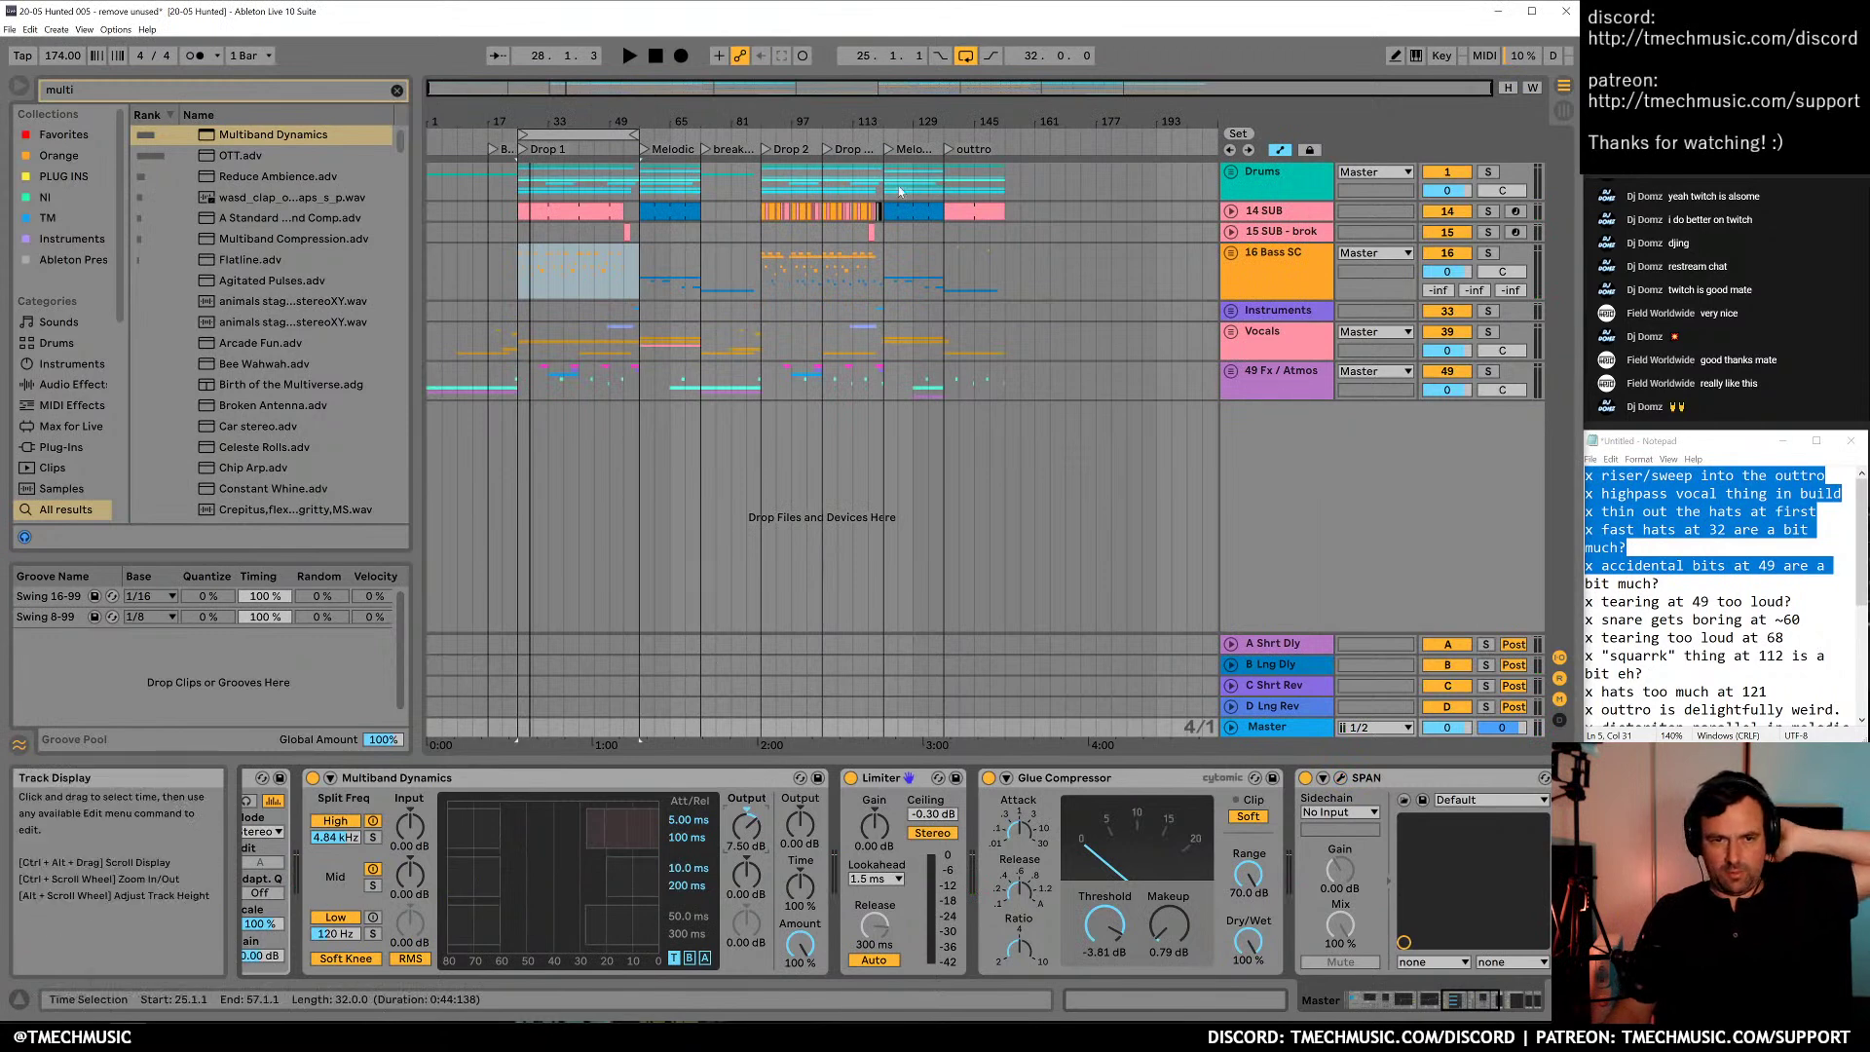
left_click(732, 779)
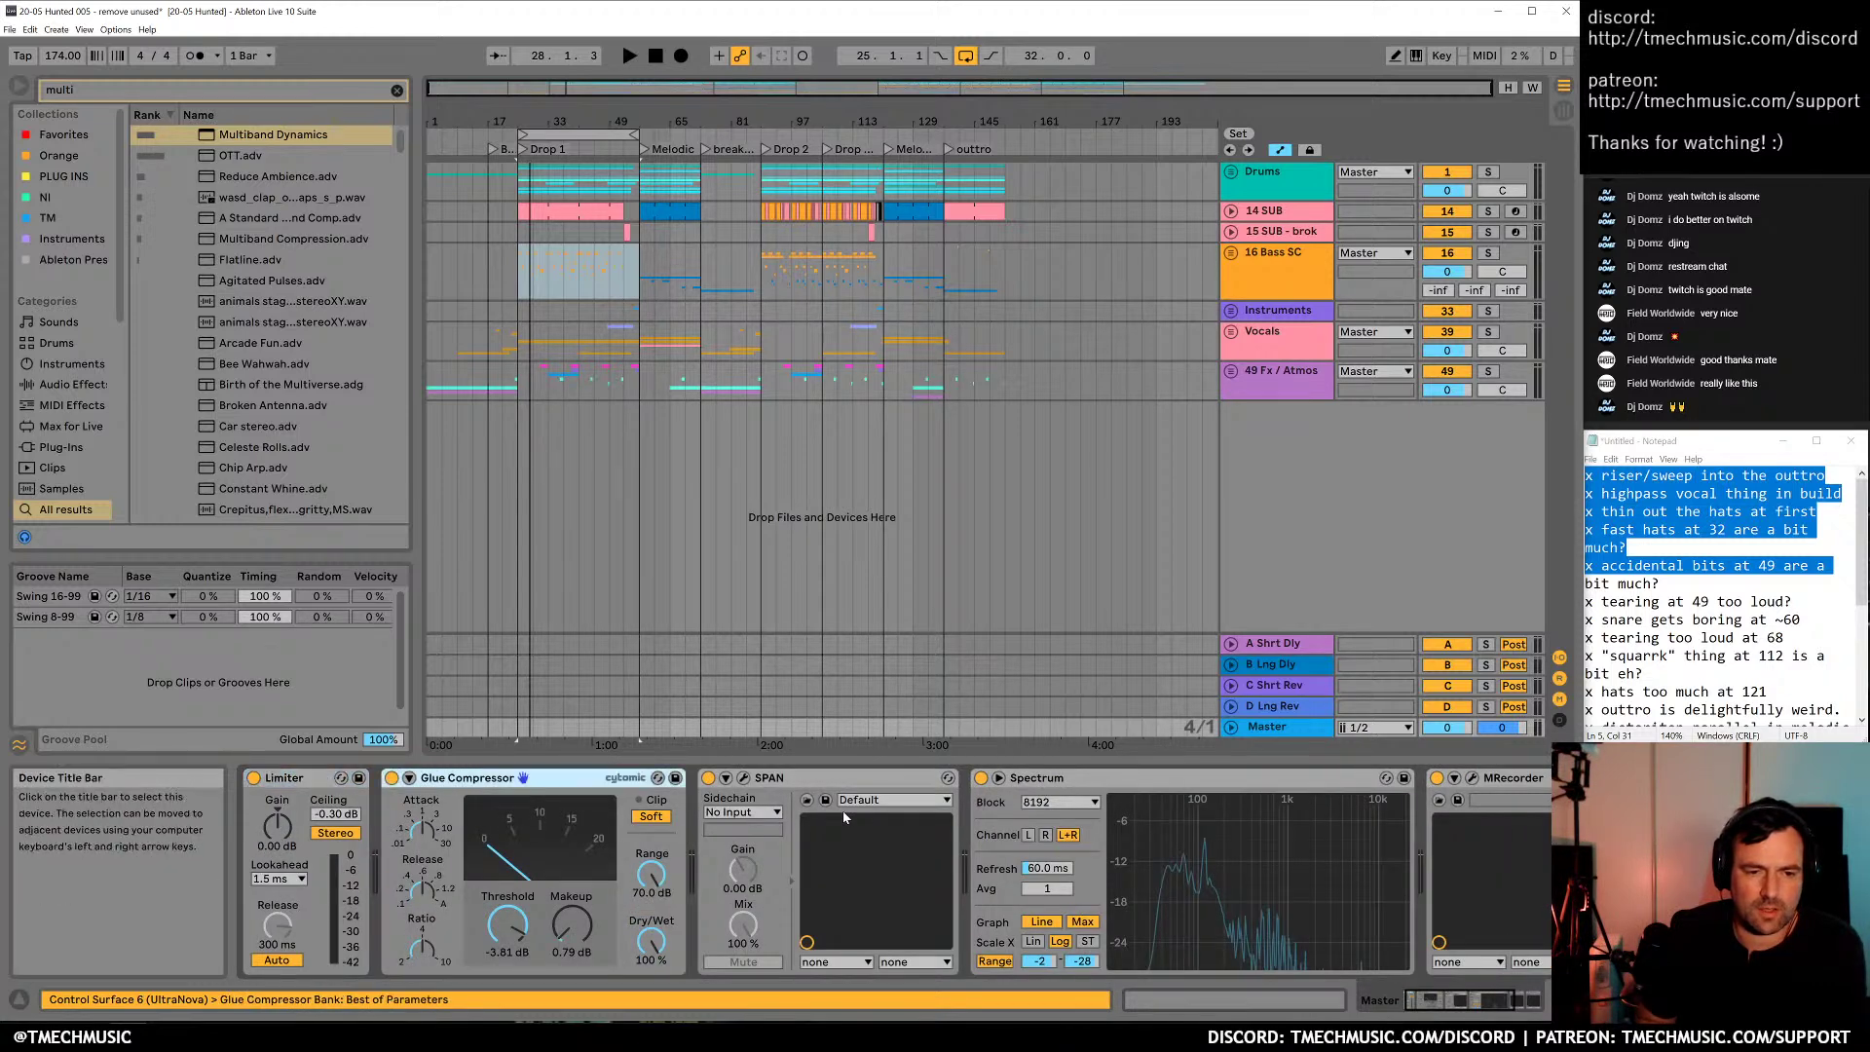
key("Delete")
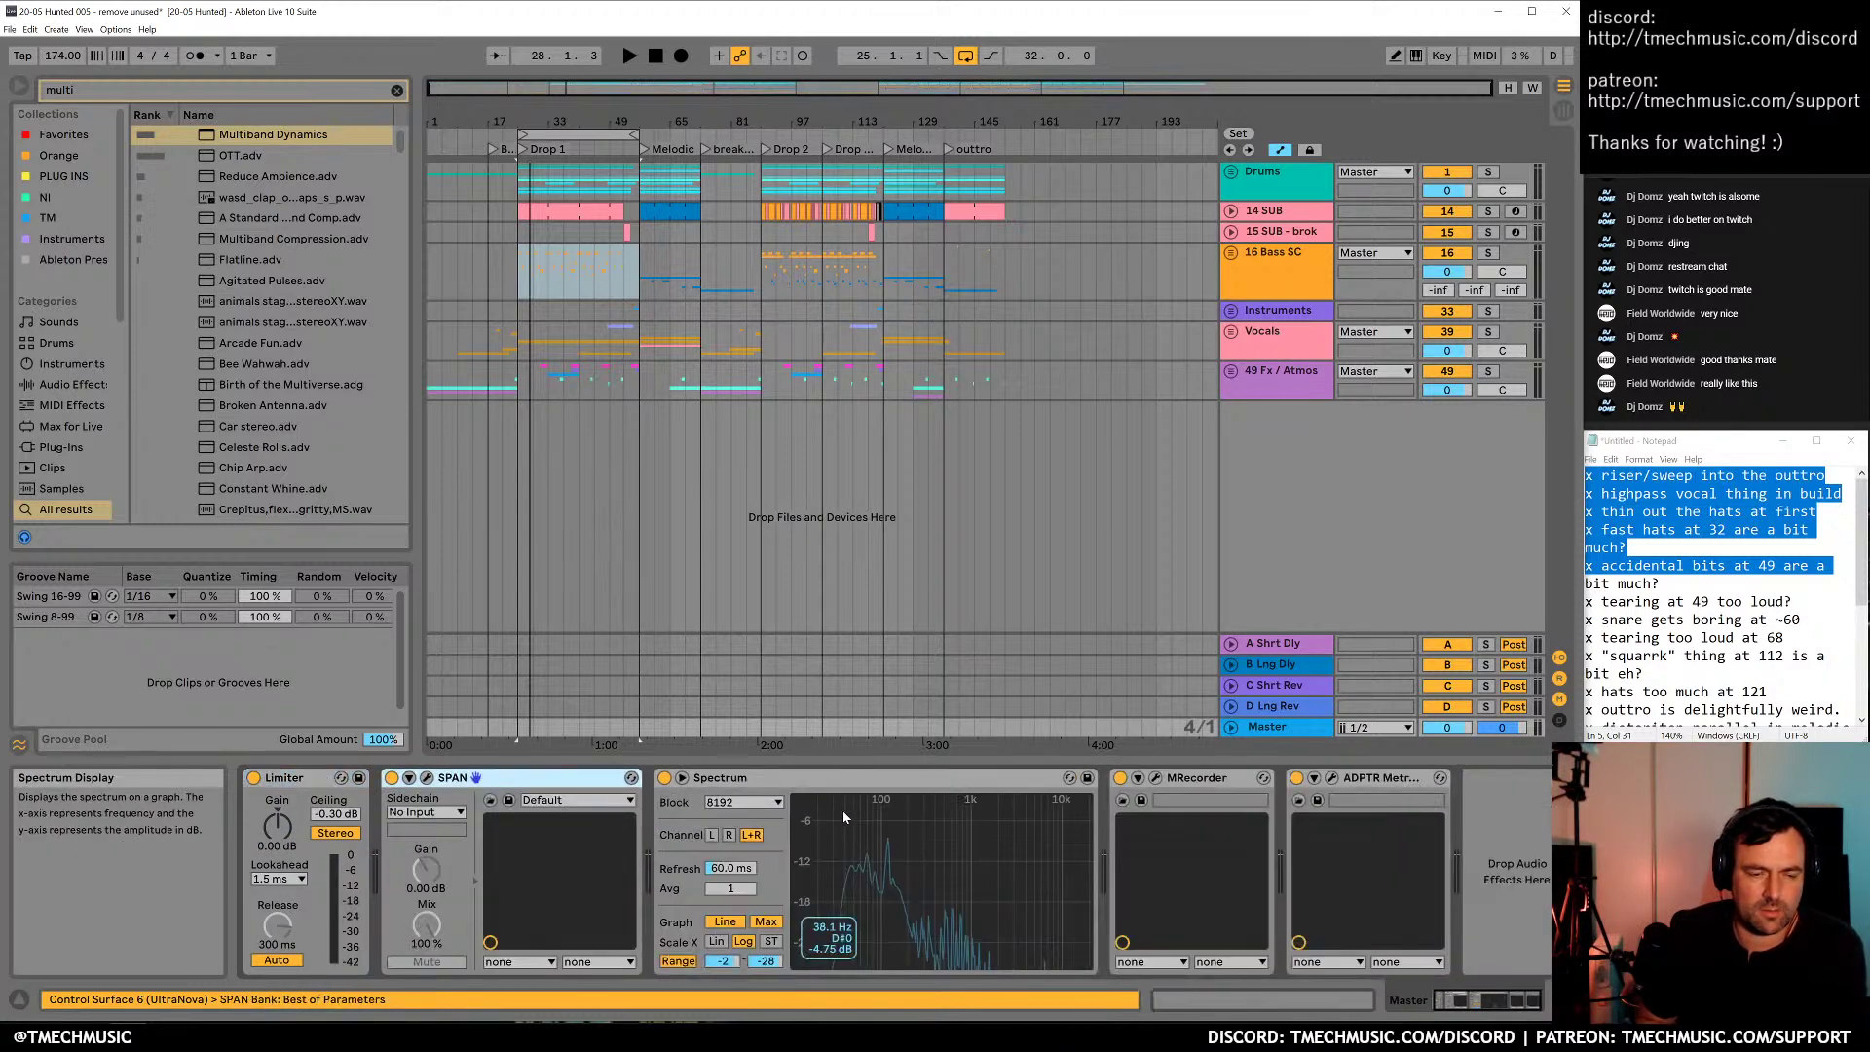
key("Right")
key("Right")
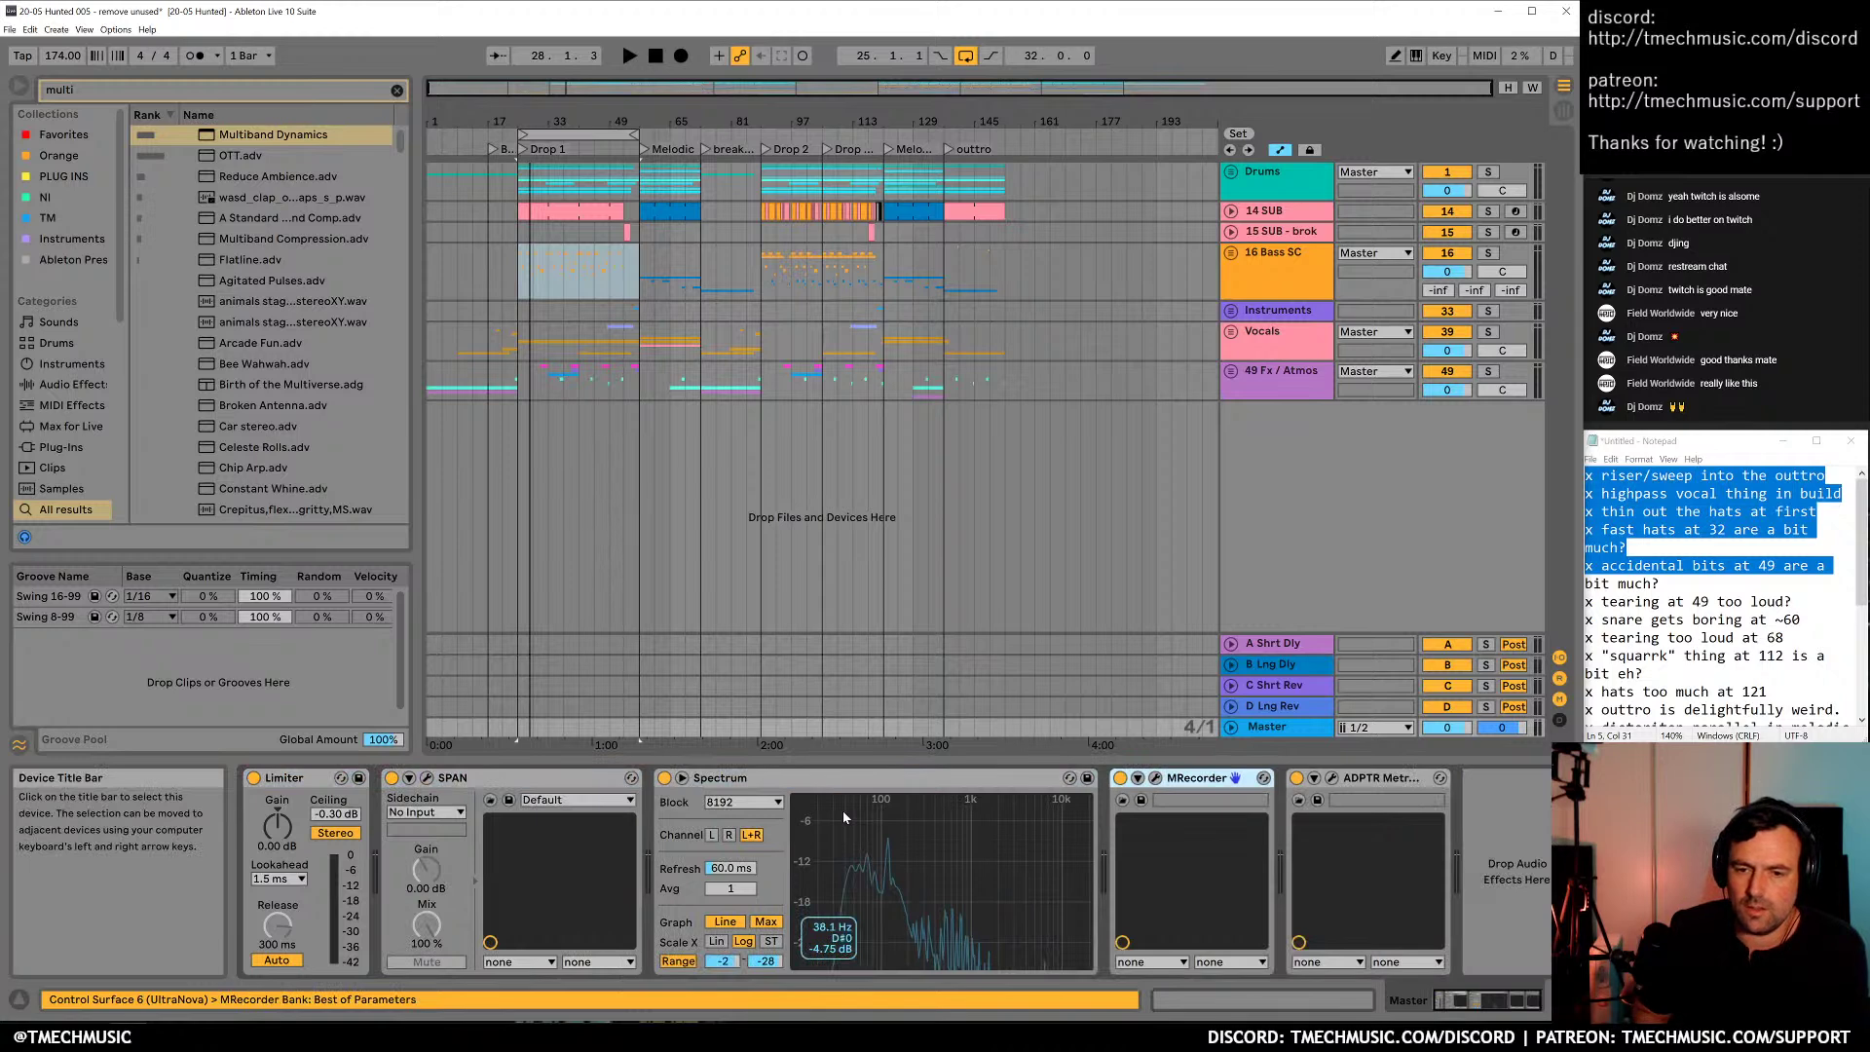
key("Delete")
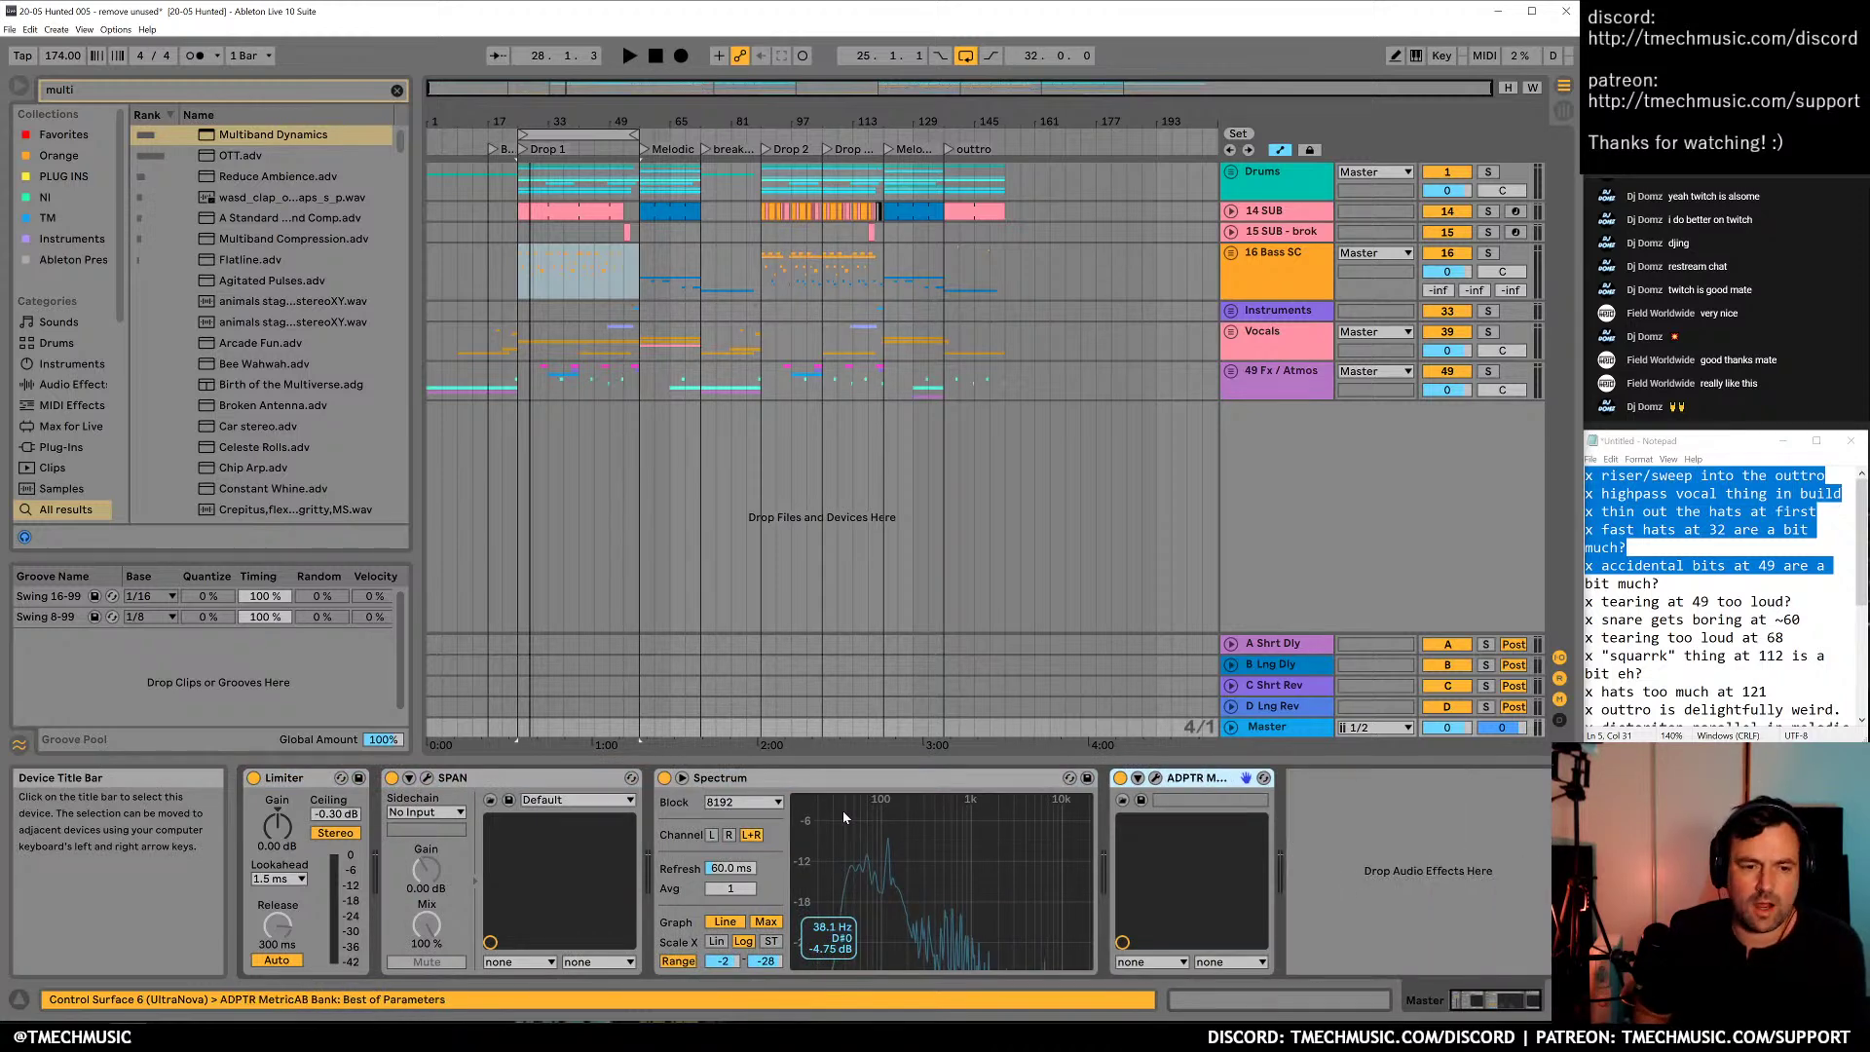
key("Delete")
key("Left")
key("Left")
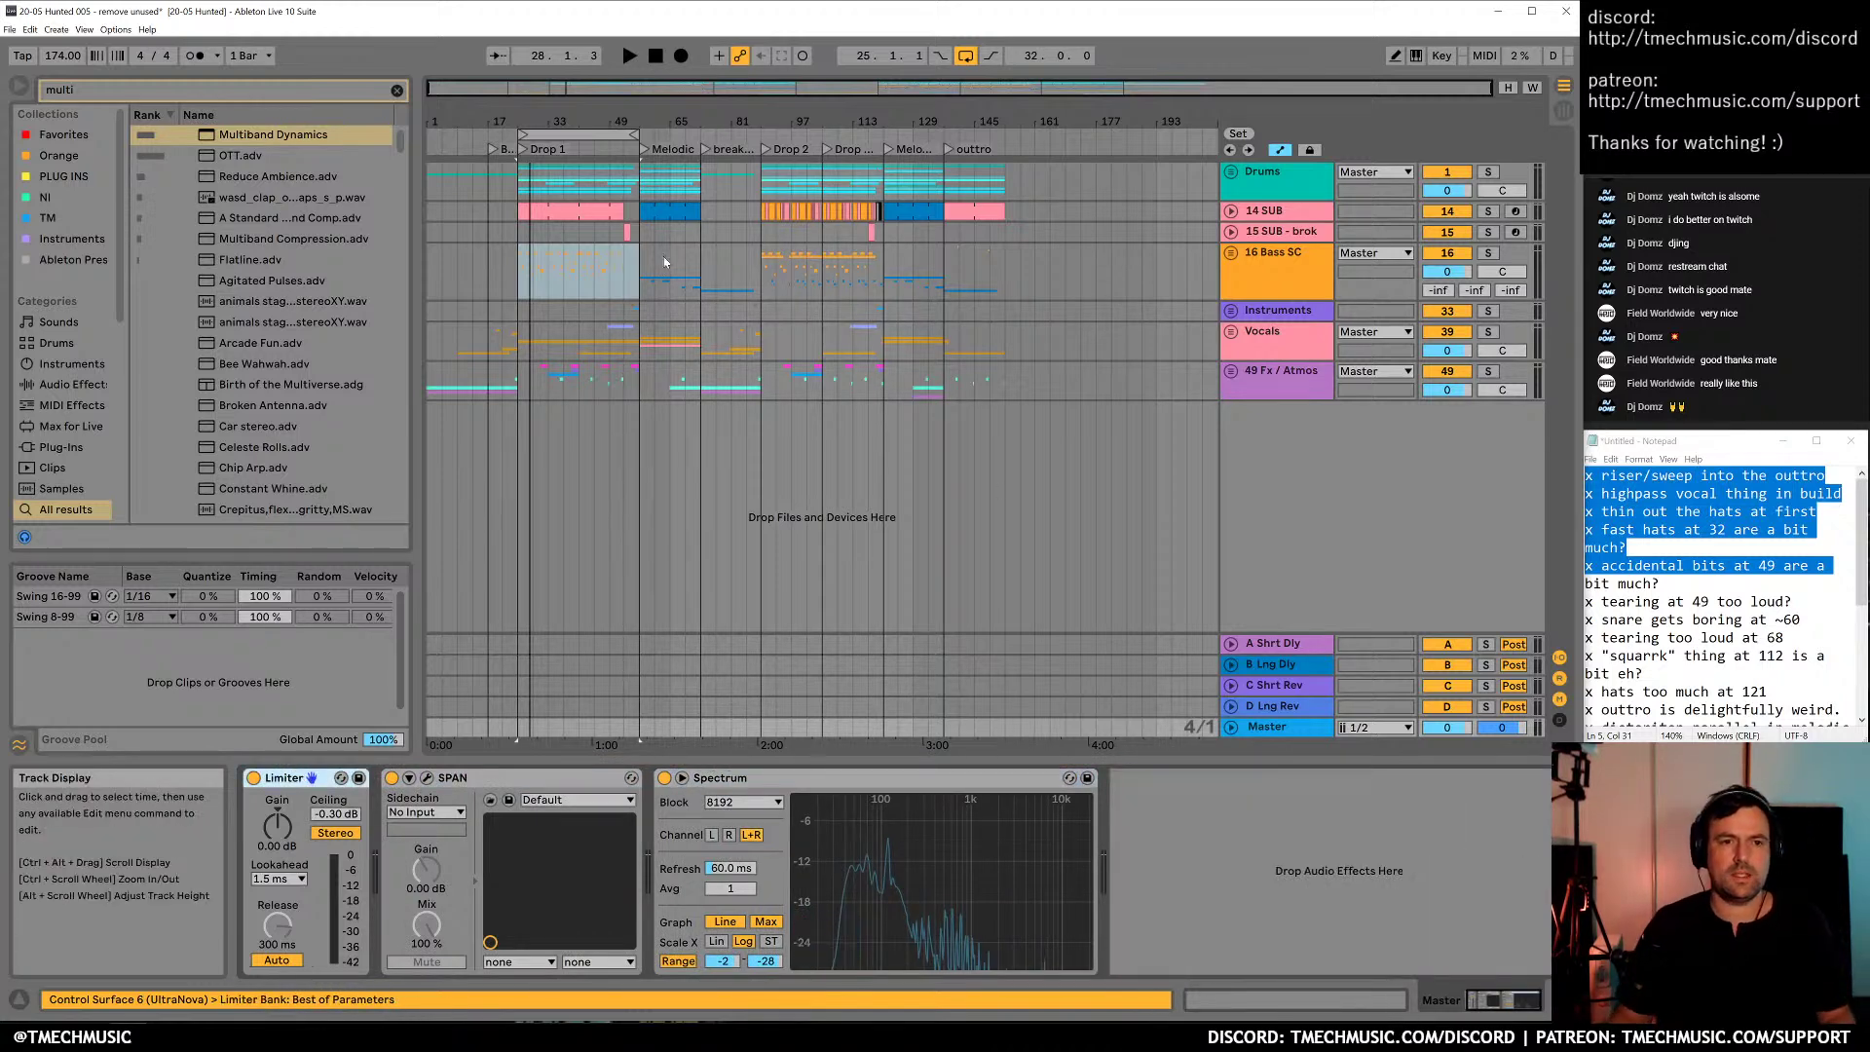
Play Drop 1 and check the stripped-down Master's spectrum in SPAN
key("space")
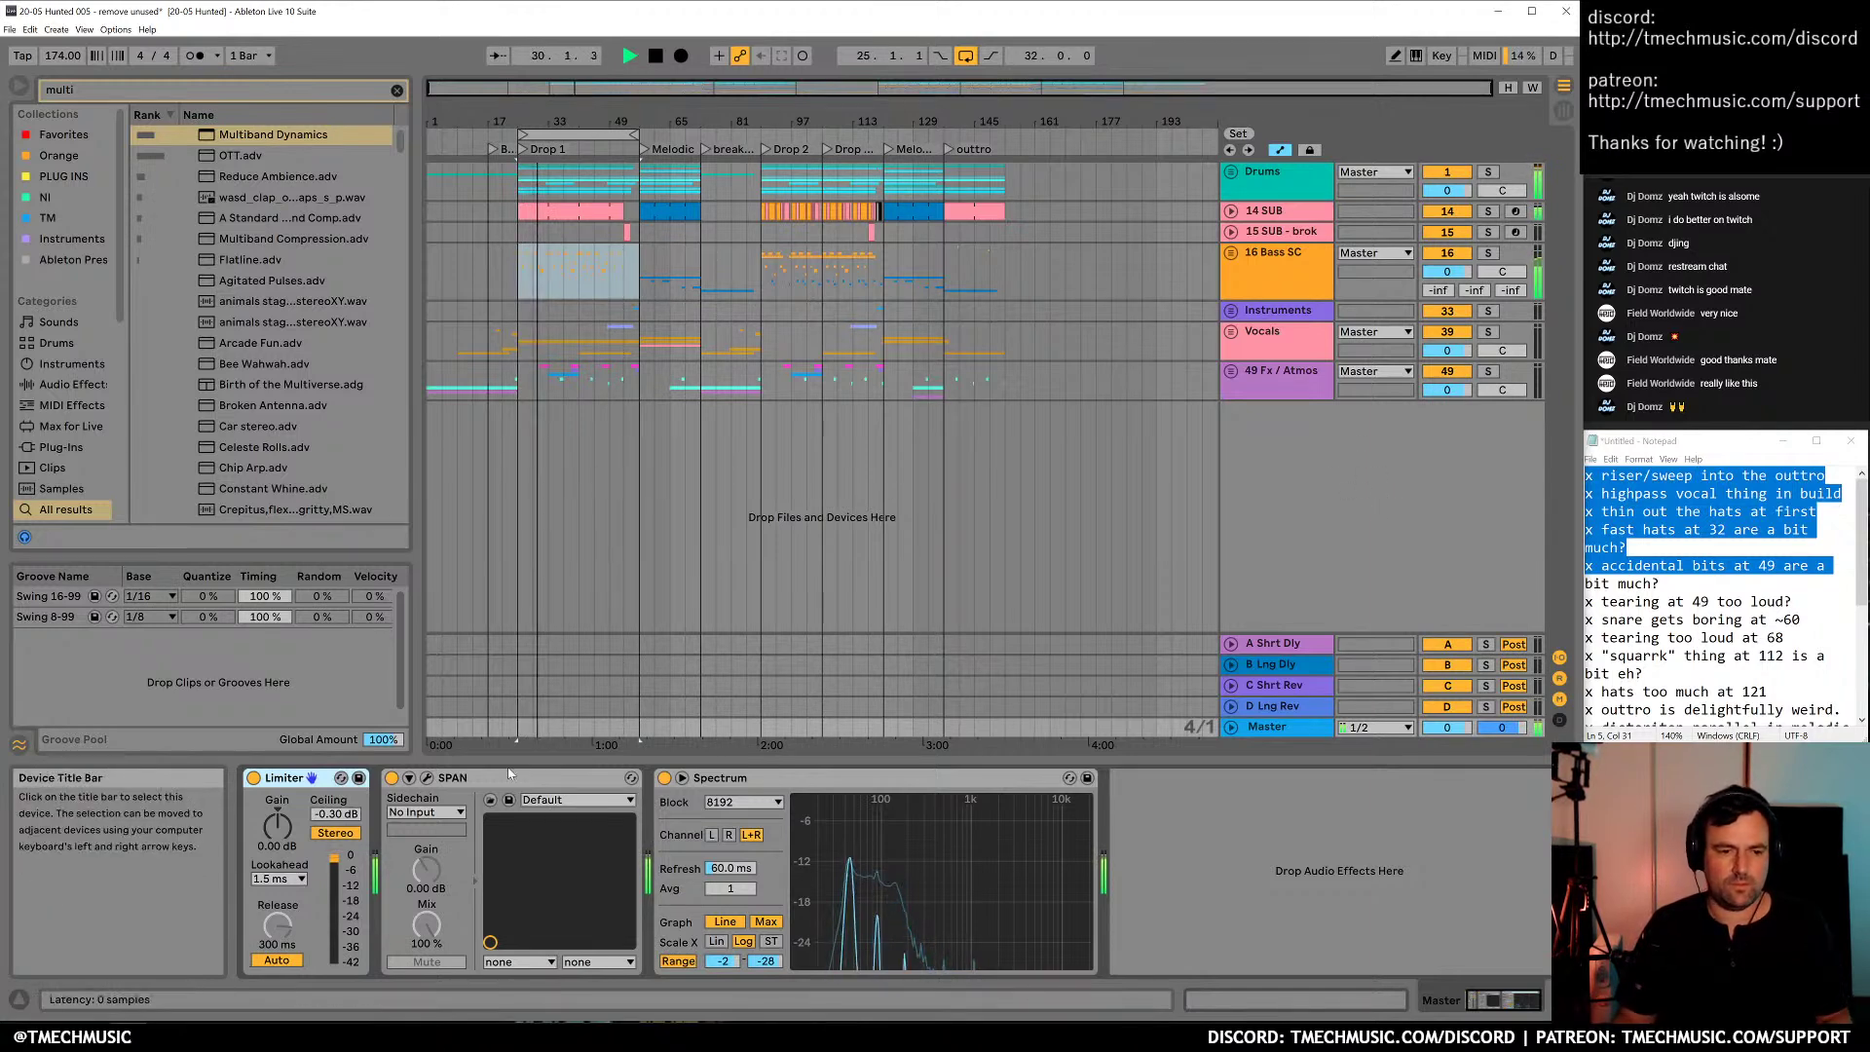
left_click(425, 777)
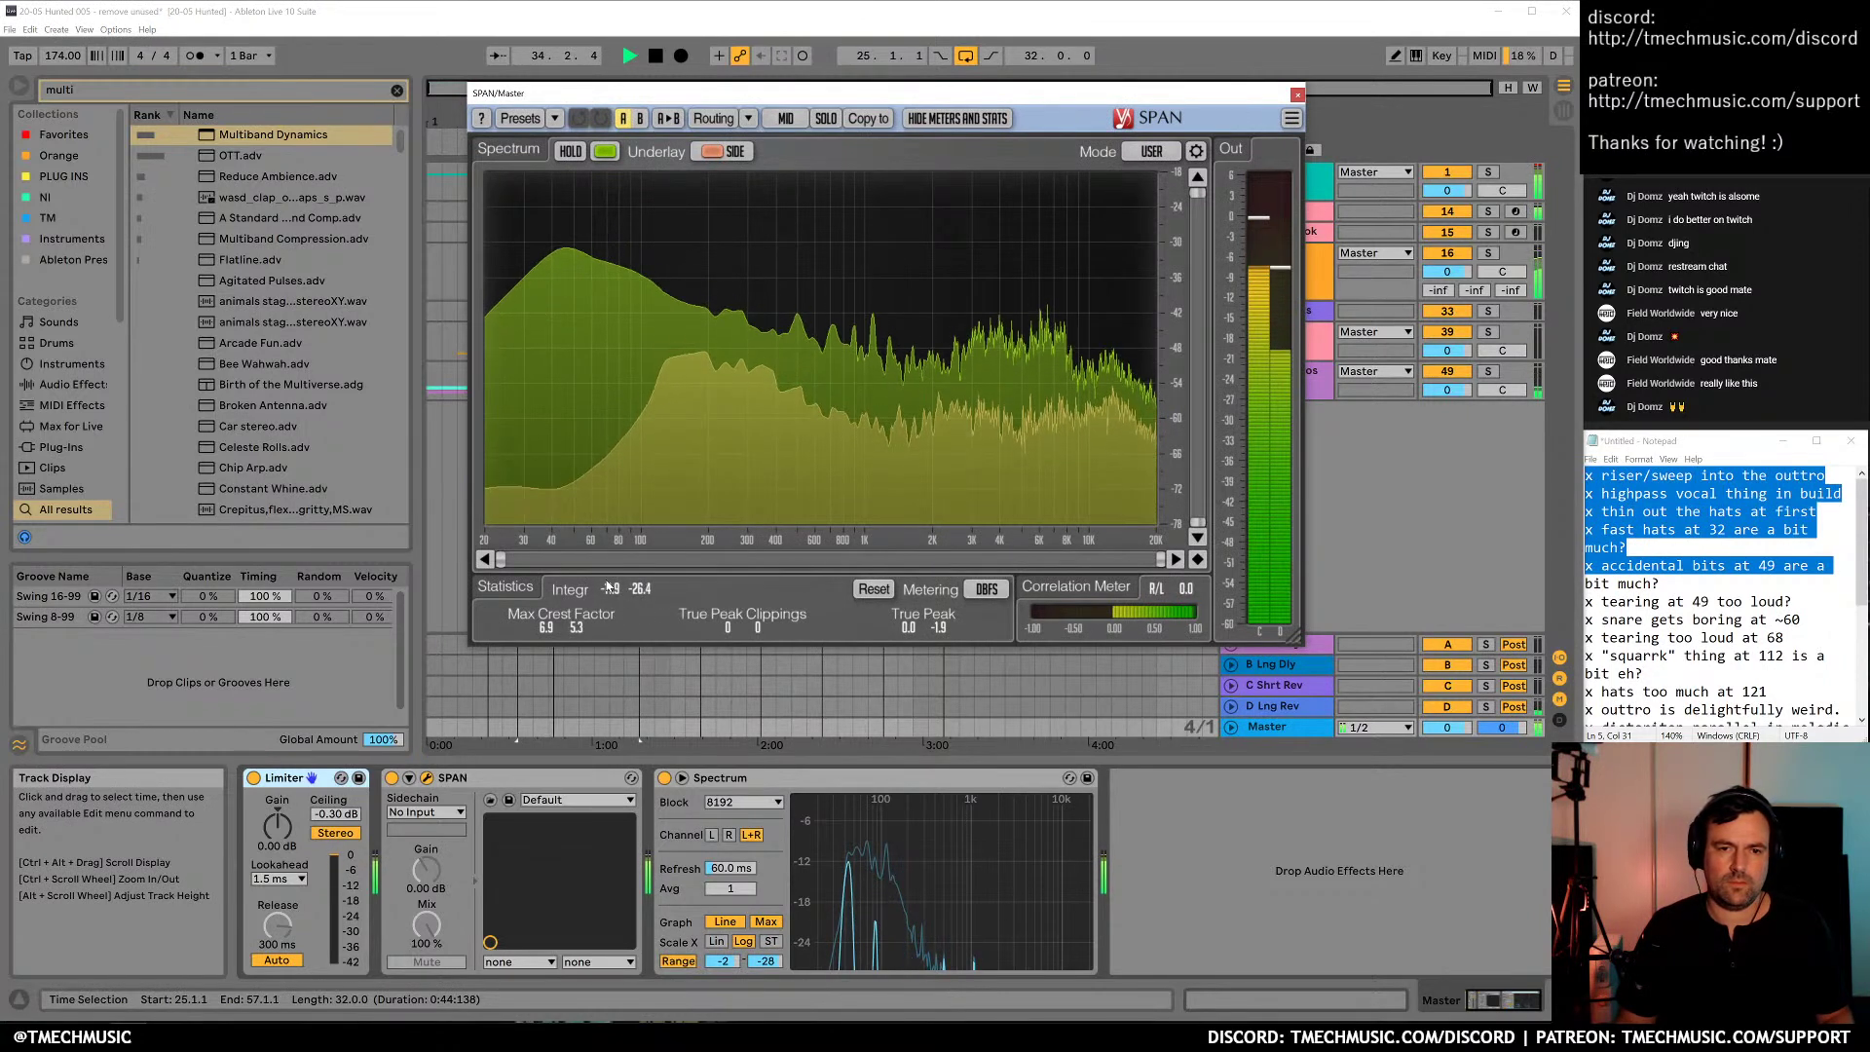
key("space")
Add an EQ Eight to the Master chain and place it ahead of the Limiter
key("ctrl+f")
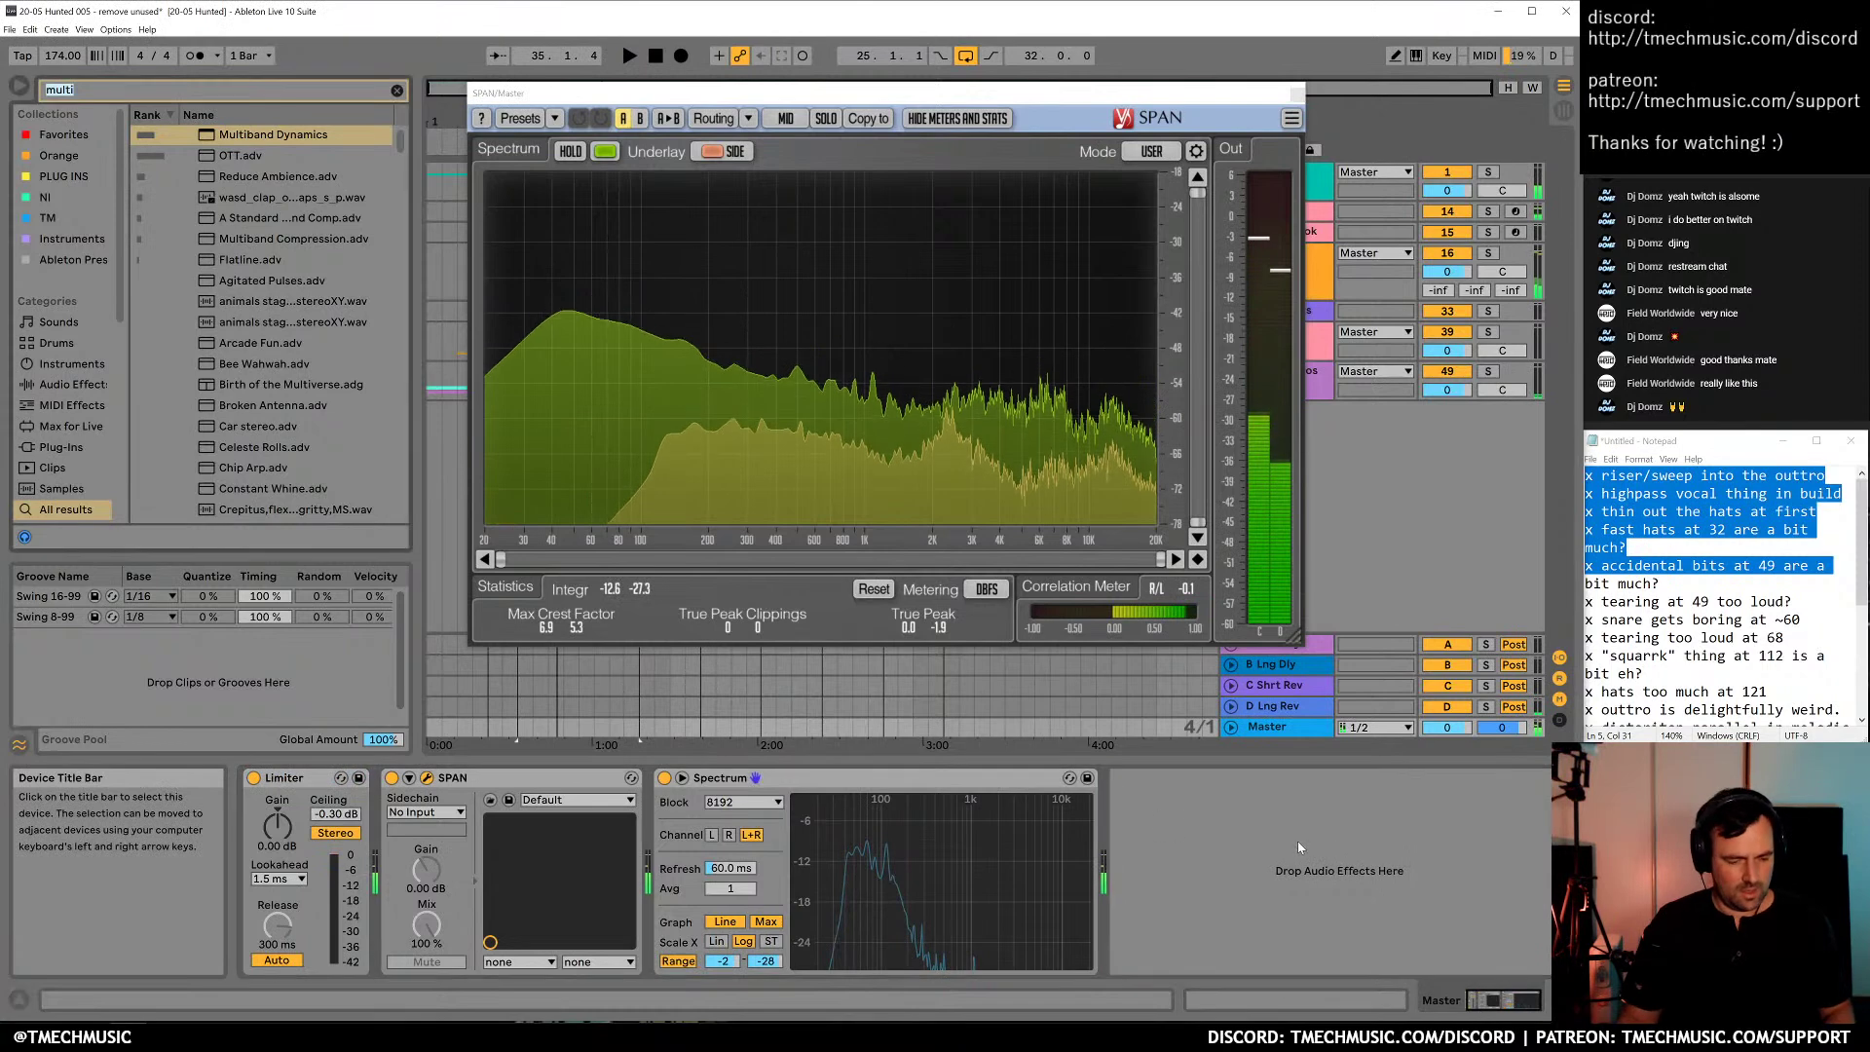
type("eq")
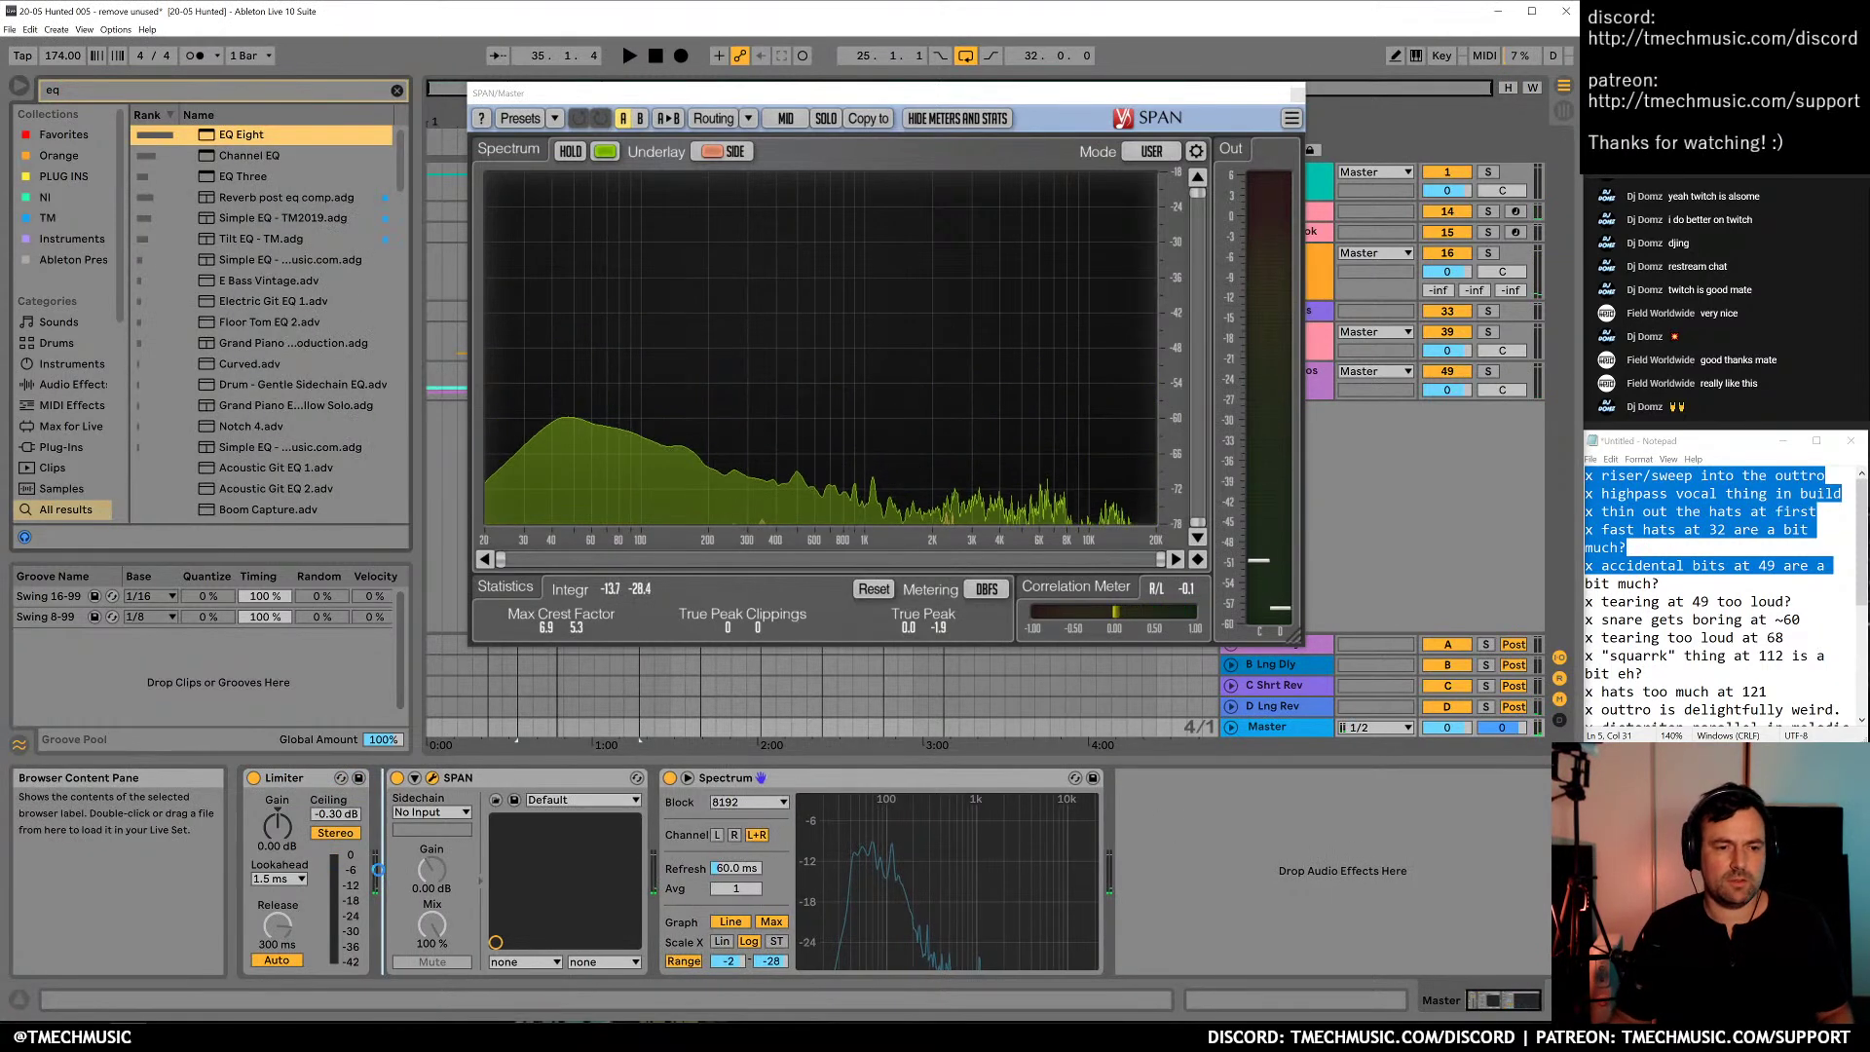
key("Return")
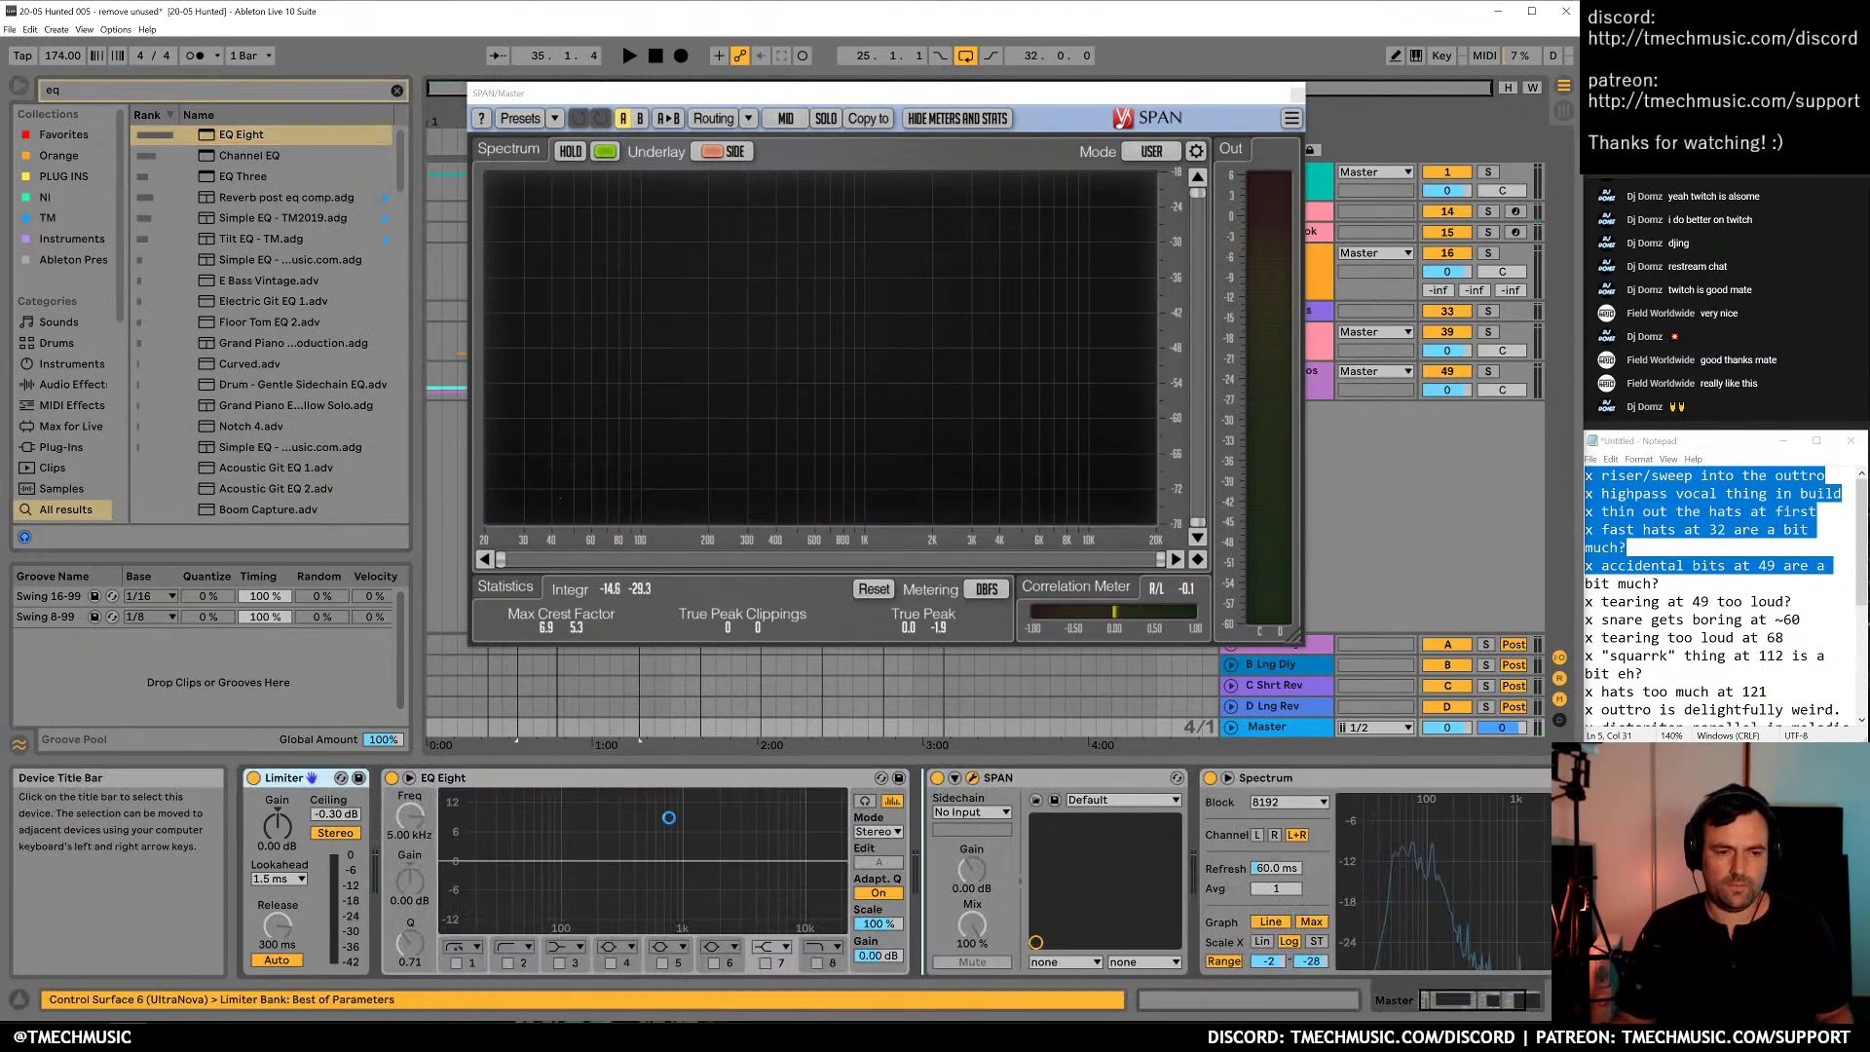
left_click_drag(283, 778, 472, 846)
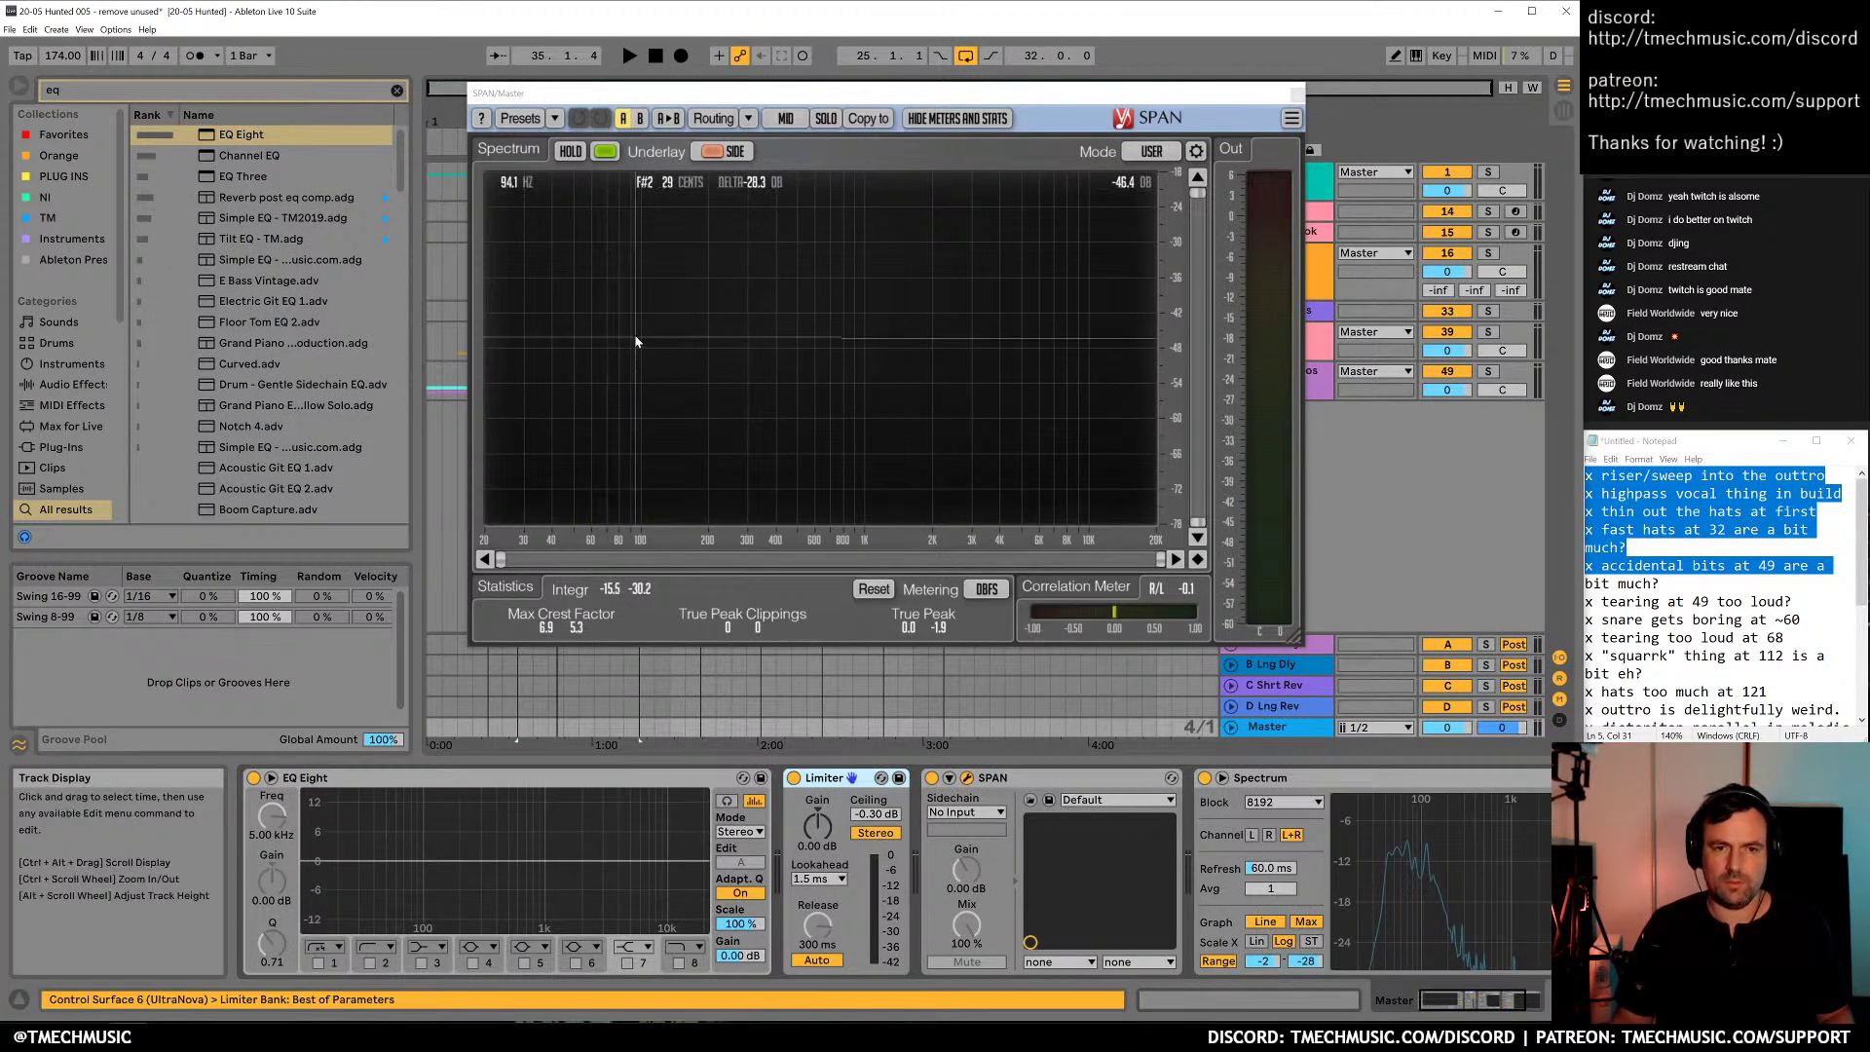
While Drop 1 plays, boost EQ Eight's band 5 bell and set its high shelf to 9.79 dB at 6.25 kHz, with Adaptive Q off
key("space")
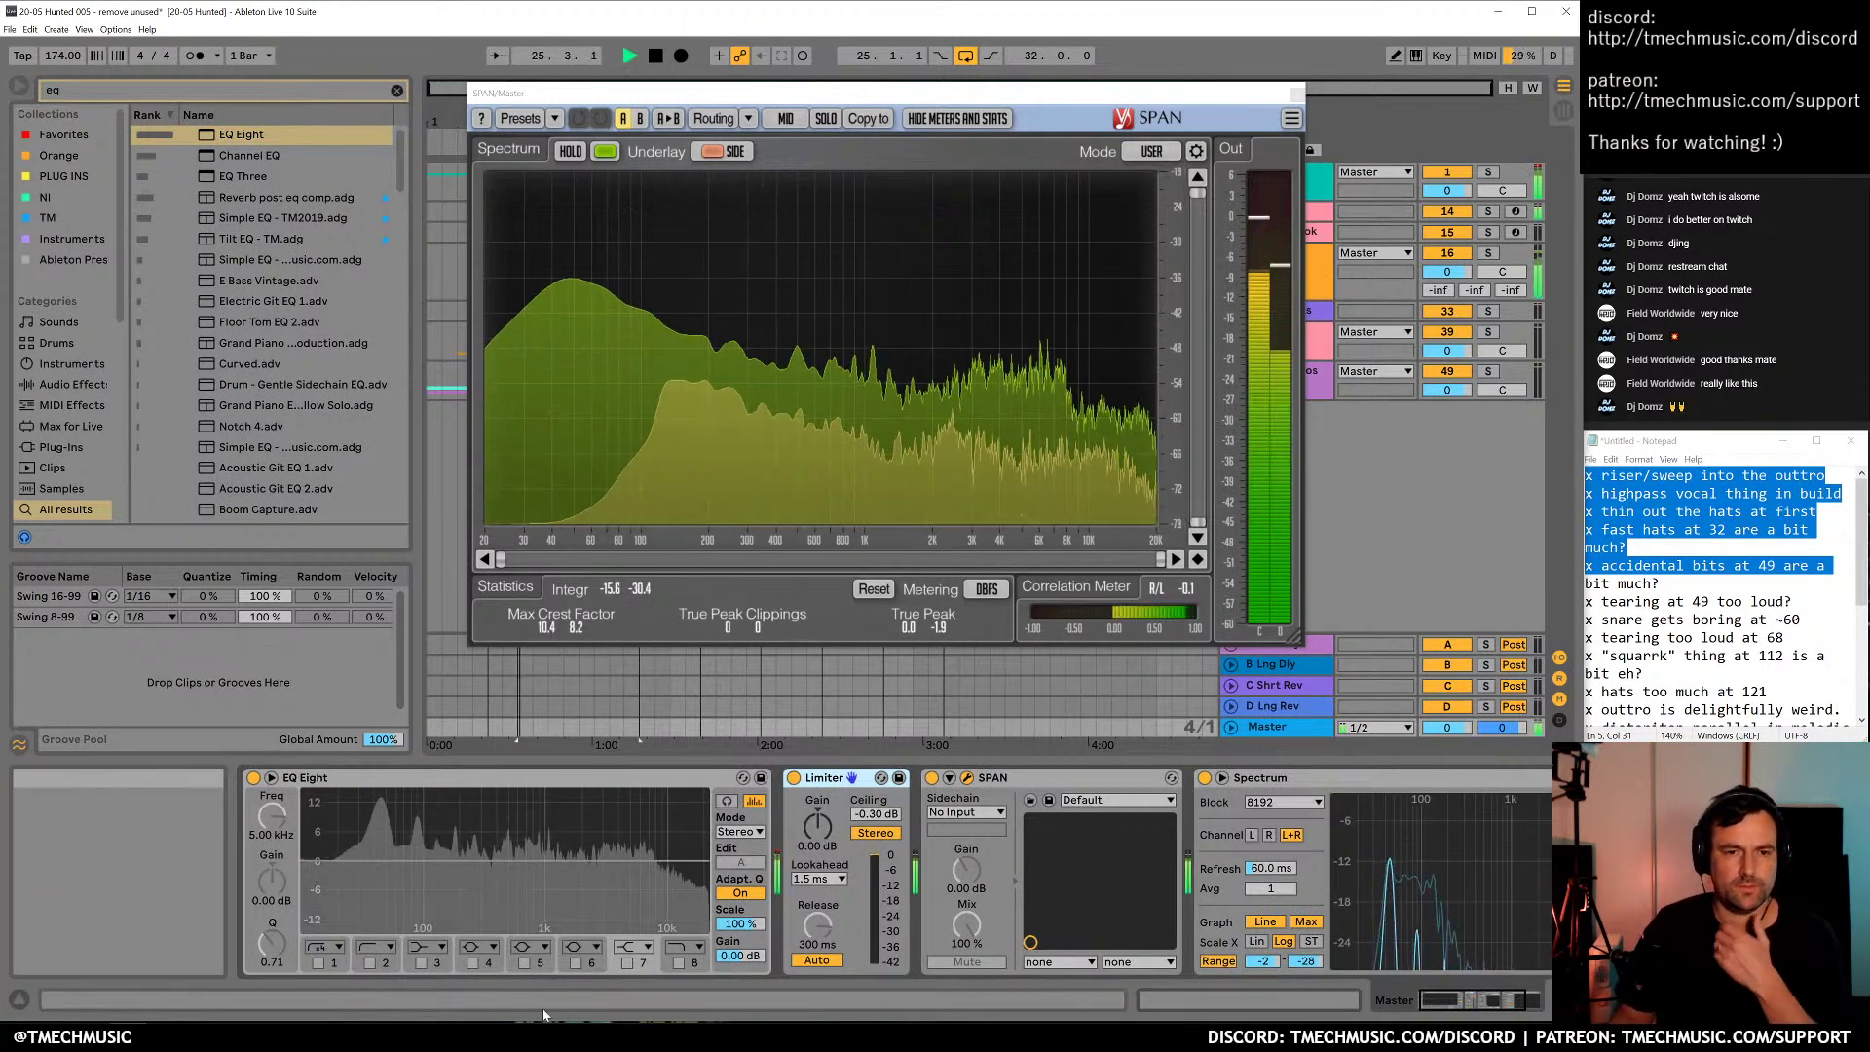
left_click(524, 962)
left_click_drag(629, 860, 638, 816)
left_click(627, 962)
left_click(740, 892)
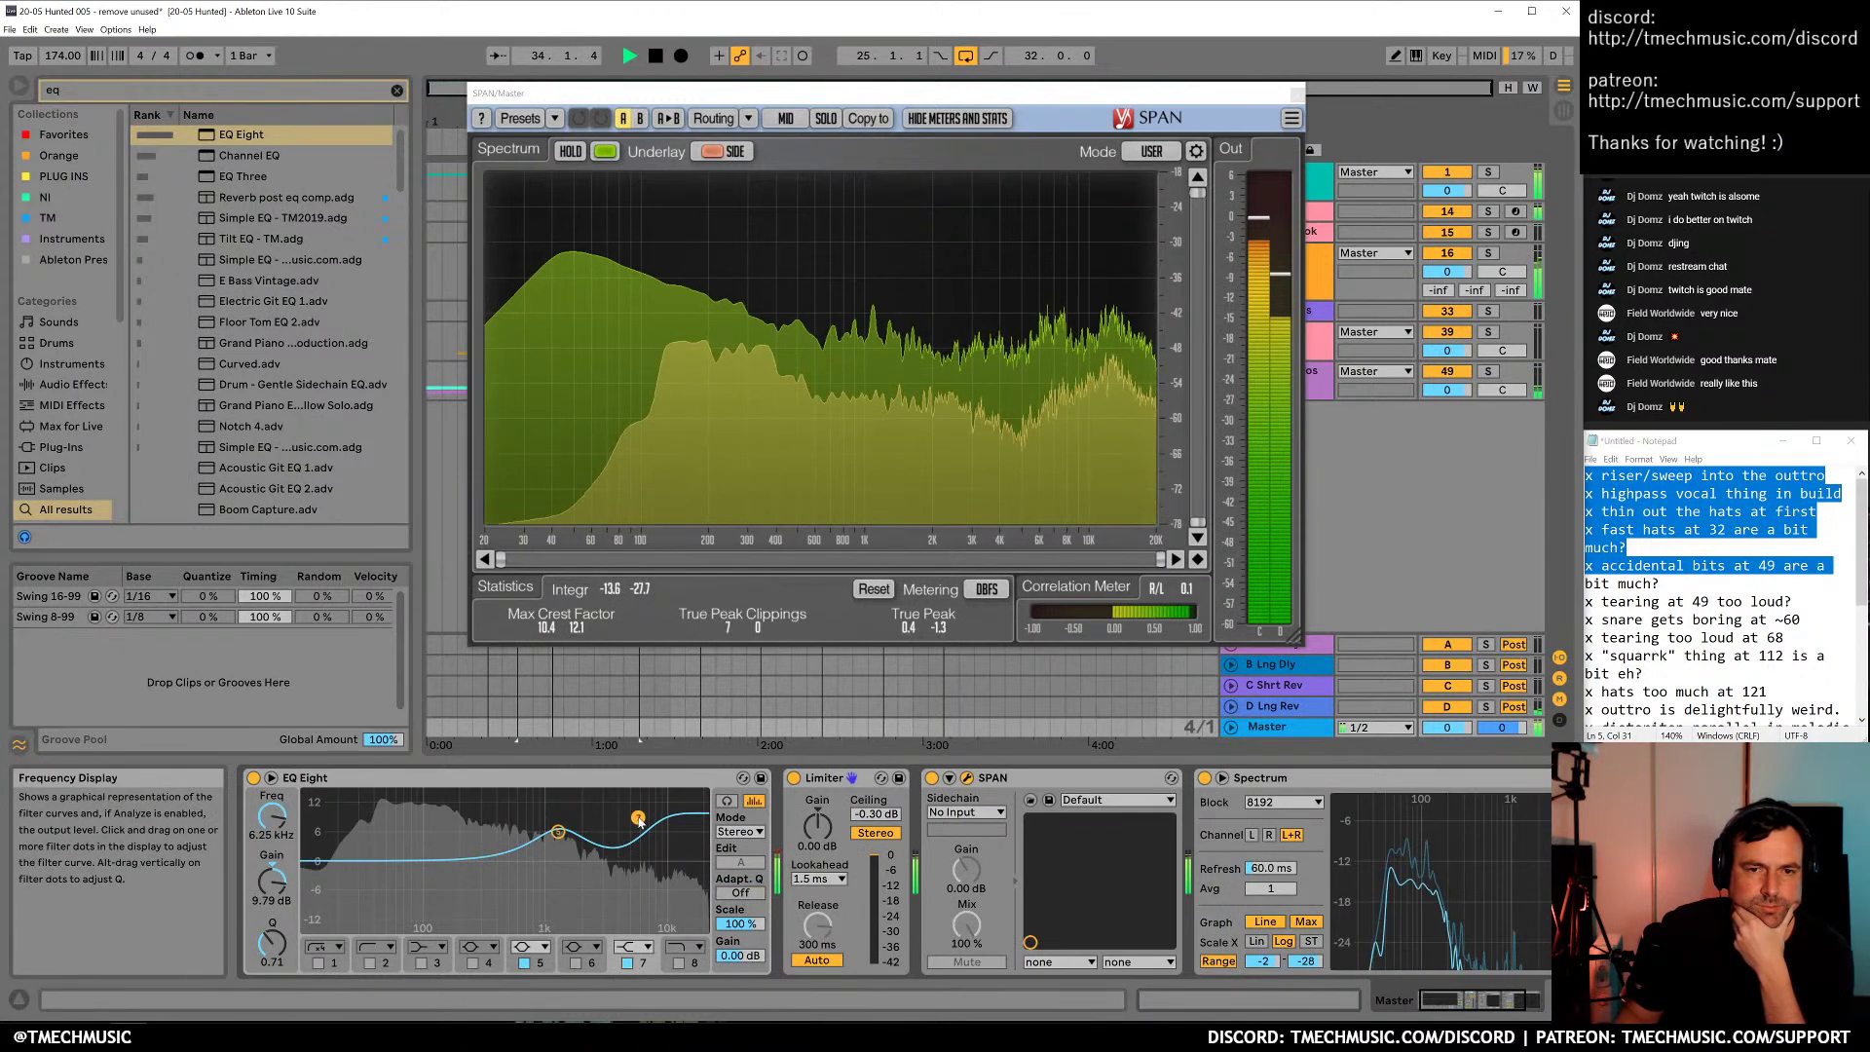
Enable a band 3 low shelf of -4.34 dB at 174 Hz, reduce the bell boost, and set the high shelf to 7.31 dB at 6.96 kHz
left_click(473, 963)
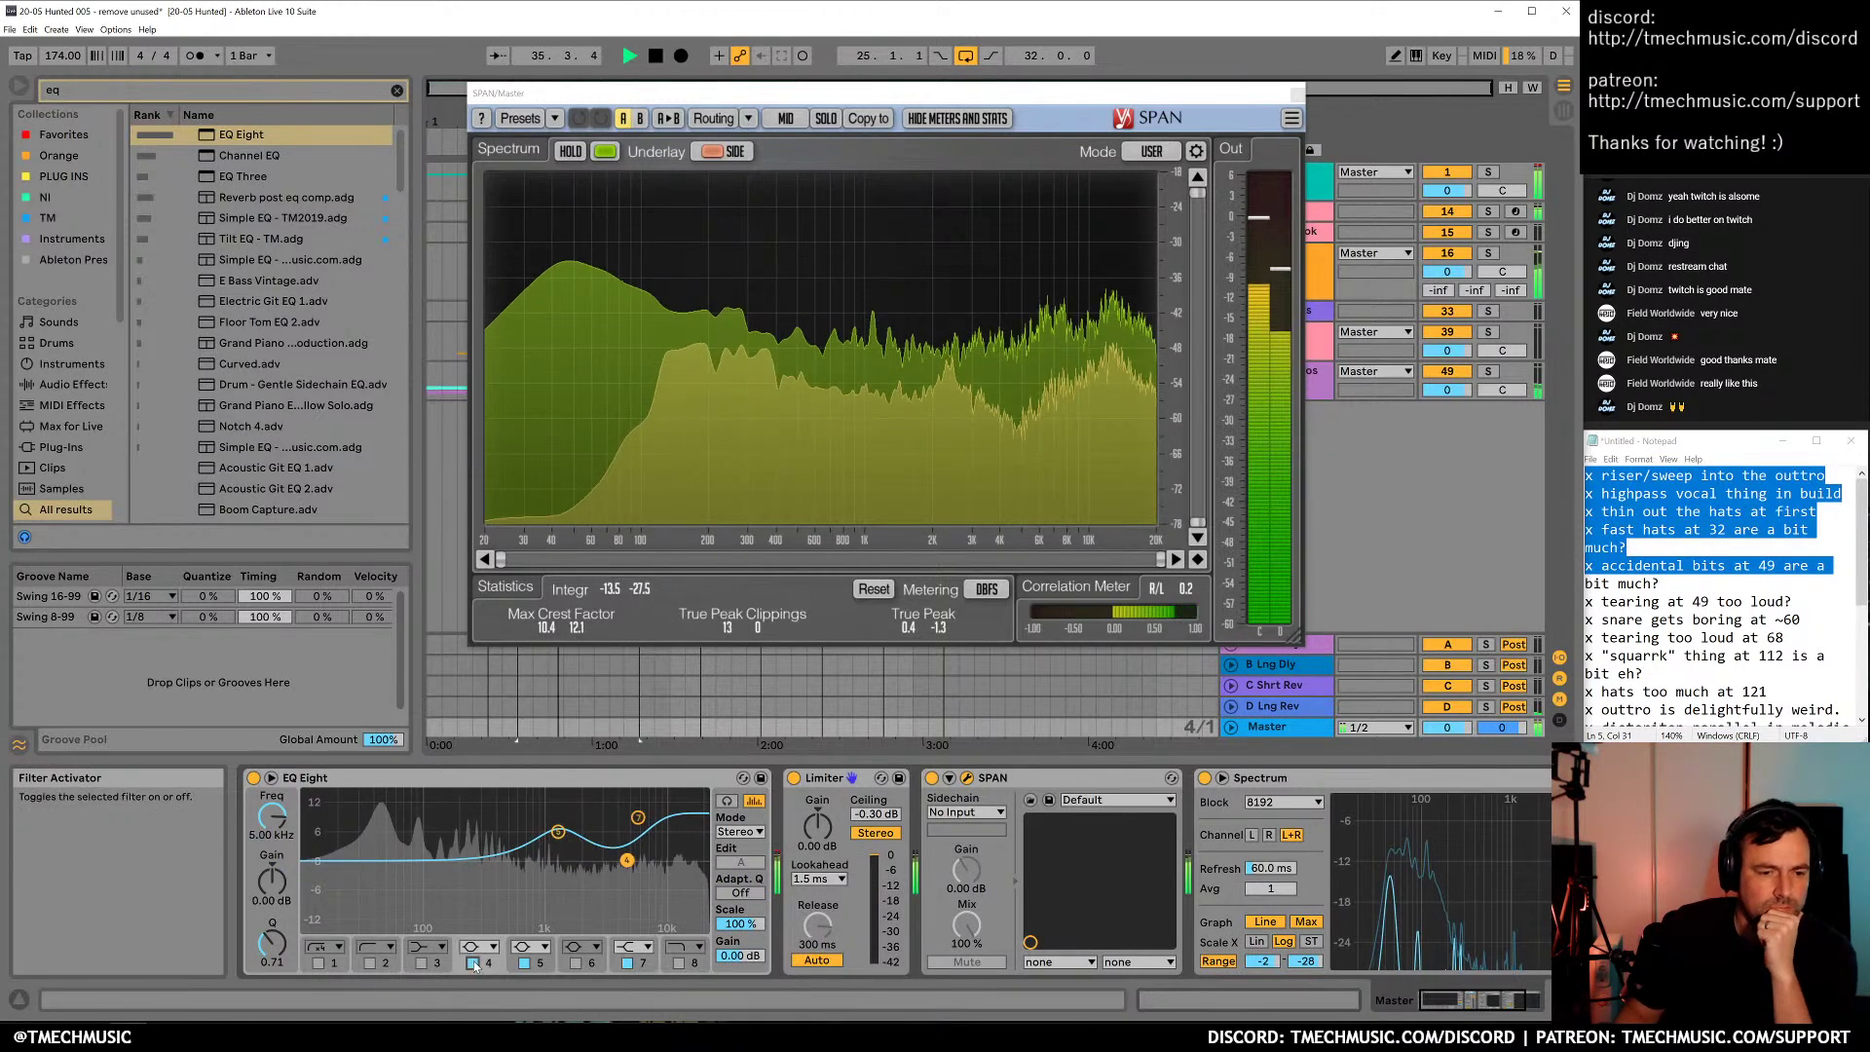
left_click(474, 963)
left_click(422, 963)
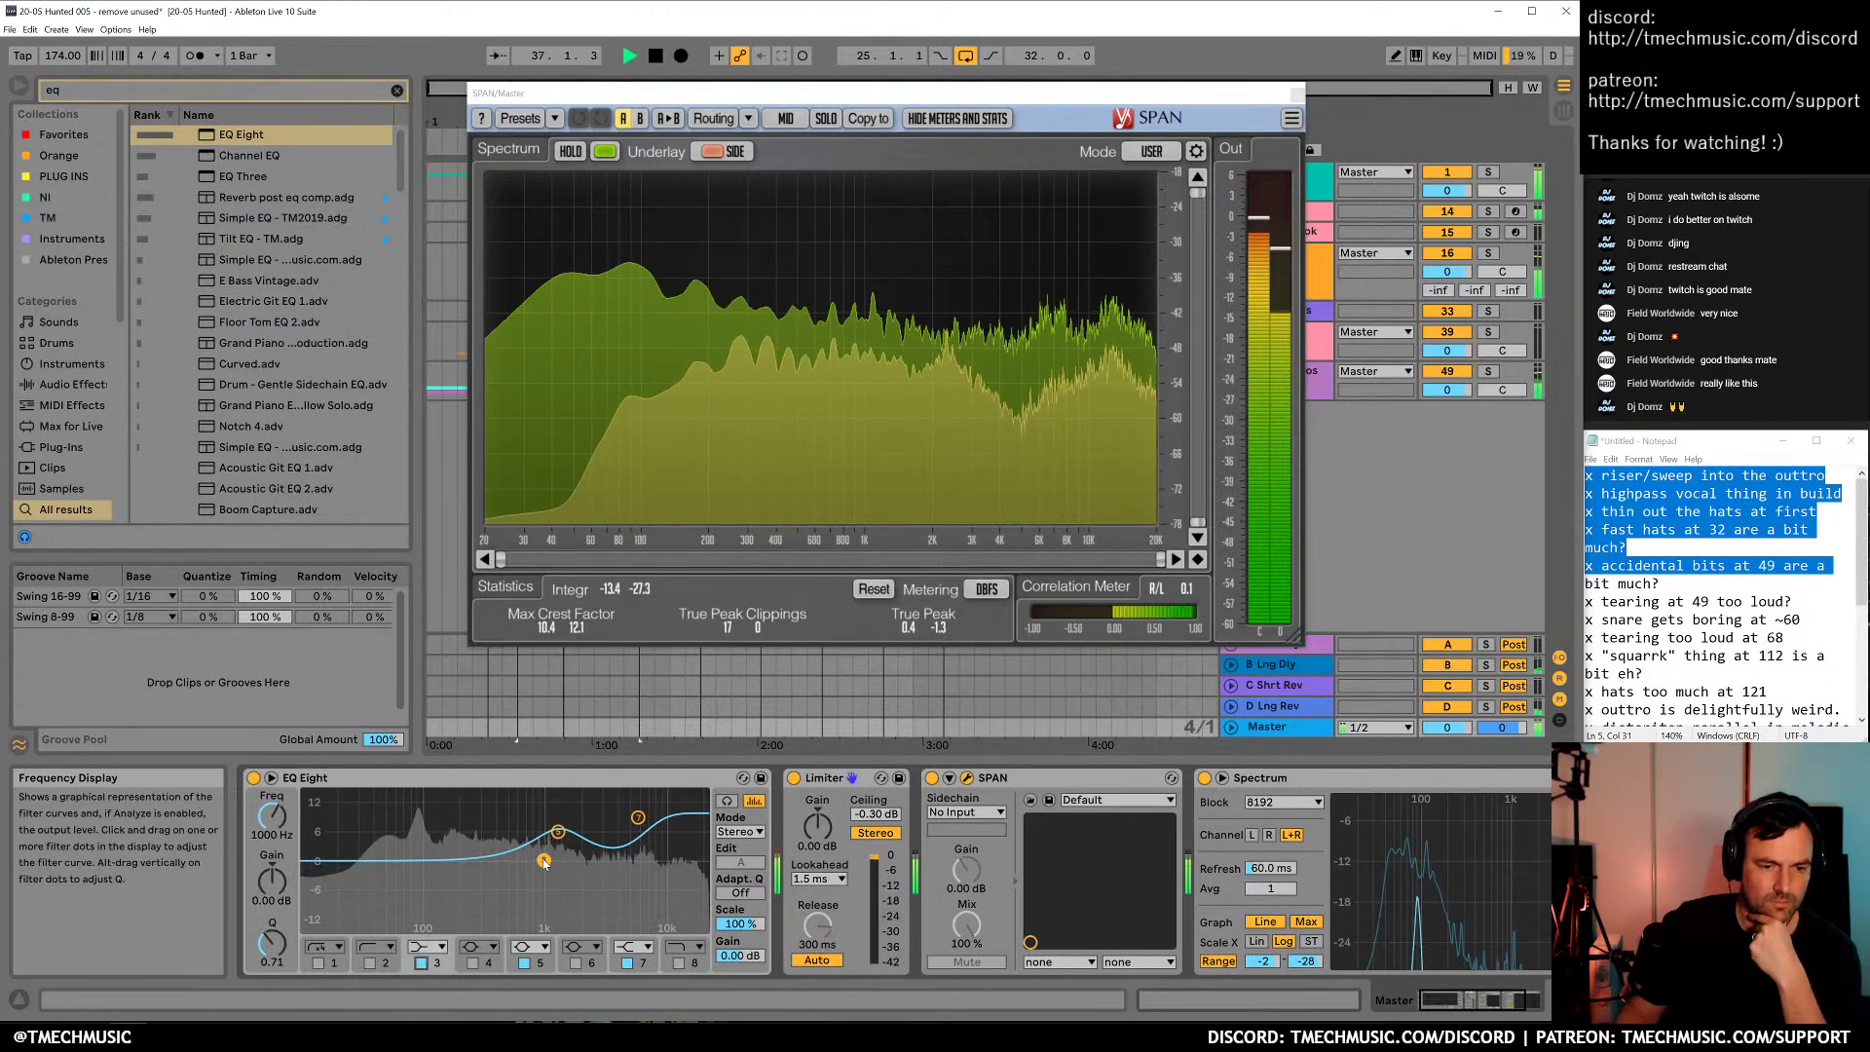
left_click_drag(454, 878, 453, 879)
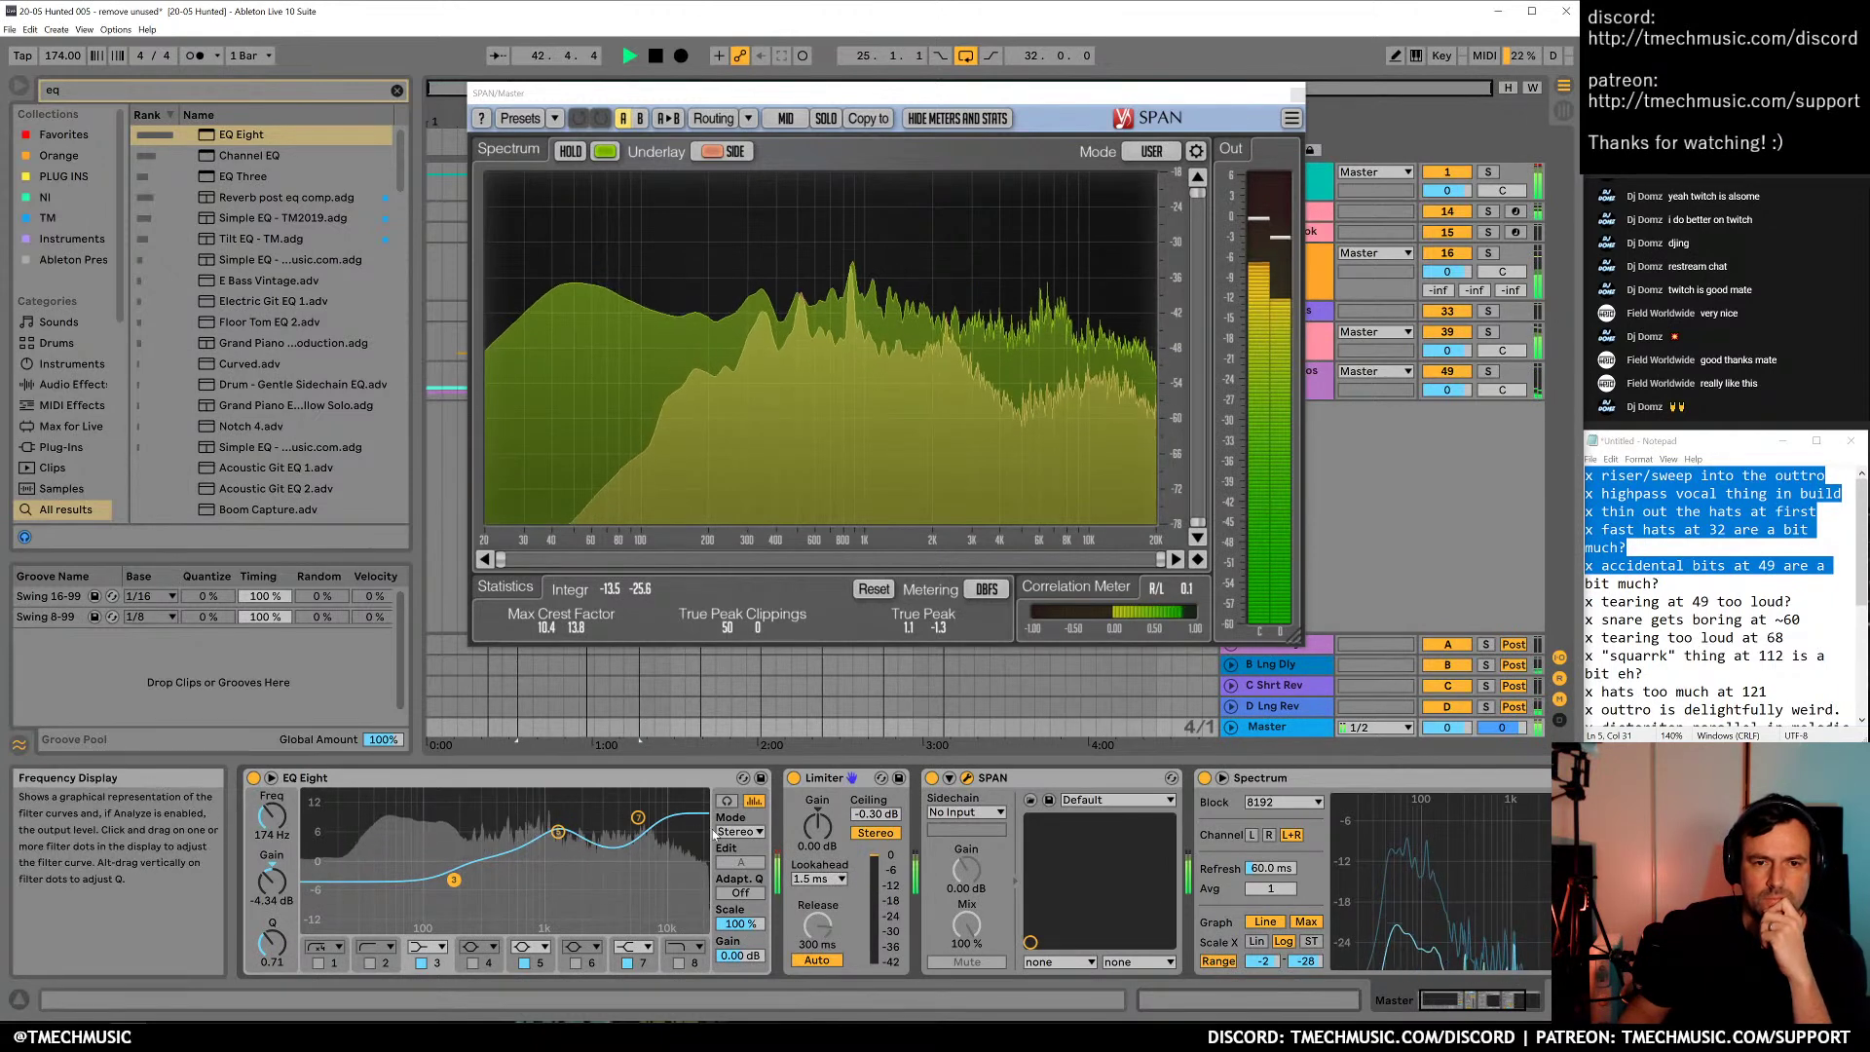
left_click_drag(558, 833, 644, 829)
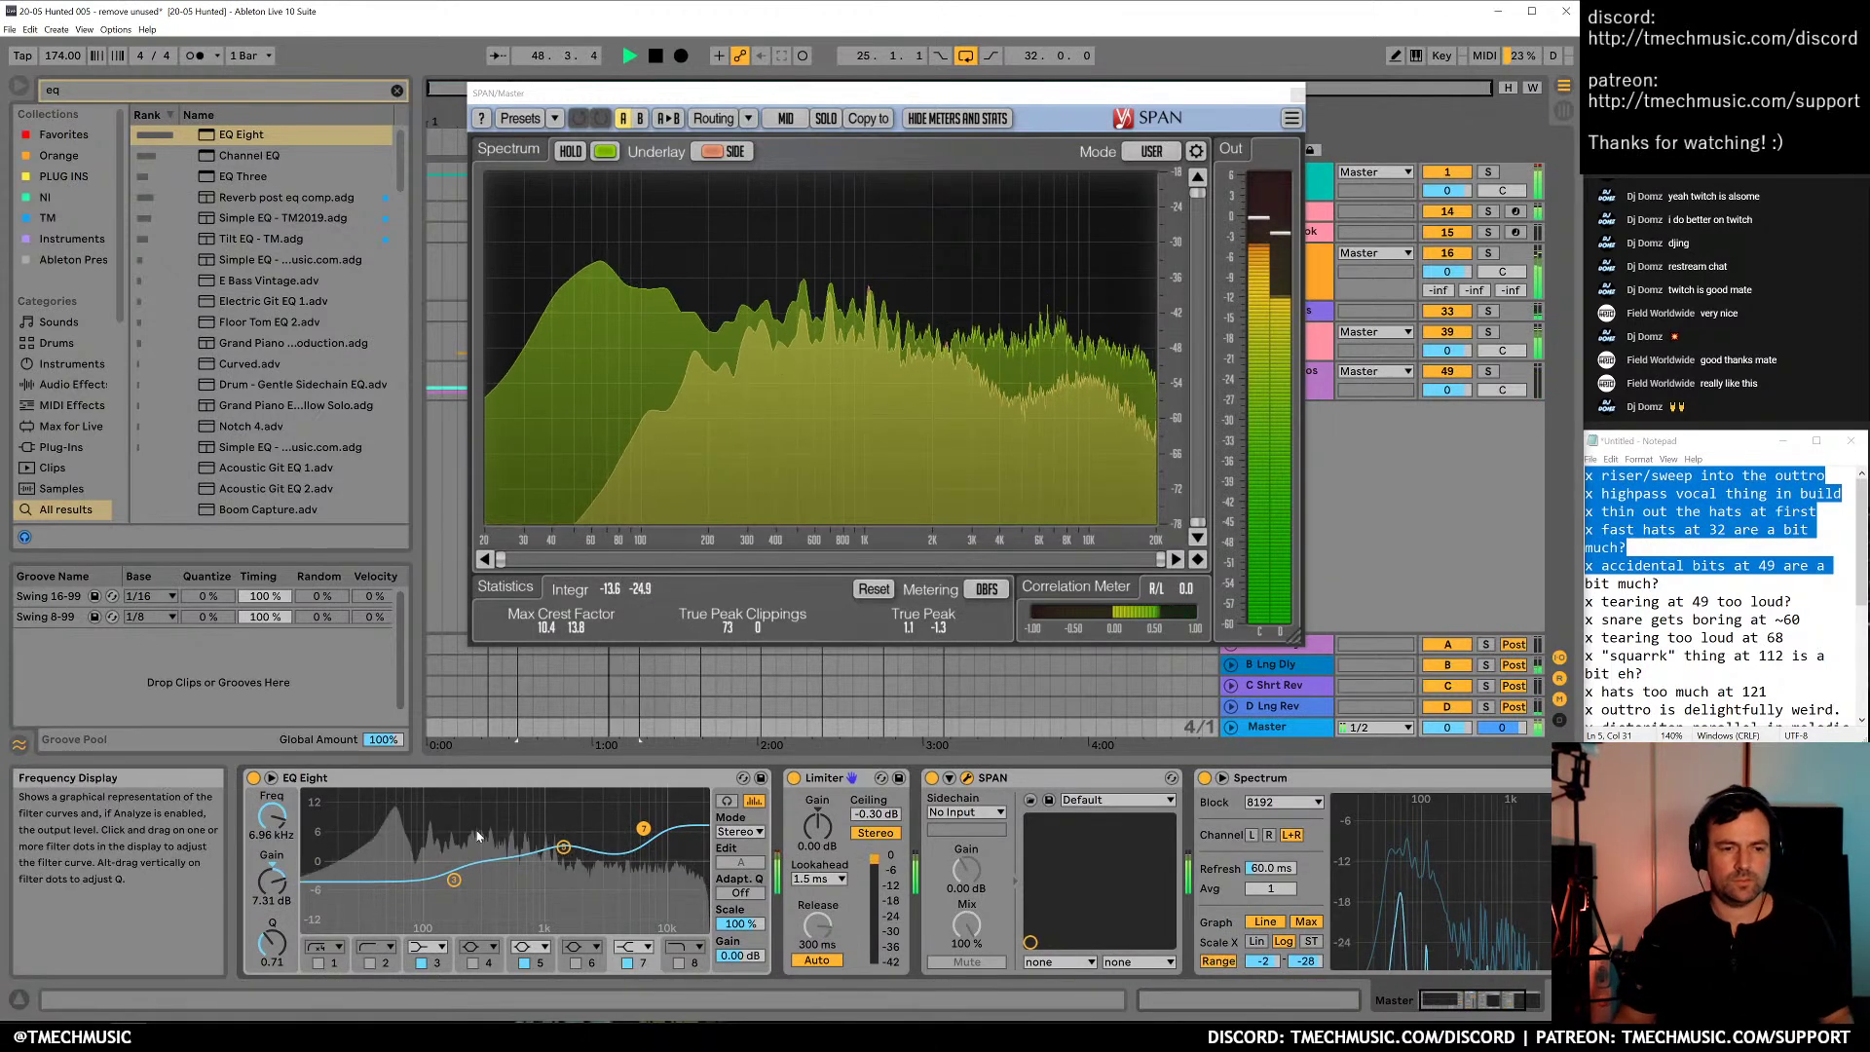
key("space")
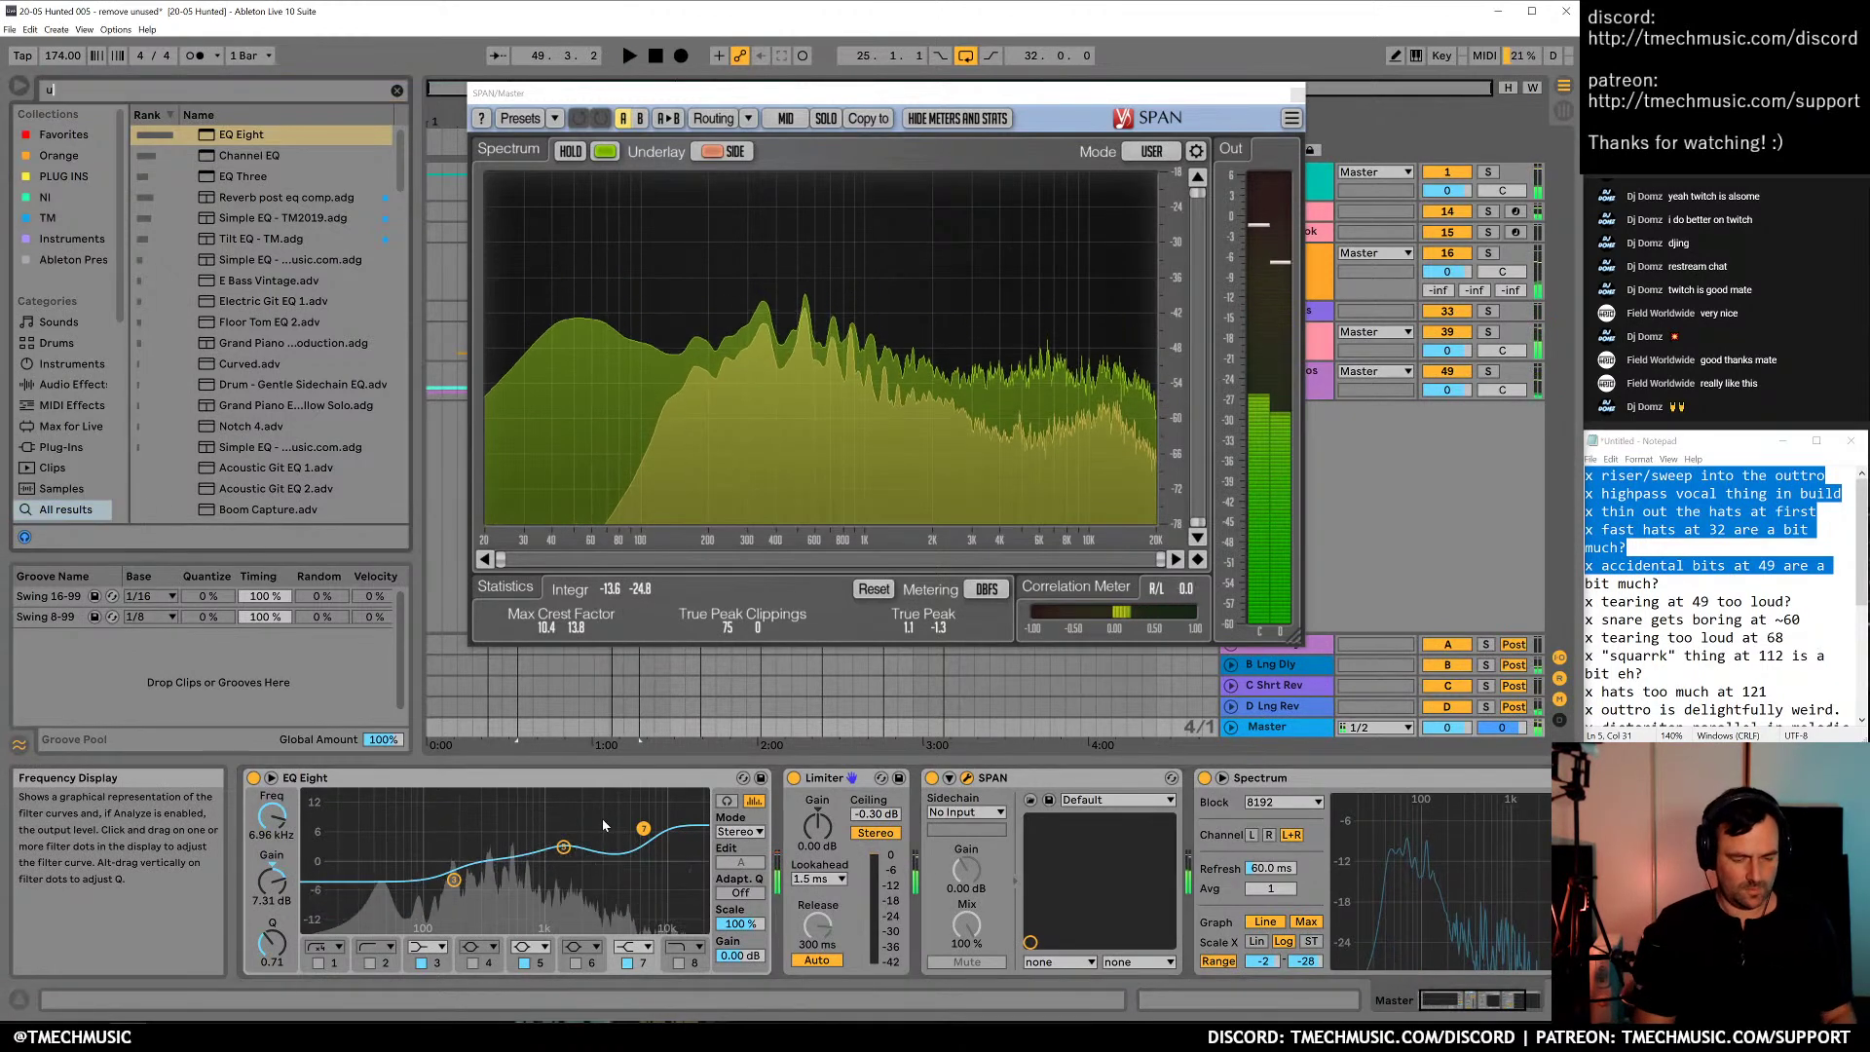
Add a Utility between the EQ Eight and the Limiter with Bass Mono on at 120 Hz
key("ctrl+f")
type("util")
left_click_drag(244, 137, 776, 841)
left_click_drag(801, 932, 805, 966)
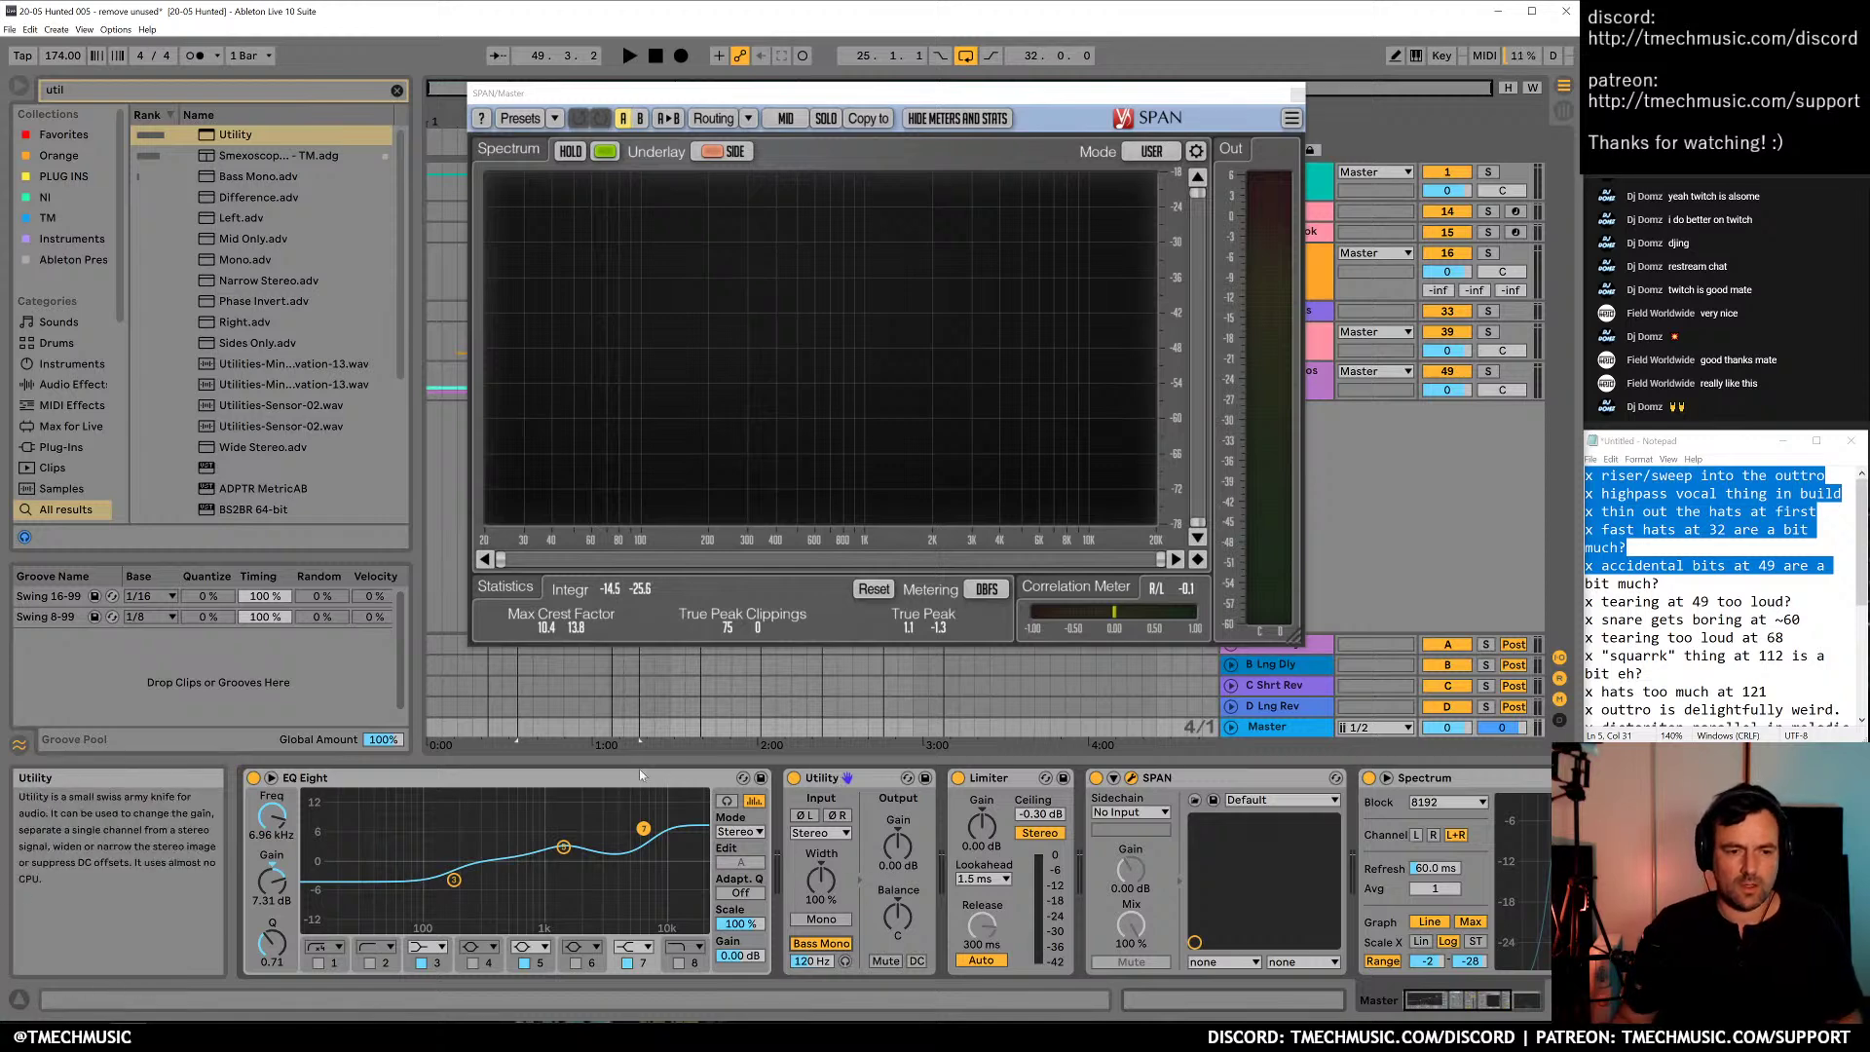
Add a second EQ Eight before the Utility in M/S mode and low-cut the side signal at 206 Hz with Q 0.66
key("ctrl+f")
type("eq")
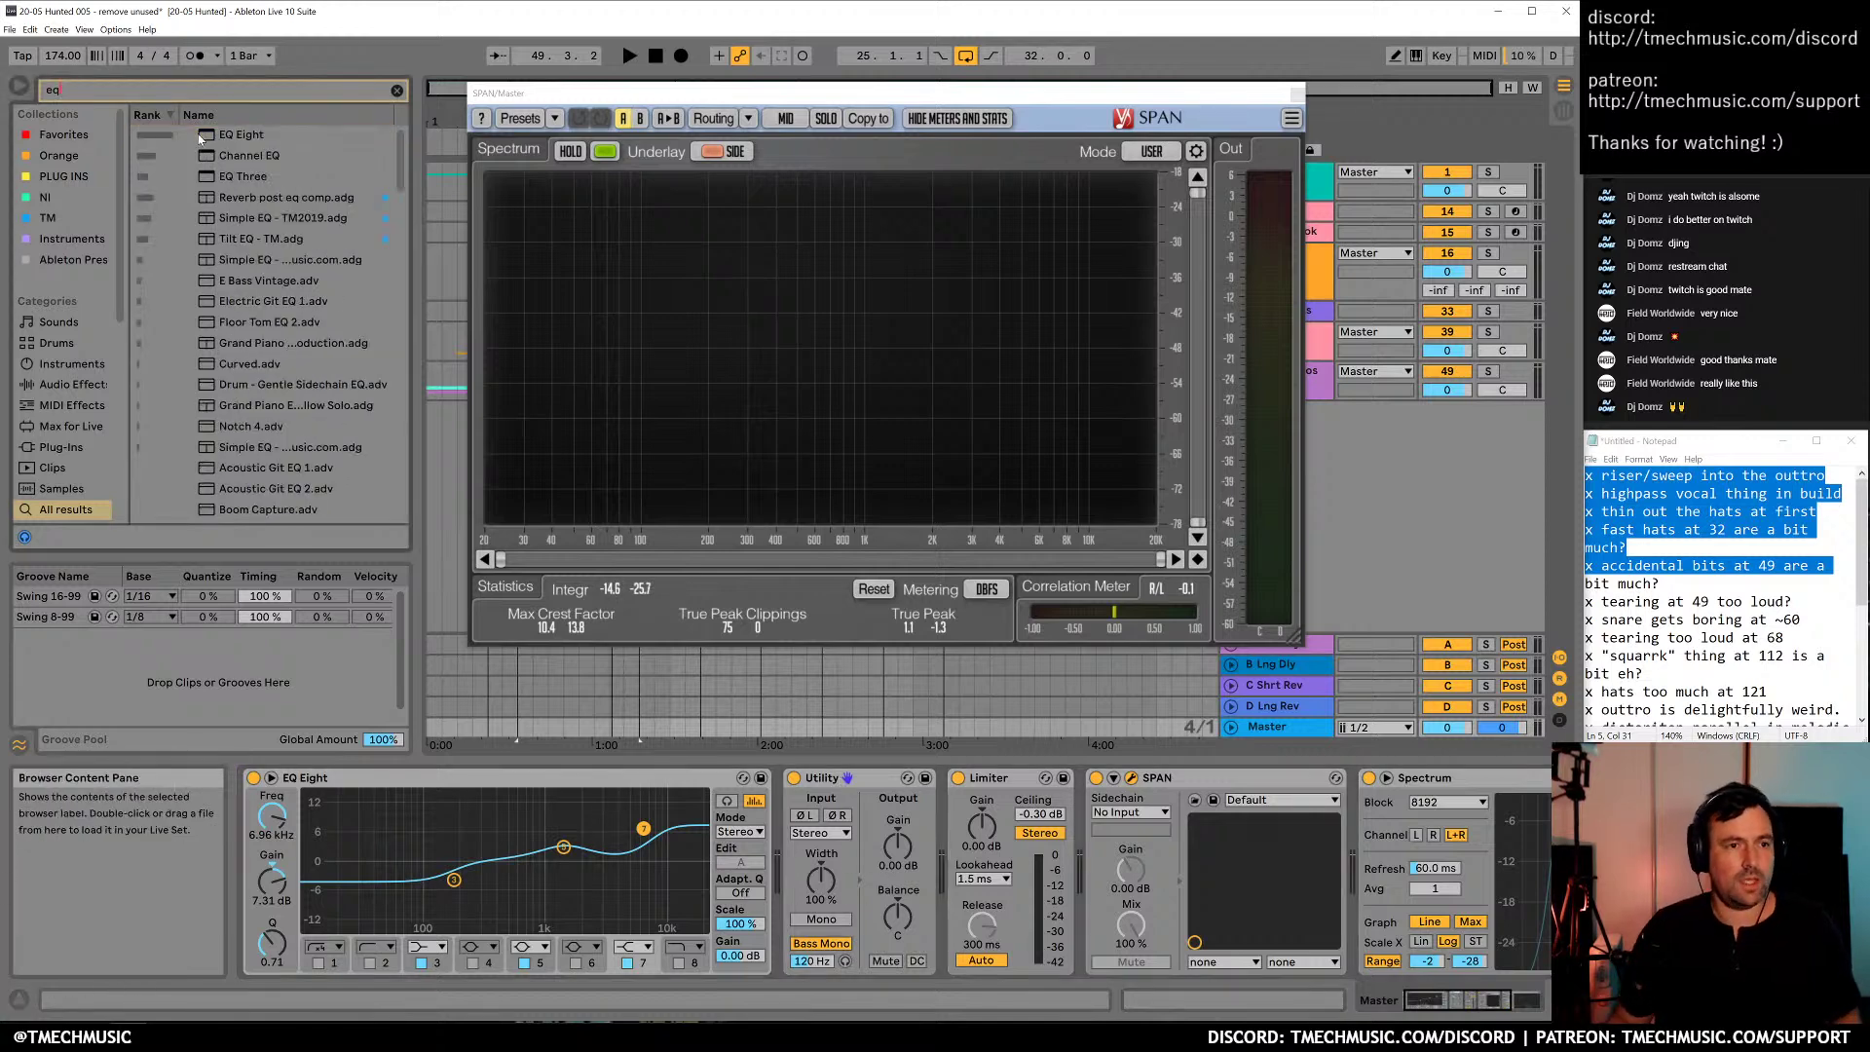
left_click_drag(627, 351, 926, 827)
left_click(1280, 830)
left_click(1285, 880)
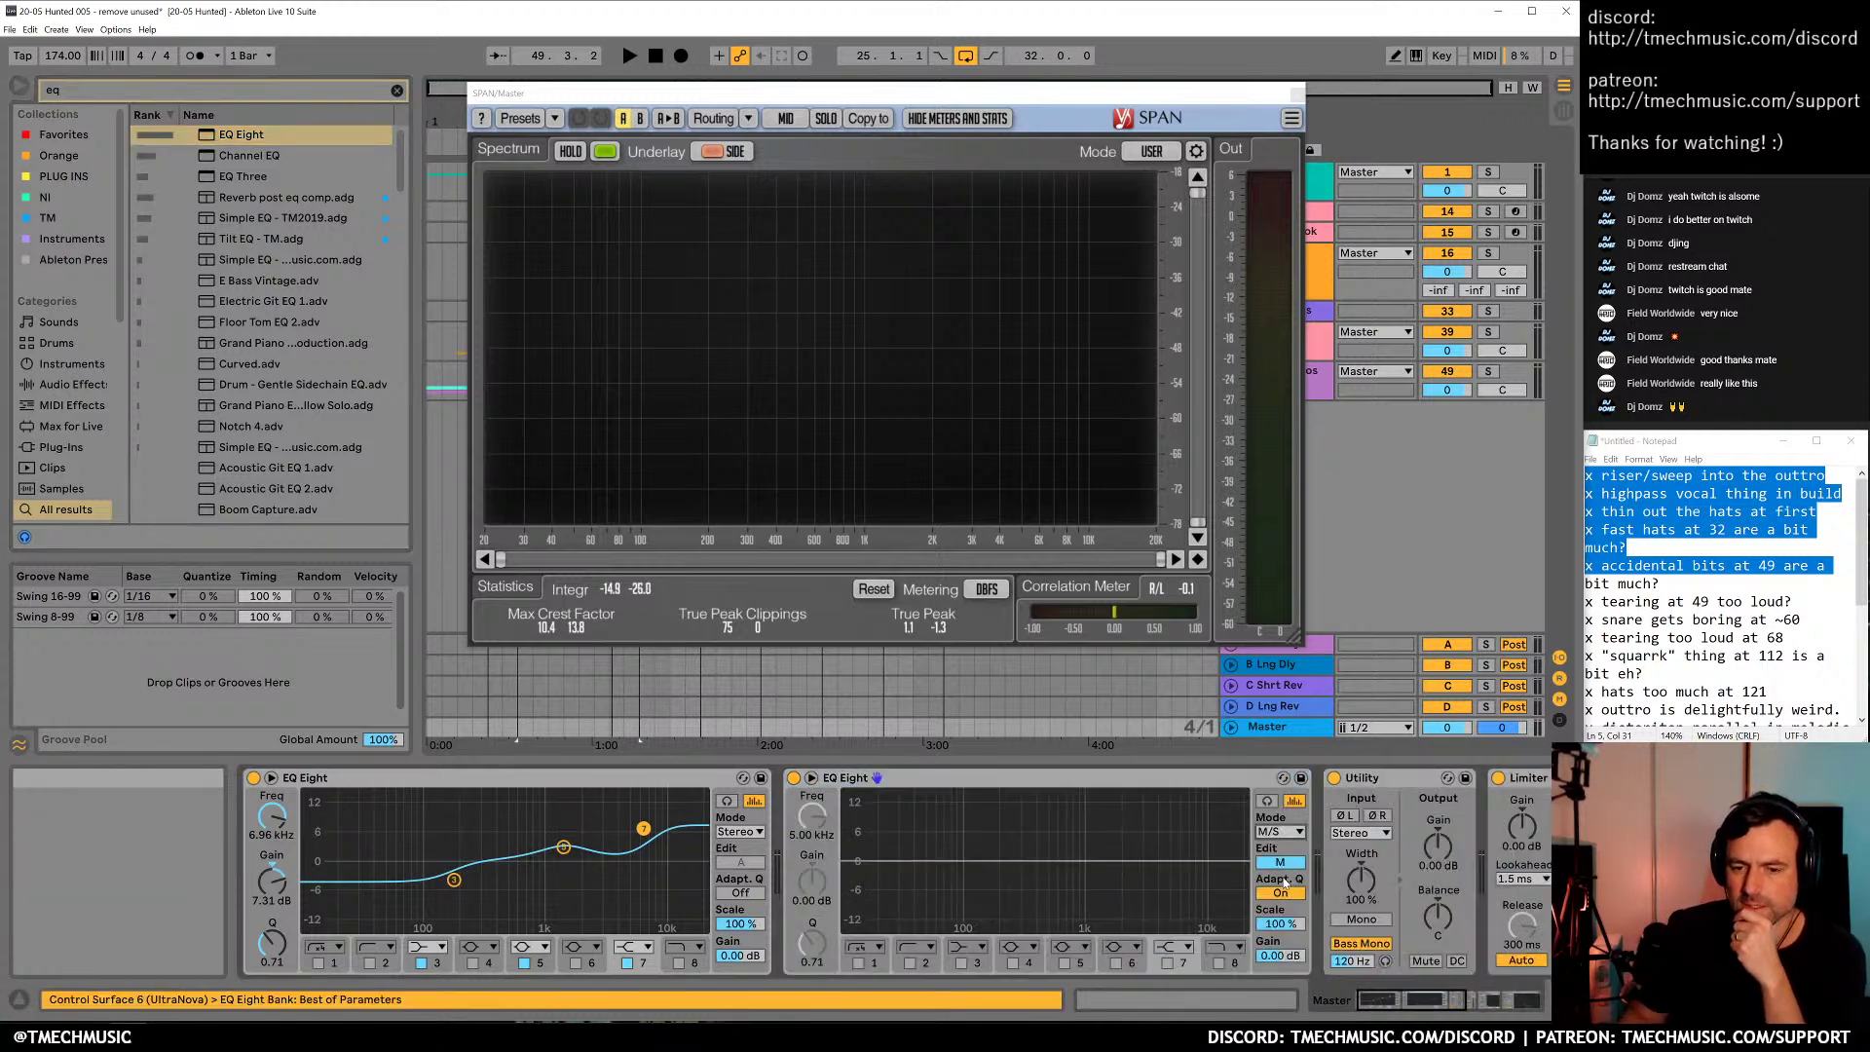
left_click(1280, 862)
left_click(859, 963)
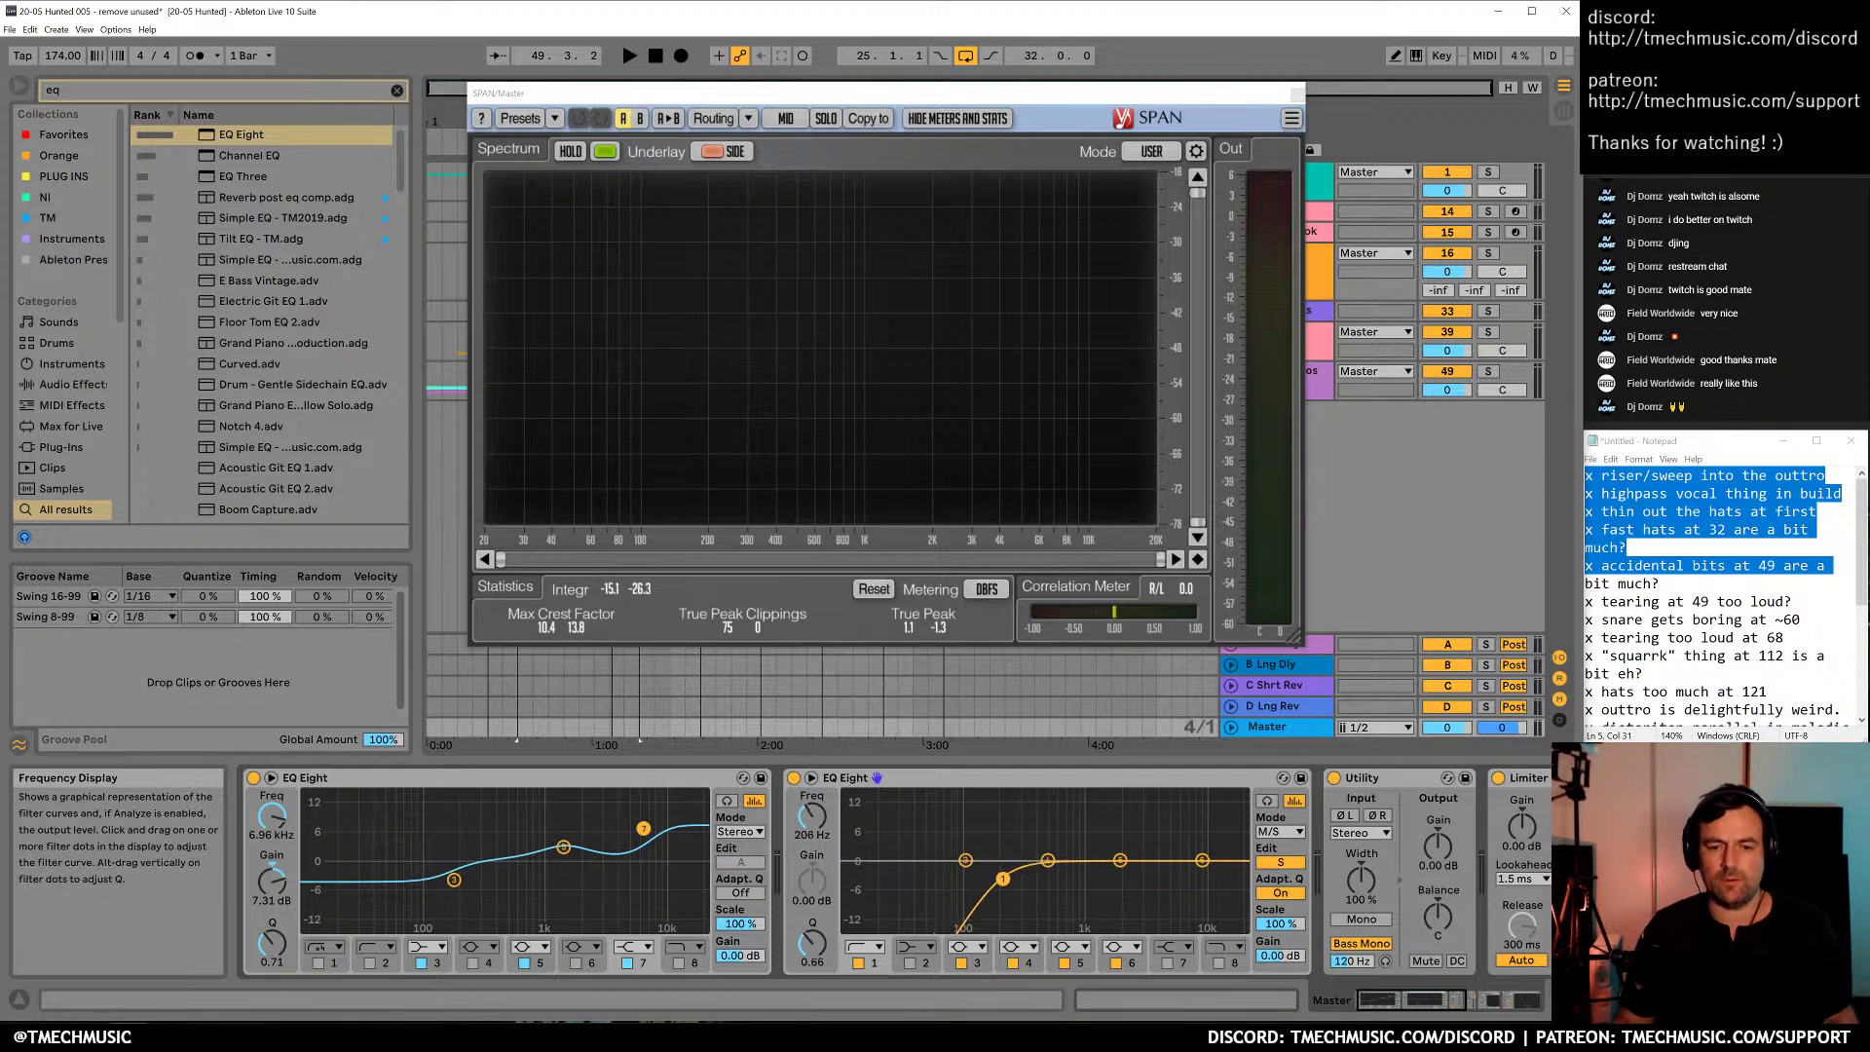
While Drop 1 plays, boost the side signal with a high shelf of 5.83 dB at 4.84 kHz in the second EQ Eight
key("space")
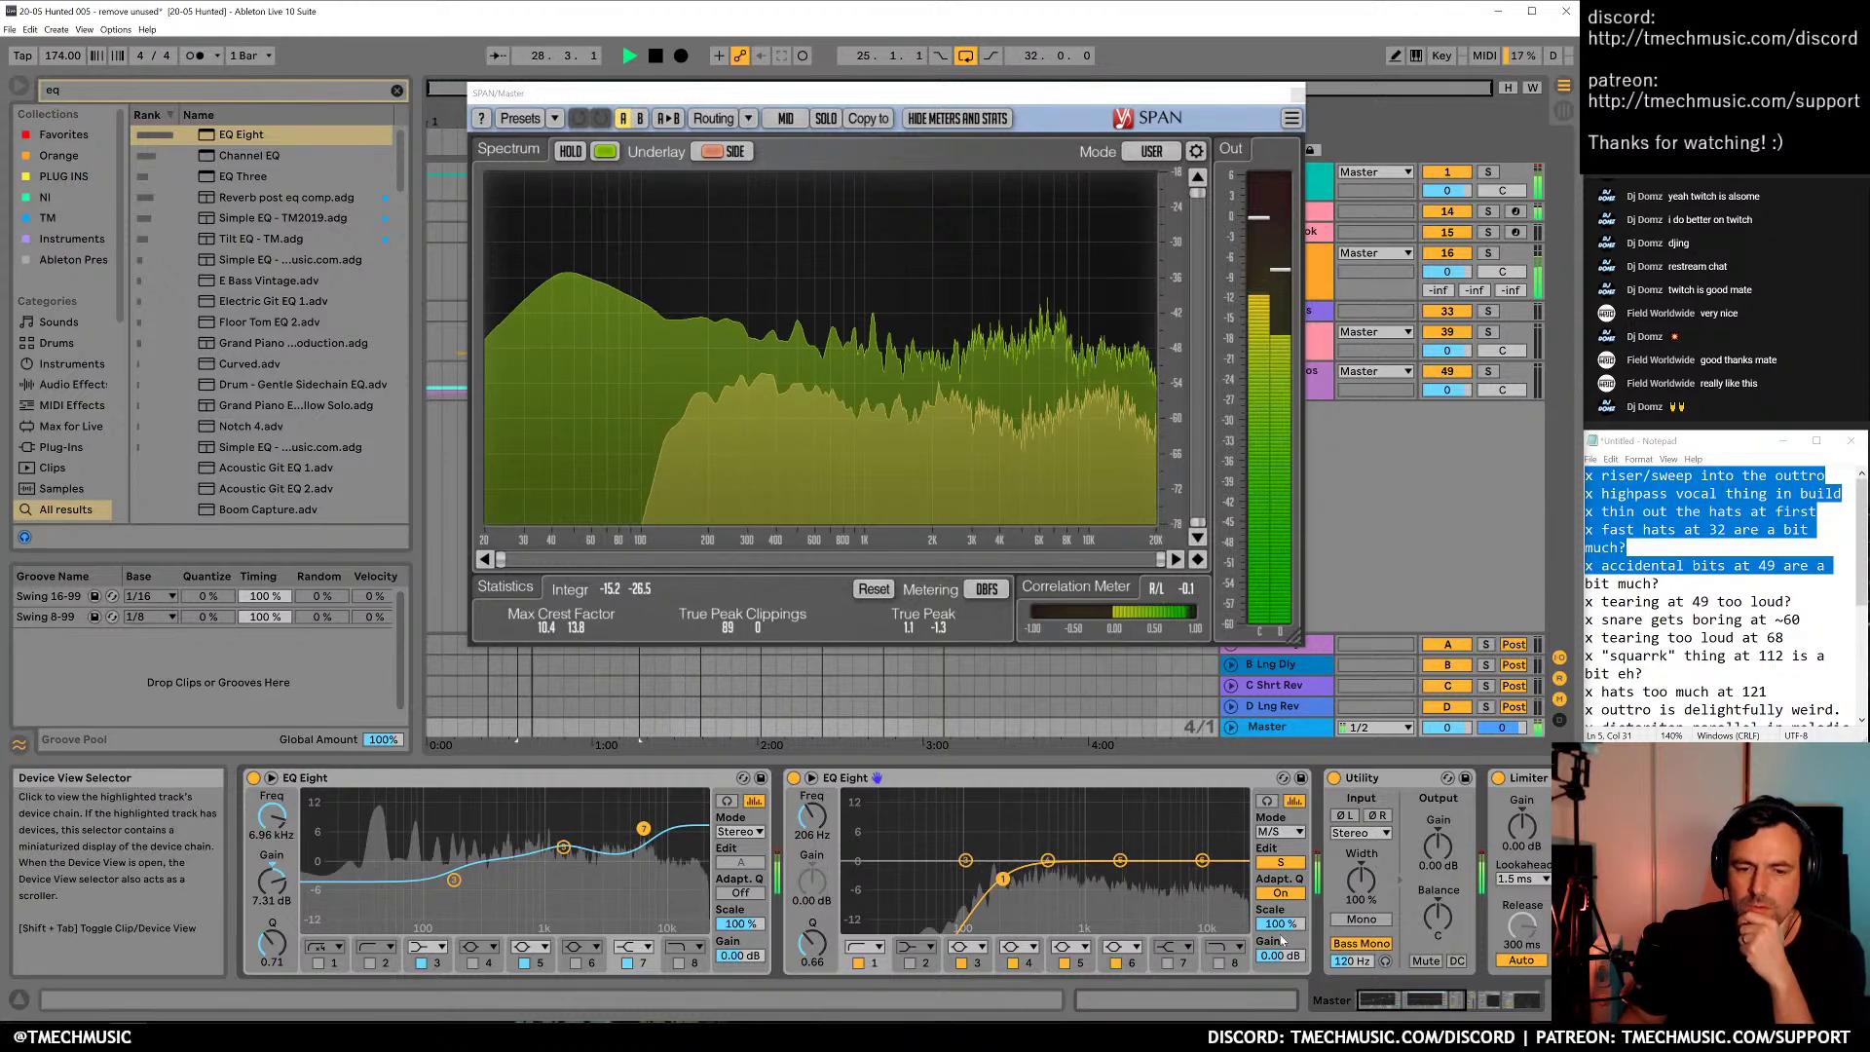
mouse_move(1185, 861)
left_mouse_down()
mouse_move(1161, 822)
mouse_move(1165, 838)
left_mouse_up()
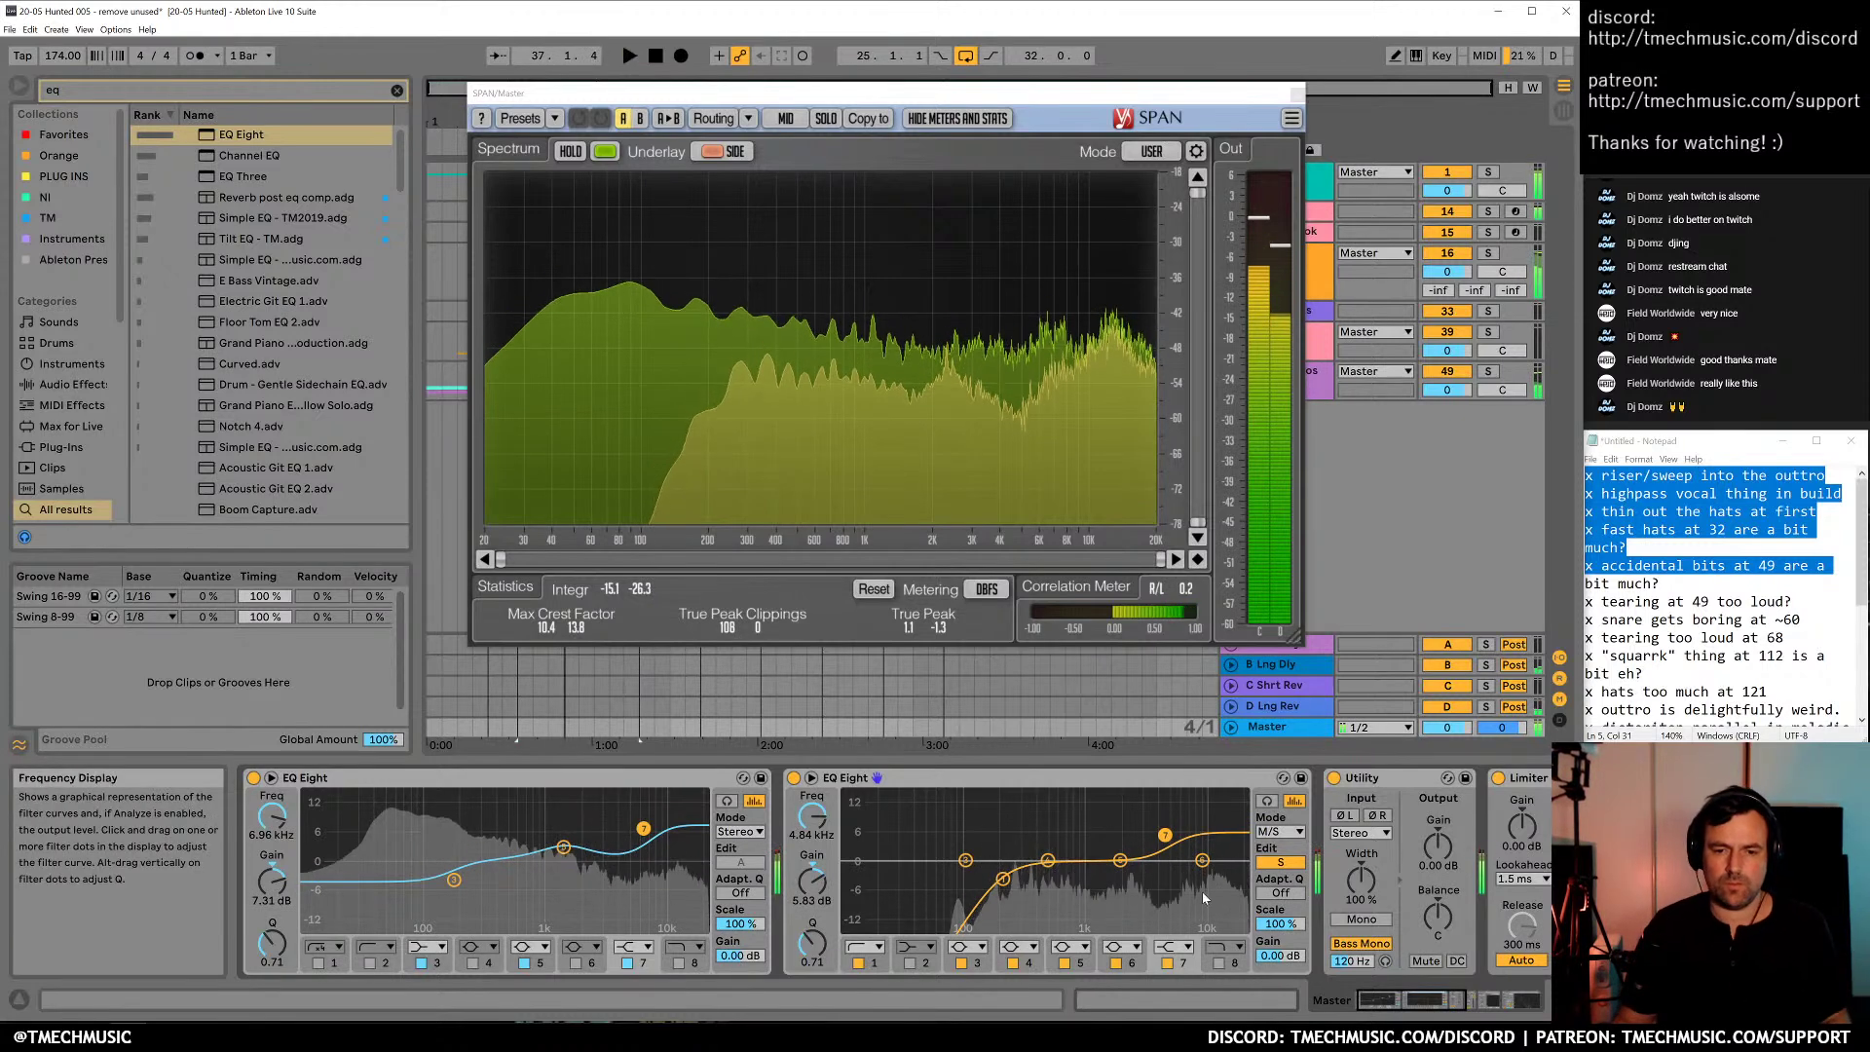
key("space")
Group the mid/side EQ Eight into an Audio Effect Rack
left_click(1057, 783)
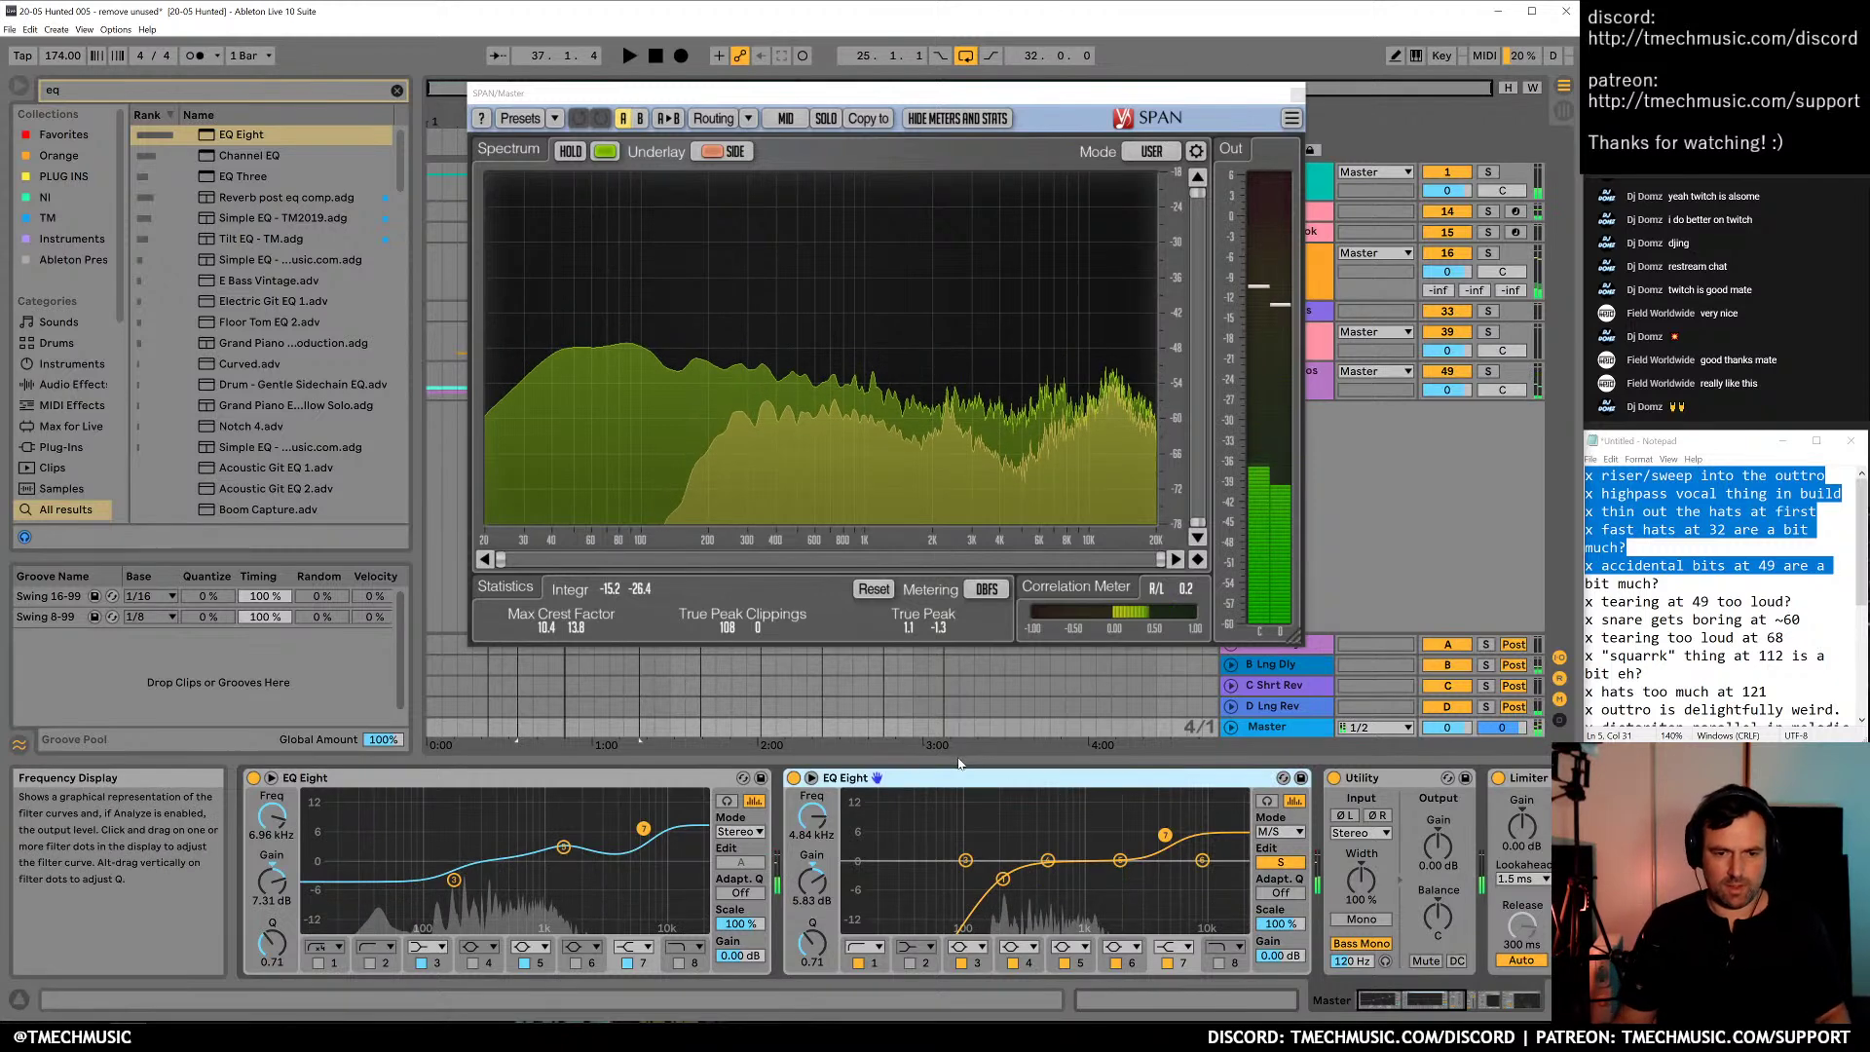
key("ctrl+g")
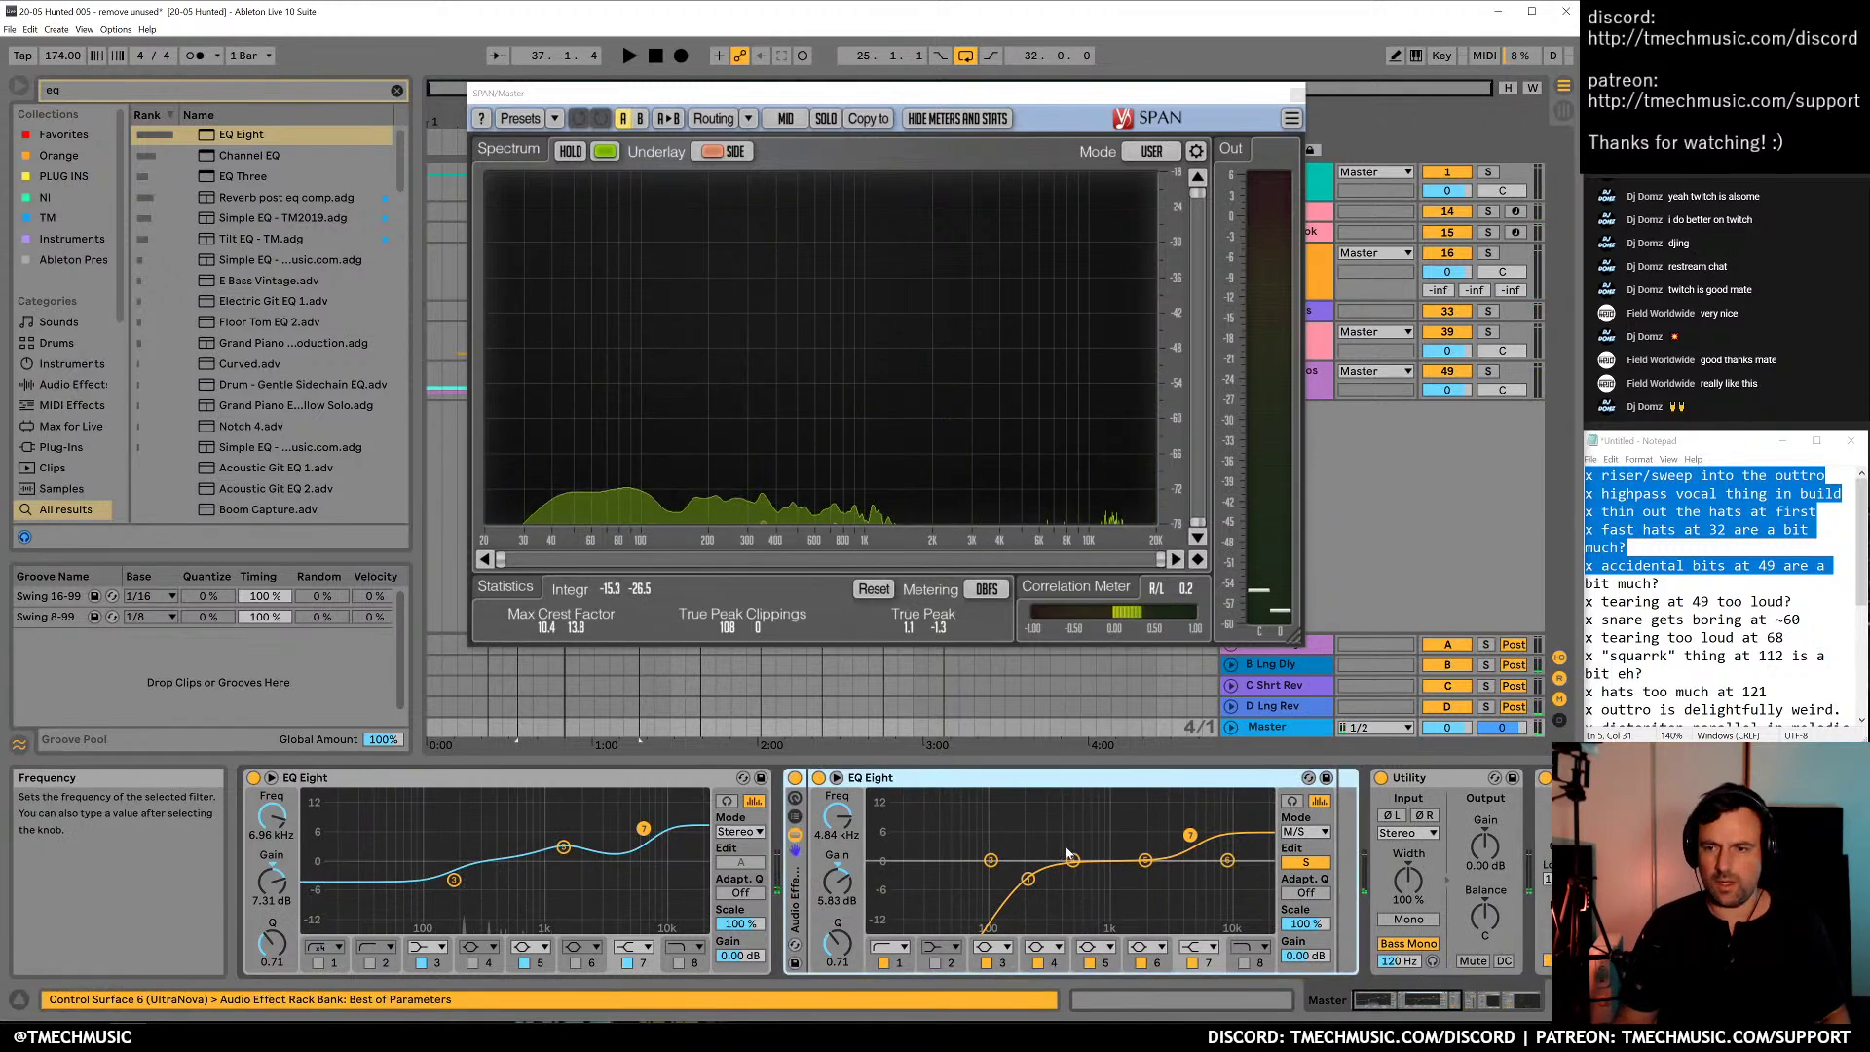
Undo the rack grouping of the mid/side EQ Eight, then play Drop 1 and bypass the Limiter on the Master
key("ctrl+z")
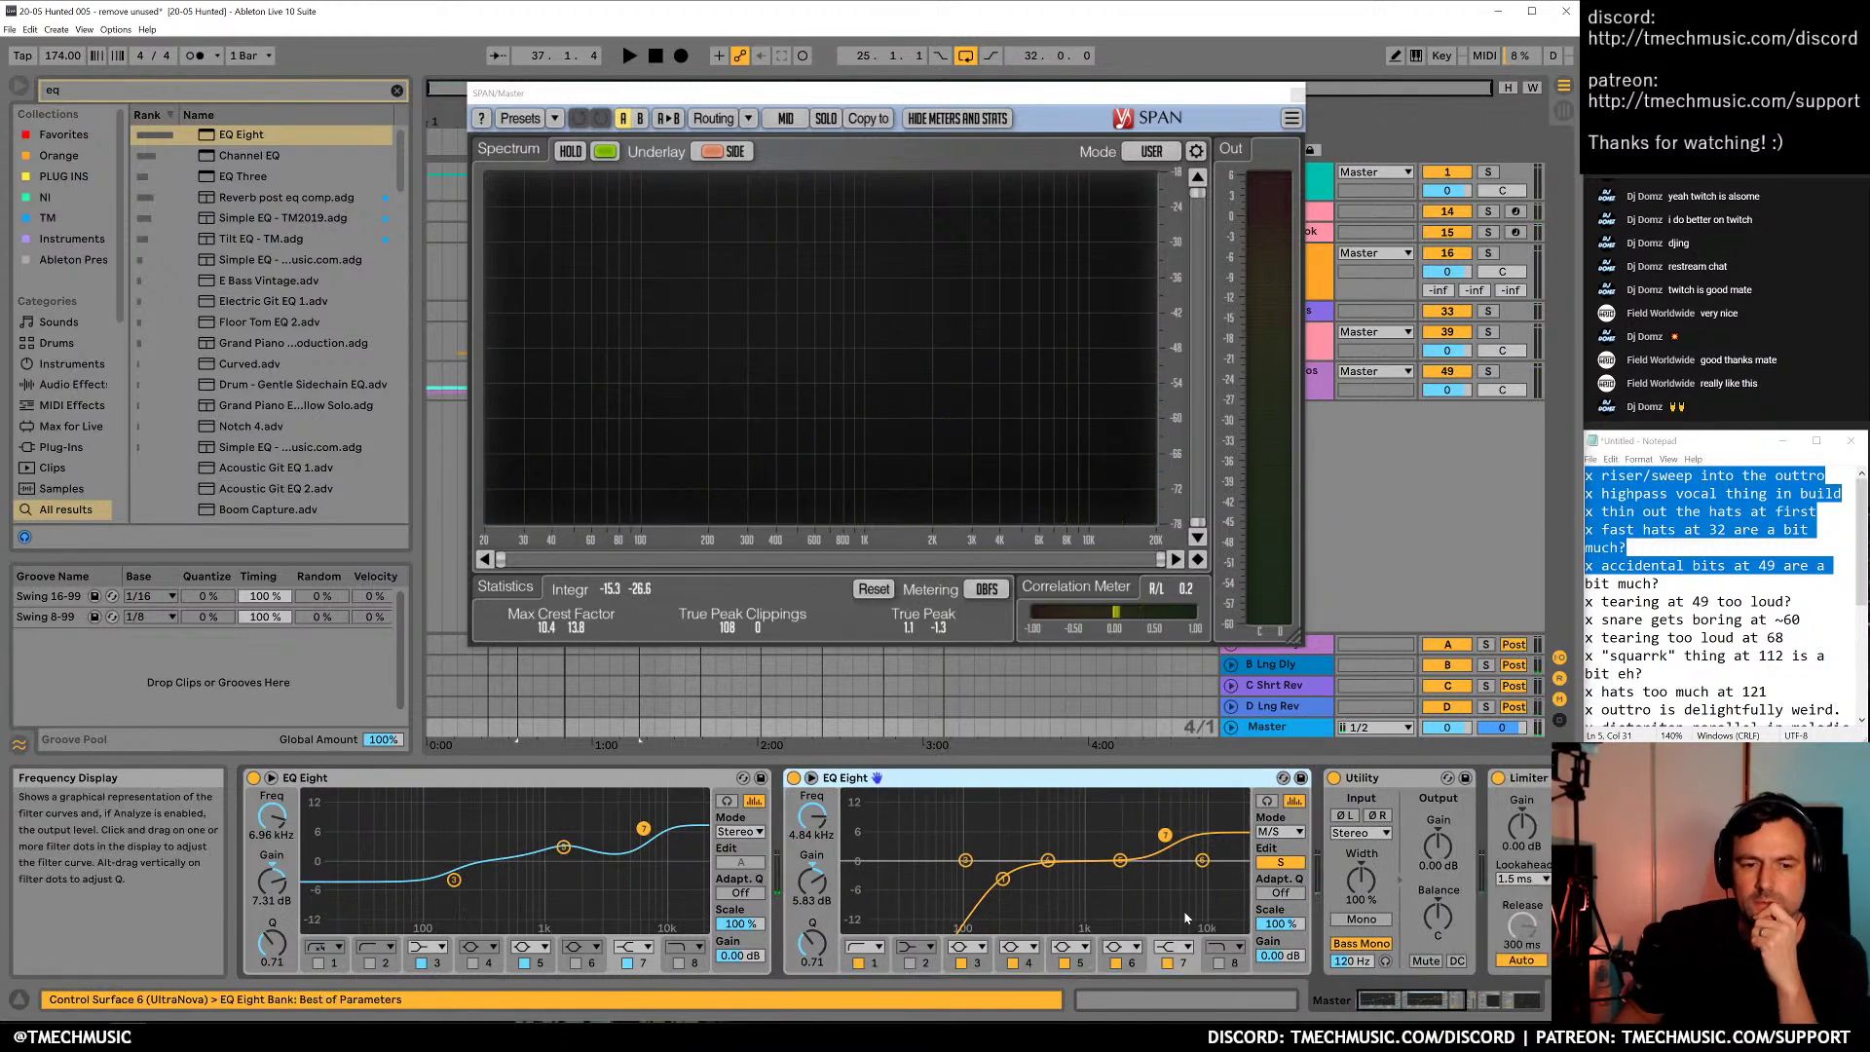
left_click(1448, 1009)
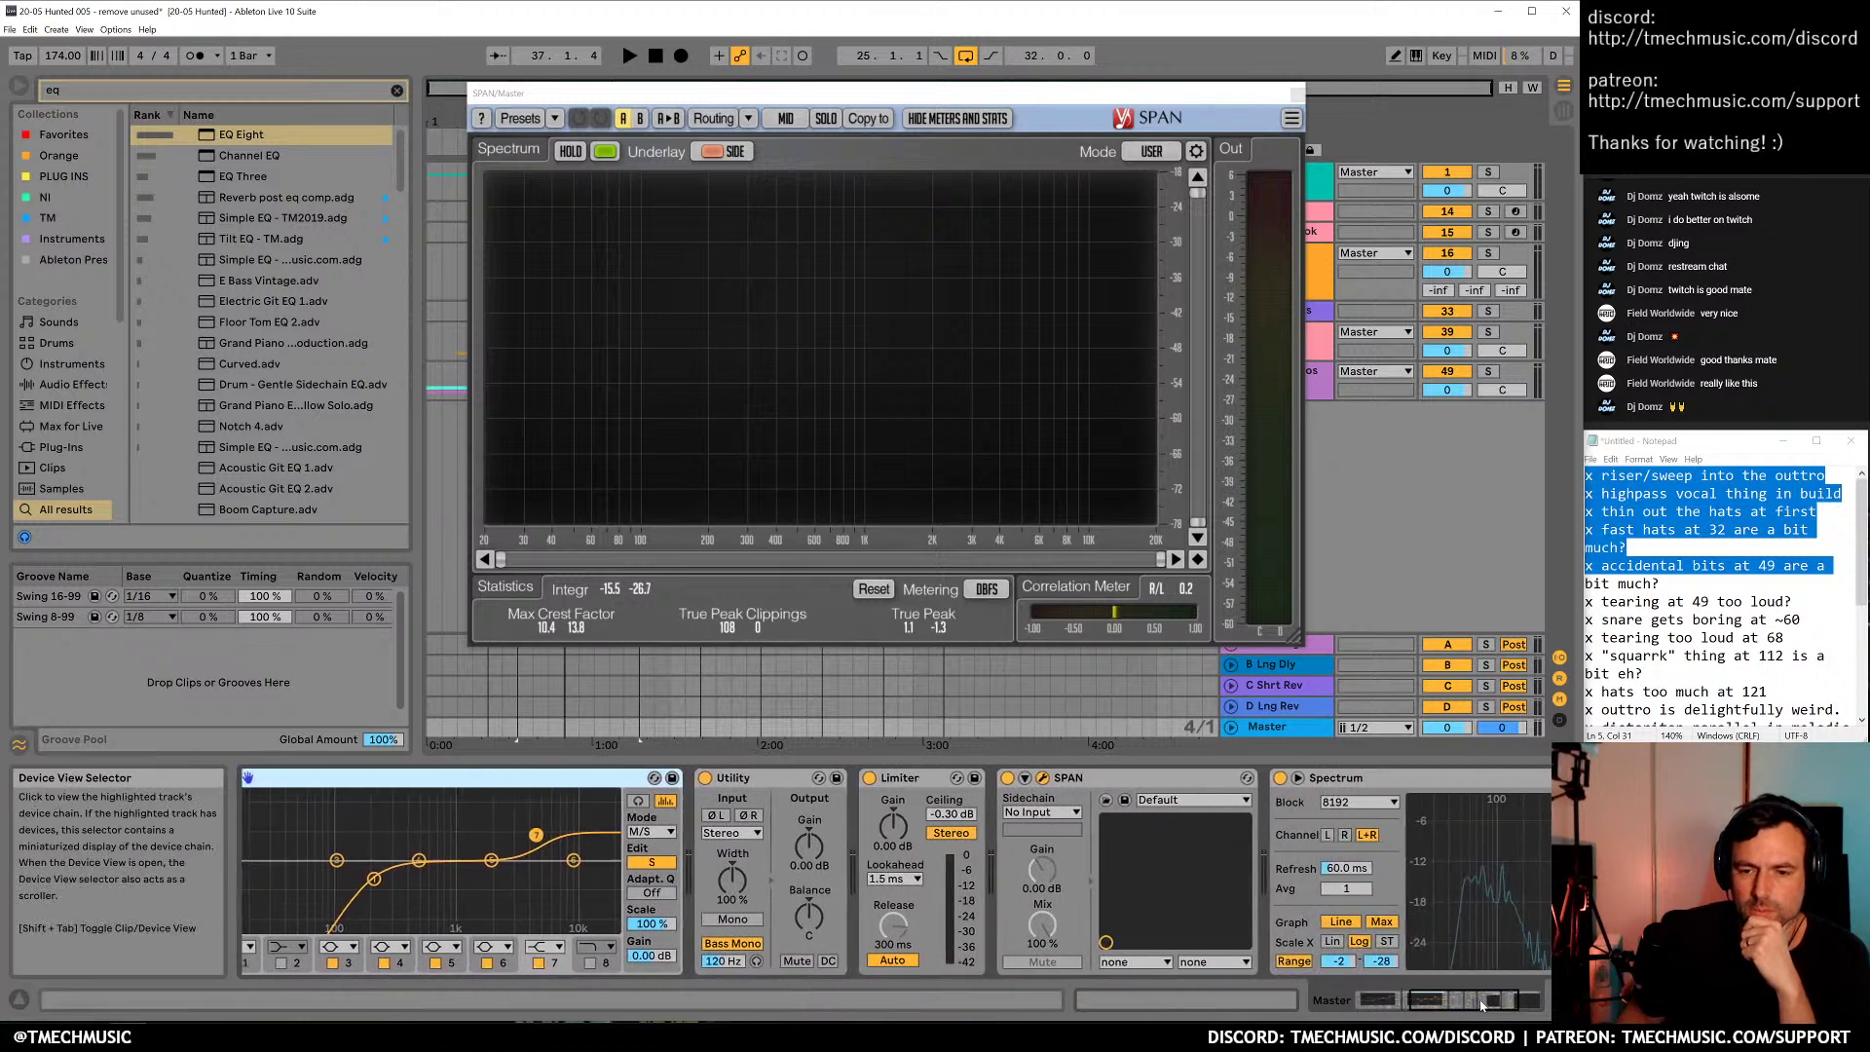
key("space")
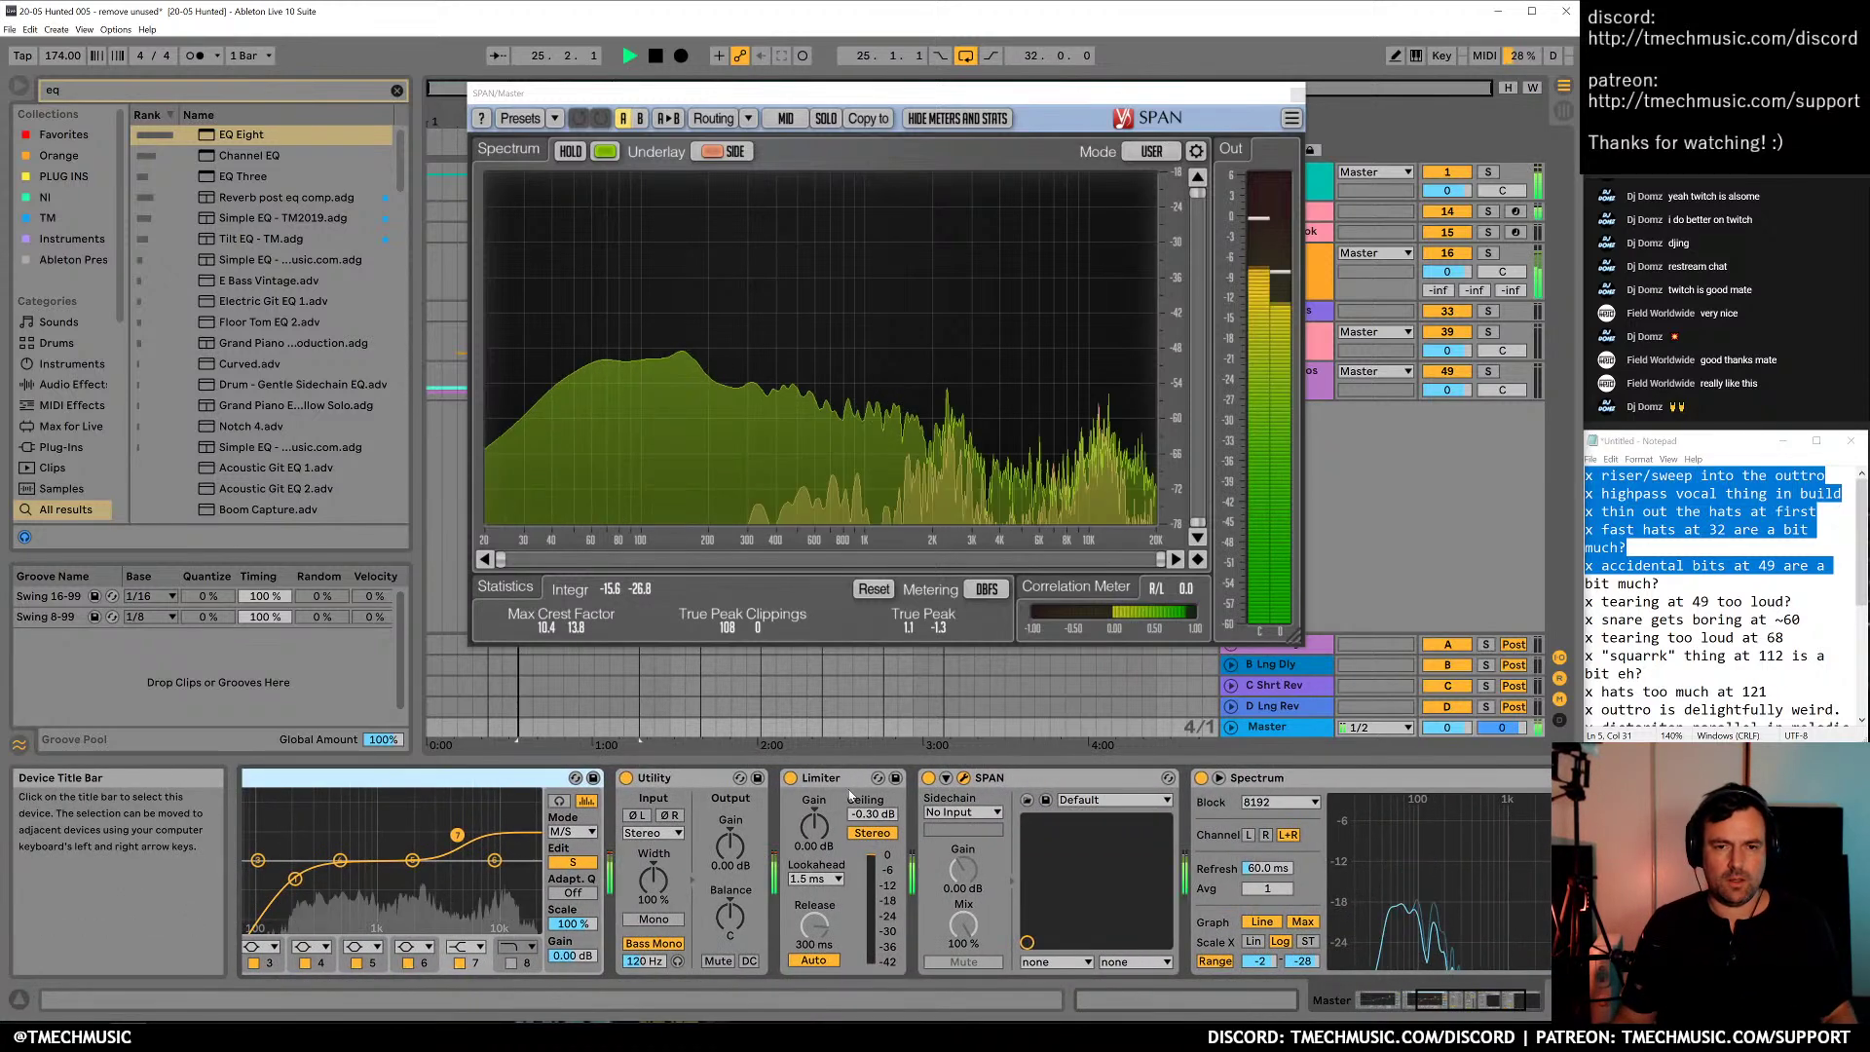
left_click(791, 778)
Search the browser for "eleva" and add Newfangled Elevate between the bypassed Limiter and SPAN on the Master
key("ctrl+f")
type("eleva")
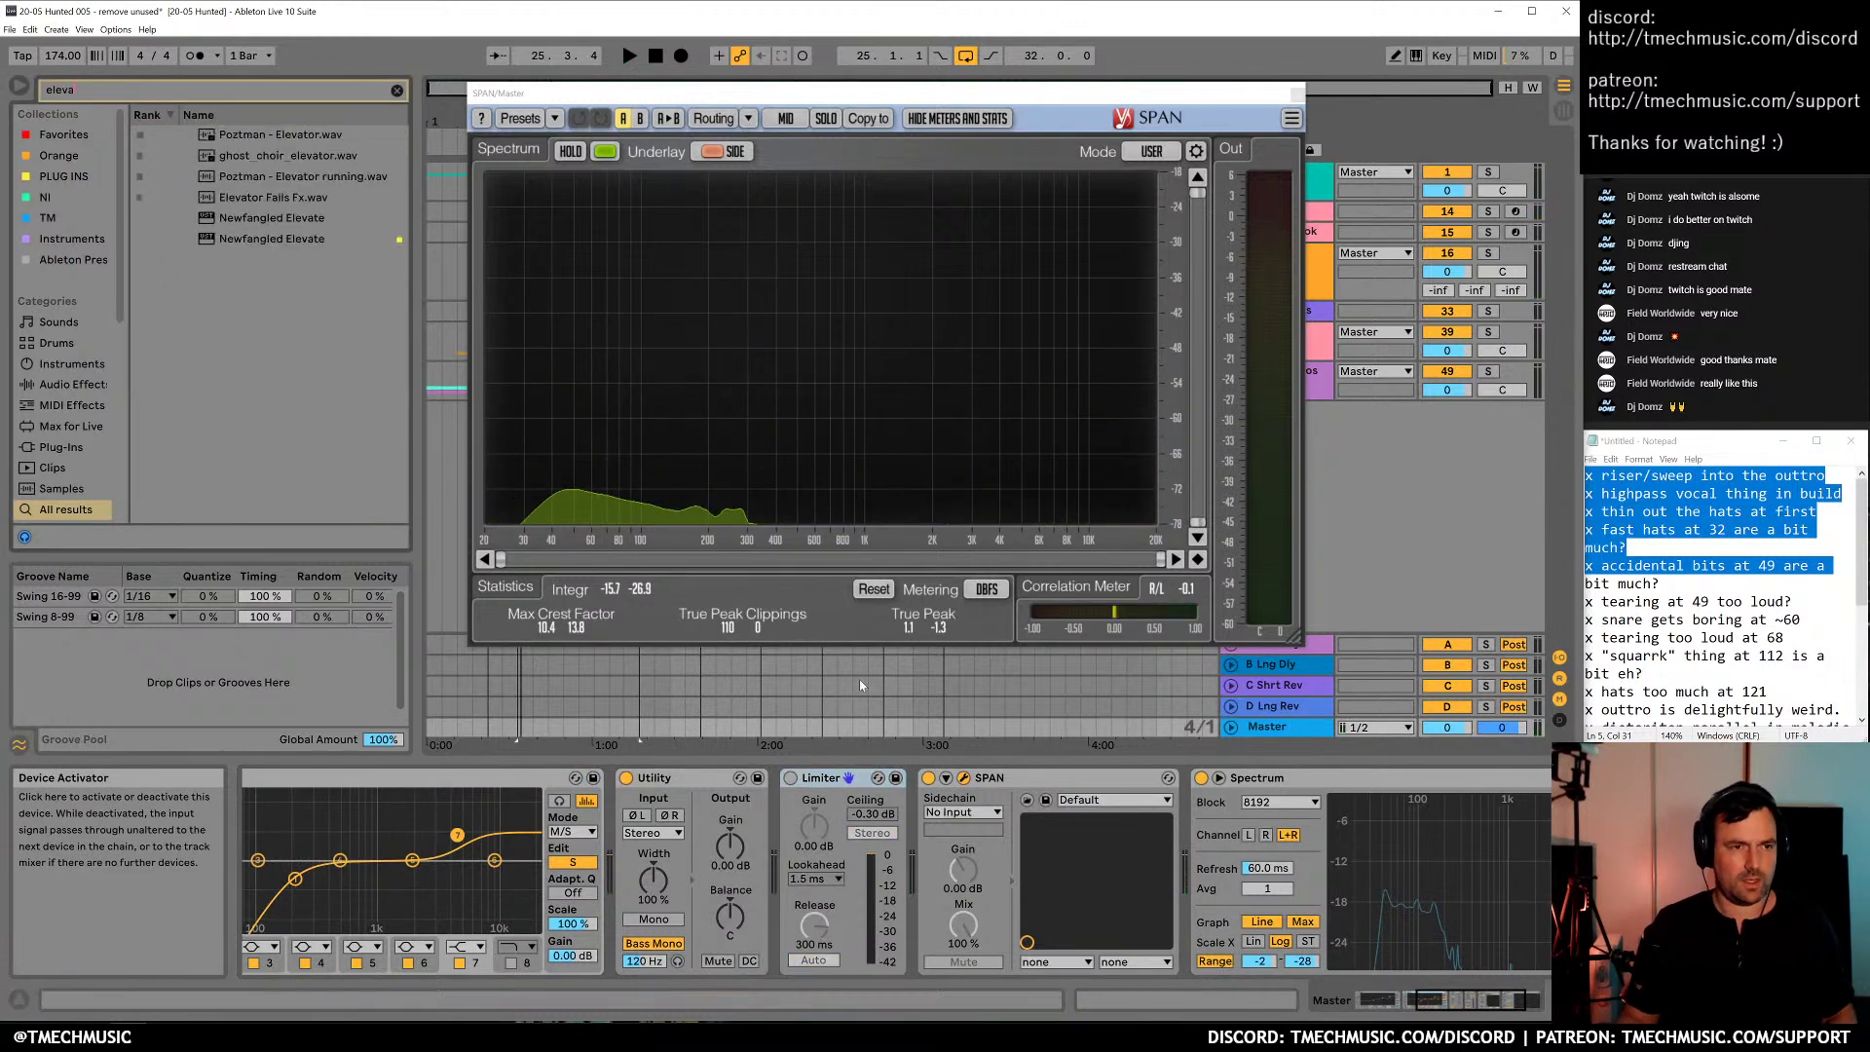
left_click_drag(918, 693, 931, 877)
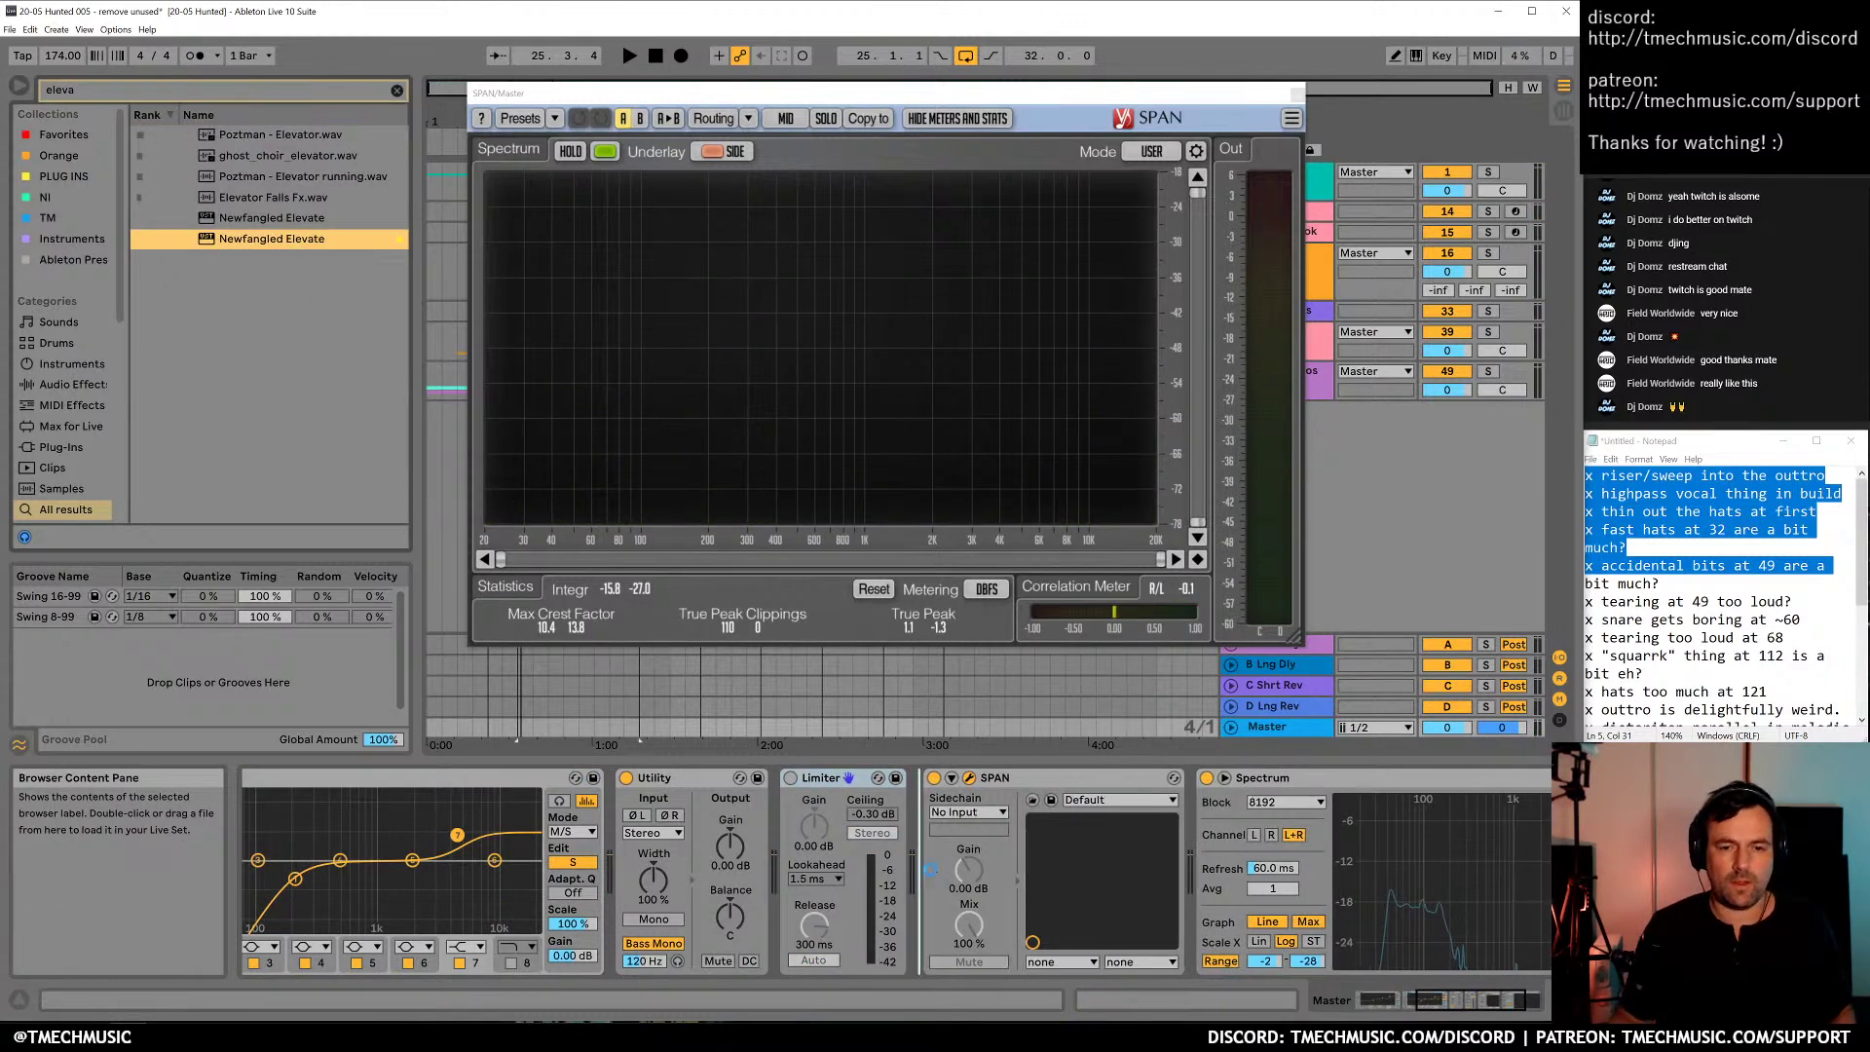
left_click_drag(1032, 779, 1024, 759)
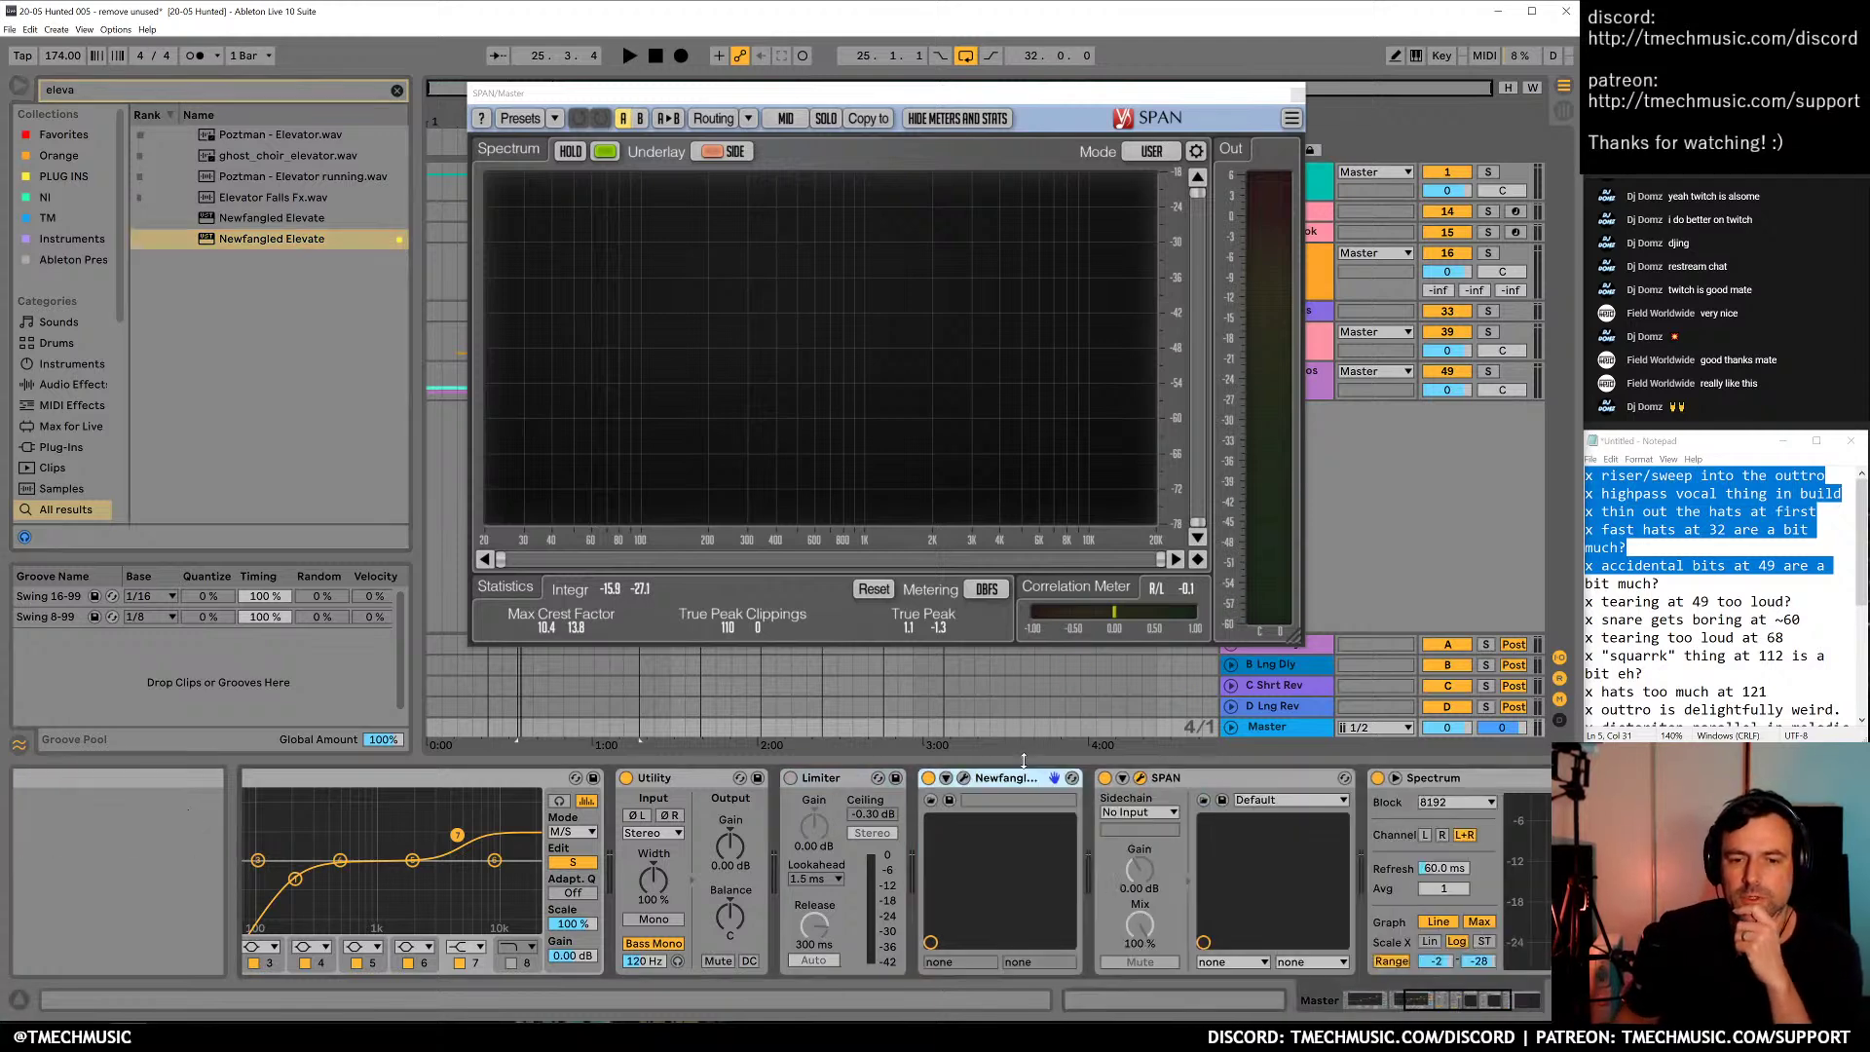
Play Drop 1 with the Elevate window open and arrange the Elevate and SPAN windows side by side
key("space")
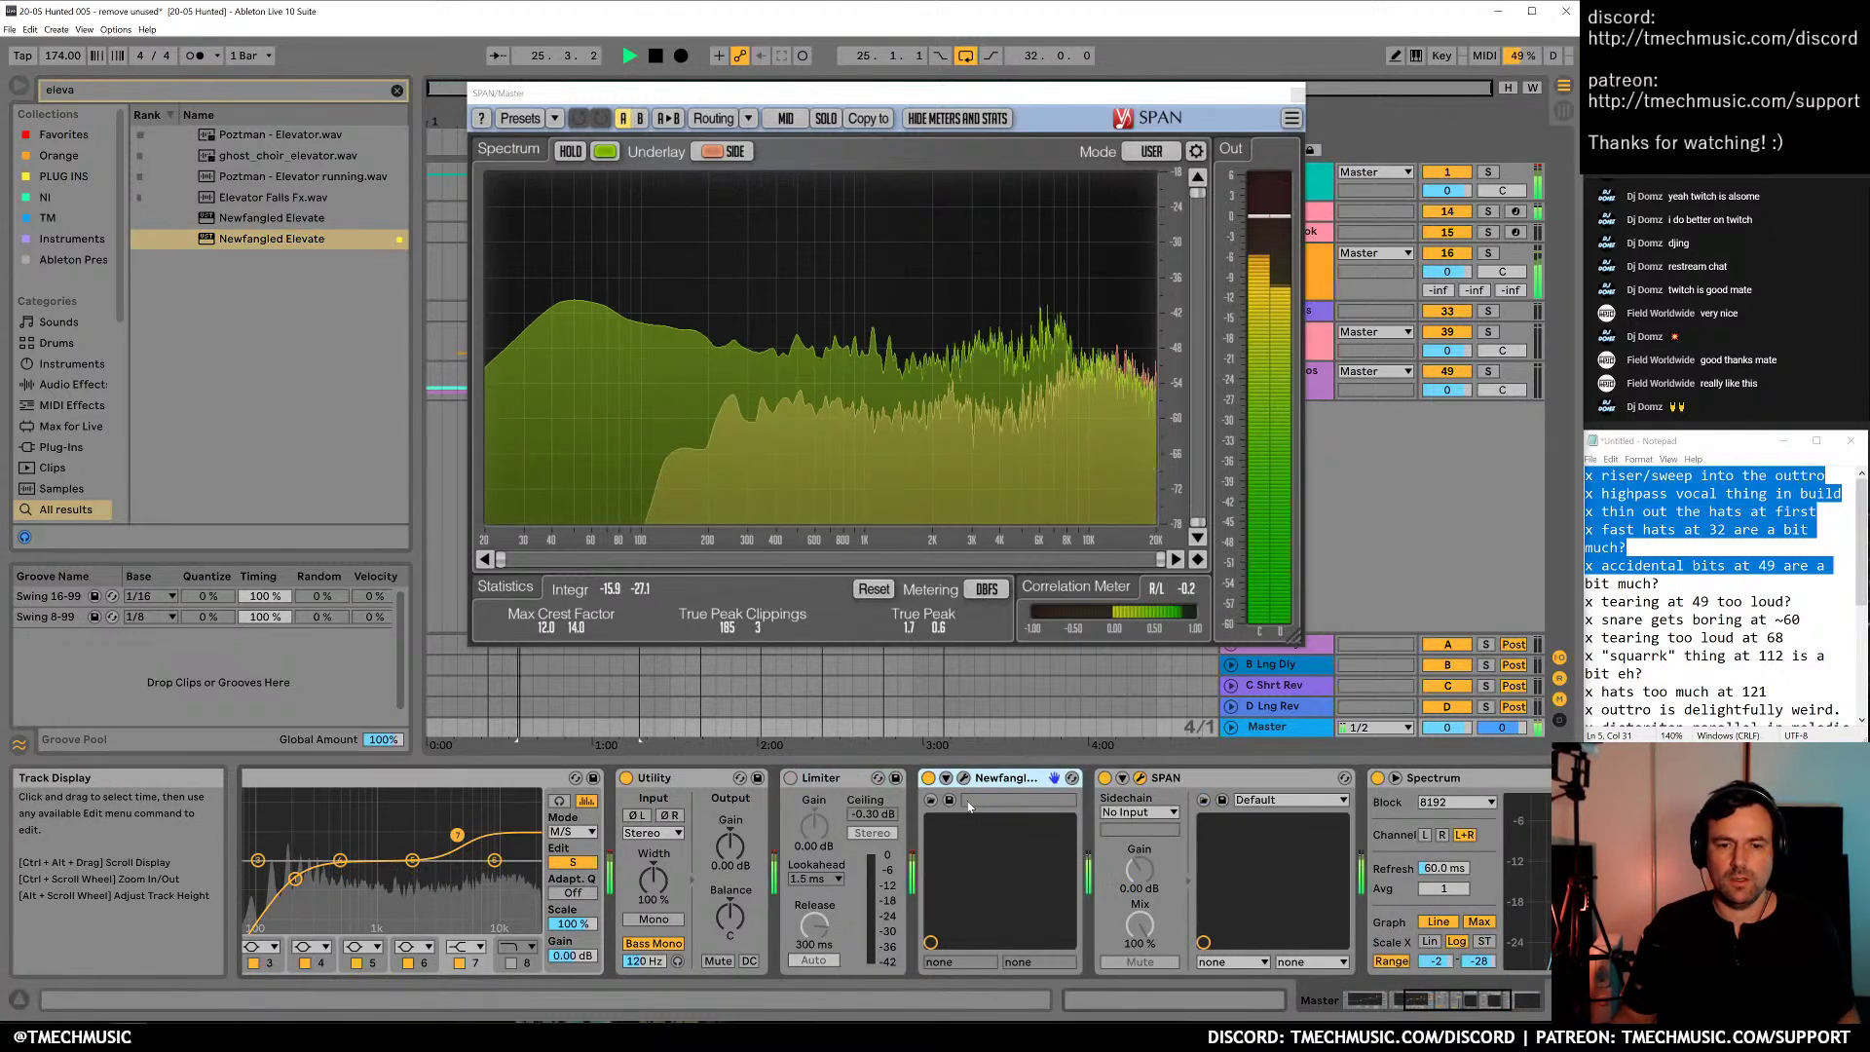
left_click(965, 779)
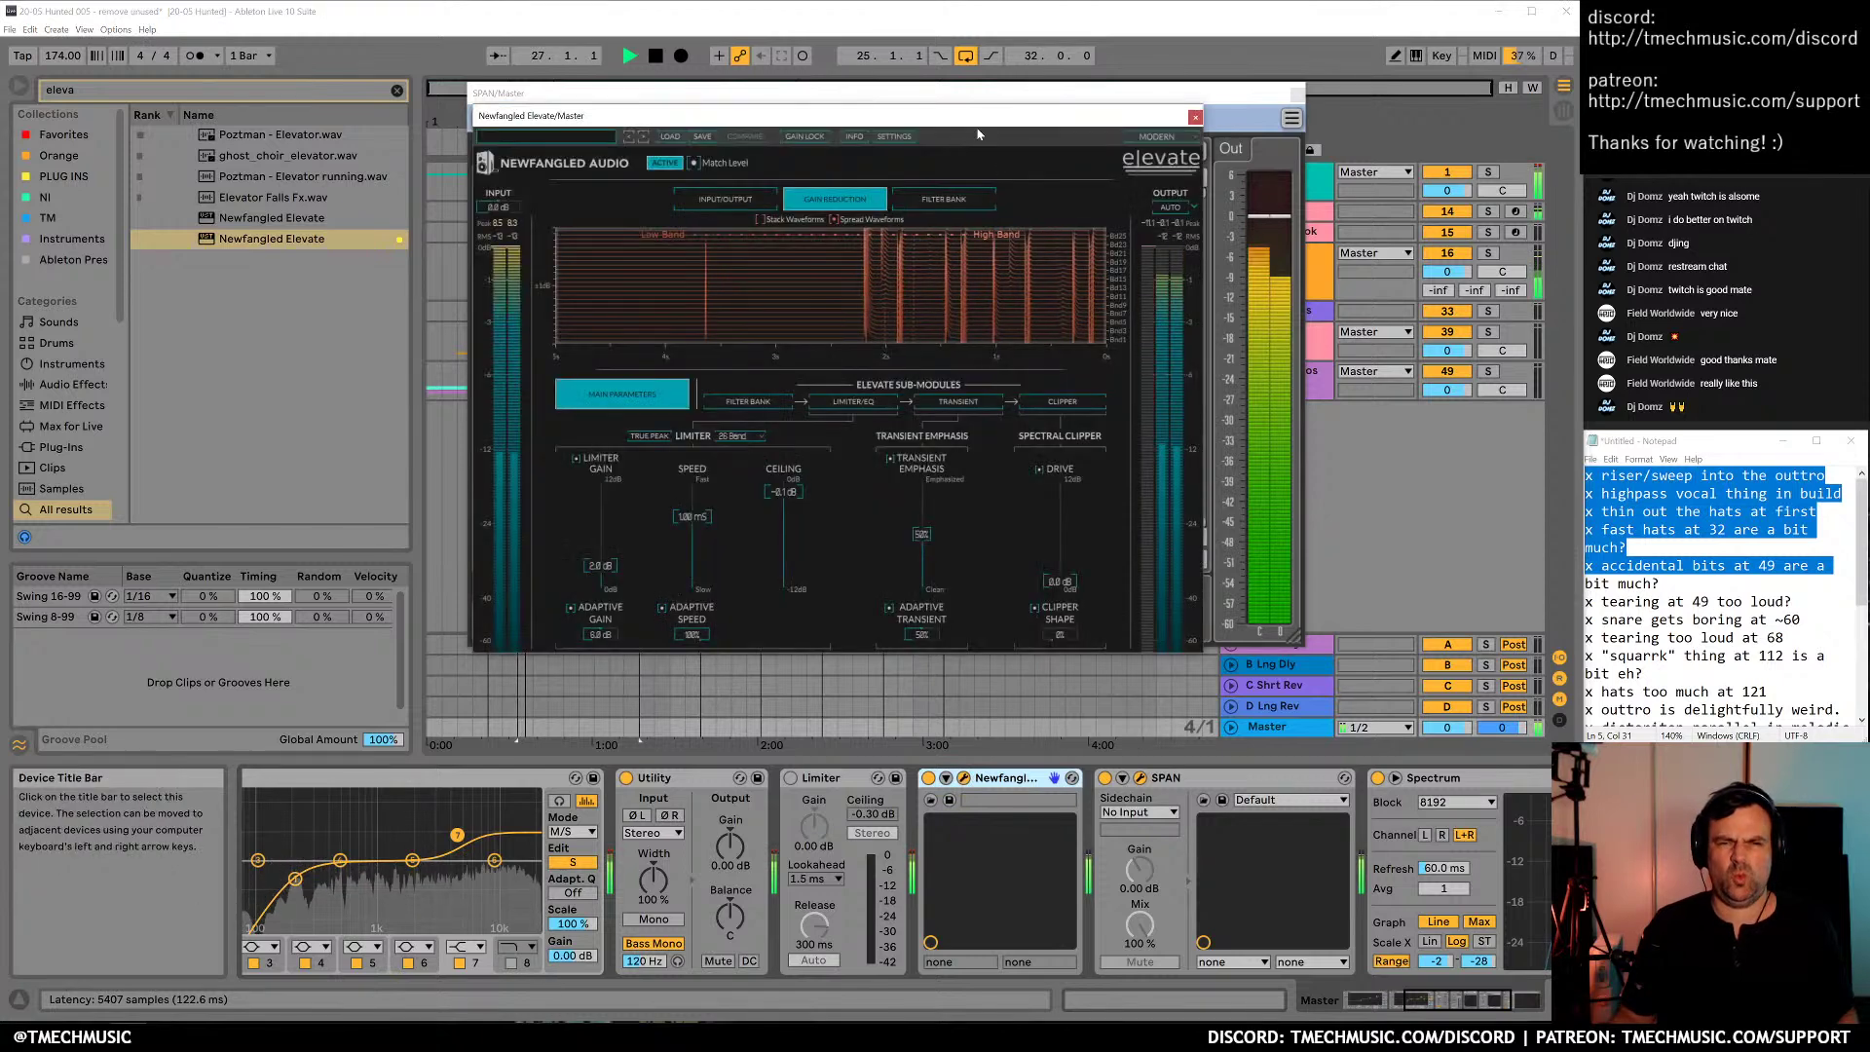
left_click_drag(873, 95, 526, 95)
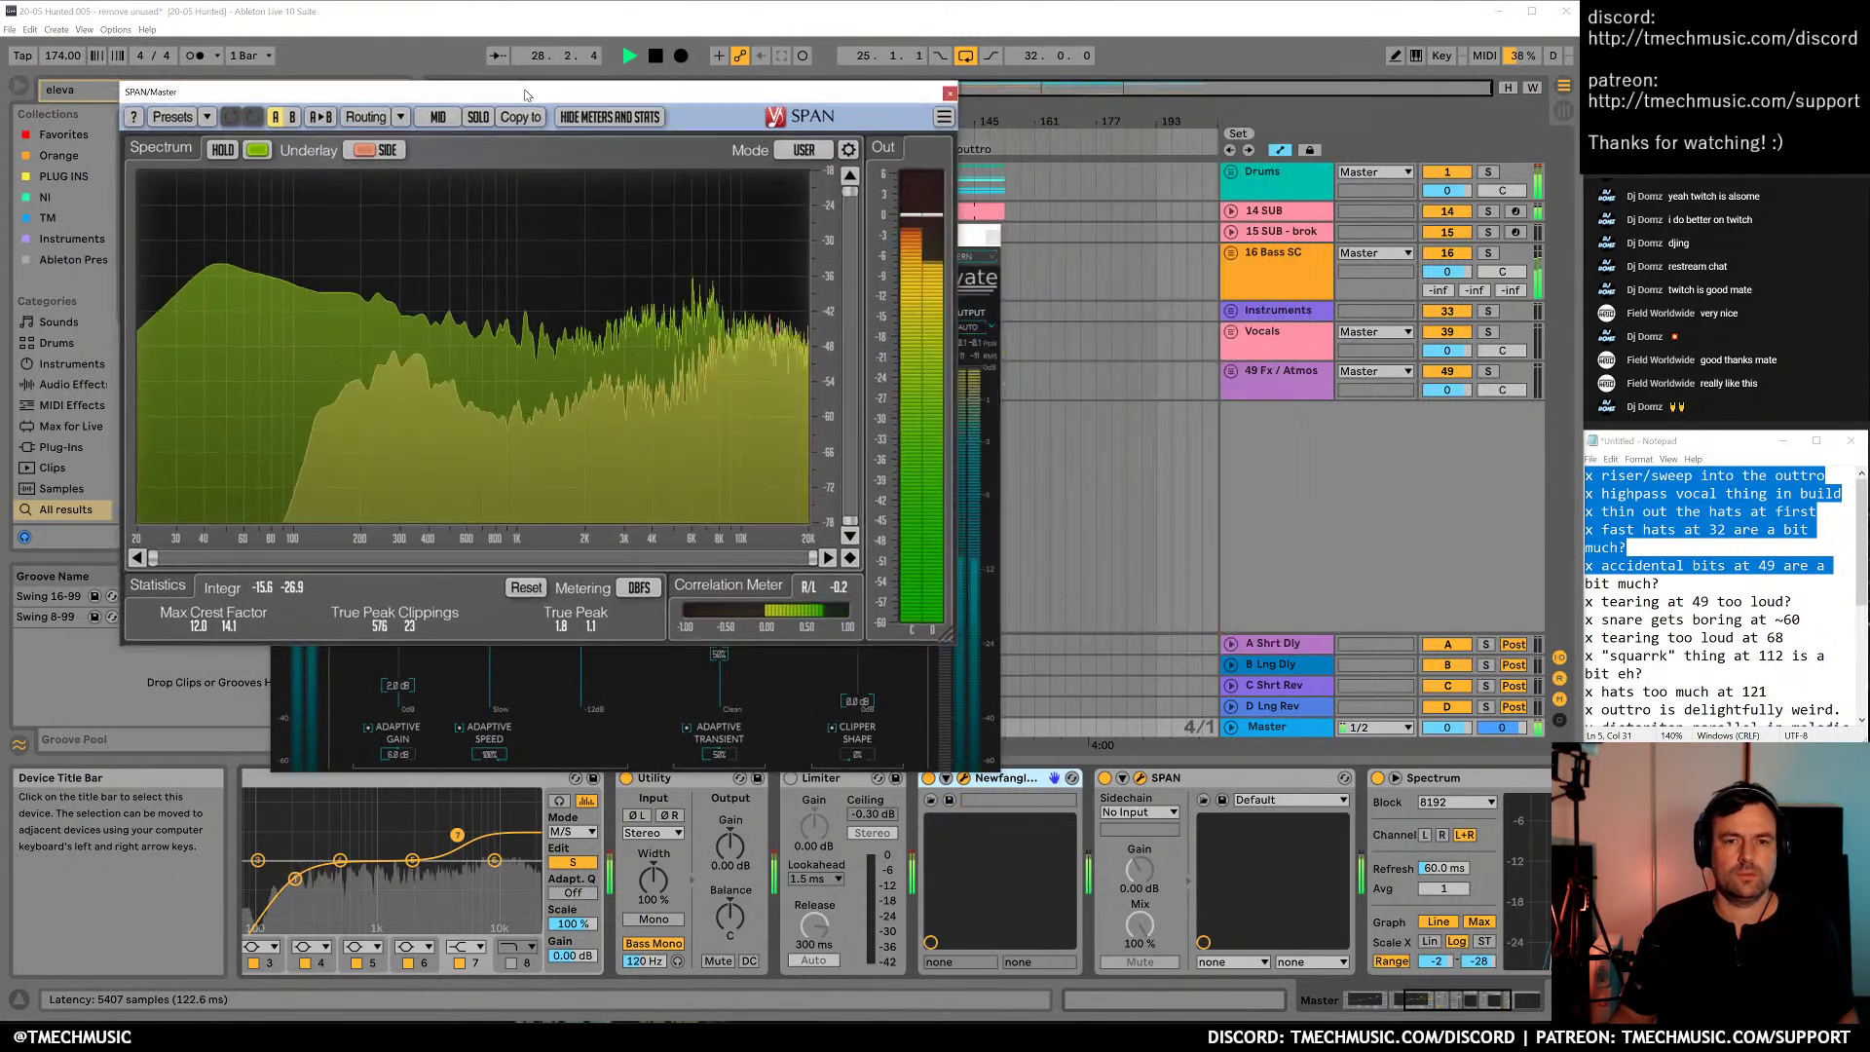
left_click_drag(975, 236, 817, 288)
left_click(764, 97)
left_click_drag(764, 101, 1056, 107)
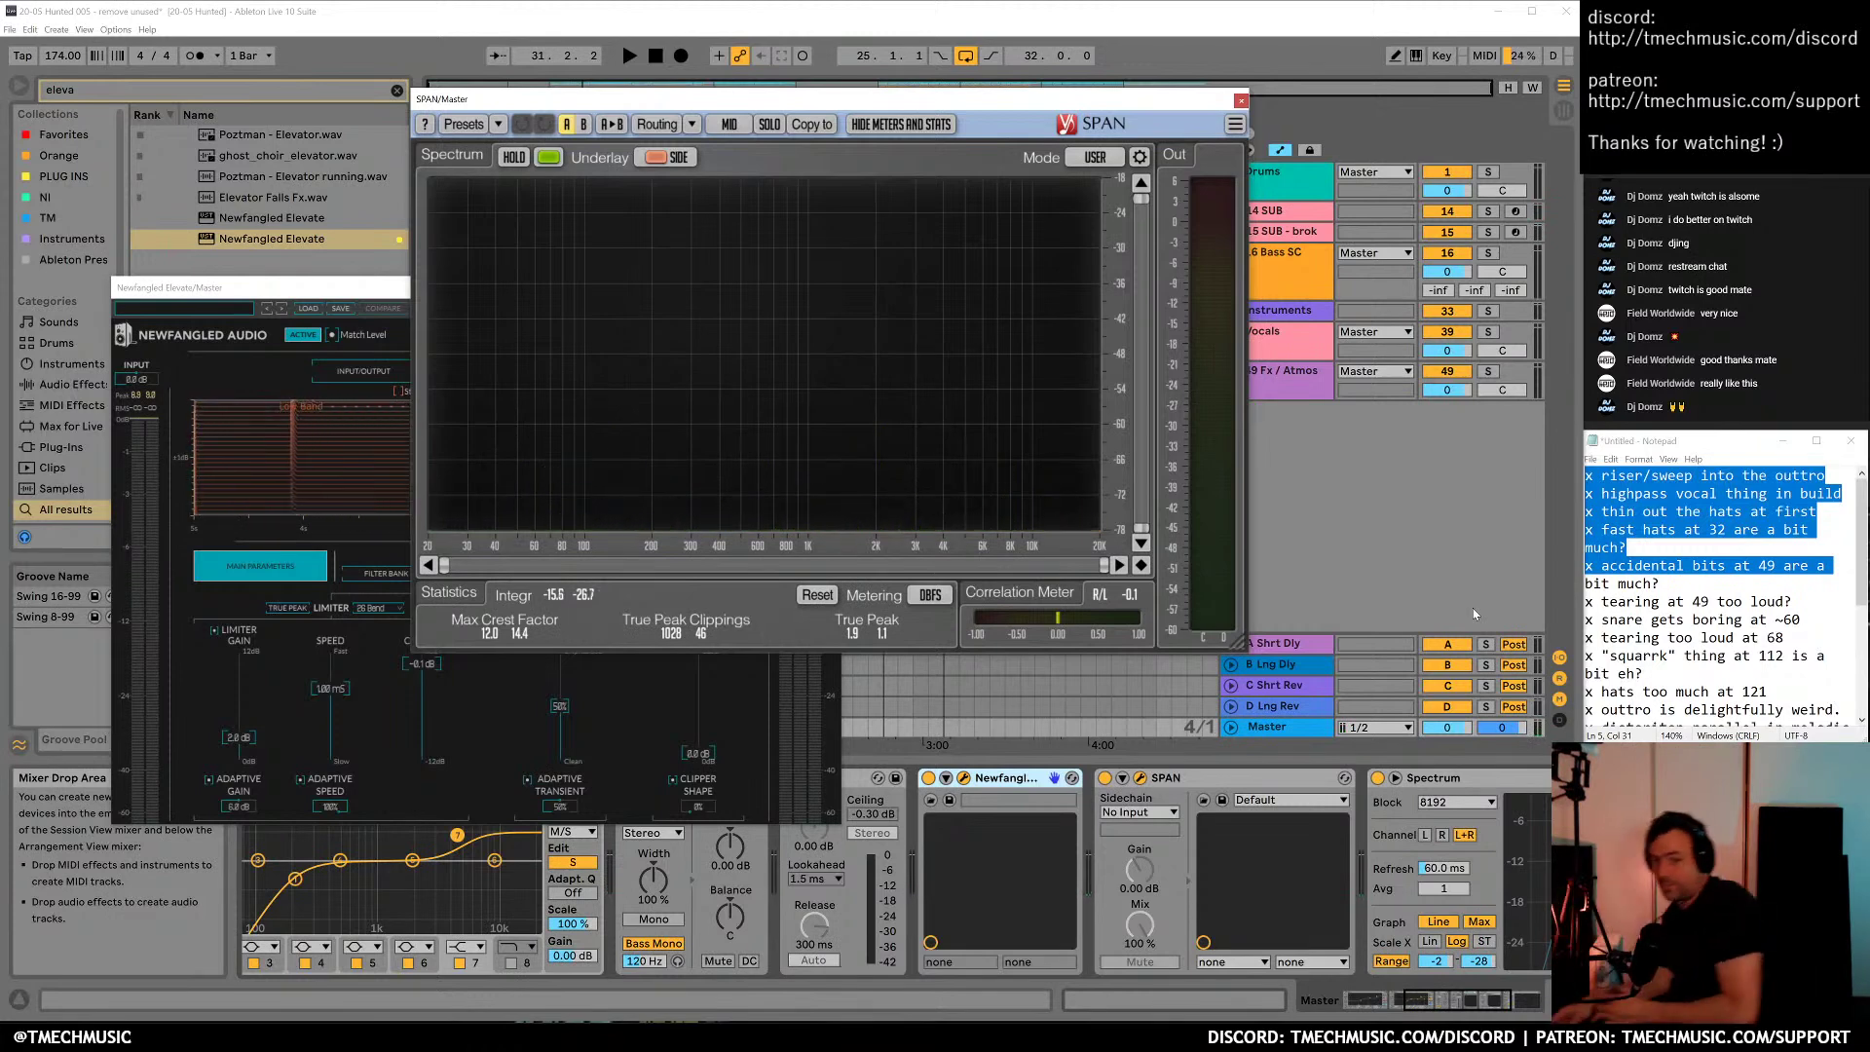
key("space")
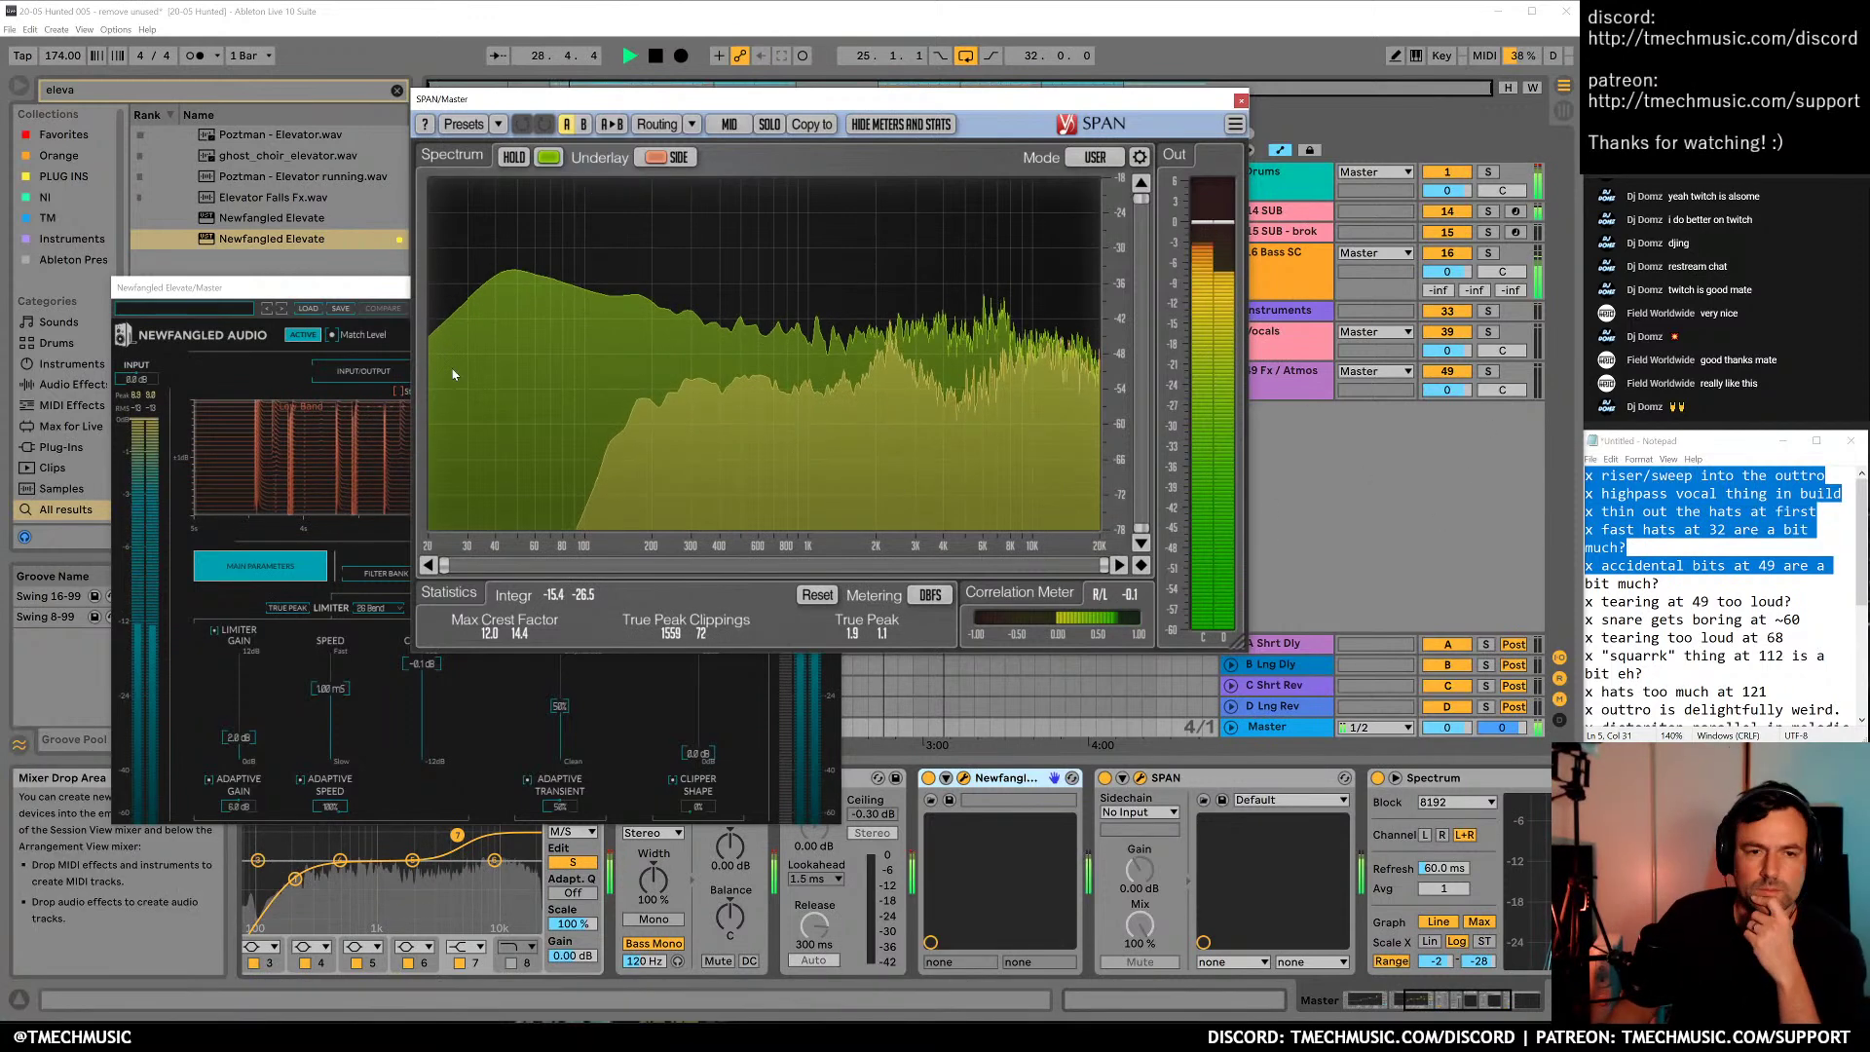
Raise Elevate's limiter gain to 5.3 dB and its spectral clipper drive to 4.2 dB during playback
left_click(262, 284)
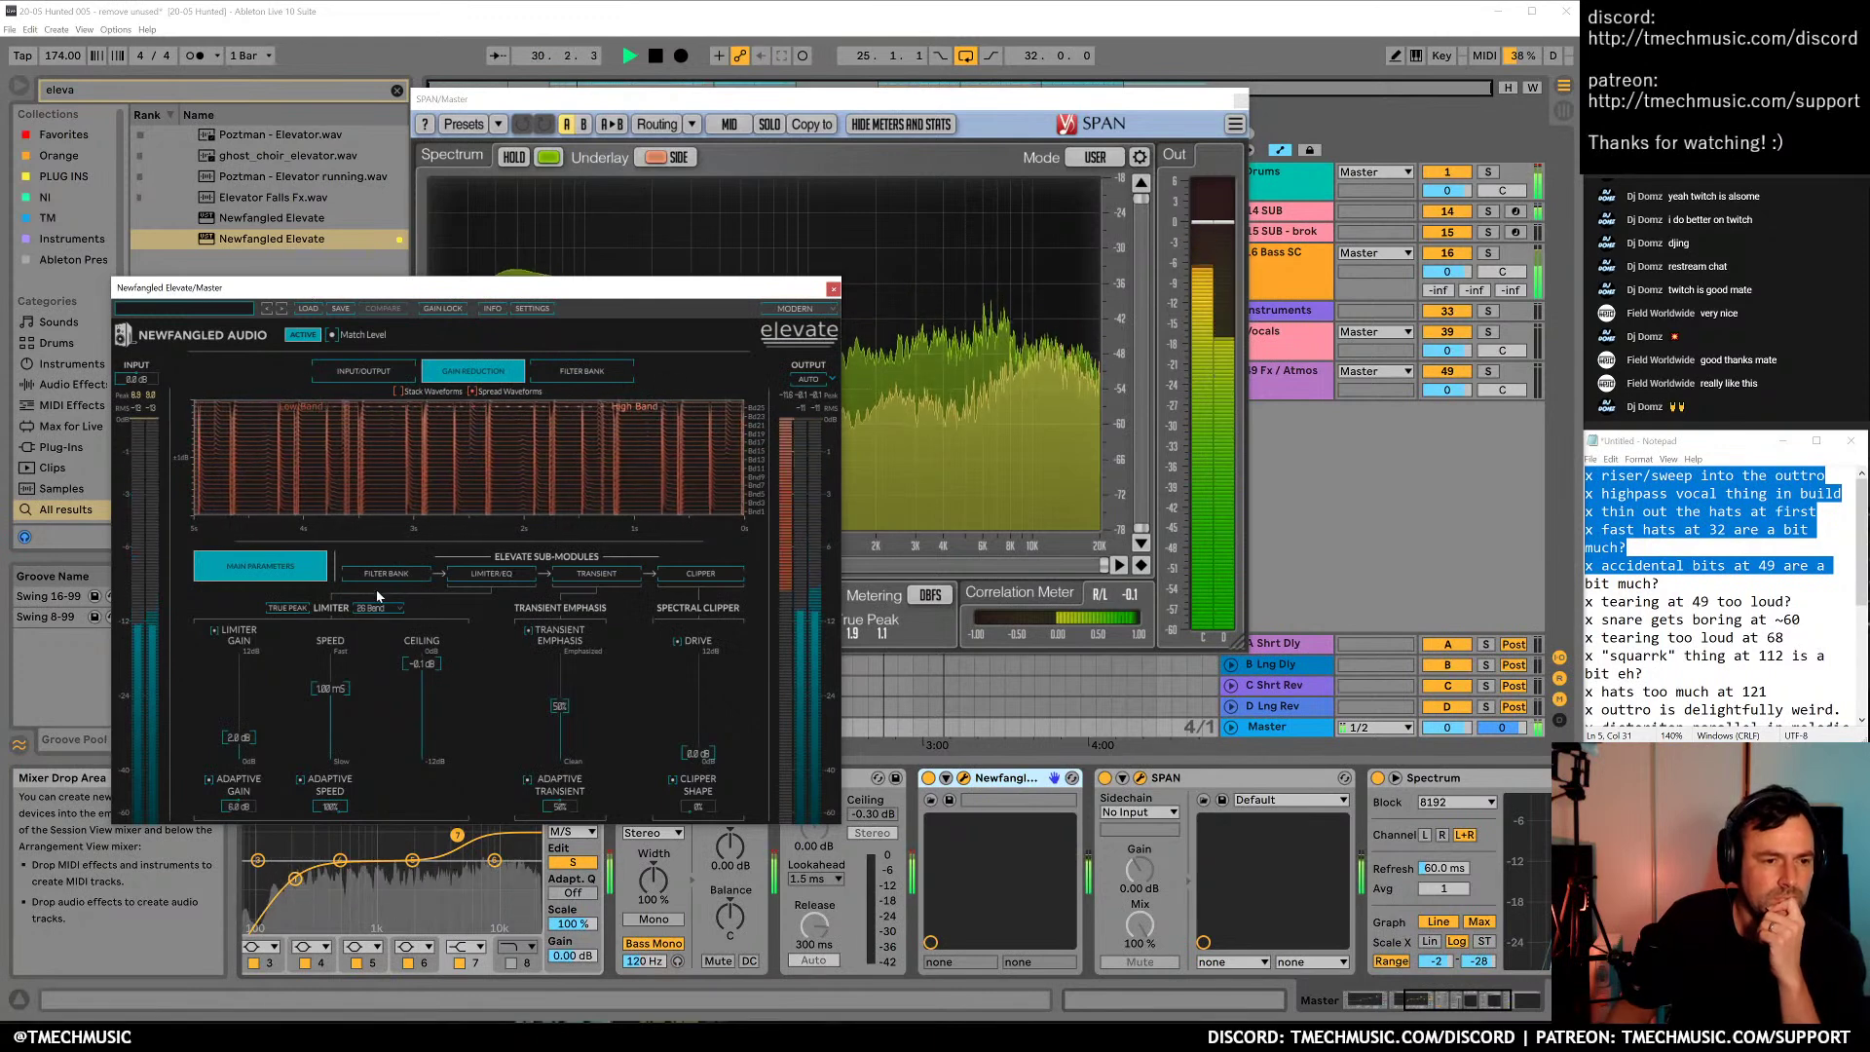
left_click_drag(247, 748, 265, 696)
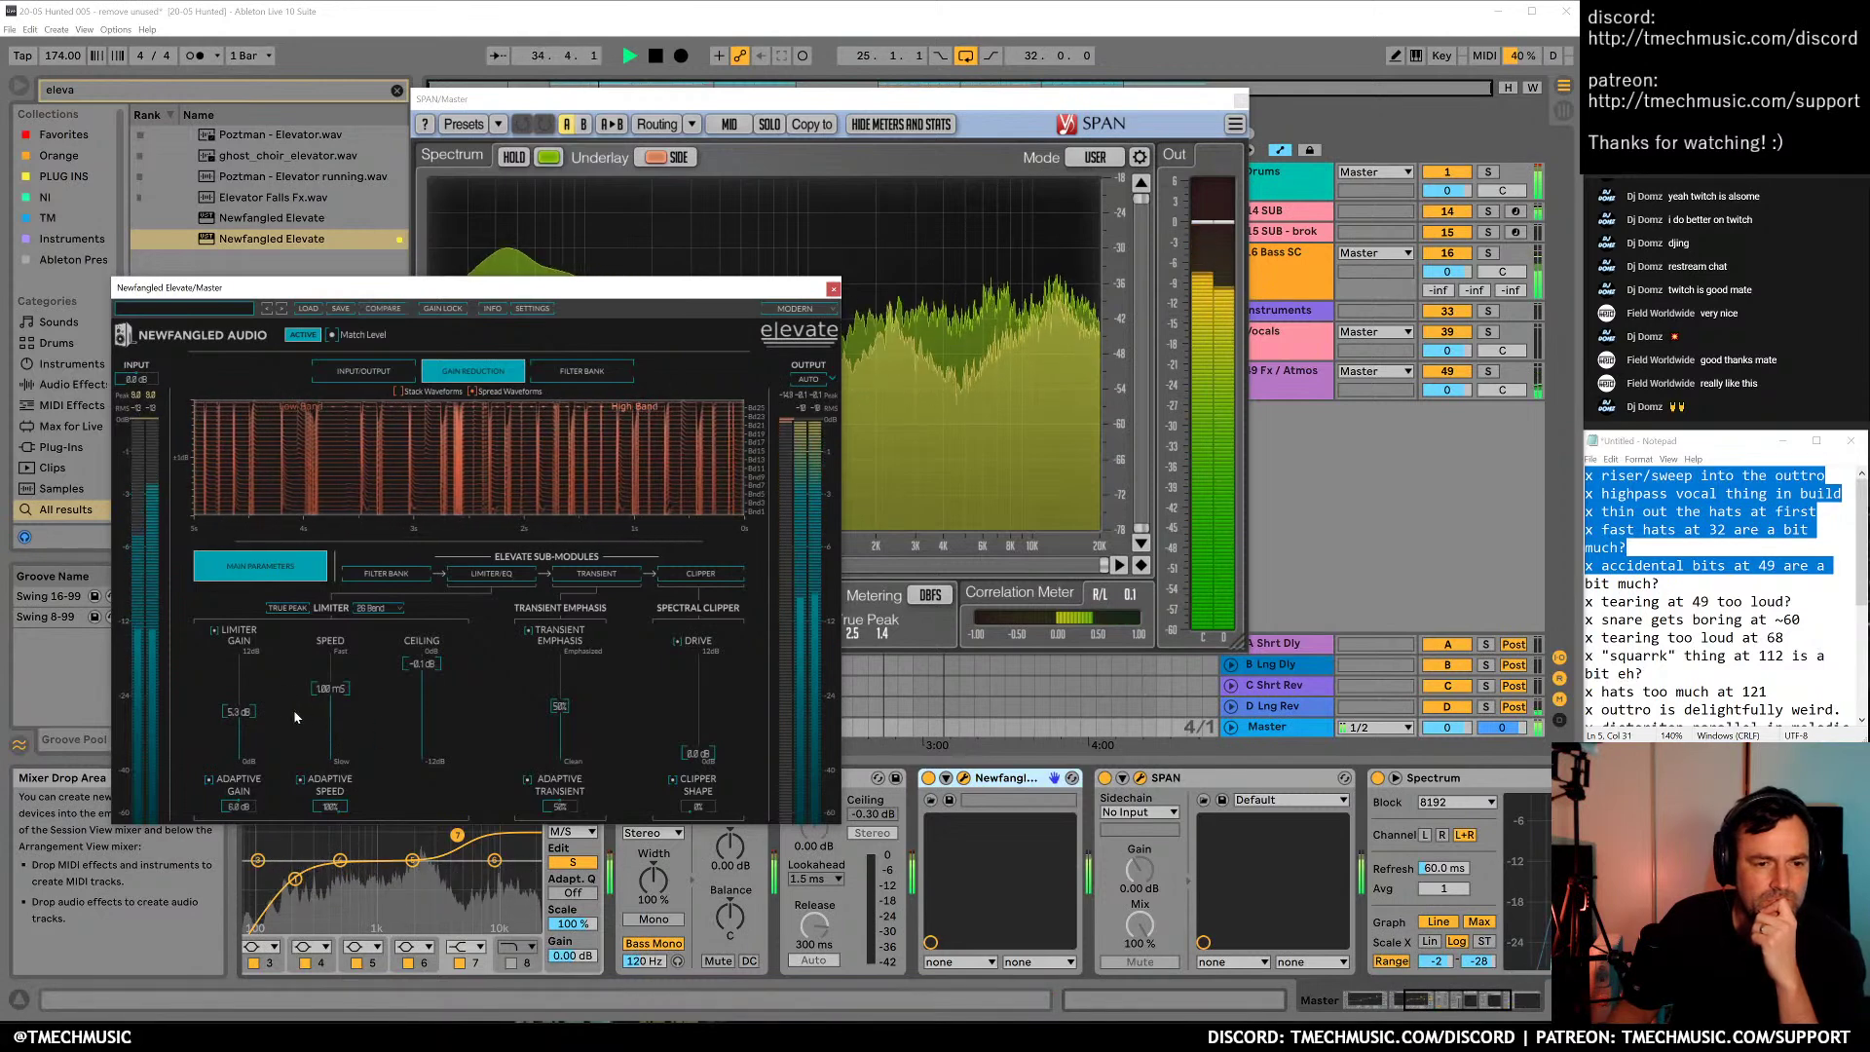
left_click_drag(698, 753, 718, 647)
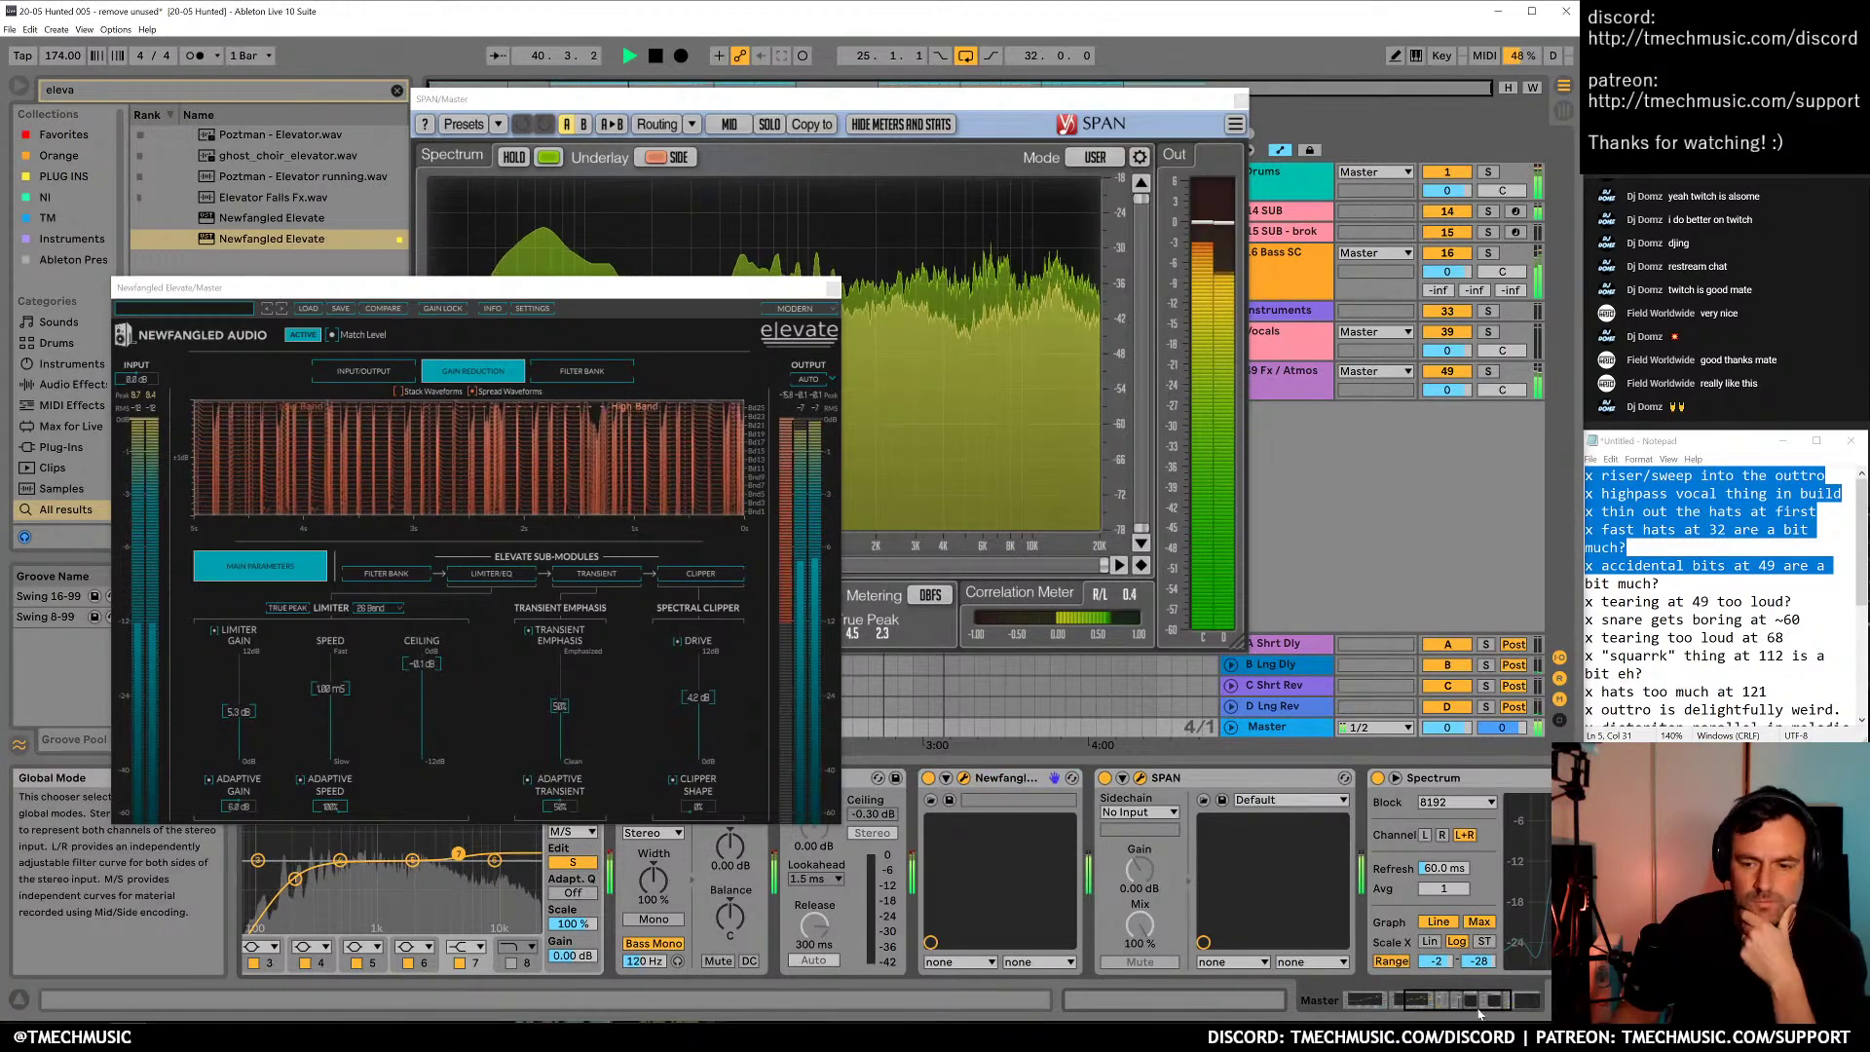
Soften the EQ boosts: side high shelf 1.61 dB at 4.95 kHz, tonal high shelf 3.84 dB at 8.80 kHz, tonal mid bell 2.11 dB at 1.67 kHz
scroll(745, 874, "up", 5)
left_click_drag(548, 288, 855, 212)
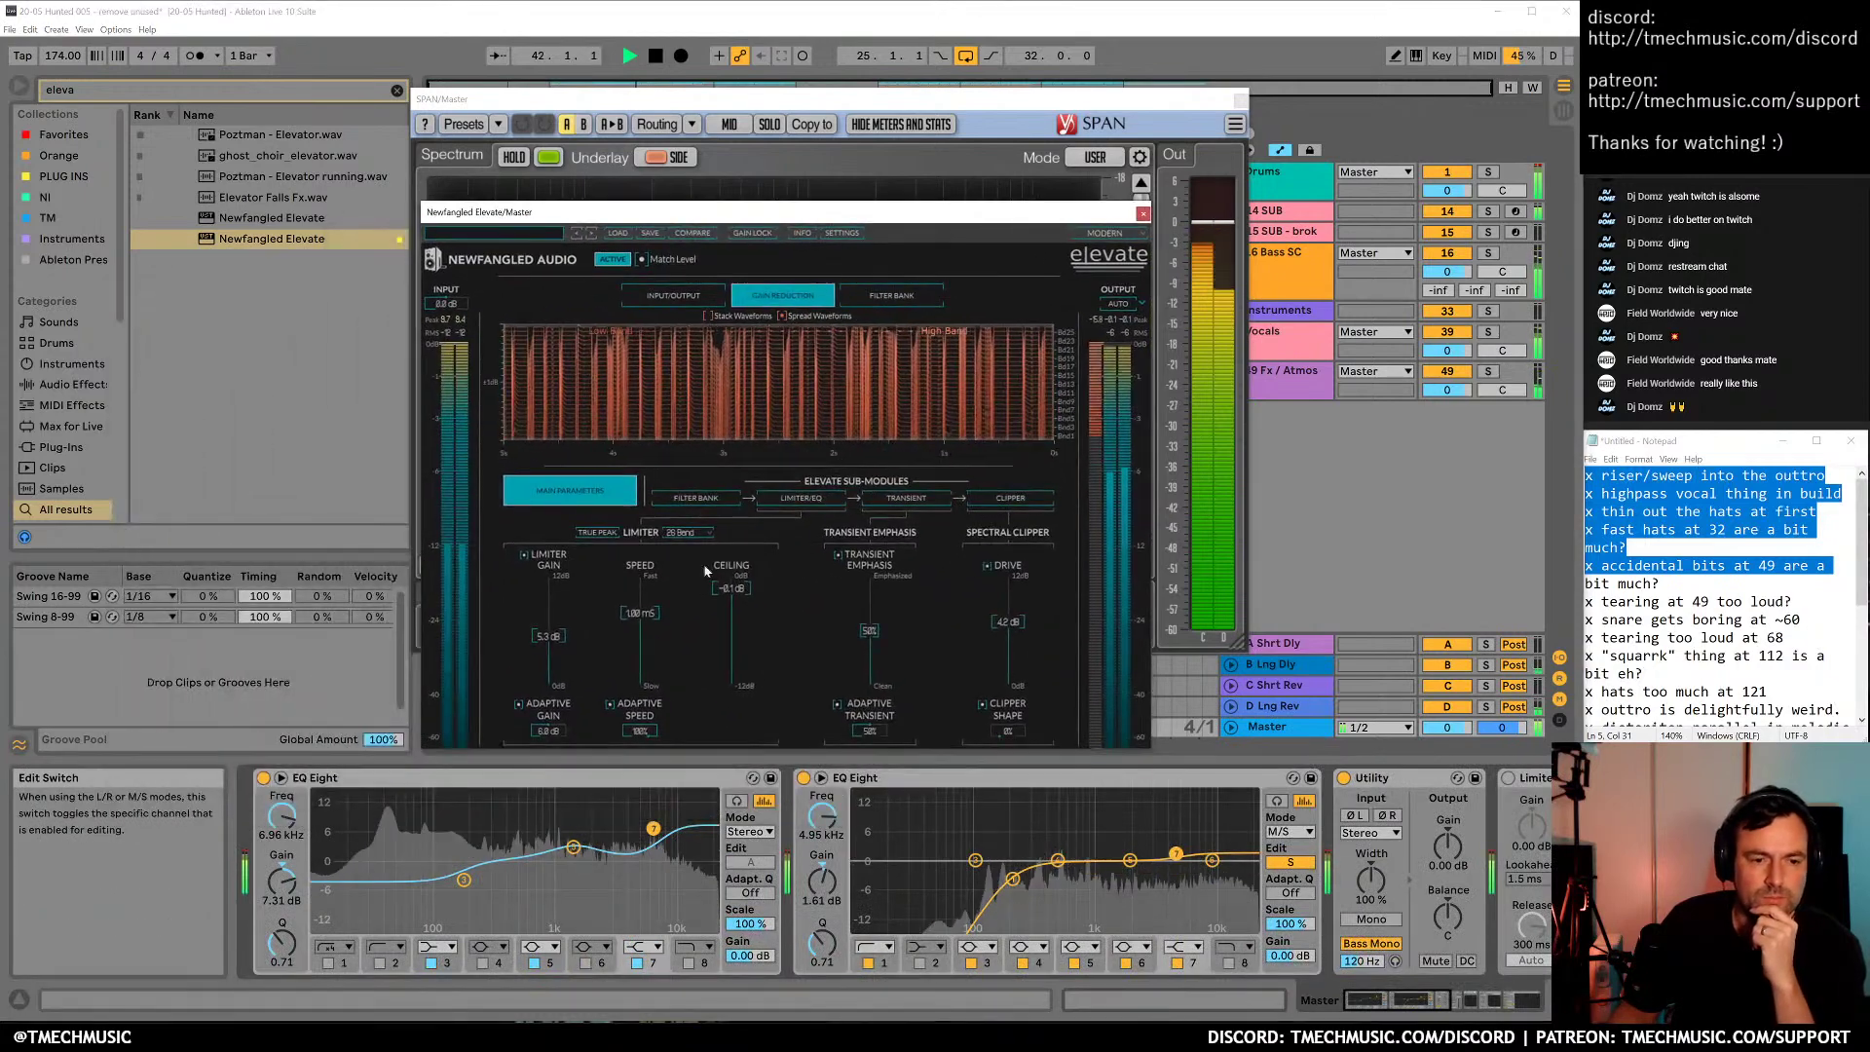
left_click_drag(652, 829, 665, 844)
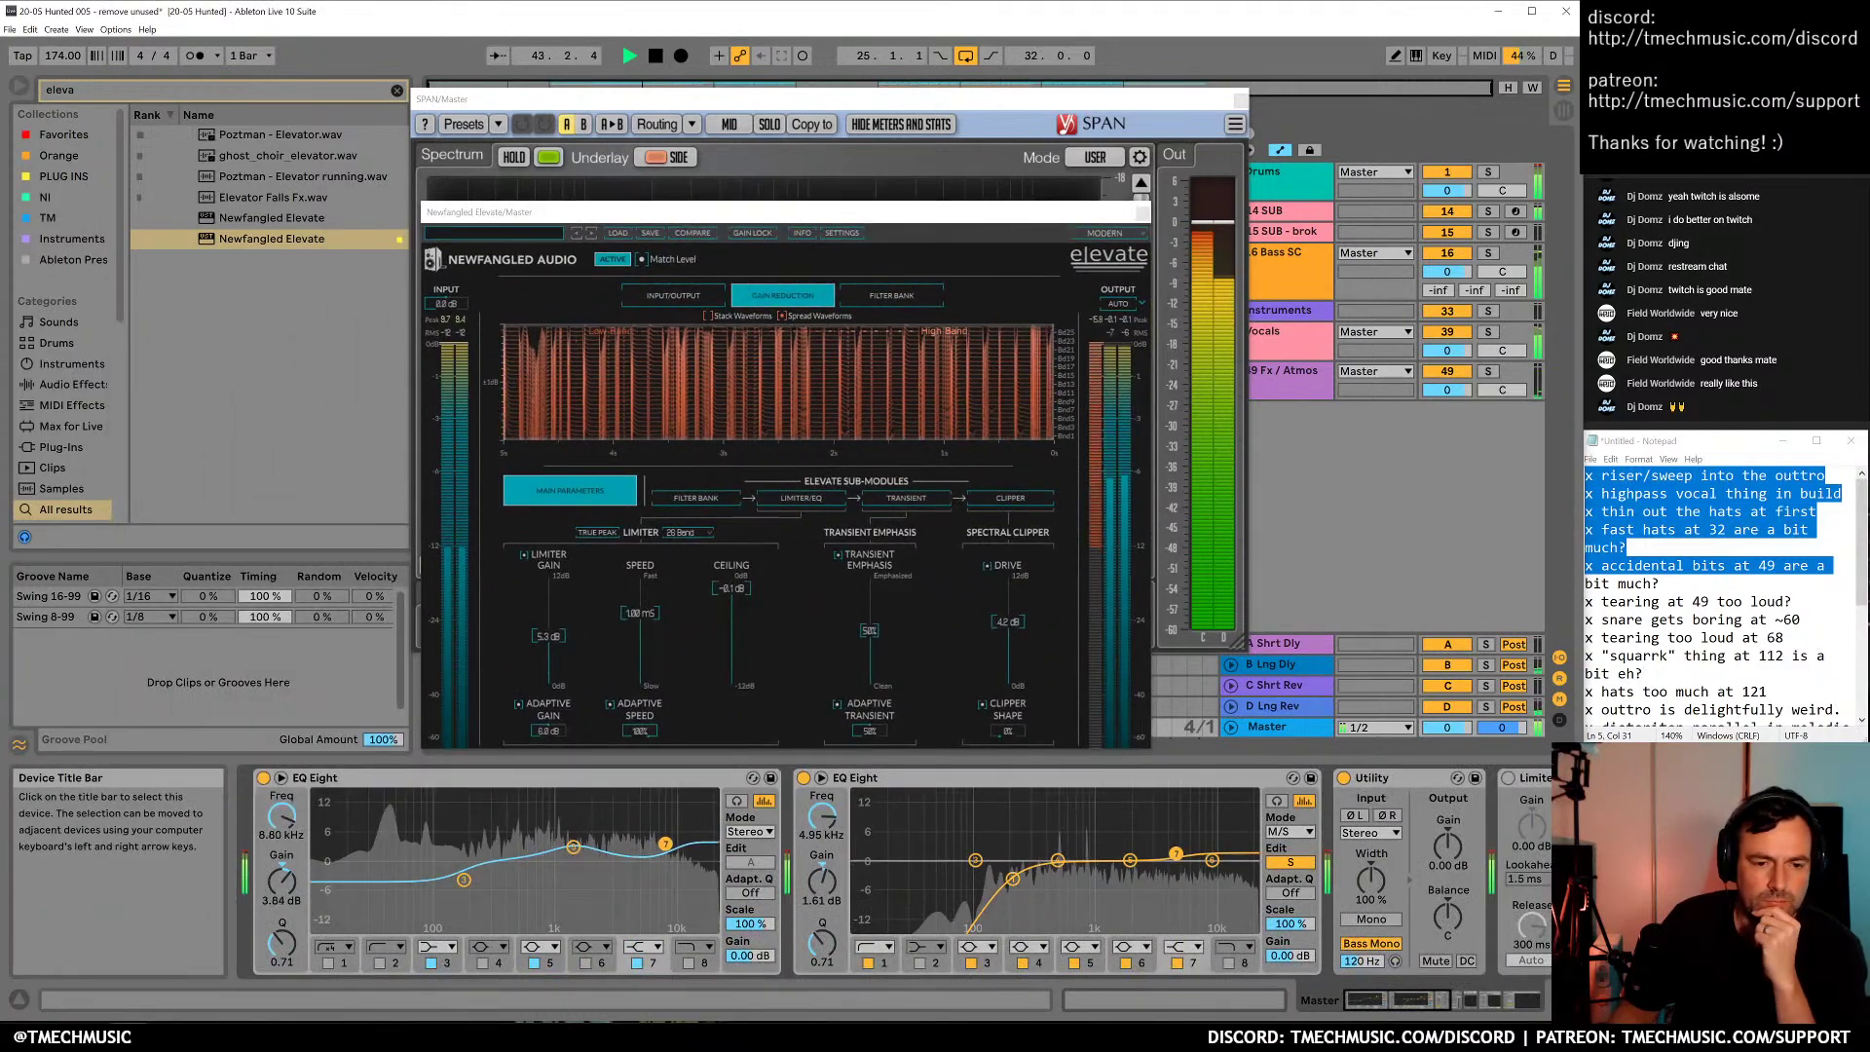
left_click(573, 849)
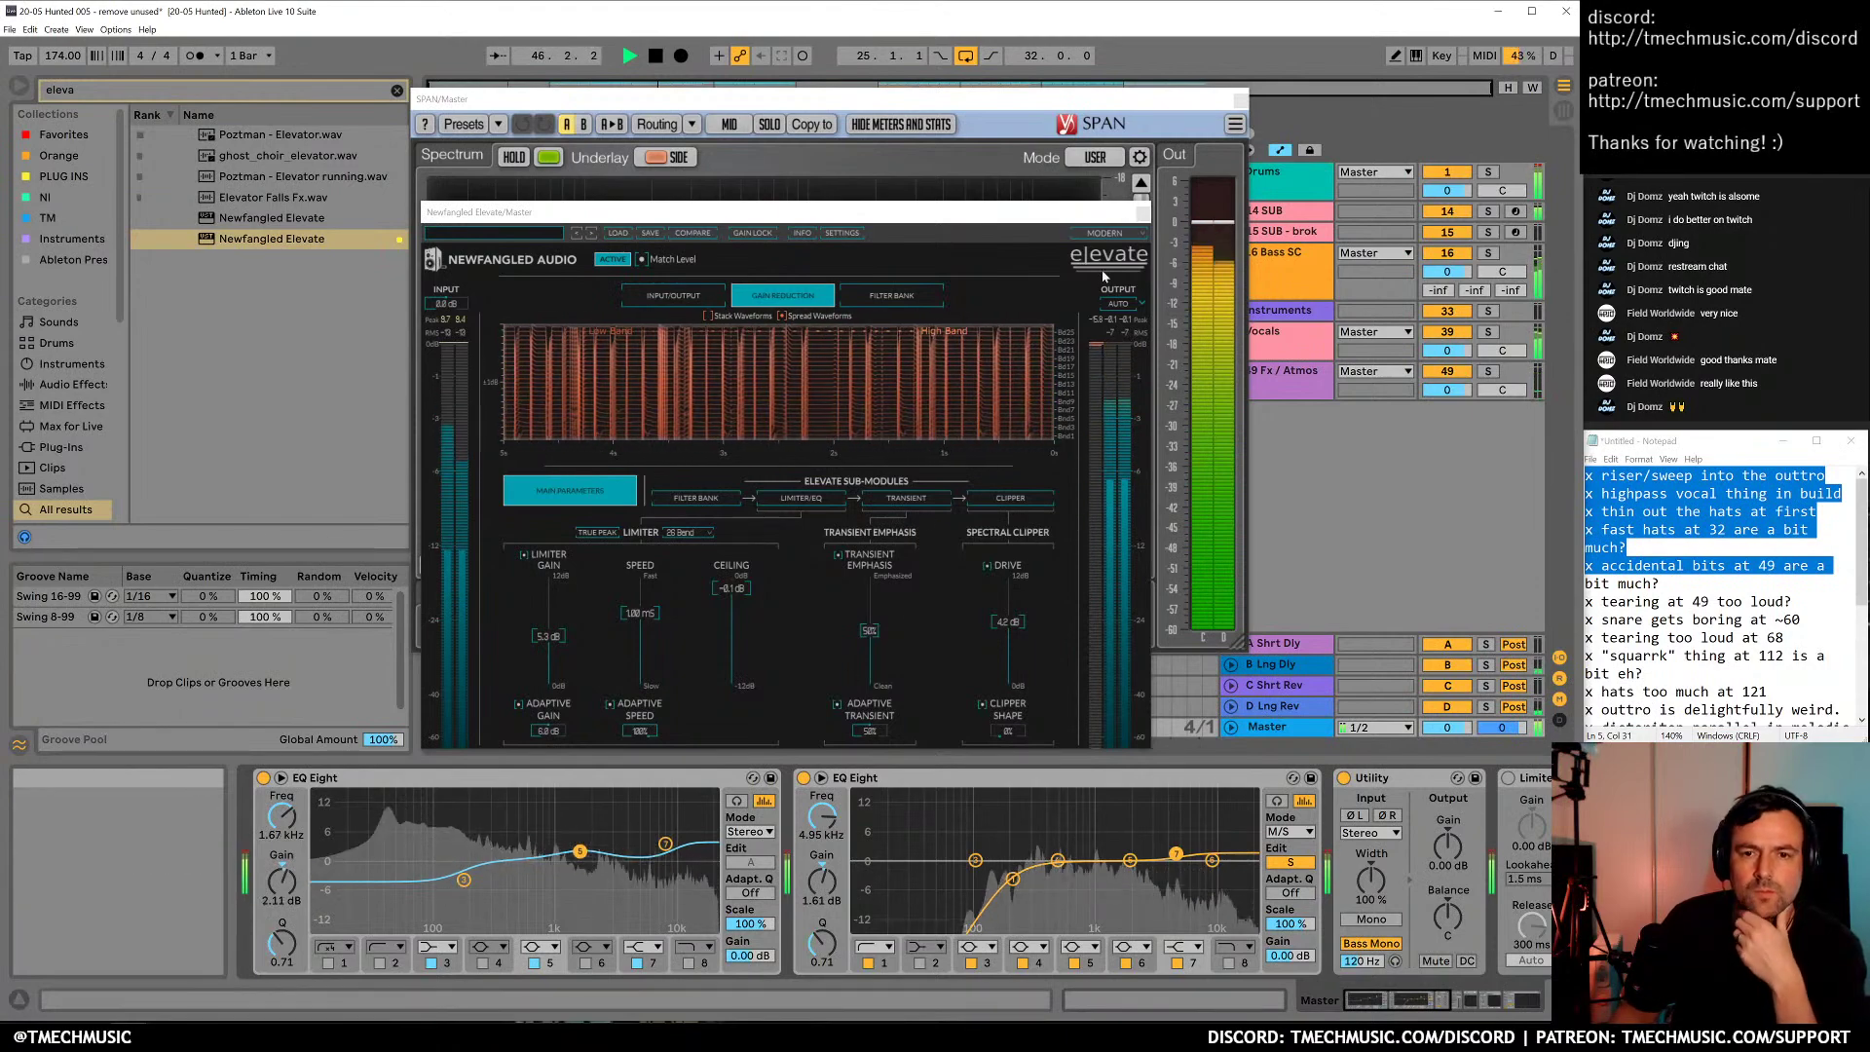
Lower Elevate's clipper drive to about 0.8 dB and its limiter gain to 3.4 dB, keeping SPAN in view beside it
left_click_drag(1008, 622, 1017, 756)
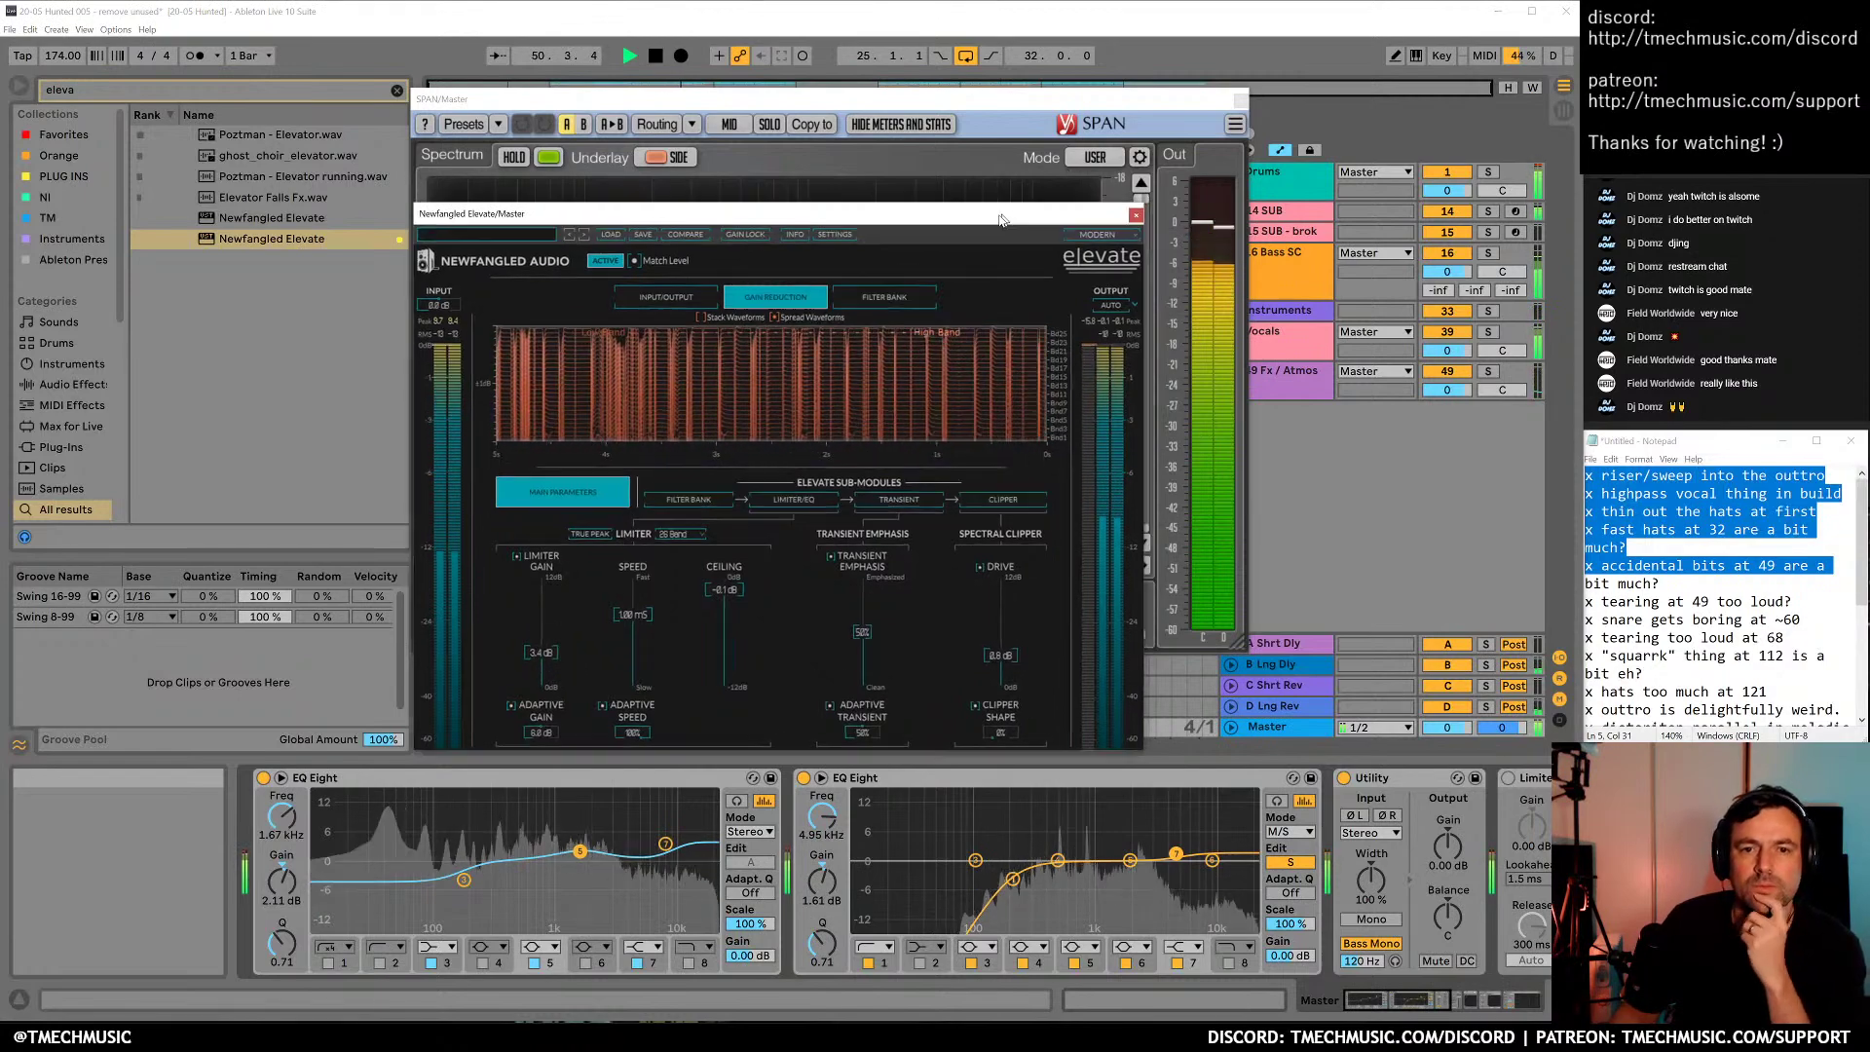
left_click_drag(876, 212, 564, 261)
left_click_drag(1034, 104, 1281, 110)
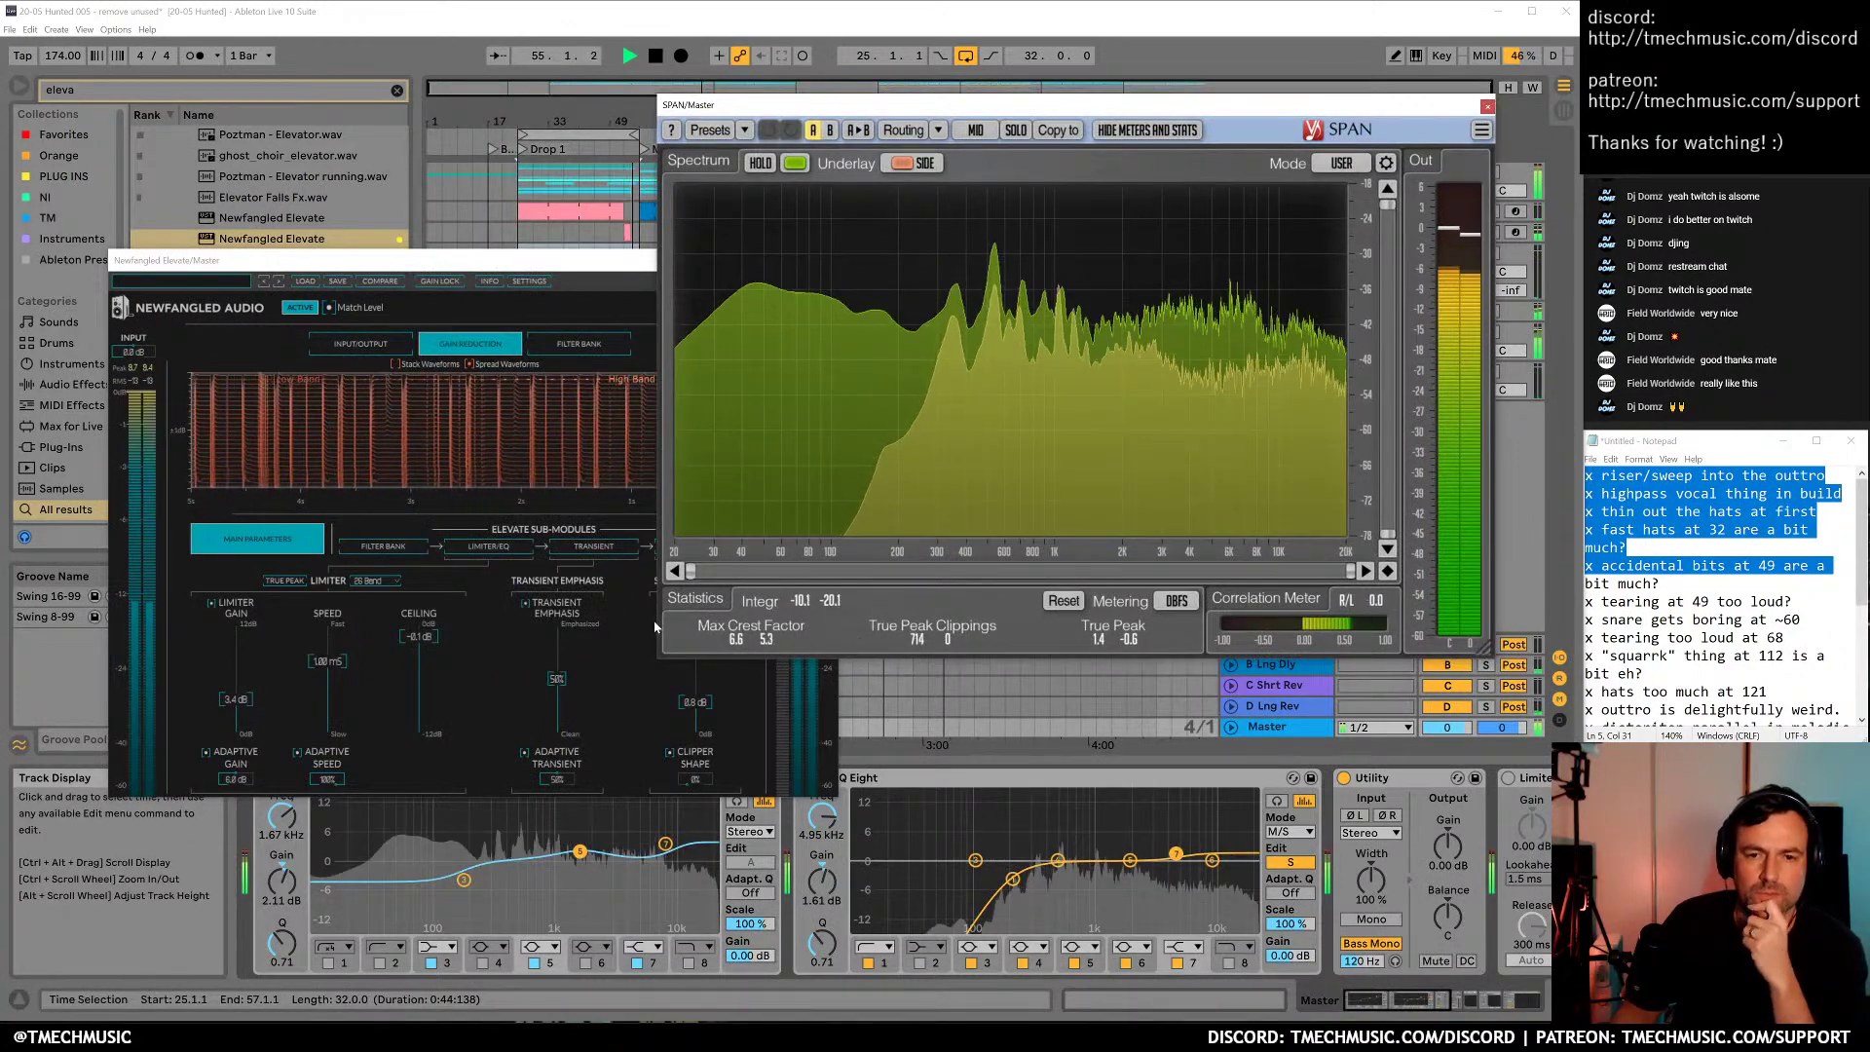
Set Elevate's ceiling to -0.1 dB and push its limiter gain up to about 6 dB
left_click(490, 264)
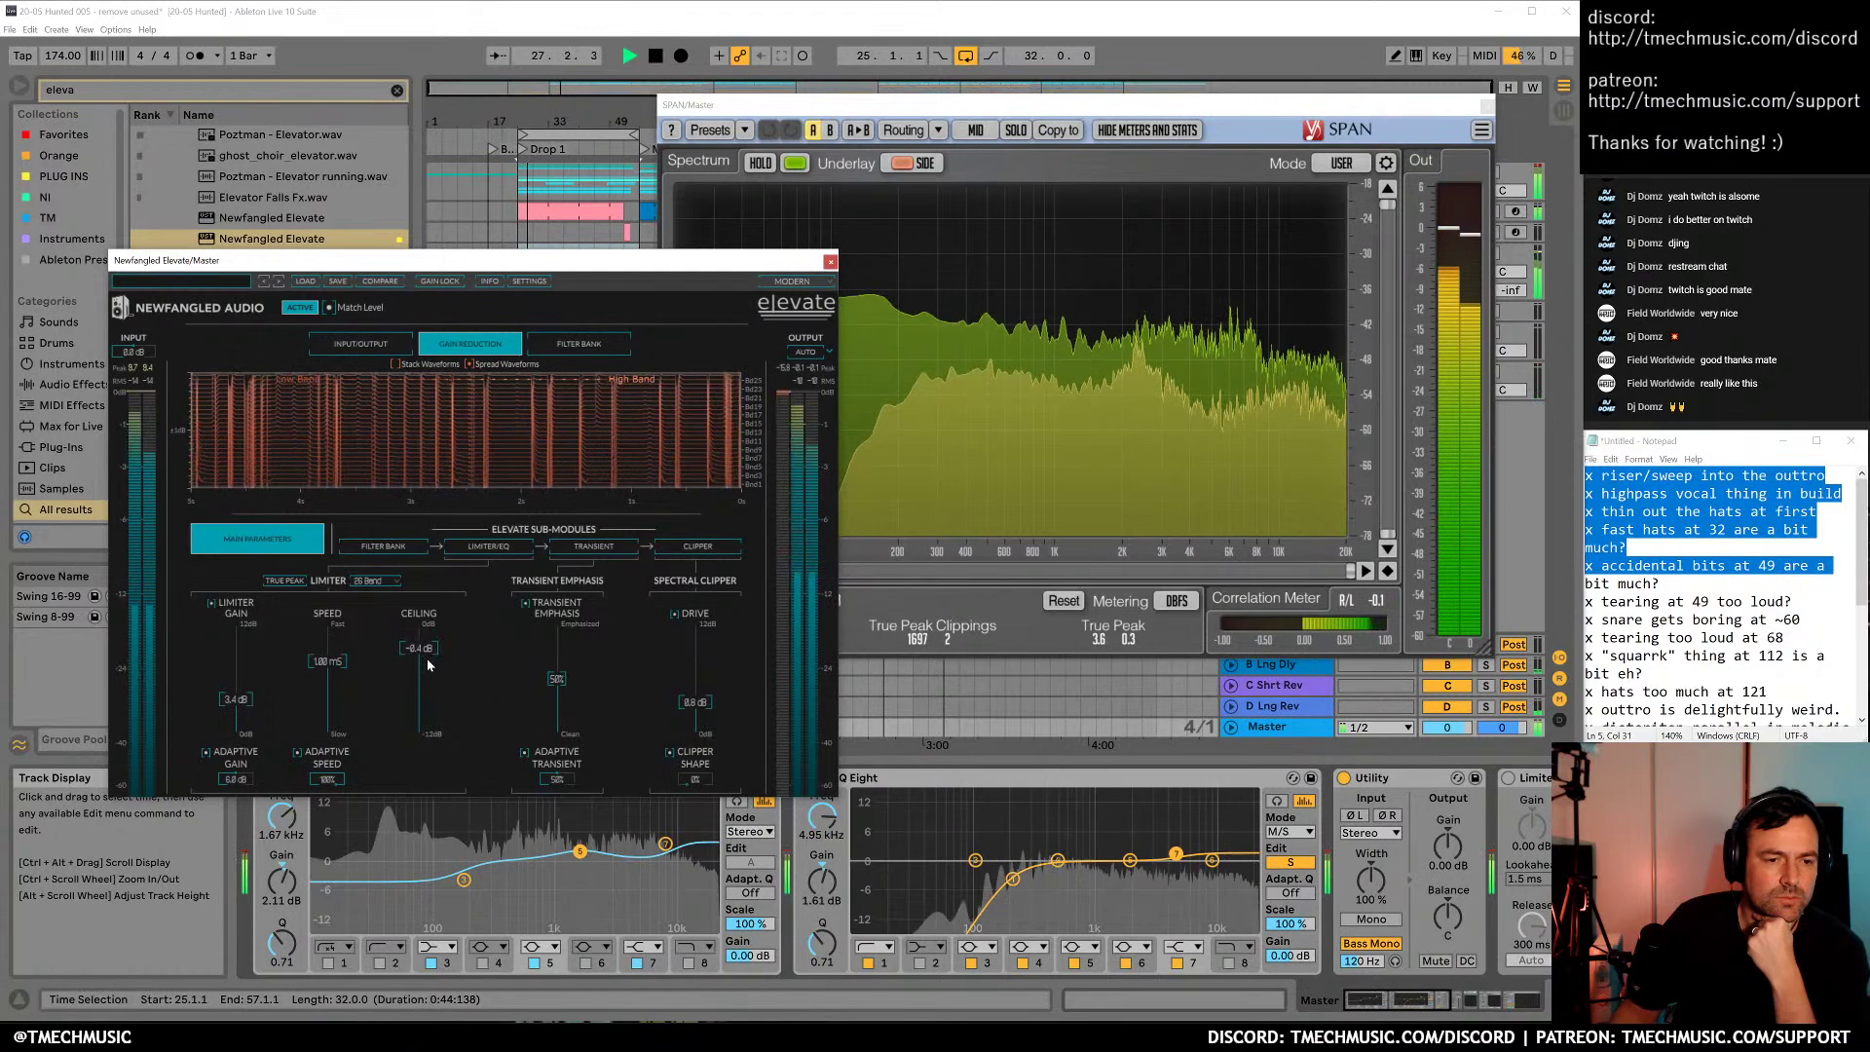
left_click_drag(428, 685, 435, 640)
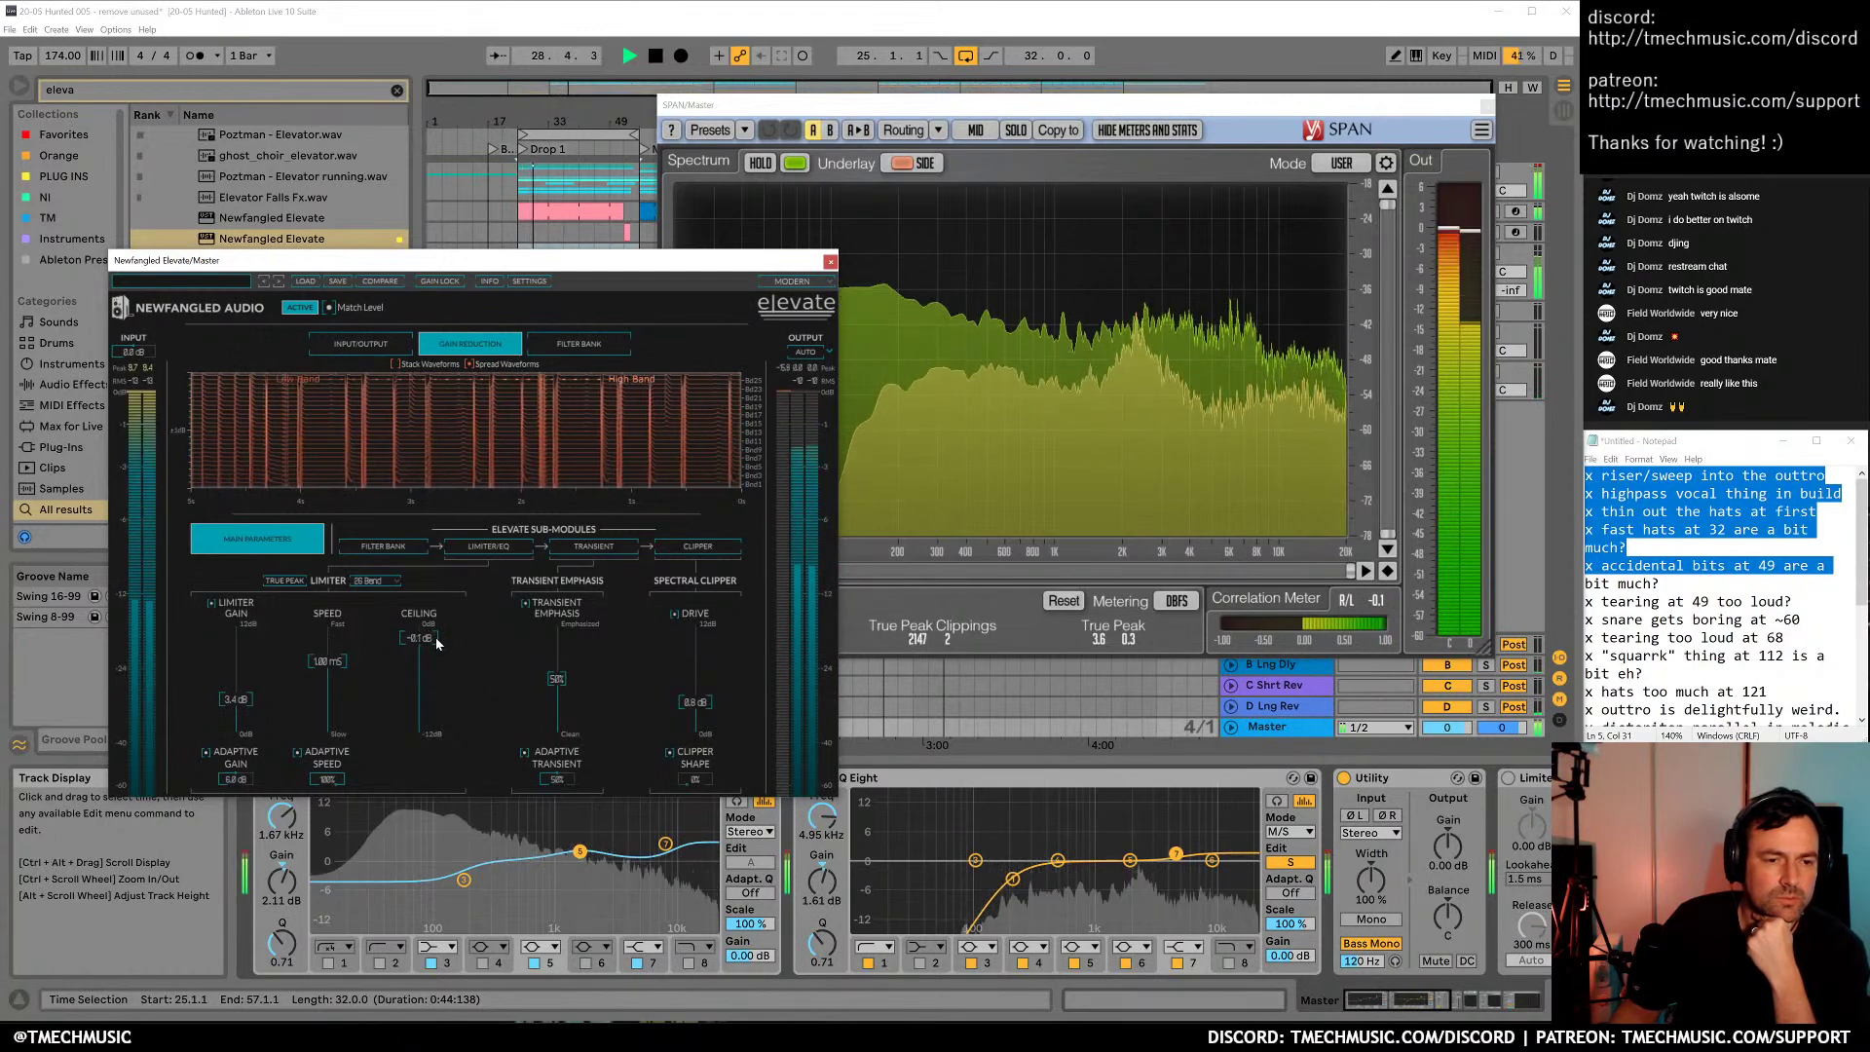
left_click_drag(235, 699, 236, 673)
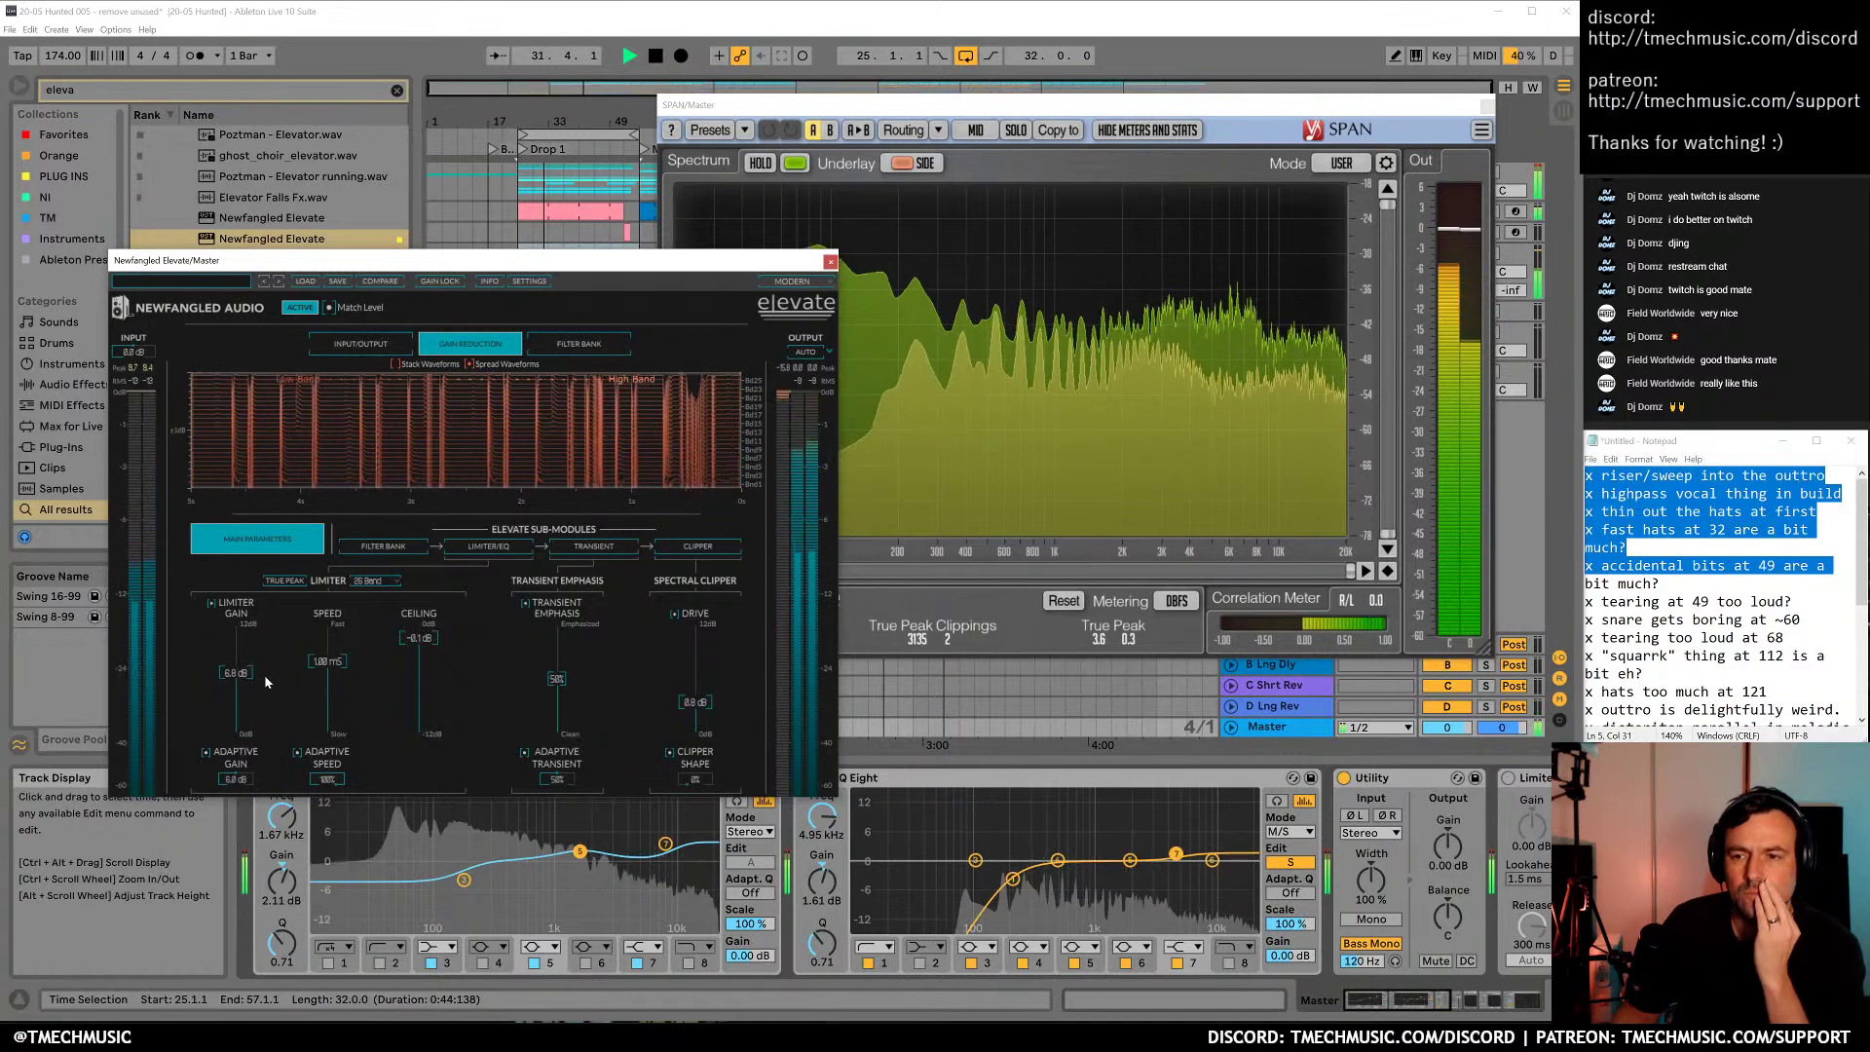
Fine-tune Elevate's spectral clipper by raising the clipper shape and setting the drive to about 1.3 dB
left_click_drag(700, 706, 708, 698)
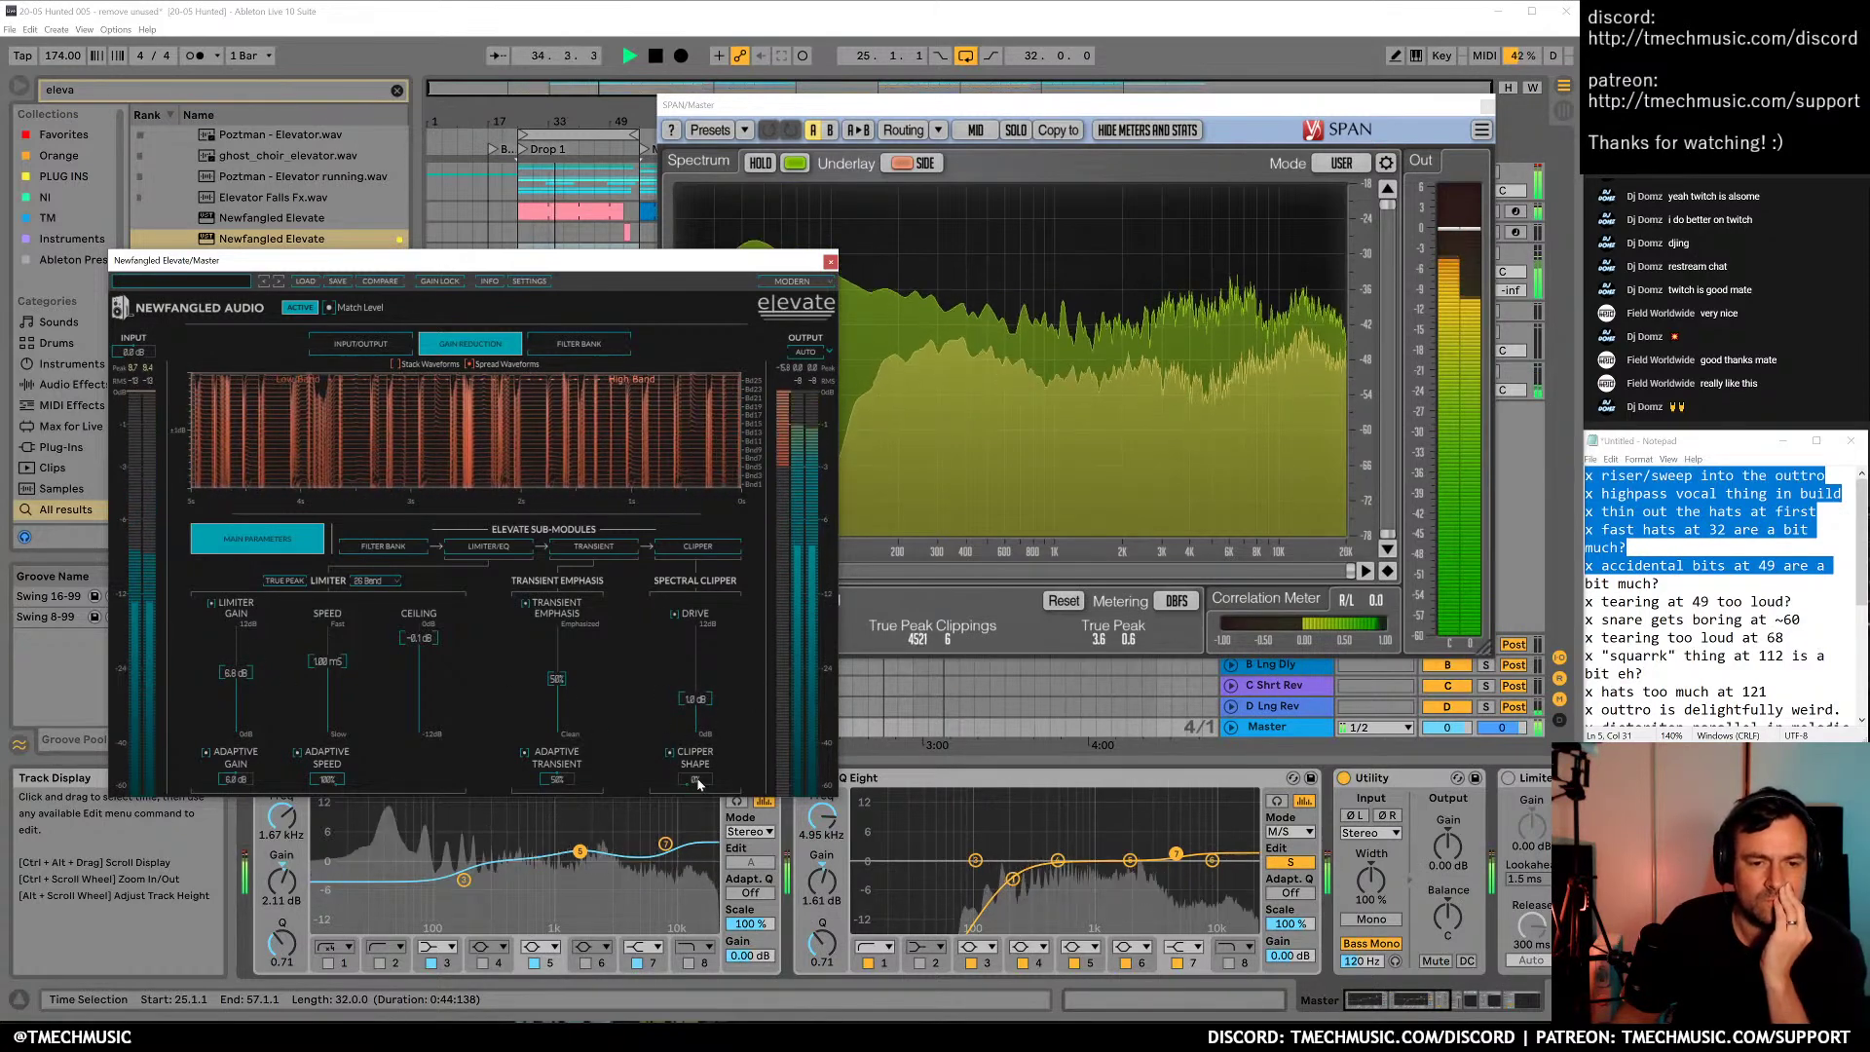
left_click_drag(698, 781, 680, 413)
left_click_drag(699, 703, 701, 867)
left_click_drag(701, 750, 701, 721)
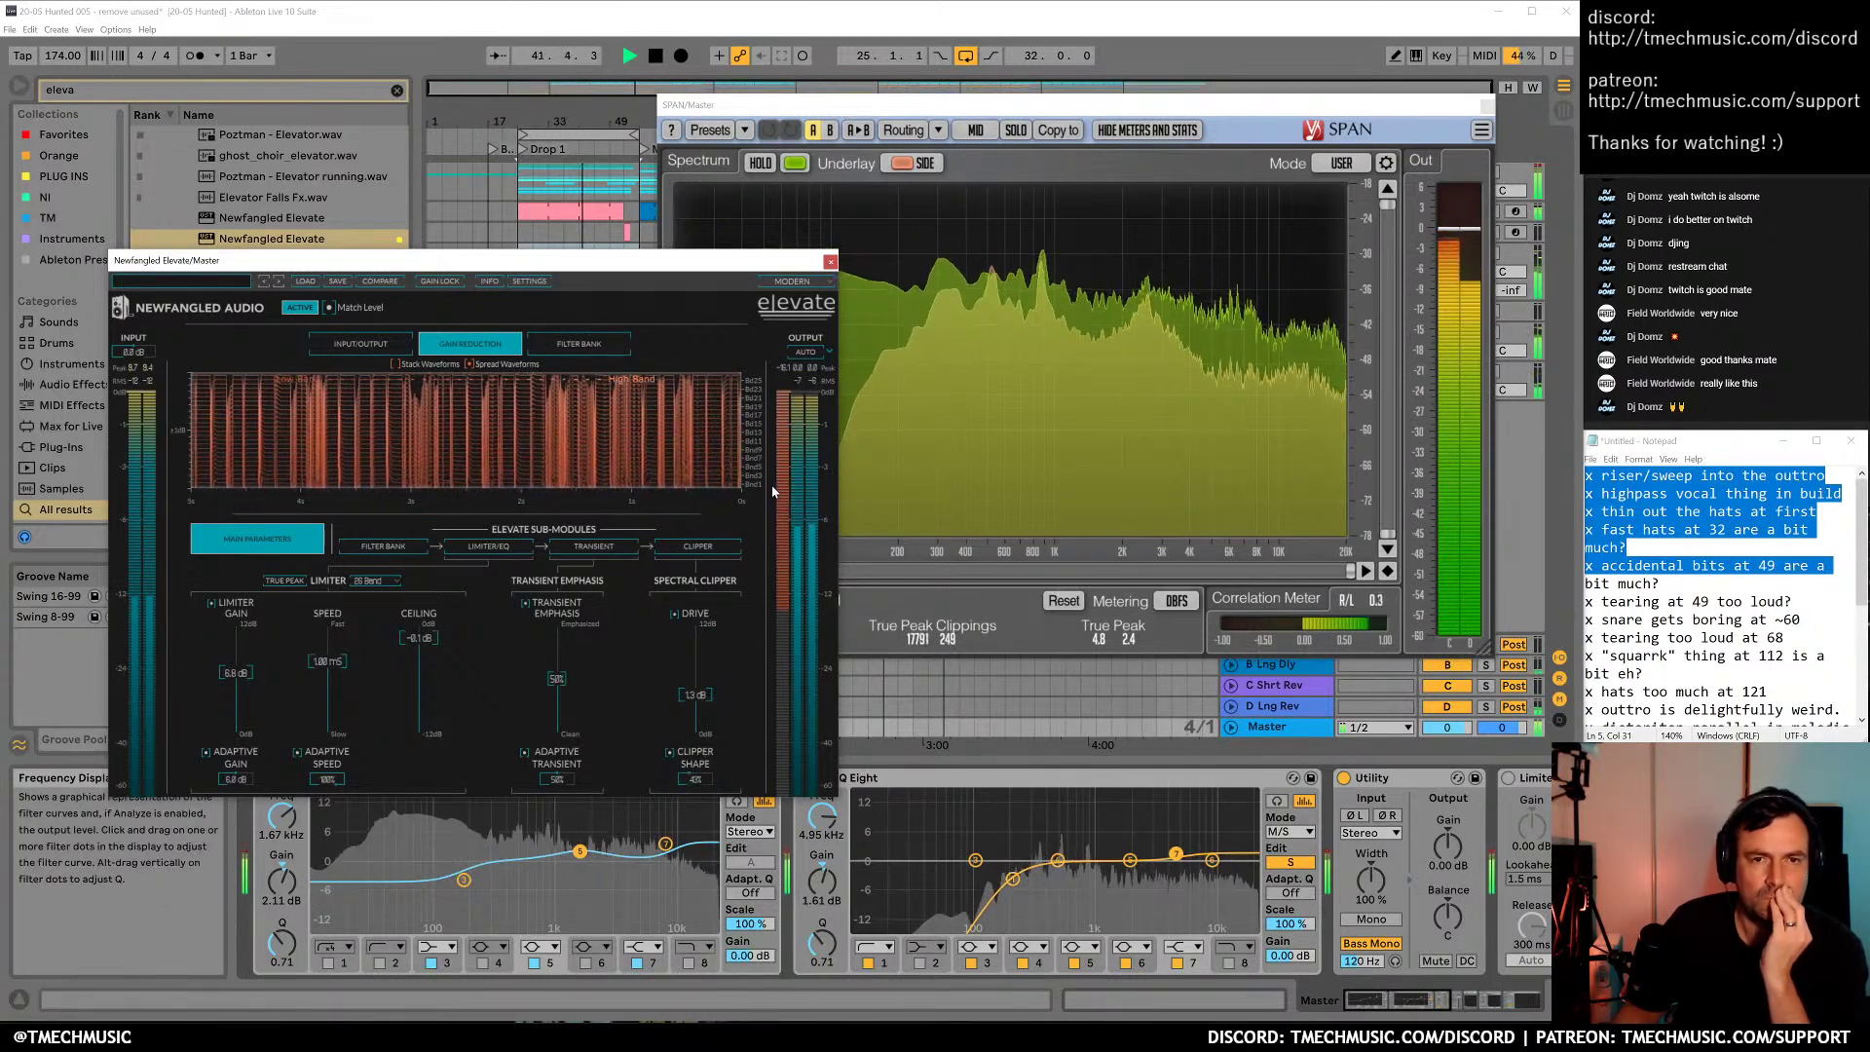
Turn off the arrangement loop so playback runs past Drop 1, and set Elevate's limiter gain to 5.7 dB
left_click(967, 57)
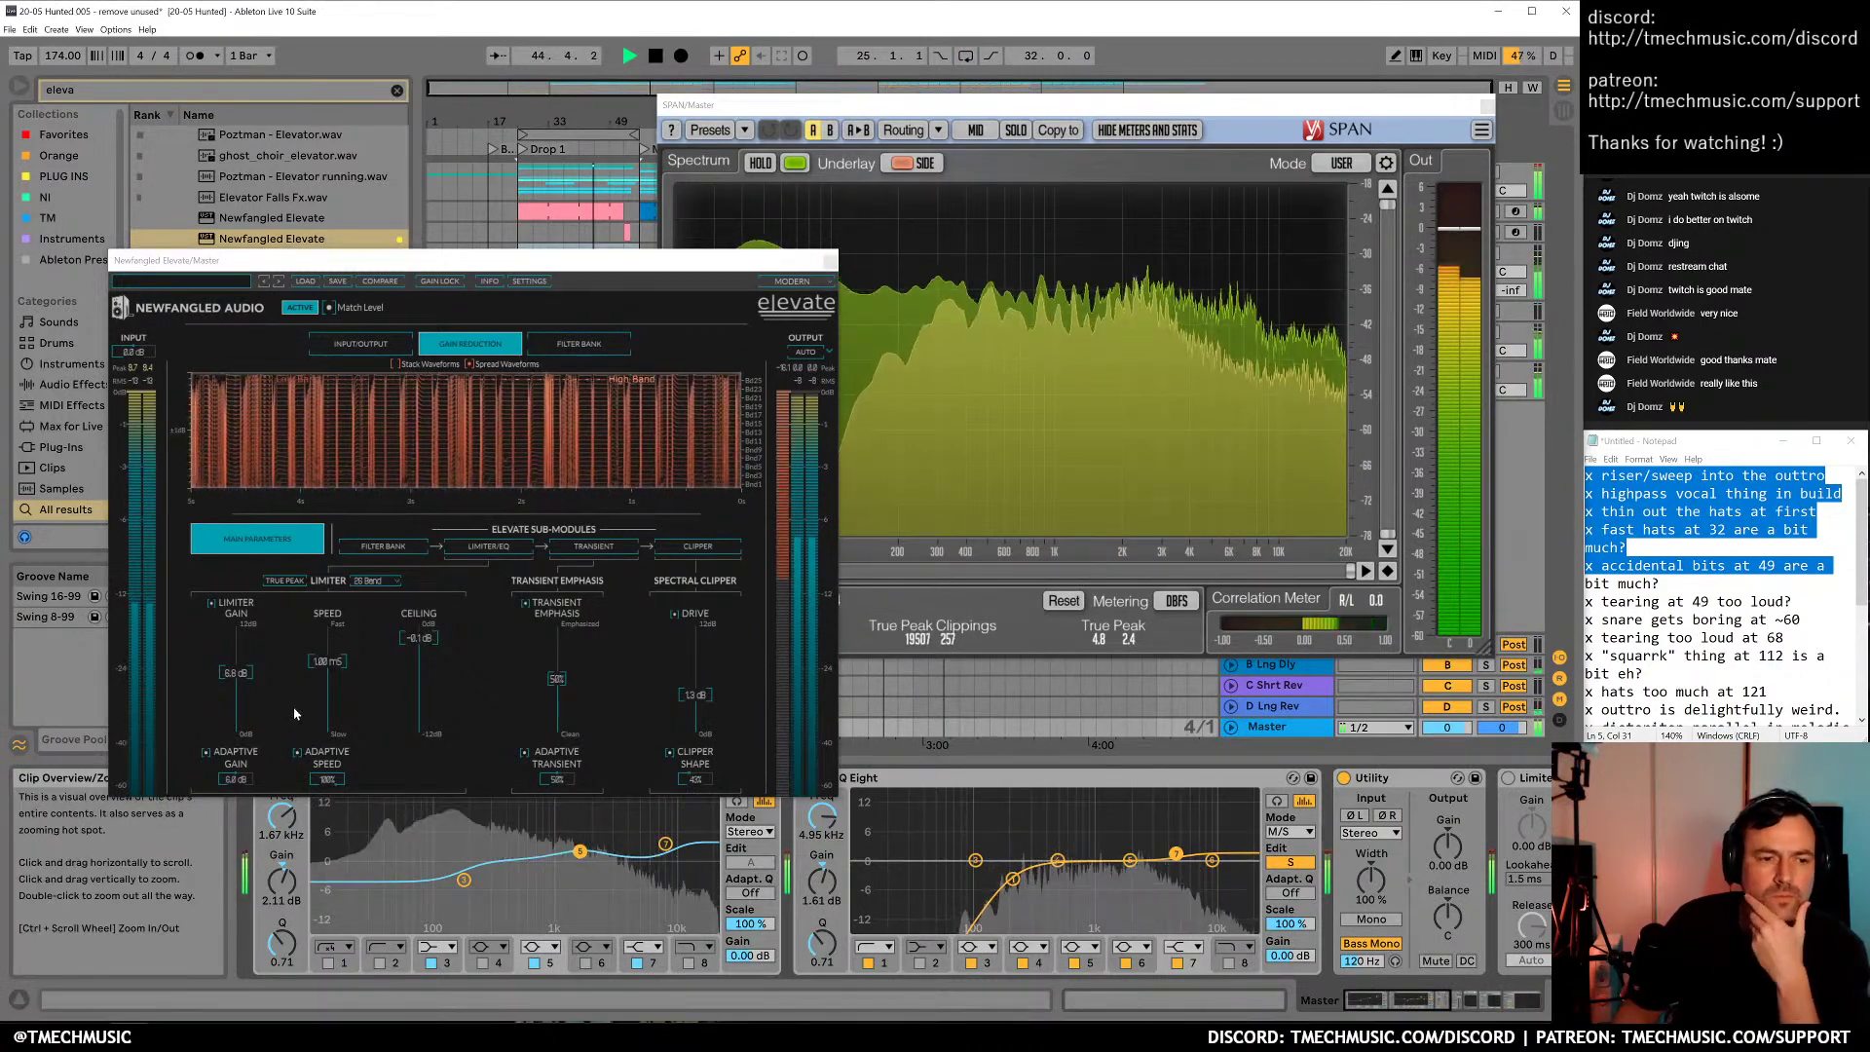
left_click_drag(237, 673, 247, 693)
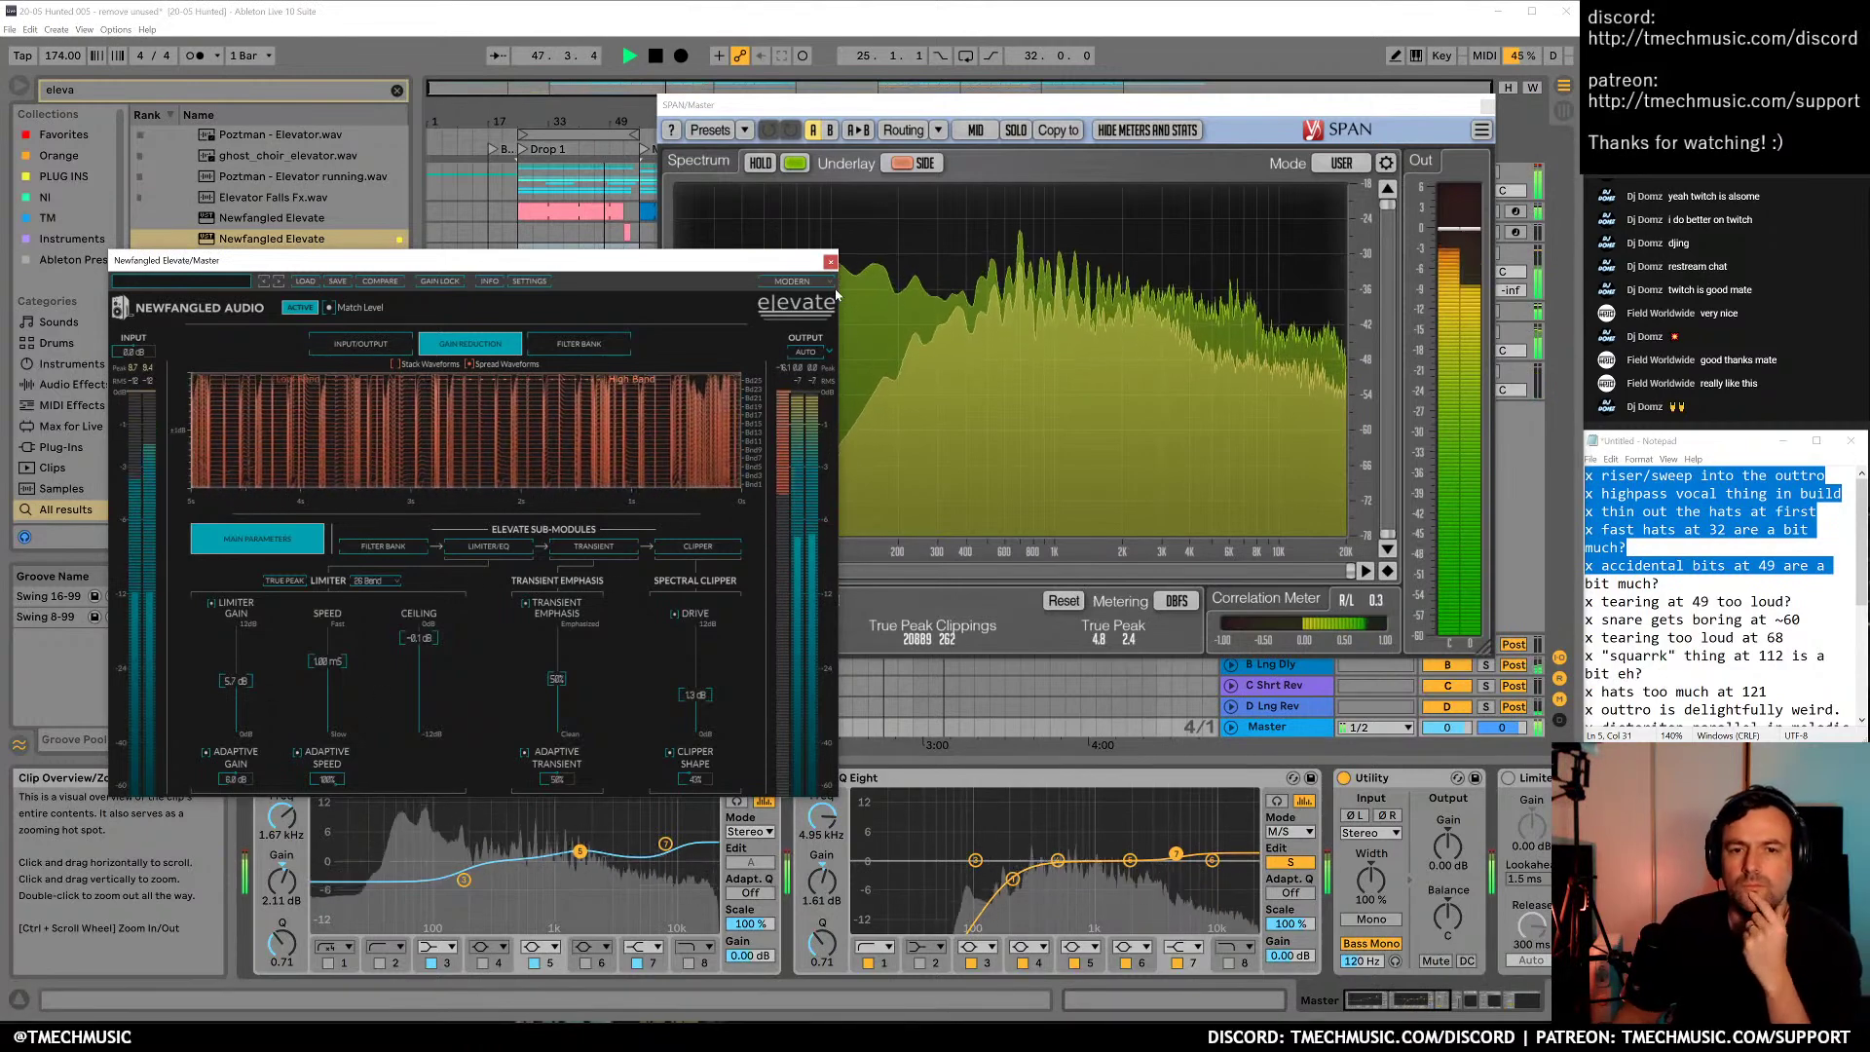
left_click(875, 776)
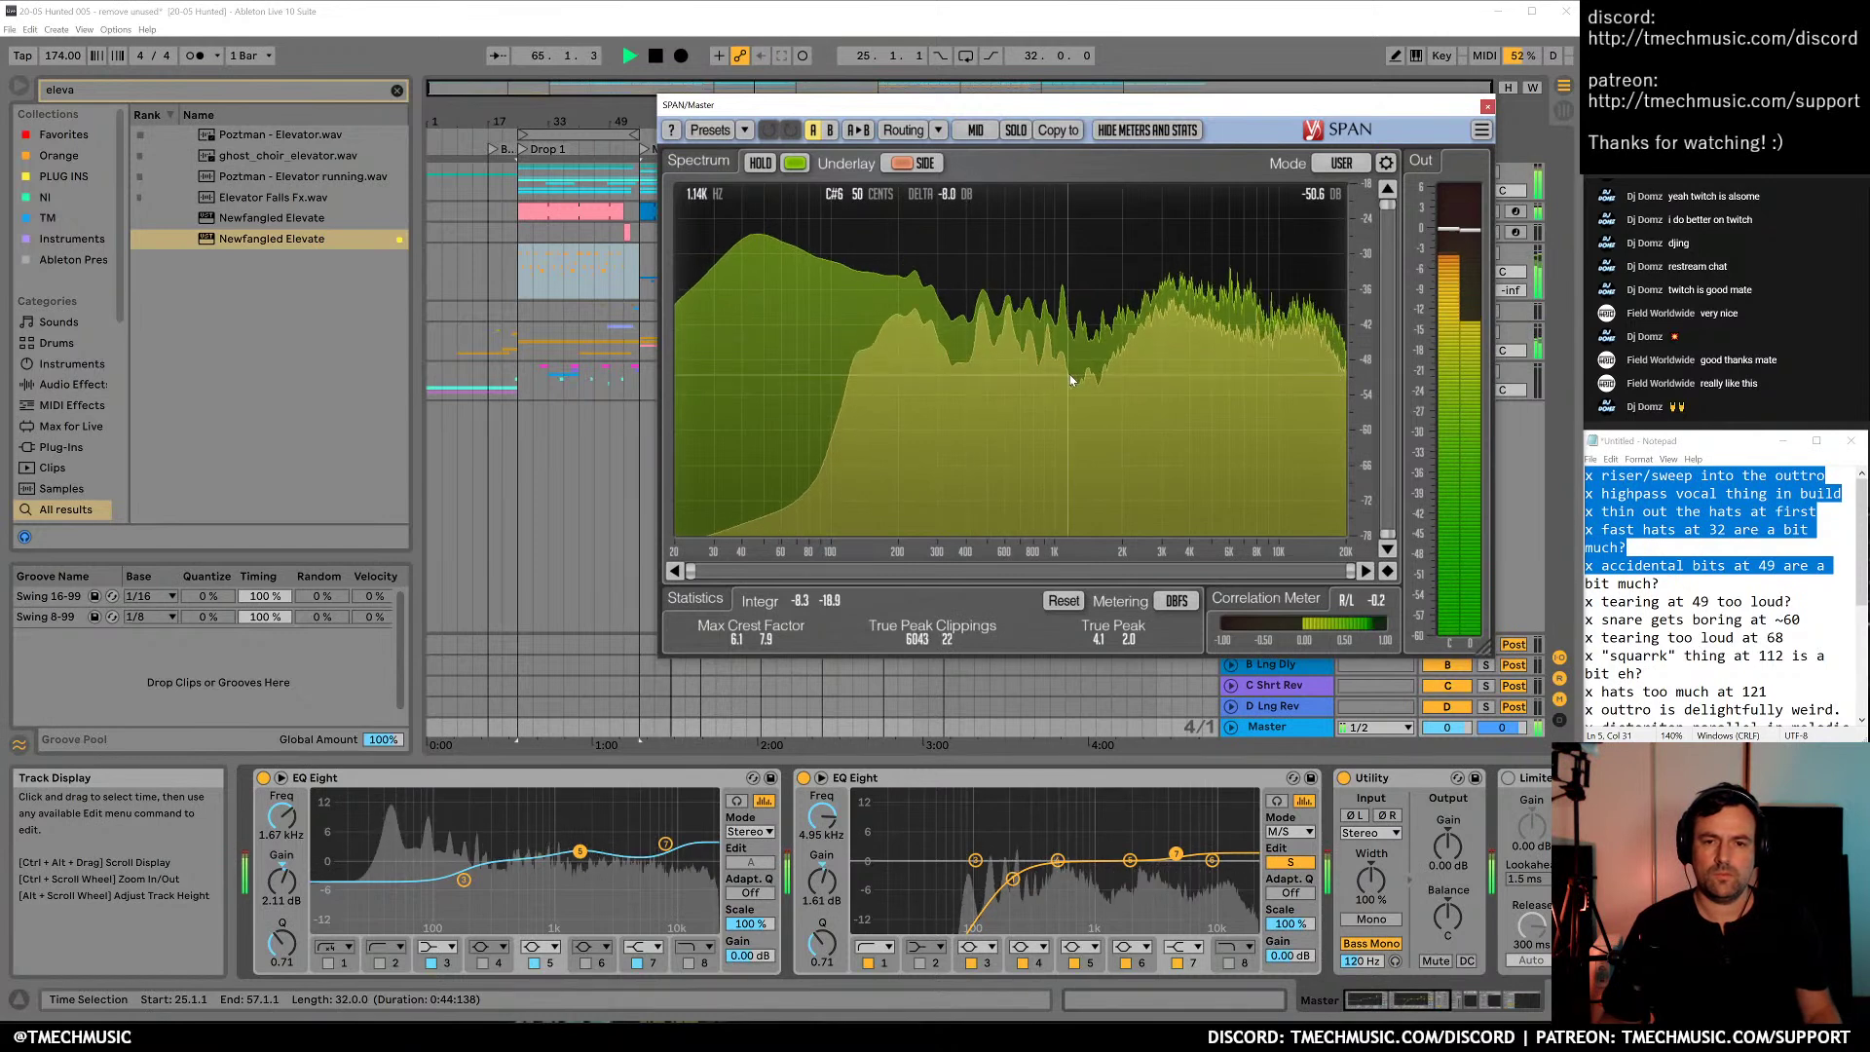
Reshape the first EQ Eight by enabling band 6, raising the mid bell, and cutting the low shelf by 9.05 dB at 163 Hz
left_click_drag(580, 852, 582, 847)
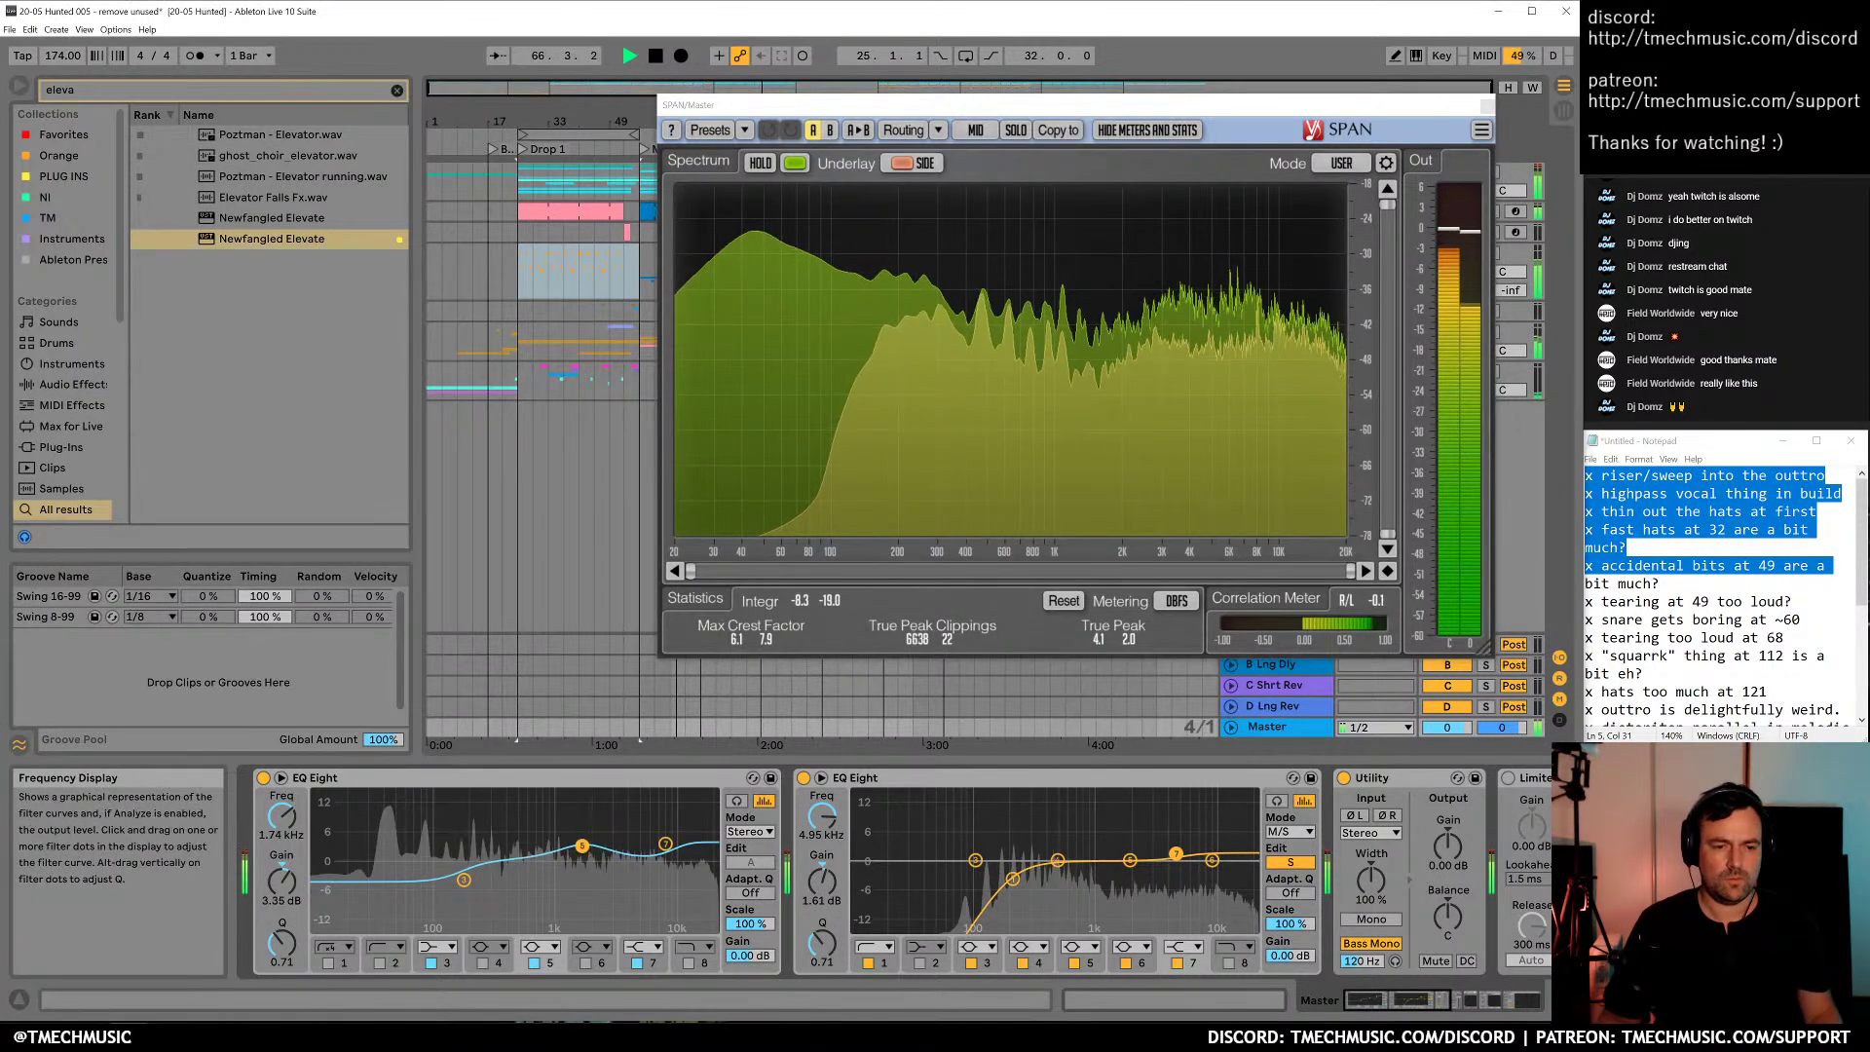
left_click(586, 964)
left_click_drag(670, 860, 459, 900)
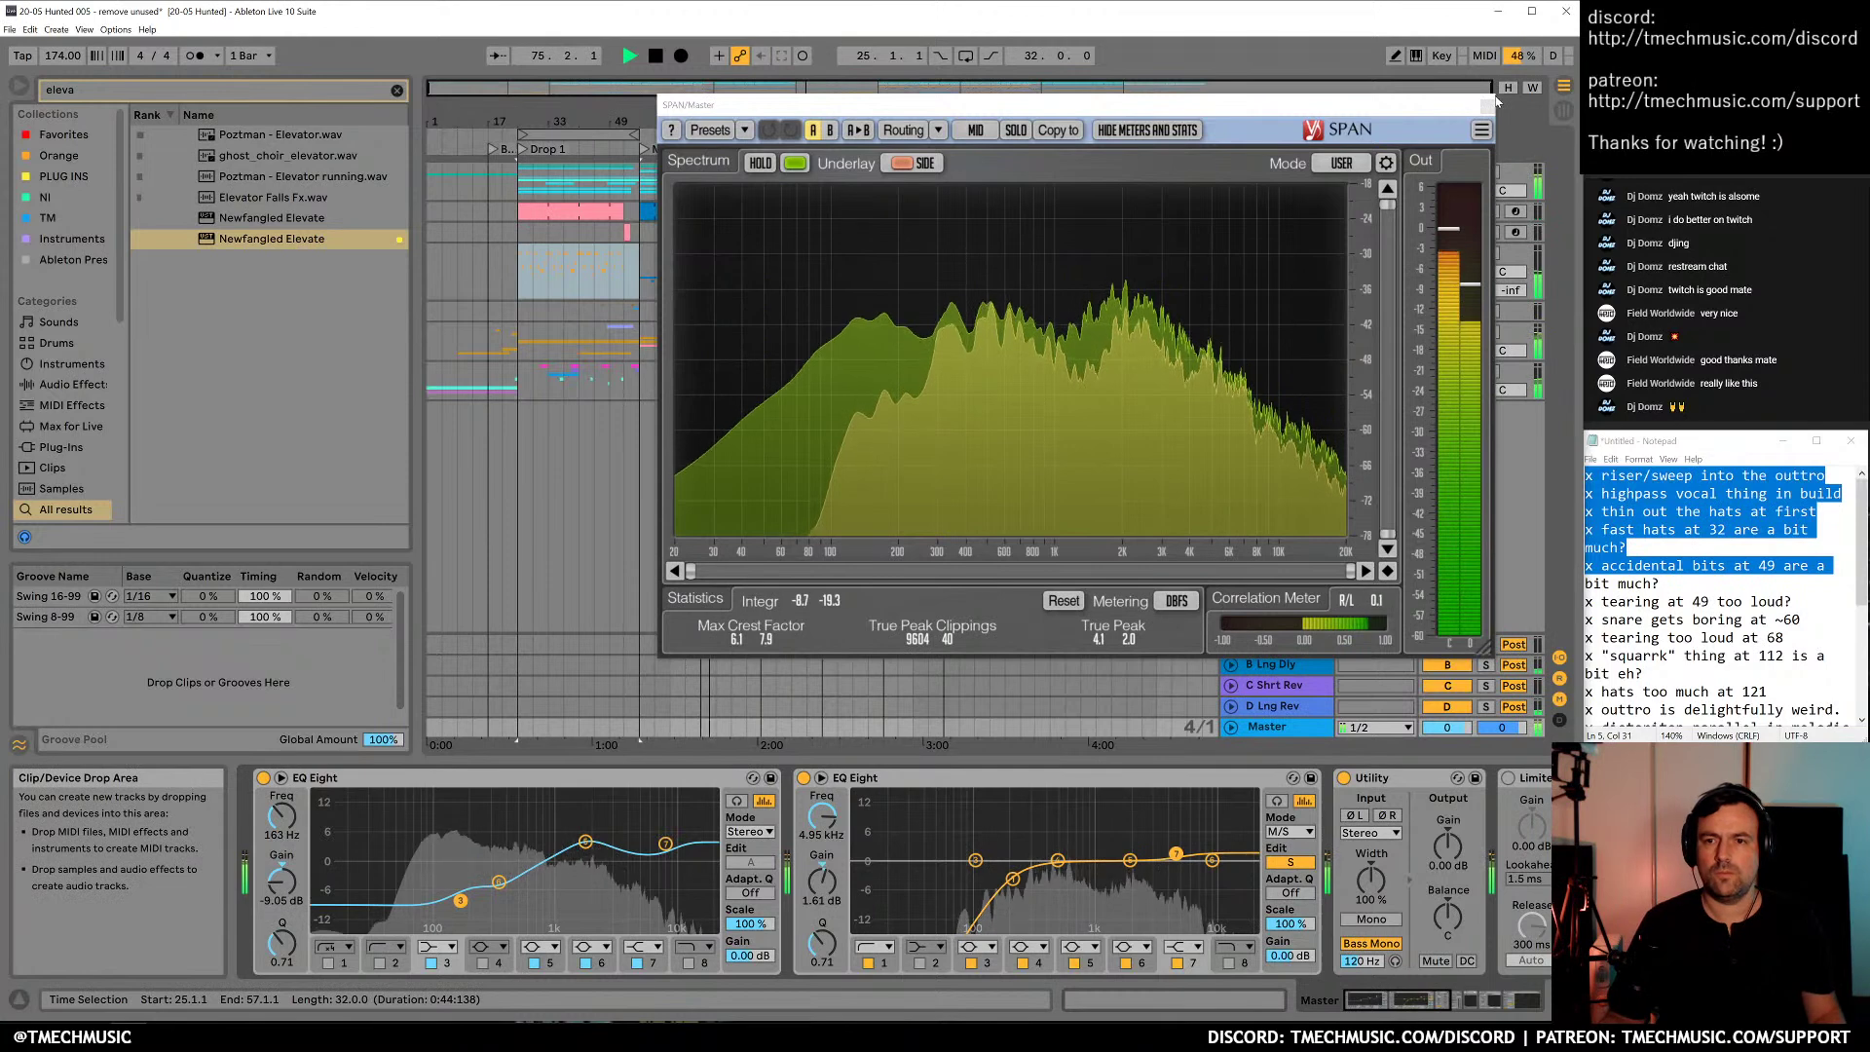
Check the Master's spectrum in SPAN during Drop 2, then stop playback with the insert marker at the start of the breakdown
key("ctrl+alt+p")
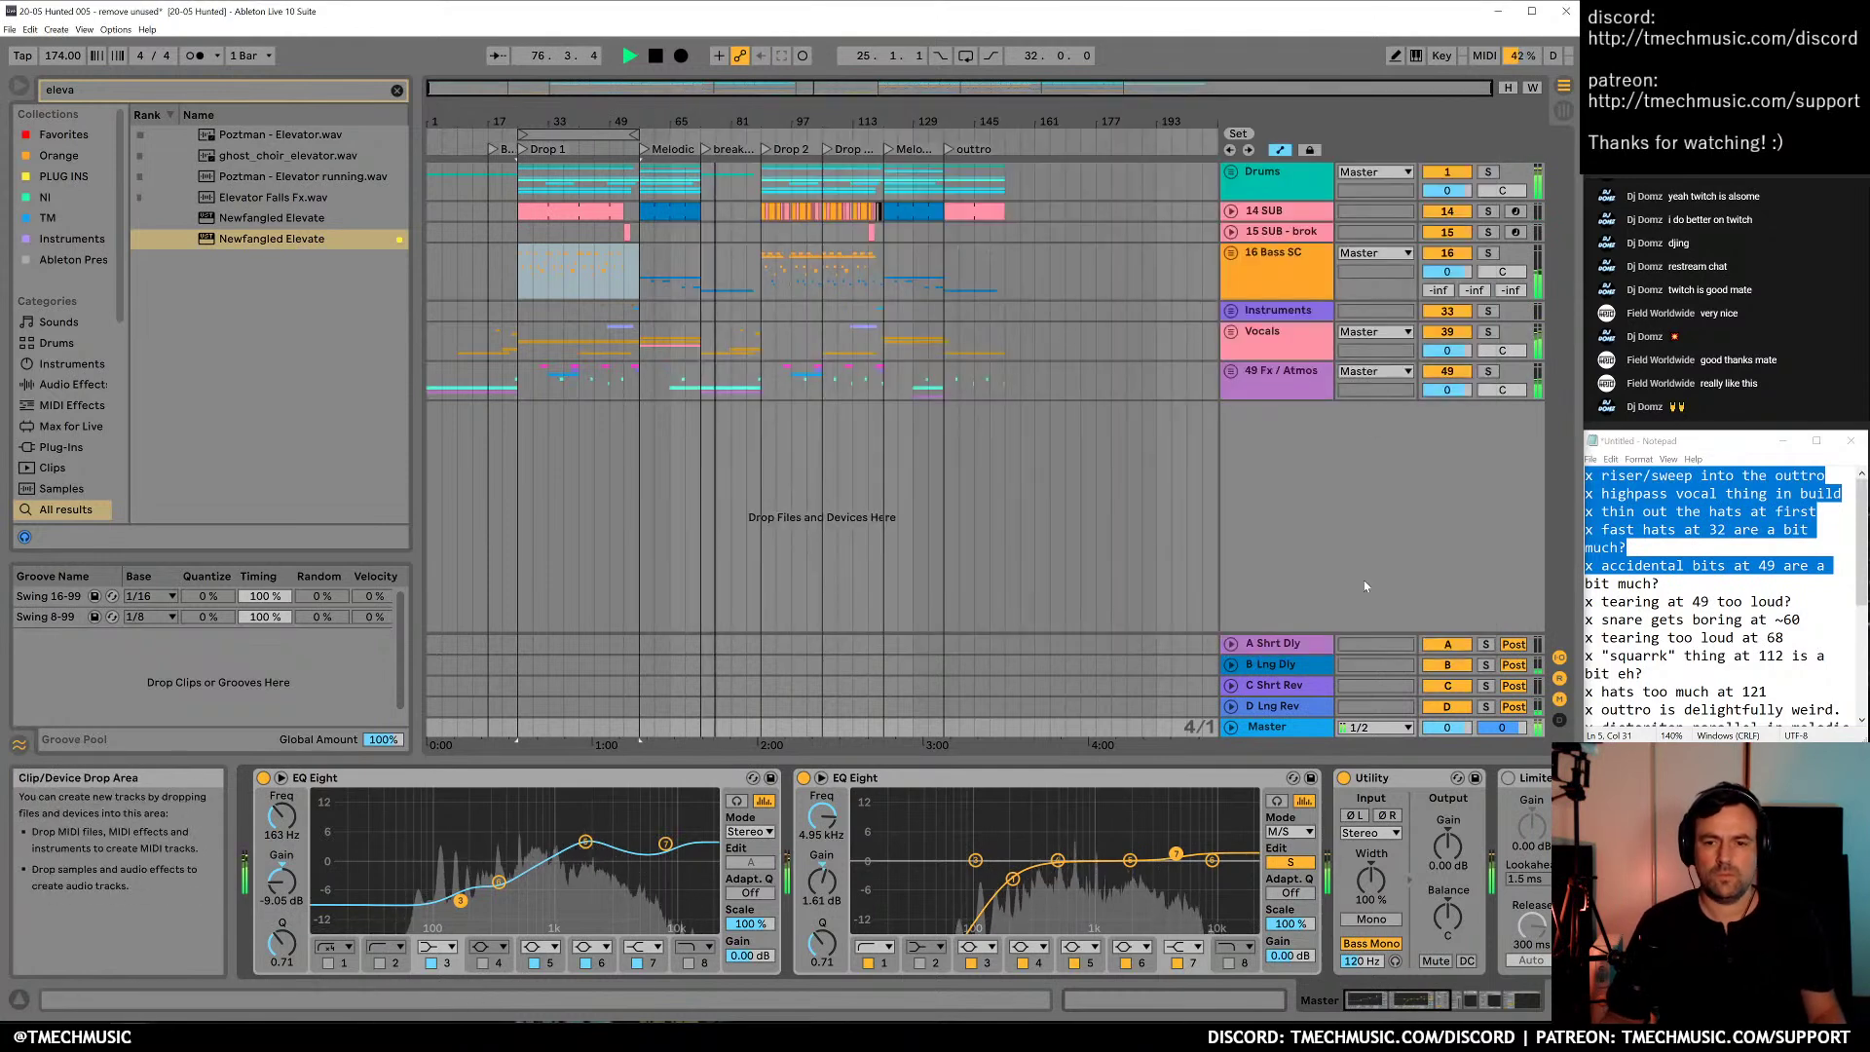
left_click(1266, 728)
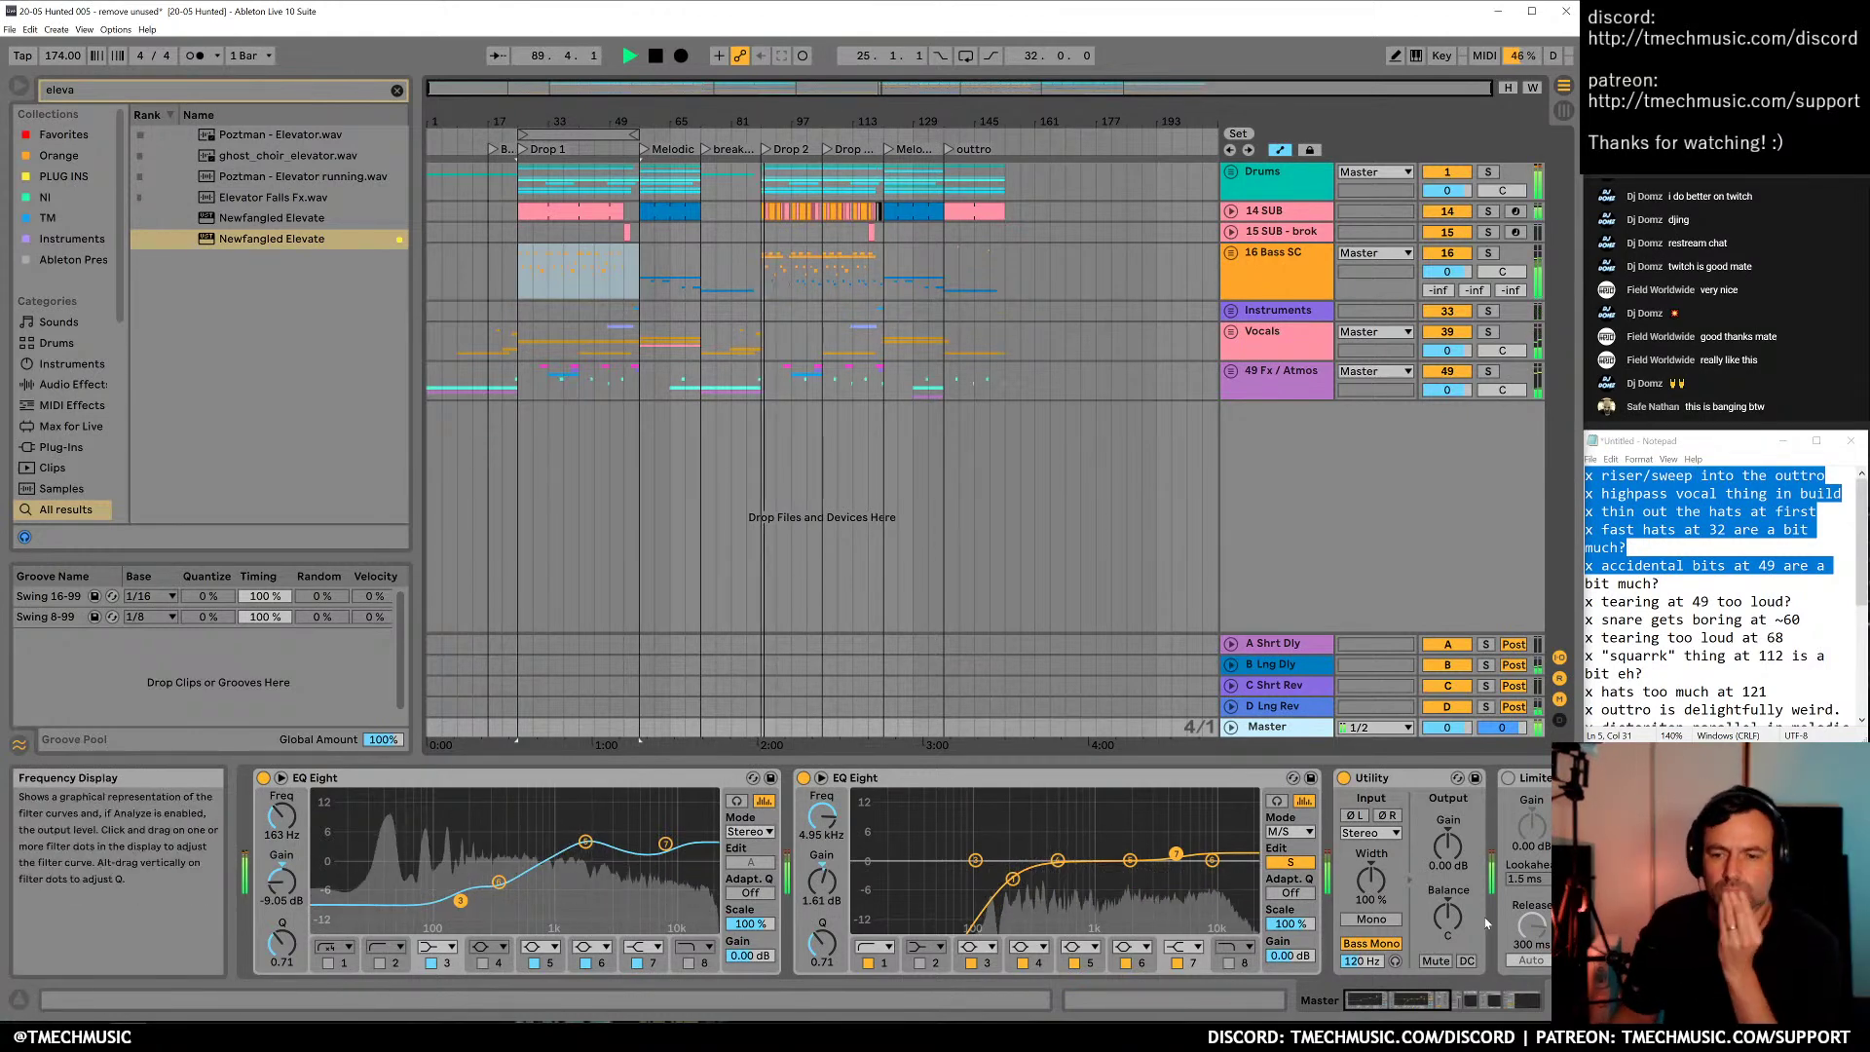
left_click(1534, 1010)
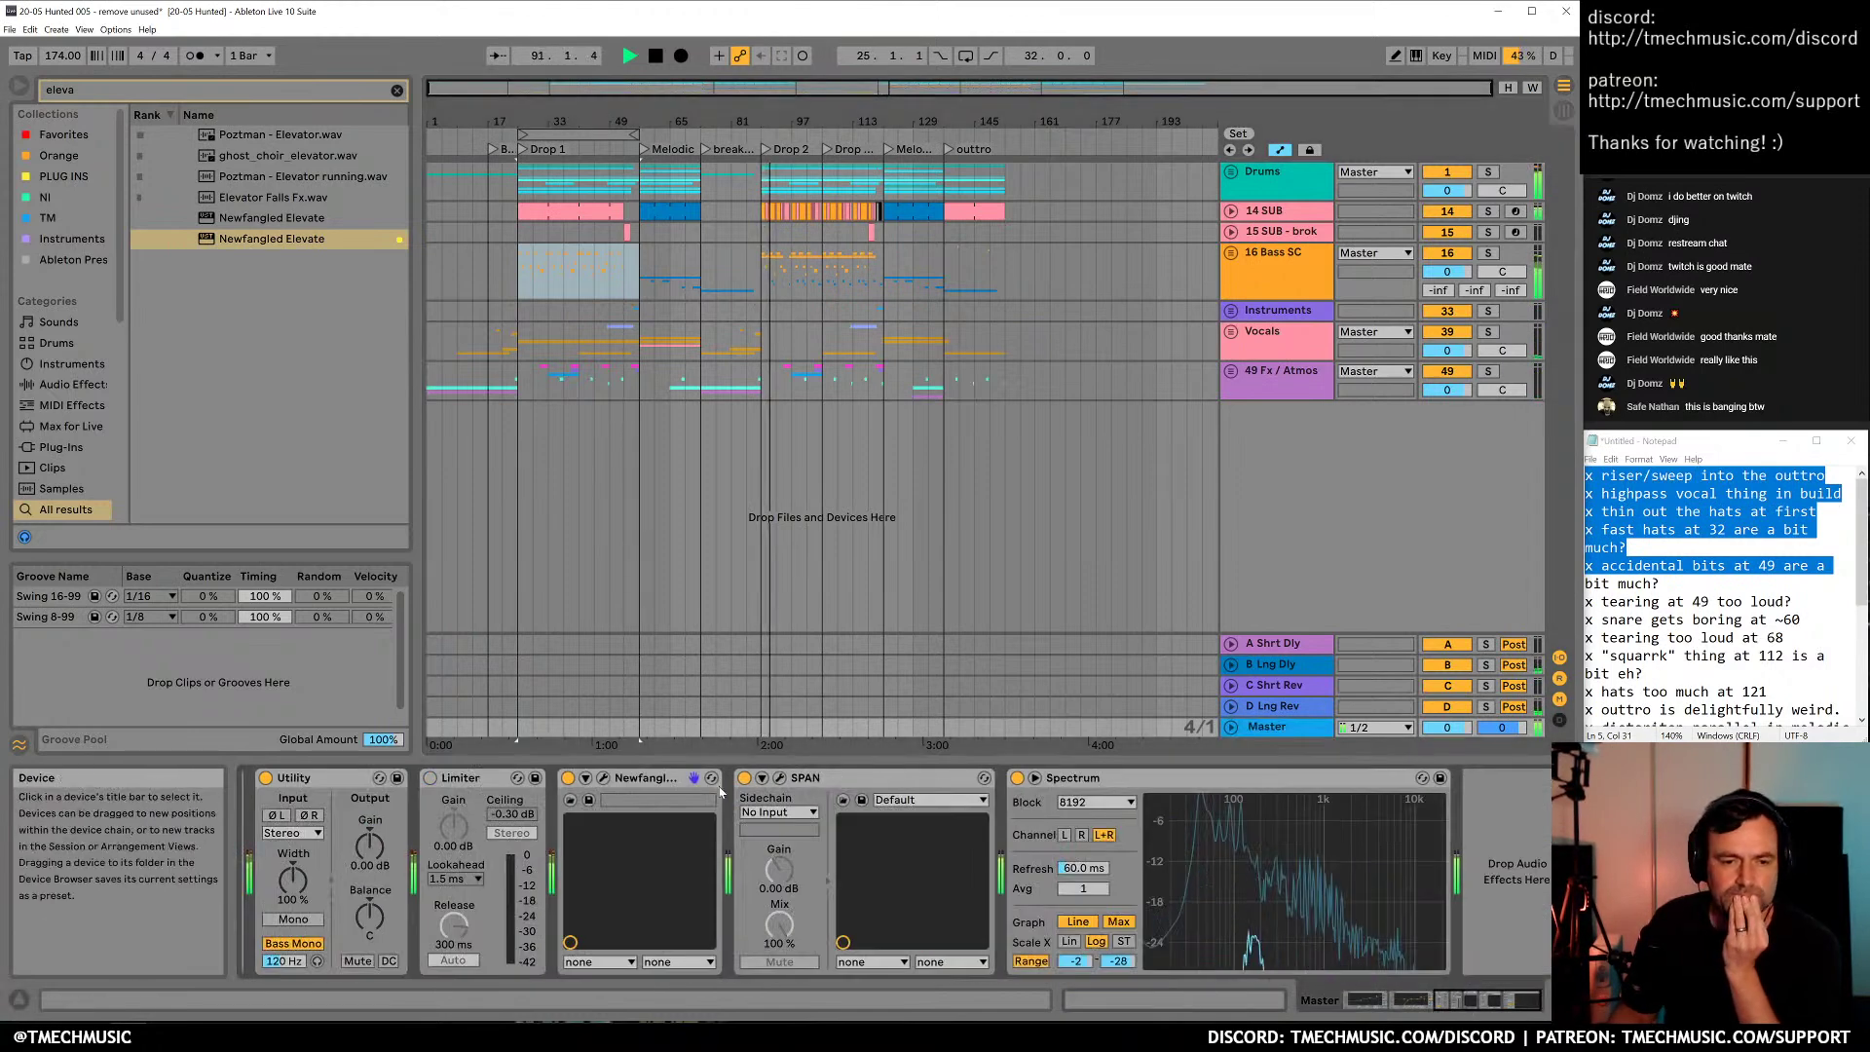
left_click(779, 779)
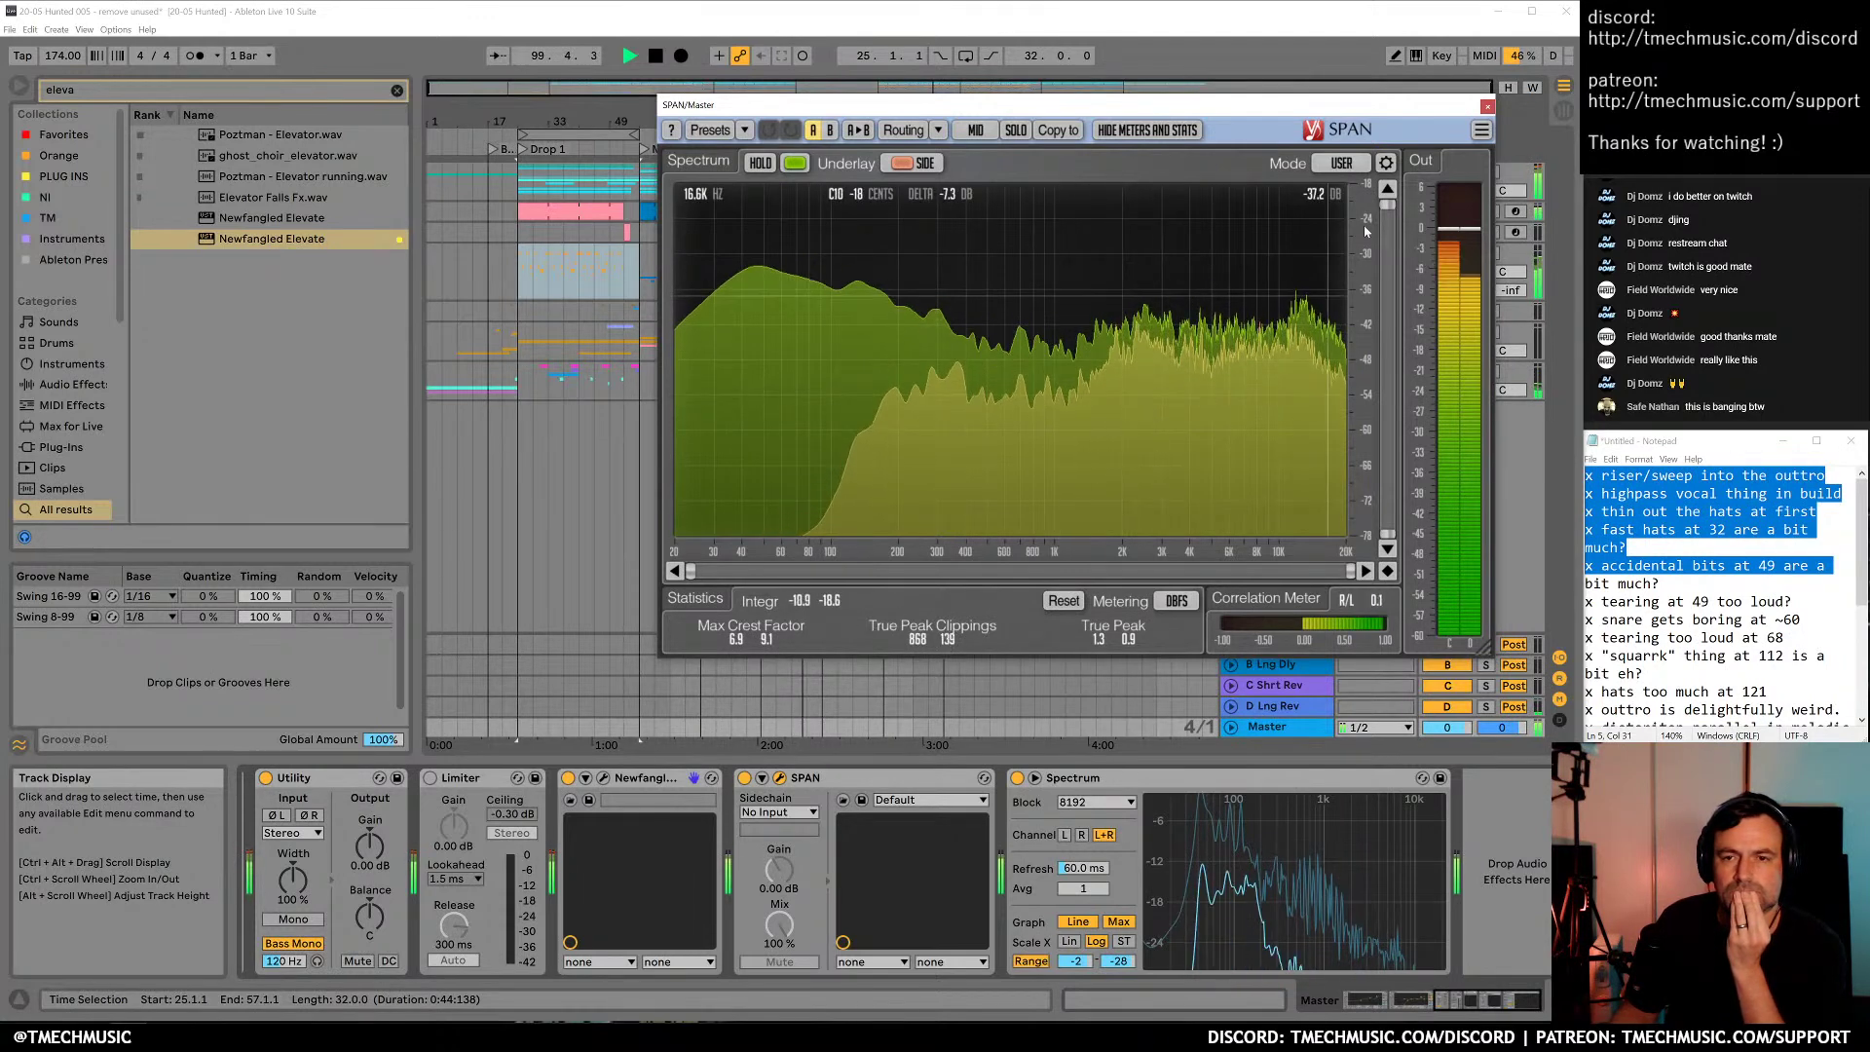
left_click(1486, 106)
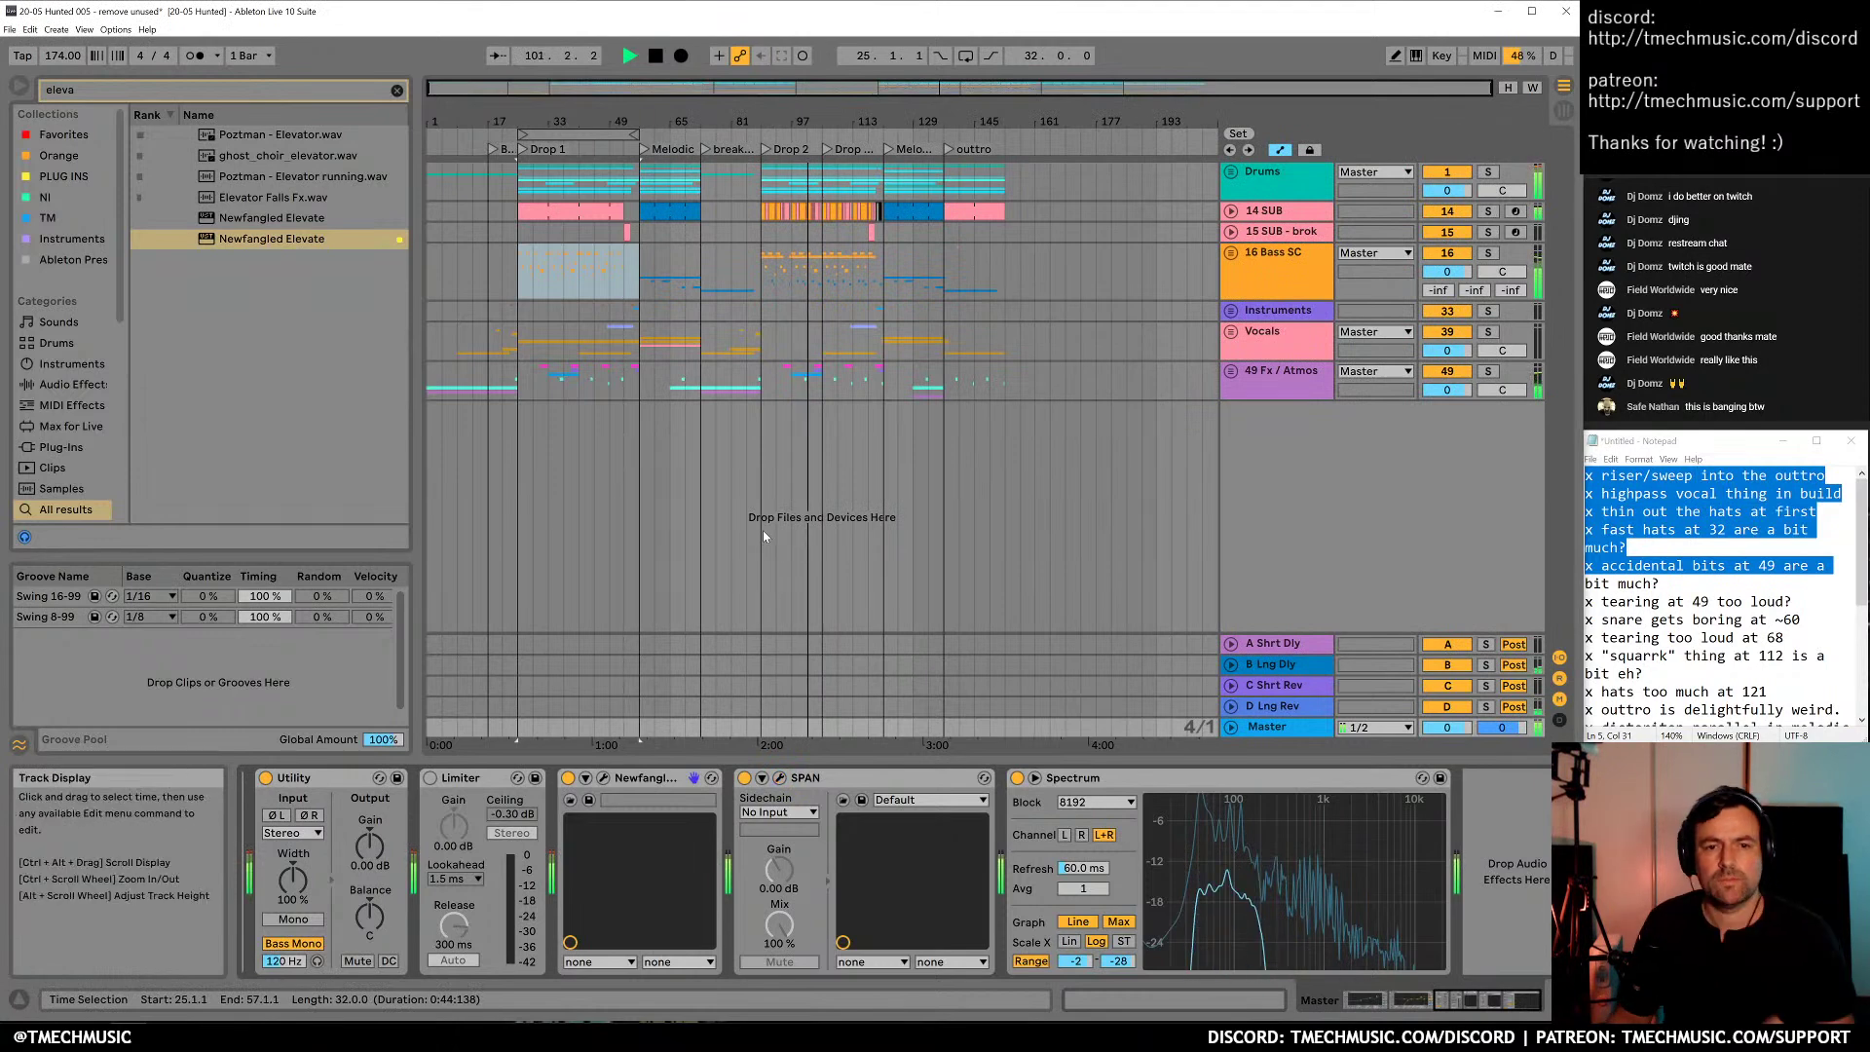
left_click(699, 448)
key("space")
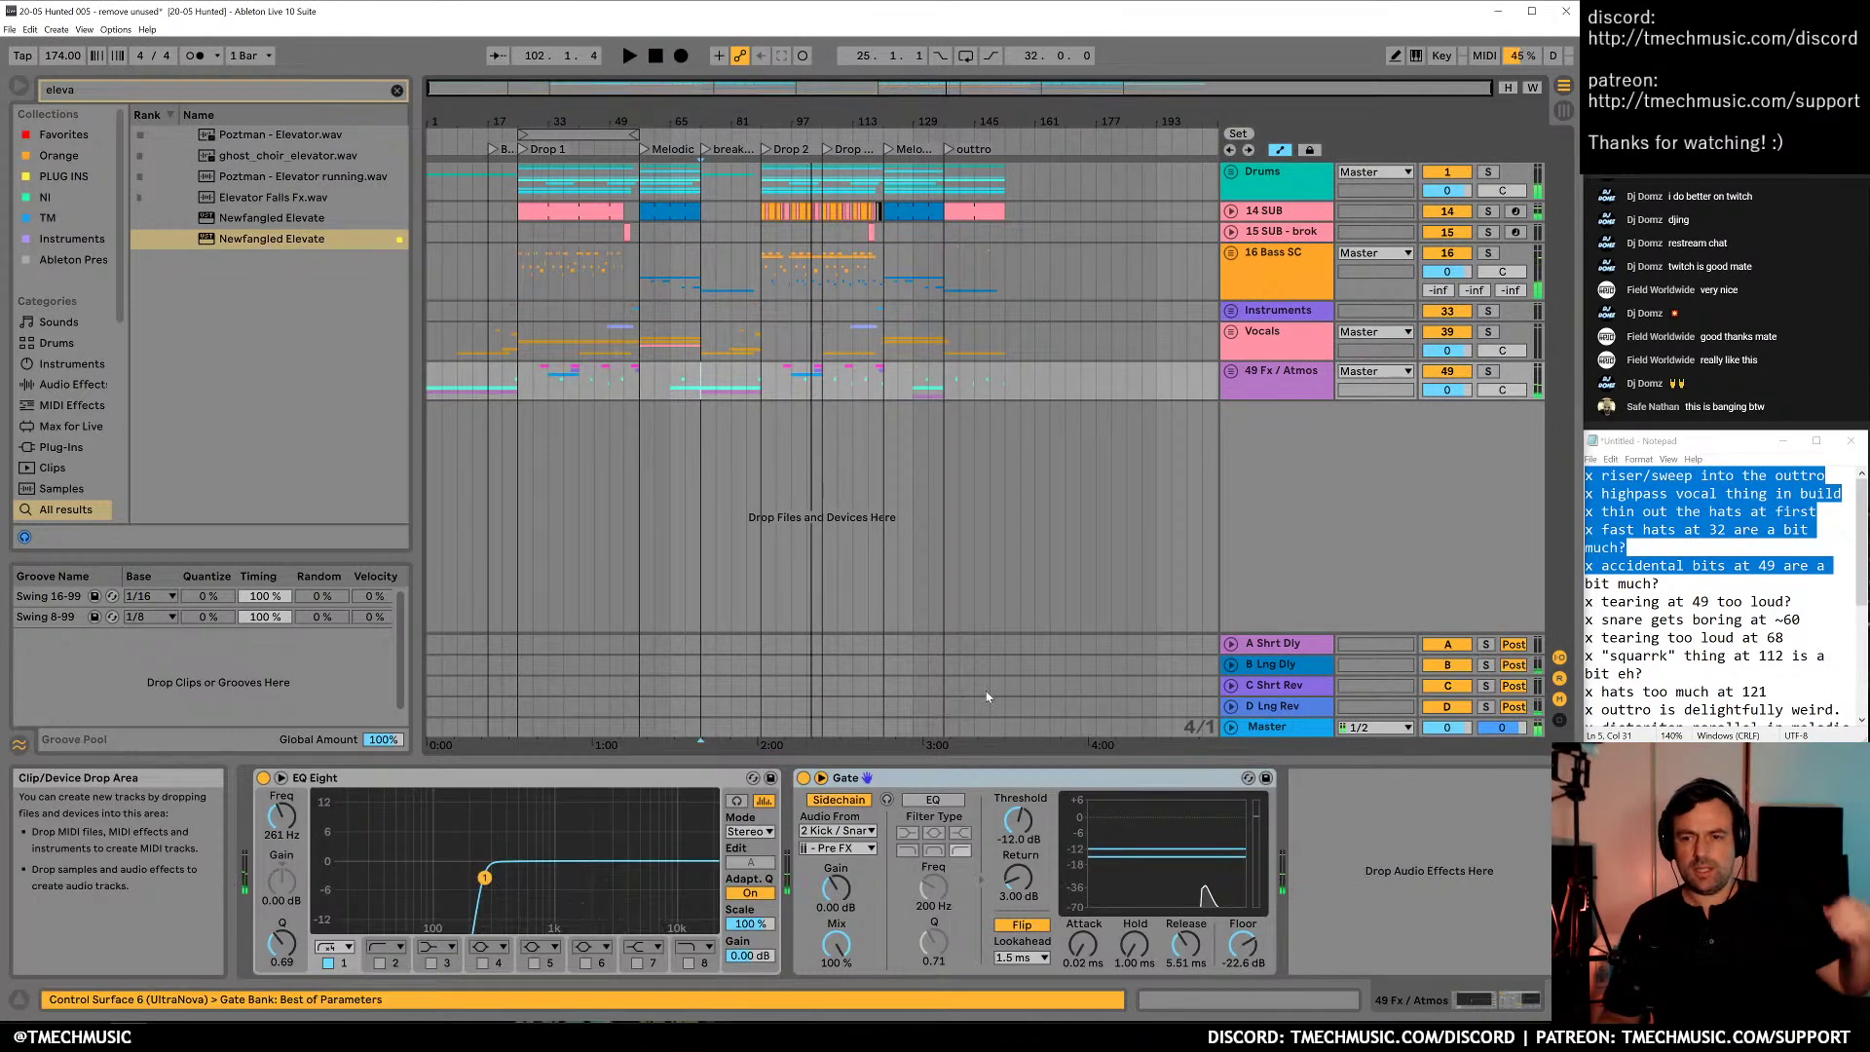
Review the first devices in the Master's effect chain, from the two EQ Eights to the Utility
left_click(1272, 730)
left_click_drag(1477, 1004, 1381, 1001)
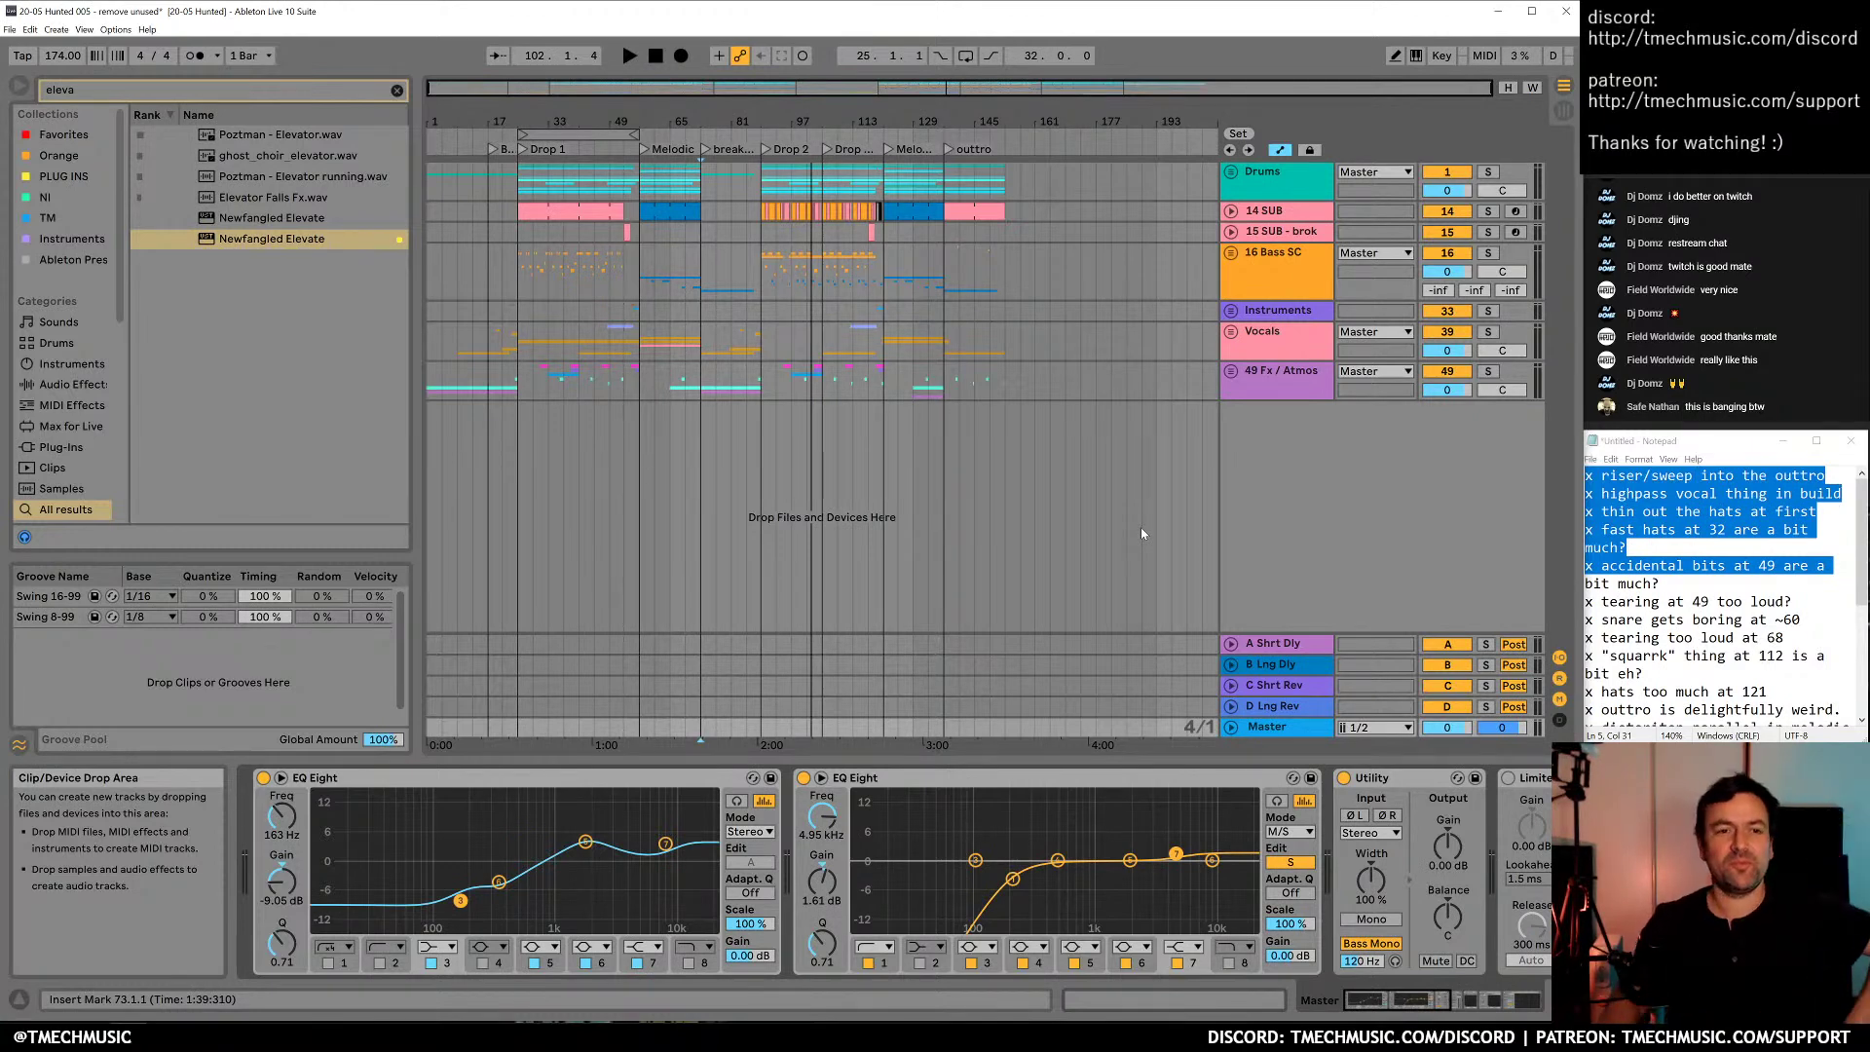
left_click(609, 382)
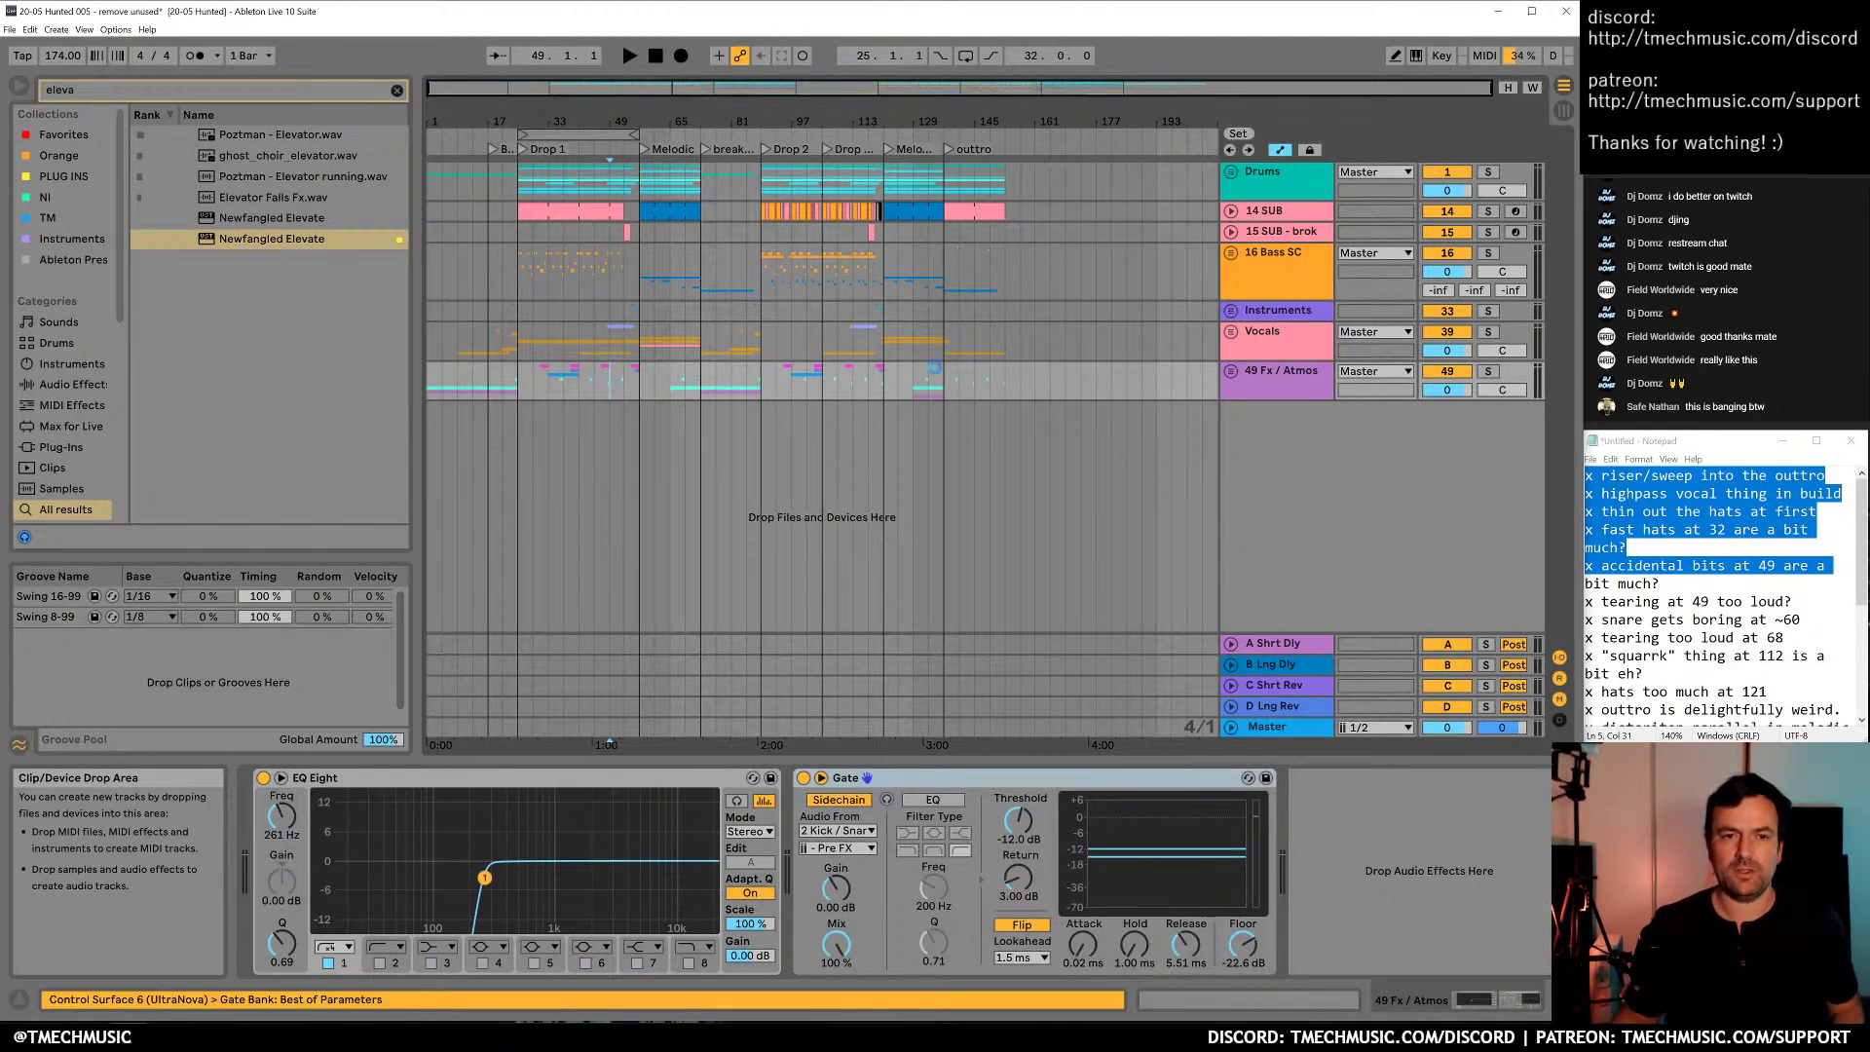
Export the Master over the full 164-bar arrangement from bar 1 as a CBR 320 MP3 named 20-05 Hunted 005 - remove unused on the Desktop
left_click_drag(1049, 329, 378, 313)
left_click(10, 30)
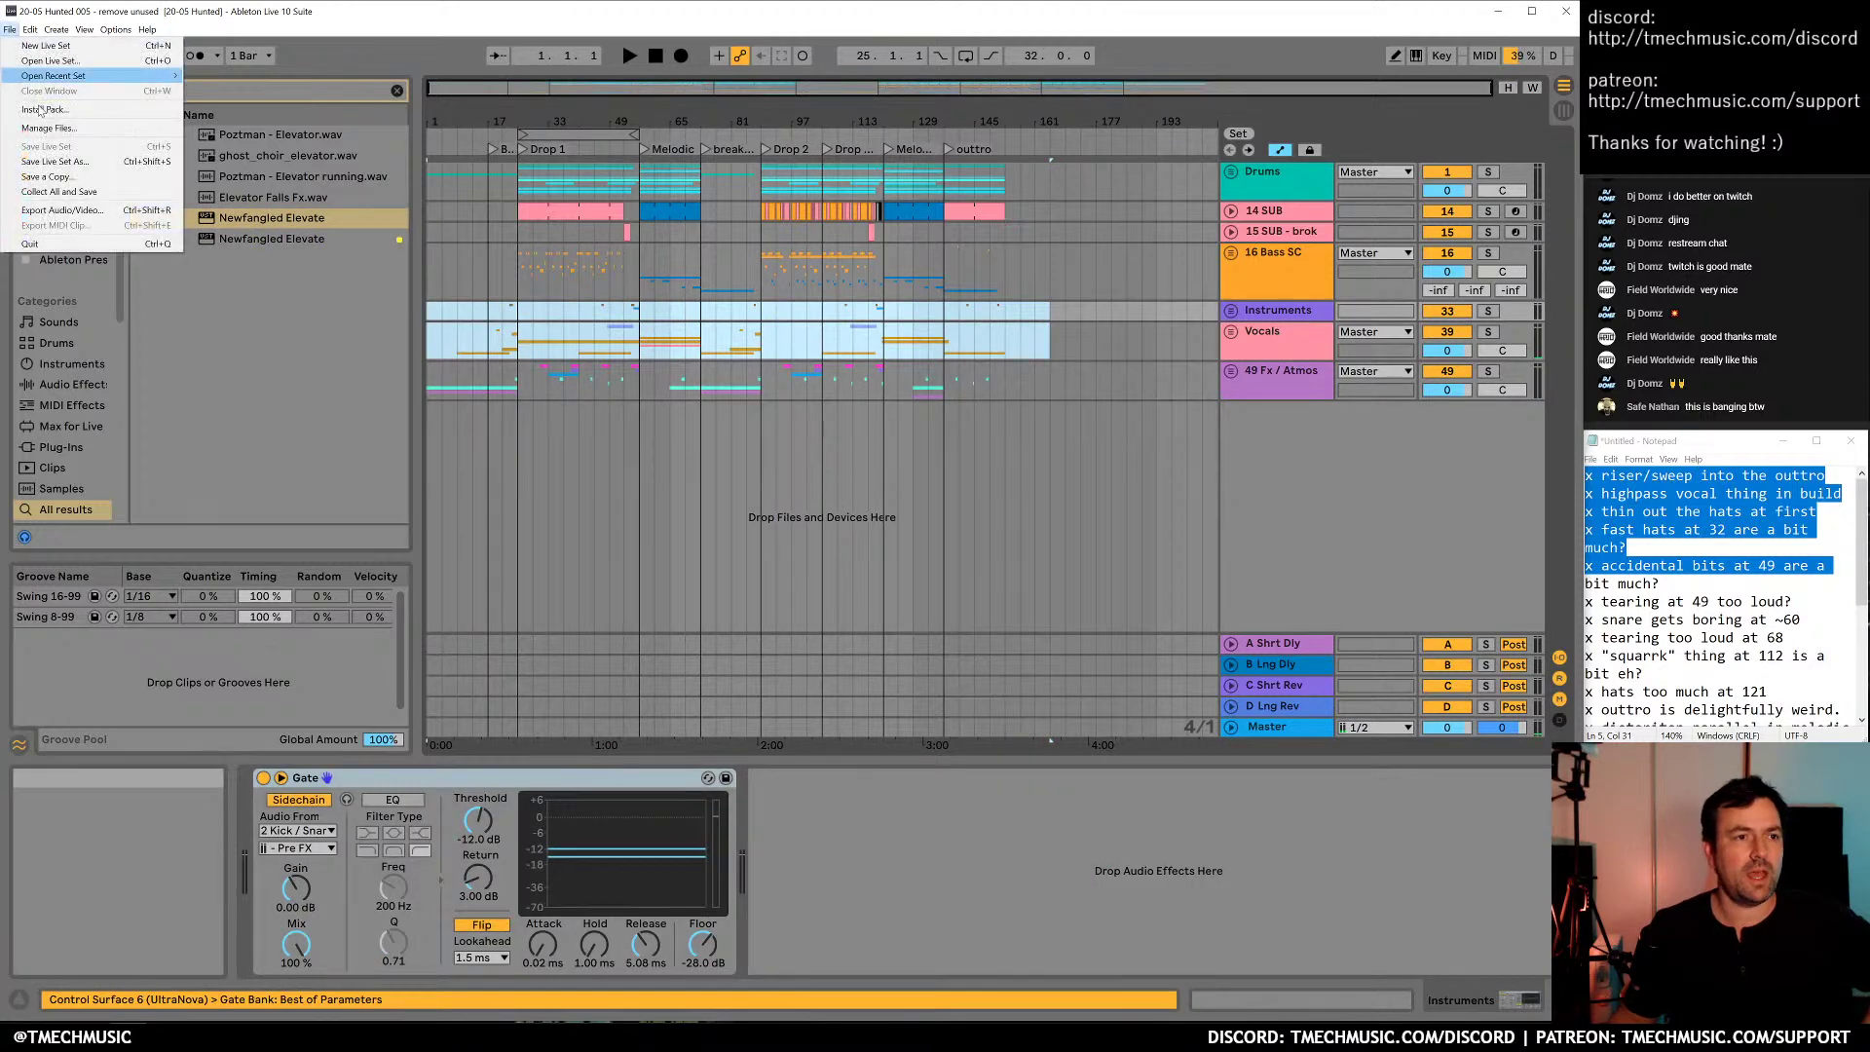
left_click(58, 210)
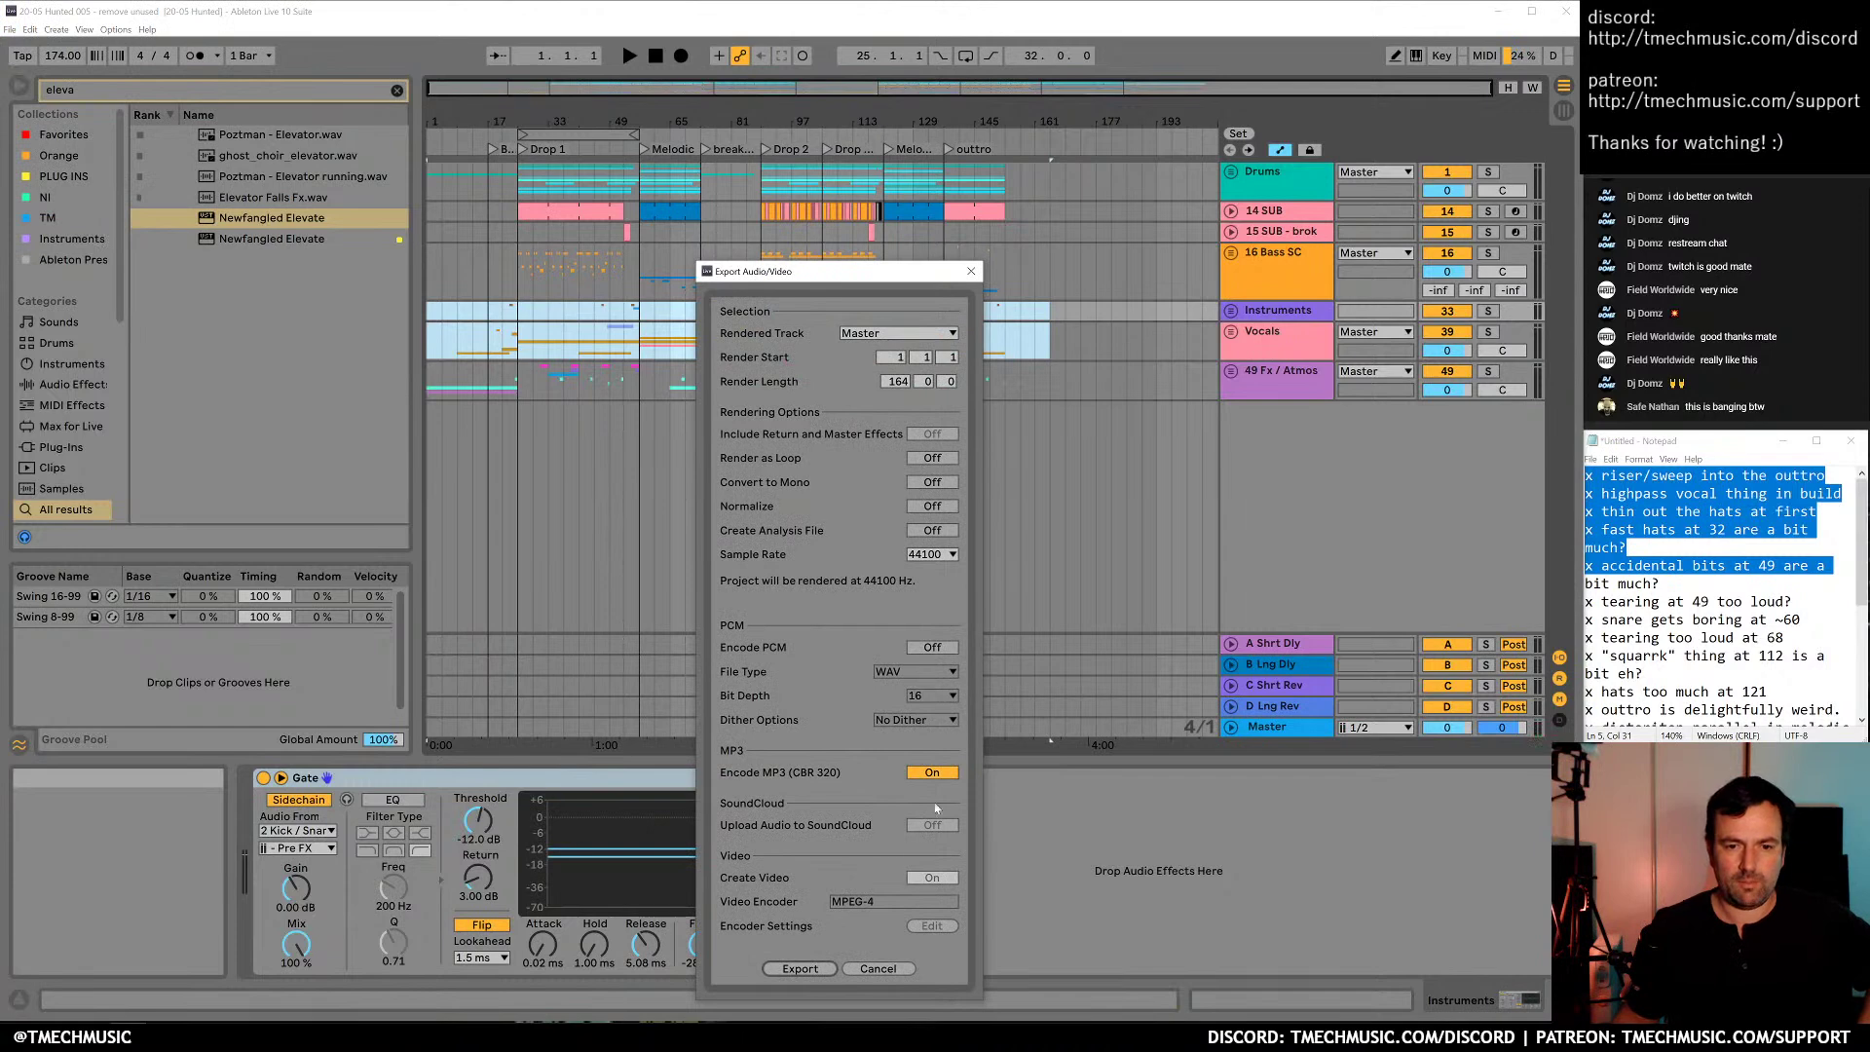
left_click(804, 975)
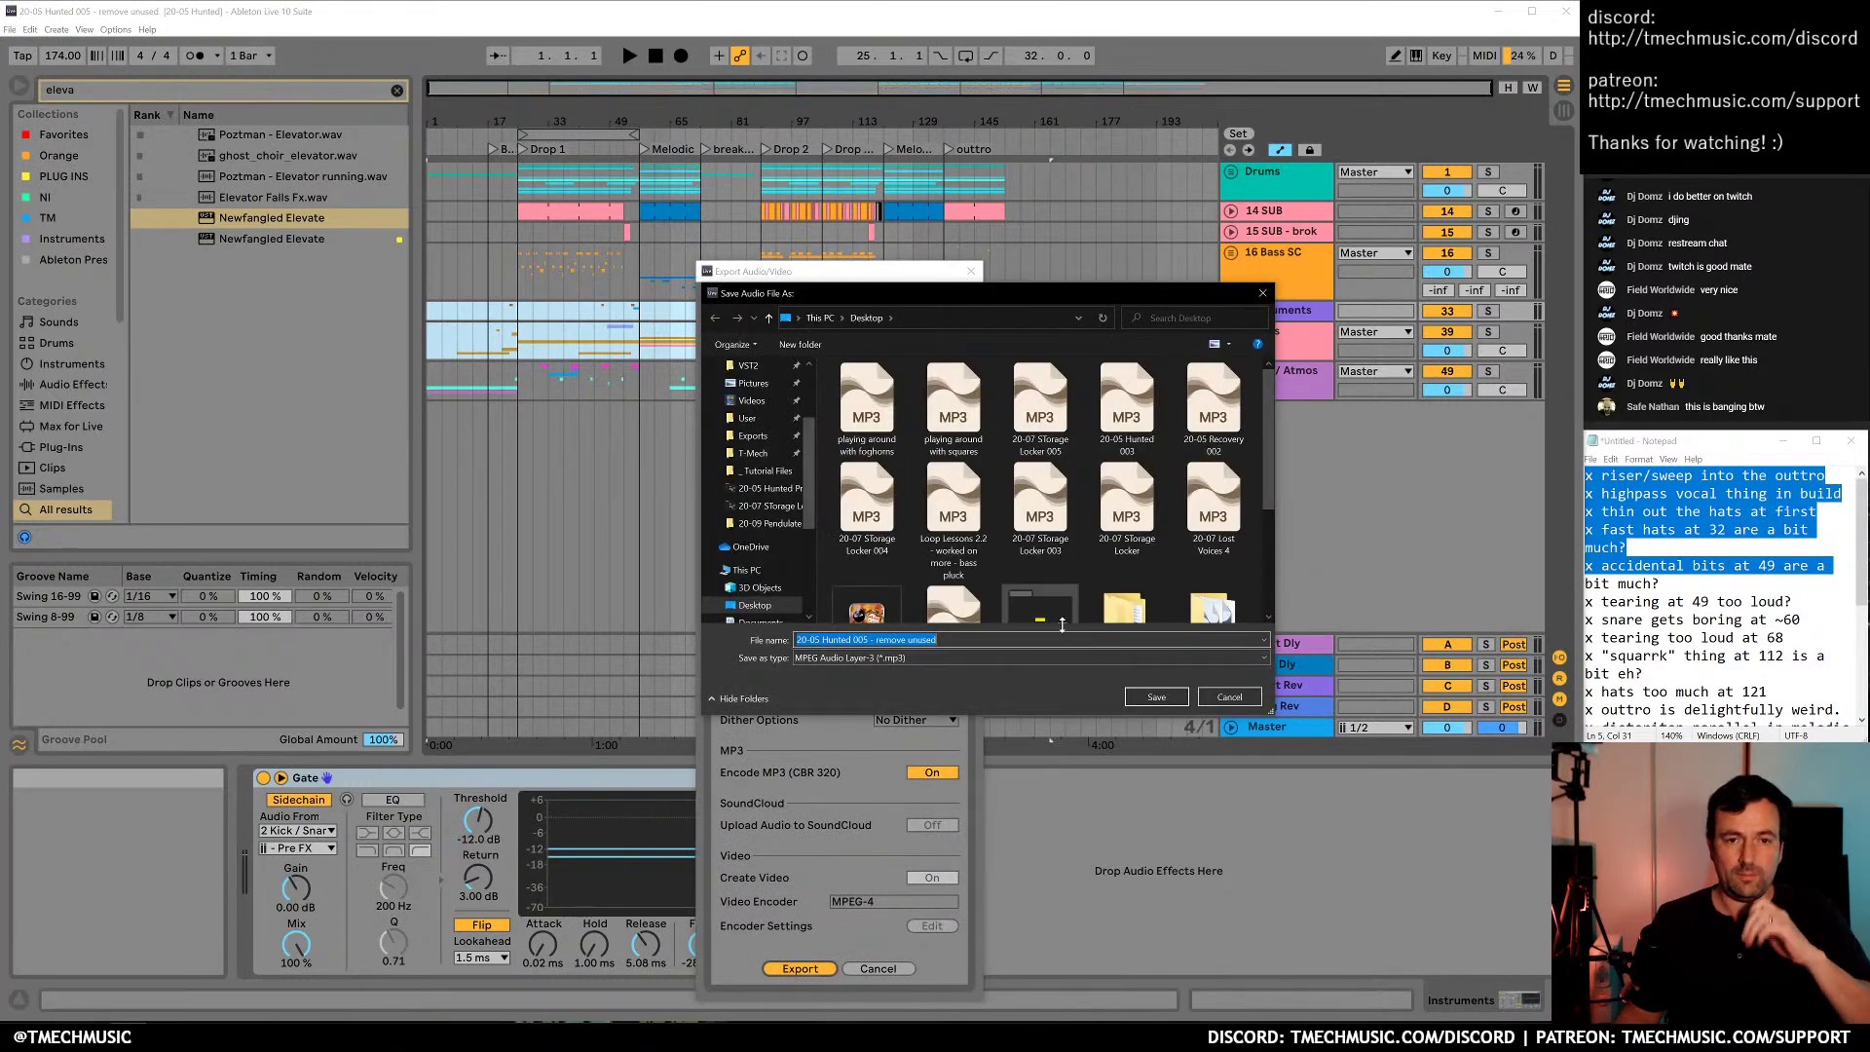
left_click(1158, 699)
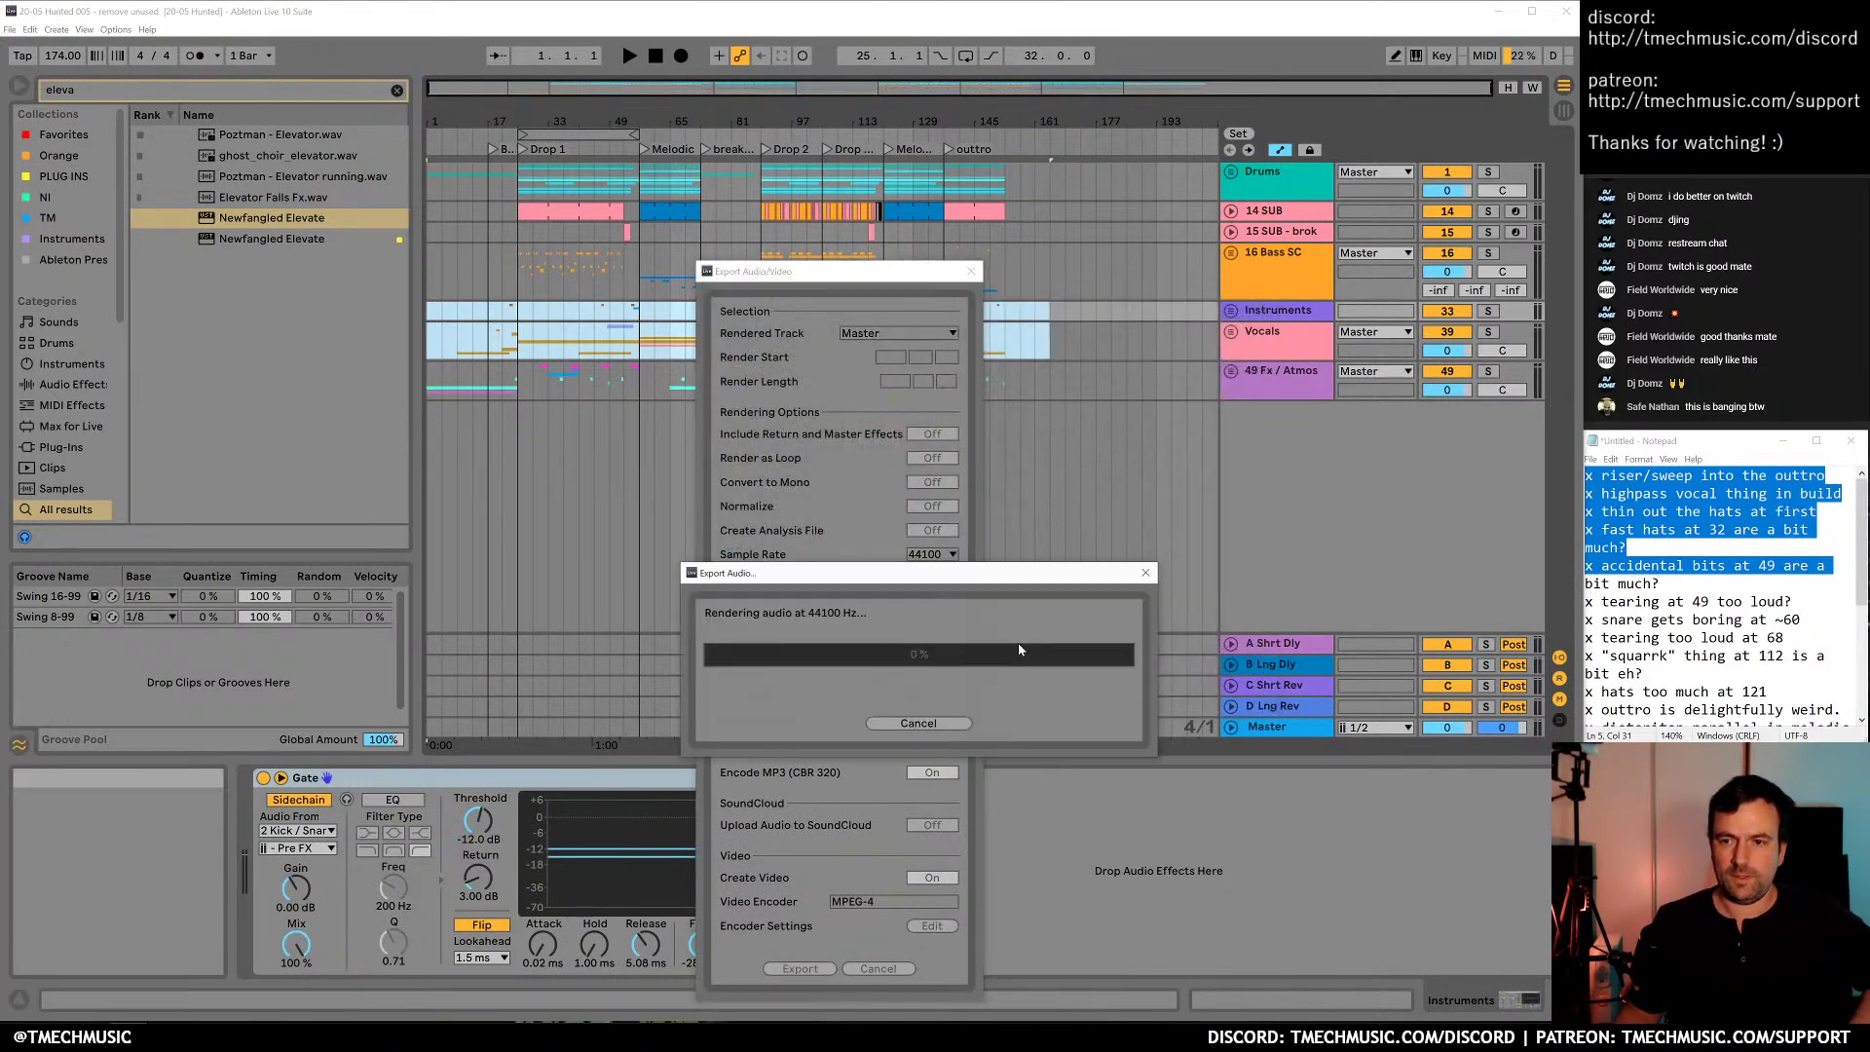